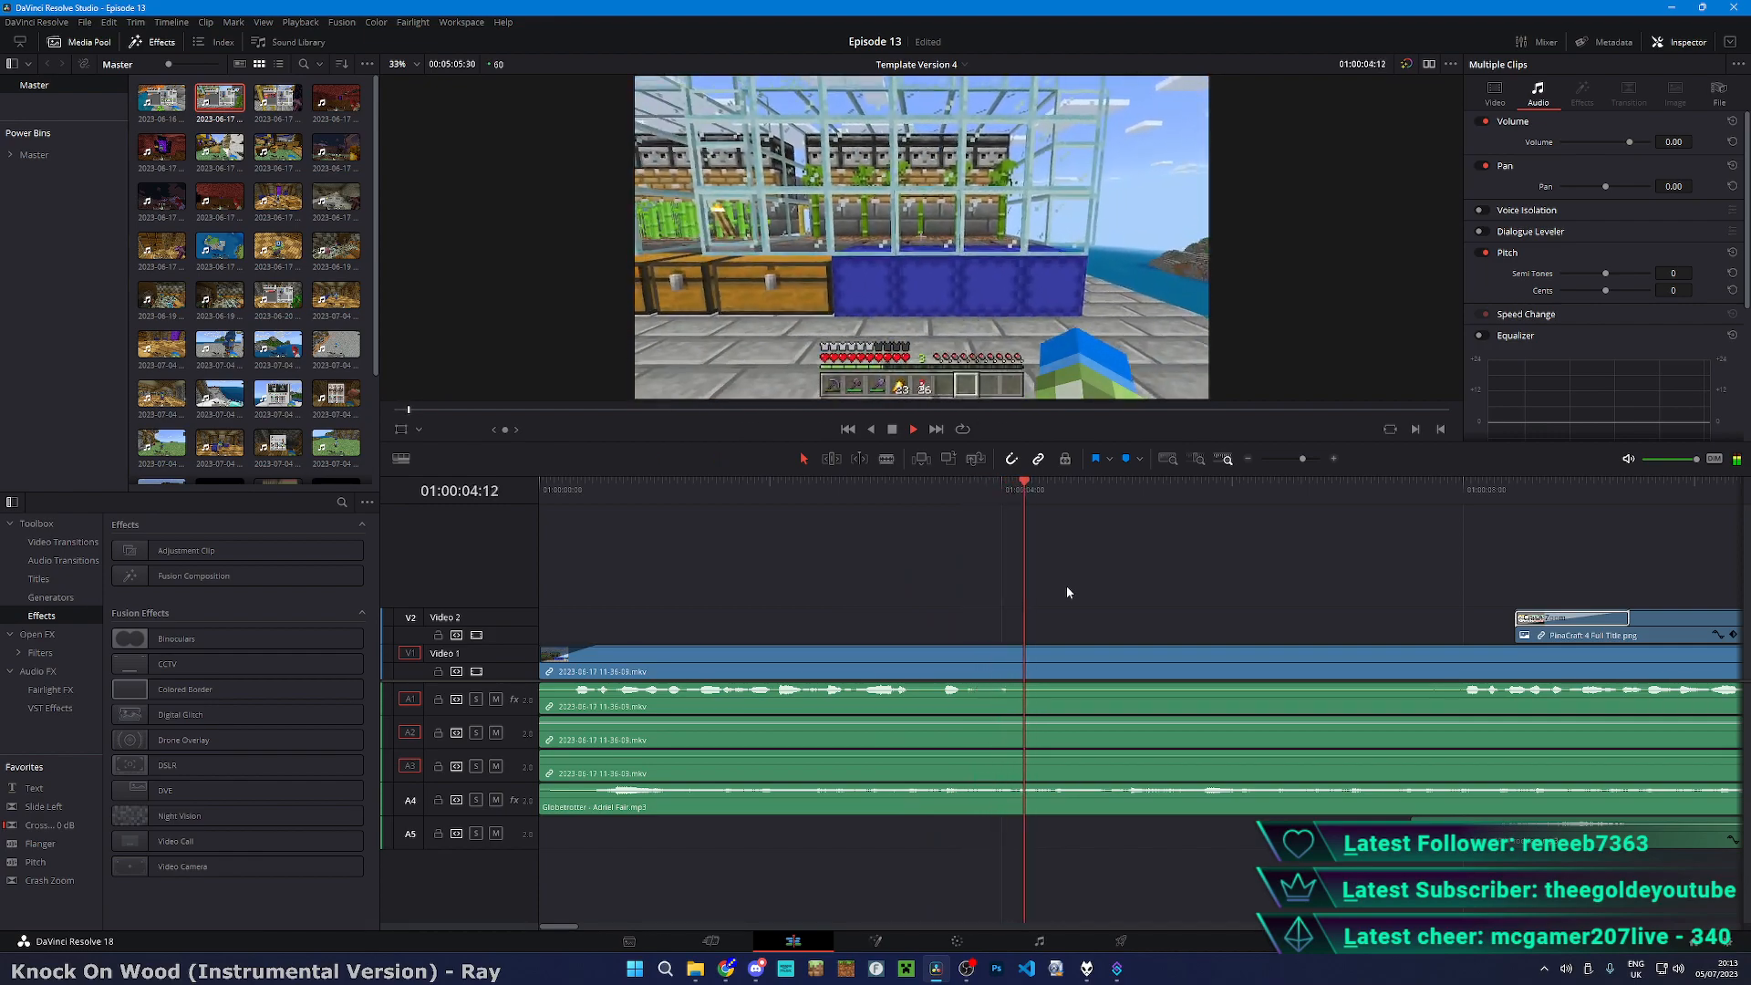
# - Play back the opening seconds of the timeline and look through the clips in the project's Master bin
pyautogui.click(978, 497)
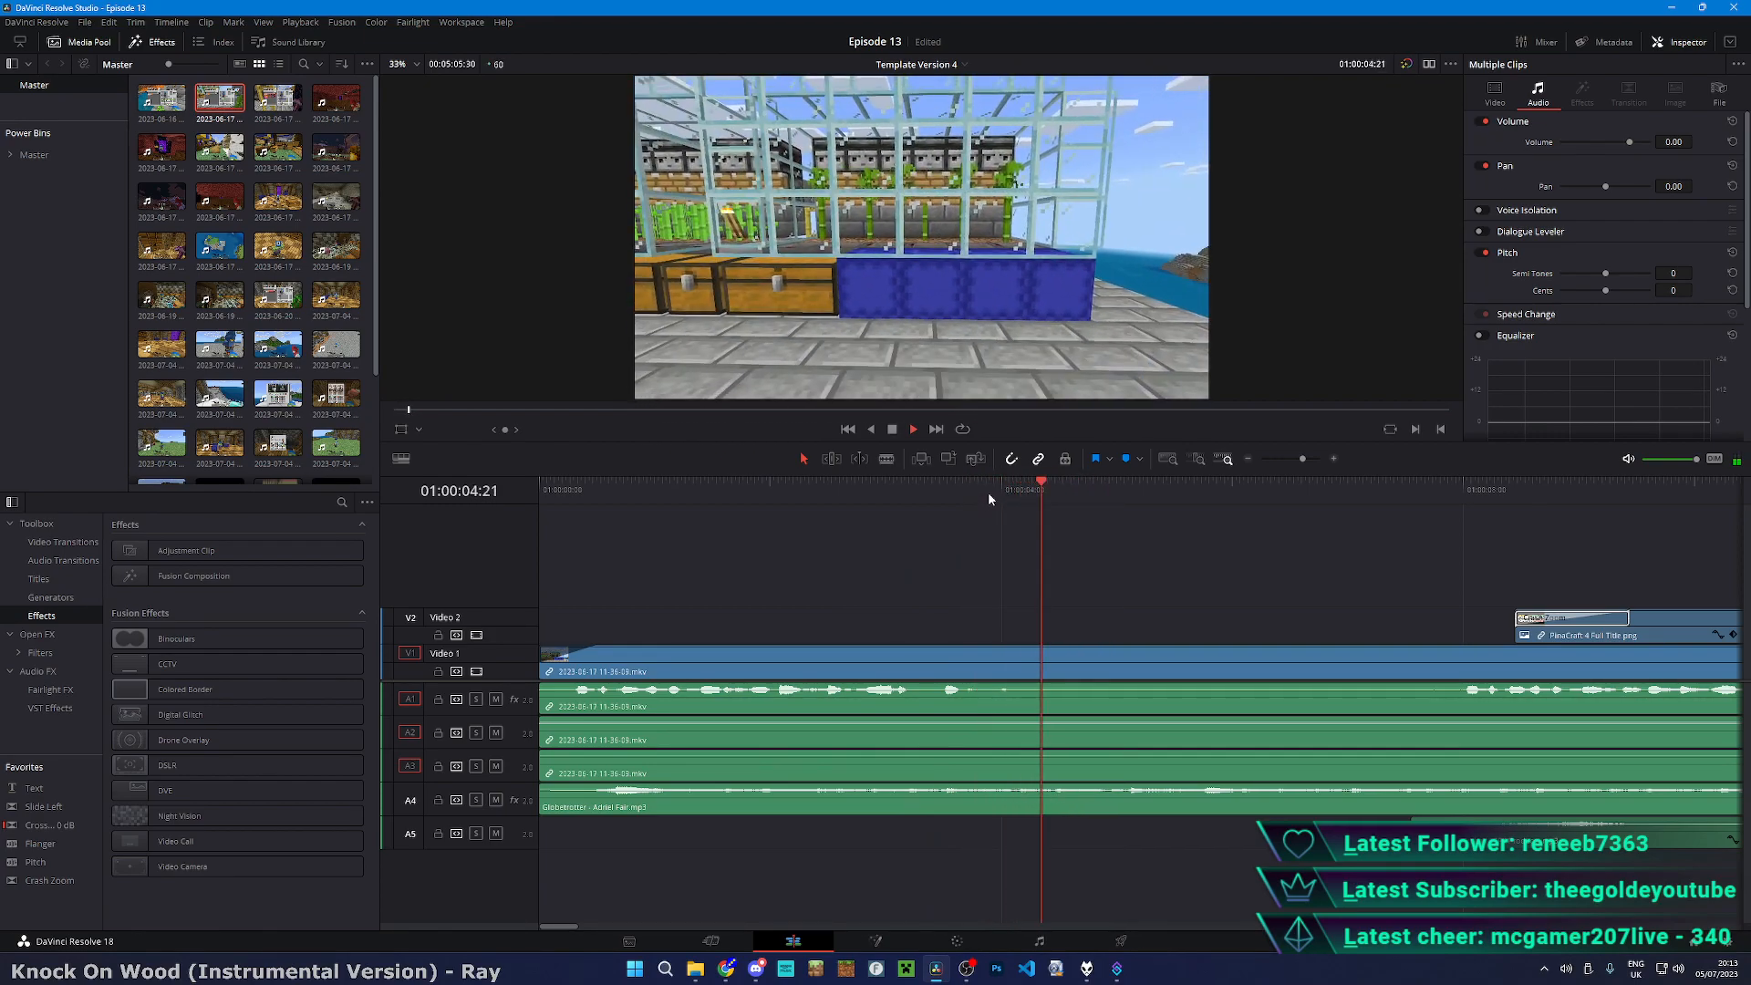
pyautogui.press('space')
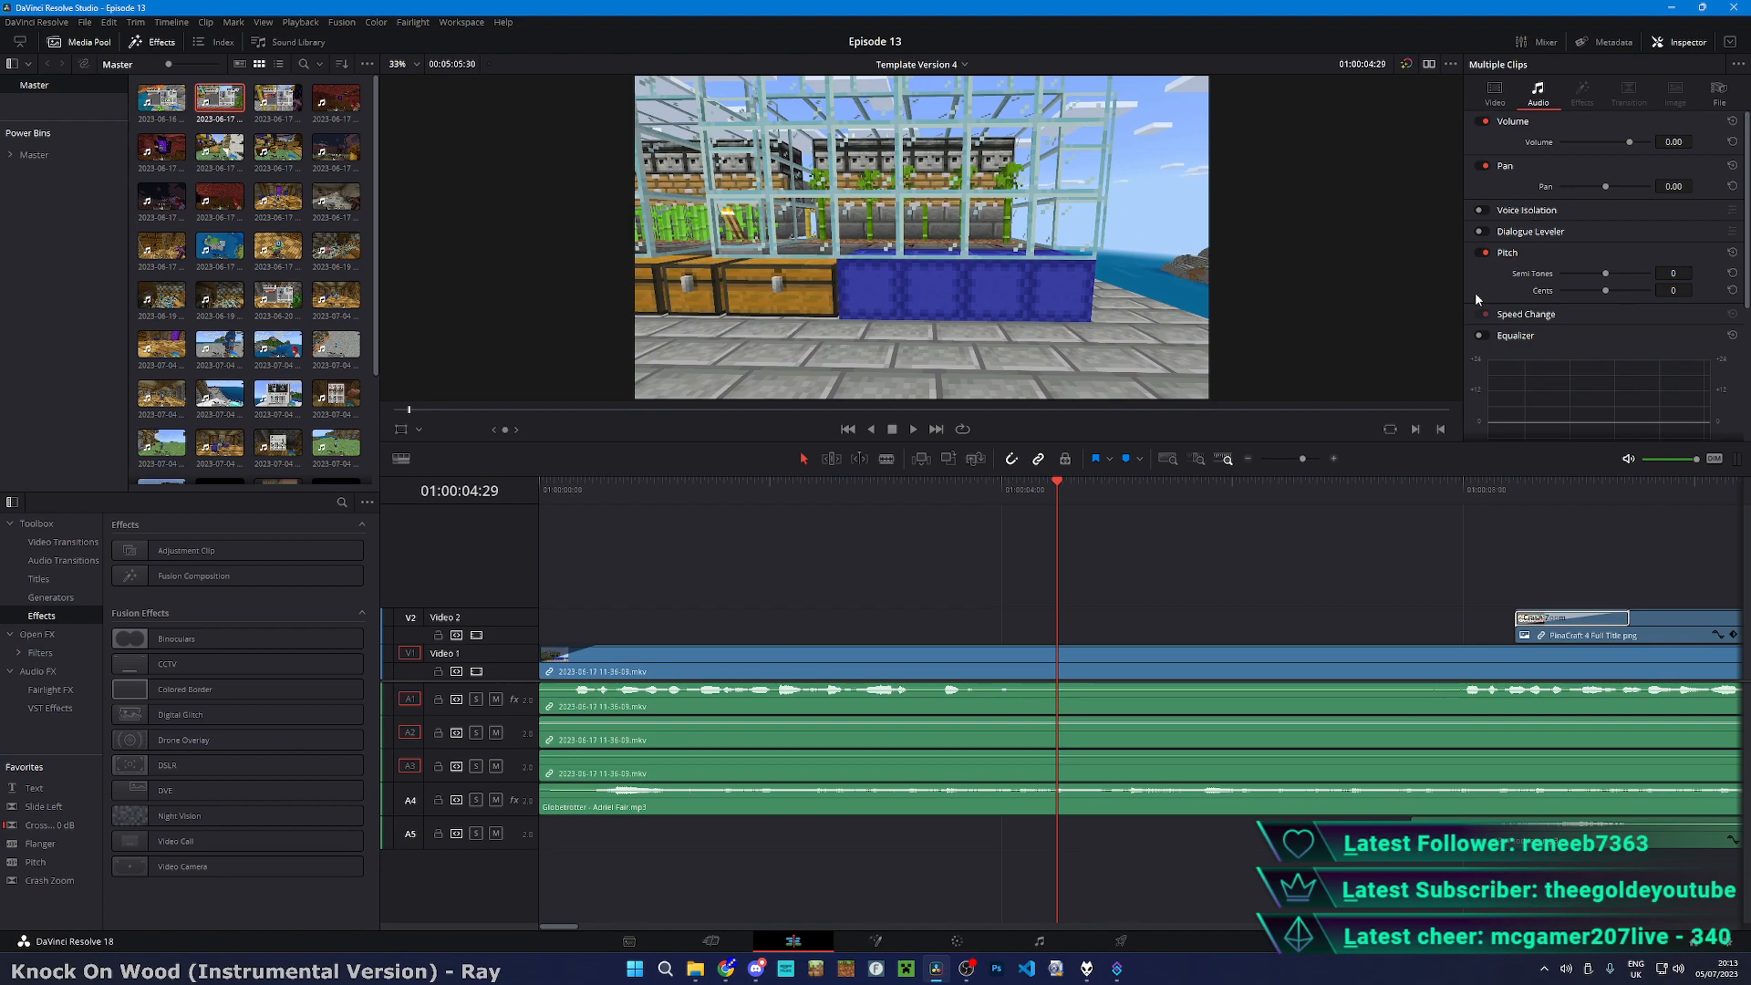
pyautogui.click(1719, 92)
pyautogui.click(1494, 90)
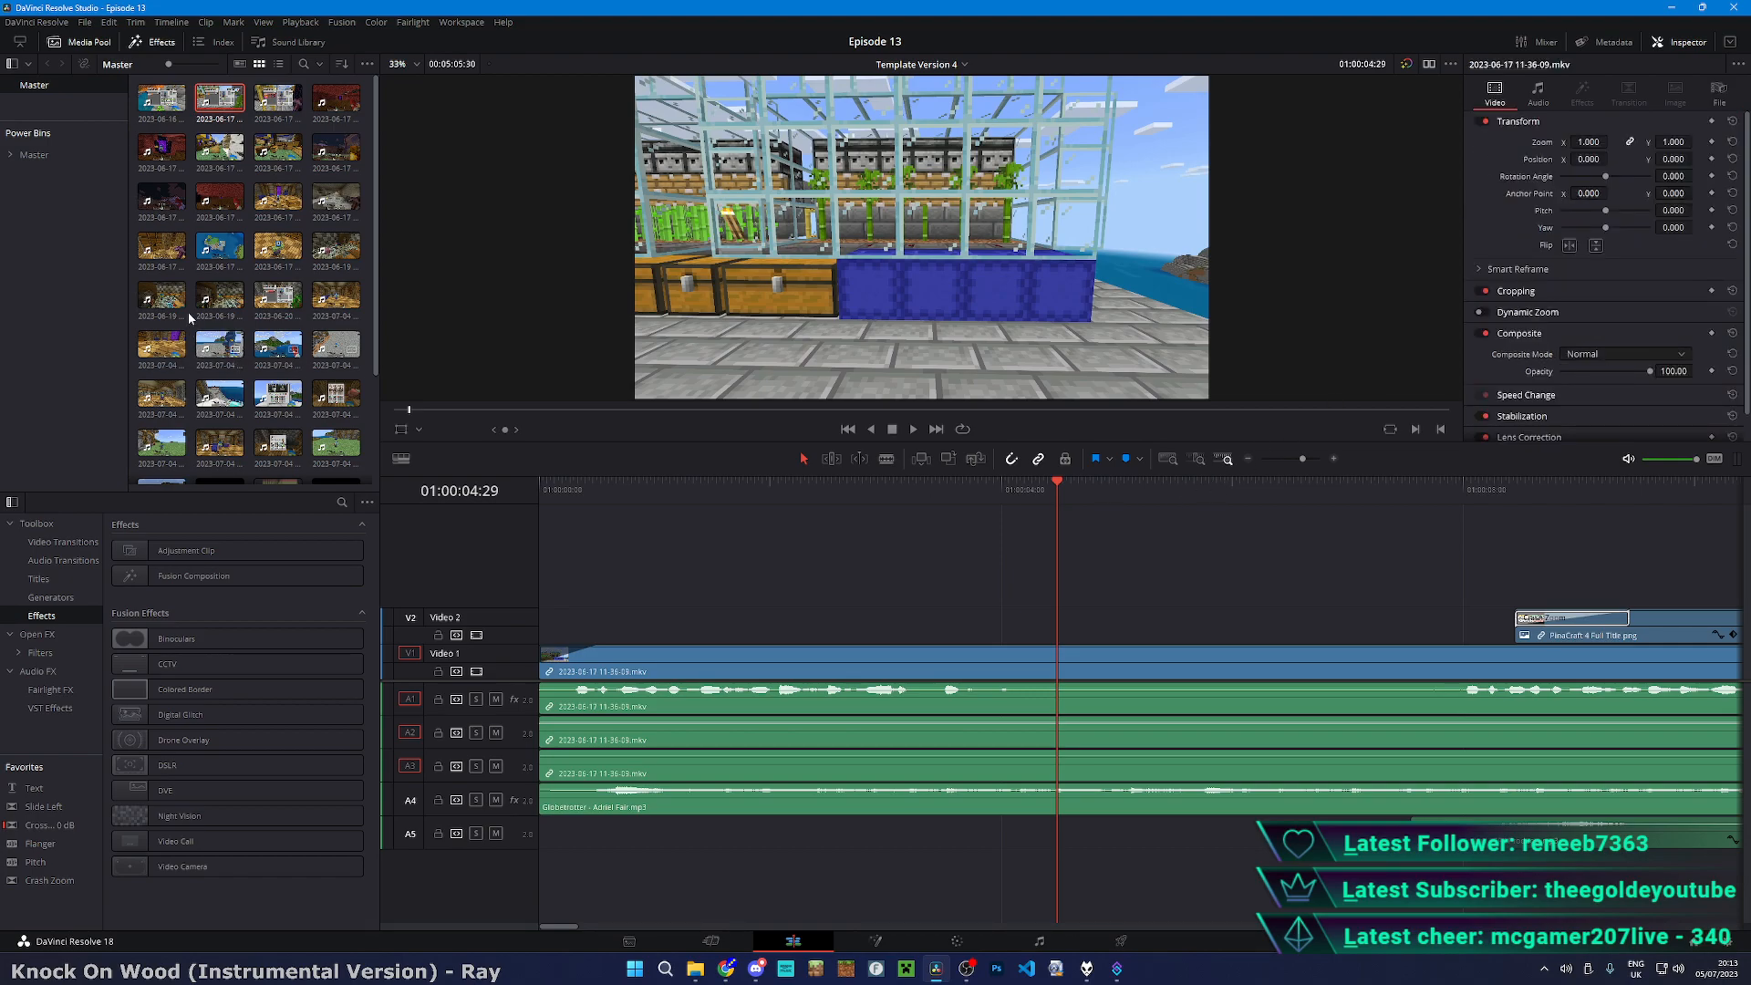
pyautogui.scroll(-3, 337, 209)
pyautogui.press('q')
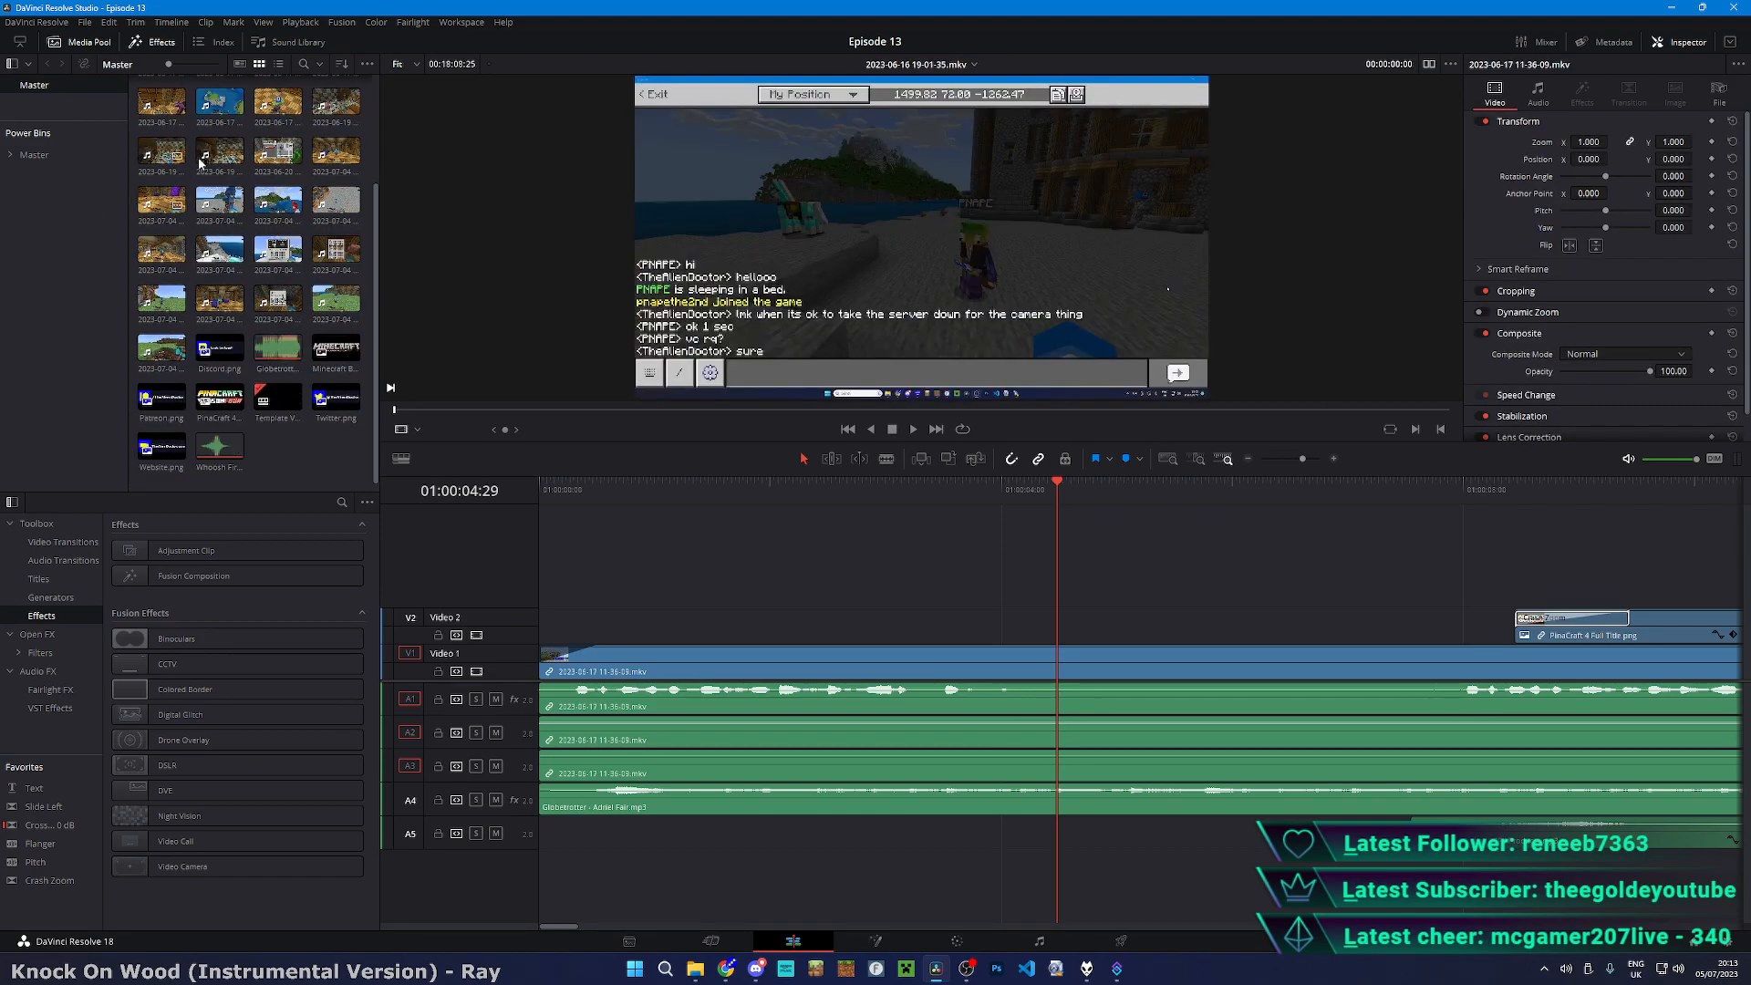
pyautogui.scroll(4, 201, 162)
pyautogui.doubleClick(239, 397)
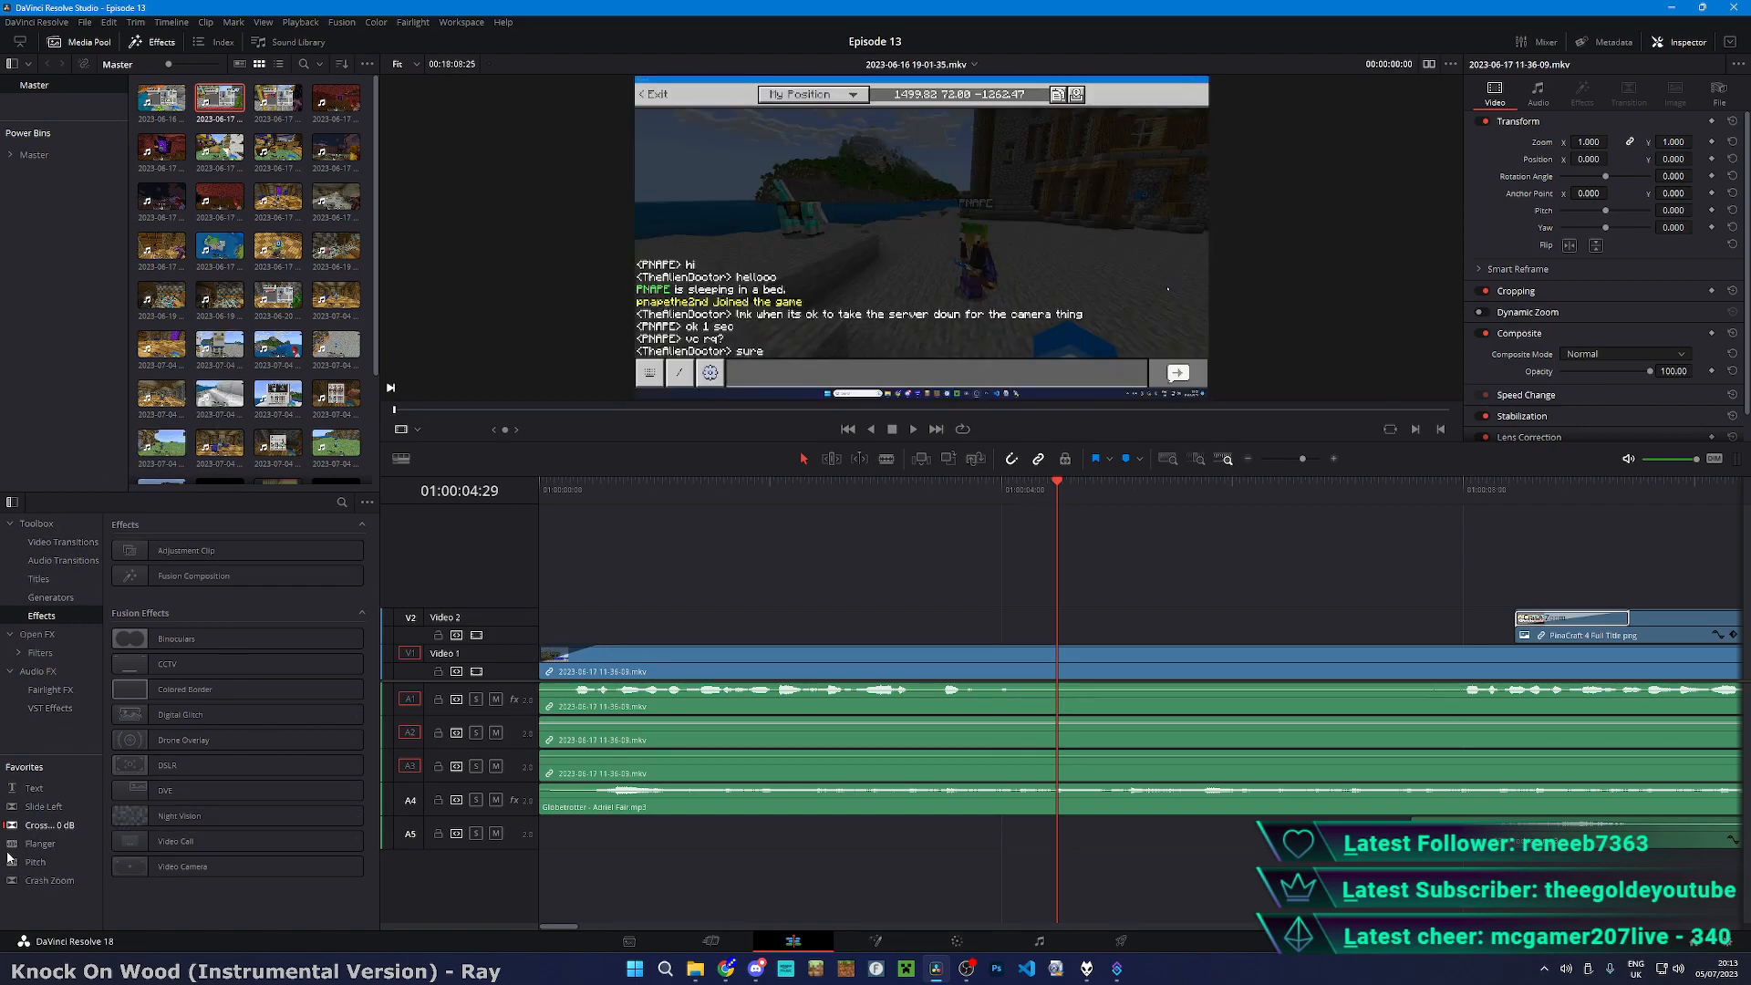
# - Browse the Music power bins, including Quirky, Funny, Hip hop and Background - slow, and return to the project's Master bin
pyautogui.click(34, 157)
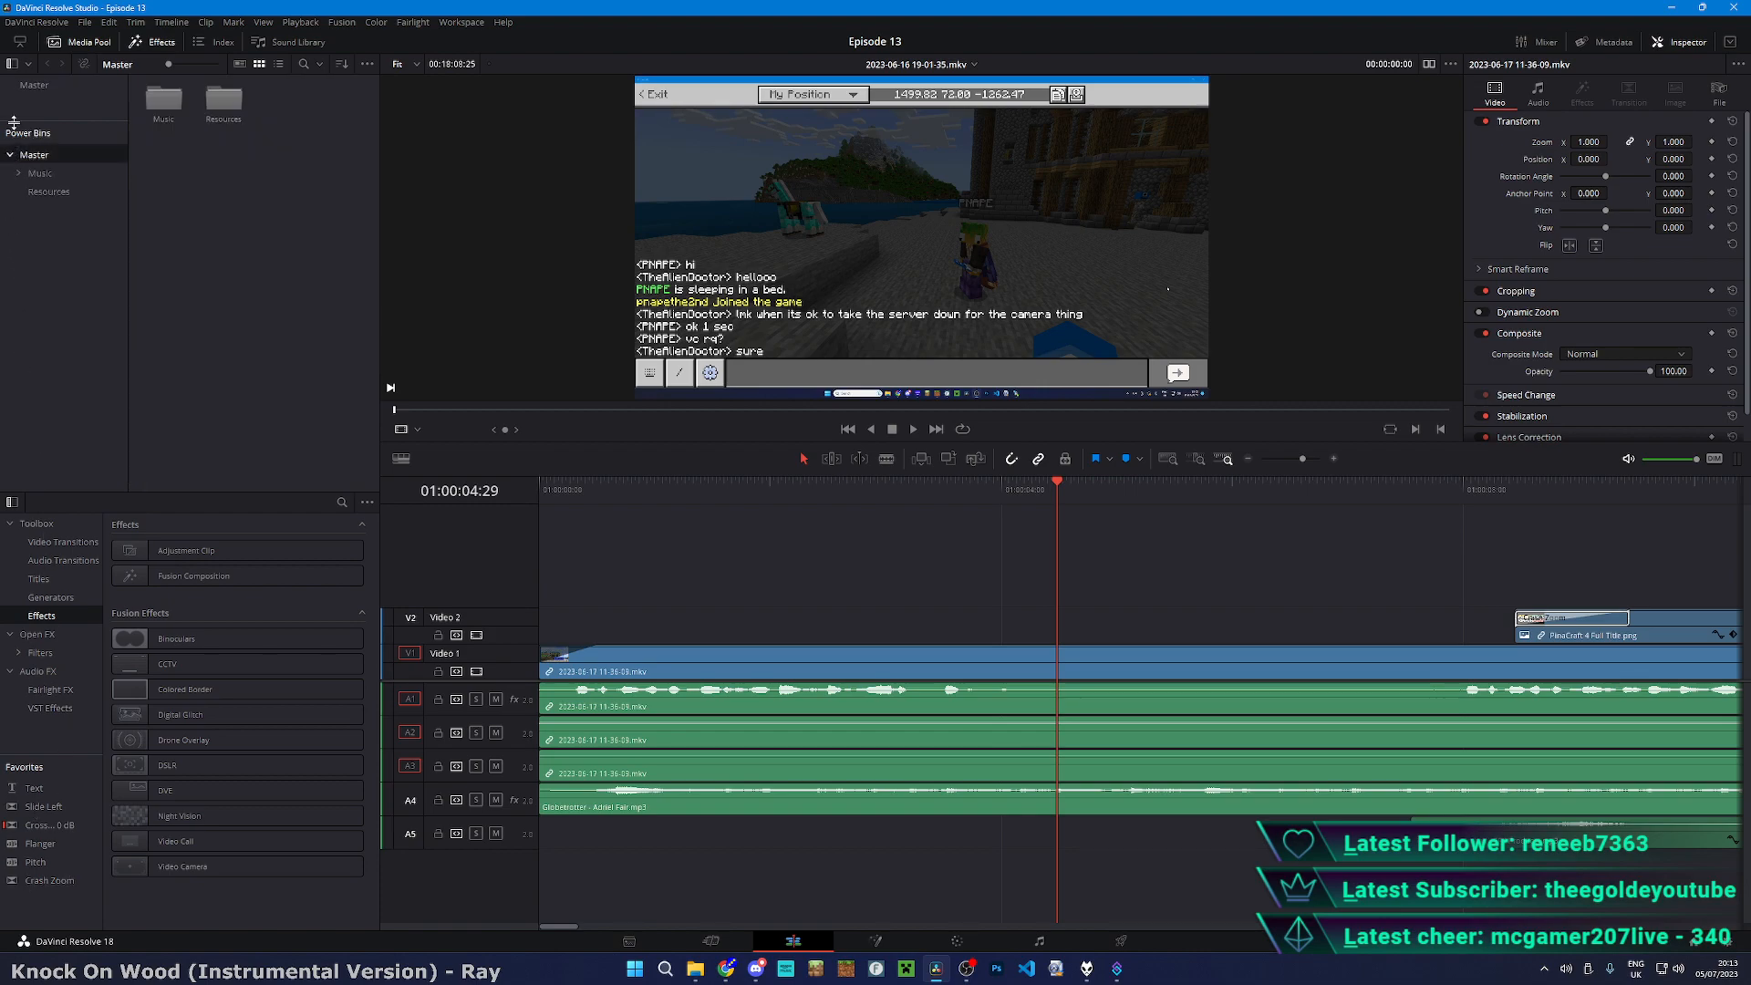
pyautogui.click(18, 173)
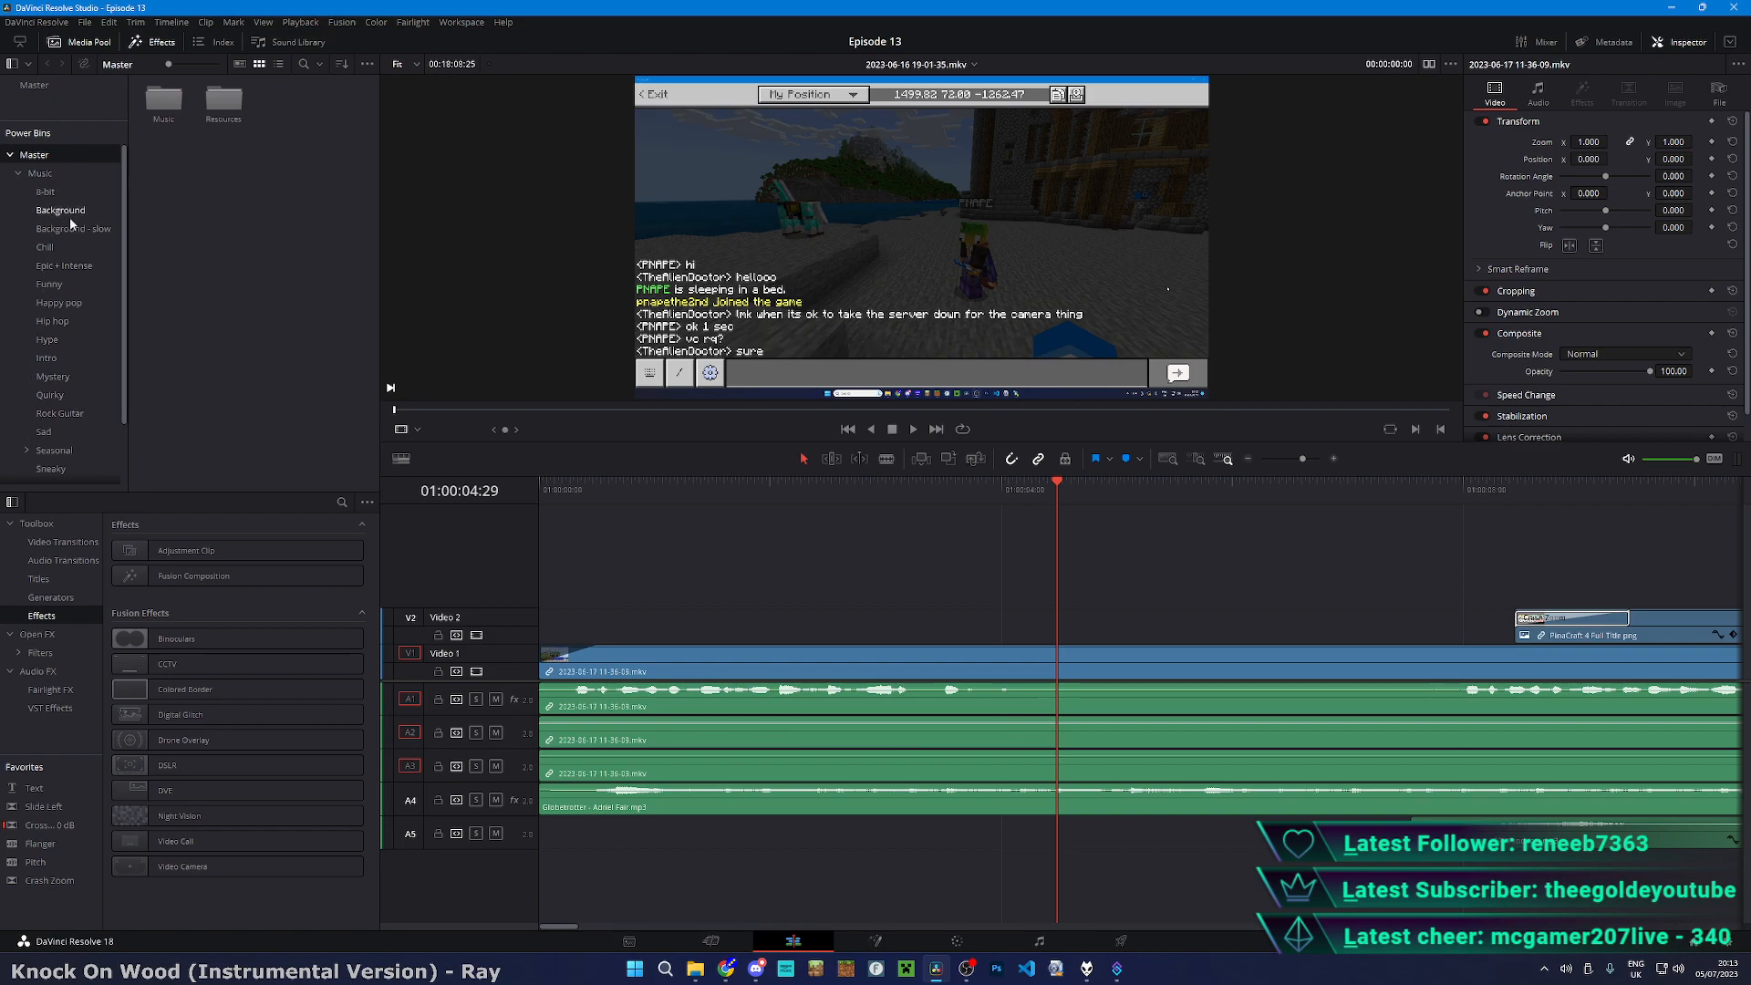
pyautogui.click(49, 394)
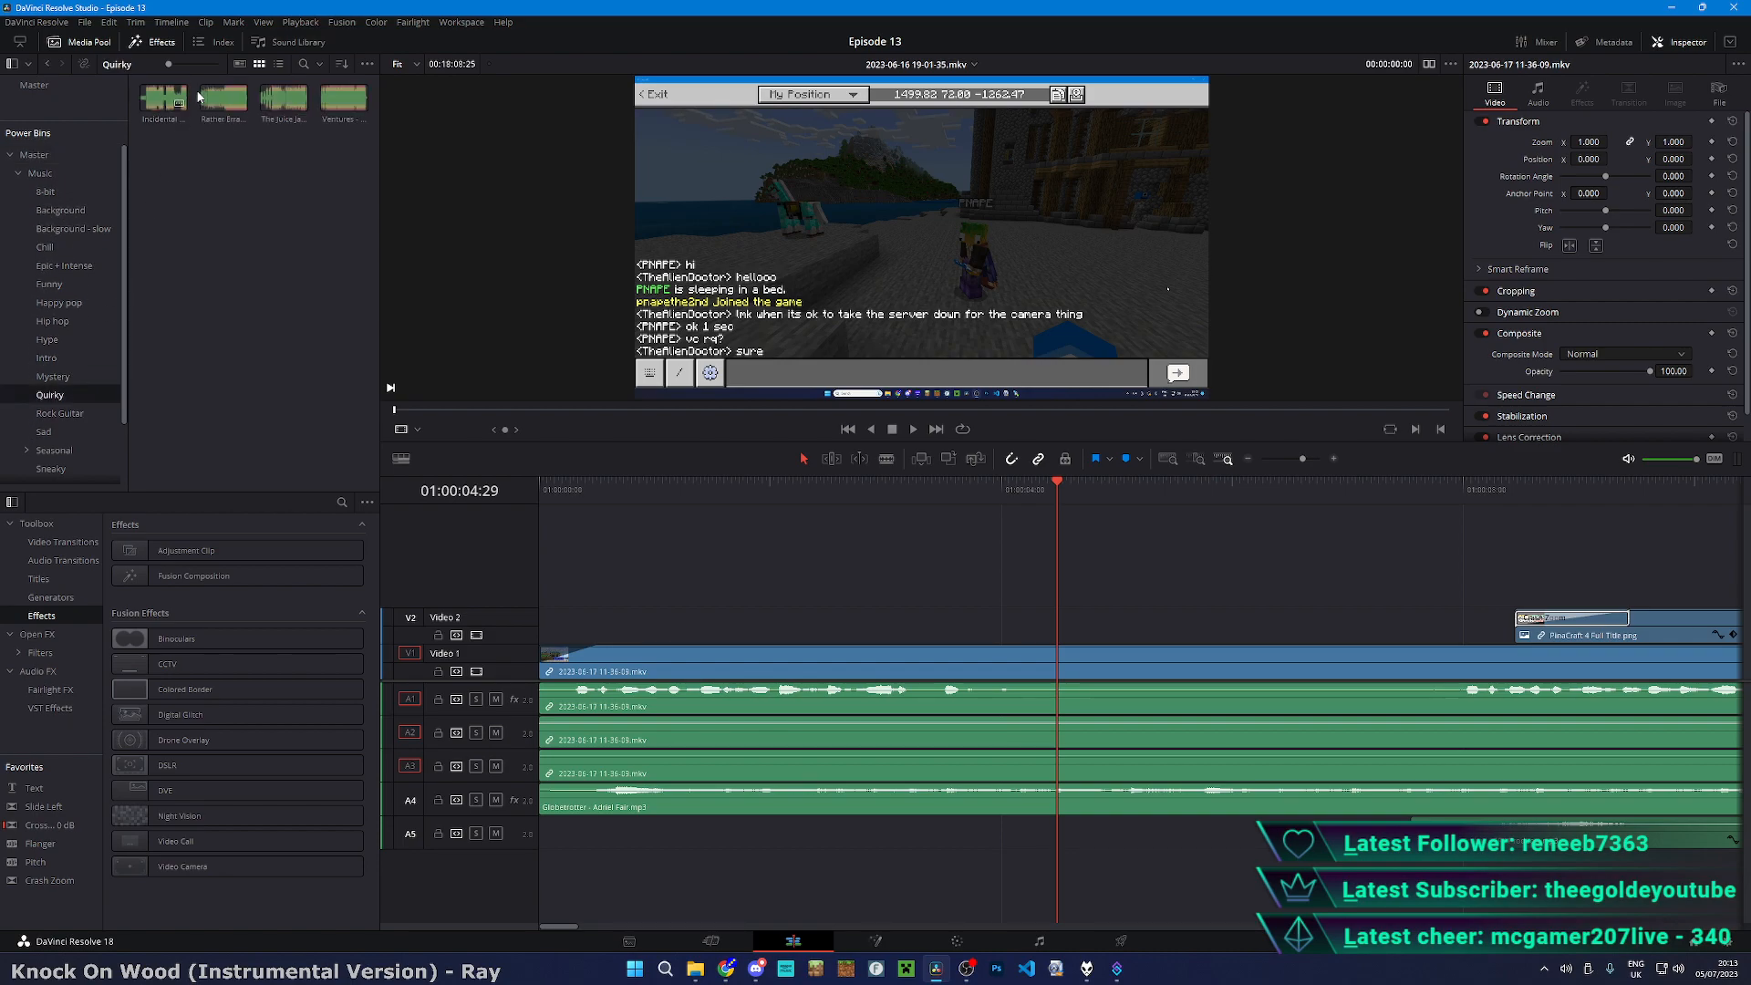
pyautogui.click(65, 284)
pyautogui.click(58, 321)
pyautogui.click(74, 228)
pyautogui.click(64, 321)
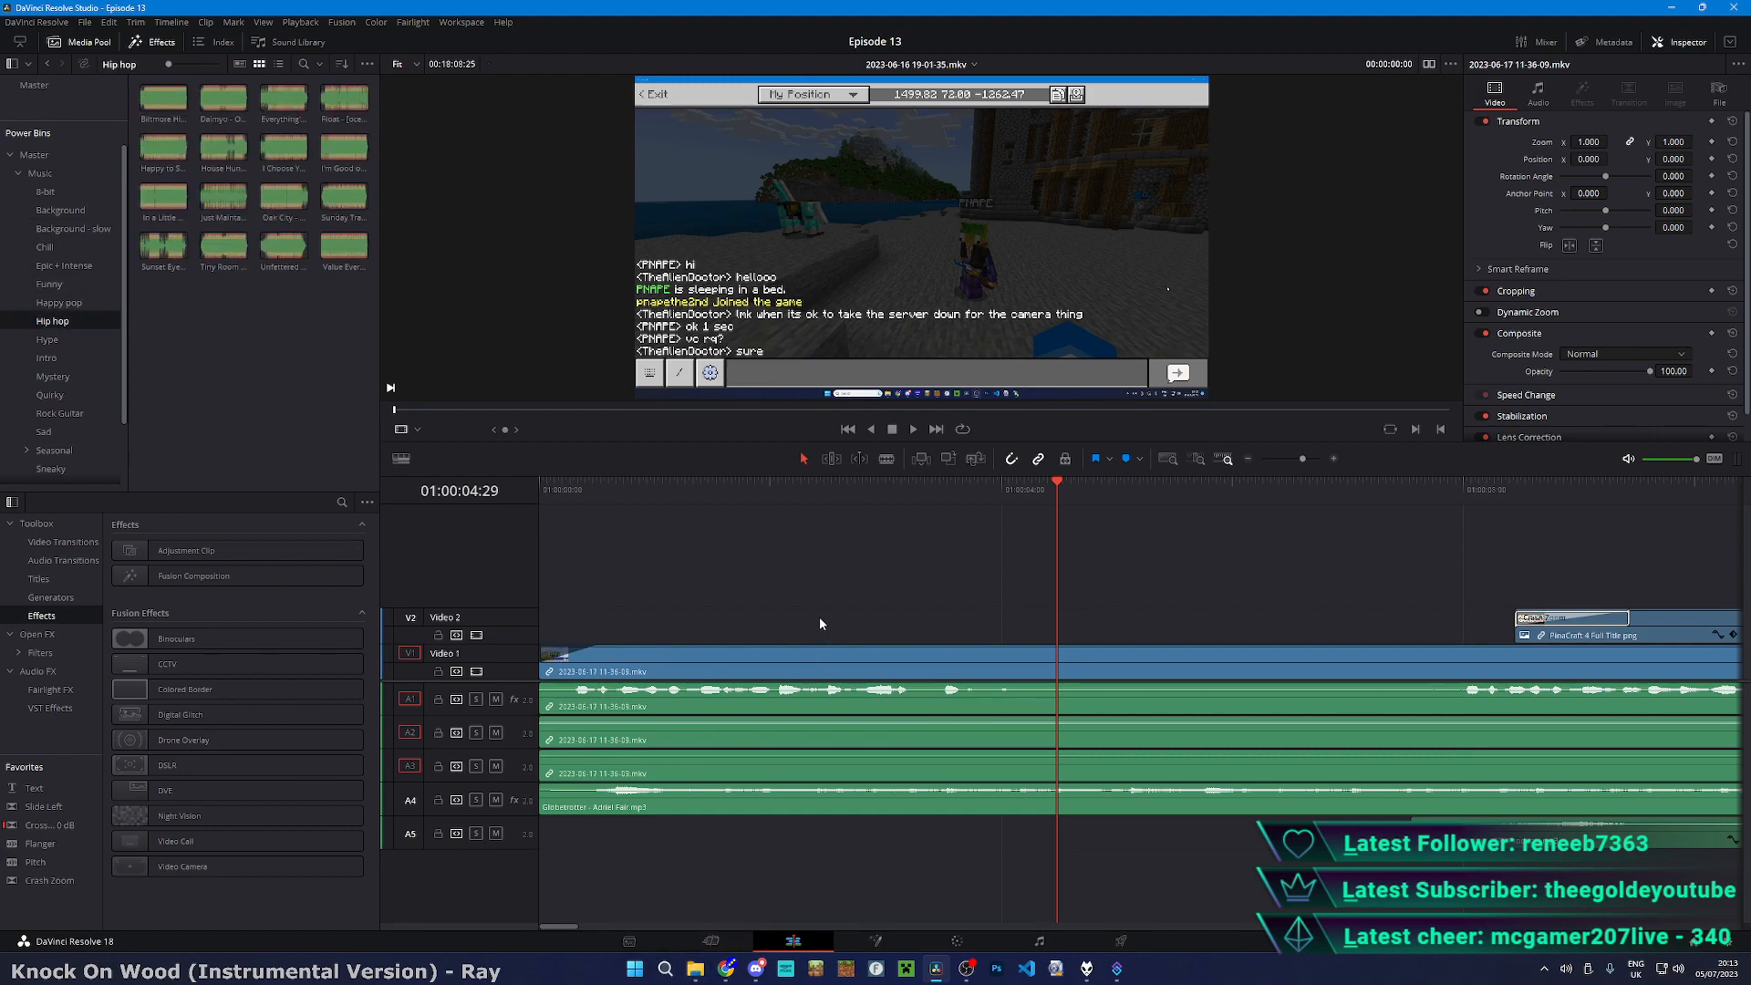
pyautogui.click(83, 89)
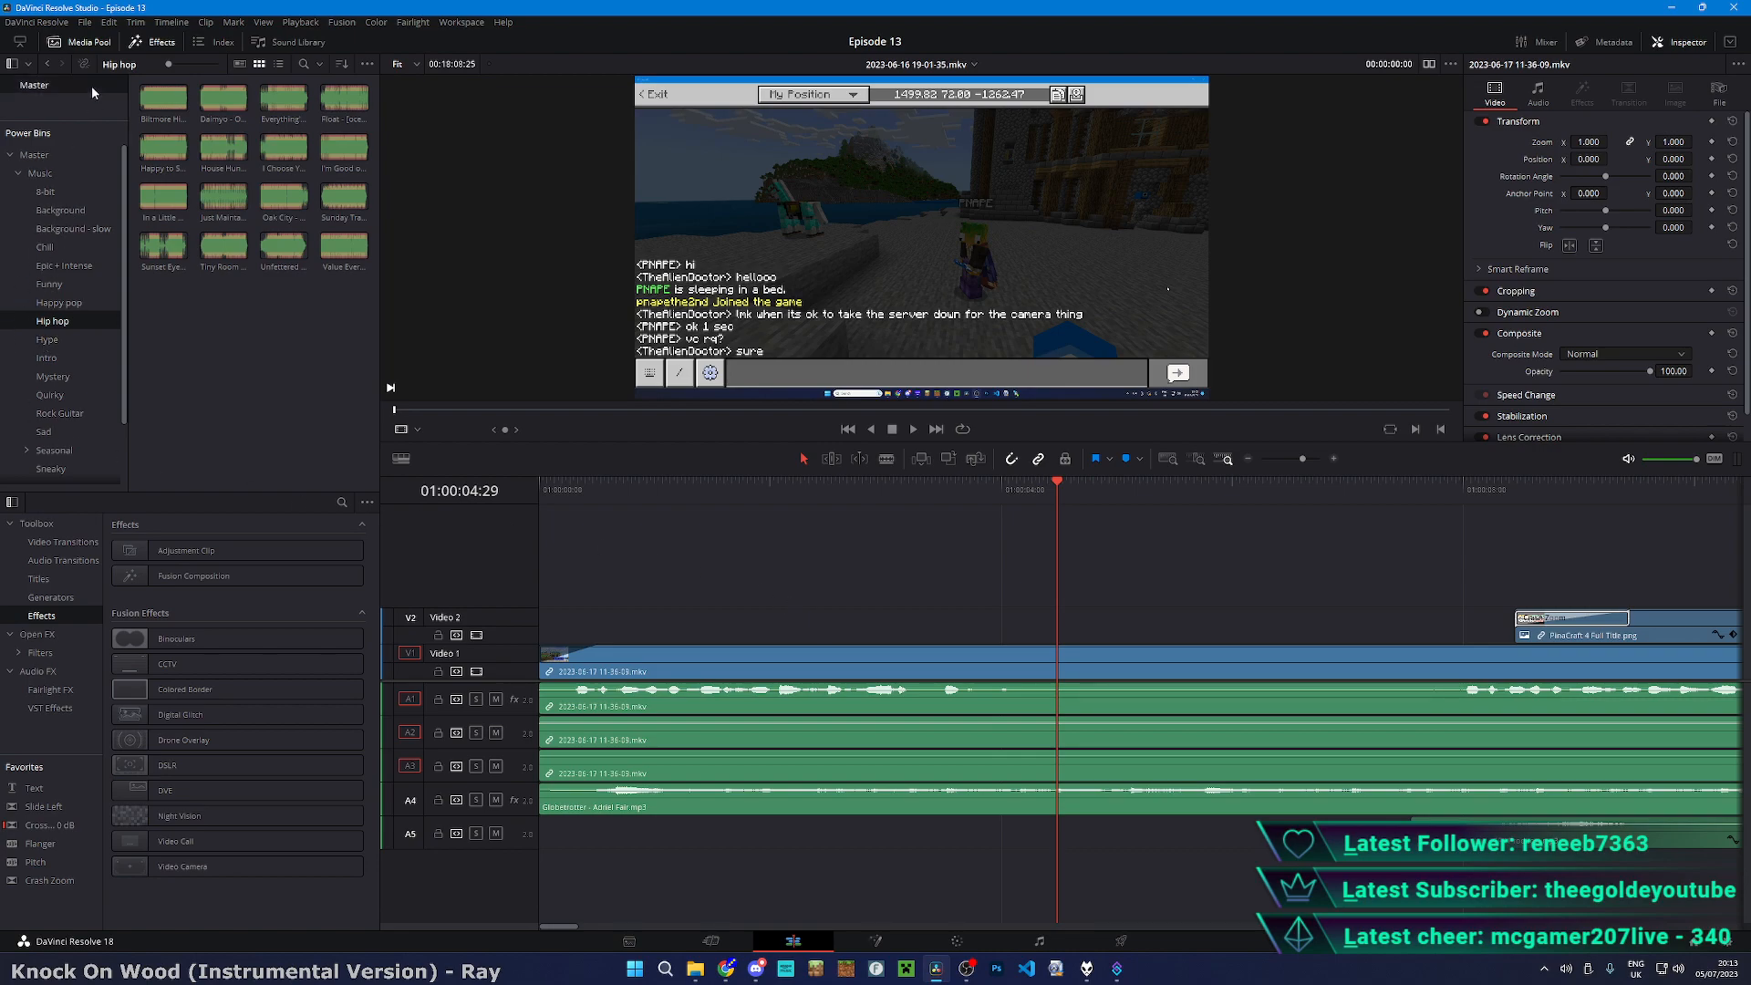
# - Trim about 3.5 seconds off the start of the first gameplay clip and its linked audio
pyautogui.click(1028, 613)
pyautogui.moveTo(658, 490); pyautogui.dragTo(583, 491)
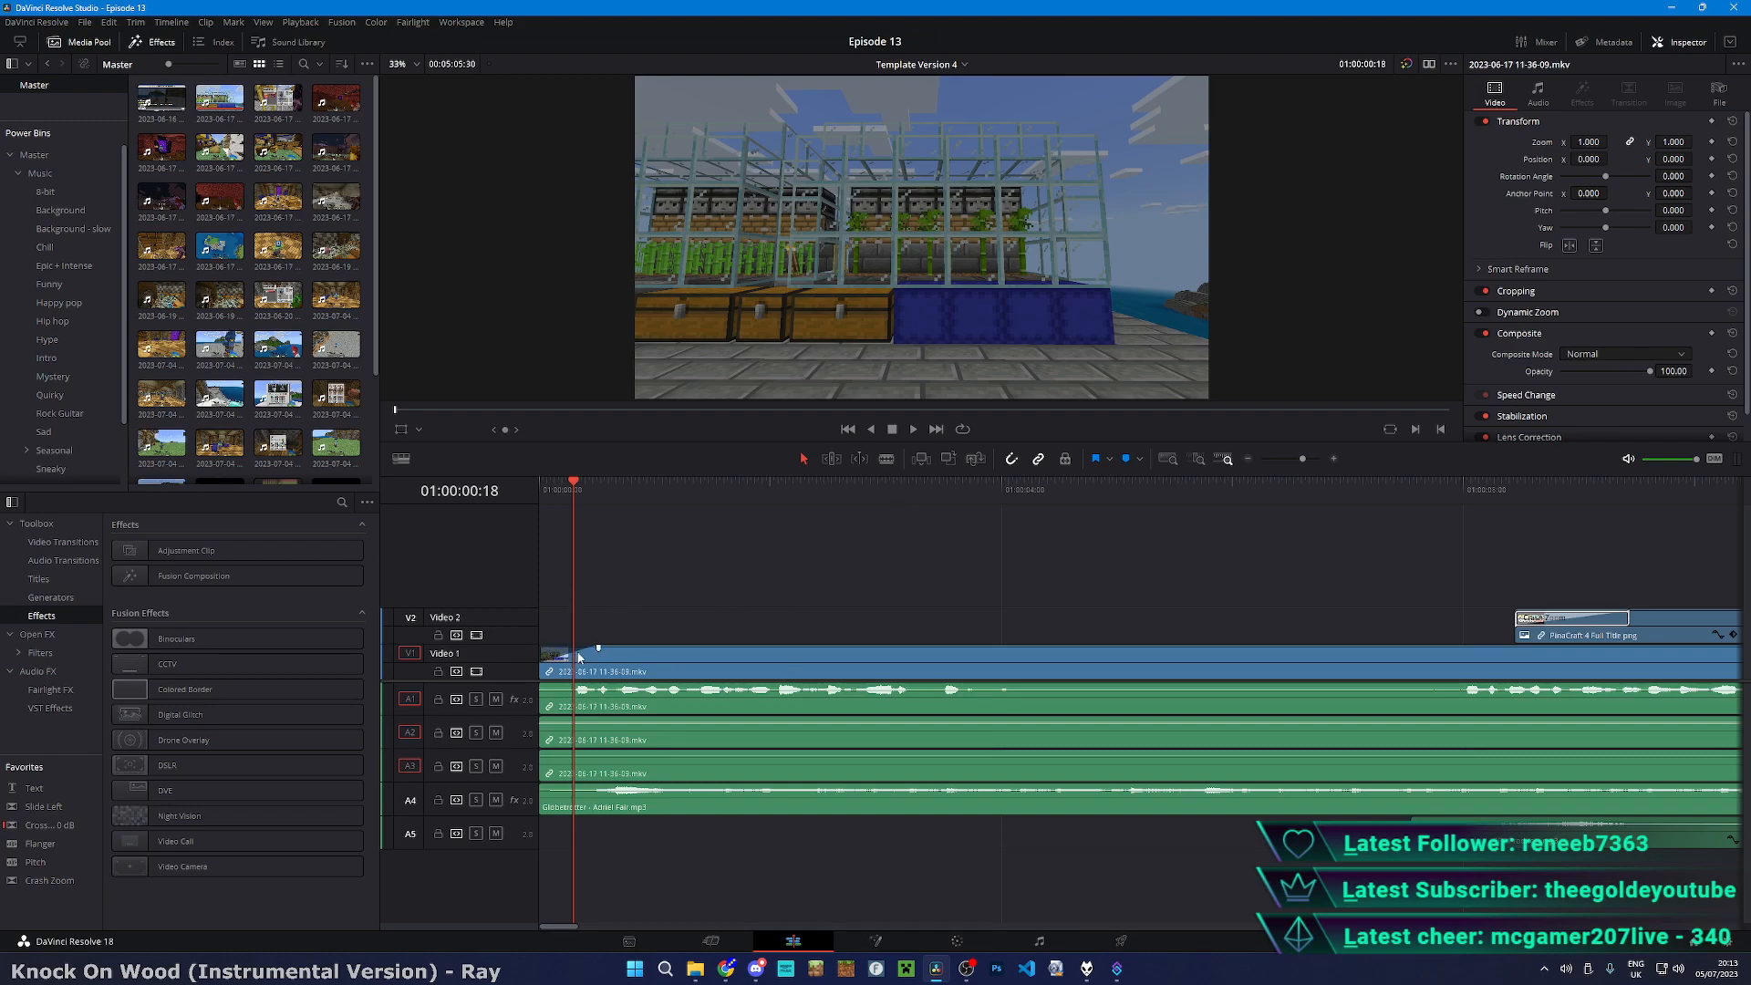
pyautogui.moveTo(569, 666); pyautogui.dragTo(941, 663)
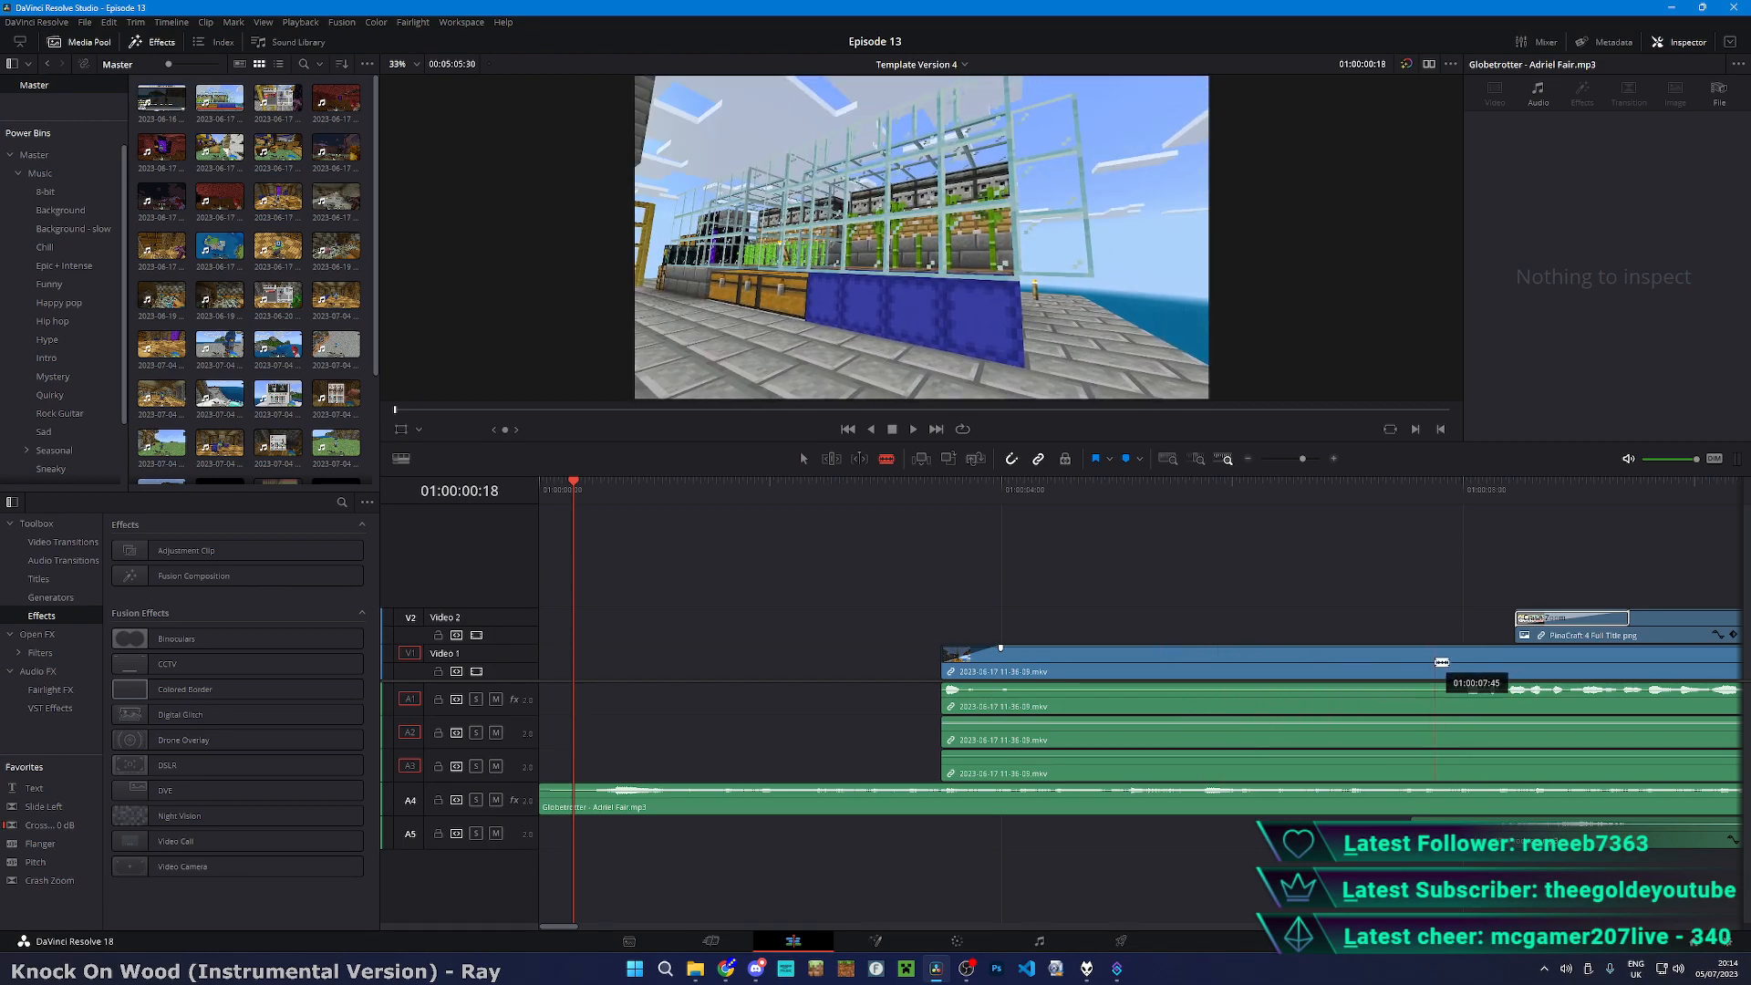
pyautogui.click(1453, 662)
pyautogui.click(1276, 662)
pyautogui.click(1385, 662)
pyautogui.press('a')
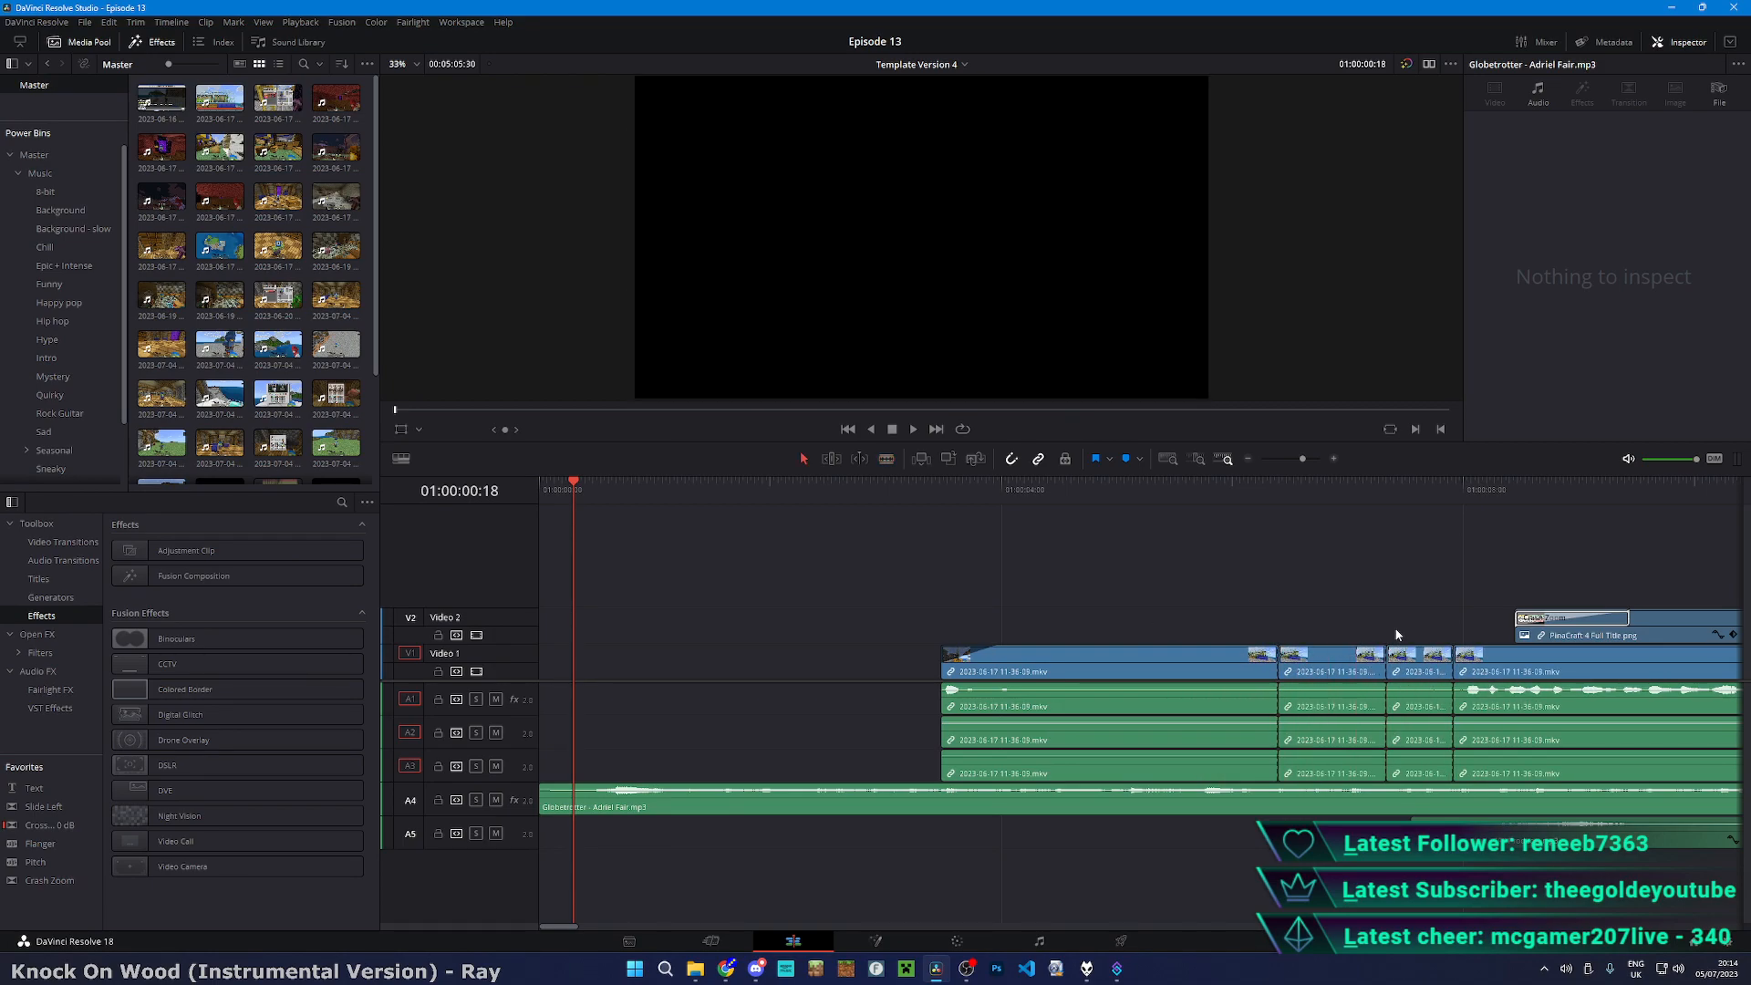
pyautogui.hotkey('ctrl', 'z')
pyautogui.hotkey('ctrl', 'z')
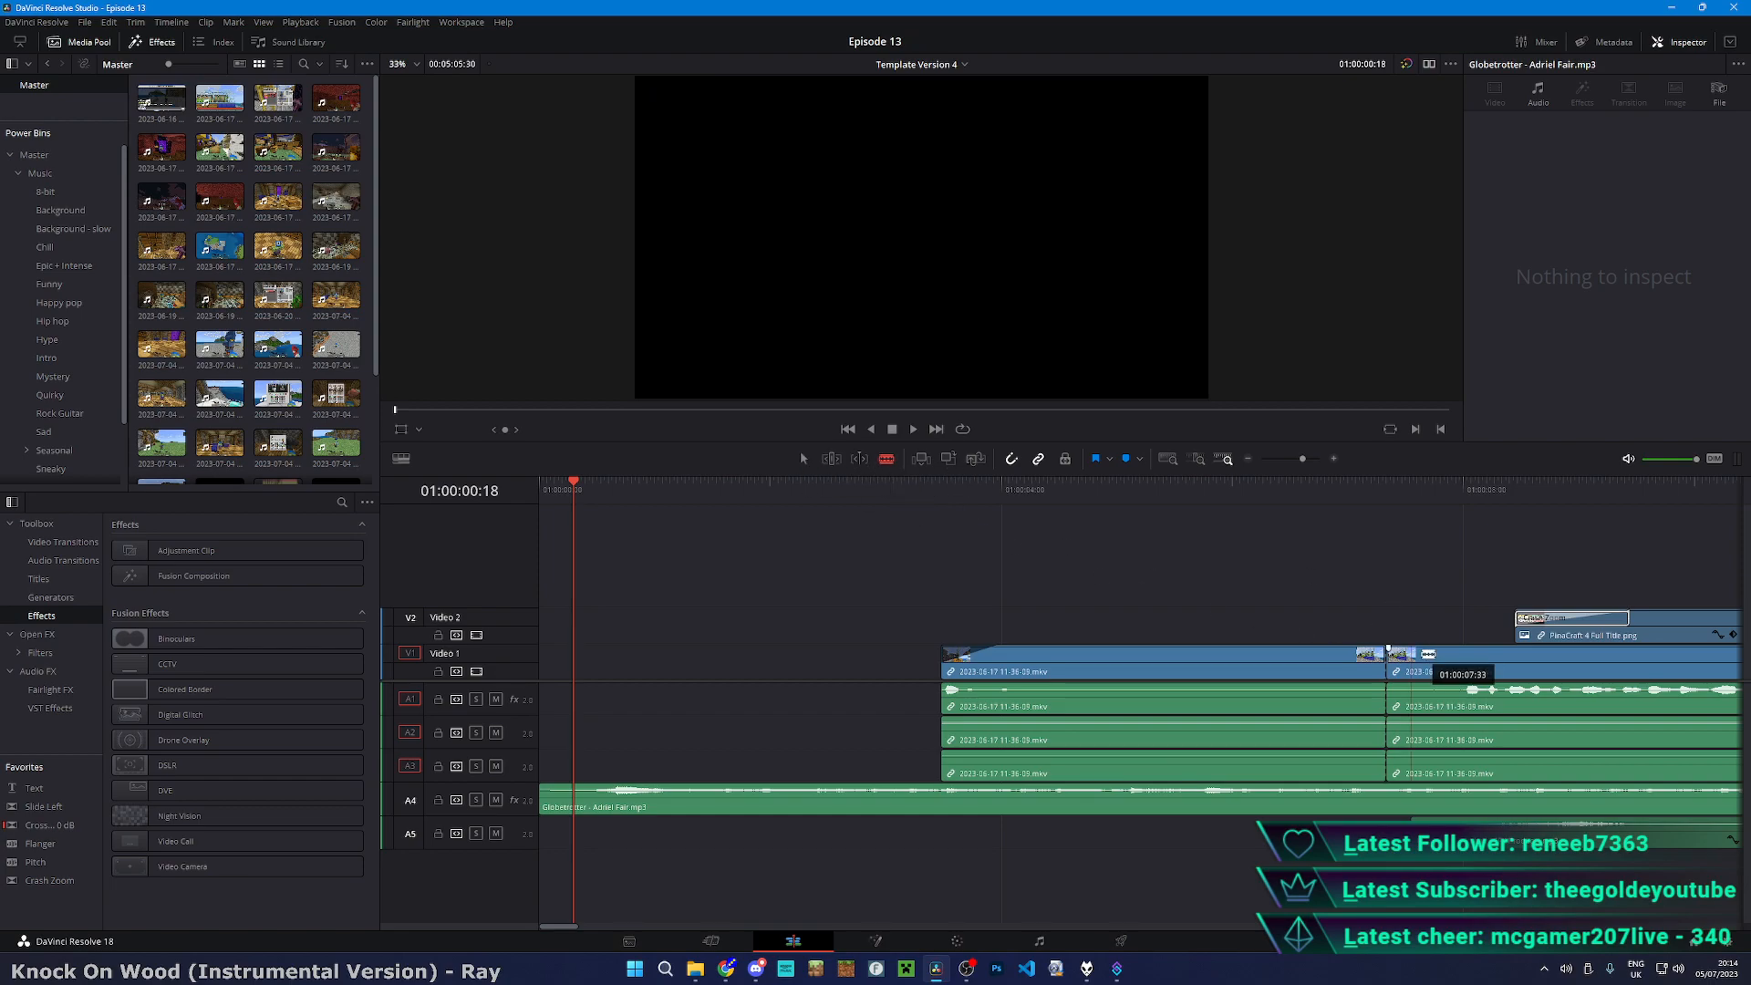
# - Place the gameplay clip, trimmed to just before its next speech, at the timeline start and leave slightly more lead-in before the voice
pyautogui.moveTo(1446, 670); pyautogui.dragTo(602, 647)
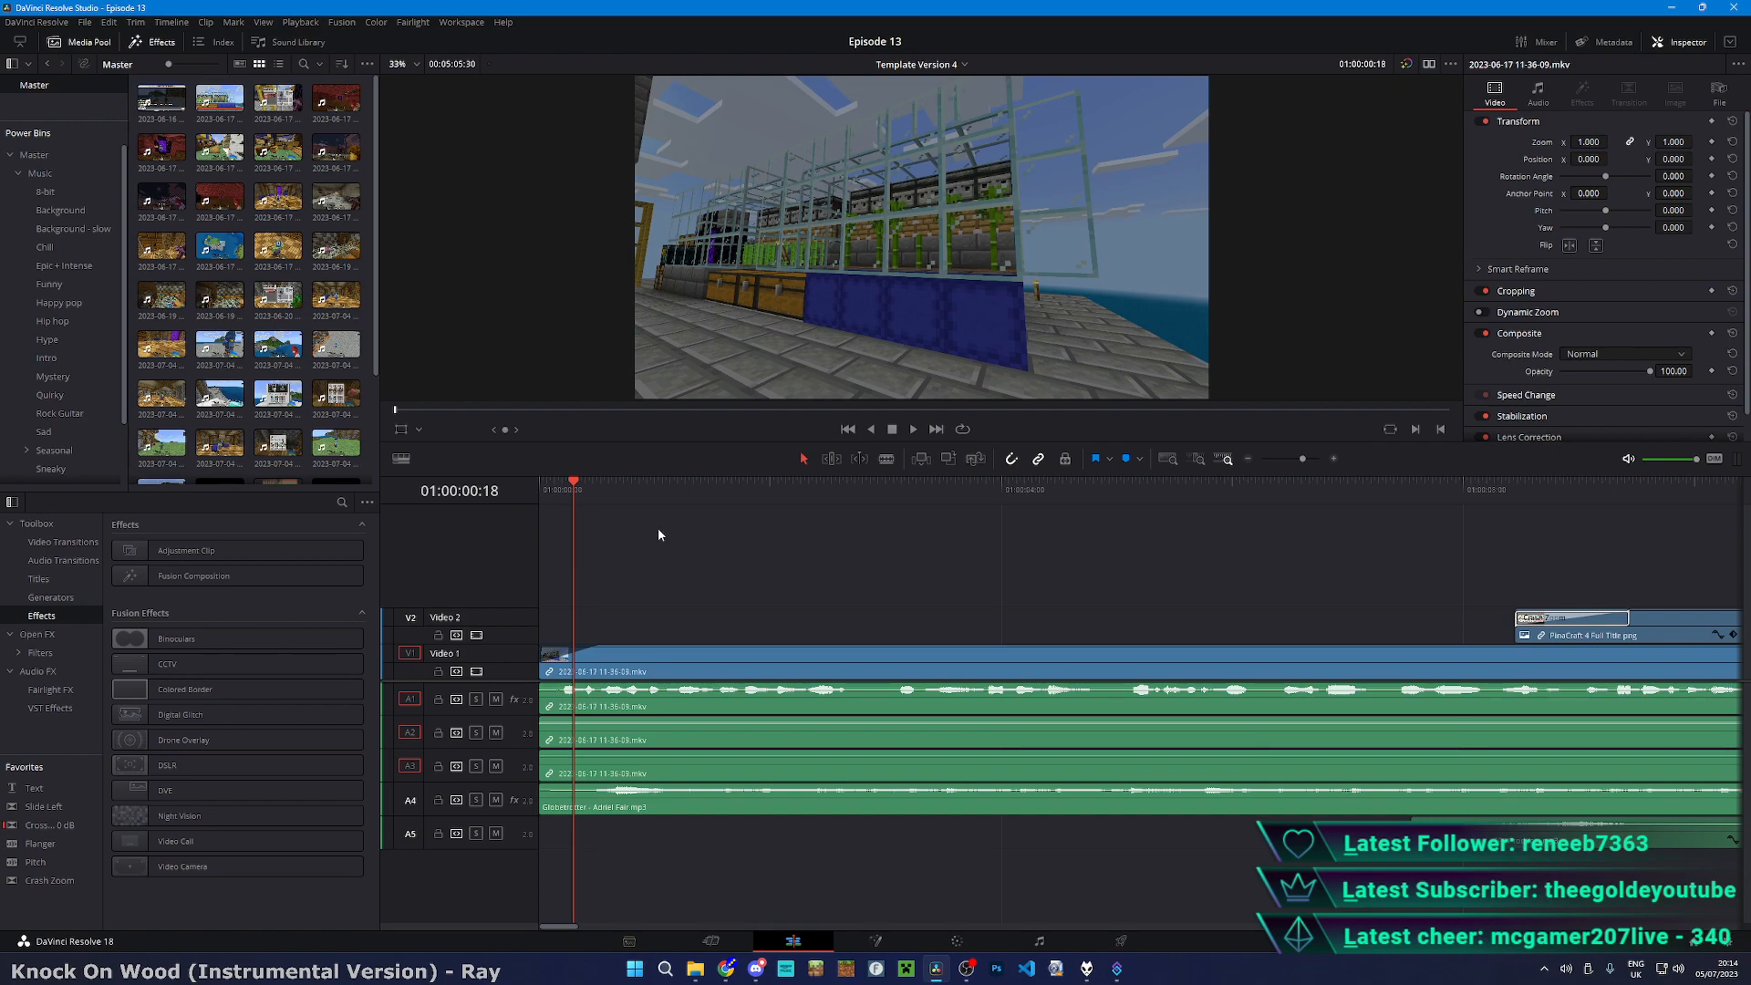
pyautogui.click(623, 489)
pyautogui.press('Home')
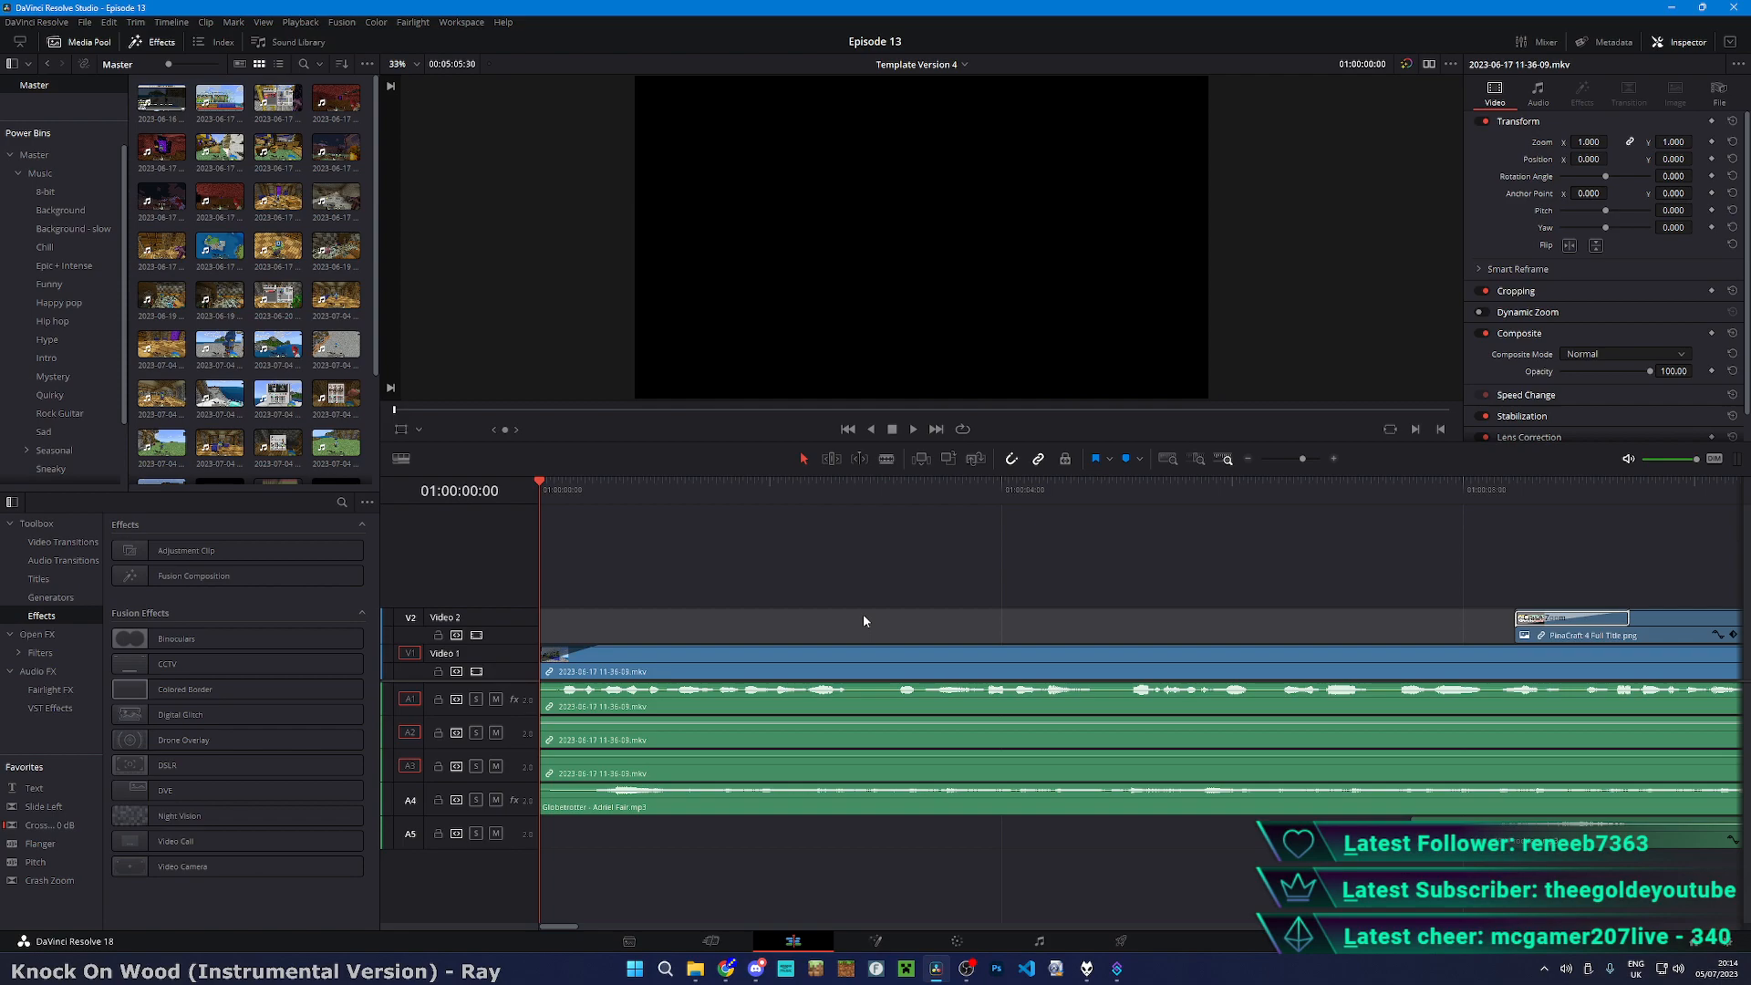
pyautogui.moveTo(571, 673)
pyautogui.mouseDown()
pyautogui.moveTo(623, 674)
pyautogui.moveTo(570, 672)
pyautogui.moveTo(589, 672)
pyautogui.mouseUp()
pyautogui.click(652, 574)
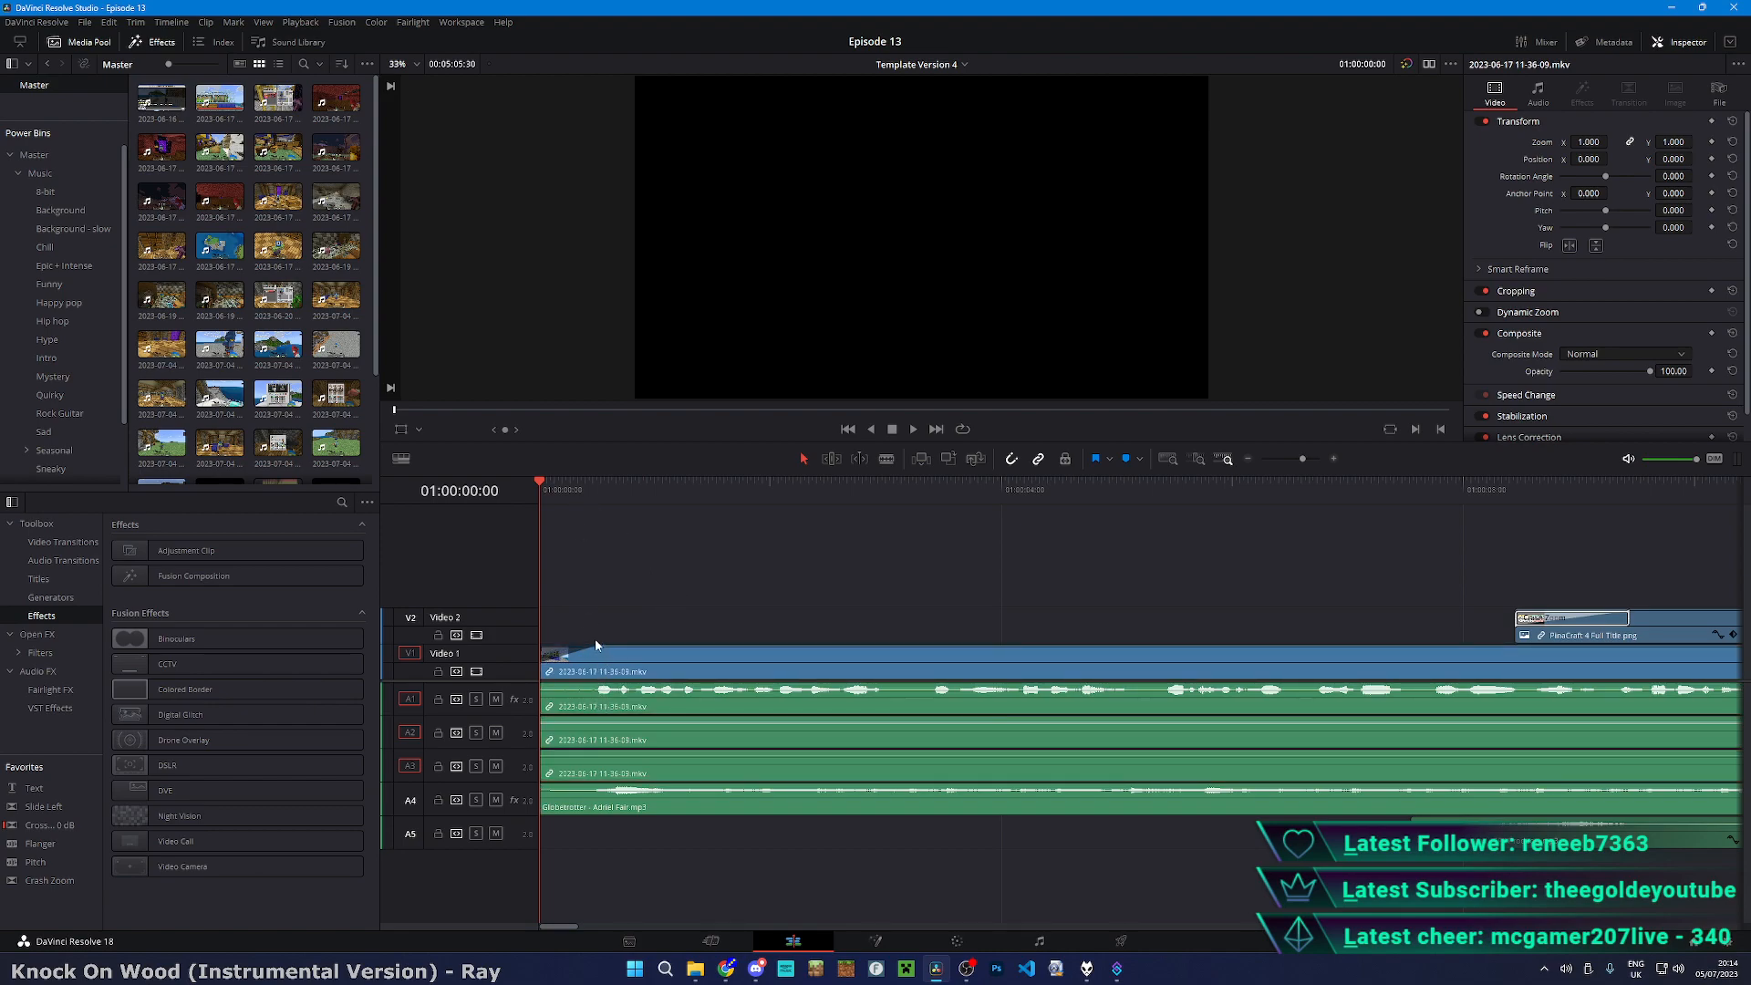
# - Play the new opening and move the PinaCraft 4 Full Title with its whoosh sounds to about 01:01:11 on the timeline
pyautogui.press('space')
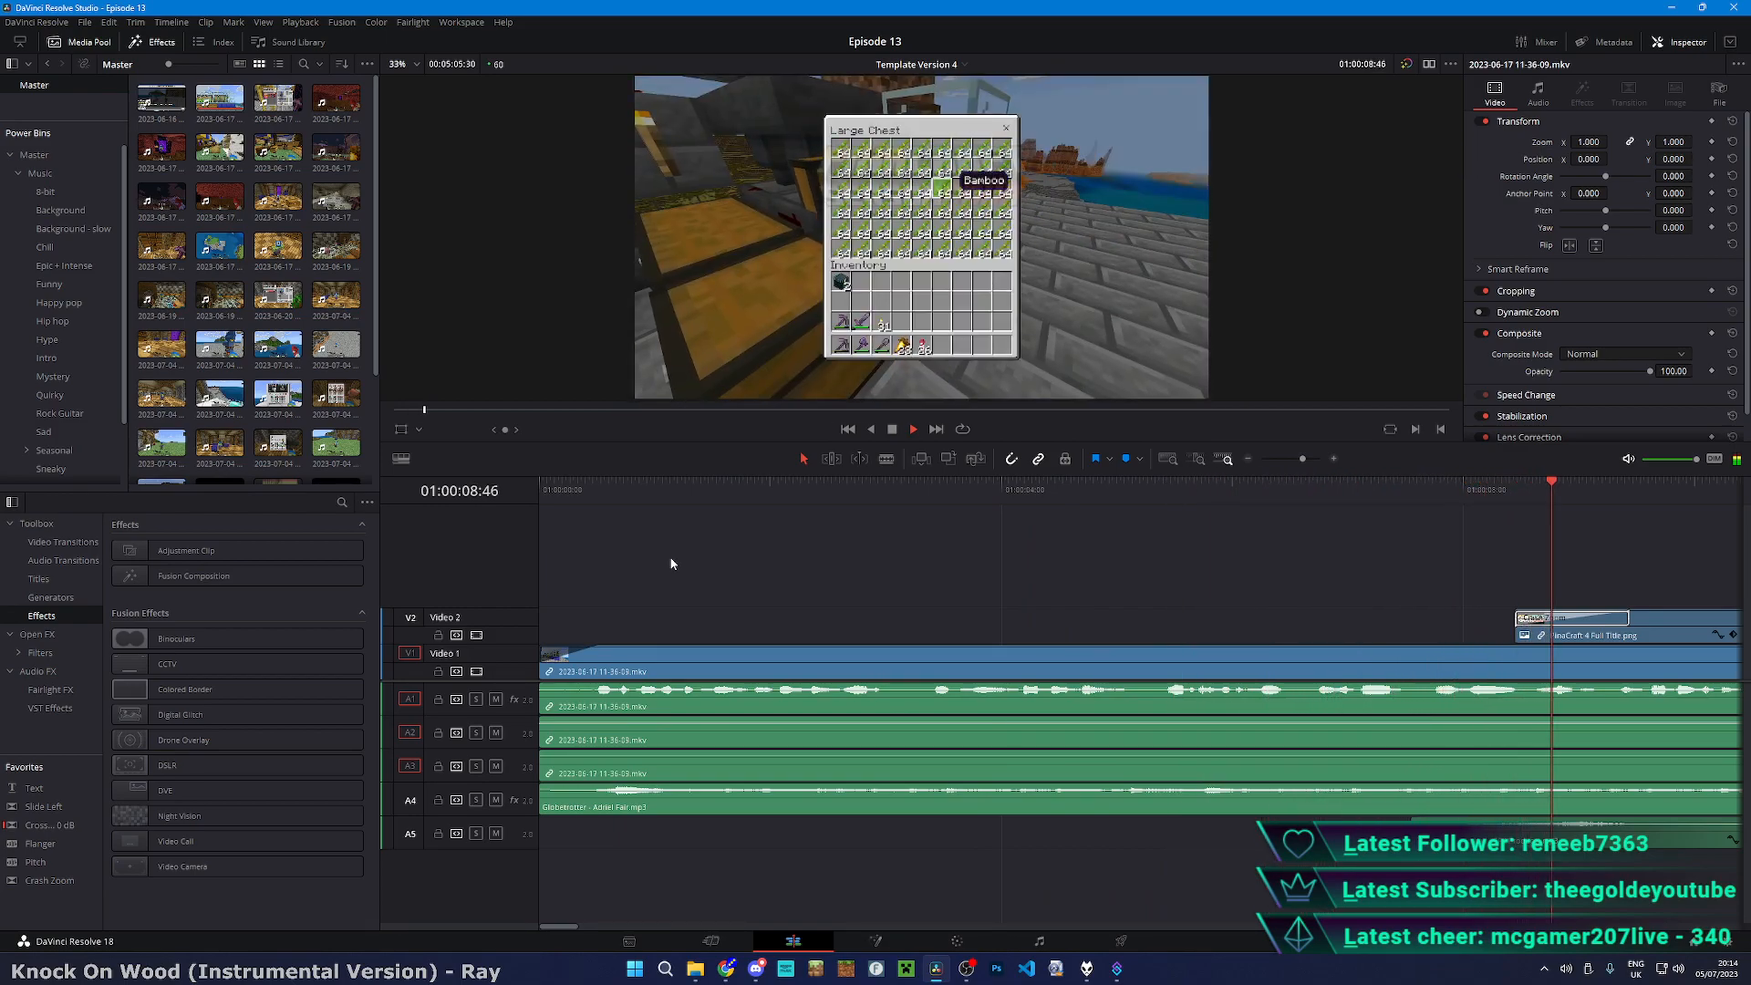
pyautogui.scroll(-3, 675, 567)
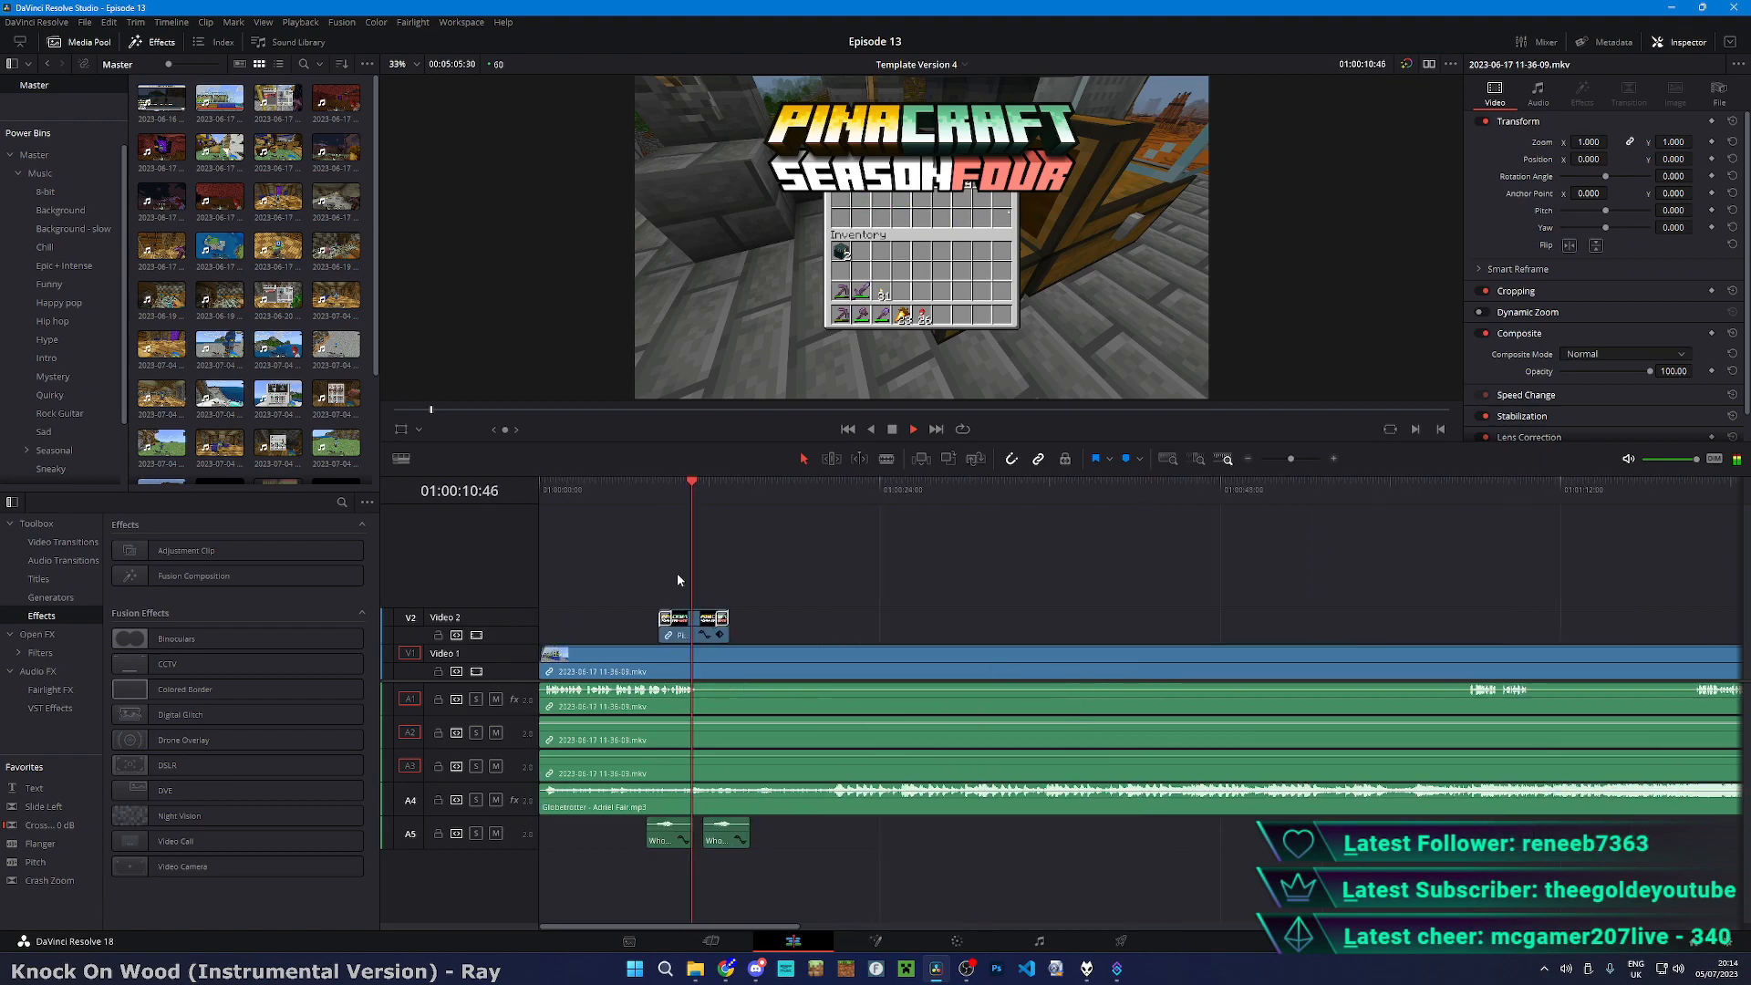
pyautogui.press('space')
pyautogui.moveTo(693, 631); pyautogui.dragTo(1580, 637)
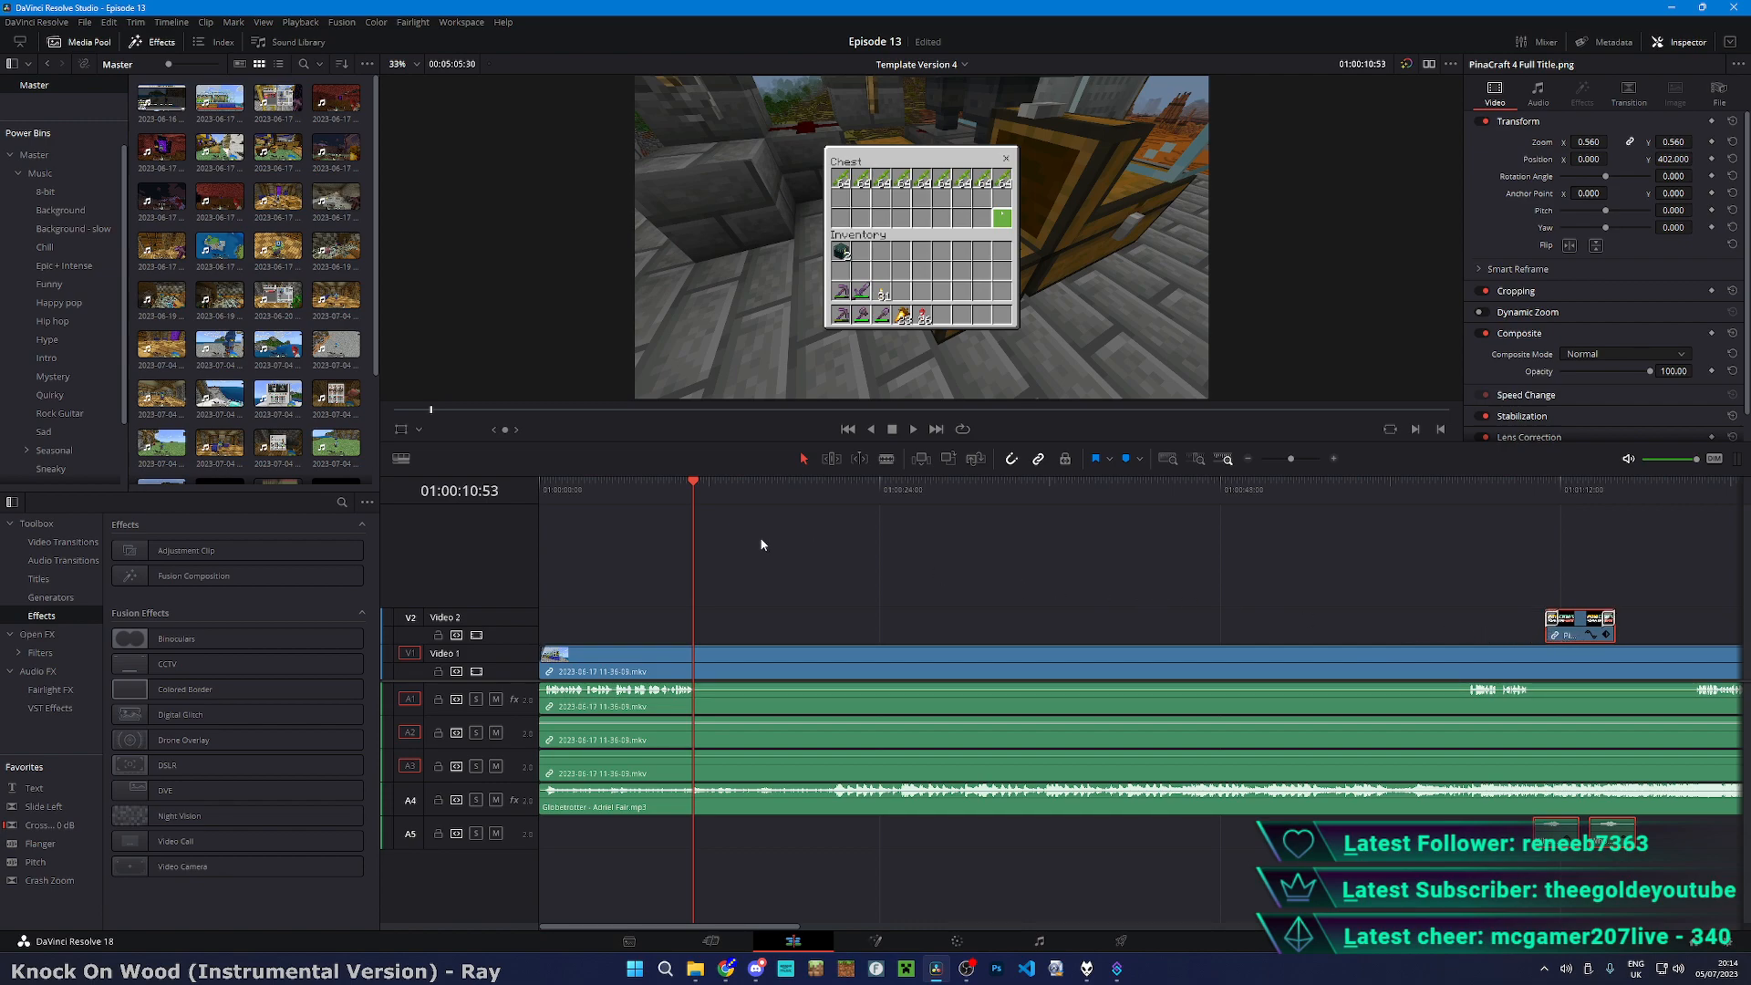
# - Split the gameplay clip and its linked audio just after the opening speech ends, at about 01:00:11:04
pyautogui.scroll(3, 762, 545)
pyautogui.scroll(-3, 763, 544)
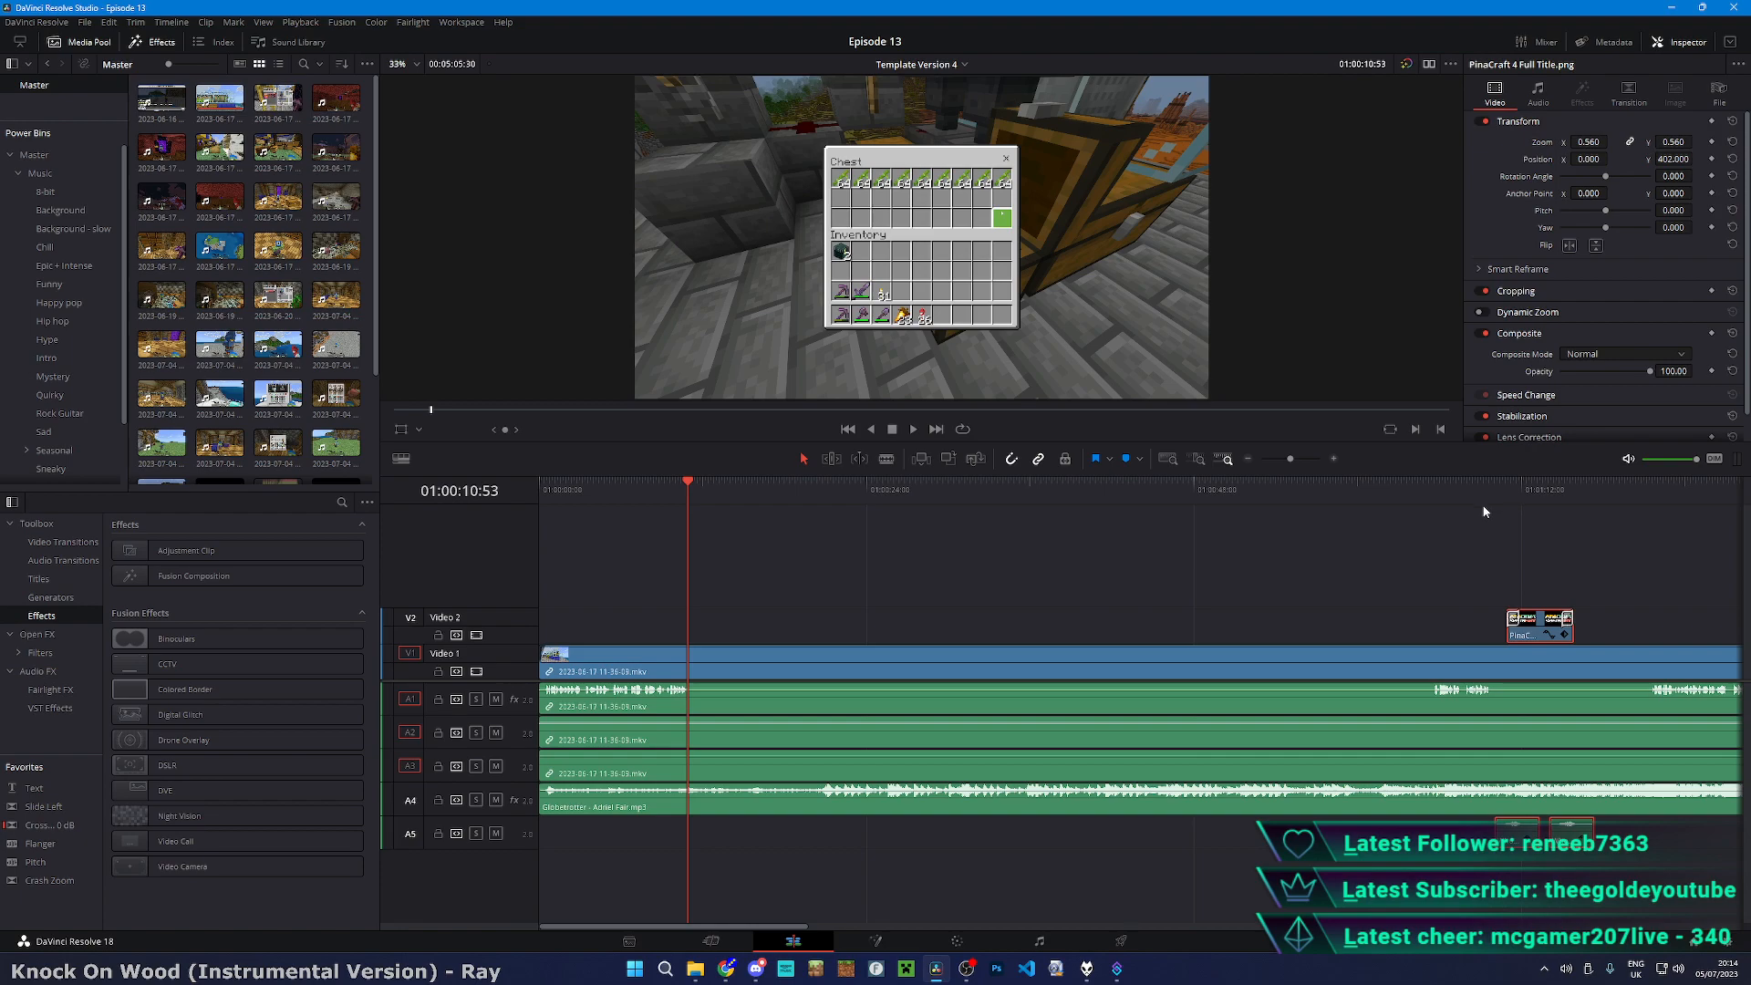
pyautogui.scroll(2, 816, 520)
pyautogui.scroll(-1, 745, 511)
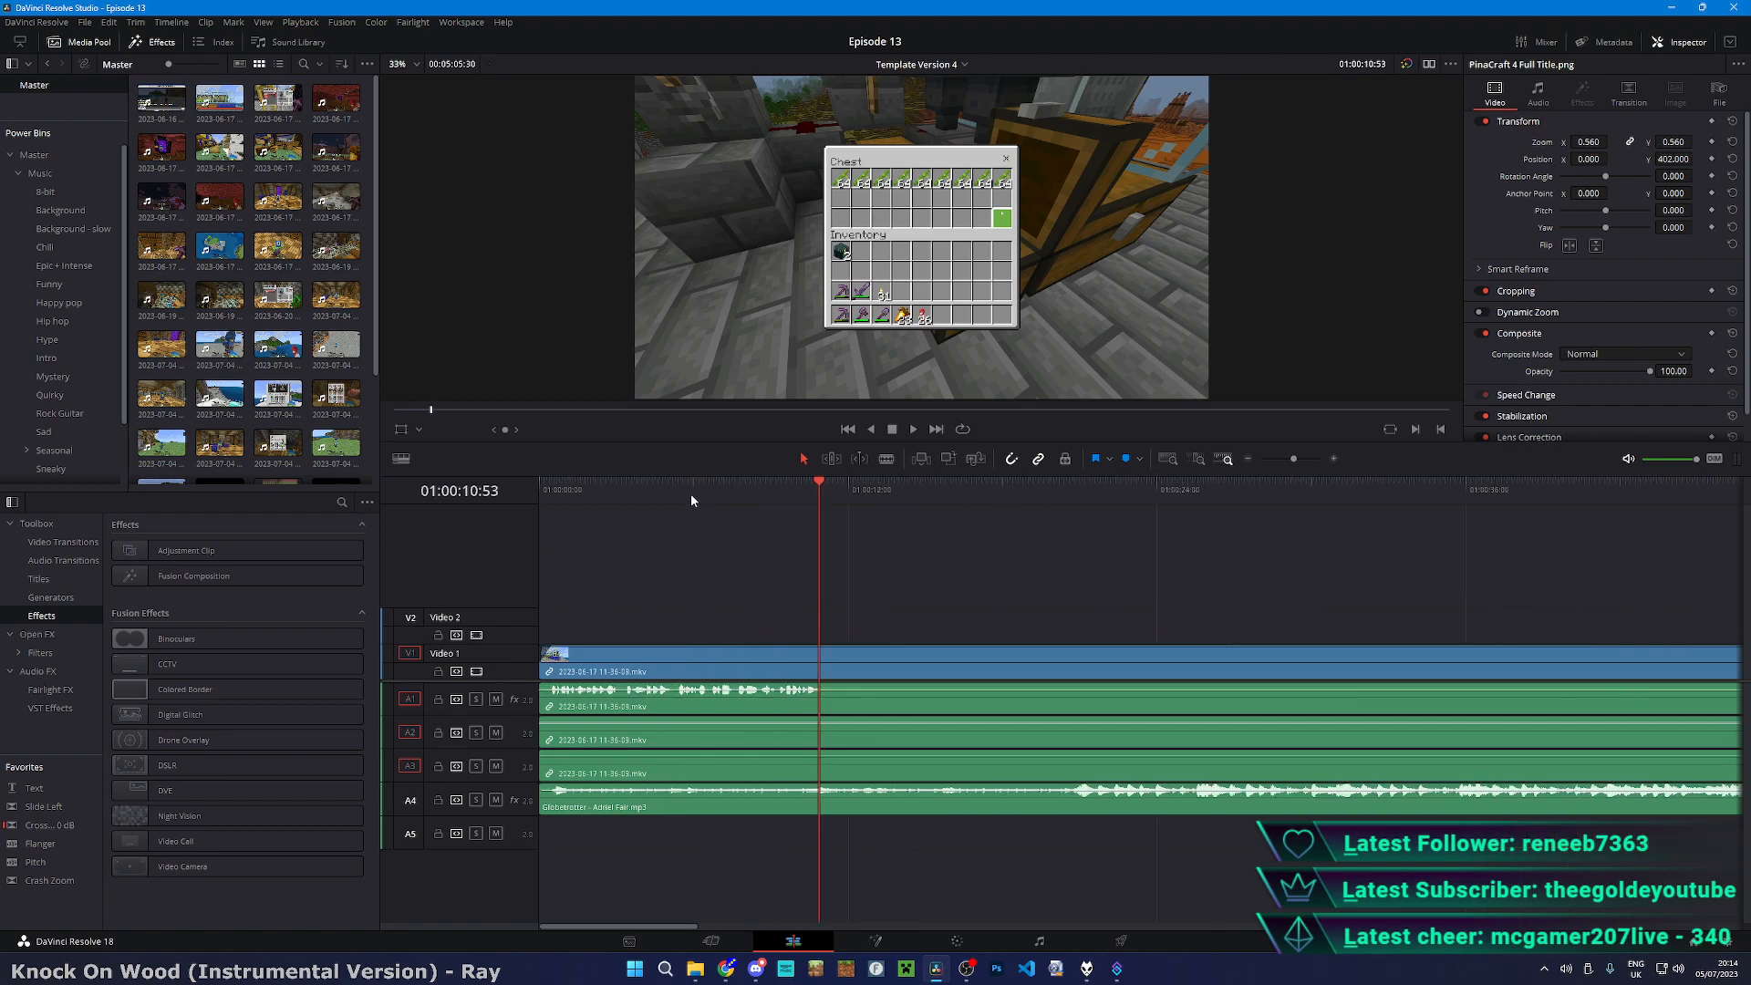
pyautogui.click(647, 493)
pyautogui.press('space')
pyautogui.scroll(1, 931, 538)
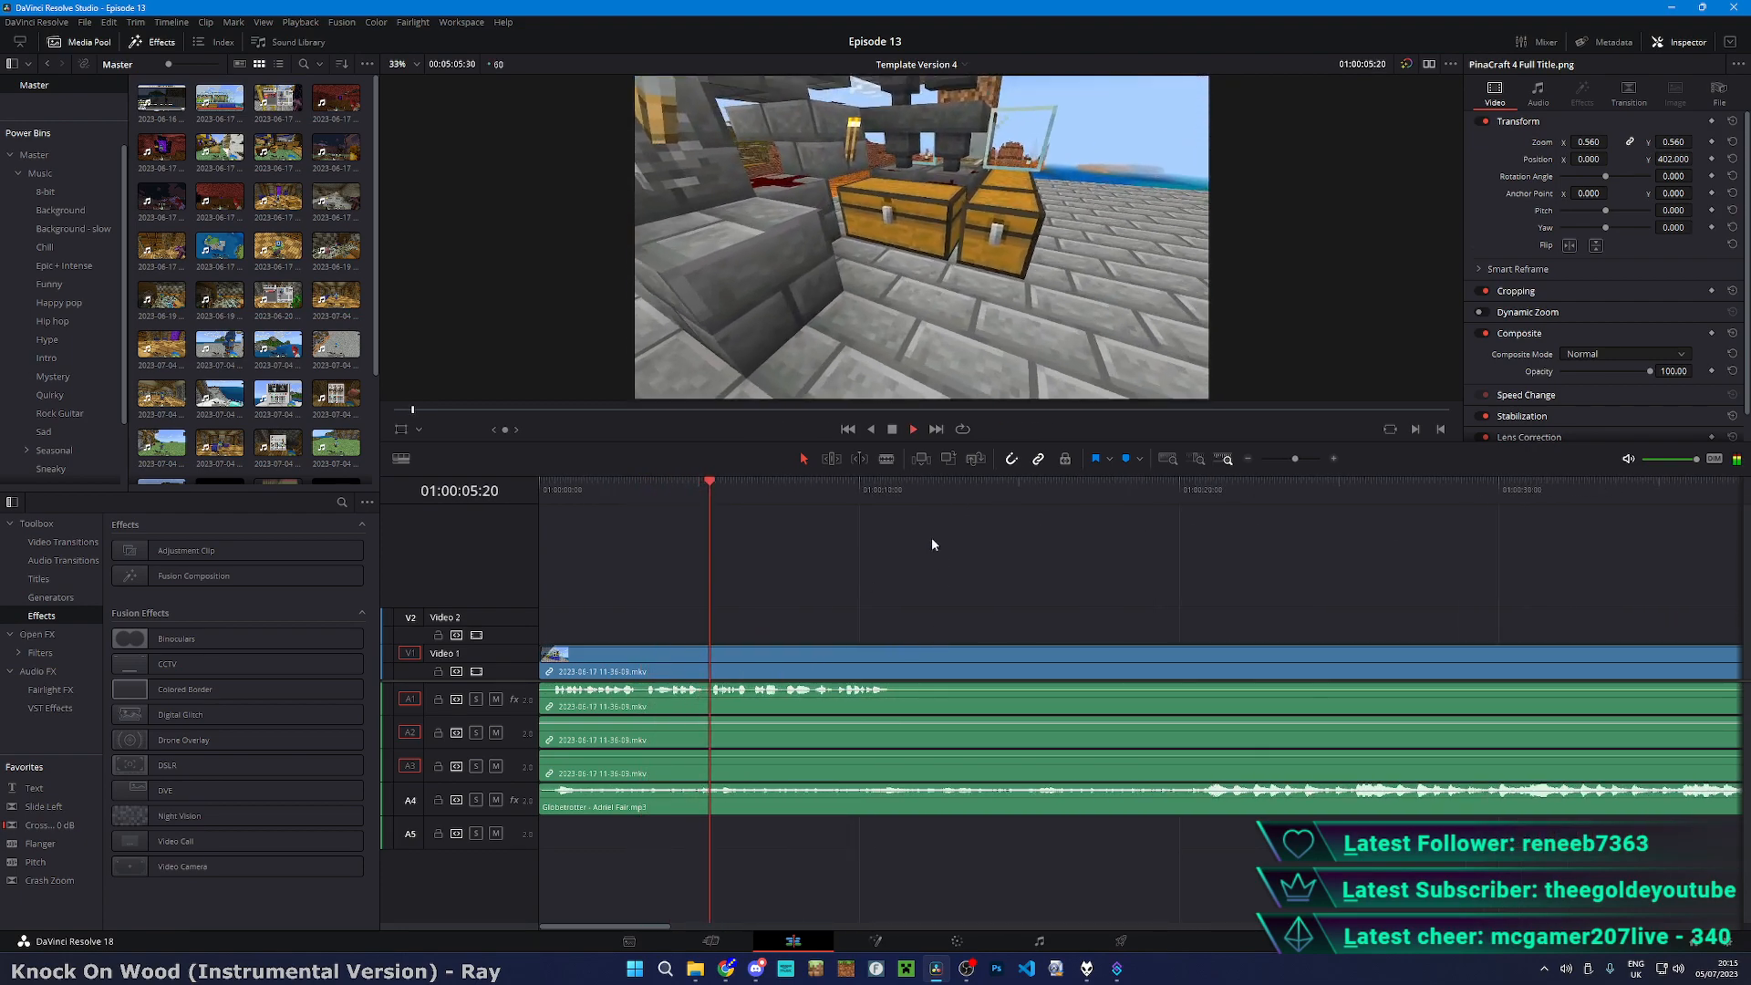
pyautogui.scroll(3, 1063, 665)
pyautogui.press('b')
pyautogui.hscroll(1, 1297, 703)
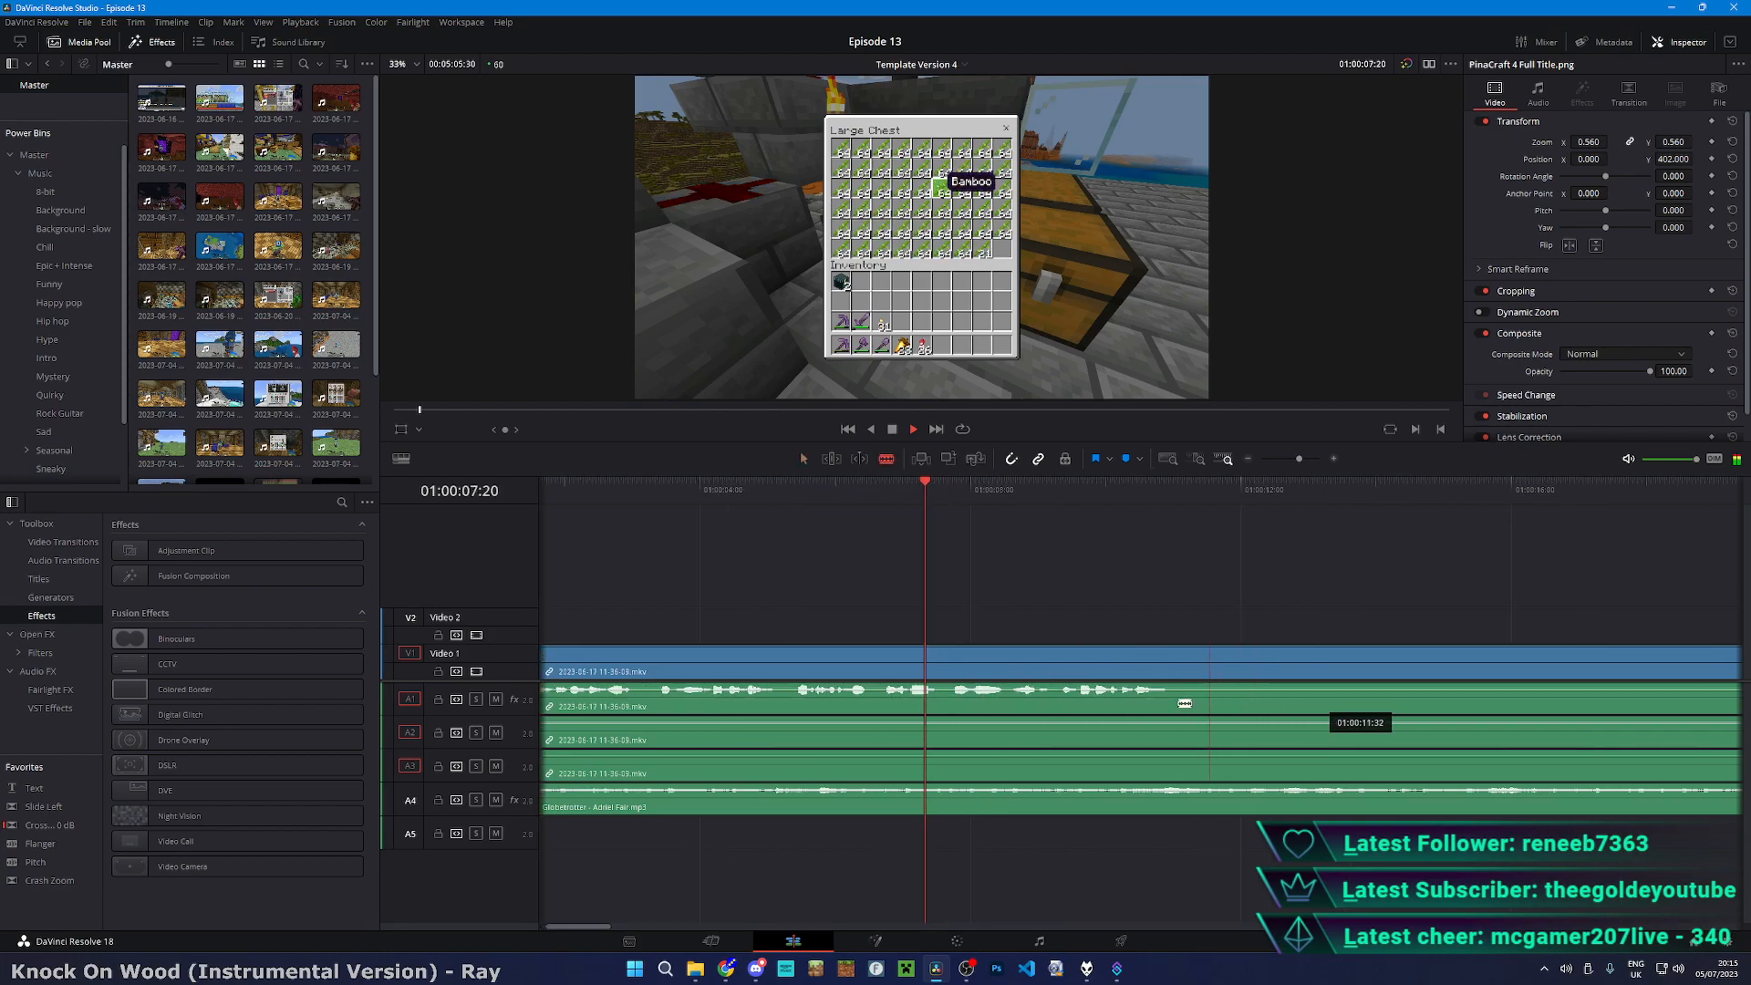
pyautogui.moveTo(1185, 703); pyautogui.dragTo(922, 714)
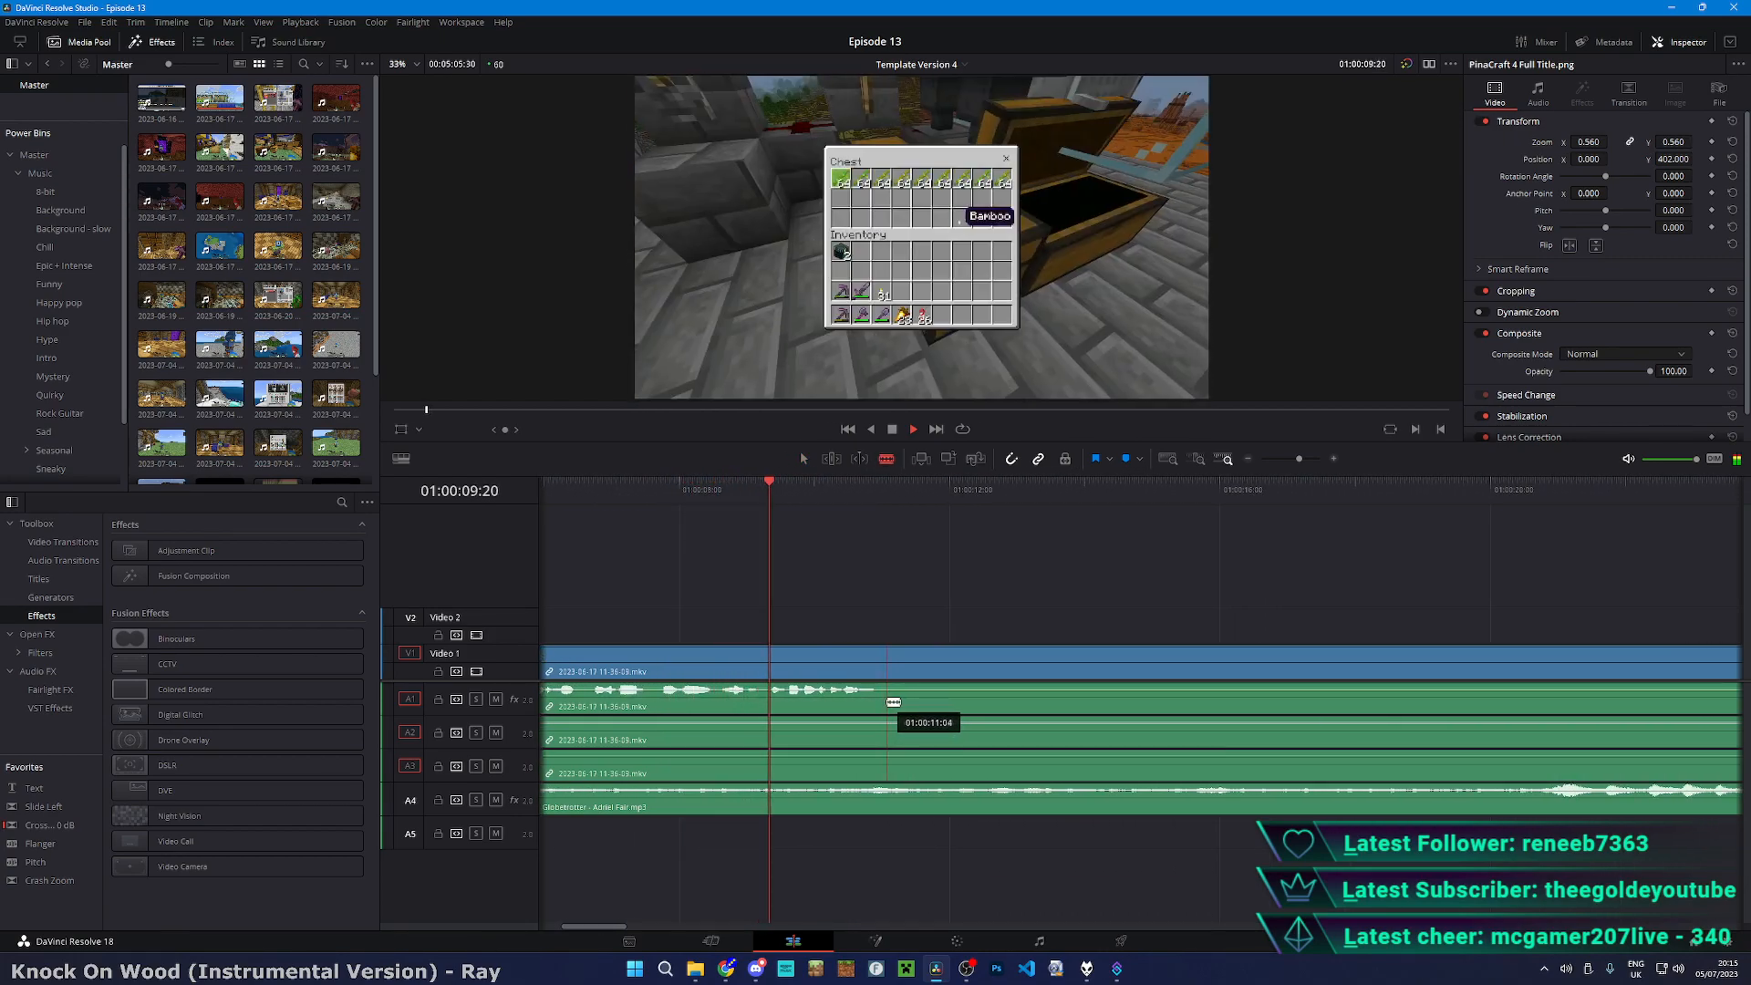
pyautogui.click(893, 702)
pyautogui.press('a')
pyautogui.scroll(-5, 1120, 693)
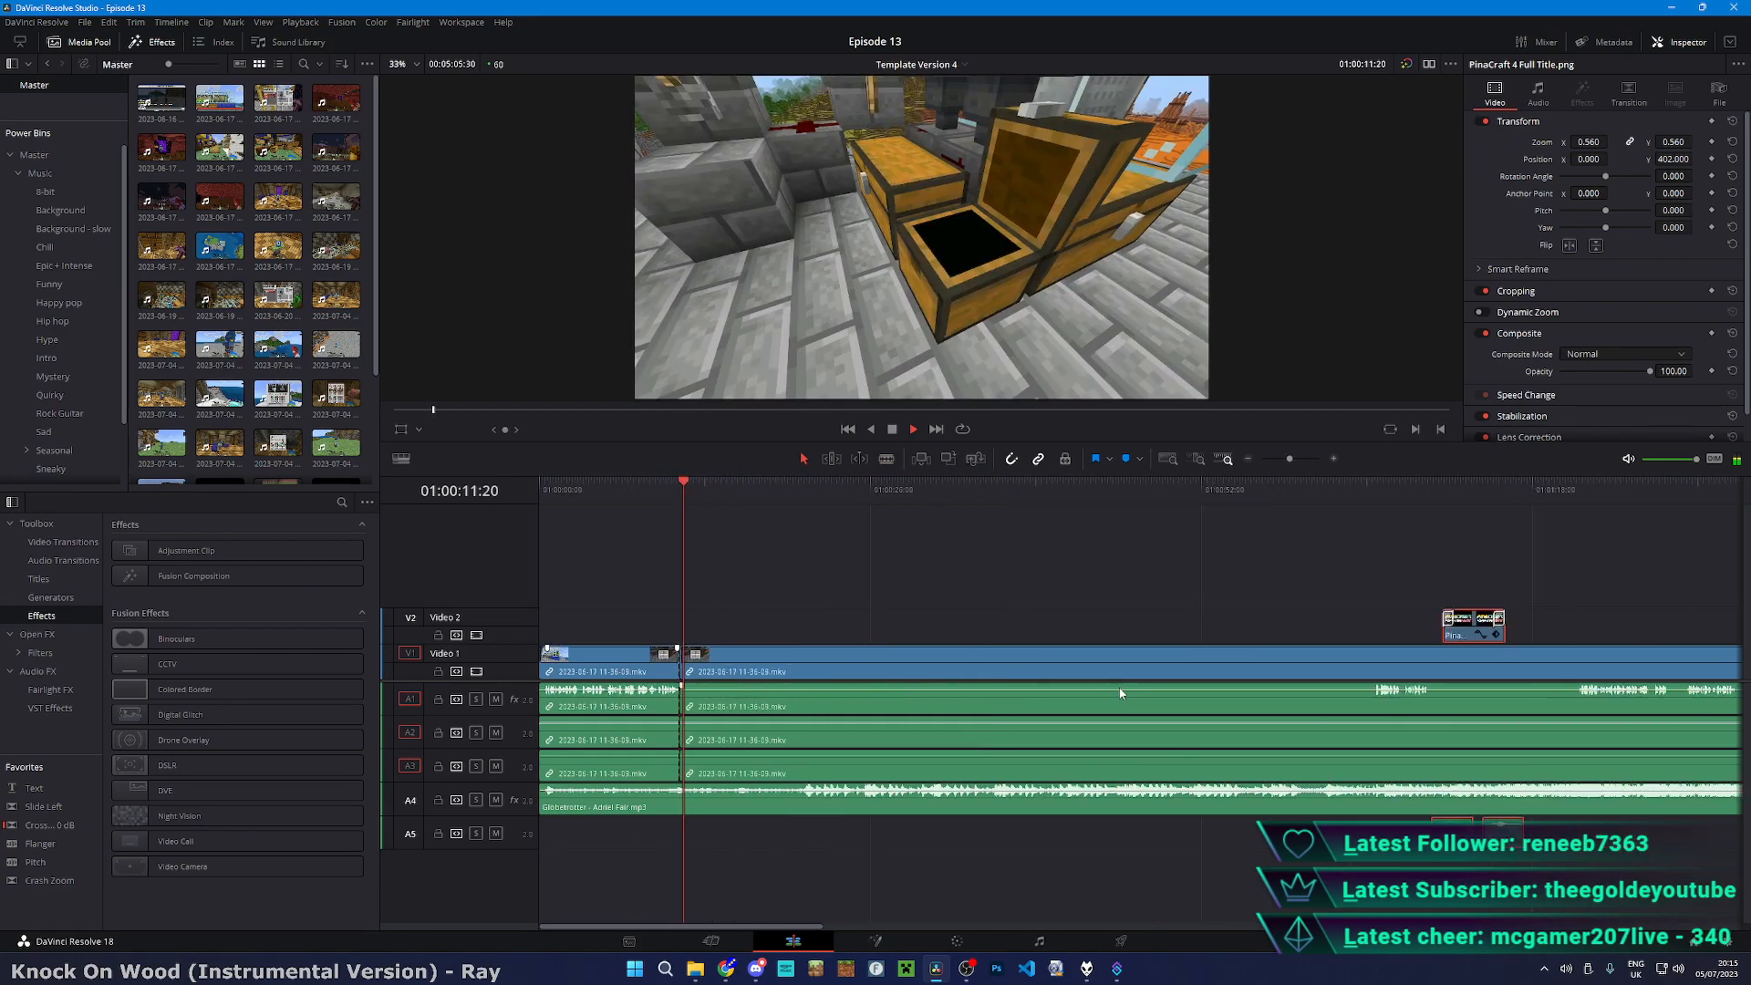
# - Scrub and play the gameplay after the cut up to about 01:01:22 to examine the silent stretch and where speech resumes
pyautogui.scroll(-2, 1120, 693)
pyautogui.click(945, 500)
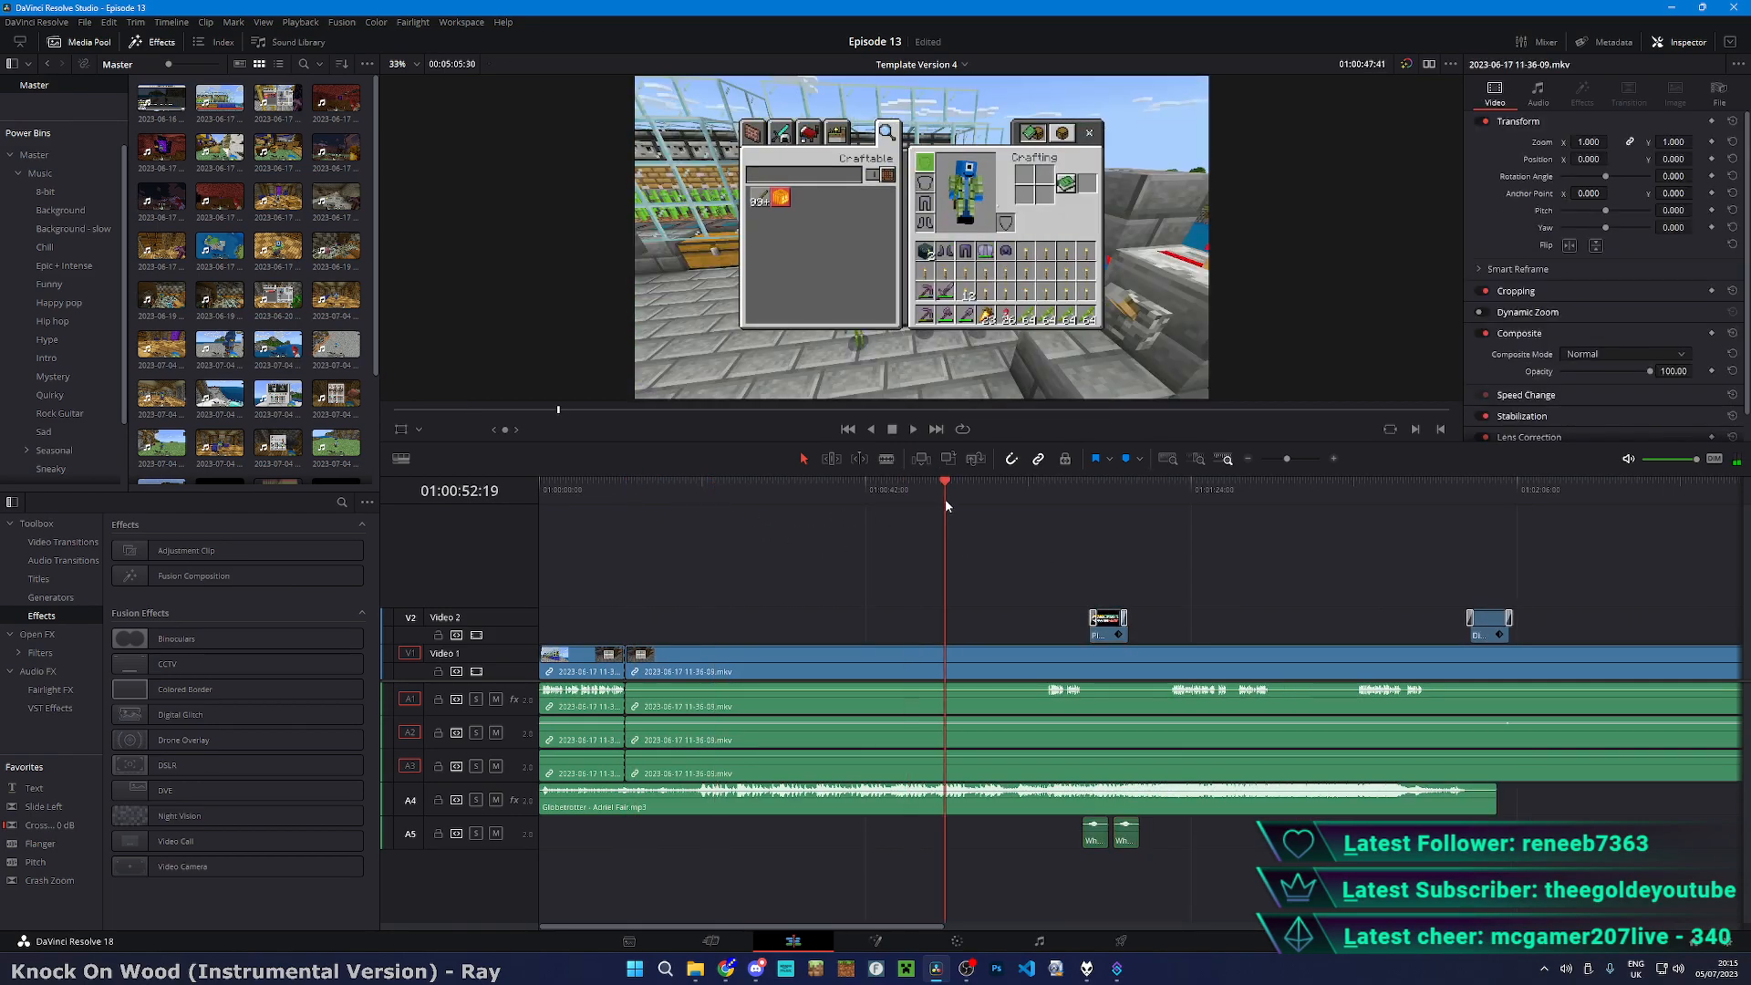
pyautogui.moveTo(945, 499)
pyautogui.mouseDown()
pyautogui.moveTo(795, 497)
pyautogui.moveTo(938, 496)
pyautogui.mouseUp()
pyautogui.press('space')
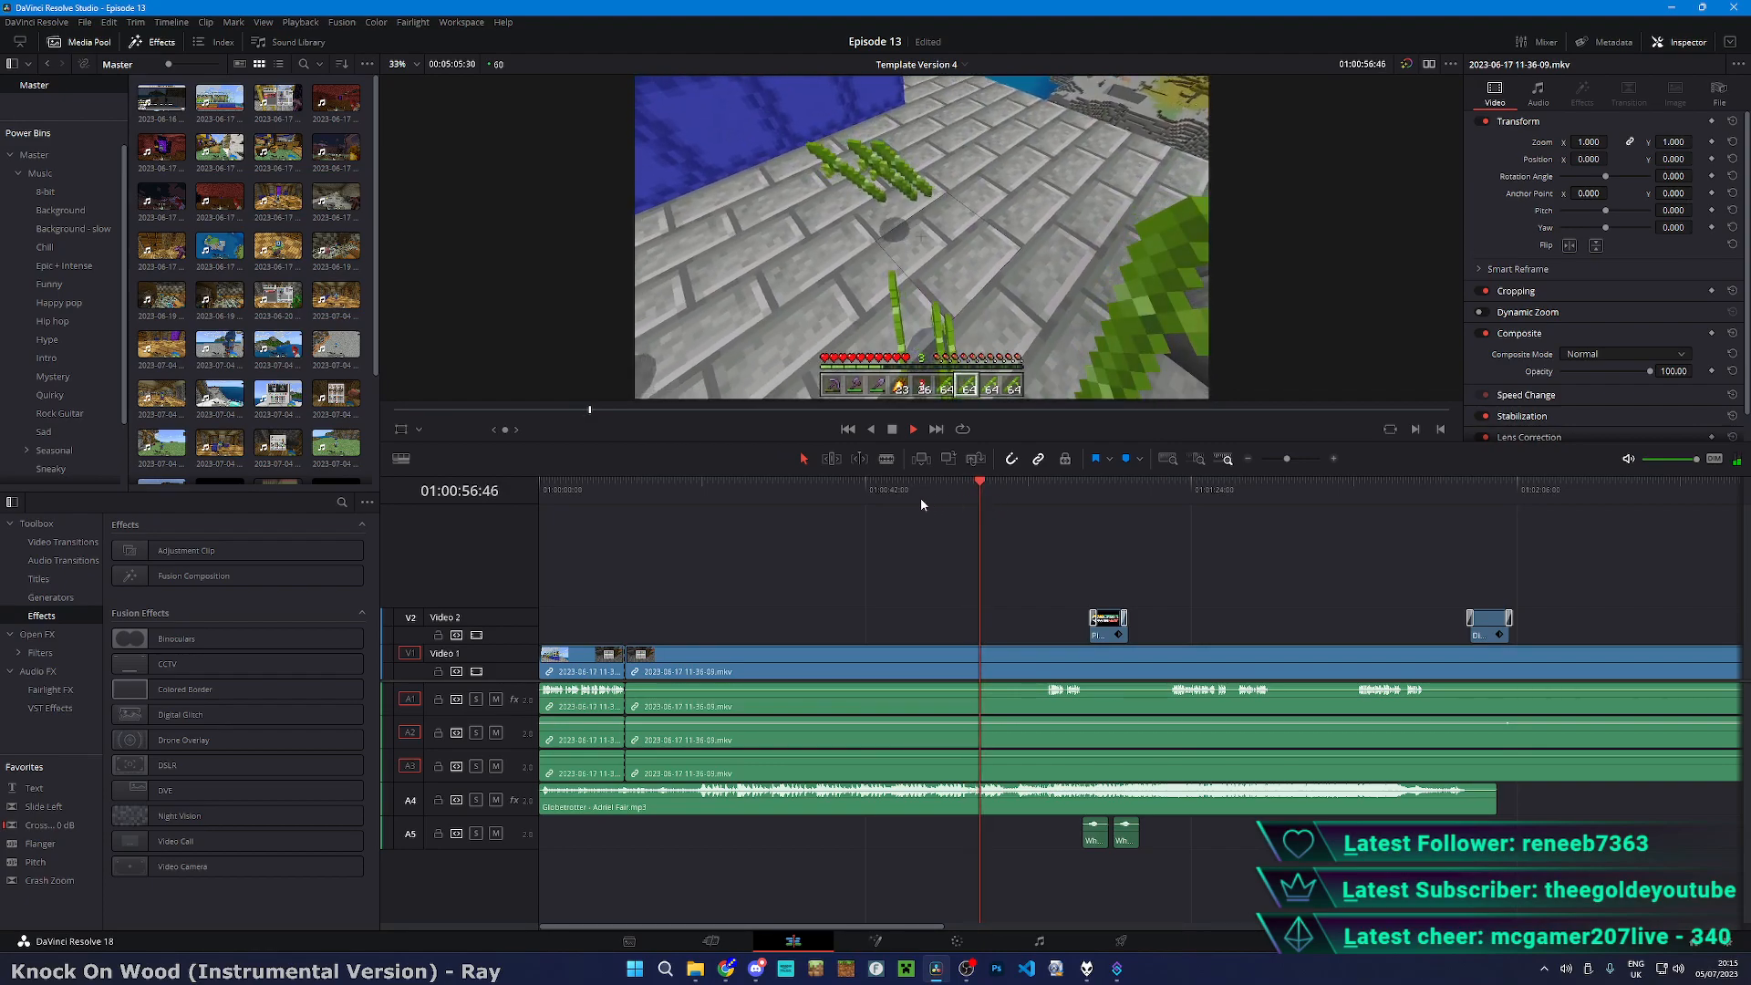
pyautogui.moveTo(920, 498); pyautogui.dragTo(1032, 500)
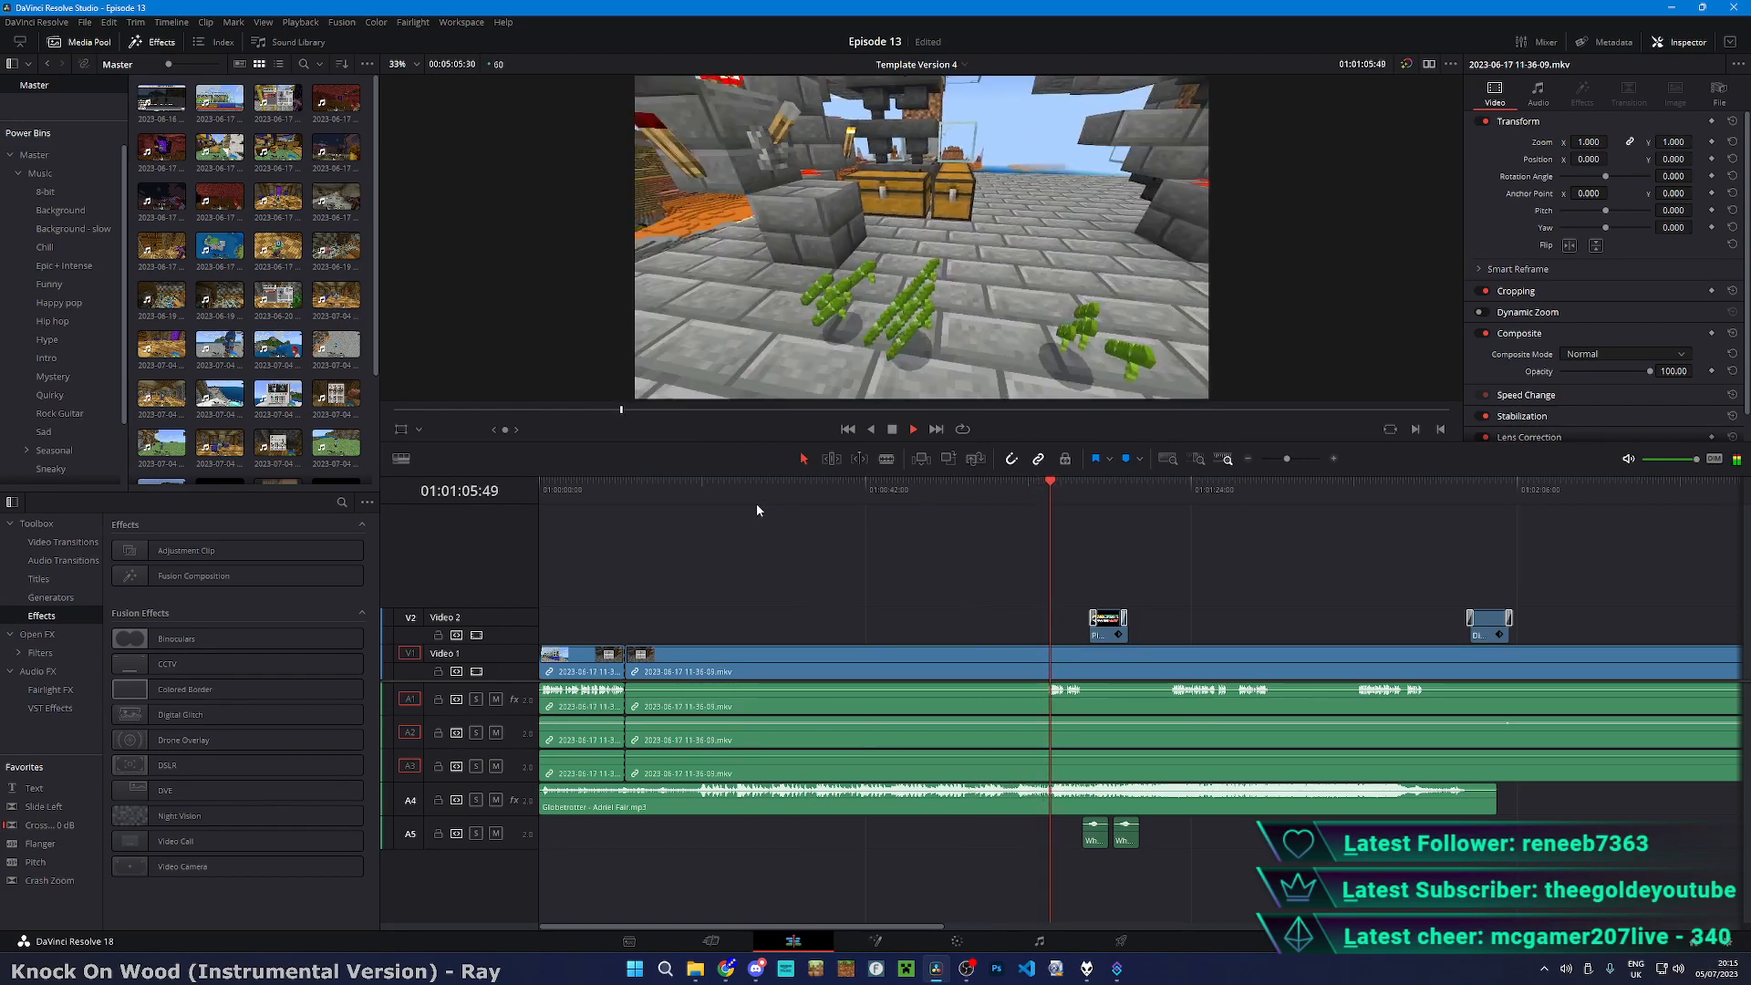
pyautogui.click(757, 504)
pyautogui.moveTo(758, 501); pyautogui.dragTo(840, 504)
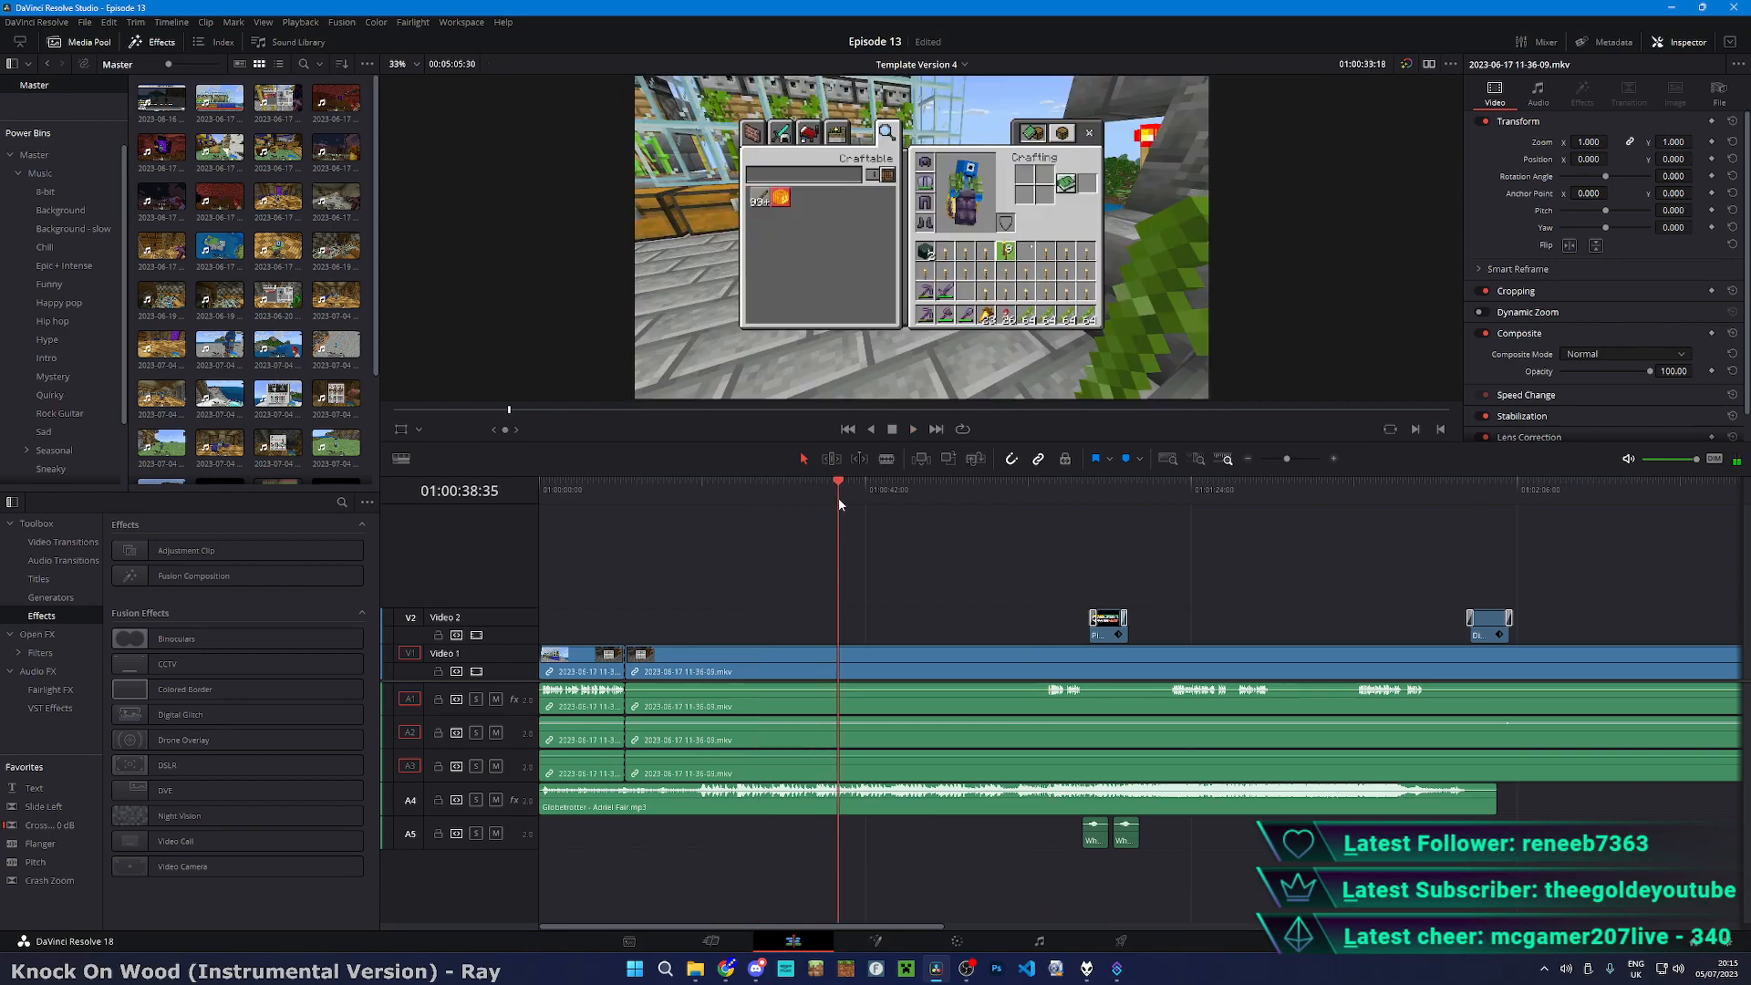
pyautogui.click(1061, 486)
pyautogui.click(1180, 493)
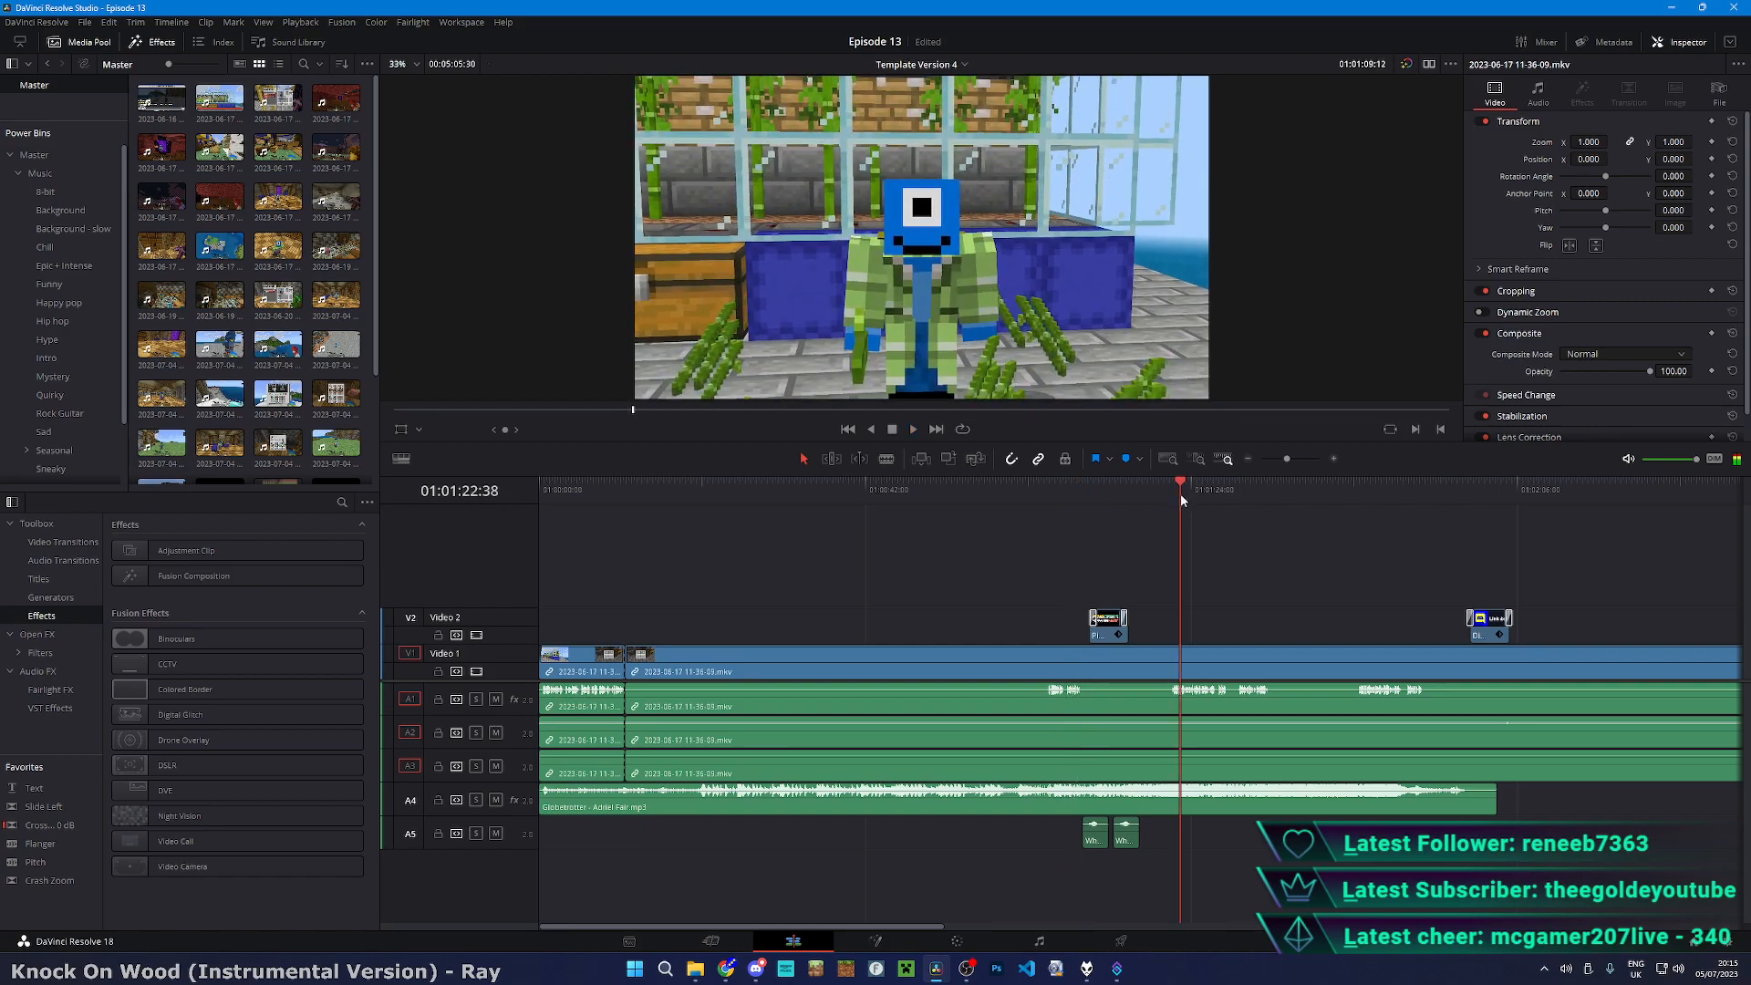
pyautogui.click(1163, 486)
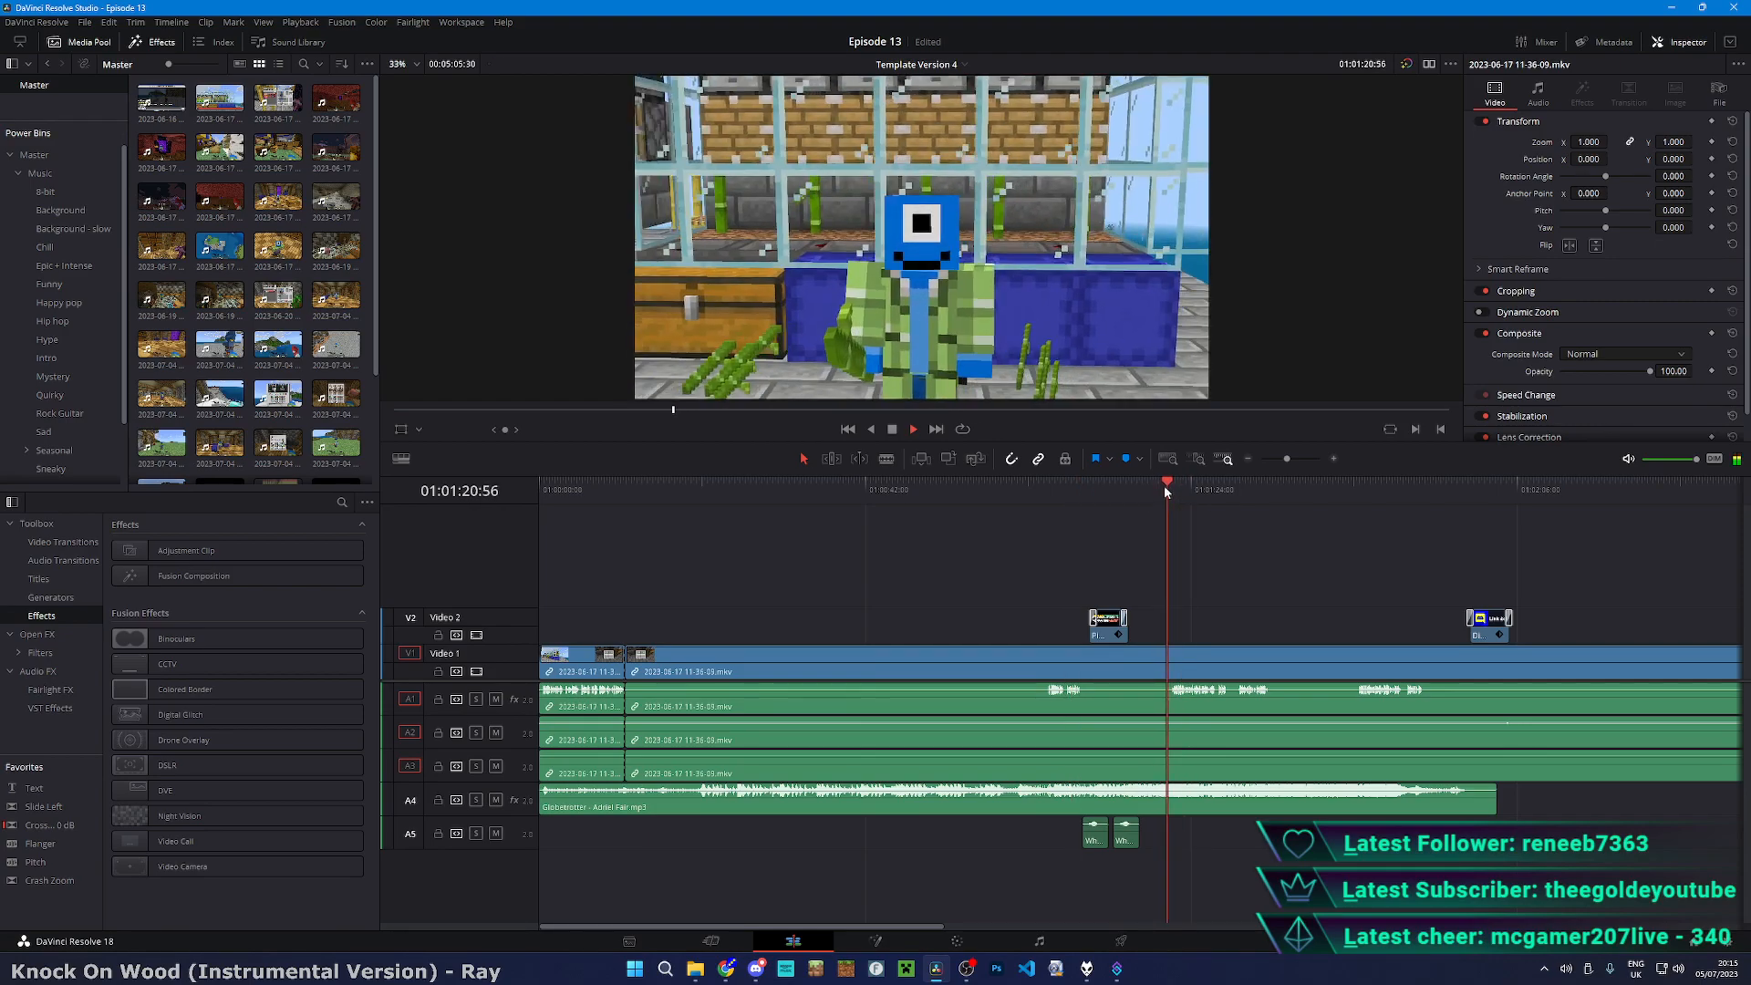
pyautogui.click(1038, 486)
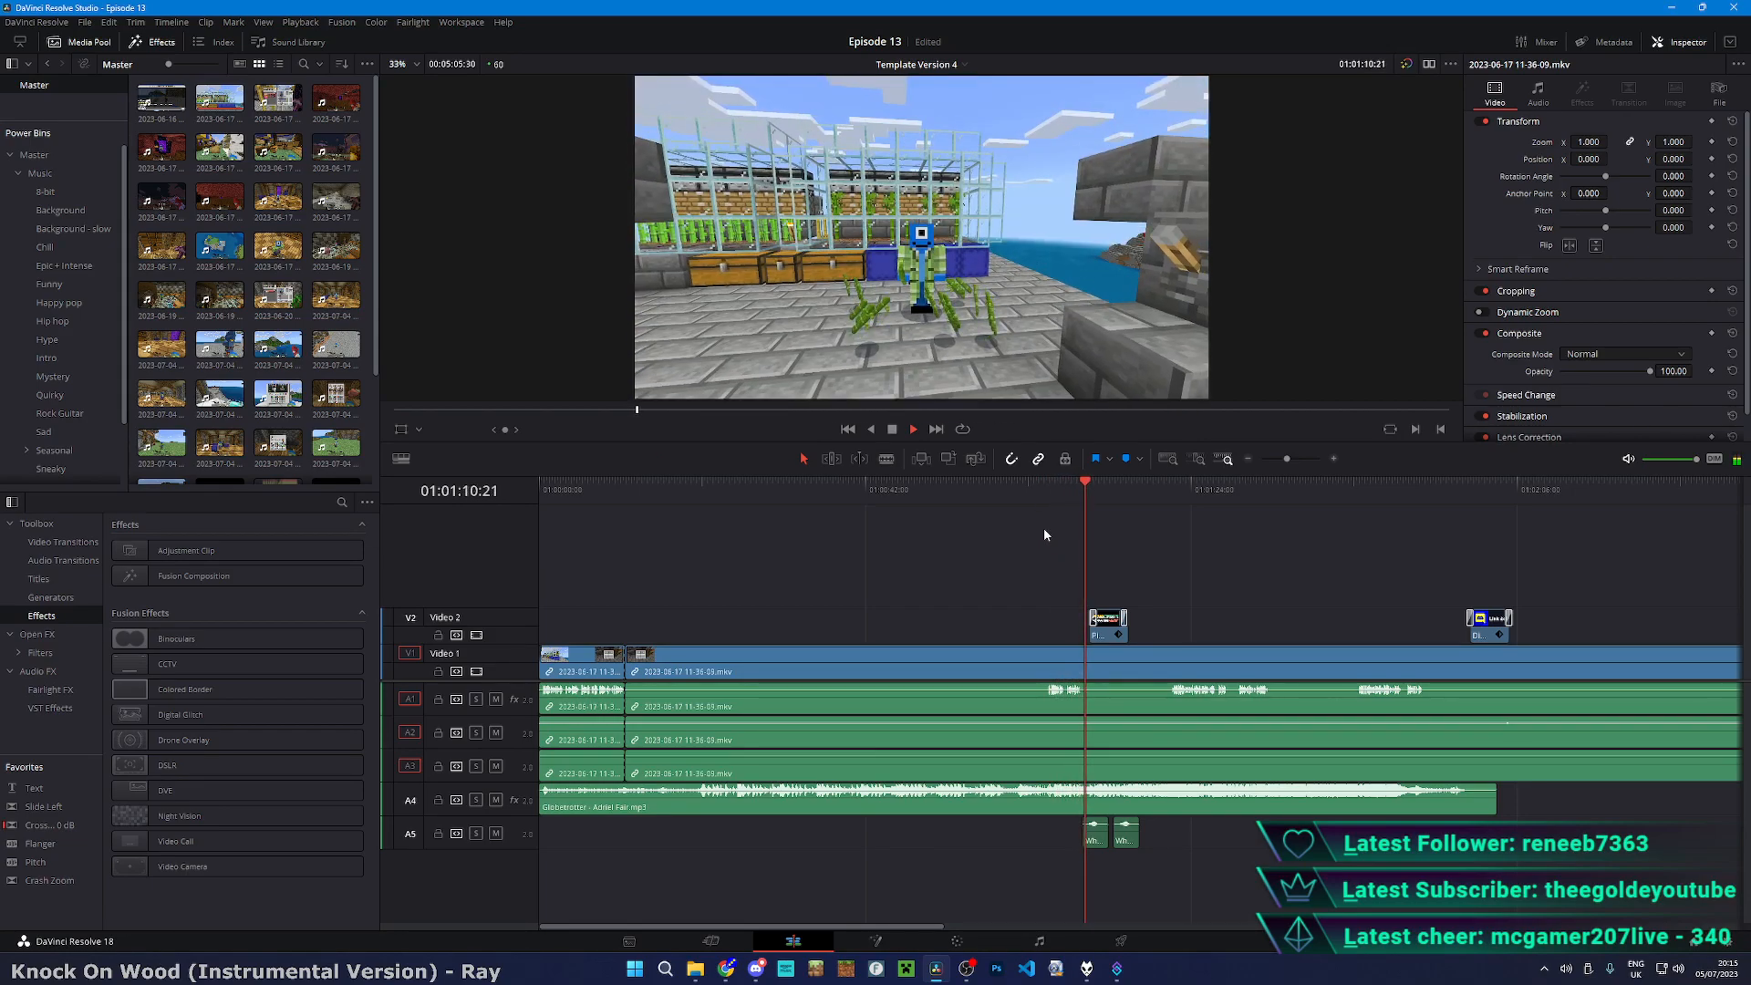
# - Split the gameplay clip and its linked audio just before speech resumes, at about 01:01:21
pyautogui.click(1169, 494)
pyautogui.press('space')
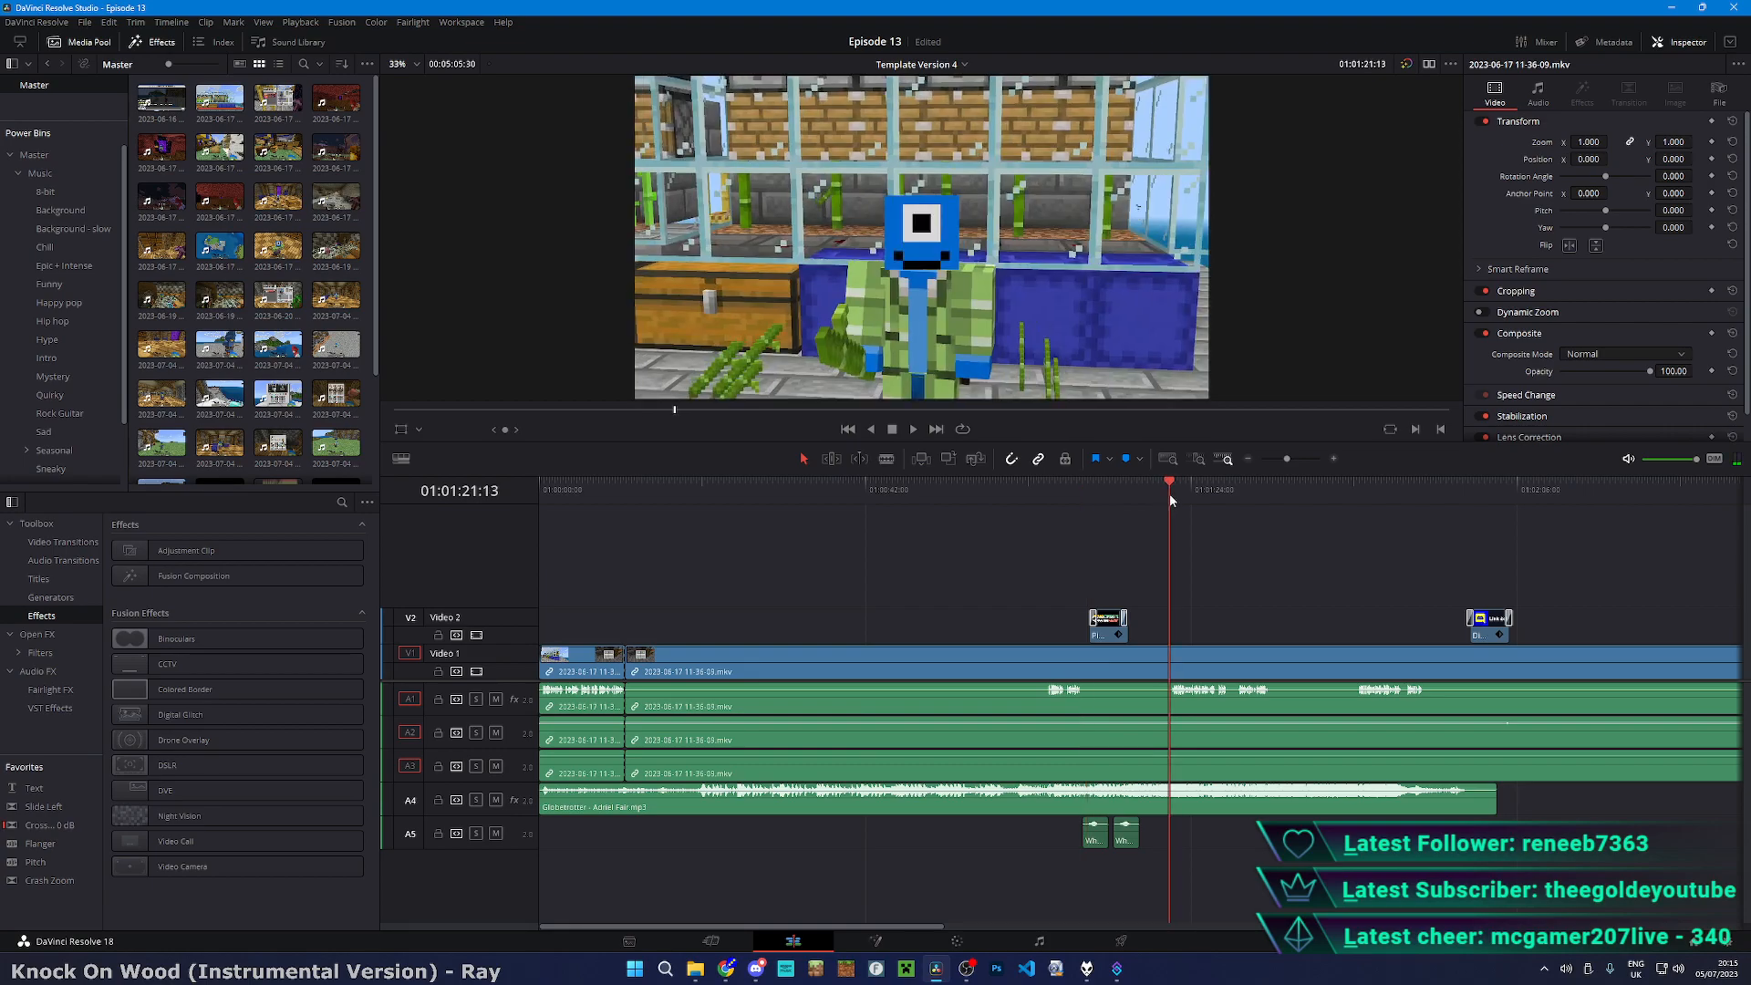
pyautogui.press('b')
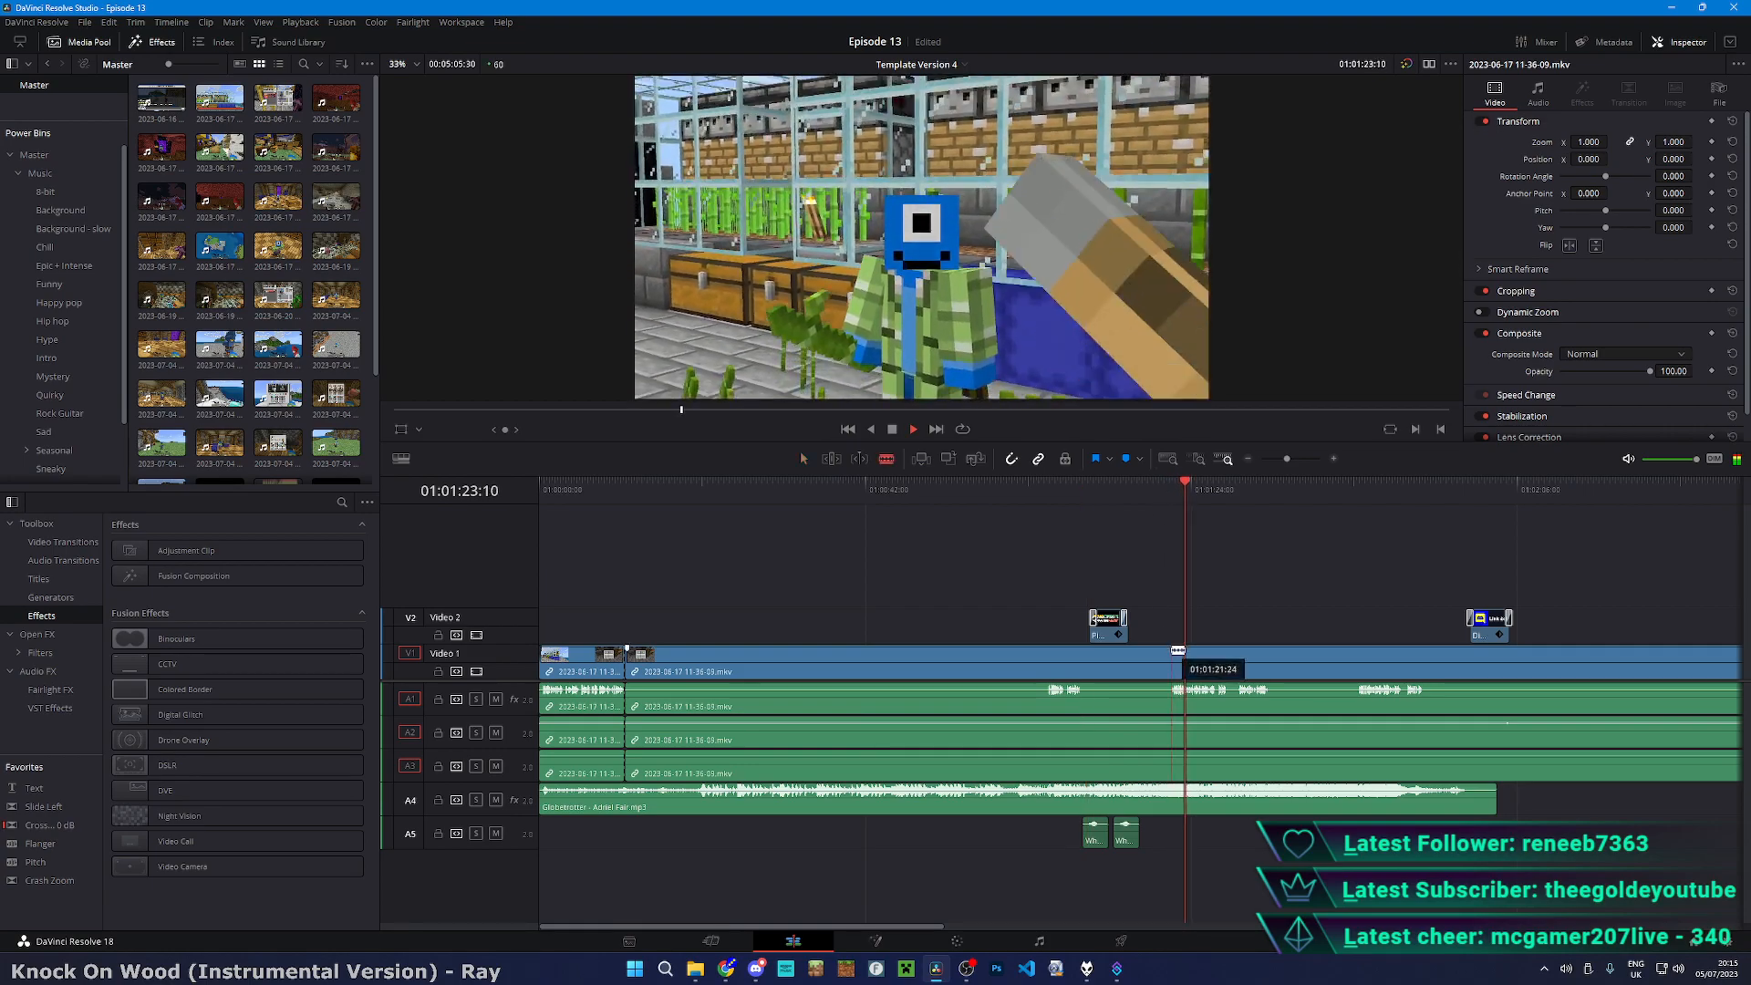
pyautogui.click(1168, 654)
pyautogui.press('a')
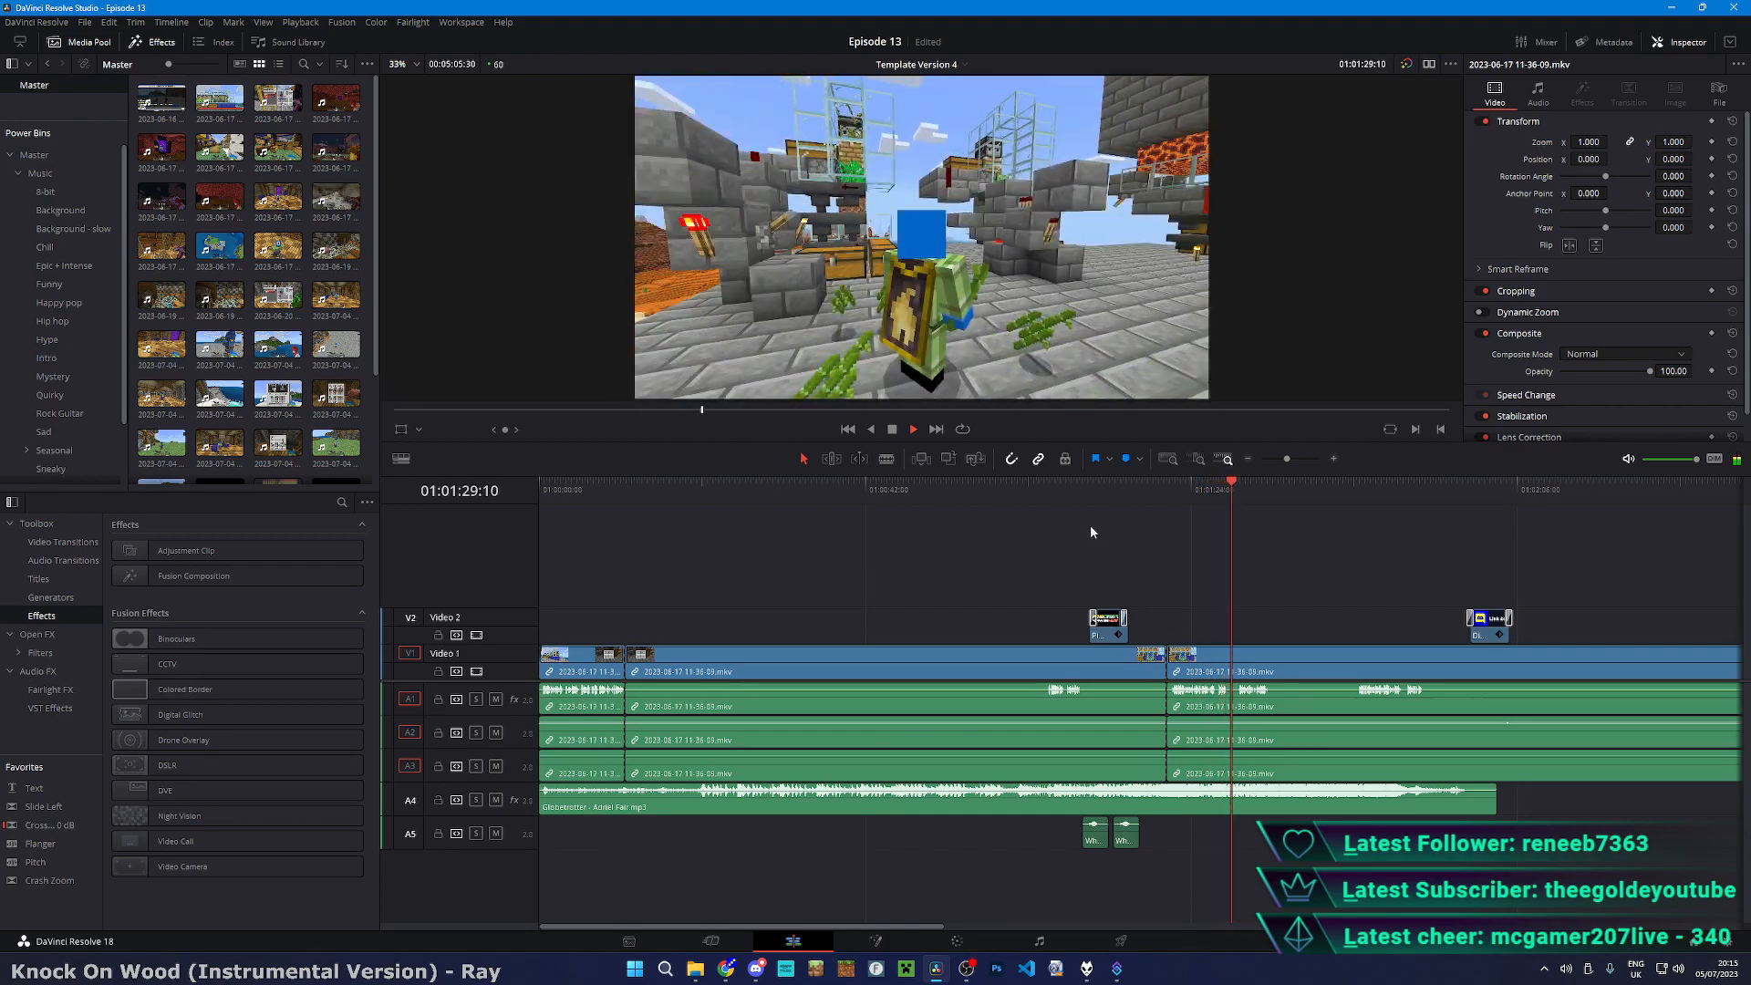
# - Split the gameplay just before and just after the short spoken line, at about 01:01:05 and 01:01:09
pyautogui.press('space')
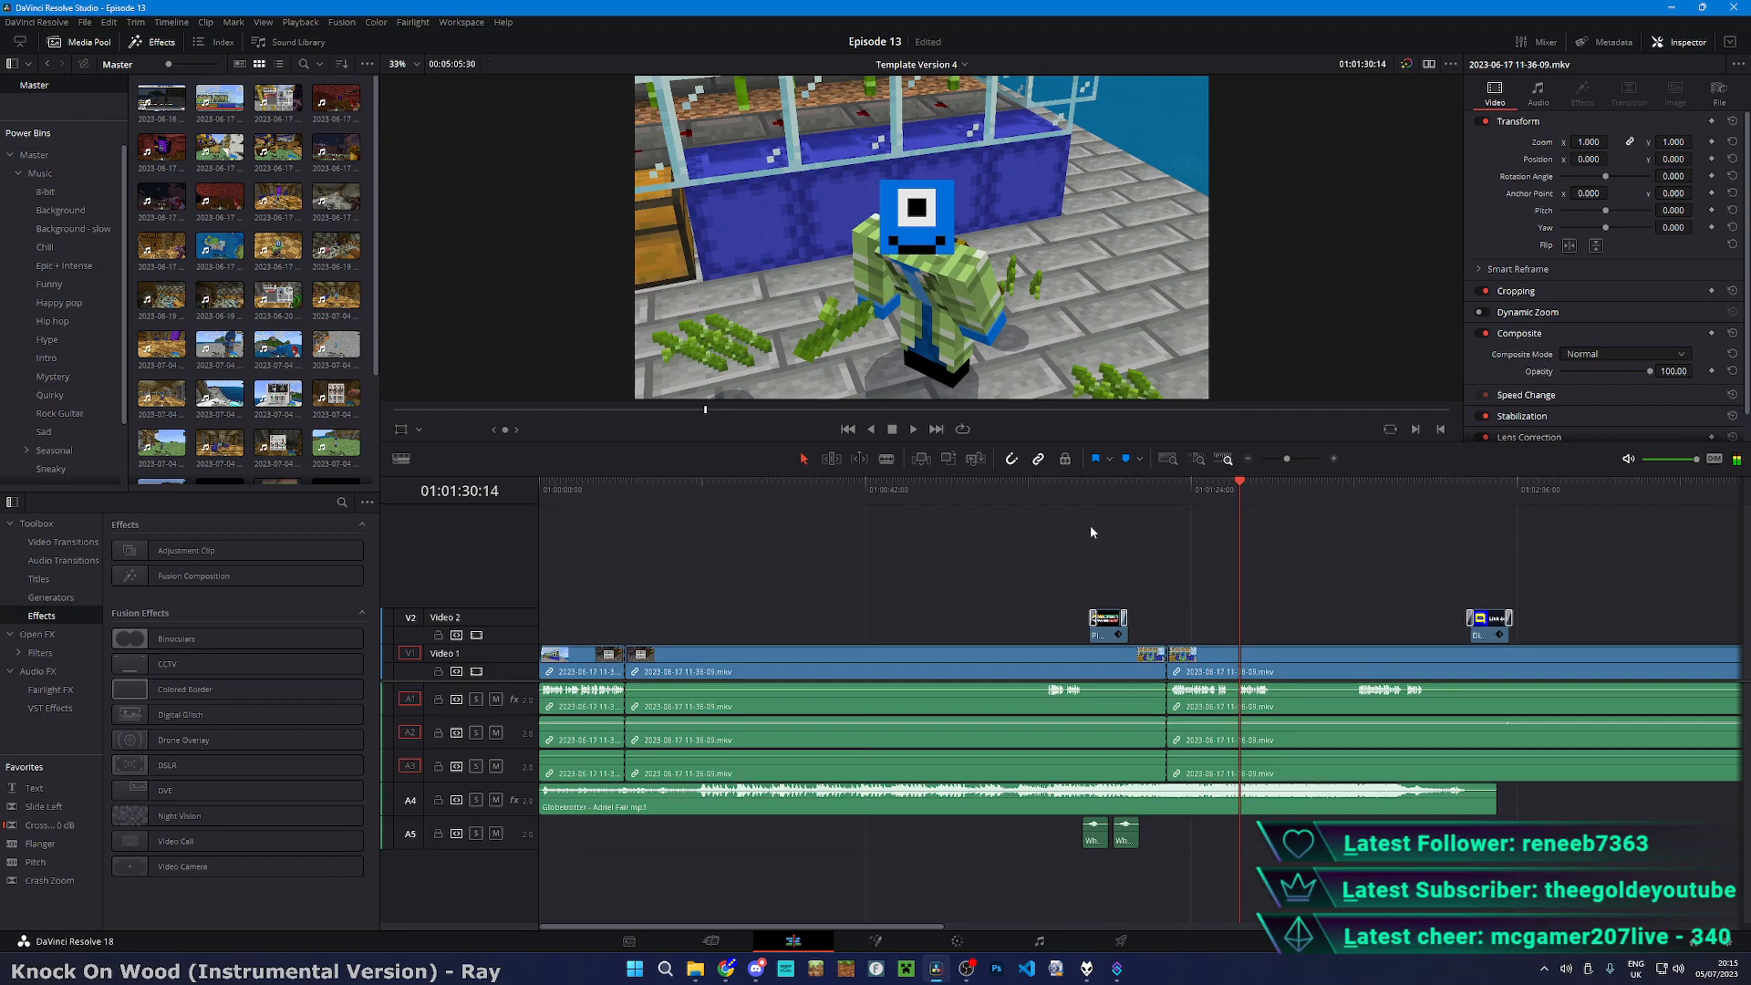
pyautogui.press('space')
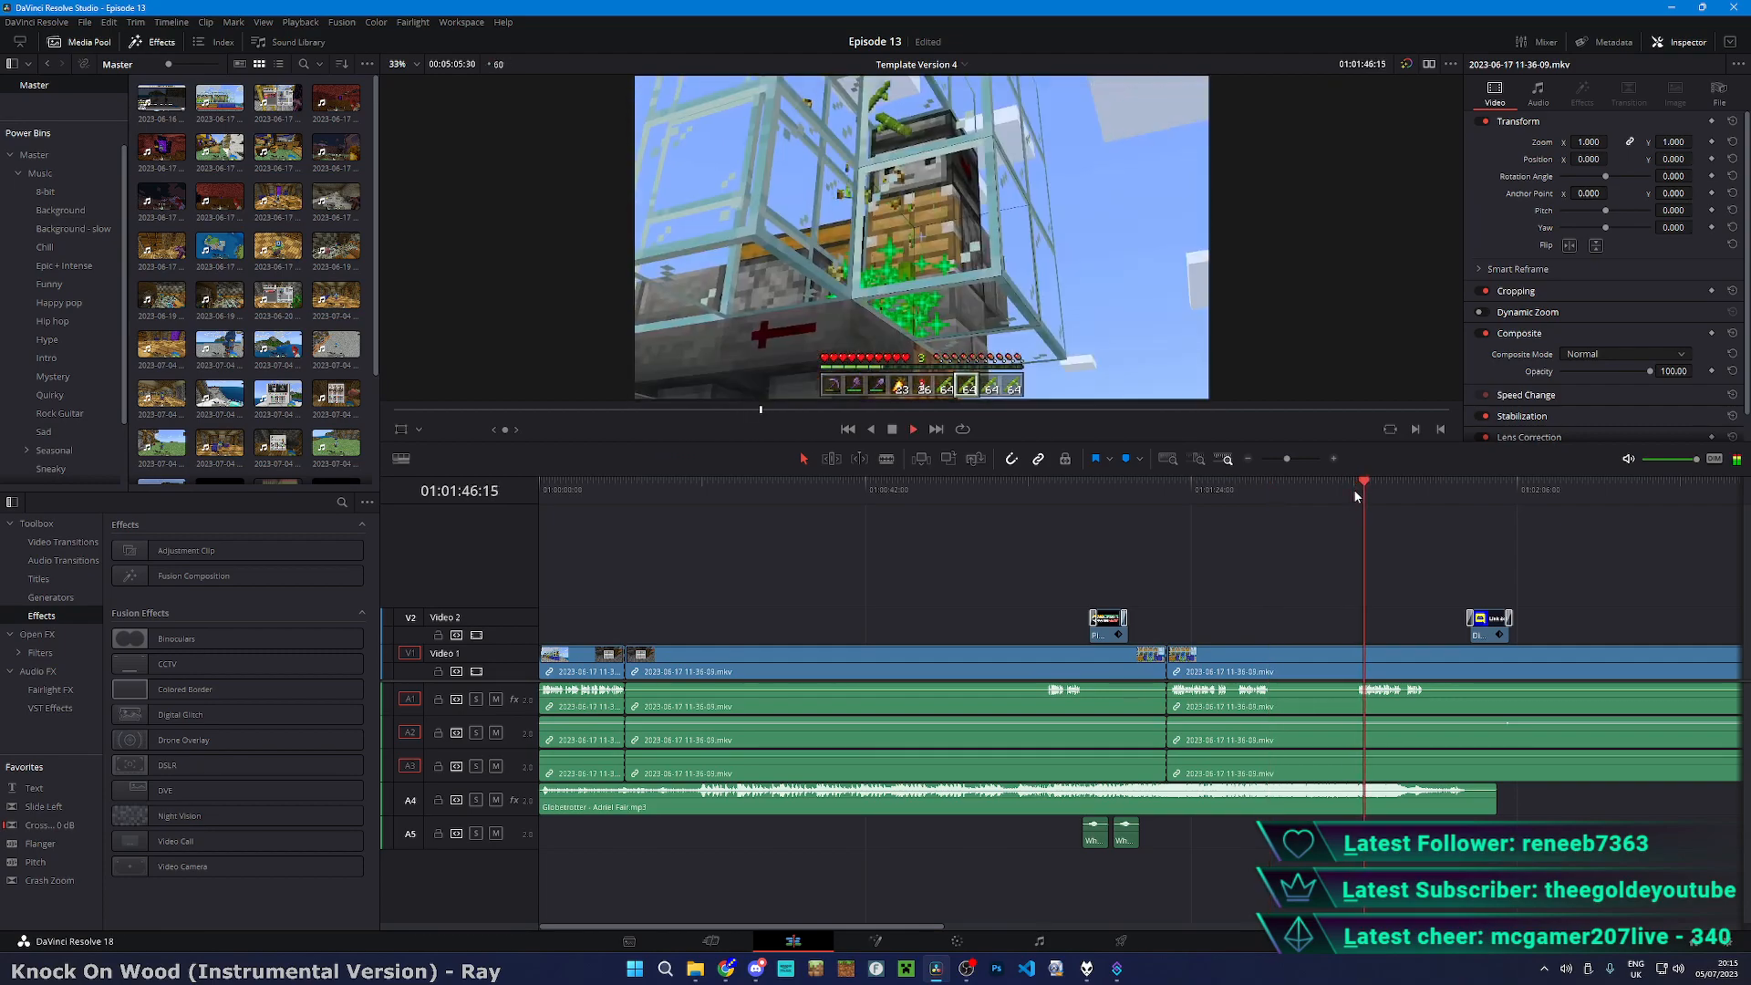
pyautogui.click(1043, 494)
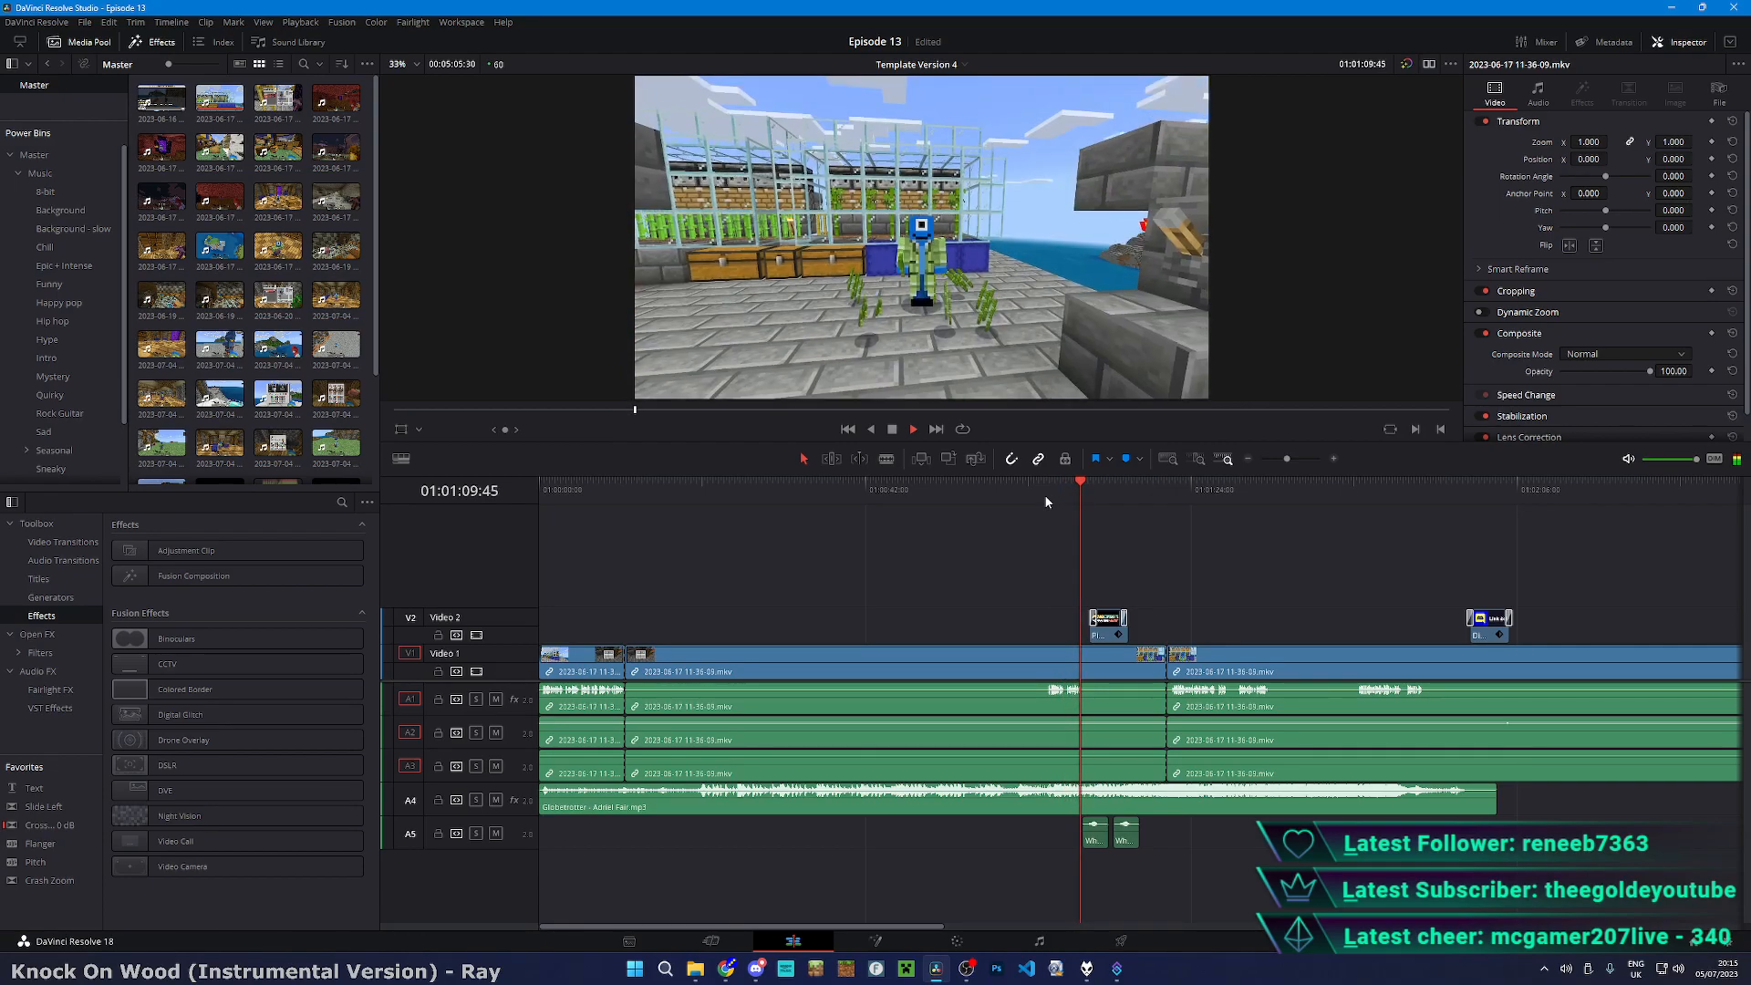
pyautogui.press('space')
pyautogui.press('b')
pyautogui.click(1047, 669)
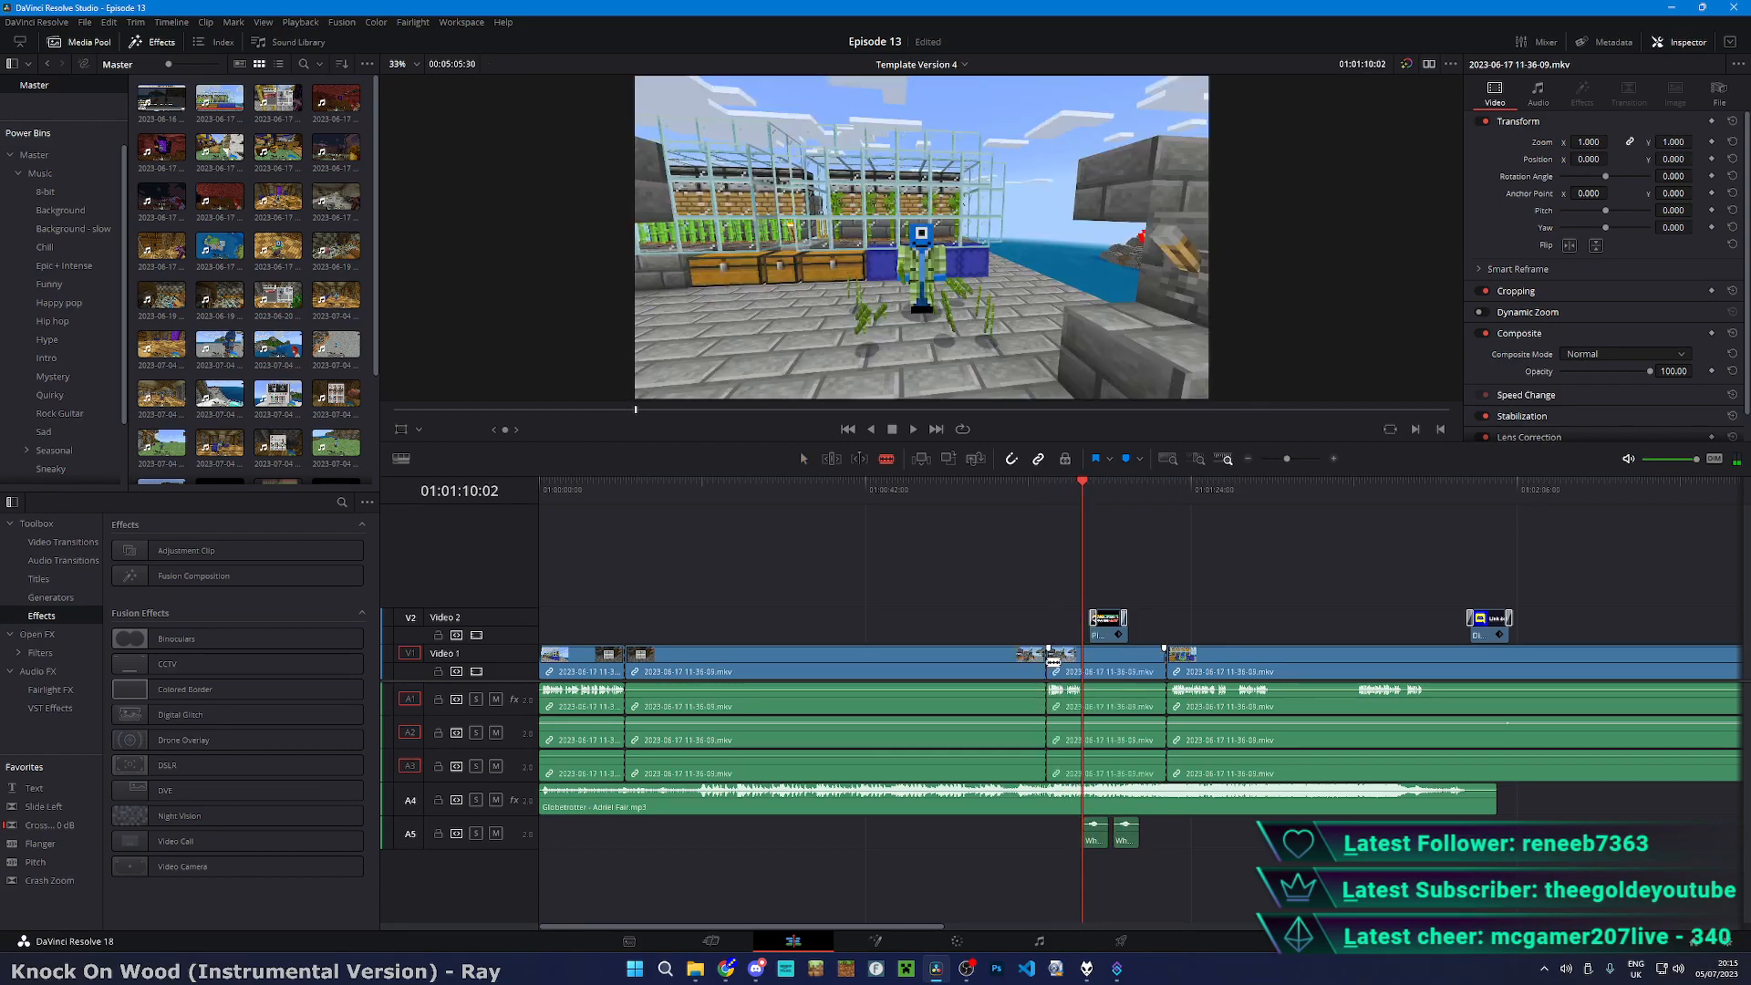
pyautogui.press('b')
pyautogui.scroll(5, 1090, 664)
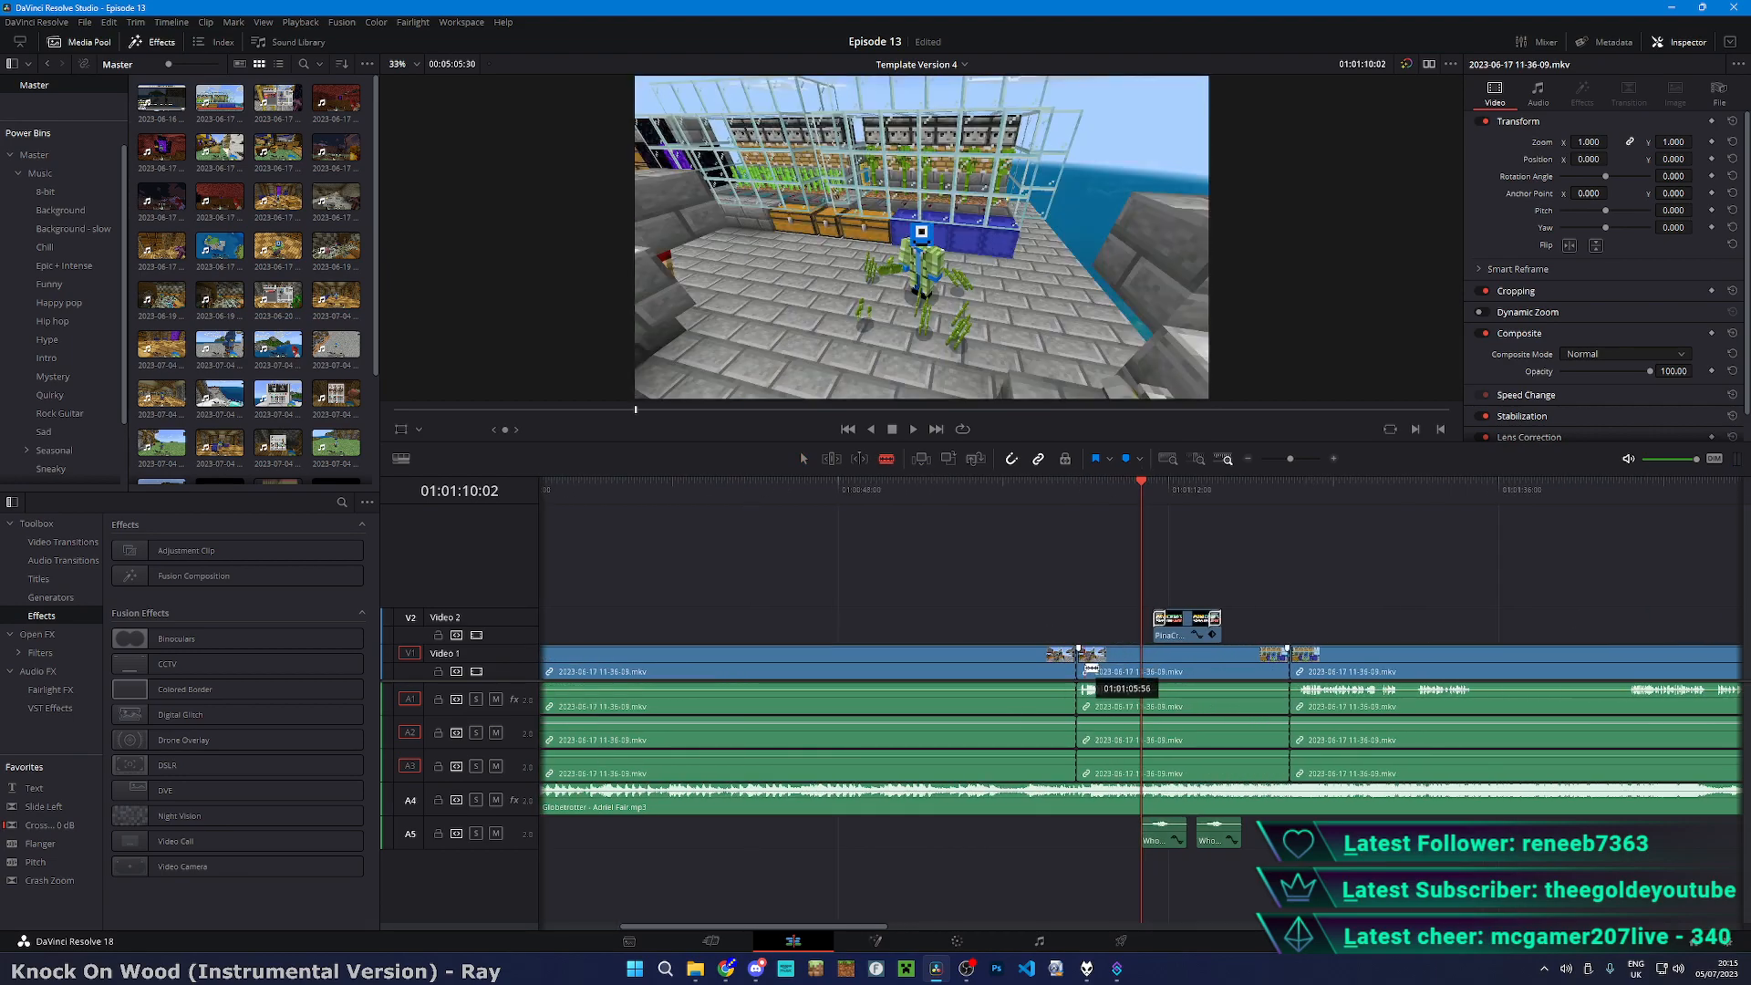
pyautogui.click(1105, 665)
pyautogui.press('a')
pyautogui.scroll(-6, 1099, 661)
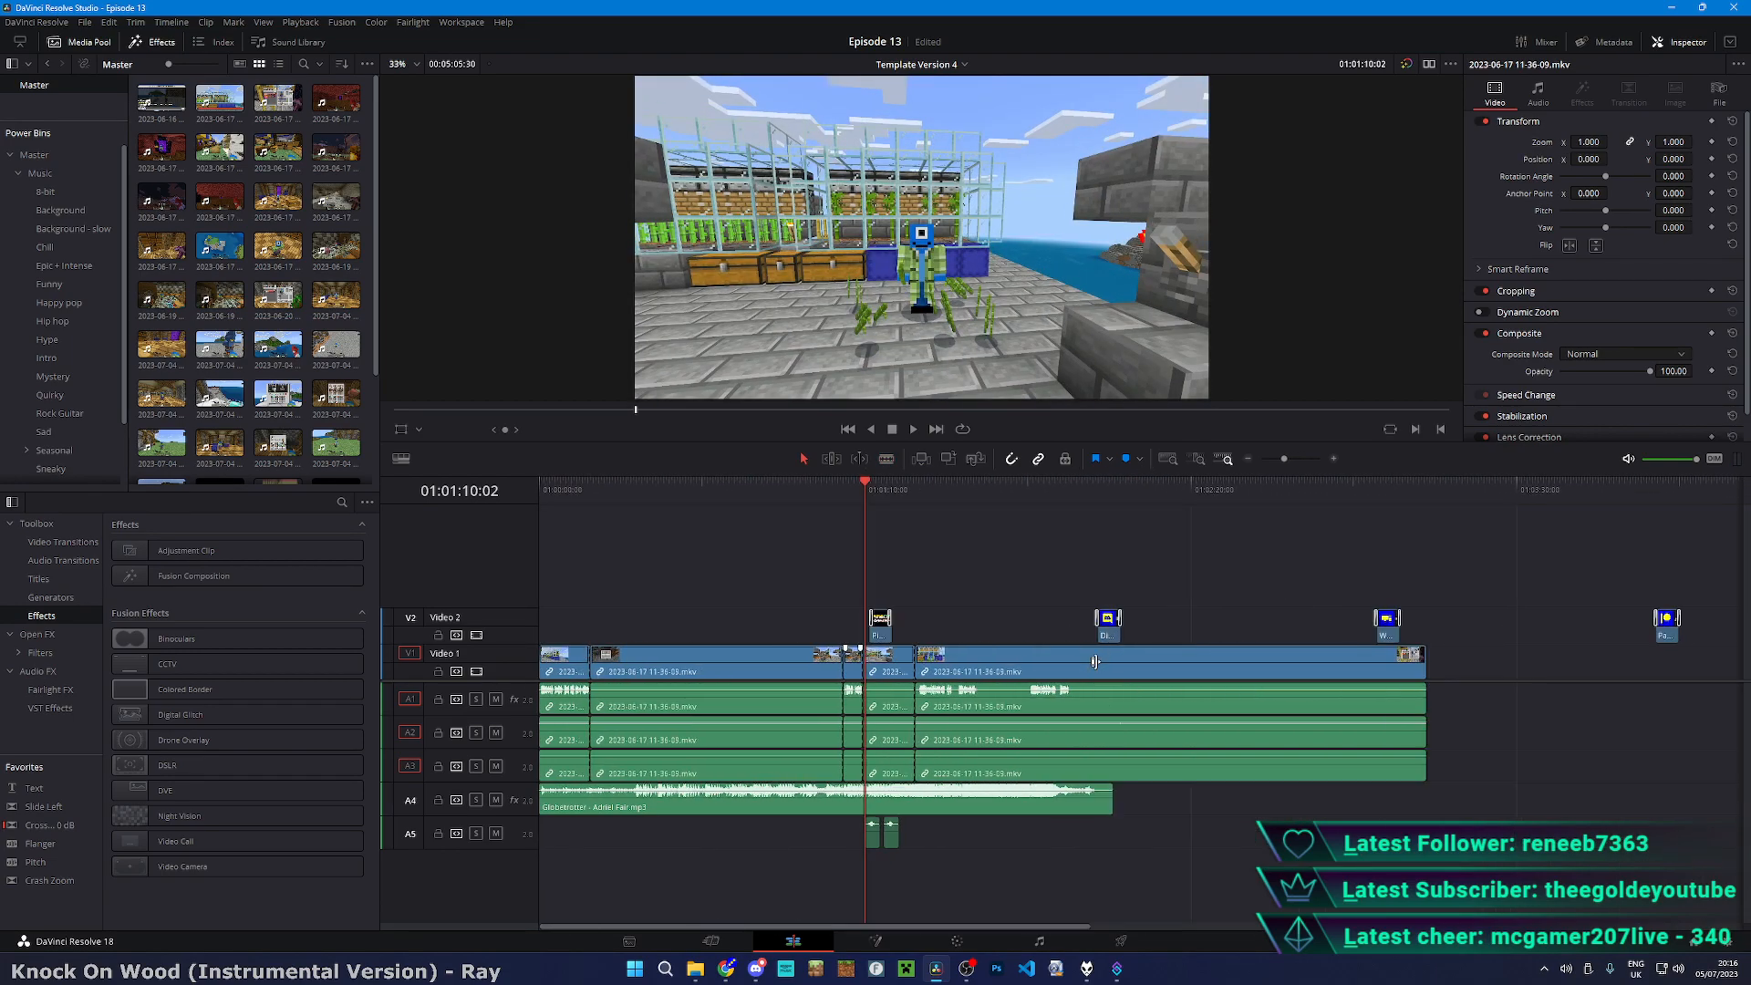
# - Ripple delete the long silent gameplay section between the opening speech and the short spoken line
pyautogui.click(781, 675)
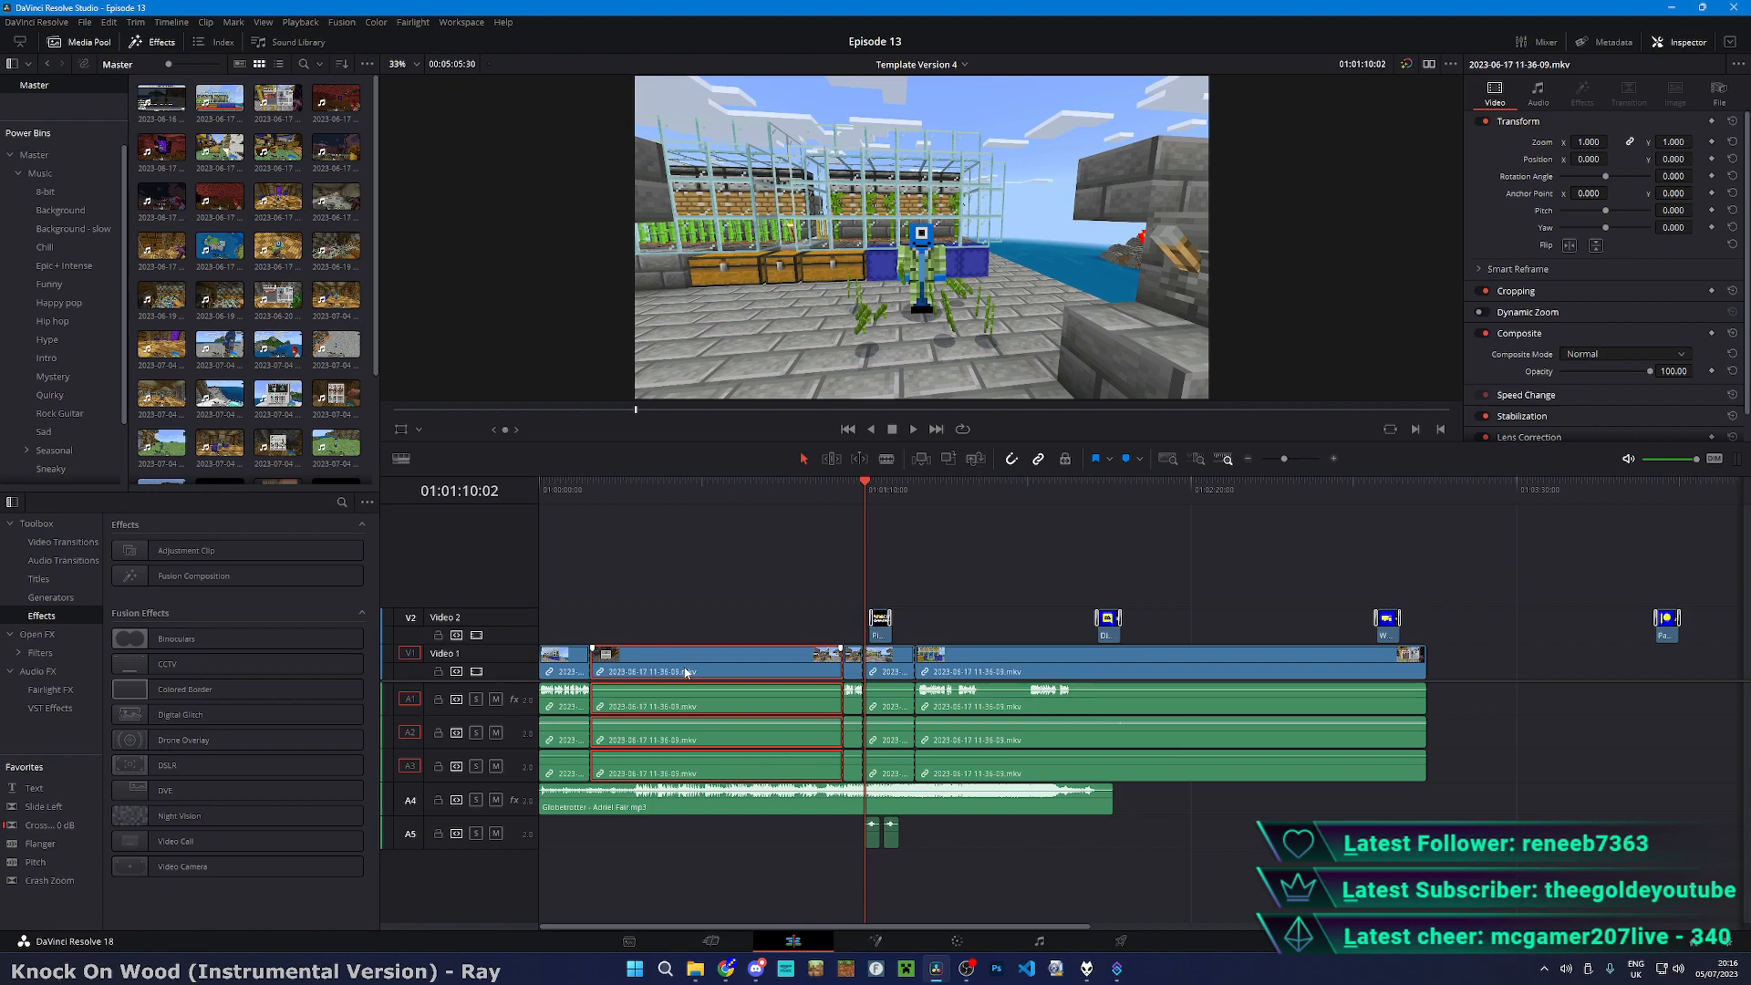
pyautogui.scroll(3, 940, 662)
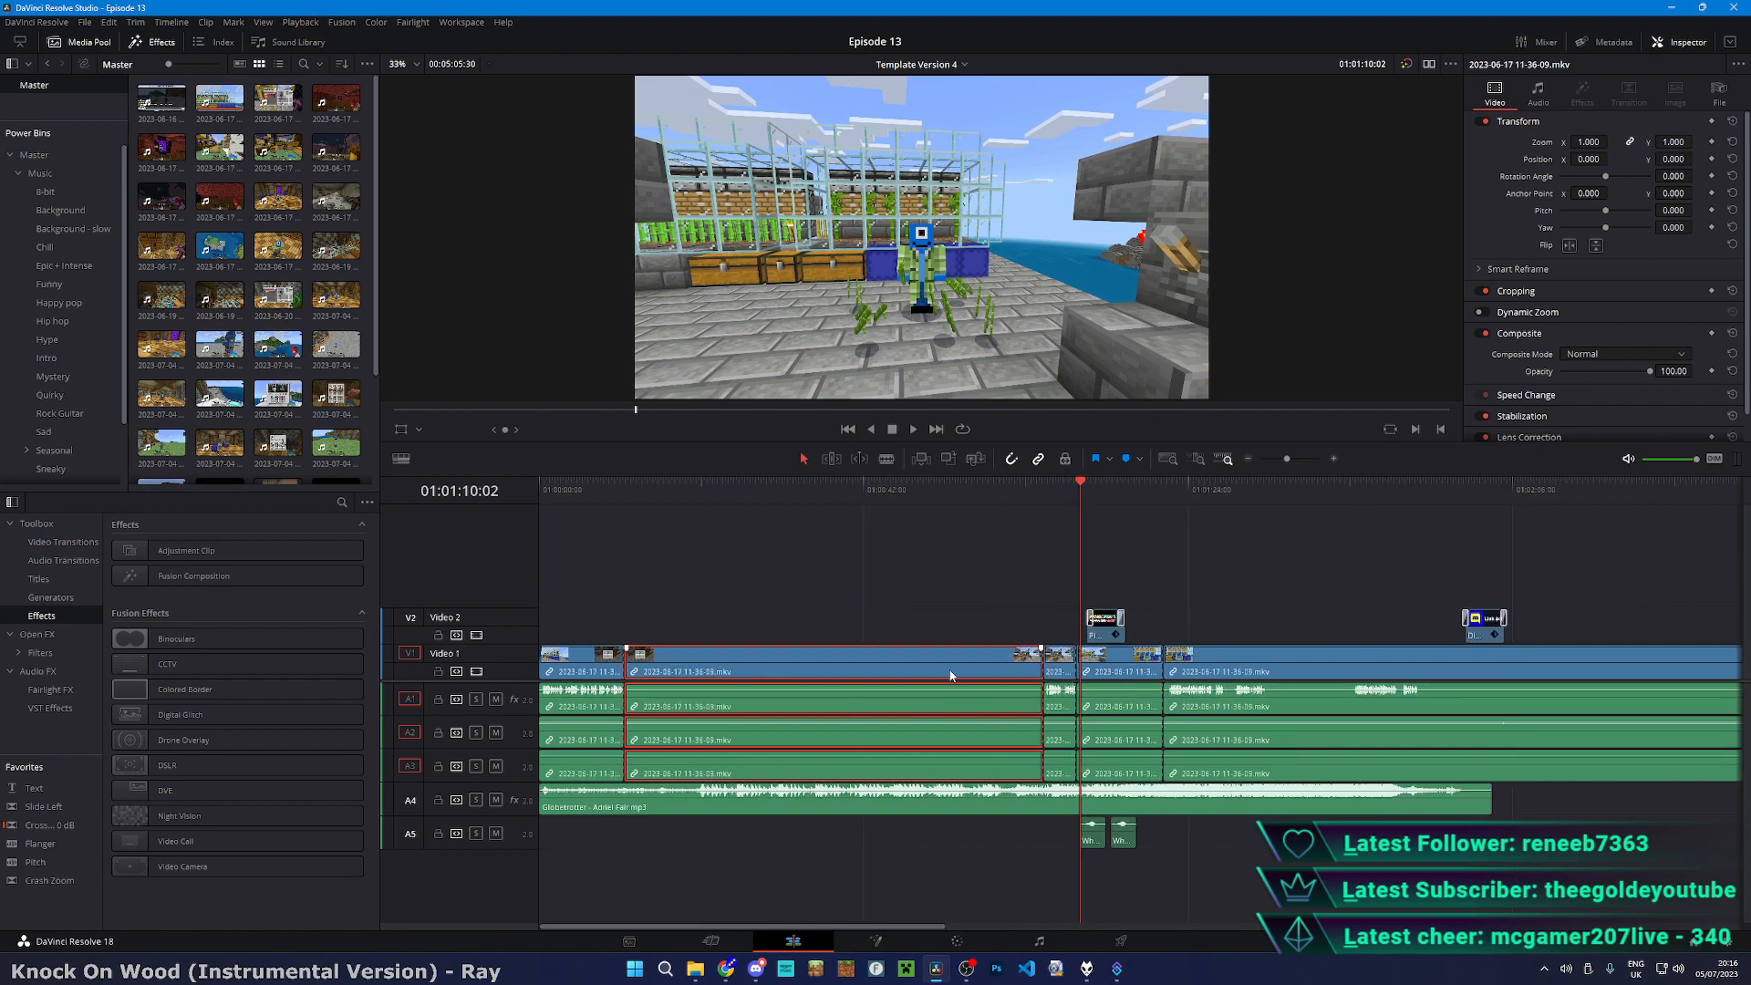
pyautogui.press('Delete')
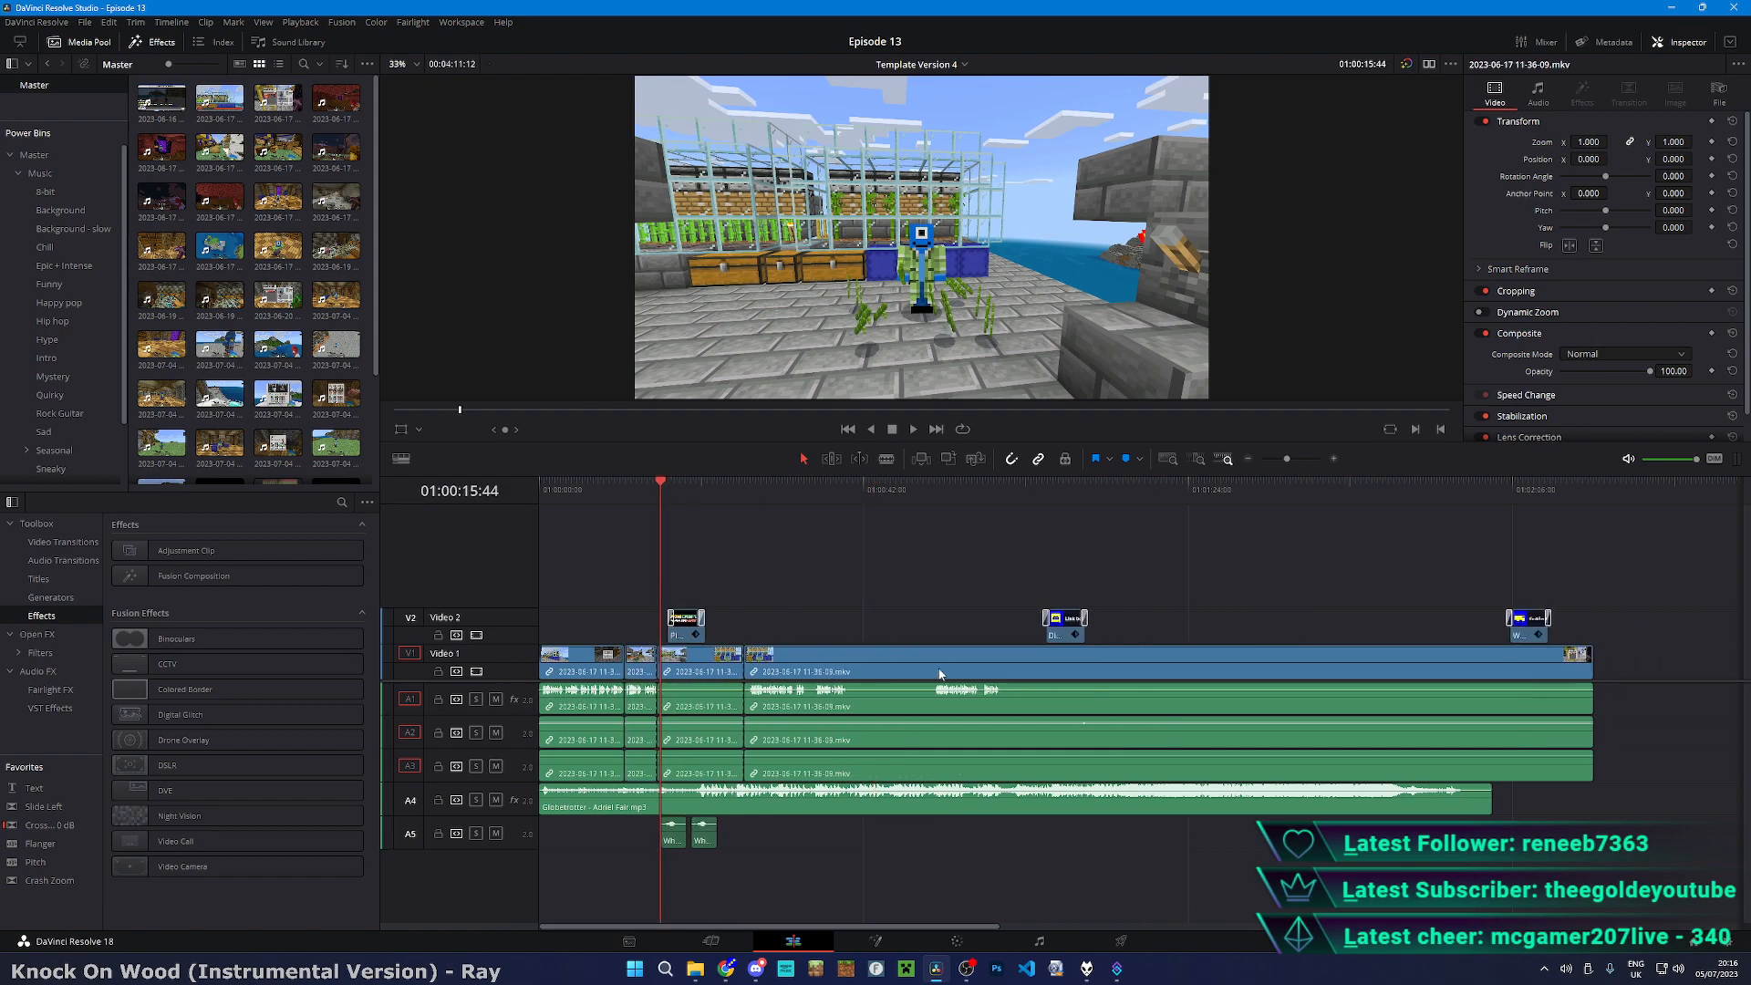
# - Delete the silent gameplay section after the short spoken line and close the gap it leaves
pyautogui.click(729, 666)
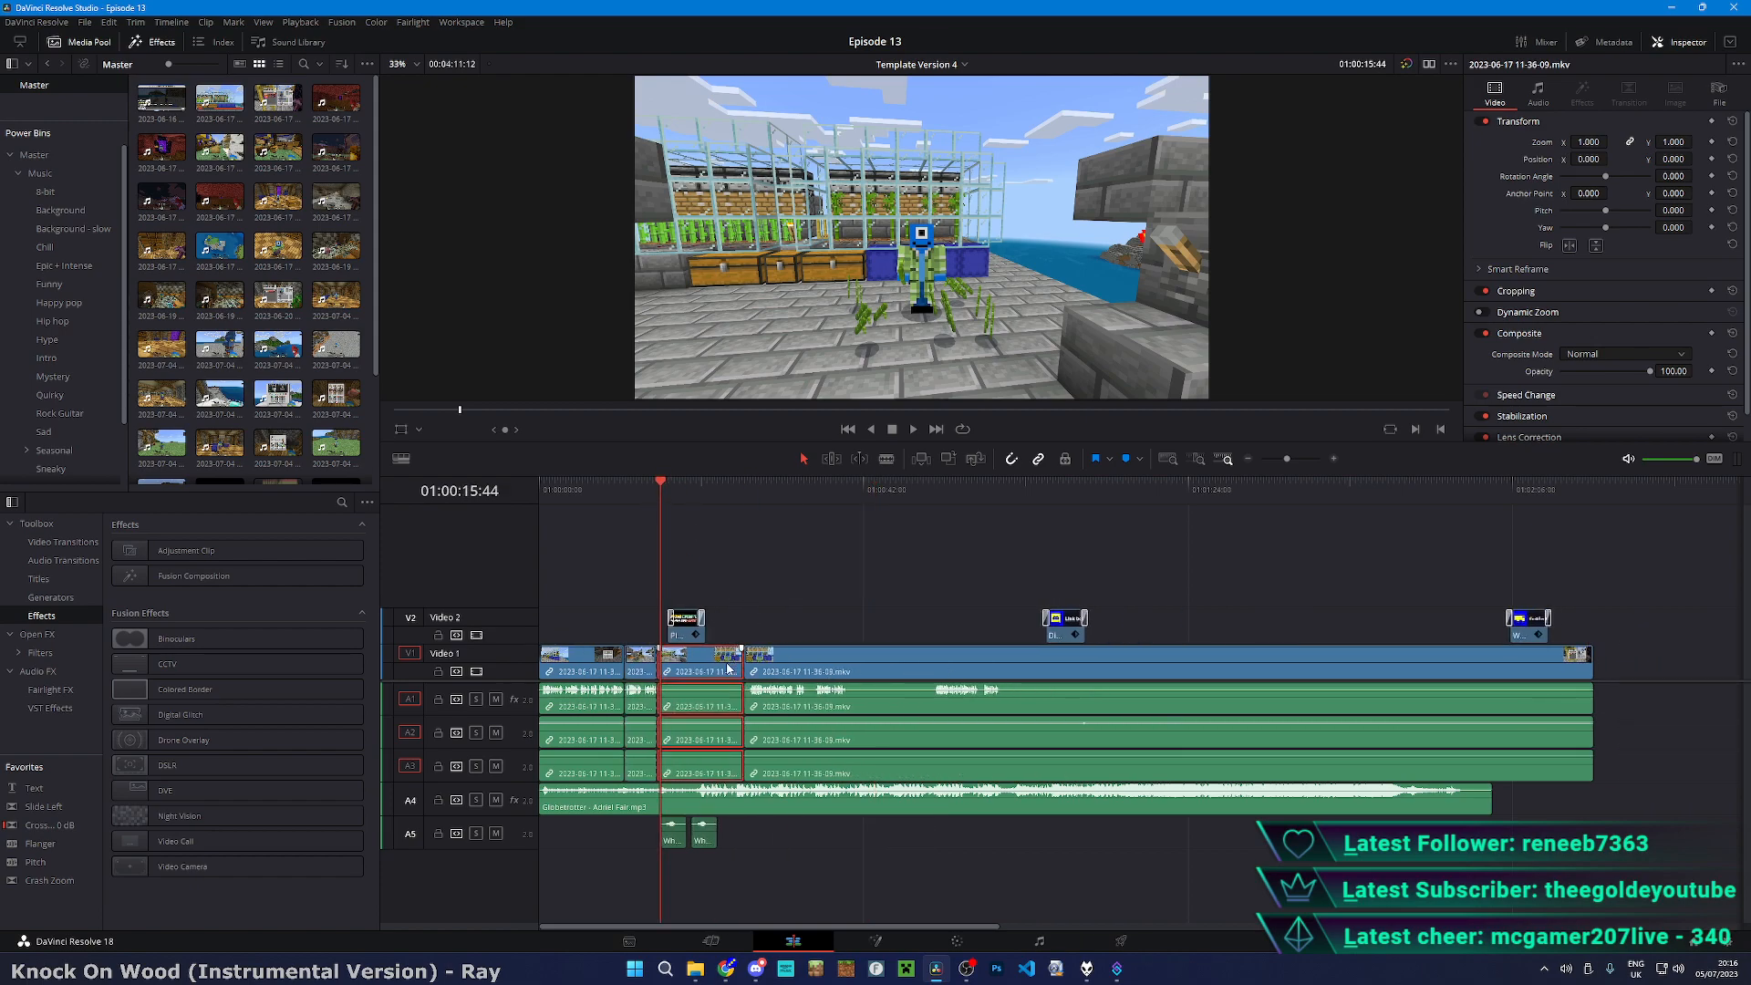
pyautogui.press('BackSpace')
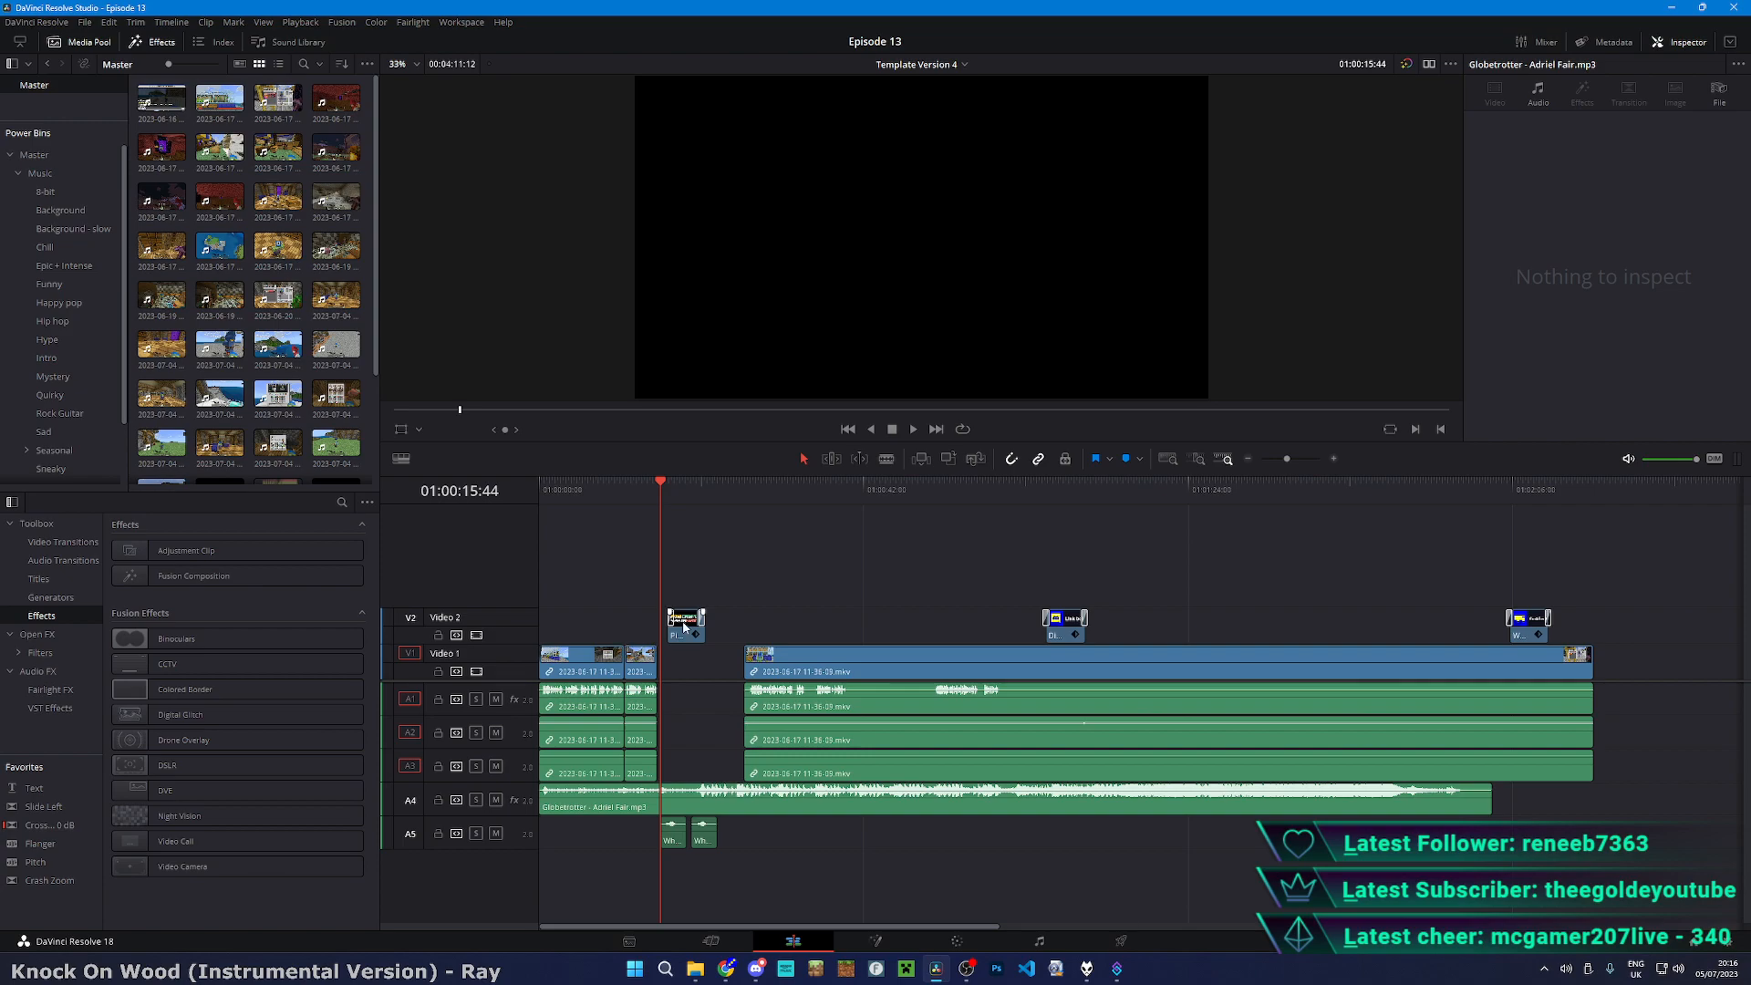
pyautogui.click(800, 516)
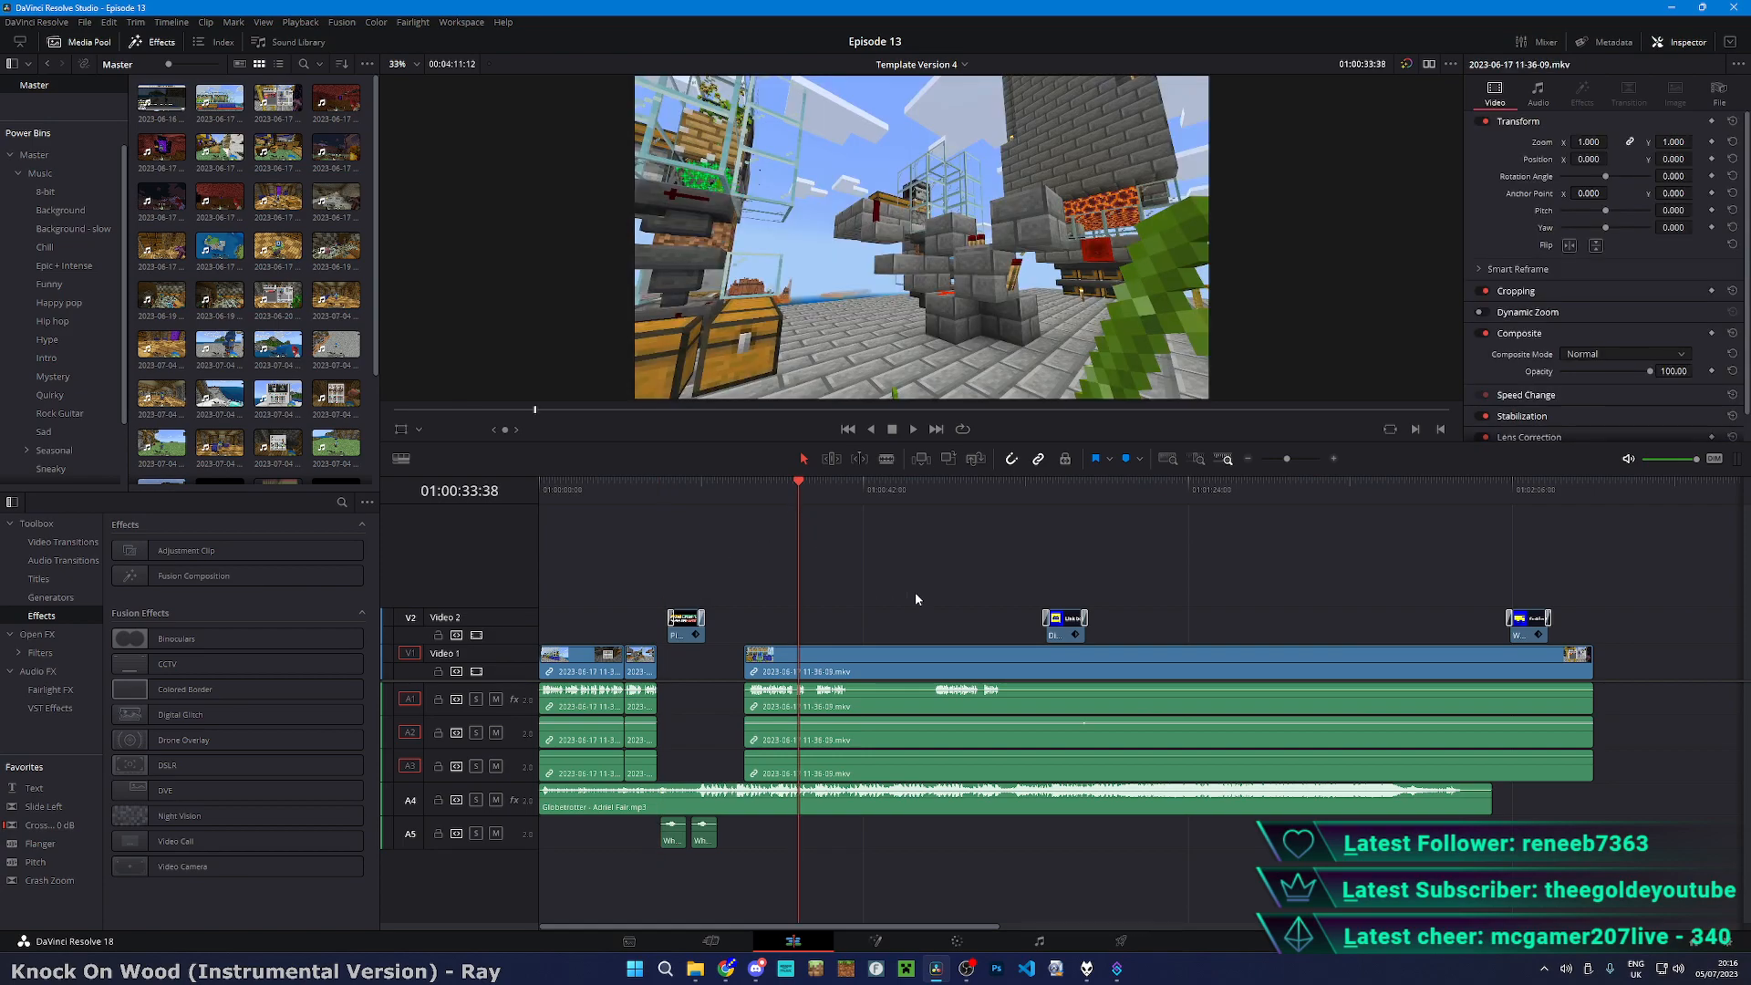
pyautogui.click(686, 680)
pyautogui.press('BackSpace')
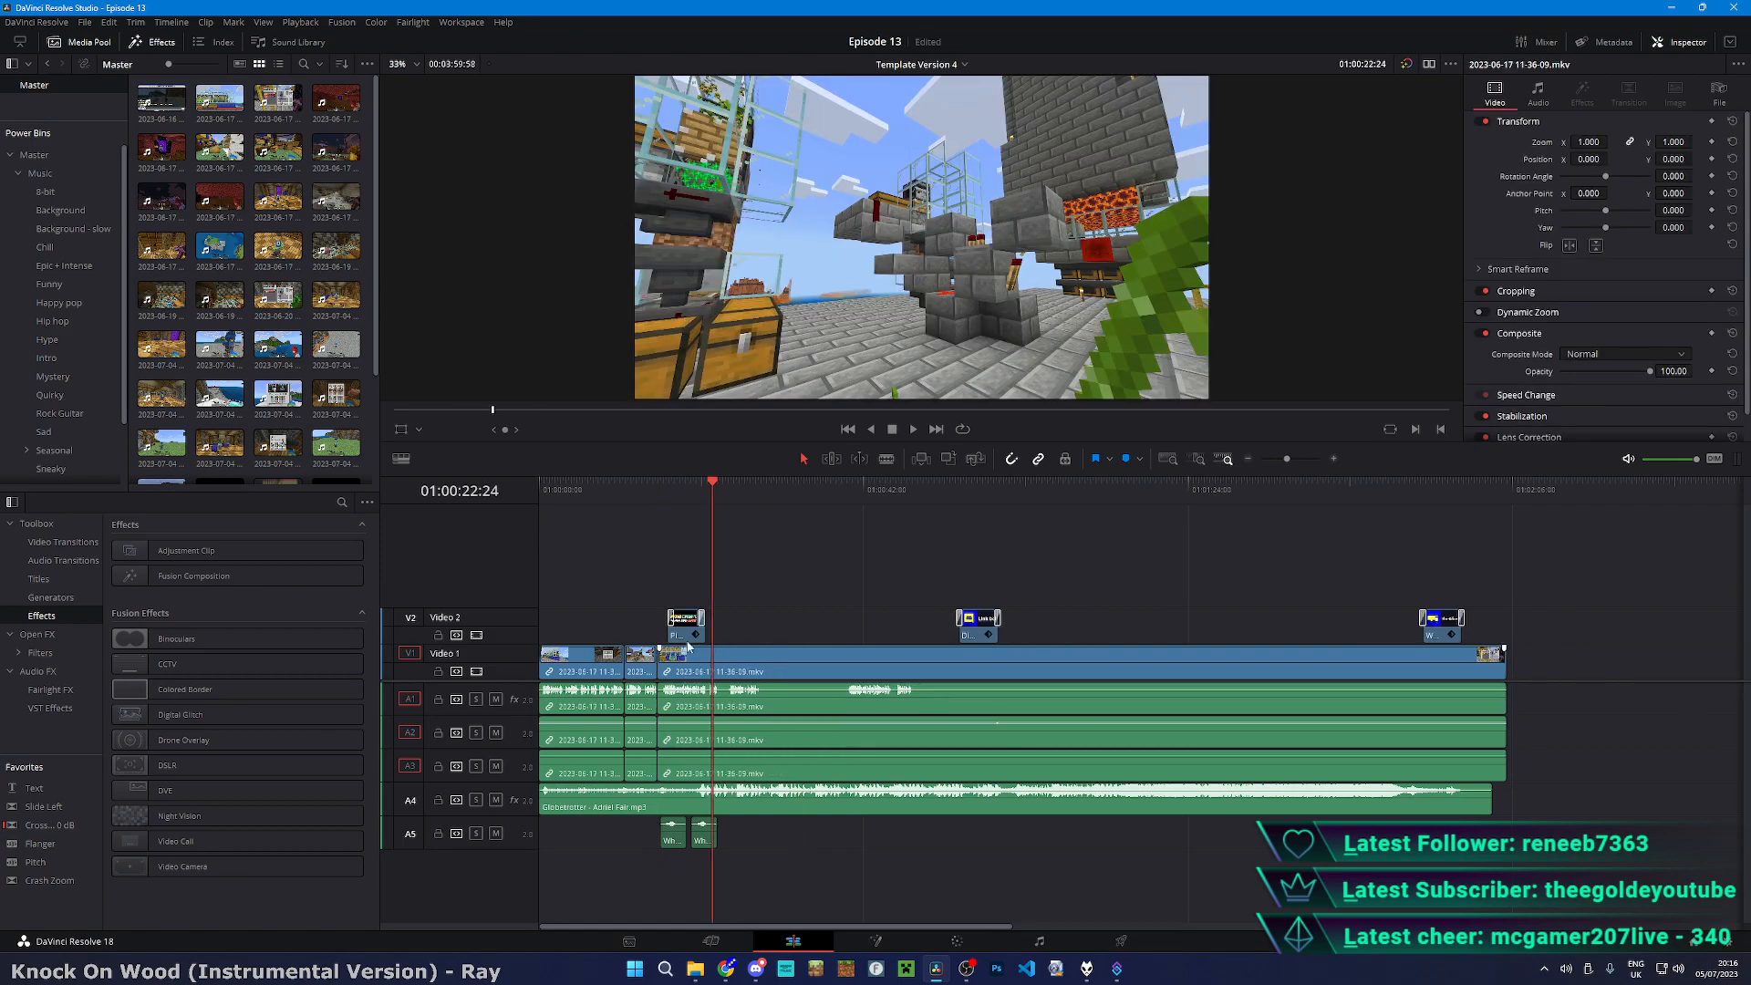
# - Play the joined opening and tighten the join after the short spoken line by splitting the following clip and sliding its remainder back
pyautogui.click(608, 499)
pyautogui.hotkey('ctrl', '=')
pyautogui.hotkey('ctrl', '=')
pyautogui.press('space')
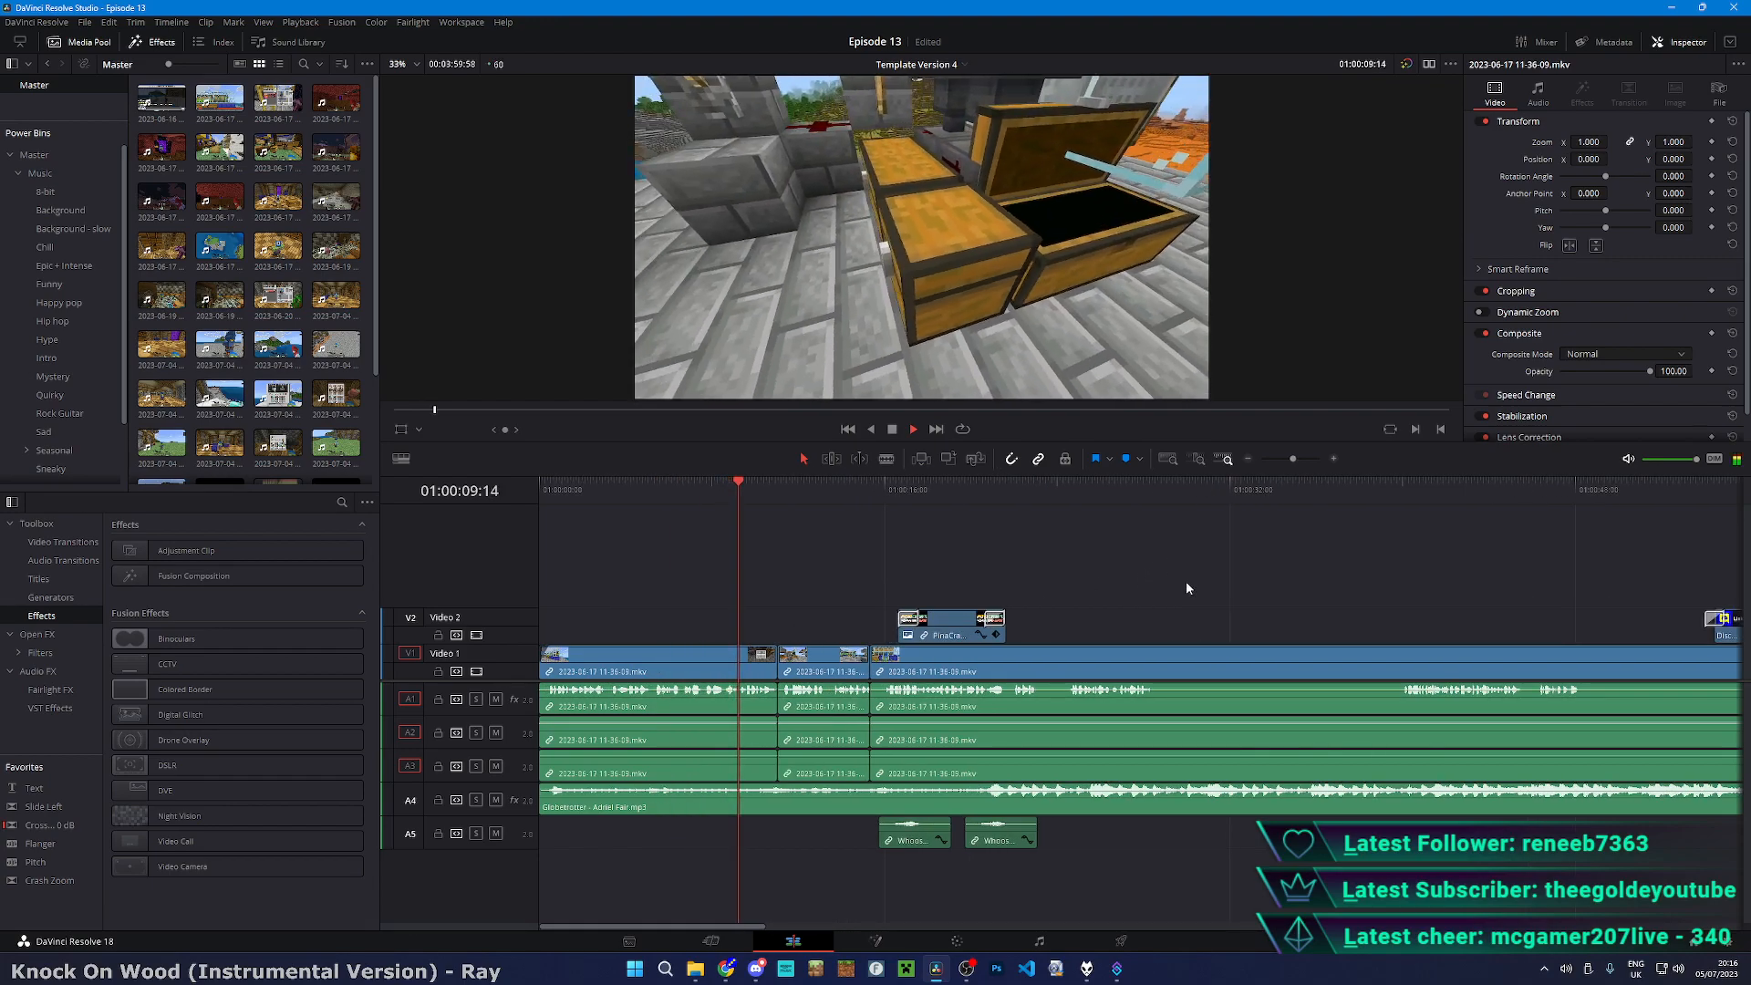
pyautogui.hotkey('ctrl', '=')
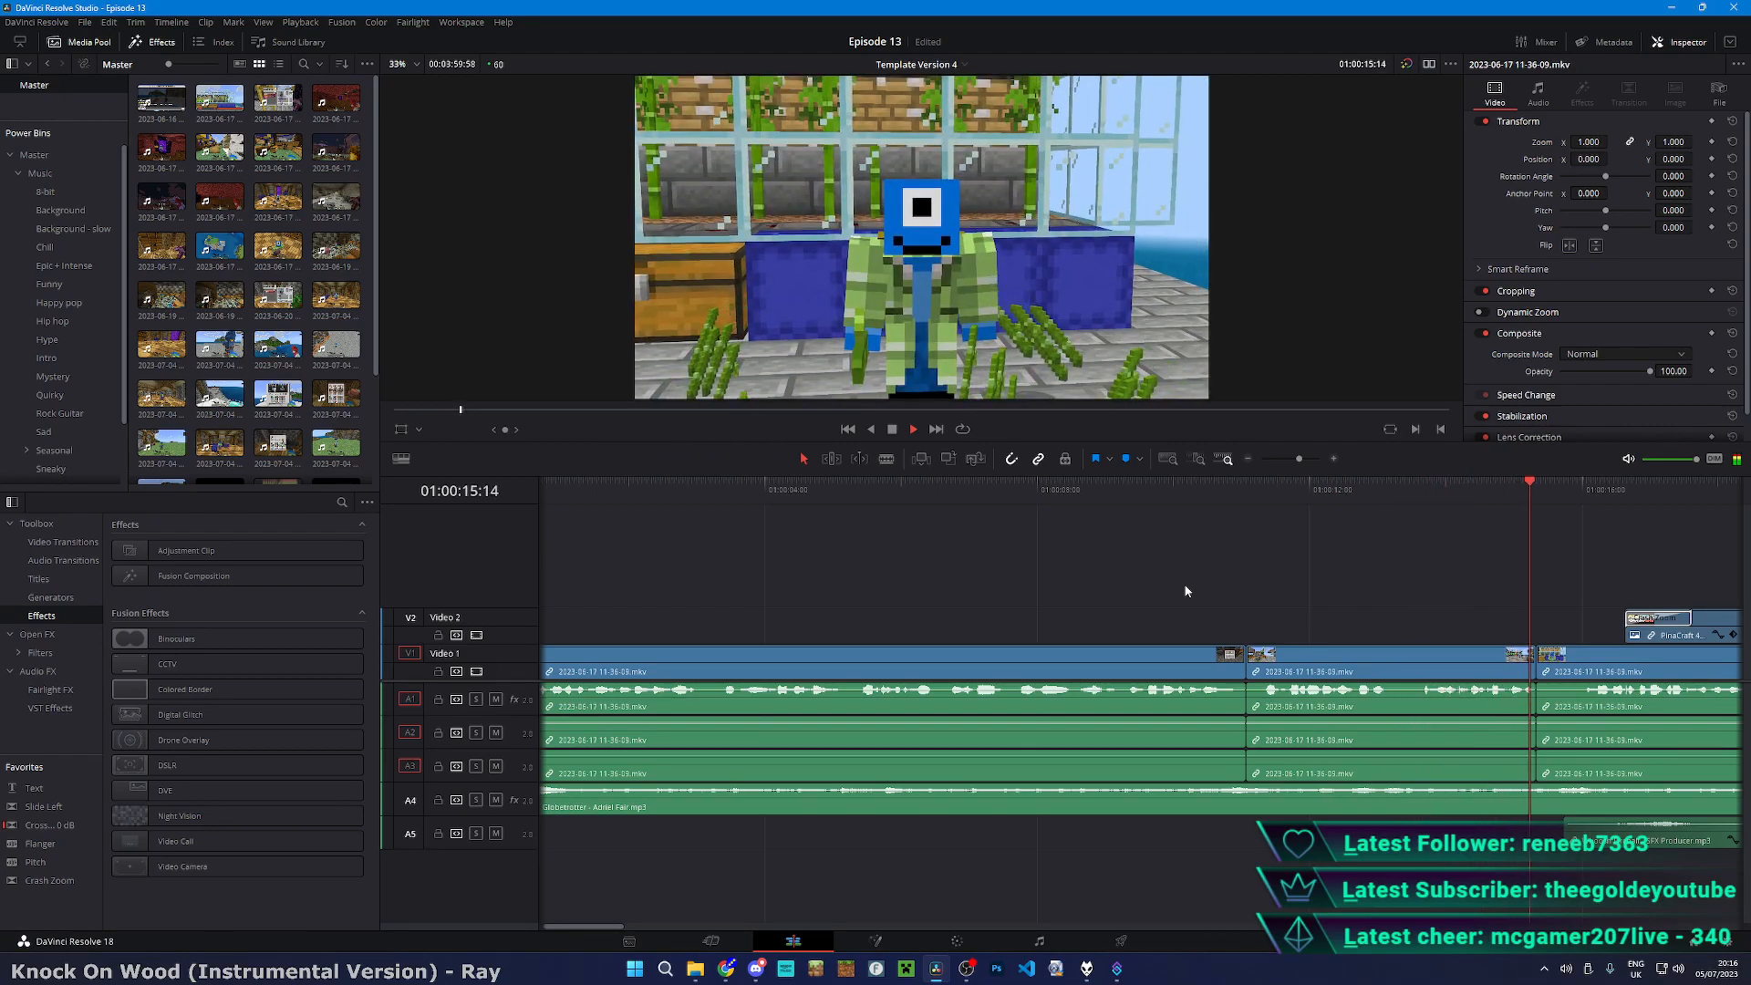
pyautogui.scroll(-2, 969, 645)
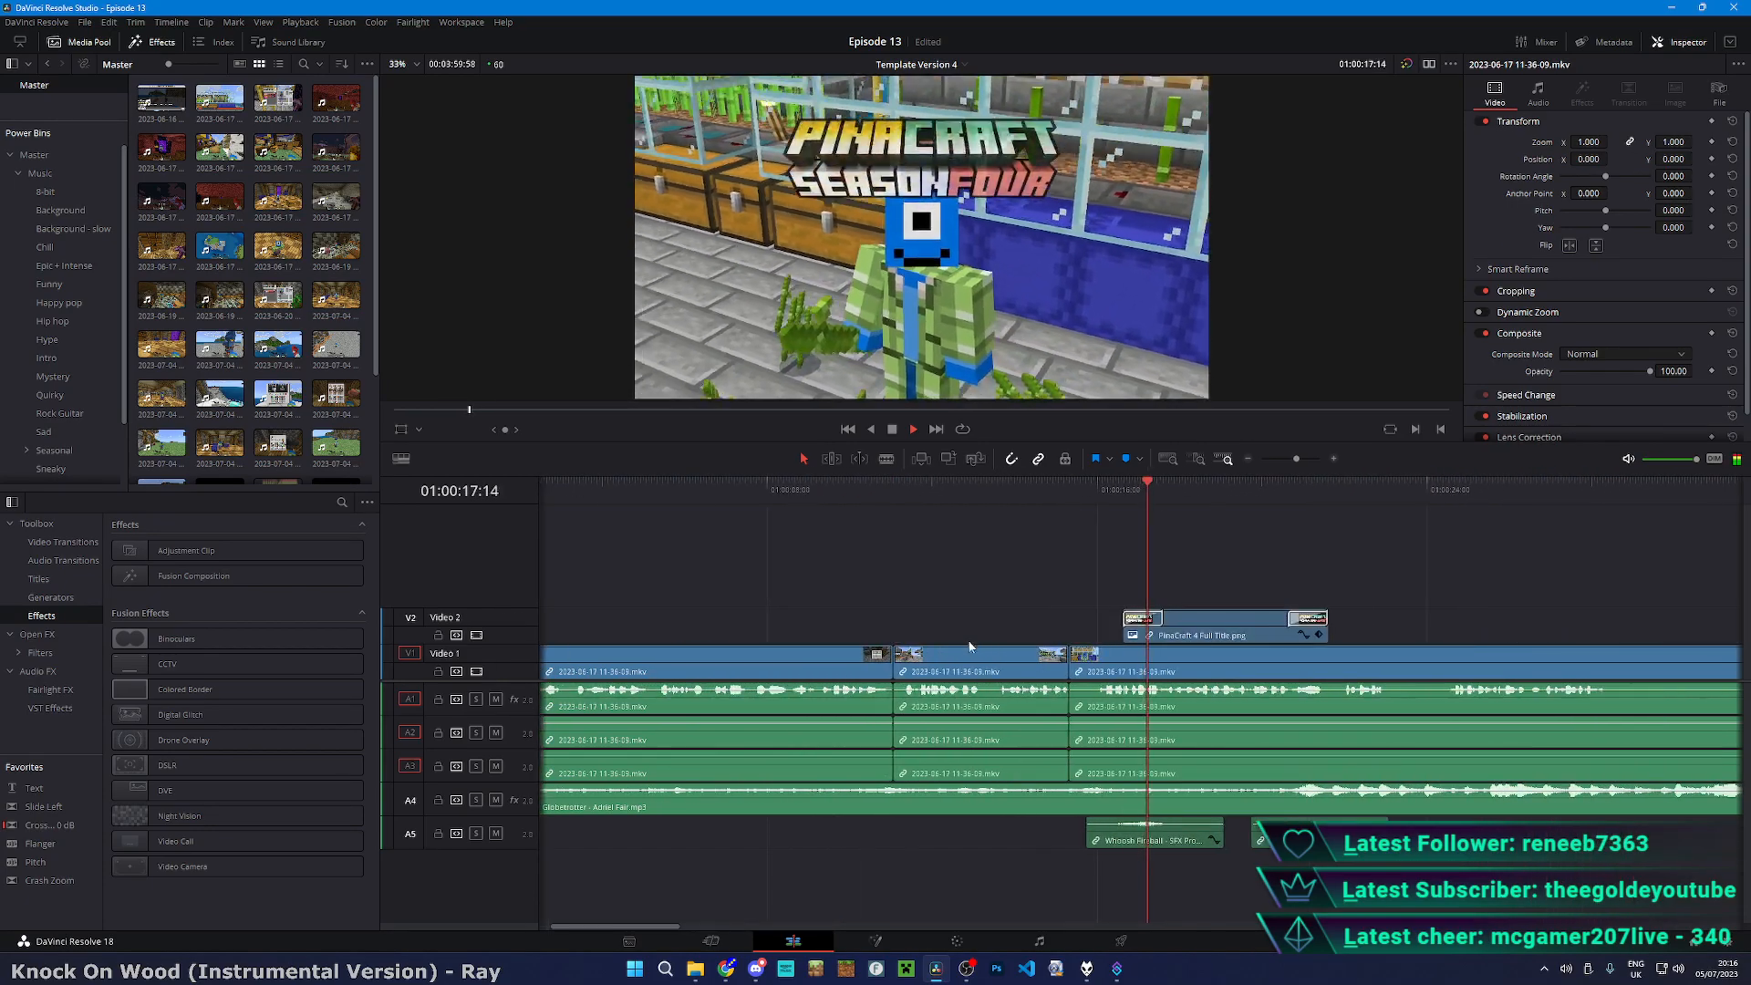
pyautogui.scroll(4, 949, 684)
pyautogui.press('b')
pyautogui.click(954, 704)
pyautogui.press('a')
pyautogui.moveTo(991, 709); pyautogui.dragTo(917, 709)
# - Replay the tightened join and move the PinaCraft 4 Full Title with its whoosh sounds to about 01:00:44
pyautogui.click(706, 484)
pyautogui.click(911, 597)
pyautogui.press('space')
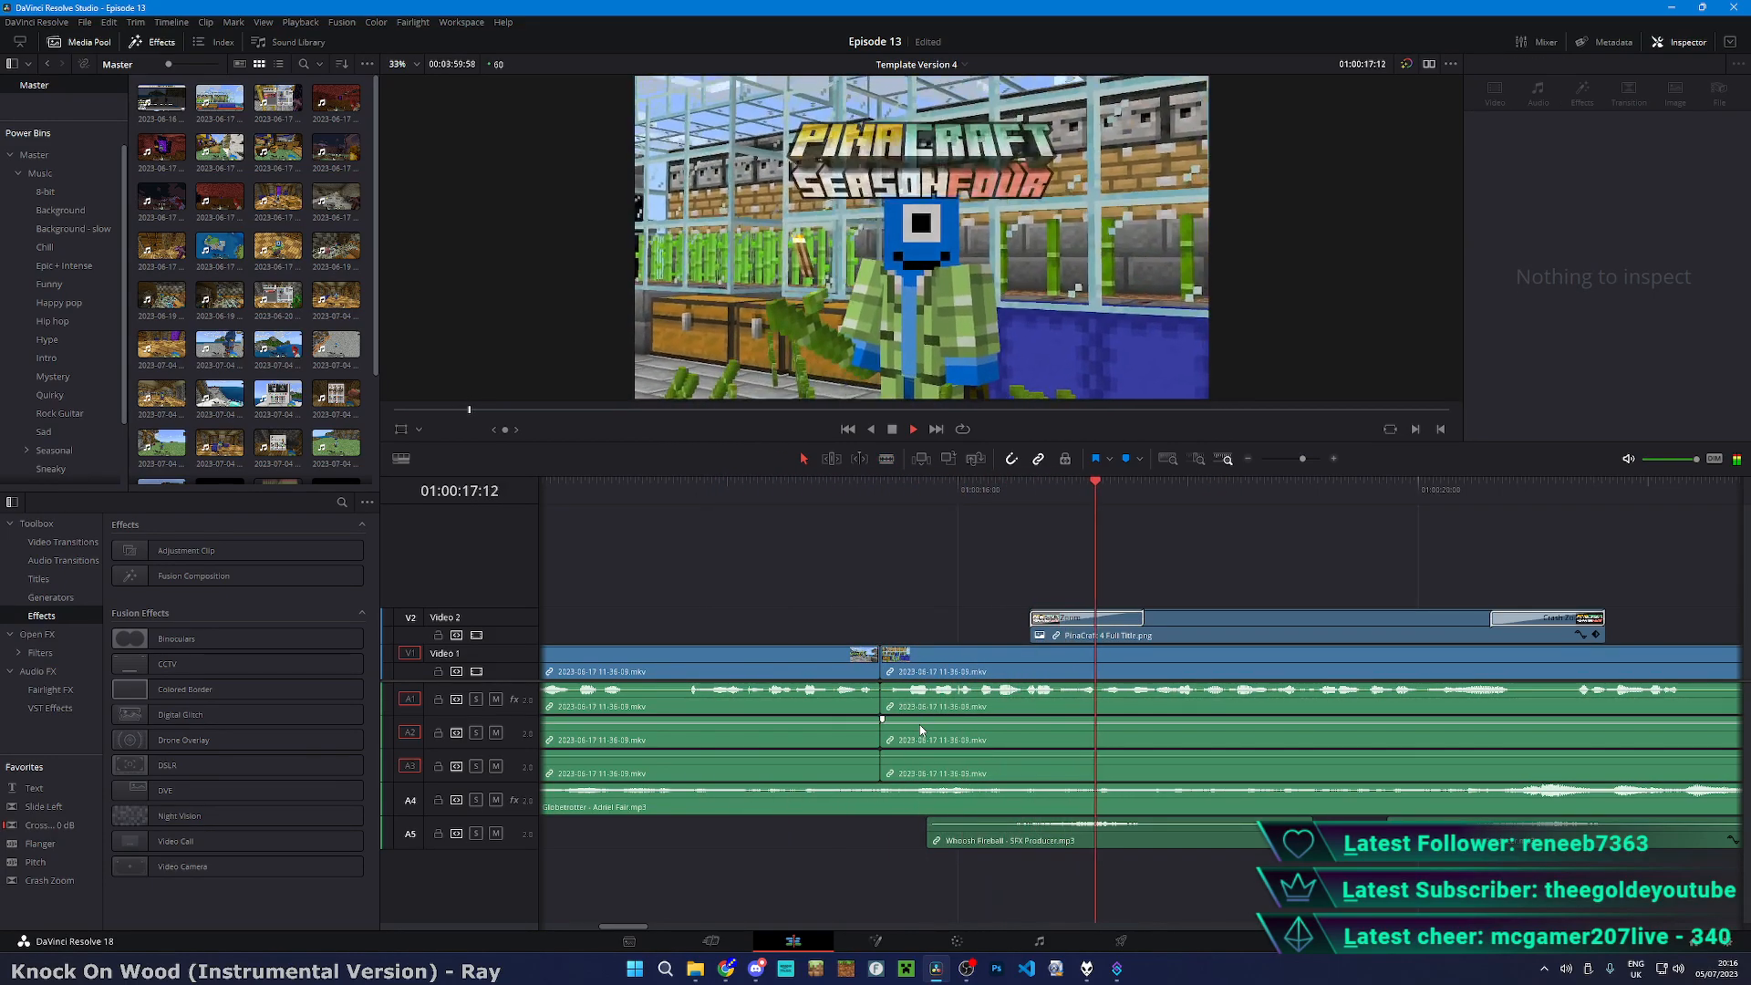
pyautogui.scroll(-5, 920, 724)
pyautogui.moveTo(732, 635); pyautogui.dragTo(1004, 636)
# - Split the gameplay before the speech at about 01:00:24 and slide the later part back over the preceding speech to the previous cut
pyautogui.scroll(5, 1180, 723)
pyautogui.press('b')
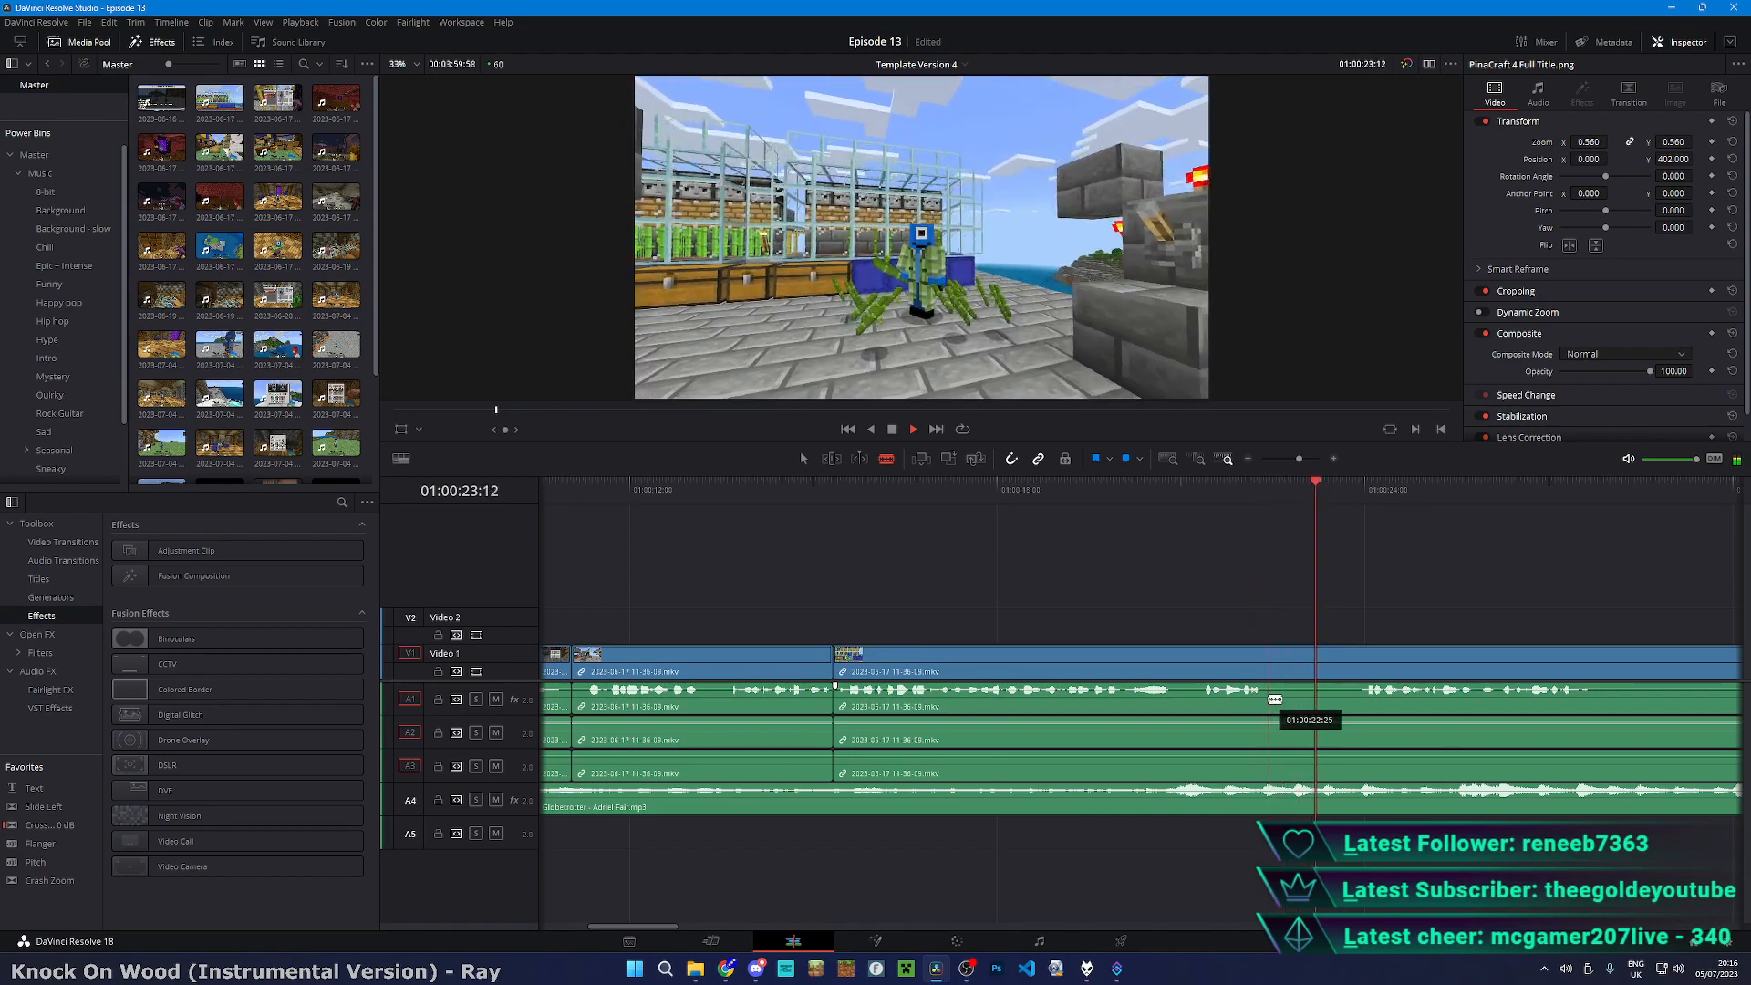
pyautogui.press('space')
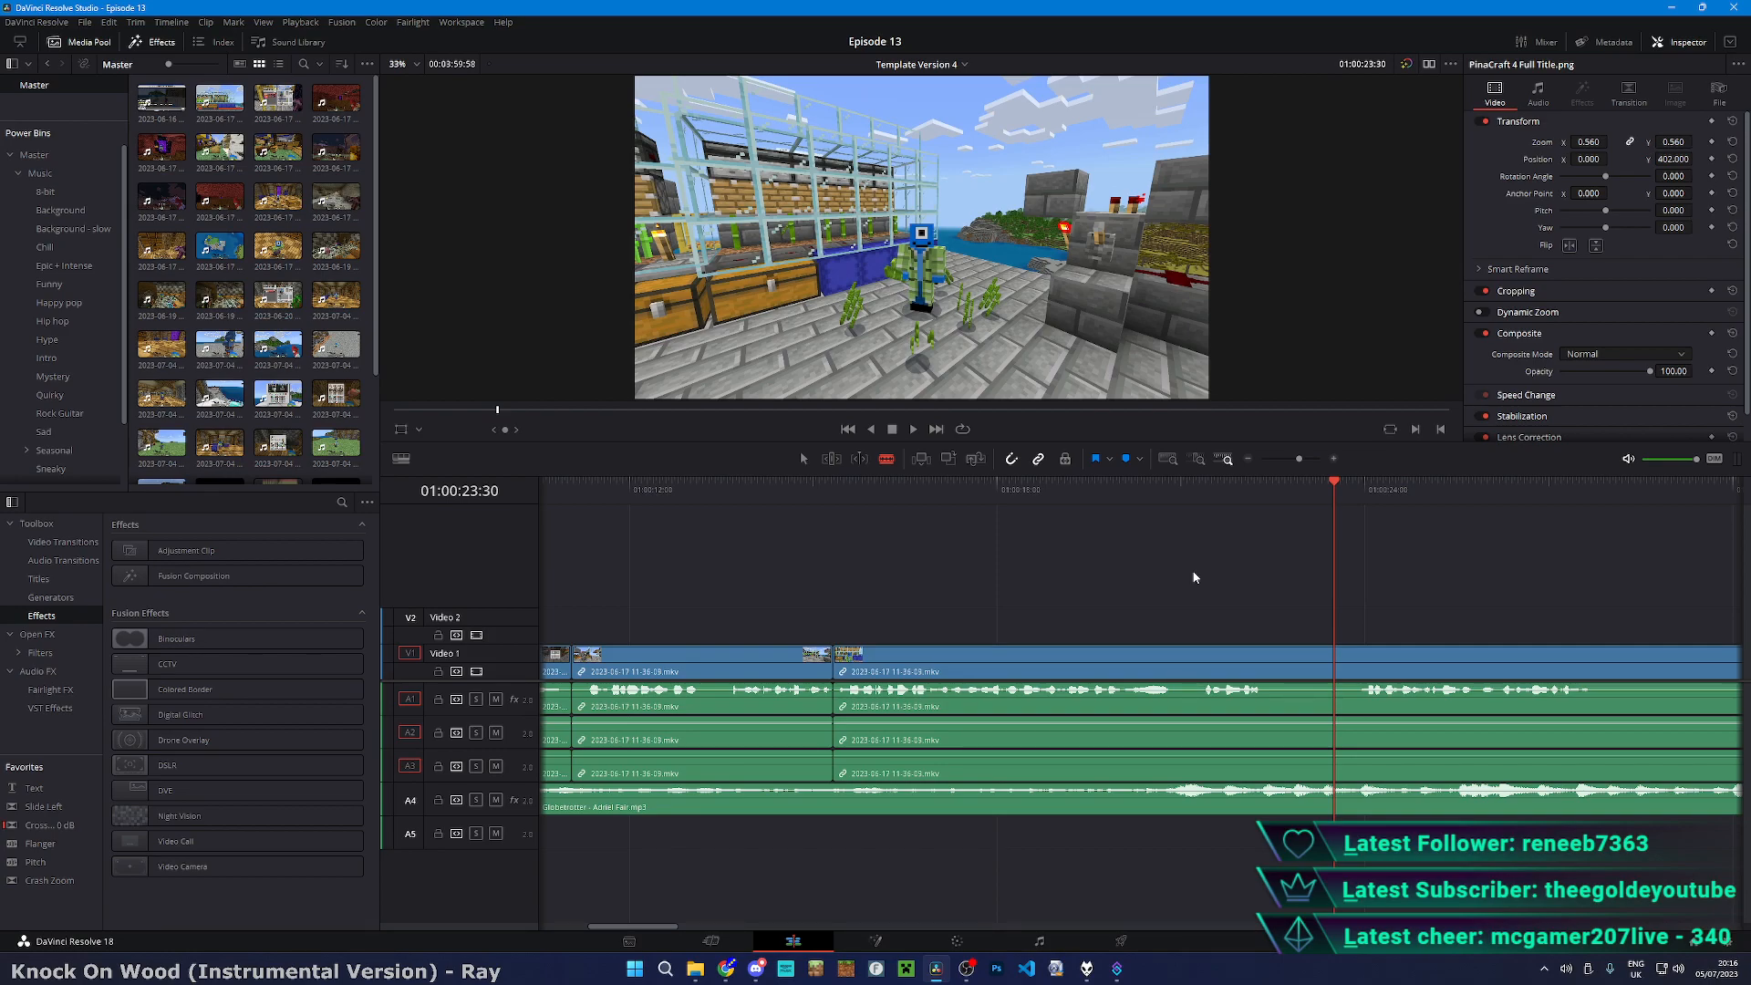
pyautogui.press('space')
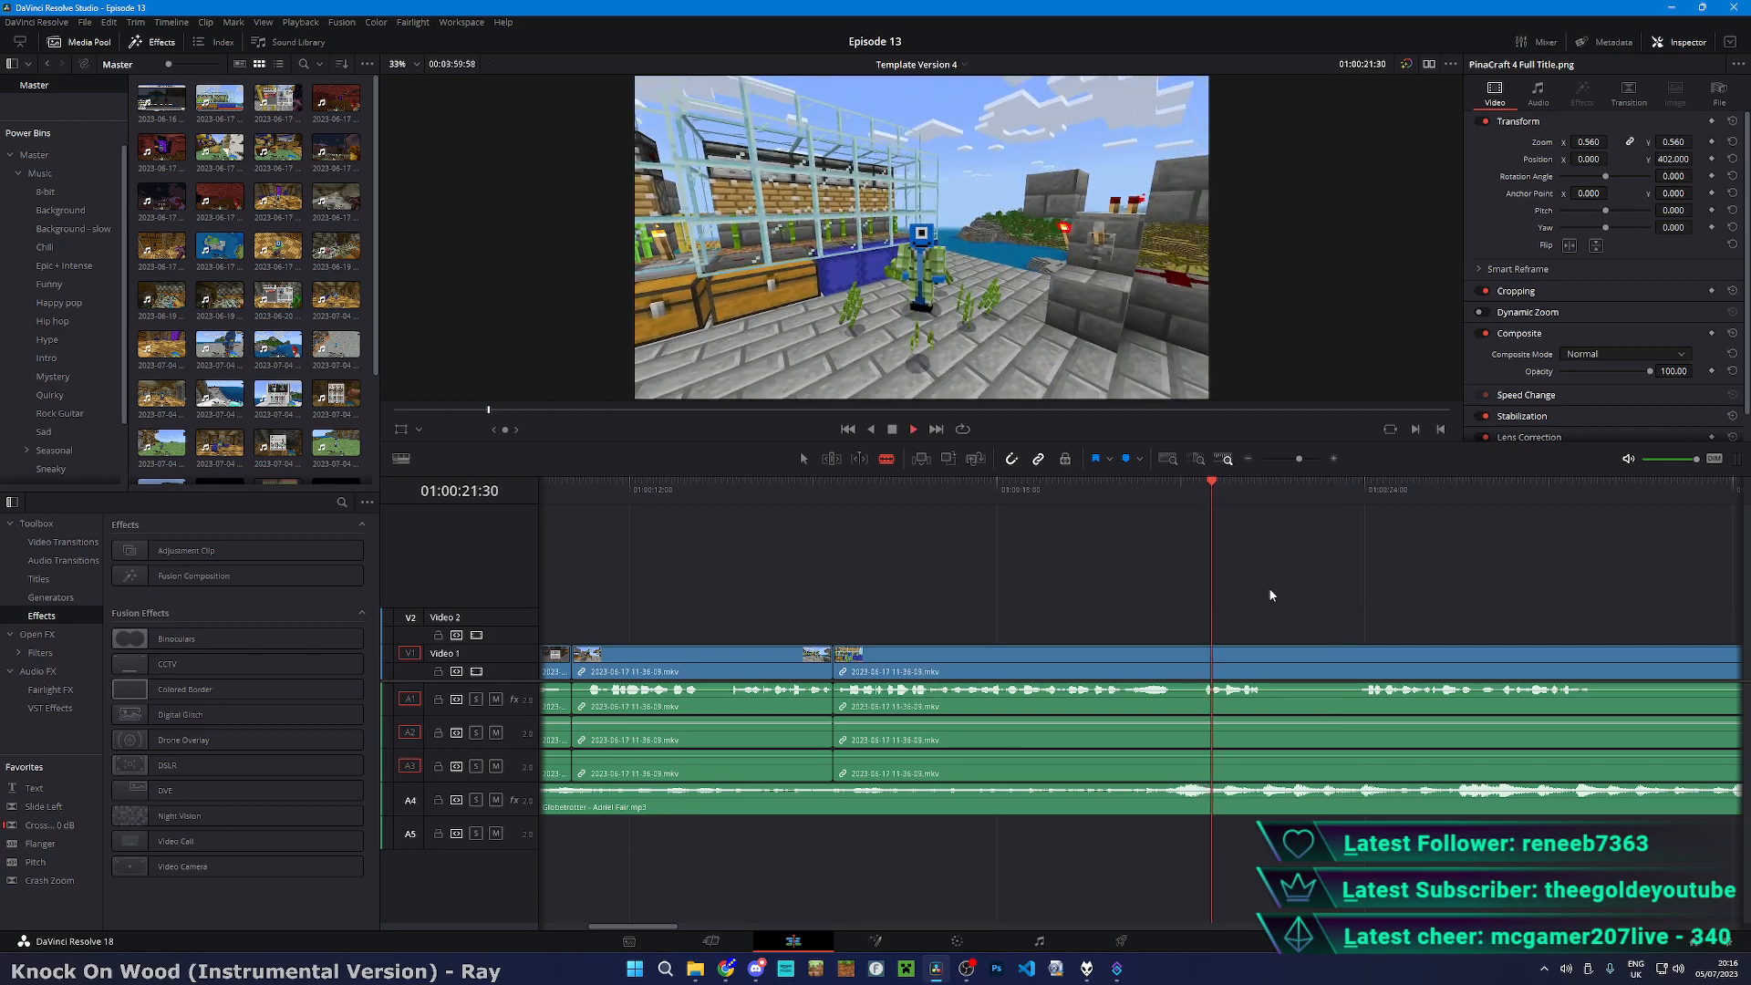
pyautogui.press('space')
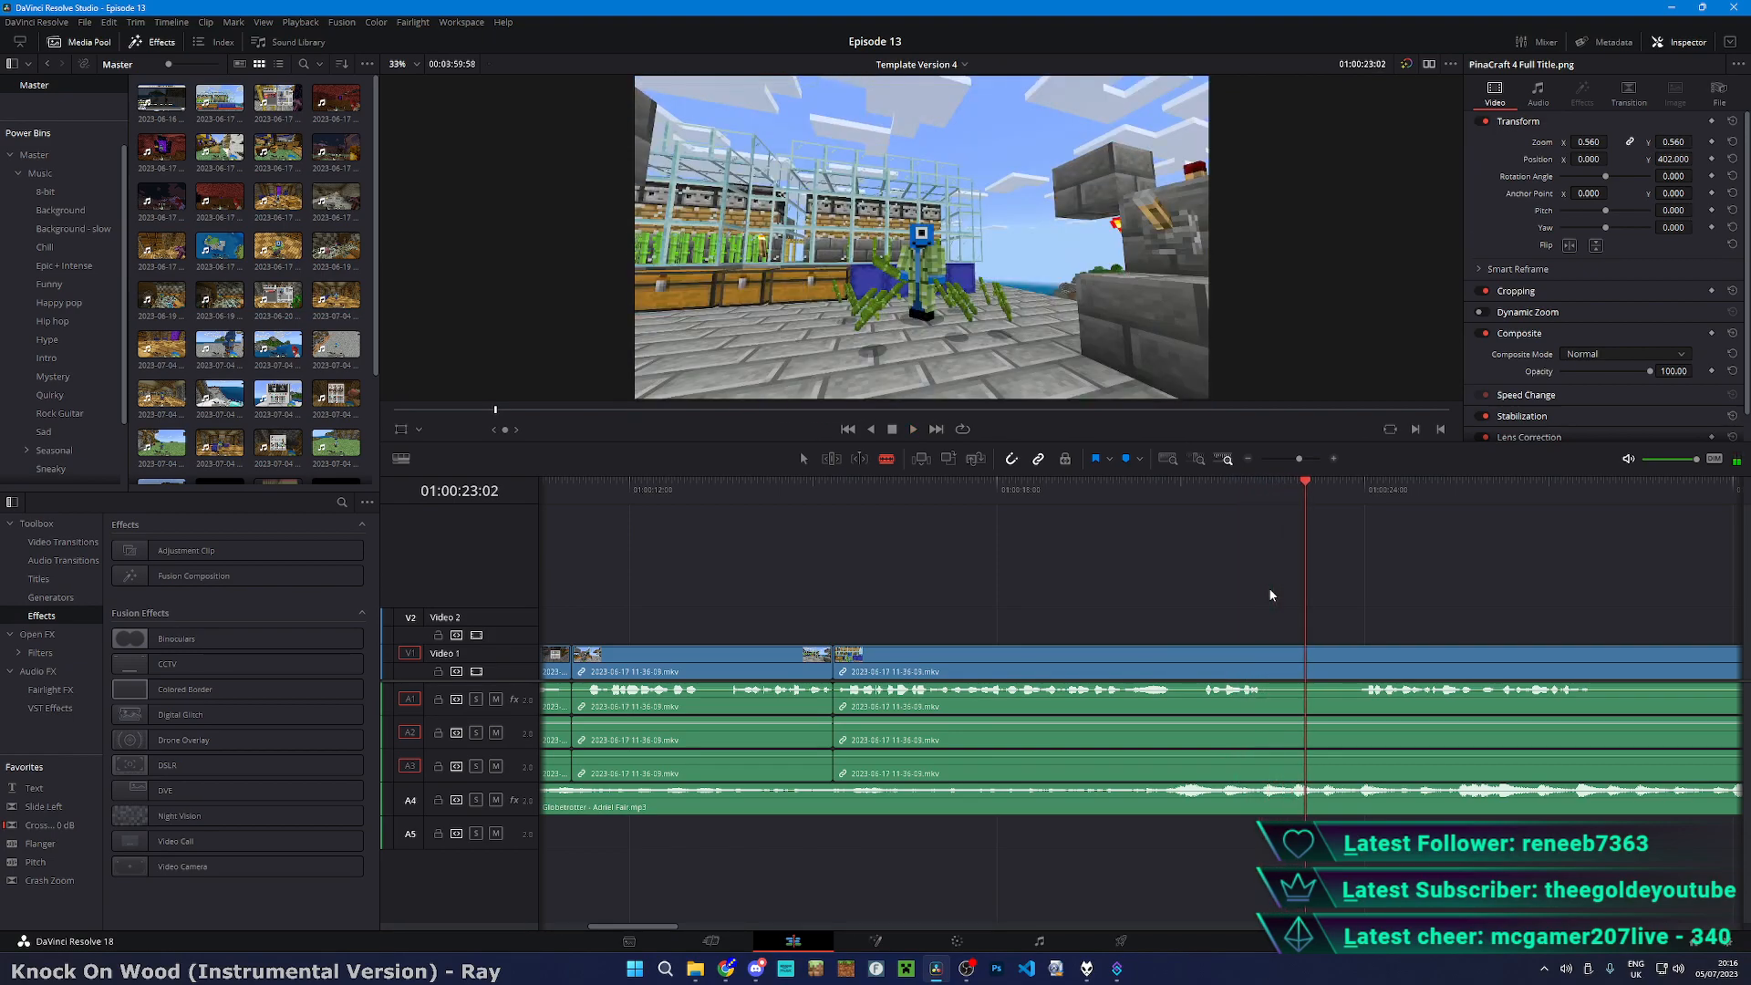
pyautogui.press('space')
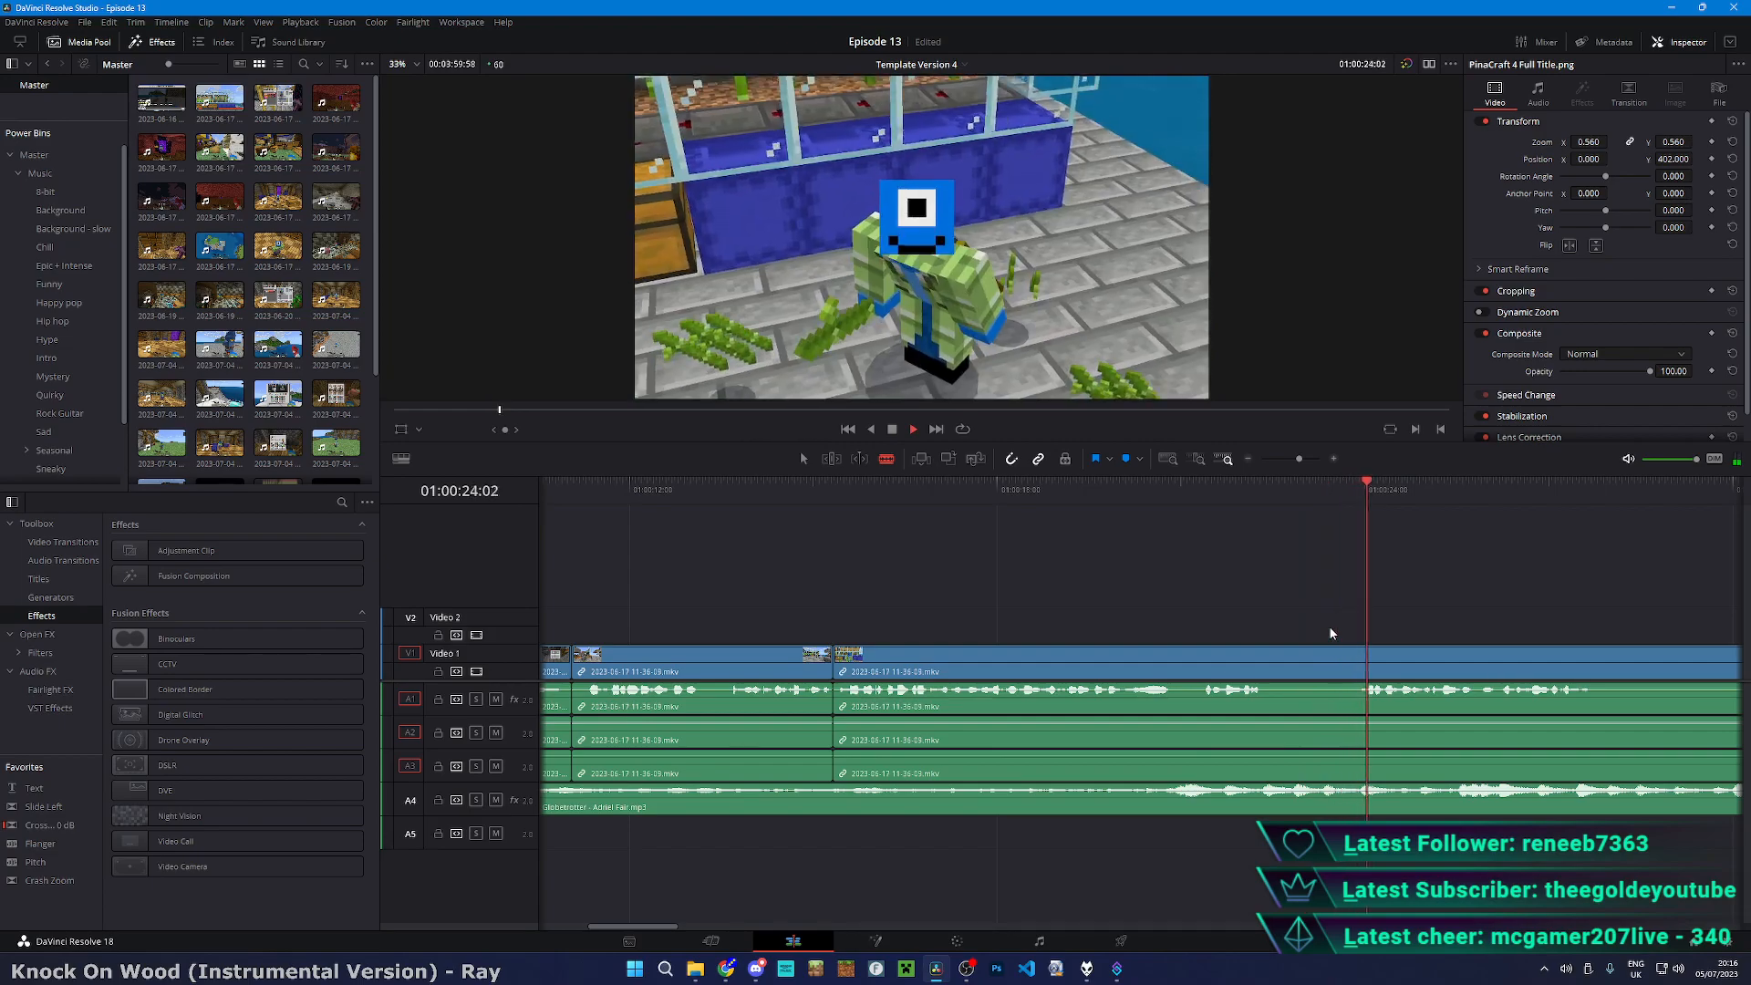
pyautogui.press('a')
pyautogui.click(949, 703)
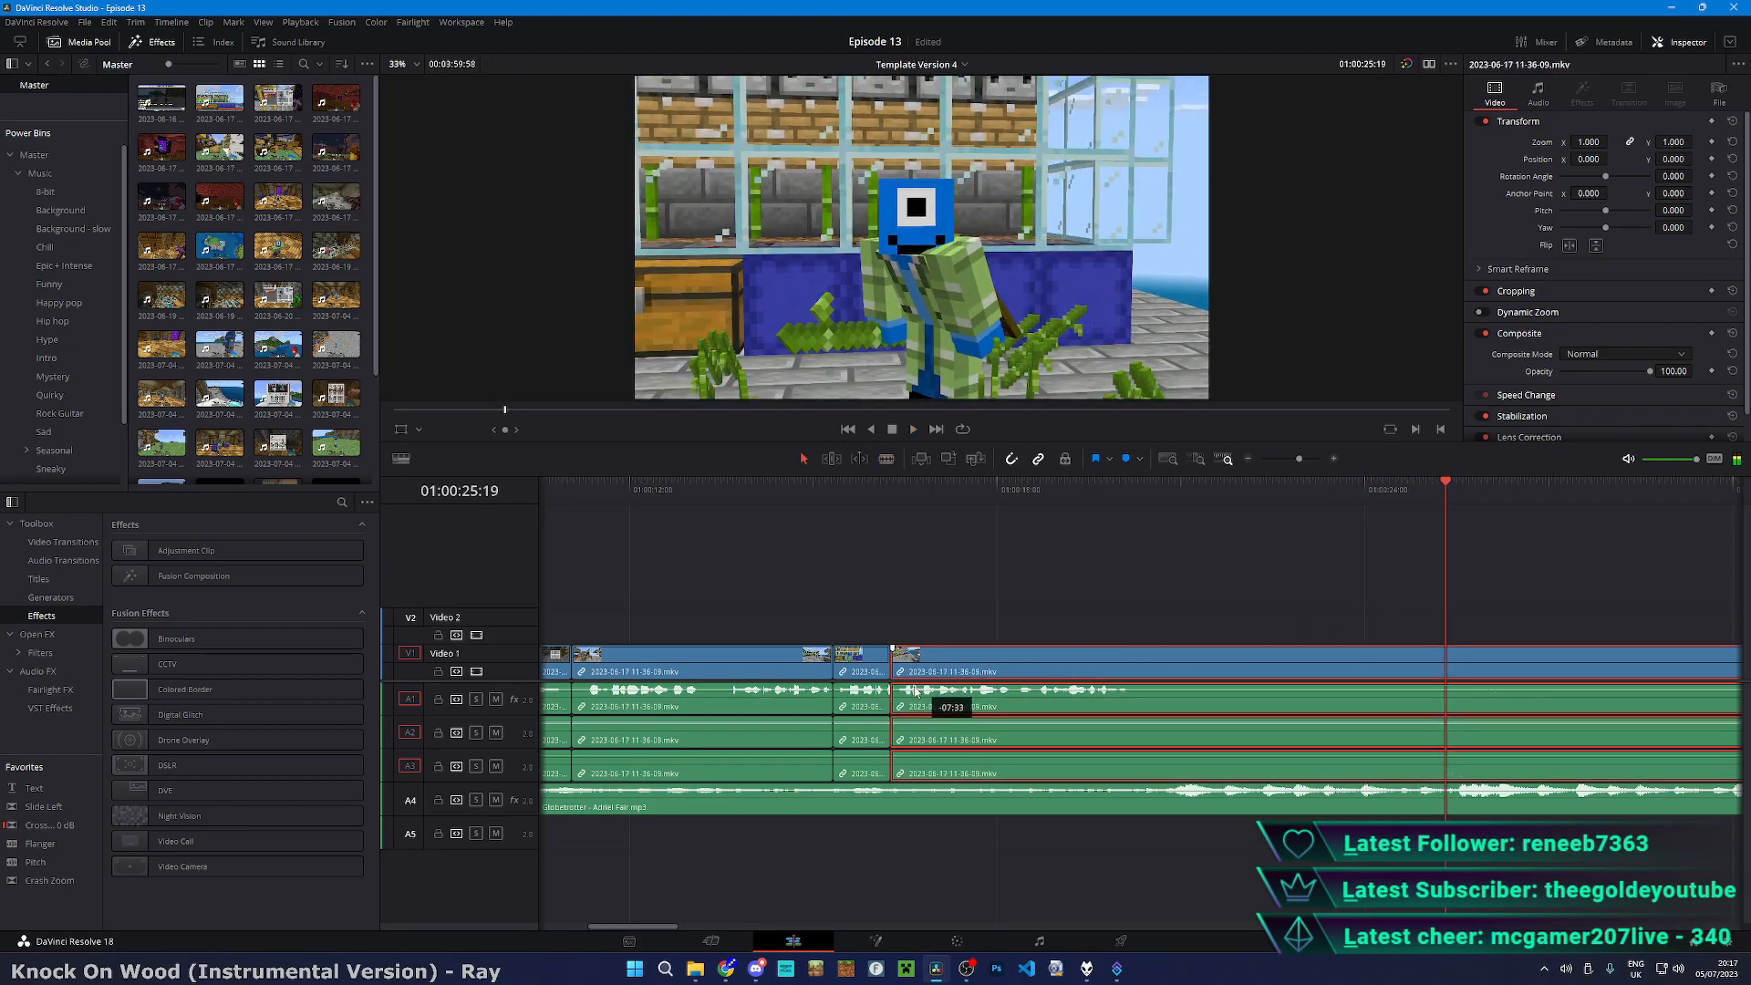
# - Play the join with the later speech in place, then play the original speech there to compare the two versions
pyautogui.click(753, 485)
pyautogui.click(976, 572)
pyautogui.press('space')
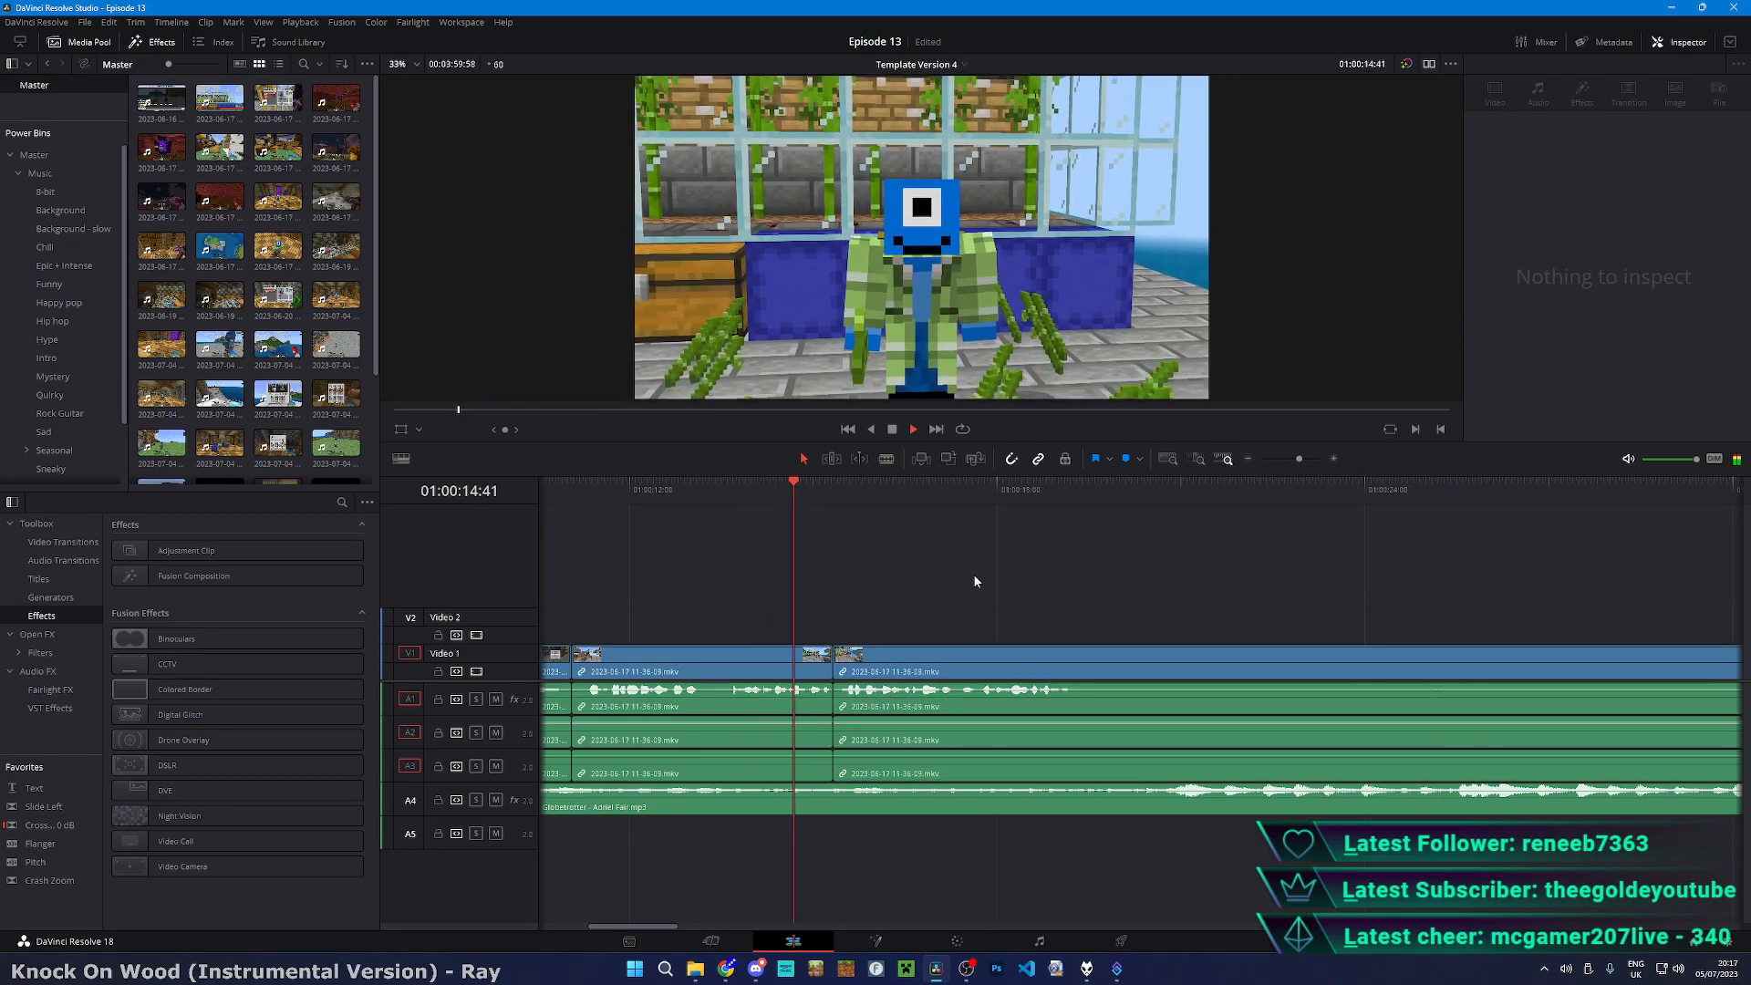
pyautogui.press('space')
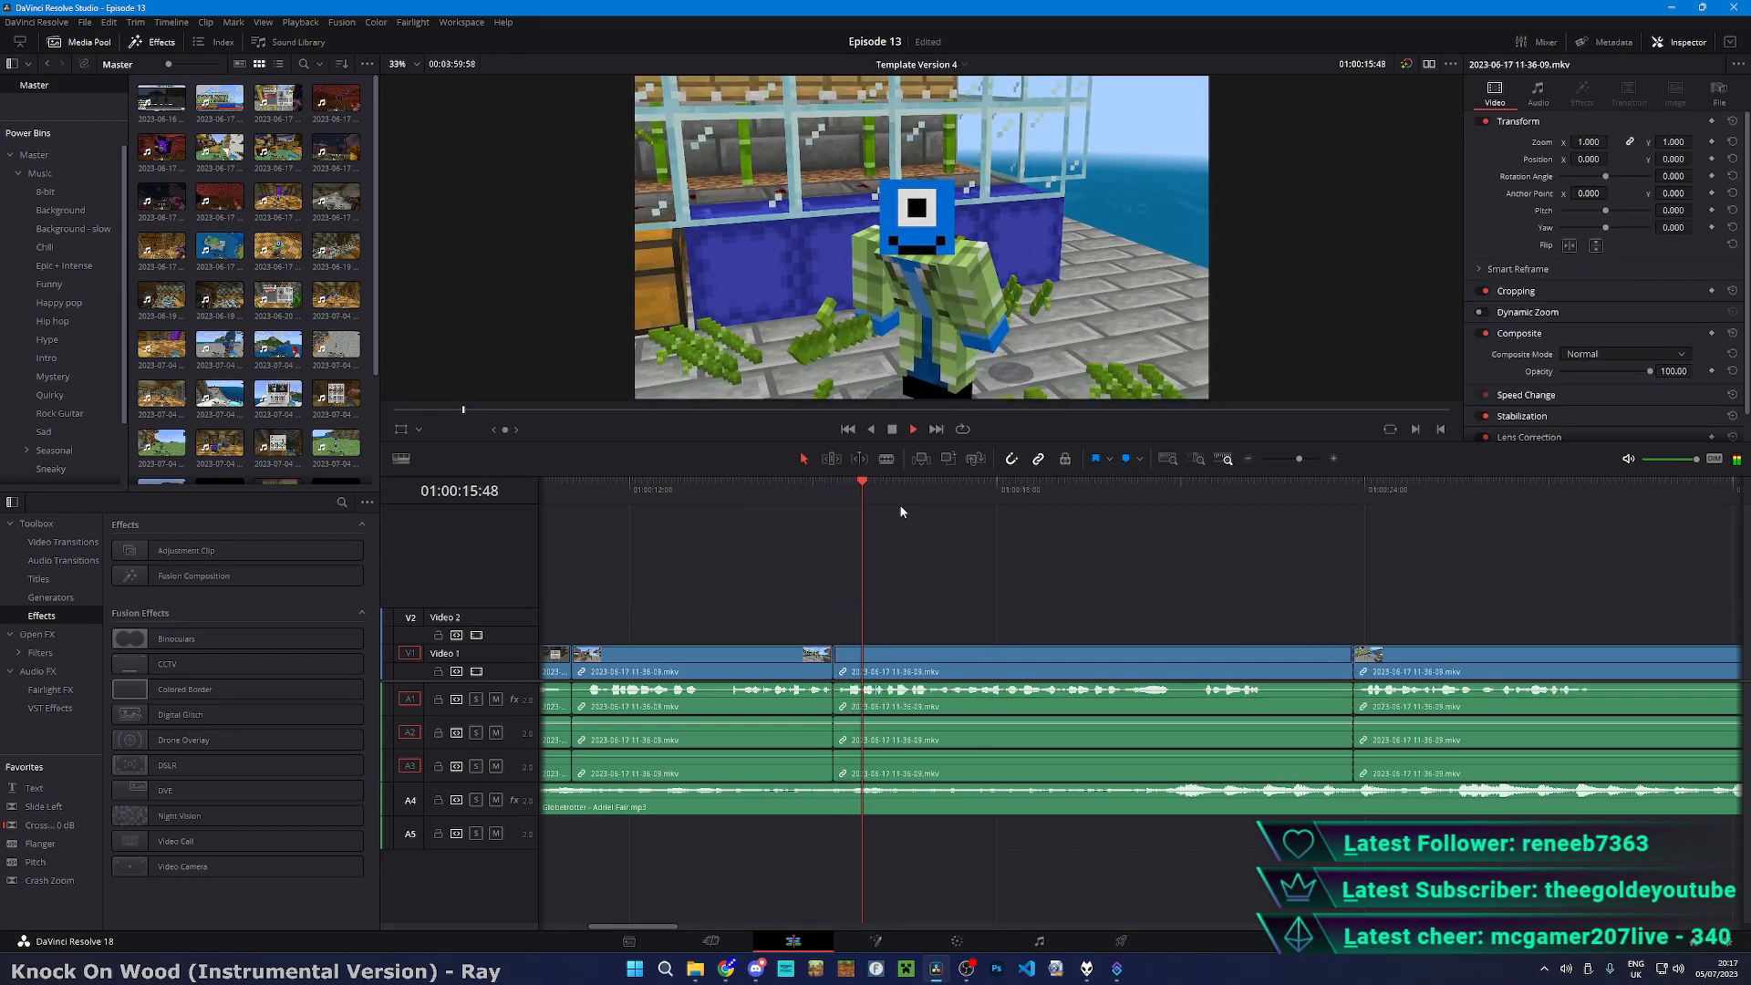
pyautogui.press('space')
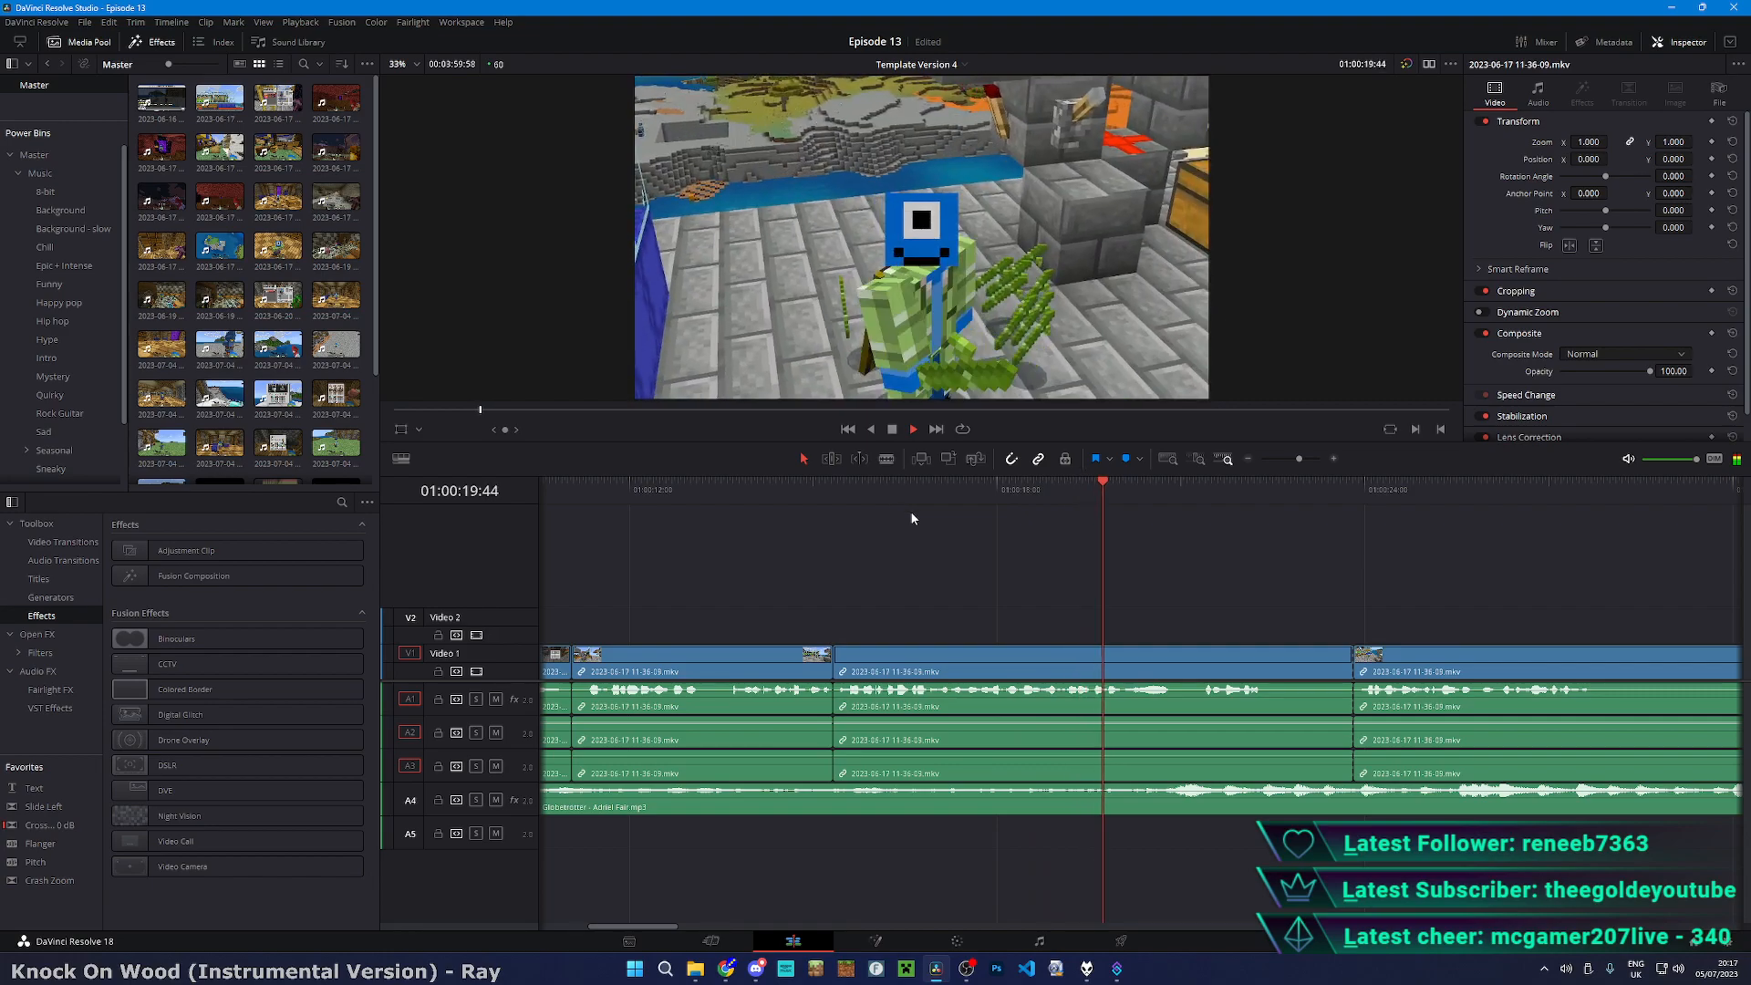
pyautogui.press('space')
# - Put the later speech back directly after the short spoken line and split the gameplay where that speech ends, at about 01:00:19:30
pyautogui.moveTo(946, 660); pyautogui.dragTo(953, 616)
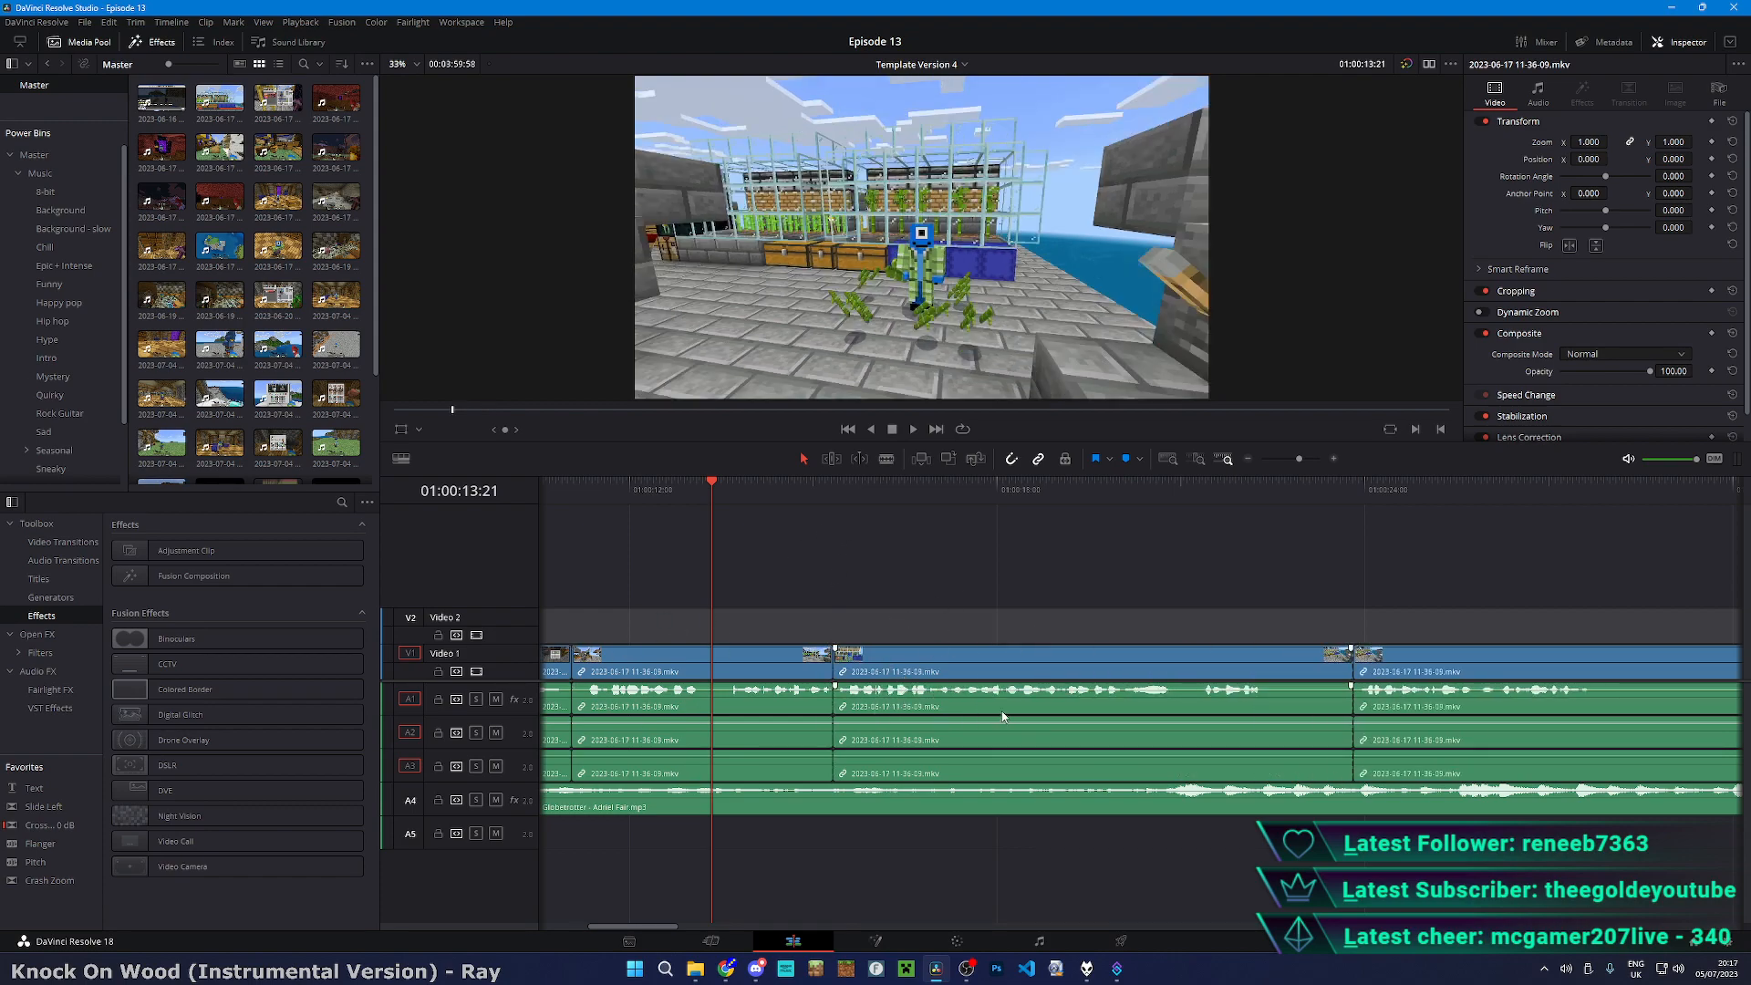
pyautogui.press('space')
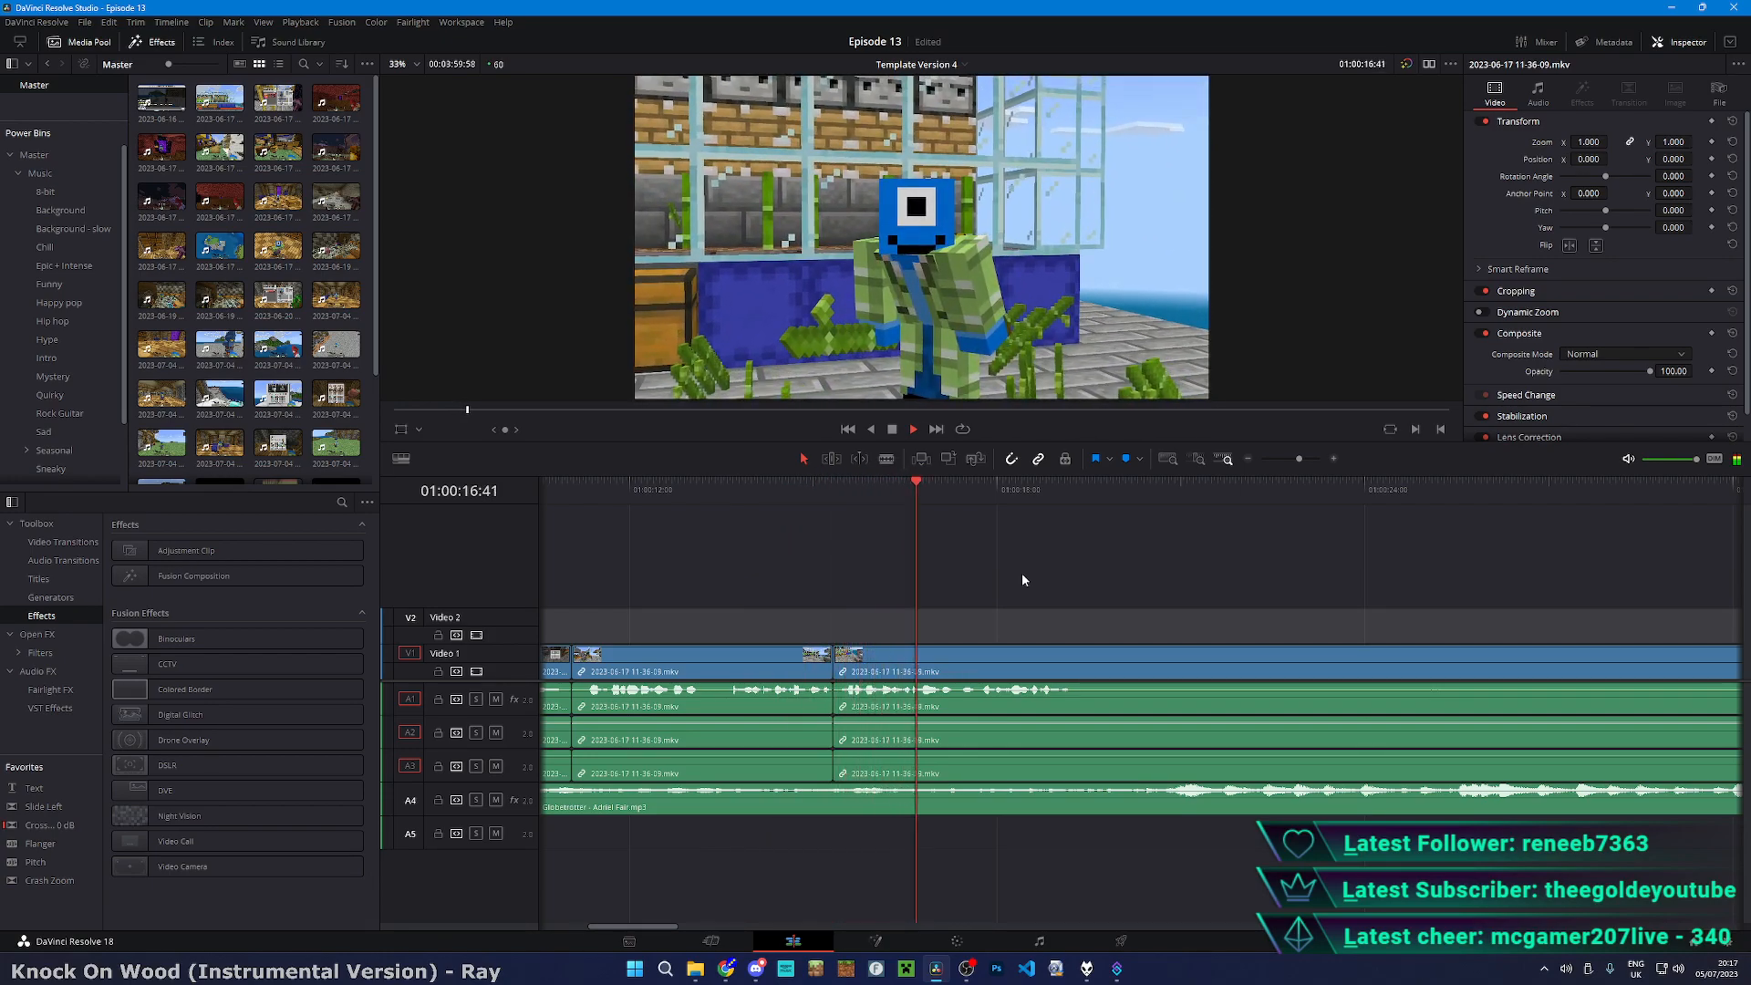
pyautogui.press('b')
pyautogui.click(1089, 698)
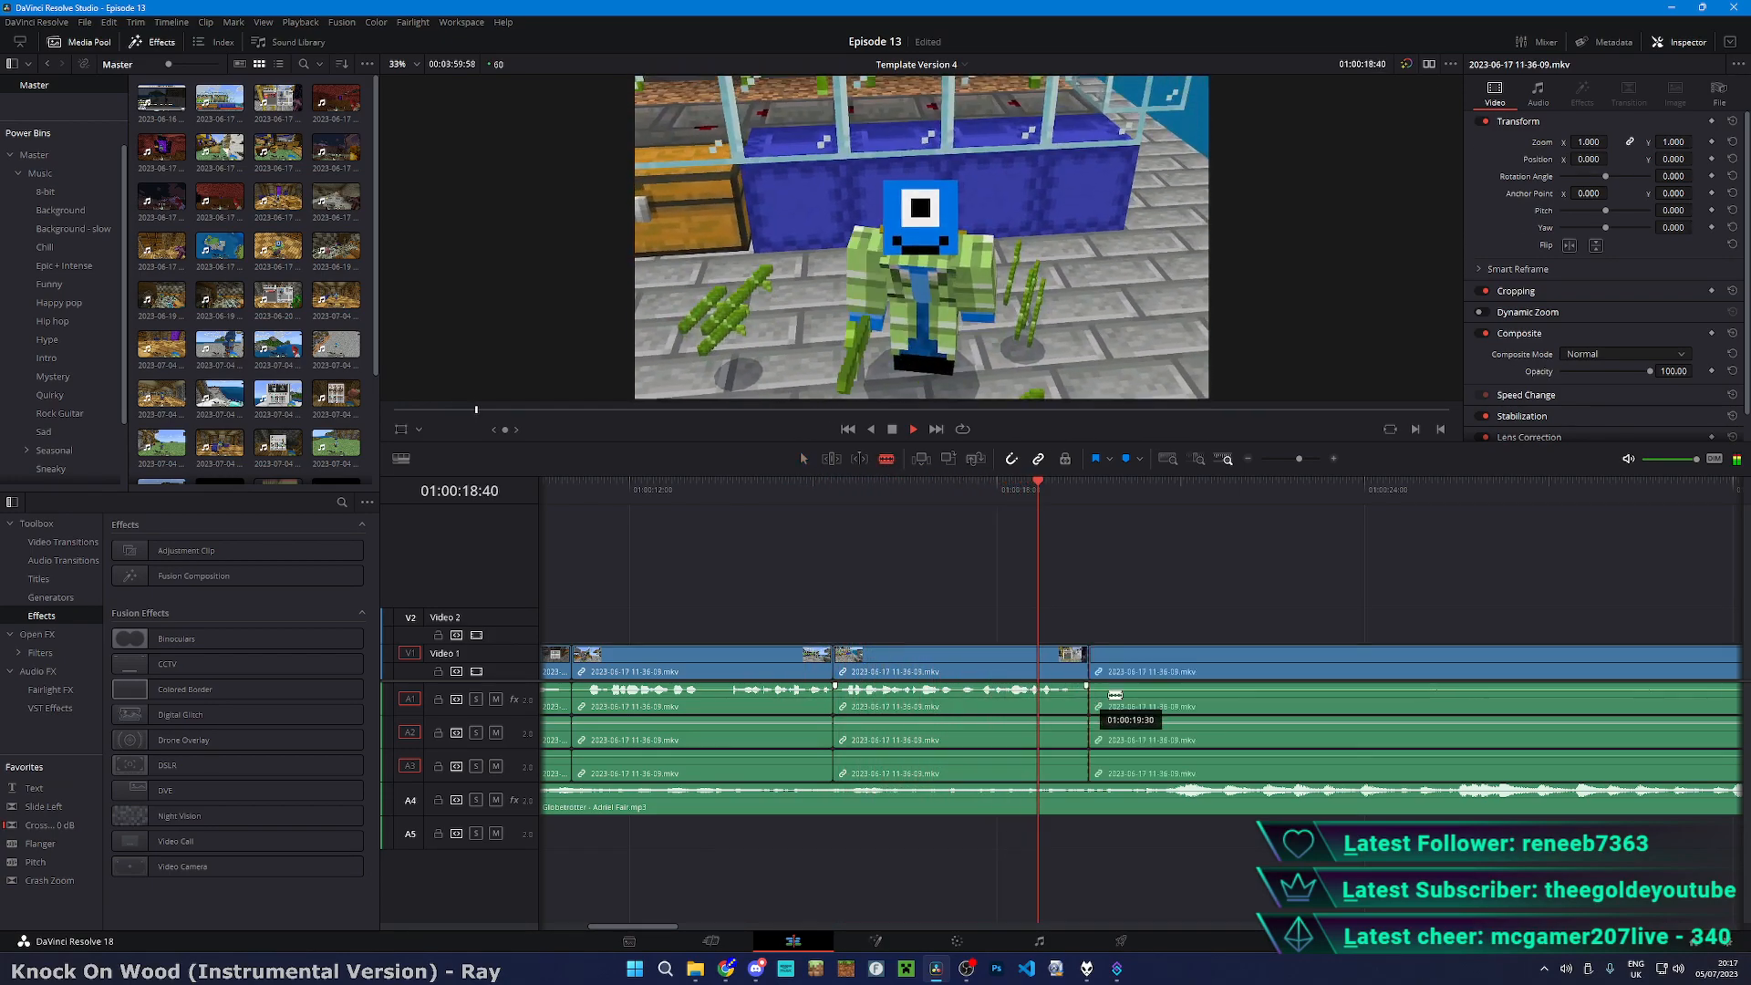
pyautogui.press('a')
pyautogui.scroll(-3, 1219, 680)
pyautogui.press('space')
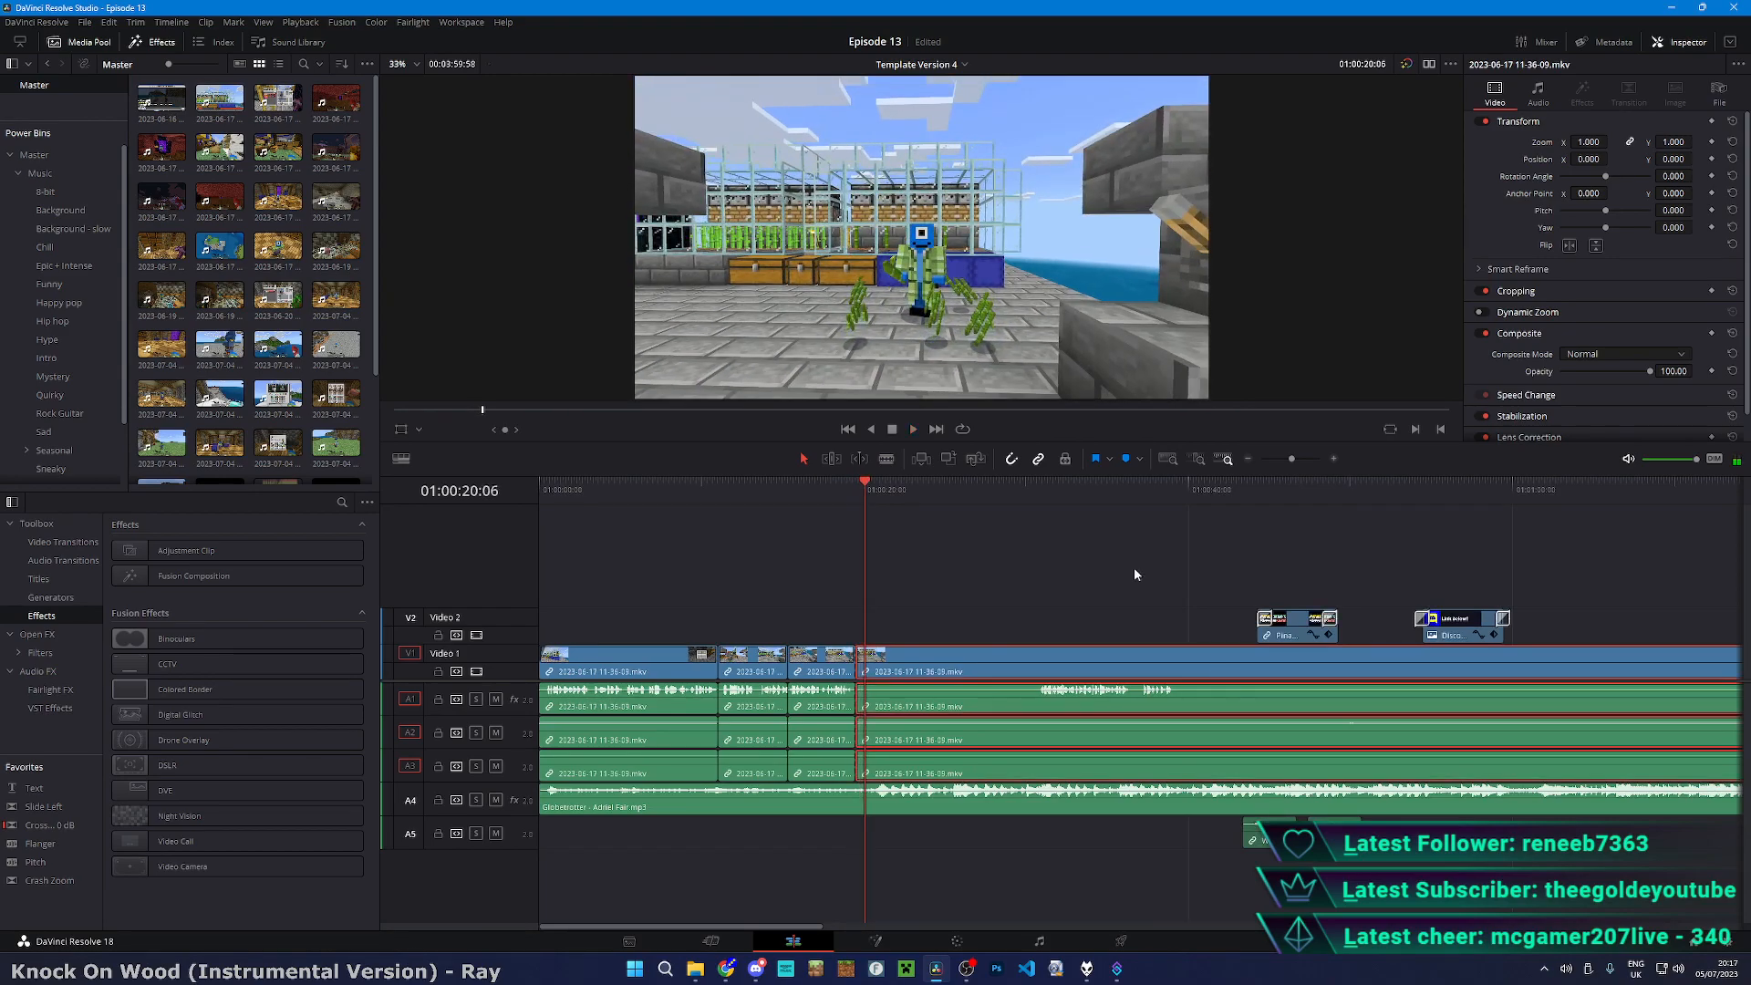
# - Split the gameplay just before the next speech, at about 01:00:30:50, and ripple delete the silent piece before it back to the previous cut
pyautogui.click(1026, 496)
pyautogui.scroll(5, 1156, 616)
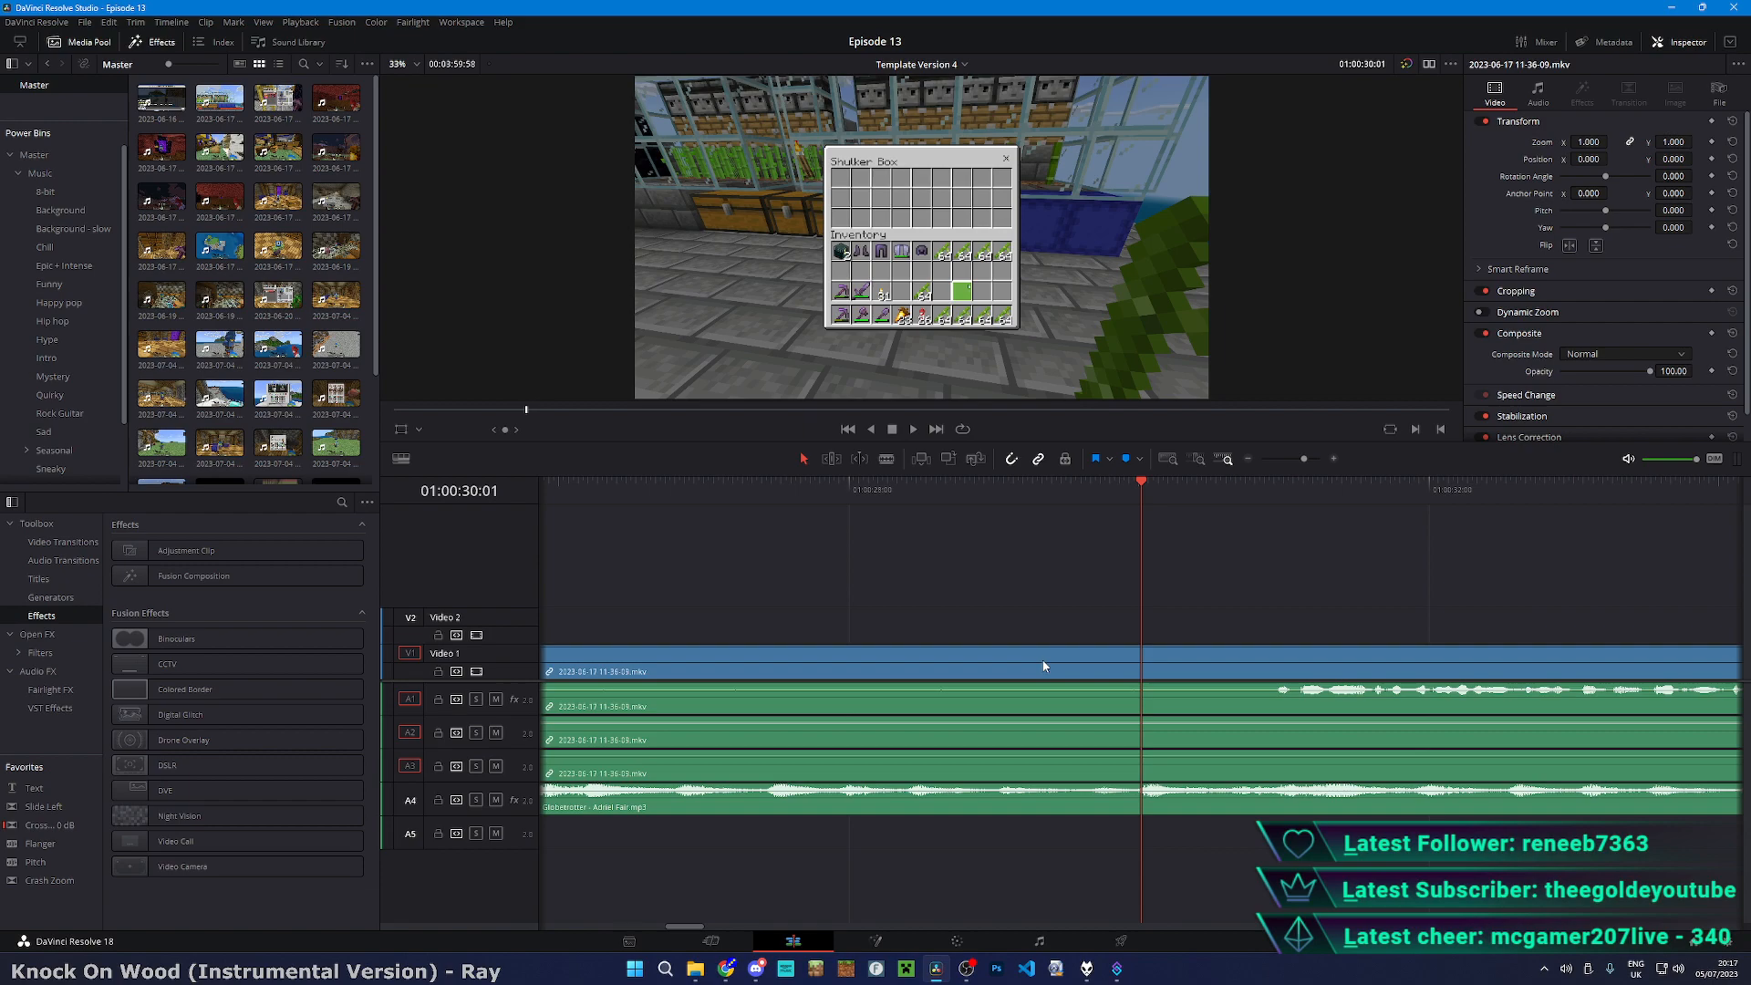
pyautogui.scroll(-3, 1044, 662)
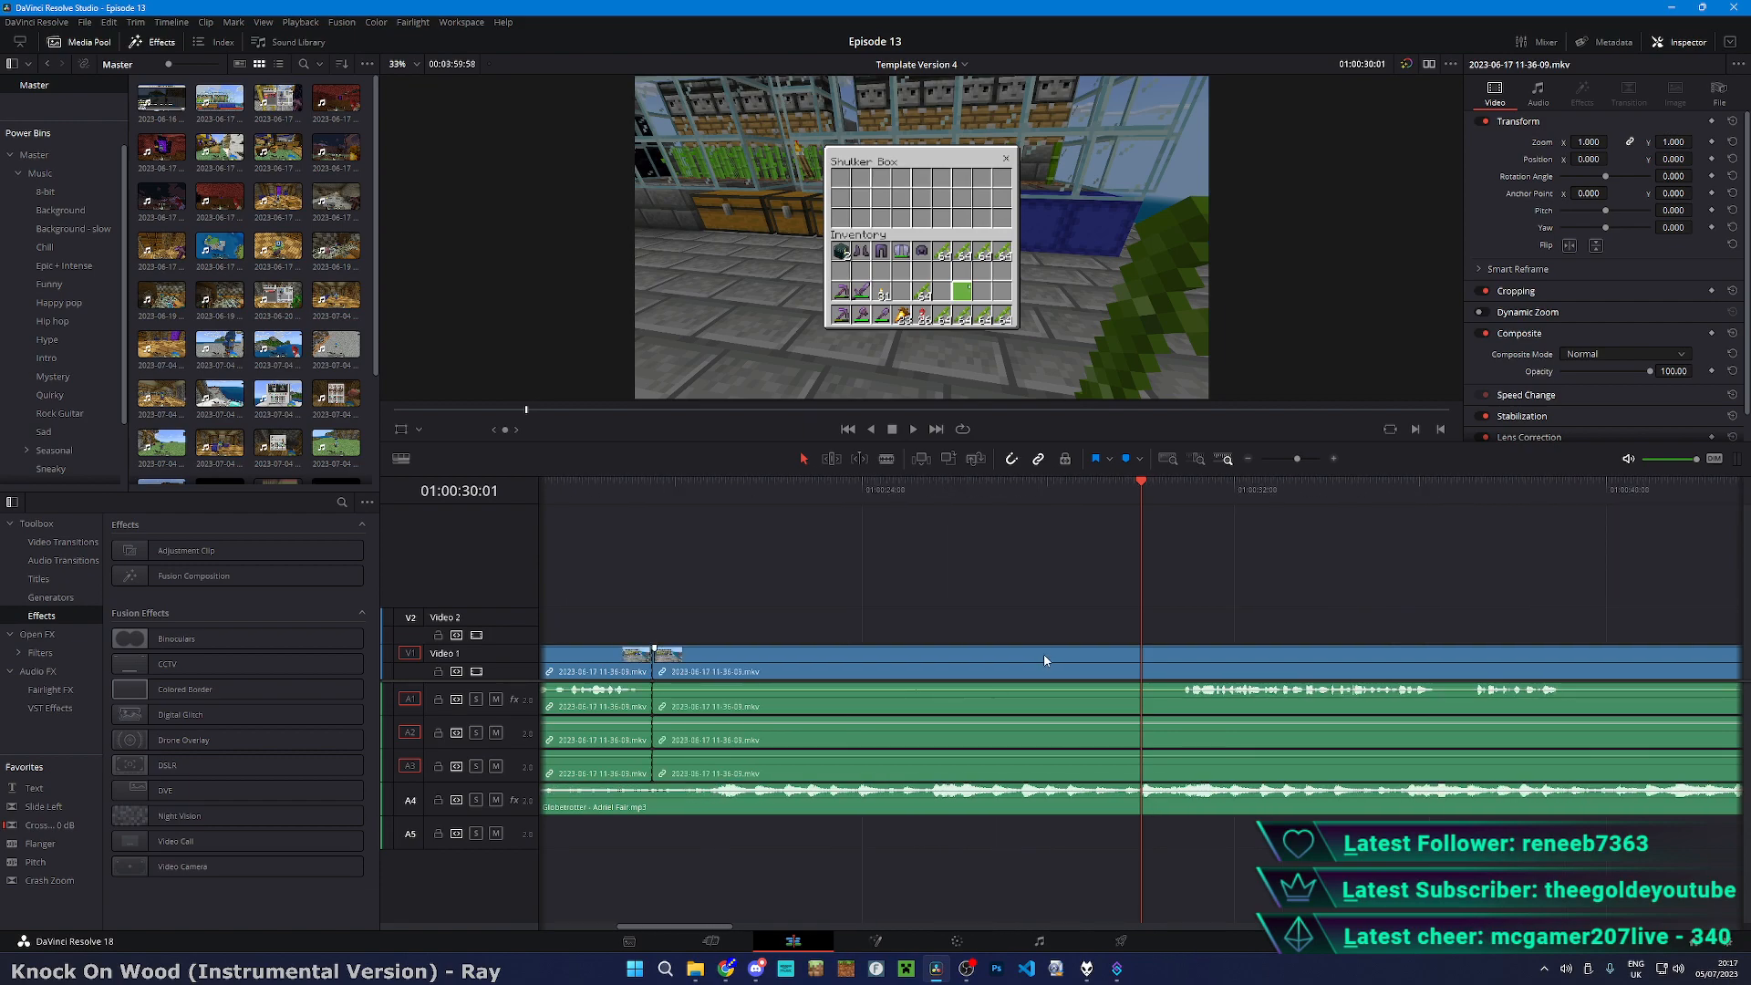
pyautogui.scroll(3, 1037, 654)
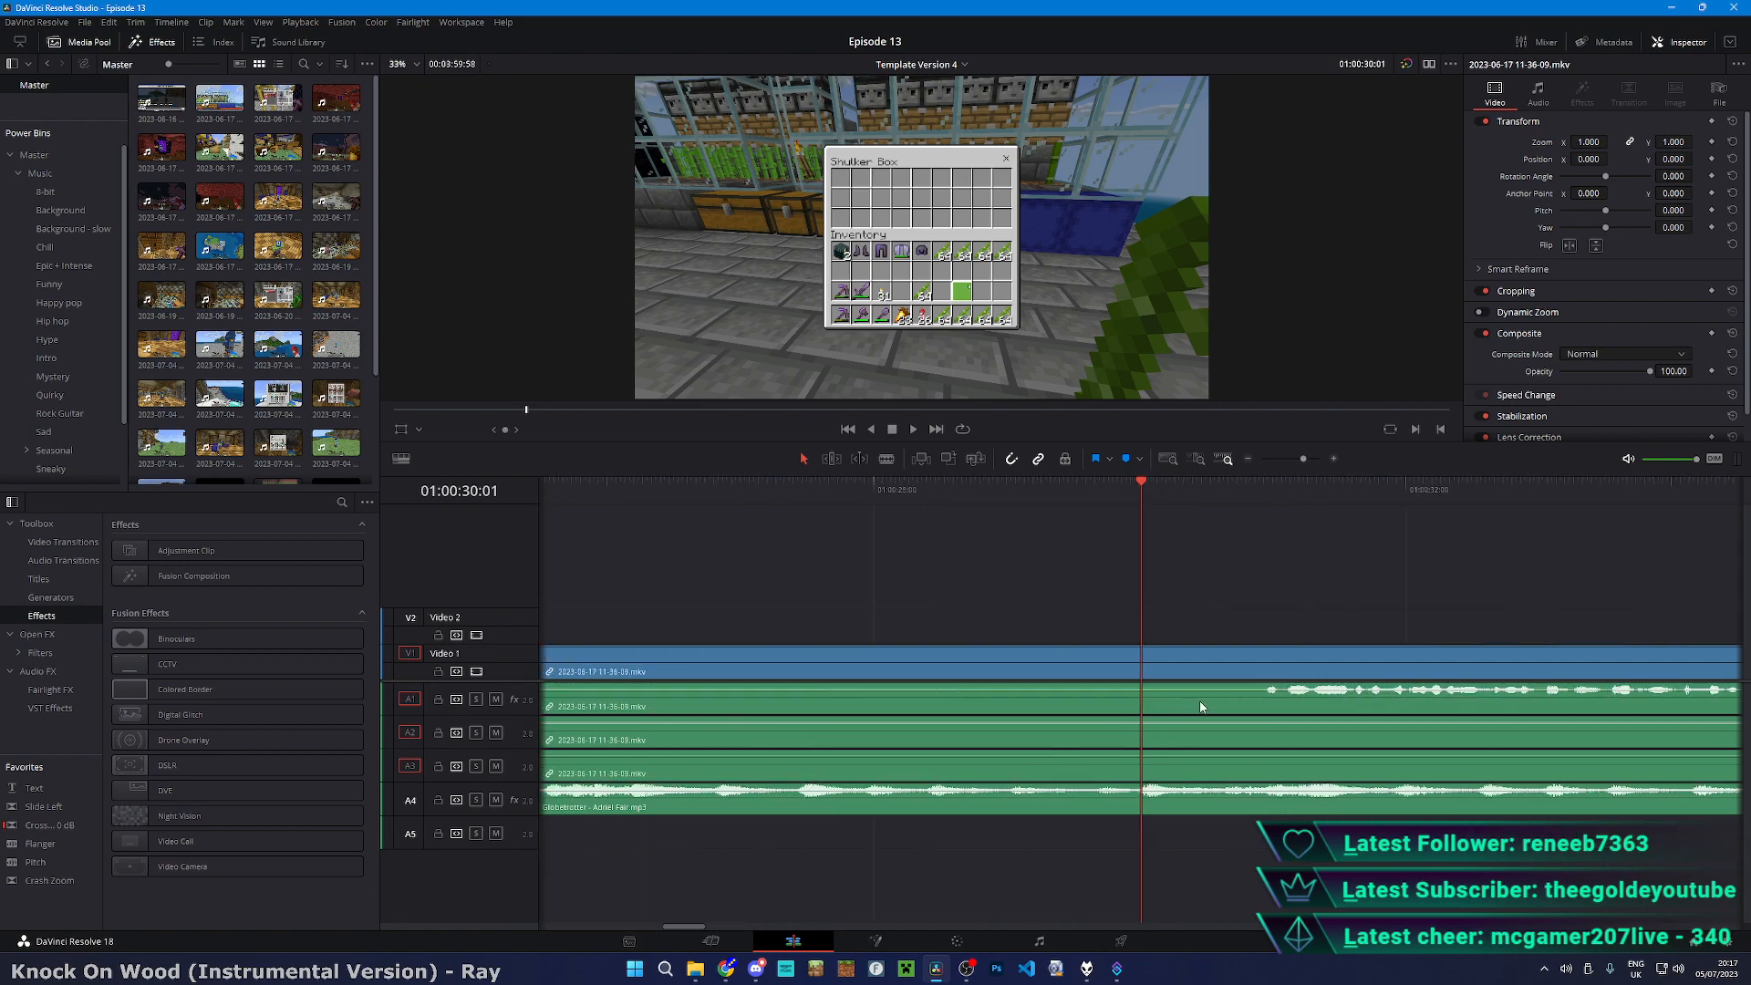
pyautogui.press('b')
pyautogui.scroll(1, 1222, 707)
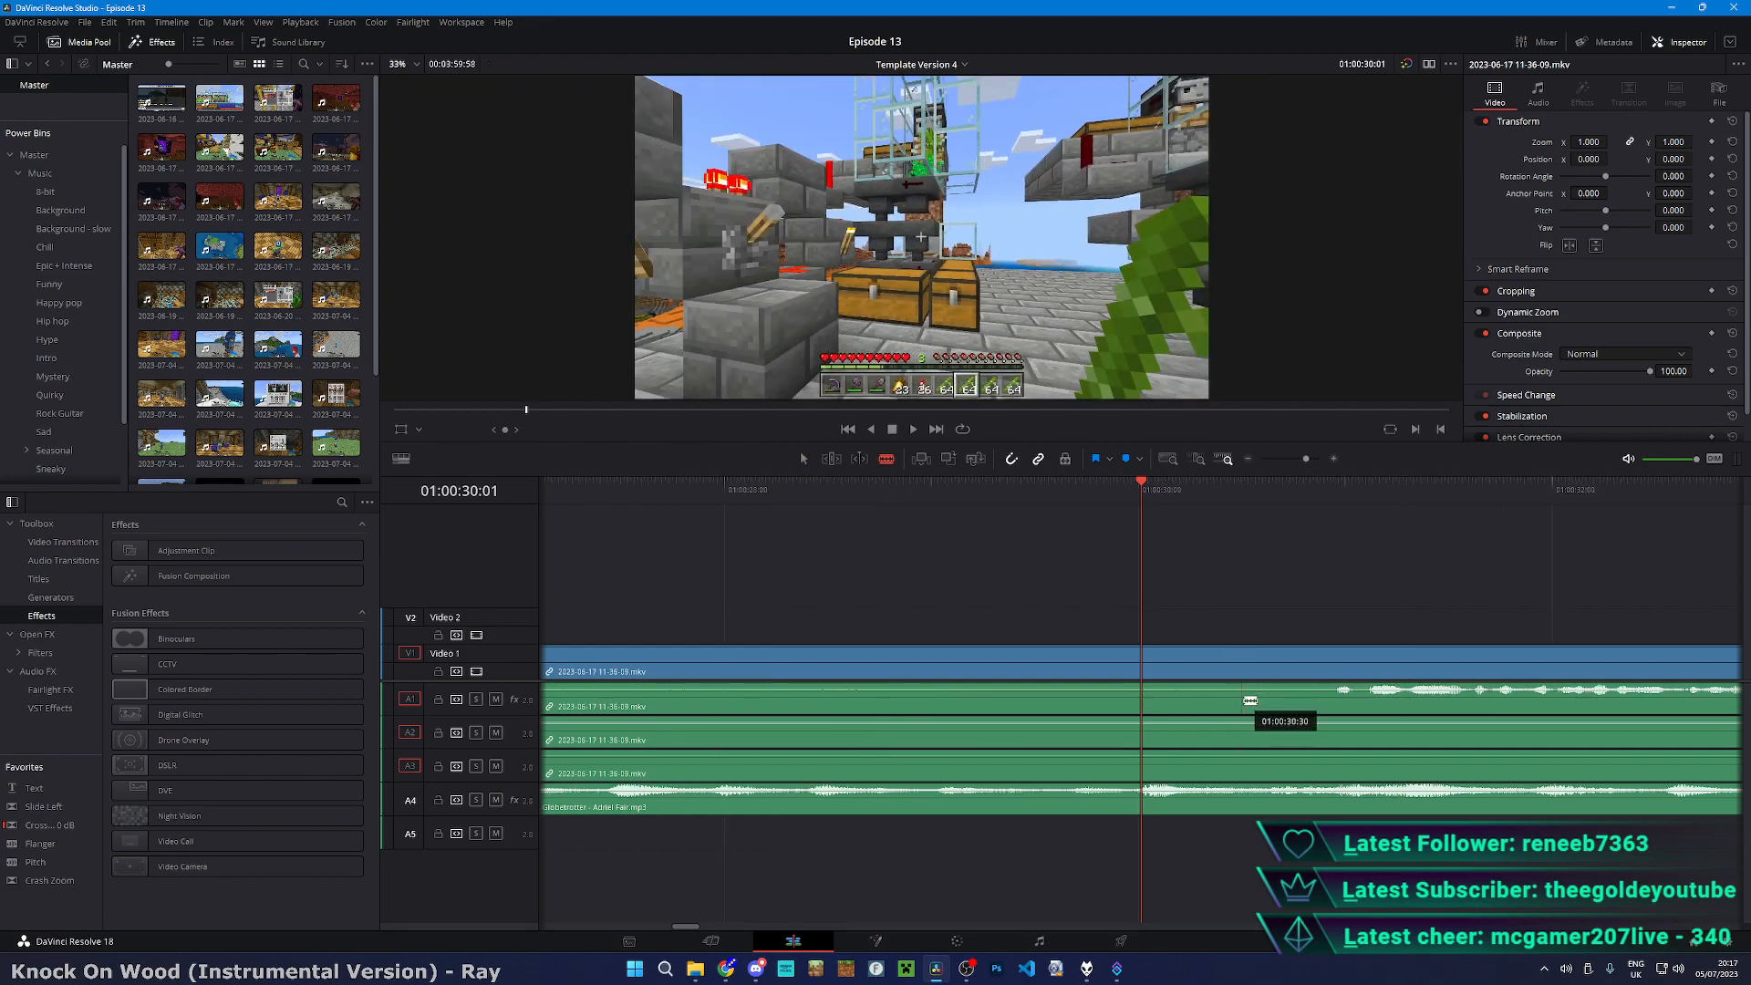
pyautogui.click(1322, 706)
pyautogui.press('a')
pyautogui.scroll(-6, 1293, 703)
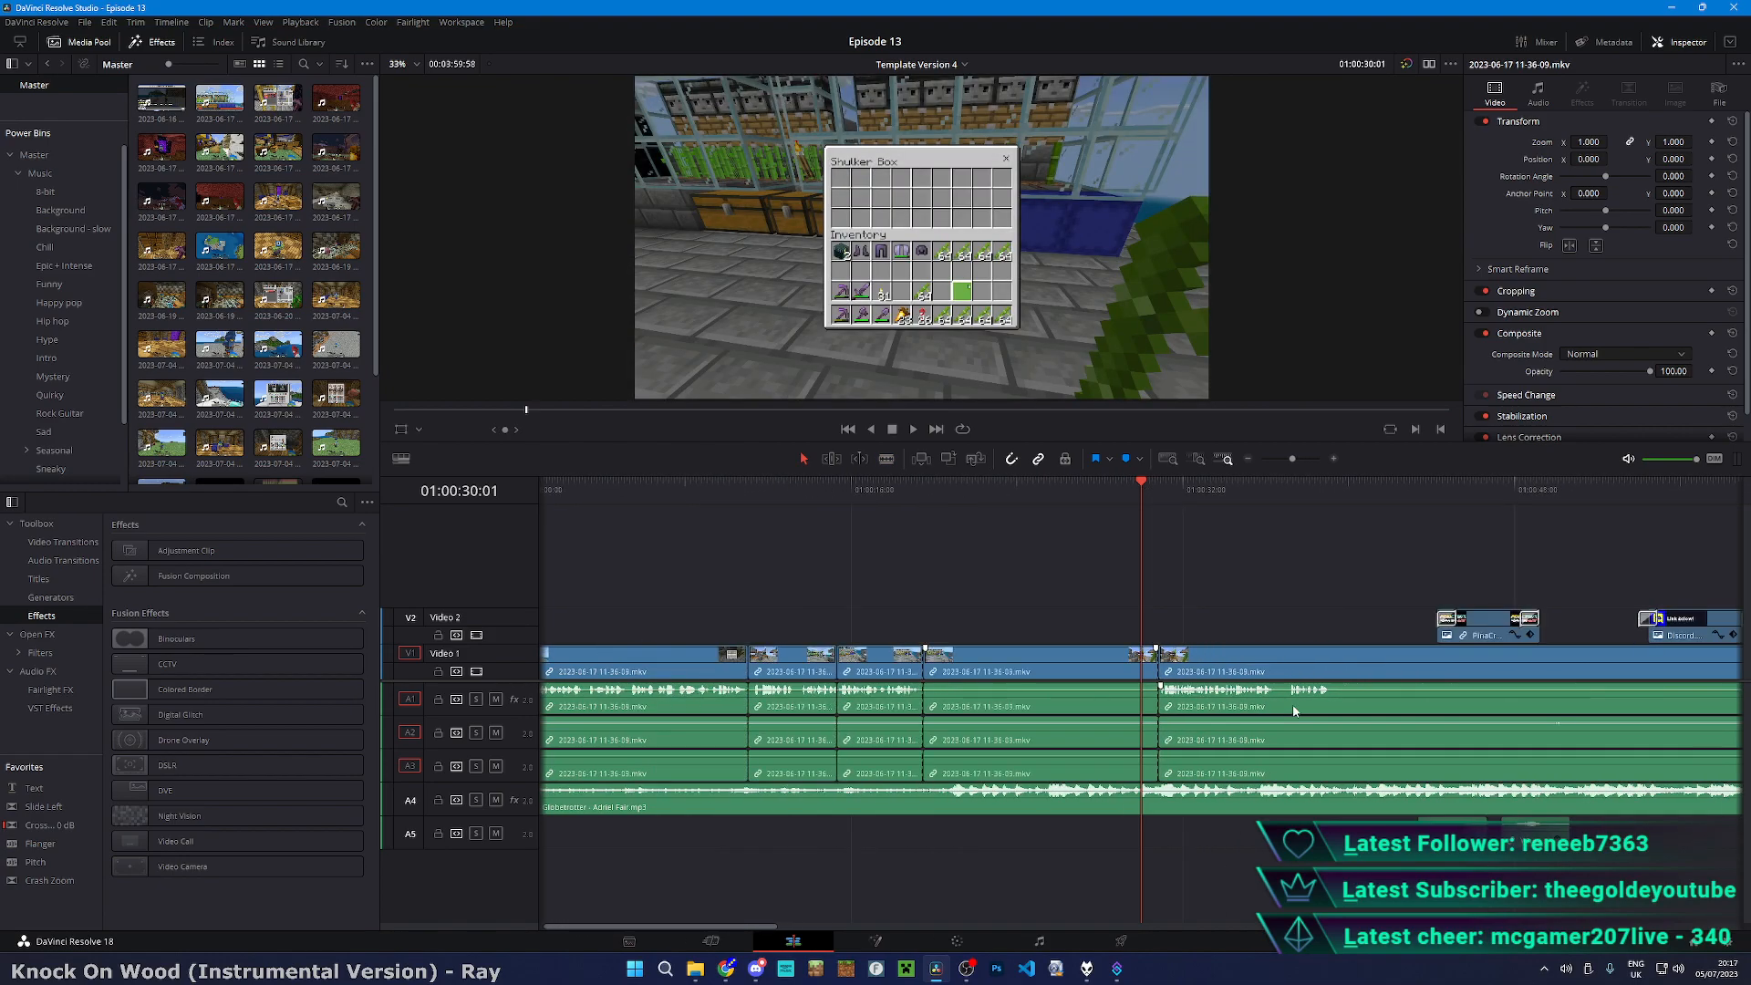
pyautogui.scroll(-3, 1023, 691)
pyautogui.click(897, 663)
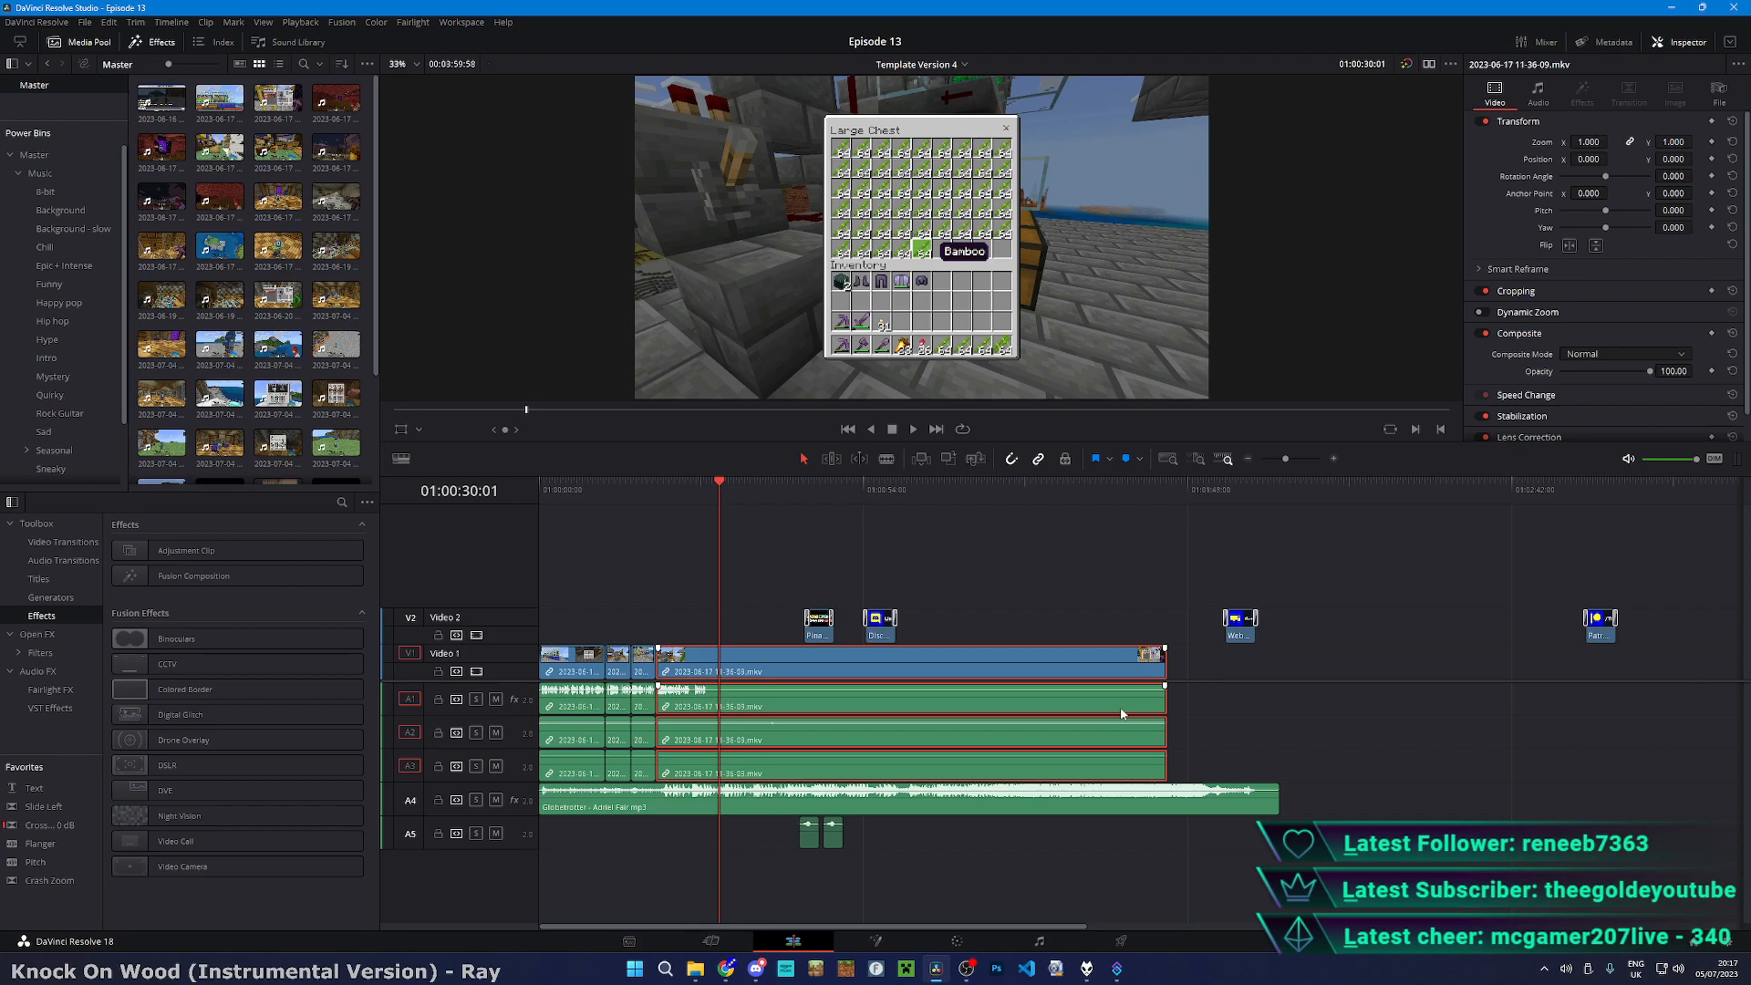
# - Play up to the new join, split the earlier clip at about 01:00:19:00 where its speech ends, and close up the silent remainder
pyautogui.moveTo(910, 492); pyautogui.dragTo(688, 520)
pyautogui.scroll(5, 899, 577)
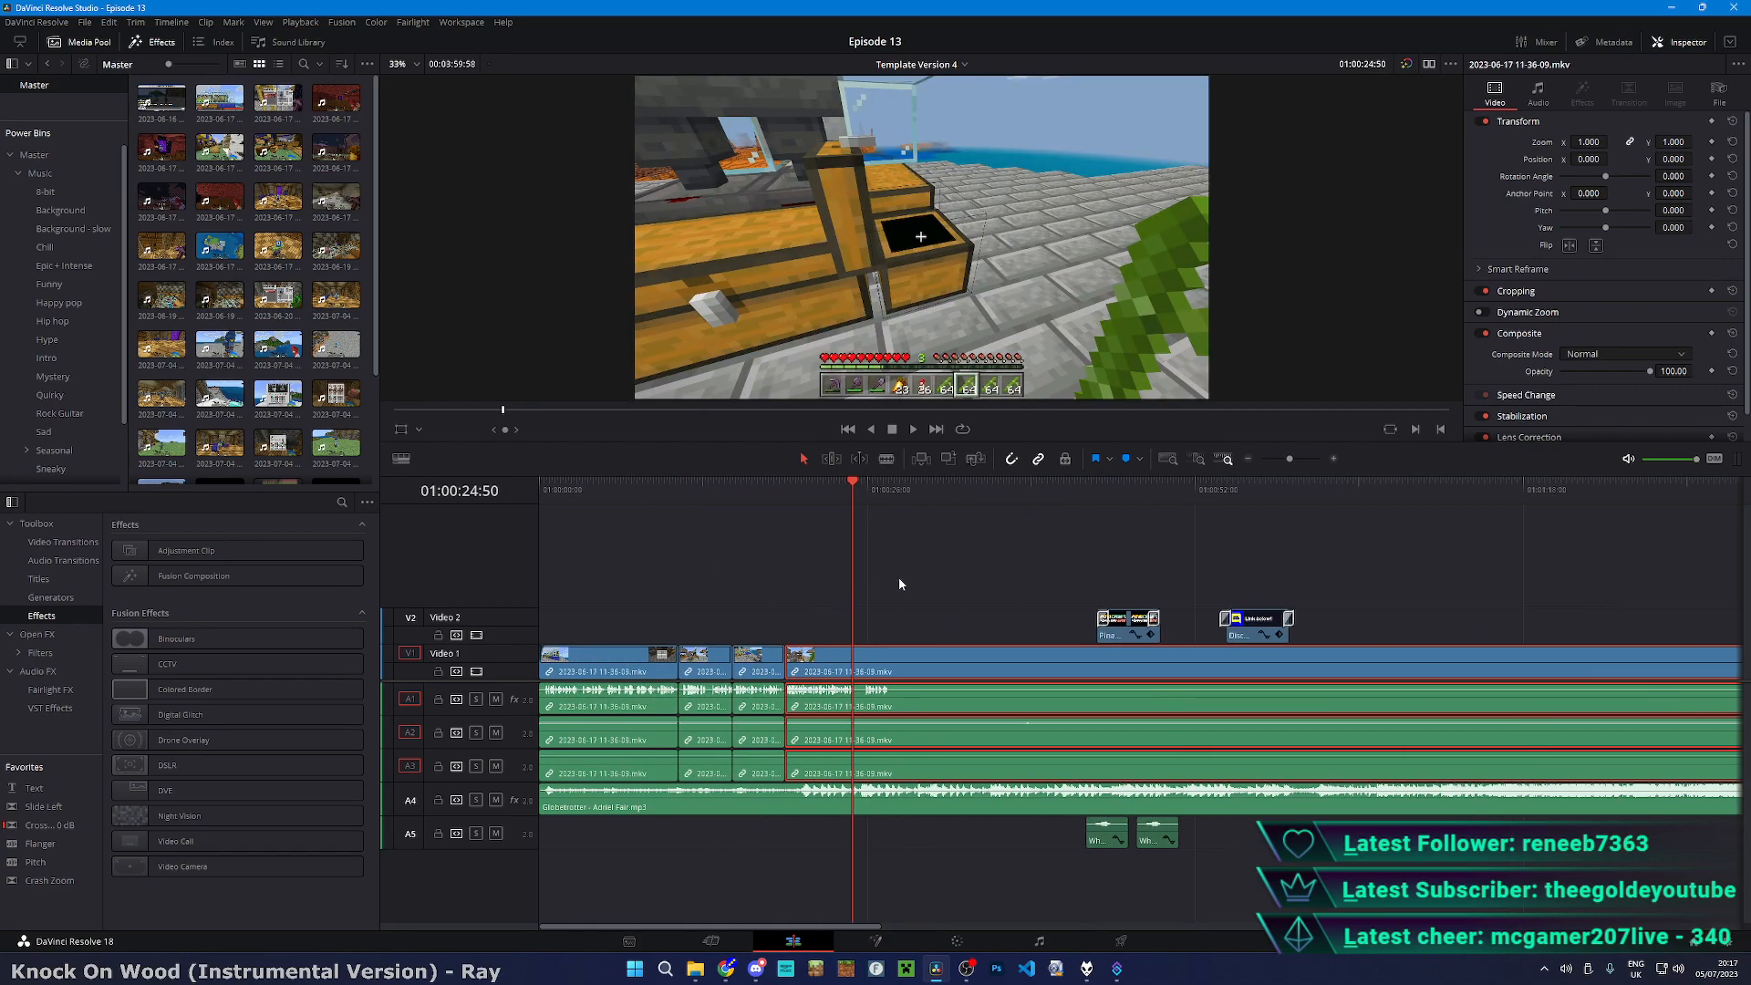
pyautogui.click(808, 492)
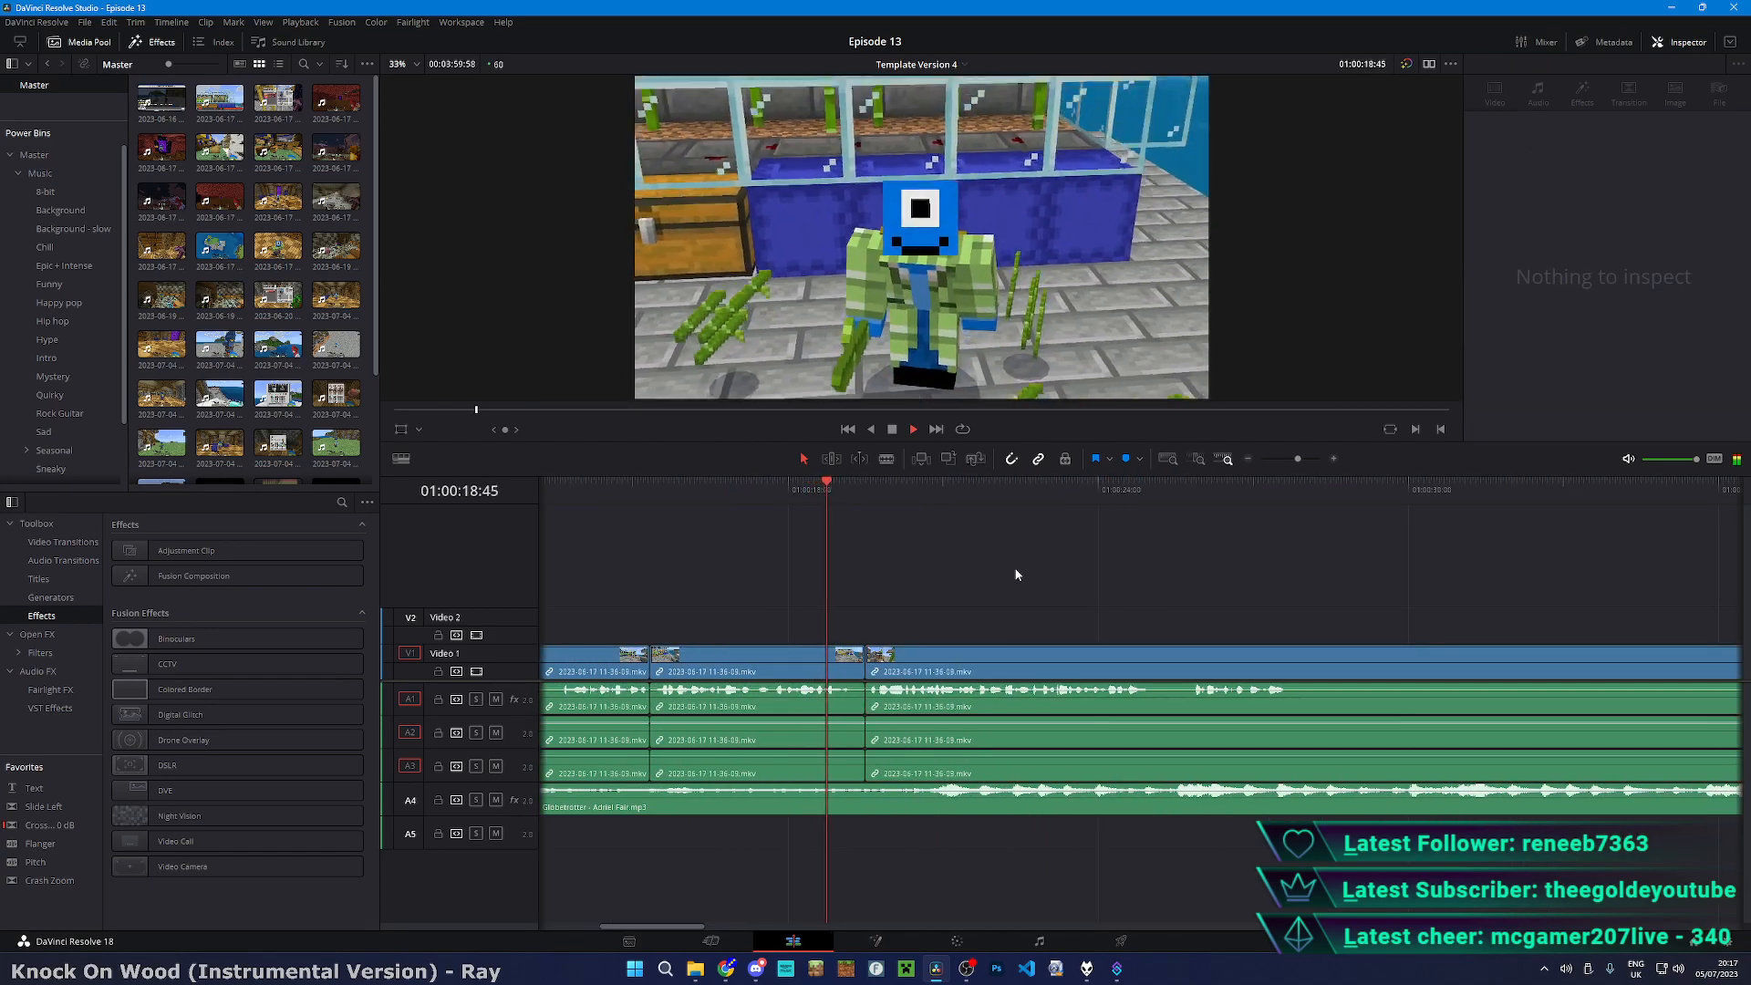
pyautogui.press('space')
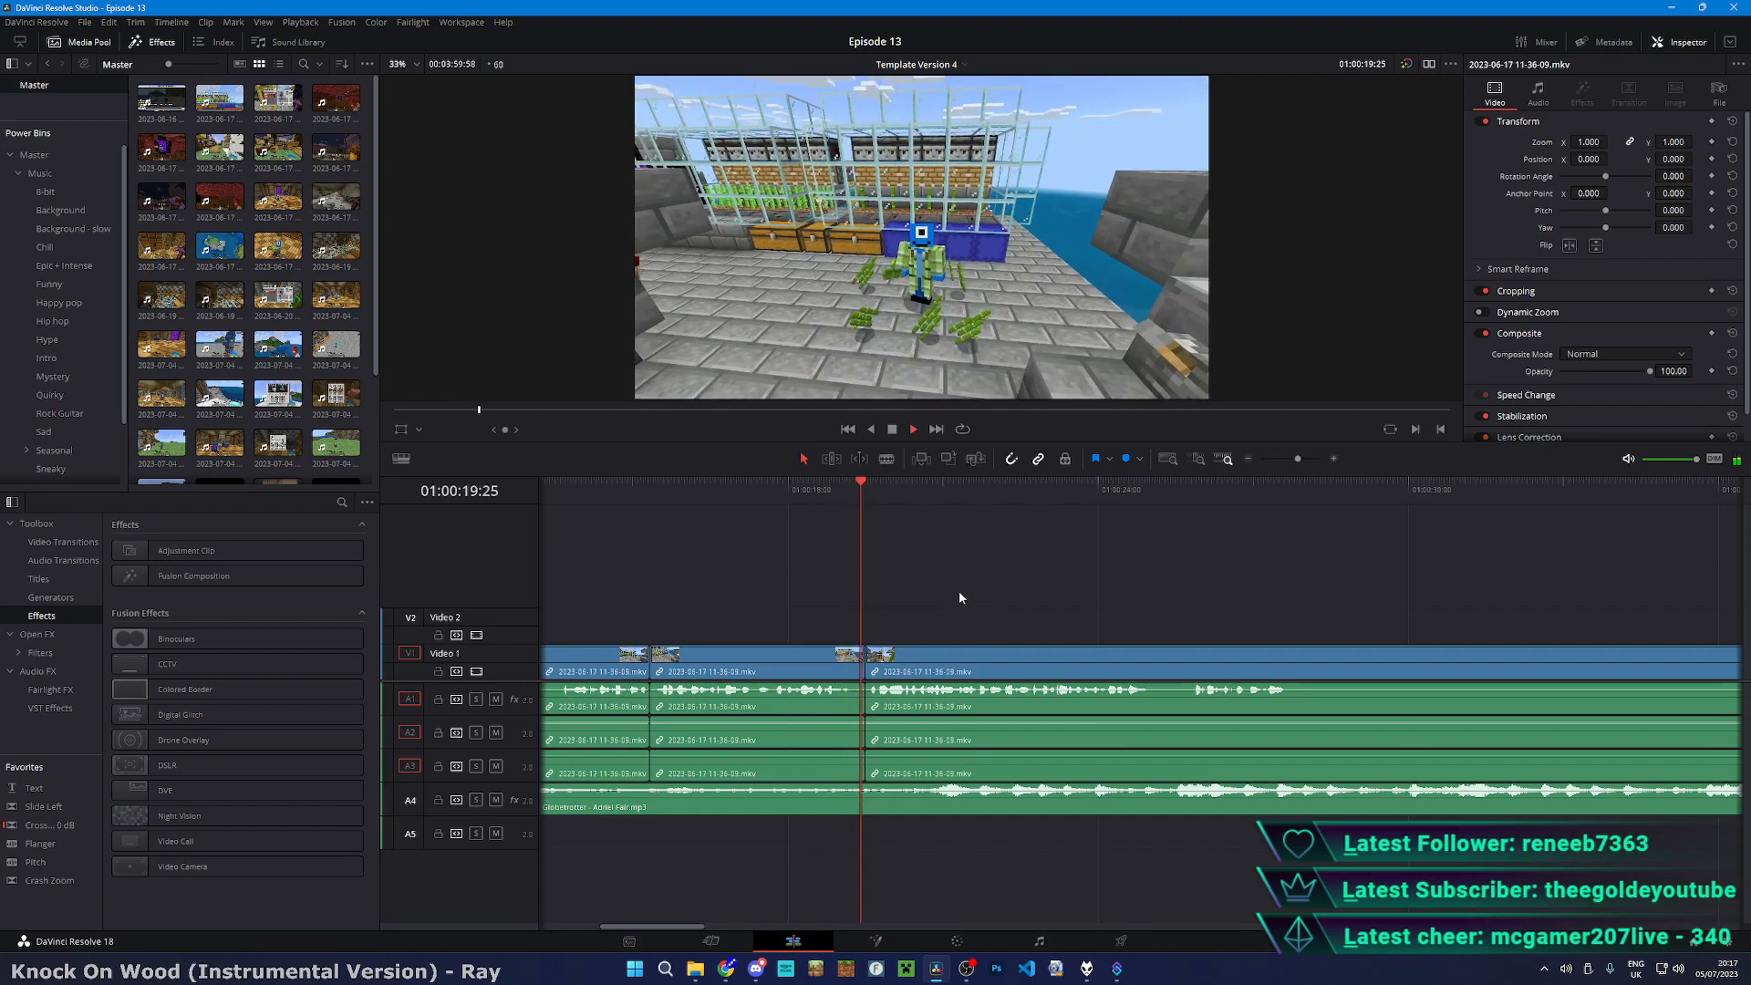
pyautogui.scroll(2, 978, 602)
pyautogui.press('b')
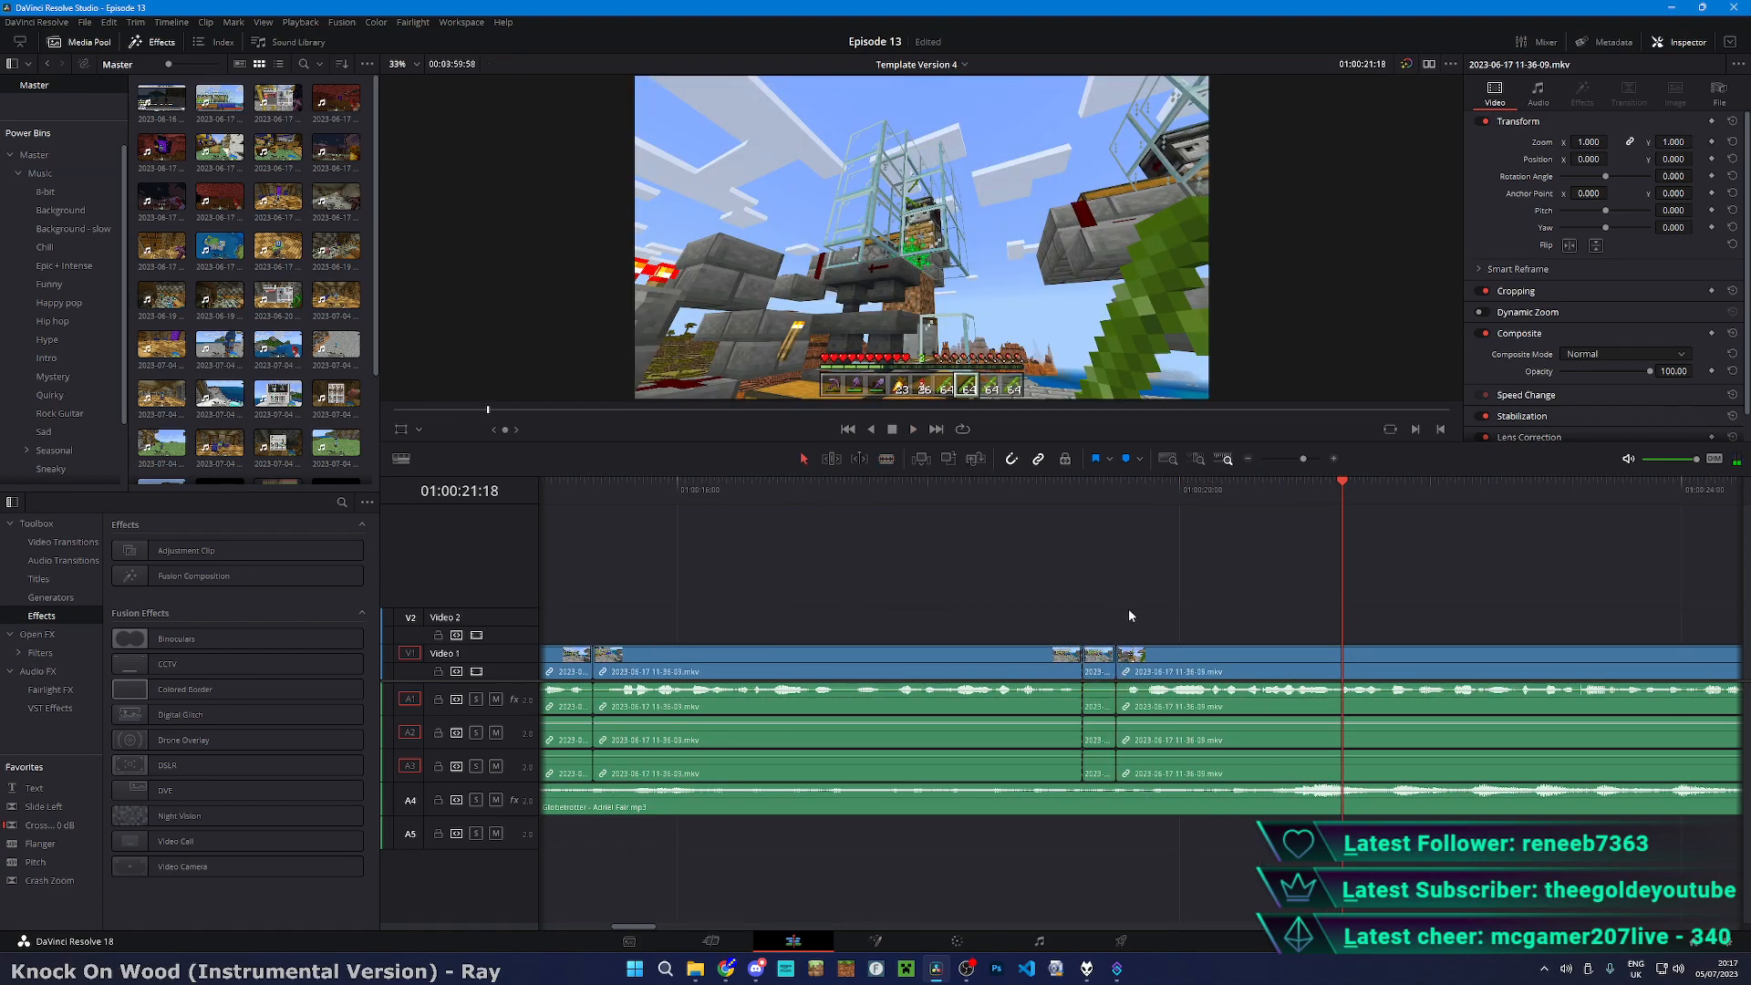
pyautogui.moveTo(1118, 666); pyautogui.dragTo(1082, 665)
# - Play the tightened join at about 01:00:19 twice from shortly before the cut to check the speech flow
pyautogui.click(1031, 494)
pyautogui.press('space')
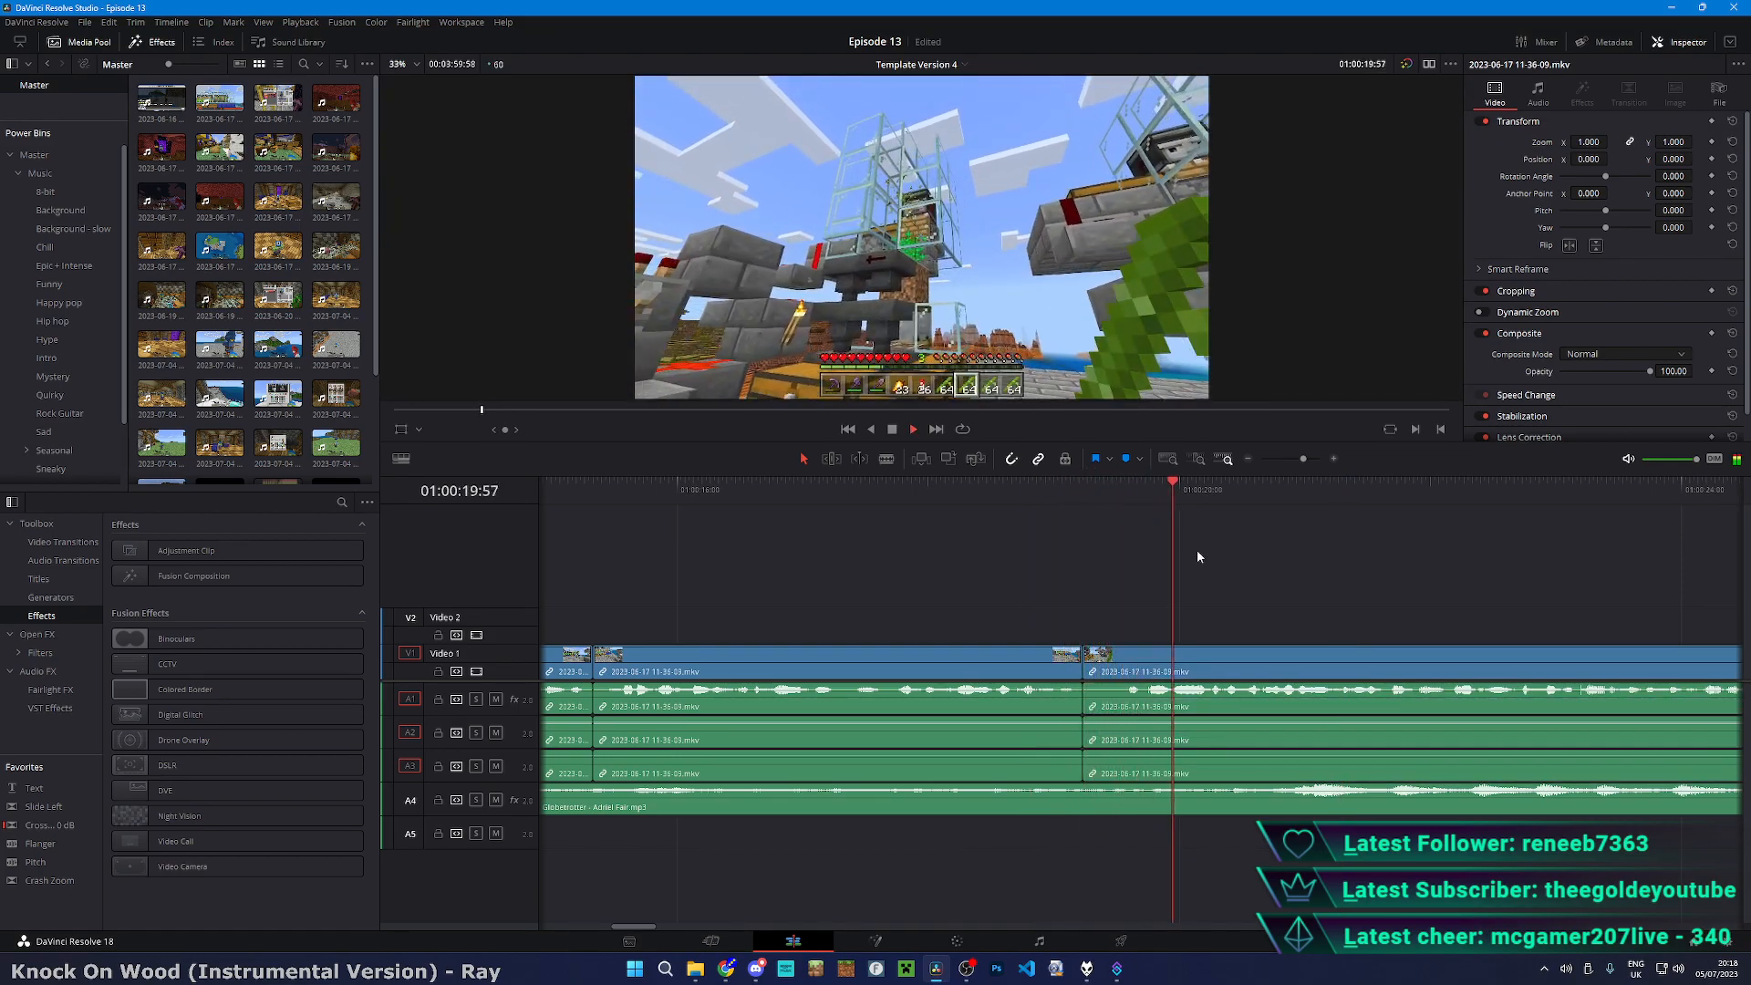
pyautogui.press('space')
pyautogui.press('b')
pyautogui.press('a')
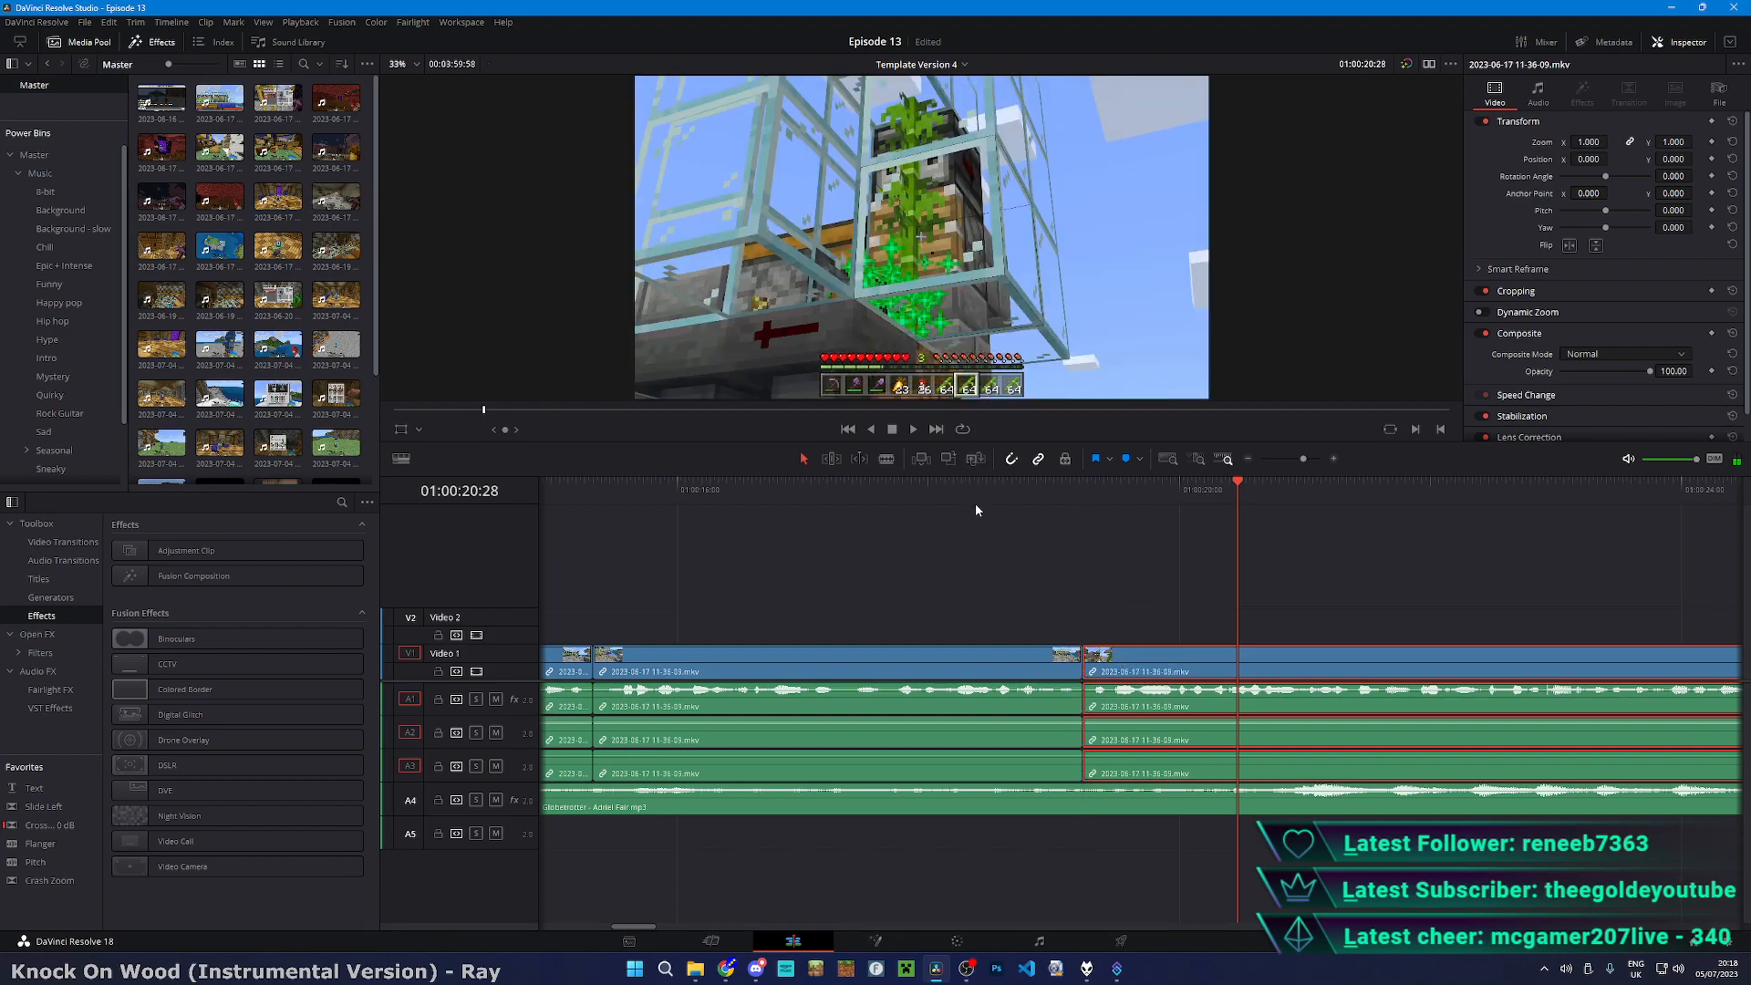
pyautogui.click(976, 503)
pyautogui.press('space')
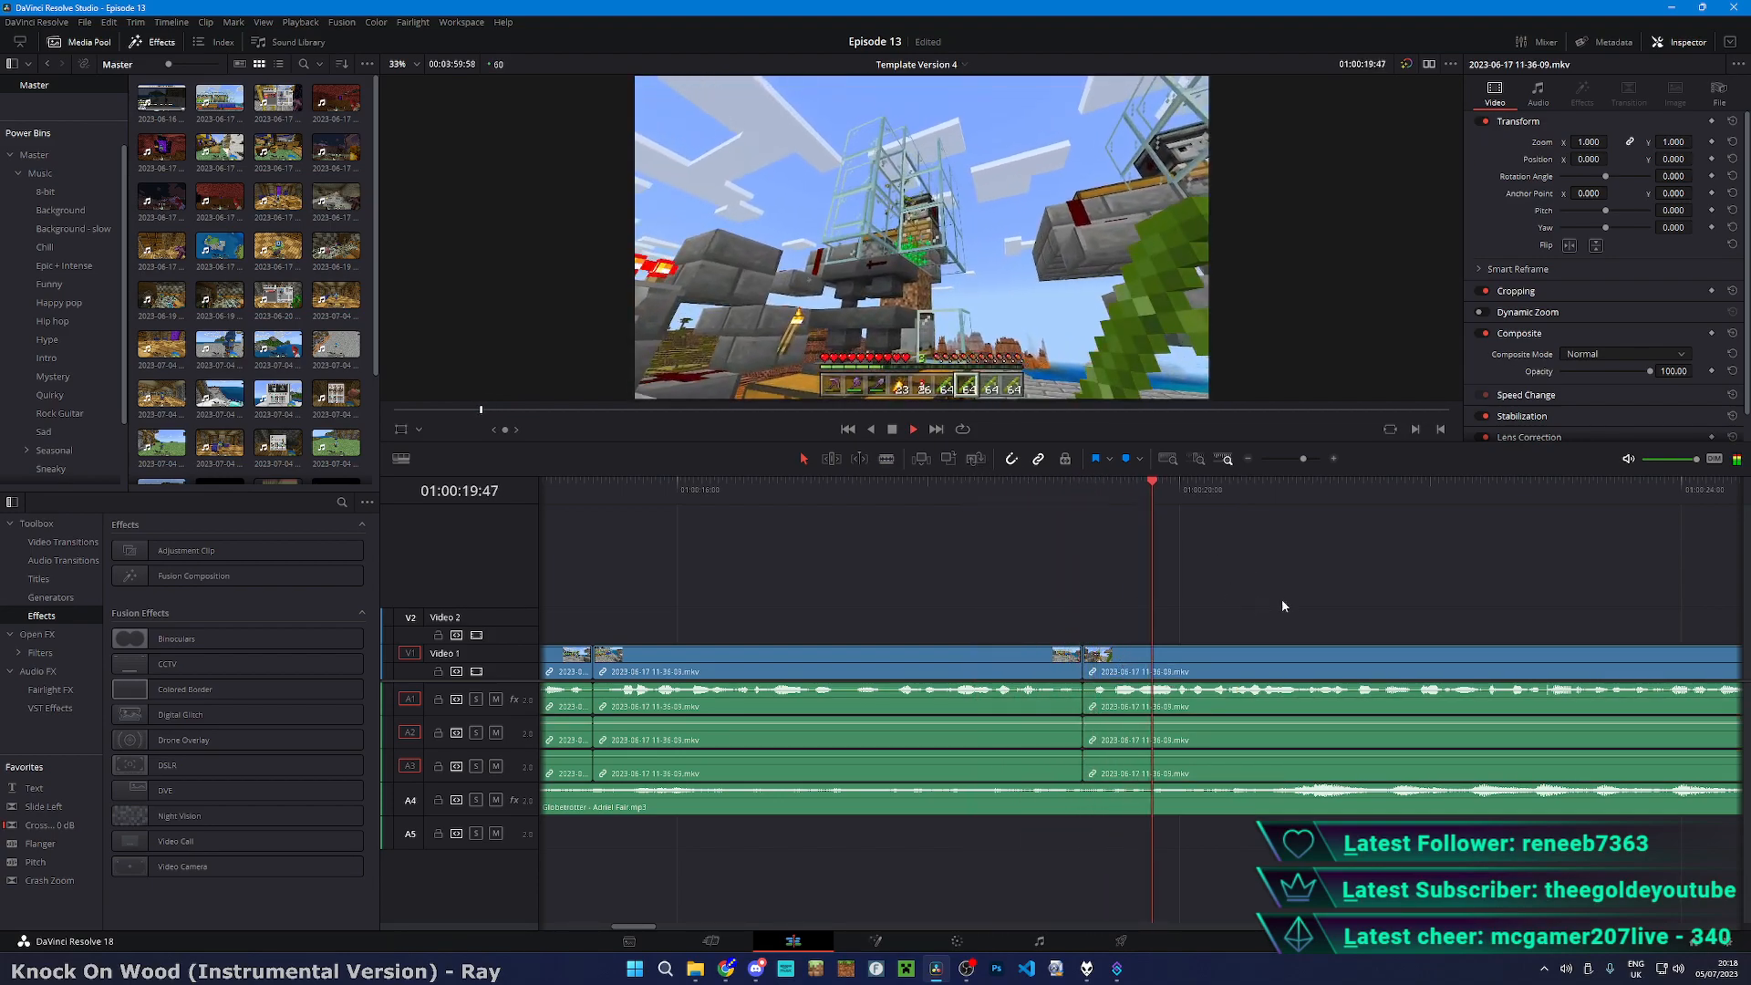
# - Split the gameplay at about 01:00:24:40 and 01:00:25:30, on both sides of the pause between the two spoken passages
pyautogui.press('b')
pyautogui.click(1230, 670)
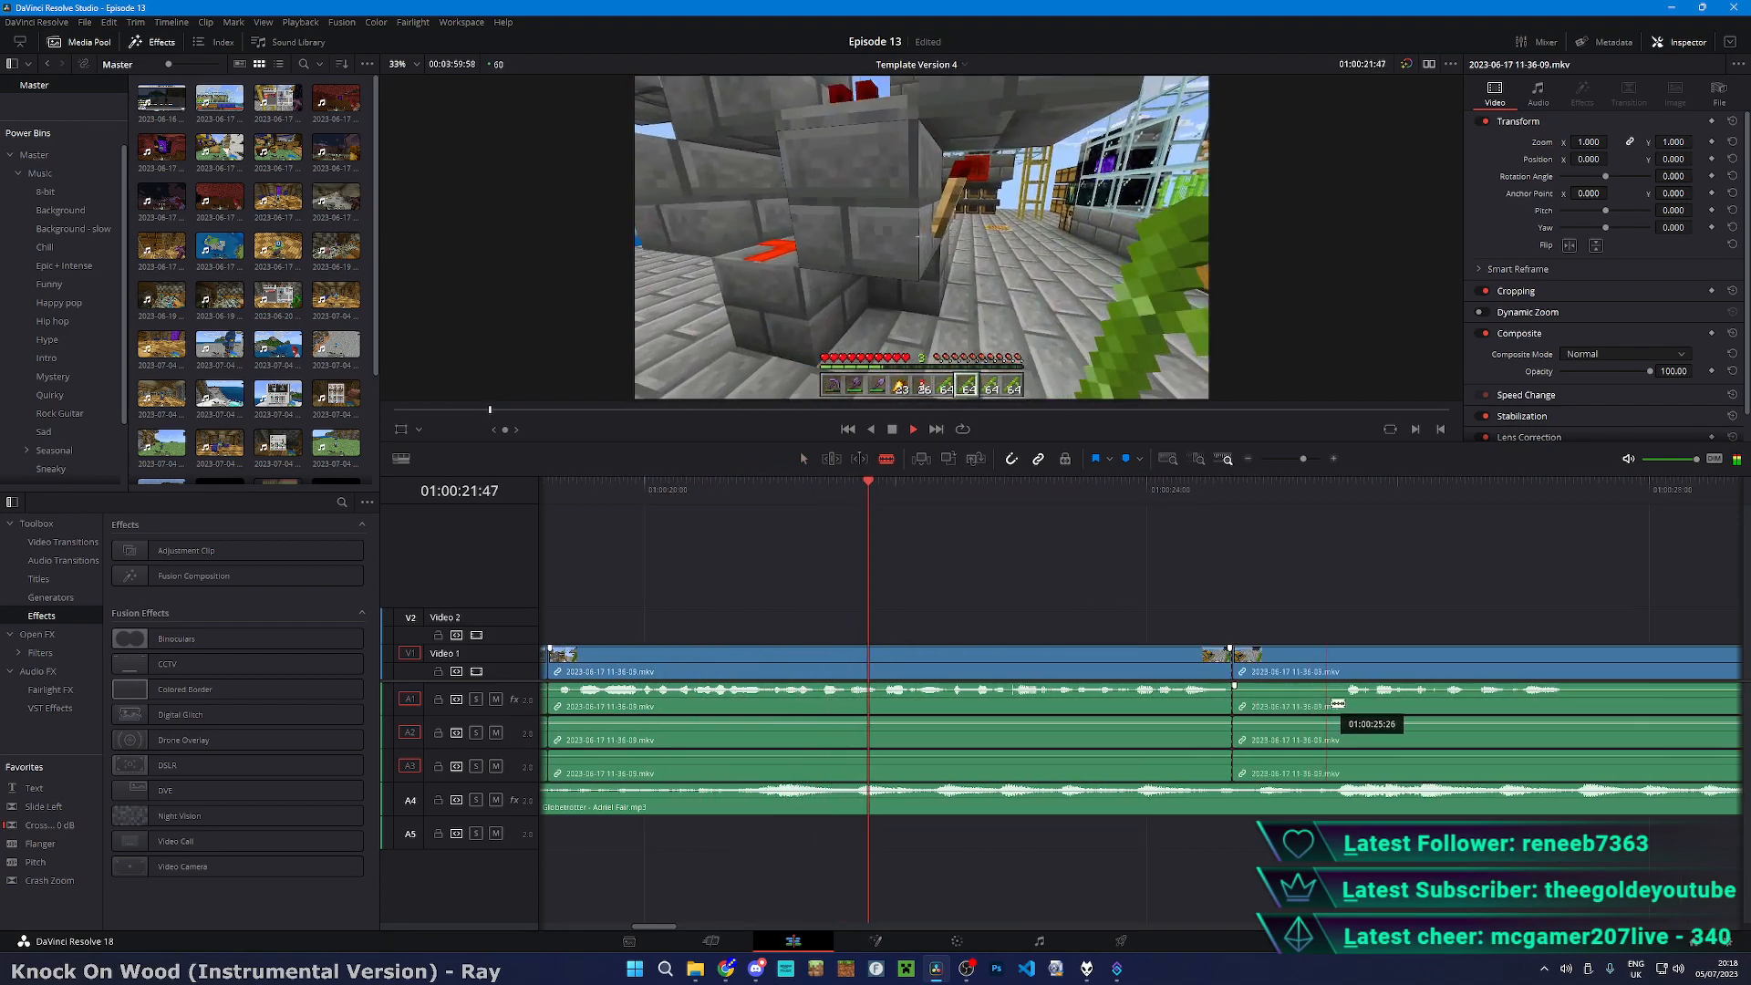
pyautogui.click(1337, 671)
pyautogui.press('space')
pyautogui.press('a')
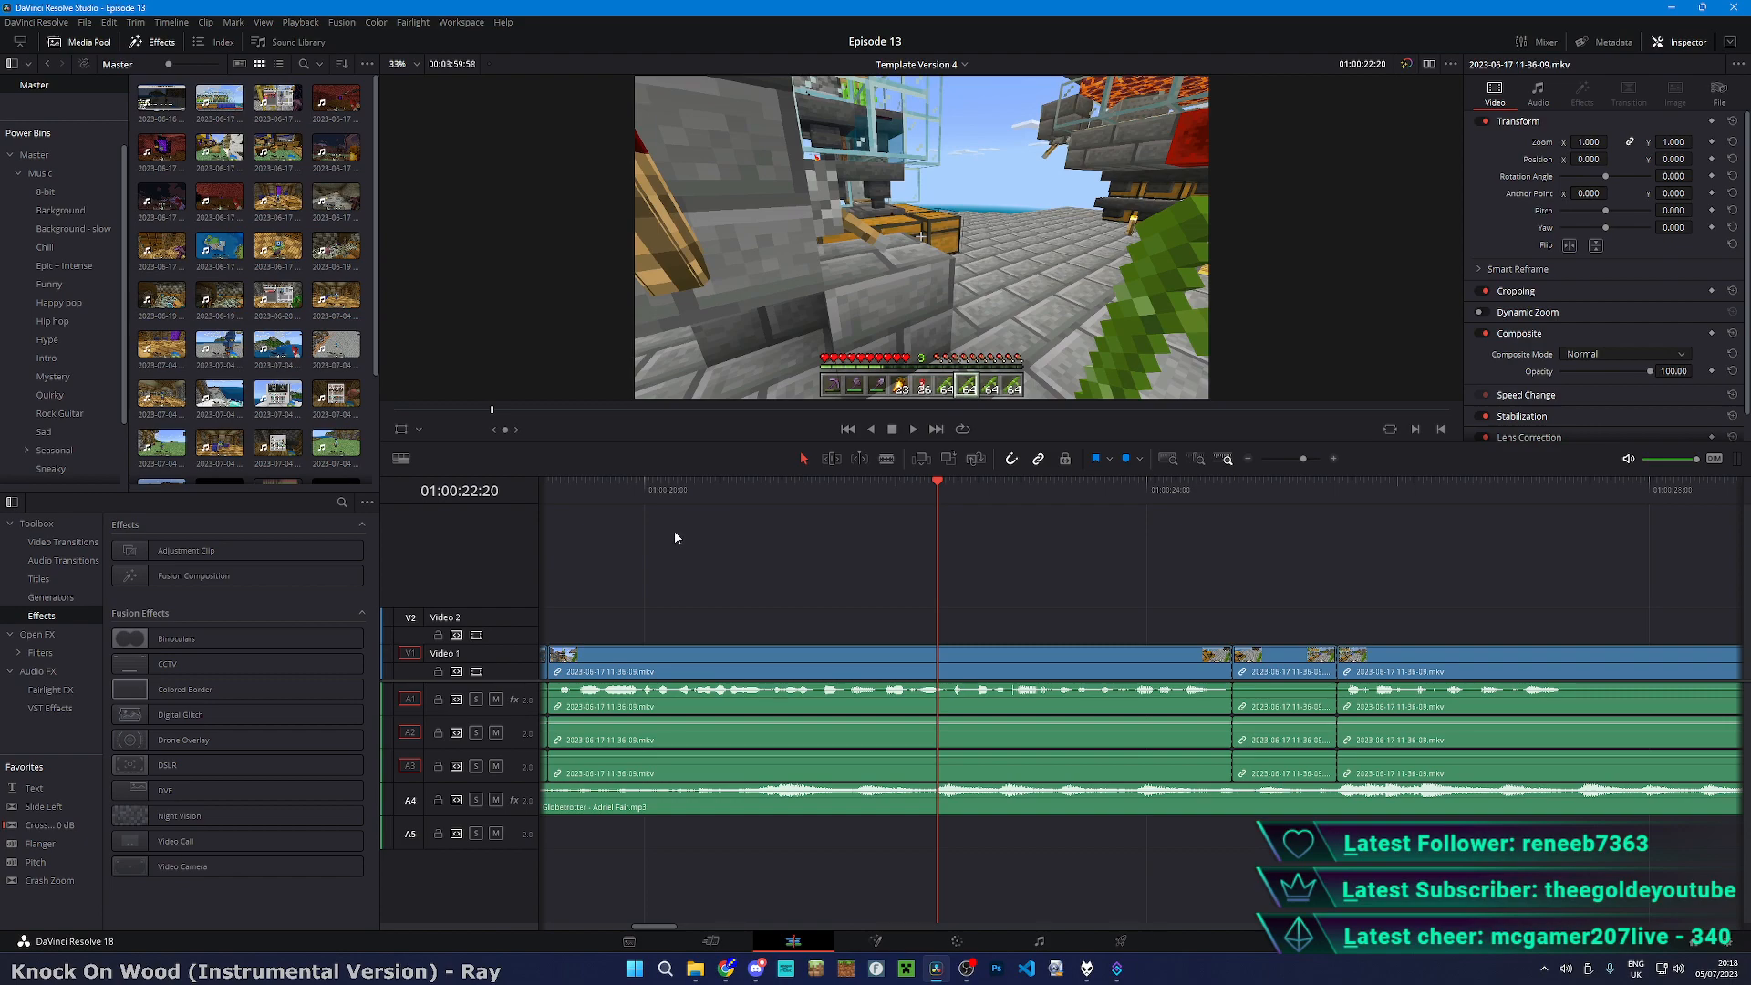
# - Replay the speech leading up to the pause, then ripple delete the short gameplay piece between the two new splits
pyautogui.click(583, 488)
pyautogui.press('space')
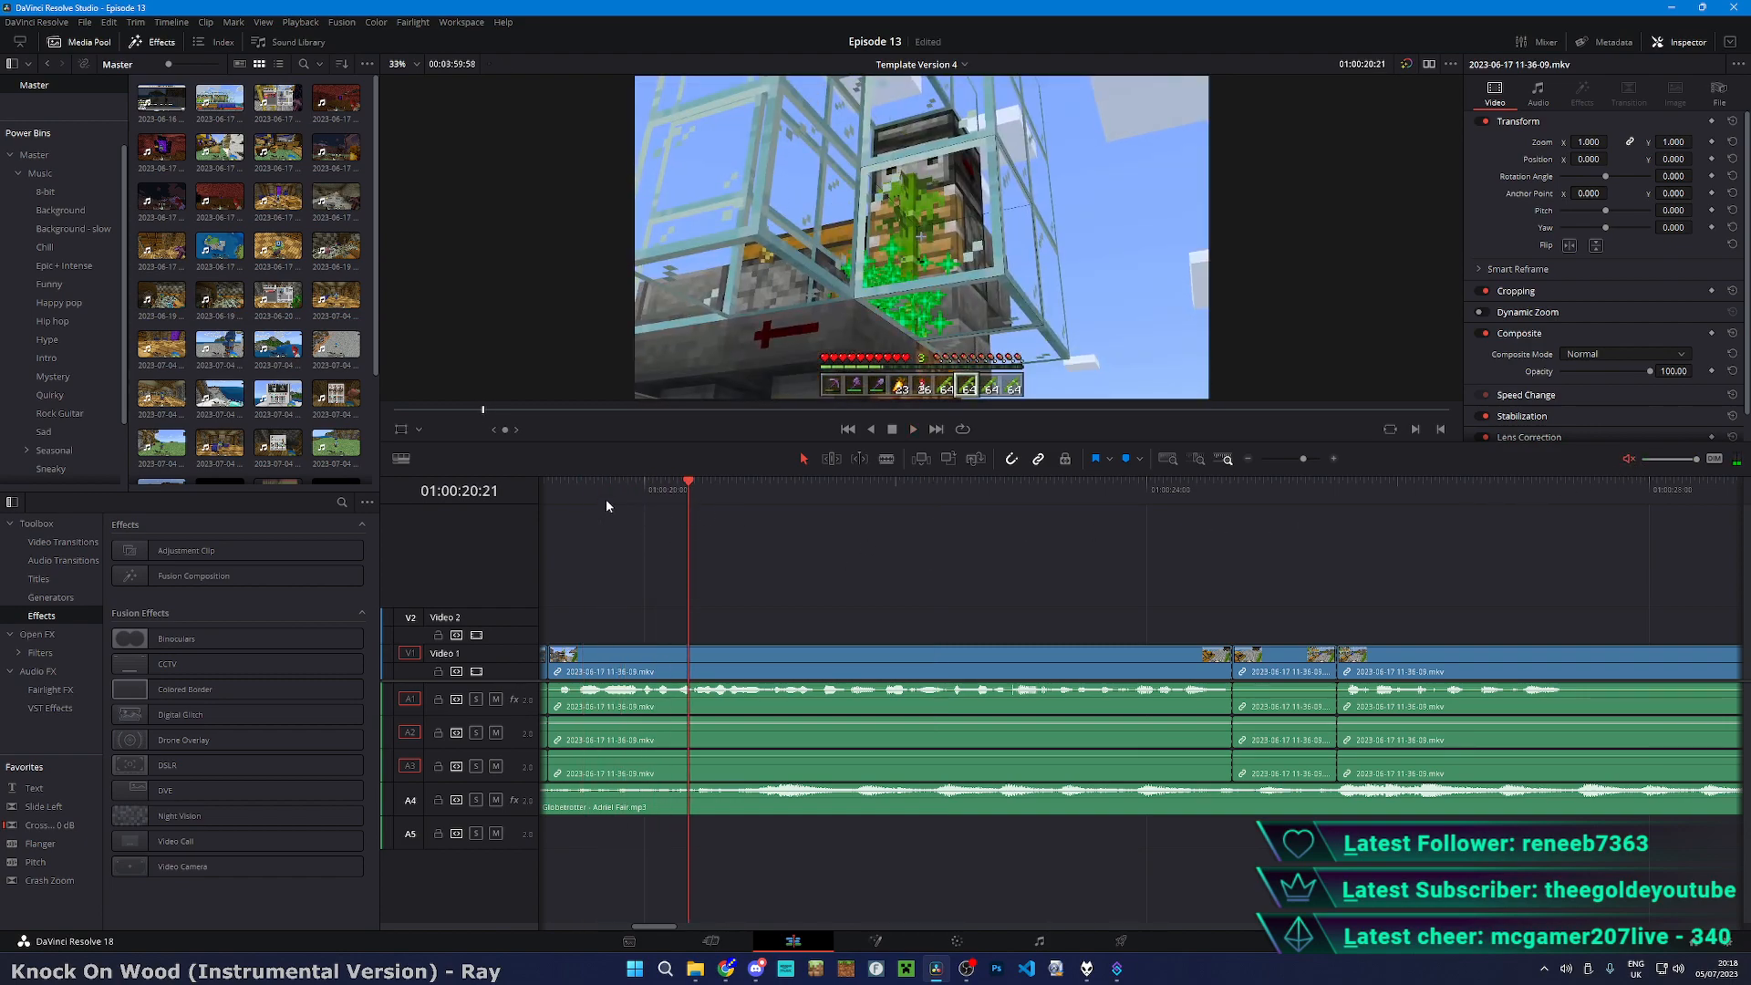
pyautogui.click(590, 494)
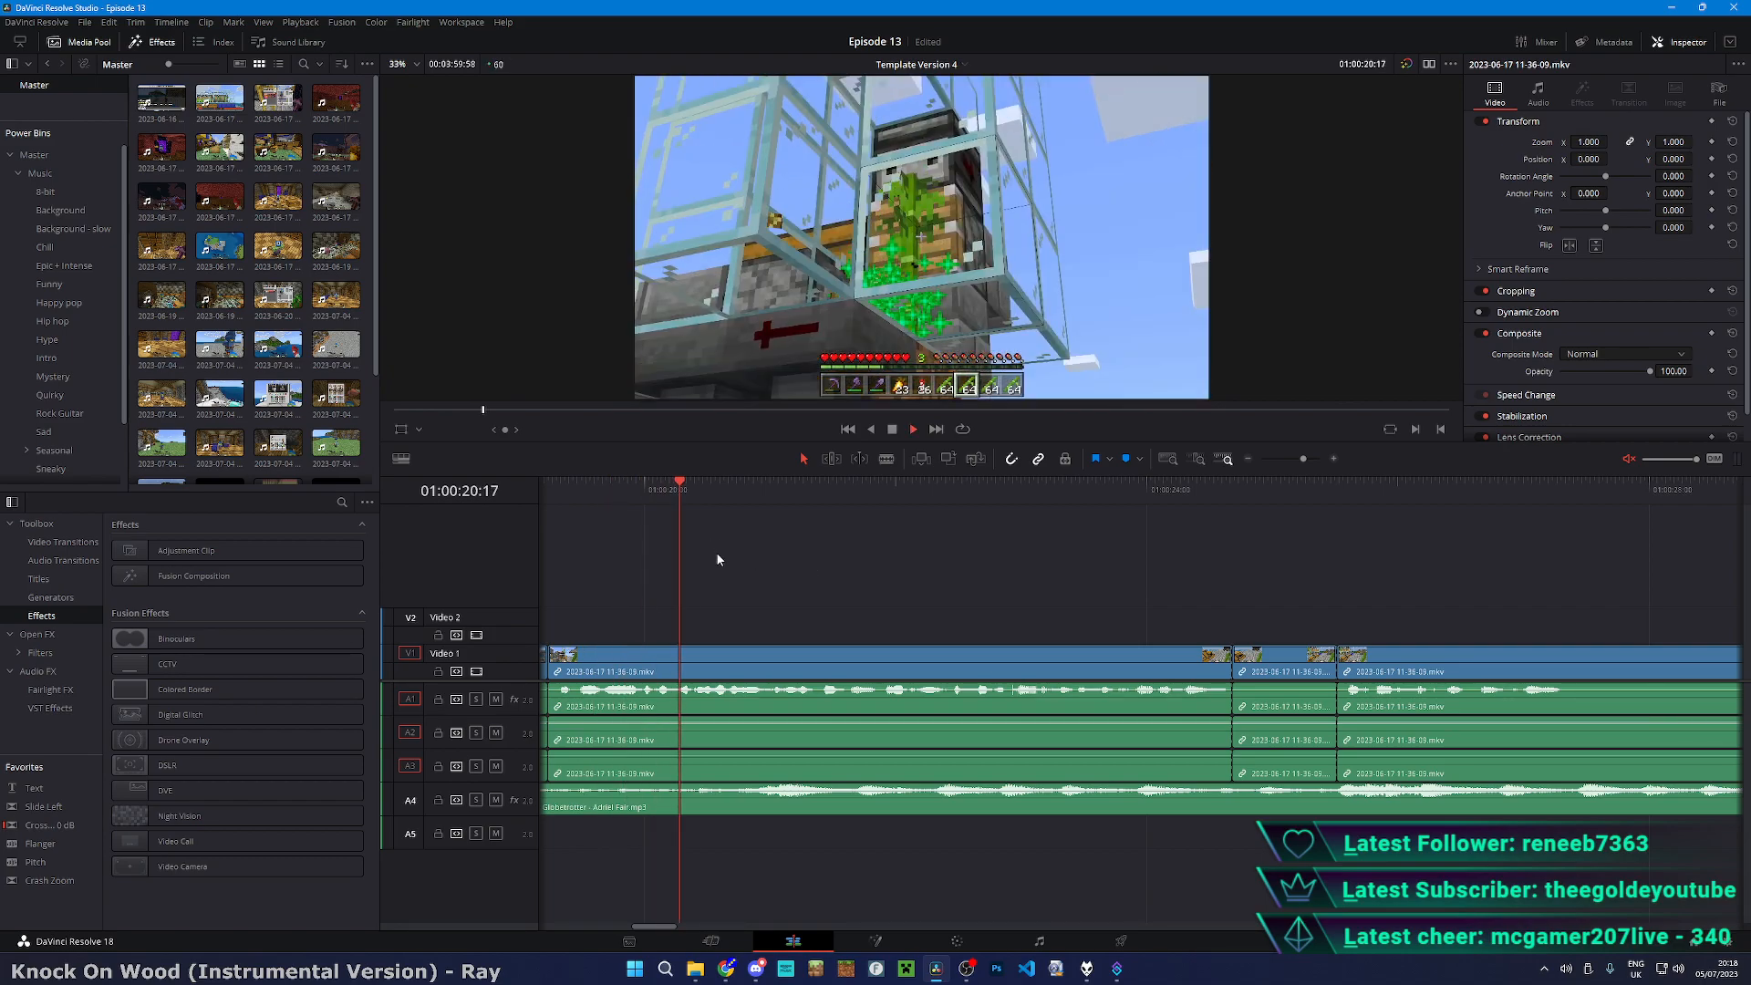
pyautogui.press('b')
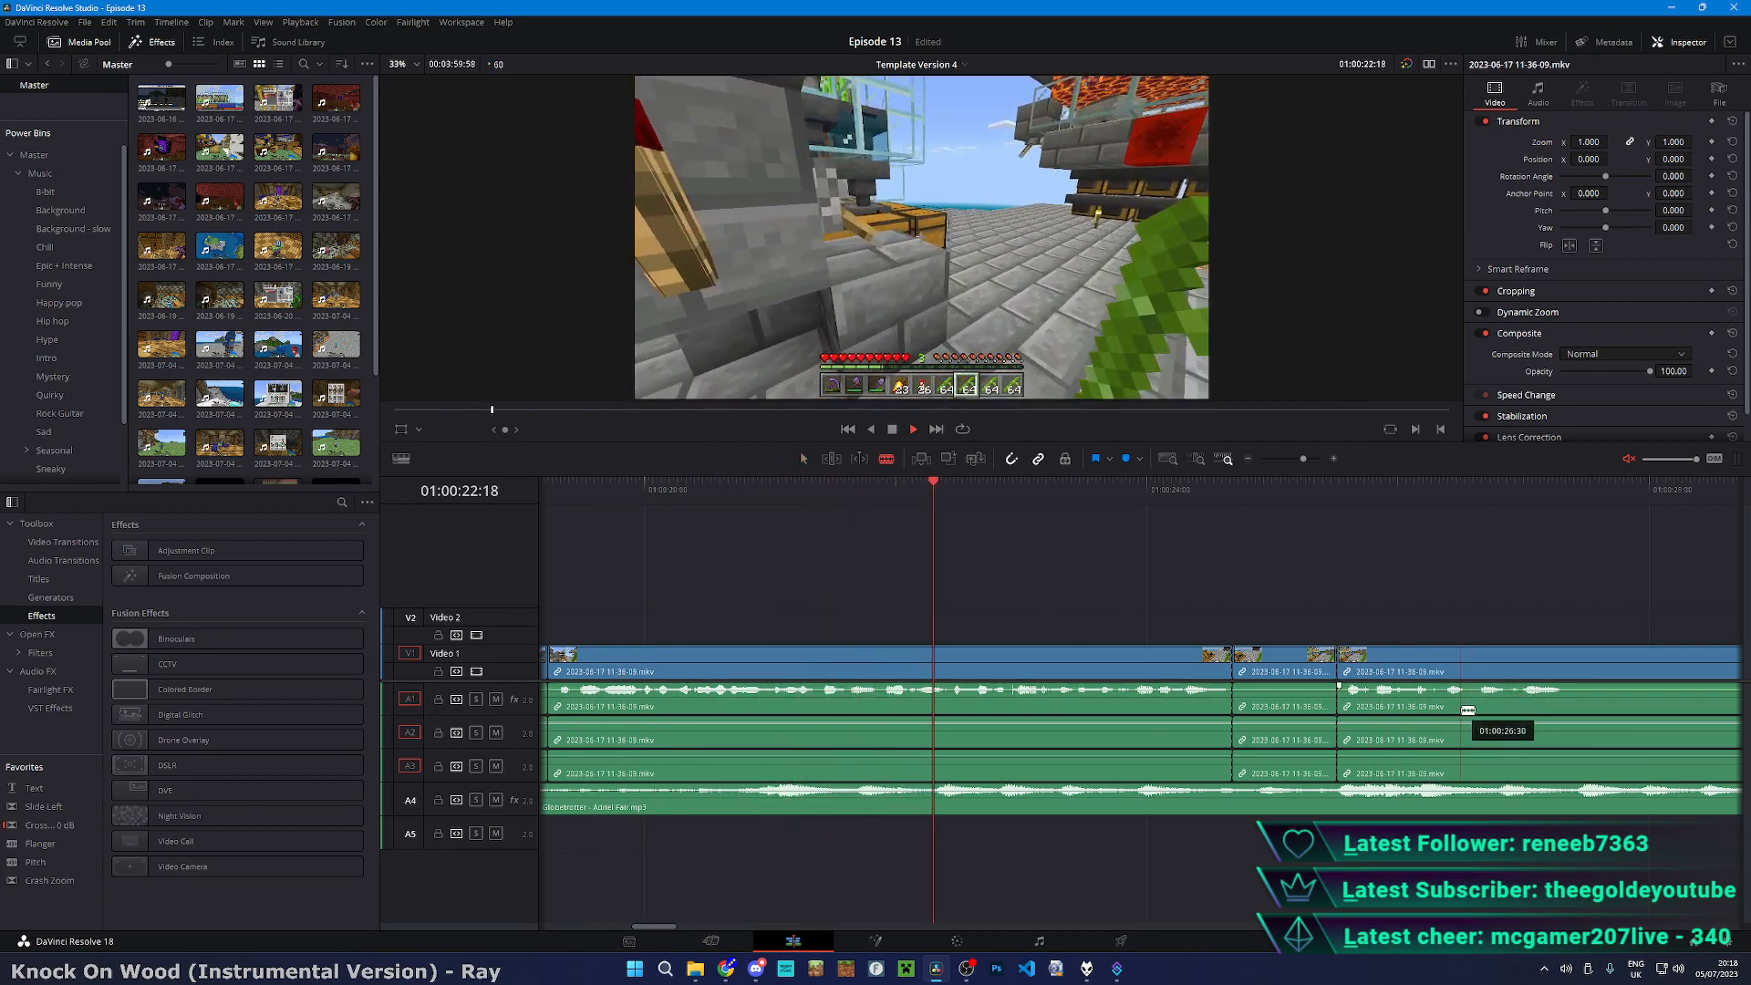
pyautogui.press('space')
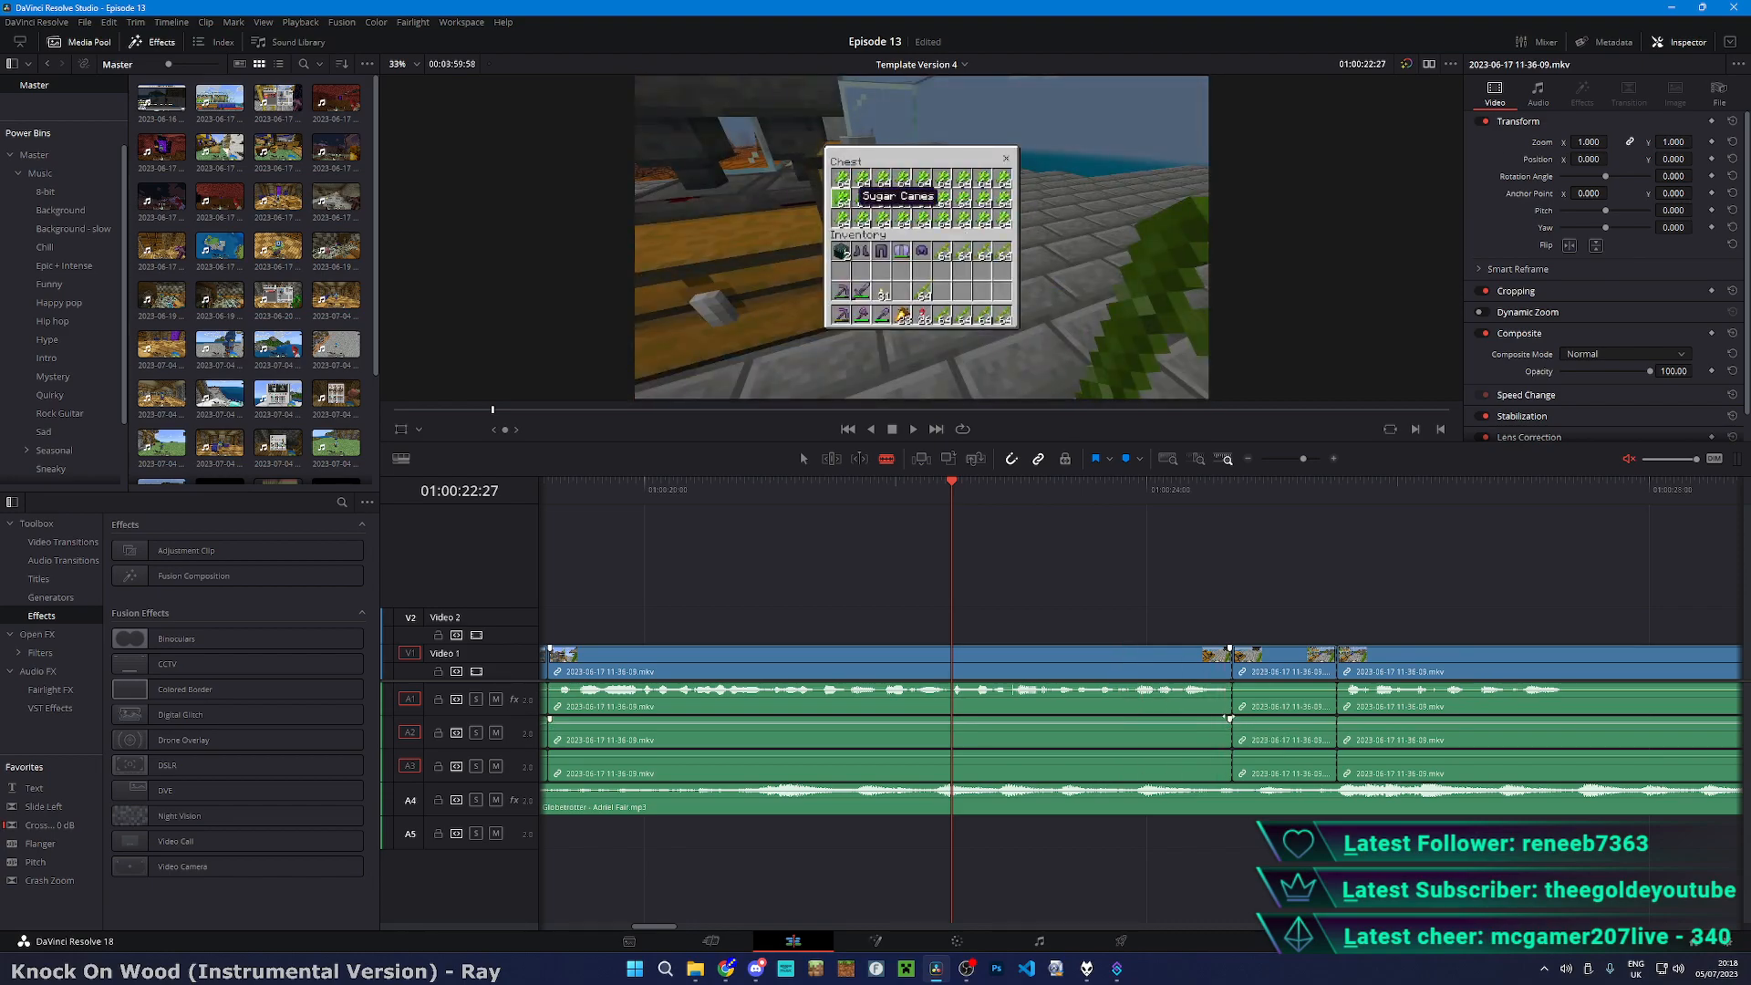
pyautogui.press('a')
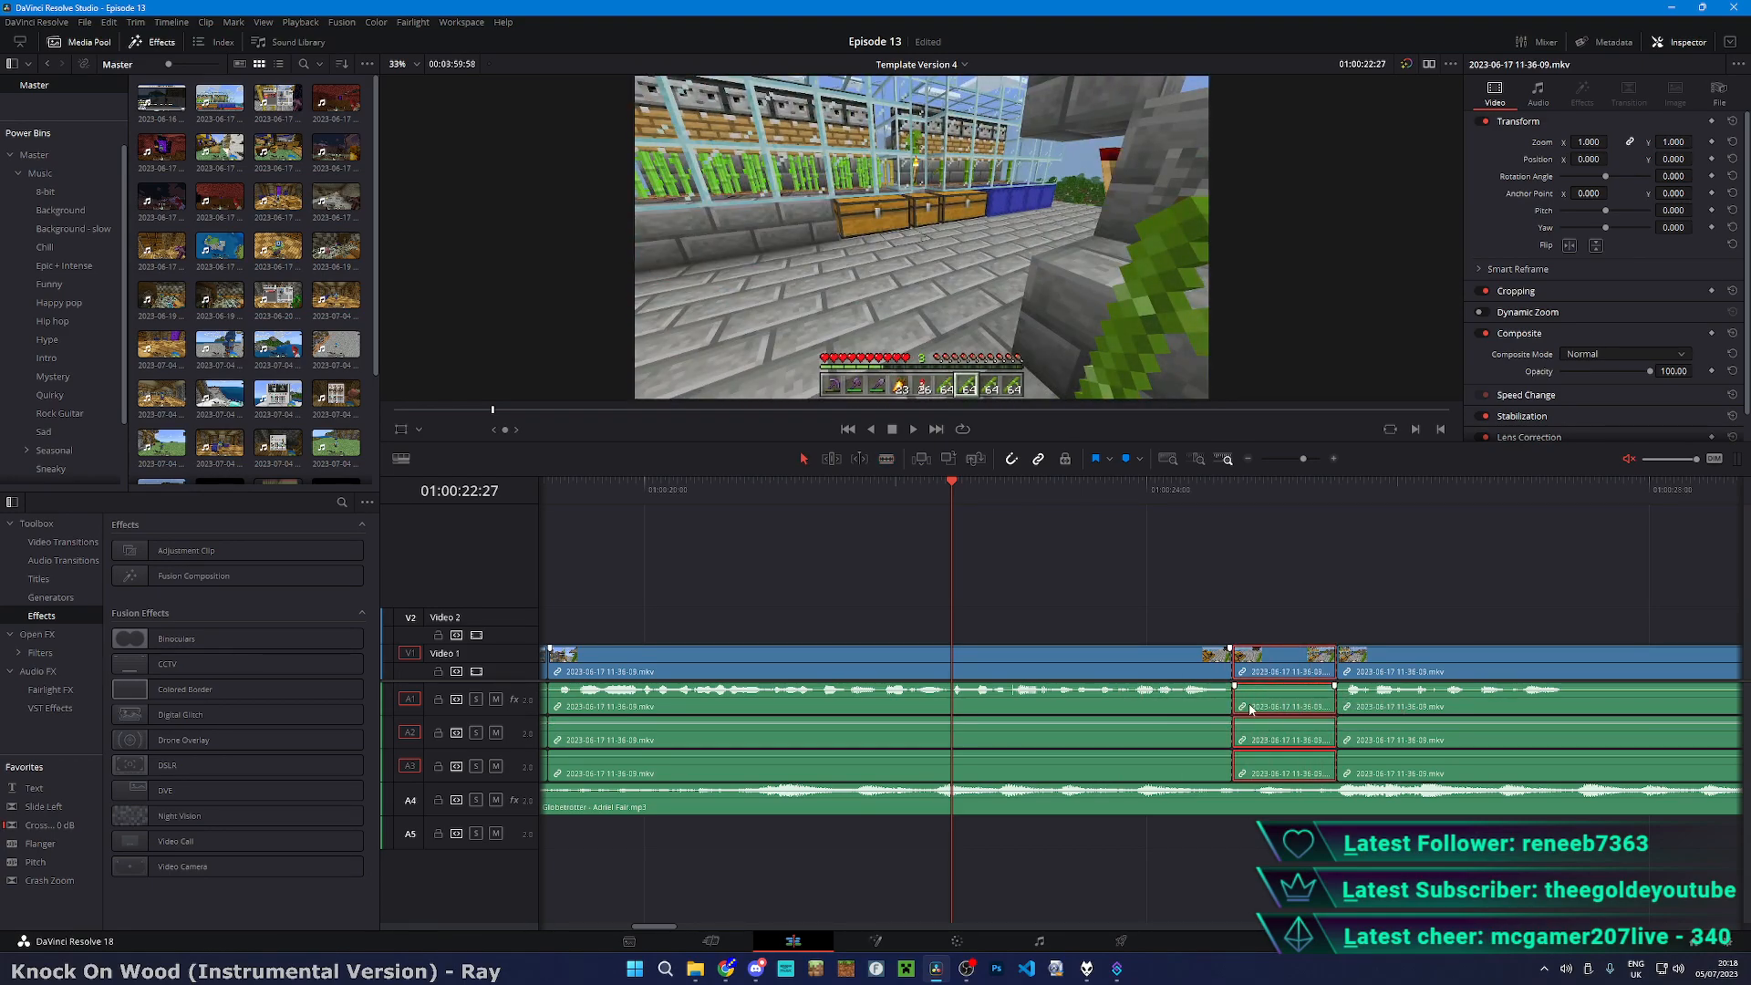
pyautogui.press('Delete')
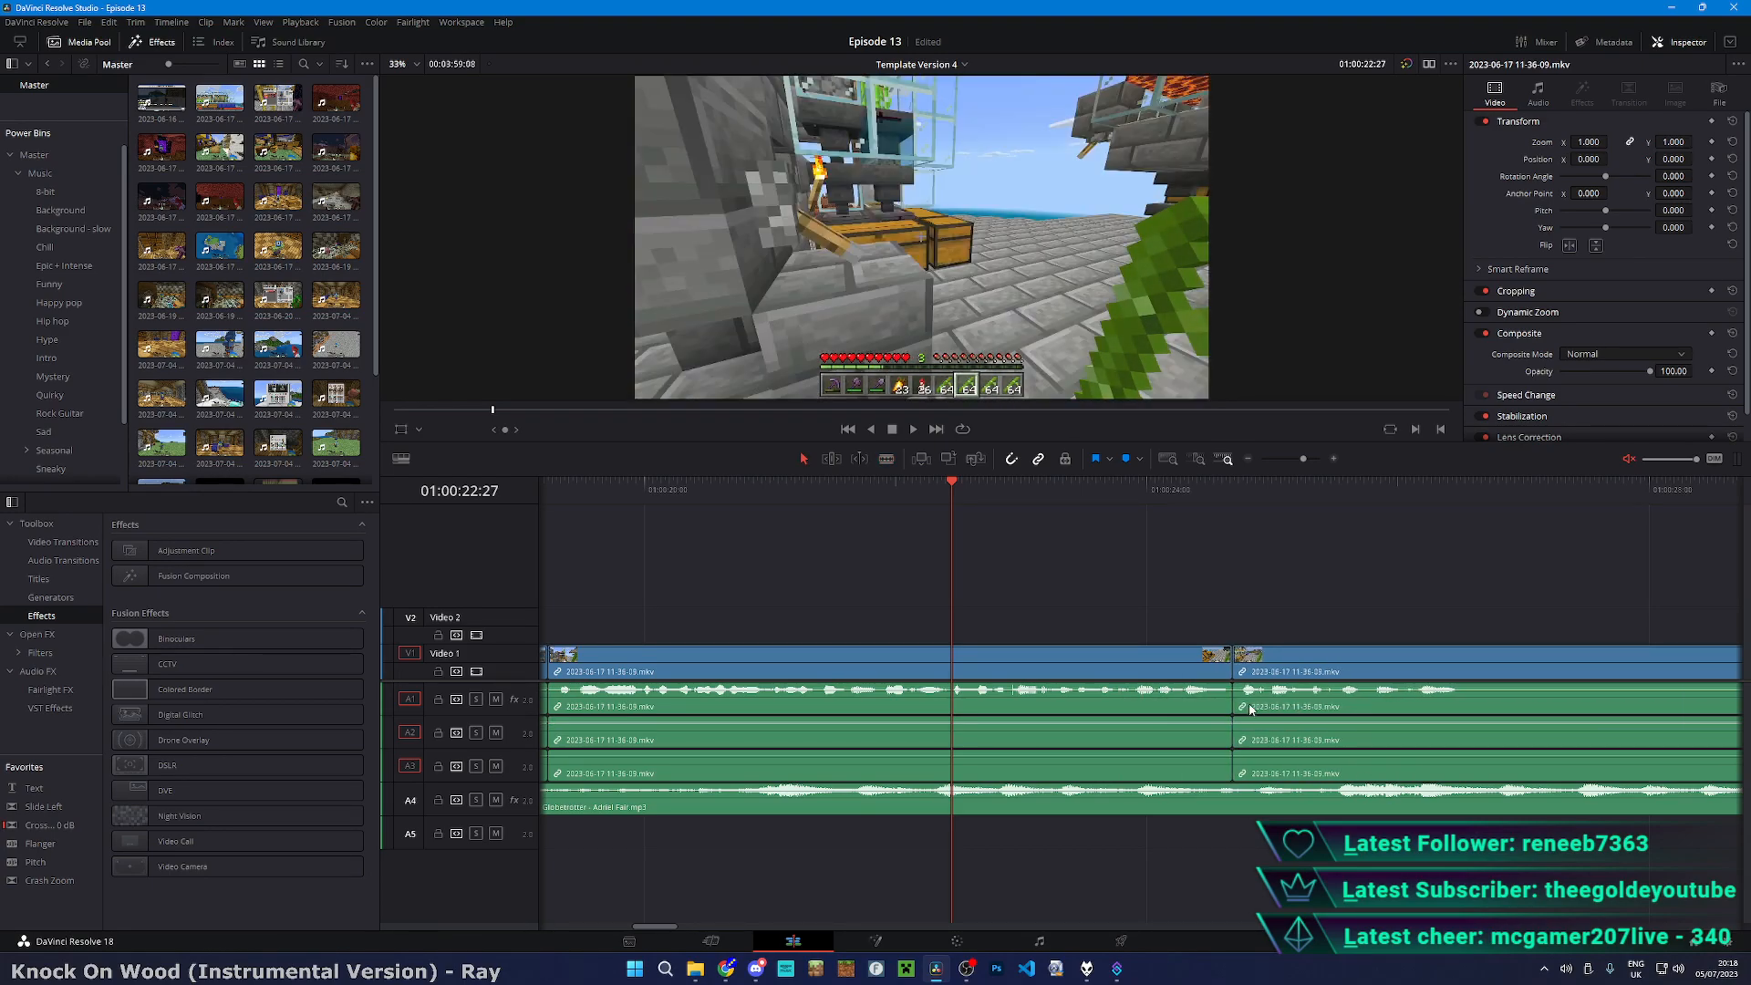
# - Replay the speech from the earlier cut and split the gameplay where the following spoken passage ends, at about 01:00:26:30
pyautogui.hotkey('ctrl', '-')
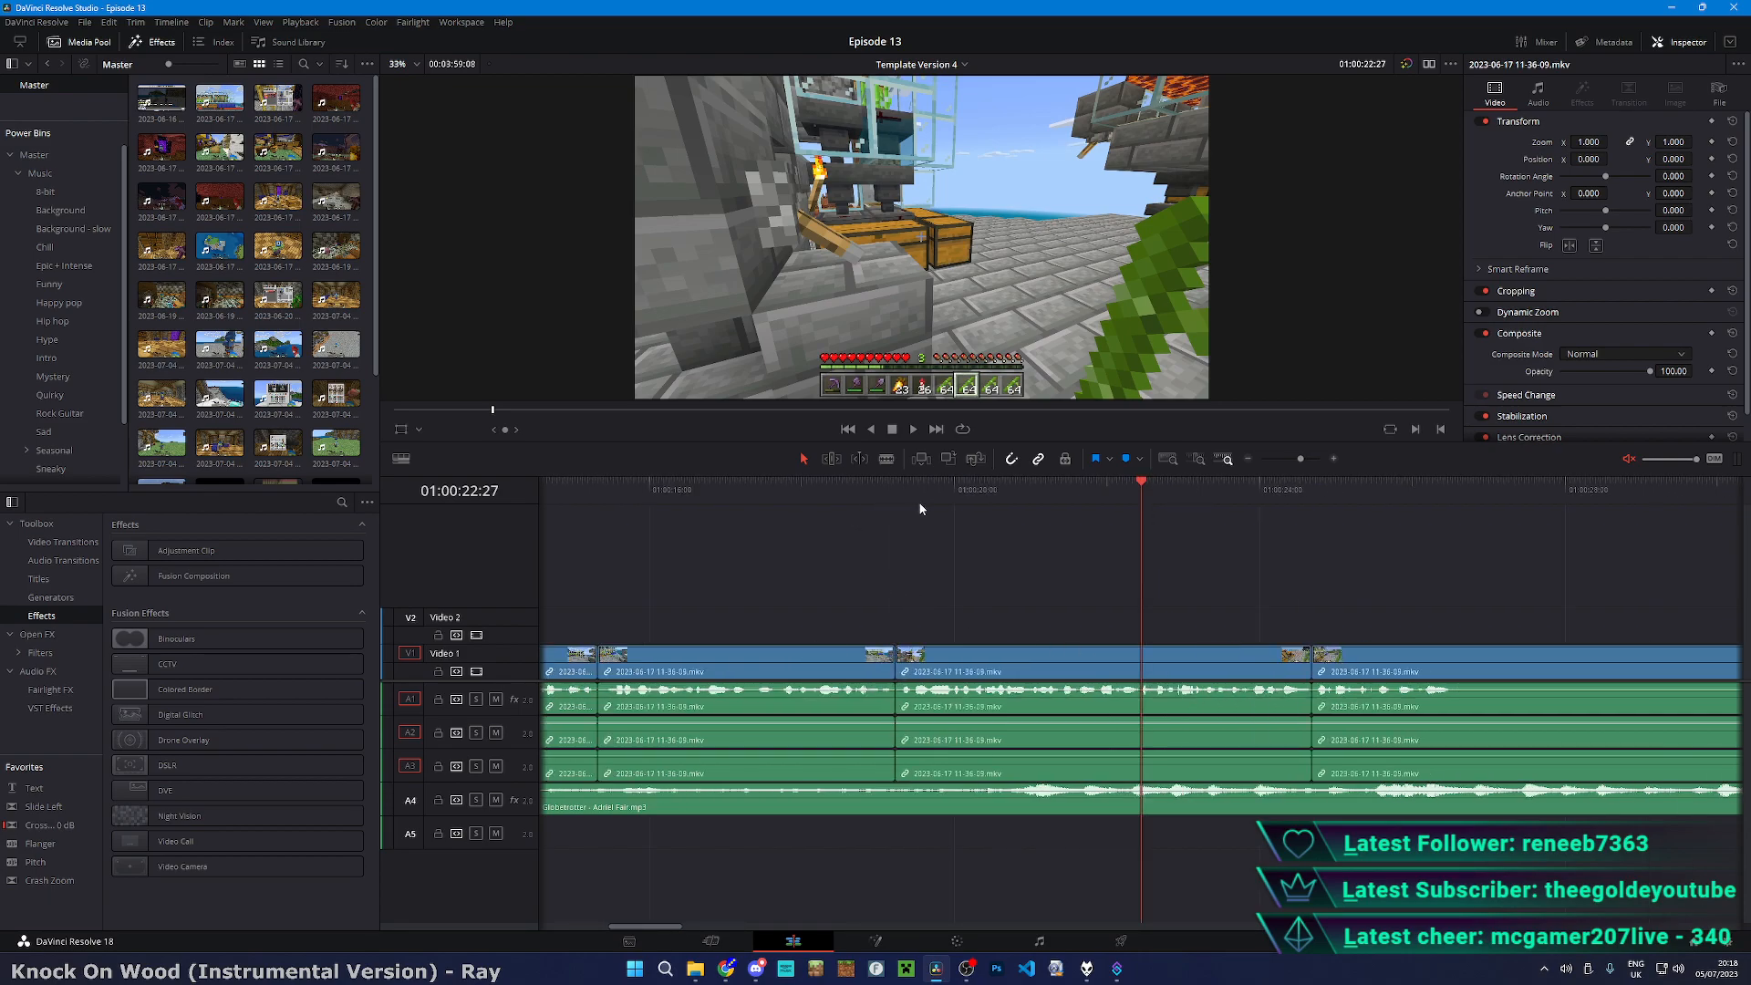
pyautogui.press('Up')
pyautogui.press('space')
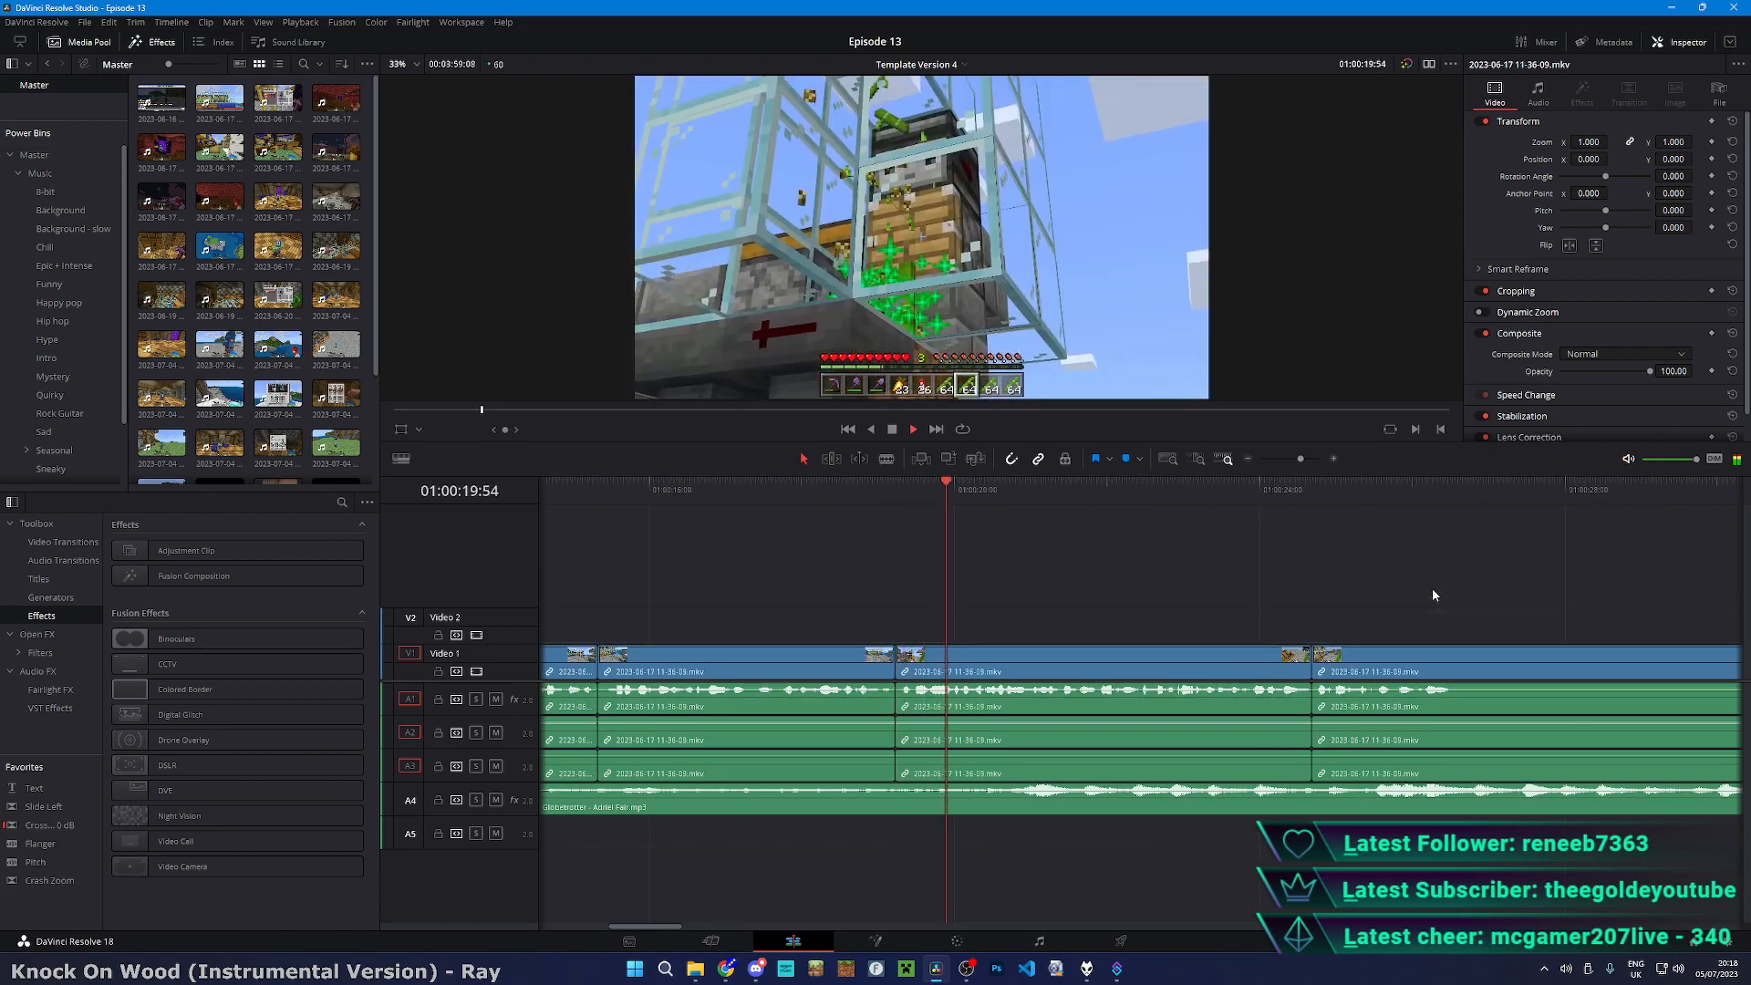
pyautogui.hotkey('ctrl', '=')
pyautogui.moveTo(1575, 660); pyautogui.dragTo(957, 660)
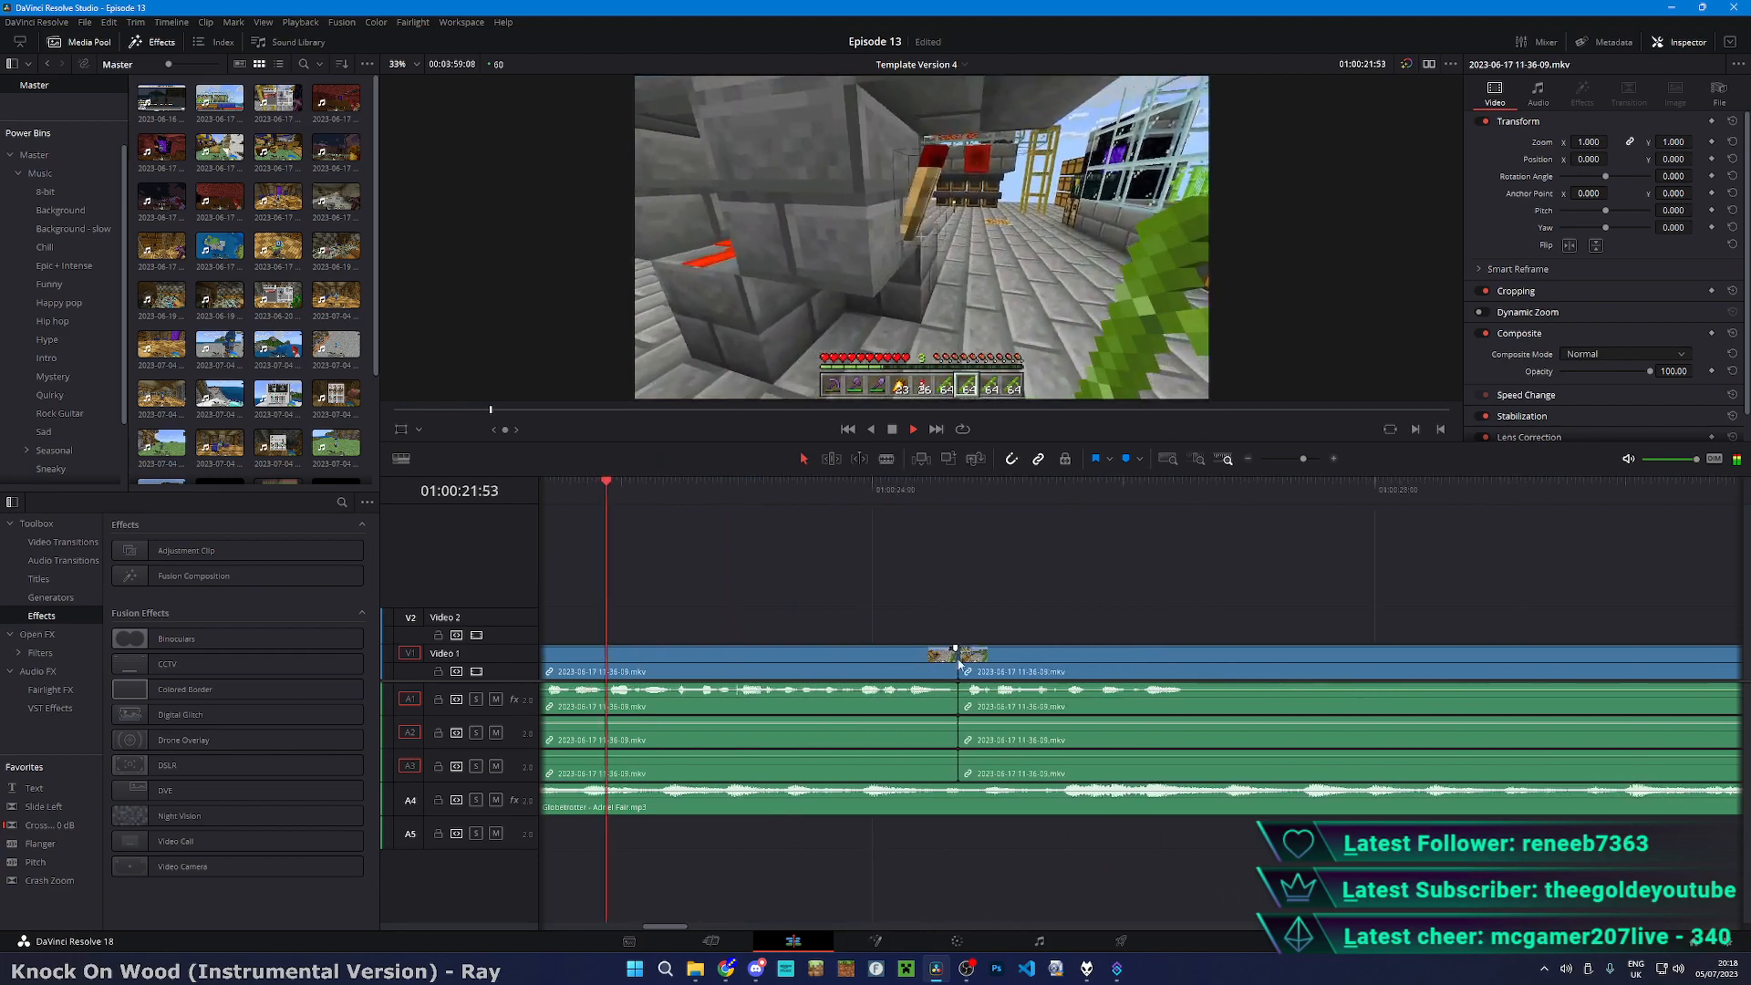
pyautogui.press('b')
pyautogui.click(1191, 699)
pyautogui.press('a')
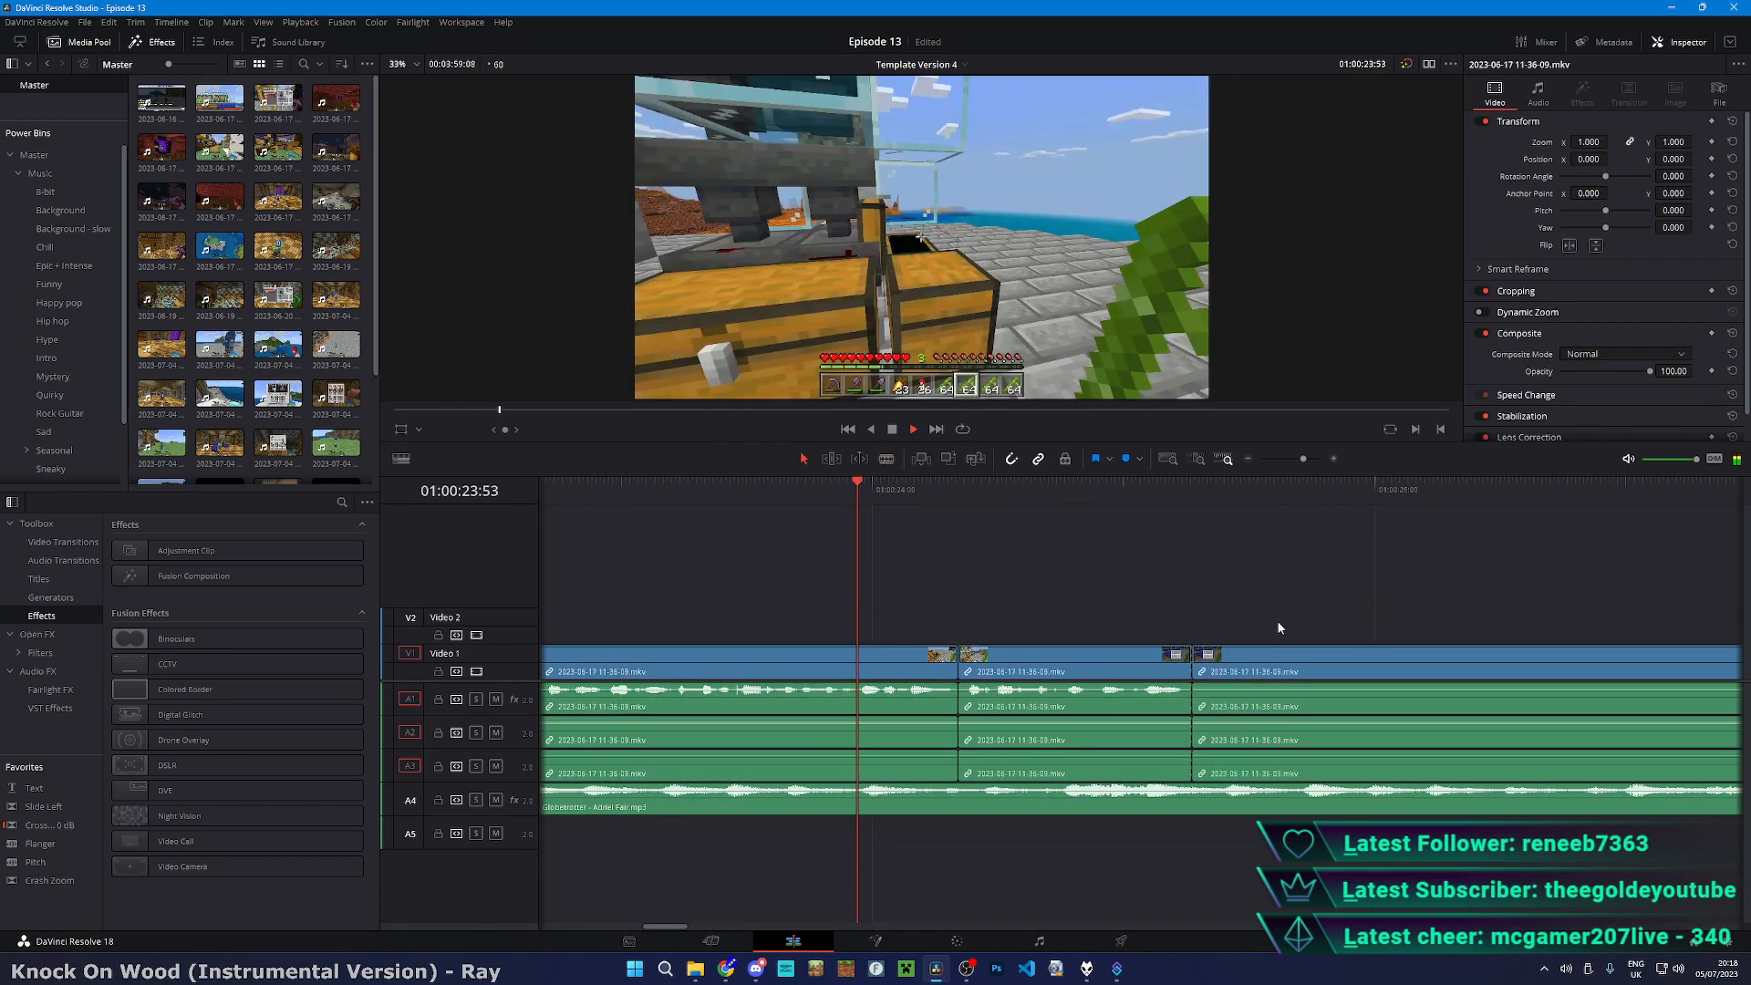
# - Play the short final speech clip and split it in the pause between its two phrases, at about 01:00:25:43
pyautogui.scroll(-5, 1271, 625)
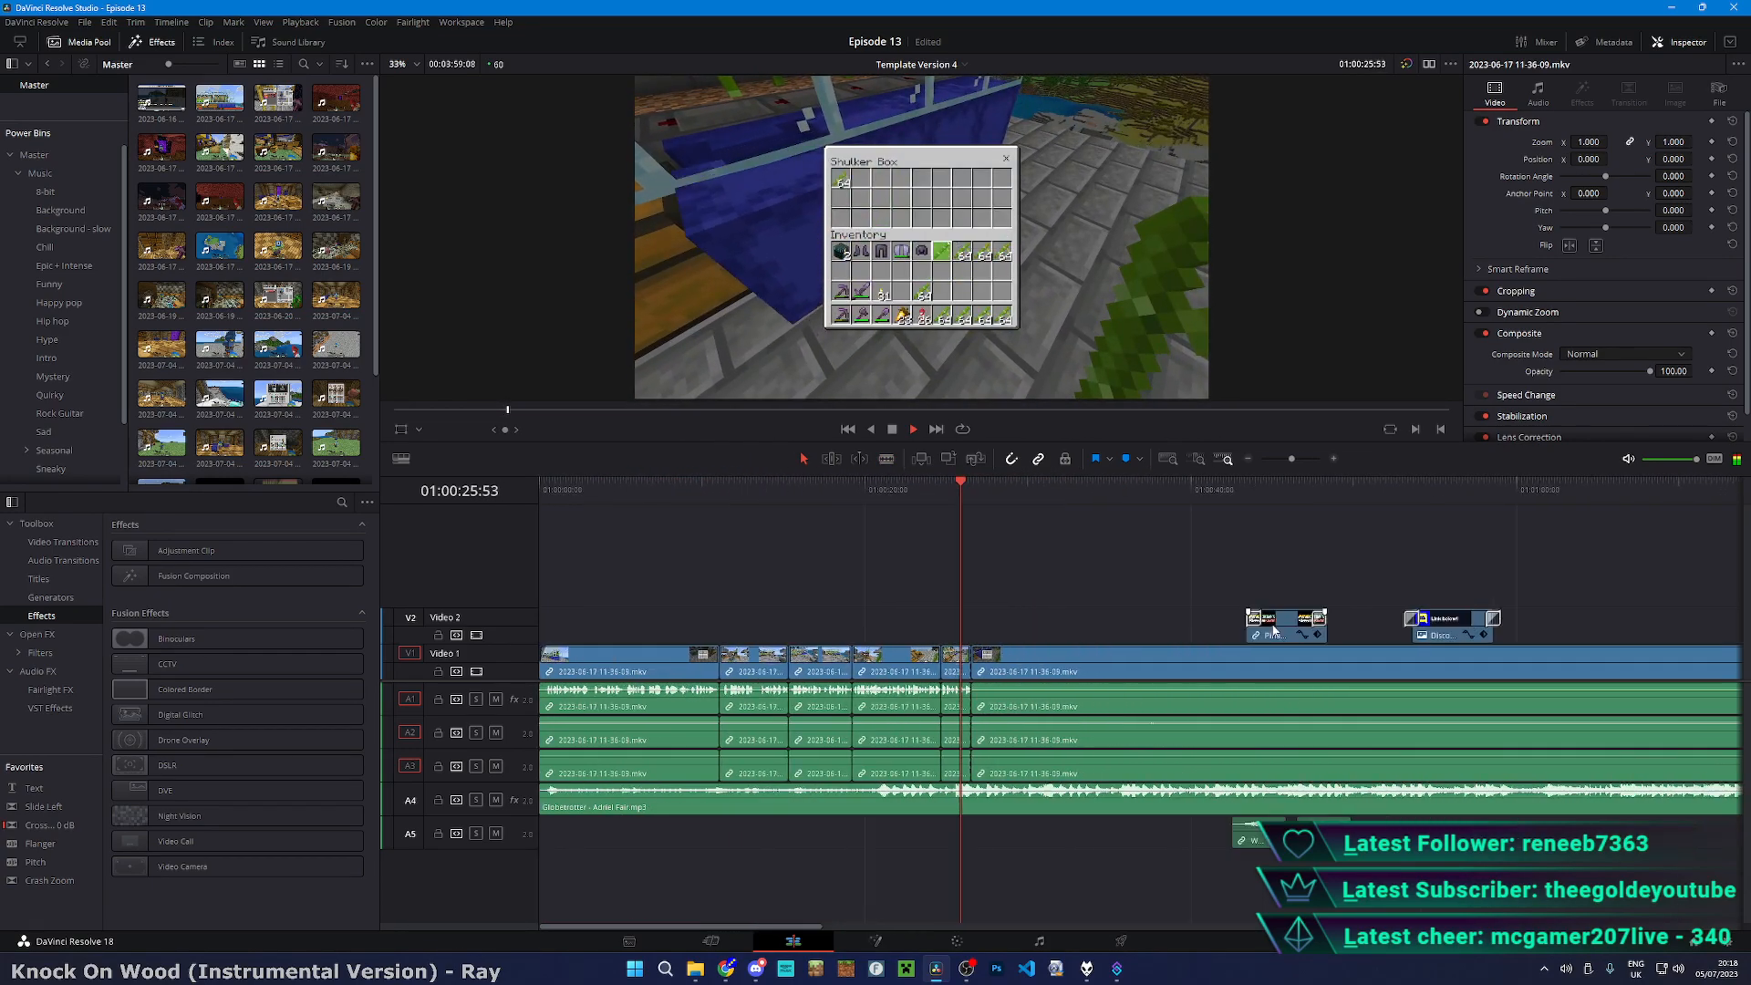
pyautogui.scroll(3, 1271, 625)
pyautogui.press('Up')
pyautogui.scroll(3, 1202, 584)
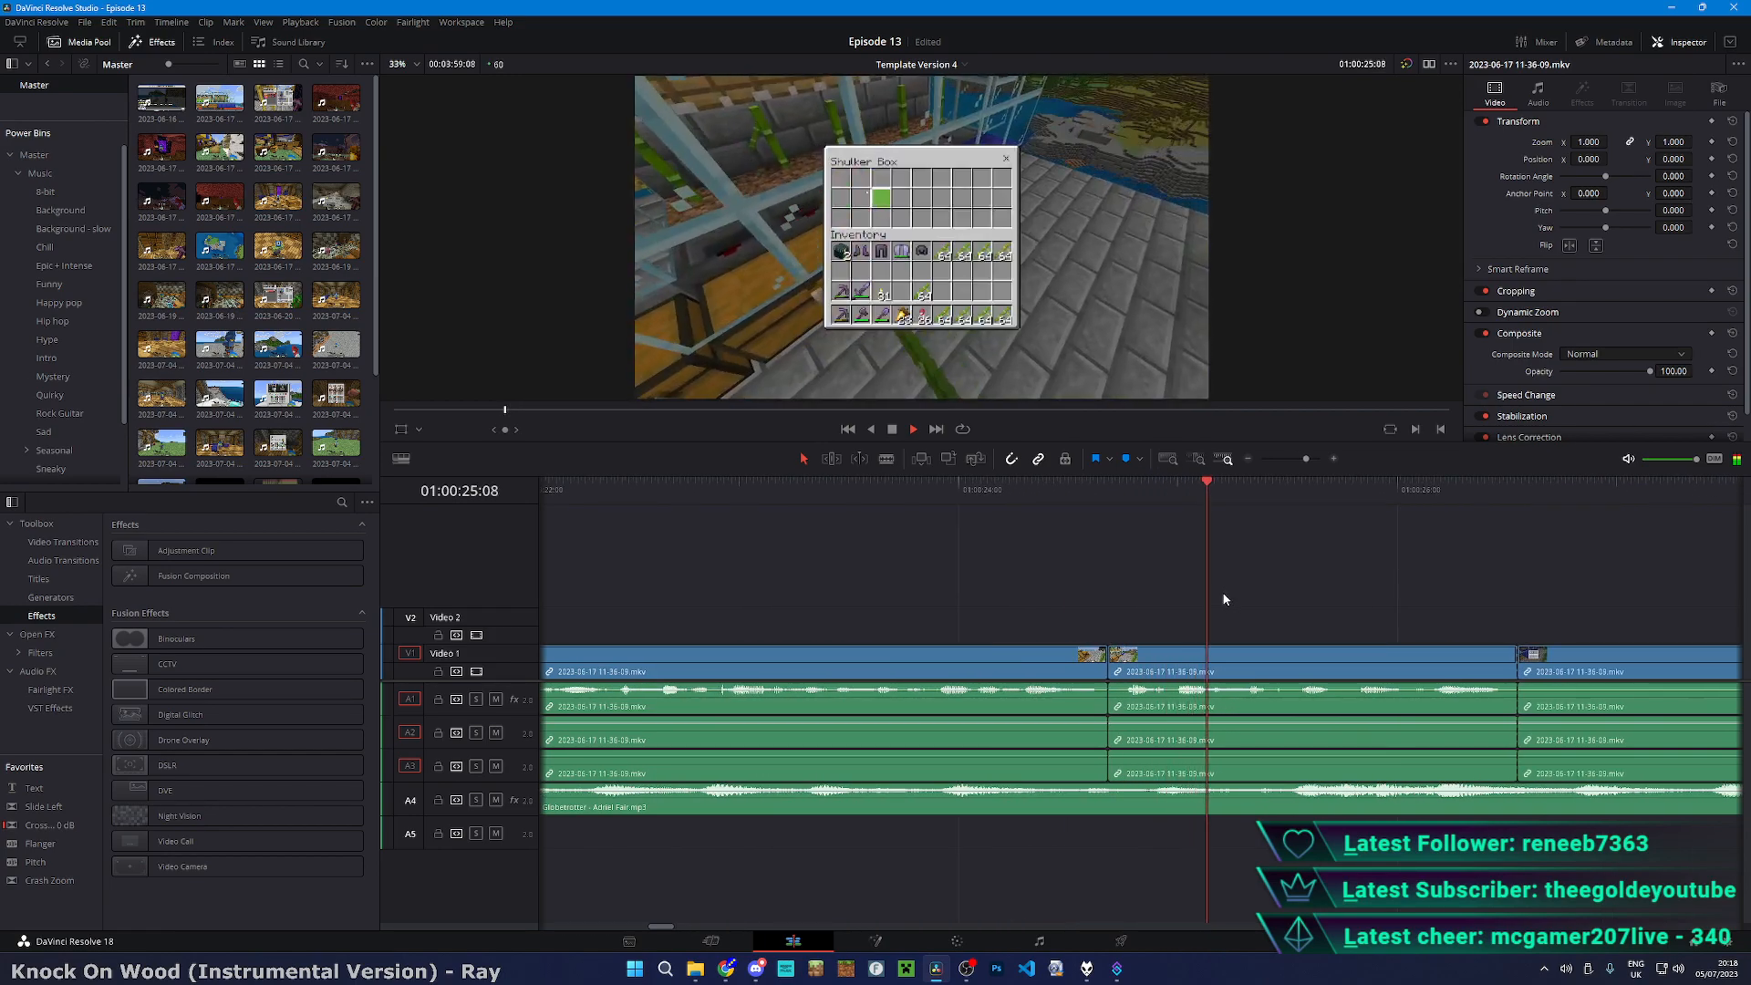
pyautogui.press('space')
pyautogui.press('b')
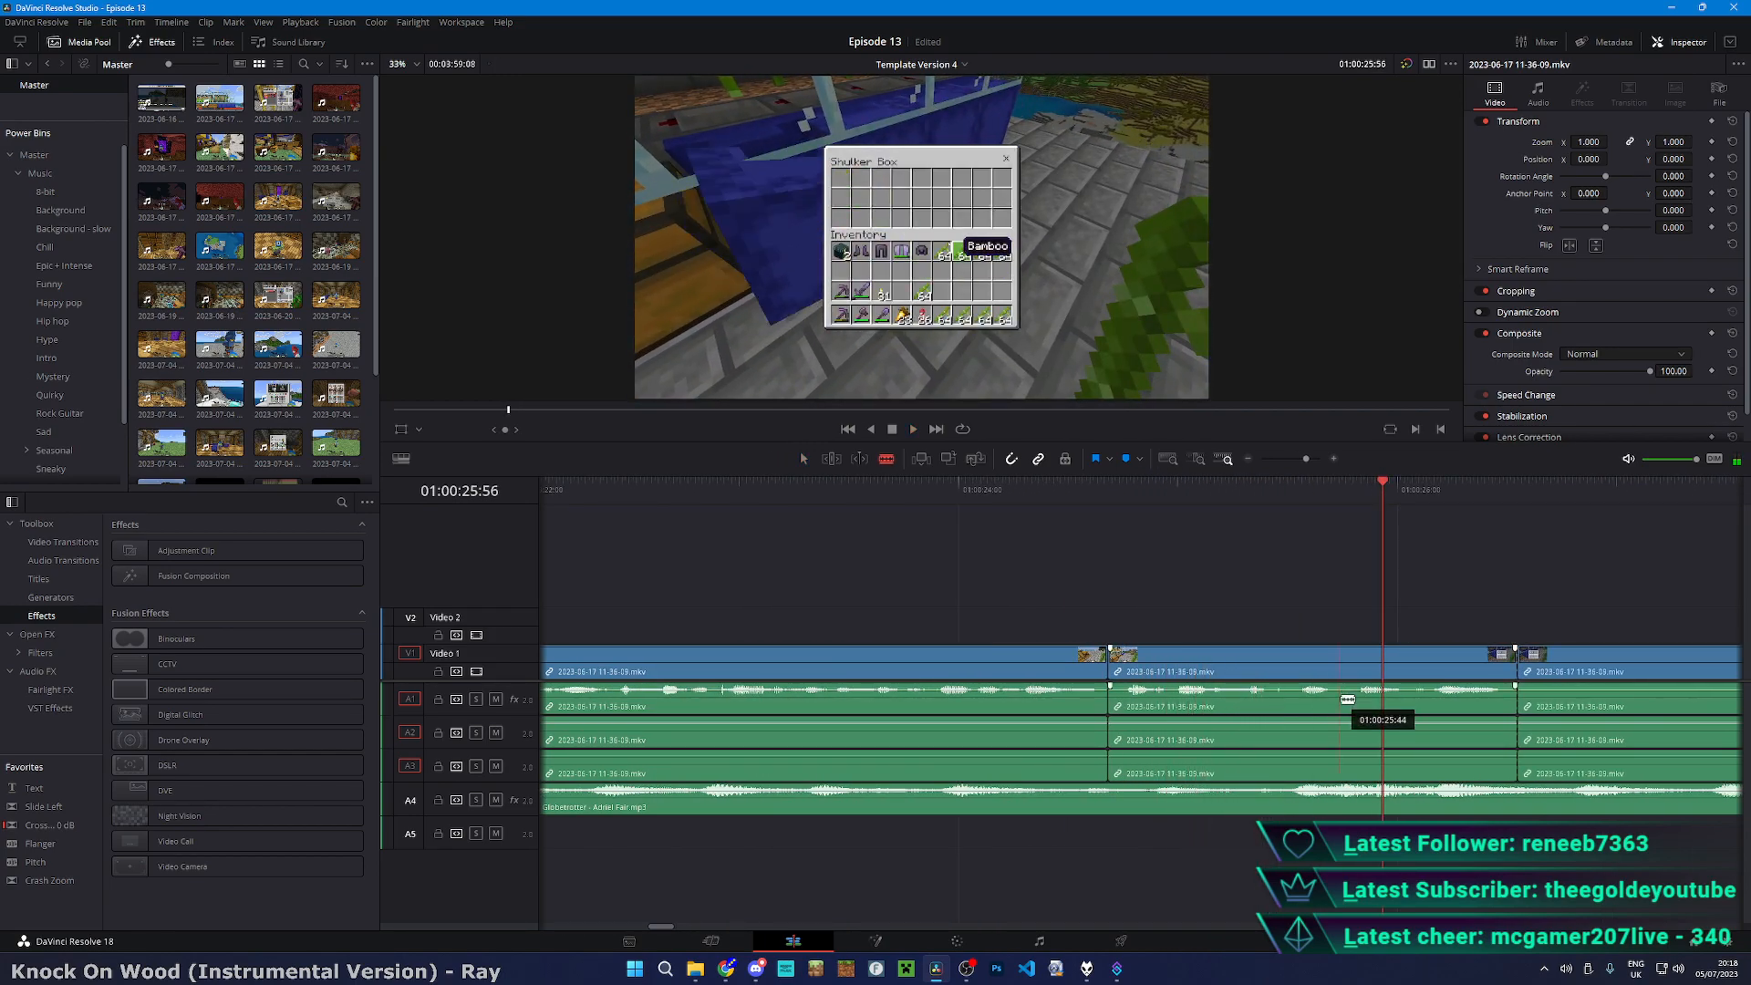
pyautogui.click(1347, 699)
pyautogui.press('a')
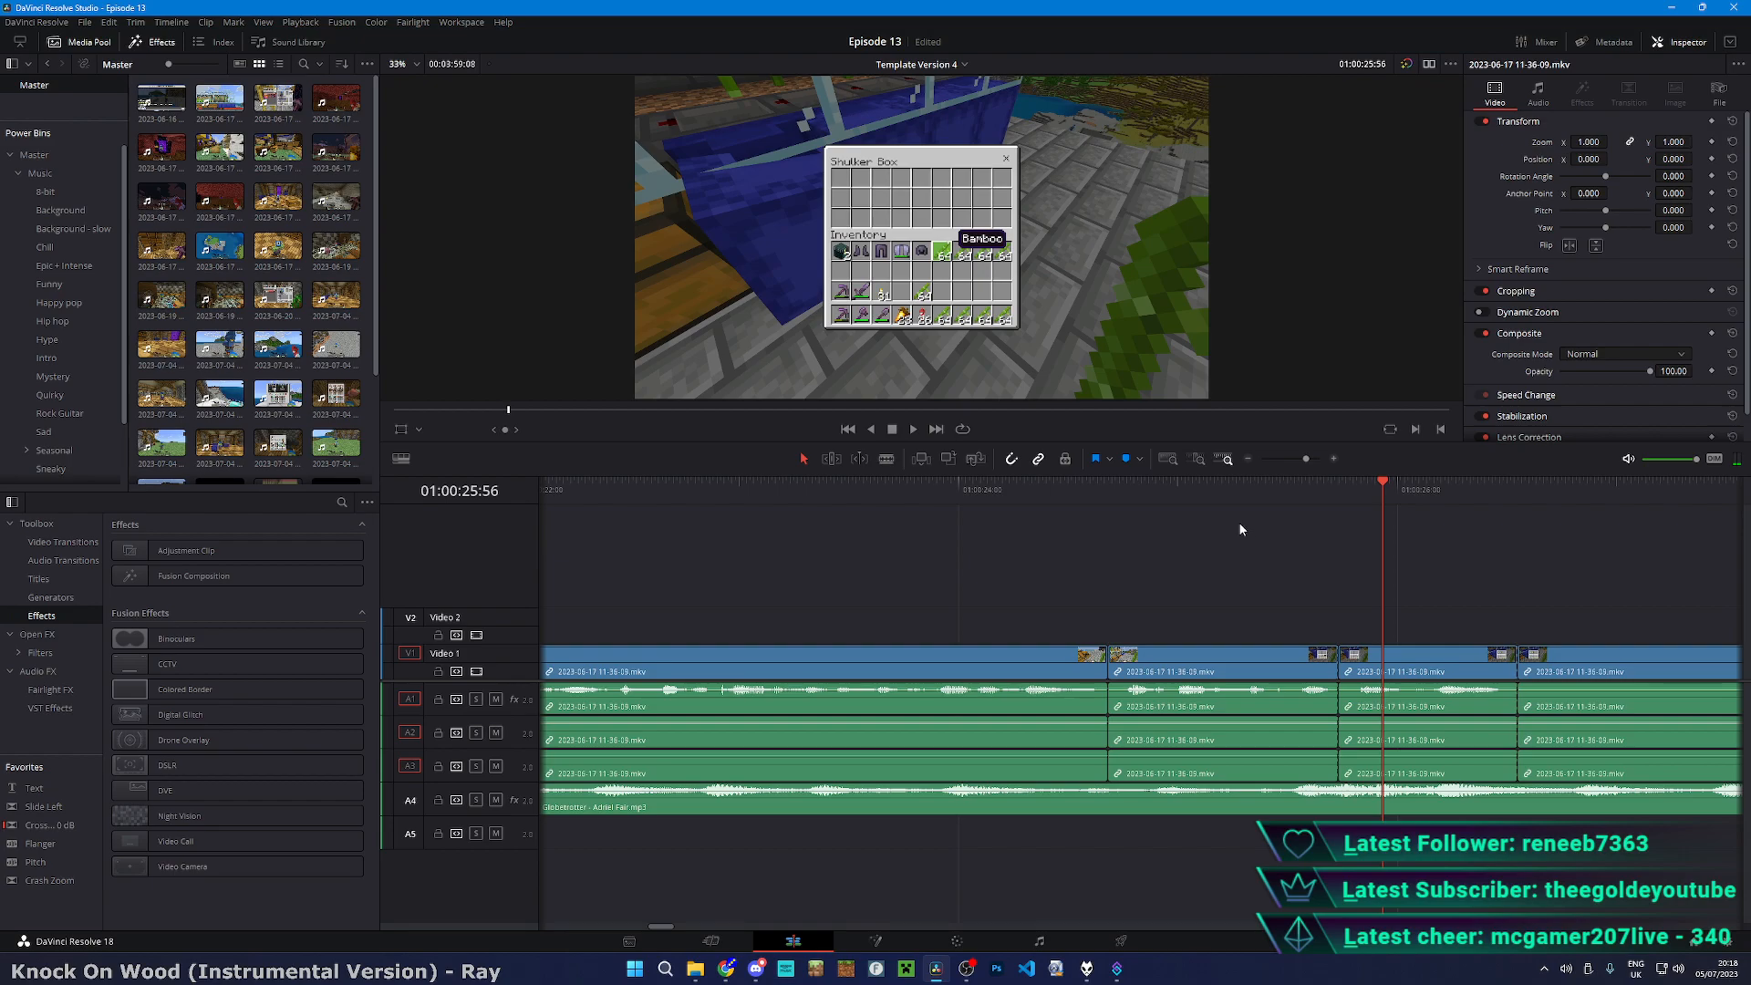
# - Replay the first phrase of the final speech and delete the second phrase's clip, leaving its gap open
pyautogui.press('/')
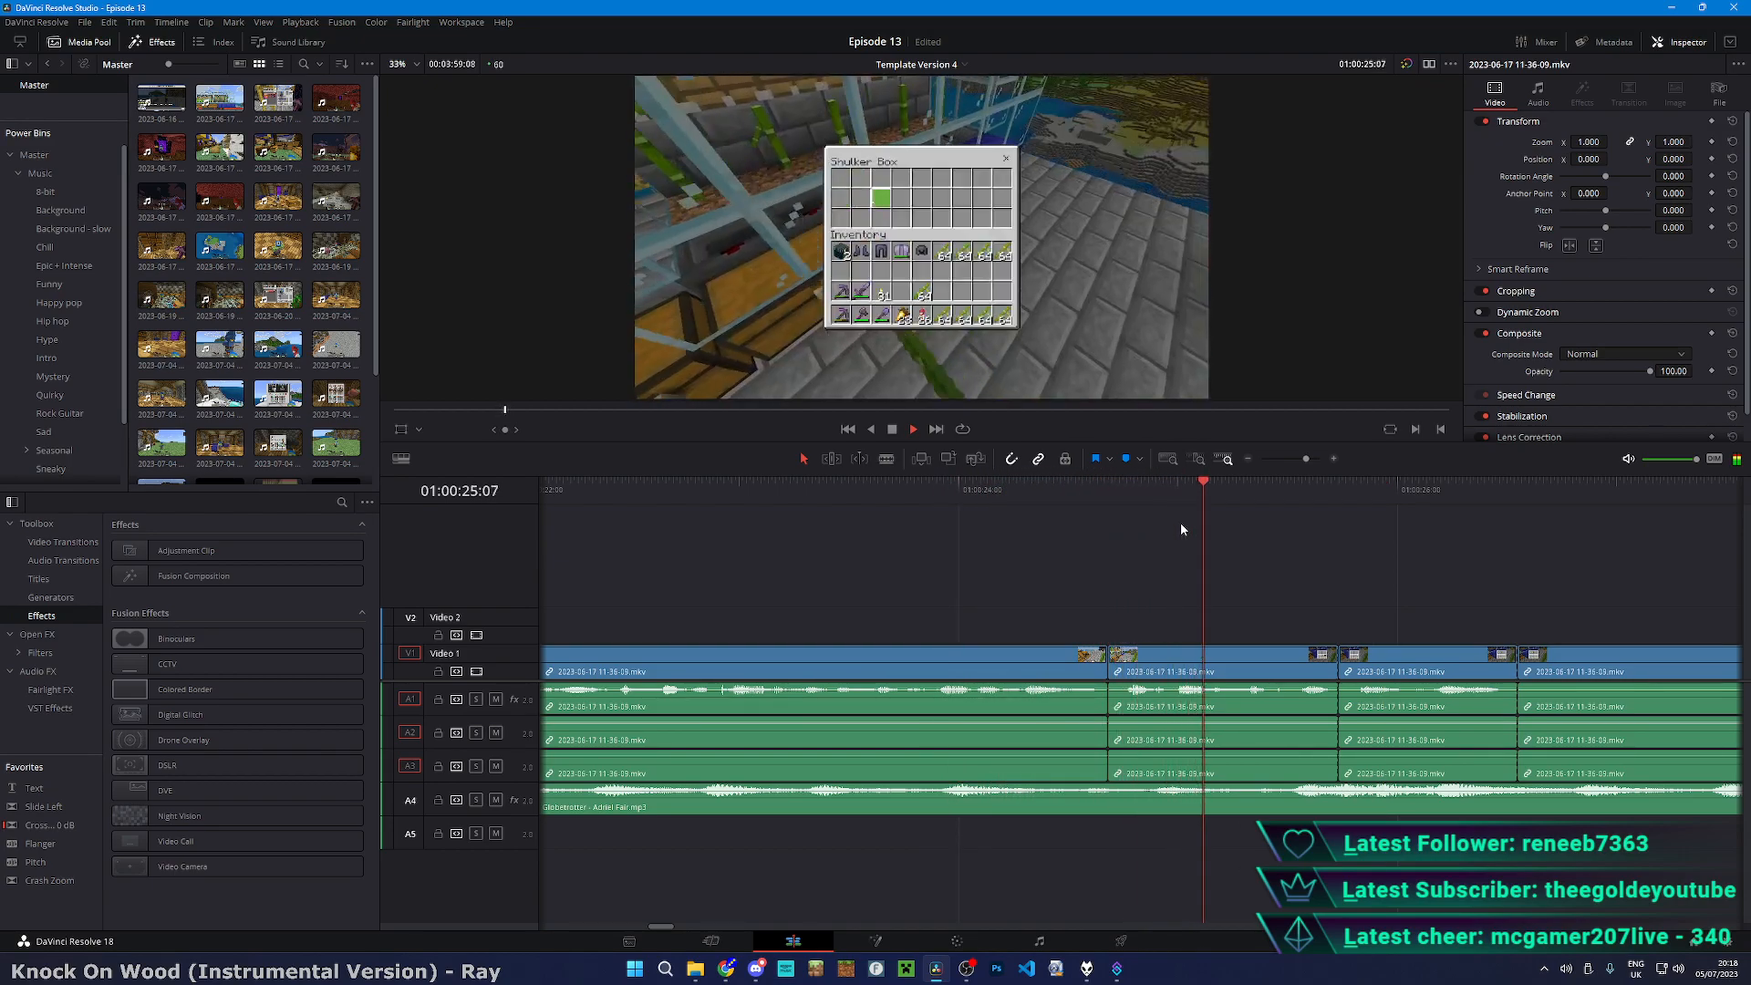
pyautogui.click(1394, 648)
pyautogui.press('BackSpace')
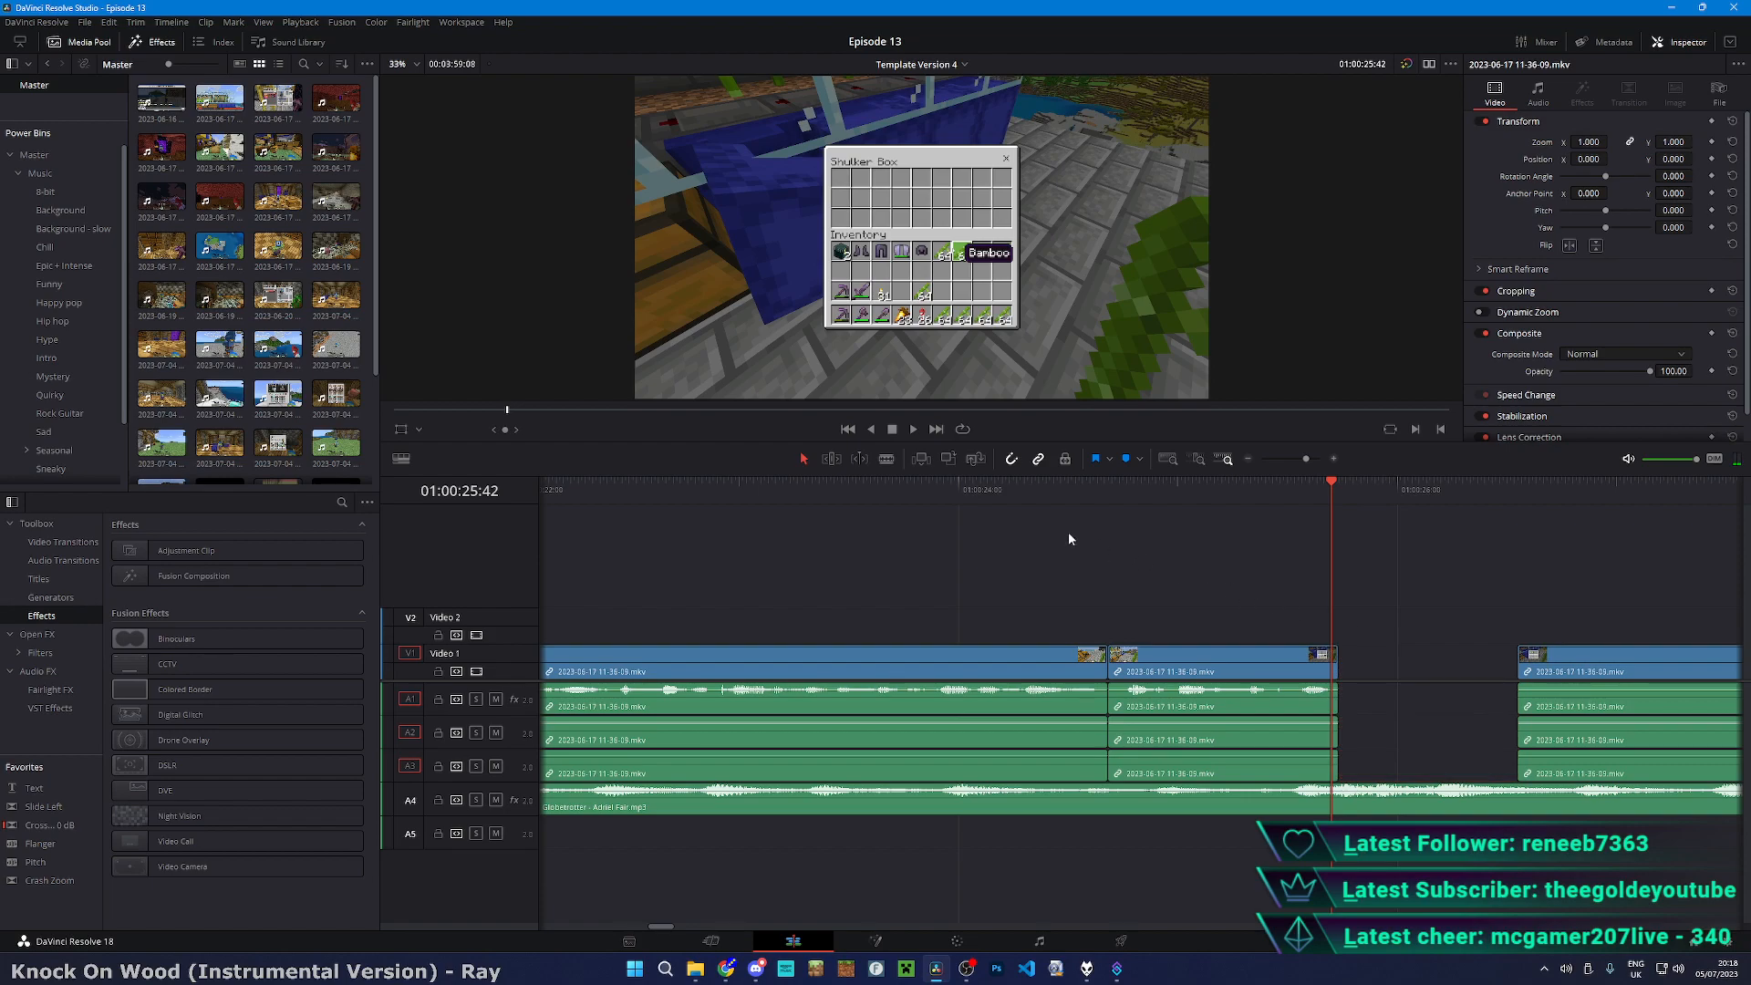
# - Play from before the last join through the open gap to judge how the shortened speech ends
pyautogui.click(915, 490)
pyautogui.press('space')
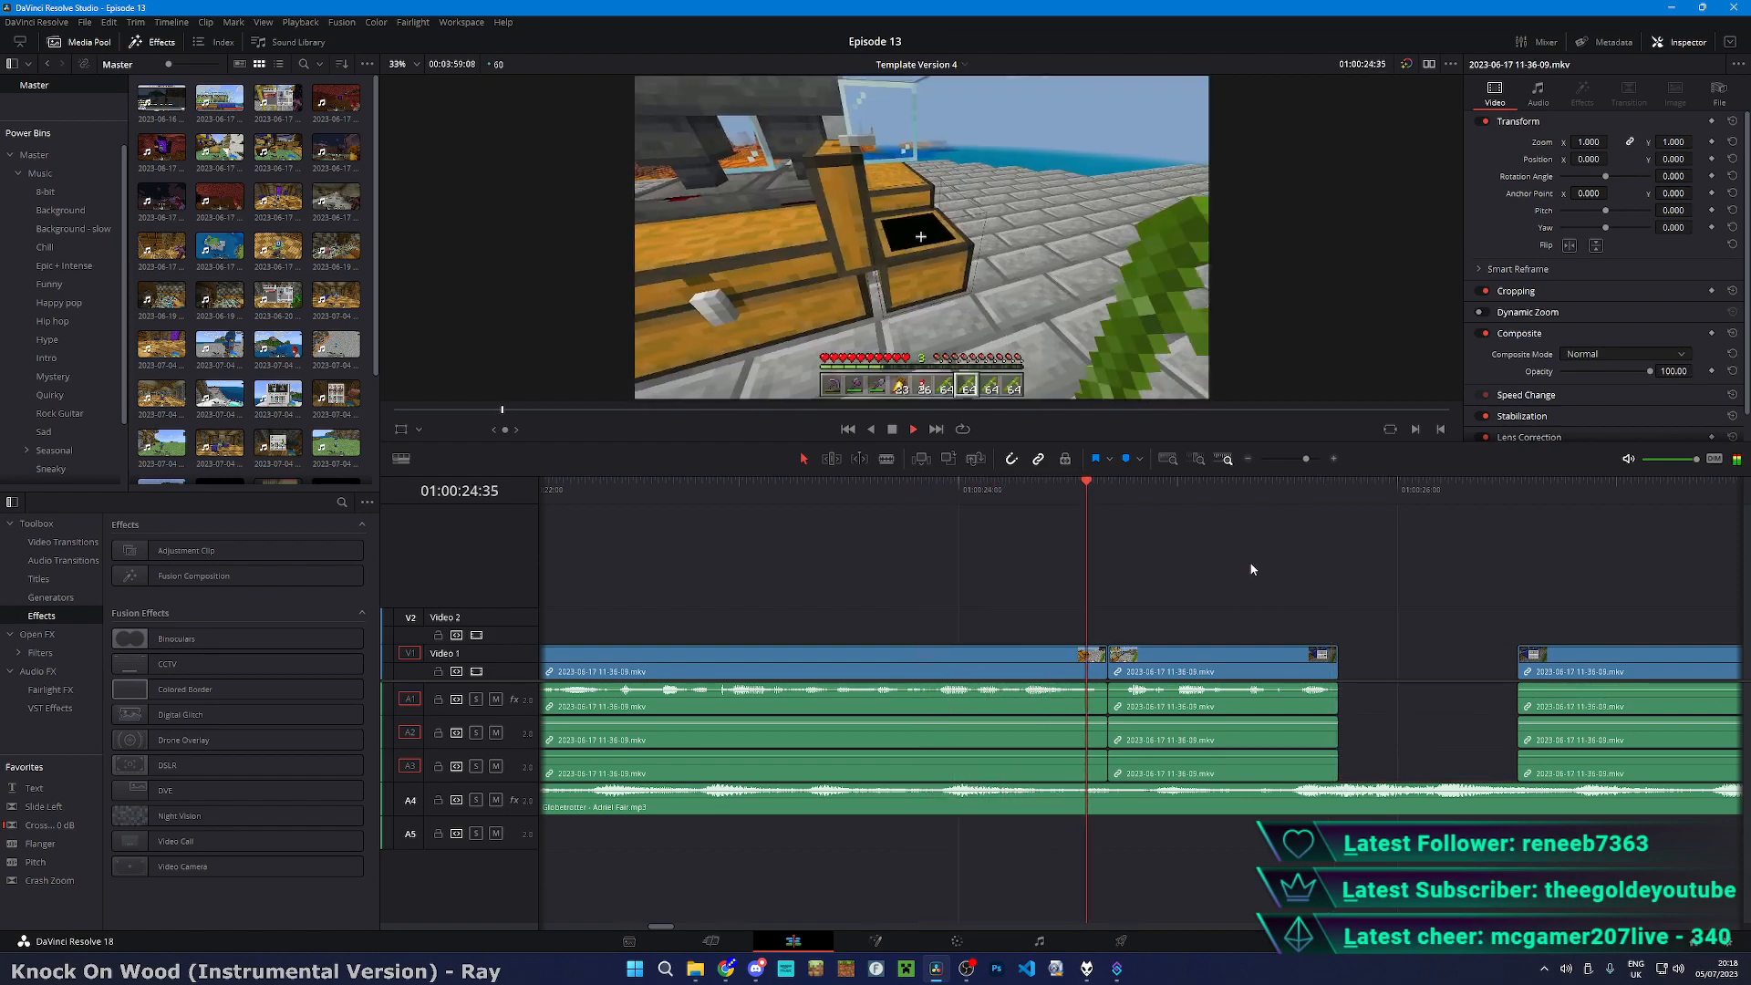
pyautogui.press('space')
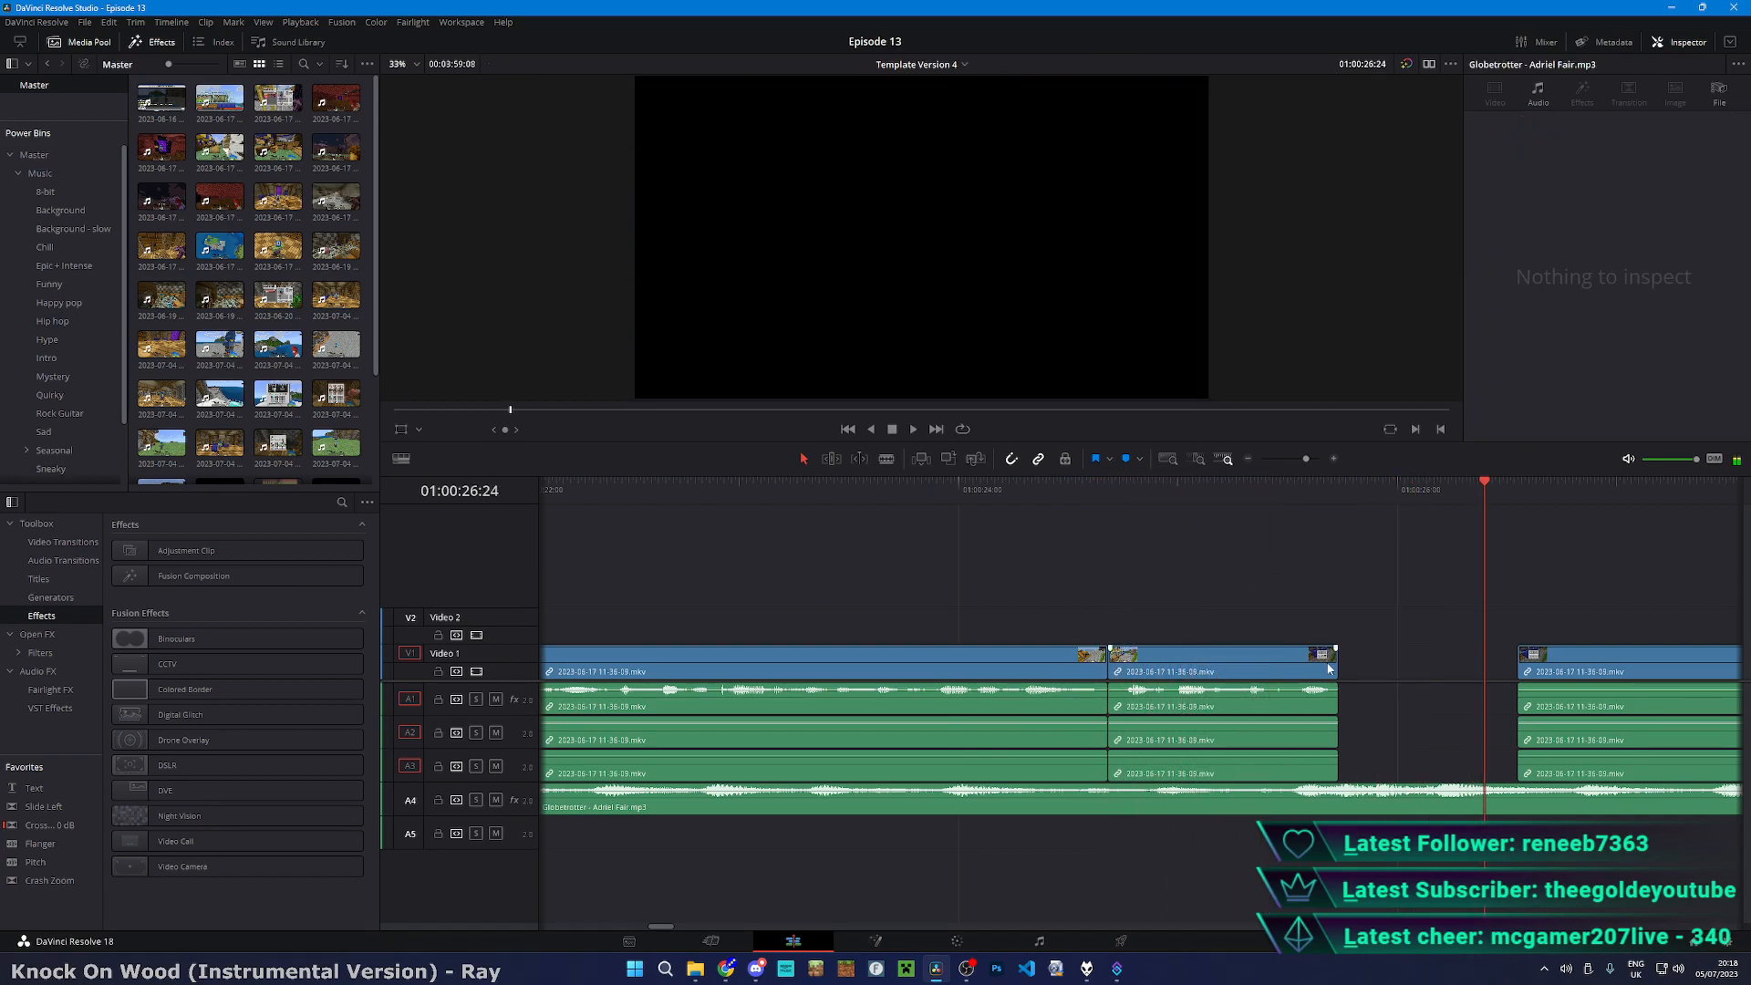
pyautogui.press('space')
pyautogui.press('space')
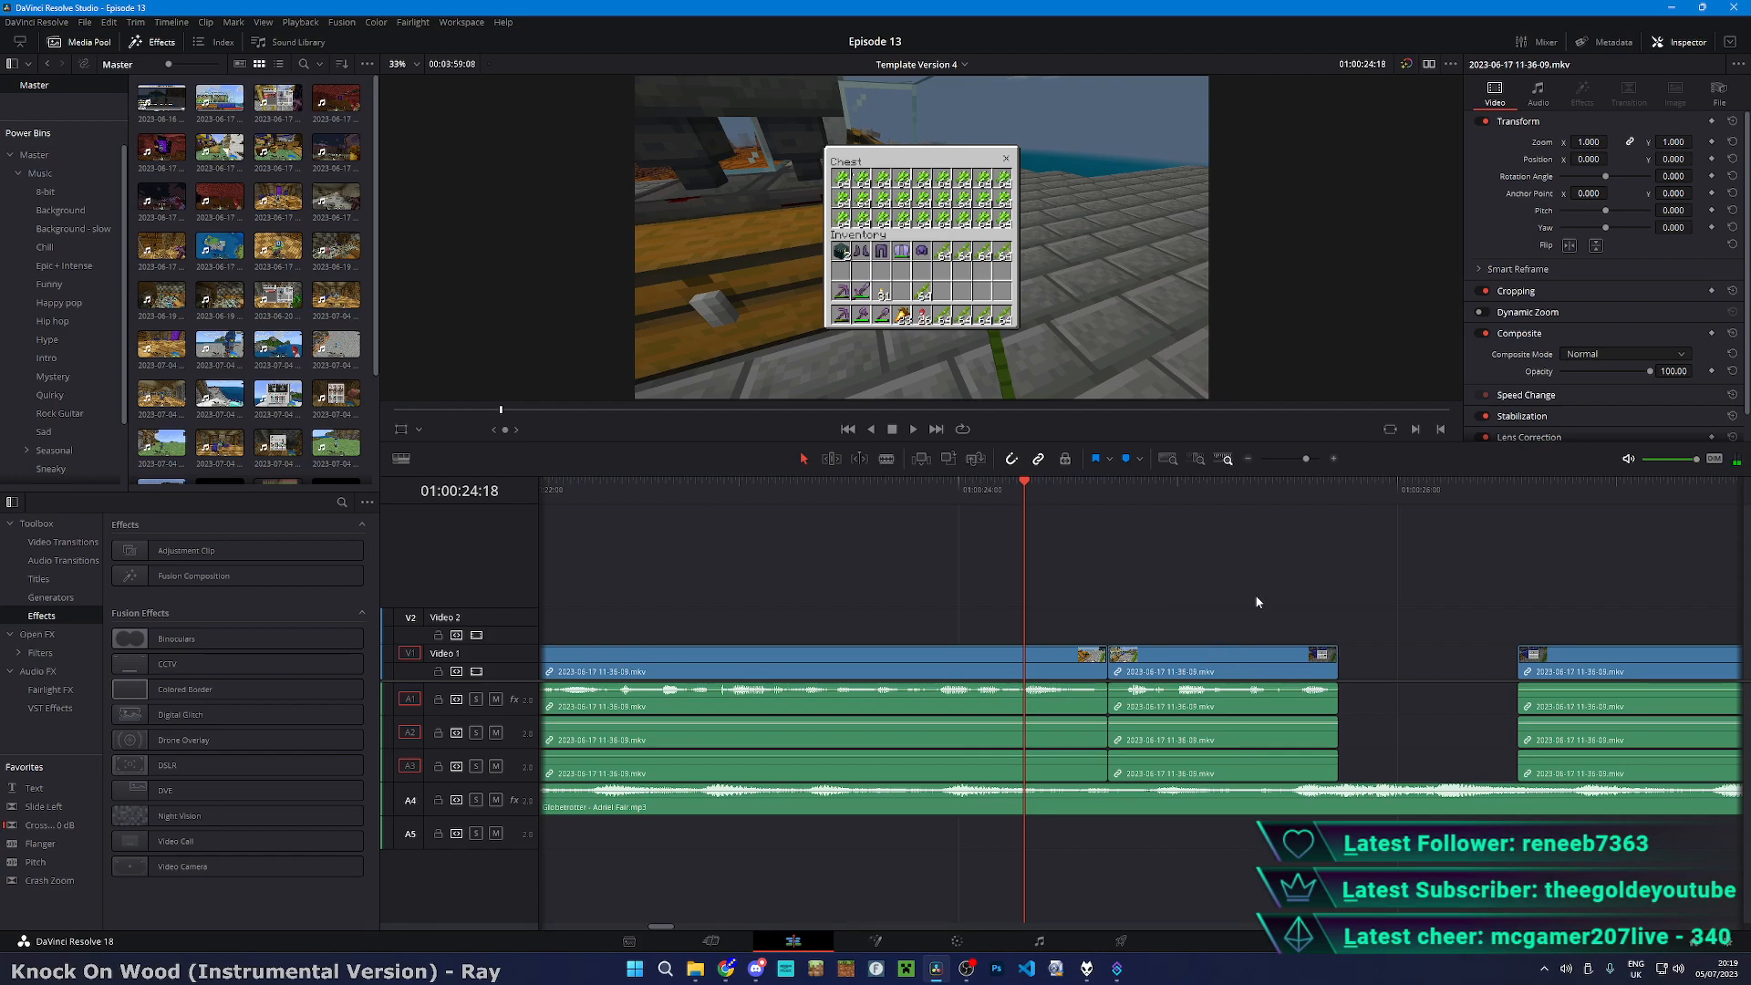
pyautogui.press('space')
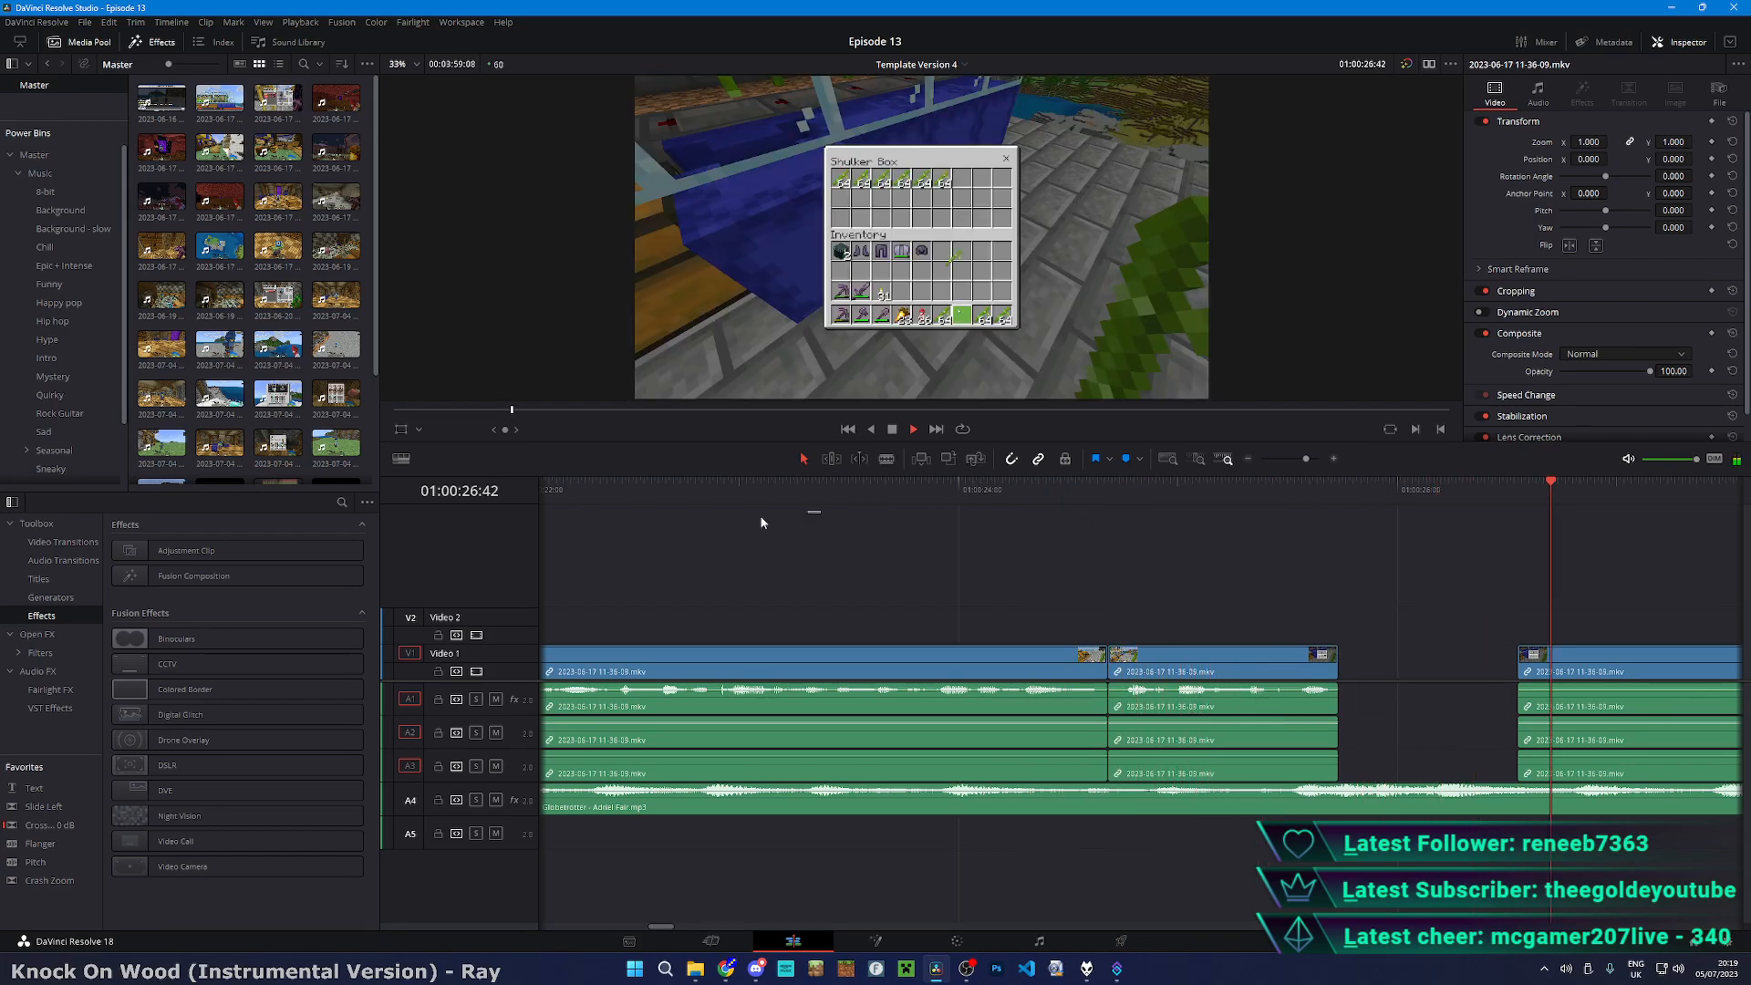
# - Move the 11-39-31 gameplay clip back against the preceding clip at 01:00:26:30 and play across the join
pyautogui.click(597, 489)
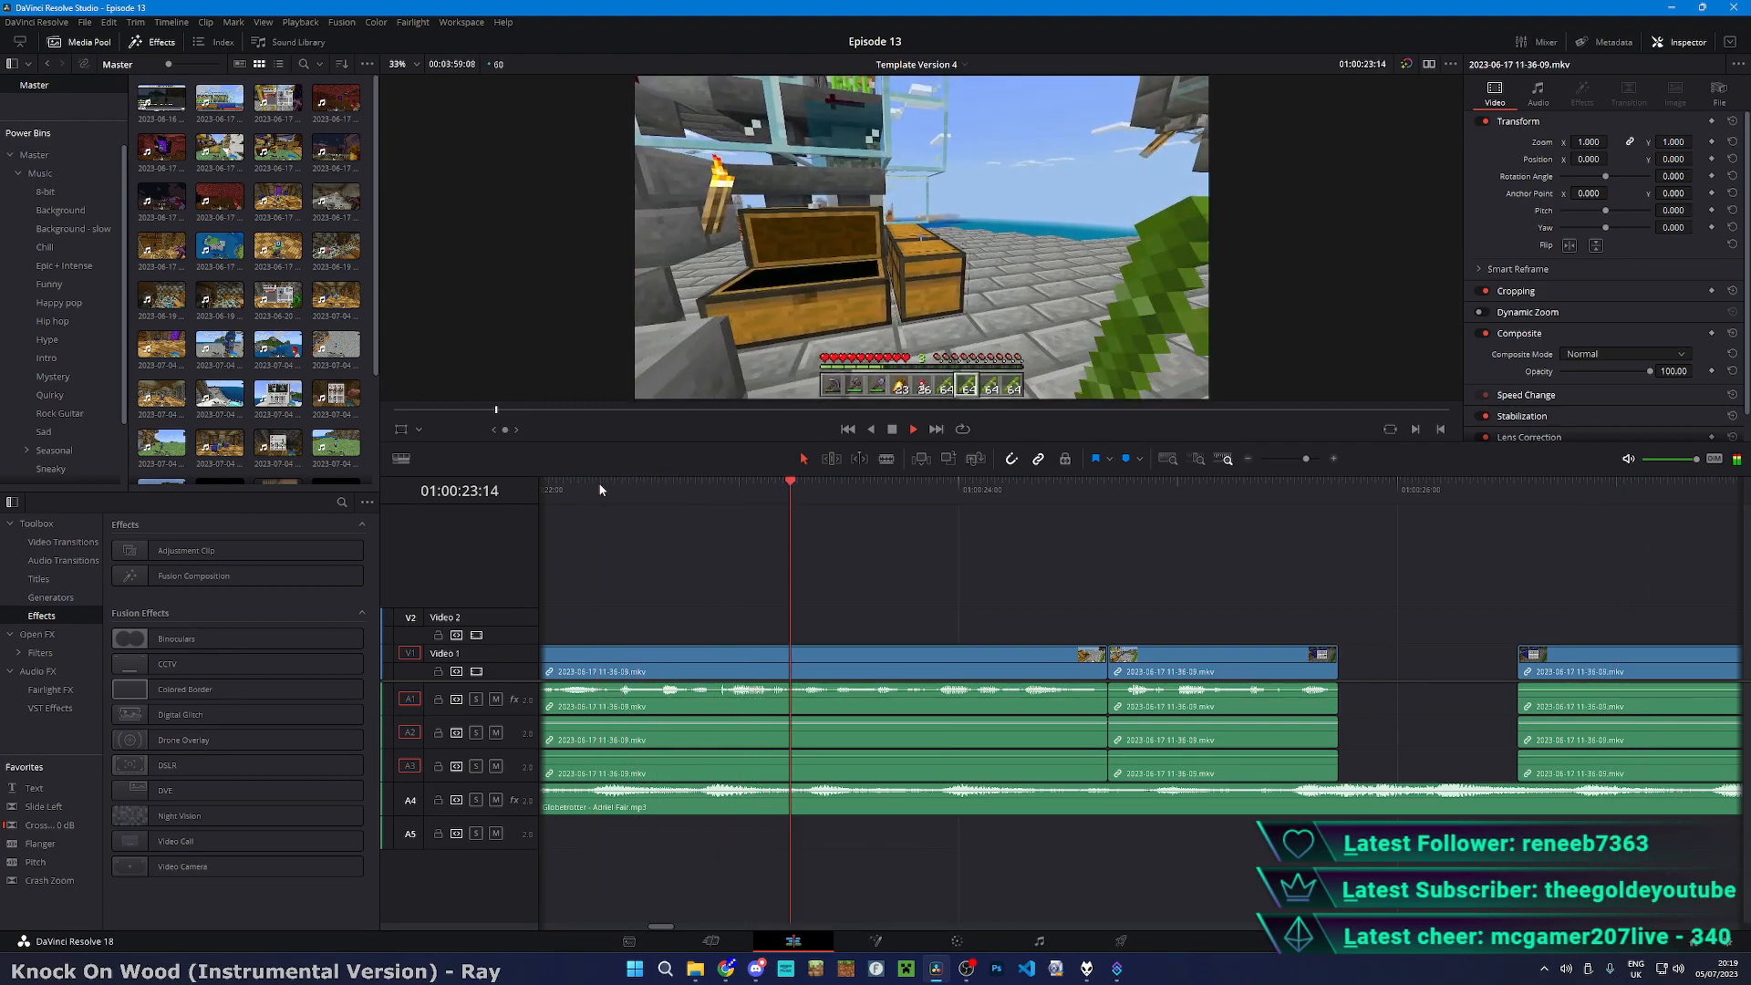
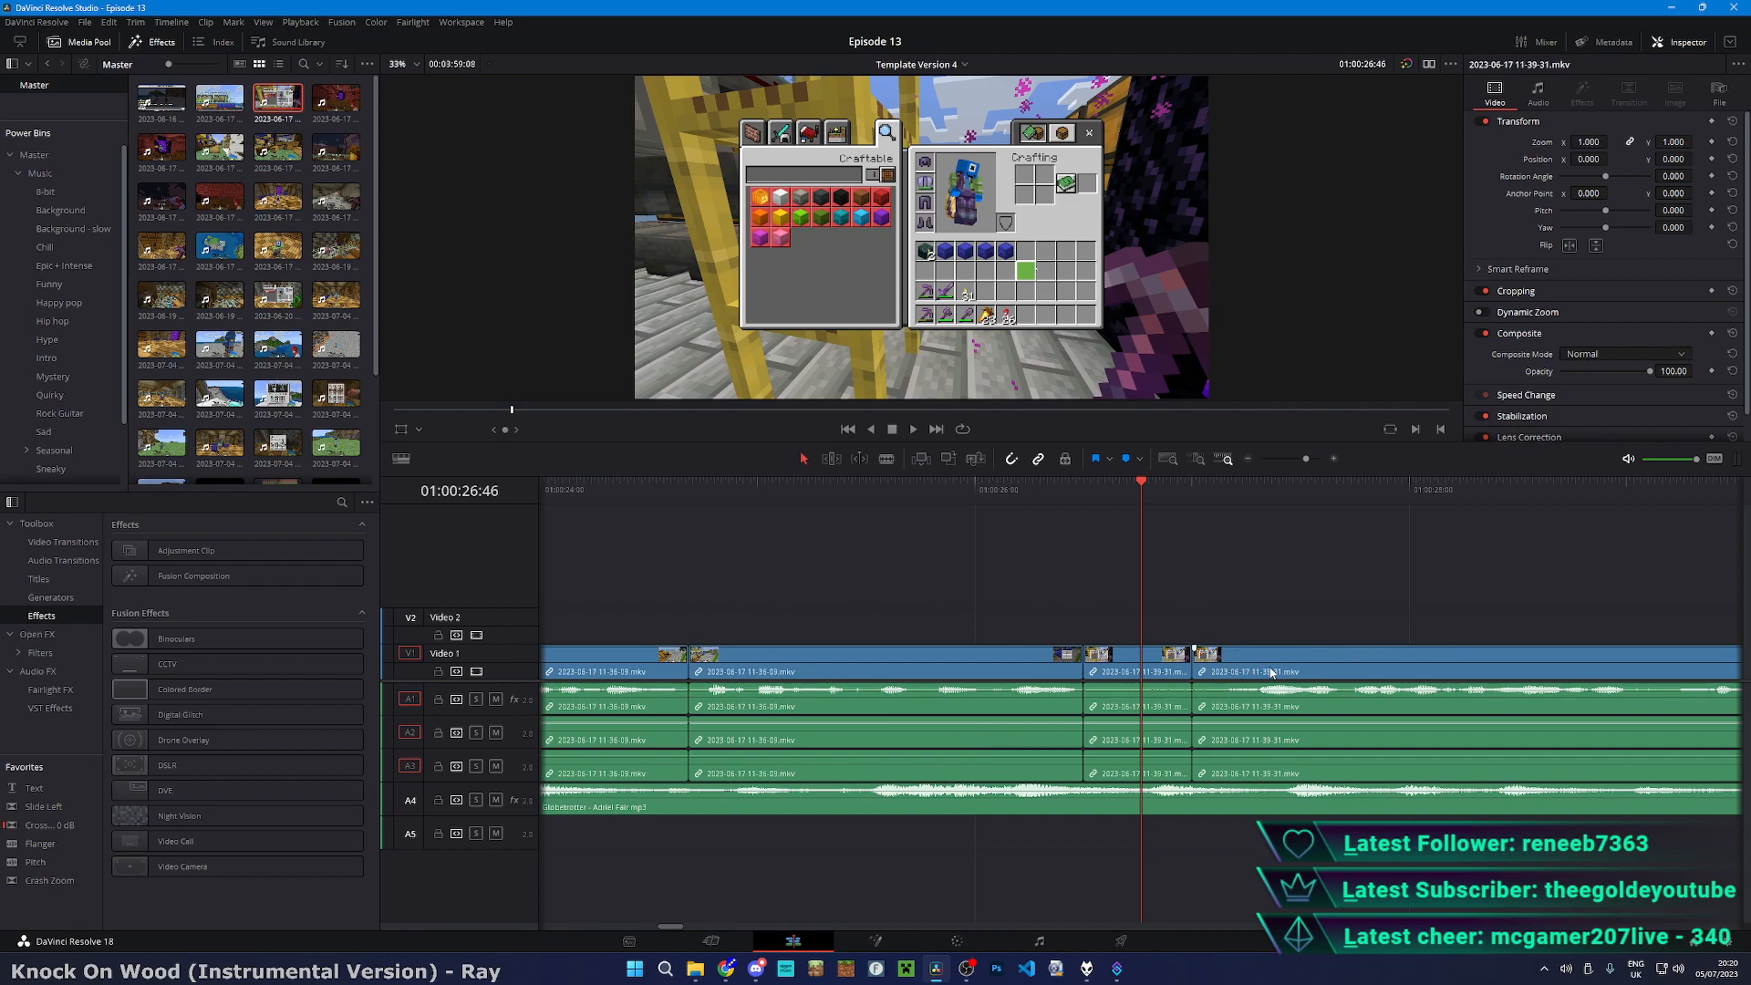
pyautogui.moveTo(1203, 663); pyautogui.dragTo(1140, 663)
pyautogui.click(960, 489)
pyautogui.press('space')
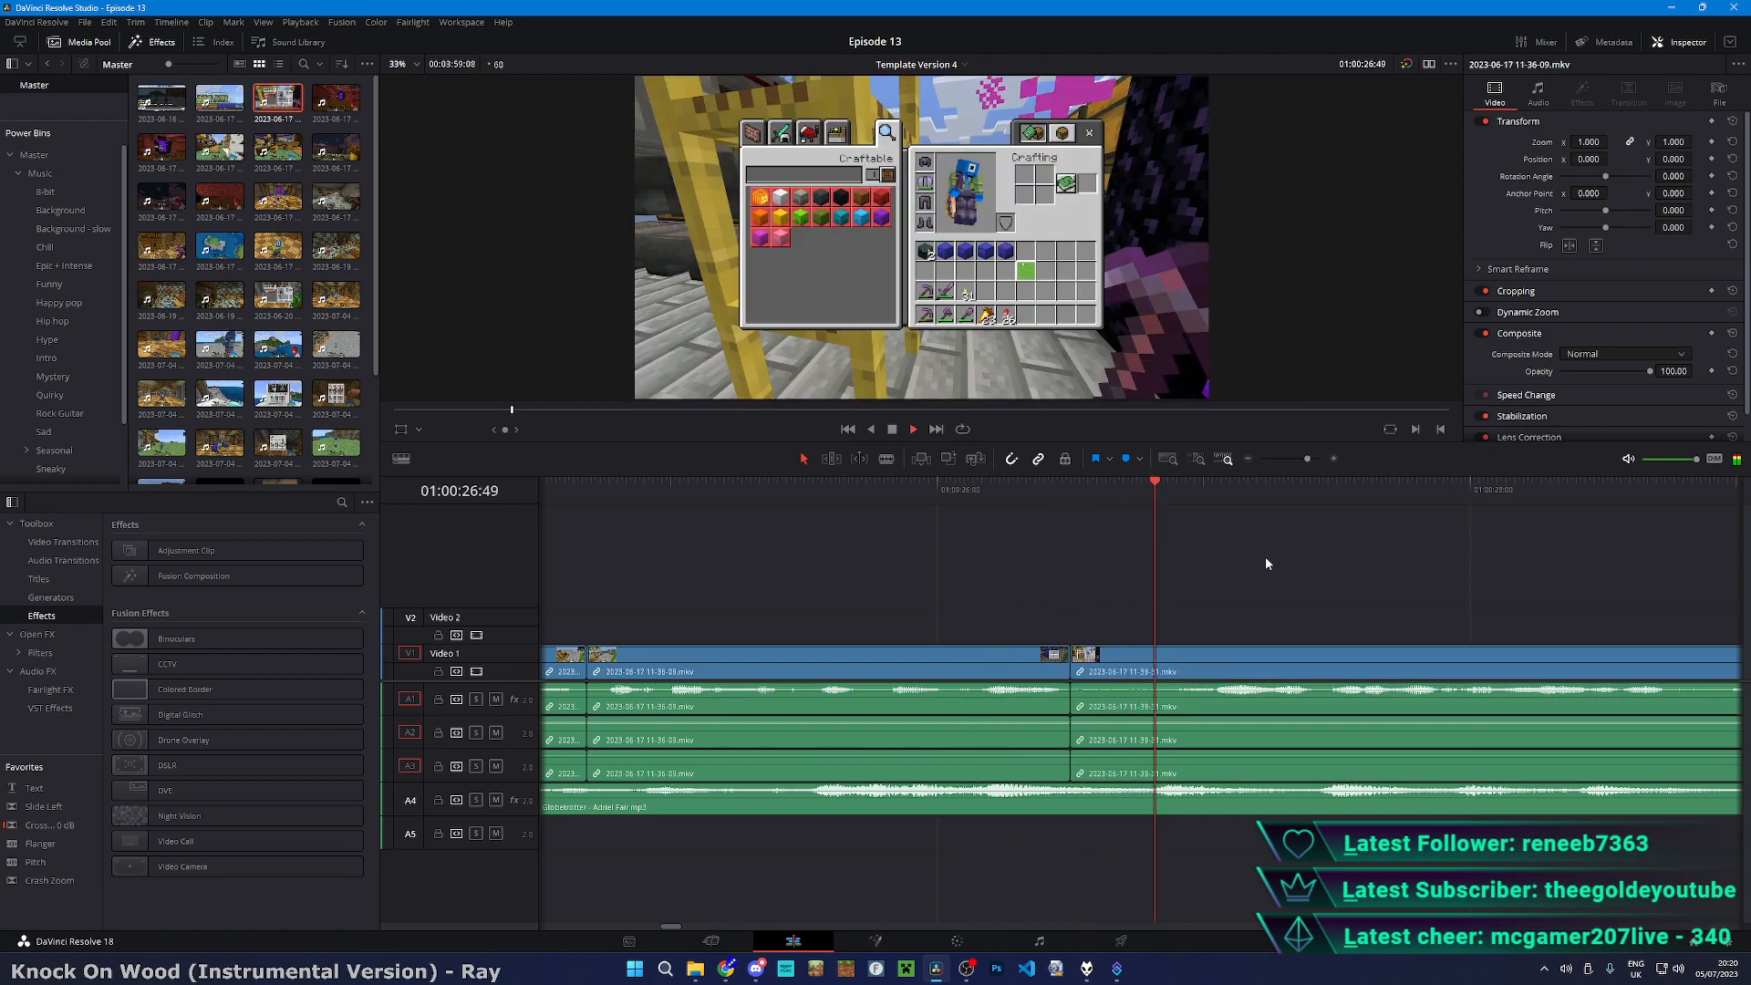
pyautogui.scroll(-2, 1265, 564)
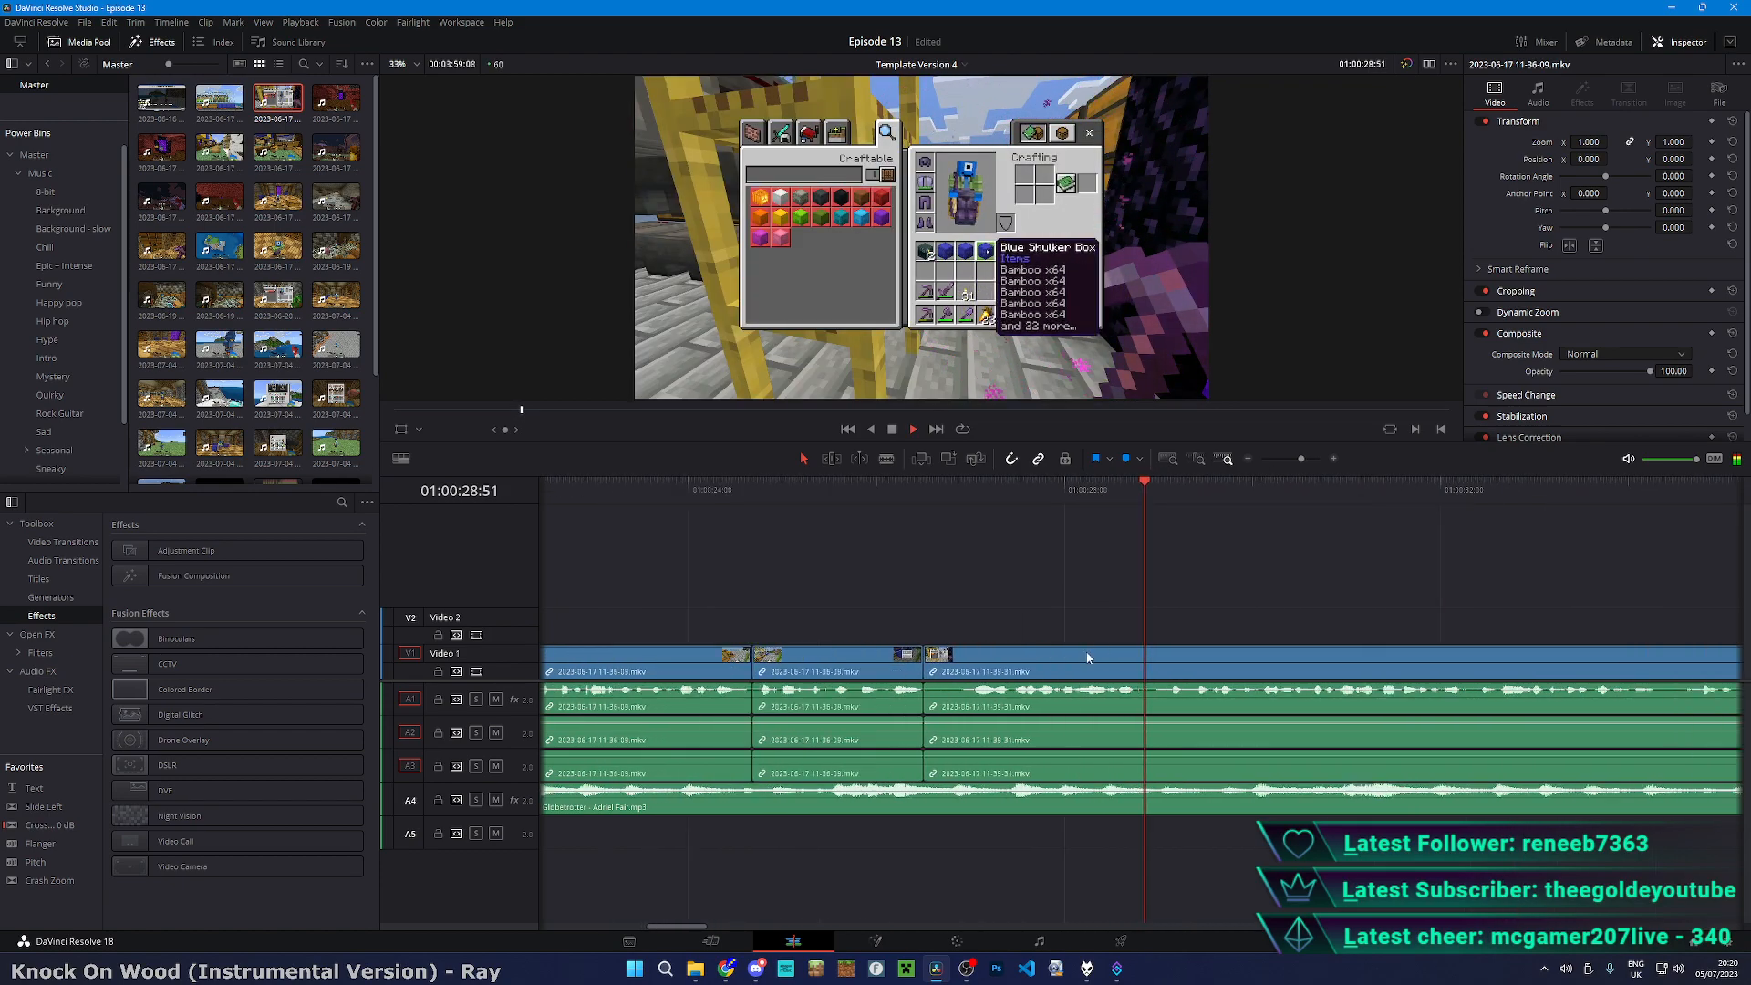
pyautogui.press('space')
# - Place the Whoosh transition sound from the Resources bin on track A5 at the 01:00:26:30 join and play it
pyautogui.scroll(3, 1093, 655)
pyautogui.hscroll(-3, 660, 535)
pyautogui.click(854, 489)
pyautogui.scroll(-2, 88, 462)
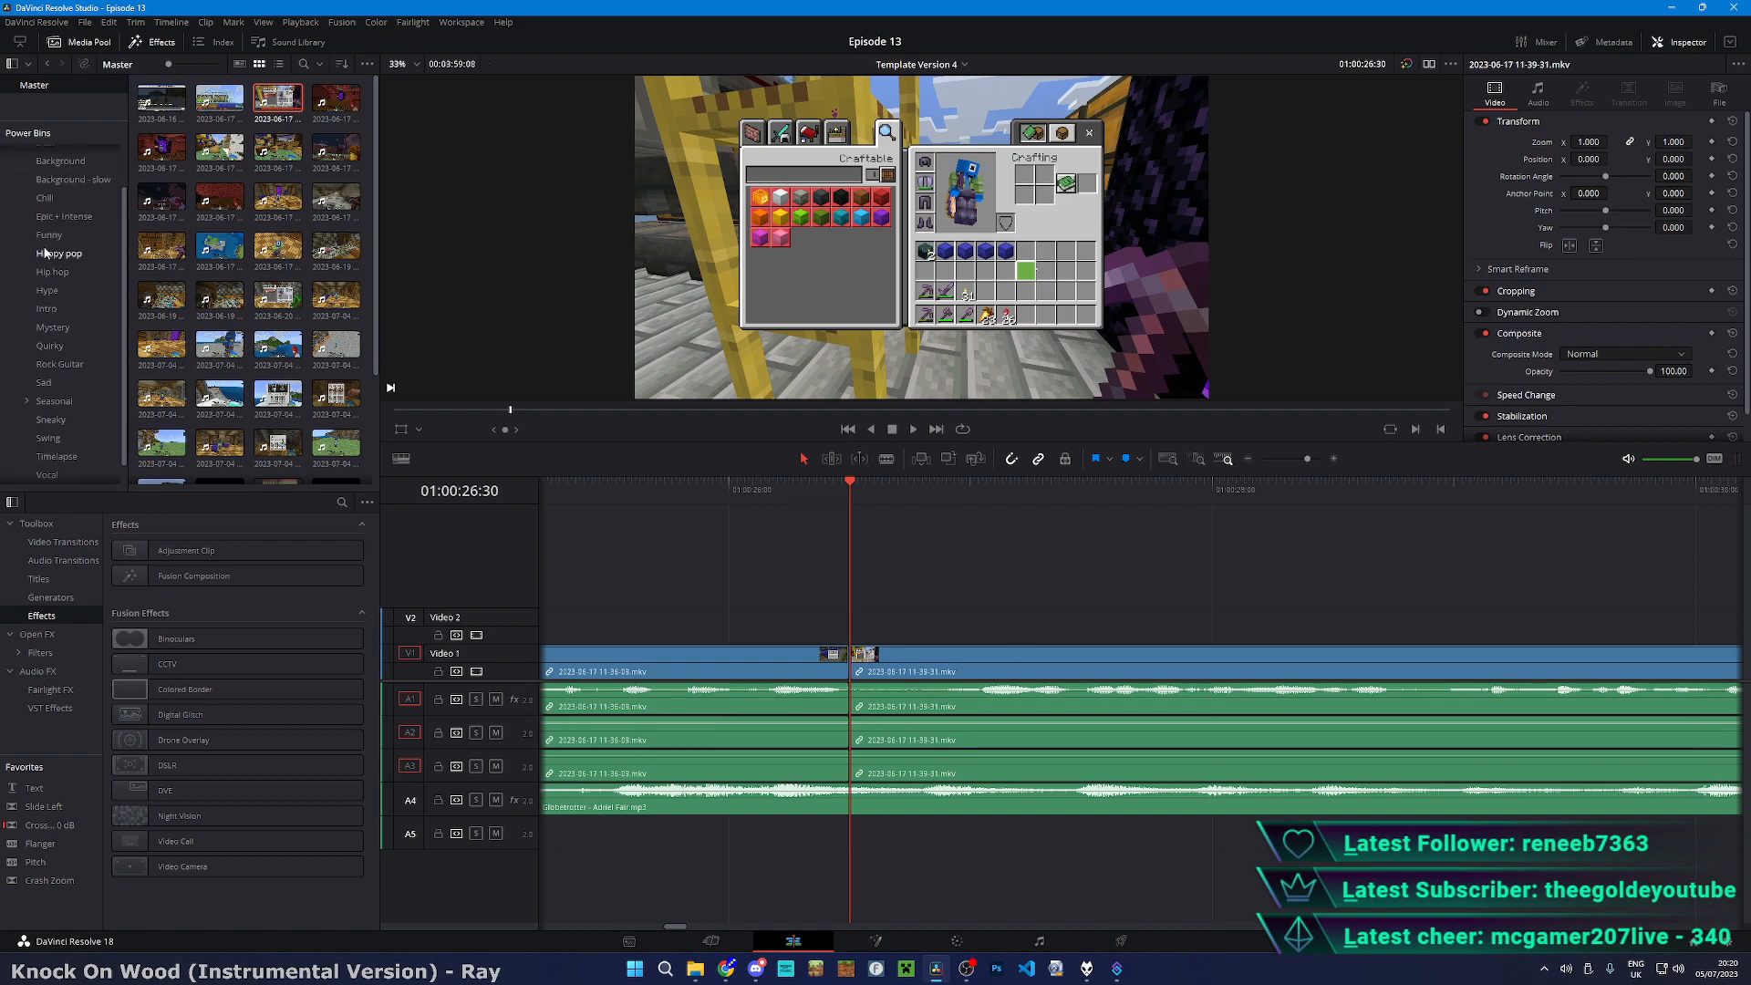
pyautogui.click(68, 472)
pyautogui.click(283, 146)
pyautogui.moveTo(284, 146); pyautogui.dragTo(862, 831)
pyautogui.press('space')
pyautogui.press('space')
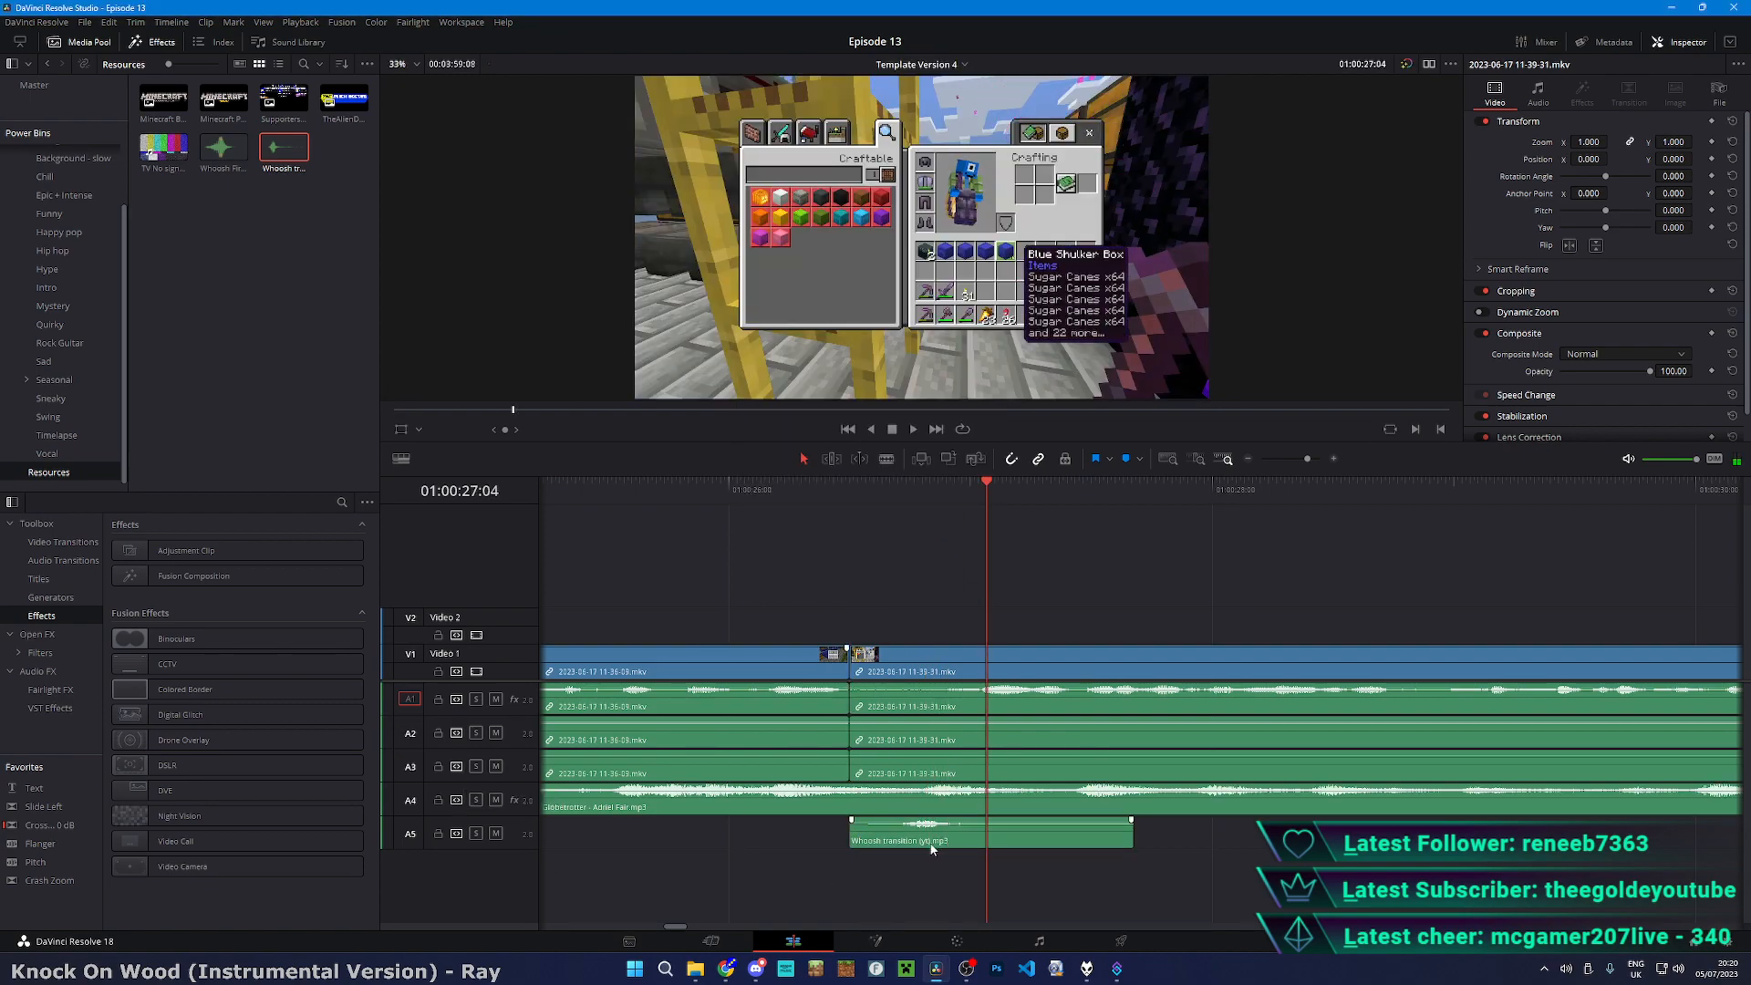
# - Add a Slide Left transition lasting 30 frames at the start of the 11-39-31 clip and play across it
pyautogui.moveTo(43, 806); pyautogui.dragTo(919, 661)
pyautogui.write('3')
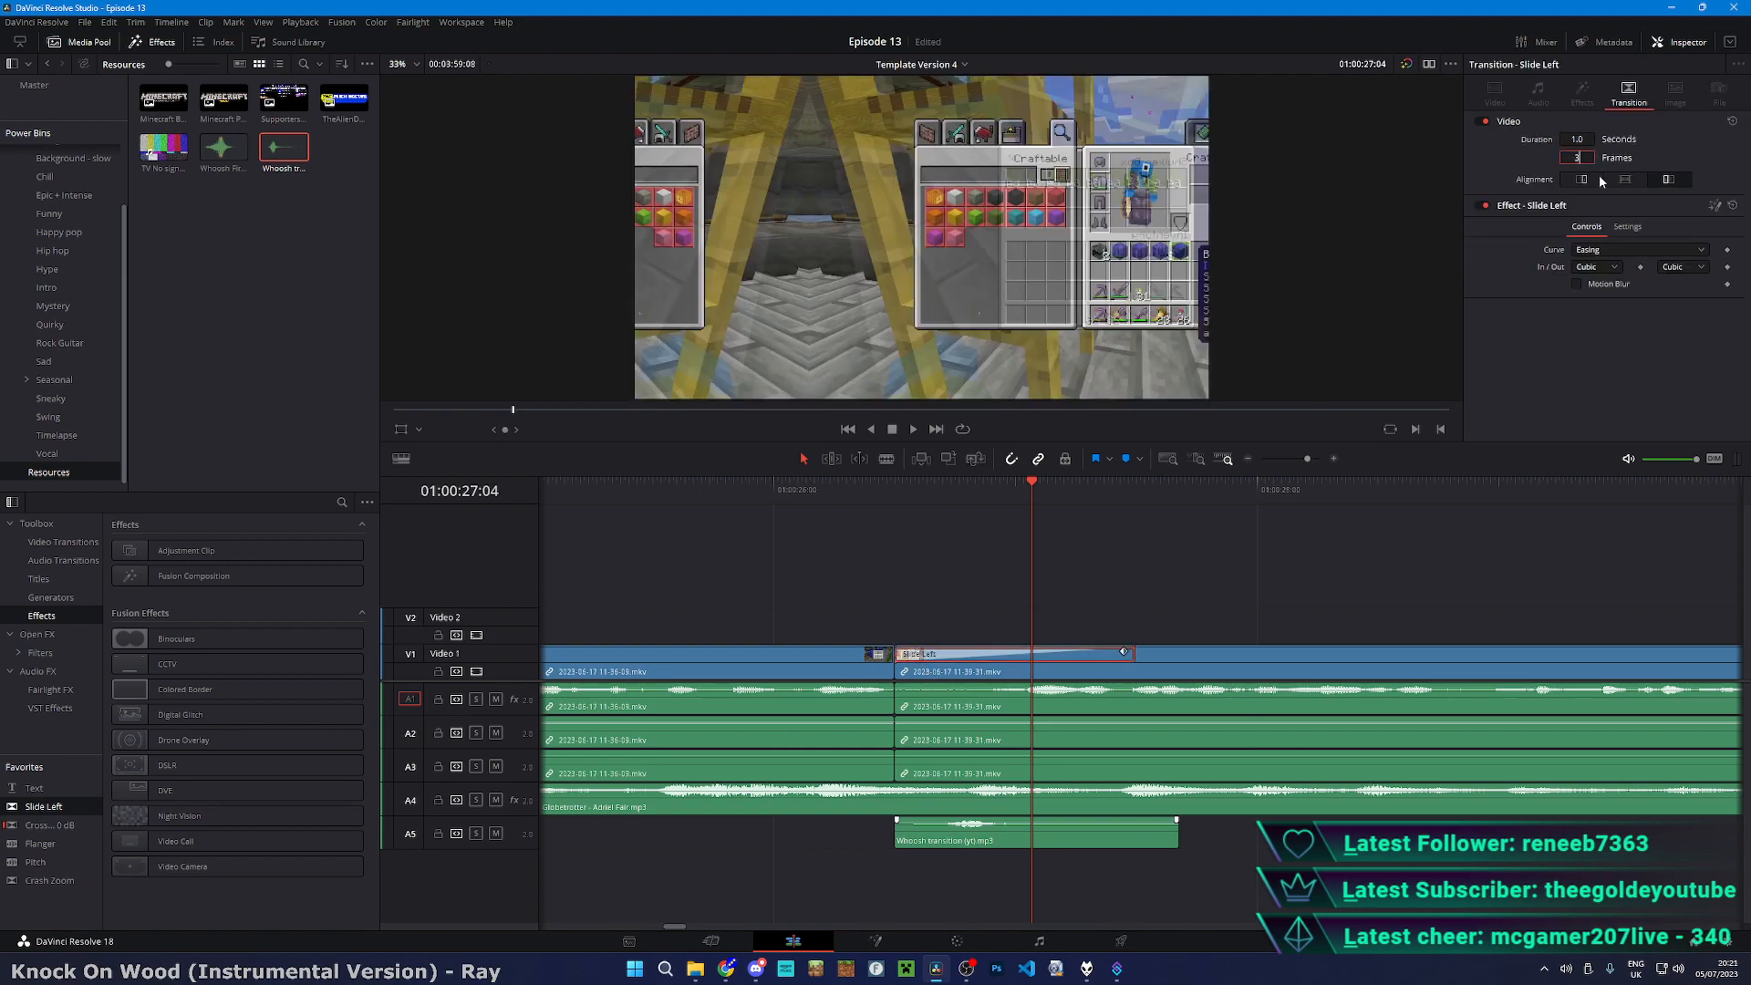
pyautogui.write('0')
pyautogui.press('Return')
pyautogui.click(1069, 627)
pyautogui.click(631, 485)
pyautogui.press('space')
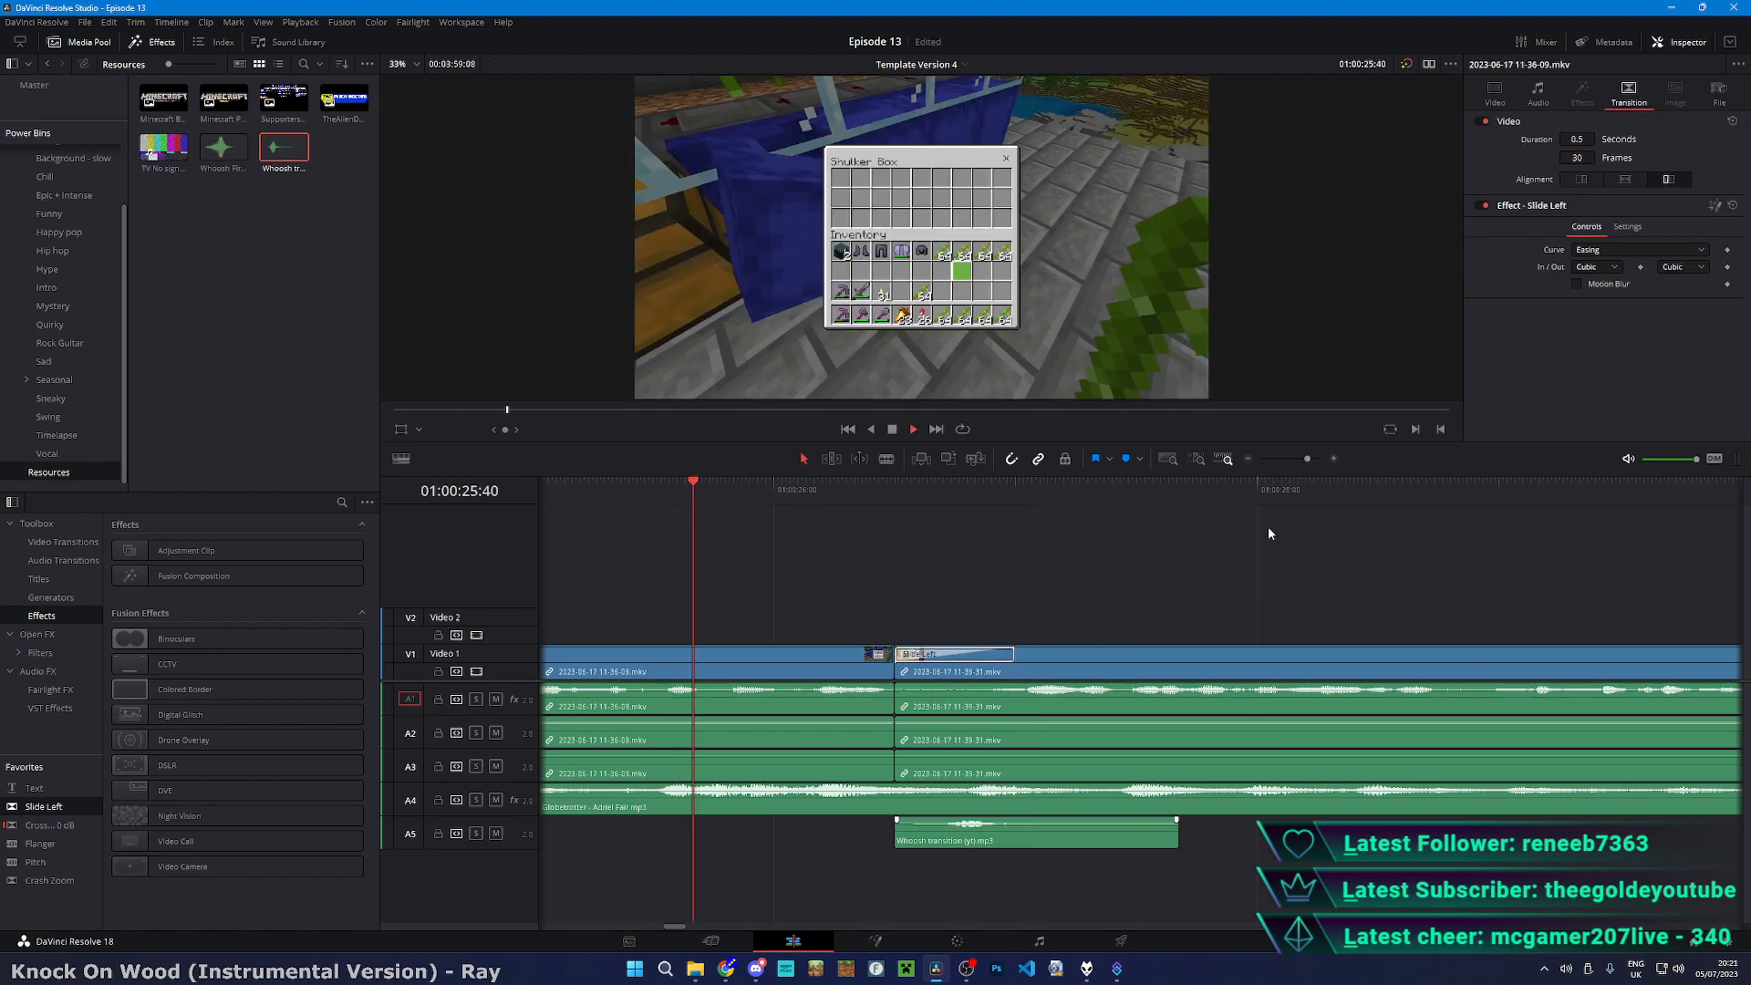
pyautogui.press('space')
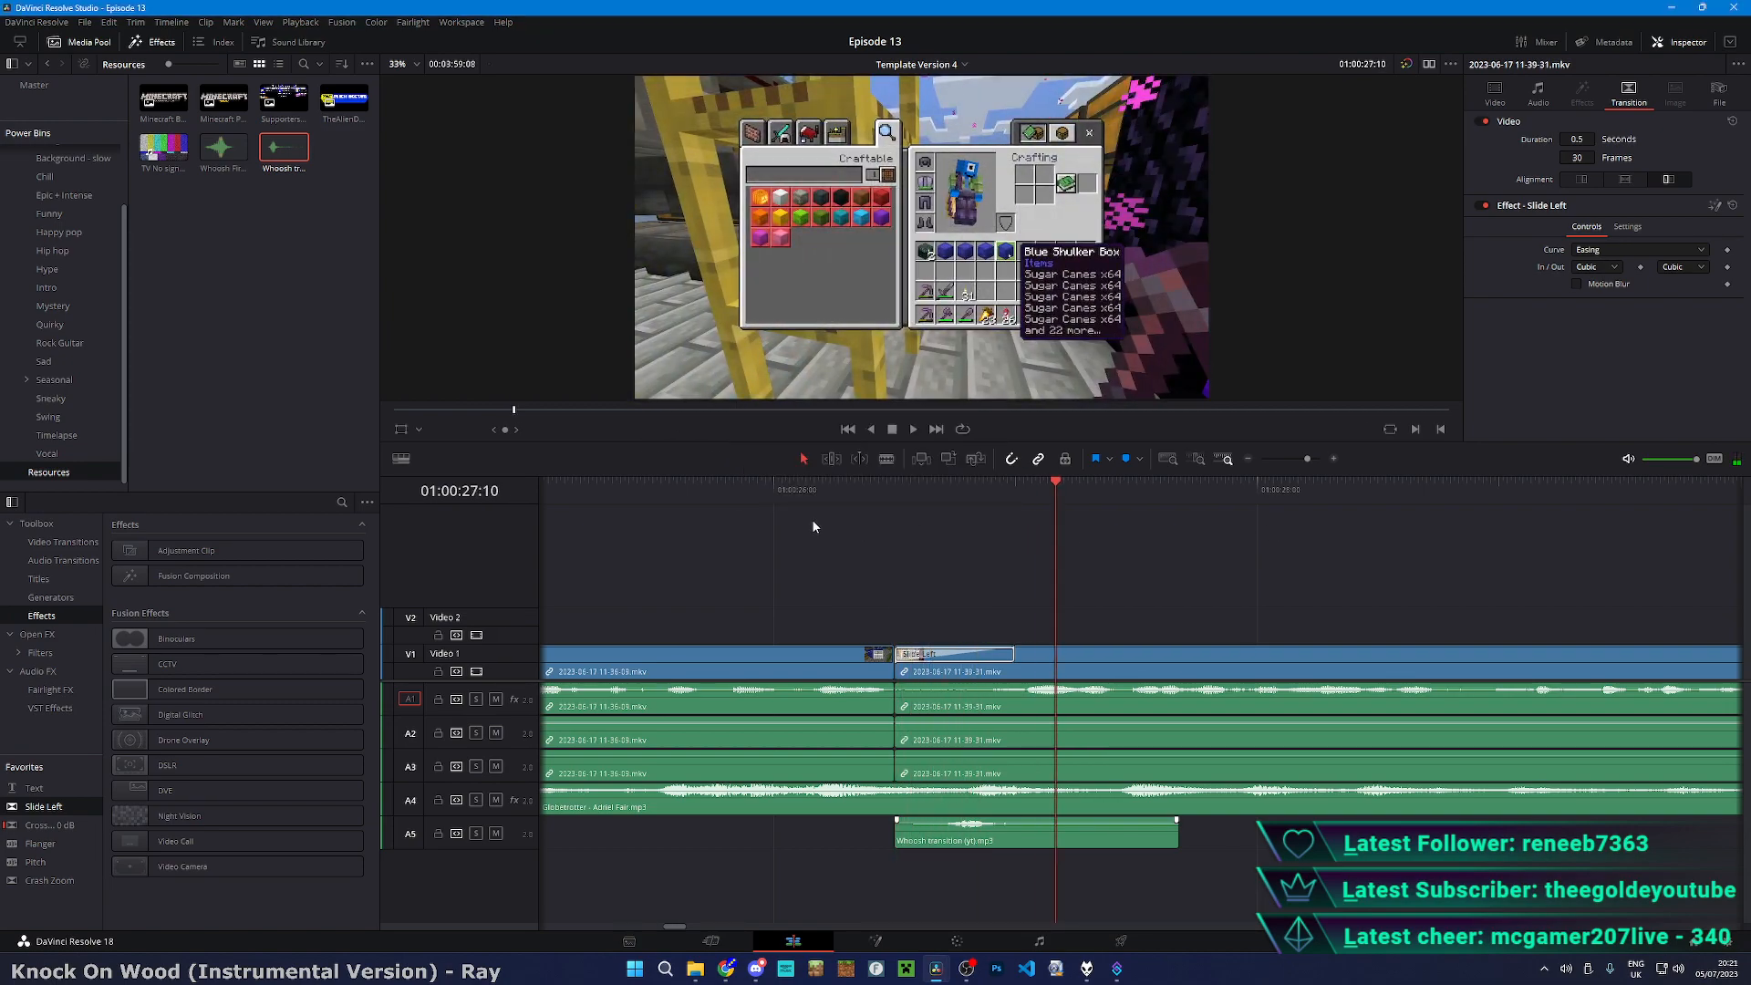
# - Replay the Slide Left transition with its whoosh sound several times to judge their timing
pyautogui.click(769, 485)
pyautogui.press('space')
pyautogui.press('space')
pyautogui.moveTo(934, 839); pyautogui.dragTo(968, 838)
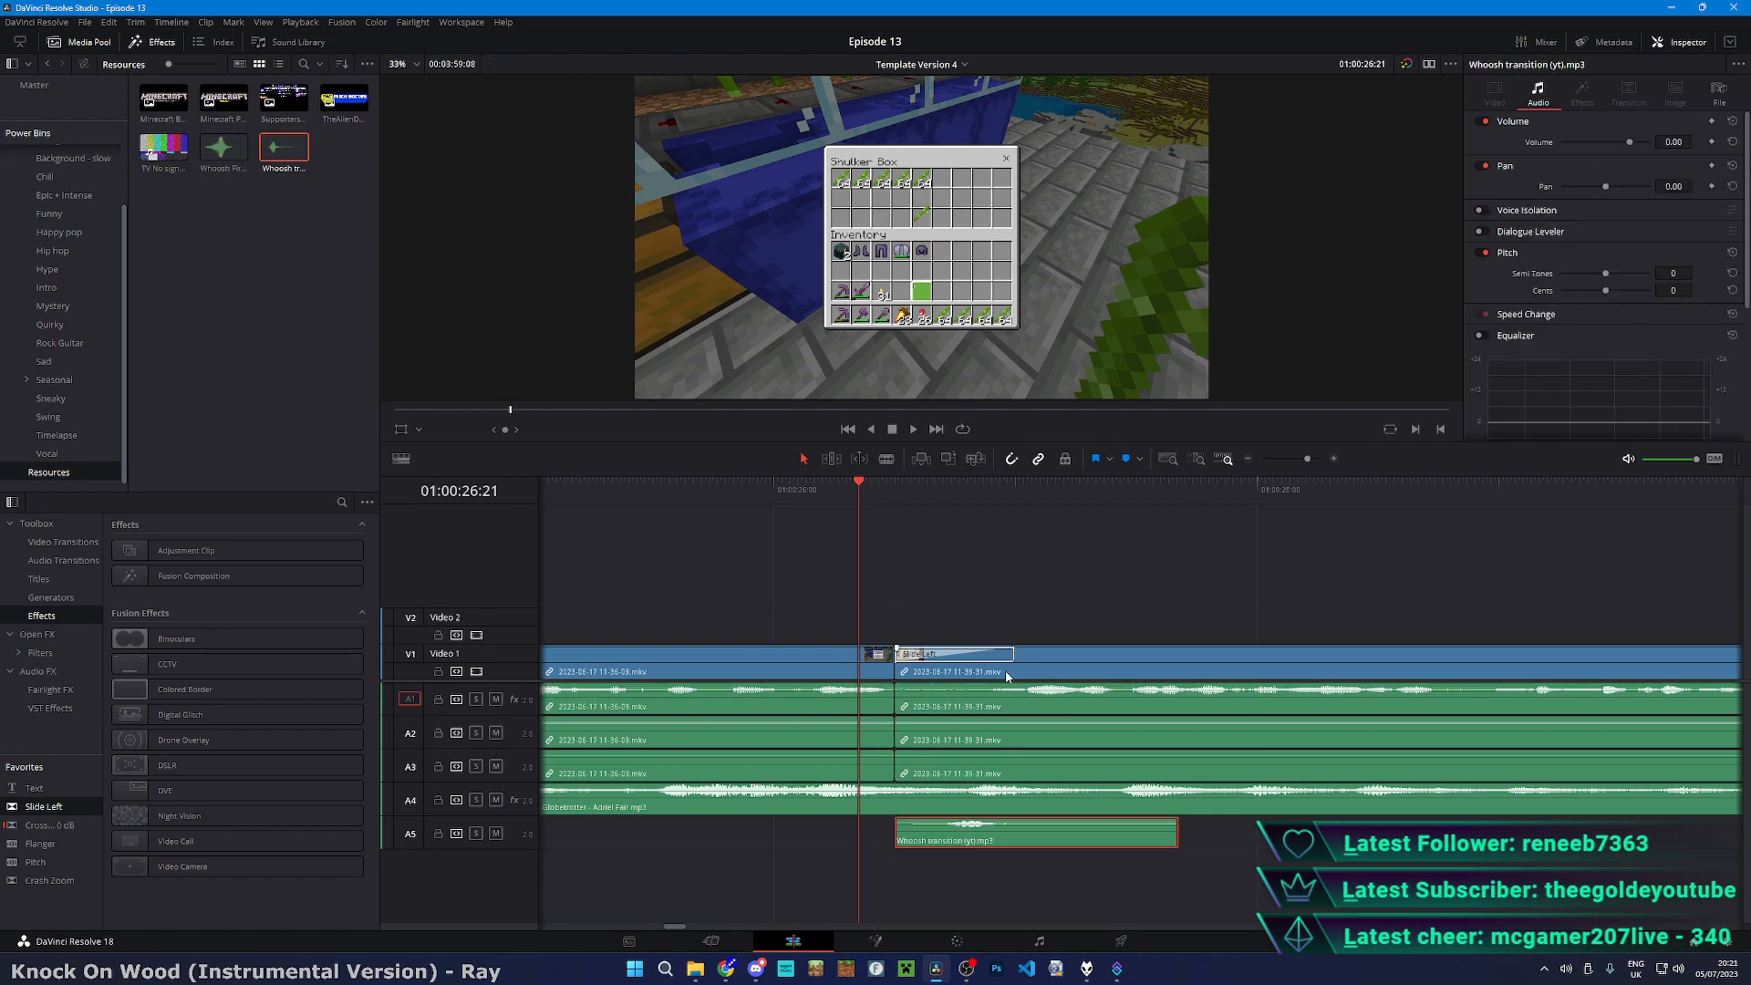
pyautogui.press('space')
pyautogui.click(871, 482)
pyautogui.click(1178, 556)
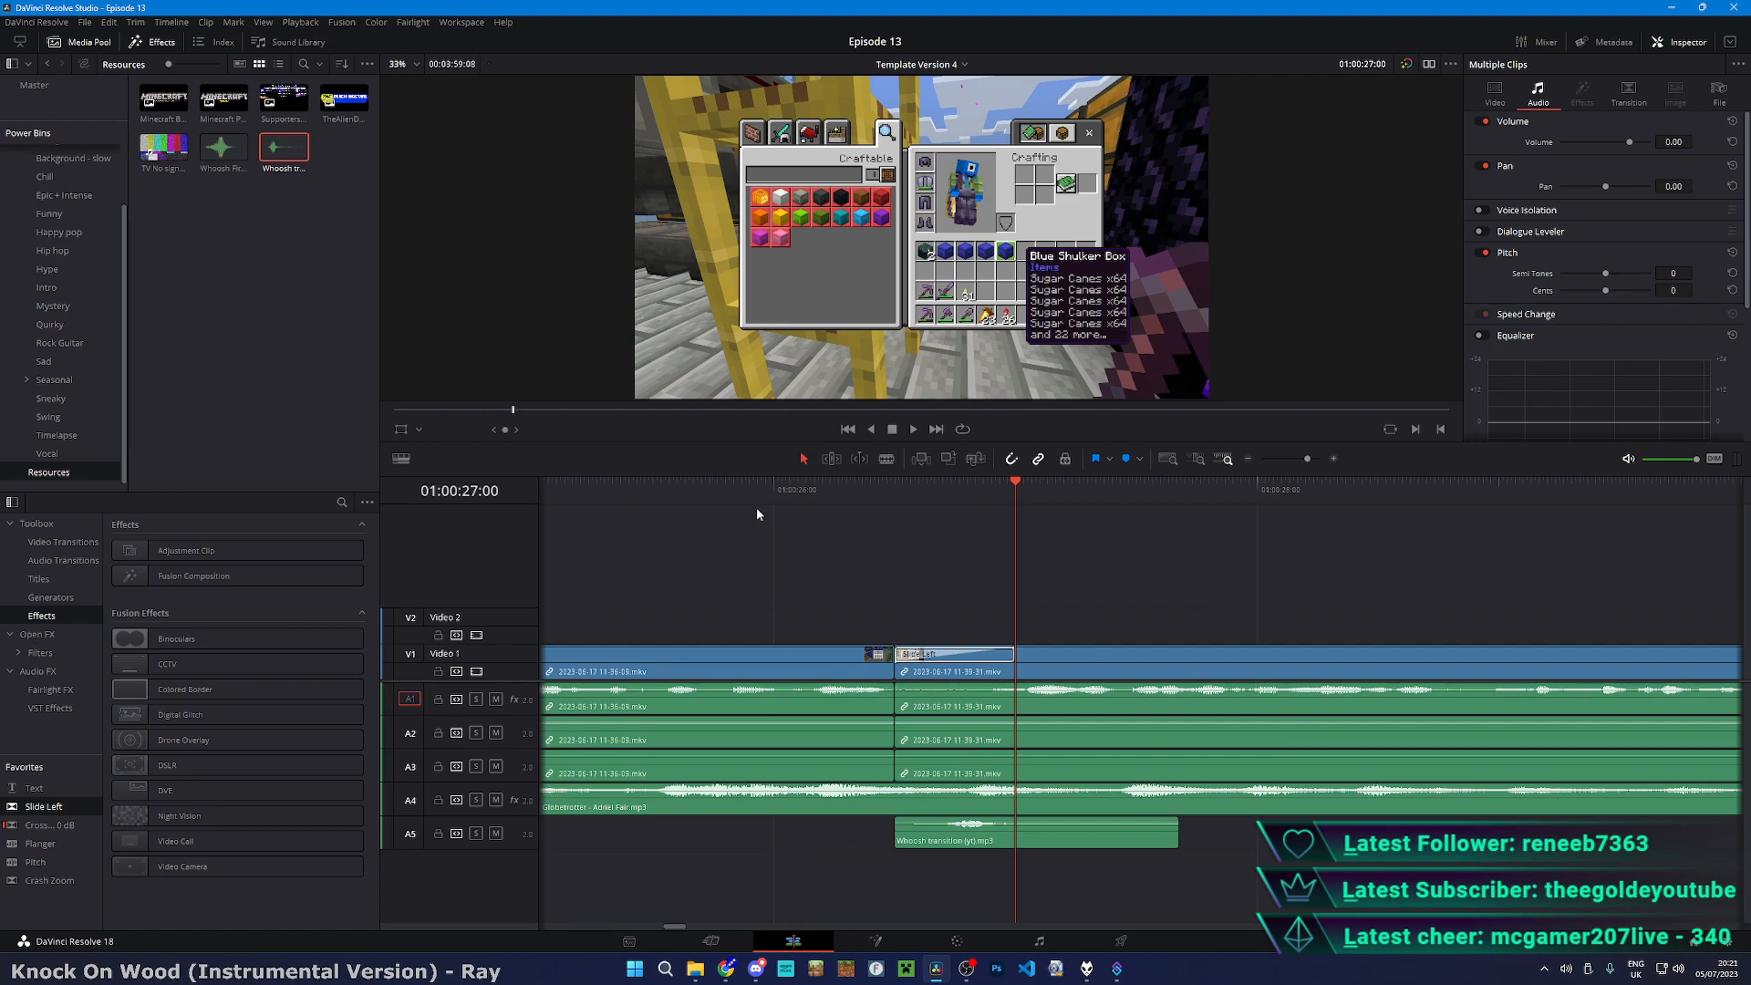
pyautogui.click(664, 486)
pyautogui.press('space')
pyautogui.press('space')
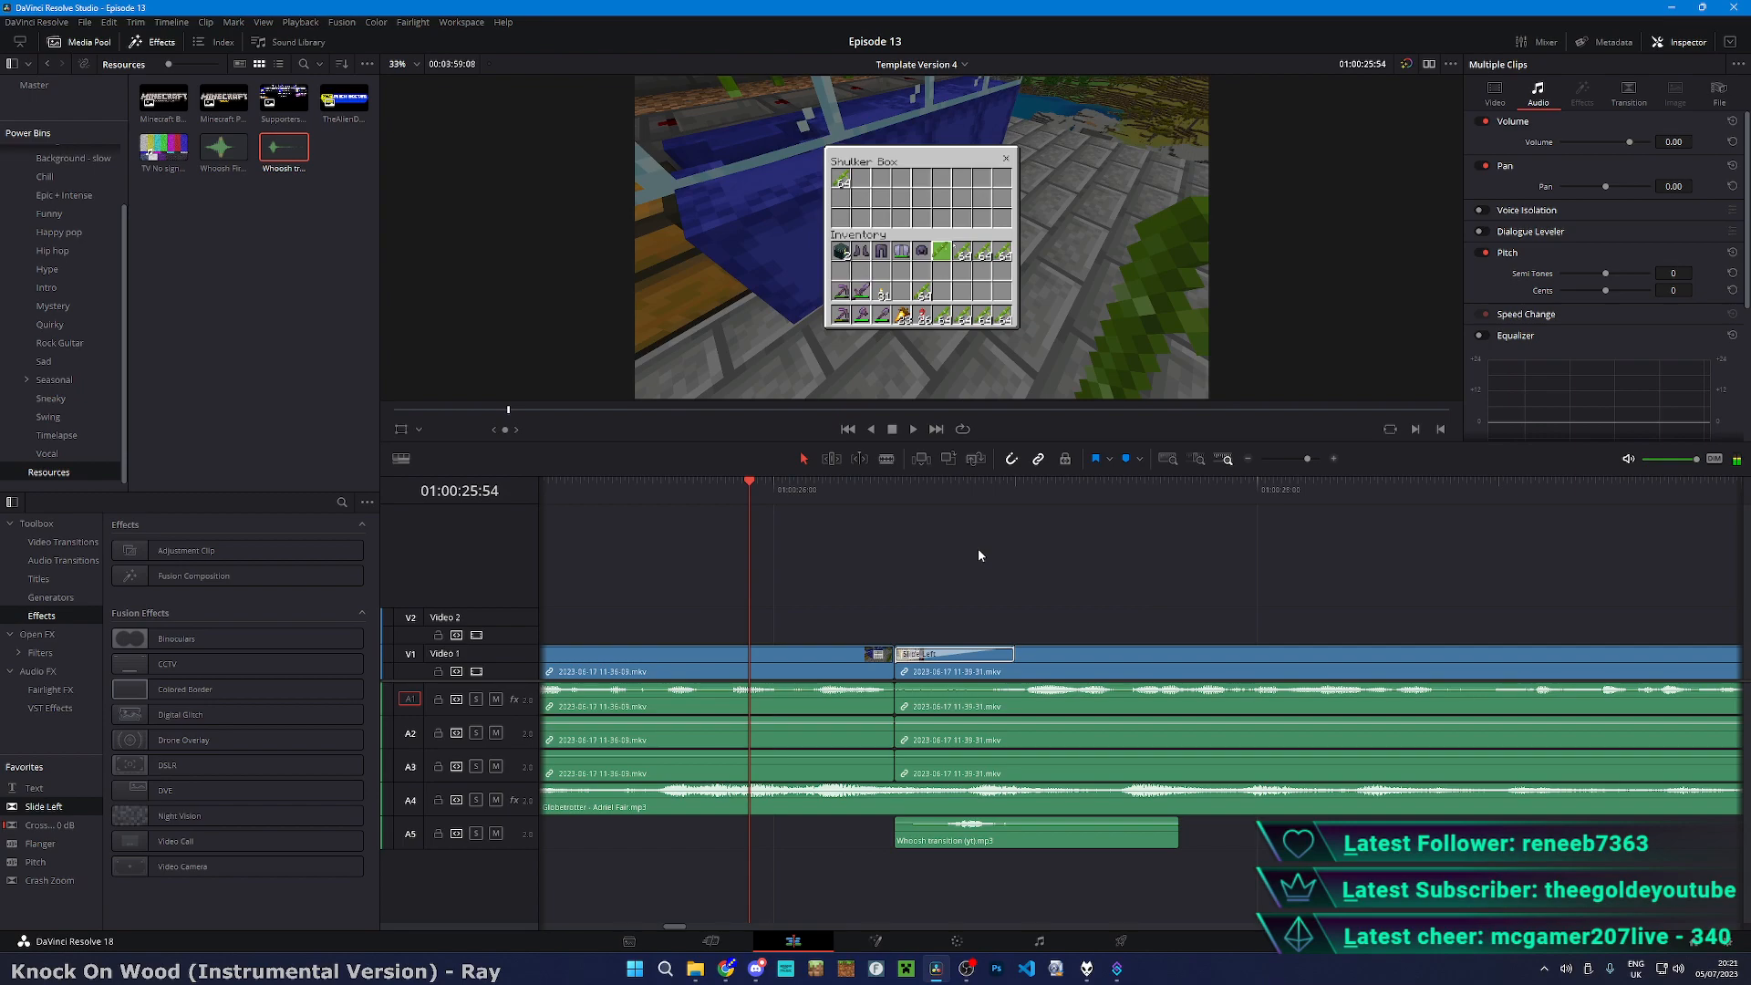
pyautogui.press('space')
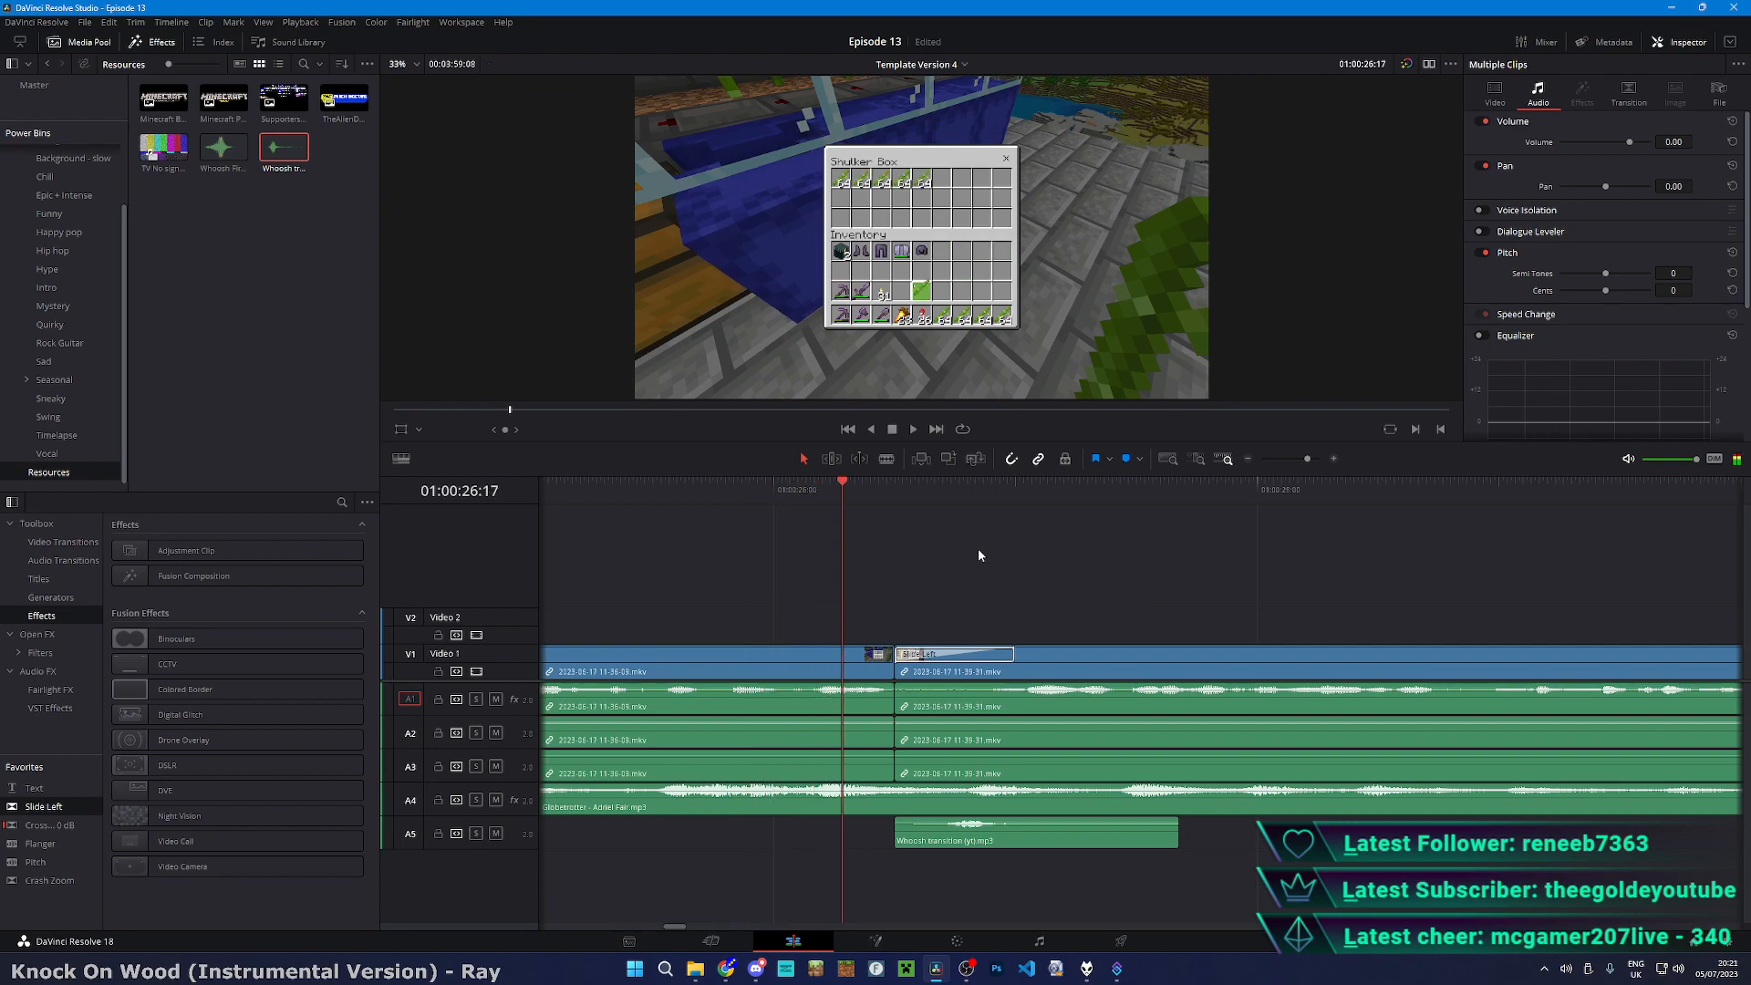
pyautogui.press('space')
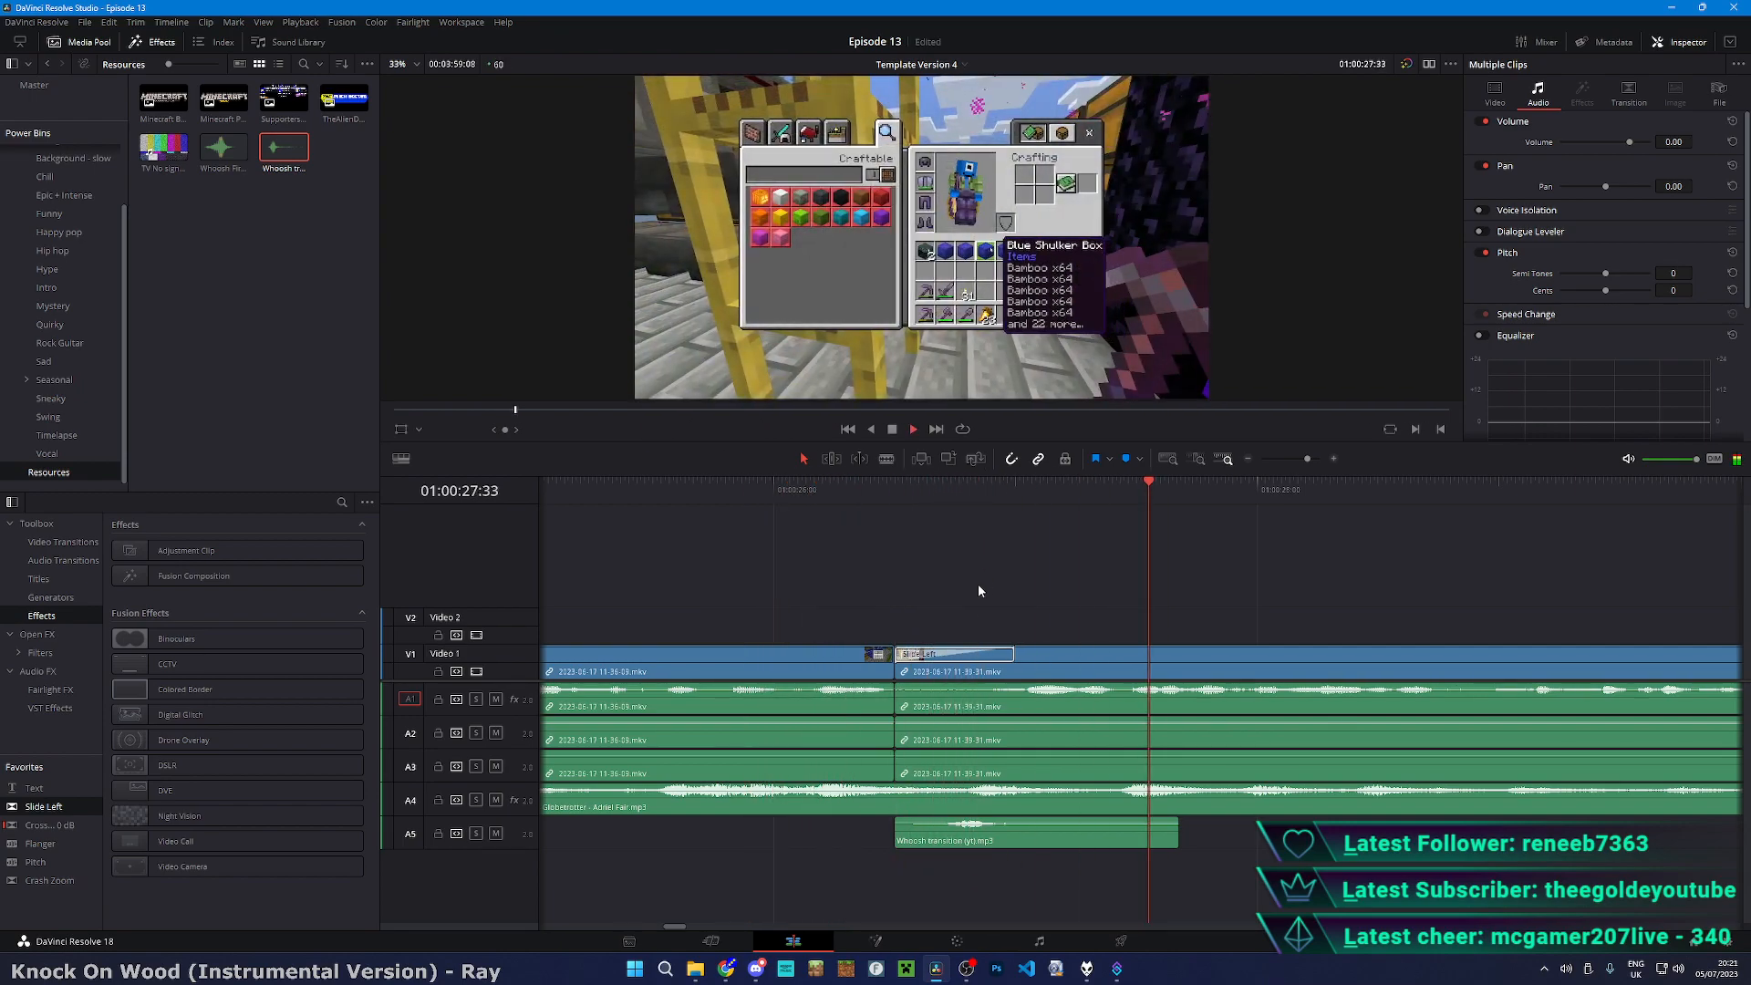
# - Play on through the 11-39-31 clip, split it at about 01:00:35:10 where the speech ends, and delete the remainder
pyautogui.scroll(-2, 989, 620)
pyautogui.scroll(3, 994, 634)
pyautogui.press('b')
pyautogui.moveTo(1477, 638); pyautogui.dragTo(1055, 653)
pyautogui.scroll(-1, 1149, 673)
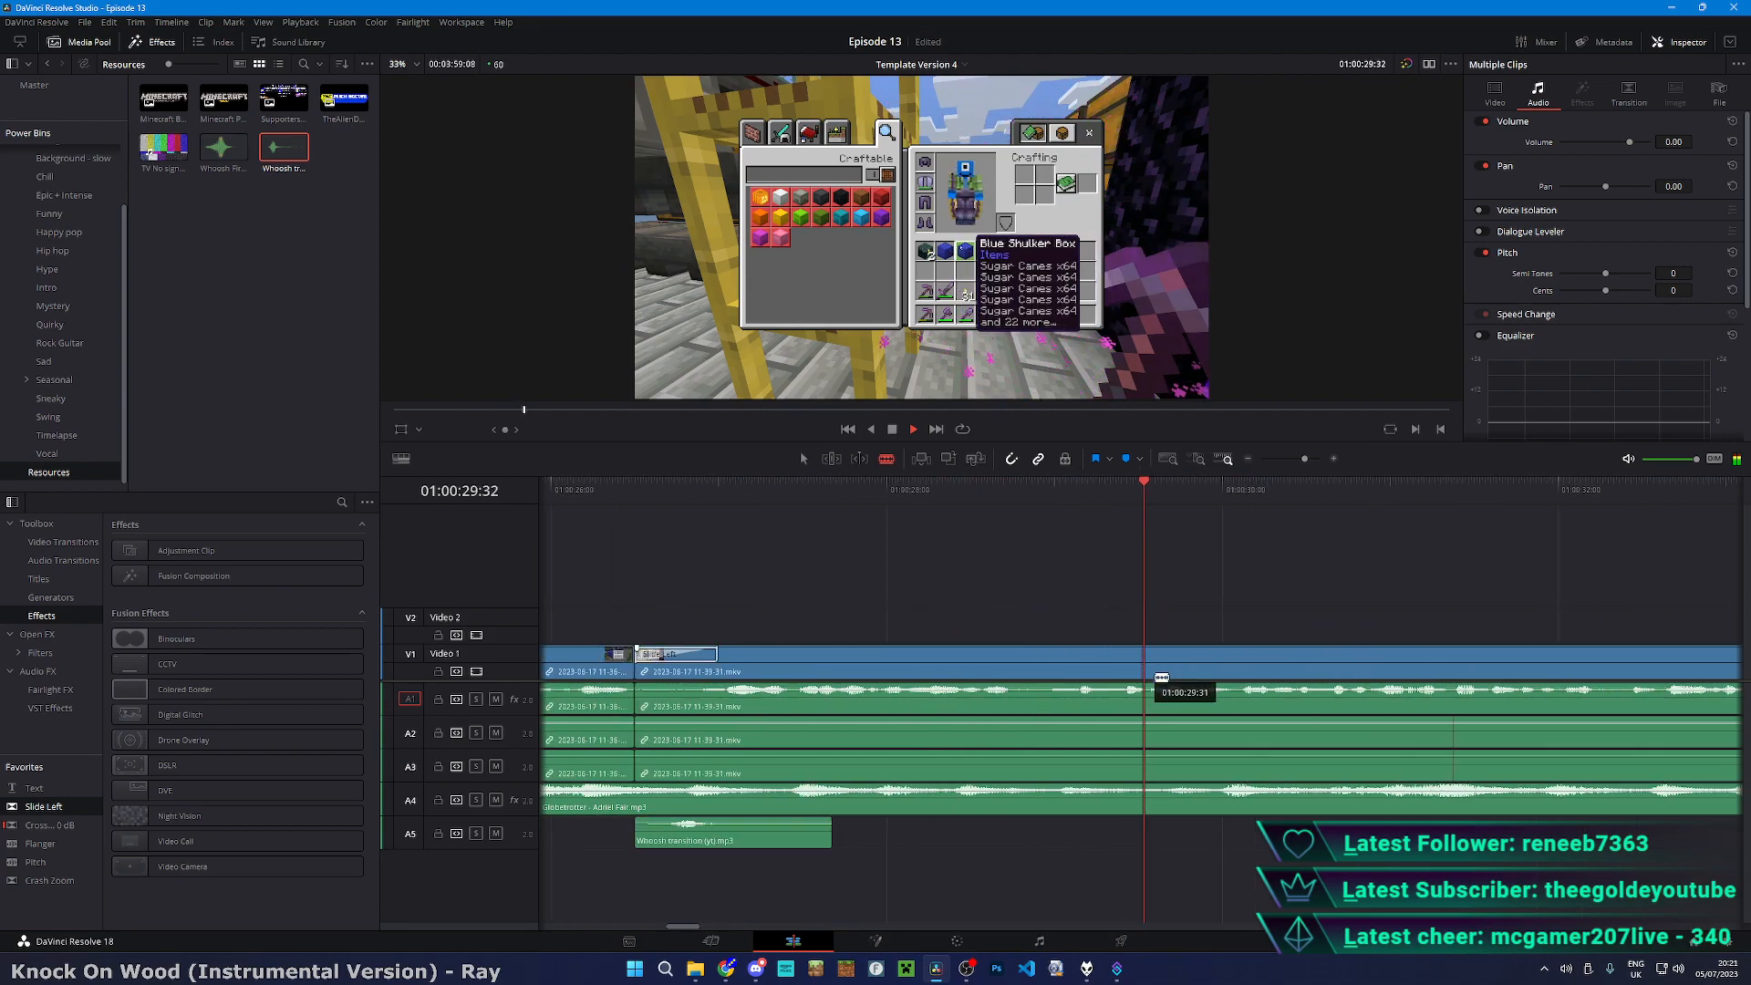
pyautogui.moveTo(1455, 708); pyautogui.dragTo(1055, 723)
pyautogui.moveTo(1331, 702); pyautogui.dragTo(1053, 691)
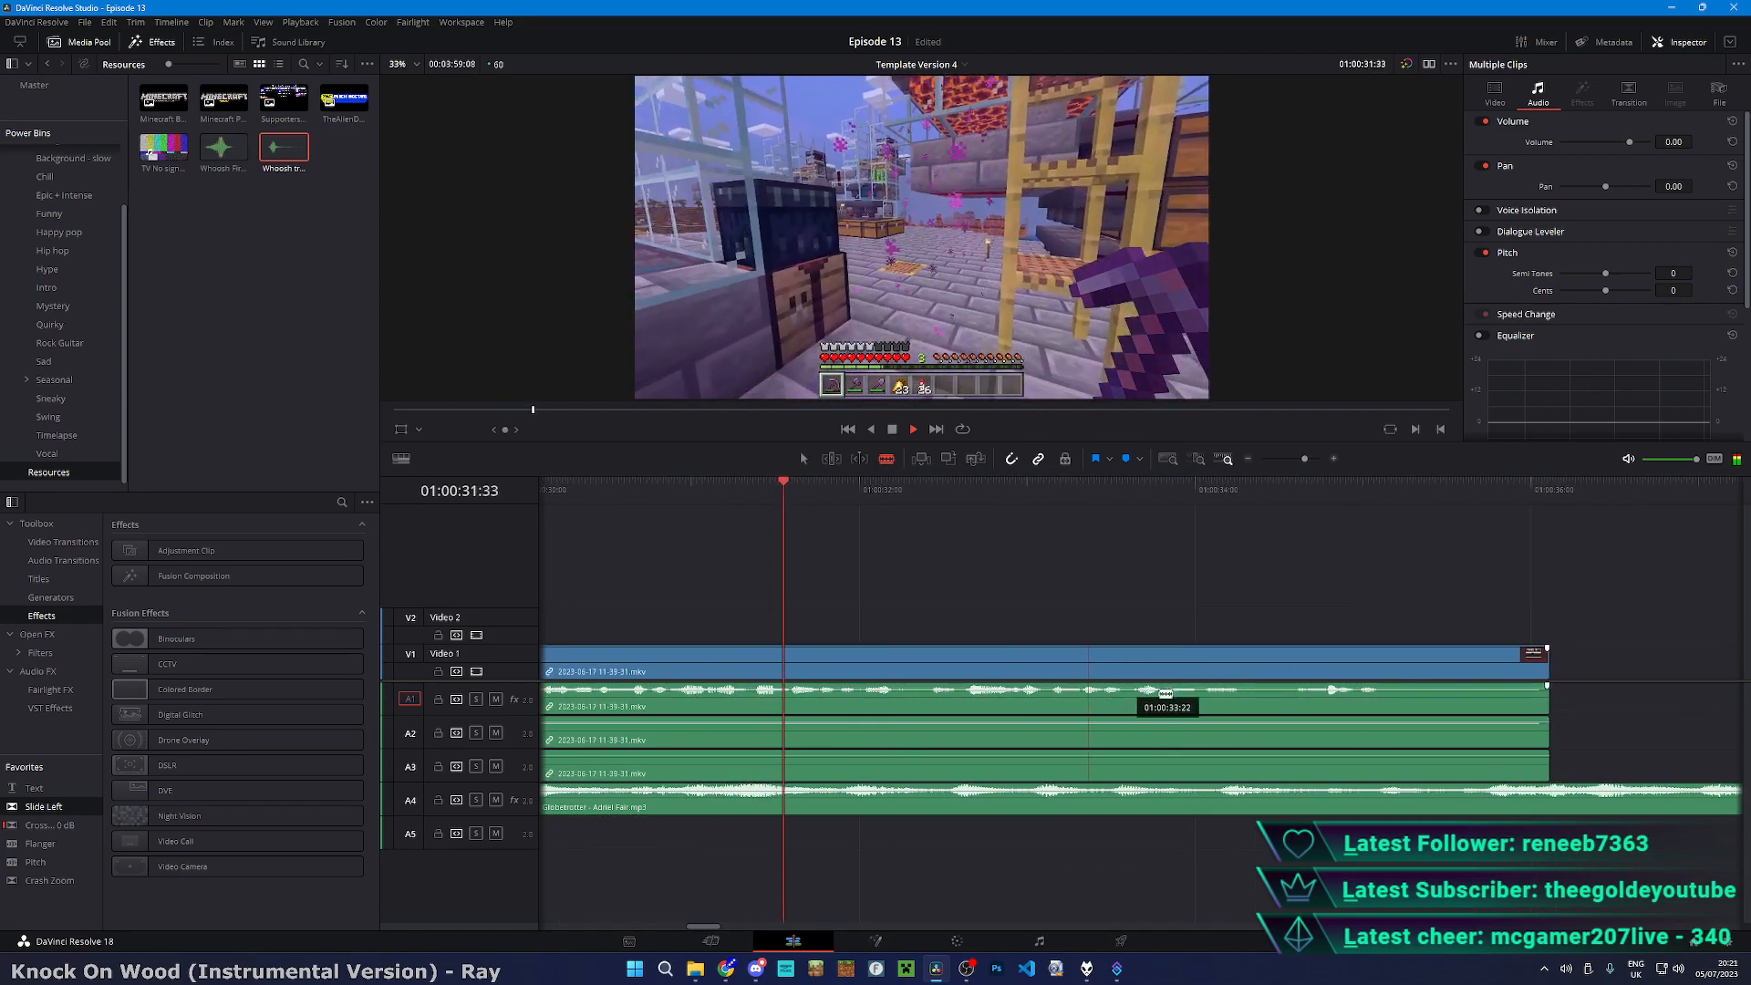
pyautogui.click(1398, 695)
pyautogui.press('a')
pyautogui.click(1448, 736)
pyautogui.press('Delete')
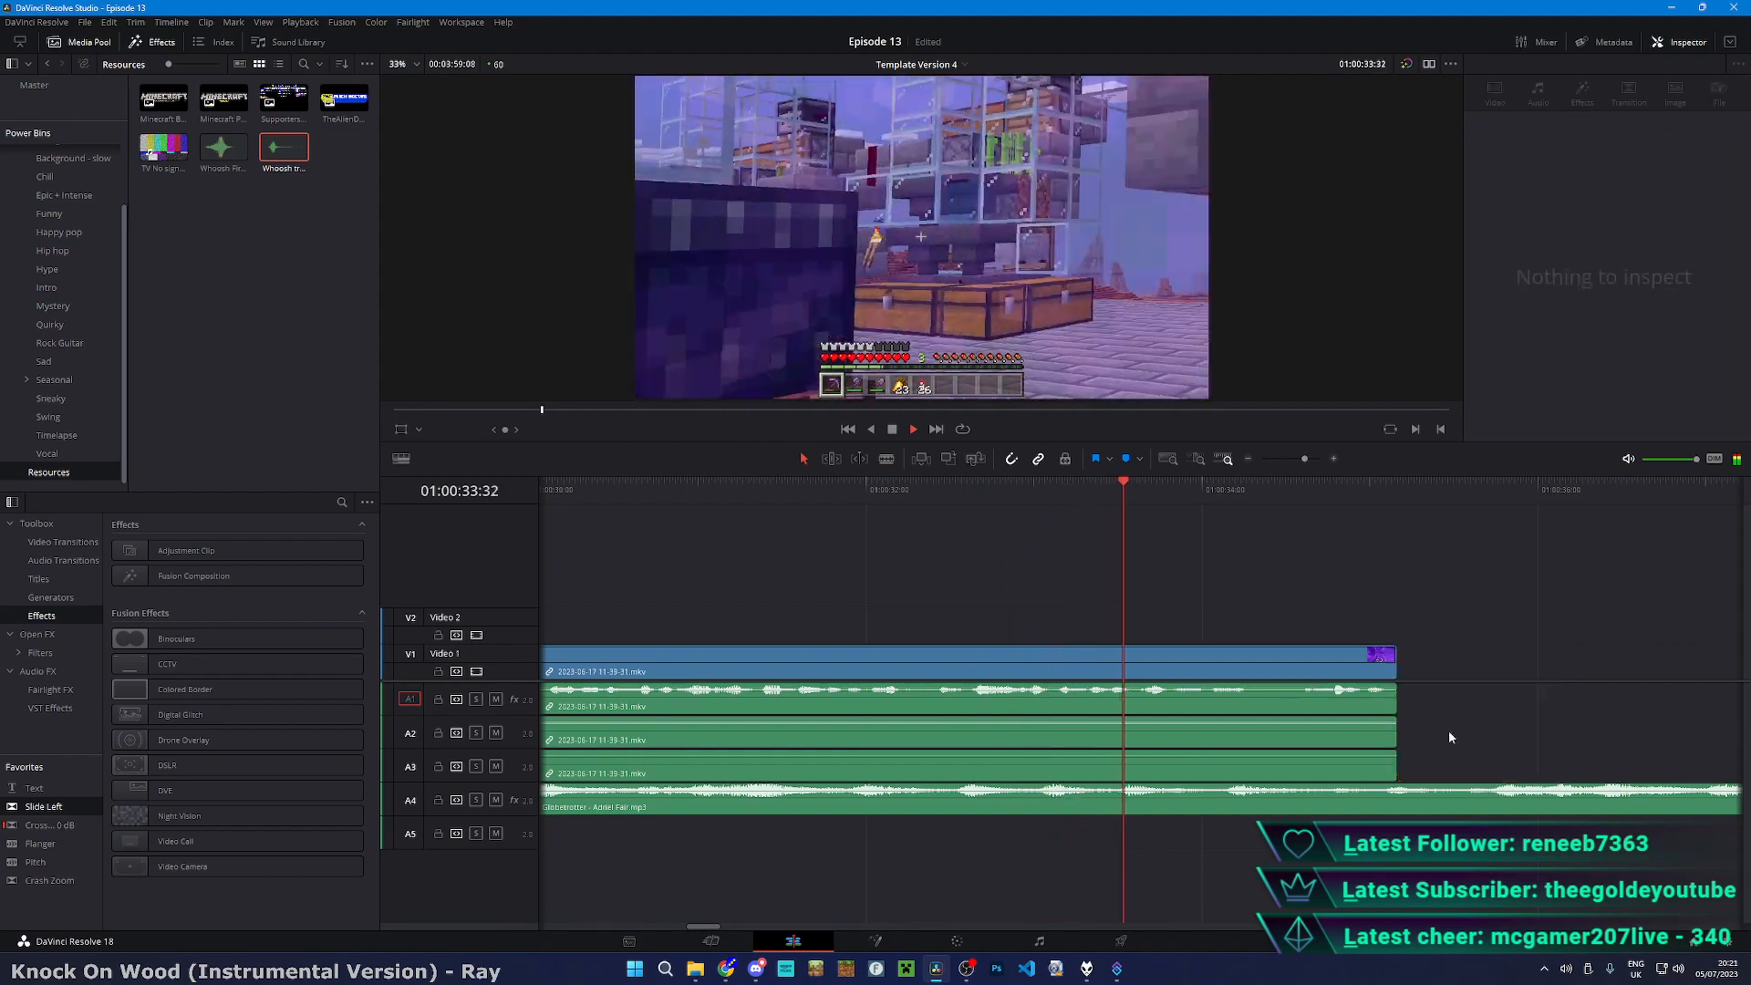
pyautogui.moveTo(1458, 717); pyautogui.dragTo(907, 681)
pyautogui.press('space')
# - Place the short Nether portal clip from the Master bin directly after the shortened 11-39-31 clip
pyautogui.click(46, 86)
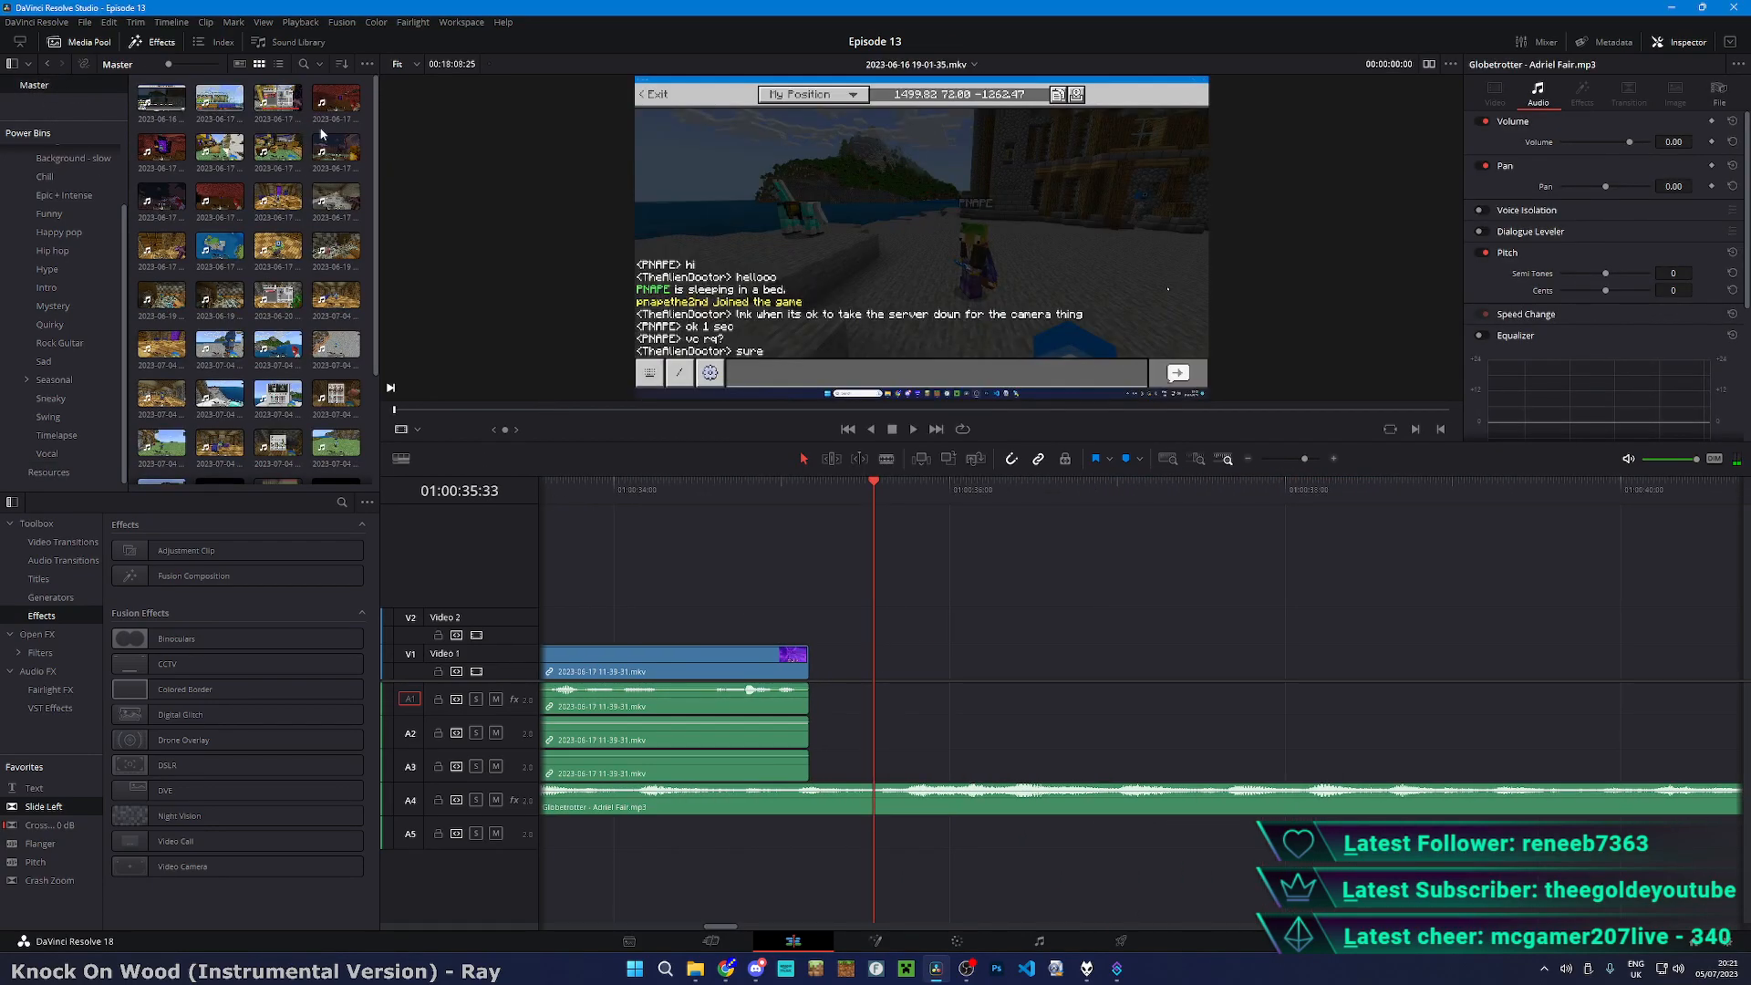
pyautogui.moveTo(817, 450); pyautogui.dragTo(813, 693)
pyautogui.scroll(-4, 816, 729)
pyautogui.scroll(2, 821, 846)
pyautogui.scroll(-2, 705, 836)
pyautogui.click(946, 831)
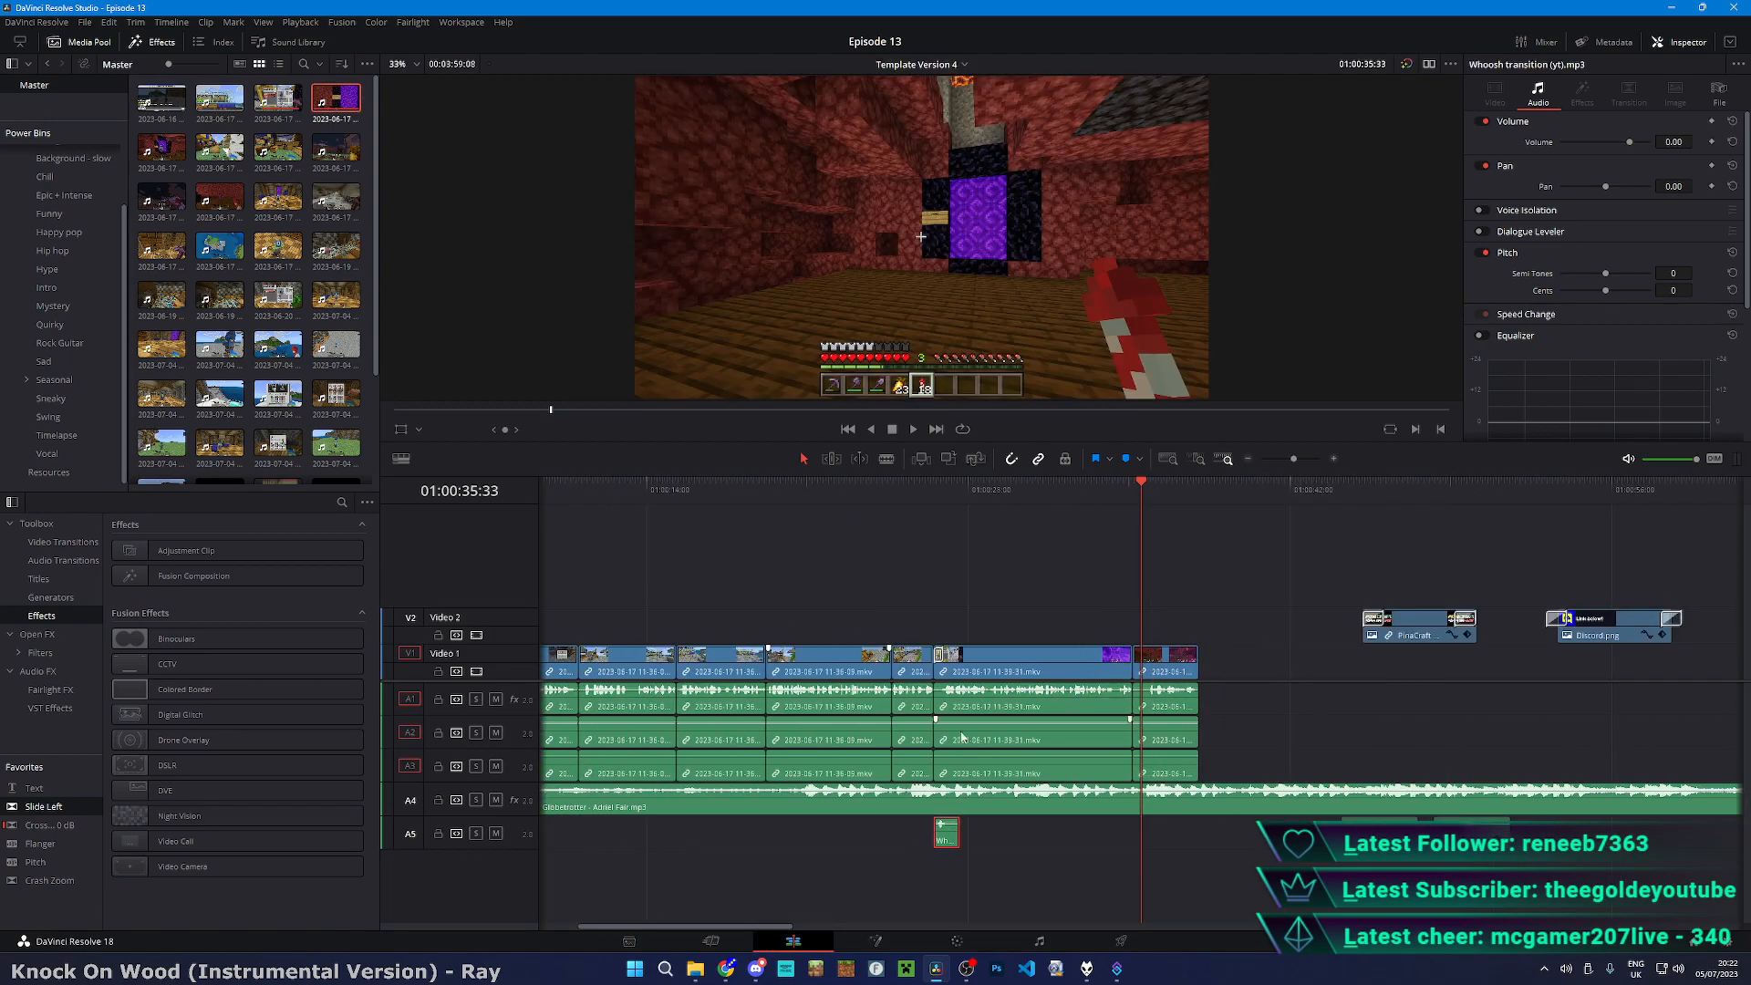
# - Play from before the new join to the end of the added Nether portal clip
pyautogui.scroll(1, 890, 566)
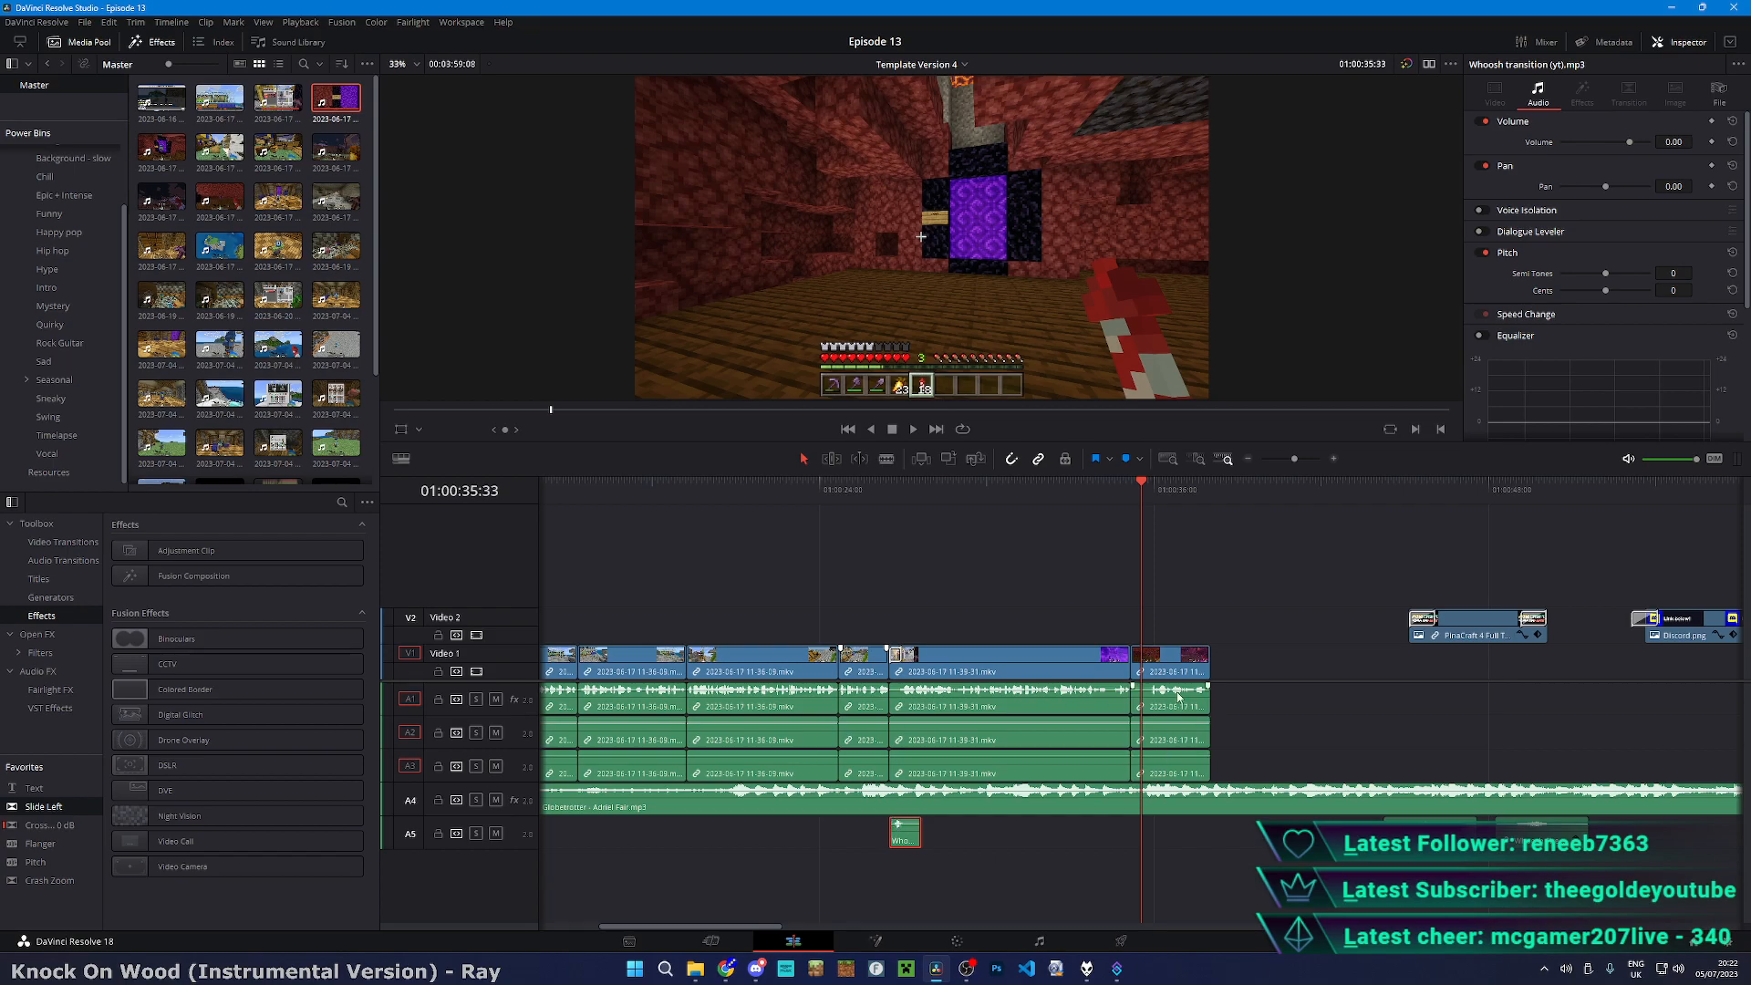
pyautogui.scroll(3, 1182, 686)
pyautogui.scroll(1, 1118, 569)
pyautogui.click(336, 393)
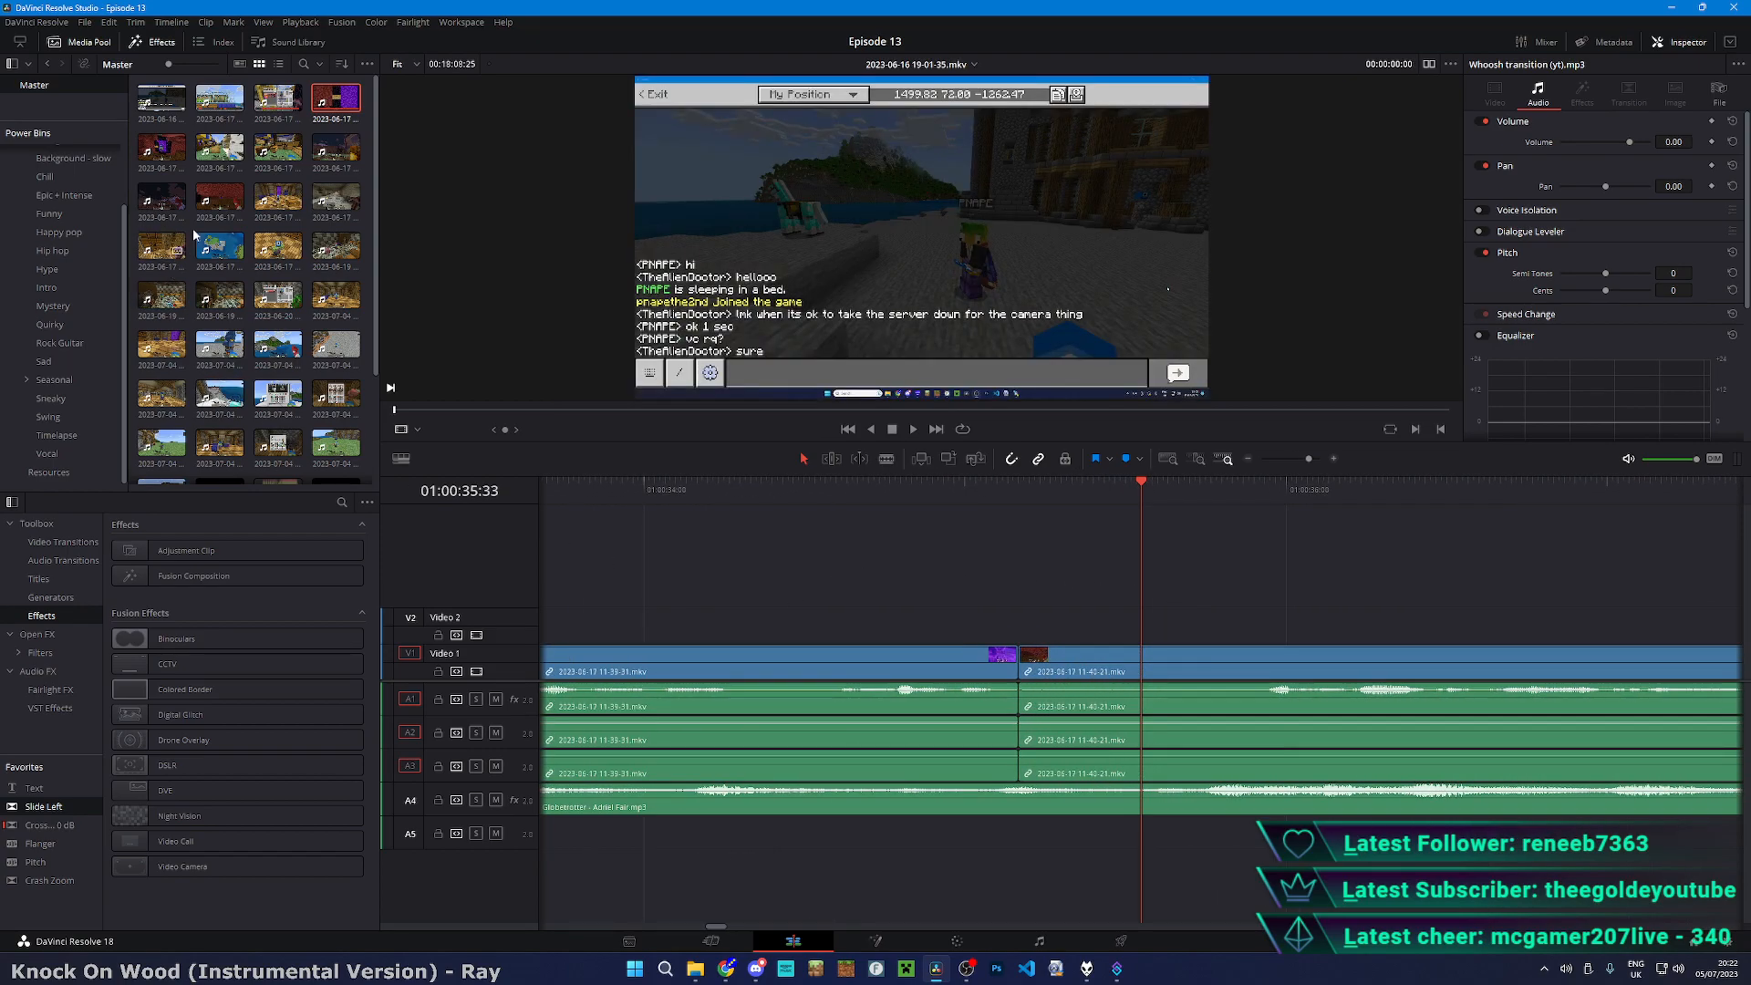
pyautogui.scroll(2, 1234, 613)
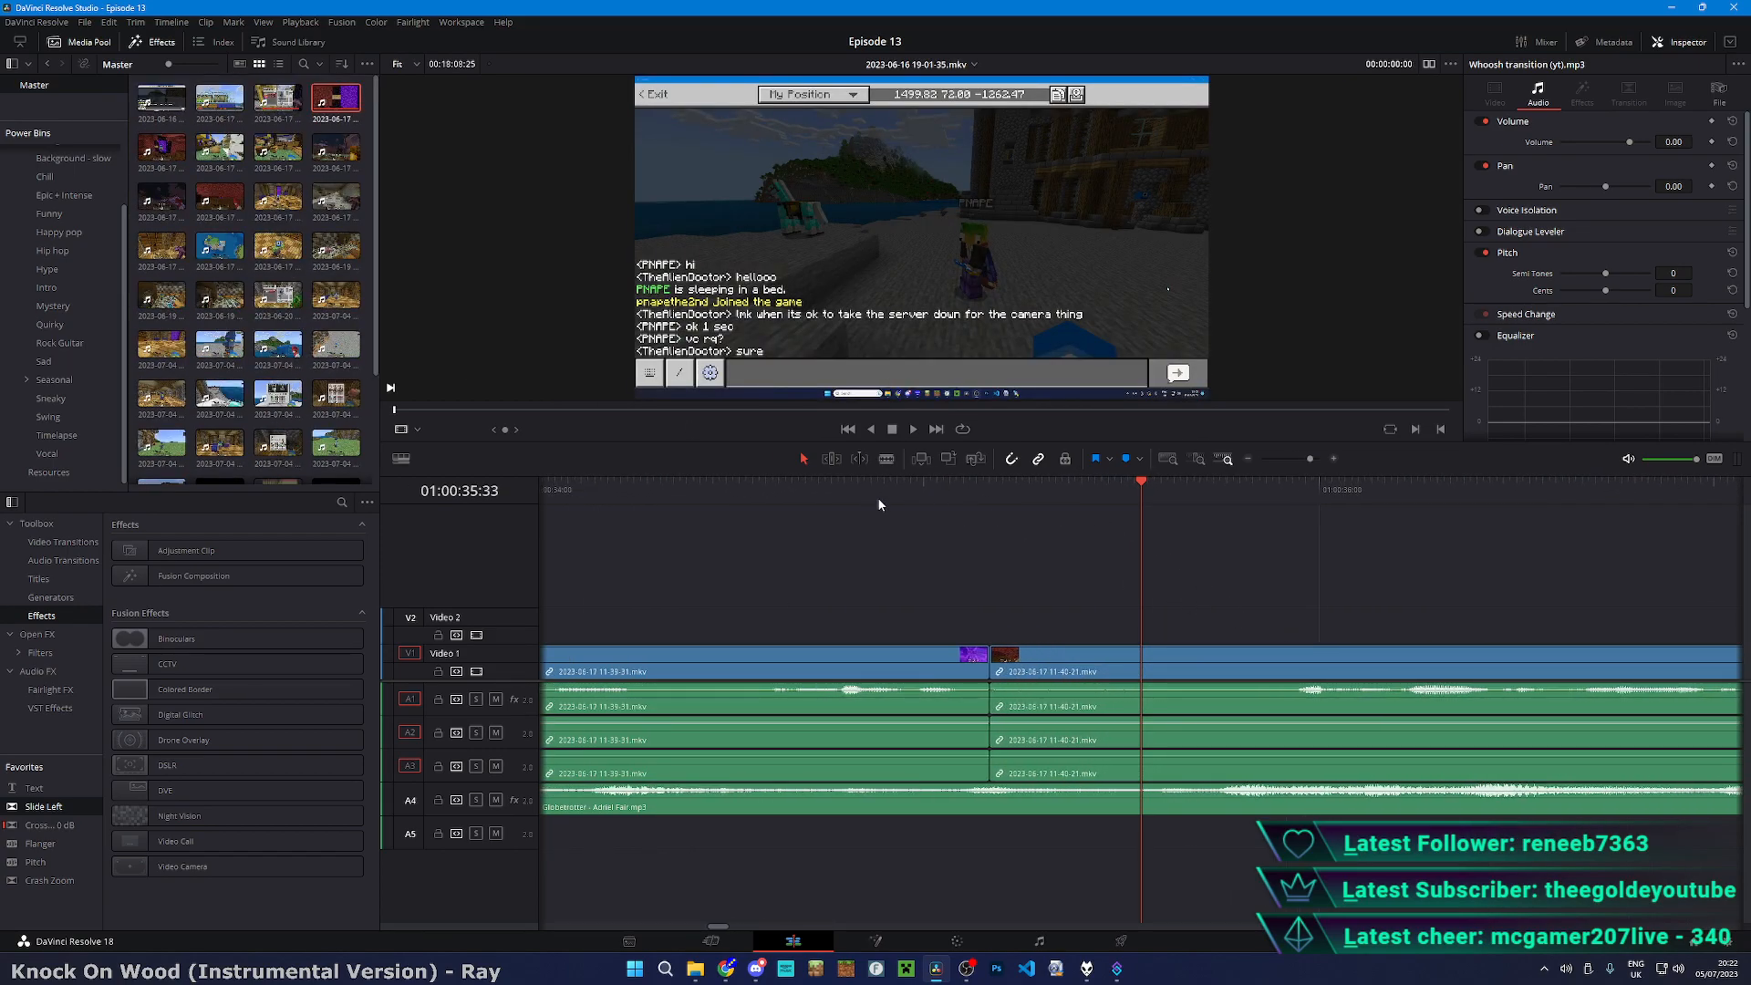
pyautogui.click(768, 489)
pyautogui.press('space')
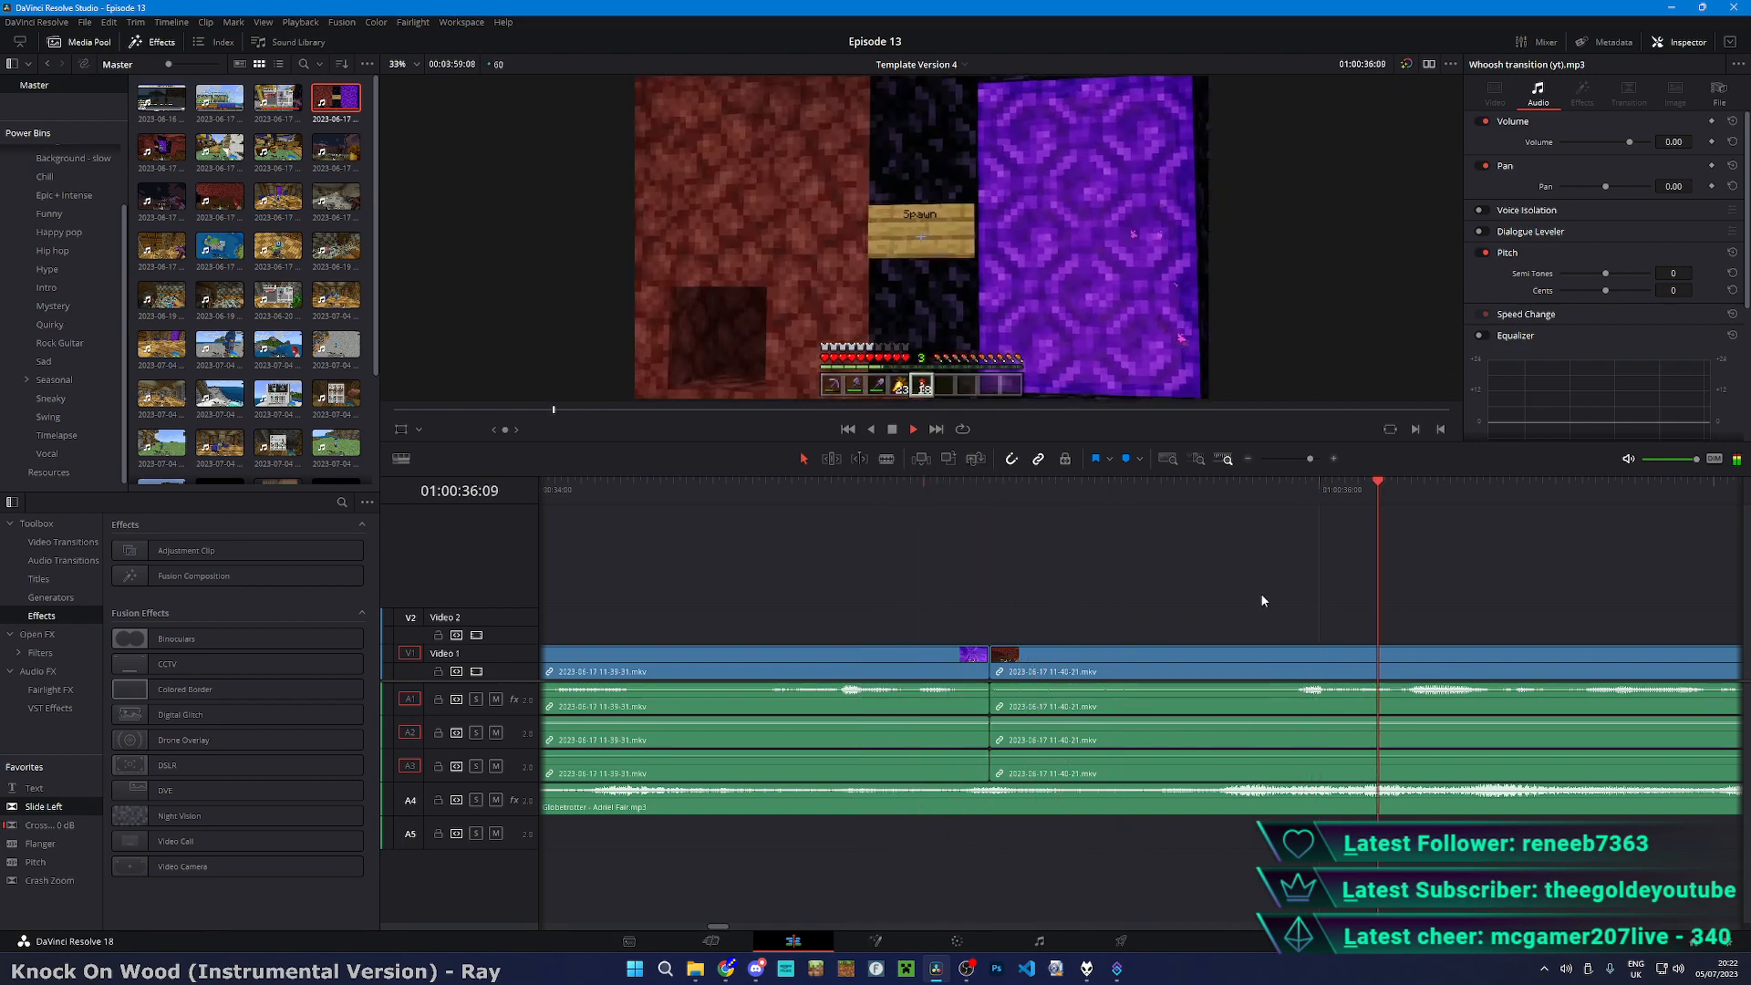
pyautogui.scroll(-1, 1198, 627)
pyautogui.scroll(-1, 1149, 630)
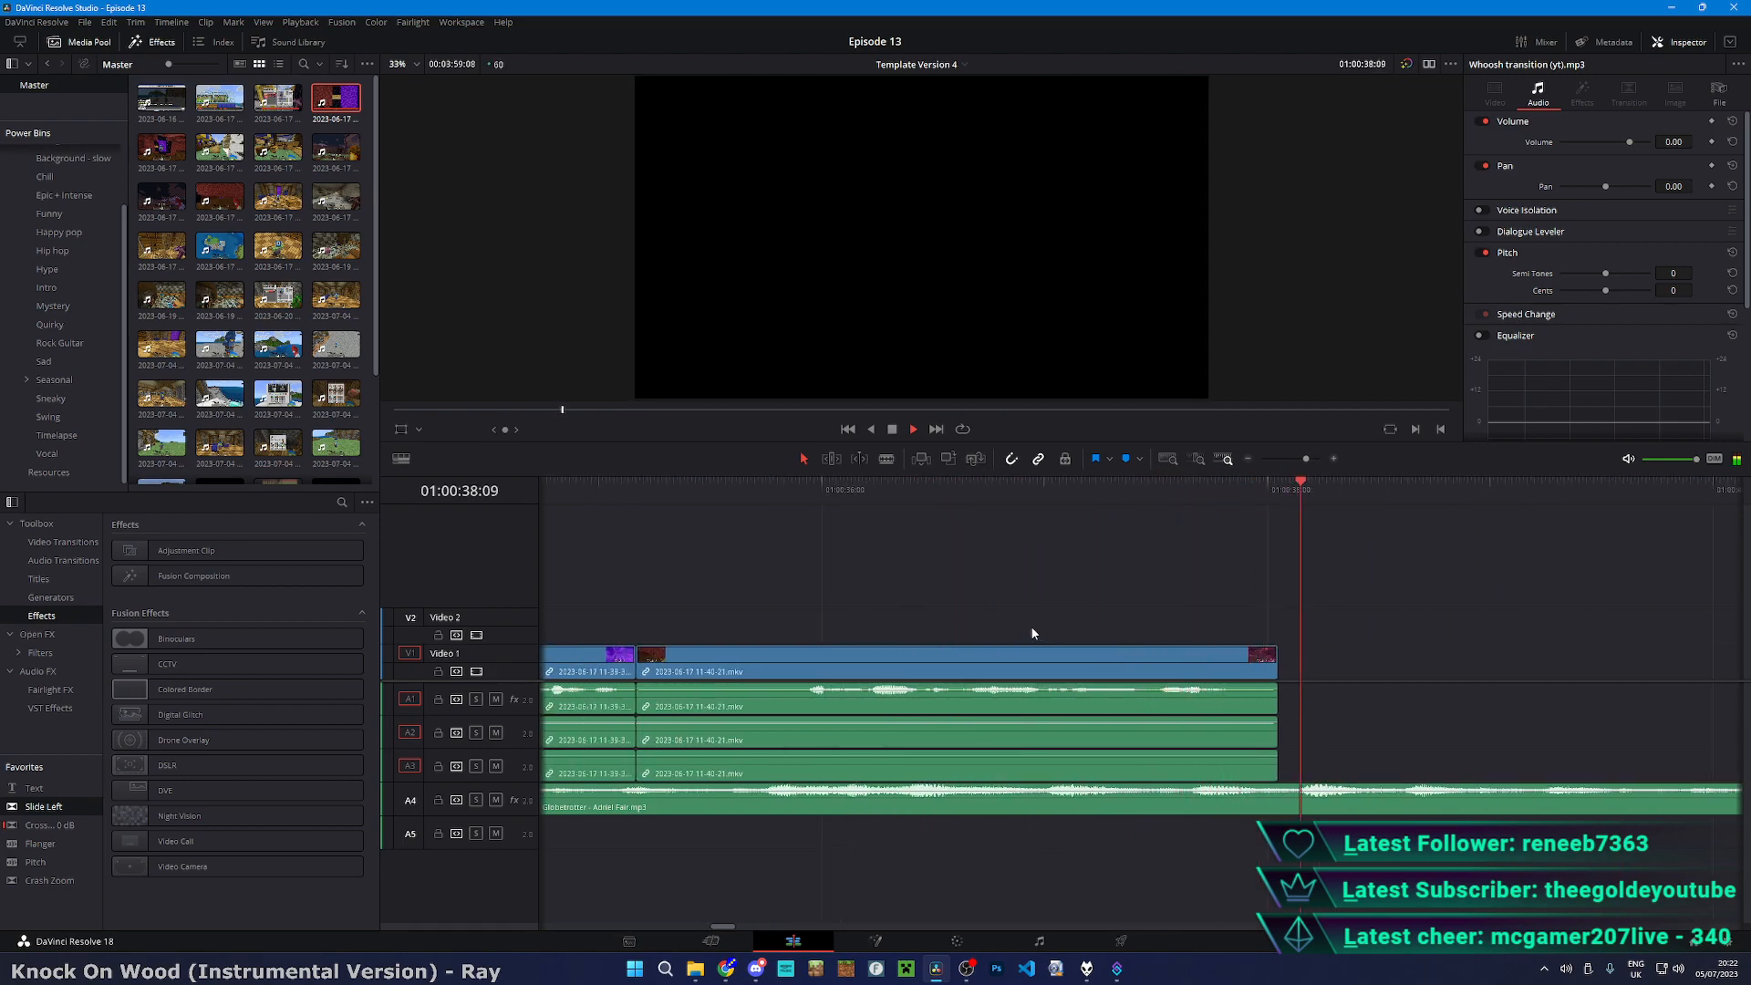
pyautogui.scroll(-2, 1032, 632)
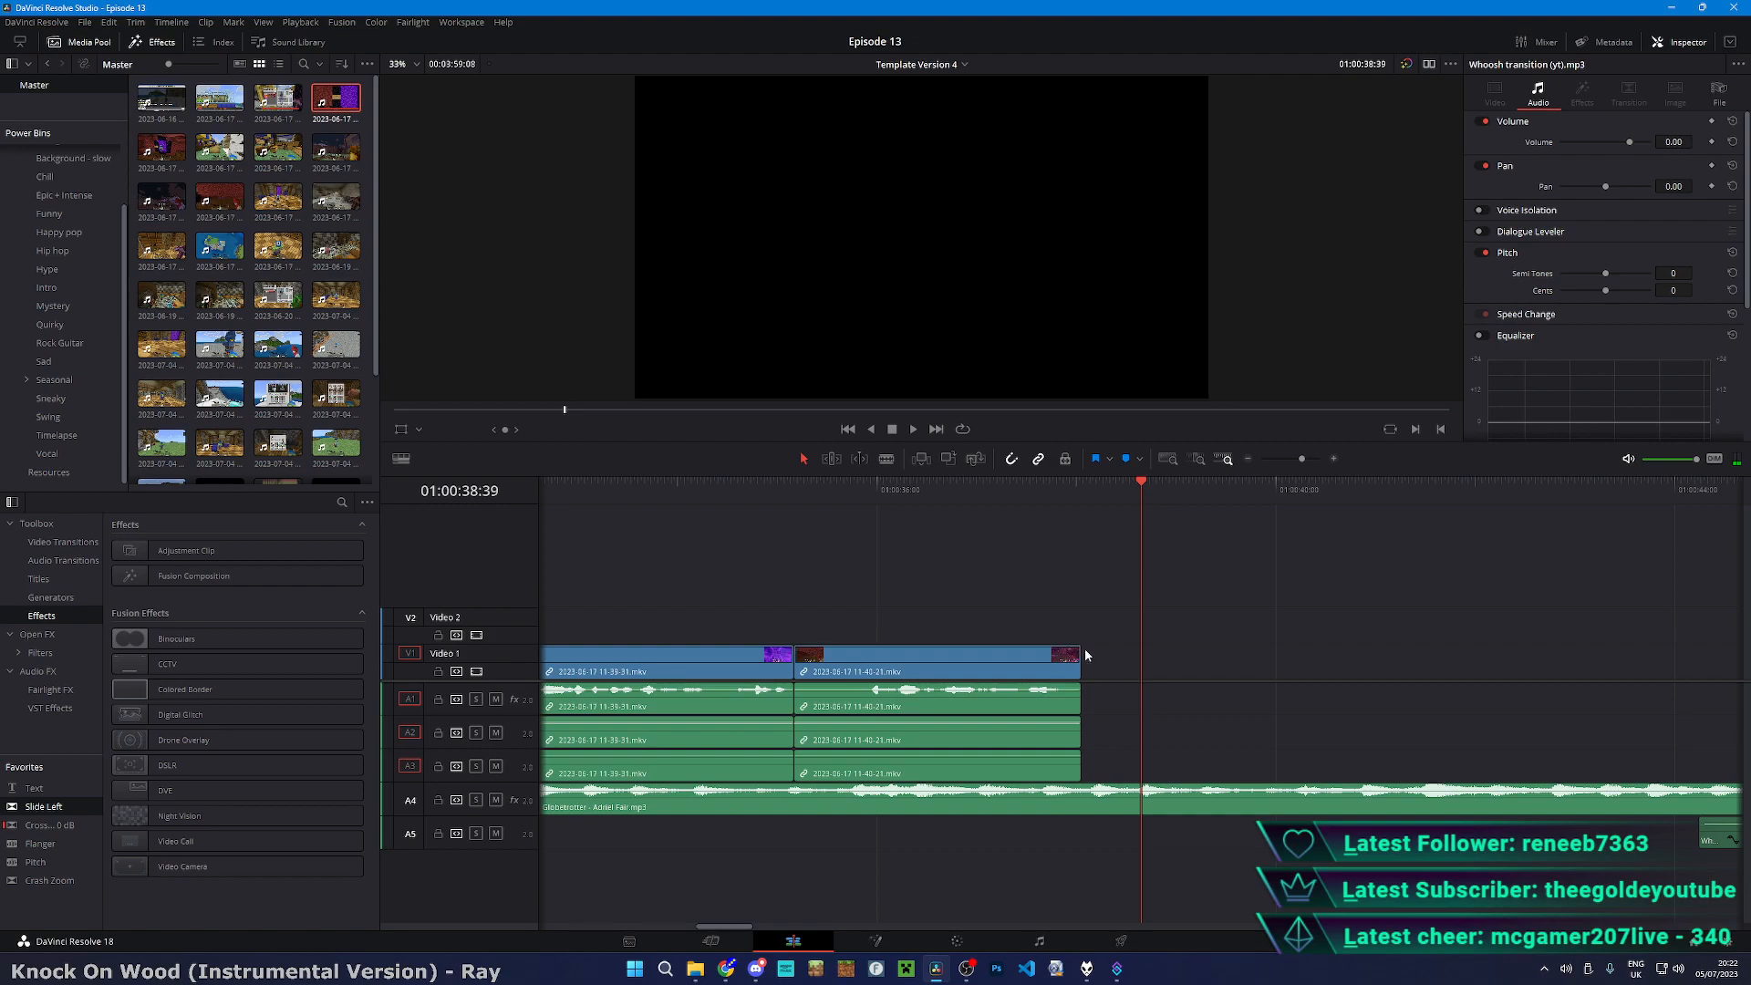
# - Place the 11-40-26 gameplay clip after the 11-39-31 clip and paste the whoosh sound on A5 at their join
pyautogui.moveTo(148, 152); pyautogui.dragTo(818, 660)
pyautogui.press('space')
pyautogui.press('space')
pyautogui.click(797, 495)
pyautogui.hotkey('ctrl', 'v')
# - Set the Slide Left transition at the 01:00:35:10 join to 30 frames and play across it with the whoosh
pyautogui.click(1577, 159)
pyautogui.write('30')
pyautogui.press('Return')
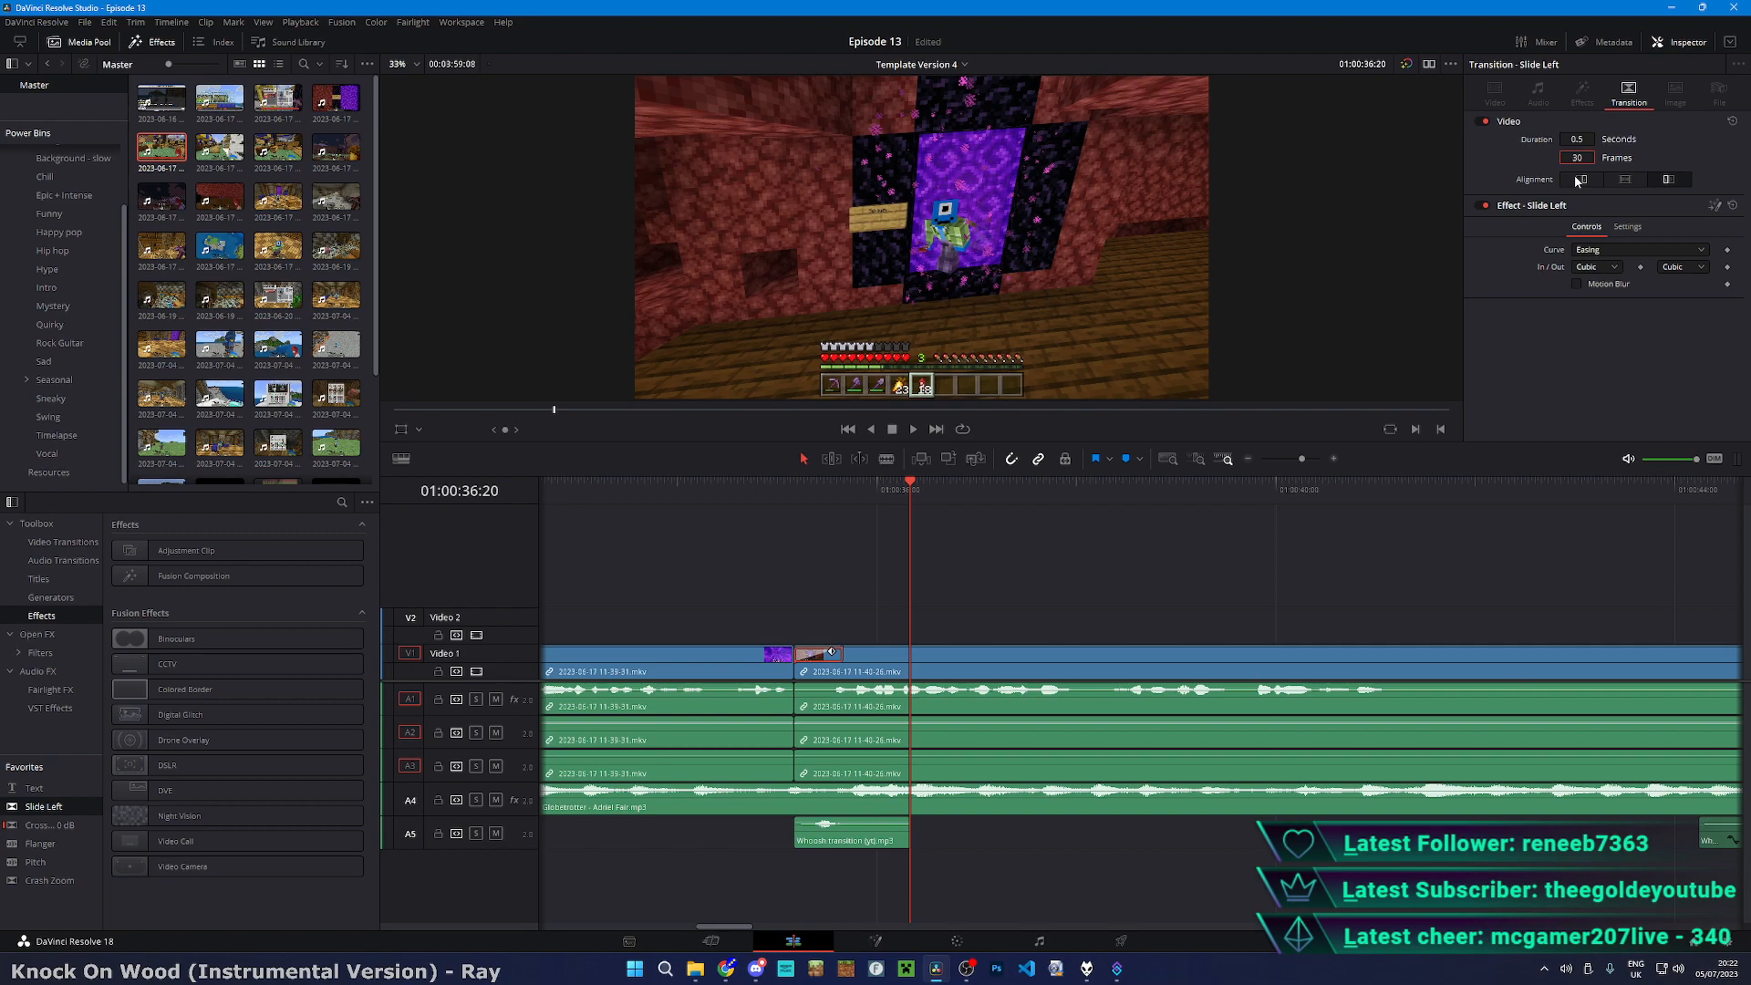
pyautogui.click(798, 530)
pyautogui.press('Up')
pyautogui.hotkey('ctrl', '=')
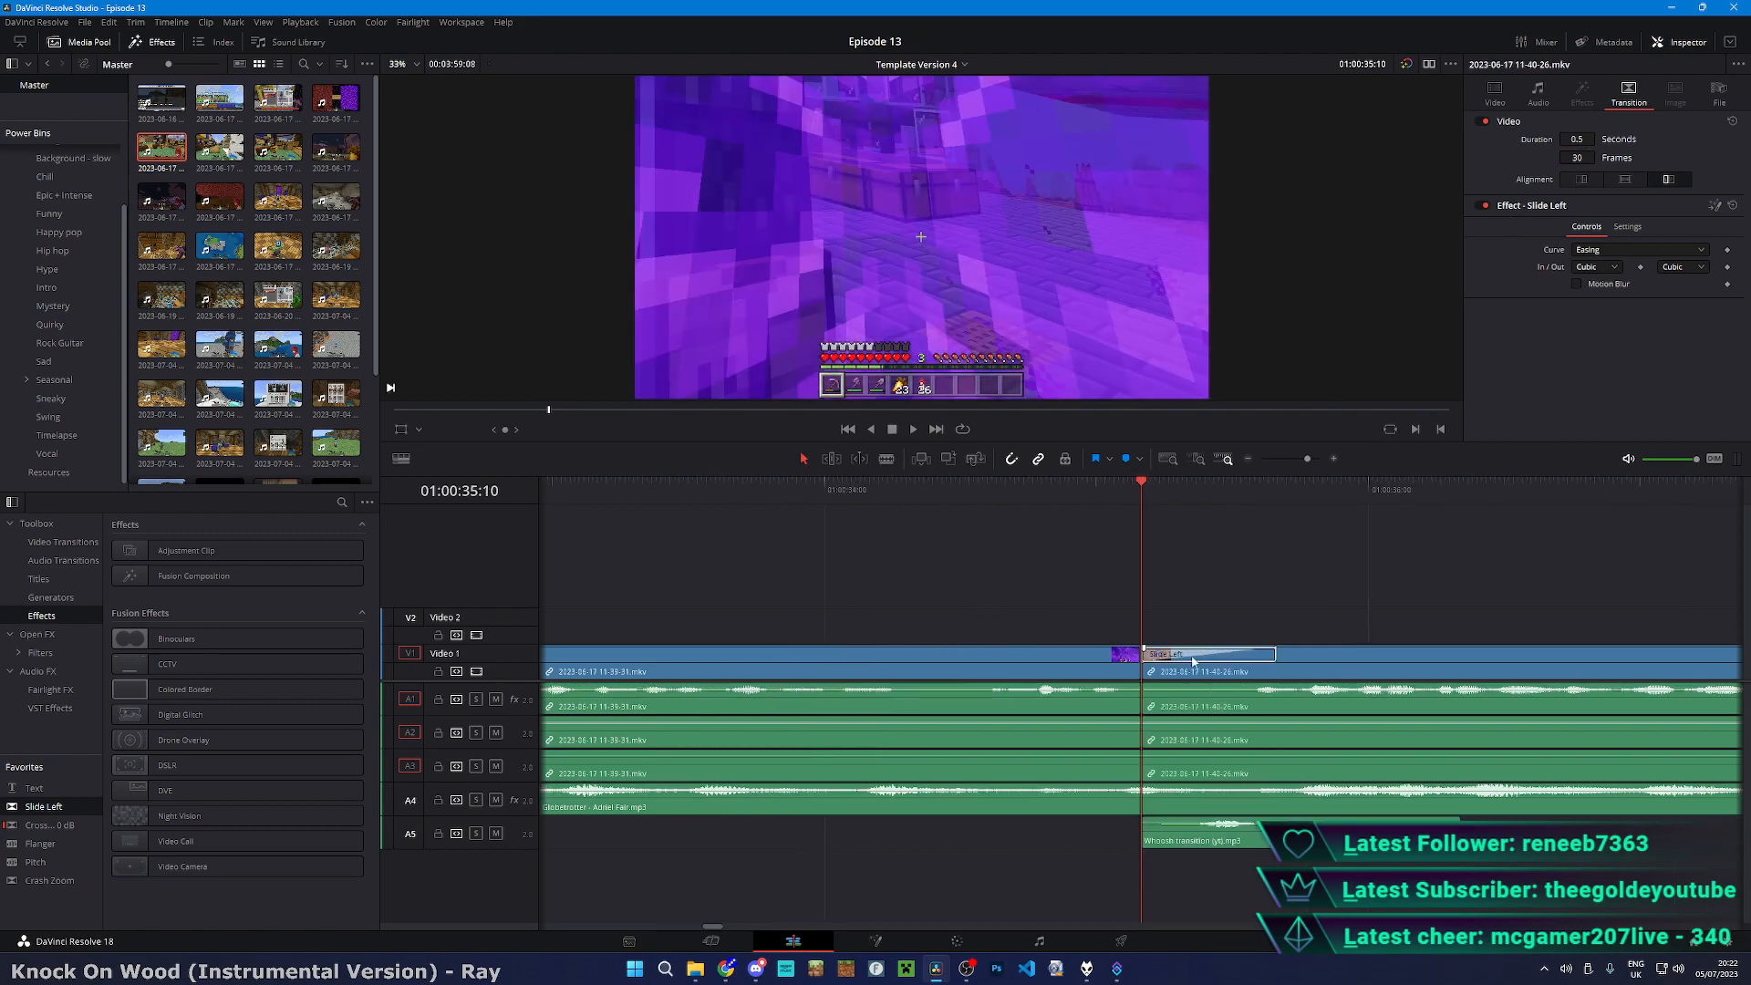
pyautogui.click(1148, 649)
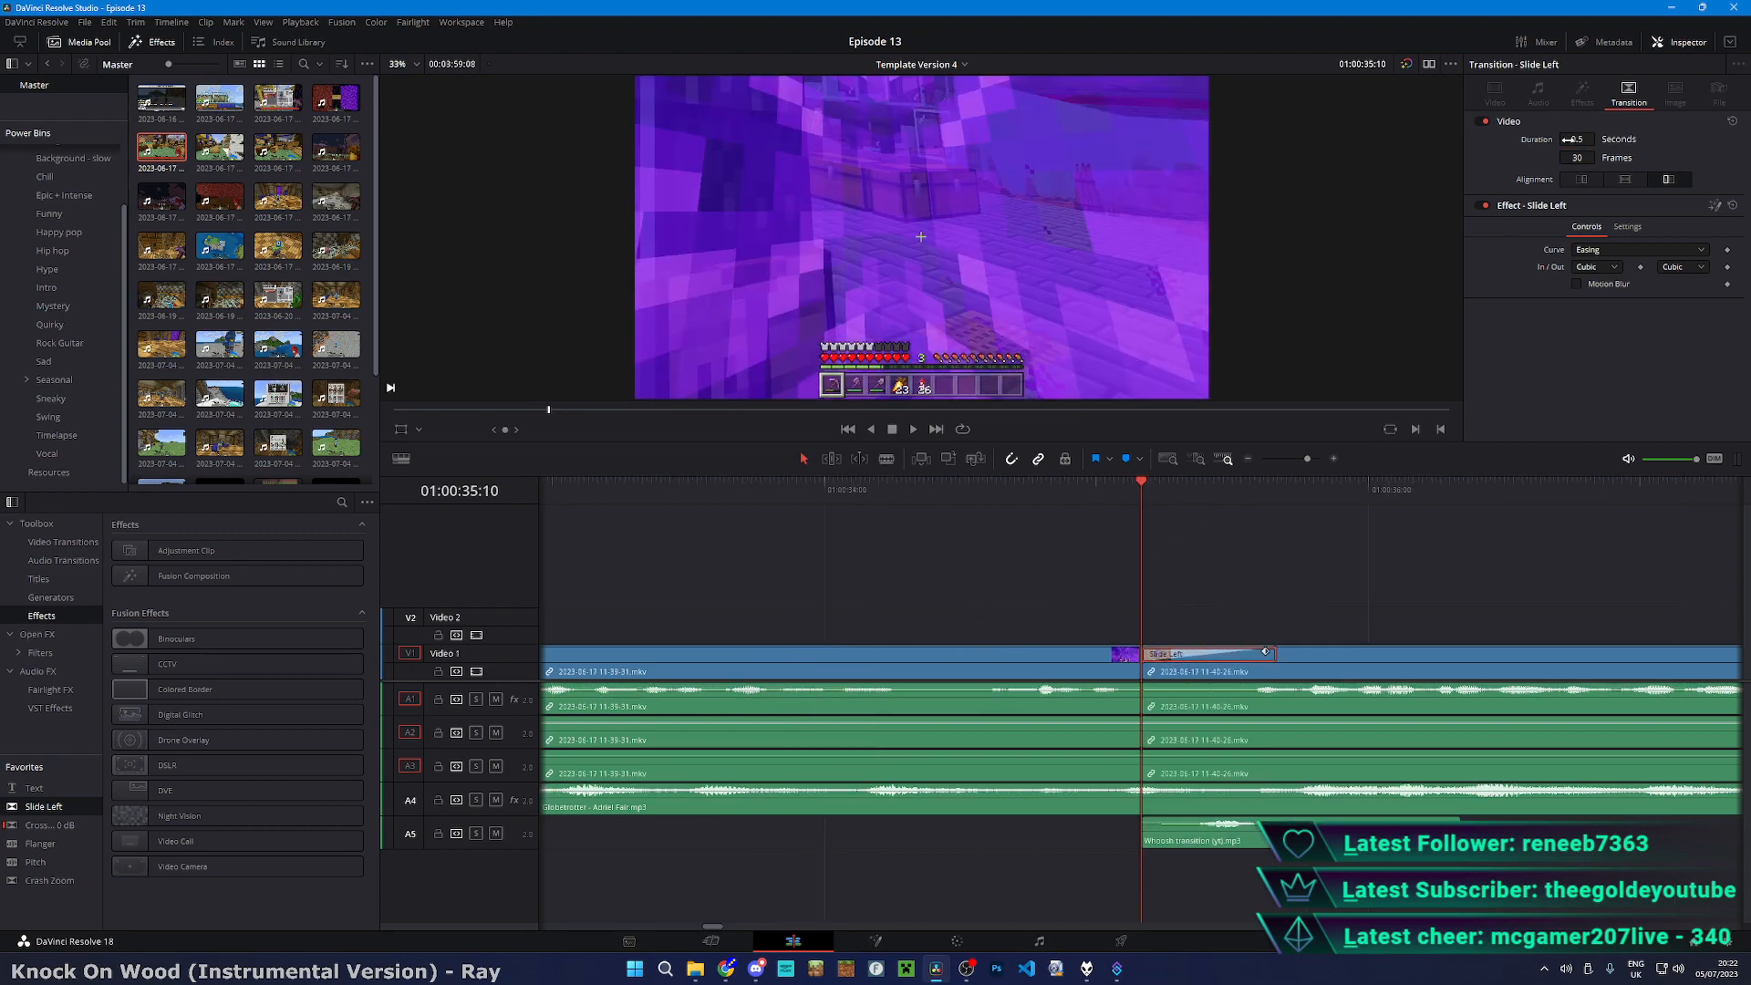
pyautogui.click(1187, 823)
pyautogui.click(1409, 539)
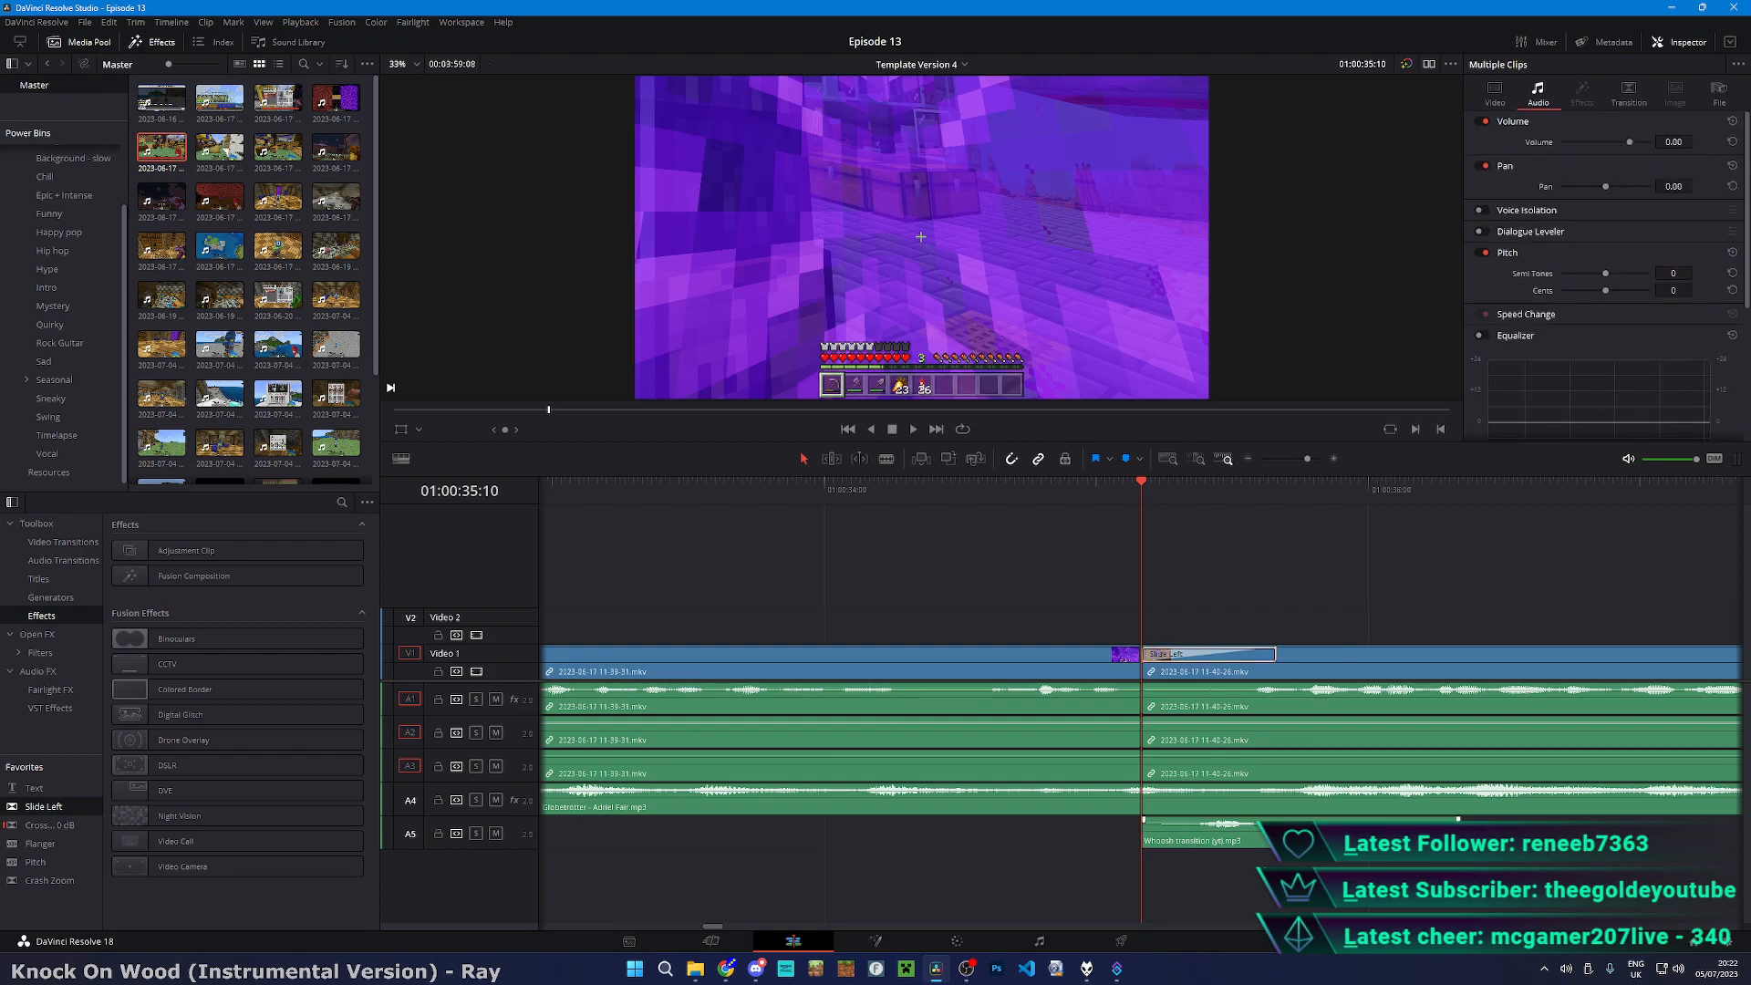
pyautogui.click(833, 490)
pyautogui.press('space')
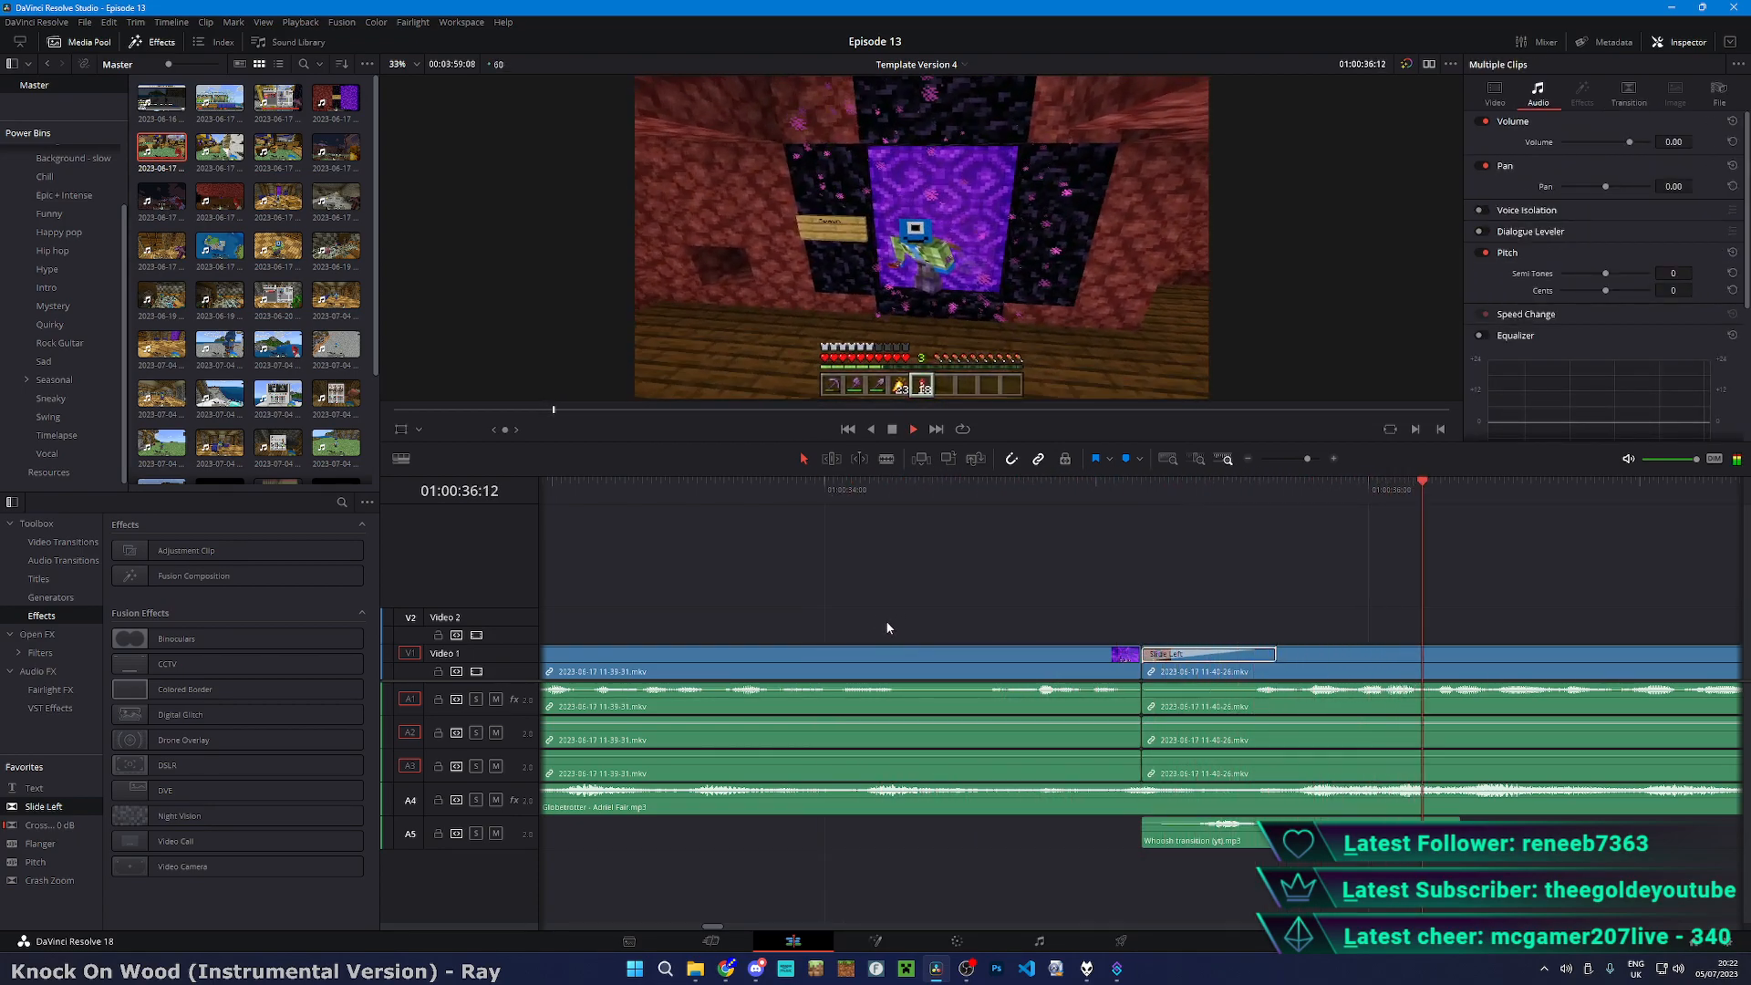
# - Split the 11-40-26 clip after its first spoken phrase, at about 01:00:38:01, and play across the cut
pyautogui.hotkey('ctrl', '-')
pyautogui.press('b')
pyautogui.click(1162, 703)
pyautogui.press('a')
pyautogui.click(1226, 706)
pyautogui.click(1069, 489)
pyautogui.press('space')
# - Split the 11-40-26 clip around the silent loading stretch, at about 01:00:40:49 and 01:00:45:01
pyautogui.click(1454, 602)
pyautogui.hscroll(3, 1219, 638)
pyautogui.press('b')
pyautogui.click(1270, 695)
pyautogui.hscroll(2, 1335, 702)
pyautogui.scroll(-4, 1171, 718)
# - Try to move the footage after the loading screen 04:12 earlier, directly against the end of the preceding speech
pyautogui.press('n')
pyautogui.press('a')
pyautogui.click(1247, 702)
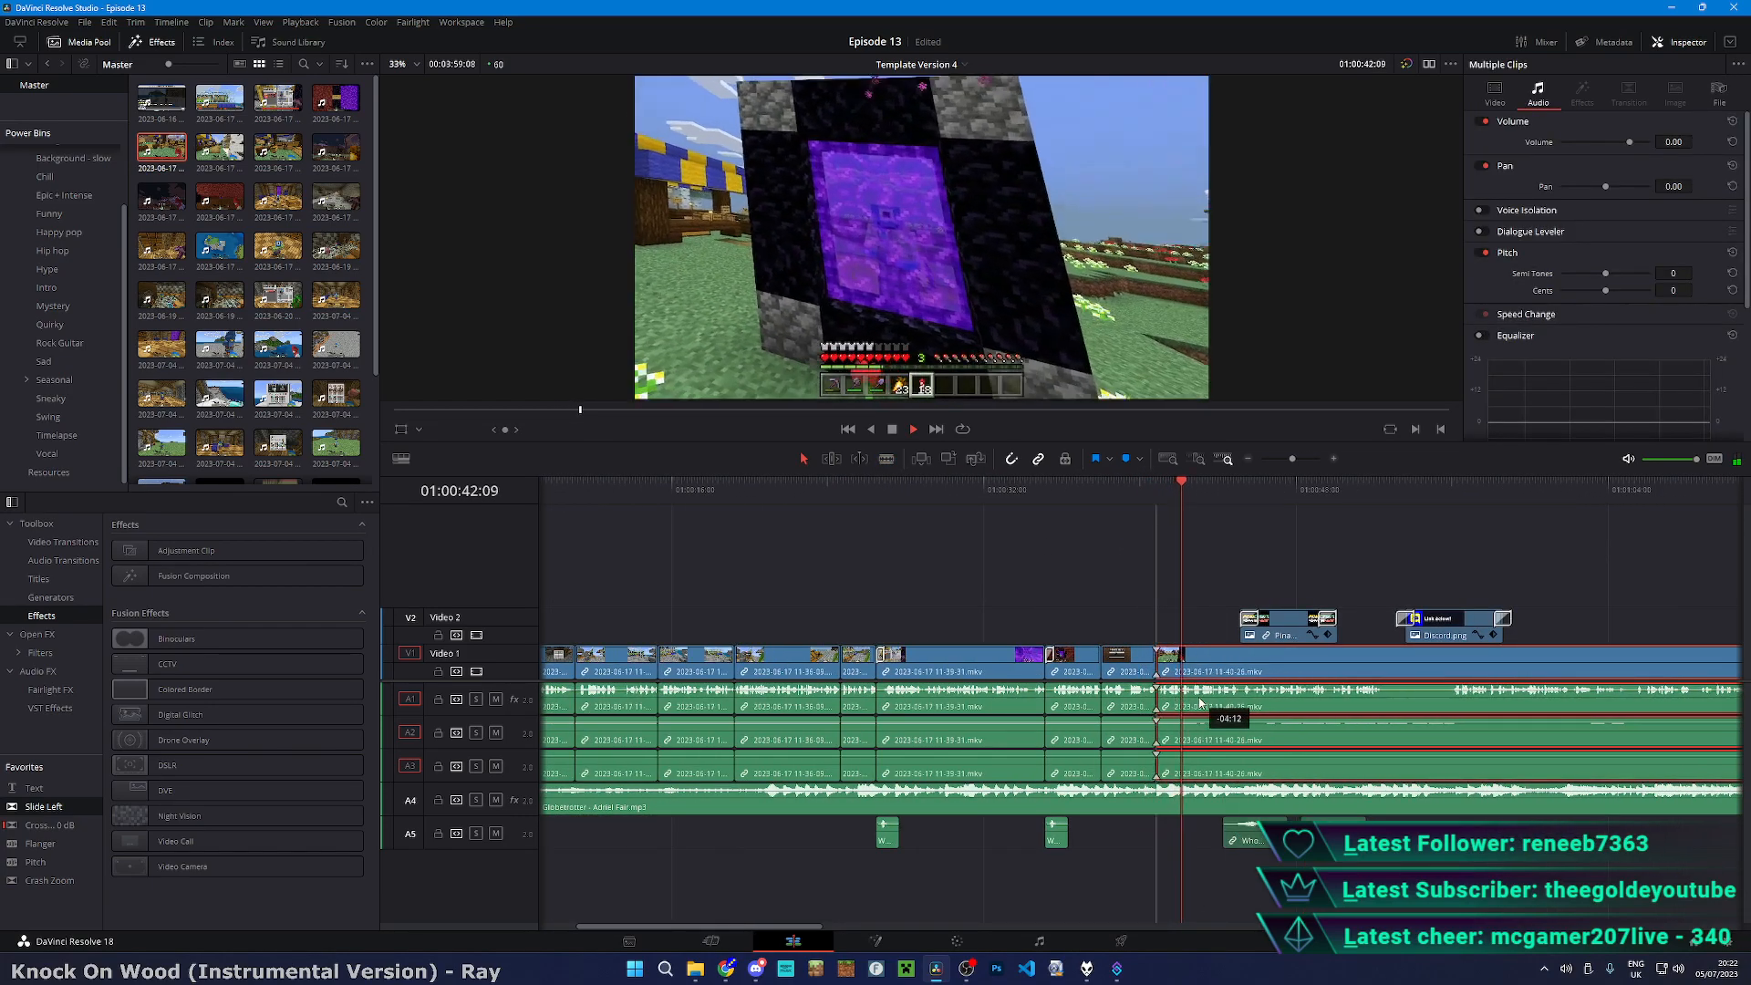
pyautogui.press('space')
pyautogui.hotkey('ctrl', 'z')
# - Remove the silent loading stretch by moving the footage after it directly against the preceding speech at about 01:00:40:49, and play across the join
pyautogui.hotkey('ctrl', '=')
pyautogui.hotkey('ctrl', '=')
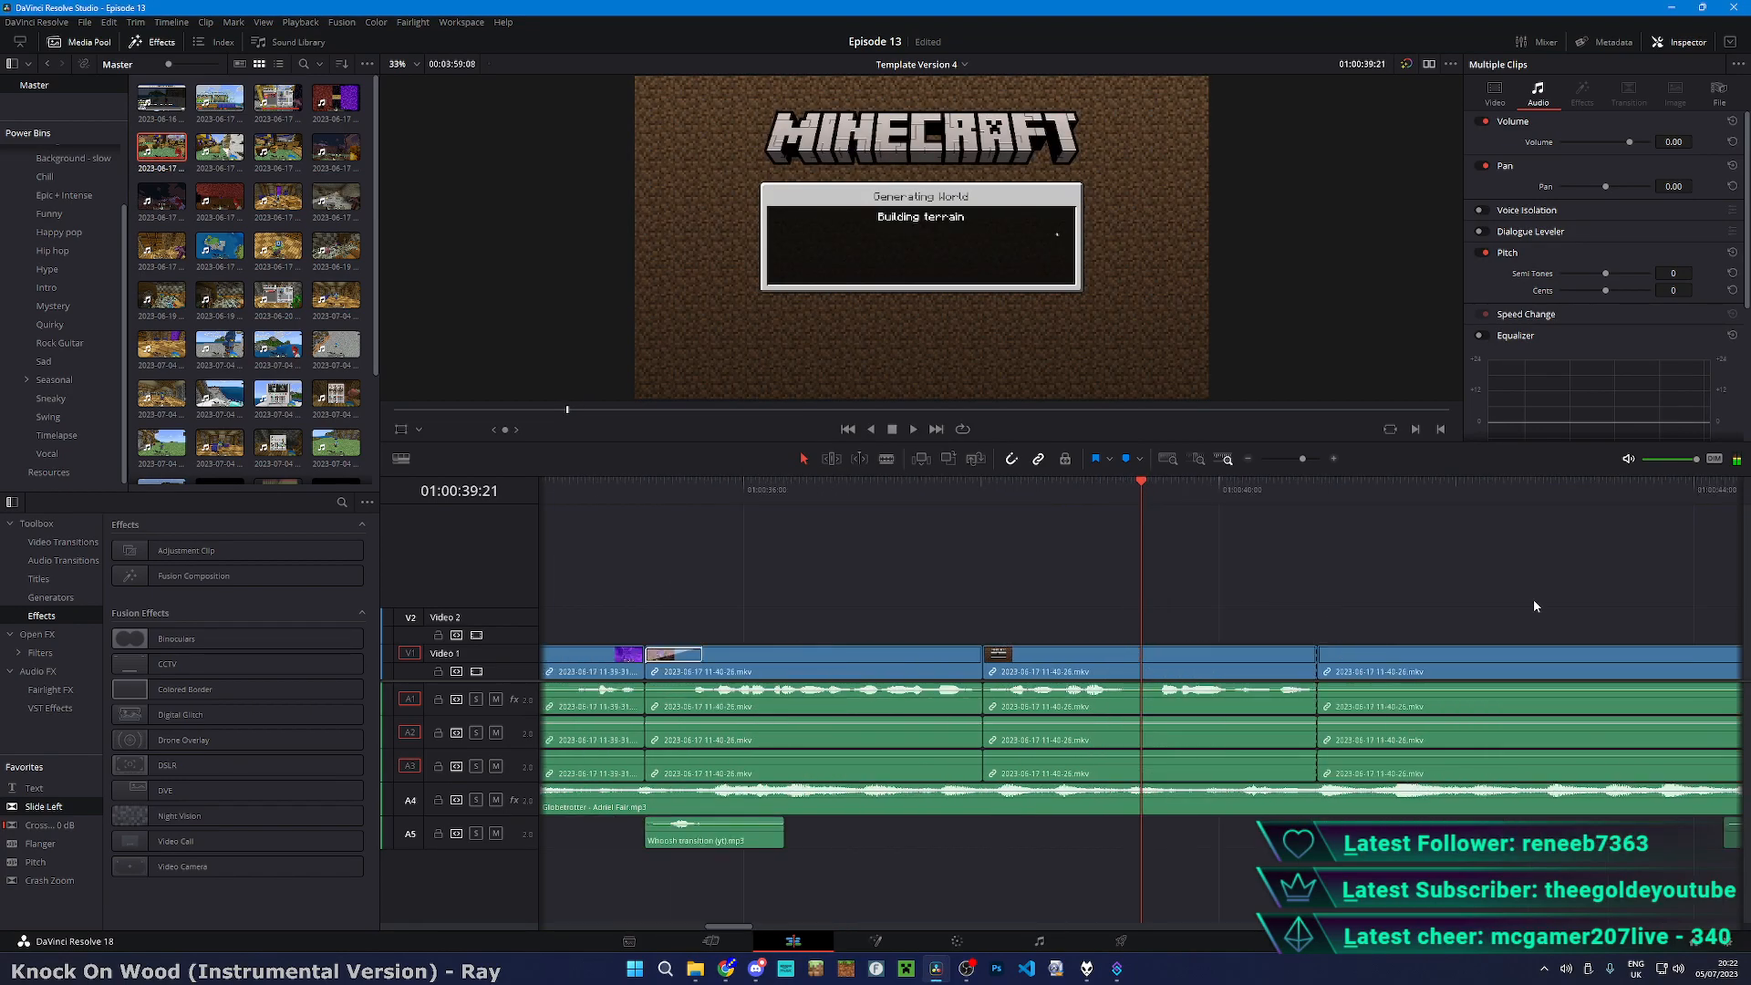
pyautogui.hscroll(3, 1423, 598)
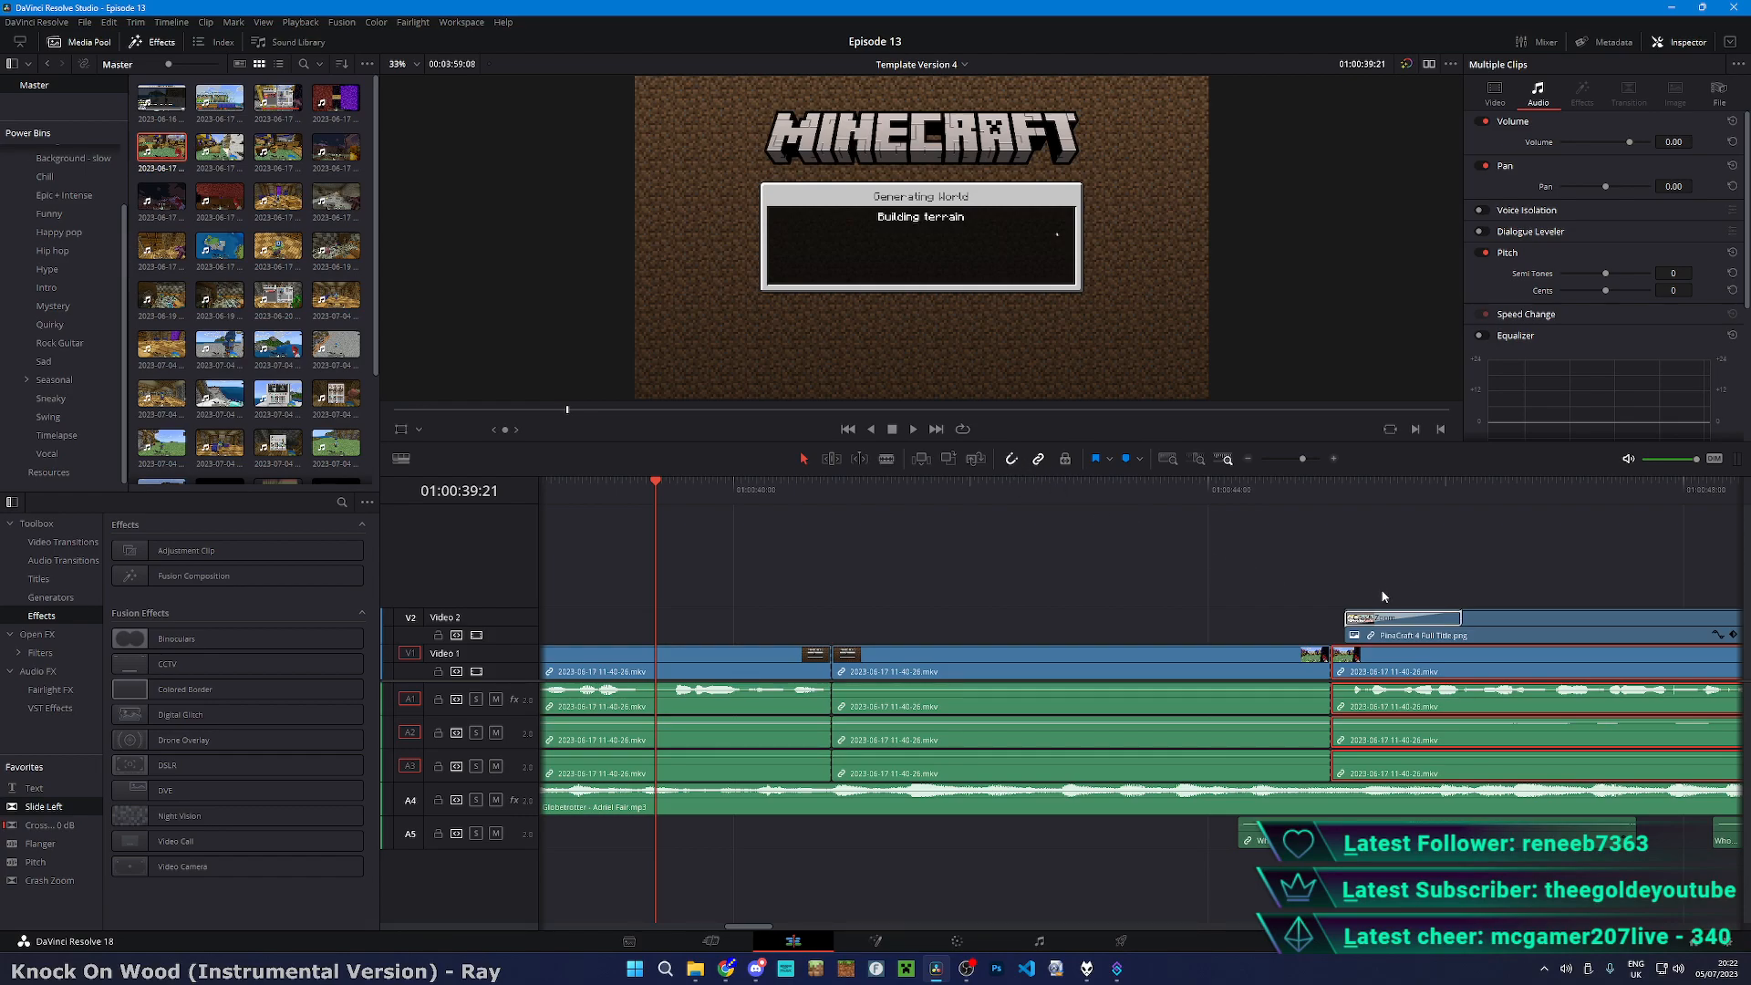
pyautogui.moveTo(1344, 673)
pyautogui.mouseDown()
pyautogui.moveTo(1400, 669)
pyautogui.moveTo(1350, 670)
pyautogui.mouseUp()
pyautogui.press('b')
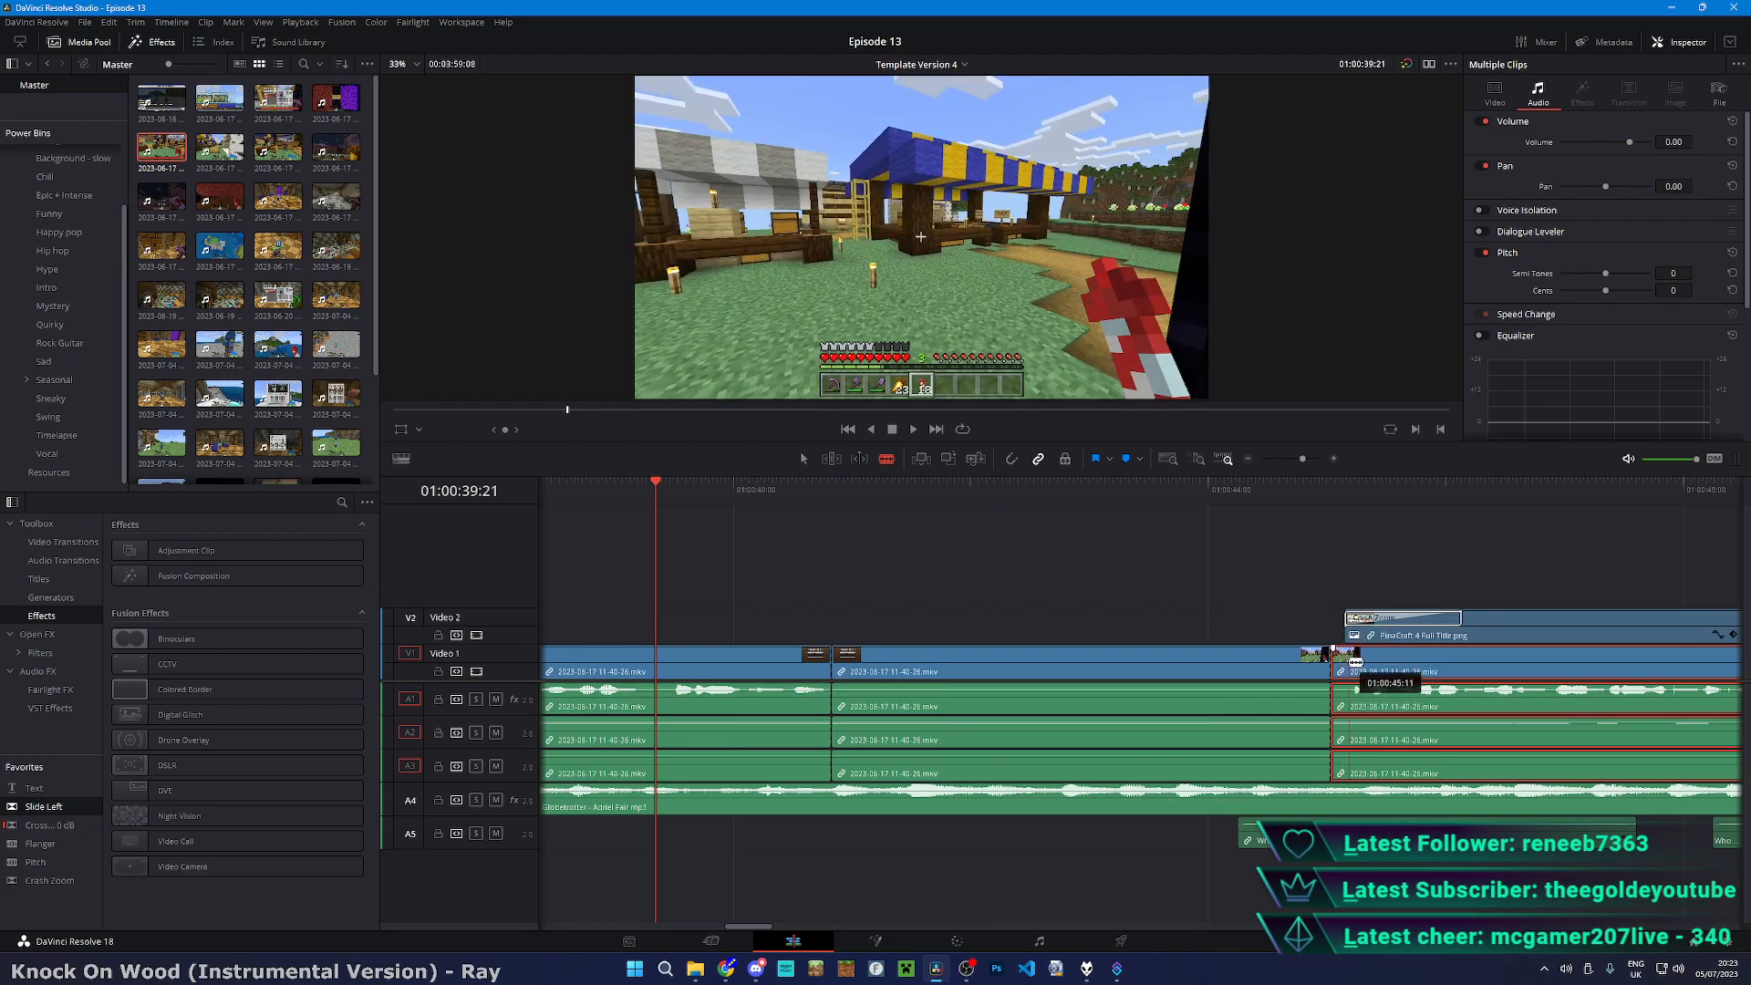
pyautogui.press('a')
pyautogui.press('Delete')
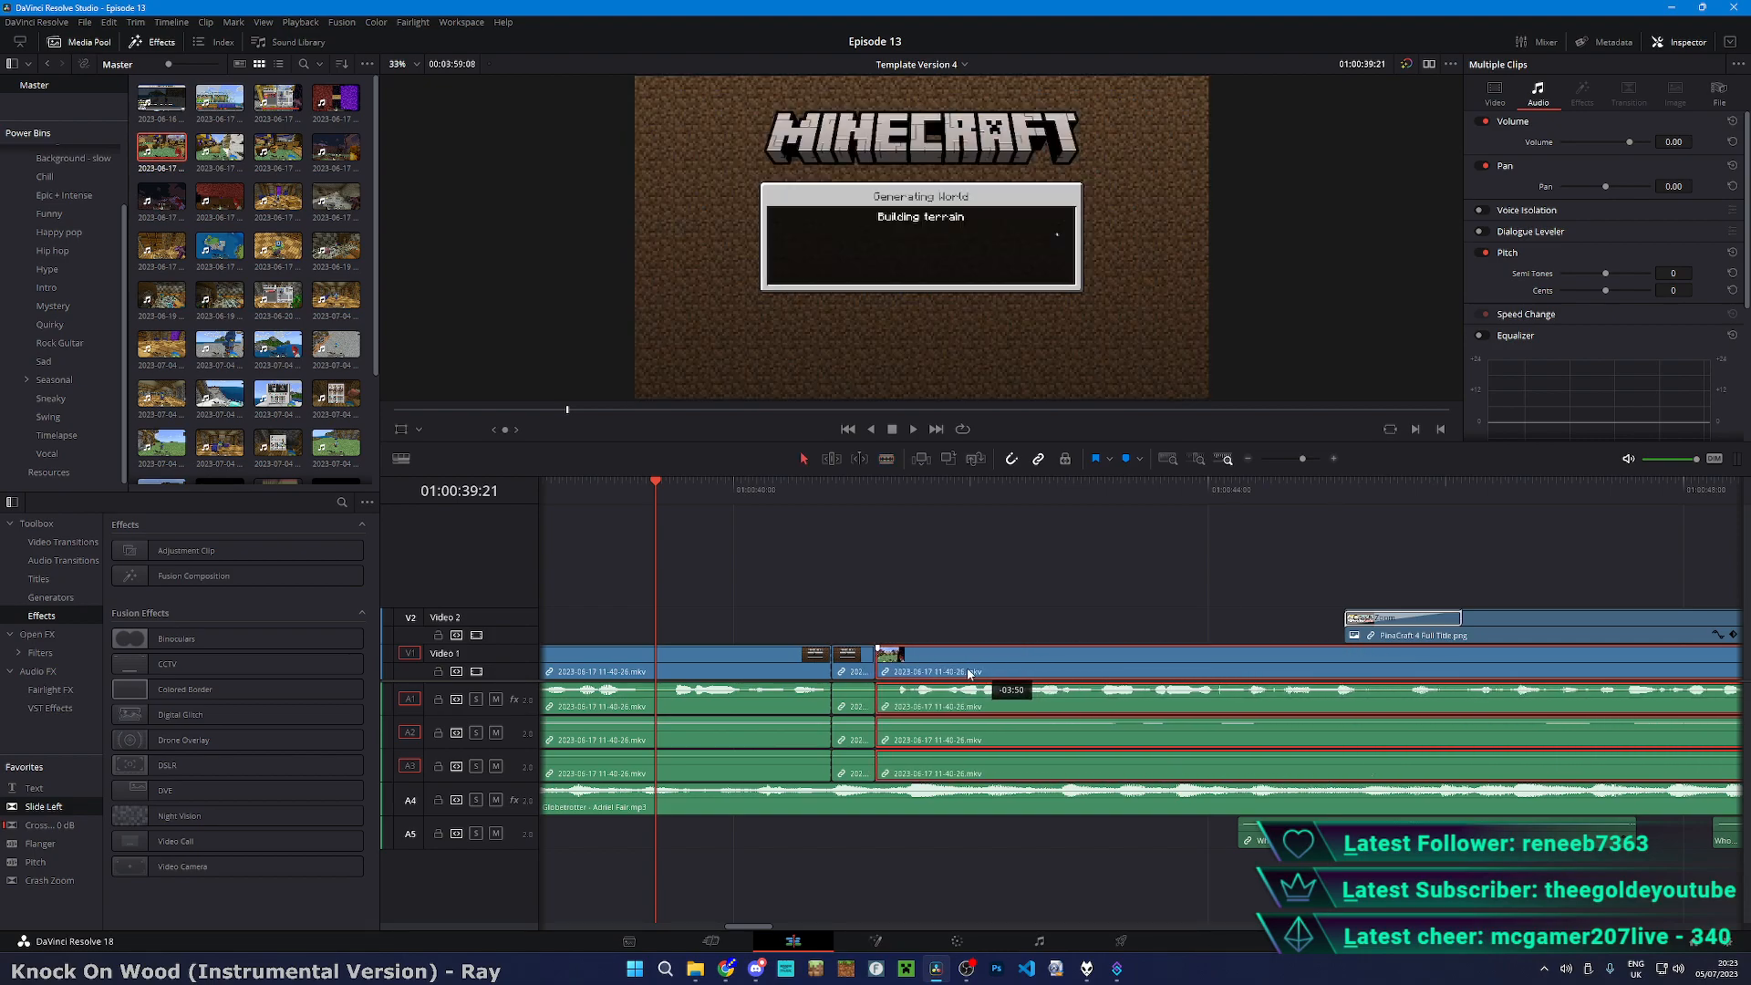
pyautogui.press('space')
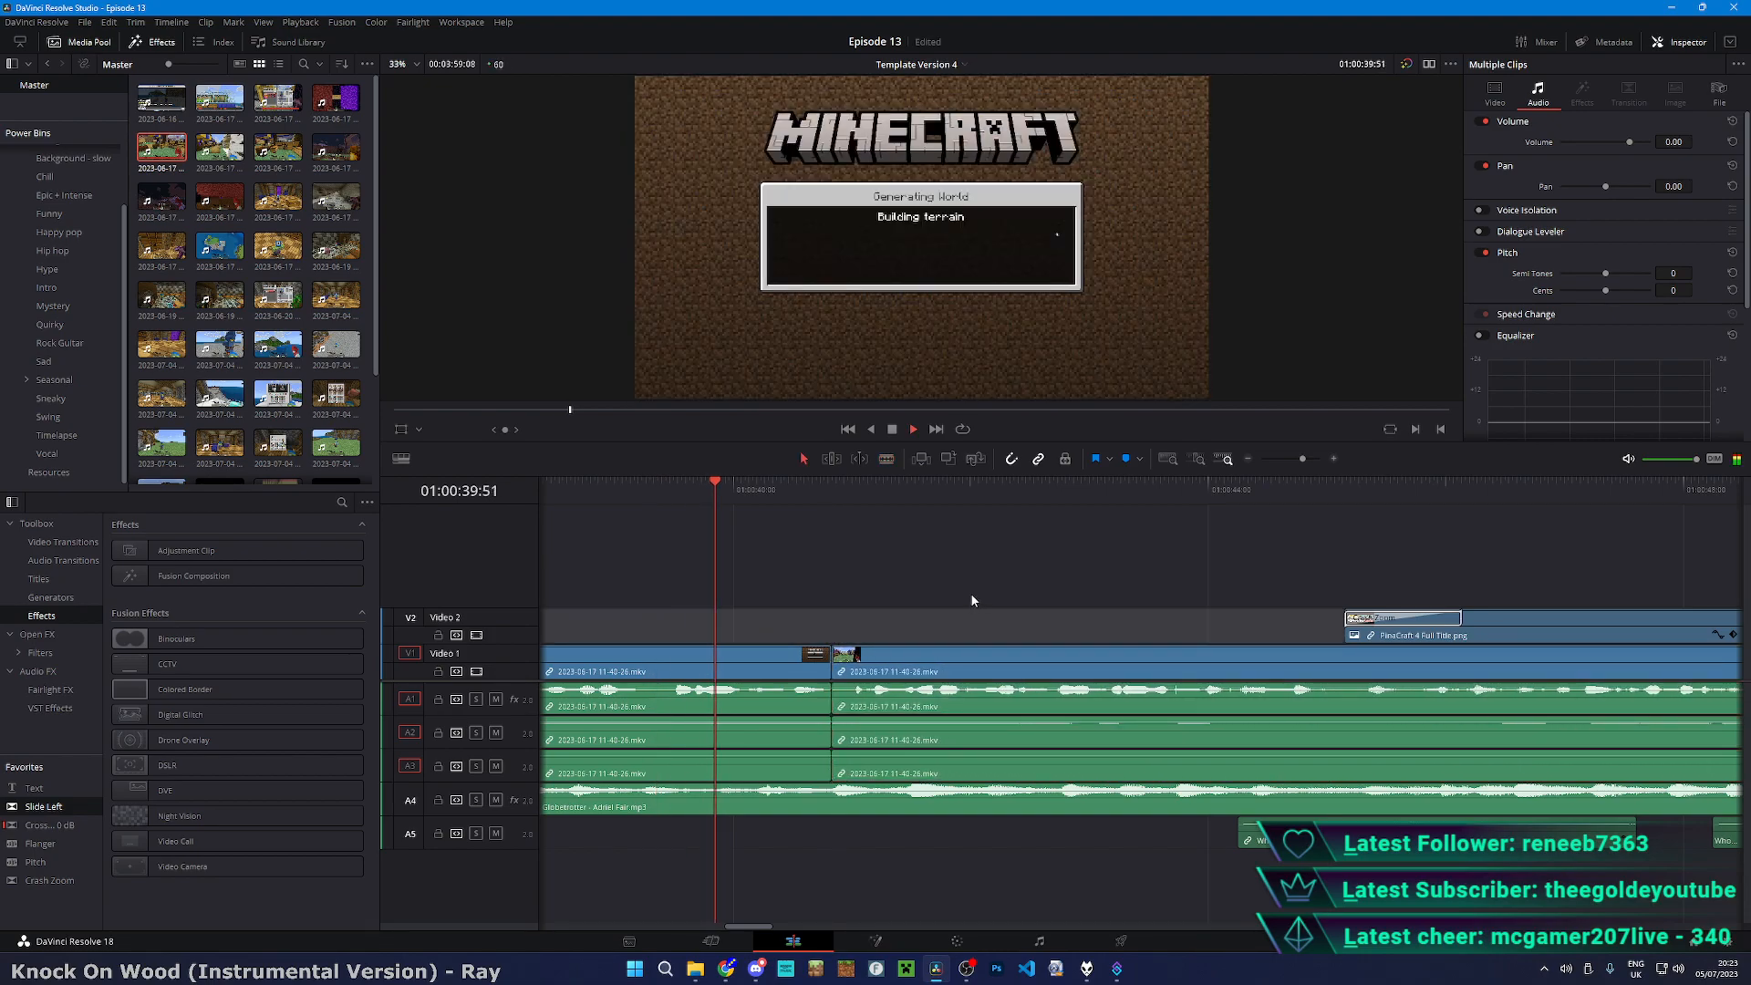
pyautogui.scroll(3, 844, 586)
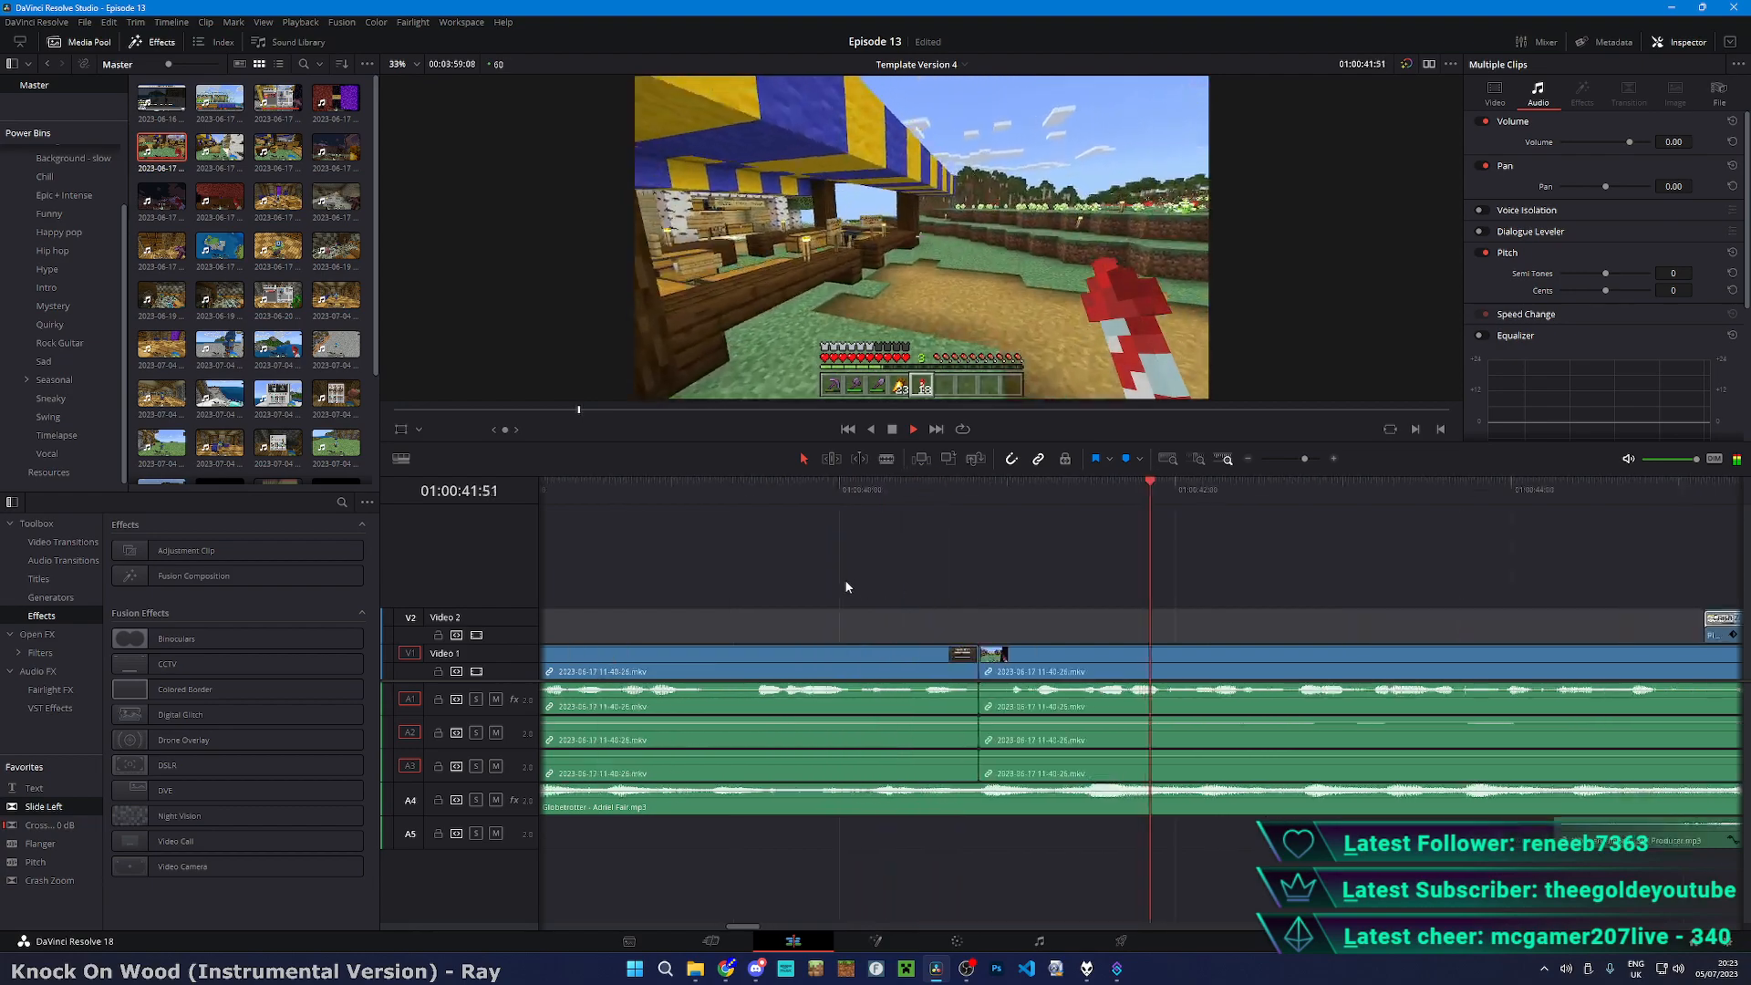
pyautogui.press('space')
# - Add the whoosh sound and a 30-frame Slide Left transition at the join between the loading screen and the gameplay
pyautogui.moveTo(948, 661)
pyautogui.mouseDown()
pyautogui.moveTo(978, 661)
pyautogui.moveTo(945, 659)
pyautogui.mouseUp()
pyautogui.click(939, 490)
pyautogui.hotkey('ctrl', 'v')
pyautogui.moveTo(24, 807); pyautogui.dragTo(957, 656)
pyautogui.click(974, 656)
pyautogui.write('30')
pyautogui.press('Return')
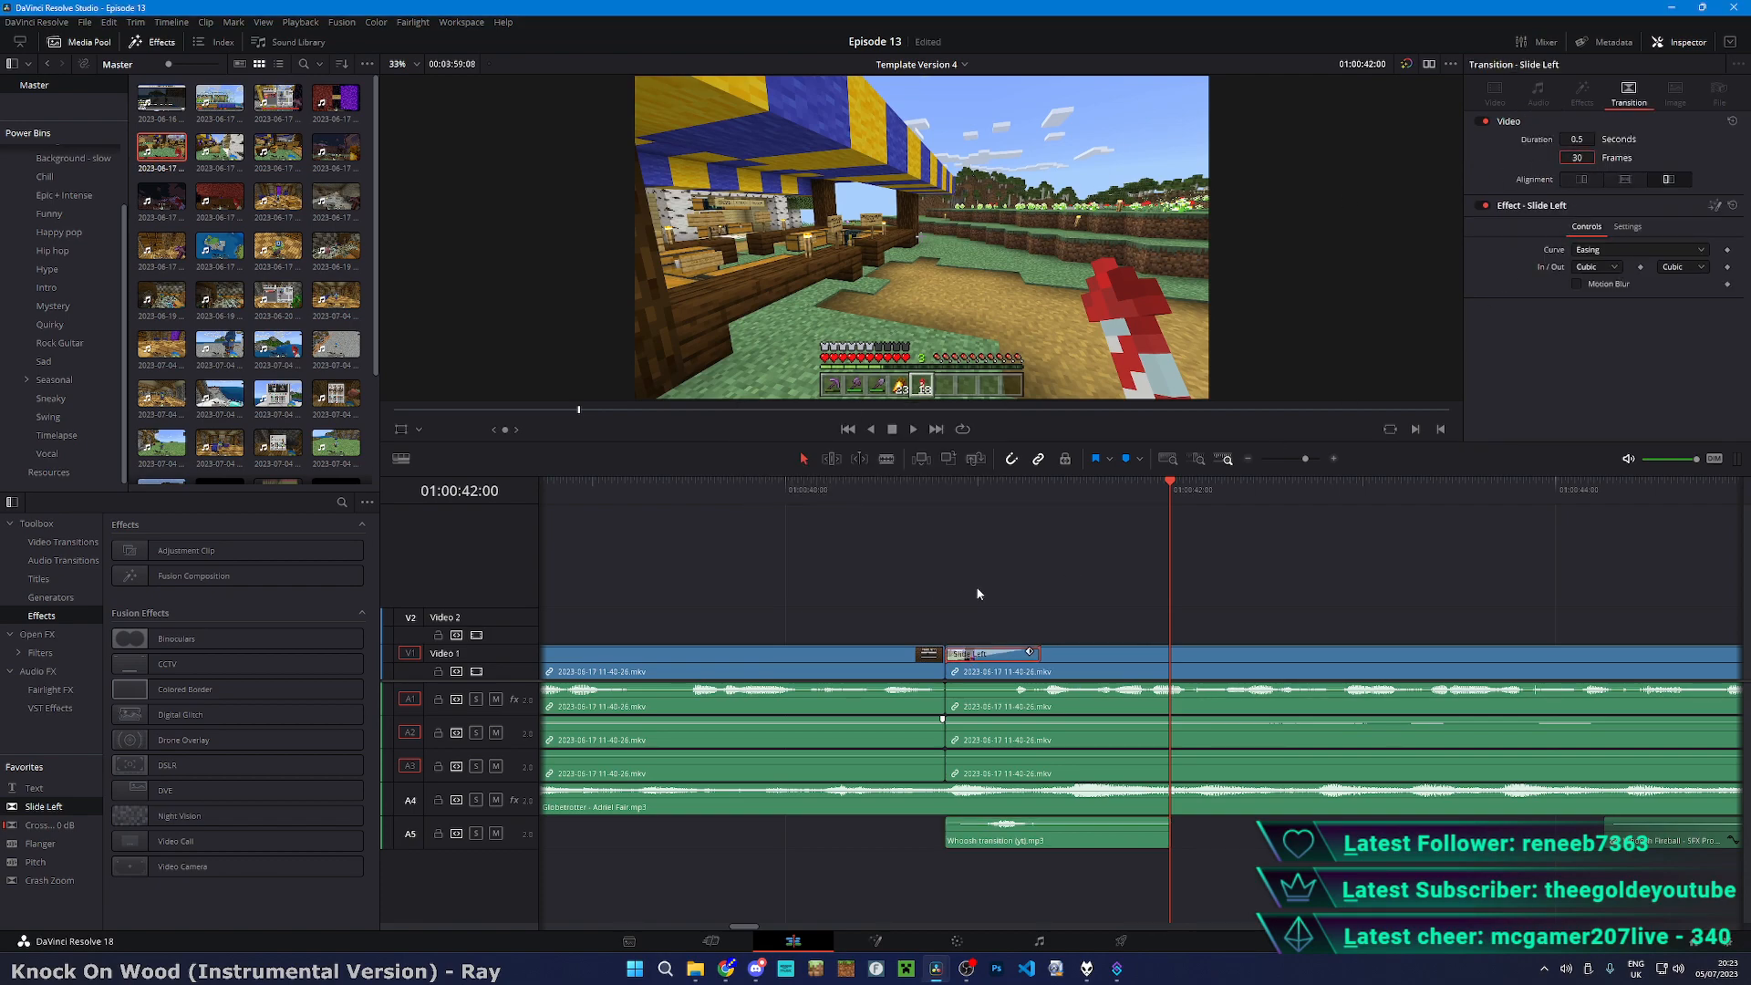
pyautogui.click(956, 591)
# - Examine the T-De-Esser plugin settings on the Audio 1 track and close its window
pyautogui.click(529, 697)
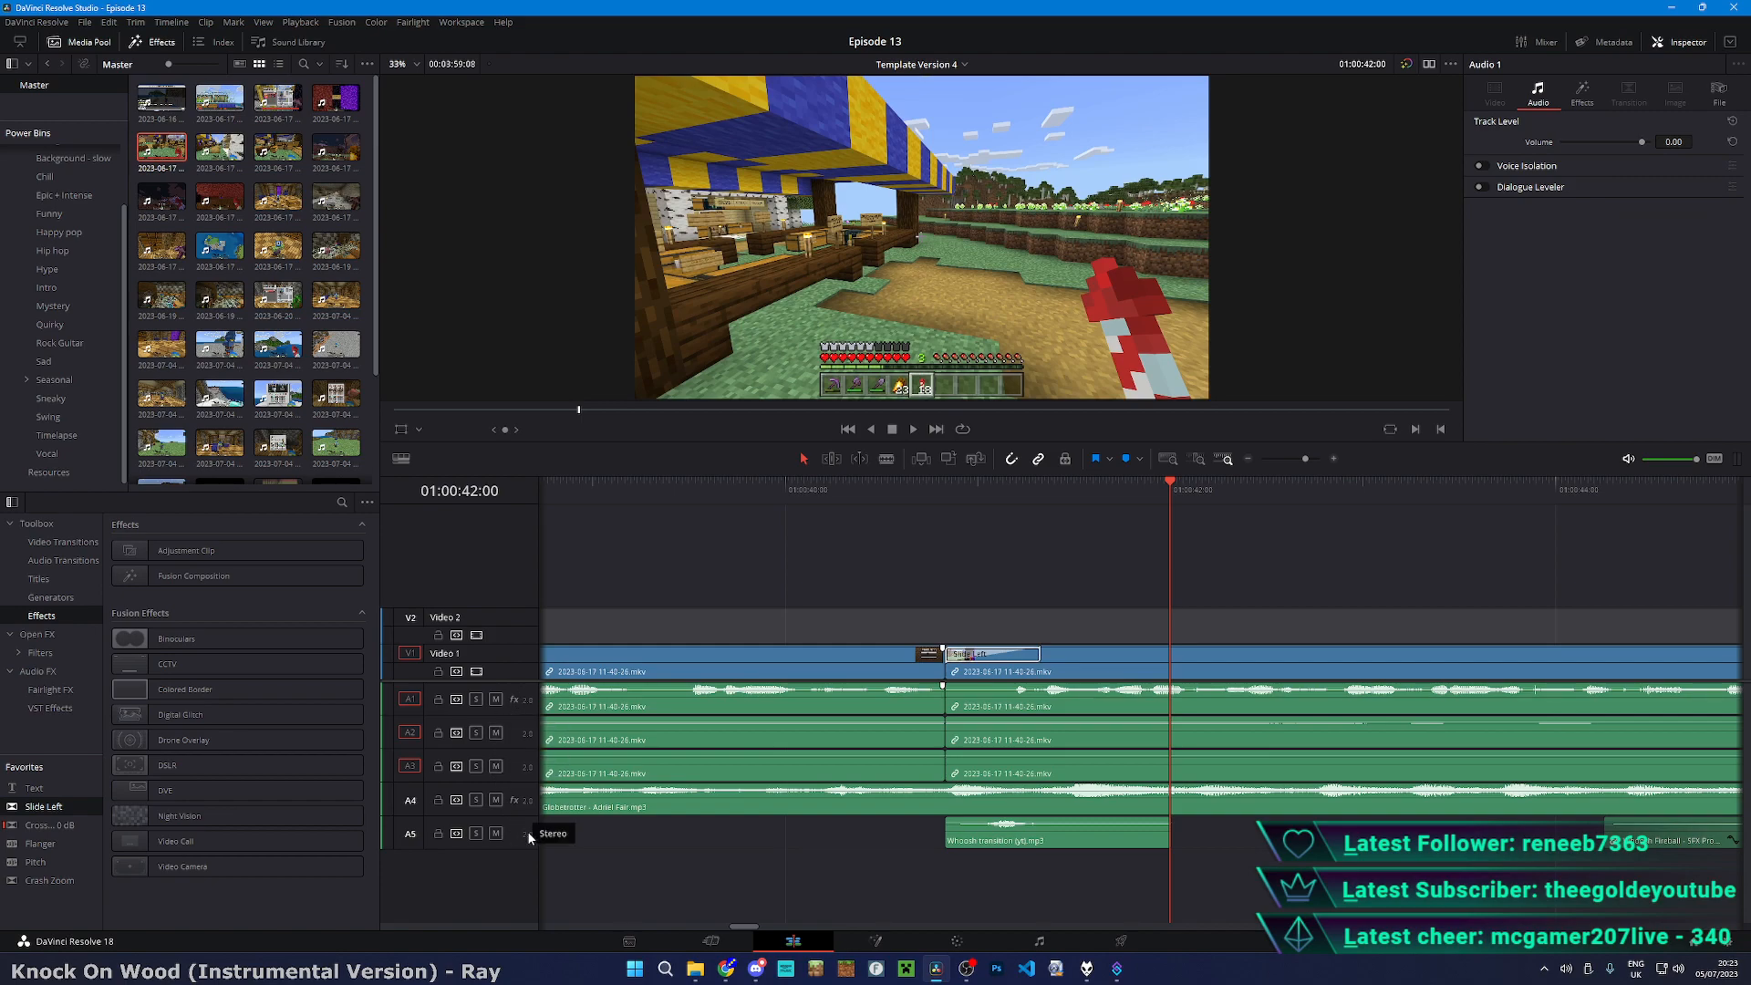
pyautogui.click(1582, 91)
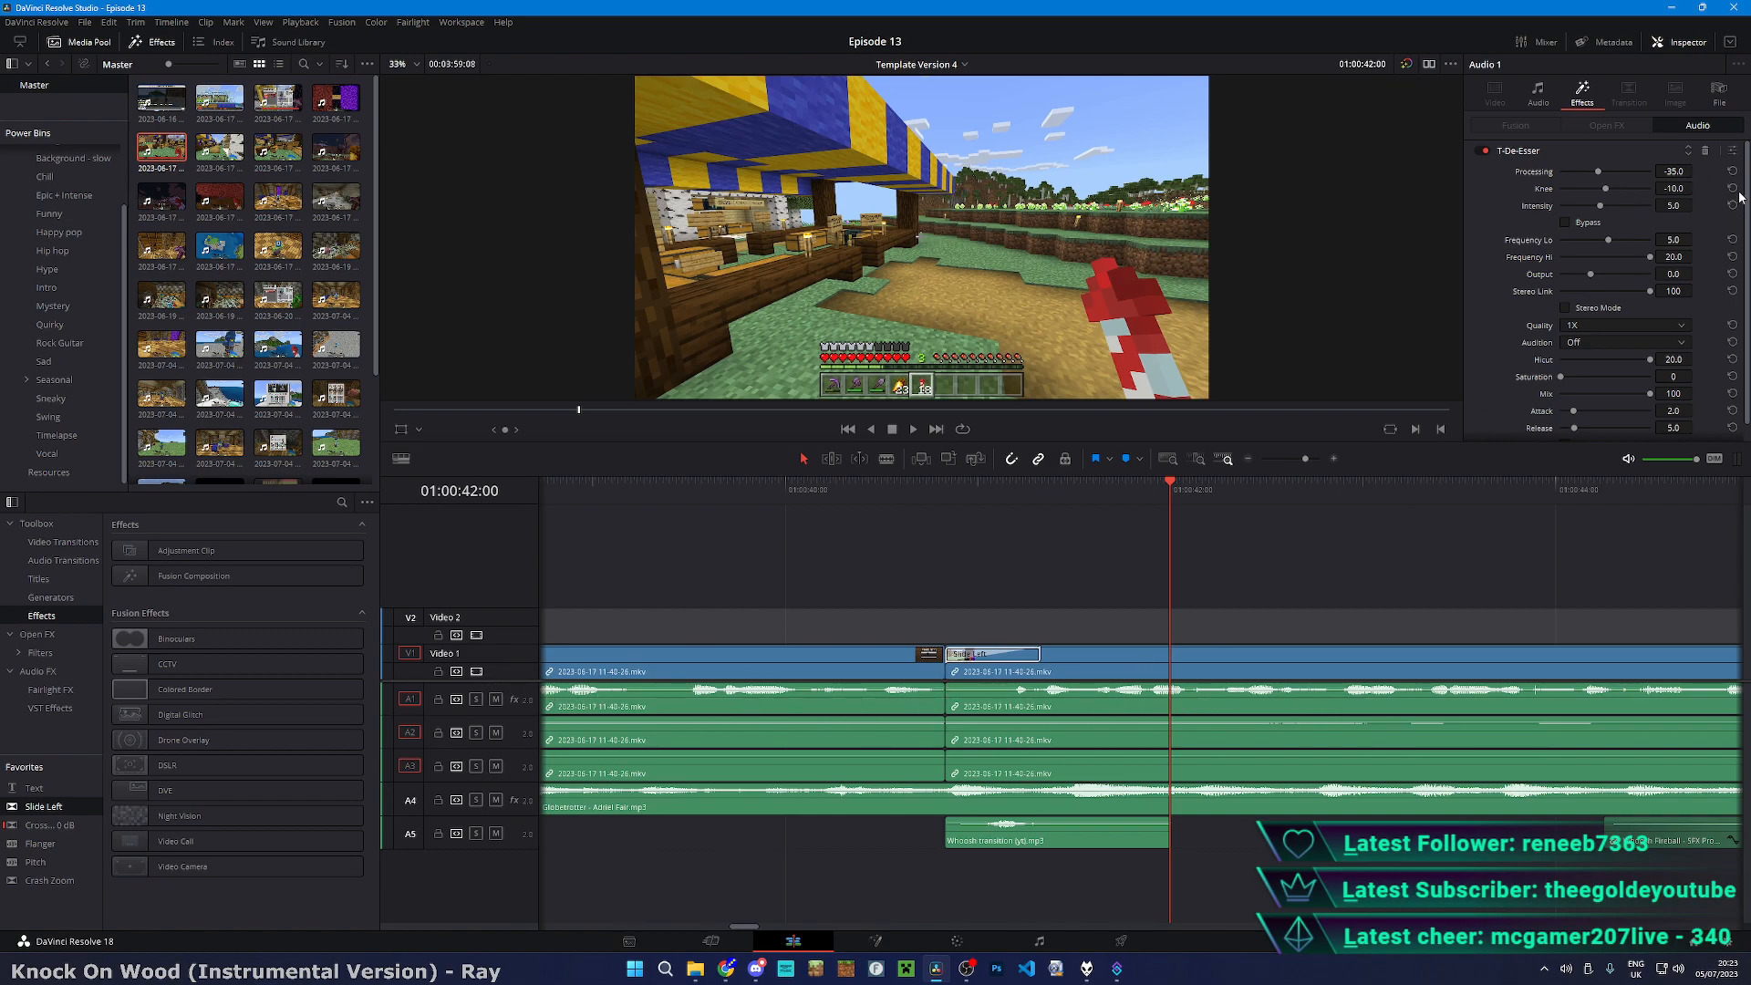
pyautogui.click(1732, 151)
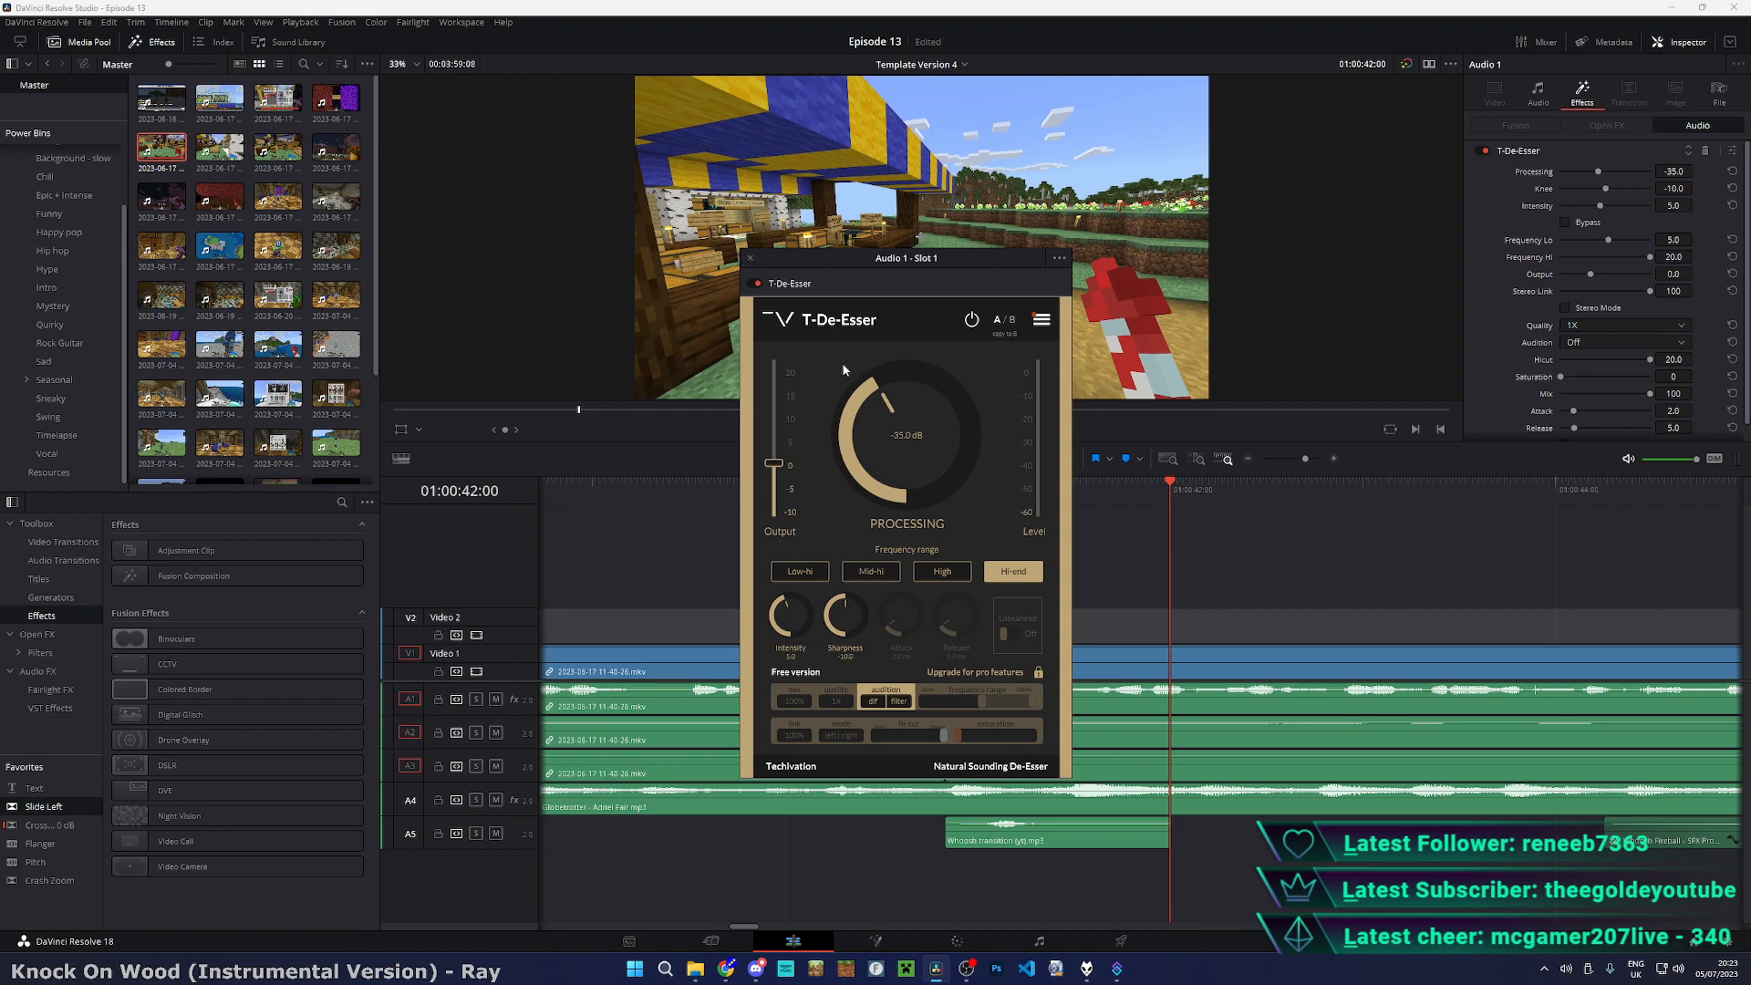
pyautogui.click(751, 259)
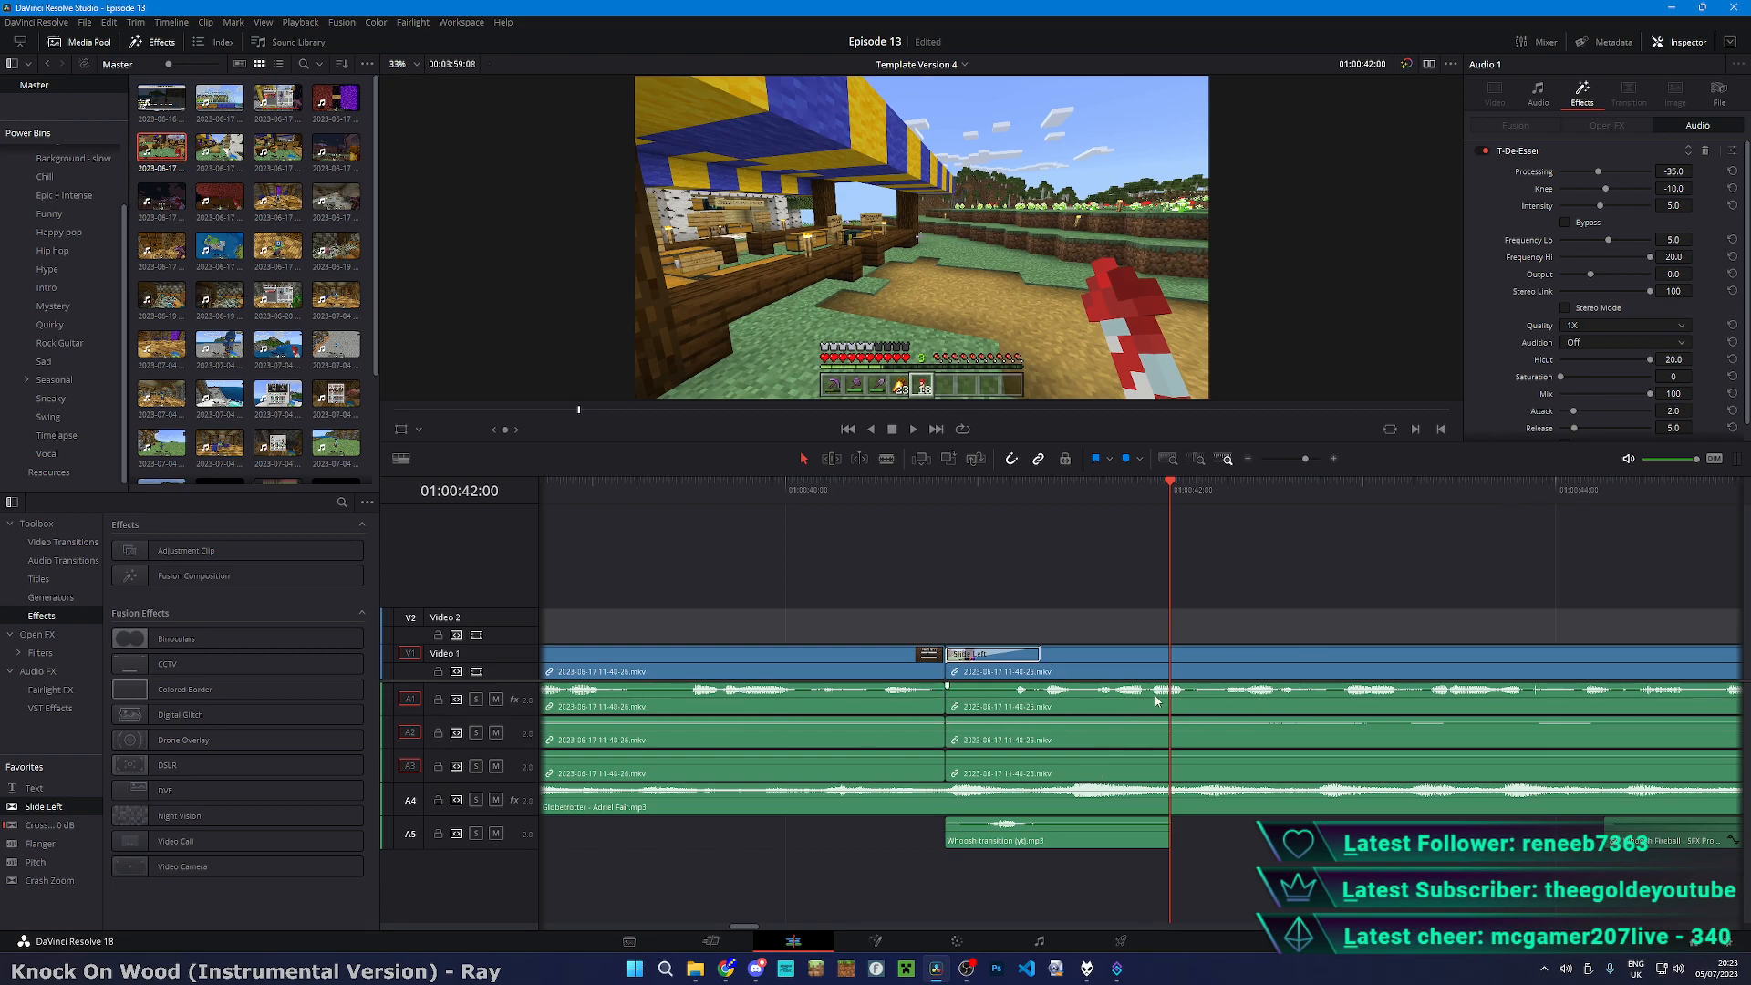
# - Open the GoXLR App, examine the microphone's profiles, gate, equalizer and compressor settings, and close the app
pyautogui.press('super')
pyautogui.write('go')
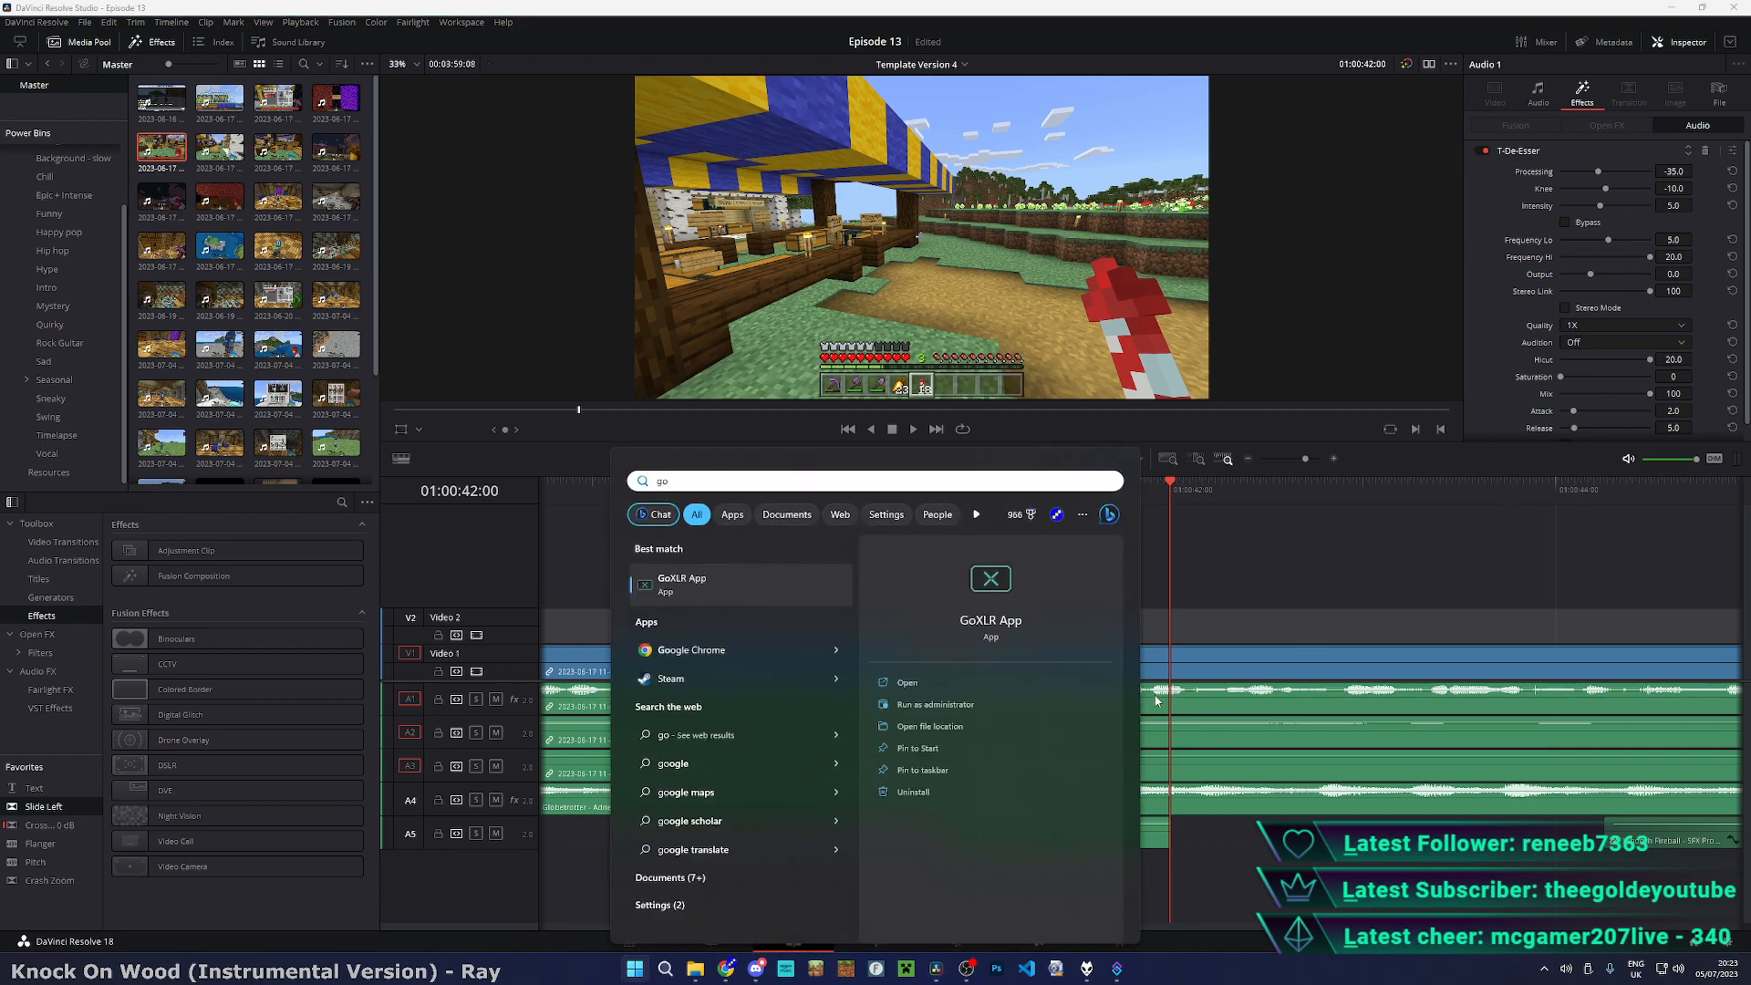
pyautogui.press('Return')
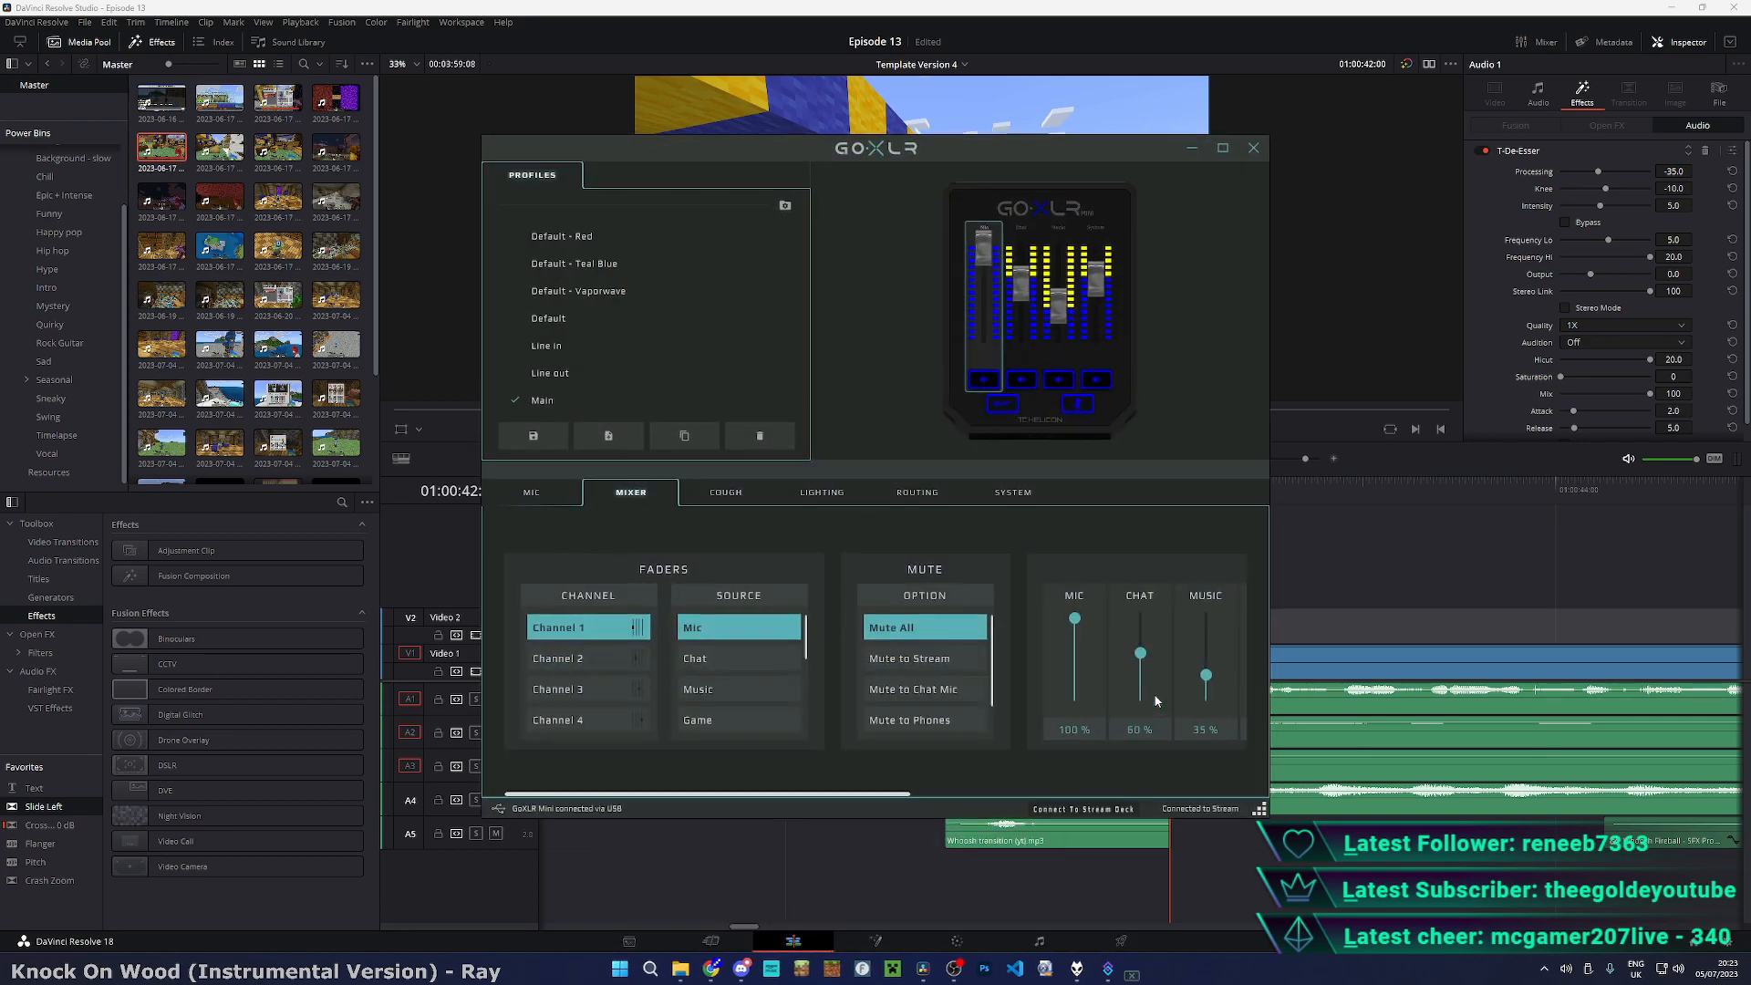
pyautogui.doubleClick(956, 150)
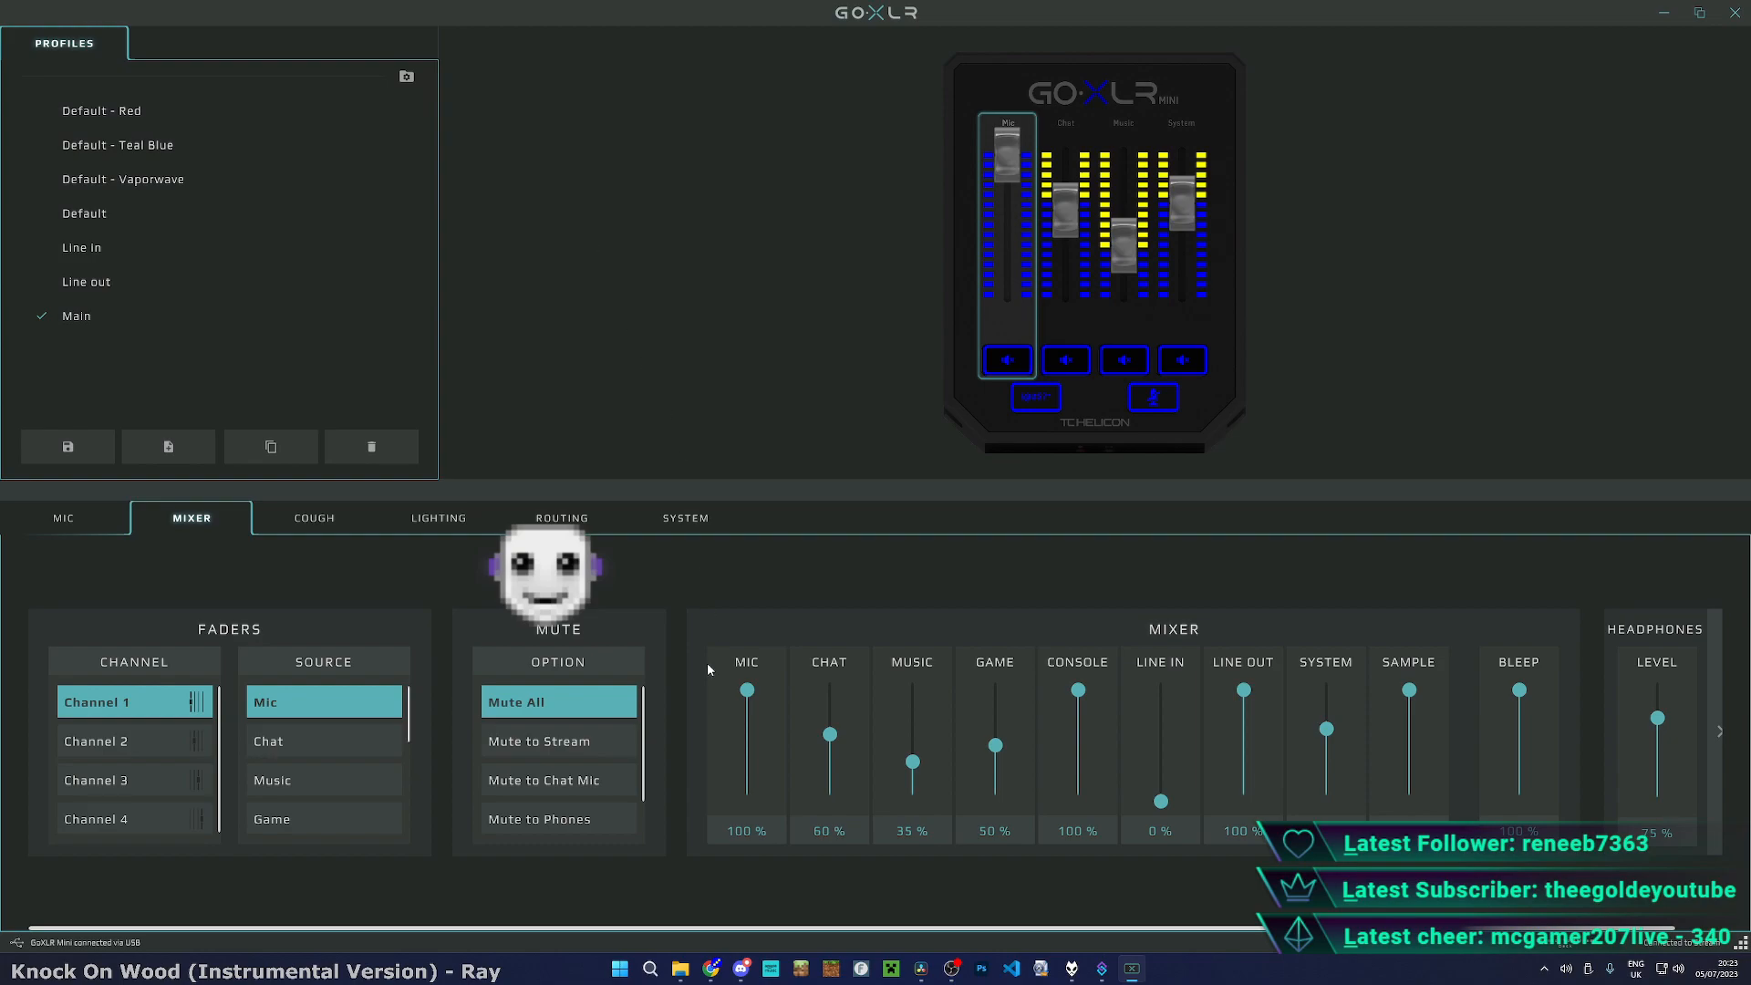
pyautogui.click(91, 519)
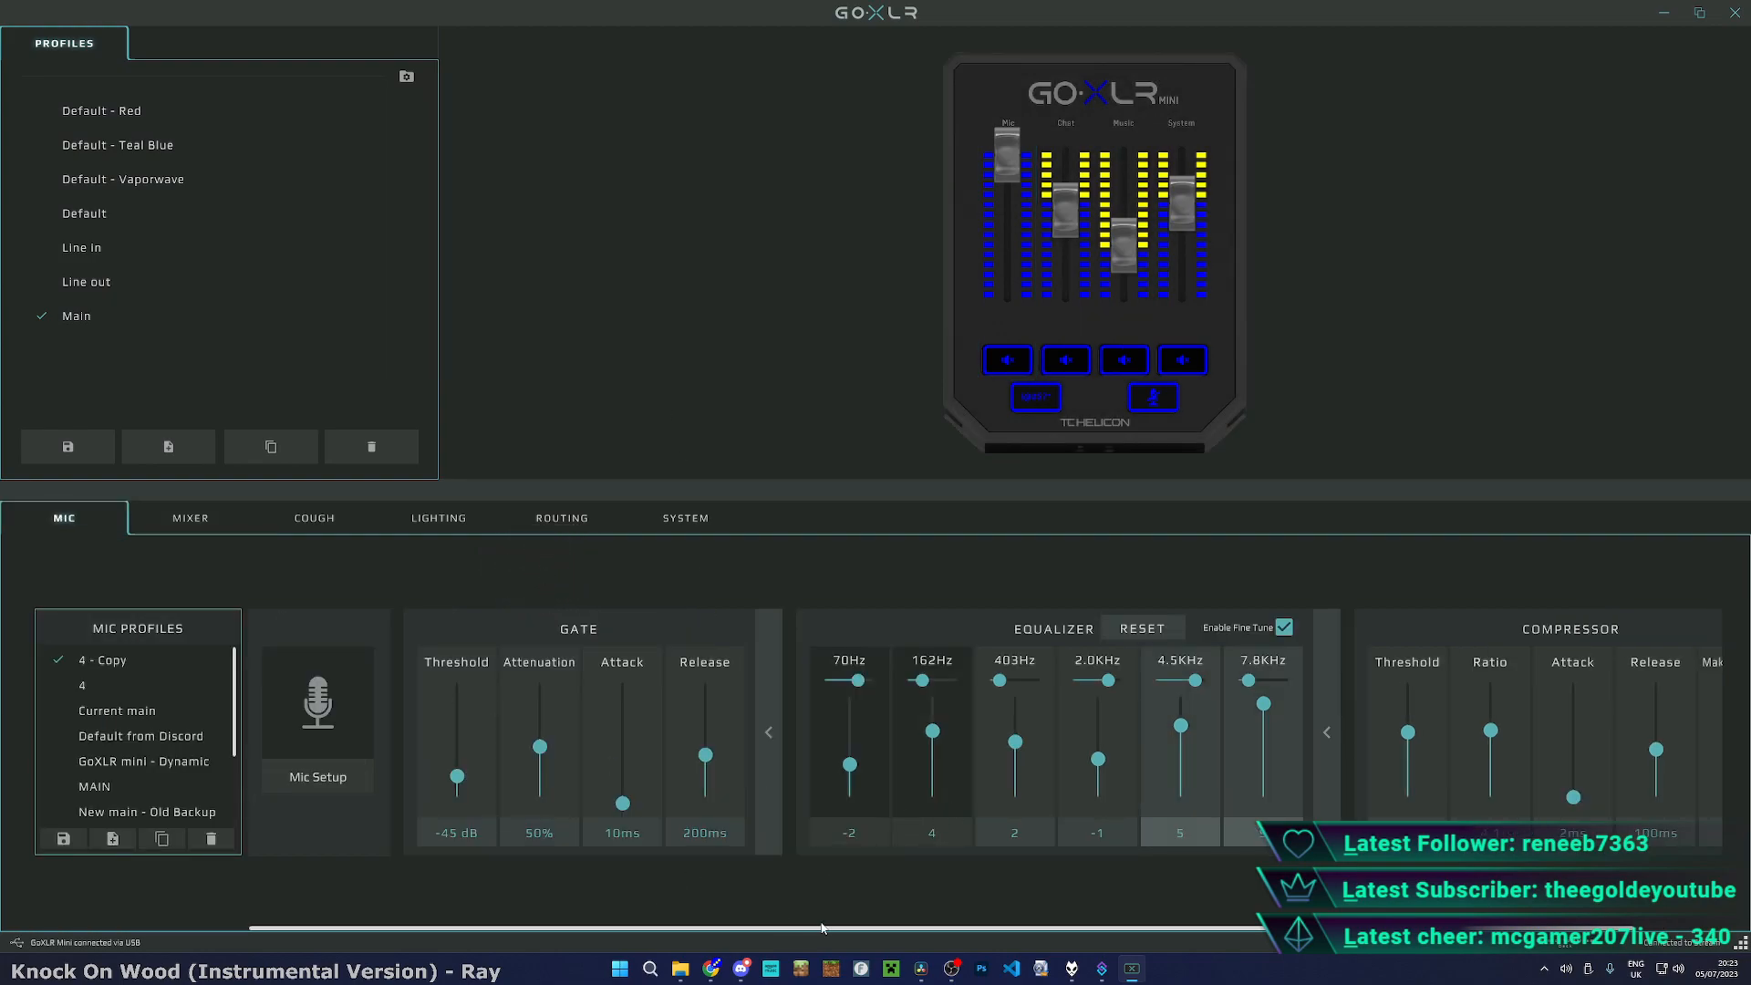
pyautogui.hscroll(2, 930, 934)
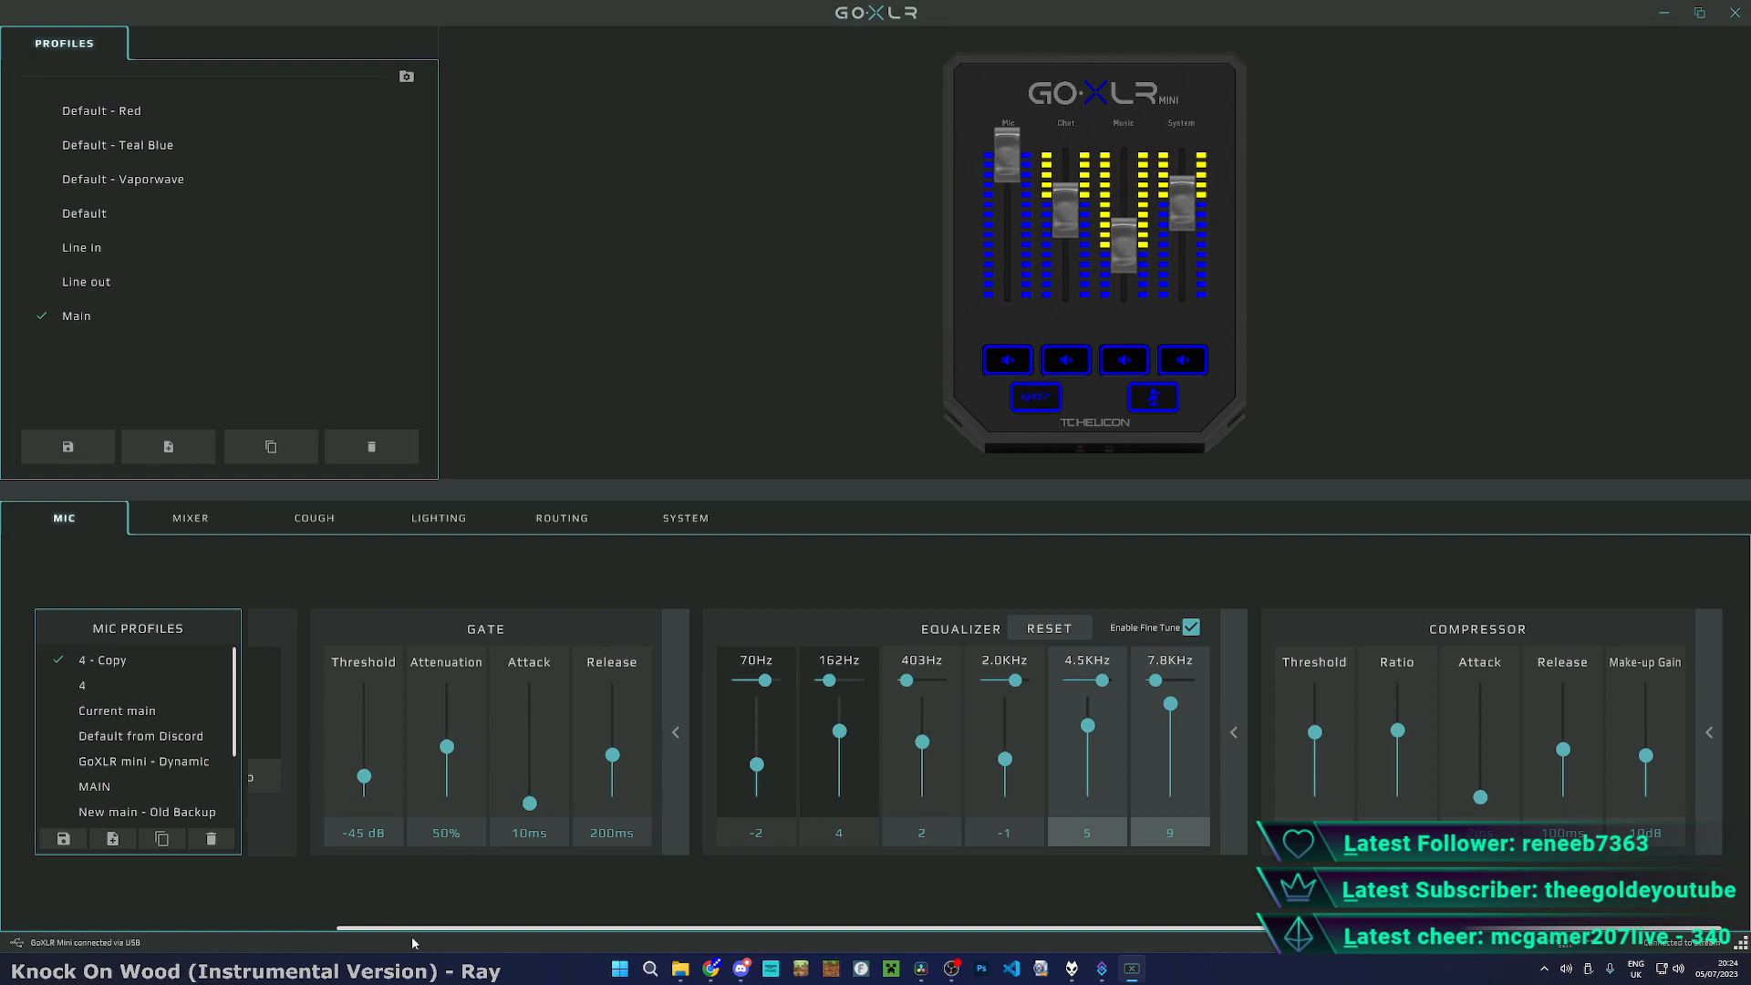
pyautogui.scroll(-4, 153, 726)
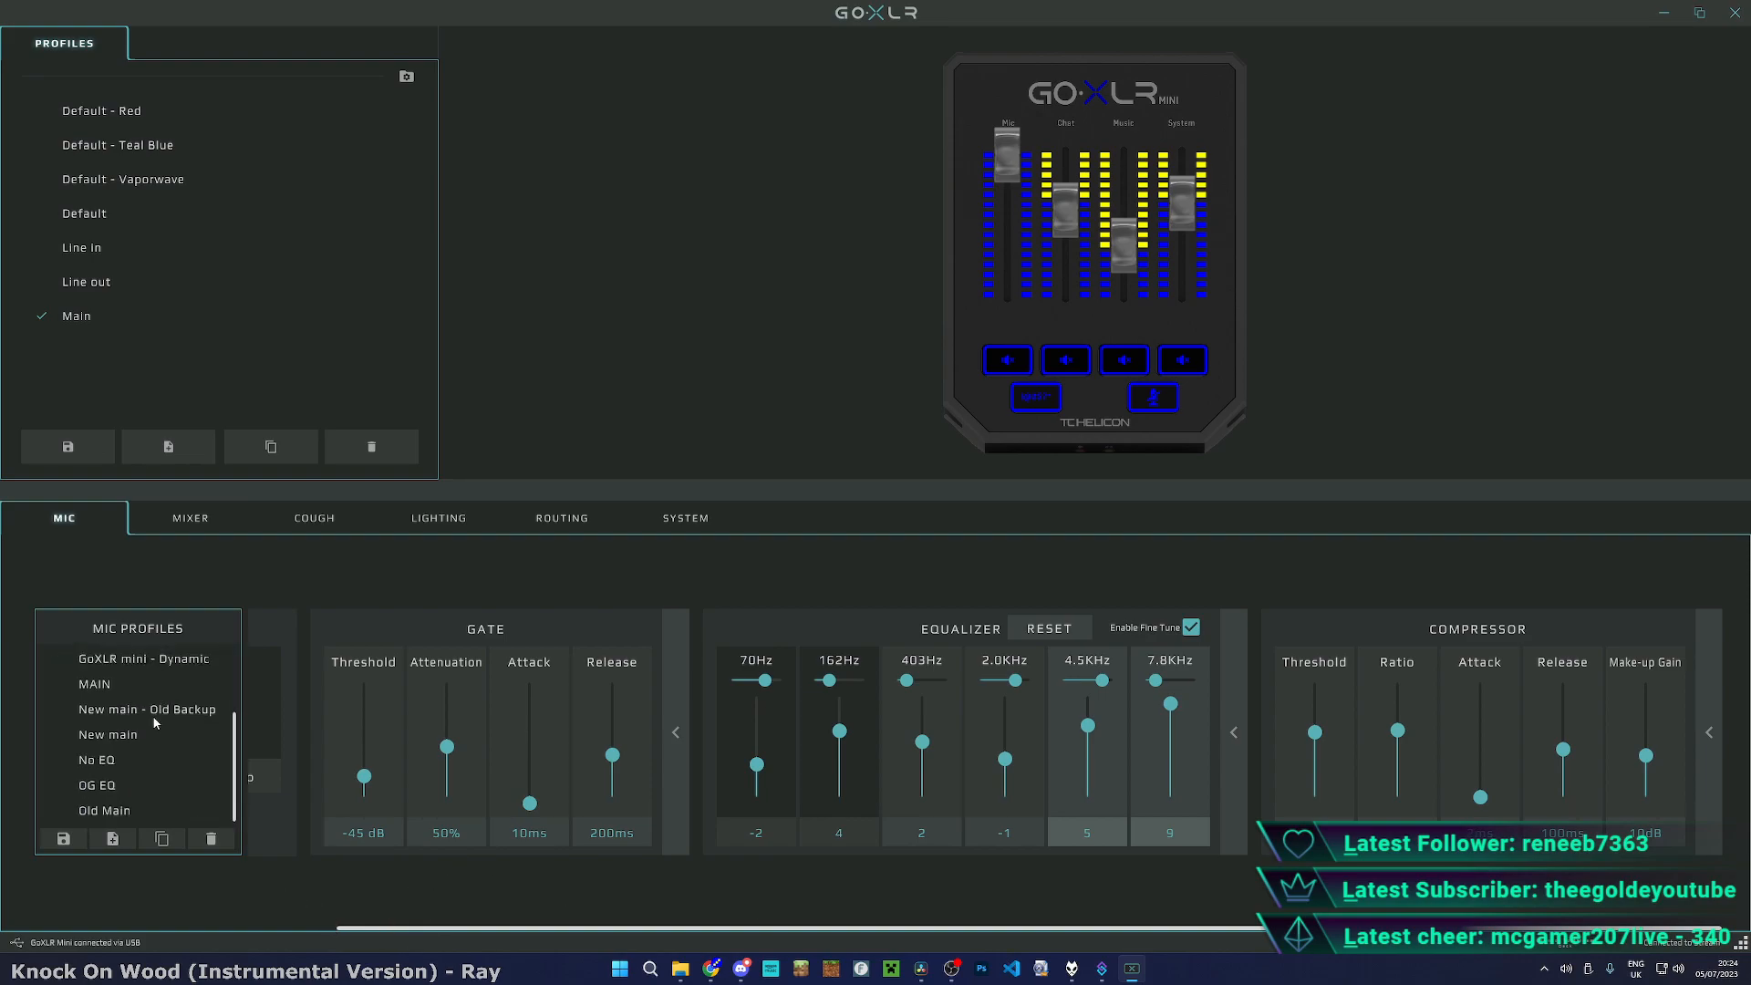
pyautogui.scroll(4, 155, 723)
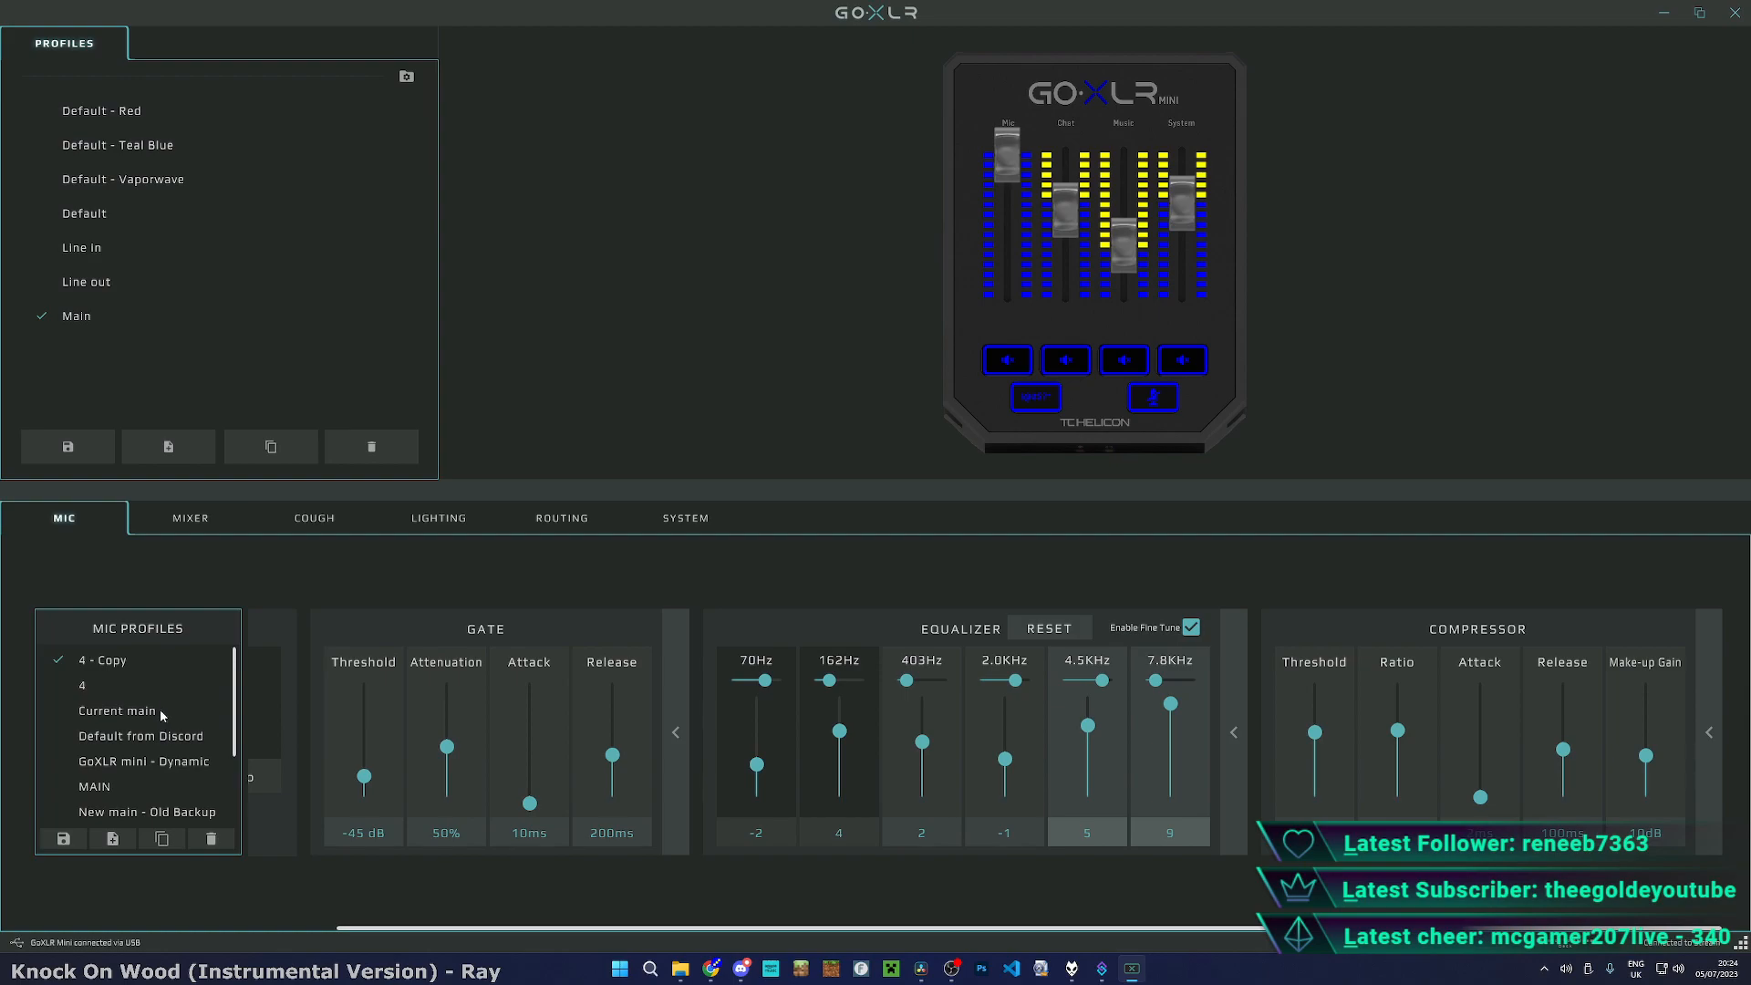
pyautogui.click(1696, 15)
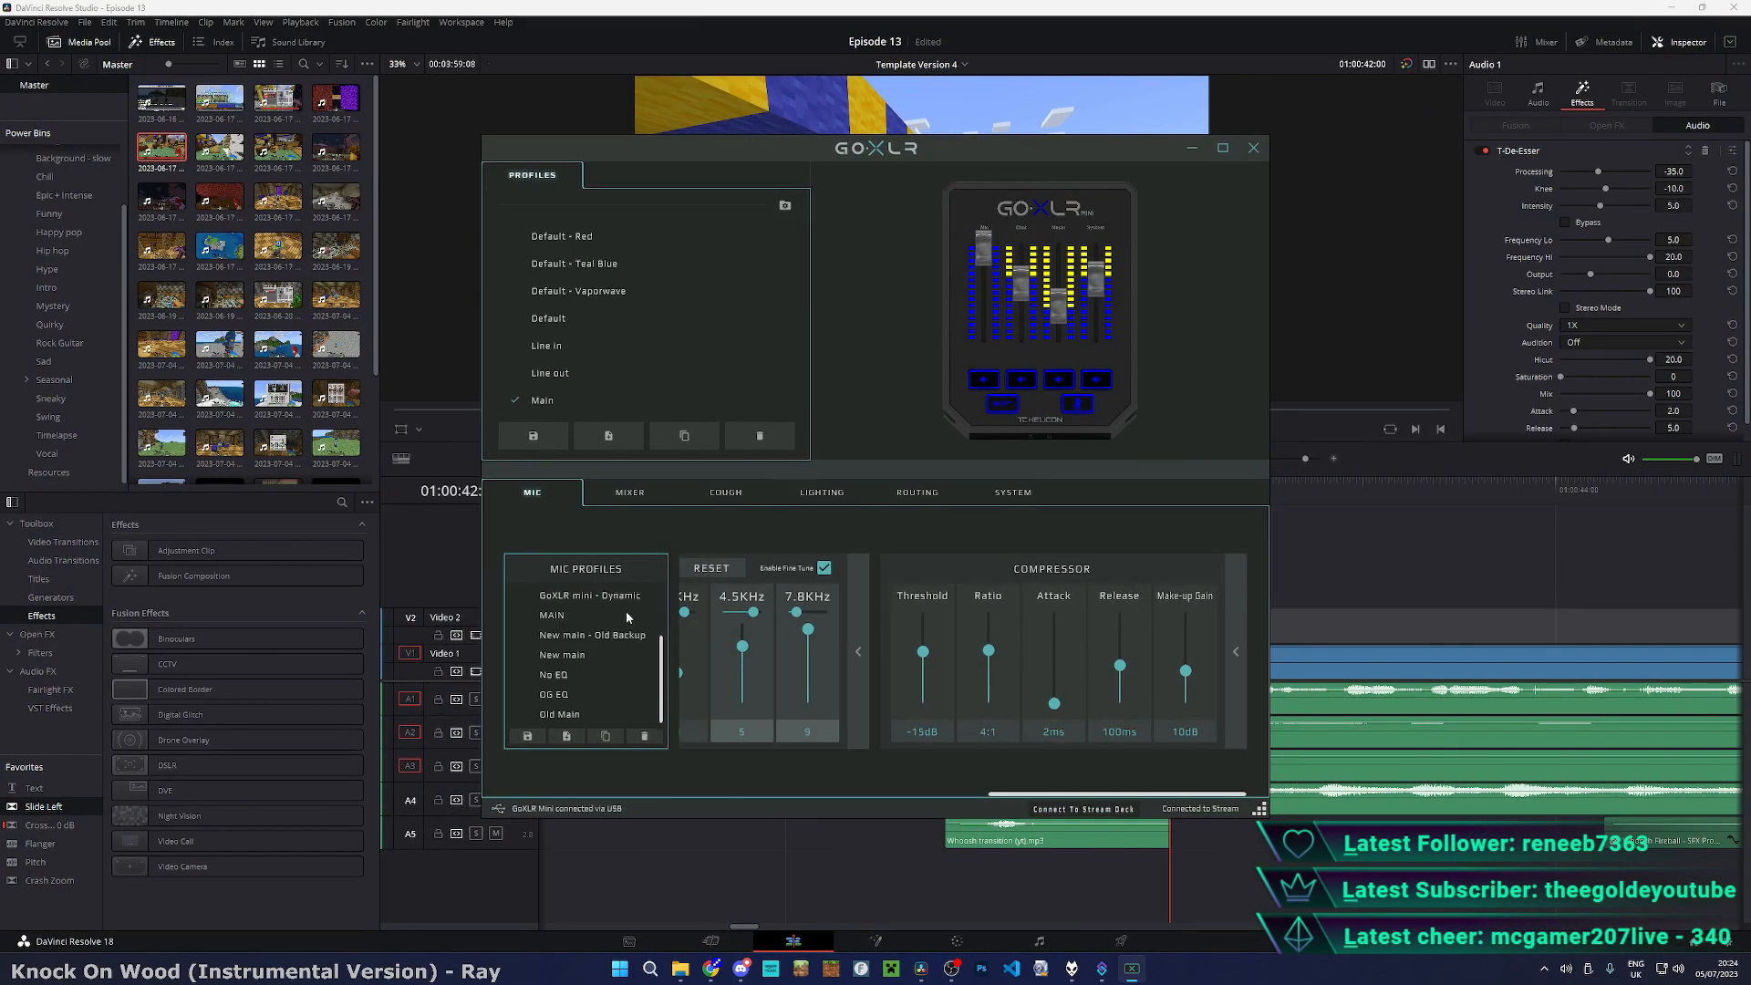
pyautogui.click(1255, 153)
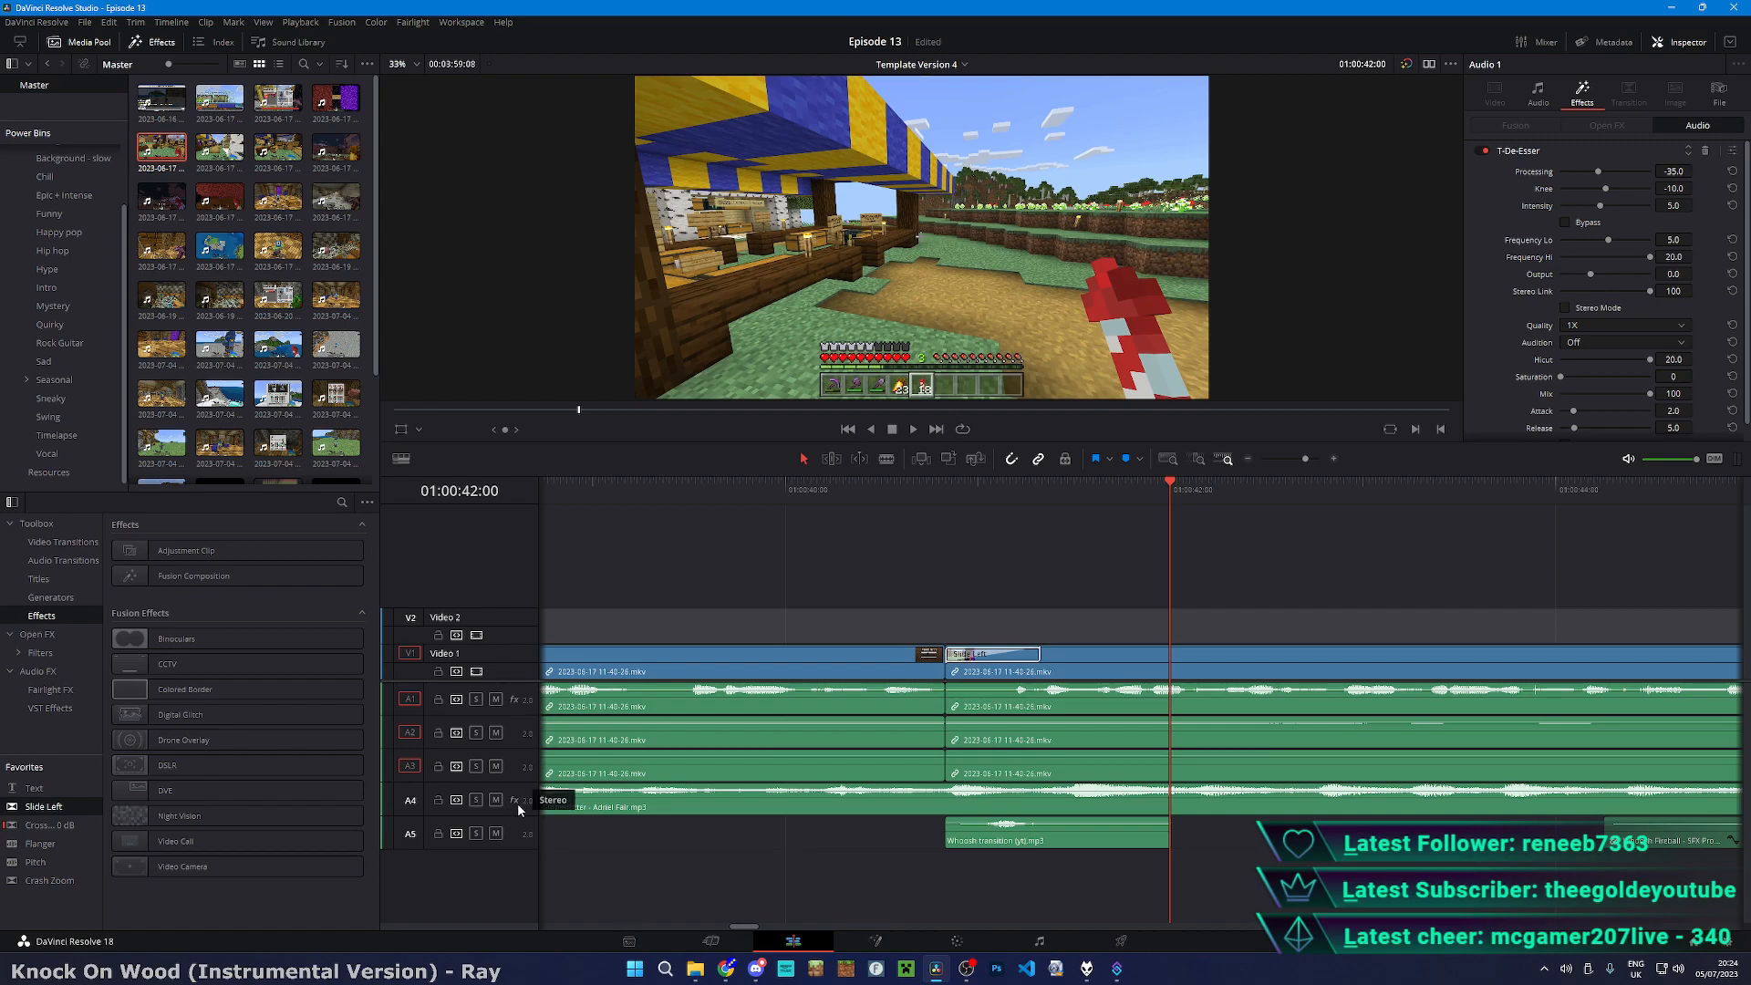
# - Examine the ReaComp compressor settings on the Audio 4 music track and close its window
pyautogui.click(517, 804)
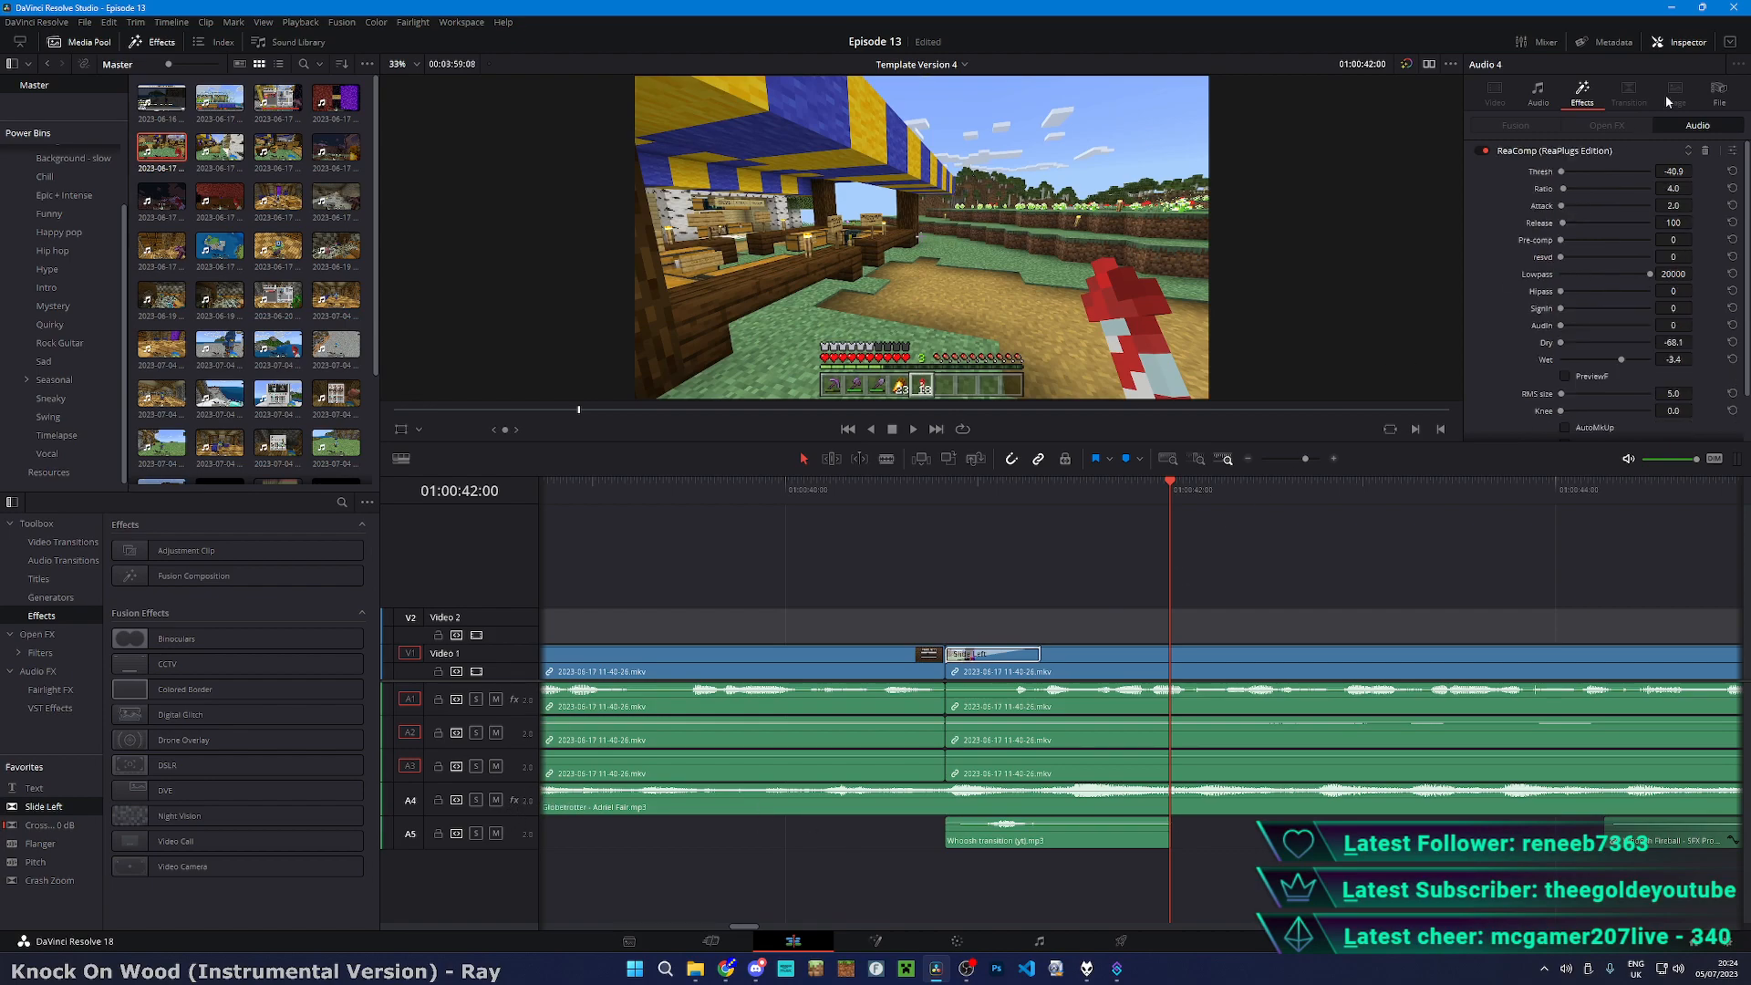
pyautogui.click(1731, 151)
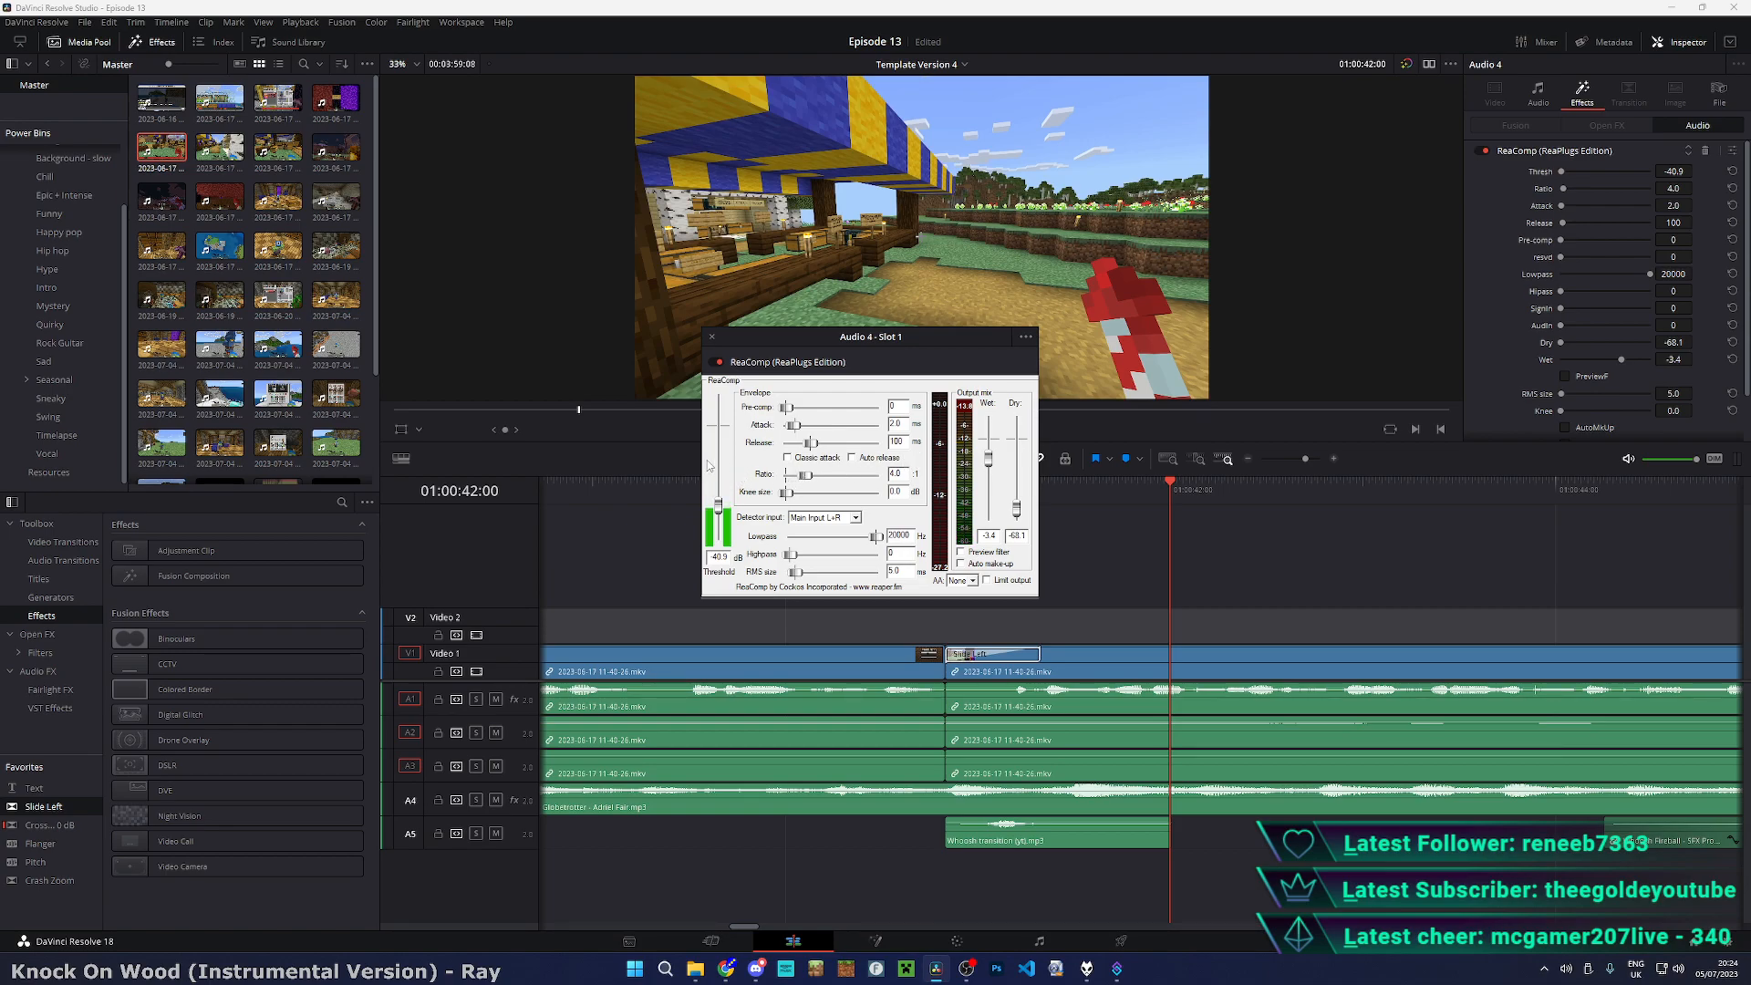
pyautogui.click(712, 337)
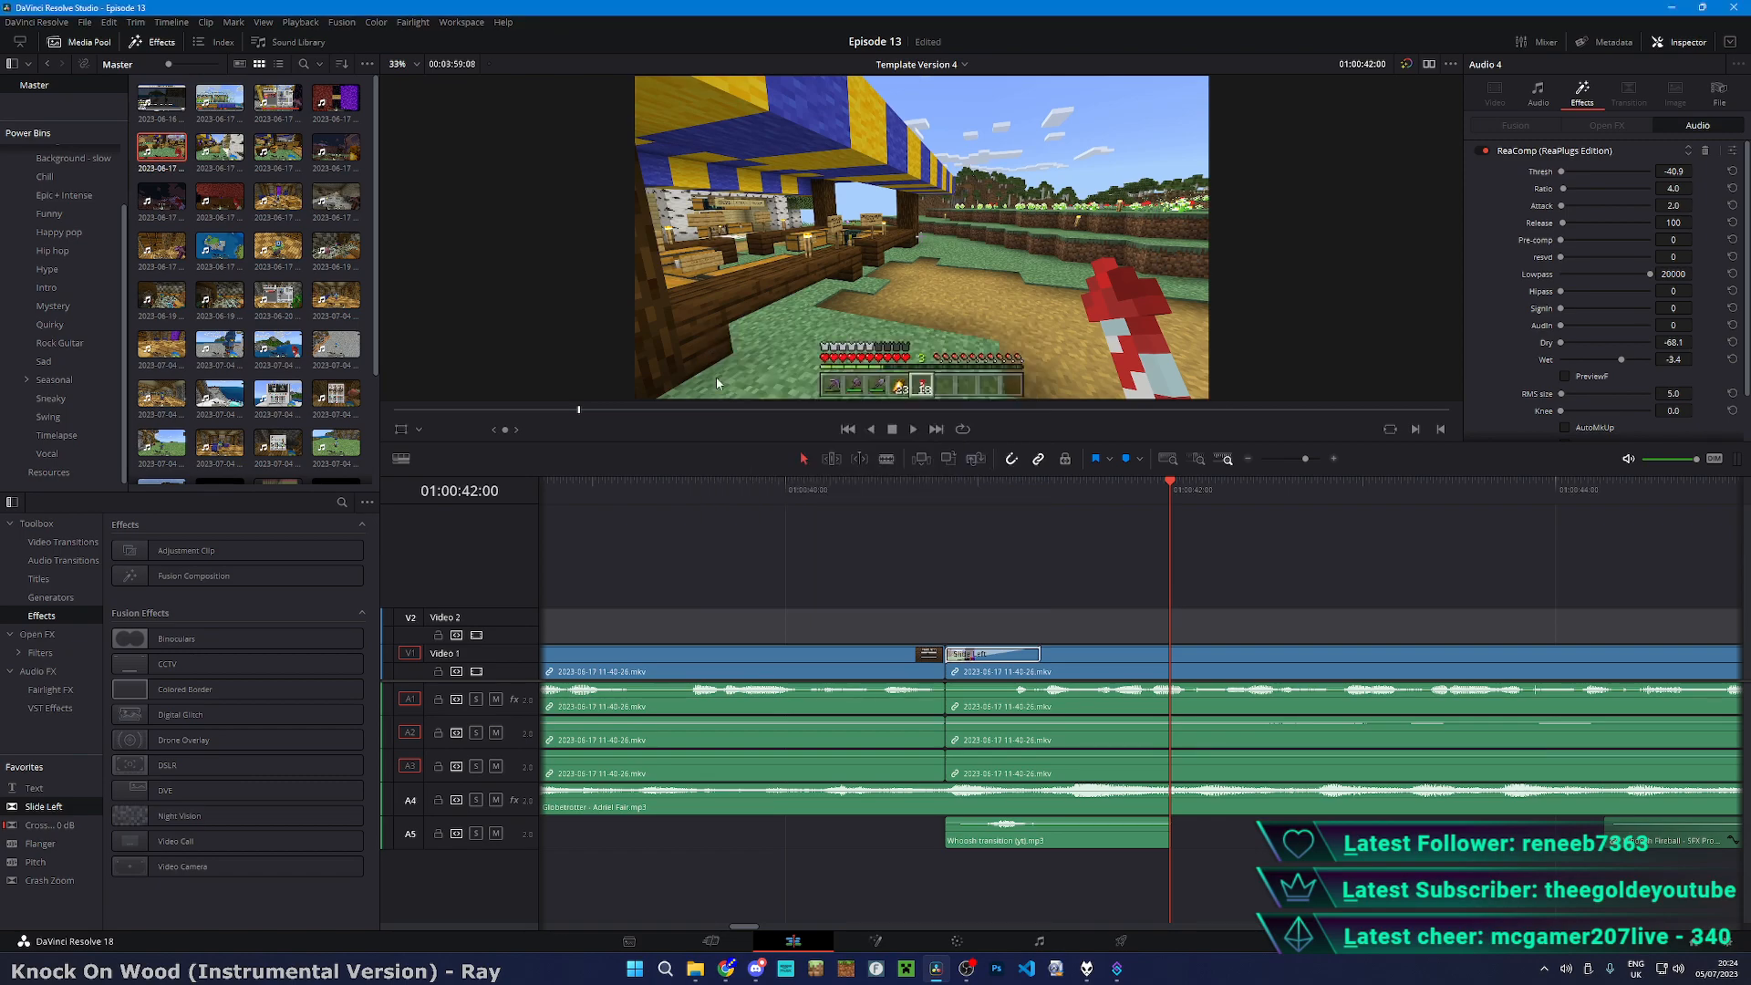
# - Review the new transition by playing from the loading screen into the gameplay up to the title graphic
pyautogui.click(776, 499)
pyautogui.click(1133, 554)
pyautogui.press('space')
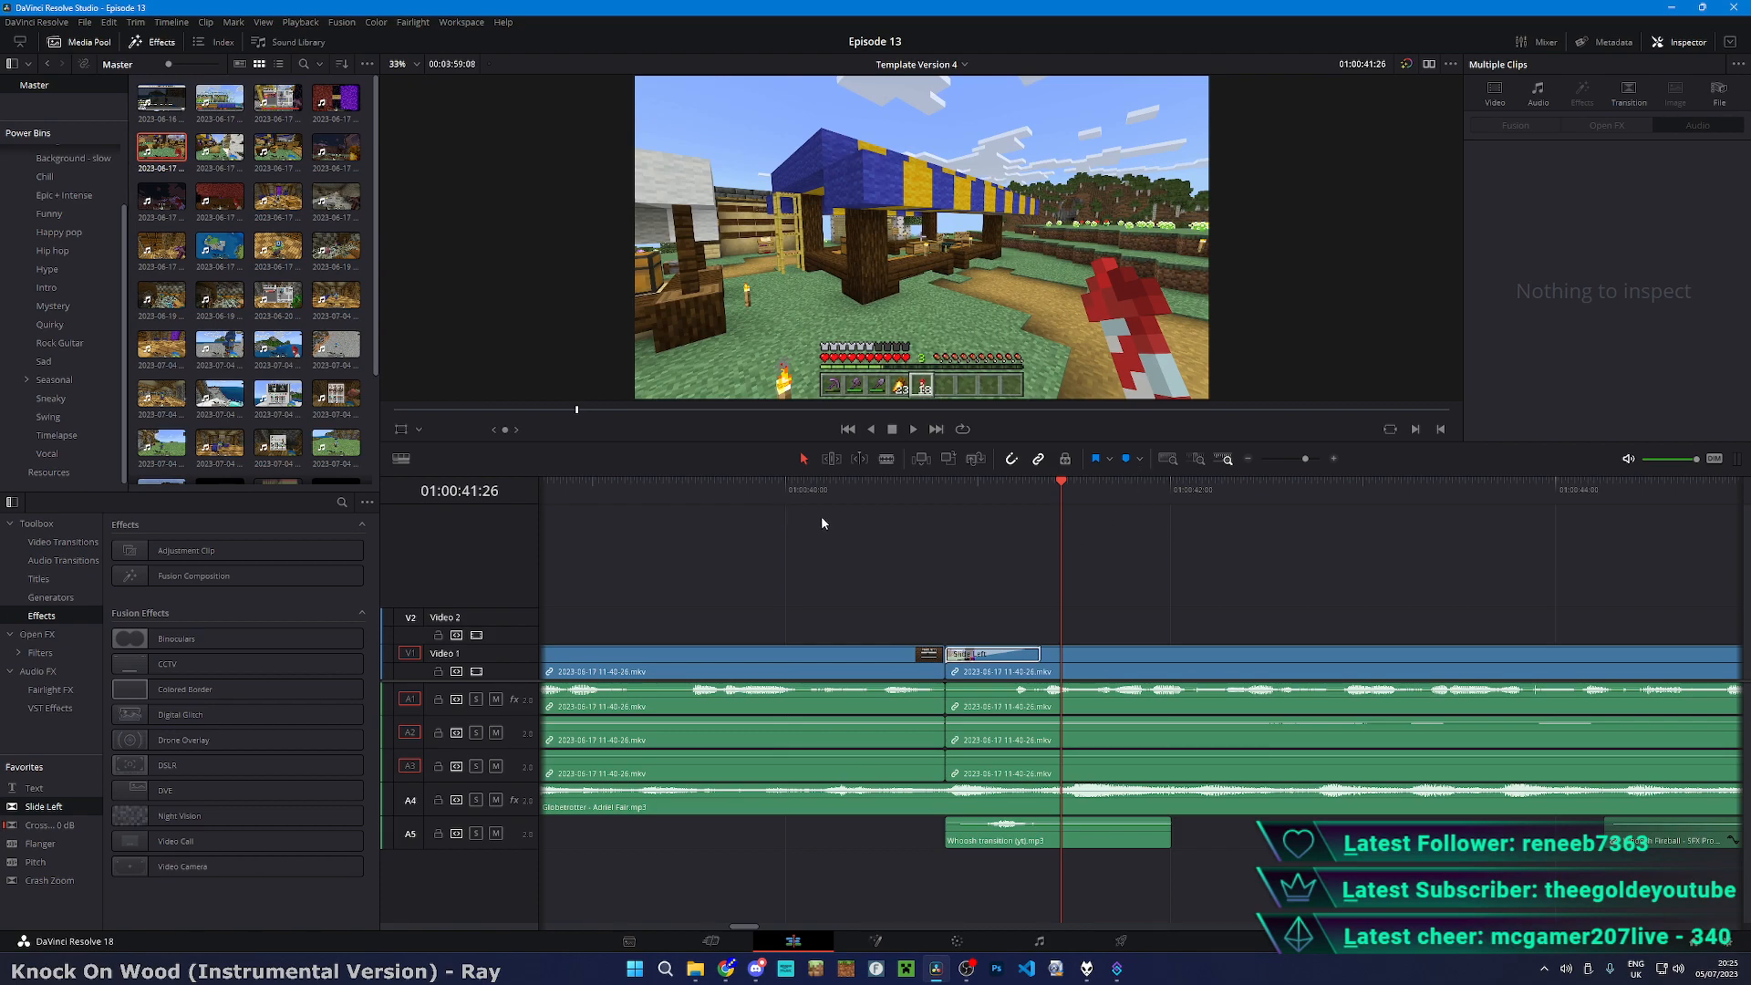
pyautogui.click(720, 486)
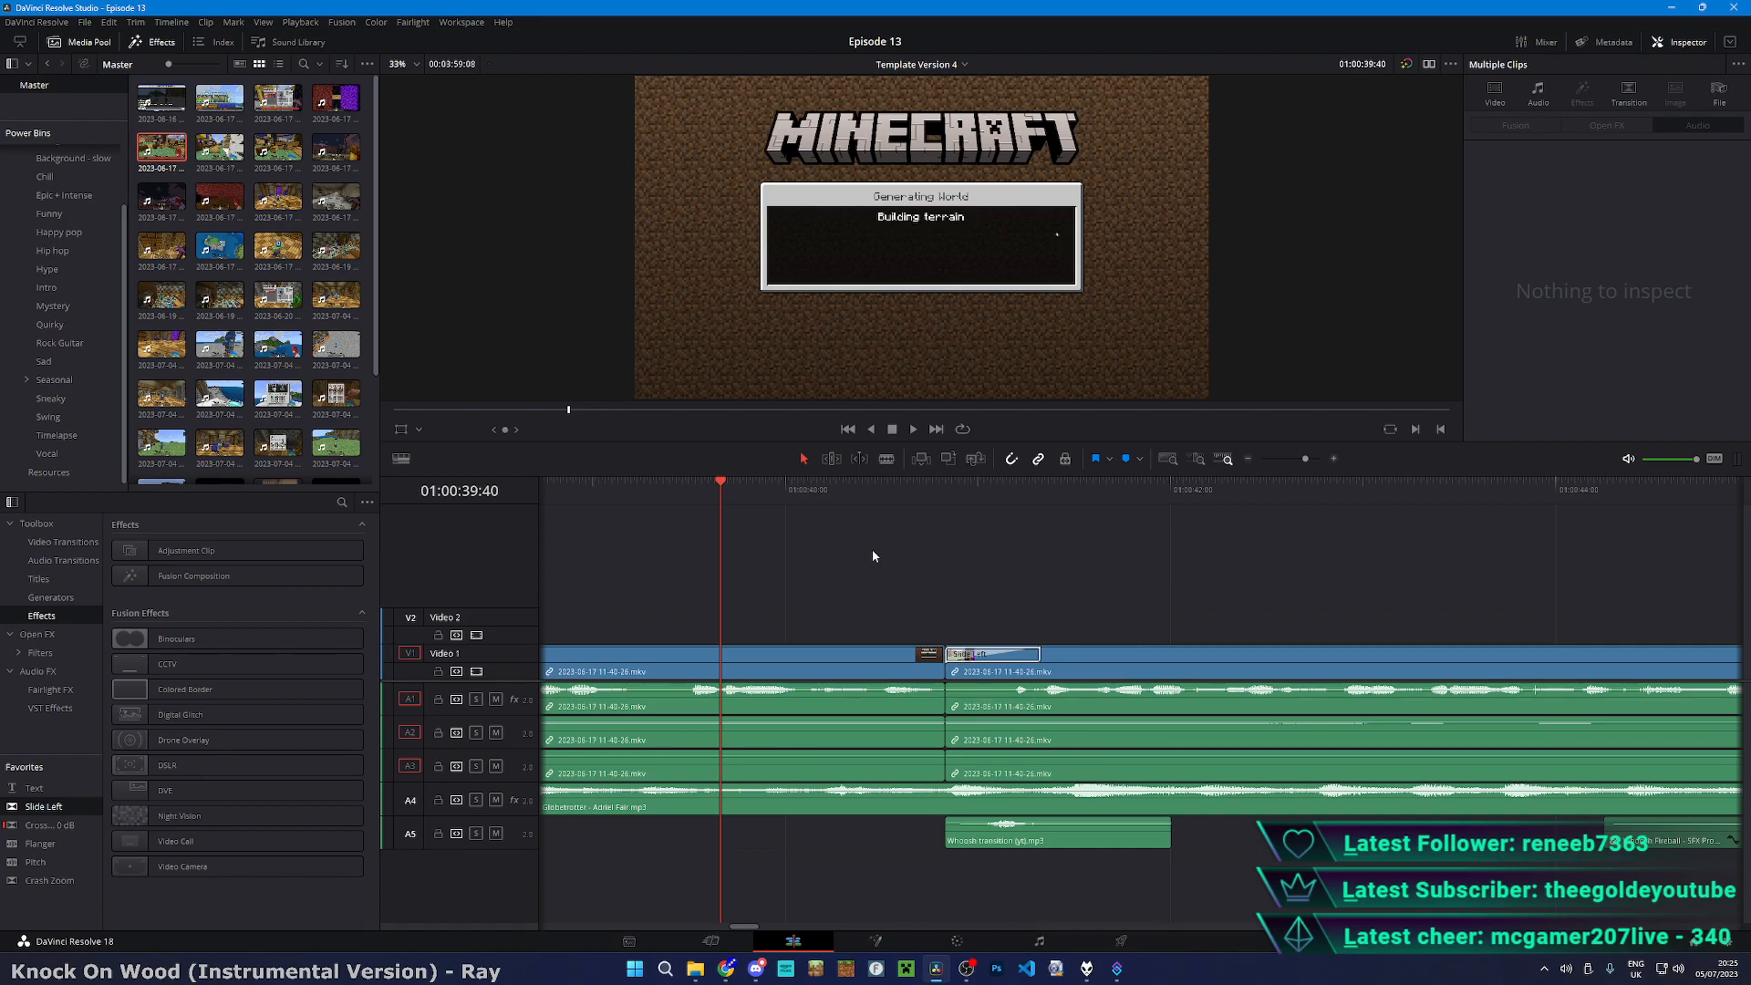
pyautogui.hscroll(-3, 912, 553)
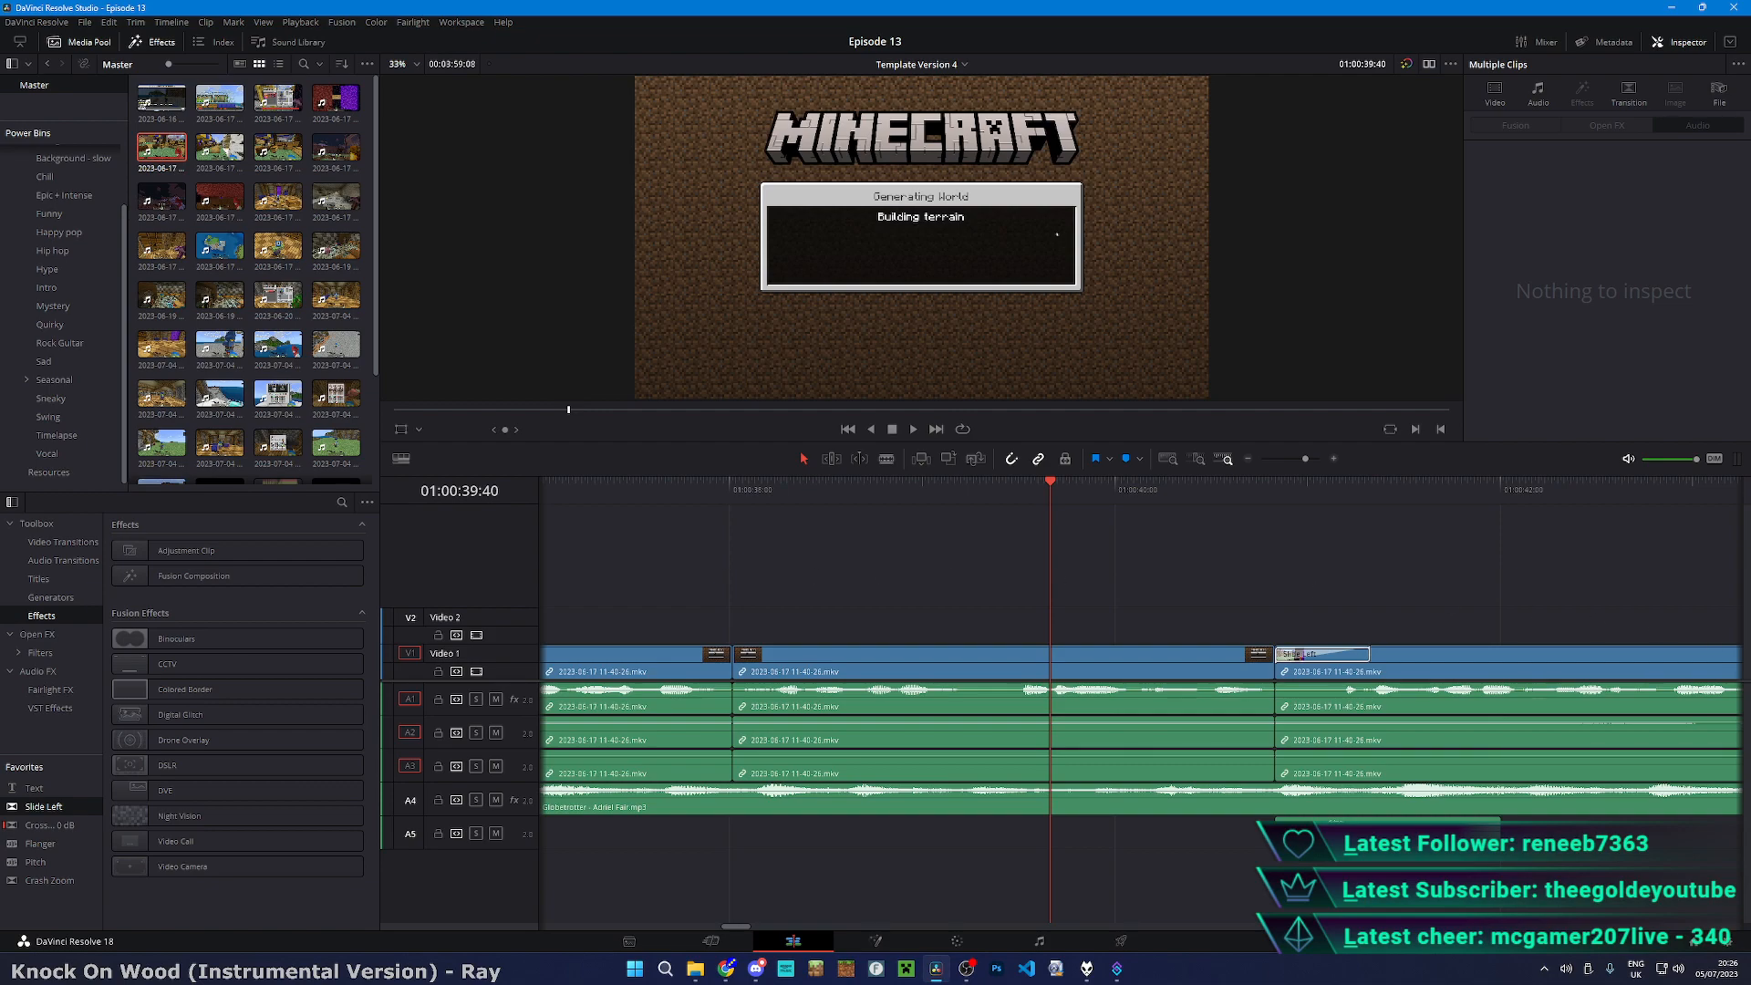
pyautogui.hotkey('alt', 'Tab')
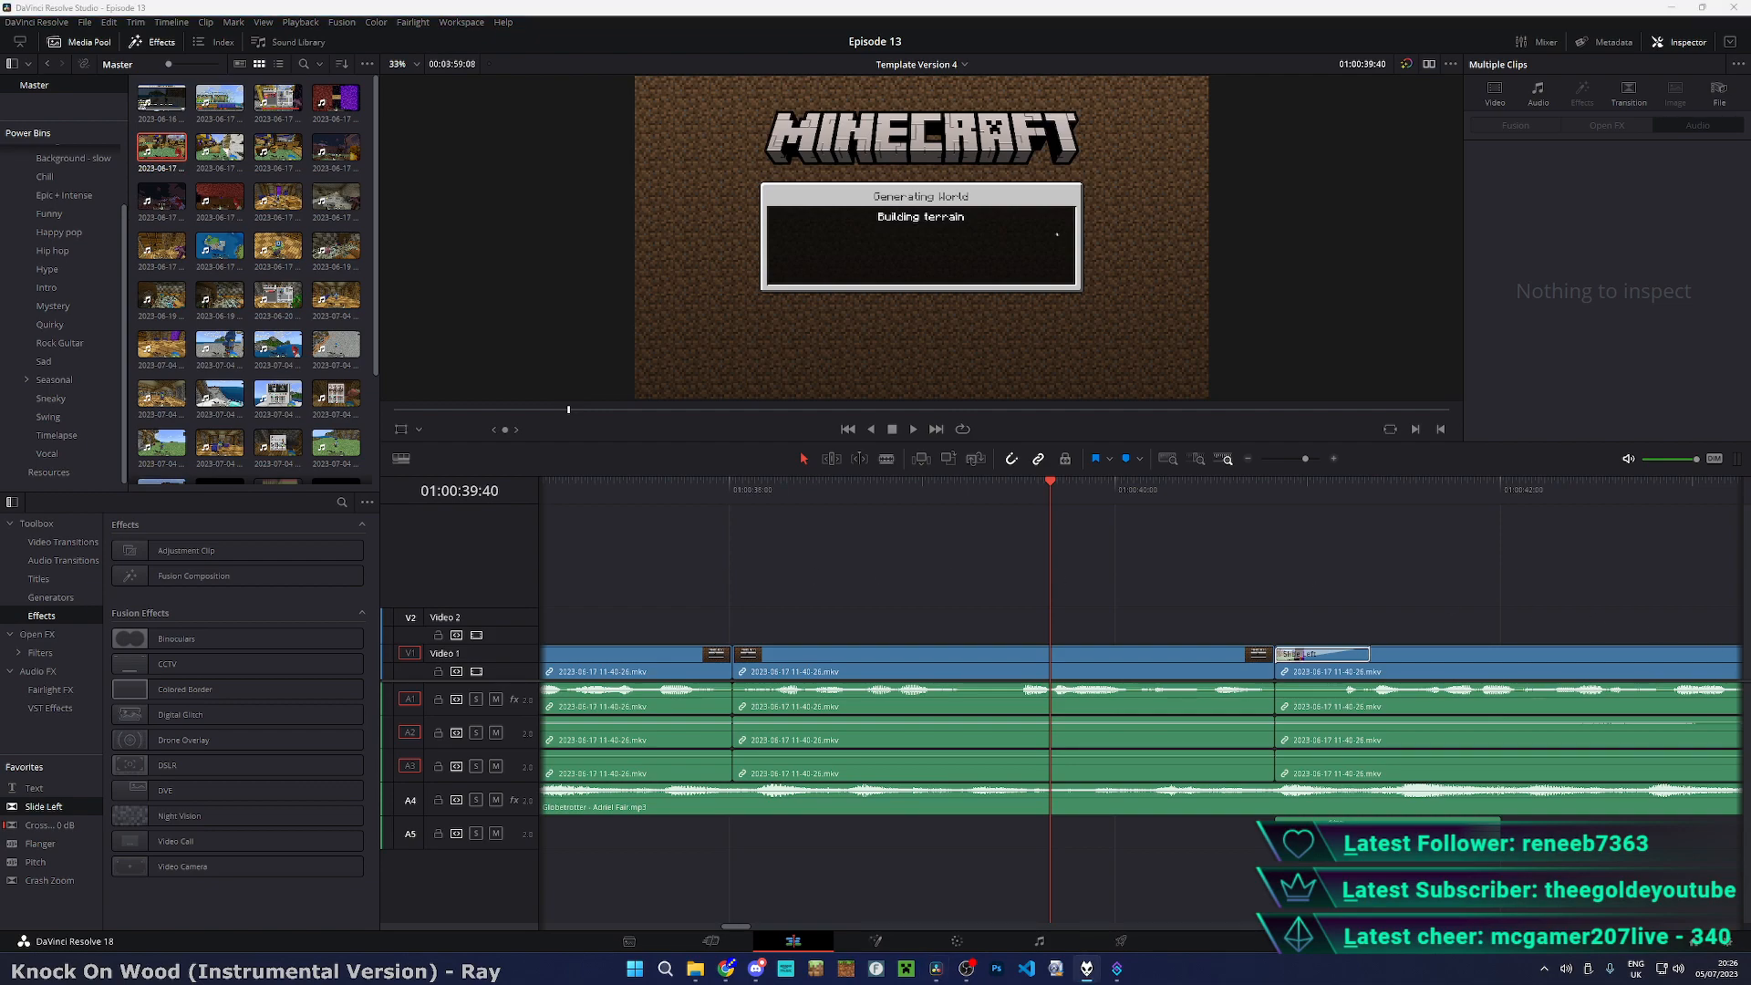
pyautogui.hotkey('alt', 'Tab')
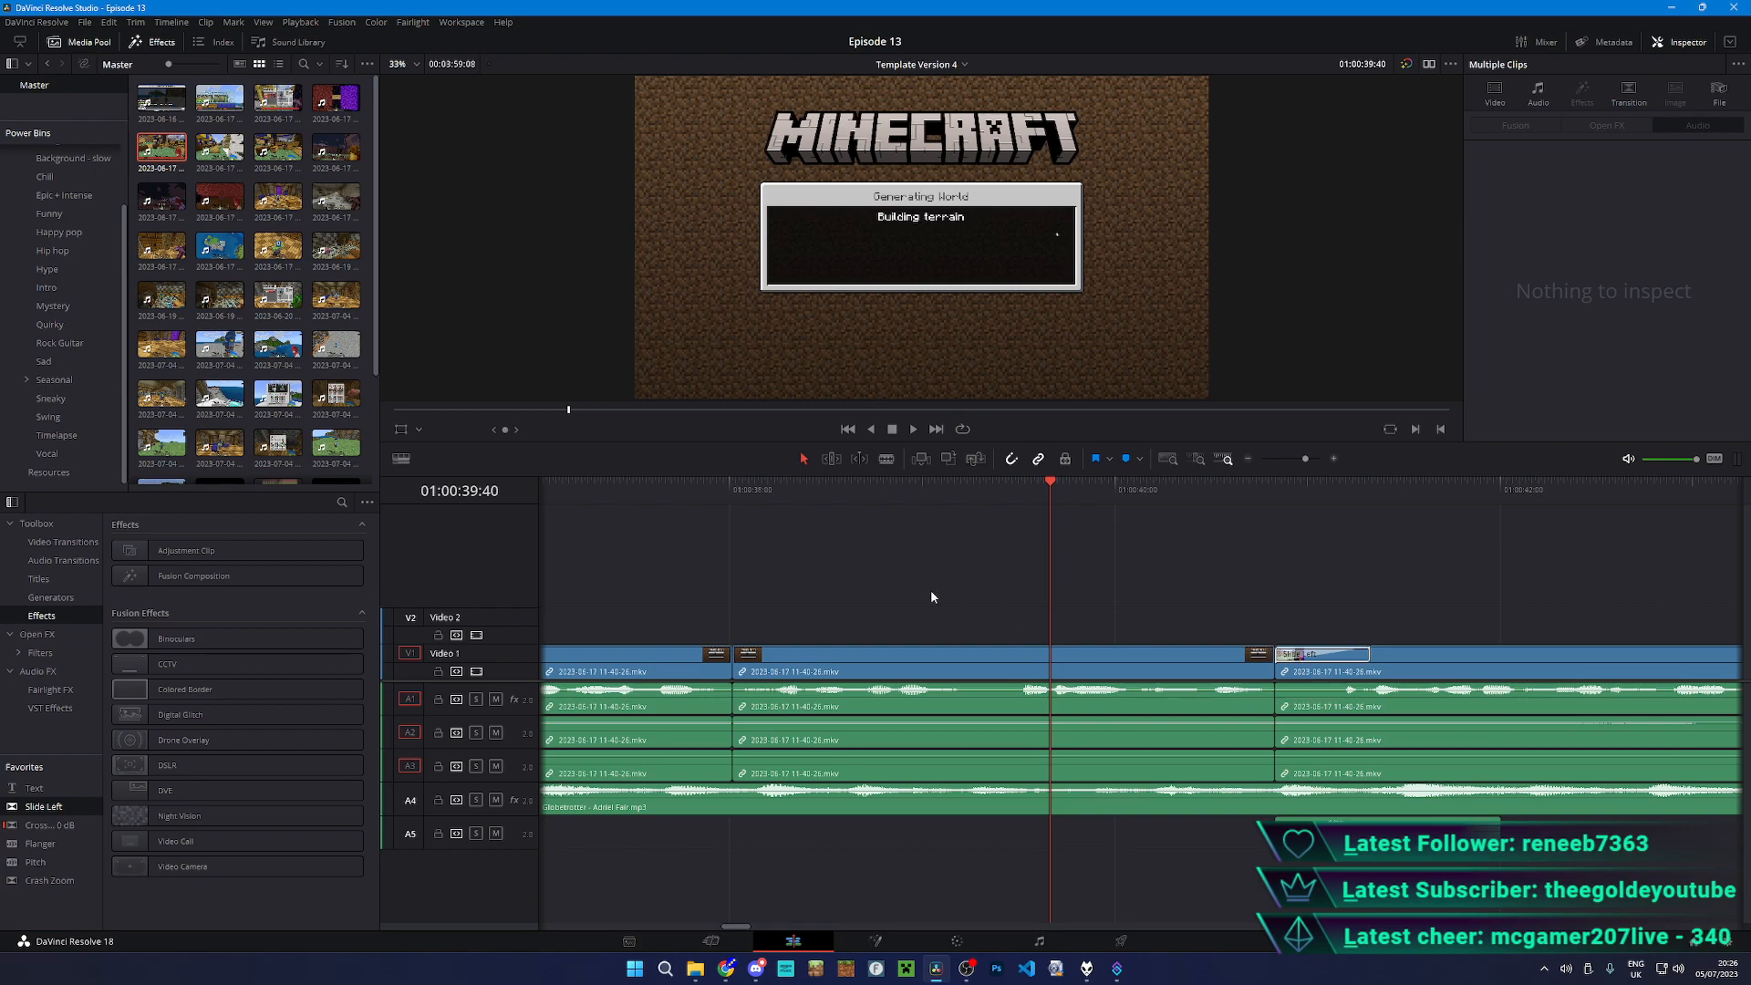
pyautogui.click(648, 496)
pyautogui.press('space')
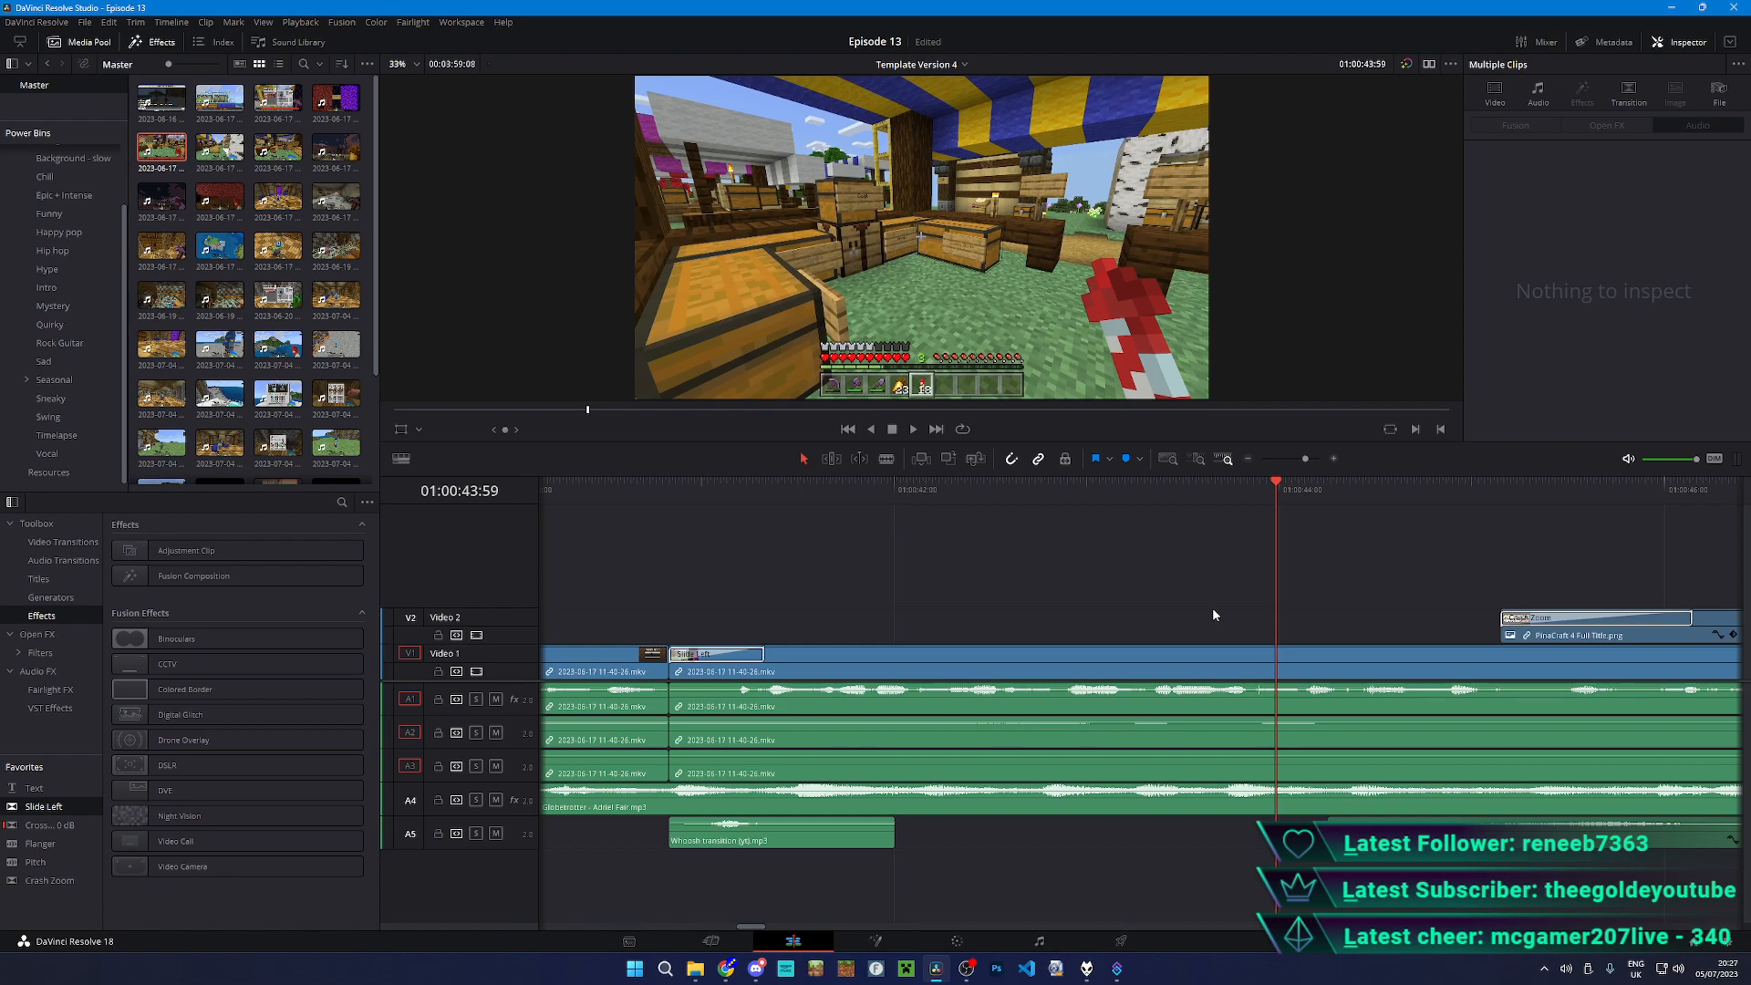
pyautogui.click(609, 481)
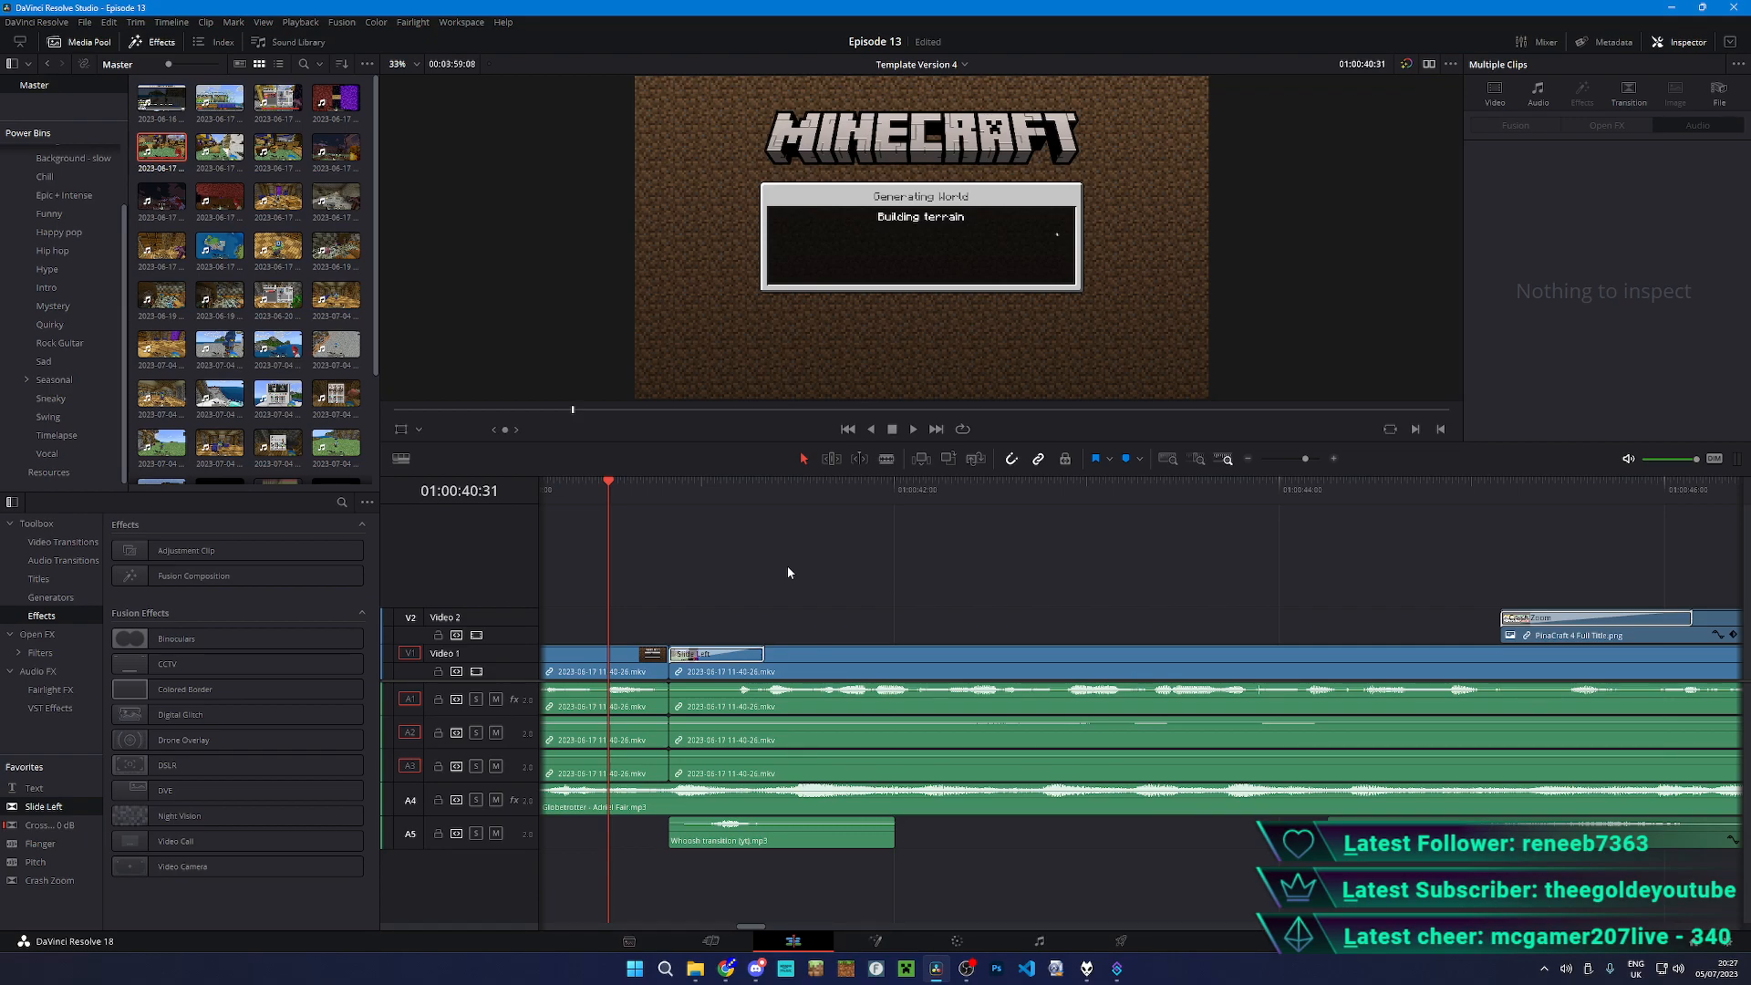
pyautogui.press('space')
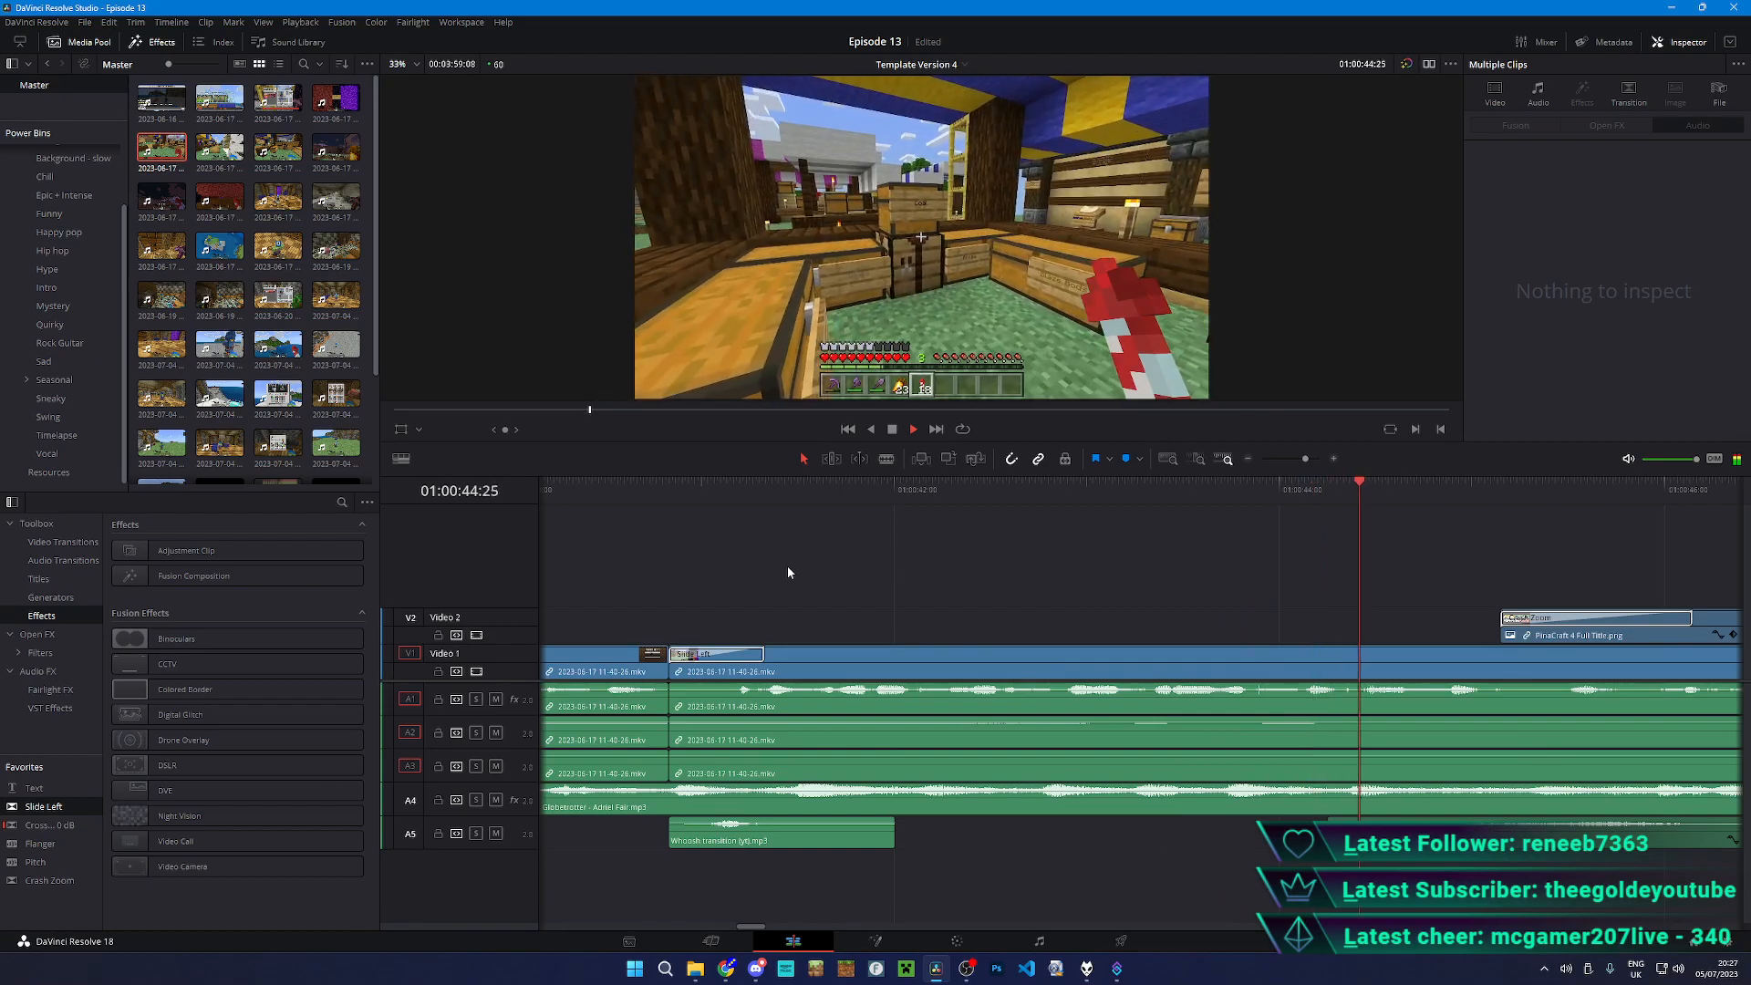
pyautogui.hotkey('ctrl', '-')
pyautogui.press('space')
# - Move the PinaCraft 4 Full Title graphic and its sound clips past the end of the gameplay footage
pyautogui.hotkey('ctrl', '-')
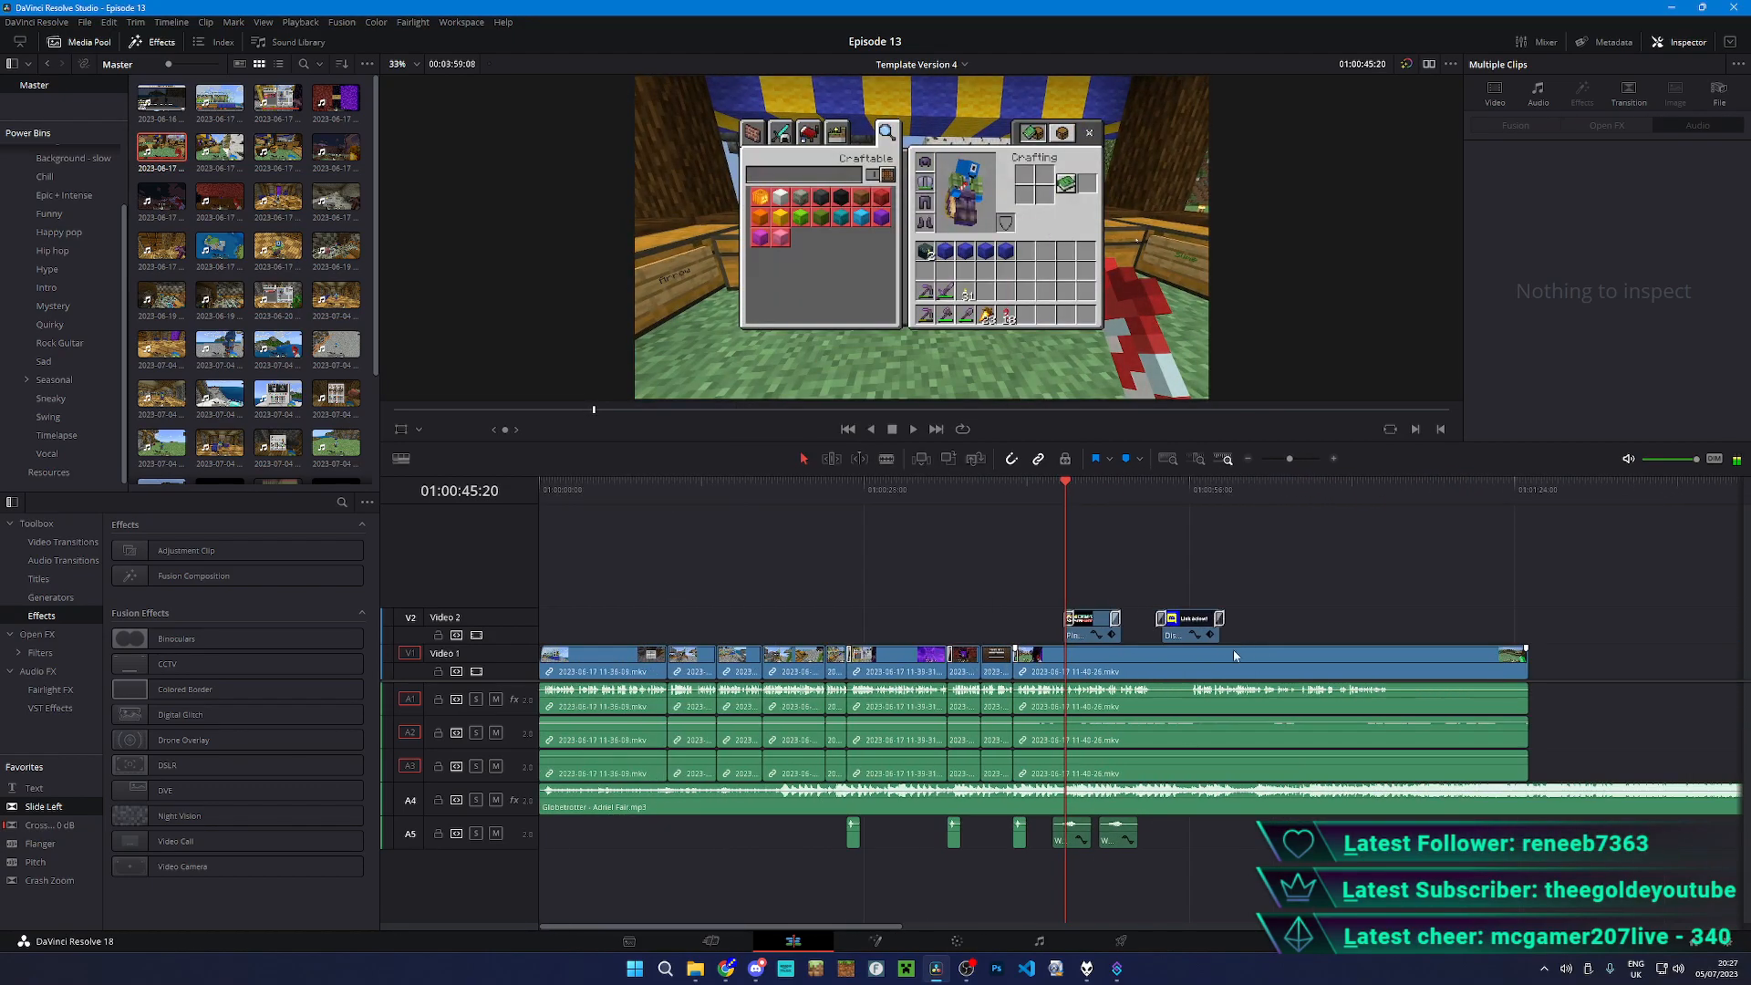
pyautogui.click(1095, 636)
pyautogui.click(1095, 531)
pyautogui.moveTo(1084, 629); pyautogui.dragTo(1548, 638)
pyautogui.hotkey('ctrl', '-')
pyautogui.hotkey('ctrl', '-')
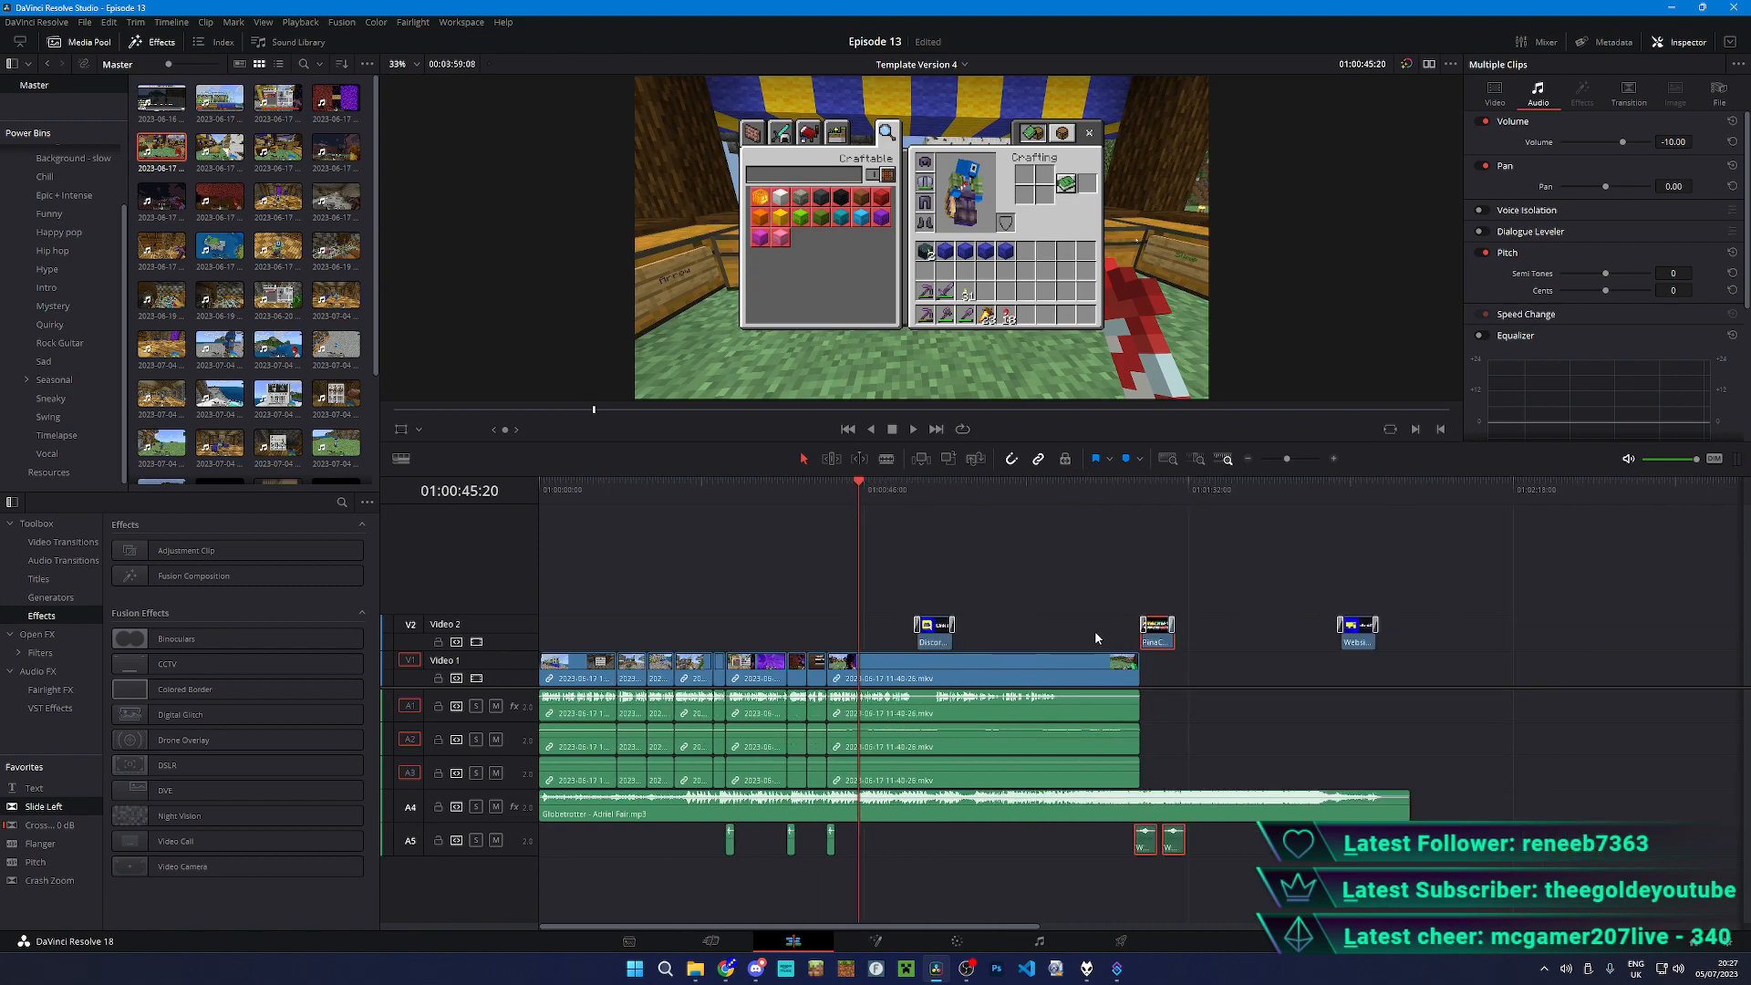
pyautogui.hotkey('ctrl', '-')
# - Move the two remaining overlay graphics well past the footage on Video 2 and delete the empty Video 3 track
pyautogui.moveTo(1327, 580); pyautogui.dragTo(700, 649)
pyautogui.moveTo(890, 625); pyautogui.dragTo(1608, 593)
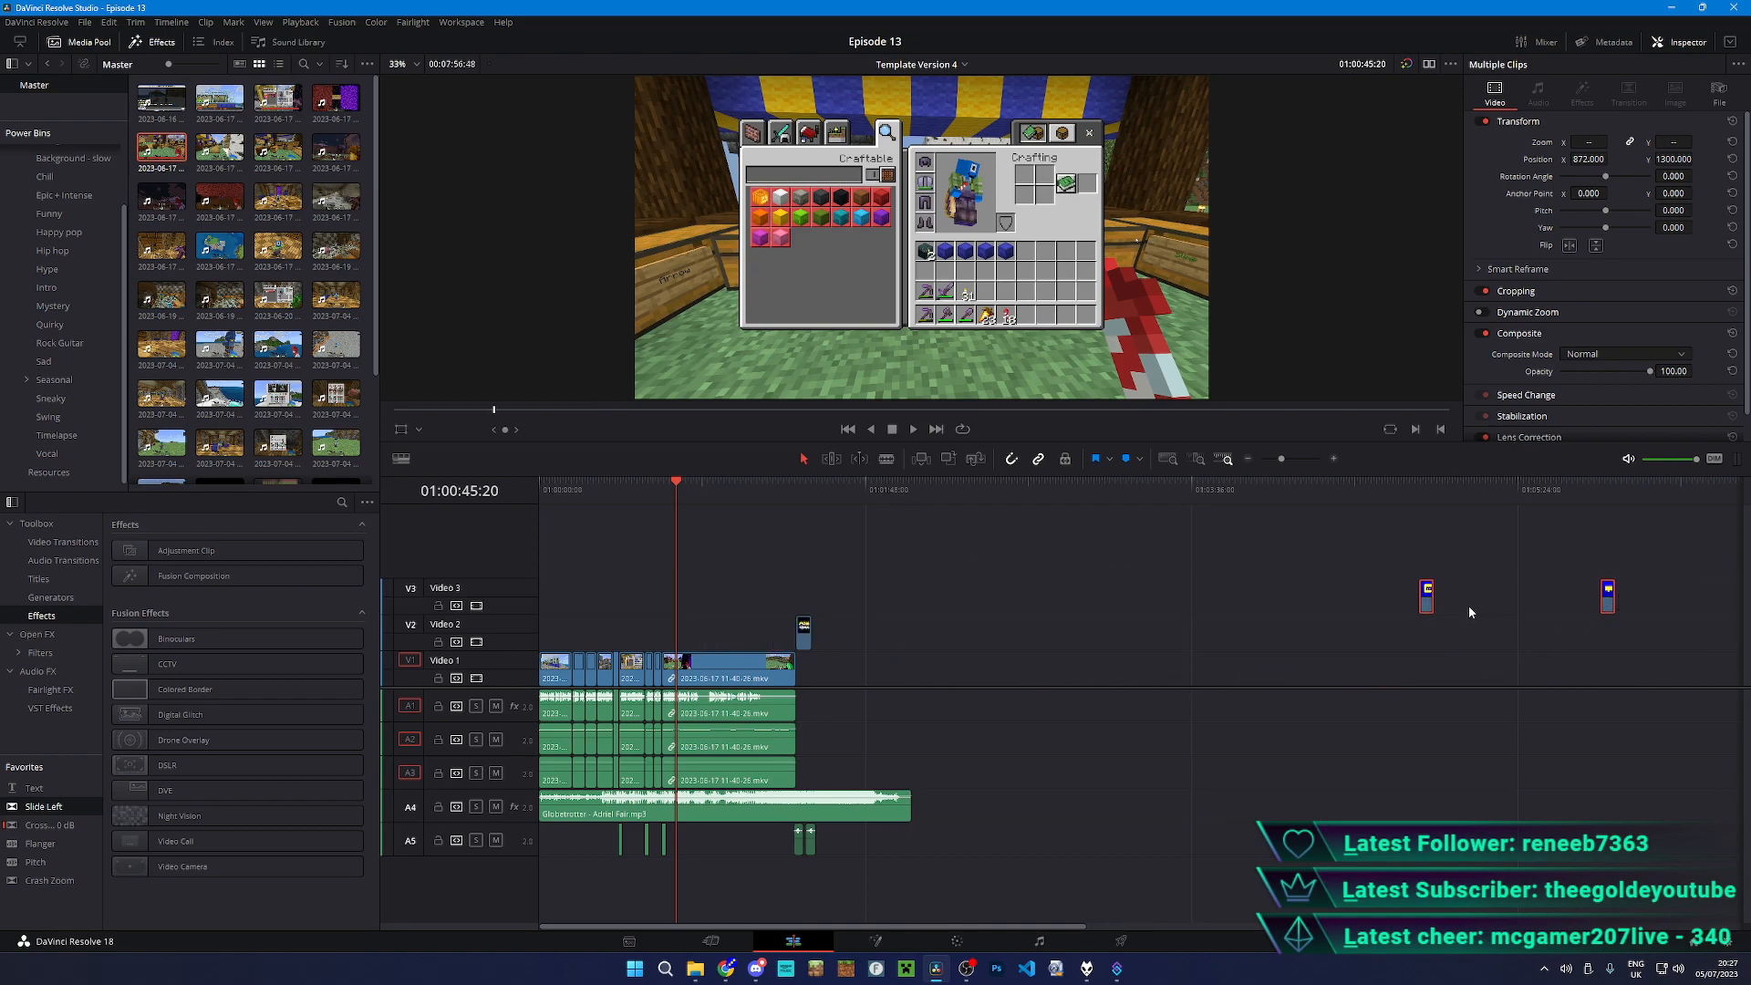
pyautogui.moveTo(1432, 600); pyautogui.dragTo(1433, 634)
pyautogui.rightClick(518, 601)
pyautogui.click(537, 685)
# - Shift the PinaCraft 4 Full Title graphic and its sounds further along the timeline, leaving a gap after the footage
pyautogui.scroll(3, 1285, 591)
pyautogui.click(1441, 636)
pyautogui.moveTo(1441, 640); pyautogui.dragTo(1601, 645)
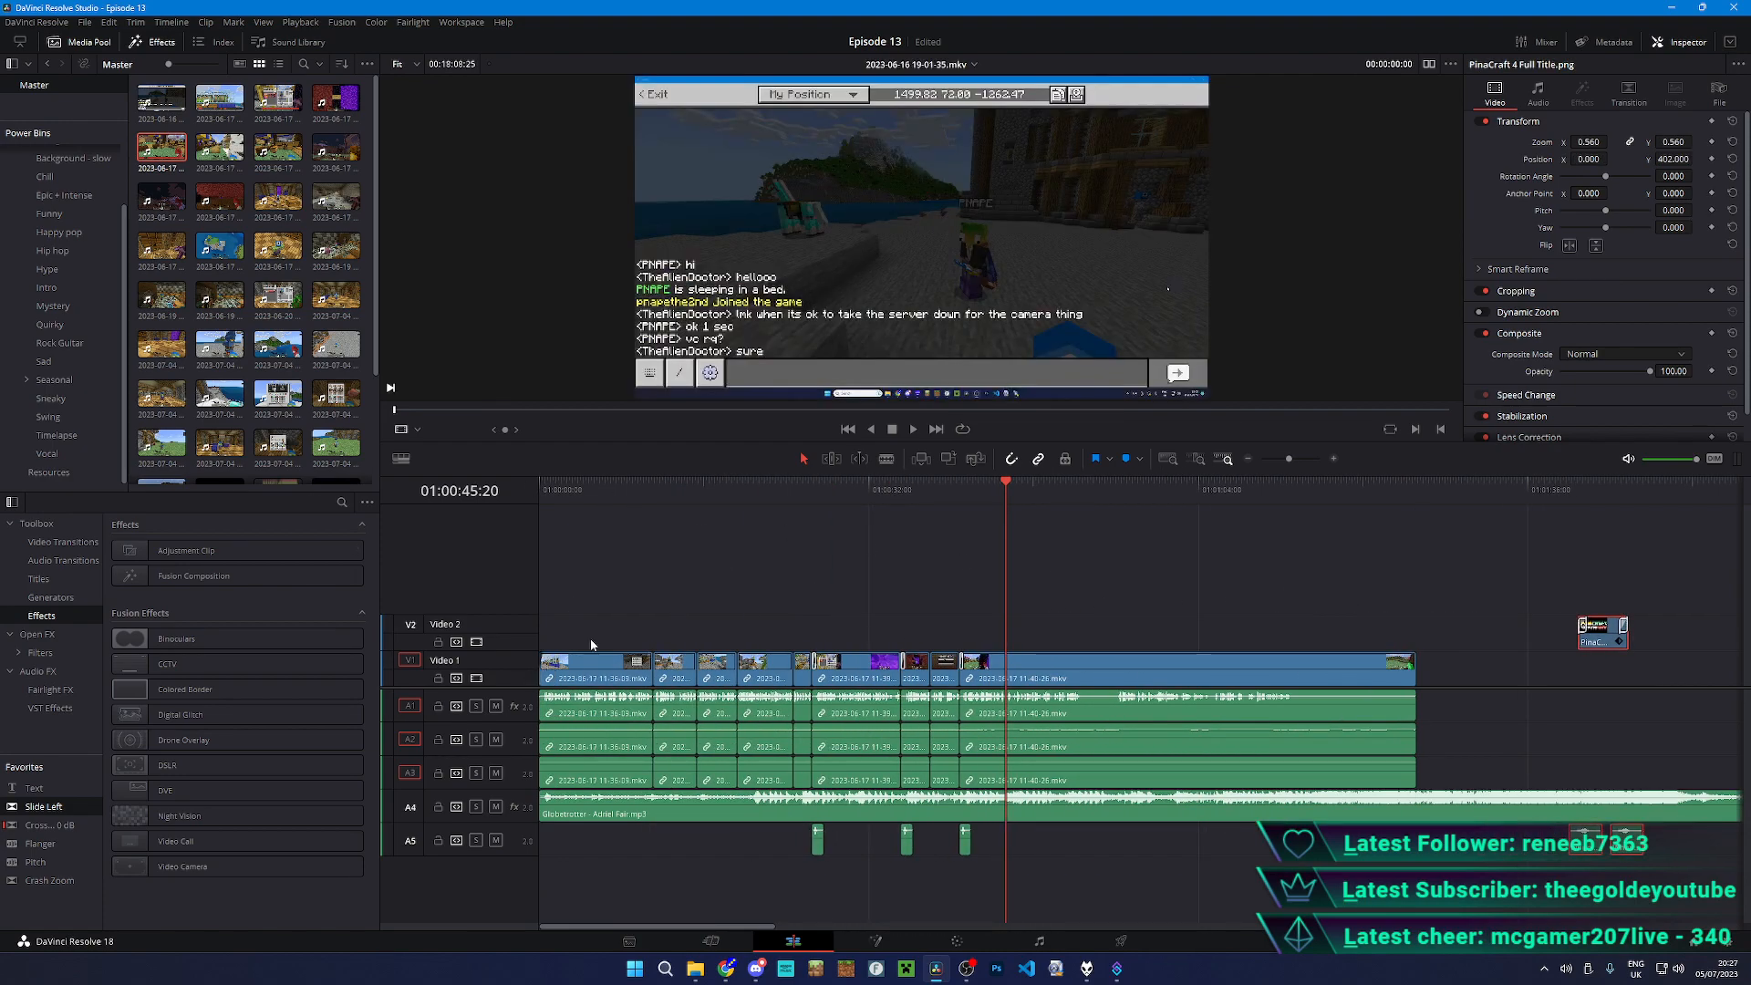
# - Play from the Generating World screen through the Slide Left transition into the gameplay to check its timing
pyautogui.click(1081, 547)
pyautogui.scroll(4, 1179, 573)
pyautogui.click(1038, 489)
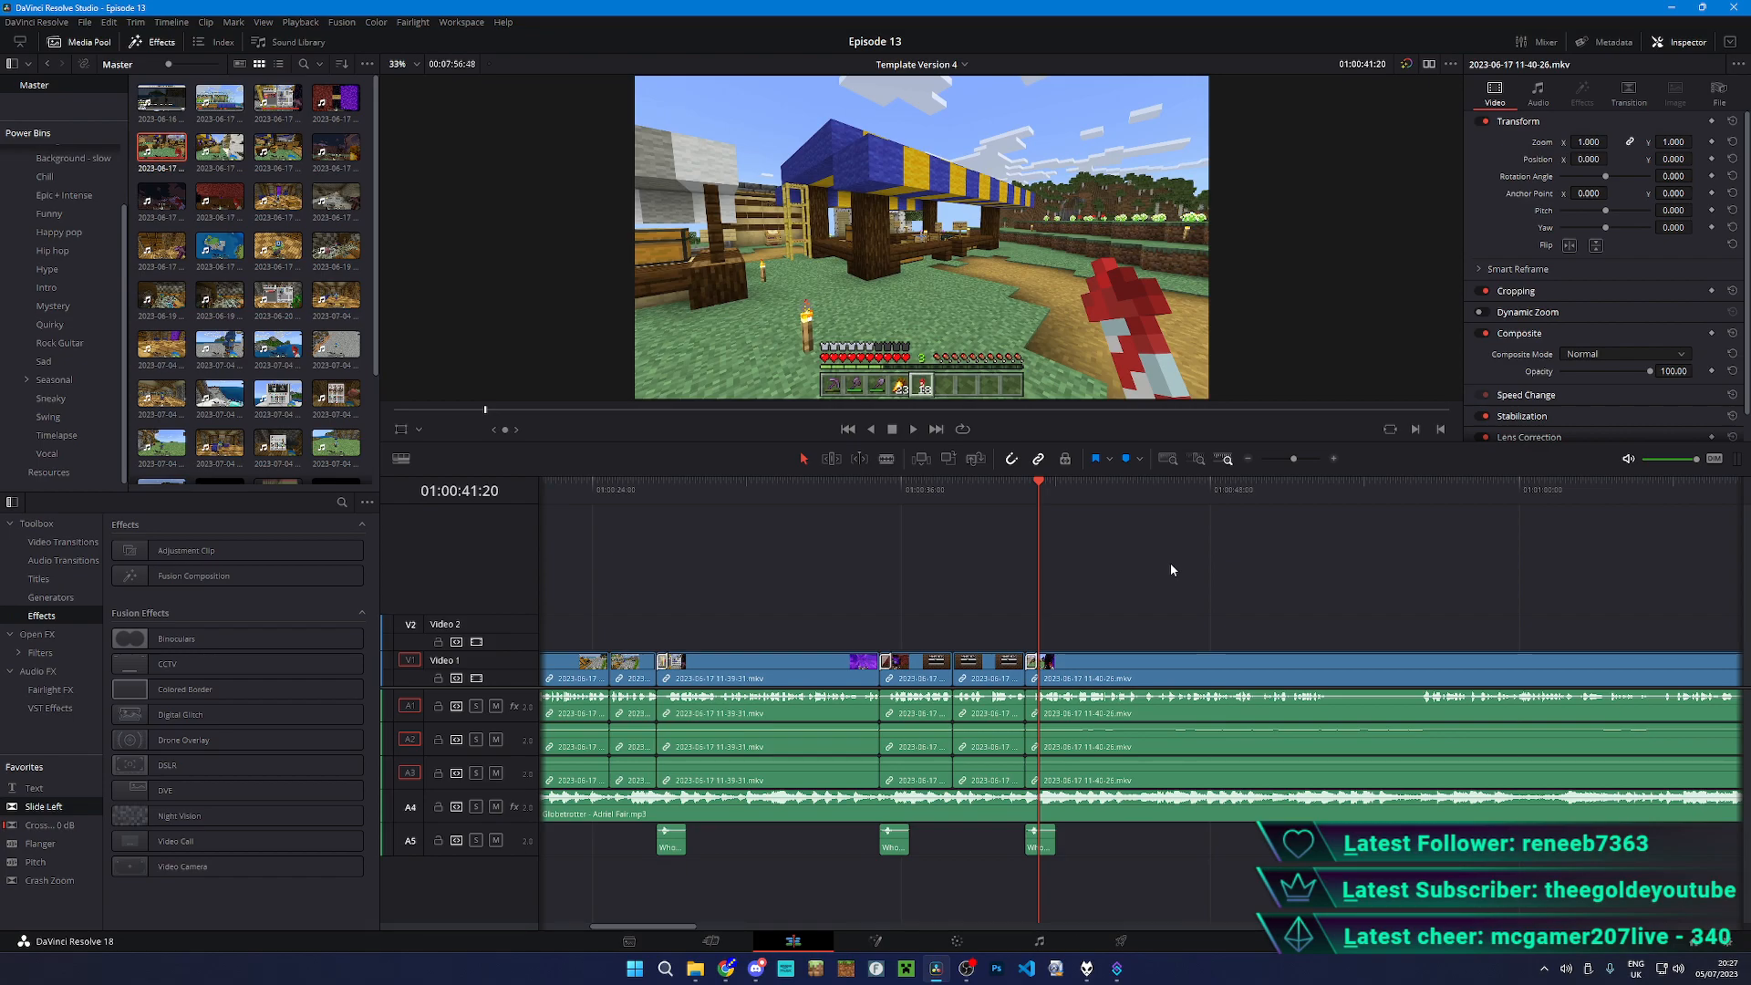
pyautogui.scroll(5, 1187, 574)
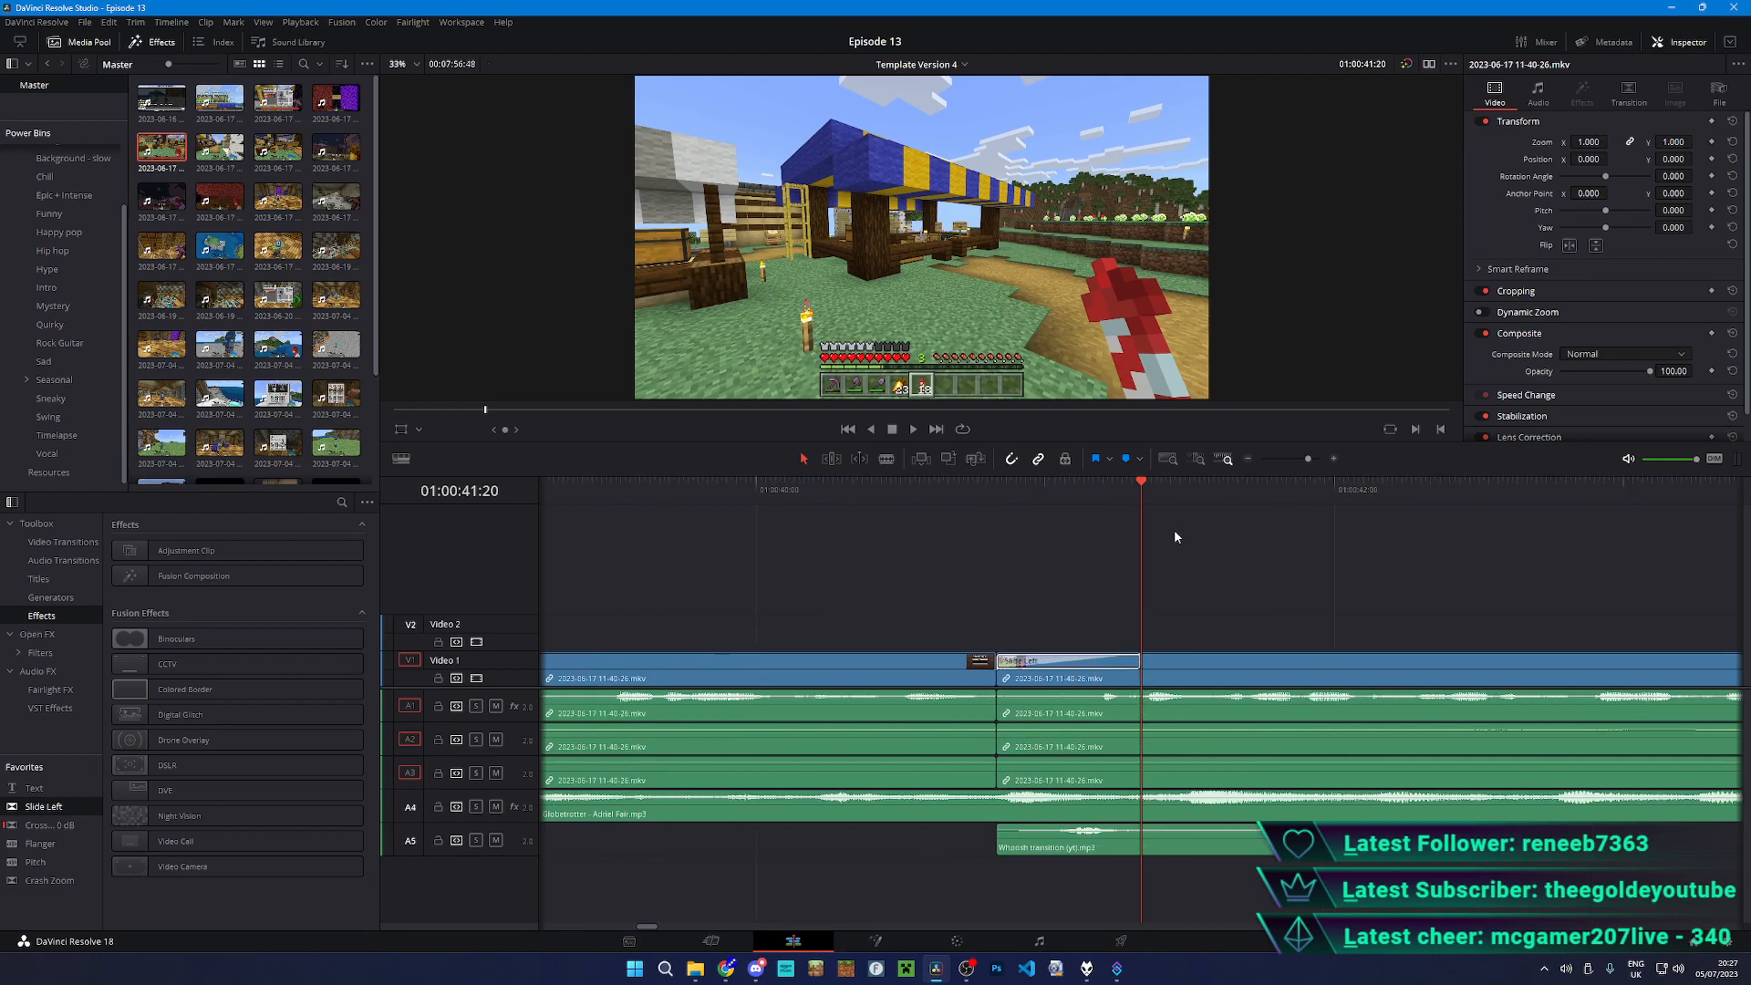
pyautogui.click(789, 489)
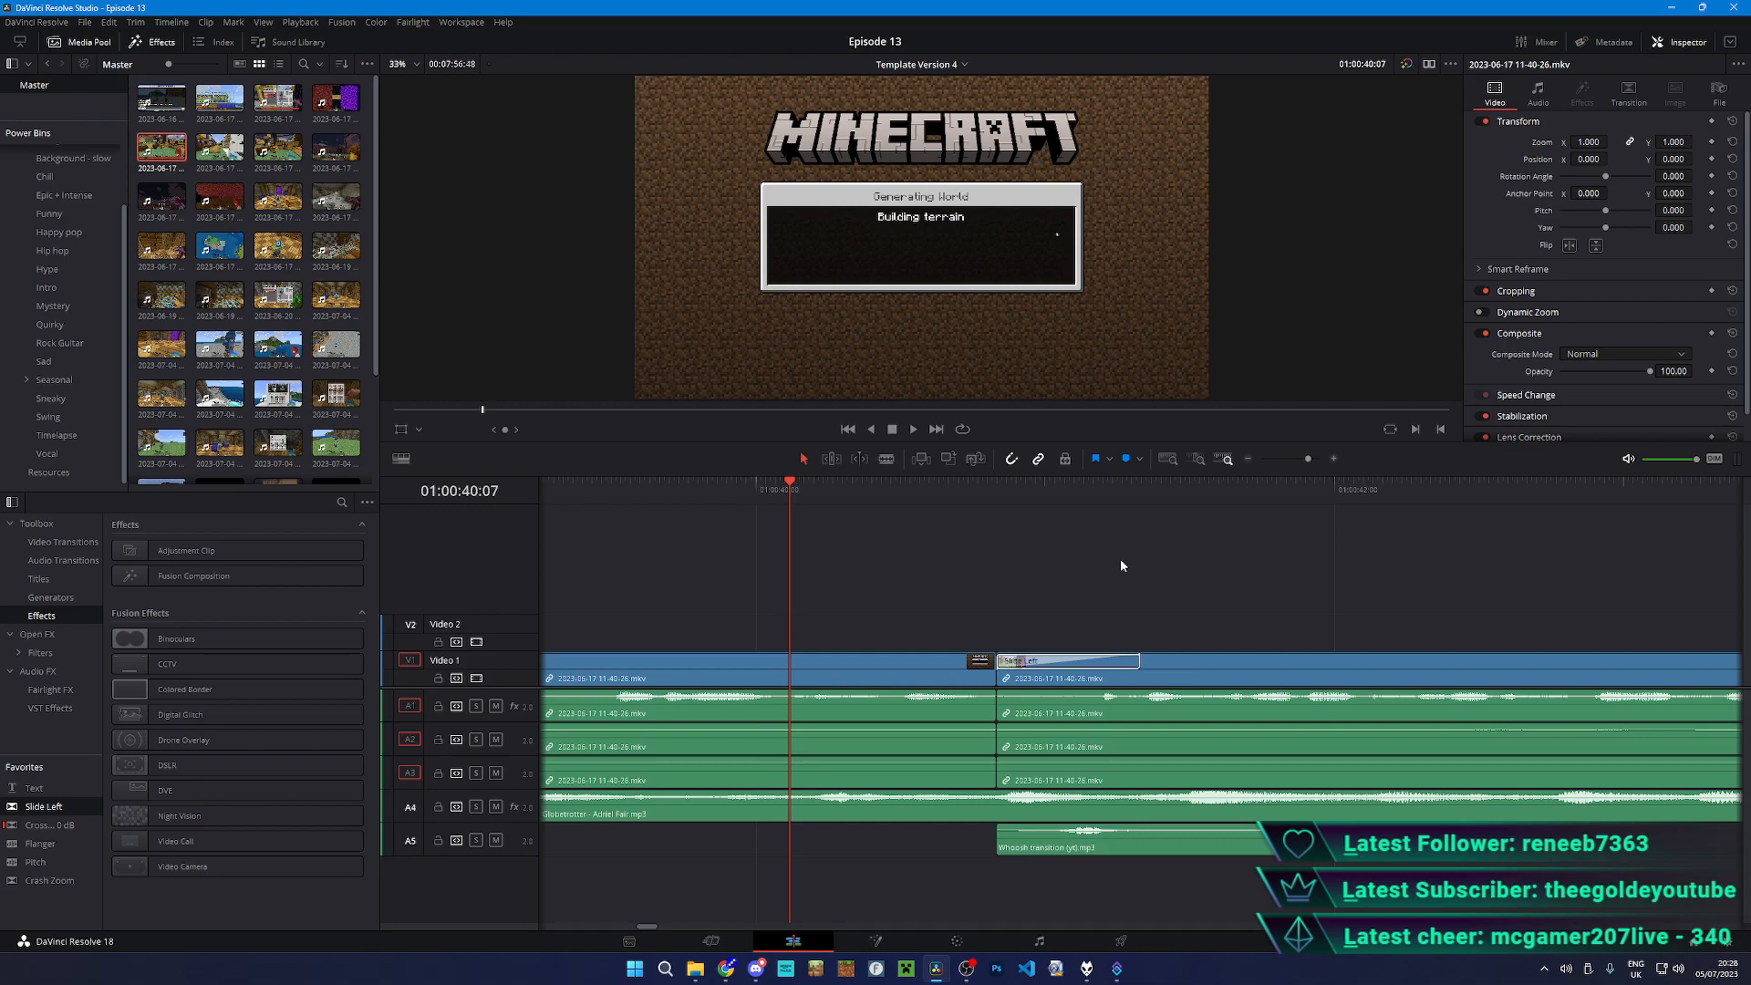
pyautogui.press('space')
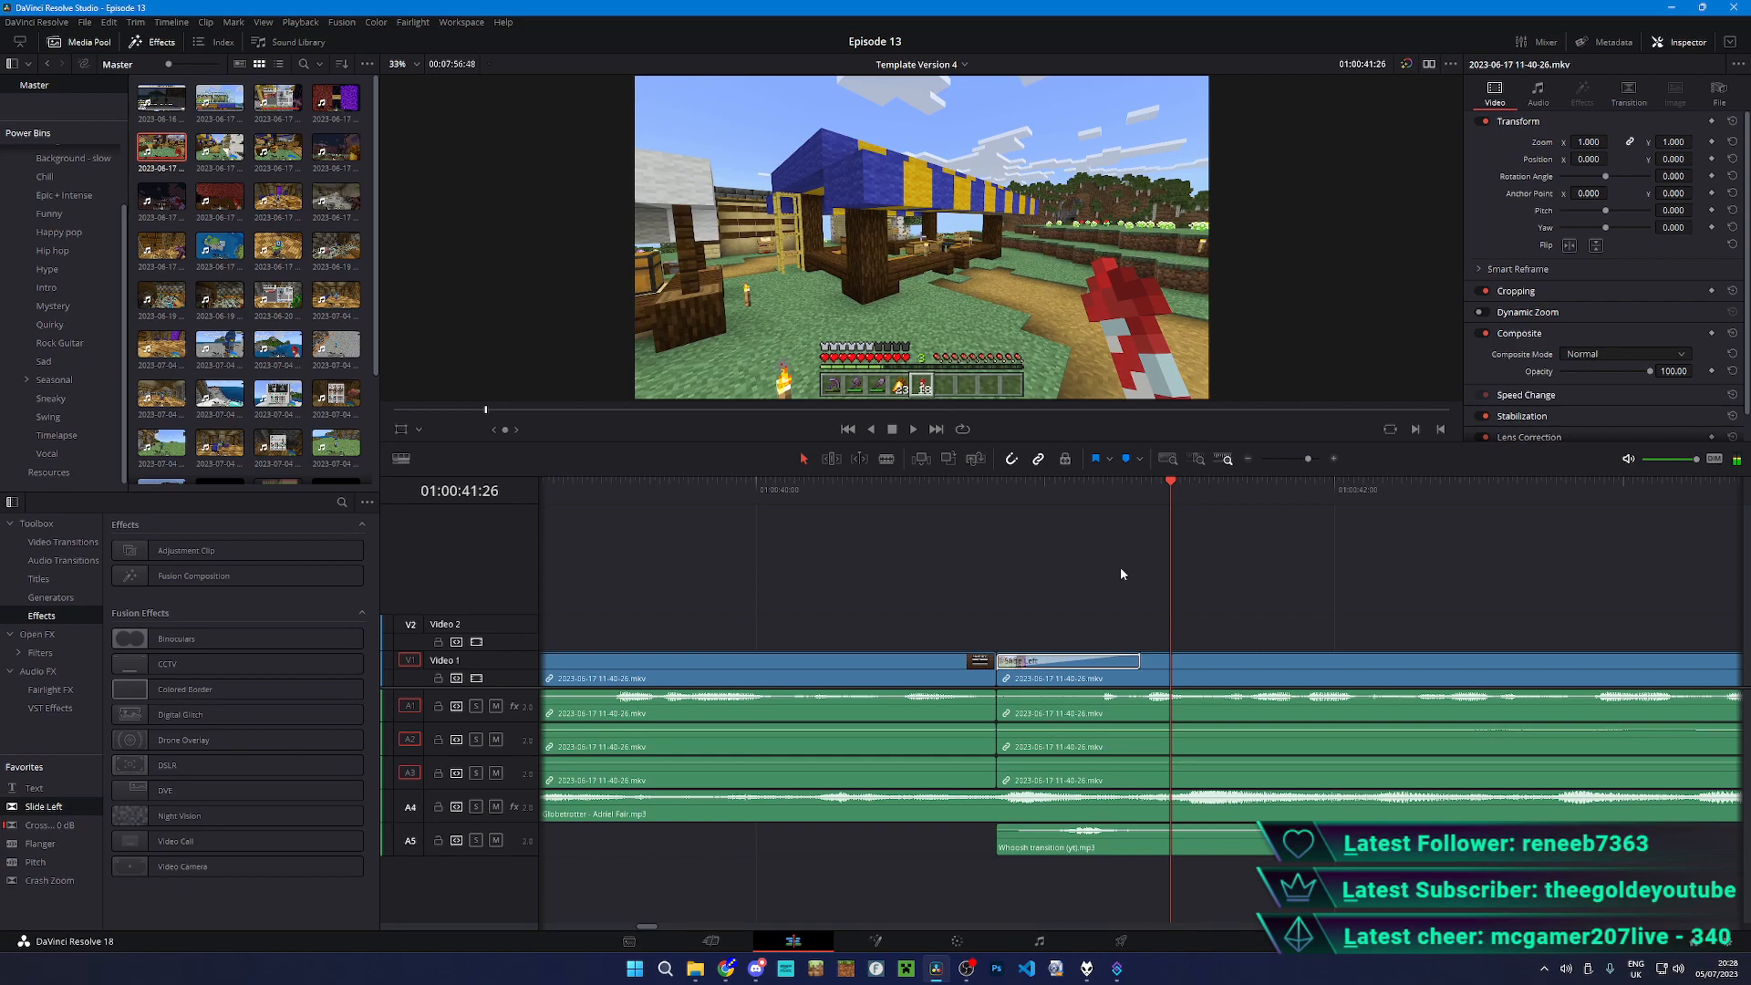
pyautogui.click(756, 492)
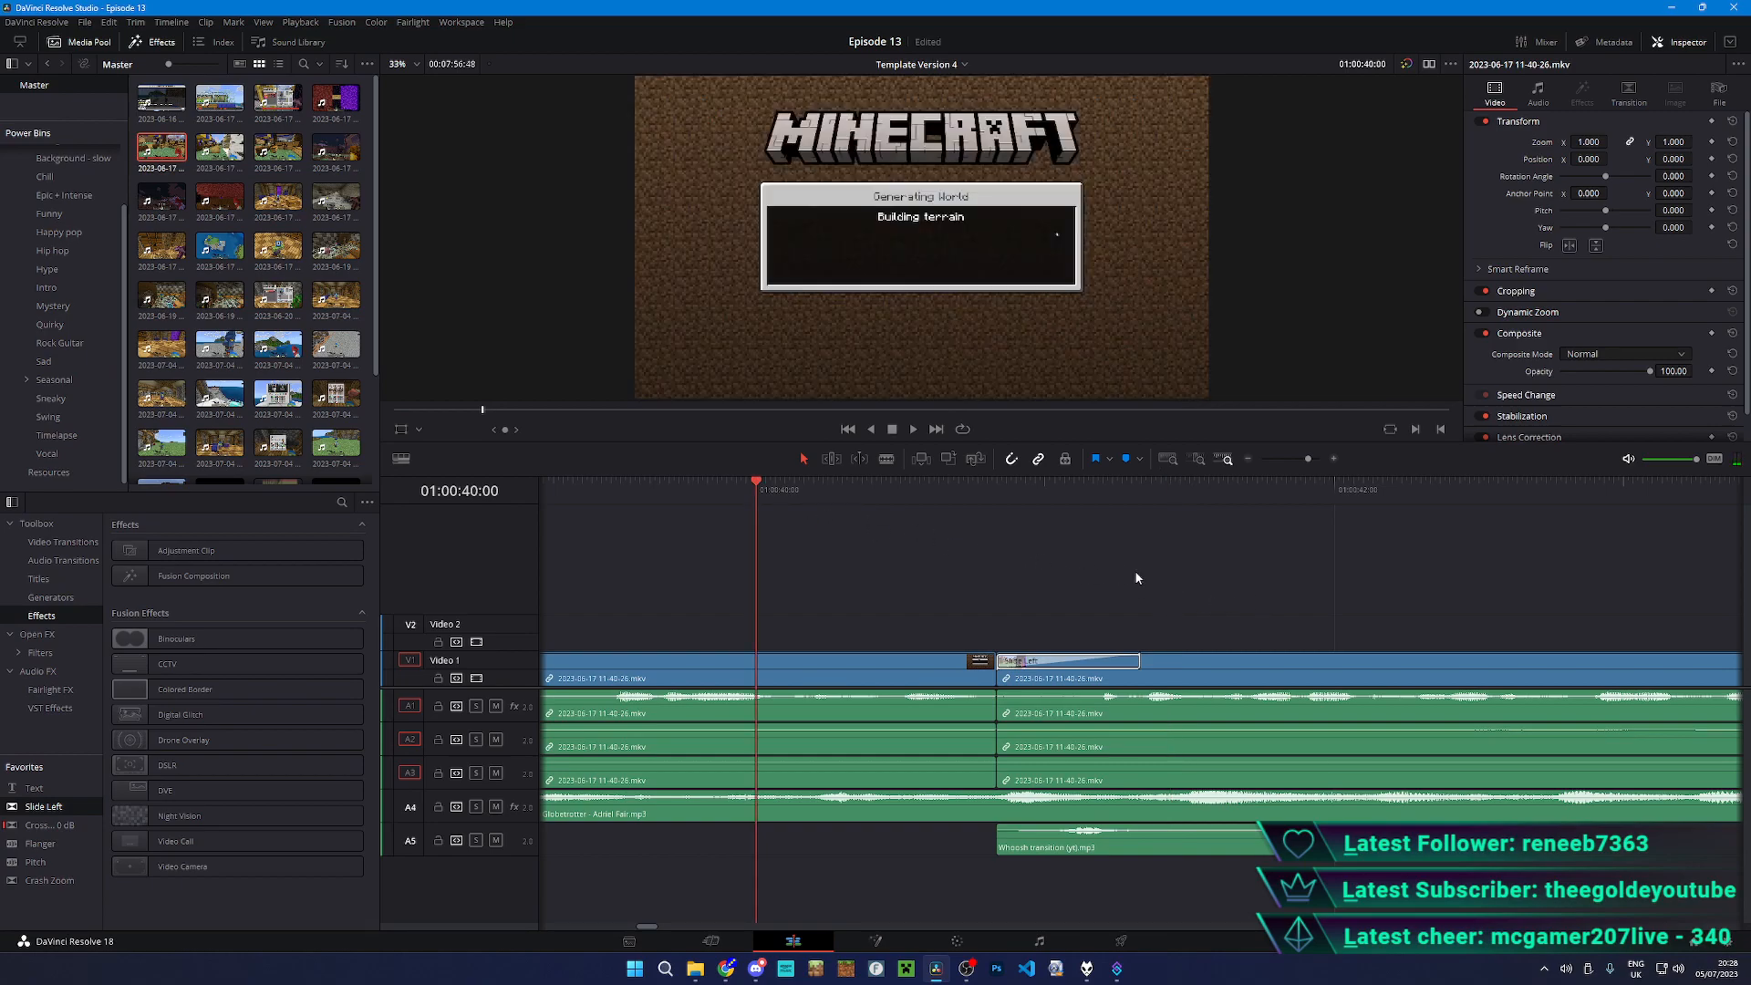
pyautogui.press('space')
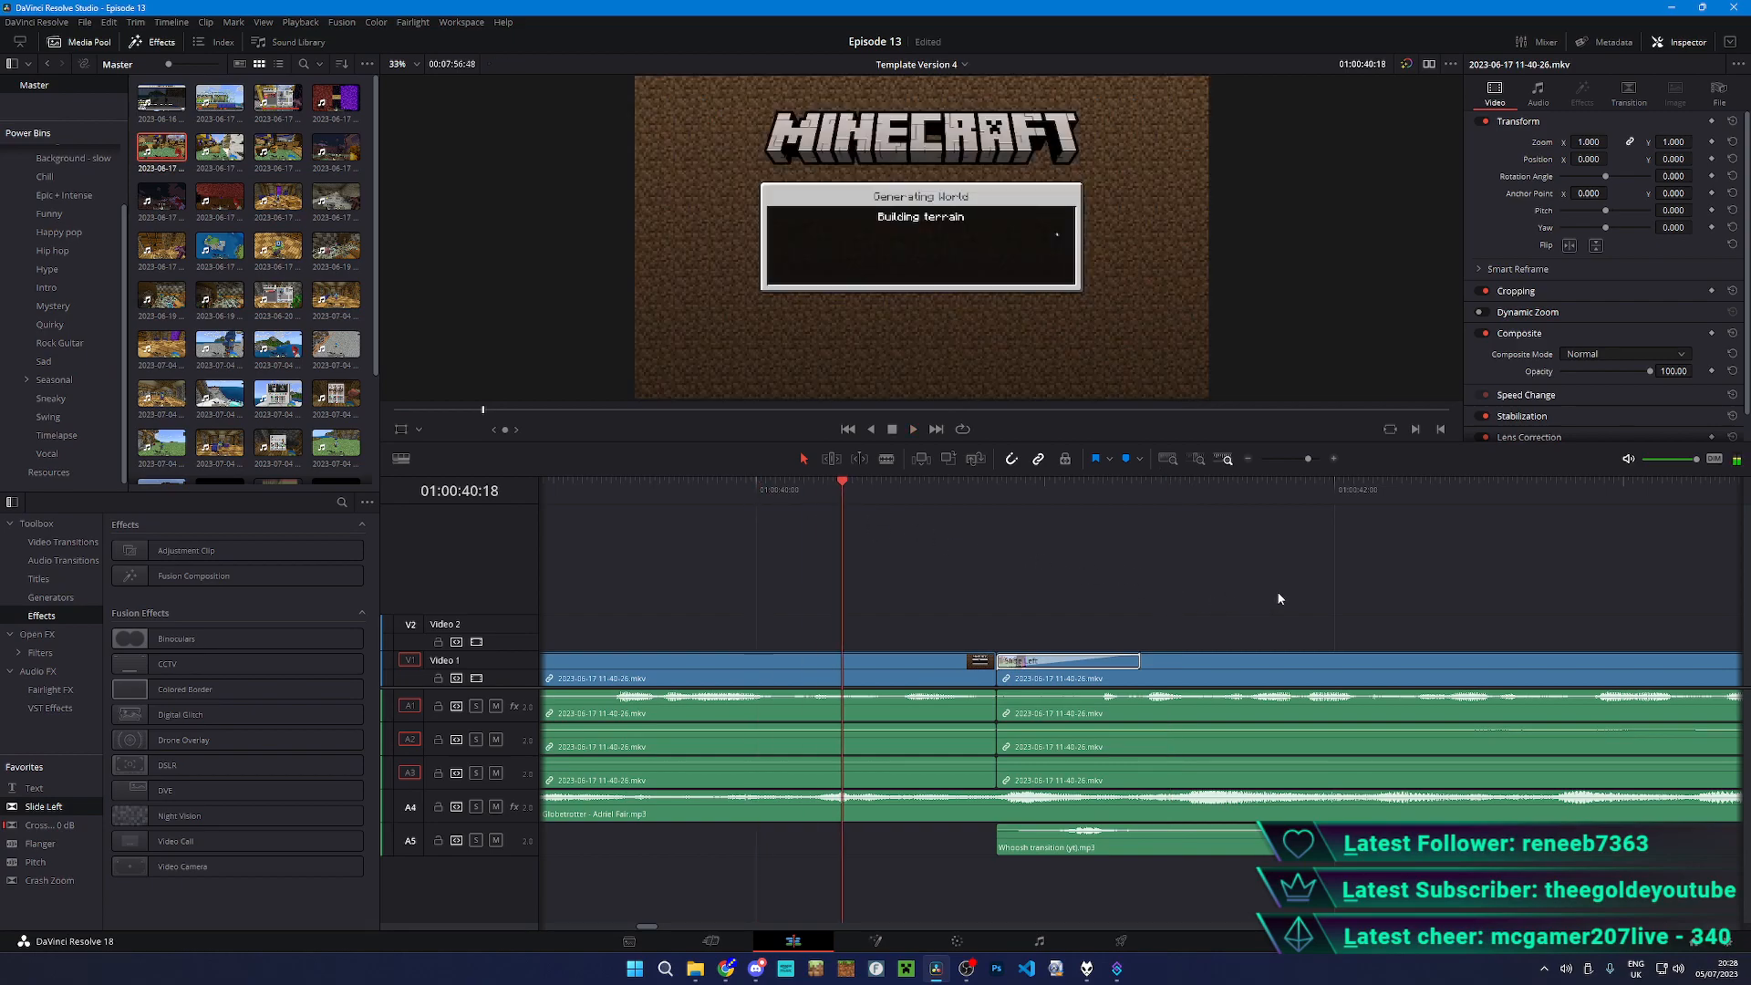
pyautogui.scroll(-4, 1279, 593)
pyautogui.scroll(1, 1278, 592)
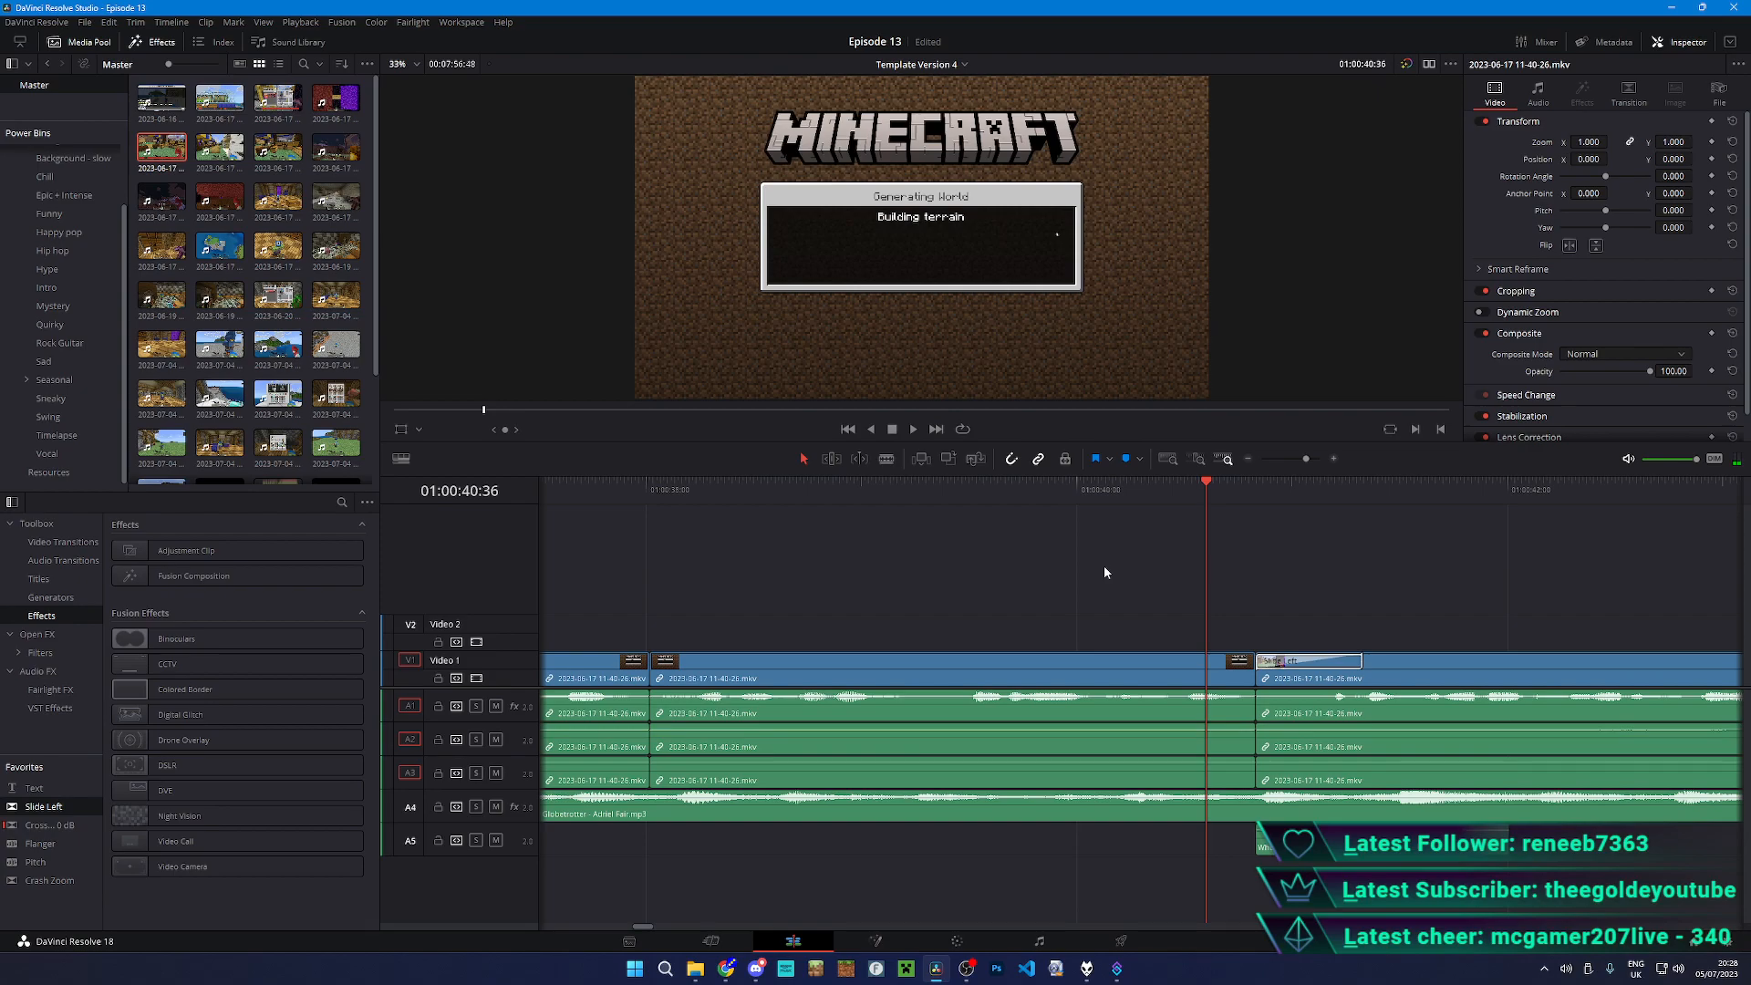
pyautogui.click(1001, 485)
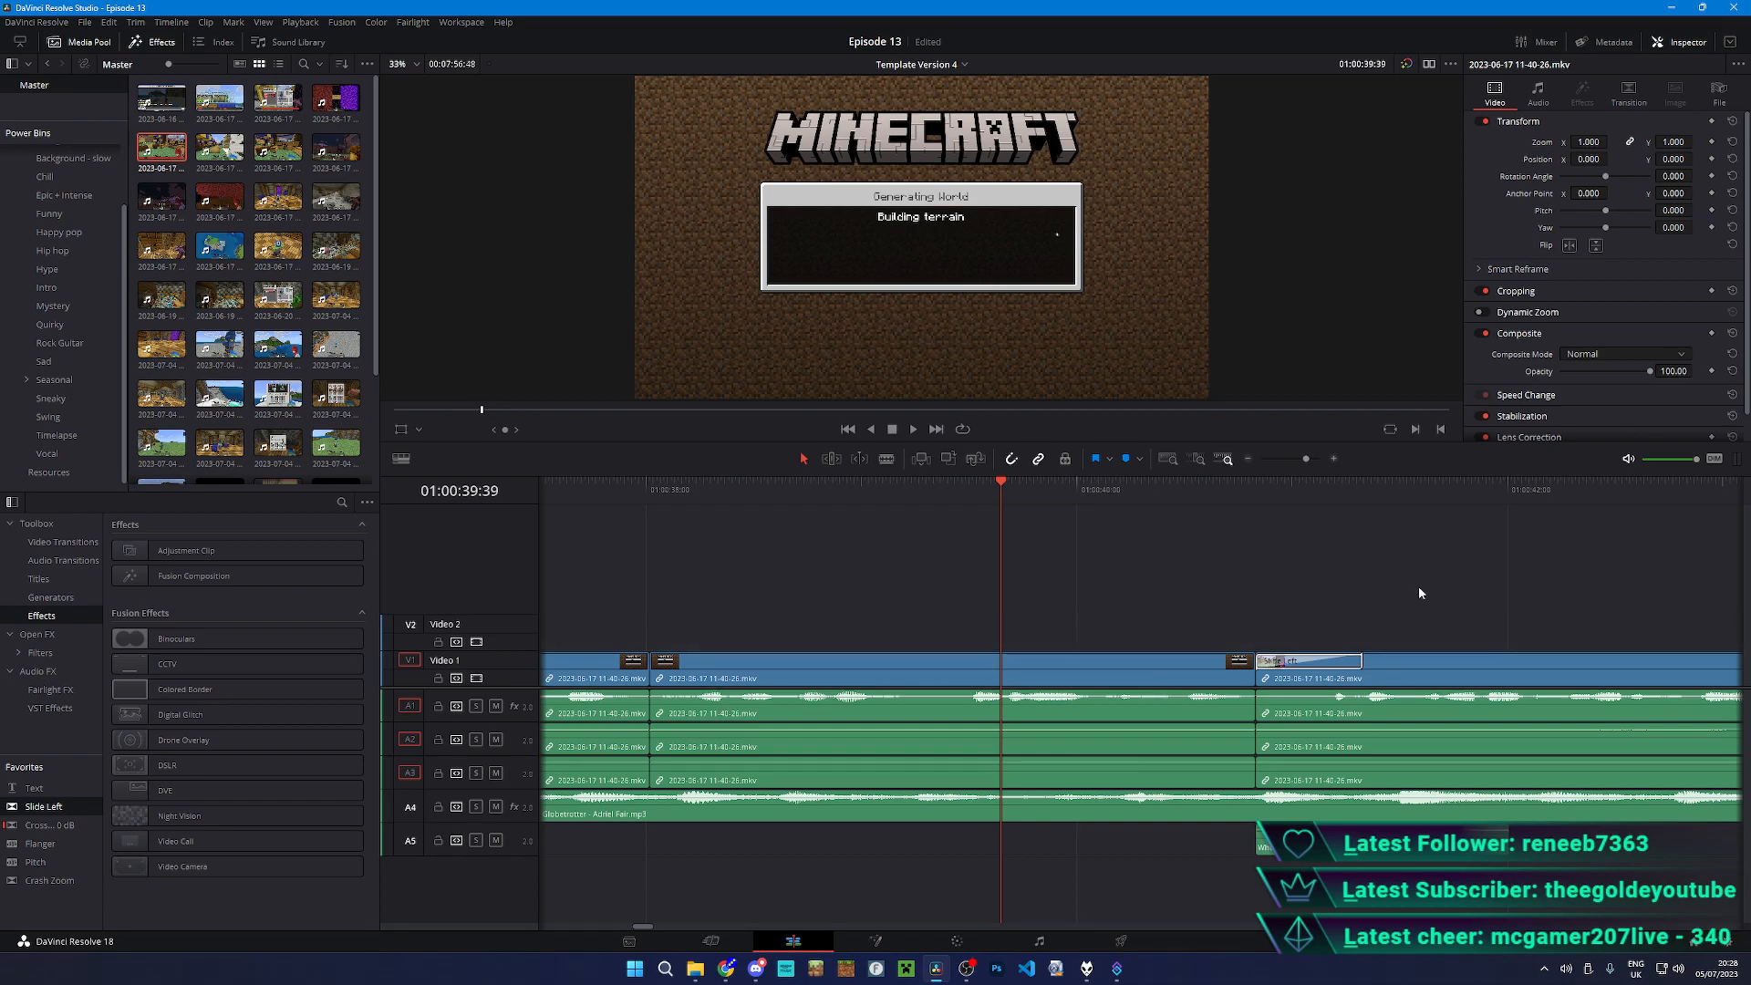
pyautogui.press('space')
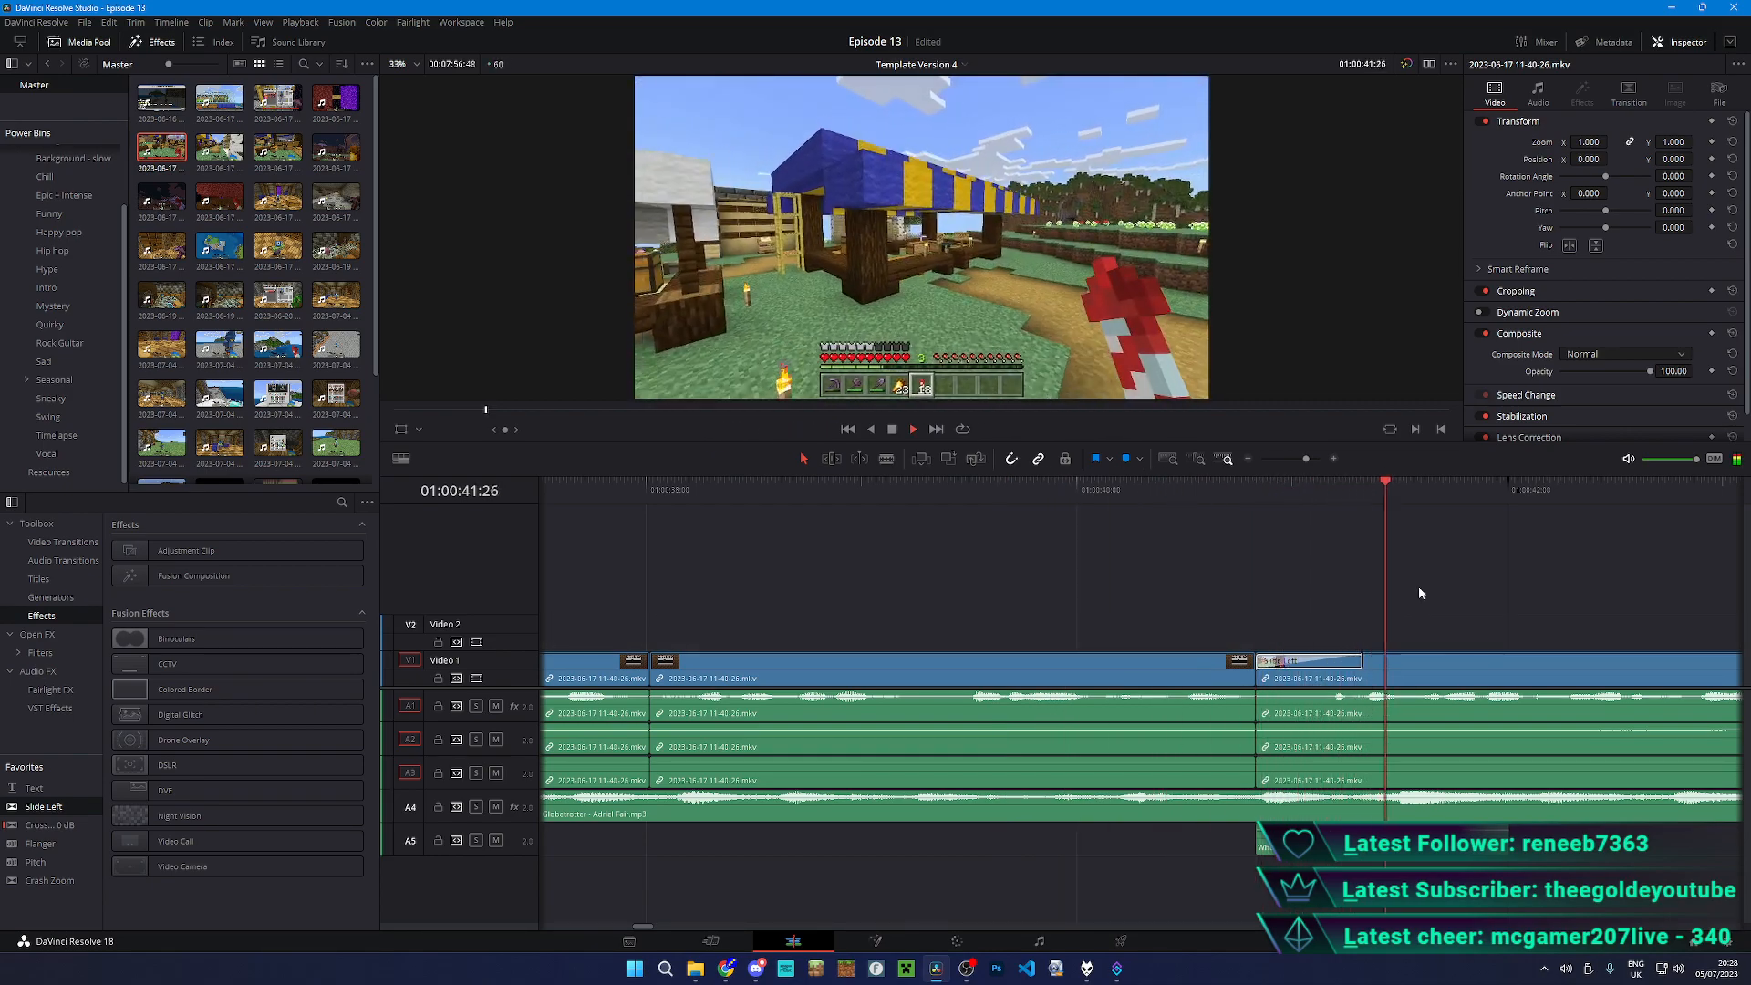
# - Cut a section out of the gameplay footage at about 01:00:52:30 and move the following clip back against the cut
pyautogui.scroll(-4, 1415, 594)
pyautogui.press('b')
pyautogui.hscroll(3, 1391, 693)
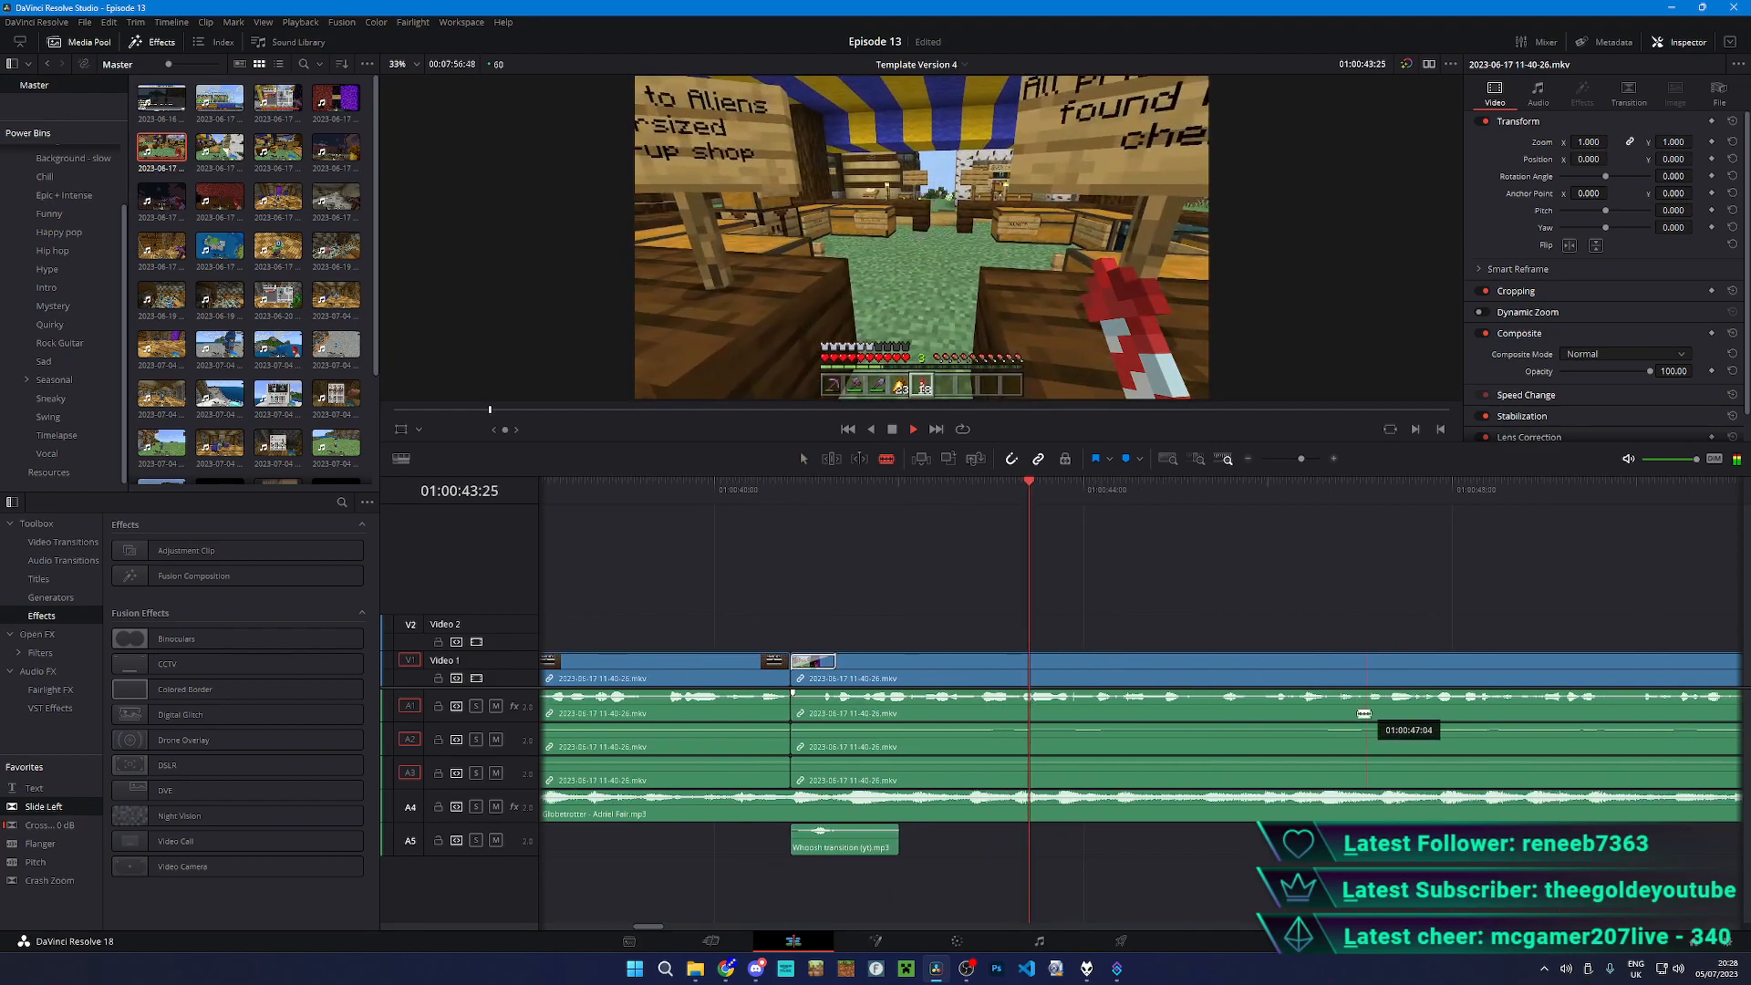
pyautogui.hscroll(3, 1301, 739)
pyautogui.click(1425, 708)
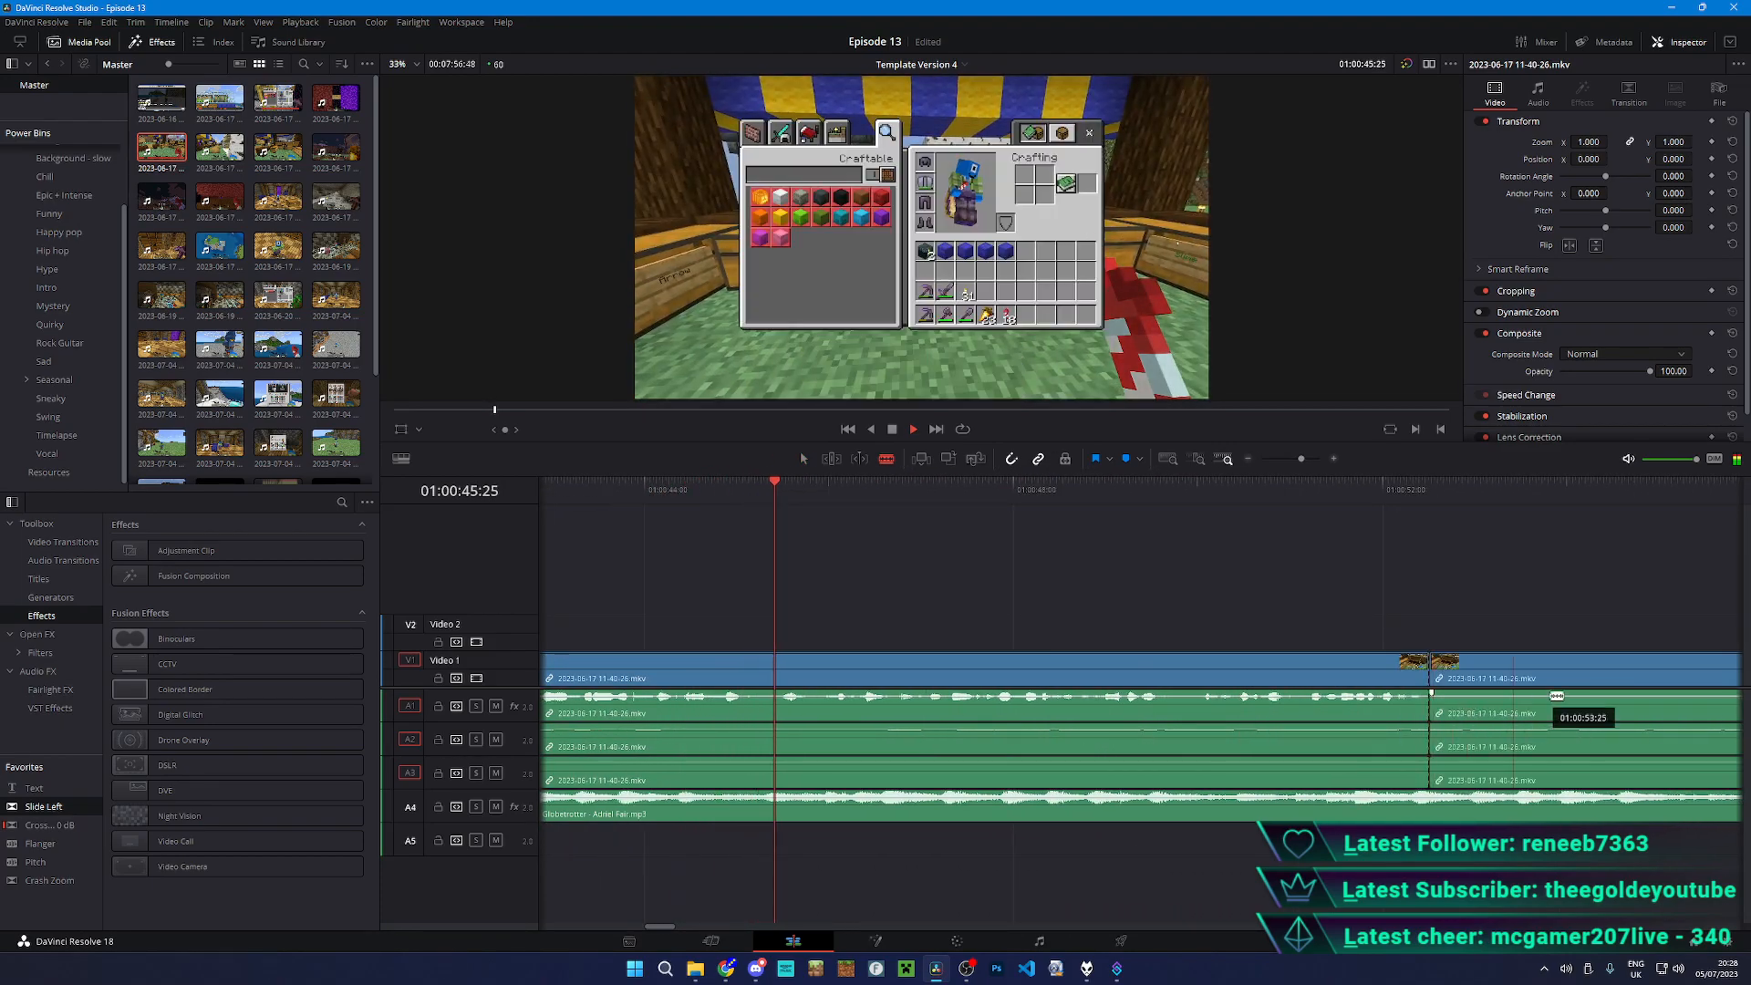
pyautogui.hscroll(2, 1550, 707)
pyautogui.click(1572, 710)
pyautogui.press('a')
pyautogui.moveTo(1579, 712); pyautogui.dragTo(1239, 715)
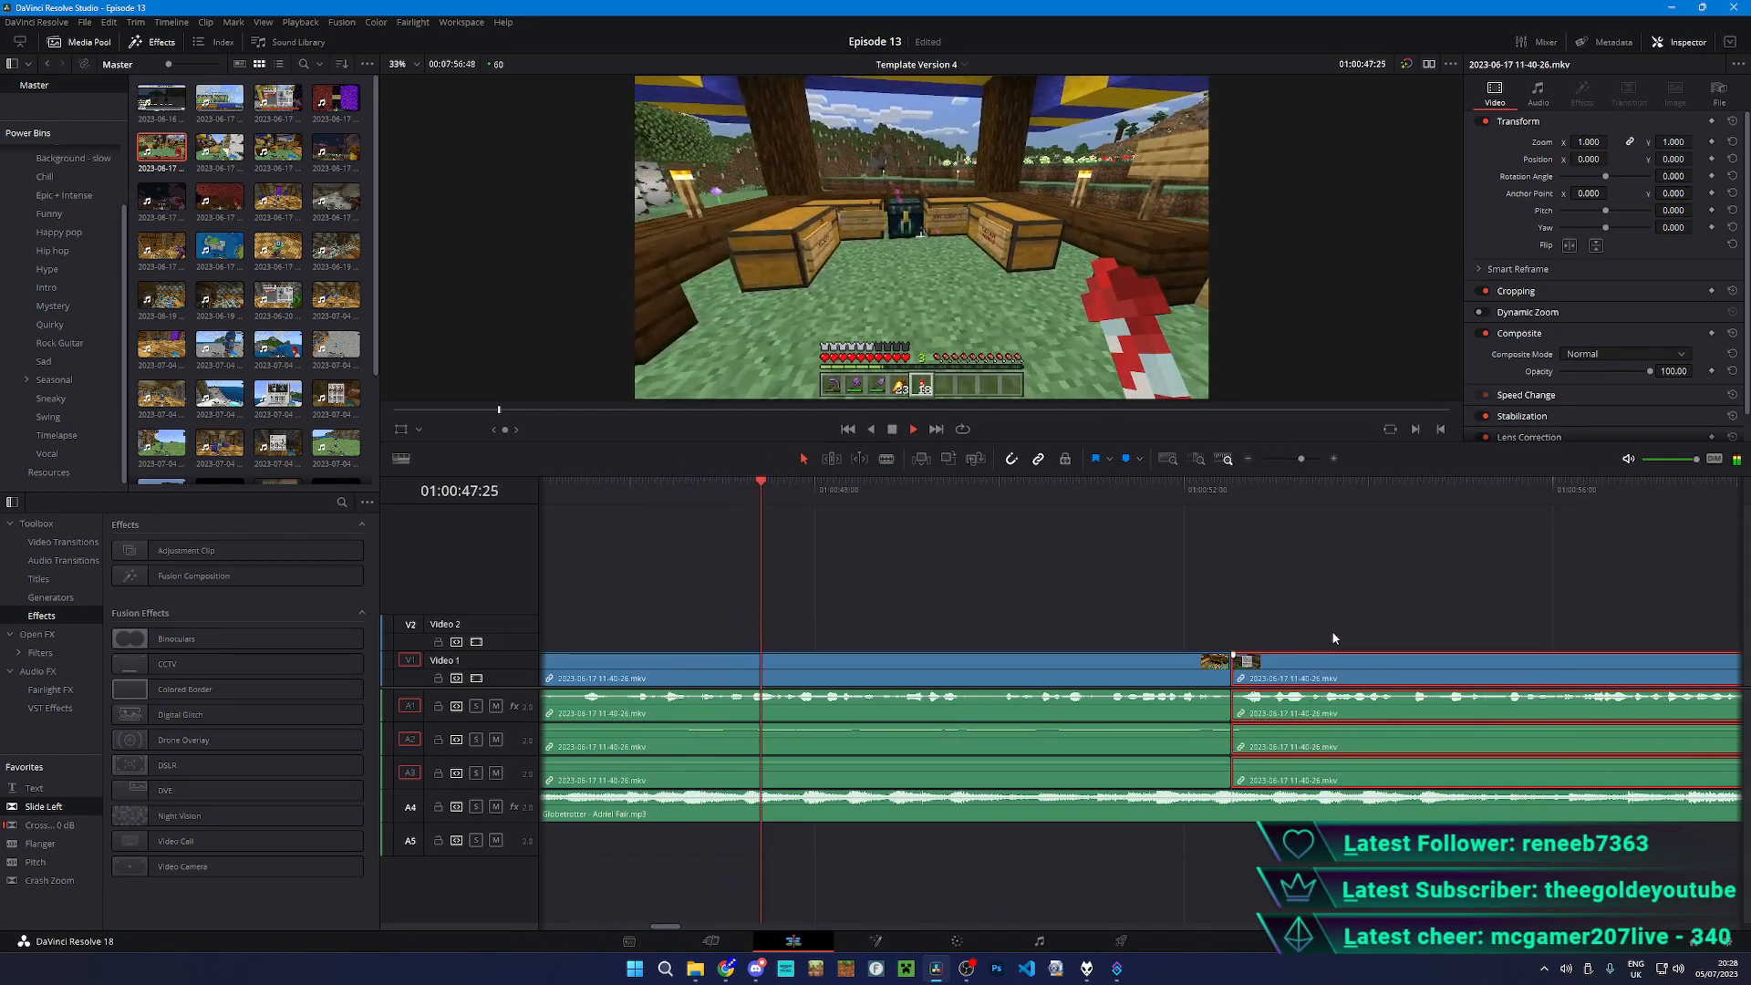
pyautogui.click(1328, 640)
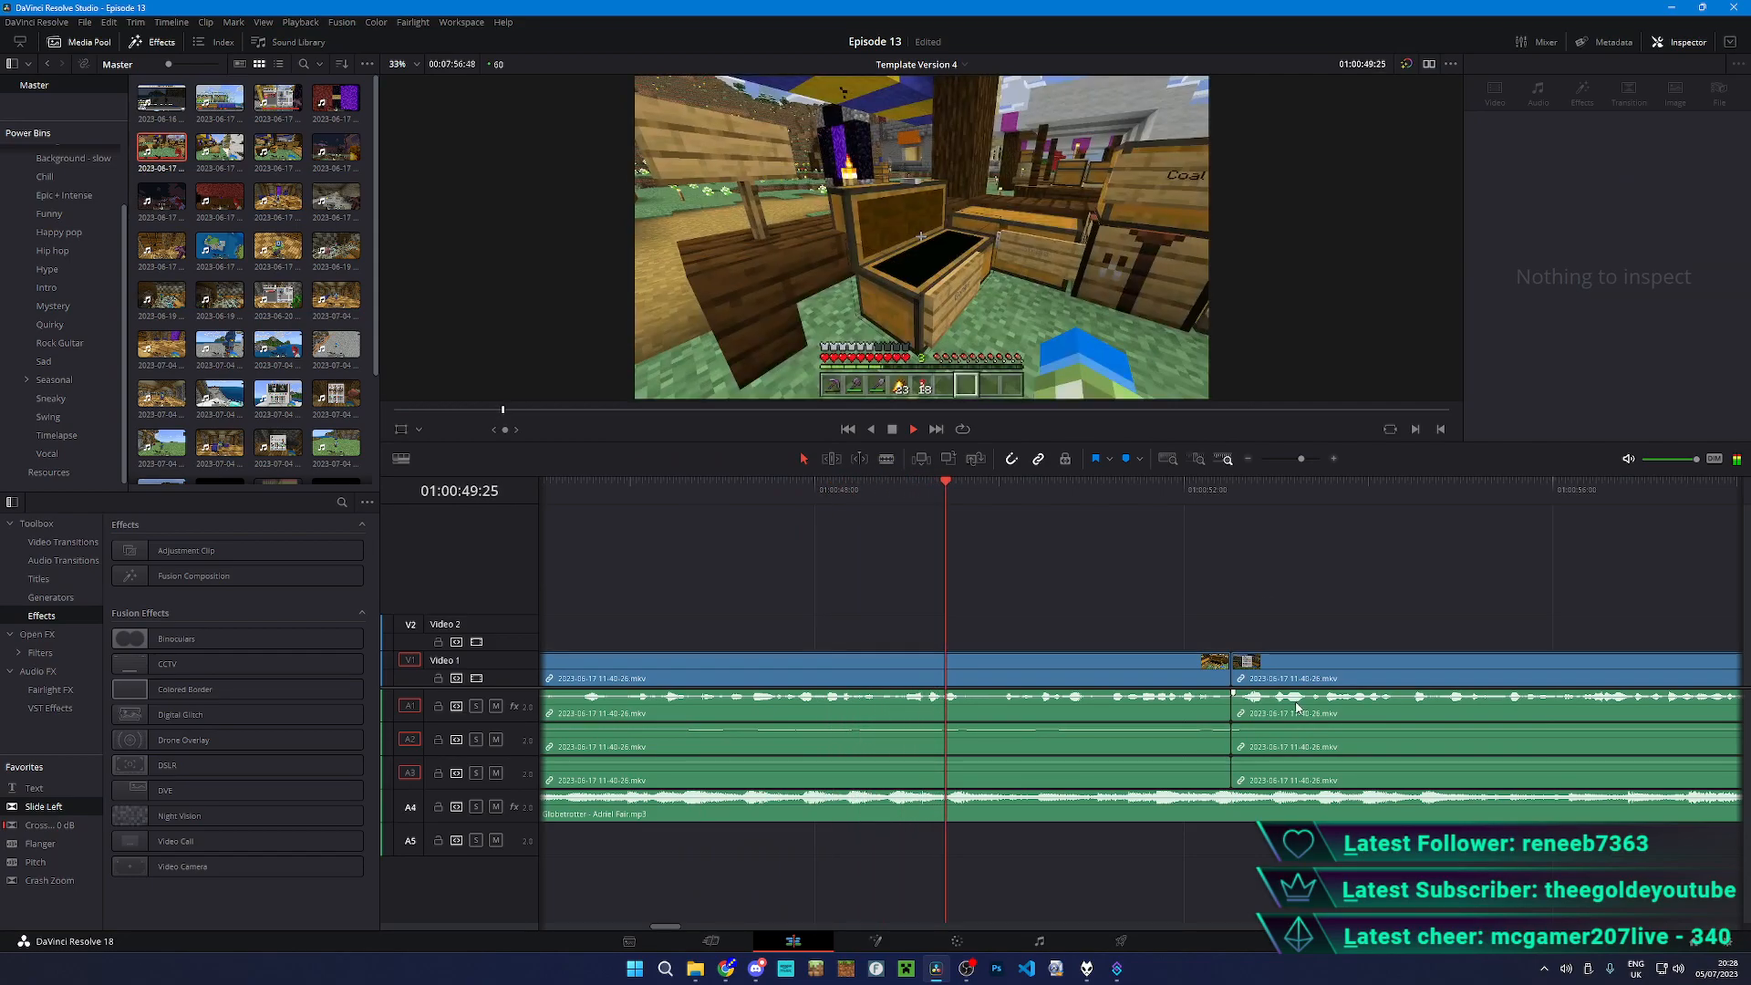
# - Play the chest footage around 01:00:48 to 01:00:50 repeatedly to locate the pause in the speech
pyautogui.hscroll(2, 1167, 718)
pyautogui.press('space')
pyautogui.click(805, 492)
pyautogui.scroll(3, 1178, 629)
pyautogui.press('space')
pyautogui.press('space')
pyautogui.click(1212, 494)
pyautogui.press('space')
pyautogui.press('space')
pyautogui.press('space')
pyautogui.click(1124, 493)
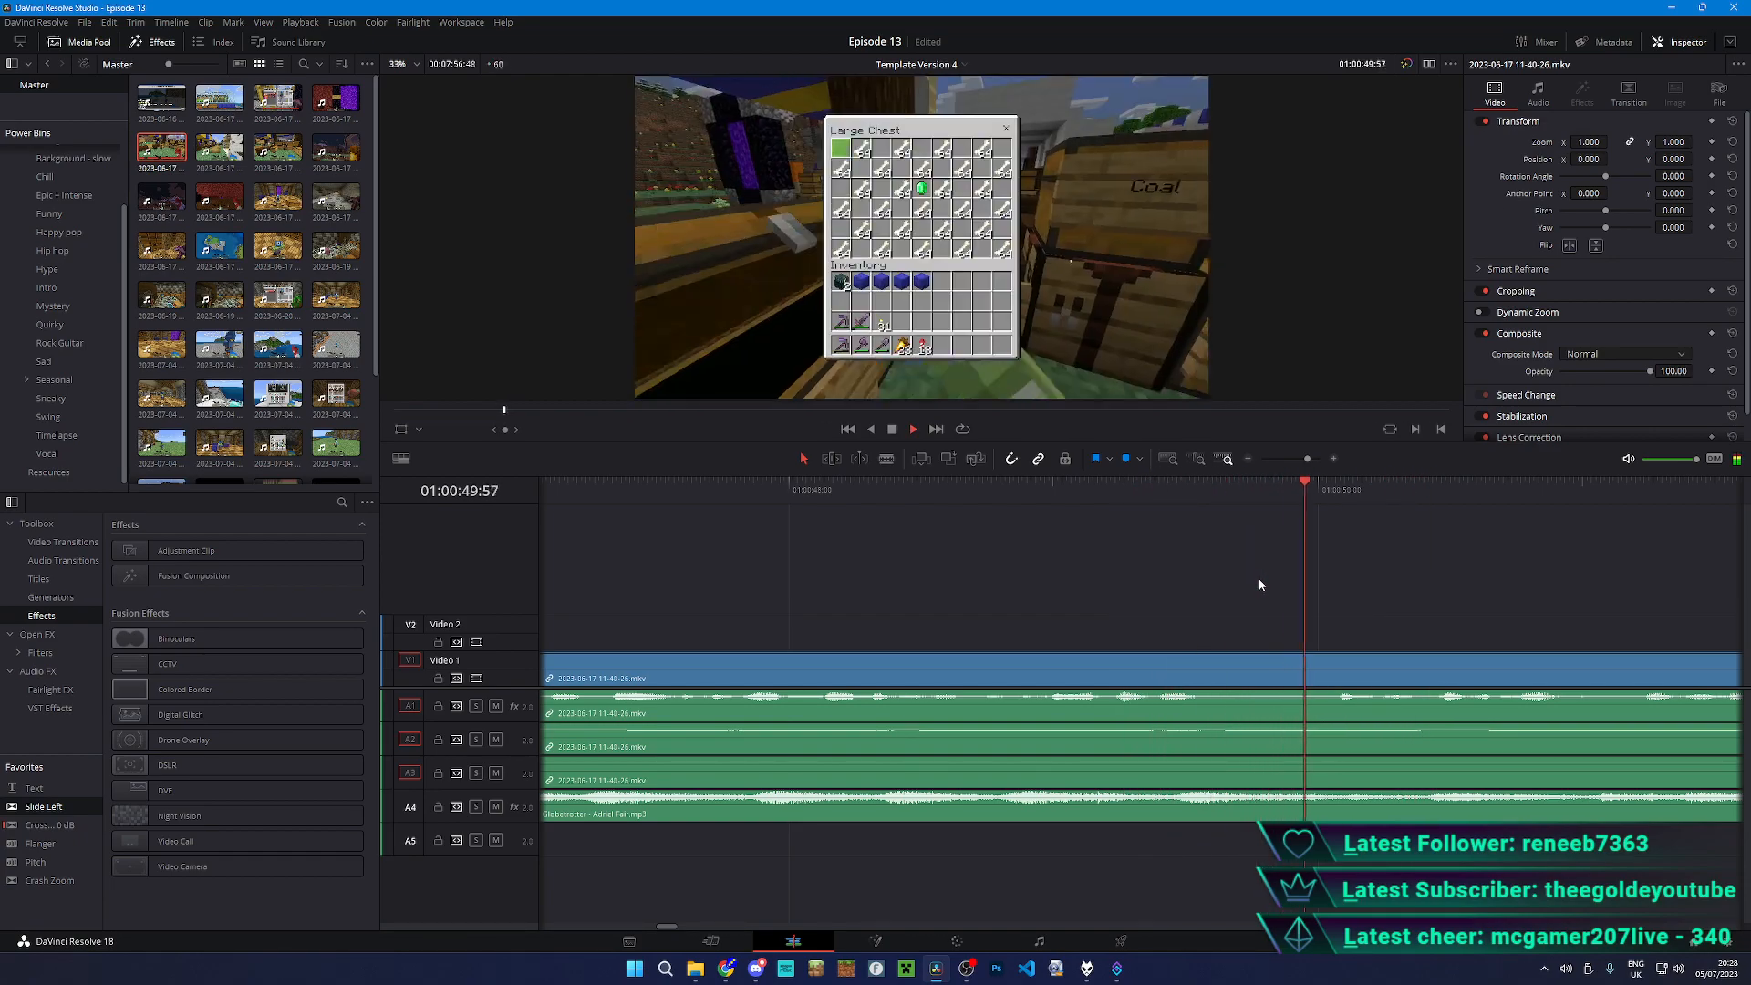
pyautogui.click(1085, 493)
pyautogui.press('space')
# - Cut the silent section just before 01:00:50 out of the gameplay clip, close the gap and save the project
pyautogui.press('b')
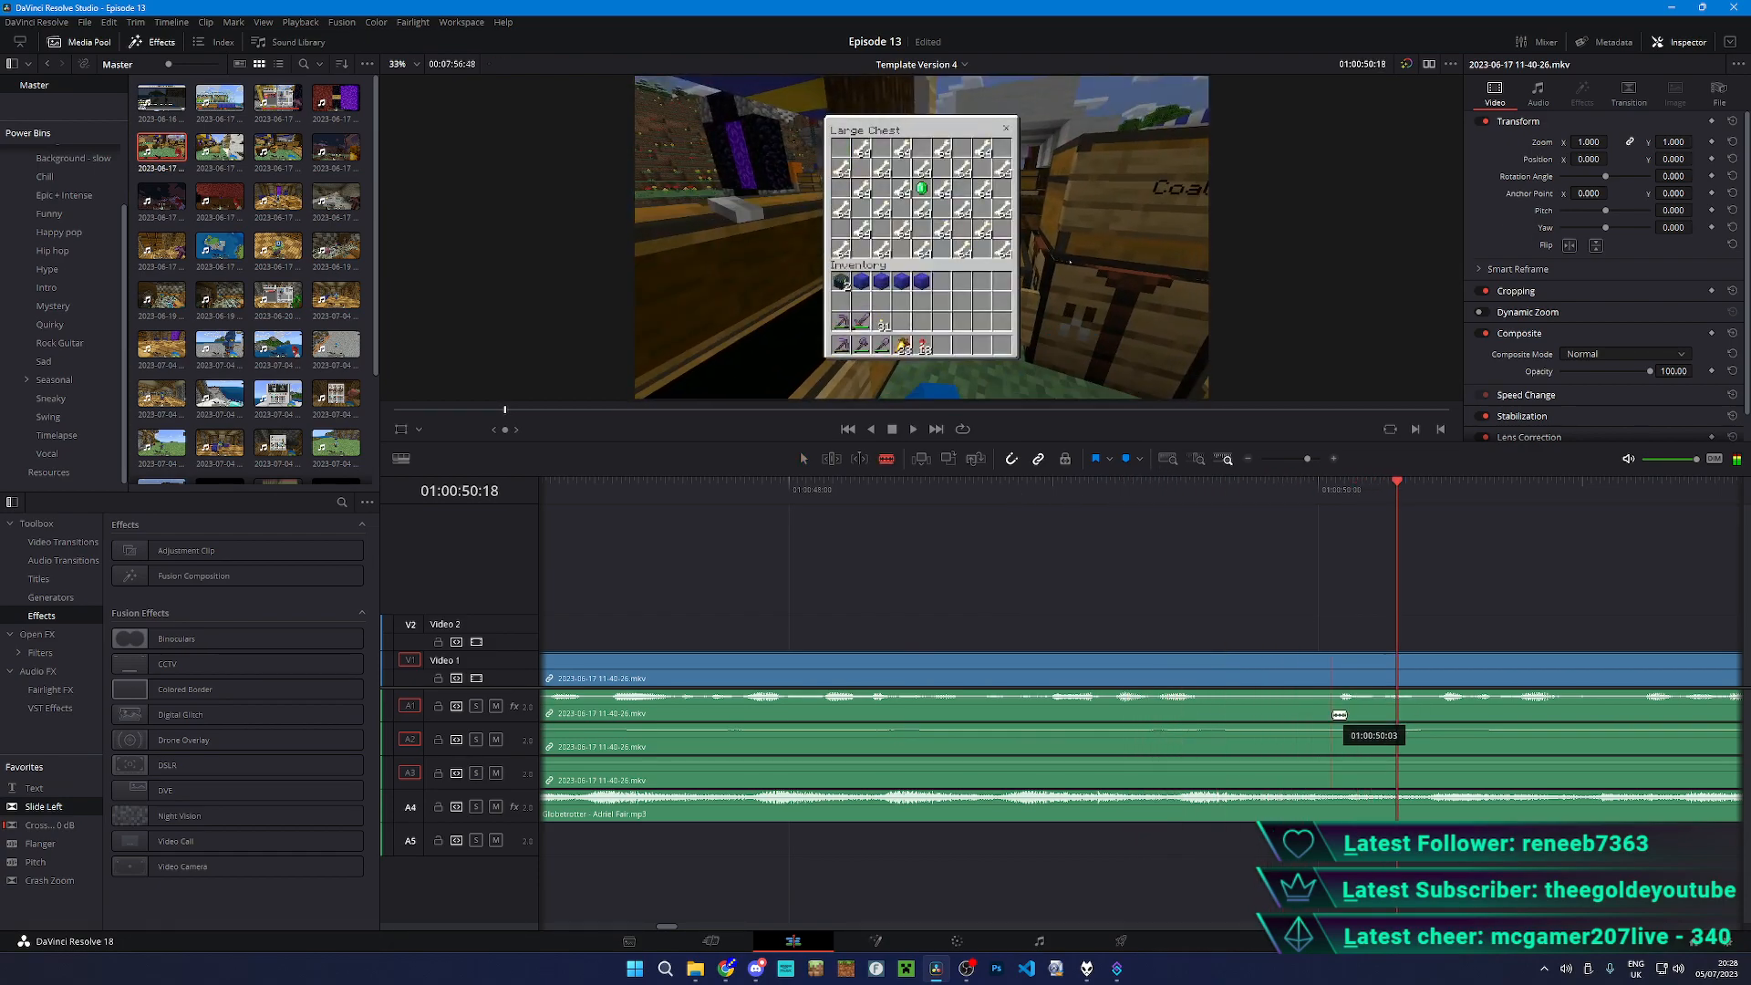
pyautogui.click(1330, 716)
pyautogui.click(1213, 710)
pyautogui.press('a')
pyautogui.click(1265, 706)
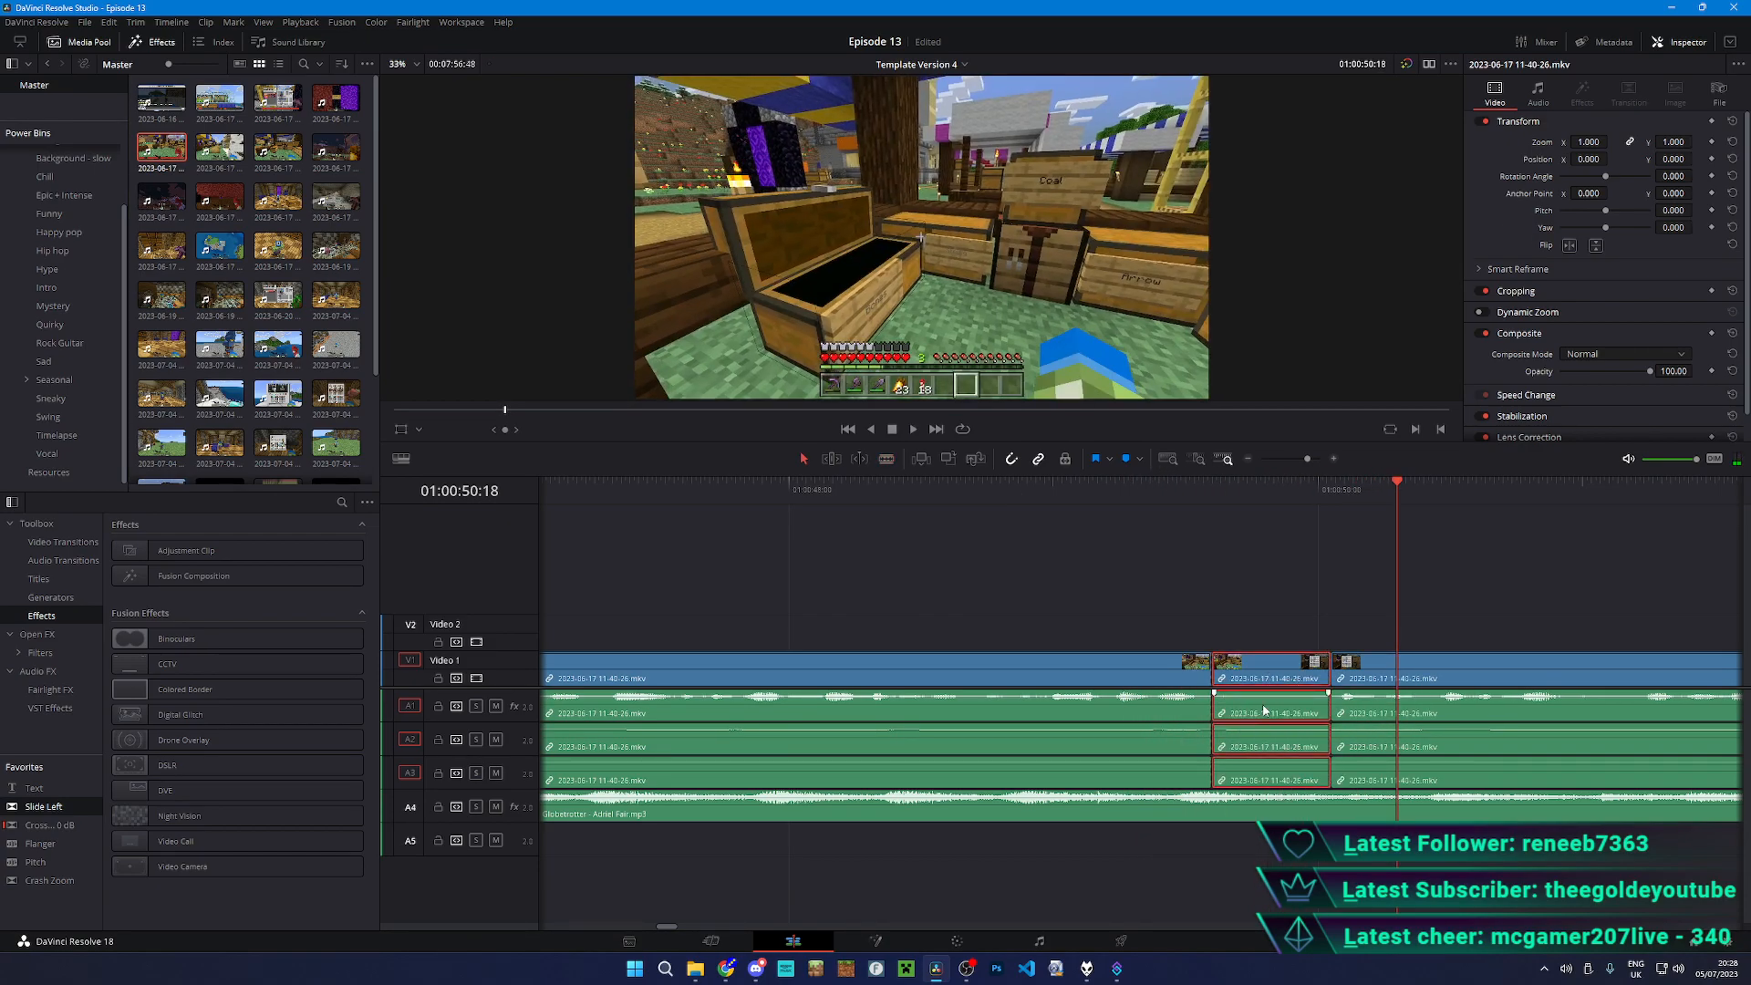
pyautogui.press('Delete')
pyautogui.hotkey('ctrl', 's')
# - Play the footage from about 01:00:48 across the two new cuts to check how they flow
pyautogui.click(802, 492)
pyautogui.press('space')
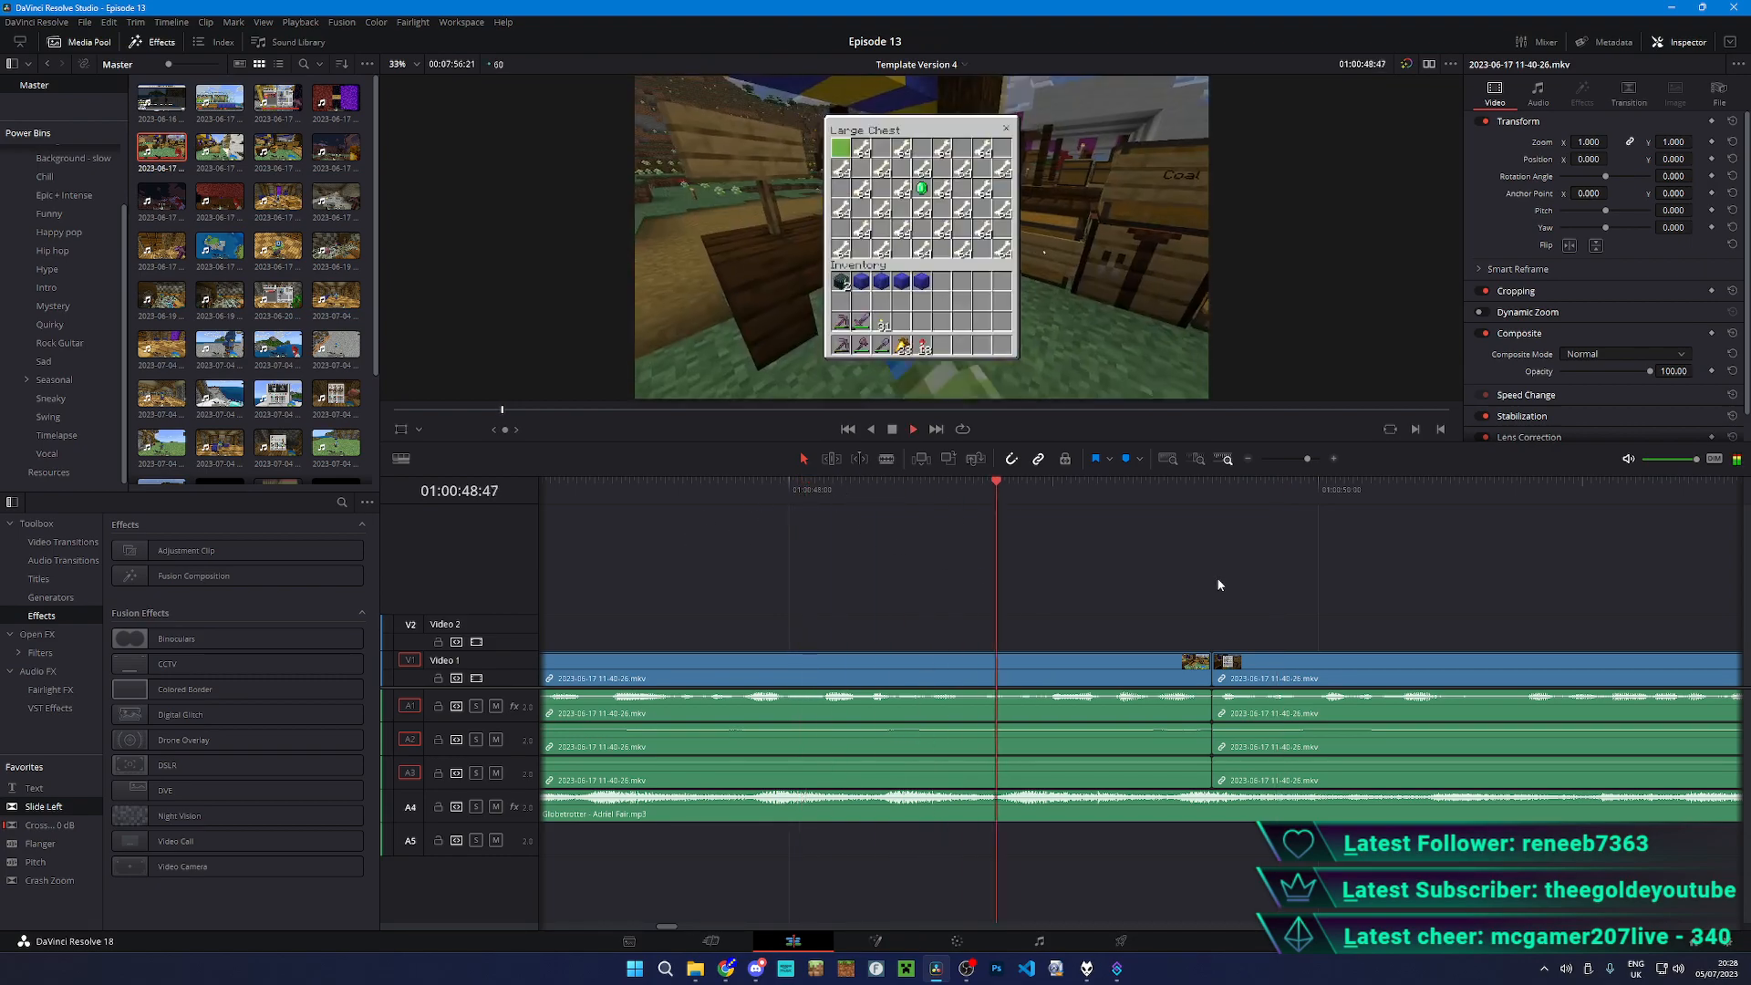
pyautogui.scroll(-5, 1217, 585)
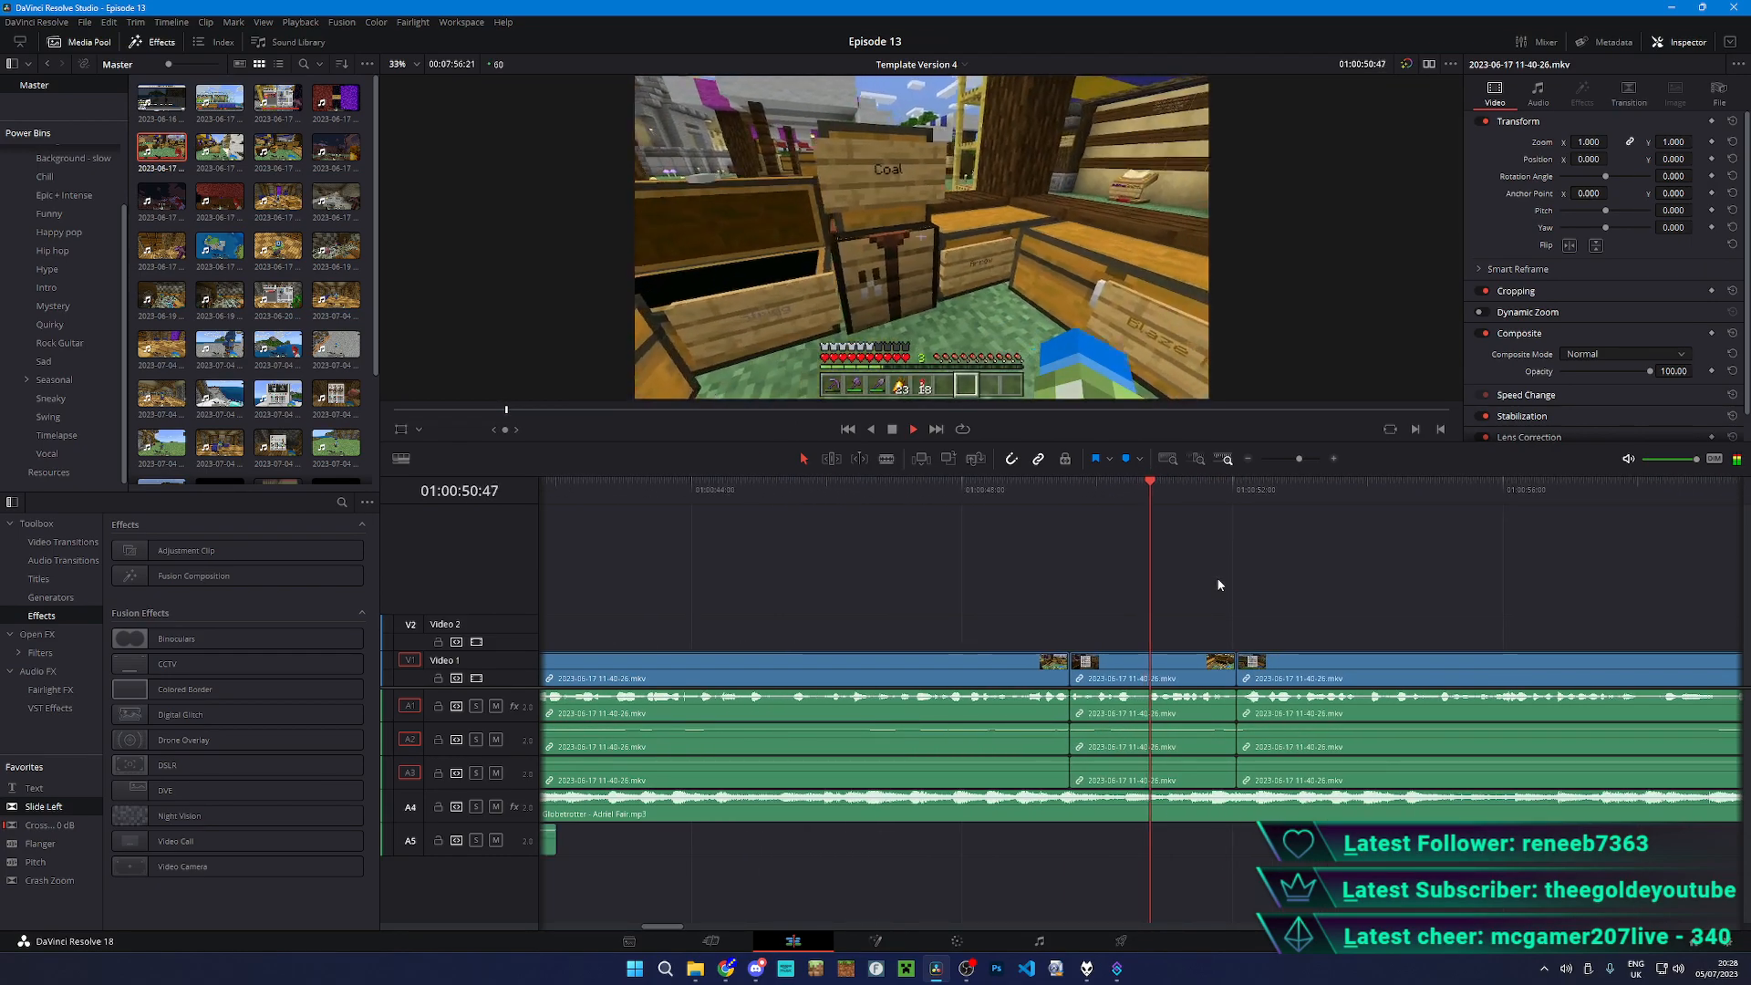
pyautogui.press('space')
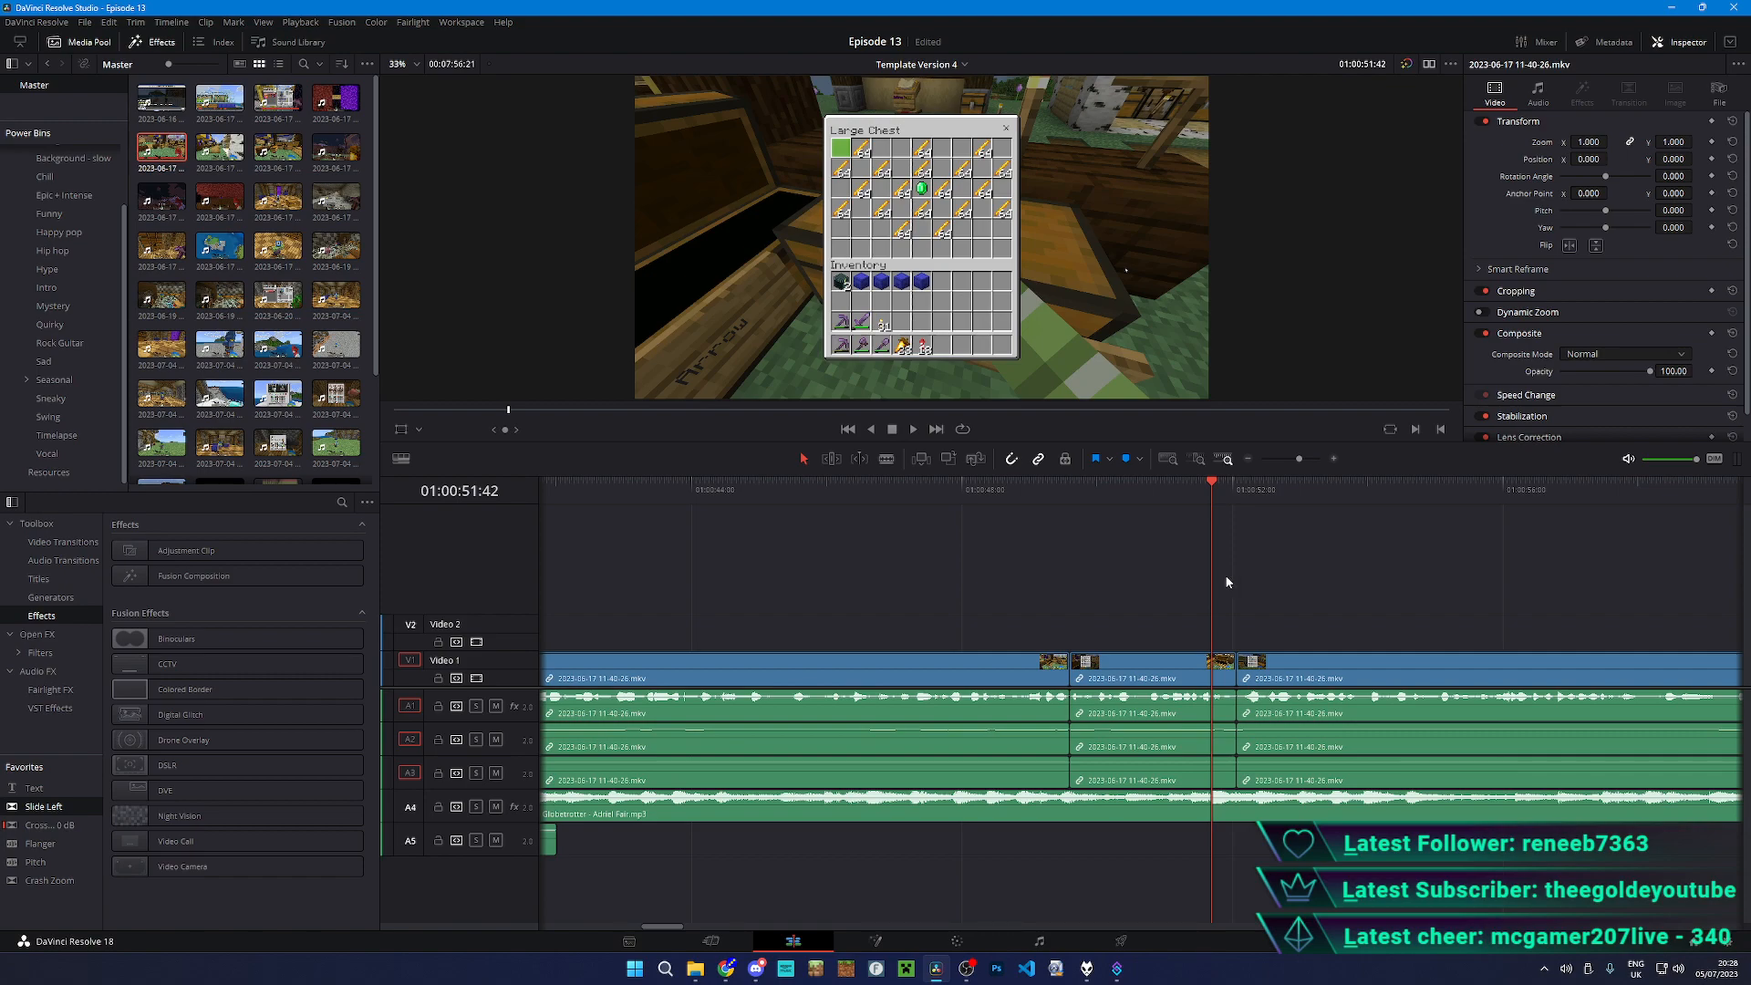
pyautogui.scroll(3, 1254, 623)
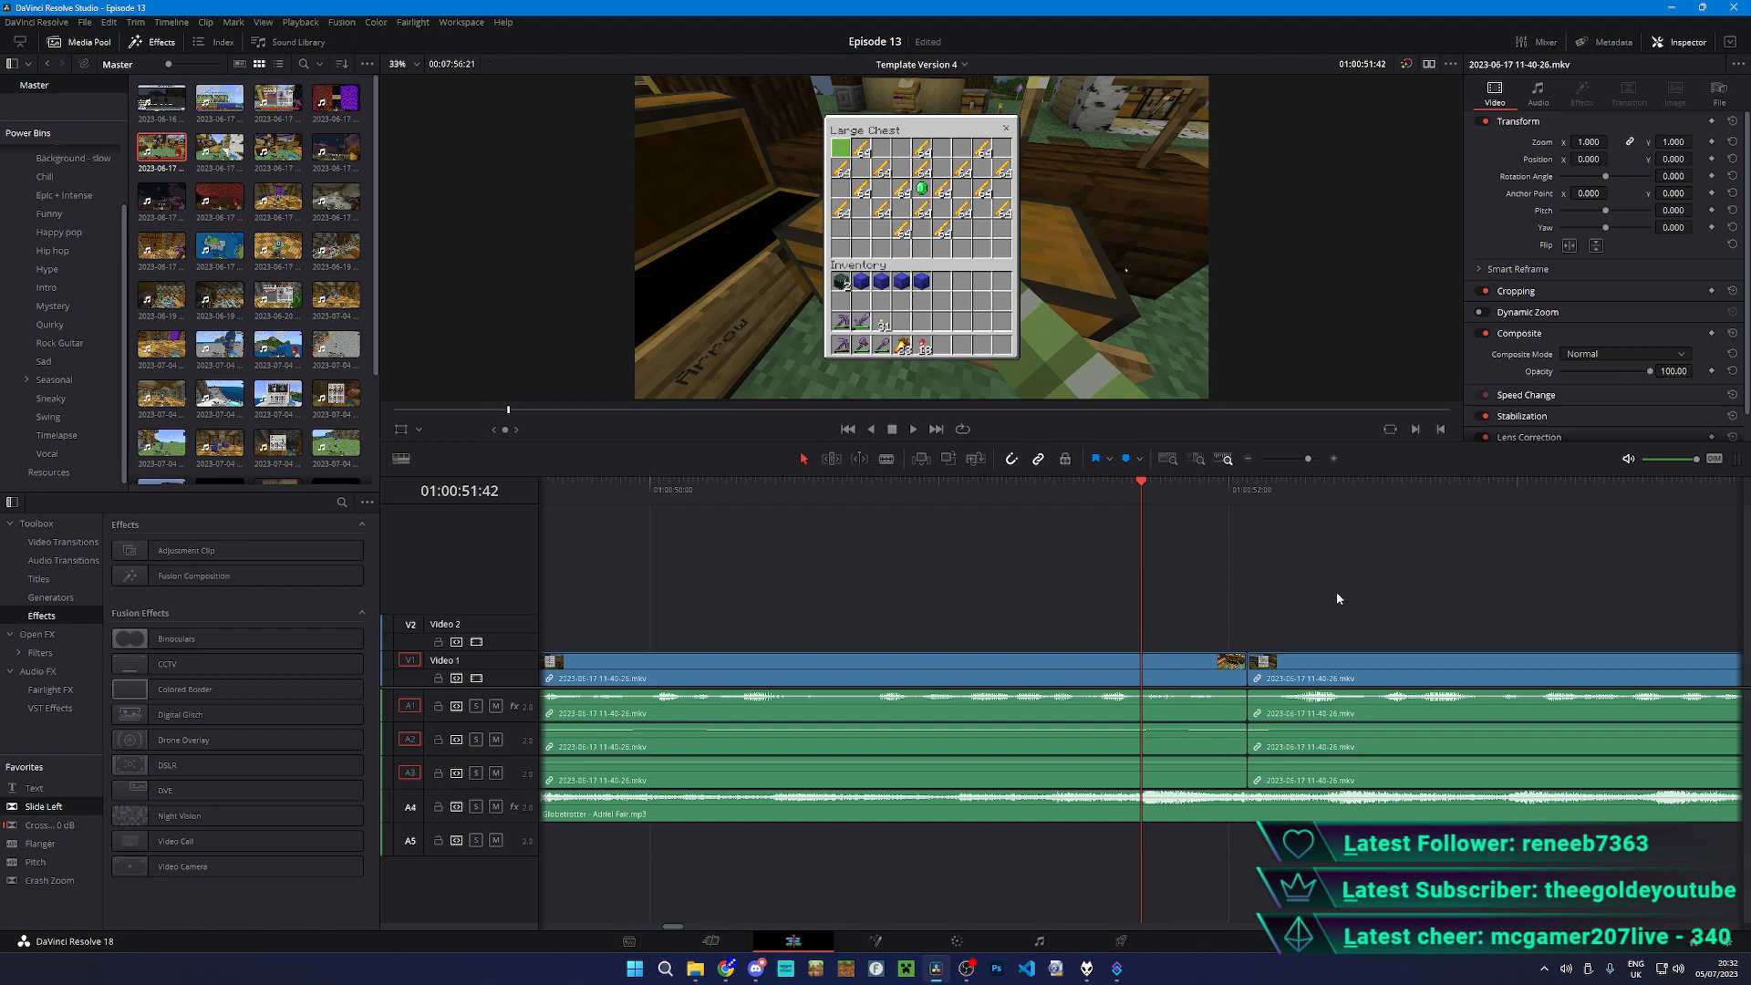
pyautogui.scroll(-2, 1302, 702)
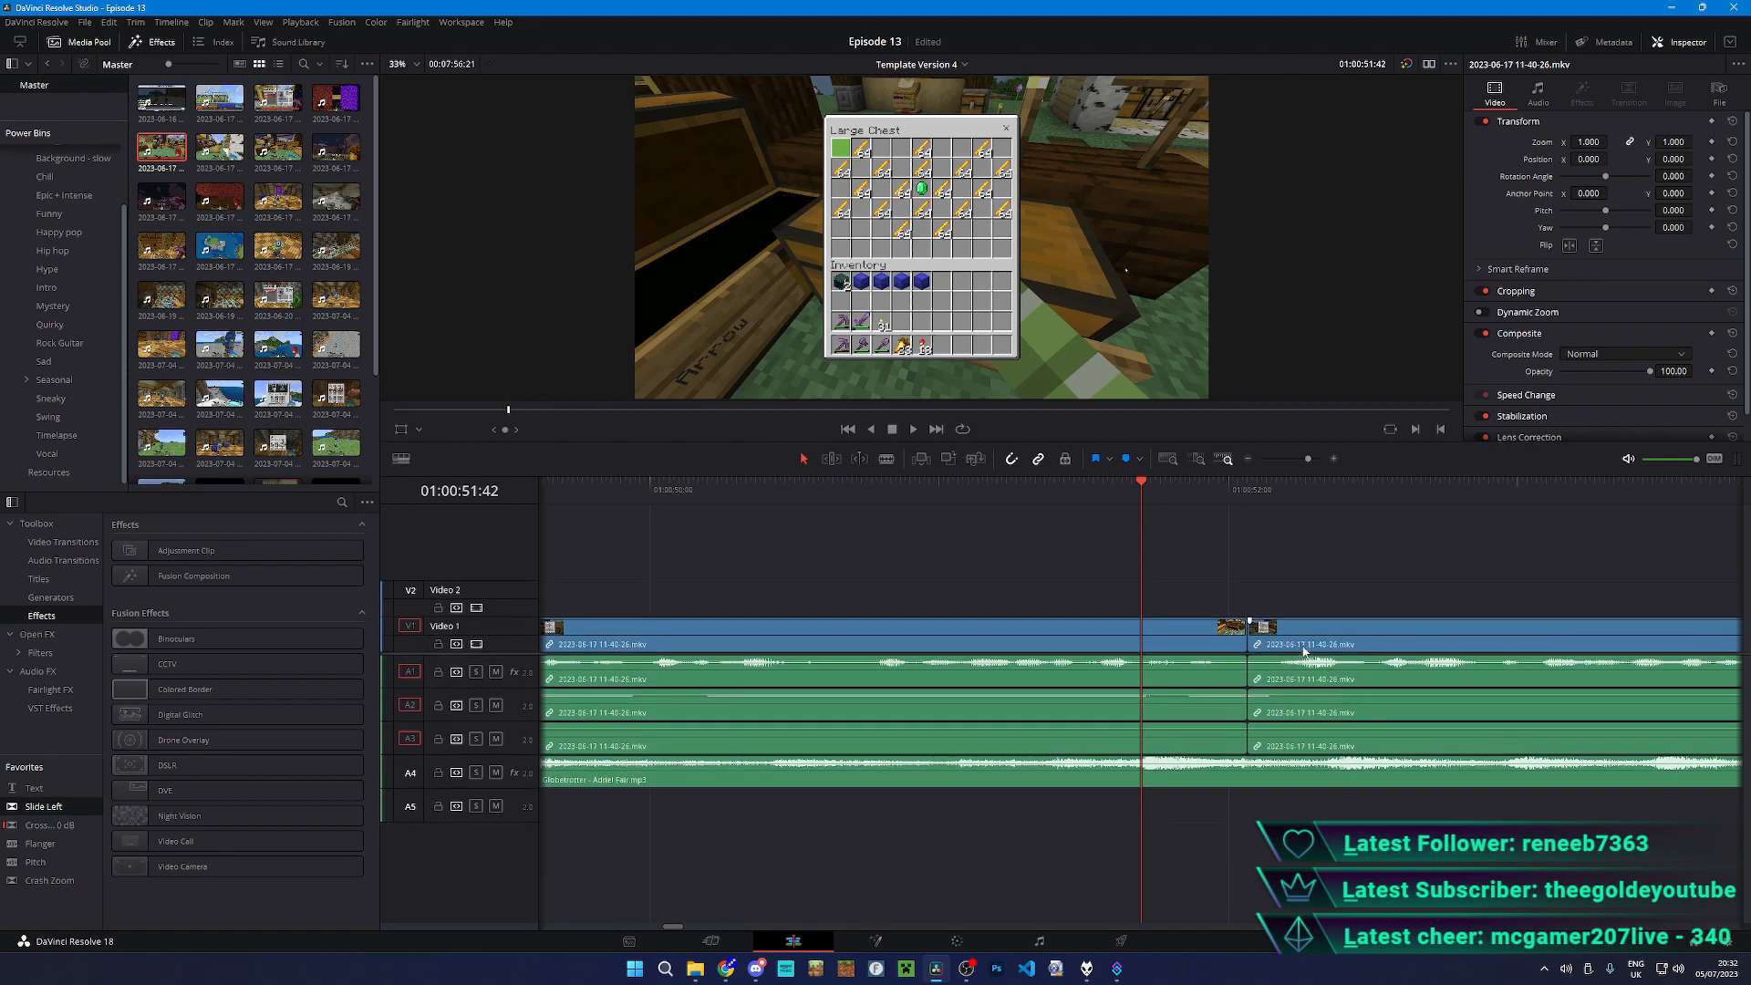
pyautogui.moveTo(1002, 490); pyautogui.dragTo(824, 490)
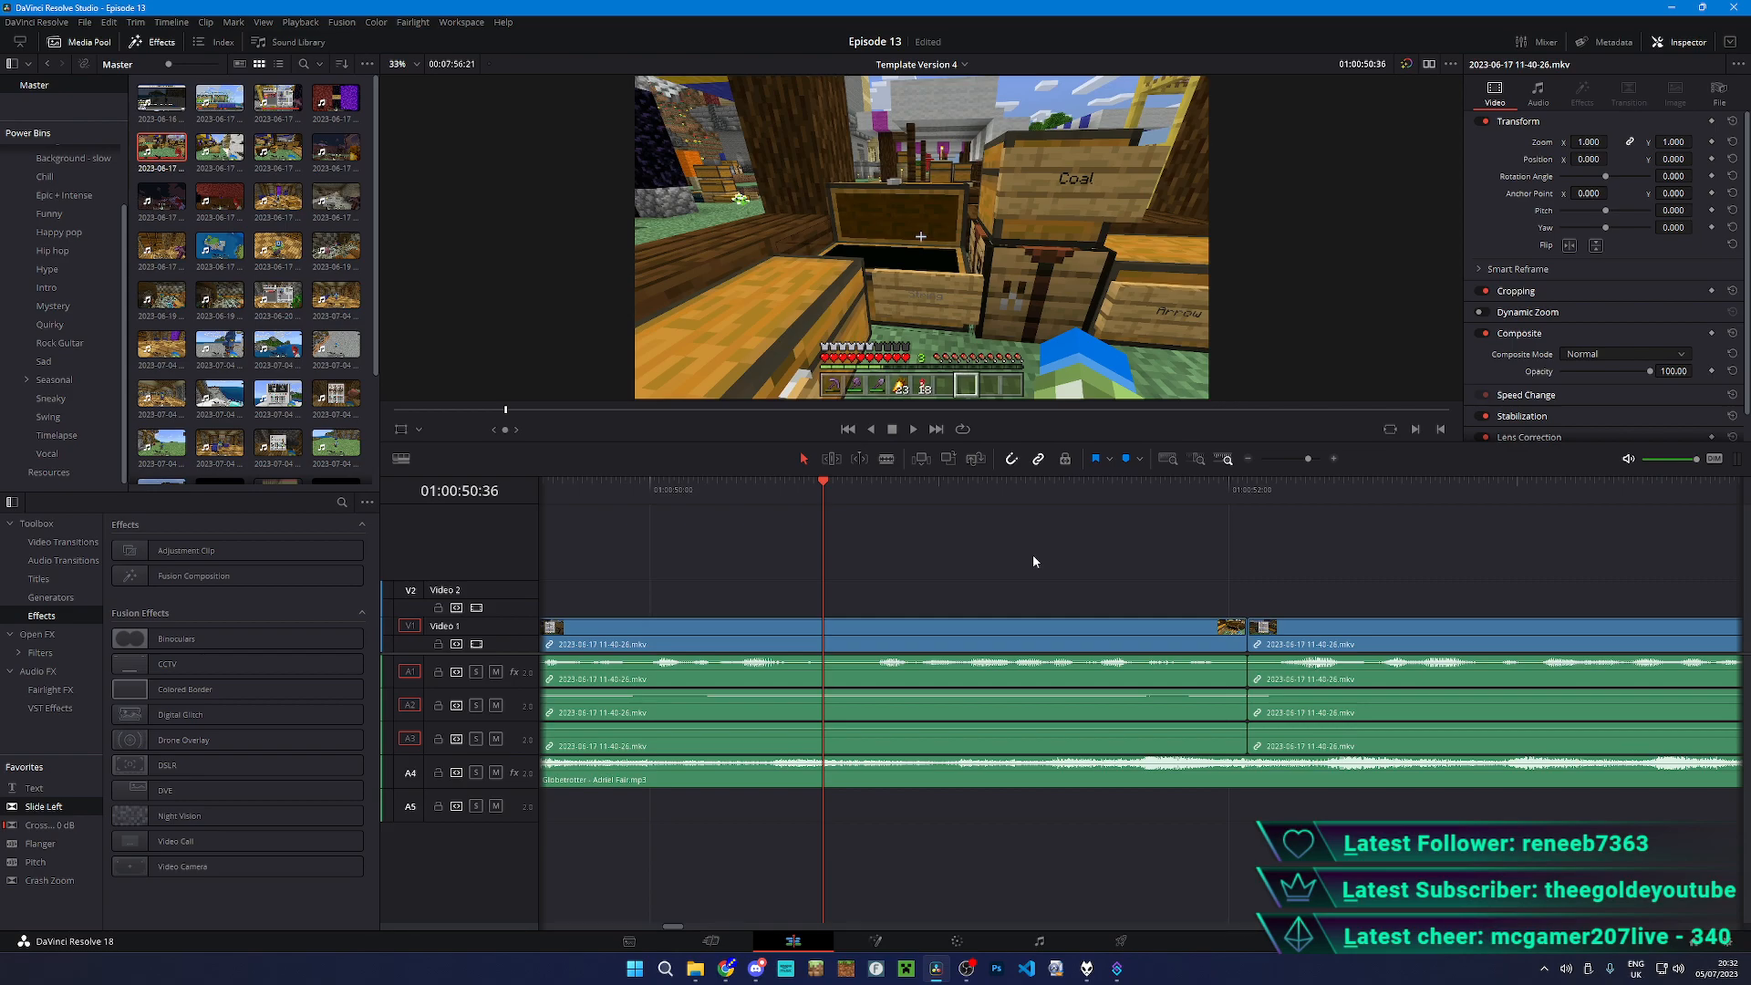
pyautogui.press('space')
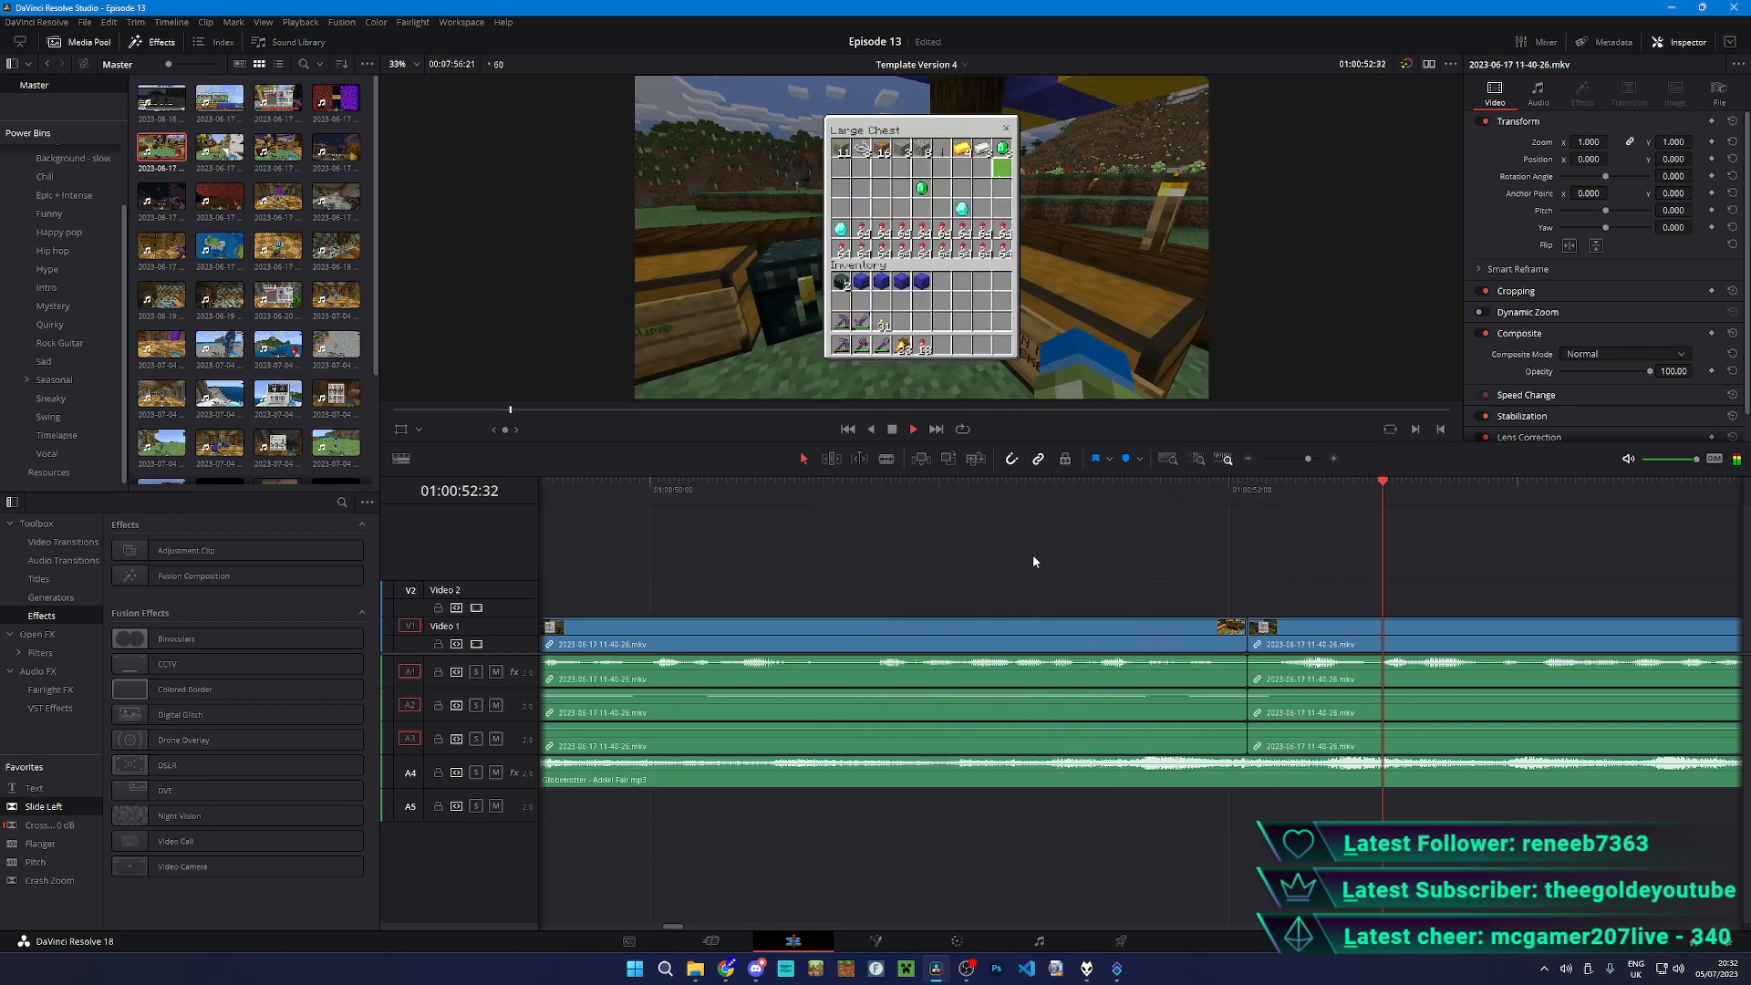
# - Split the gameplay clip and its audio at about 01:01:00:57, after the view of the chest contents
pyautogui.press('b')
pyautogui.scroll(-3, 1156, 670)
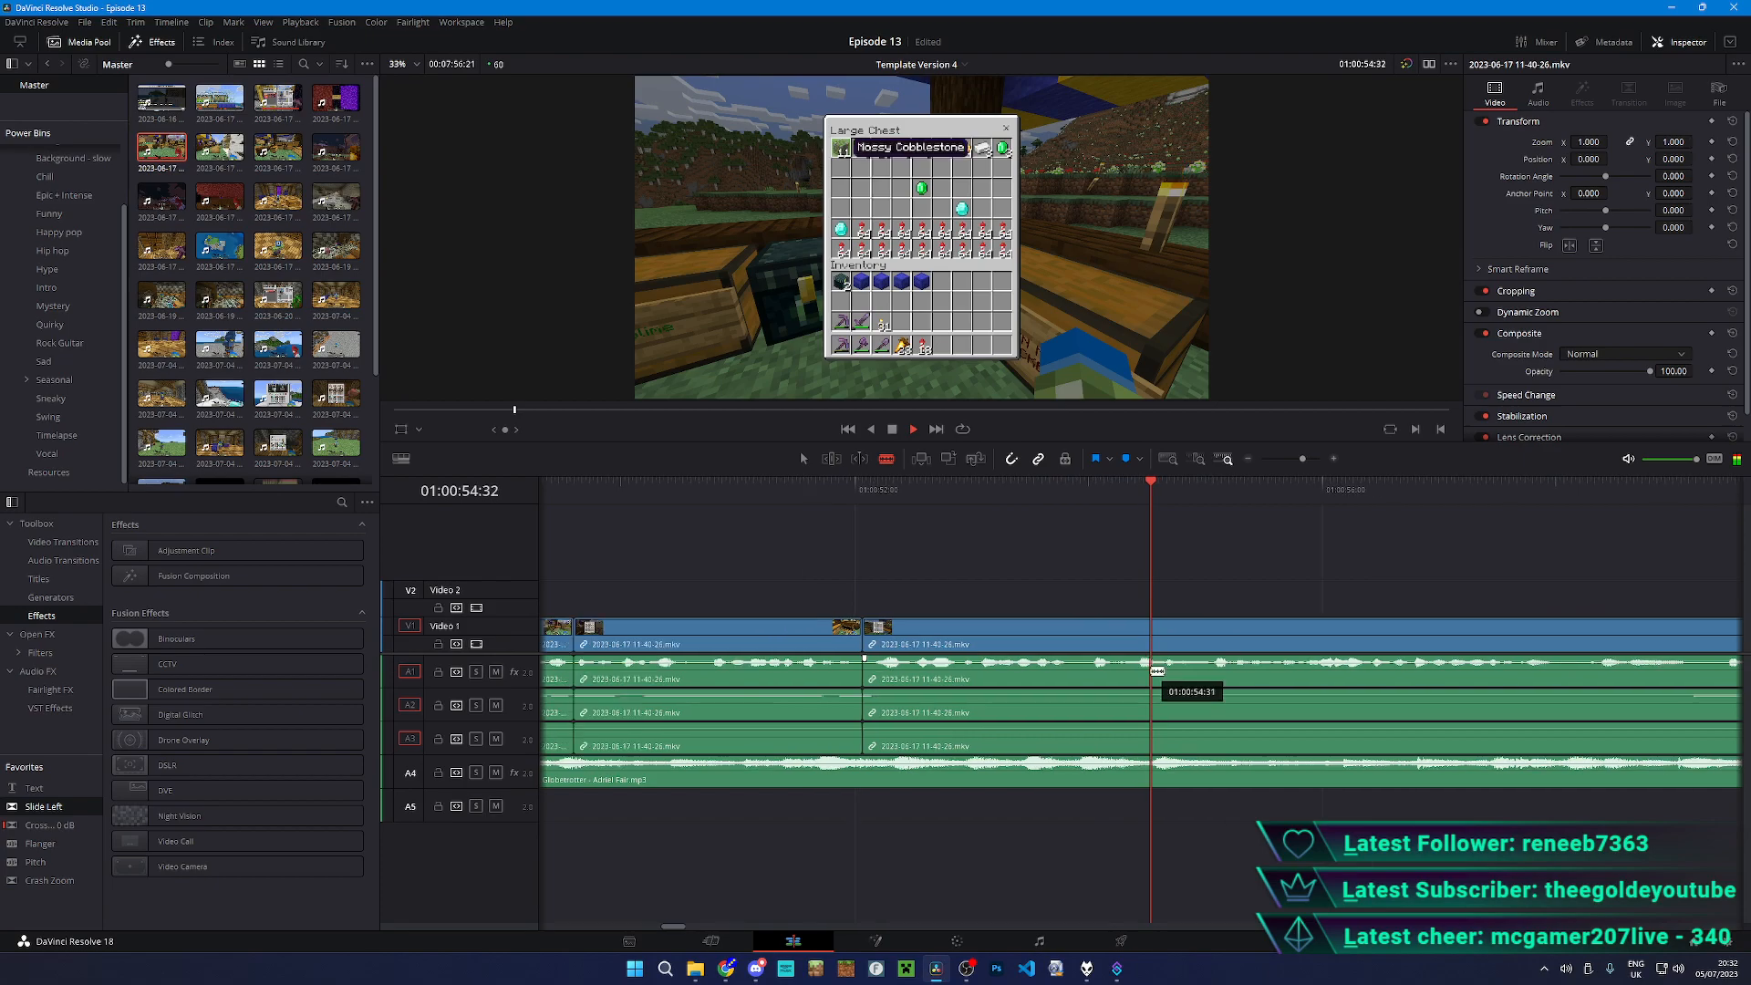
pyautogui.scroll(-3, 1459, 688)
pyautogui.scroll(3, 1464, 687)
pyautogui.click(1410, 674)
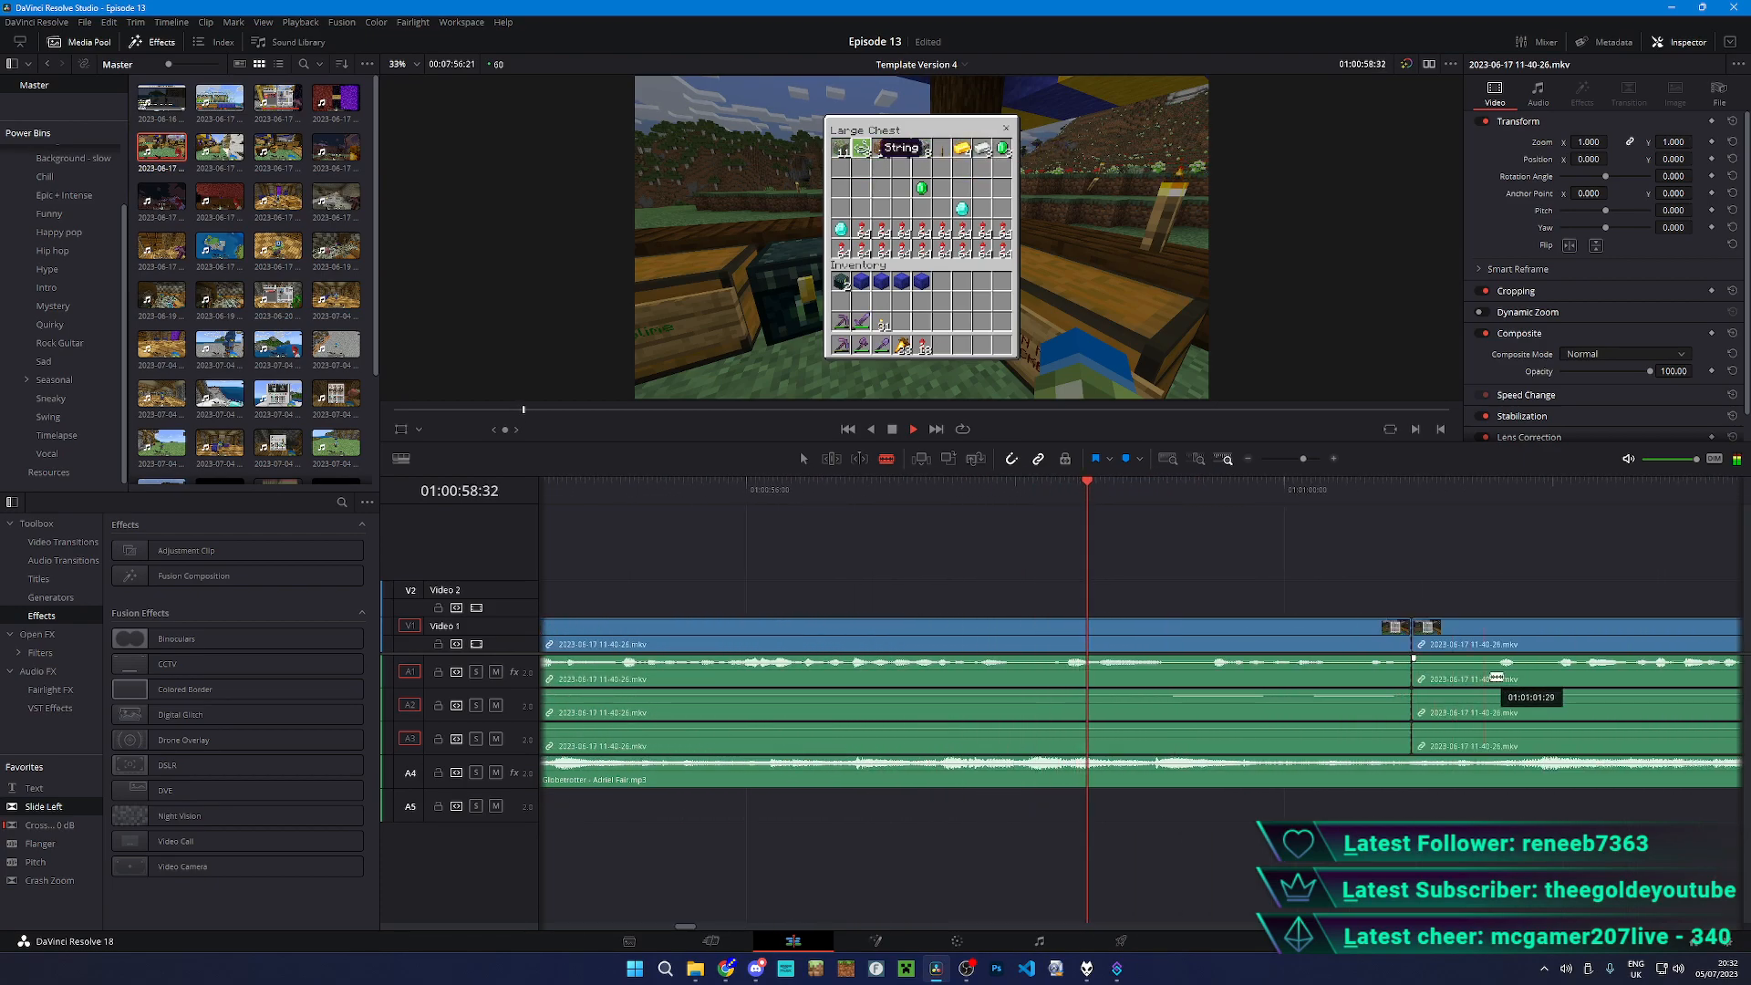
pyautogui.press('a')
pyautogui.press('space')
pyautogui.press('b')
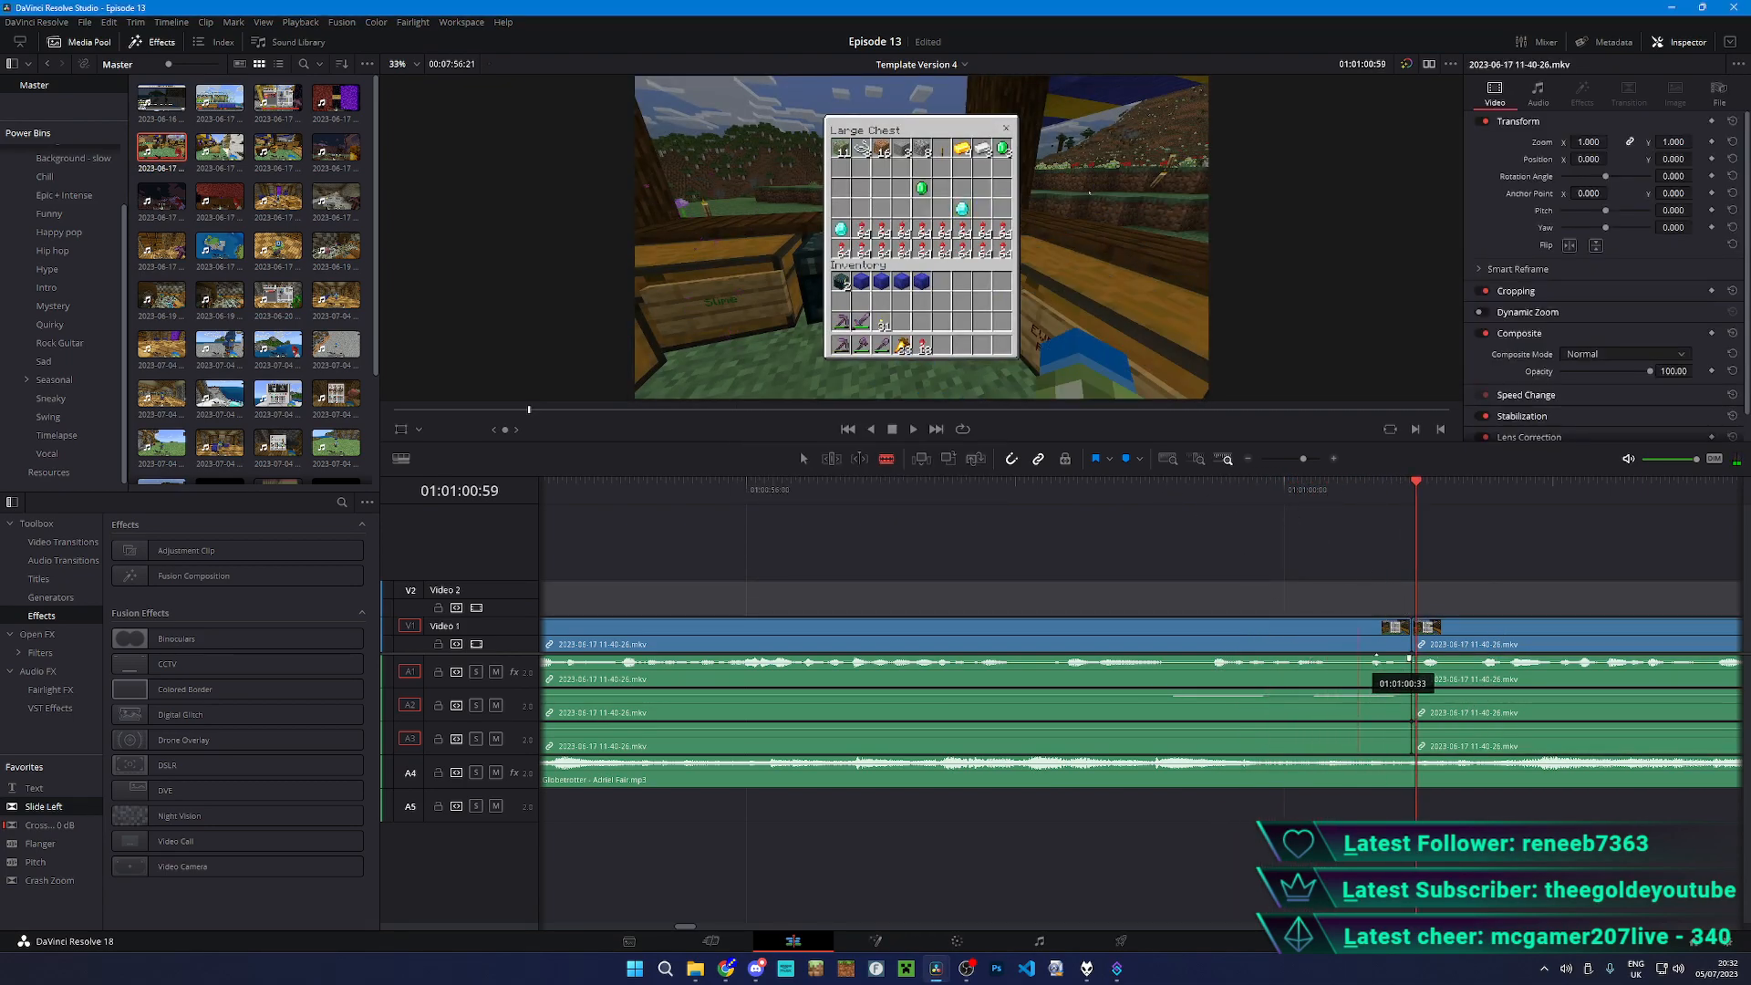
pyautogui.press('space')
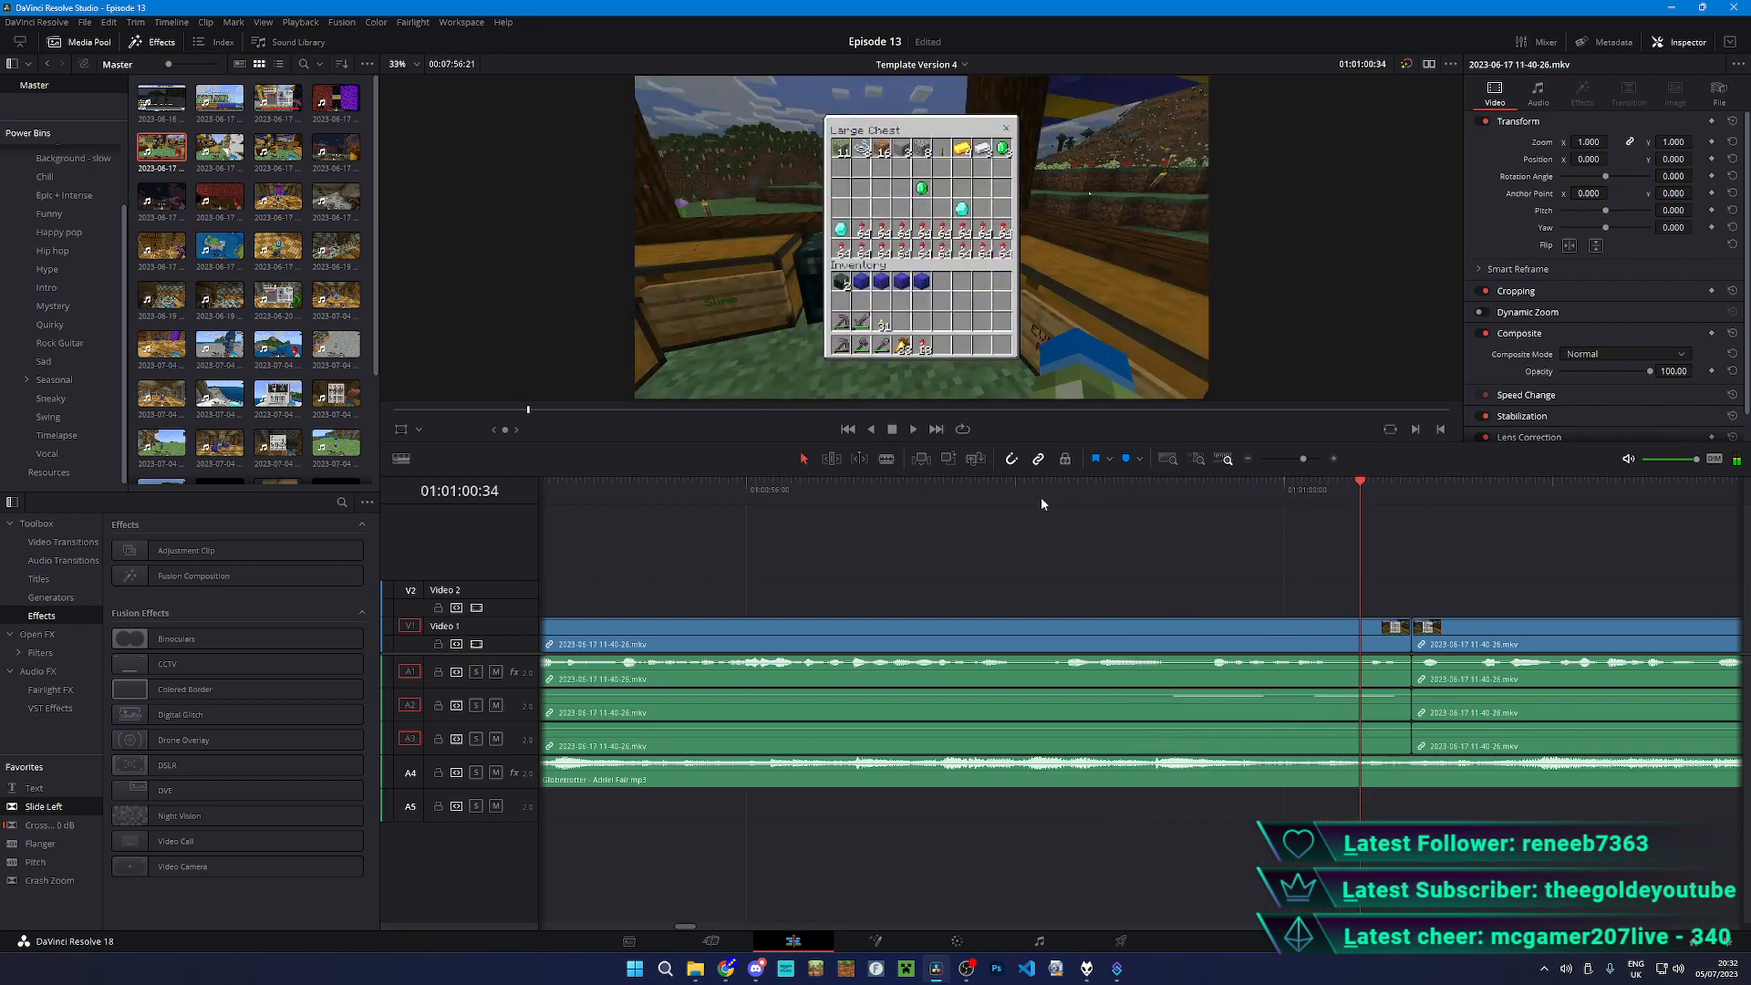
# - Cut out the footage between about 01:00:58:38 and 01:00:59:08 and move the remaining piece back to fill the gap
pyautogui.click(1003, 490)
pyautogui.press('space')
pyautogui.press('b')
pyautogui.press('space')
pyautogui.click(1101, 675)
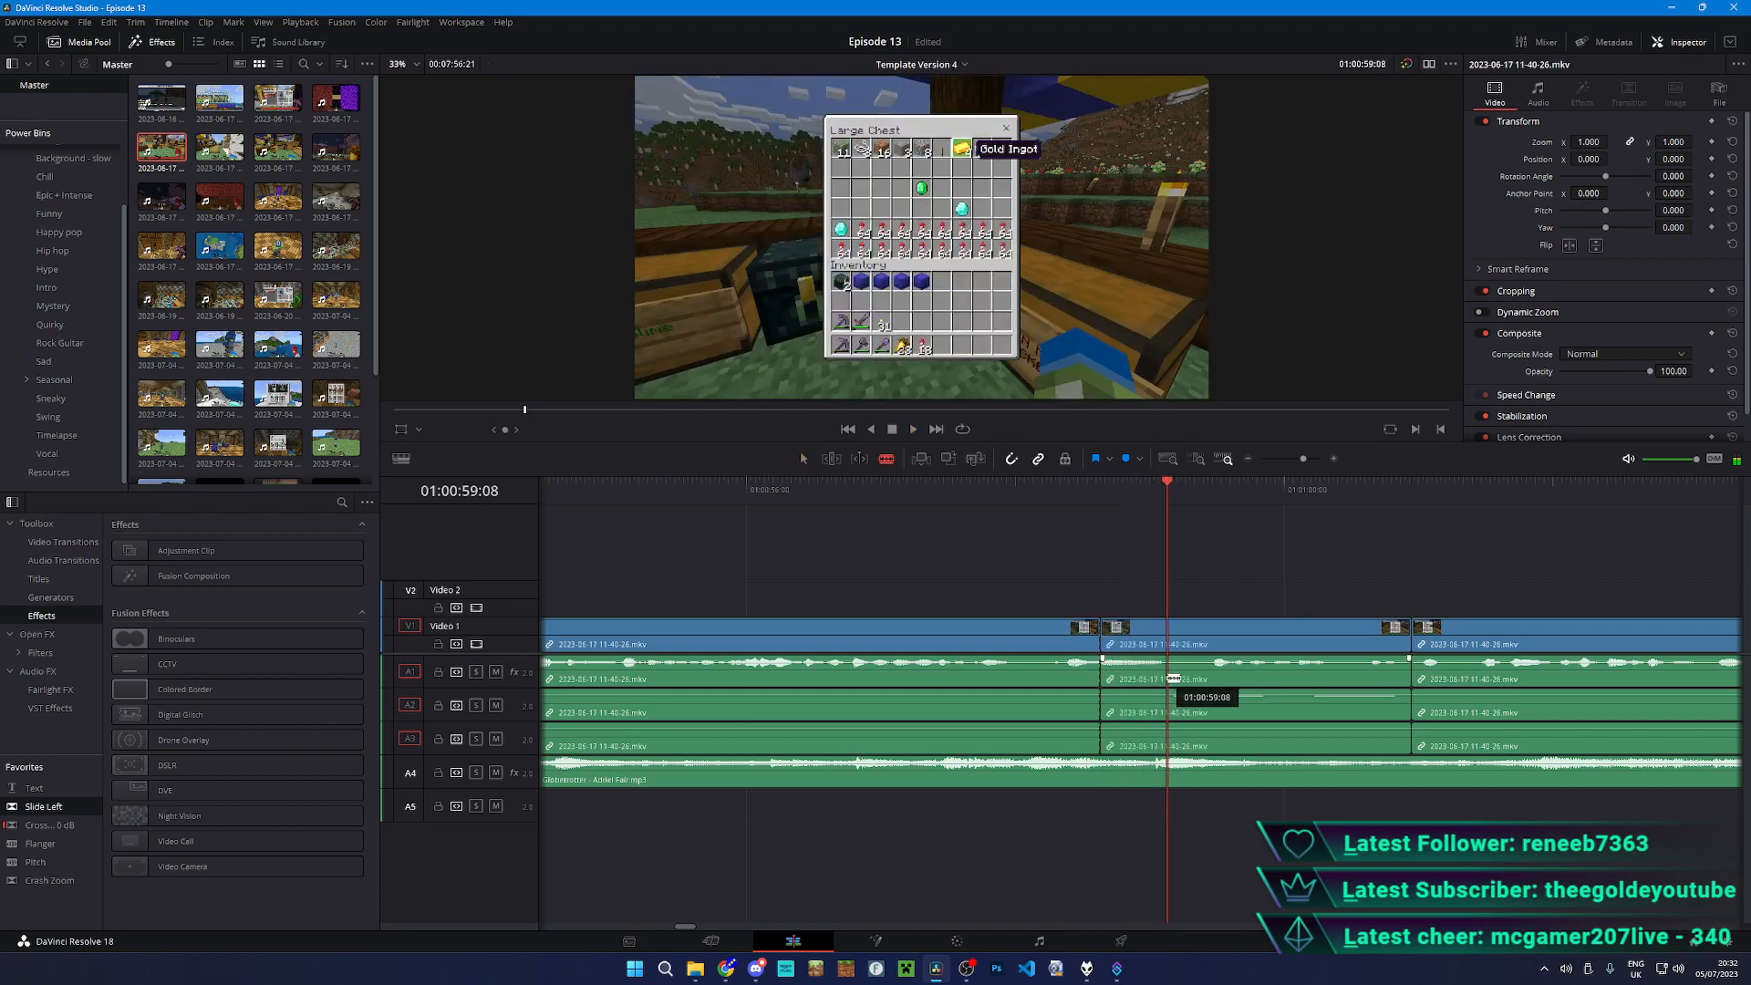
pyautogui.click(1170, 678)
pyautogui.press('space')
pyautogui.press('space')
pyautogui.press('a')
pyautogui.moveTo(1174, 681); pyautogui.dragTo(1112, 682)
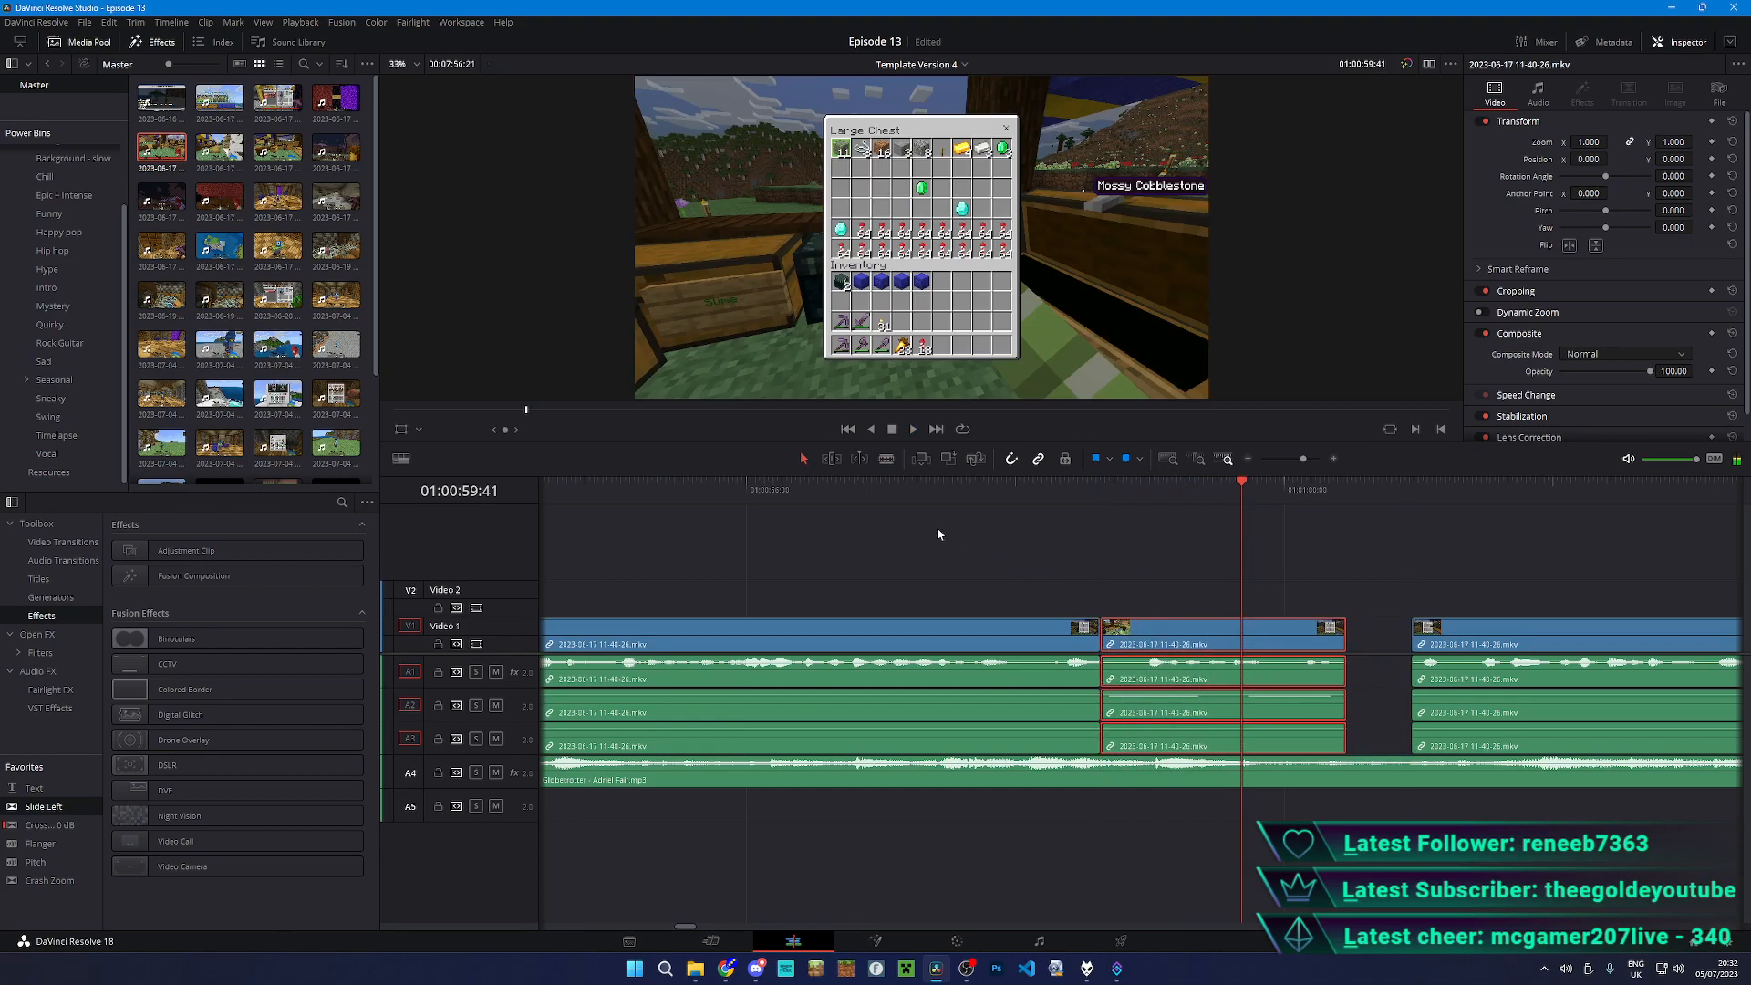
# - Remove another short section from the start of the moved chest clip and slide the rest back against the previous clip
pyautogui.click(949, 533)
pyautogui.press('space')
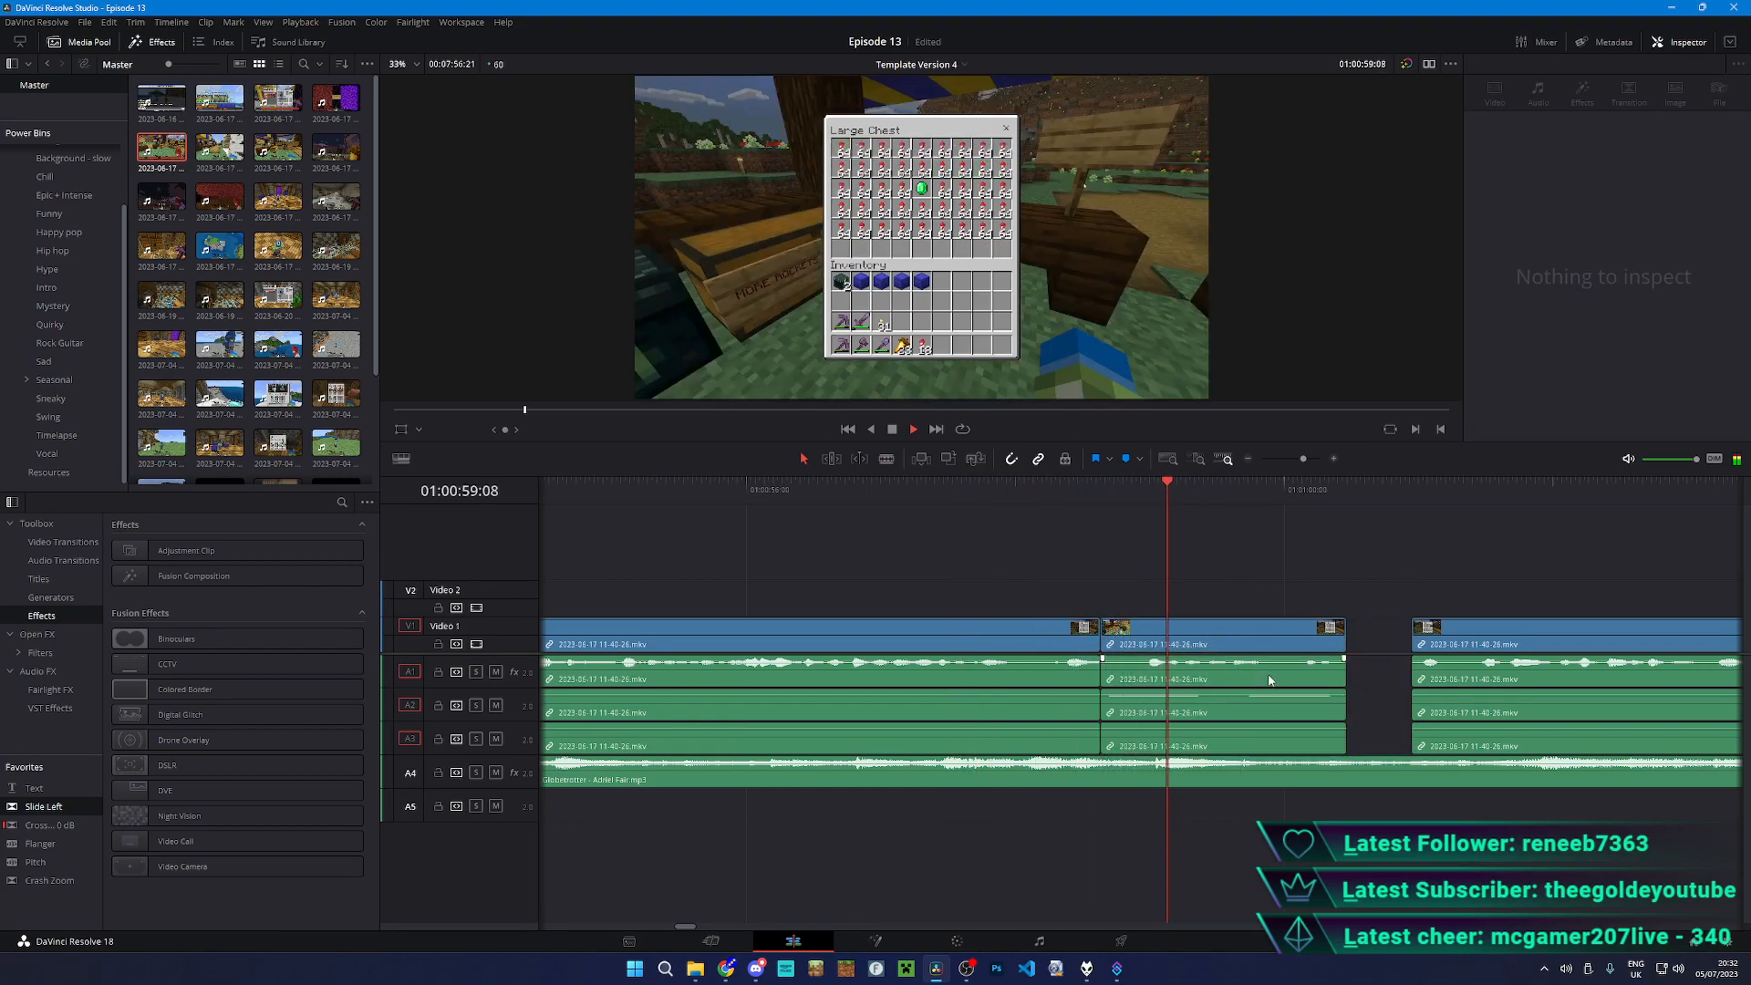
pyautogui.press('space')
pyautogui.press('b')
pyautogui.click(1140, 678)
pyautogui.press('a')
pyautogui.moveTo(1178, 680); pyautogui.dragTo(1141, 682)
# - Play across the tightened cut and move the following gameplay clip back to close the remaining gap
pyautogui.click(933, 490)
pyautogui.press('space')
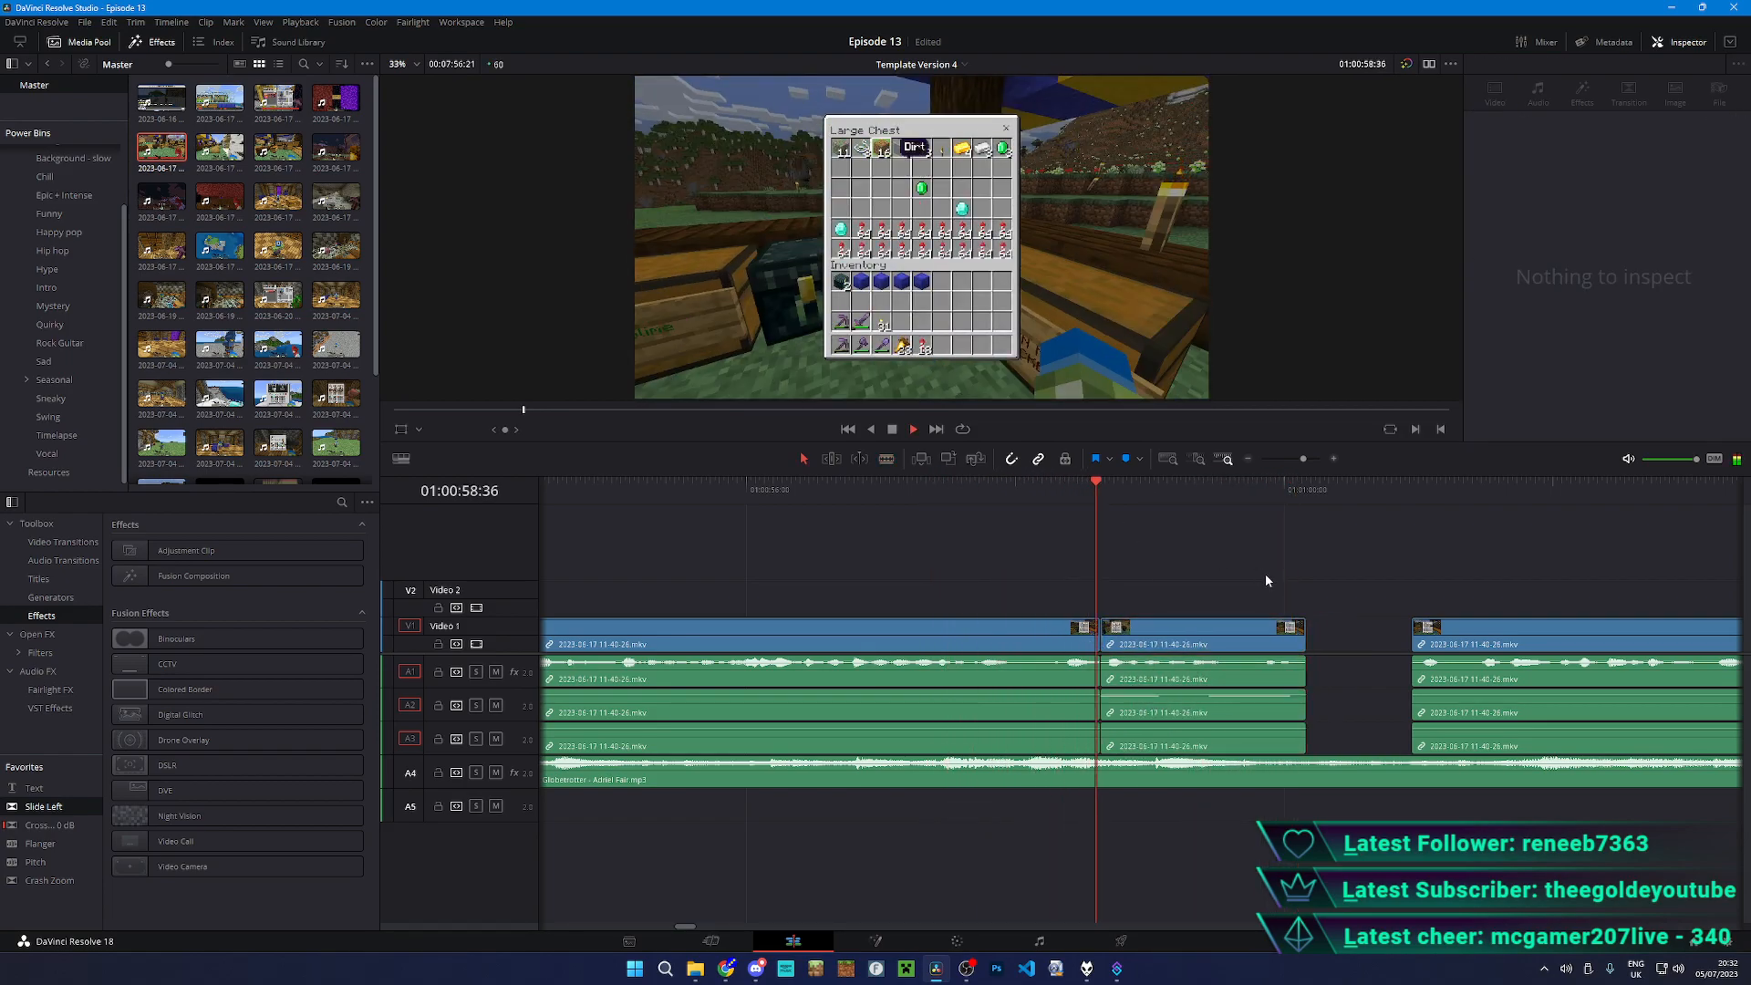
pyautogui.press('space')
pyautogui.moveTo(1468, 647); pyautogui.dragTo(1363, 651)
pyautogui.press('space')
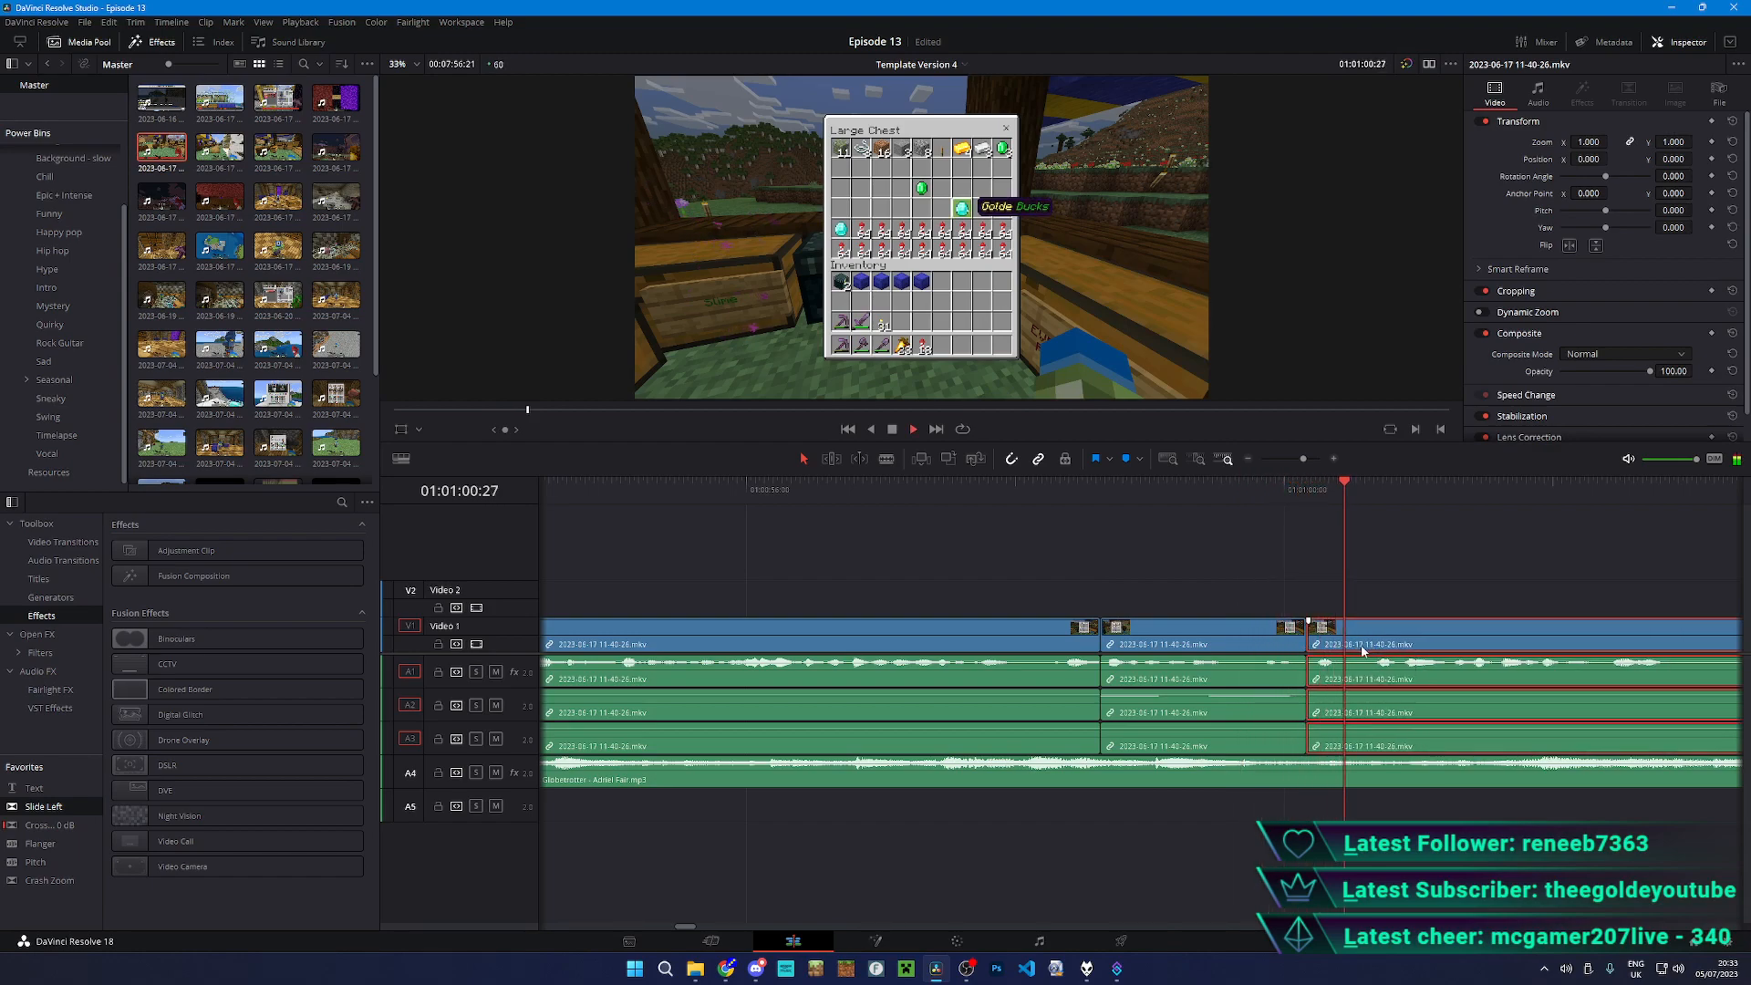
# - Cut a section out of the chest footage at about 01:01:02:56 and move the following clip back against the cut
pyautogui.press('b')
pyautogui.click(1320, 669)
pyautogui.click(1381, 676)
pyautogui.press('a')
pyautogui.moveTo(1408, 676); pyautogui.dragTo(1350, 675)
pyautogui.press('space')
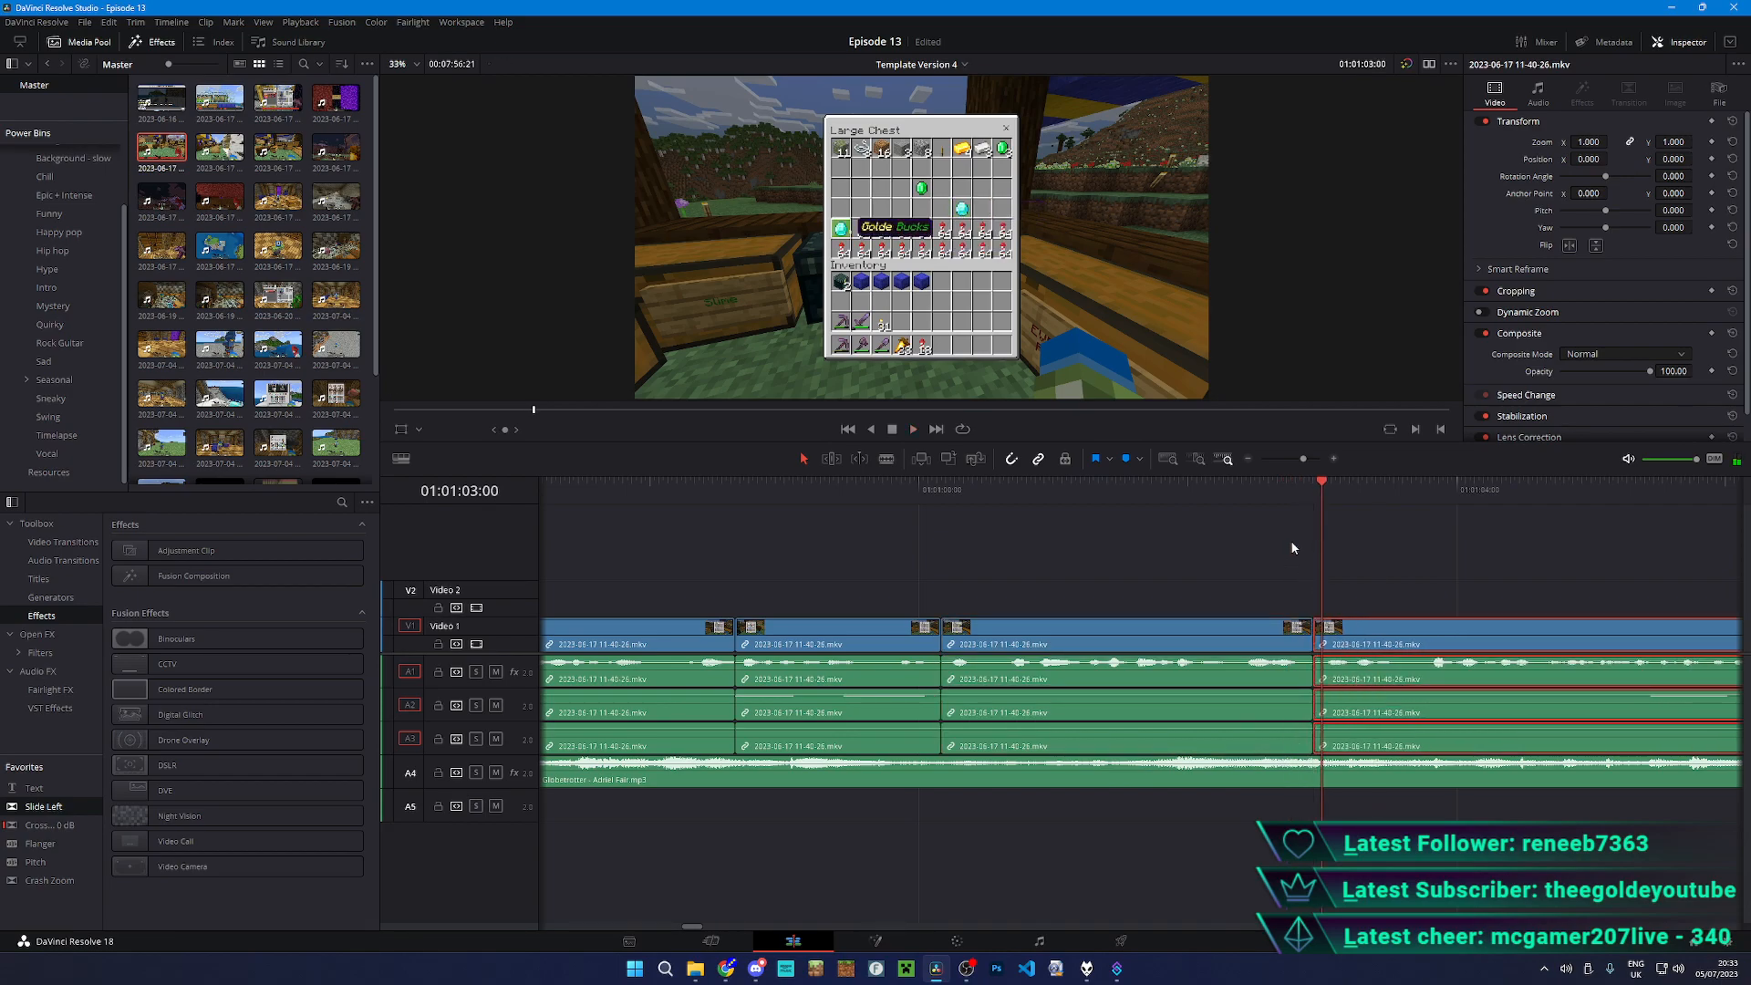
# - Set the zoom of the chest clip ending at about 01:01:02:56 to 1.960
pyautogui.click(1333, 533)
pyautogui.press('space')
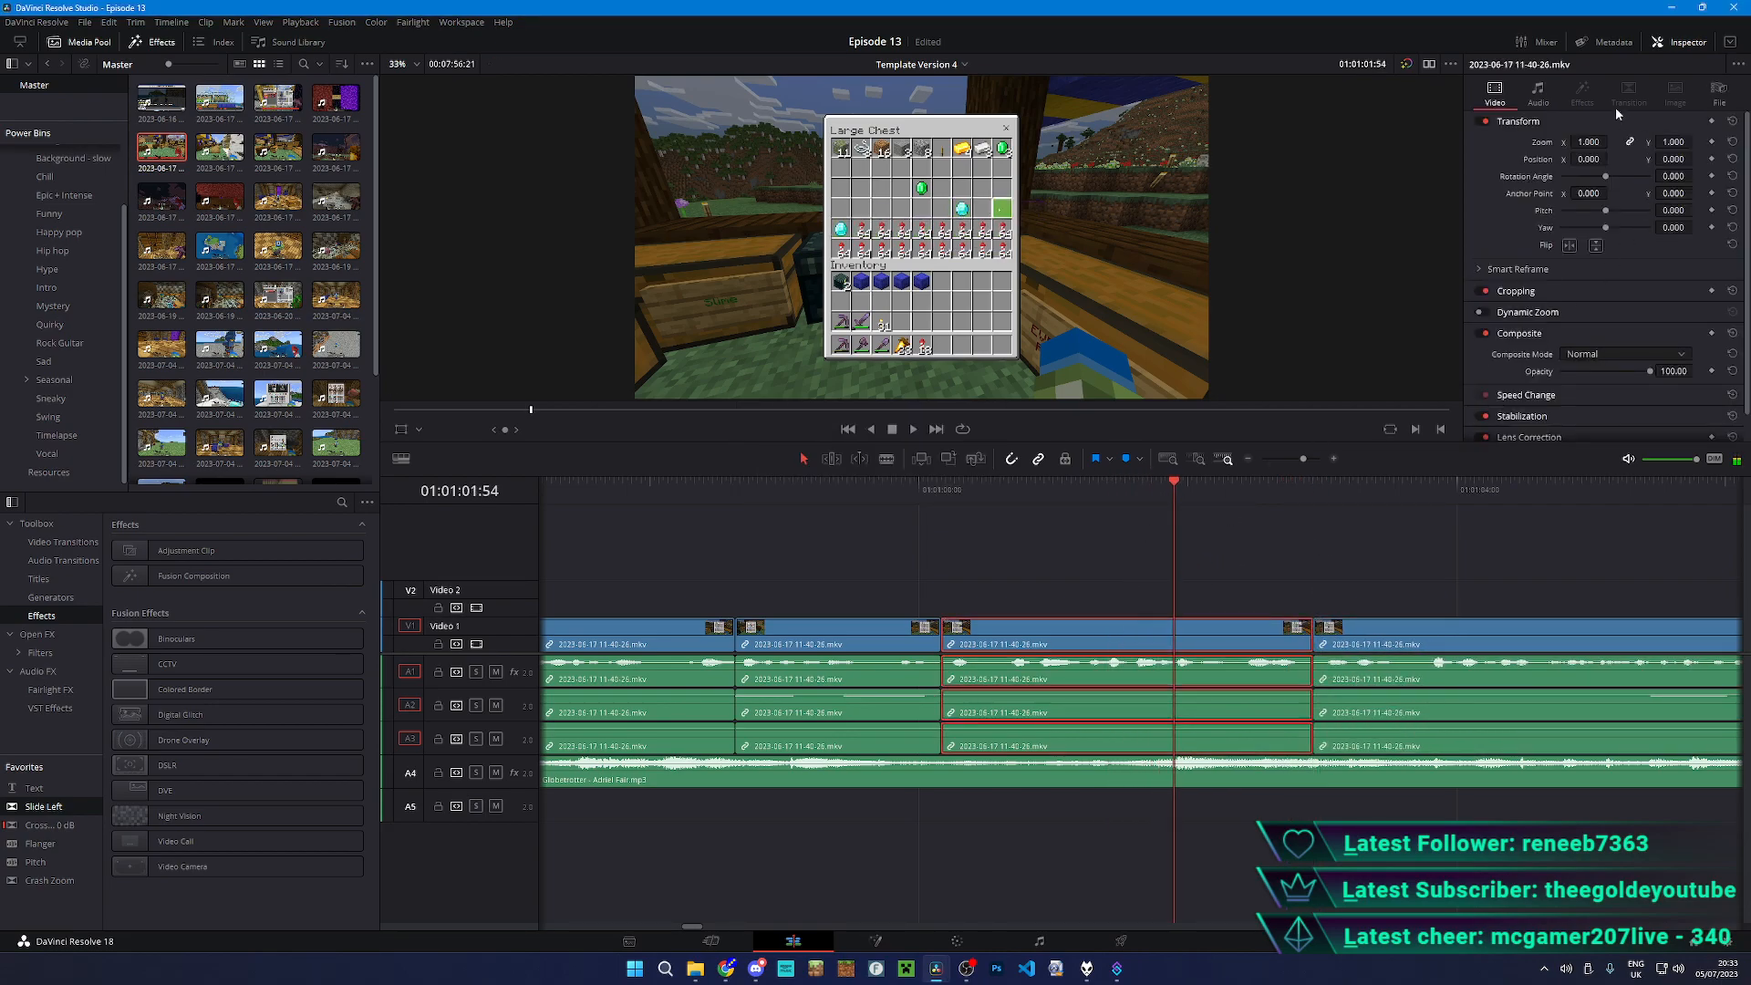
pyautogui.moveTo(1588, 142)
pyautogui.mouseDown()
pyautogui.moveTo(1641, 142)
pyautogui.moveTo(1613, 143)
pyautogui.mouseUp()
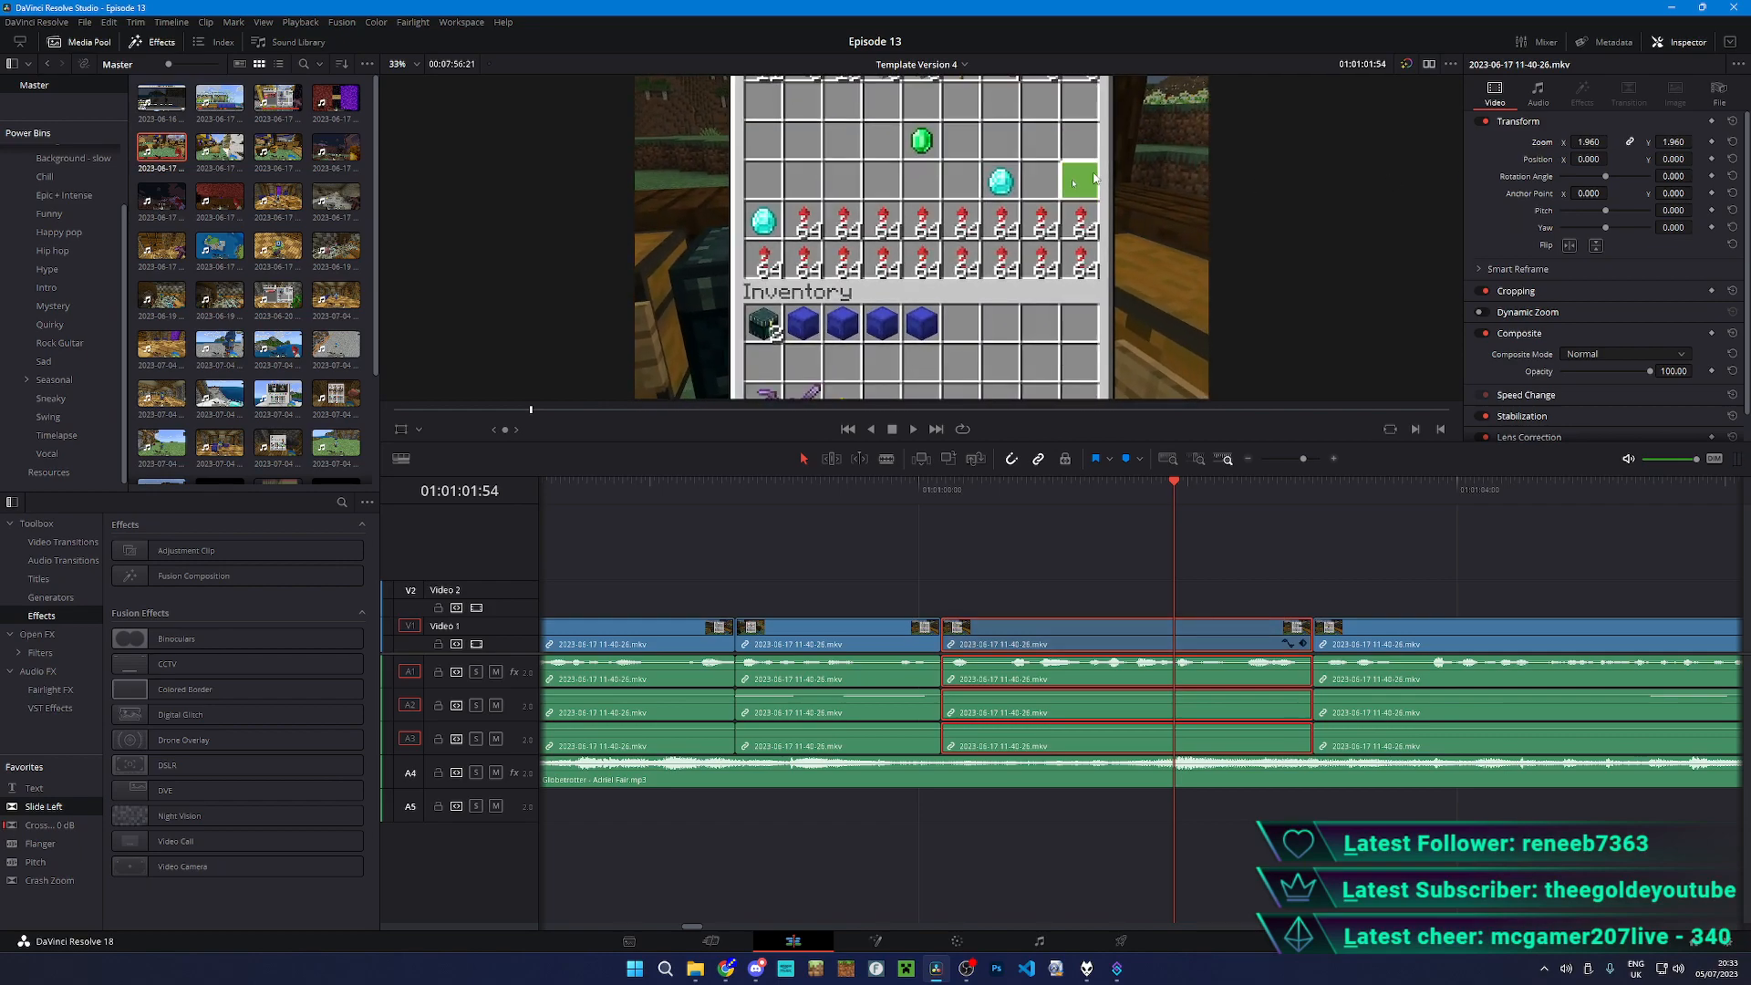
# - Undo the last zoom change on the chest clip and play back the chest footage from about 01:00:57:26
pyautogui.hotkey('ctrl', 'z')
pyautogui.click(895, 506)
pyautogui.press('space')
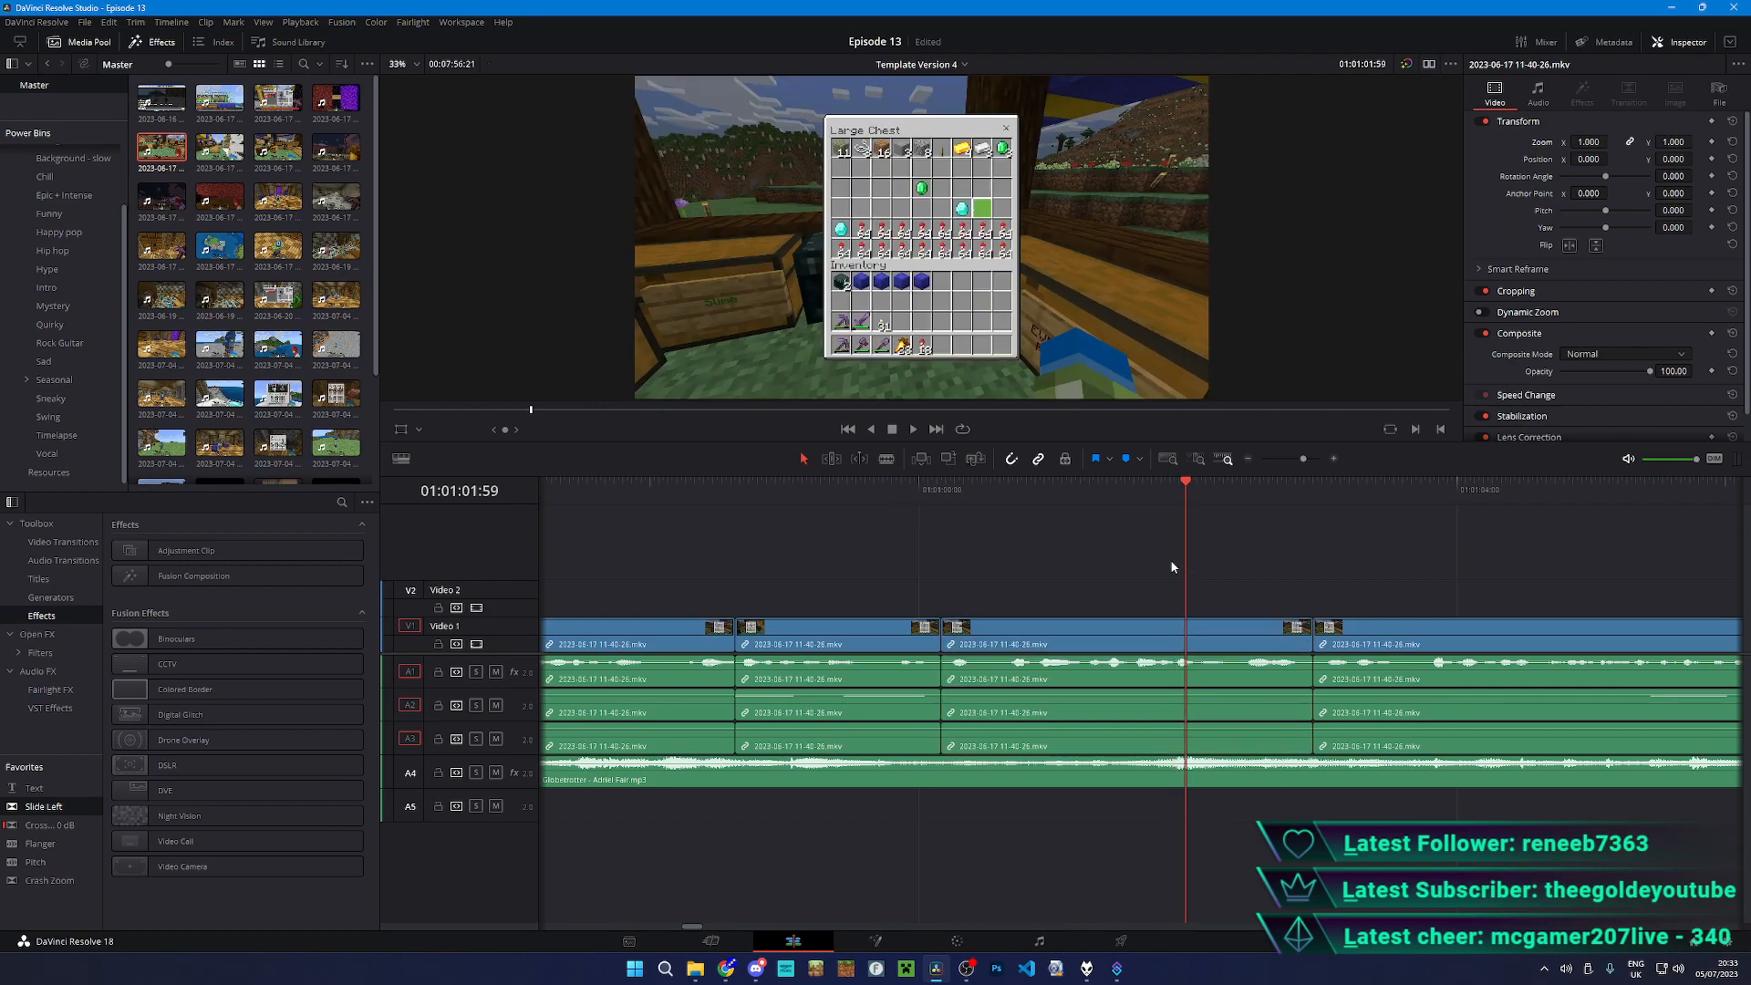
pyautogui.click(840, 502)
pyautogui.click(1103, 581)
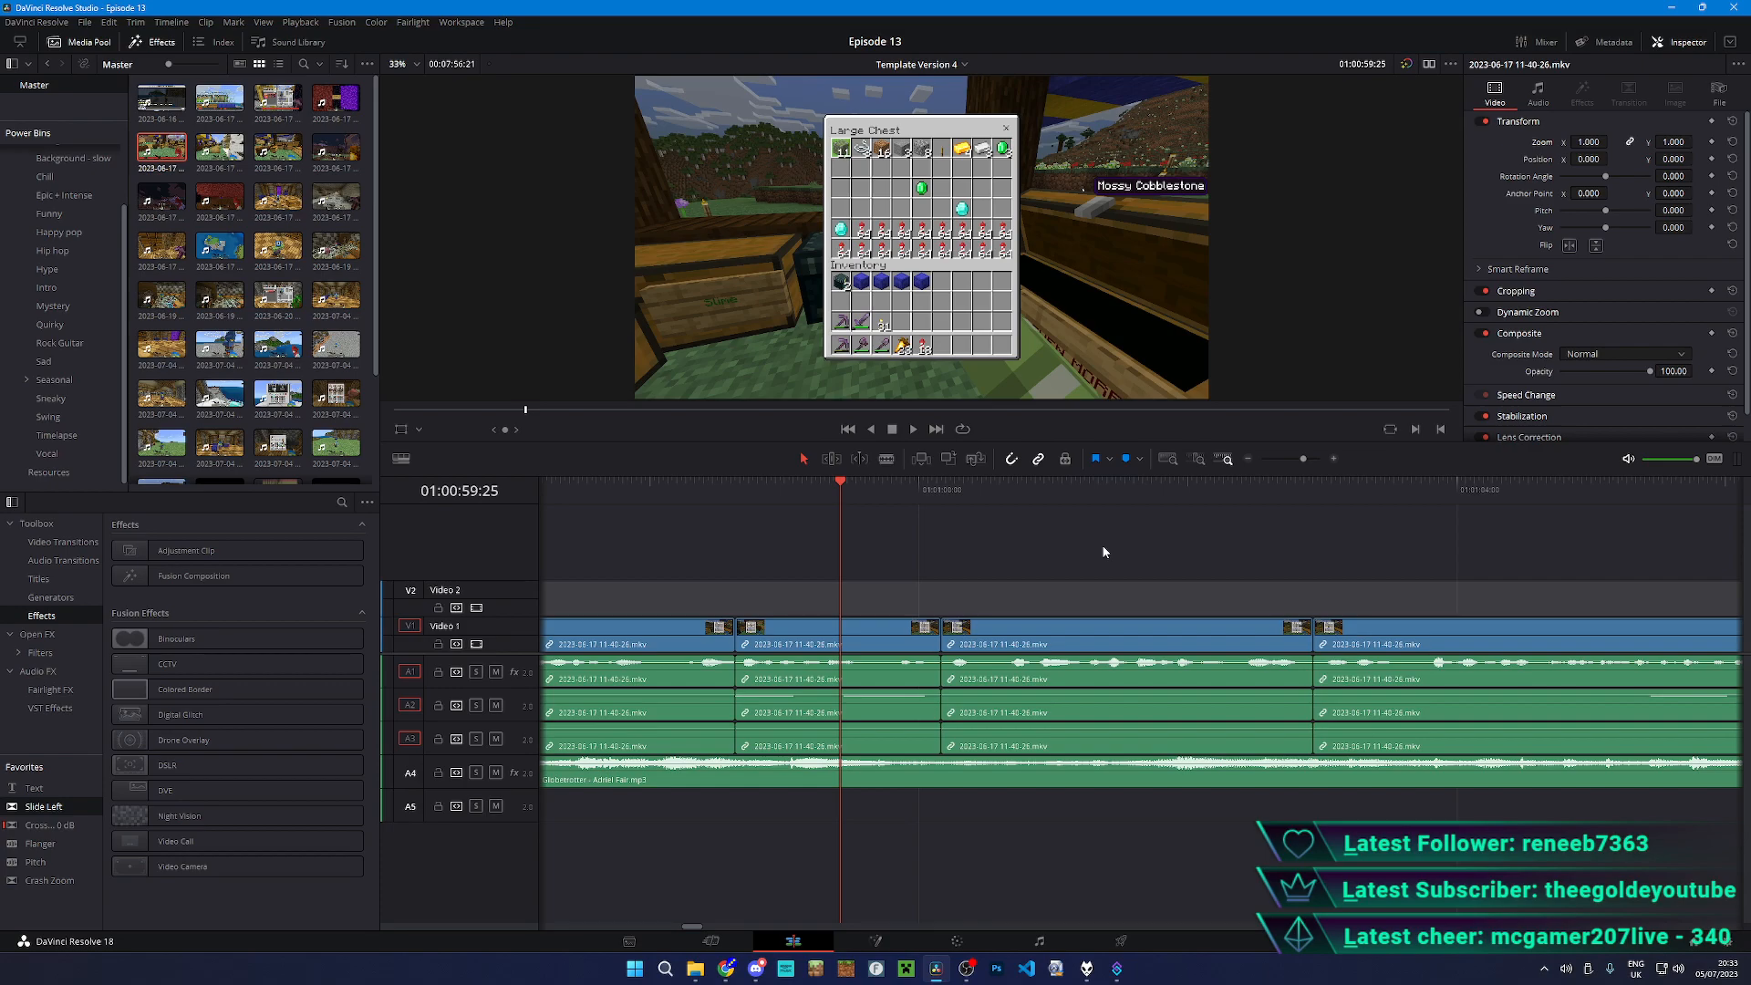
pyautogui.click(574, 521)
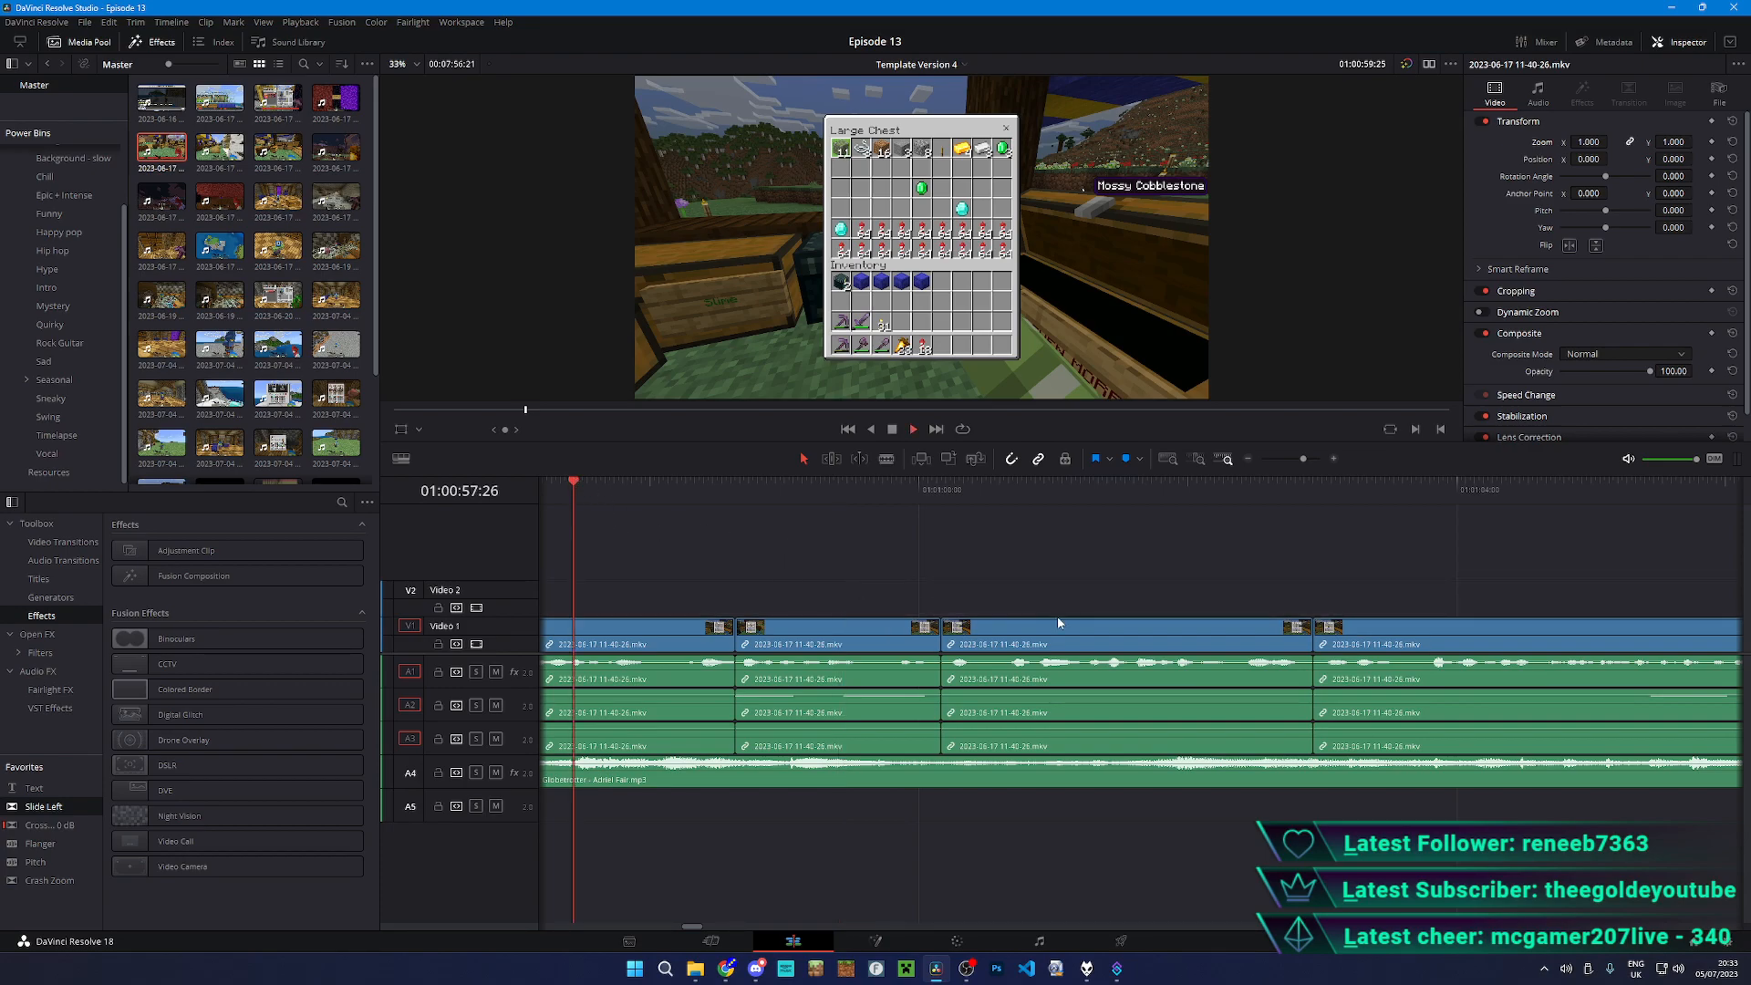
pyautogui.press('space')
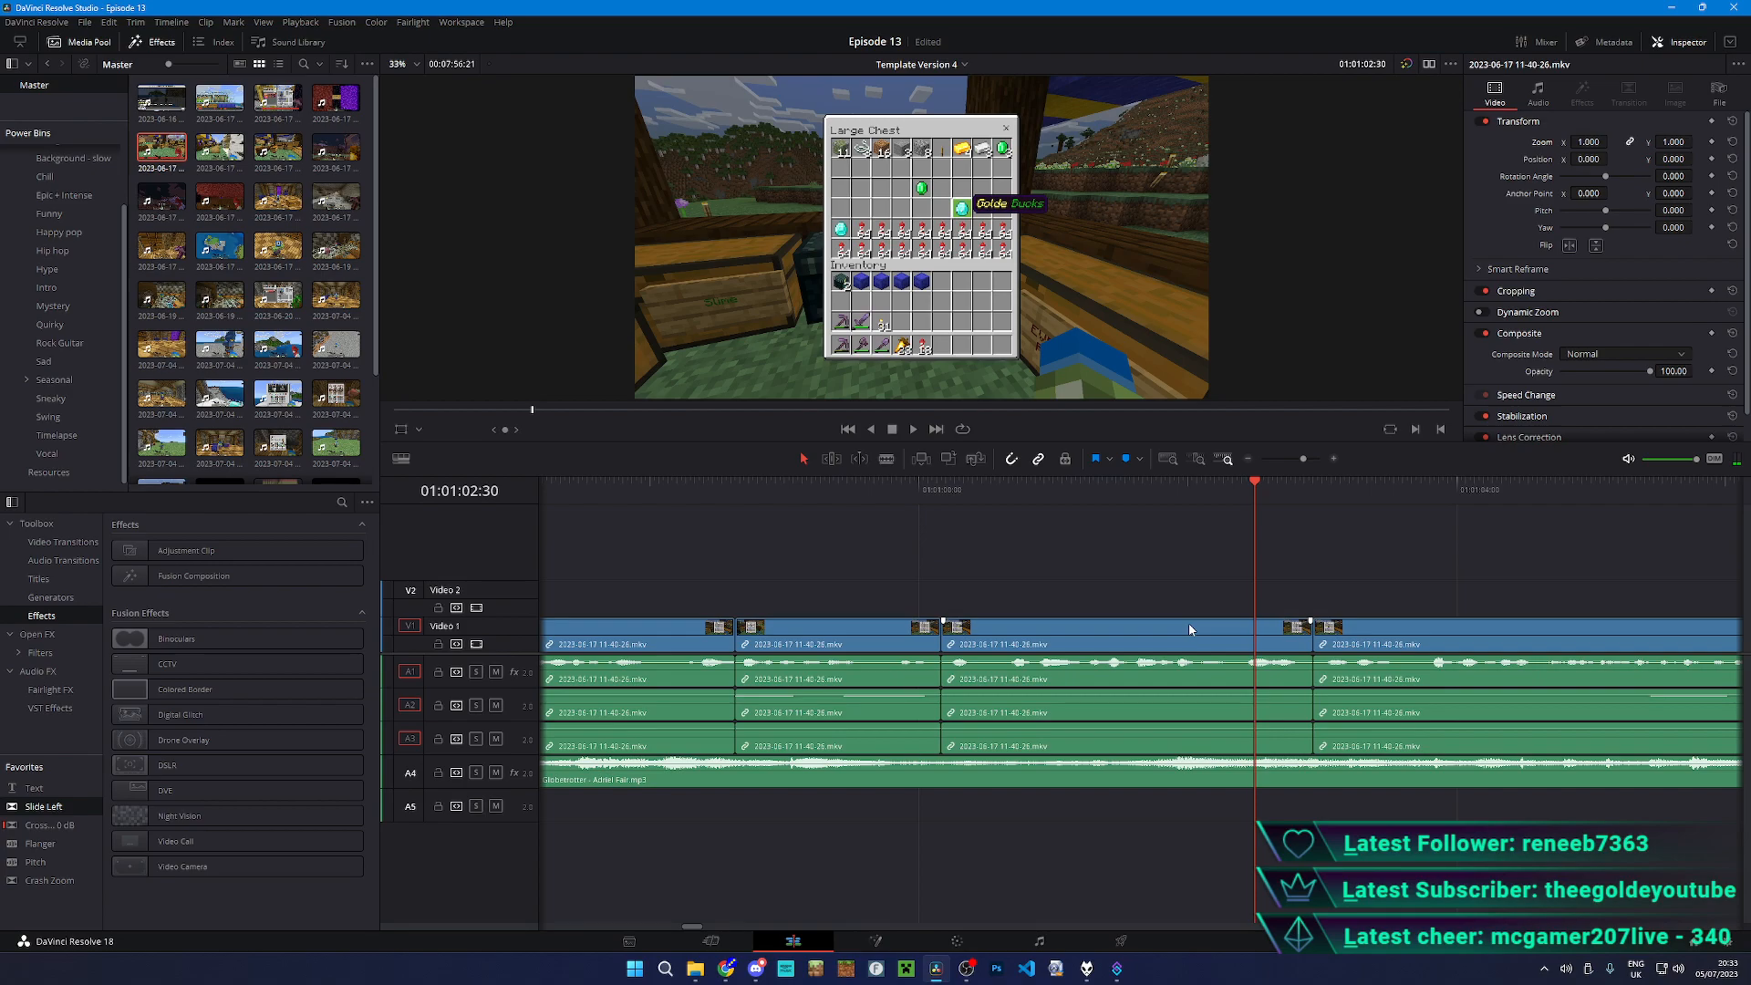
pyautogui.press('space')
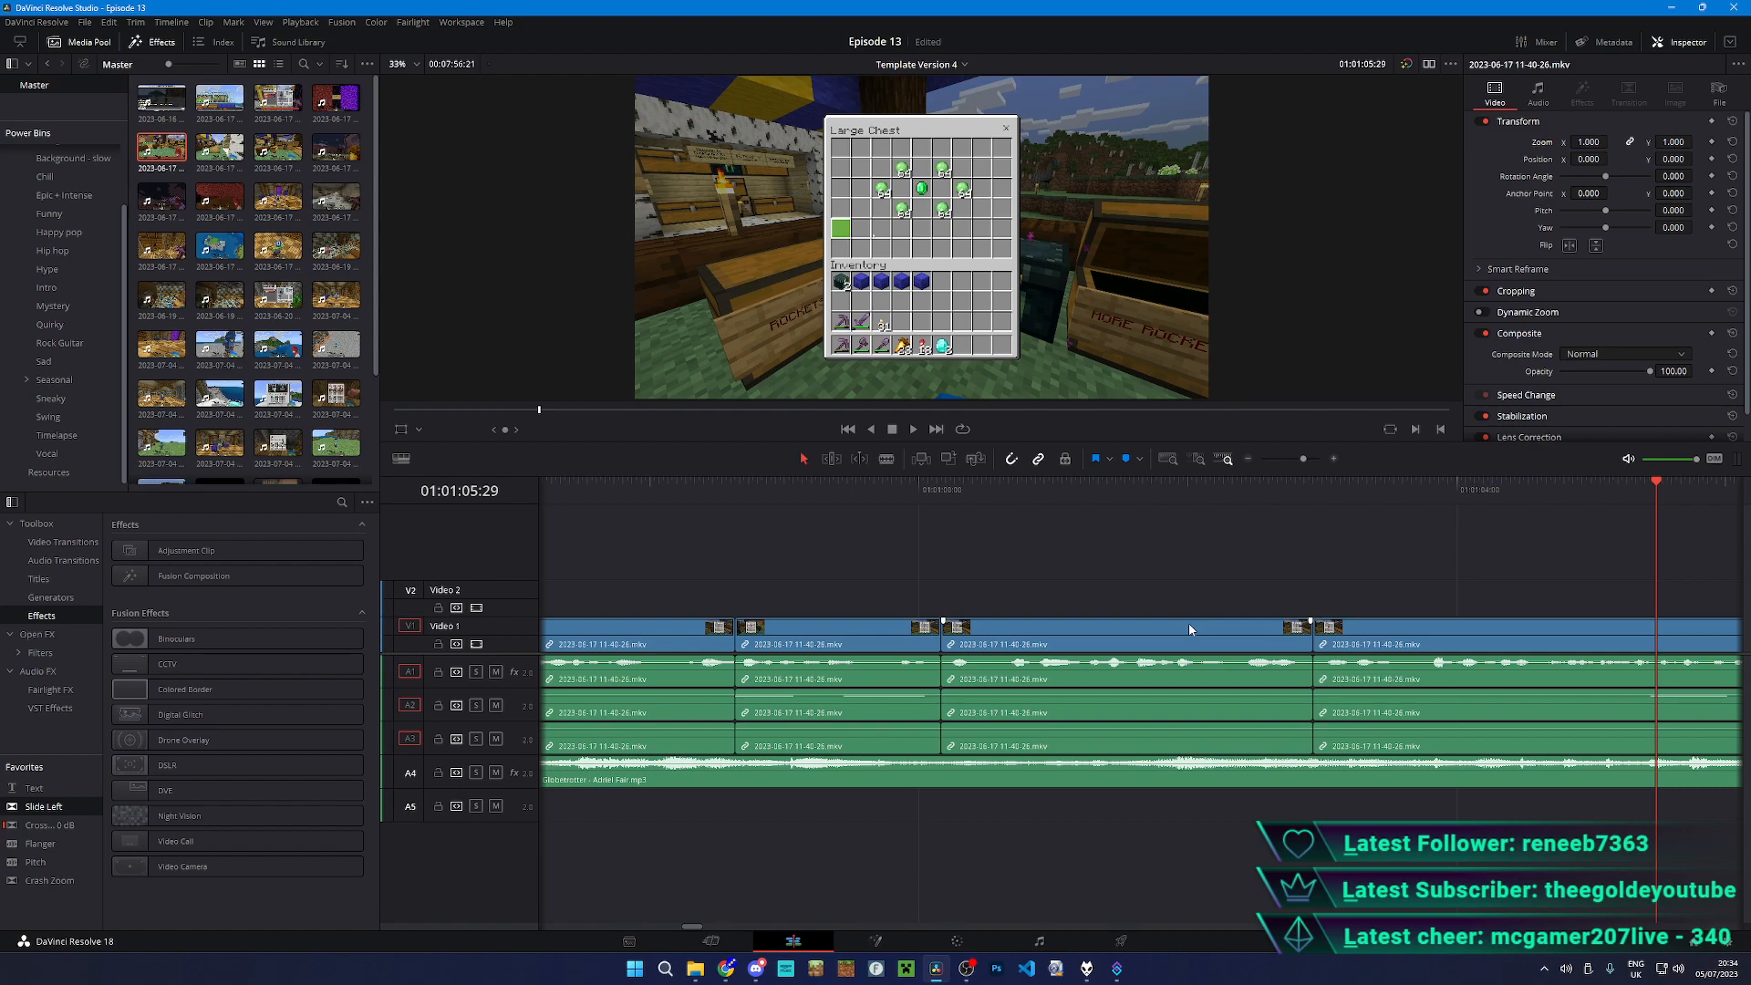
# - Replay the chest clips from about 01:00:58:27 and examine the cuts between them for further trimming
pyautogui.click(710, 483)
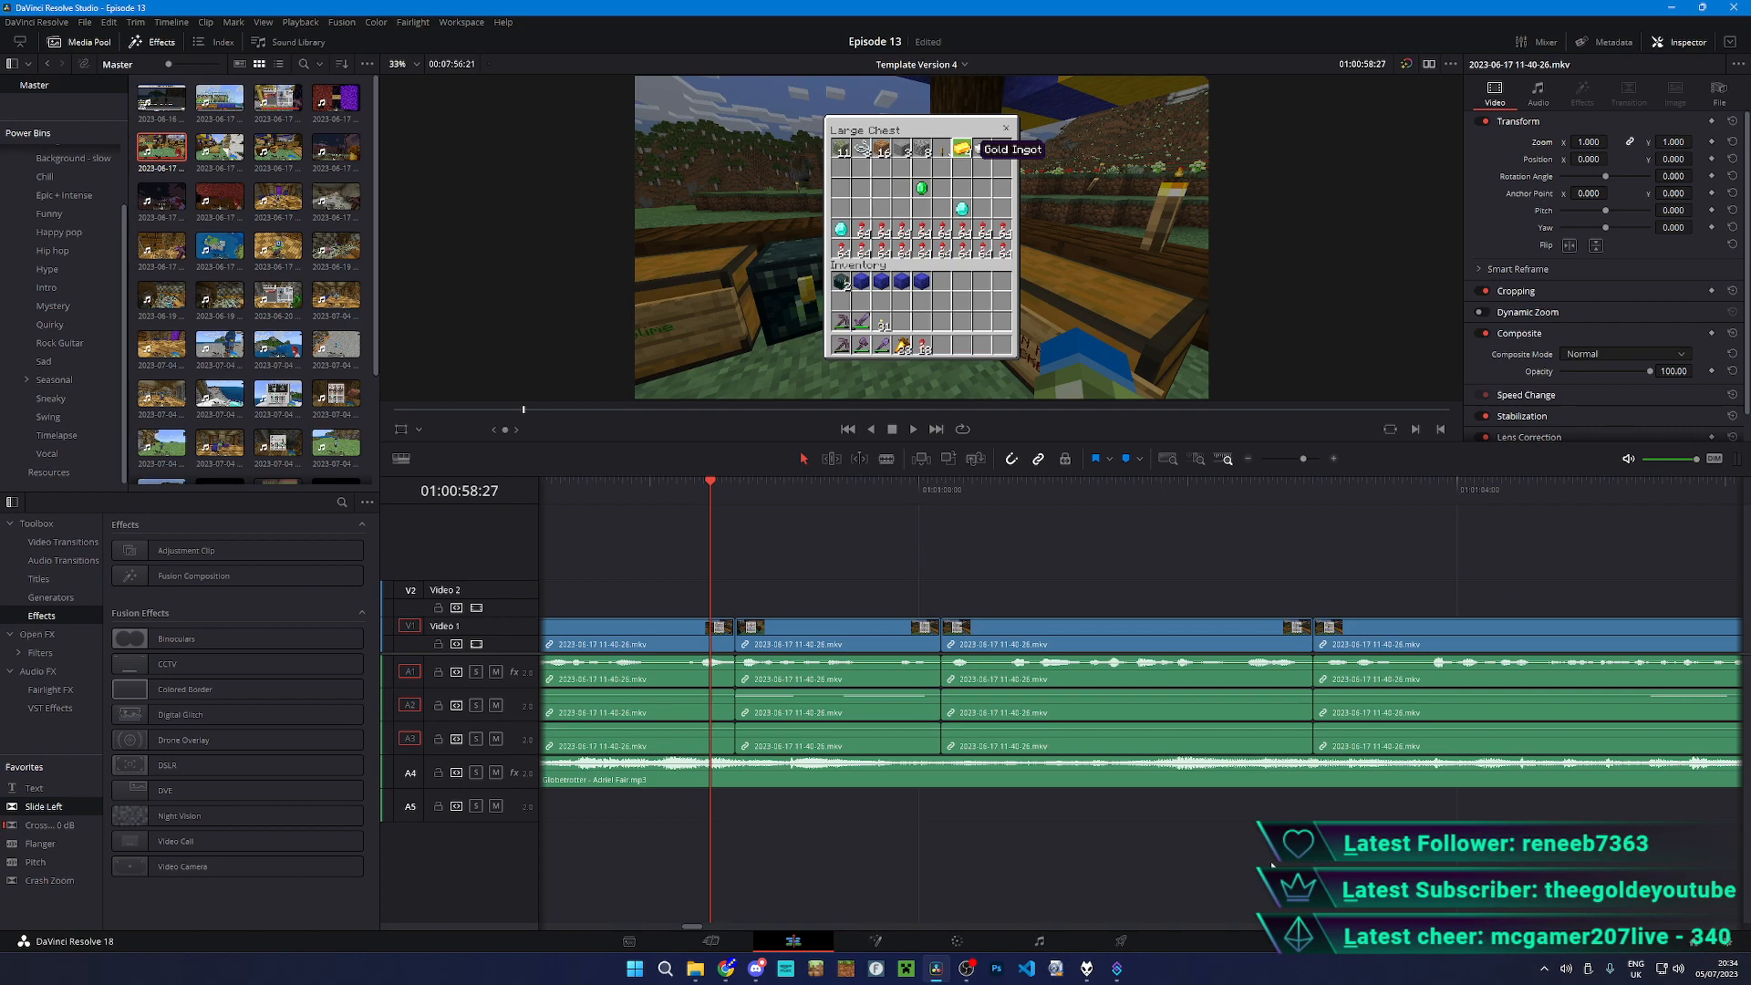
pyautogui.scroll(-5, 970, 800)
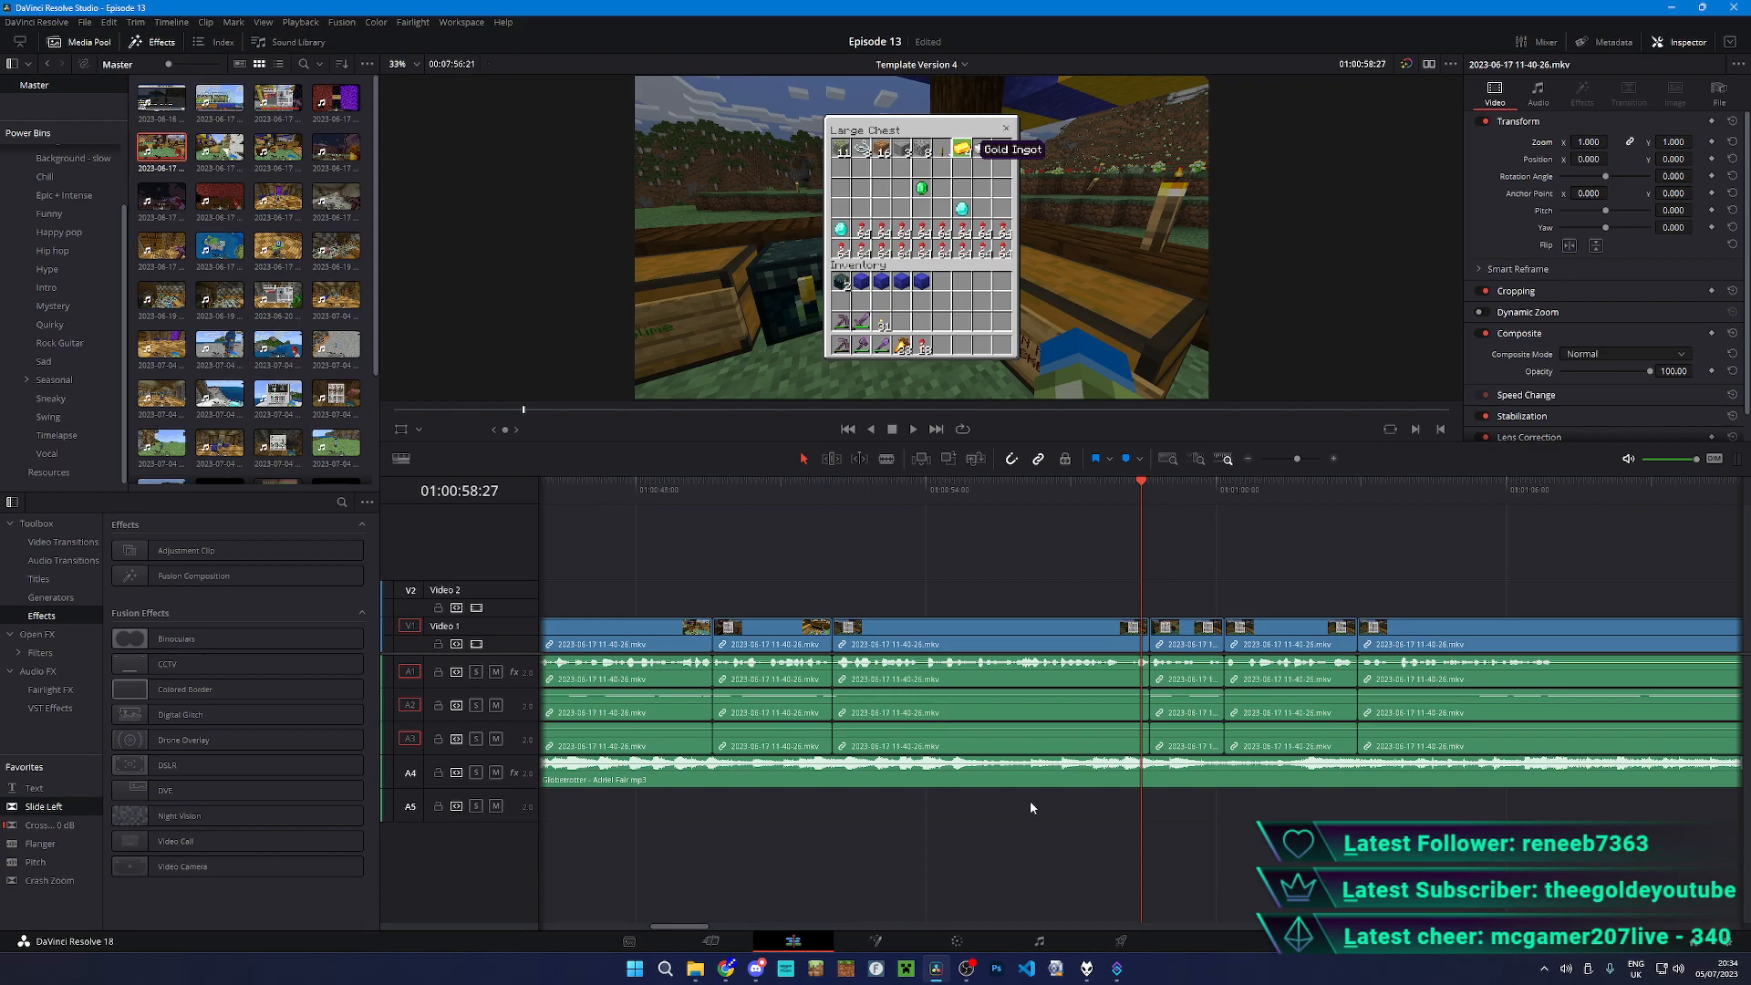
pyautogui.press('space')
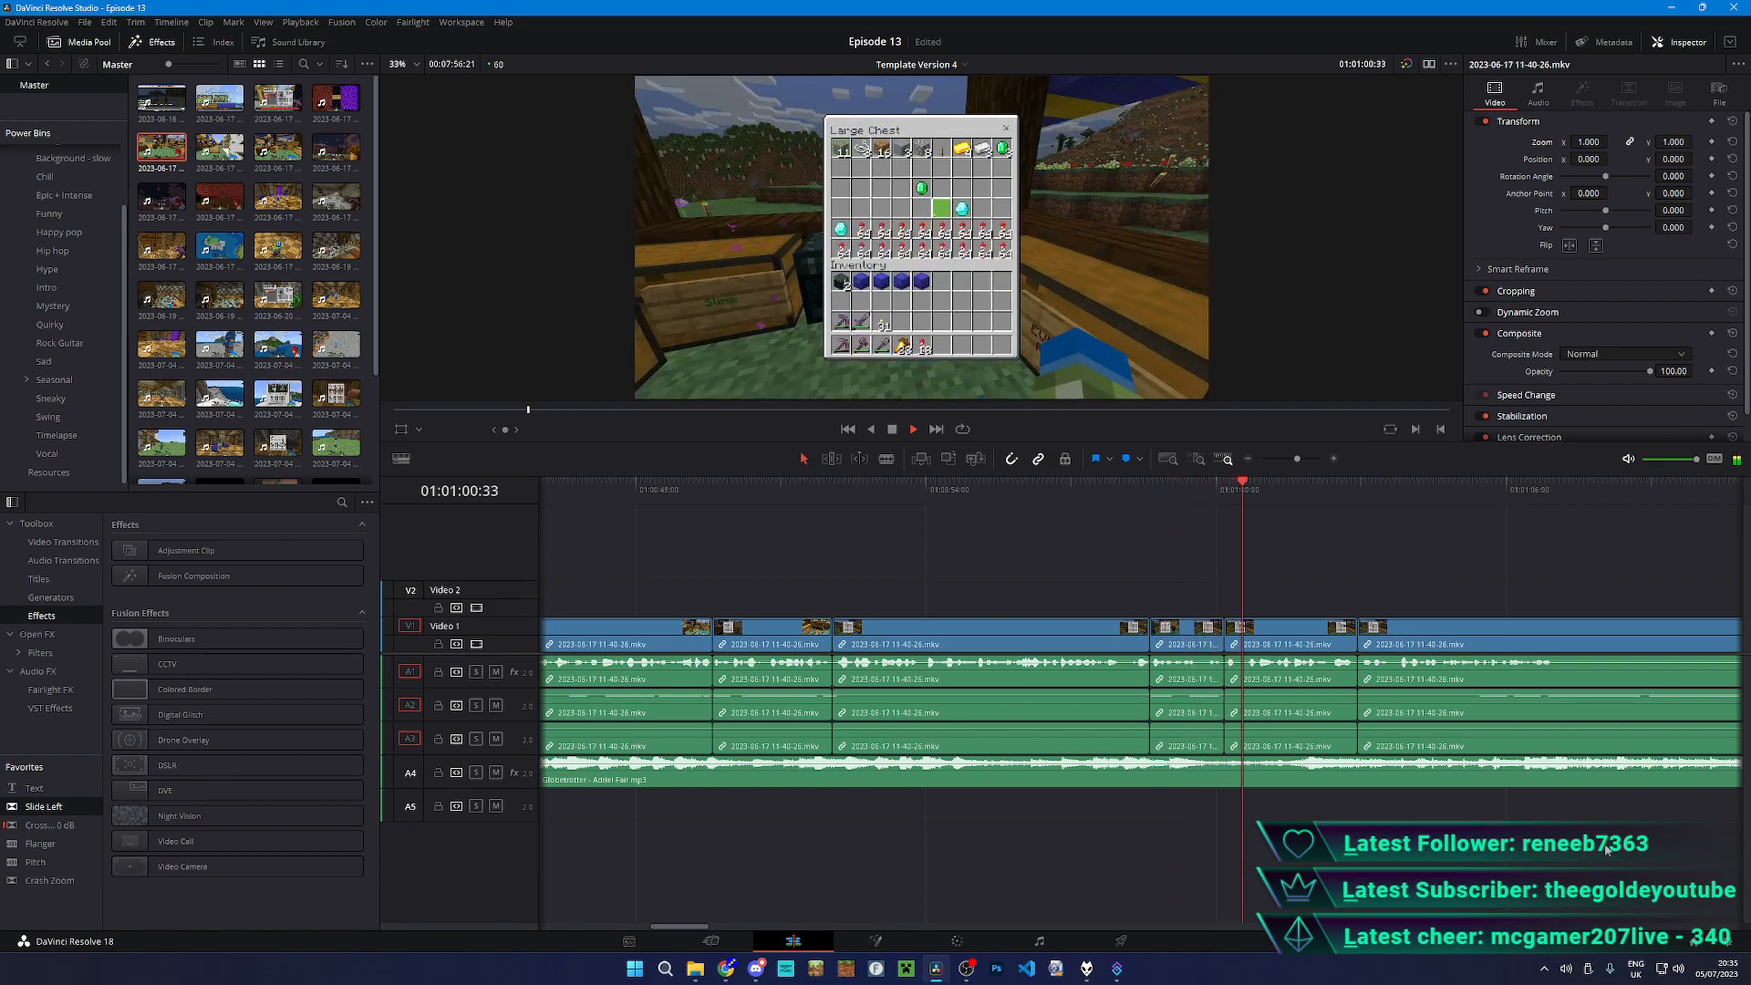
pyautogui.scroll(4, 1550, 871)
pyautogui.press('b')
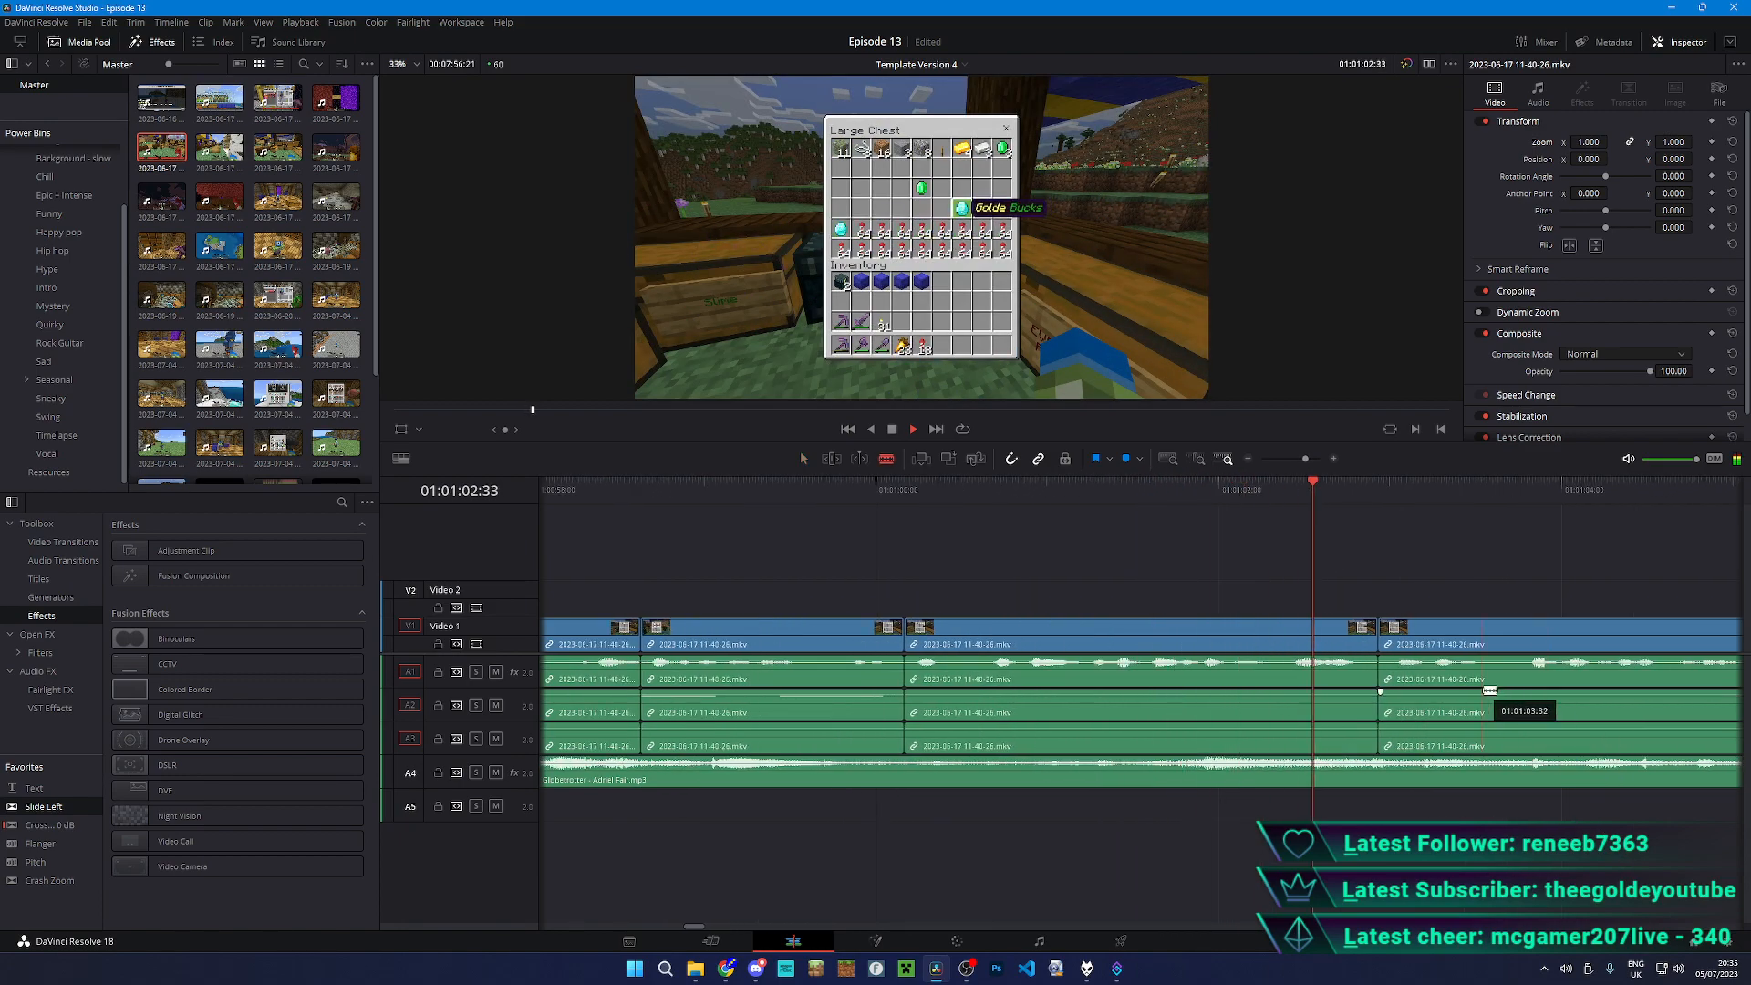
pyautogui.press('space')
pyautogui.press('a')
pyautogui.click(618, 488)
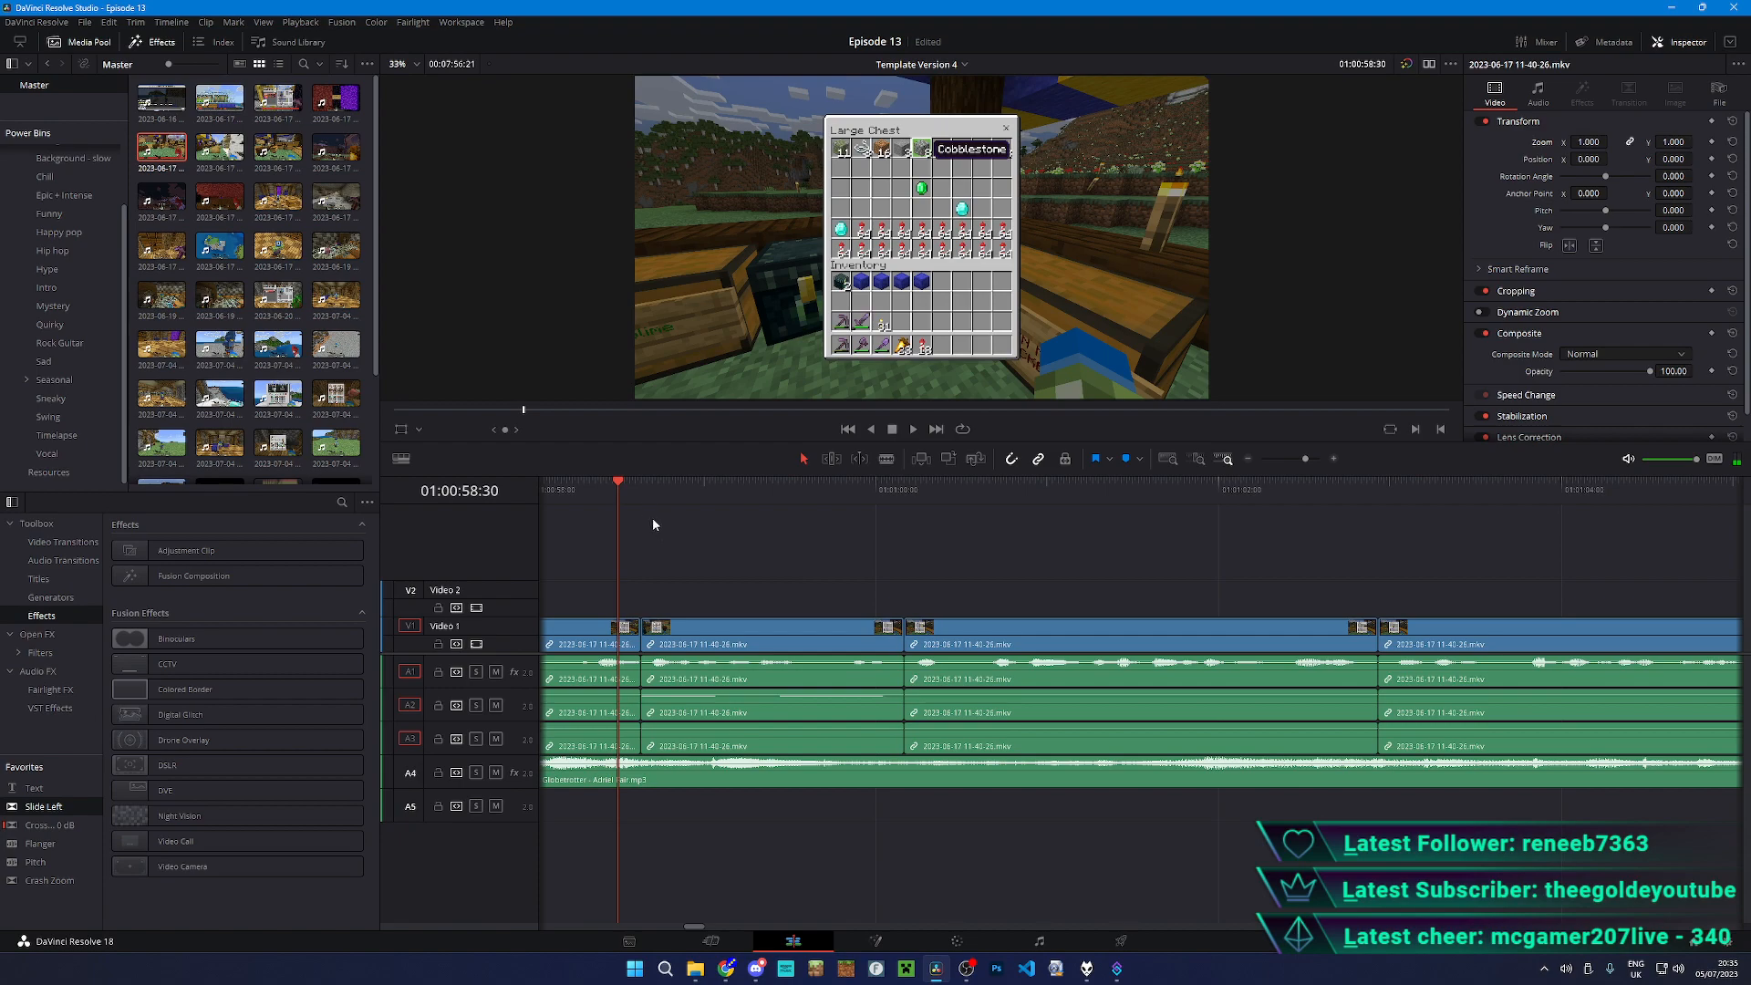
pyautogui.click(641, 498)
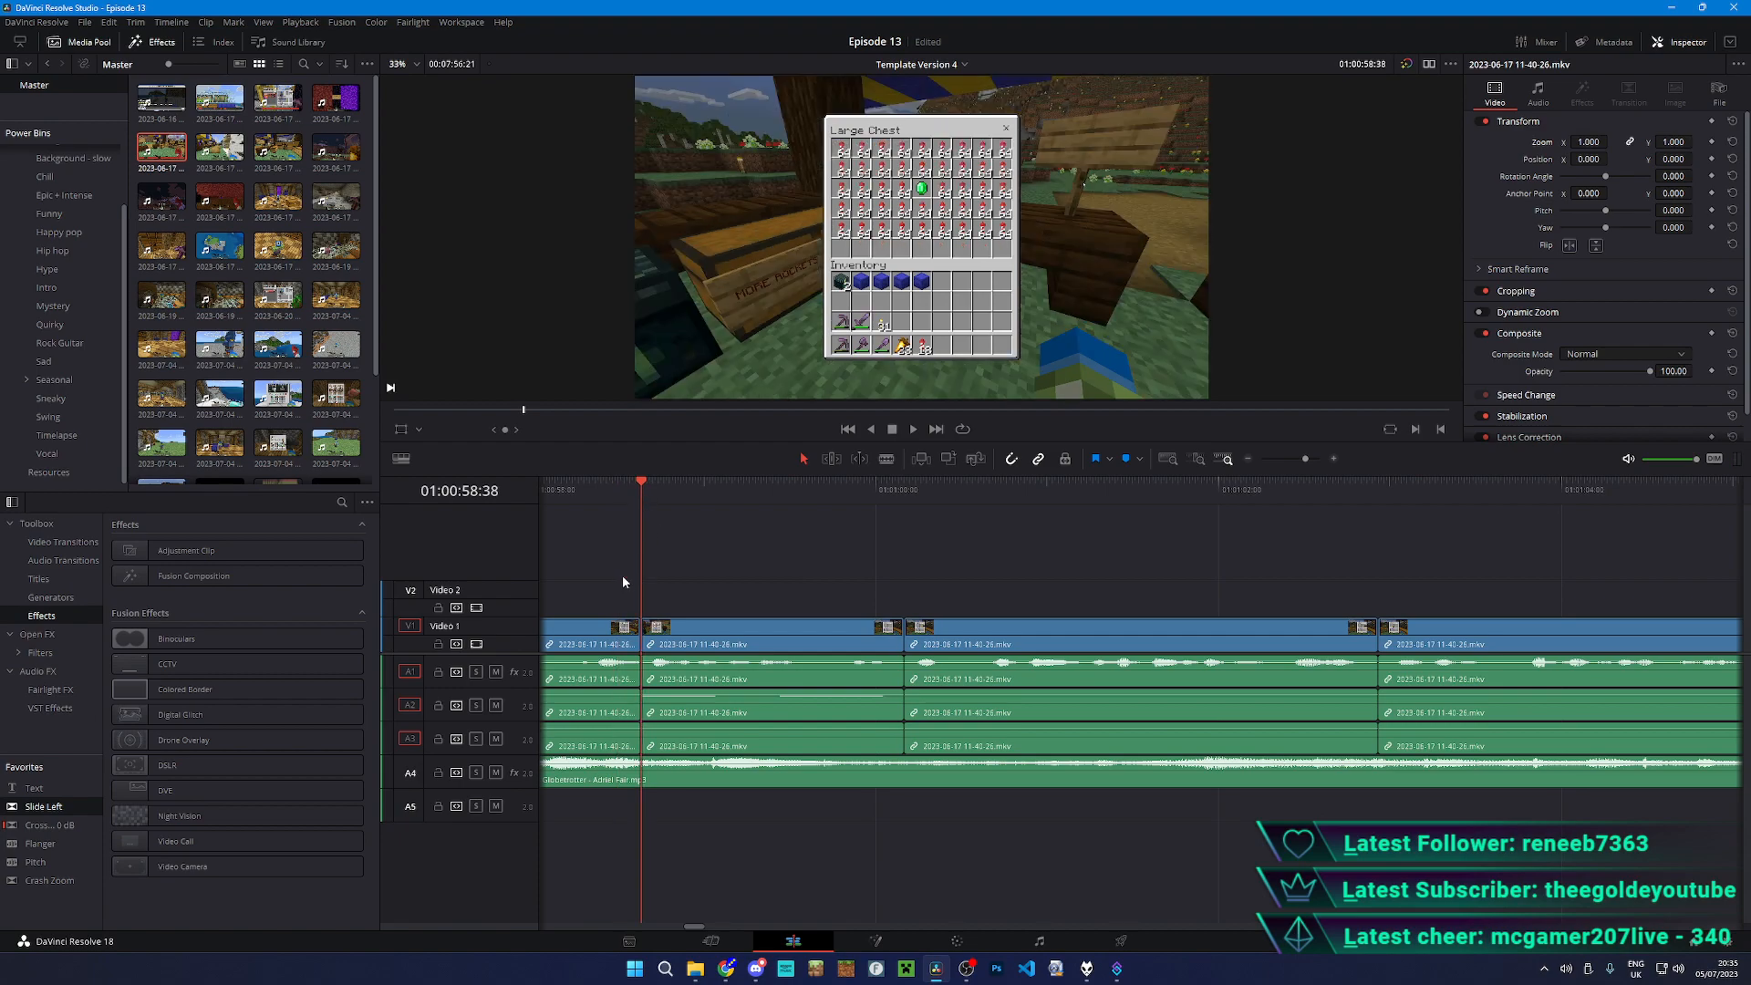
pyautogui.click(1287, 516)
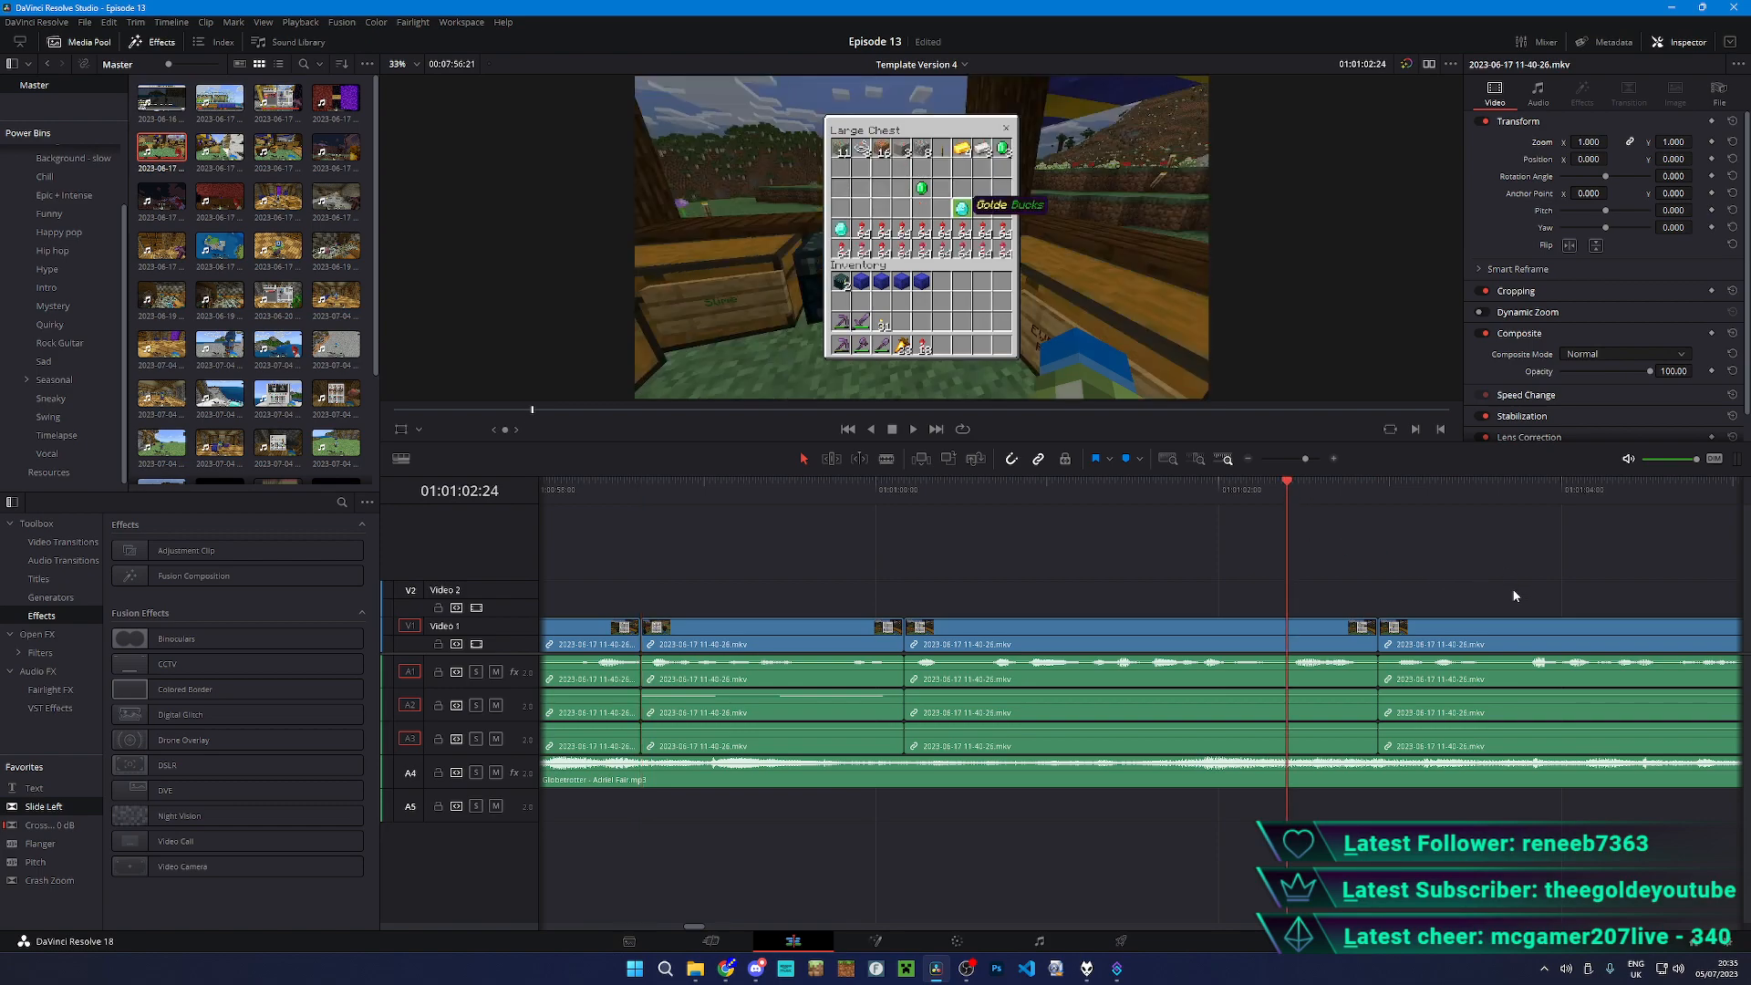
pyautogui.press('space')
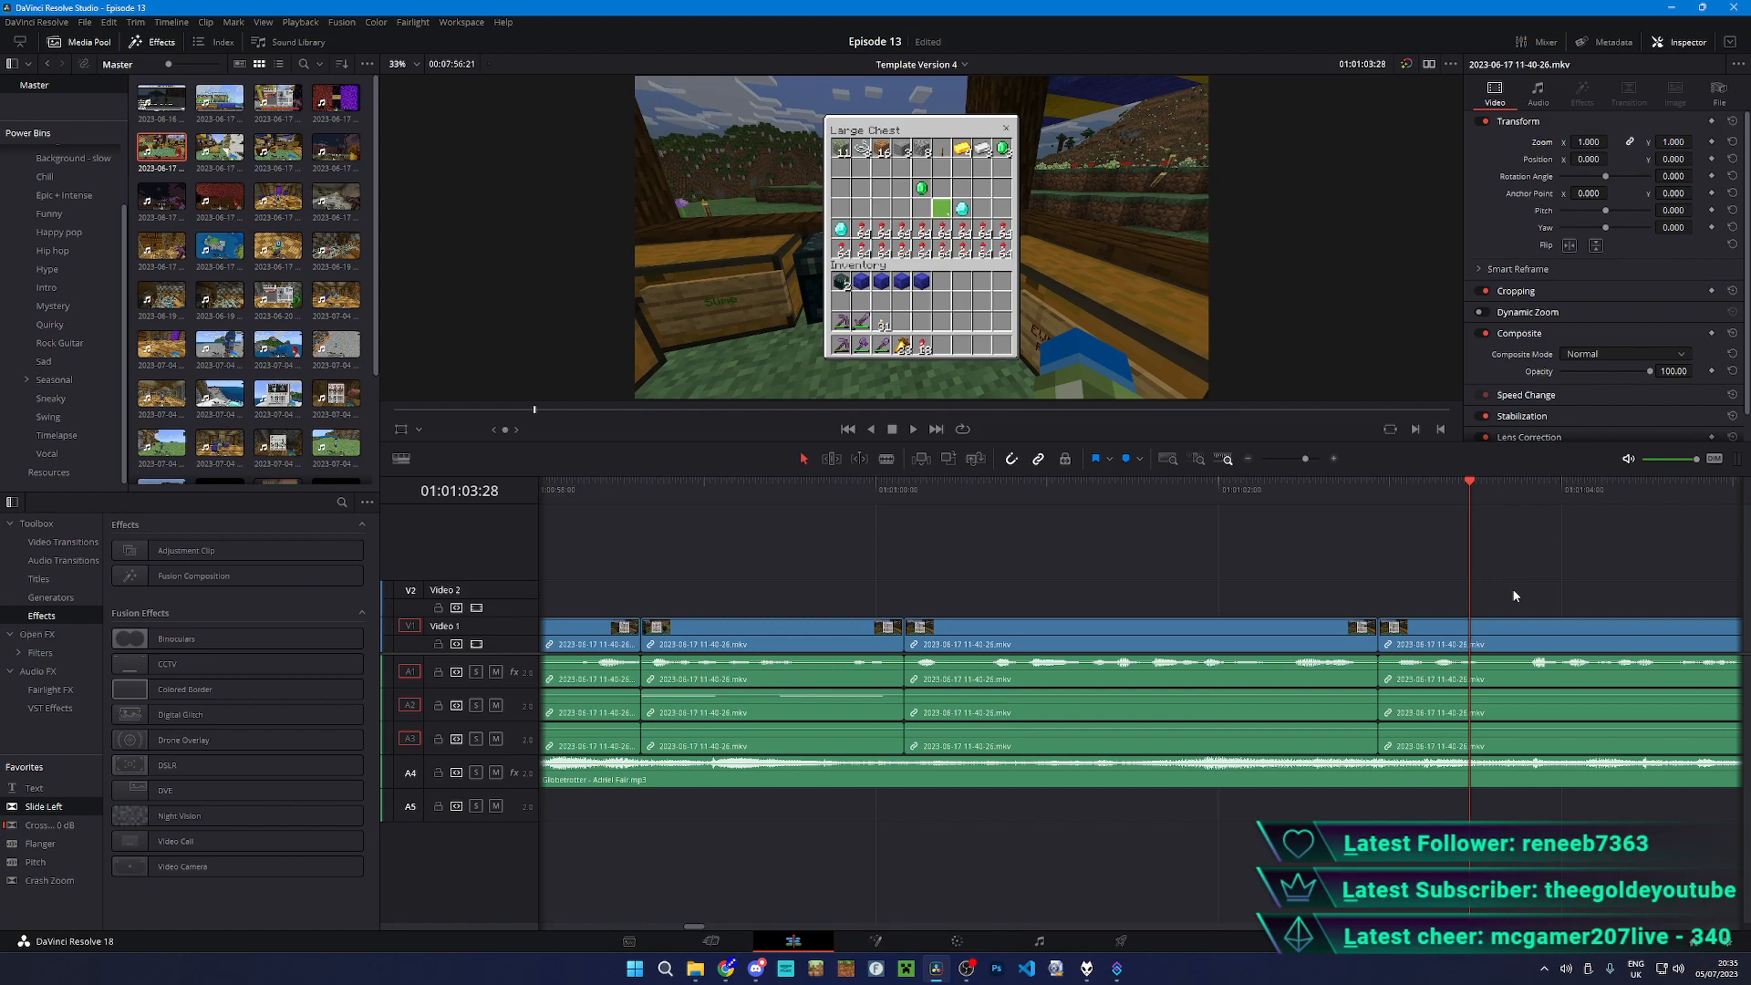
pyautogui.press('space')
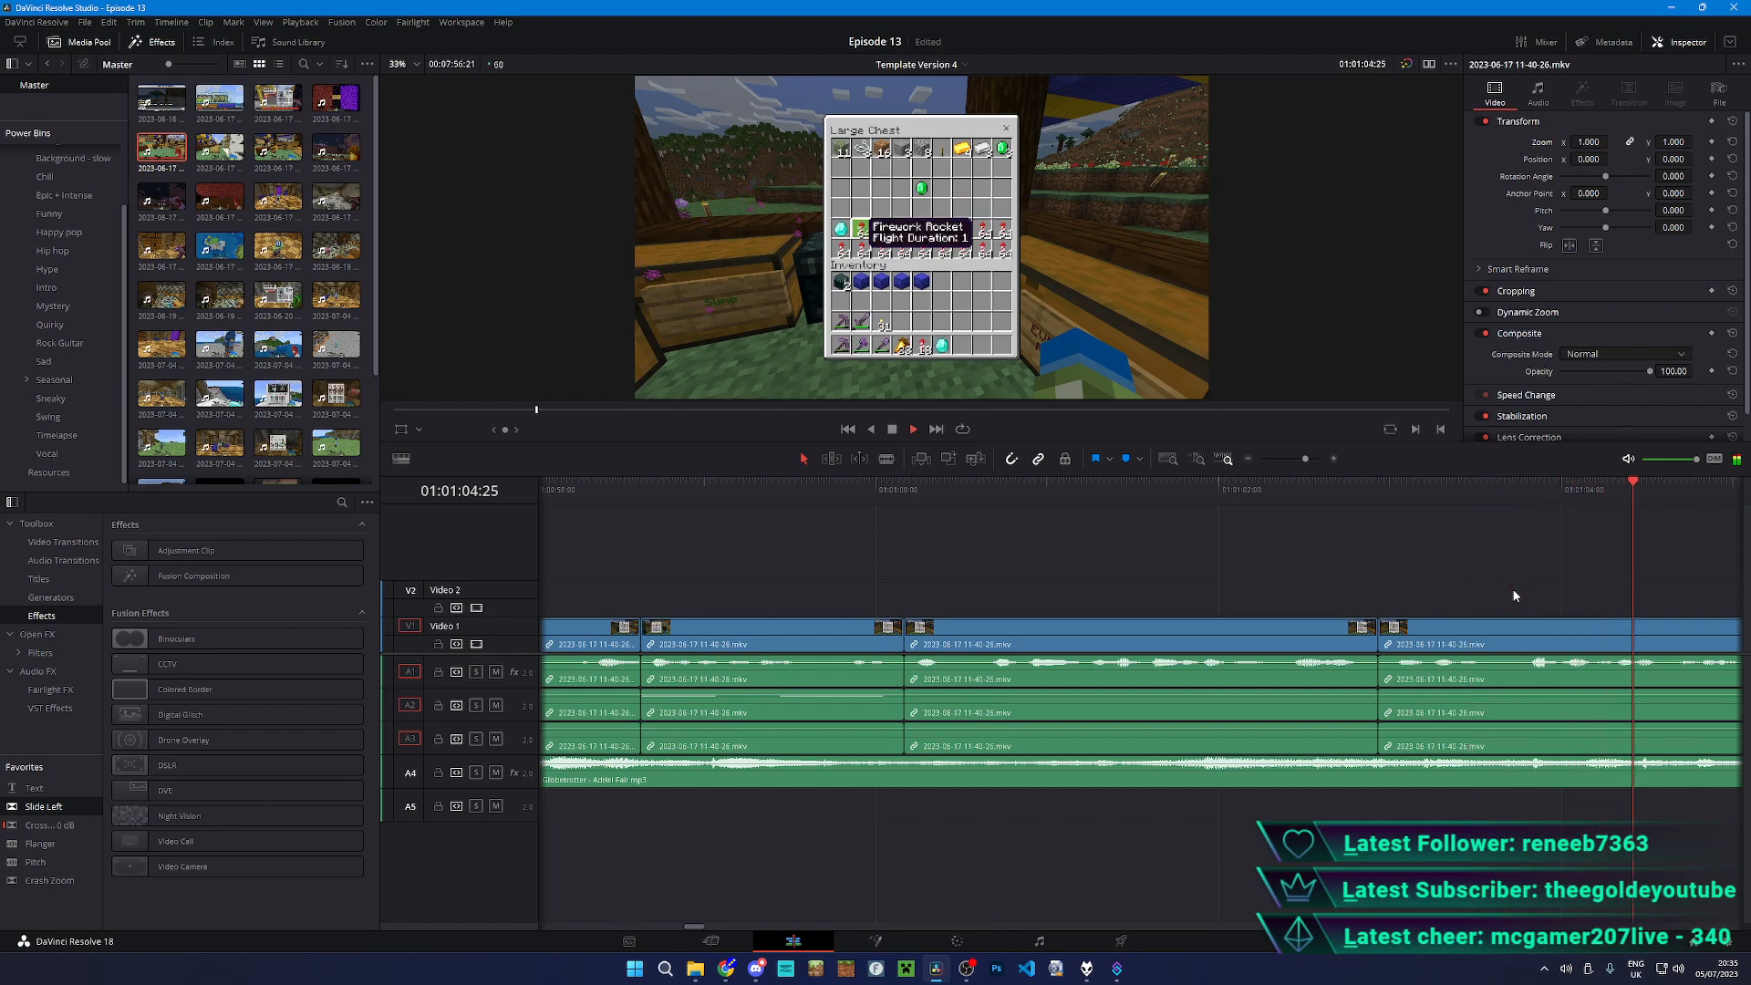
# - Split the last chest clip at about 01:01:07:00 and delete everything after the cut
pyautogui.press('b')
pyautogui.click(1469, 656)
pyautogui.scroll(-4, 1285, 664)
pyautogui.press('a')
pyautogui.press('space')
pyautogui.click(1567, 676)
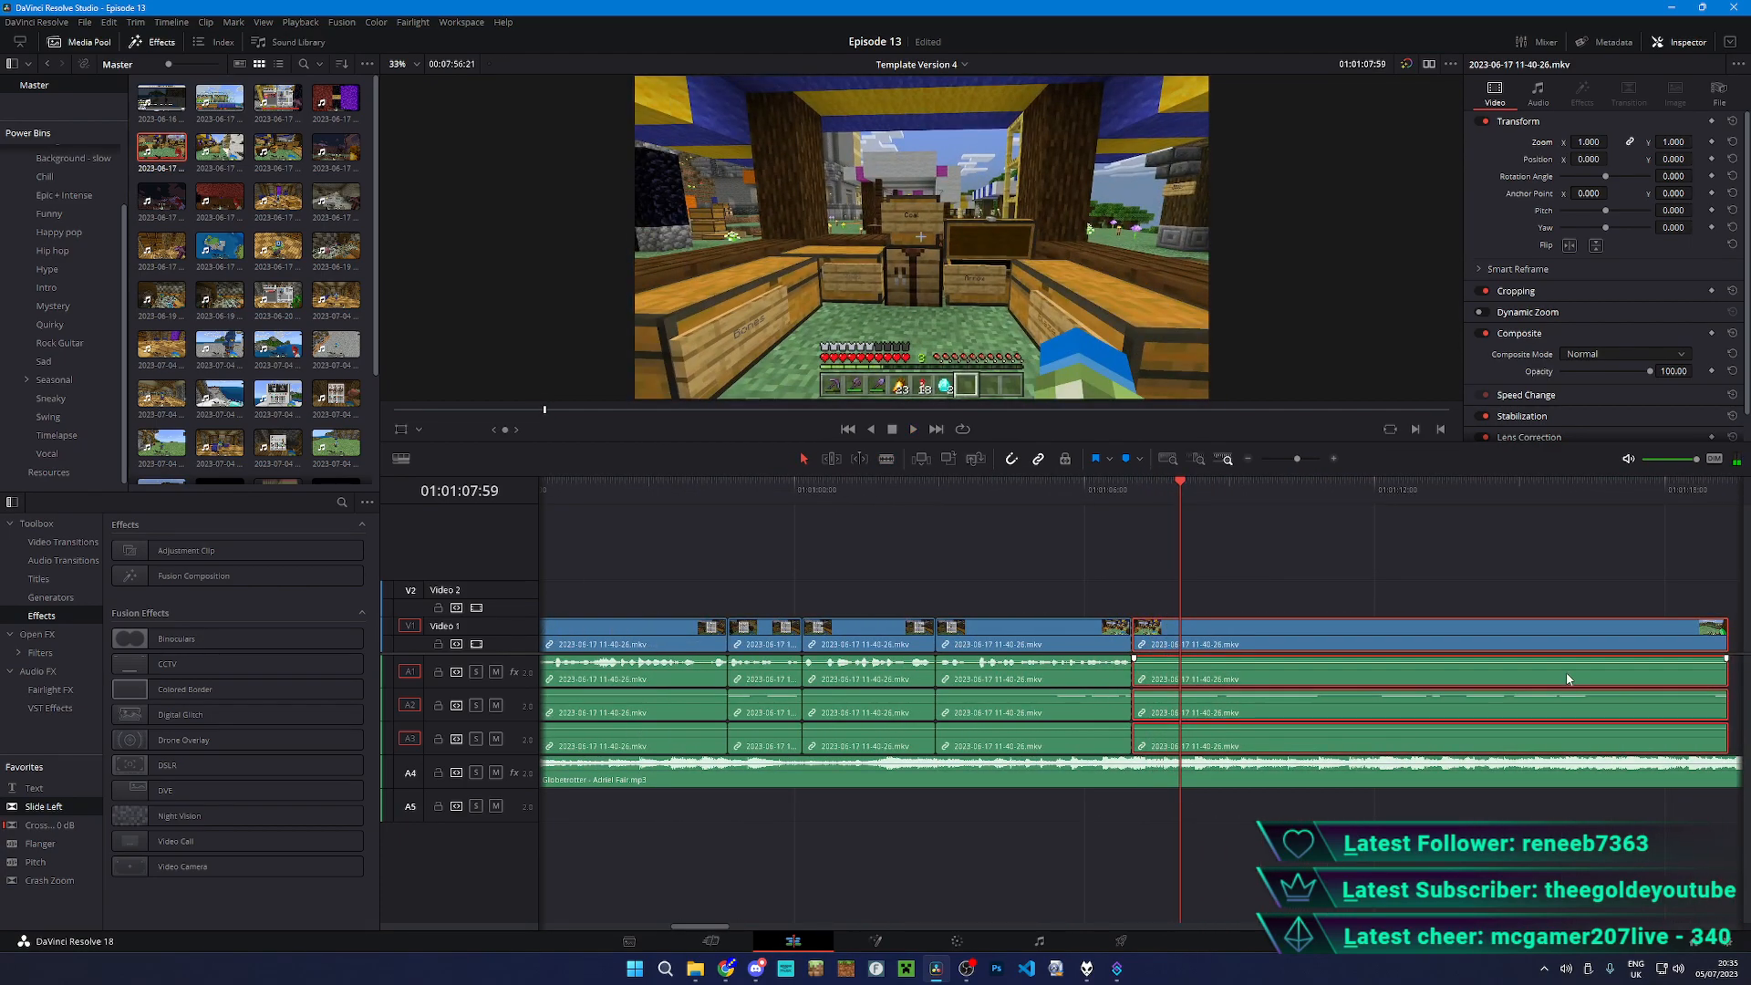
pyautogui.press('BackSpace')
pyautogui.scroll(-5, 1405, 689)
pyautogui.scroll(6, 1192, 675)
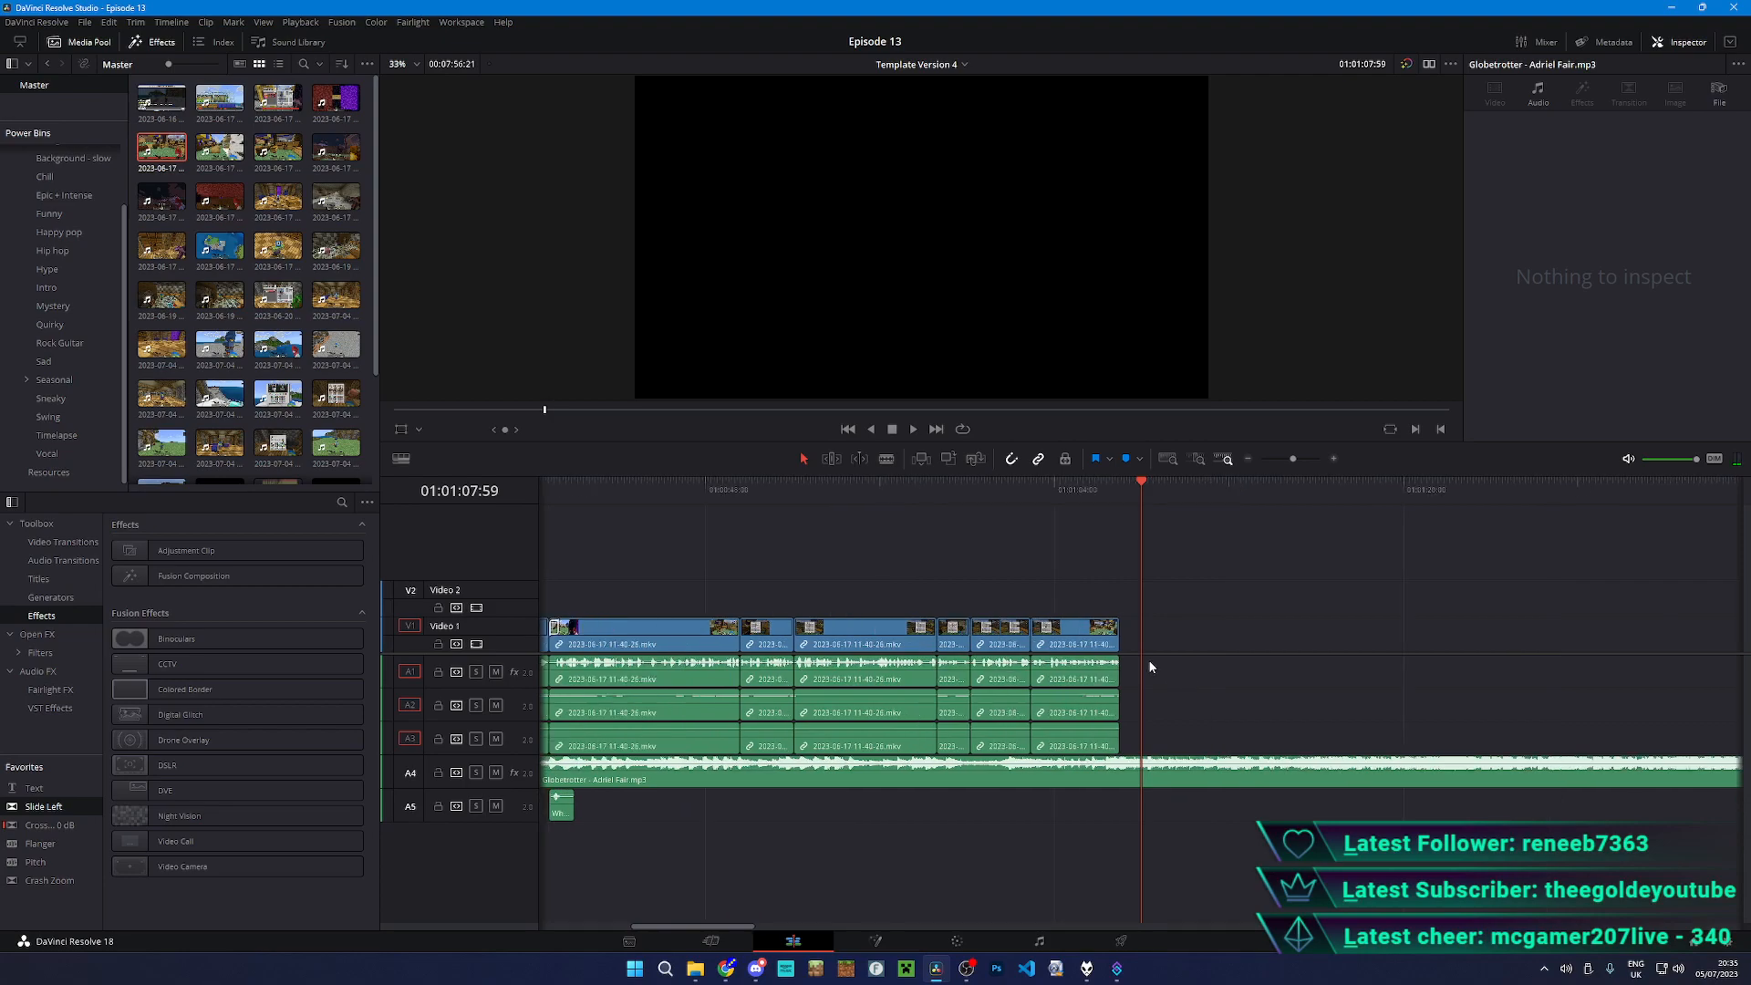
pyautogui.moveTo(220, 147); pyautogui.dragTo(1098, 655)
pyautogui.press('space')
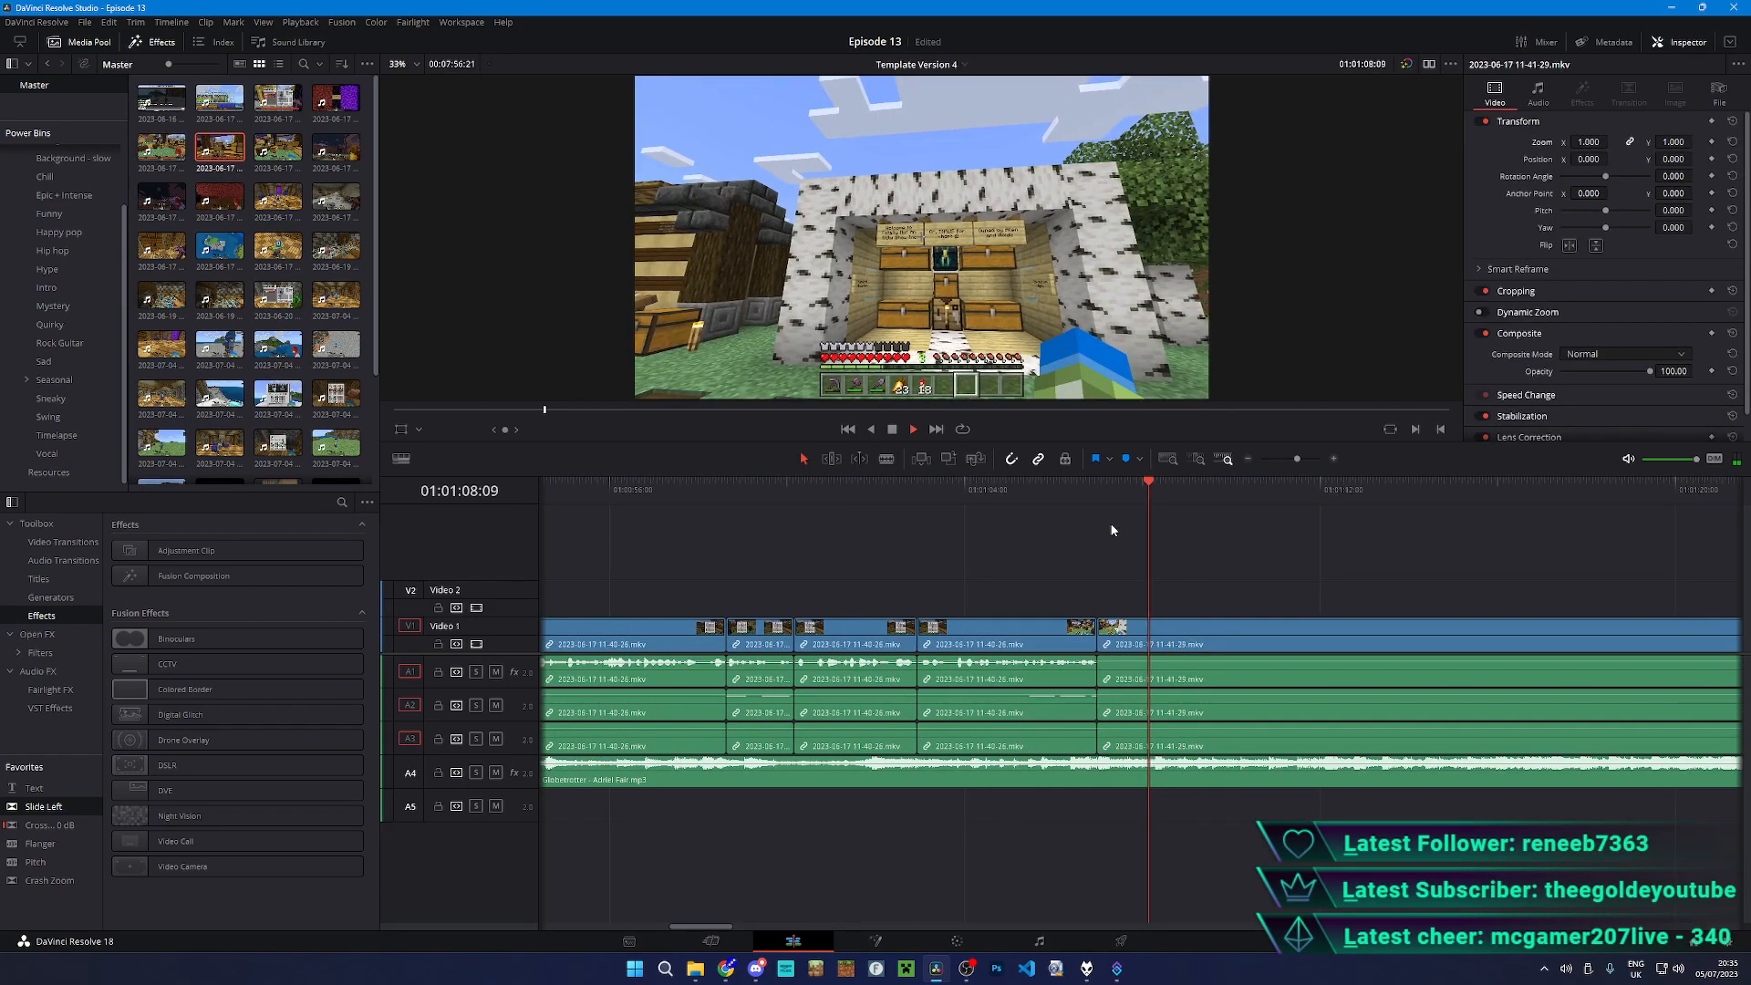
# - Play across the cut into the added 11-41-29 clip and examine its opening and the surrounding edit
pyautogui.click(1097, 499)
pyautogui.scroll(4, 1109, 503)
pyautogui.press('space')
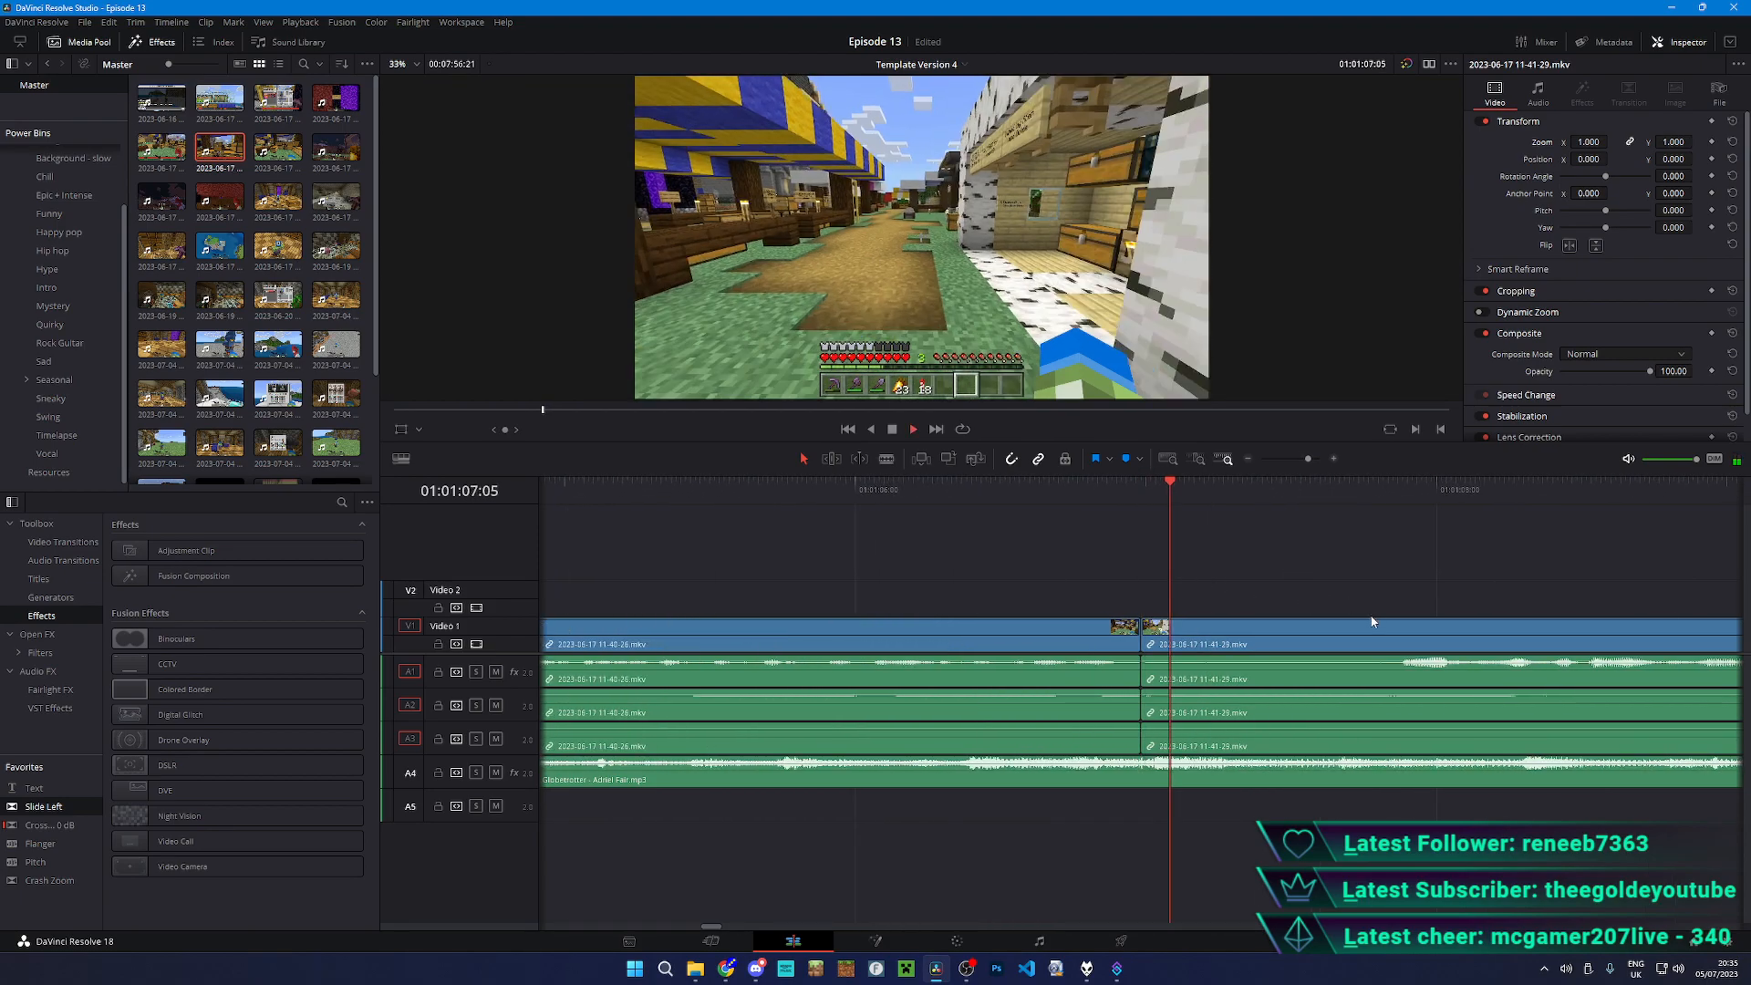
pyautogui.scroll(-5, 818, 545)
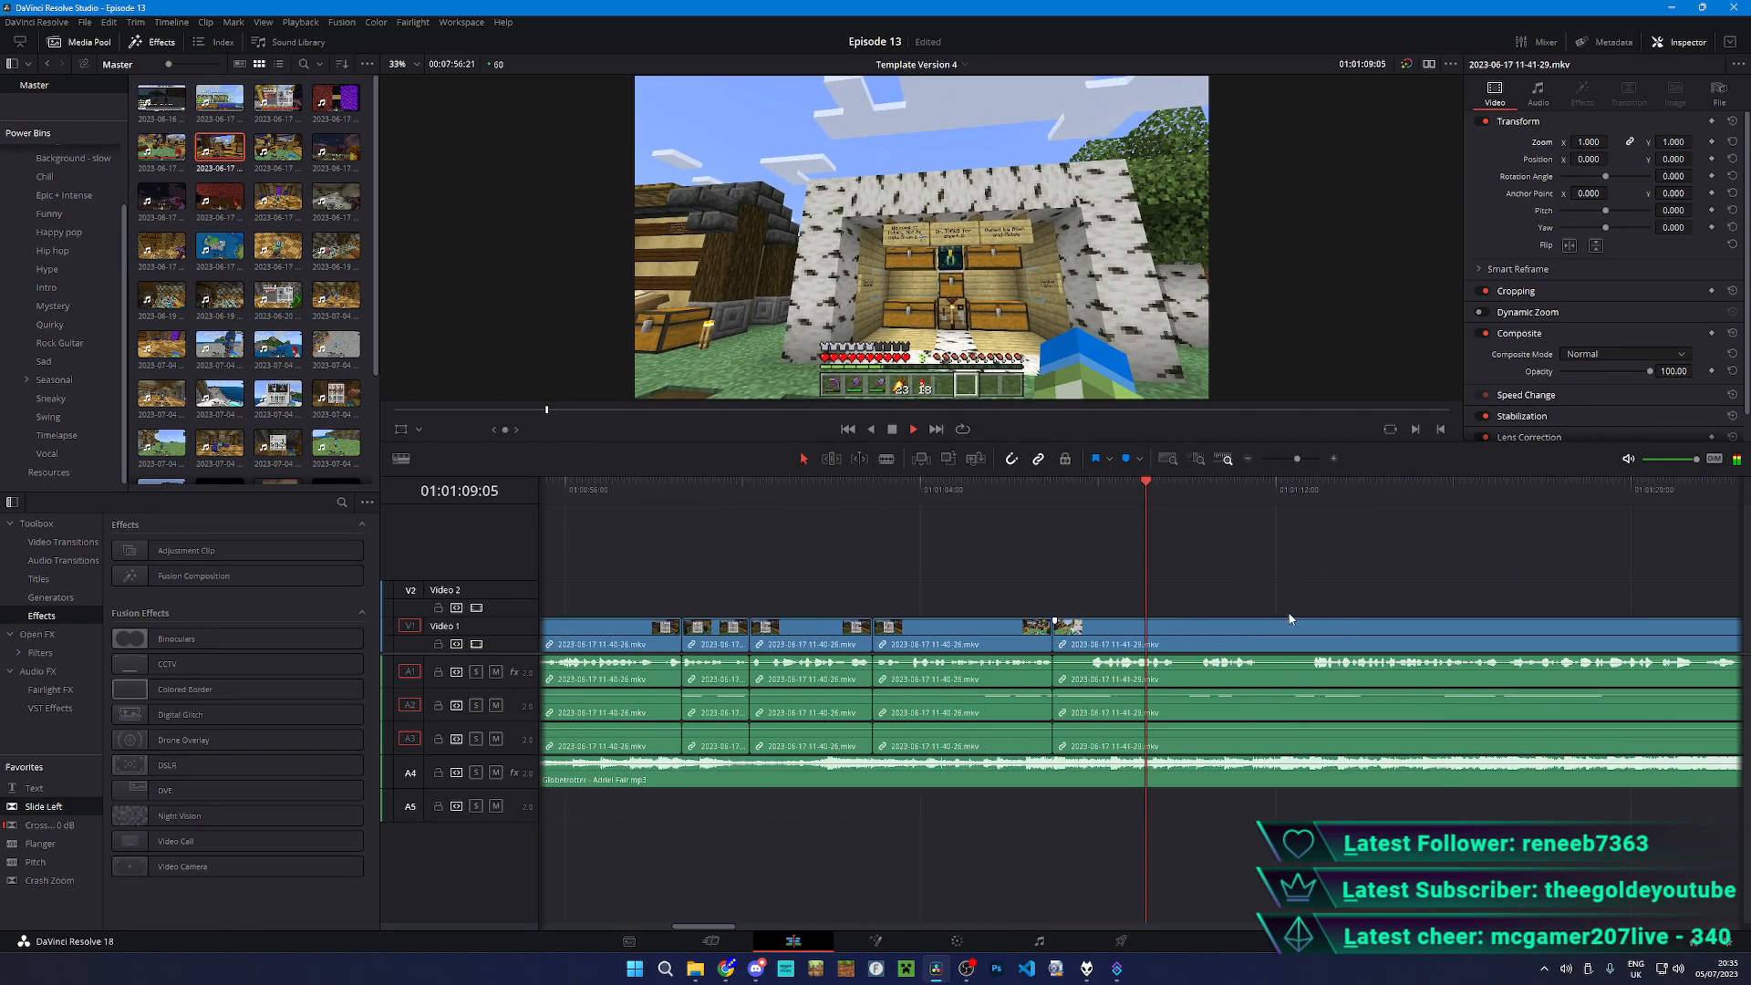
pyautogui.click(812, 518)
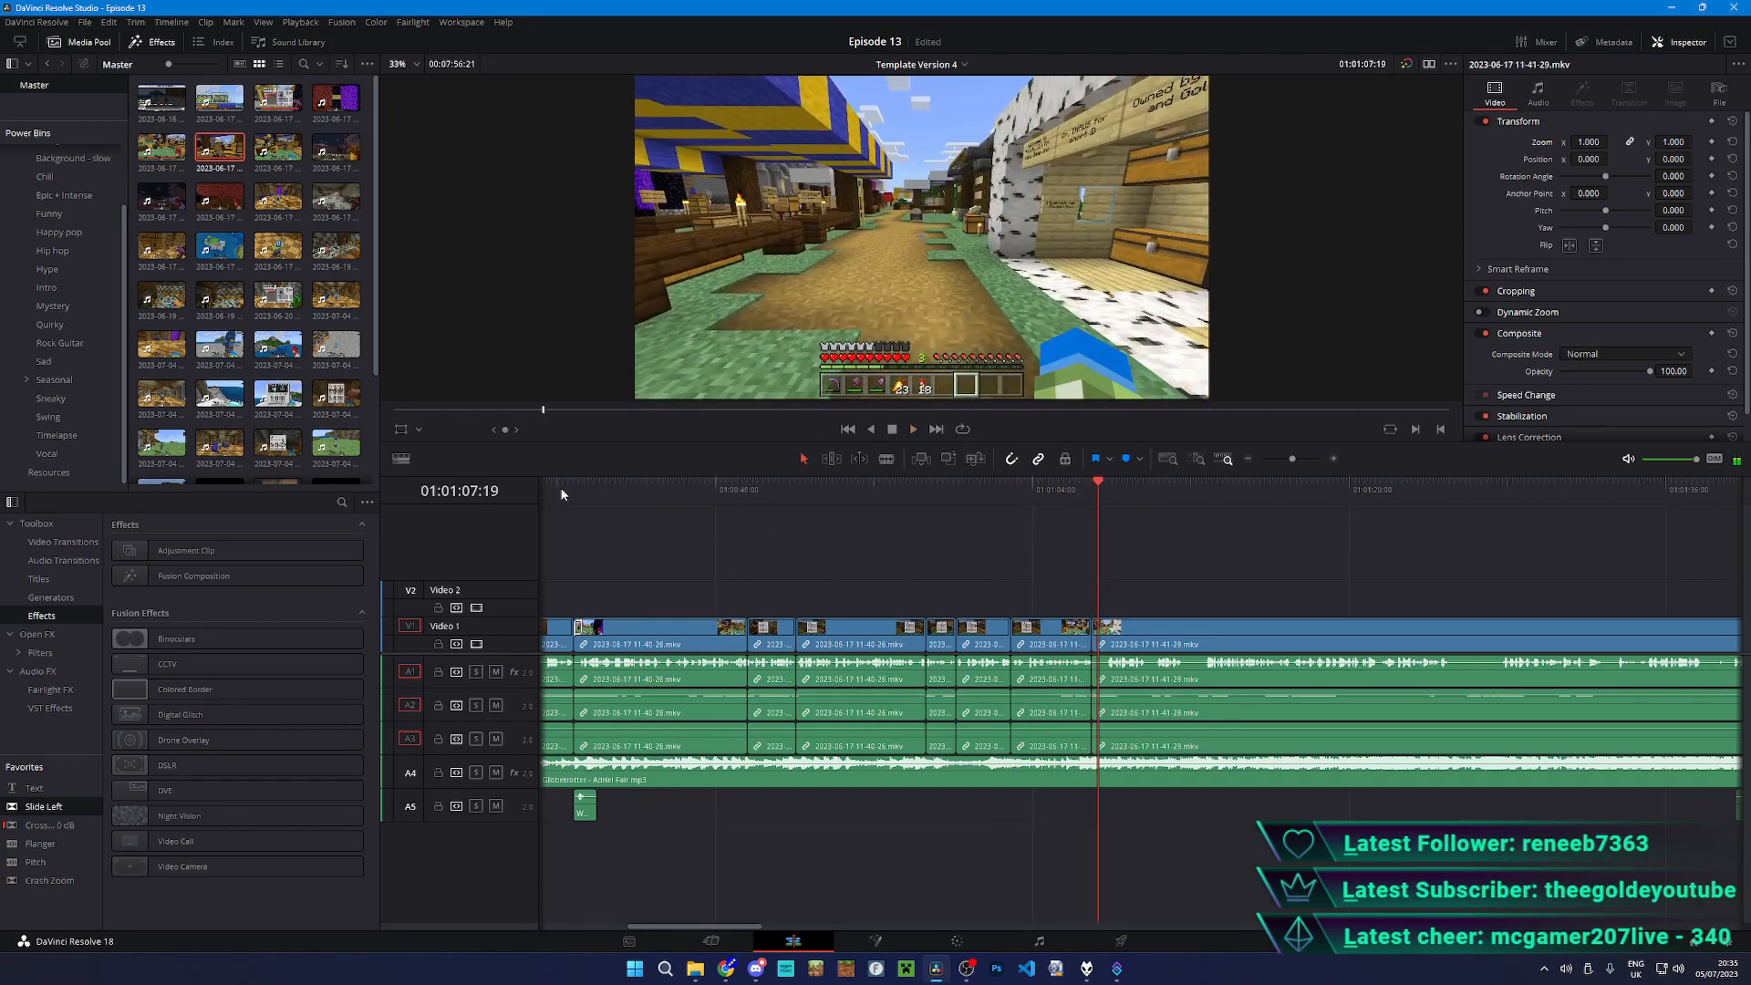
pyautogui.scroll(-3, 291, 399)
pyautogui.scroll(3, 291, 398)
# - In File Explorer, select the three AlienBot recordings on the Temp archive drive and cut them for moving
pyautogui.click(702, 980)
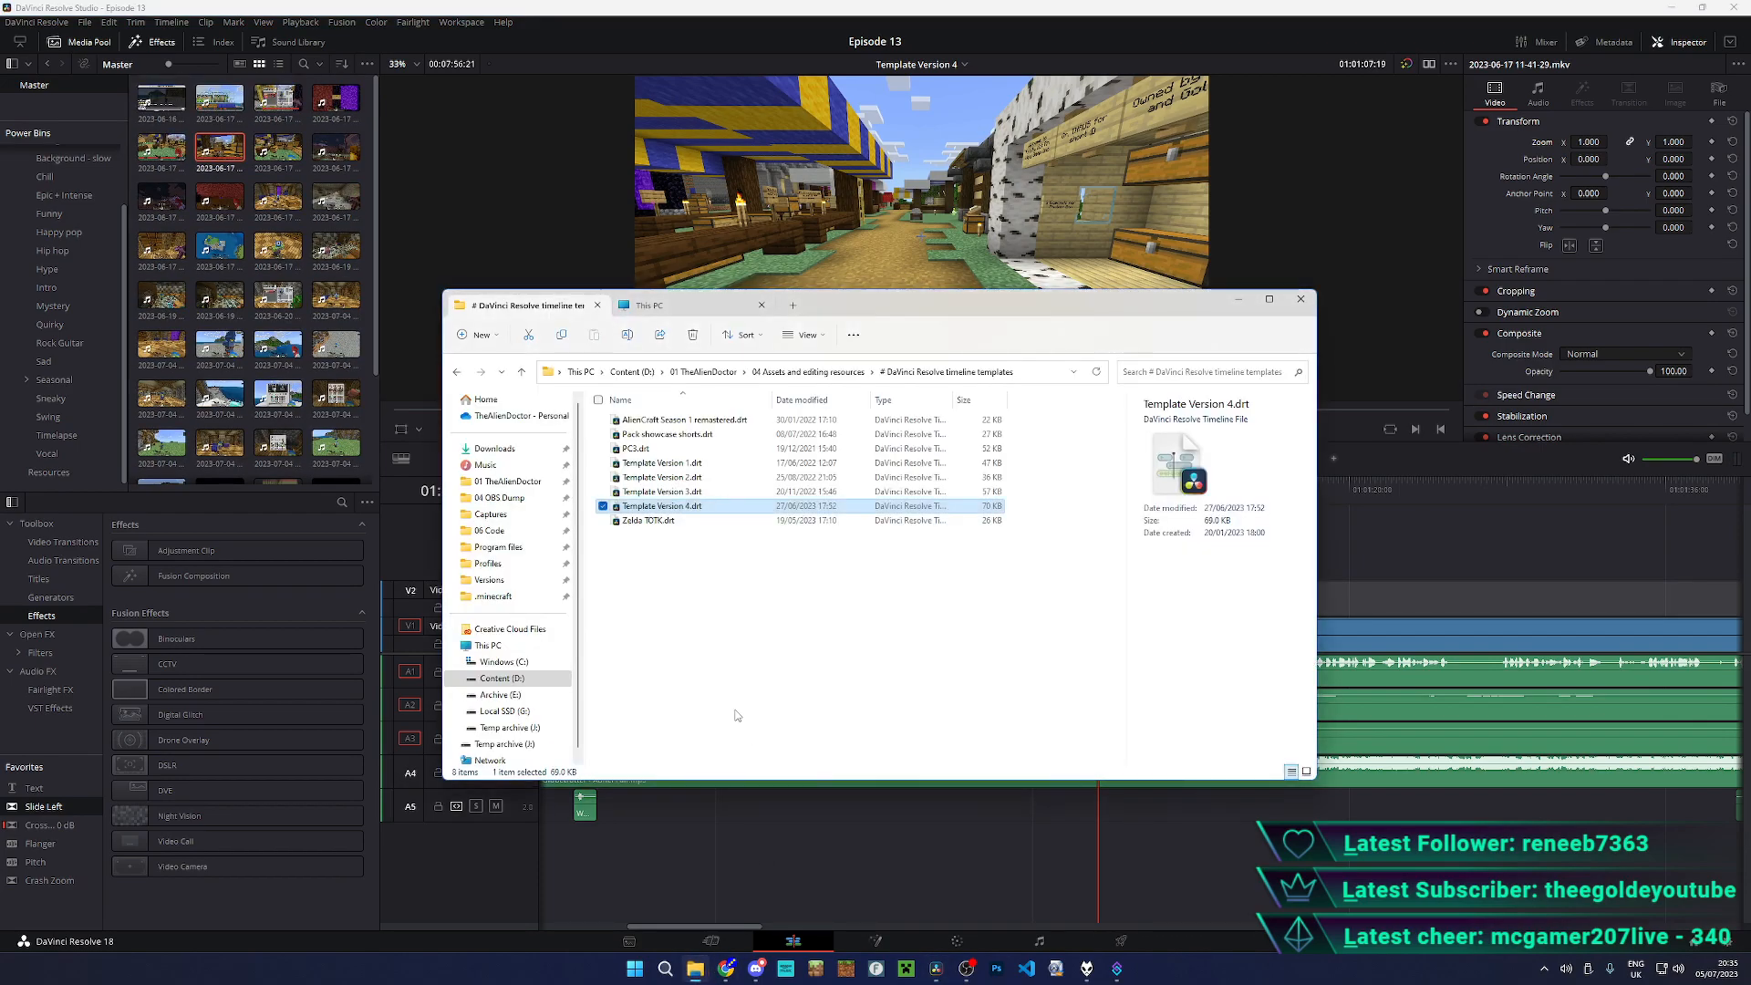
pyautogui.click(547, 730)
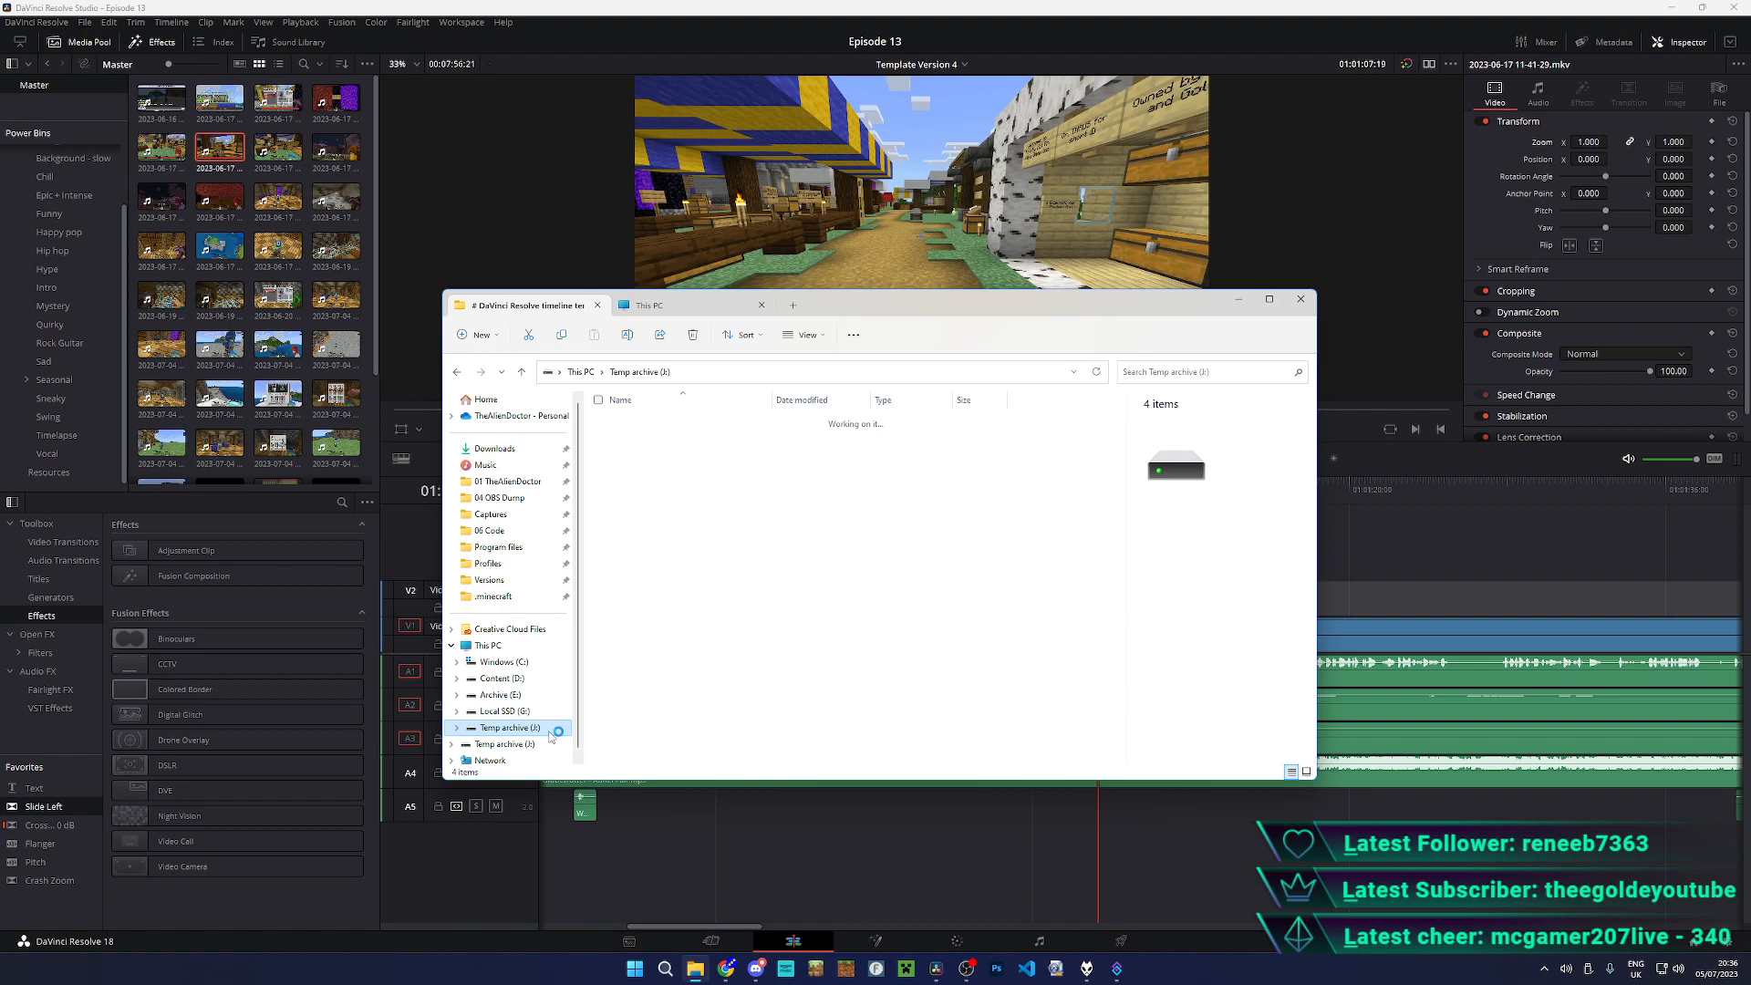
pyautogui.moveTo(731, 507); pyautogui.dragTo(870, 429)
pyautogui.rightClick(871, 429)
pyautogui.click(891, 443)
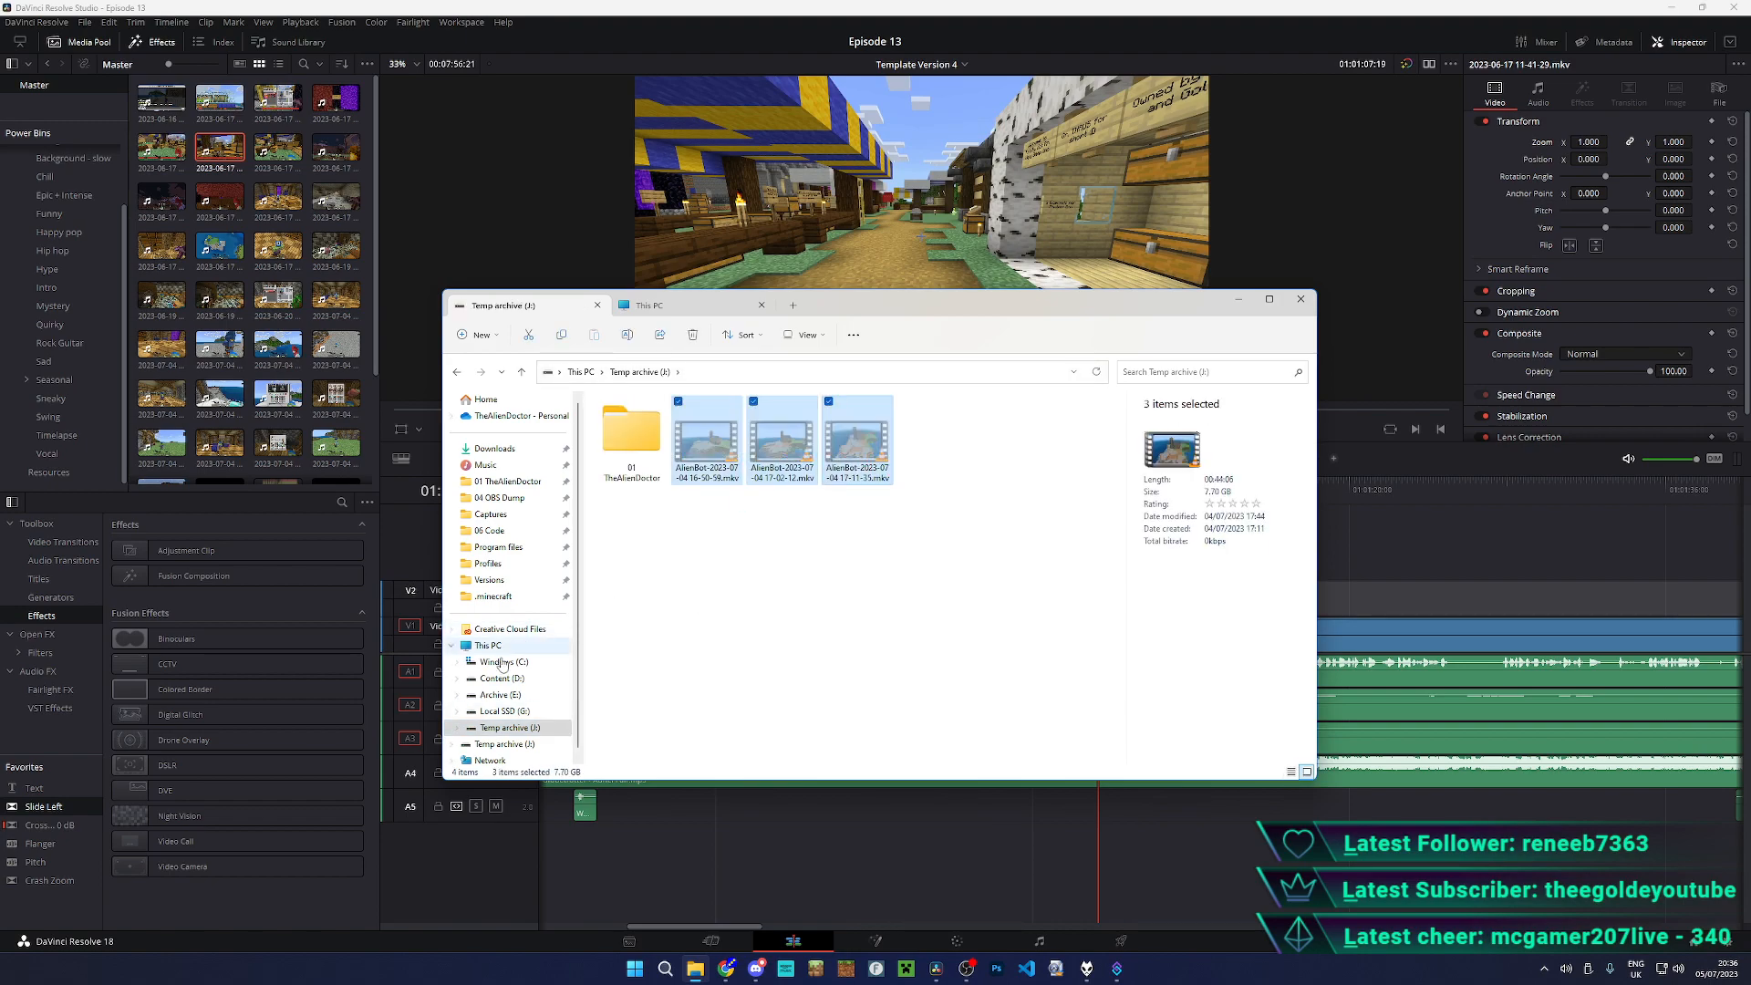
# - Paste the three recordings into the clips folder of Episode 13 under PinaCraft S4 on the Content (D:) drive
pyautogui.click(516, 679)
pyautogui.doubleClick(647, 420)
pyautogui.doubleClick(647, 419)
pyautogui.doubleClick(646, 420)
pyautogui.doubleClick(653, 448)
pyautogui.doubleClick(643, 592)
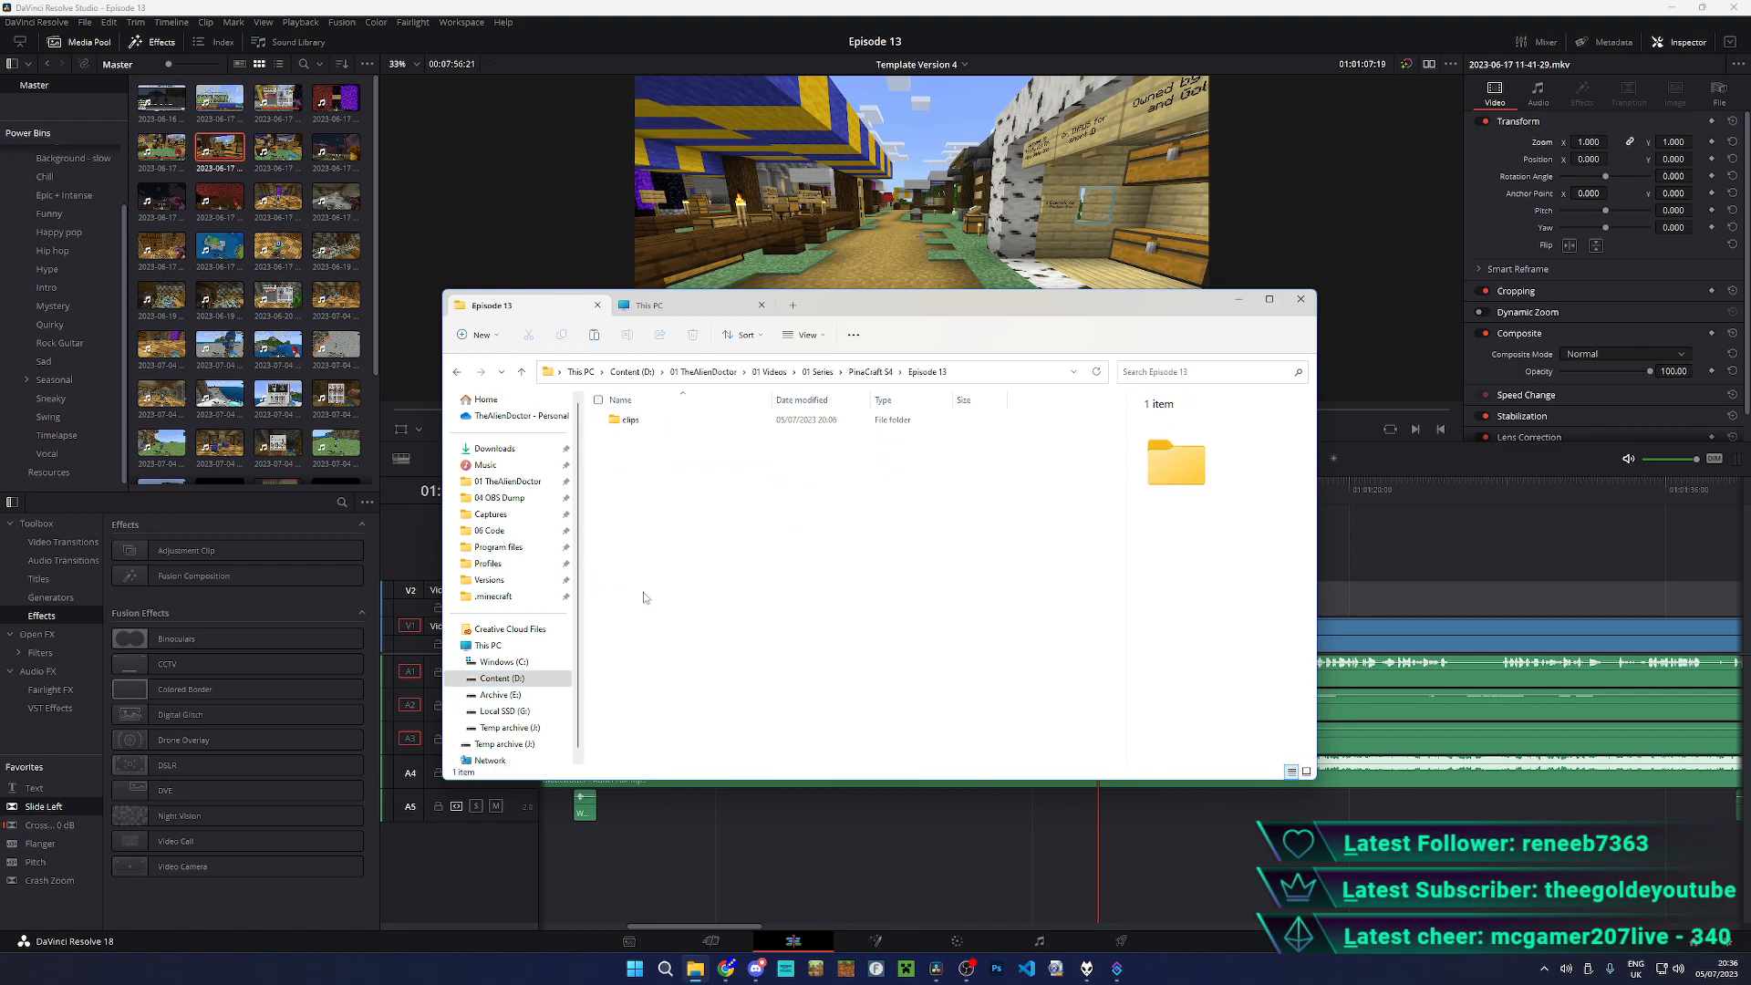
pyautogui.doubleClick(646, 421)
pyautogui.scroll(-2, 1043, 593)
pyautogui.rightClick(1040, 727)
pyautogui.click(1052, 729)
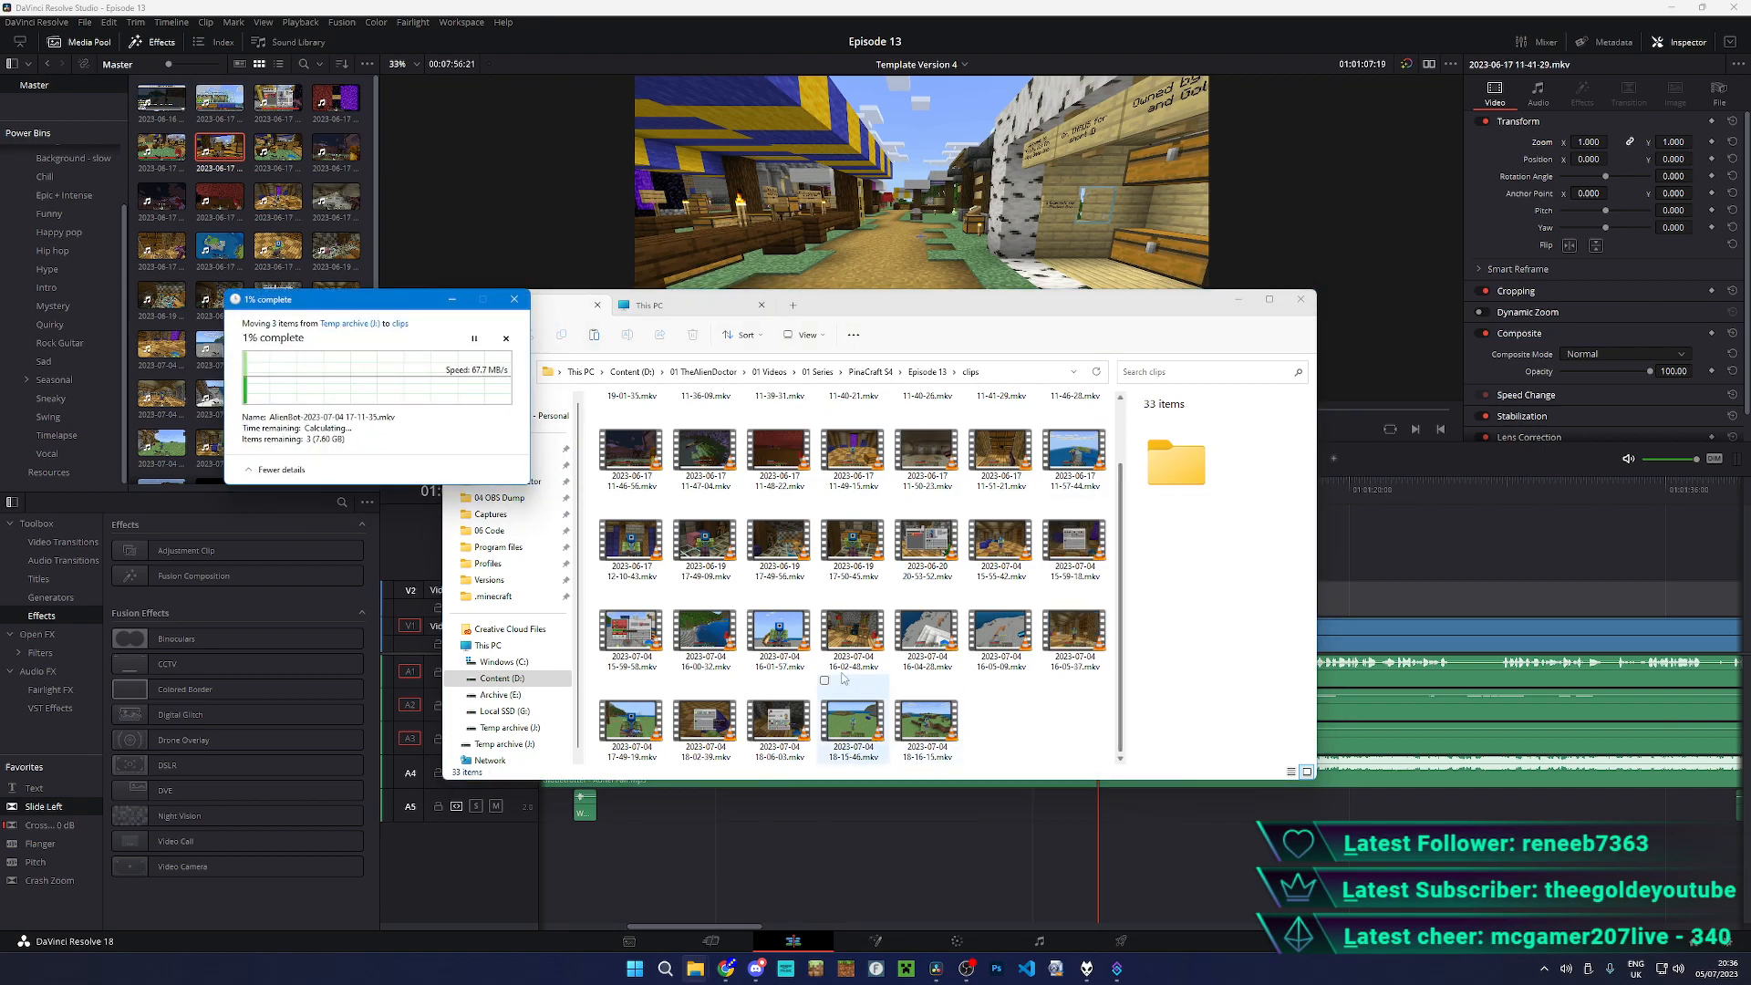
# - Back in DaVinci Resolve, cut off the start of the 11-41-29 clip and join the rest to the previous clip
pyautogui.click(897, 5)
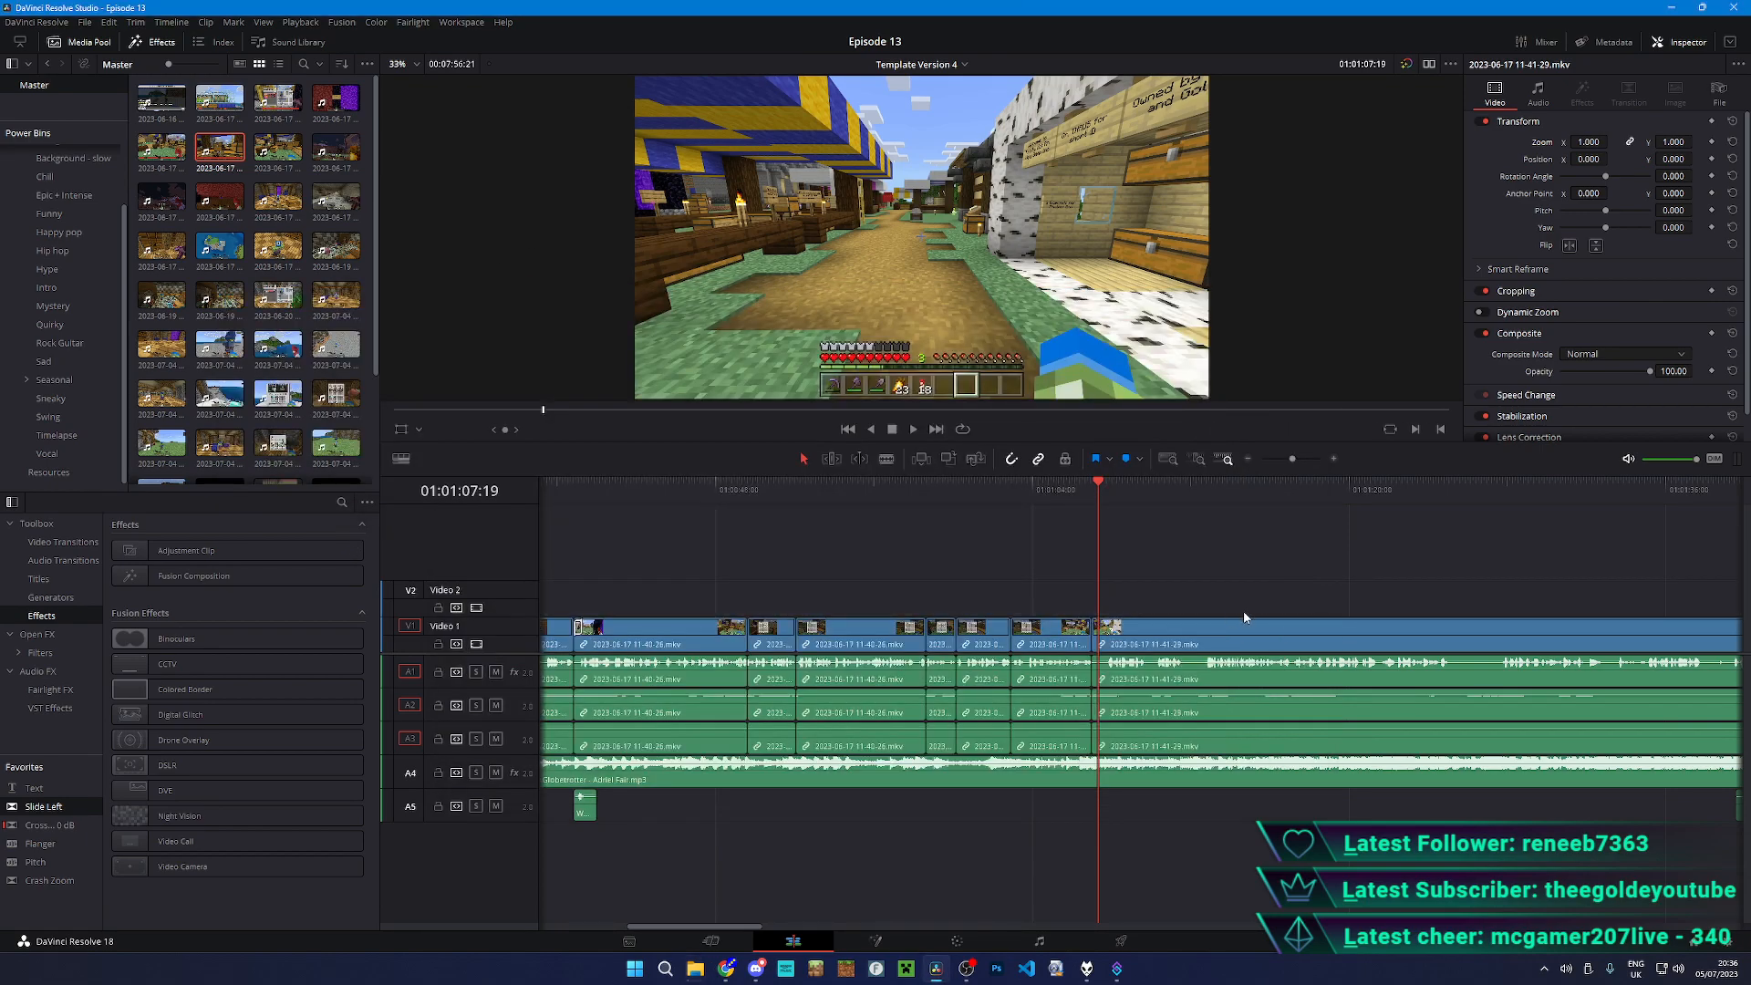
pyautogui.hotkey('ctrl', '=')
pyautogui.hotkey('ctrl', '=')
pyautogui.hotkey('ctrl', '=')
pyautogui.hotkey('ctrl', '=')
pyautogui.press('b')
pyautogui.click(1259, 668)
pyautogui.press('a')
pyautogui.moveTo(1271, 677); pyautogui.dragTo(1076, 681)
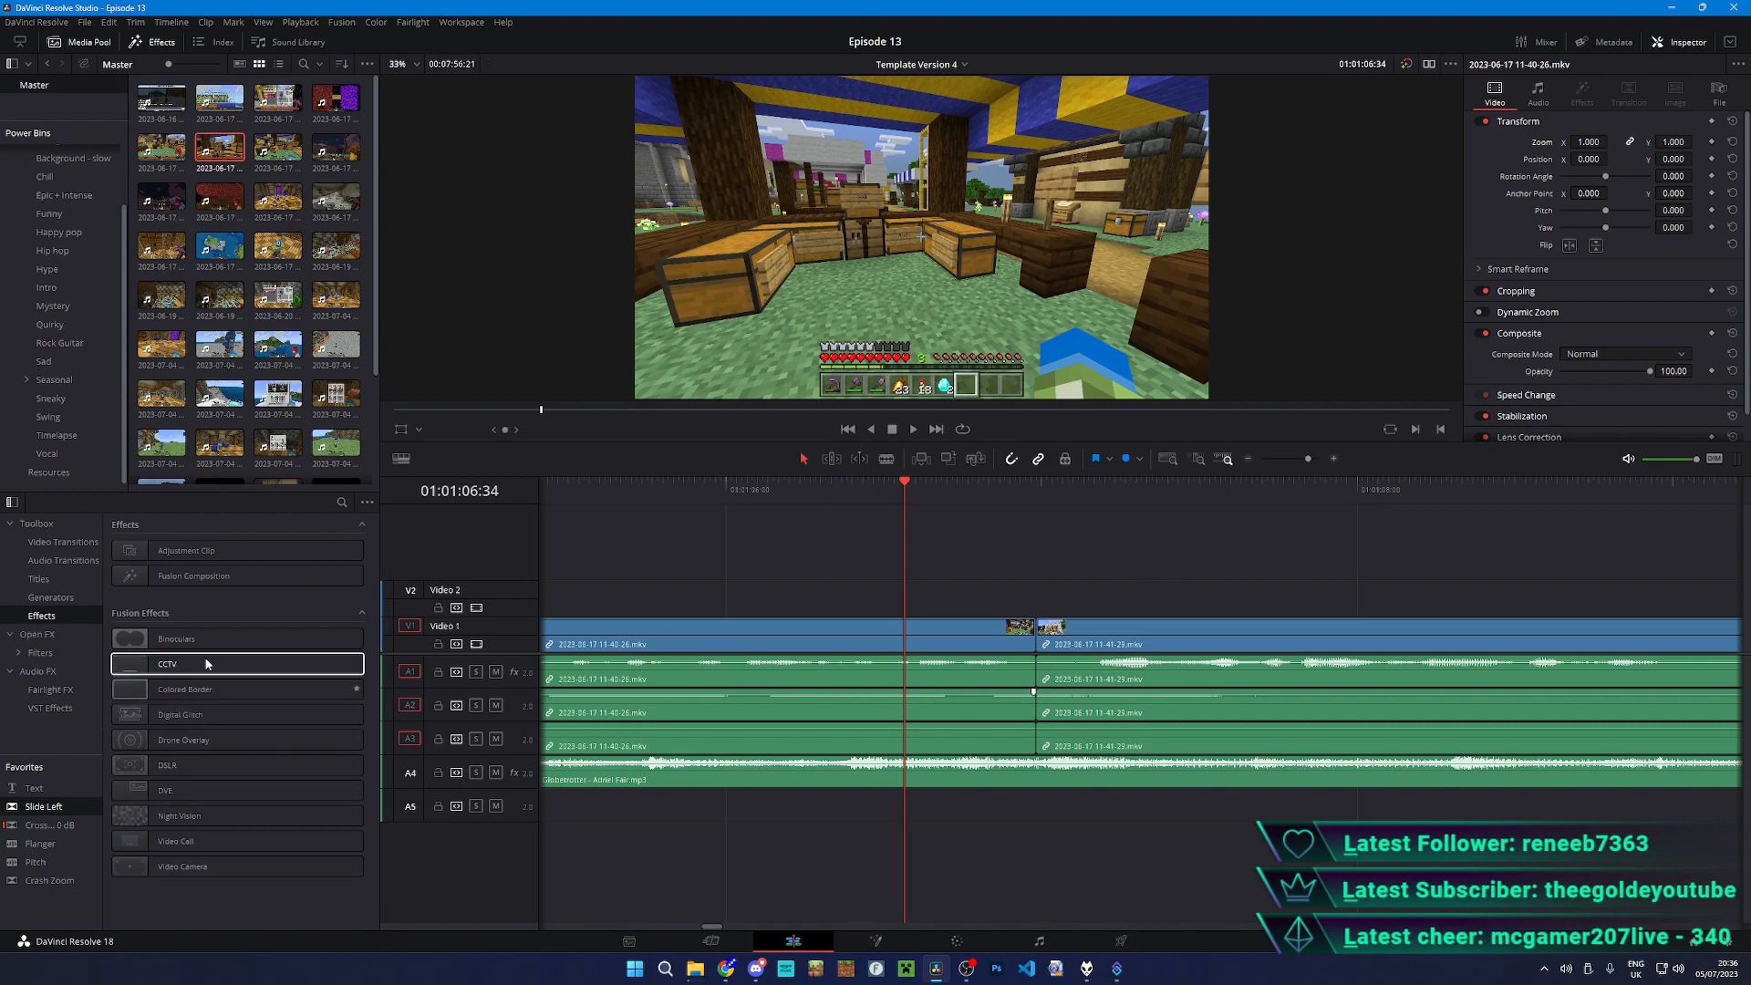
# - Try the Drone Overlay effect on the 11-41-29 clip, look through its controls and settings, and undo the effect
pyautogui.moveTo(203, 740); pyautogui.dragTo(1142, 632)
pyautogui.click(1087, 490)
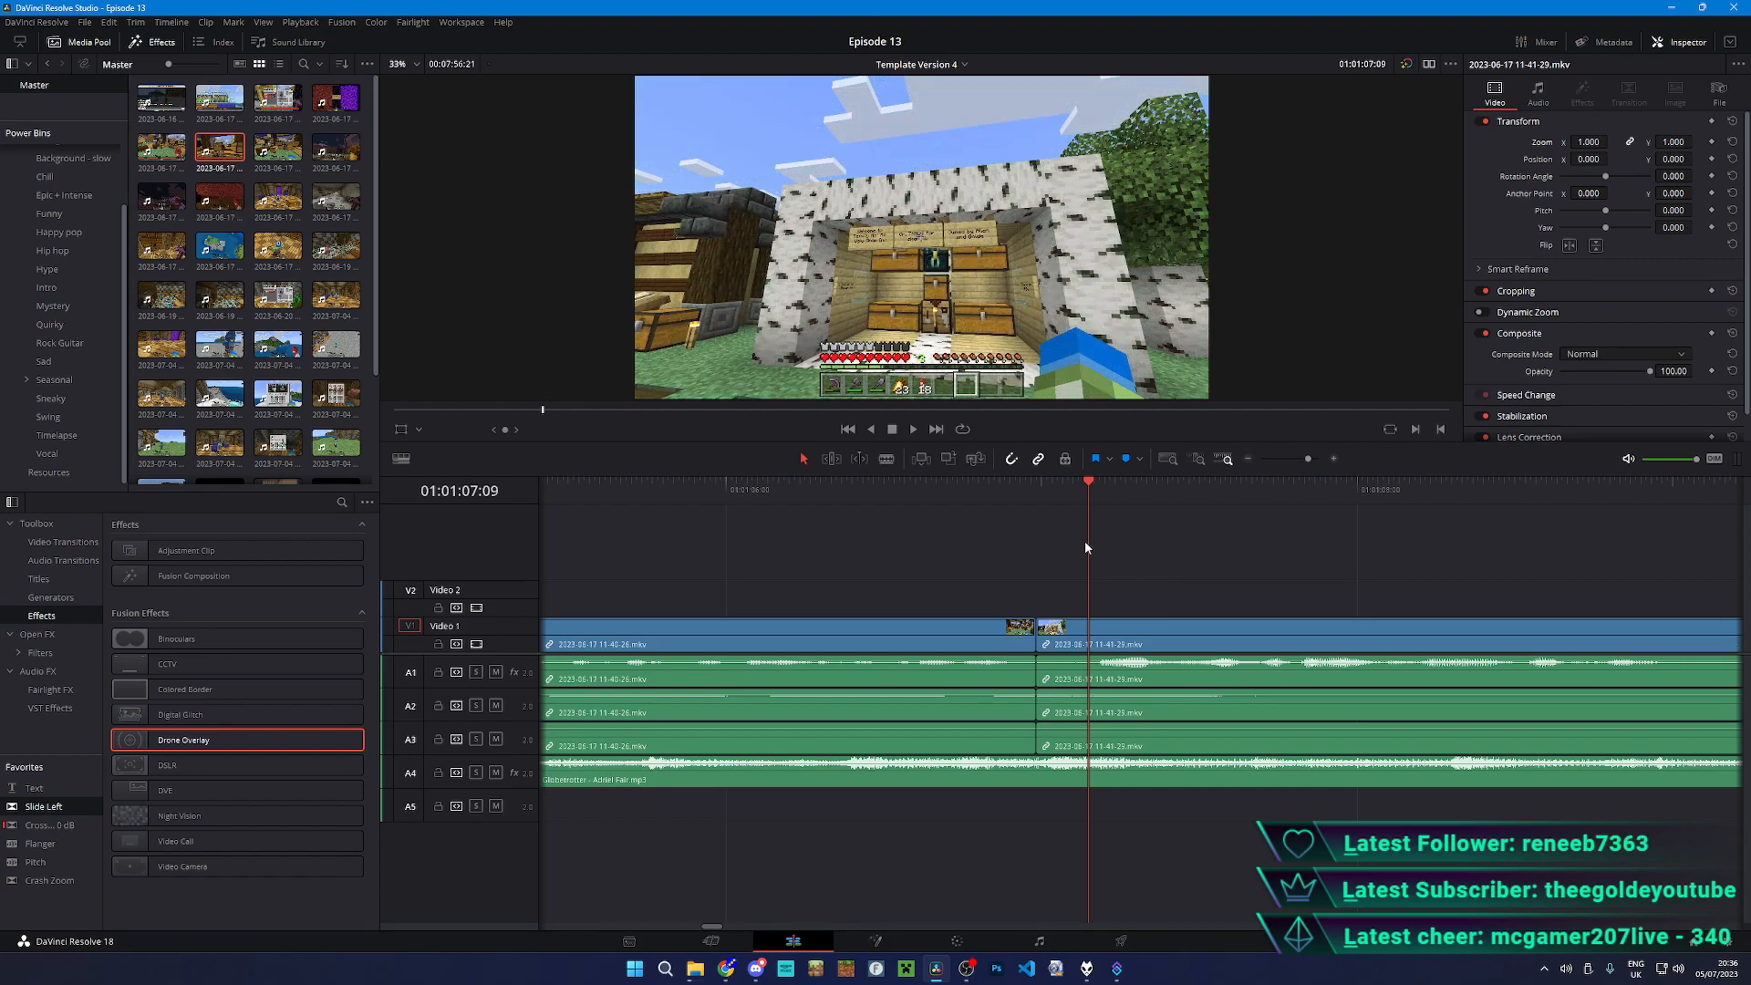
pyautogui.click(1586, 91)
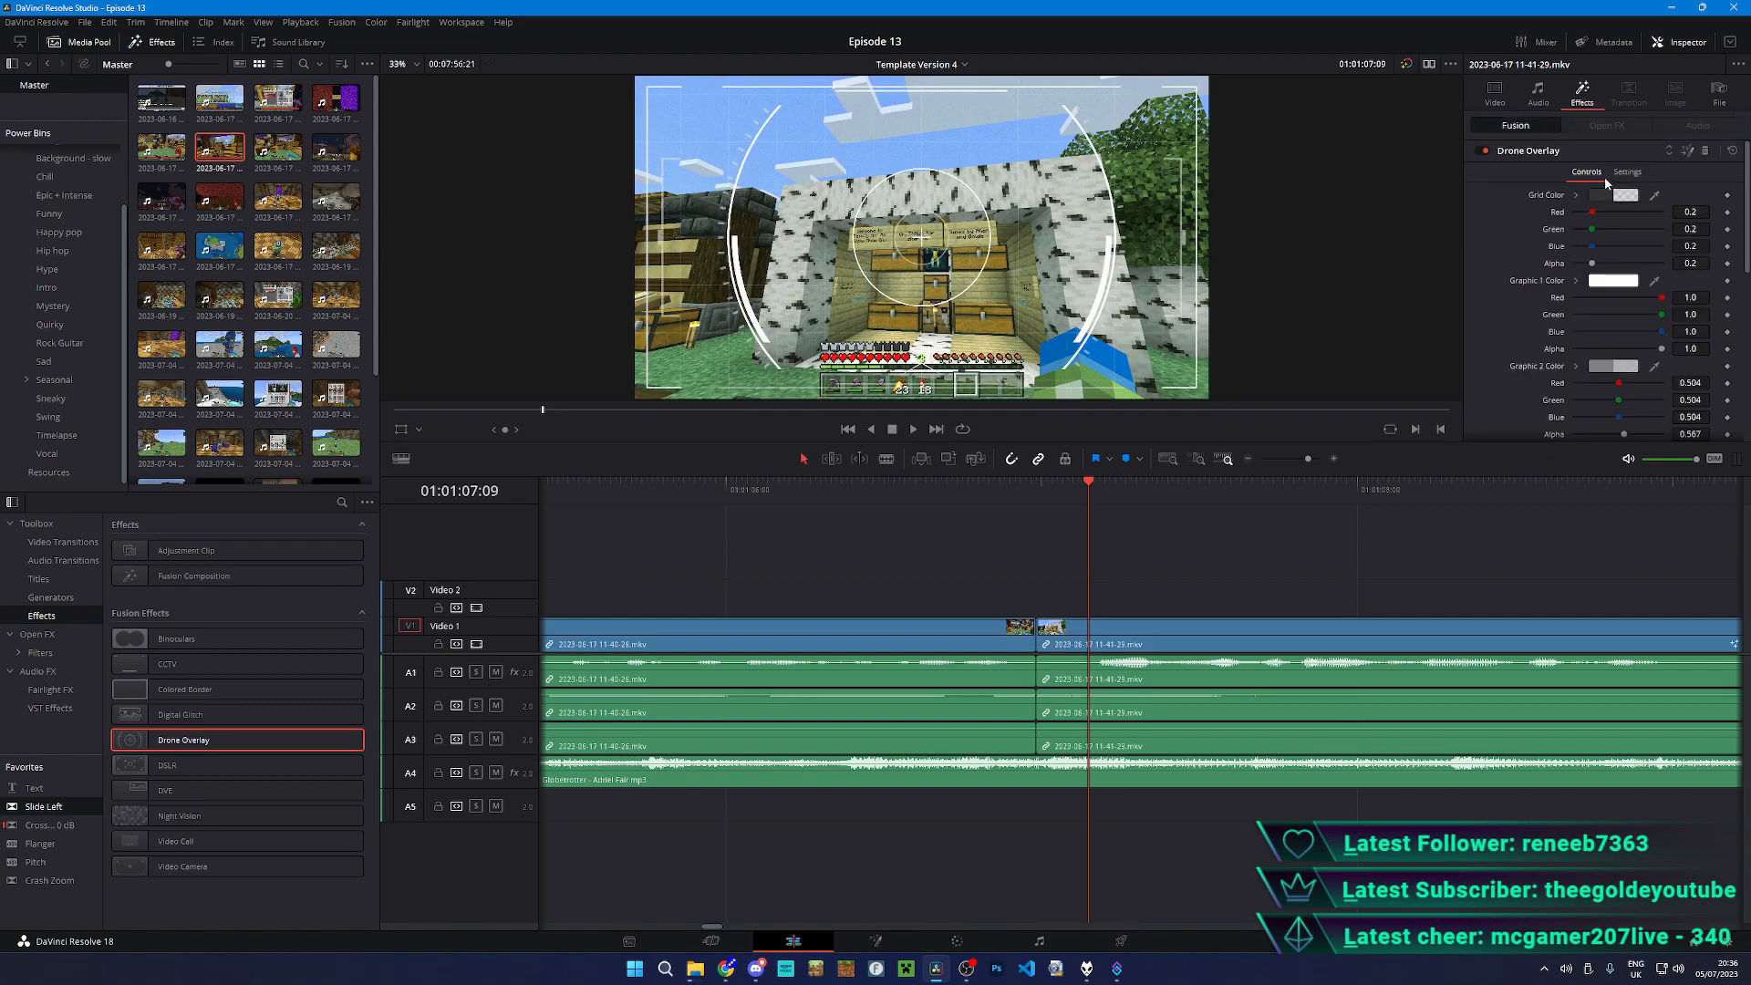
pyautogui.scroll(-3, 1682, 174)
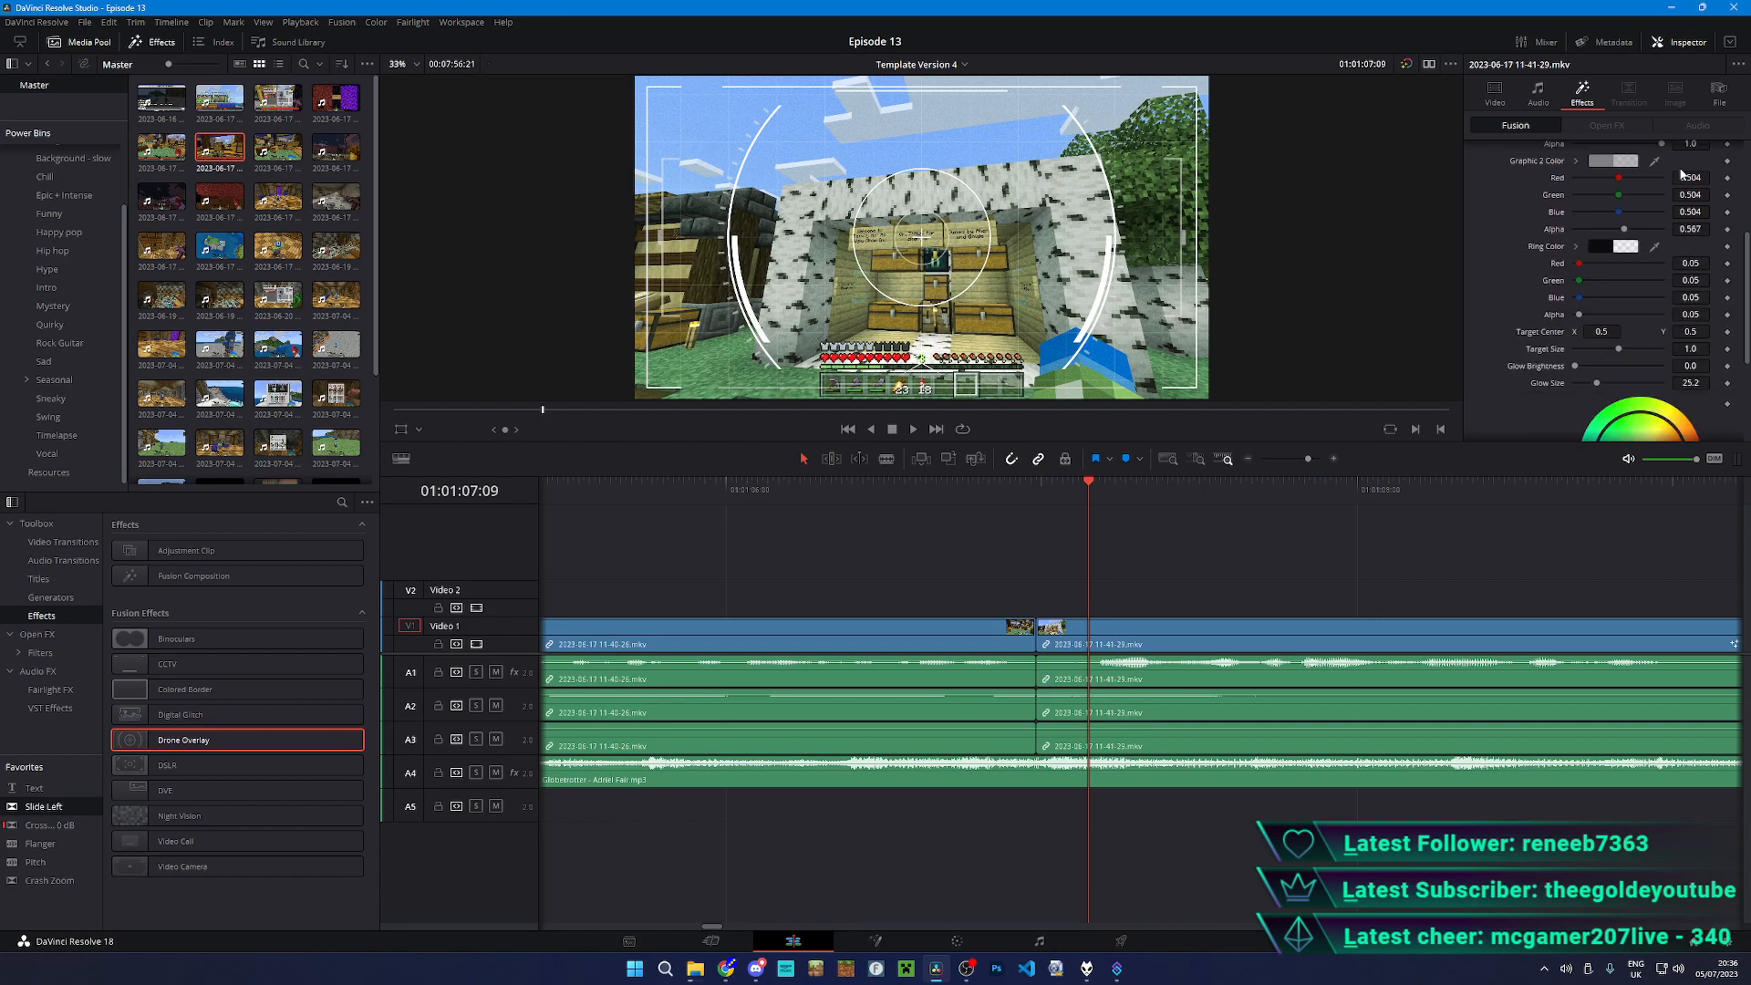
pyautogui.scroll(3, 1682, 174)
pyautogui.click(1626, 173)
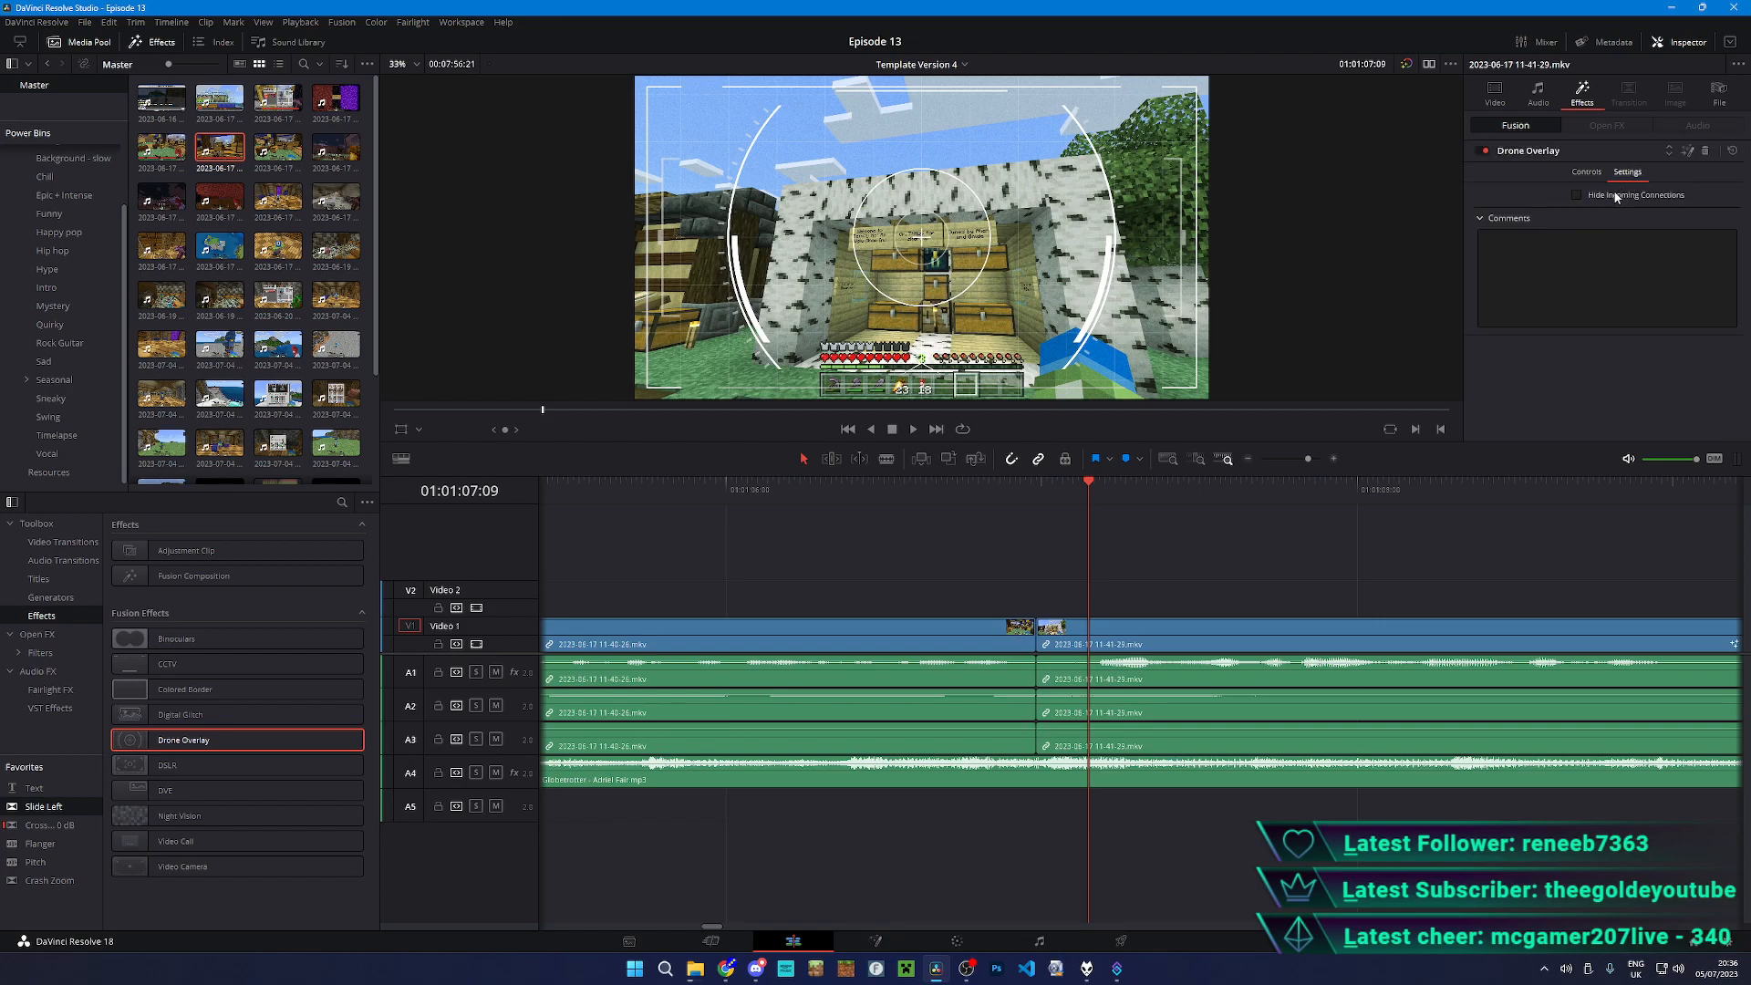
pyautogui.click(1589, 173)
pyautogui.scroll(-8, 1496, 265)
pyautogui.scroll(8, 1493, 282)
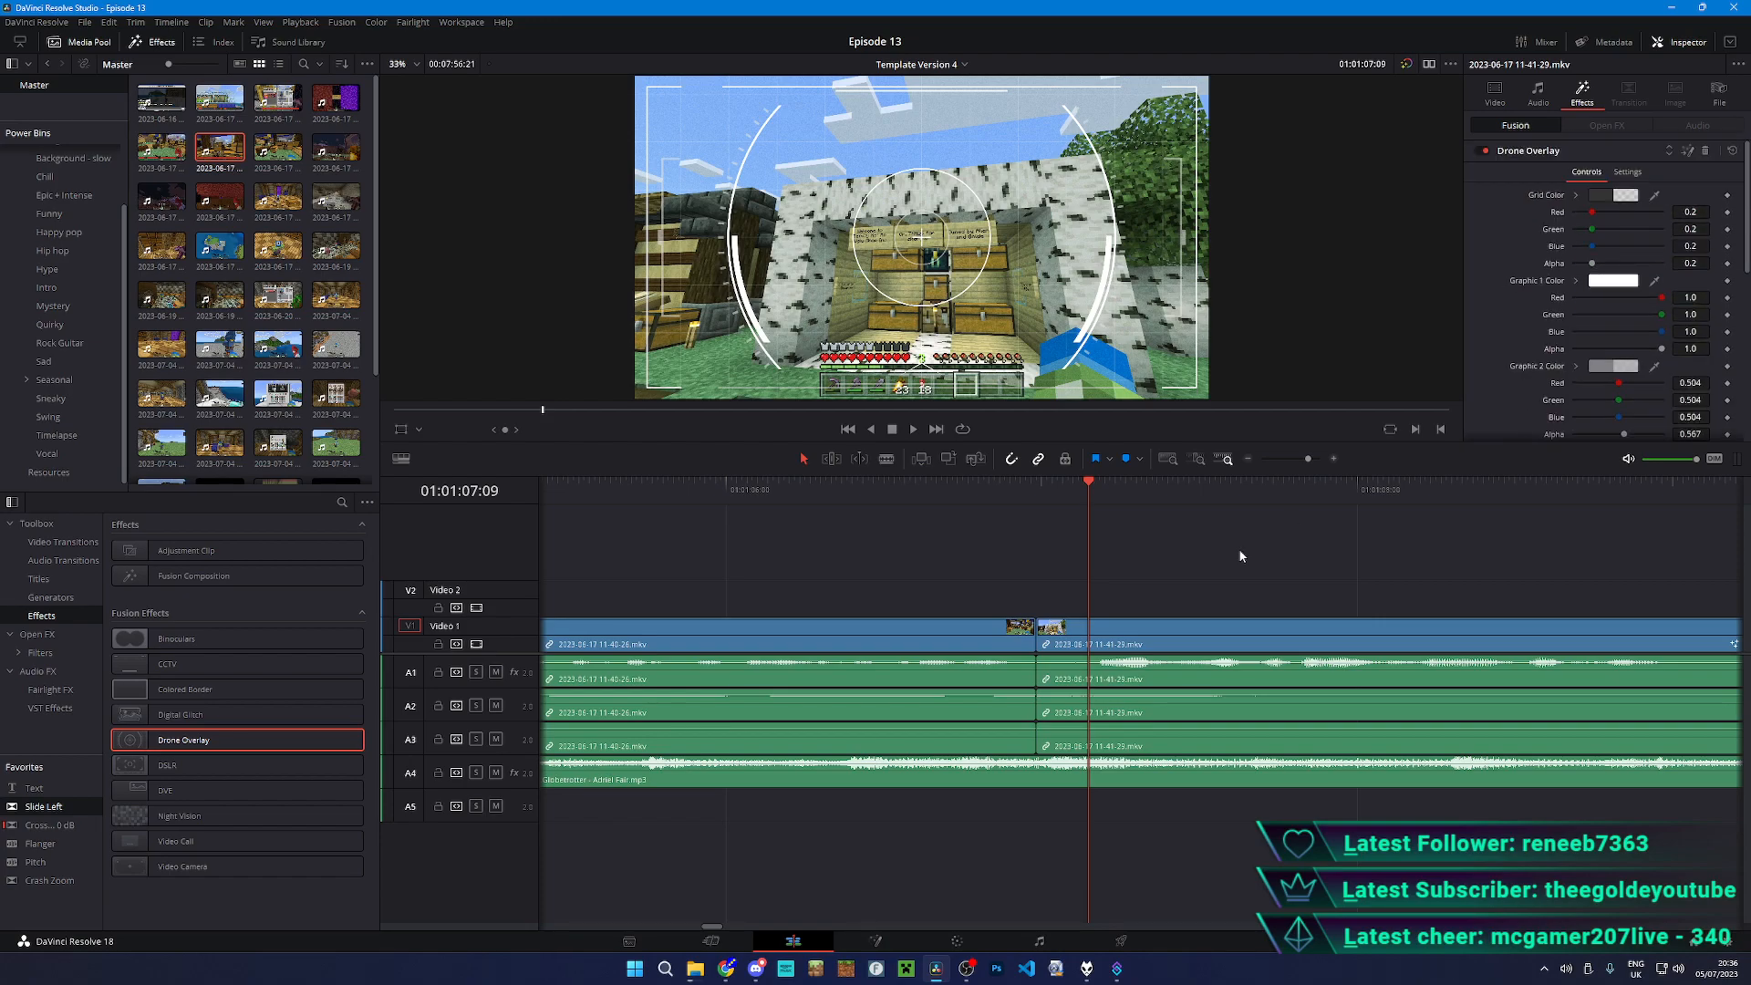
pyautogui.hotkey('ctrl', 'z')
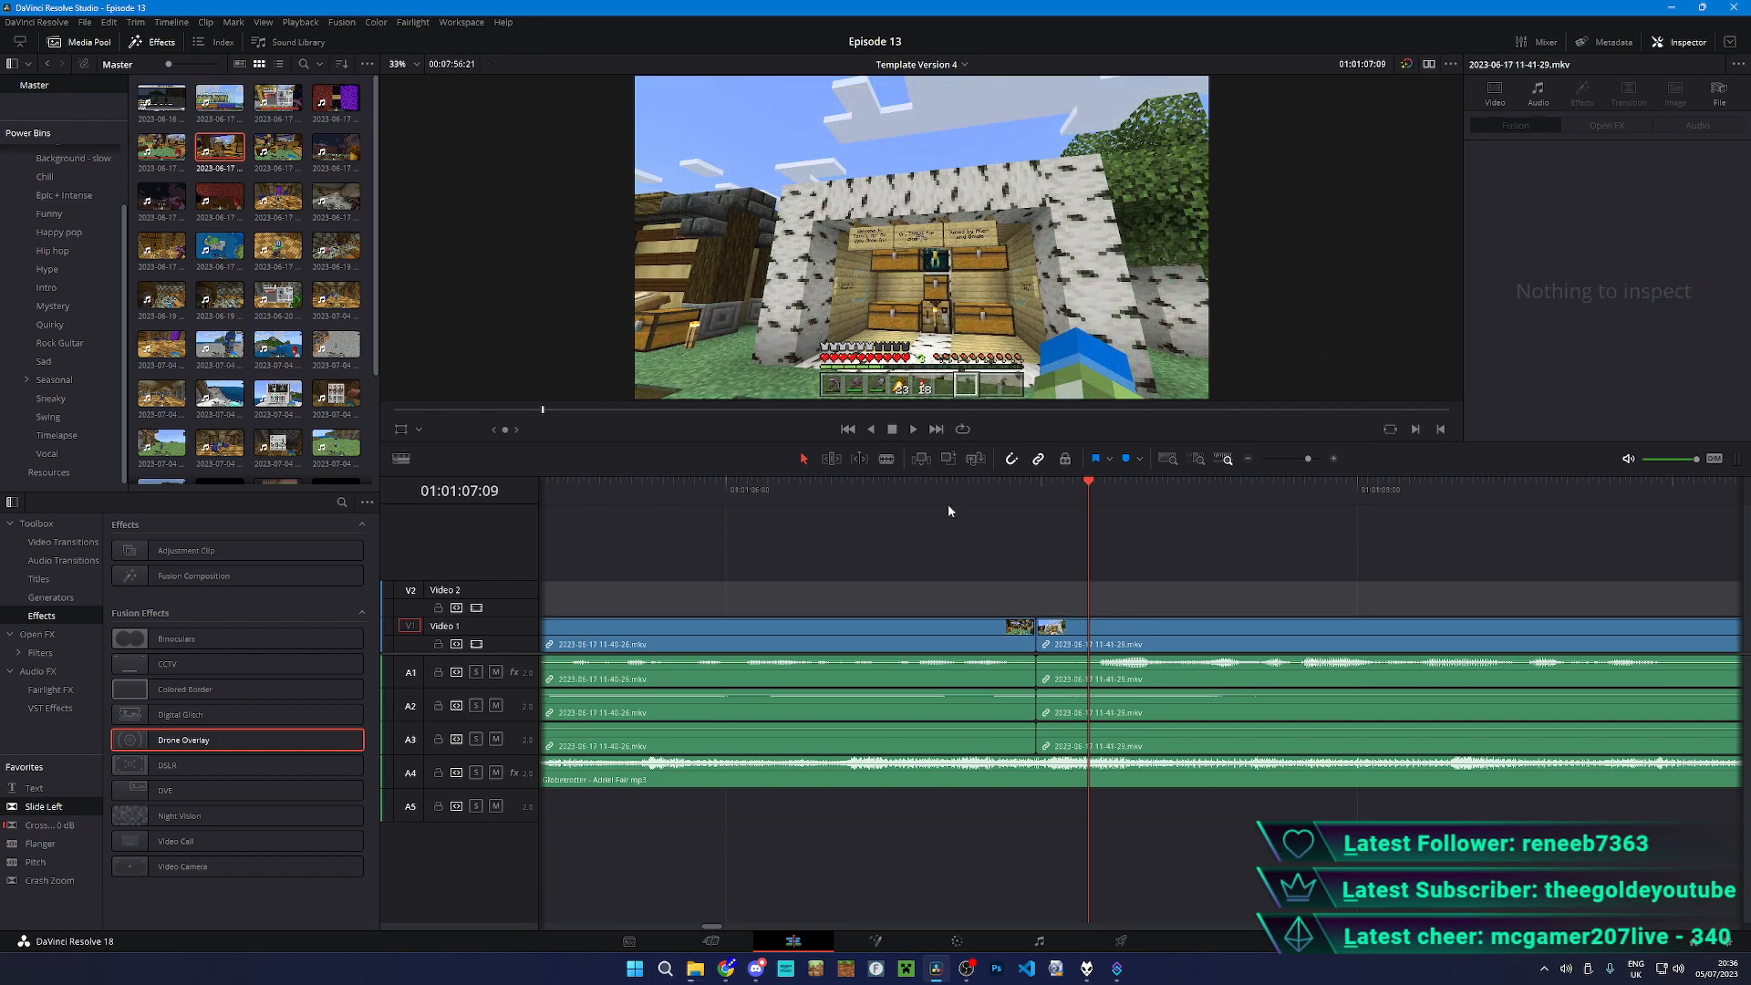
# - Play from about 01:01:06:25 across the cut into the shop footage of the 11-41-29 clip
pyautogui.click(857, 497)
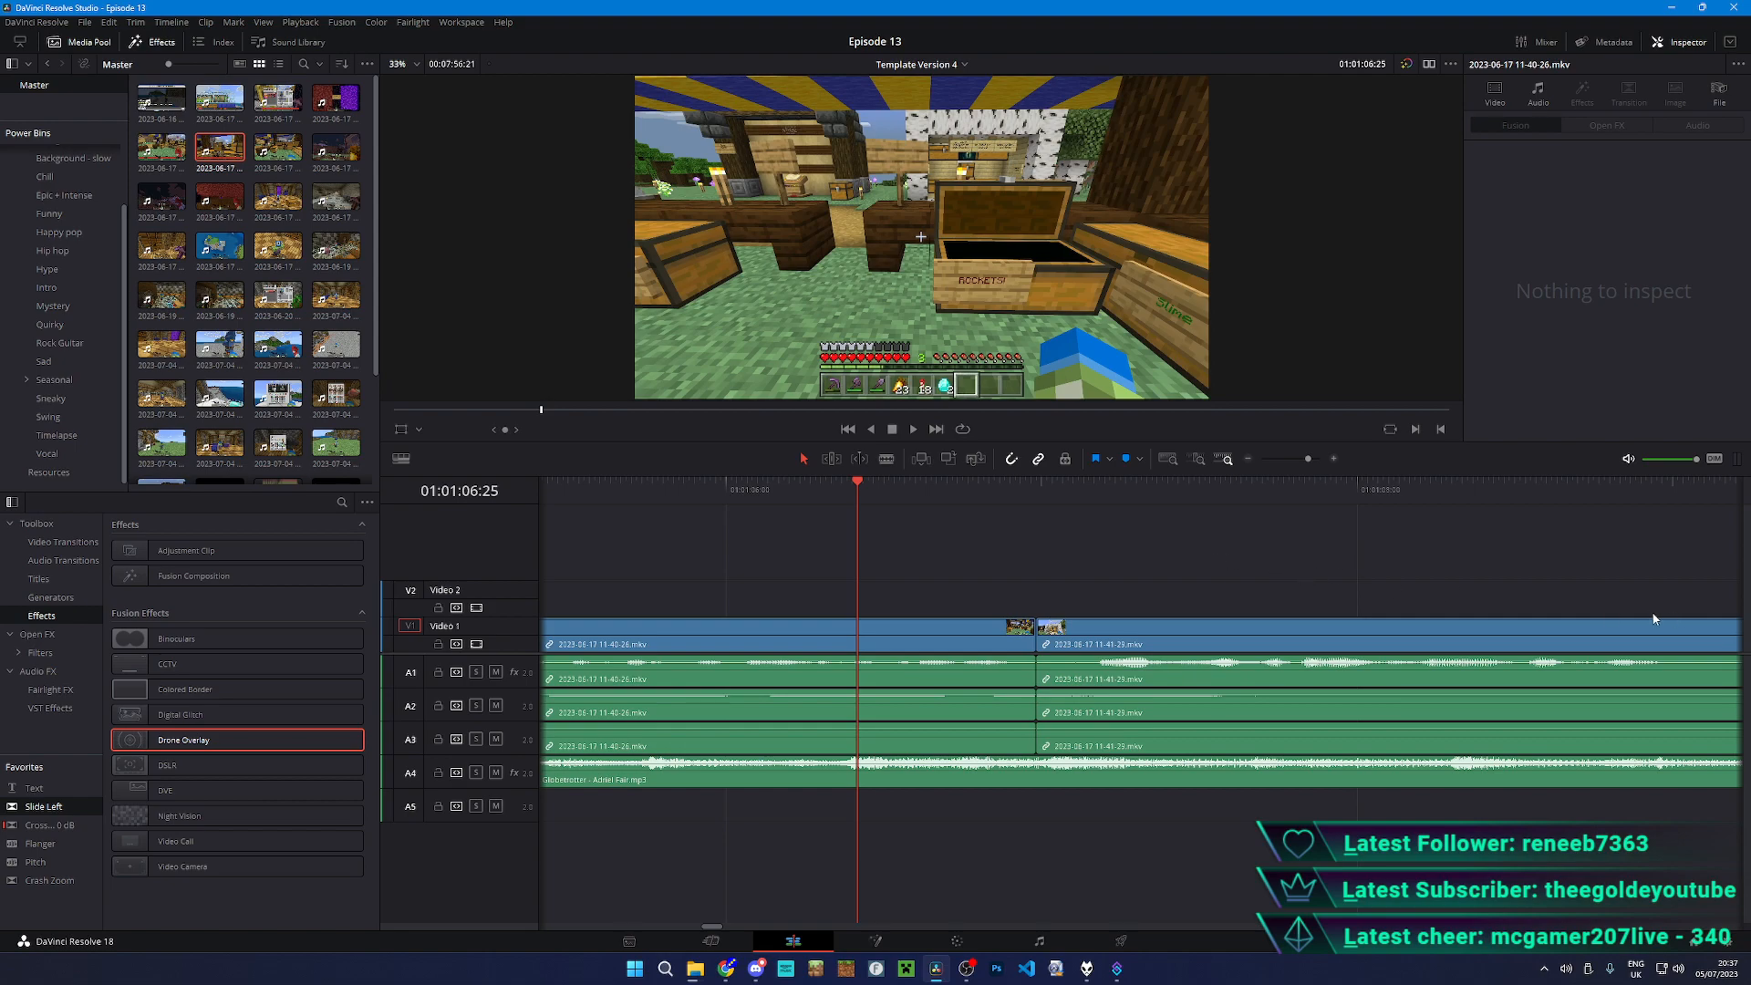
pyautogui.click(1128, 608)
pyautogui.click(1238, 558)
pyautogui.press('space')
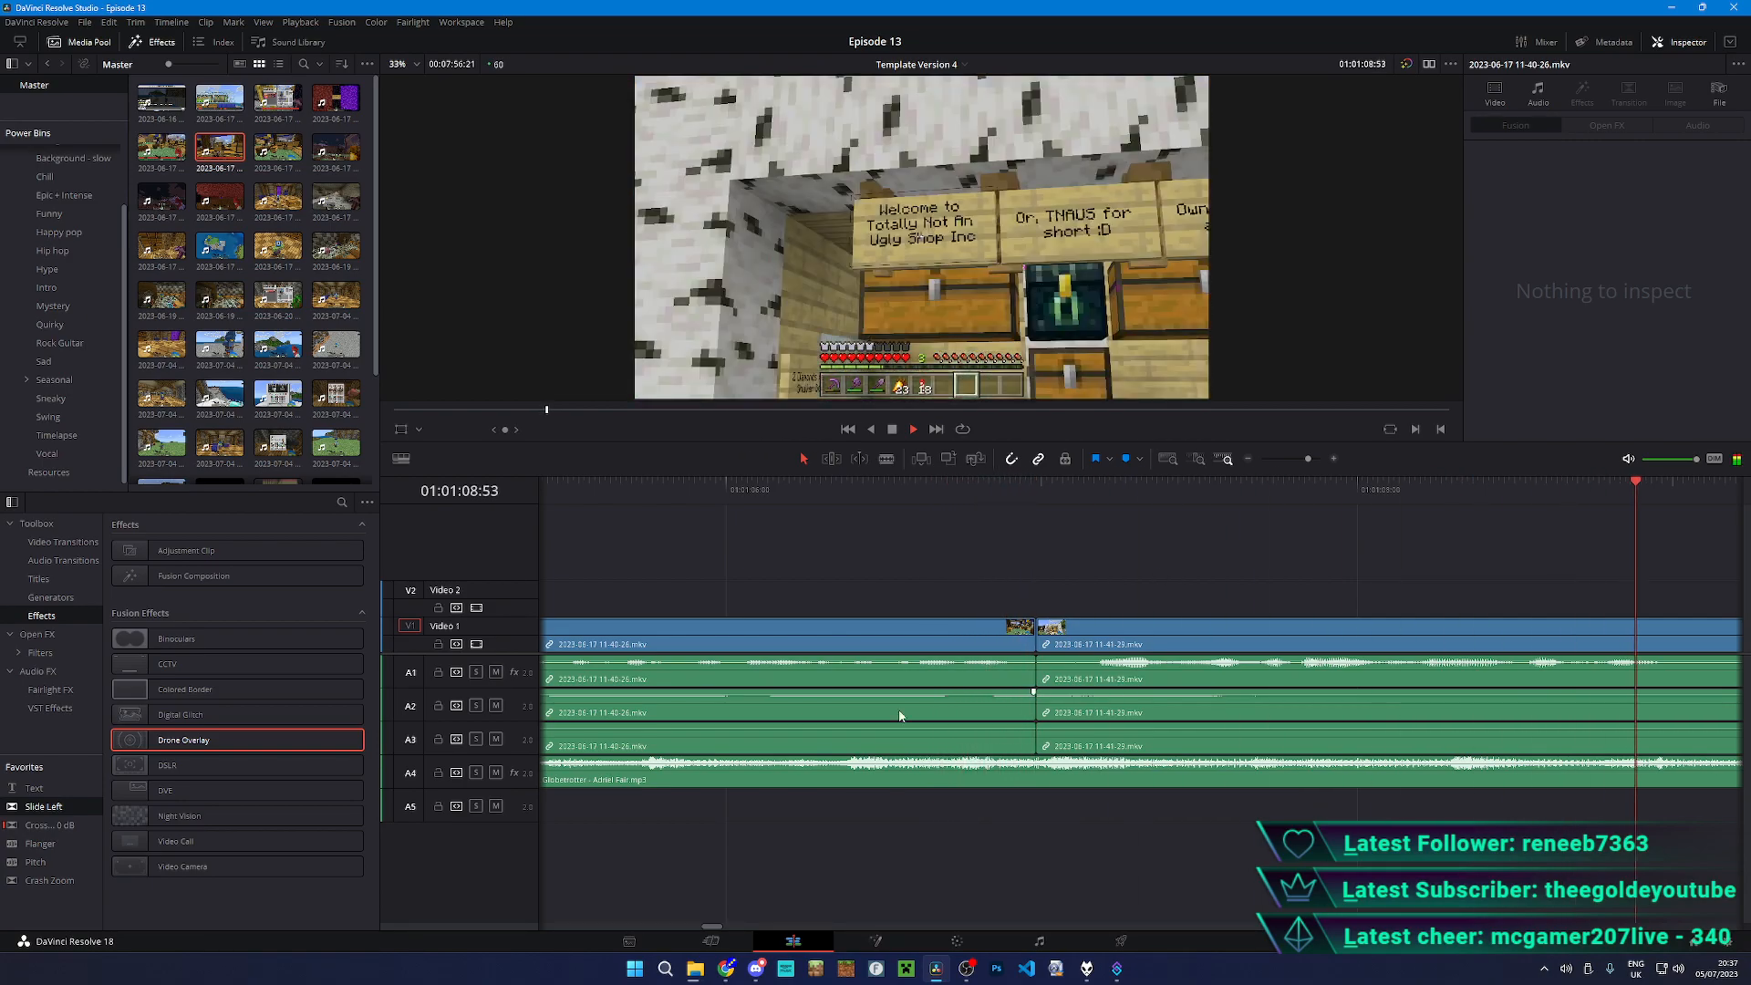
# - Play through the shop-sign footage of the 11-41-29 clip and return to about 01:01:10
pyautogui.scroll(-1, 1237, 587)
pyautogui.press('b')
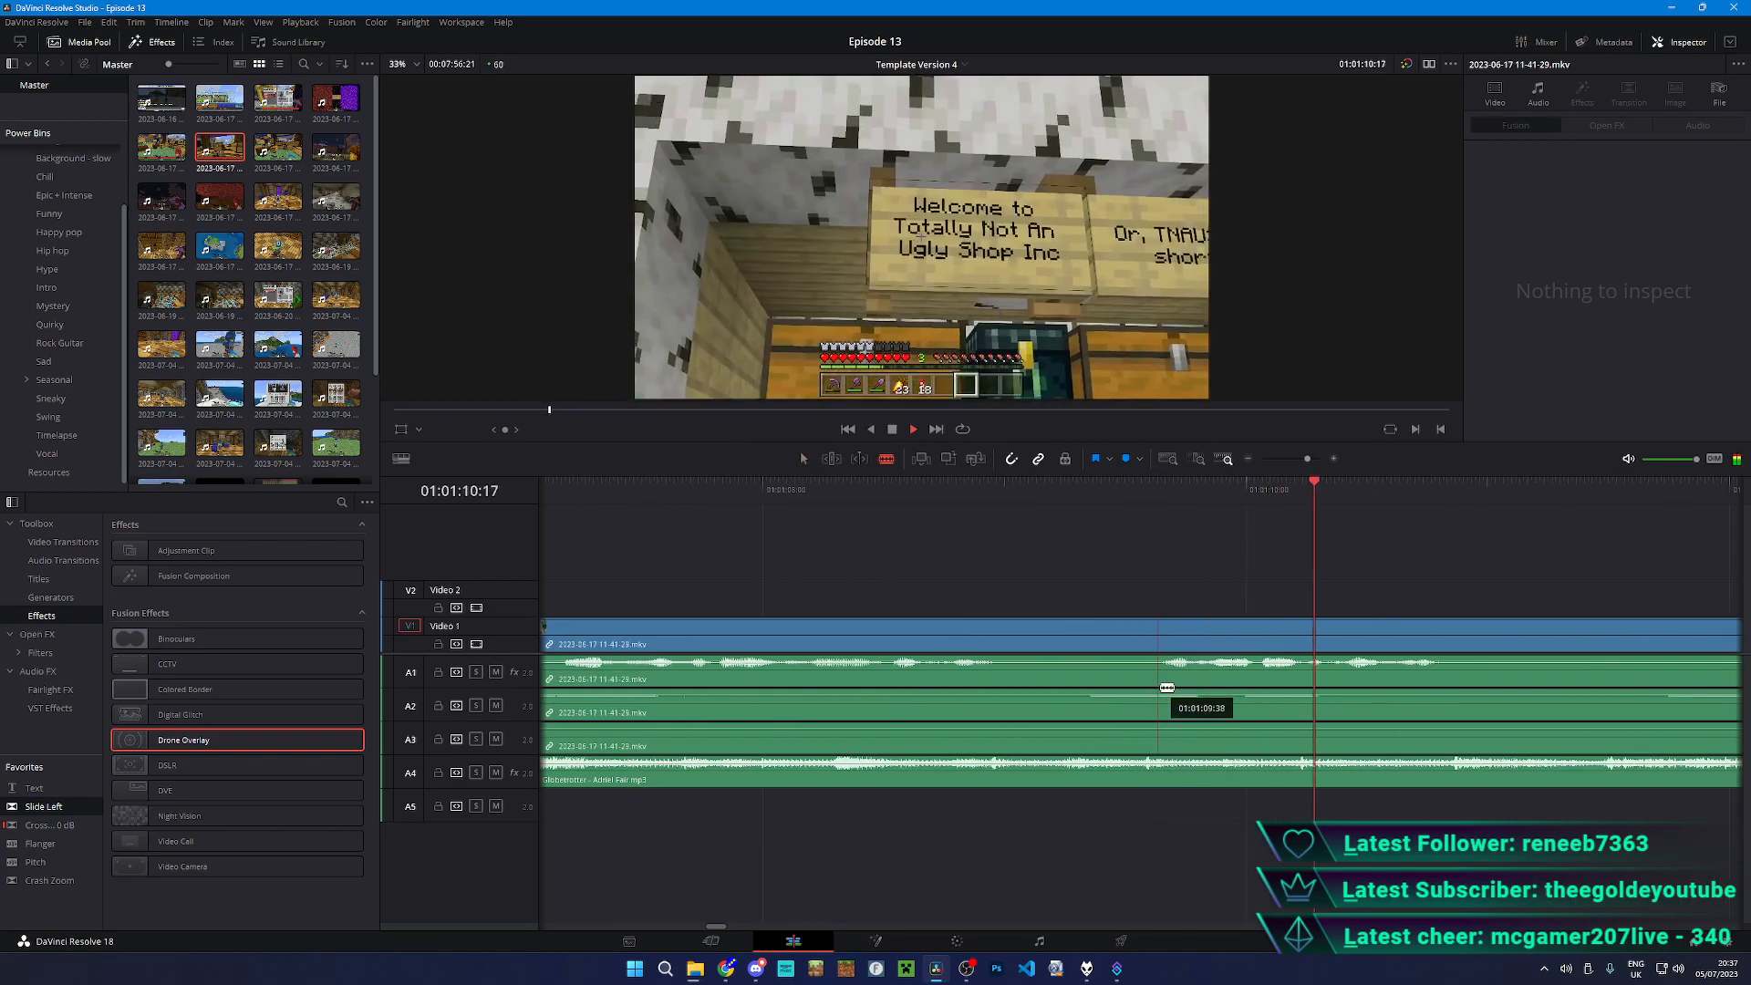
pyautogui.scroll(-2, 1236, 614)
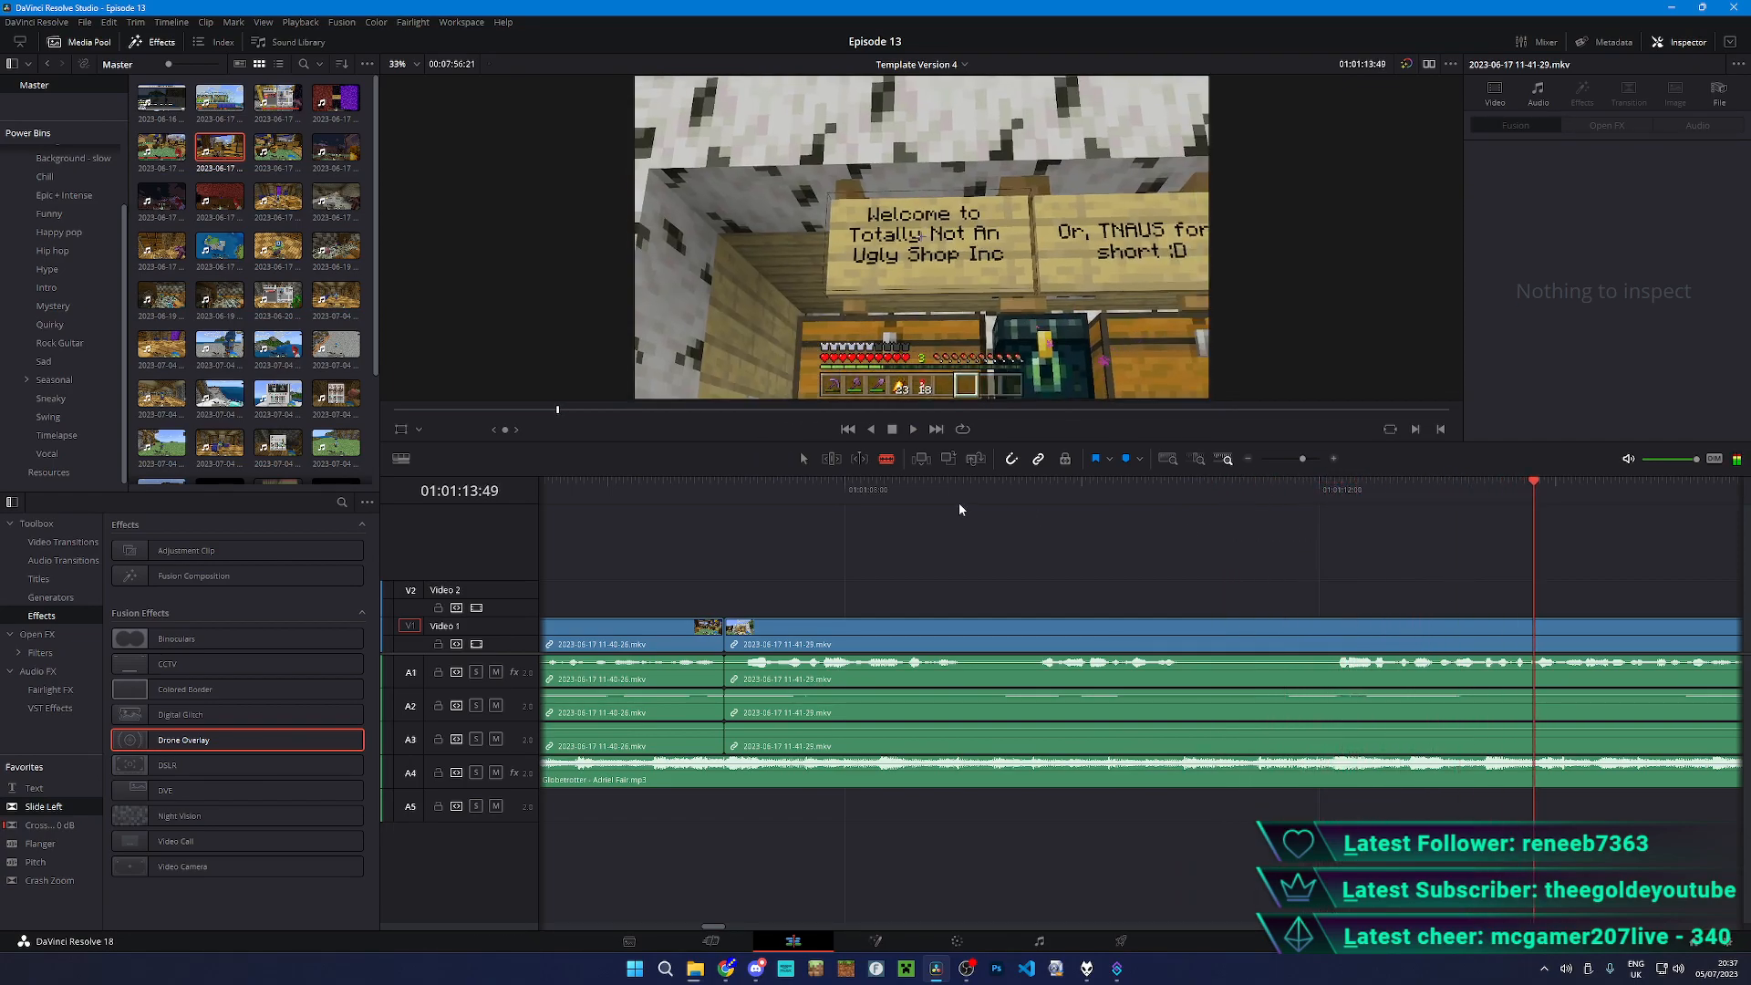
pyautogui.click(730, 491)
pyautogui.click(1016, 481)
pyautogui.press('space')
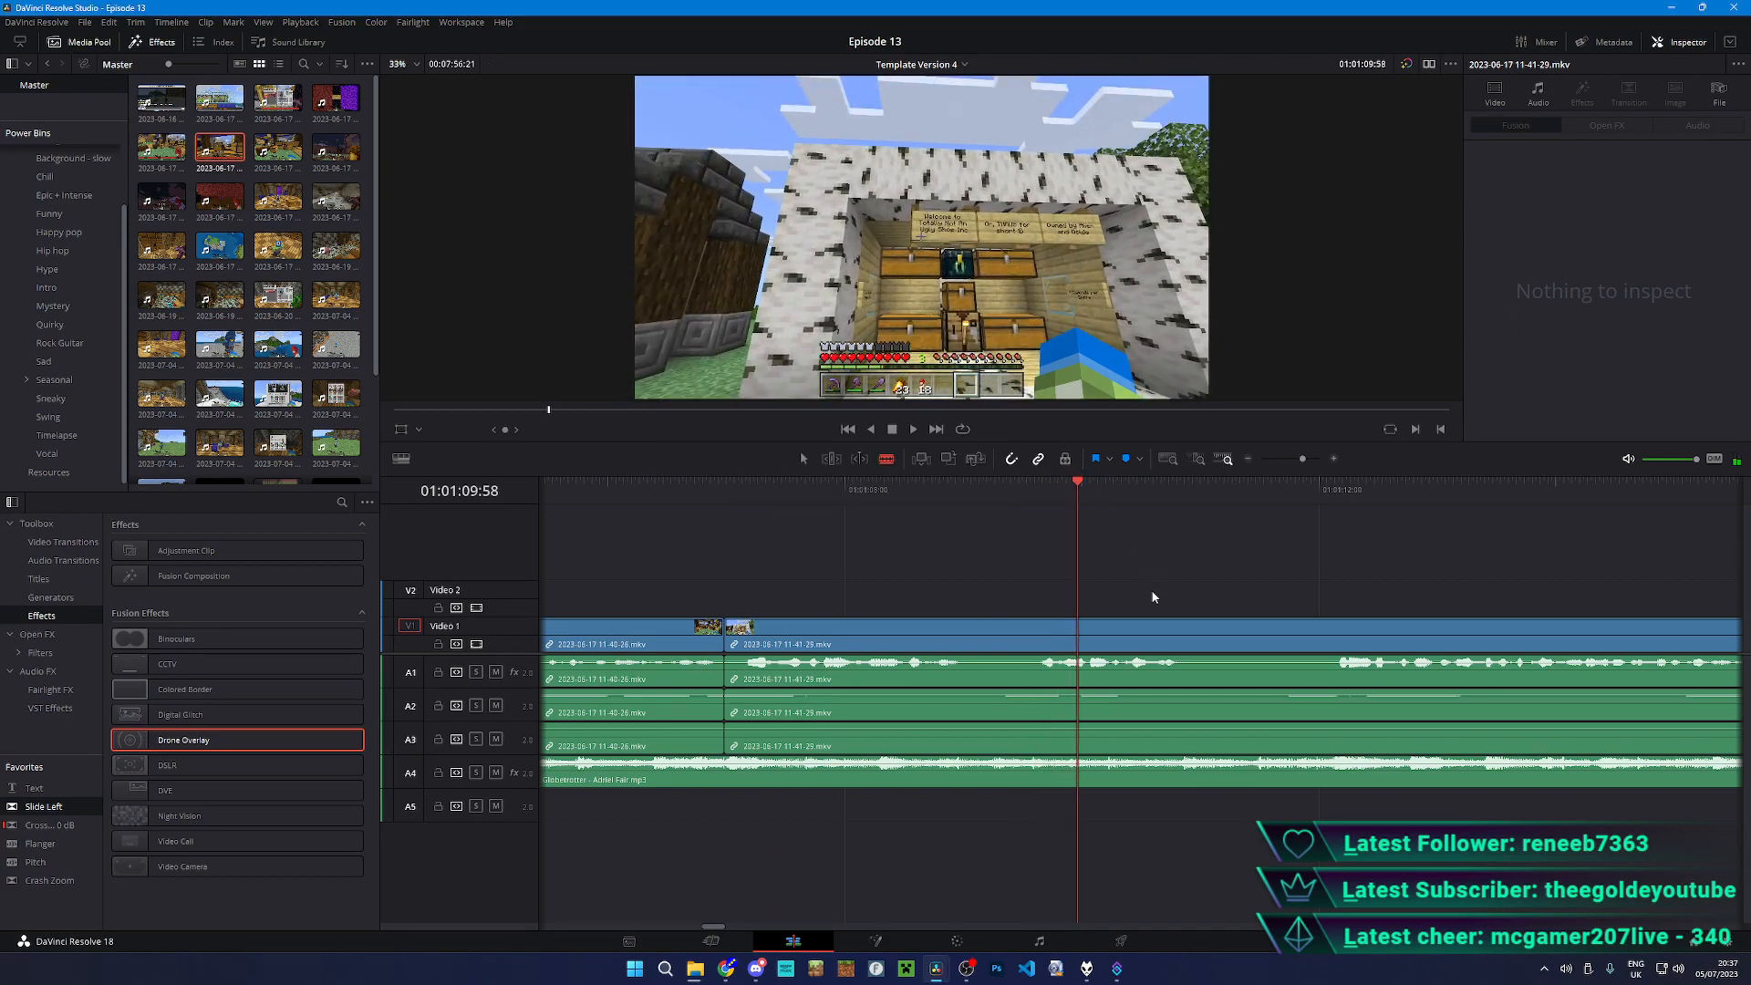
# - Check the footage around 01:01:12 and split the 11-41-29 clip just before that point, at the start of the next speech
pyautogui.hotkey('ctrl', '=')
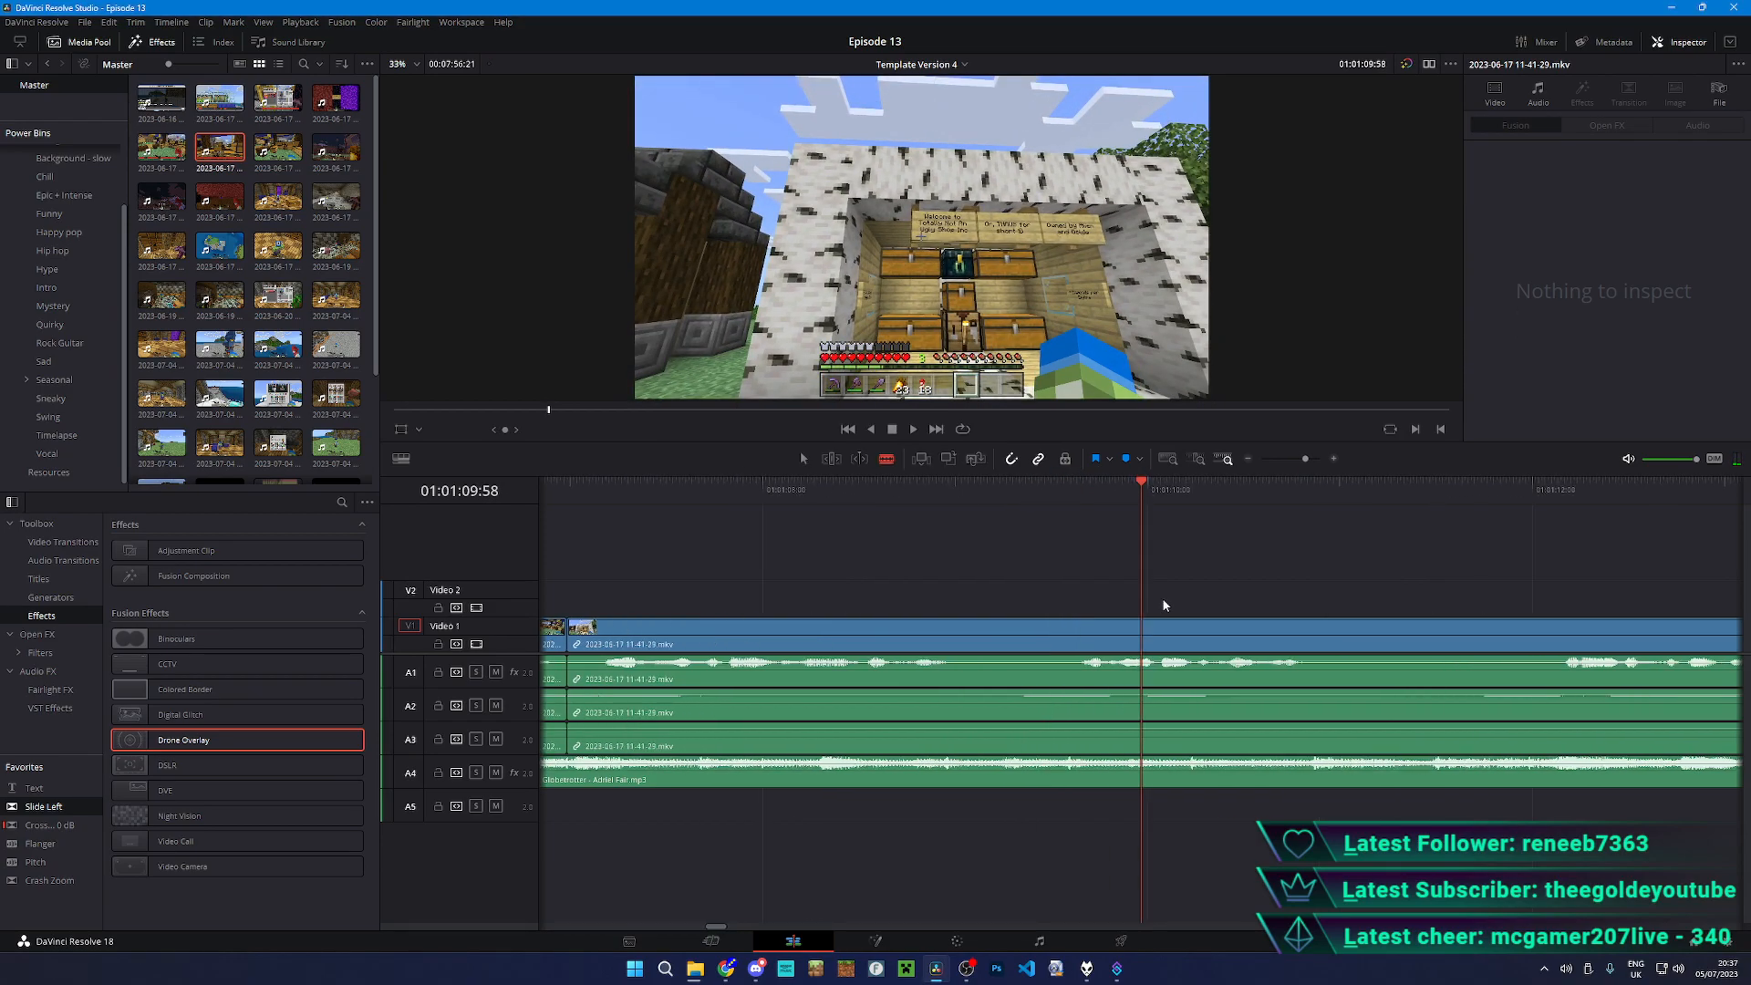
pyautogui.click(1528, 496)
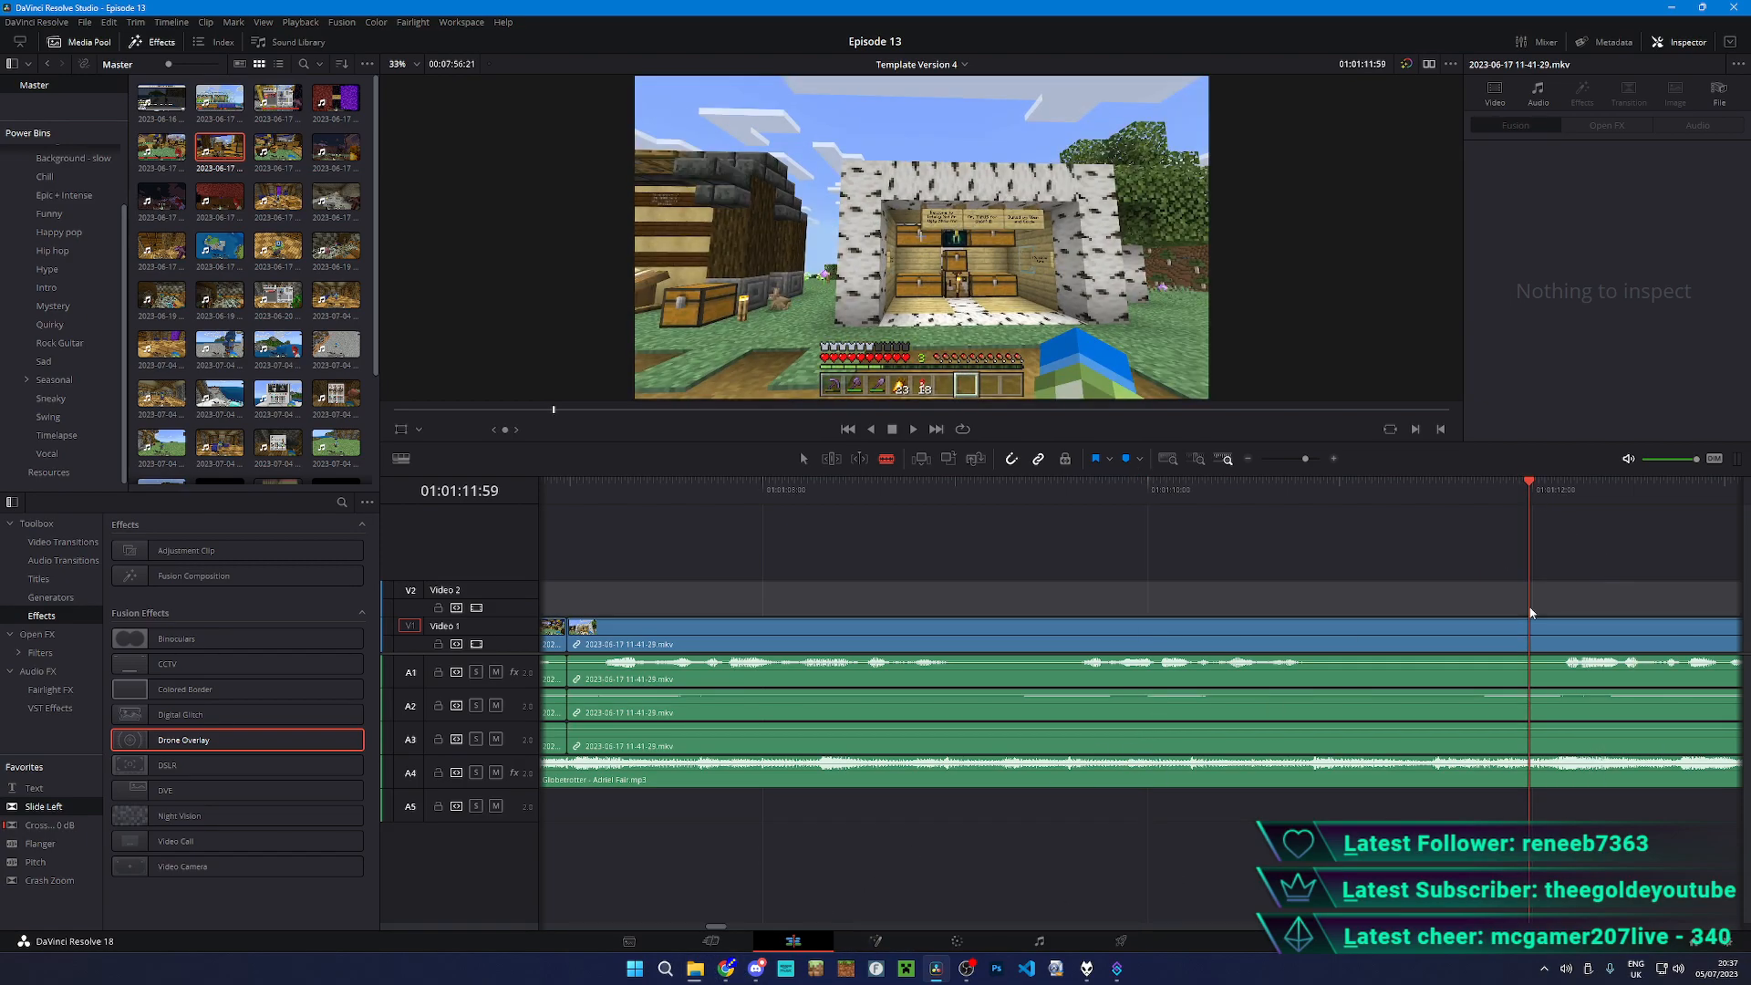
pyautogui.press('space')
pyautogui.press('space')
pyautogui.click(1516, 636)
pyautogui.press('a')
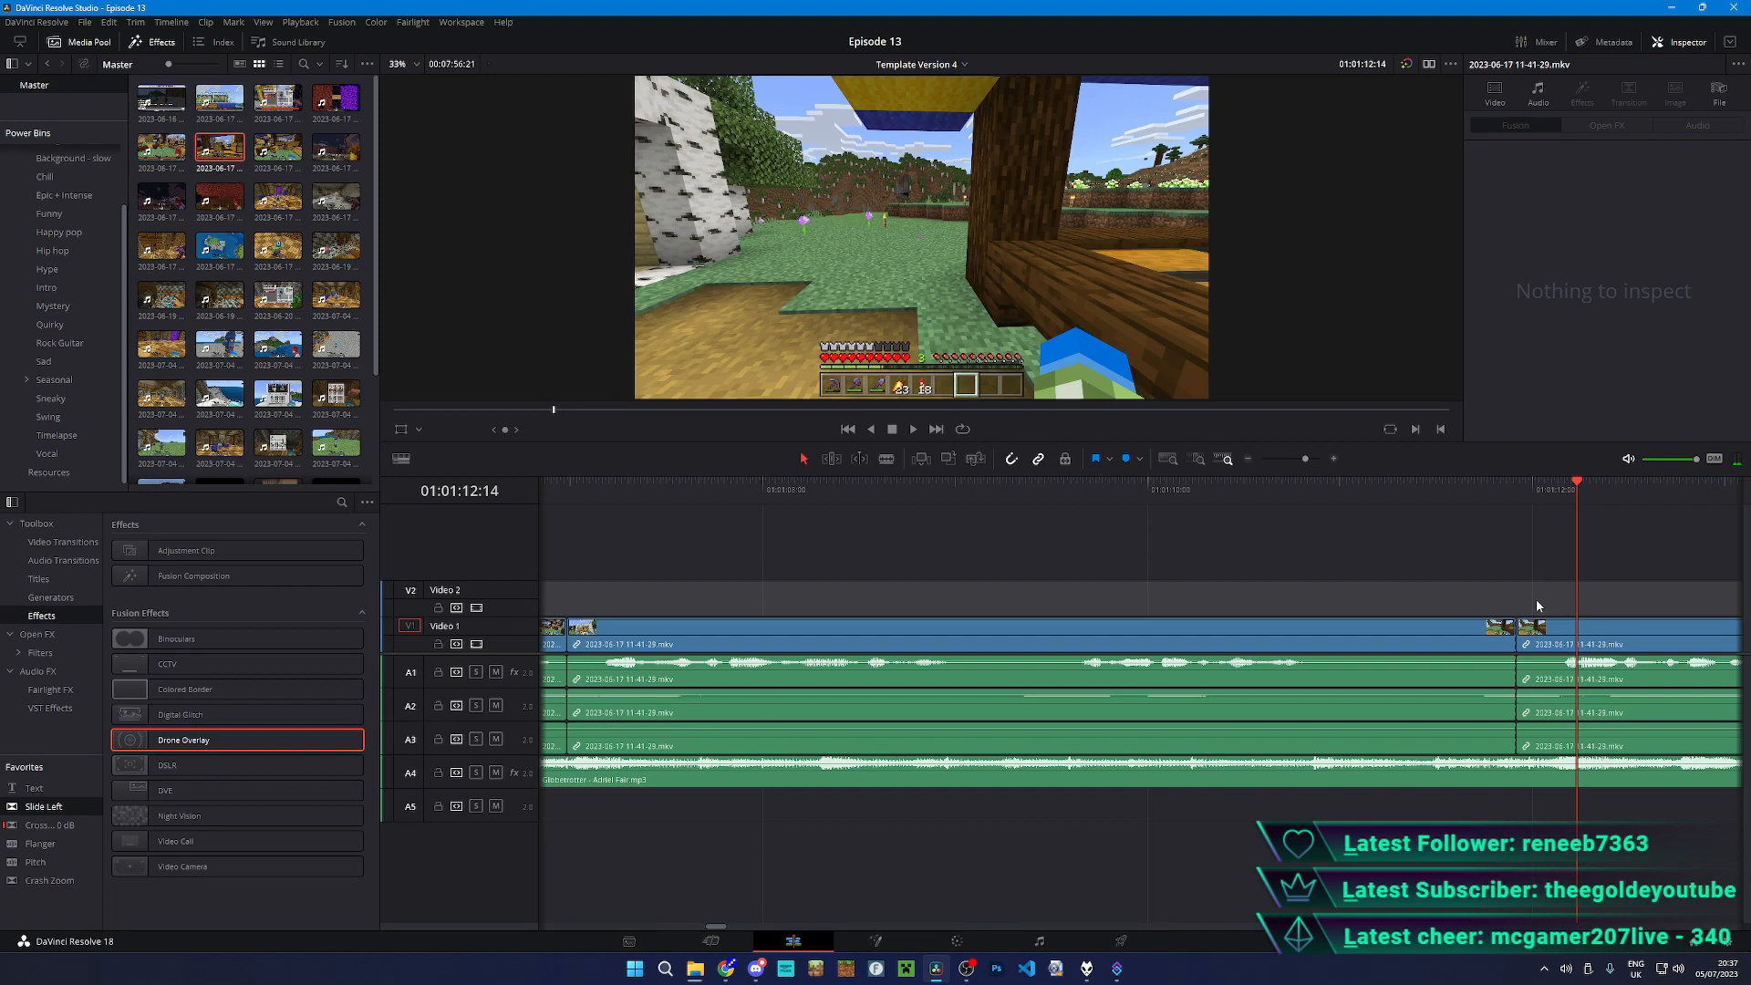
pyautogui.hotkey('ctrl', '-')
pyautogui.hotkey('ctrl', '-')
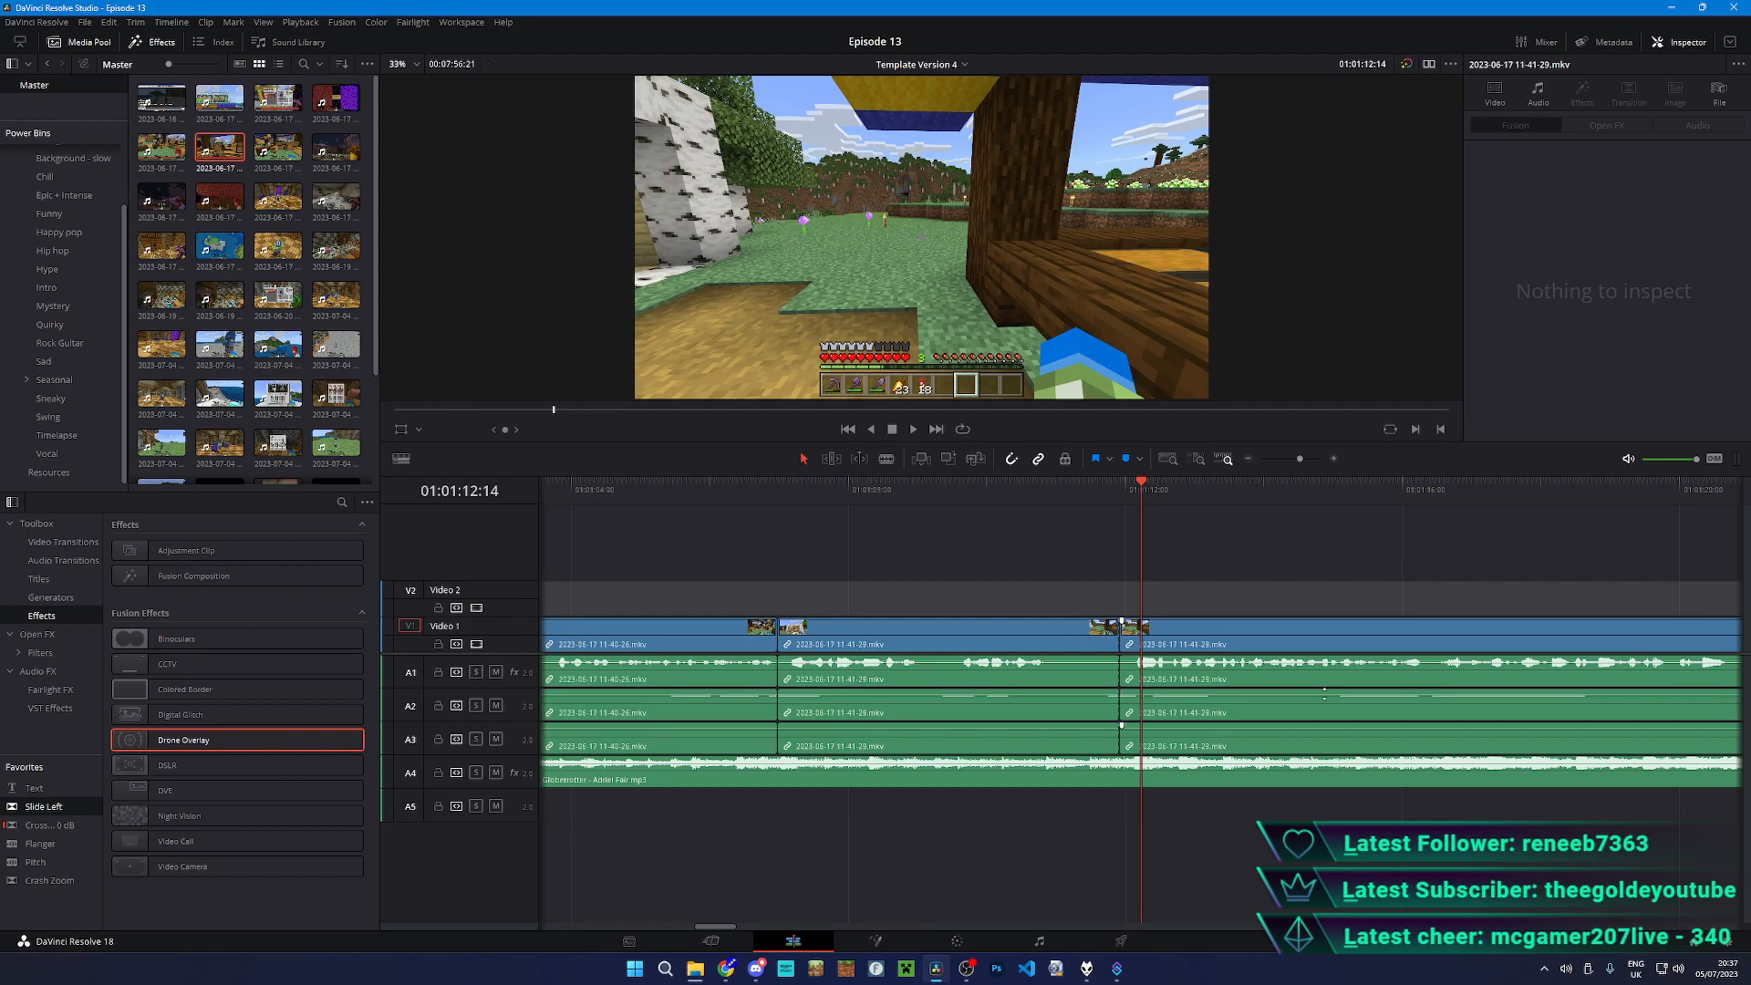
pyautogui.press('super')
pyautogui.write('st')
pyautogui.press('Return')
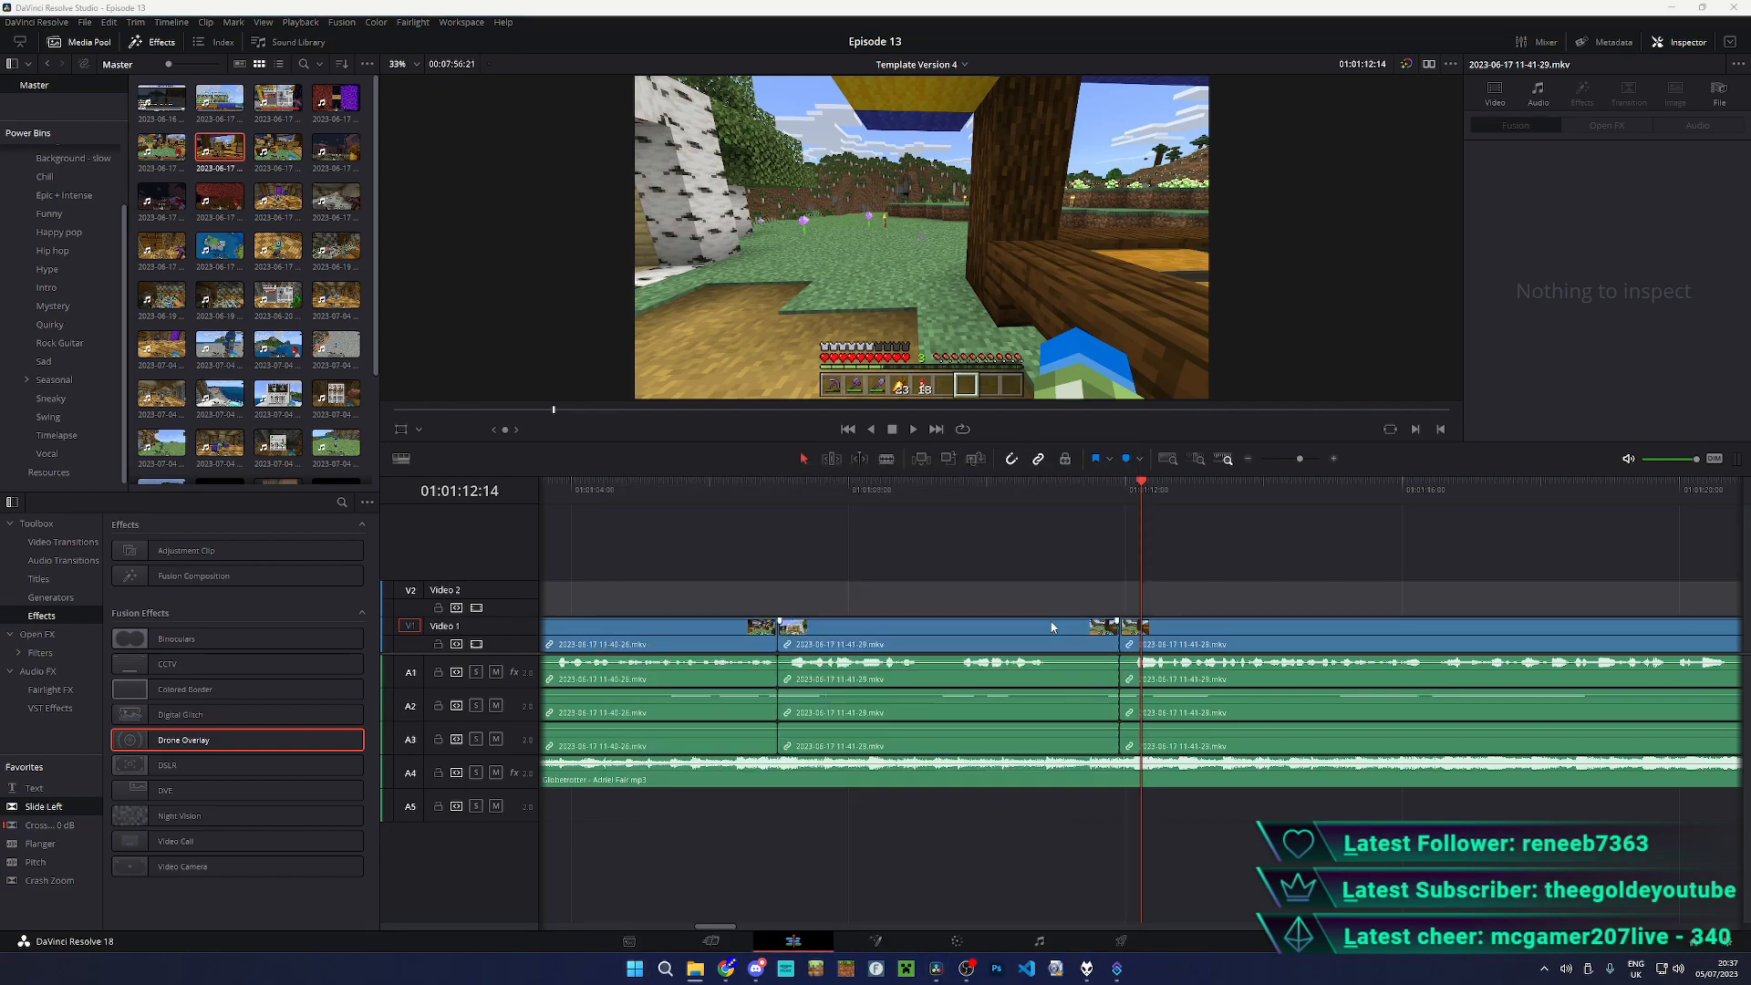
pyautogui.click(1072, 354)
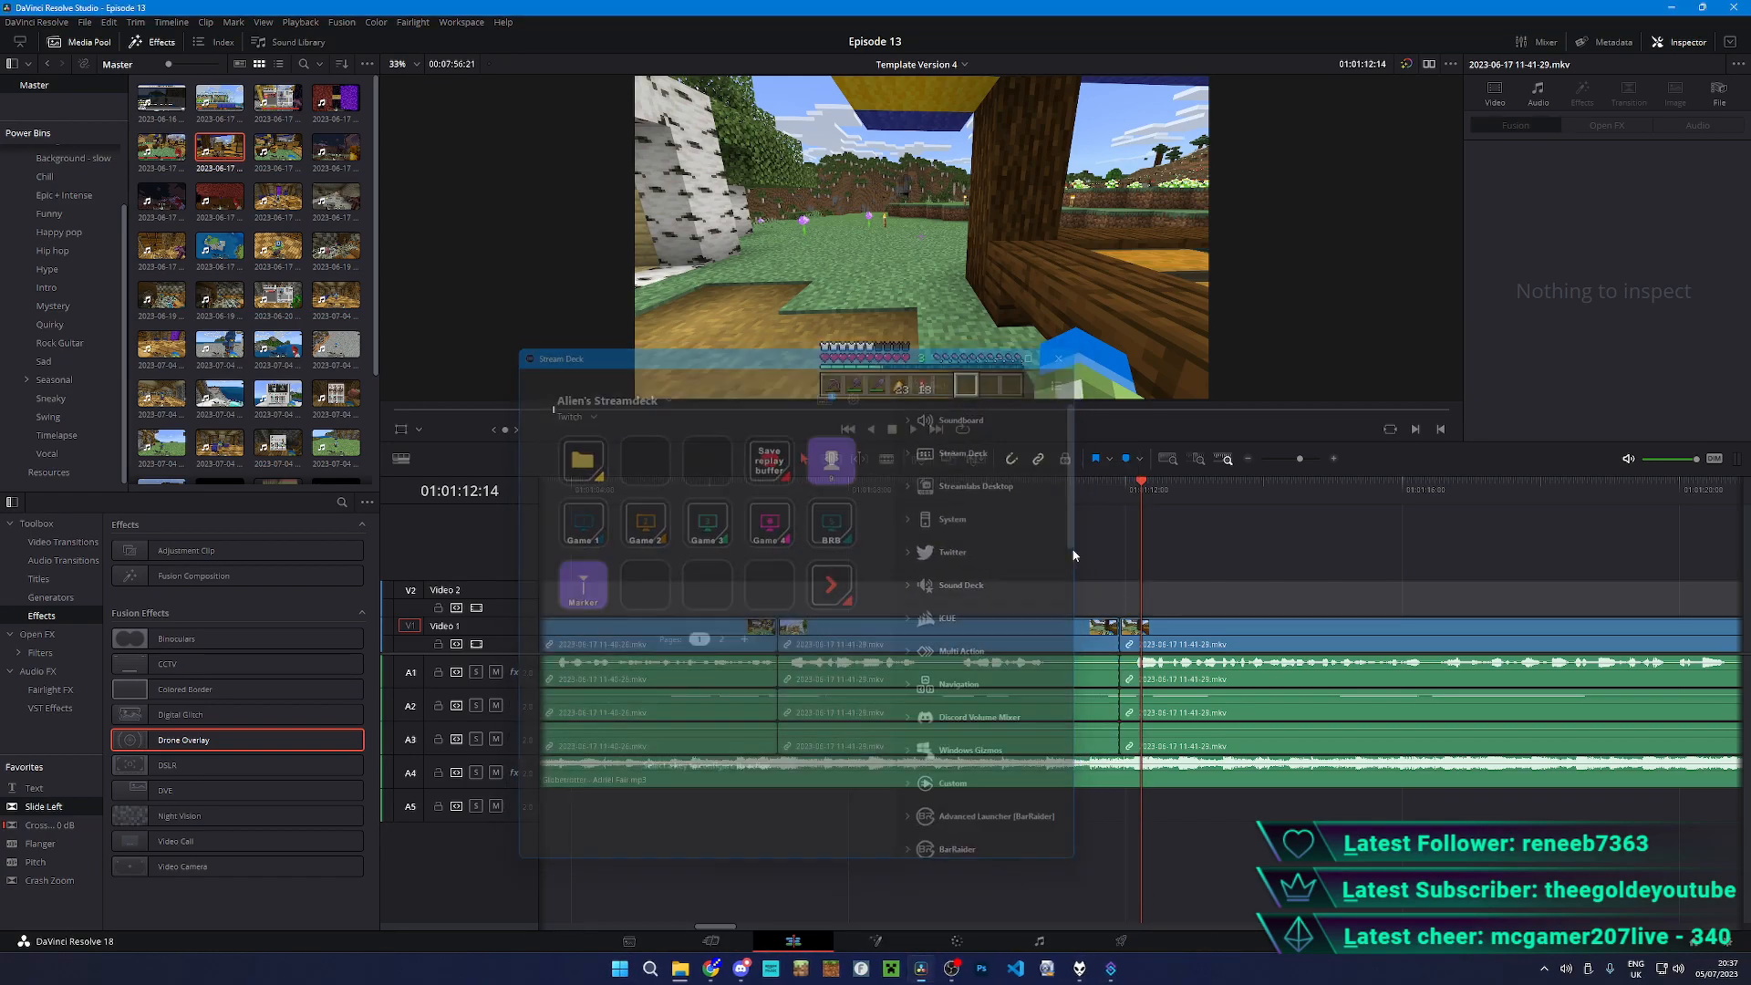
# - Switch to Streamer.bot, find the Quote action and check its Twitch Message sub-action
pyautogui.click(1105, 974)
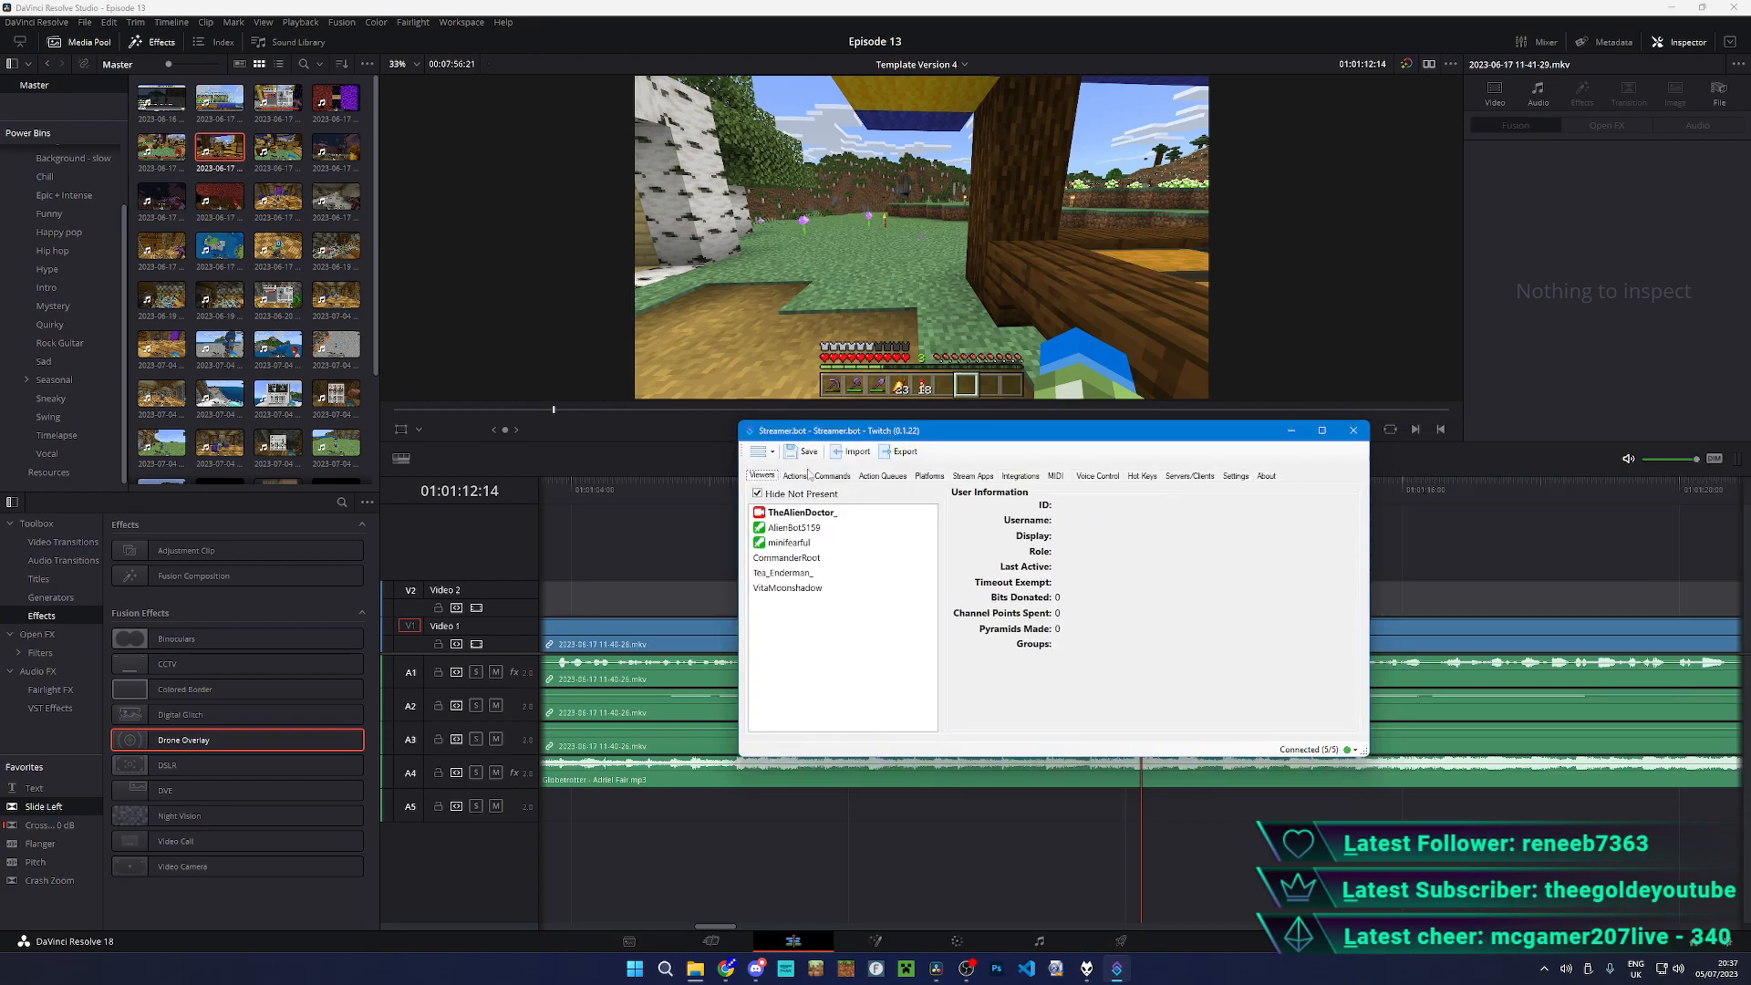
pyautogui.click(806, 475)
pyautogui.scroll(-5, 818, 545)
pyautogui.scroll(4, 818, 545)
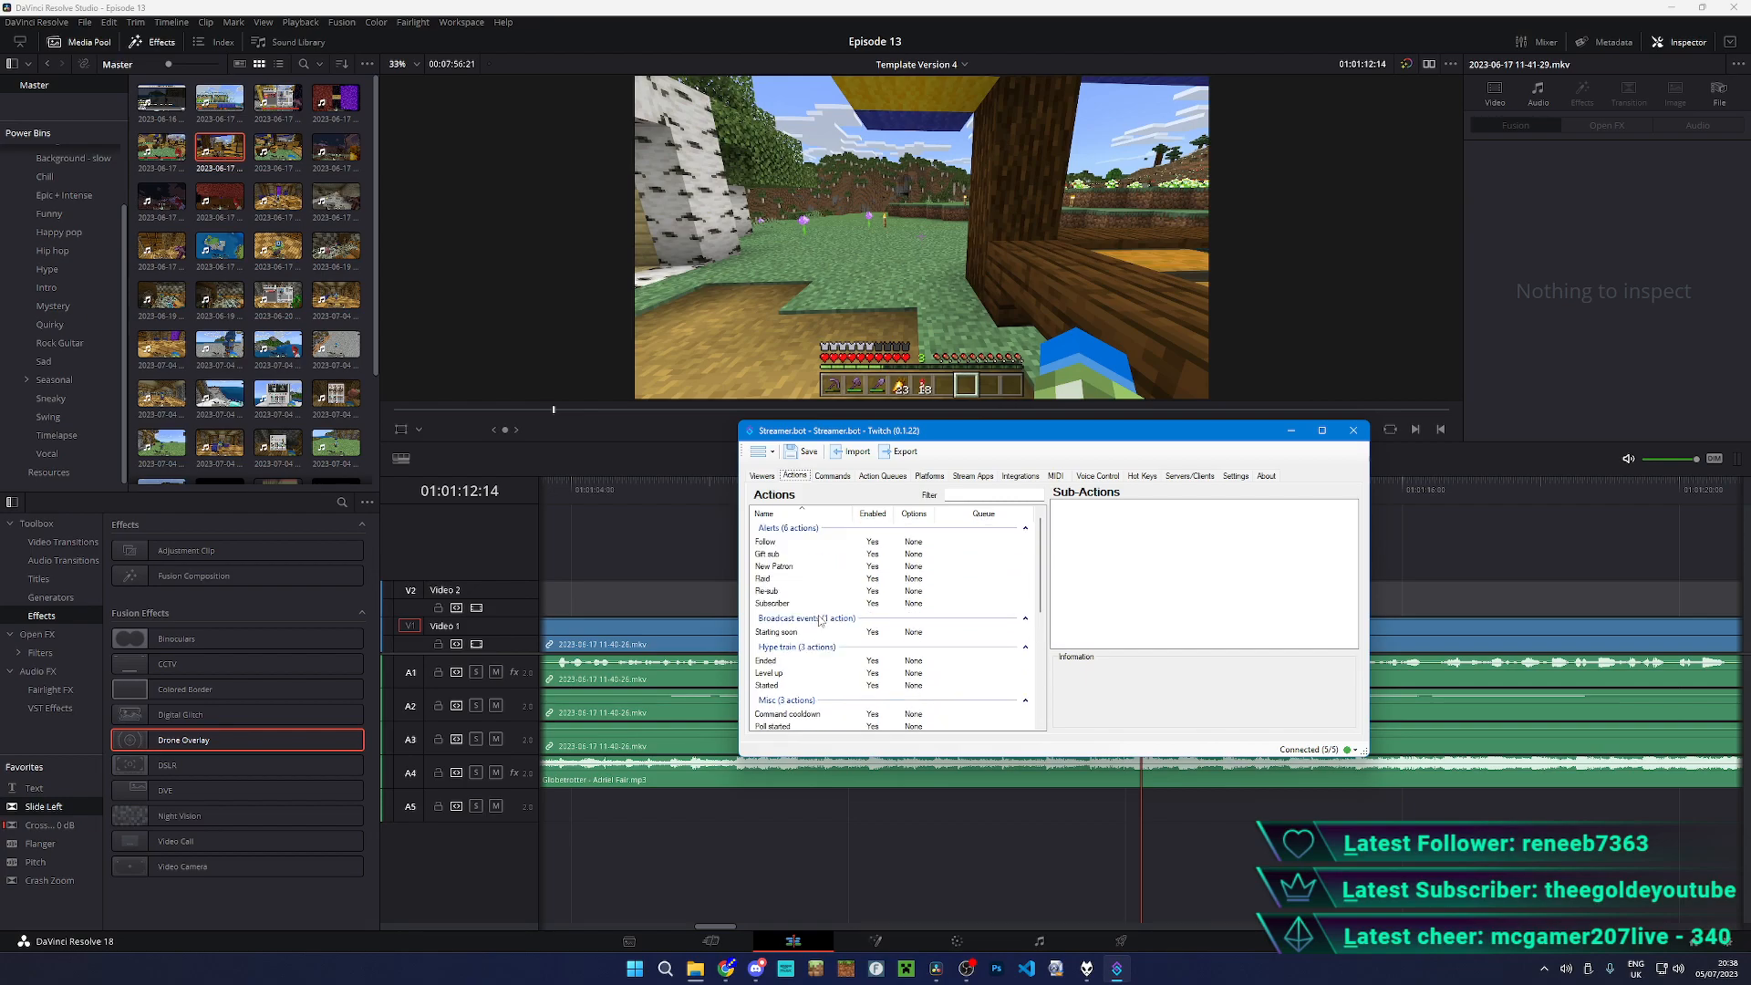
pyautogui.scroll(-5, 819, 620)
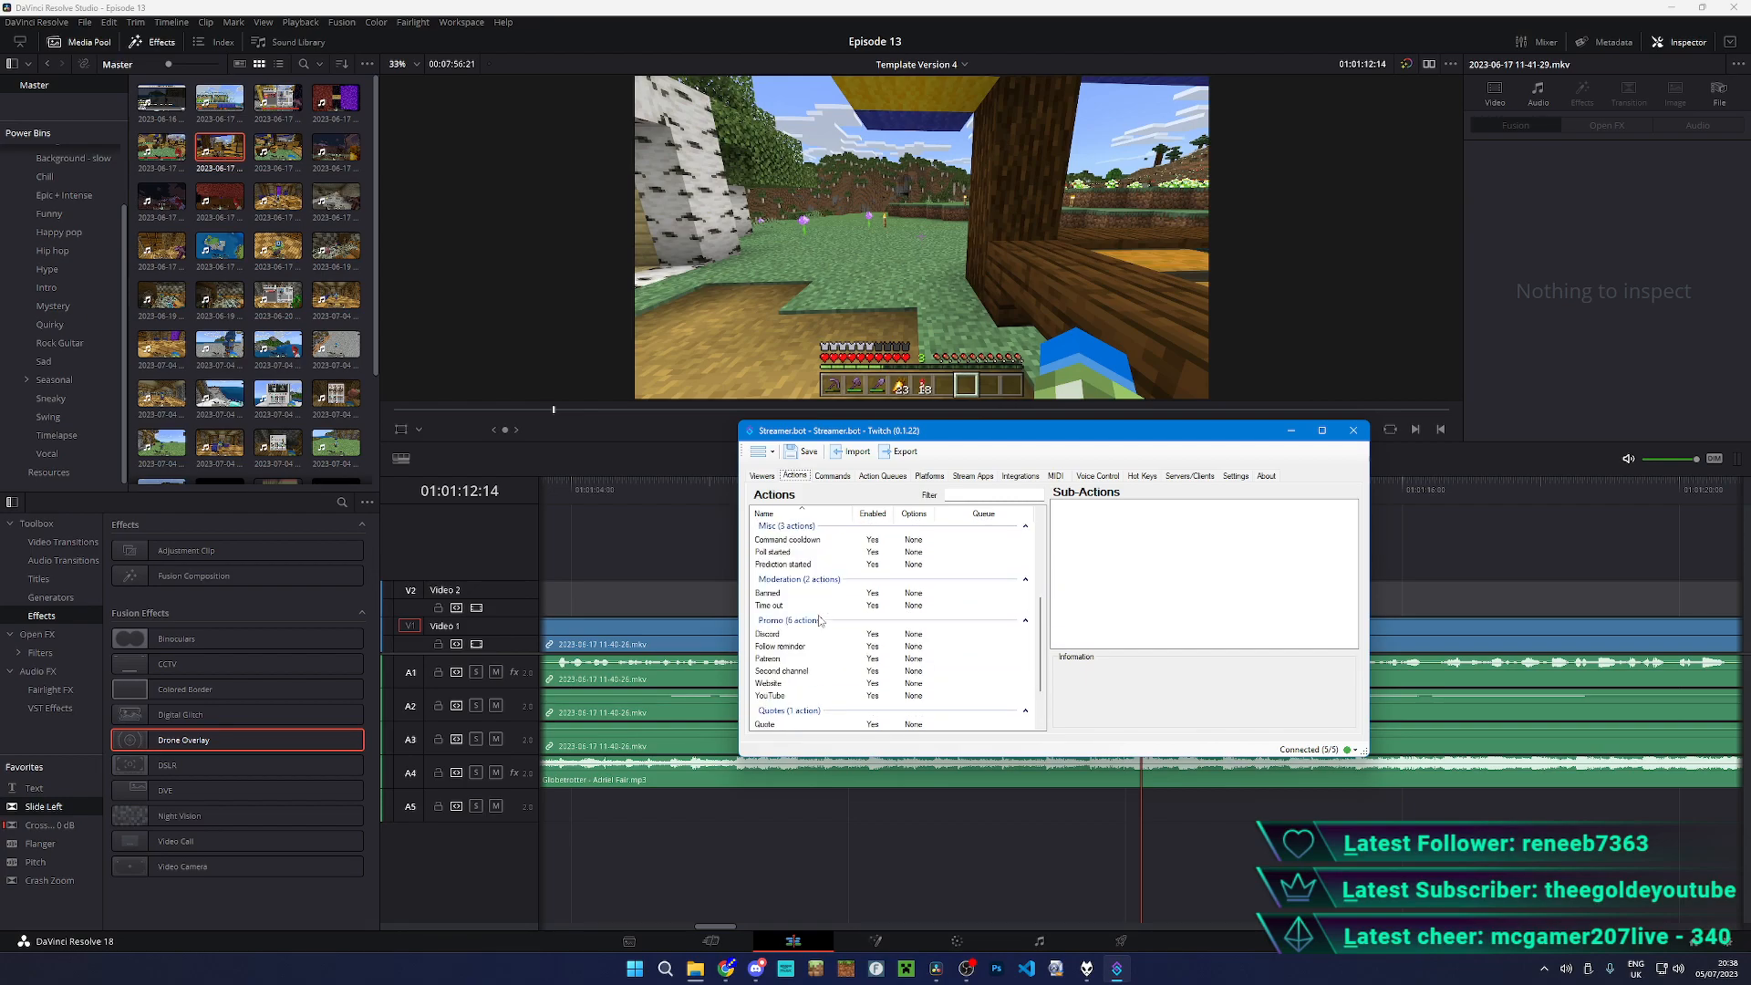
pyautogui.click(790, 667)
pyautogui.doubleClick(1093, 518)
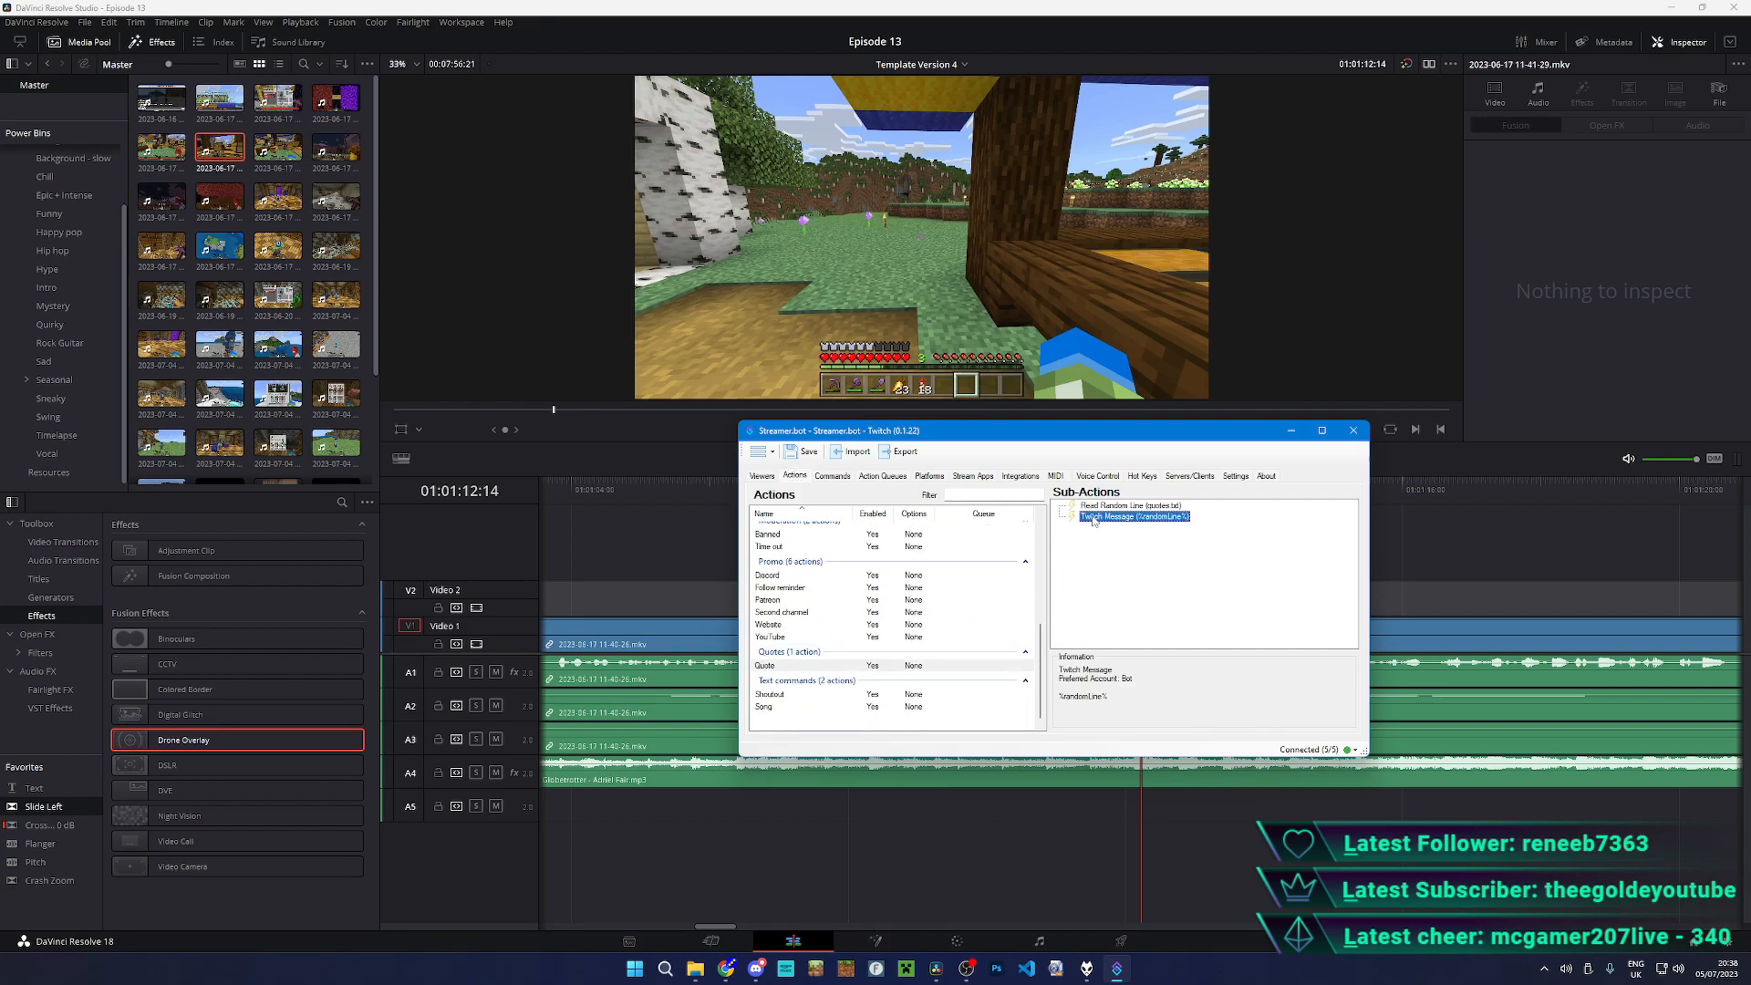
pyautogui.click(1174, 657)
# - Point the Quote action's Read Random Line sub-action to quotes.txt in 01 TheAlienDoctor\02 Streams on Content (D:), and save the setup
pyautogui.doubleClick(1157, 507)
pyautogui.click(1146, 571)
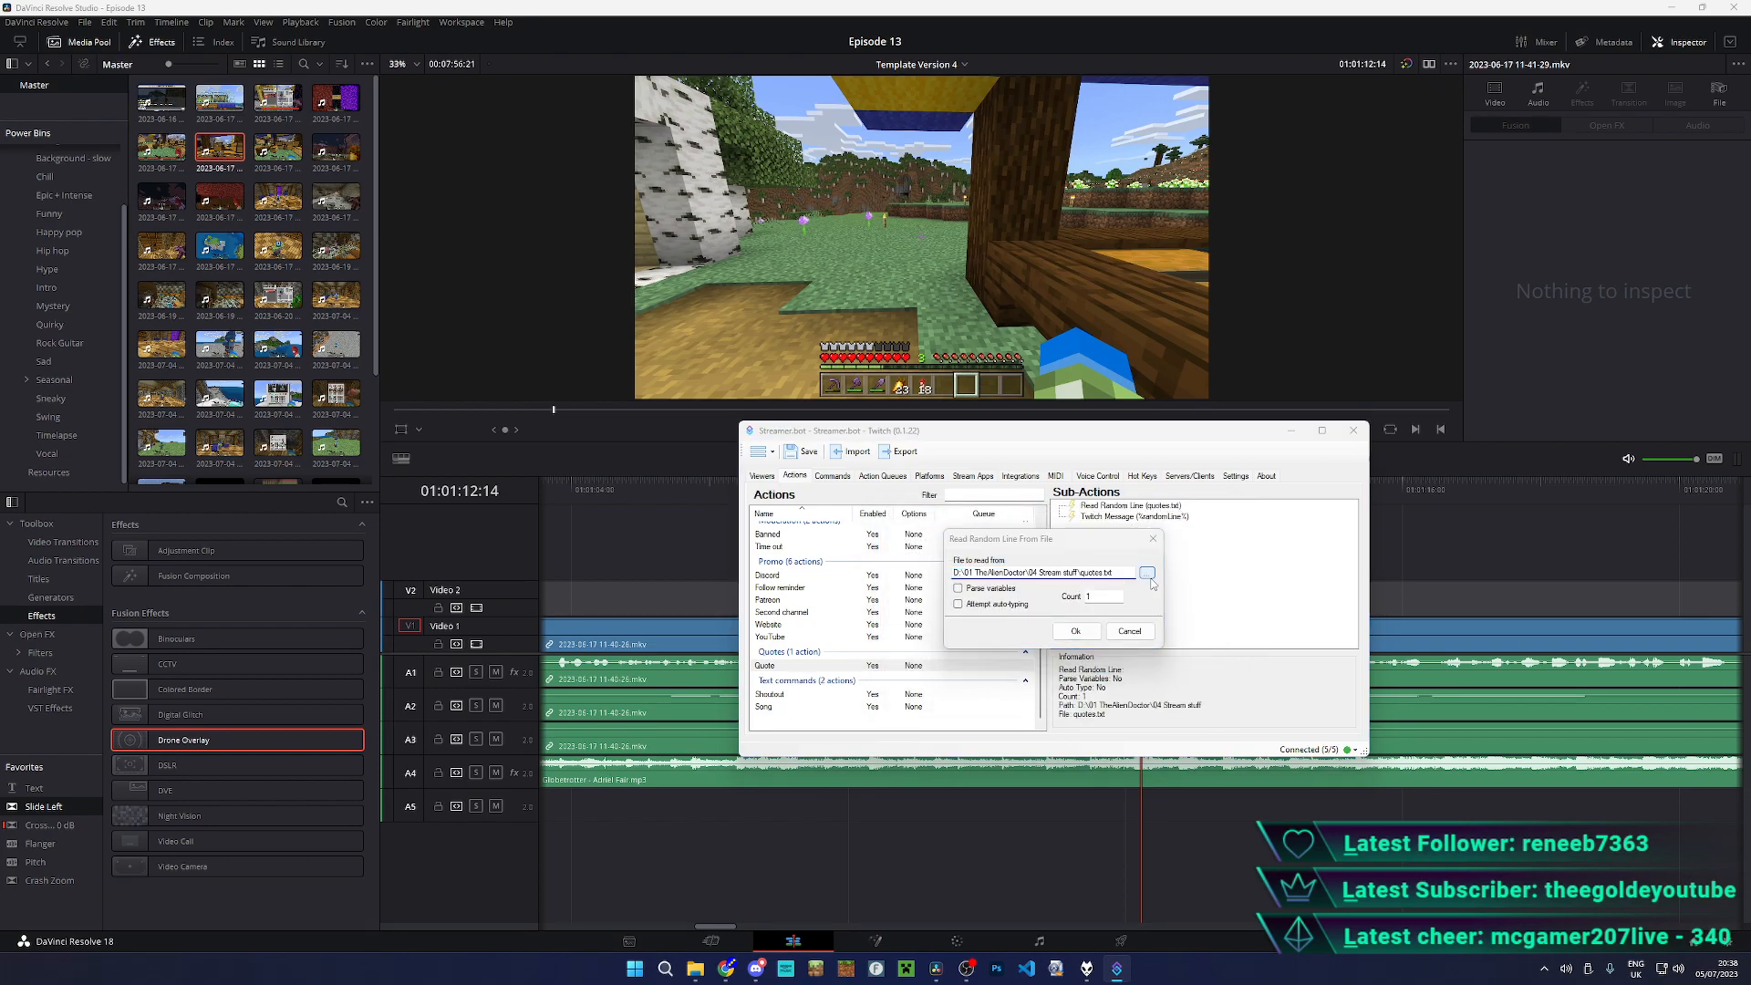
pyautogui.click(994, 826)
pyautogui.doubleClick(1090, 567)
pyautogui.doubleClick(1093, 583)
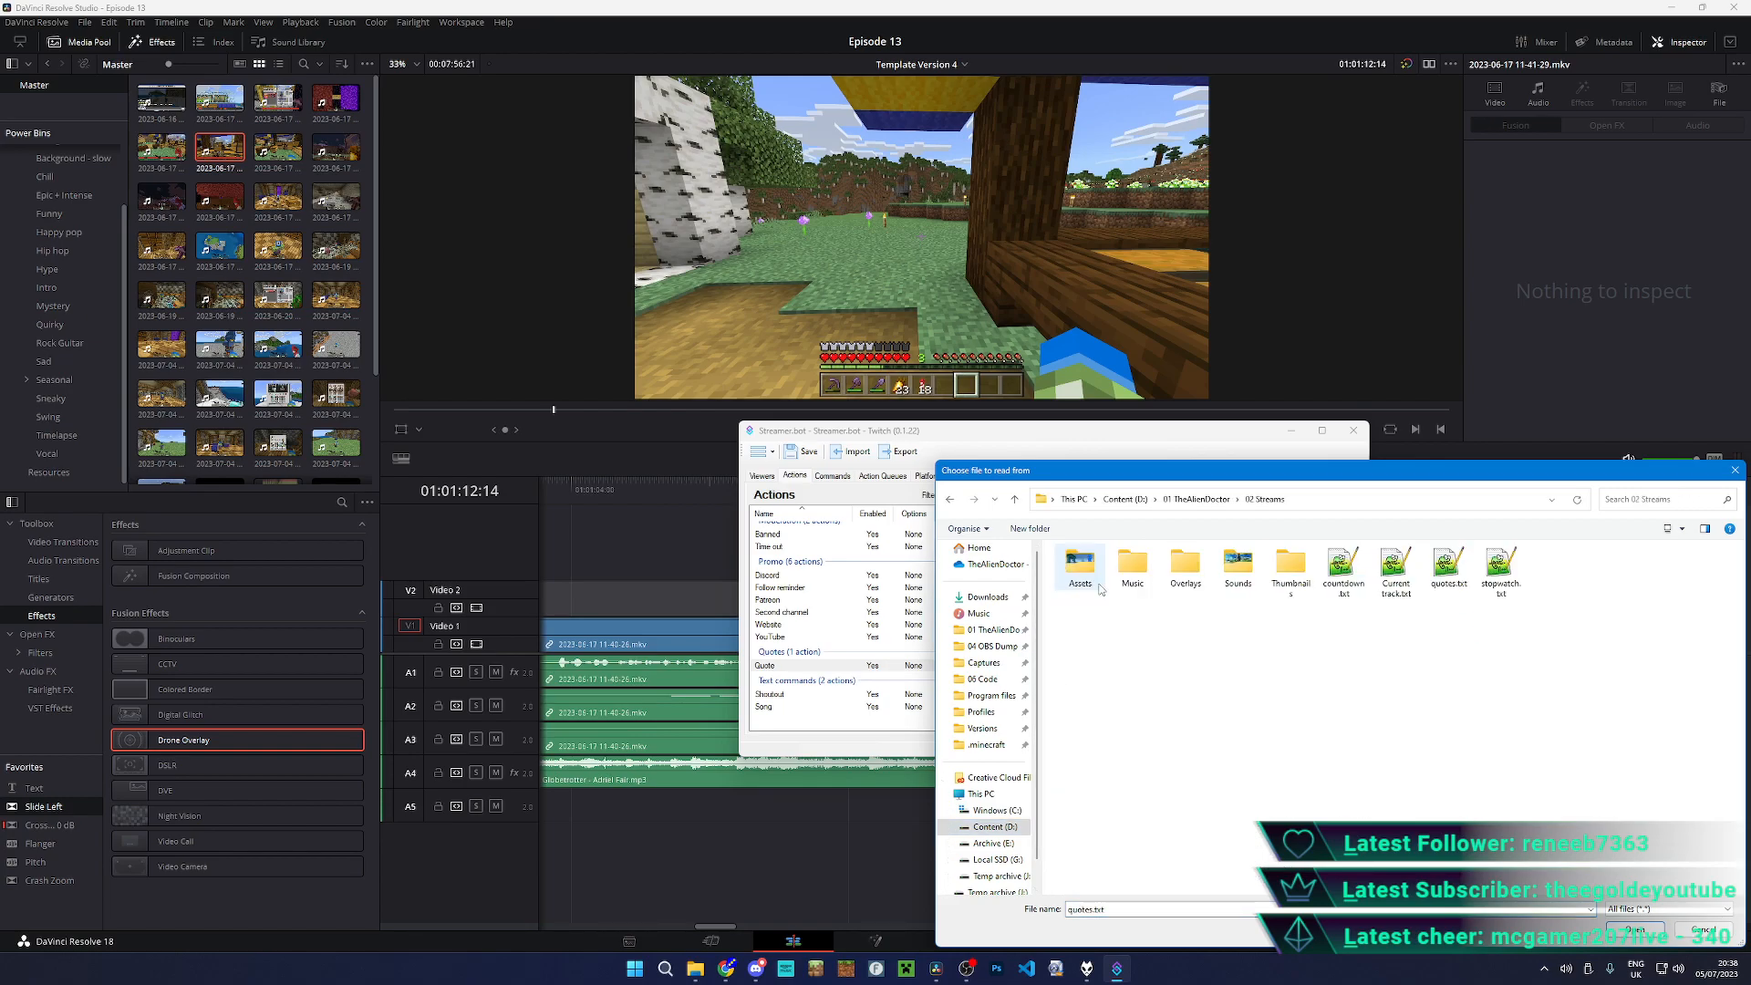
pyautogui.doubleClick(1448, 567)
pyautogui.click(1075, 631)
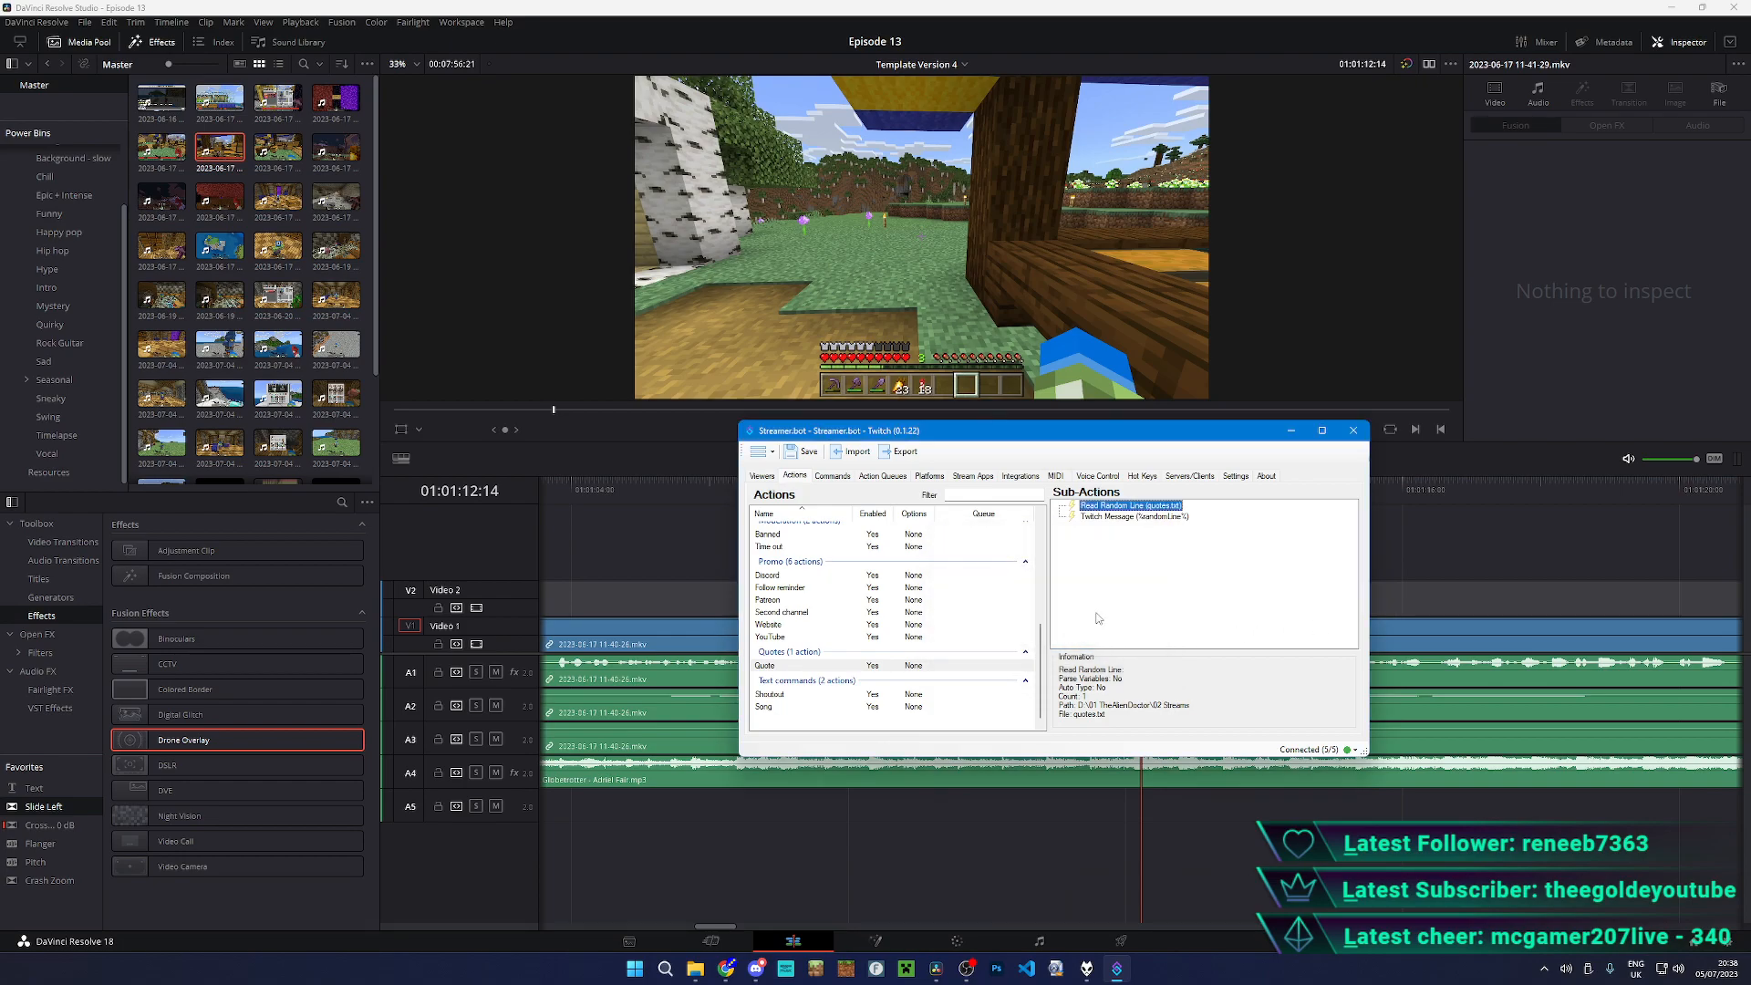
pyautogui.click(803, 451)
pyautogui.moveTo(827, 436); pyautogui.dragTo(1749, 449)
pyautogui.hotkey('alt', 'Tab')
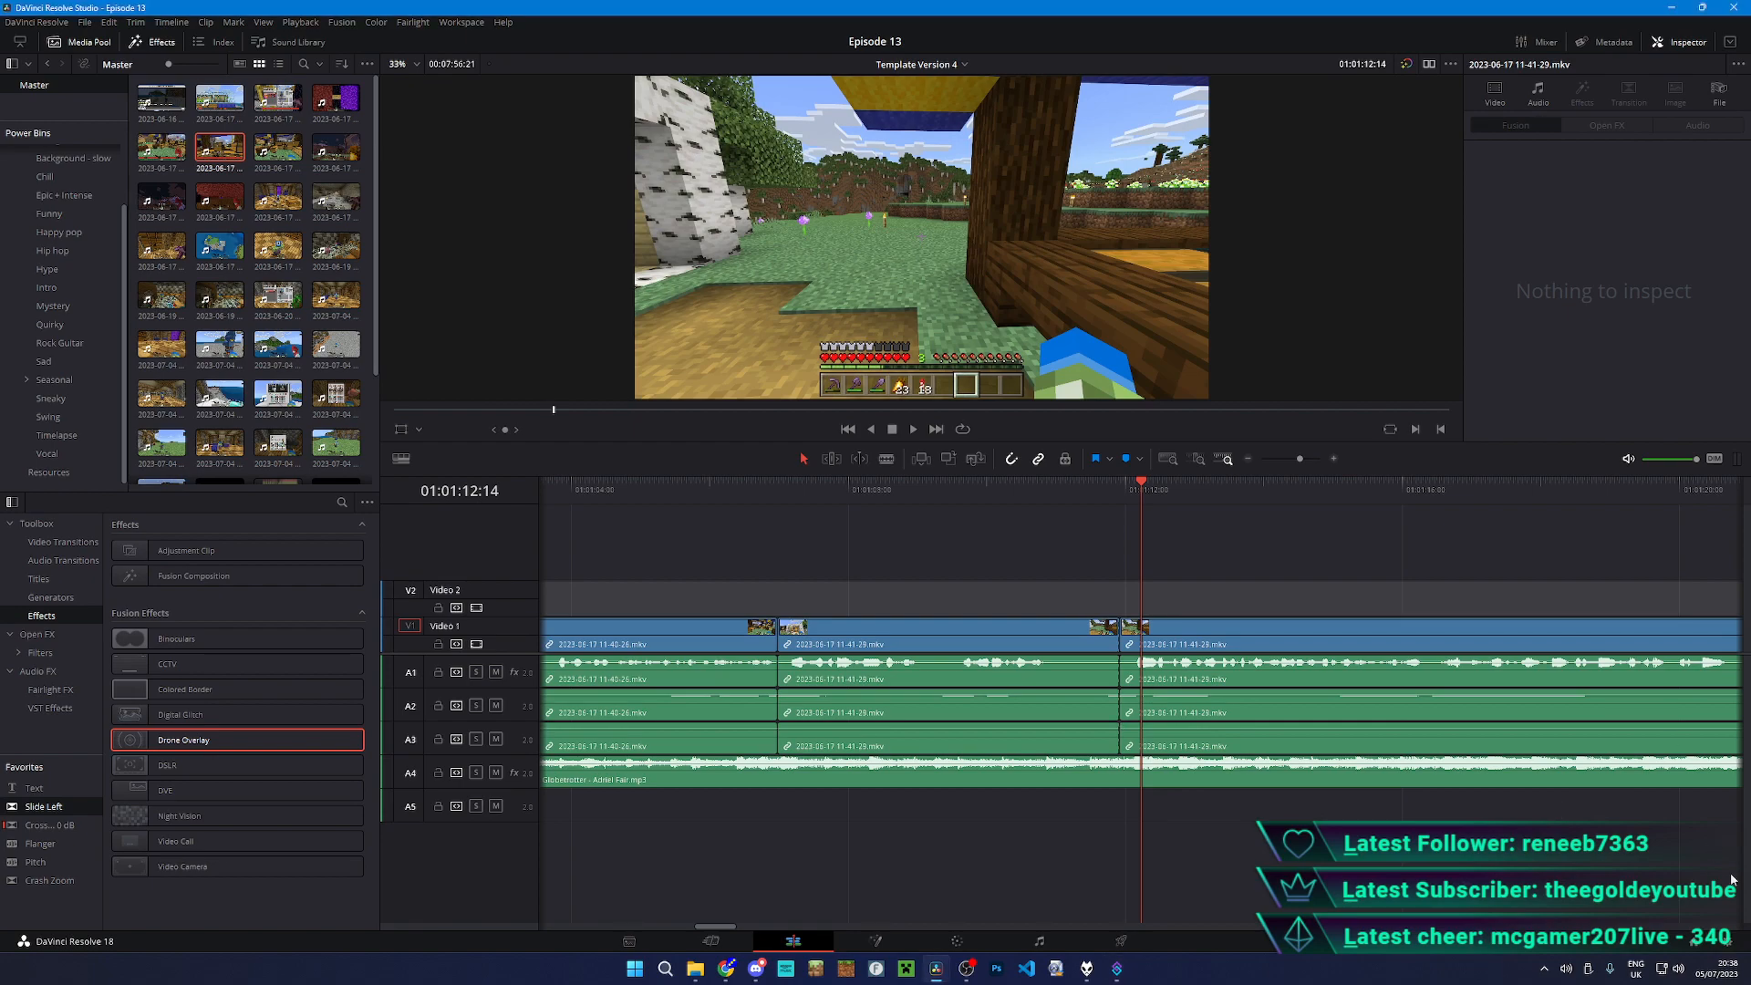
# - Back in DaVinci Resolve, split the shop footage at about 01:01:11:02, try moving the following clip to that cut, and undo the move
pyautogui.hotkey('alt', 'Tab')
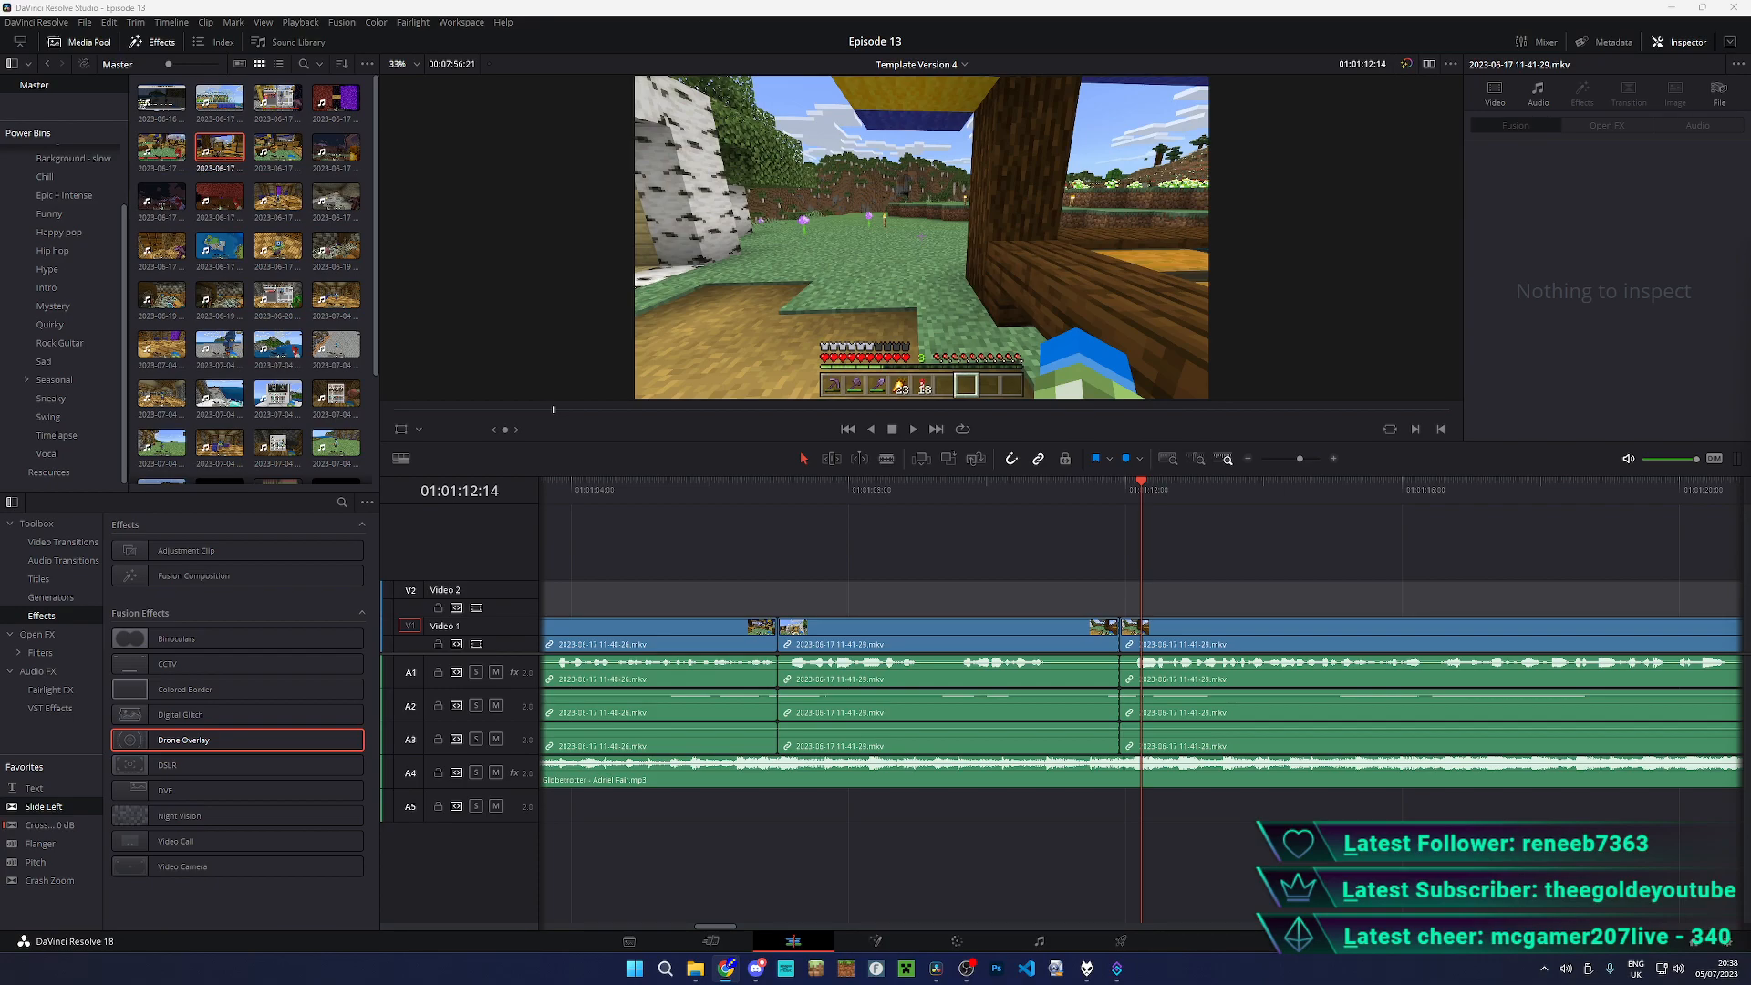
pyautogui.click(709, 489)
pyautogui.press('space')
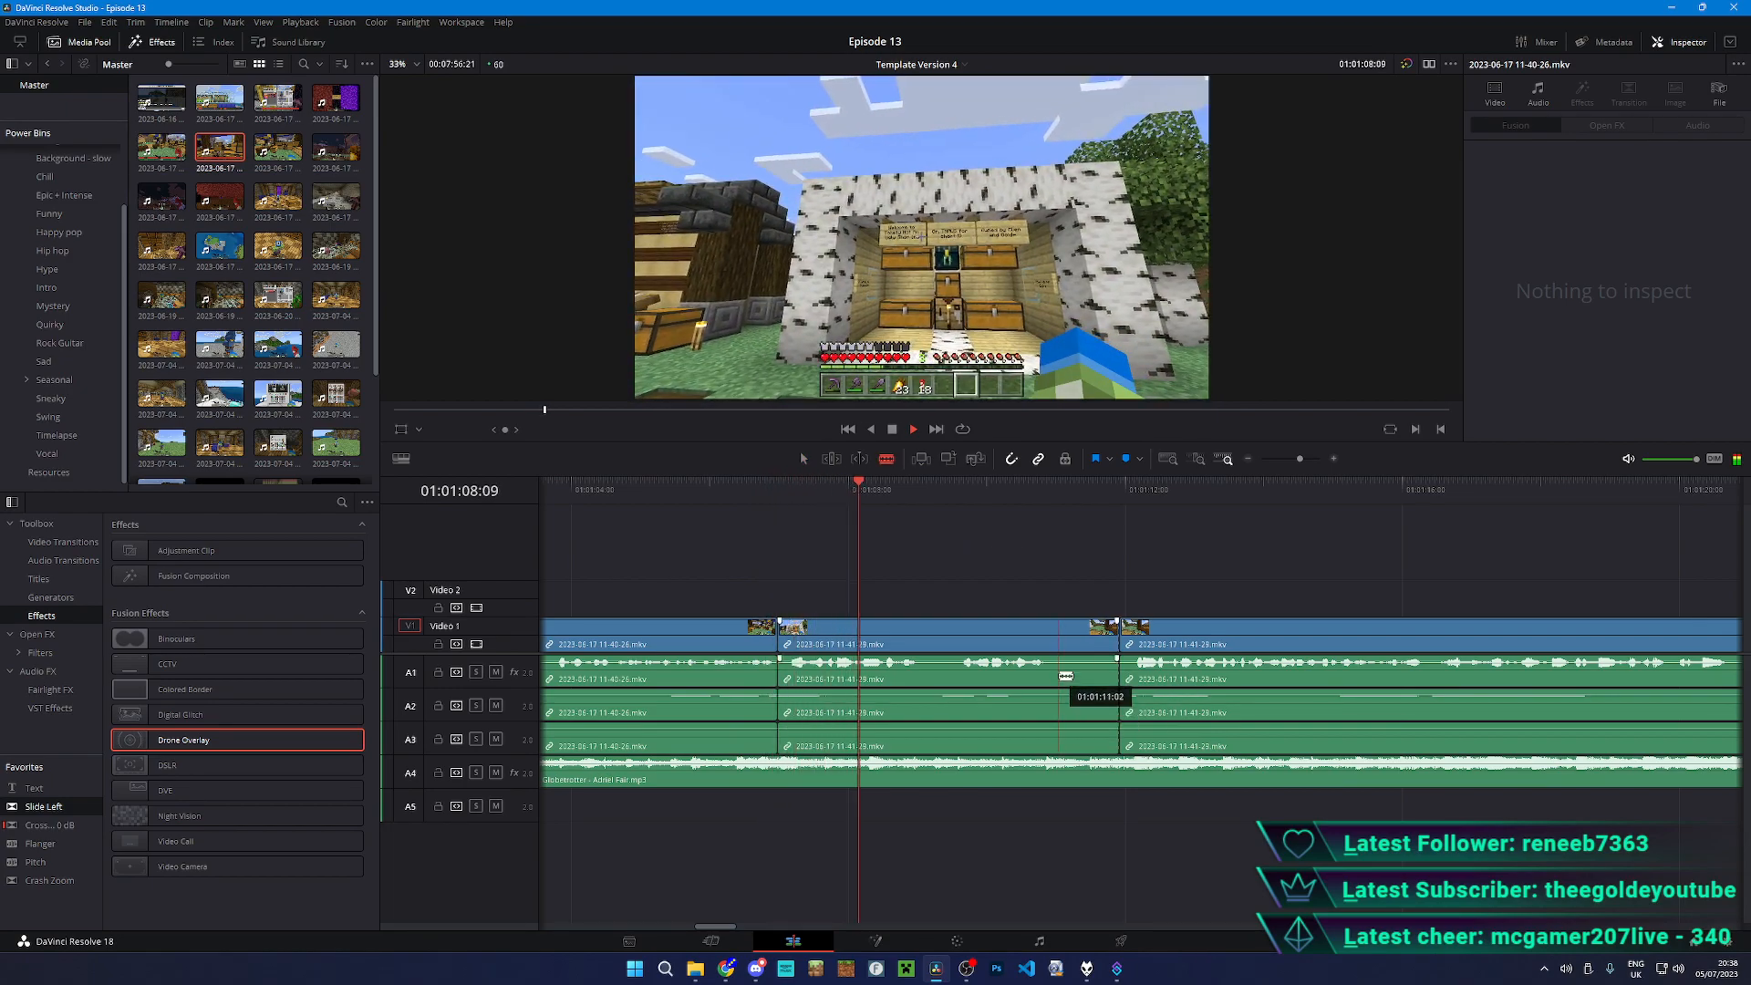
pyautogui.click(1059, 673)
pyautogui.press('a')
pyautogui.moveTo(1167, 665); pyautogui.dragTo(1086, 665)
pyautogui.hotkey('ctrl', 'z')
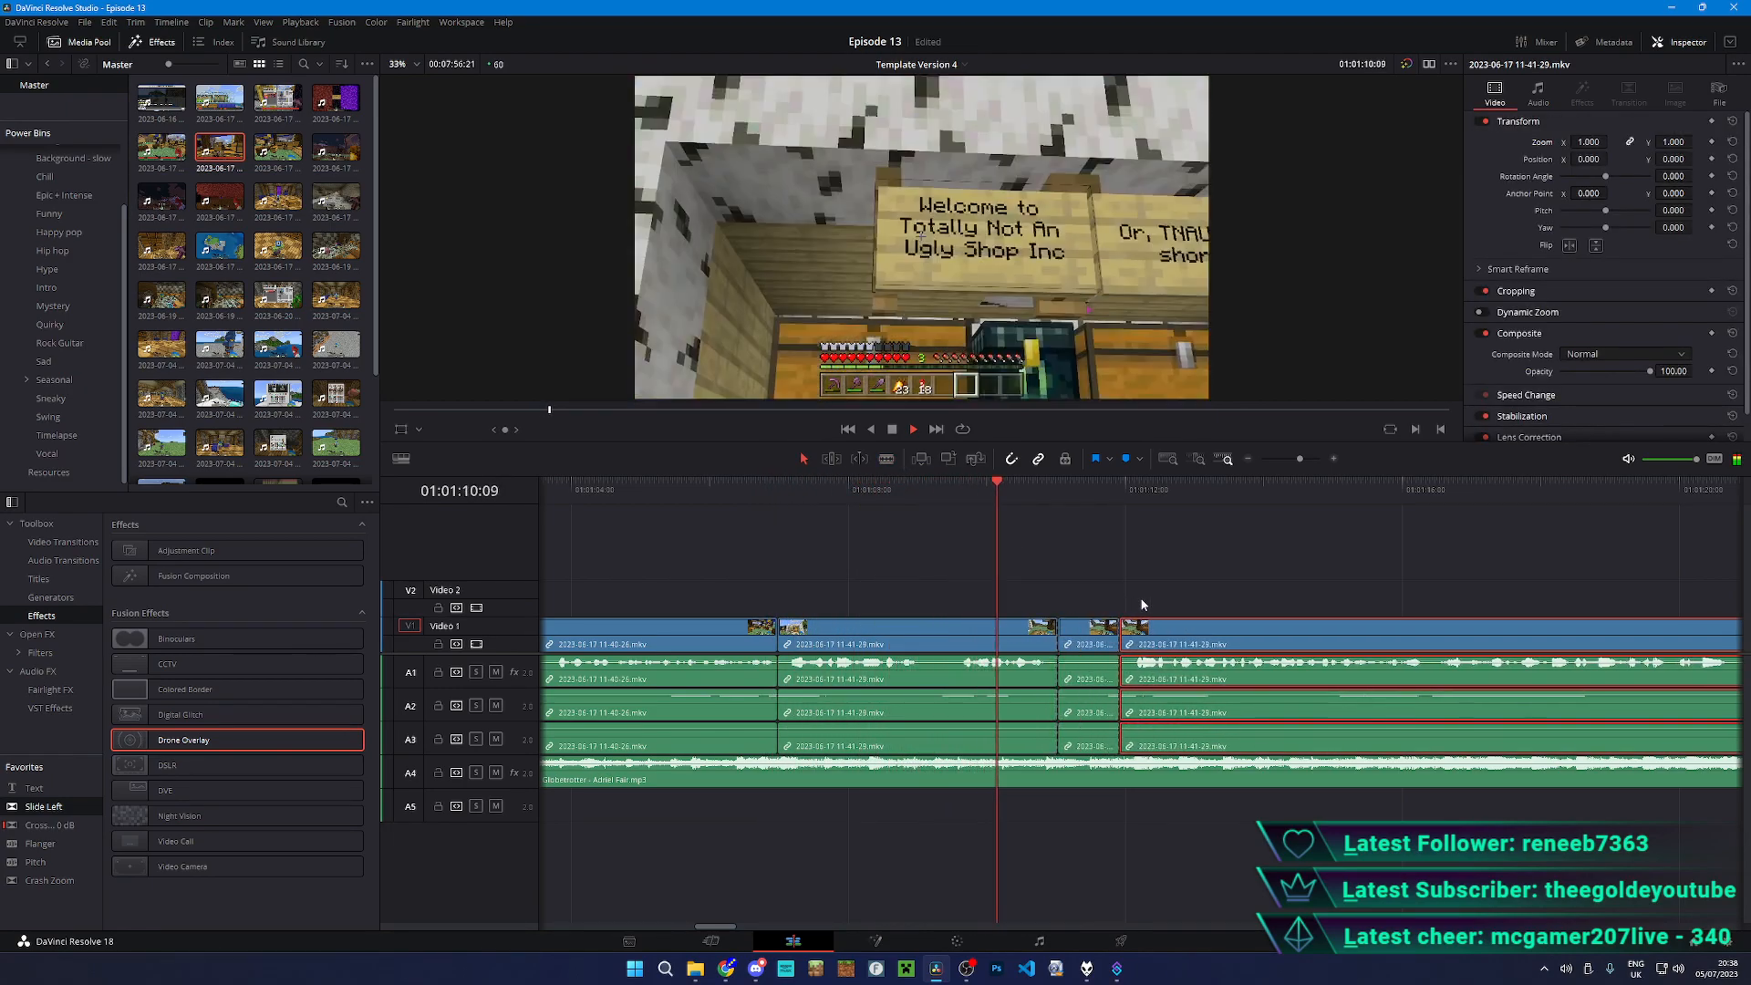
# - Replay the shop-sign footage and overwrite it by moving the last 11-41-29 segment to the end of the 11-40-26 clip
pyautogui.click(795, 496)
pyautogui.click(994, 501)
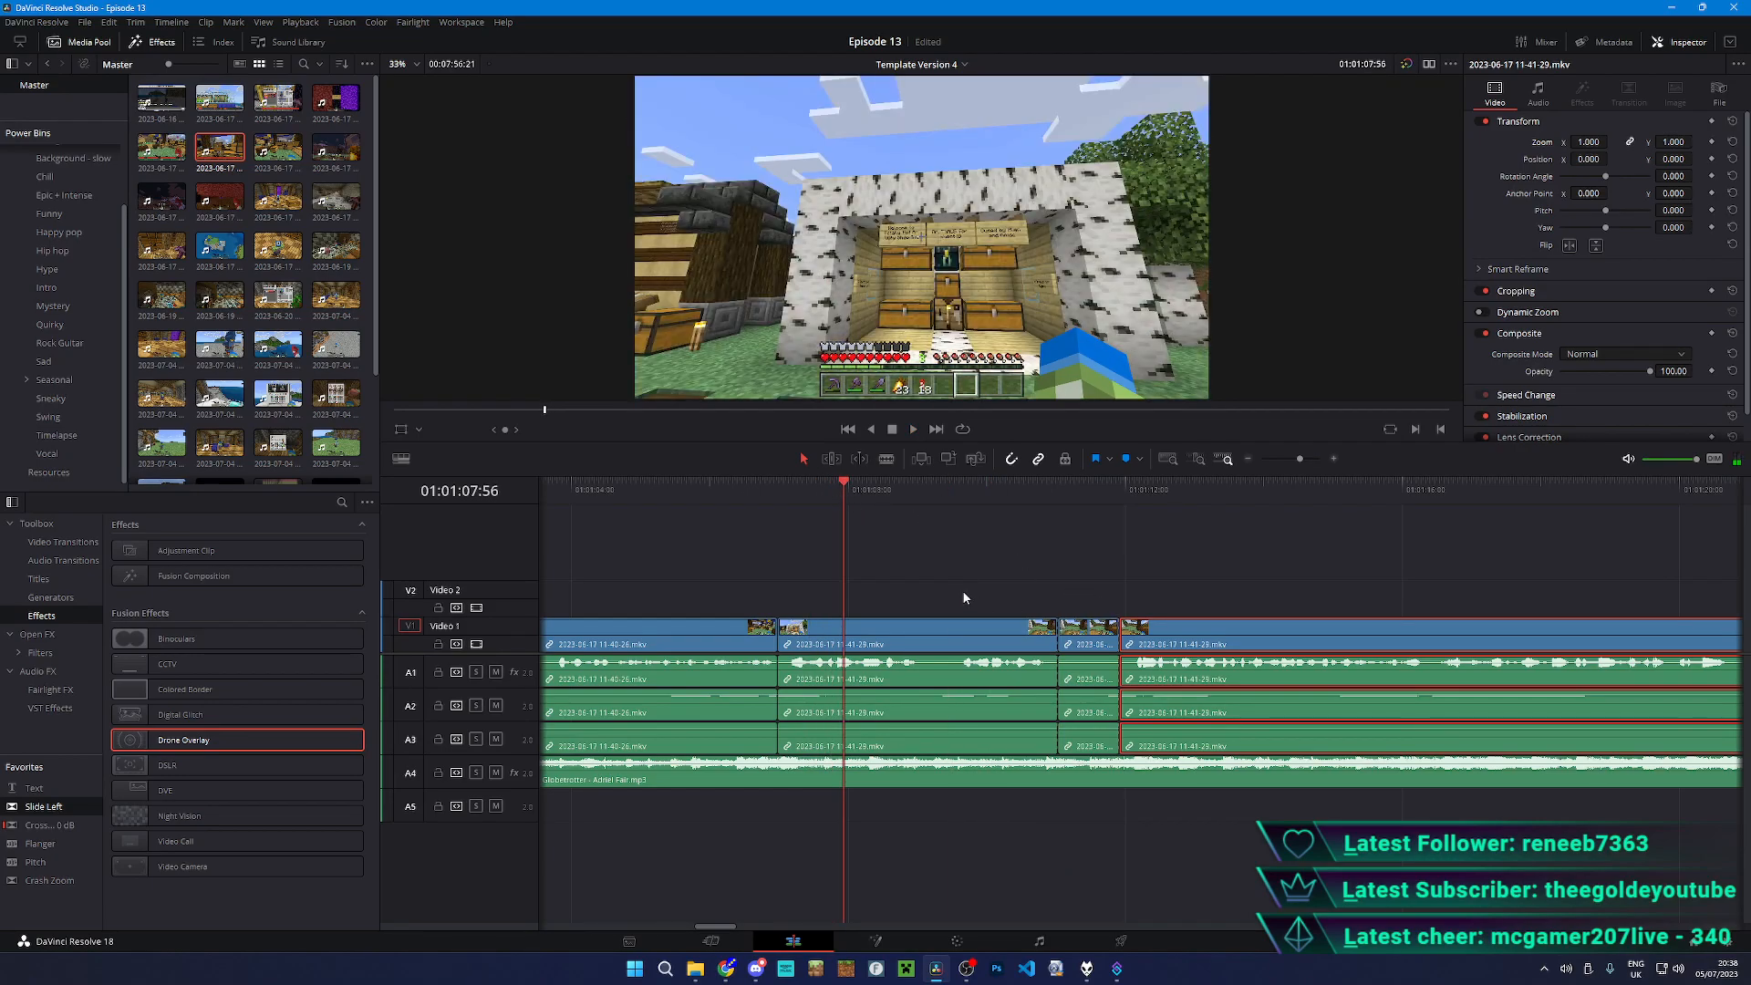
pyautogui.press('space')
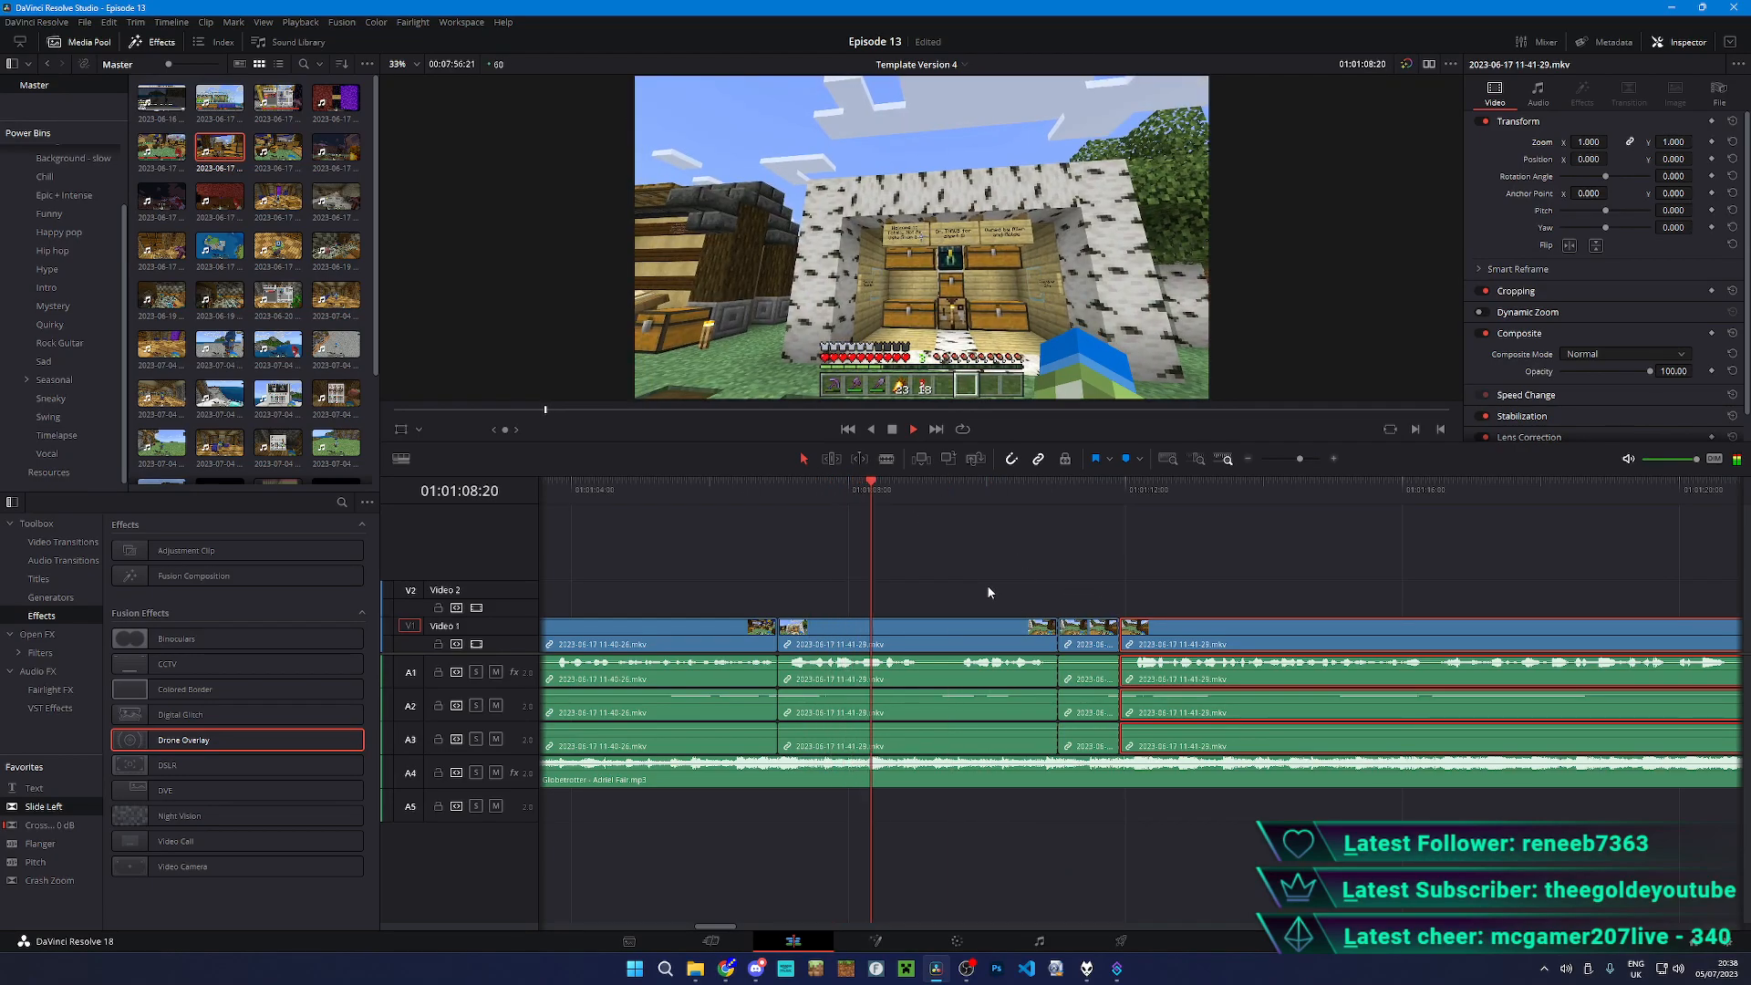
pyautogui.moveTo(1126, 631); pyautogui.dragTo(783, 631)
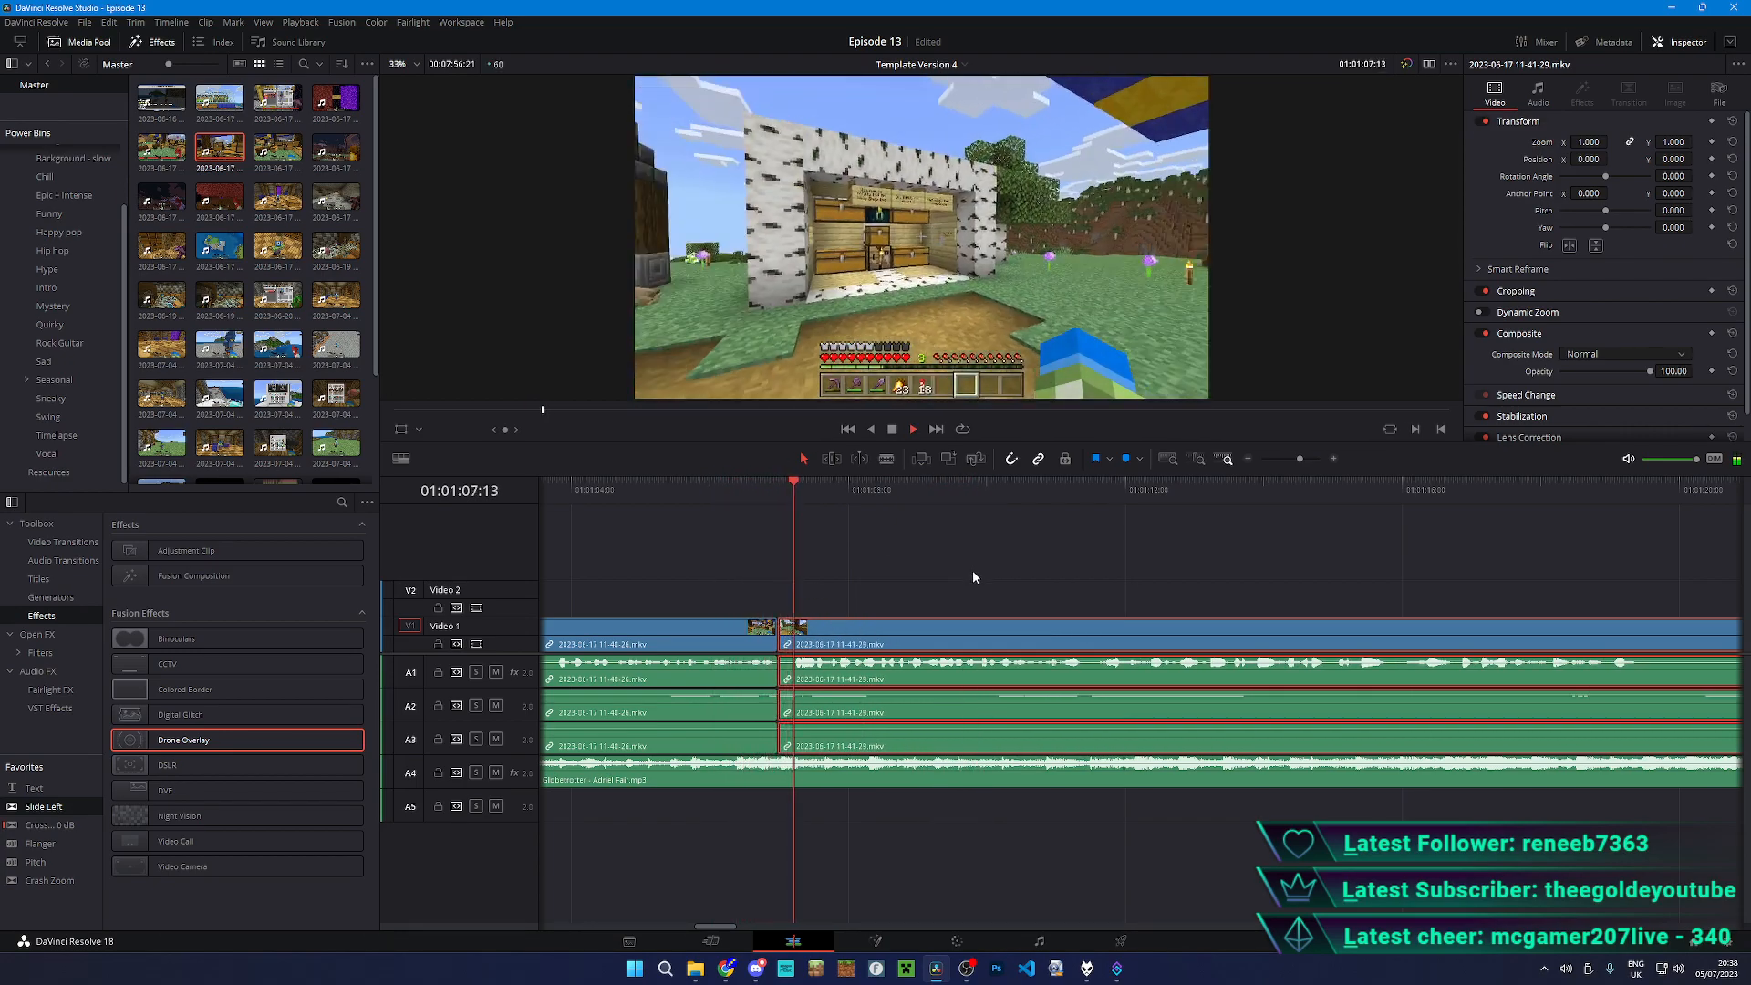
pyautogui.hotkey('ctrl', '=')
pyautogui.hotkey('ctrl', '=')
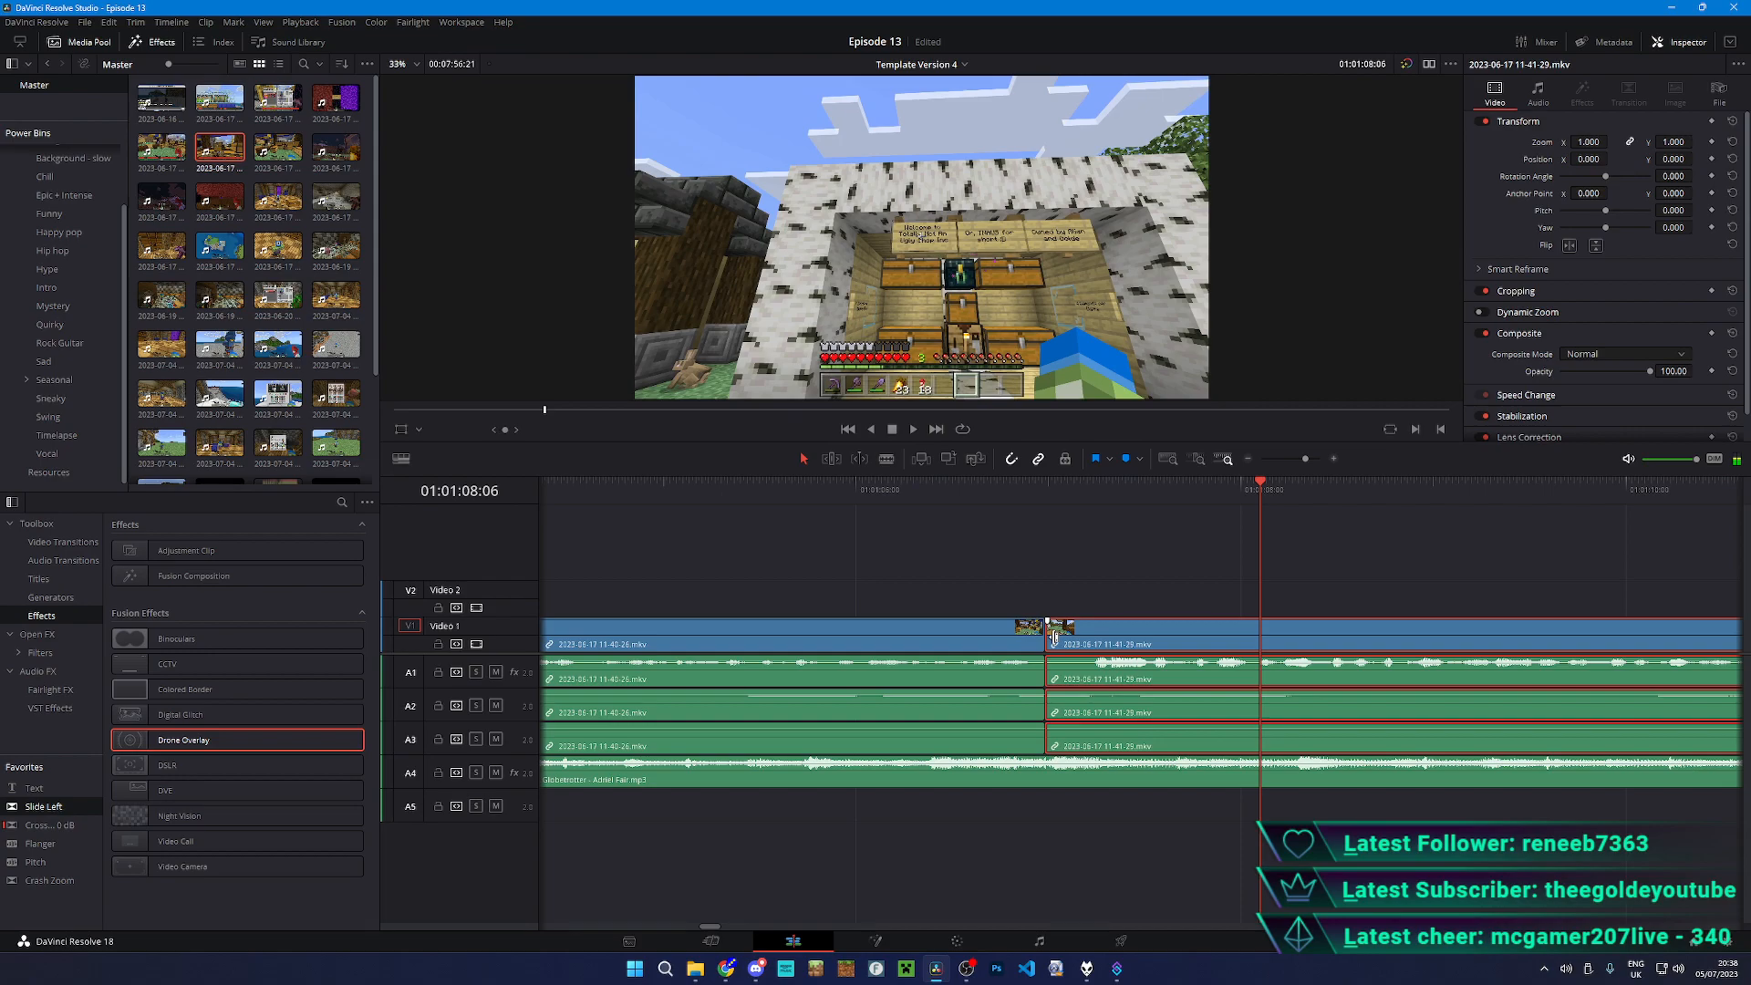
# - Fine-tune the start of the 11-41-29 clip against the 11-40-26 clip and play across the cut
pyautogui.moveTo(1054, 637); pyautogui.dragTo(1079, 632)
pyautogui.click(859, 483)
pyautogui.click(1129, 550)
pyautogui.press('space')
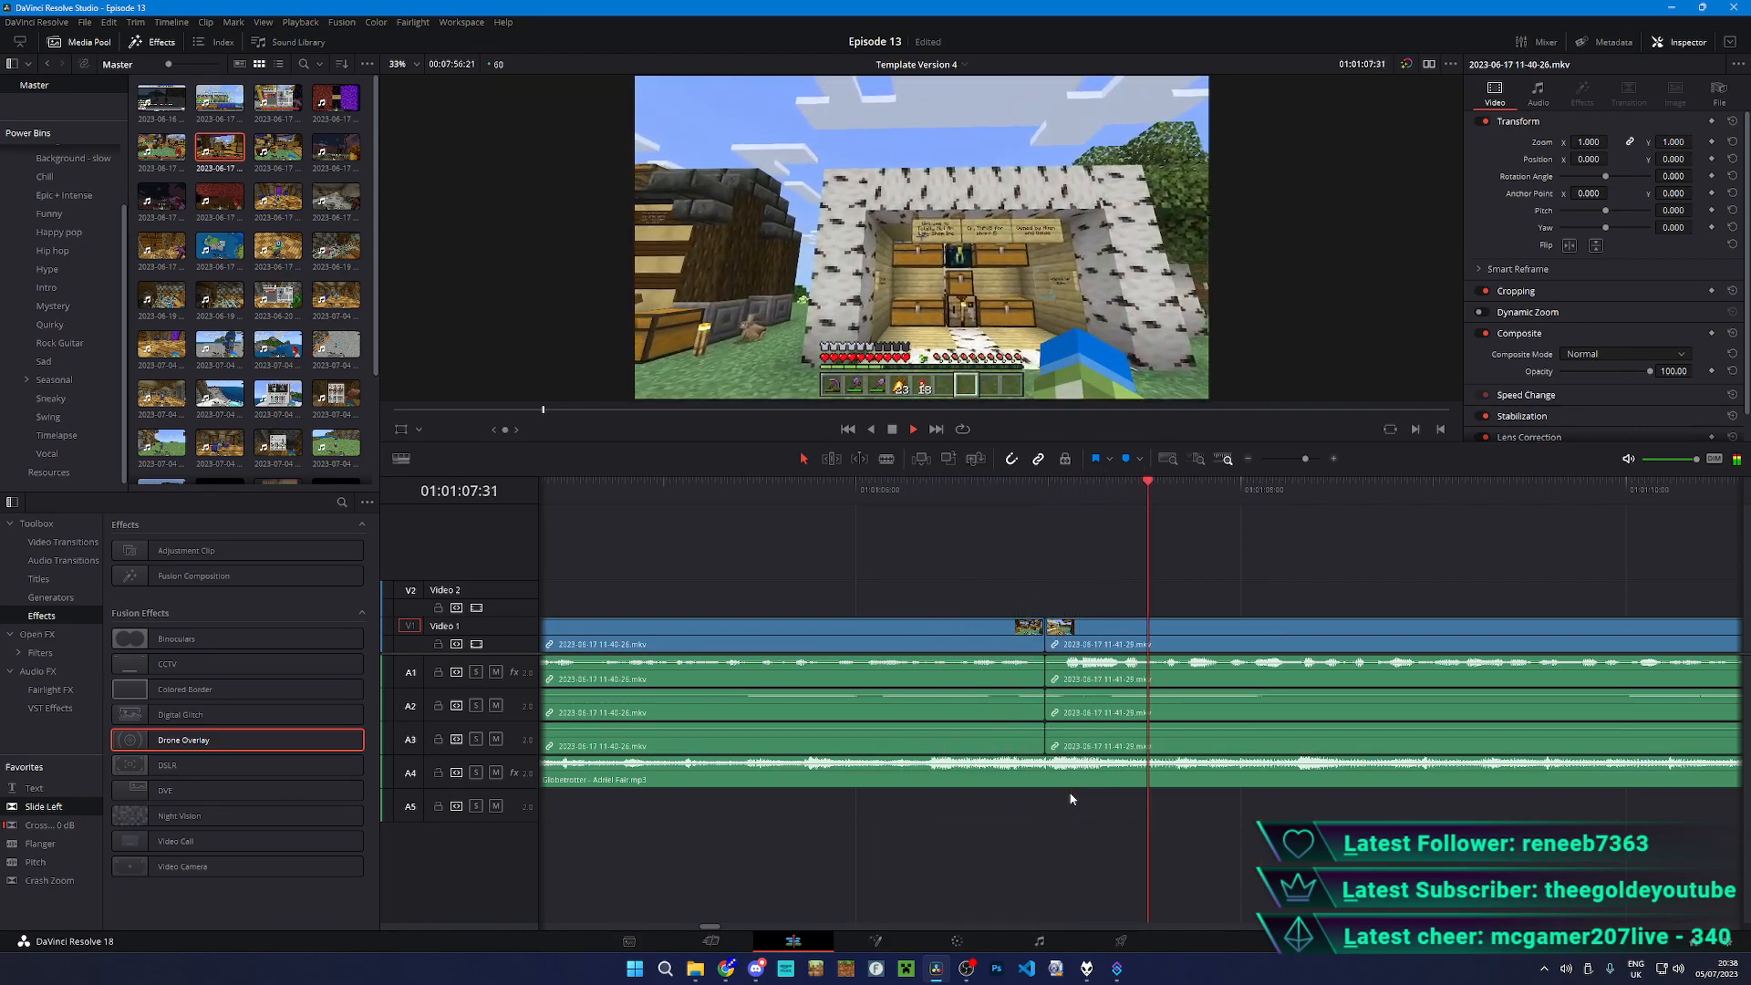
pyautogui.press('space')
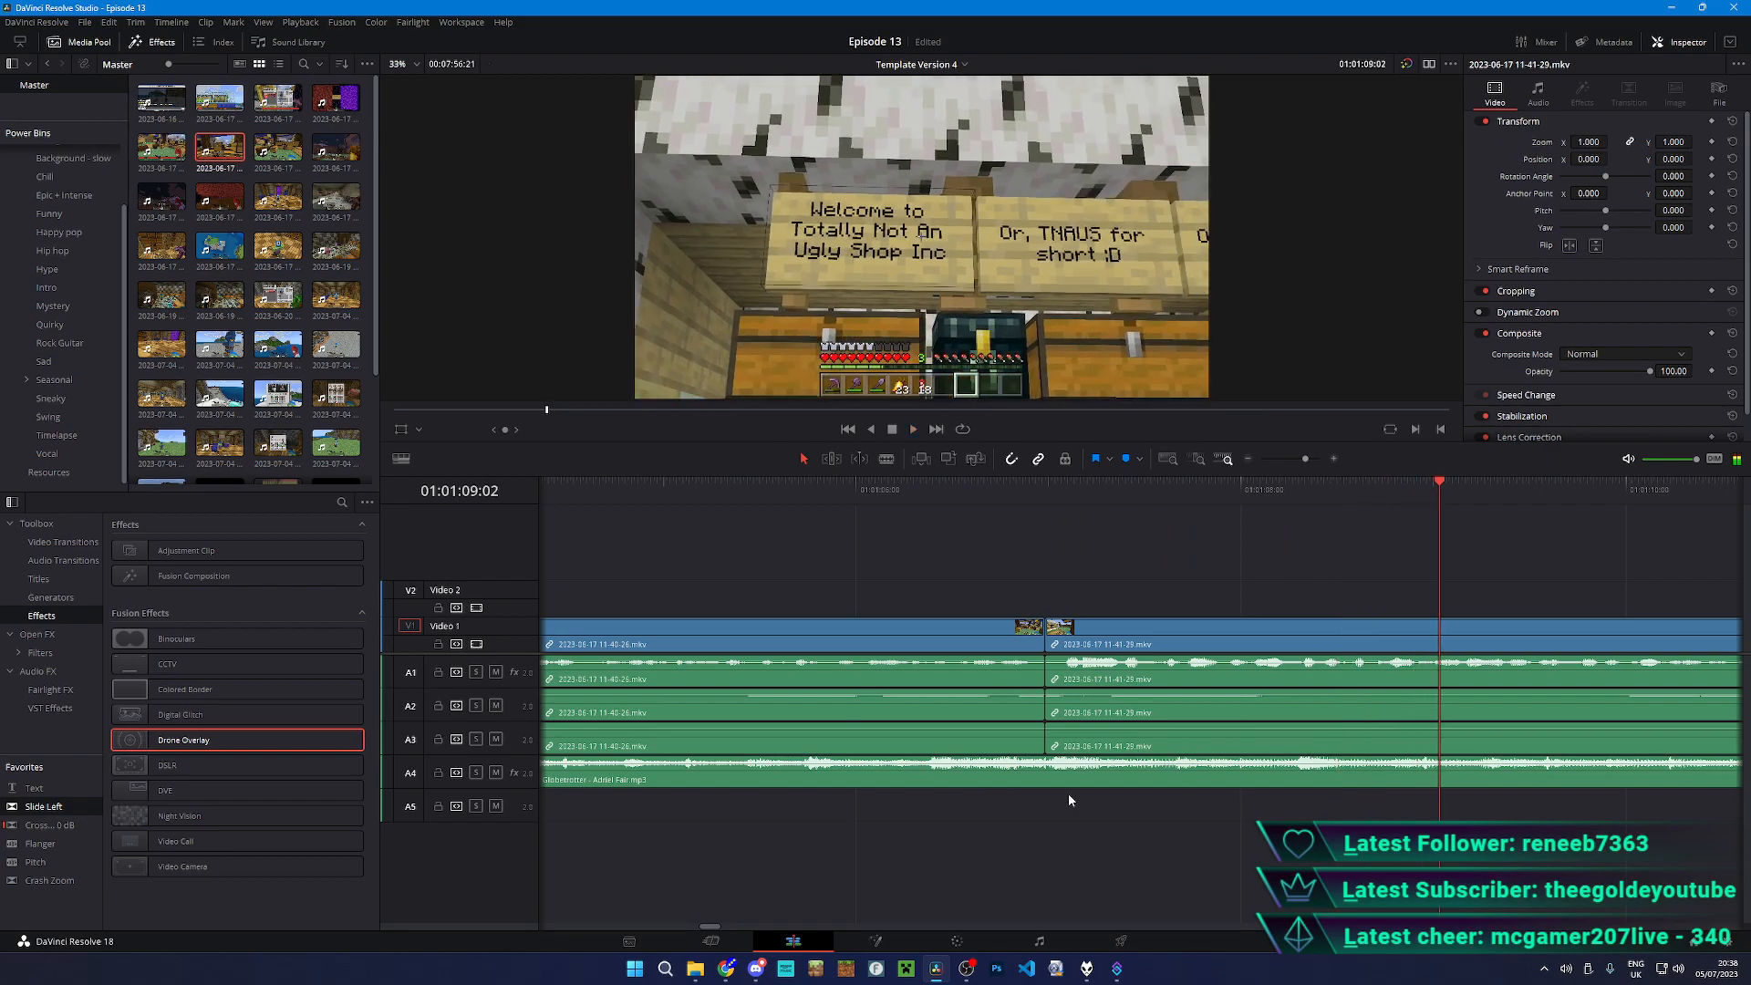
pyautogui.moveTo(1091, 663)
pyautogui.mouseDown()
pyautogui.moveTo(1226, 649)
pyautogui.moveTo(1106, 649)
pyautogui.moveTo(1148, 644)
pyautogui.moveTo(1107, 618)
pyautogui.moveTo(1066, 645)
pyautogui.mouseUp()
# - Add the Whoosh transition (yt).mp3 sound on Audio 5 at the cut and a 30-frame Slide Left transition to the 11-41-29 clip
pyautogui.click(1043, 485)
pyautogui.hotkey('ctrl', 'v')
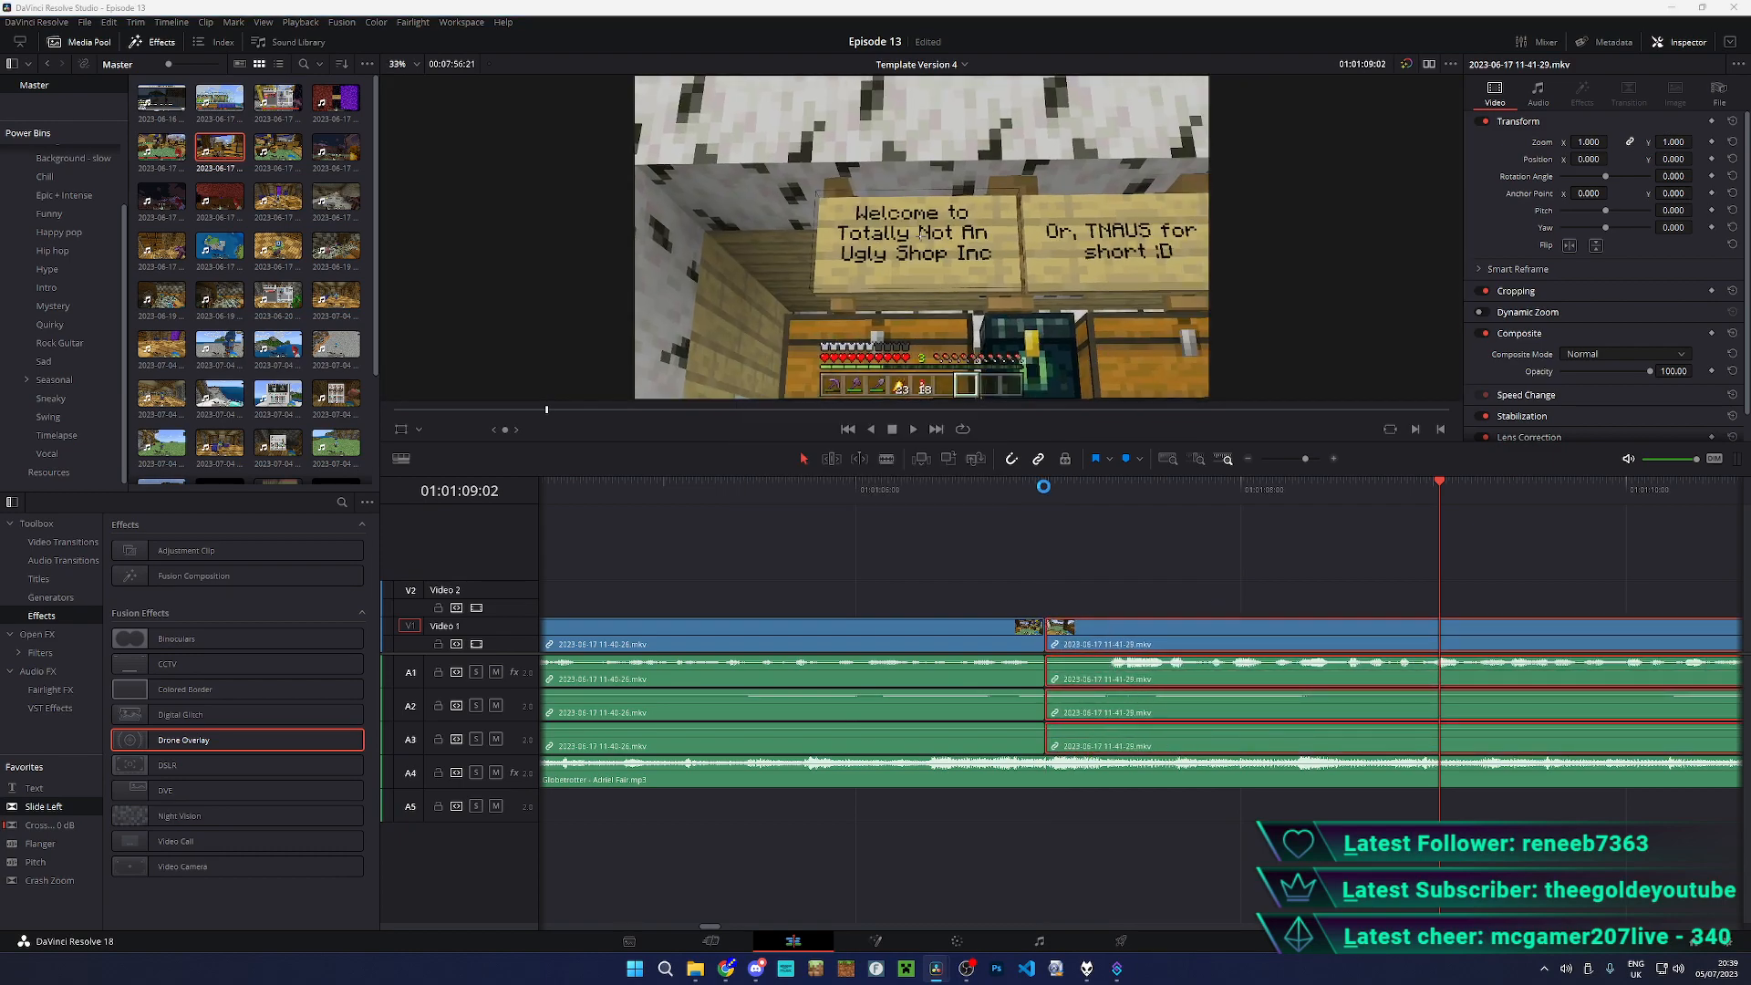
pyautogui.moveTo(41, 808); pyautogui.dragTo(1109, 641)
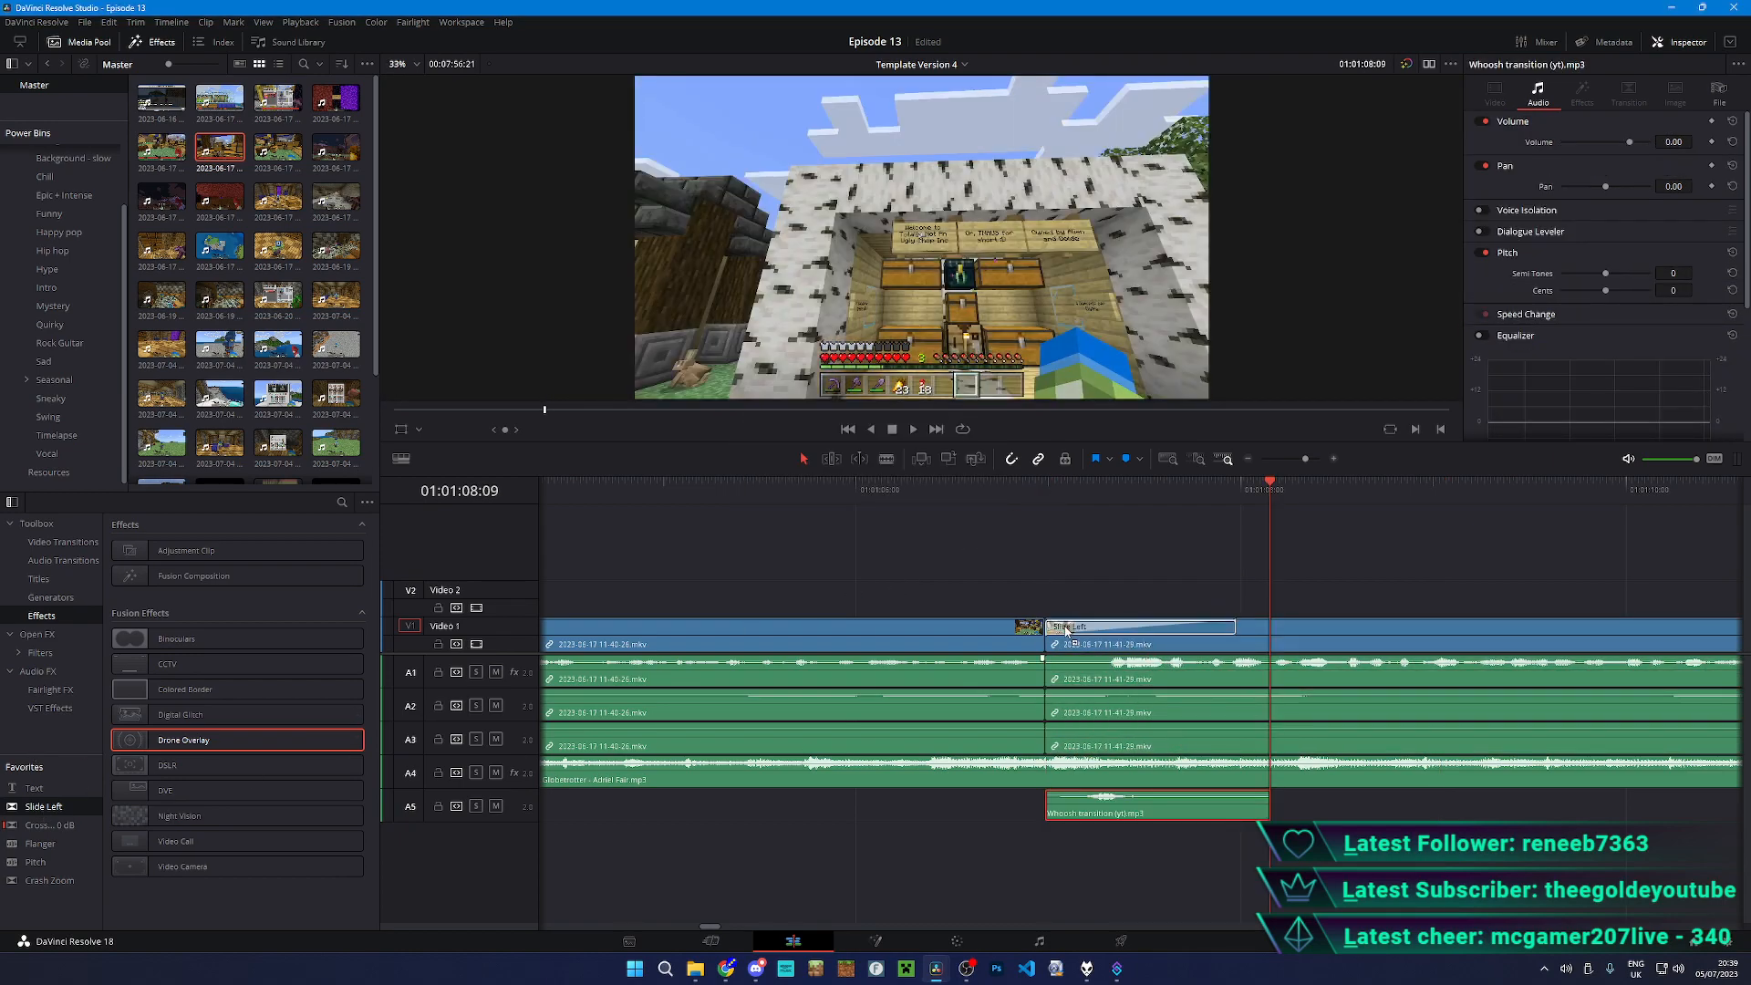
pyautogui.click(1576, 157)
pyautogui.write('30')
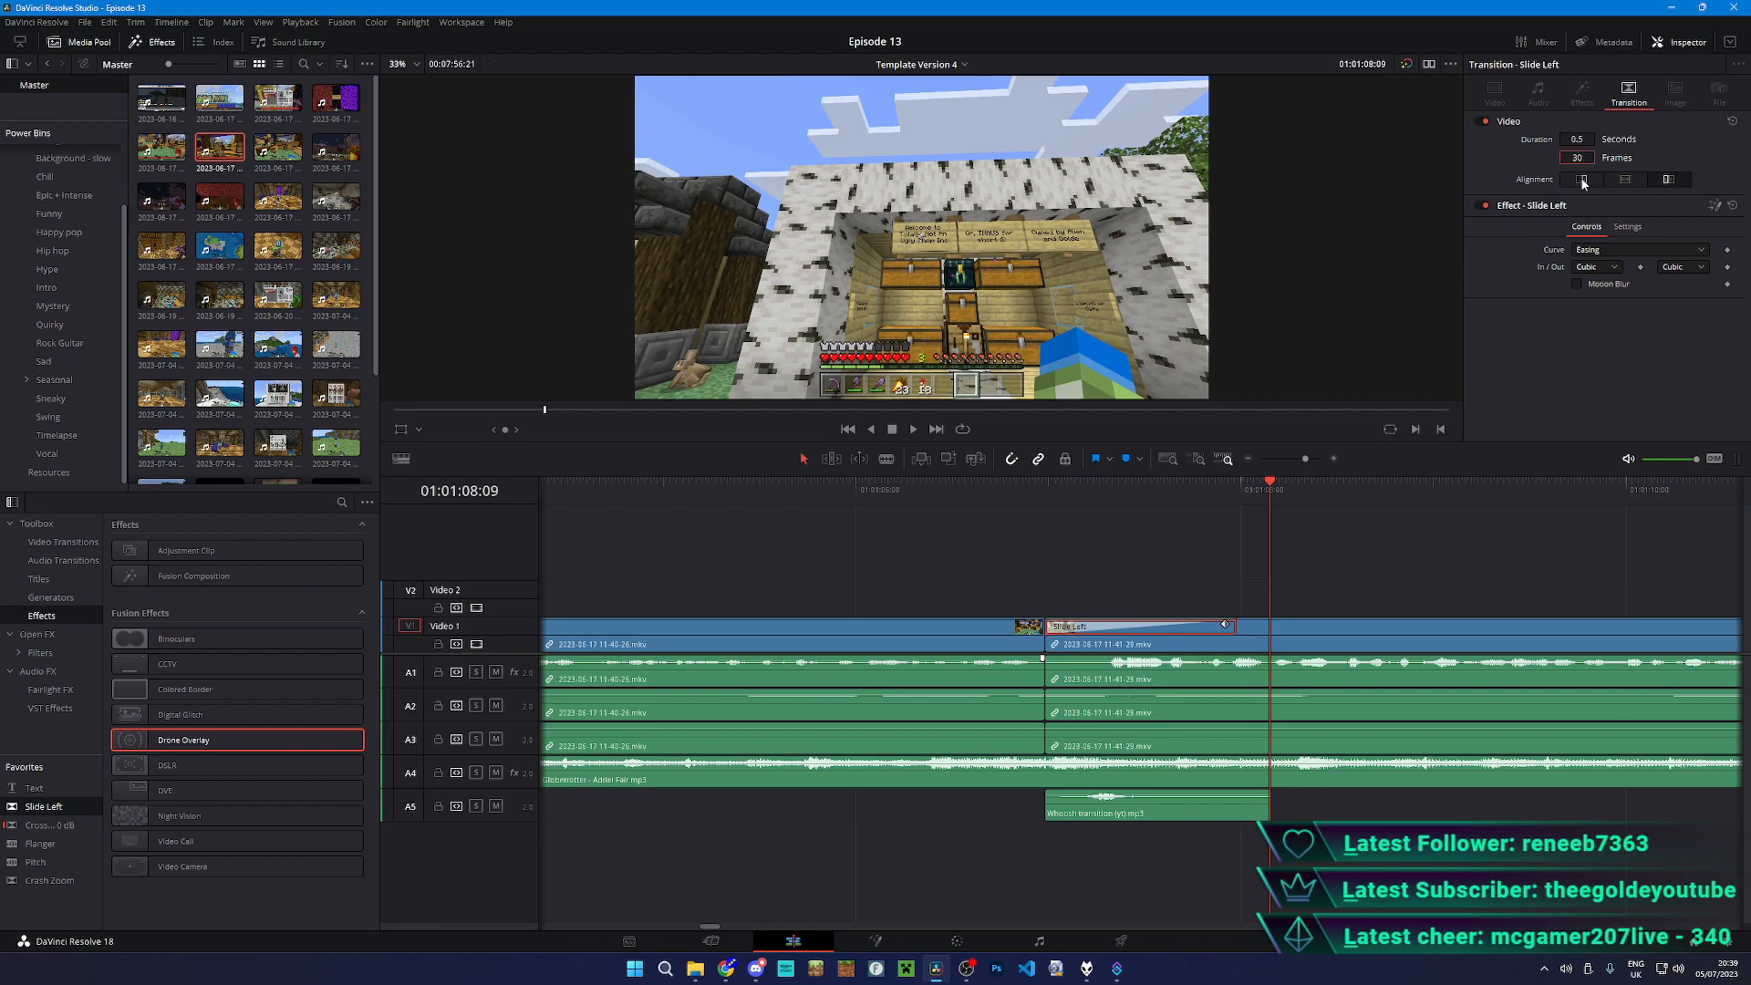
pyautogui.press('Return')
# - Play across the Slide Left transition, and replay it from about 01:01:05:54 into the shop's chest footage
pyautogui.click(953, 513)
pyautogui.press('space')
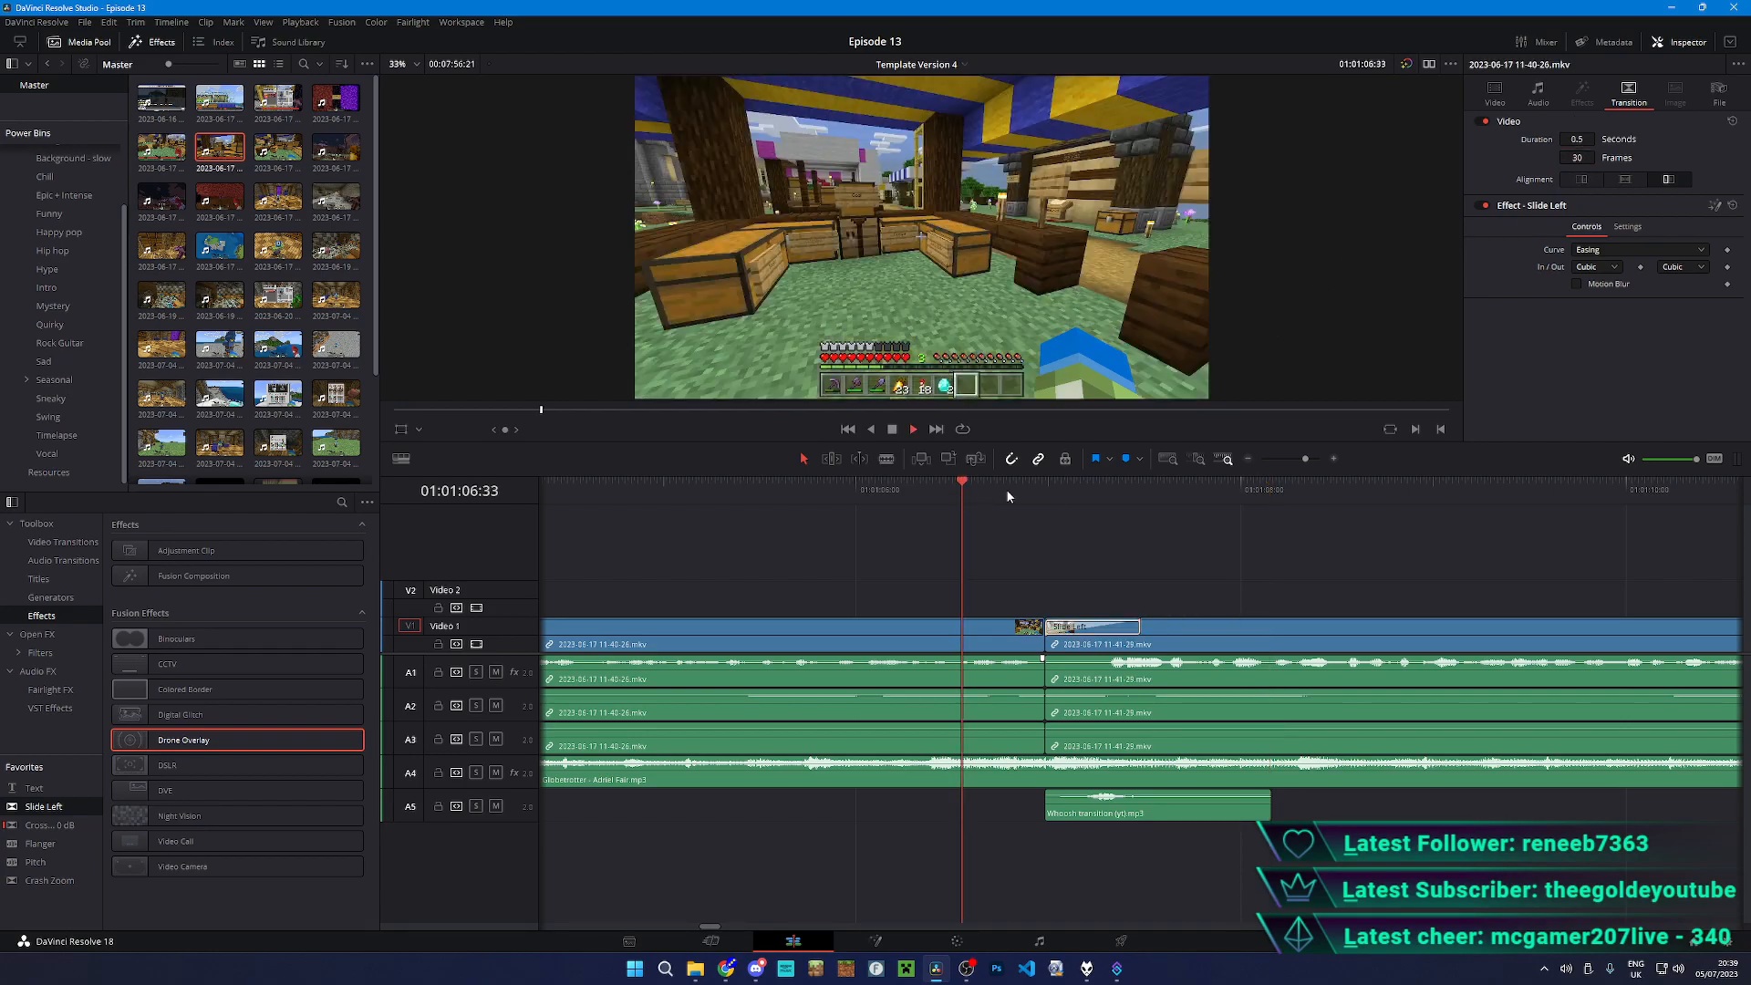
pyautogui.press('space')
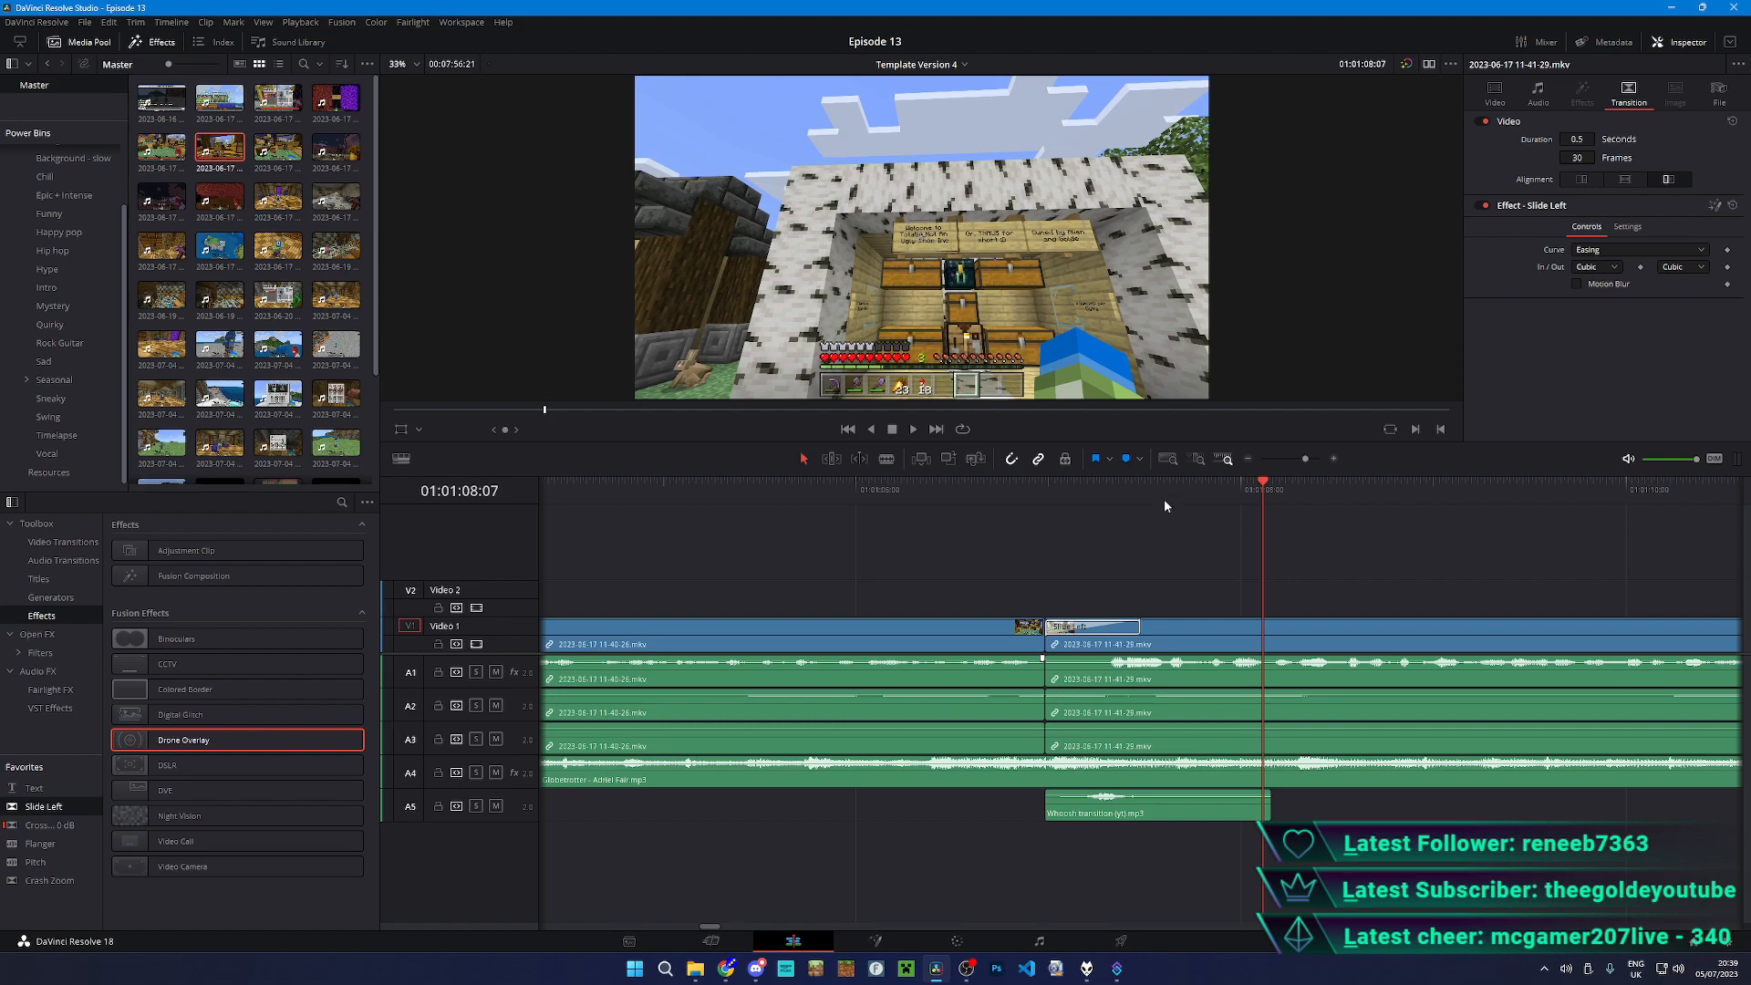
pyautogui.click(1495, 91)
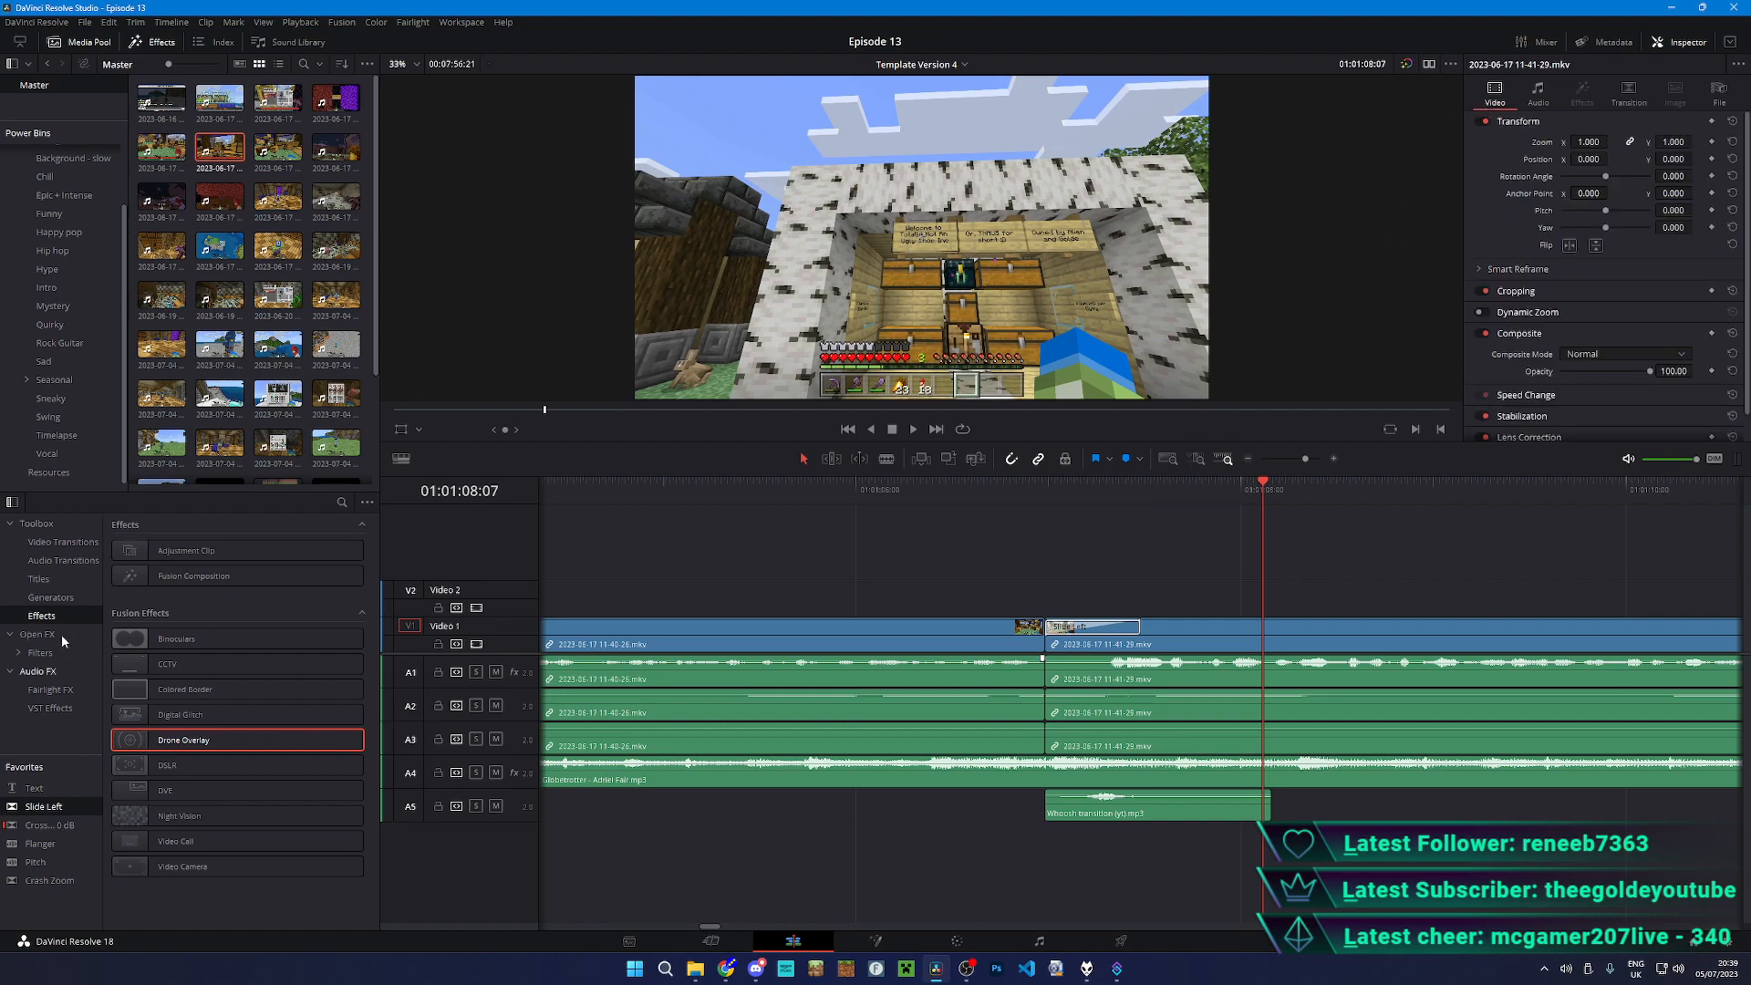
pyautogui.click(63, 541)
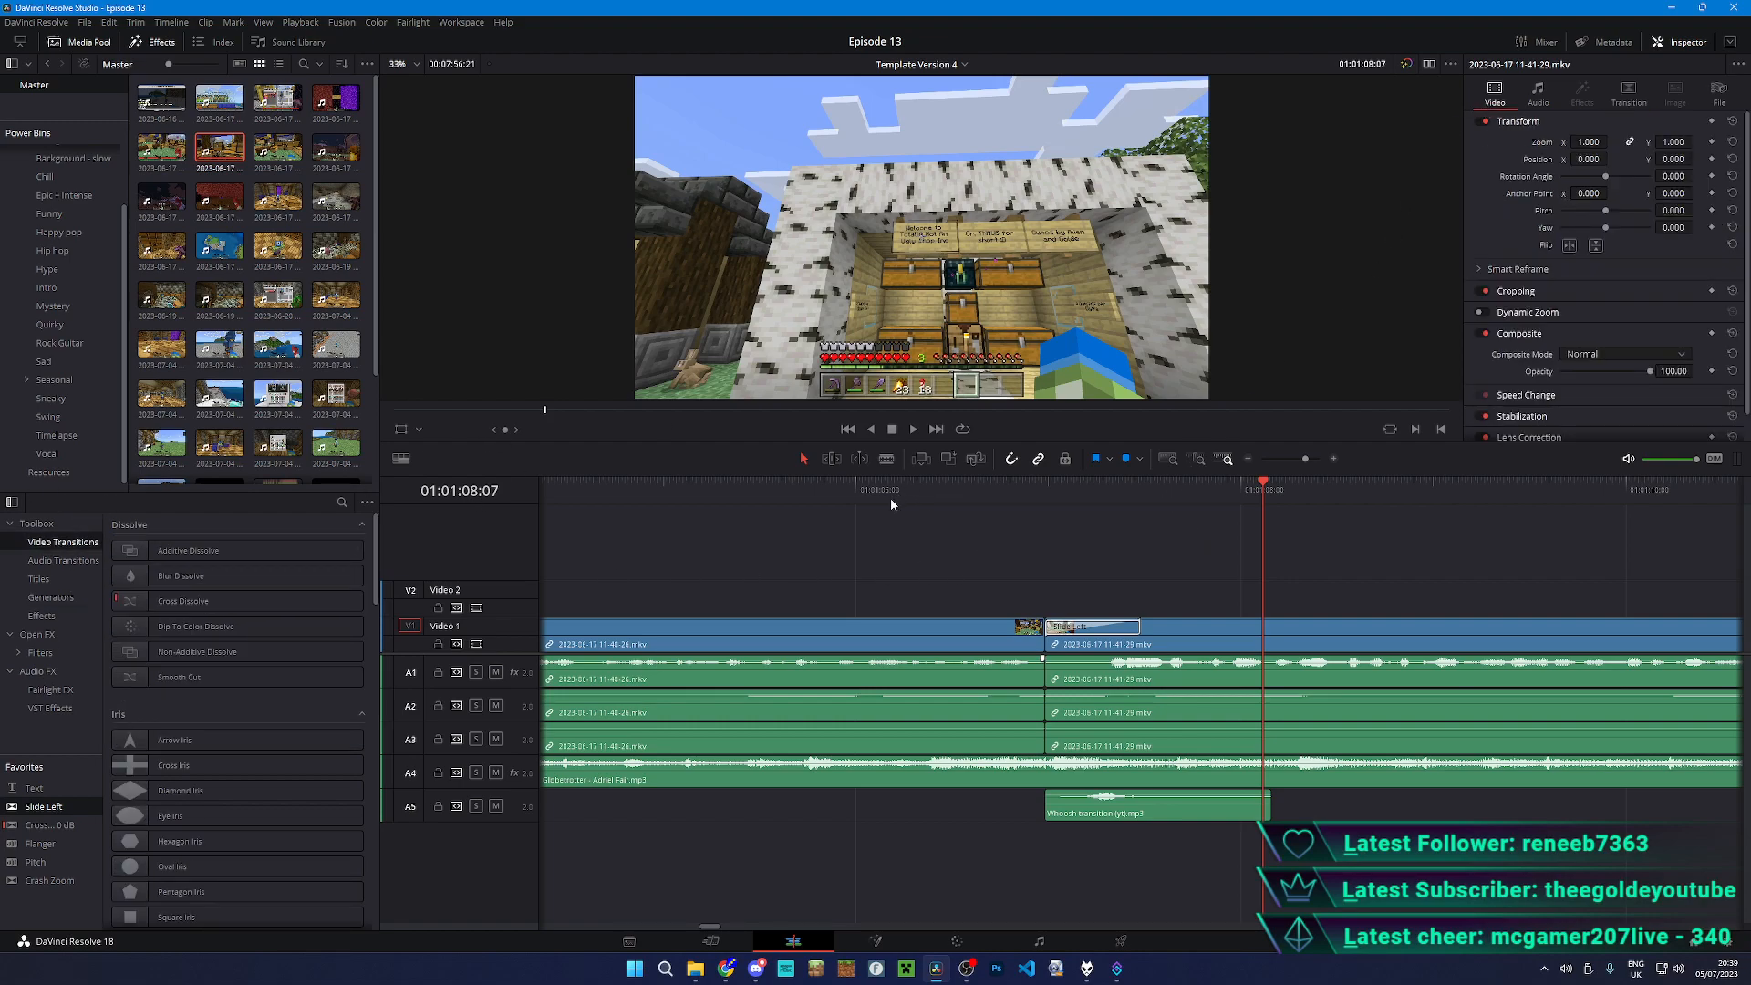
pyautogui.moveTo(843, 512); pyautogui.dragTo(836, 520)
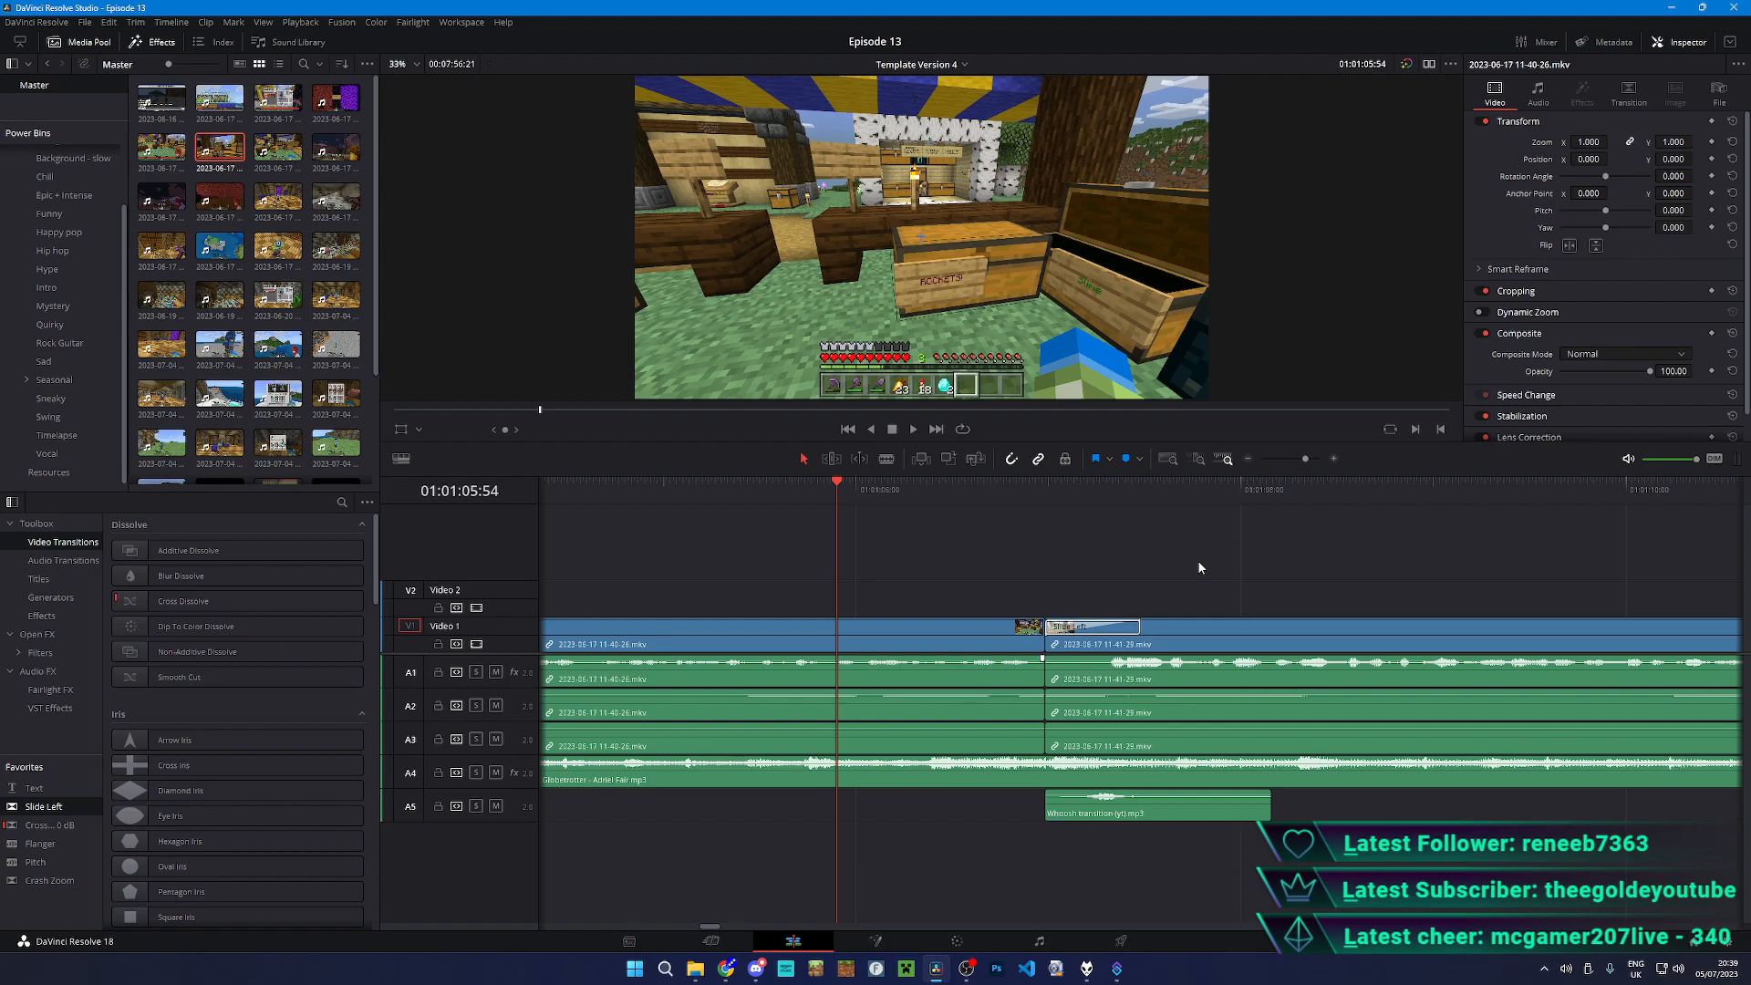
pyautogui.press('space')
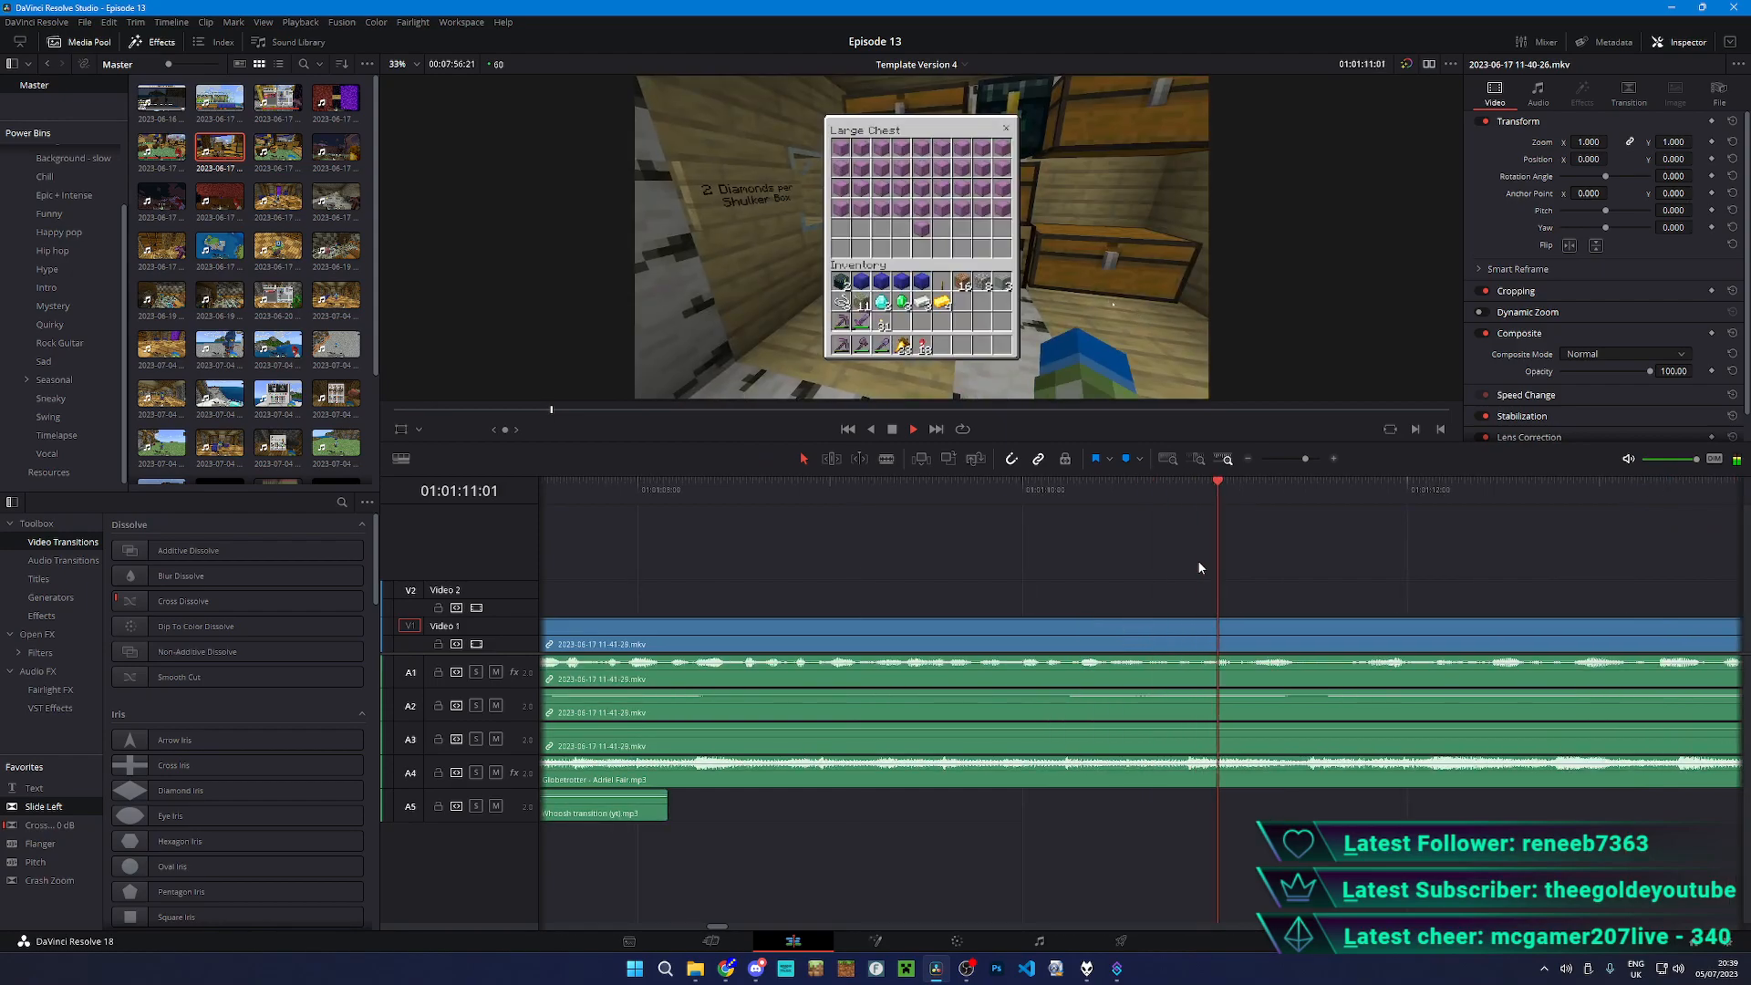
# - Cut a section out of the 11-41-29 clip at about 01:01:19:30 and move the following footage back to close the gap
pyautogui.press('b')
pyautogui.press('a')
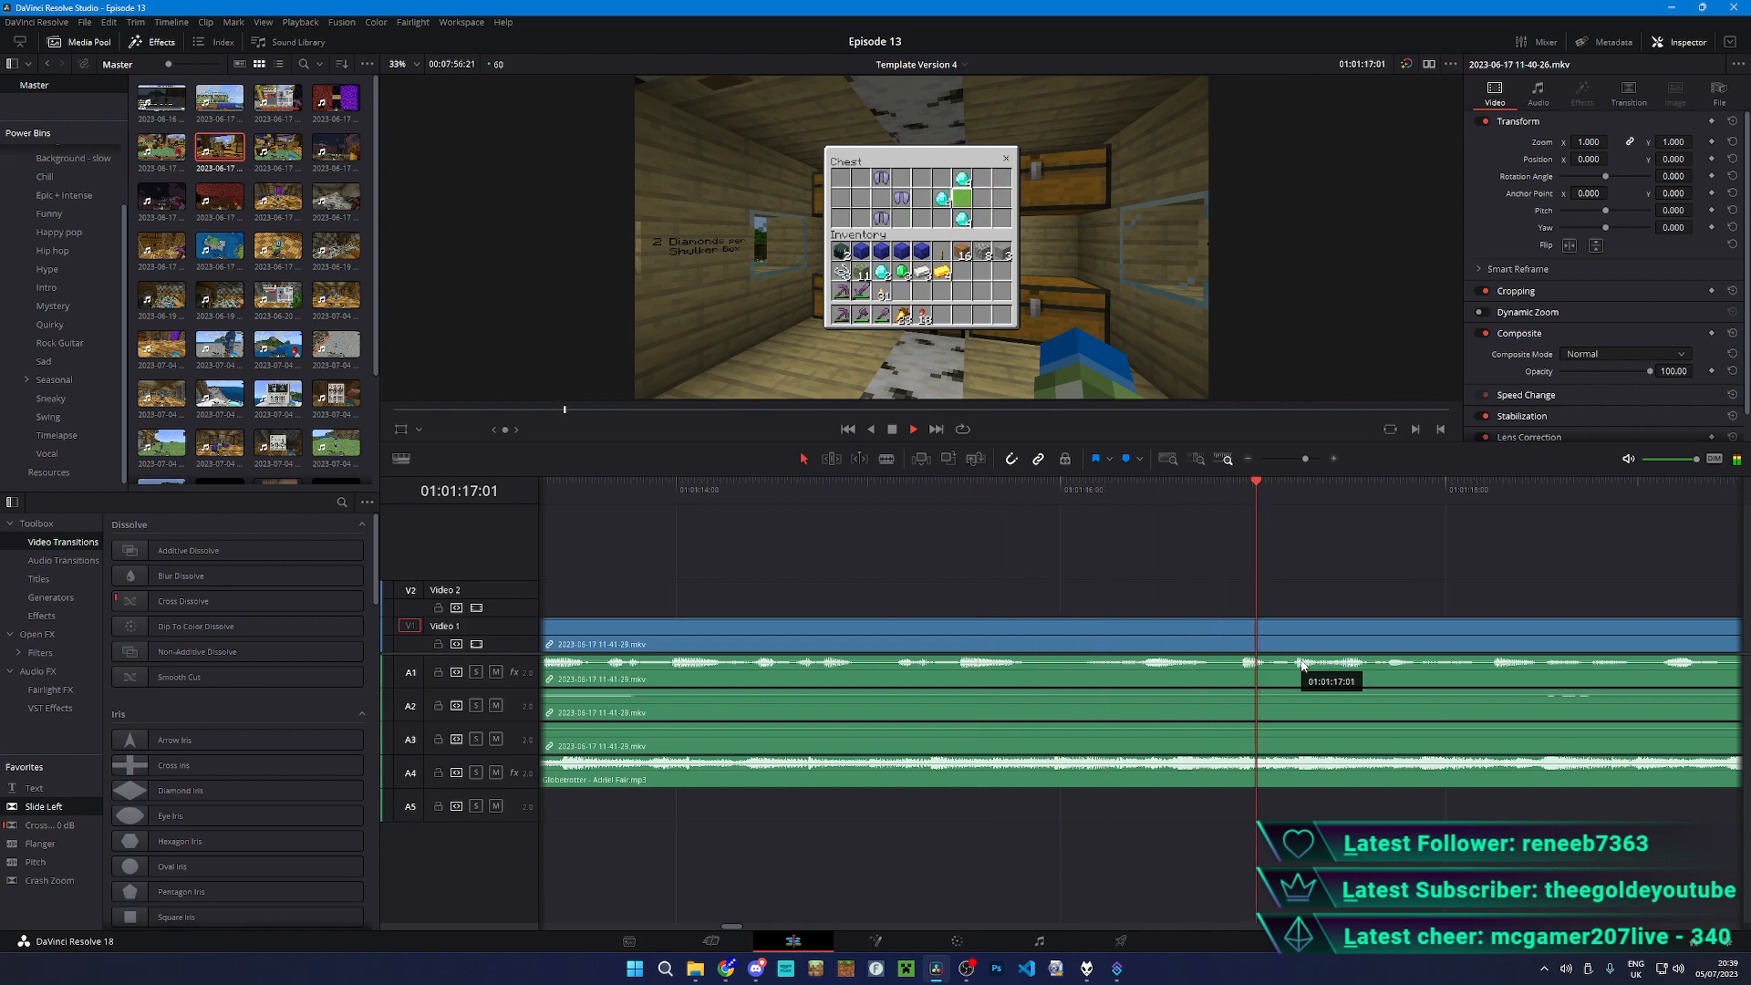
pyautogui.scroll(-4, 1293, 666)
pyautogui.press('b')
pyautogui.click(1265, 668)
pyautogui.click(1580, 672)
pyautogui.press('a')
pyautogui.moveTo(1628, 674); pyautogui.dragTo(1322, 676)
pyautogui.click(1047, 485)
pyautogui.click(1435, 565)
pyautogui.press('space')
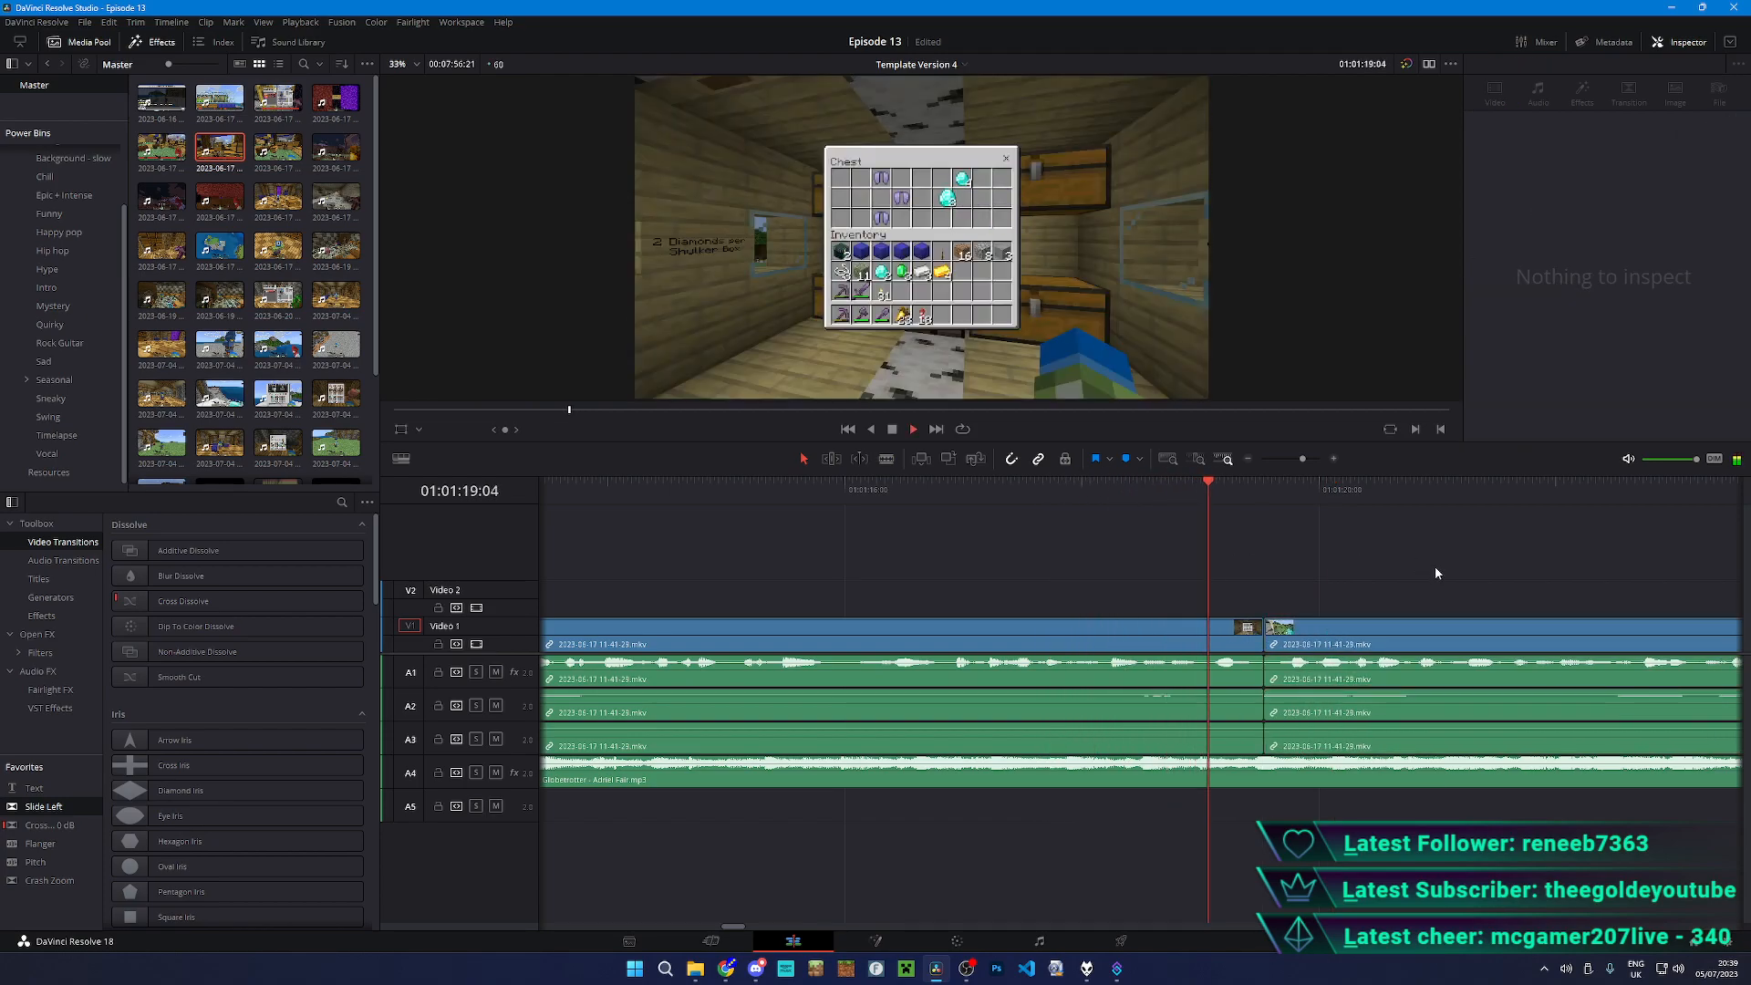
# - Remove a short section of the 11-41-29 clip at about 01:01:24:43, close the gap, and briefly play the profit-chest footage
pyautogui.hscroll(3, 1422, 656)
pyautogui.press('b')
pyautogui.hscroll(3, 1404, 694)
pyautogui.click(1228, 675)
pyautogui.click(1309, 675)
pyautogui.press('a')
pyautogui.moveTo(1341, 682); pyautogui.dragTo(1256, 684)
pyautogui.click(1289, 610)
pyautogui.press('space')
pyautogui.press('space')
pyautogui.hscroll(-3, 1159, 605)
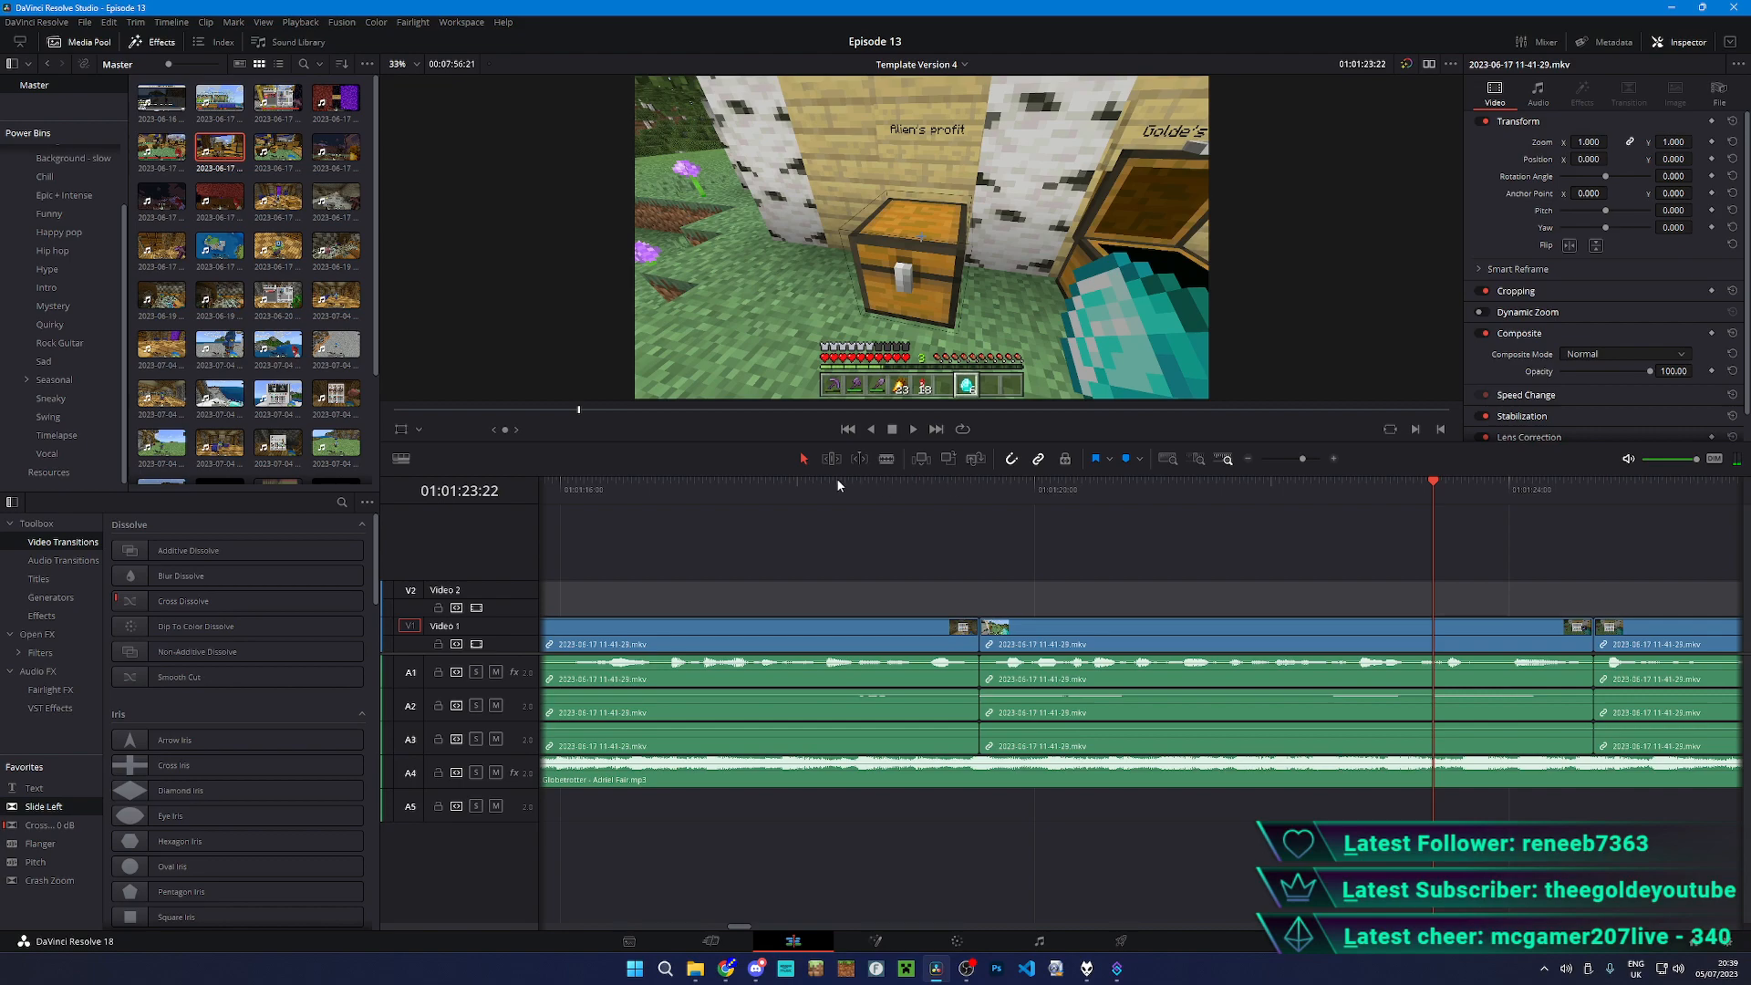
# - Replay from the diamond chest across the cut at about 01:01:19:30 into the outdoor profit-chest footage
pyautogui.click(977, 483)
pyautogui.press('space')
pyautogui.click(664, 483)
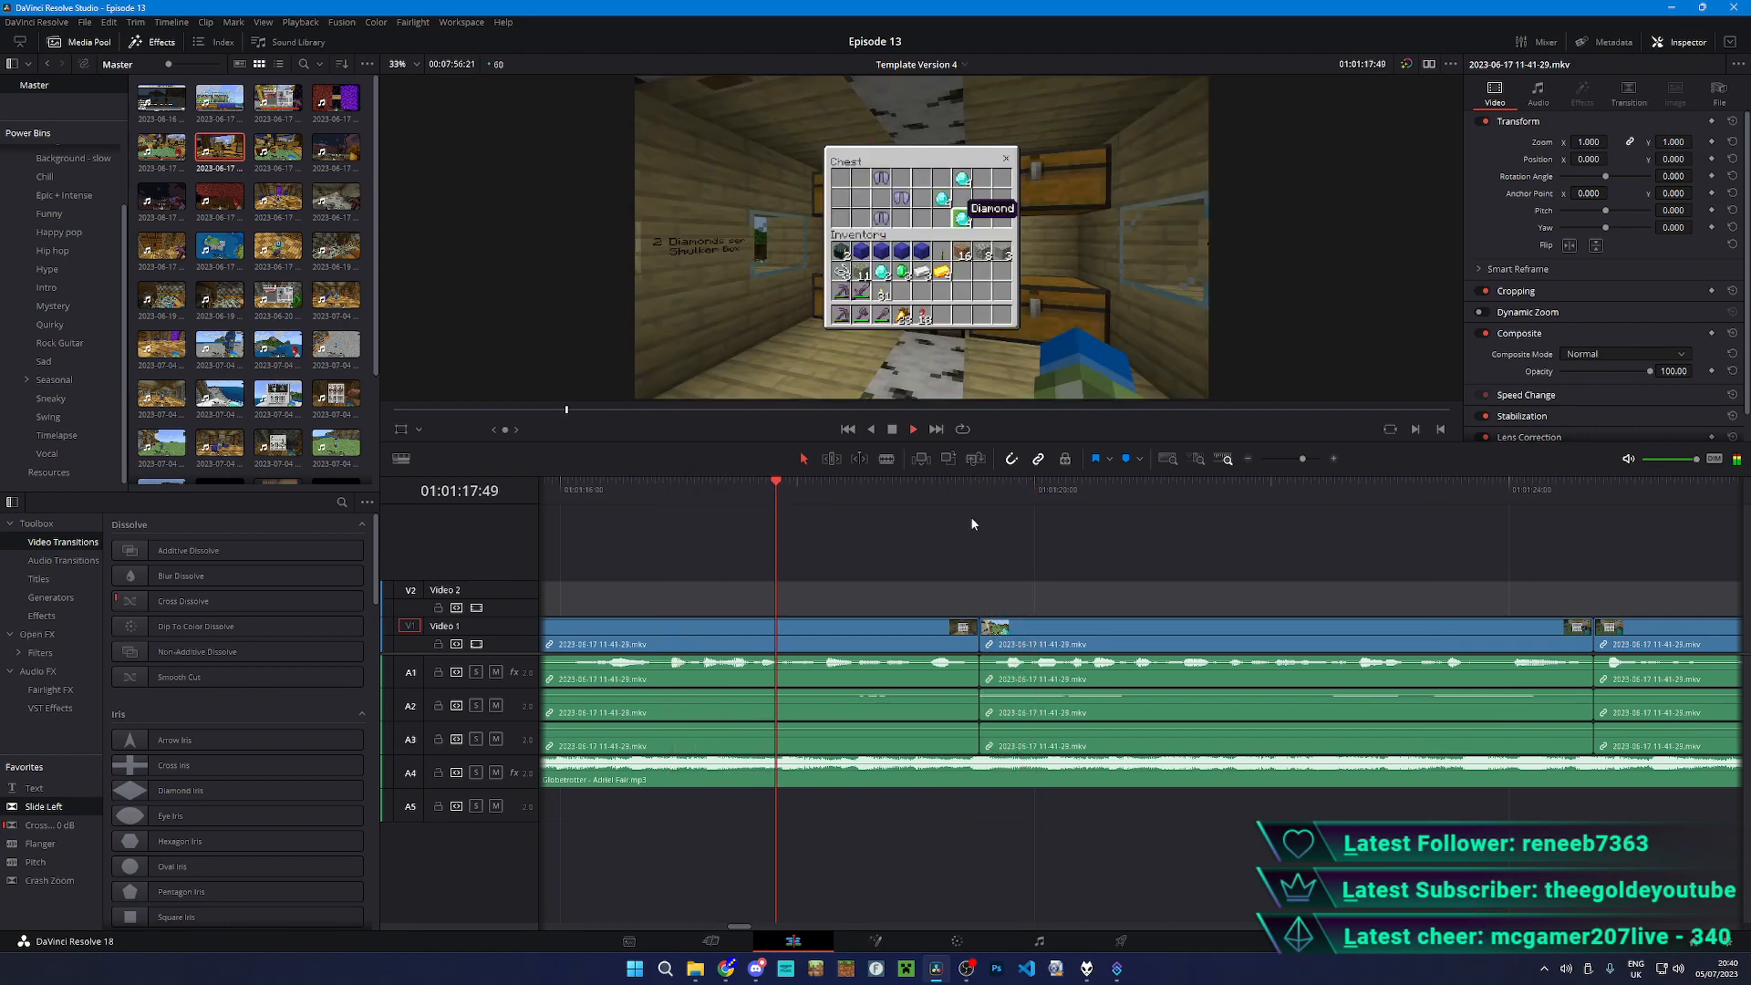
pyautogui.press('space')
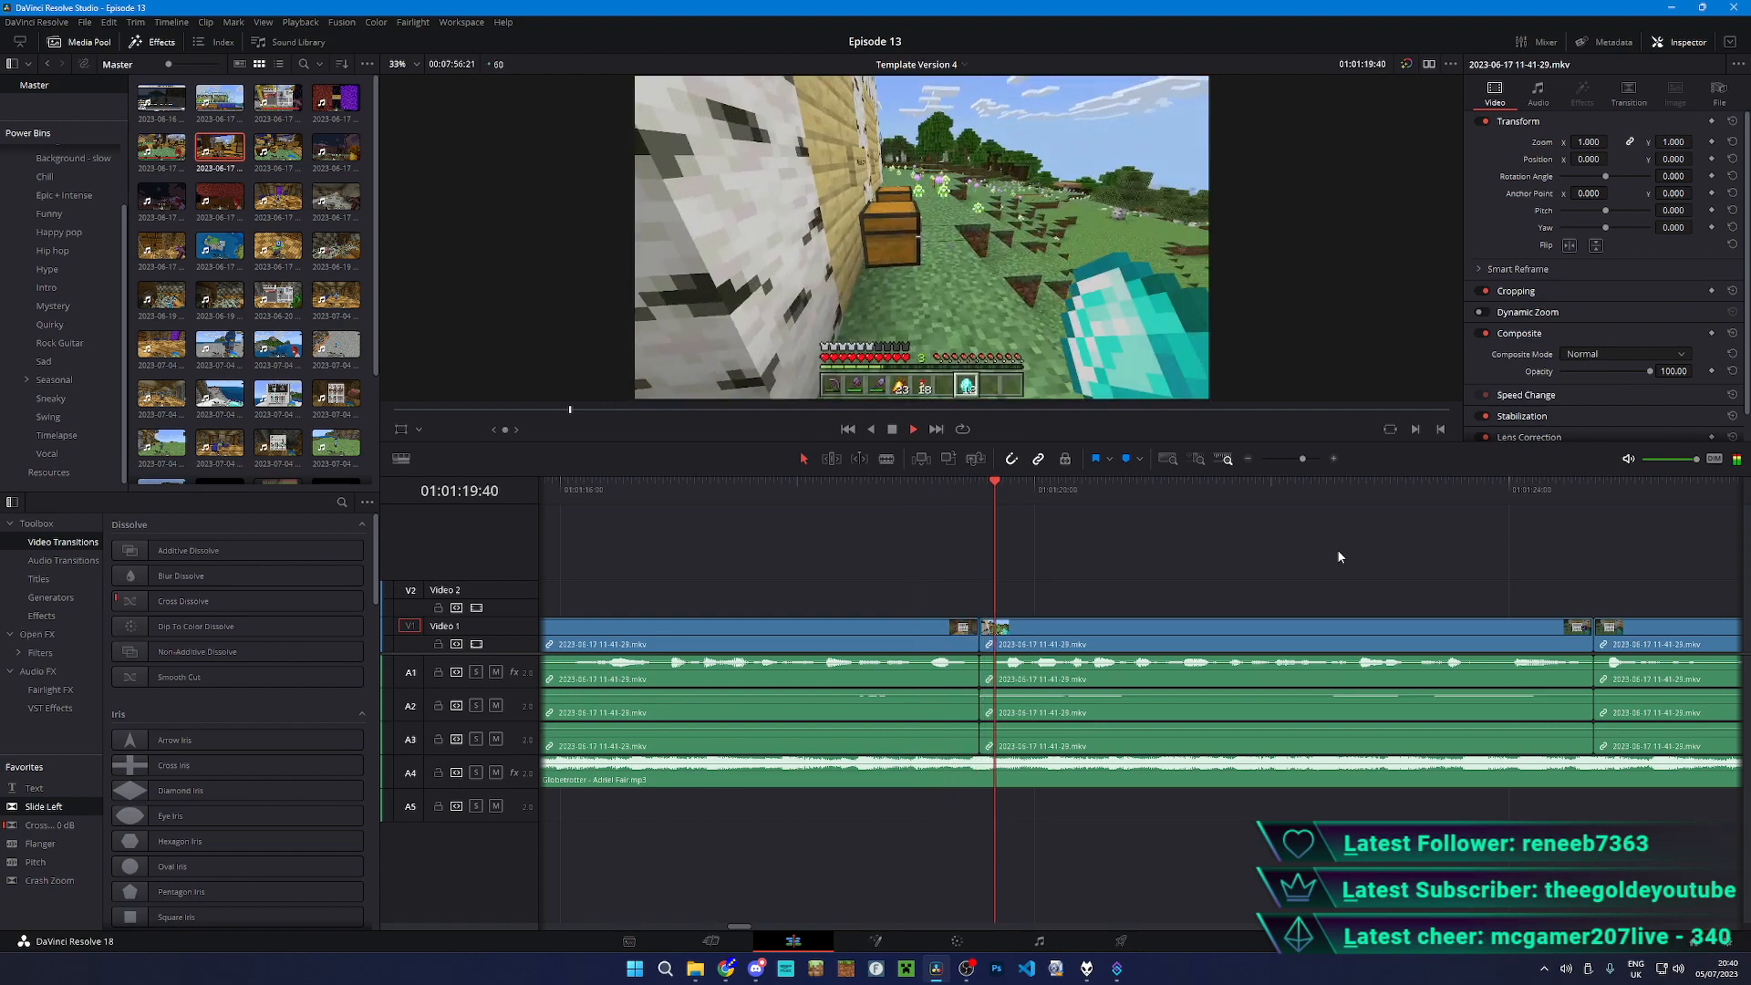
# - Cut another section out of the 11-41-29 clip at about 01:01:29 and move the remaining footage back against the cut
pyautogui.hscroll(3, 1349, 618)
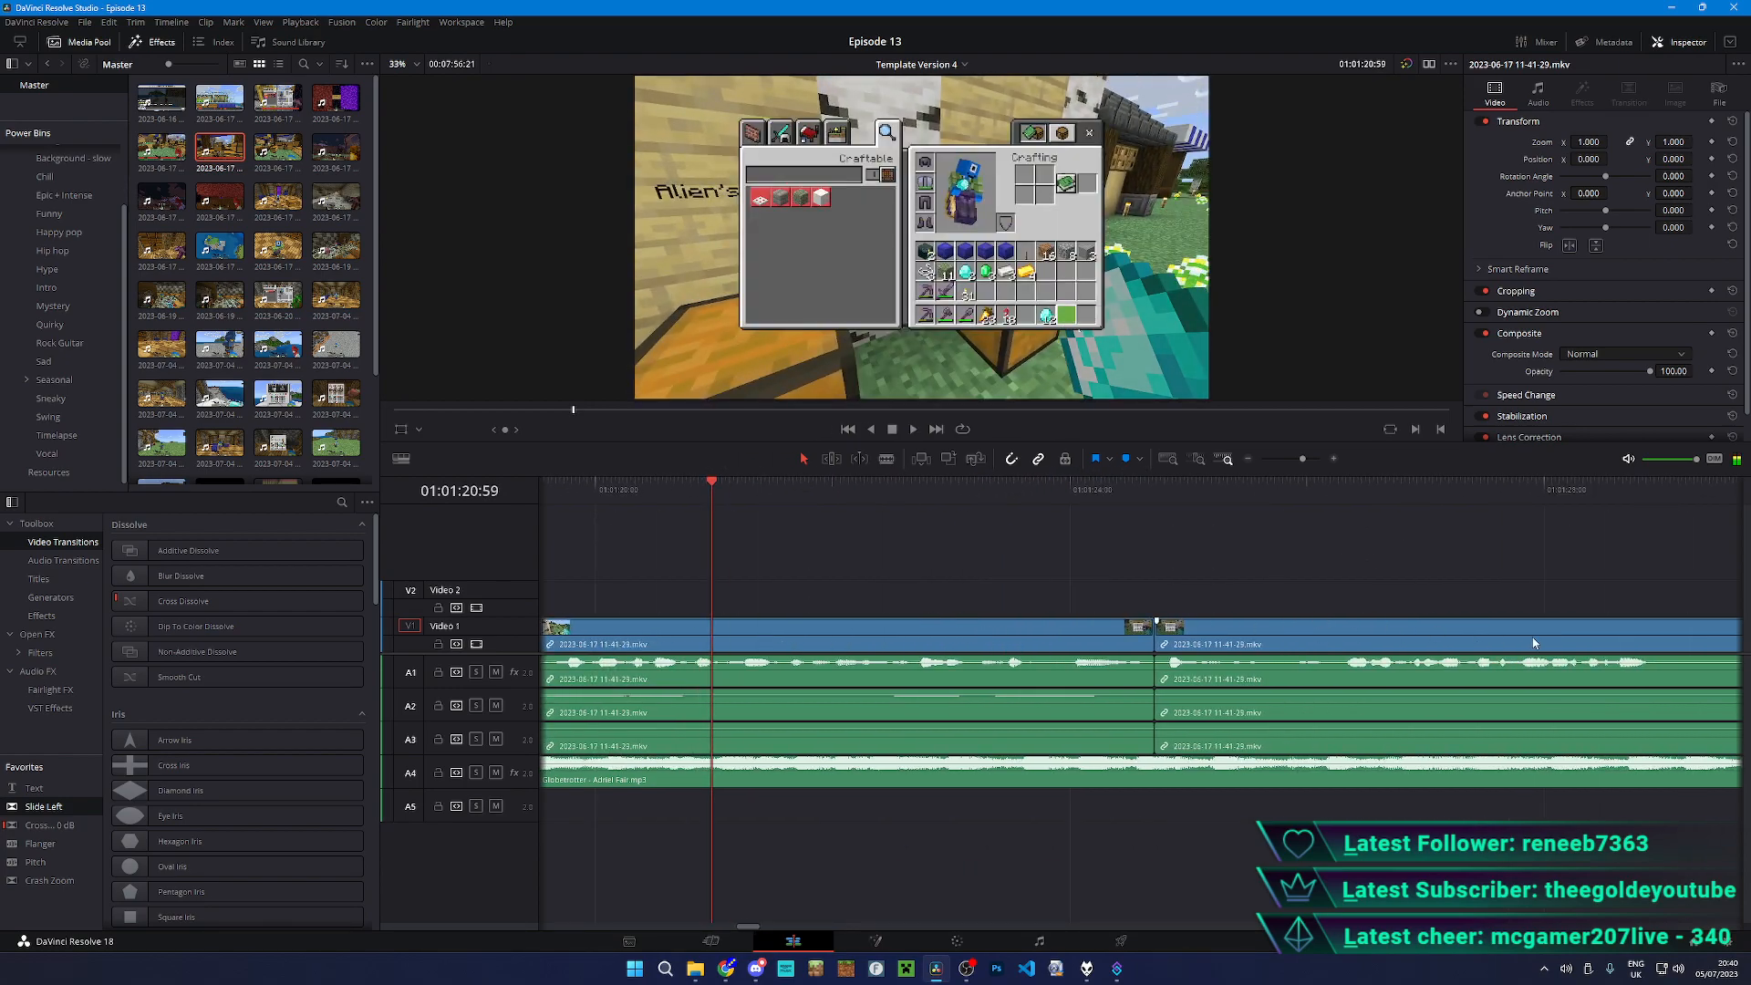
pyautogui.press('b')
pyautogui.hscroll(3, 1479, 602)
pyautogui.click(1259, 678)
pyautogui.press('space')
pyautogui.scroll(-2, 1340, 653)
pyautogui.hscroll(2, 1340, 661)
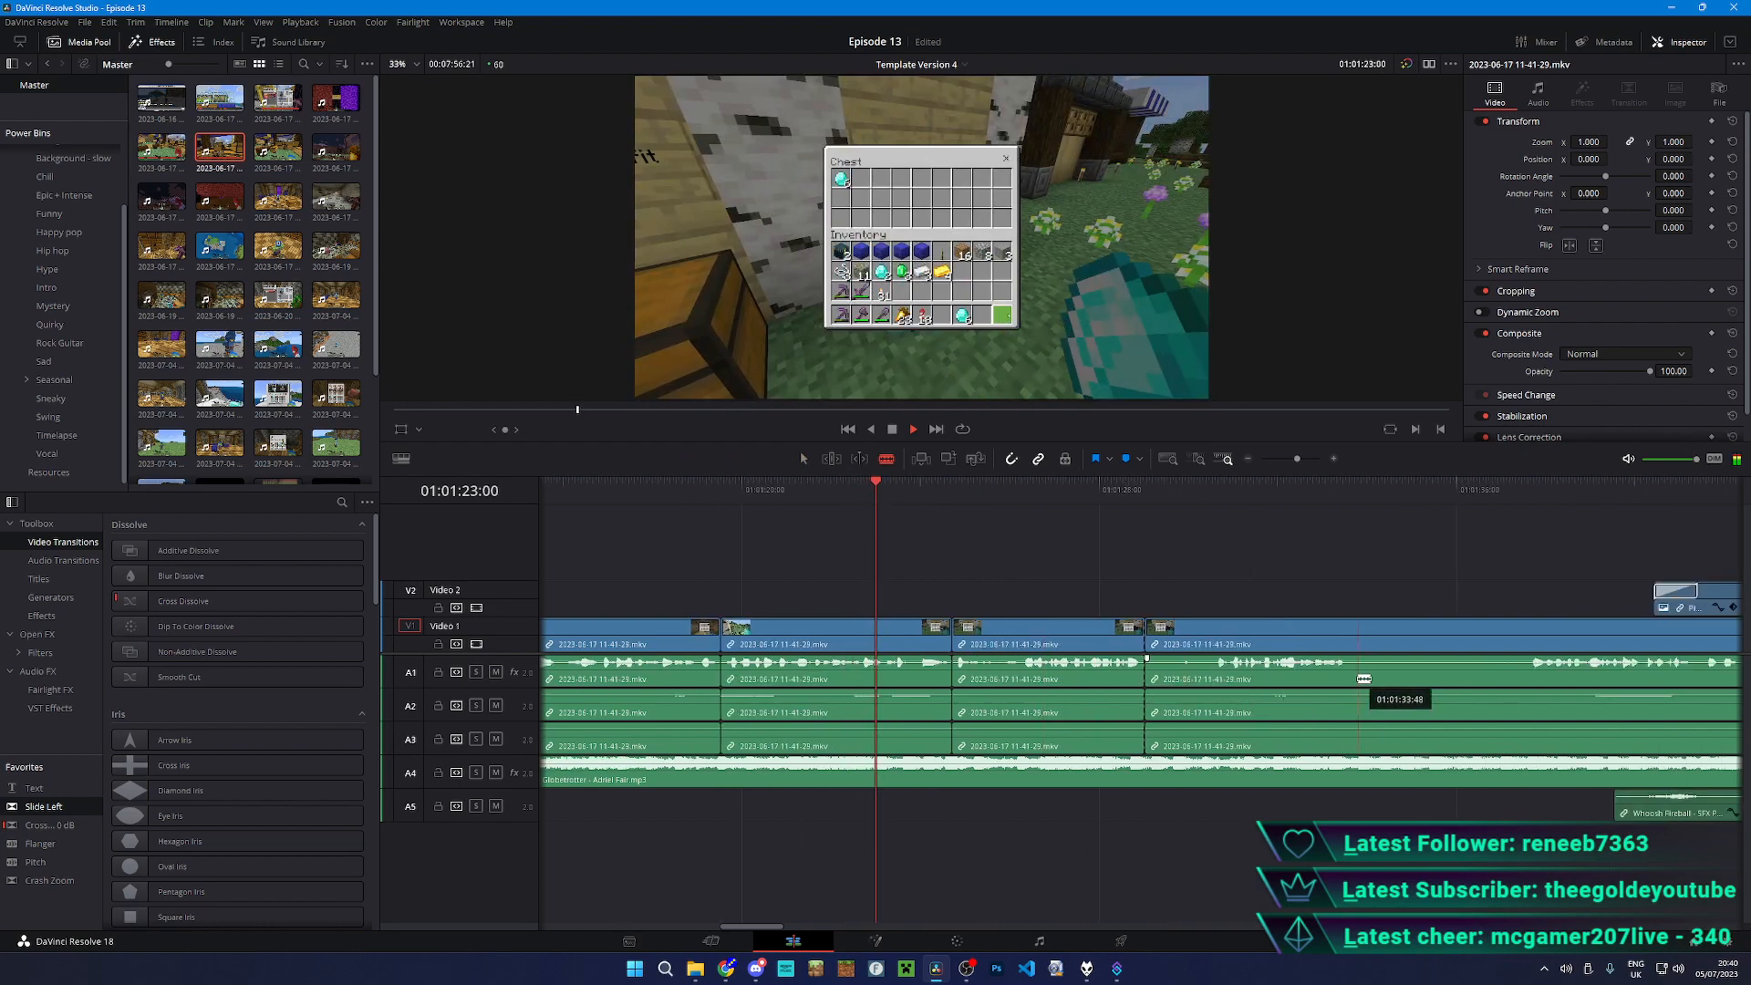
pyautogui.click(1216, 676)
pyautogui.press('a')
pyautogui.moveTo(1217, 675); pyautogui.dragTo(1147, 676)
pyautogui.click(1168, 562)
# - Play and replay the opened profit chest around the cut at 01:01:24:43 to examine the smithing template moment
pyautogui.click(932, 485)
pyautogui.scroll(3, 1123, 574)
pyautogui.press('space')
pyautogui.click(1213, 611)
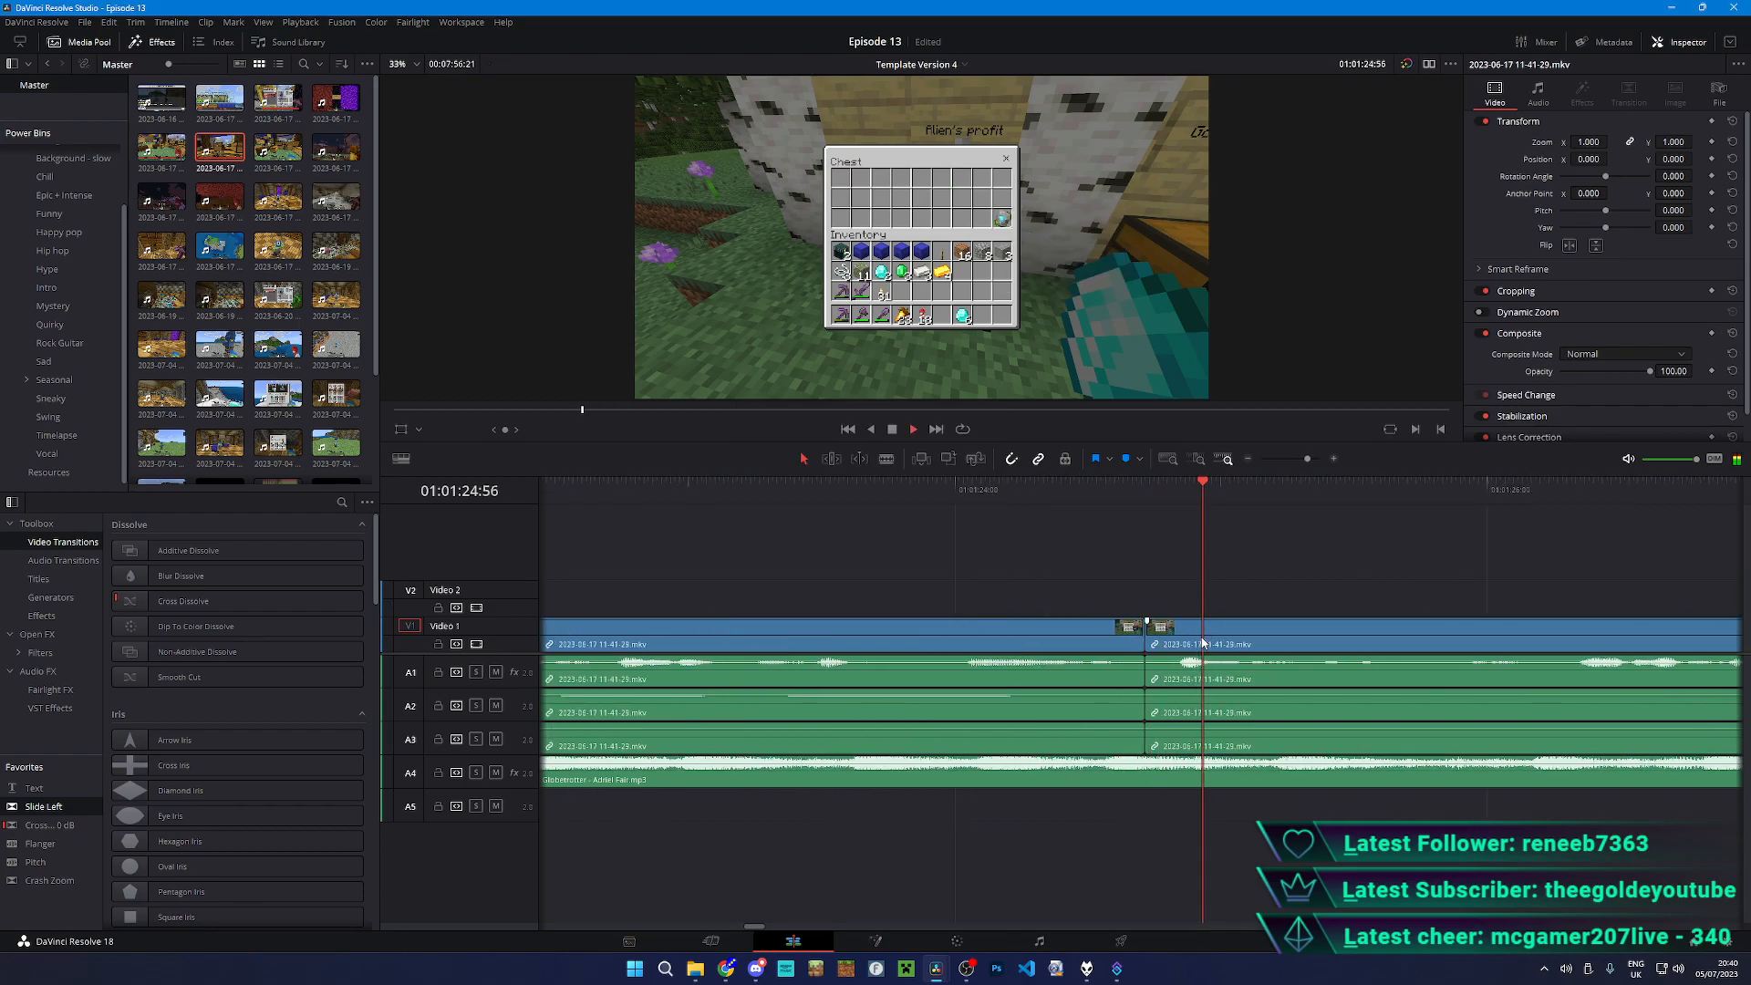
pyautogui.press('space')
pyautogui.press('space')
pyautogui.press('b')
pyautogui.scroll(-5, 1145, 694)
pyautogui.scroll(6, 903, 771)
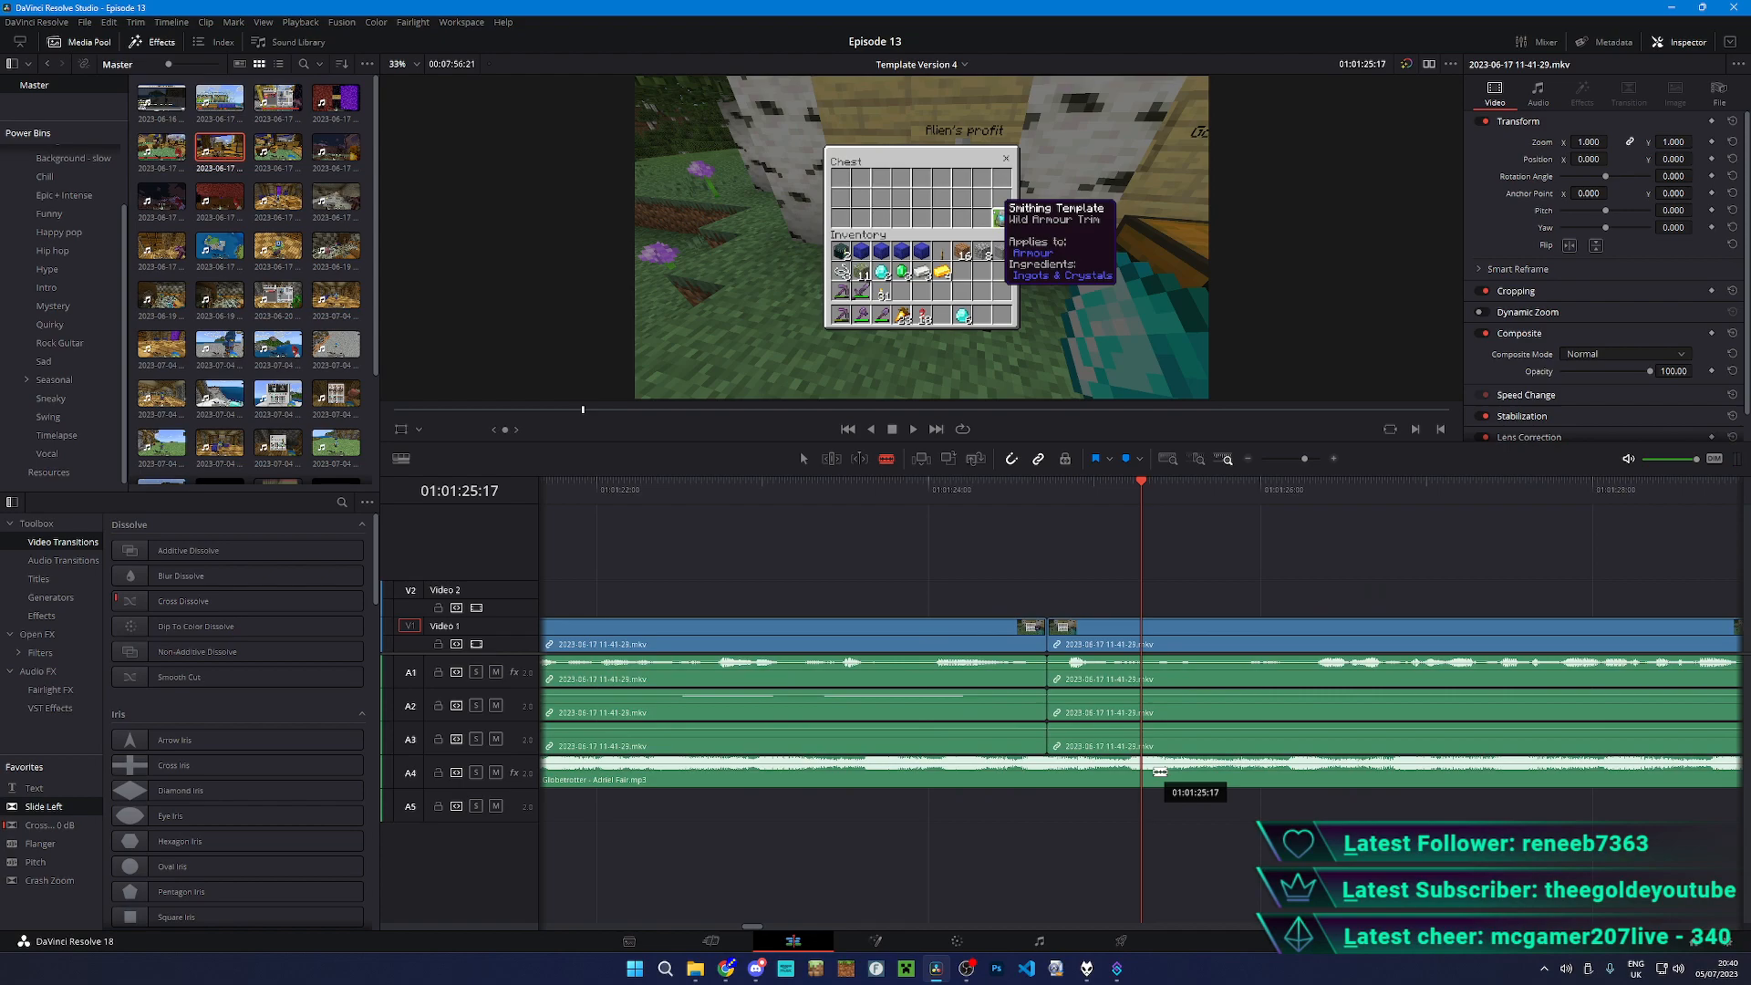
pyautogui.scroll(2, 1155, 770)
pyautogui.click(791, 489)
pyautogui.press('space')
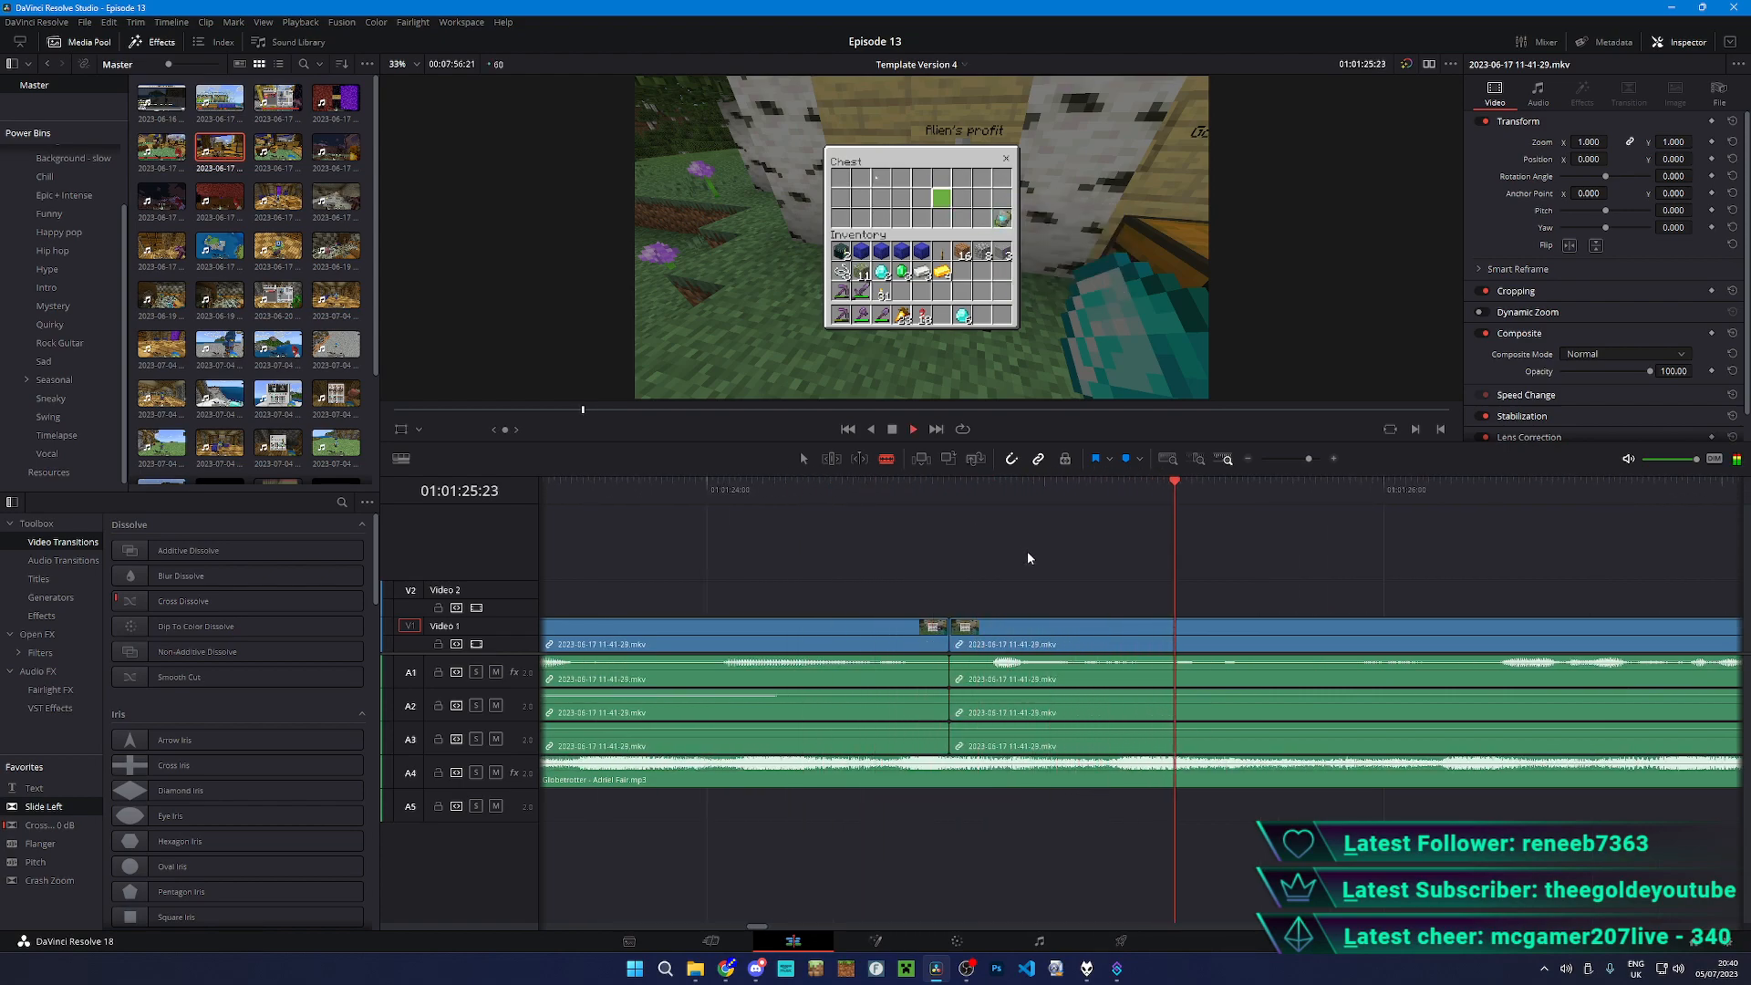
pyautogui.press('space')
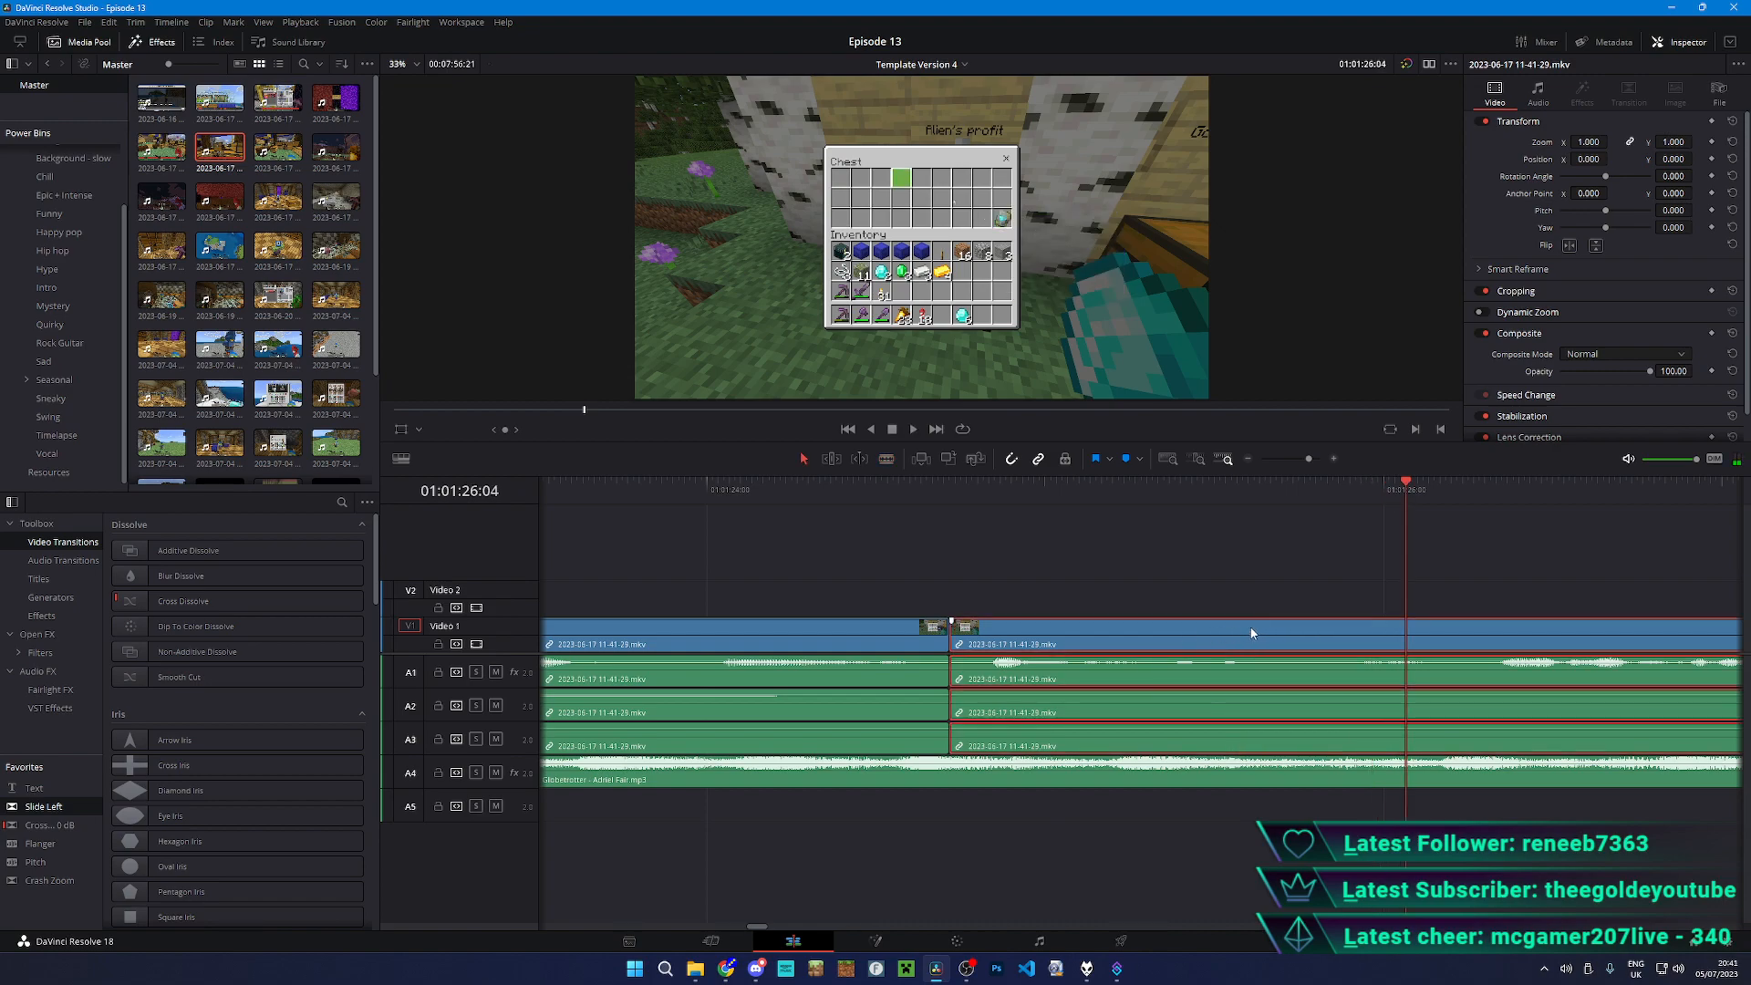
# - Split off the short smithing-template segment after 01:01:24:43, set its Zoom to 0.540, and play across it
pyautogui.click(1262, 631)
pyautogui.click(884, 487)
pyautogui.click(718, 497)
pyautogui.press('space')
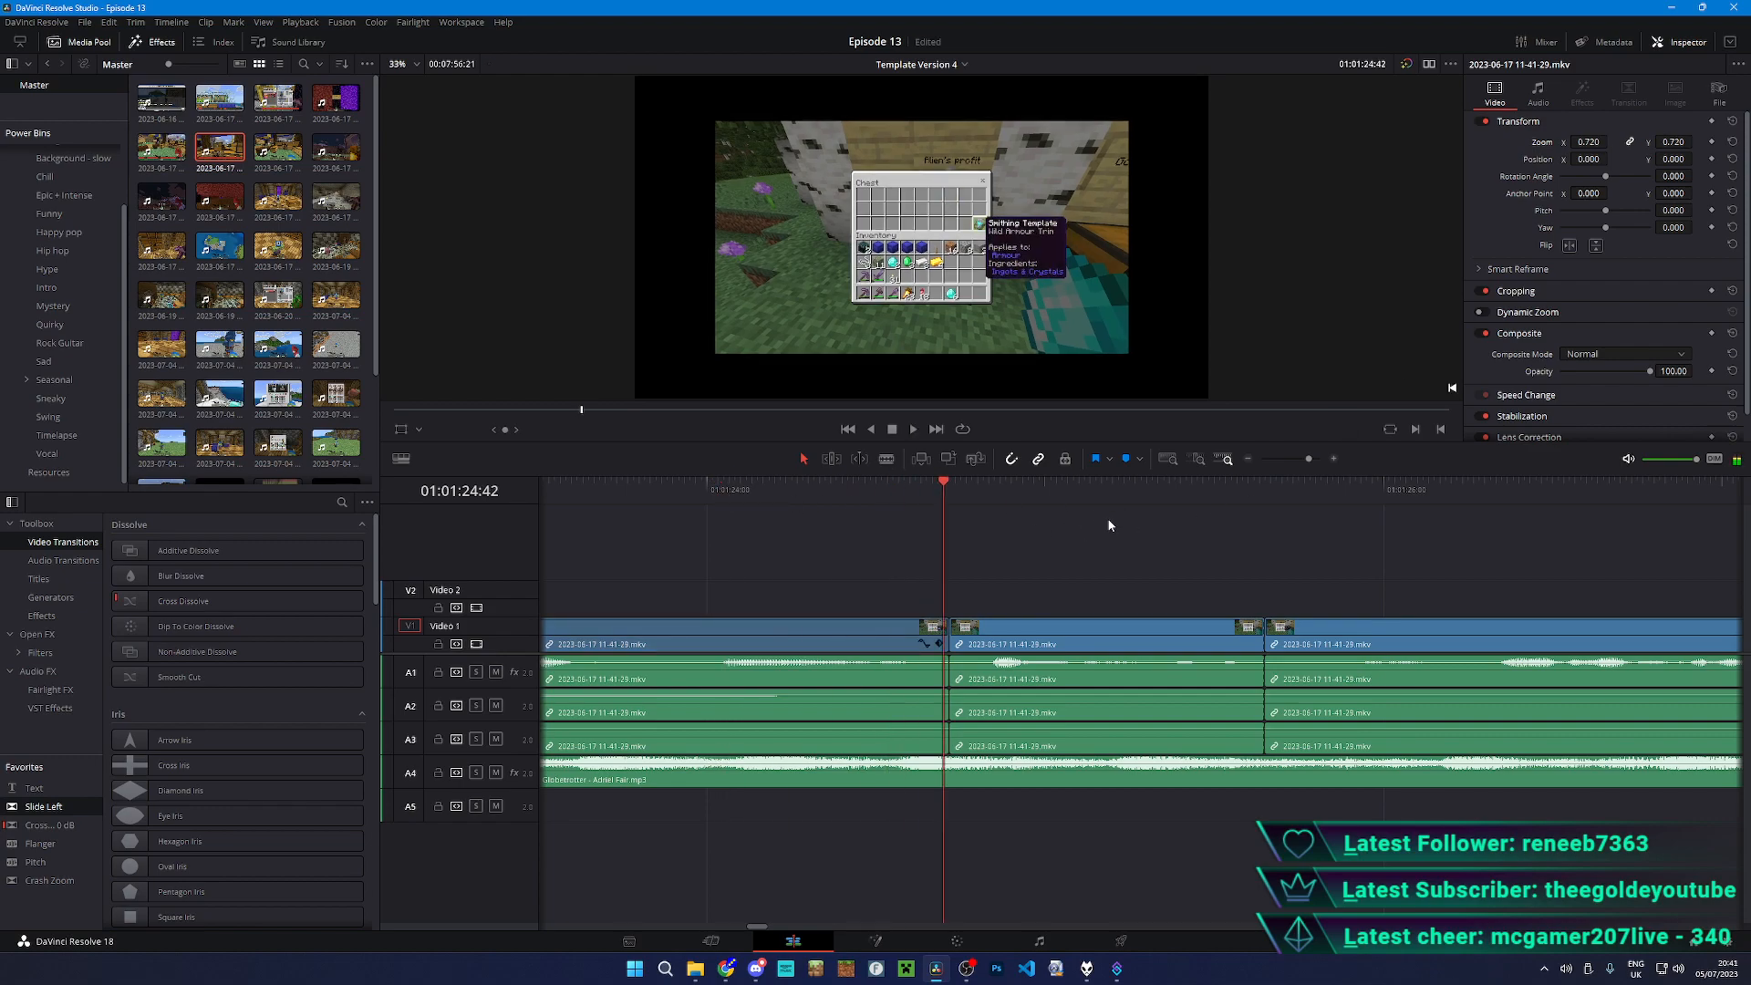
pyautogui.click(1038, 633)
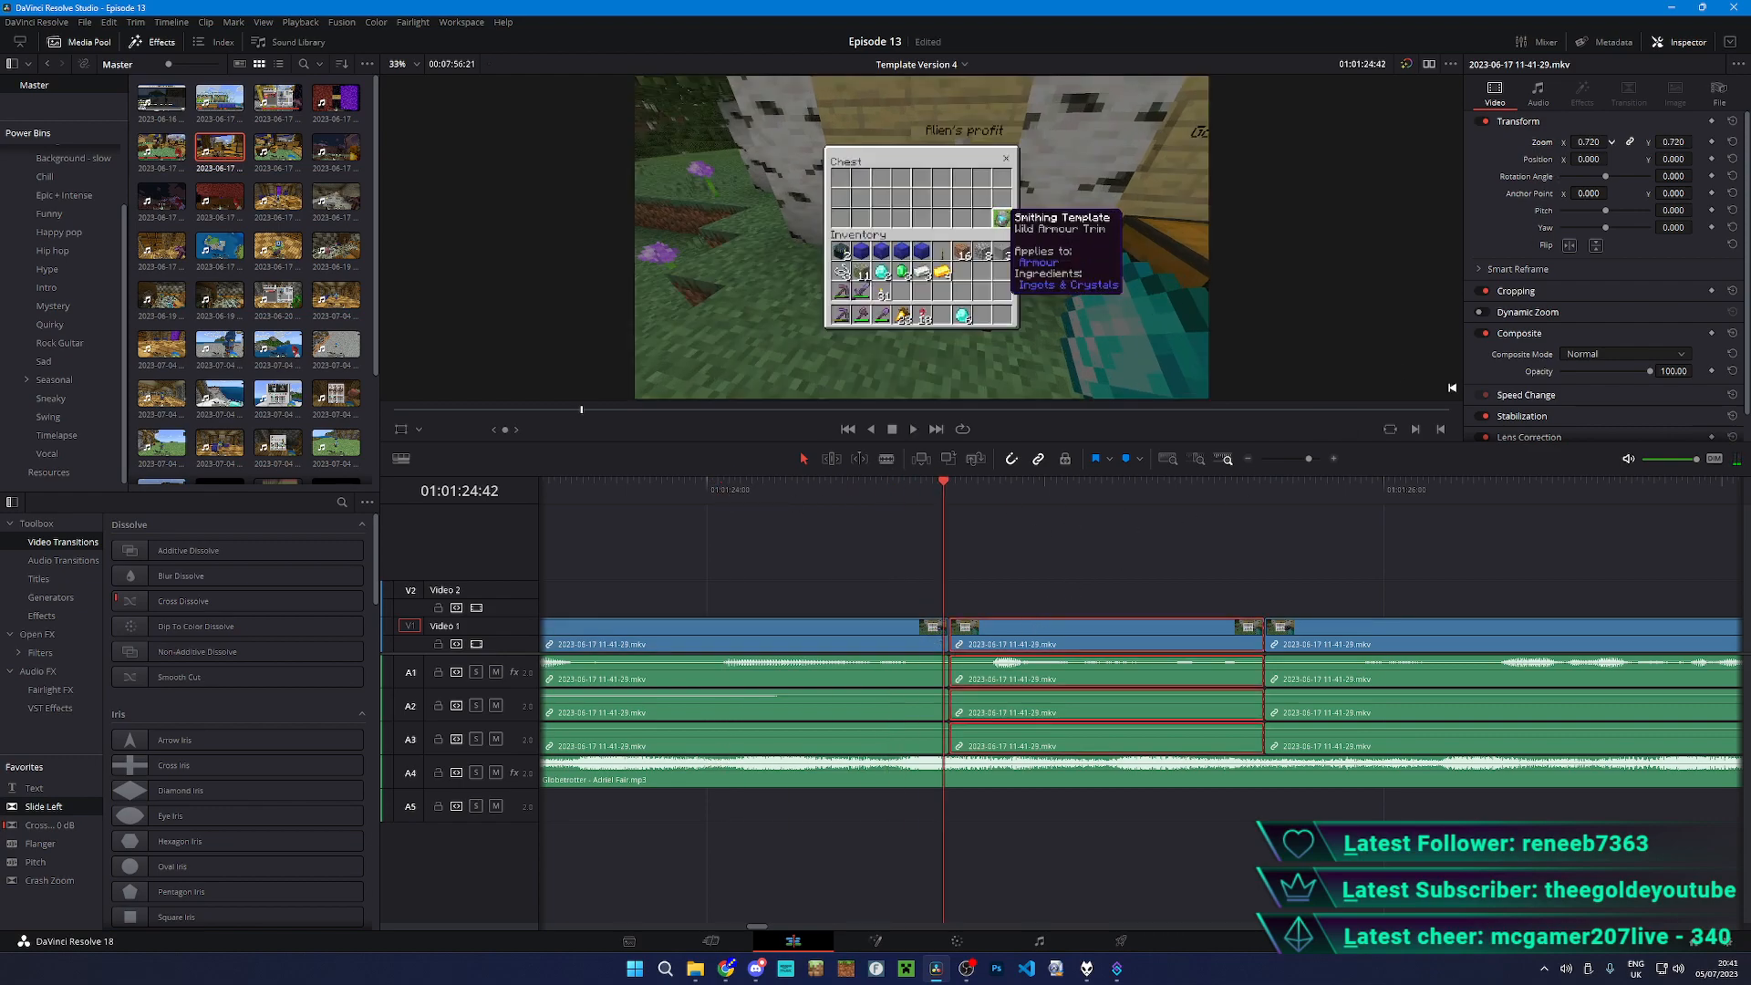
pyautogui.click(790, 504)
pyautogui.press('space')
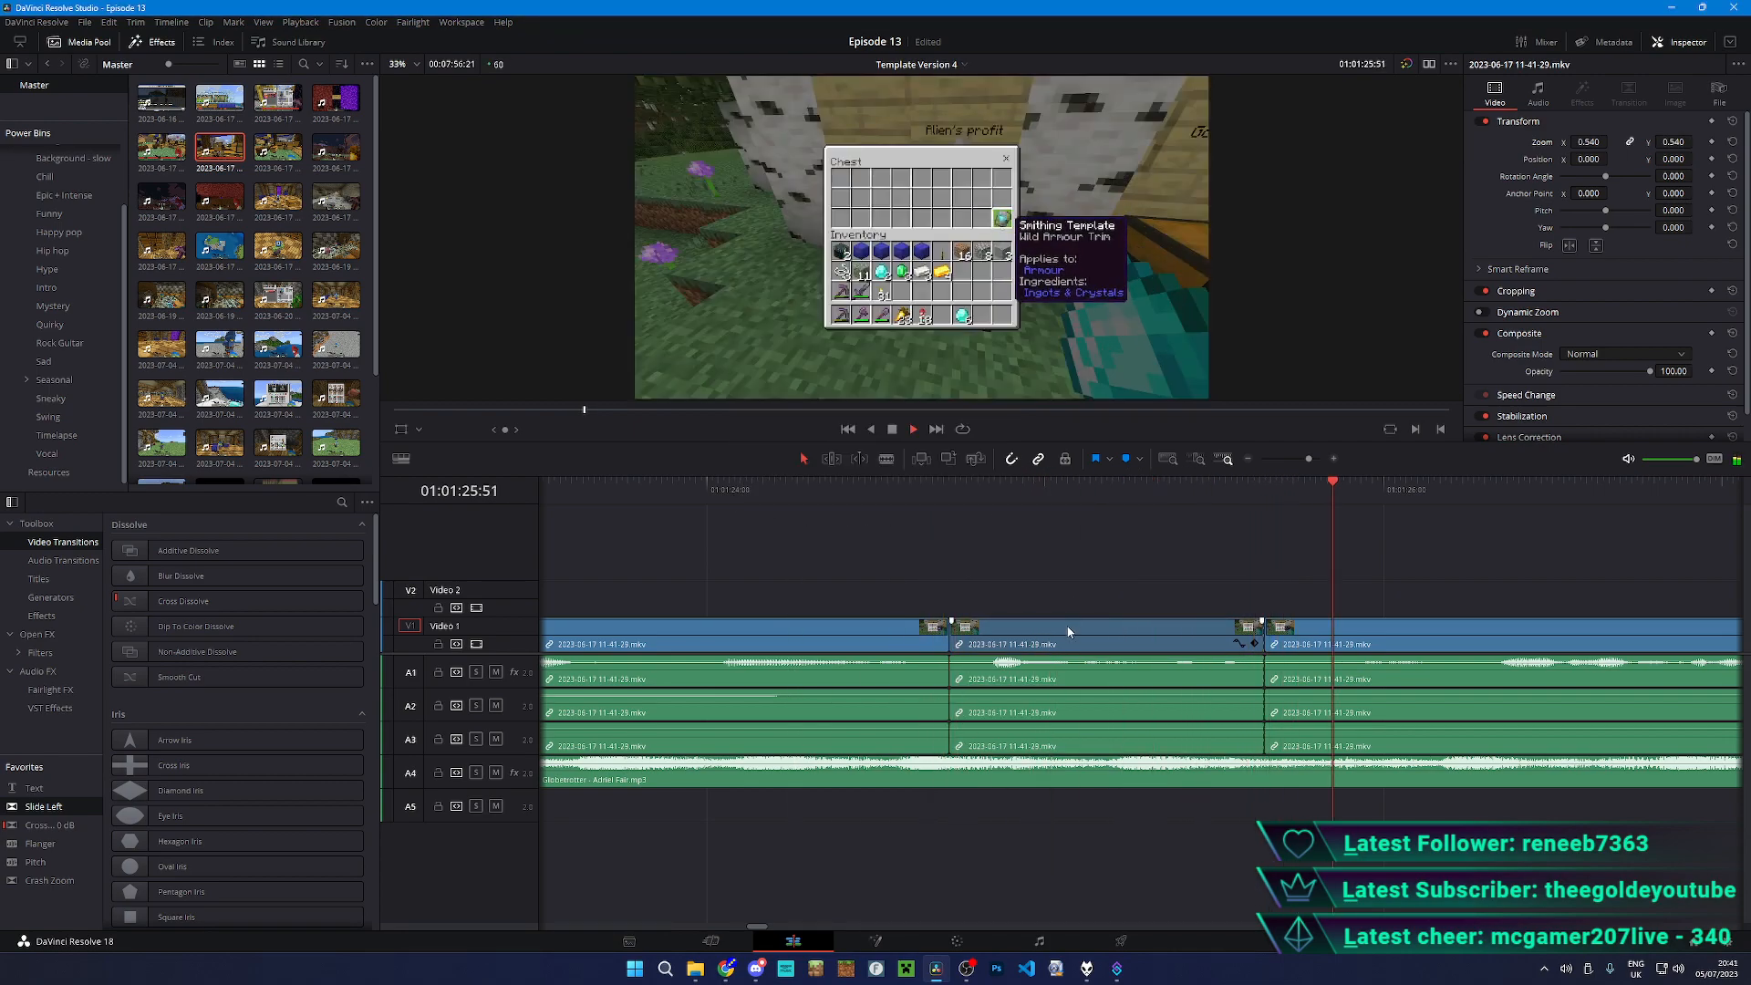
# - Cut the Globetrotter music on Audio 4 at the shrunken segment's start, delete the remainder, fade out the end, and play it
pyautogui.click(1008, 781)
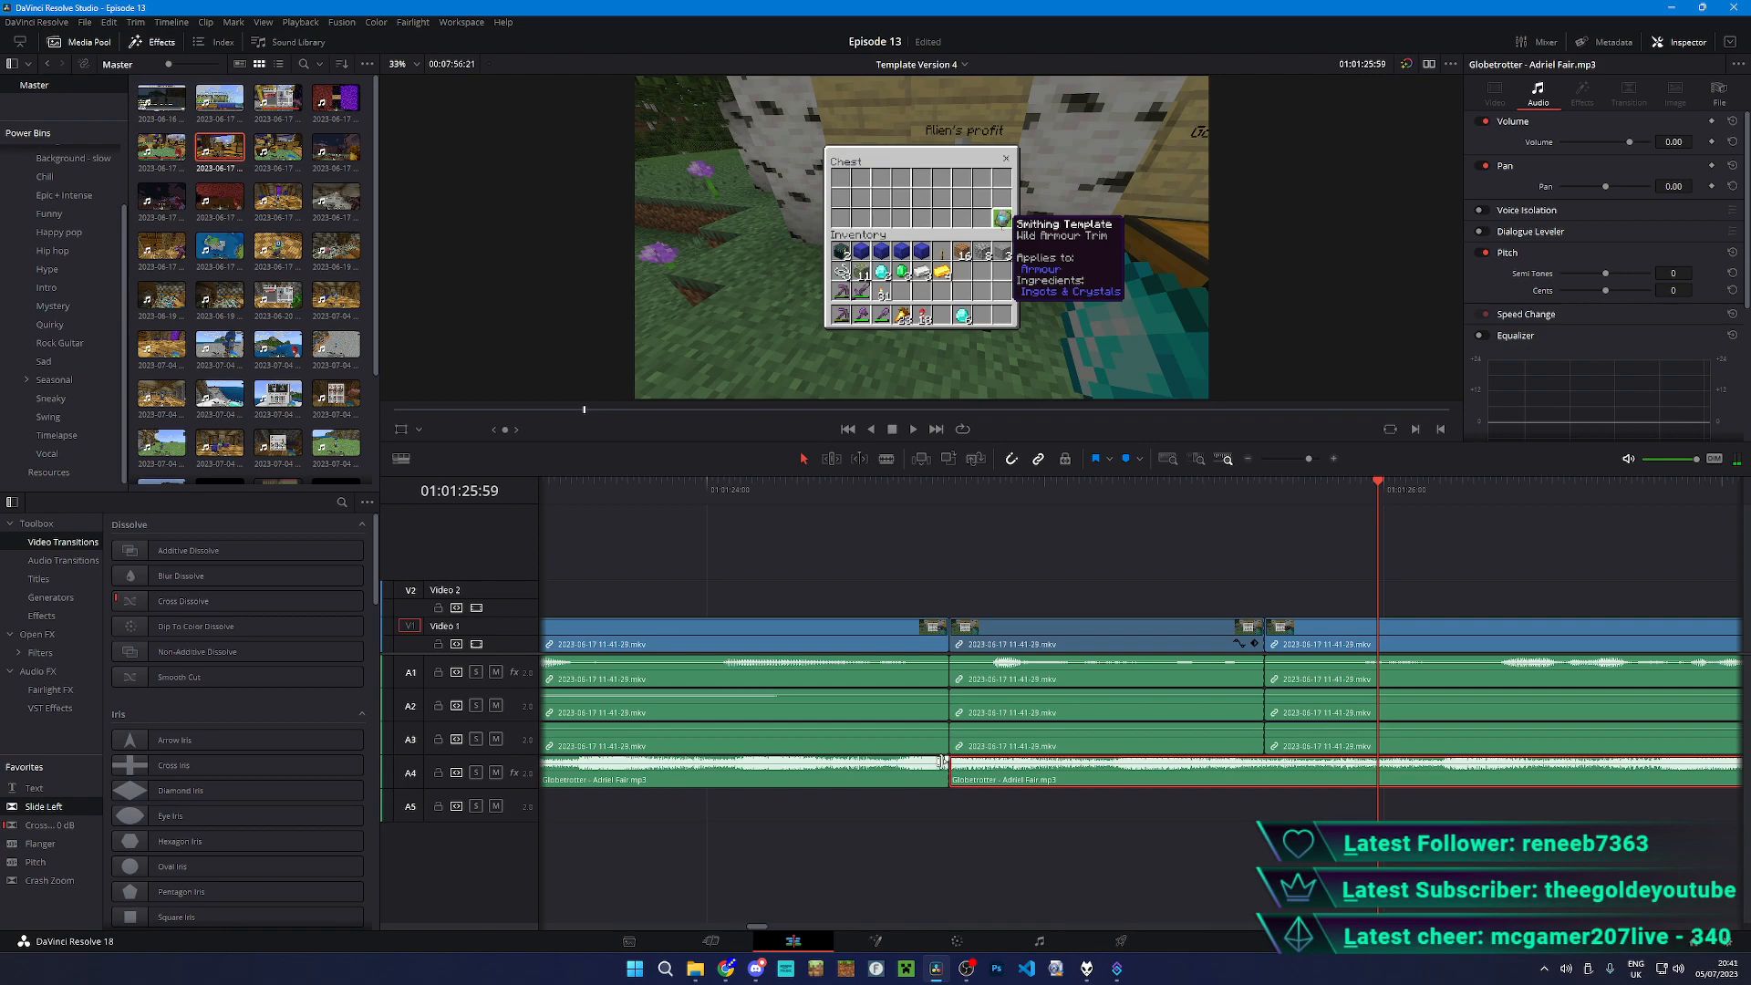
pyautogui.press('Delete')
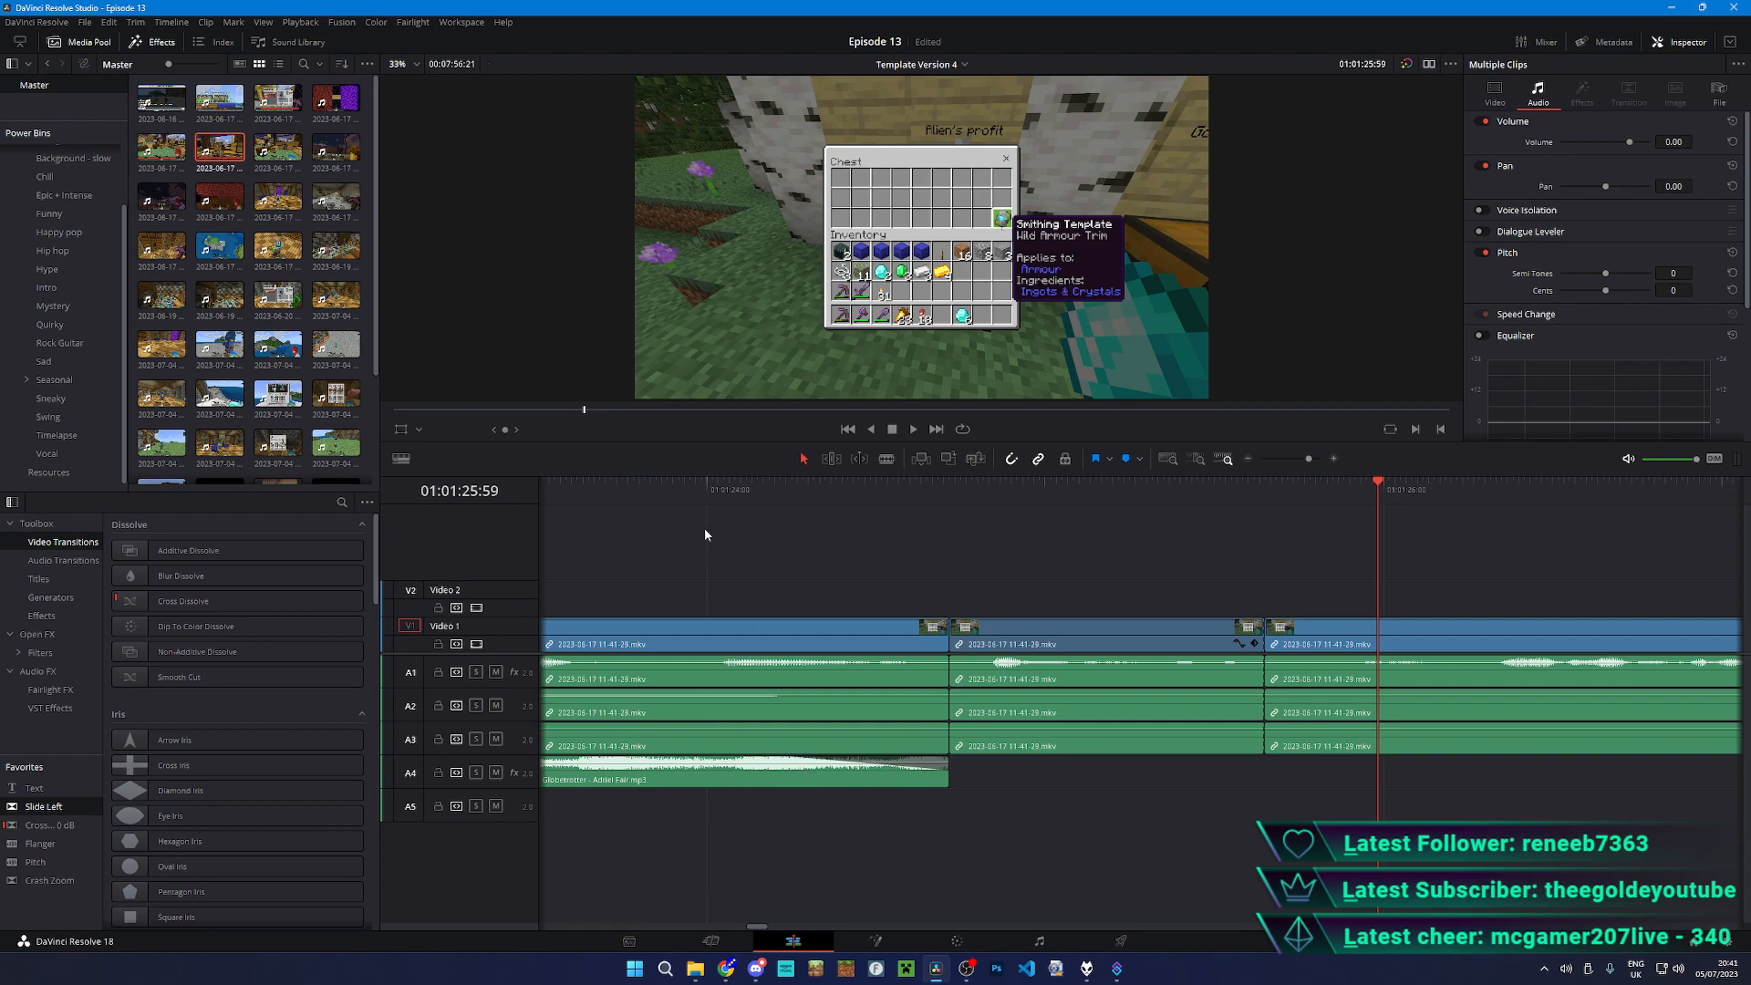
pyautogui.click(649, 488)
pyautogui.moveTo(959, 521); pyautogui.dragTo(1038, 526)
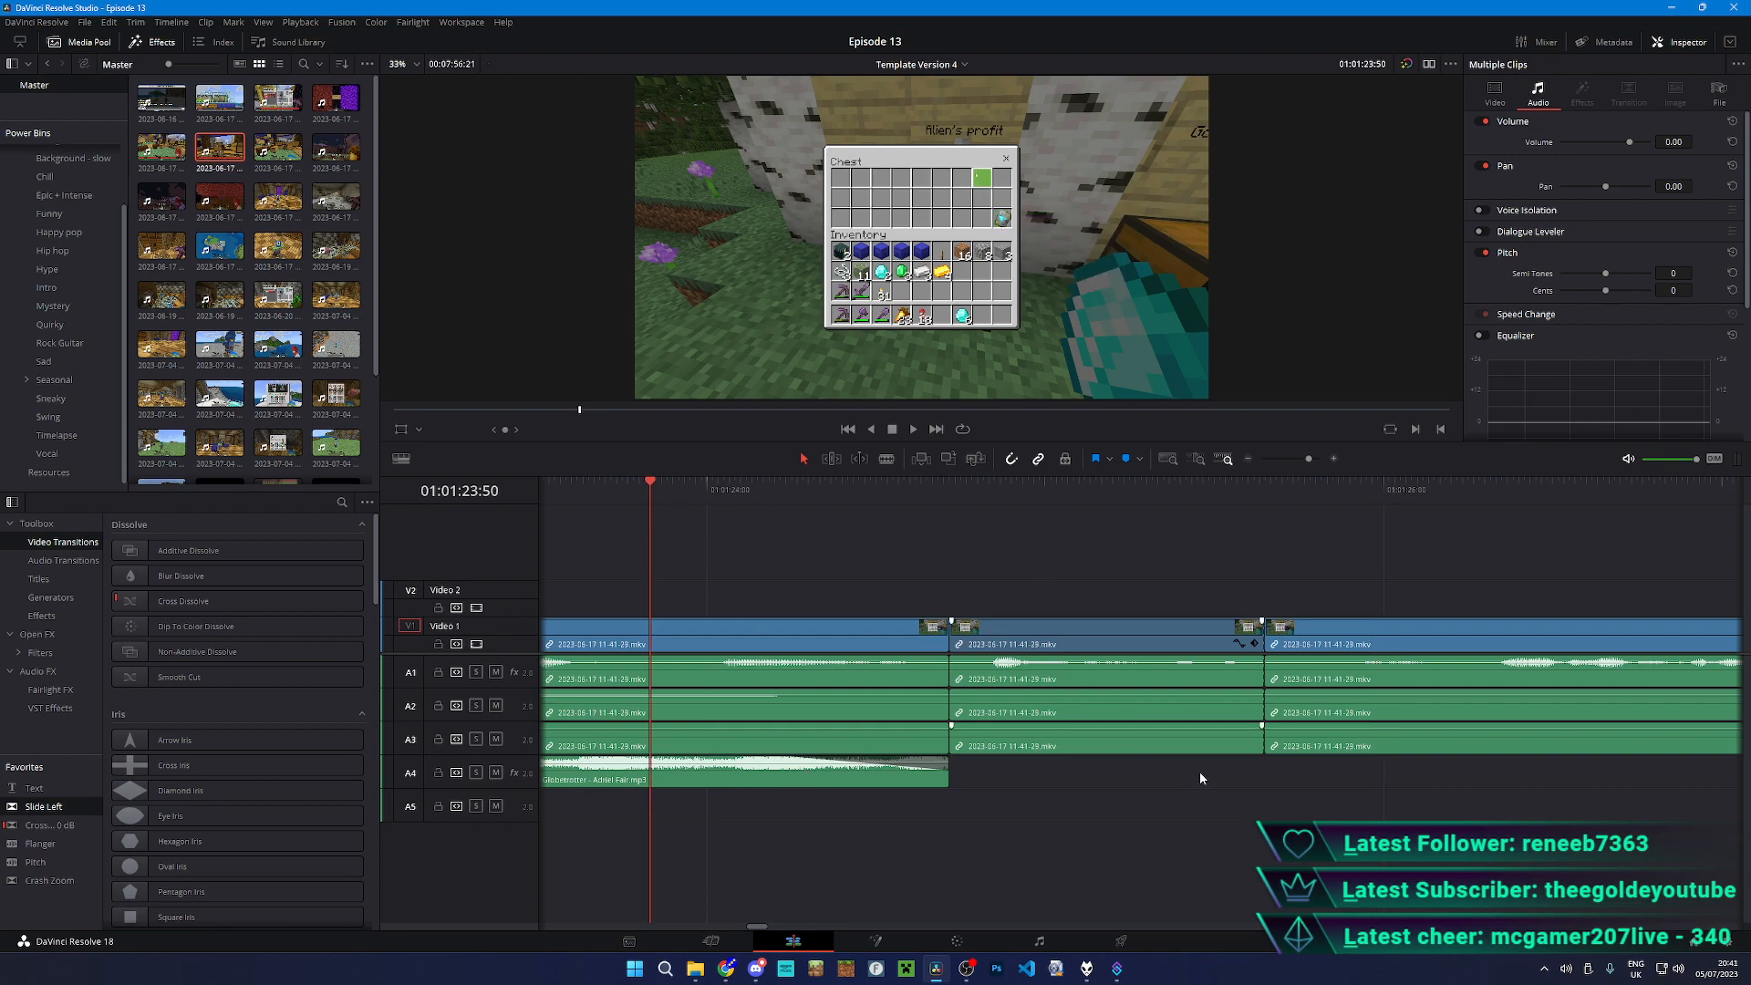
pyautogui.press('space')
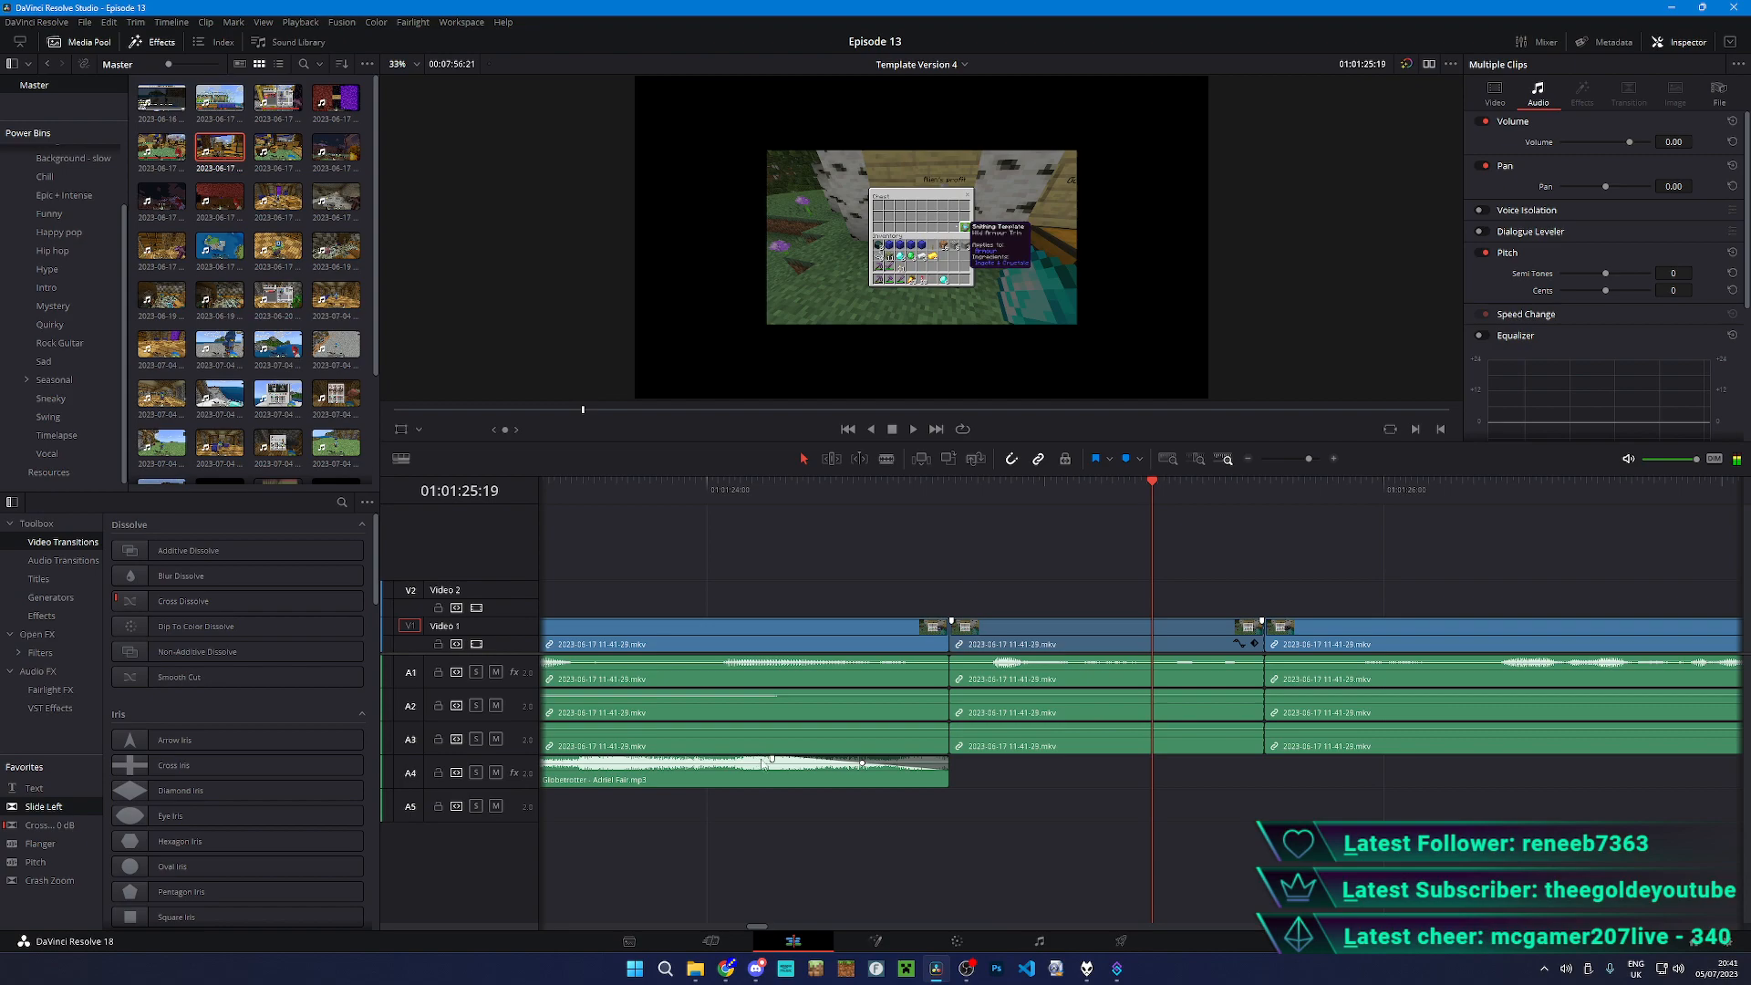
# - Remove the fade-out from the Globetrotter music and play across its abrupt ending into the shrunken segment
pyautogui.click(747, 488)
pyautogui.press('space')
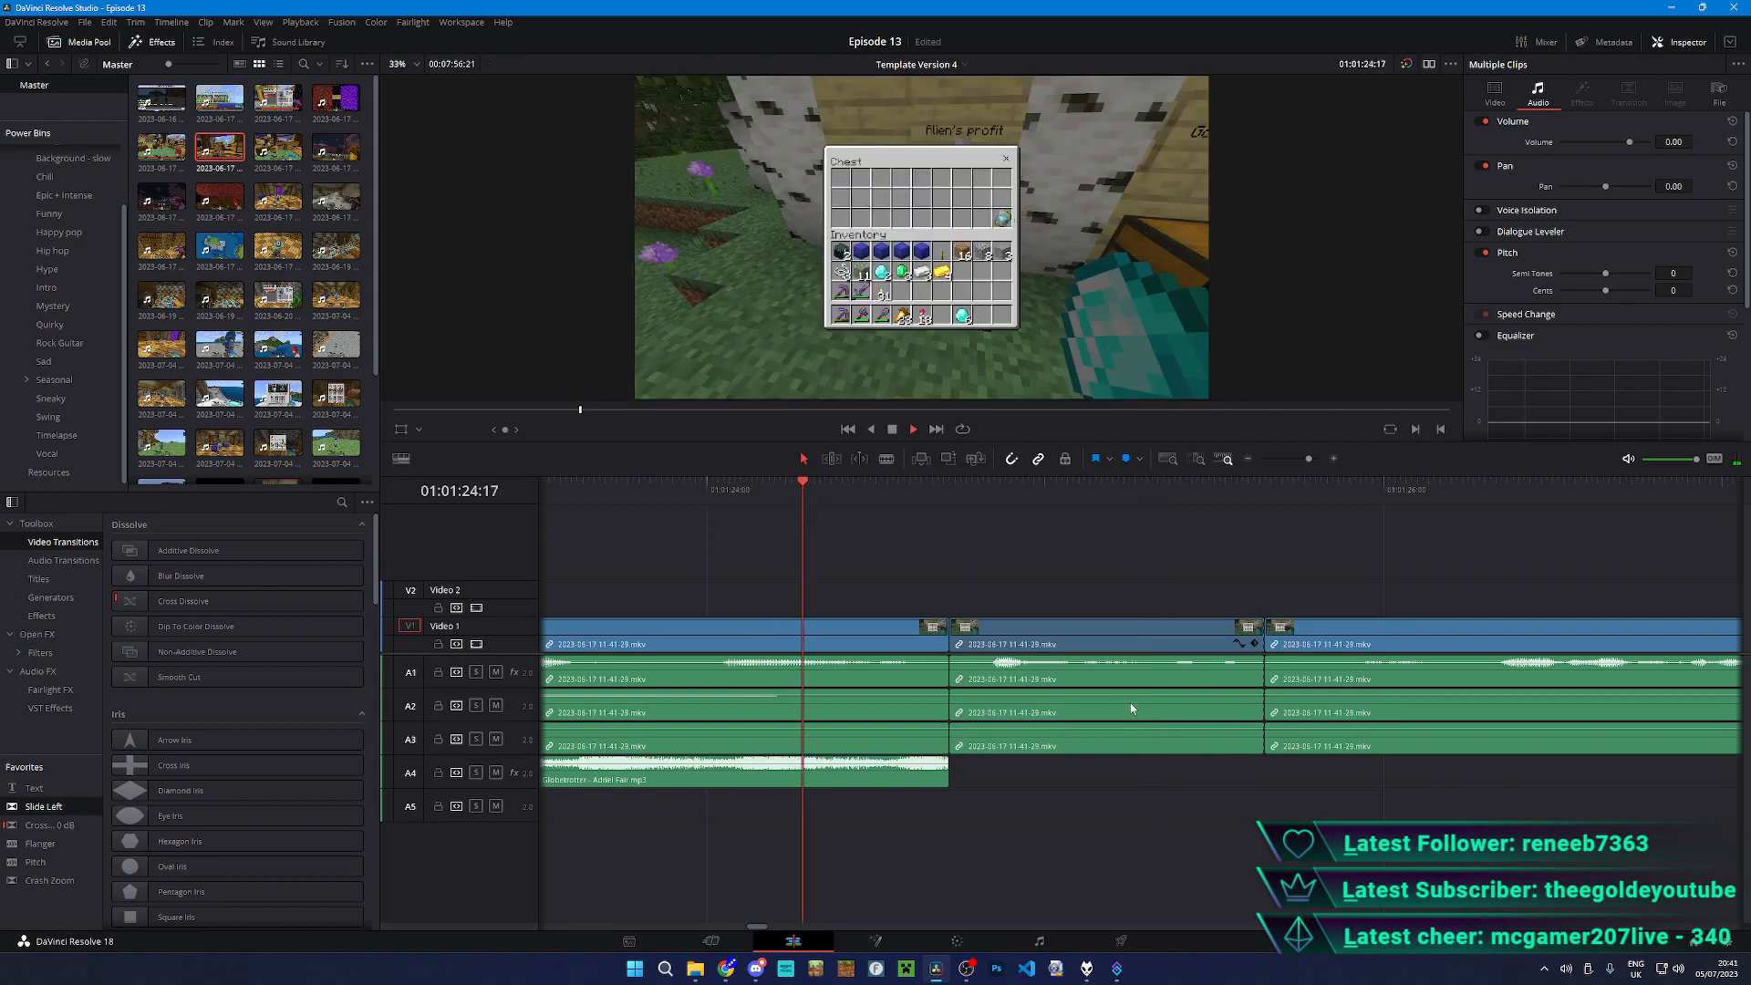
pyautogui.hotkey('ctrl', '-')
pyautogui.press('space')
# - Review the edited timeline by playing sections from about 01:00:36 and 01:01:19, and check where the music ends at 01:01:24:43
pyautogui.scroll(-10, 927, 724)
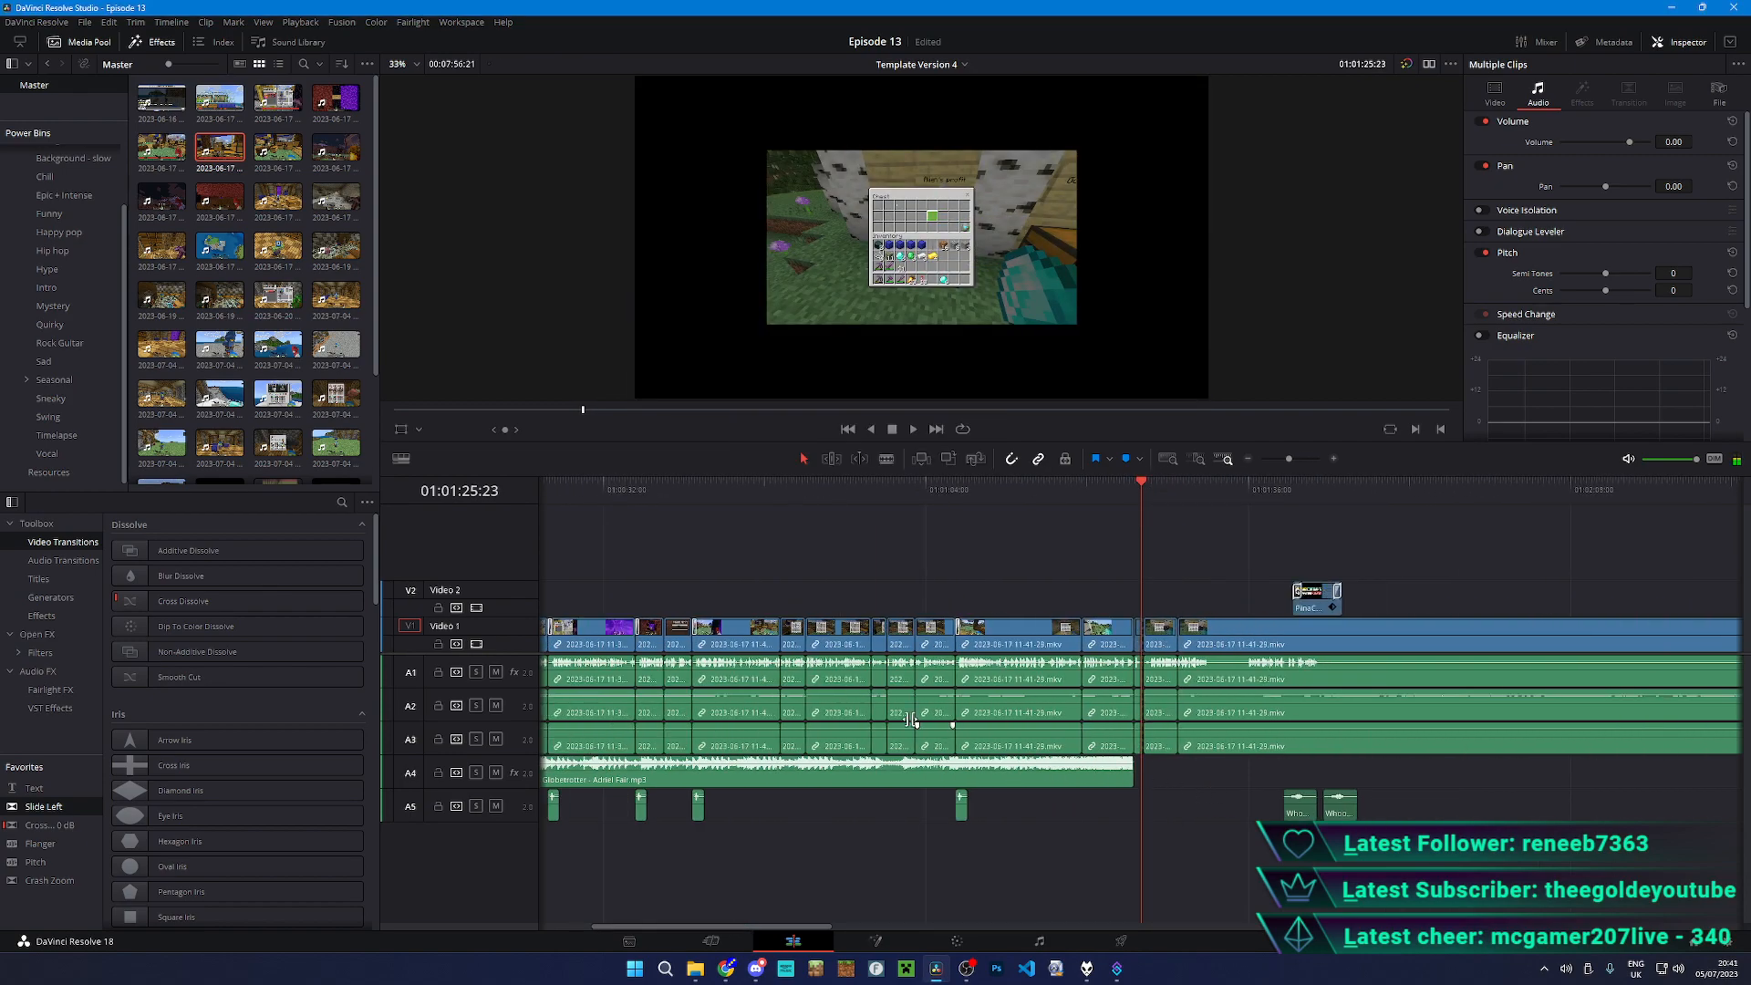
pyautogui.scroll(3, 852, 715)
pyautogui.scroll(3, 852, 706)
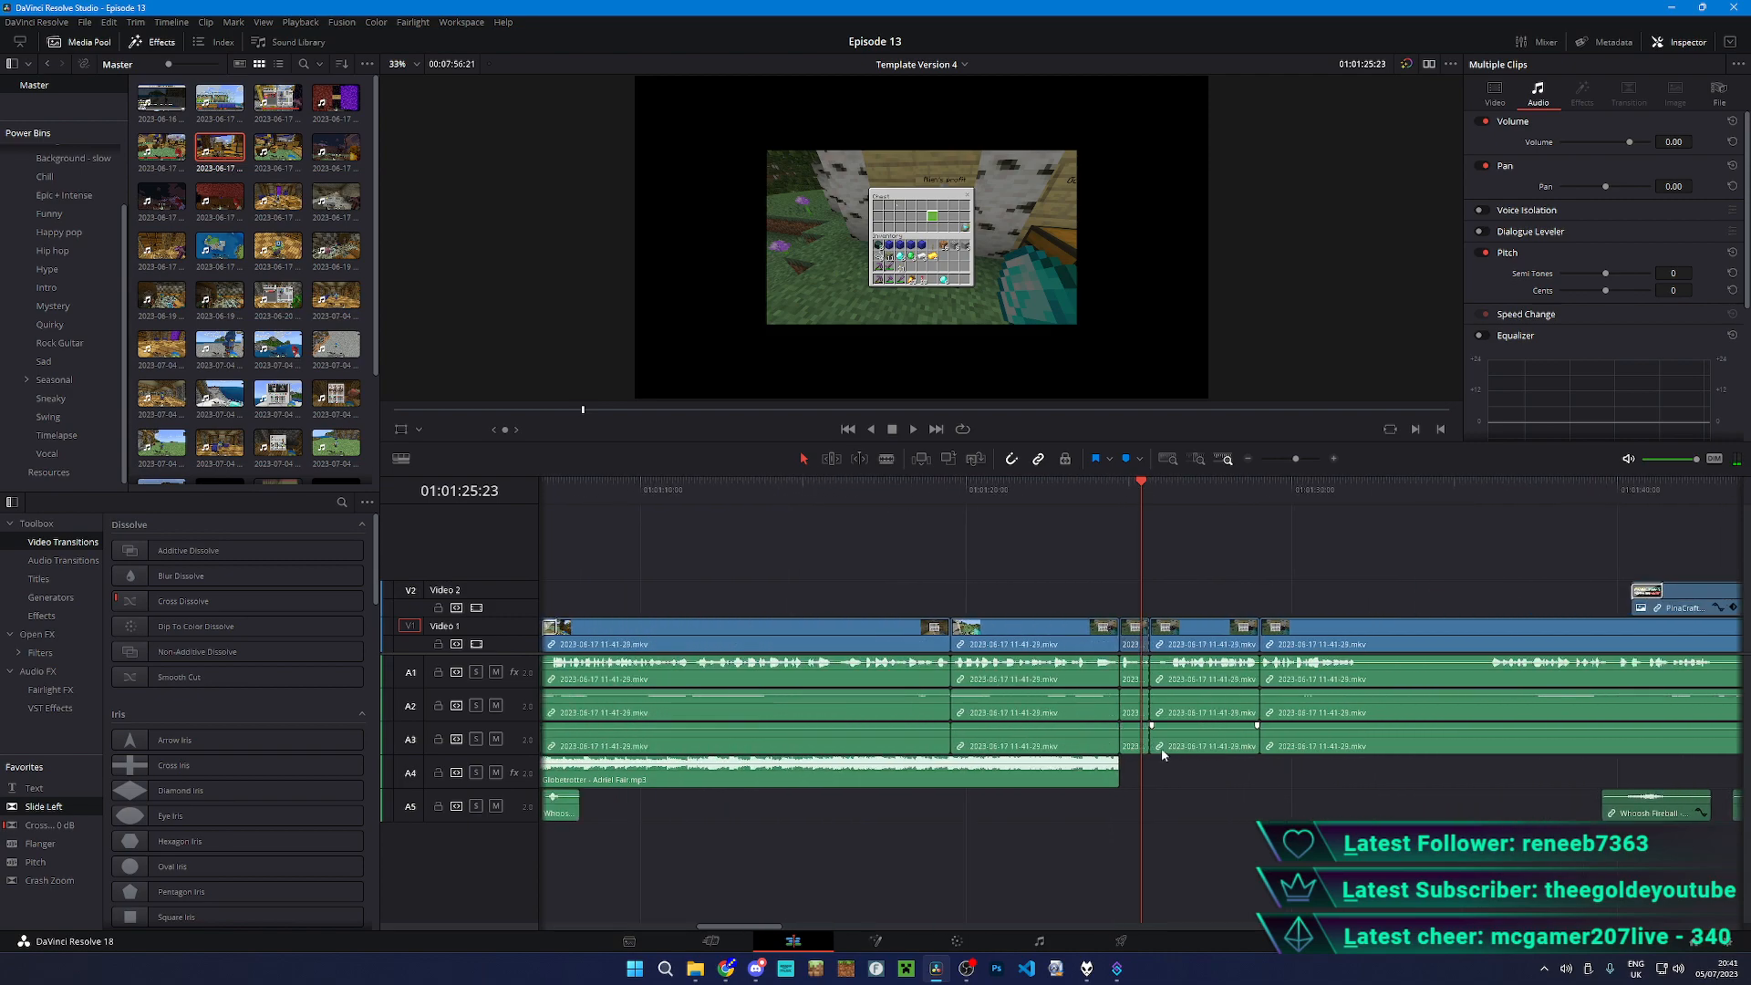
pyautogui.hscroll(-5, 803, 802)
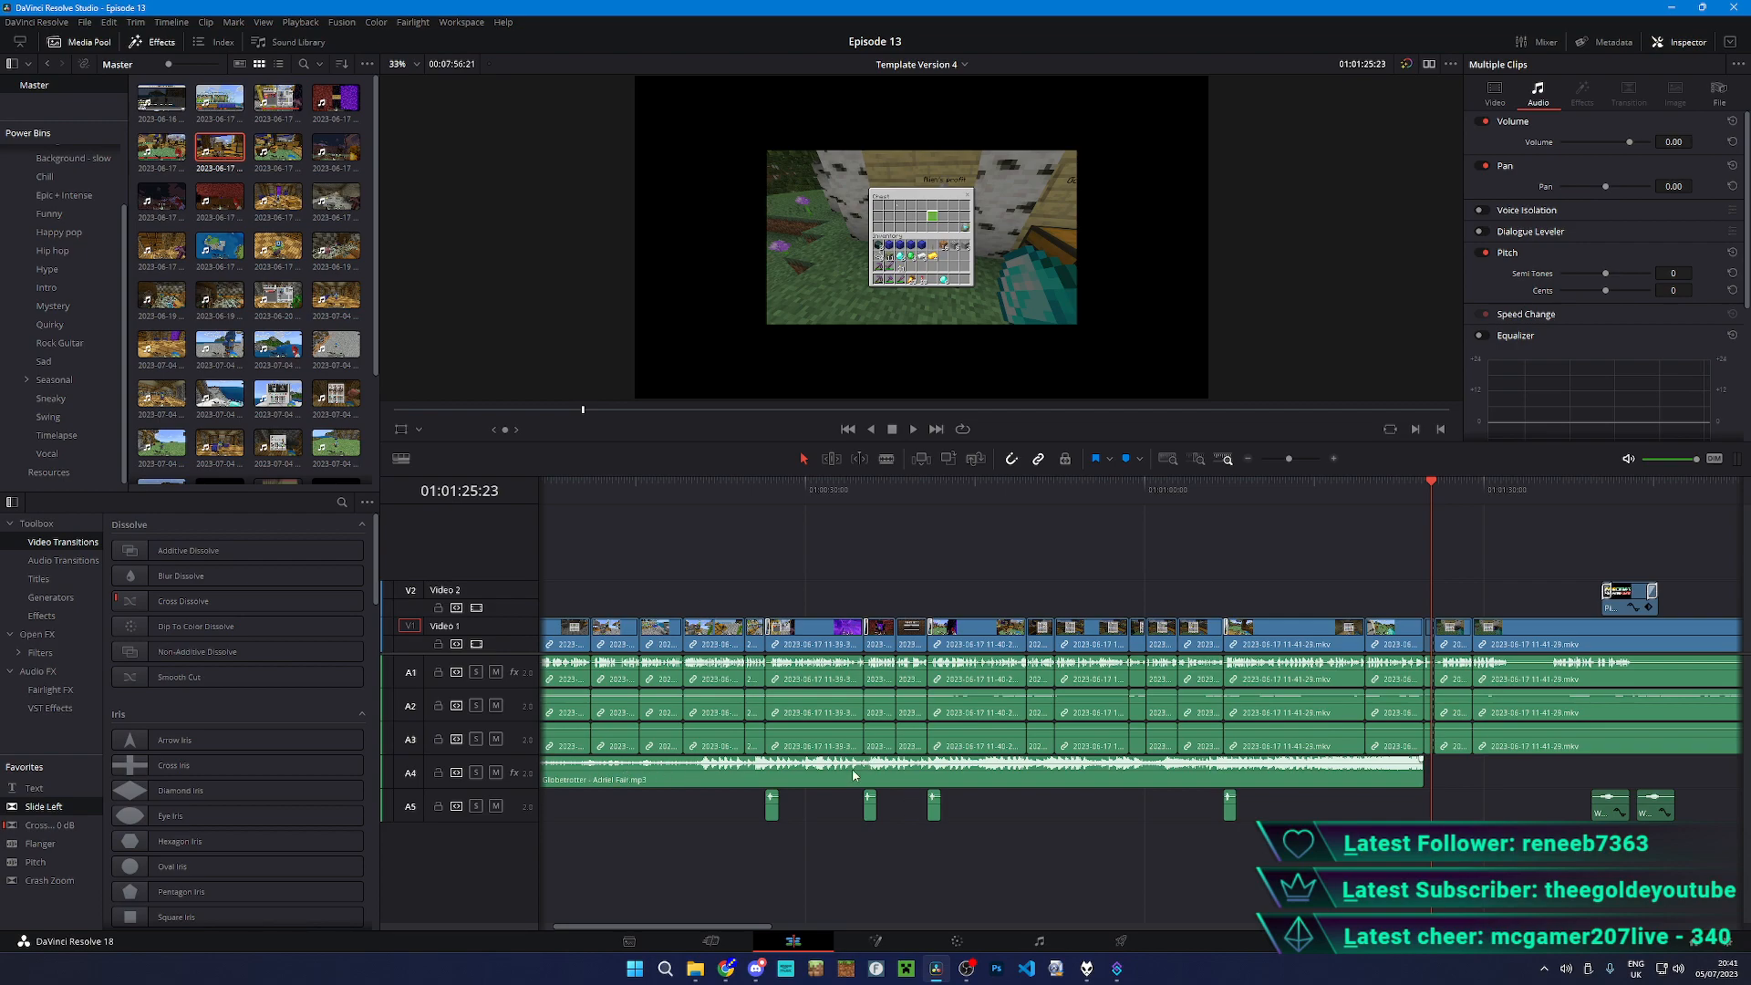
pyautogui.moveTo(802, 490); pyautogui.dragTo(883, 500)
pyautogui.press('space')
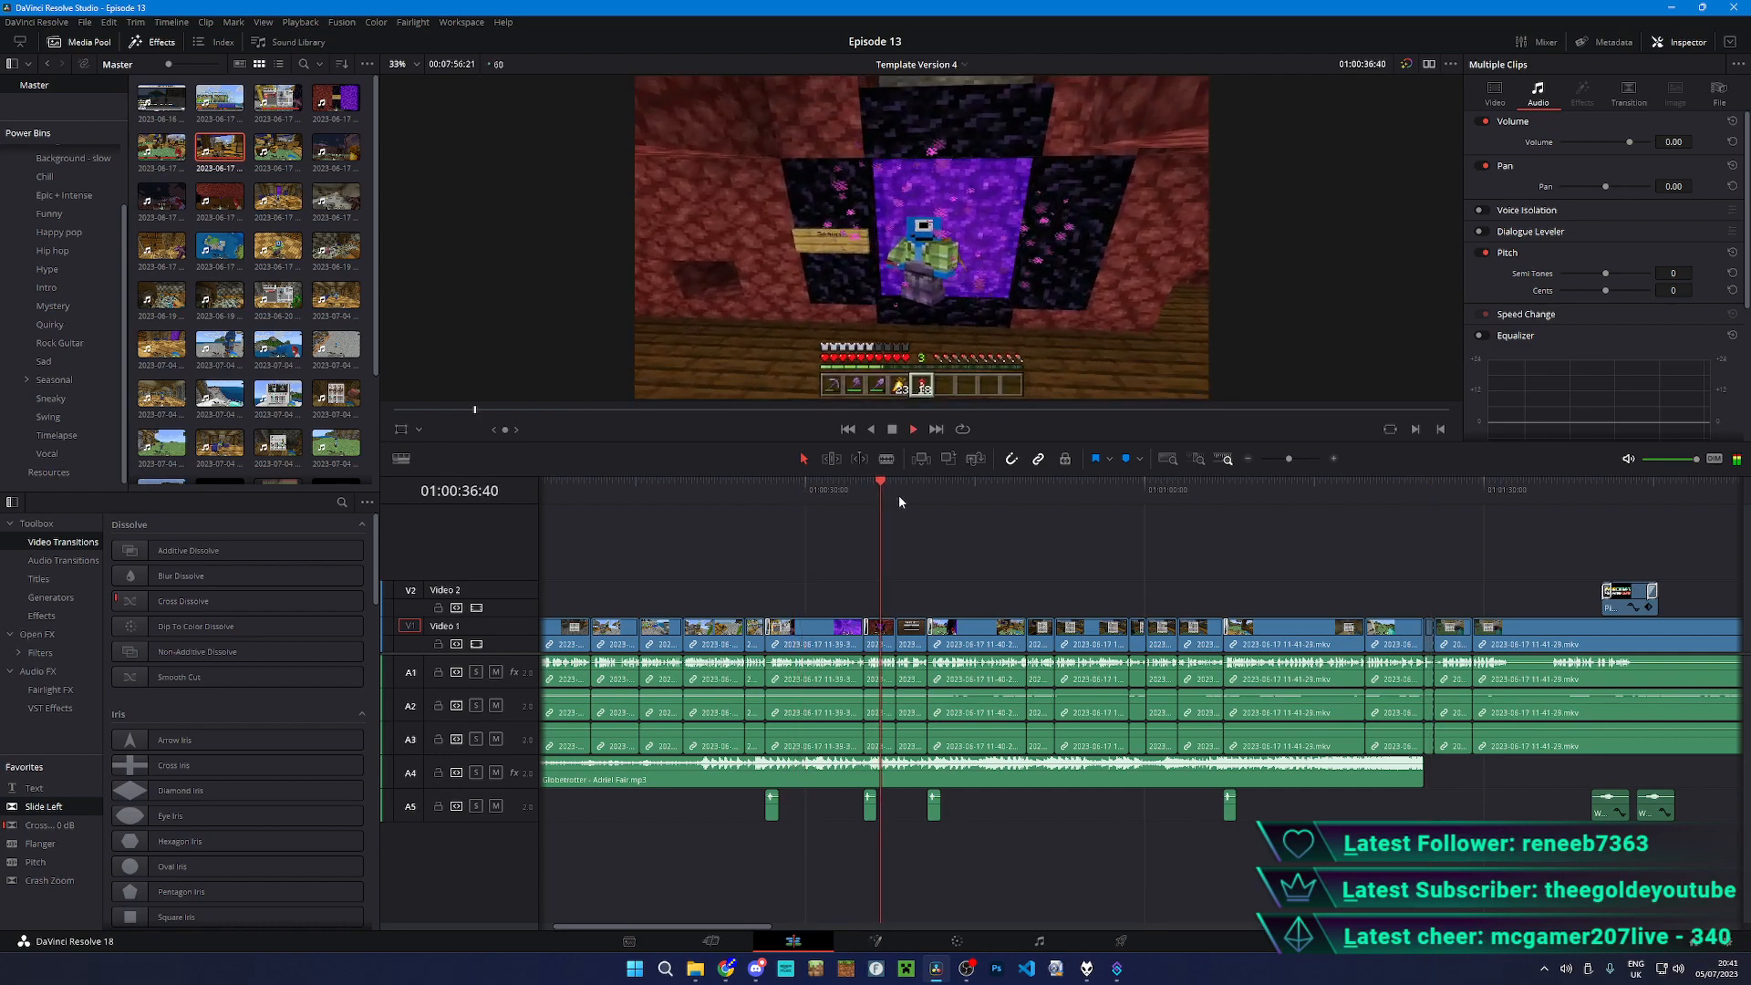
pyautogui.click(1007, 504)
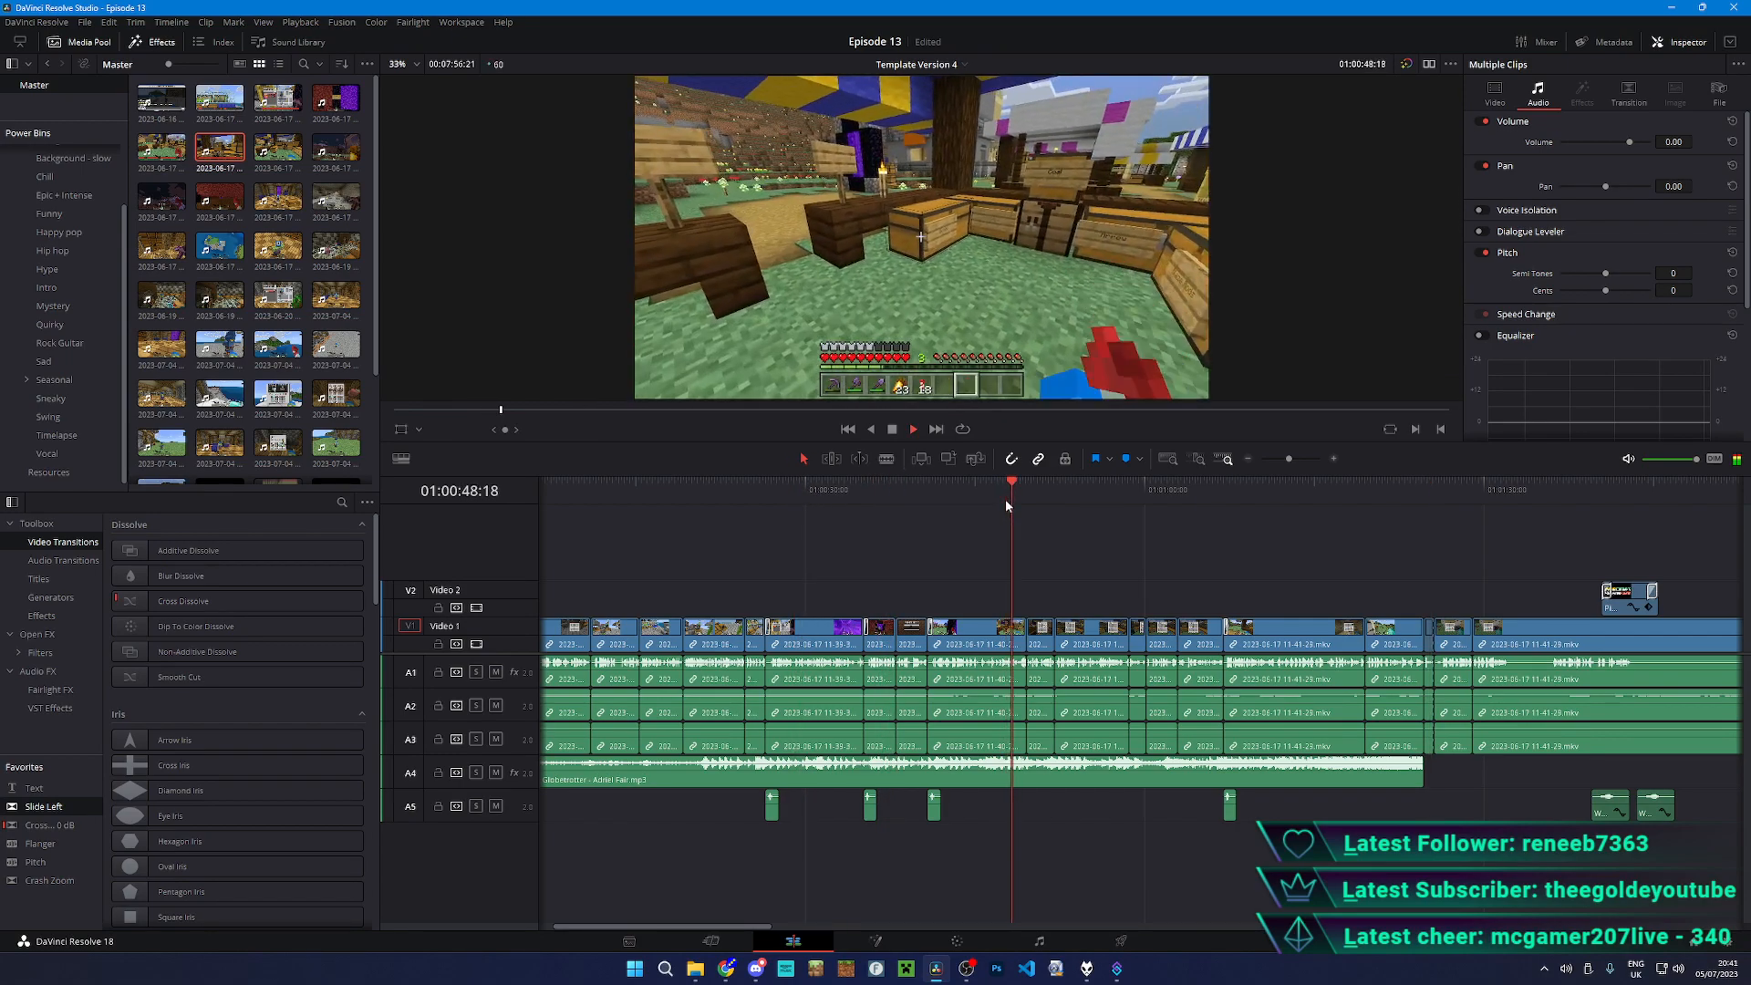
pyautogui.click(1357, 500)
pyautogui.scroll(4, 1539, 542)
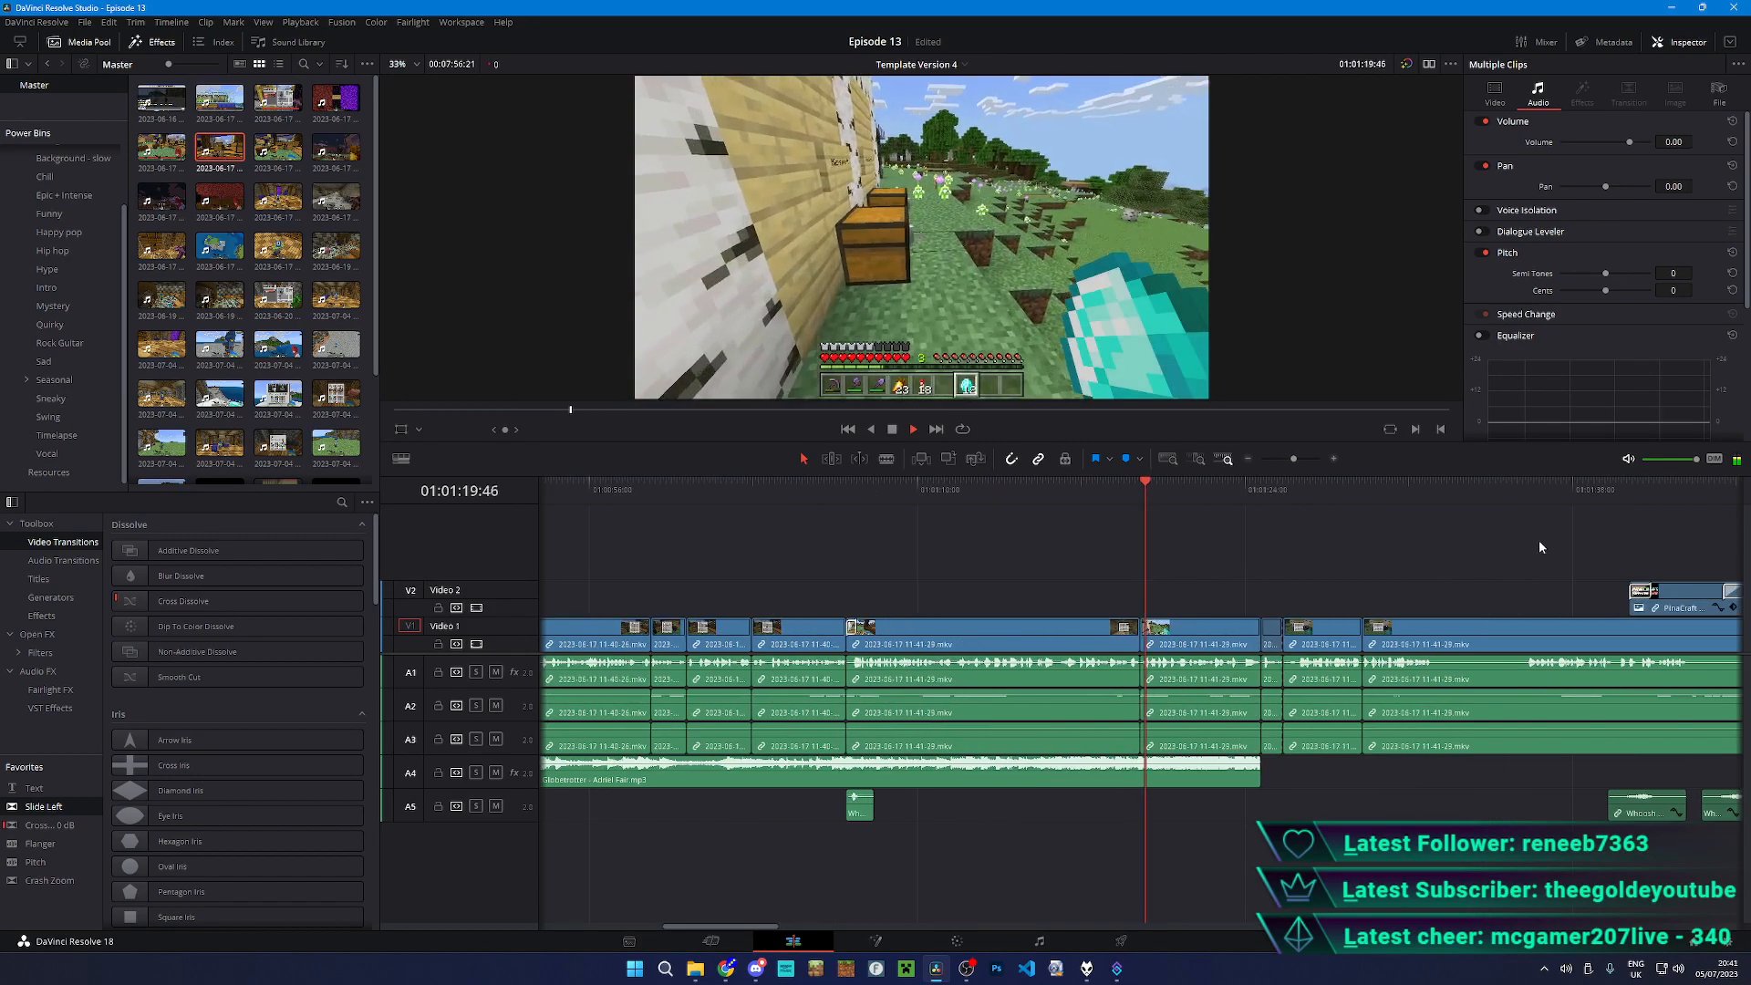
pyautogui.press('space')
pyautogui.moveTo(1416, 547); pyautogui.dragTo(851, 547)
pyautogui.click(837, 489)
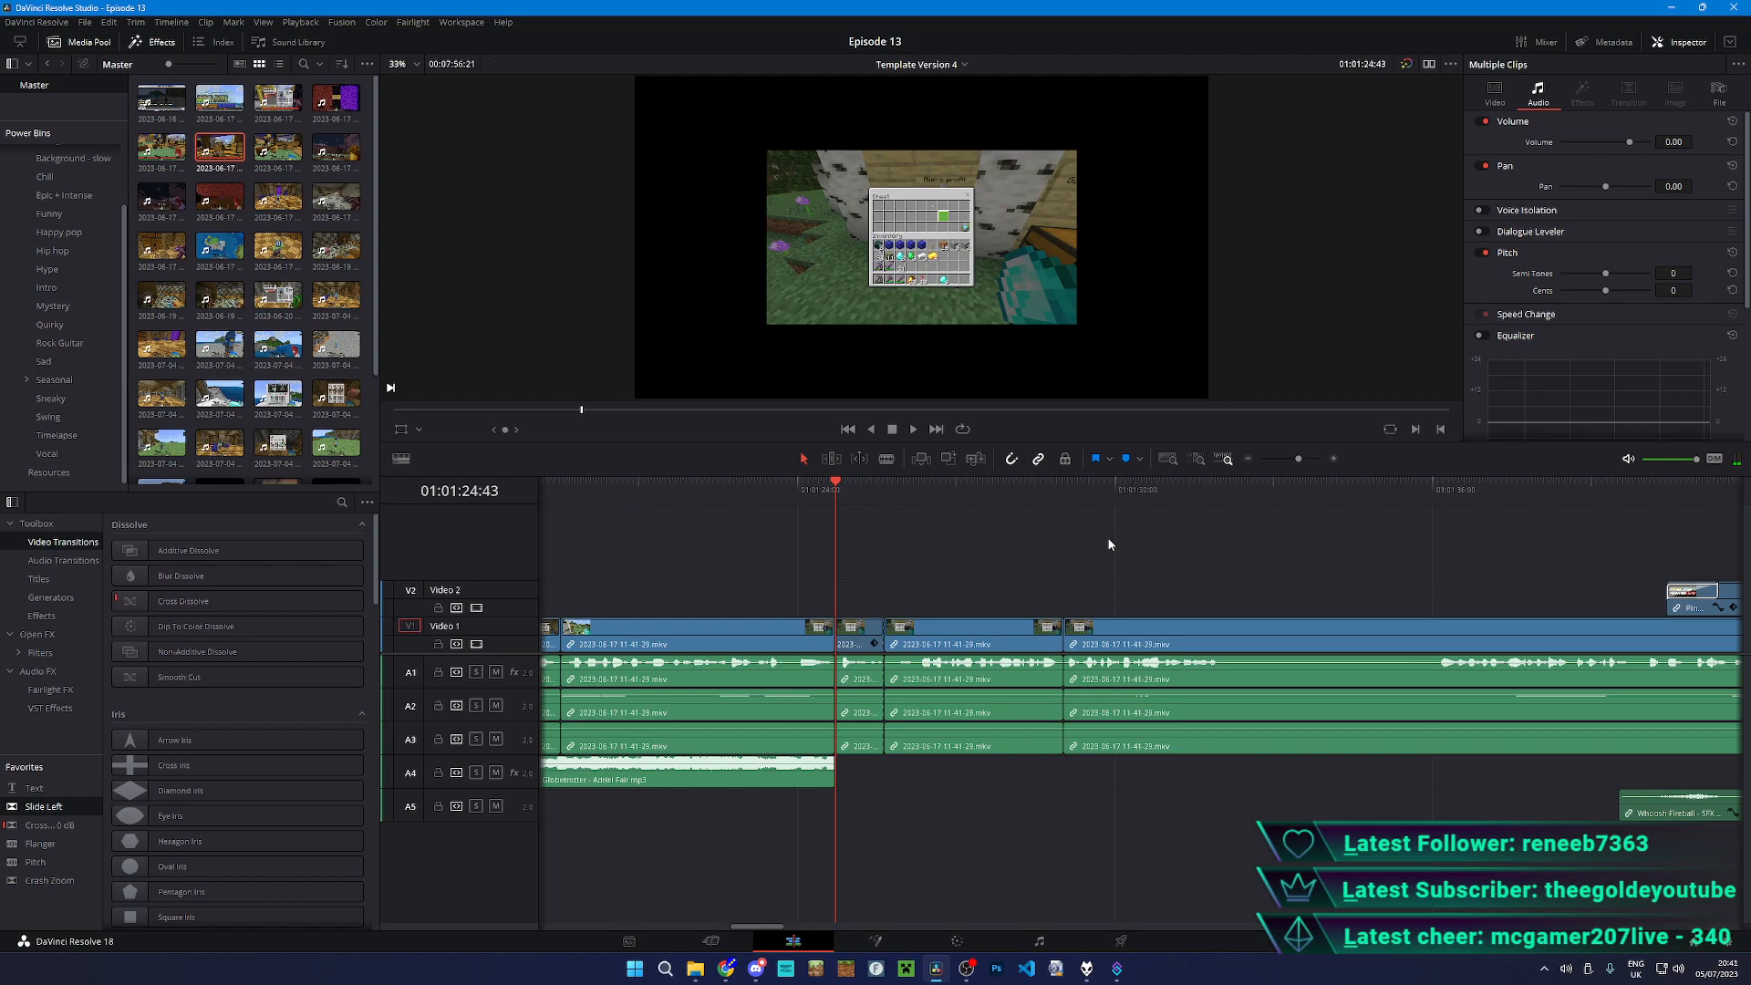
pyautogui.scroll(-5, 954, 650)
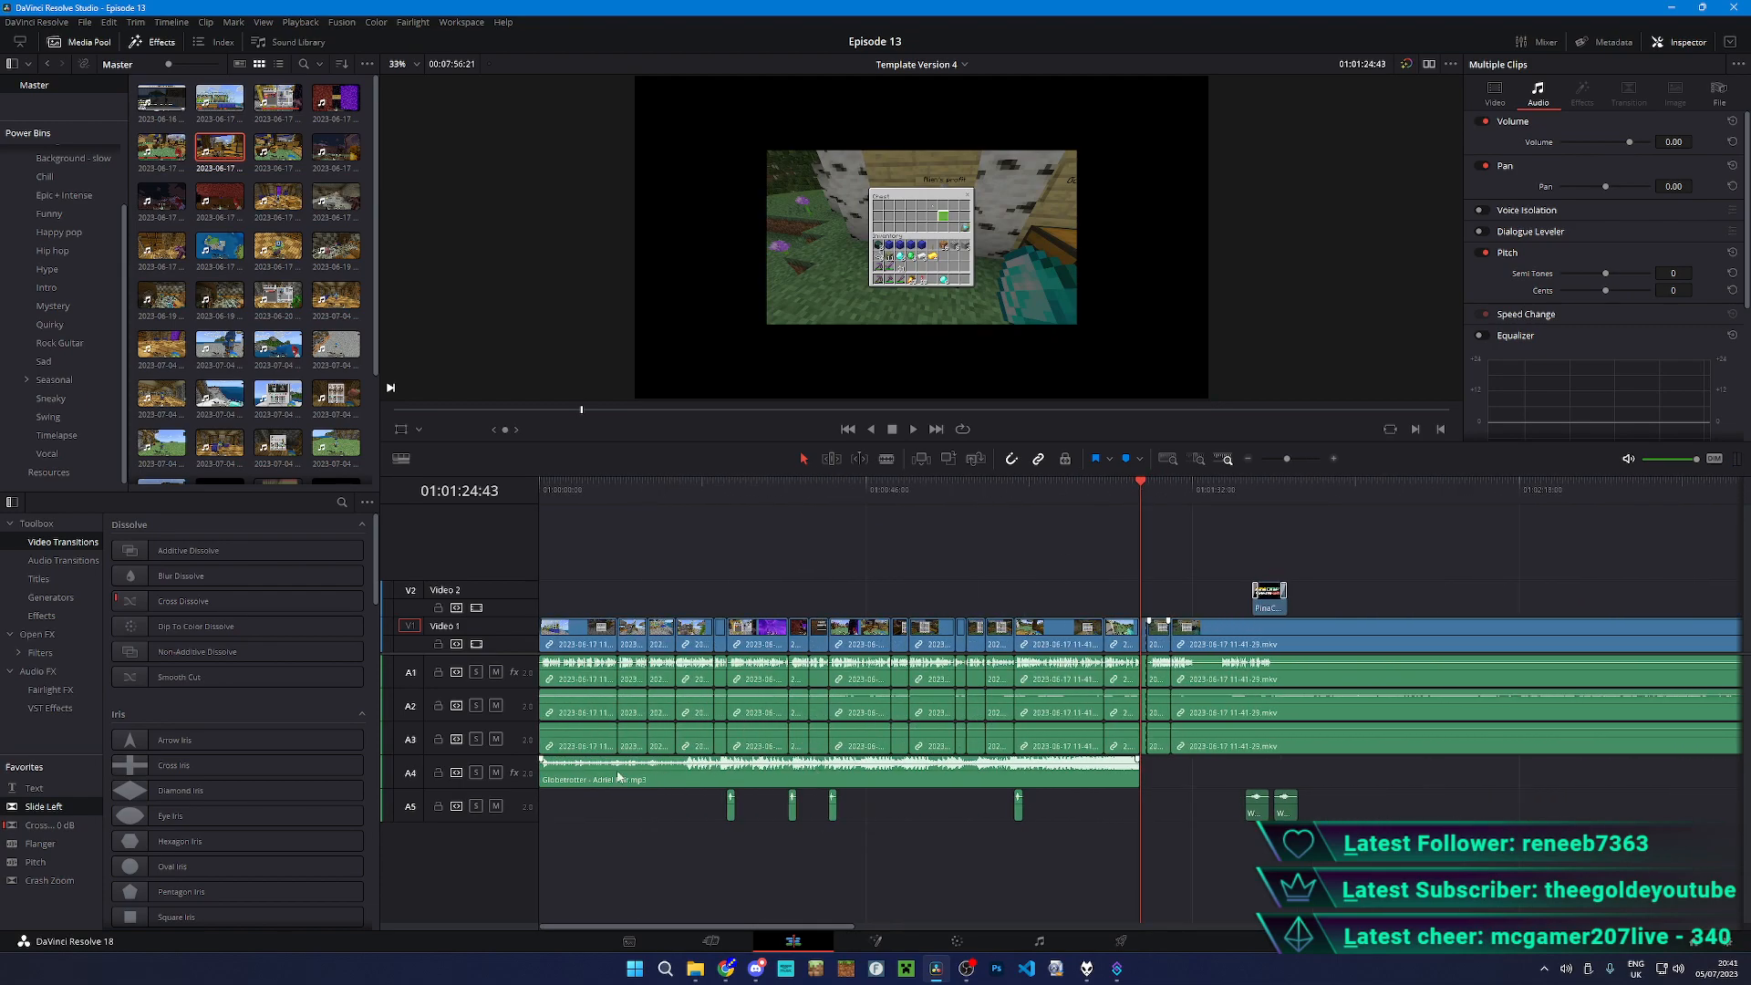
pyautogui.scroll(-2, 1003, 753)
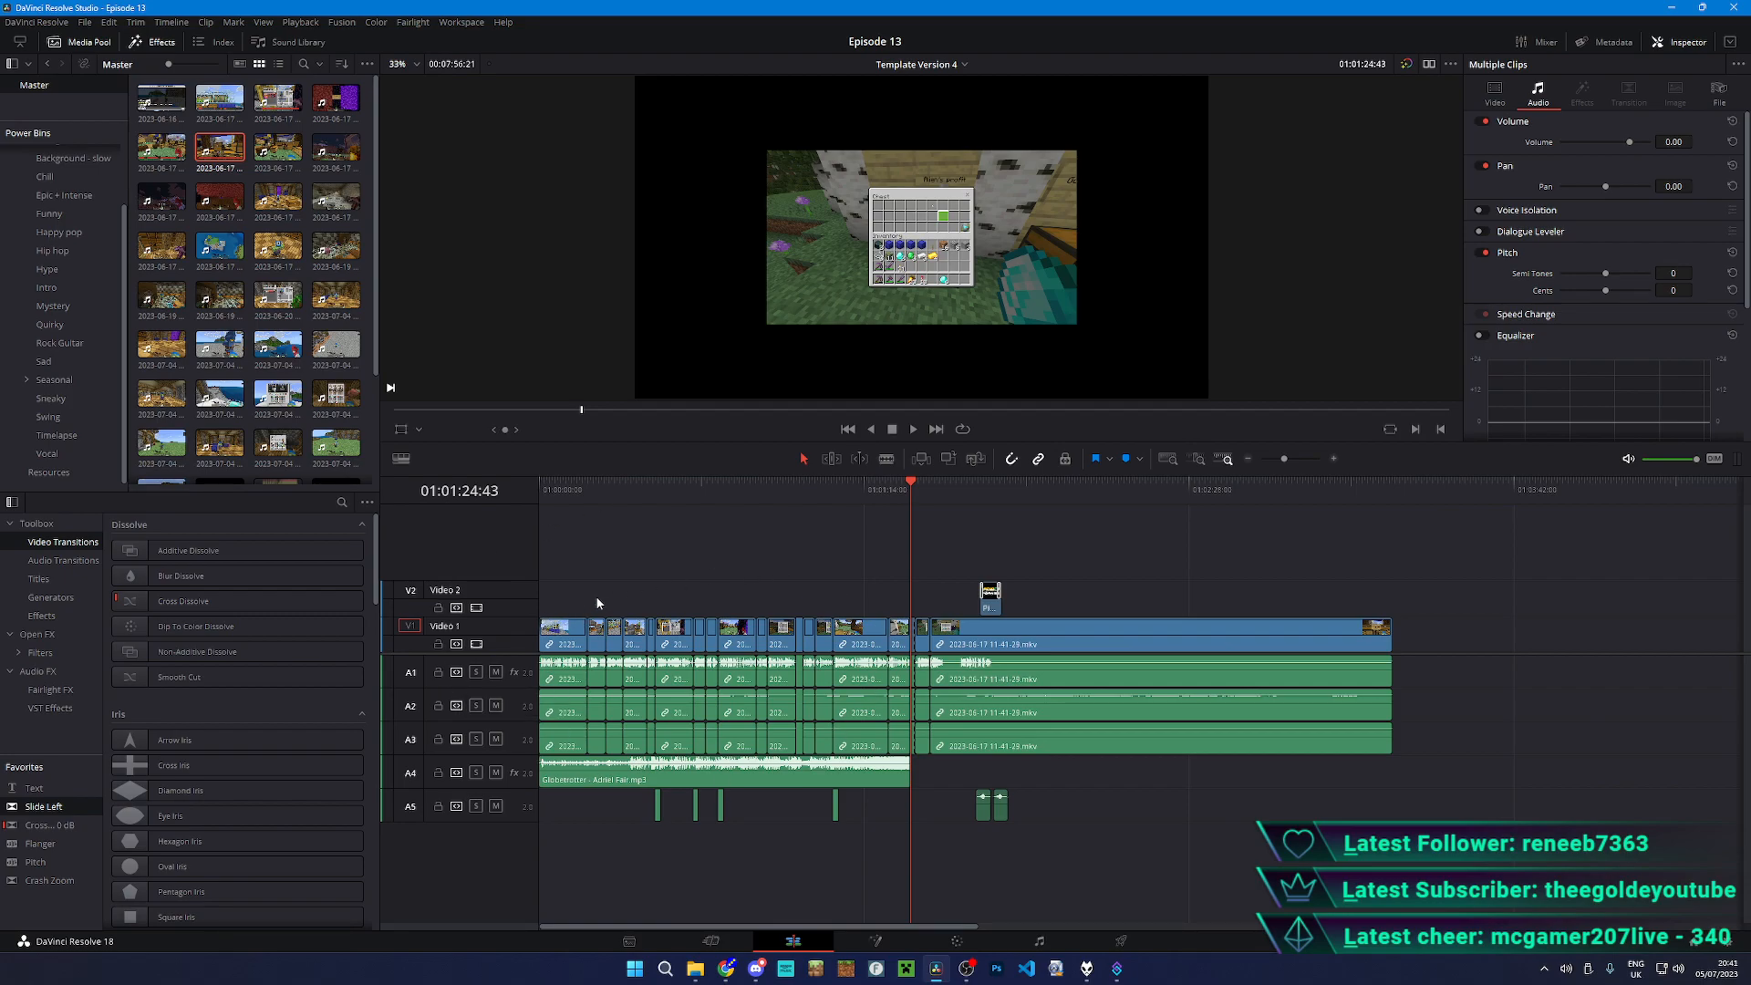
# - Add a timeline marker at 01:00:00:00 and name it New skin
pyautogui.moveTo(850, 496); pyautogui.dragTo(538, 507)
pyautogui.scroll(7, 989, 561)
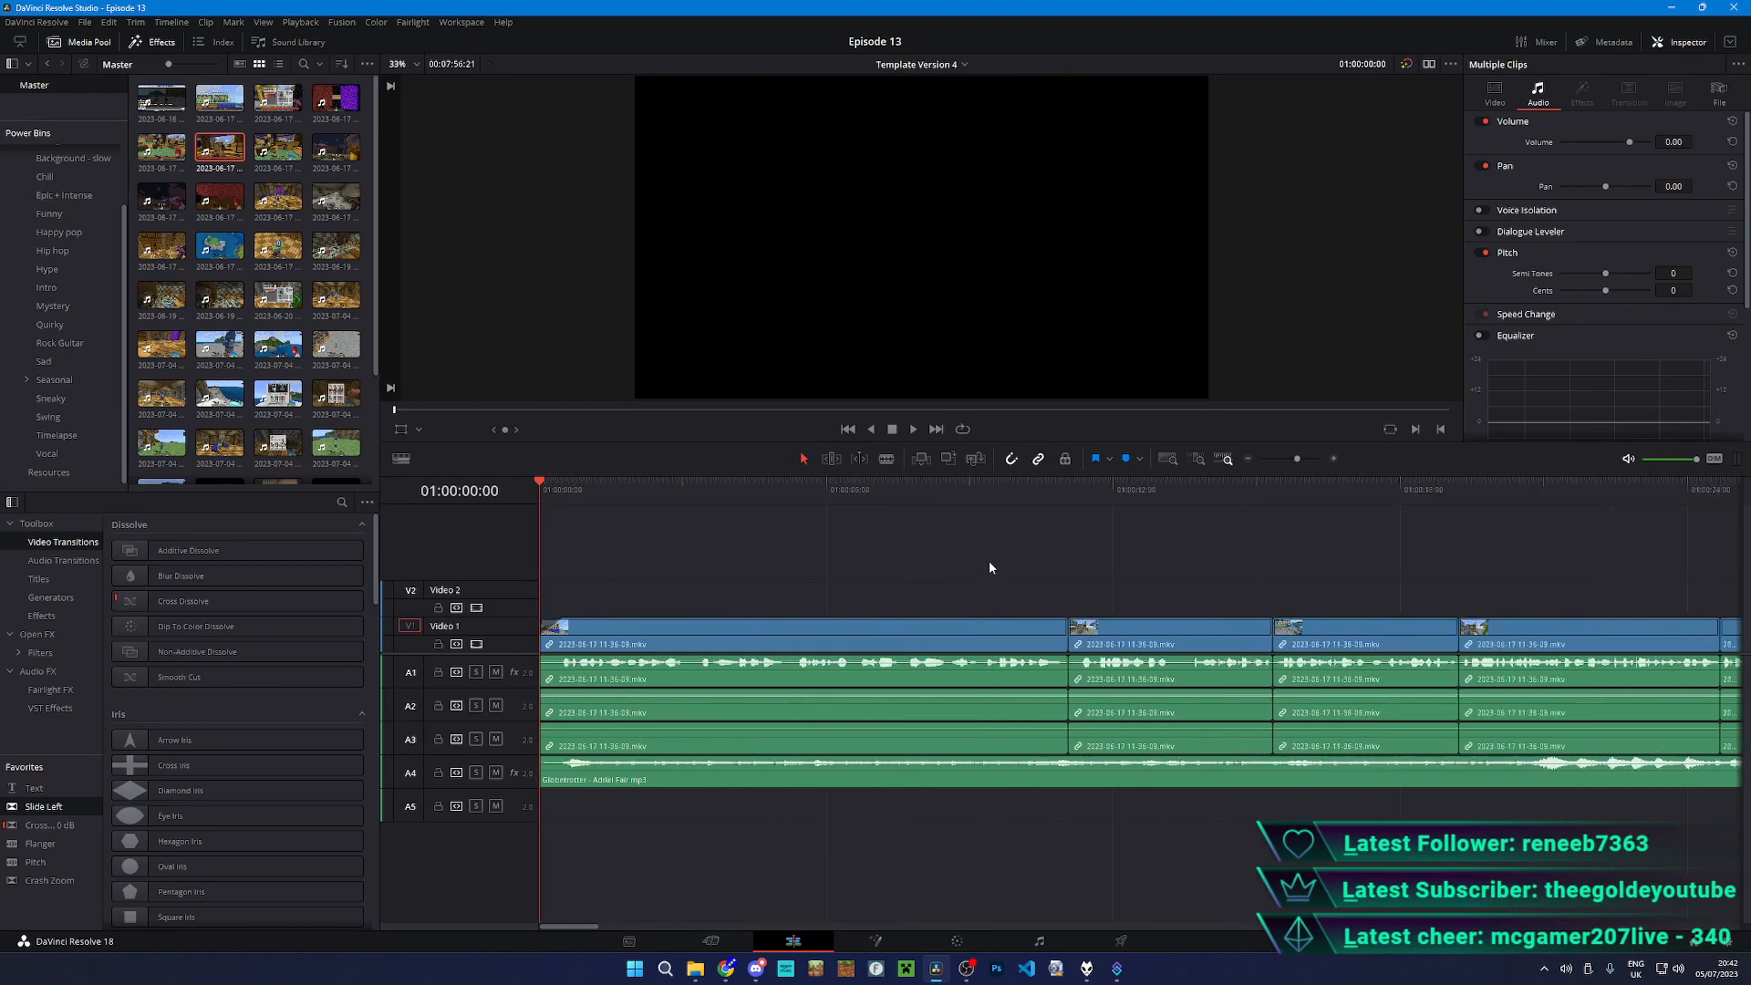
pyautogui.hotkey('ctrl', 'm')
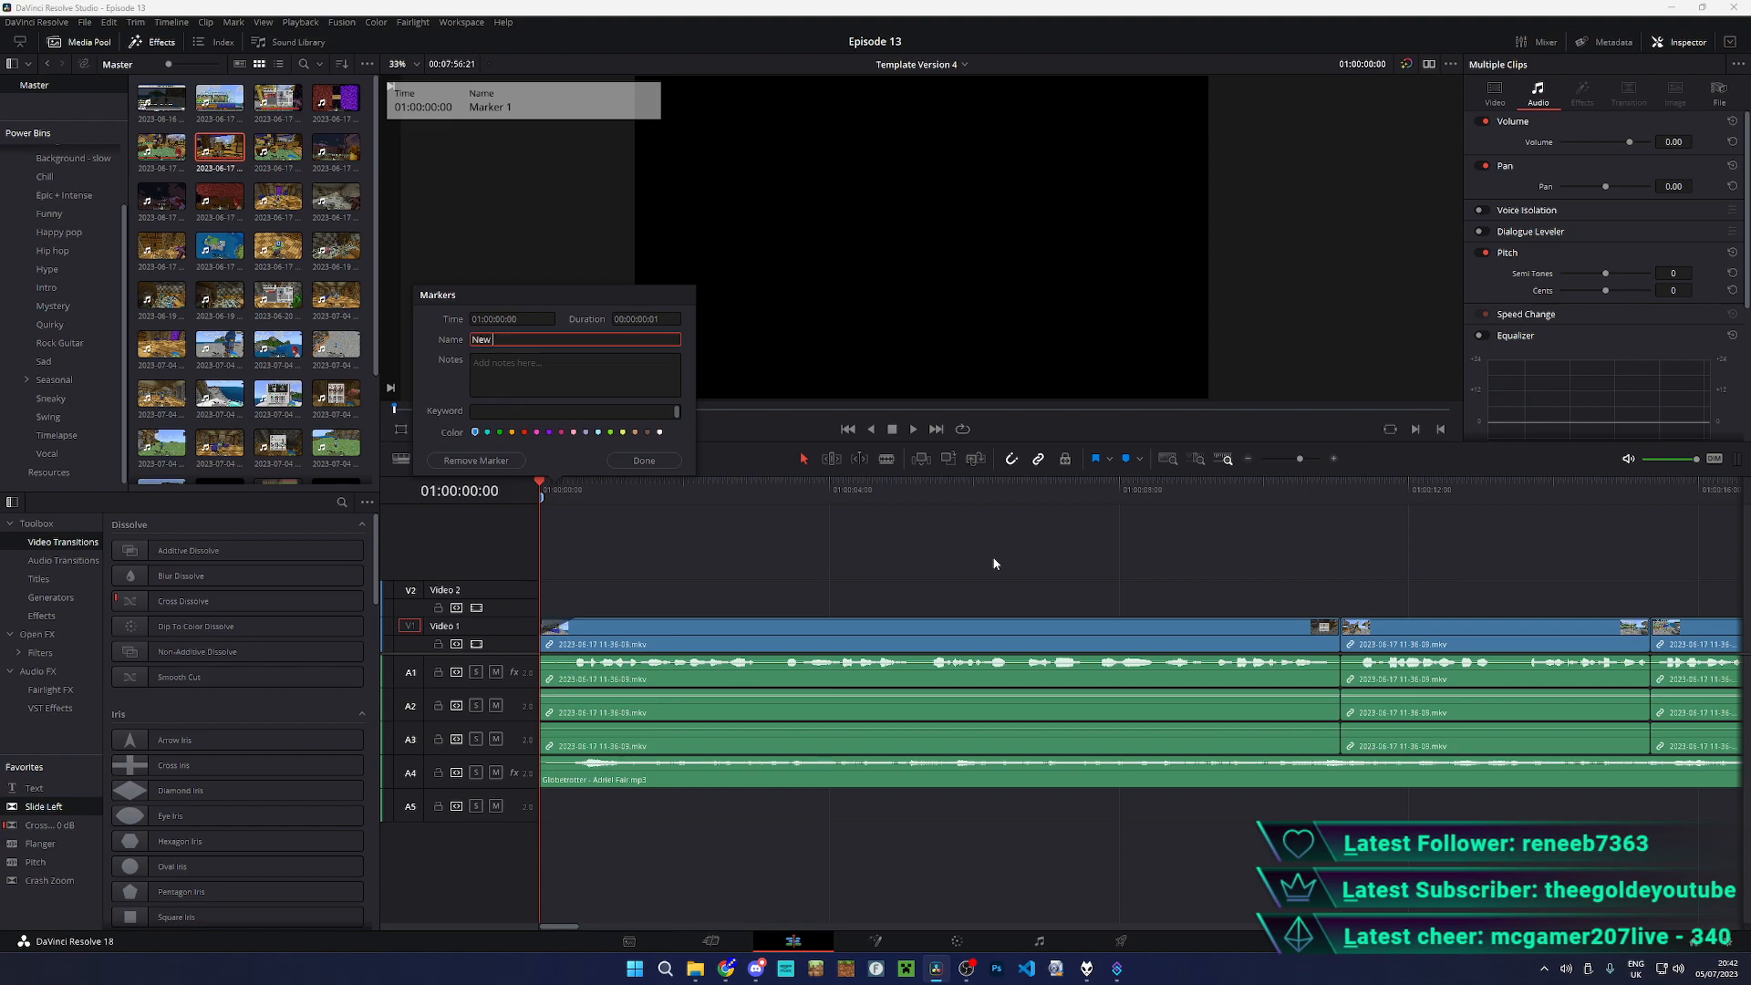
pyautogui.press('Return')
# - Play from the last large-chest footage across the Slide Left transition into the shop-sign footage
pyautogui.scroll(-7, 992, 561)
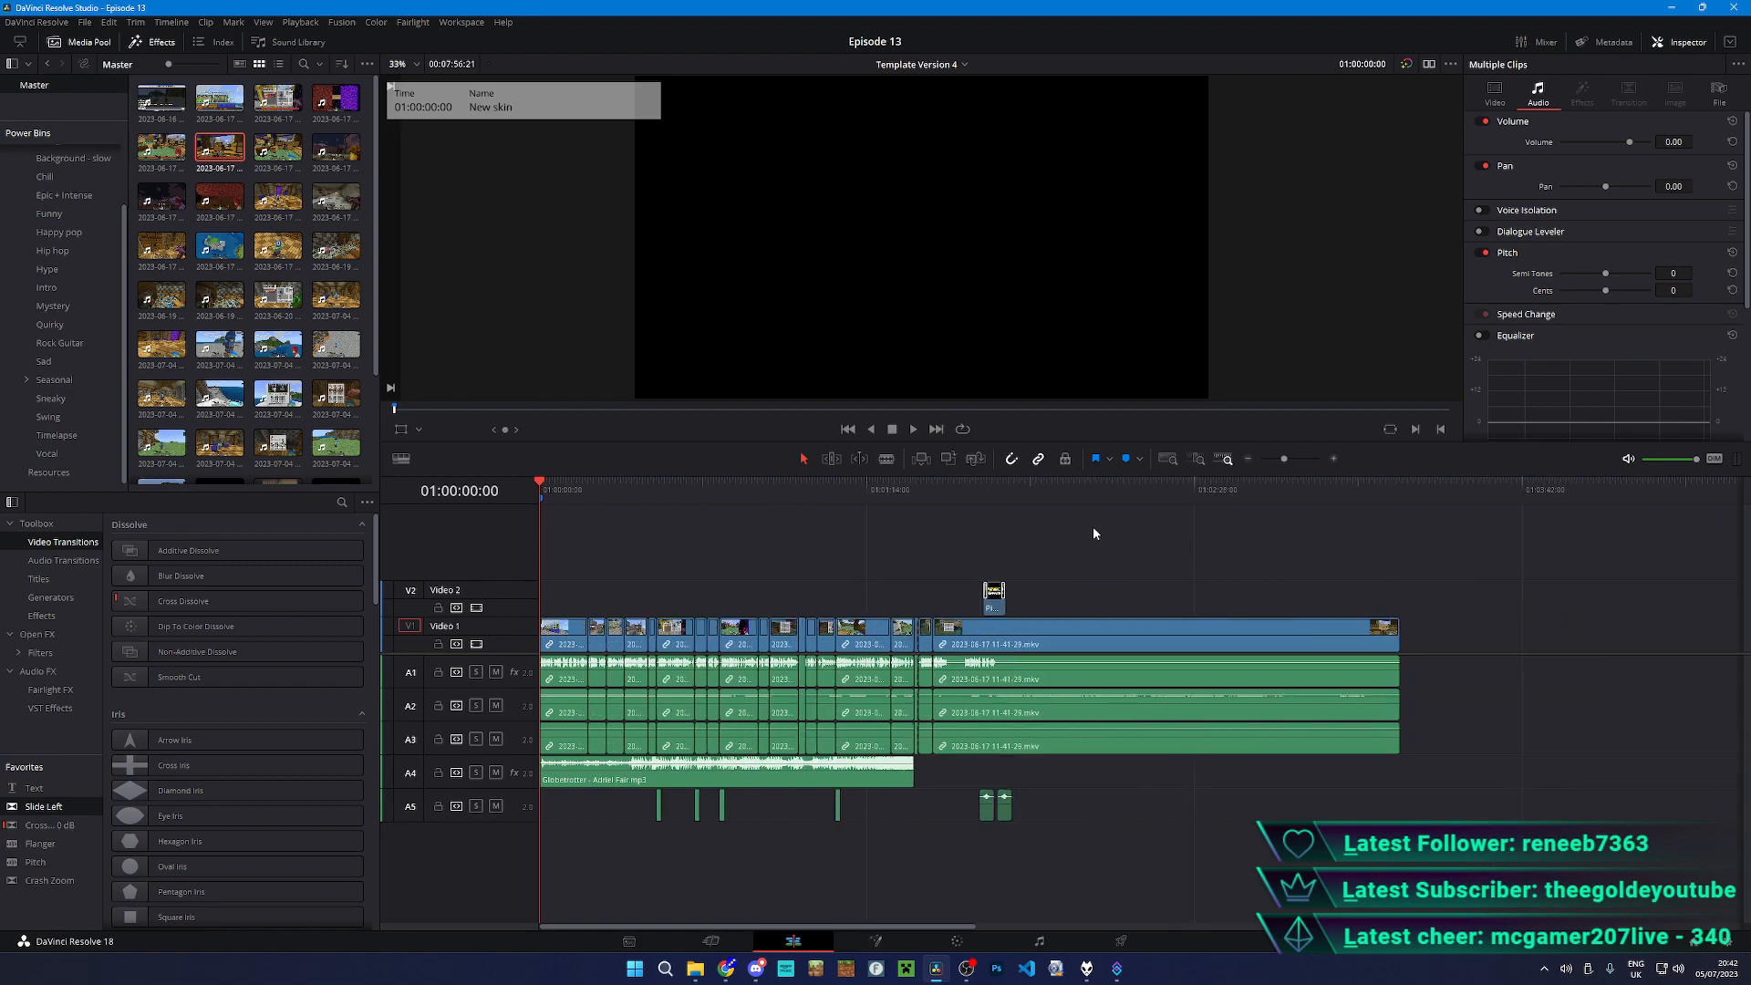
pyautogui.scroll(2, 872, 542)
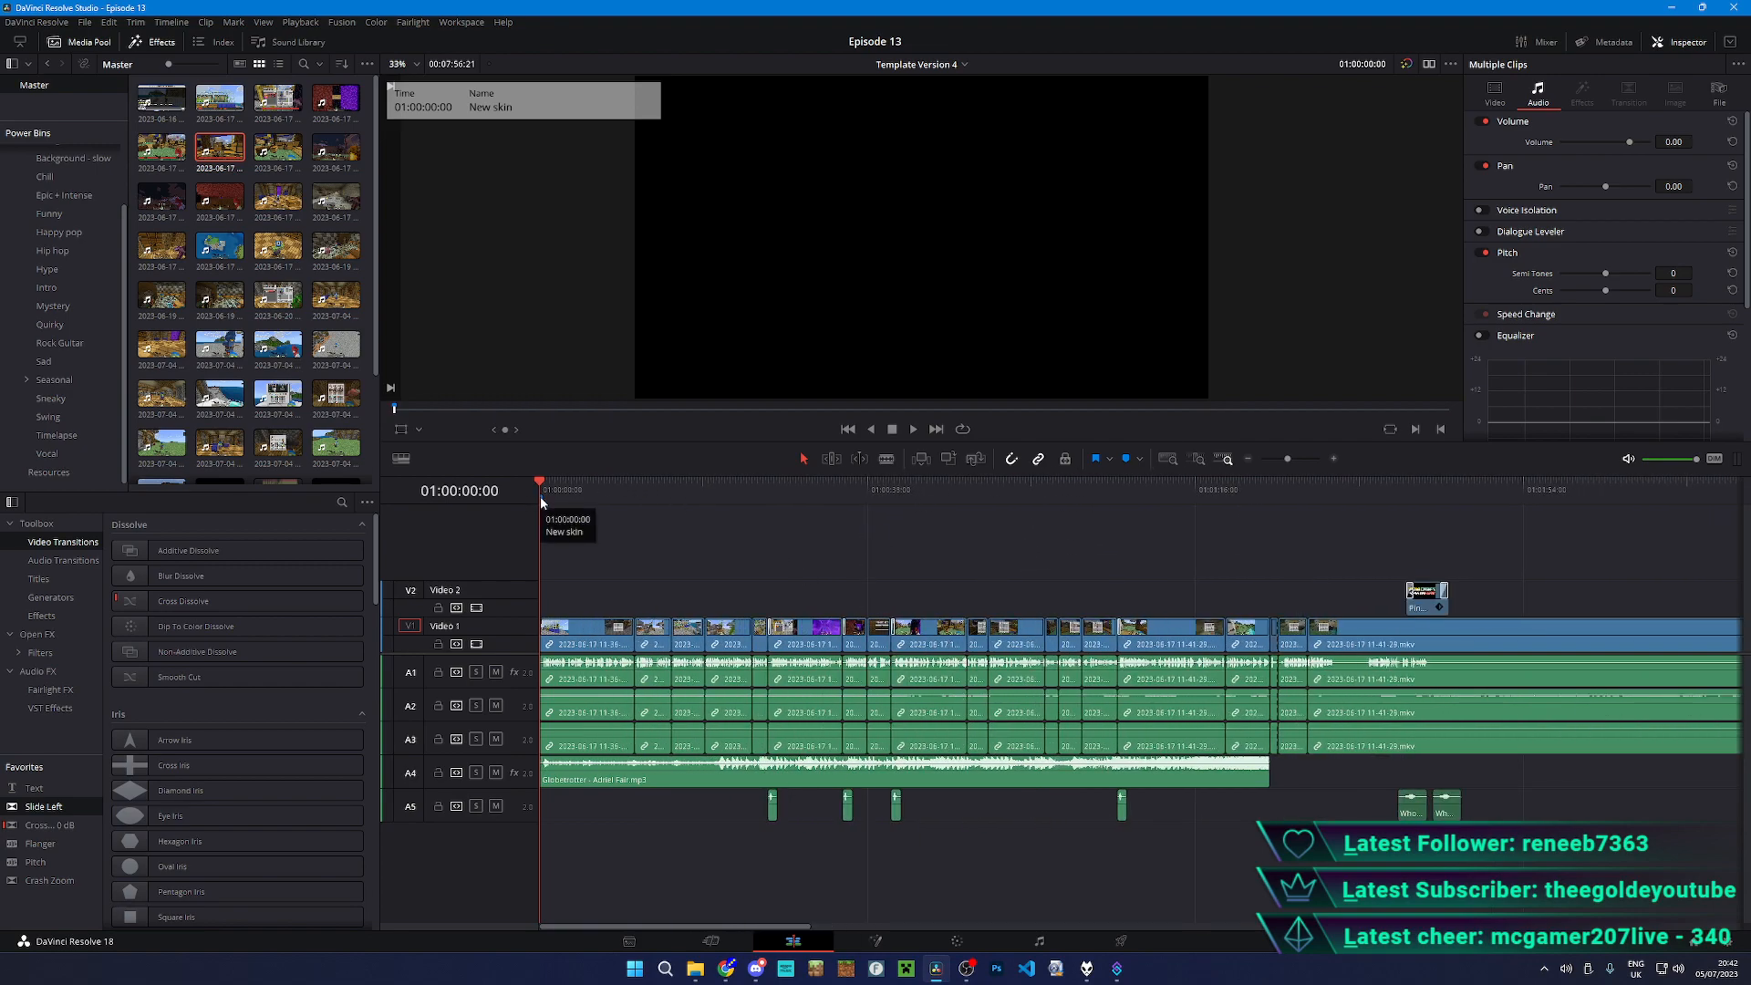
pyautogui.click(1099, 493)
pyautogui.scroll(6, 1205, 560)
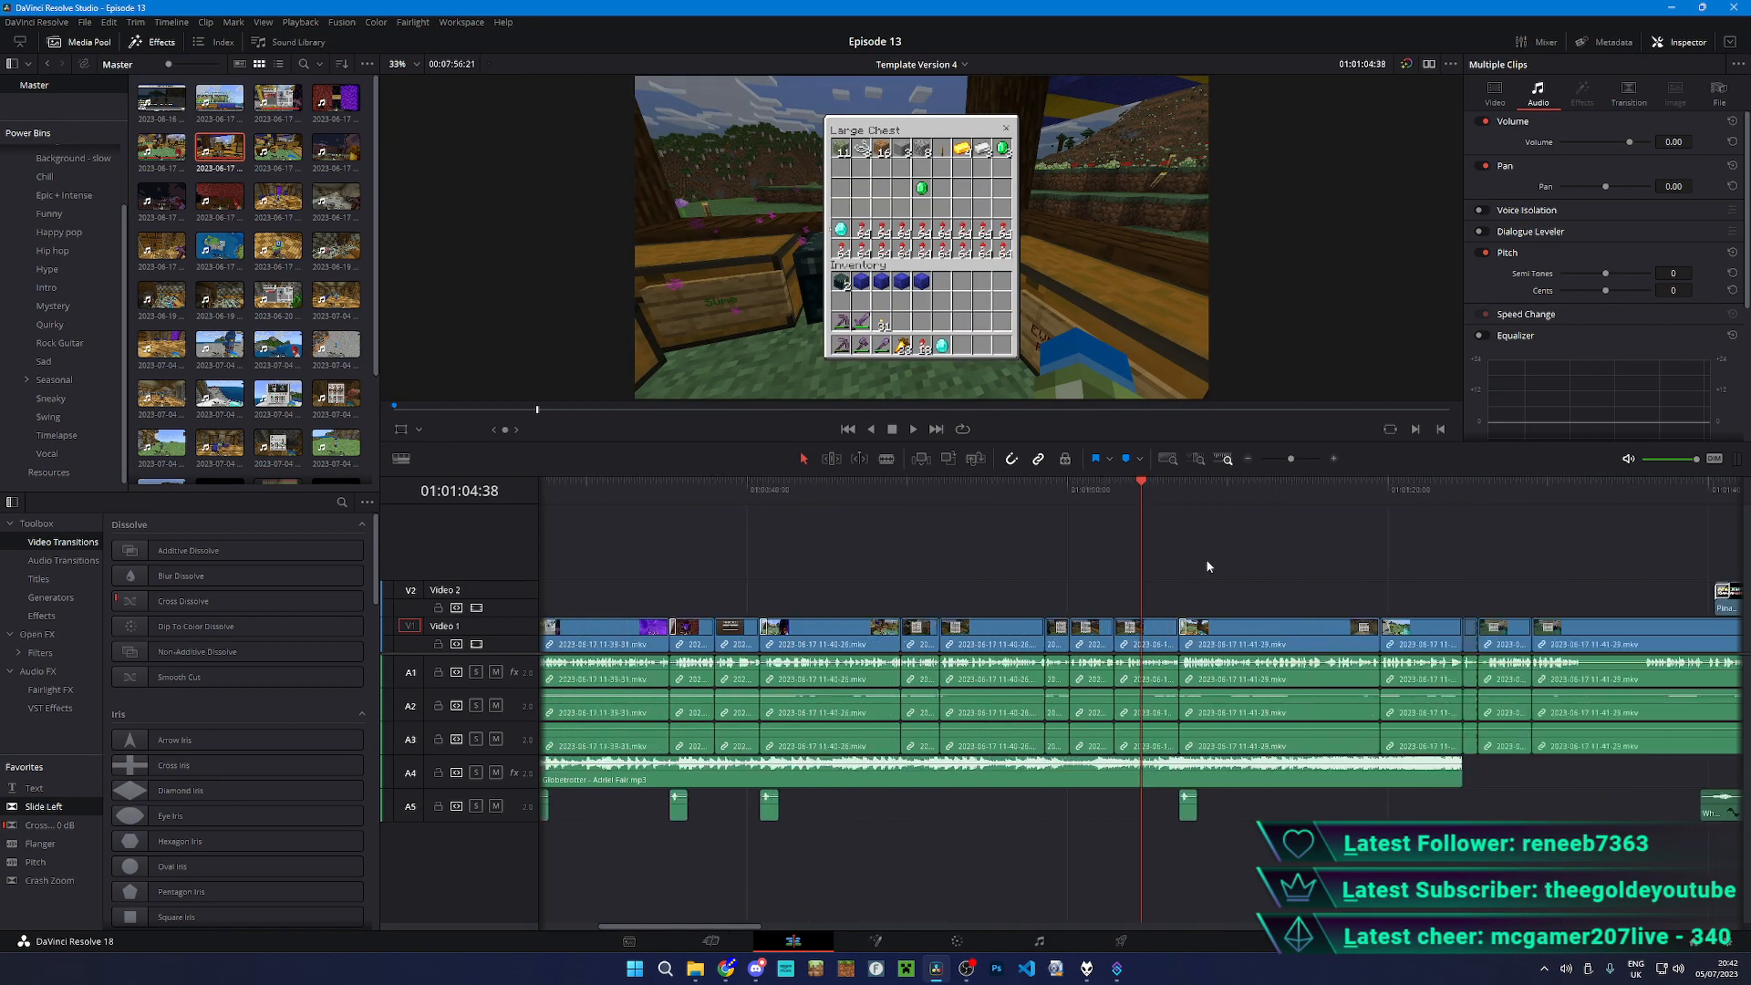
pyautogui.hscroll(3, 1009, 555)
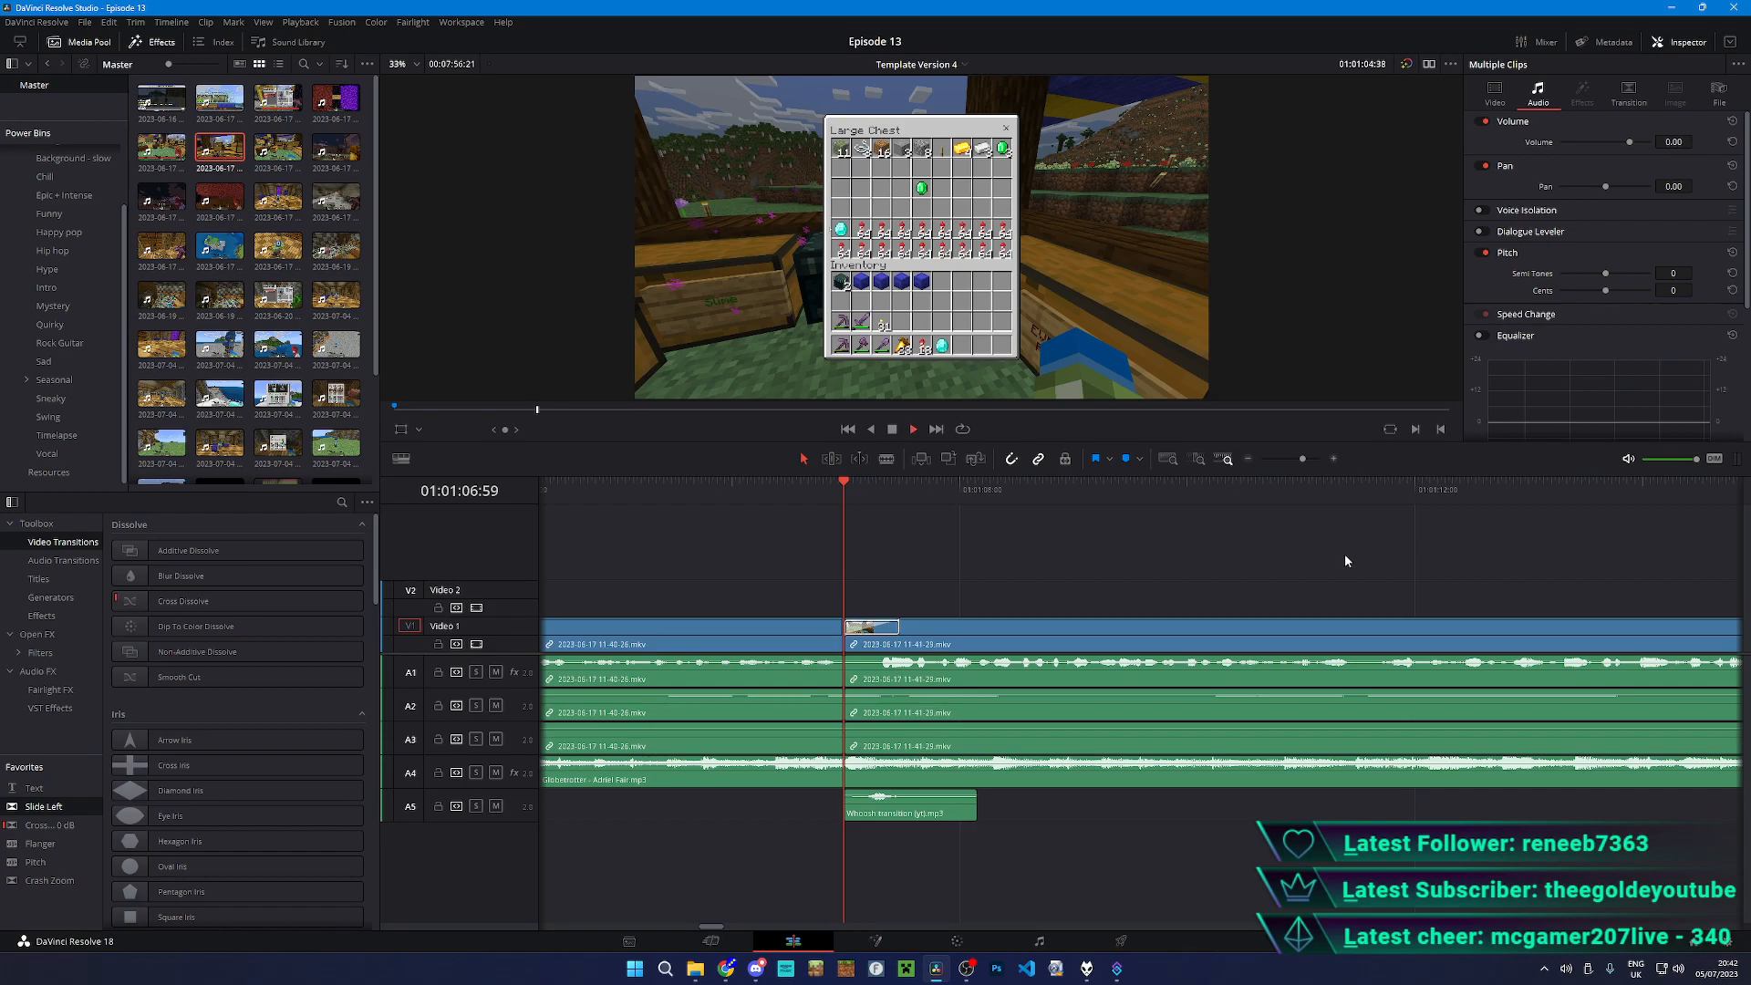
pyautogui.press('space')
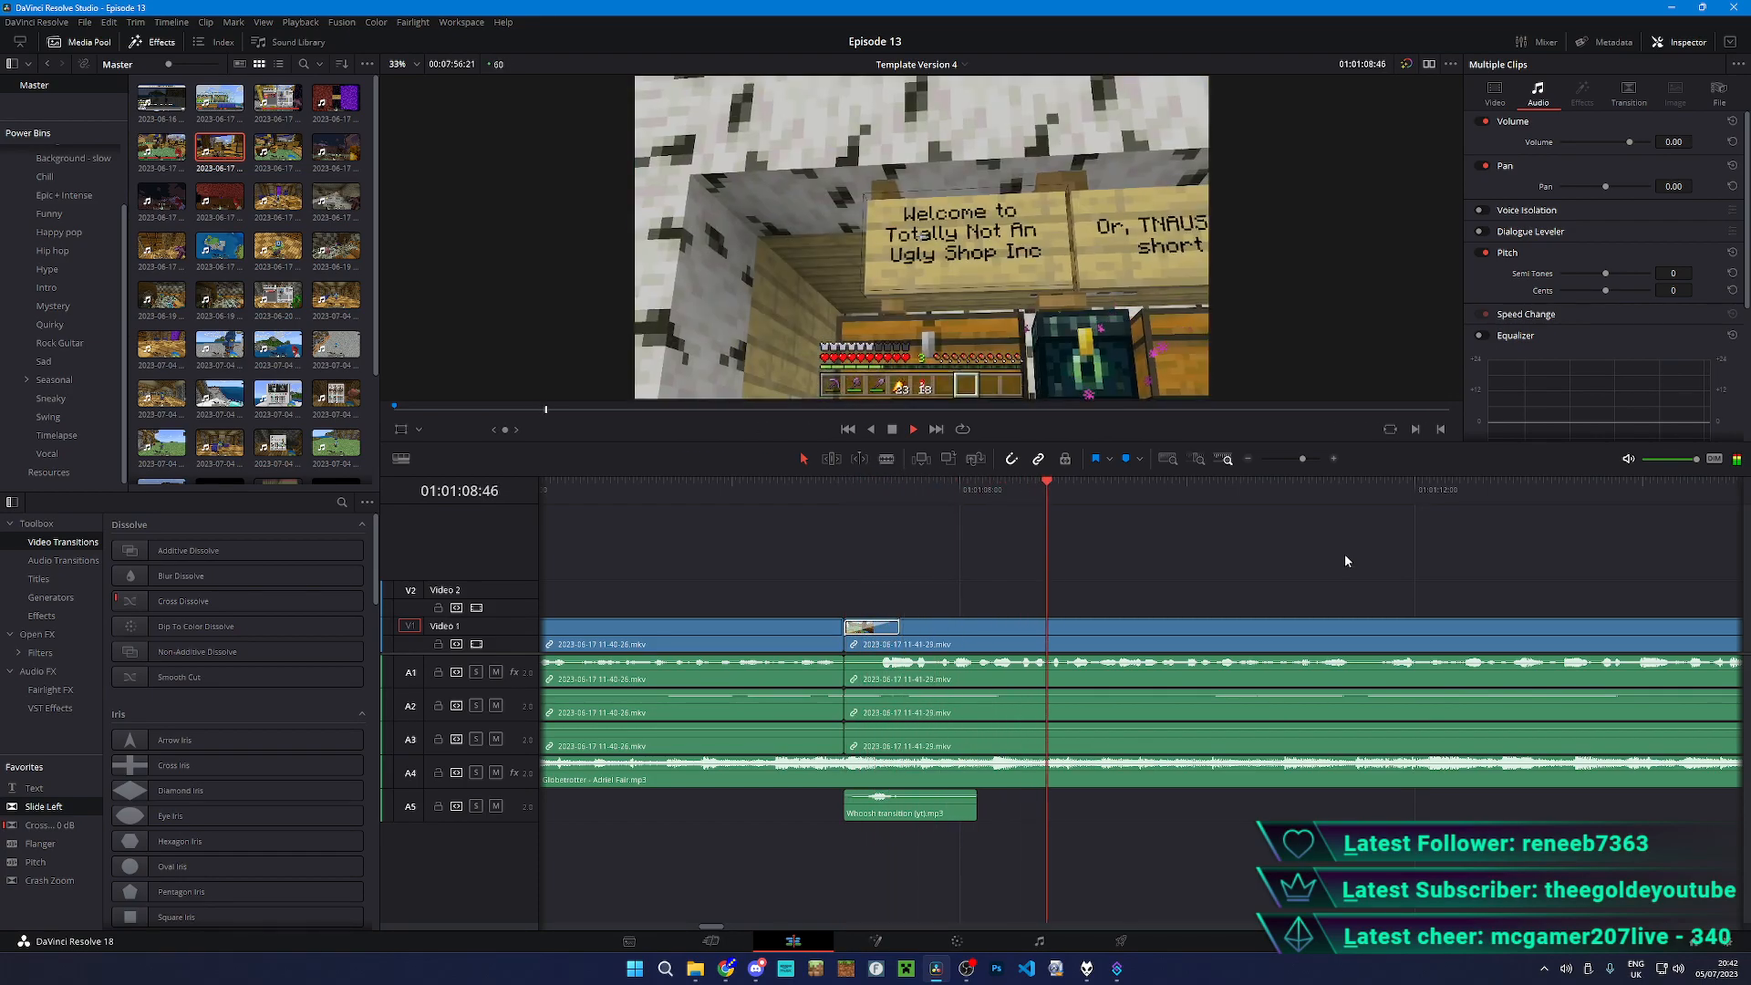
# - Play the shop-sign and large-chest footage from about 01:01:08, stopping at 01:01:13:06
pyautogui.press('space')
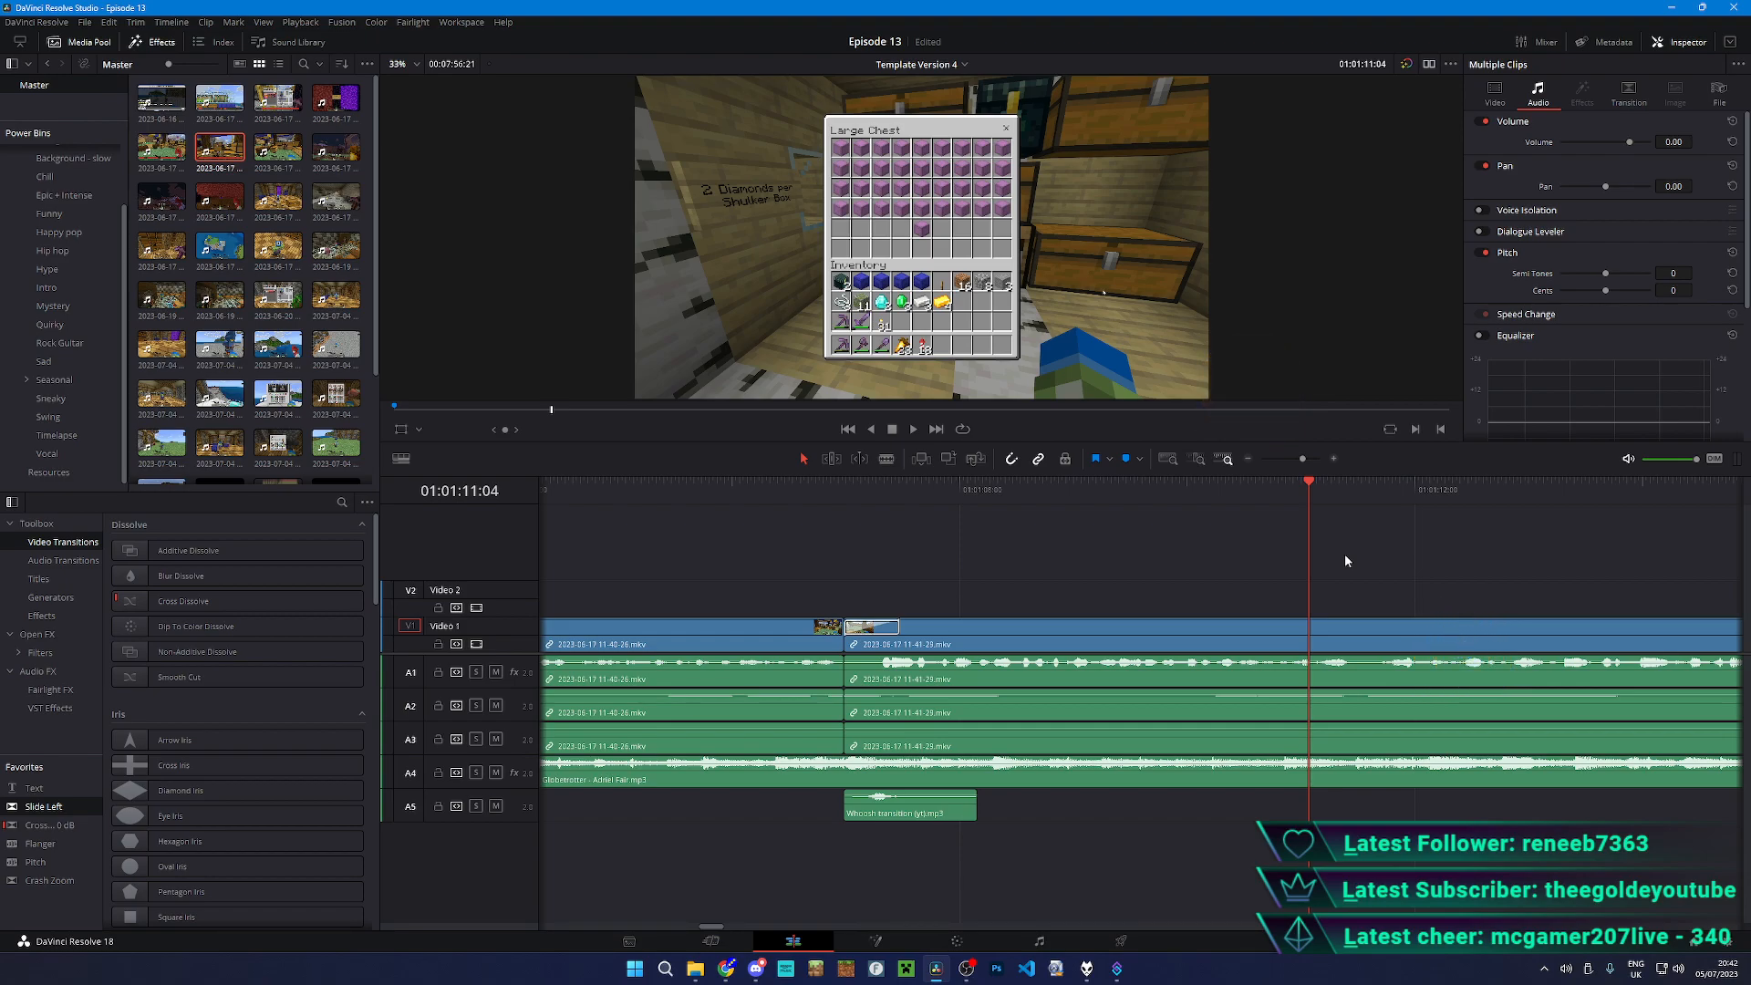
pyautogui.press('space')
pyautogui.scroll(-3, 1550, 556)
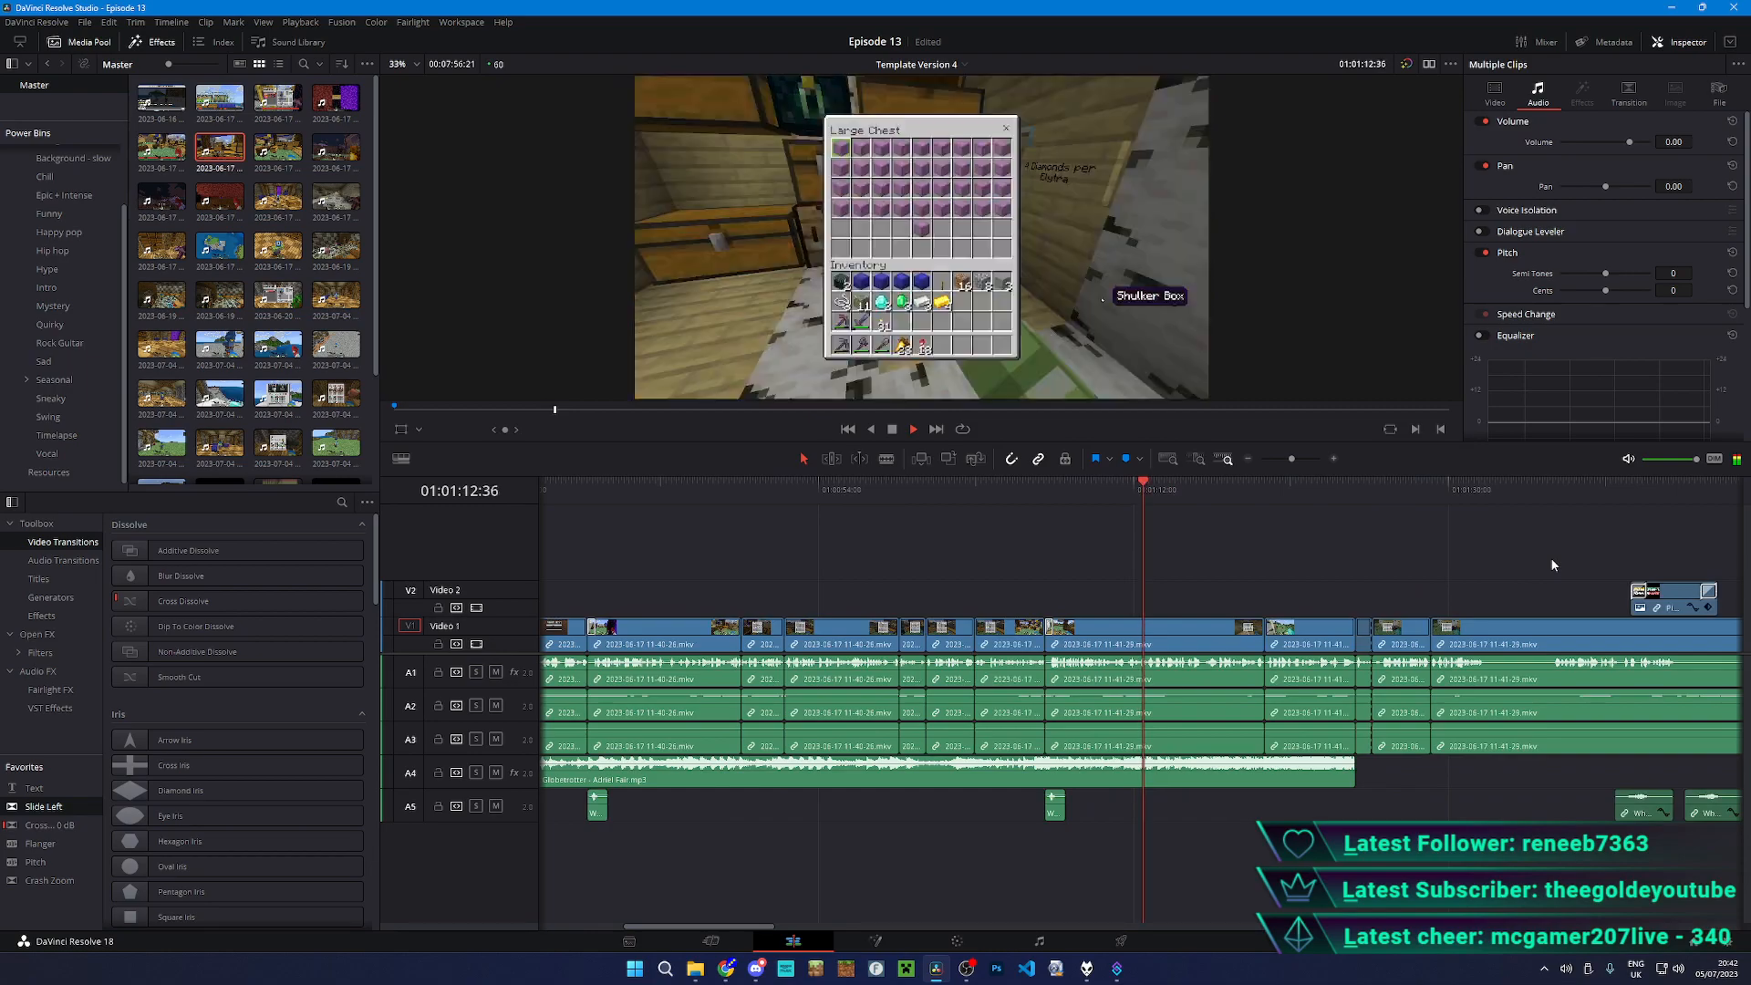
pyautogui.press('space')
# - Switch to the Blade tool and play from 01:01:13:06 past the end of the music to about 01:01:30 to find the next cut
pyautogui.press('b')
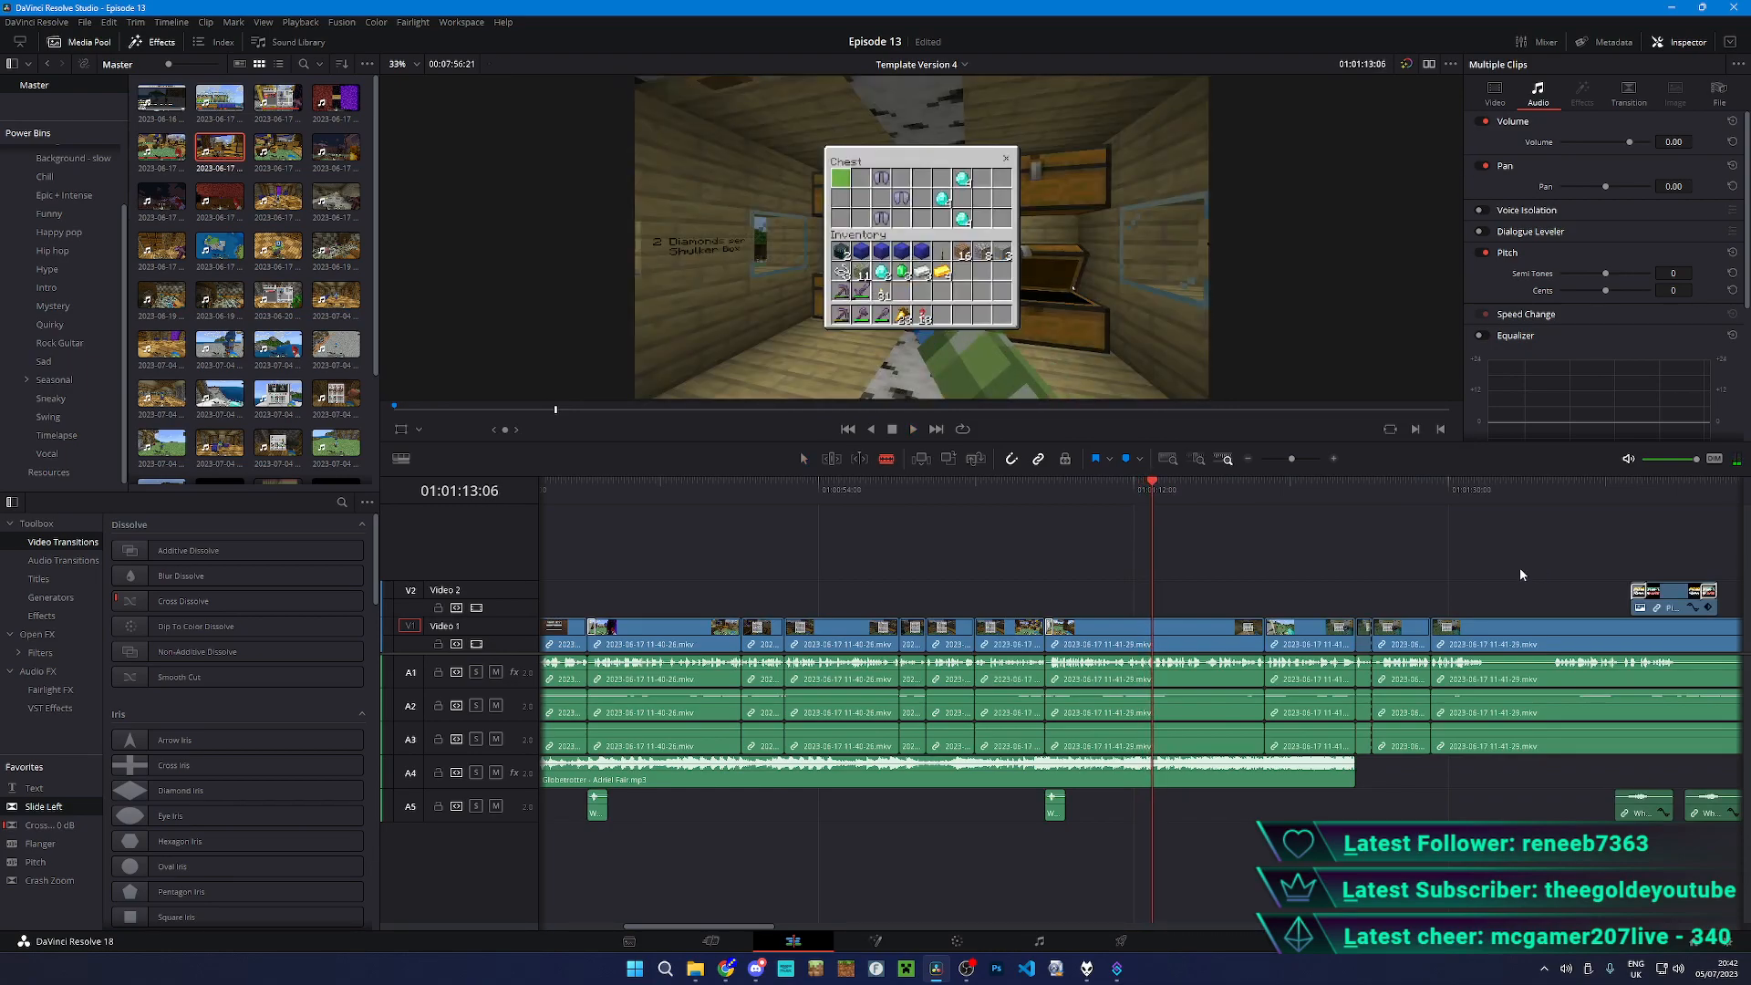
pyautogui.scroll(2, 1519, 567)
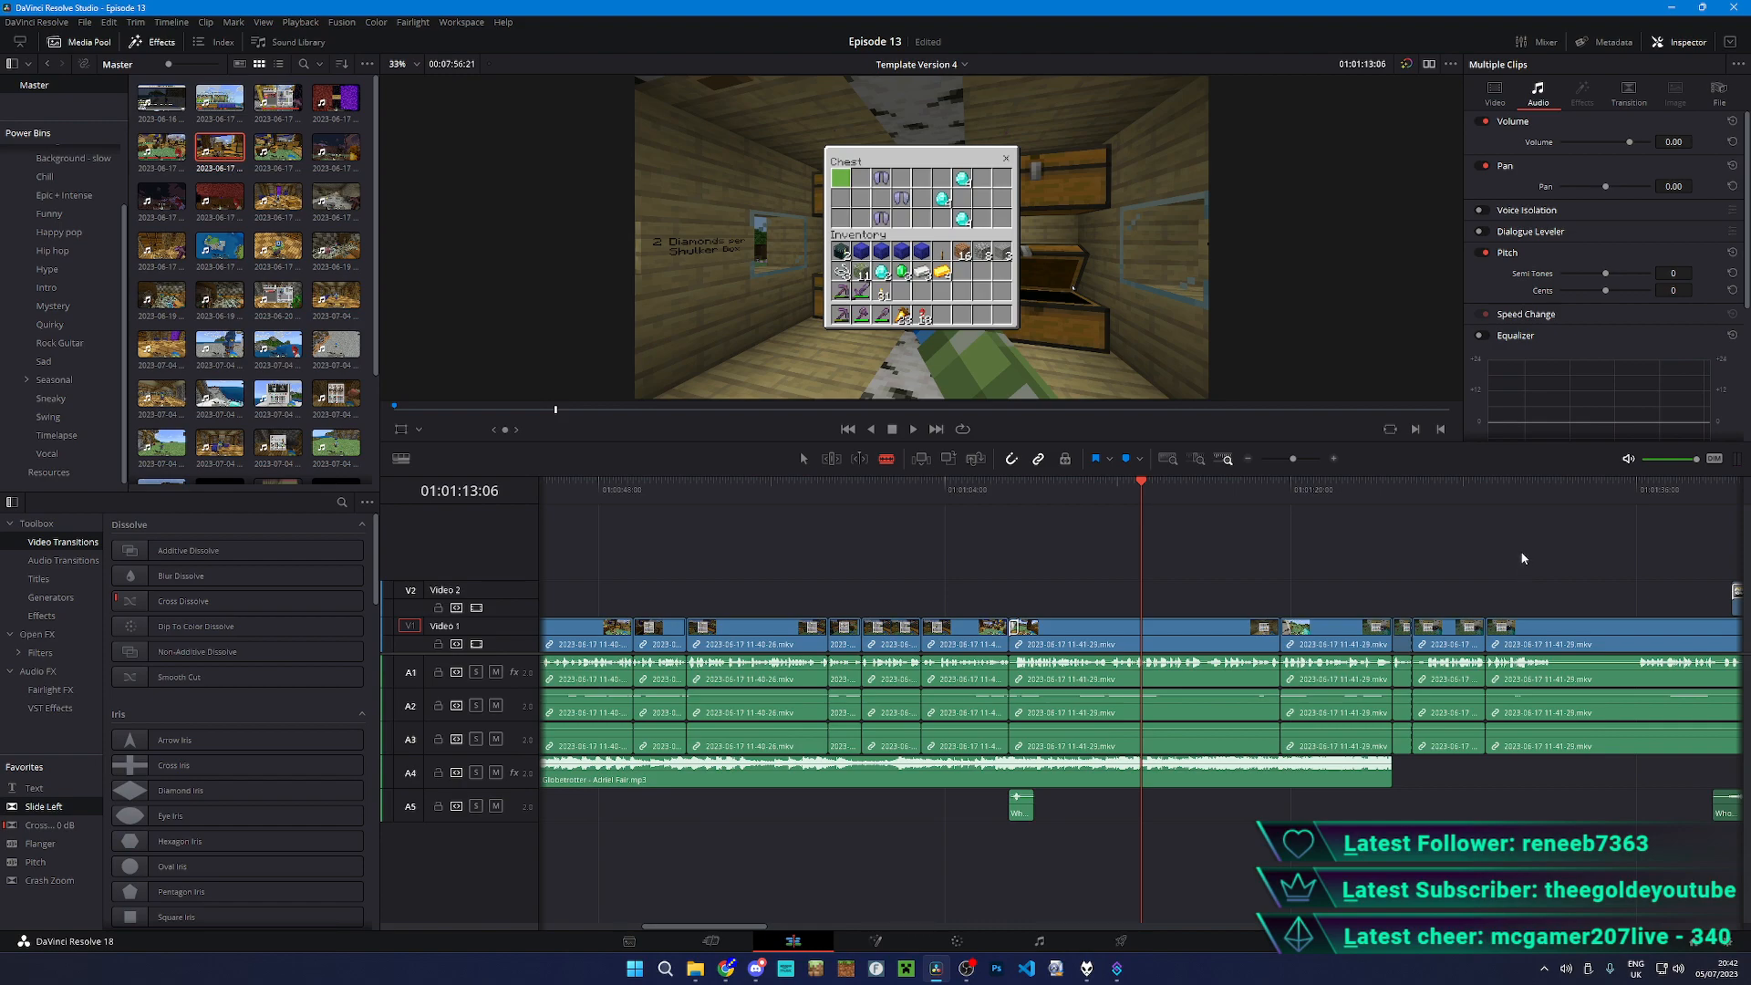
pyautogui.press('space')
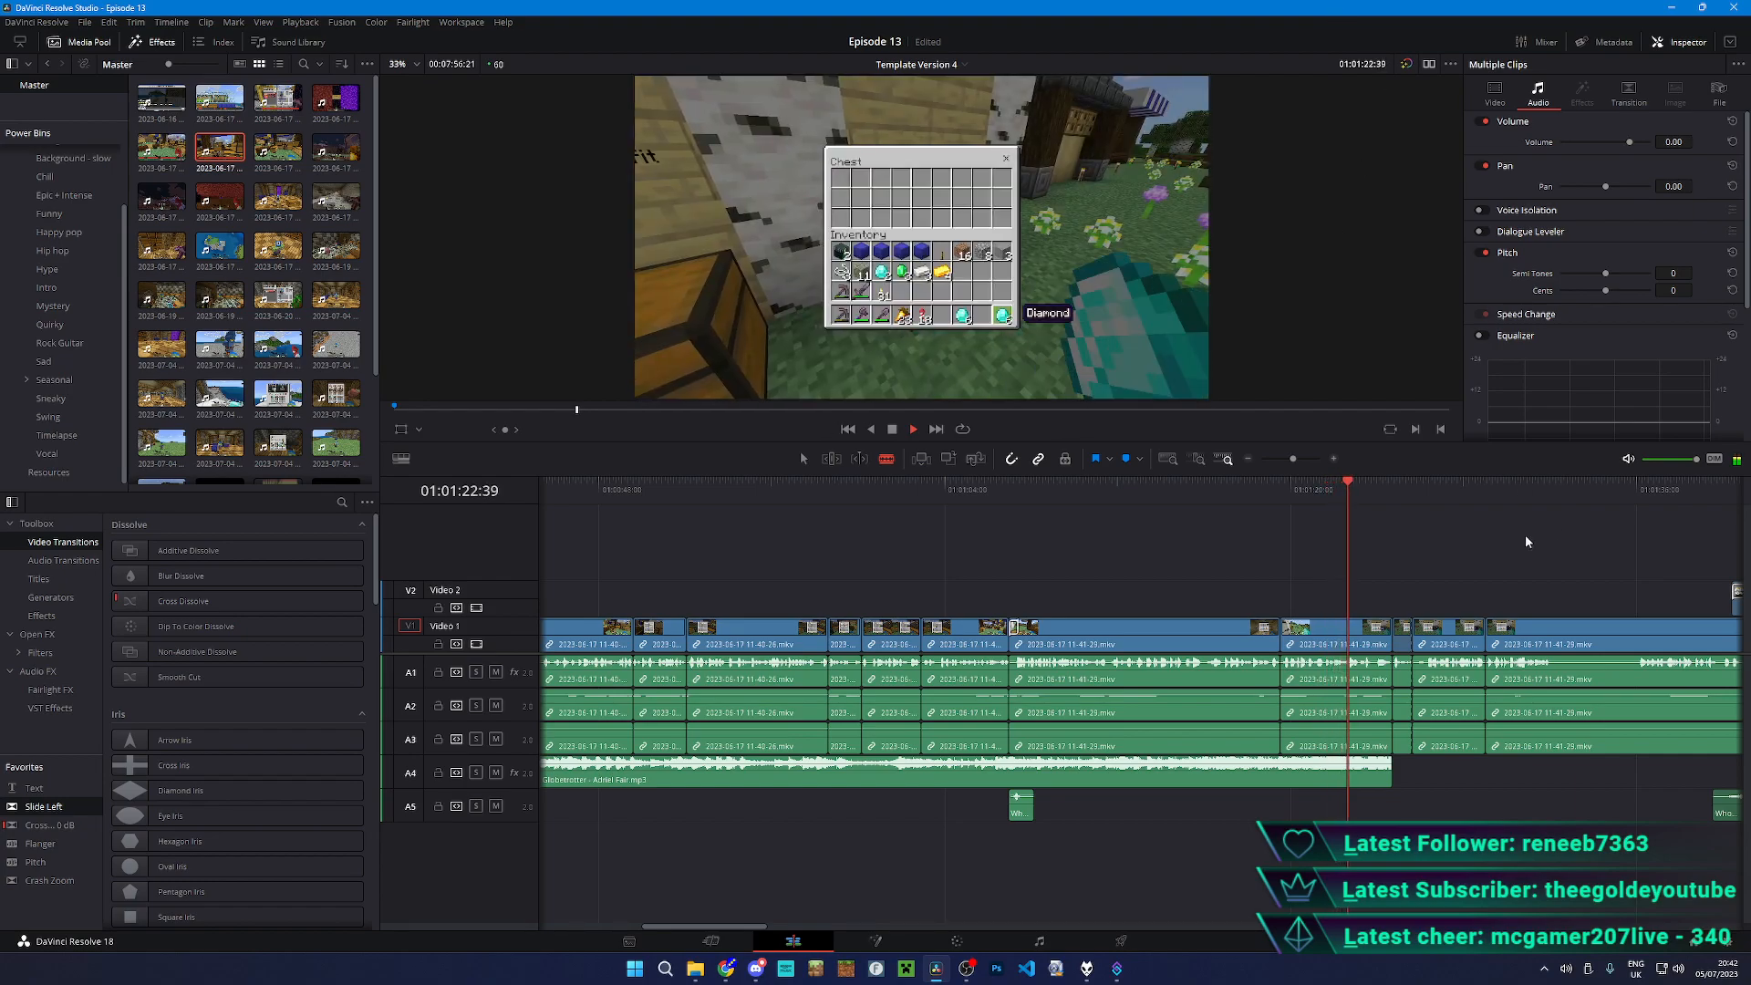
pyautogui.scroll(6, 1531, 541)
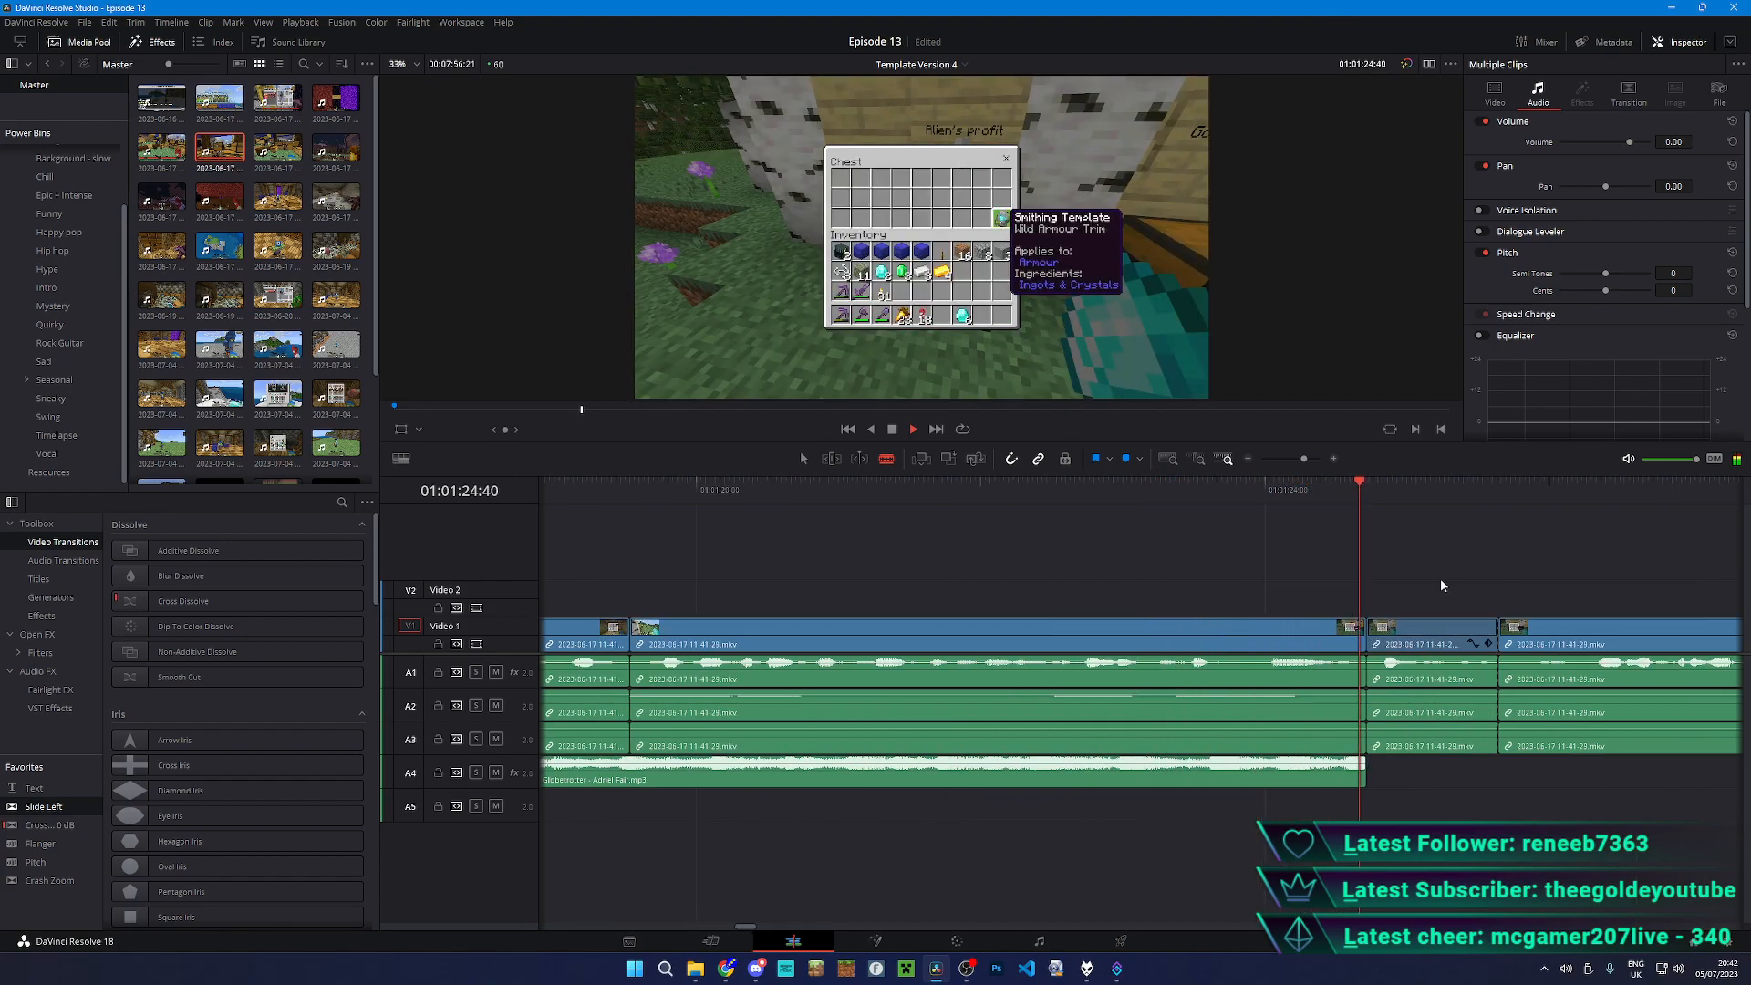
pyautogui.hscroll(1, 1328, 559)
pyautogui.hscroll(8, 1328, 565)
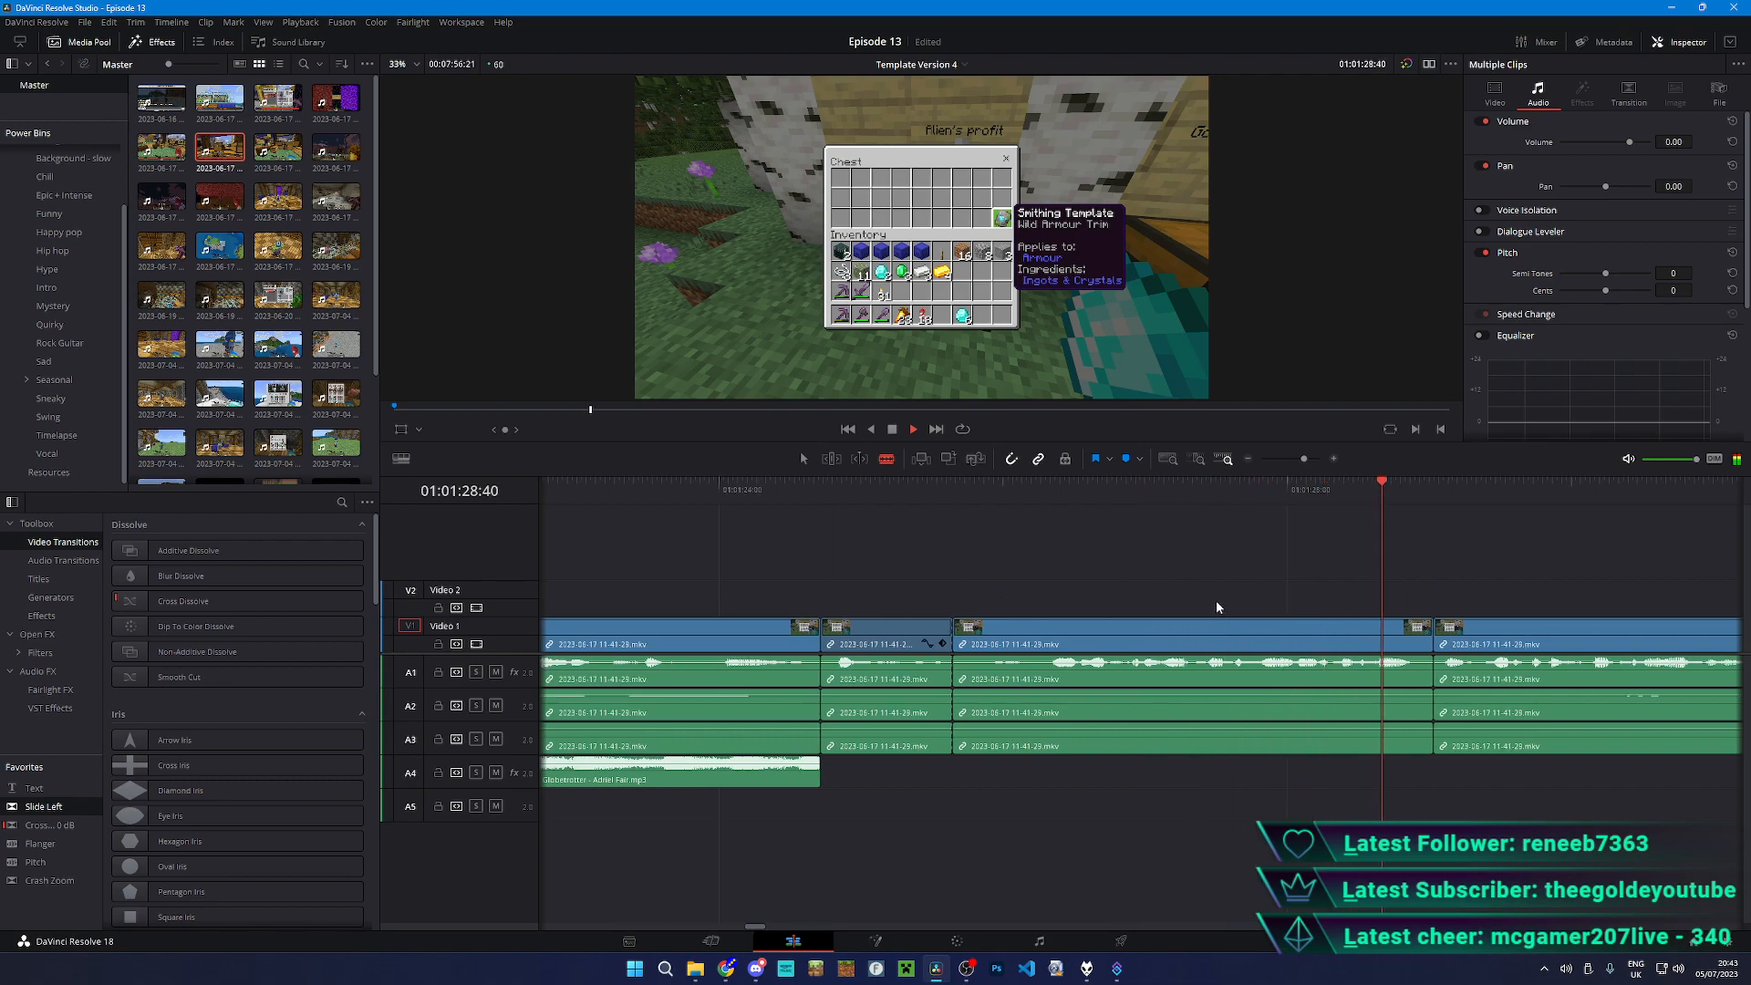
pyautogui.scroll(-8, 1217, 600)
pyautogui.scroll(6, 1356, 682)
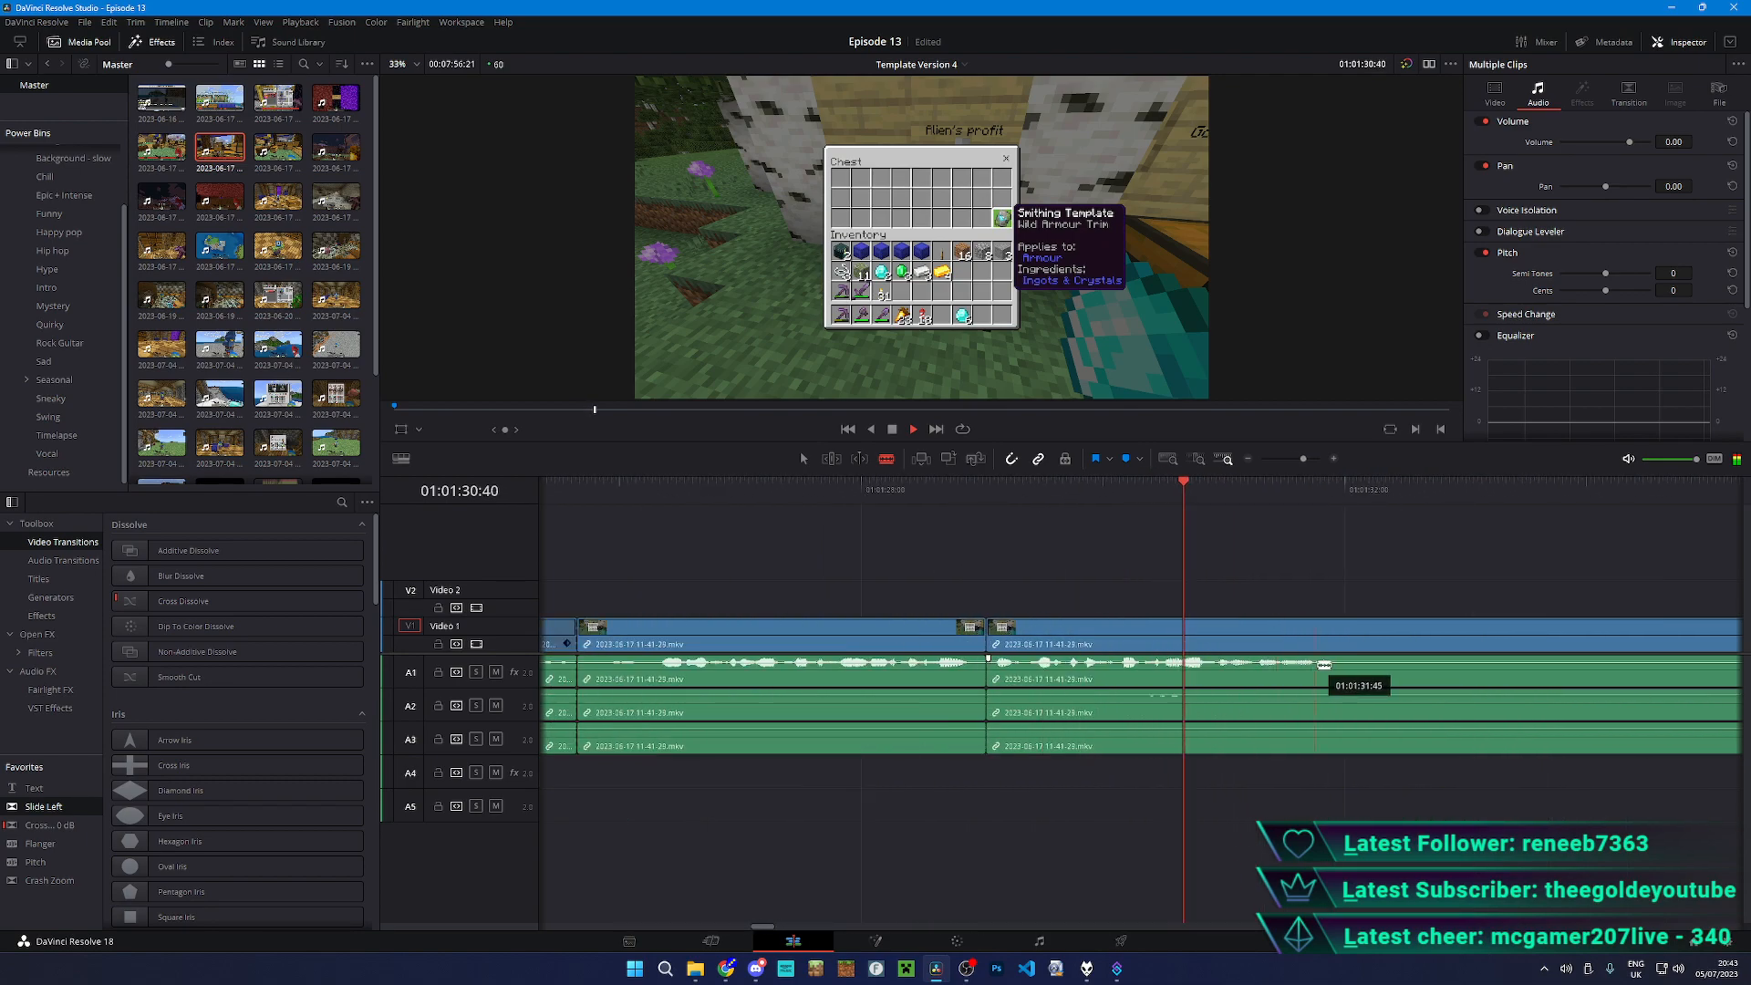
# - Move the remaining gameplay clip back against the cut near 01:01:31:45 to close the gap
pyautogui.moveTo(1484, 679); pyautogui.dragTo(1221, 668)
pyautogui.click(1311, 549)
pyautogui.hscroll(3, 1375, 626)
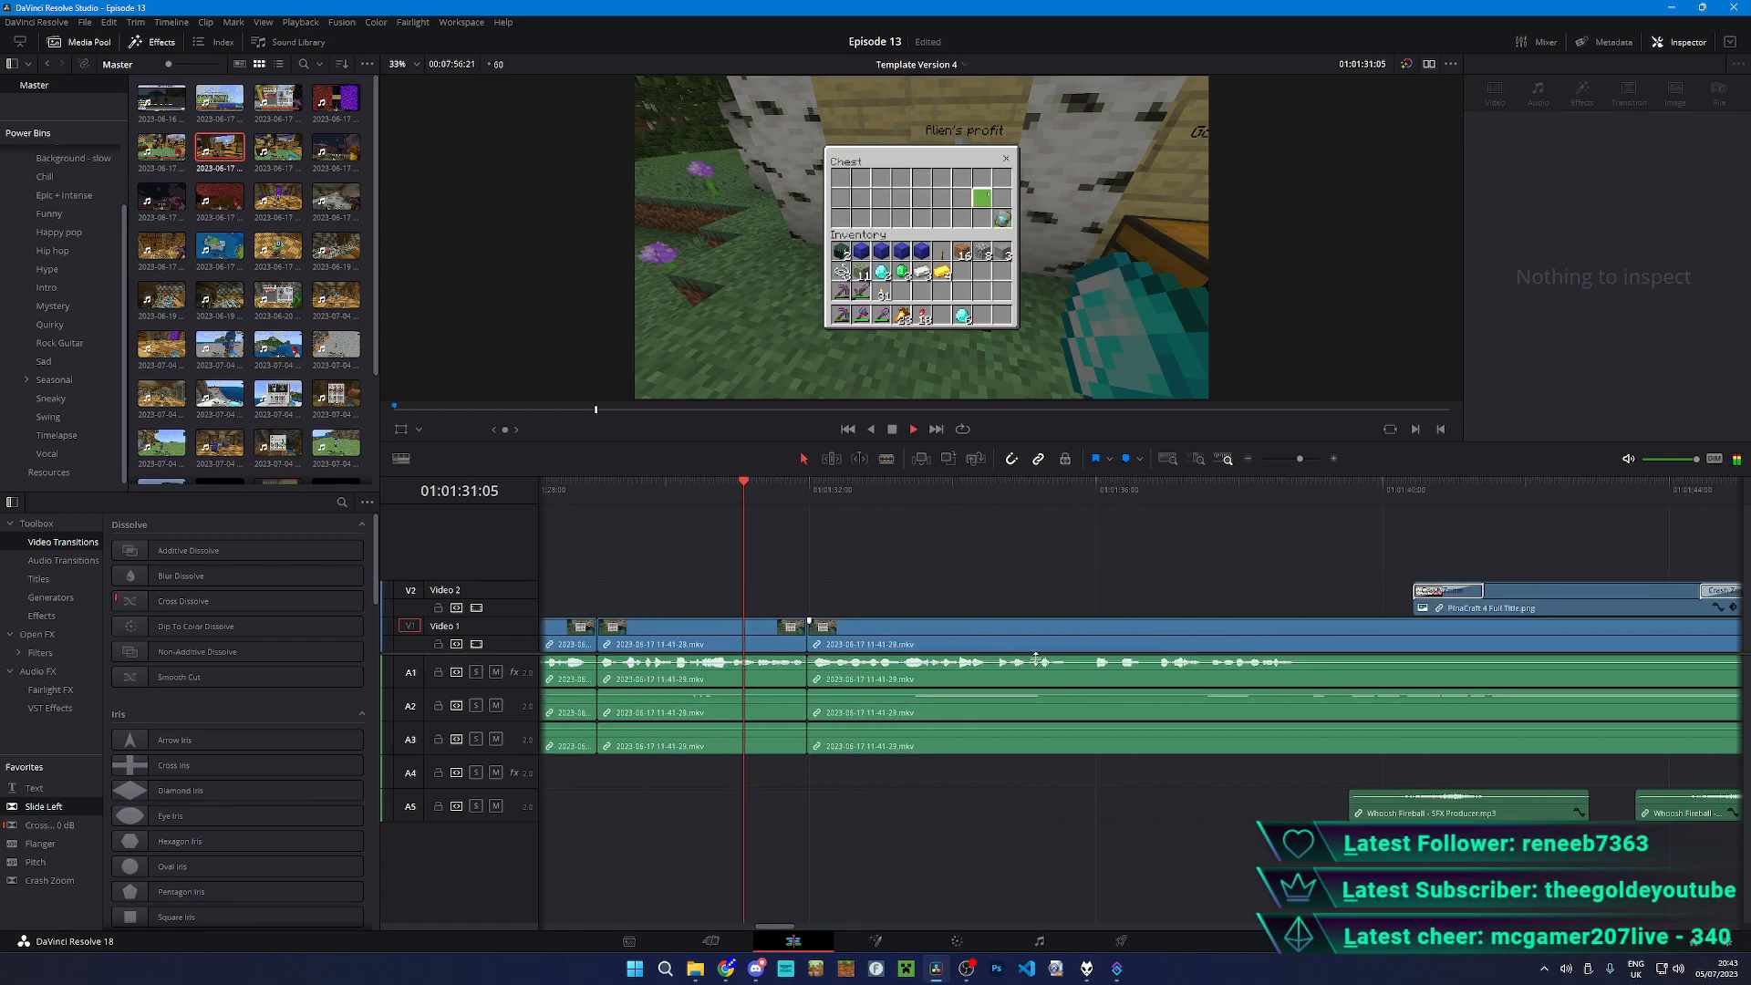
# - Split the gameplay clip at about 01:01:39 and delete the footage after the cut
pyautogui.press('b')
pyautogui.click(1310, 674)
pyautogui.press('a')
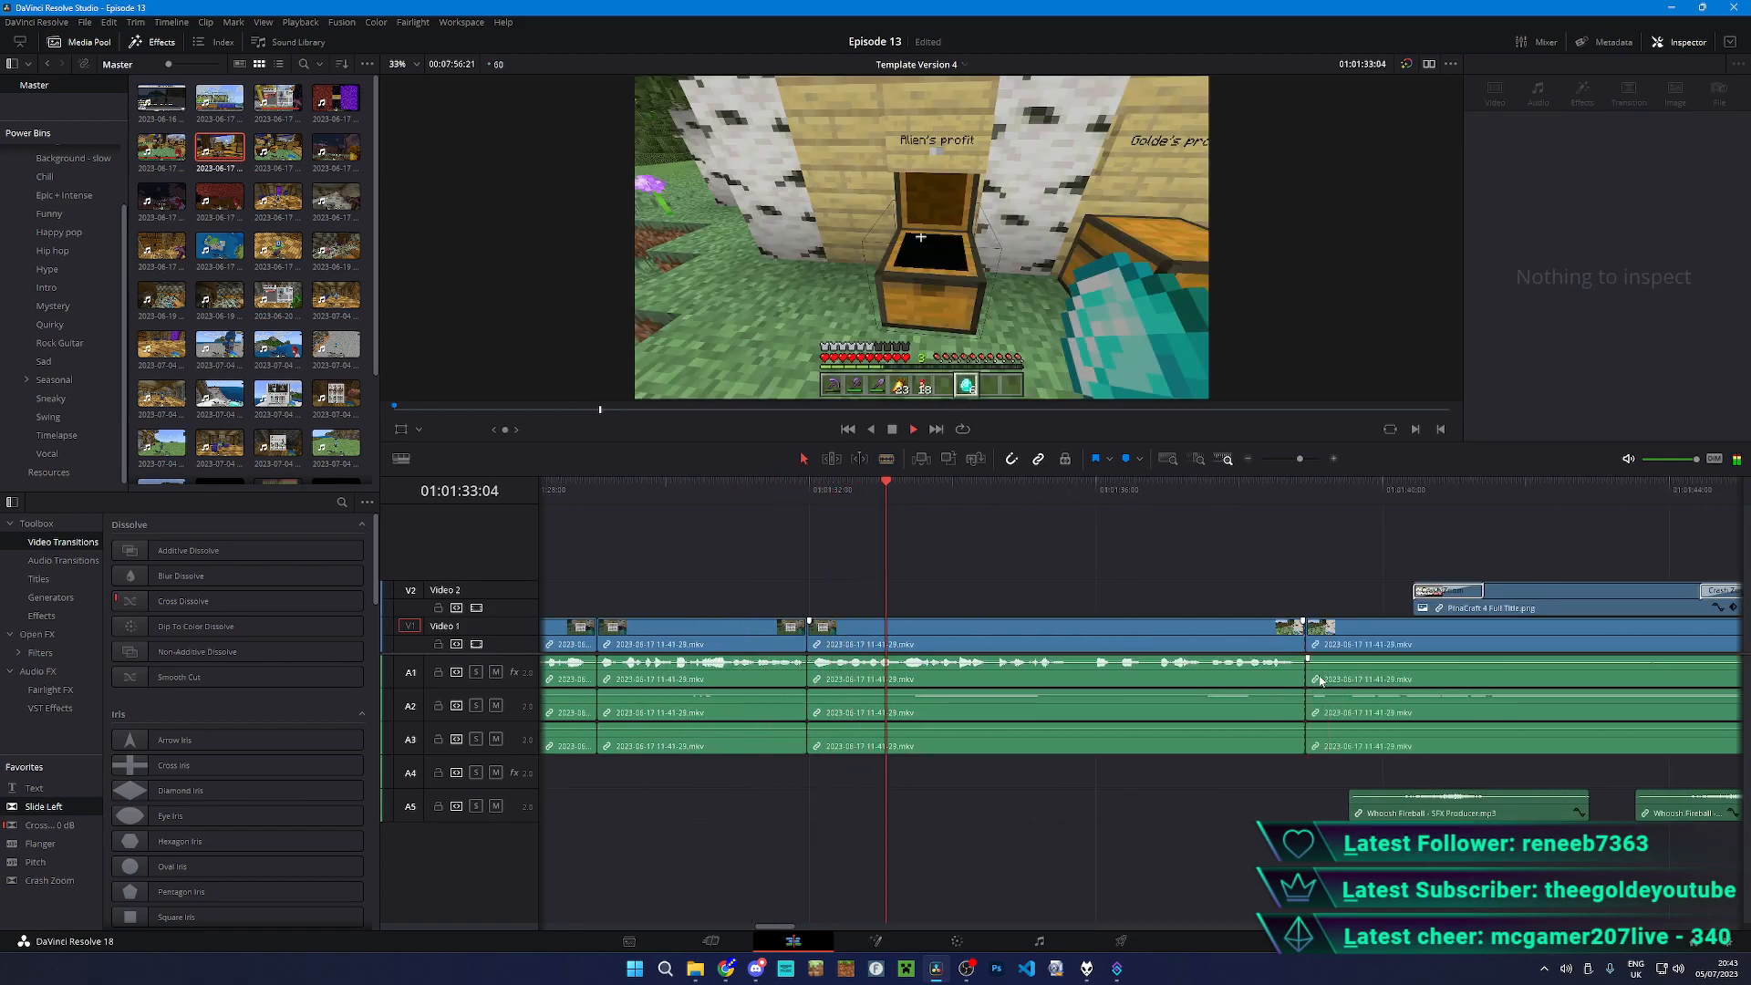
pyautogui.scroll(-6, 1332, 685)
pyautogui.scroll(-2, 1391, 681)
pyautogui.scroll(6, 1391, 680)
pyautogui.click(1456, 663)
pyautogui.press('Delete')
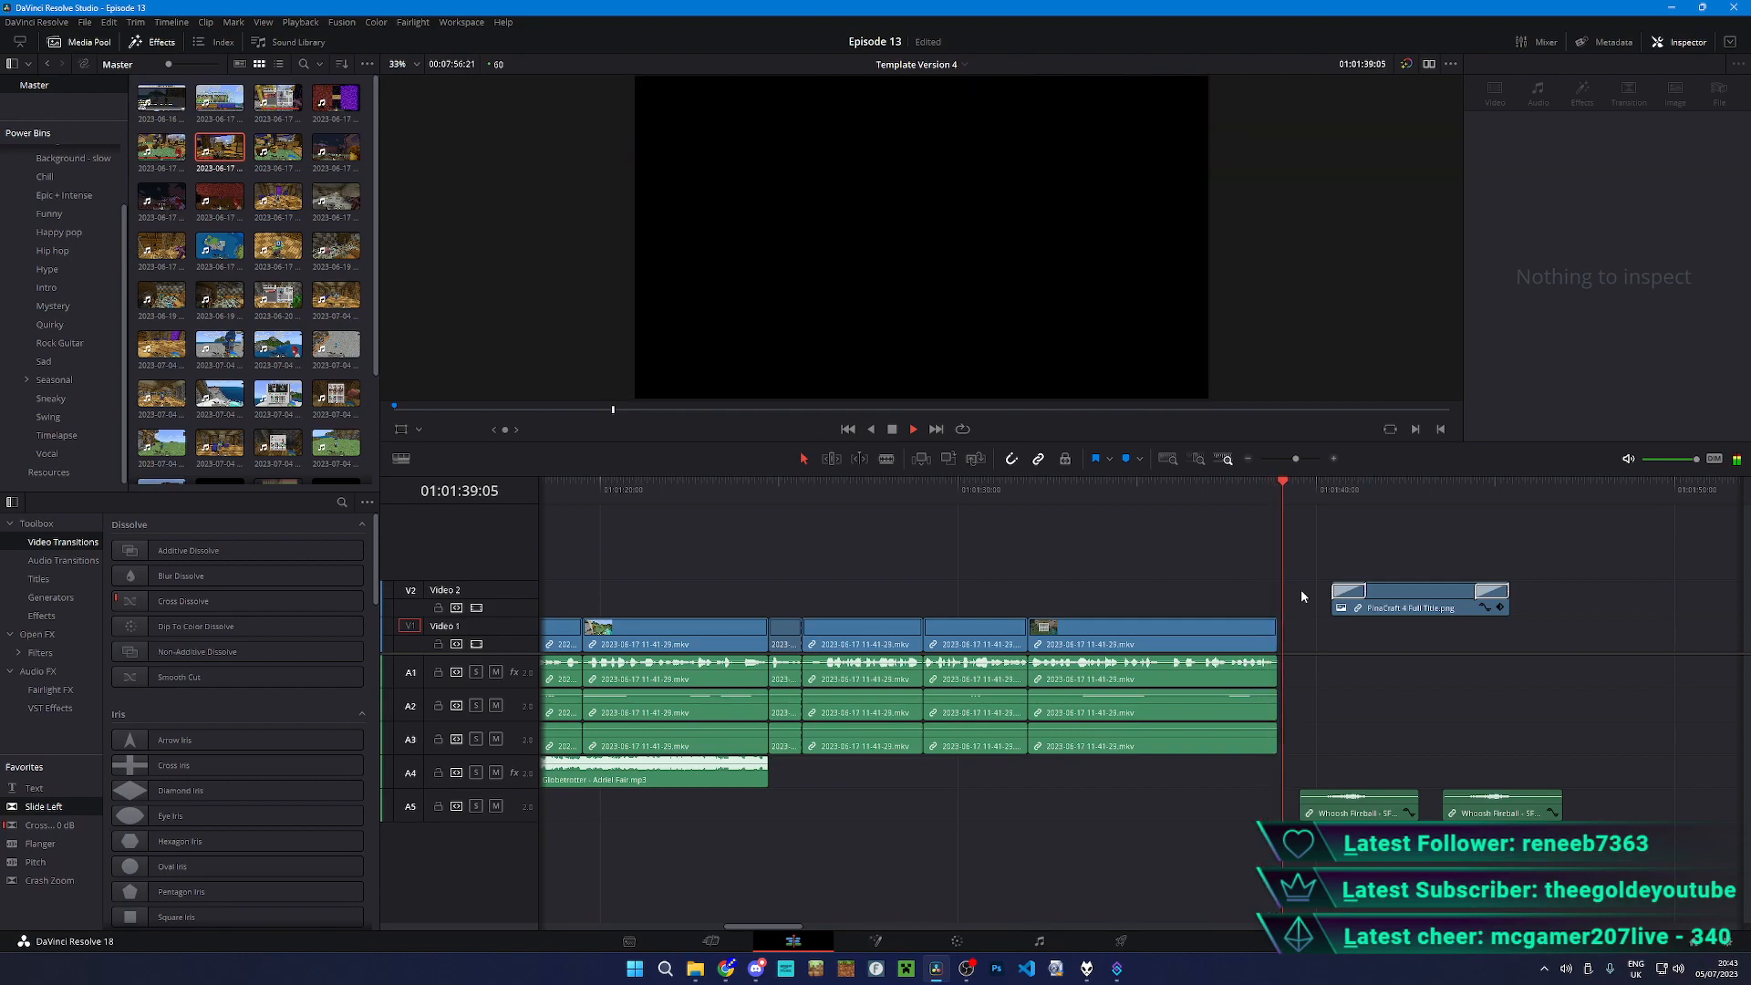
pyautogui.scroll(2, 64, 382)
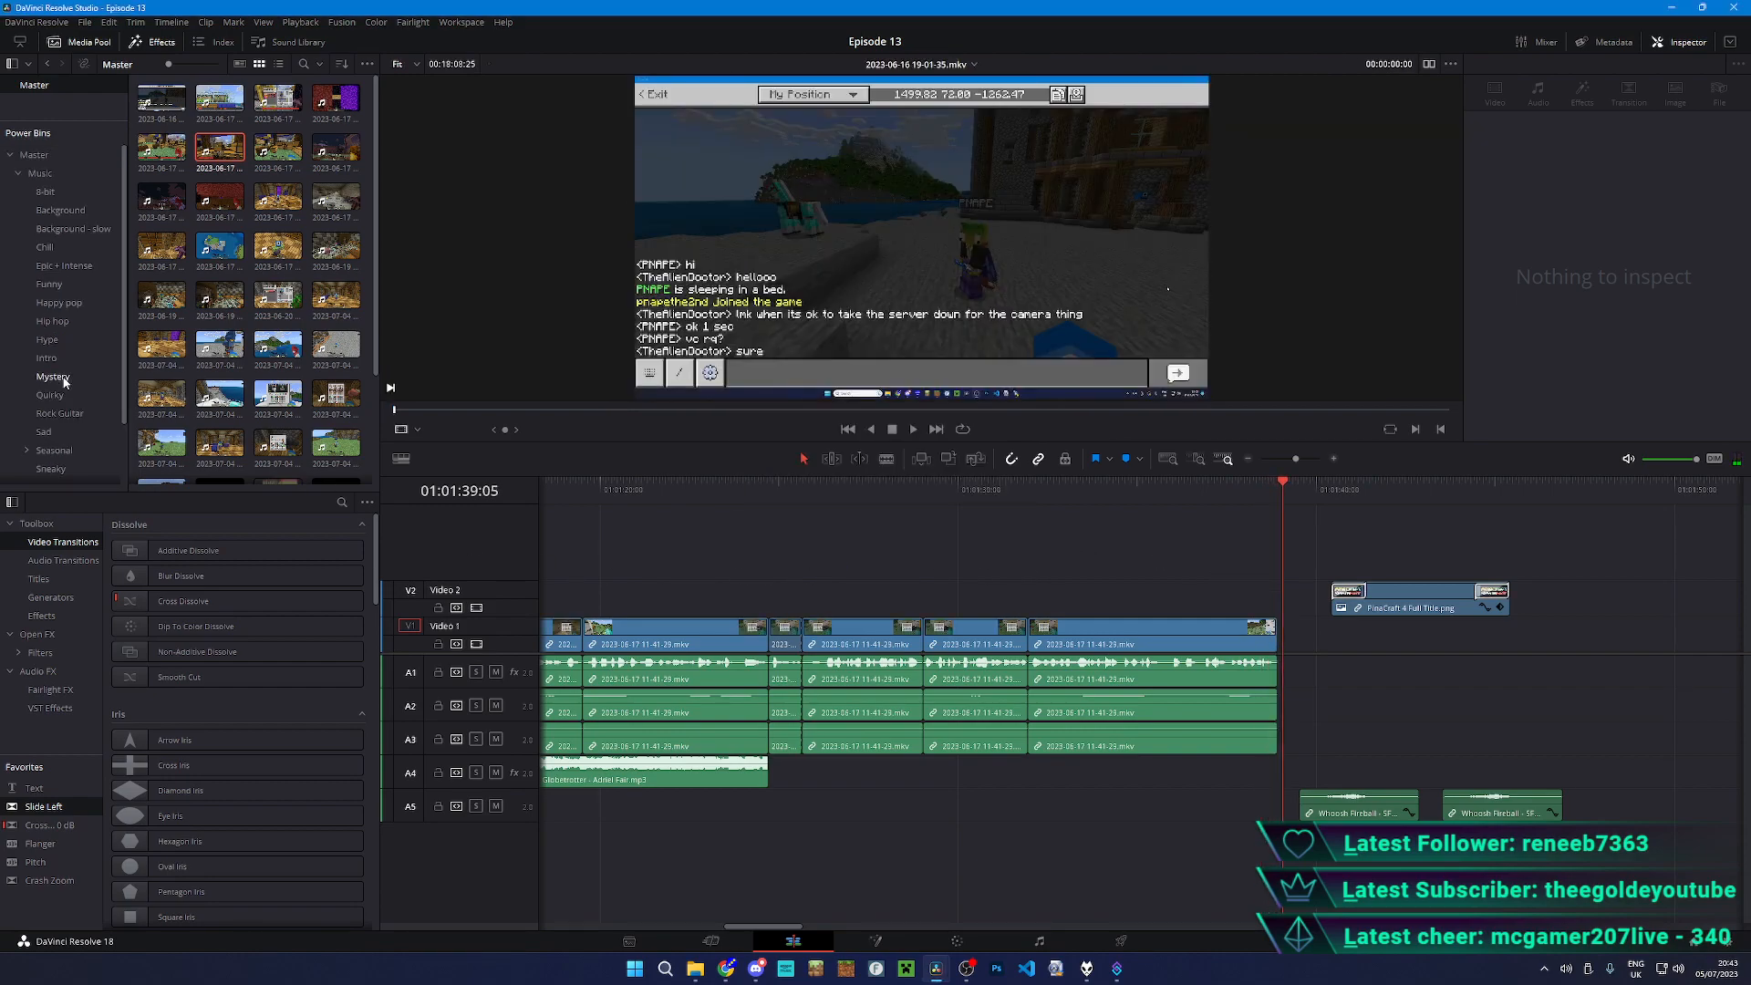
pyautogui.moveTo(775, 494); pyautogui.dragTo(1282, 529)
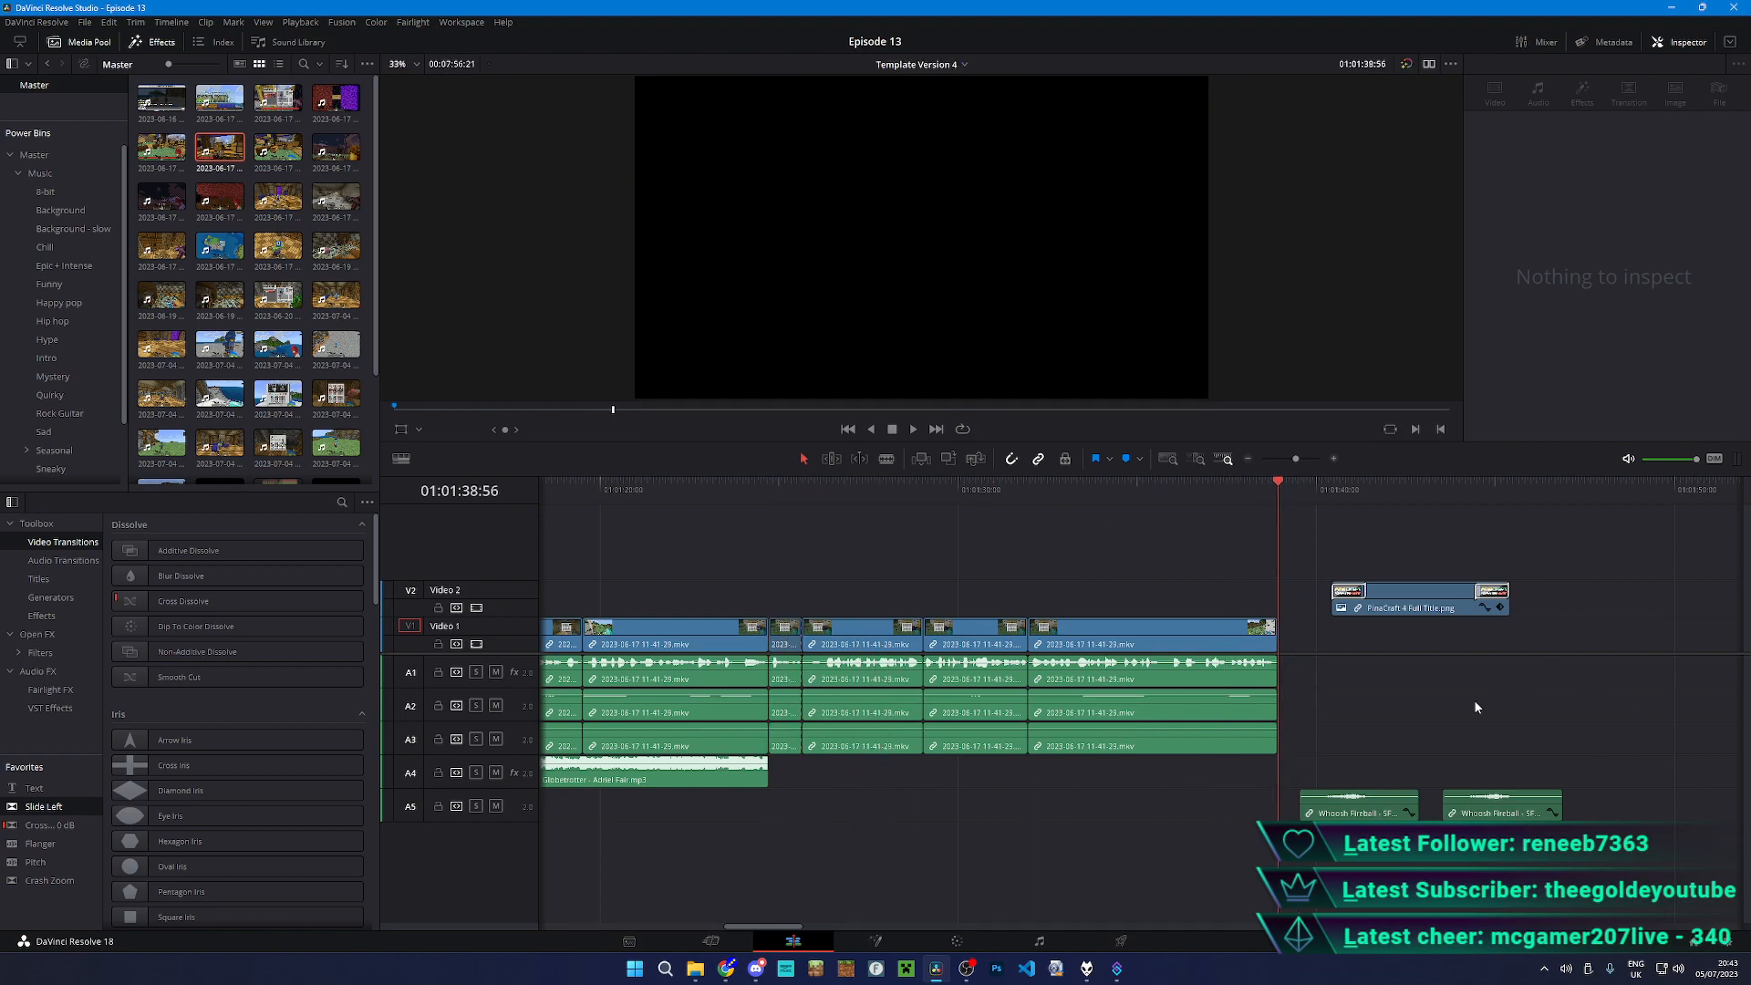
pyautogui.moveTo(280, 143); pyautogui.dragTo(1371, 668)
pyautogui.press('space')
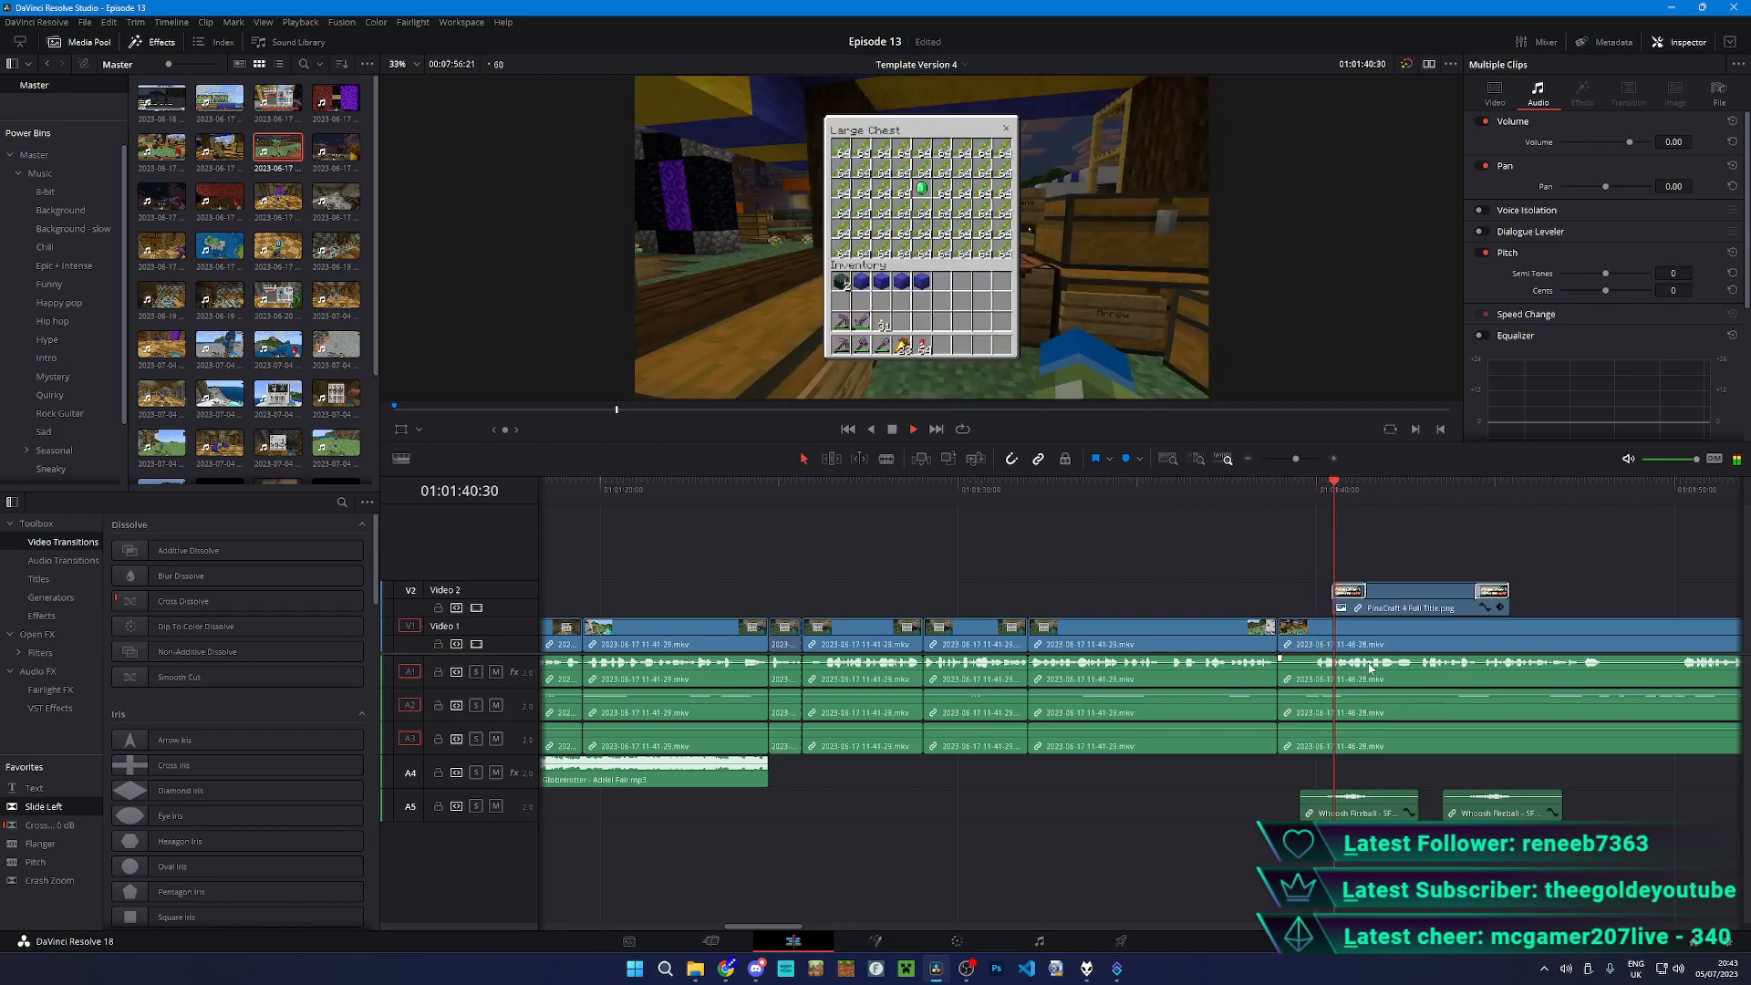
# - Scrub back through the timeline and play the earlier edited chest footage around 01:00:50
pyautogui.scroll(-3, 860, 626)
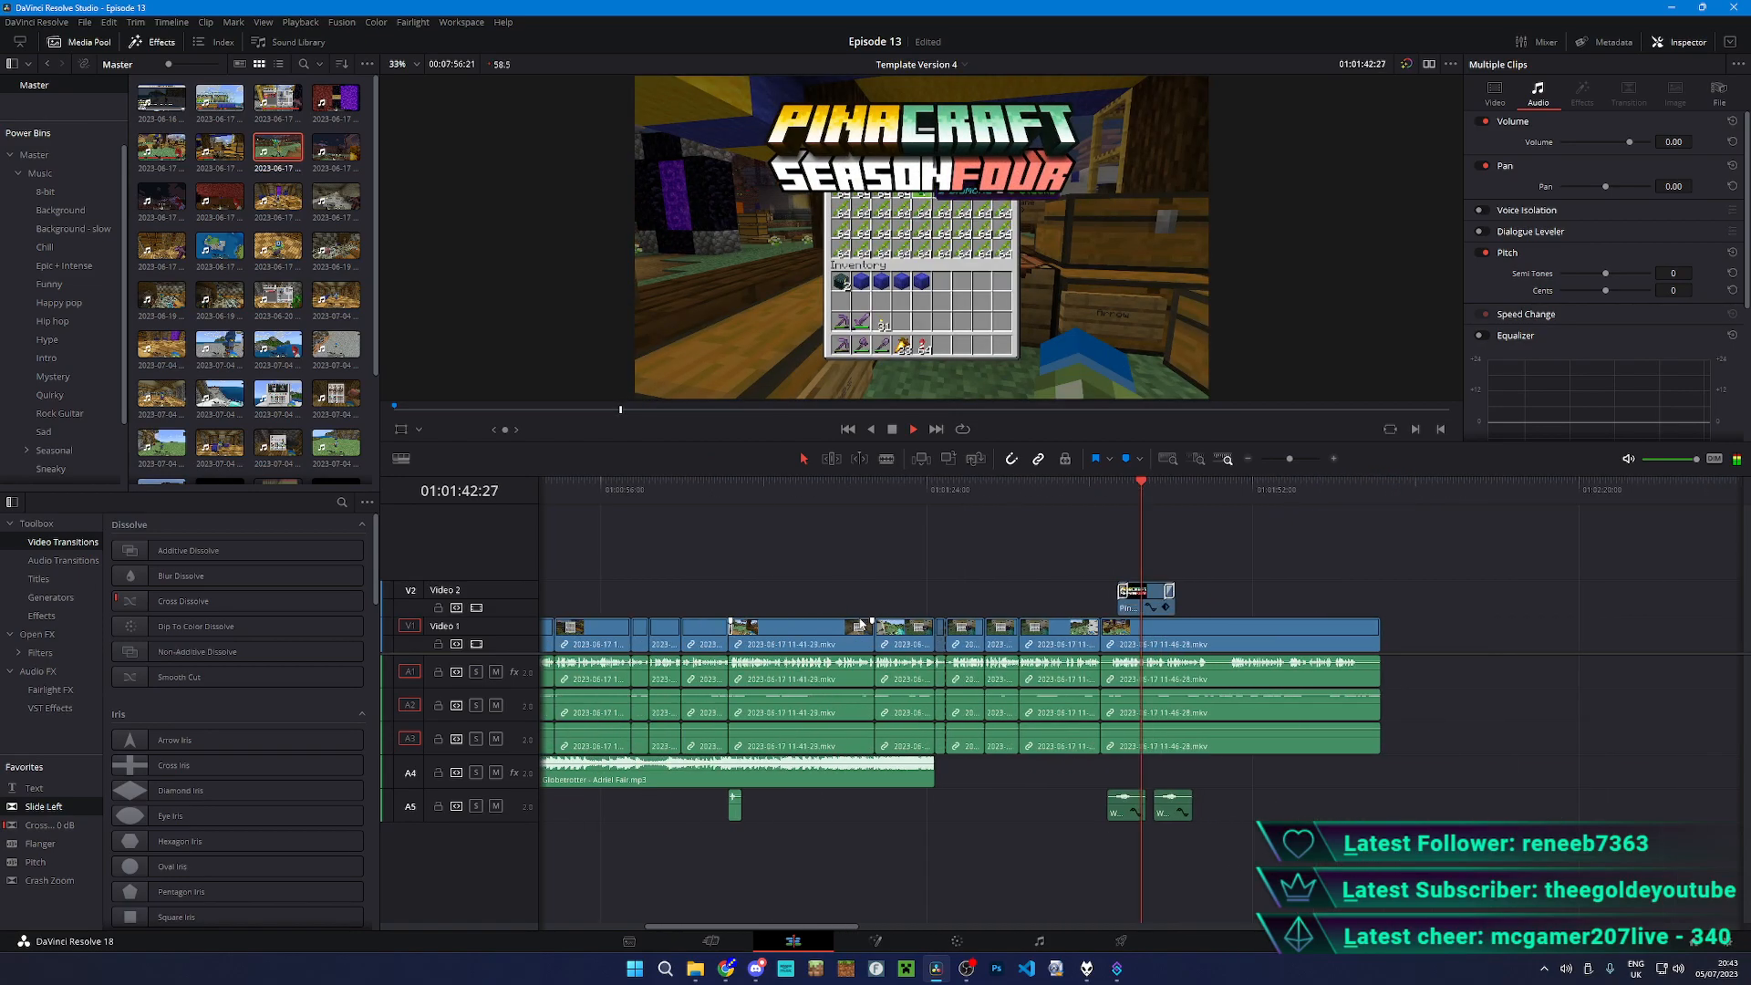
pyautogui.click(901, 496)
pyautogui.click(679, 495)
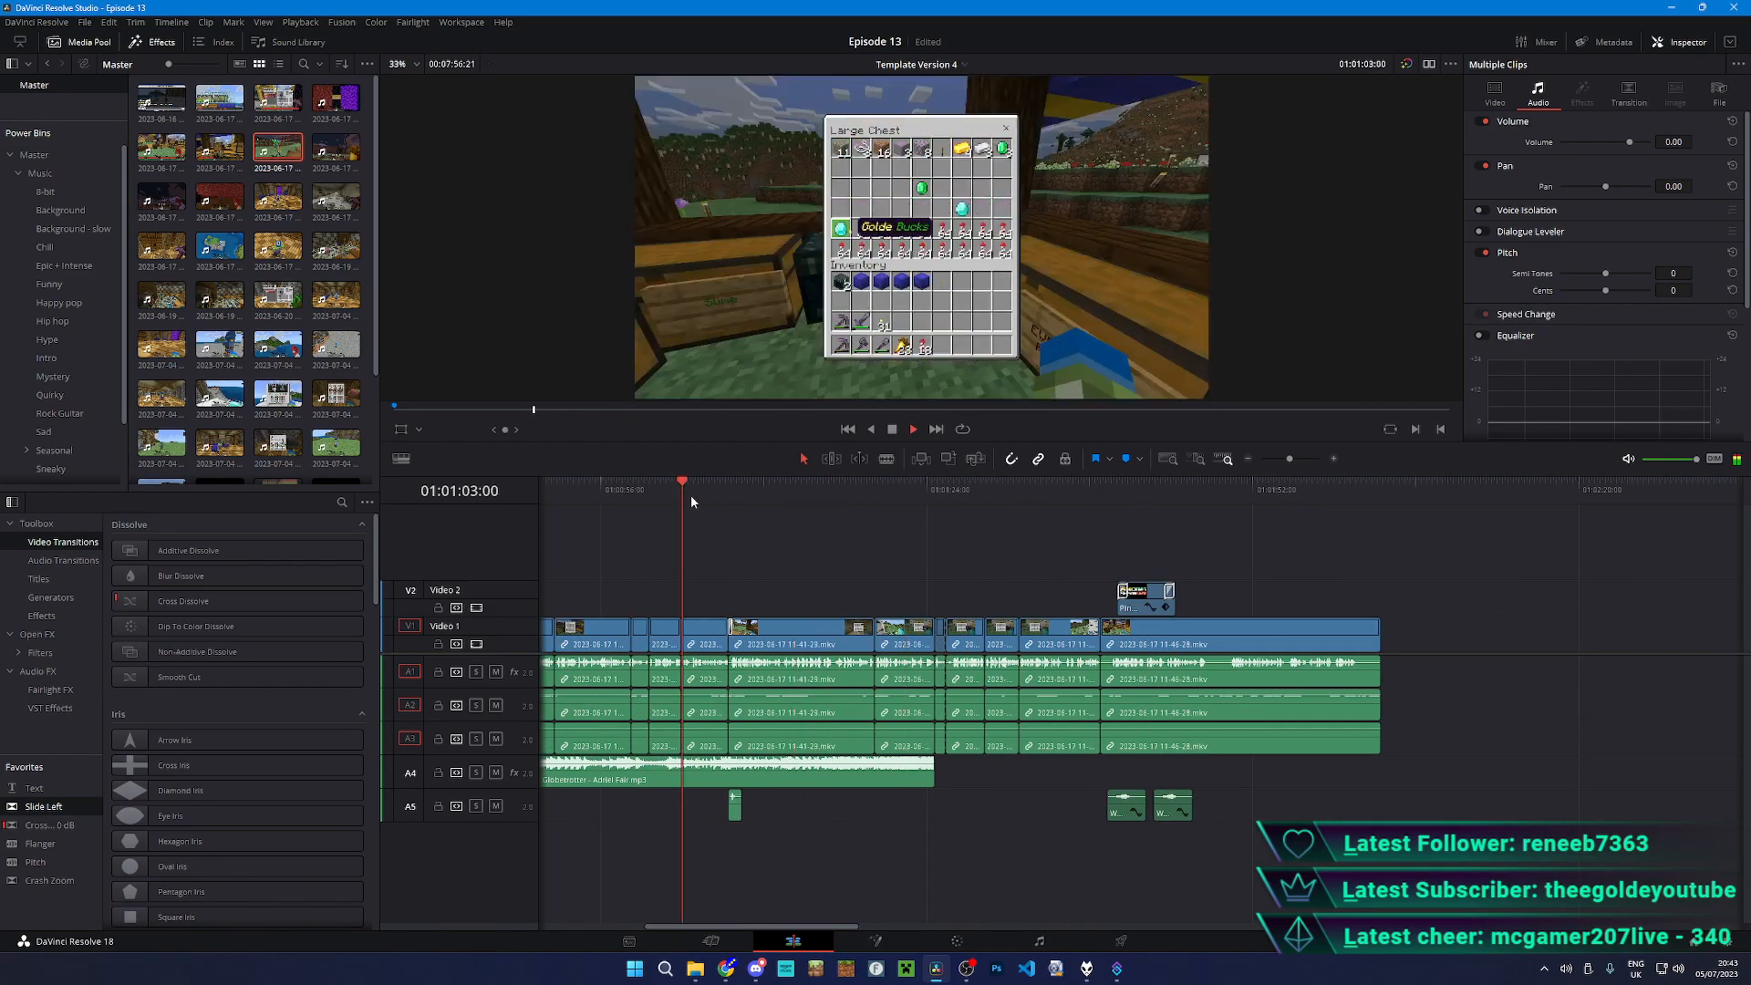
pyautogui.click(630, 495)
pyautogui.hscroll(-3, 645, 497)
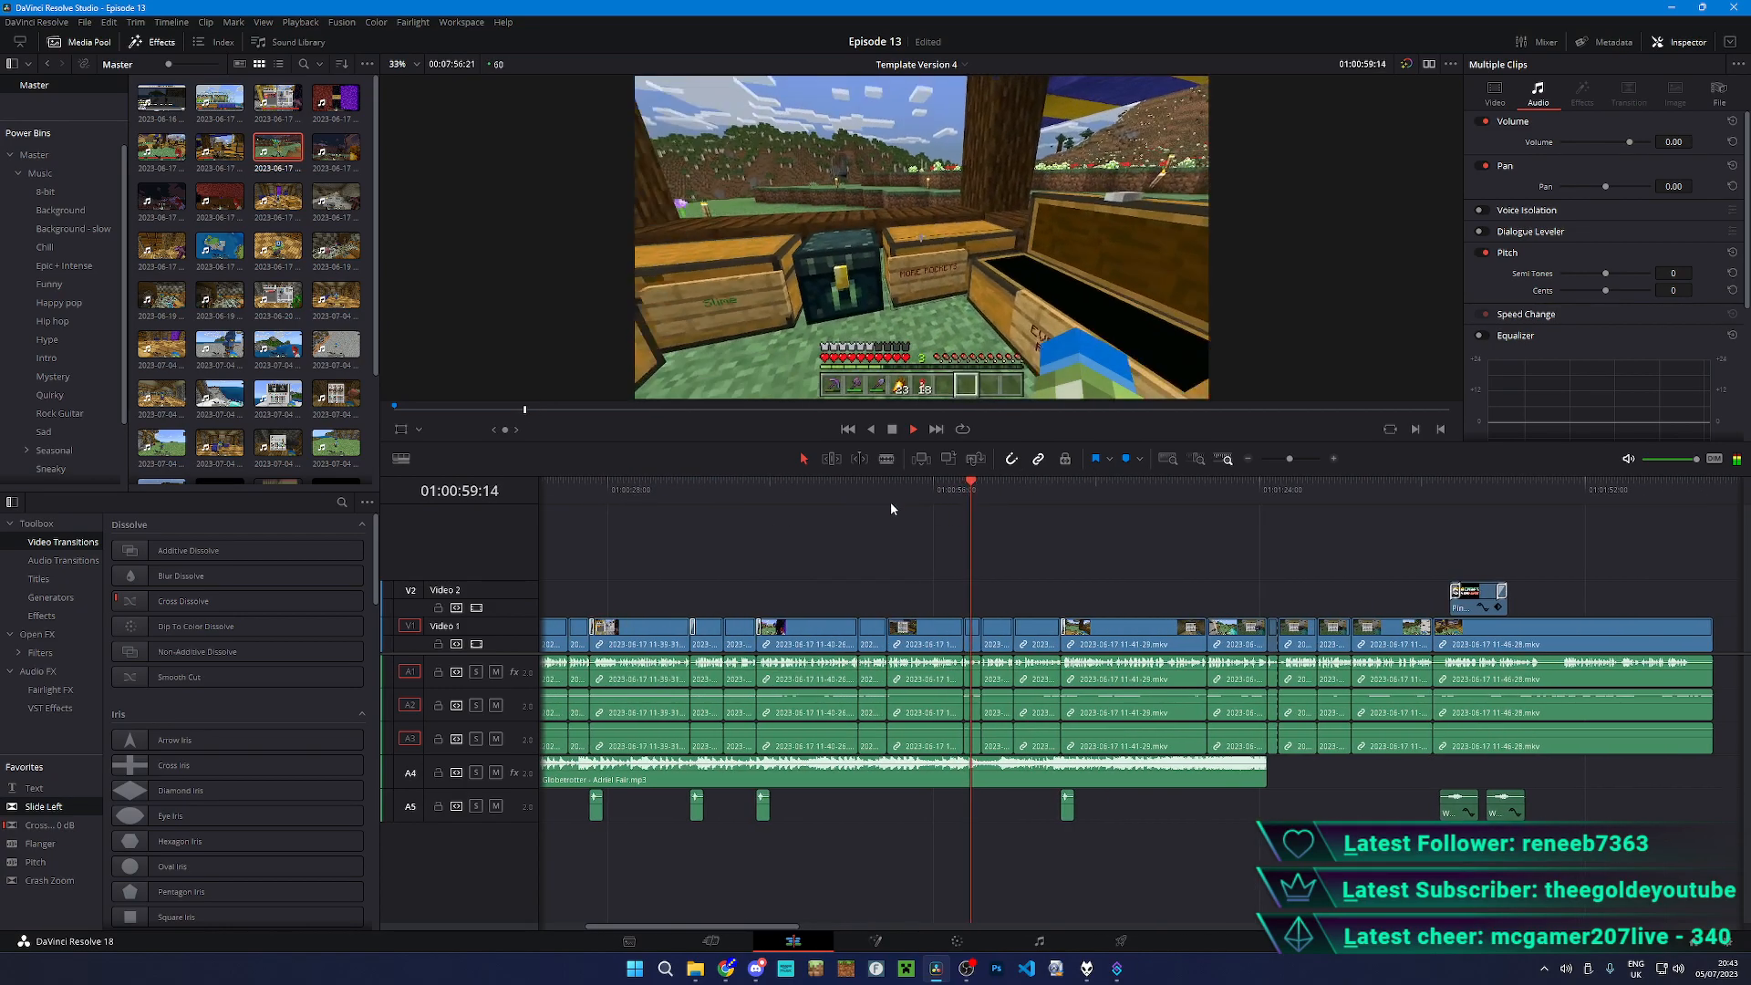
pyautogui.click(857, 496)
pyautogui.hscroll(-3, 1005, 511)
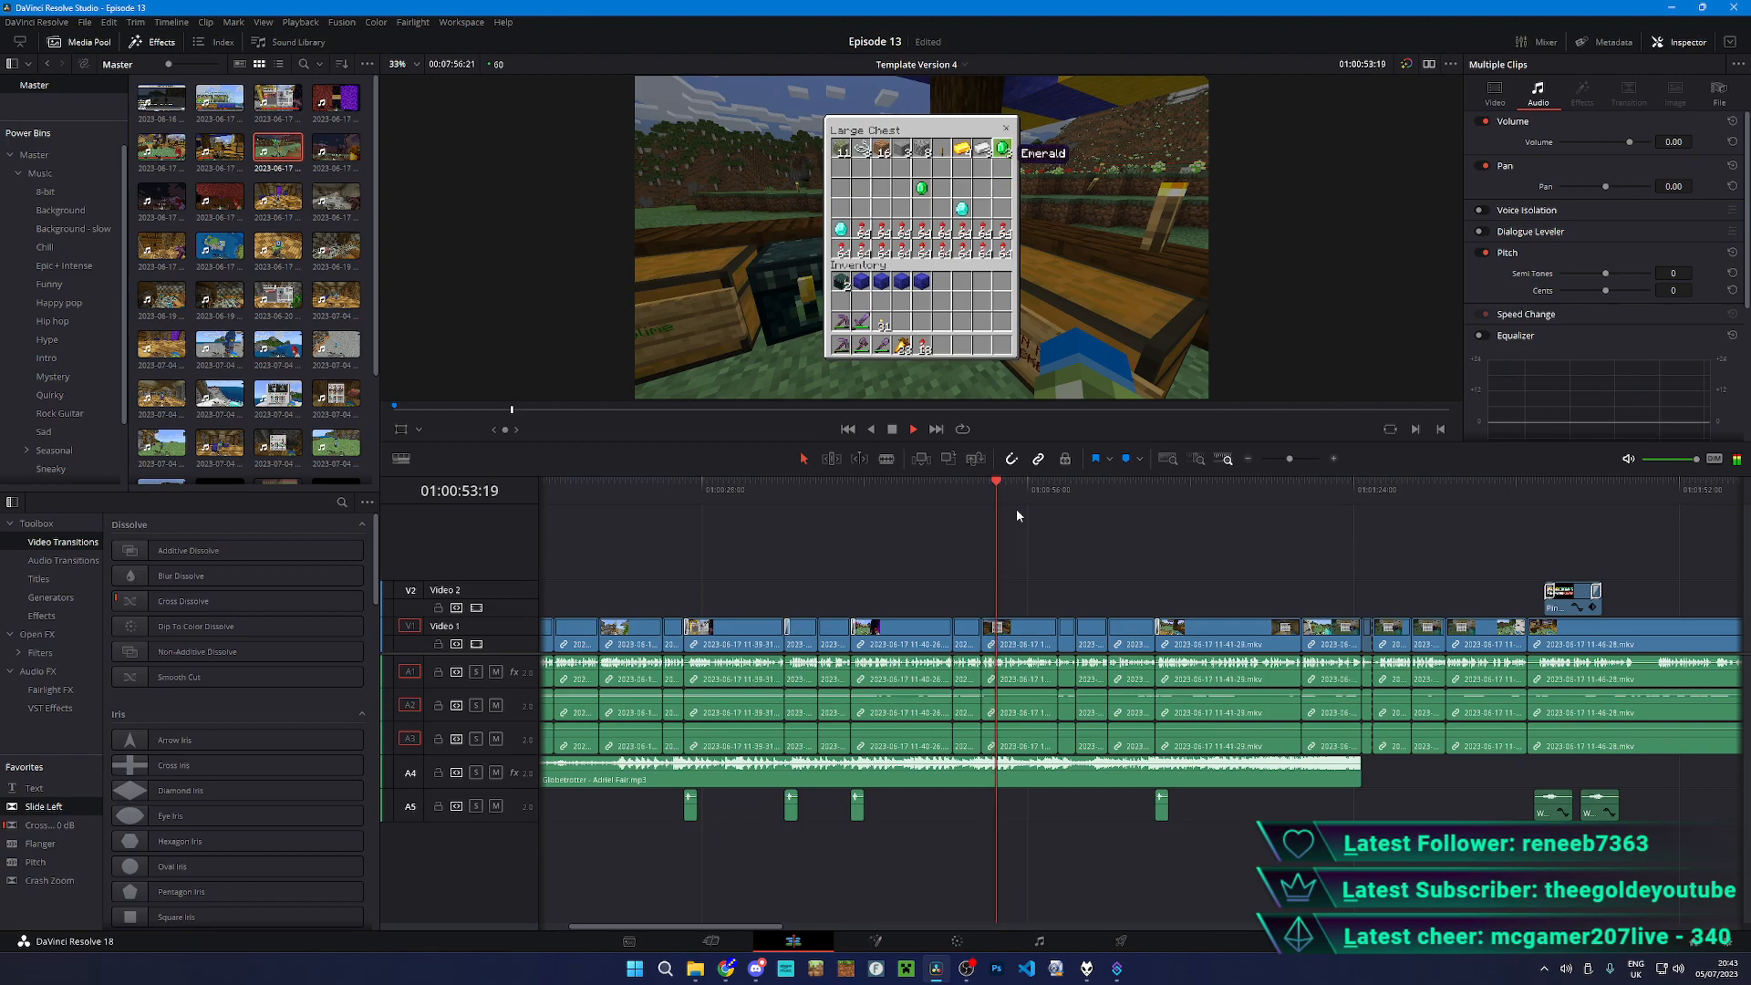
pyautogui.press('space')
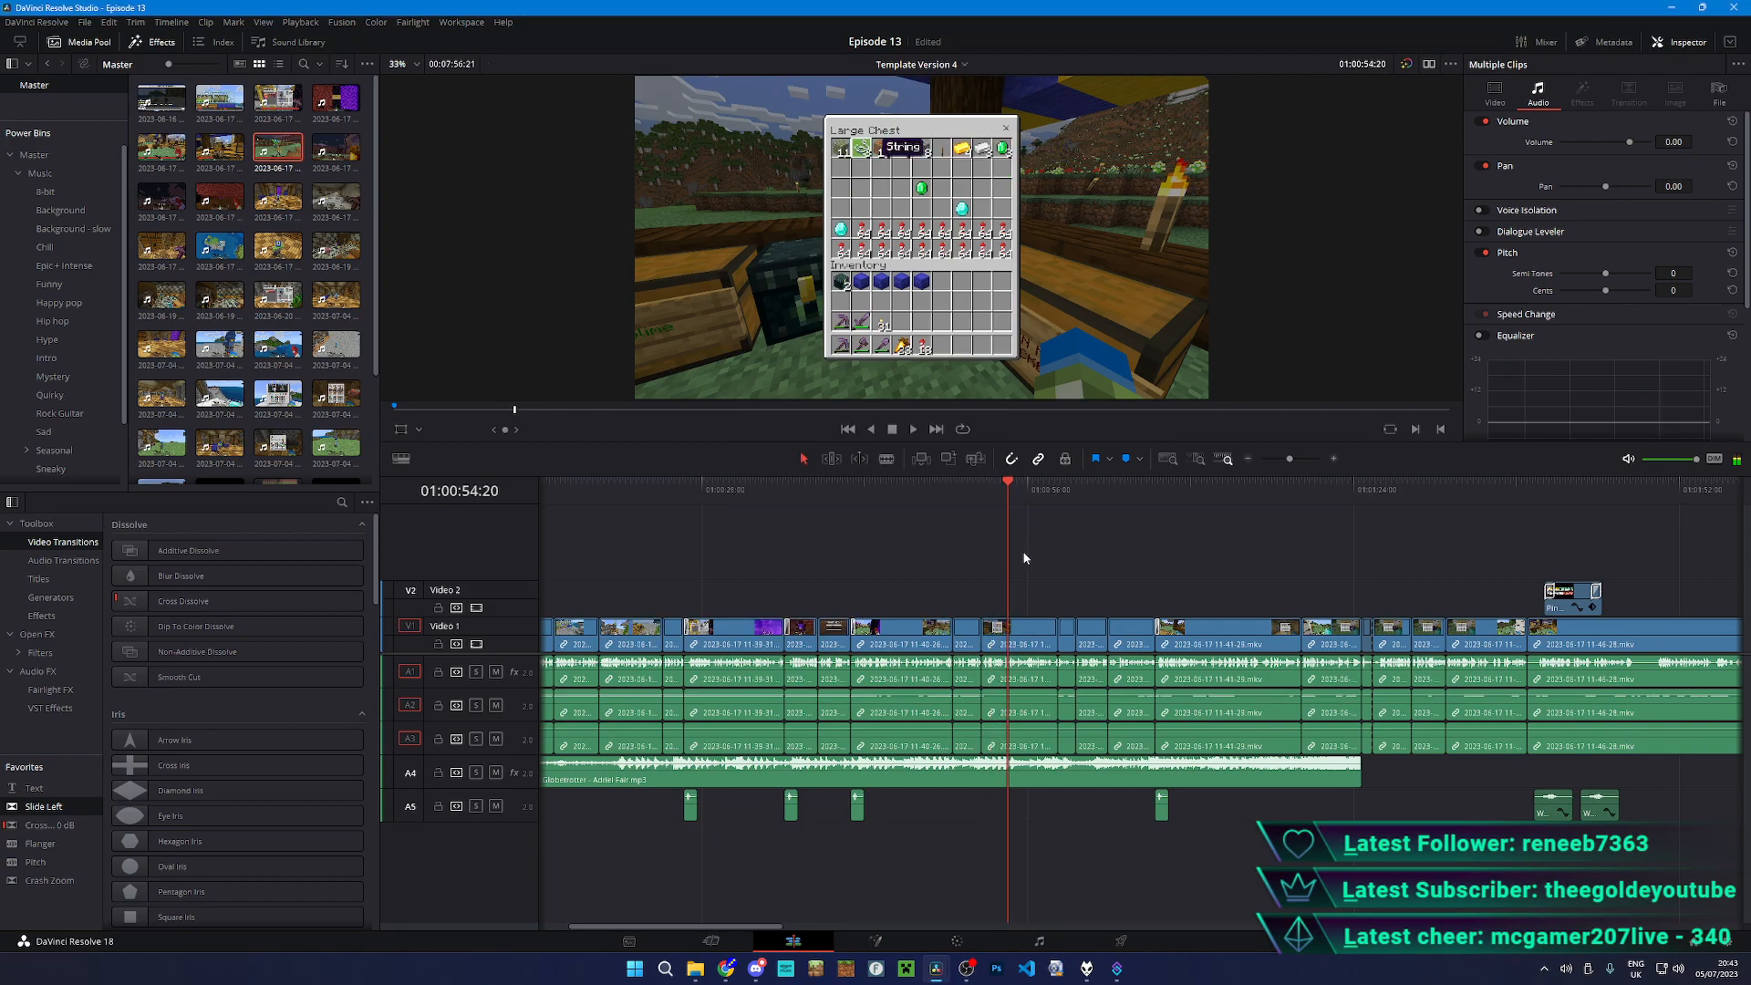
pyautogui.click(857, 494)
pyautogui.press('space')
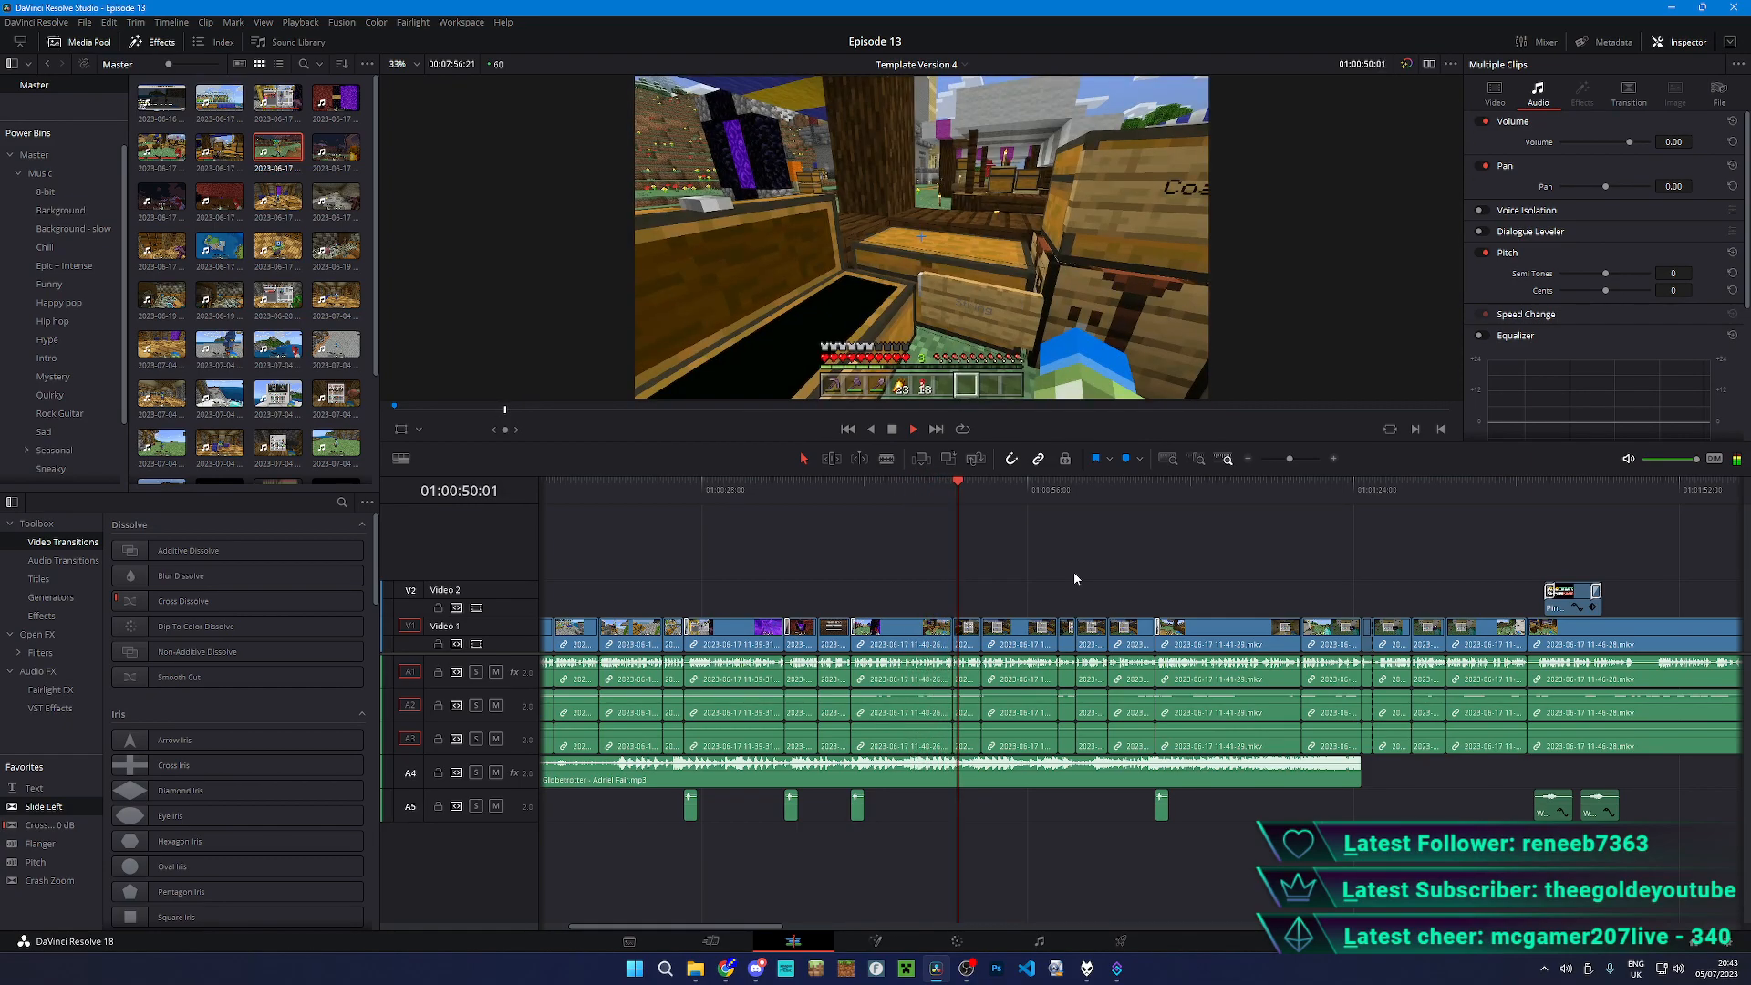
# - Inspect the join with the added clip and play into the PinaCraft title from about 01:01:39:32
pyautogui.click(1555, 488)
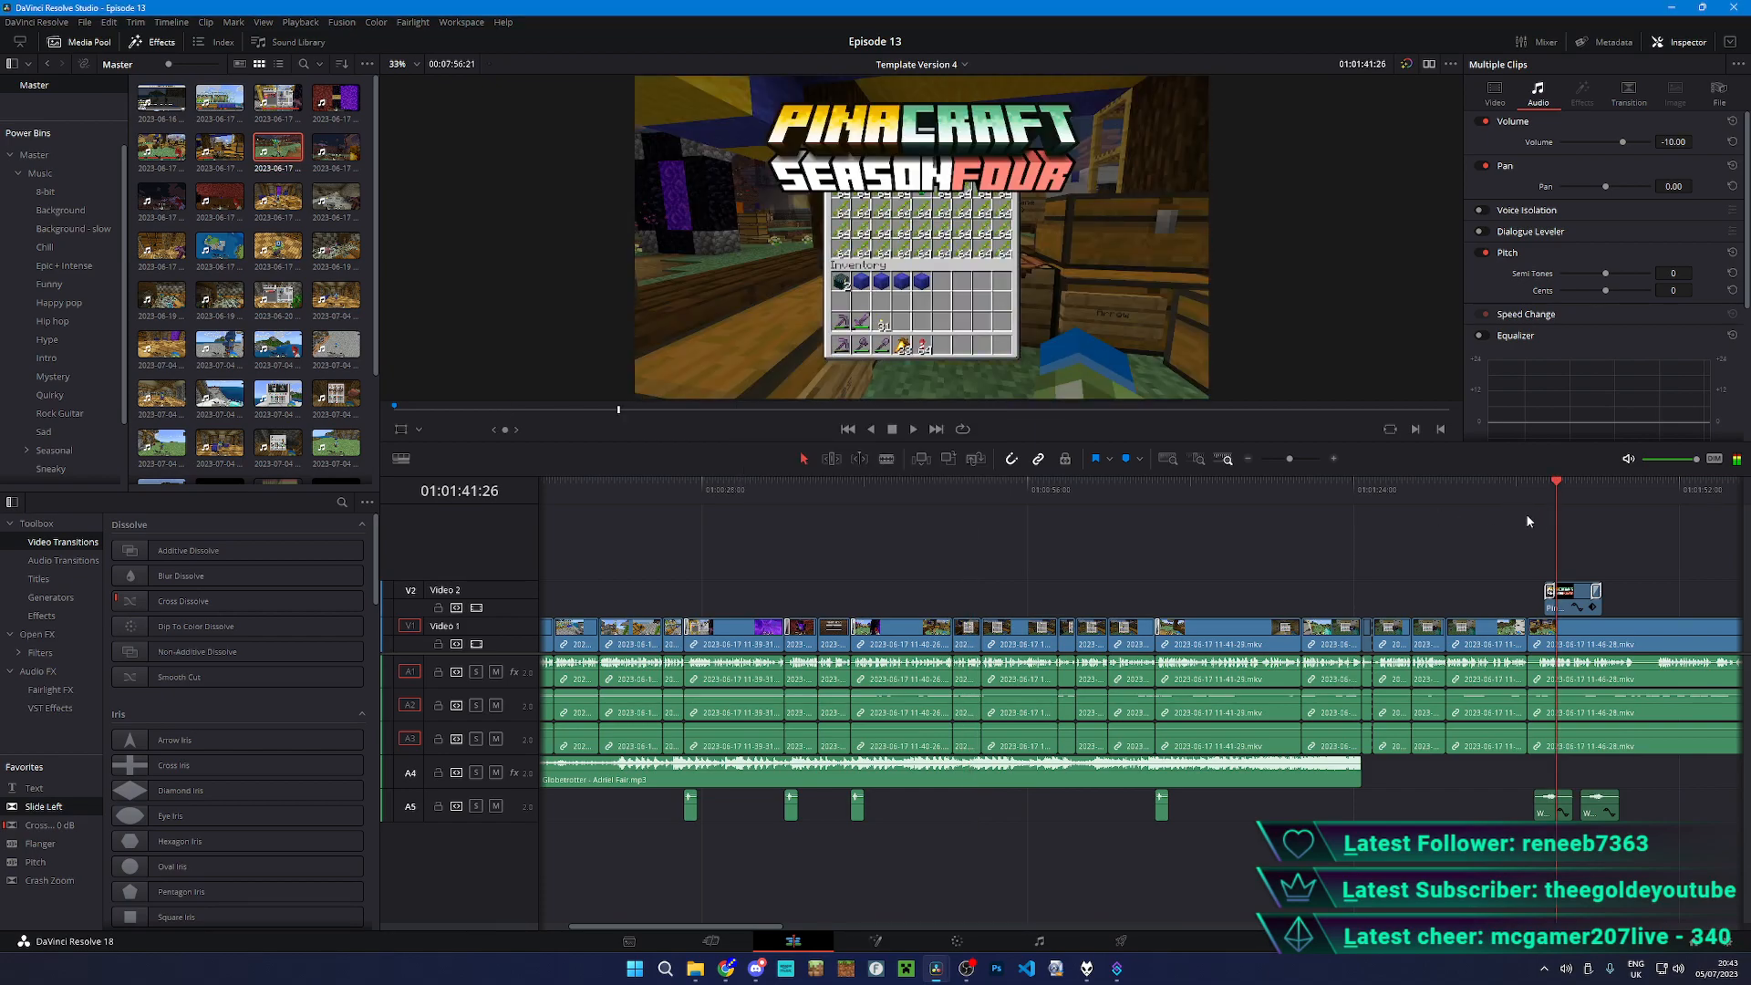
pyautogui.click(1526, 490)
pyautogui.scroll(5, 1525, 524)
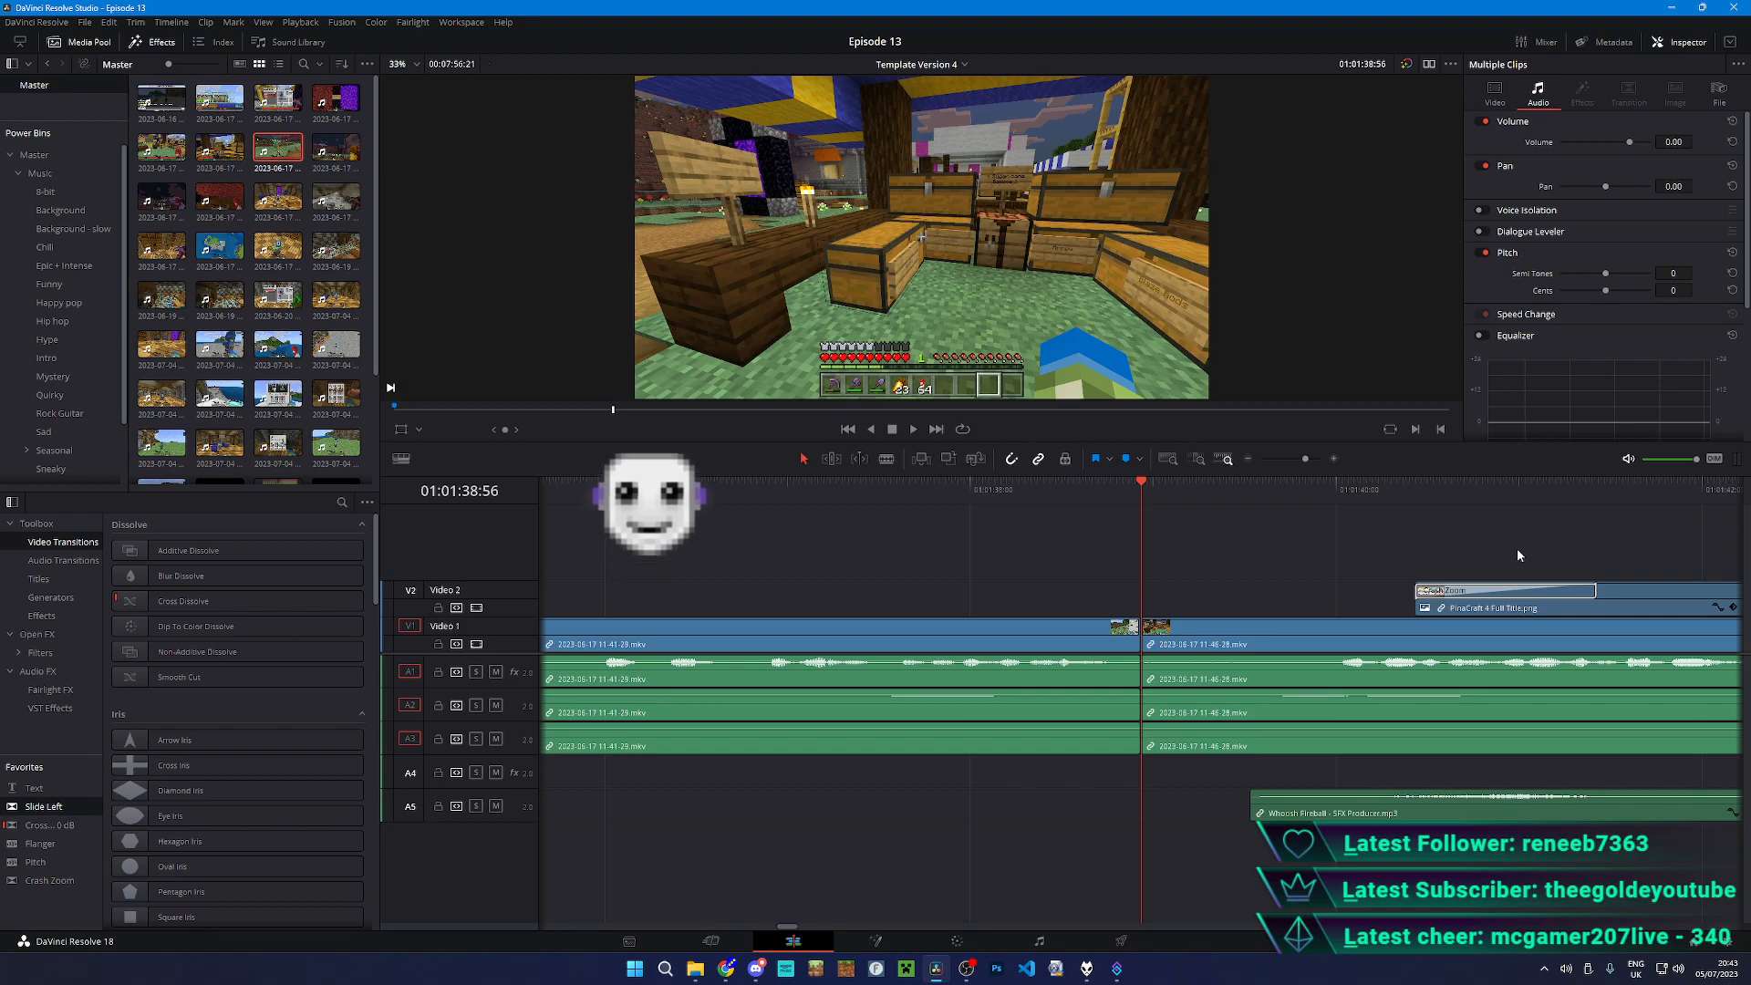
pyautogui.scroll(-1, 1517, 549)
pyautogui.scroll(-3, 1517, 560)
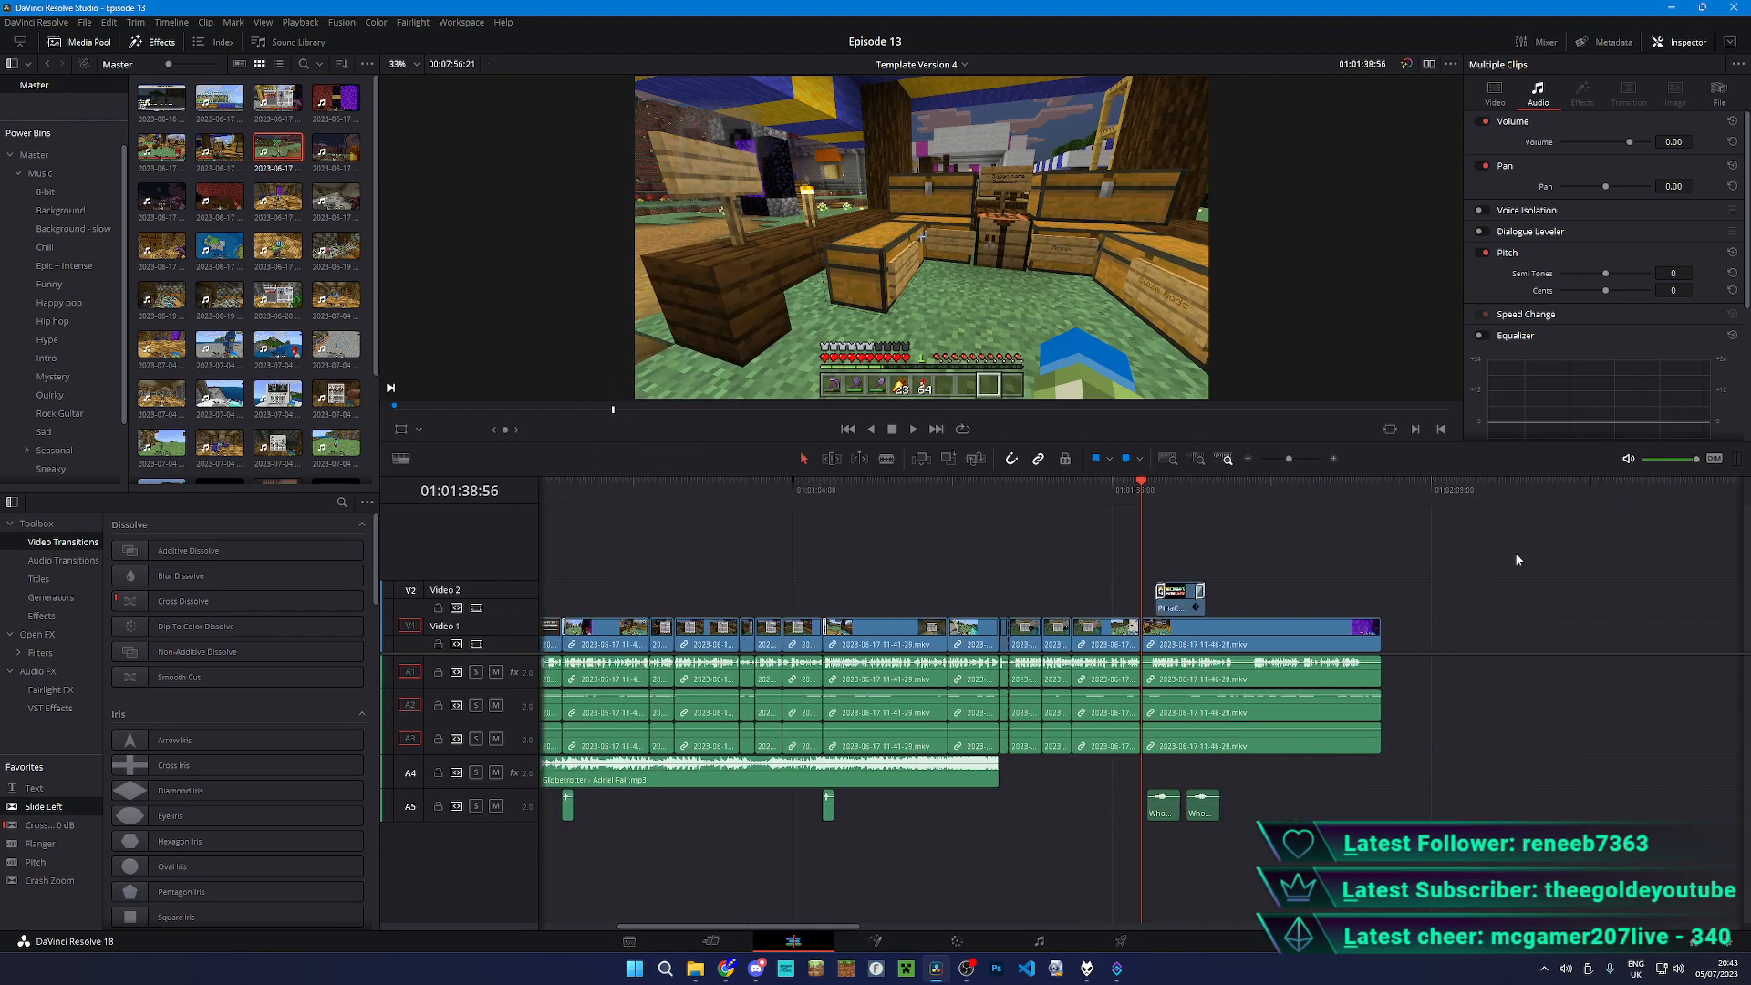
pyautogui.scroll(8, 1517, 560)
pyautogui.scroll(-5, 1540, 547)
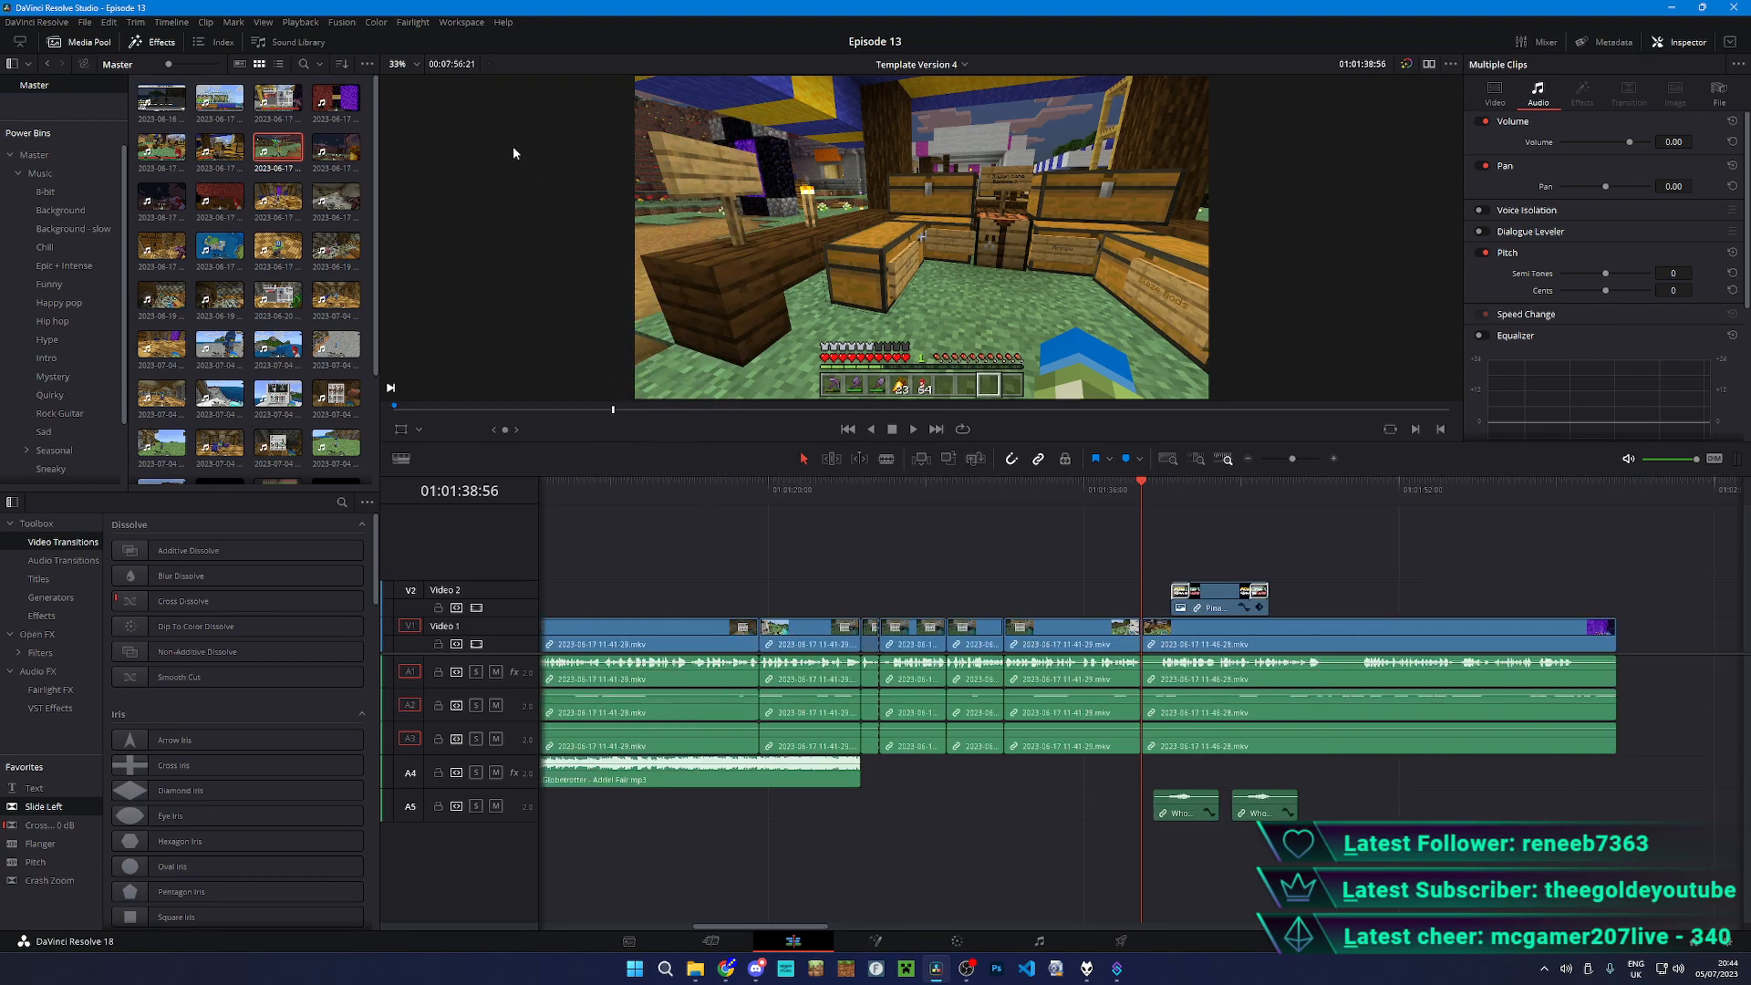
pyautogui.scroll(-8, 1399, 577)
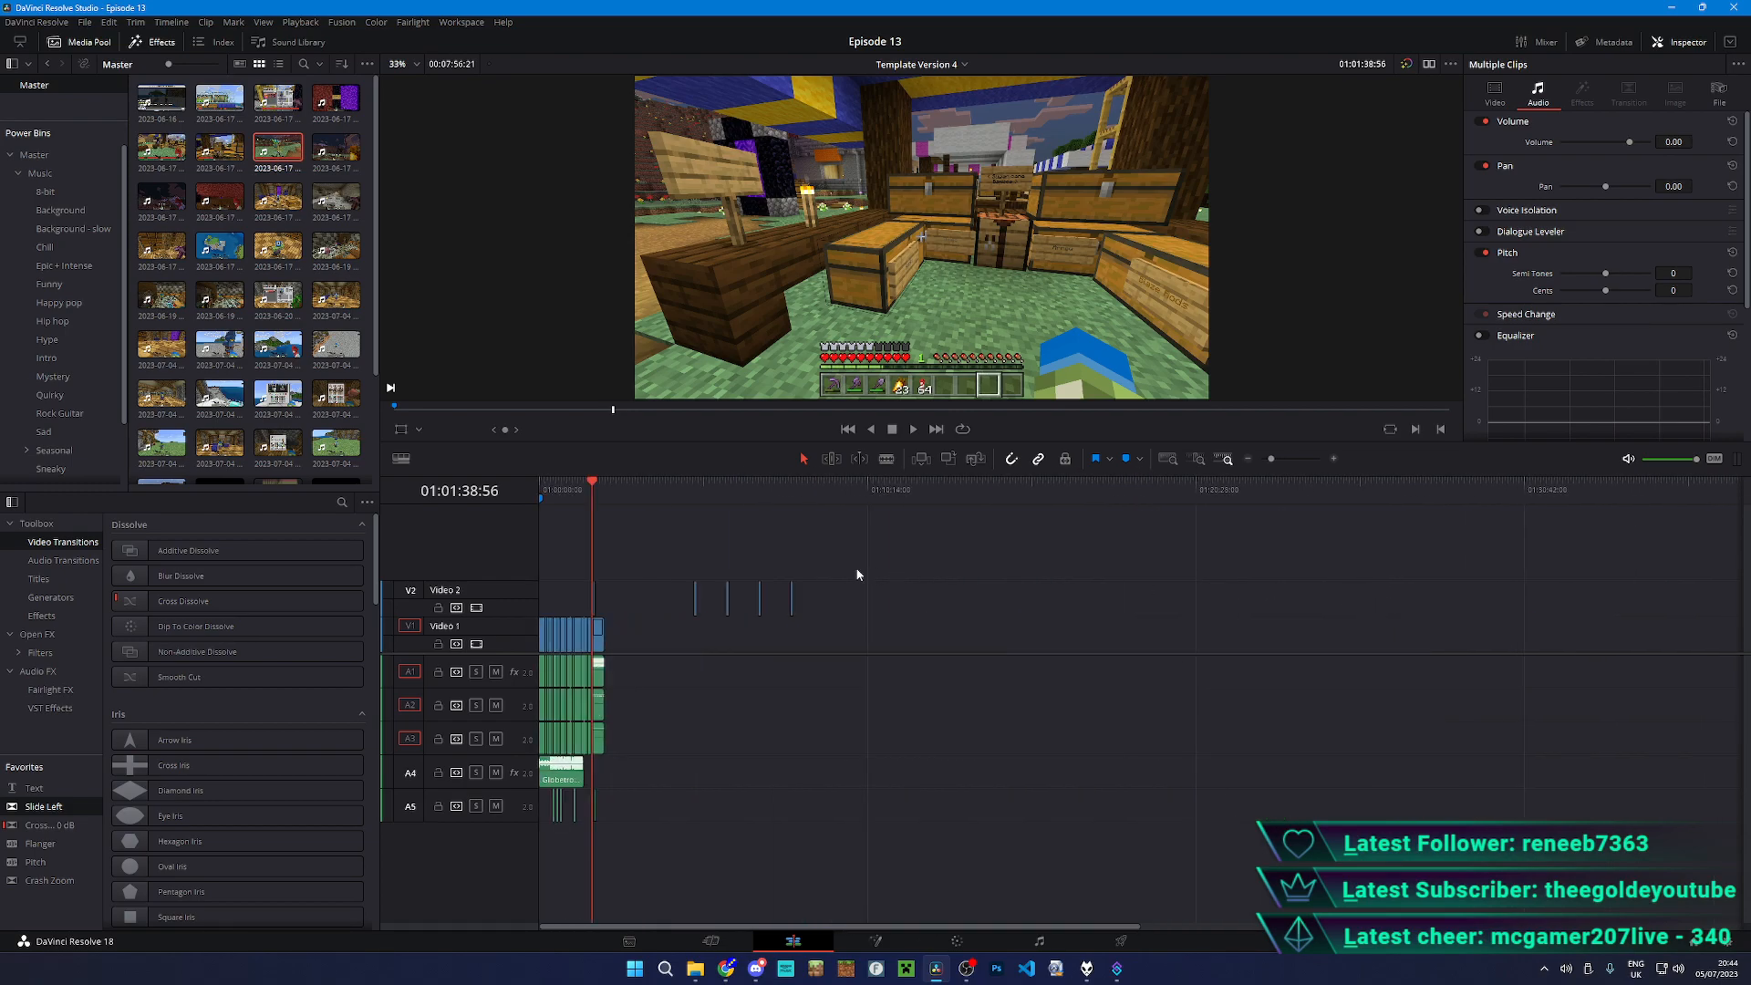
pyautogui.scroll(10, 793, 566)
pyautogui.click(1111, 491)
pyautogui.moveTo(1111, 491); pyautogui.dragTo(1168, 490)
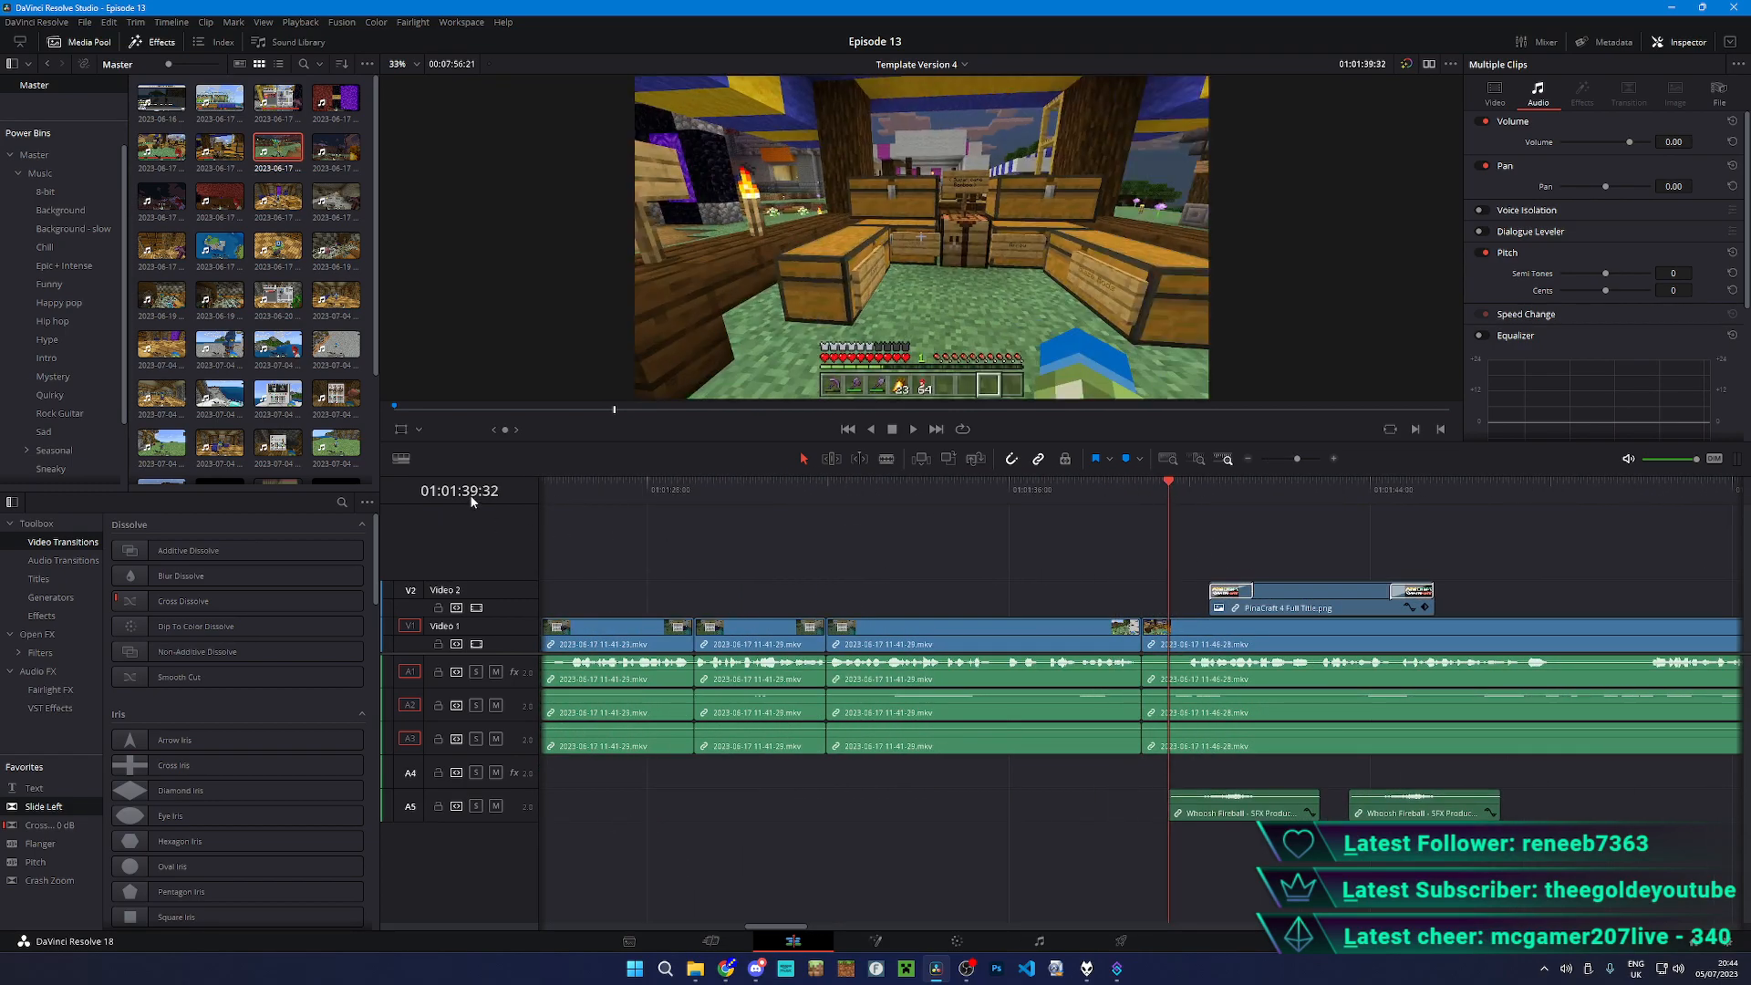
pyautogui.press('space')
pyautogui.press('space')
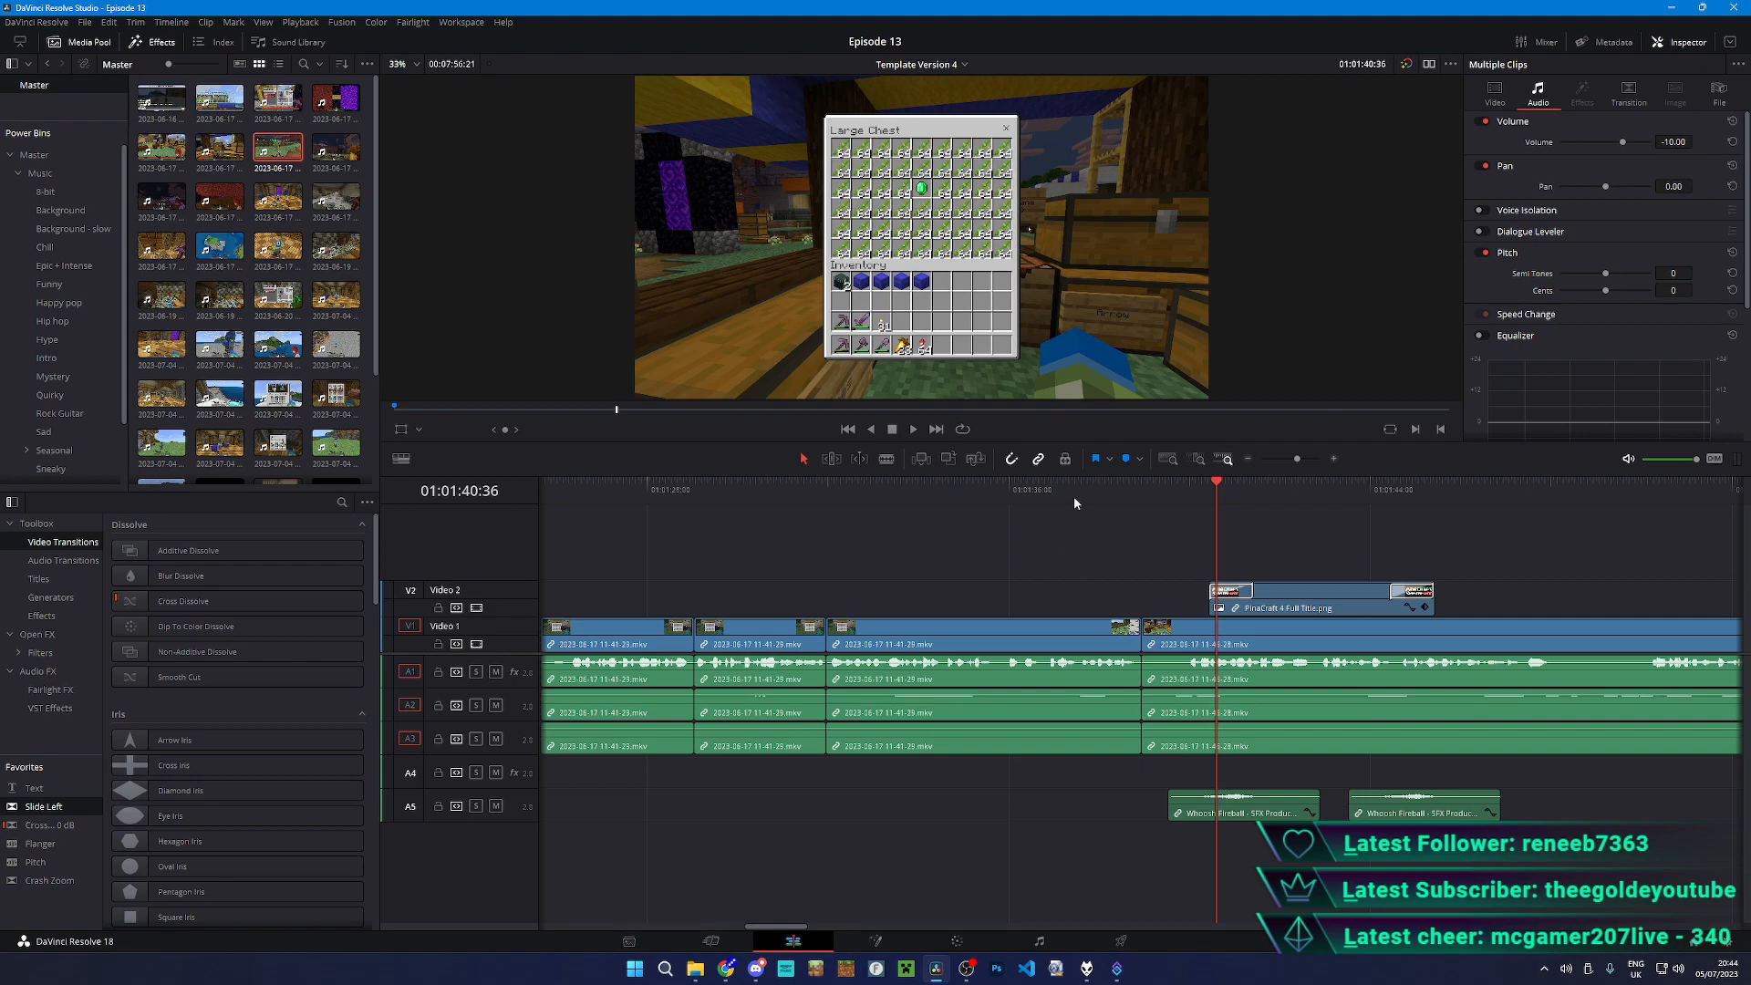
# - Trim the start of the added 11-46-28 clip by splitting it and moving the rest against the preceding clip
pyautogui.scroll(-5, 1048, 533)
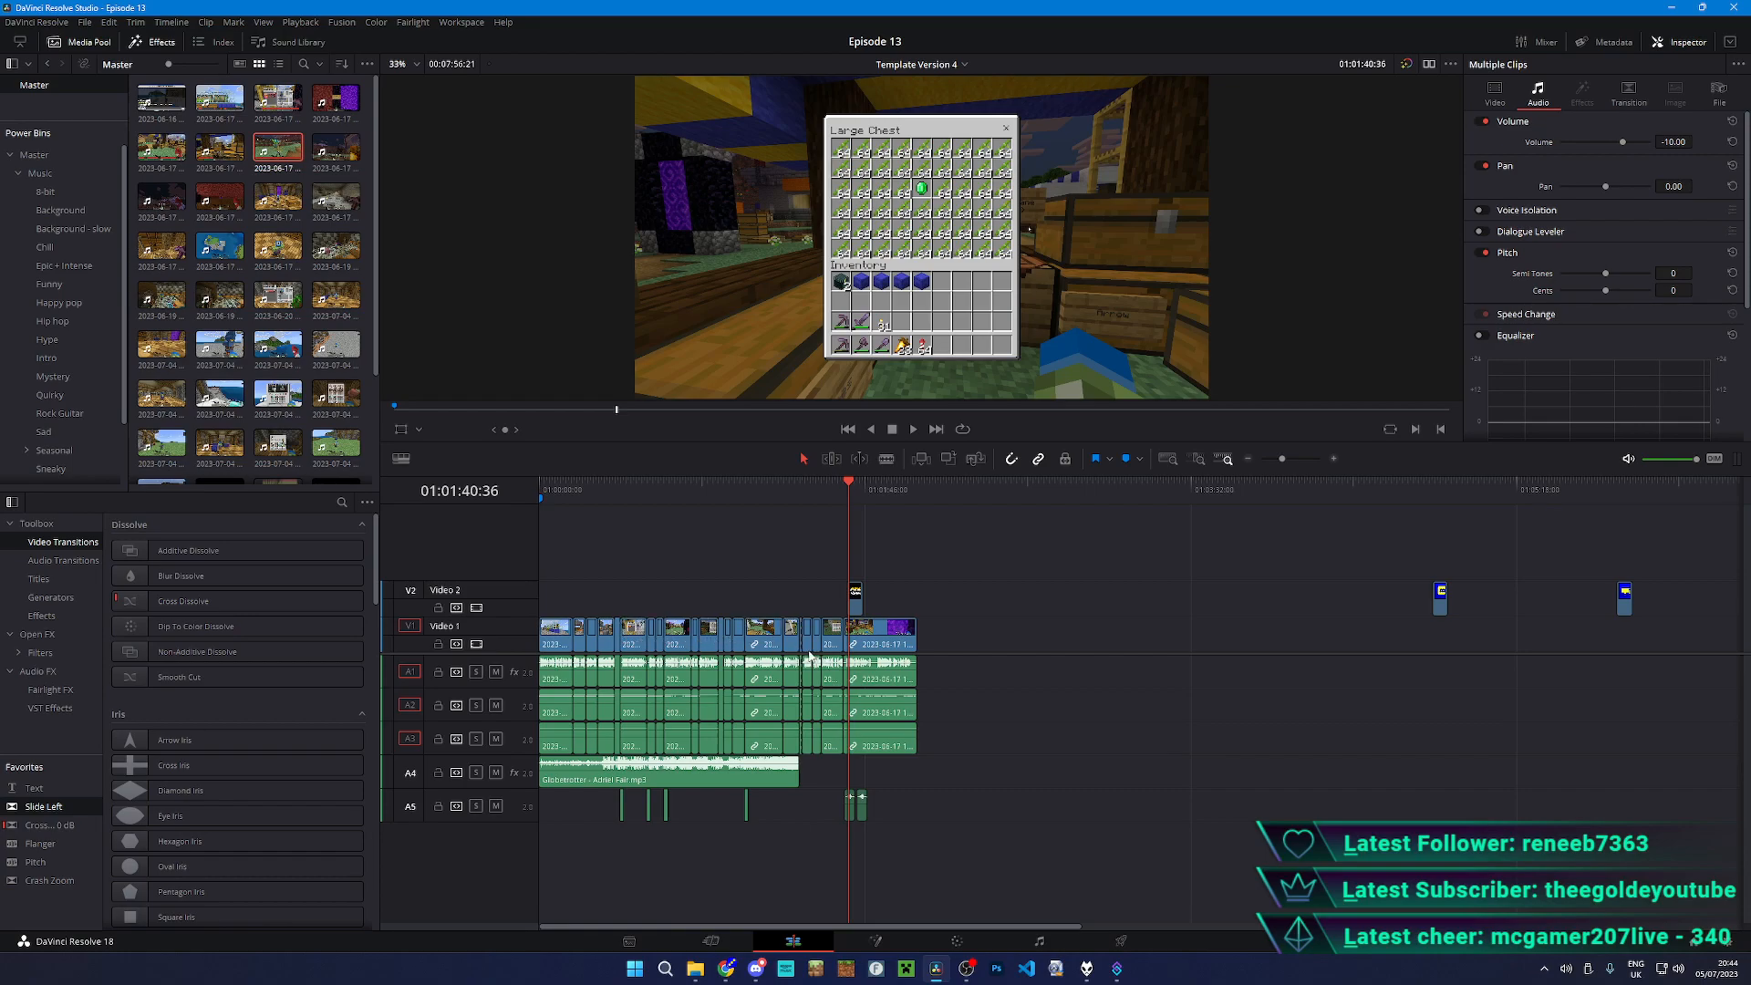
pyautogui.scroll(4, 1265, 590)
pyautogui.click(1003, 494)
pyautogui.press('space')
pyautogui.scroll(2, 1311, 632)
pyautogui.scroll(1, 1311, 632)
pyautogui.press('b')
pyautogui.click(1591, 665)
pyautogui.press('a')
pyautogui.moveTo(1627, 667); pyautogui.dragTo(1441, 669)
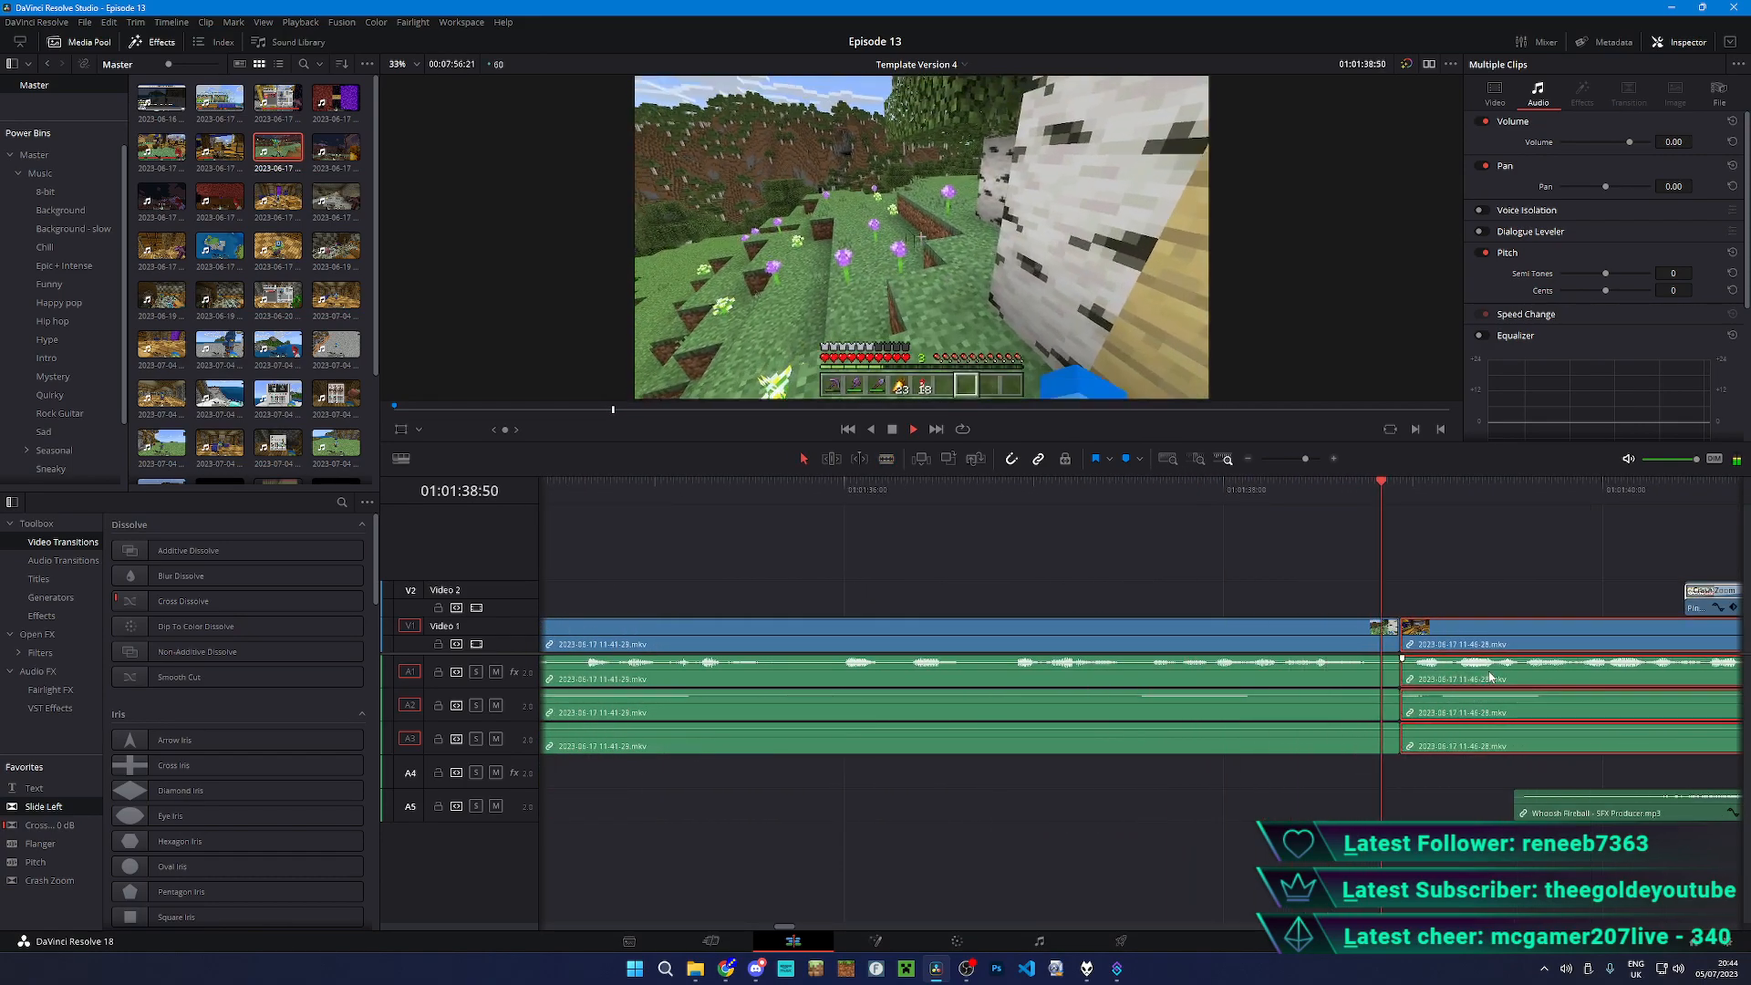
# - Skim the rest of the 11-46-28 clip to about 01:01:58 and delete it from the timeline
pyautogui.scroll(-5, 1465, 679)
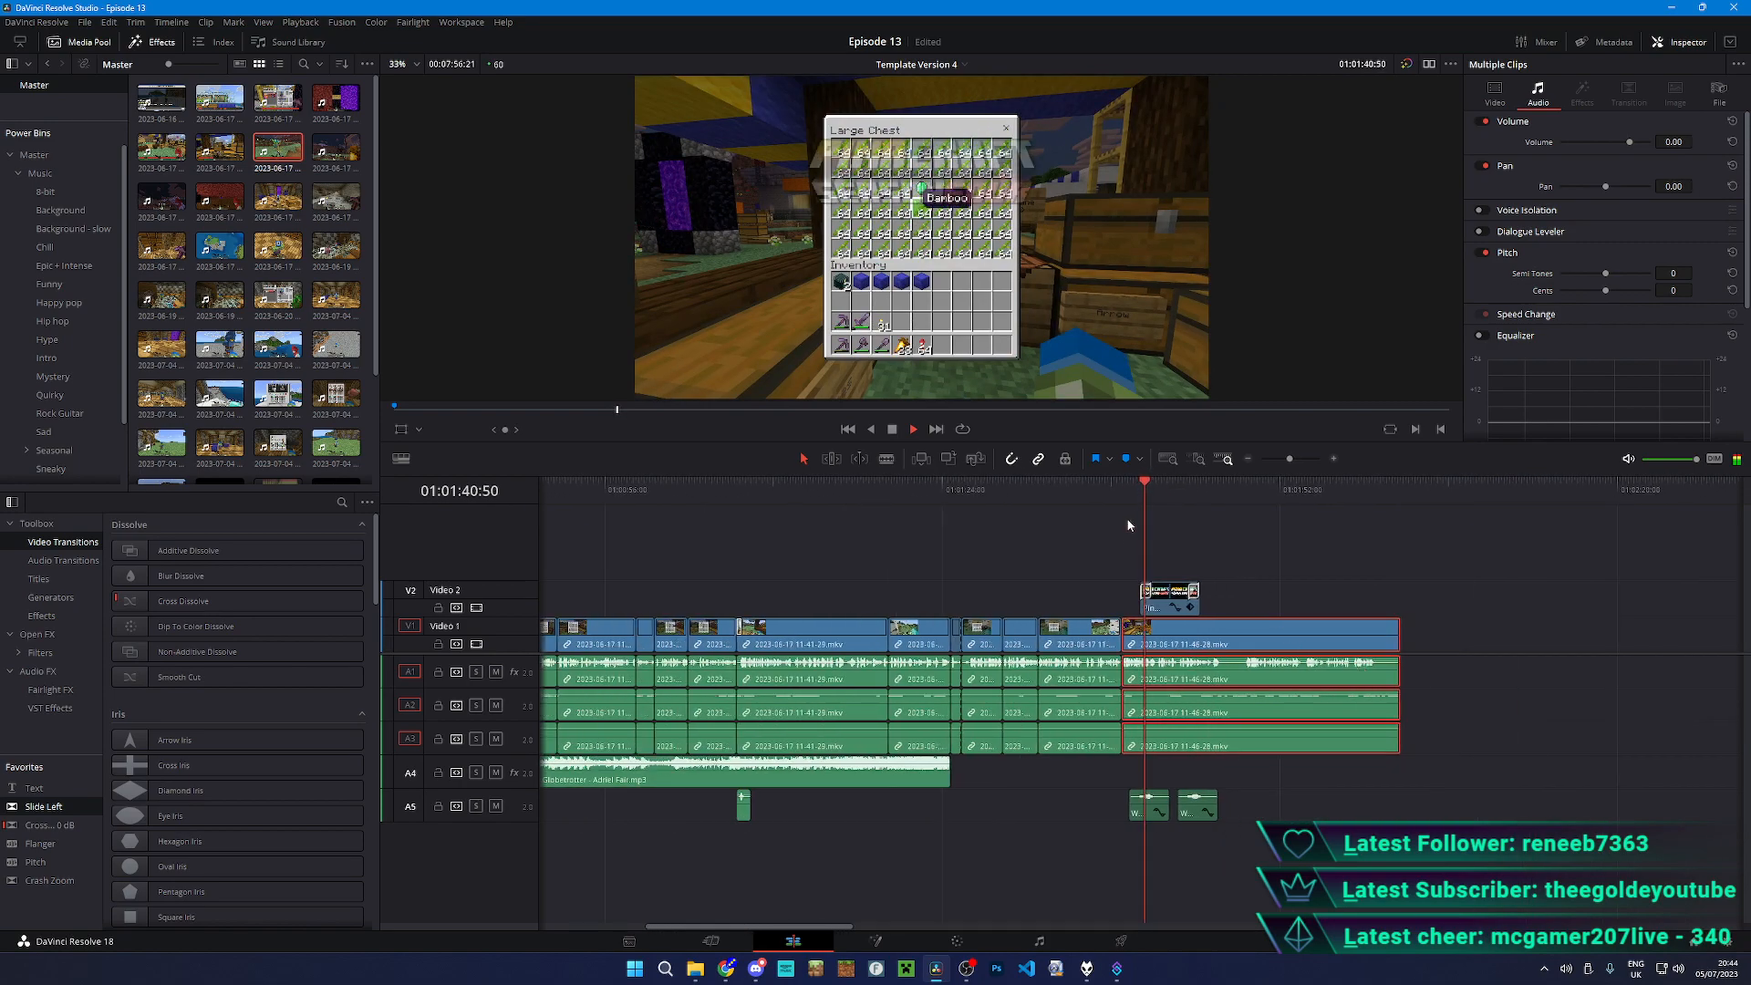
pyautogui.click(1240, 497)
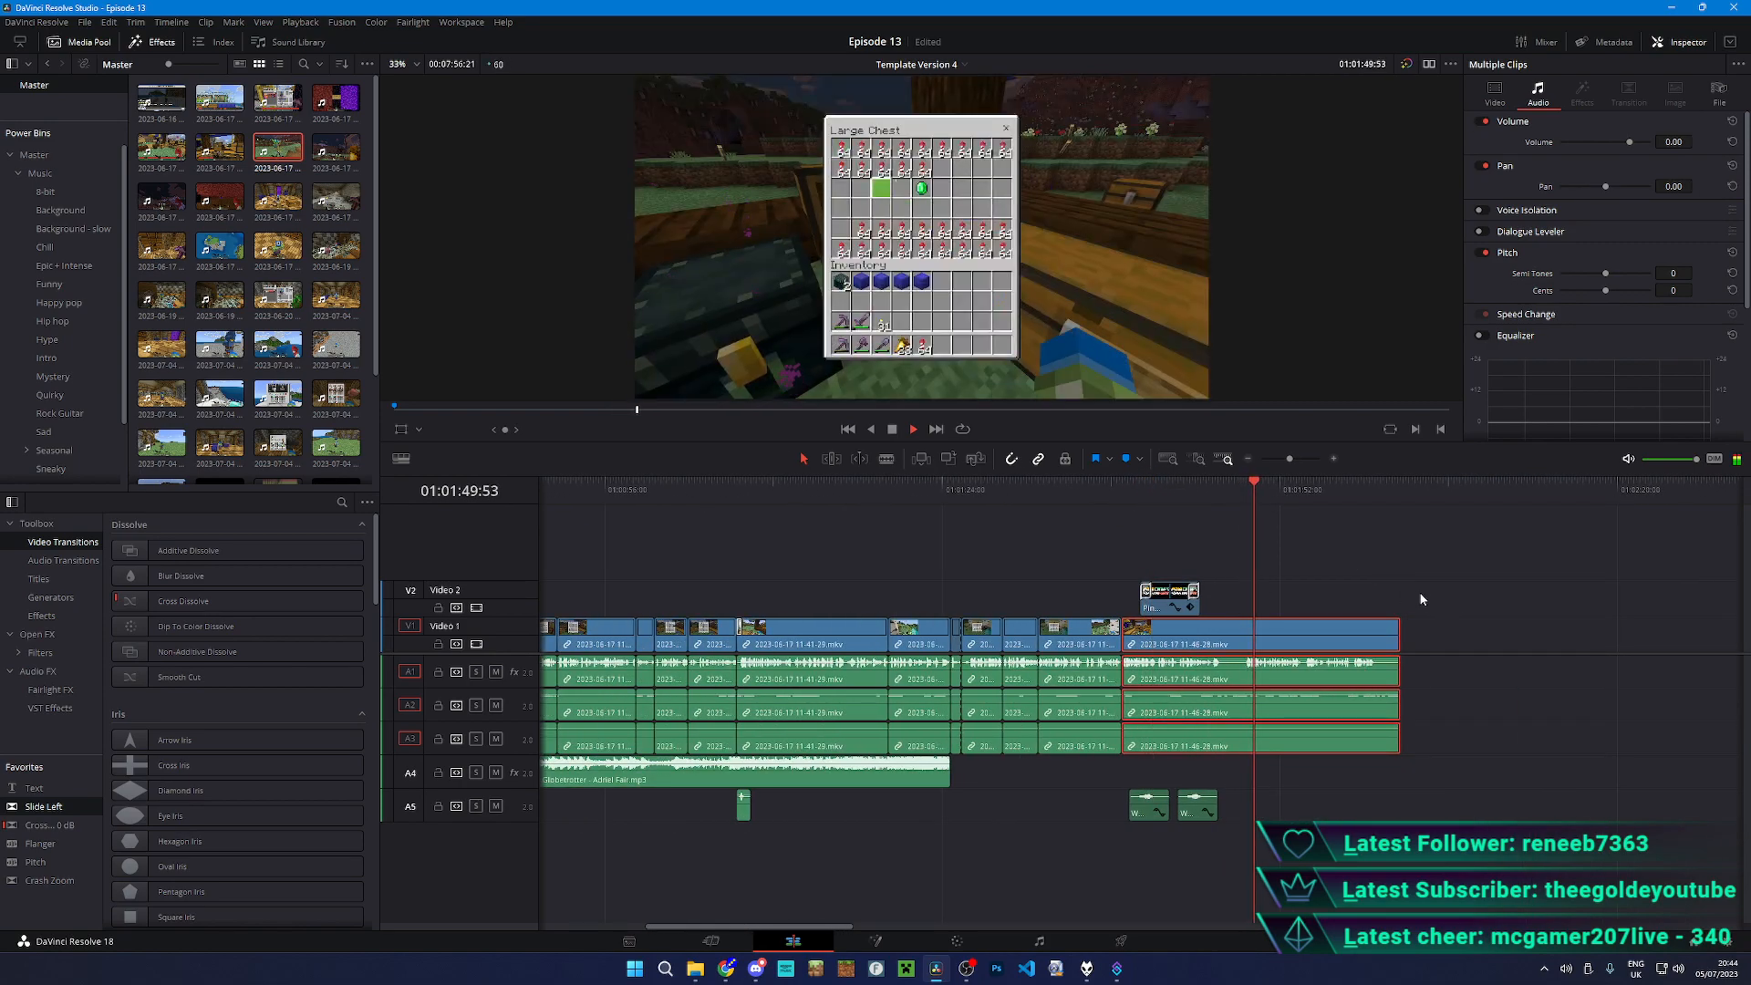
pyautogui.click(1348, 496)
pyautogui.press('space')
pyautogui.press('Delete')
# - Try the next short recording from the media pool beneath the PinaCraft title, preview it, and remove it
pyautogui.moveTo(335, 147); pyautogui.dragTo(1152, 653)
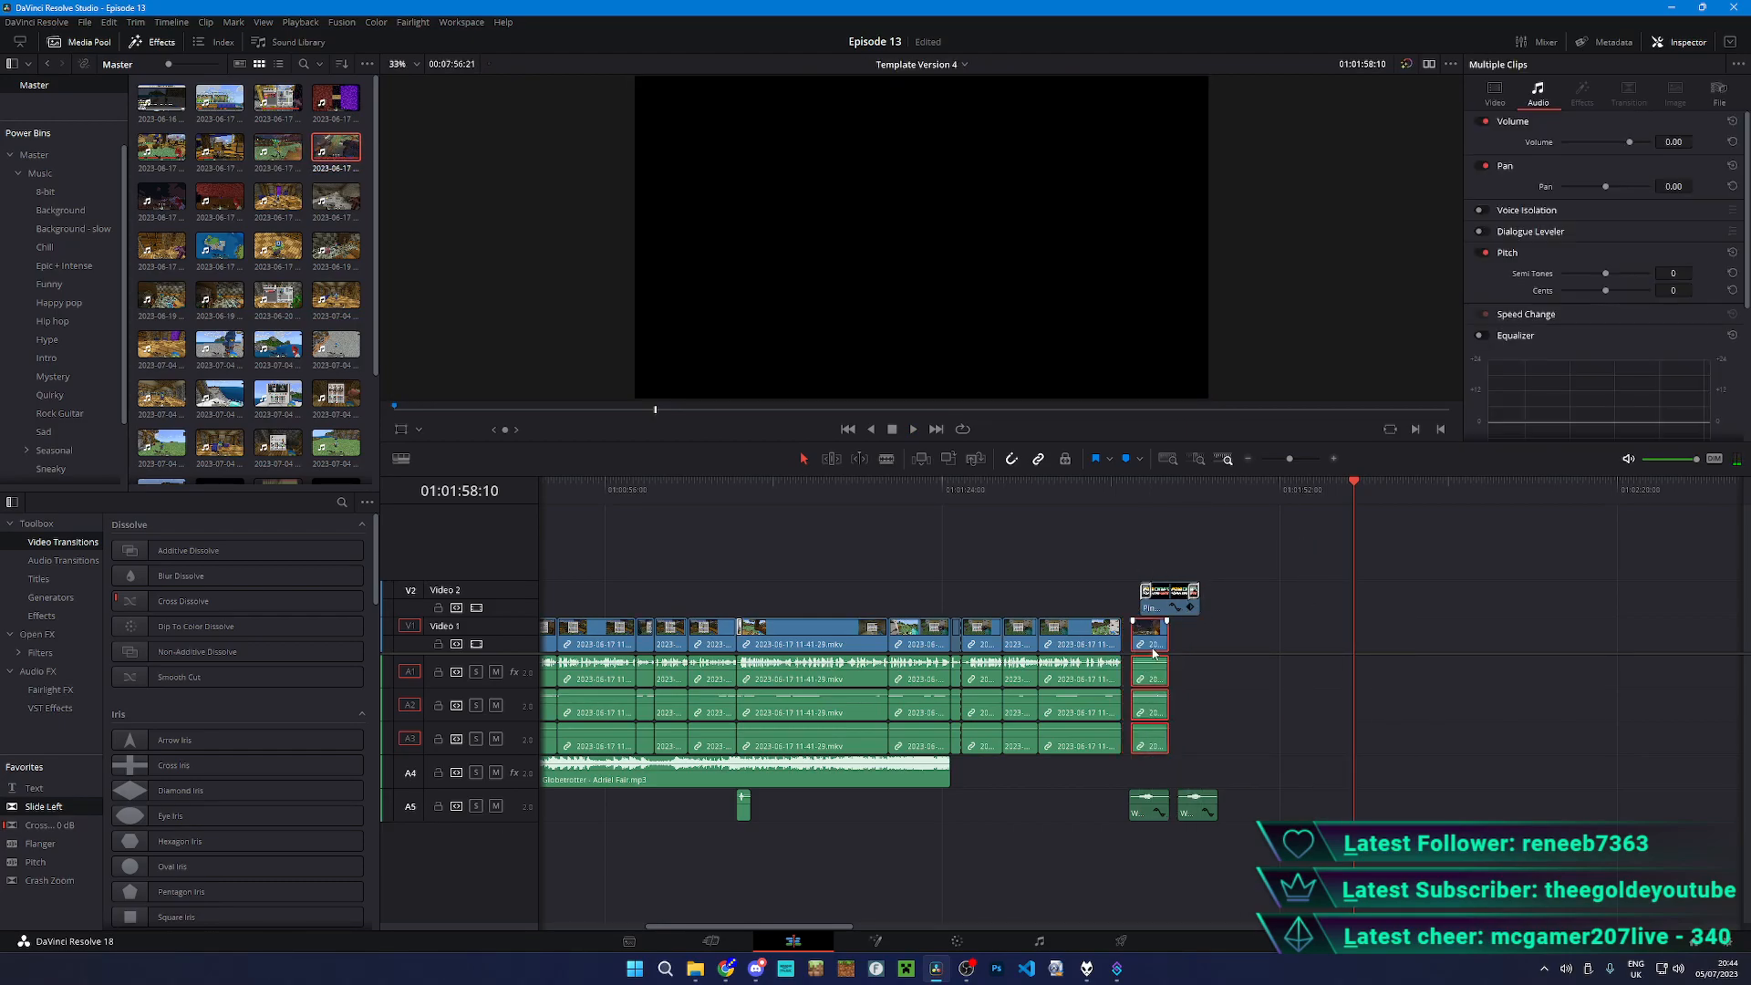
pyautogui.click(1144, 500)
pyautogui.press('space')
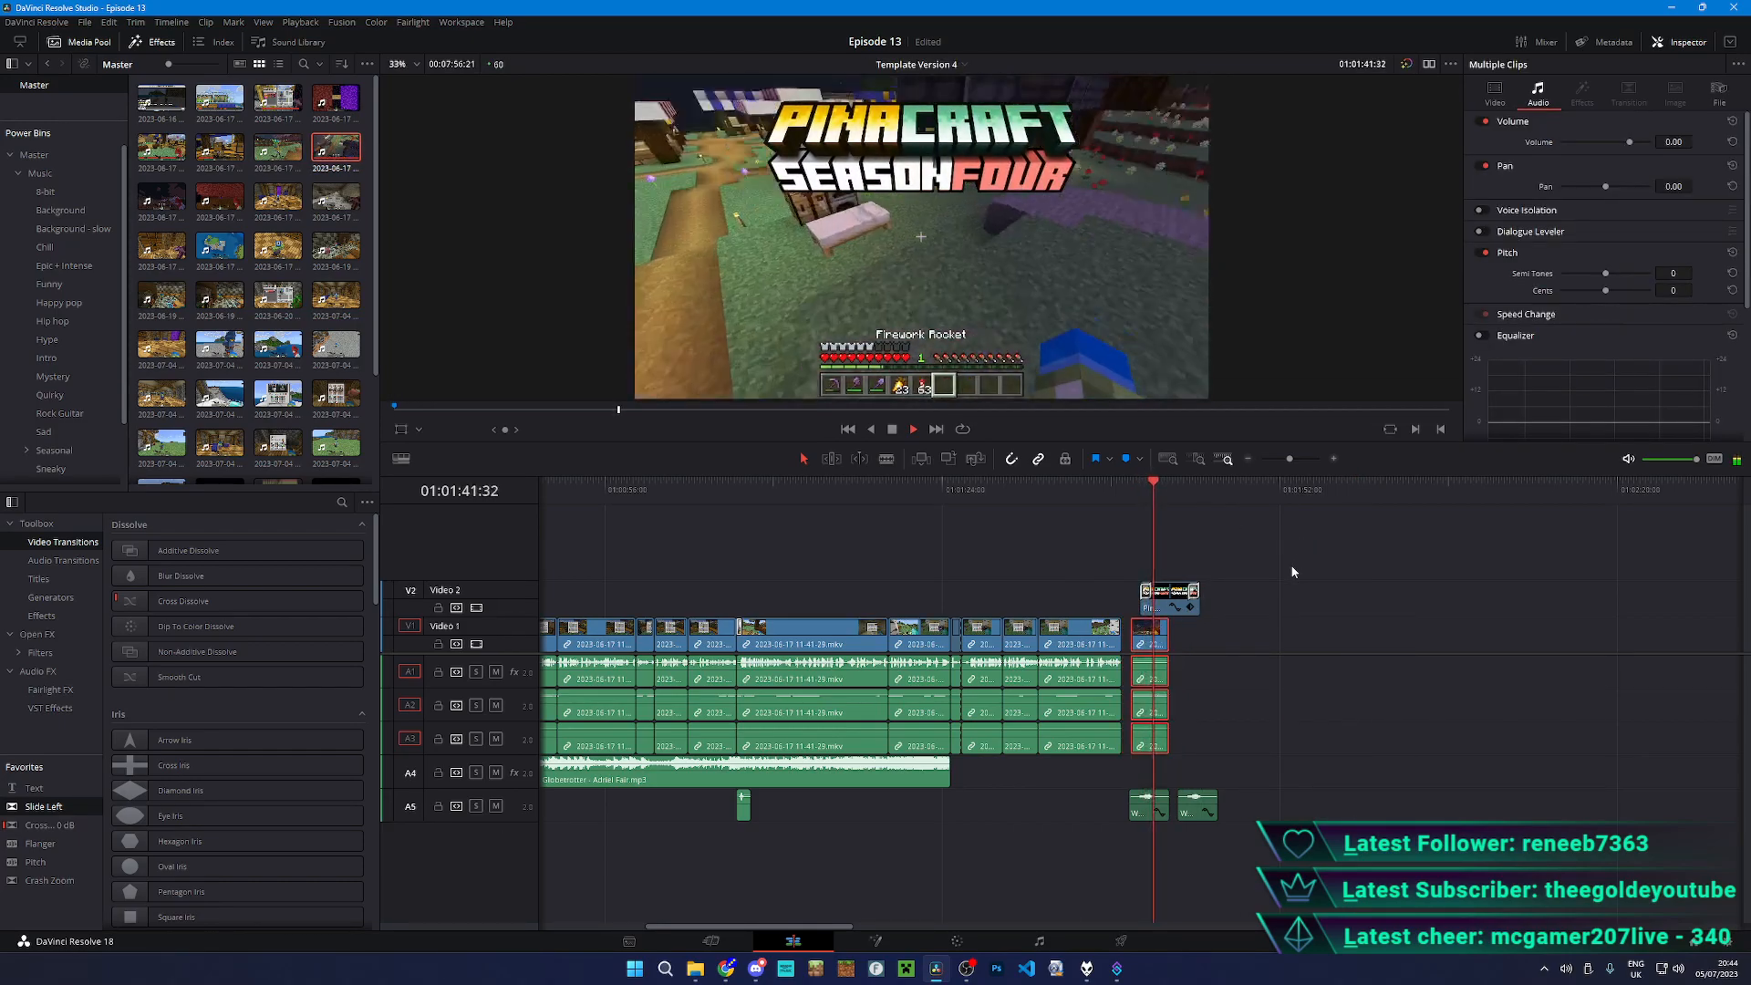
pyautogui.press('space')
pyautogui.press('Delete')
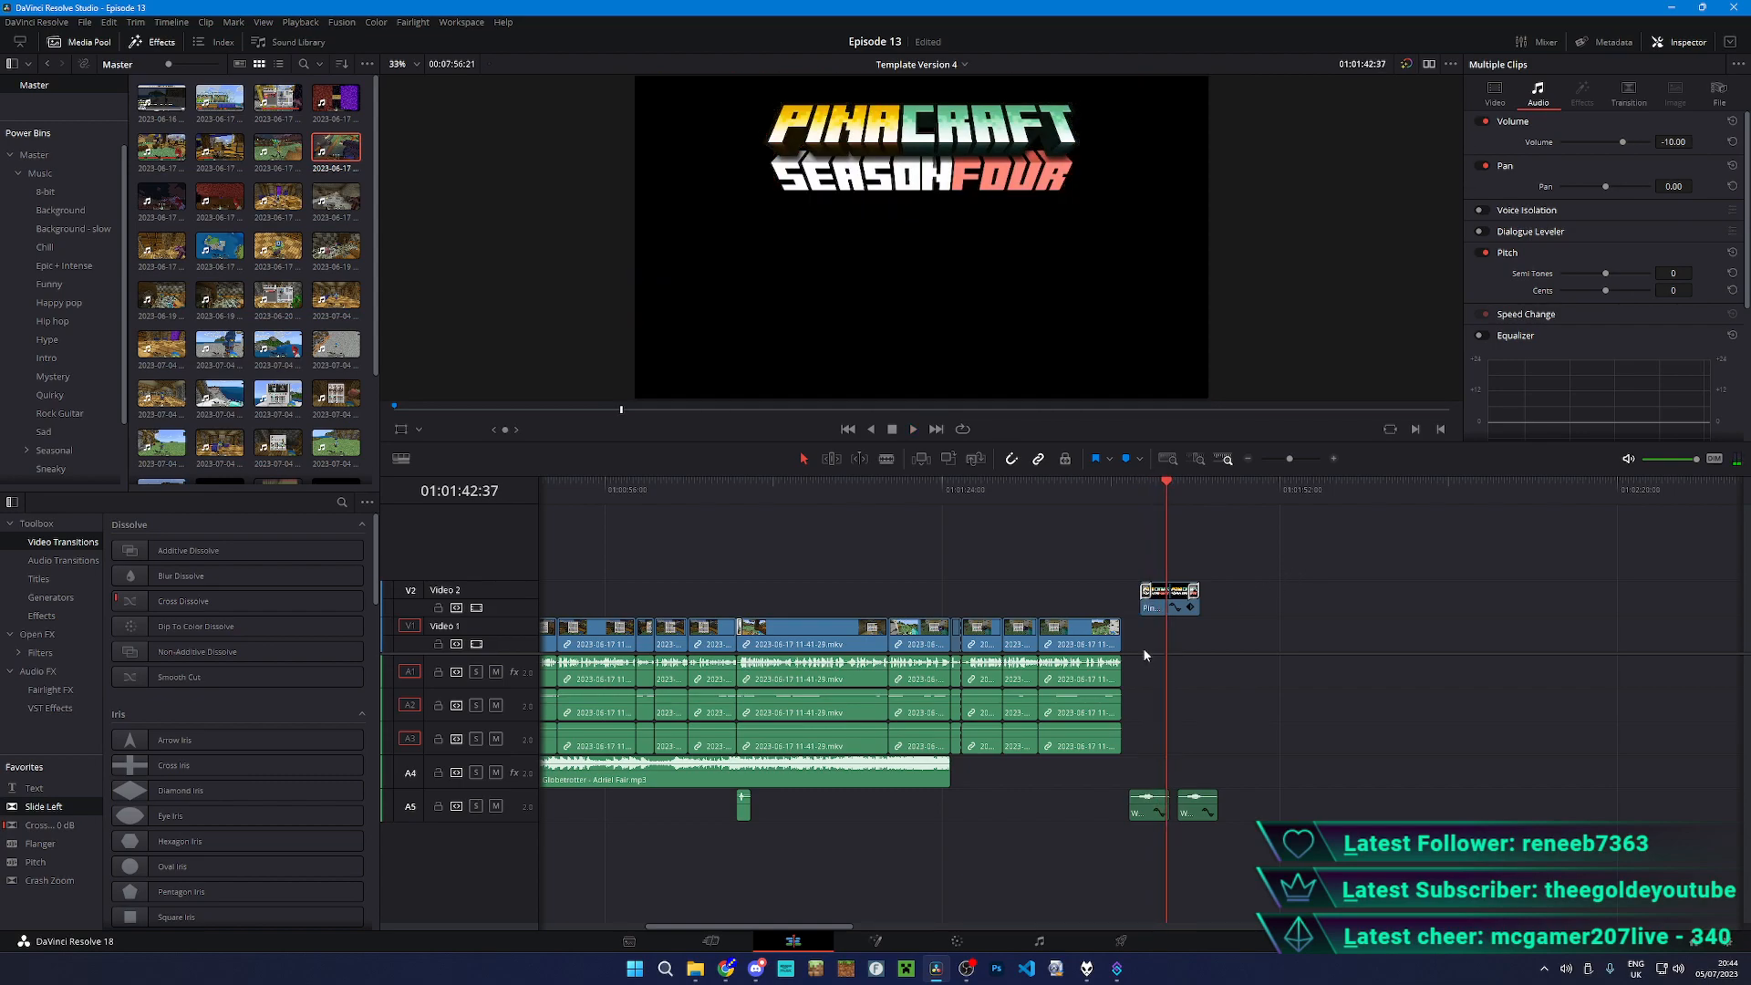
pyautogui.moveTo(161, 196); pyautogui.dragTo(1196, 636)
pyautogui.press('space')
pyautogui.click(1426, 493)
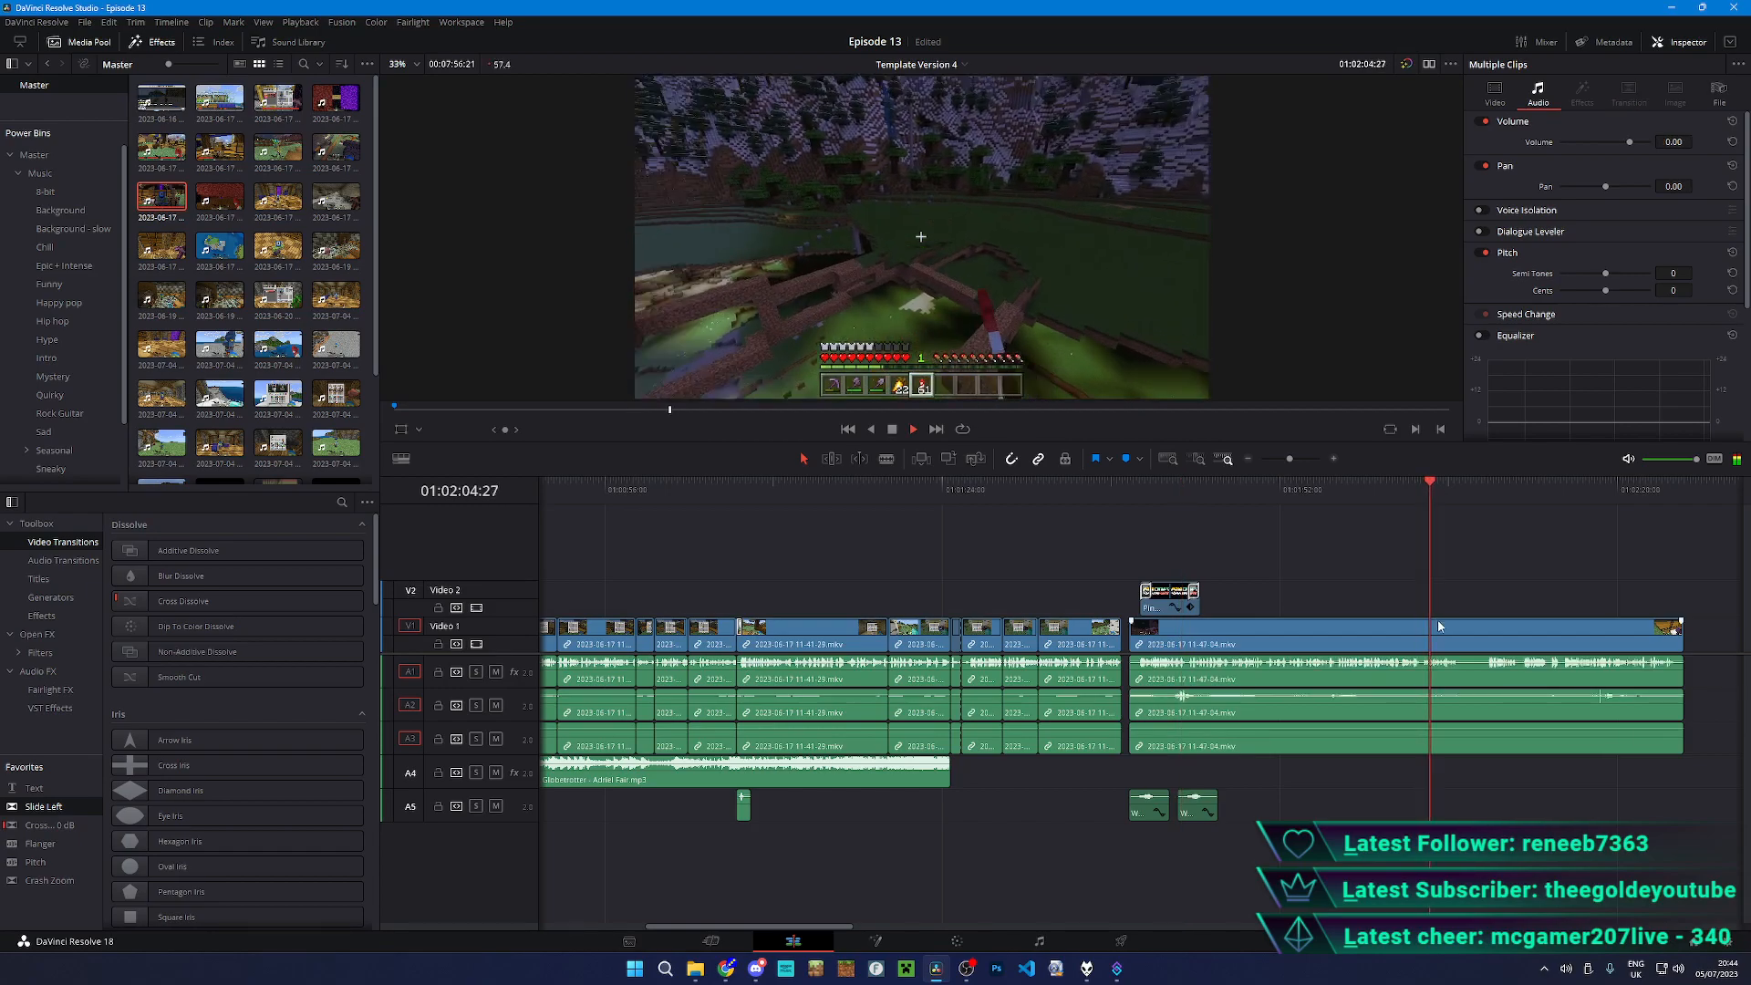
pyautogui.click(1566, 481)
pyautogui.click(1418, 636)
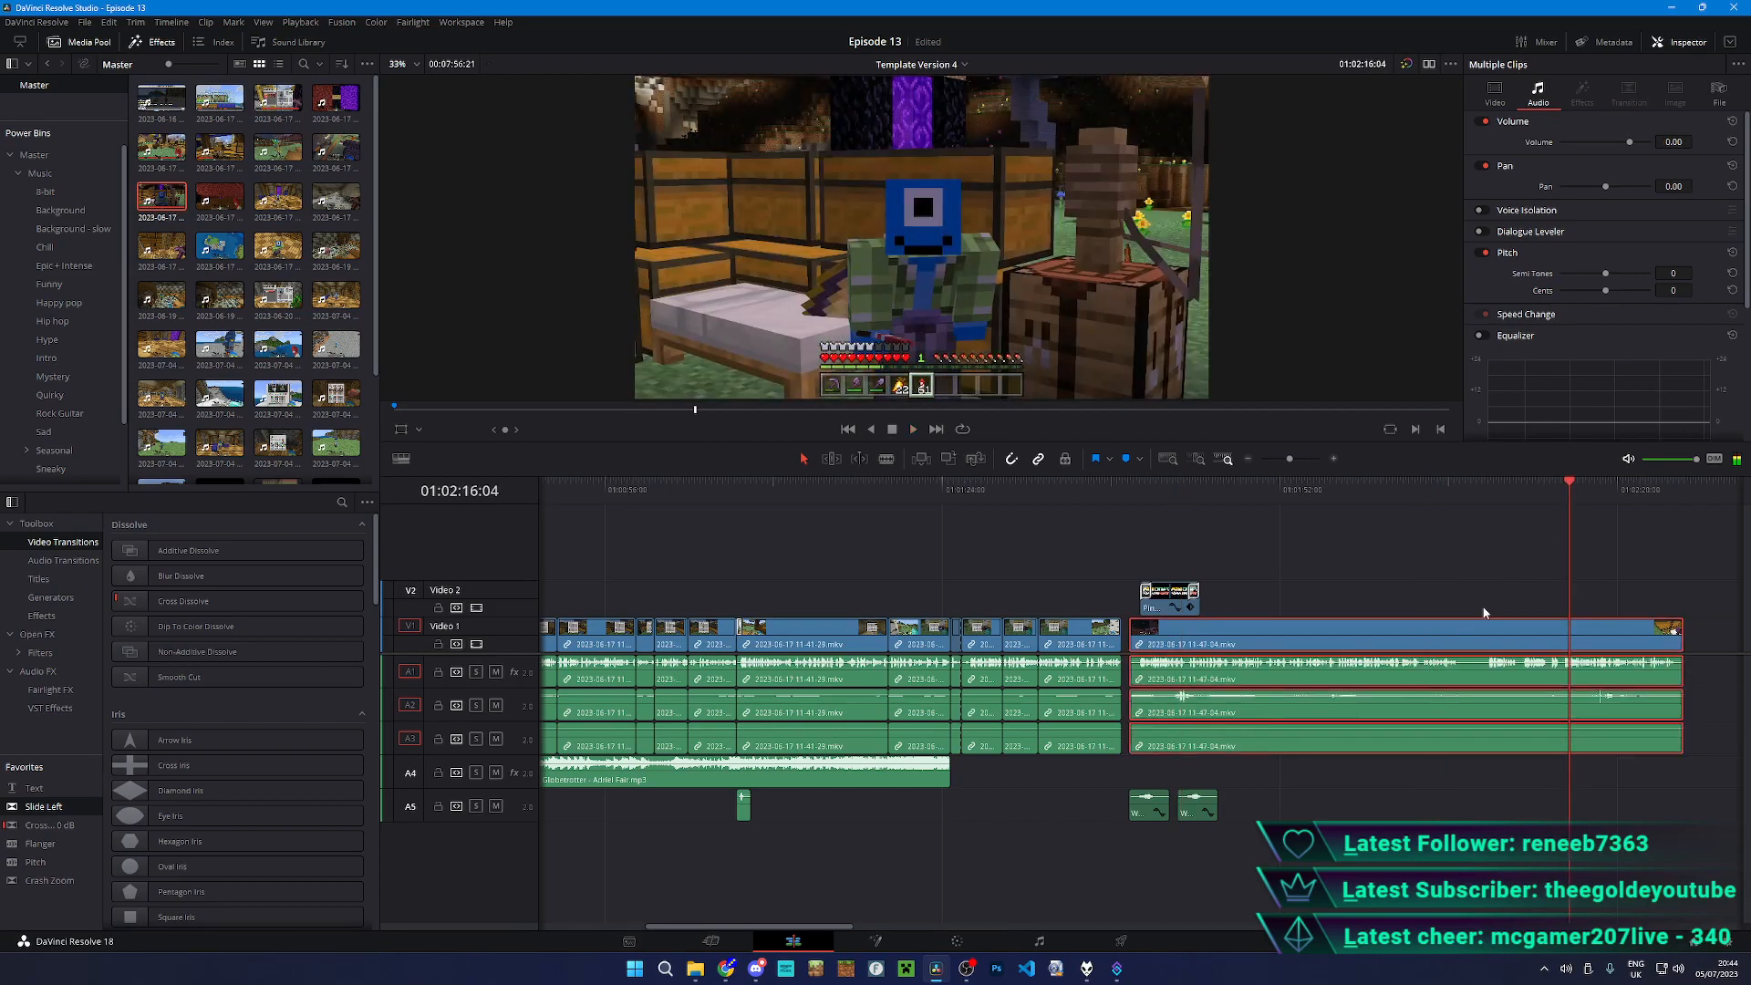
pyautogui.press('space')
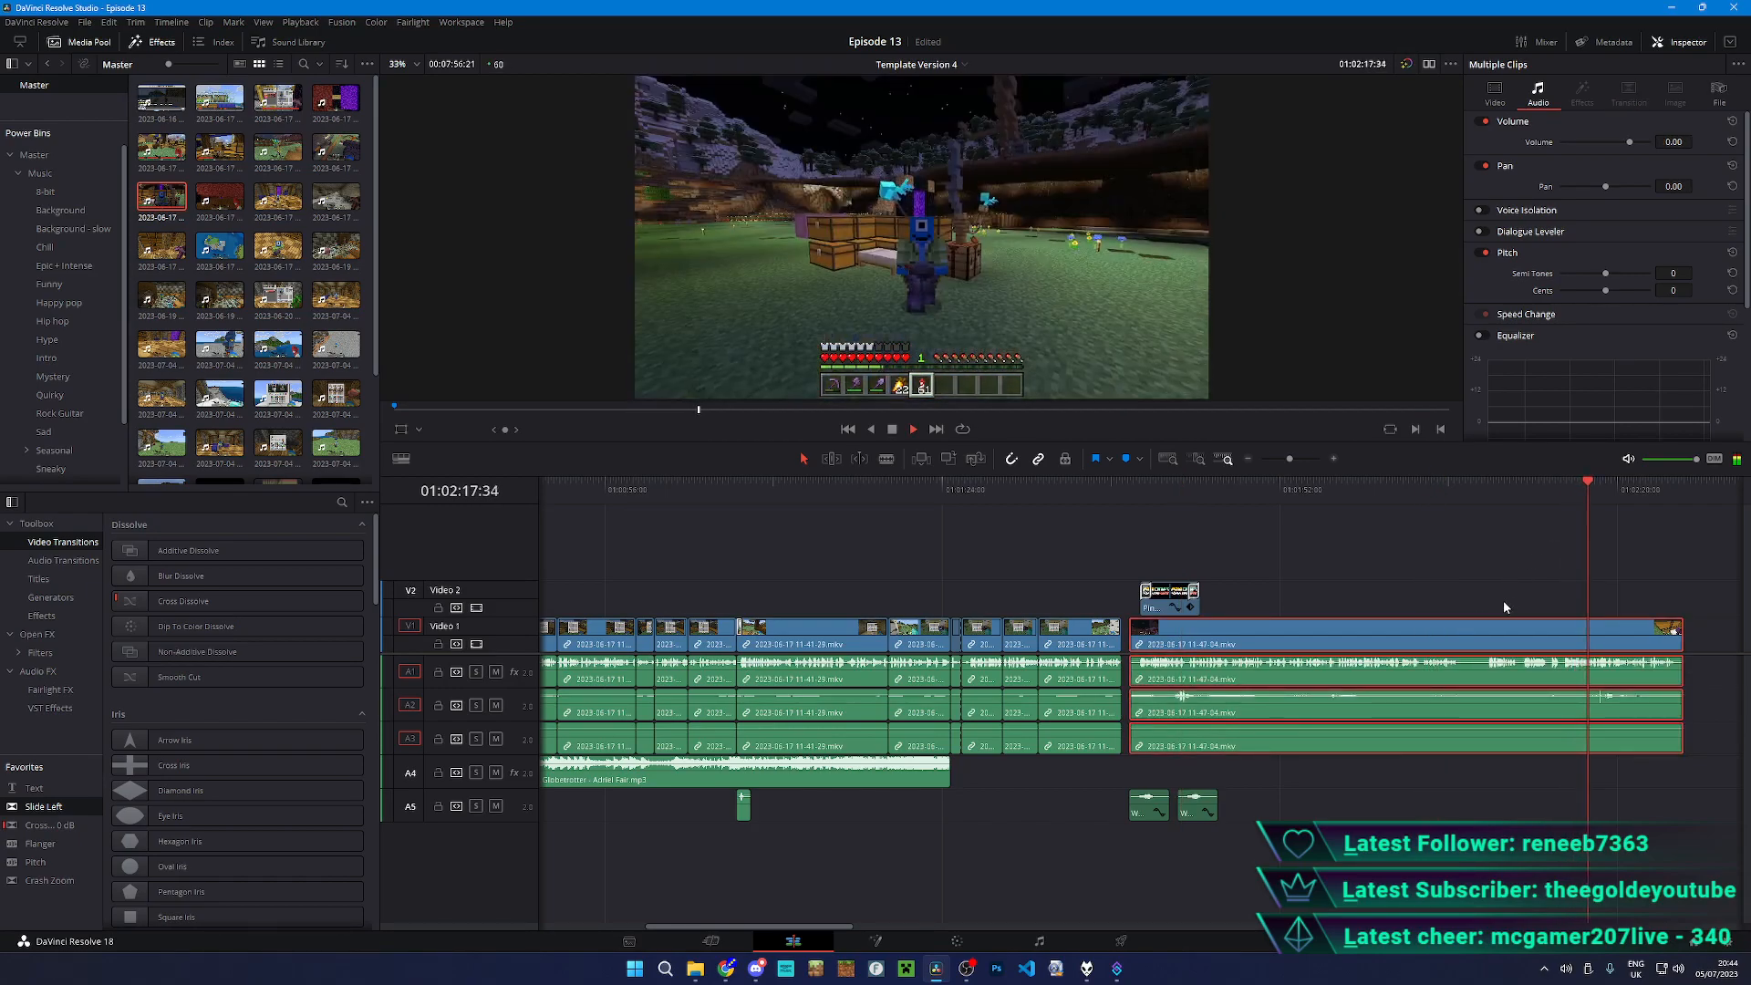
pyautogui.press('Delete')
pyautogui.moveTo(232, 197); pyautogui.dragTo(1141, 638)
pyautogui.click(1150, 485)
pyautogui.press('space')
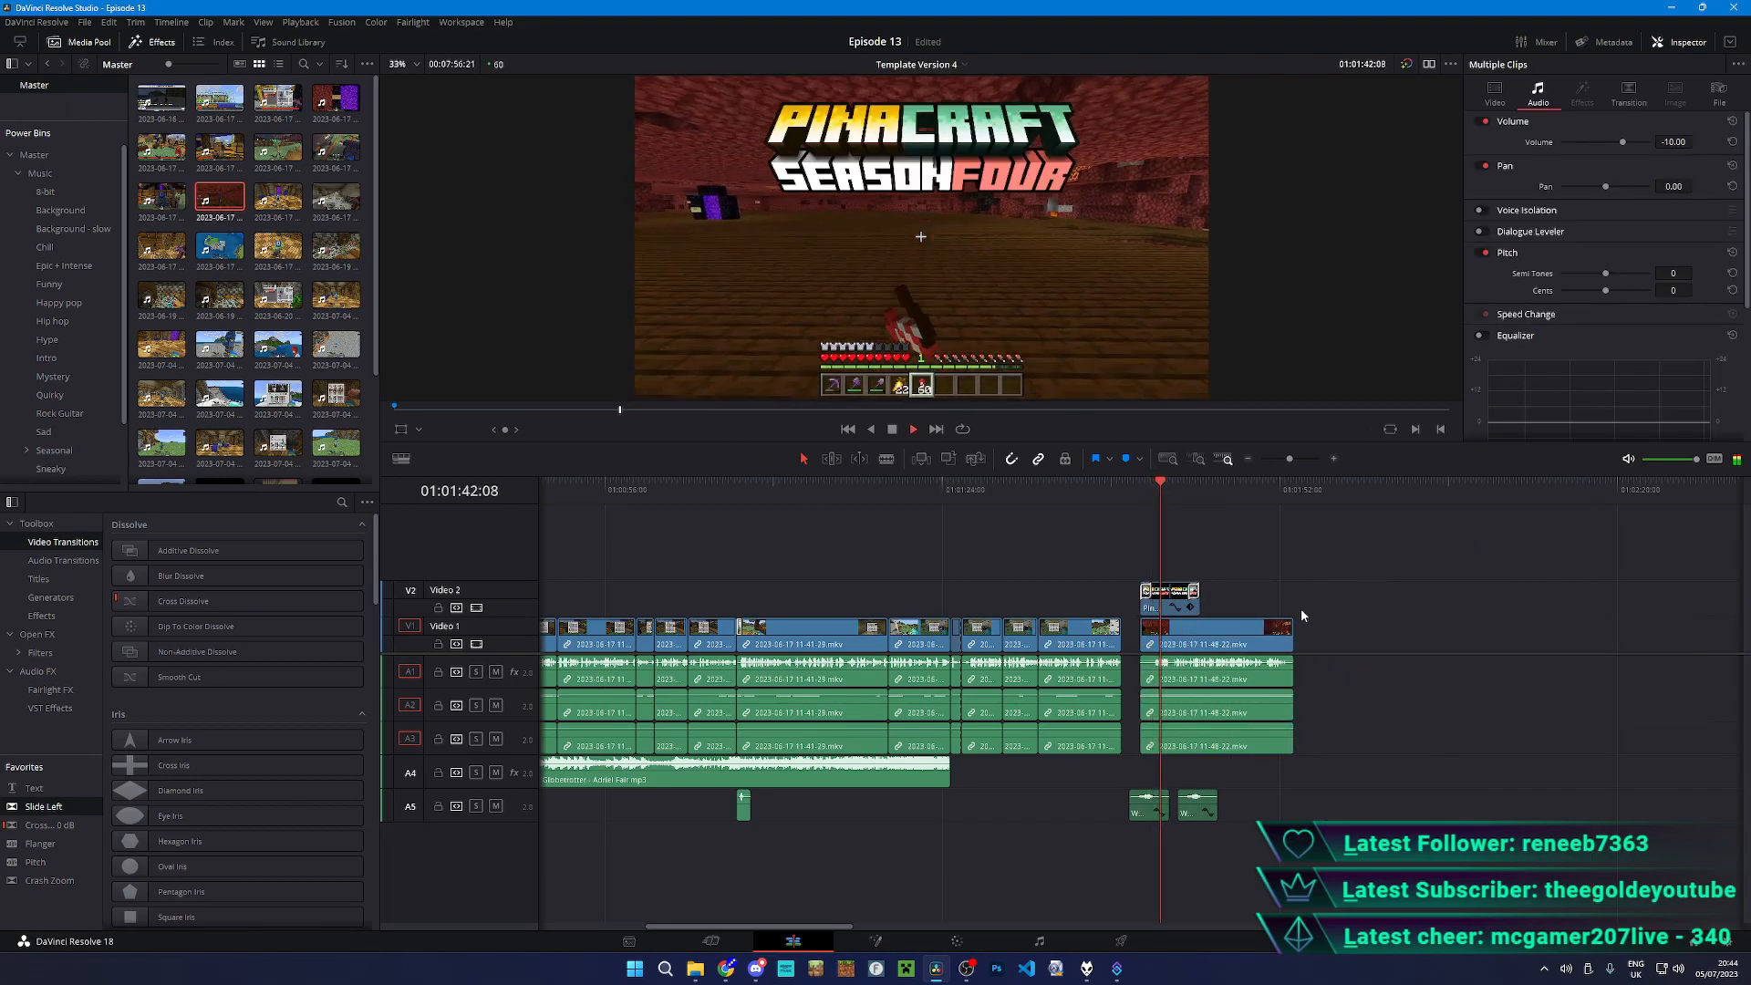
pyautogui.press('Delete')
# - Place the recording of the wooden-floored portal room on Video 1 beneath the PinaCraft title and preview it
pyautogui.moveTo(277, 197); pyautogui.dragTo(1143, 647)
pyautogui.press('space')
pyautogui.click(1200, 495)
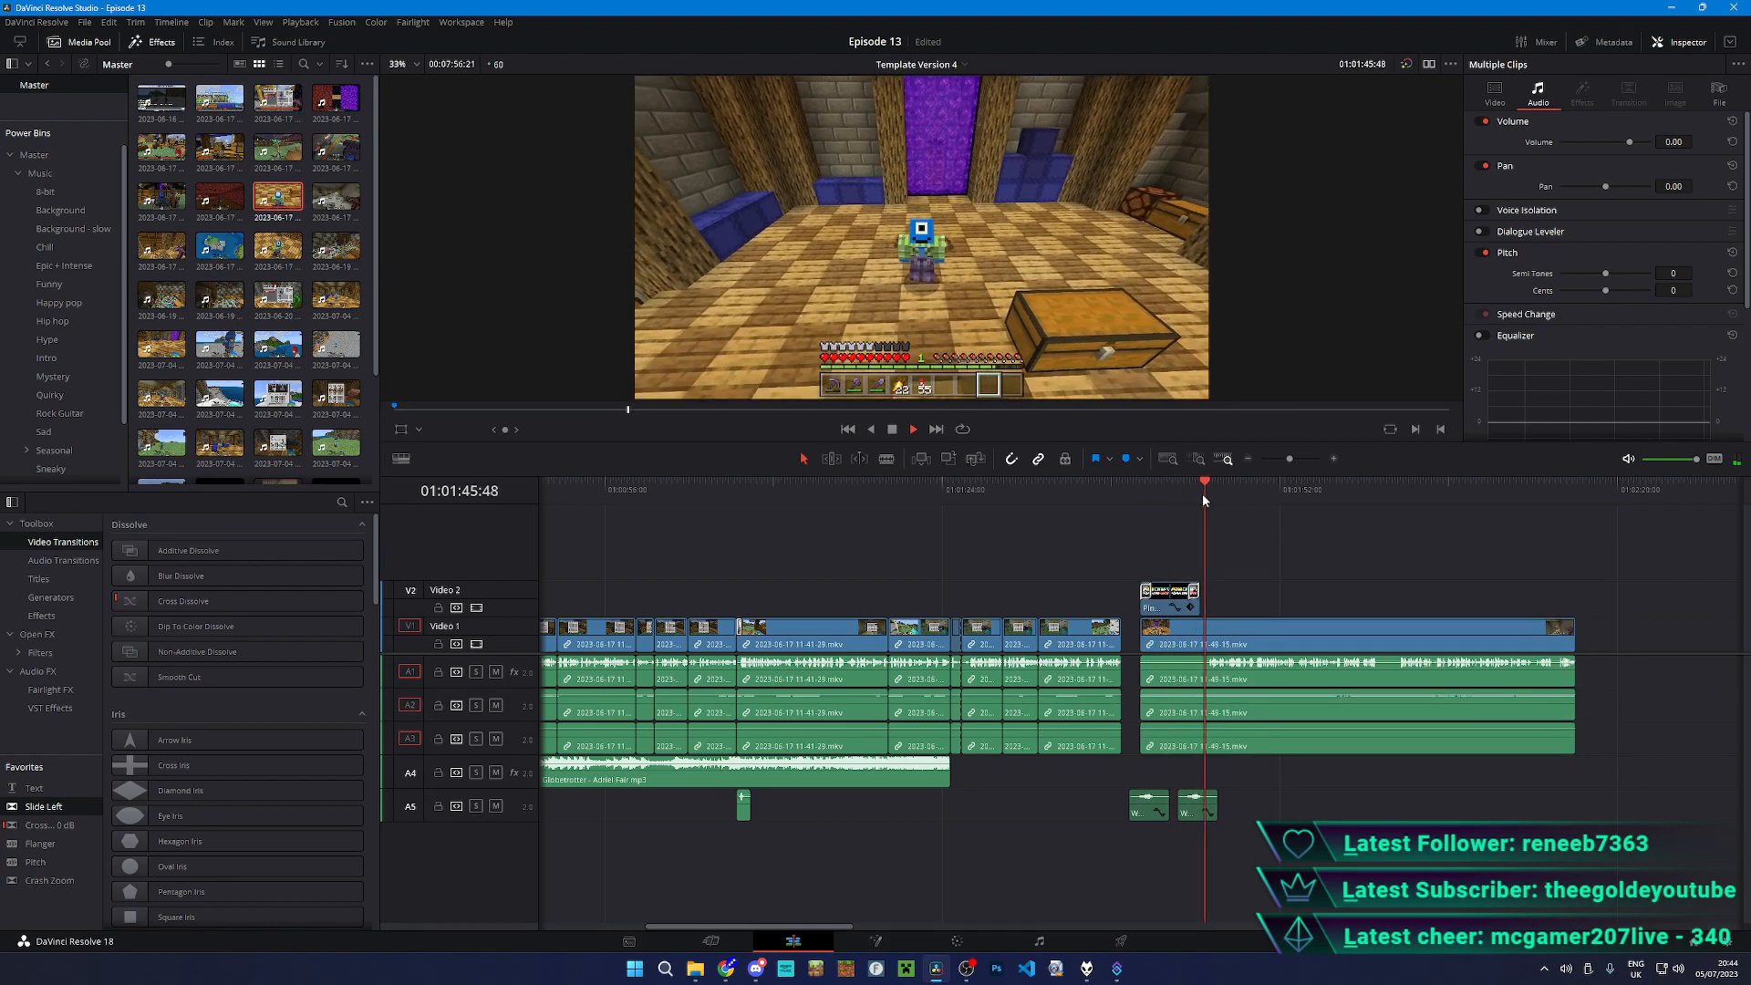
pyautogui.scroll(3, 1192, 533)
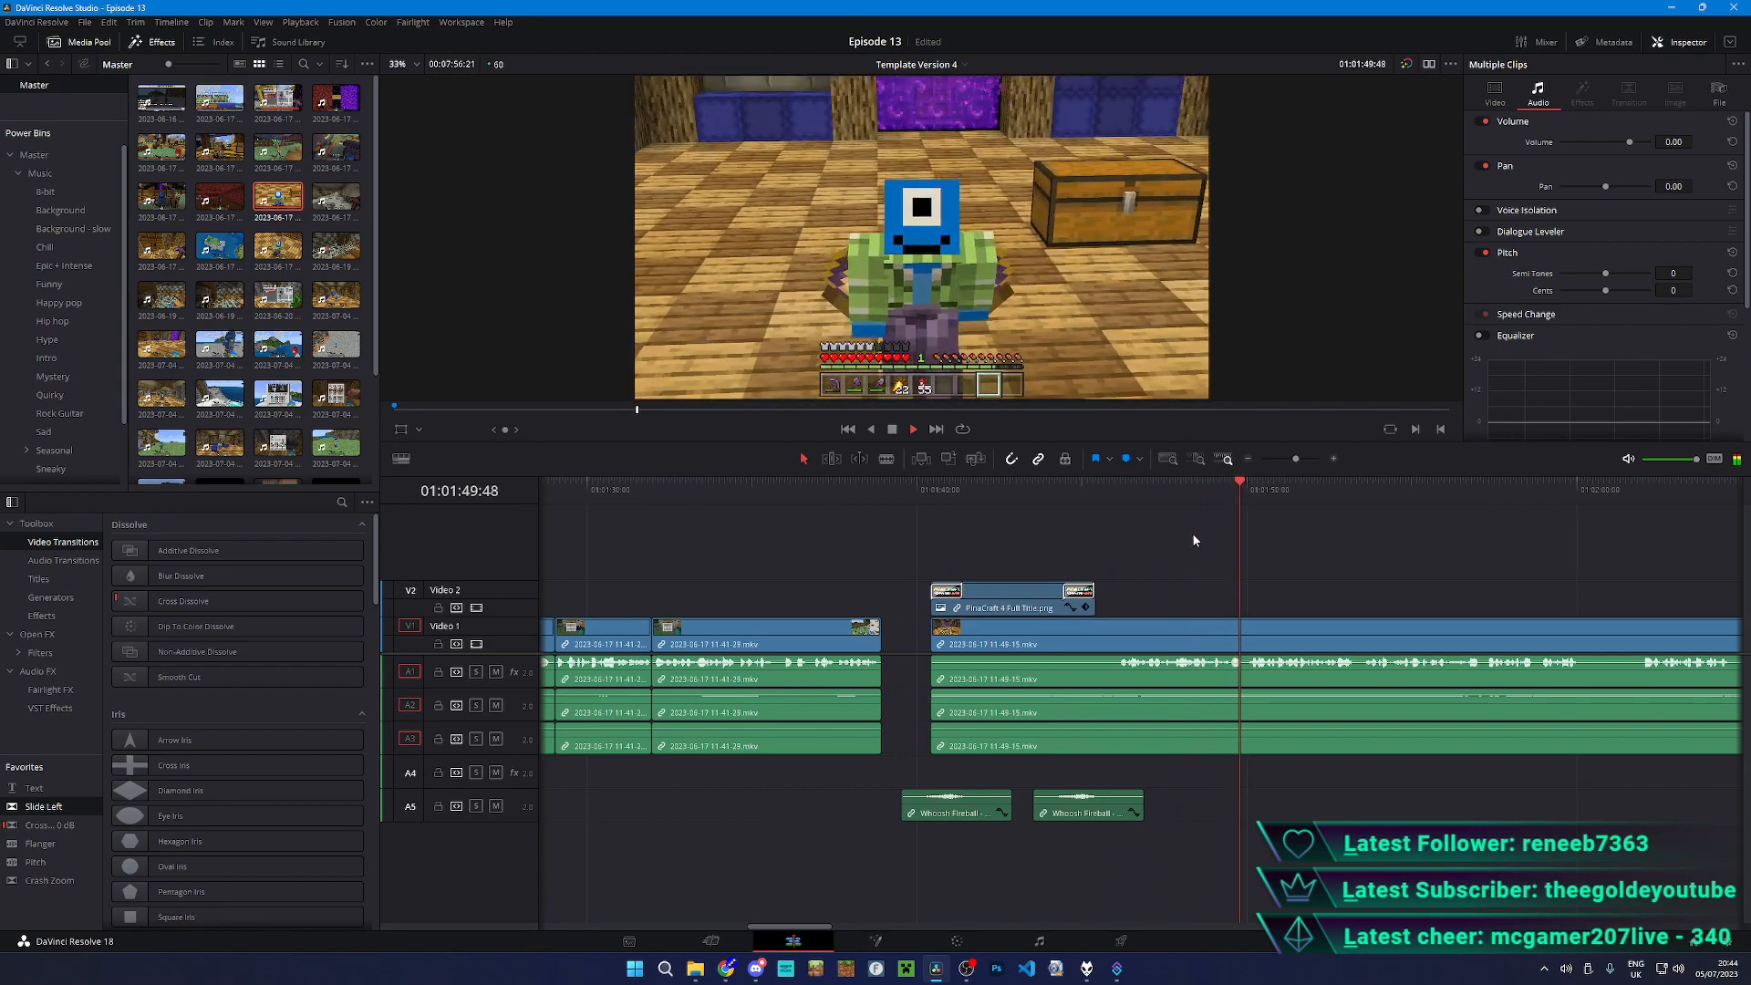
pyautogui.press('space')
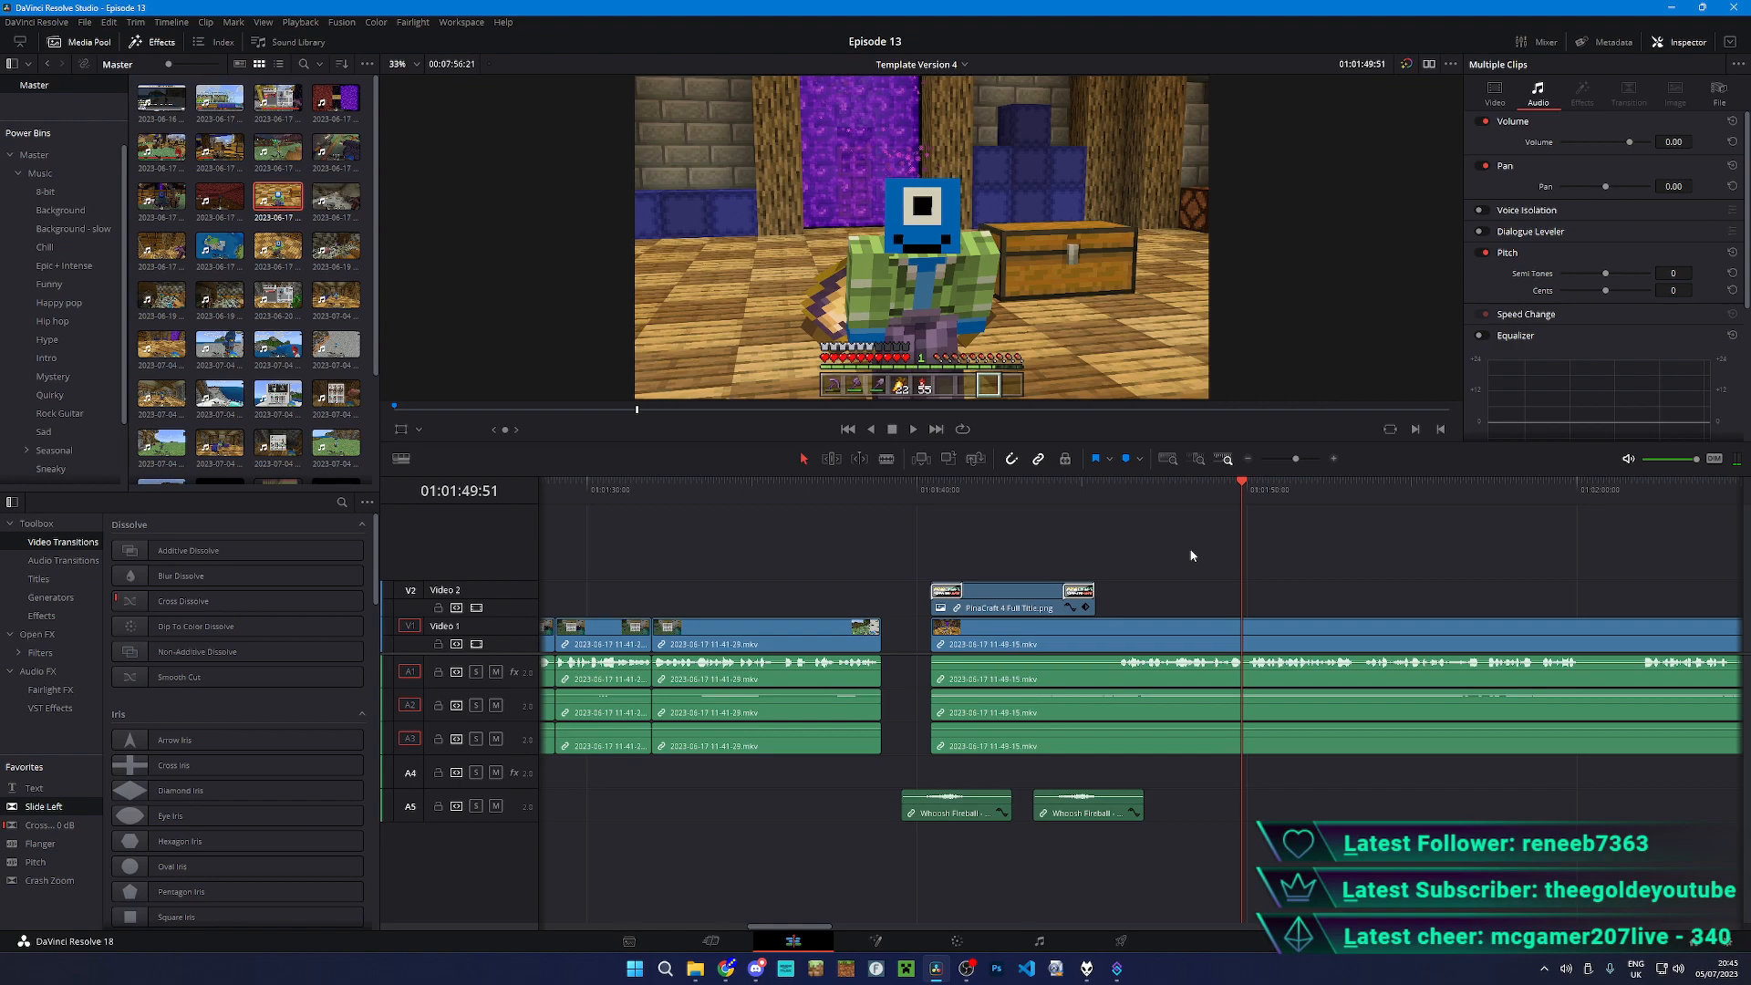
# - Replay the portal-room clip from about 01:01:46, save the project, and select that clip
pyautogui.scroll(-3, 1202, 558)
pyautogui.scroll(2, 1074, 508)
pyautogui.click(1053, 506)
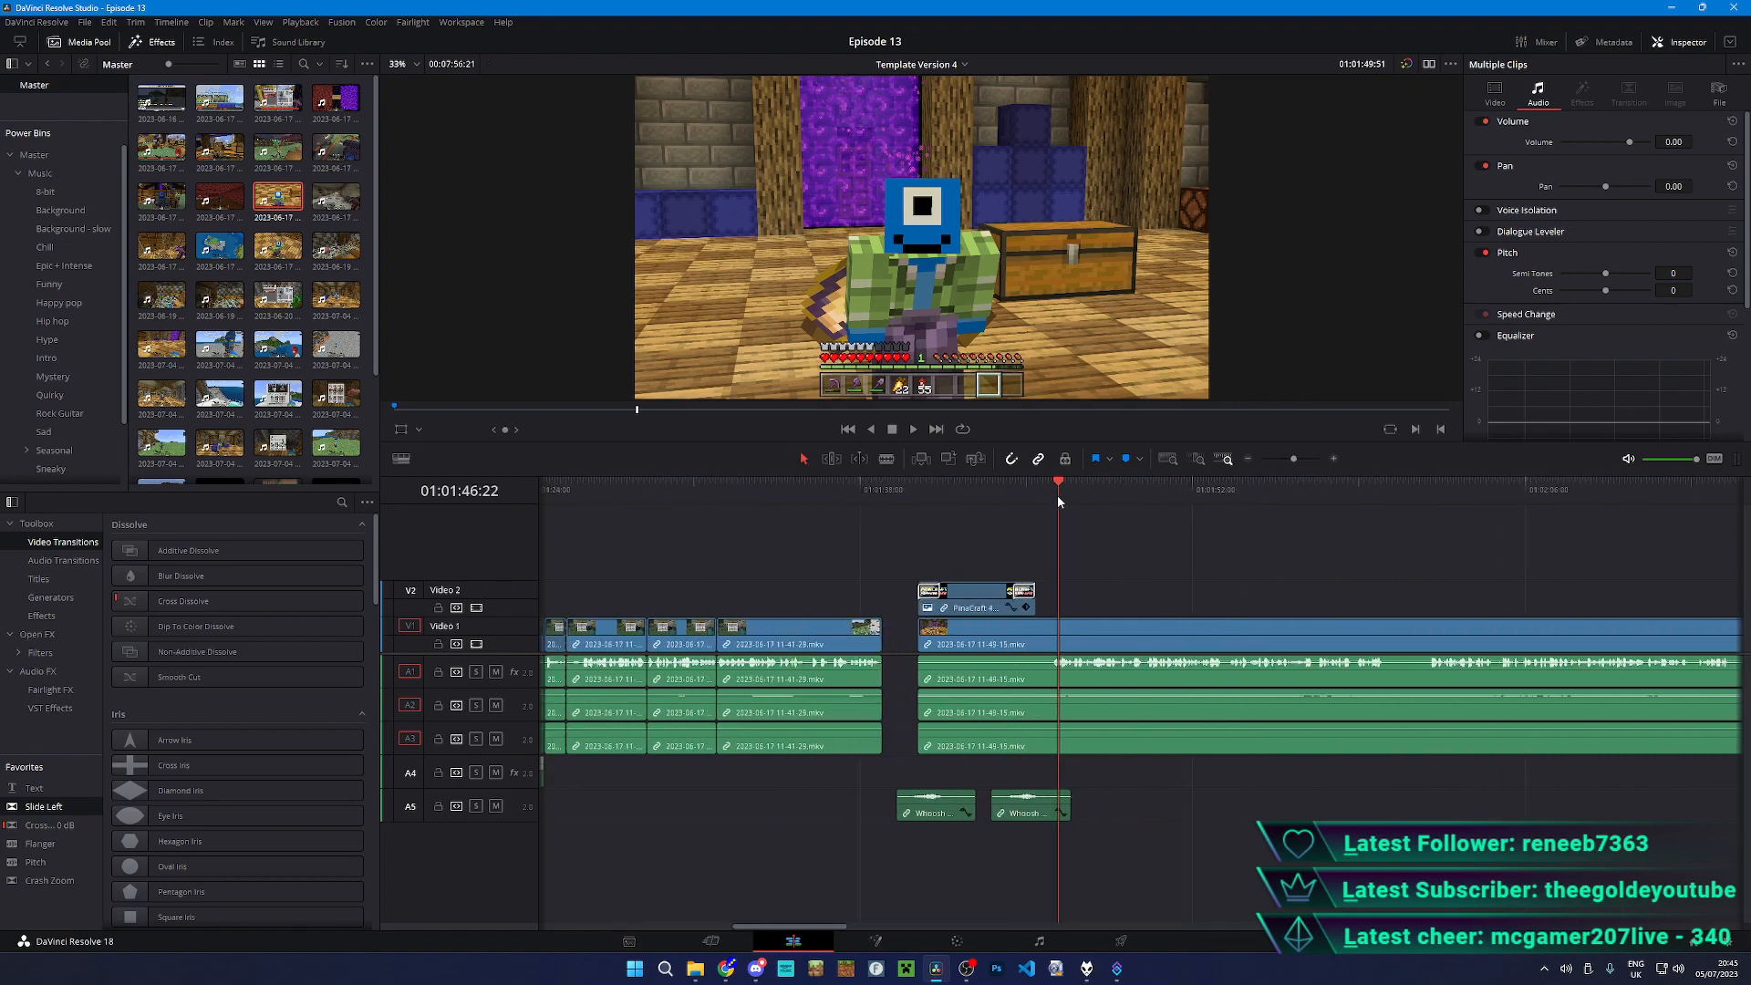
pyautogui.press('space')
pyautogui.press('space')
pyautogui.hotkey('ctrl', 's')
pyautogui.click(1232, 649)
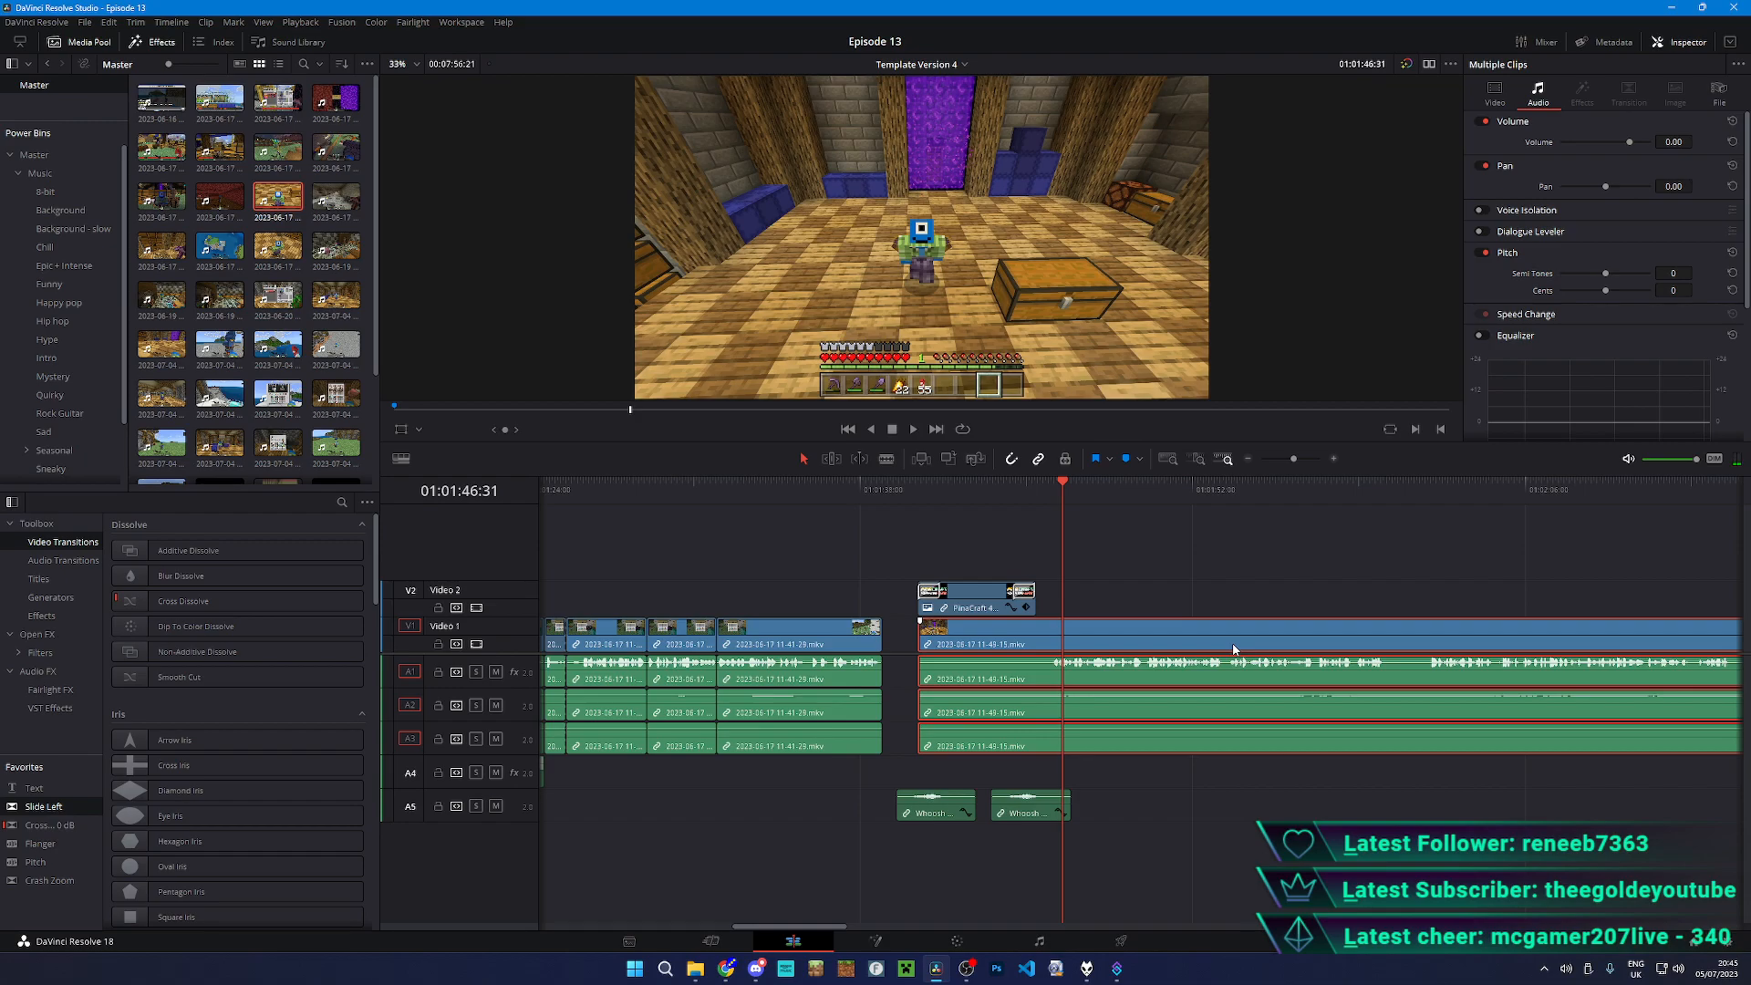
pyautogui.press('Delete')
pyautogui.click(169, 204)
pyautogui.moveTo(169, 204); pyautogui.dragTo(910, 499)
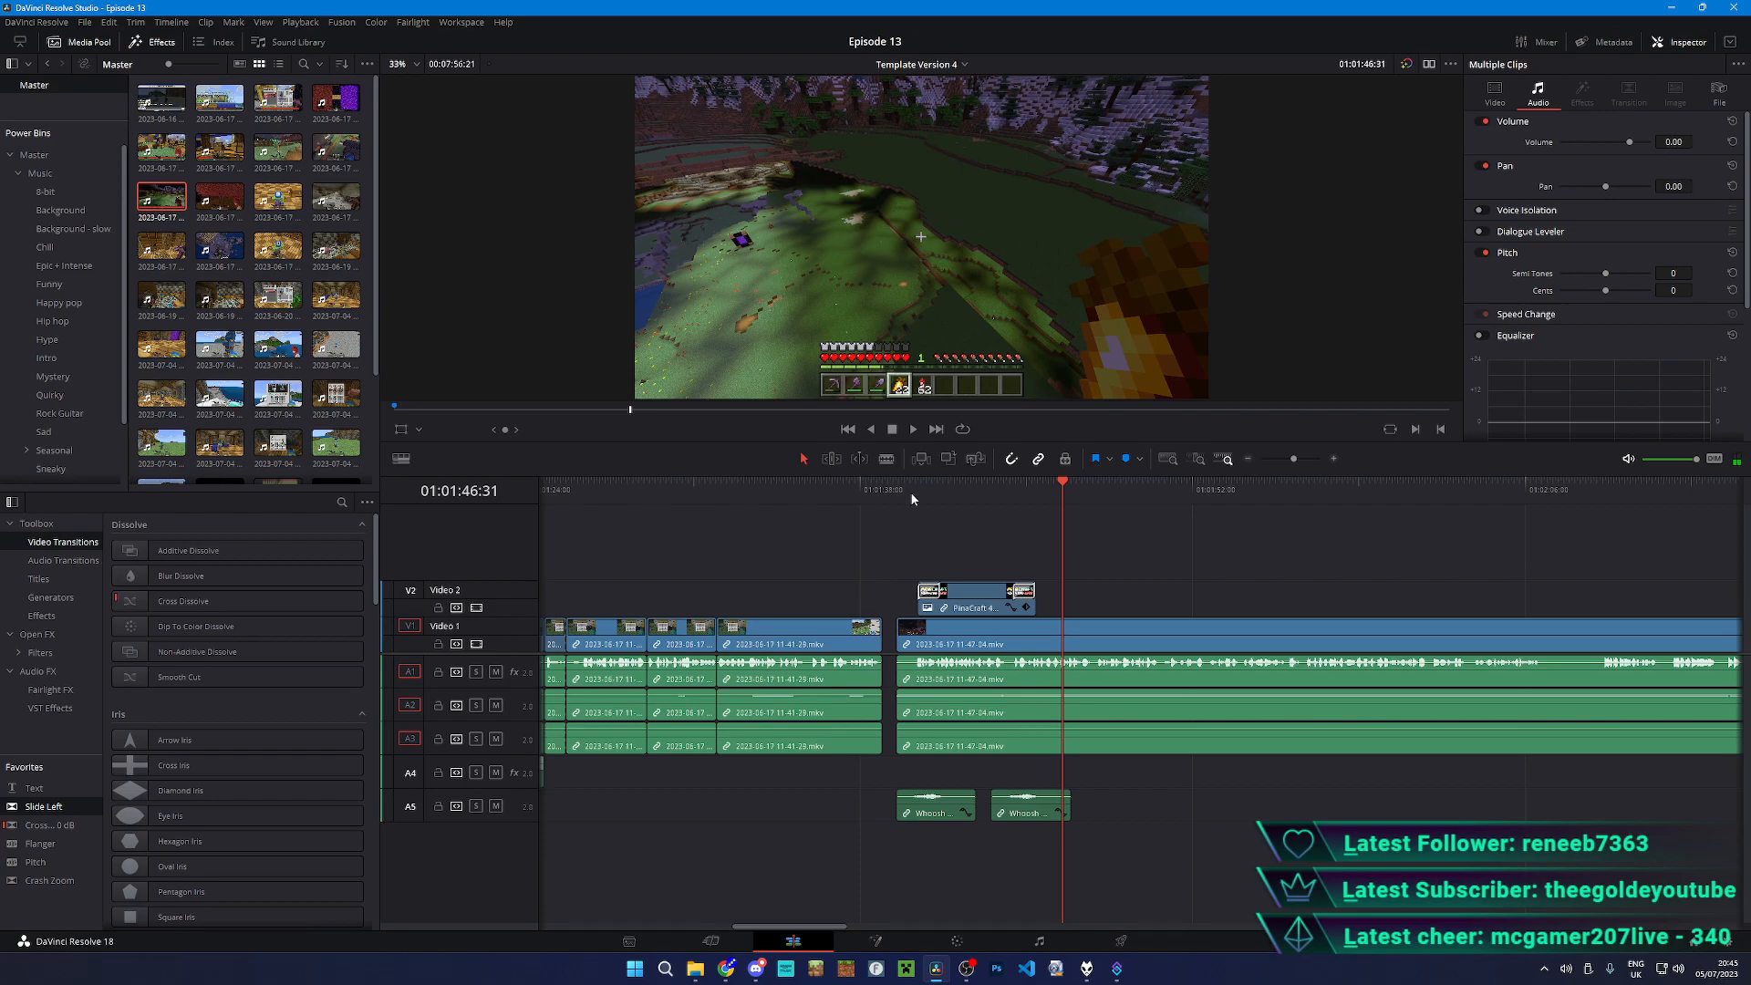
pyautogui.click(910, 496)
pyautogui.press('space')
pyautogui.scroll(5, 909, 639)
pyautogui.press('space')
pyautogui.moveTo(978, 689); pyautogui.dragTo(695, 684)
pyautogui.click(277, 196)
pyautogui.click(913, 428)
pyautogui.click(417, 409)
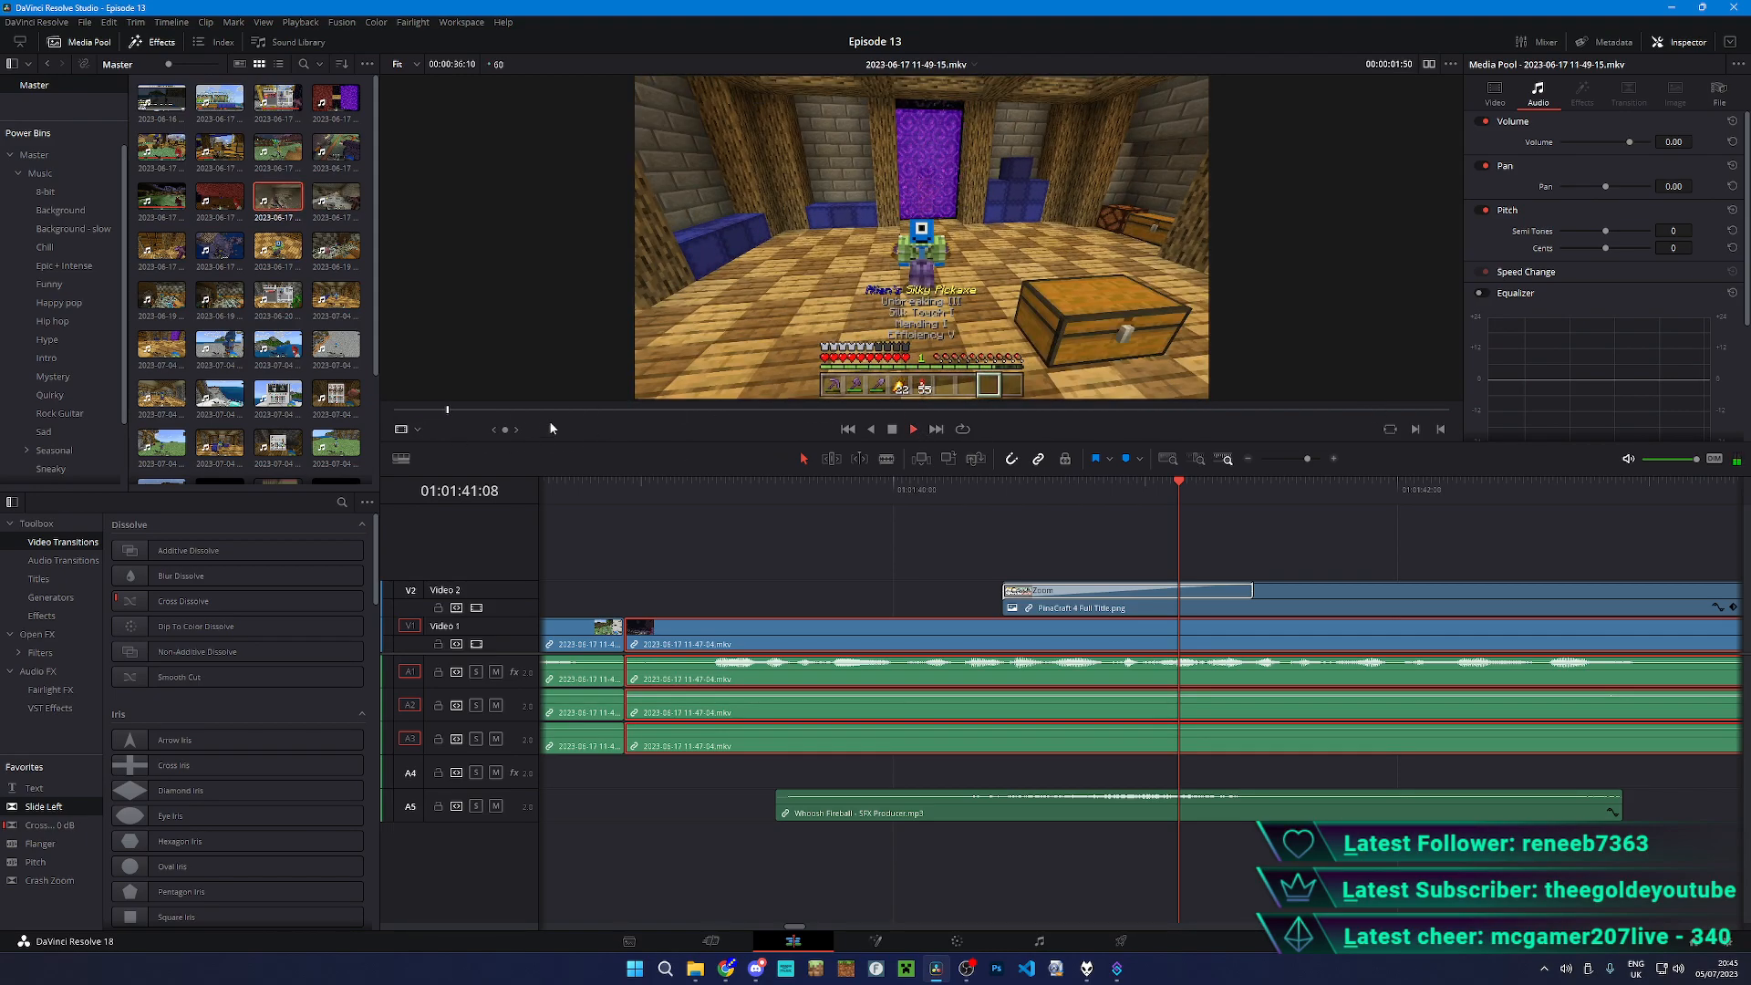
pyautogui.click(572, 409)
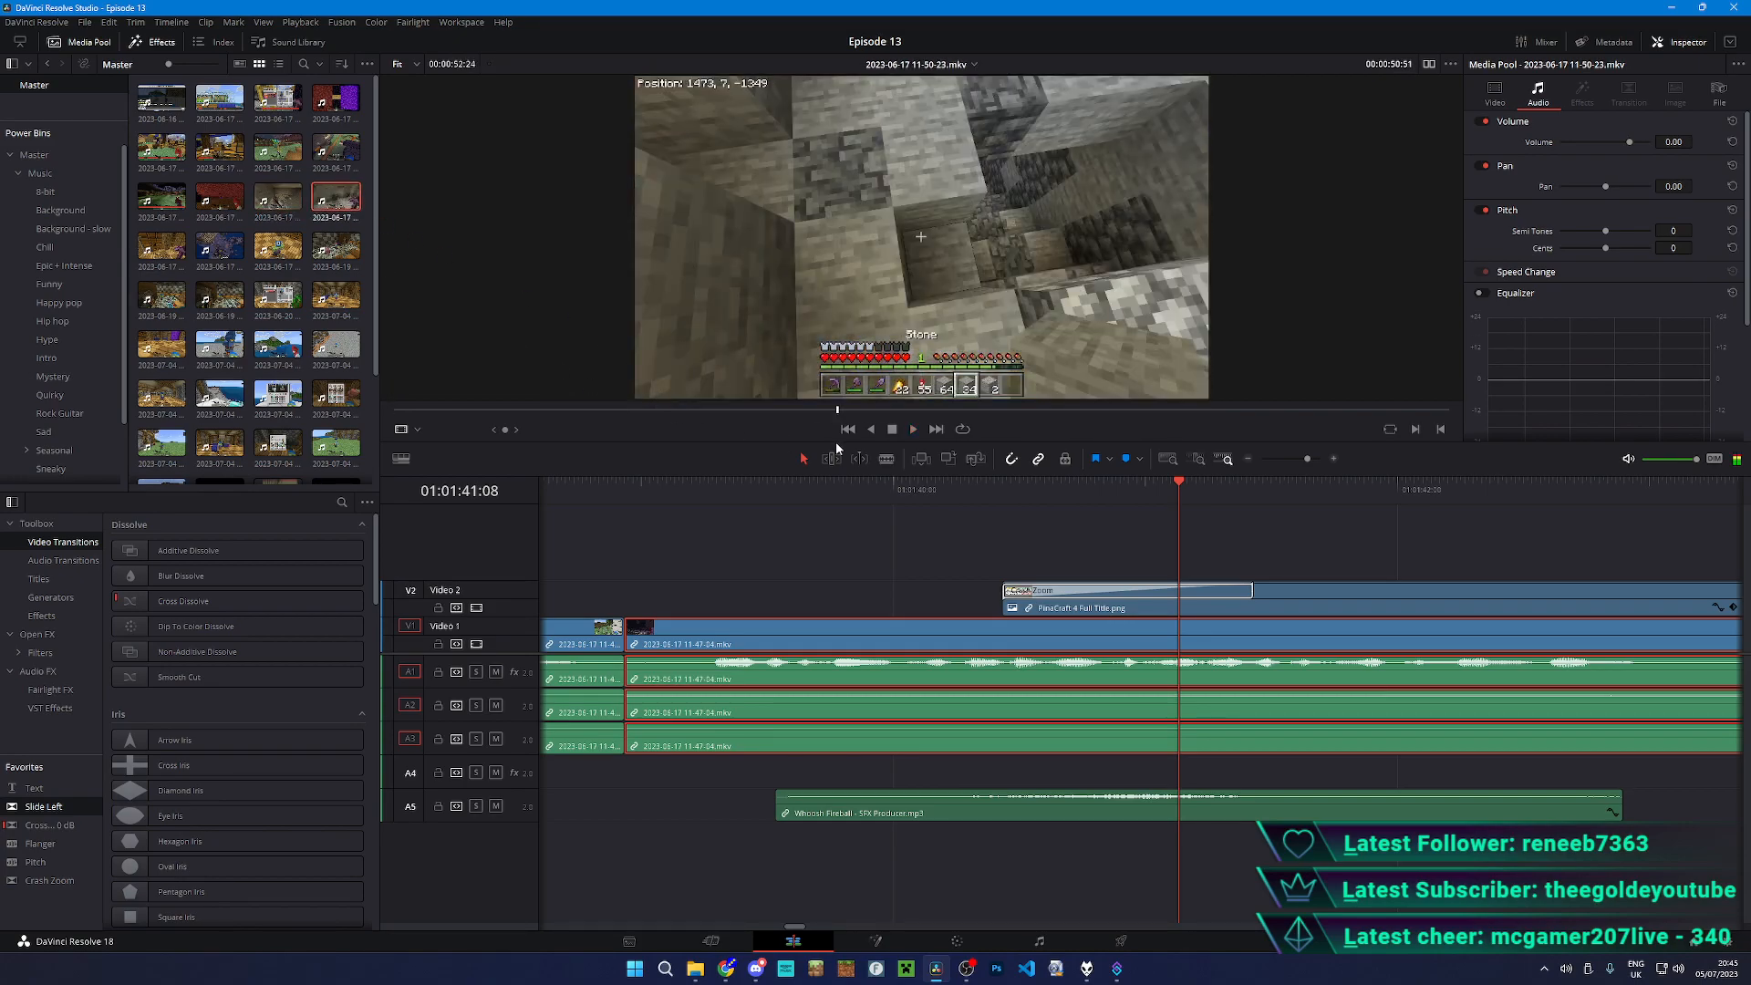
pyautogui.click(912, 429)
pyautogui.click(562, 409)
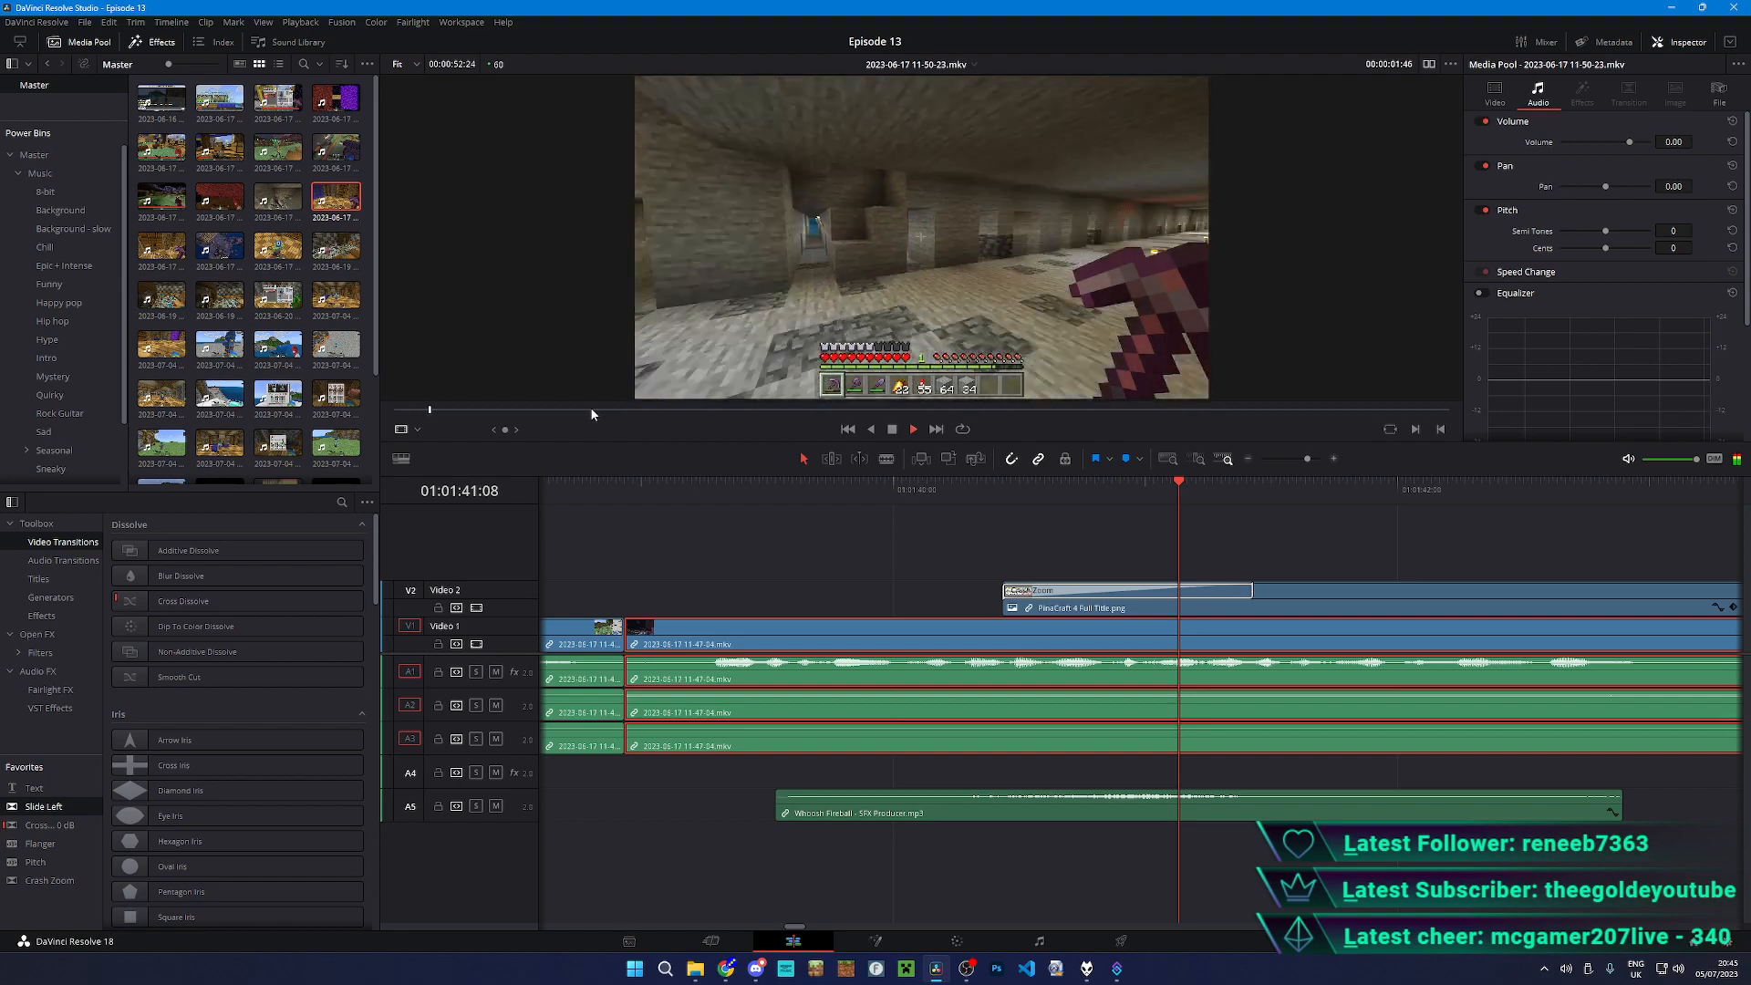
pyautogui.click(591, 410)
pyautogui.click(755, 410)
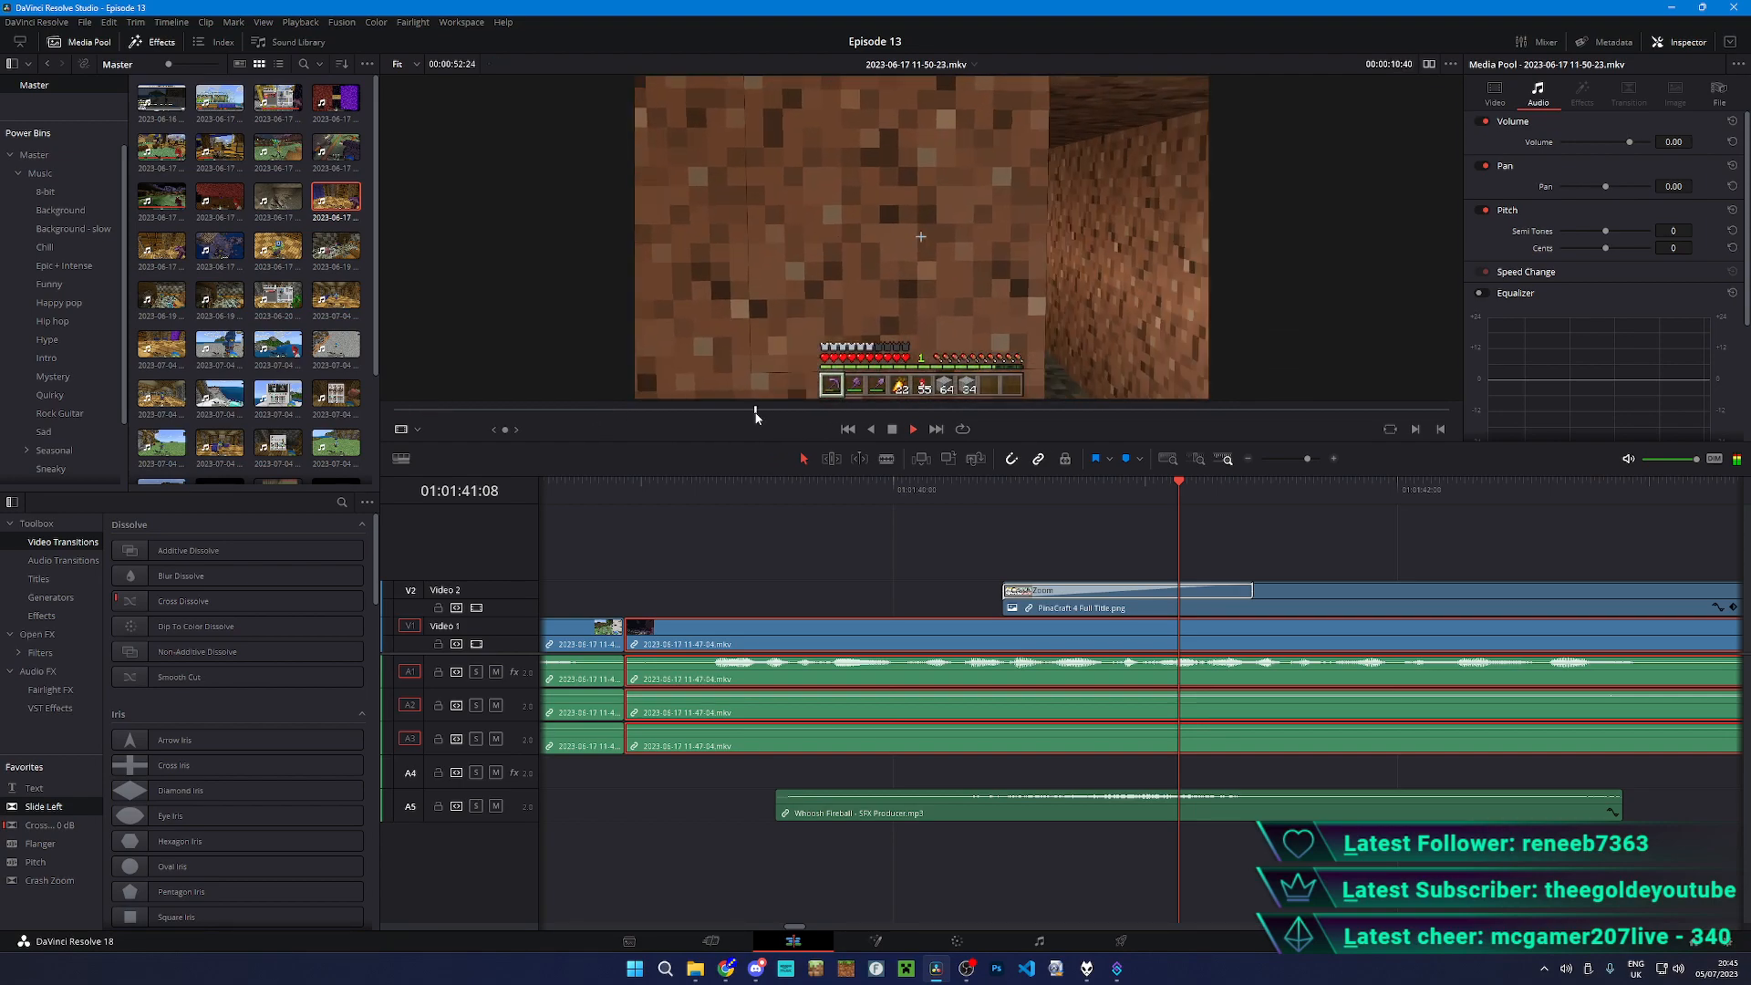
pyautogui.press('space')
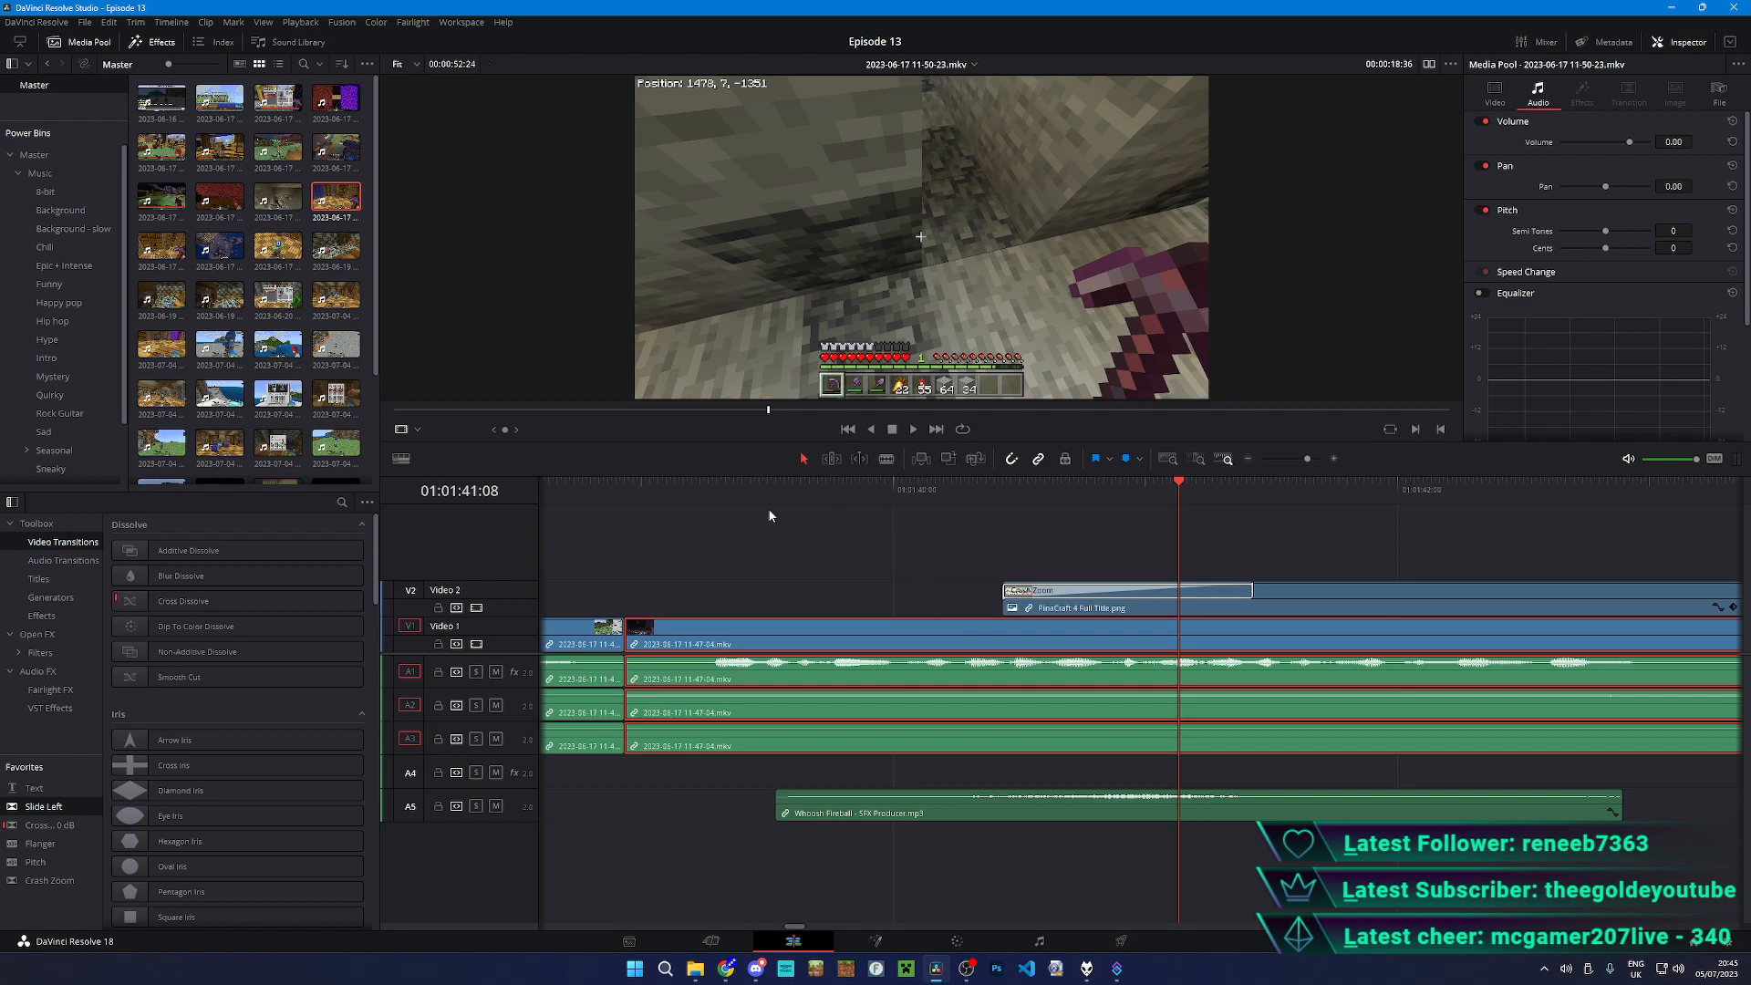
# - Move the PinaCraft title and its two whoosh sounds back to about 01:00:43 on the timeline
pyautogui.click(371, 376)
pyautogui.click(591, 507)
pyautogui.press('space')
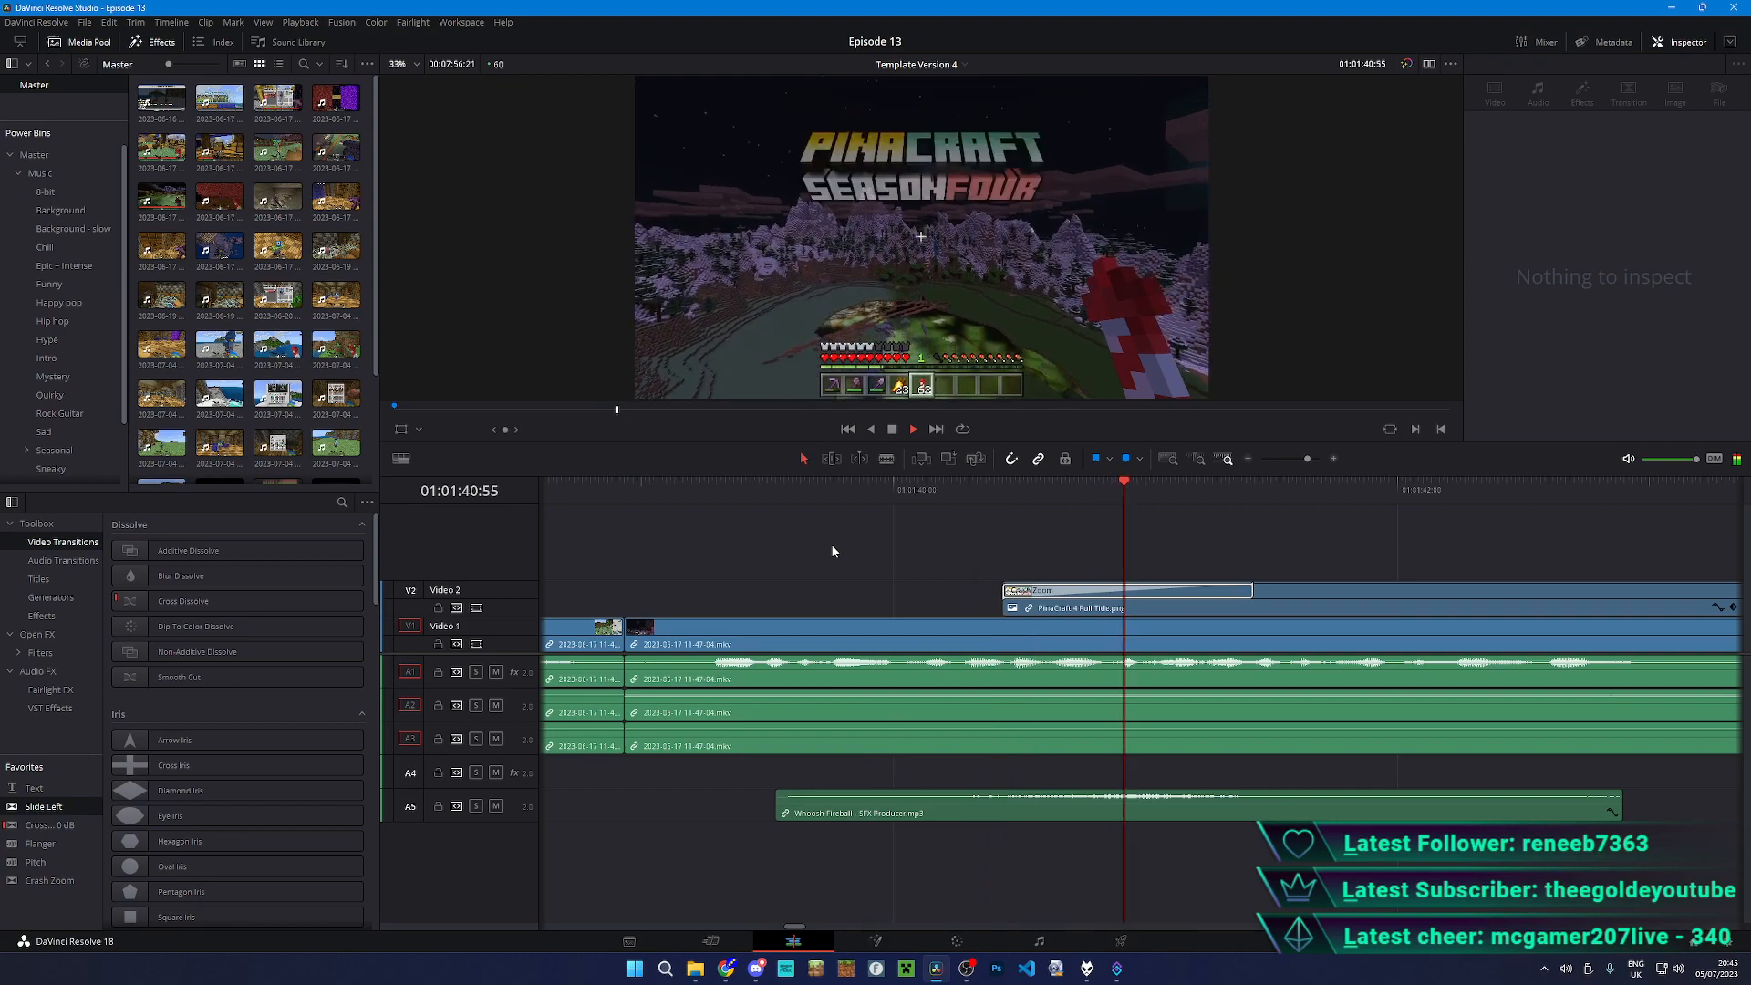
pyautogui.scroll(-3, 1092, 637)
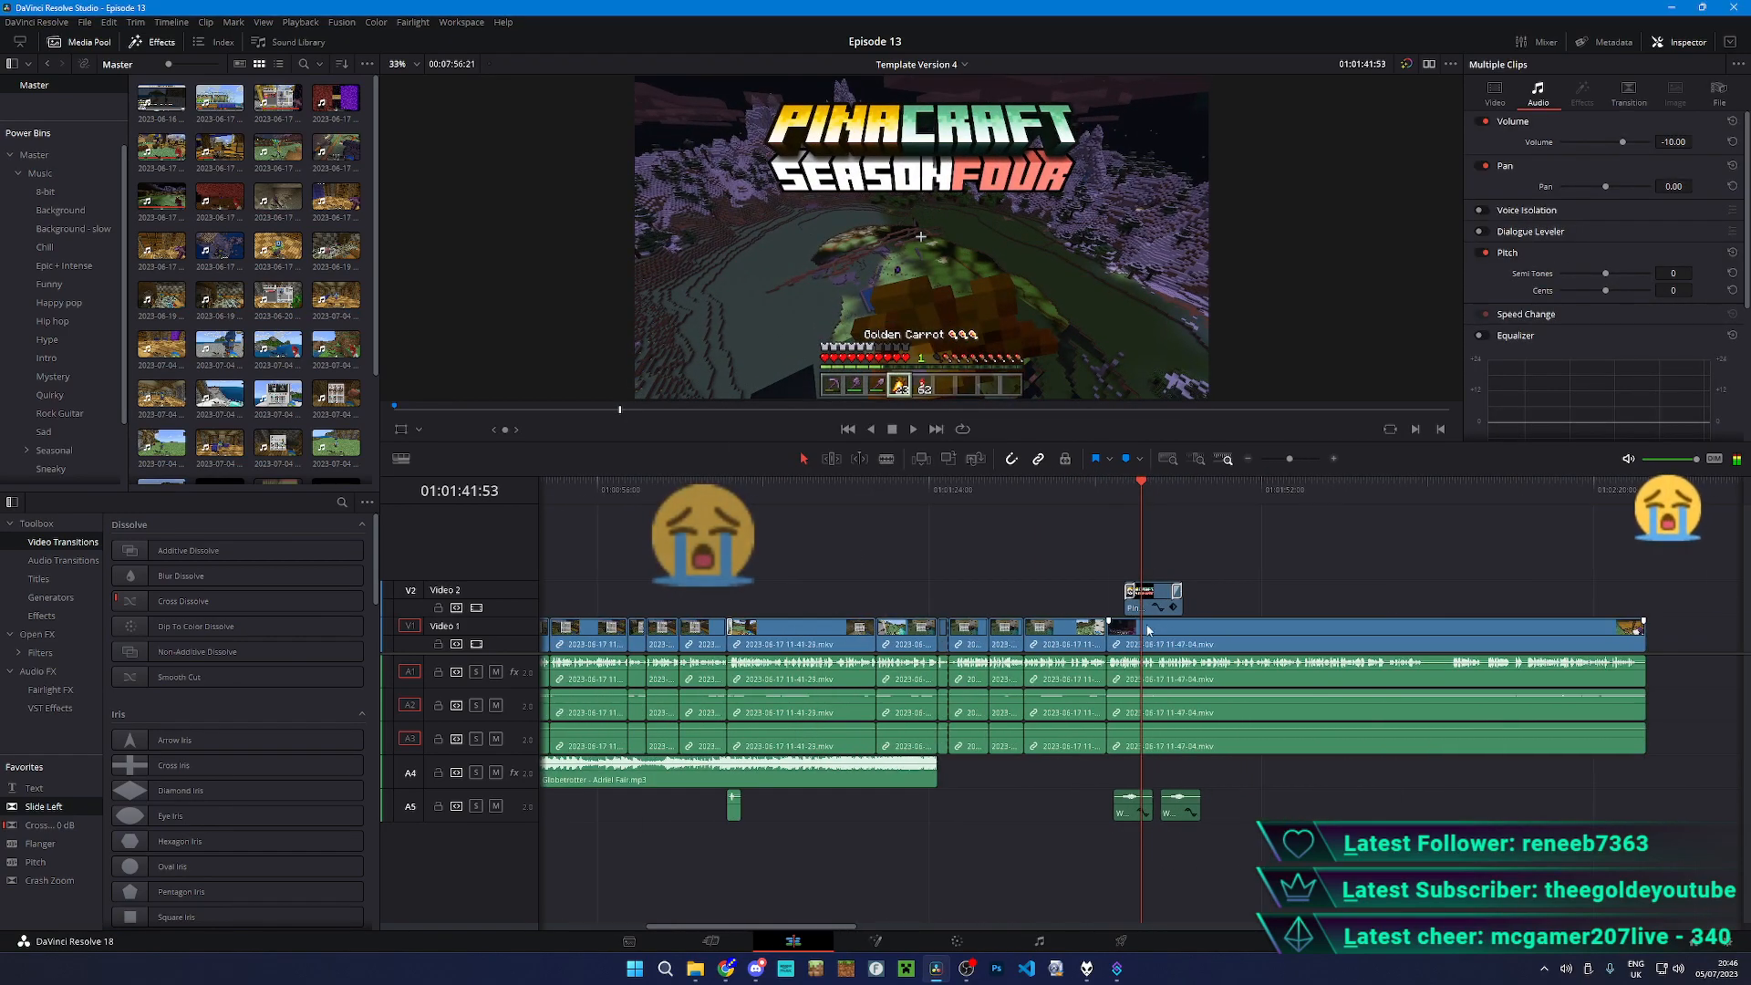
pyautogui.scroll(-3, 1186, 638)
pyautogui.click(612, 498)
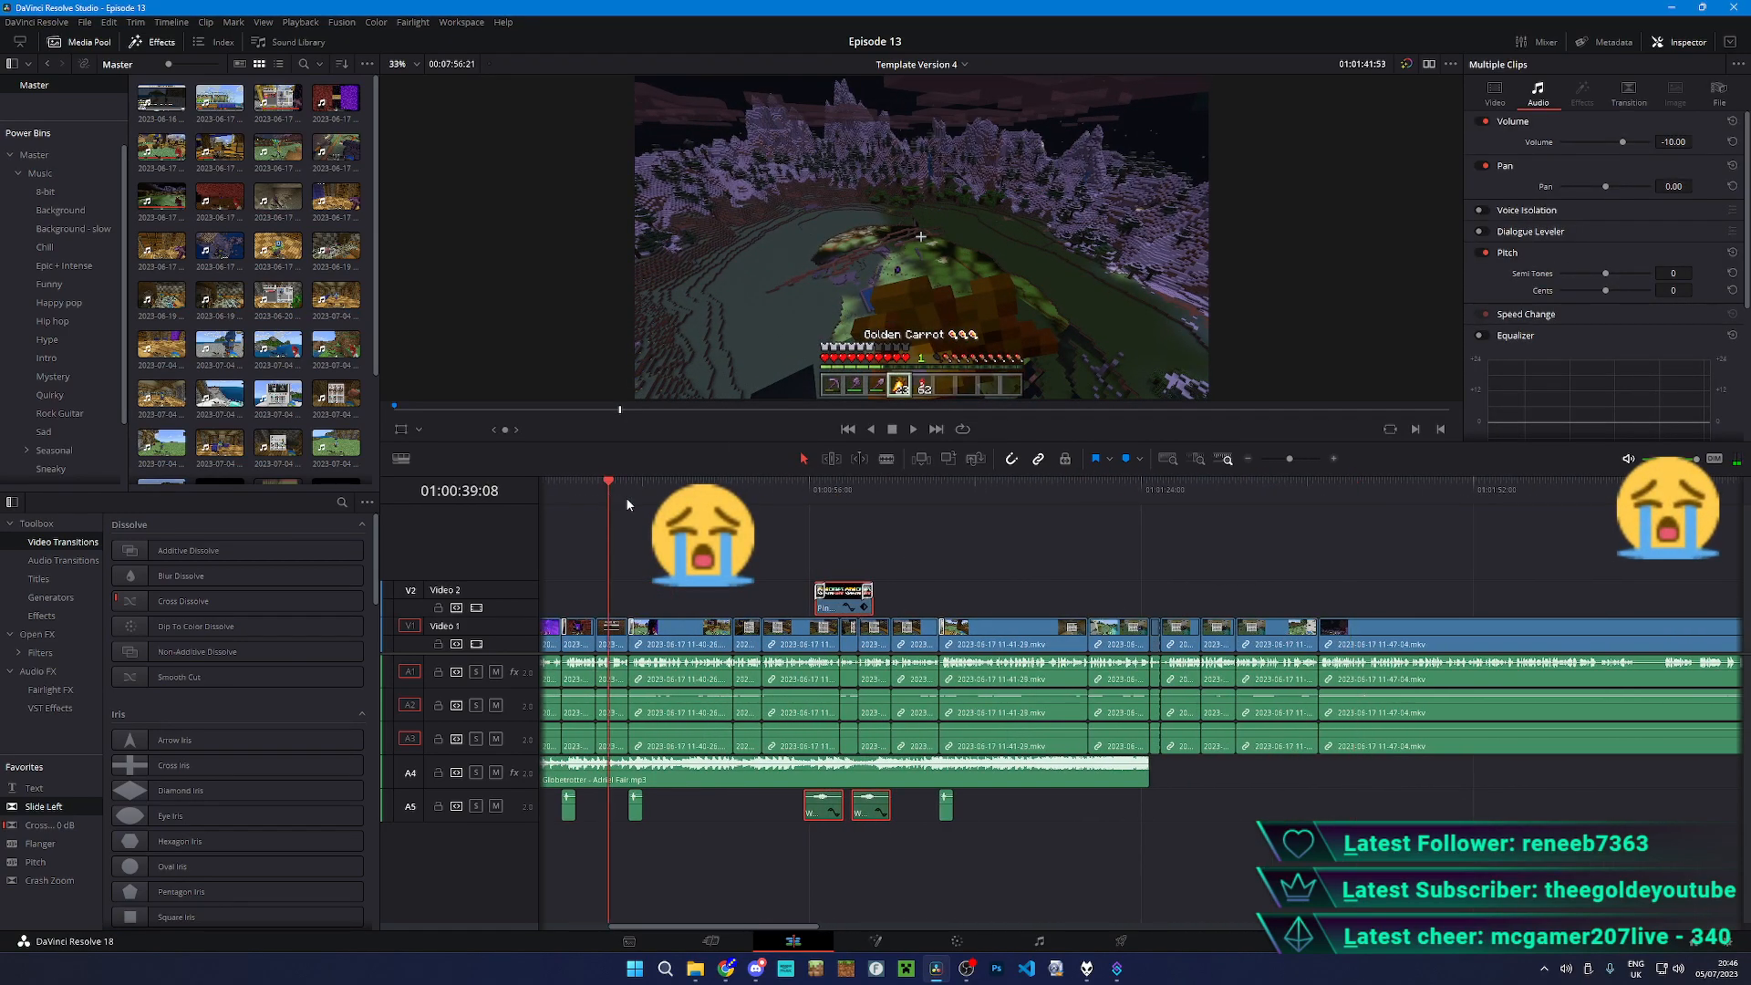
pyautogui.press('space')
pyautogui.scroll(3, 1094, 624)
pyautogui.moveTo(1635, 611); pyautogui.dragTo(1293, 605)
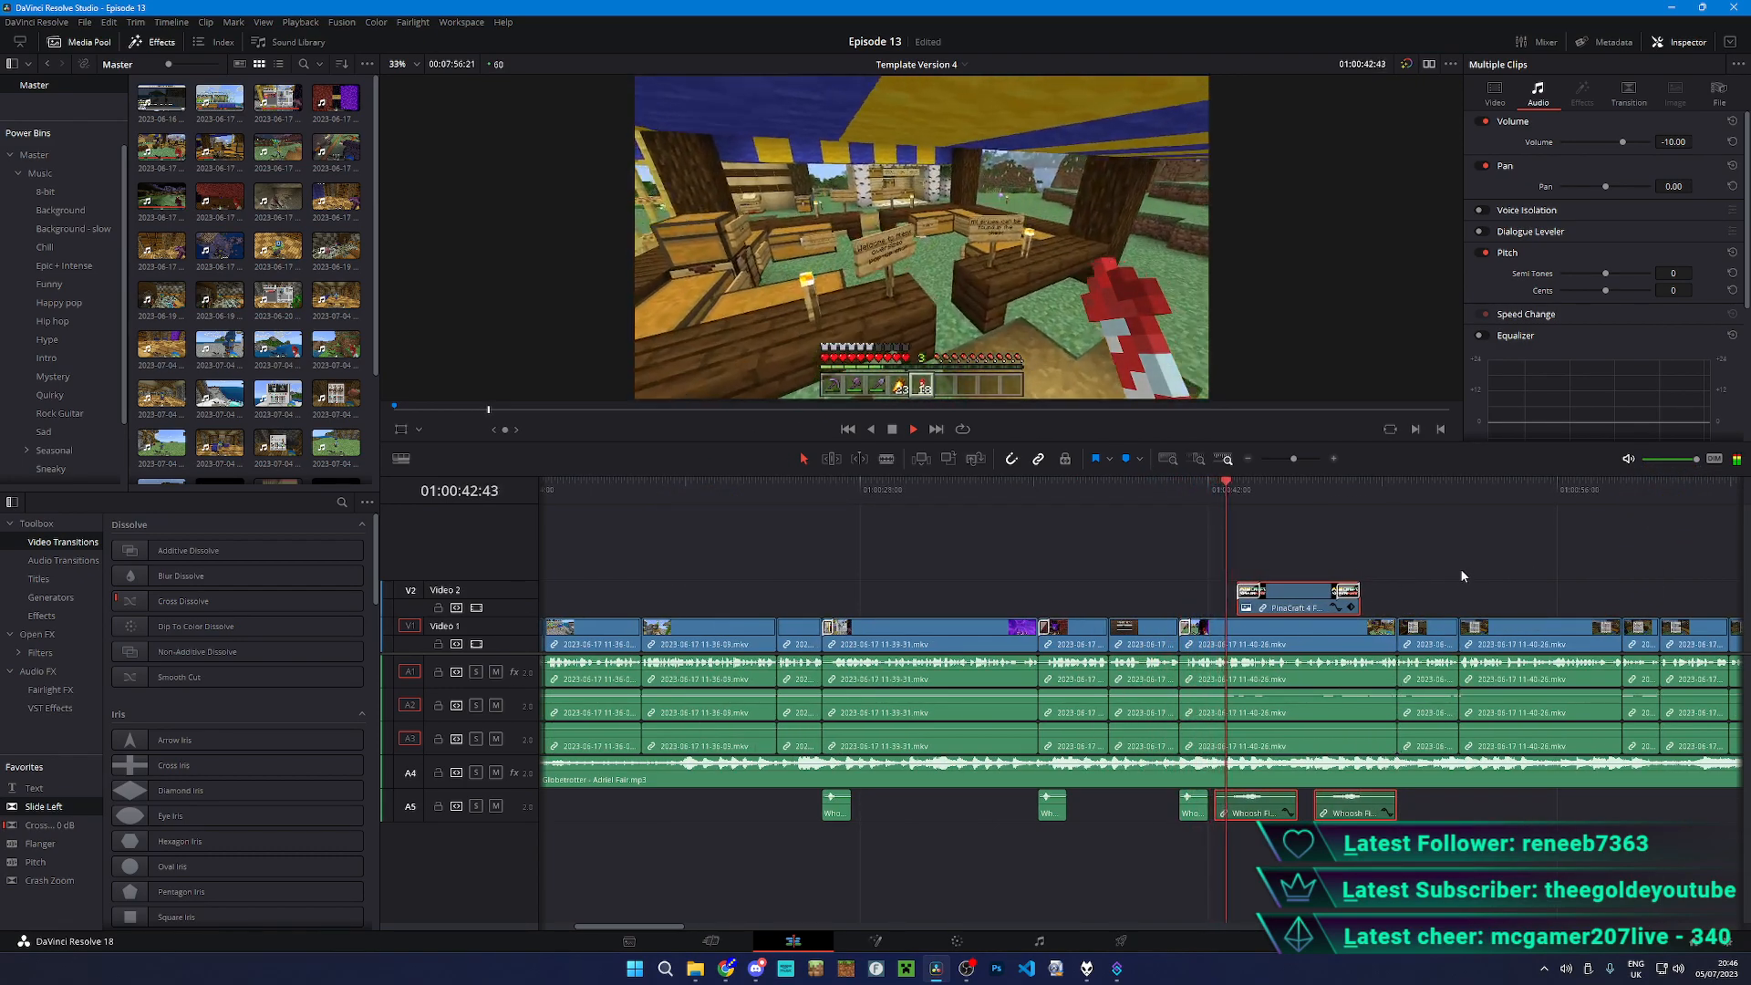
pyautogui.scroll(-3, 1435, 569)
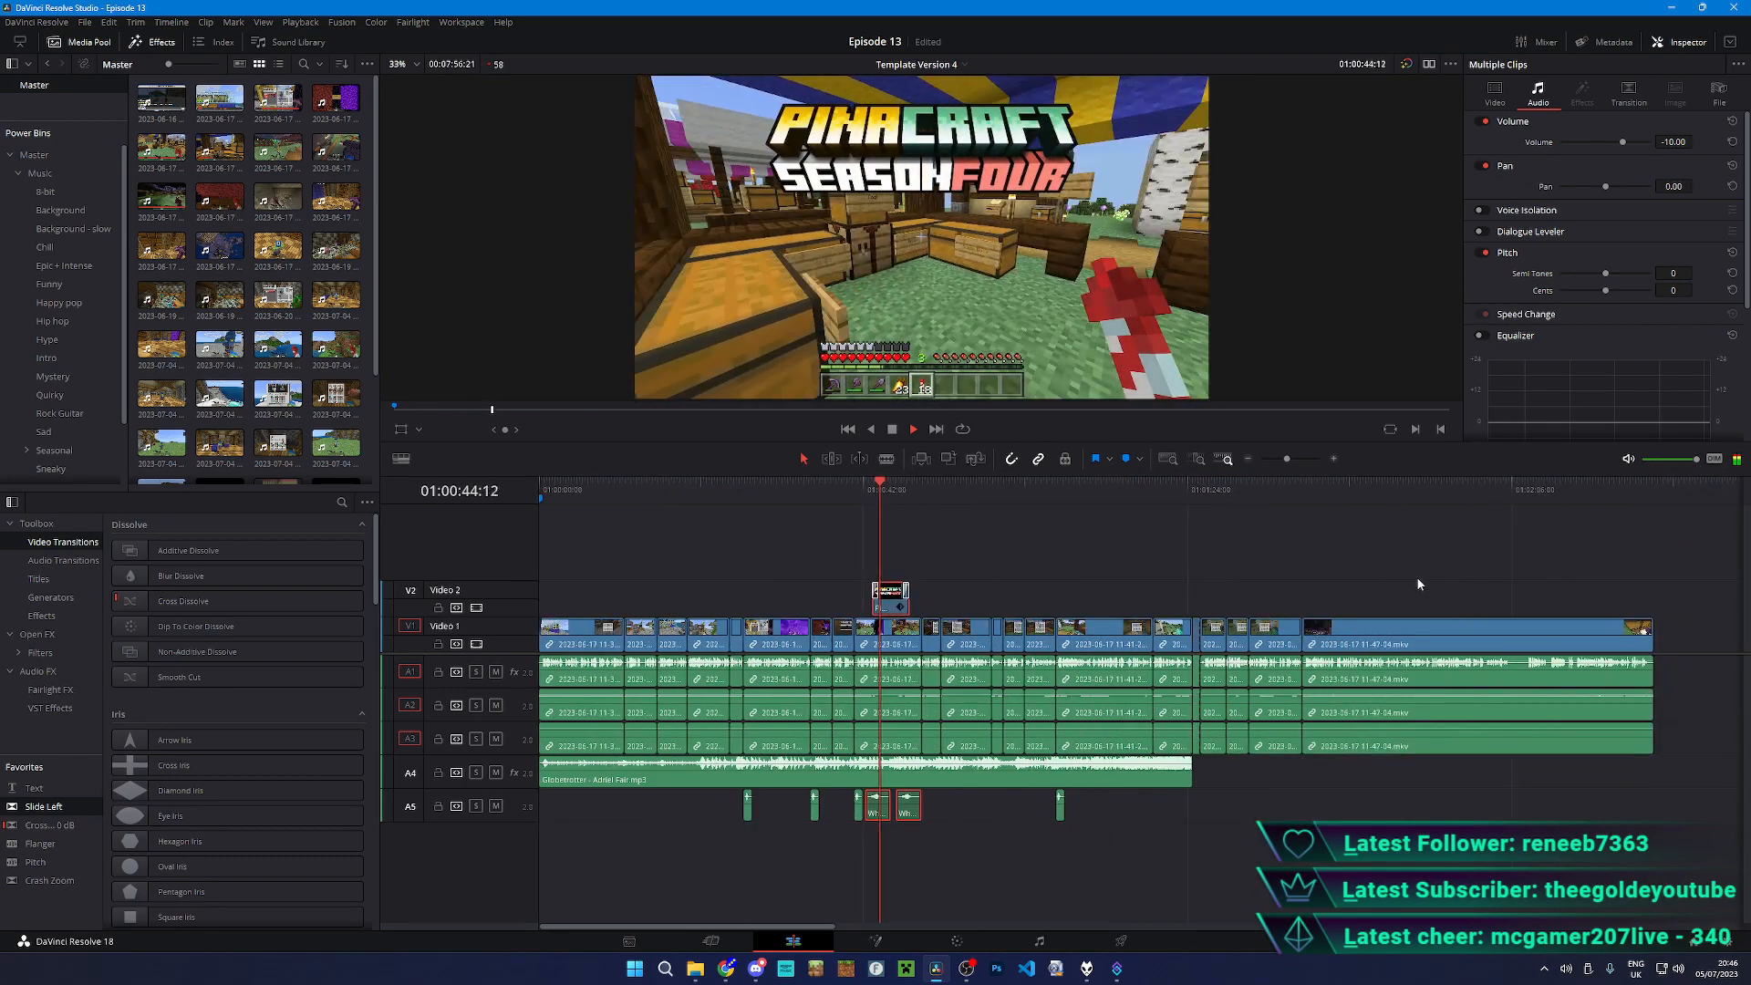
# - Replay the join between the 11-41-29.mkv and 11-47-04.mkv clips
pyautogui.click(1279, 495)
pyautogui.scroll(3, 1342, 594)
pyautogui.scroll(4, 1383, 613)
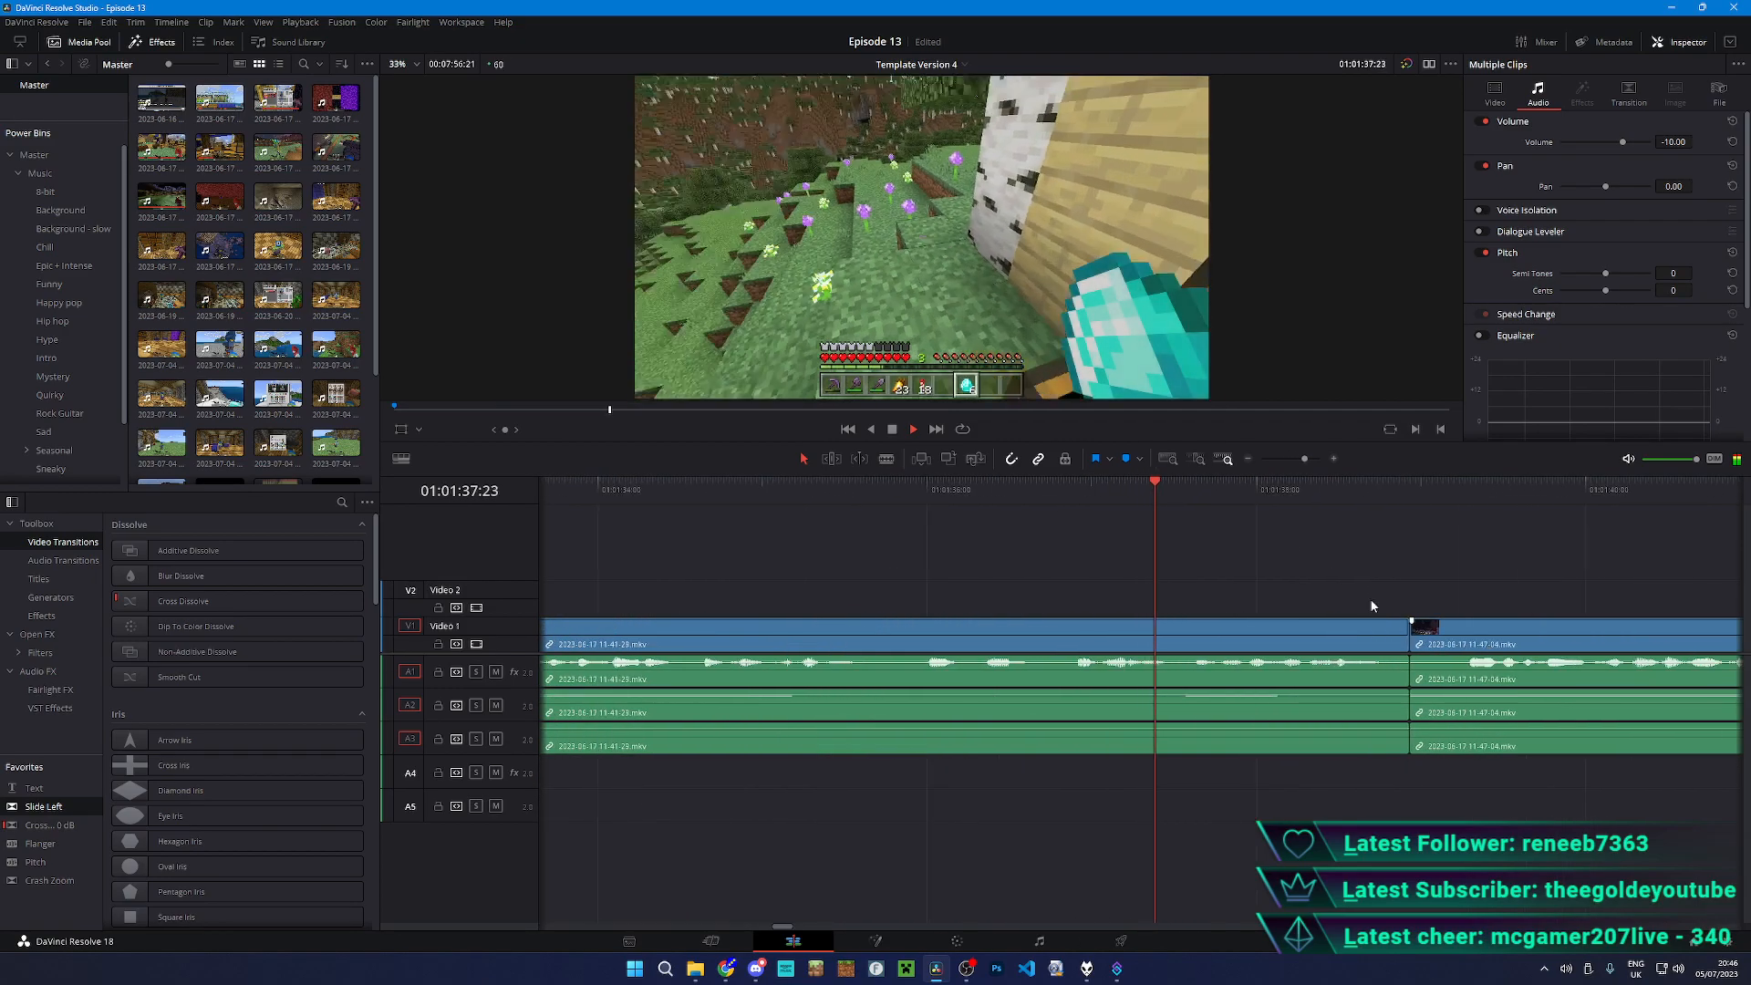
pyautogui.scroll(-4, 1388, 535)
pyautogui.scroll(2, 1337, 632)
pyautogui.scroll(2, 1185, 642)
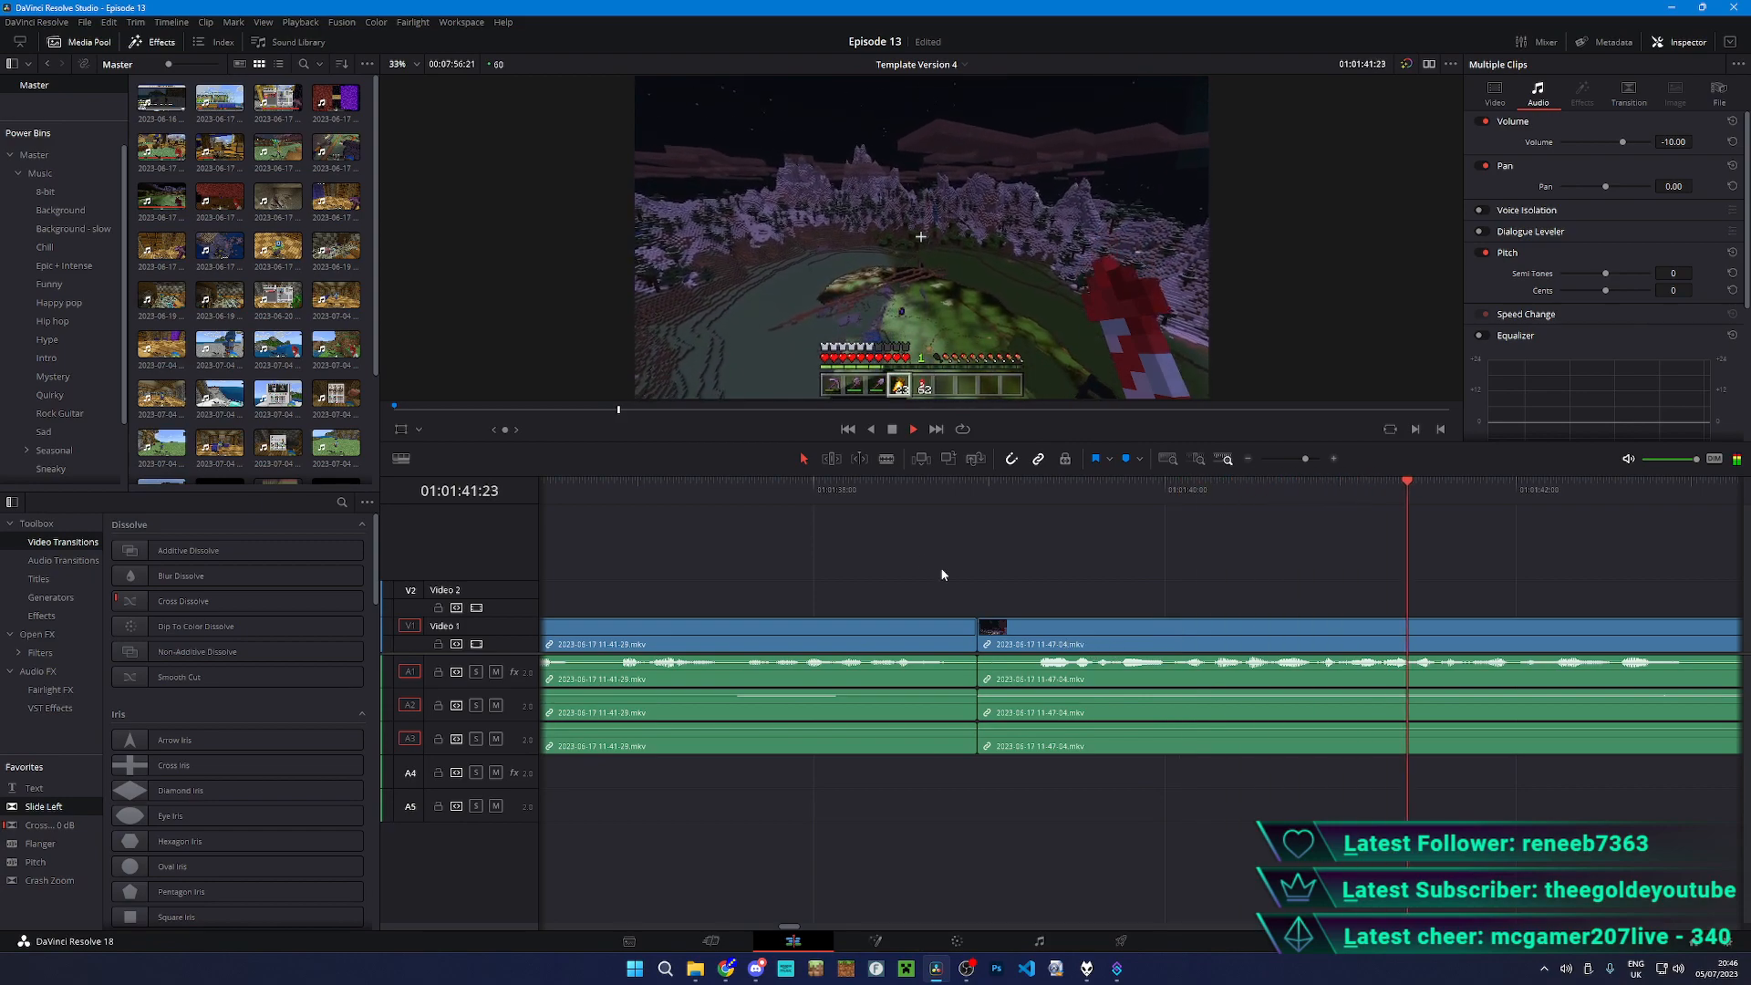
pyautogui.click(1067, 497)
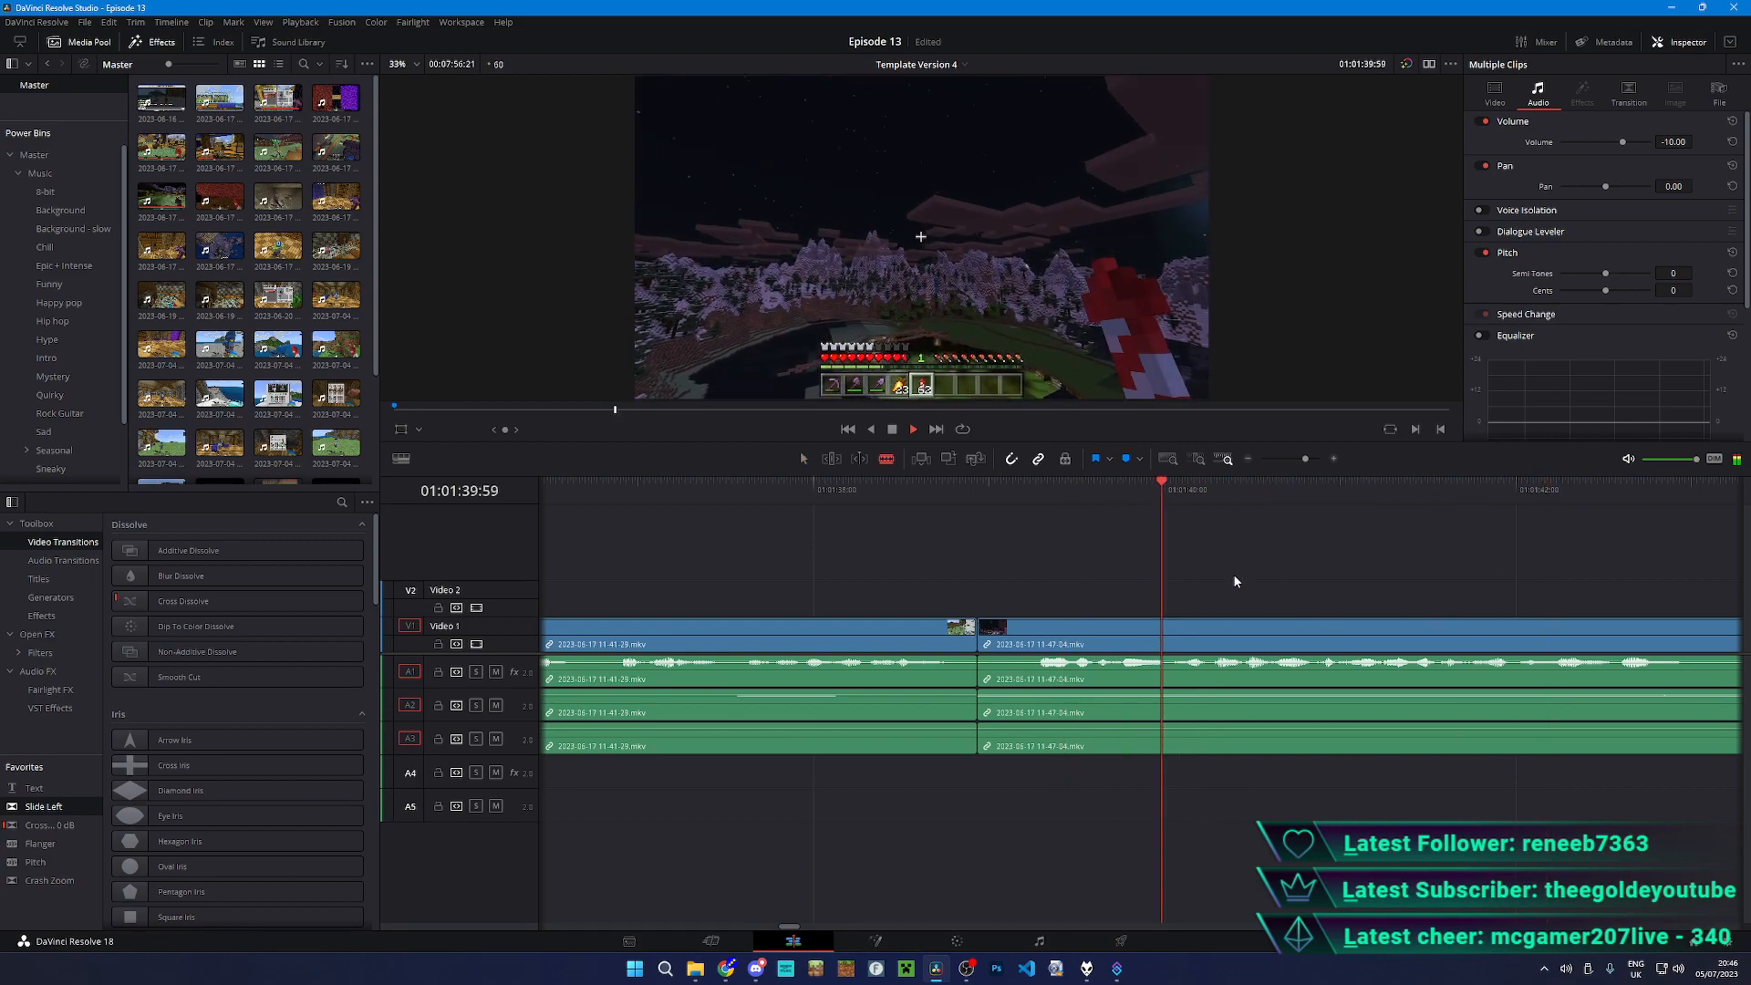
# - Cut the opening of the 11-47-04.mkv clip at about 01:01:41 and move the remainder over it, against the 11-41-29.mkv clip
pyautogui.press('b')
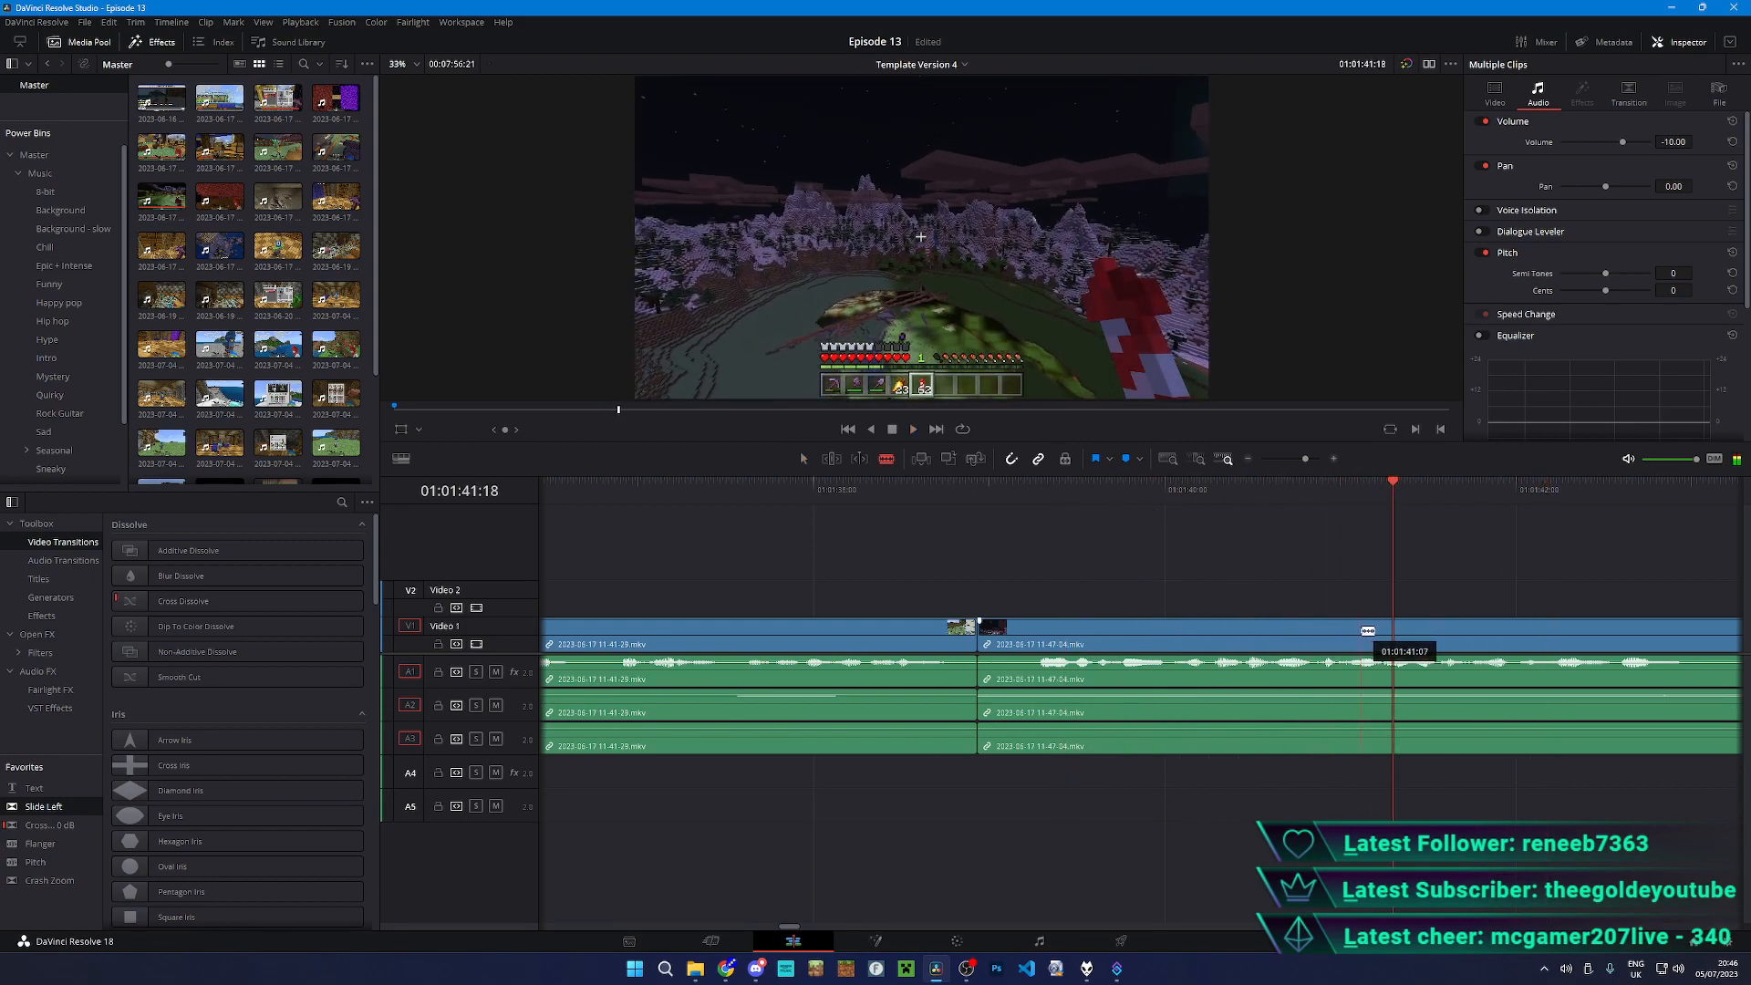
pyautogui.click(1312, 629)
pyautogui.click(1311, 496)
pyautogui.press('space')
pyautogui.press('space')
pyautogui.click(1337, 629)
pyautogui.click(1343, 491)
pyautogui.press('a')
pyautogui.press('space')
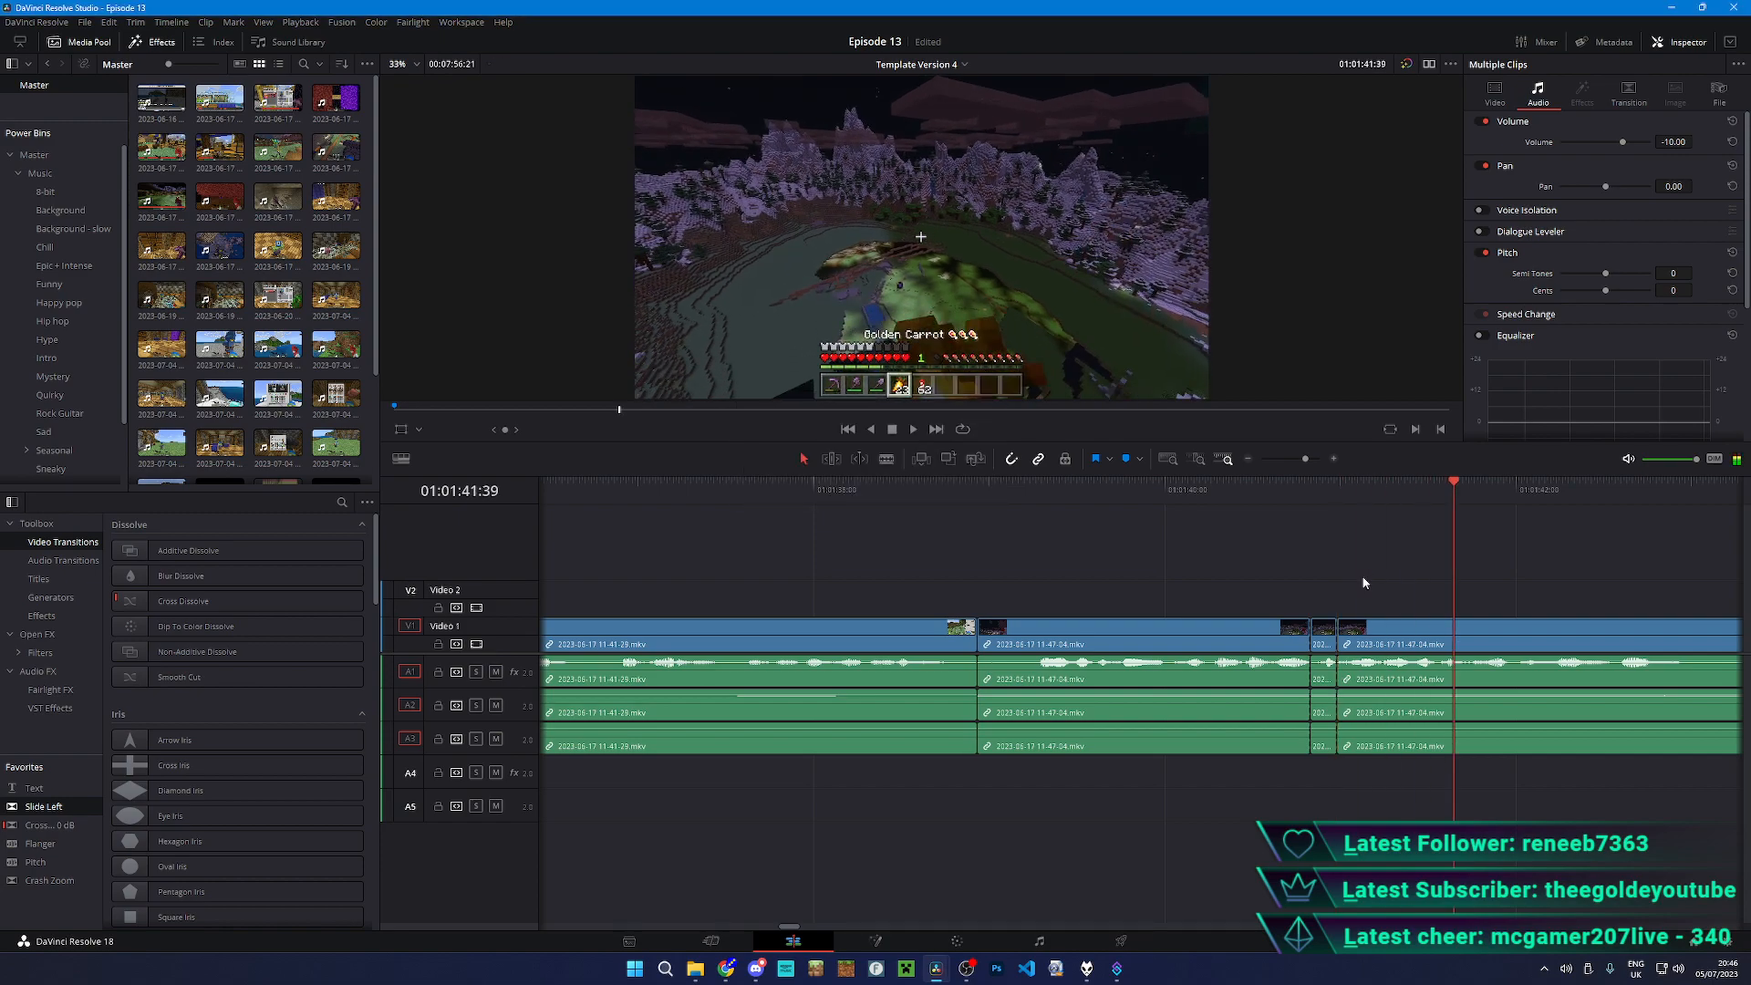
pyautogui.moveTo(1446, 631); pyautogui.dragTo(1087, 638)
# - Add a Slide Left transition at the end of the 11-41-29.mkv clip and set its duration to 30 frames
pyautogui.moveTo(41, 806); pyautogui.dragTo(960, 631)
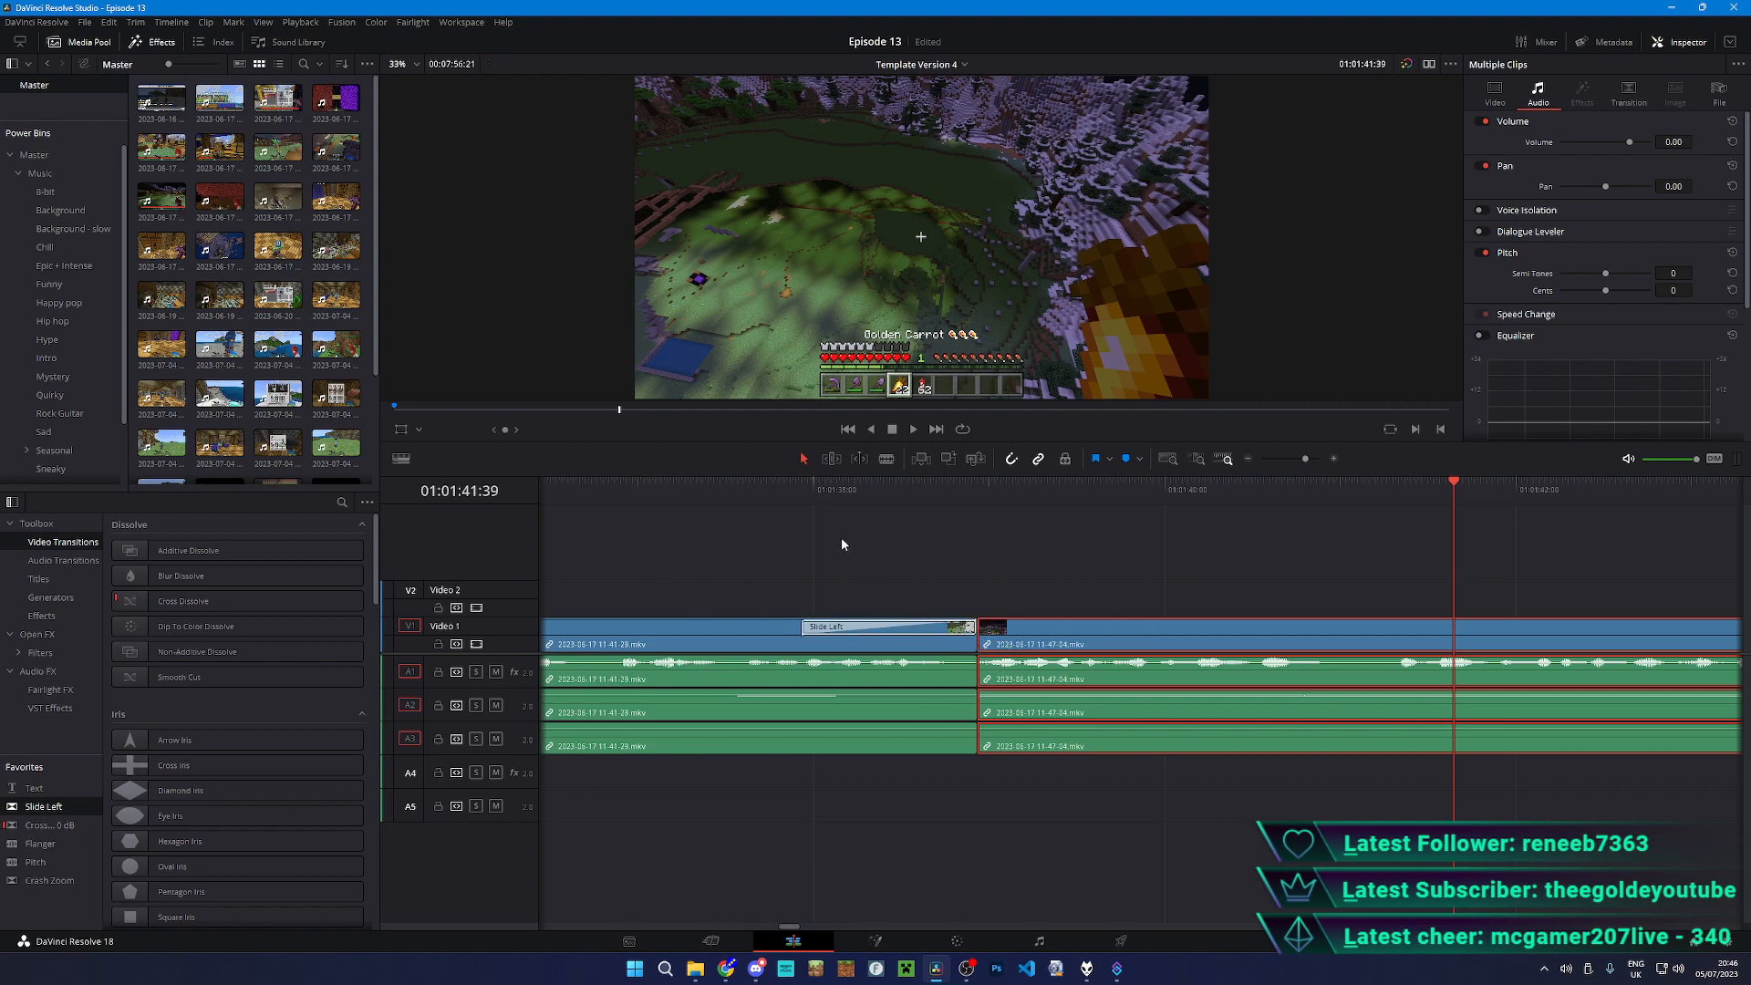
pyautogui.click(853, 630)
pyautogui.write('30')
pyautogui.press('Return')
# - Paste the whoosh transition sound on audio track A5 at the start of the Slide Left transition and preview it
pyautogui.click(888, 501)
pyautogui.hotkey('ctrl', 'v')
pyautogui.press('space')
pyautogui.click(658, 482)
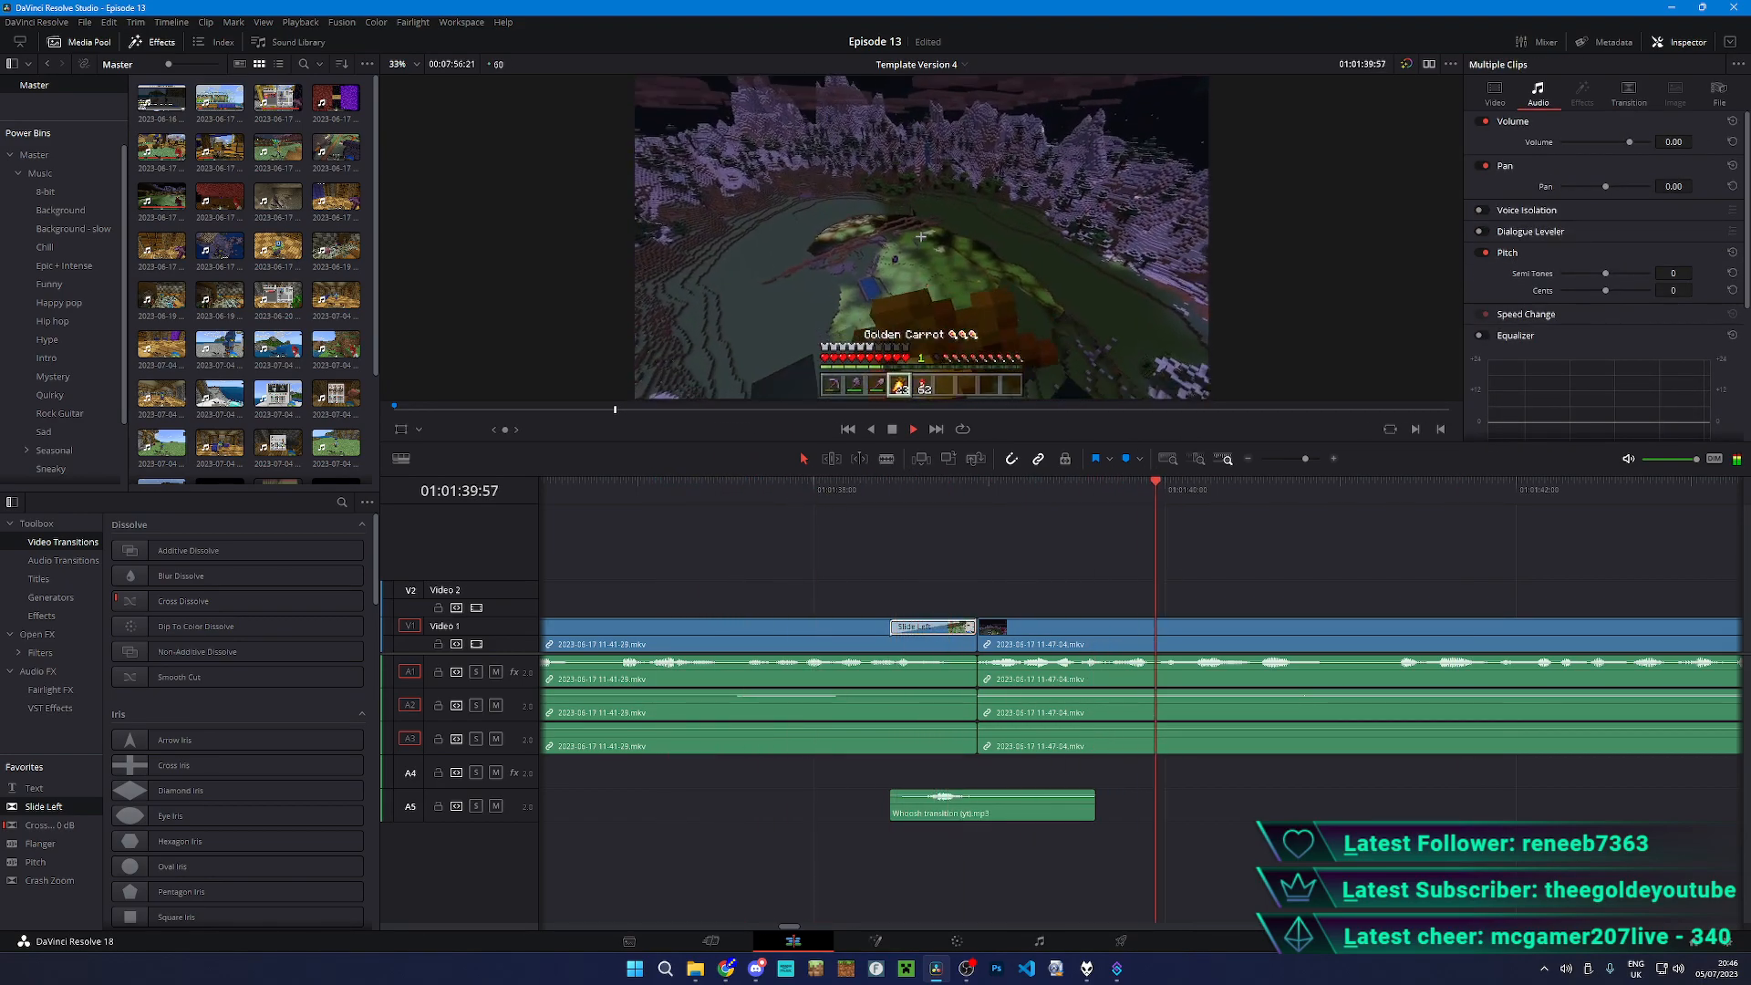
pyautogui.click(978, 493)
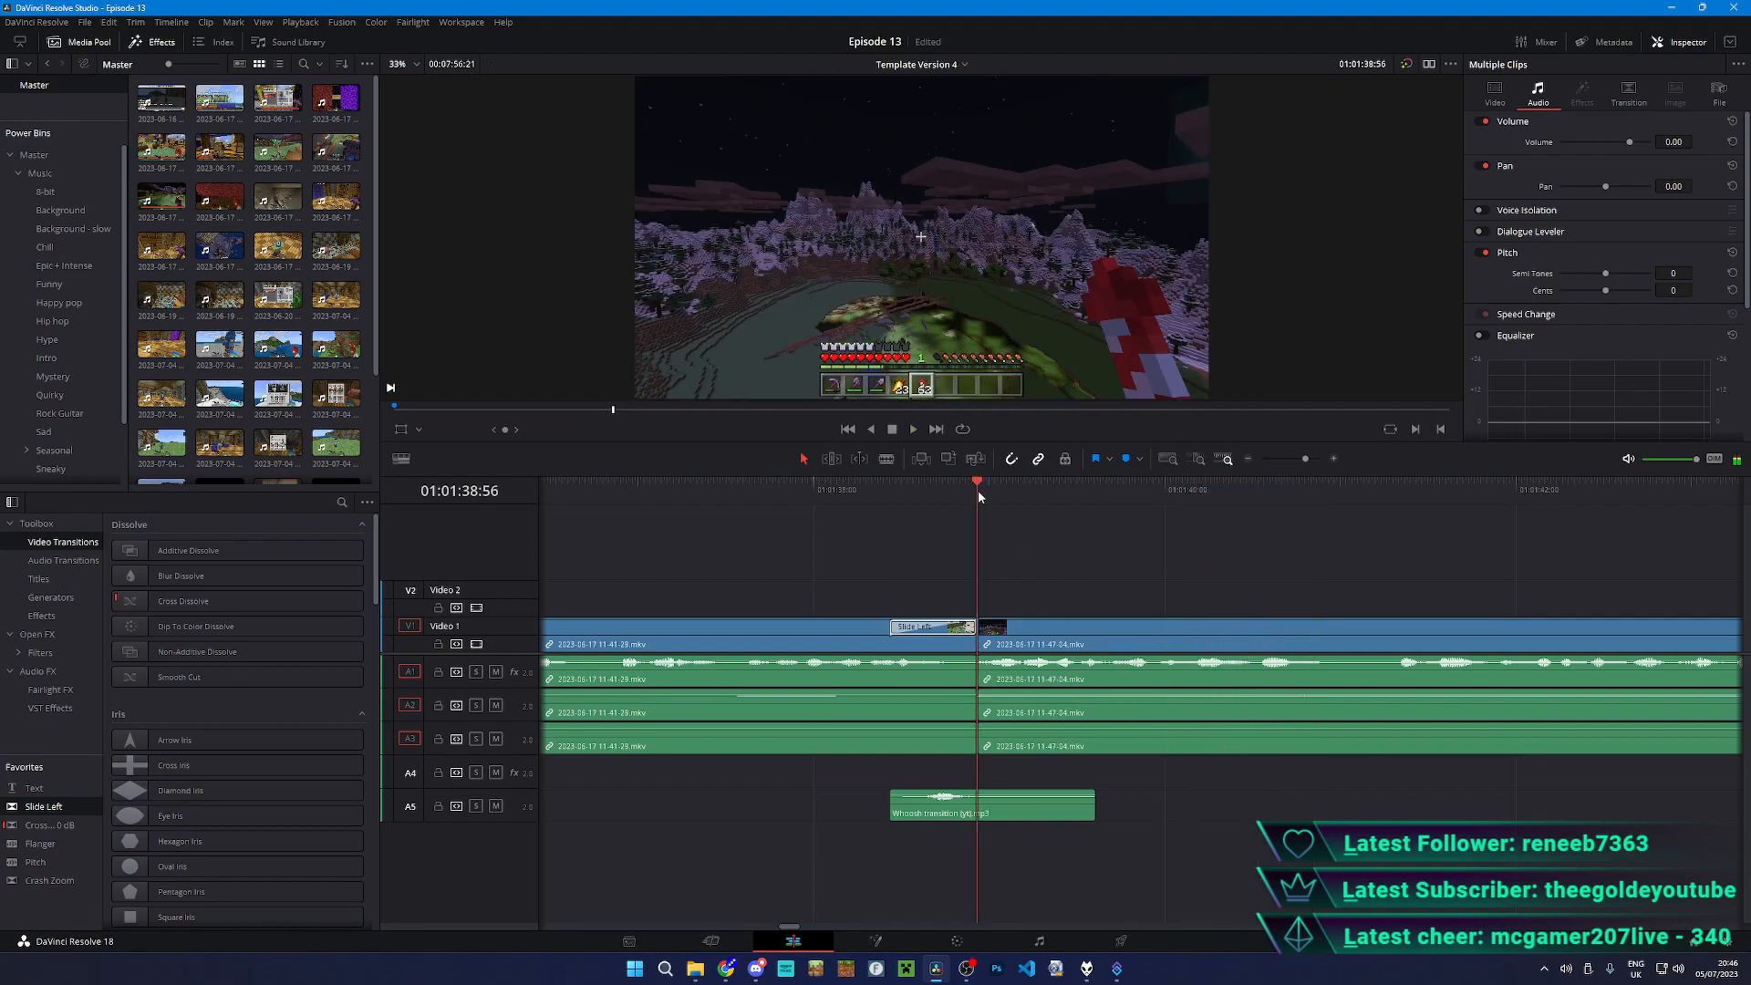
# - Trim a further short piece off the start of the 11-47-04.mkv clip and close it up against the 11-41-29.mkv clip
pyautogui.press('space')
pyautogui.press('space')
pyautogui.scroll(5, 1003, 495)
pyautogui.click(1011, 495)
pyautogui.press('space')
pyautogui.press('space')
pyautogui.press('b')
pyautogui.click(1151, 643)
pyautogui.press('a')
pyautogui.moveTo(1151, 645); pyautogui.dragTo(1001, 631)
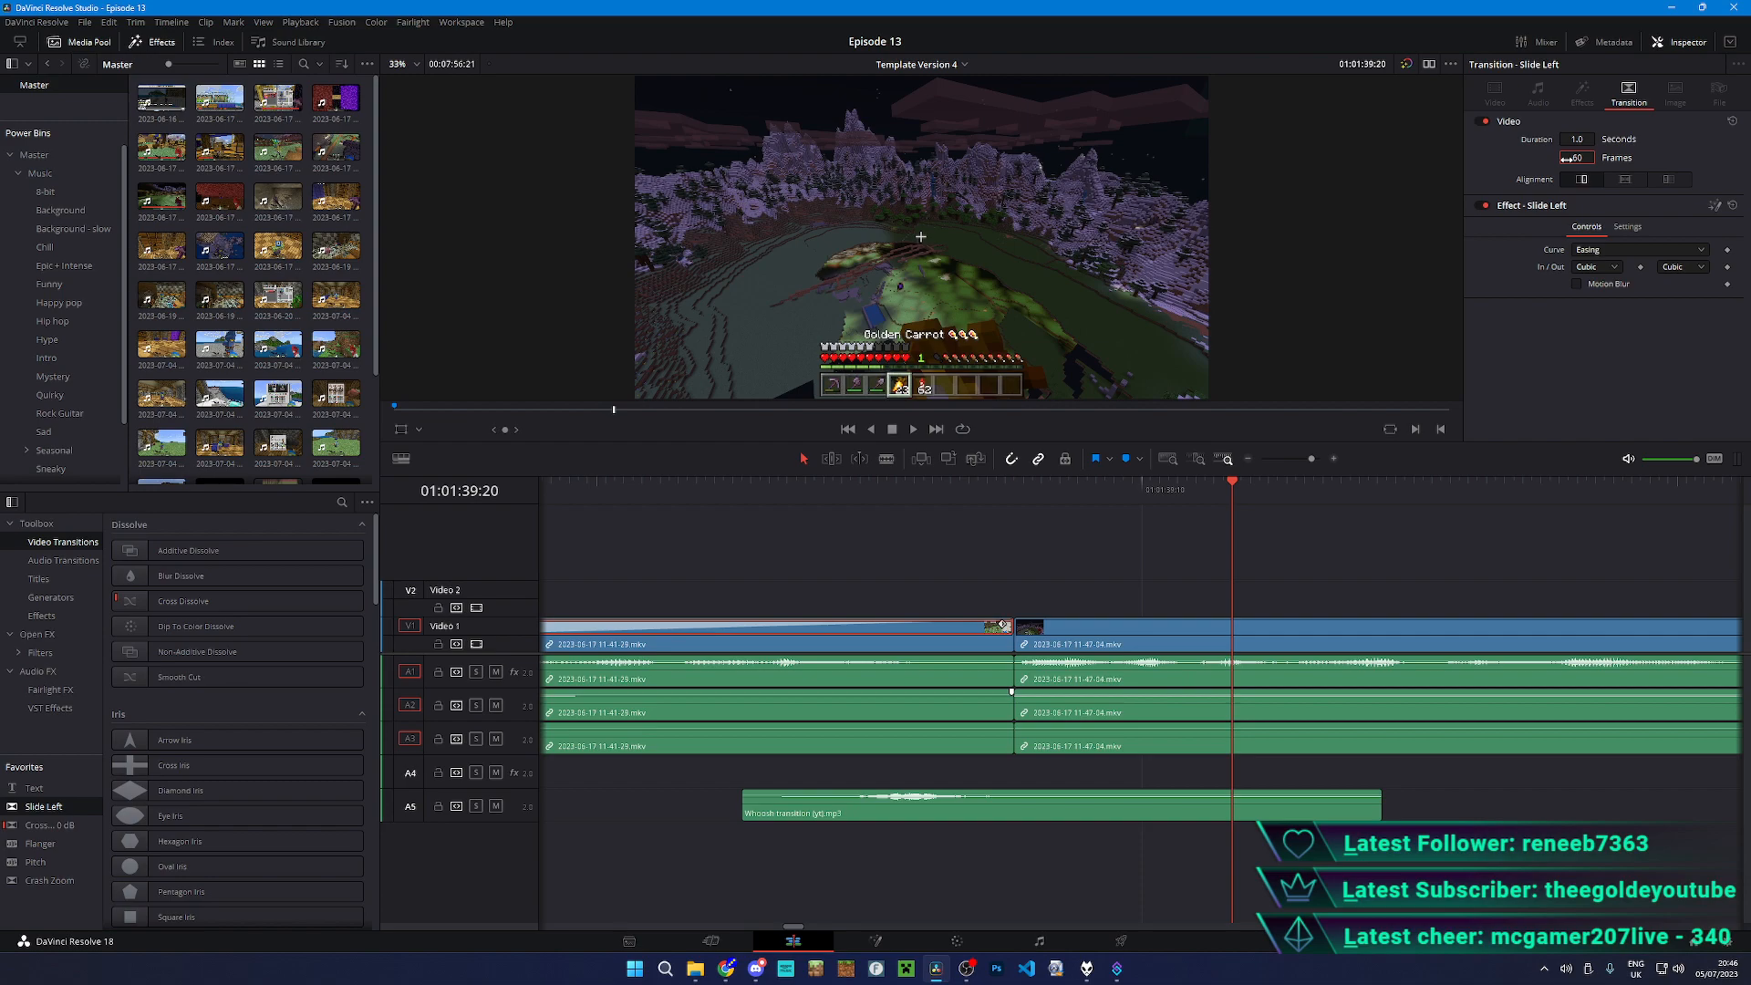
# - Set the Slide Left transition at the trimmed join to 30 frames and save the project
pyautogui.write('30')
pyautogui.press('Return')
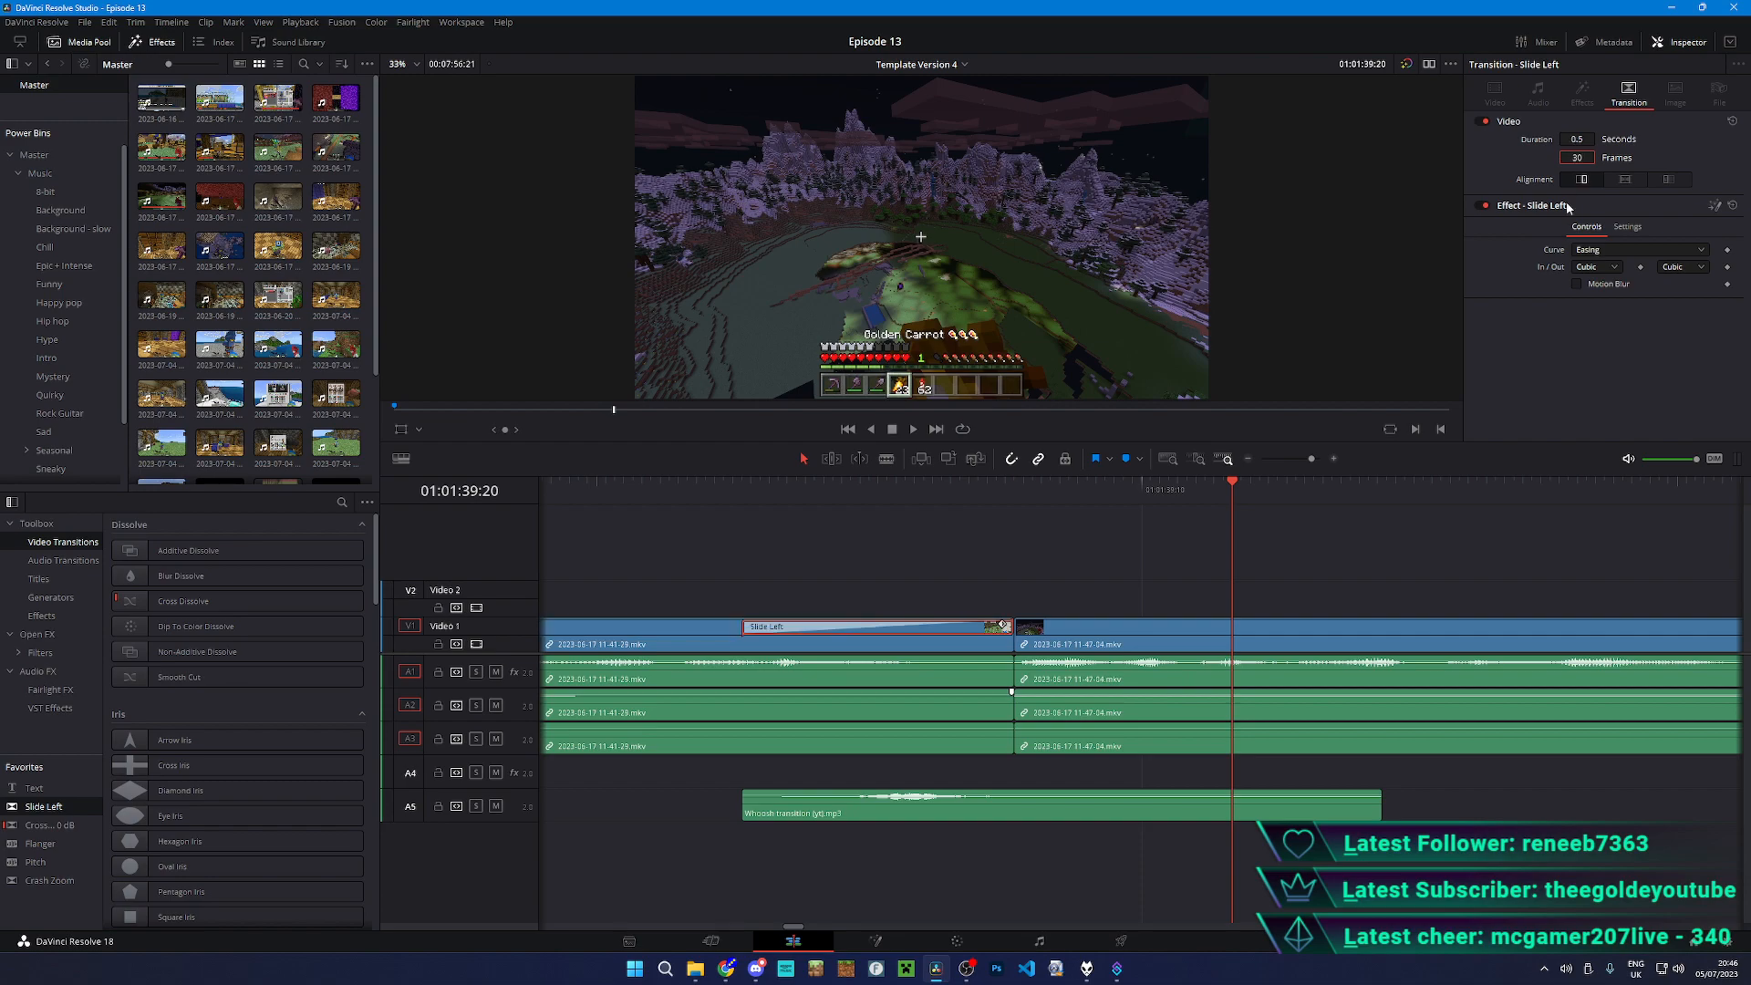
pyautogui.hotkey('ctrl', '-')
pyautogui.click(1178, 547)
pyautogui.hotkey('ctrl', 's')
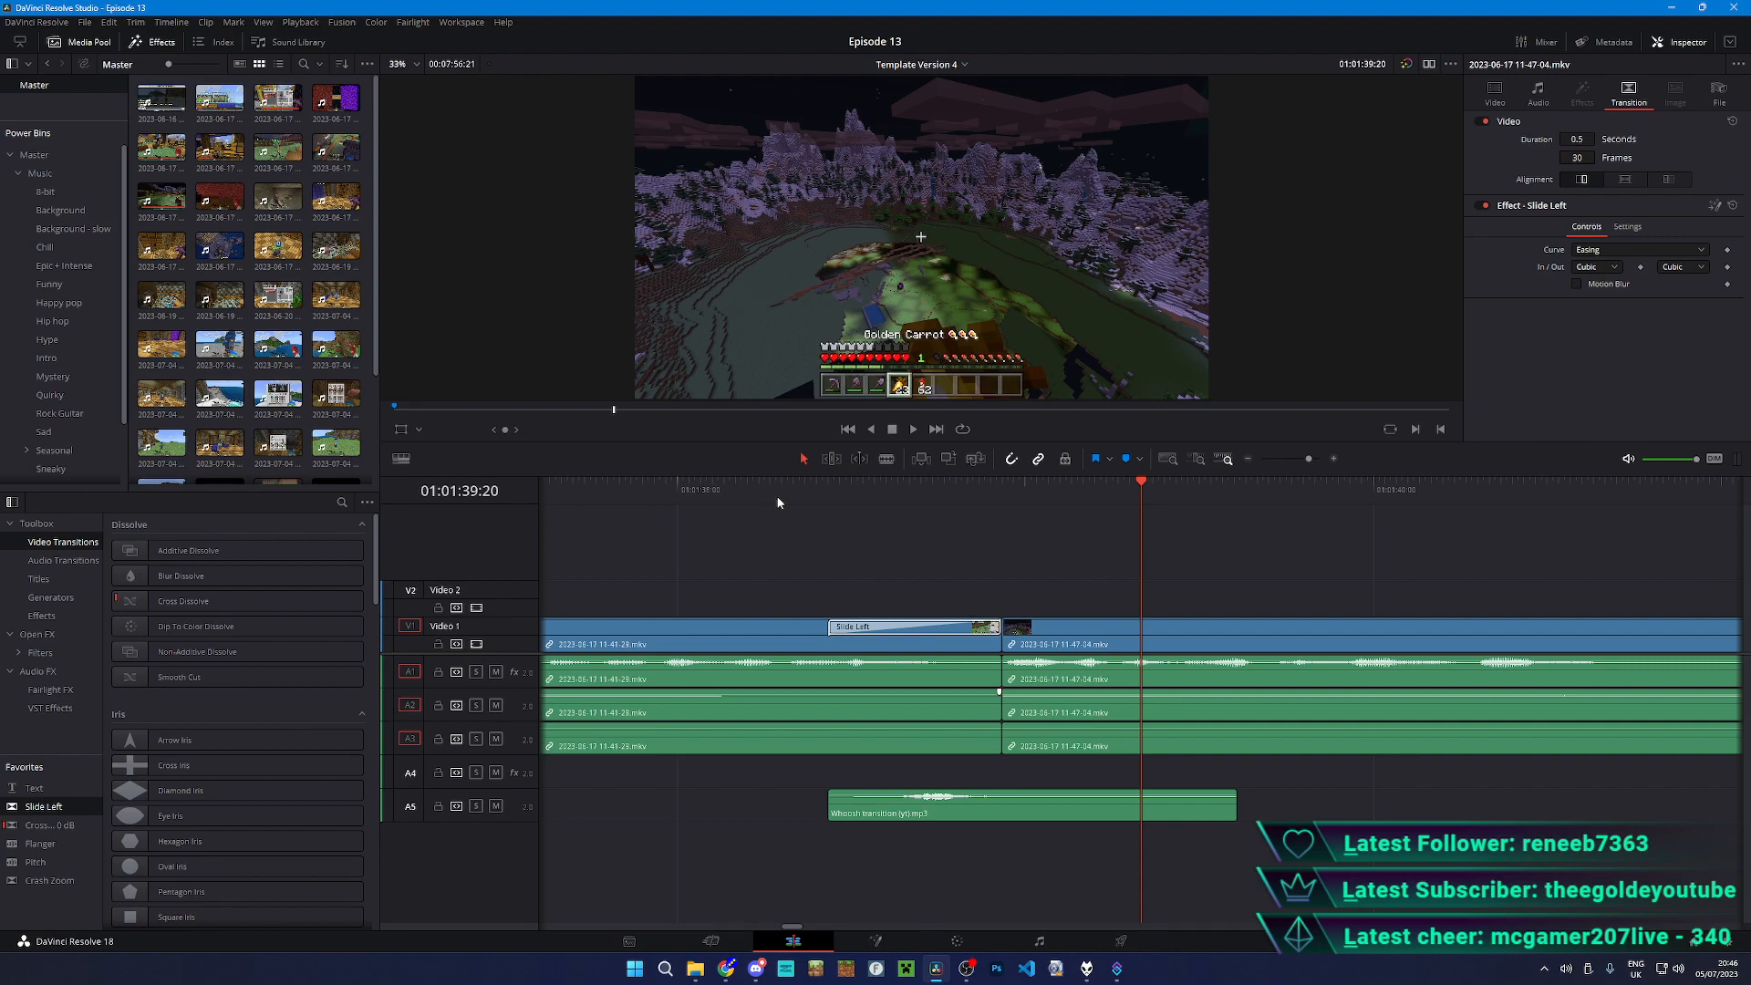
# - Switch to File Explorer and look through the Episode 13 clips folder, including the AlienBot recordings
pyautogui.click(779, 501)
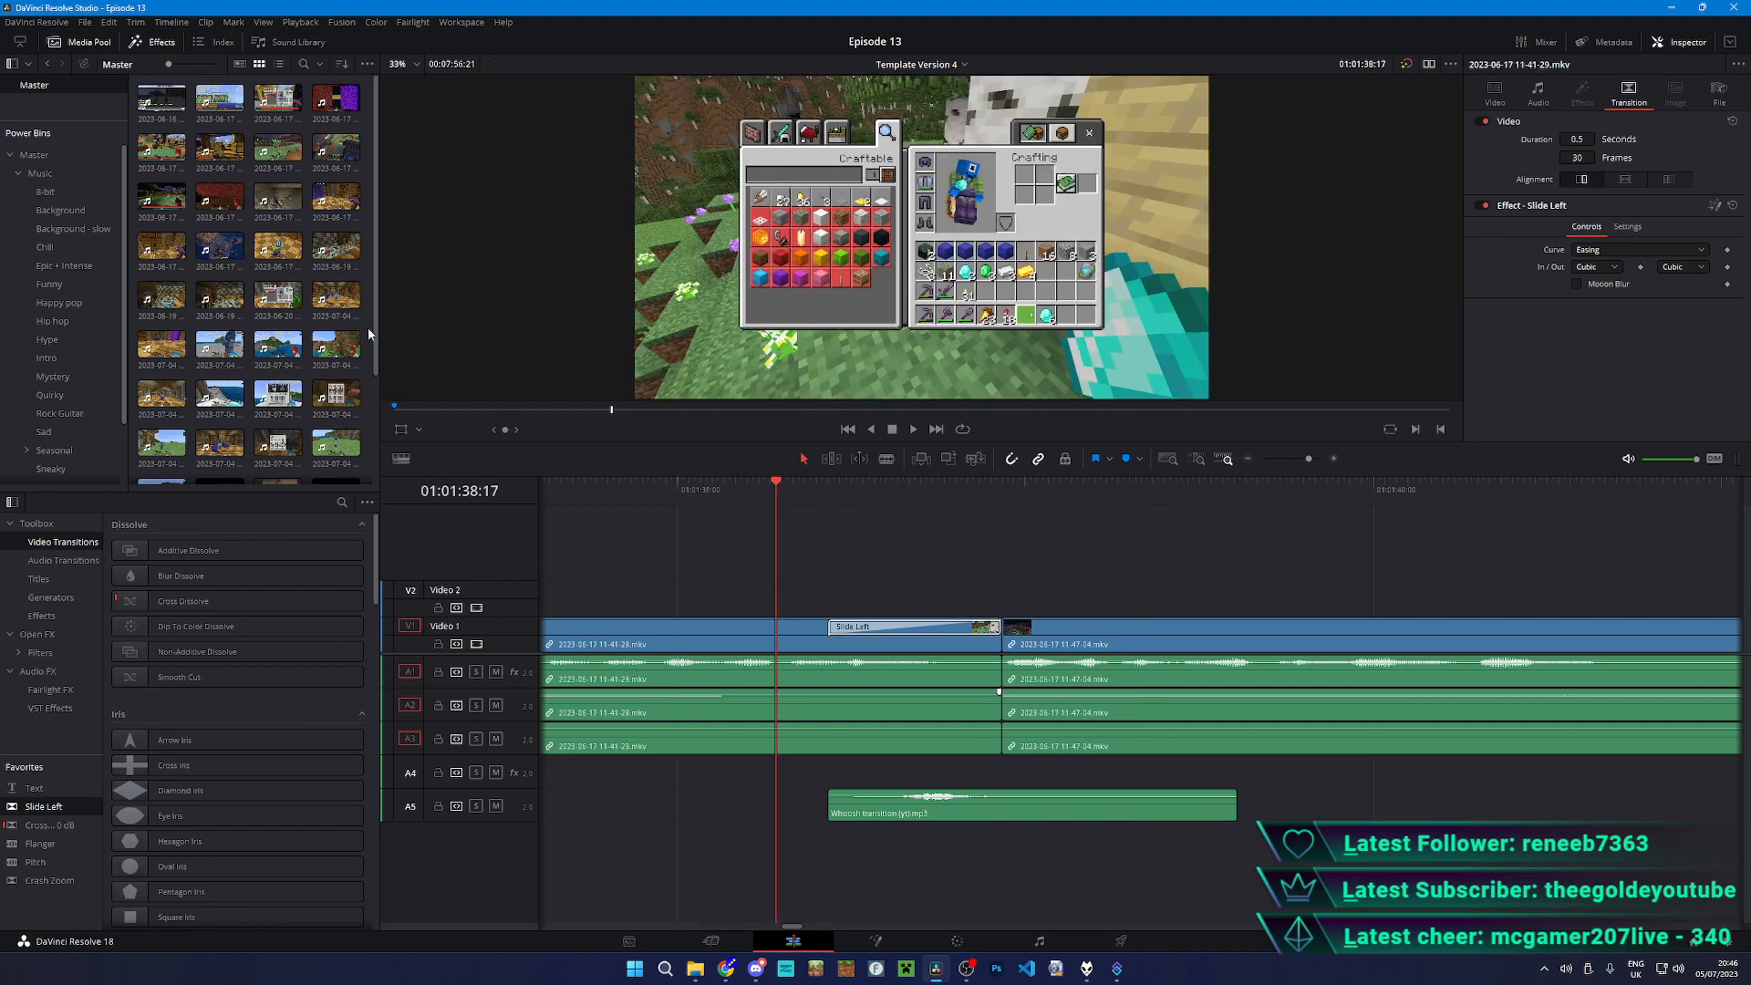
pyautogui.click(343, 65)
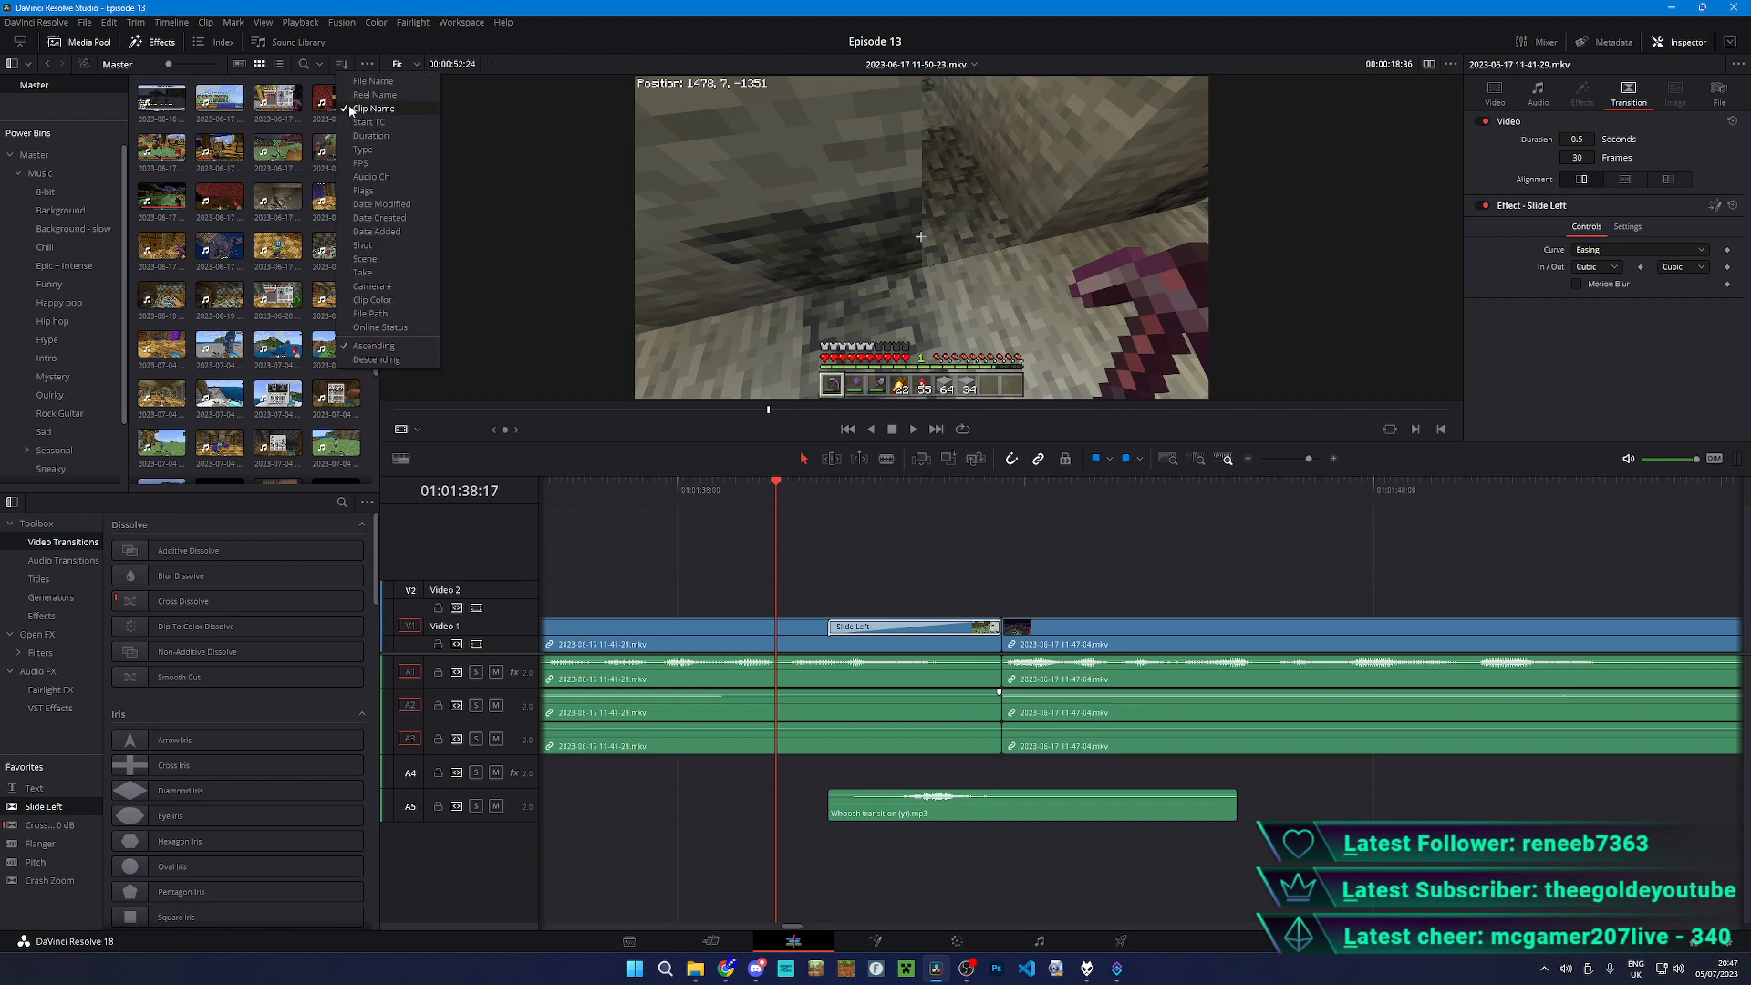
pyautogui.click(695, 968)
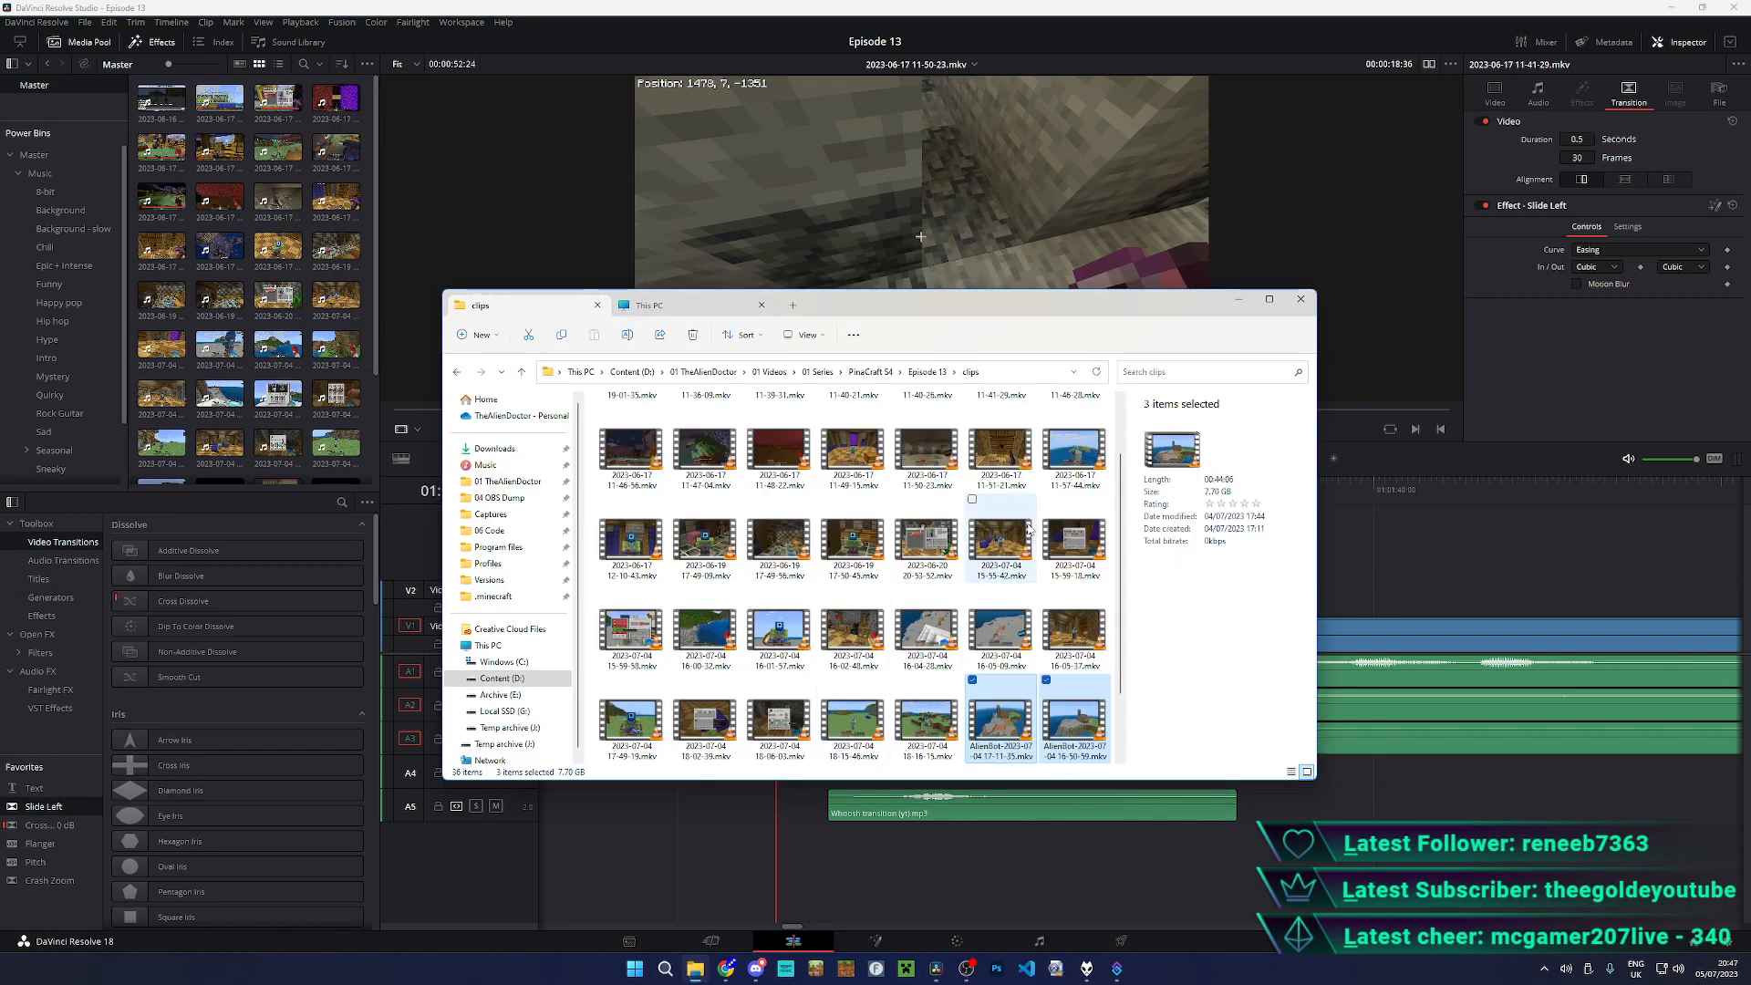
pyautogui.click(981, 654)
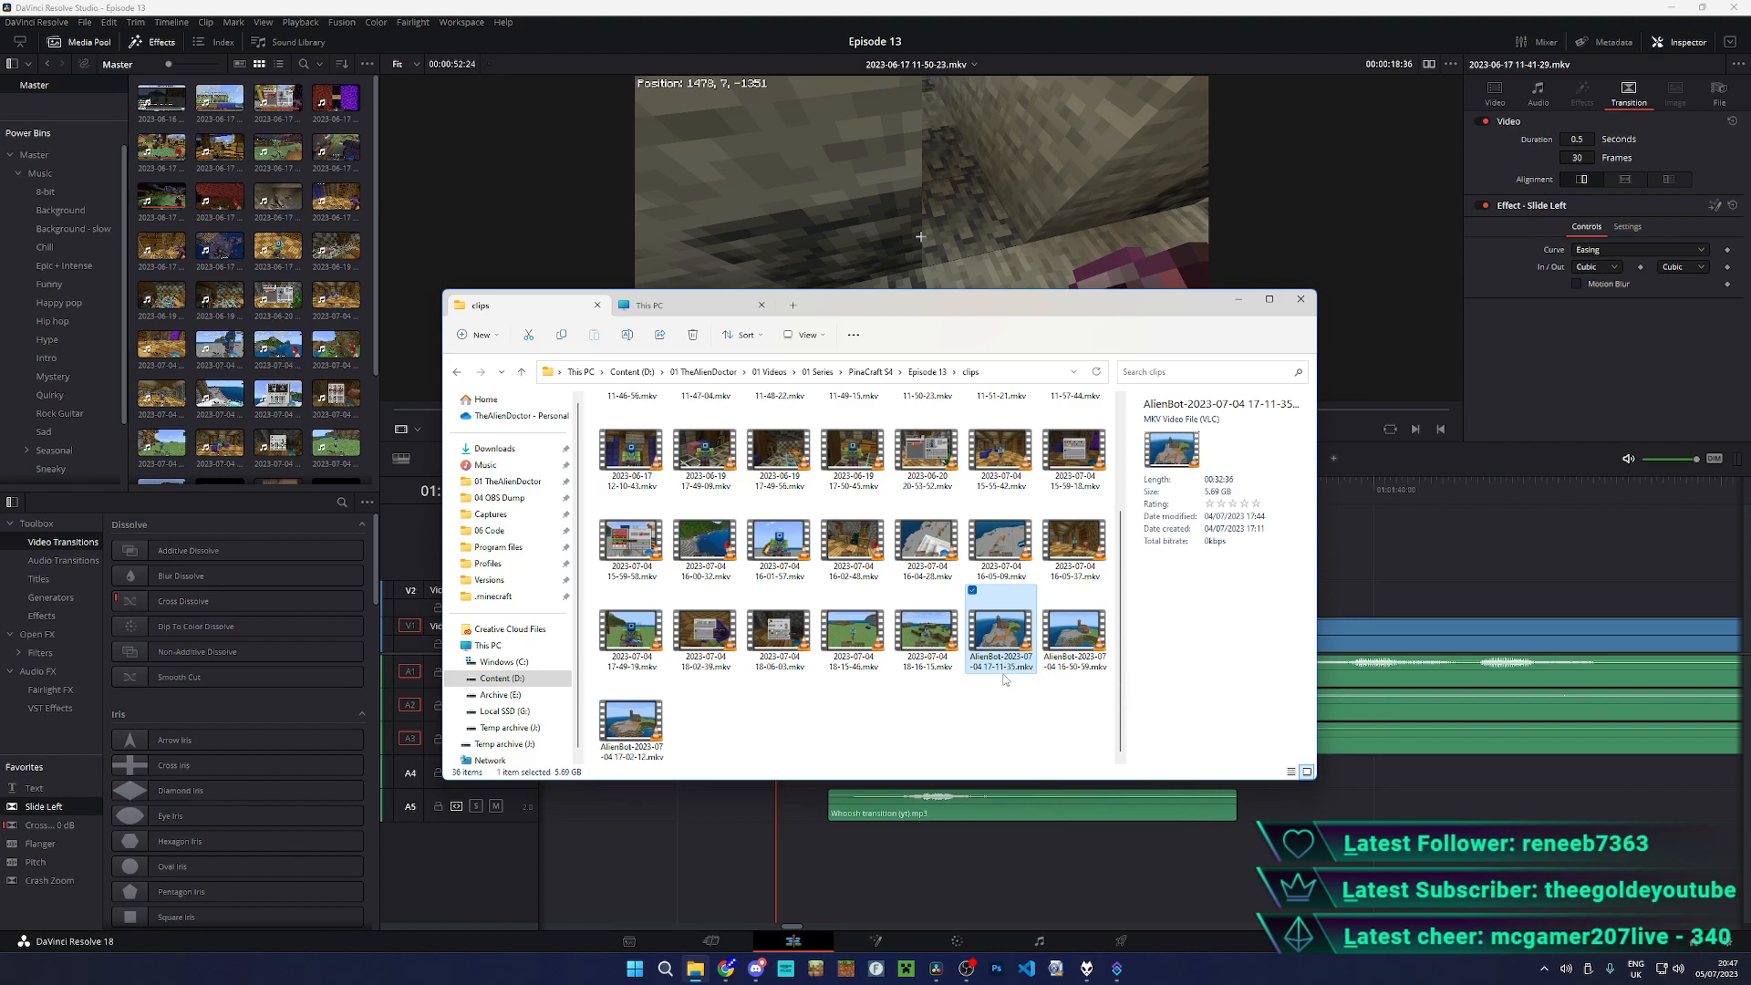
pyautogui.click(939, 664)
pyautogui.click(996, 664)
pyautogui.click(977, 709)
pyautogui.click(1344, 592)
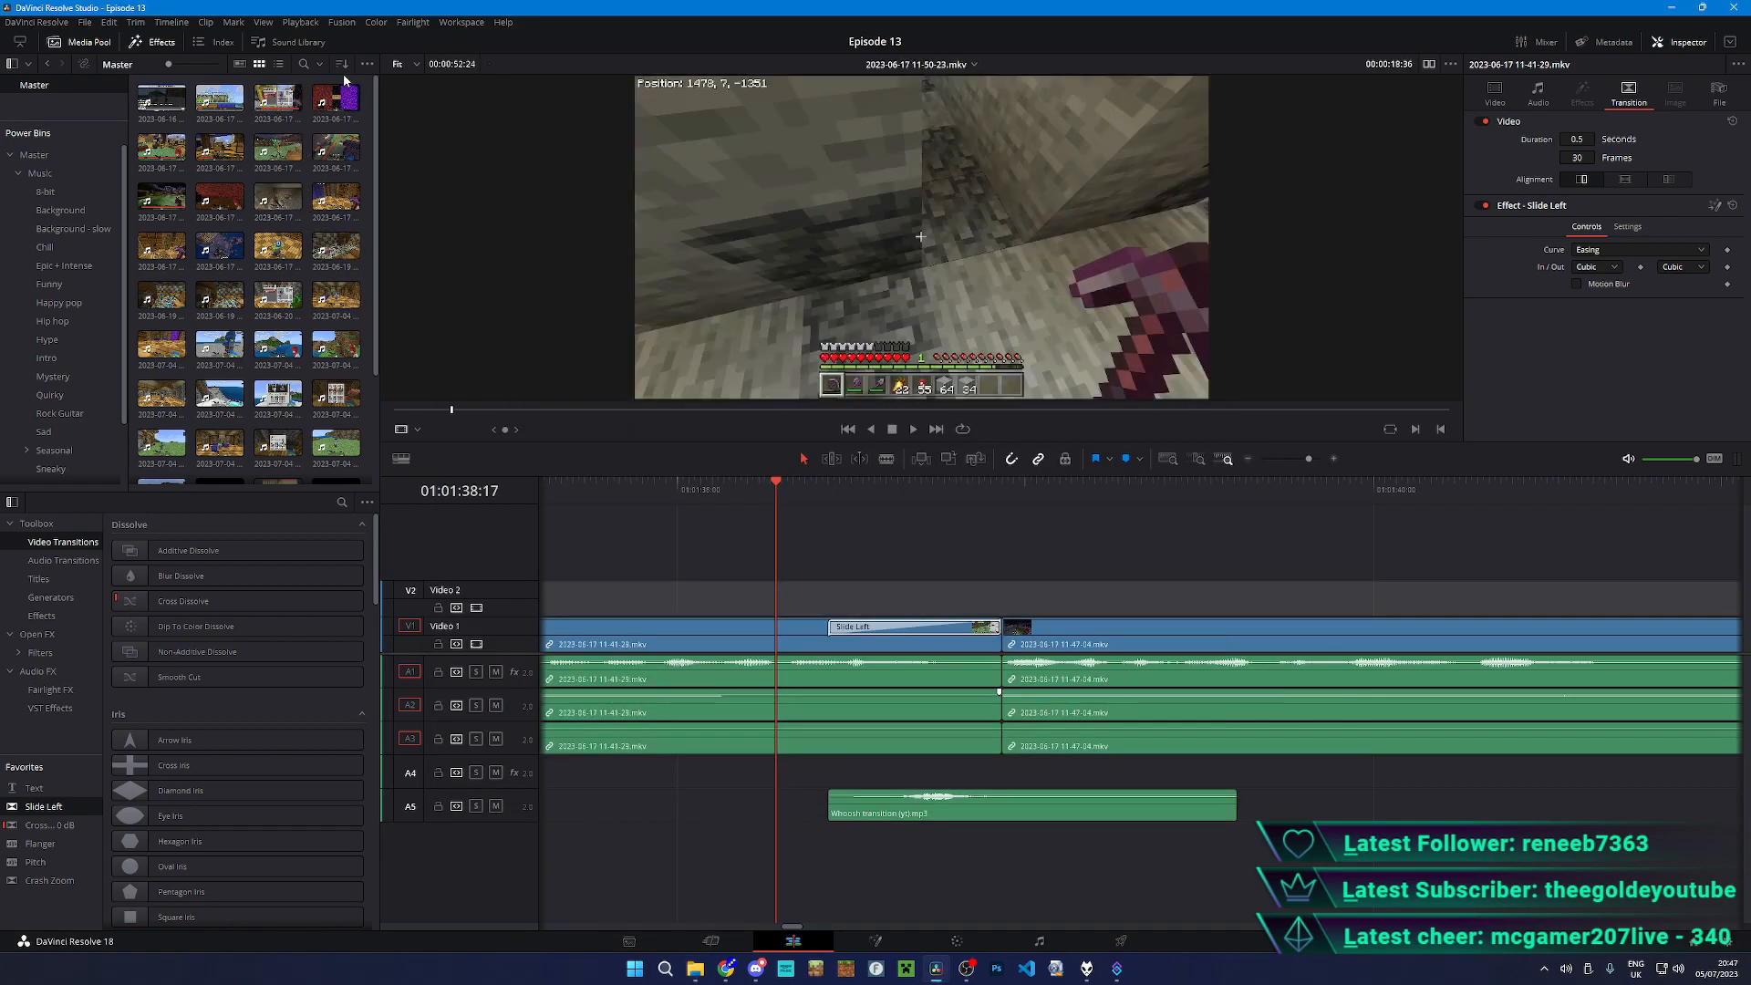
# - Check the media pool's sort options and browse its recordings
pyautogui.click(342, 66)
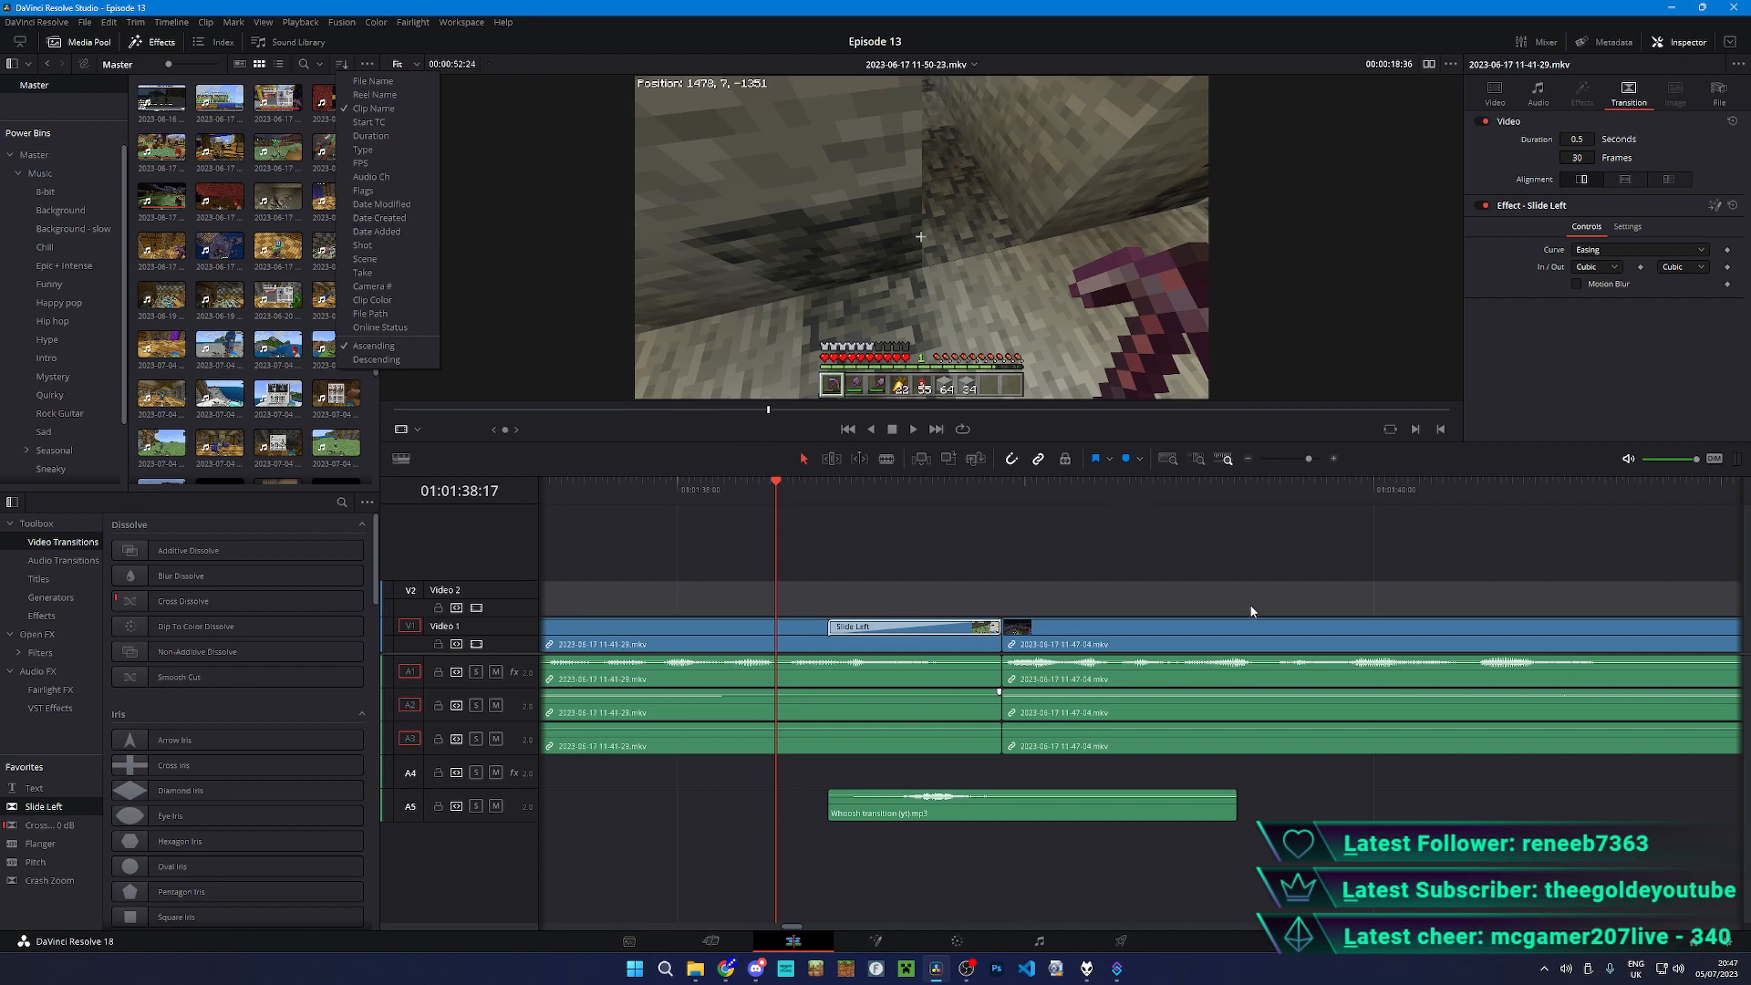
pyautogui.click(1220, 560)
pyautogui.click(363, 410)
pyautogui.scroll(-3, 358, 409)
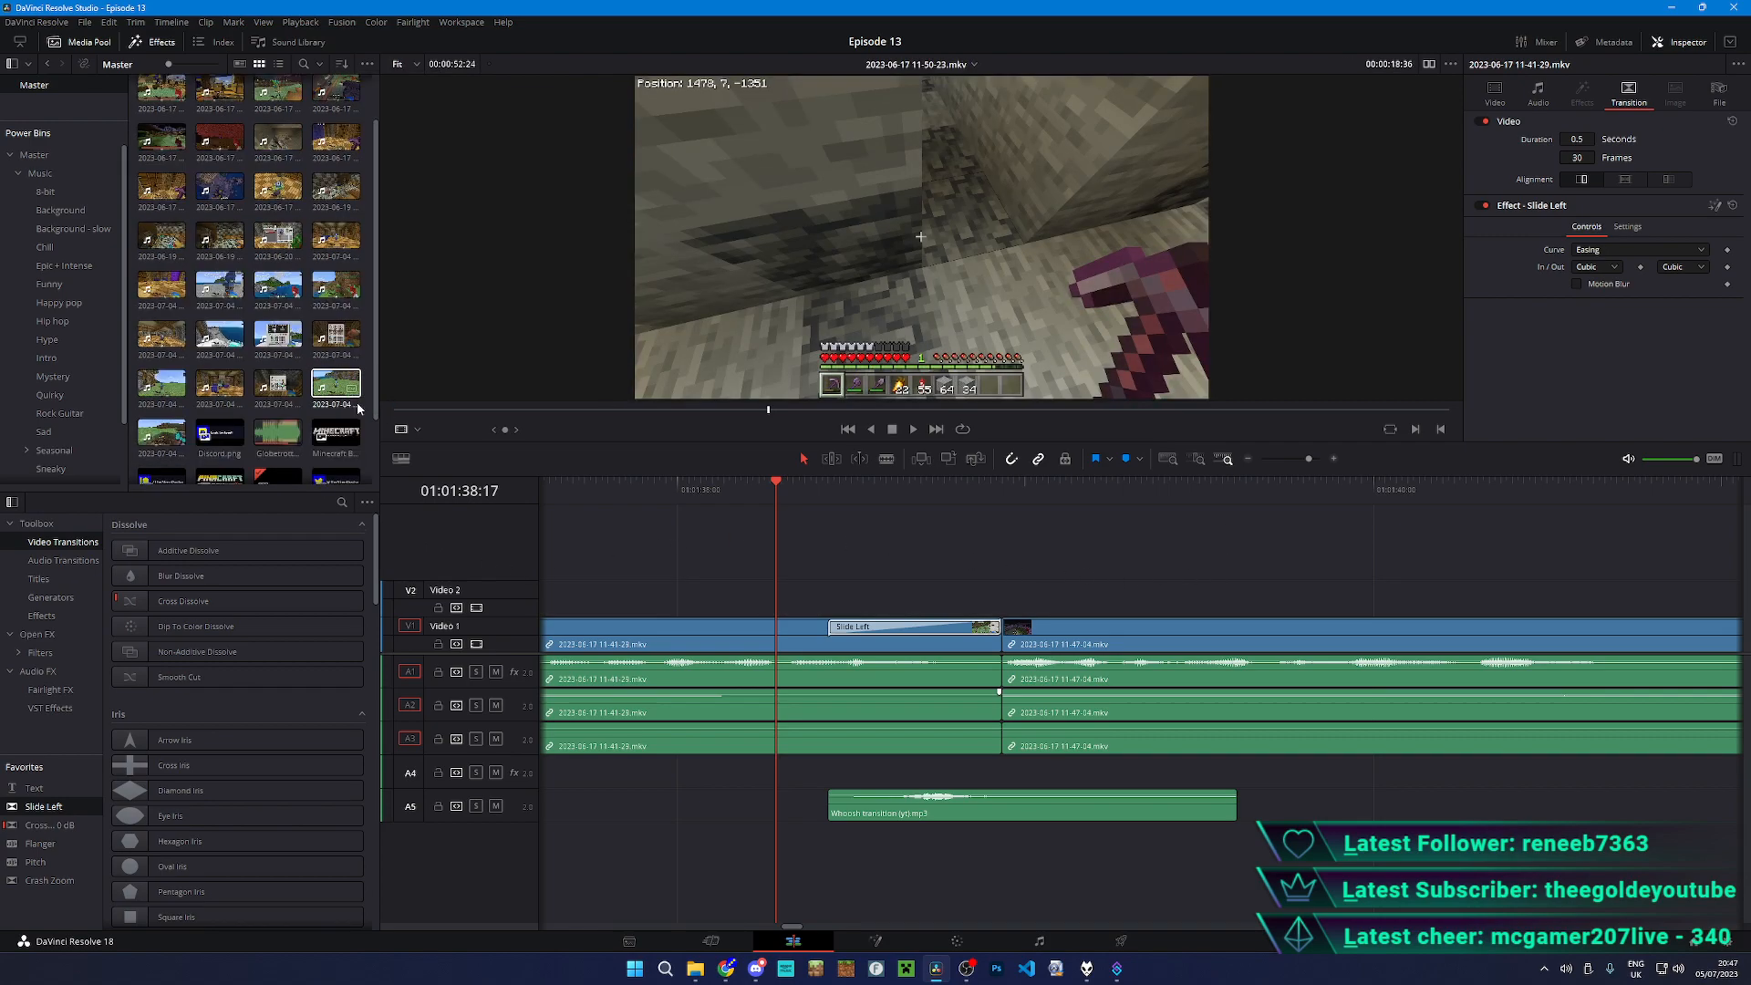
pyautogui.scroll(2, 357, 407)
pyautogui.scroll(-1, 523, 346)
pyautogui.scroll(2, 280, 333)
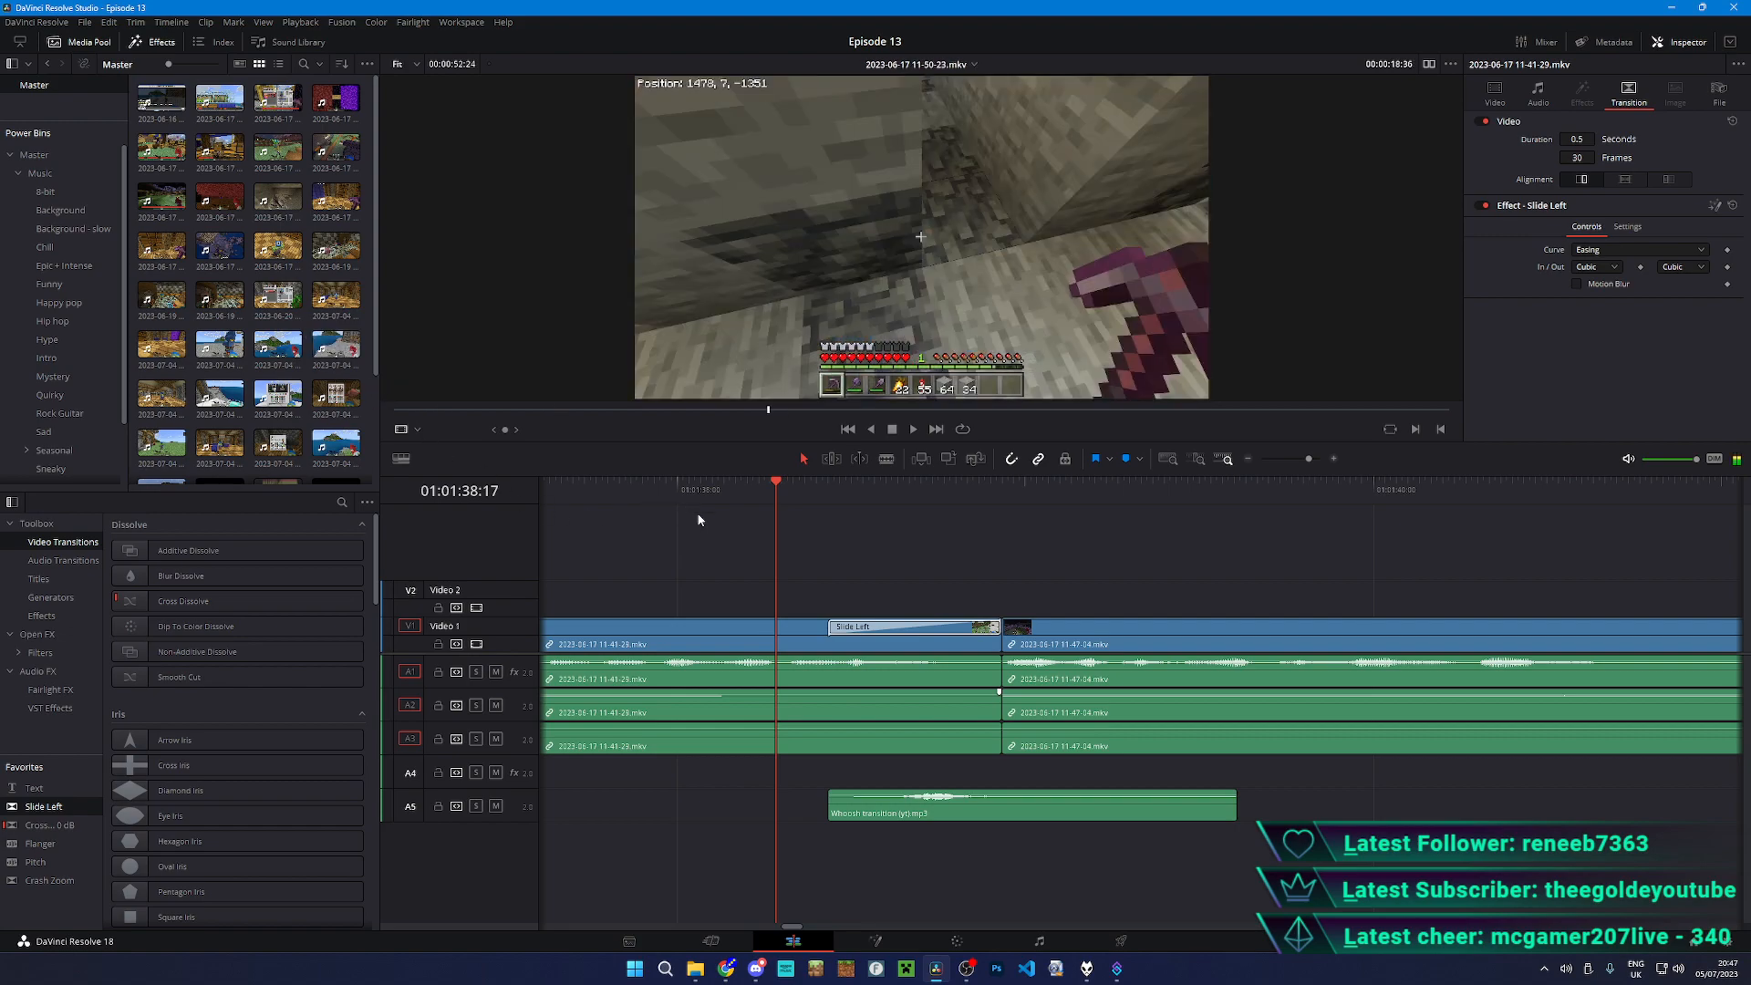
pyautogui.click(824, 581)
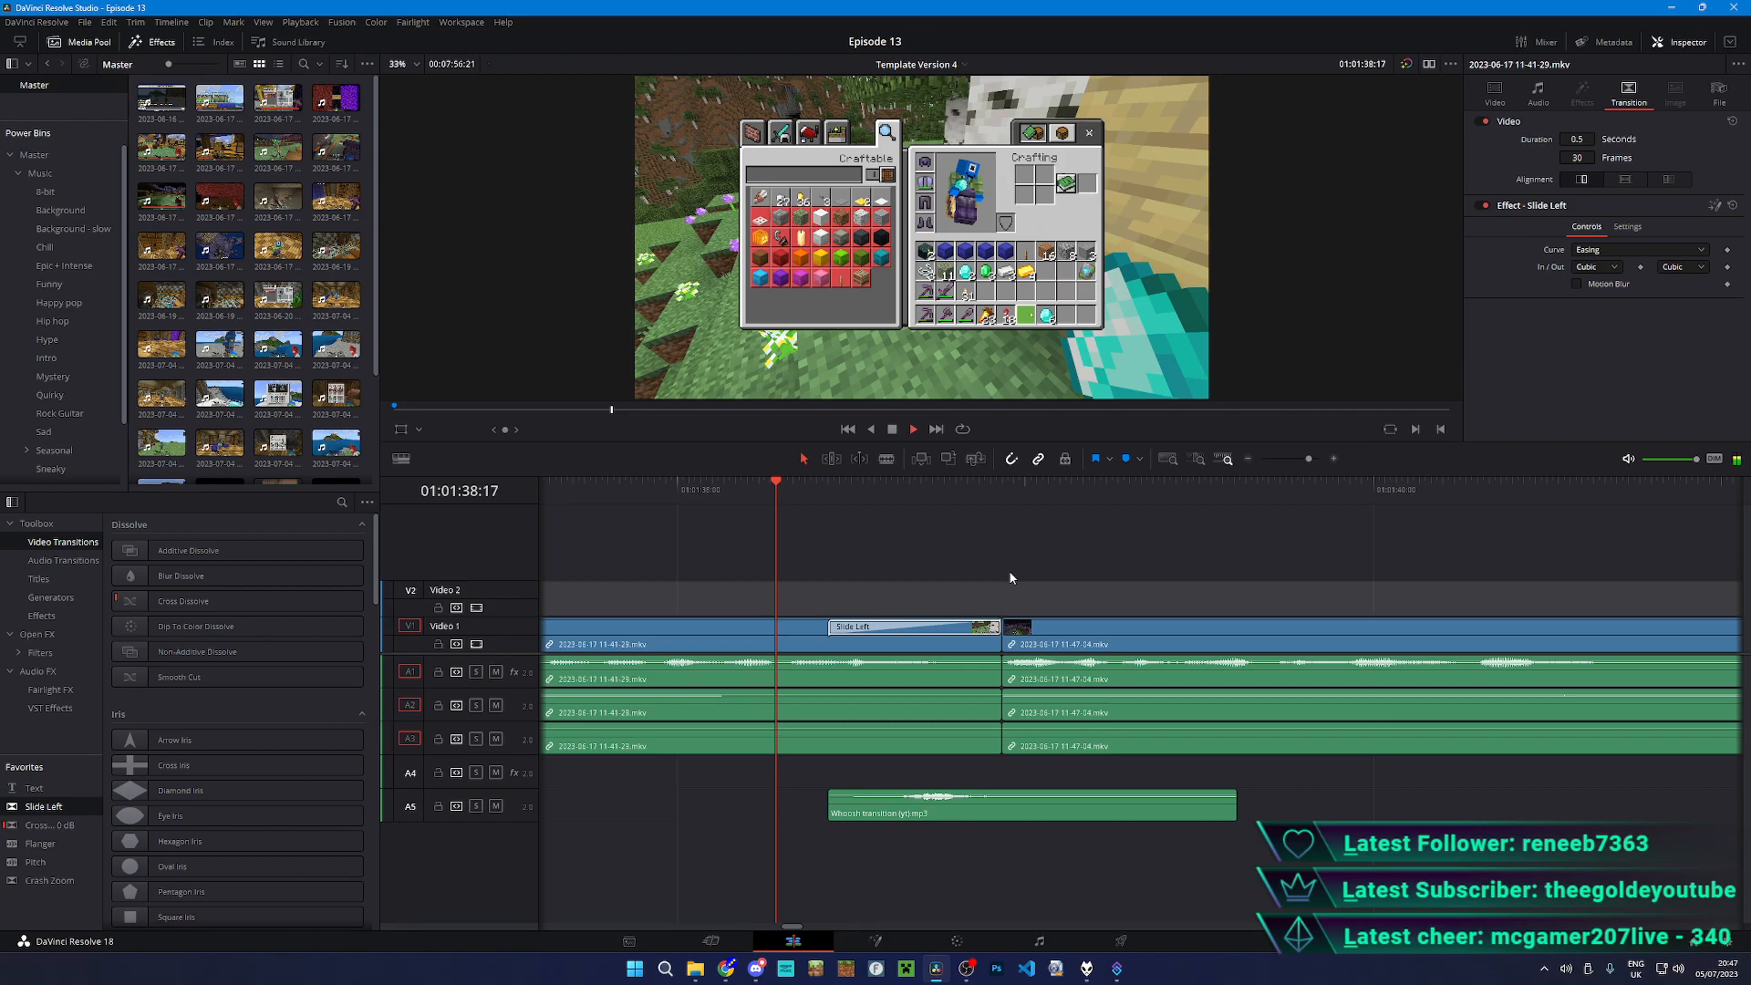
# - Replay the timeline leading through the Slide Left transition and save the project
pyautogui.press('space')
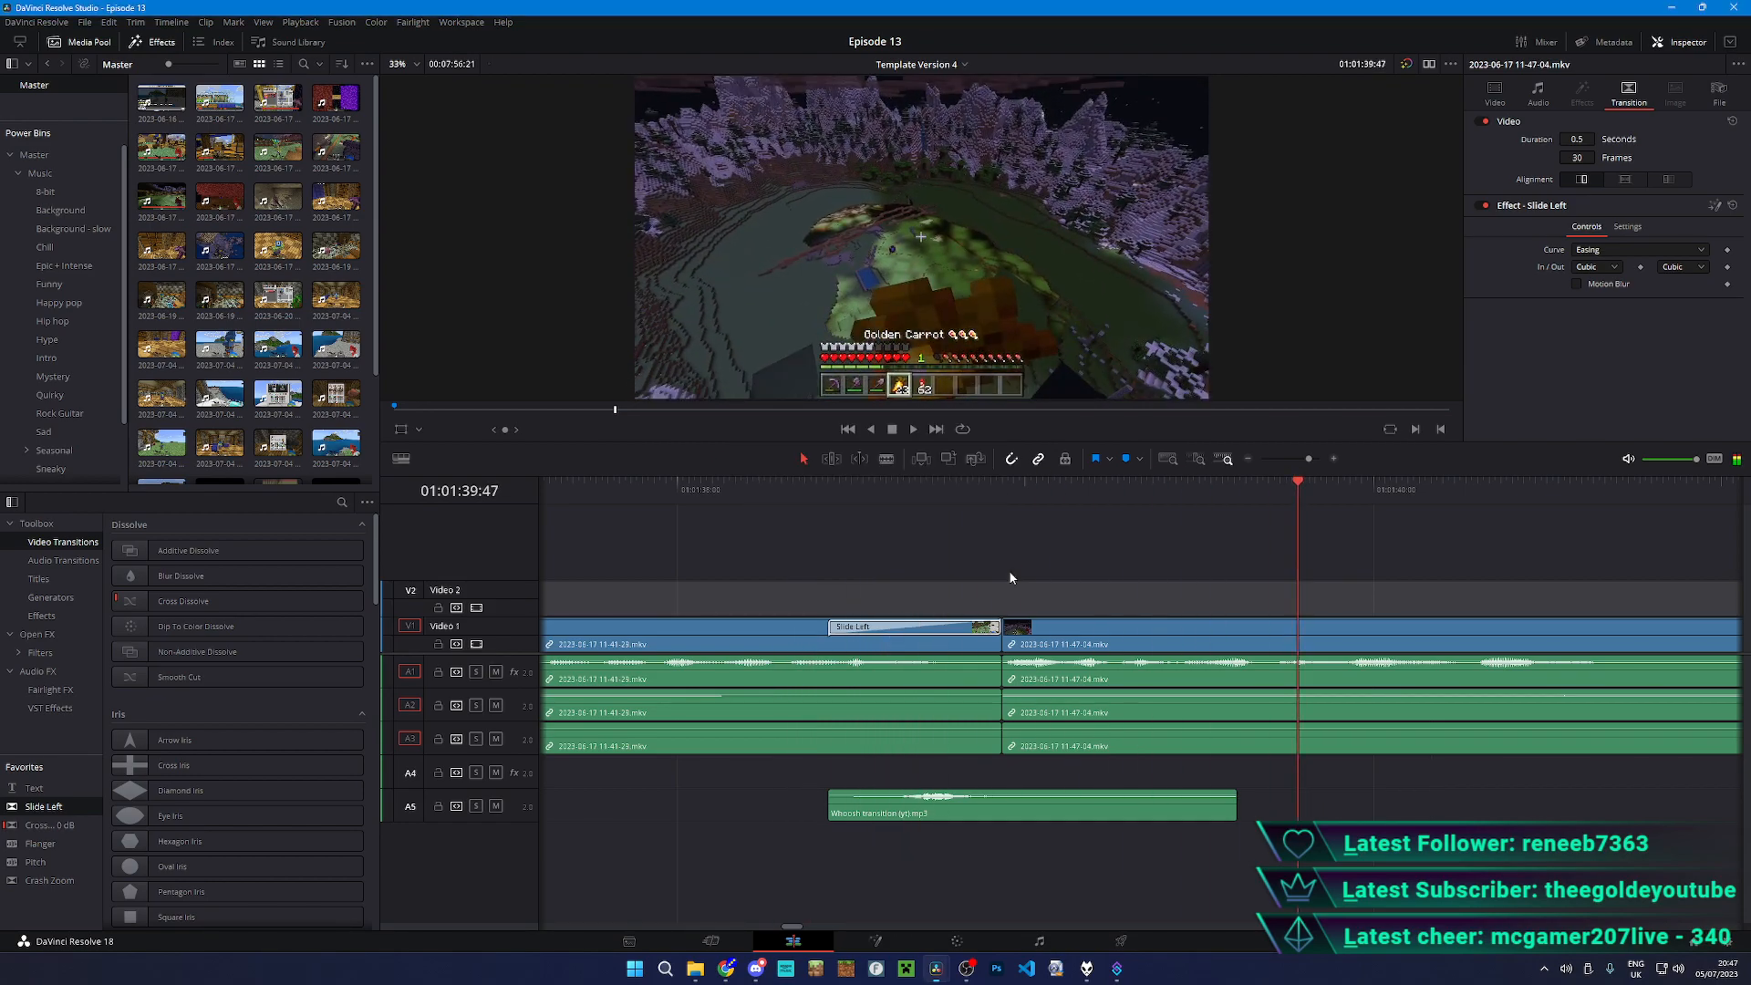
pyautogui.scroll(-4, 1173, 696)
pyautogui.click(981, 490)
pyautogui.press('space')
pyautogui.scroll(4, 1010, 508)
pyautogui.click(1387, 483)
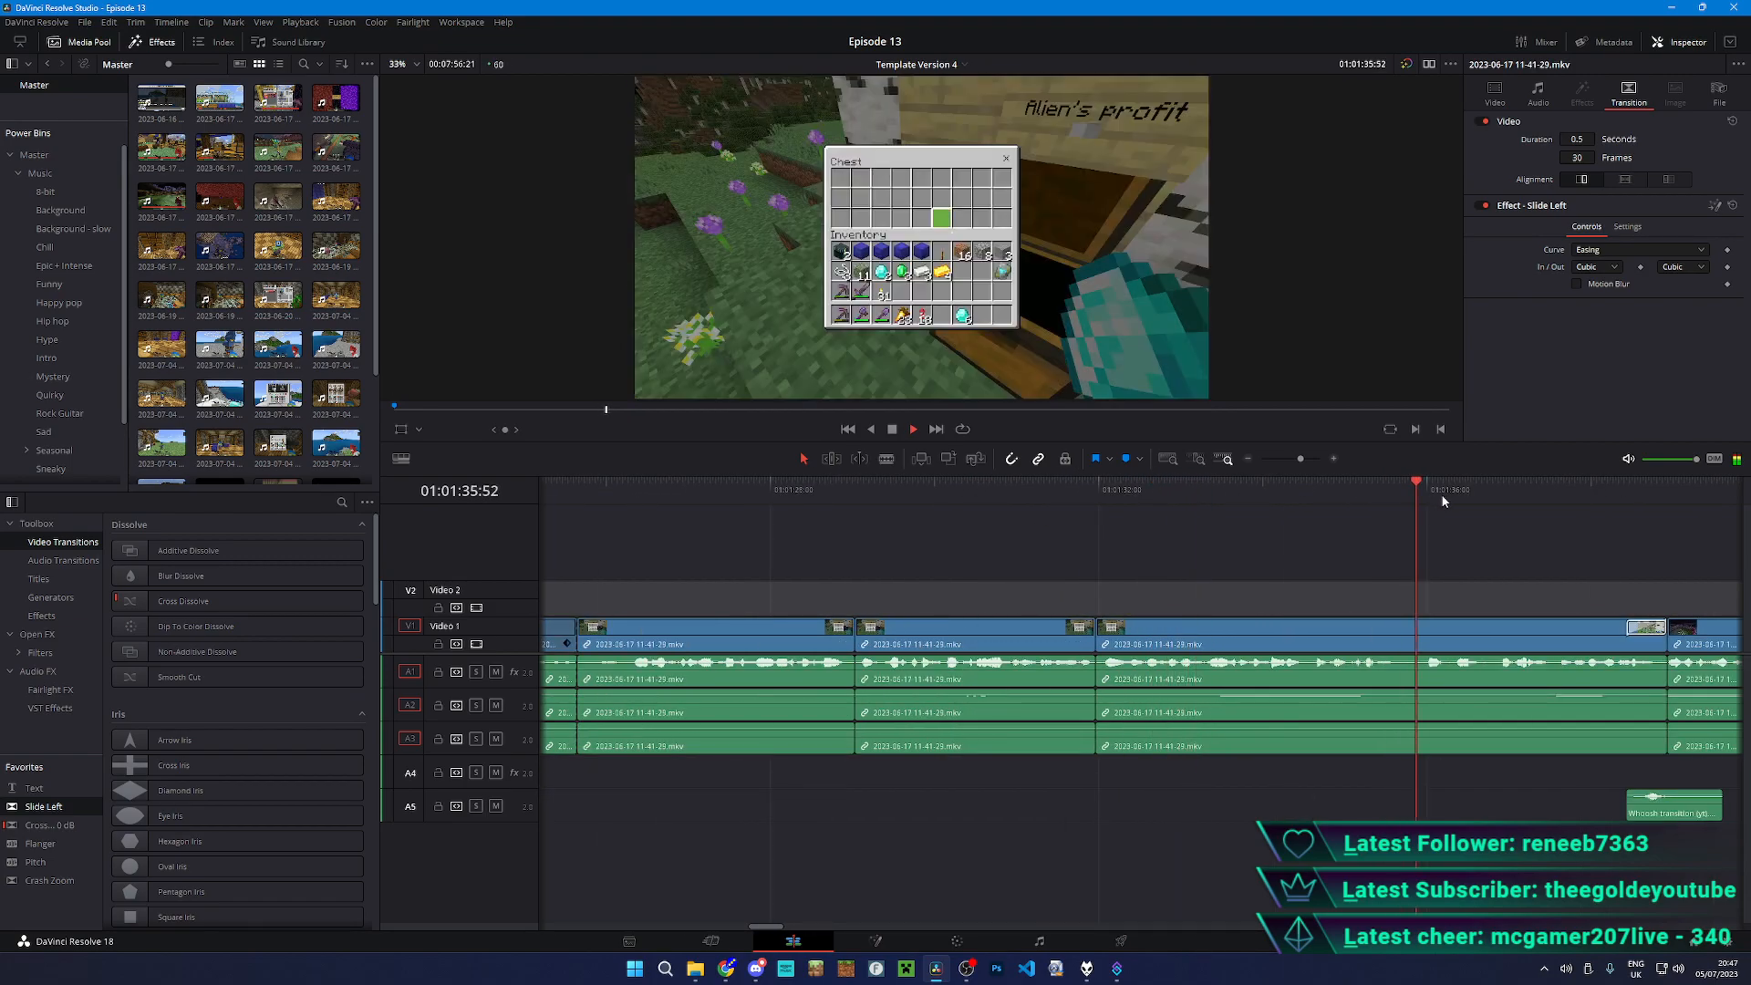
pyautogui.moveTo(1638, 571); pyautogui.dragTo(1036, 567)
pyautogui.hotkey('ctrl', 's')
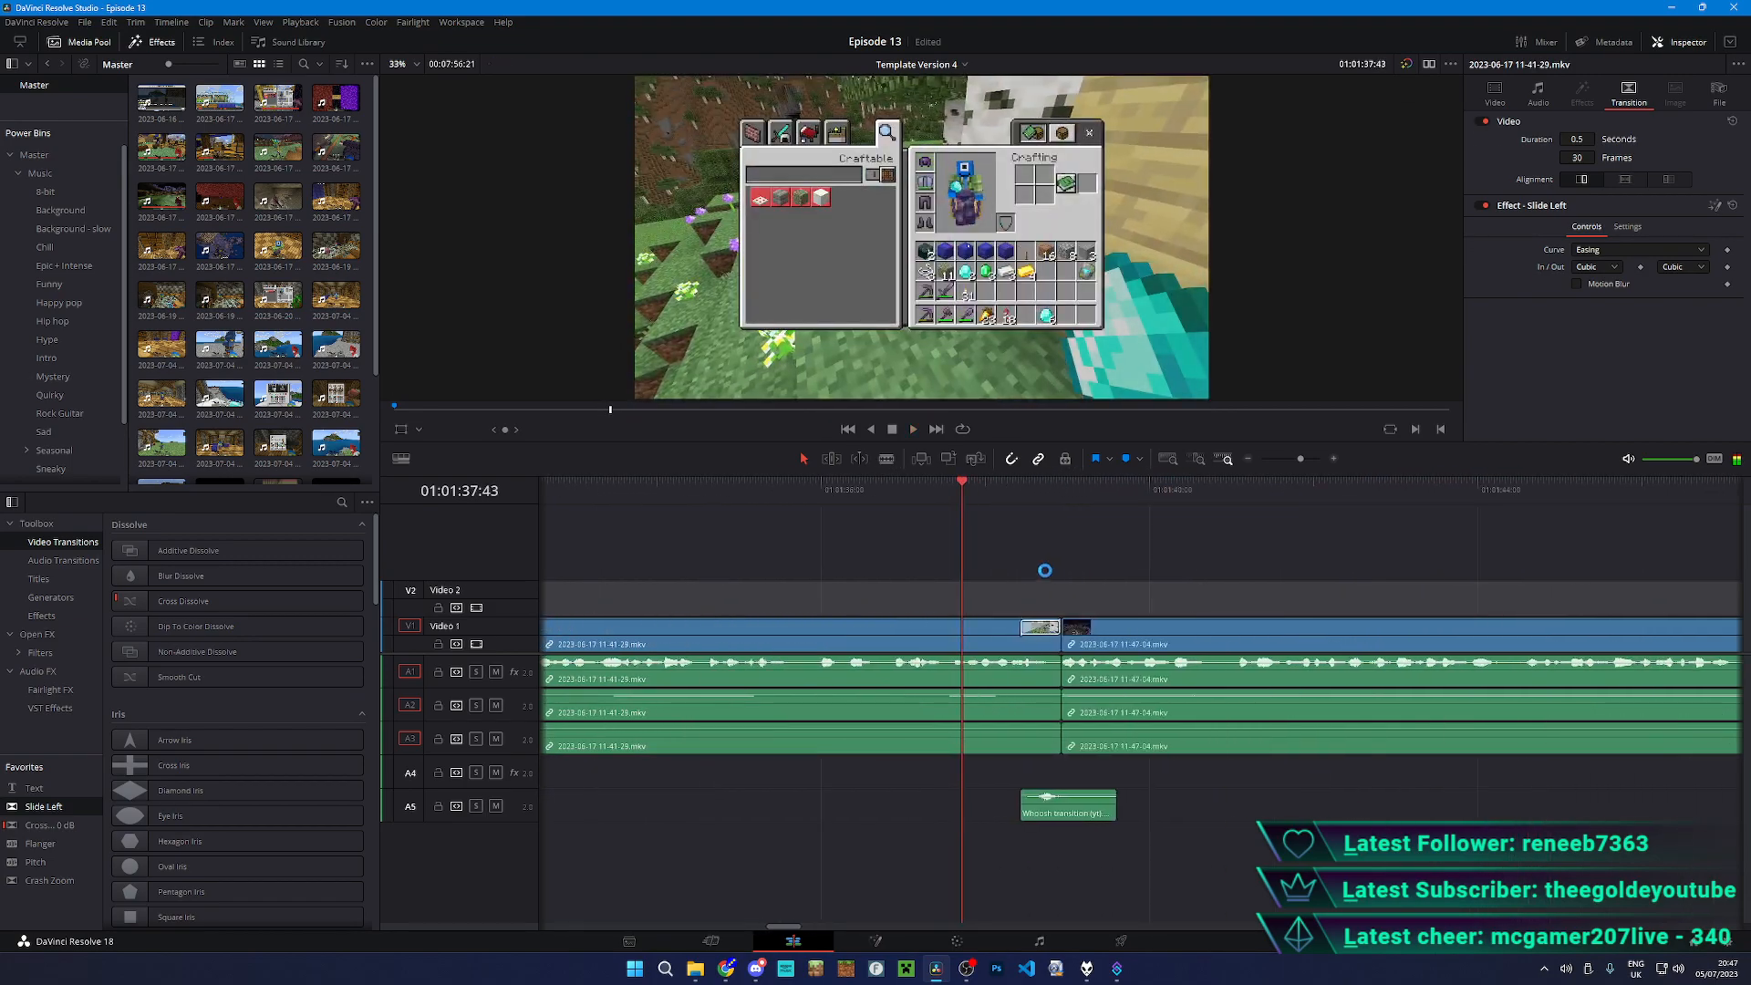
pyautogui.click(948, 480)
pyautogui.press('space')
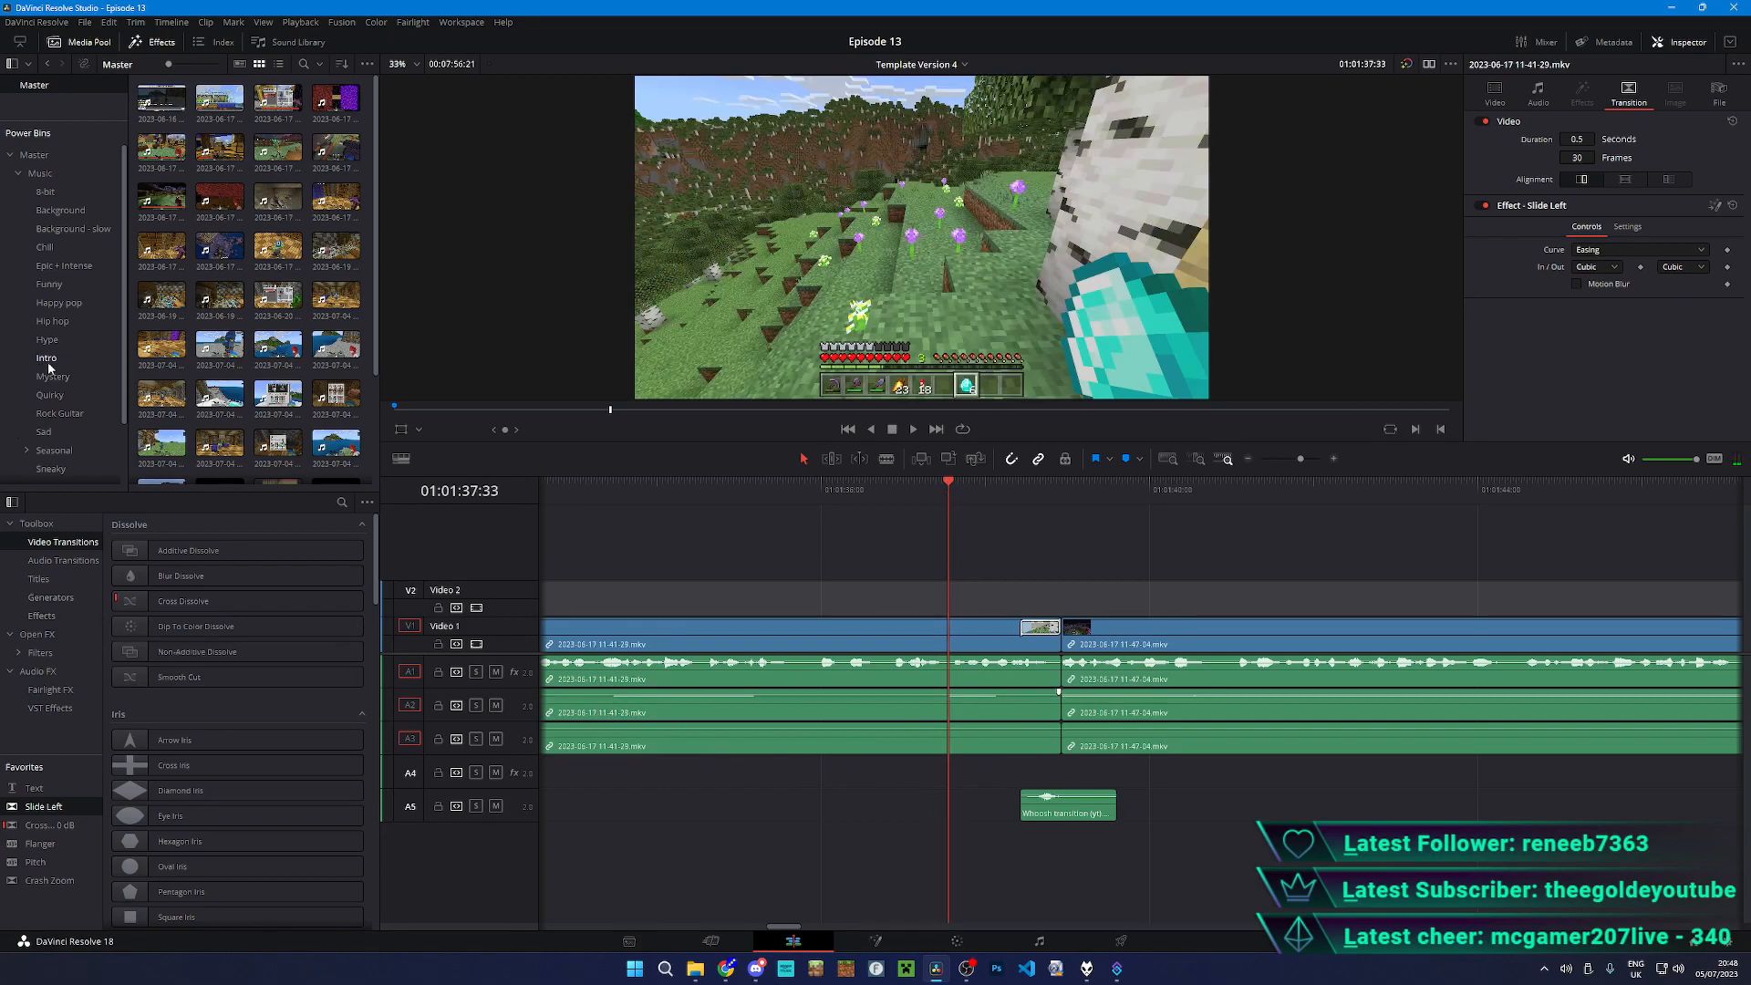
# - Add the Buzzin' & Slidin' music from the Background music bin to audio track 4, starting before the Slide Left transition
pyautogui.click(60, 210)
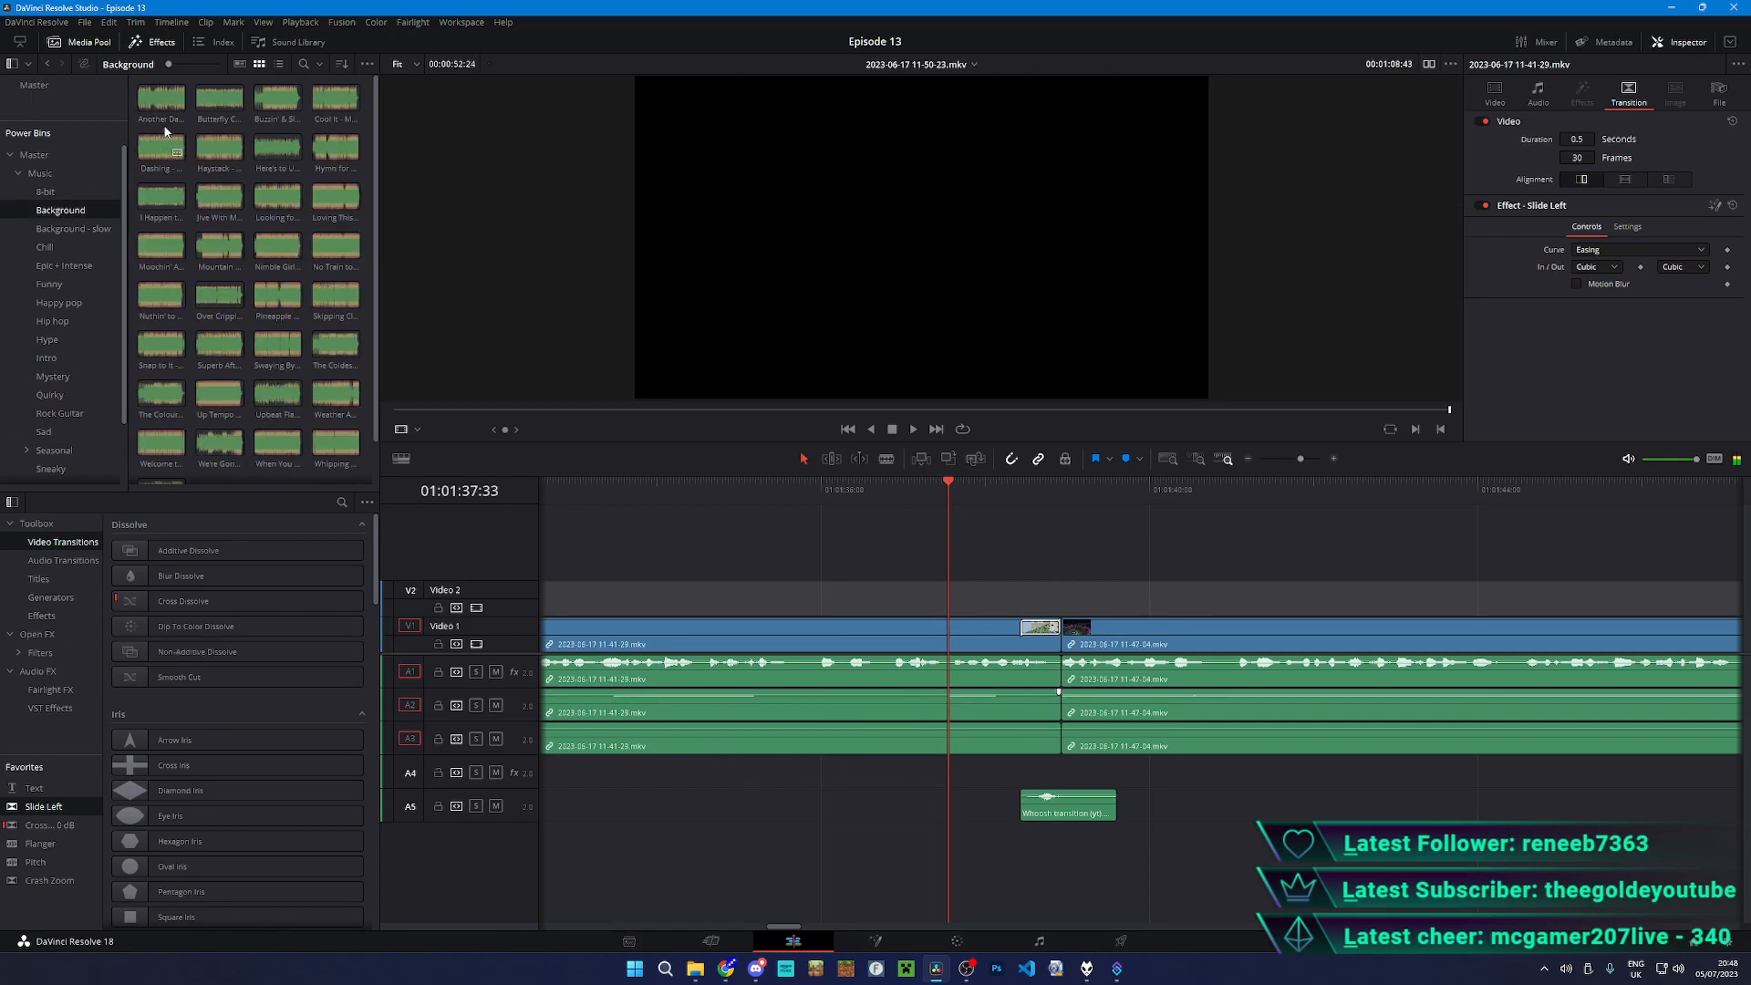
pyautogui.click(258, 157)
pyautogui.click(260, 106)
pyautogui.moveTo(260, 106); pyautogui.dragTo(899, 770)
pyautogui.click(807, 517)
pyautogui.scroll(-1, 274, 283)
pyautogui.scroll(1, 356, 311)
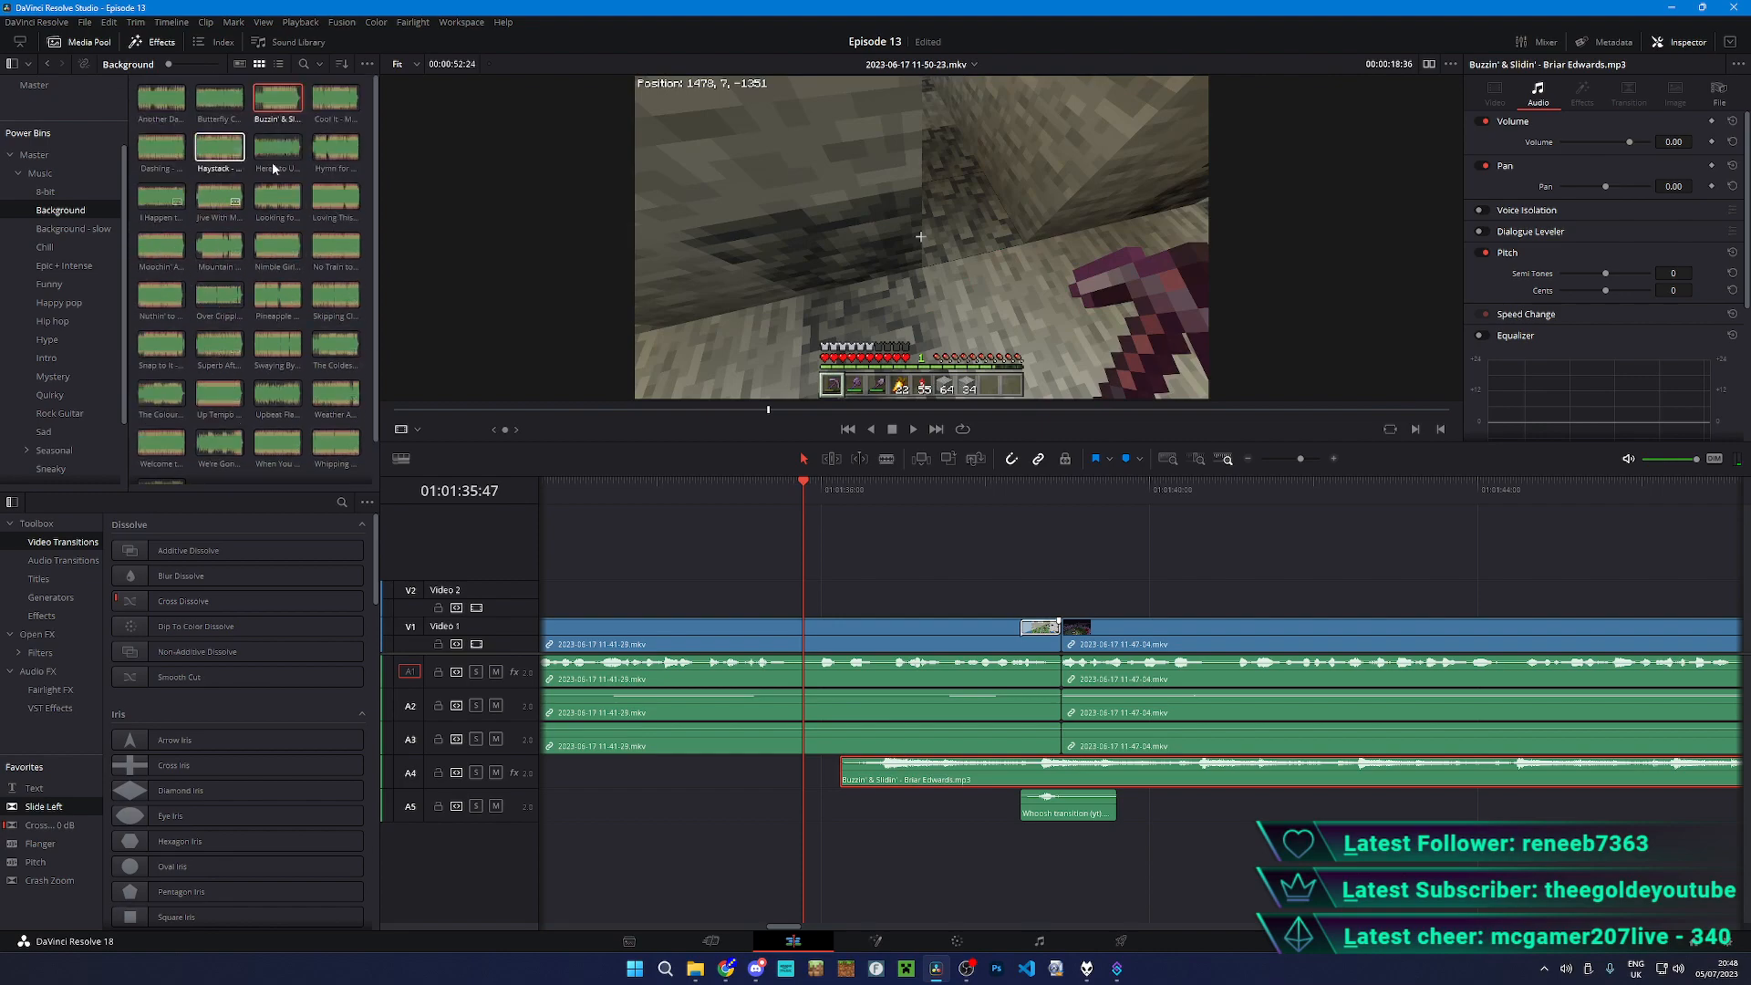
# - Shift the Buzzin' & Slidin' music to start about three seconds before the Slide Left join, replaying the passage to check the timing
pyautogui.click(993, 554)
pyautogui.moveTo(900, 765); pyautogui.dragTo(917, 777)
pyautogui.press('space')
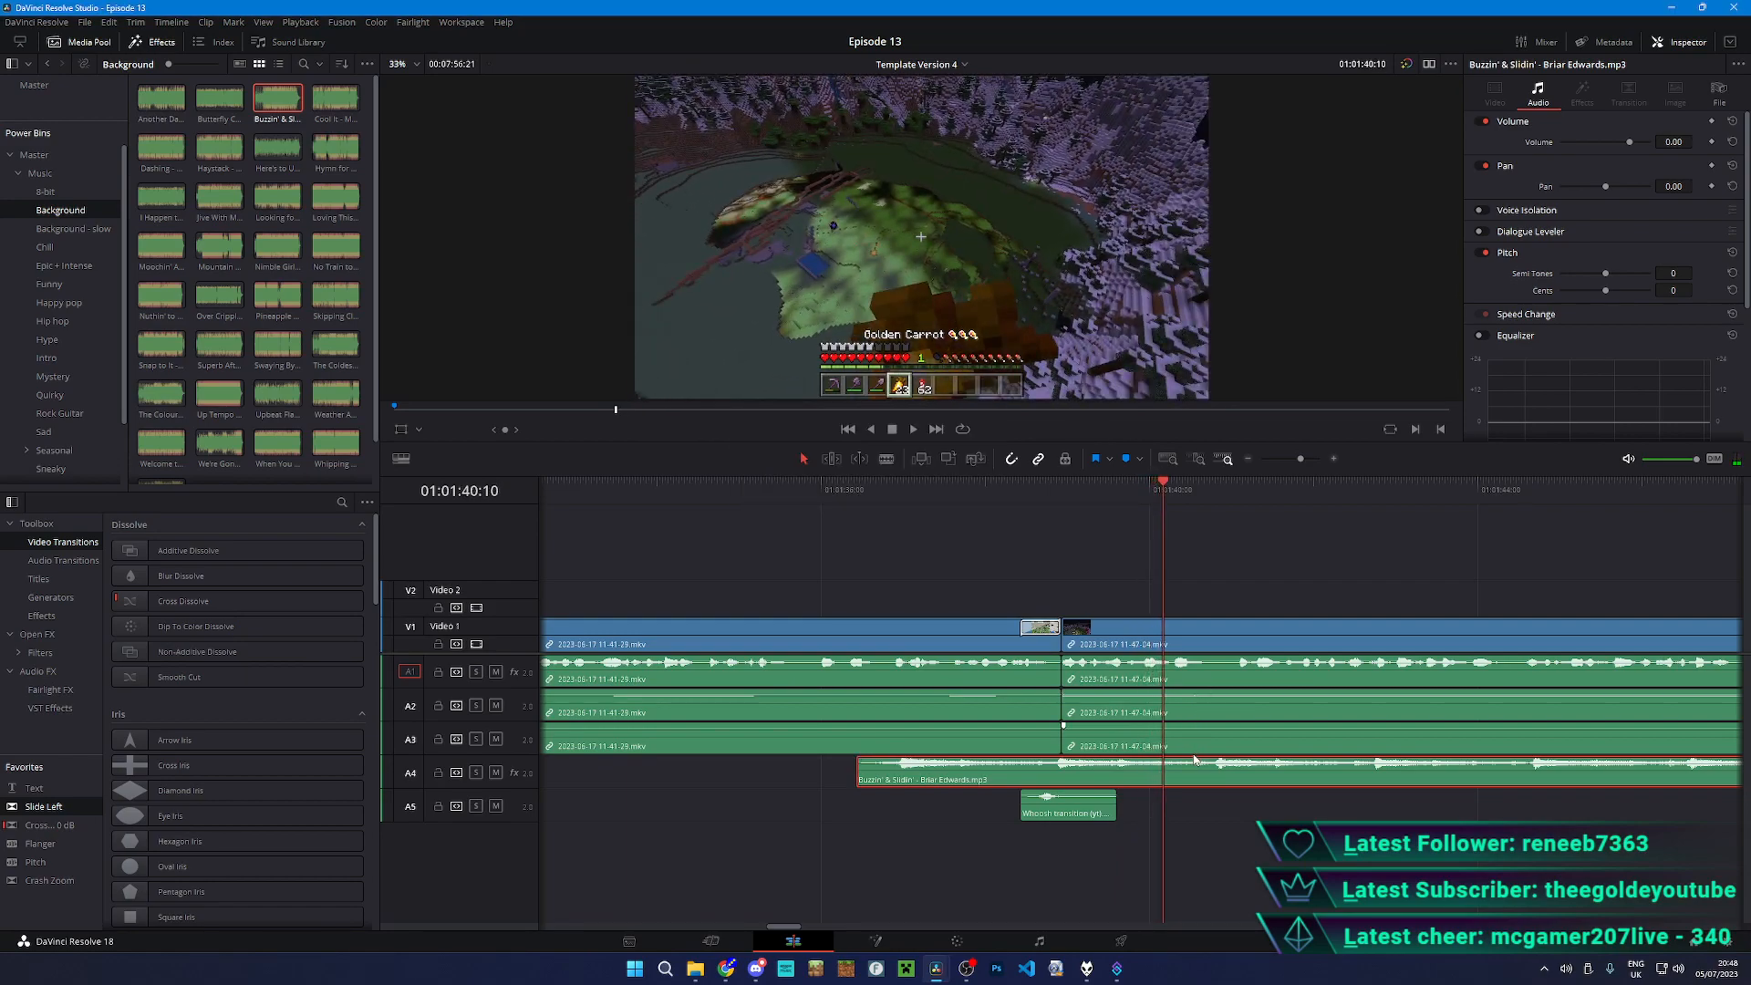
pyautogui.click(785, 512)
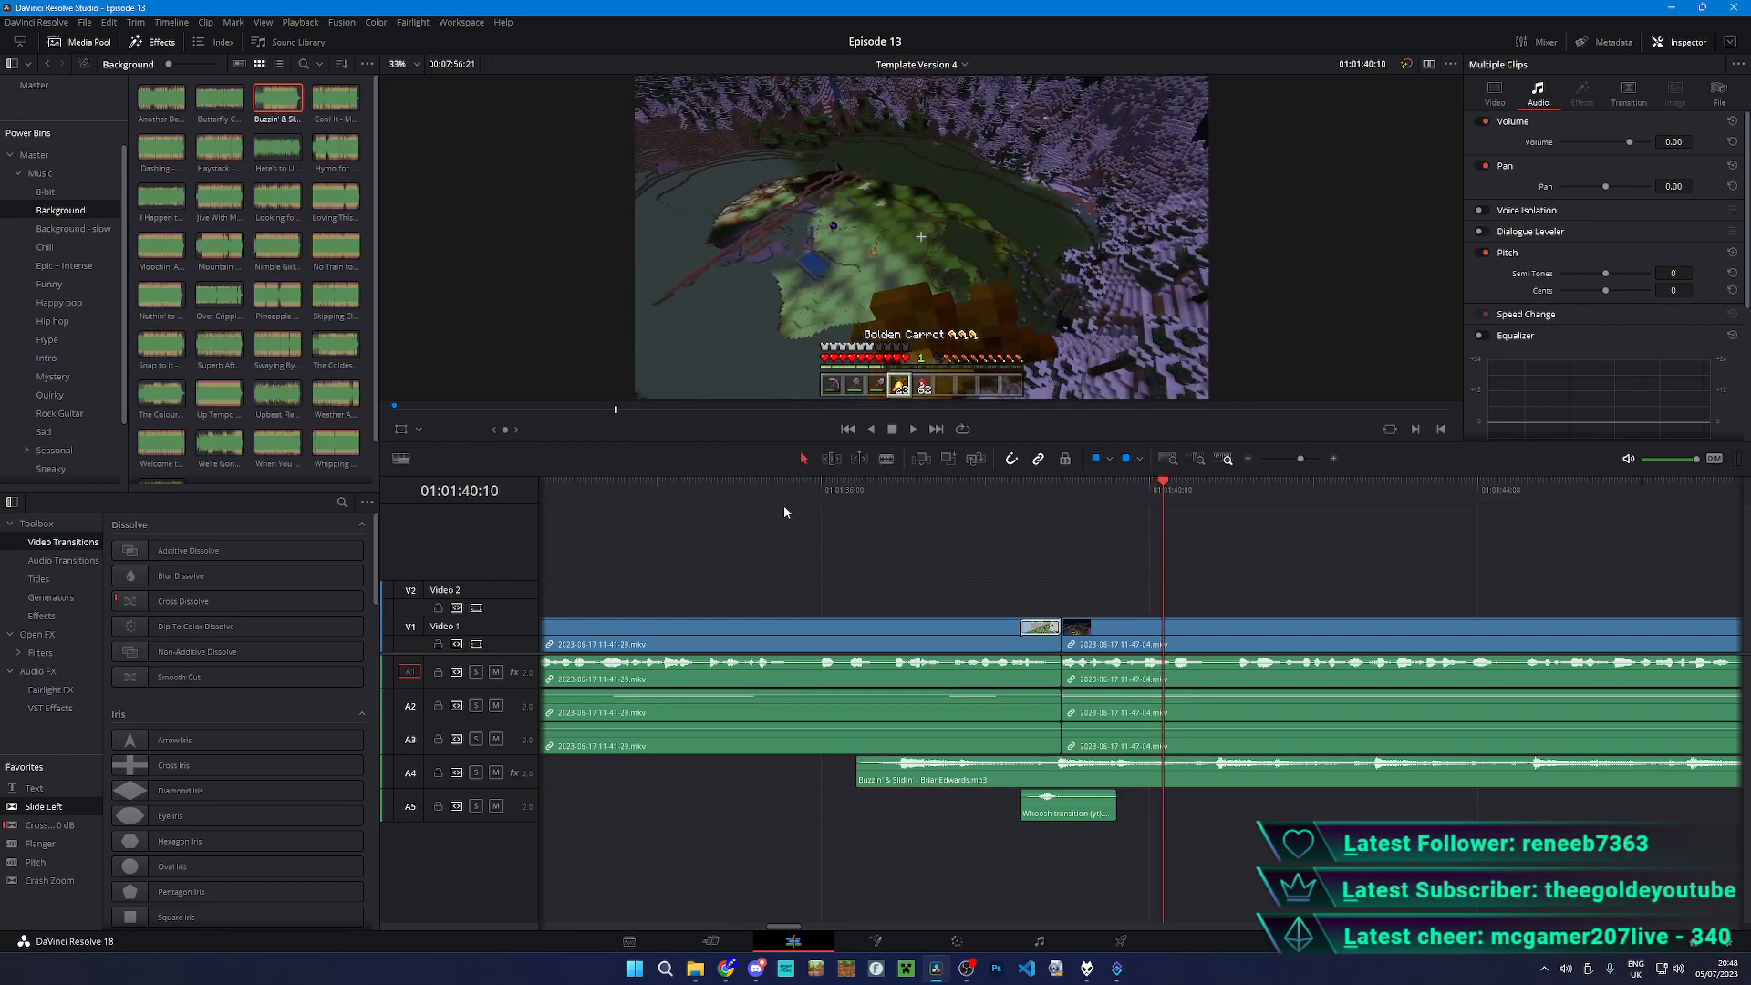
pyautogui.click(791, 494)
pyautogui.press('space')
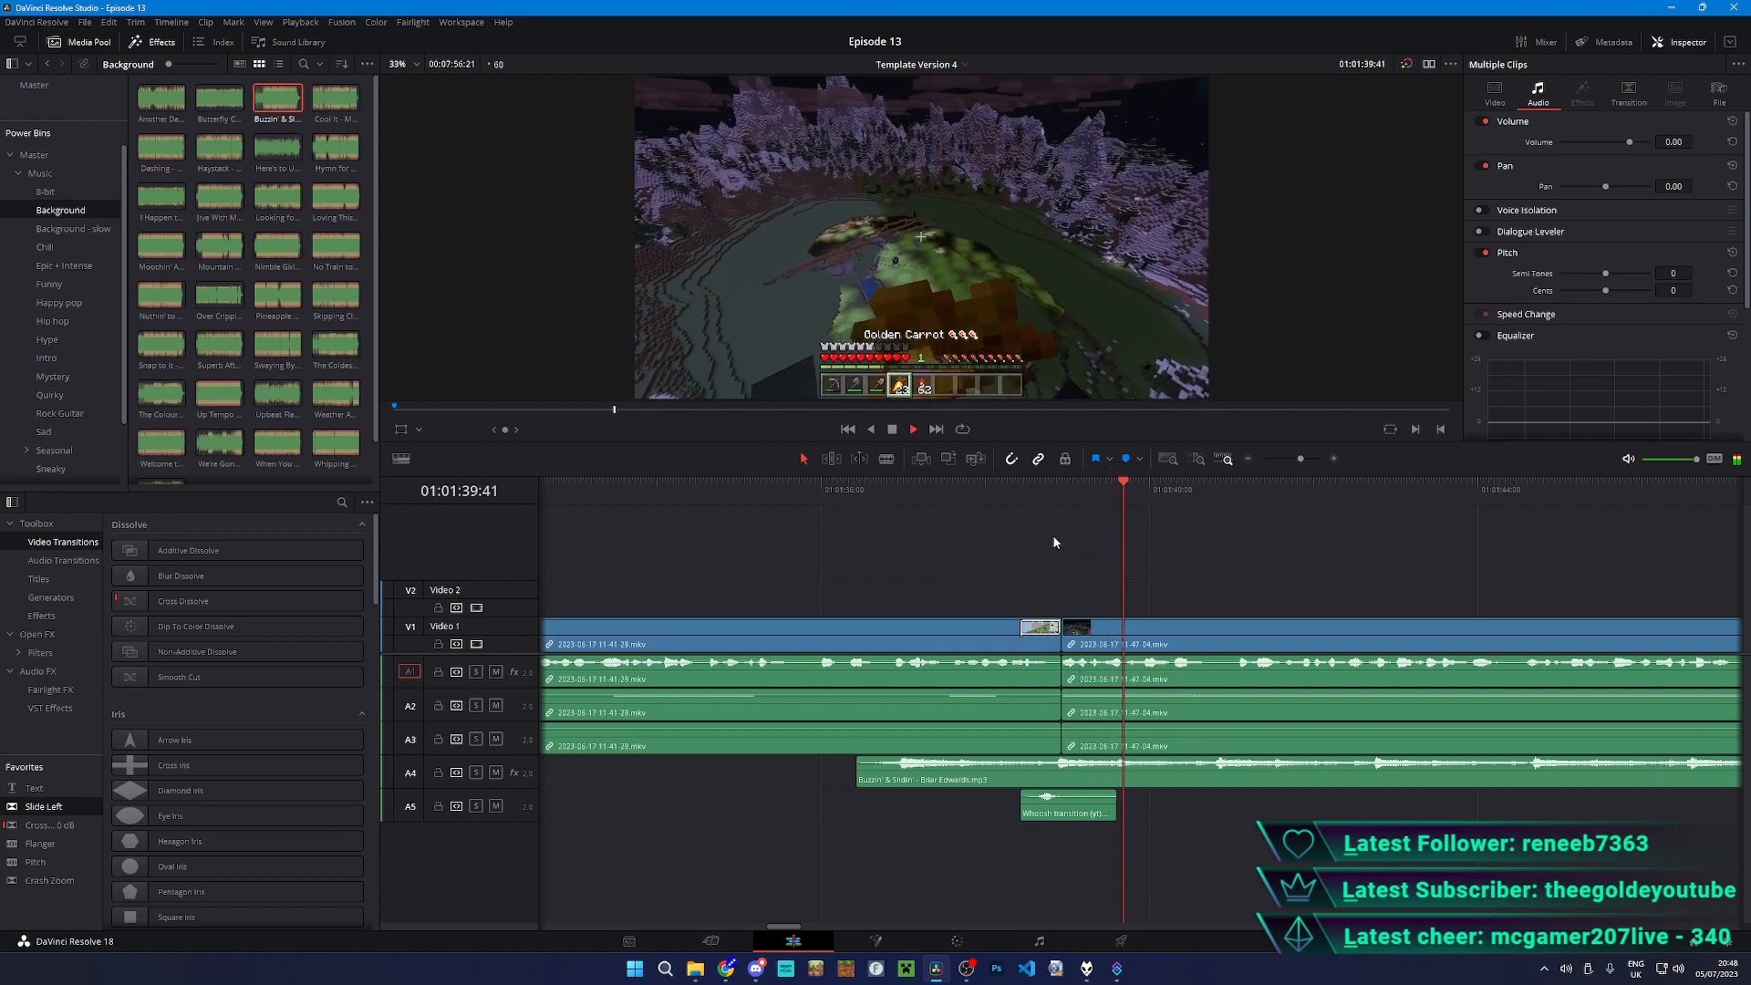
pyautogui.moveTo(1057, 775); pyautogui.dragTo(1021, 778)
pyautogui.click(691, 484)
pyautogui.press('space')
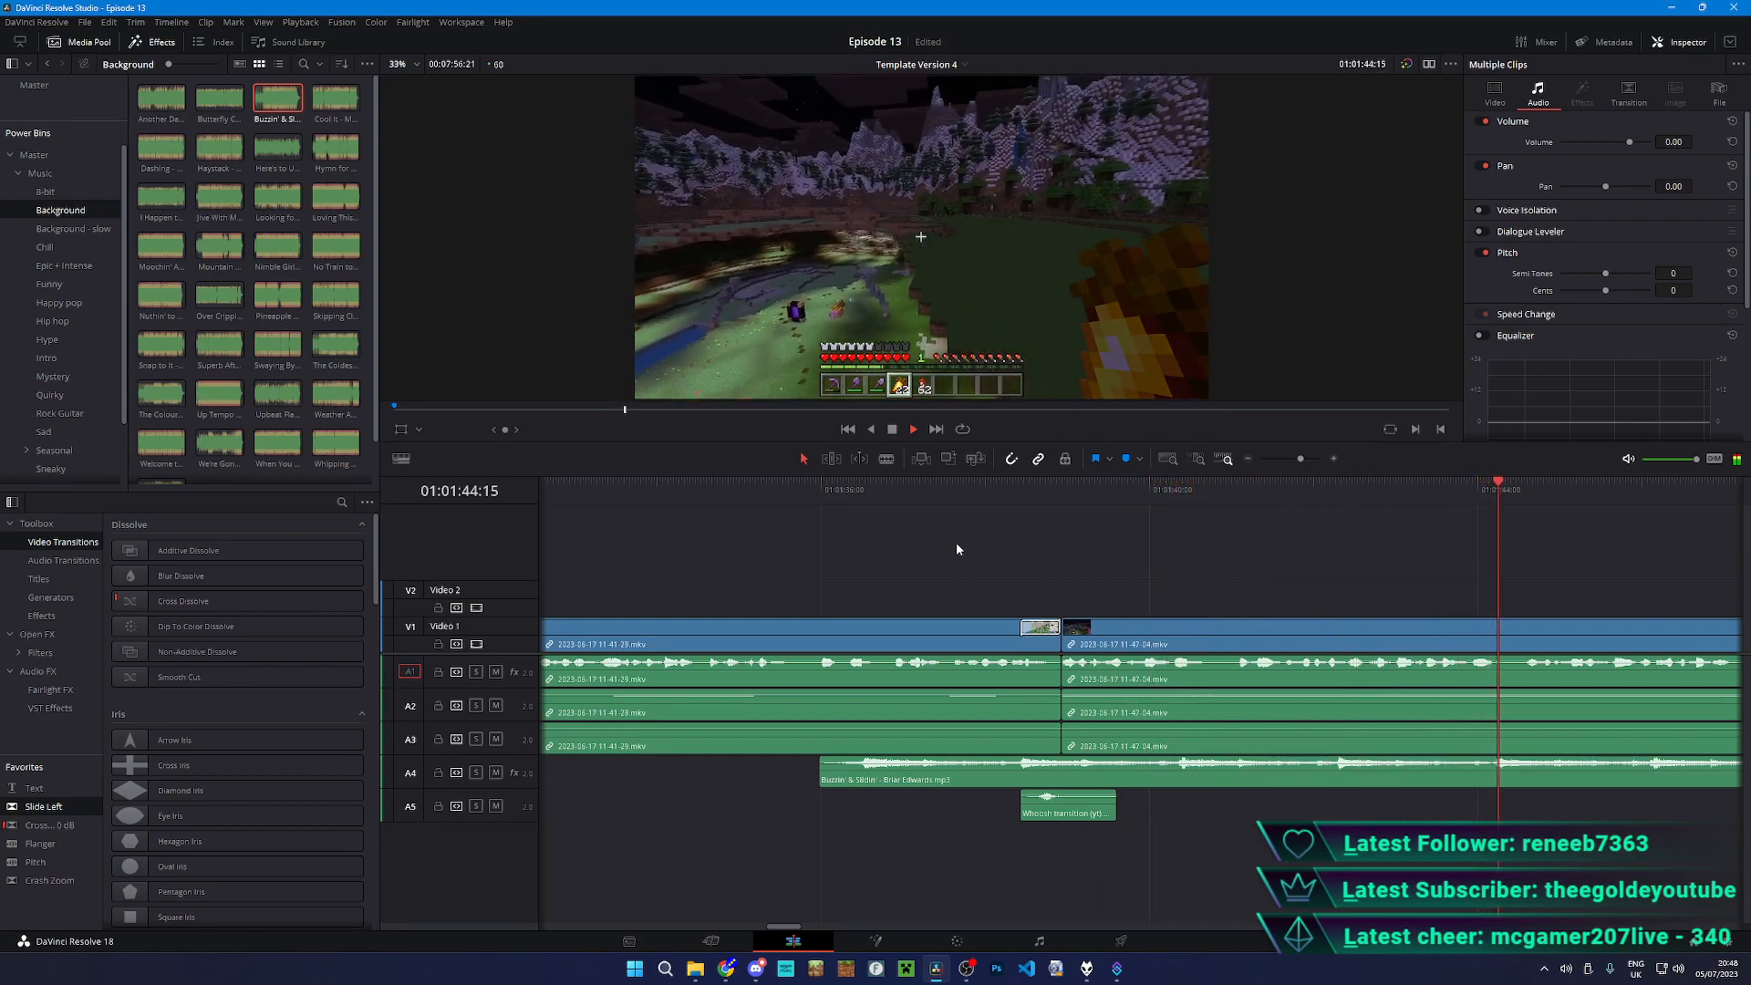
pyautogui.hotkey('ctrl', '-')
pyautogui.scroll(-2, 1051, 618)
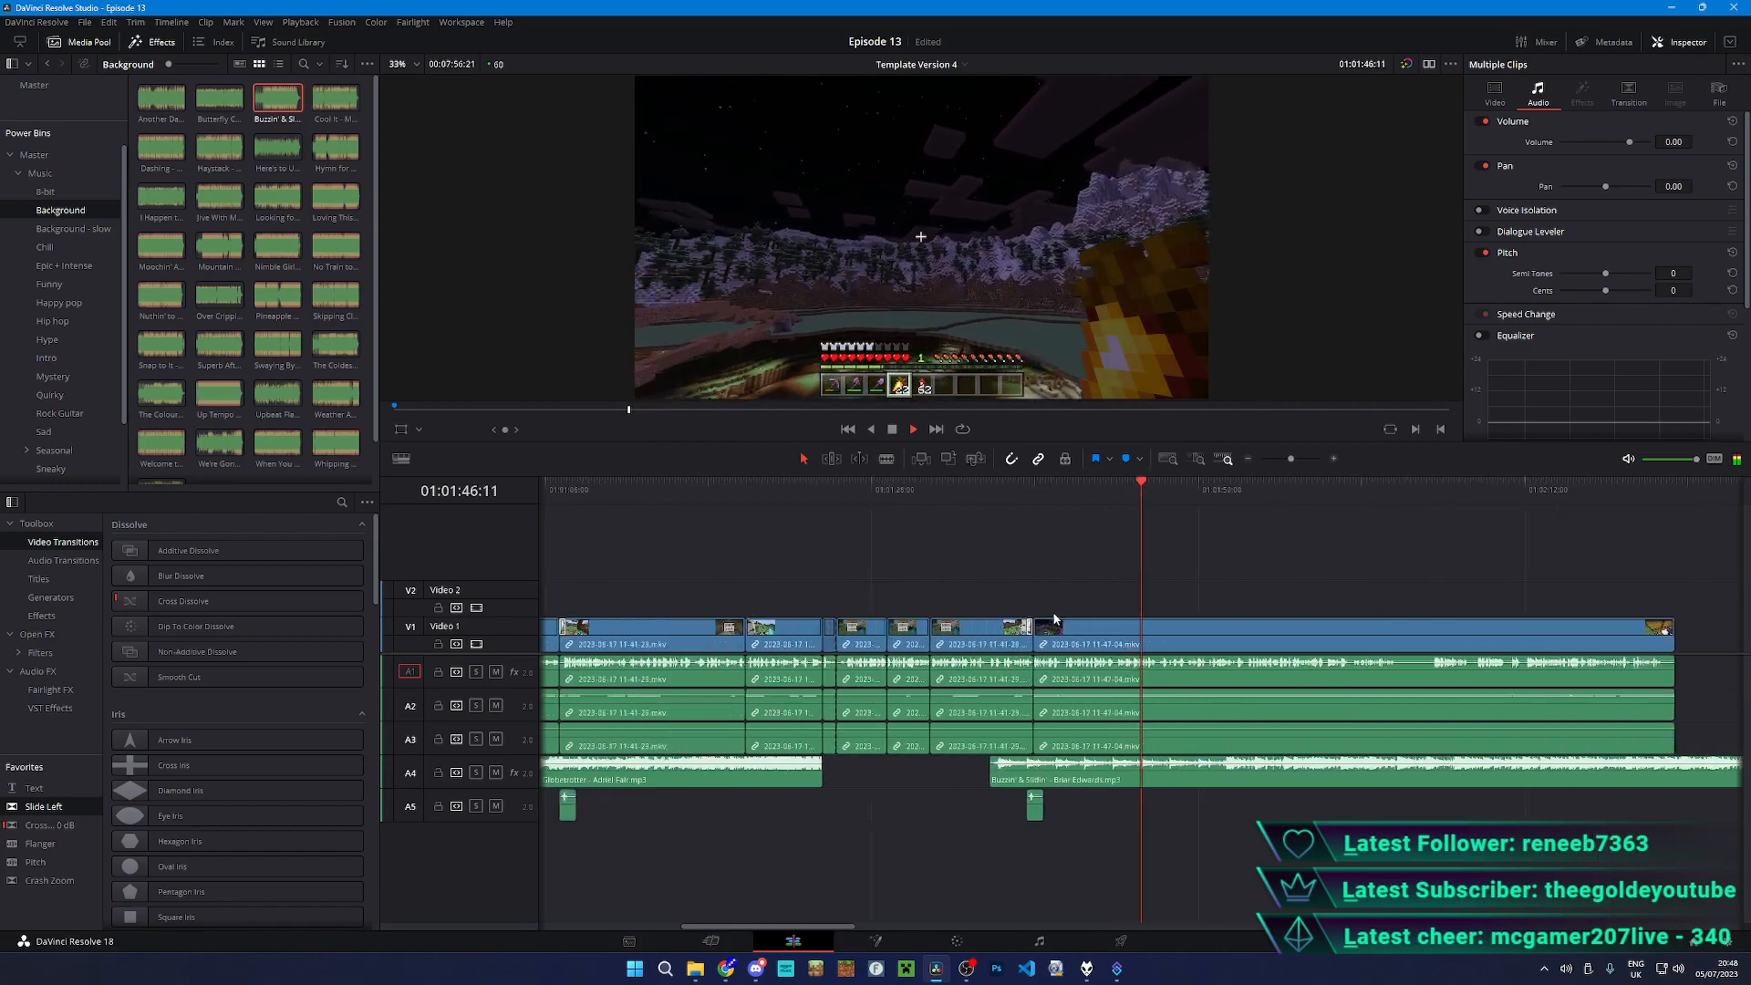
pyautogui.scroll(5, 1141, 671)
pyautogui.scroll(-1, 1141, 671)
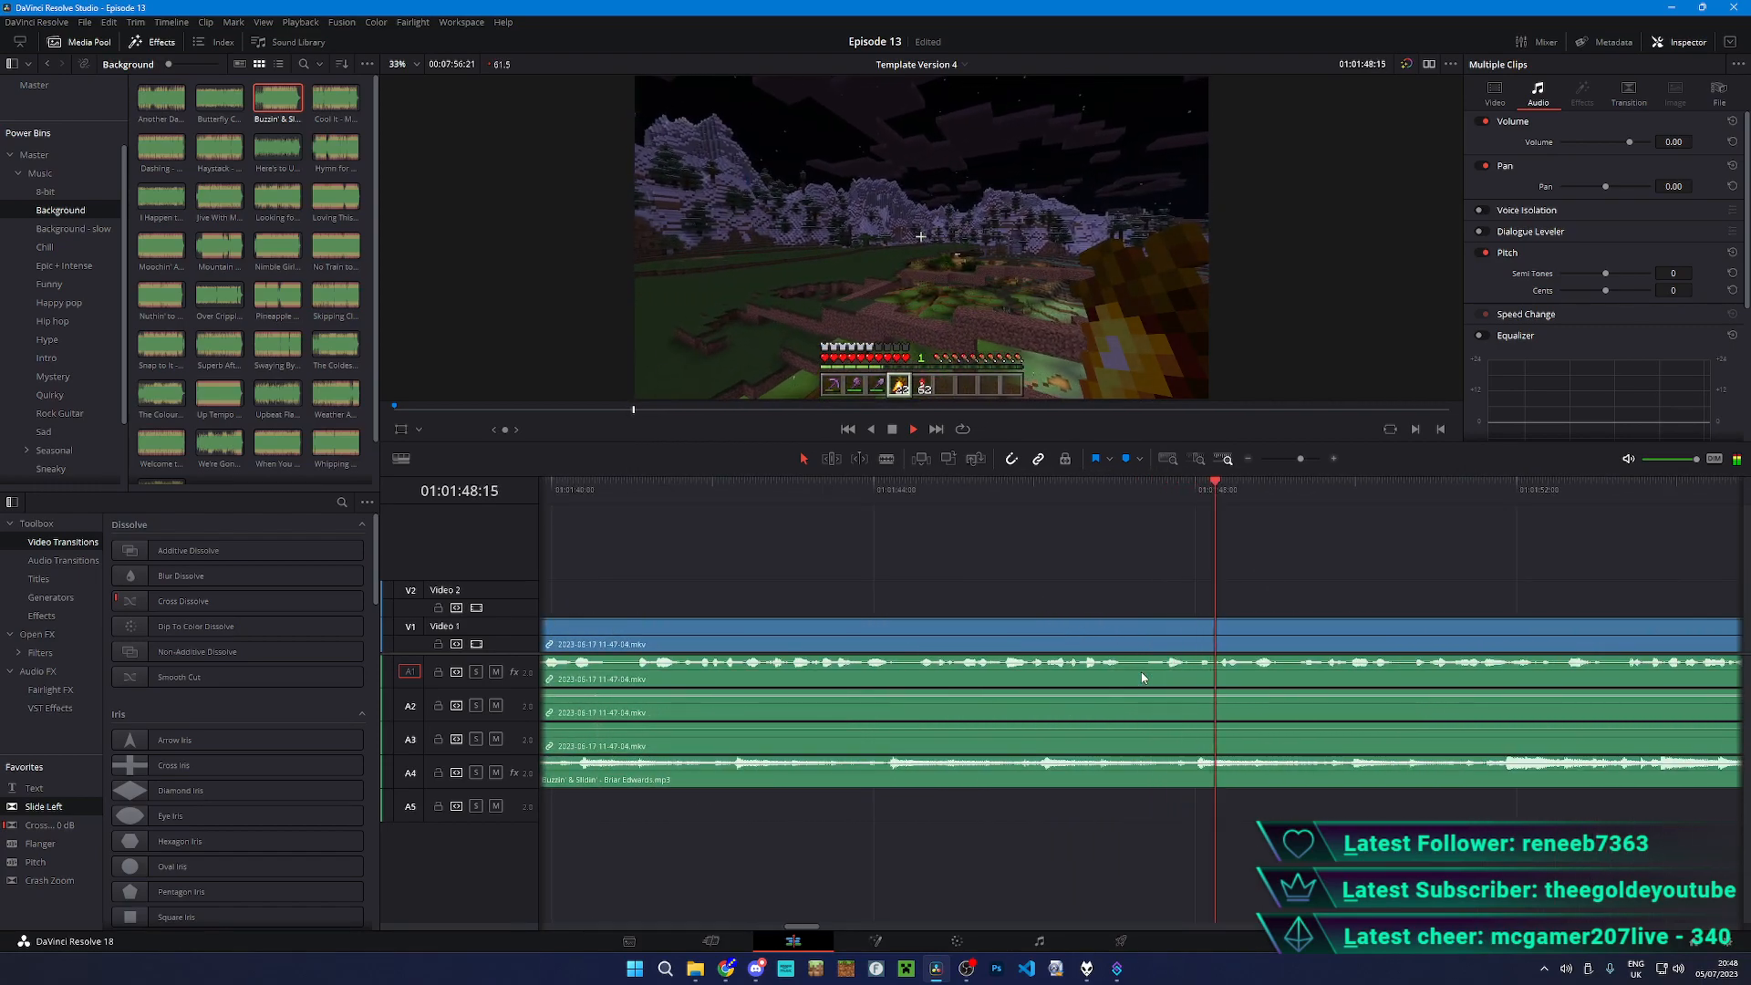
pyautogui.scroll(-3, 1140, 671)
pyautogui.press('b')
pyautogui.scroll(4, 1147, 672)
pyautogui.moveTo(1387, 676); pyautogui.dragTo(826, 715)
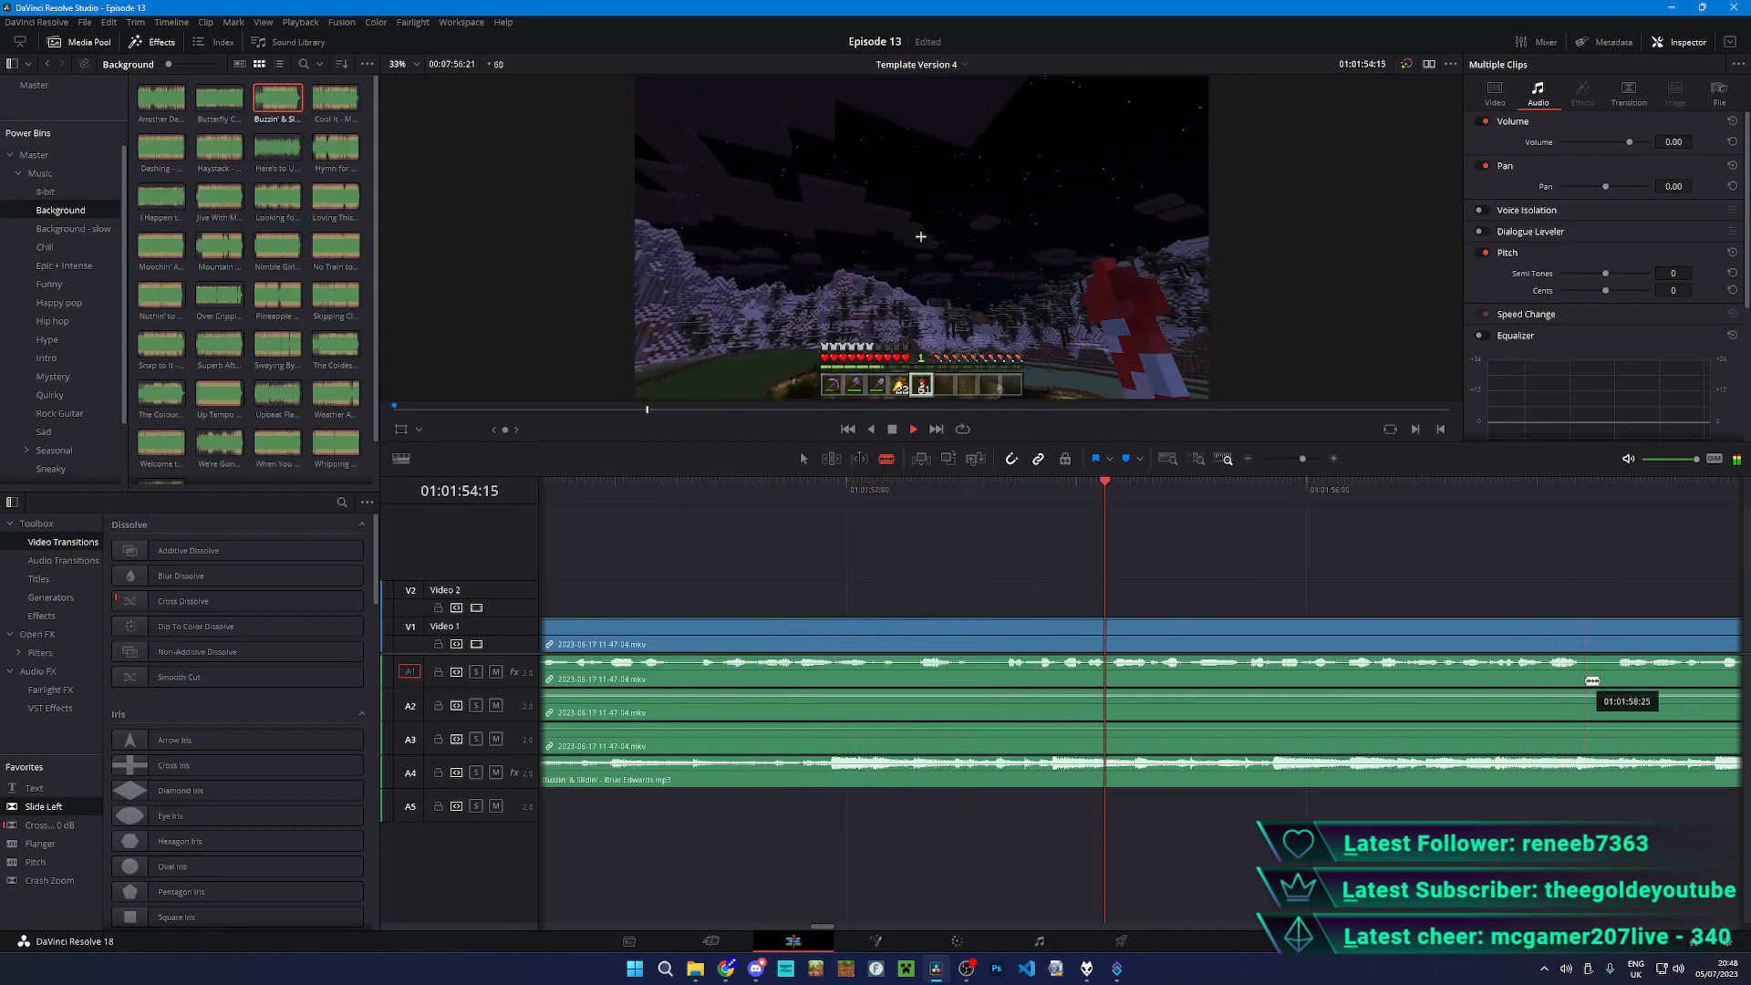
pyautogui.moveTo(1591, 681); pyautogui.dragTo(1156, 673)
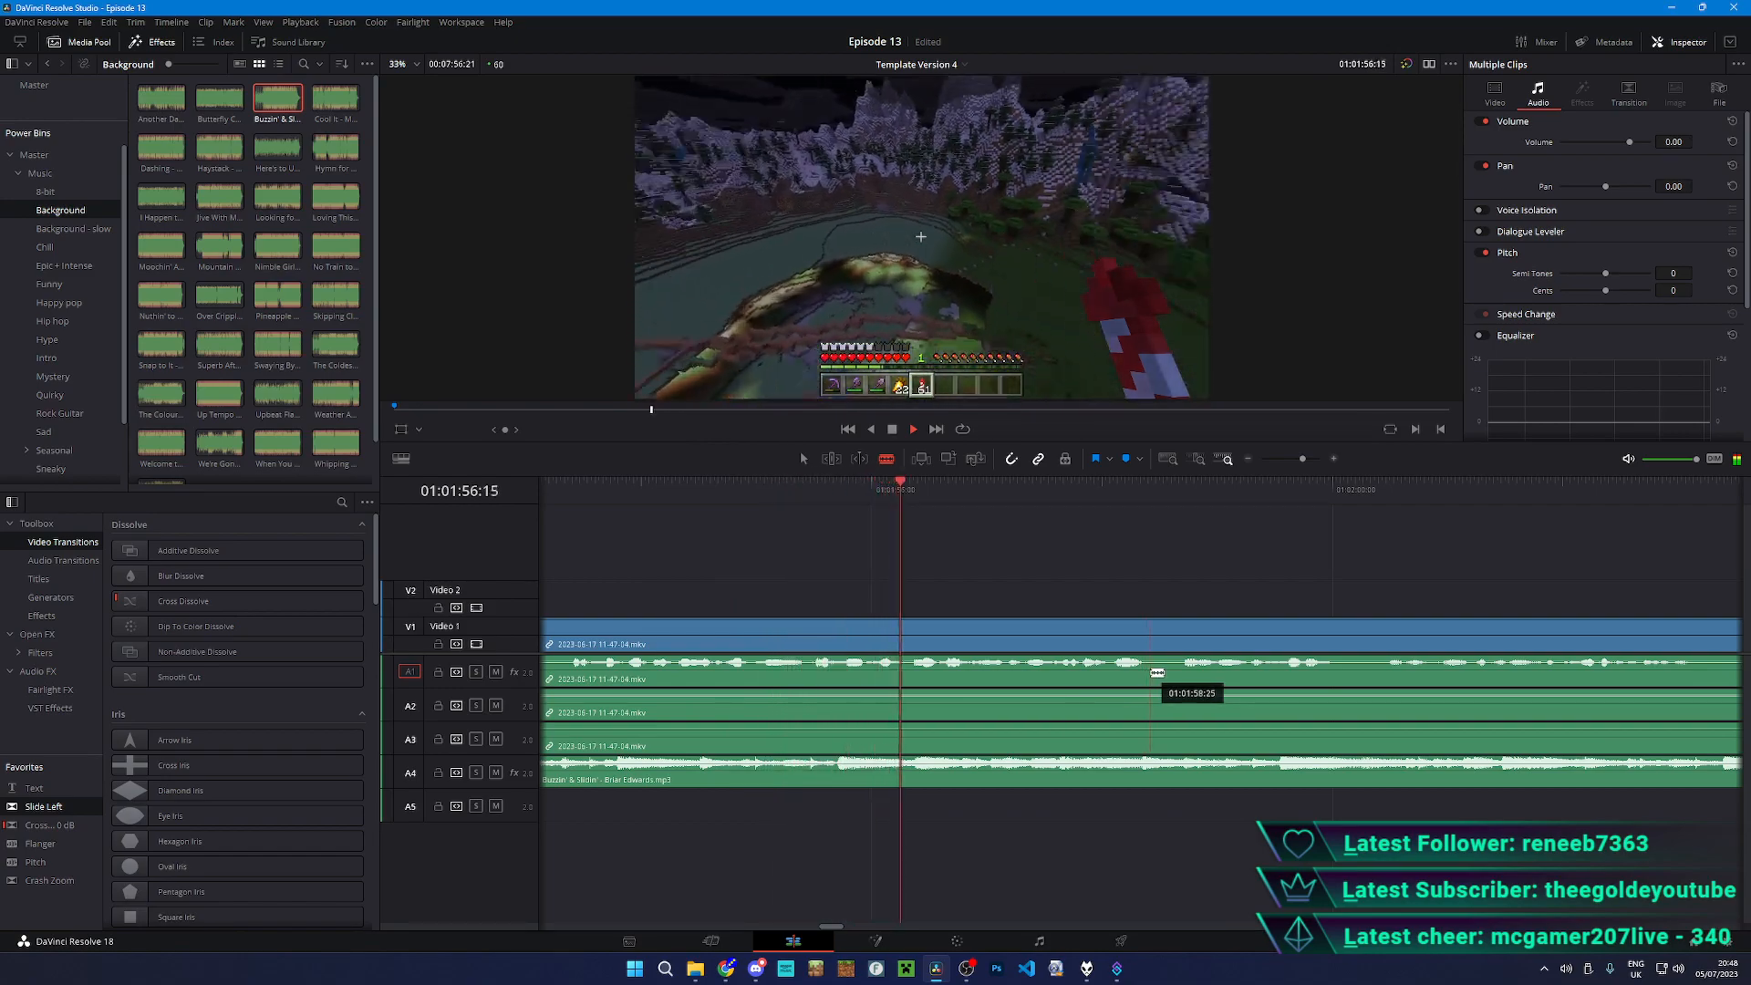
pyautogui.click(910, 676)
# - Check the footage around the split and delete the rest of the 11-47-04 recording after it
pyautogui.click(708, 498)
pyautogui.click(802, 458)
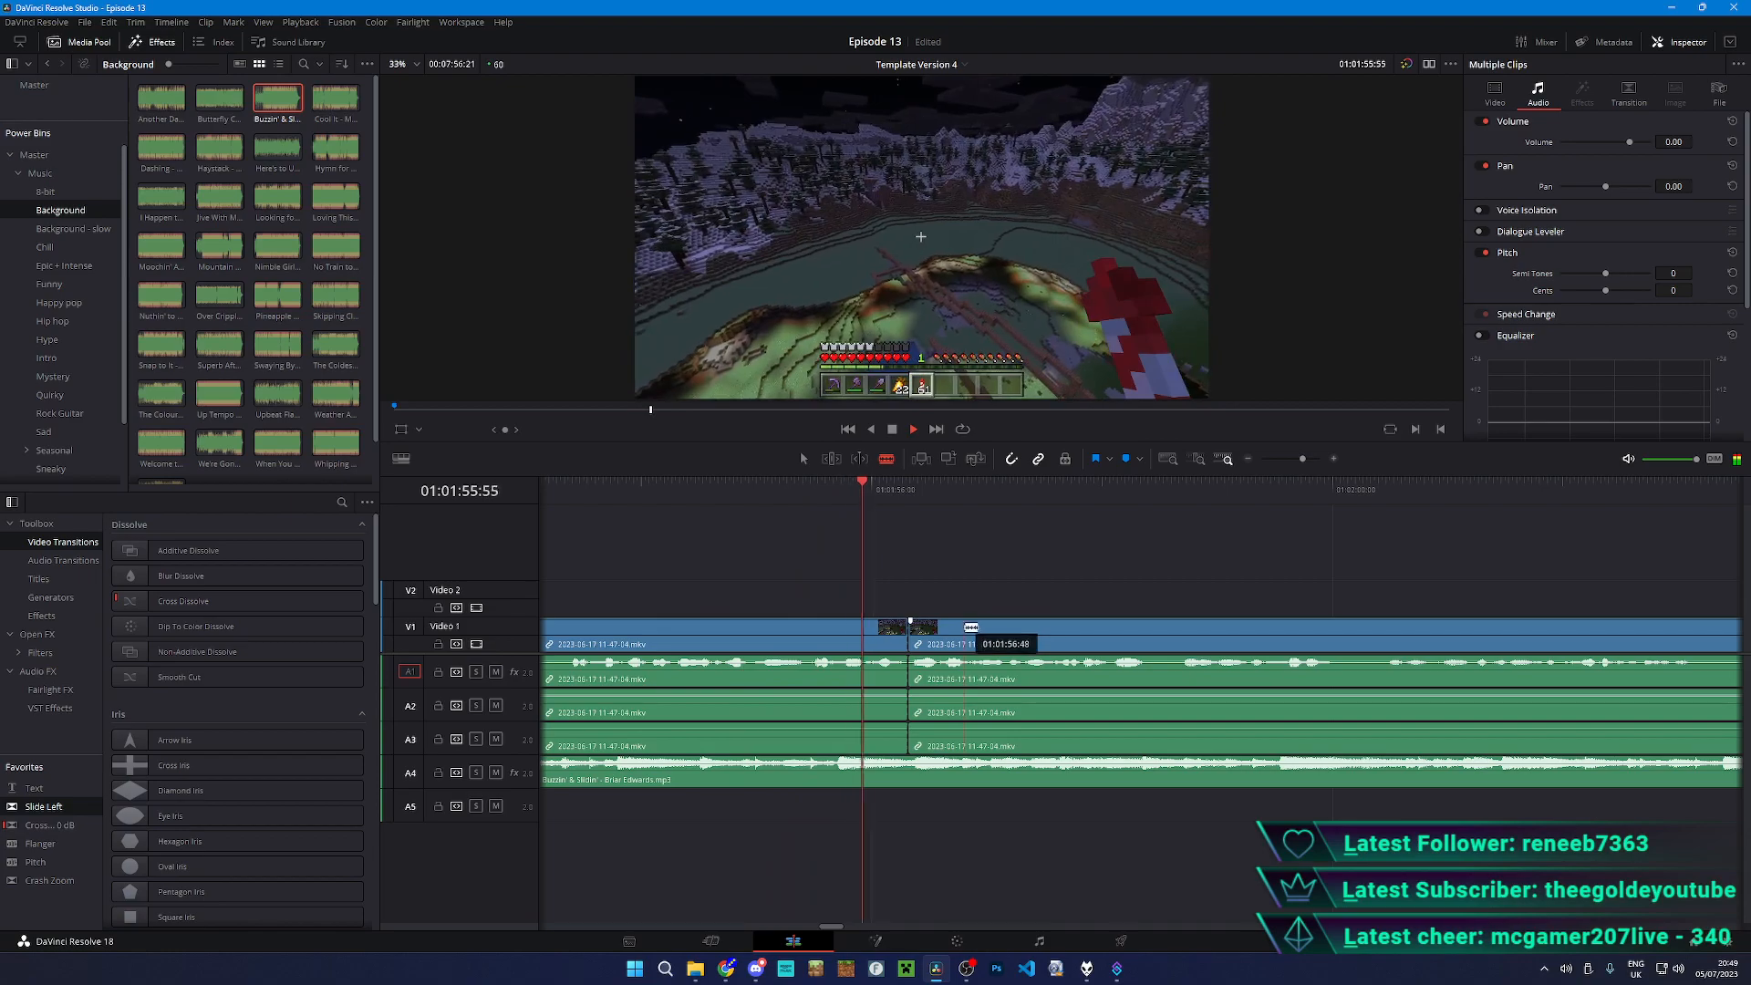
pyautogui.scroll(-5, 1173, 547)
pyautogui.click(1209, 491)
pyautogui.moveTo(1213, 495); pyautogui.dragTo(1235, 566)
pyautogui.scroll(3, 1222, 602)
pyautogui.click(1176, 669)
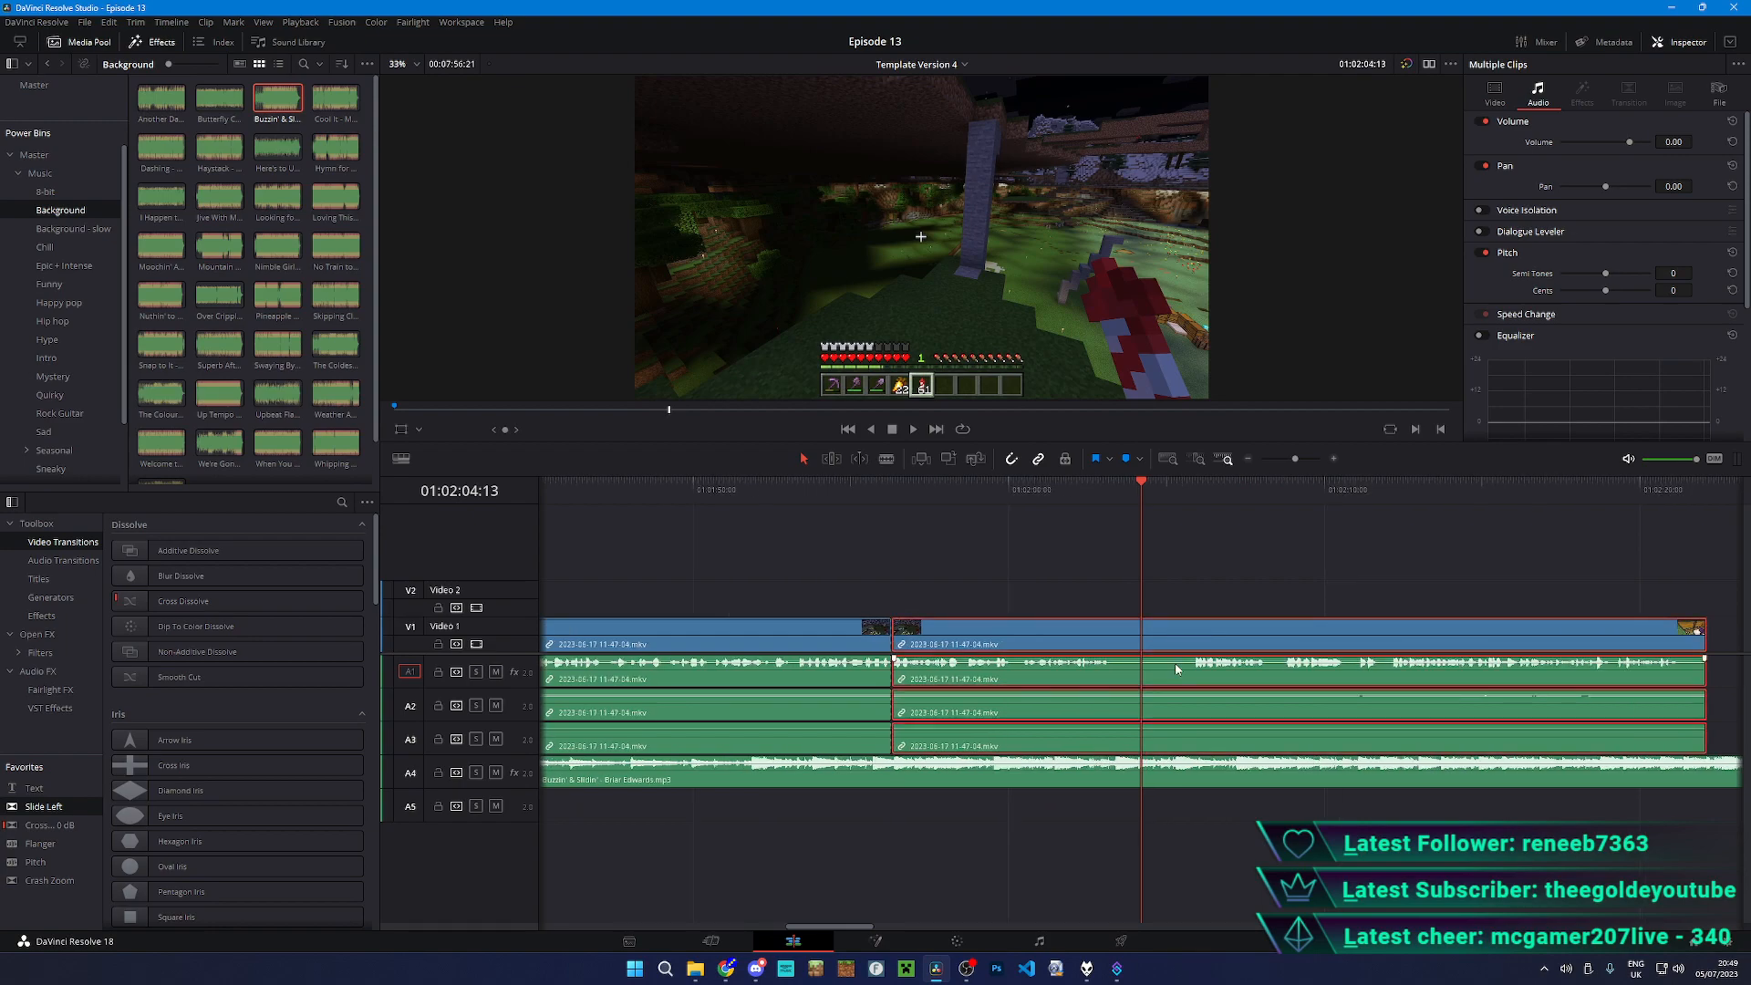
pyautogui.press('Delete')
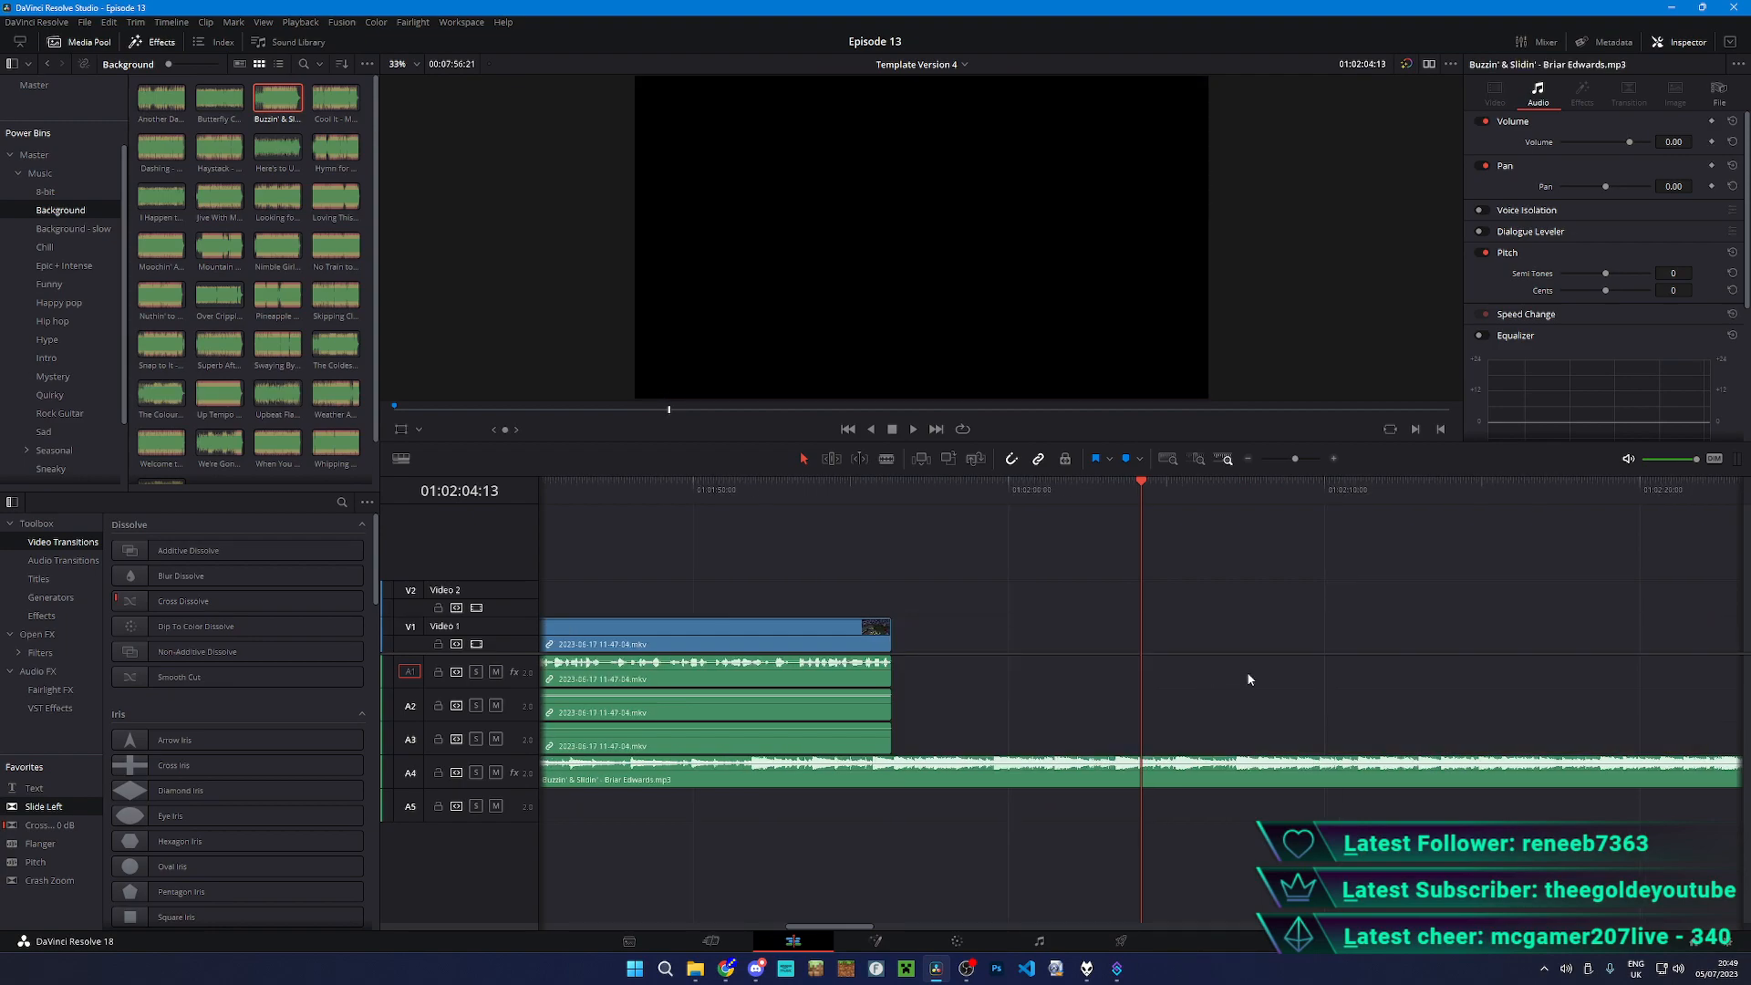
pyautogui.scroll(-3, 1253, 653)
pyautogui.moveTo(924, 520); pyautogui.dragTo(961, 538)
pyautogui.scroll(3, 921, 524)
pyautogui.click(915, 499)
pyautogui.scroll(3, 1160, 543)
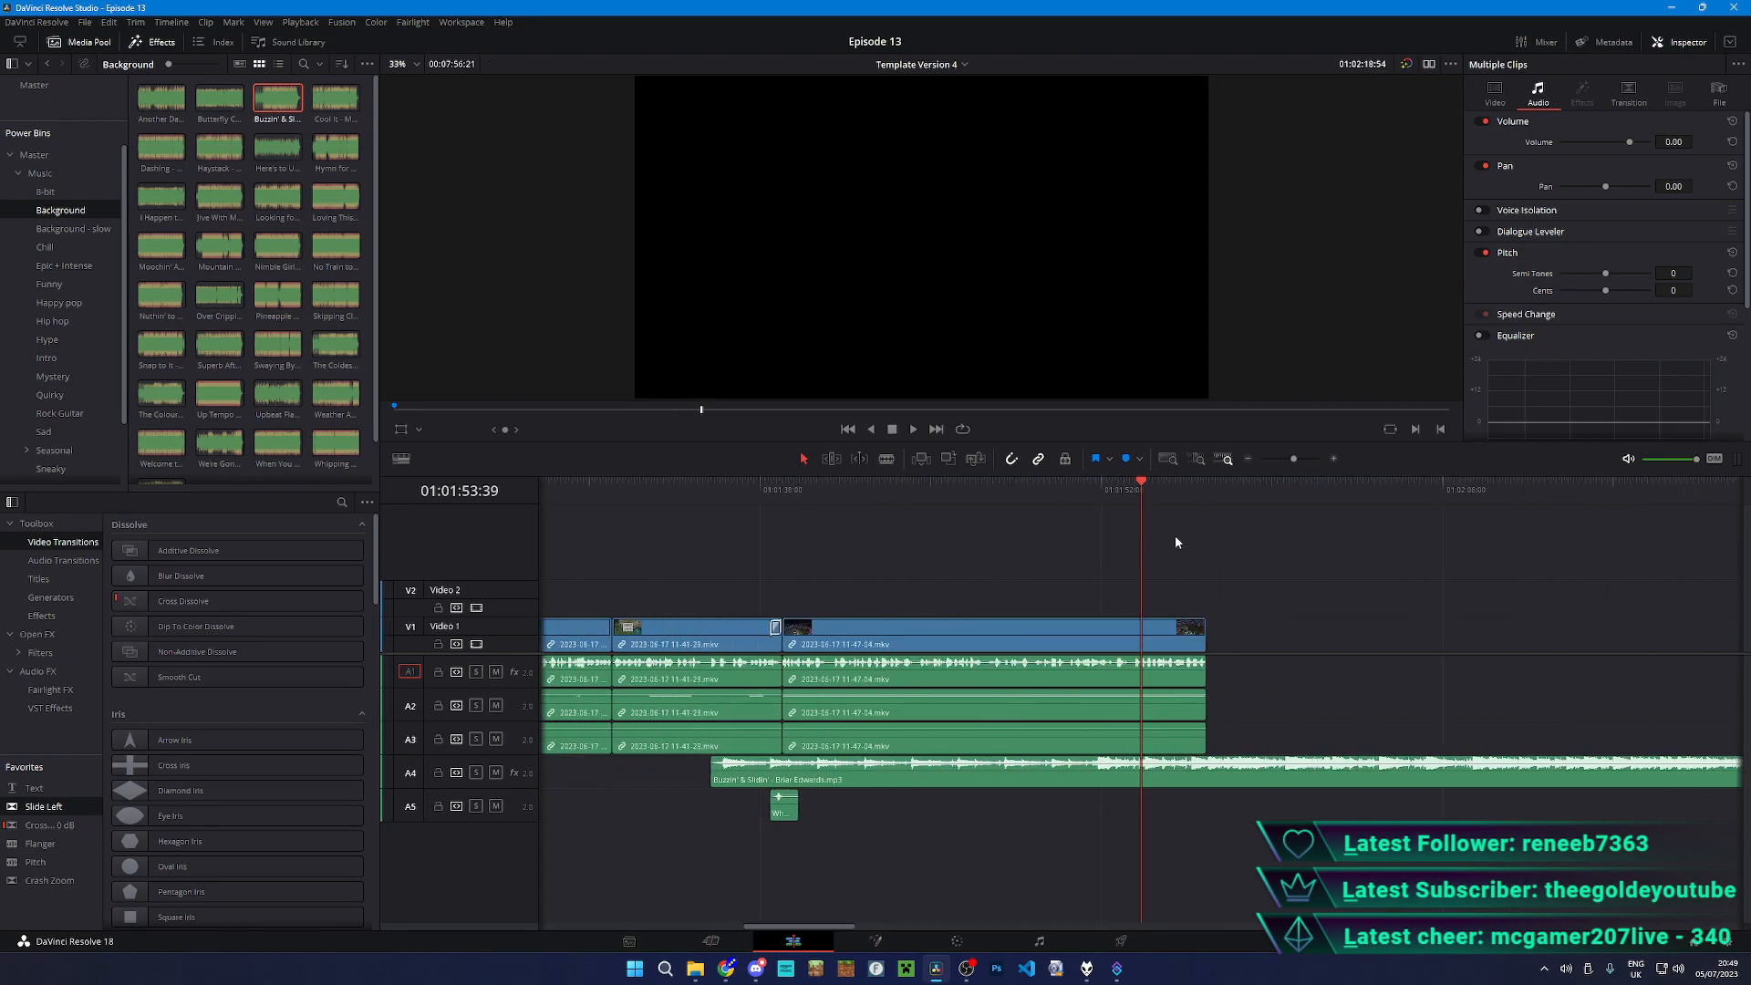
pyautogui.moveTo(1125, 500); pyautogui.dragTo(1220, 492)
pyautogui.press('q')
pyautogui.click(78, 89)
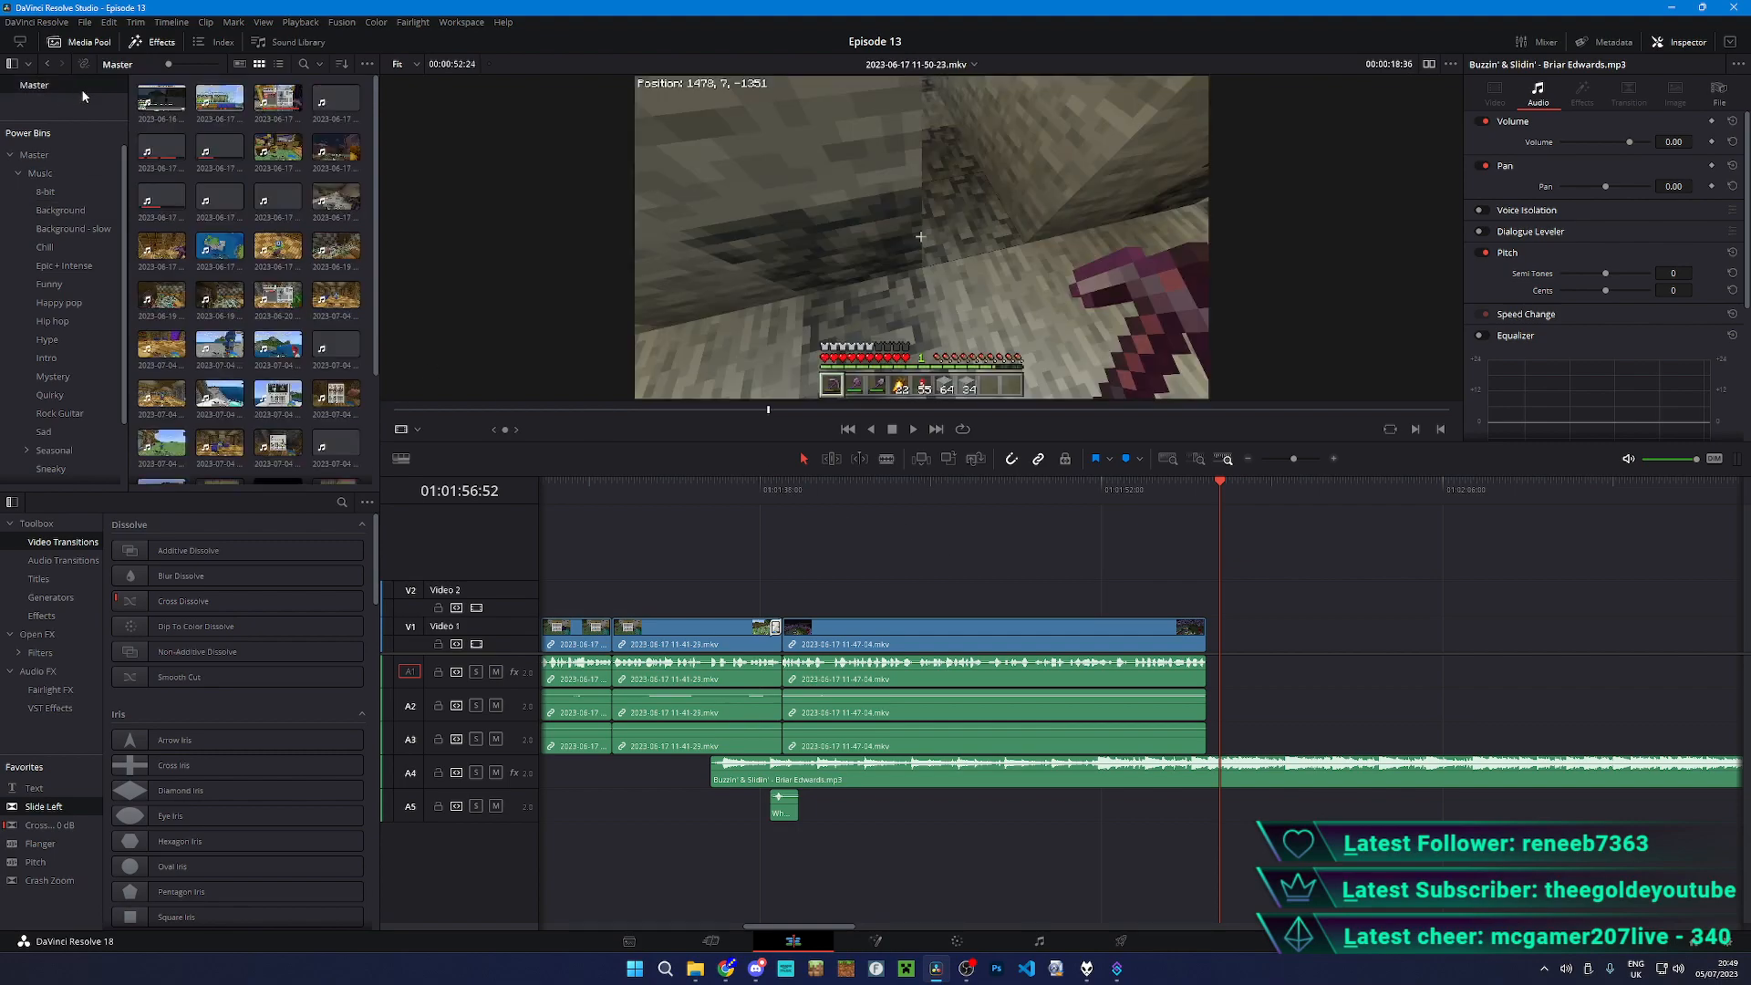
pyautogui.moveTo(218, 197); pyautogui.dragTo(1266, 605)
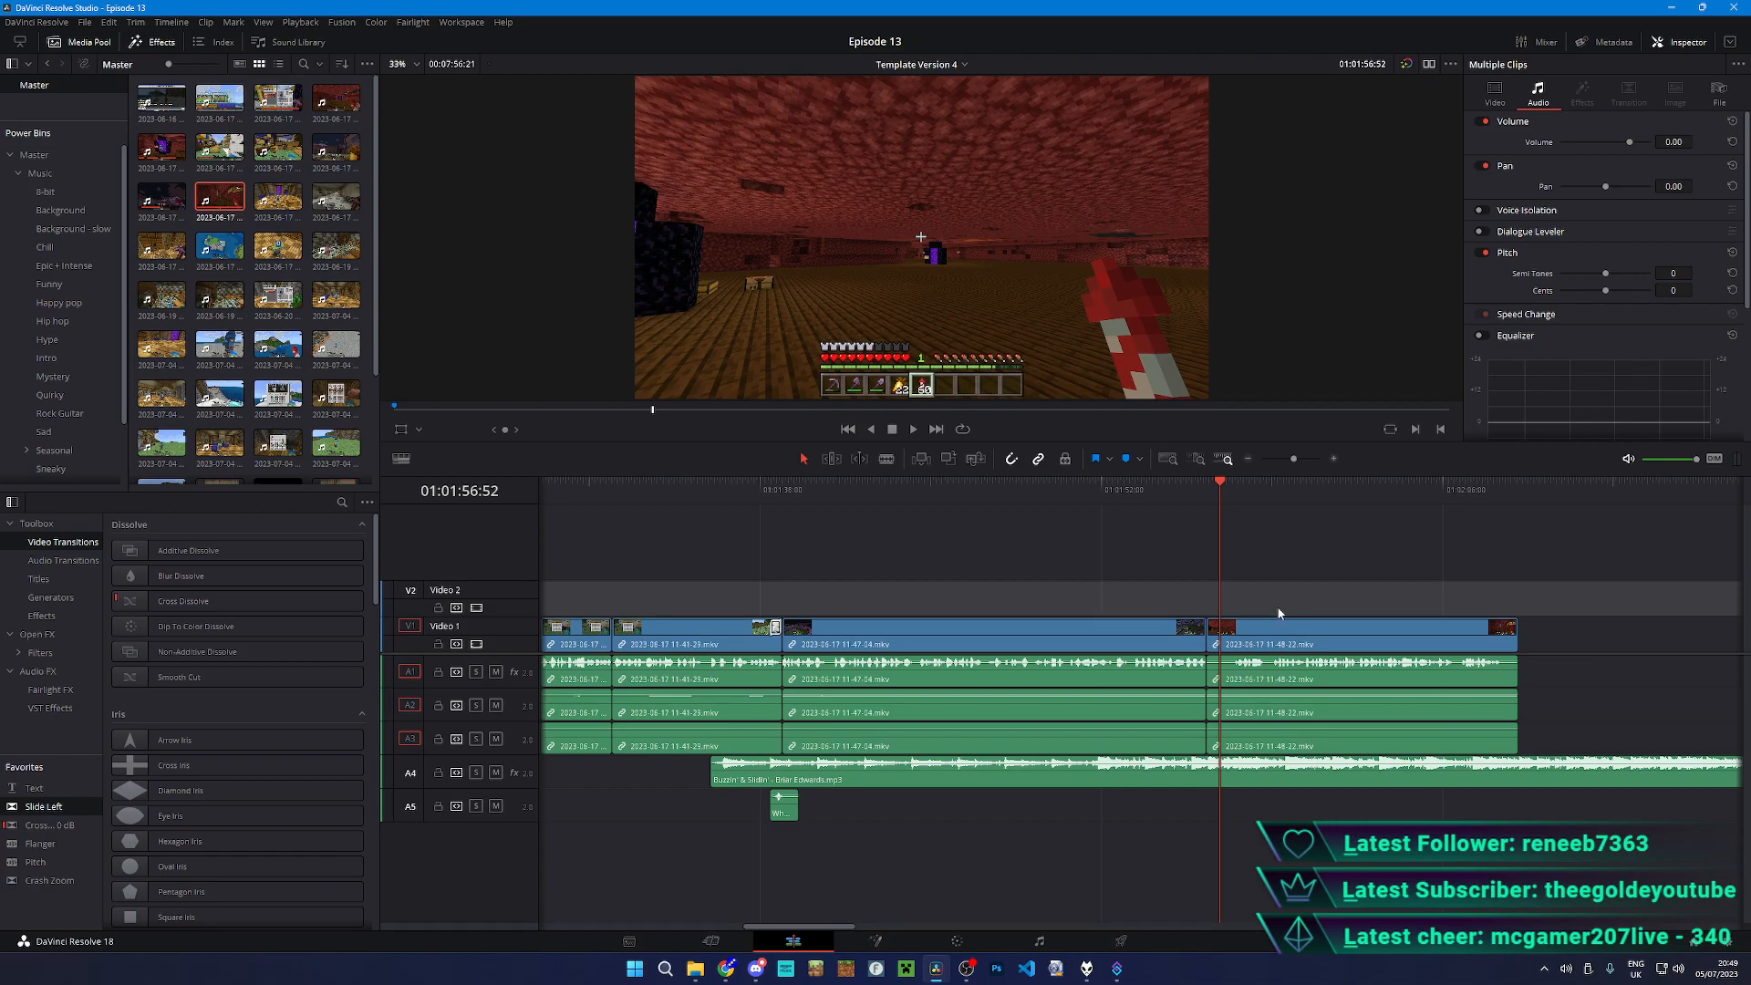
# - Cut the opening off the 11-48-22 recording and move the remainder up against the preceding clip
pyautogui.scroll(4, 1284, 618)
pyautogui.click(1265, 681)
pyautogui.press('a')
pyautogui.moveTo(1303, 680); pyautogui.dragTo(1017, 678)
pyautogui.hotkey('ctrl', 'z')
pyautogui.moveTo(1333, 679); pyautogui.dragTo(1057, 679)
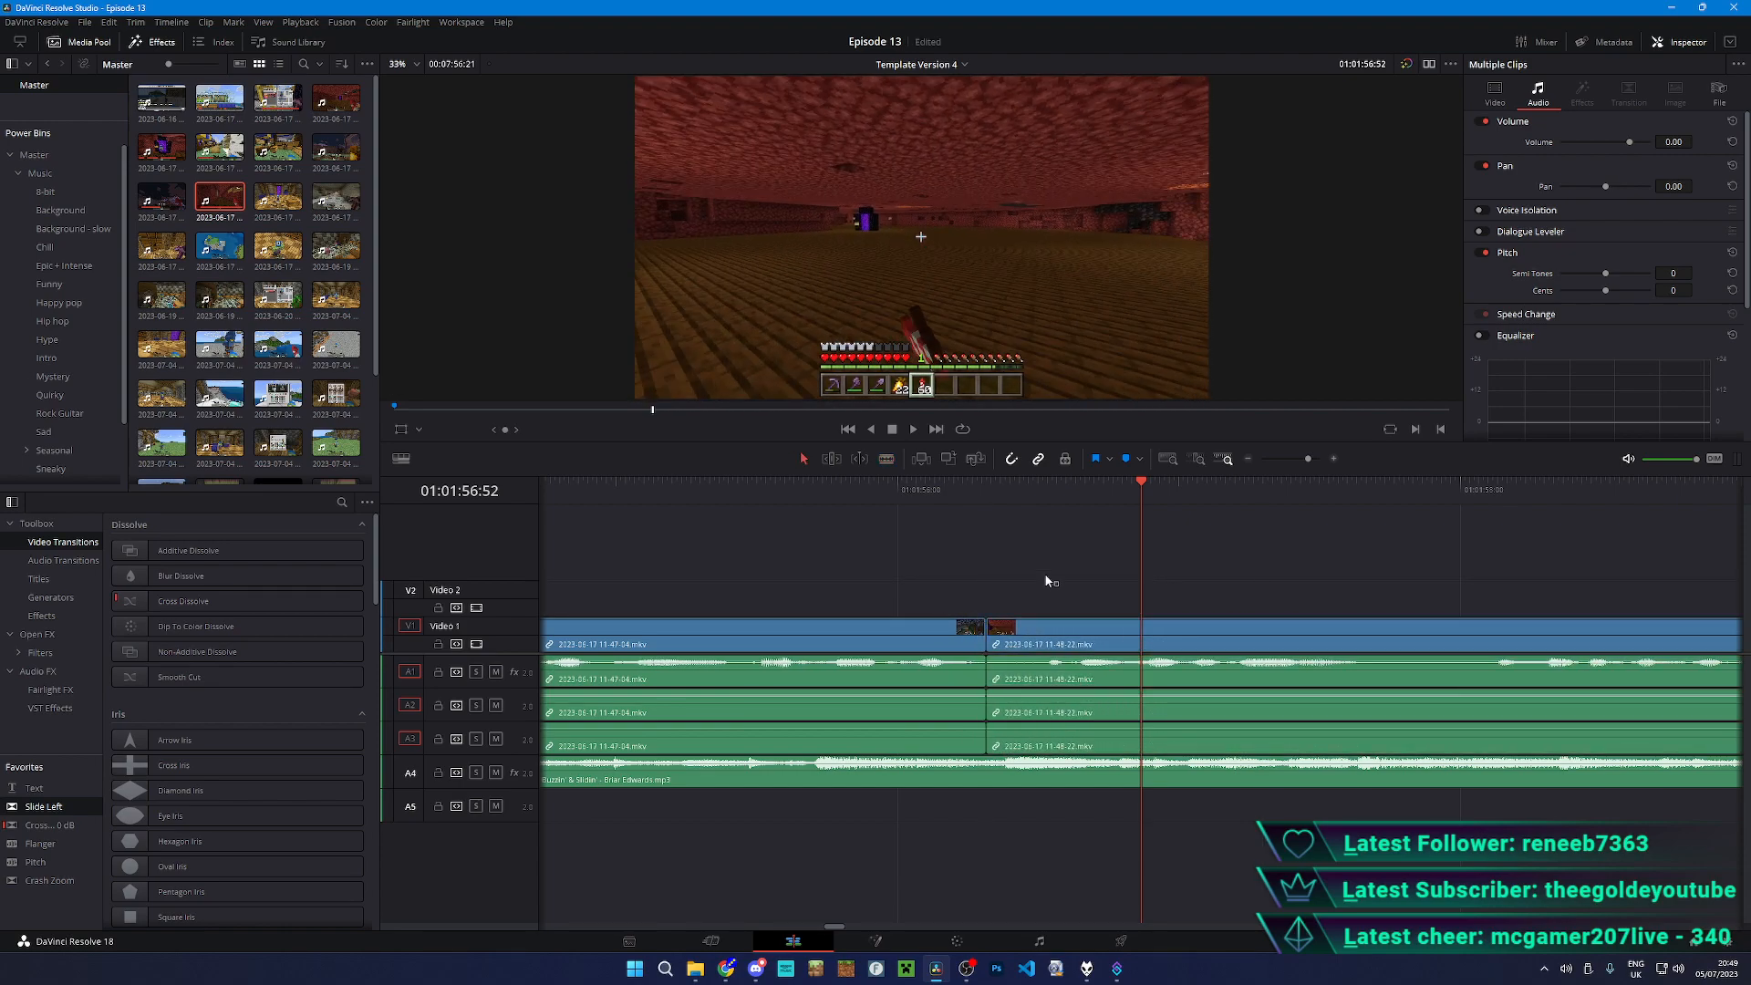
# - Paste the whoosh sound at the new join and add a Slide Left transition there lasting 30 frames
pyautogui.click(989, 492)
pyautogui.hotkey('ctrl', 'v')
pyautogui.moveTo(618, 747); pyautogui.dragTo(1094, 627)
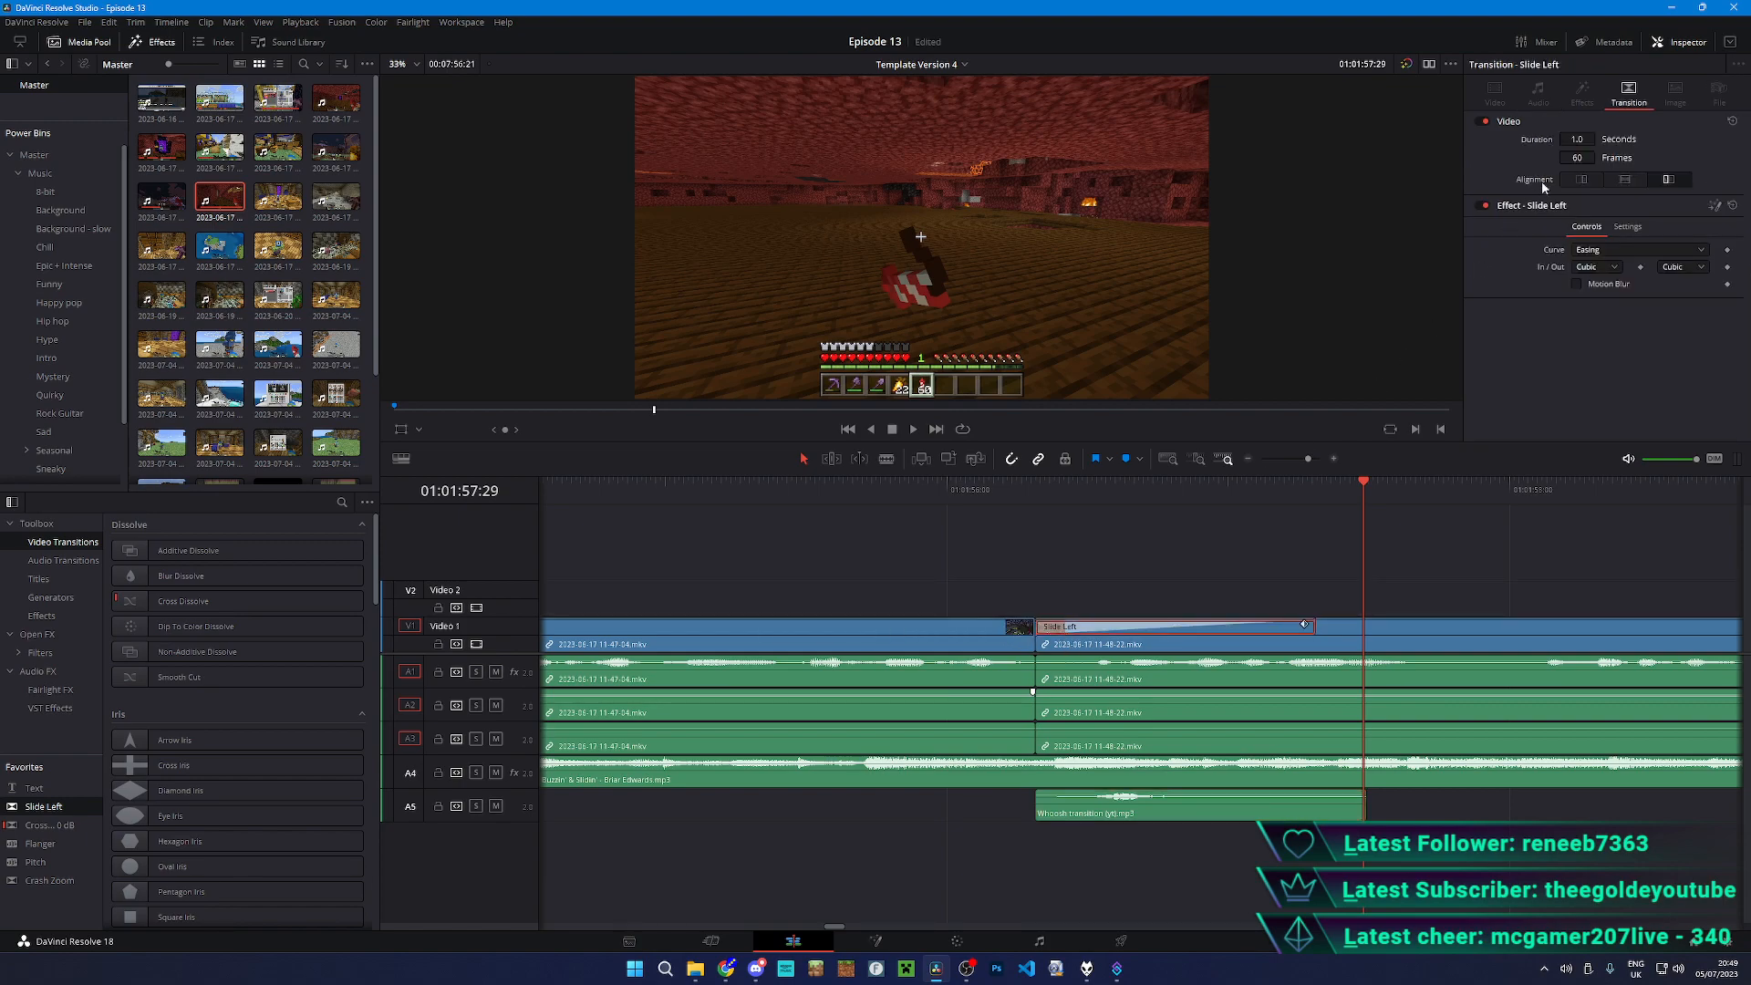
pyautogui.press('Return')
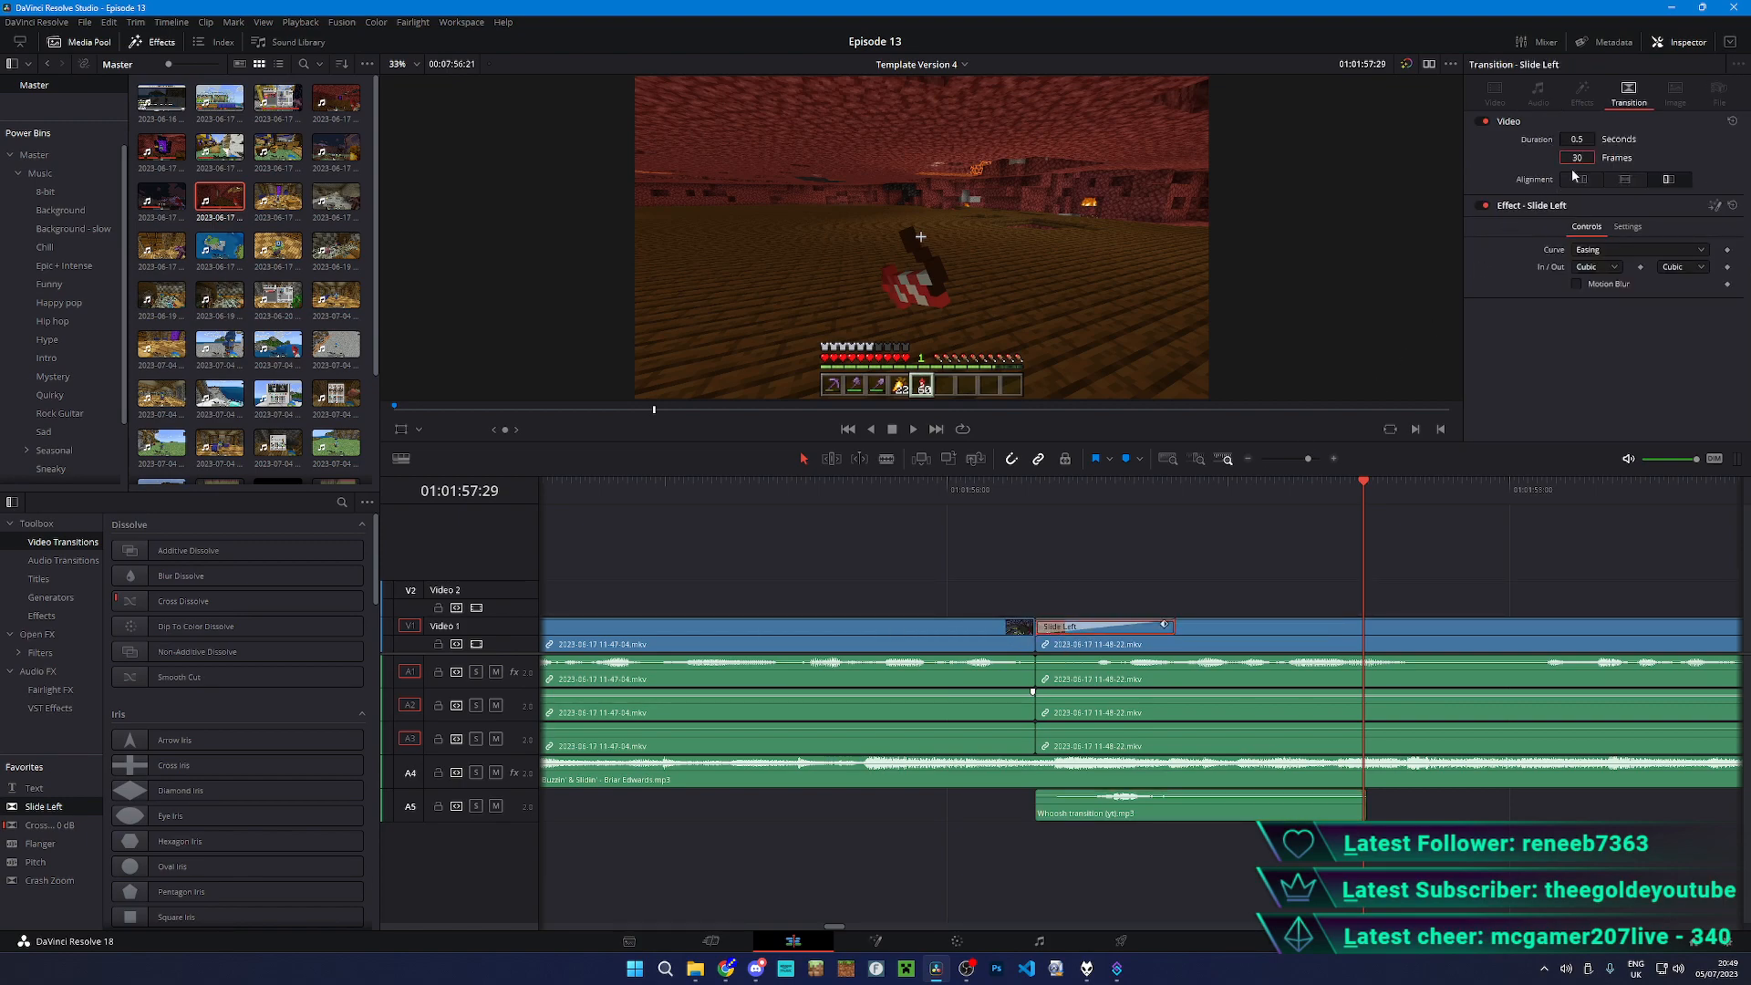
# - Replay the join between the 11-47-04 and 11-48-22 clips to check the transition and whoosh
pyautogui.click(904, 501)
pyautogui.press('space')
pyautogui.press('space')
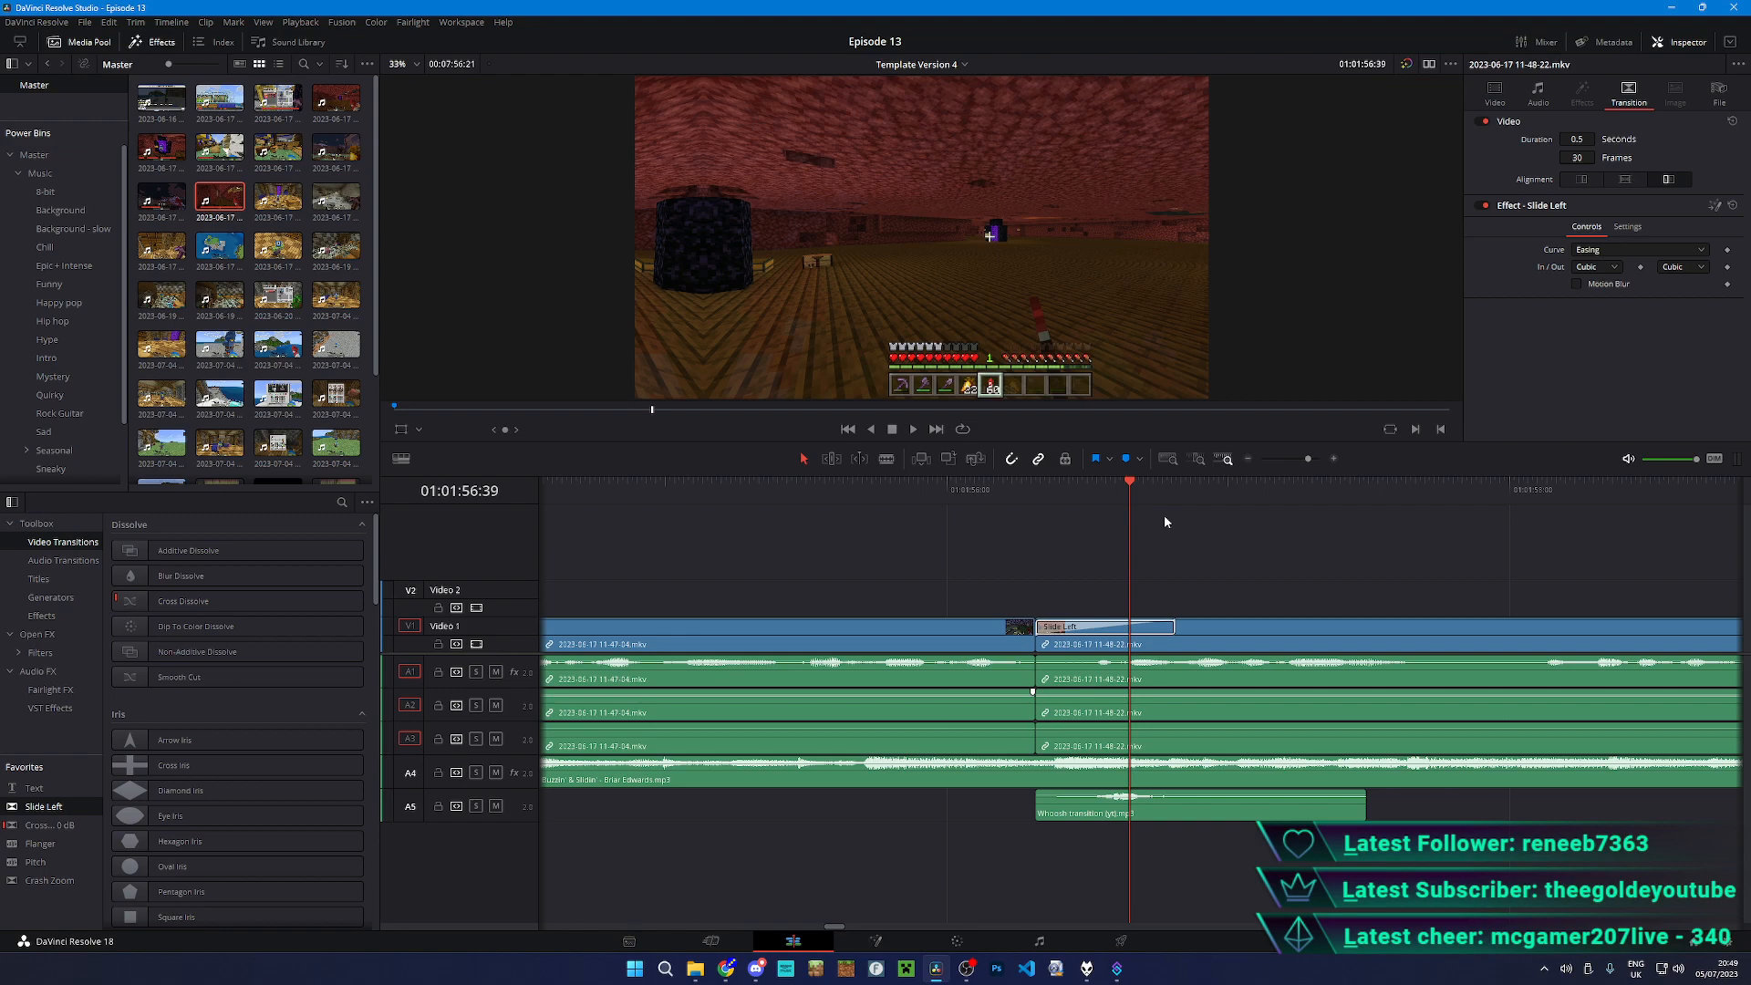
pyautogui.click(906, 500)
pyautogui.press('space')
# - Split the 11-48-22 recording just after the whoosh sound ends and select the part after the cut
pyautogui.press('b')
pyautogui.click(1425, 682)
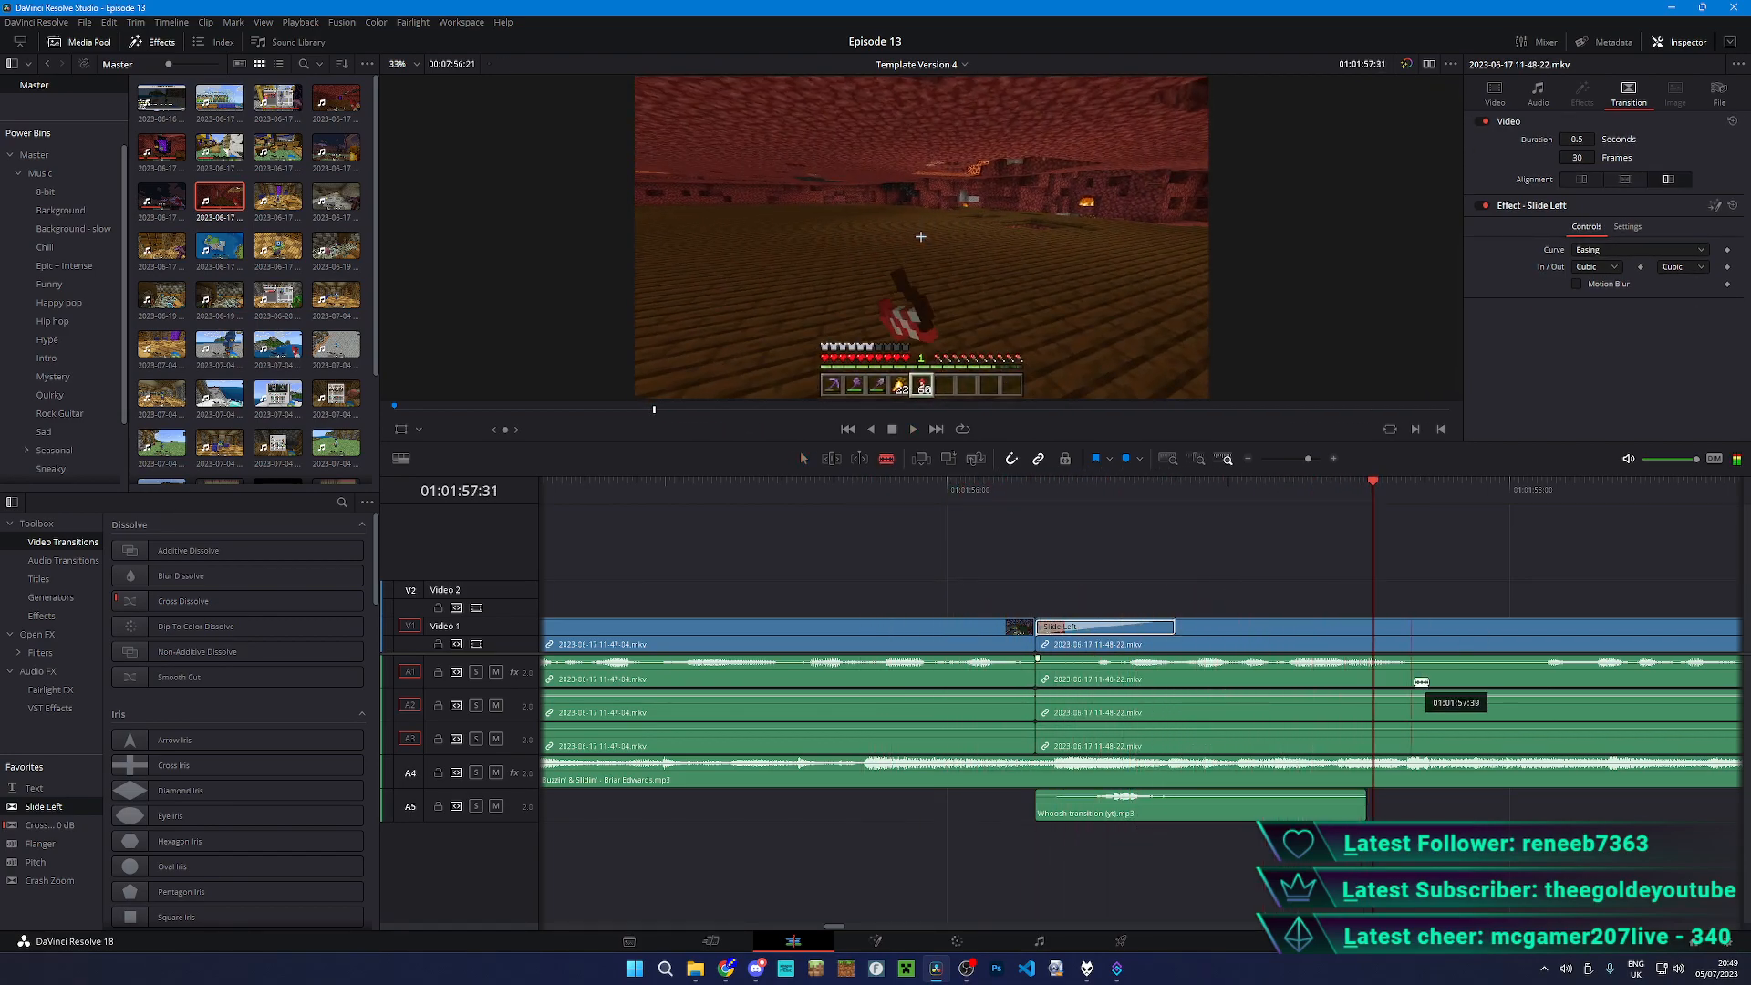
pyautogui.press('a')
pyautogui.click(1488, 653)
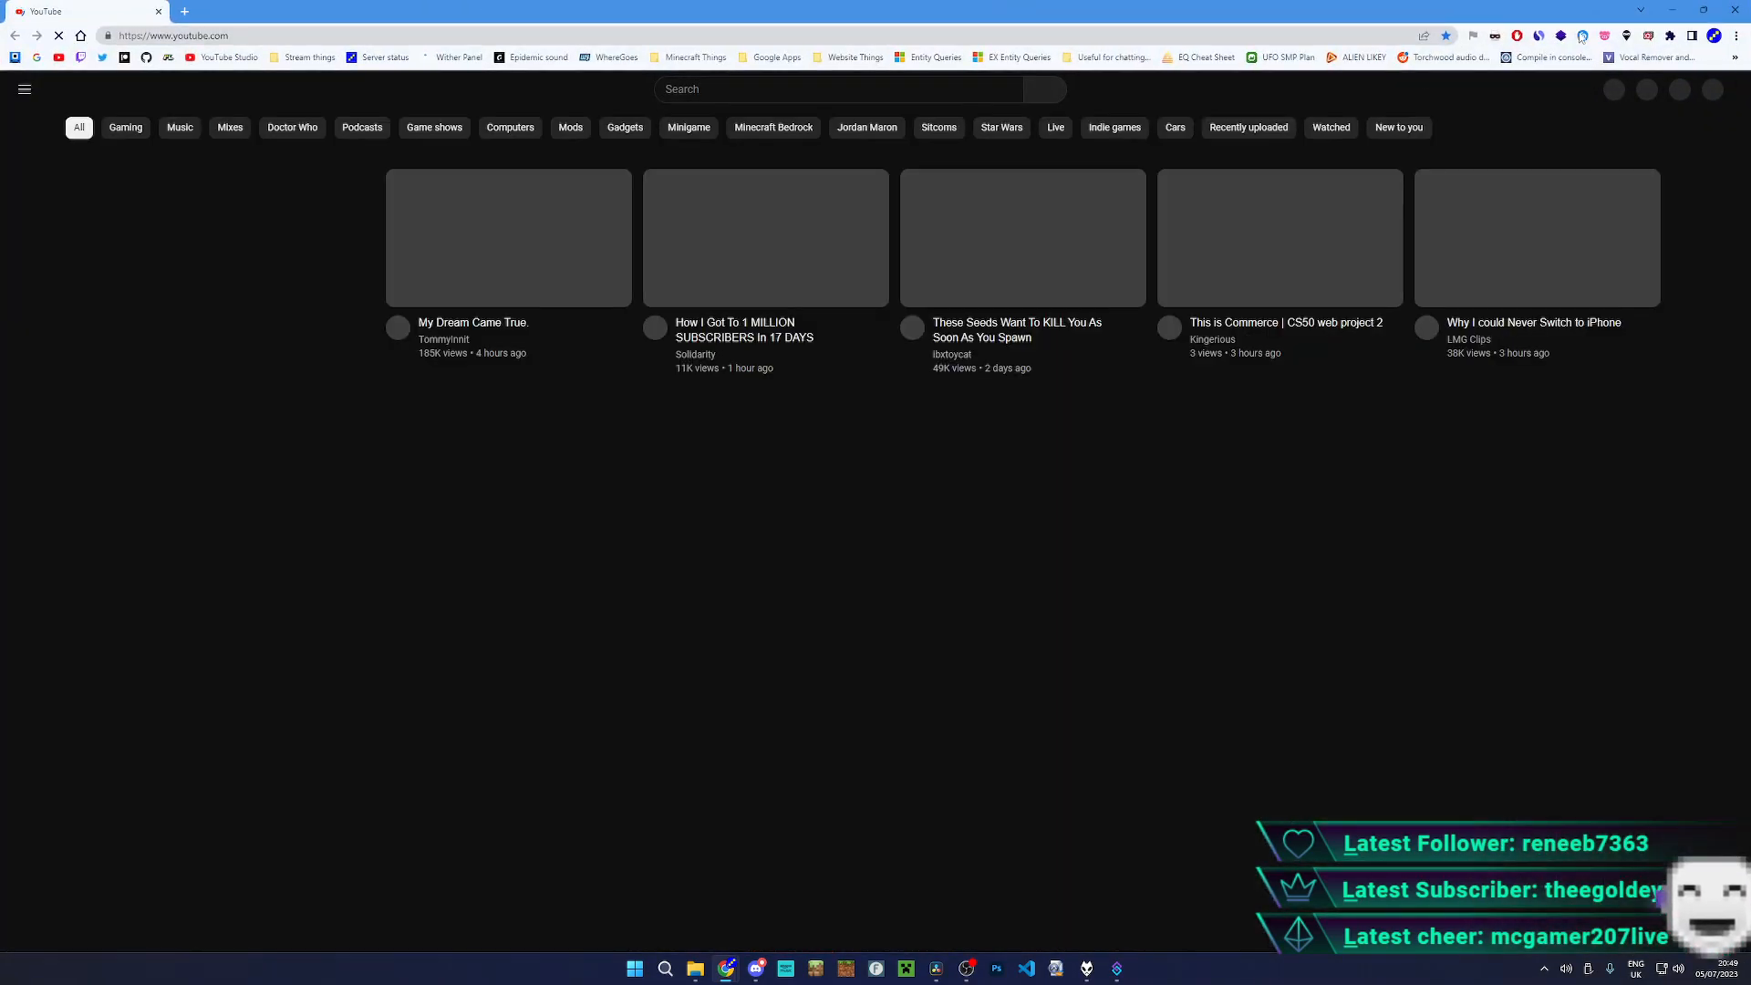
# - Switch to the YouTube browser window and open the channel's comments in YouTube Studio
pyautogui.moveTo(1580, 11); pyautogui.dragTo(1750, 28)
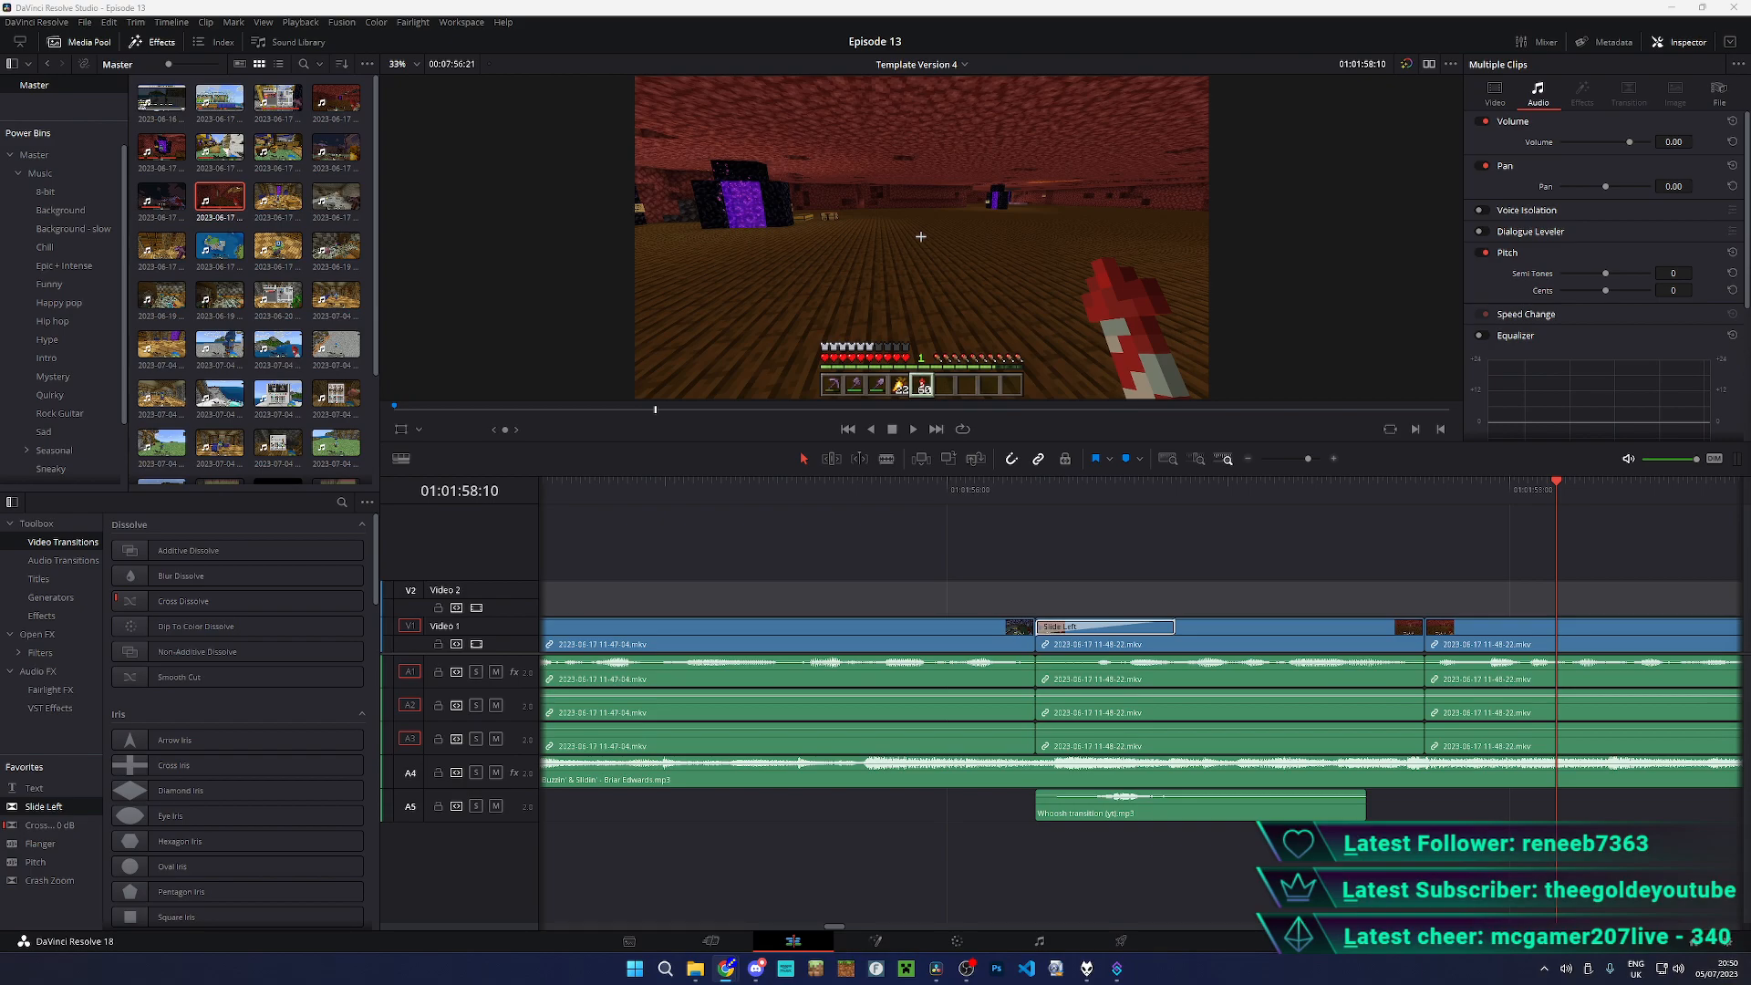
pyautogui.moveTo(1749, 382); pyautogui.dragTo(1349, 2)
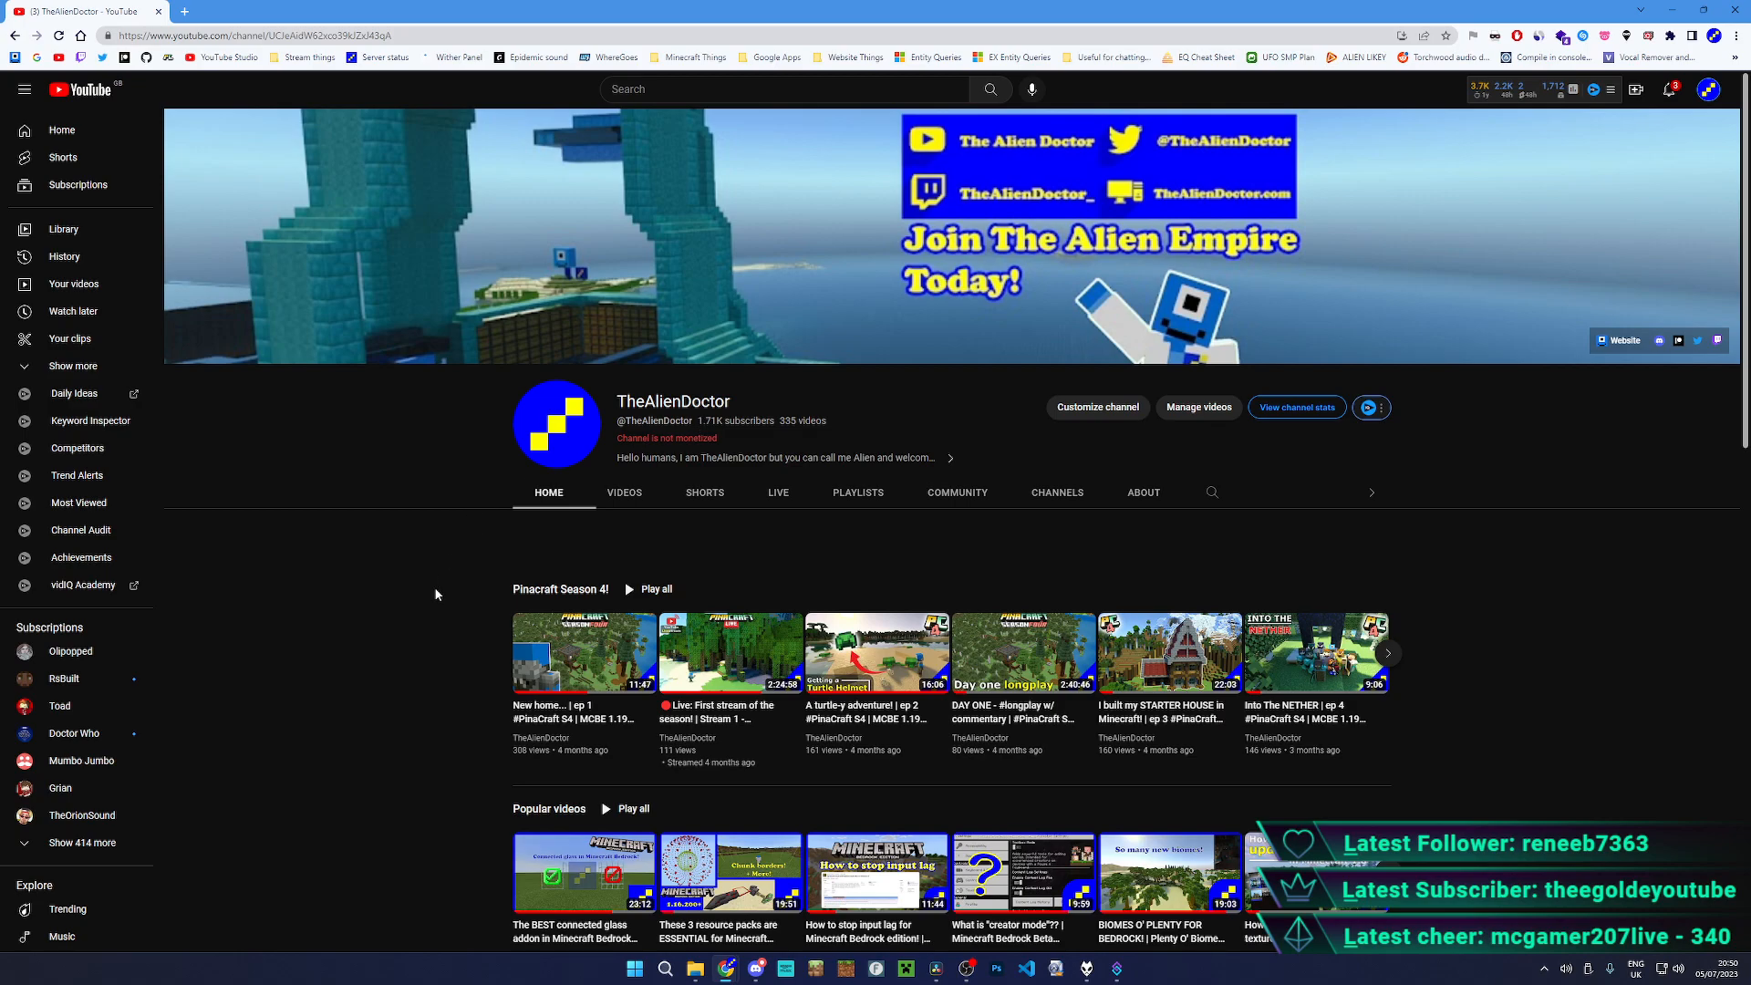
pyautogui.click(223, 58)
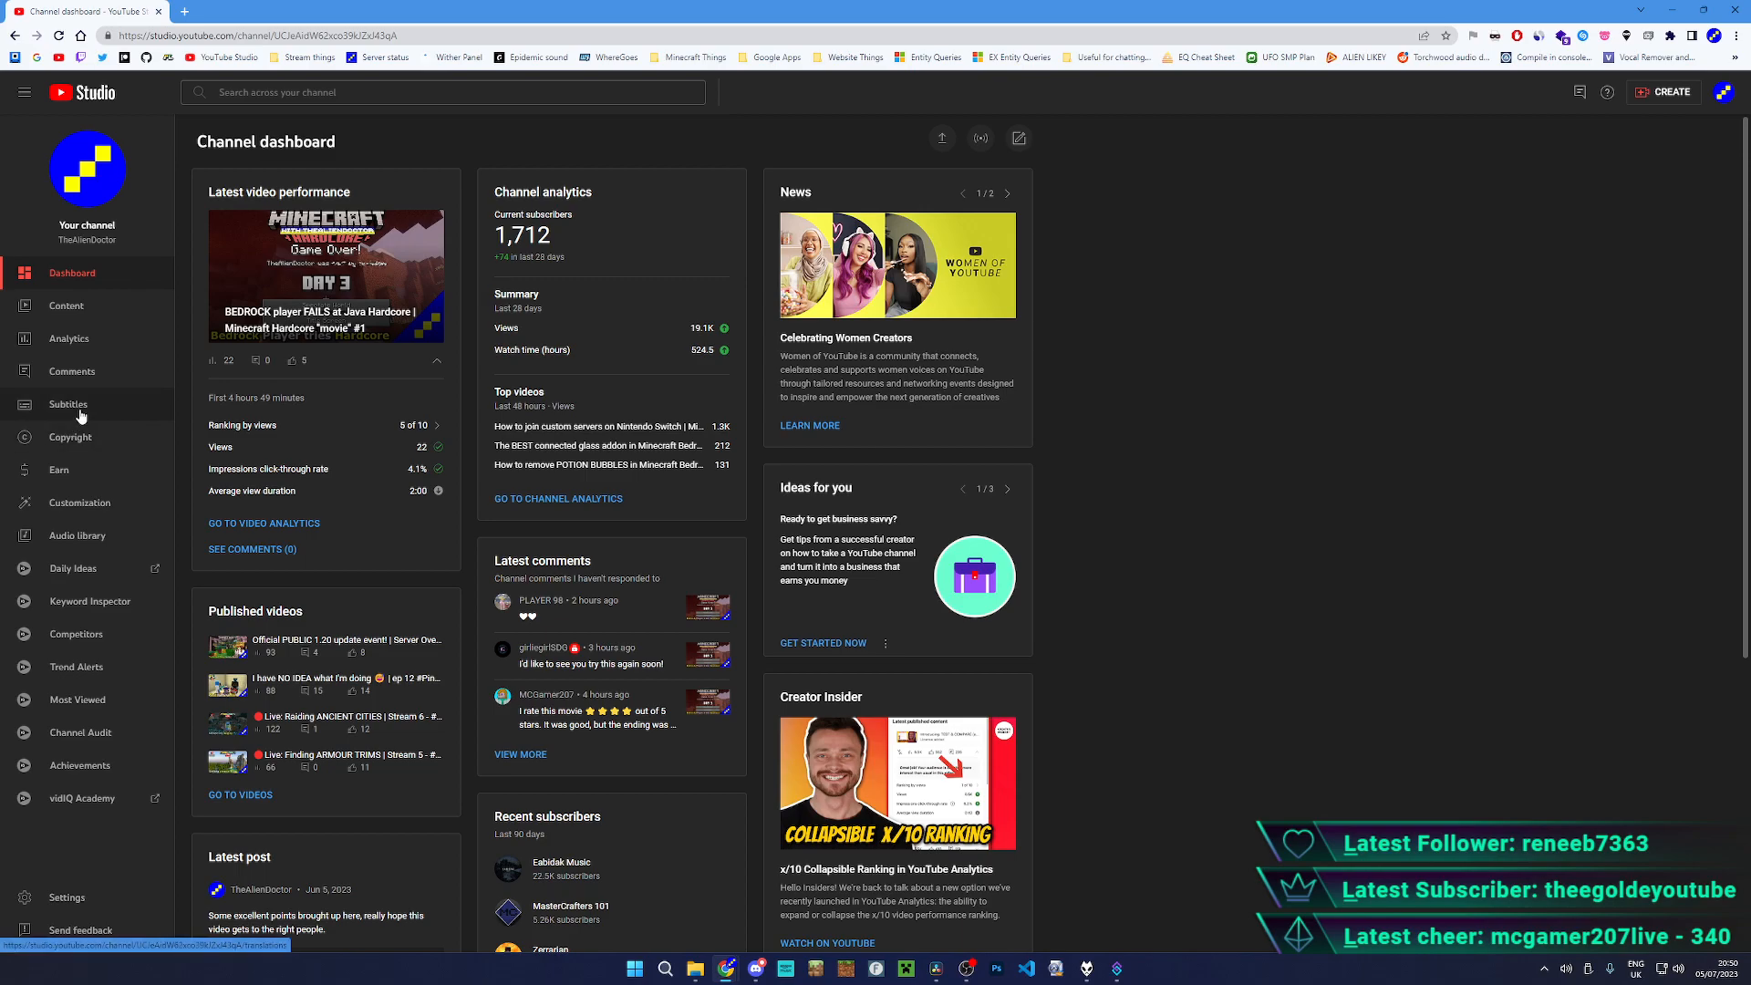
pyautogui.click(96, 373)
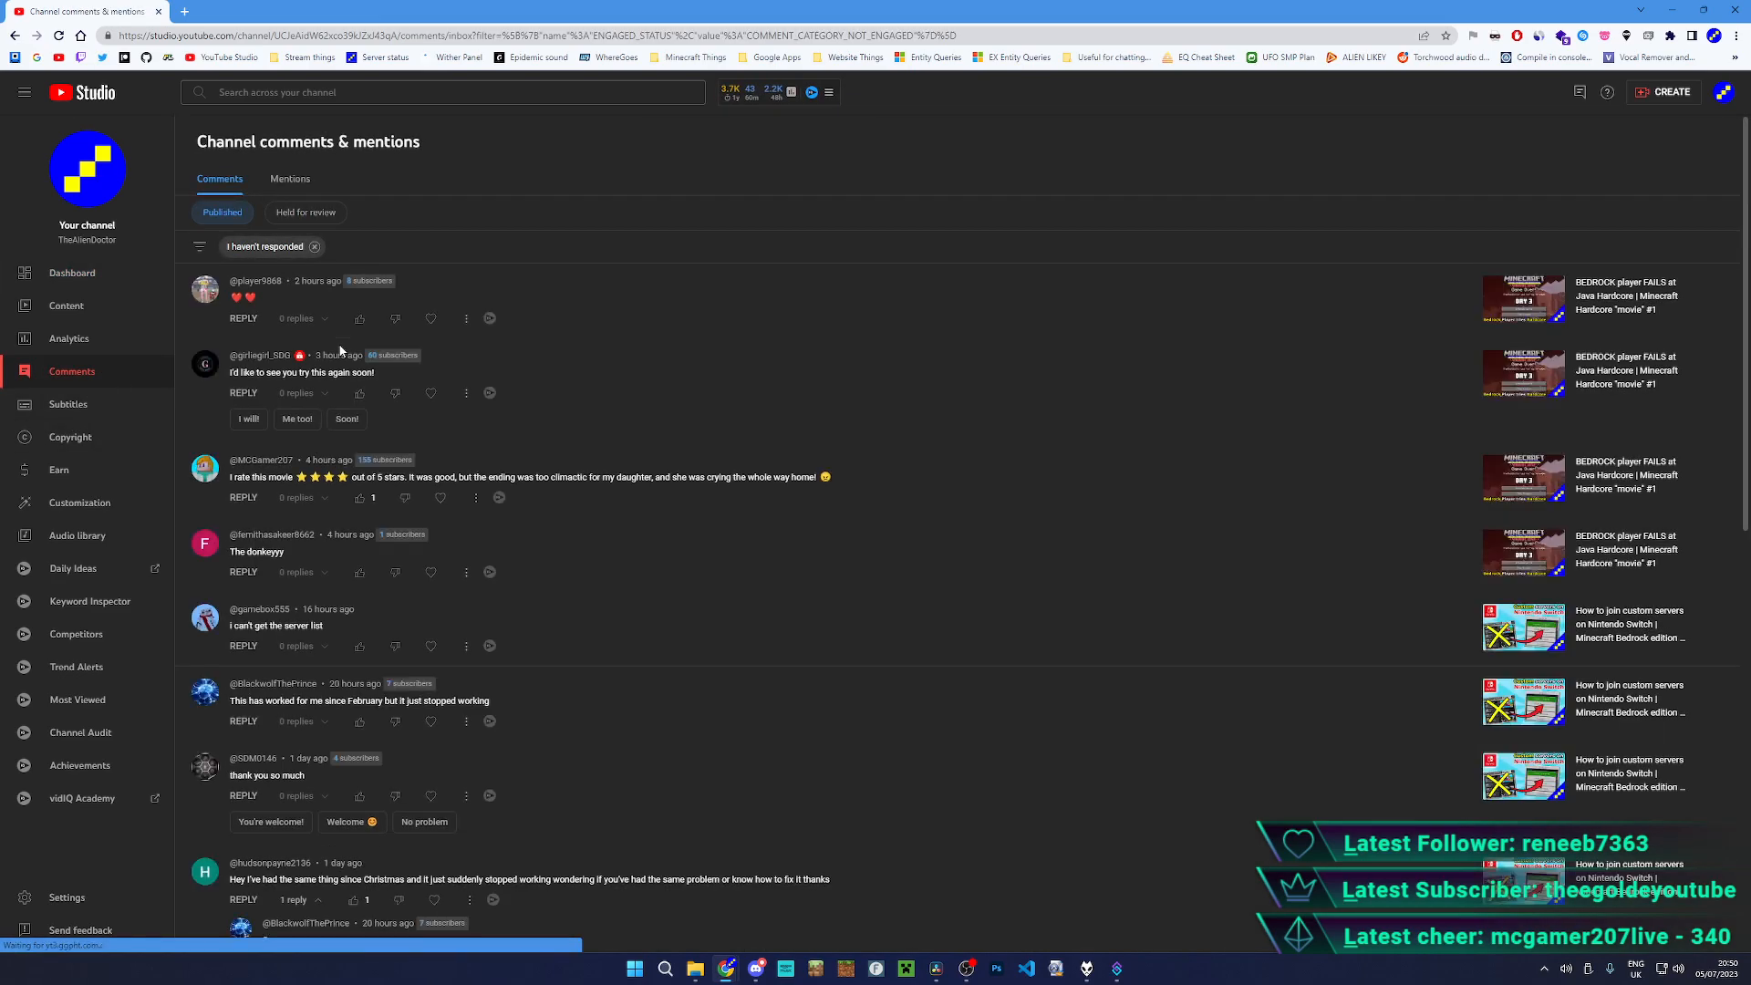
# - Read through the unanswered channel comments down to the oldest ones
pyautogui.scroll(-10, 310, 547)
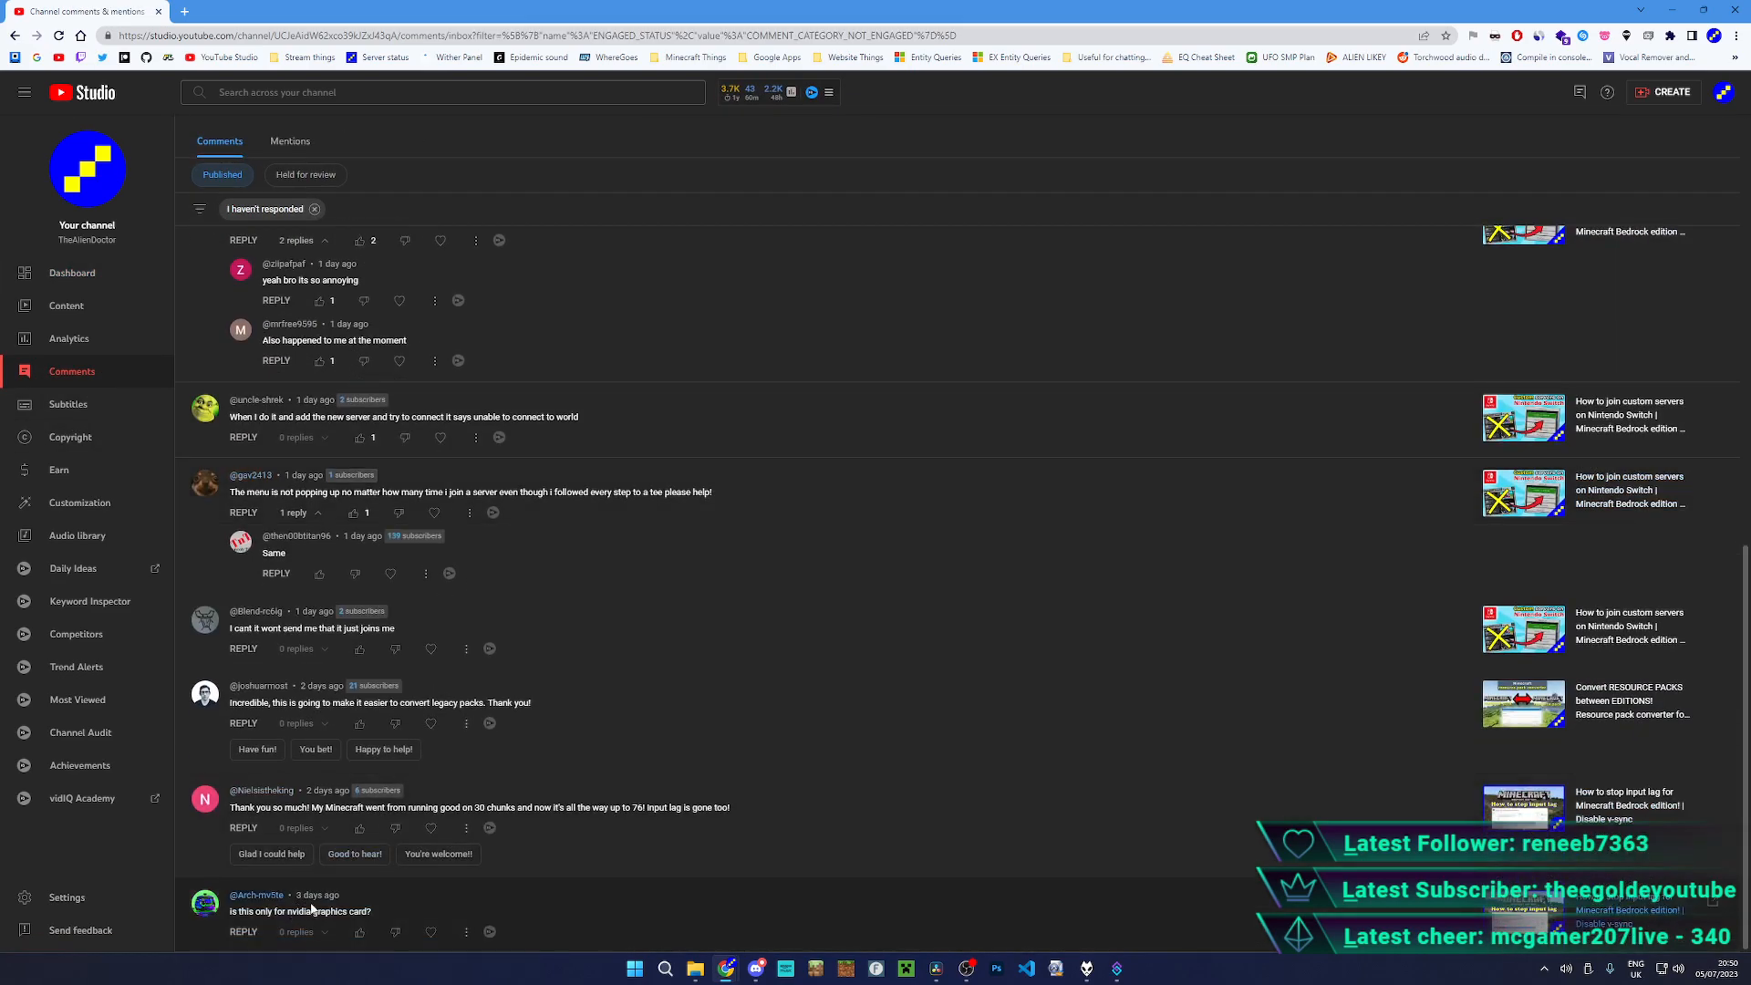
pyautogui.scroll(4, 336, 910)
pyautogui.scroll(-4, 336, 910)
pyautogui.scroll(1, 409, 892)
pyautogui.scroll(1, 409, 892)
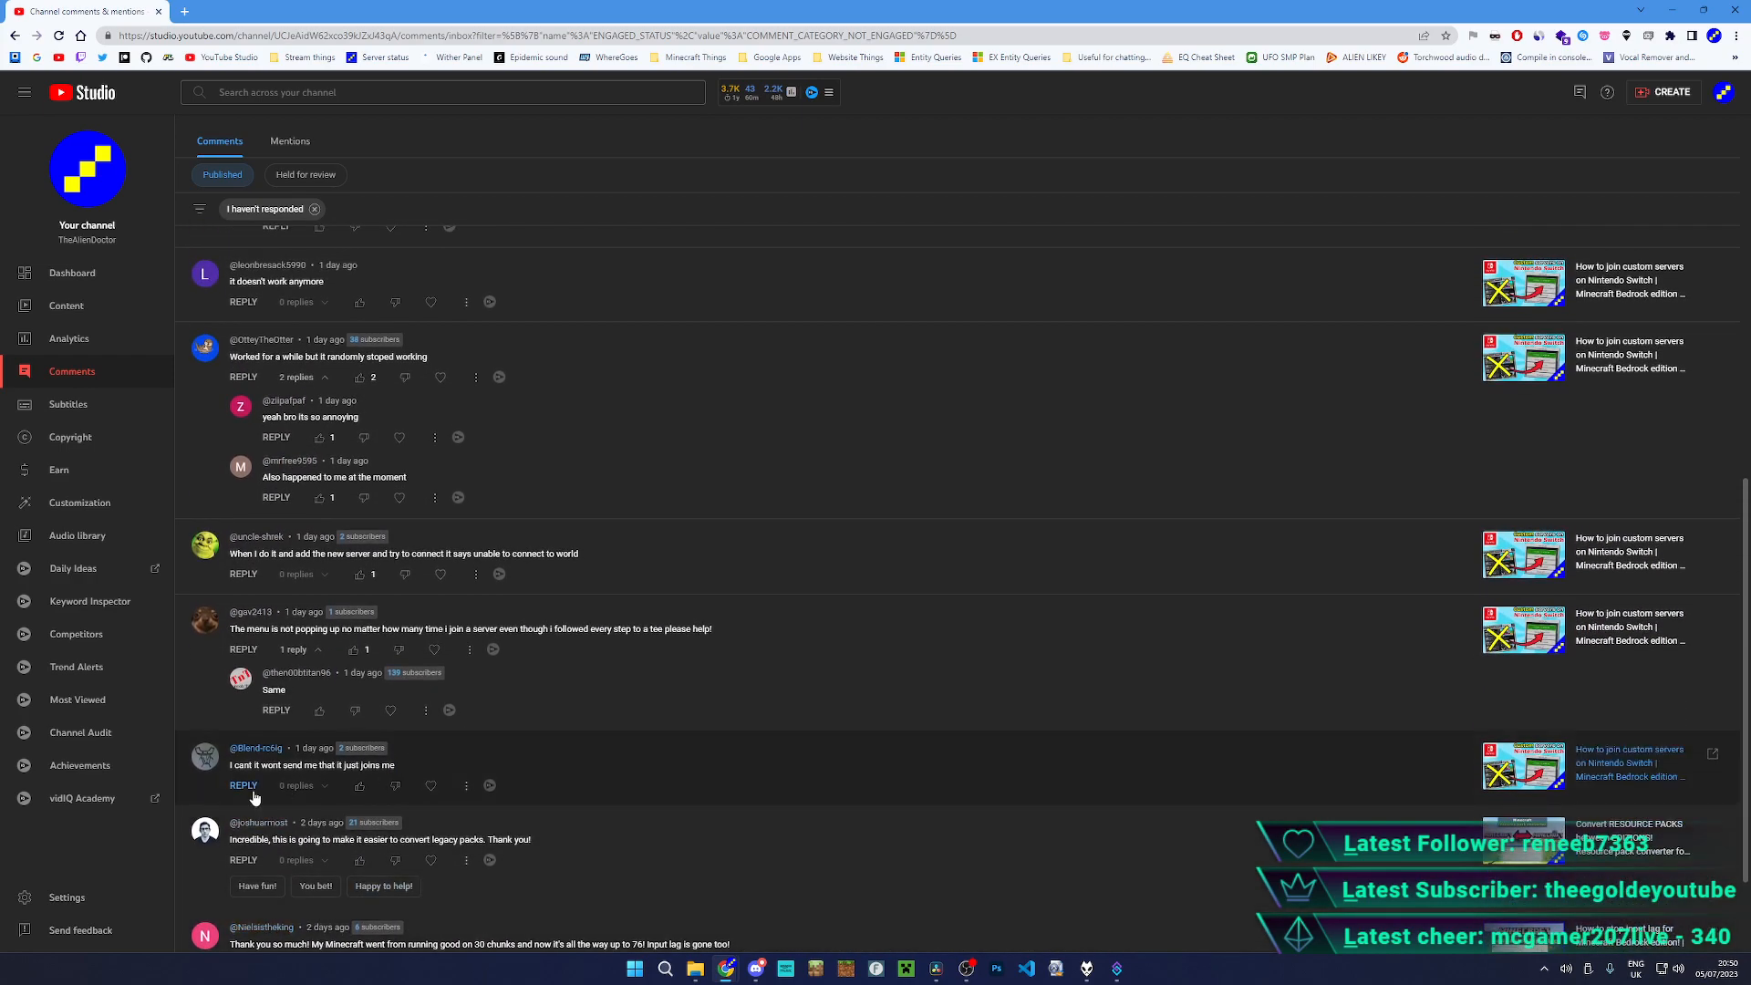
pyautogui.moveTo(245, 785)
pyautogui.mouseDown()
pyautogui.moveTo(221, 771)
pyautogui.moveTo(237, 771)
pyautogui.mouseUp()
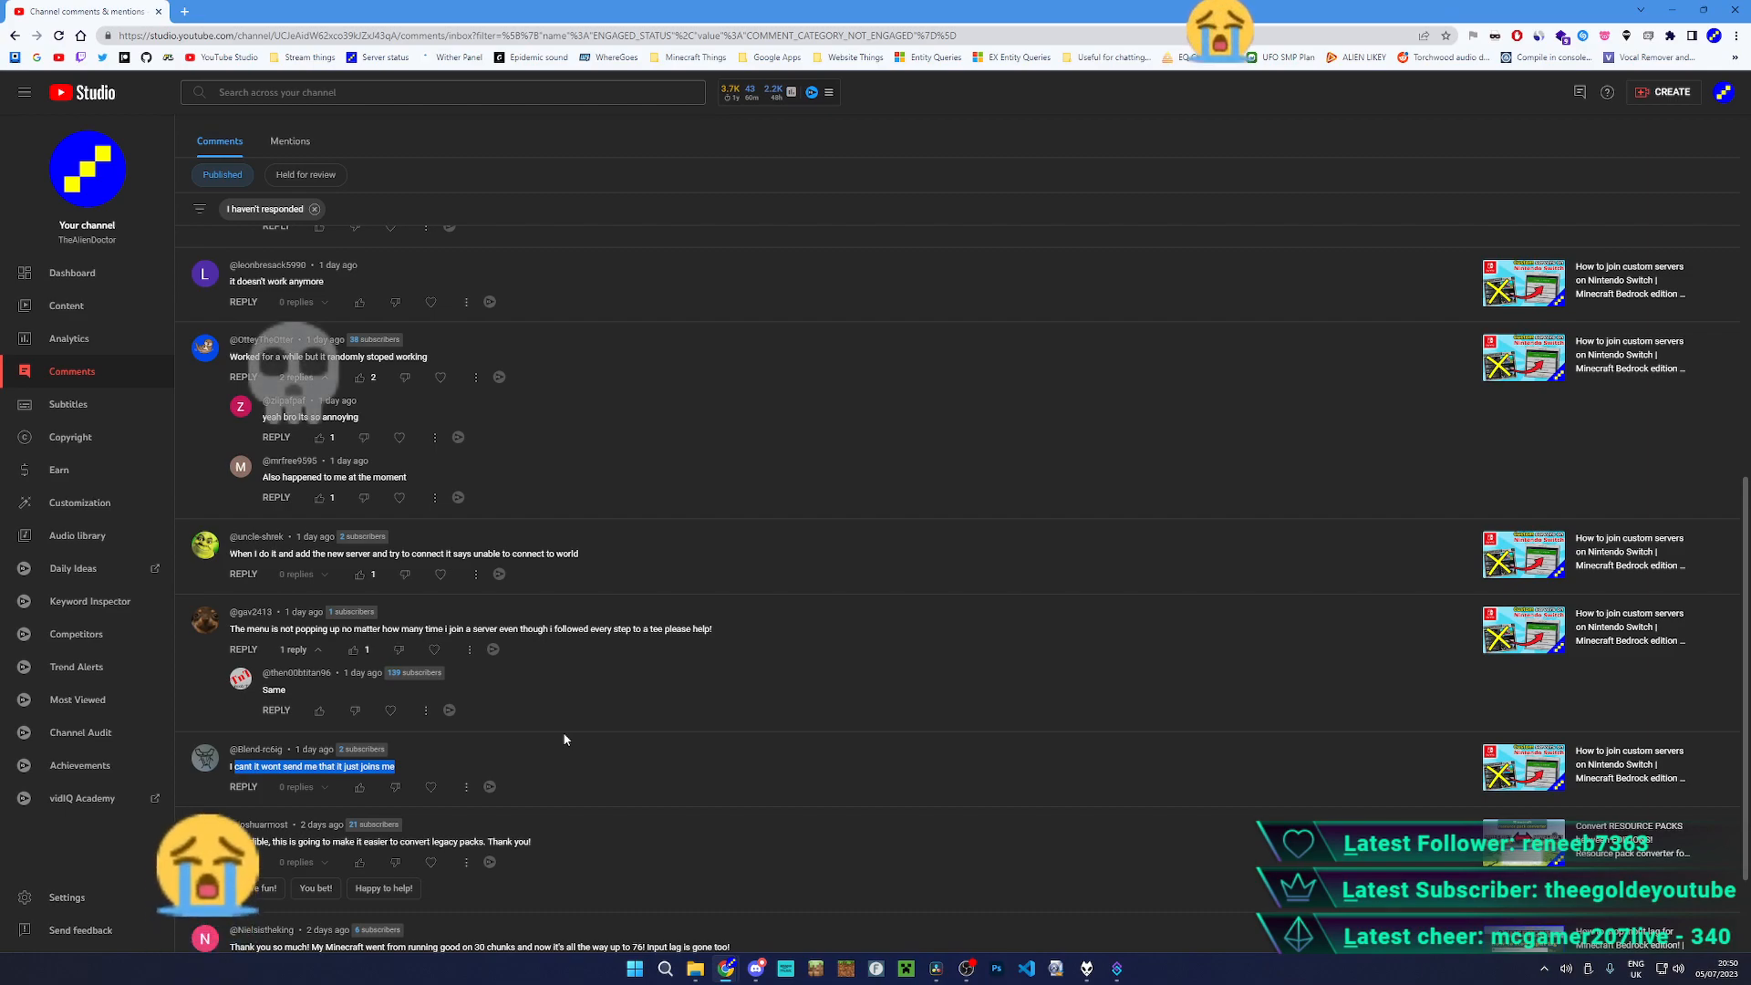
pyautogui.scroll(-2, 1140, 692)
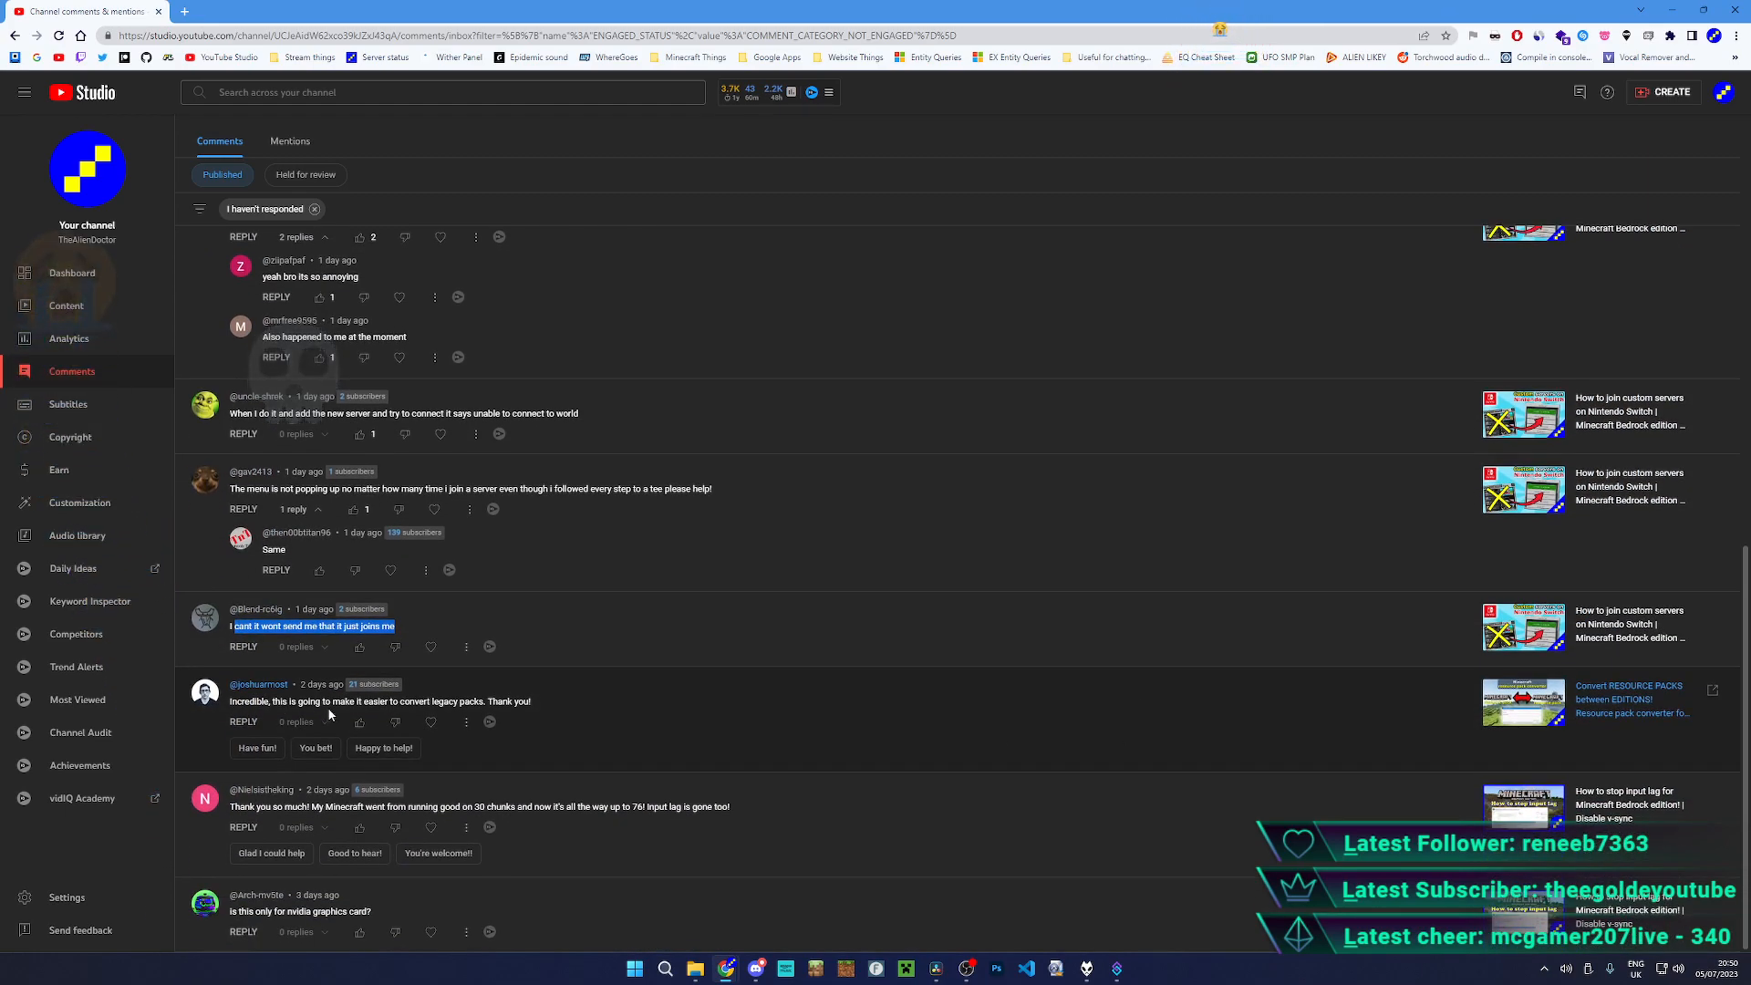
pyautogui.tripleClick(515, 700)
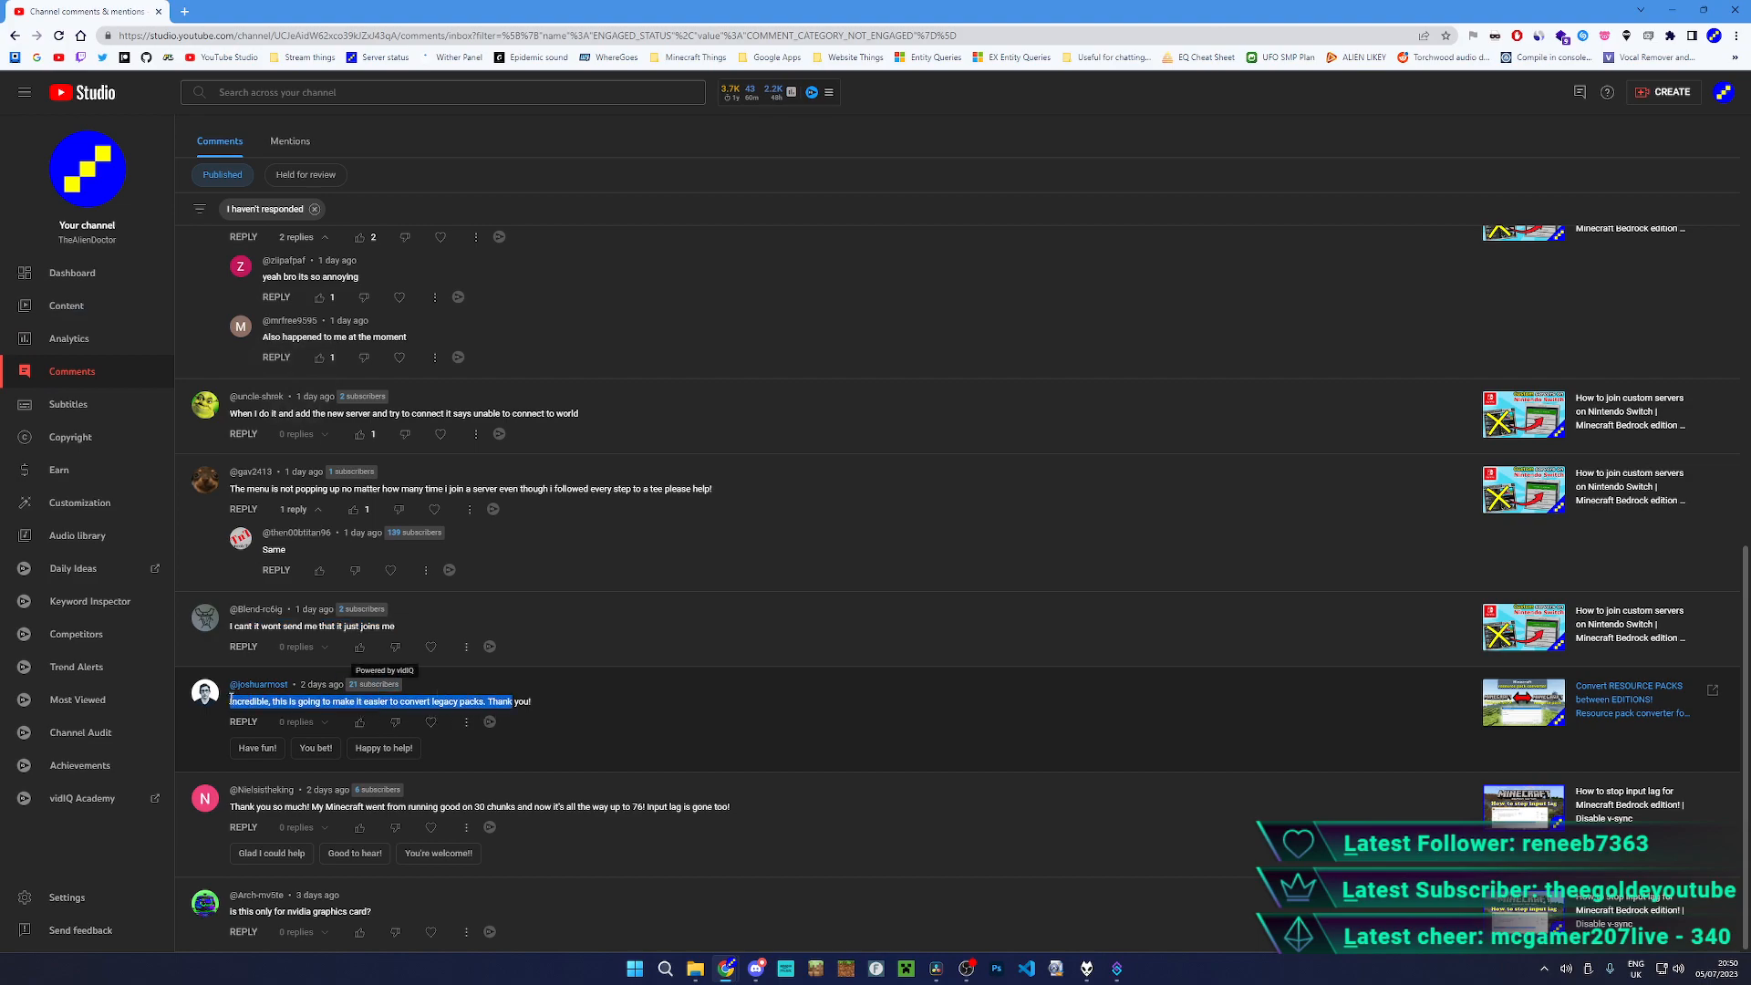
pyautogui.click(521, 712)
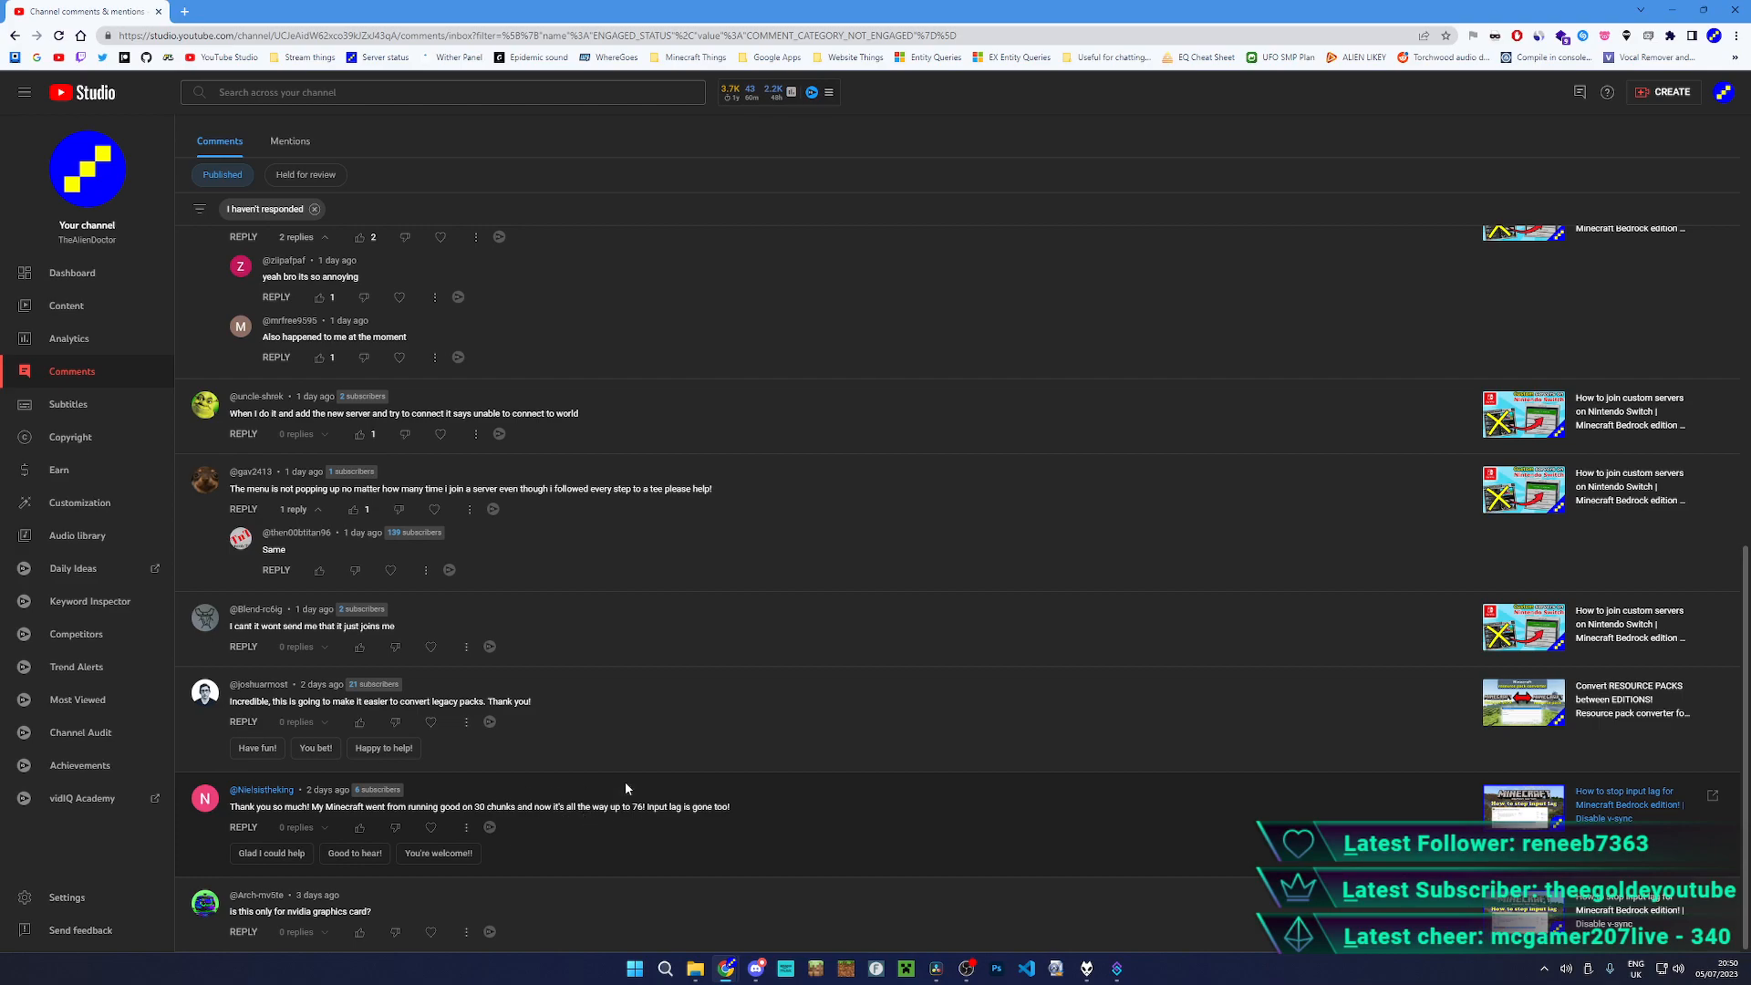
# - Like the comment thanking for the input lag fix and reply "Glad I could help! :D"
pyautogui.click(359, 827)
pyautogui.click(243, 827)
pyautogui.write('Glad I could help!')
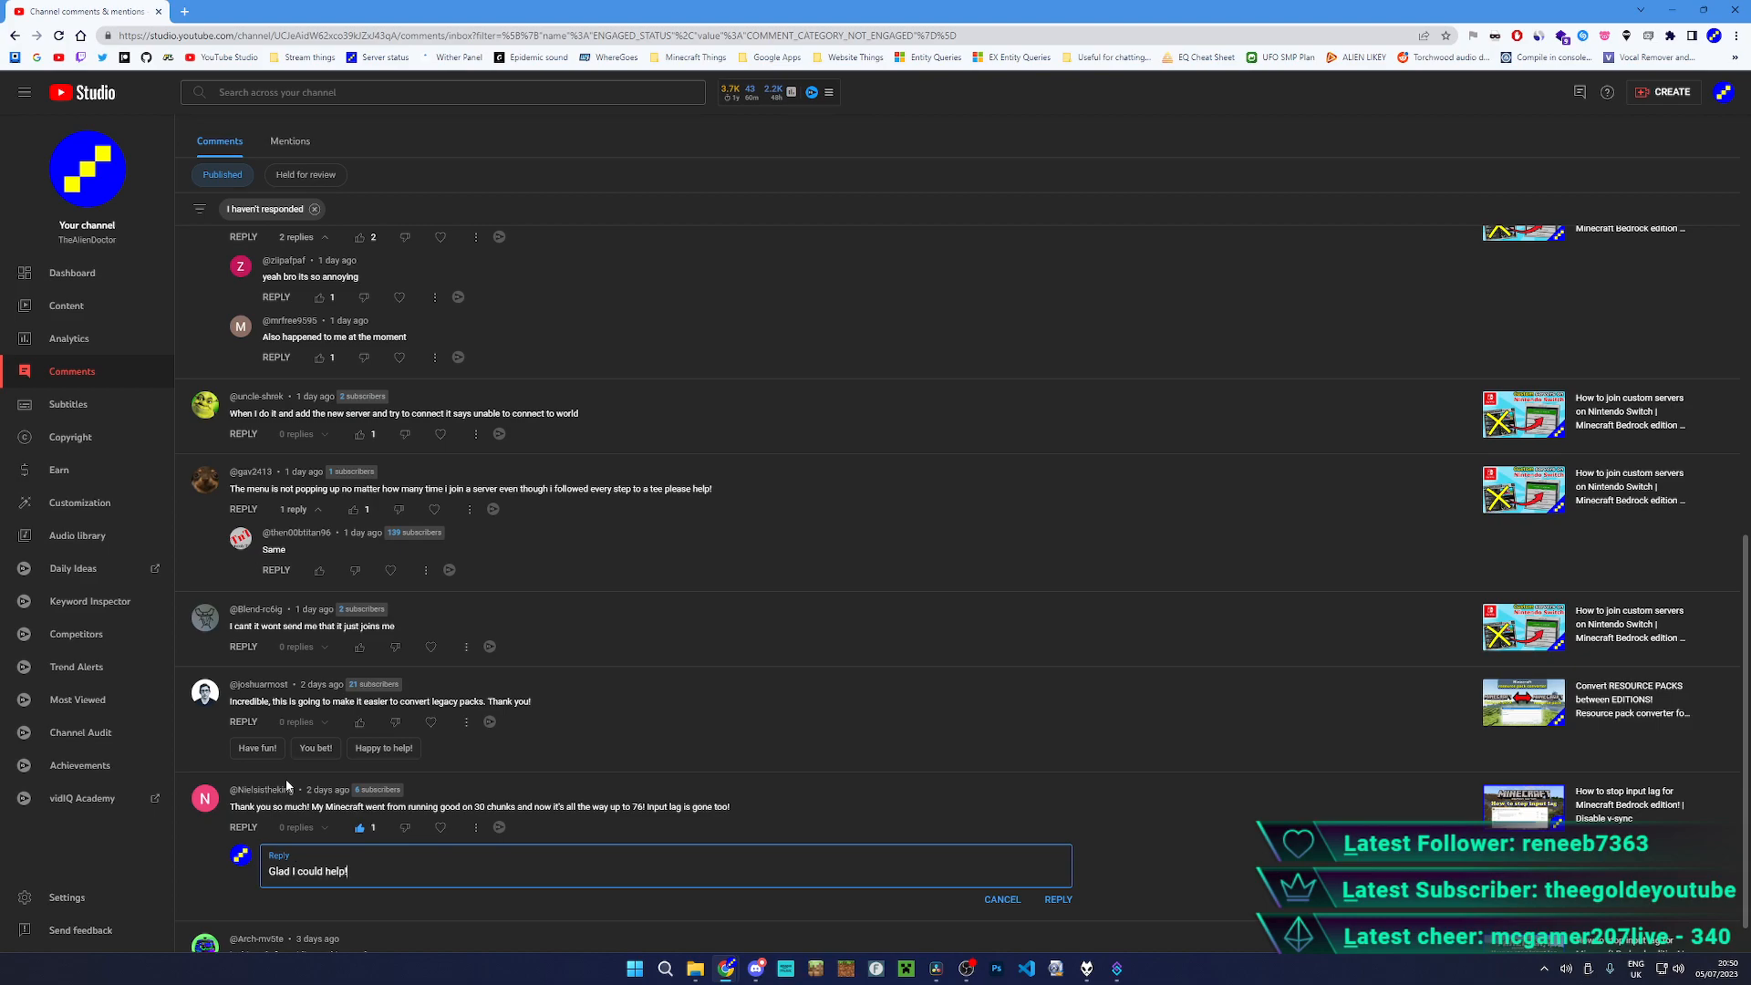
pyautogui.write(' :D')
pyautogui.scroll(-1, 912, 861)
pyautogui.click(1060, 862)
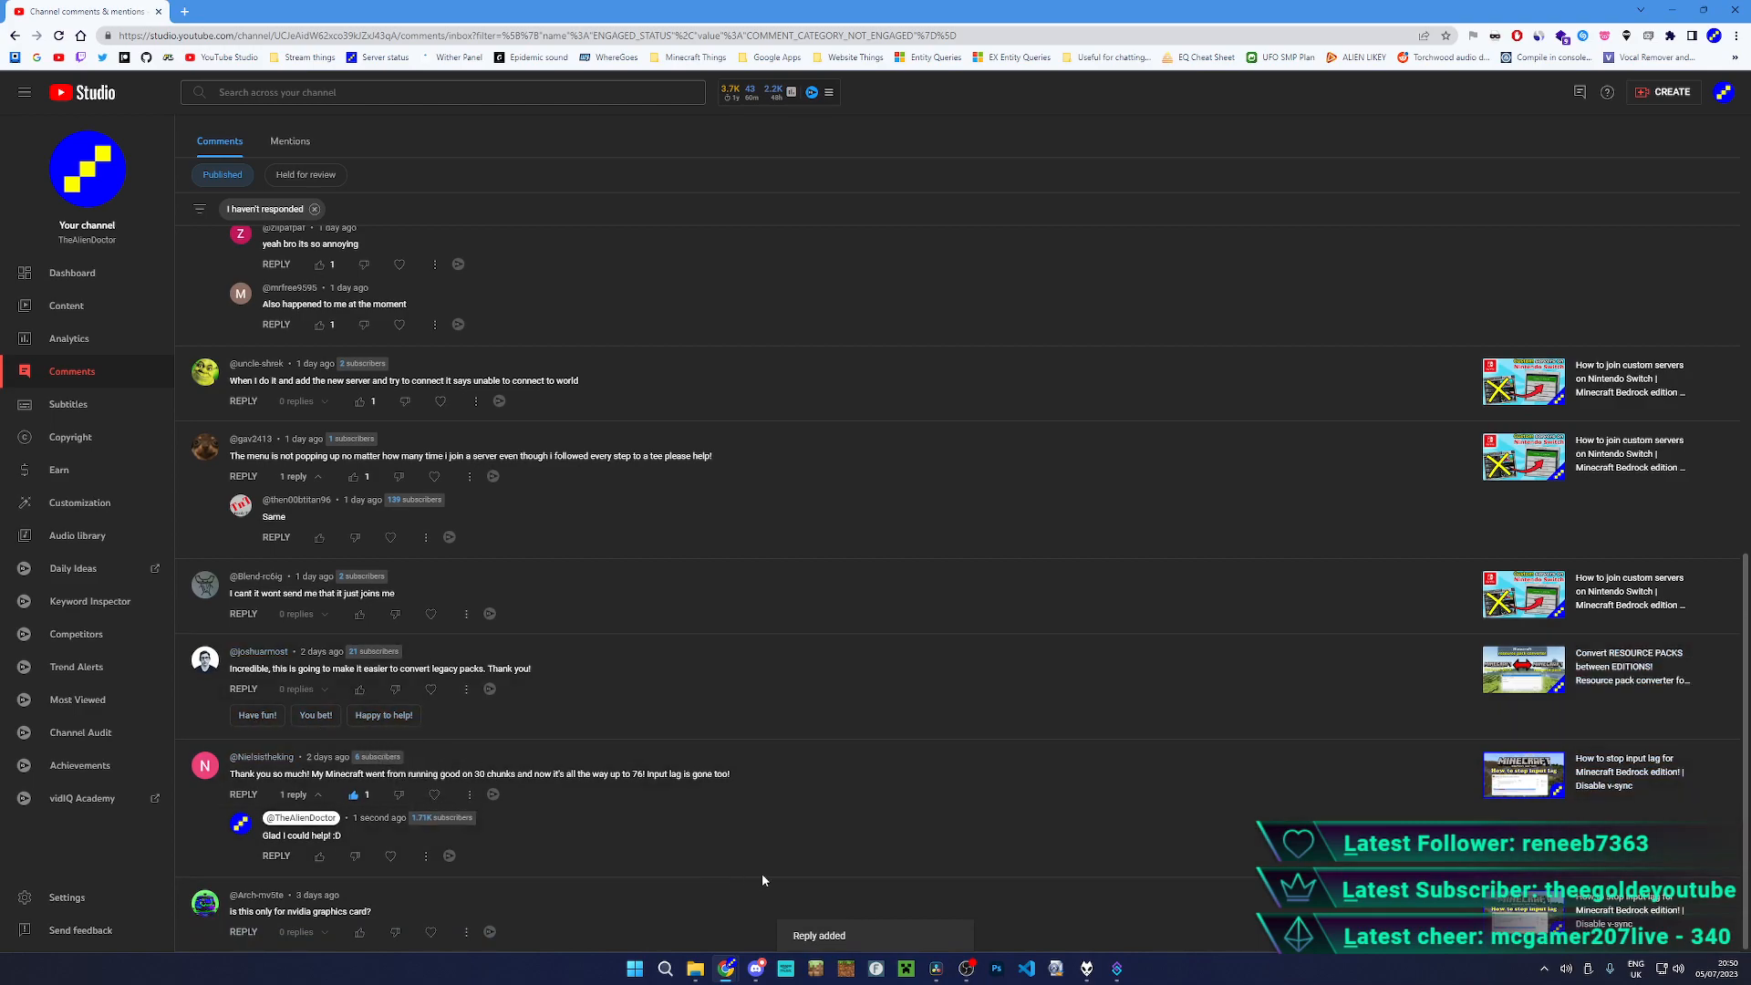
pyautogui.click(243, 931)
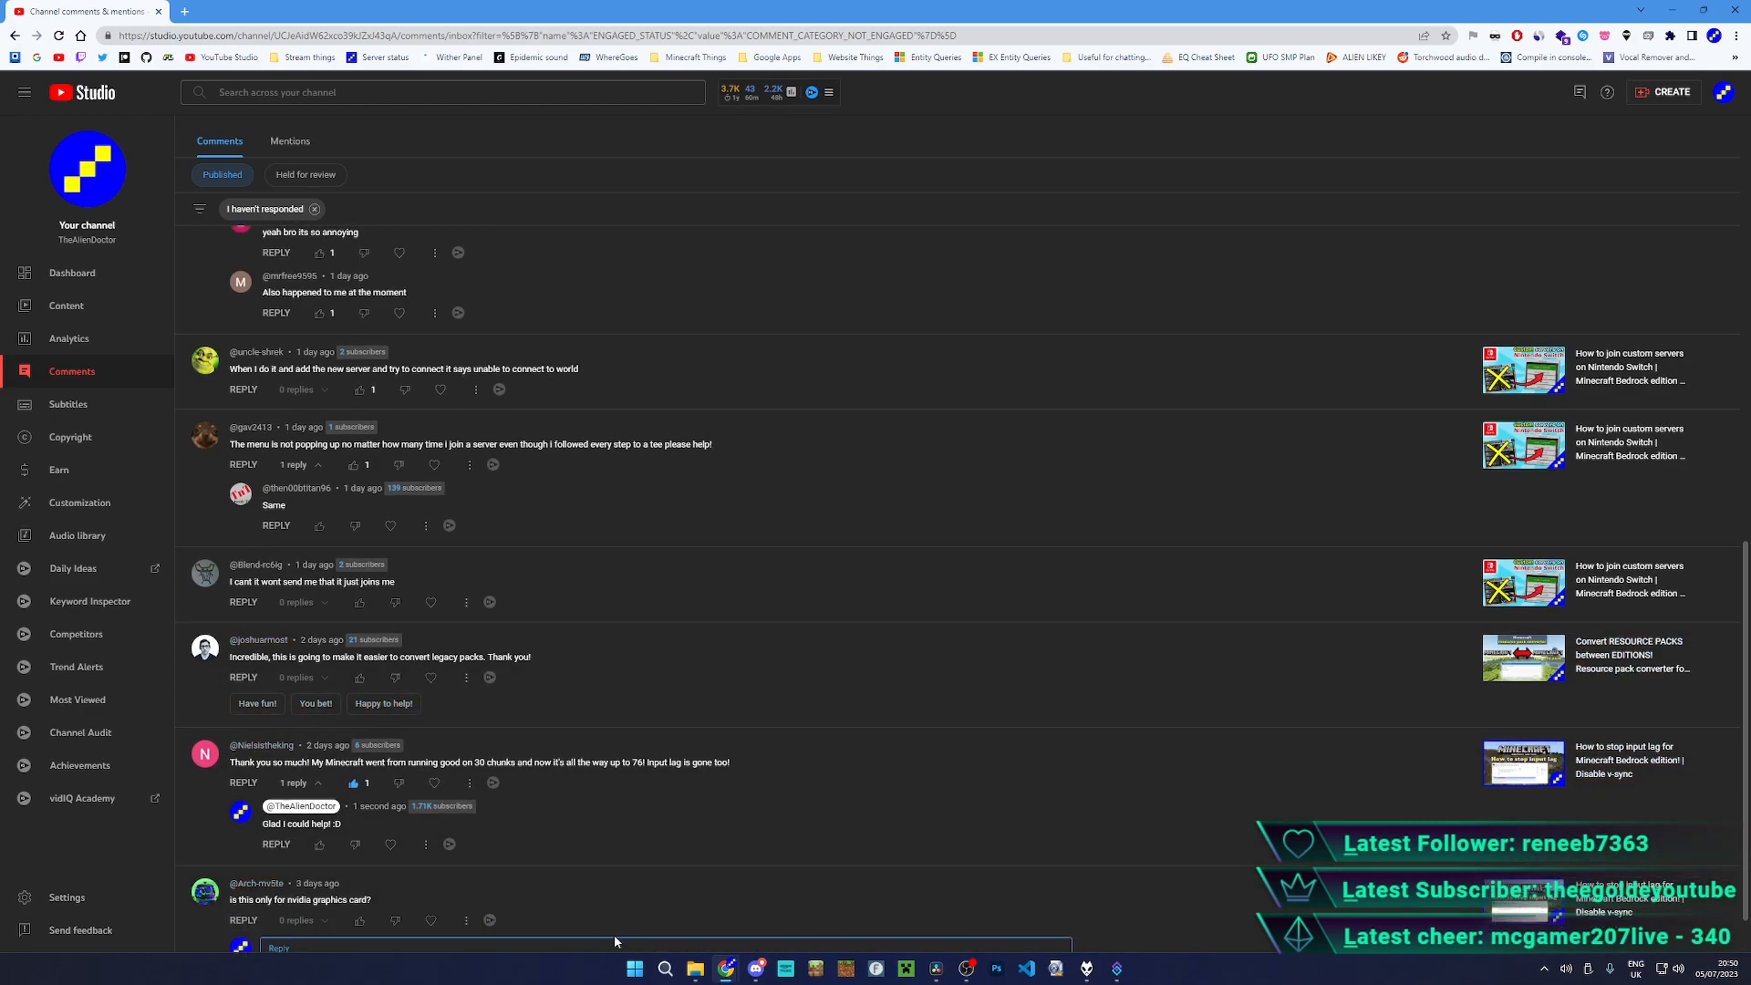
pyautogui.scroll(-1, 833, 855)
pyautogui.click(990, 924)
# - Read back through the unanswered channel comments up to the newest ones
pyautogui.scroll(2, 622, 808)
pyautogui.scroll(1, 623, 808)
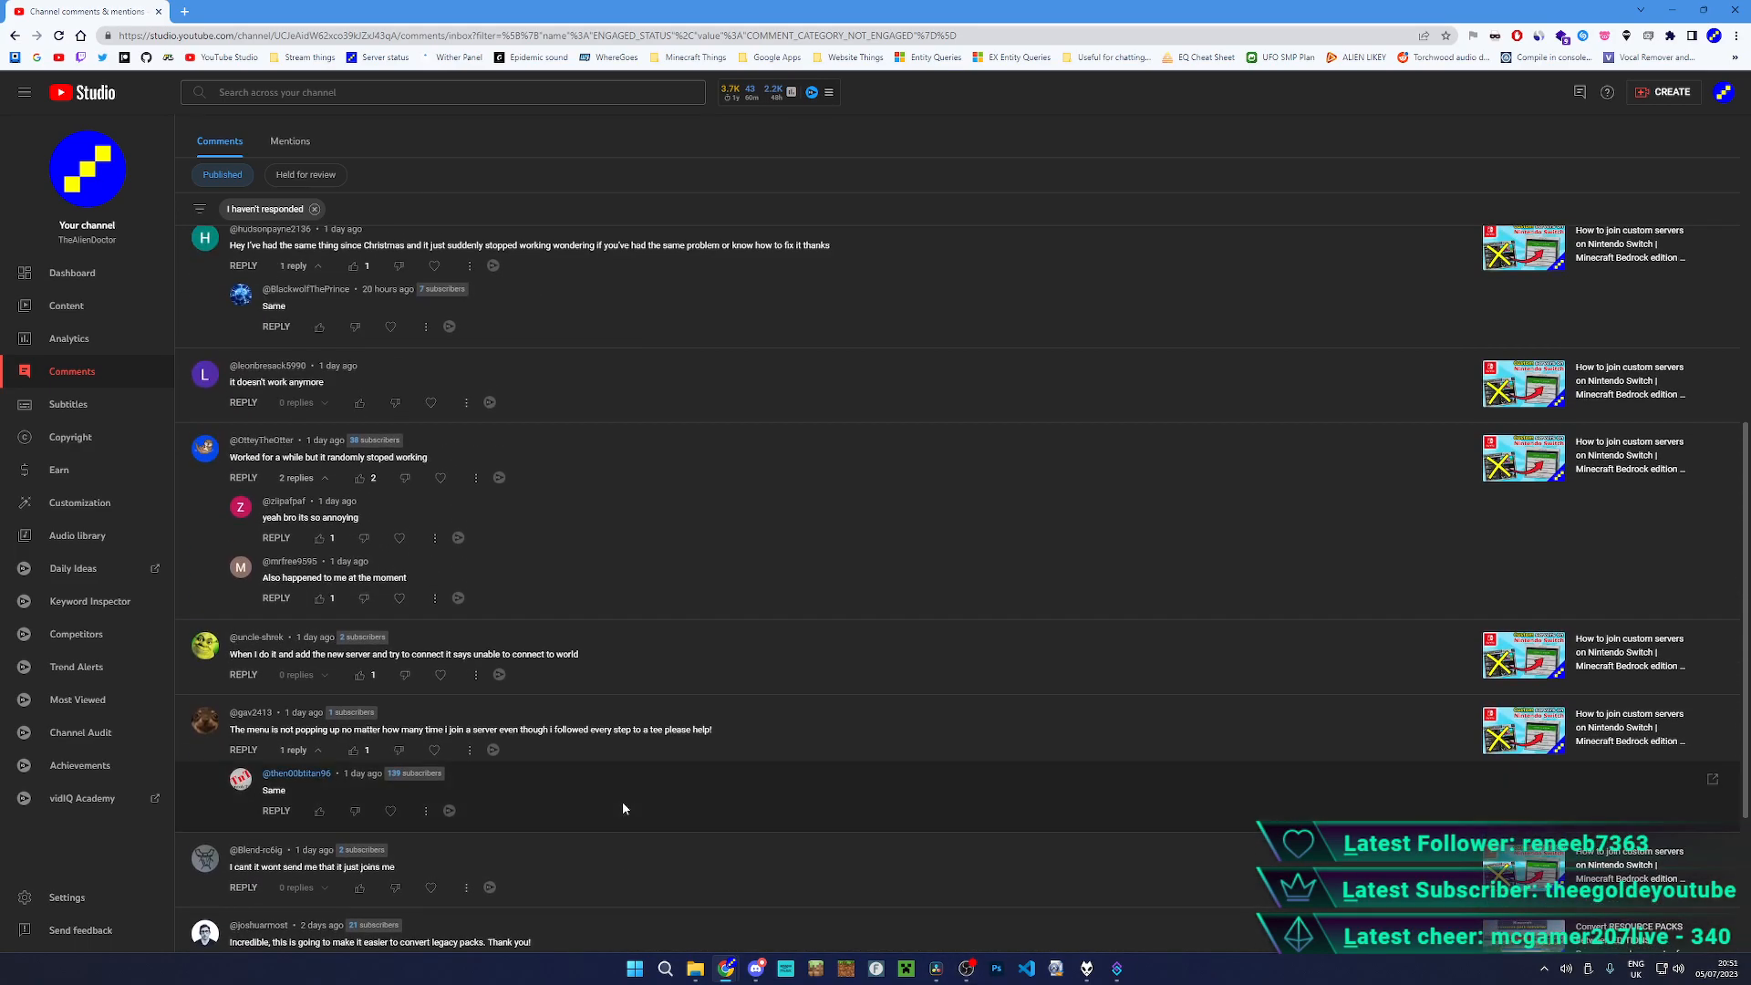
pyautogui.scroll(3, 623, 808)
pyautogui.scroll(2, 623, 807)
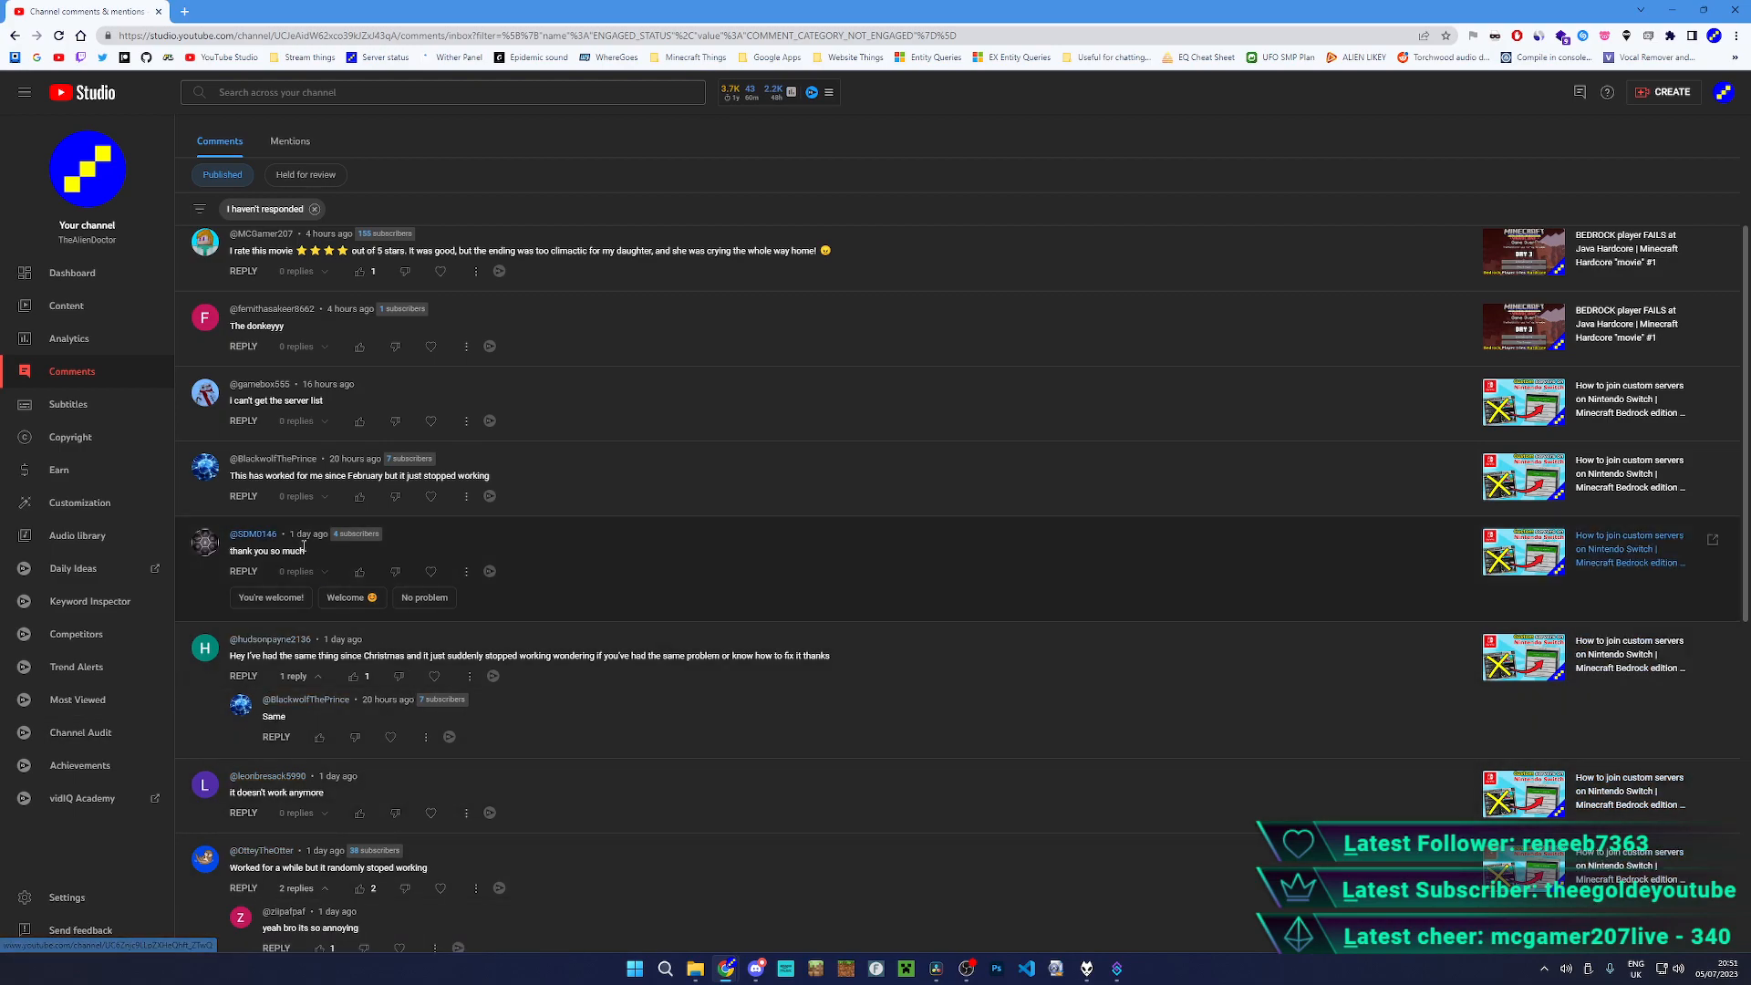
pyautogui.scroll(2, 187, 738)
pyautogui.scroll(1, 195, 737)
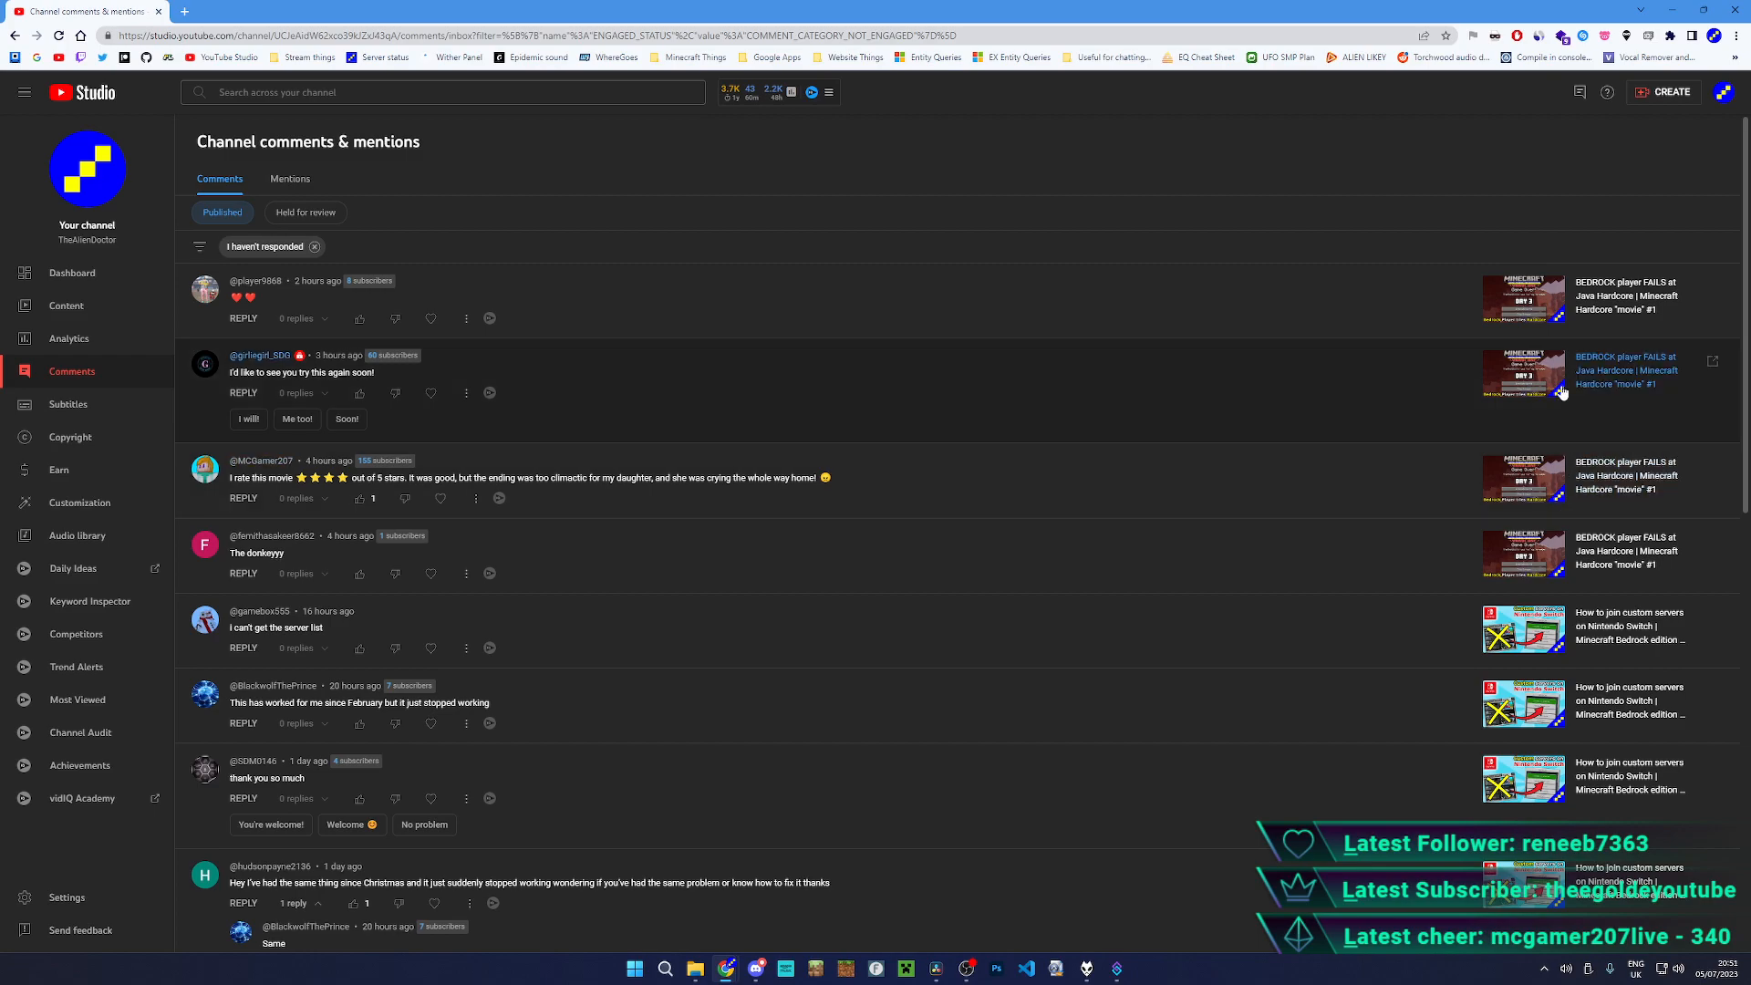
# - Open the commented video "BEDROCK player FAILS at Java Hardcore" on its YouTube watch page and show it in full screen
pyautogui.click(1602, 561)
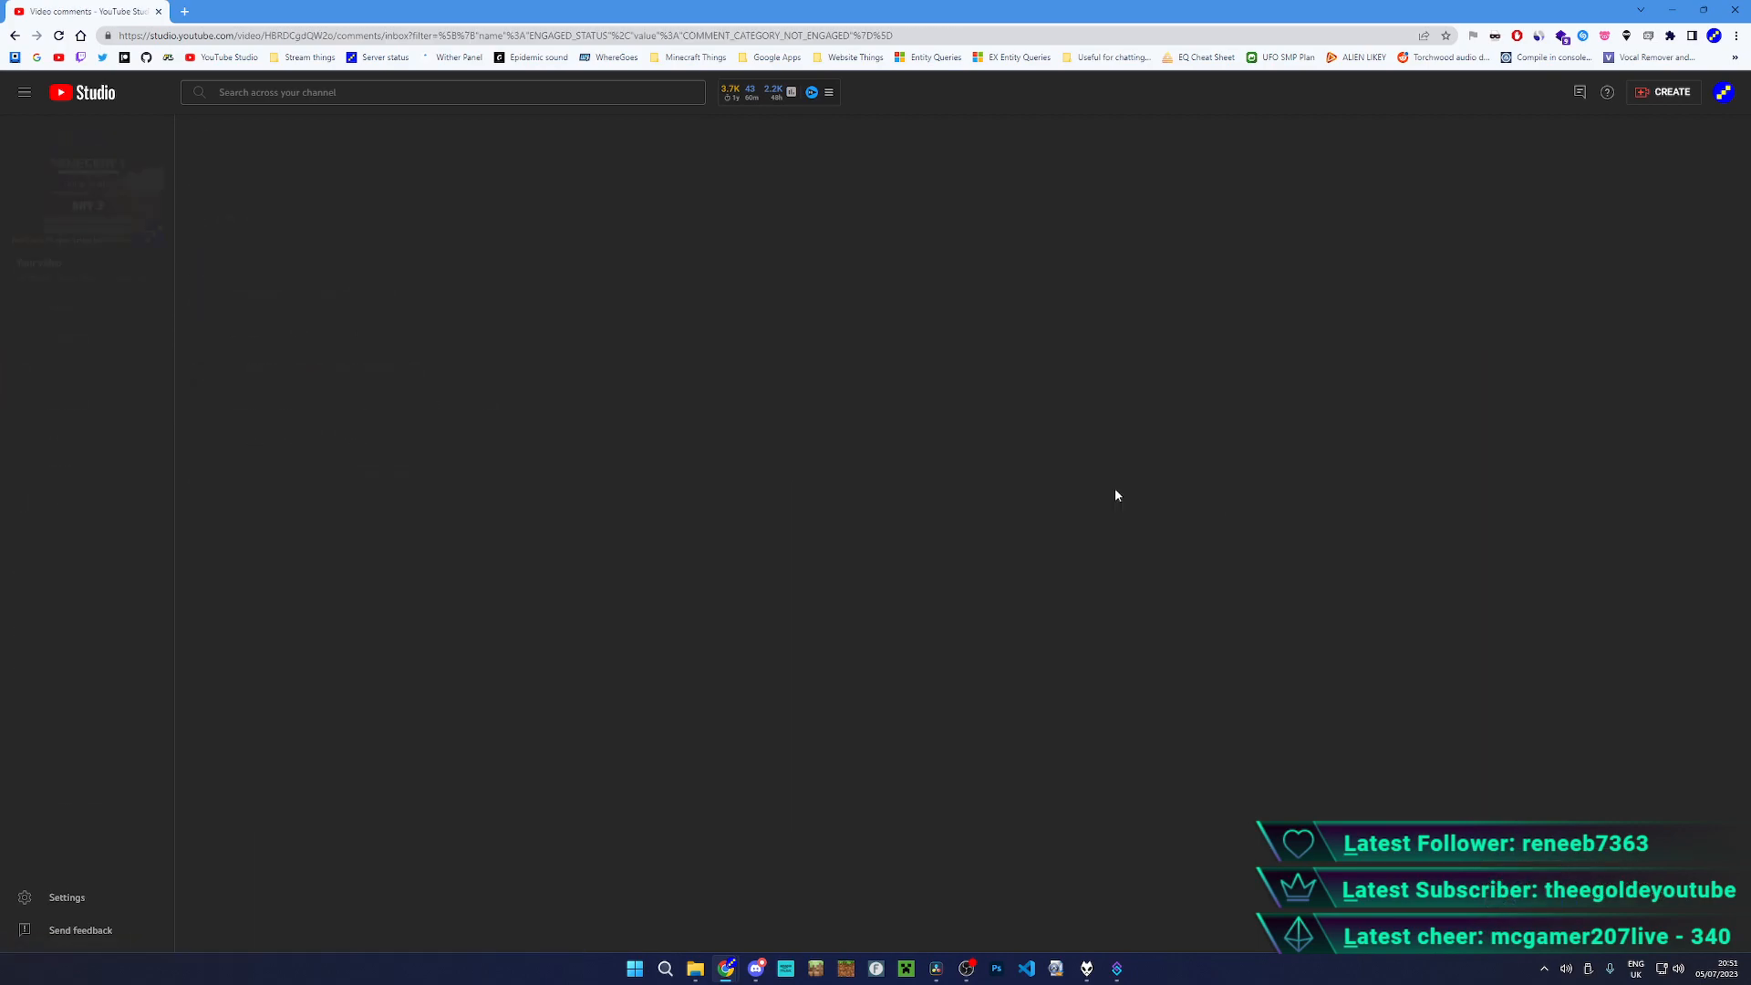
pyautogui.click(117, 214)
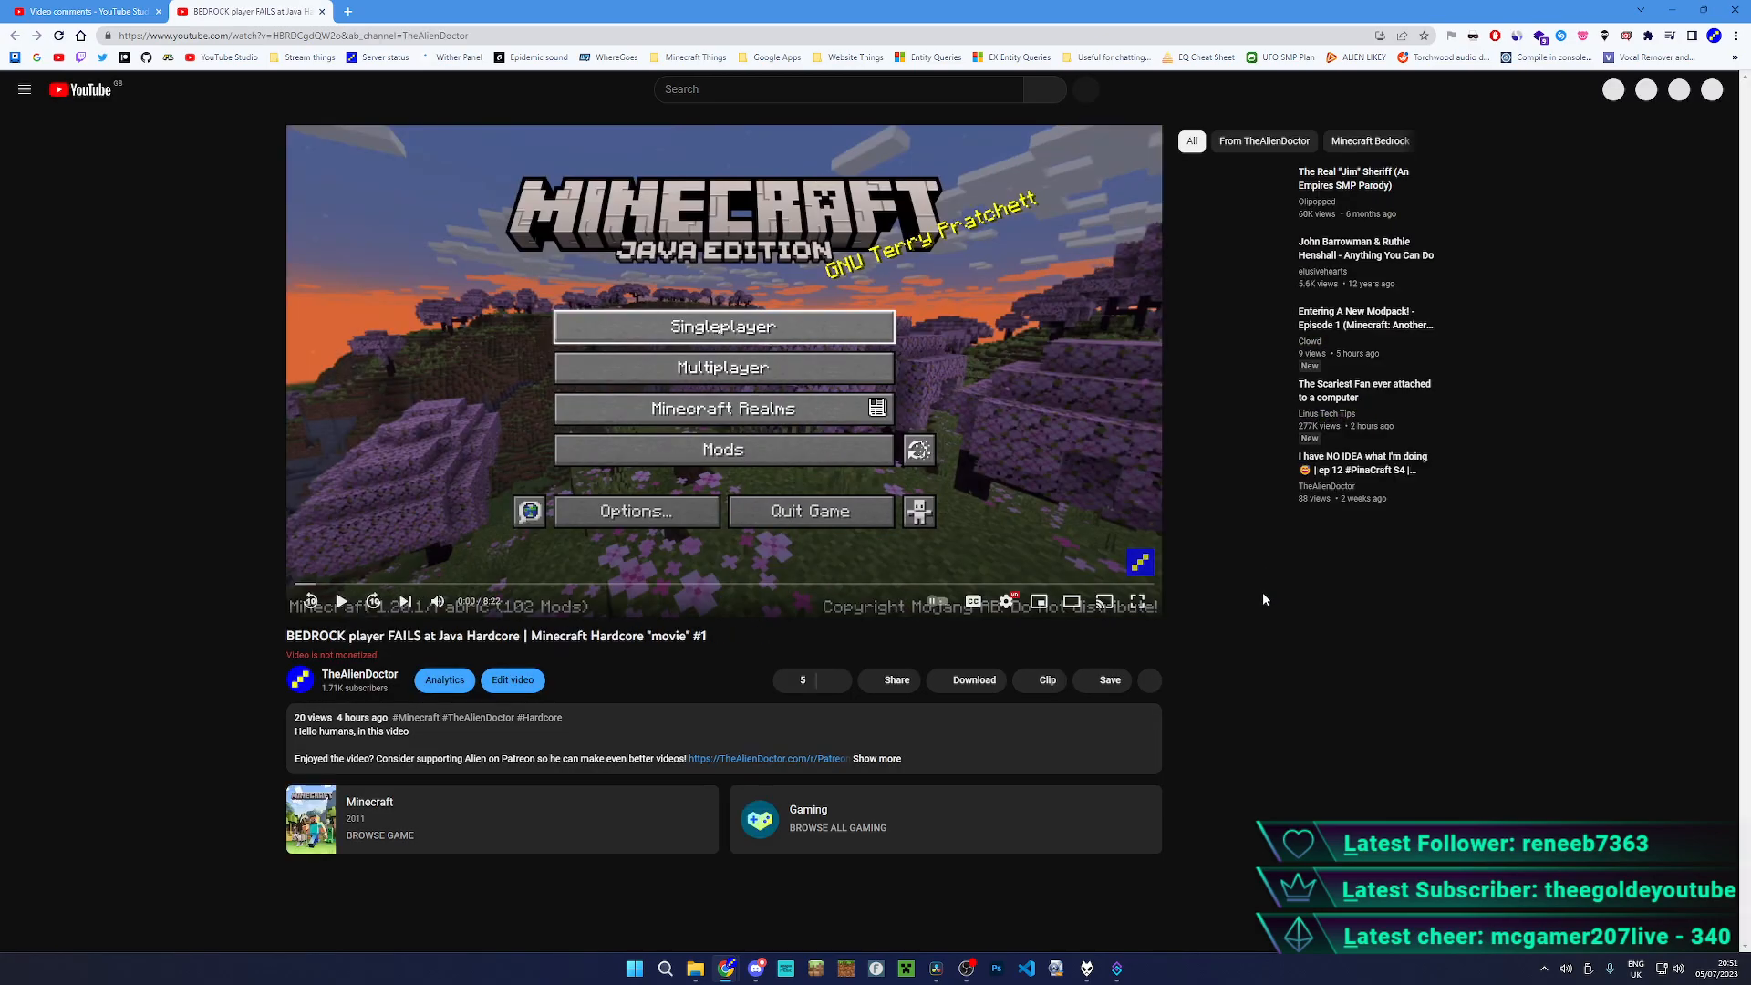
pyautogui.click(1076, 609)
pyautogui.click(1088, 578)
pyautogui.click(1088, 584)
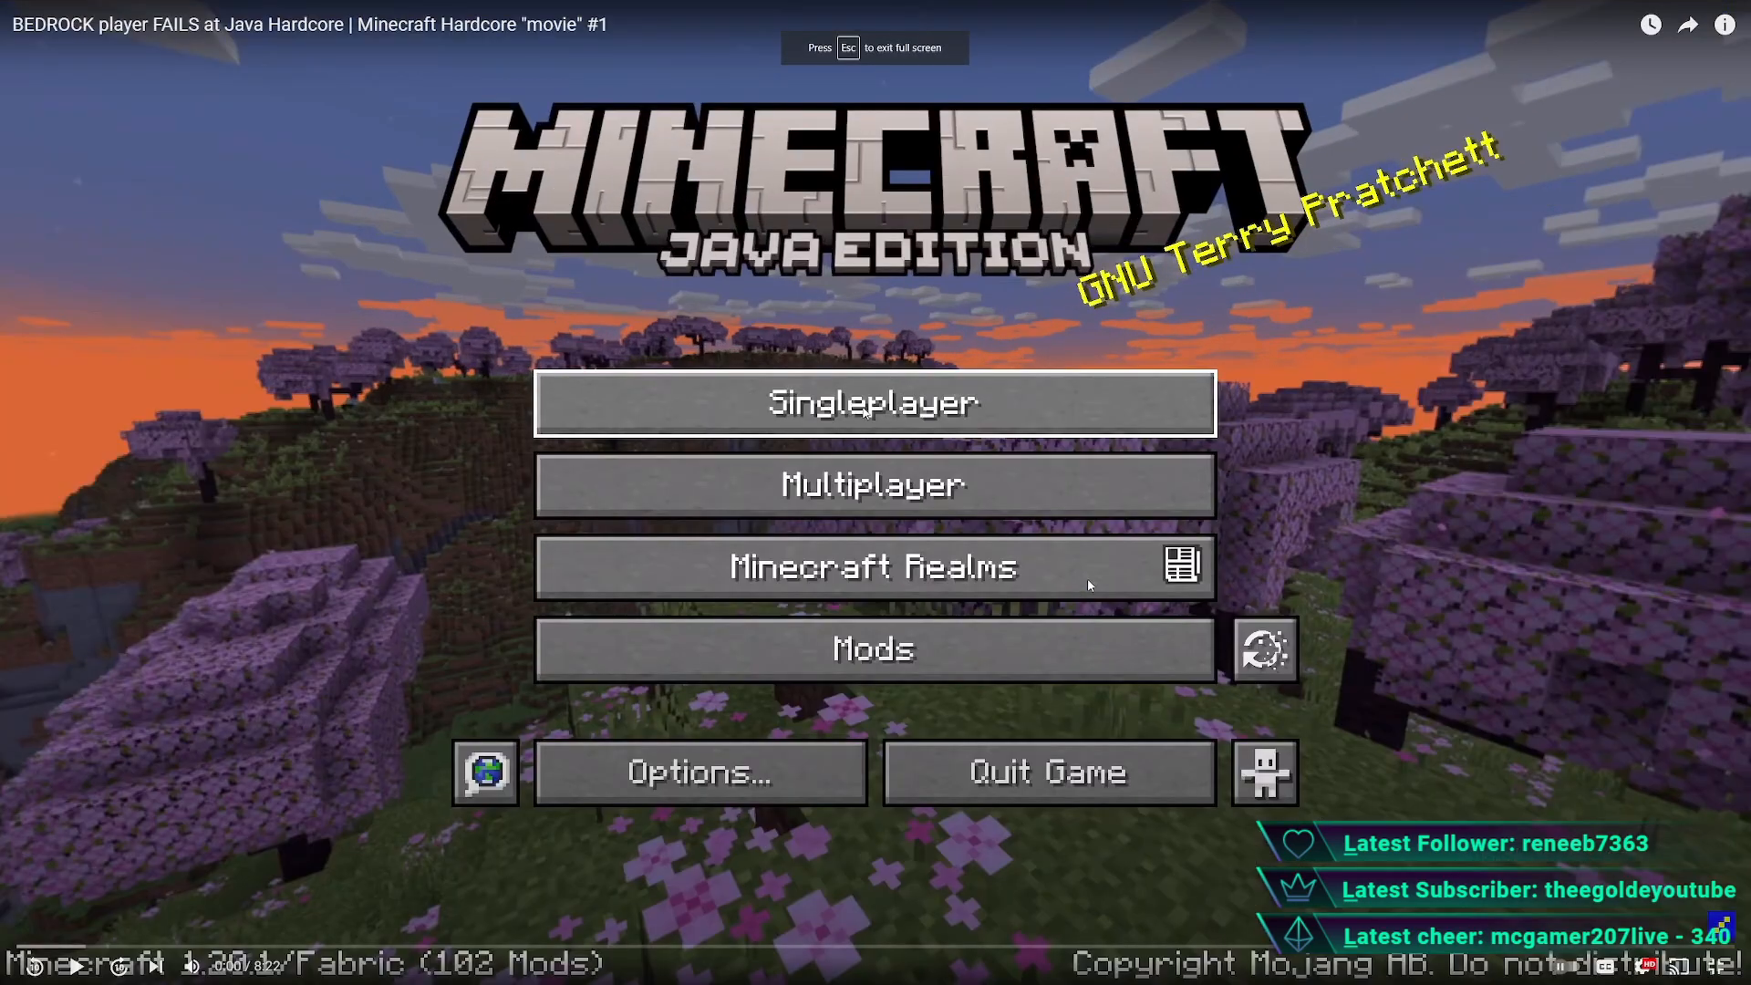
# - Choose the video's playback quality, watch the night scene from shortly after 2:00 to 2:30, and leave full screen
pyautogui.click(1644, 964)
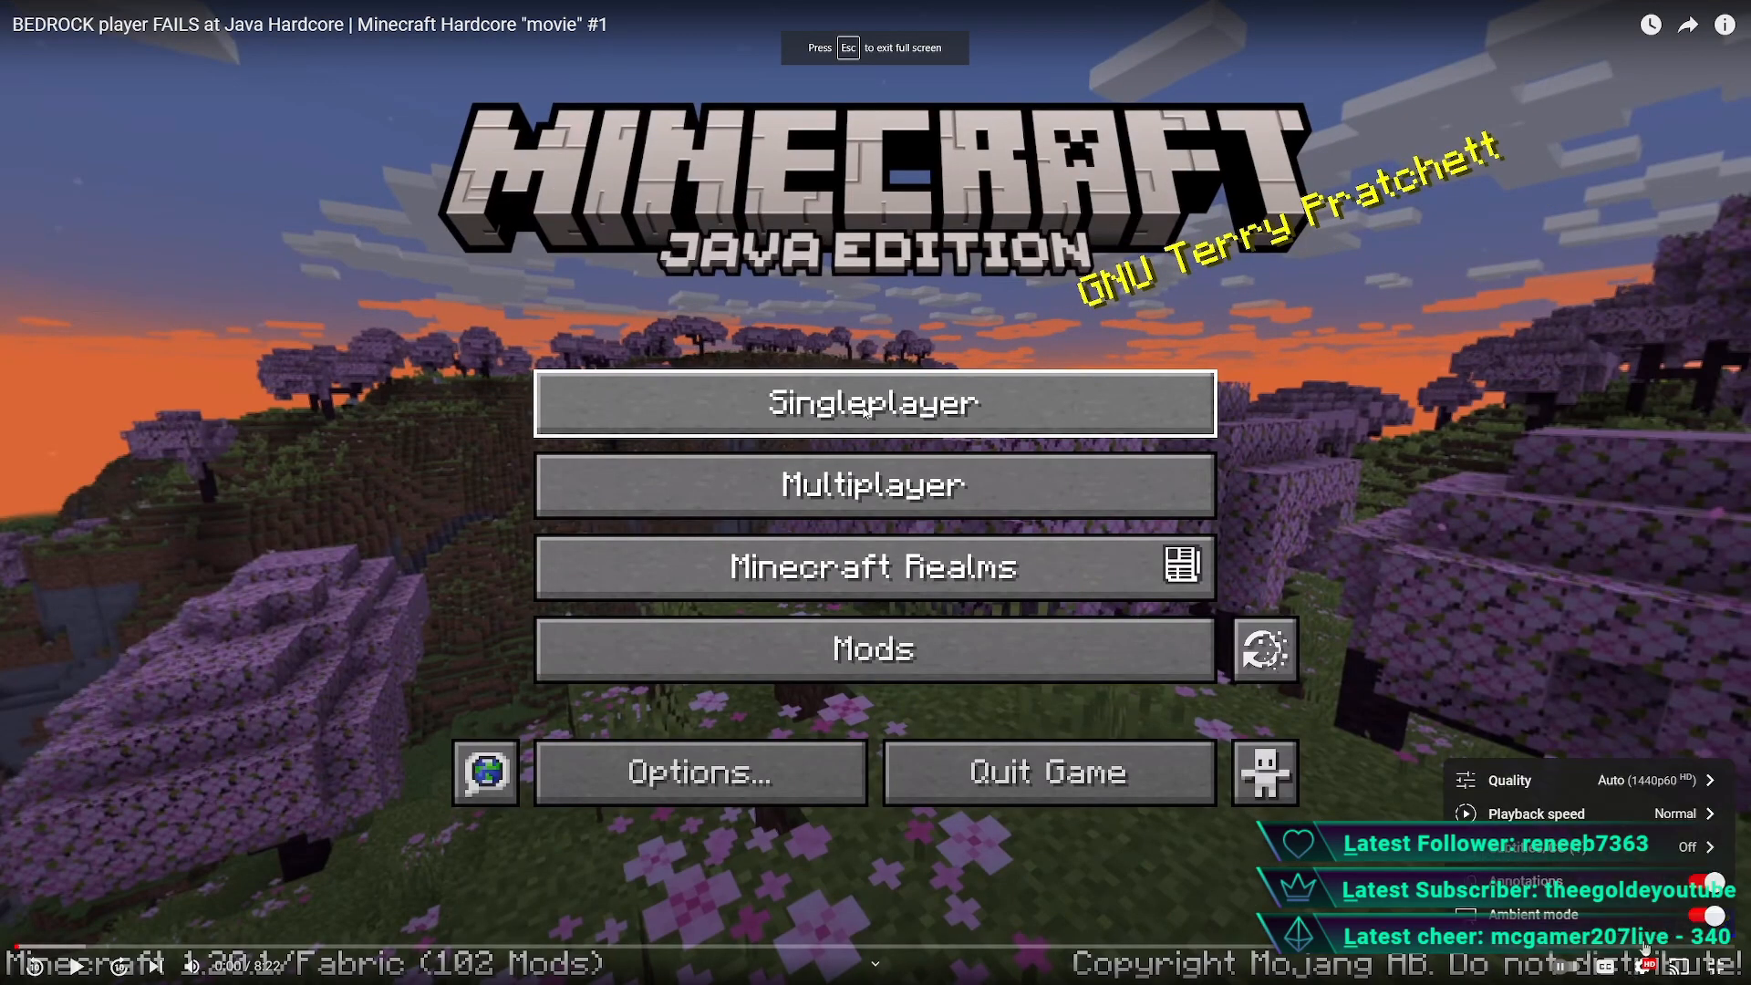
pyautogui.click(1649, 783)
pyautogui.click(1626, 685)
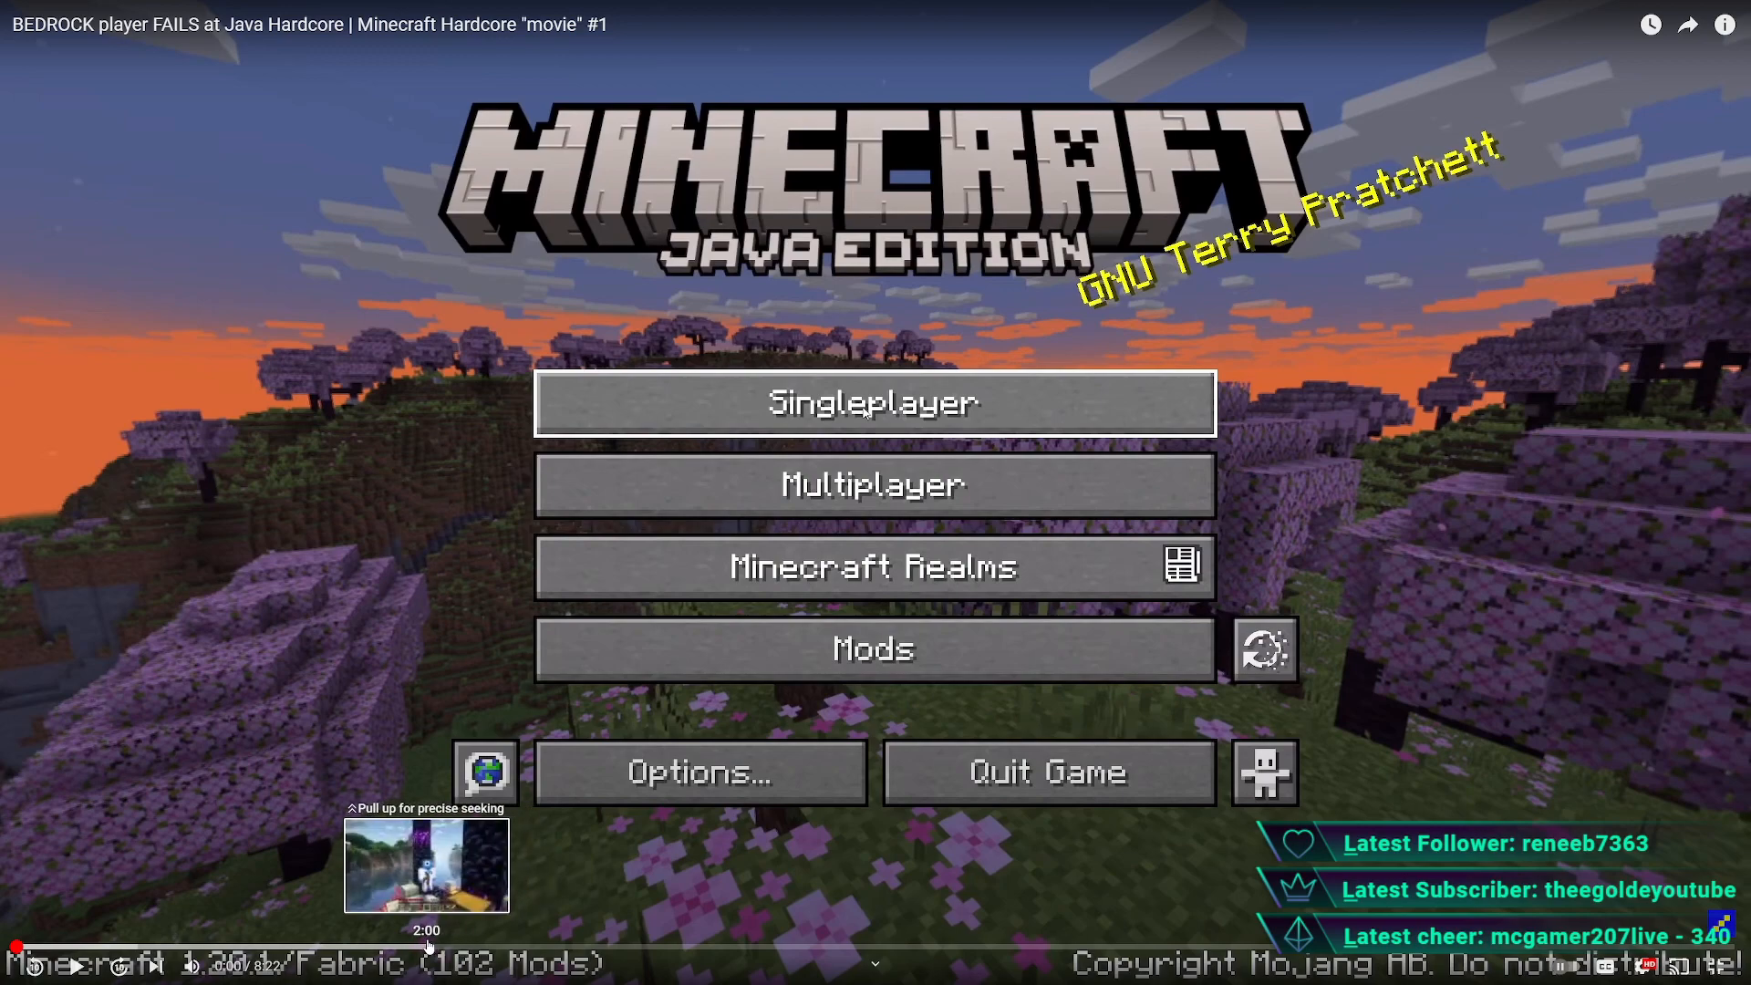
pyautogui.click(464, 946)
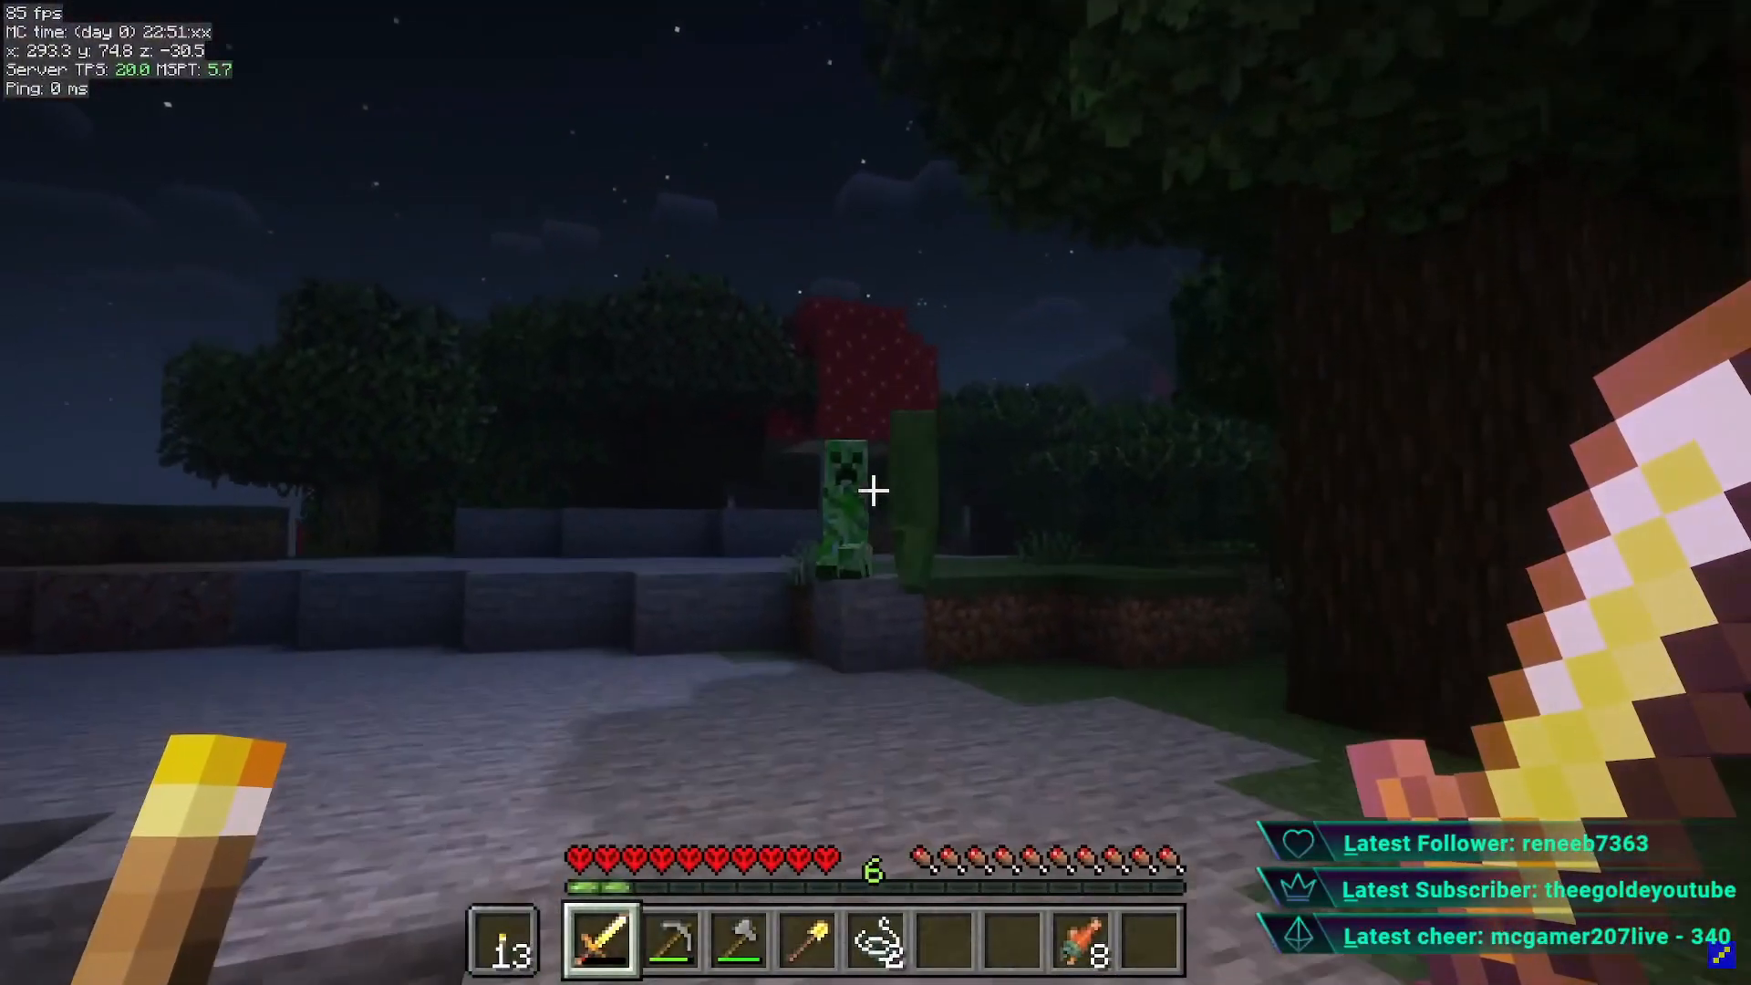
pyautogui.click(1036, 492)
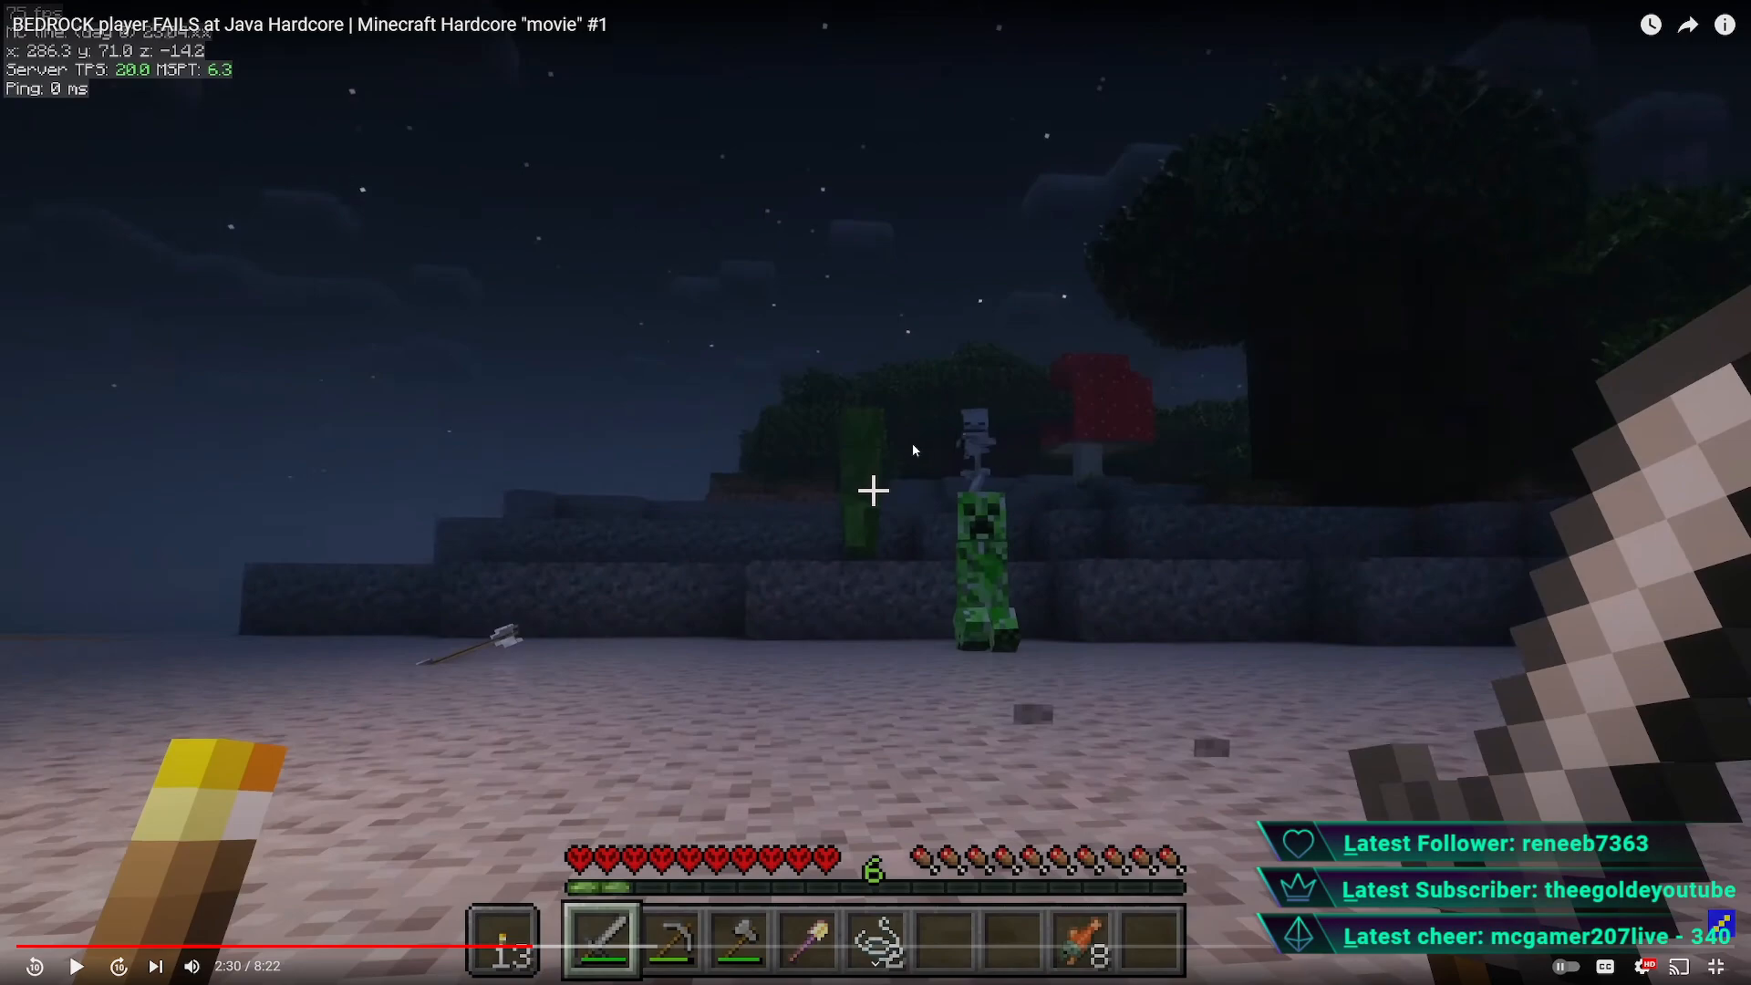
pyautogui.press('Escape')
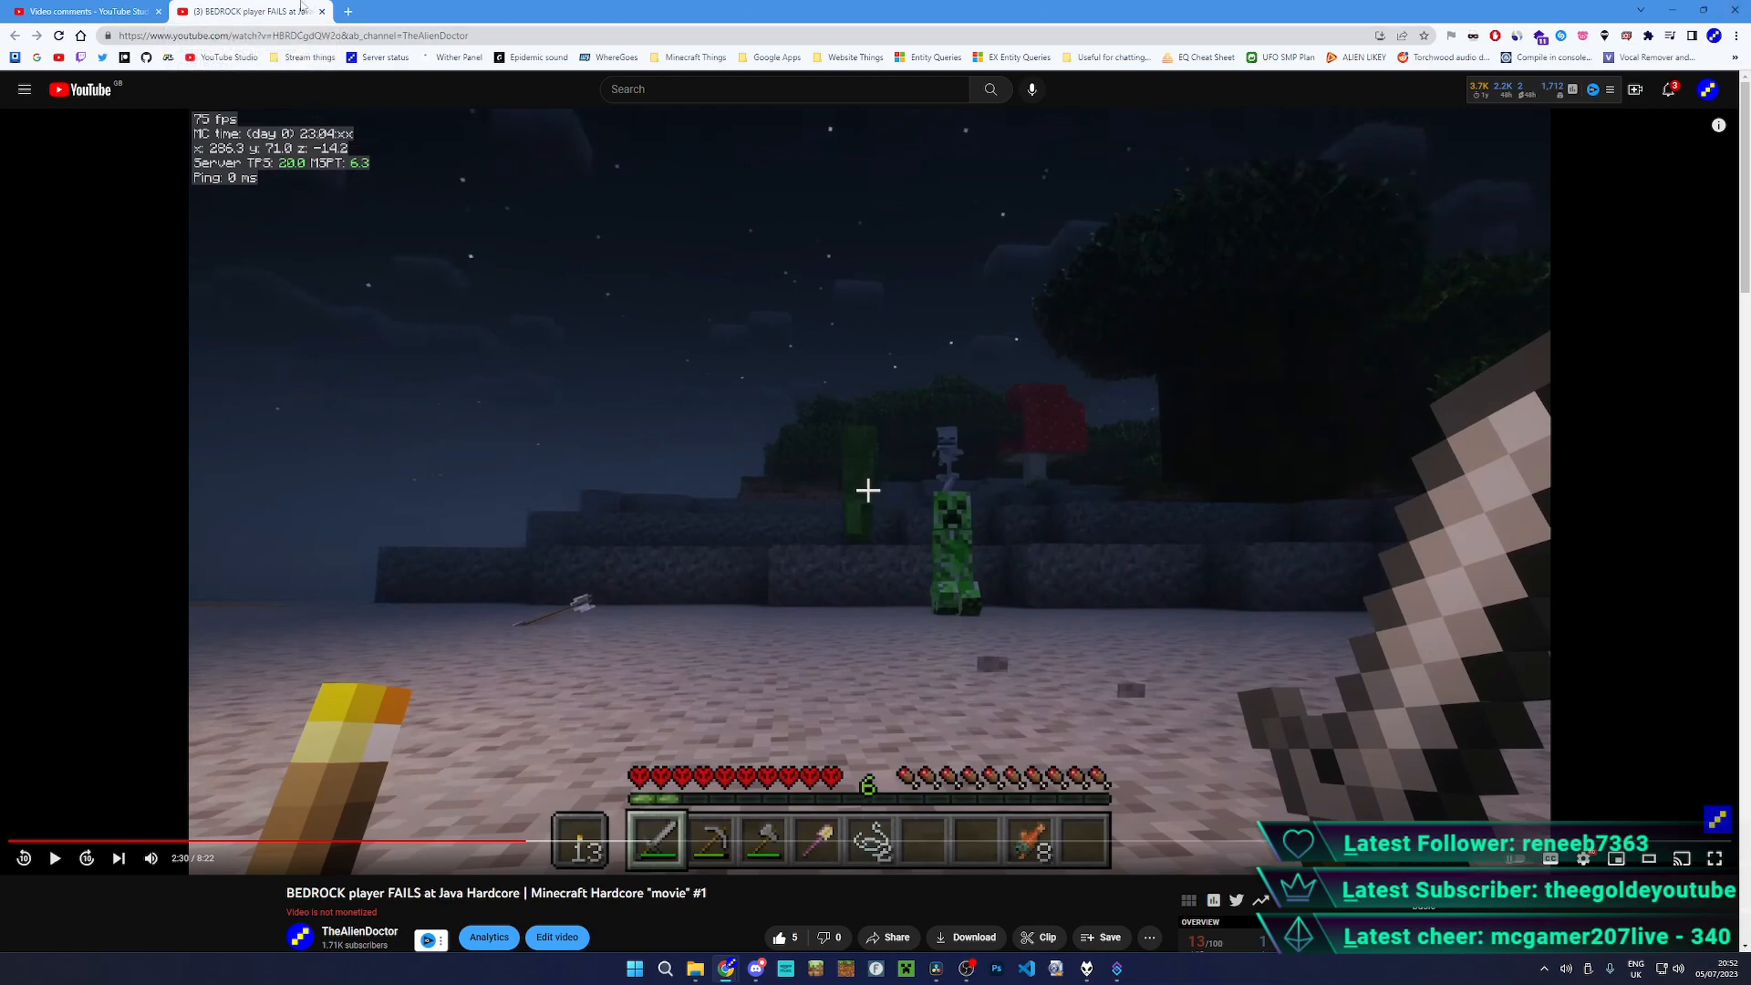
# - Close the YouTube browser window and return to the Episode 13 project in DaVinci Resolve
pyautogui.click(91, 11)
pyautogui.click(219, 6)
pyautogui.click(1734, 7)
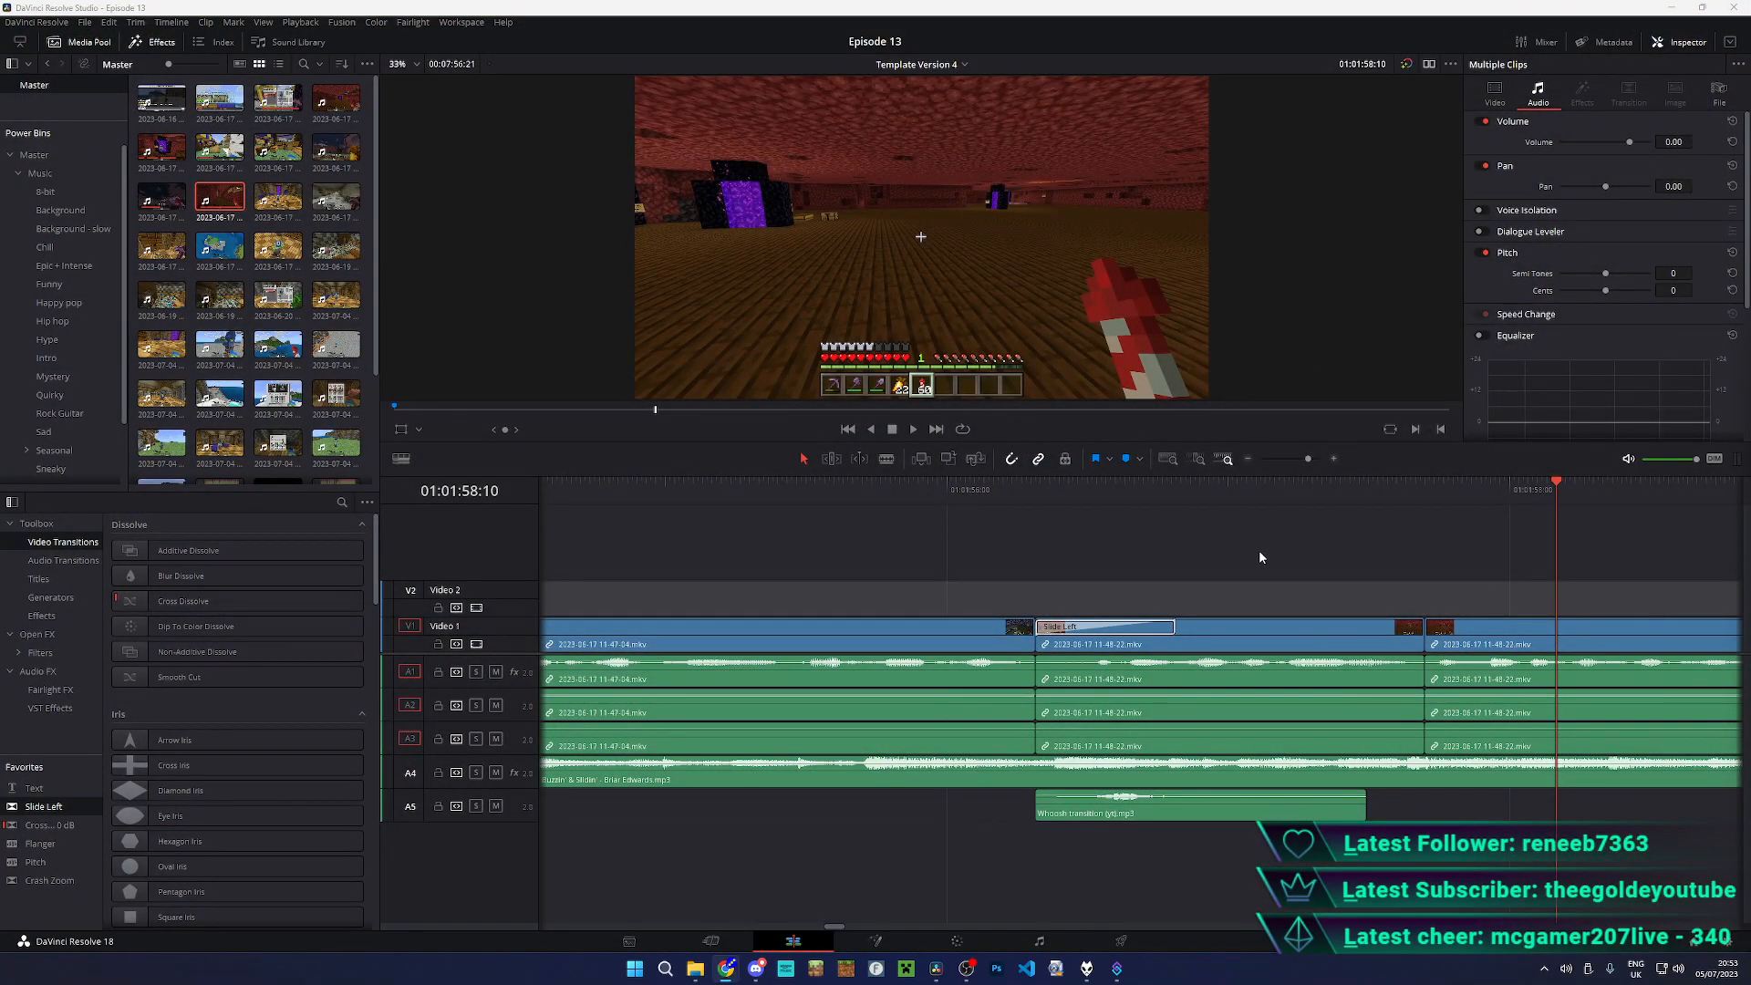
# - Play back the slide and whoosh between the 11-47-04 and 11-48-22 recordings
pyautogui.click(791, 500)
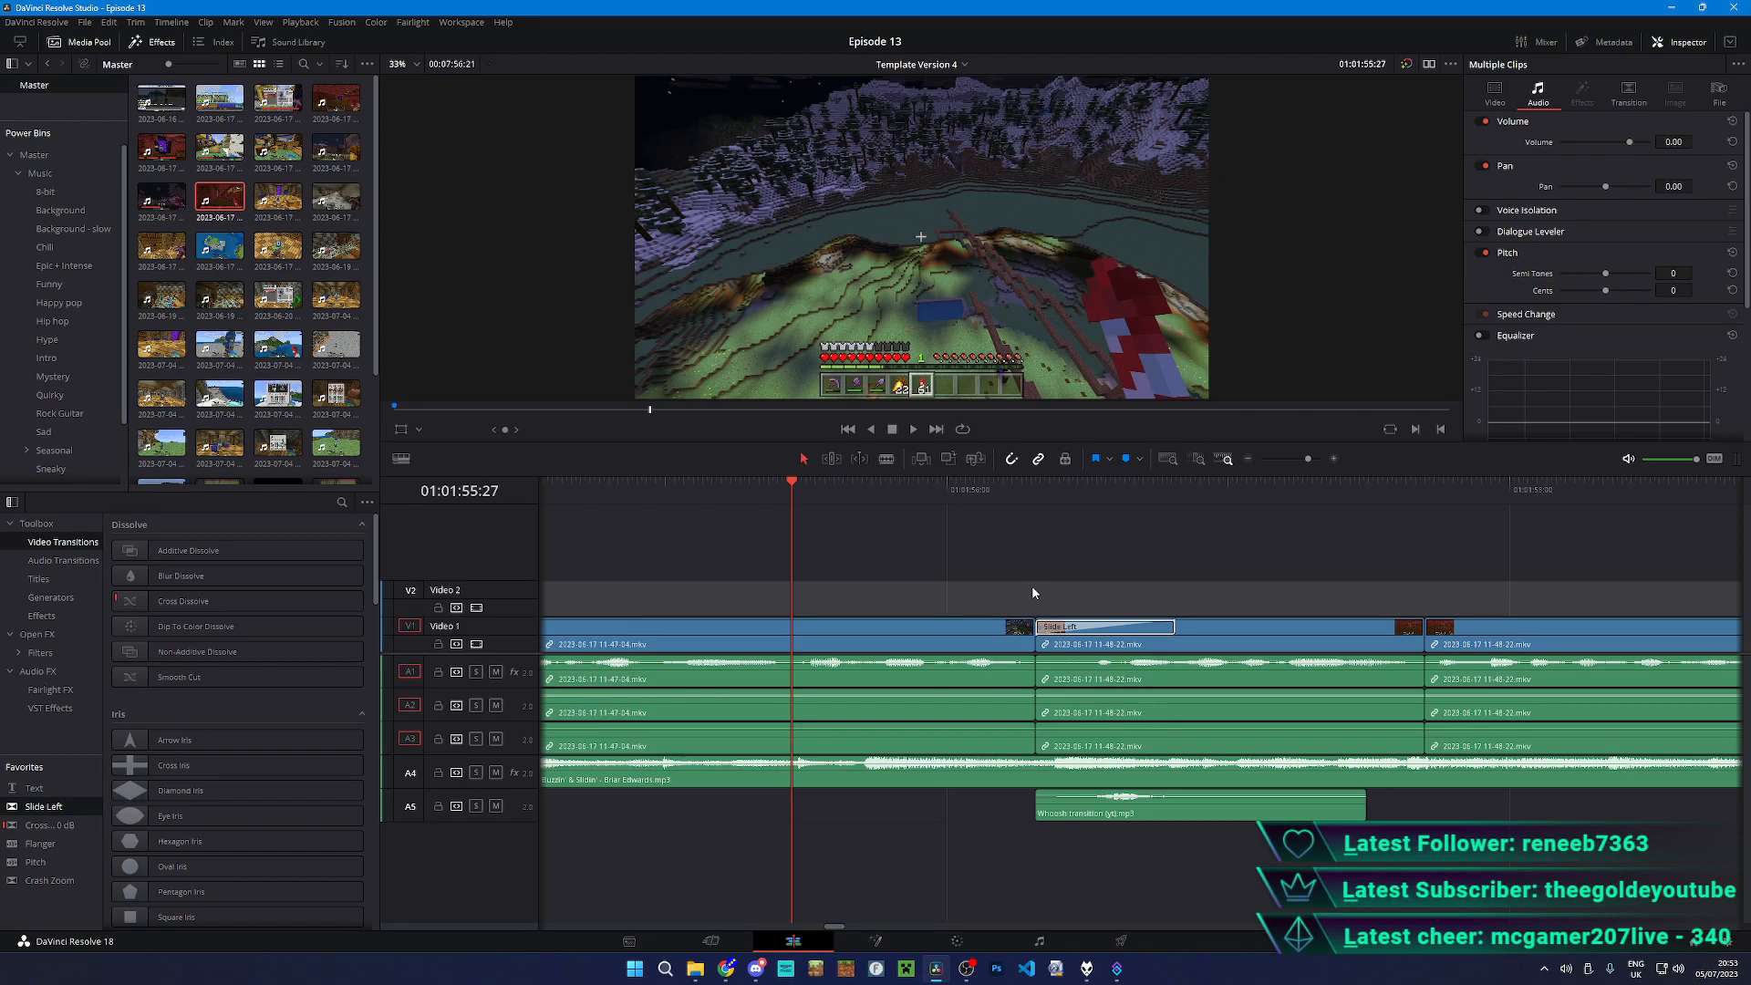
pyautogui.press('space')
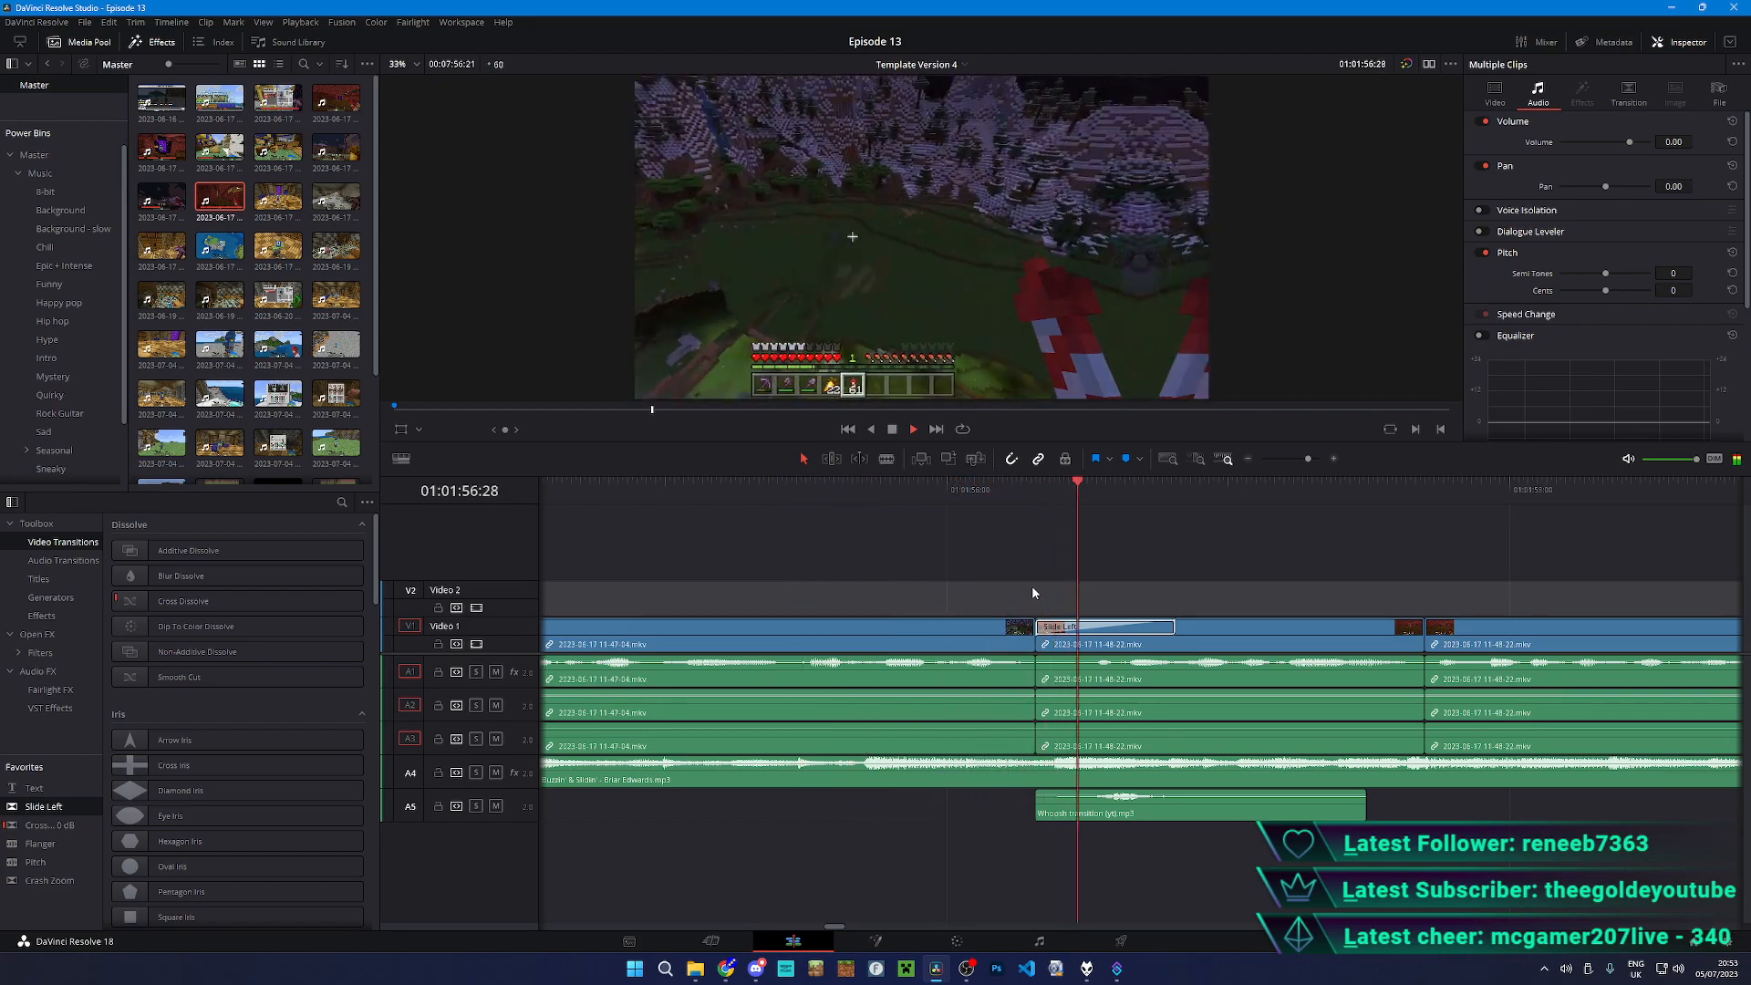
pyautogui.scroll(-6, 1050, 590)
pyautogui.press('space')
pyautogui.scroll(6, 1211, 606)
# - Delete both 11-48-22 clips from the timeline and place the 11-49-15 recording directly after the 11-47-04 clip
pyautogui.moveTo(1309, 566); pyautogui.dragTo(1004, 670)
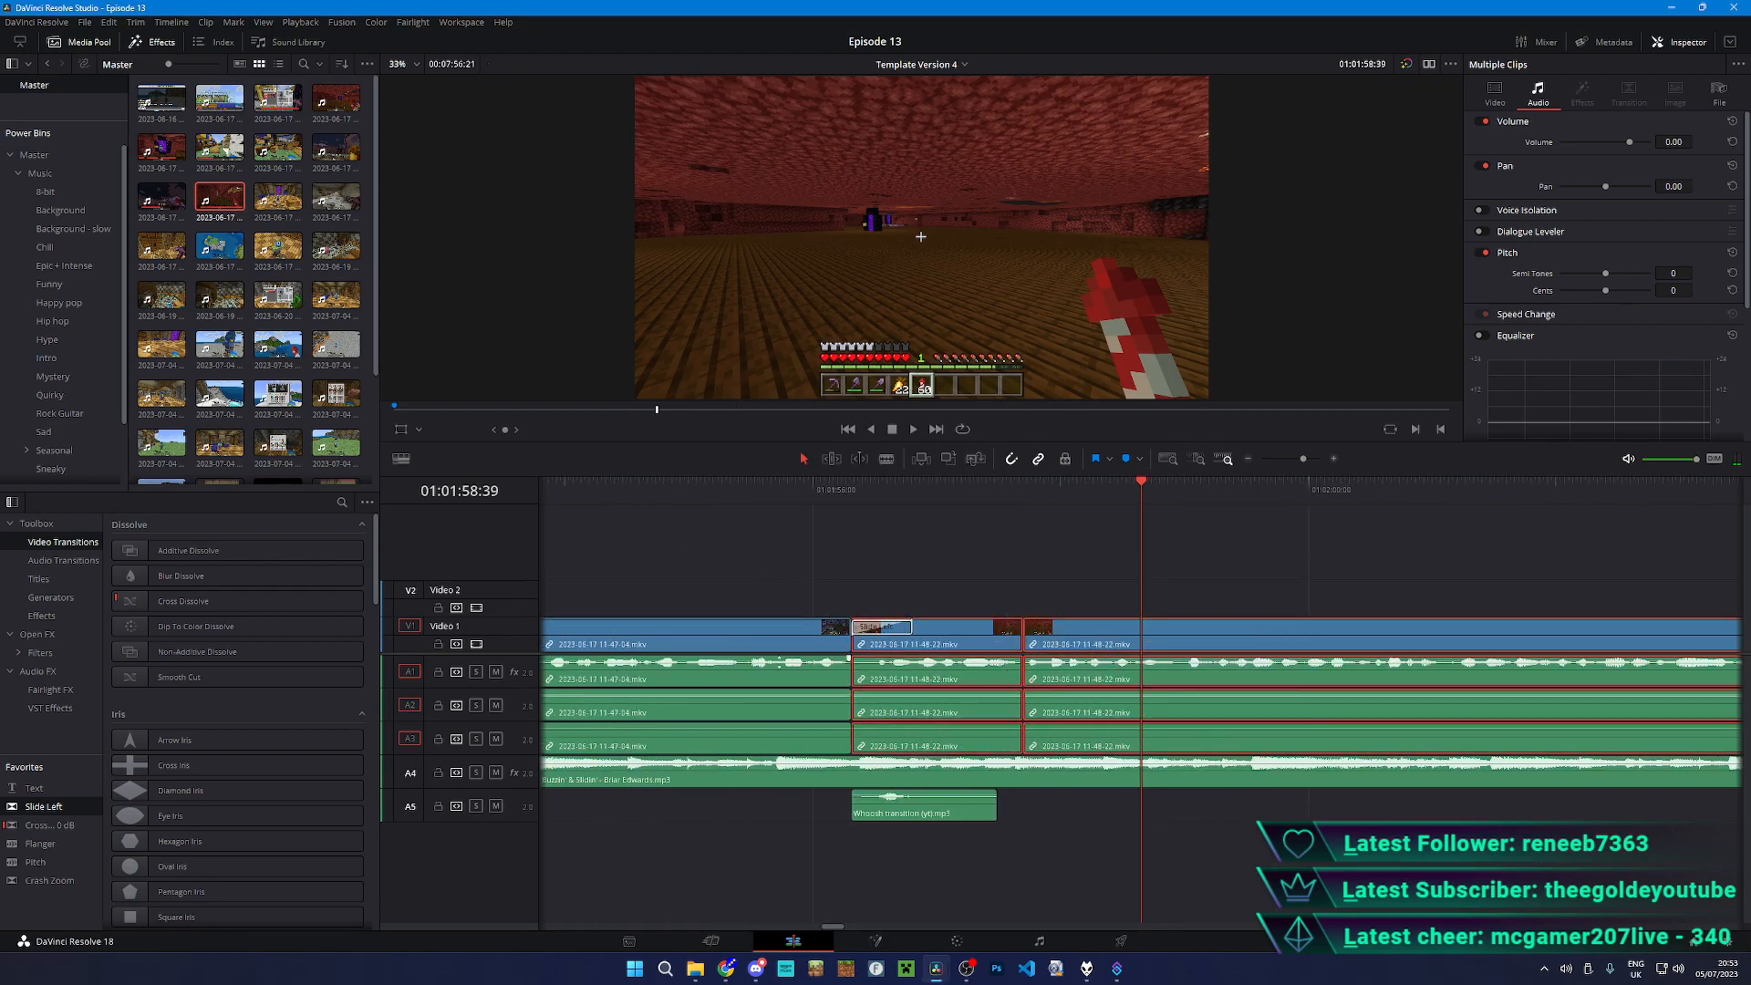
pyautogui.press('Delete')
pyautogui.moveTo(277, 196); pyautogui.dragTo(871, 642)
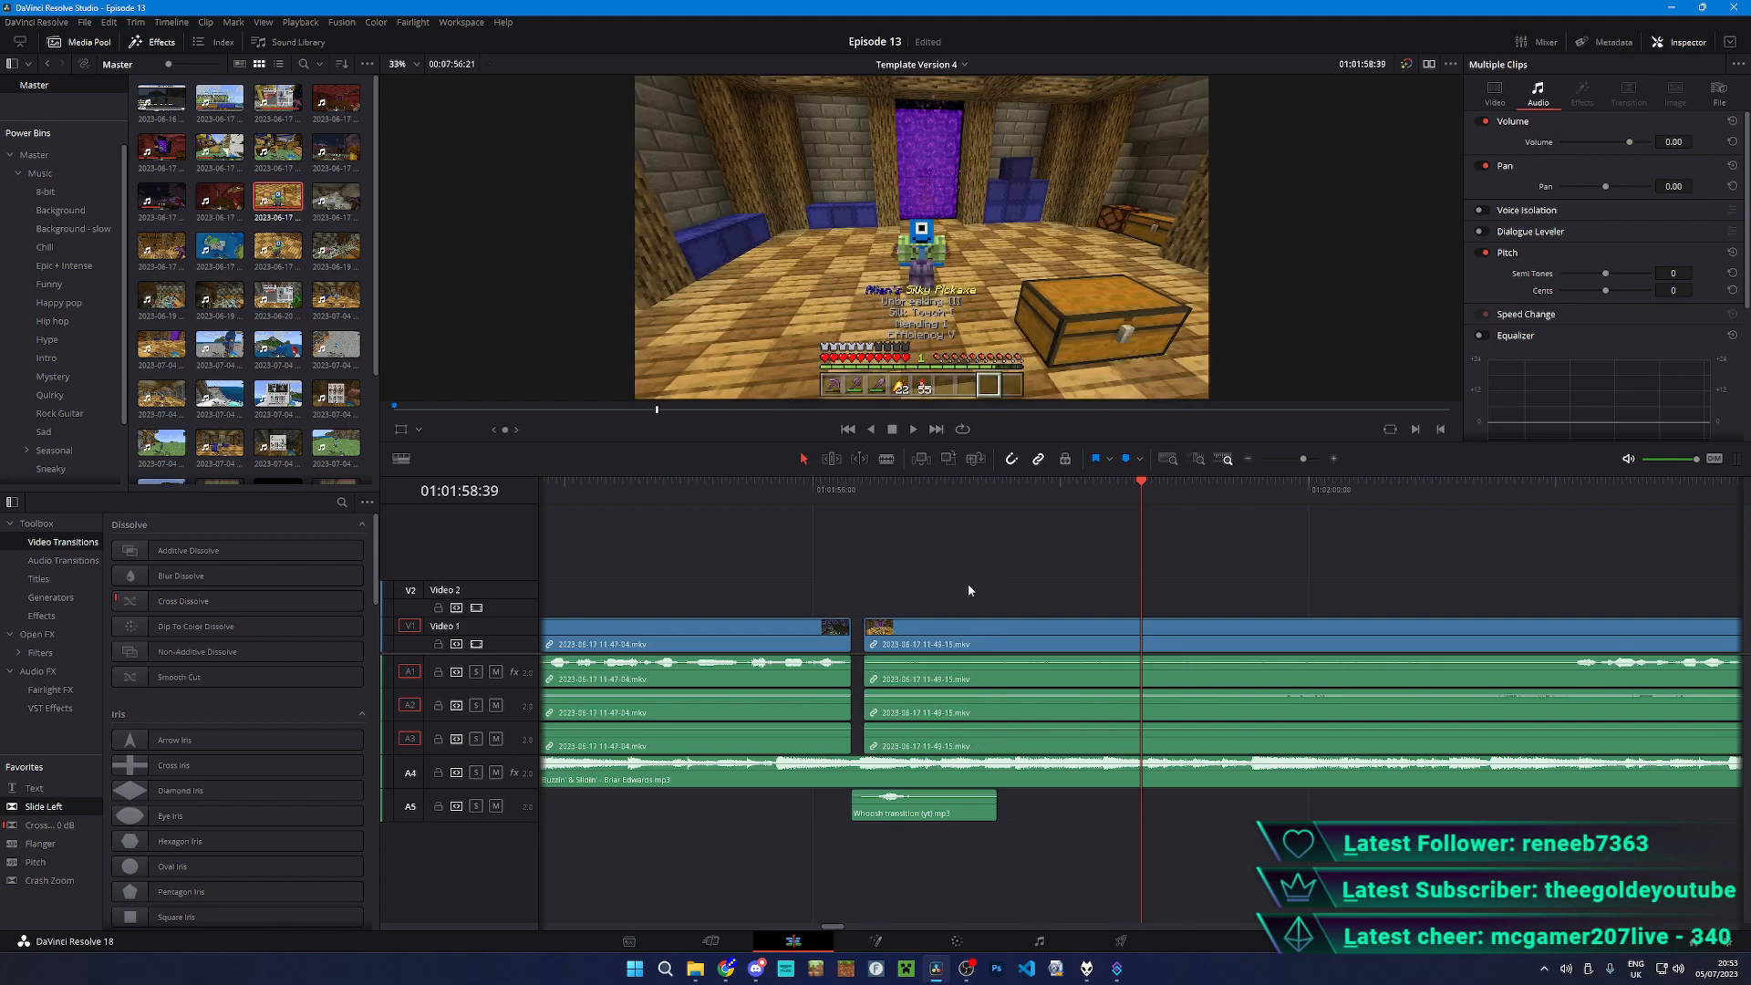
pyautogui.moveTo(1437, 647); pyautogui.dragTo(1424, 647)
# - Cut off the silent opening of the 11-49-15 recording and move the remaining part against the 11-47-04 clip
pyautogui.press('b')
pyautogui.click(1506, 654)
pyautogui.press('a')
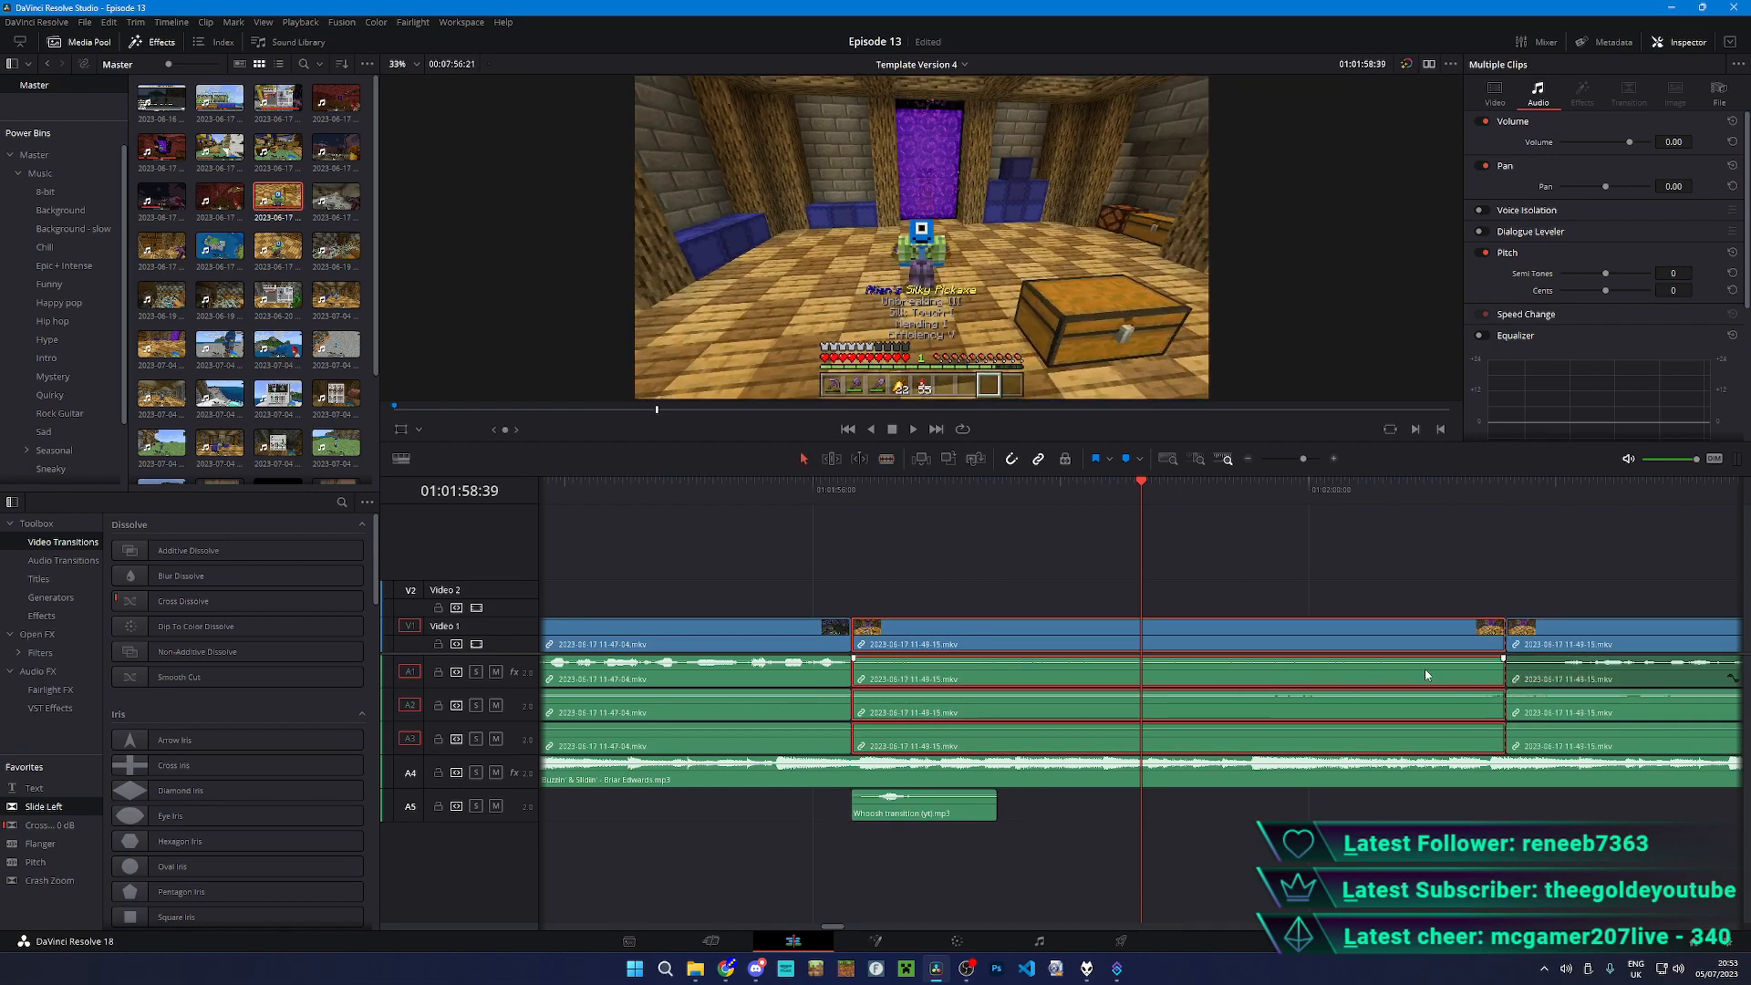
pyautogui.moveTo(1572, 662); pyautogui.dragTo(1379, 664)
pyautogui.hotkey('ctrl', 'z')
pyautogui.moveTo(1622, 638); pyautogui.dragTo(970, 629)
# - Add a Slide Left transition at the start of the 11-49-15 clip and set its duration to 30 frames
pyautogui.moveTo(63, 806); pyautogui.dragTo(875, 629)
pyautogui.doubleClick(1571, 158)
pyautogui.write('30')
pyautogui.press('Return')
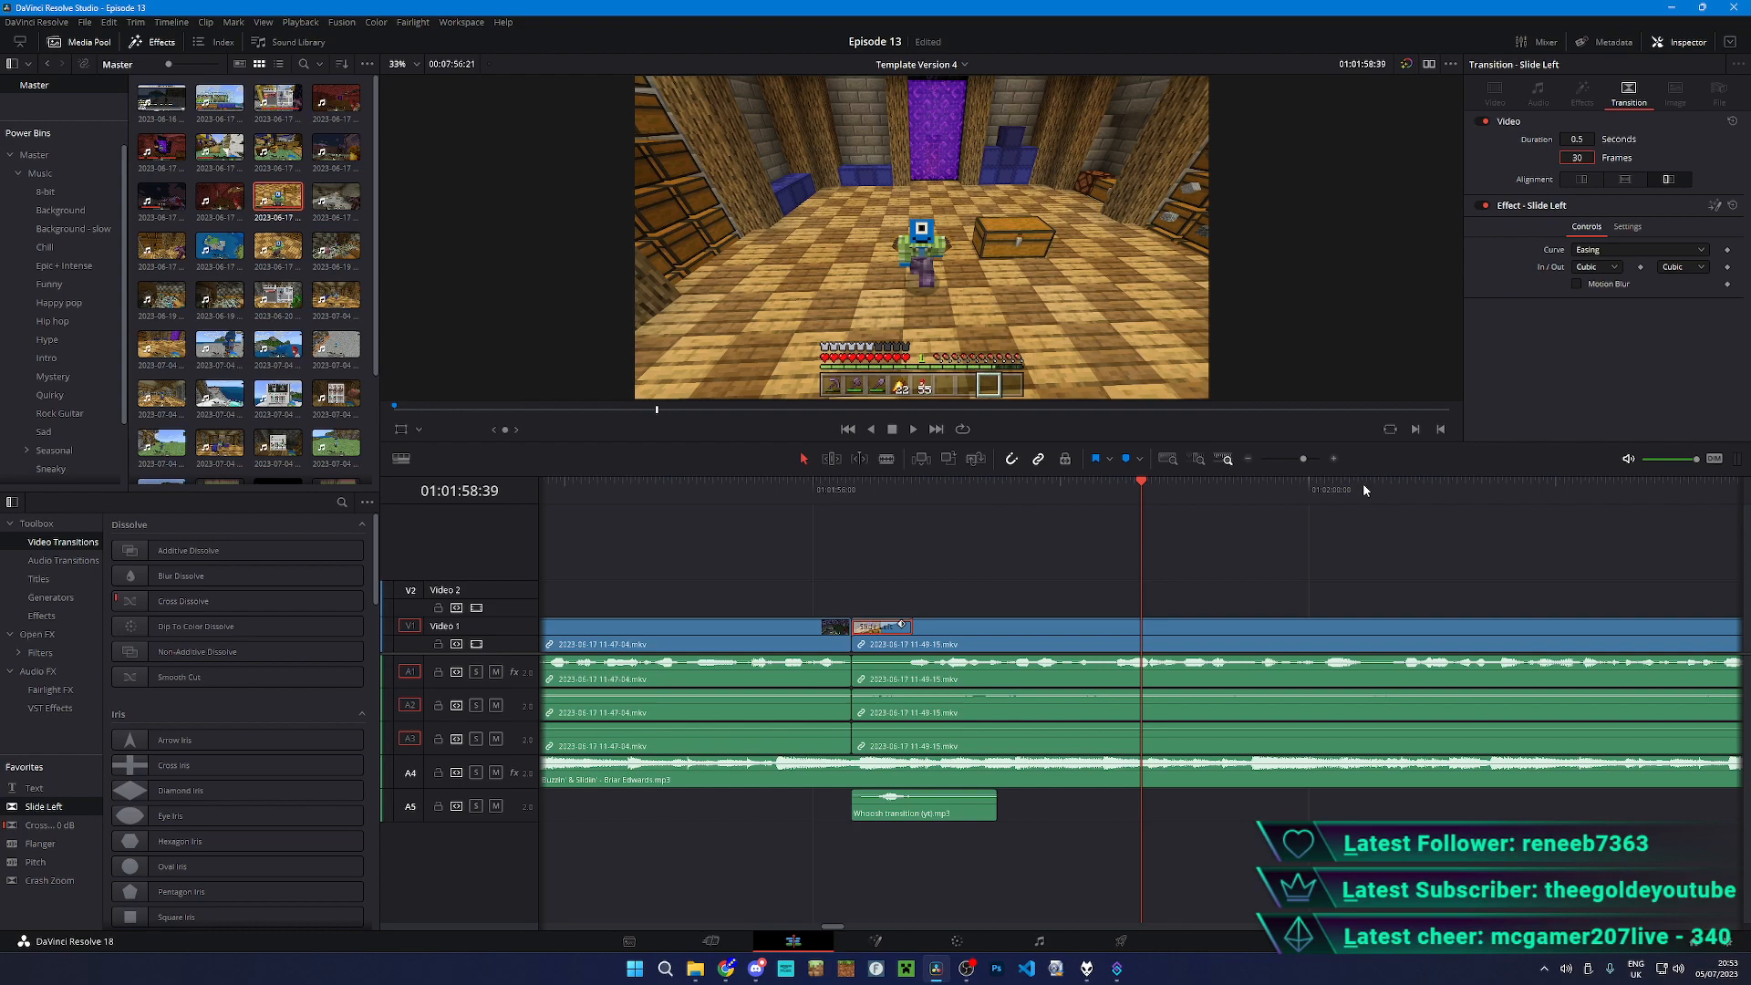
# - Play back the Slide Left transition into the 11-49-15 recording
pyautogui.click(703, 489)
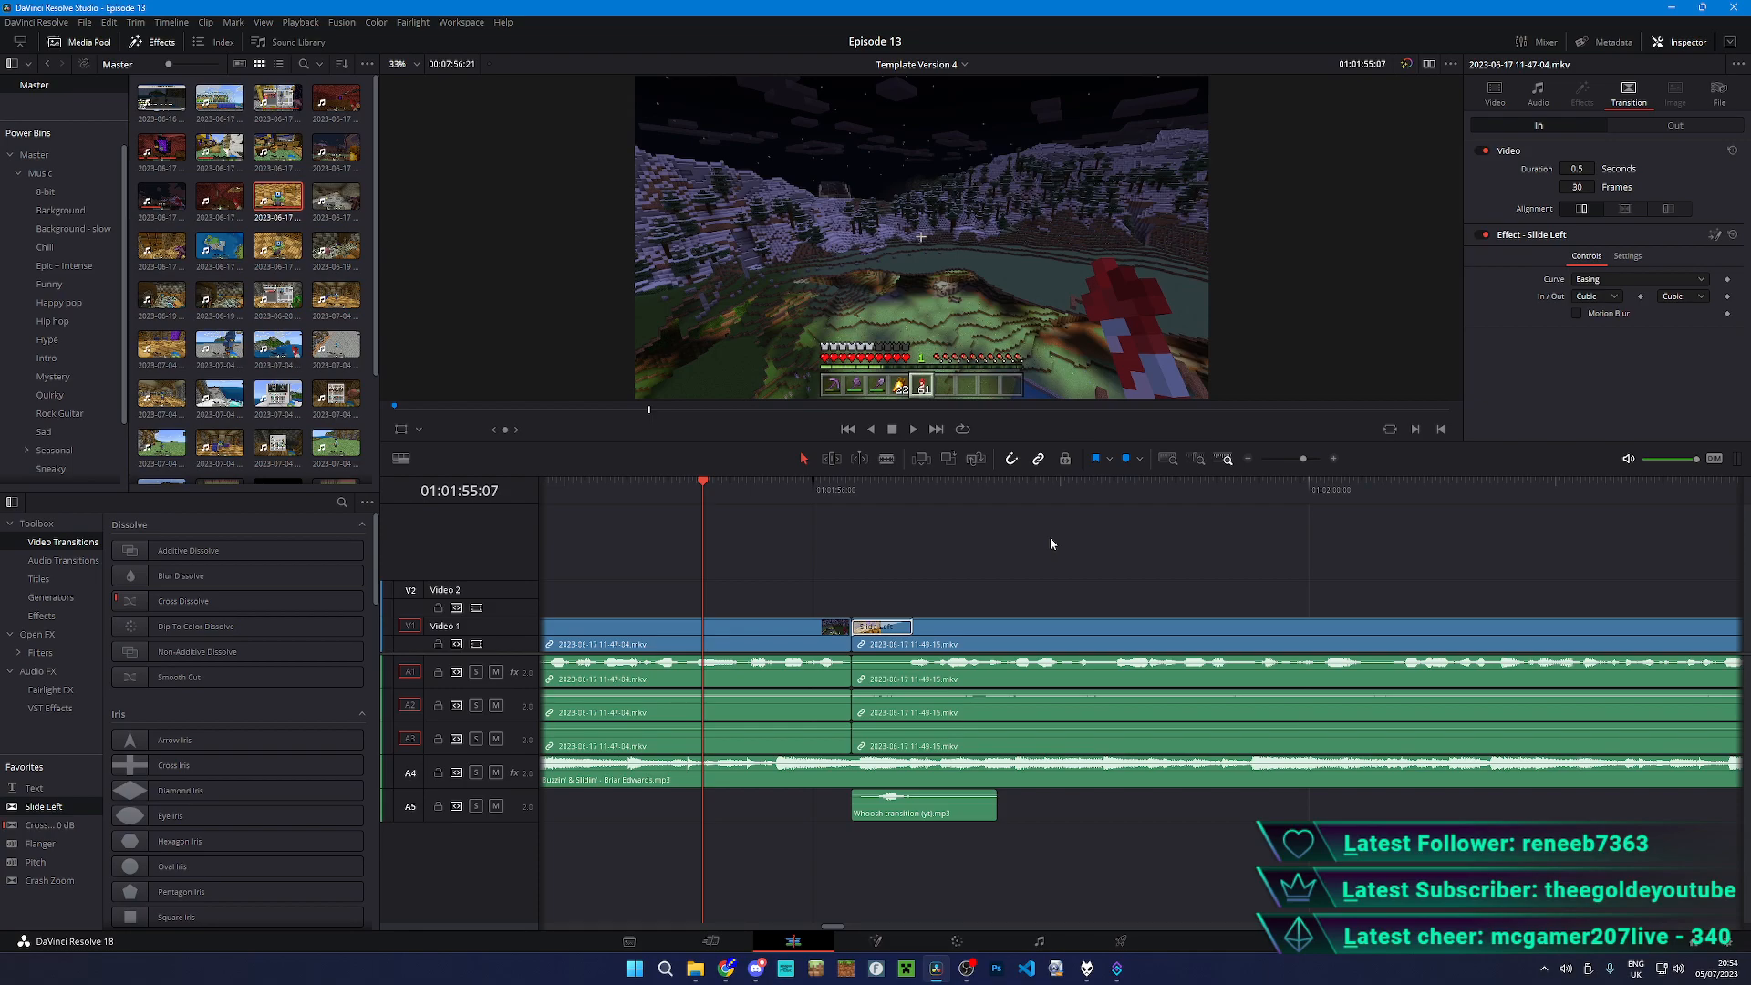
pyautogui.press('space')
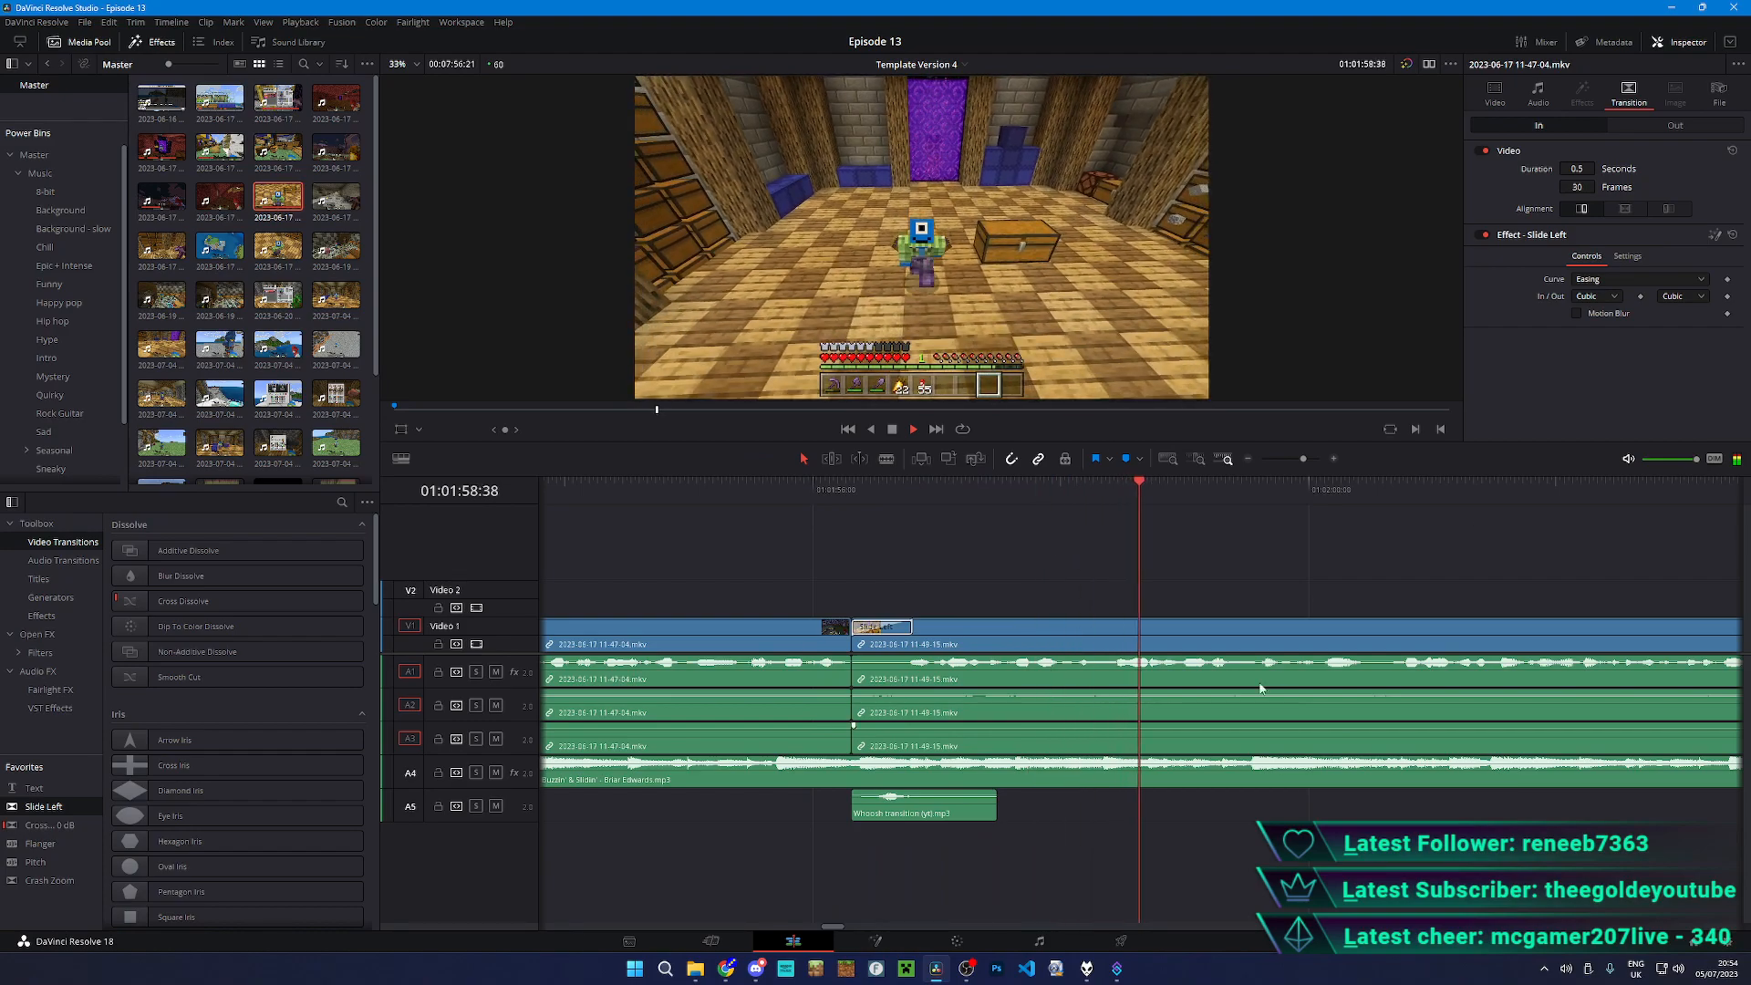
pyautogui.scroll(-5, 1268, 687)
pyautogui.scroll(3, 1321, 687)
# - Cut a short stretch out of the 11-49-15 recording before the mining part and close the gap
pyautogui.press('b')
pyautogui.click(1471, 679)
pyautogui.click(1521, 675)
pyautogui.press('a')
pyautogui.moveTo(1532, 679); pyautogui.dragTo(1479, 681)
pyautogui.click(1539, 574)
pyautogui.press('space')
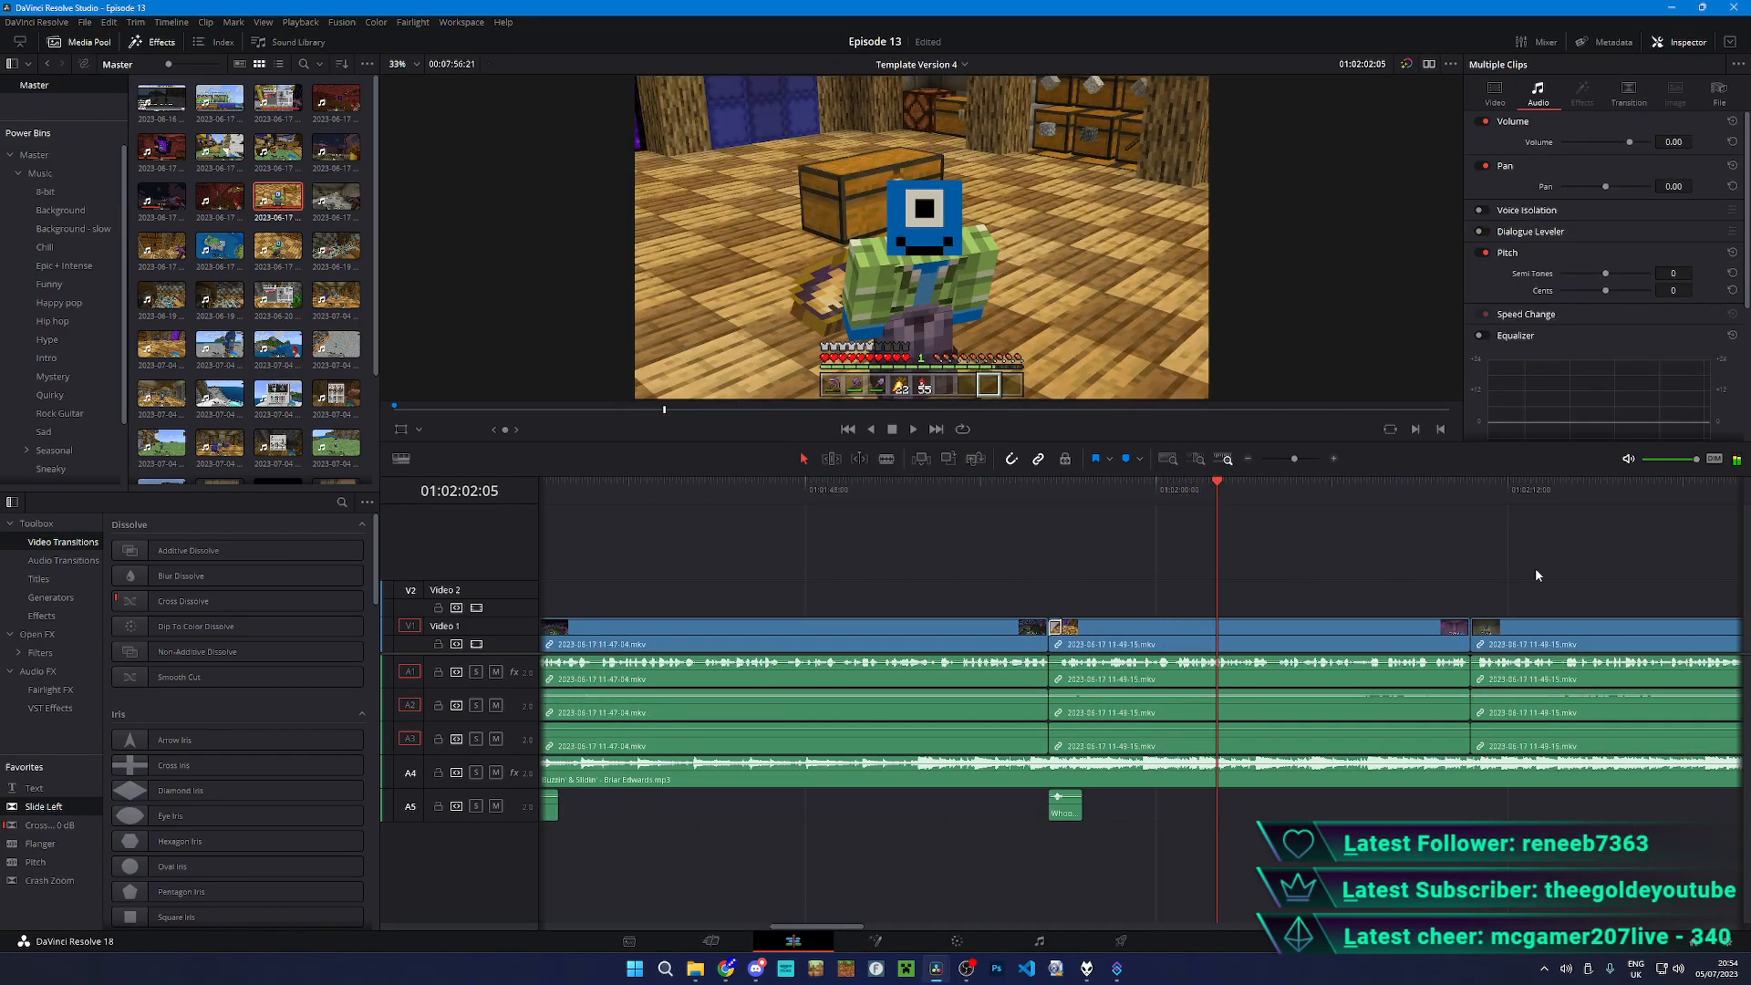
# - Move the PinaCraft 4 Full Title with its fireball whooshes from the early part of the timeline over the 11-49-15 recording
pyautogui.scroll(-6, 1538, 574)
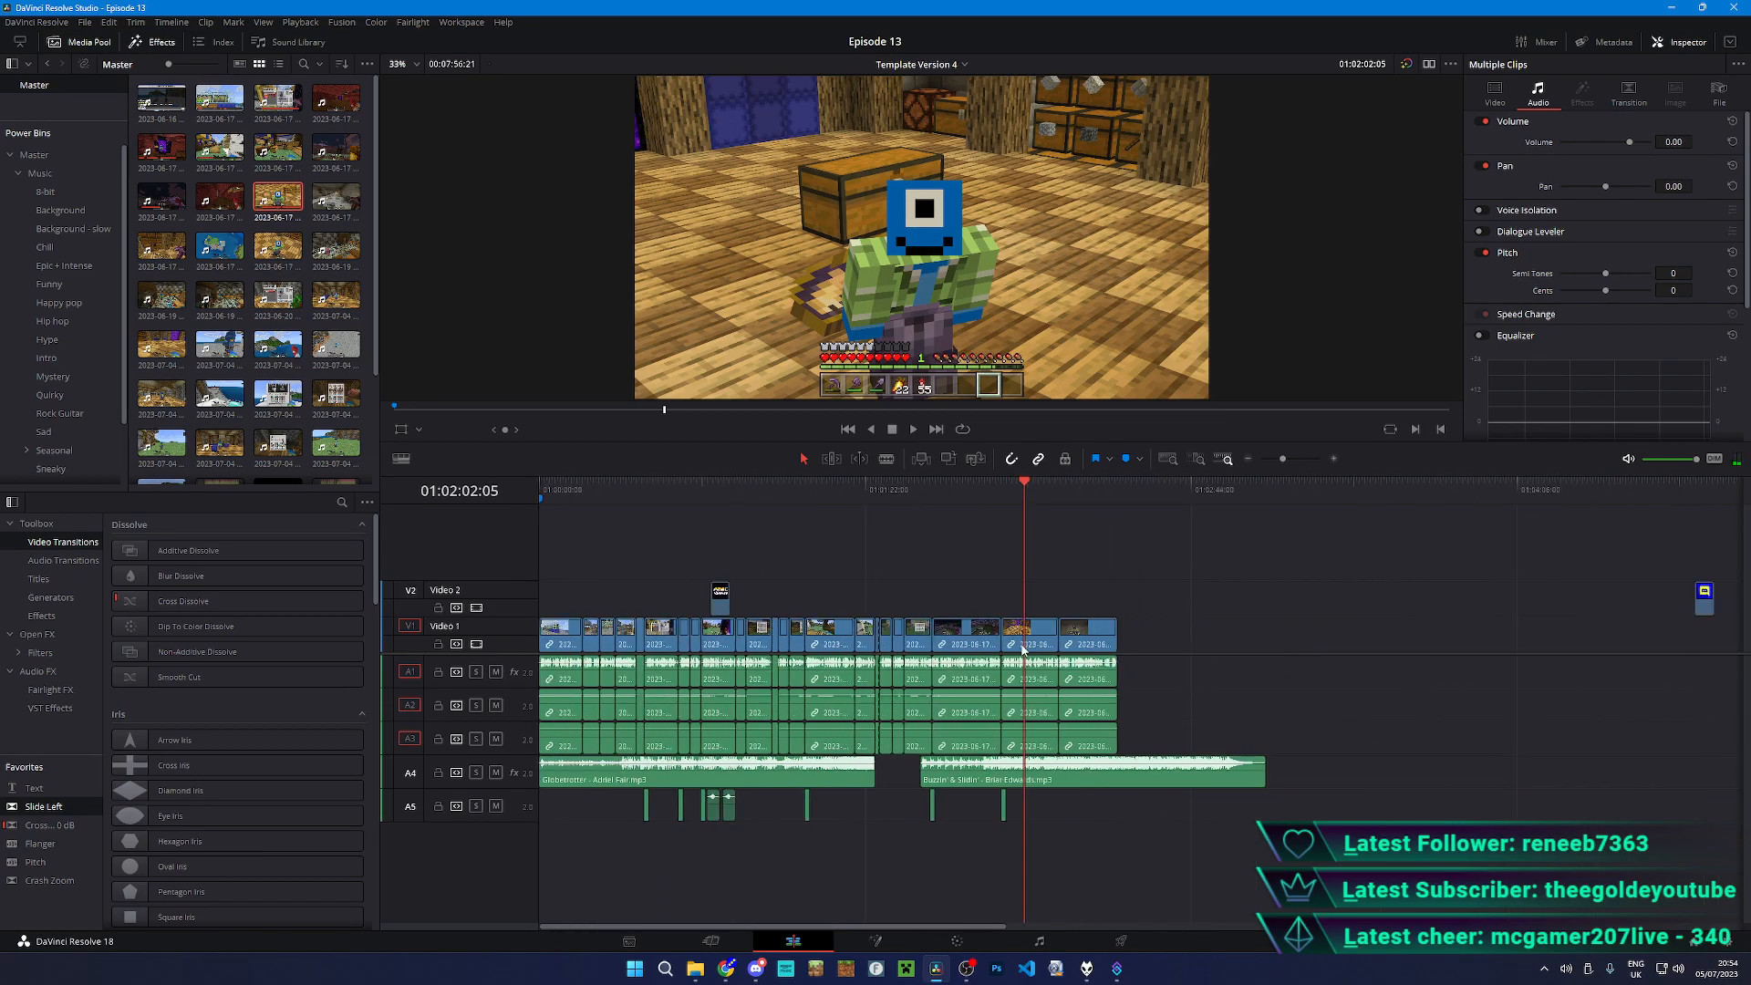
pyautogui.scroll(2, 902, 649)
pyautogui.moveTo(584, 597); pyautogui.dragTo(1114, 608)
pyautogui.scroll(5, 1149, 601)
pyautogui.scroll(-2, 960, 621)
# - Play back the start of the 11-49-15 recording with the PinaCraft title over it
pyautogui.click(852, 489)
pyautogui.press('space')
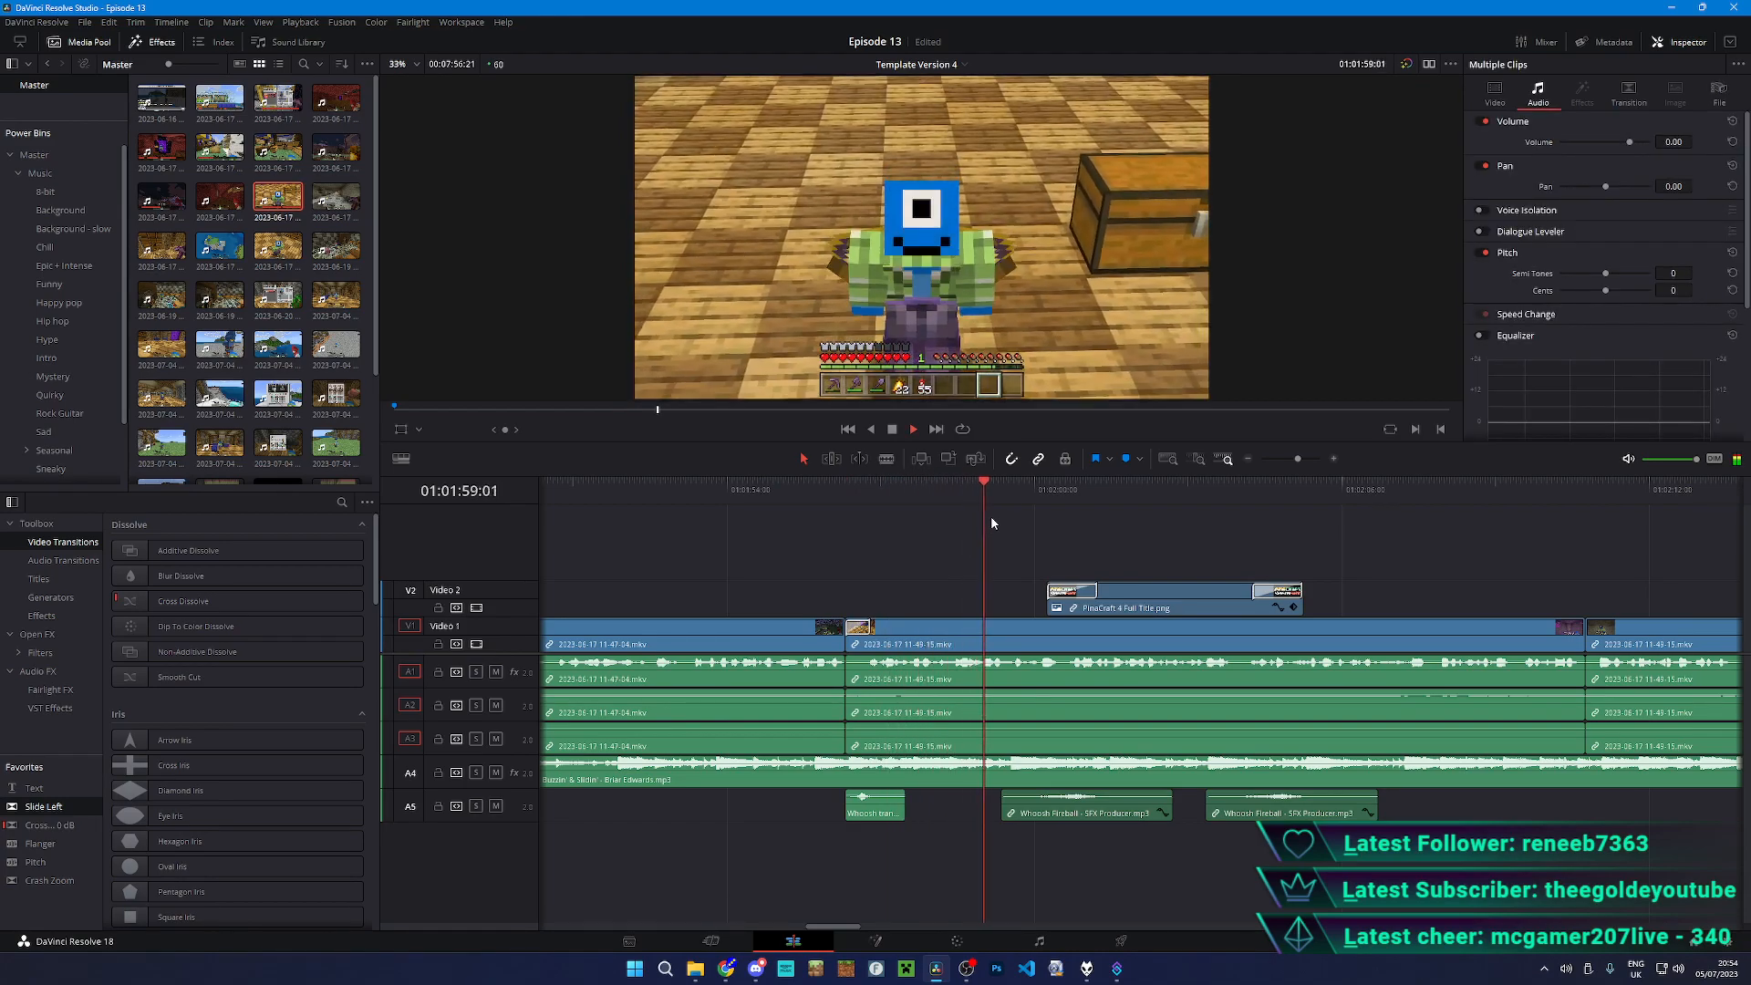
pyautogui.hotkey('ctrl', '=')
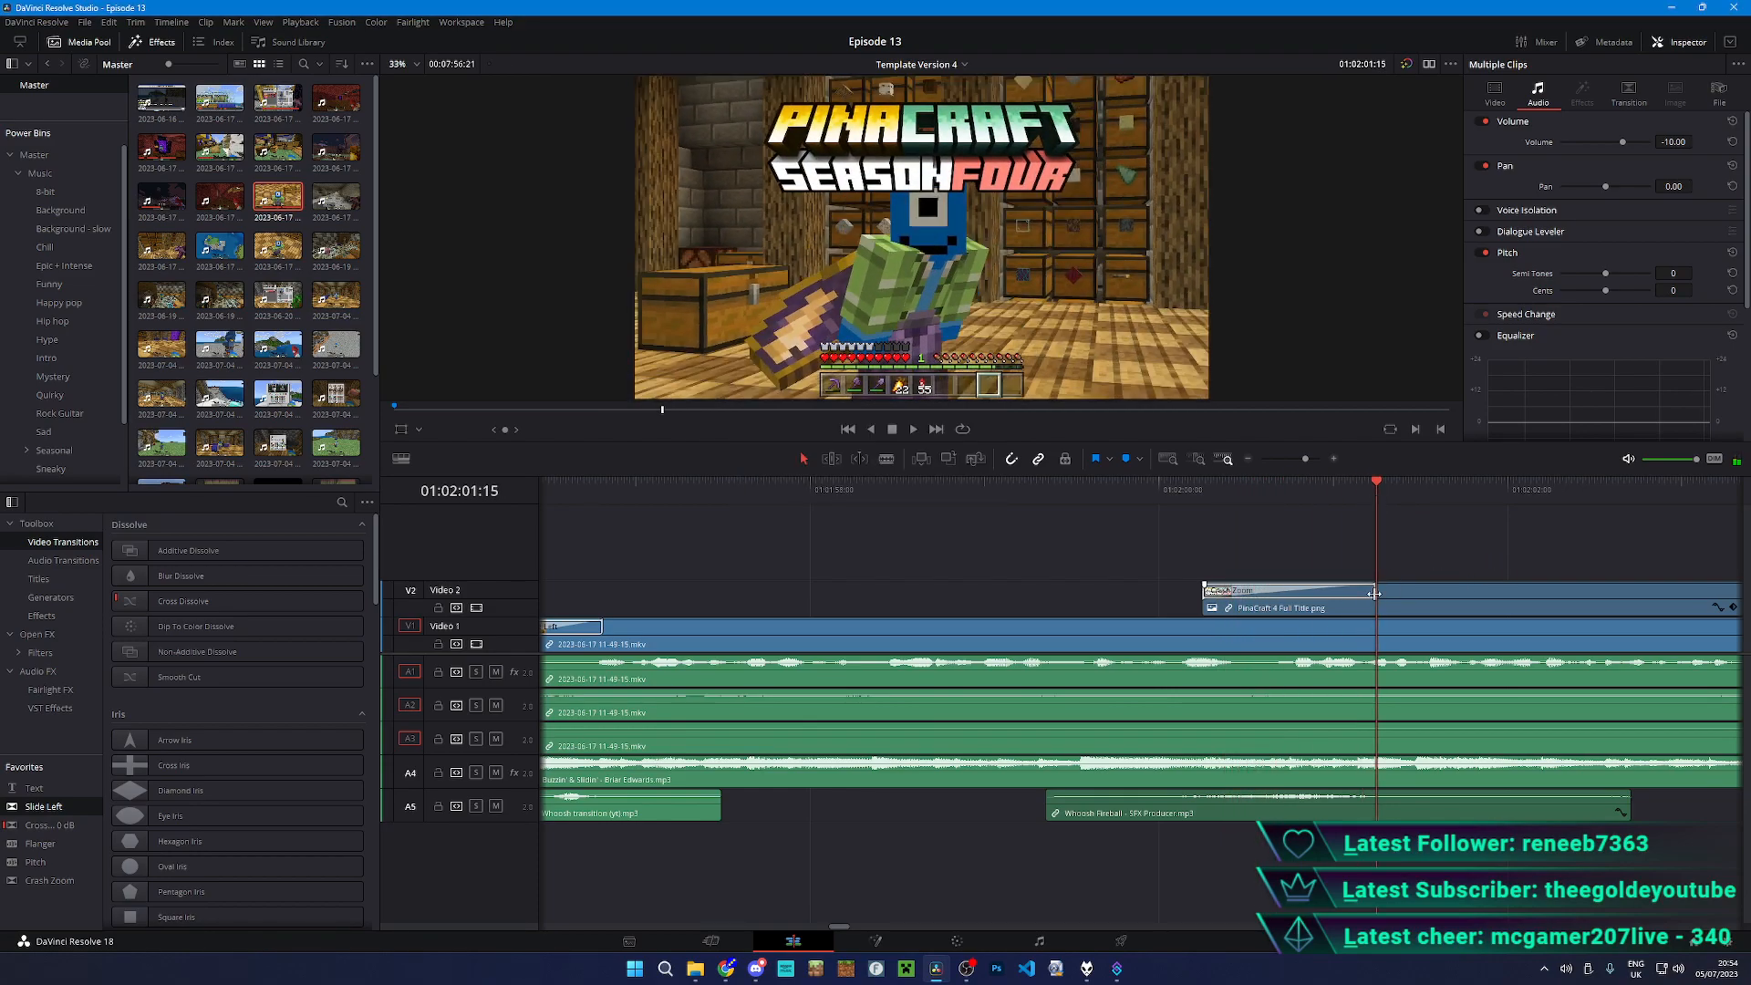
pyautogui.hscroll(5, 970, 599)
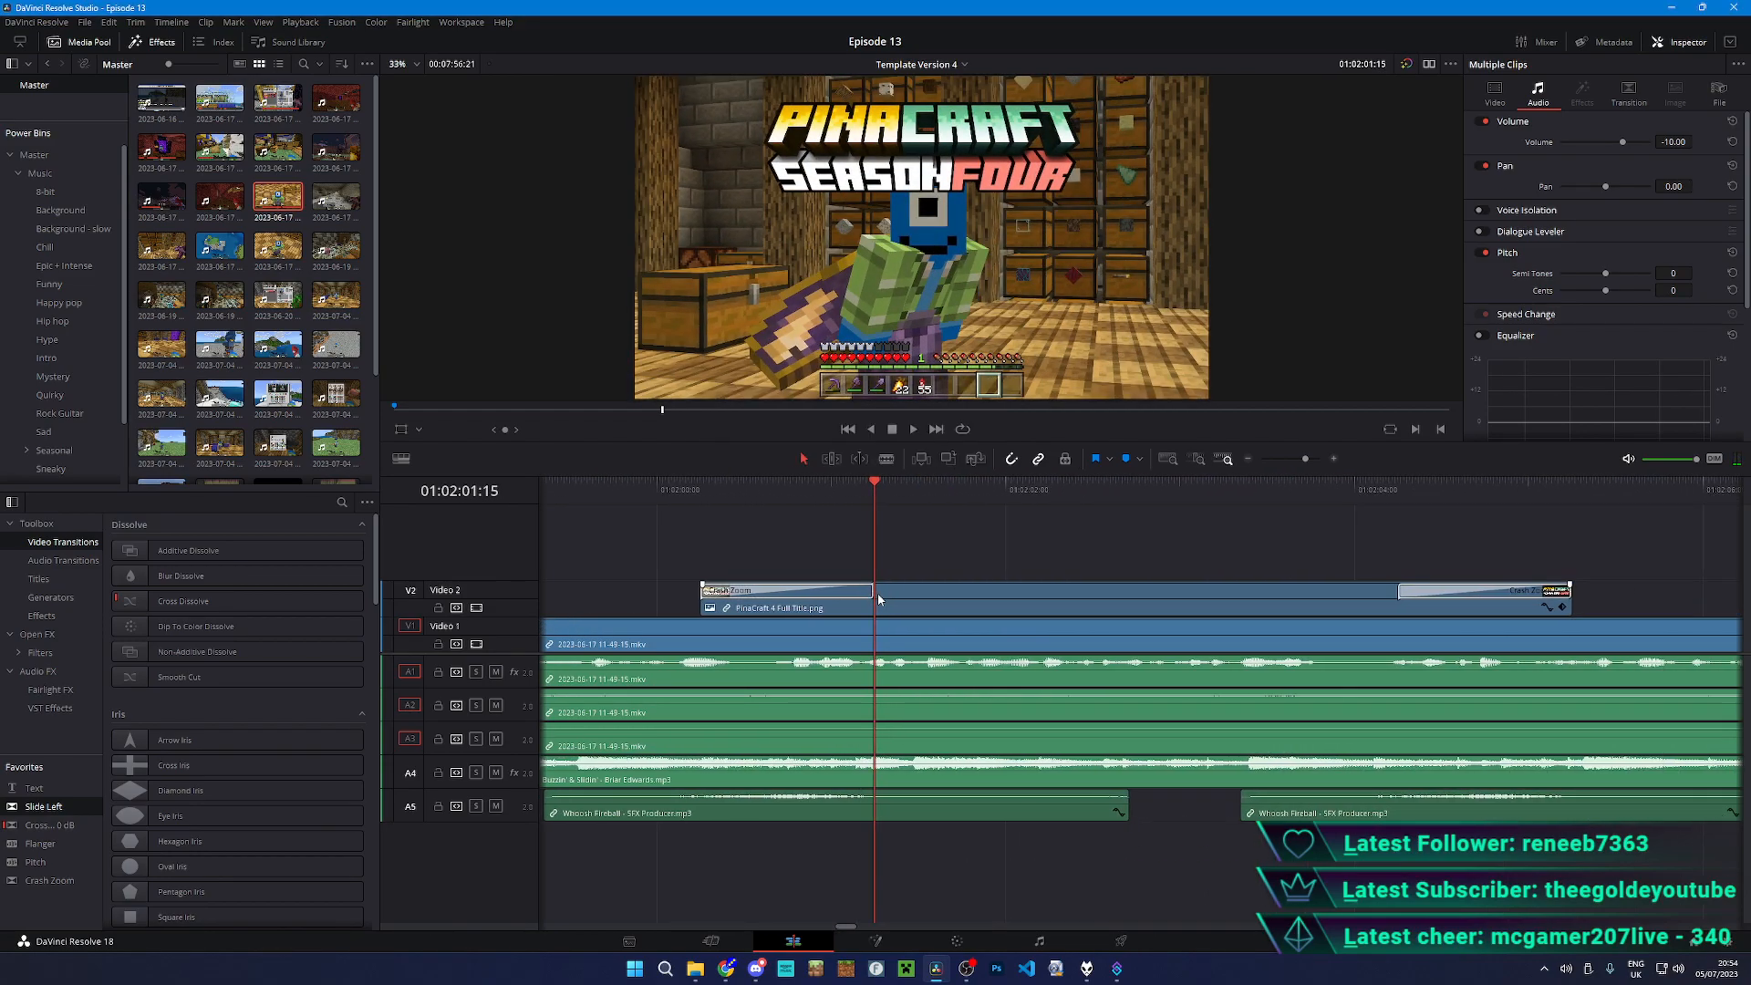
pyautogui.press('space')
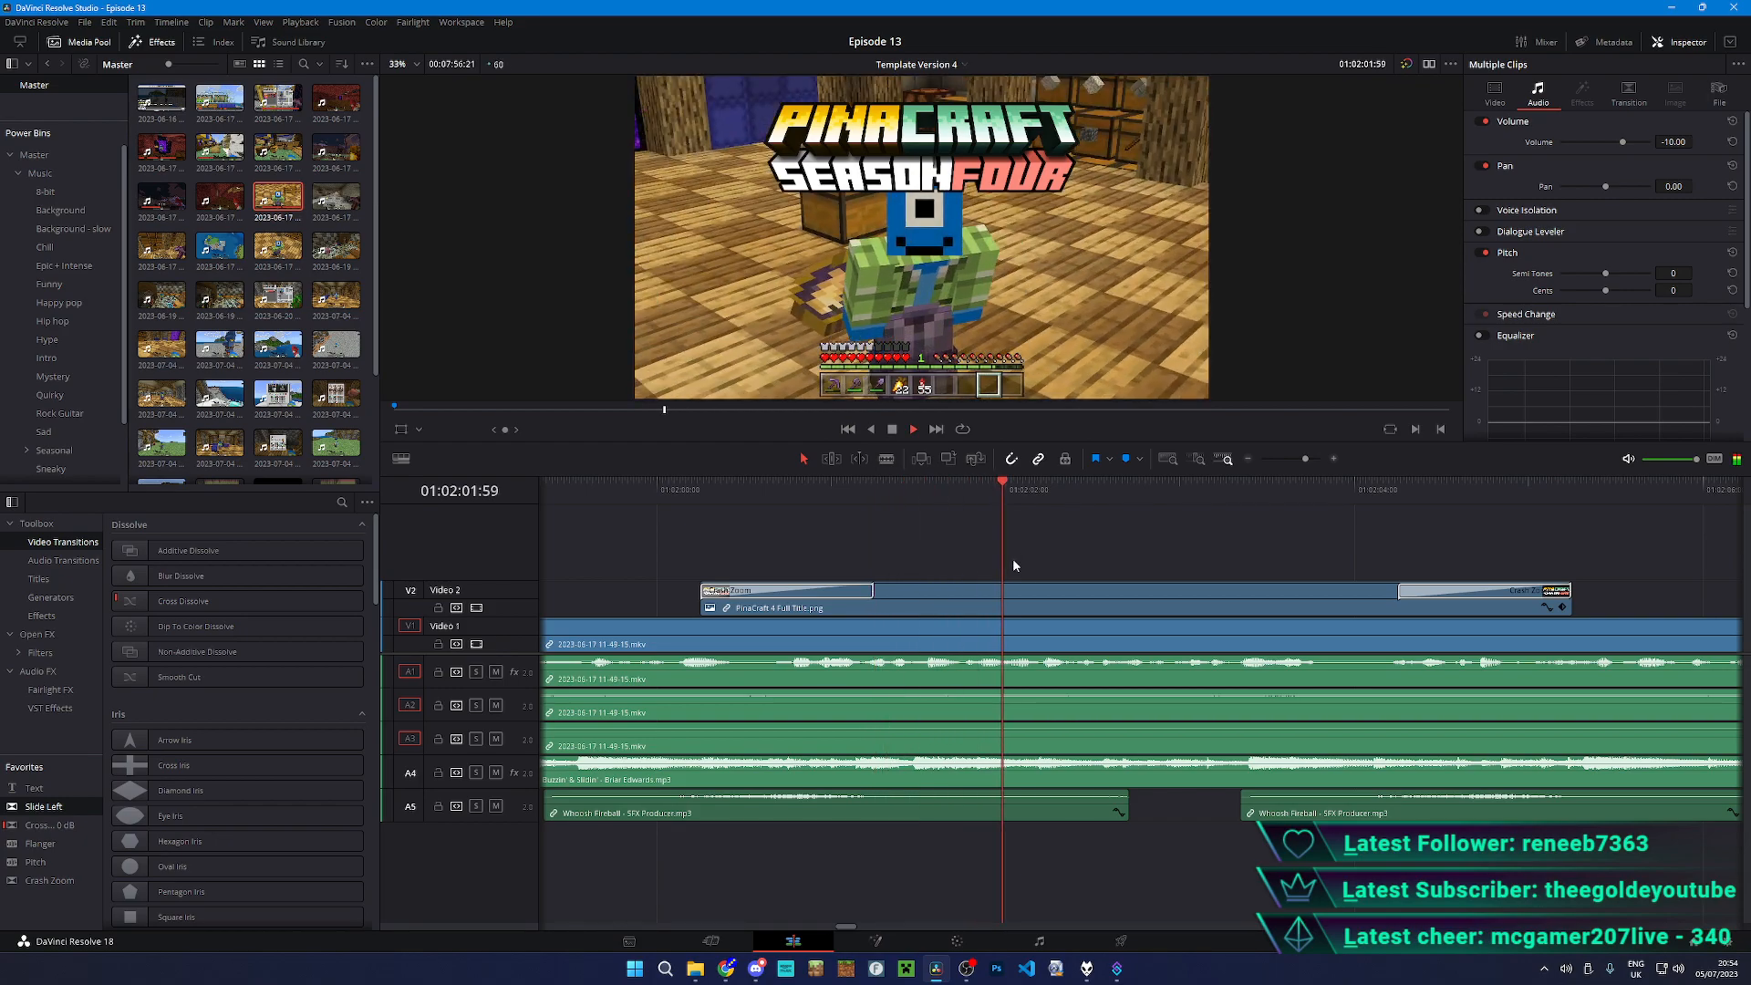
pyautogui.hscroll(2, 1340, 575)
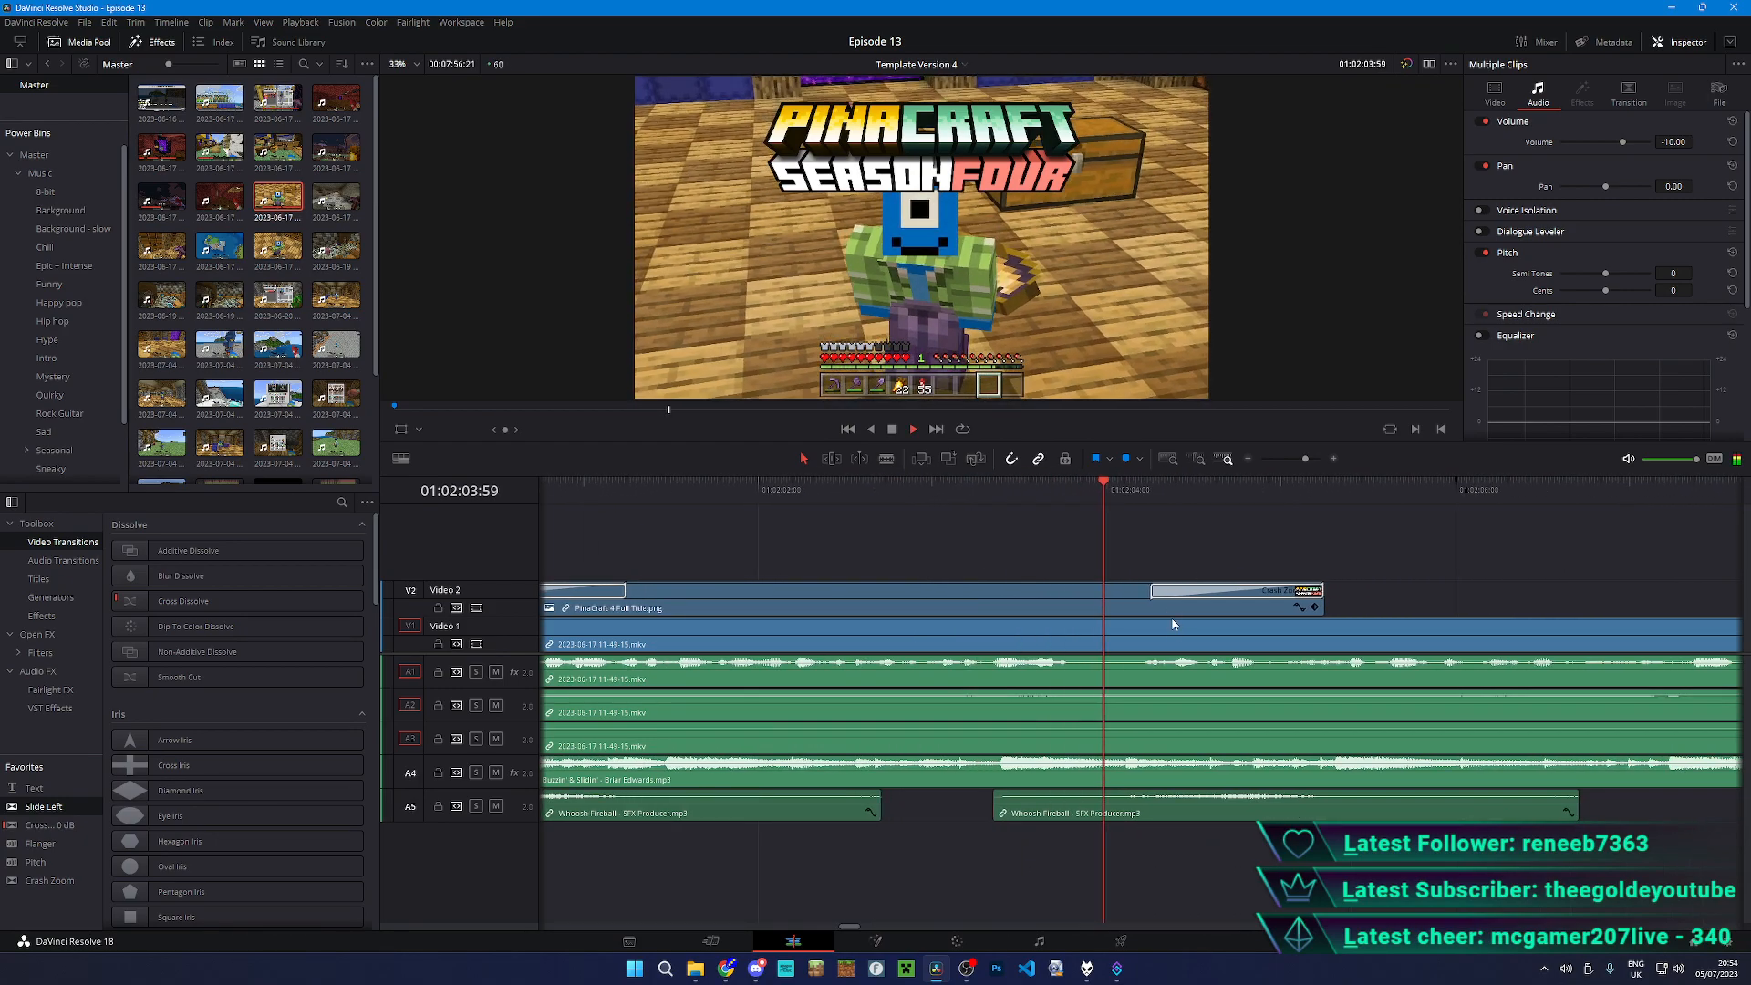
# - Cut the short pause out of the 11-49-15 recording just before 01:02:04 and close the gap
pyautogui.press('b')
pyautogui.click(1074, 678)
pyautogui.click(1146, 678)
pyautogui.press('space')
pyautogui.hotkey('ctrl', 'z')
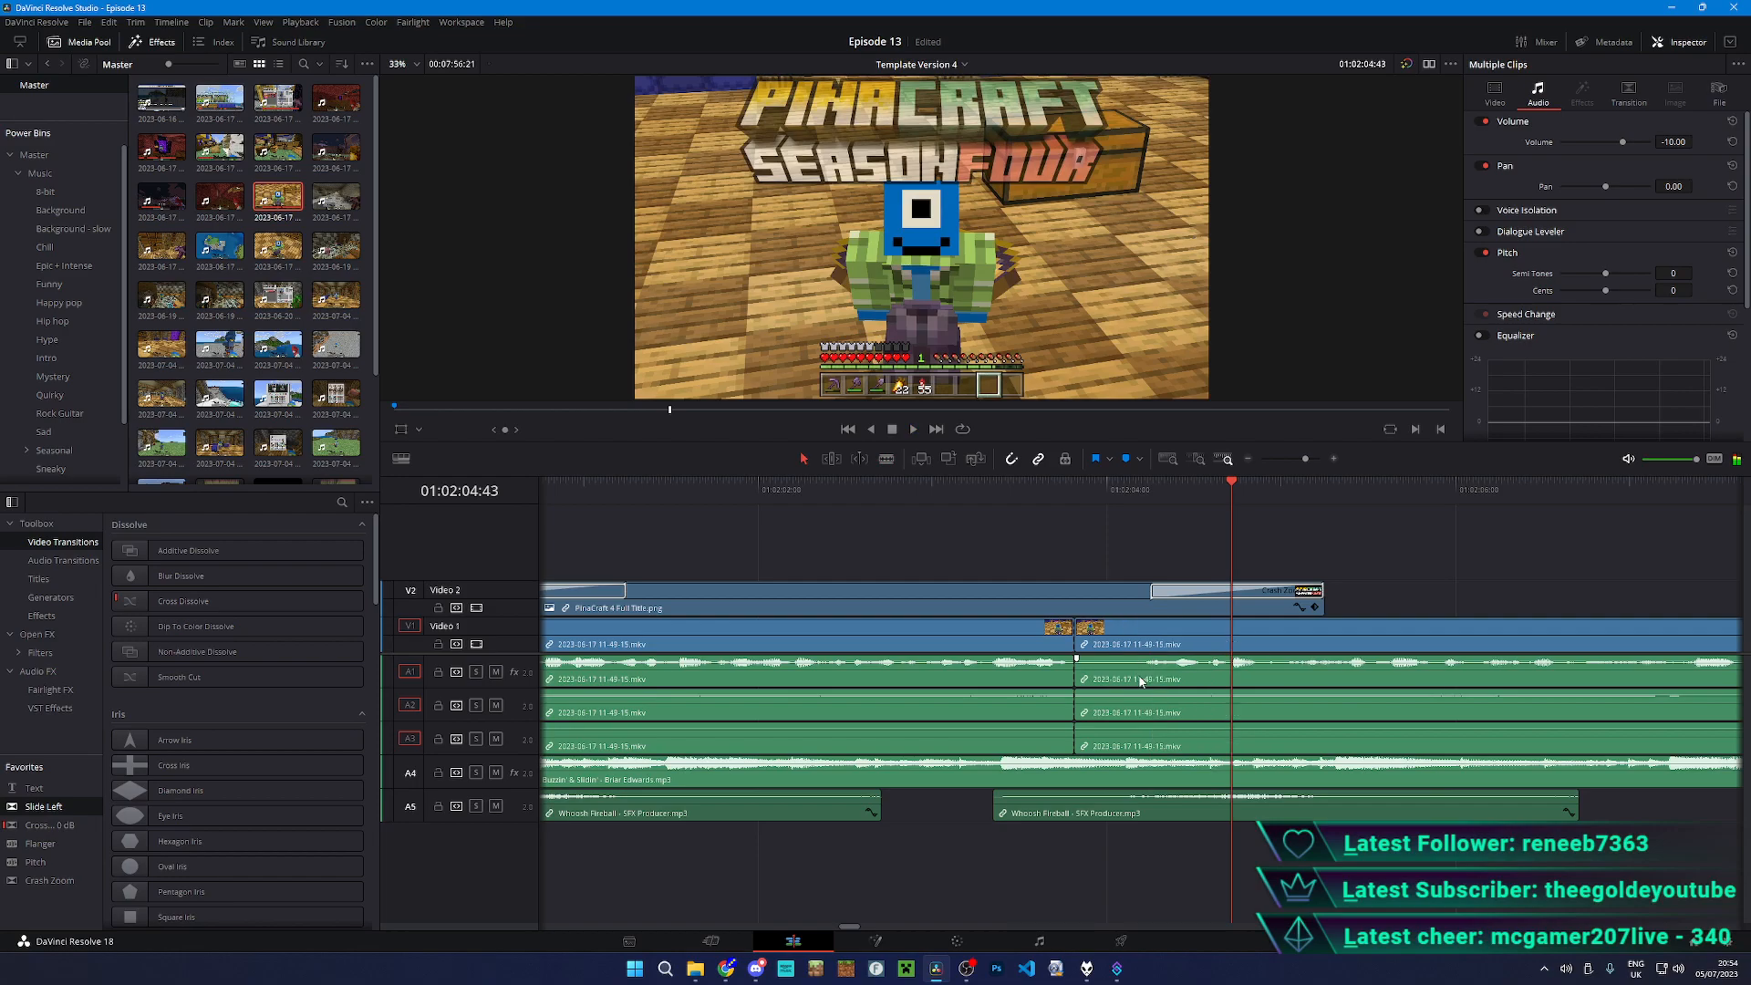
pyautogui.press('Down')
pyautogui.click(1140, 678)
pyautogui.press('a')
pyautogui.moveTo(1160, 677); pyautogui.dragTo(1107, 672)
# - Shift the PinaCraft title and its whooshes to start at about 01:02:05 and close the gap before the mining clip
pyautogui.click(1010, 483)
pyautogui.press('space')
pyautogui.press('b')
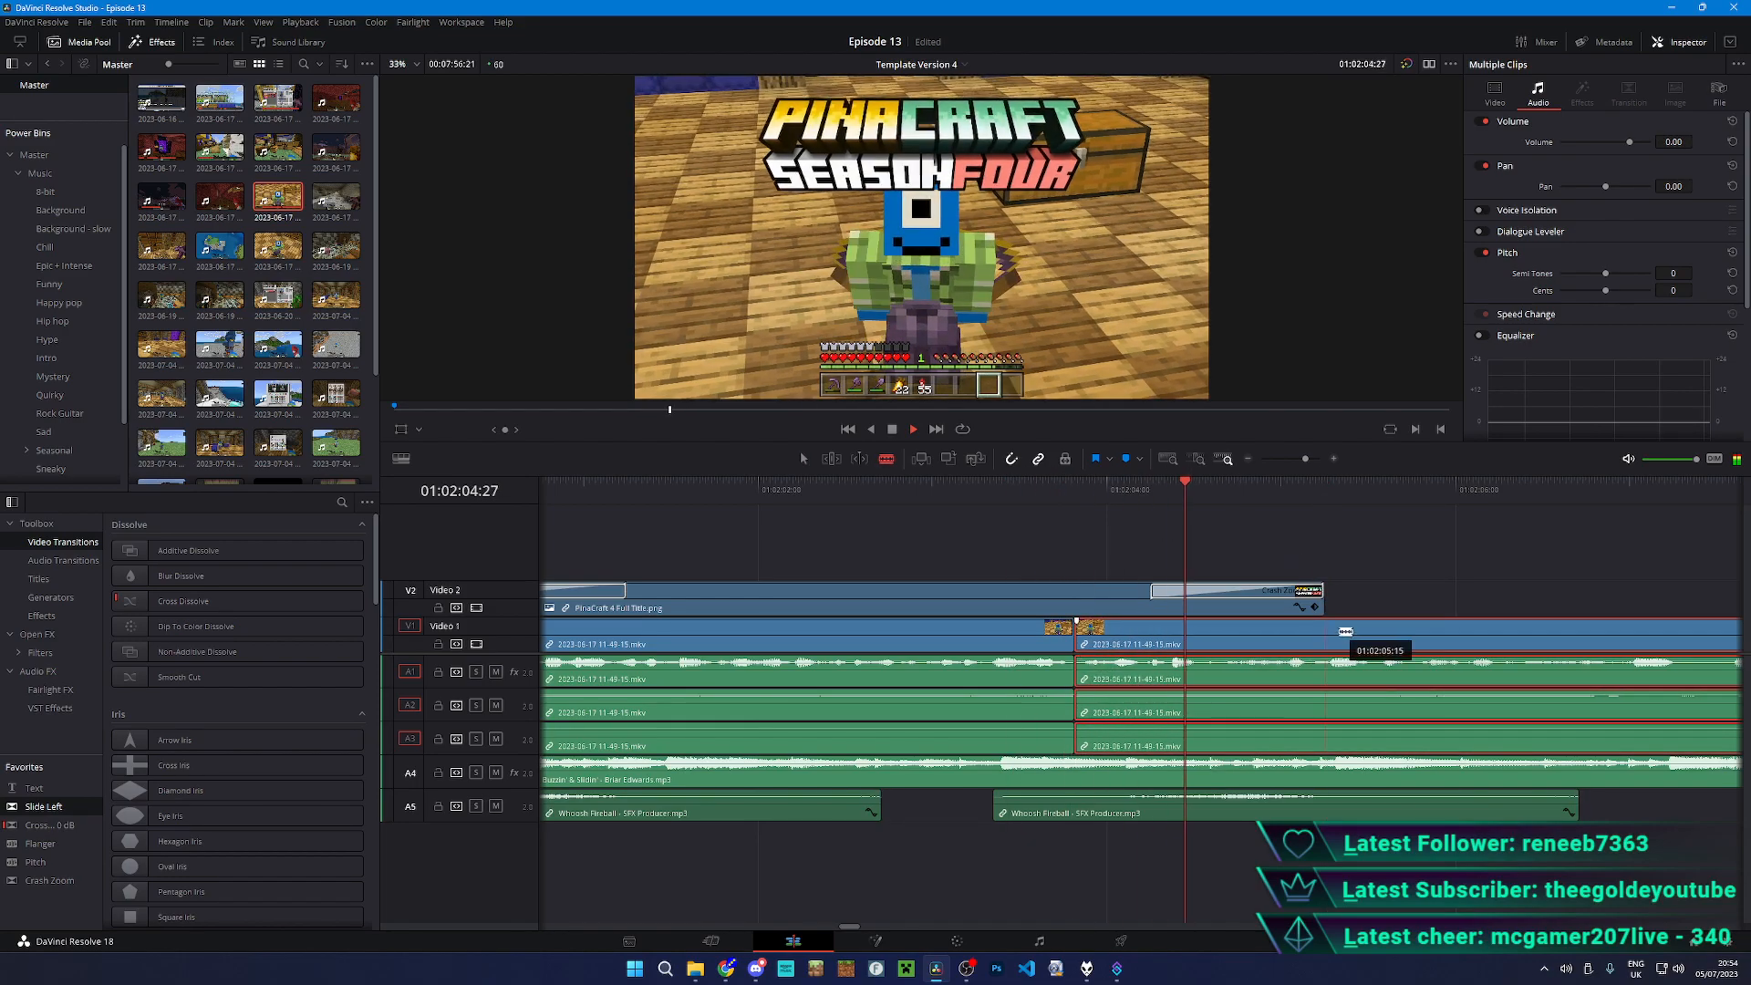
pyautogui.scroll(-3, 1477, 626)
pyautogui.press('space')
pyautogui.press('a')
pyautogui.moveTo(934, 602); pyautogui.dragTo(1298, 609)
pyautogui.click(1300, 571)
pyautogui.moveTo(1591, 642); pyautogui.dragTo(1562, 643)
pyautogui.click(1488, 588)
# - Play back the repositioned title section from 01:02:03 into the mining clip and save the project
pyautogui.click(937, 494)
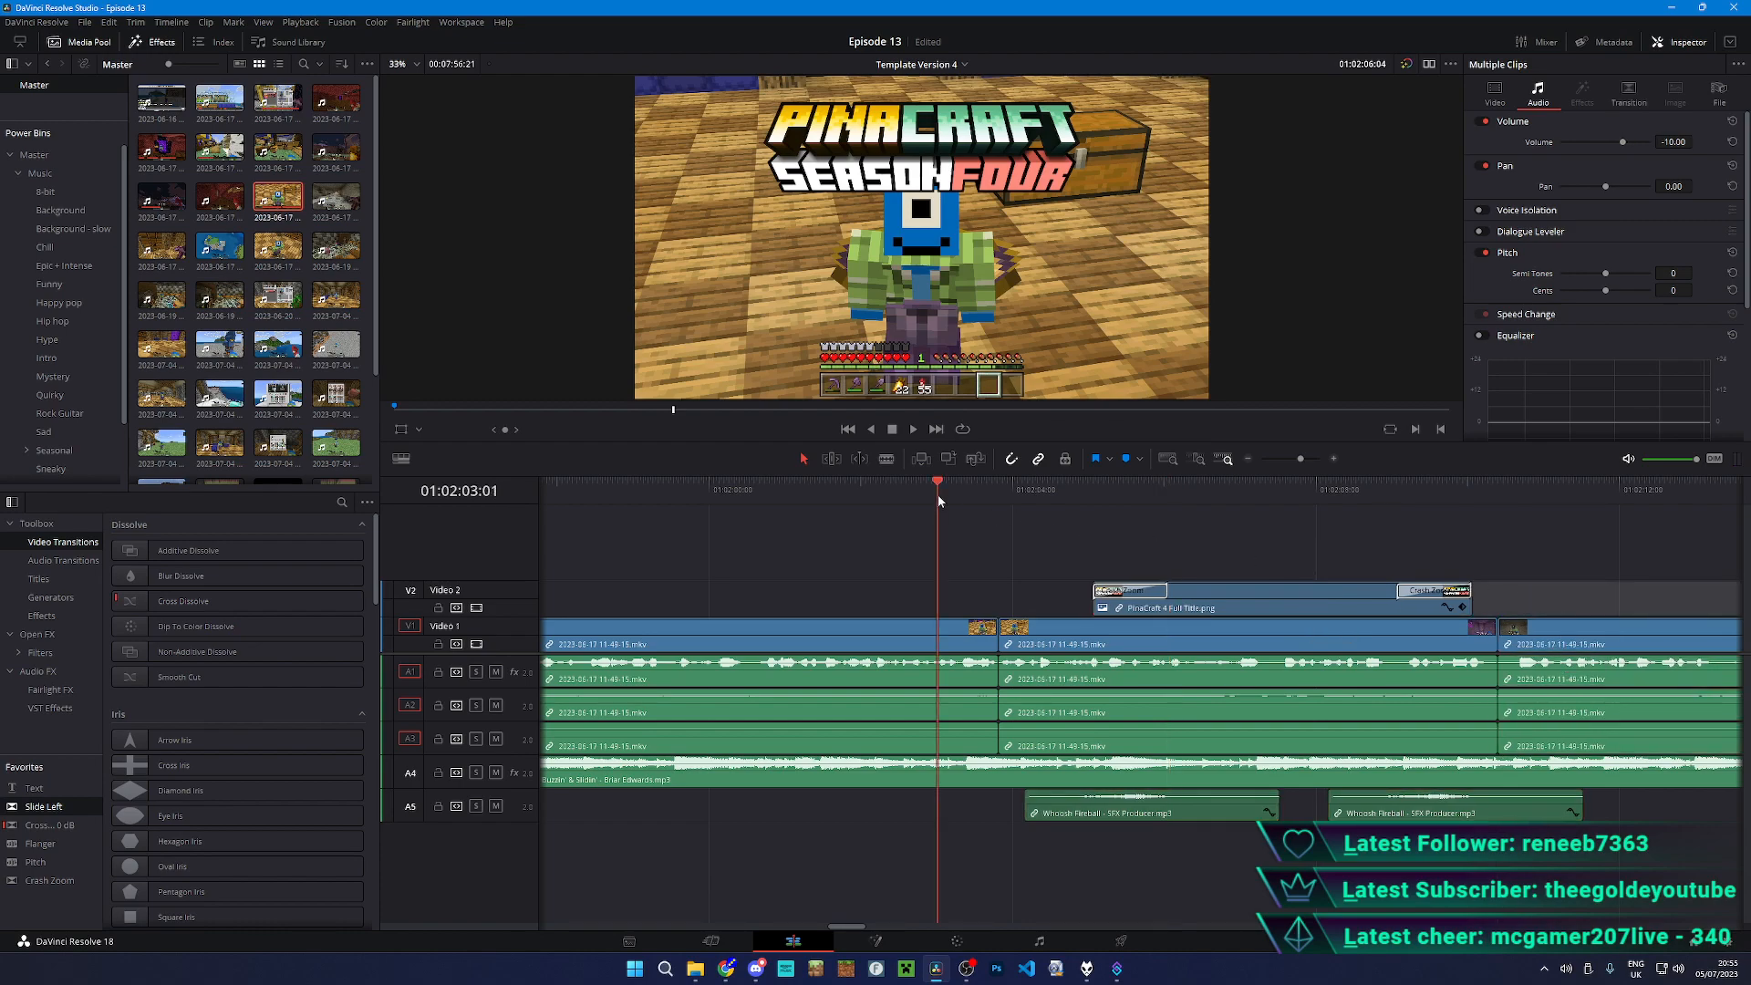
pyautogui.press('space')
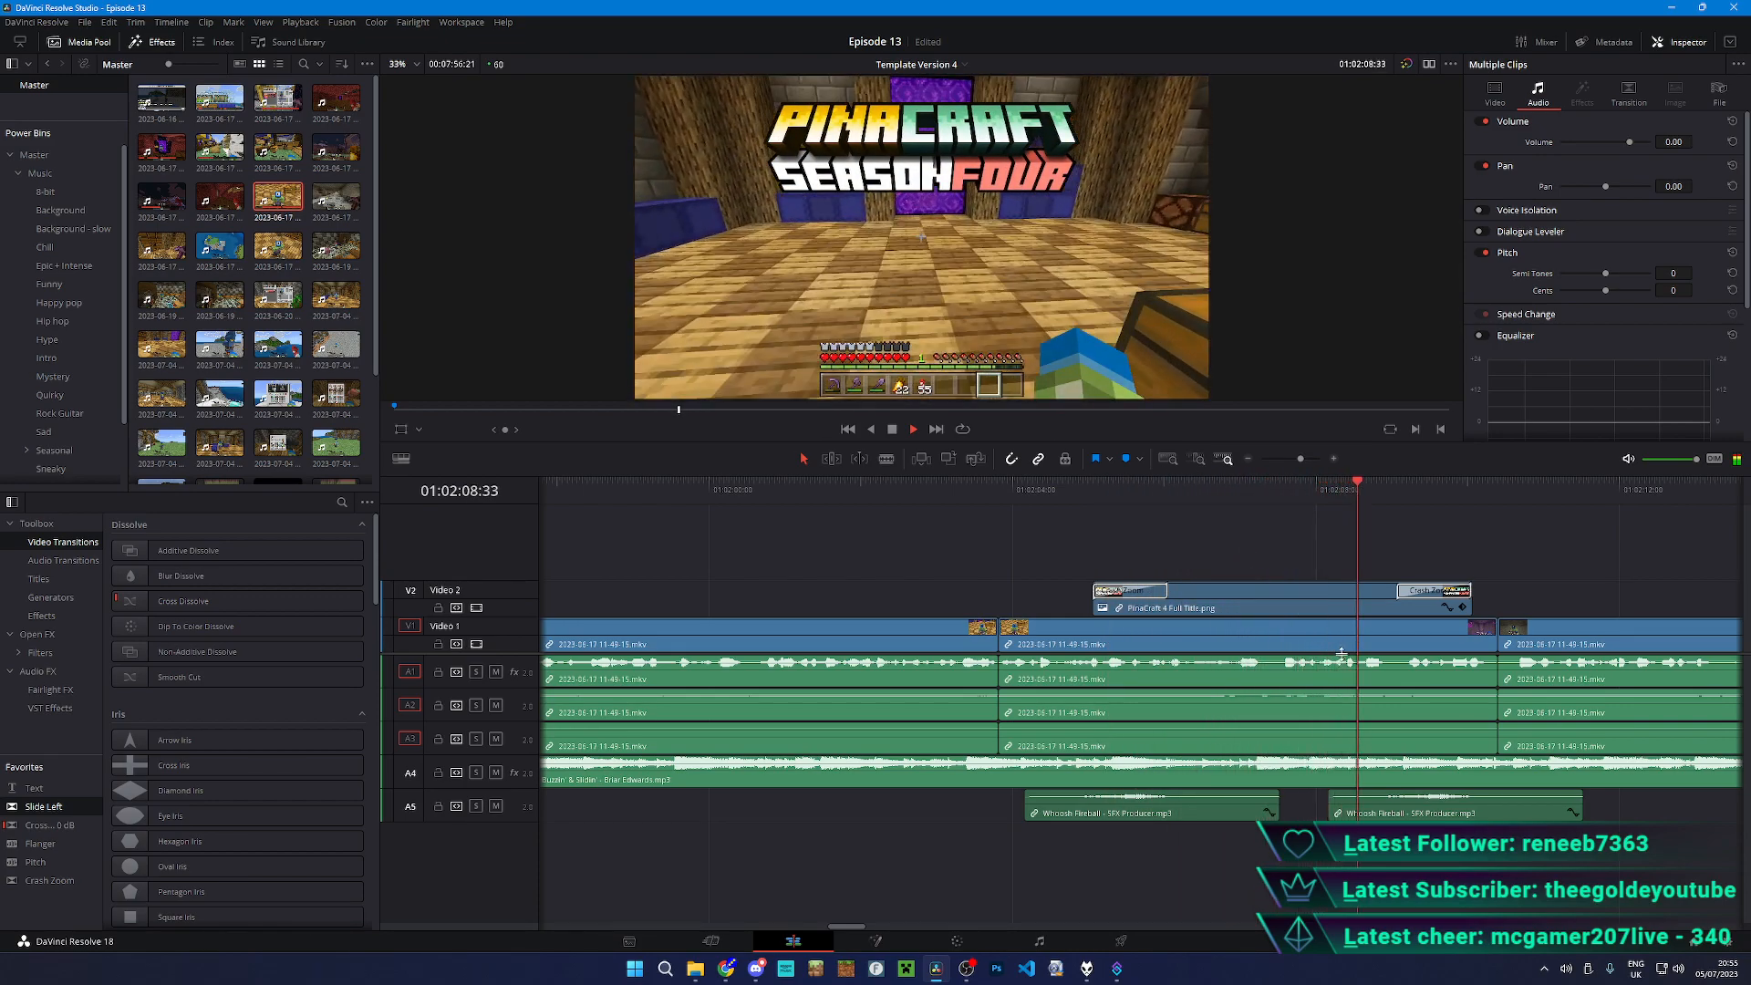
pyautogui.scroll(3, 1340, 652)
pyautogui.scroll(-2, 1402, 671)
pyautogui.scroll(-1, 1403, 678)
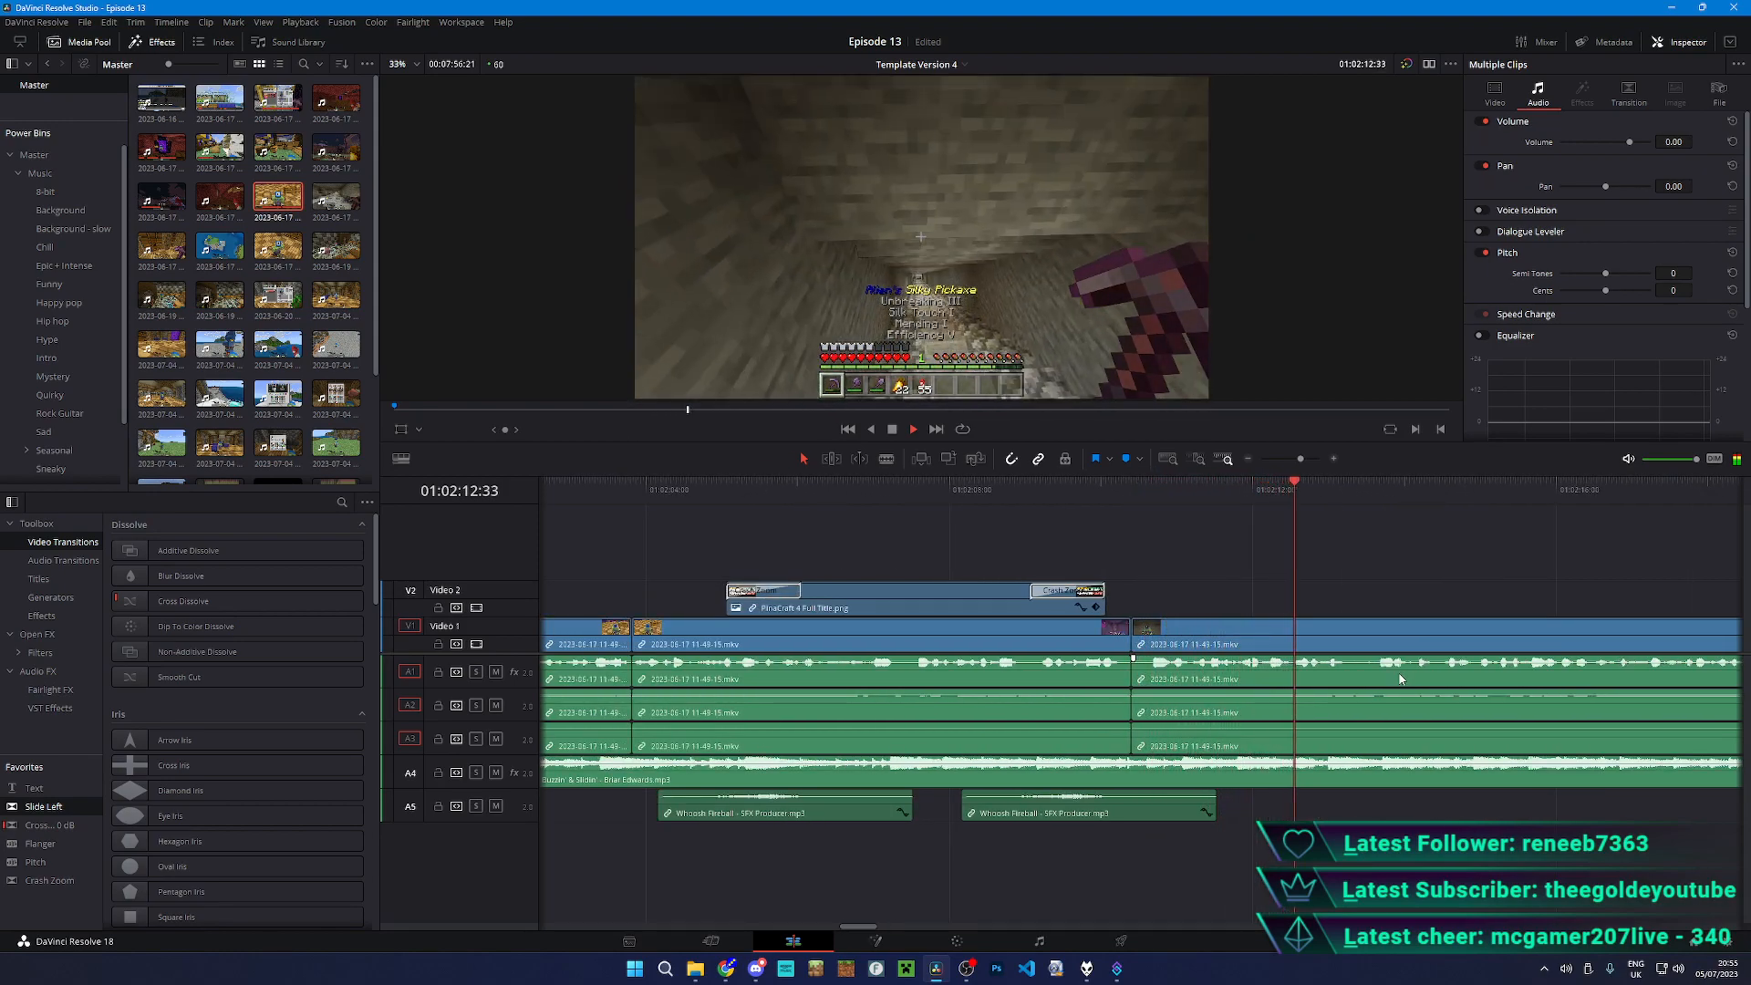
pyautogui.hotkey('ctrl', 's')
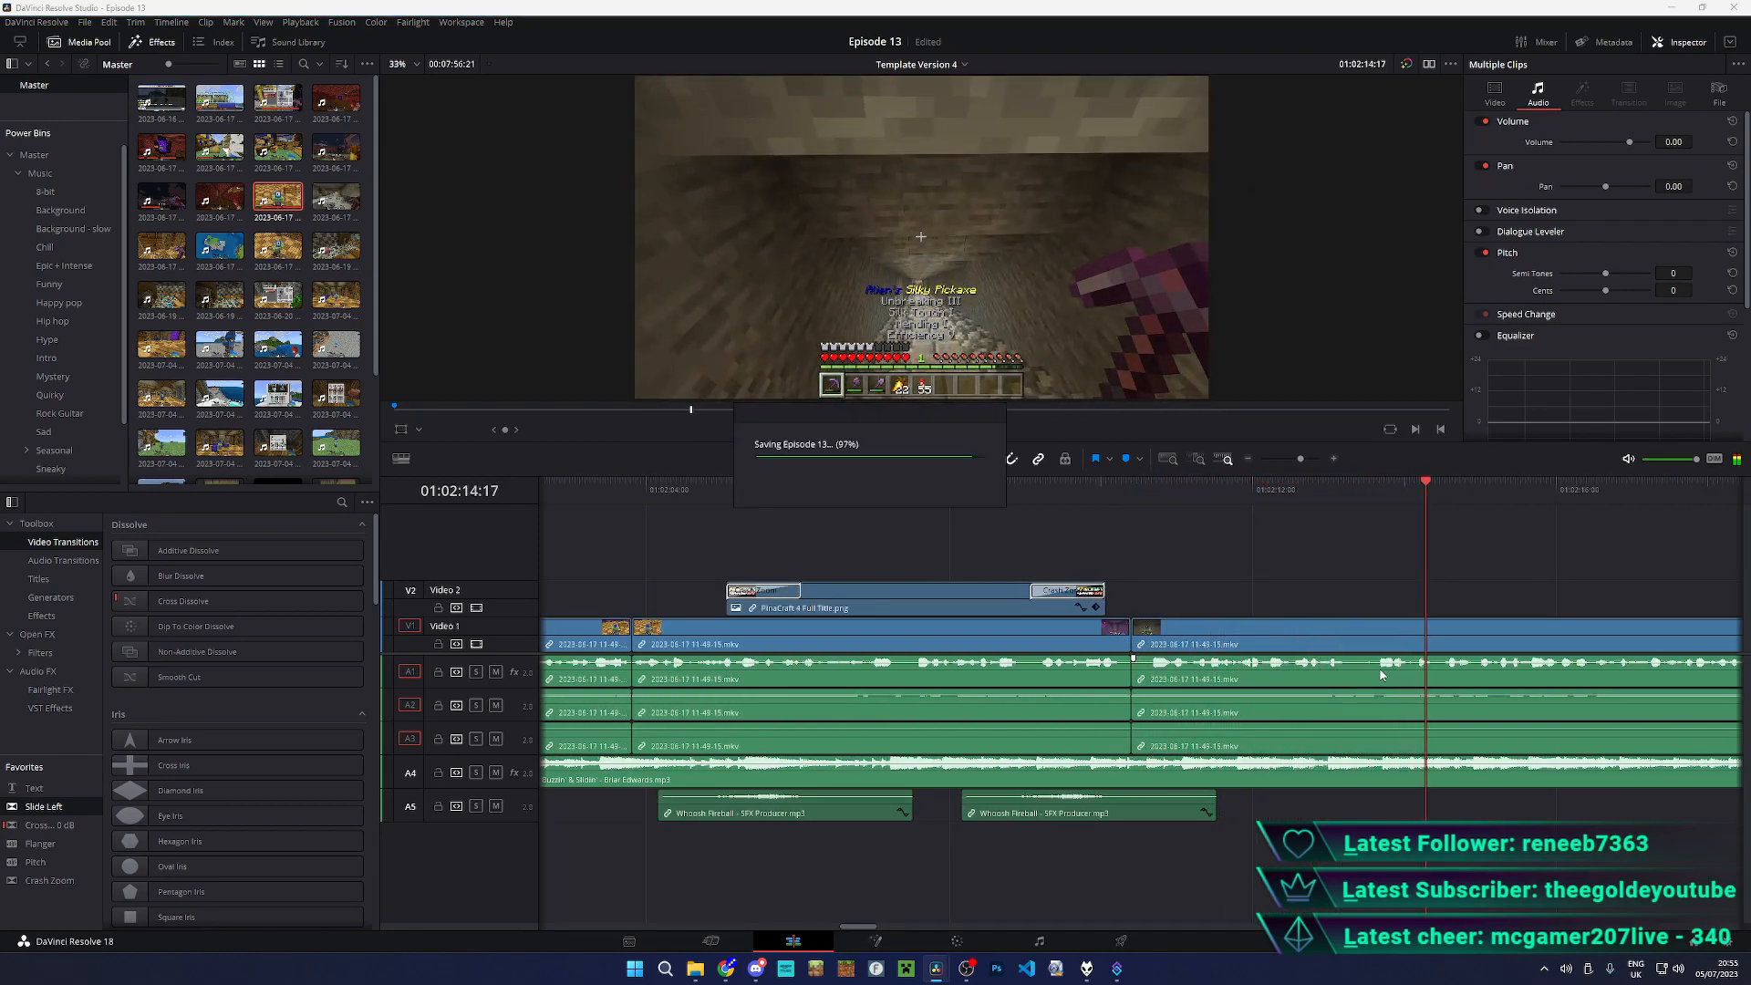
pyautogui.press('space')
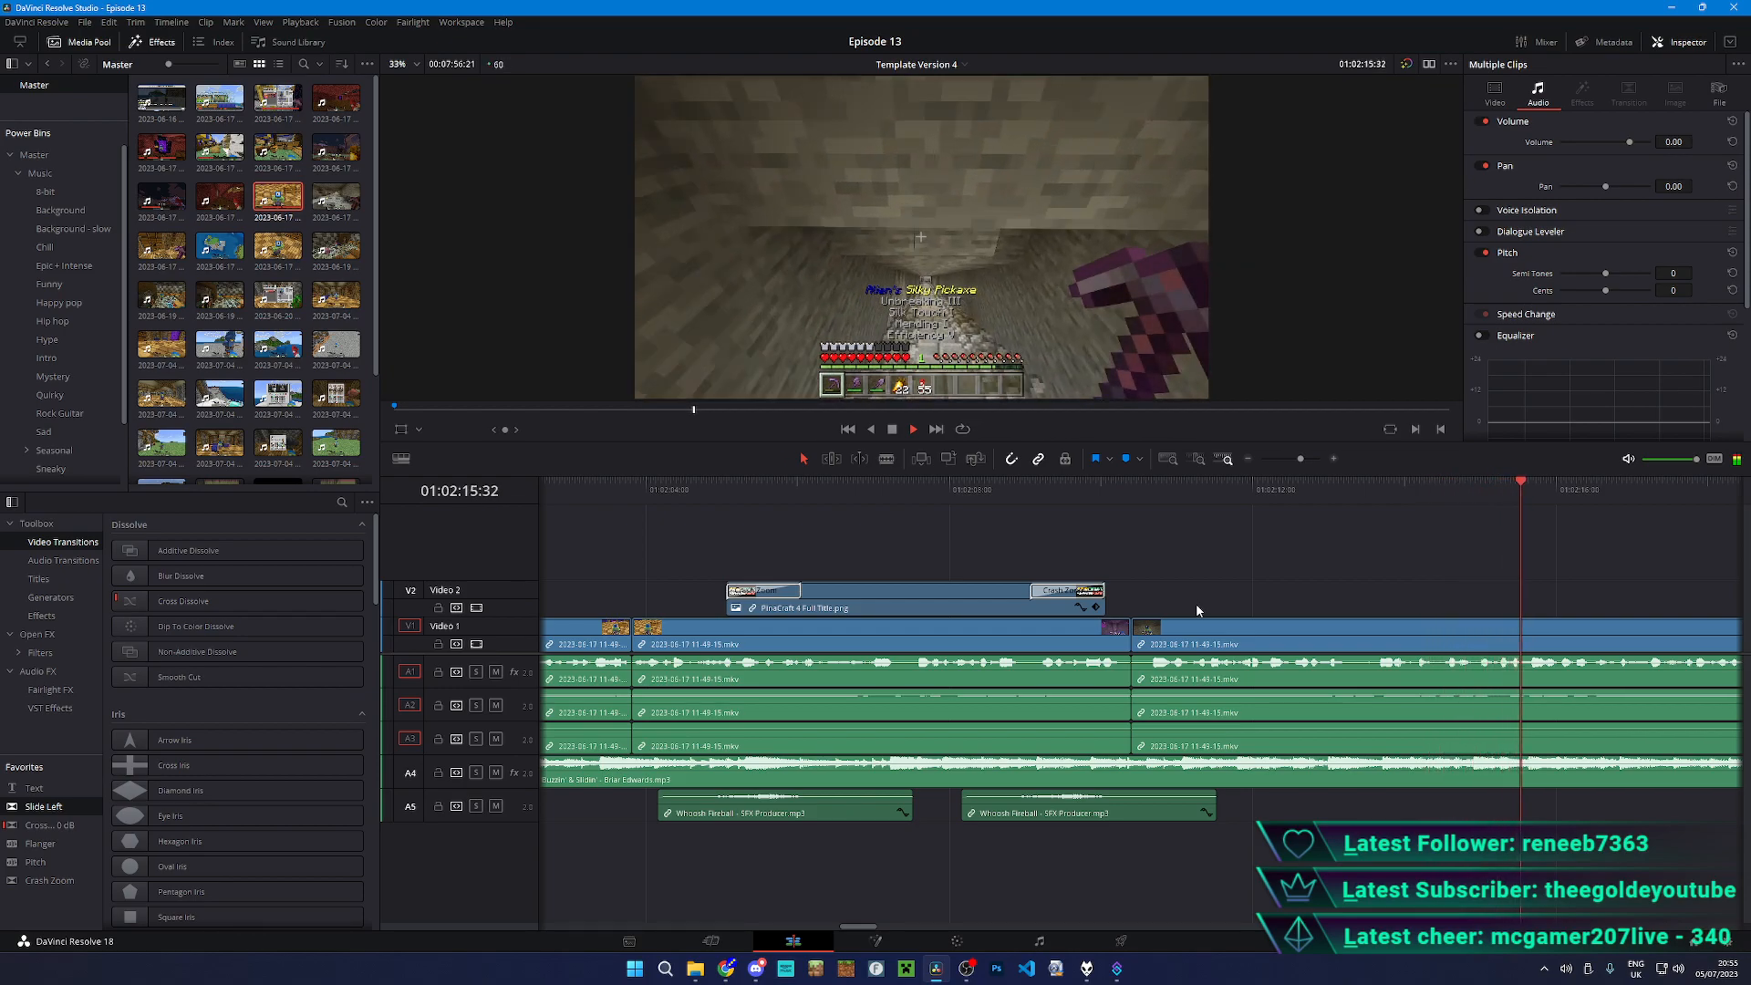
# - Cut the end off the 11-49-15 recording under the PinaCraft title at about 01:02:07 and move the mining clip up against it
pyautogui.click(855, 500)
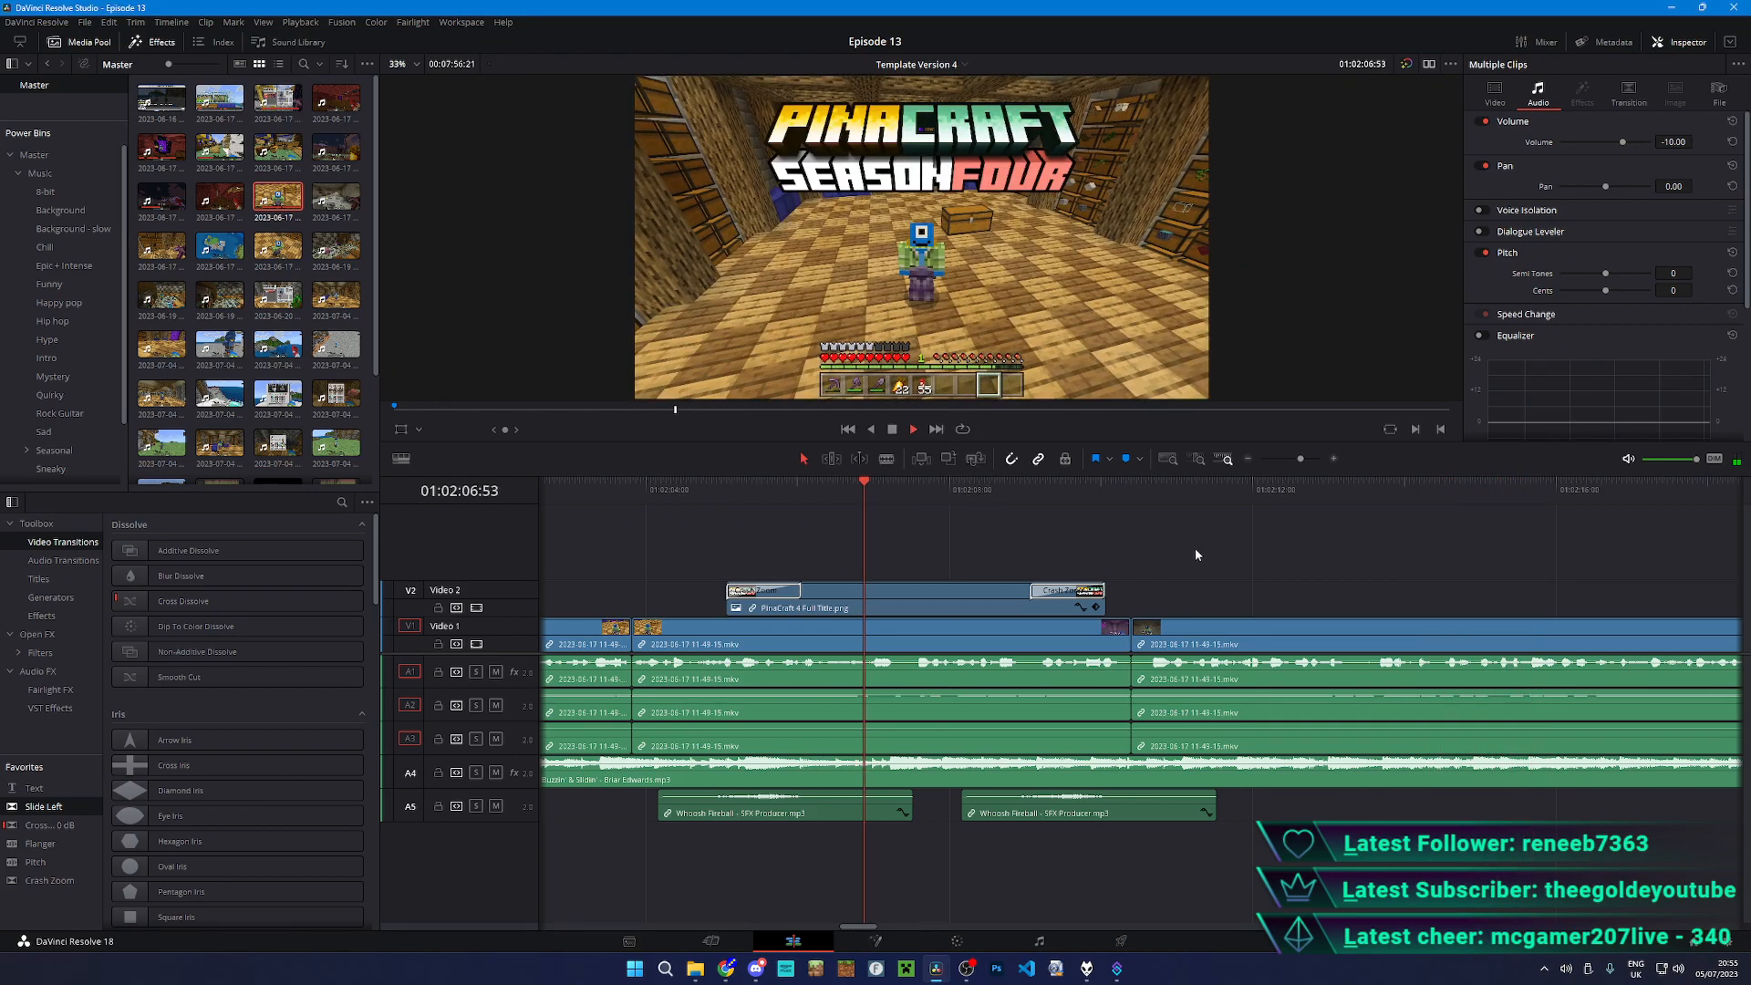
pyautogui.press('b')
pyautogui.click(902, 675)
pyautogui.press('space')
pyautogui.click(1163, 492)
pyautogui.moveTo(1184, 629); pyautogui.dragTo(952, 631)
# - Skim through the mining clip after the 11-49-15 recording and delete it from the timeline
pyautogui.press('space')
pyautogui.hotkey('ctrl', '-')
pyautogui.hotkey('ctrl', '-')
pyautogui.click(1215, 489)
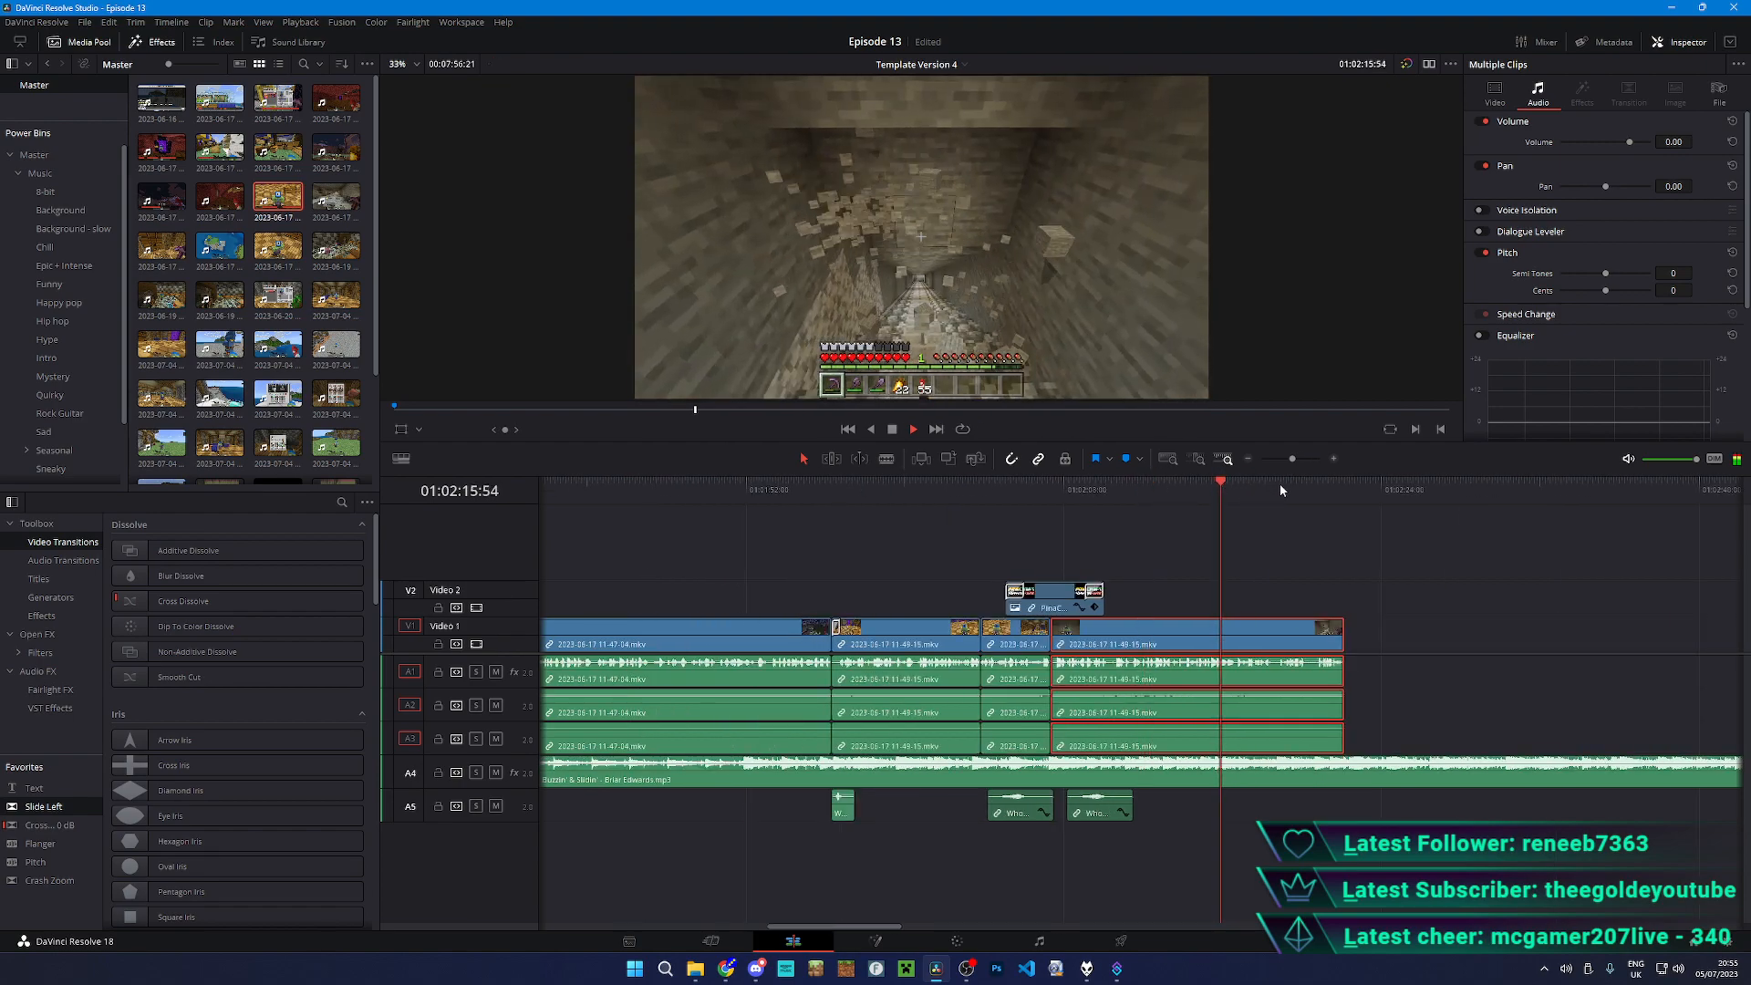
pyautogui.hotkey('ctrl', '=')
pyautogui.hotkey('ctrl', '=')
pyautogui.hscroll(1, 1439, 605)
pyautogui.press('space')
pyautogui.hscroll(-7, 1411, 598)
pyautogui.press('BackSpace')
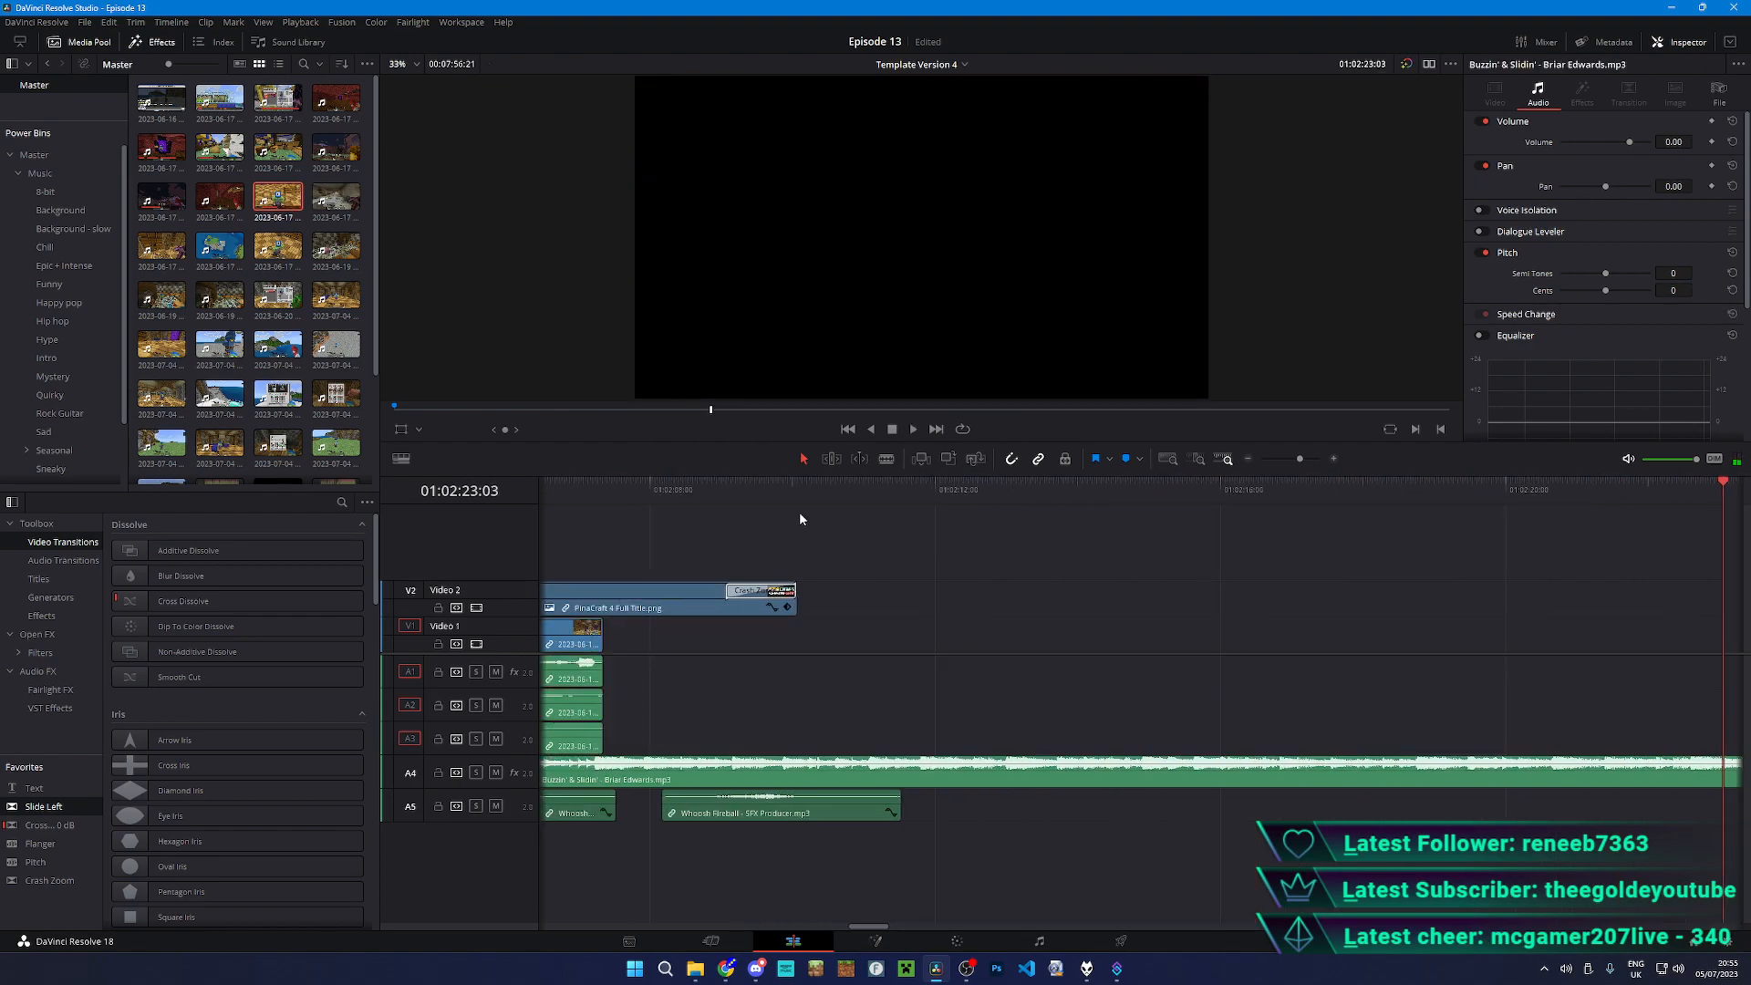
# - Try the mine-tunnel recording after the title section, previewing it to about 01:02:13, and remove it from the timeline
pyautogui.moveTo(335, 196); pyautogui.dragTo(741, 671)
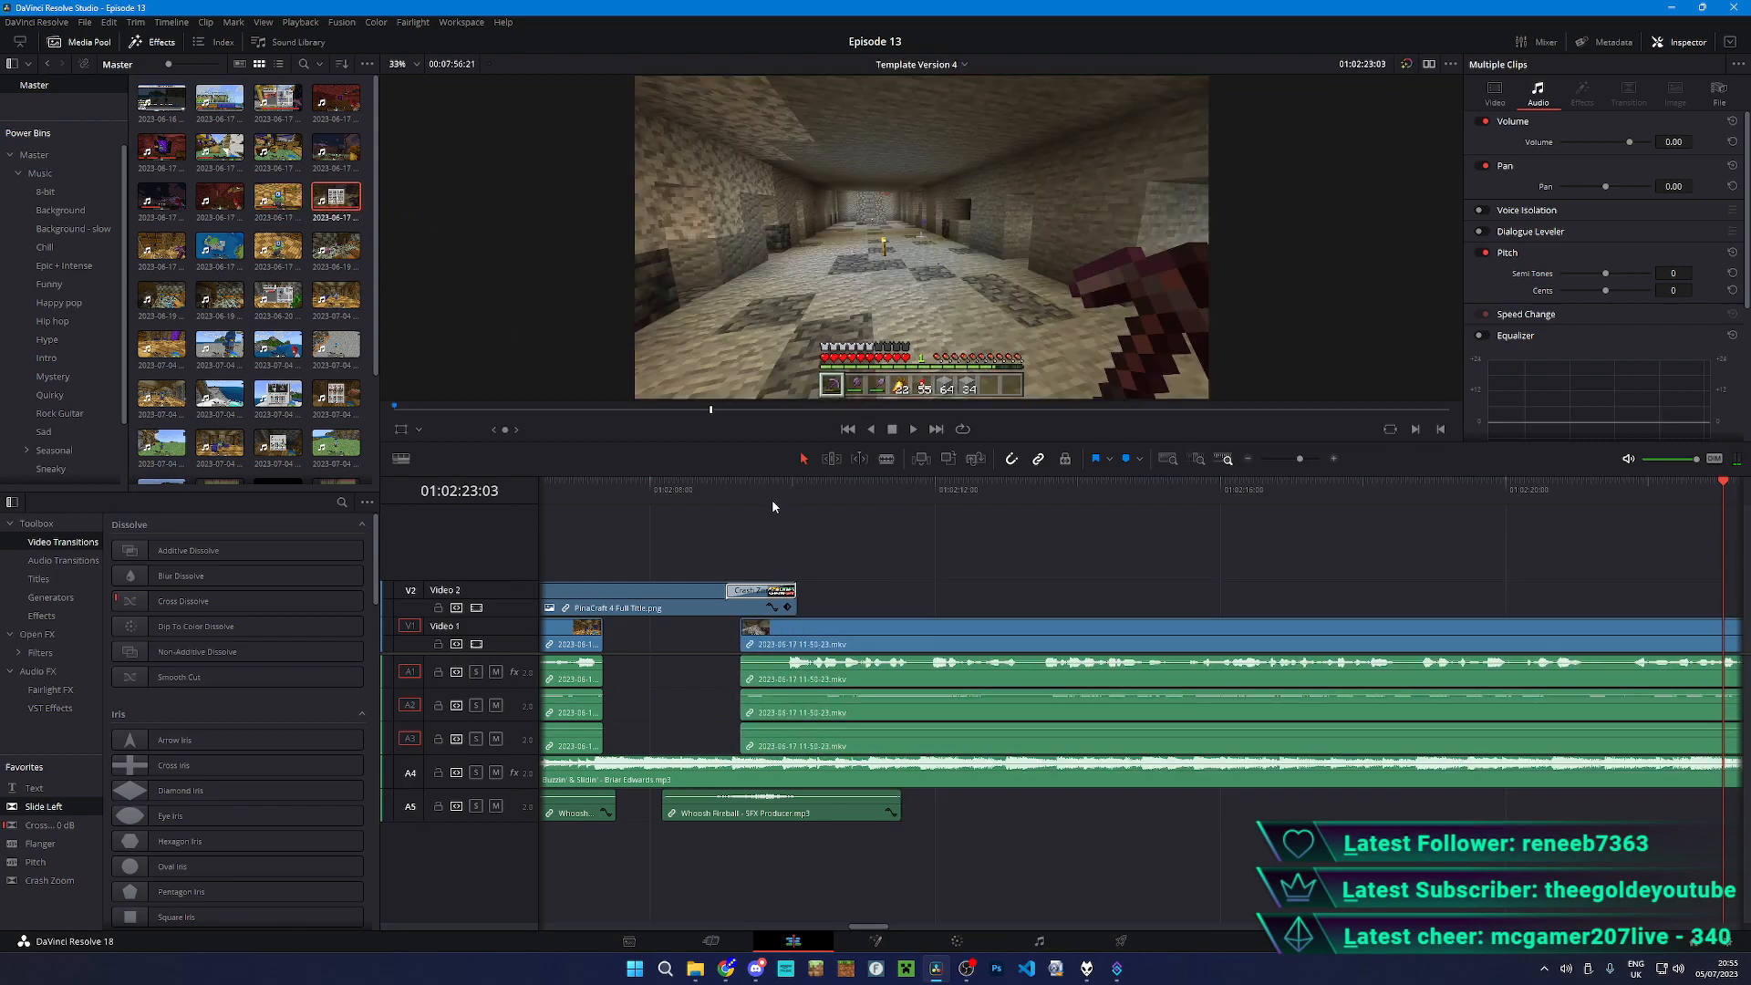
pyautogui.click(771, 495)
pyautogui.press('space')
pyautogui.press('space')
pyautogui.click(1051, 583)
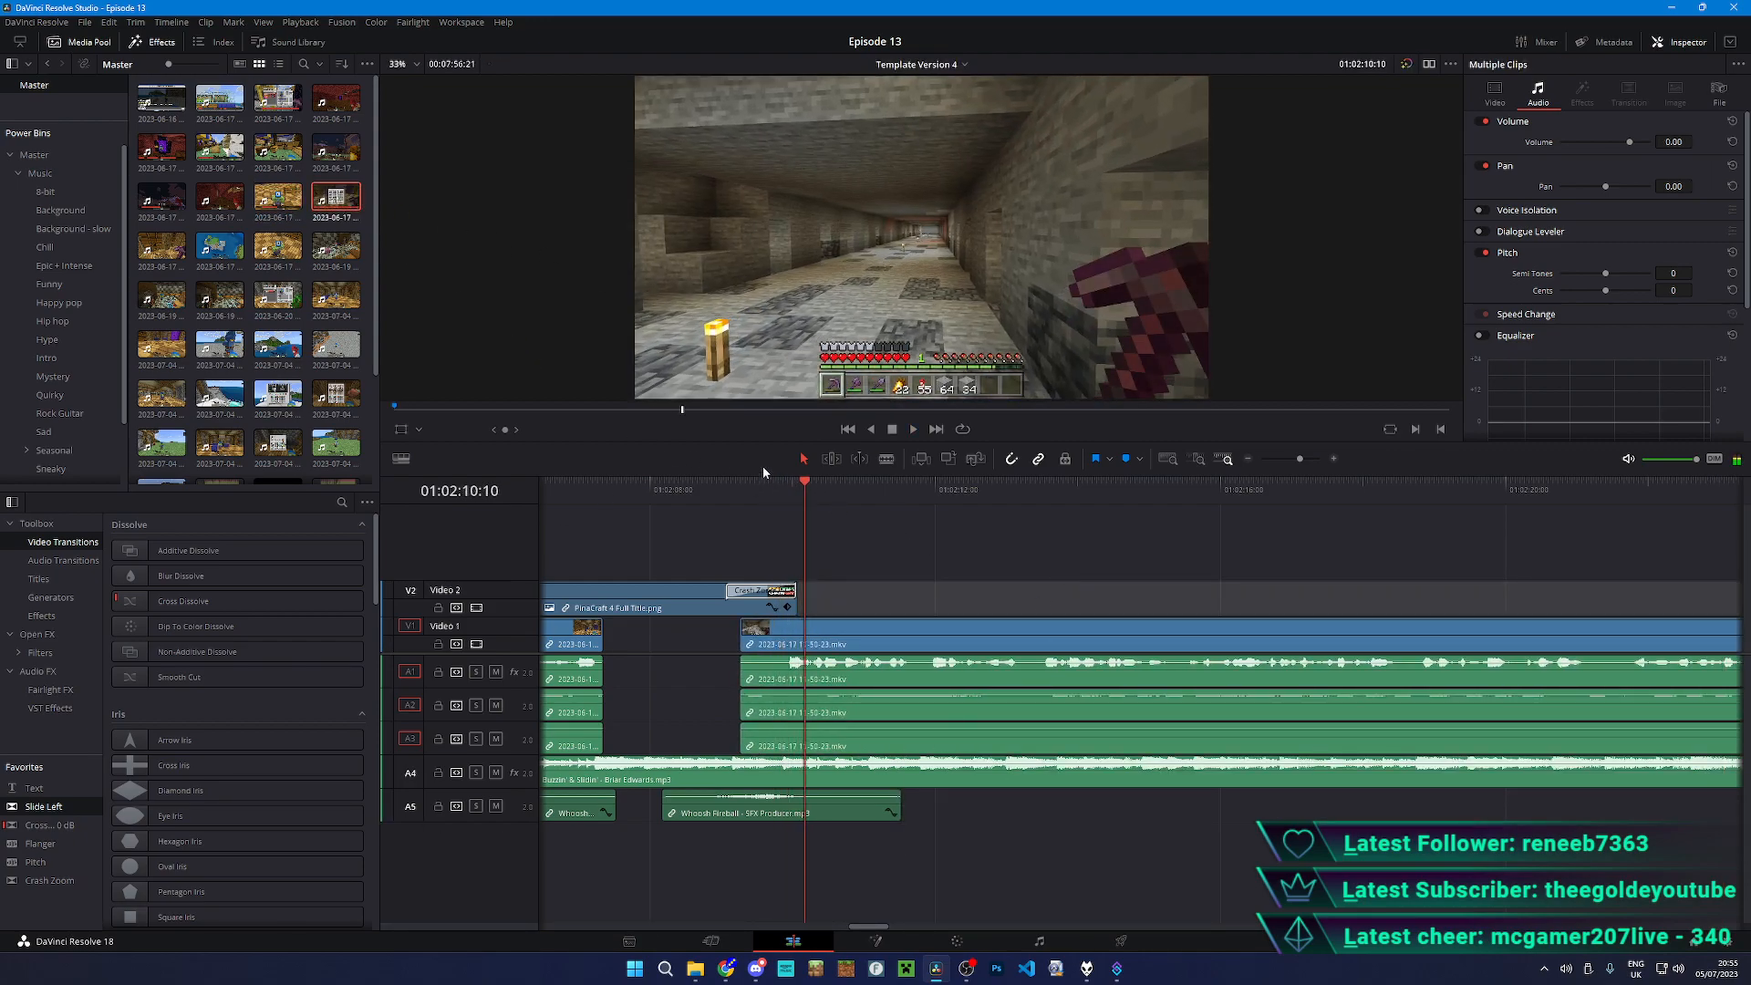
pyautogui.press('space')
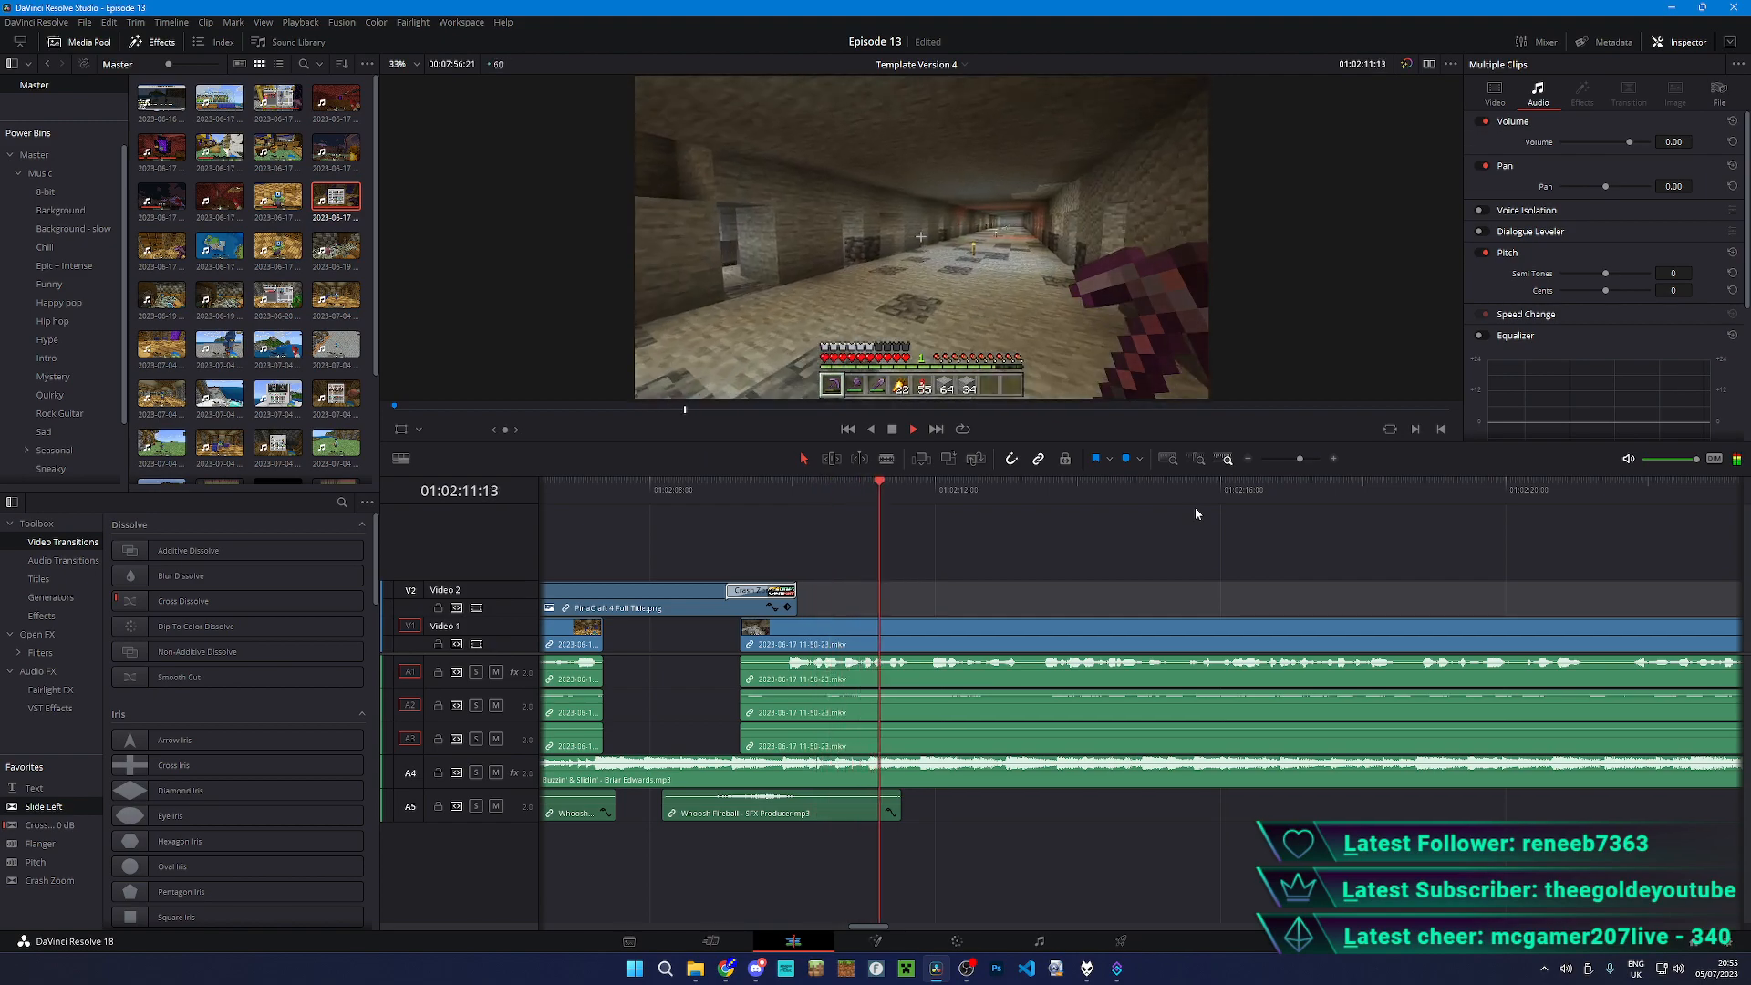
pyautogui.press('space')
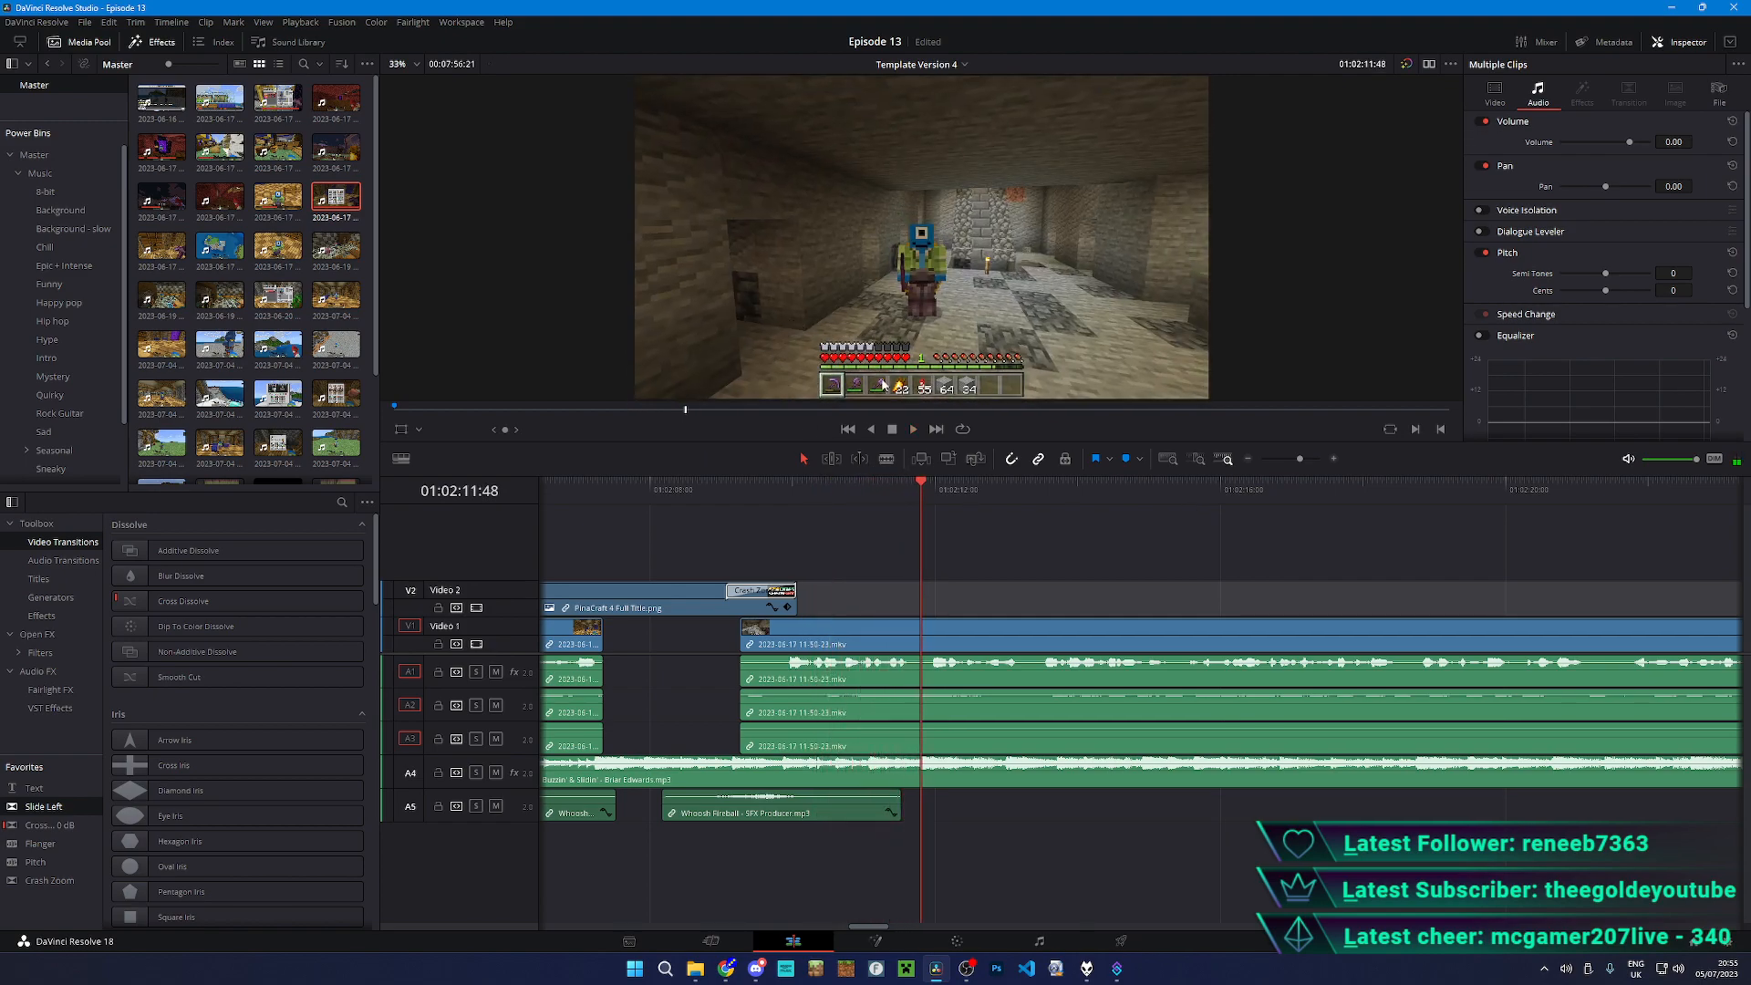
pyautogui.press('space')
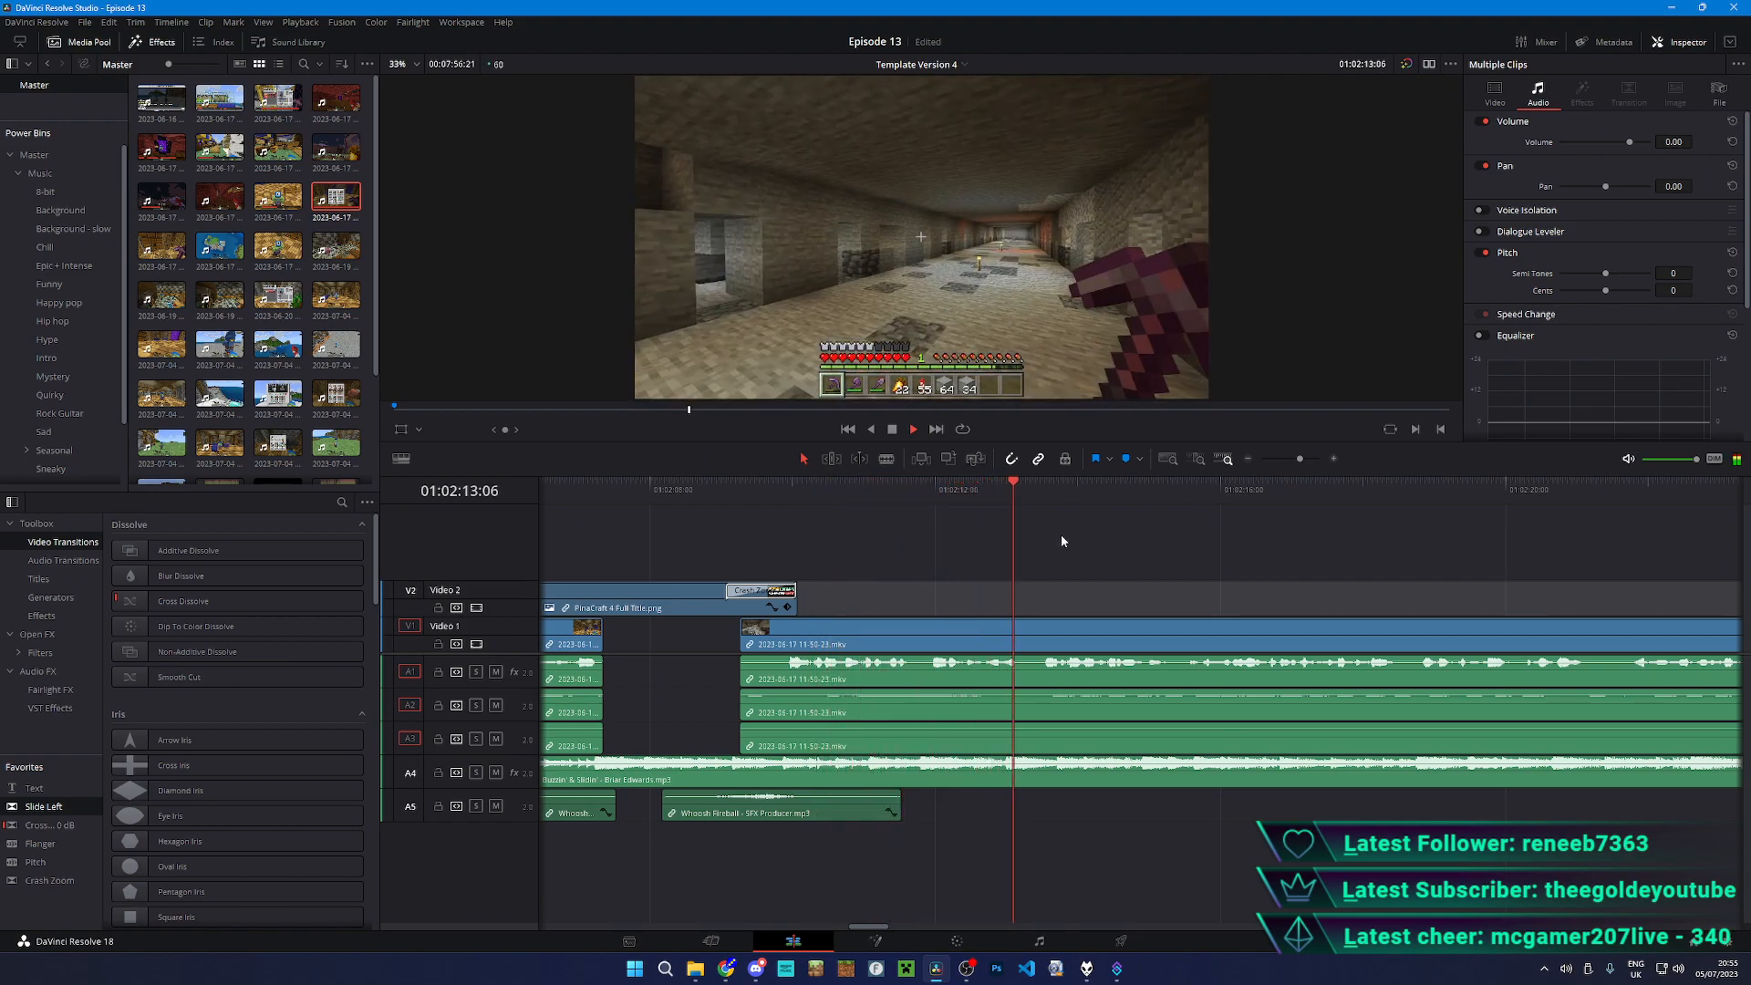
pyautogui.press('space')
pyautogui.click(1141, 638)
pyautogui.press('Delete')
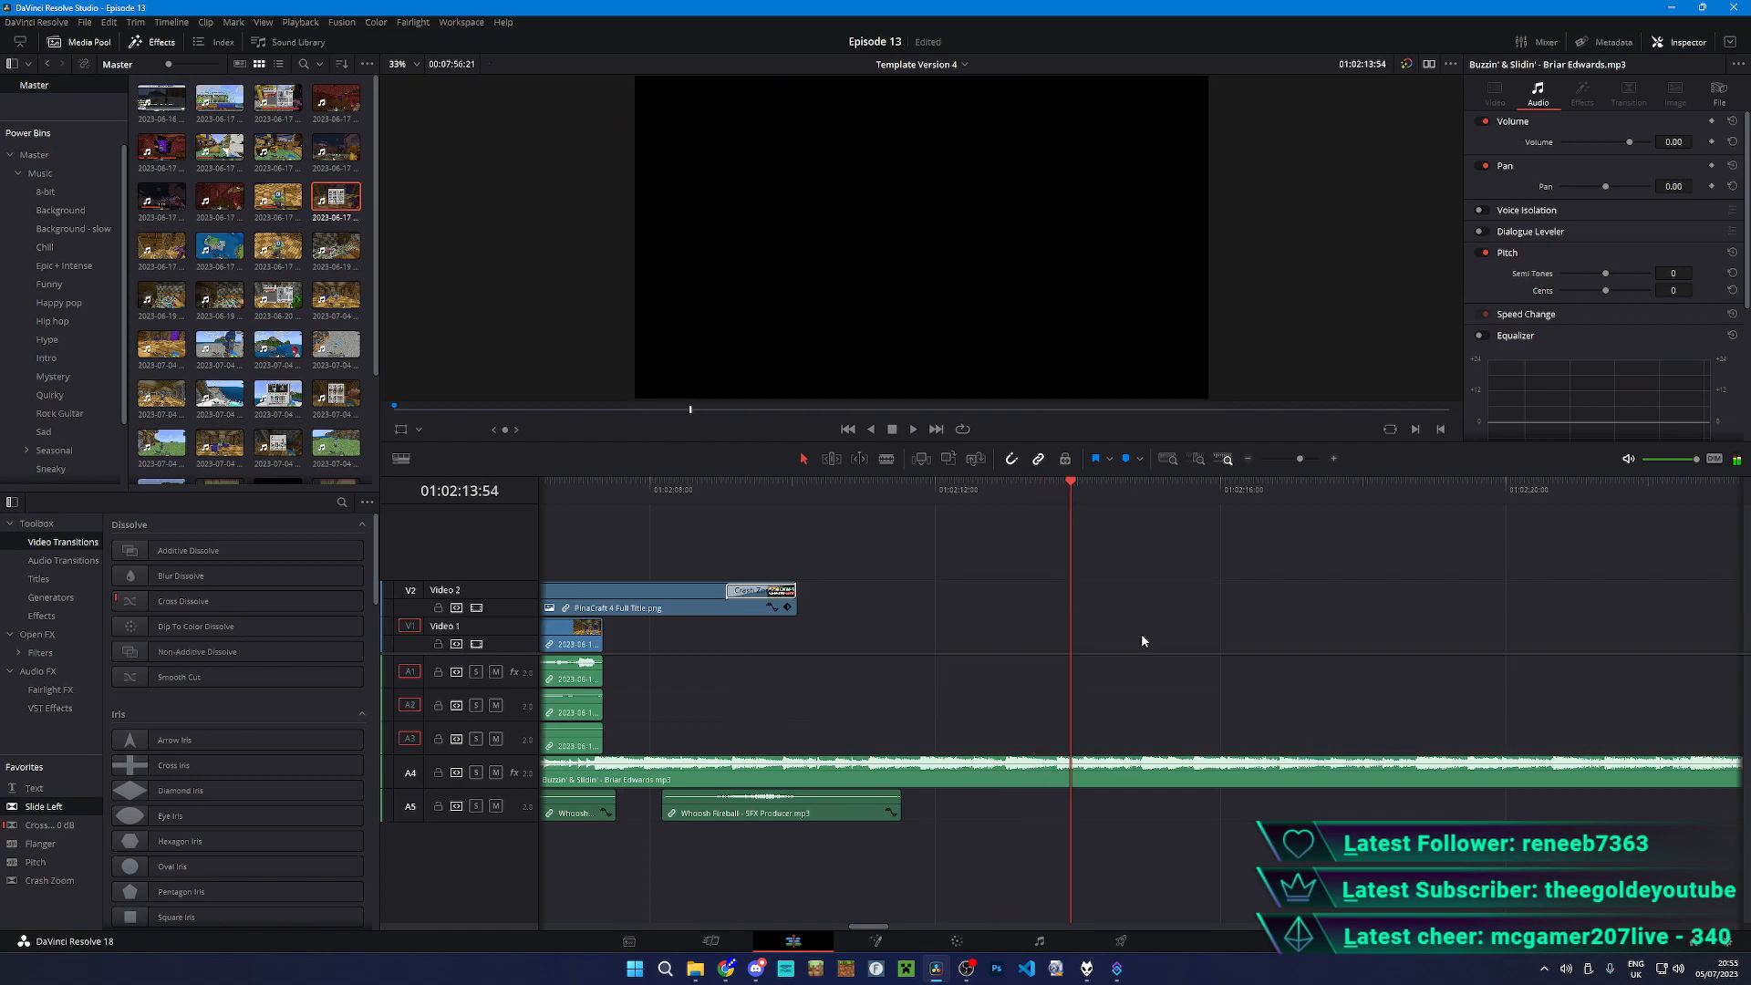
# - Try the next recording, set in the wooden storage room, under the end of the PinaCraft title and remove it
pyautogui.moveTo(161, 246); pyautogui.dragTo(612, 659)
pyautogui.click(720, 483)
pyautogui.press('space')
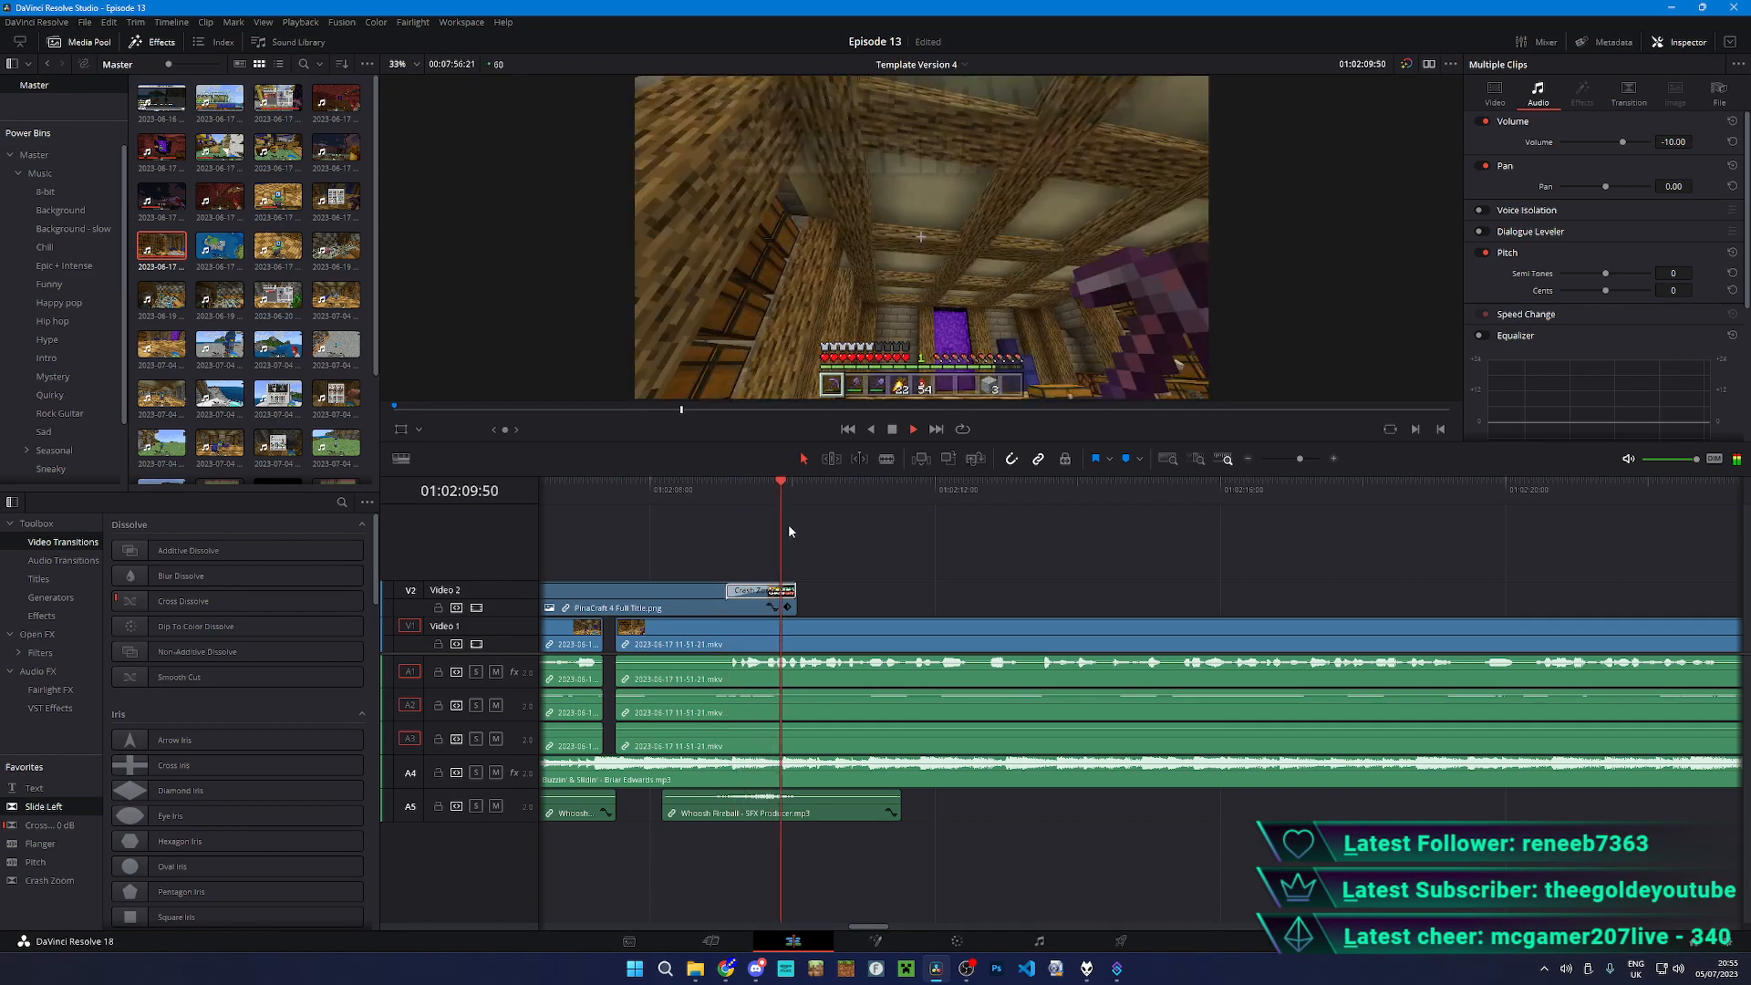
pyautogui.click(1091, 666)
pyautogui.press('space')
pyautogui.press('BackSpace')
# - Try the 11-57-44 recording after the title section, previewing its start and a point near 01:03:23, and delete it
pyautogui.moveTo(220, 246); pyautogui.dragTo(935, 648)
pyautogui.press('space')
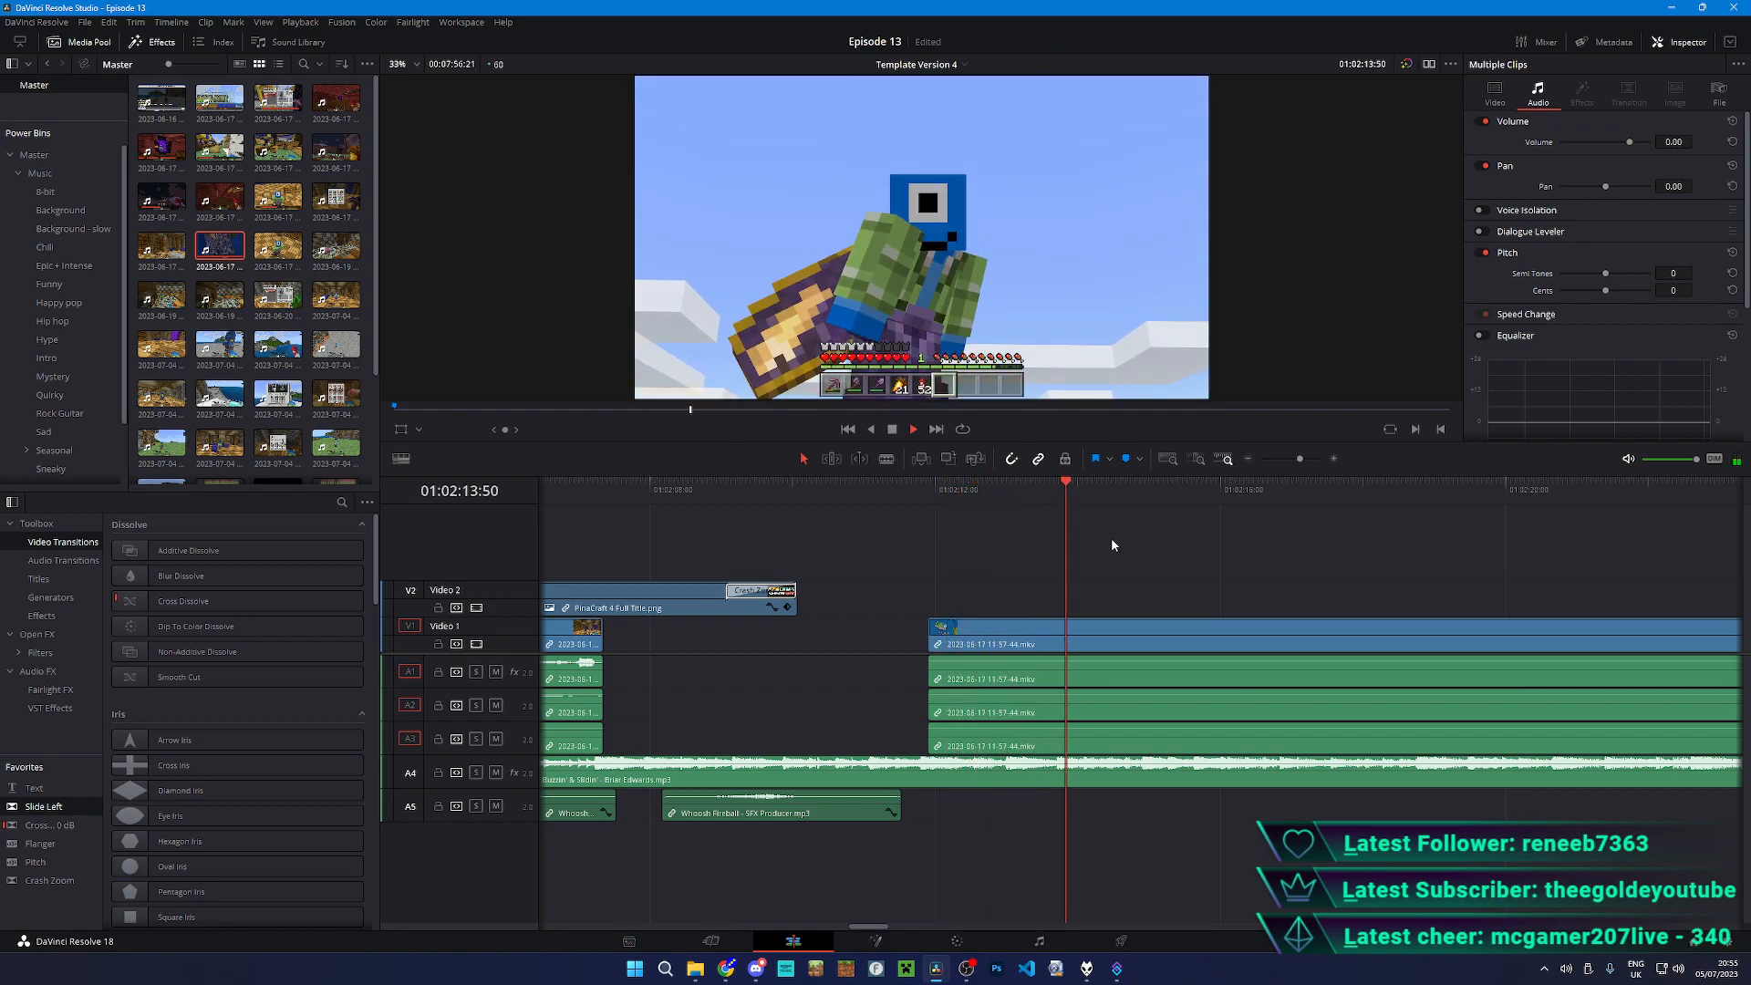
pyautogui.scroll(-3, 1124, 554)
pyautogui.scroll(-2, 1210, 635)
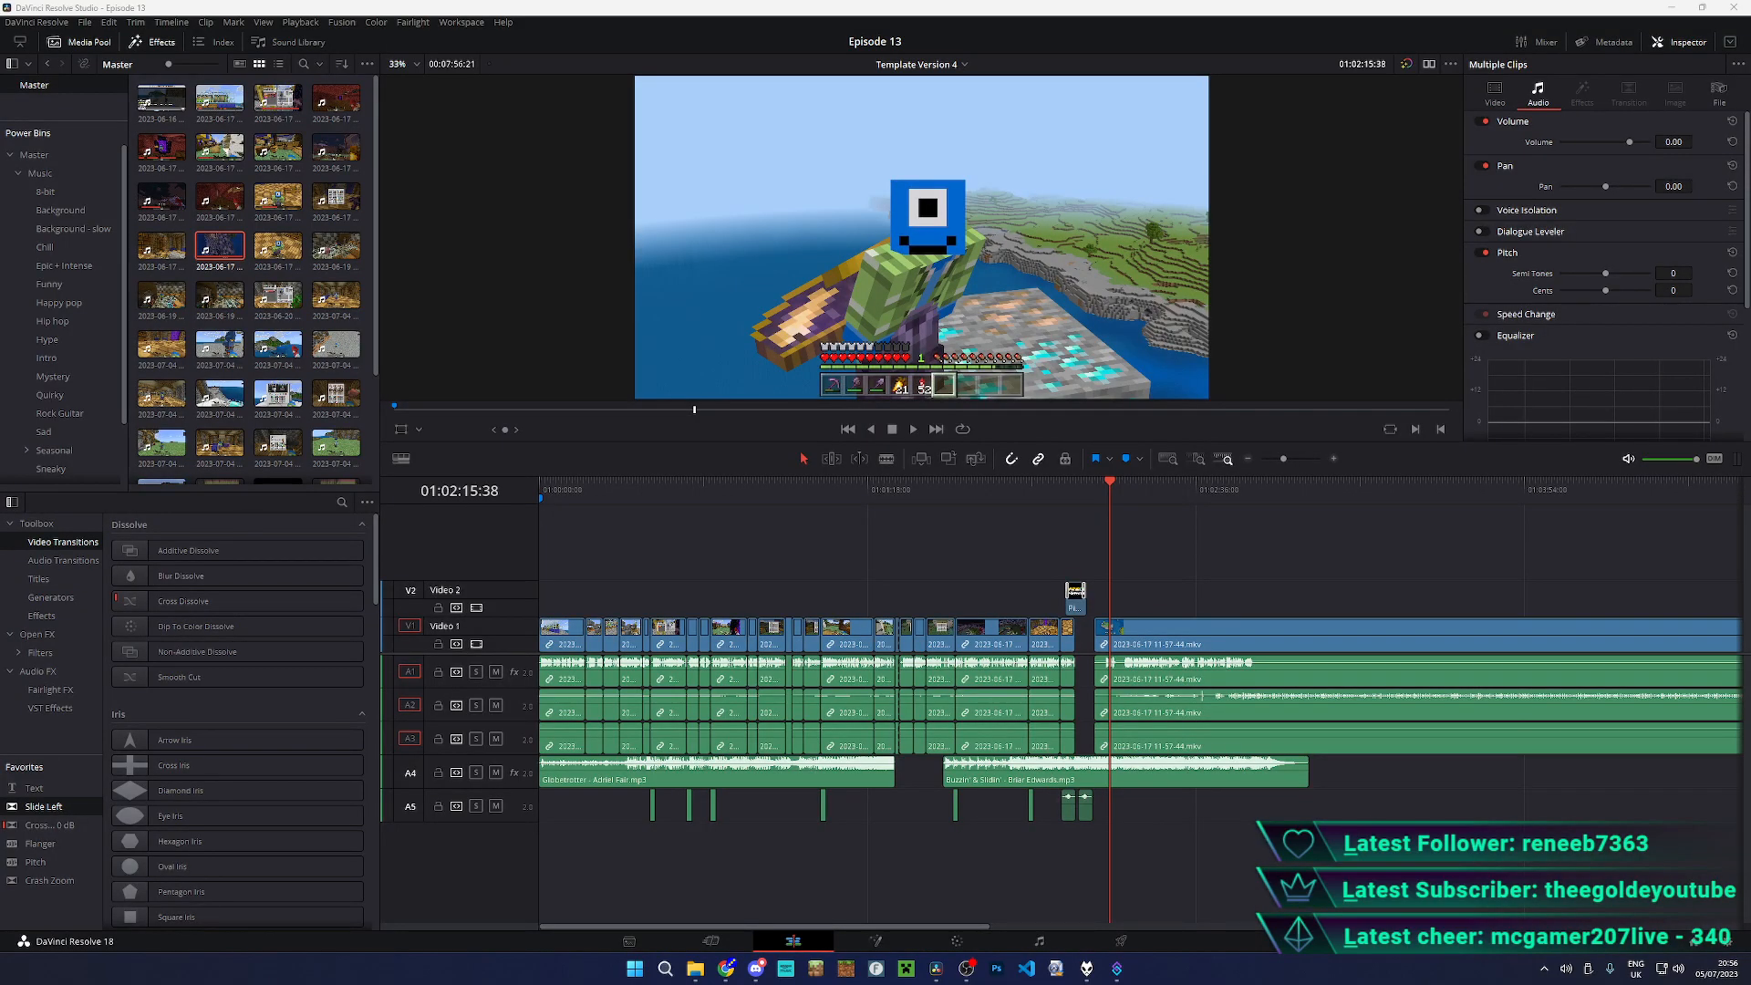
pyautogui.hotkey('alt', 'Tab')
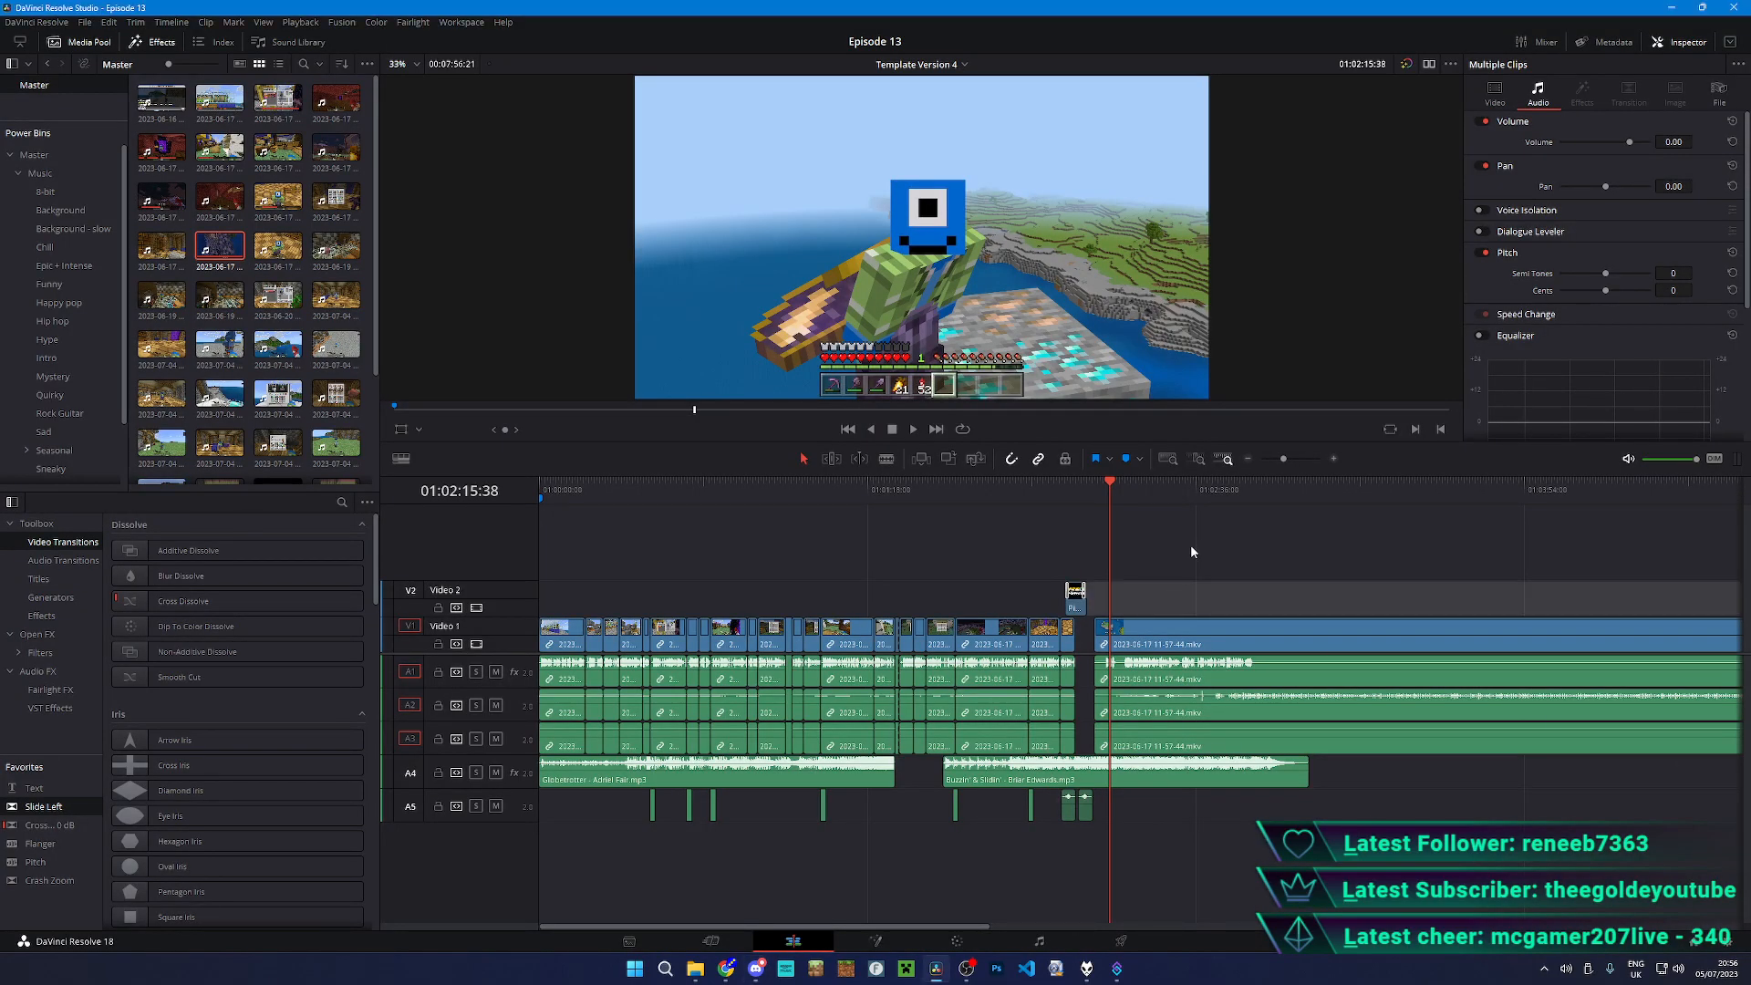
pyautogui.click(1392, 488)
pyautogui.scroll(-6, 1391, 492)
pyautogui.press('space')
pyautogui.scroll(6, 1407, 496)
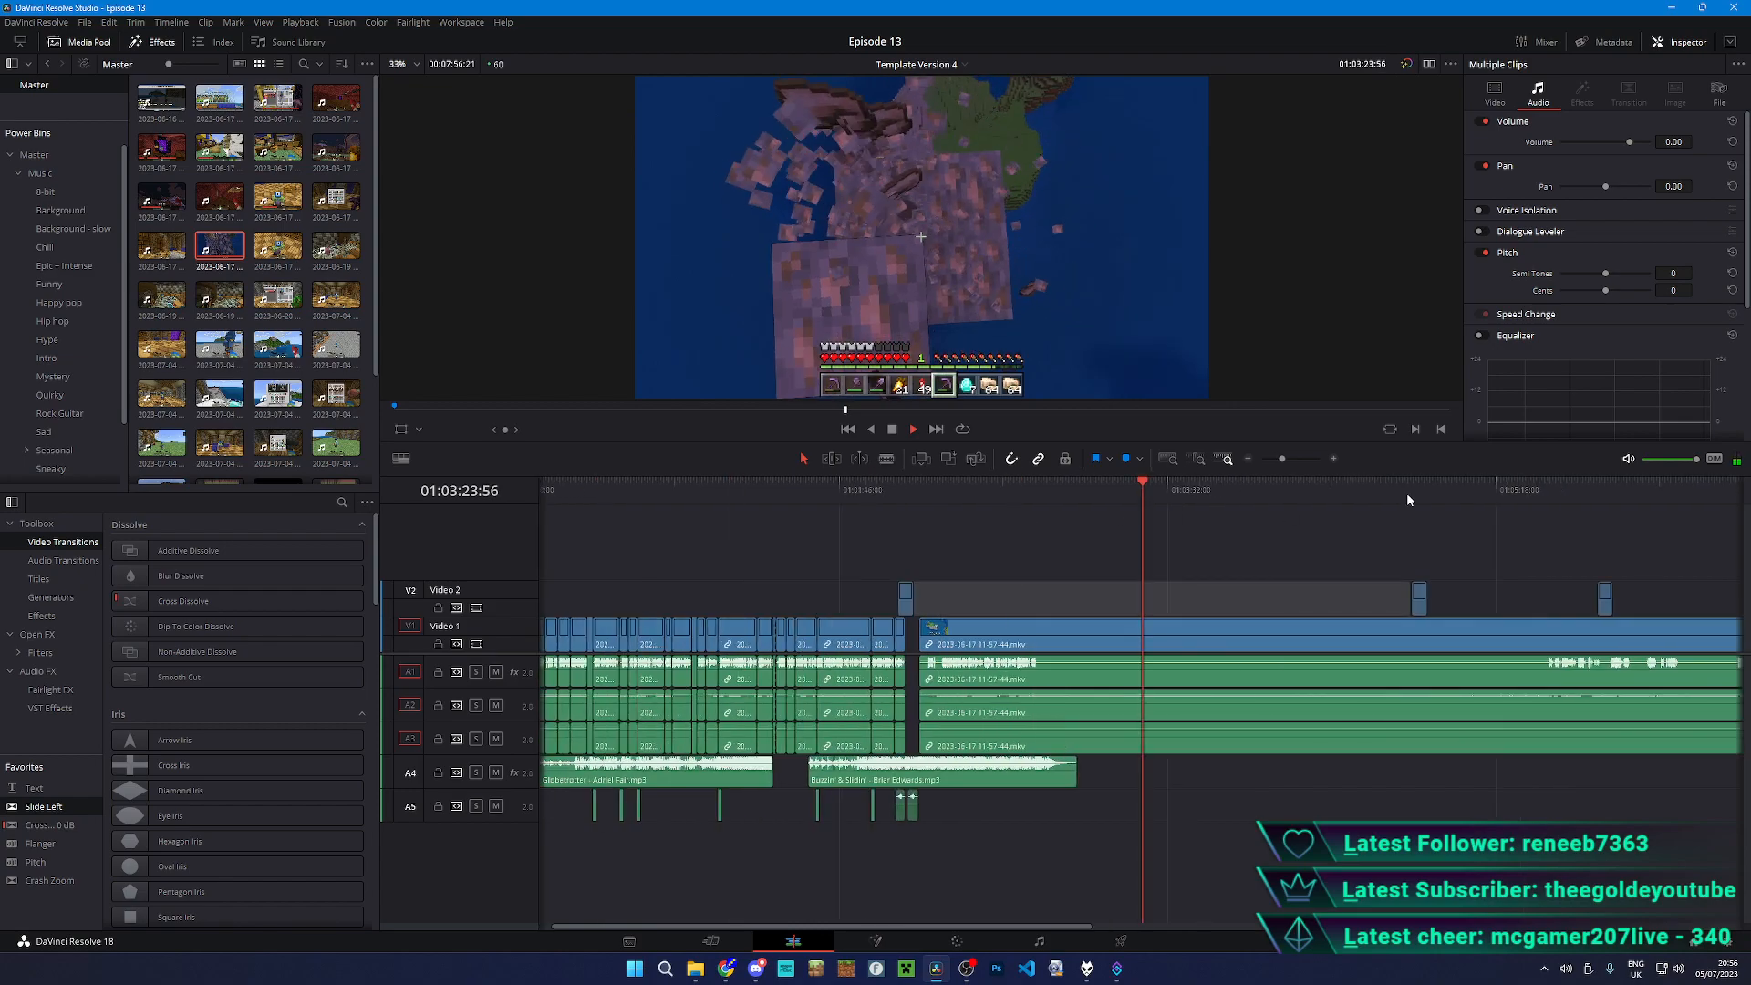
pyautogui.press('space')
pyautogui.click(999, 643)
pyautogui.press('BackSpace')
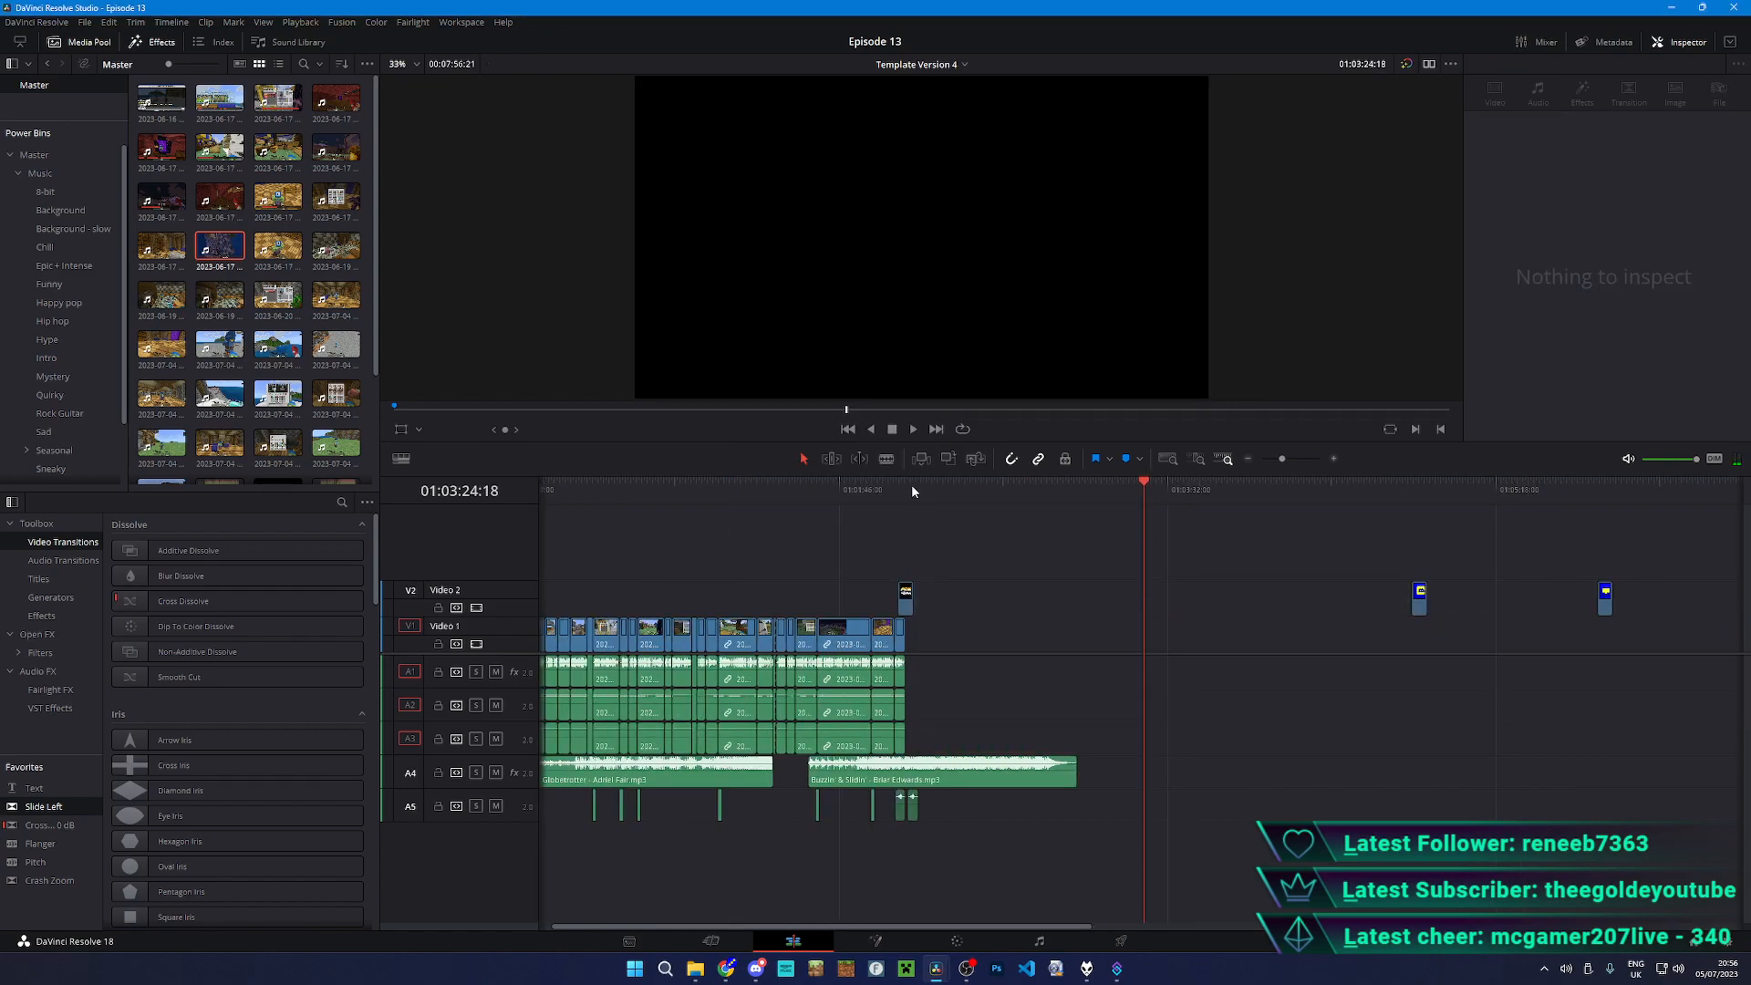
# - Place the 12-10-43 recording shortly after the 11-49-15 recording, under the second half of the PinaCraft title, and preview it
pyautogui.click(911, 491)
pyautogui.scroll(4, 1036, 546)
pyautogui.moveTo(278, 245); pyautogui.dragTo(1105, 682)
pyautogui.press('space')
pyautogui.scroll(4, 1176, 605)
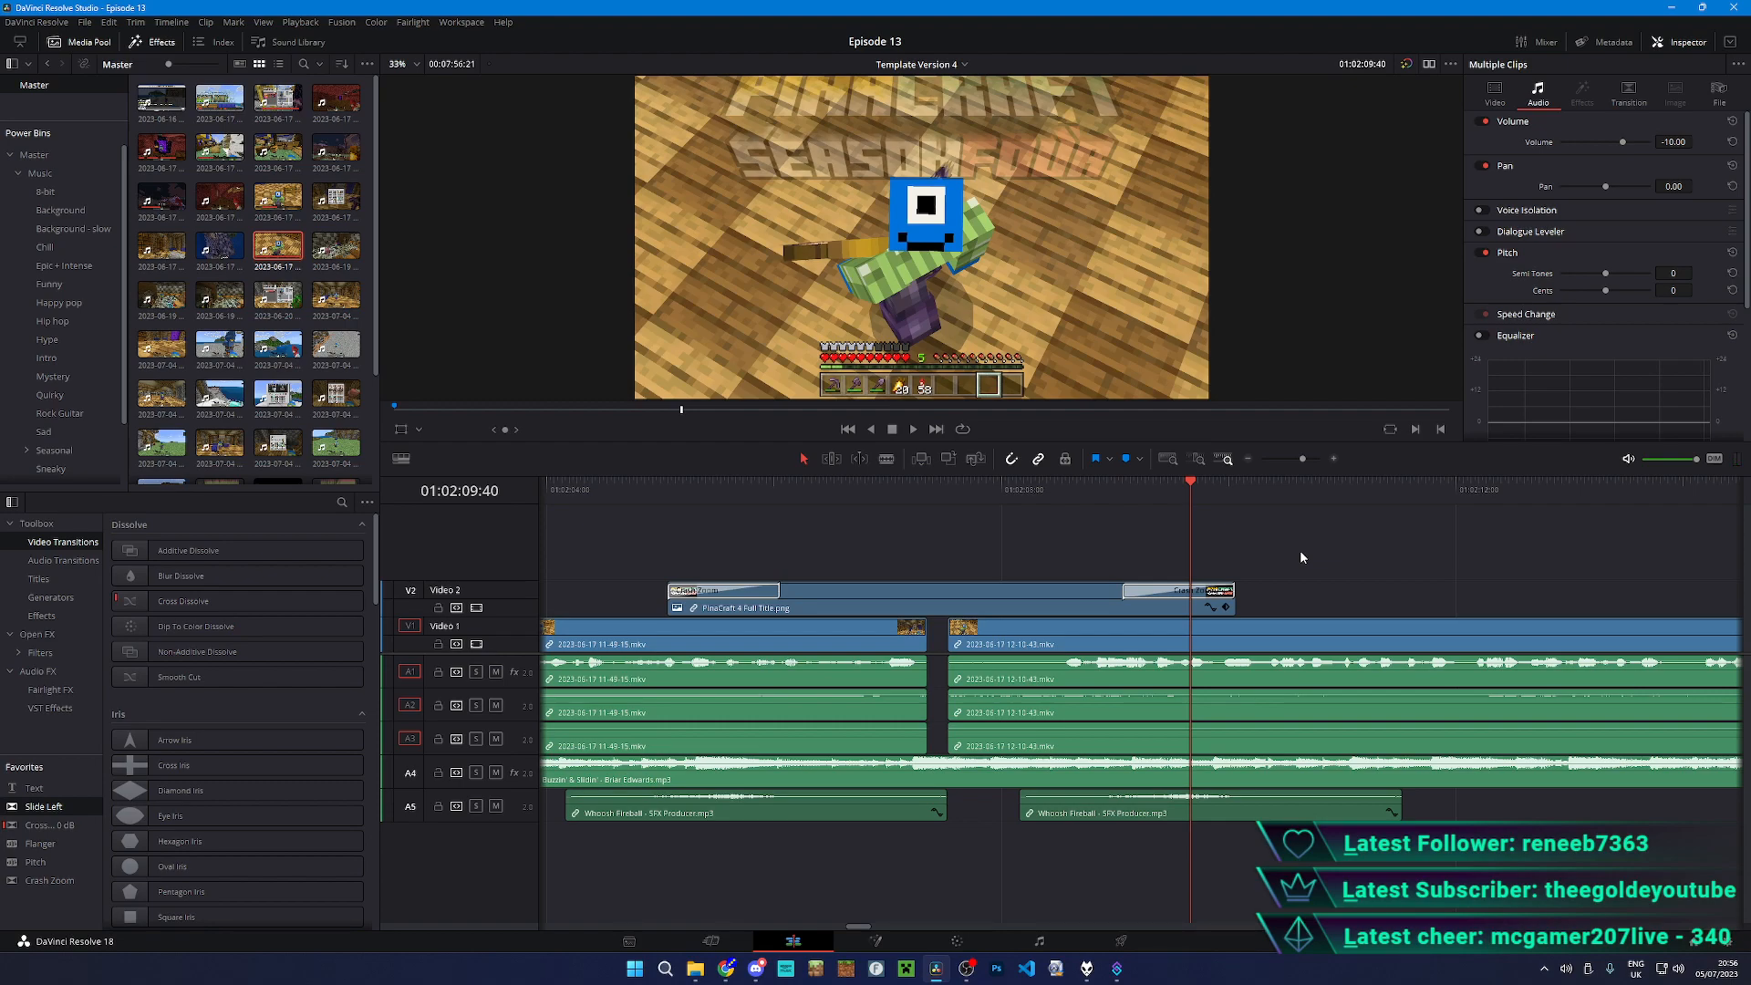
# - Play back the PinaCraft title over the new recording on the Cut page, including the stretch leading up to 01:01:56
pyautogui.click(711, 941)
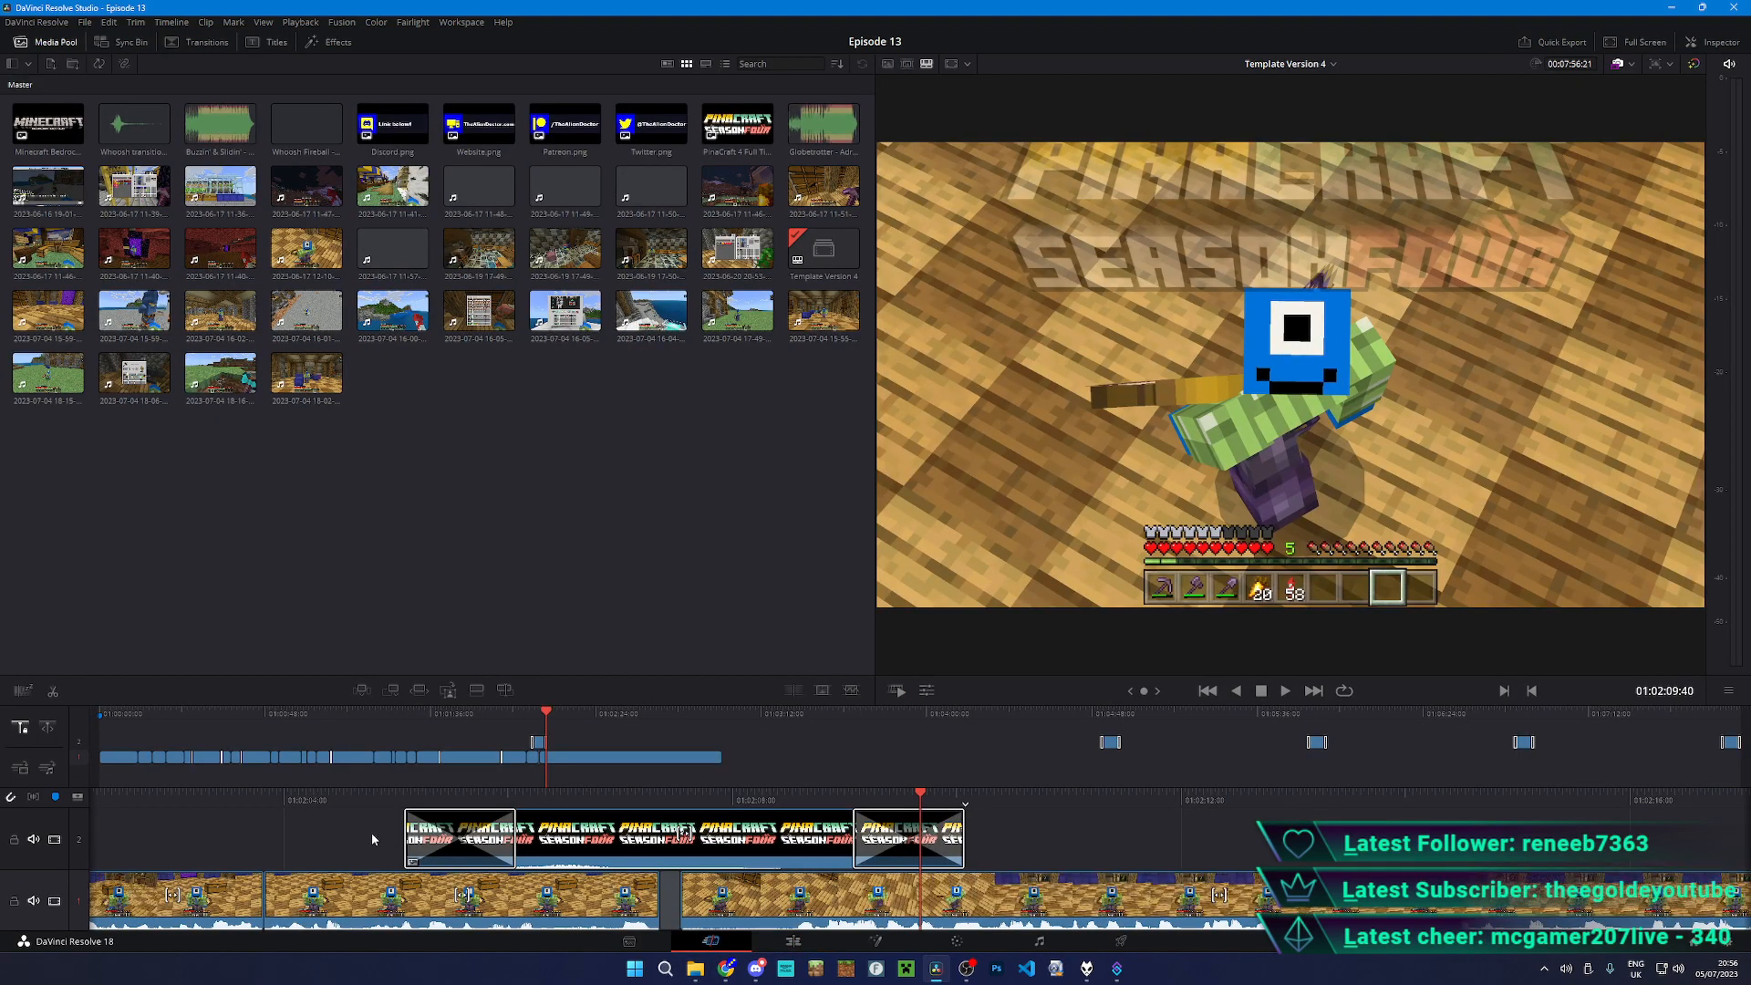
pyautogui.moveTo(372, 838); pyautogui.dragTo(620, 843)
pyautogui.press('space')
pyautogui.press('space')
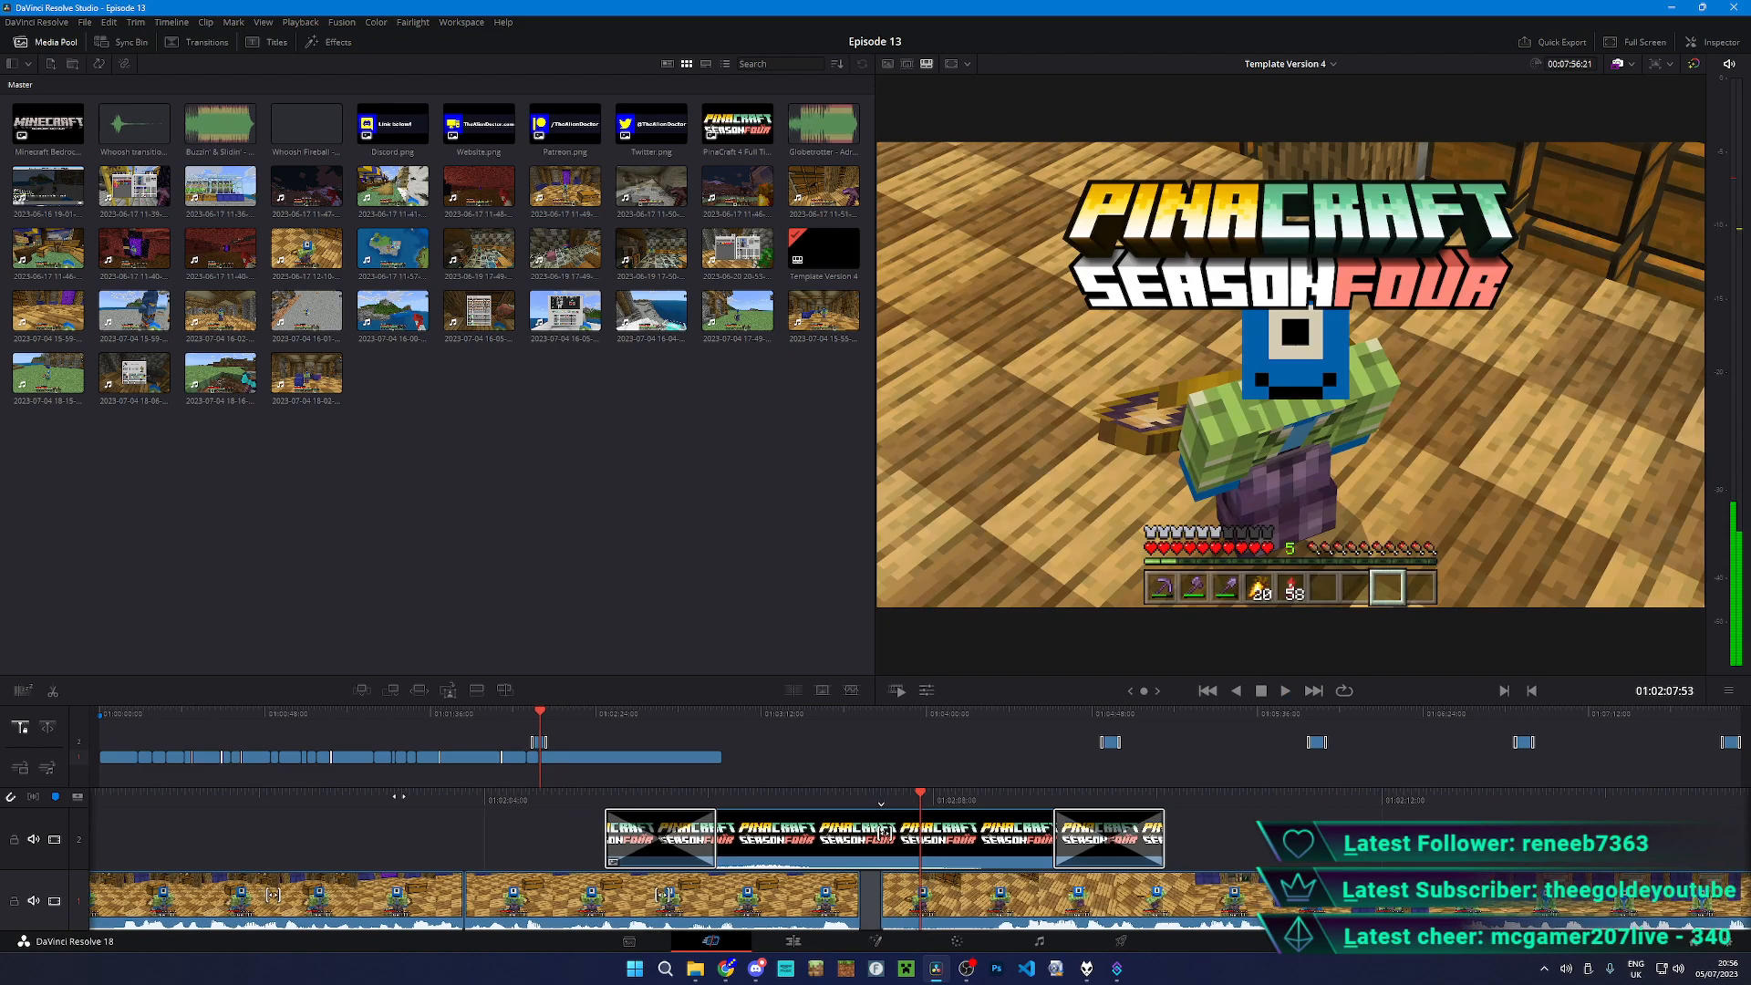
pyautogui.press('space')
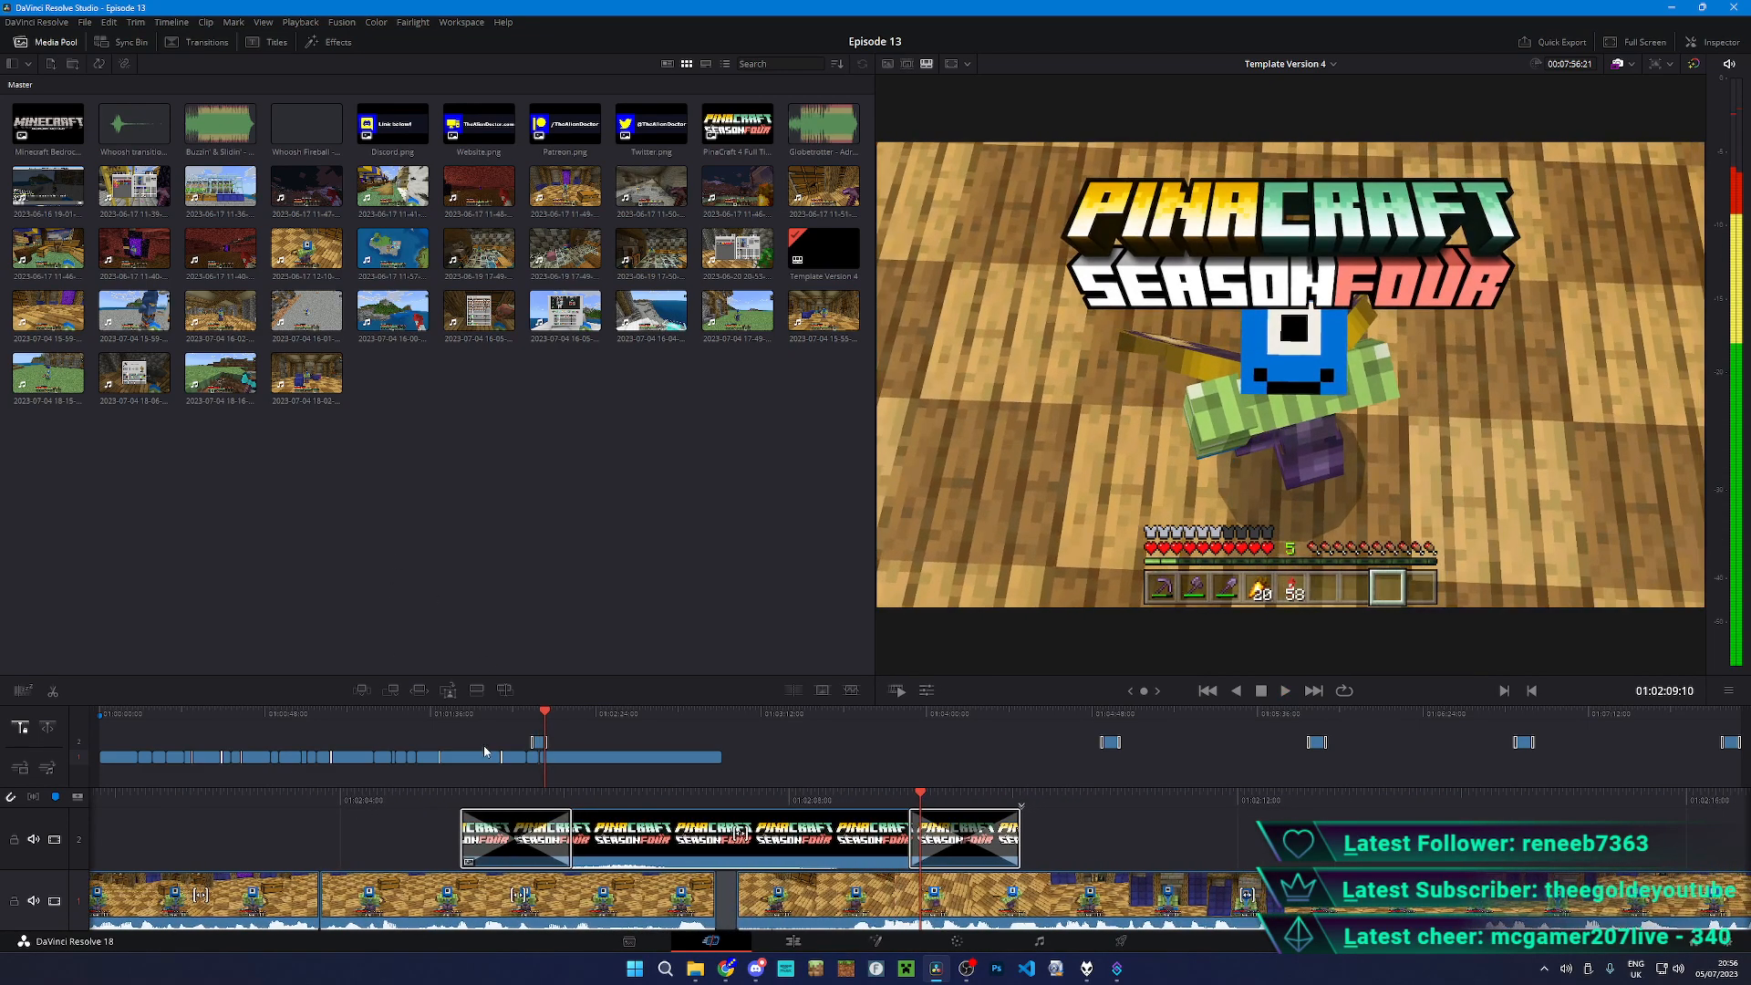
pyautogui.click(490, 757)
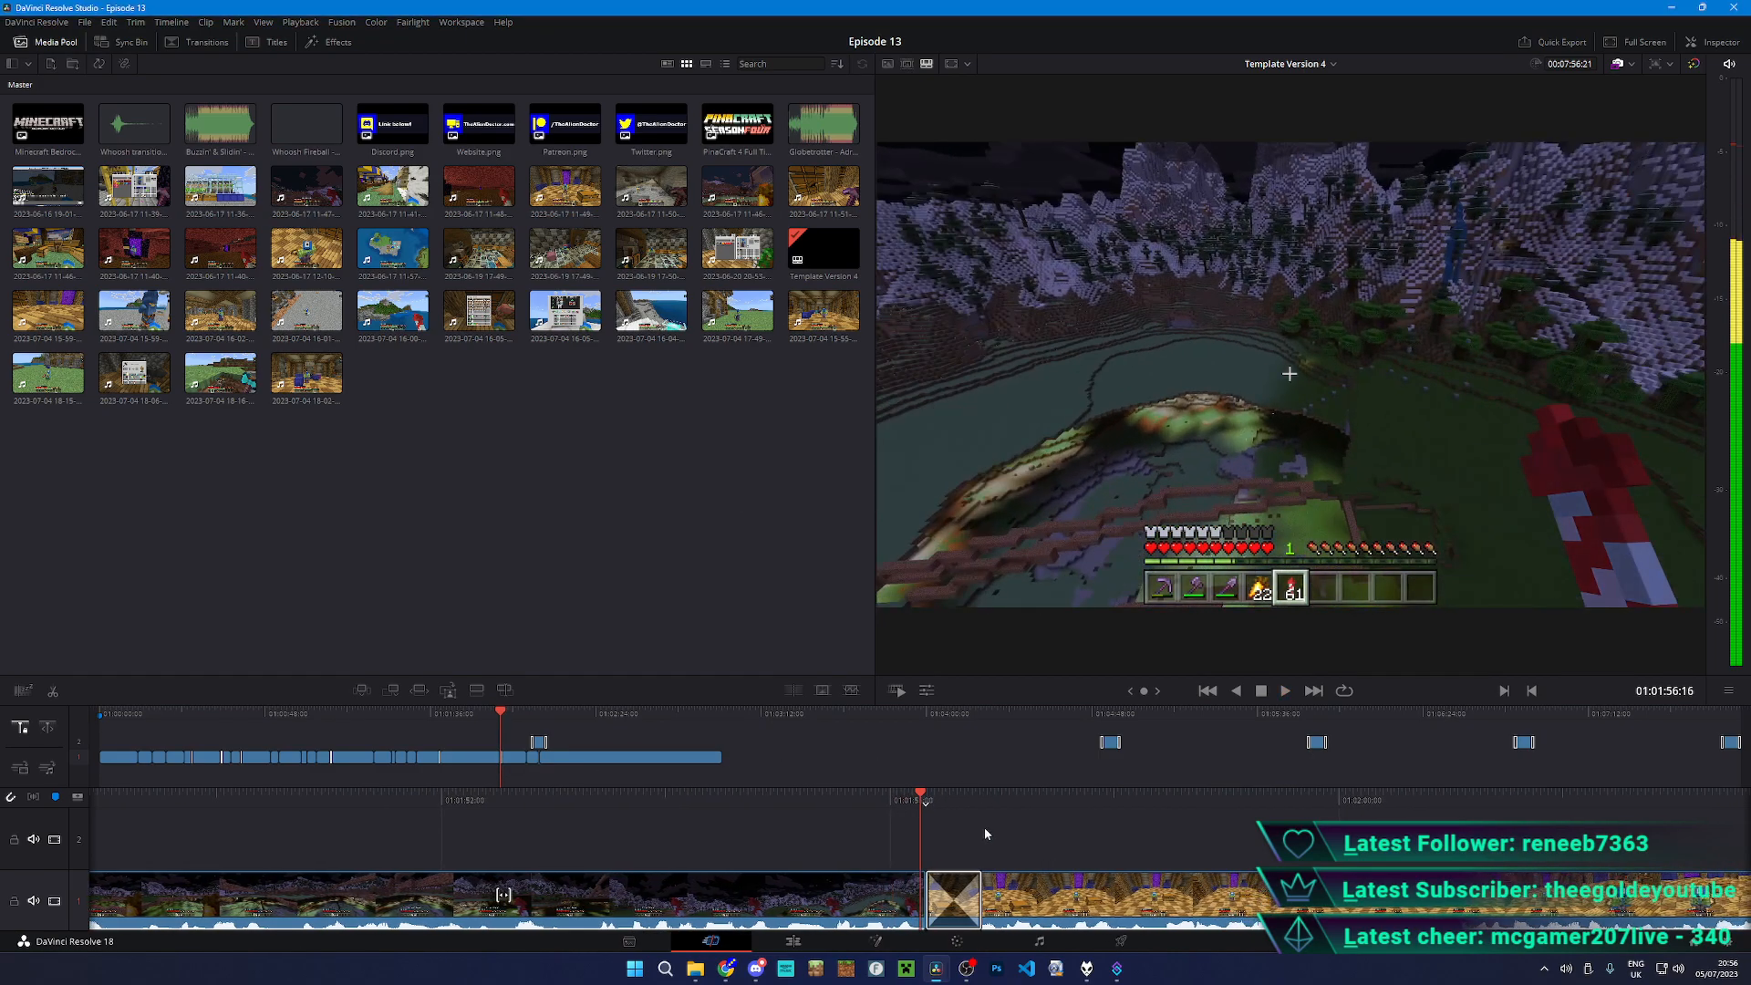
# - Return to the Edit page and play back the slide transition from about 01:01:54 and the cut just before 01:02:04
pyautogui.hotkey('shift', '4')
pyautogui.click(959, 485)
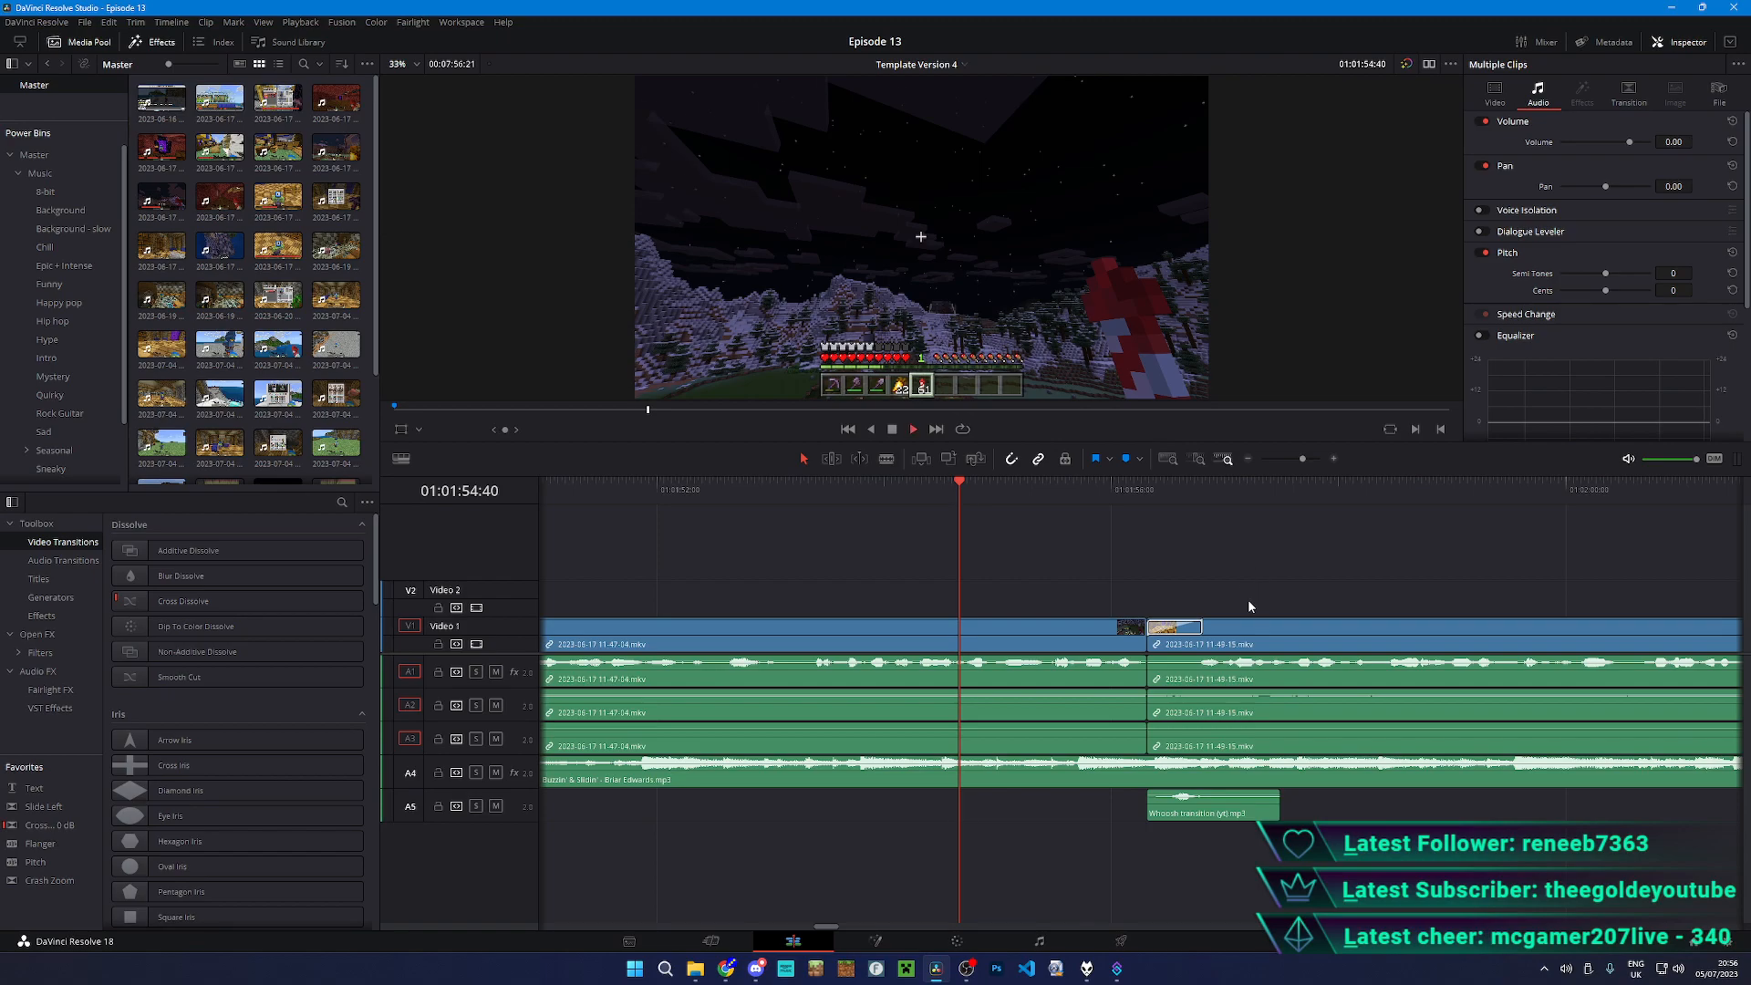
pyautogui.press('space')
pyautogui.press('space')
pyautogui.moveTo(1439, 594); pyautogui.dragTo(852, 575)
pyautogui.click(1379, 497)
pyautogui.press('space')
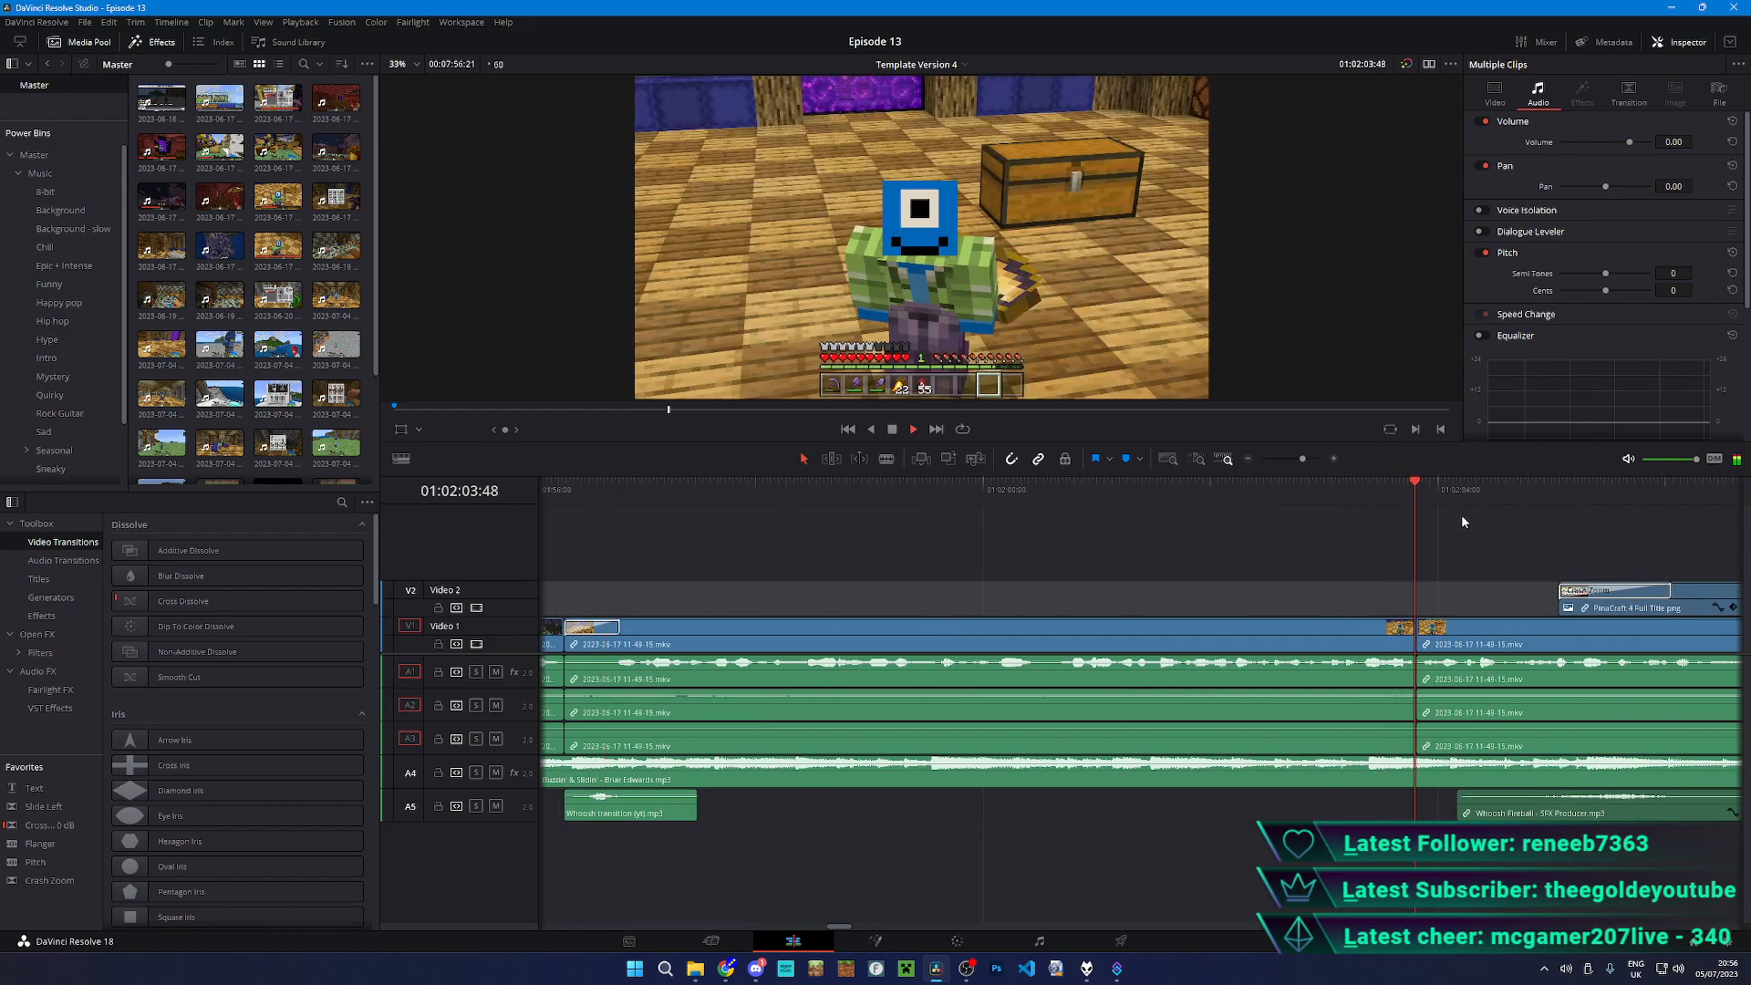
pyautogui.press('space')
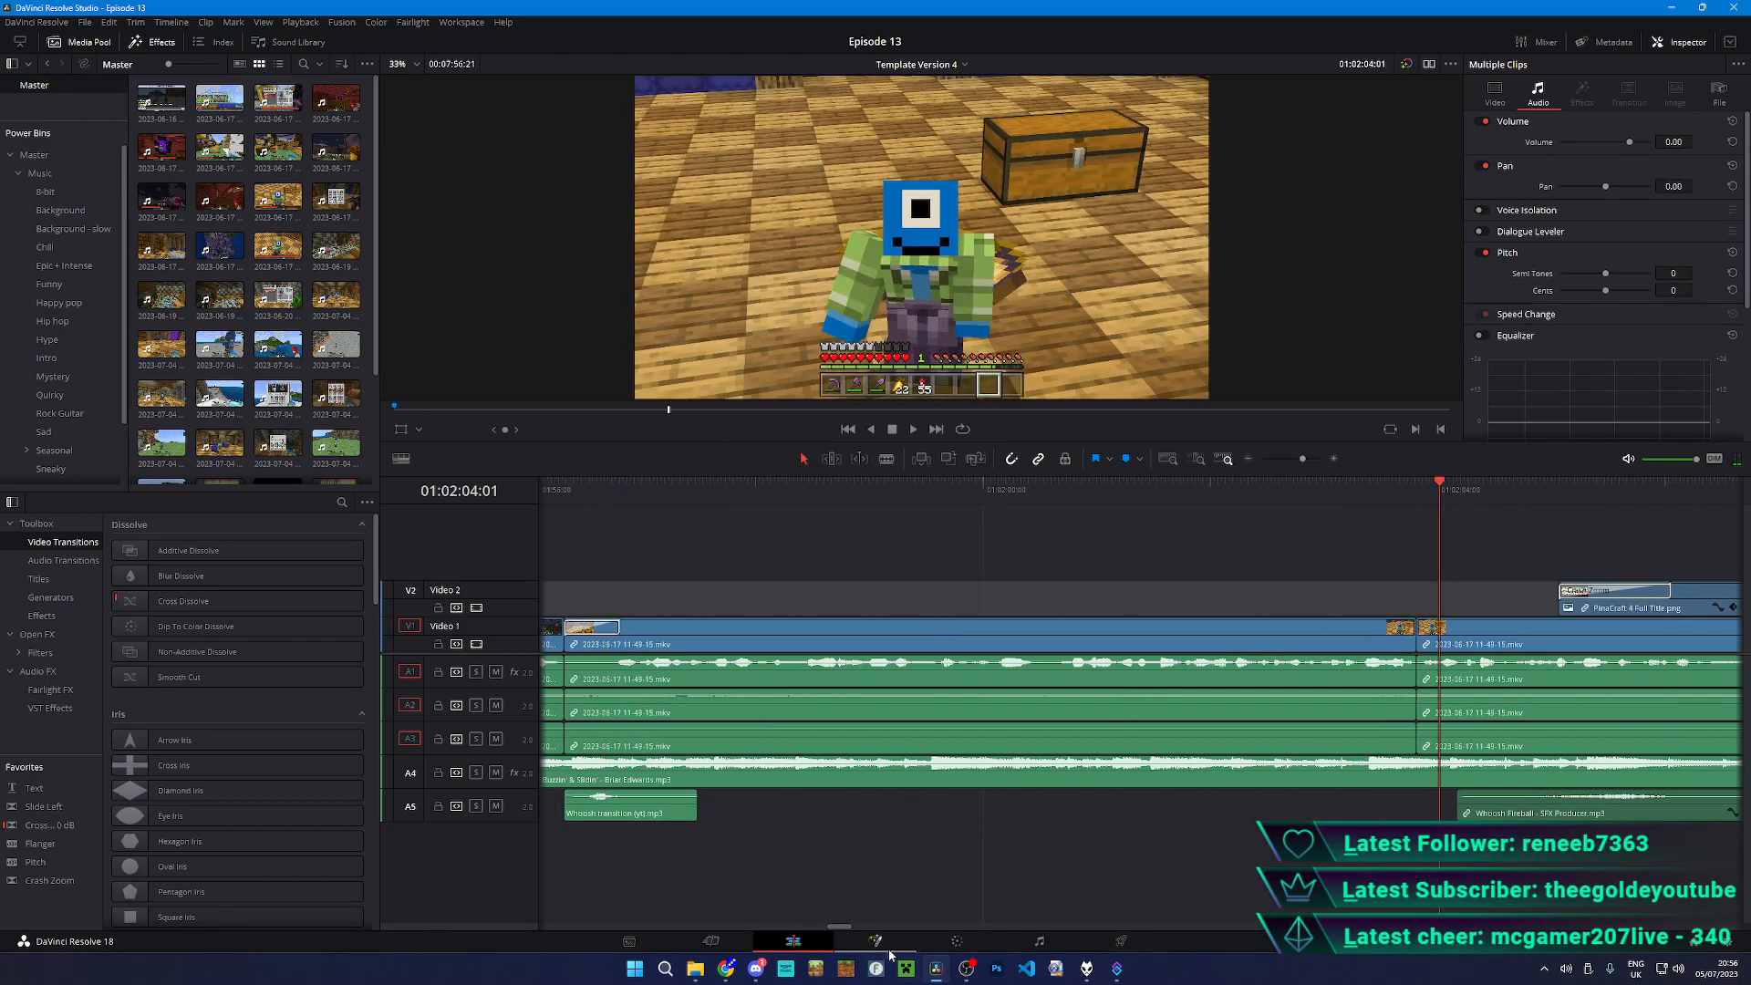
pyautogui.click(708, 943)
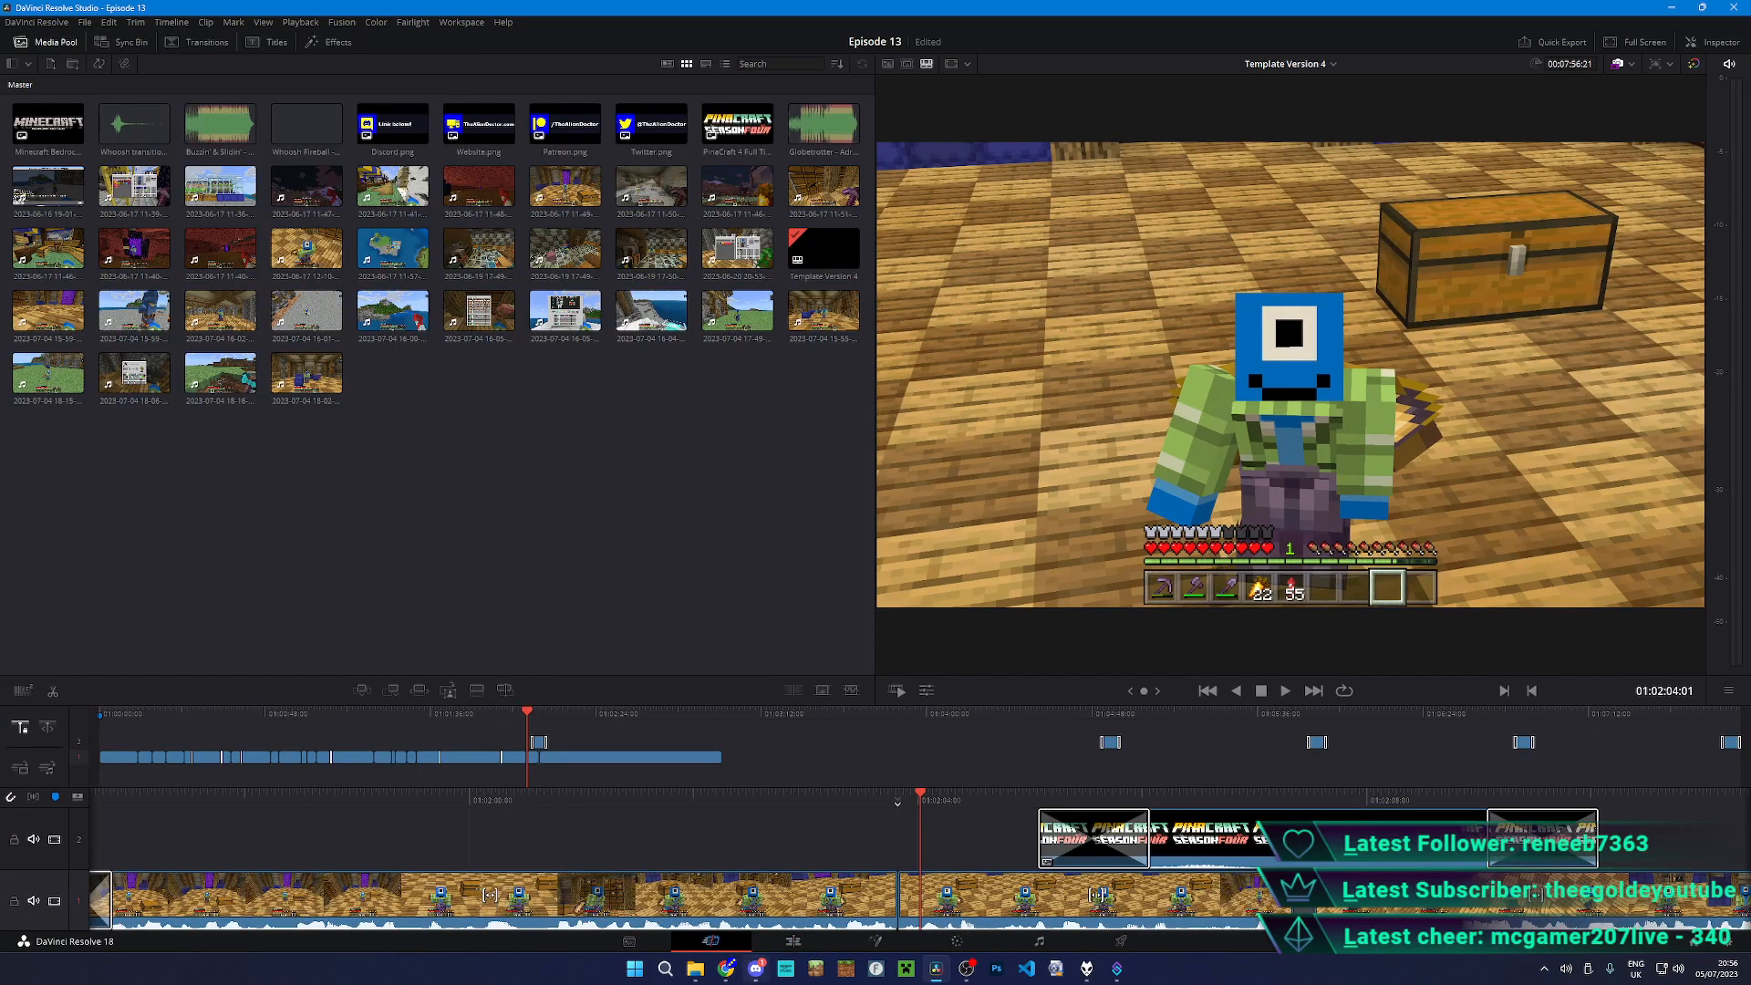
pyautogui.click(756, 969)
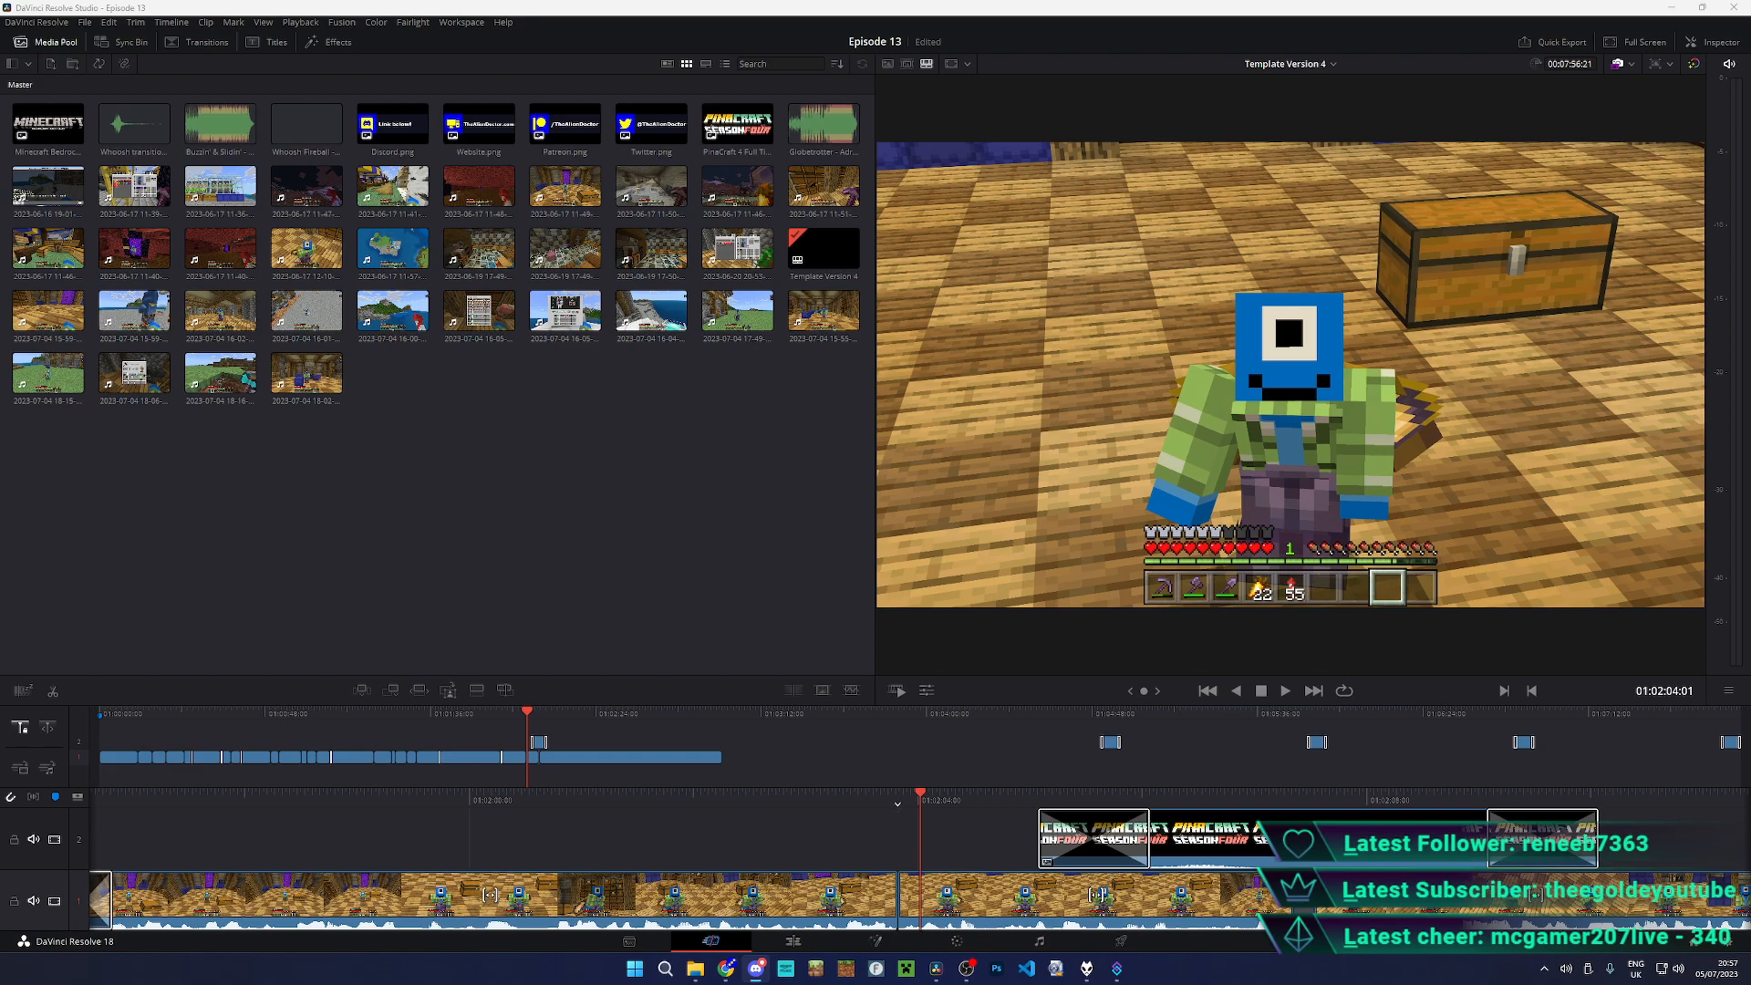
pyautogui.click(1391, 733)
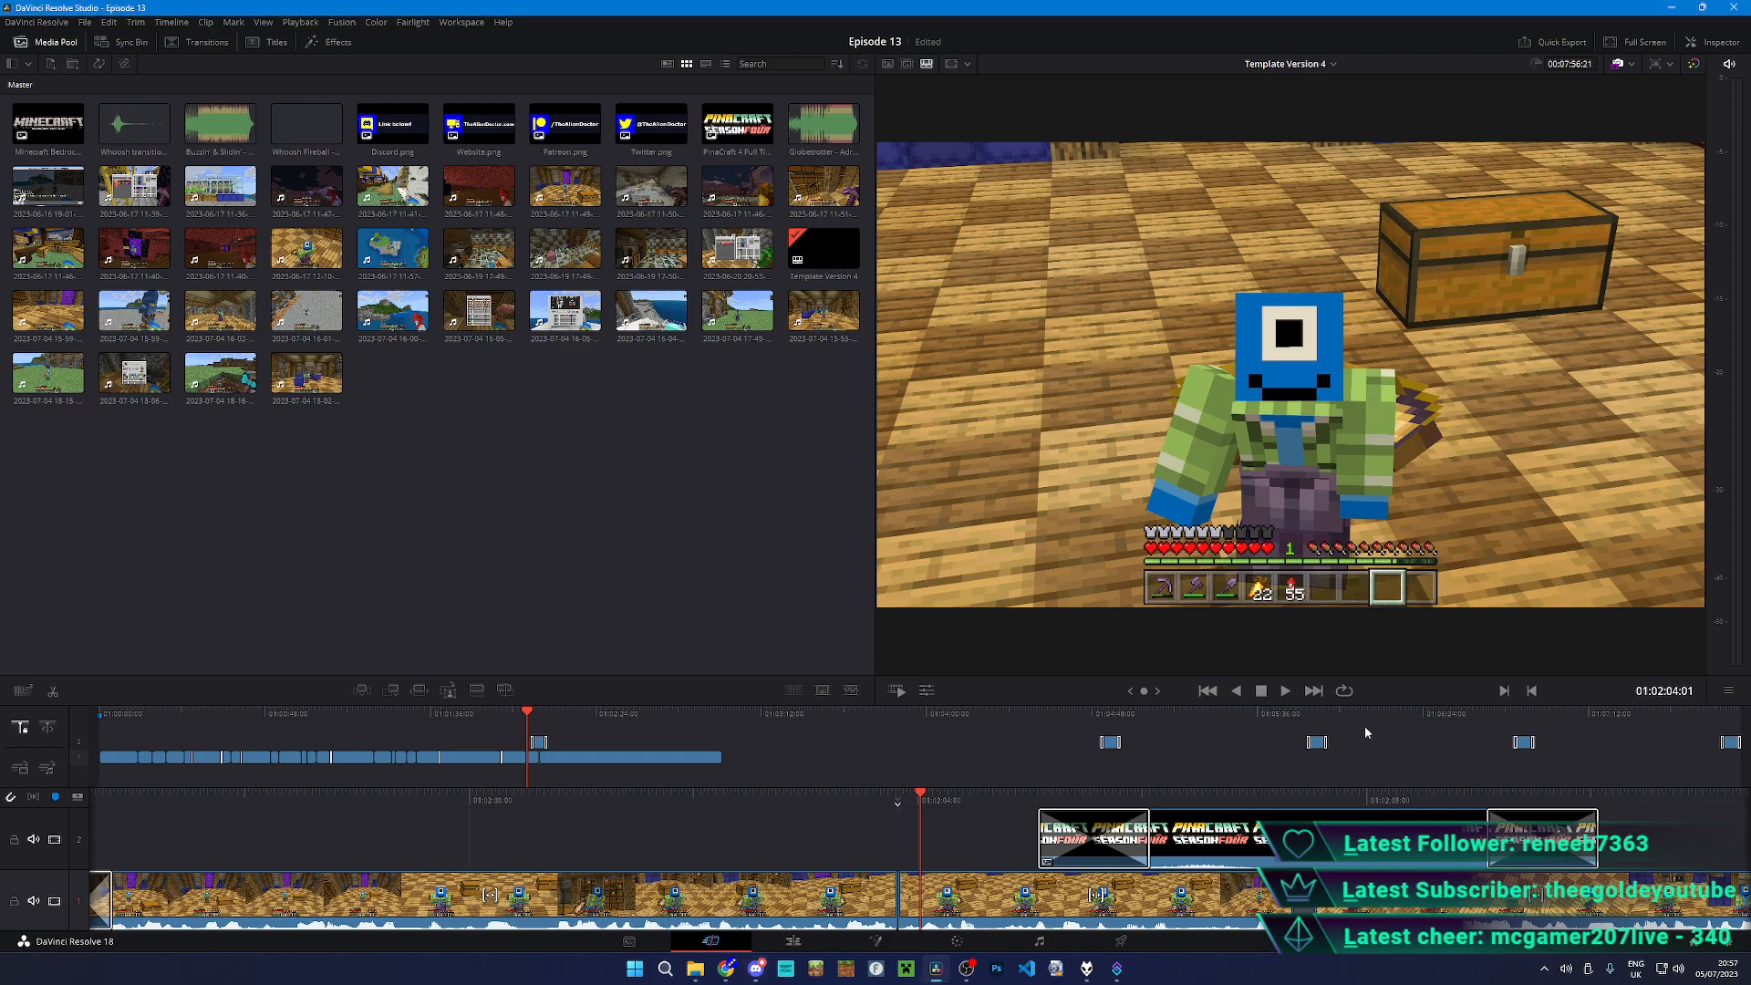
pyautogui.click(796, 959)
pyautogui.click(798, 948)
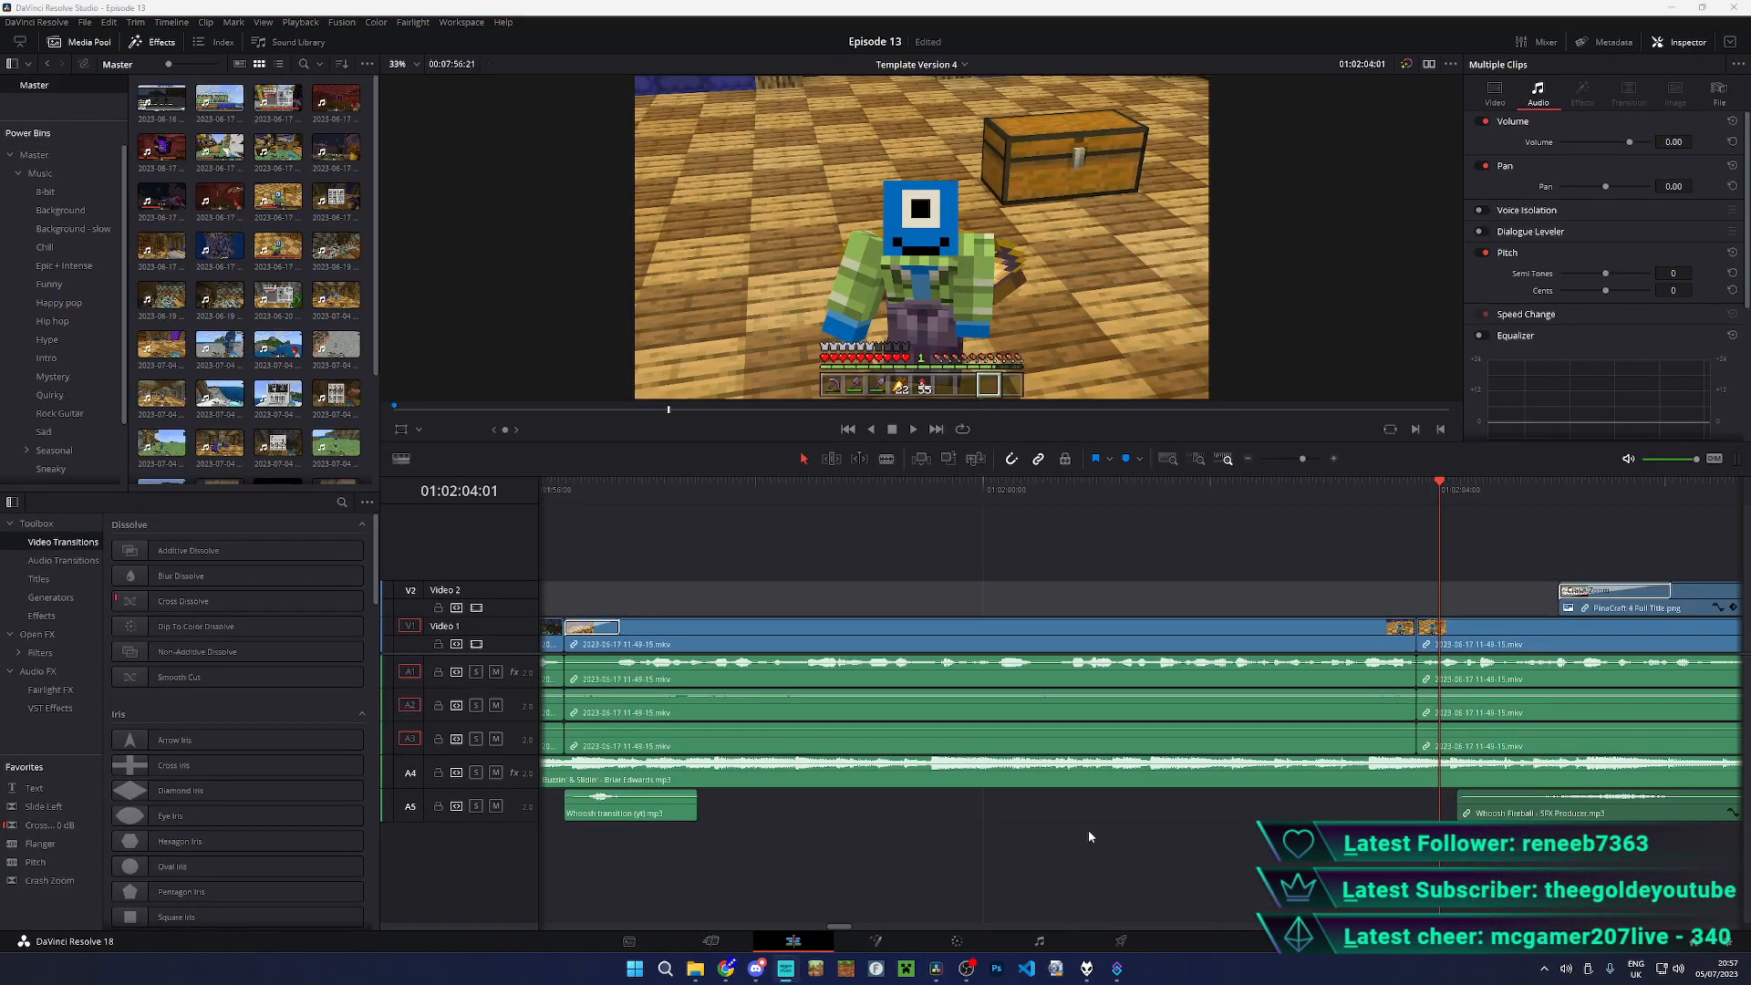
pyautogui.hotkey('alt', 'Tab')
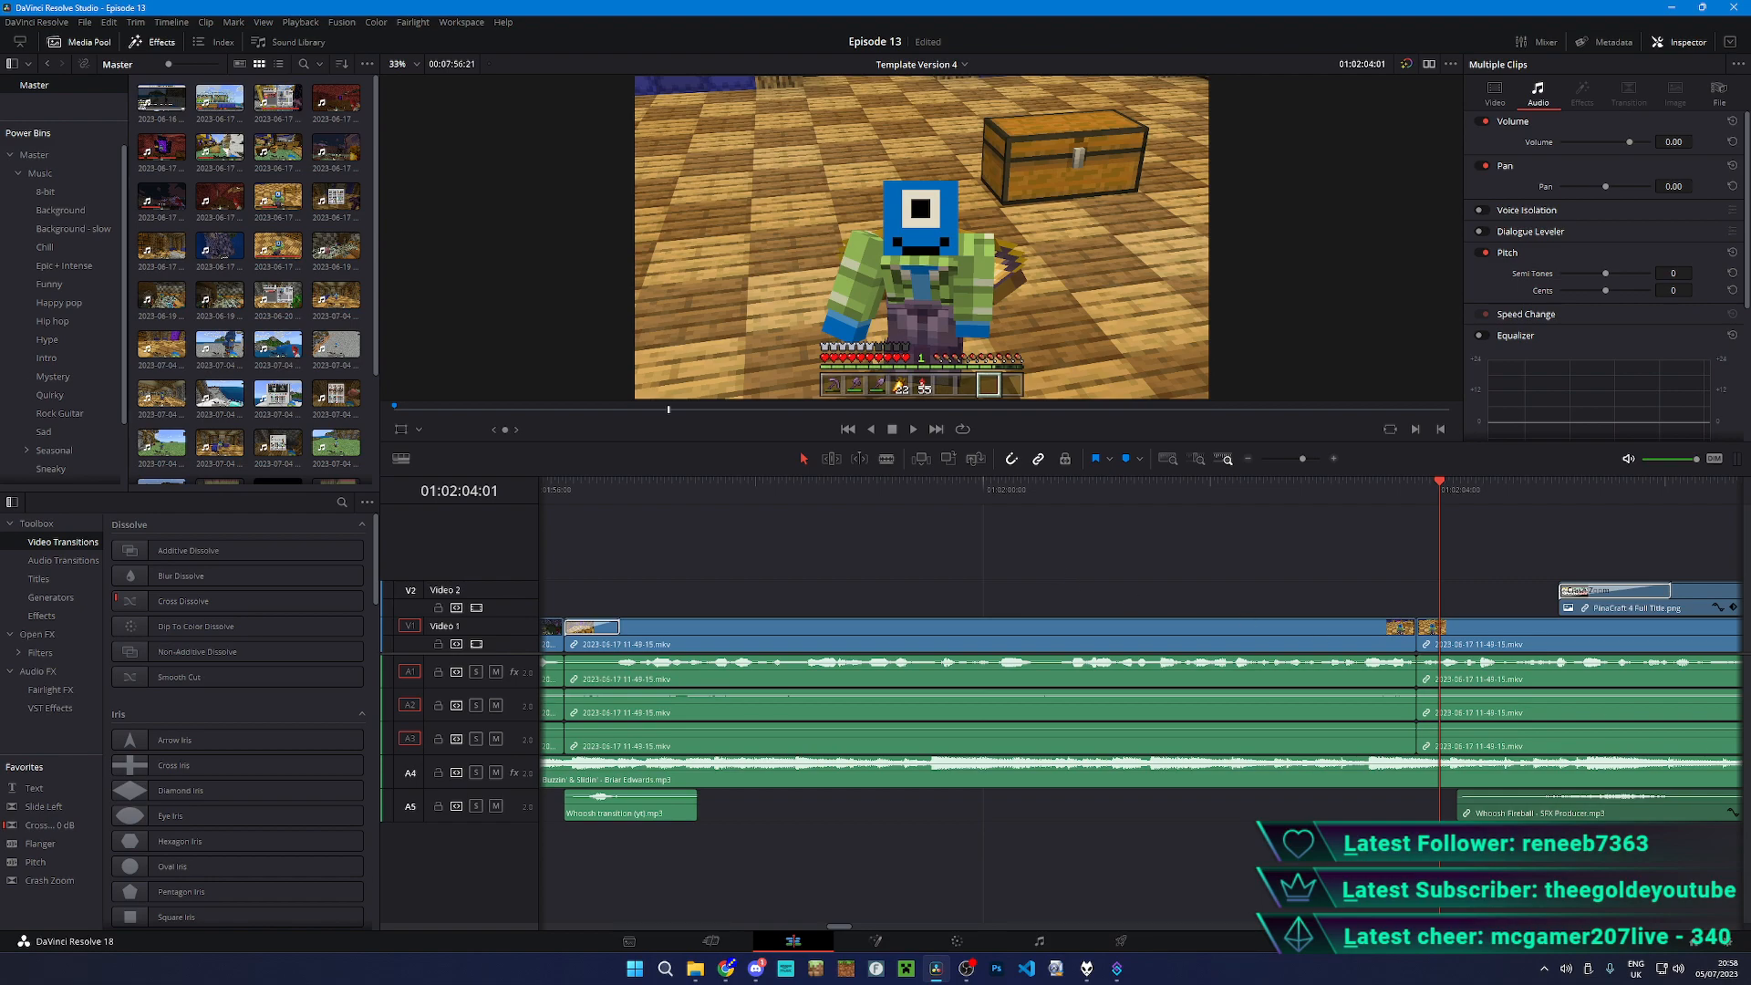
pyautogui.hotkey('alt', 'Tab')
# - Play back the 11-49-15 recording from about 01:01:56 into the start of the PinaCraft title
pyautogui.click(577, 561)
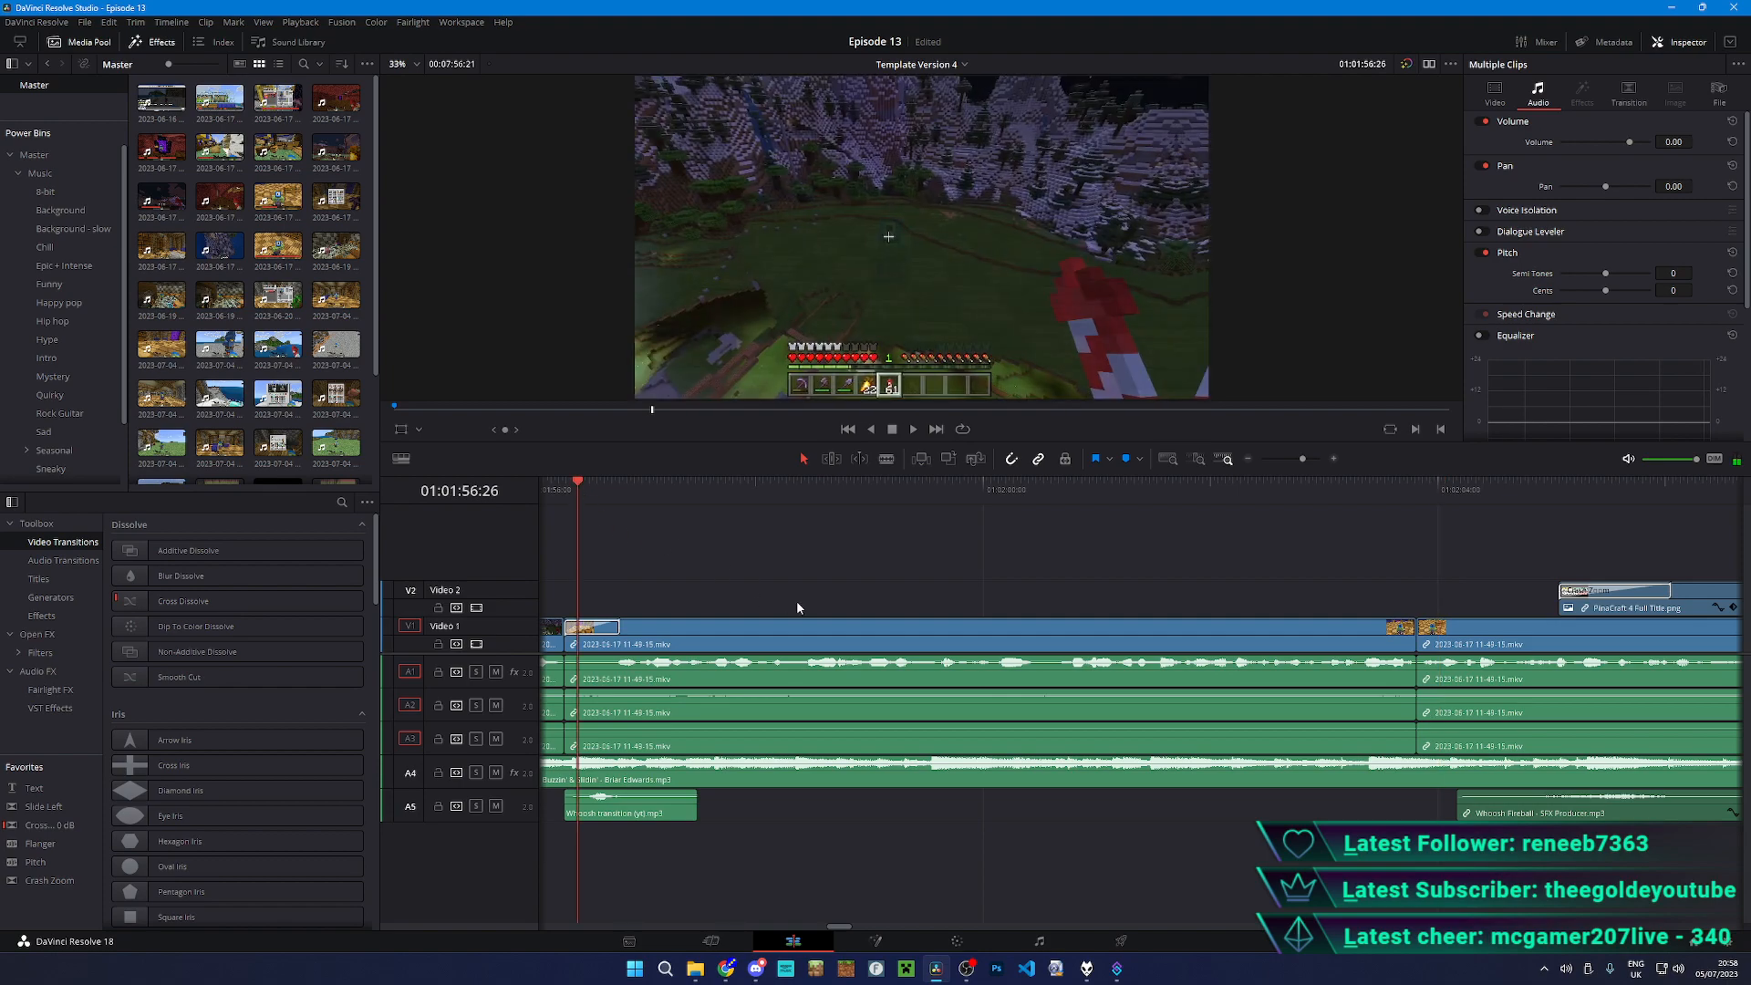
pyautogui.press('space')
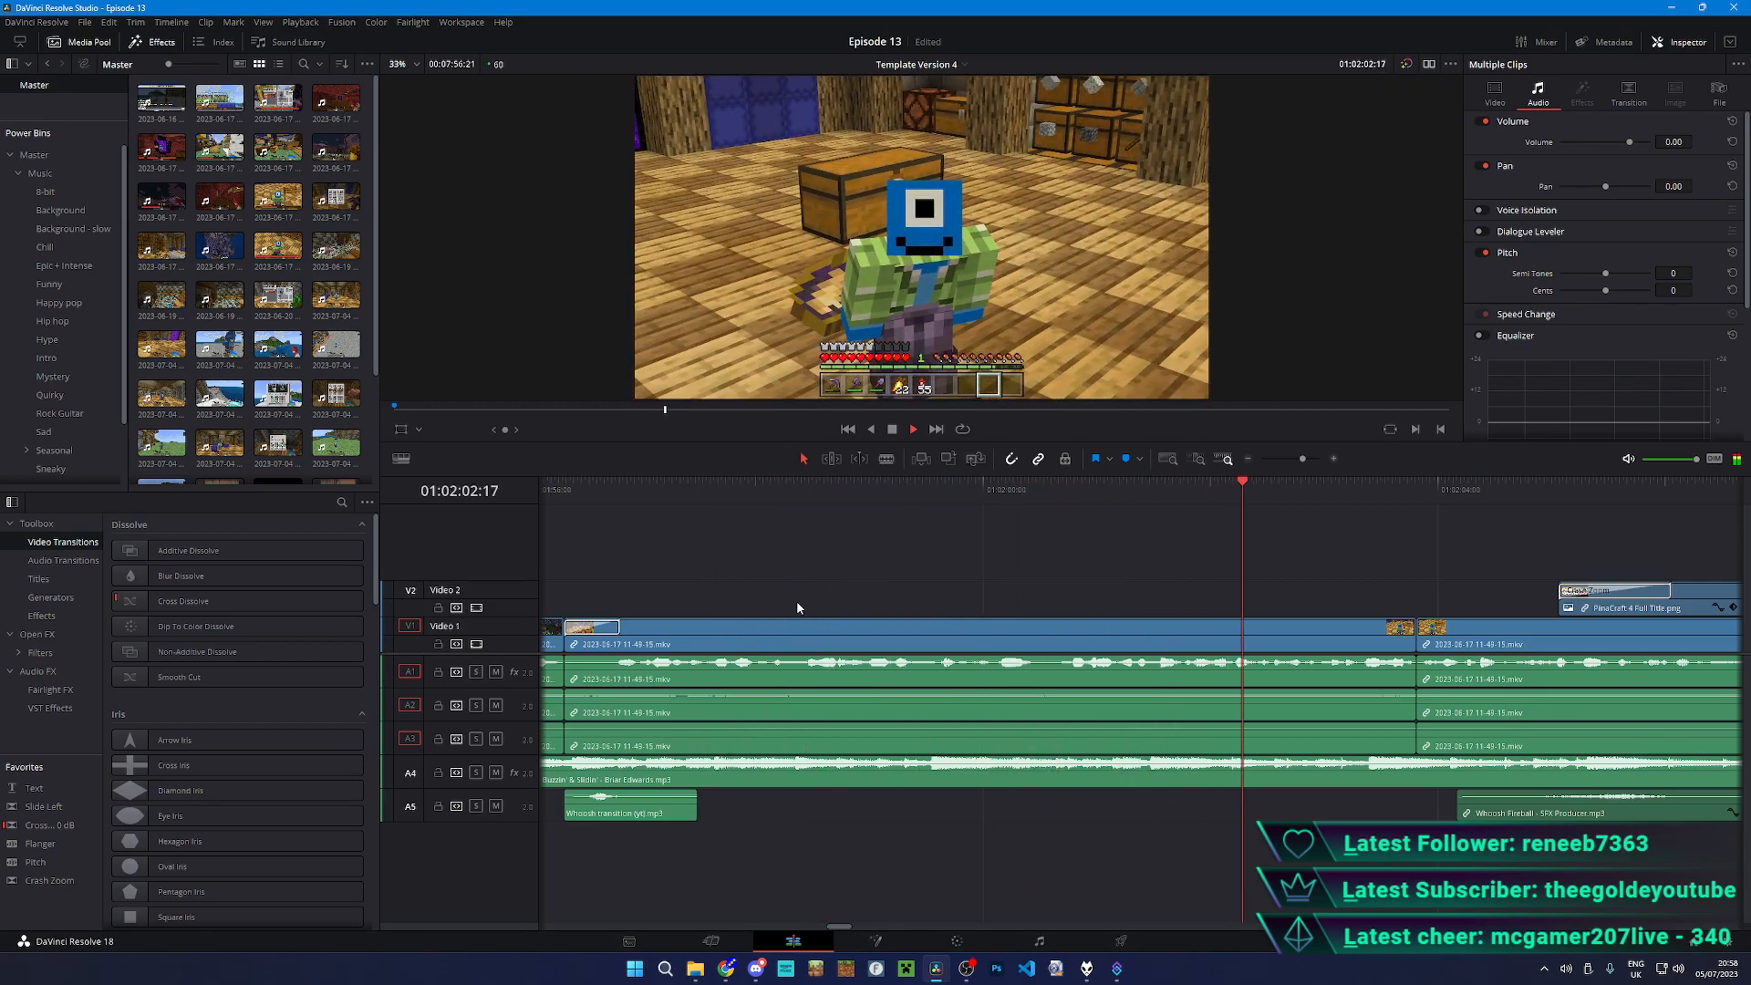
pyautogui.scroll(-5, 1123, 782)
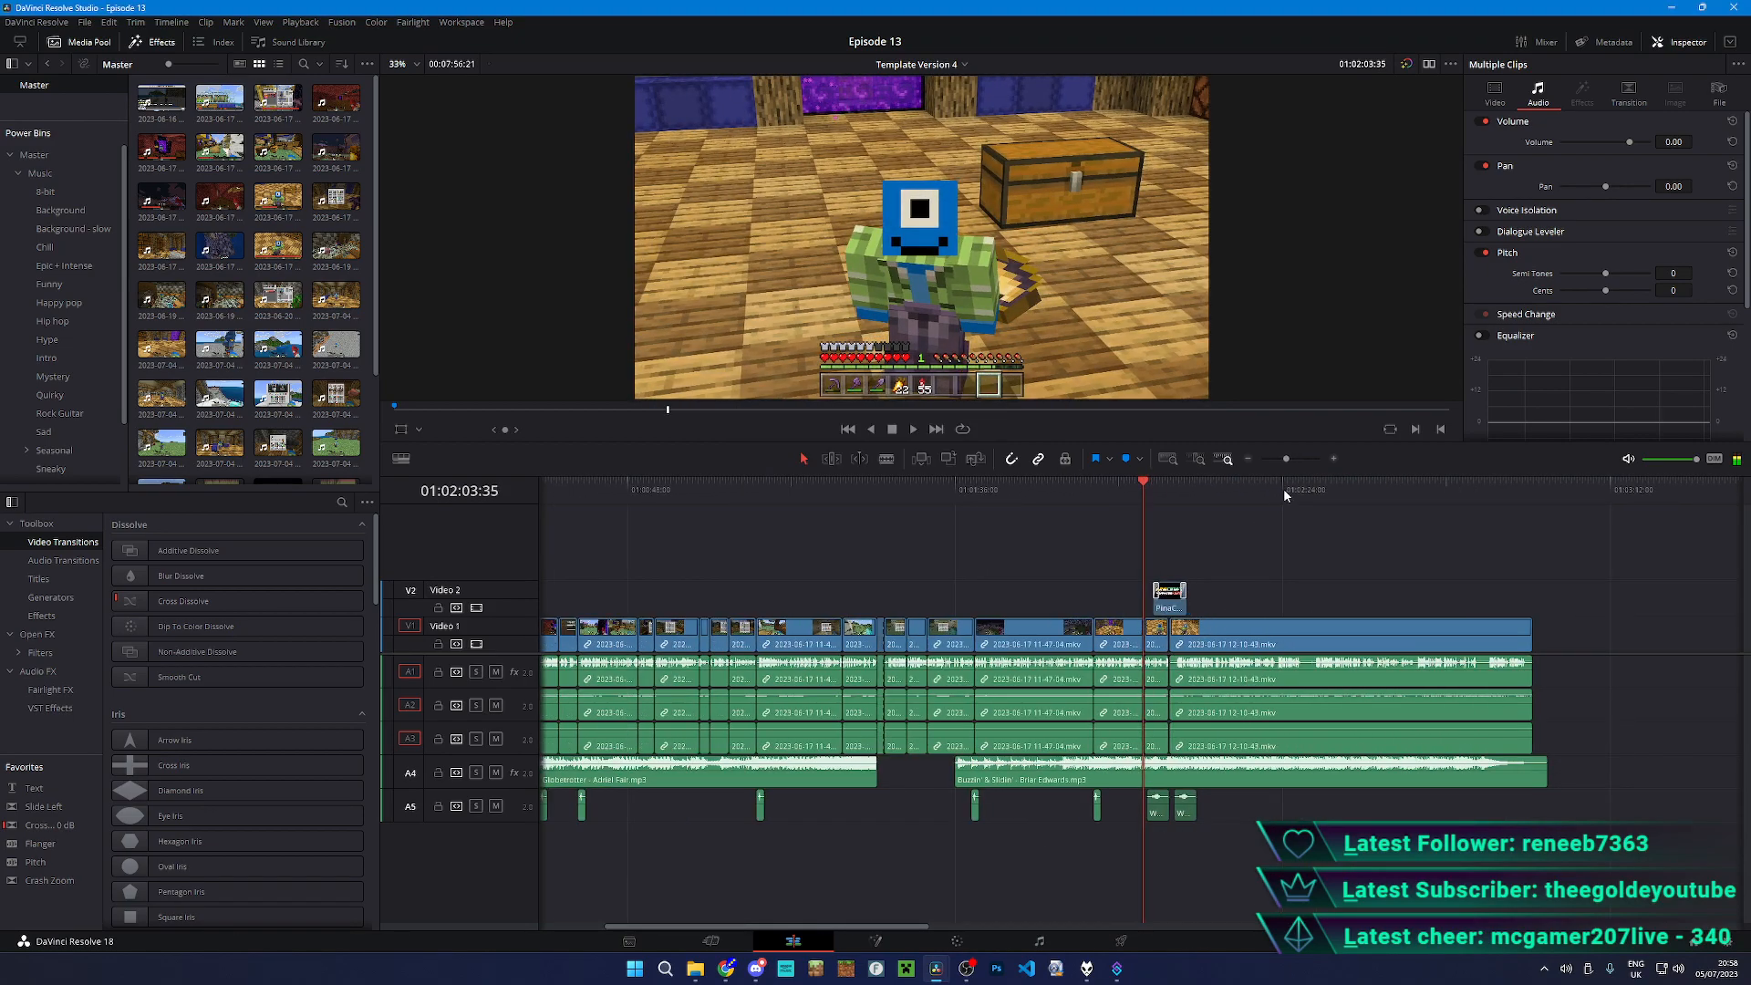
pyautogui.scroll(5, 1264, 494)
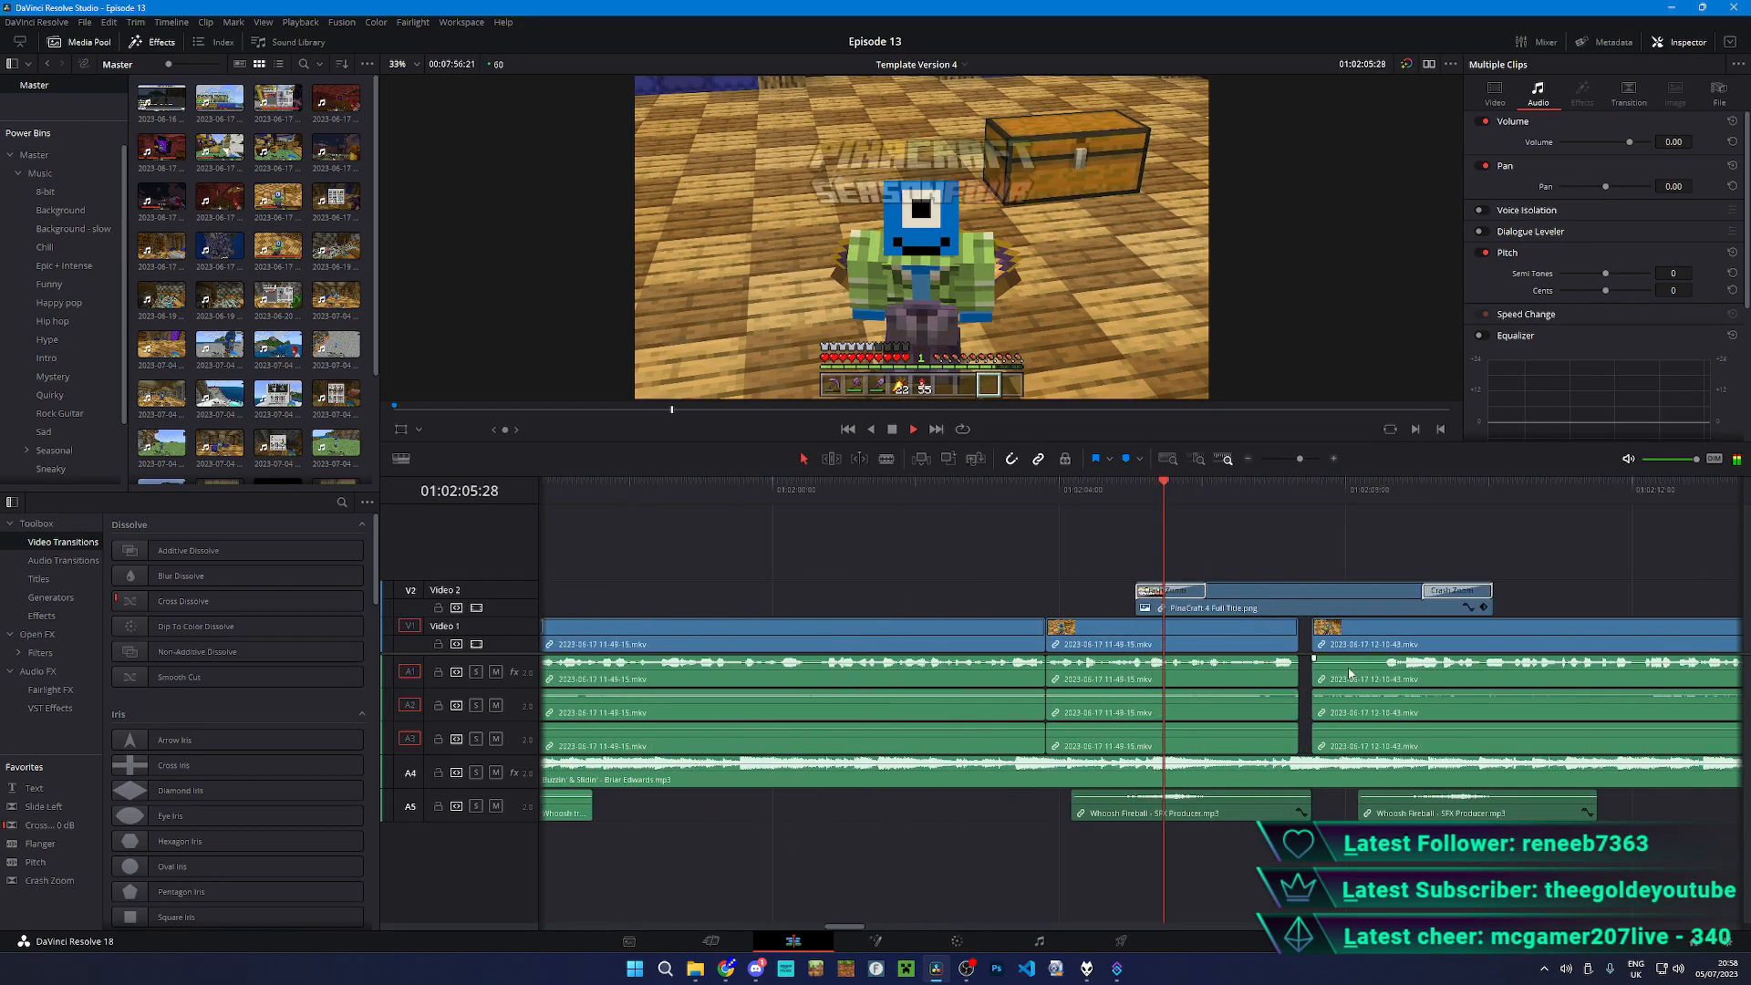
# - Move the 12-10-43 recording earlier so it directly follows the 11-49-15 recording, closing the gap under the PinaCraft title
pyautogui.moveTo(1389, 666); pyautogui.dragTo(1287, 687)
pyautogui.press('space')
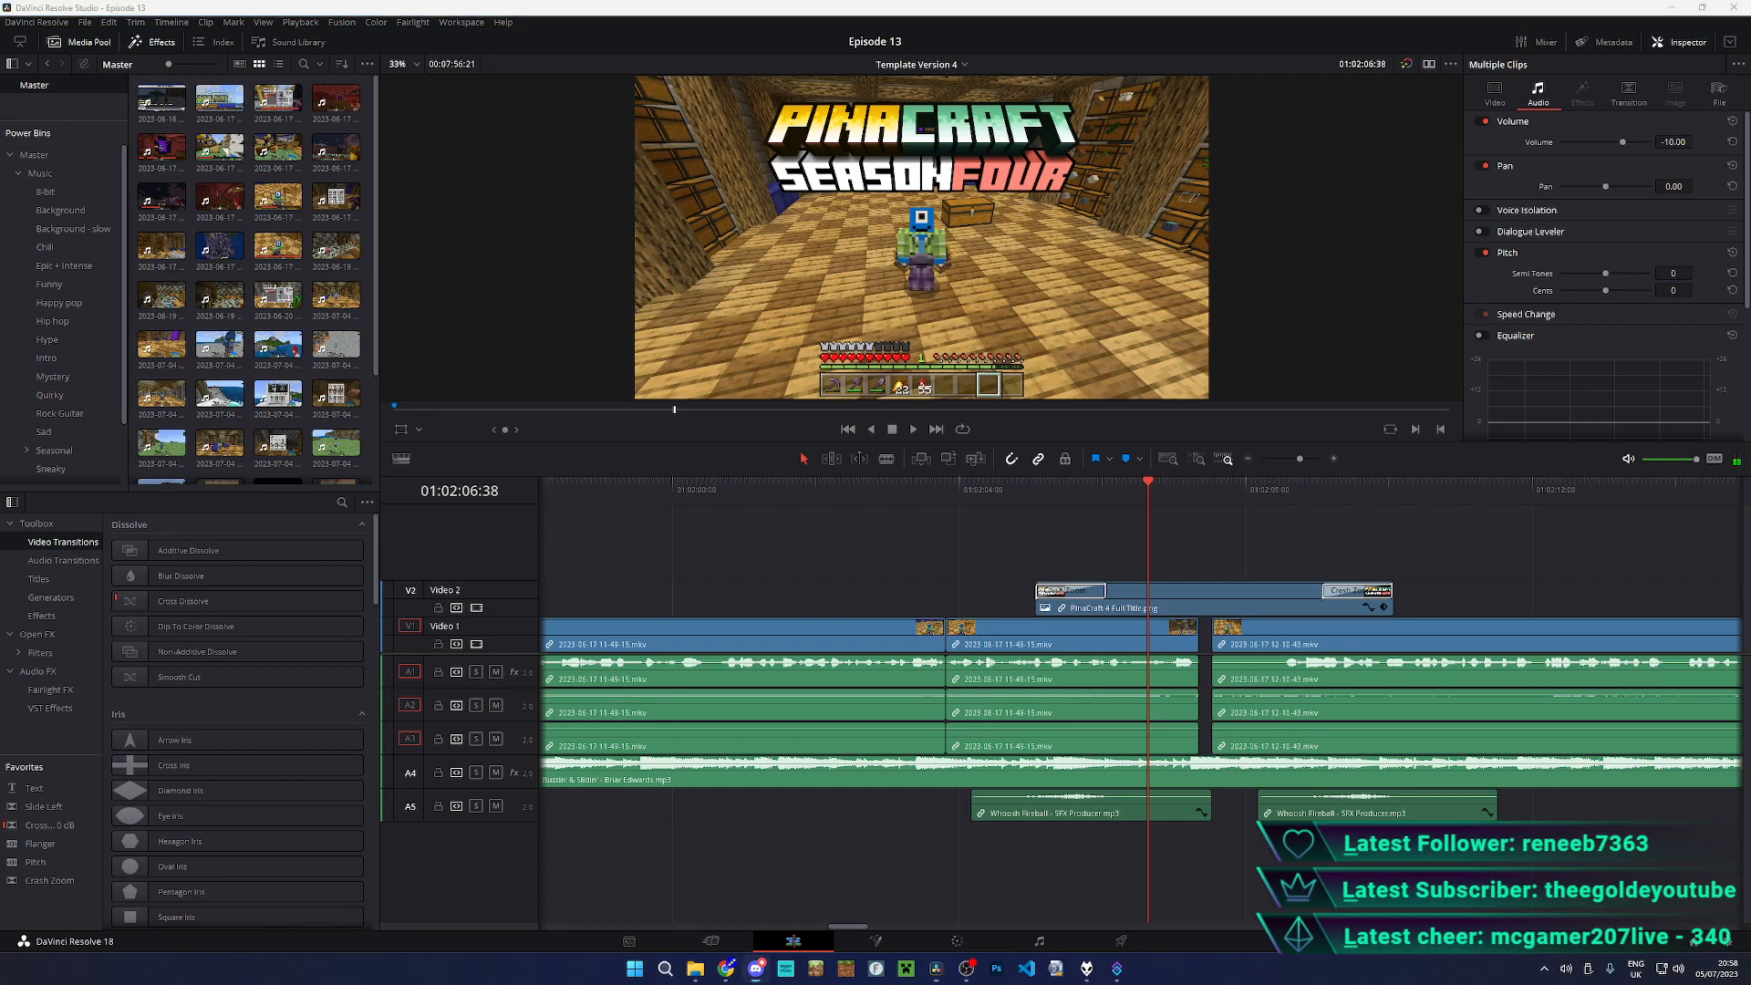
pyautogui.hotkey('alt', 'Tab')
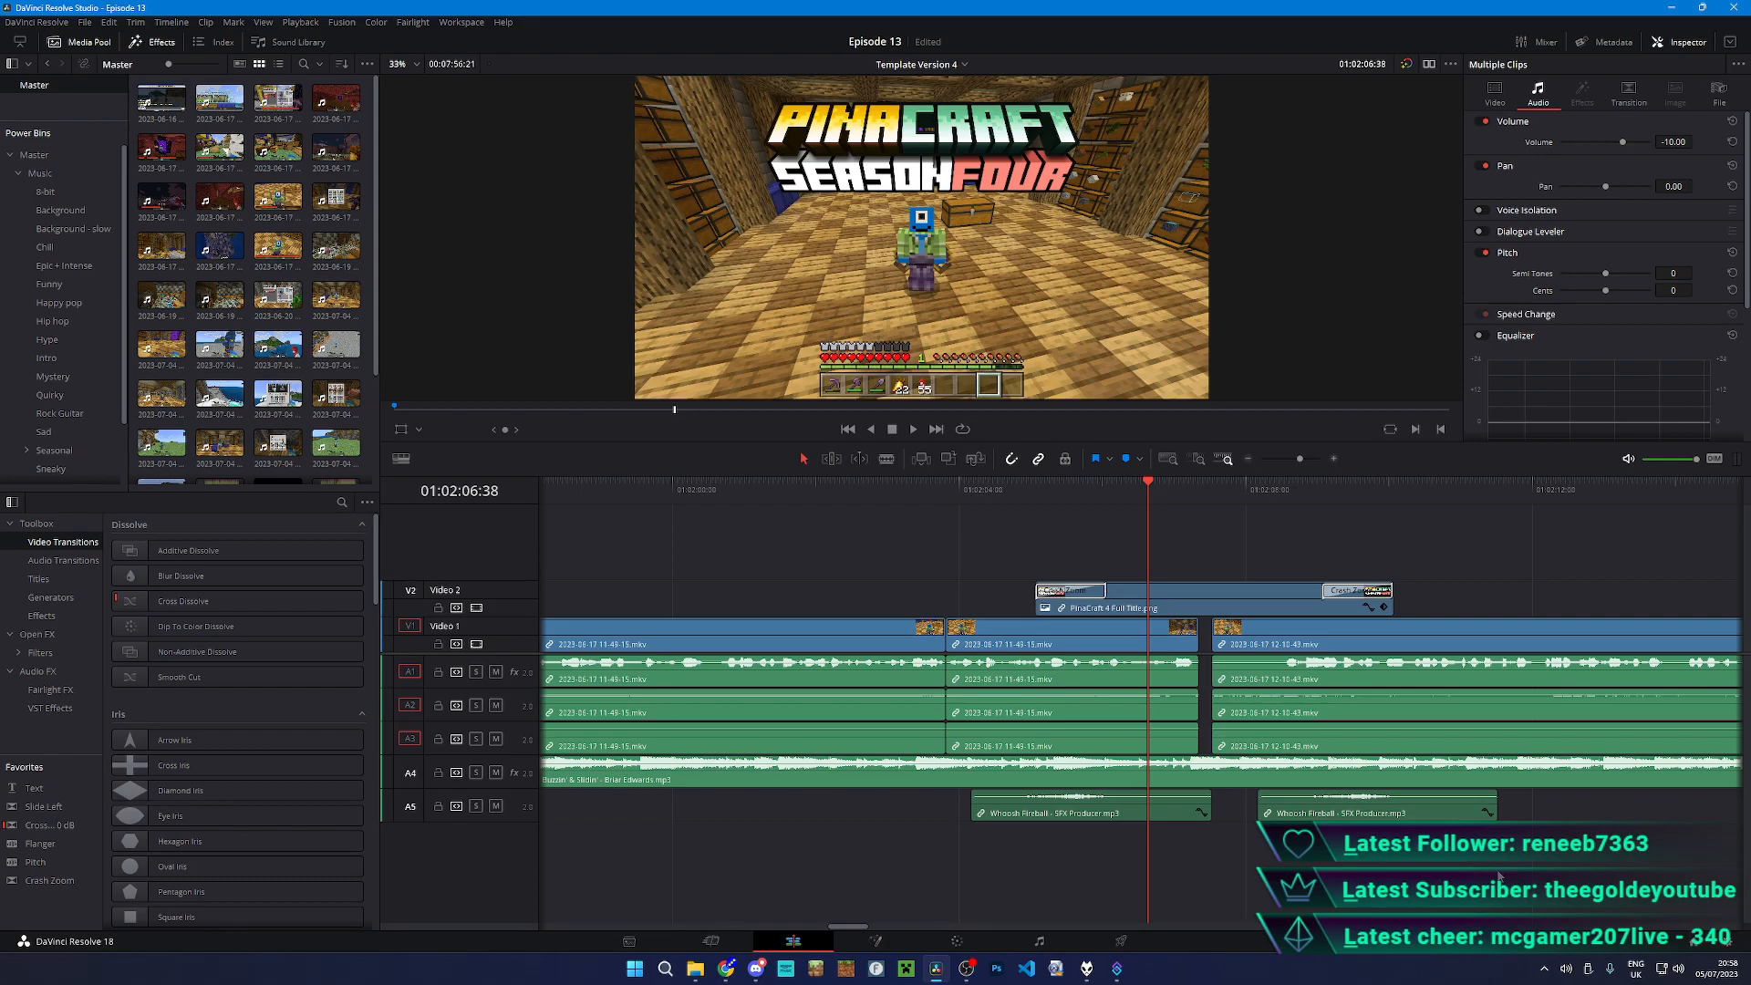
pyautogui.moveTo(1451, 675); pyautogui.dragTo(1438, 674)
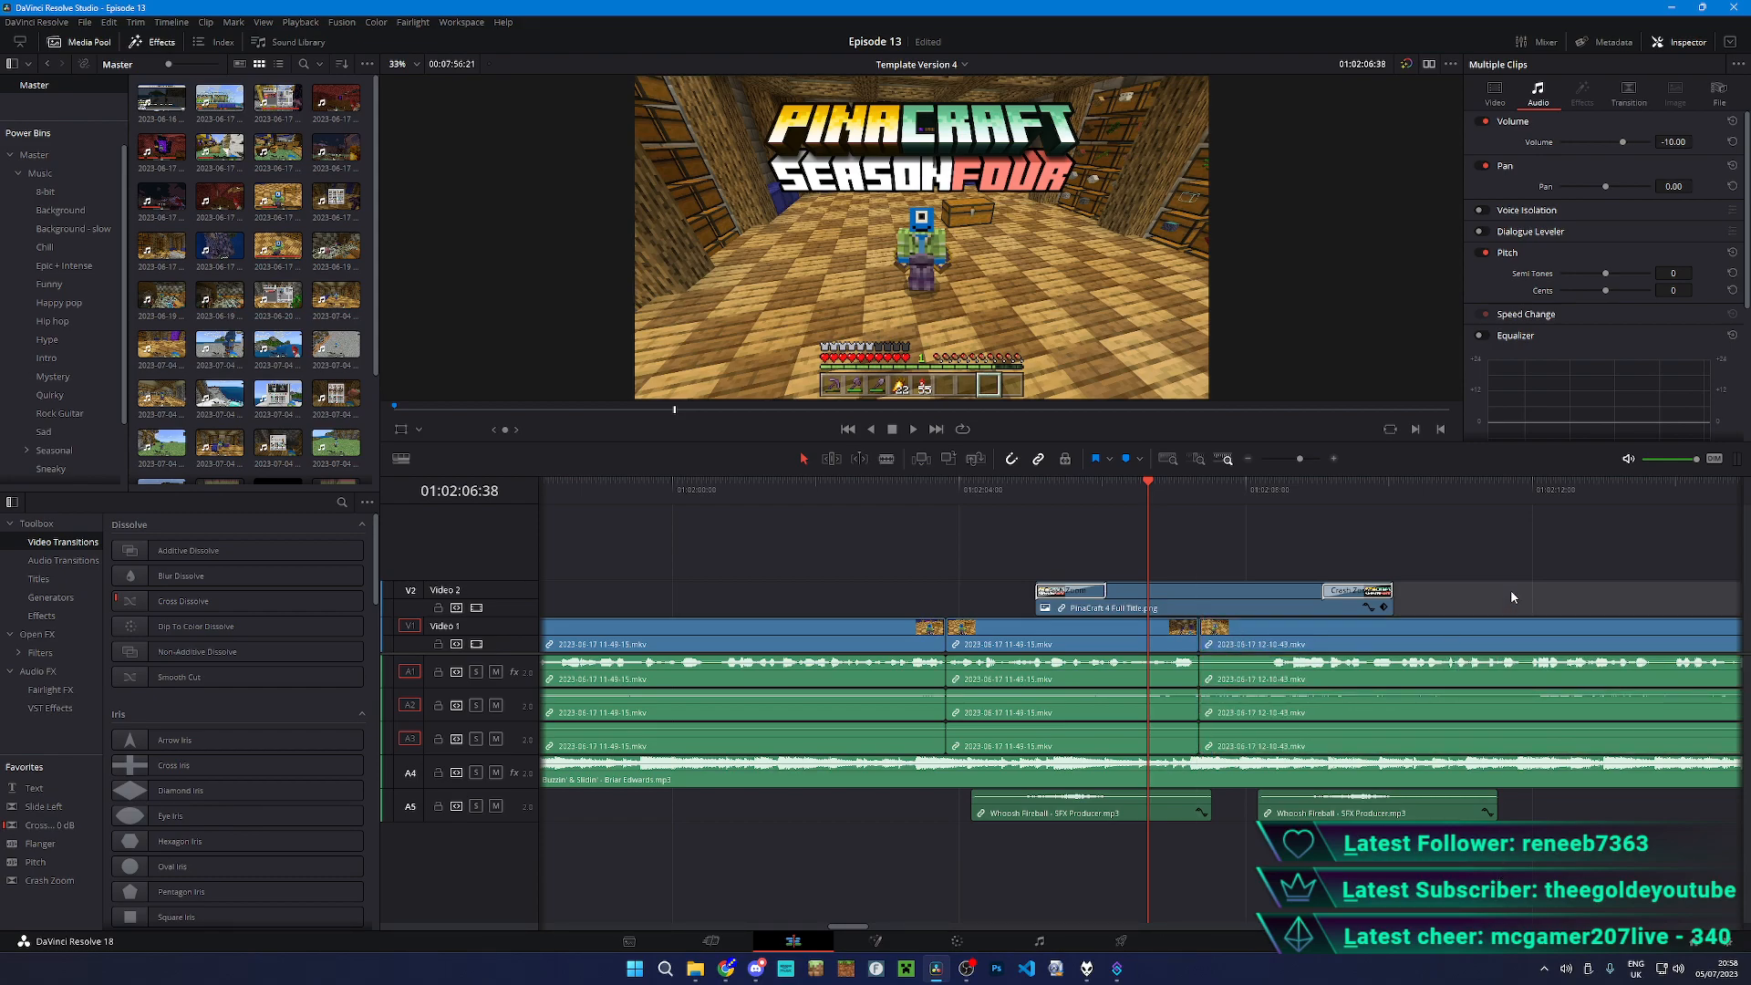
# - Cut off the opening of the 12-10-43 recording, move the remainder back against the 11-49-15 recording, and save the project
pyautogui.press('space')
pyautogui.hotkey('ctrl', 's')
pyautogui.hotkey('ctrl', '=')
pyautogui.hotkey('ctrl', '=')
pyautogui.hotkey('ctrl', '=')
pyautogui.press('b')
pyautogui.click(1438, 630)
pyautogui.press('a')
pyautogui.moveTo(1451, 631); pyautogui.dragTo(1231, 636)
pyautogui.click(1301, 536)
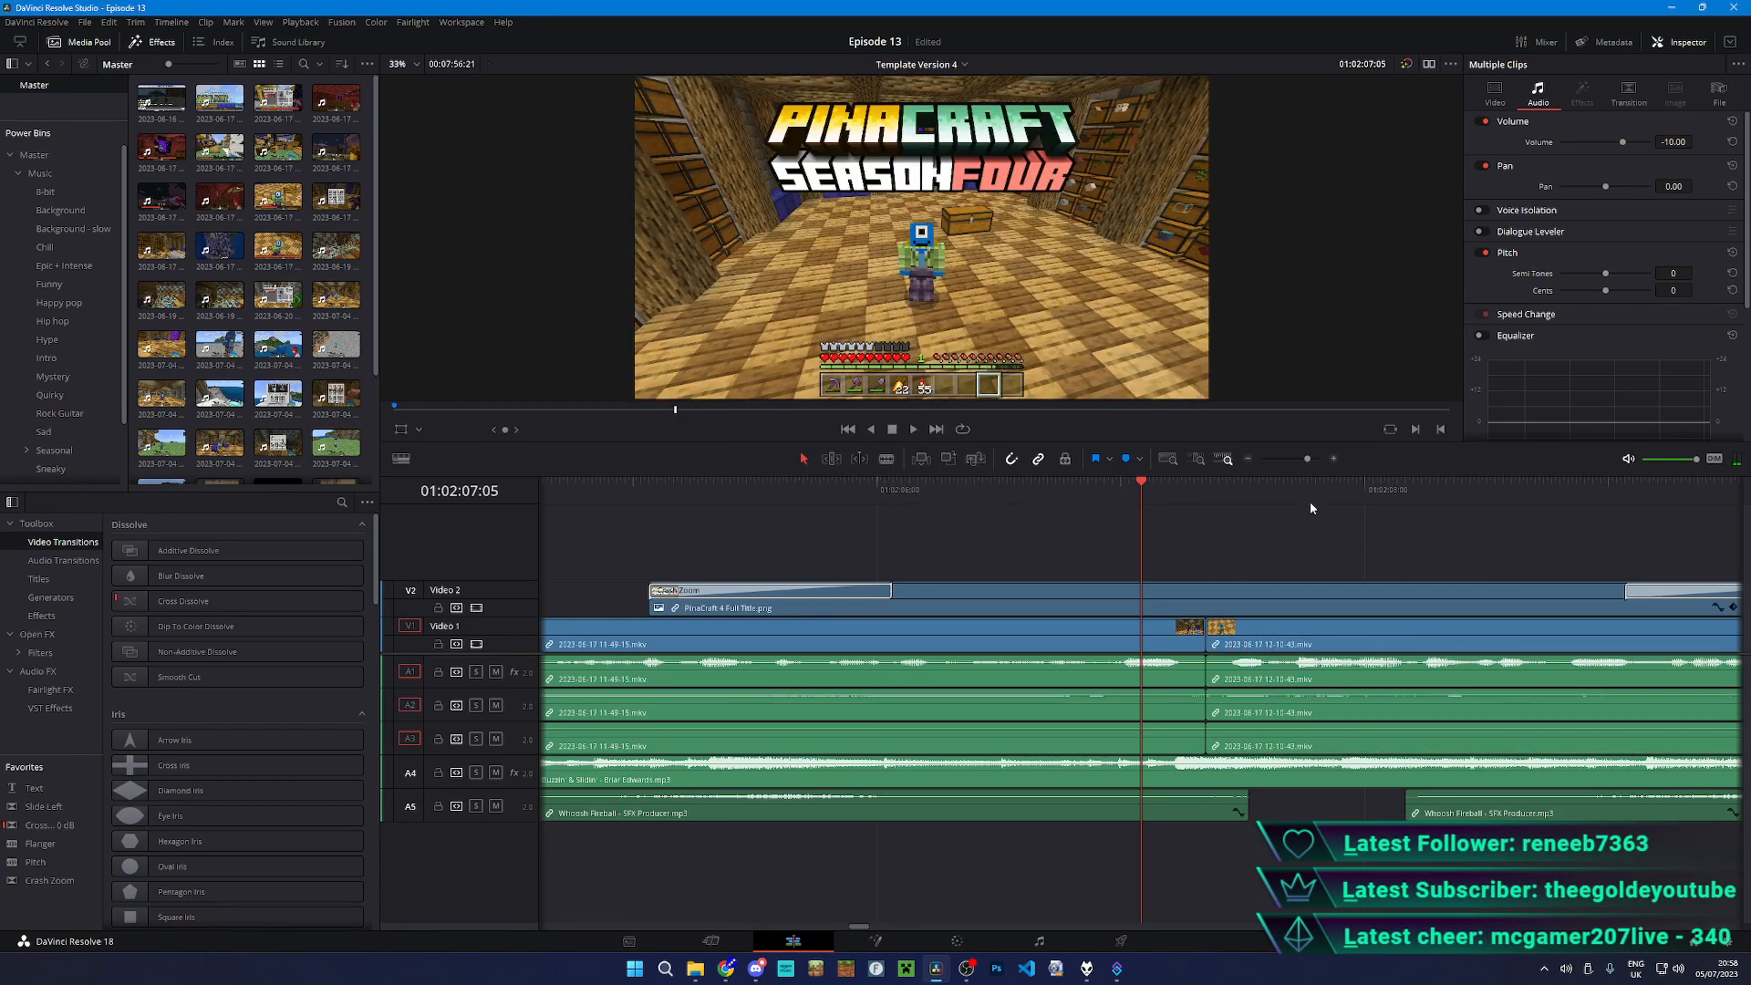
pyautogui.hotkey('ctrl', 's')
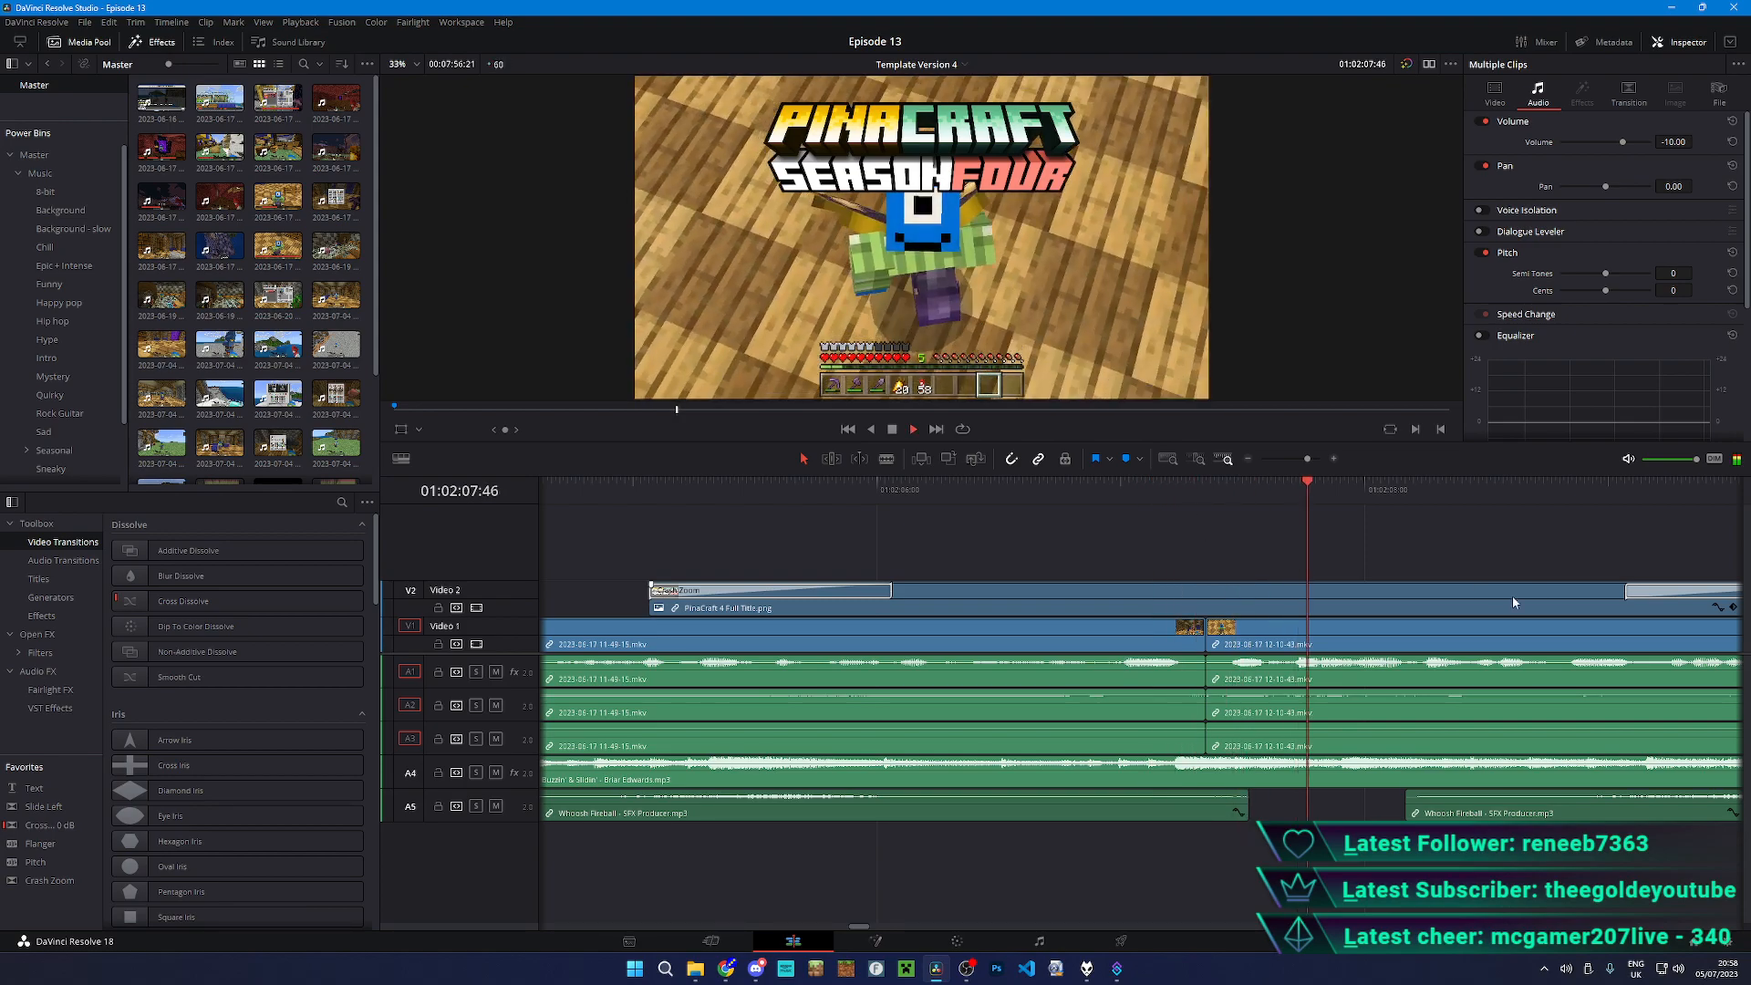
# - Play back the end of the PinaCraft title up to about 01:02:09:46, and replay the stretch around 01:02:08:46
pyautogui.hscroll(3, 1495, 611)
pyautogui.press('b')
pyautogui.hscroll(1, 1332, 622)
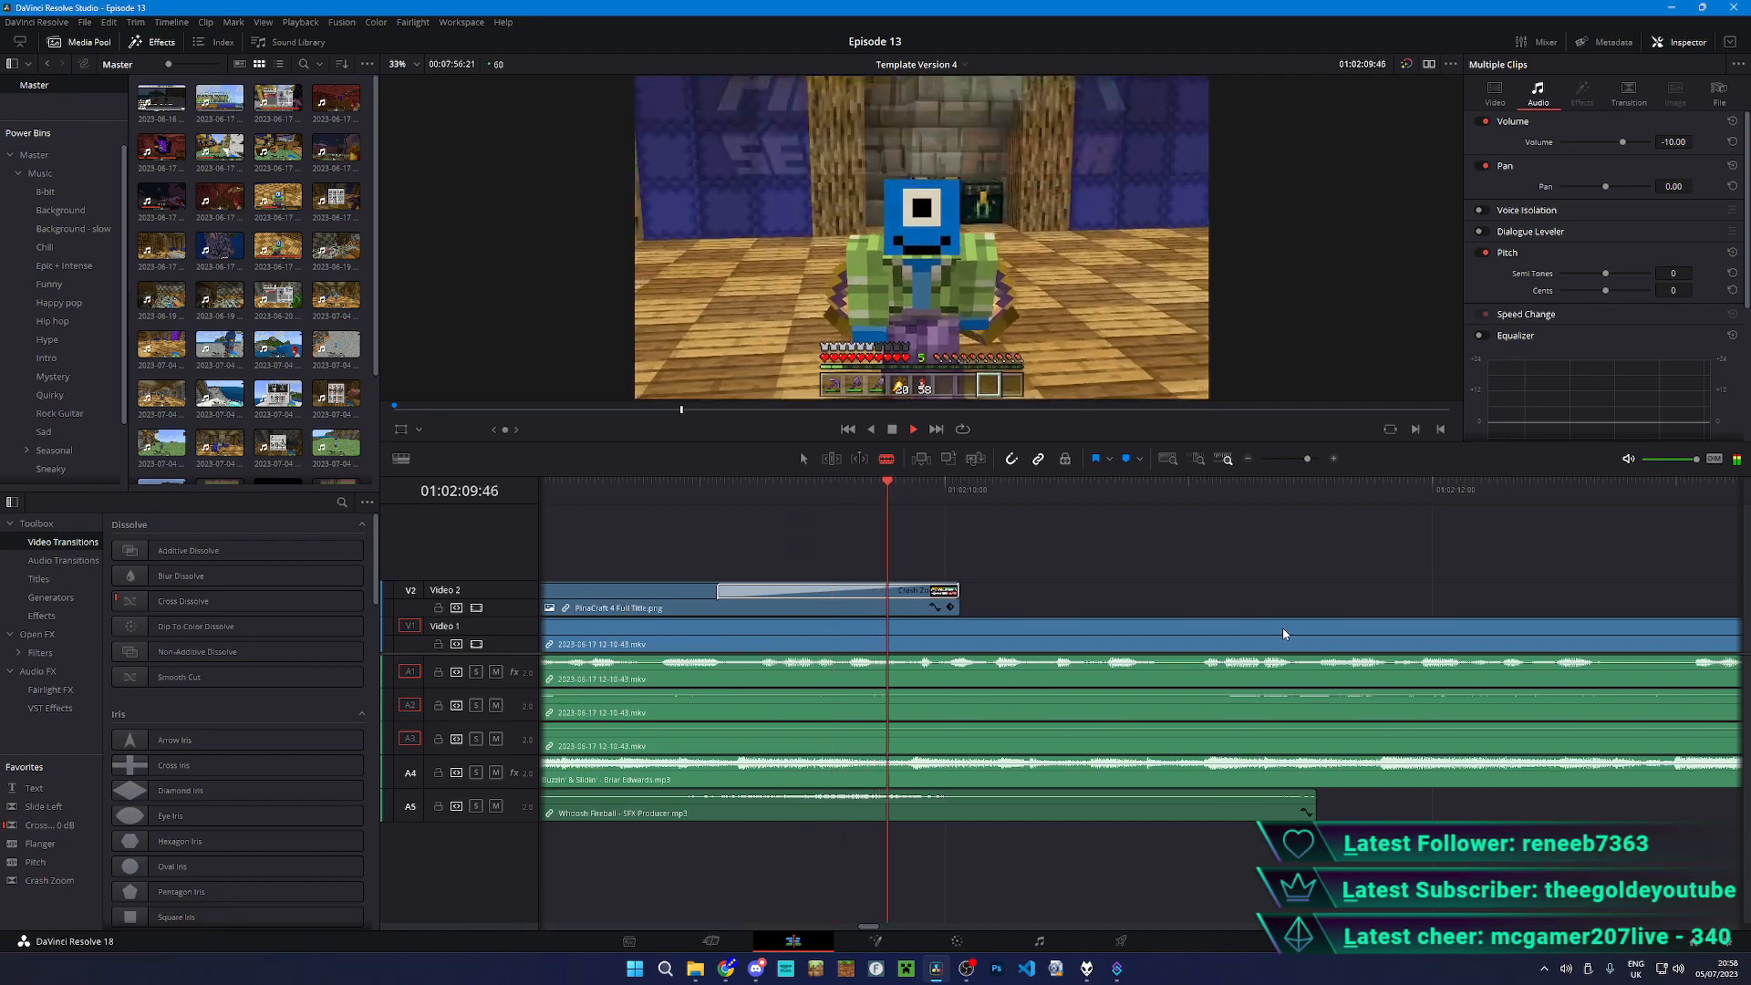
pyautogui.press('space')
pyautogui.click(558, 498)
pyautogui.press('space')
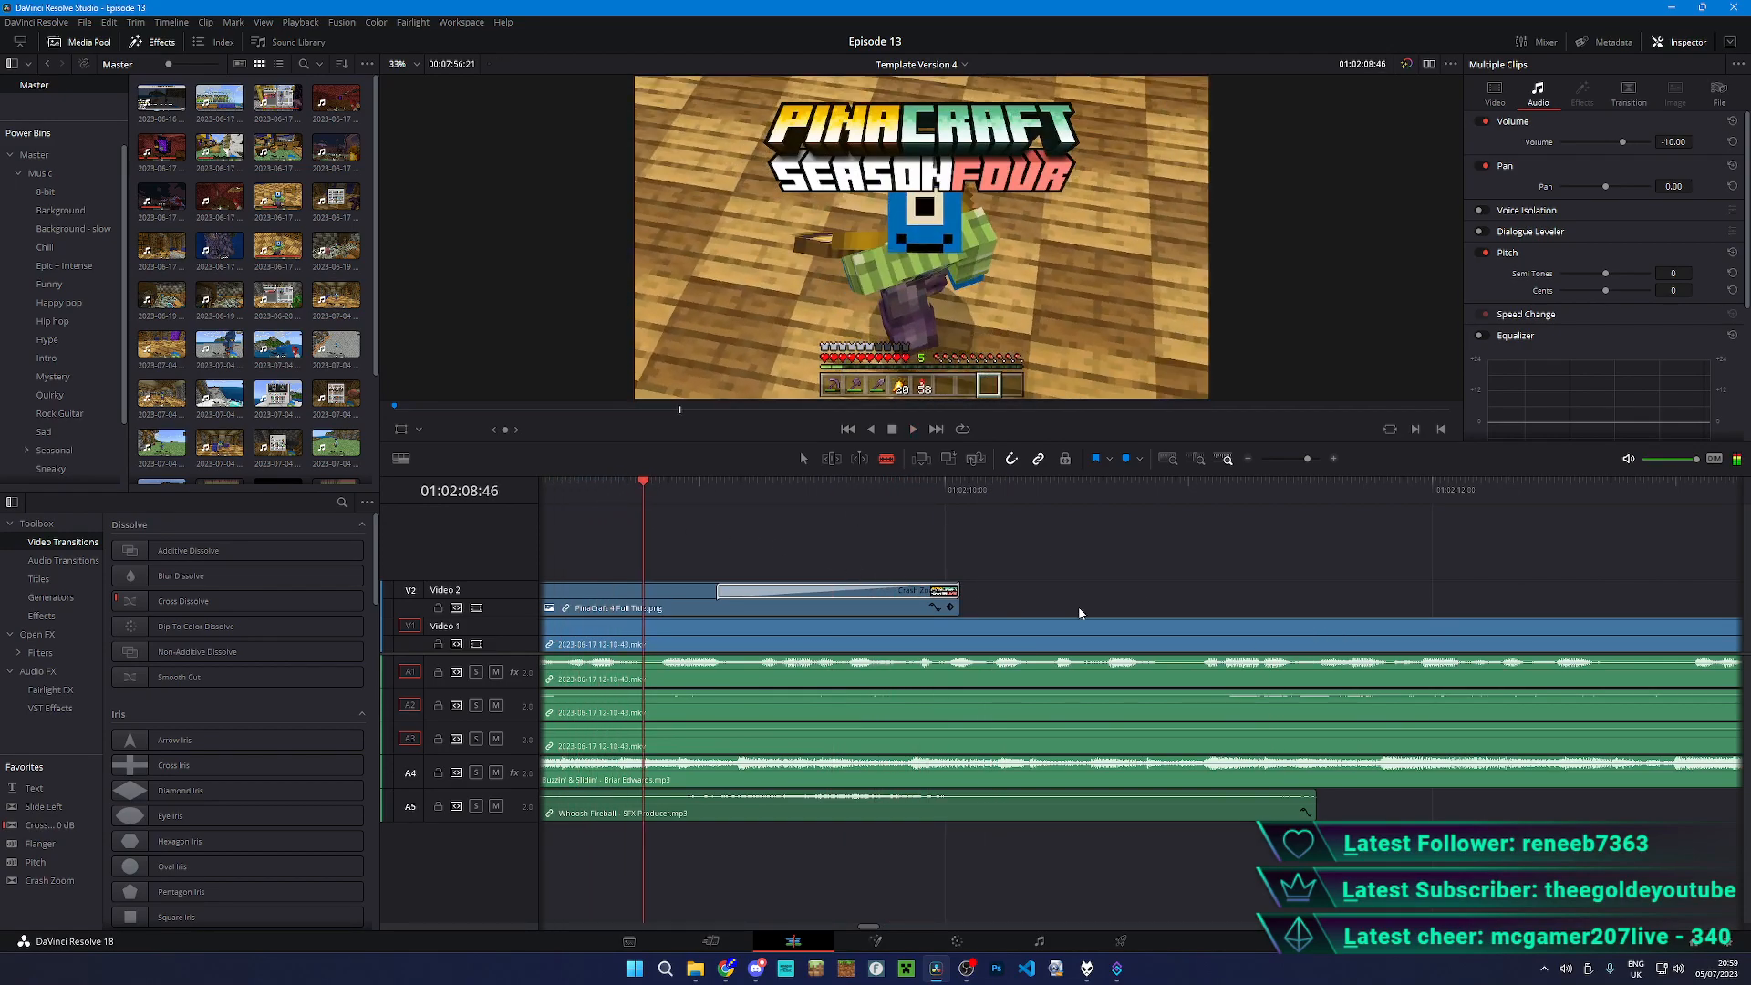
pyautogui.scroll(-2, 1142, 621)
pyautogui.scroll(3, 1145, 624)
pyautogui.press('space')
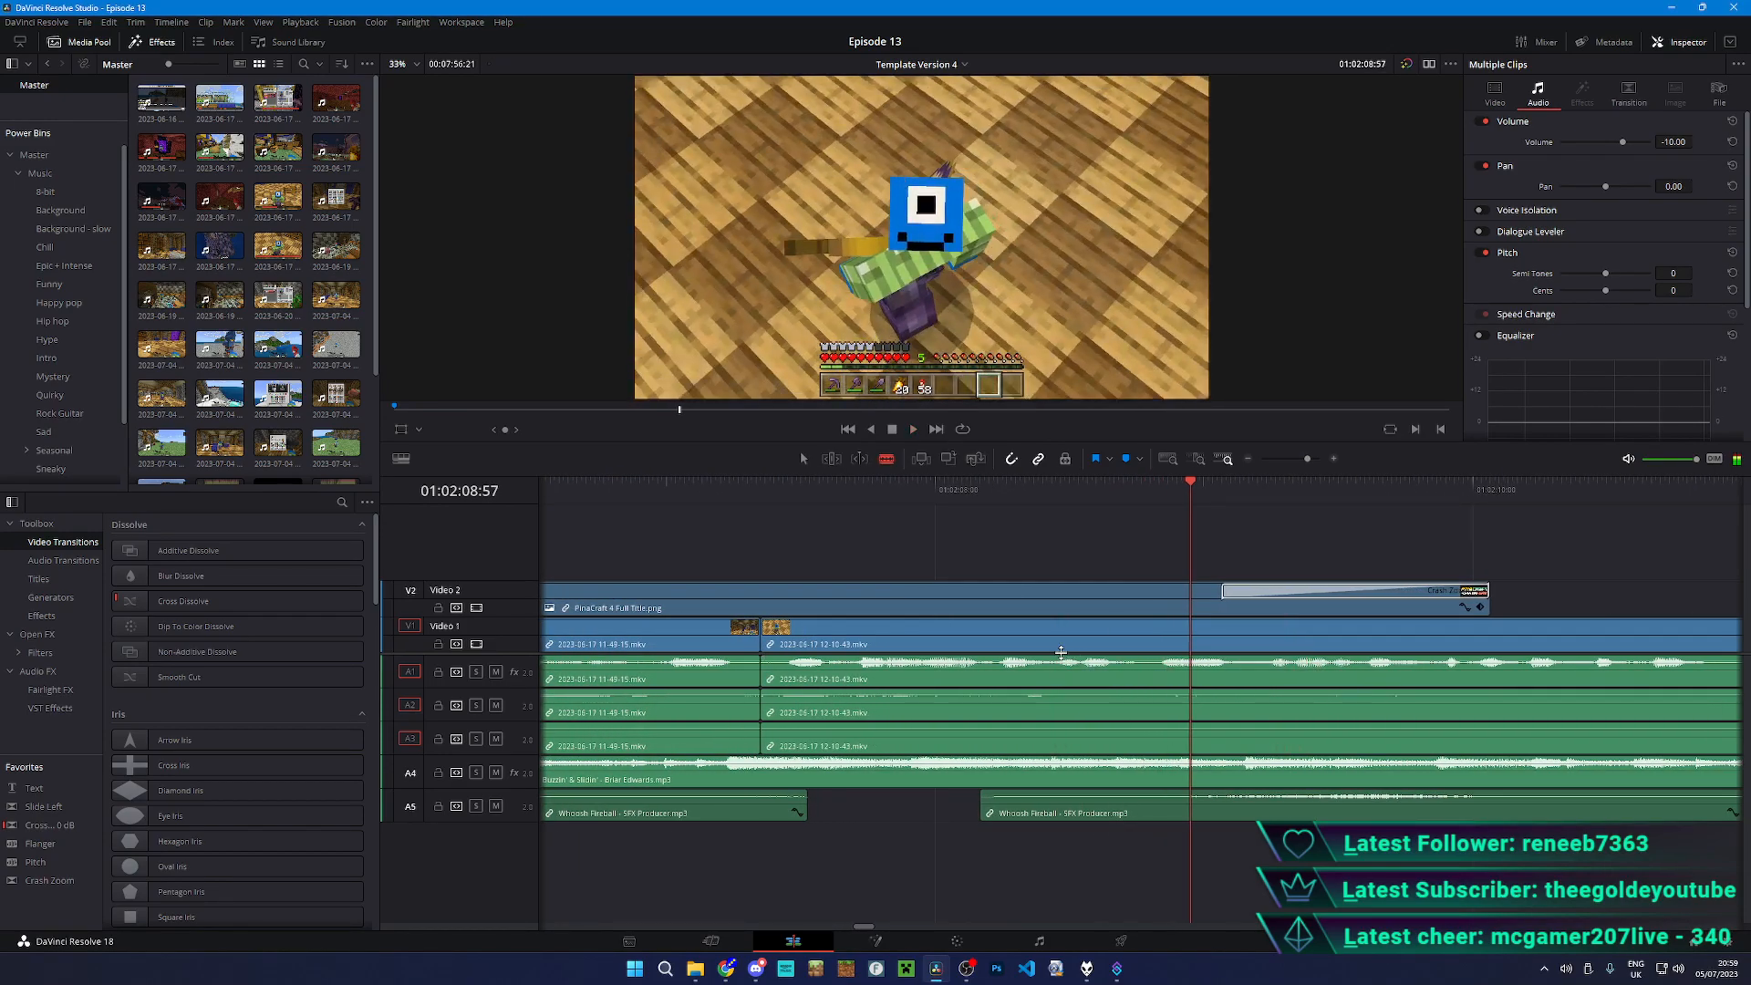
pyautogui.hscroll(1, 1427, 702)
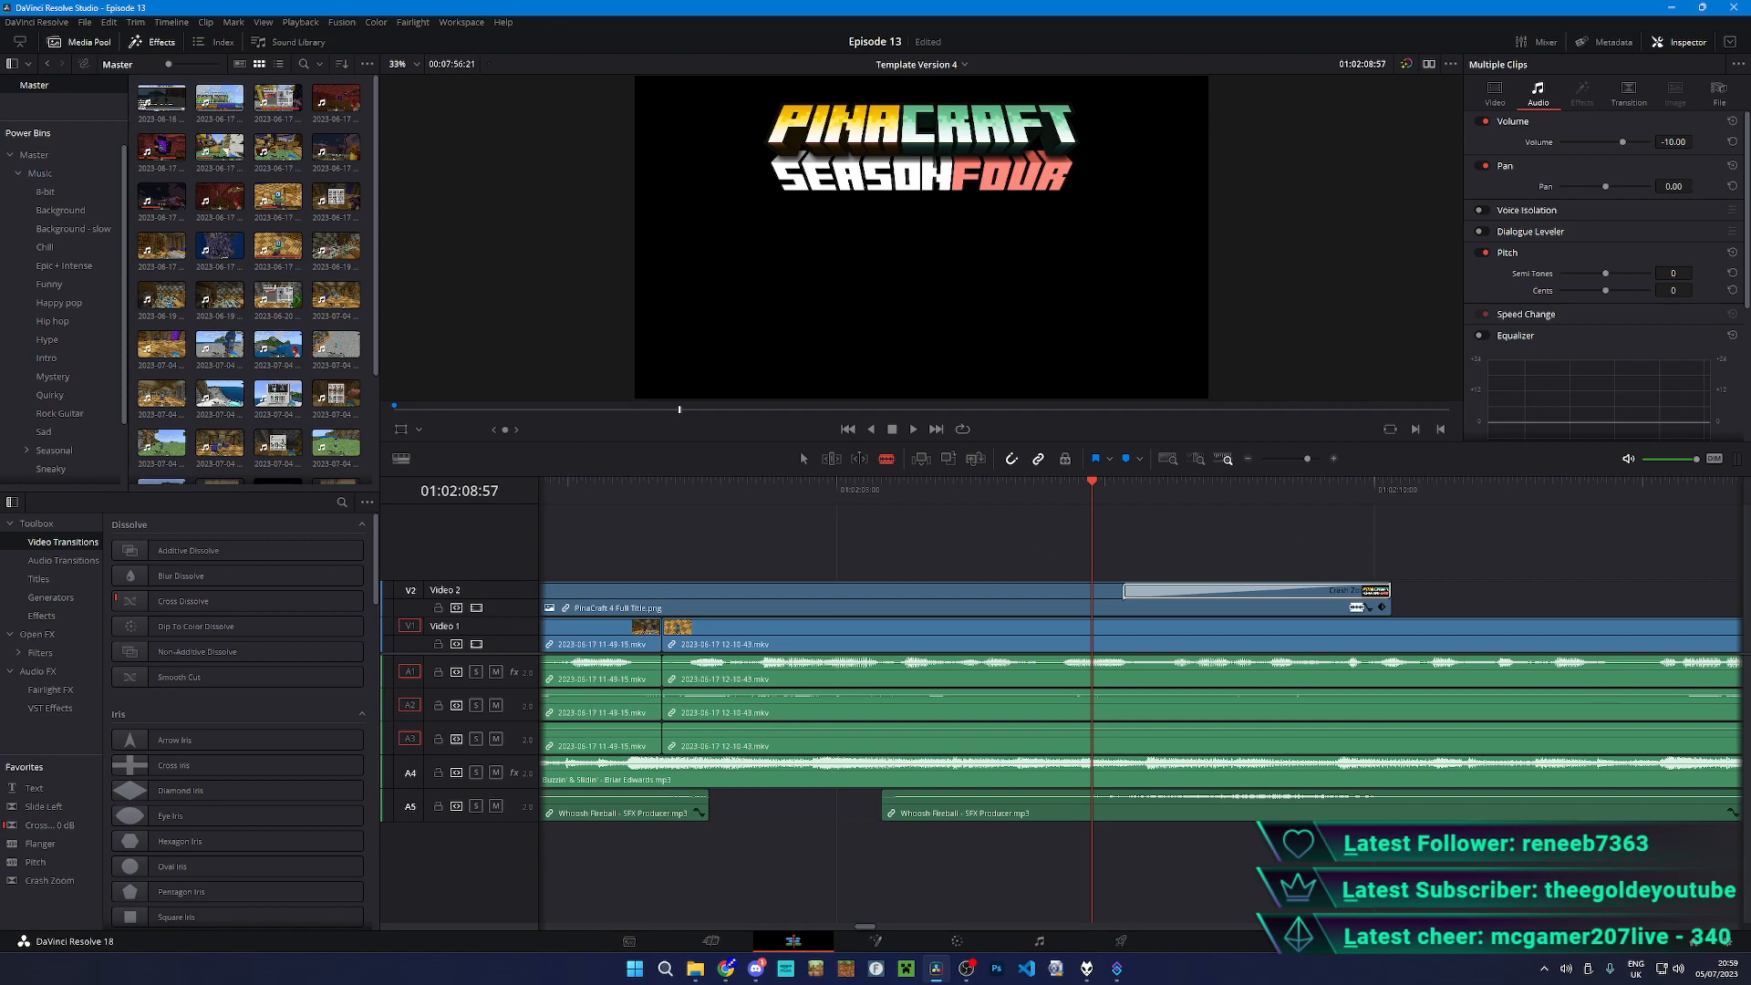
pyautogui.hotkey('alt', 'Tab')
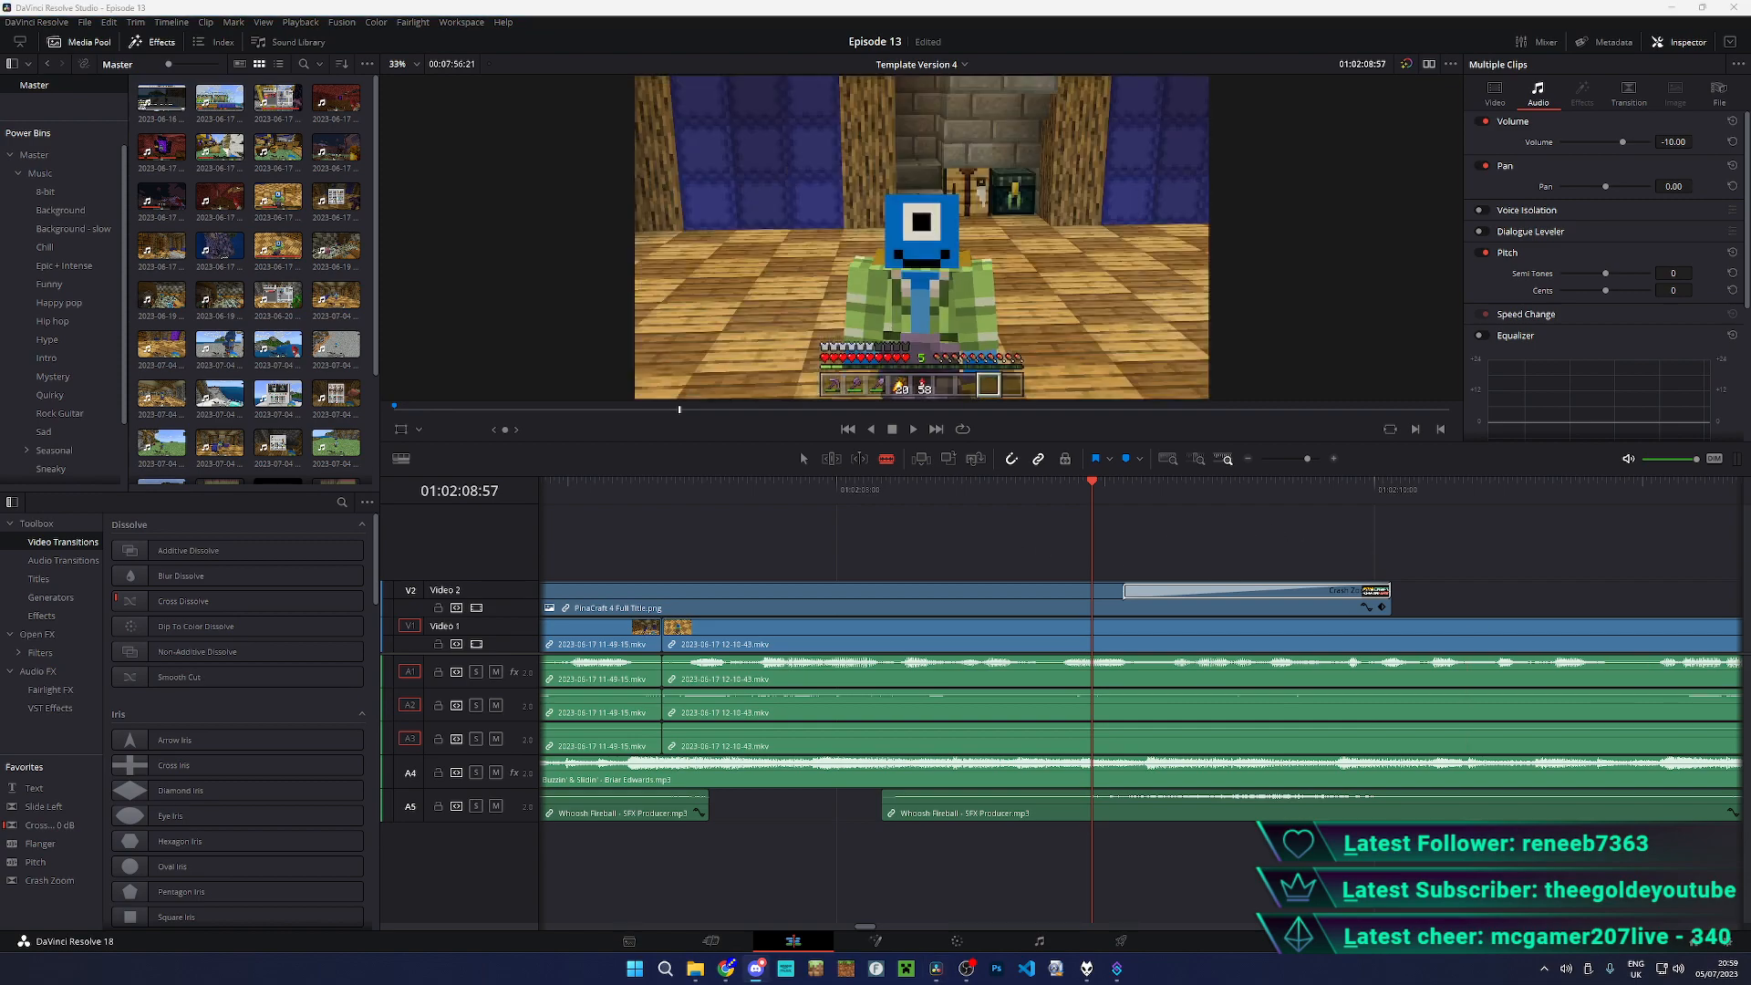
pyautogui.hotkey('alt', 'Tab')
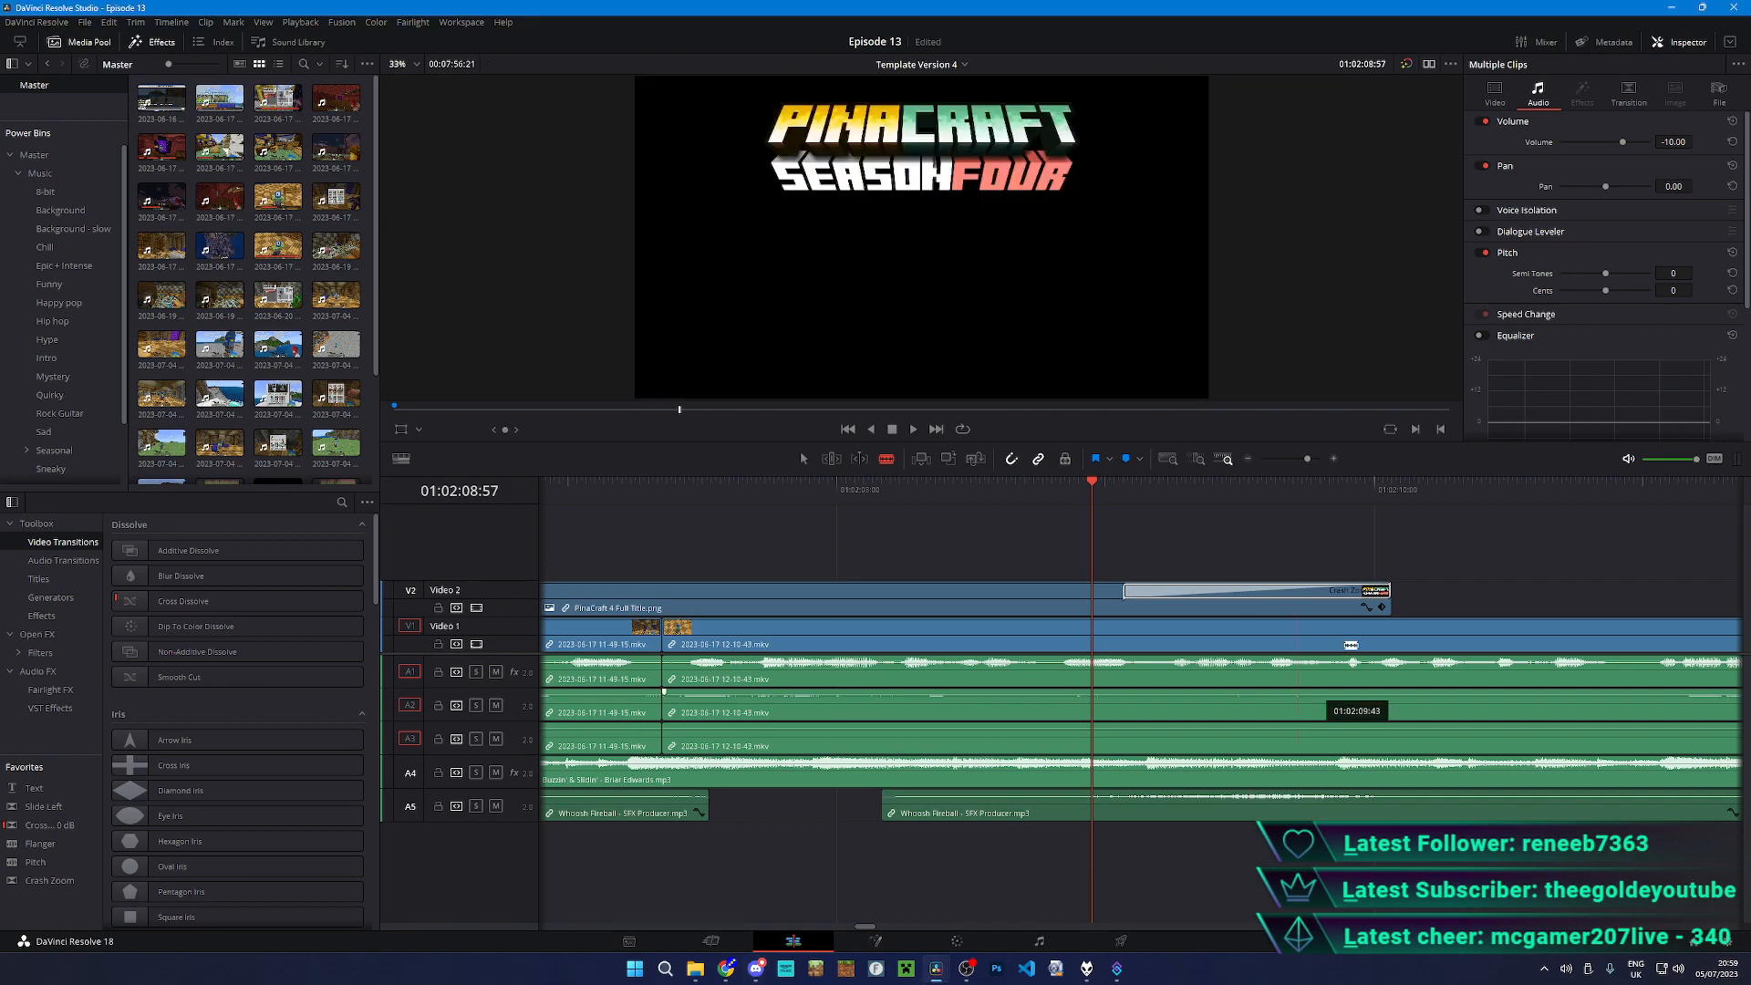
pyautogui.hotkey('alt', 'Tab')
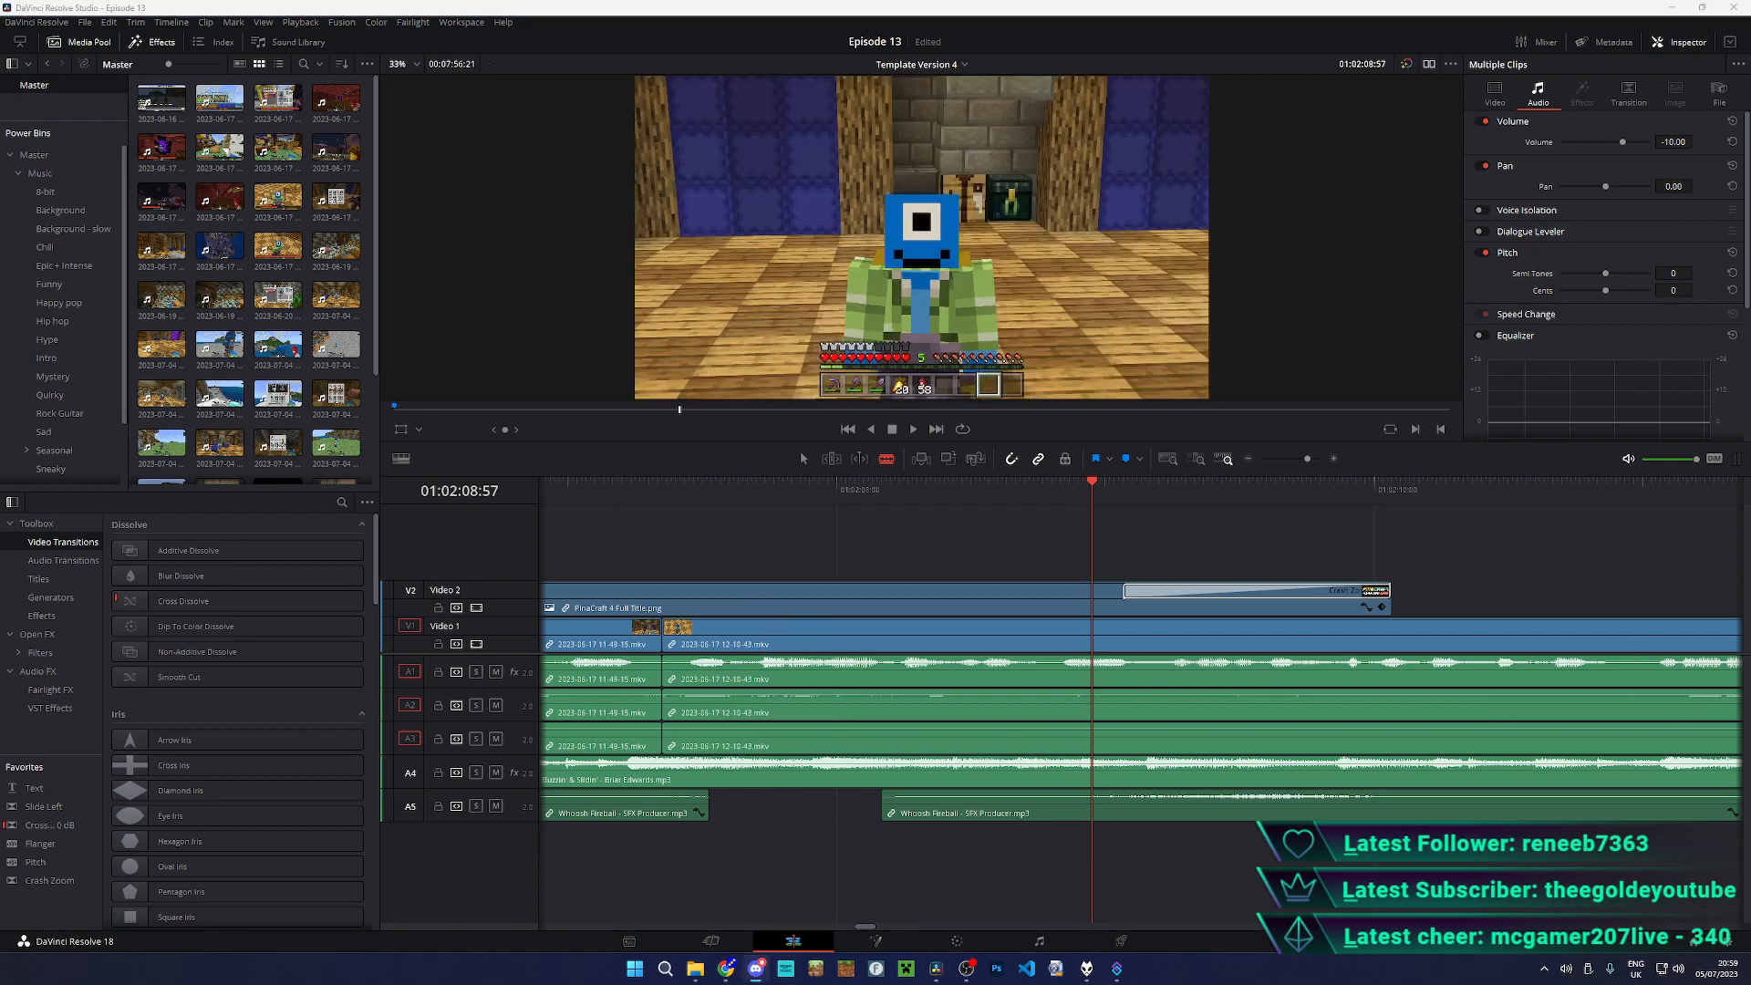
pyautogui.hotkey('alt', 'Tab')
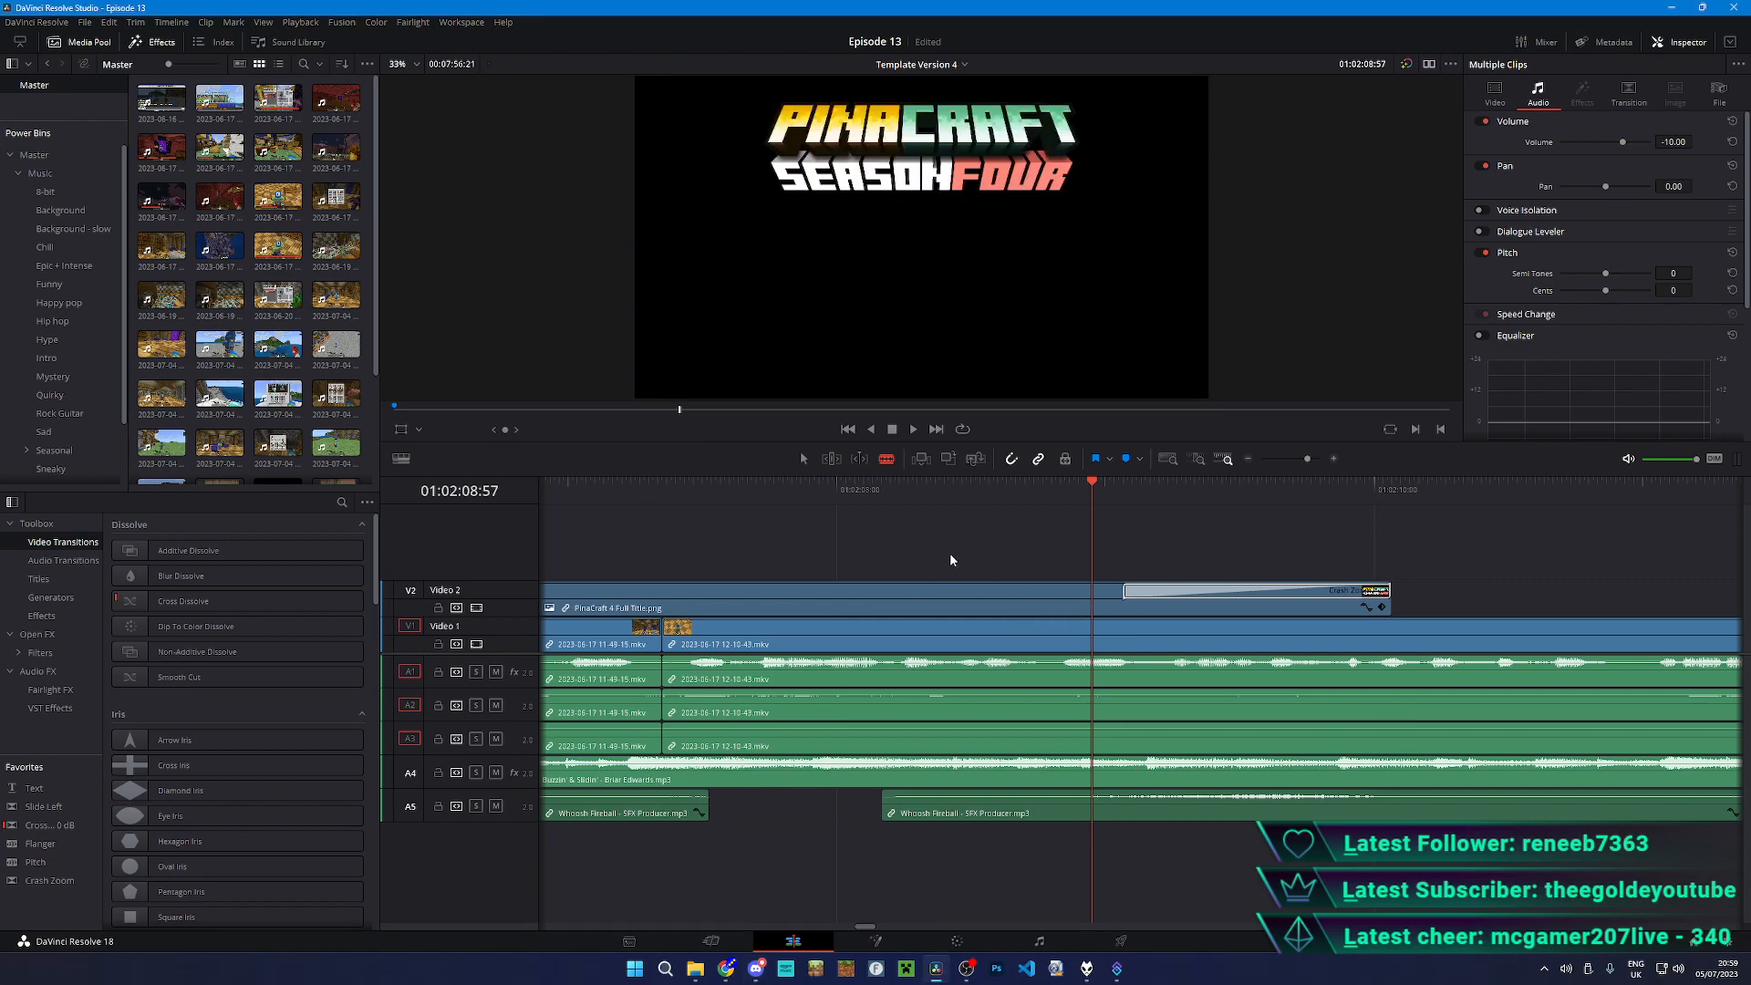
pyautogui.hotkey('alt', 'Tab')
pyautogui.hotkey('alt', 'Tab')
# - Play back past the end of the PinaCraft title and split the 12-10-43 recording at about 01:02:11
pyautogui.click(730, 484)
pyautogui.press('space')
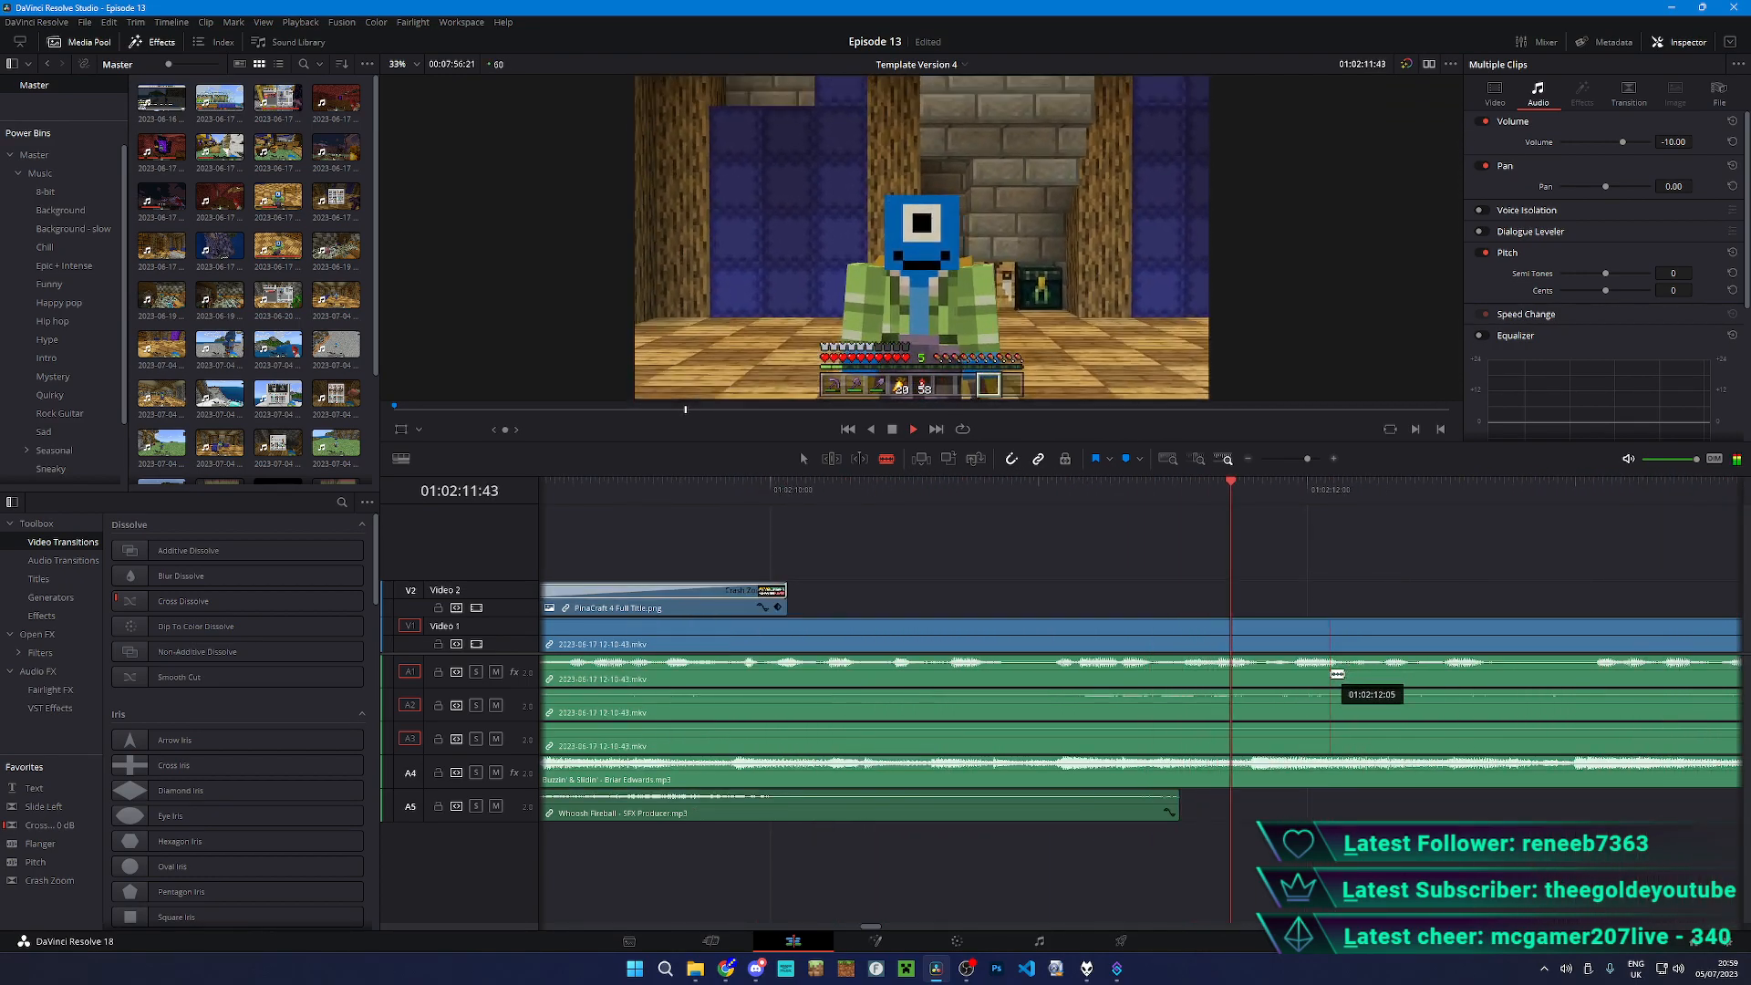
pyautogui.hotkey('ctrl', '-')
pyautogui.click(950, 673)
pyautogui.click(950, 495)
pyautogui.press('a')
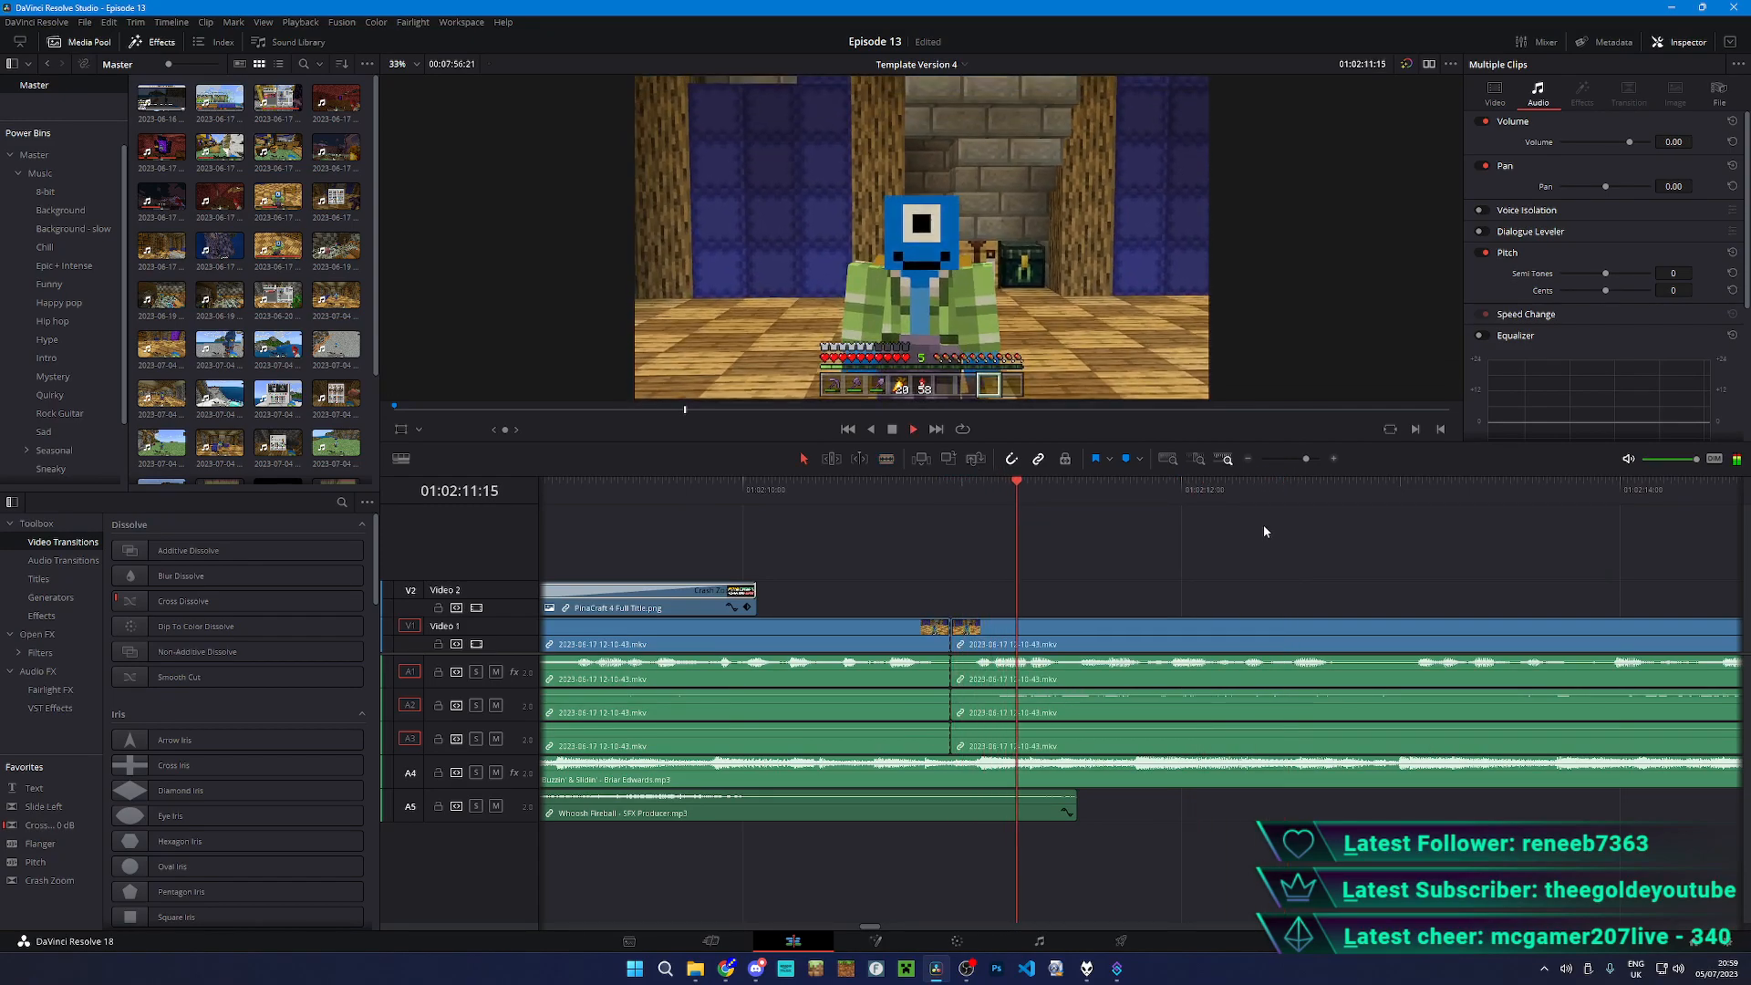
# - Play back the following part of the 12-10-43 recording and split it at 01:02:15:01
pyautogui.click(1376, 490)
pyautogui.press('space')
pyautogui.hotkey('ctrl', '-')
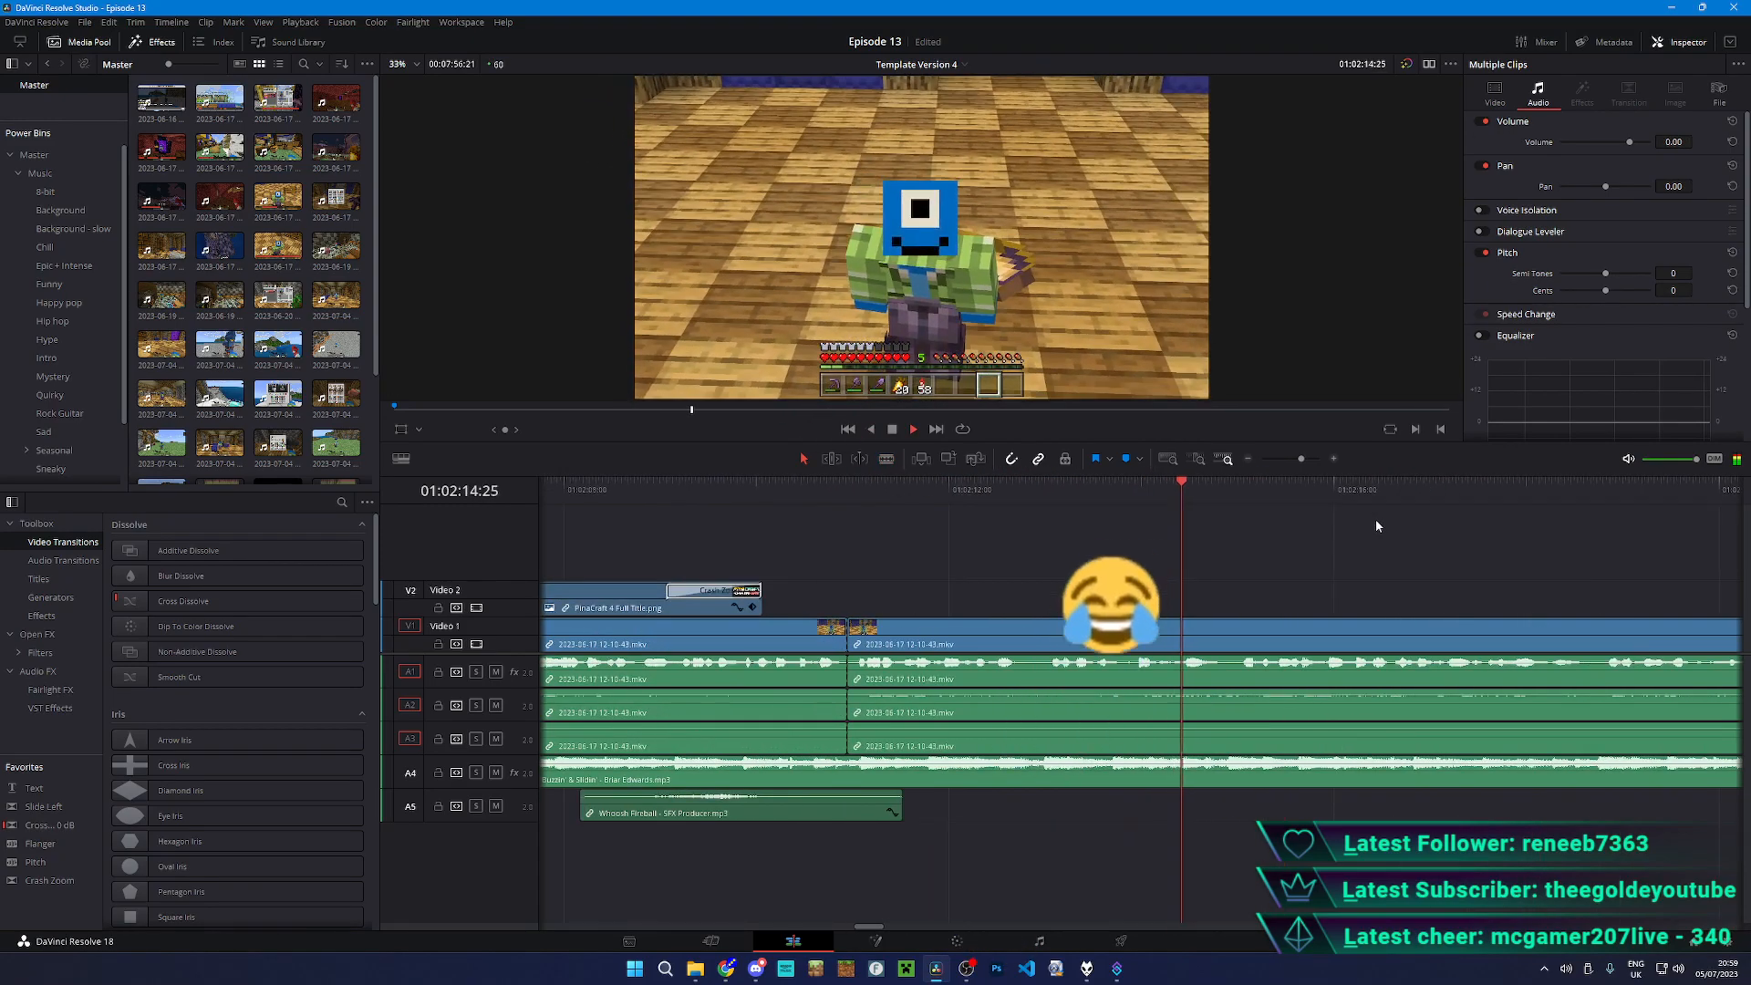
pyautogui.press('space')
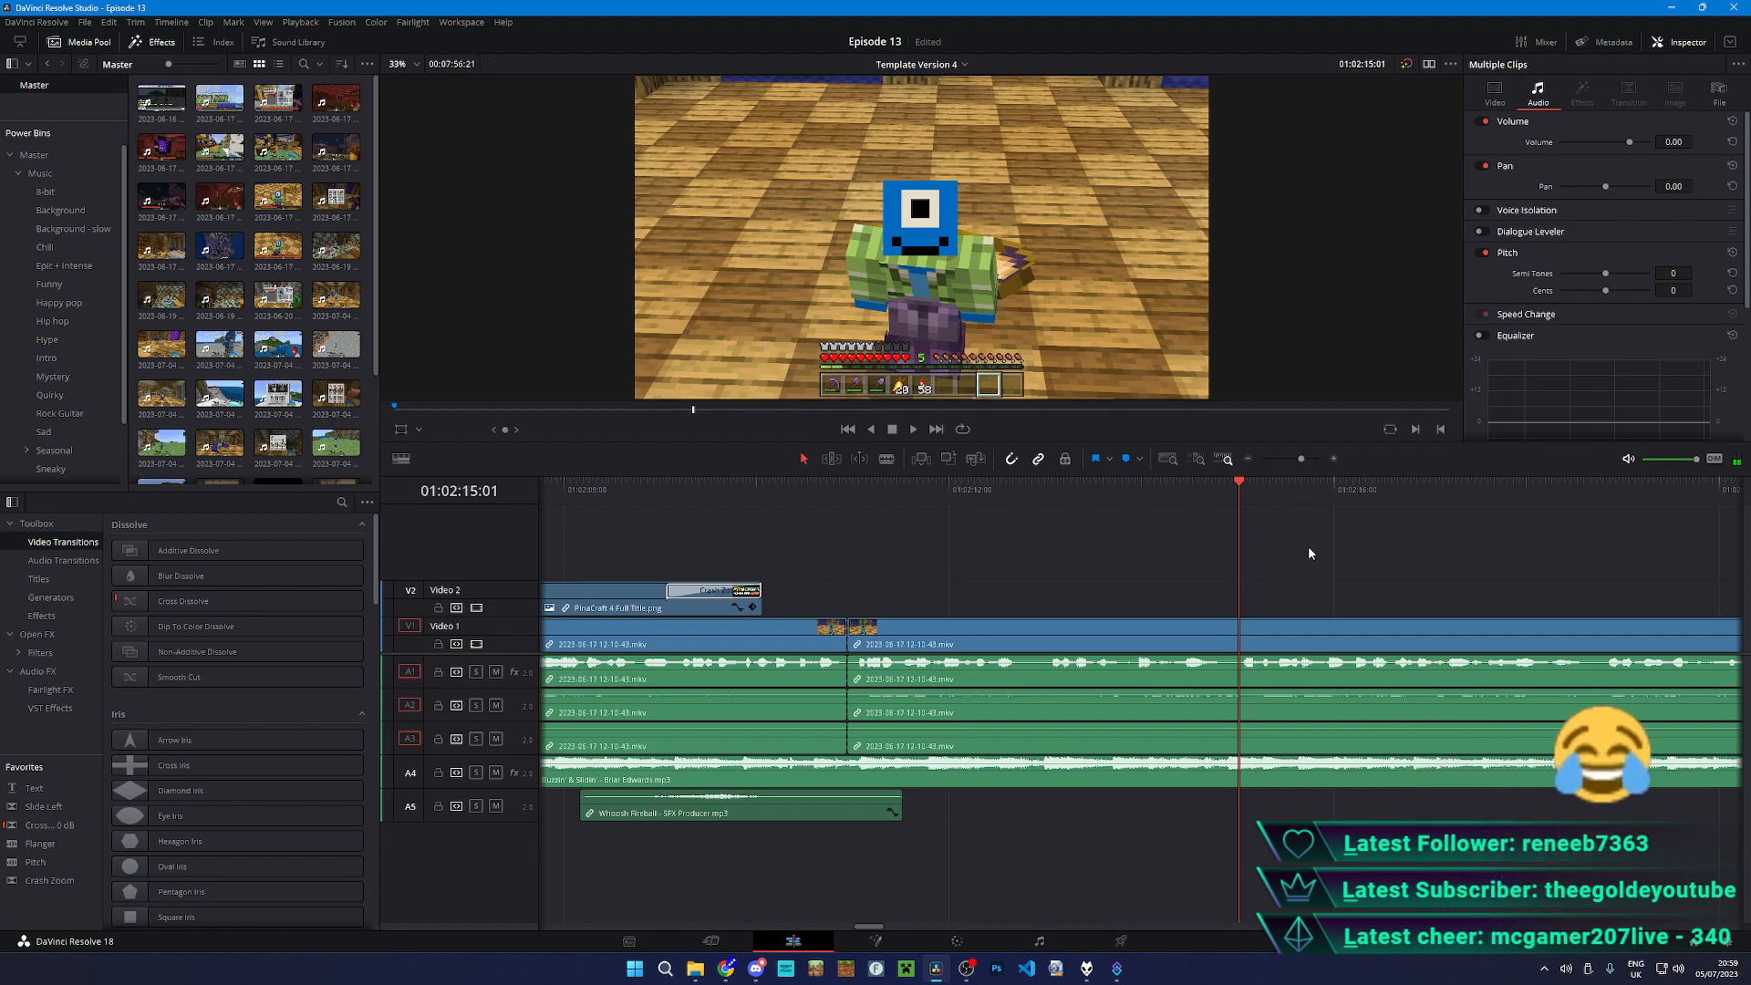
pyautogui.hotkey('ctrl', '+')
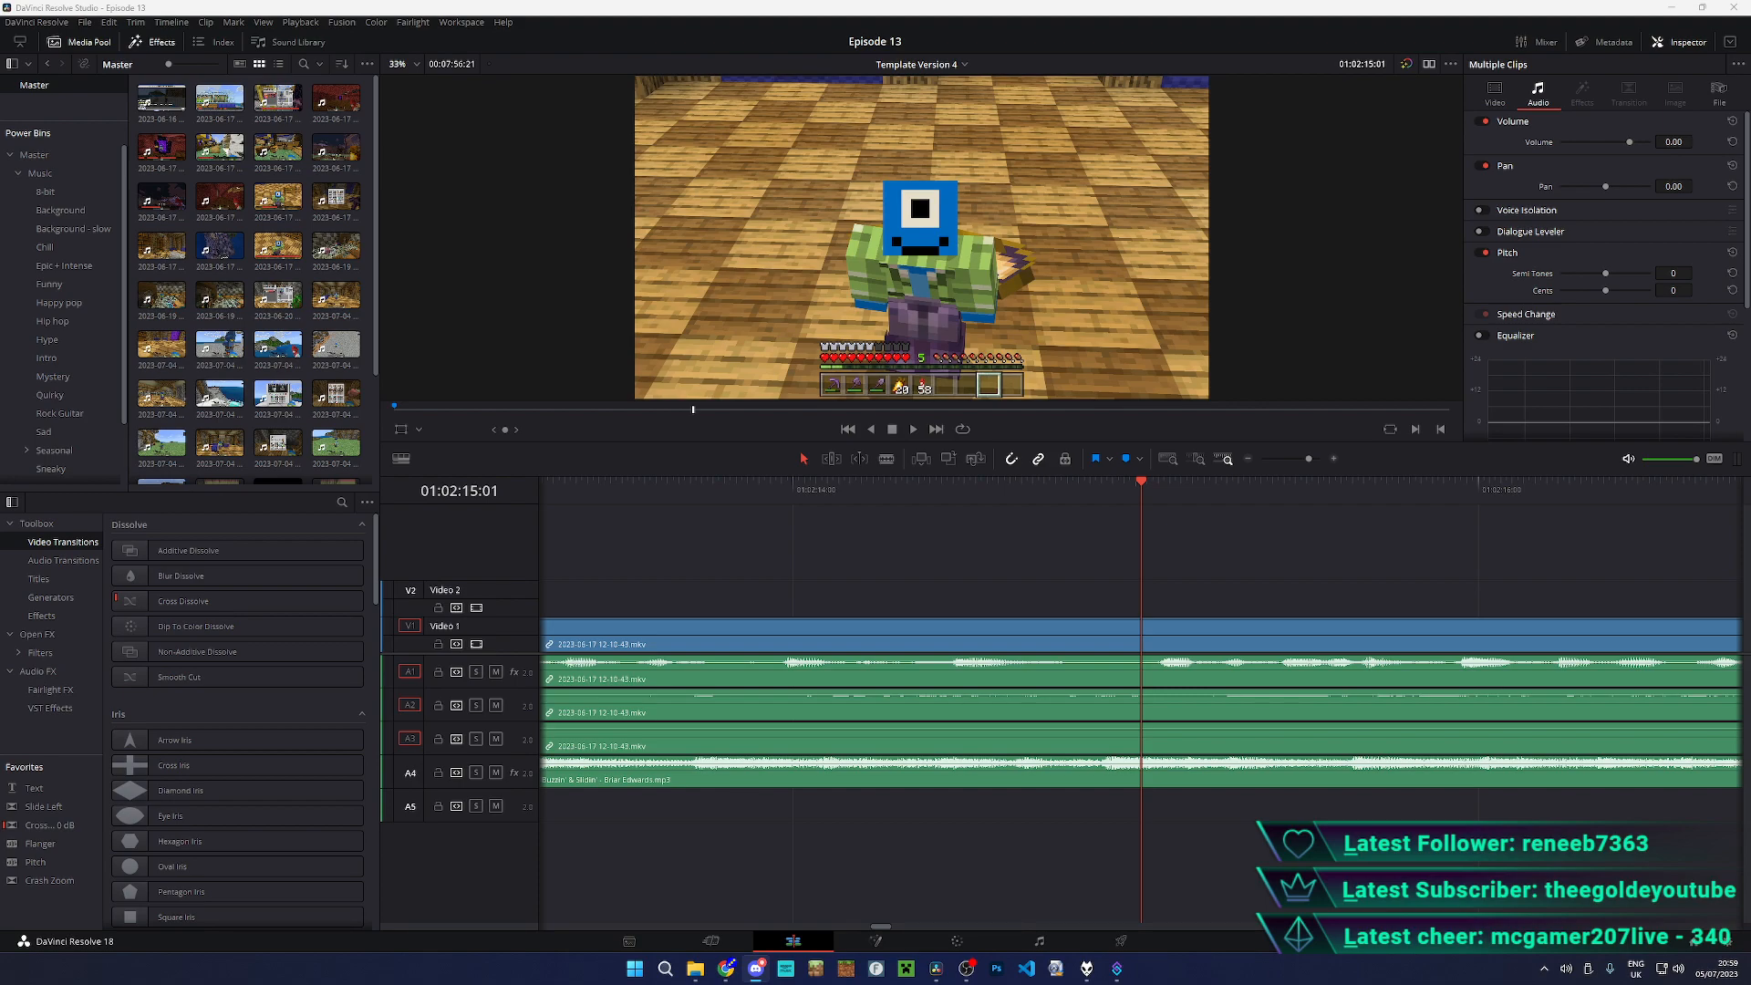
pyautogui.hotkey('alt', 'Tab')
pyautogui.hotkey('ctrl', 'b')
# - Split the 12-10-43 recording at about 01:02:16:37 and move its remainder back to directly follow the 11-49-15 recording under the title
pyautogui.press('space')
pyautogui.hotkey('ctrl', '-')
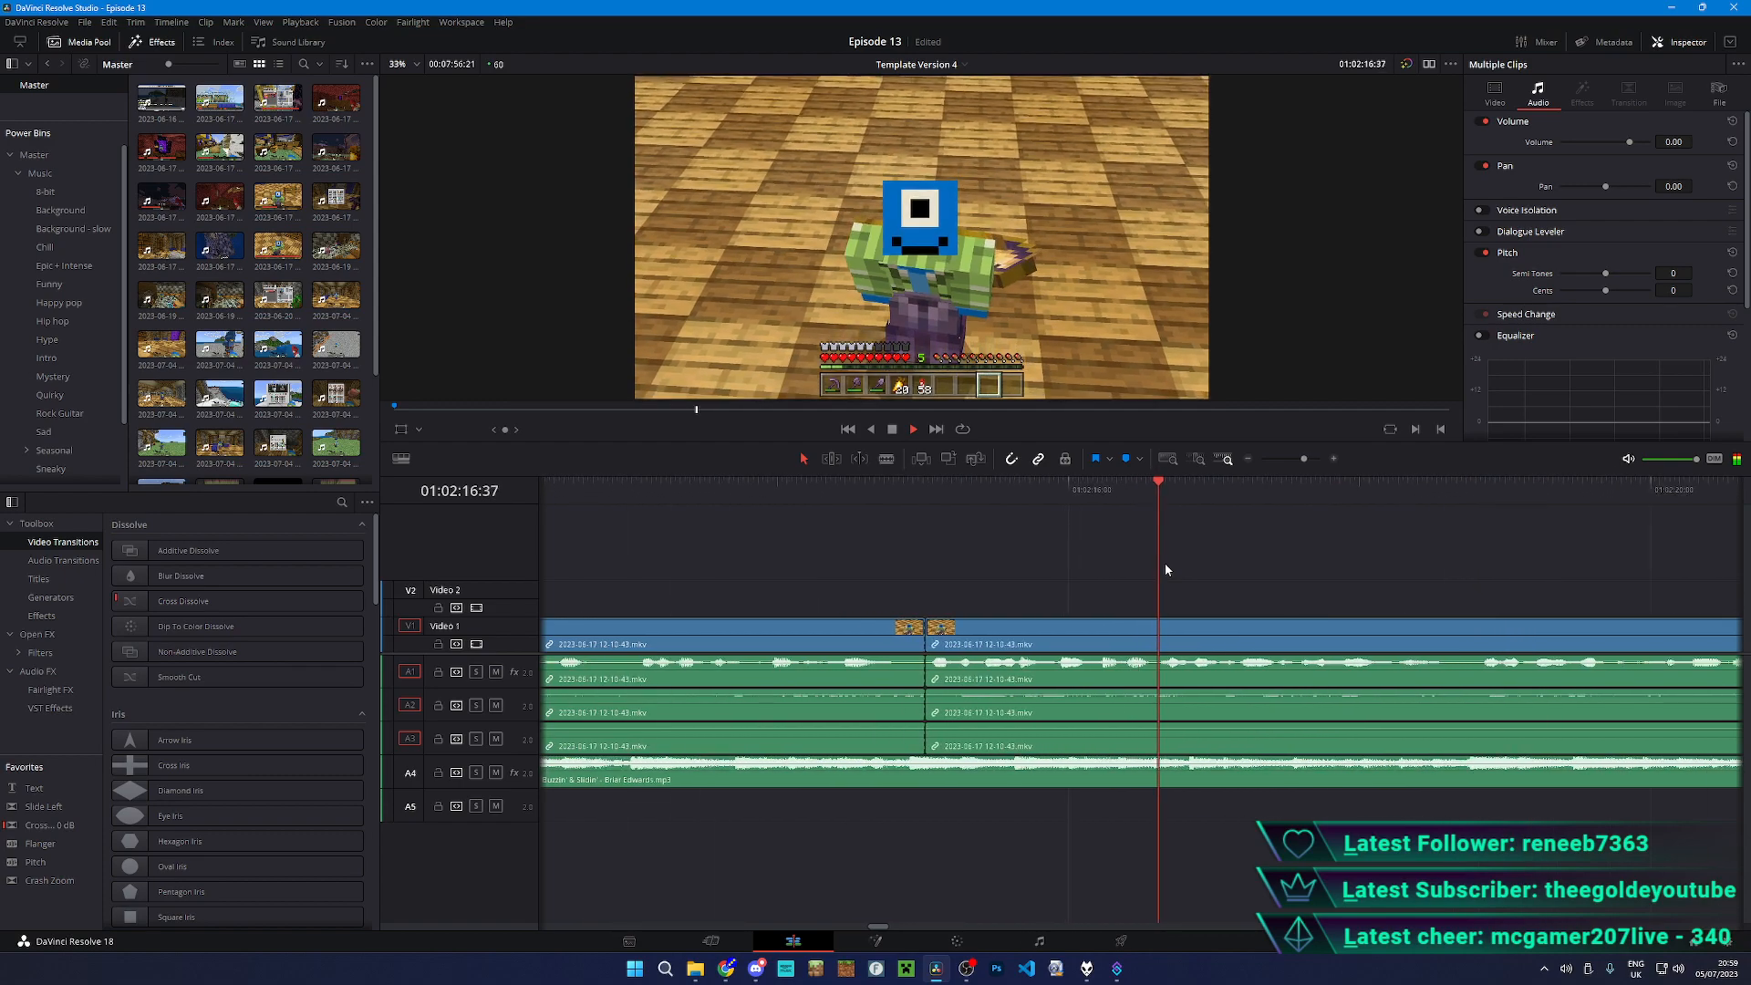
pyautogui.hotkey('ctrl', 'b')
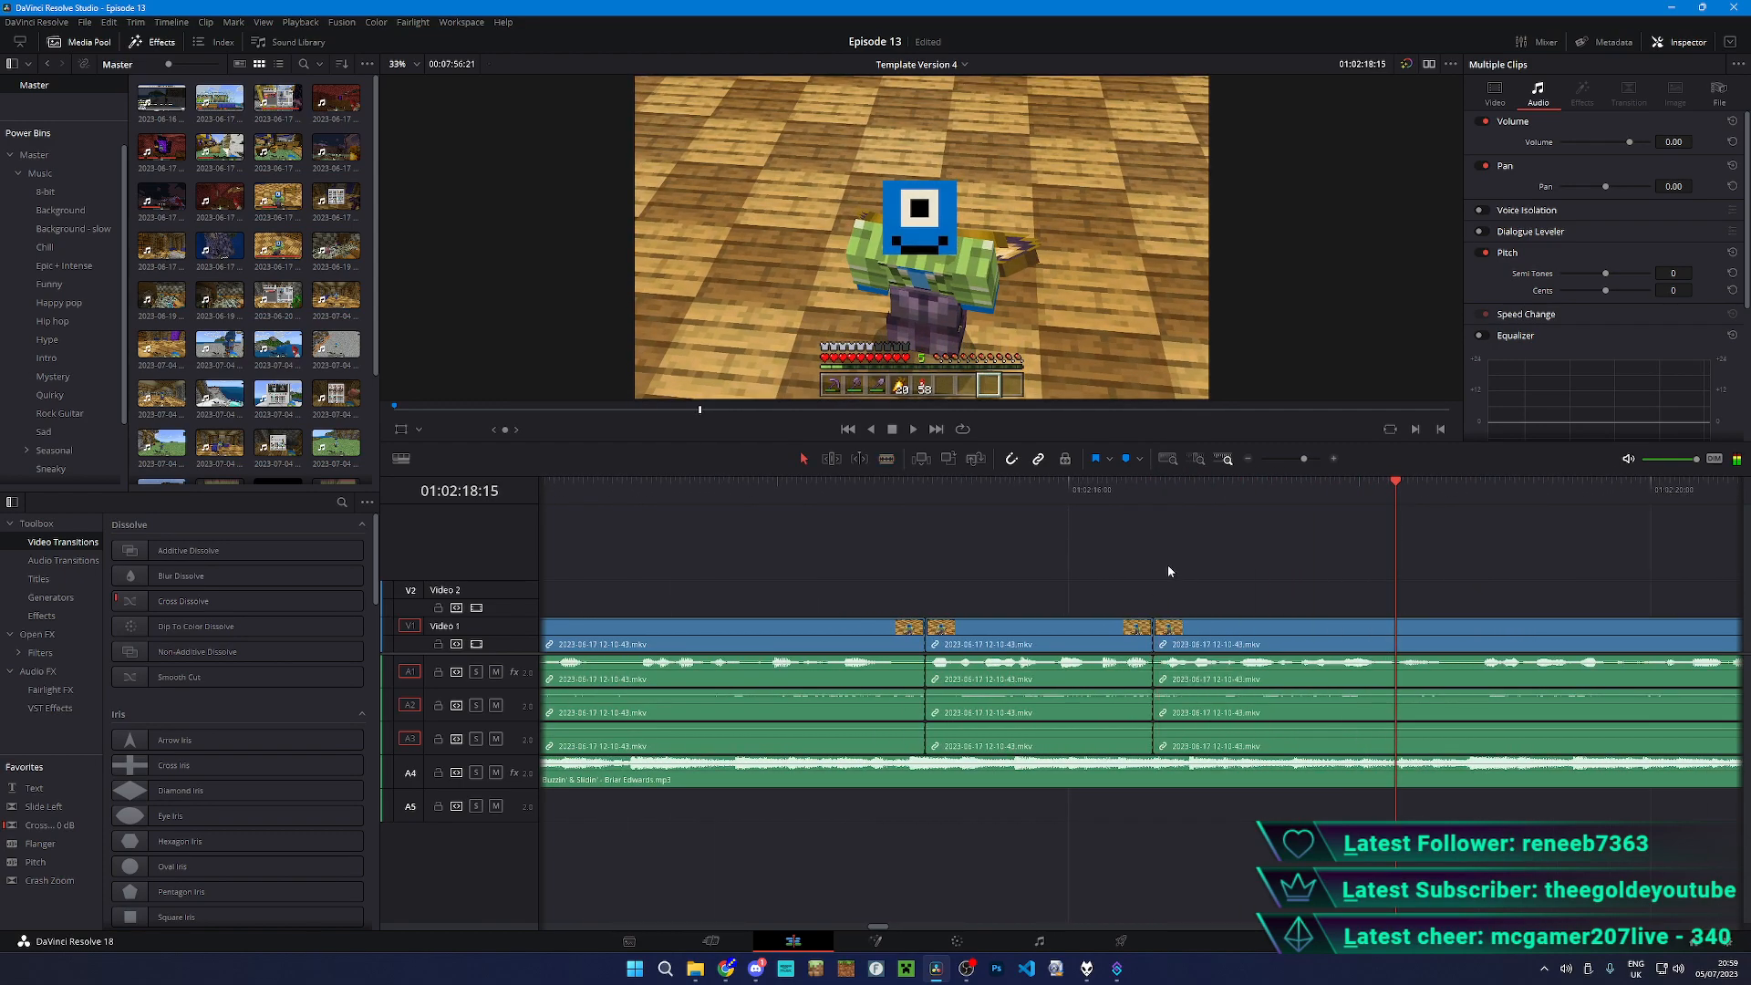
pyautogui.click(1158, 496)
pyautogui.hotkey('ctrl', '-')
pyautogui.hotkey('ctrl', '-')
pyautogui.hotkey('ctrl', '-')
pyautogui.moveTo(1205, 635); pyautogui.dragTo(1034, 631)
# - Play back the PinaCraft title over the new join from 01:02:06:04 to 01:02:09:51
pyautogui.click(947, 486)
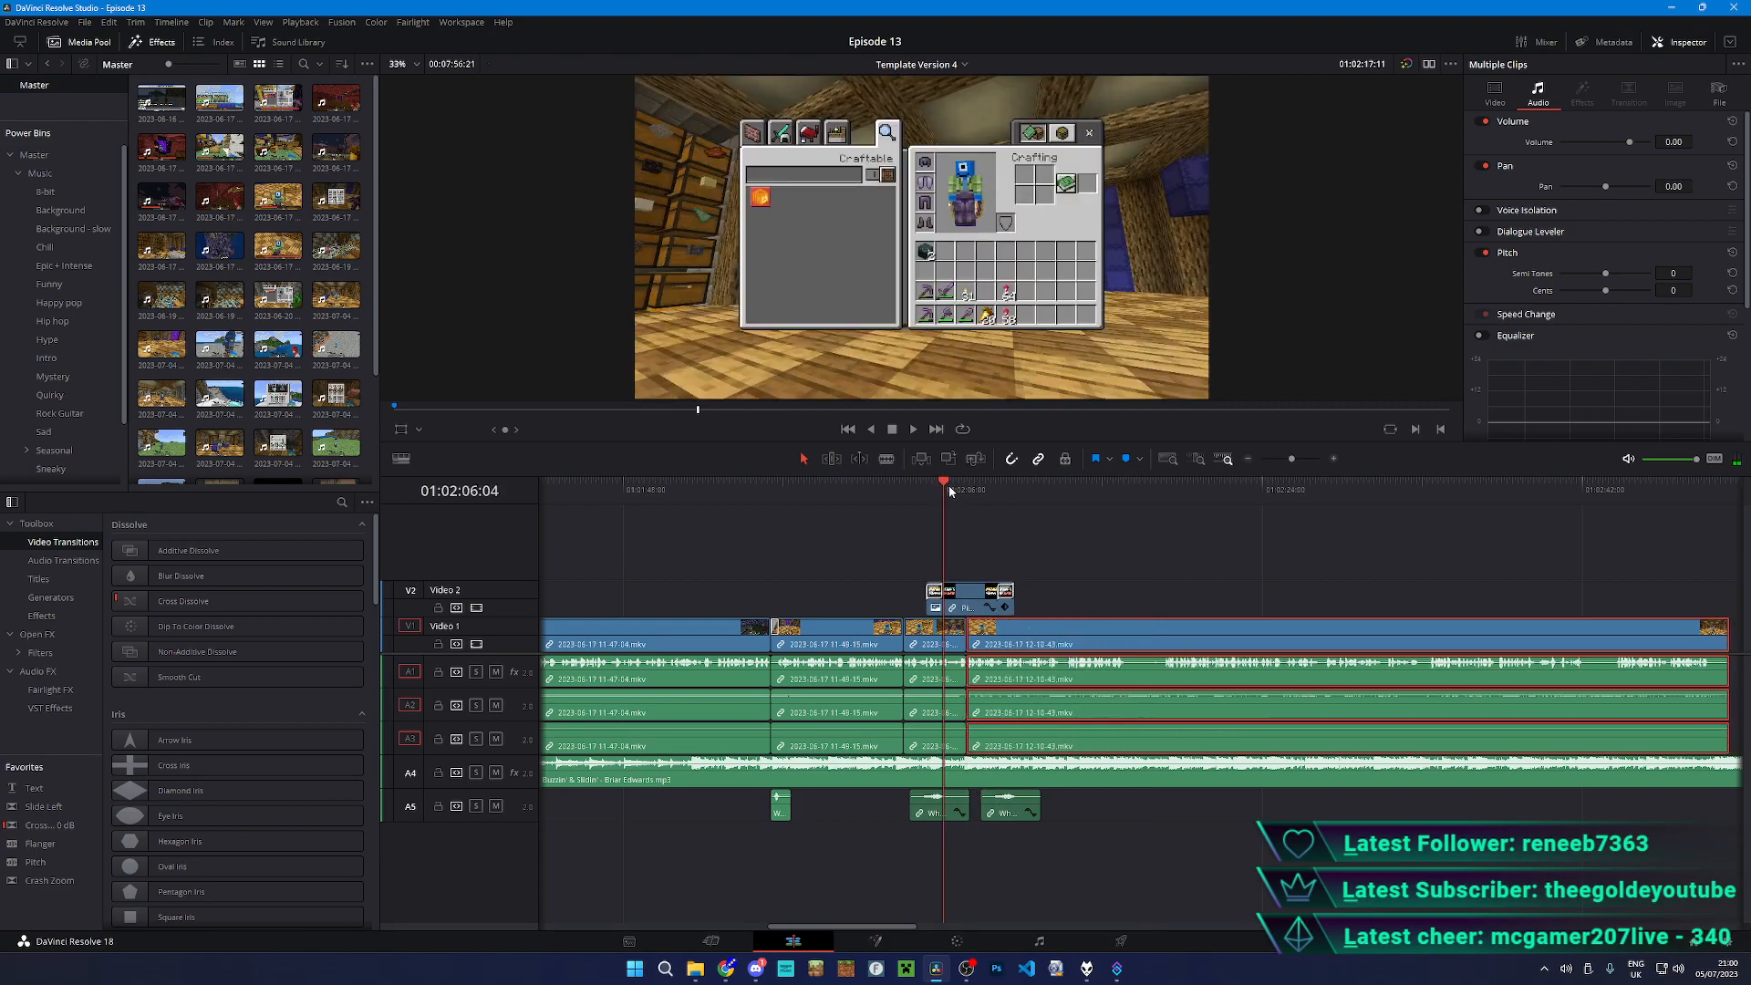
pyautogui.press('space')
pyautogui.hotkey('ctrl', '=')
pyautogui.hotkey('ctrl', '=')
pyautogui.hotkey('ctrl', '=')
pyautogui.hotkey('ctrl', '=')
pyautogui.hotkey('ctrl', '=')
pyautogui.hotkey('ctrl', '=')
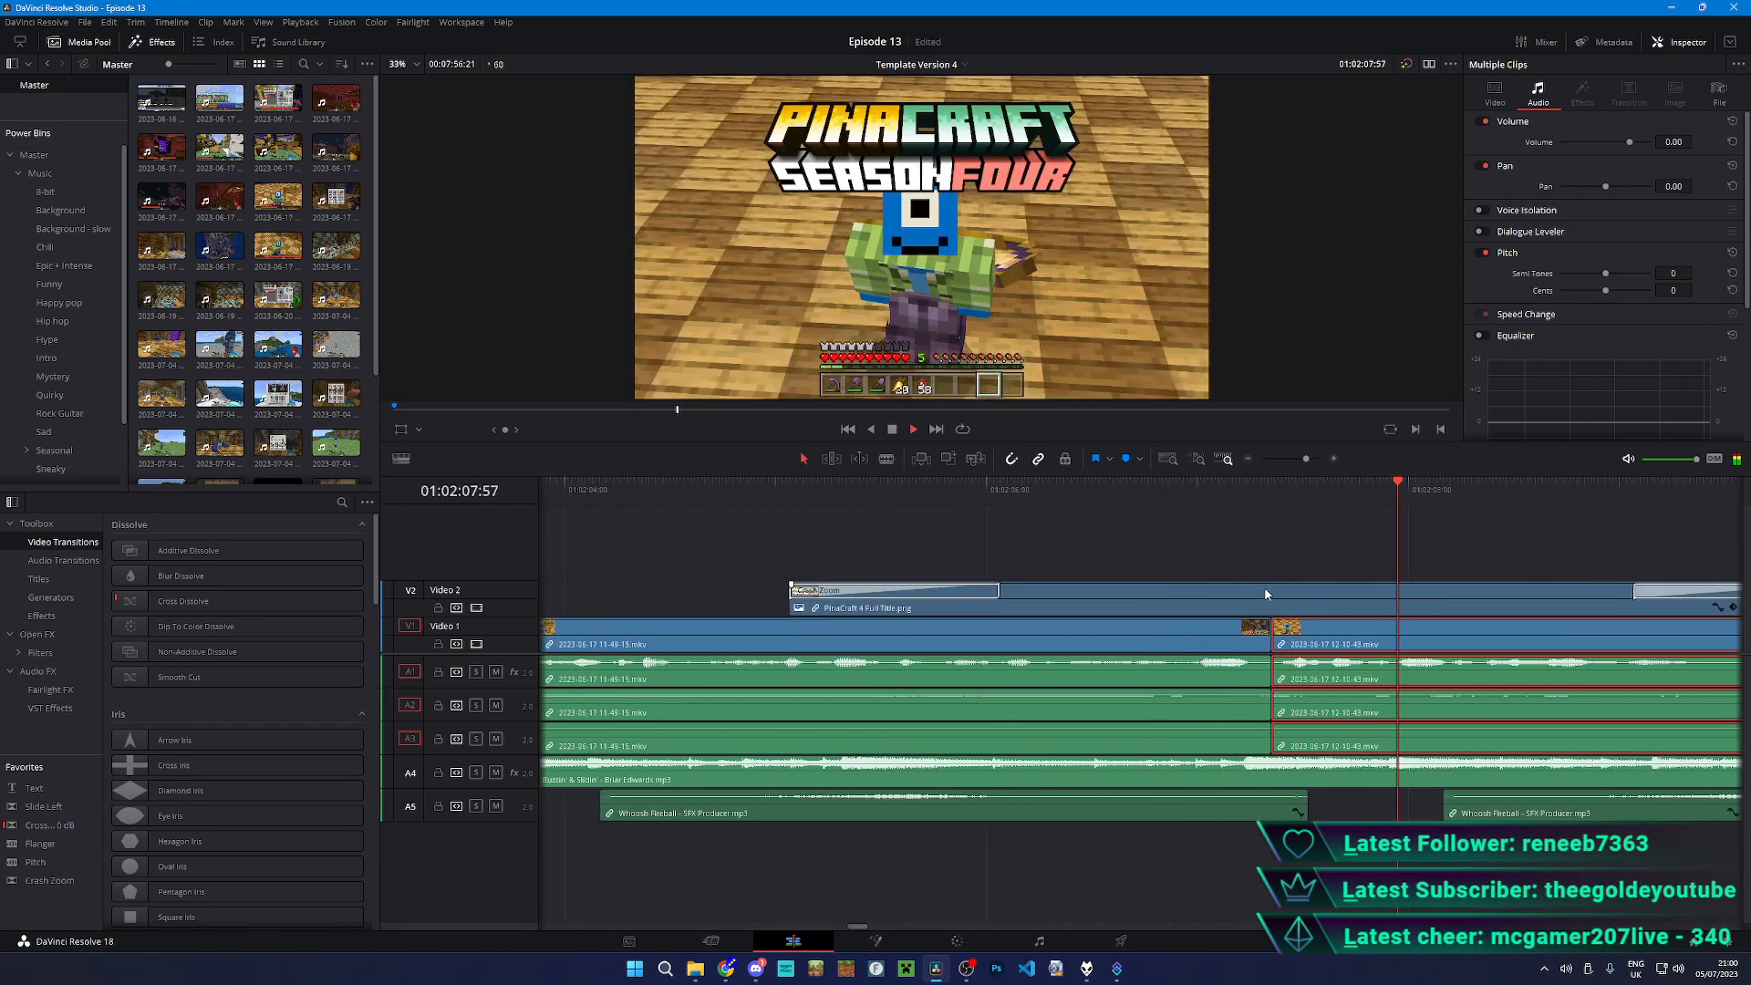
pyautogui.hotkey('ctrl', '-')
pyautogui.hotkey('ctrl', '-')
pyautogui.press('space')
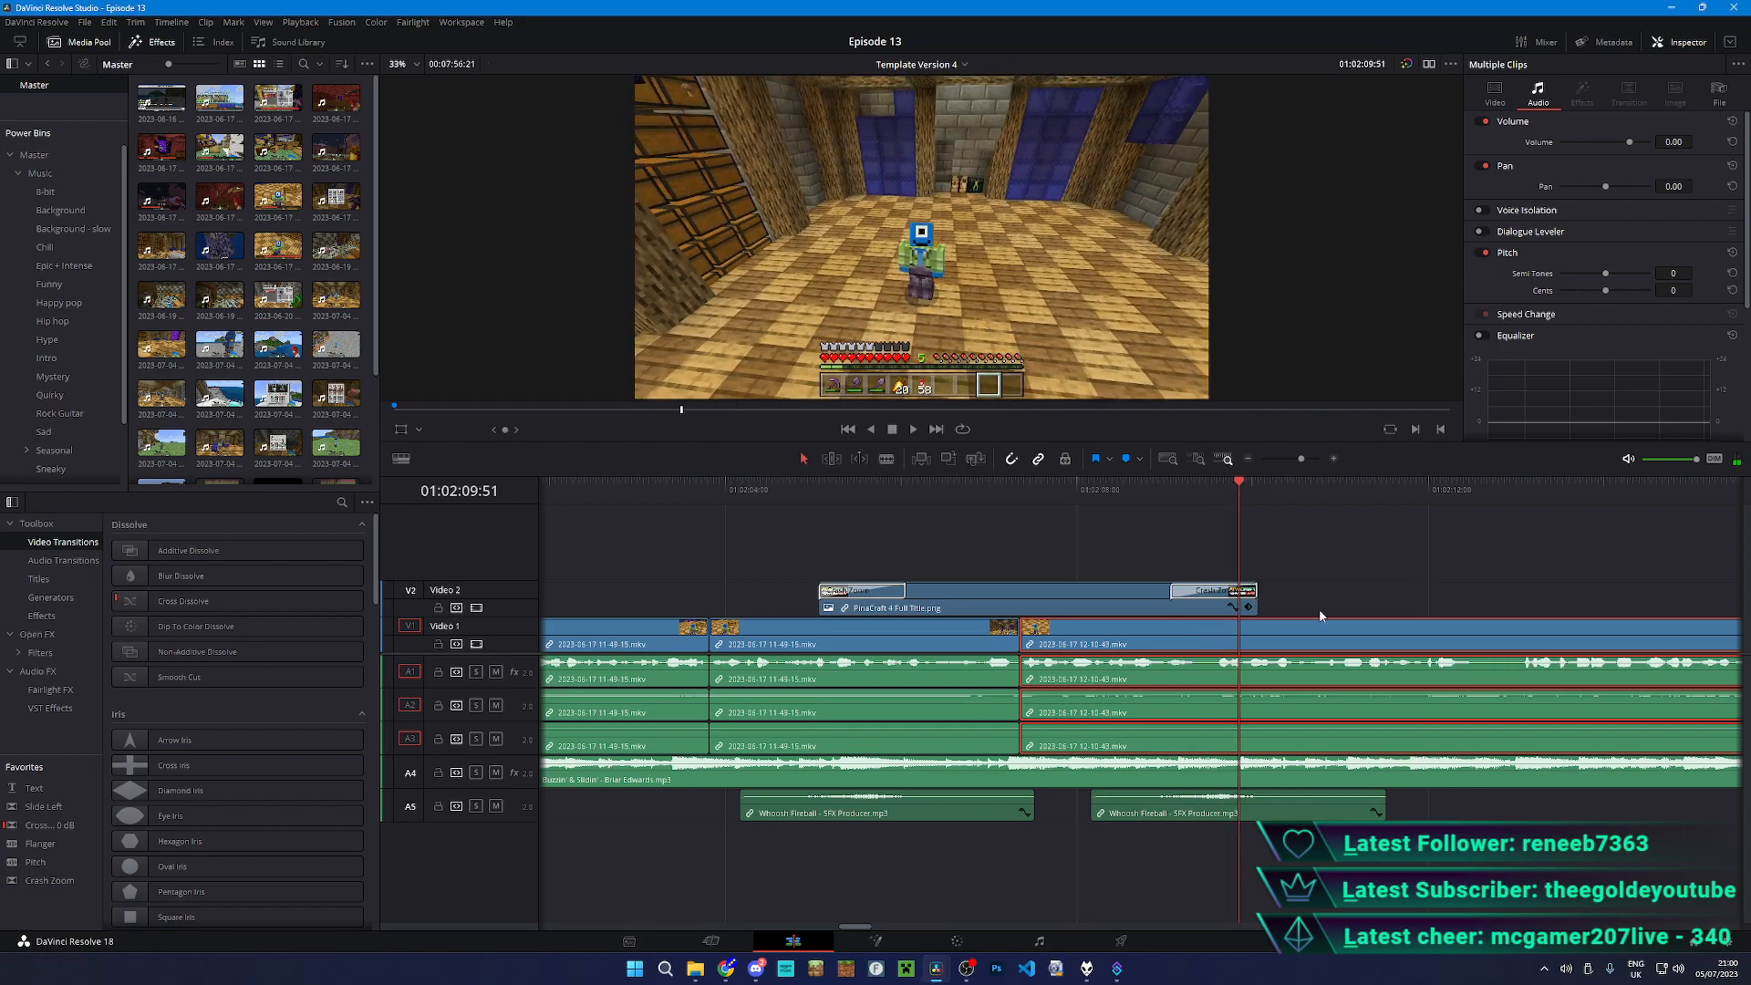
# - Play back from 01:02:09:51, cut a short pause out of the 12-10-43 recording at about 01:02:12:32, and close the gap
pyautogui.click(1414, 522)
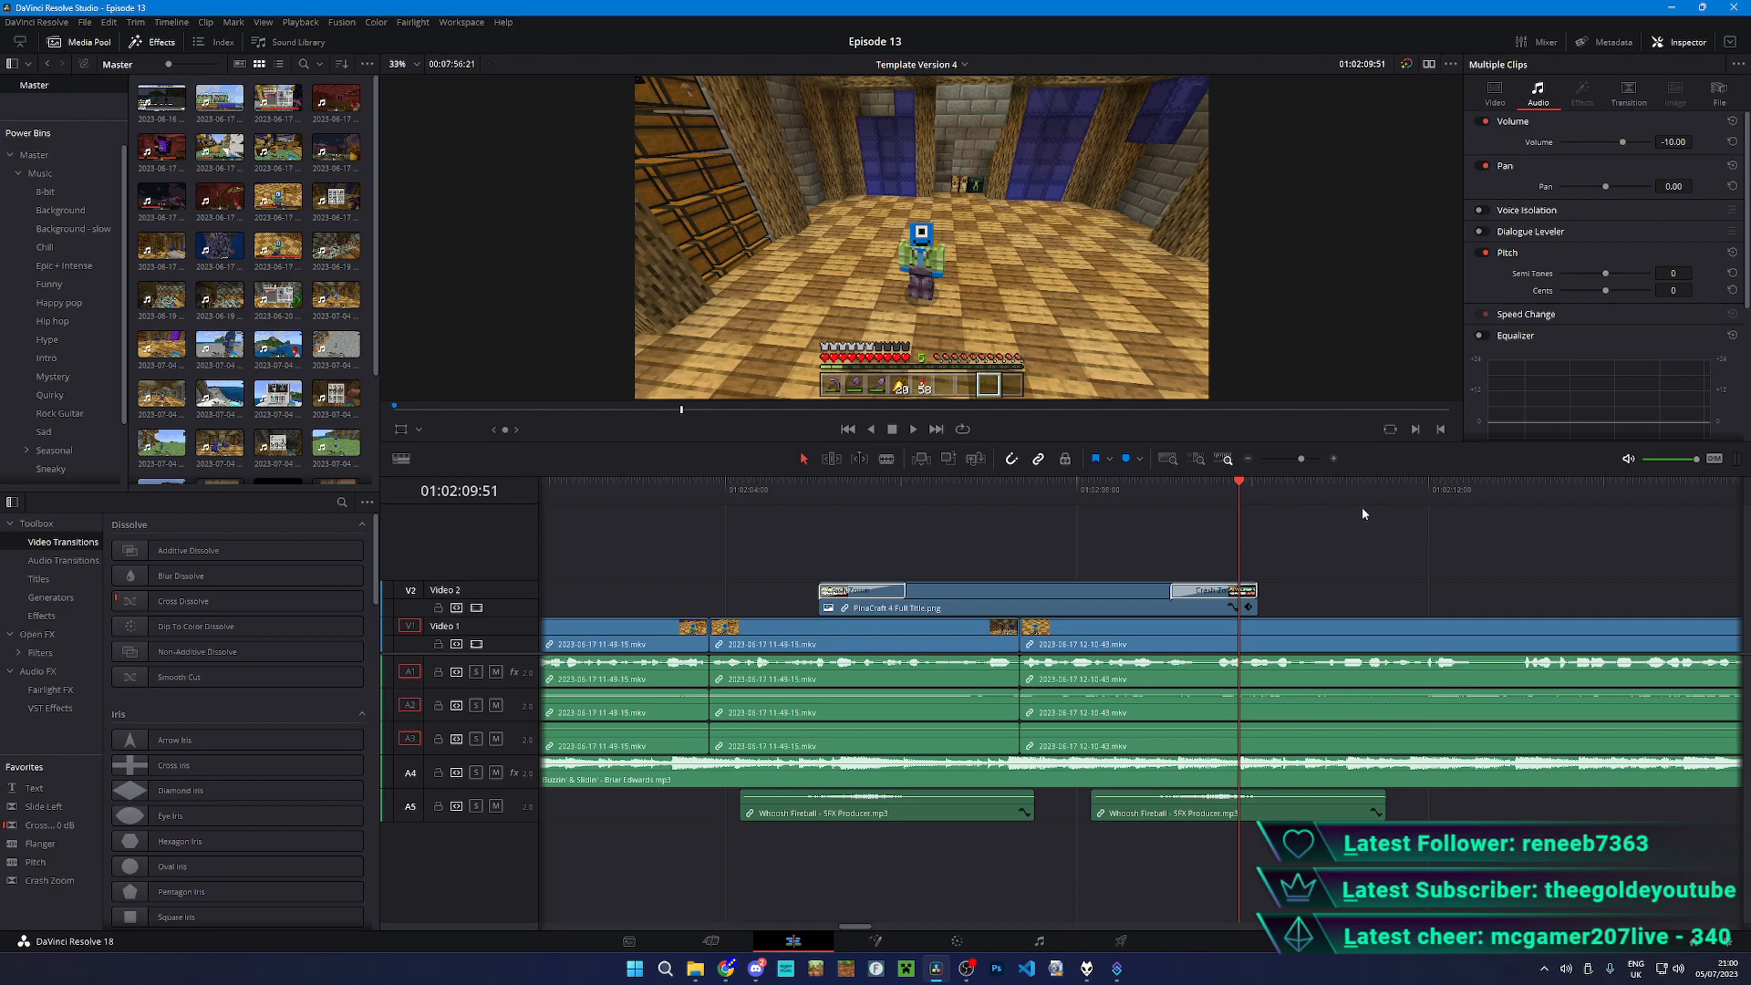
pyautogui.press('space')
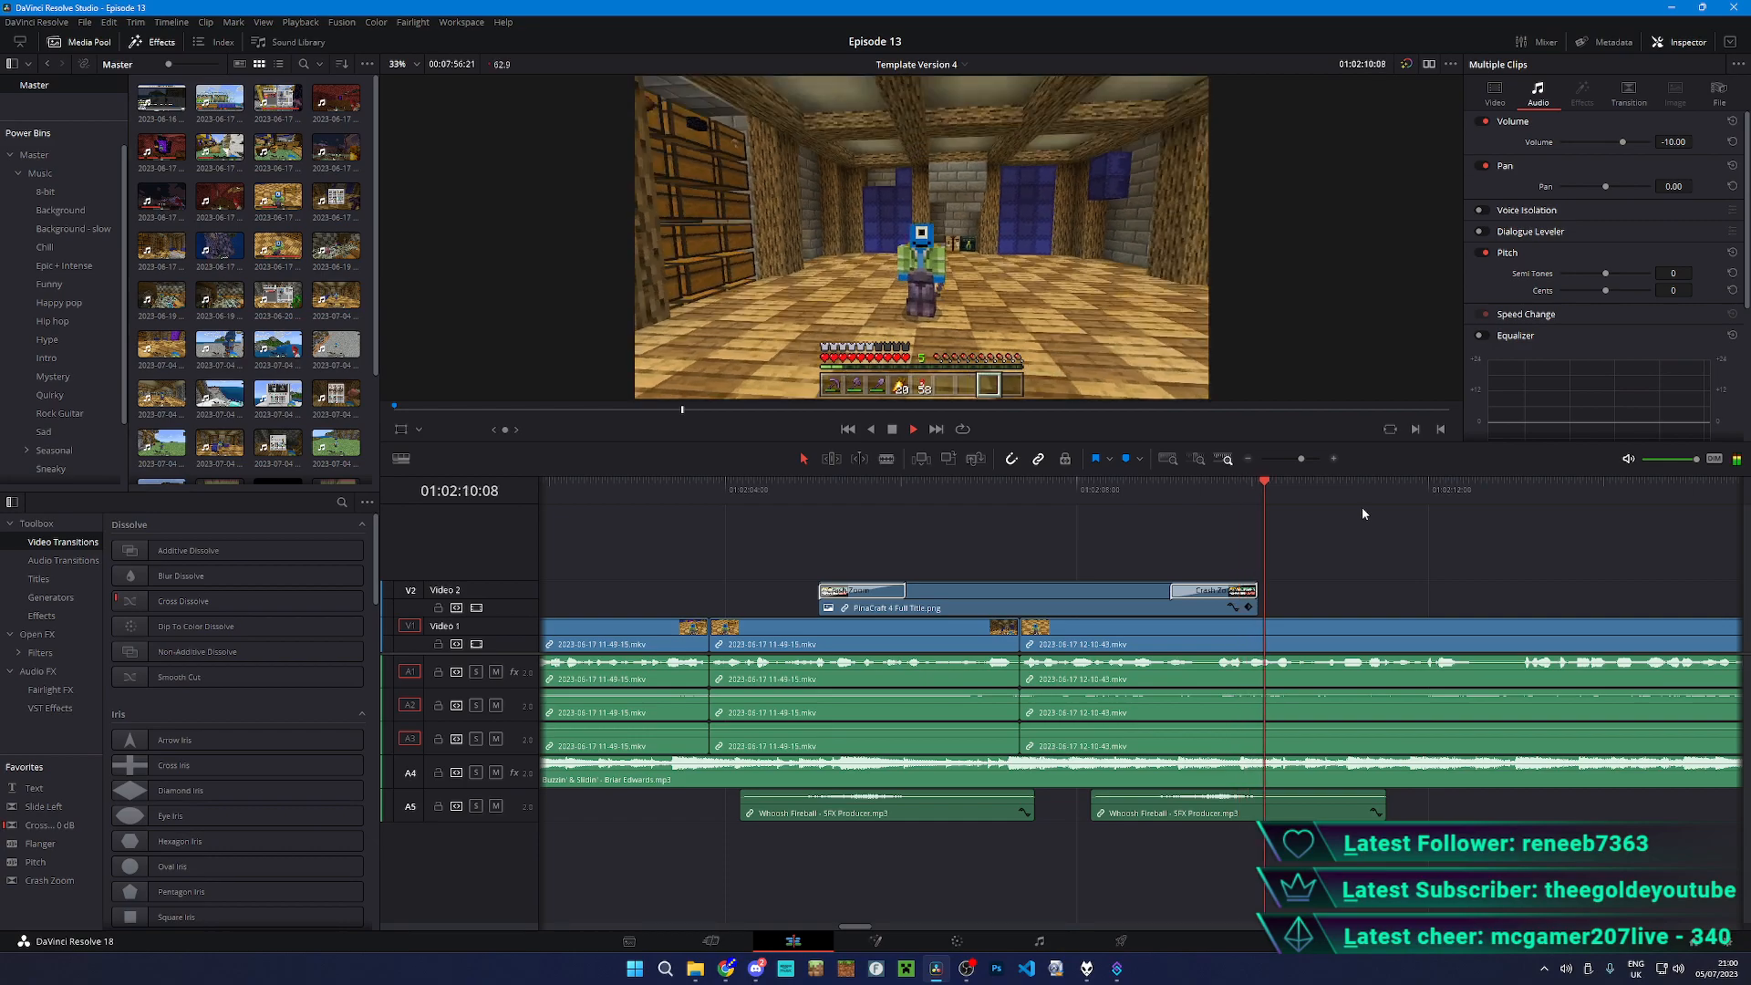
pyautogui.press('b')
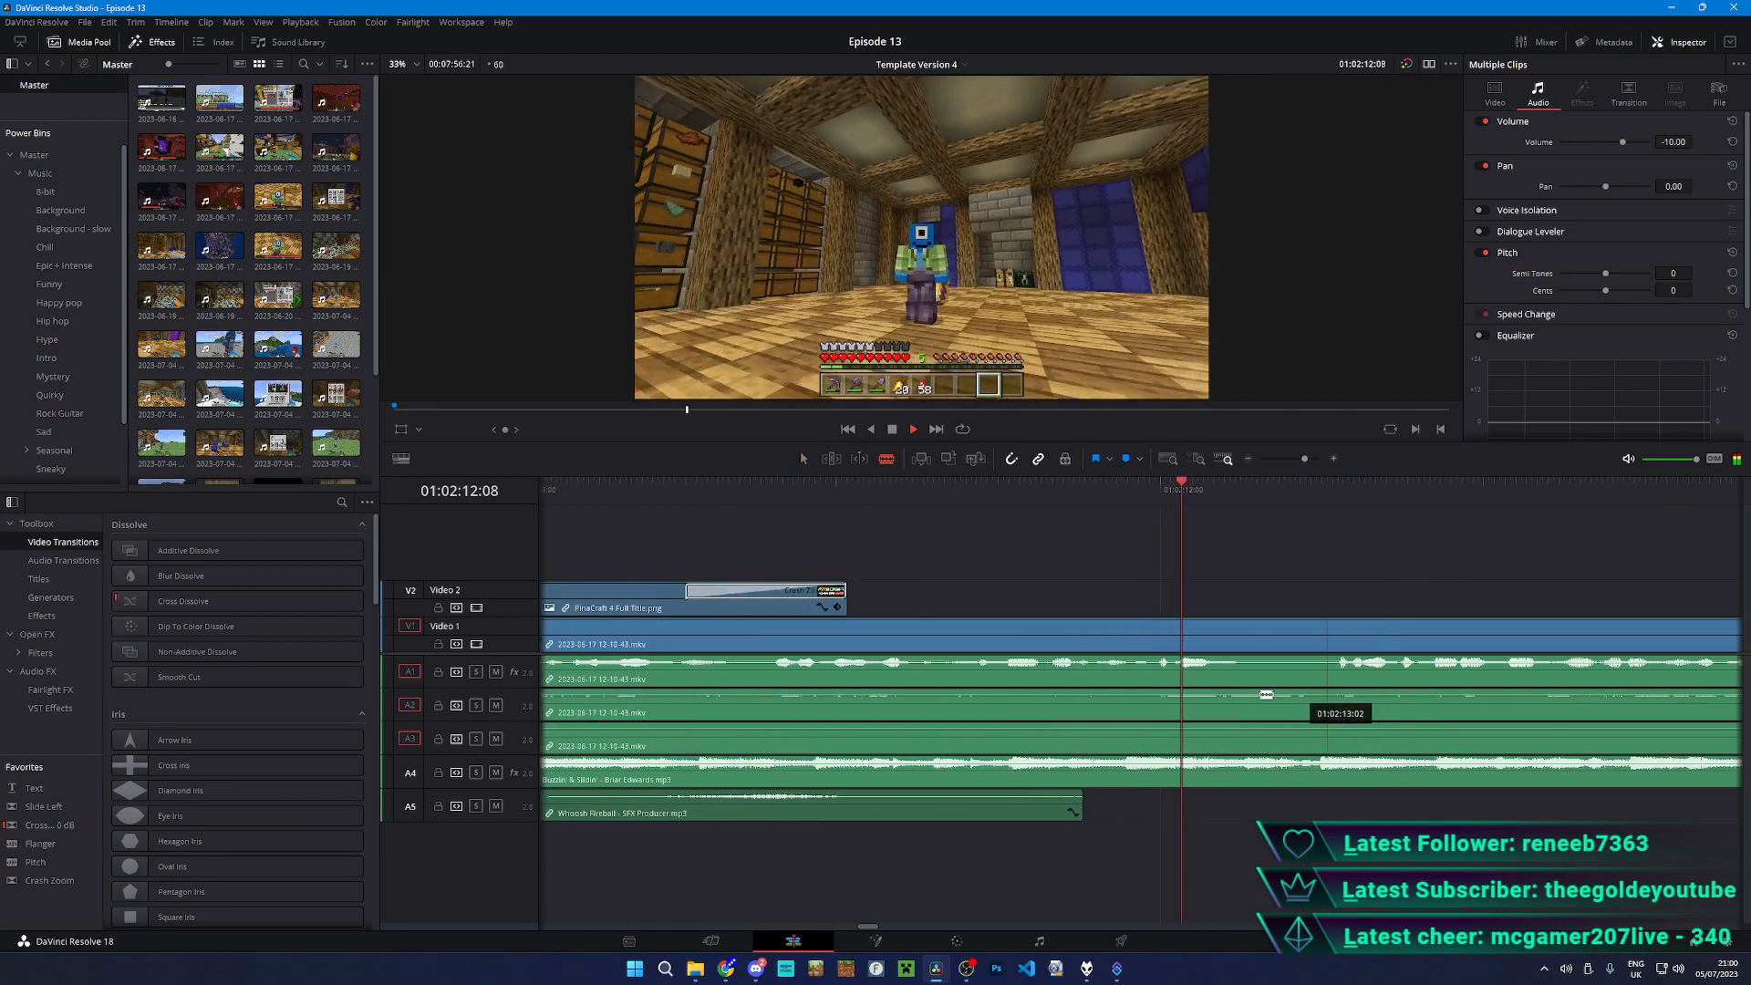
pyautogui.click(1247, 673)
pyautogui.click(1322, 673)
pyautogui.press('space')
pyautogui.click(1391, 672)
pyautogui.press('a')
pyautogui.hotkey('ctrl', 'z')
pyautogui.moveTo(1376, 684); pyautogui.dragTo(1302, 684)
# - Cut the stretch from about 01:02:15:48 to 01:02:18 out of the 12-10-43 recording and close the gap
pyautogui.press('space')
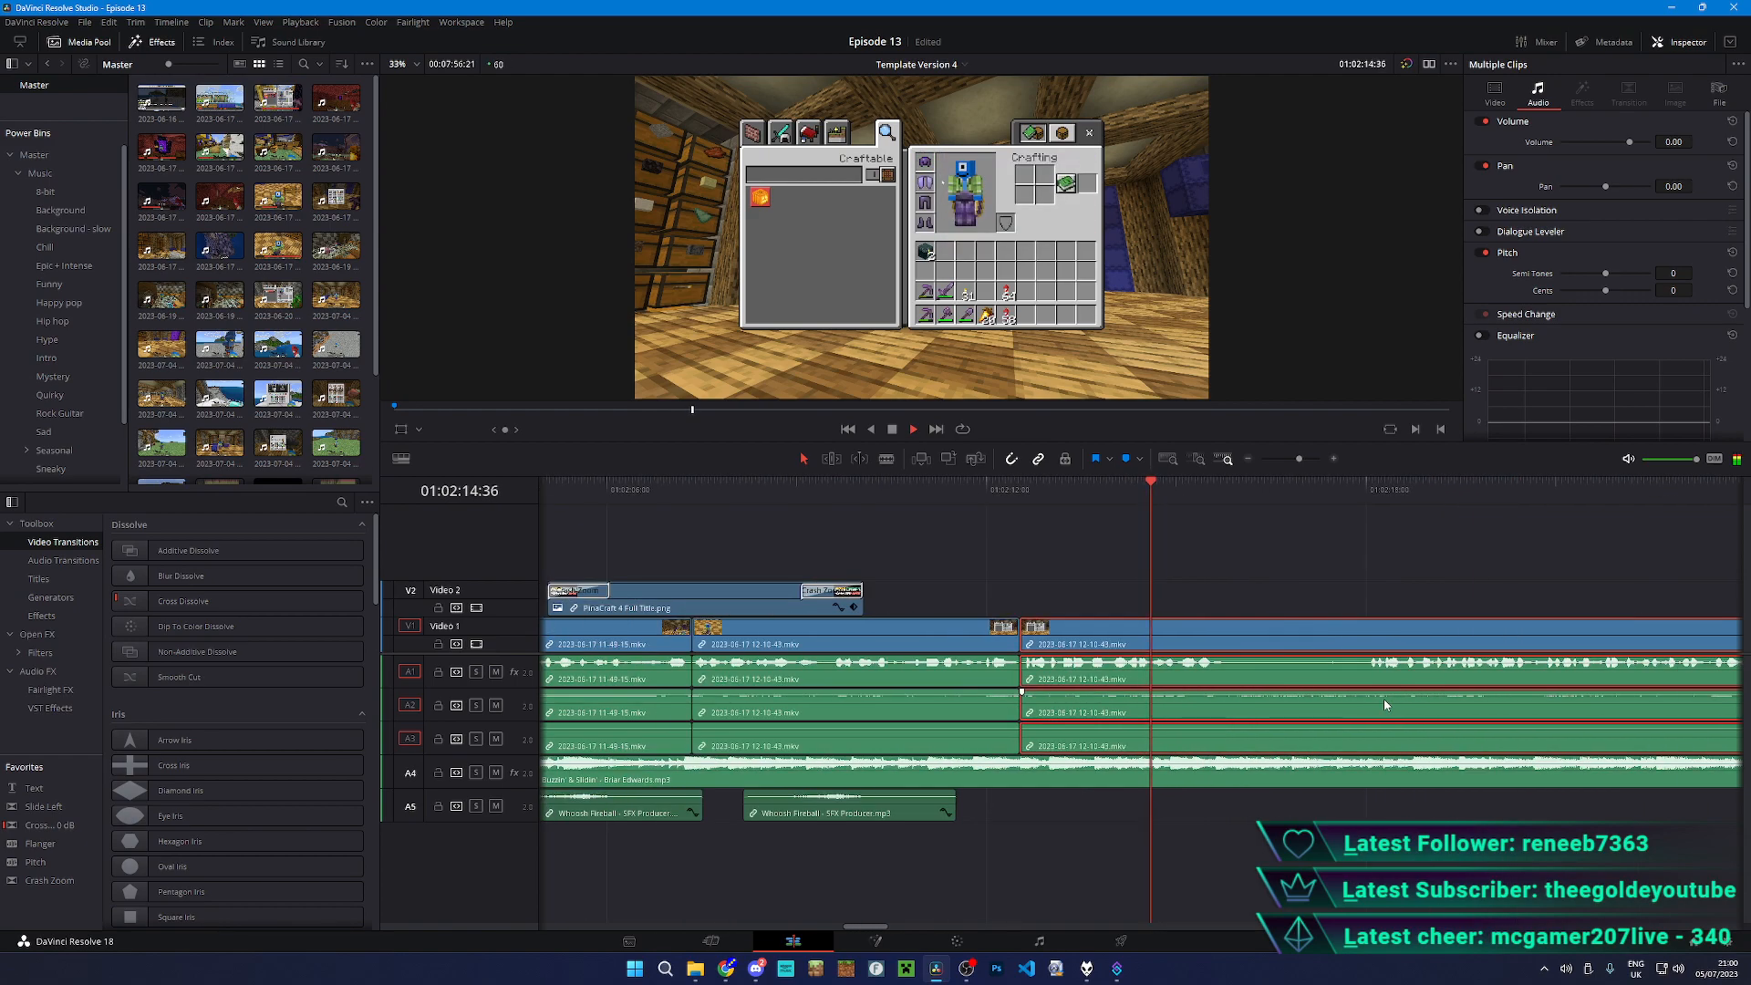
pyautogui.press('space')
pyautogui.press('b')
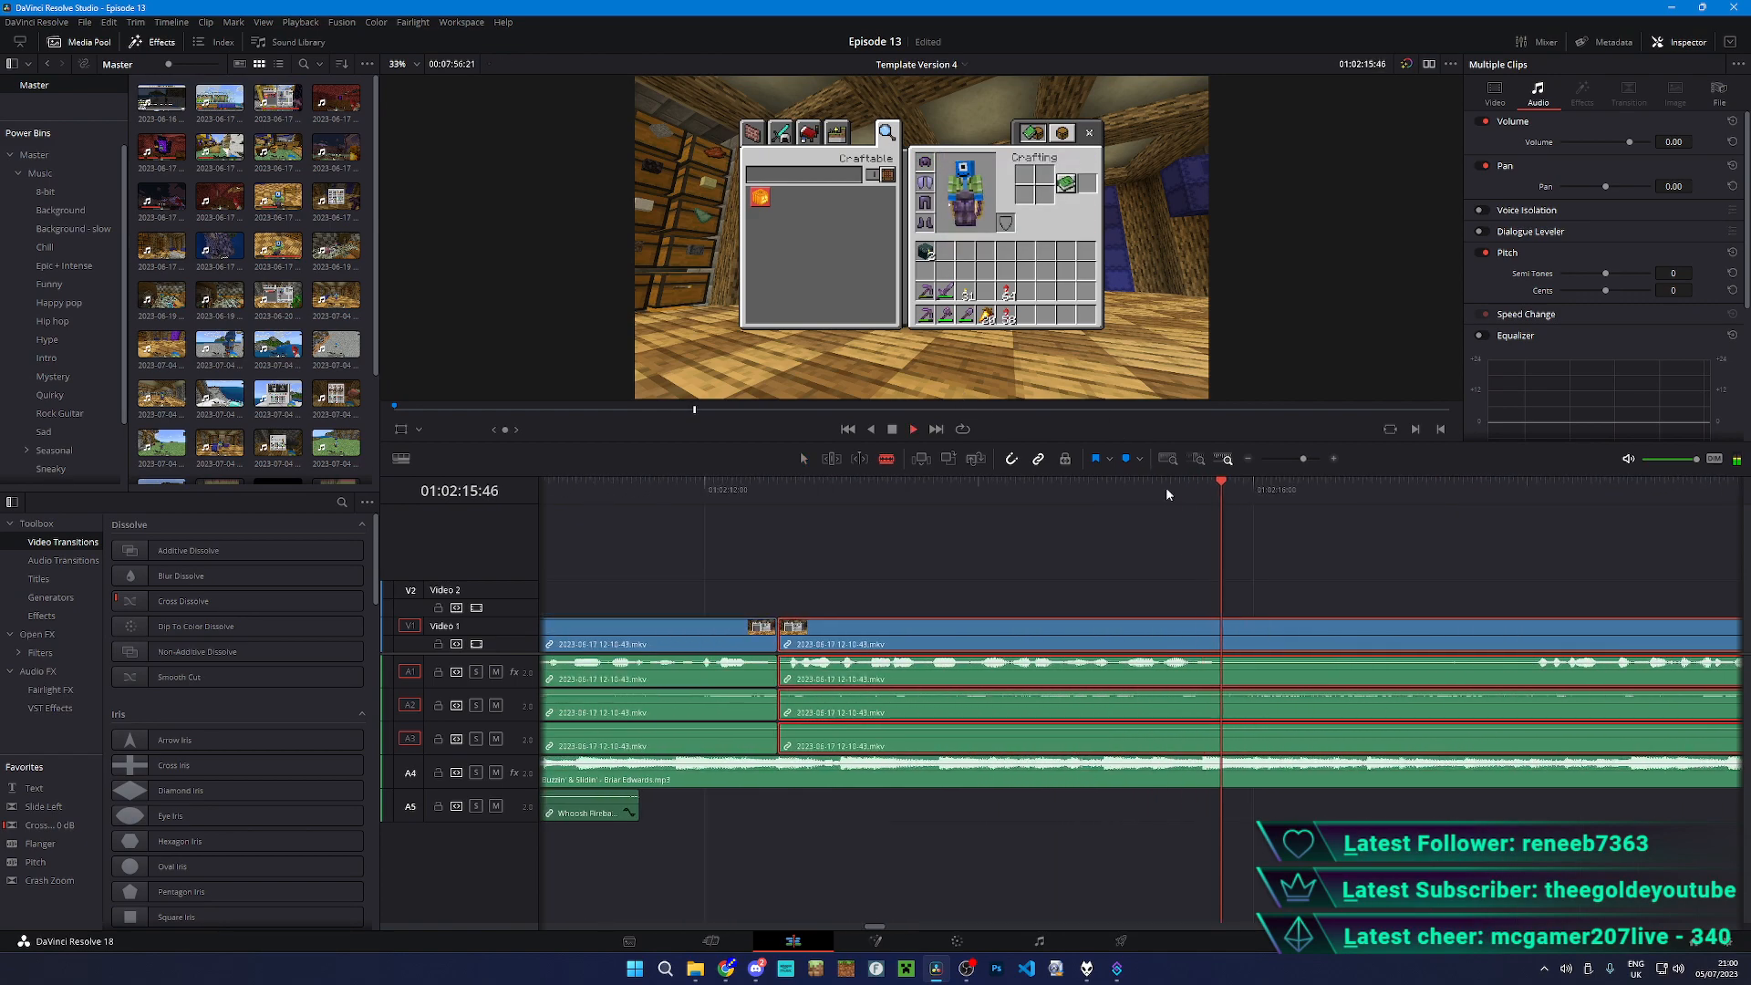
pyautogui.click(1226, 673)
pyautogui.click(1537, 669)
pyautogui.press('a')
pyautogui.moveTo(1554, 668); pyautogui.dragTo(1238, 668)
# - Play back the 12-10-43 recording from 01:02:15:24 up to the cut just before 01:02:16
pyautogui.click(1170, 489)
pyautogui.click(1314, 534)
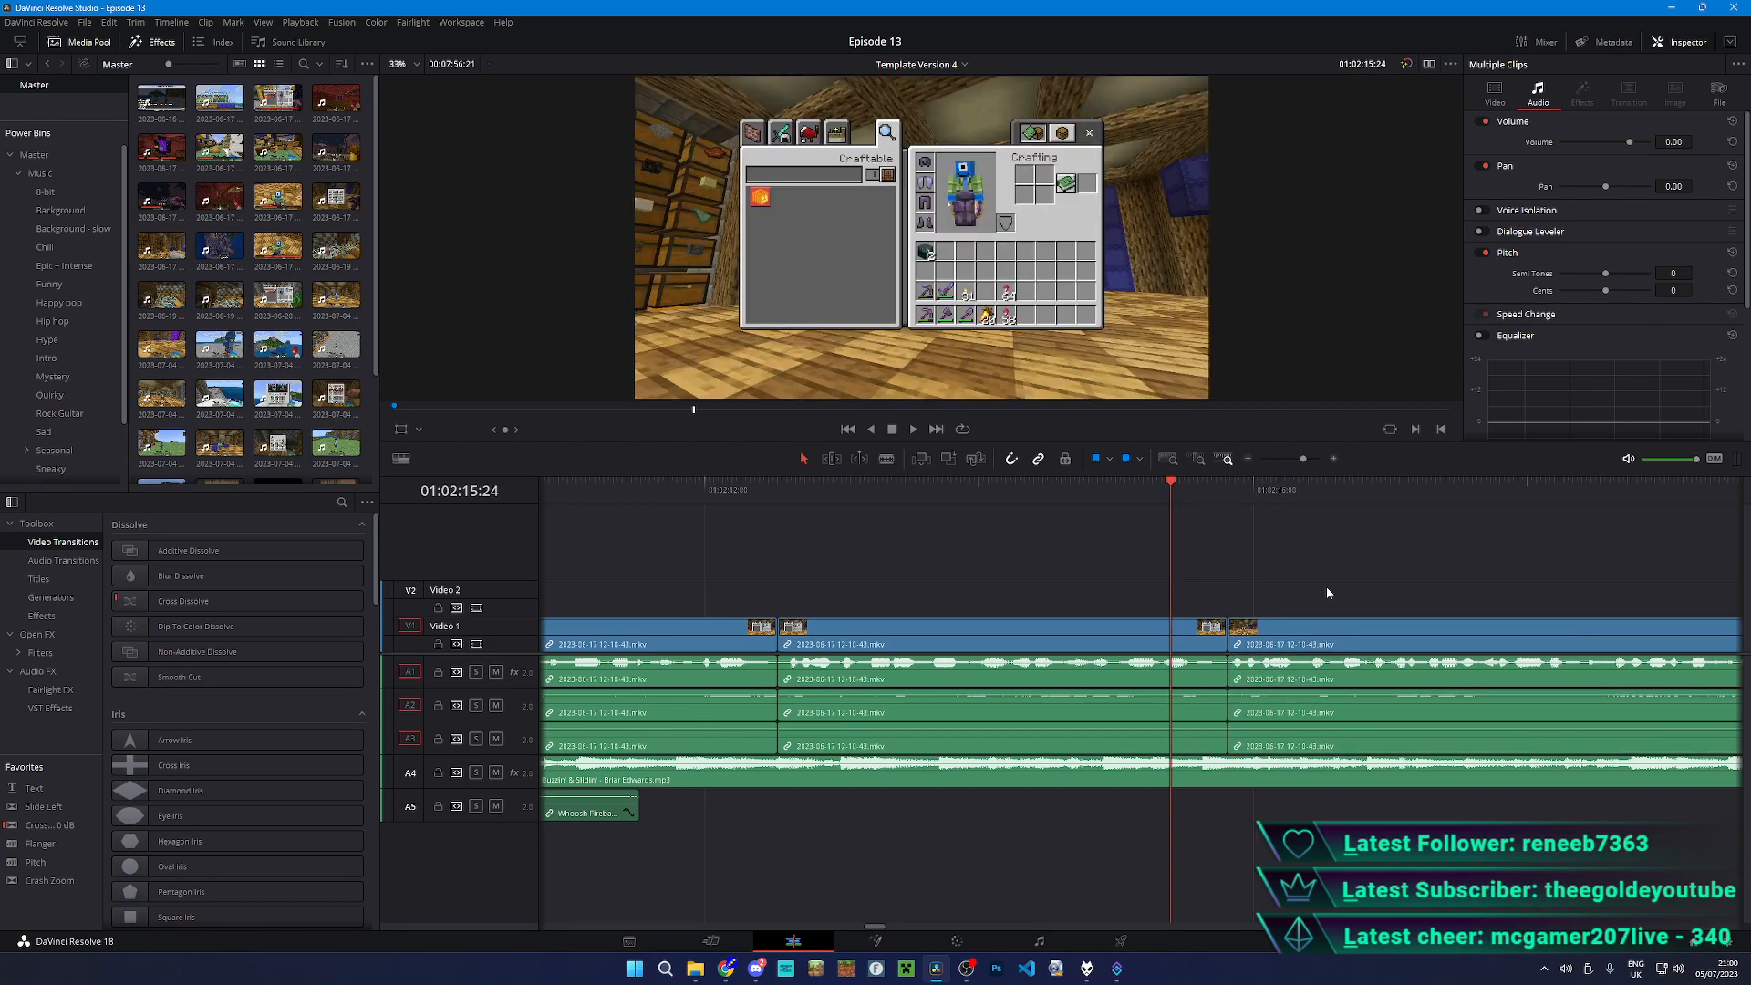
pyautogui.press('space')
pyautogui.press('space')
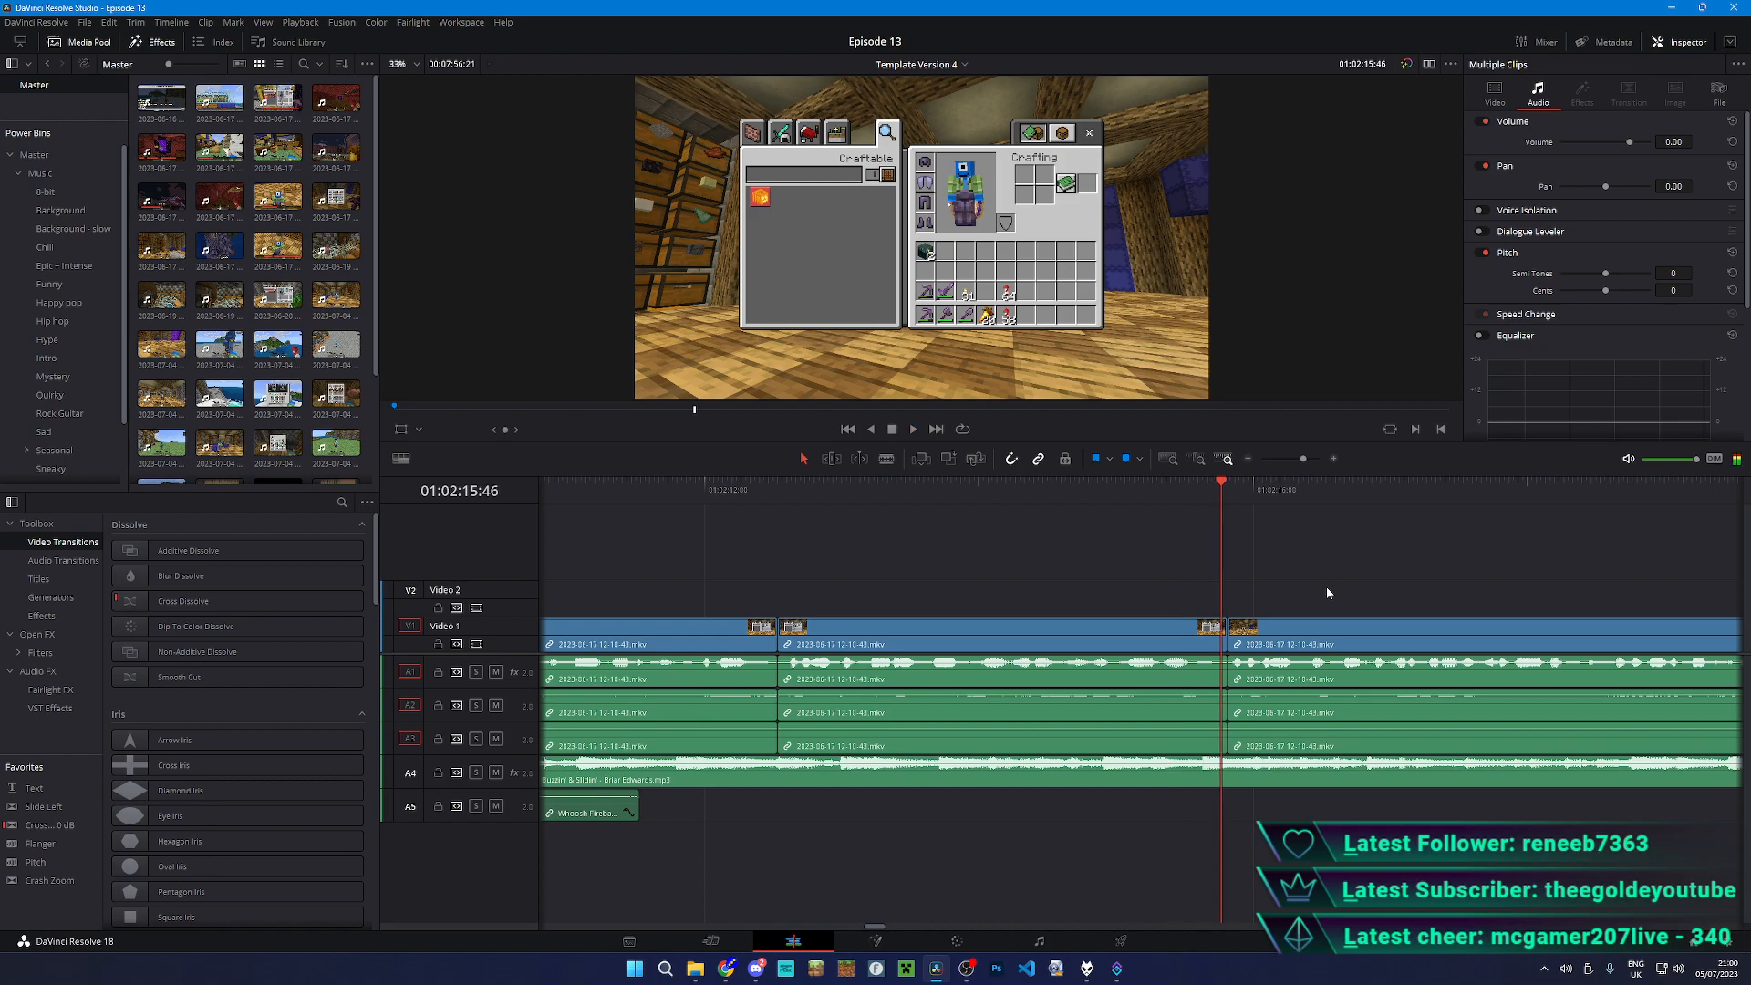
# - Play back the 12-10-43 recording from 01:02:14:54 across the cut to 01:02:17:21, and replay that stretch
pyautogui.click(762, 977)
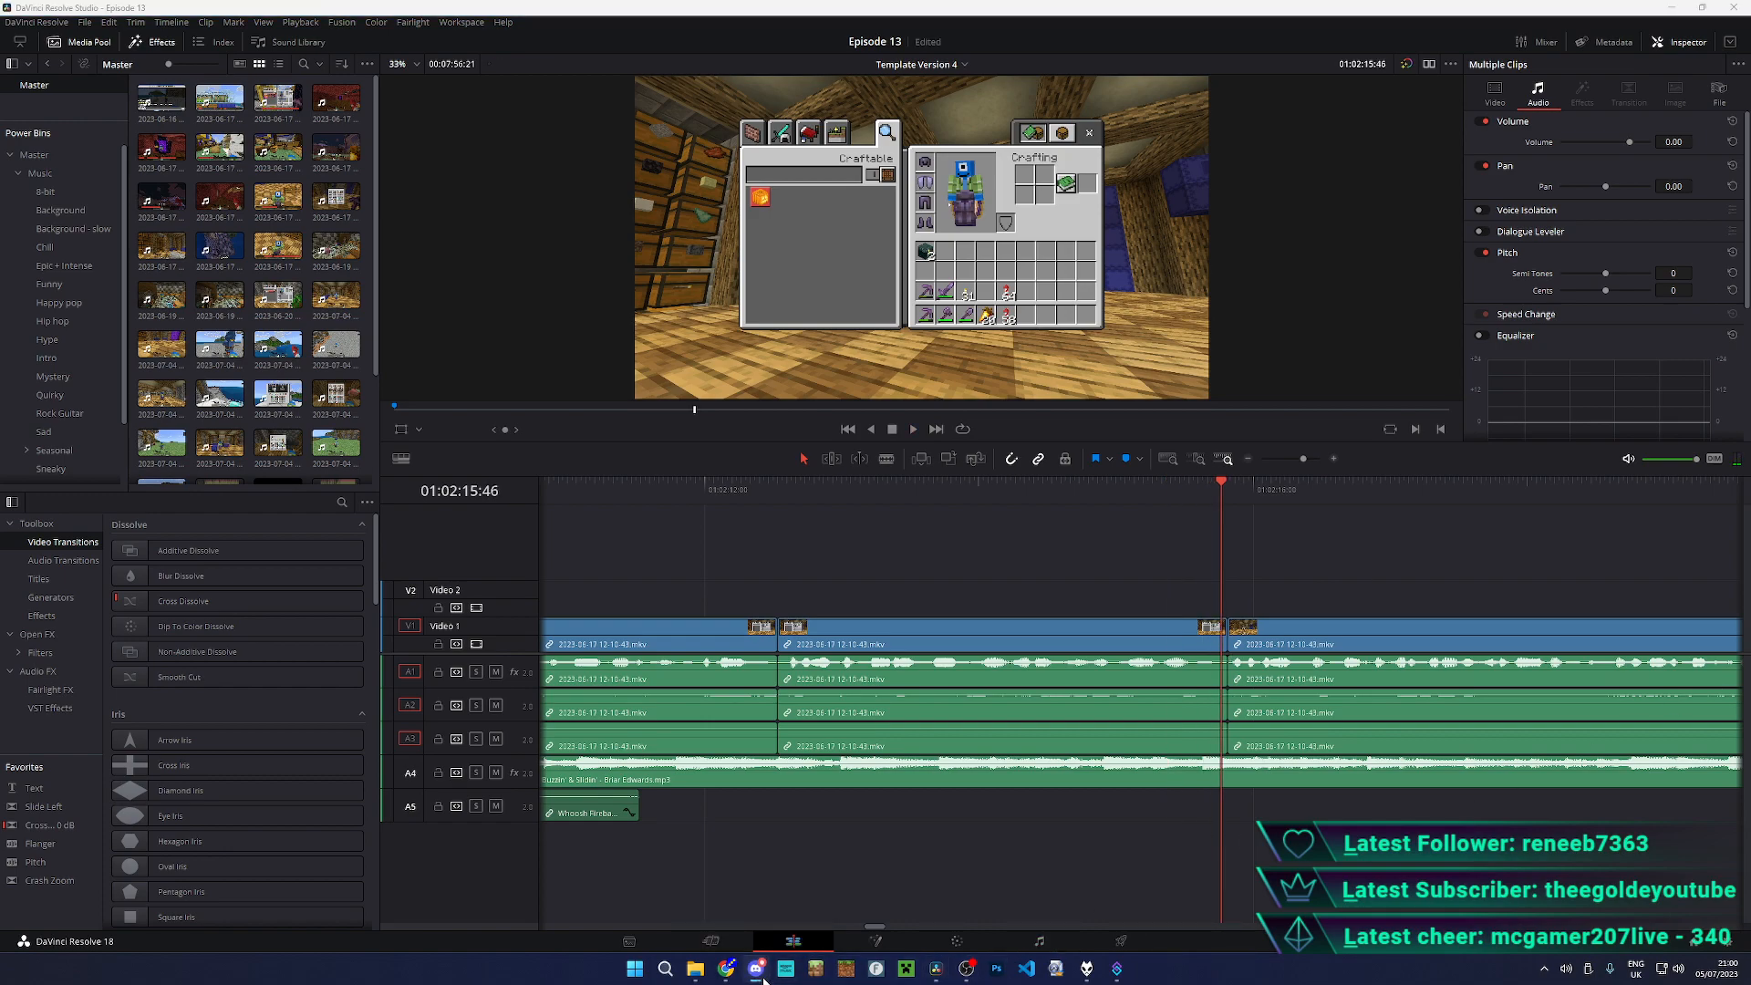
pyautogui.click(762, 977)
pyautogui.click(1180, 485)
pyautogui.click(1101, 486)
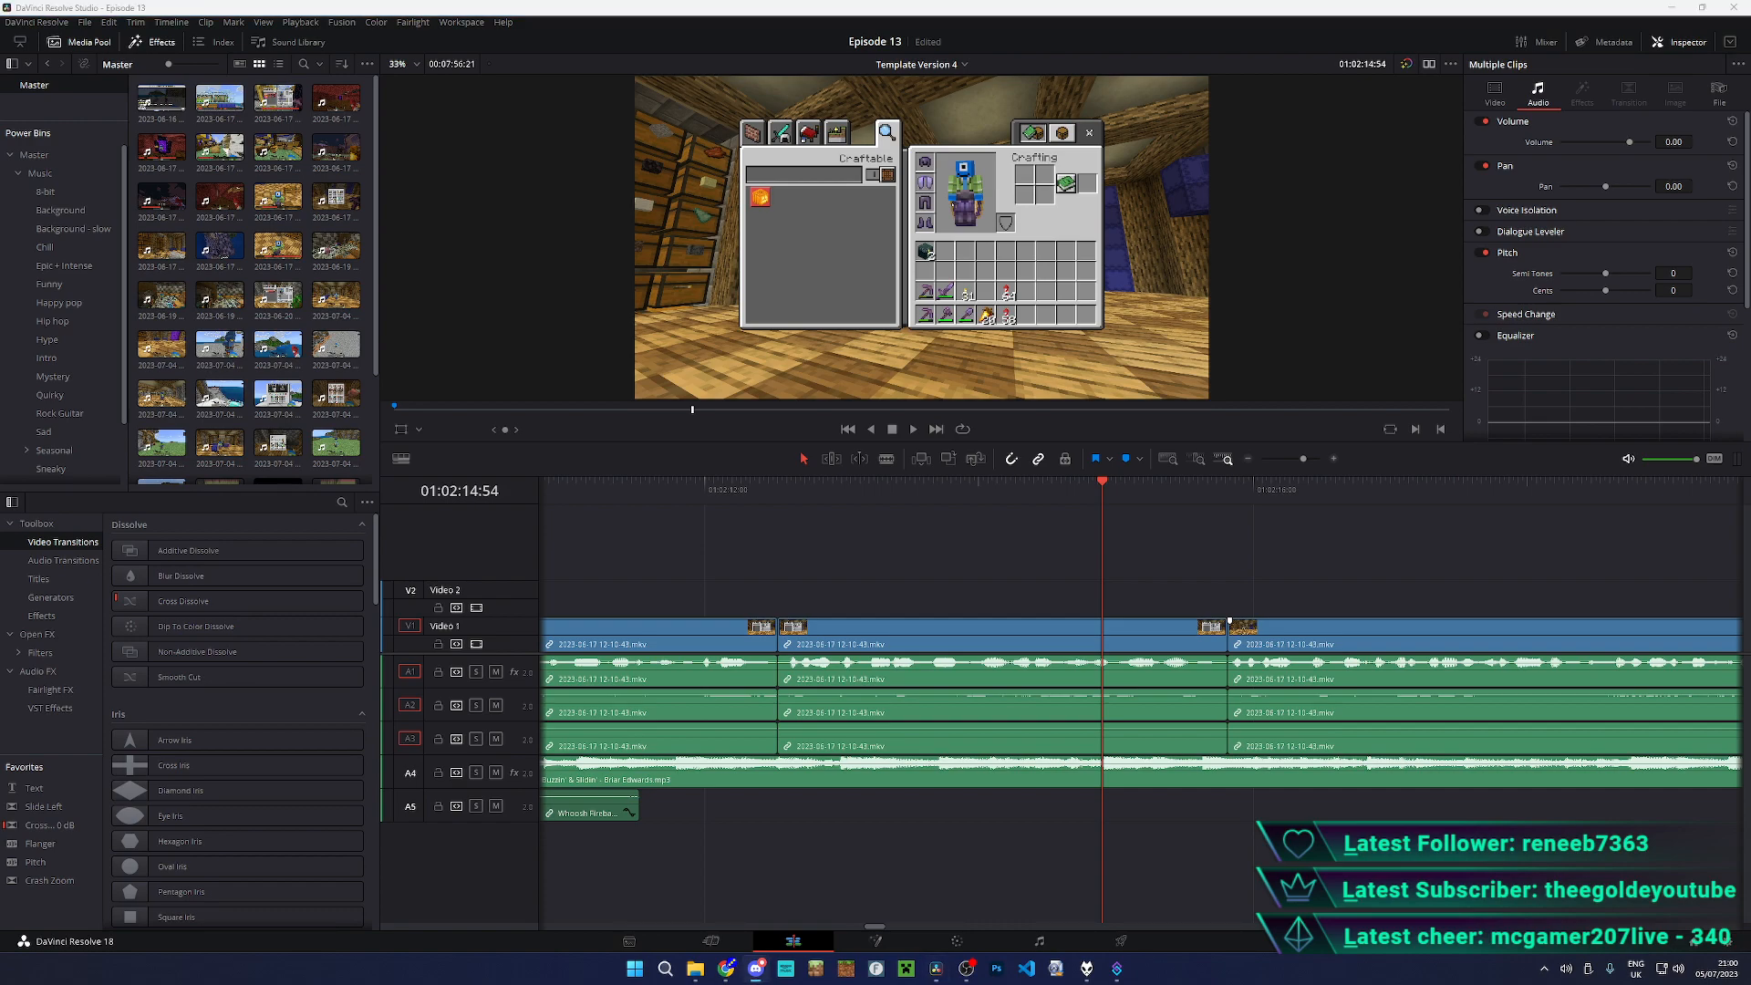
pyautogui.click(1366, 577)
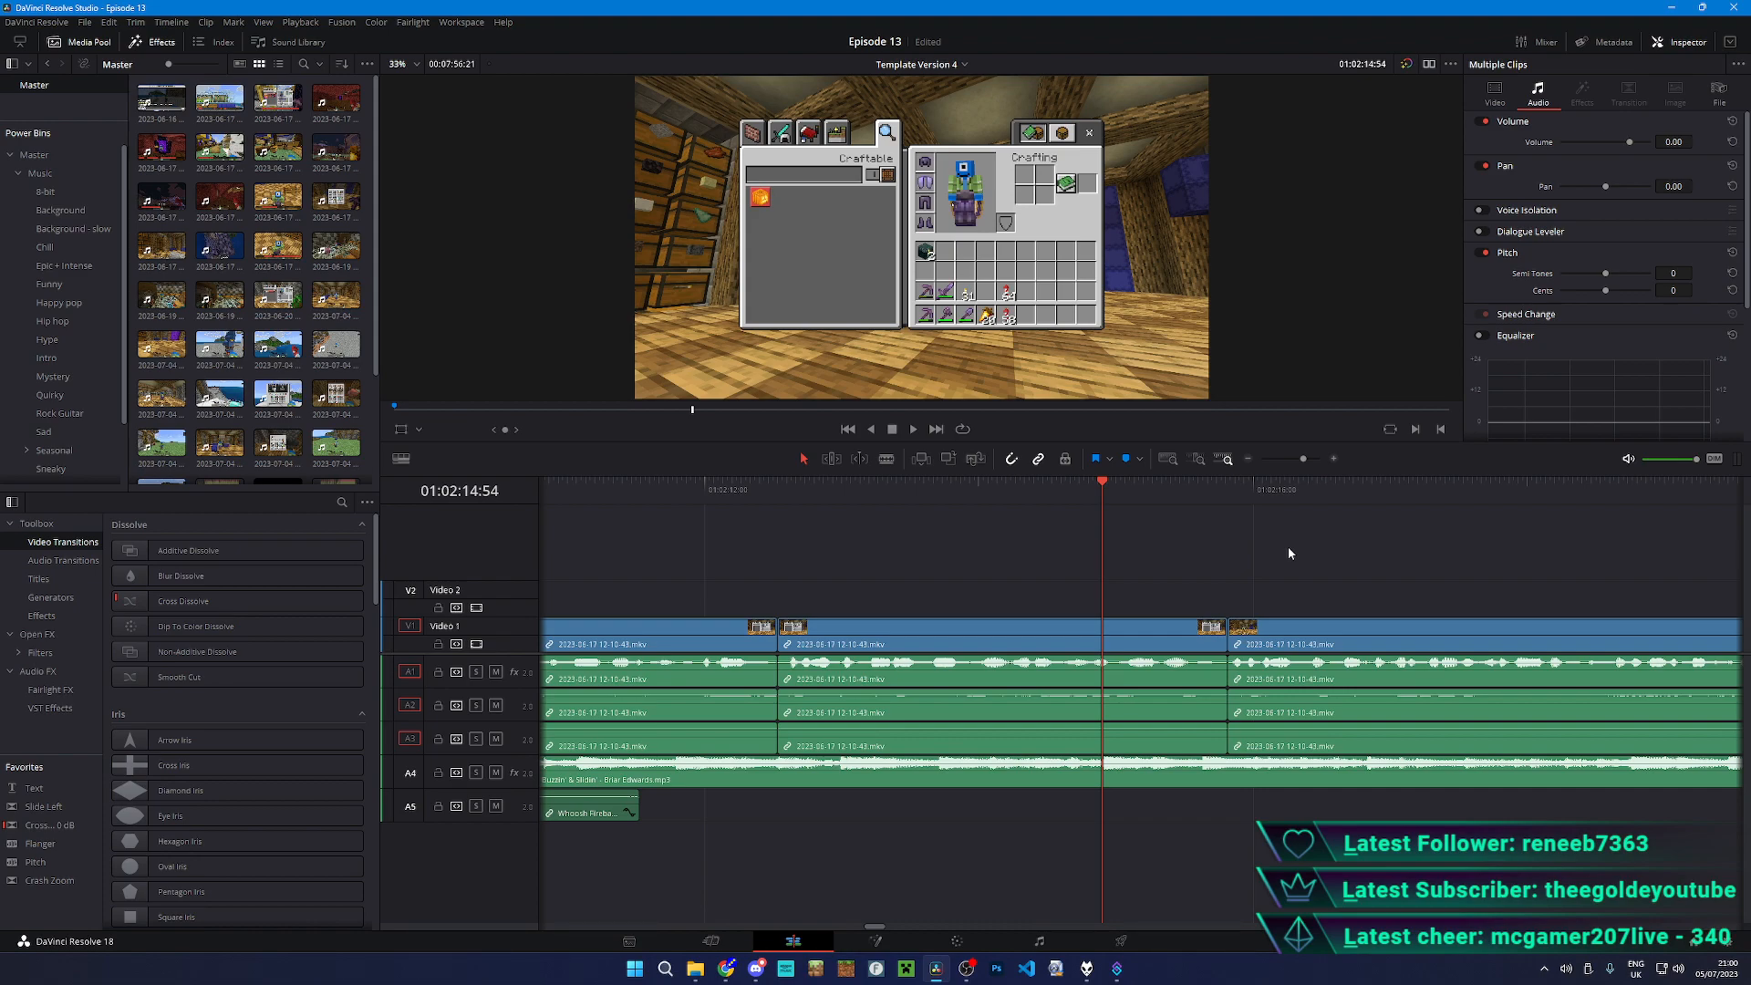
pyautogui.press('space')
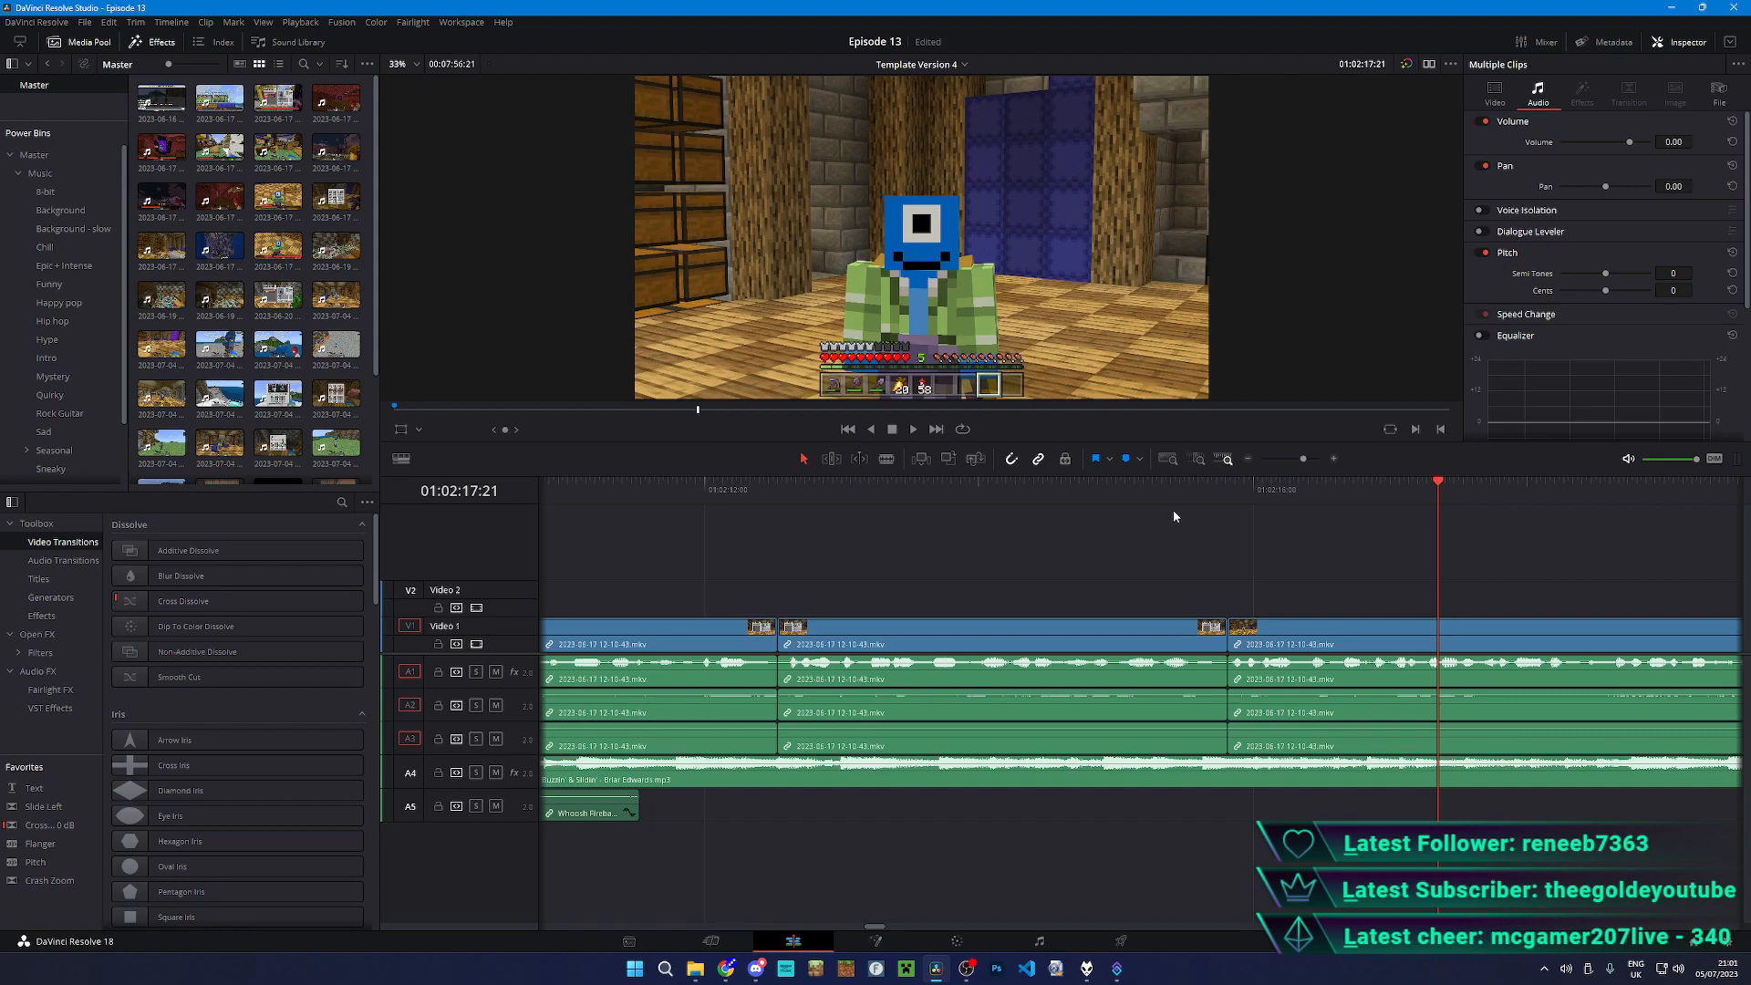
pyautogui.click(1043, 492)
pyautogui.press('space')
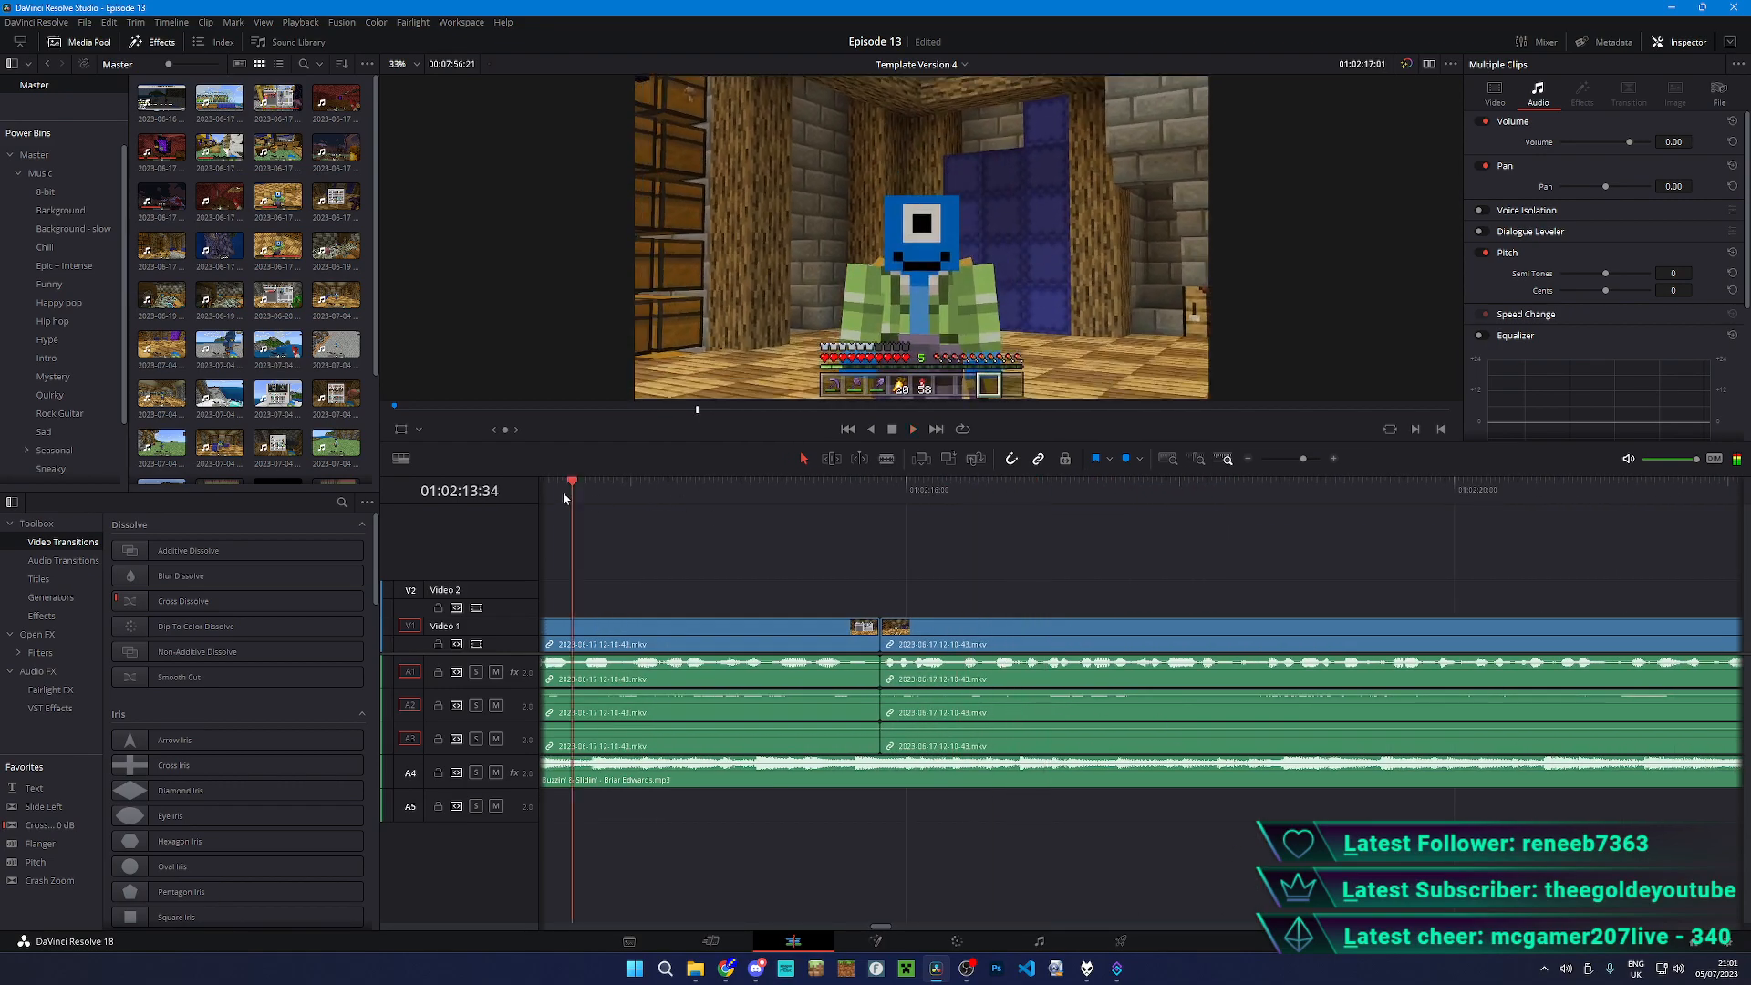
# - Replay from 01:02:13:34, try moving the last 12-10-43 segment back over the inventory segment, and undo the move
pyautogui.click(576, 494)
pyautogui.scroll(1, 1250, 568)
pyautogui.press('space')
pyautogui.moveTo(1323, 633); pyautogui.dragTo(873, 636)
pyautogui.moveTo(706, 495); pyautogui.dragTo(1106, 496)
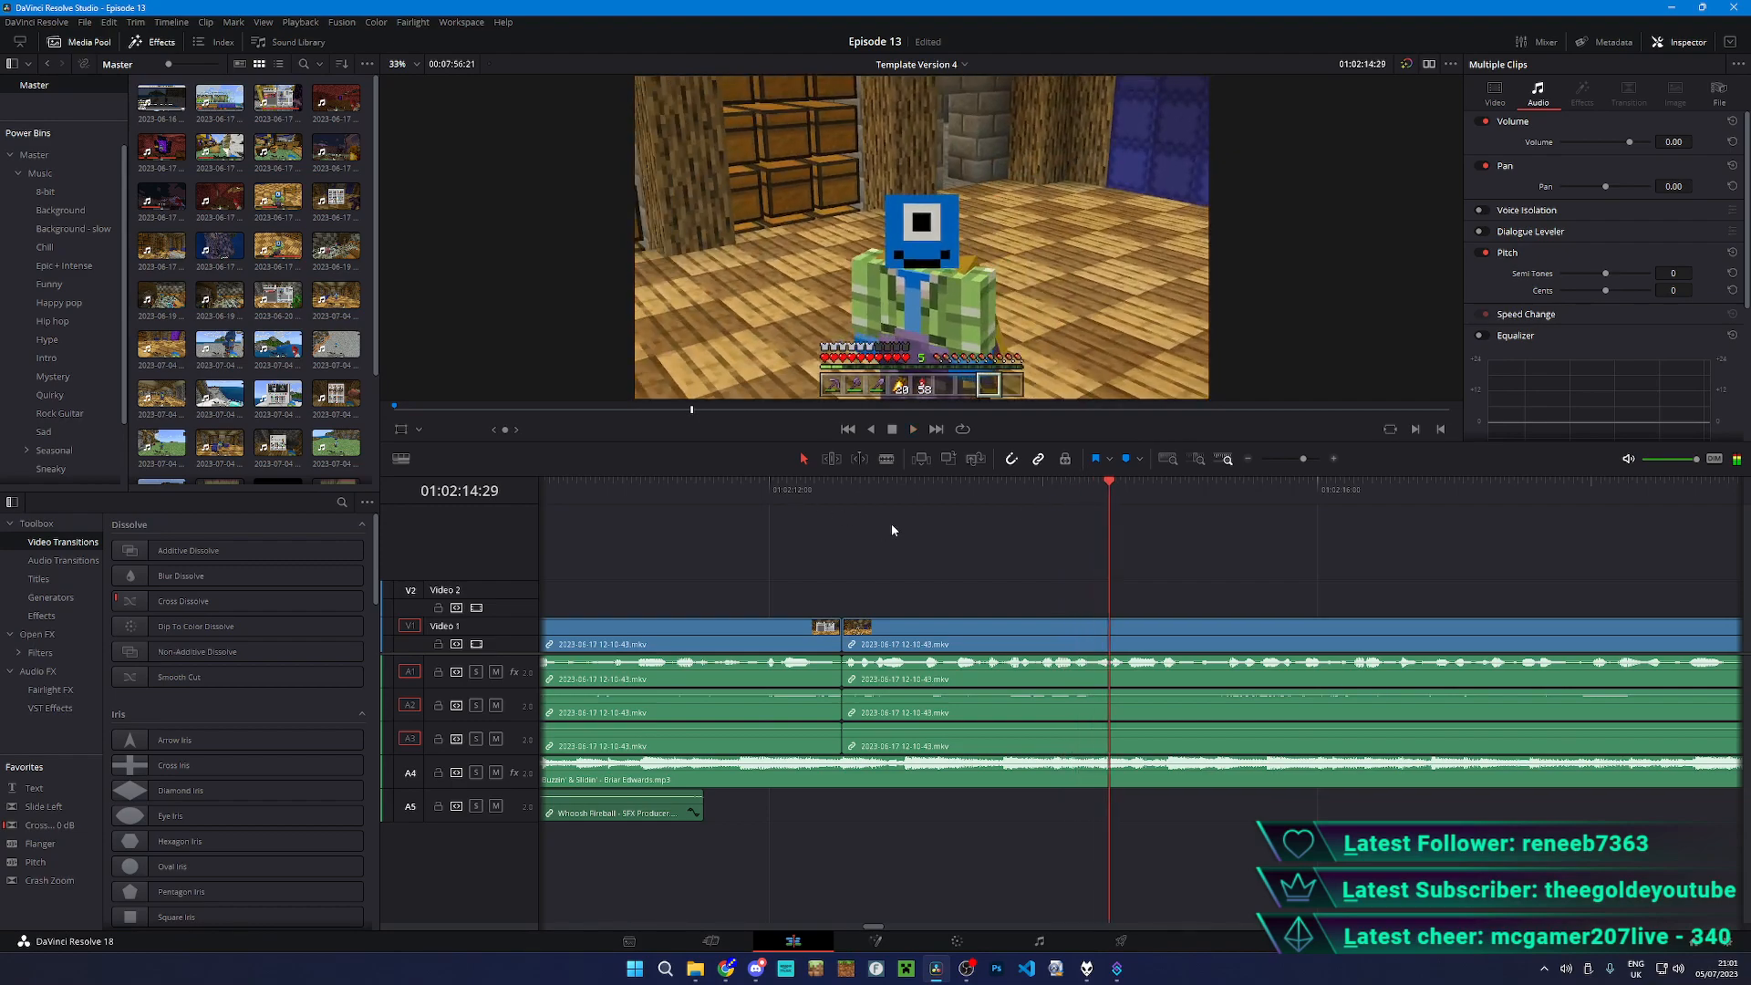
pyautogui.hotkey('ctrl', 'z')
# - Move the last 12-10-43 segment 03:17 earlier to the preceding cut, replacing the segment that shows the inventory screen
pyautogui.click(923, 496)
pyautogui.moveTo(915, 504); pyautogui.dragTo(1045, 504)
pyautogui.click(1354, 632)
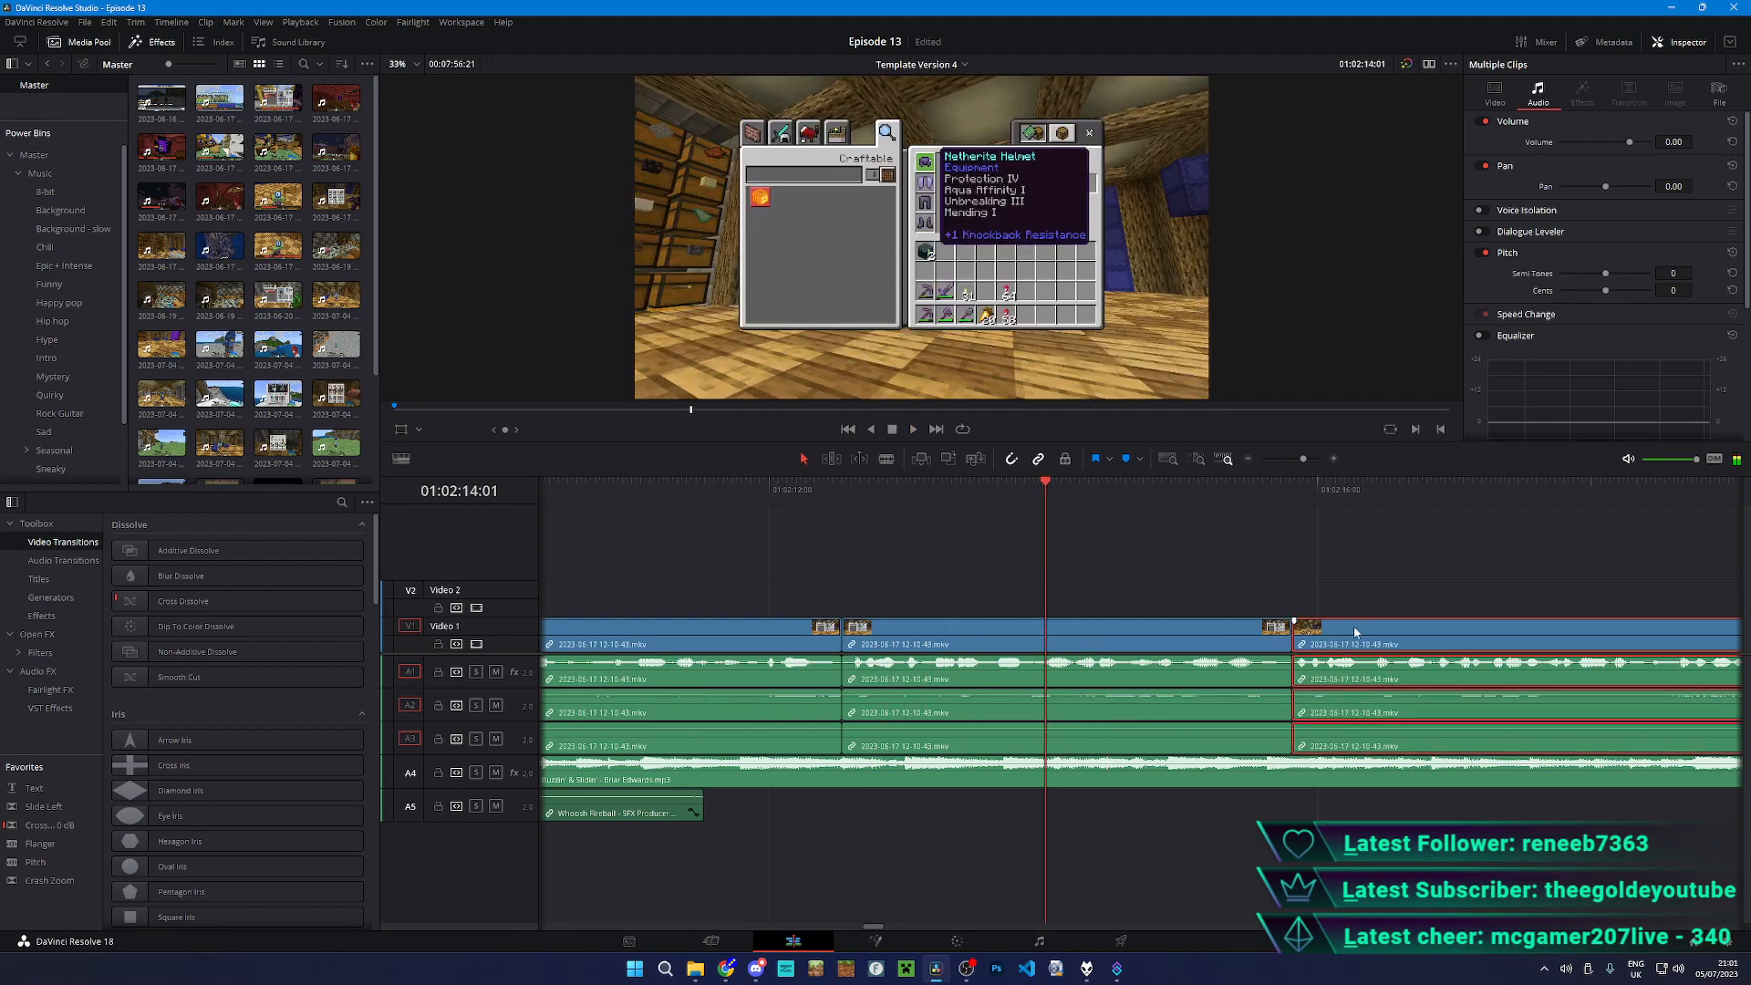
pyautogui.moveTo(1354, 632); pyautogui.dragTo(904, 617)
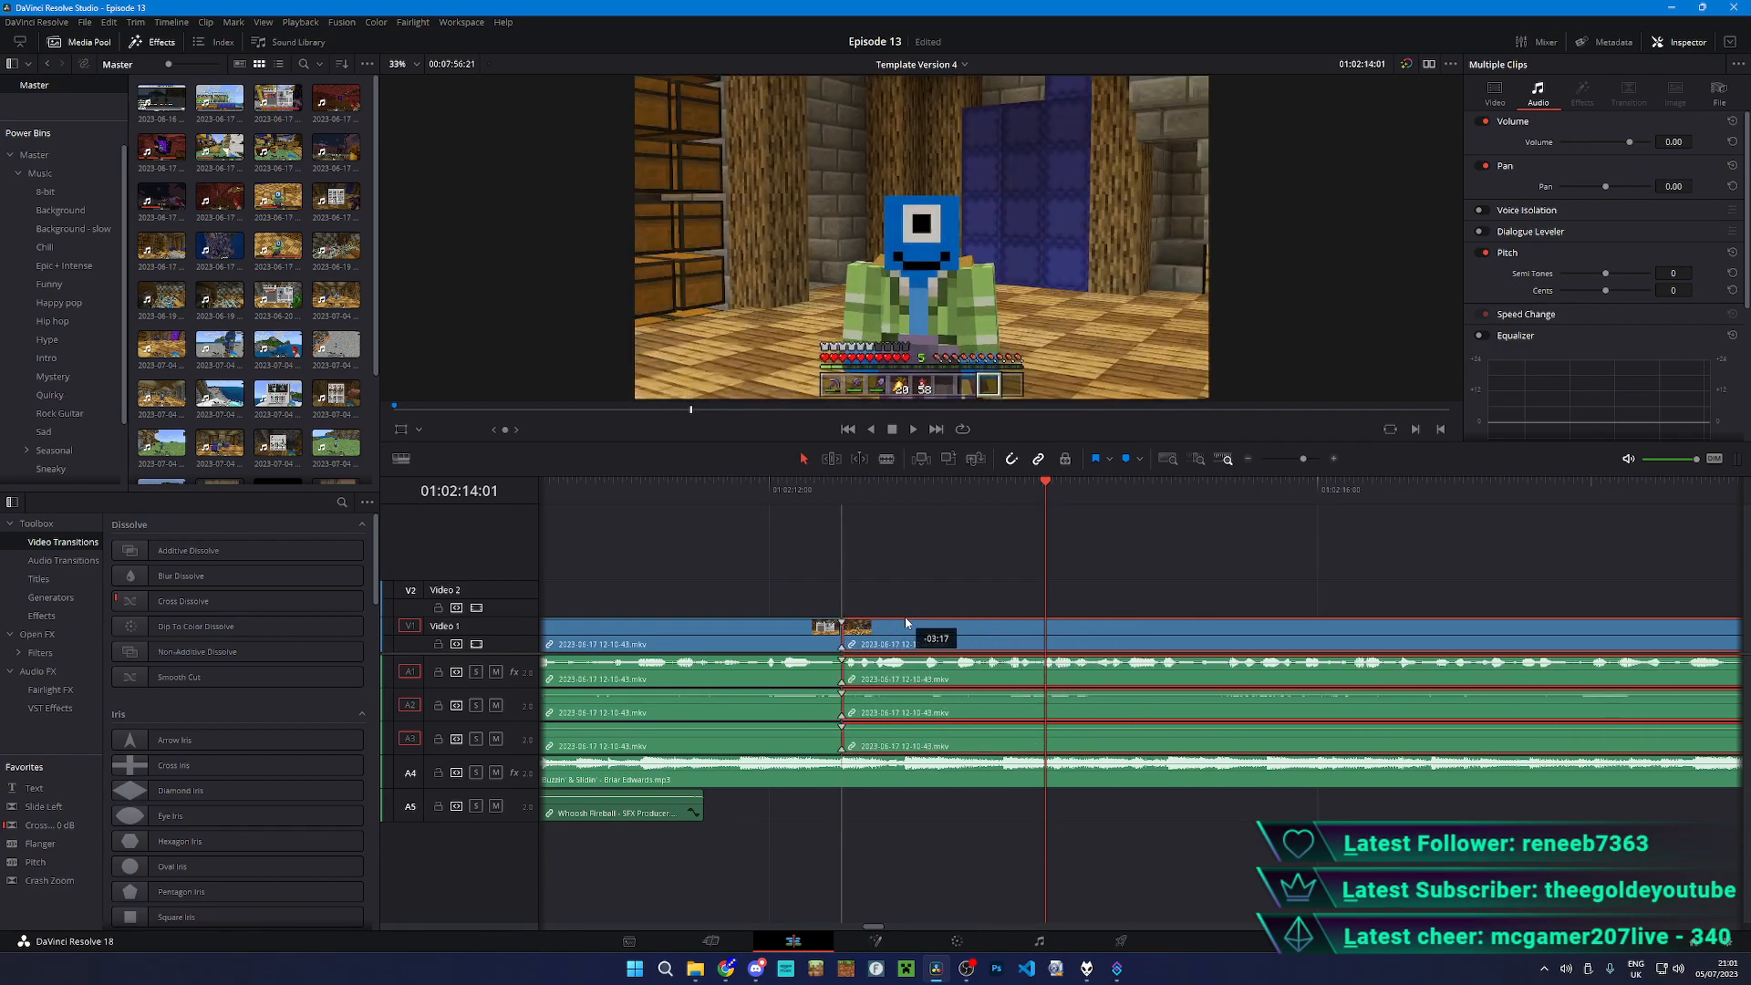
# - Play back the 12-10-43 recording from 01:02:11:45 across the cut, and replay it from 01:02:11:24
pyautogui.click(735, 491)
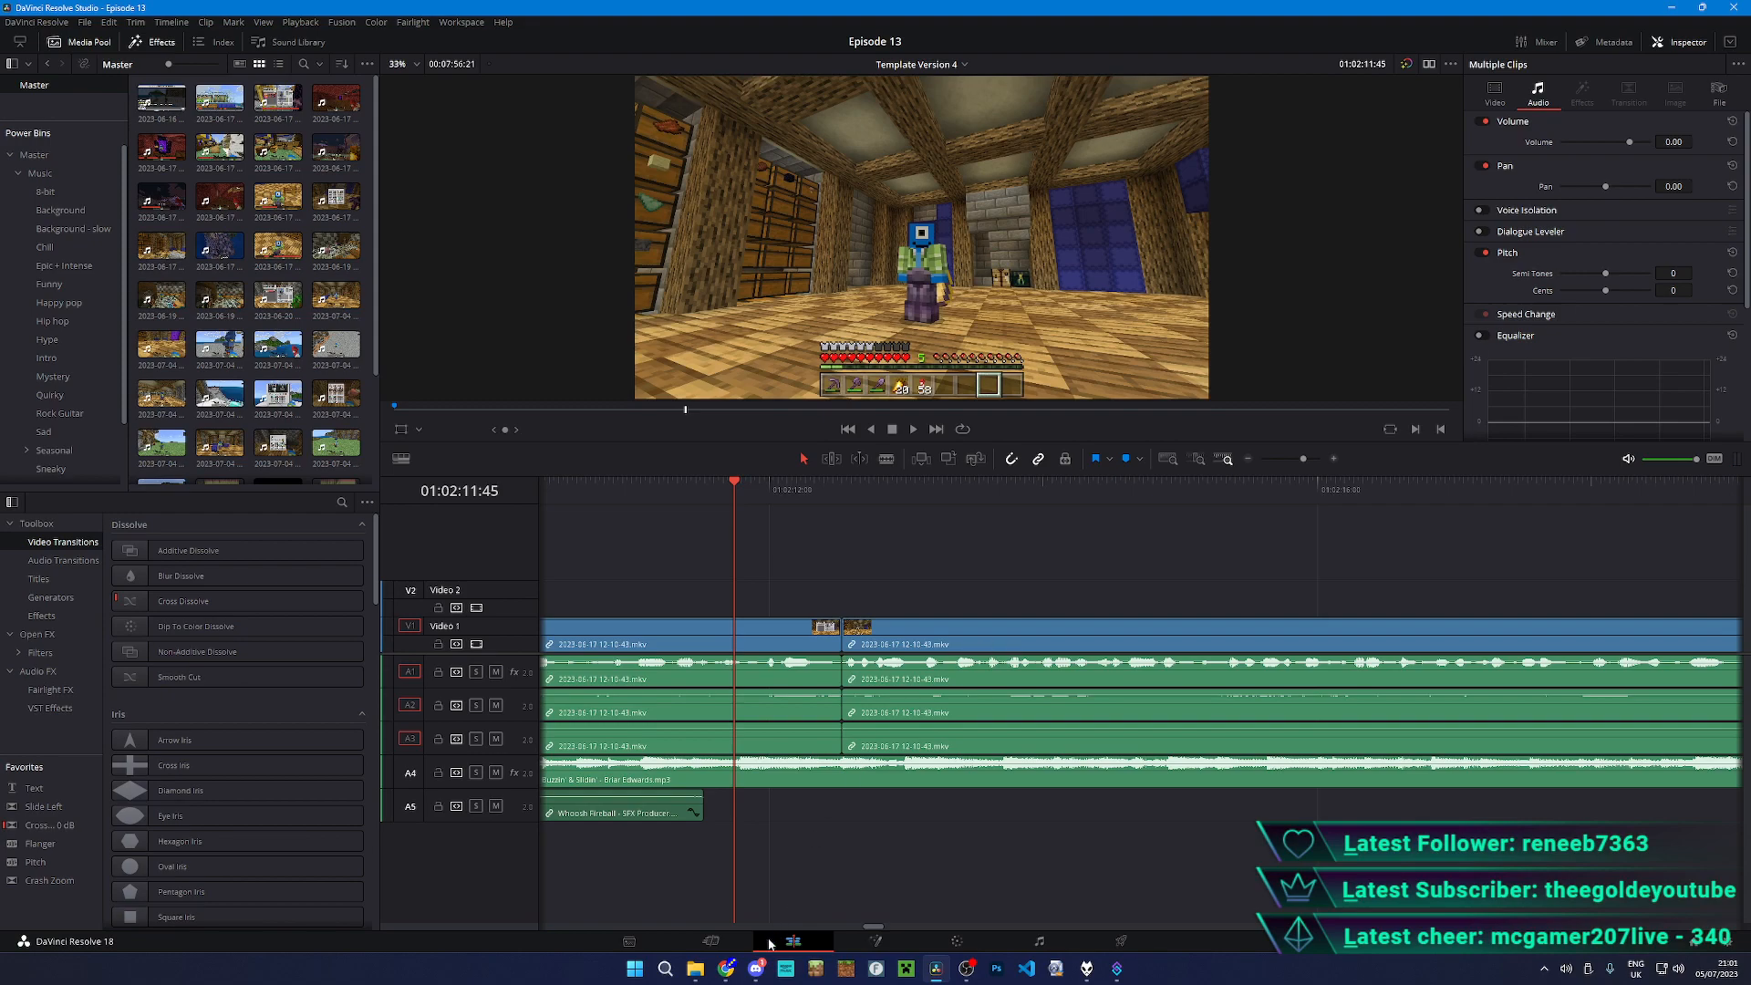
pyautogui.click(755, 967)
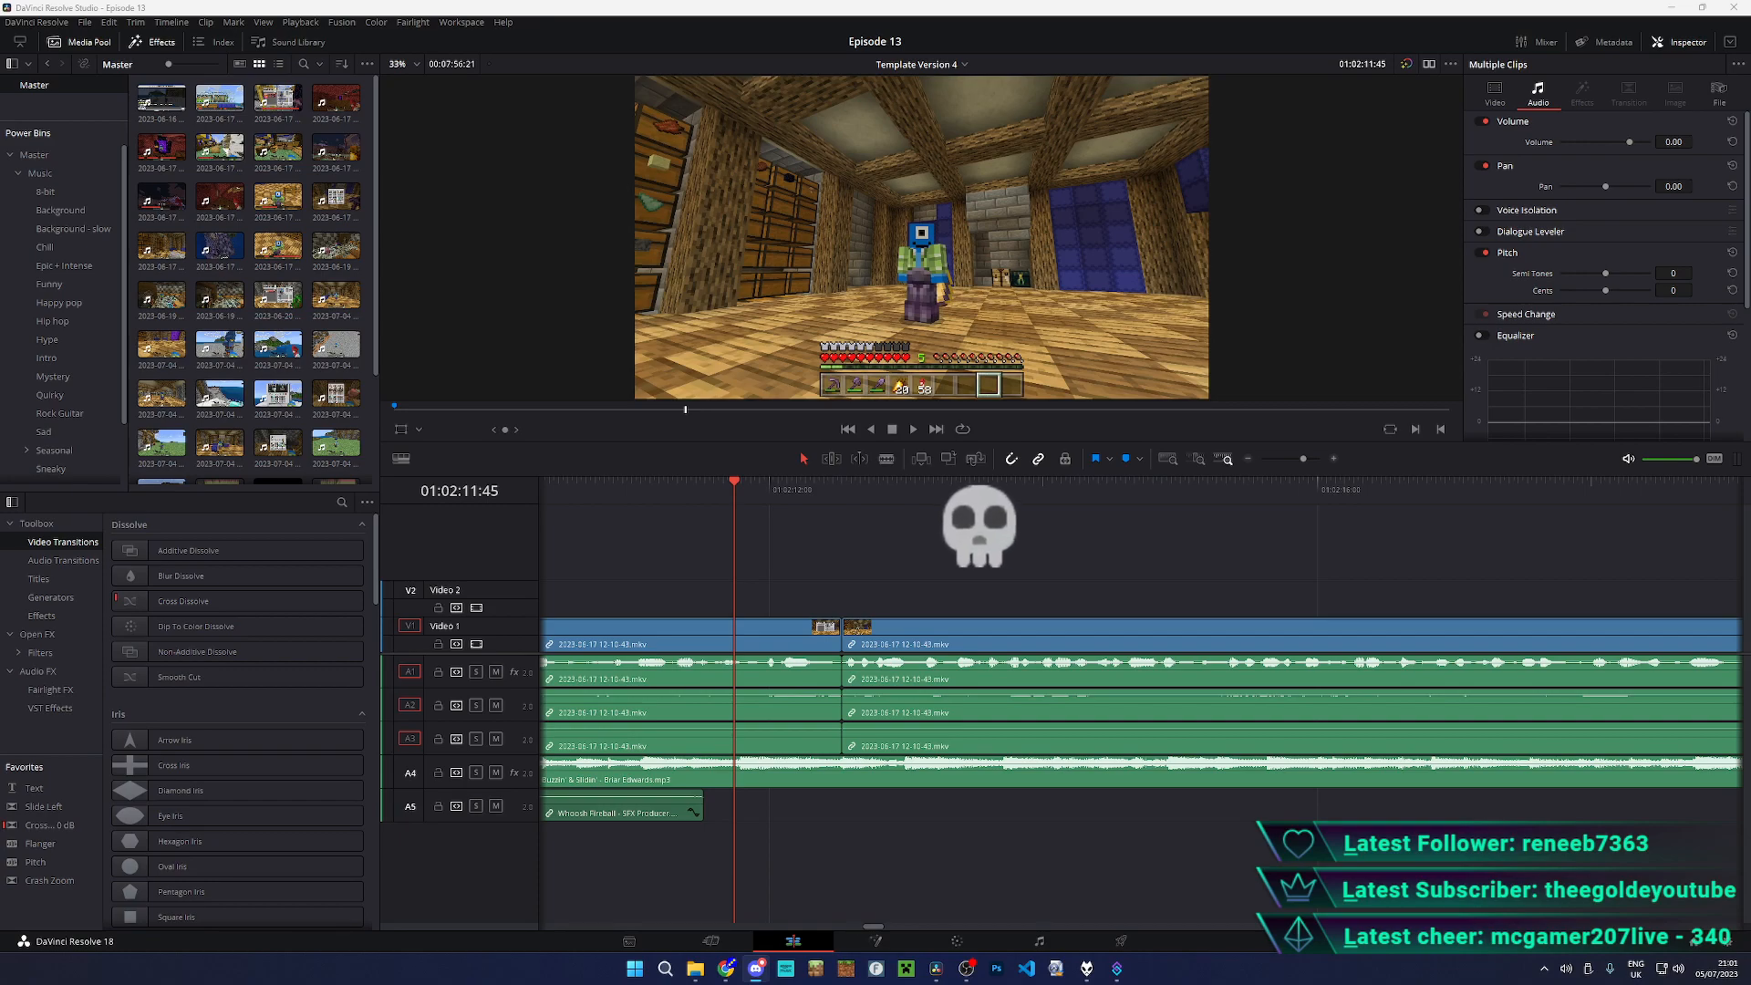
pyautogui.hotkey('alt', 'Tab')
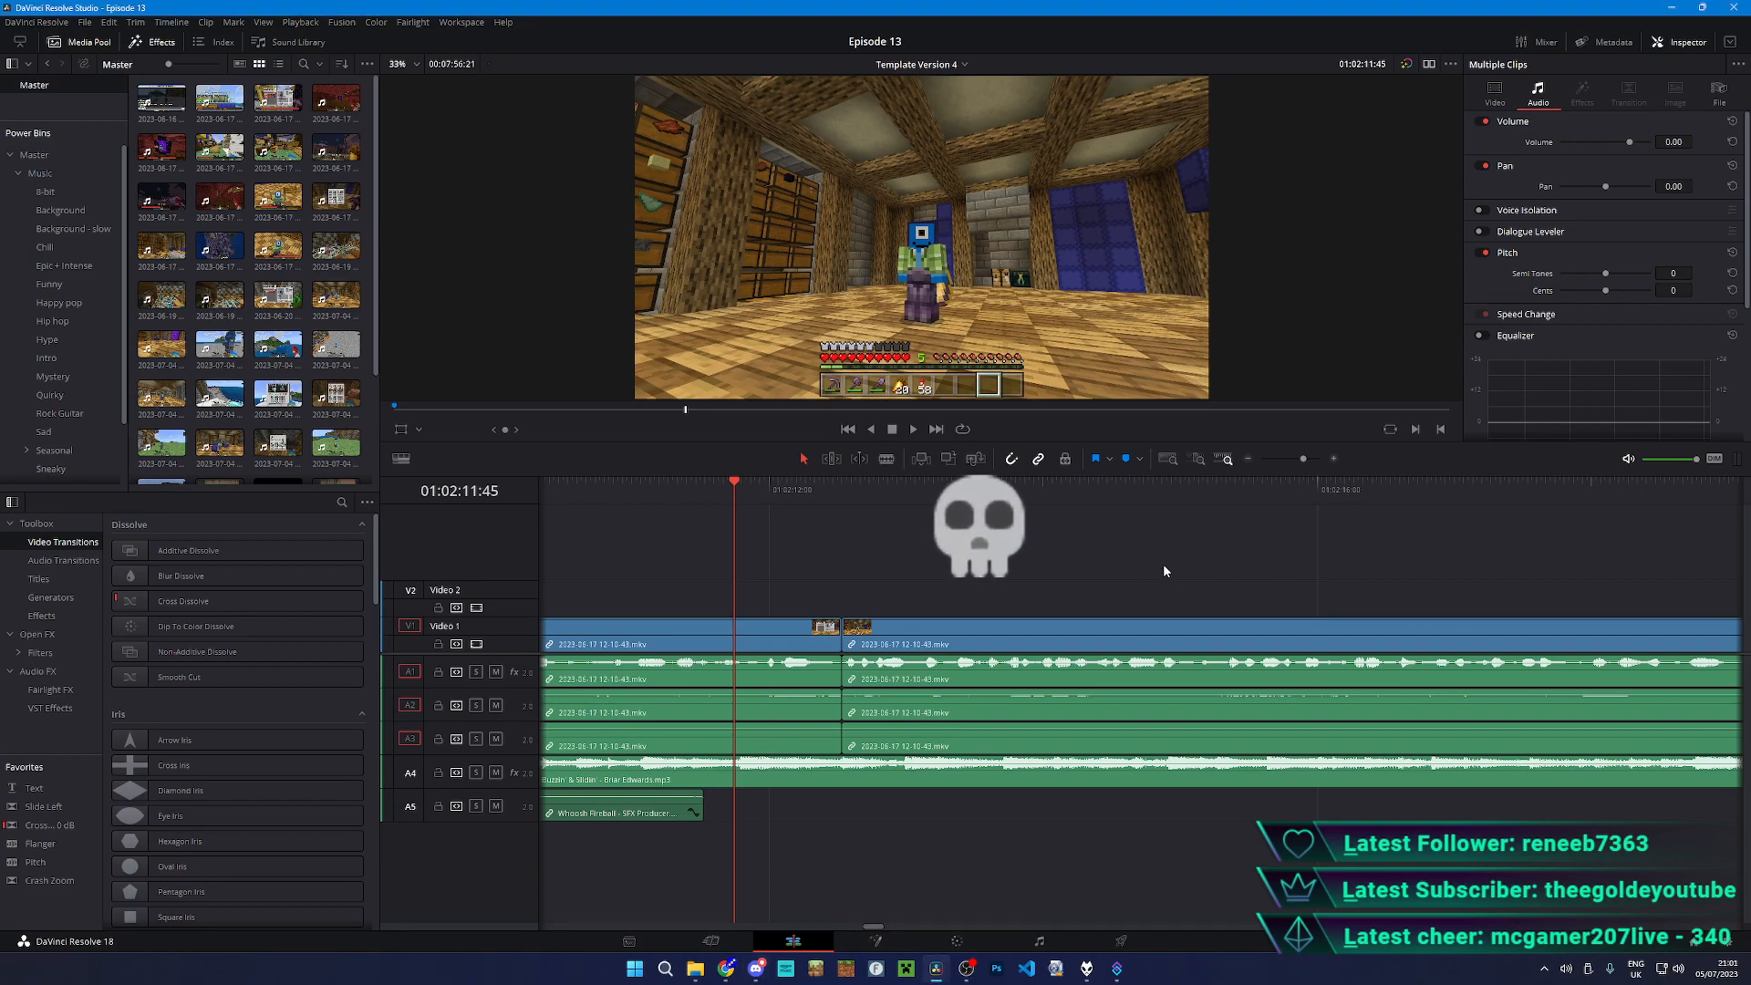
pyautogui.press('space')
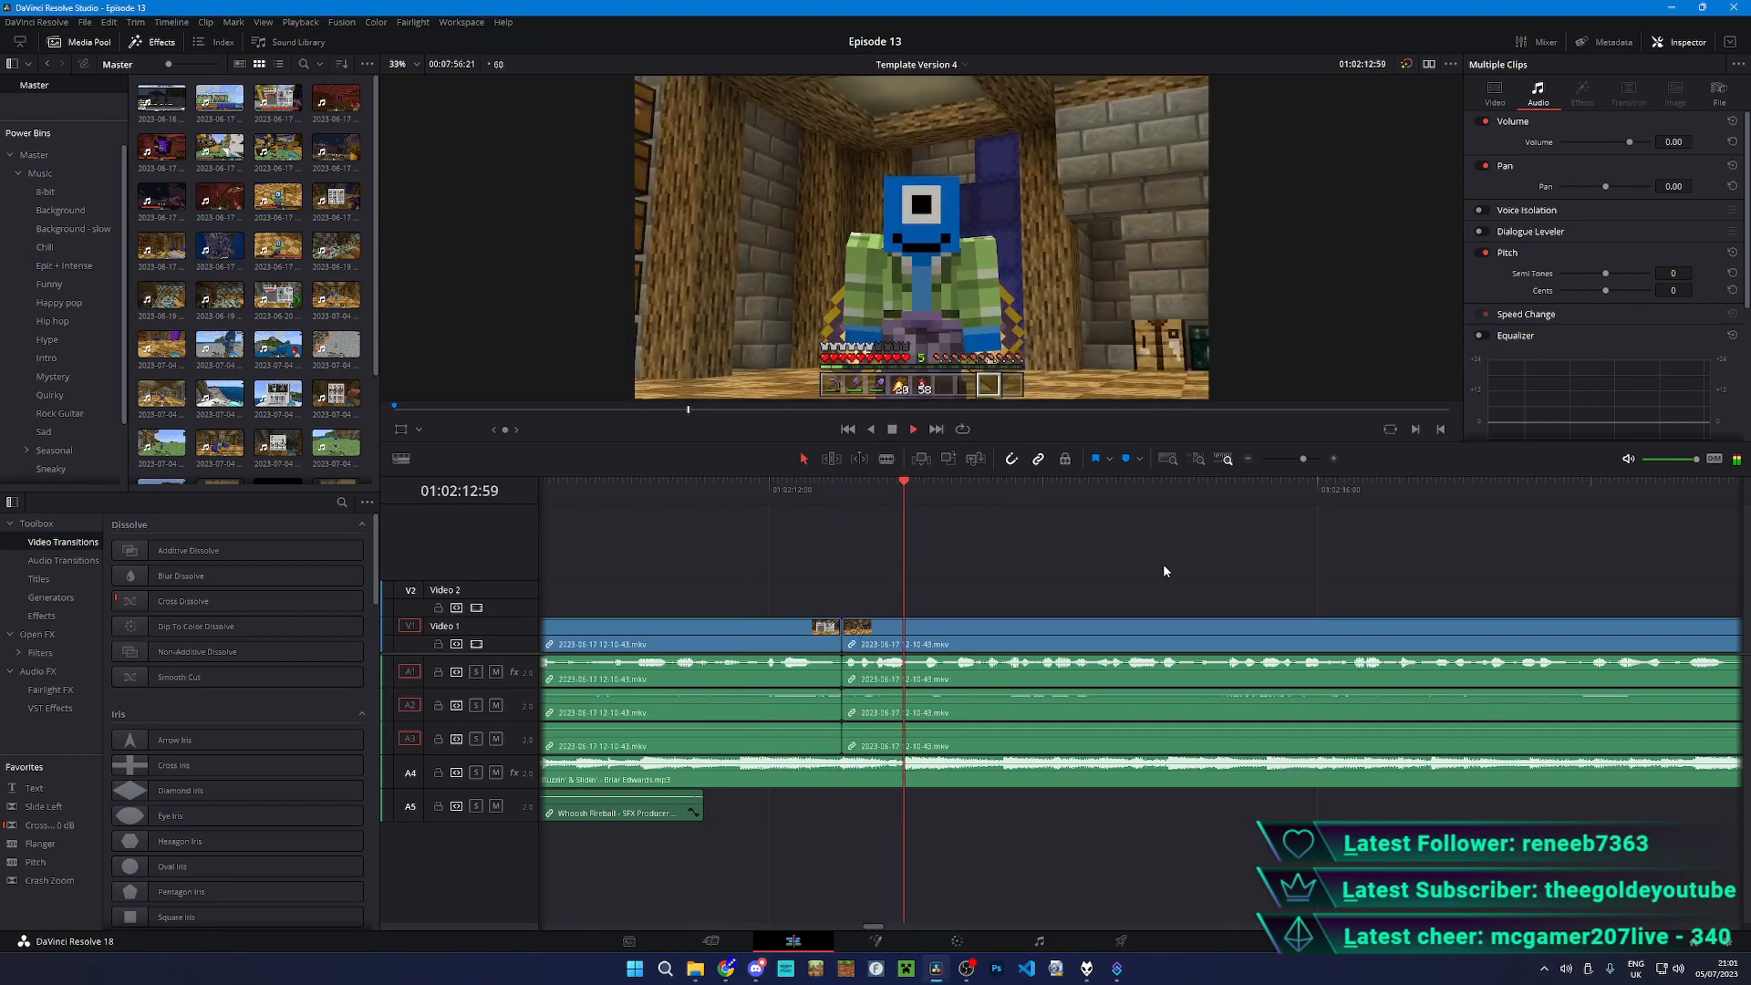
pyautogui.press('space')
pyautogui.click(687, 491)
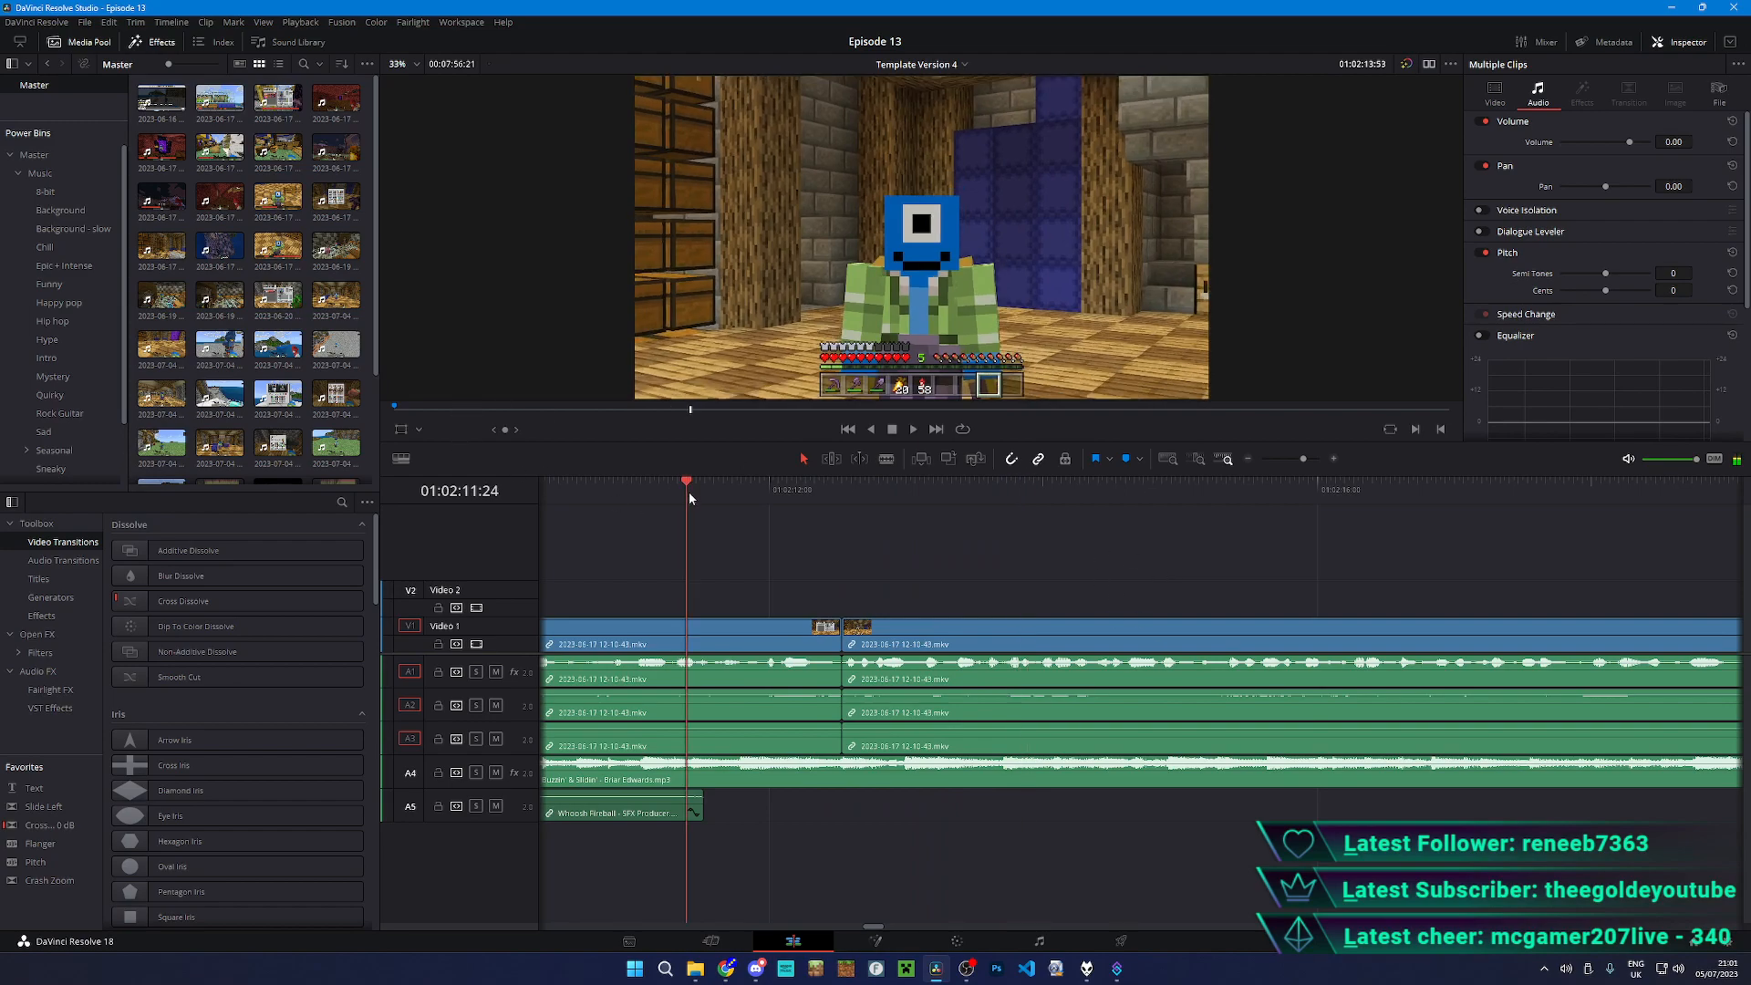
pyautogui.press('space')
# - Move the last 12-10-43 segment earlier to start at about 01:02:11:57, and play back across the cut
pyautogui.hscroll(-3, 901, 532)
pyautogui.moveTo(1395, 635); pyautogui.dragTo(1290, 643)
pyautogui.click(1150, 527)
pyautogui.press('space')
pyautogui.press('space')
pyautogui.click(1140, 492)
pyautogui.press('space')
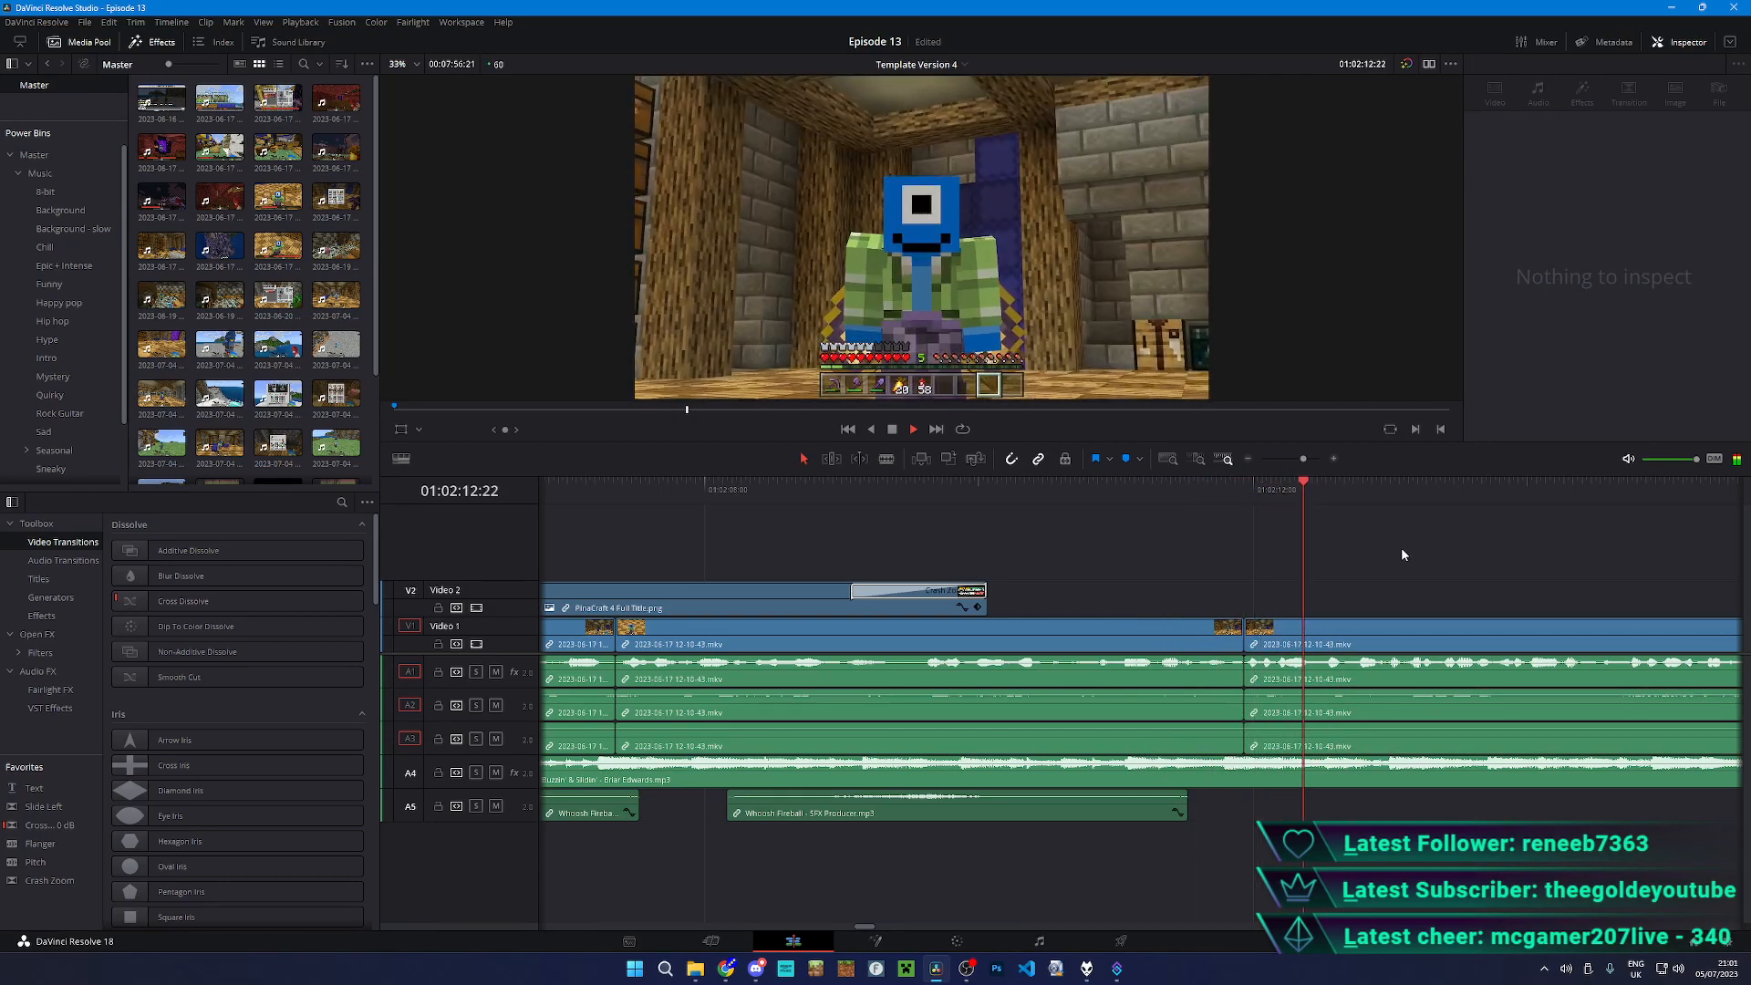
# - Open a gap after the cut at 01:02:11:56 by moving the last 12-10-43 segment later
pyautogui.press('space')
pyautogui.click(1241, 487)
pyautogui.hotkey('ctrl', '=')
pyautogui.hotkey('ctrl', '=')
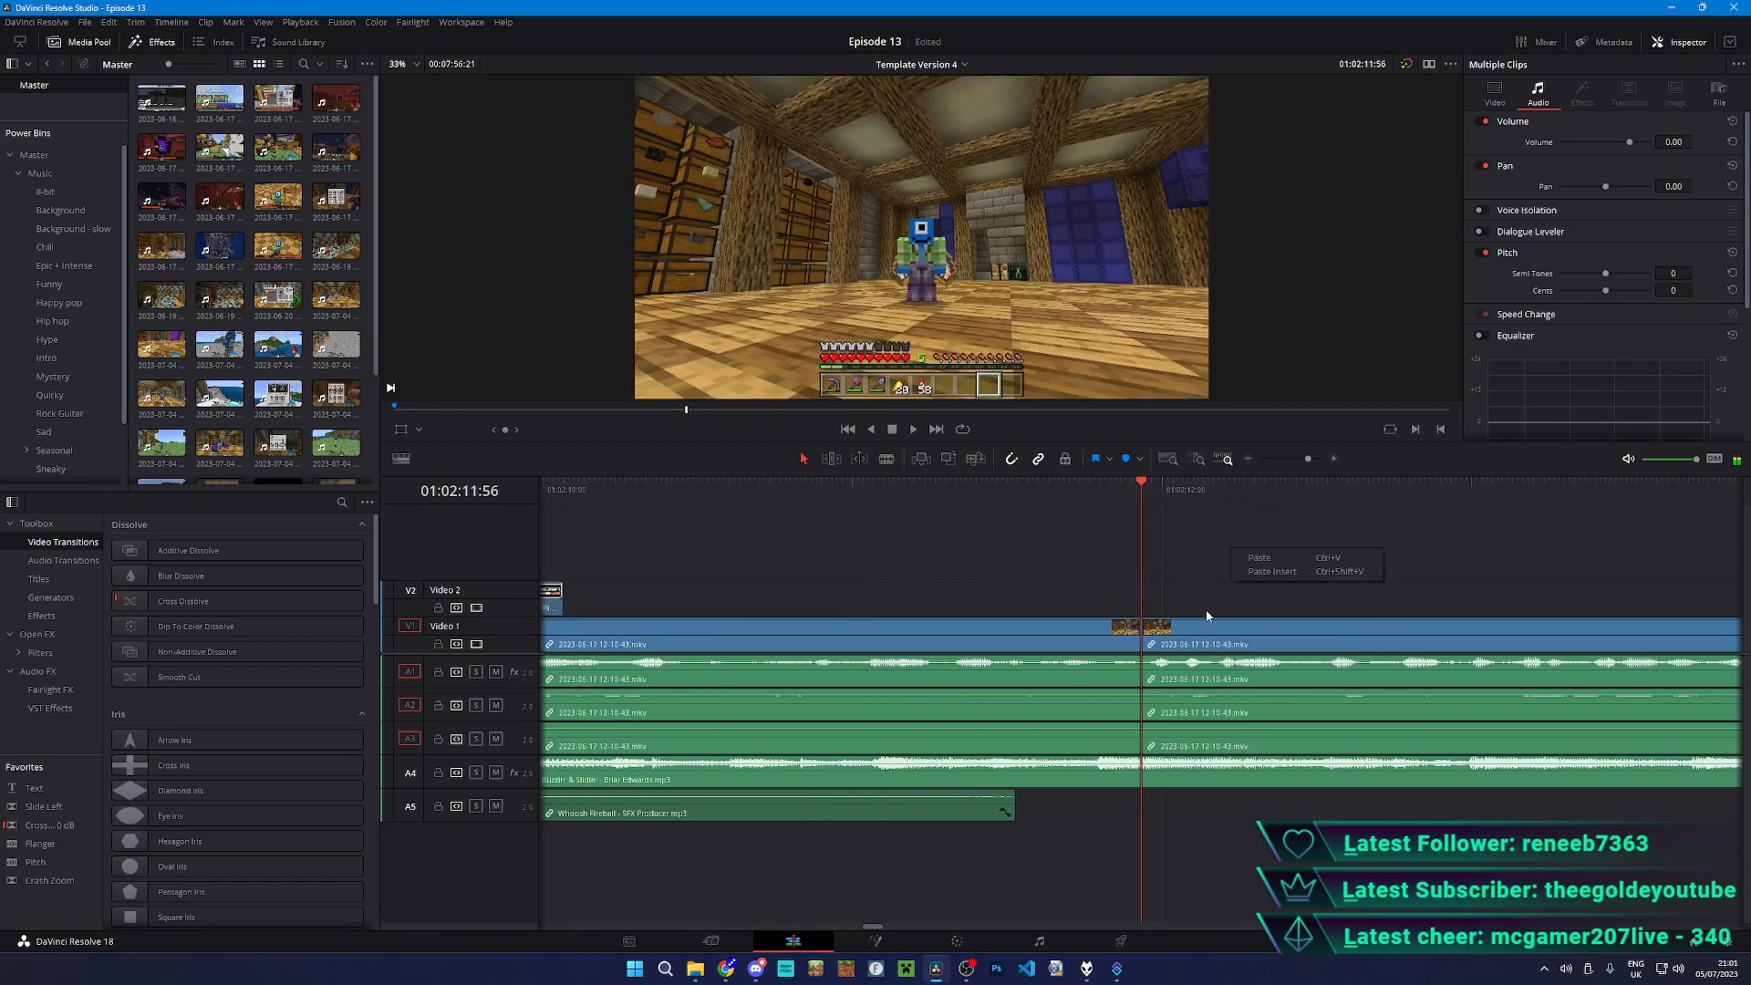
pyautogui.click(1196, 586)
pyautogui.hotkey('ctrl', '=')
pyautogui.hotkey('ctrl', '=')
pyautogui.hotkey('ctrl', '=')
pyautogui.moveTo(1194, 641); pyautogui.dragTo(1251, 644)
# - Extend the preceding segment's end a few frames into the gap, toggle snapping, and bring the last segment closer
pyautogui.press('Down')
pyautogui.moveTo(1144, 632); pyautogui.dragTo(1181, 632)
pyautogui.press('n')
pyautogui.moveTo(1239, 635); pyautogui.dragTo(1215, 628)
# - Play back the adjusted edit around 01:02:12:00 and replay it from just before the gap
pyautogui.press('space')
pyautogui.hotkey('ctrl', '-')
pyautogui.hotkey('ctrl', '-')
pyautogui.press('space')
pyautogui.click(847, 492)
pyautogui.press('space')
pyautogui.press('space')
# - Shift the last 12-10-43 segment's start to about 01:02:12:21, move the segment further along the timeline, and play back its opening
pyautogui.moveTo(935, 633); pyautogui.dragTo(1019, 636)
pyautogui.click(1049, 485)
pyautogui.press('space')
pyautogui.click(965, 488)
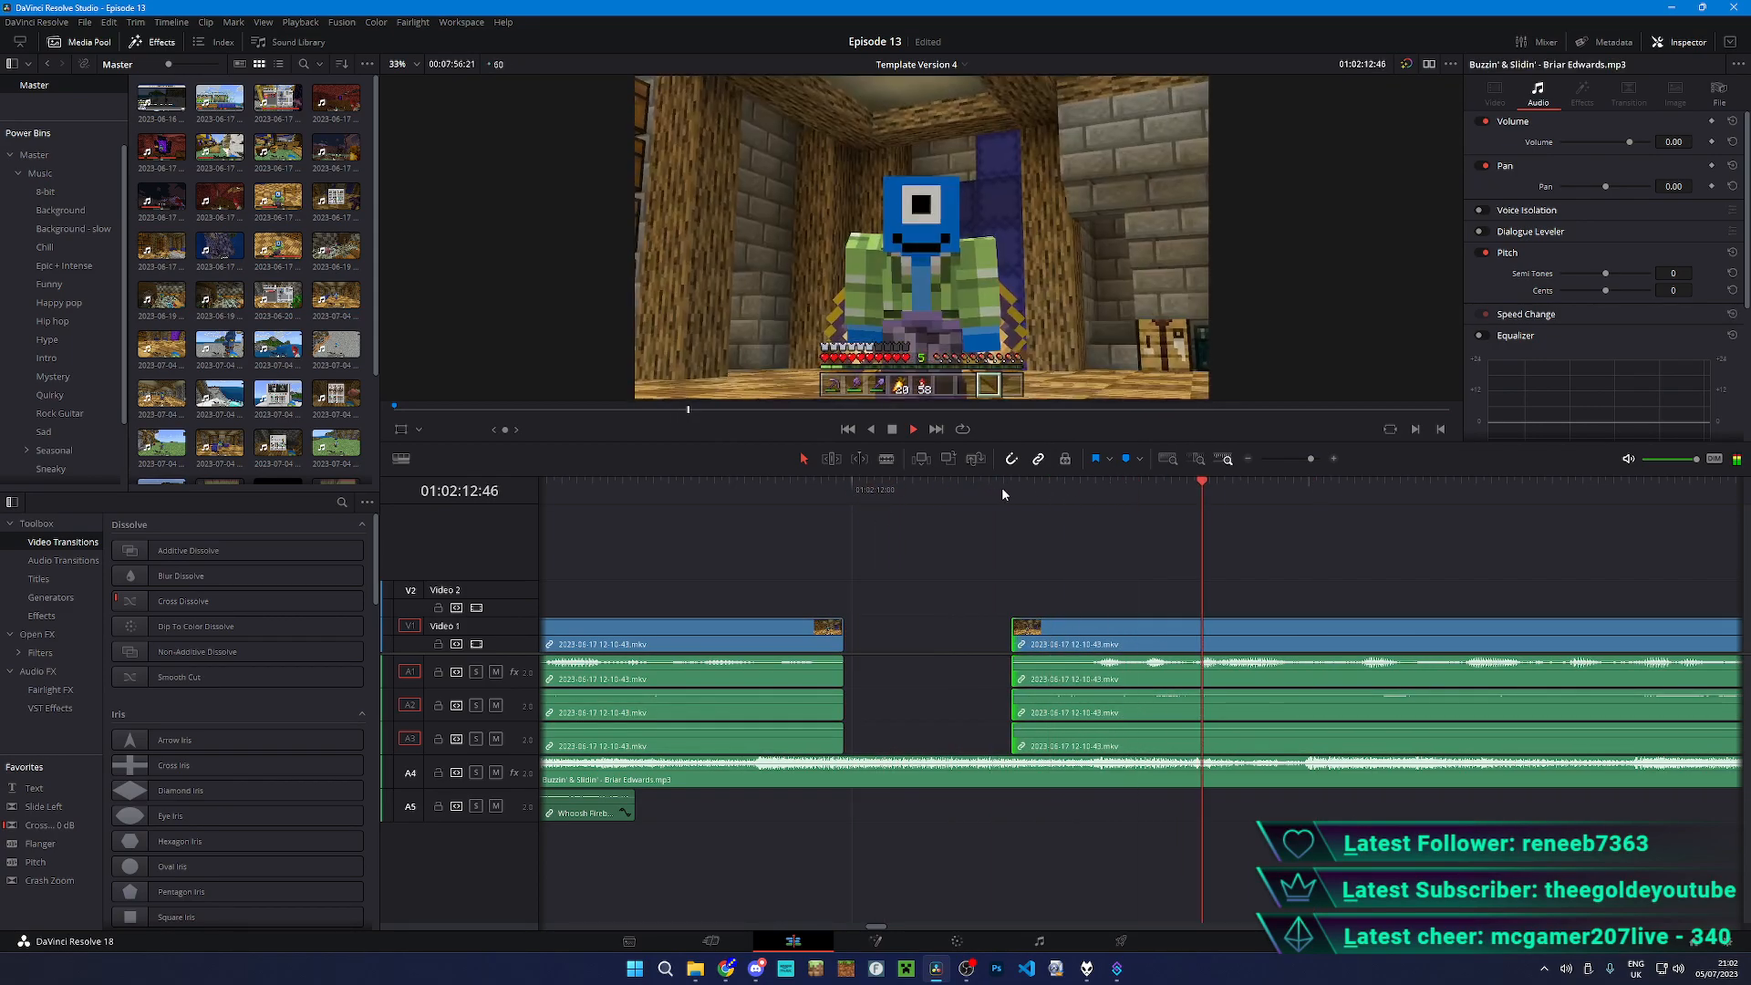
pyautogui.press('space')
pyautogui.moveTo(1069, 645); pyautogui.dragTo(1276, 645)
pyautogui.click(1216, 483)
pyautogui.press('space')
pyautogui.press('space')
# - Cut off the opening of the last 12-10-43 segment and move the remainder back against the preceding clip at about 01:02:11:59
pyautogui.press('b')
pyautogui.click(1431, 679)
pyautogui.click(1453, 679)
pyautogui.press('a')
pyautogui.click(1442, 677)
pyautogui.moveTo(1491, 677); pyautogui.dragTo(878, 653)
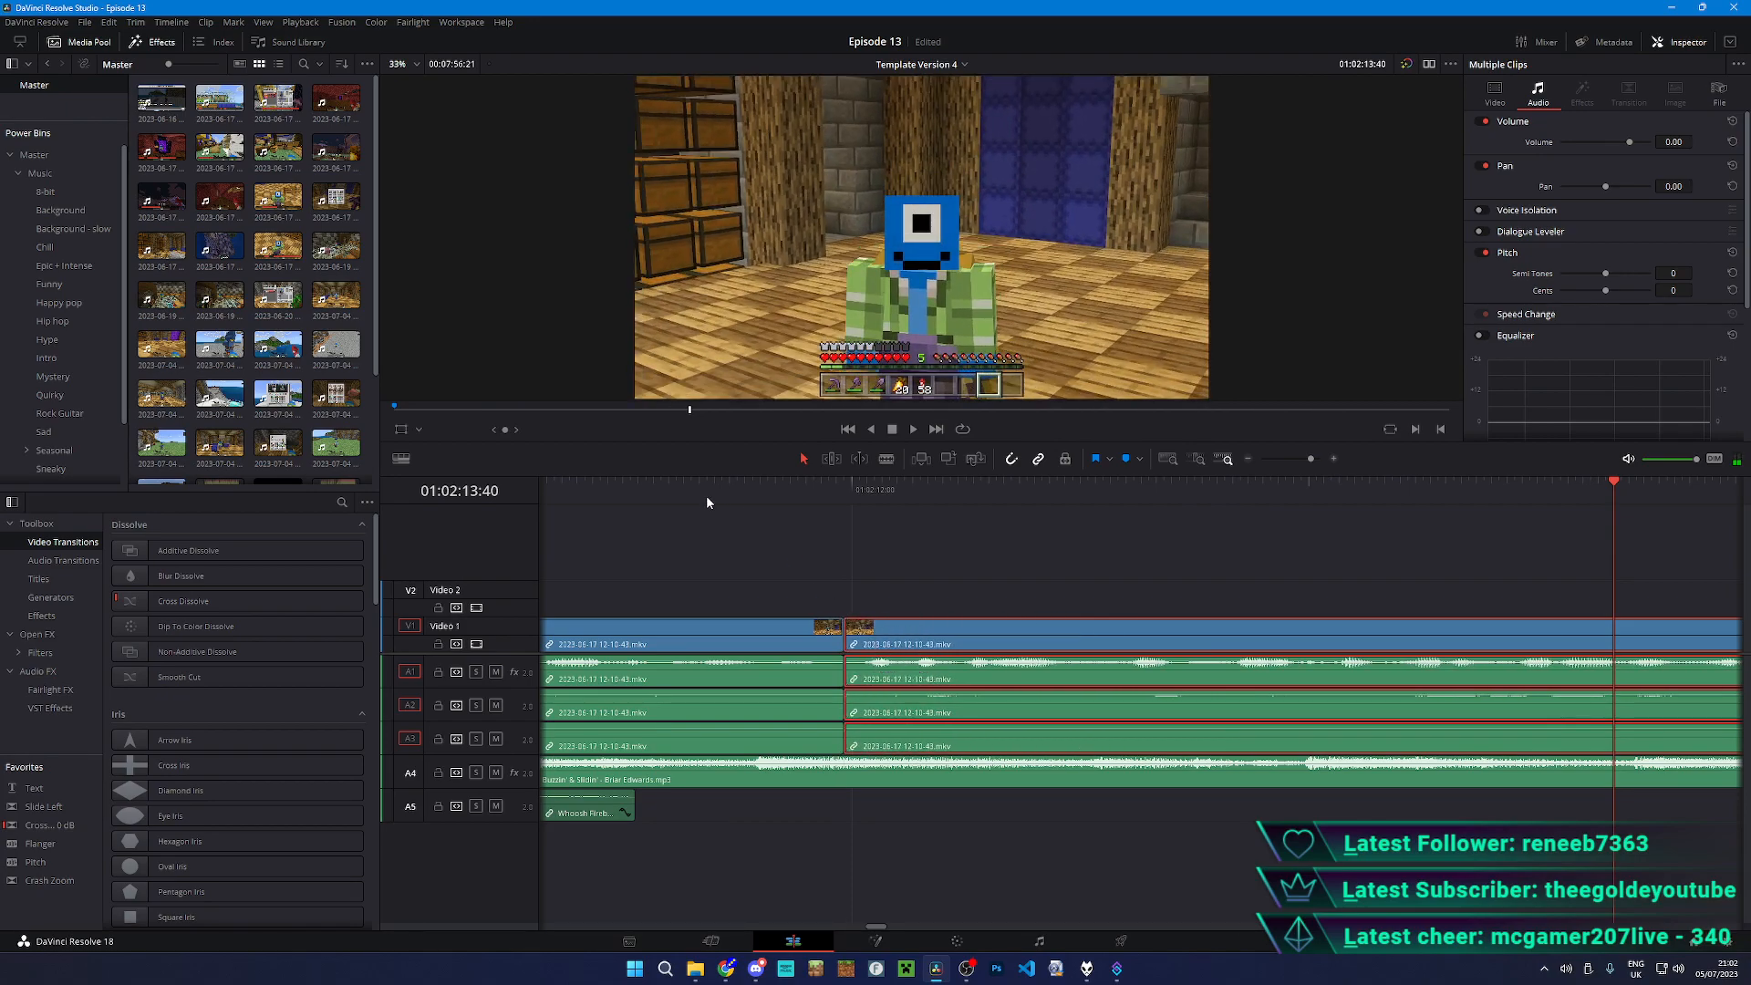
# - Play back the 12-10-43 recording from 01:02:11:41 across the tightened cut and on past 01:02:17
pyautogui.click(707, 497)
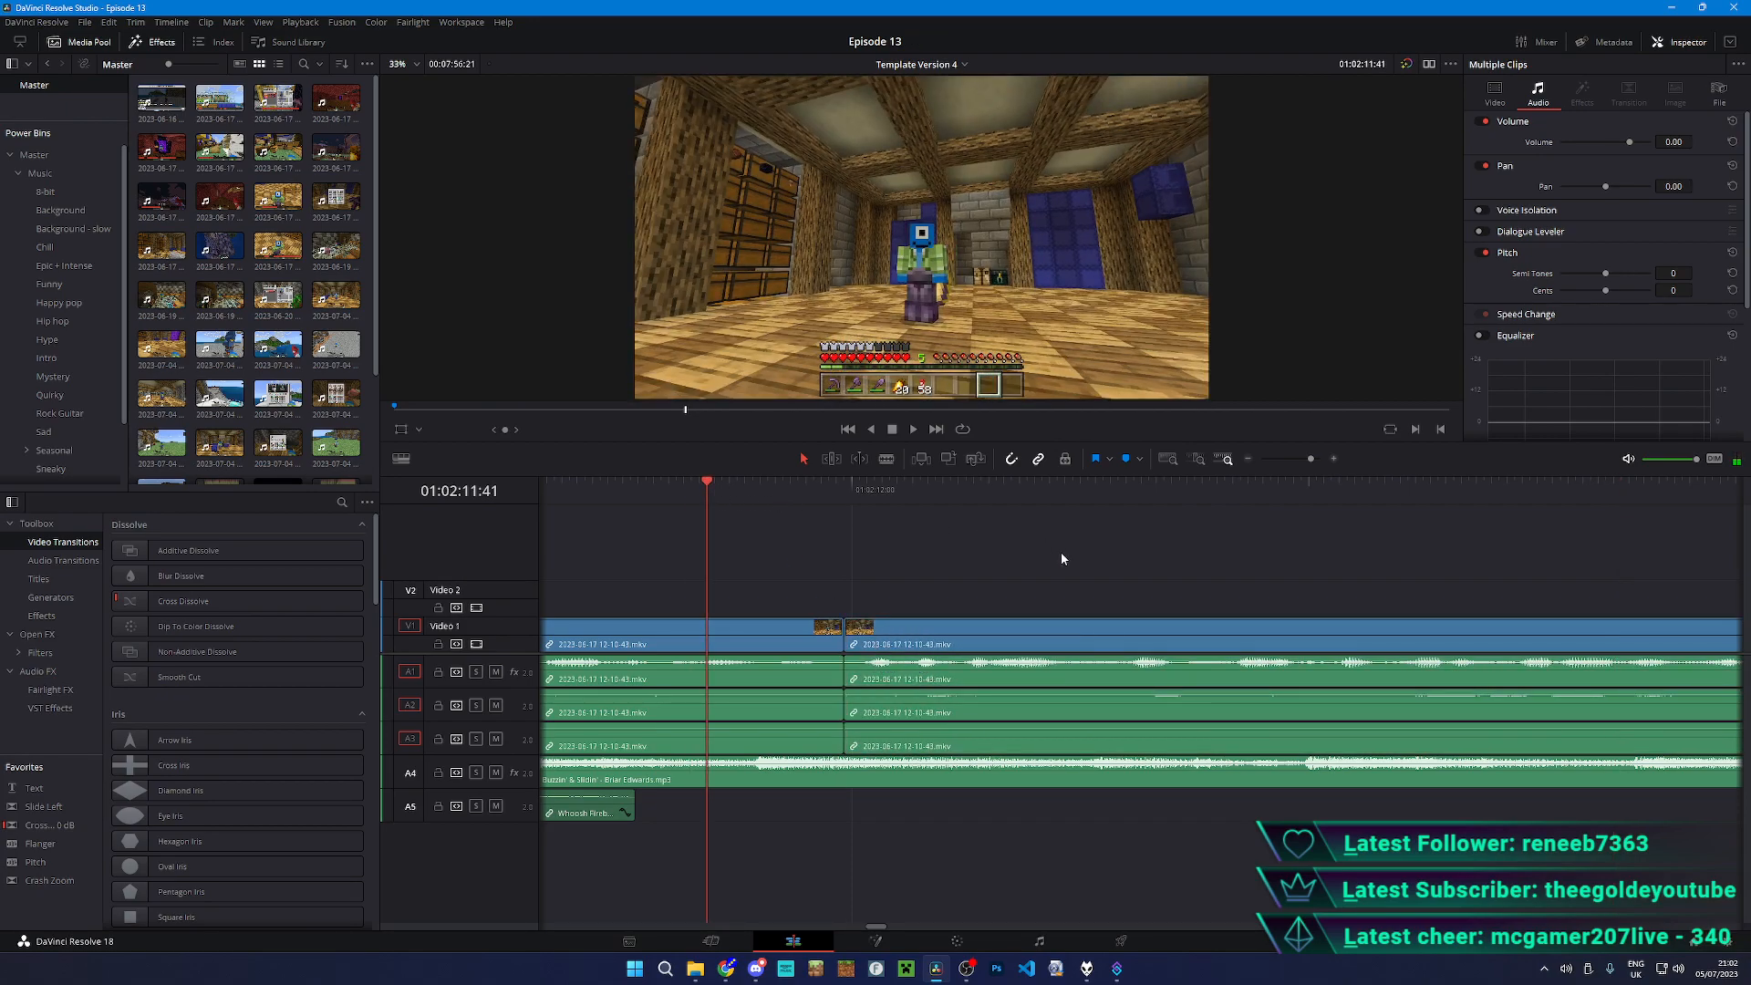
pyautogui.press('space')
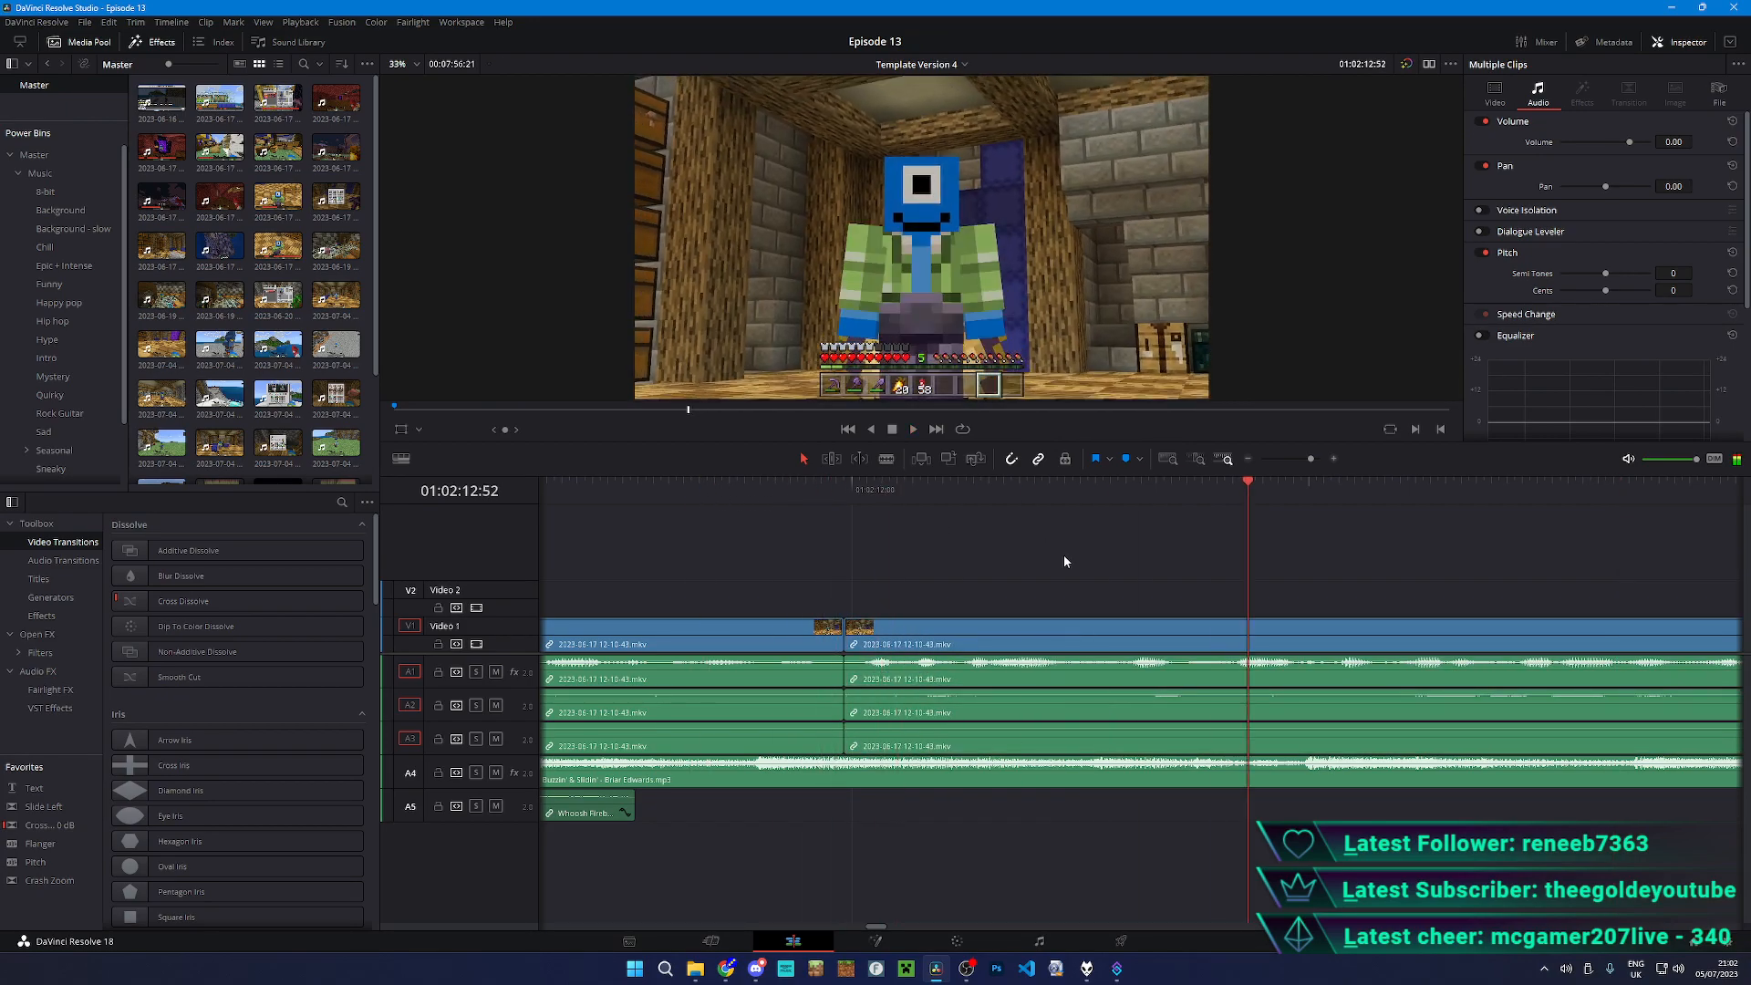
pyautogui.scroll(-2, 1063, 554)
pyautogui.scroll(-2, 1063, 554)
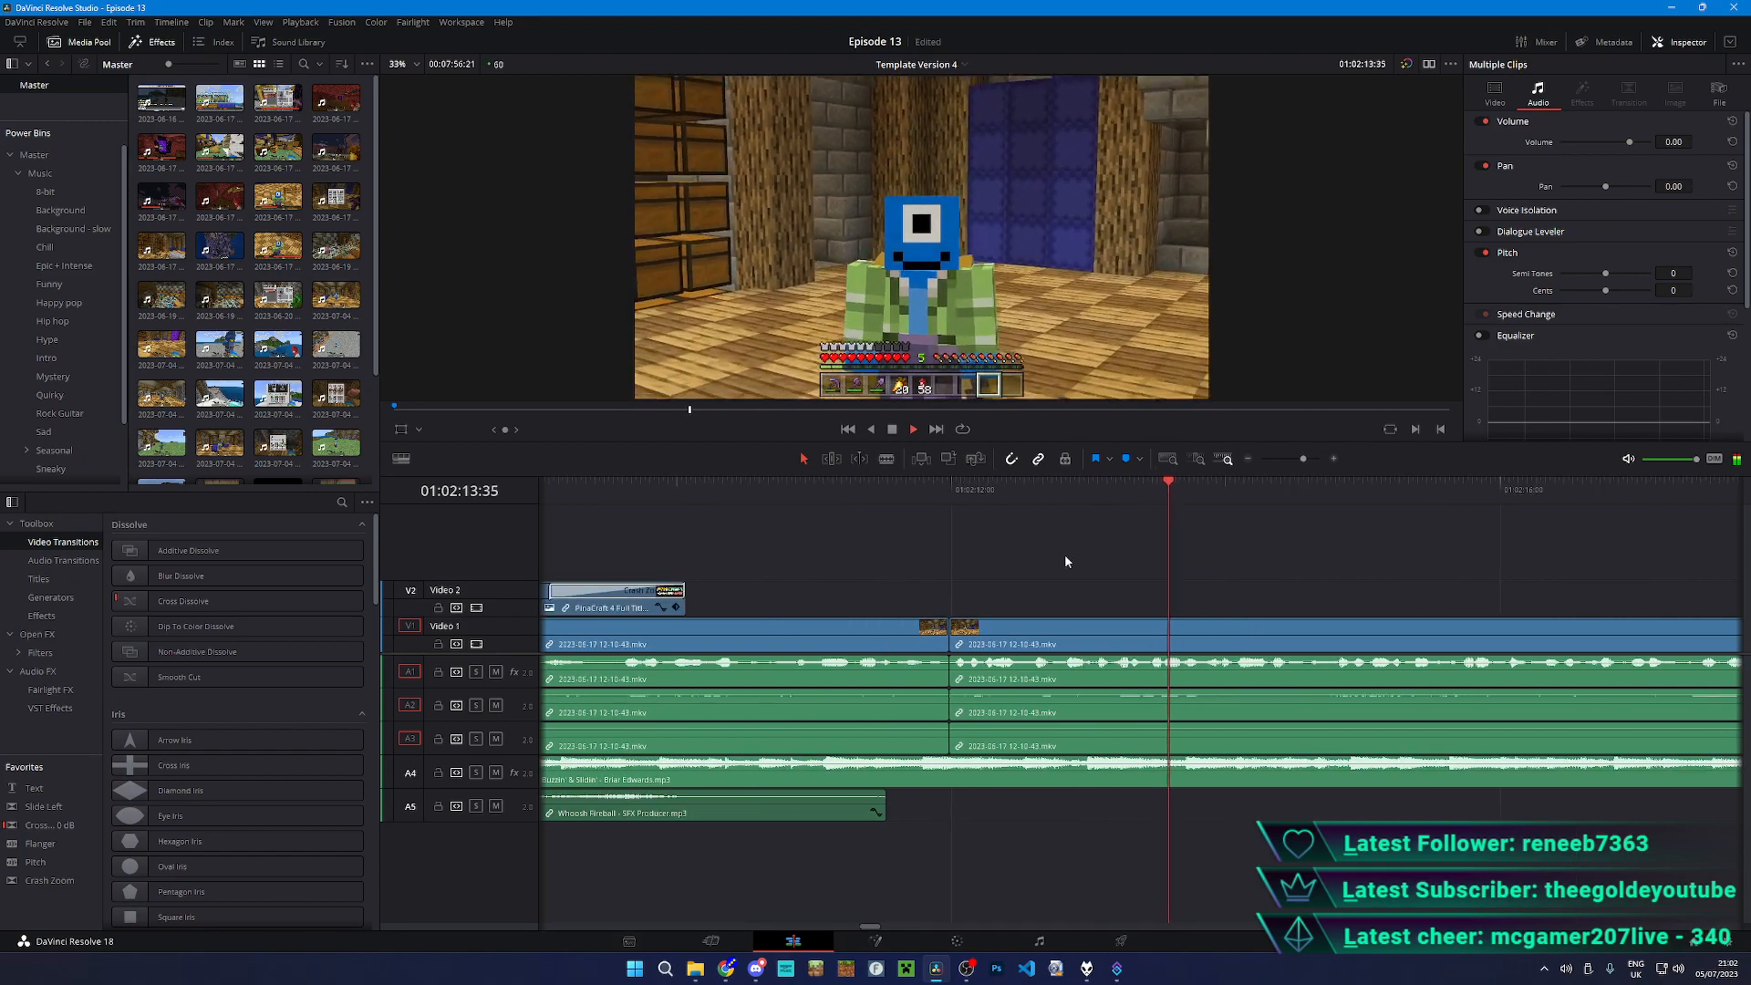
pyautogui.scroll(2, 1392, 562)
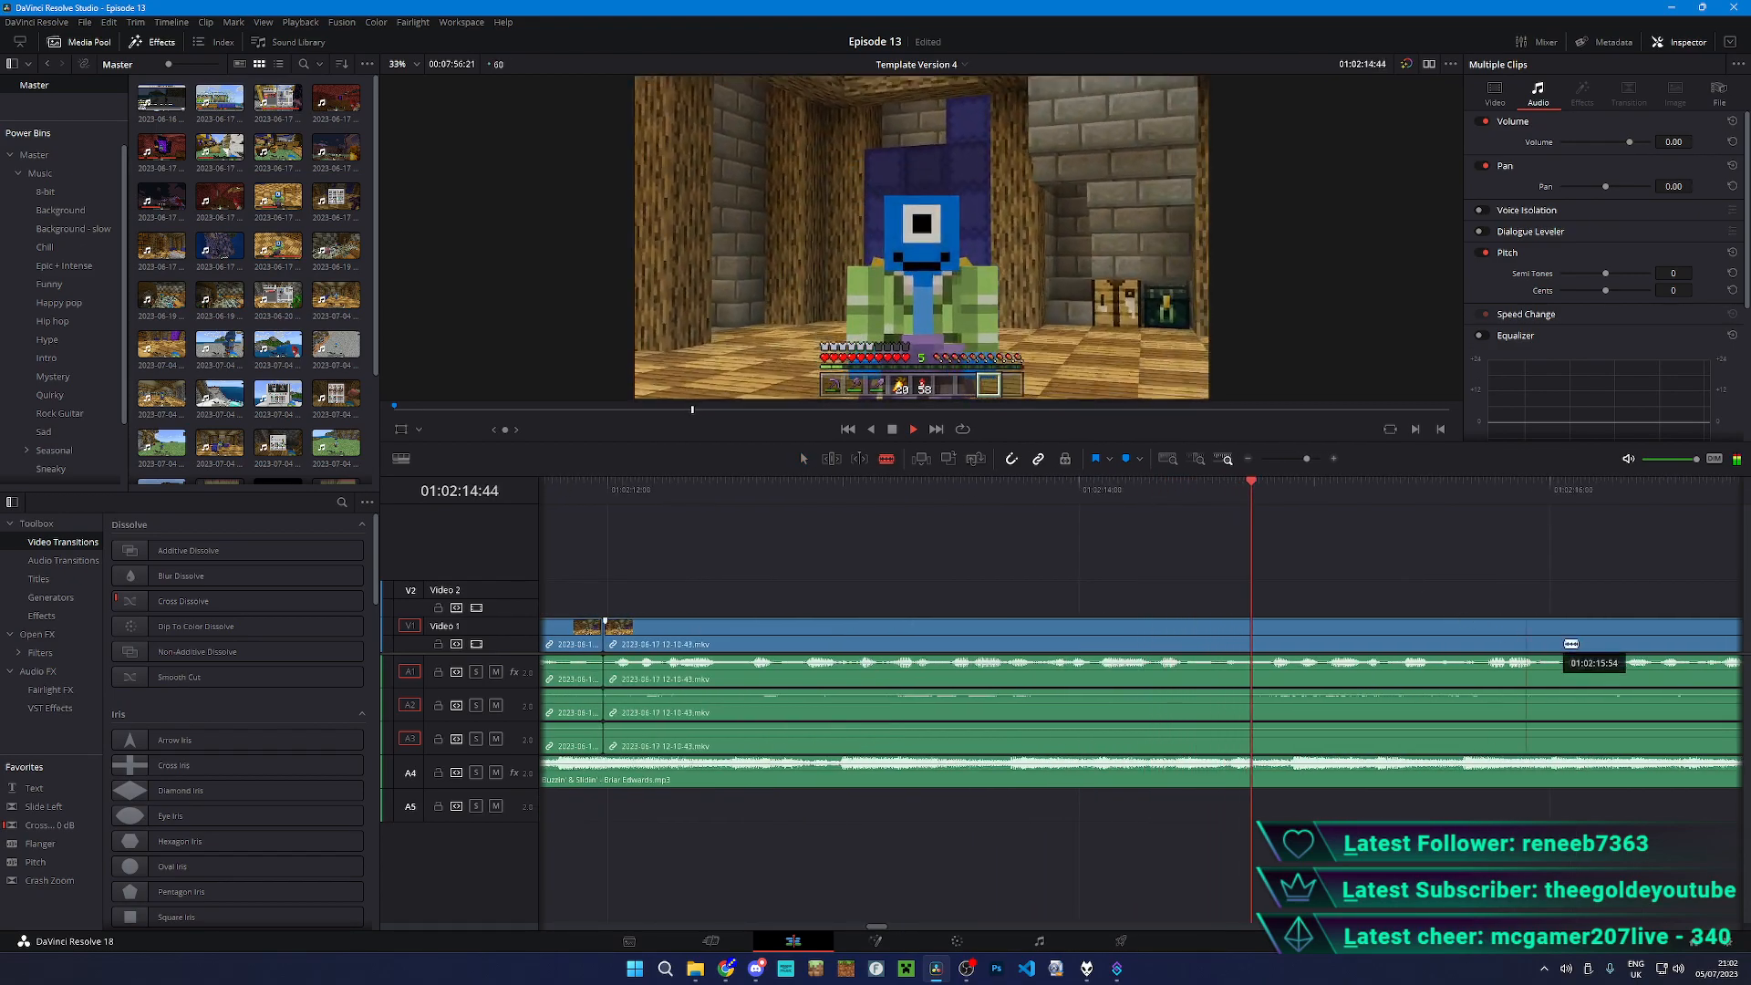
pyautogui.scroll(2, 1504, 720)
pyautogui.press('space')
pyautogui.hscroll(2, 1548, 664)
pyautogui.press('space')
pyautogui.hscroll(2, 1231, 611)
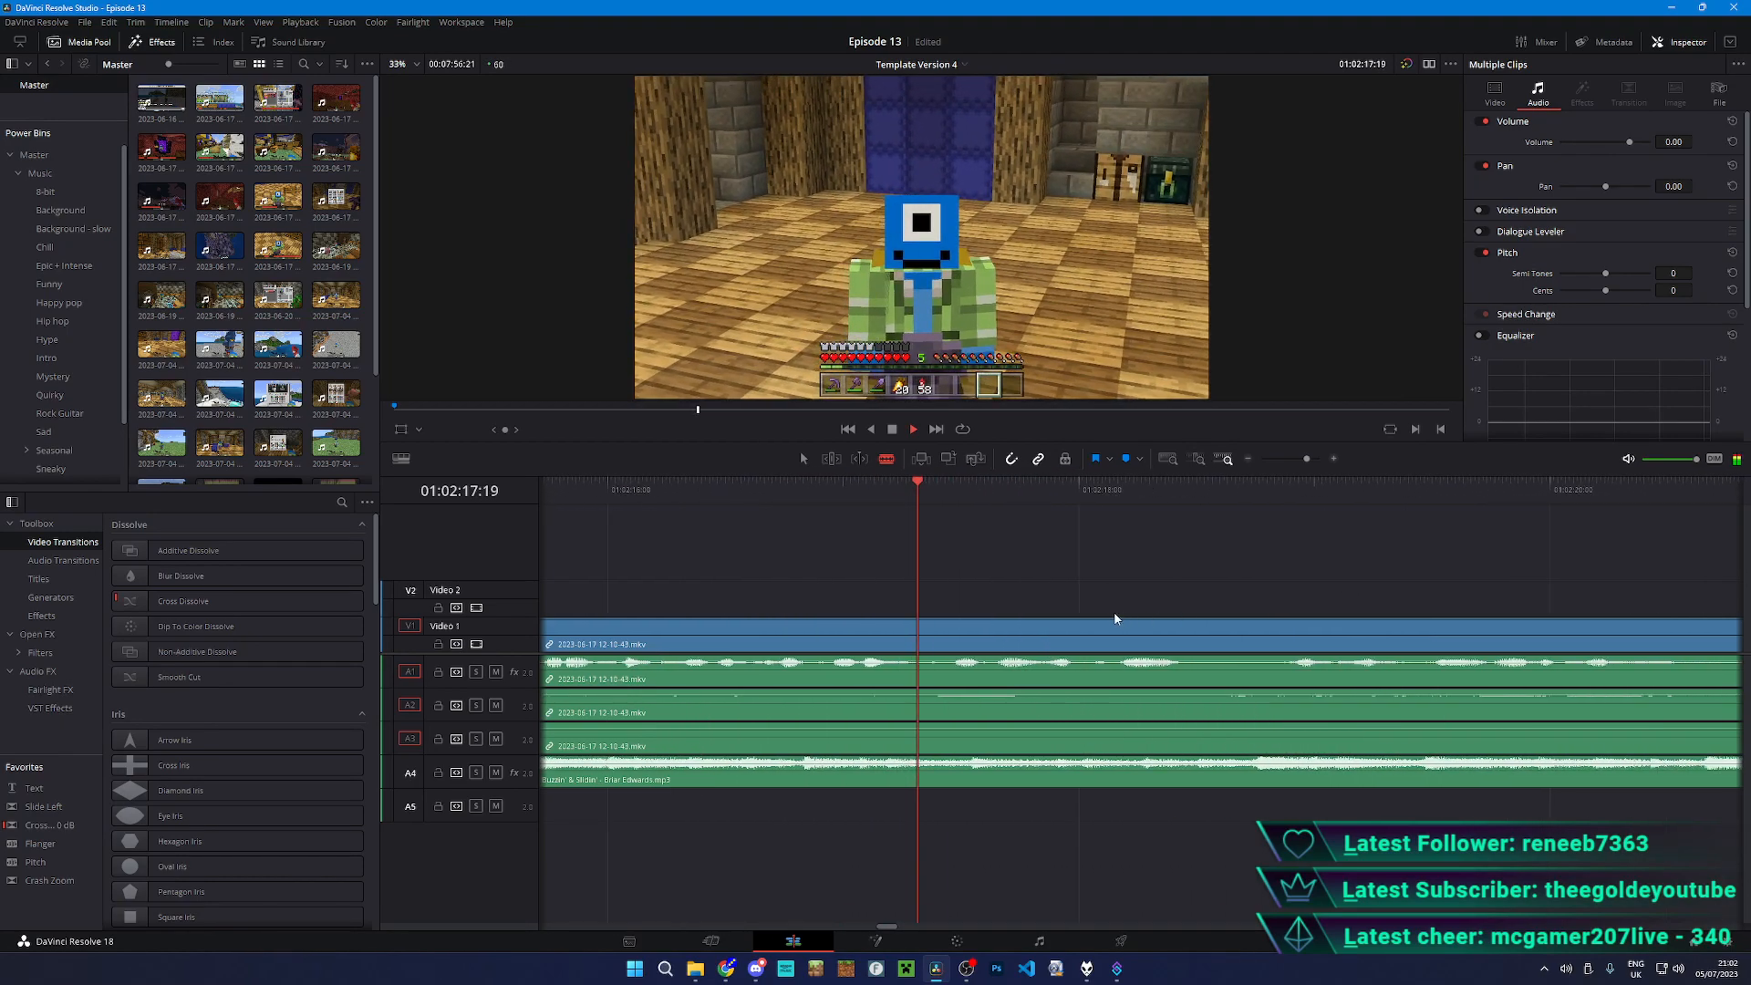
# - Cut the 12-10-43 recording at about 01:02:18:29 and 01:02:18:45, and move the last part back to the first cut
pyautogui.click(1140, 684)
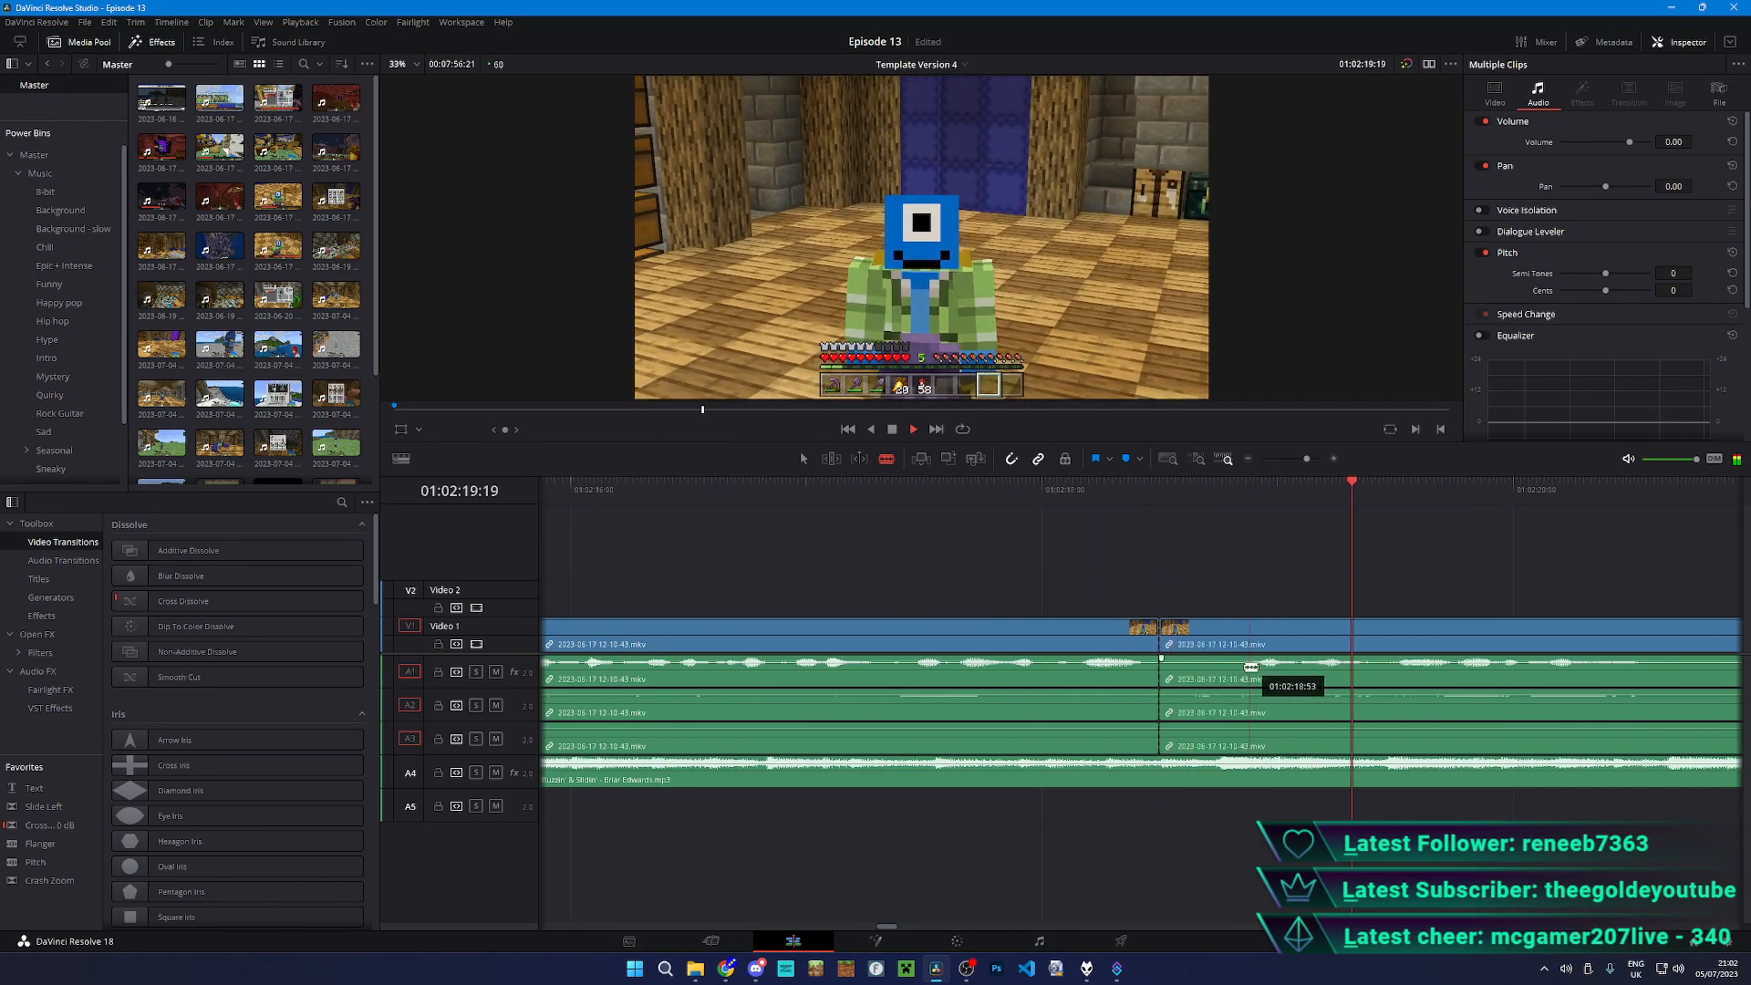
pyautogui.press('a')
pyautogui.hotkey('ctrl', 'z')
pyautogui.hotkey('ctrl', 'z')
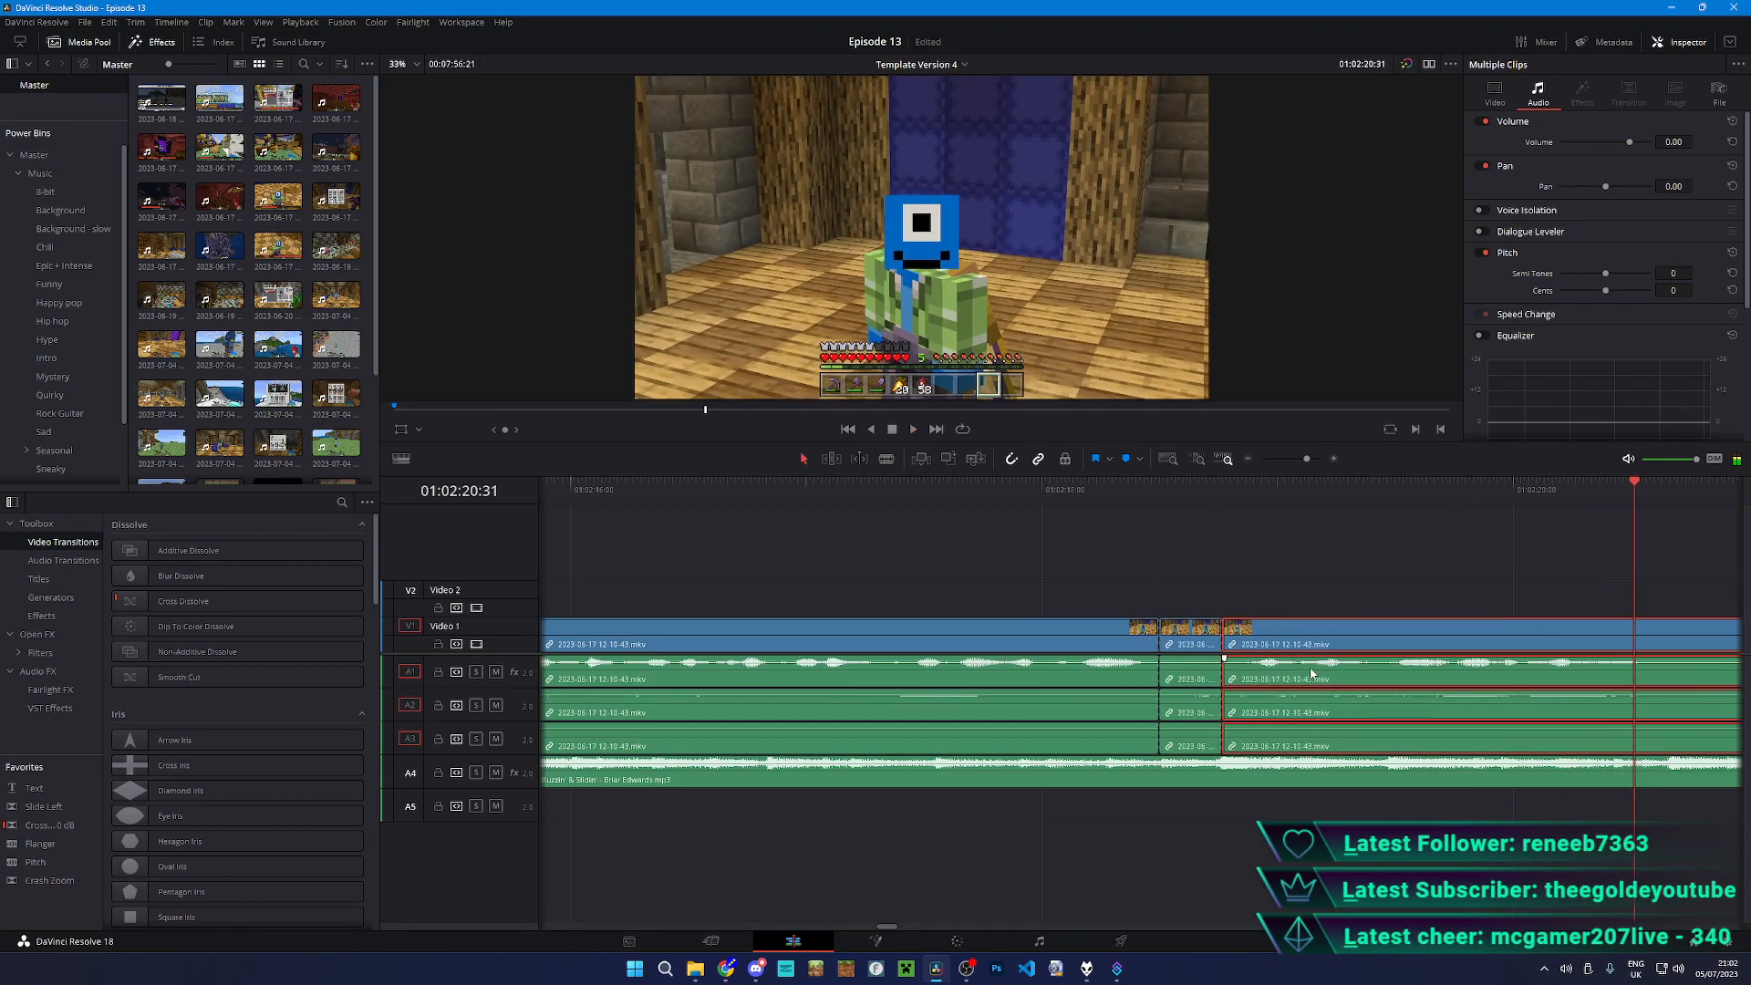
pyautogui.hotkey('ctrl', 'shift', 'z')
# - Cut the 12-10-43 recording at 01:02:20:23 and again after the pause, and move the last part 00:22 earlier to close it
pyautogui.click(1053, 500)
pyautogui.click(1398, 566)
pyautogui.press('space')
pyautogui.hscroll(2, 1295, 597)
pyautogui.press('b')
pyautogui.click(1364, 676)
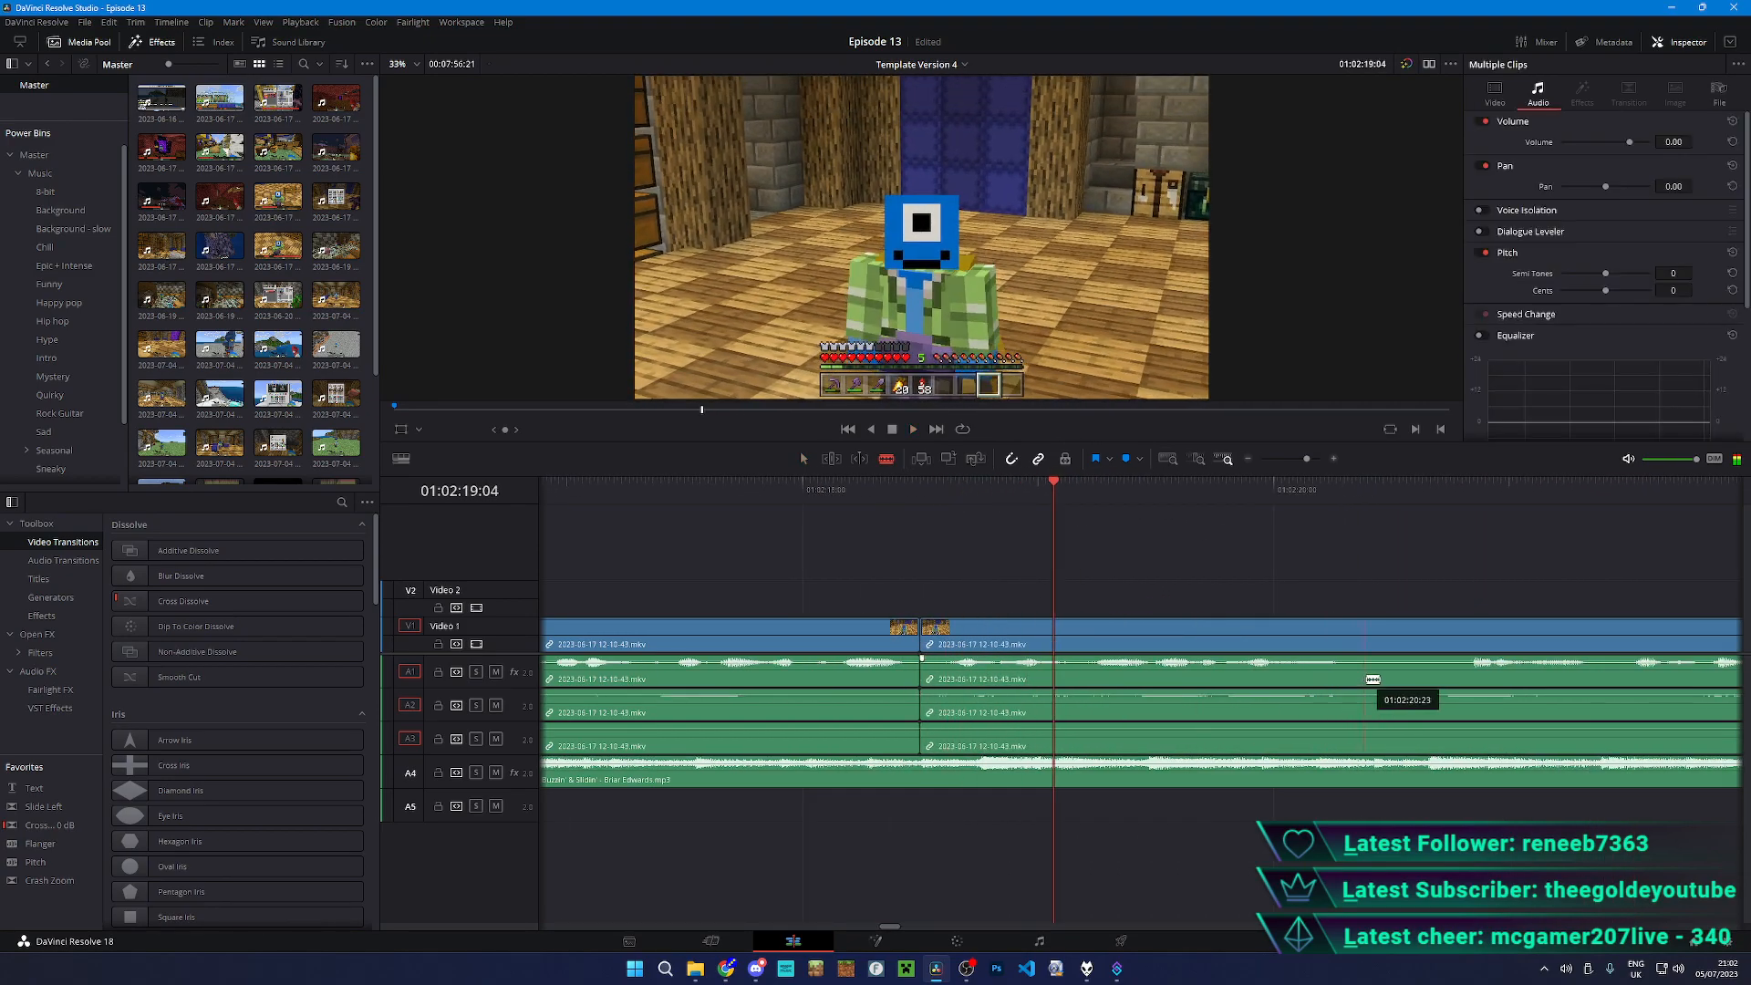
pyautogui.click(1448, 678)
pyautogui.click(1481, 678)
pyautogui.press('a')
pyautogui.hotkey('ctrl', 'z')
pyautogui.moveTo(1483, 672); pyautogui.dragTo(1398, 672)
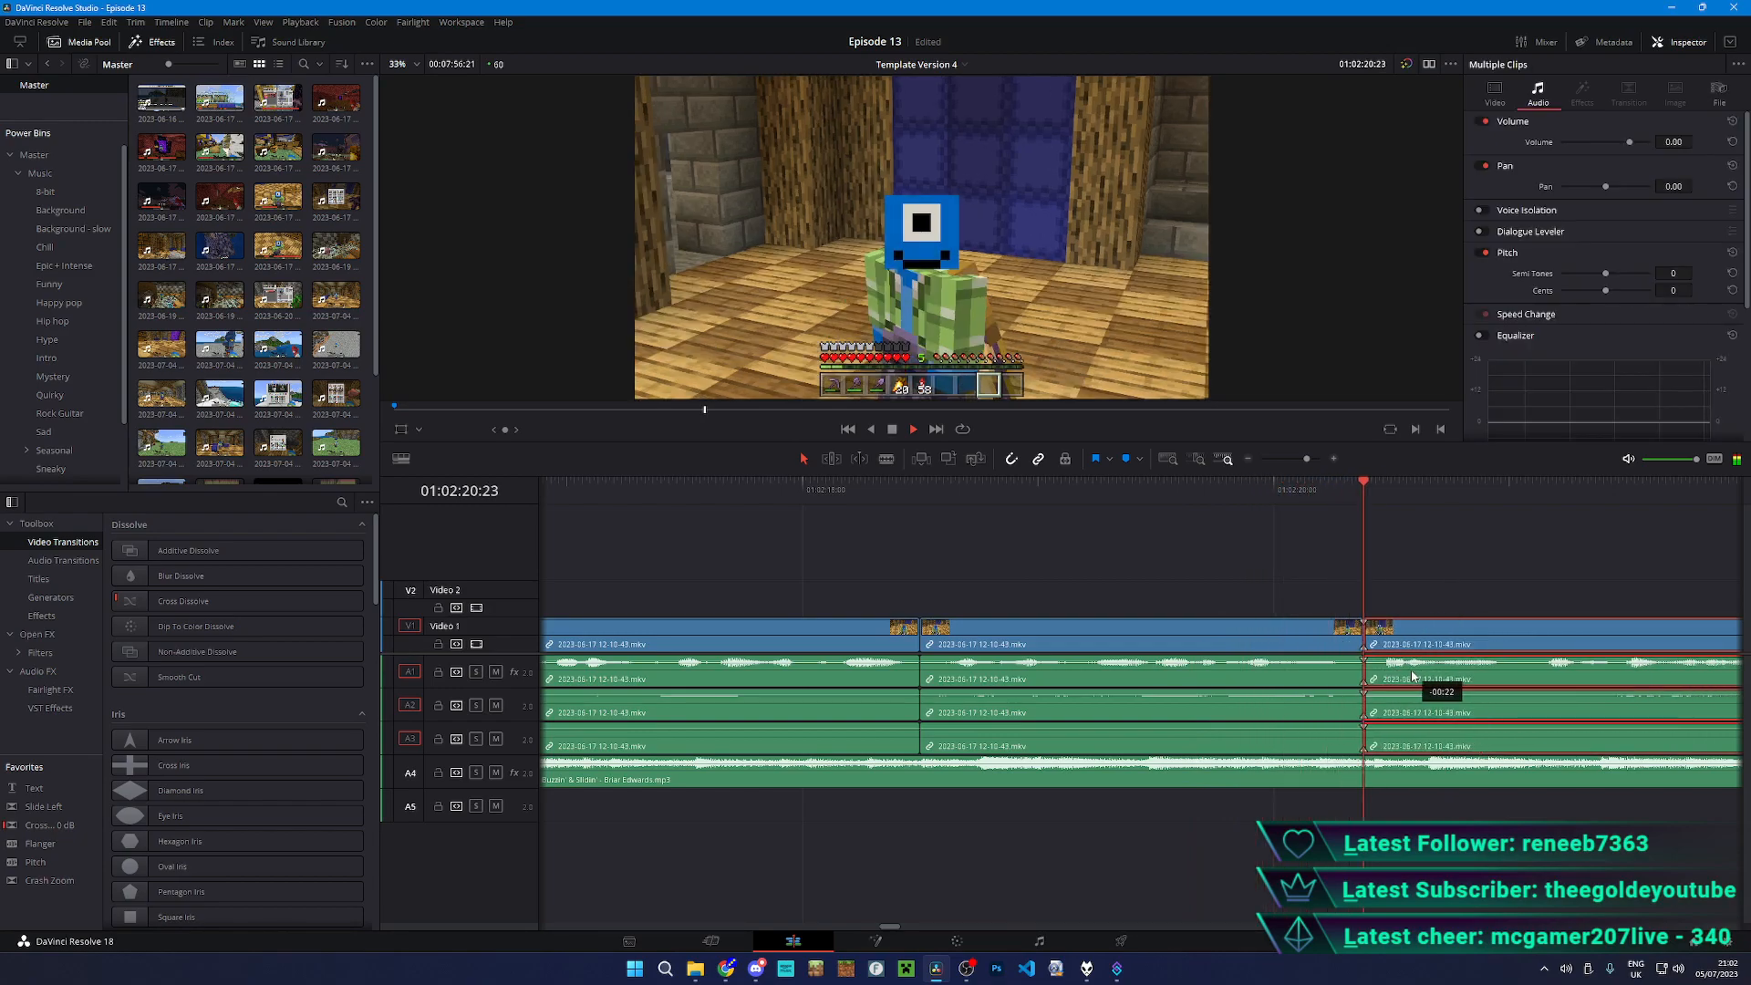
pyautogui.moveTo(1518, 604); pyautogui.dragTo(1015, 622)
# - Cut out about 20 frames after 01:02:23:29 in the 12-10-43 recording and move the last part back to close it
pyautogui.click(609, 496)
pyautogui.press('b')
pyautogui.click(1598, 675)
pyautogui.click(1678, 672)
pyautogui.press('a')
pyautogui.moveTo(1698, 672); pyautogui.dragTo(1620, 672)
# - Cut out about 38 frames after 01:02:25:15 in the 12-10-43 recording, close the space with the last part, and save the project
pyautogui.hscroll(3, 1475, 611)
pyautogui.press('b')
pyautogui.click(1588, 673)
pyautogui.hscroll(3, 1324, 690)
pyautogui.click(1386, 684)
pyautogui.press('a')
pyautogui.moveTo(1457, 675); pyautogui.dragTo(1306, 675)
pyautogui.scroll(-2, 1392, 645)
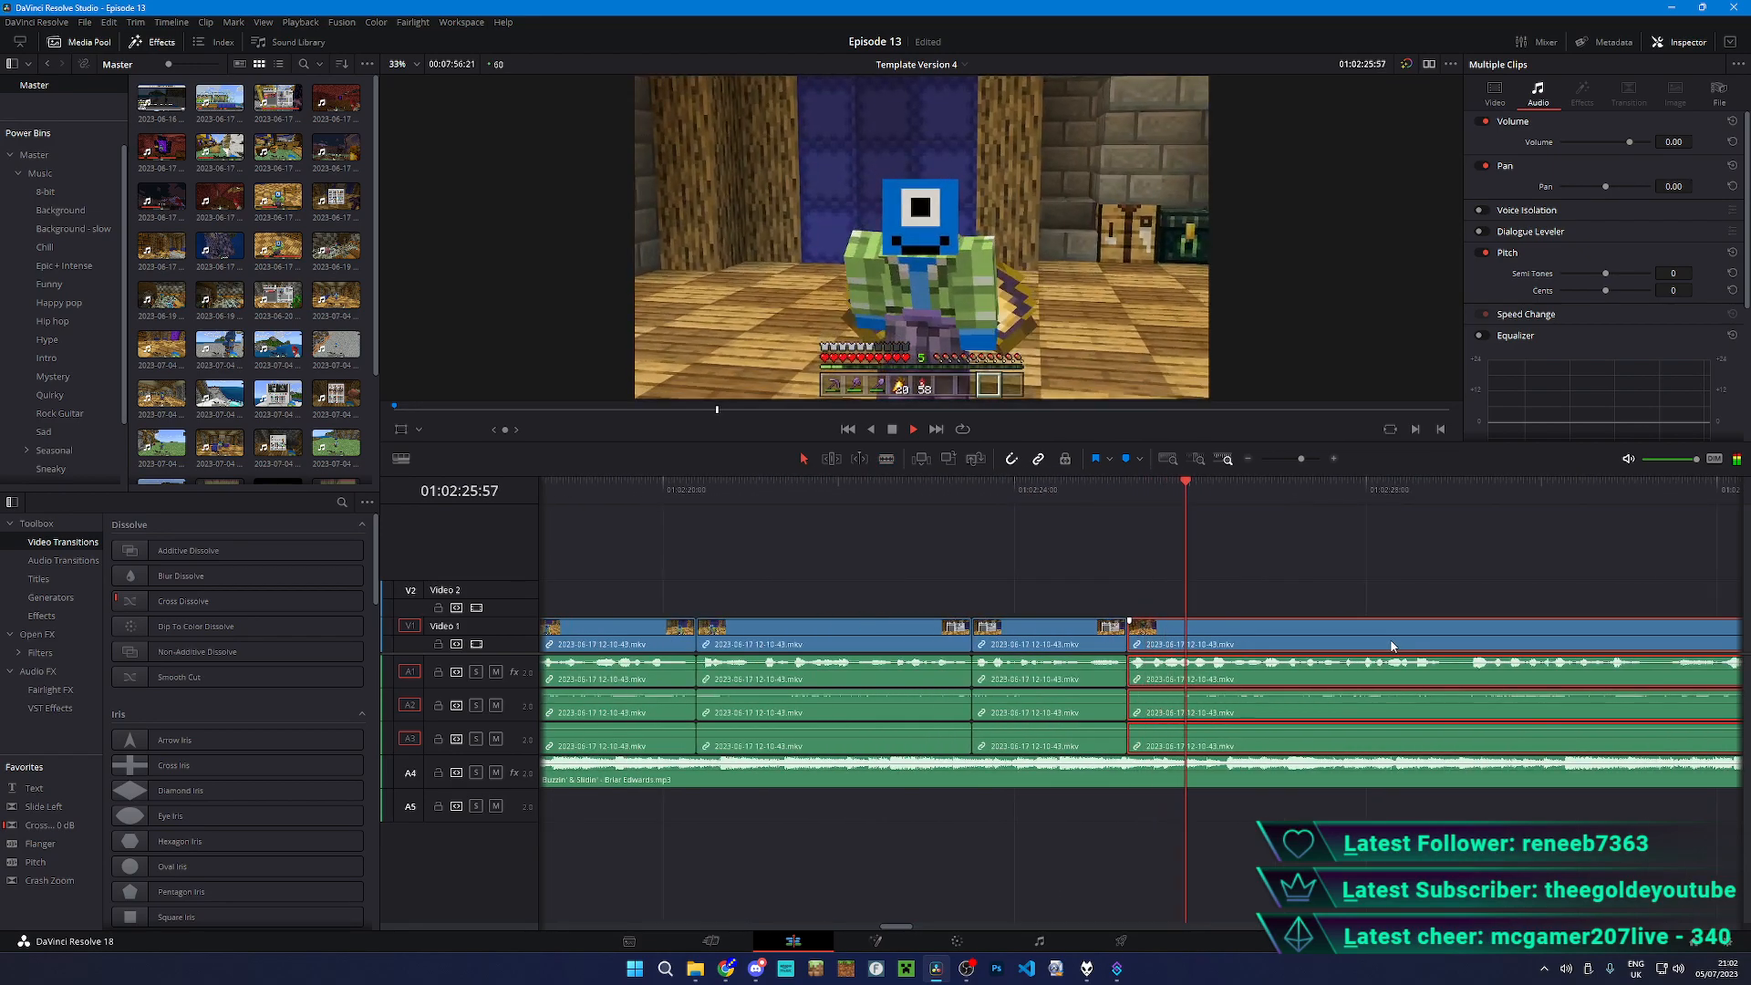
pyautogui.scroll(-4, 1392, 646)
pyautogui.hotkey('ctrl', 's')
# - Play back the tightened 12-10-43 recording from 01:02:17:15 to 01:02:25:43
pyautogui.scroll(5, 1361, 644)
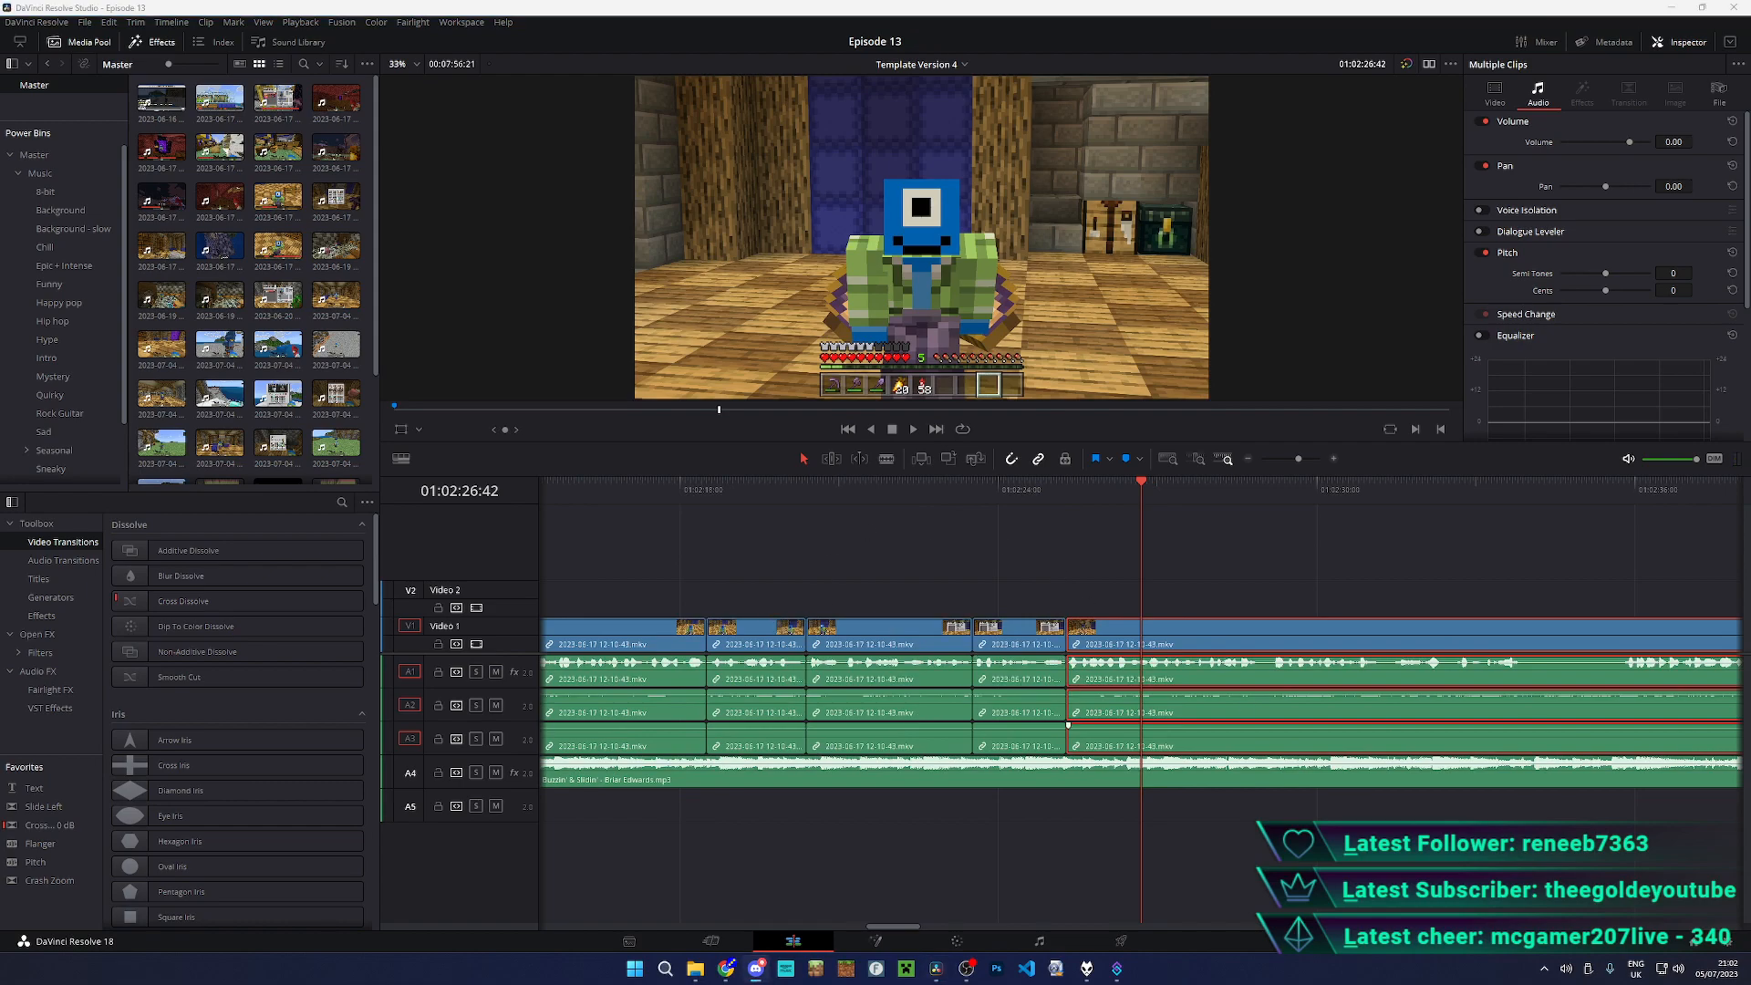
pyautogui.click(1034, 663)
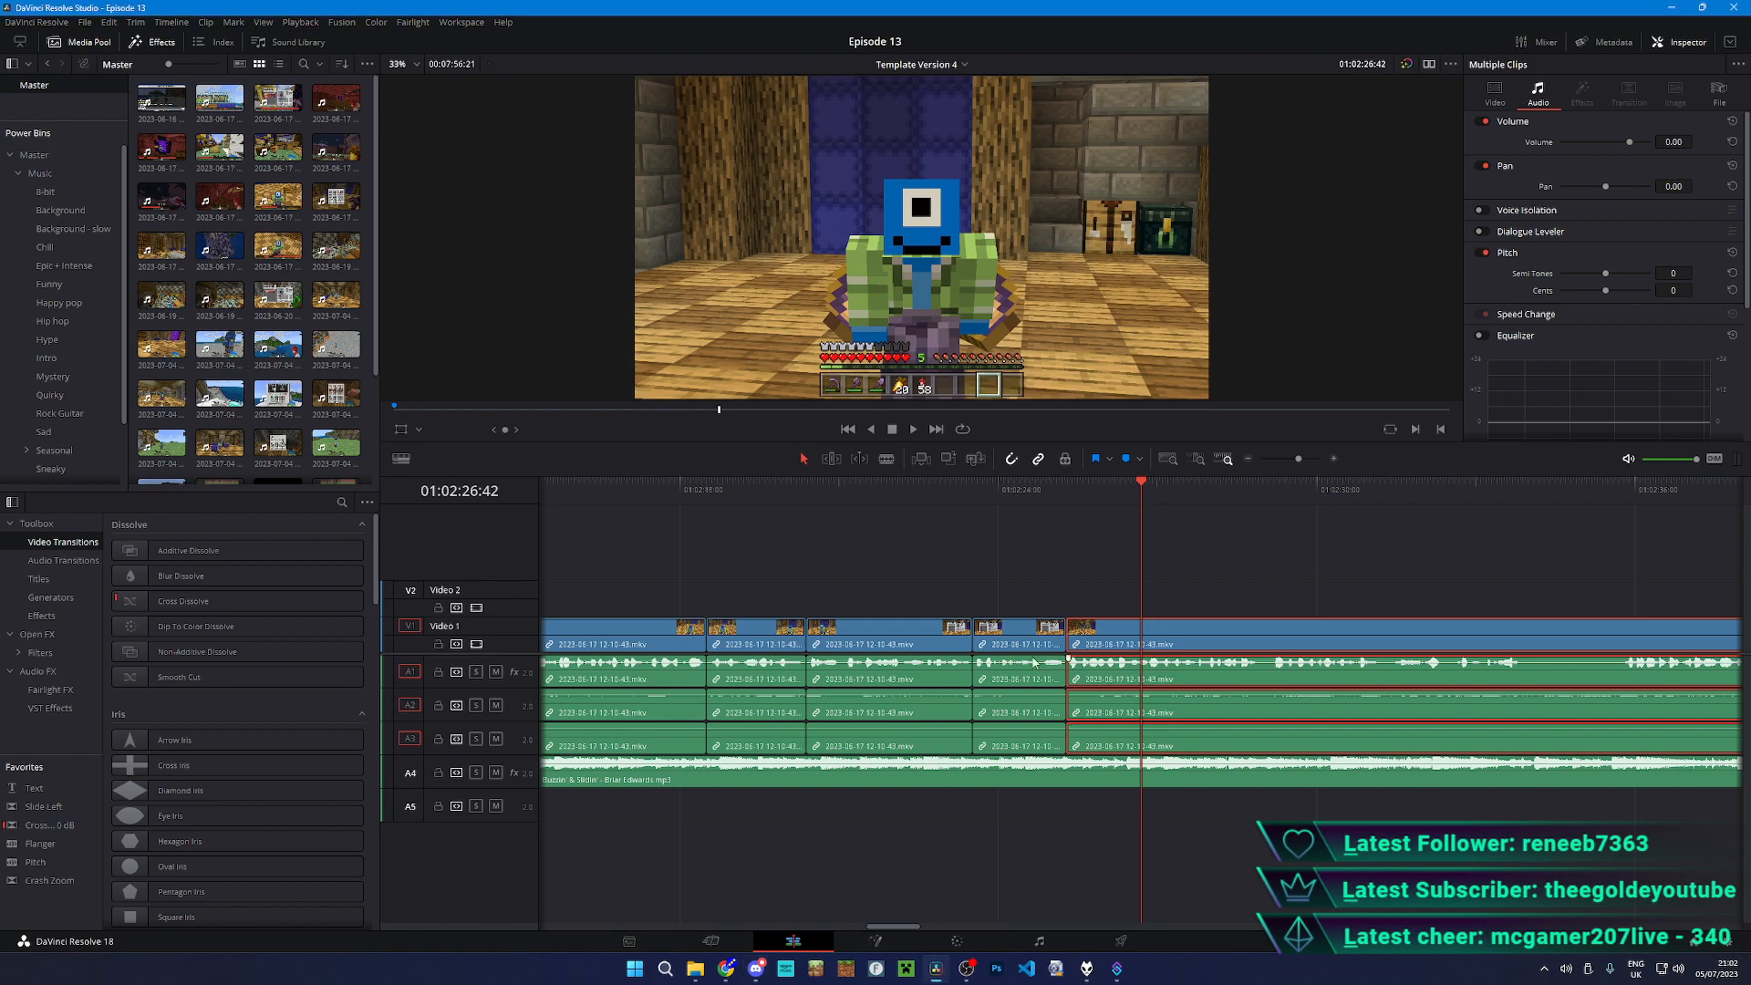
pyautogui.click(654, 491)
pyautogui.hscroll(-5, 1121, 588)
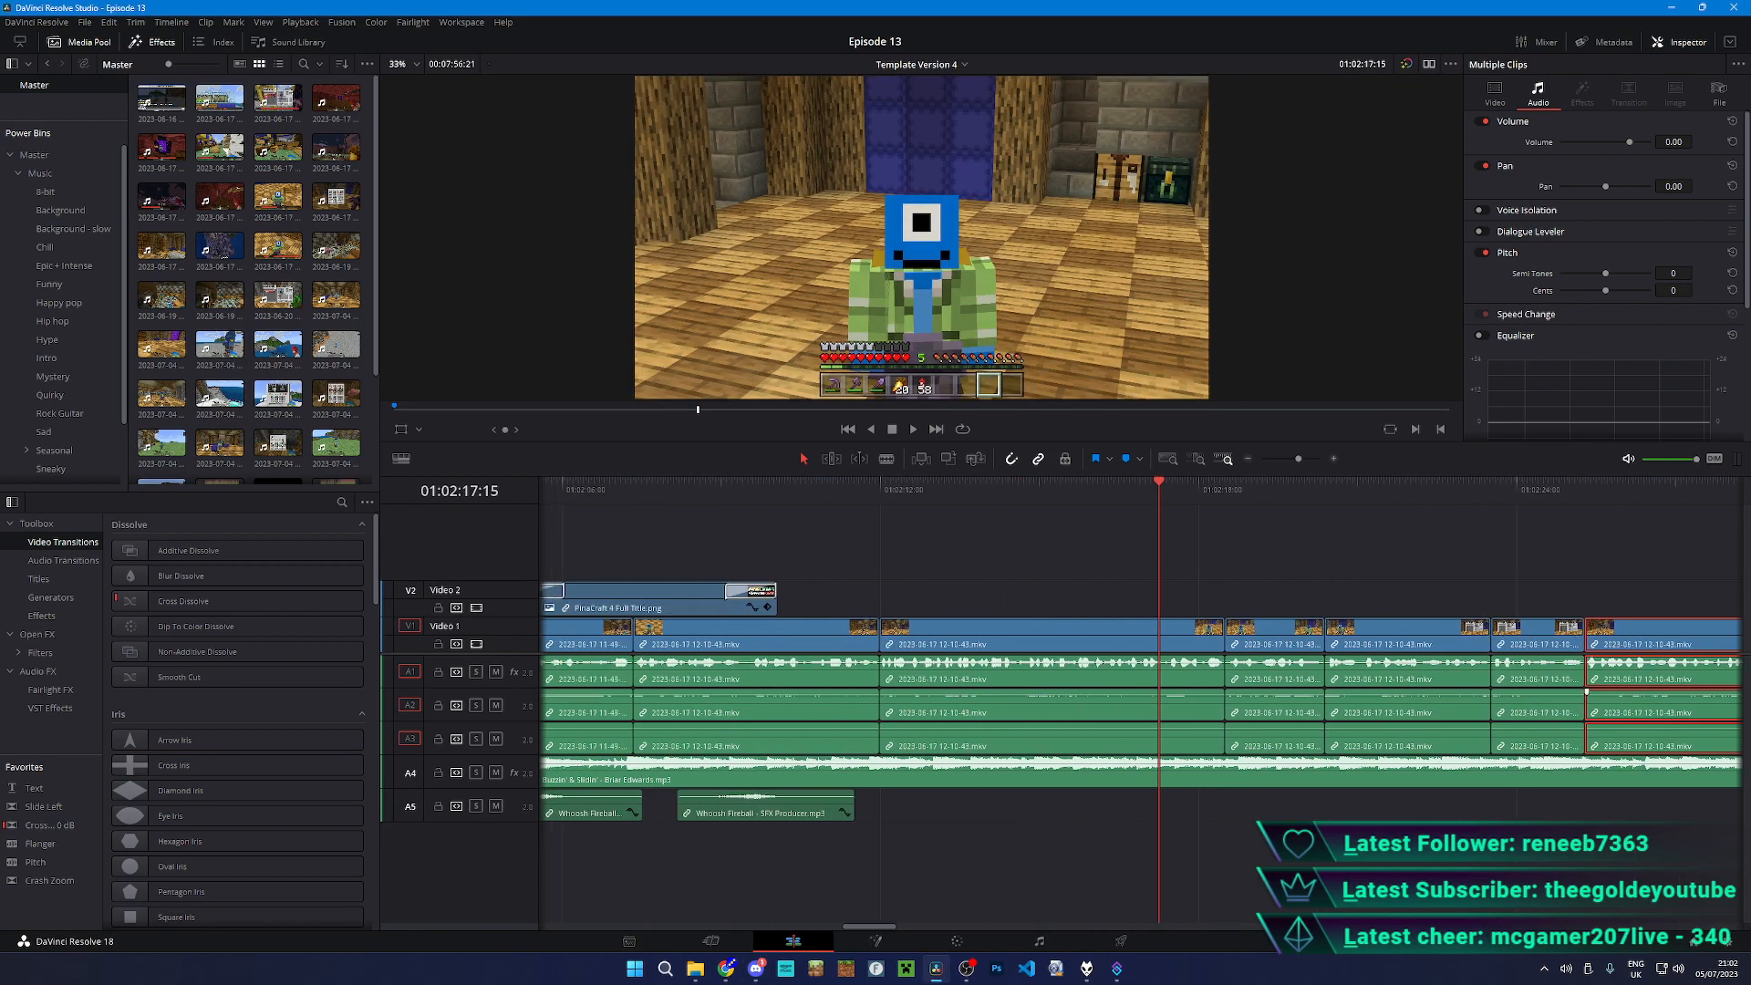
pyautogui.click(1361, 554)
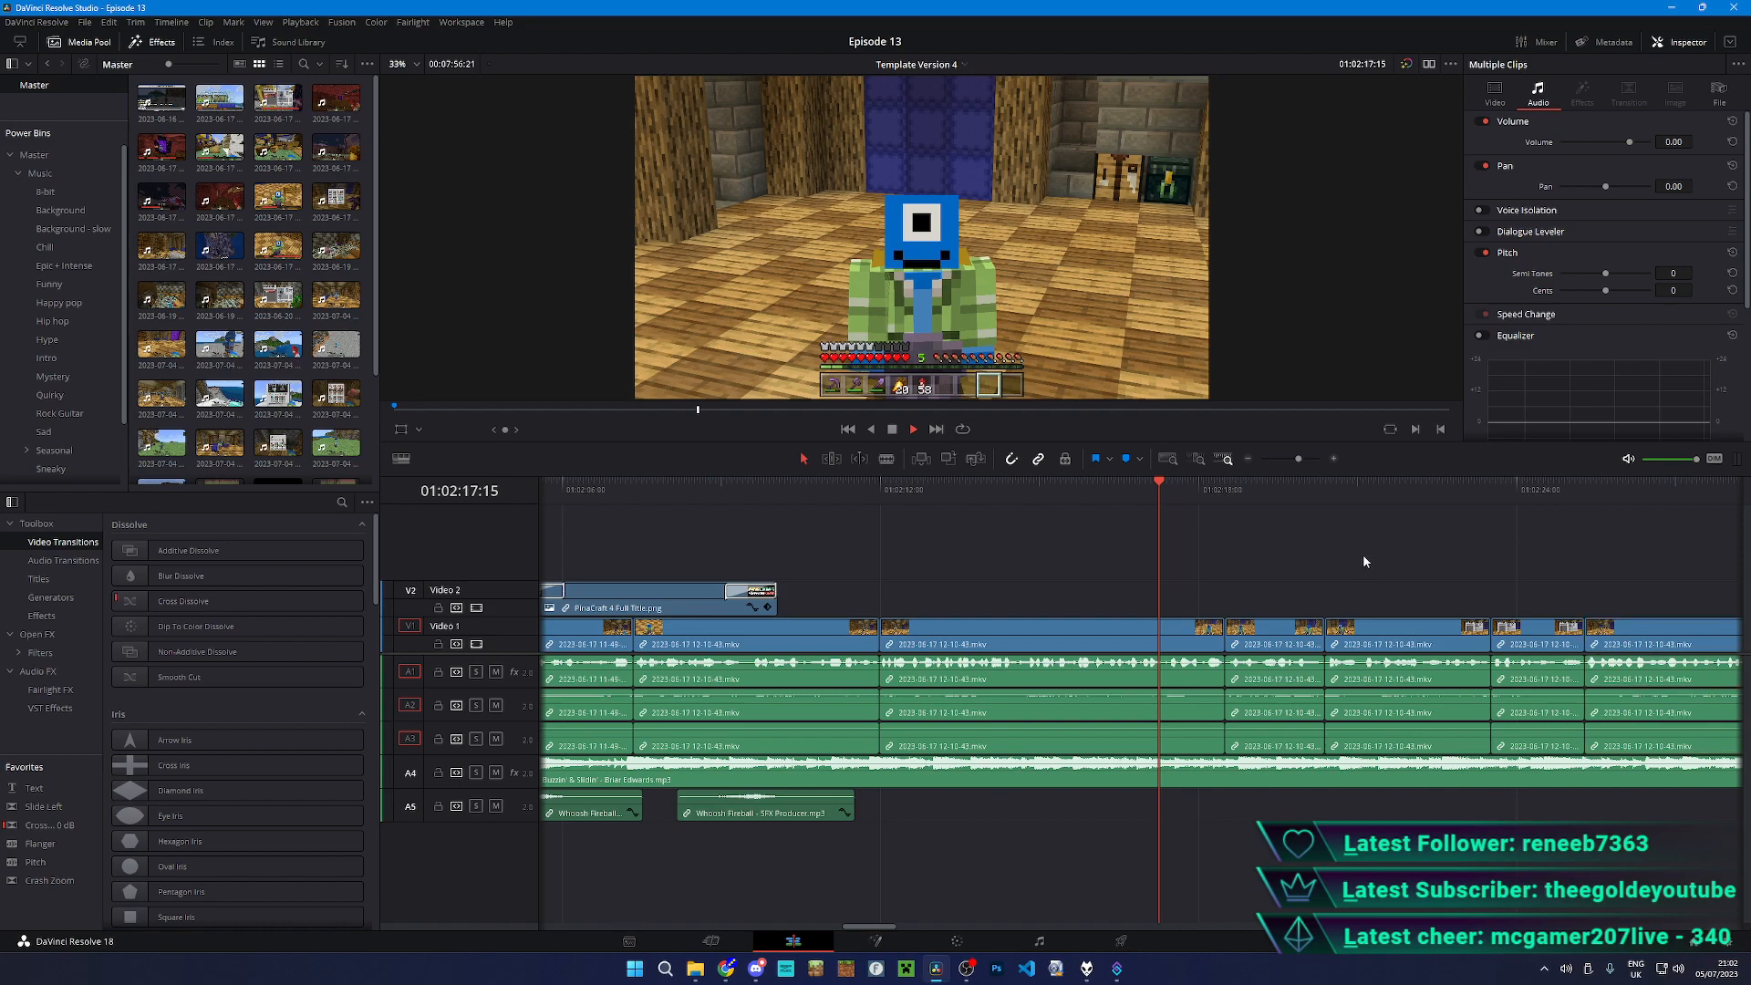
pyautogui.press('space')
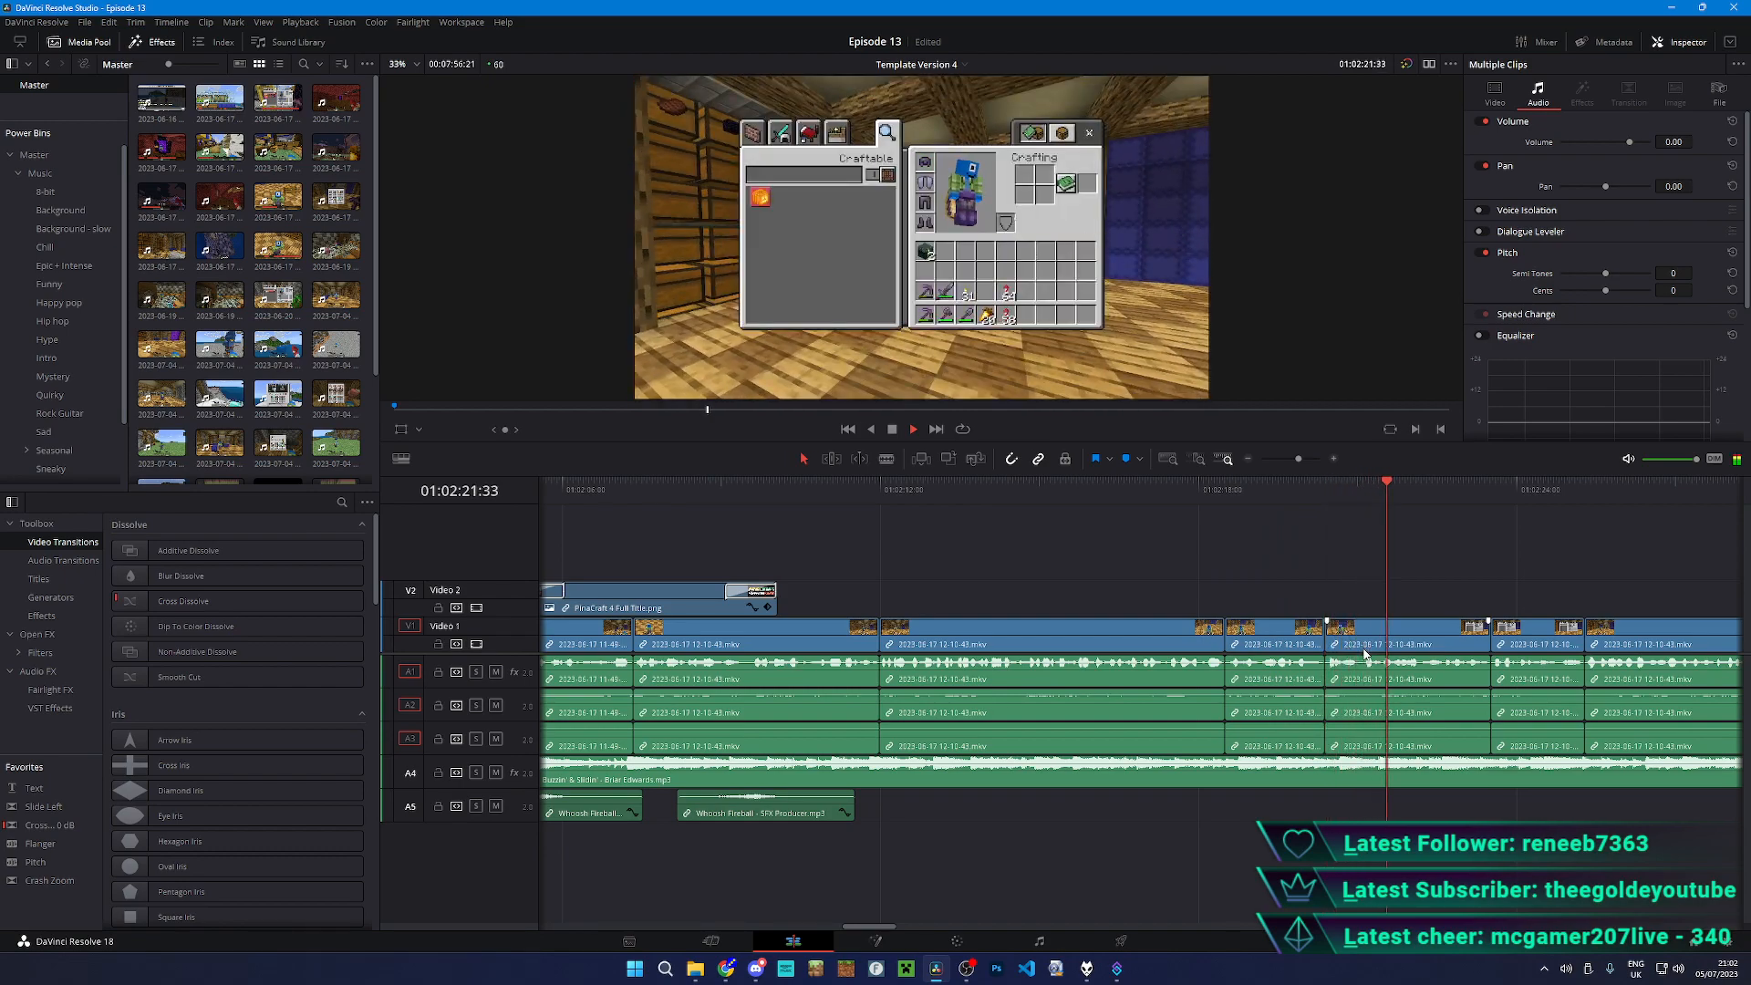
pyautogui.press('space')
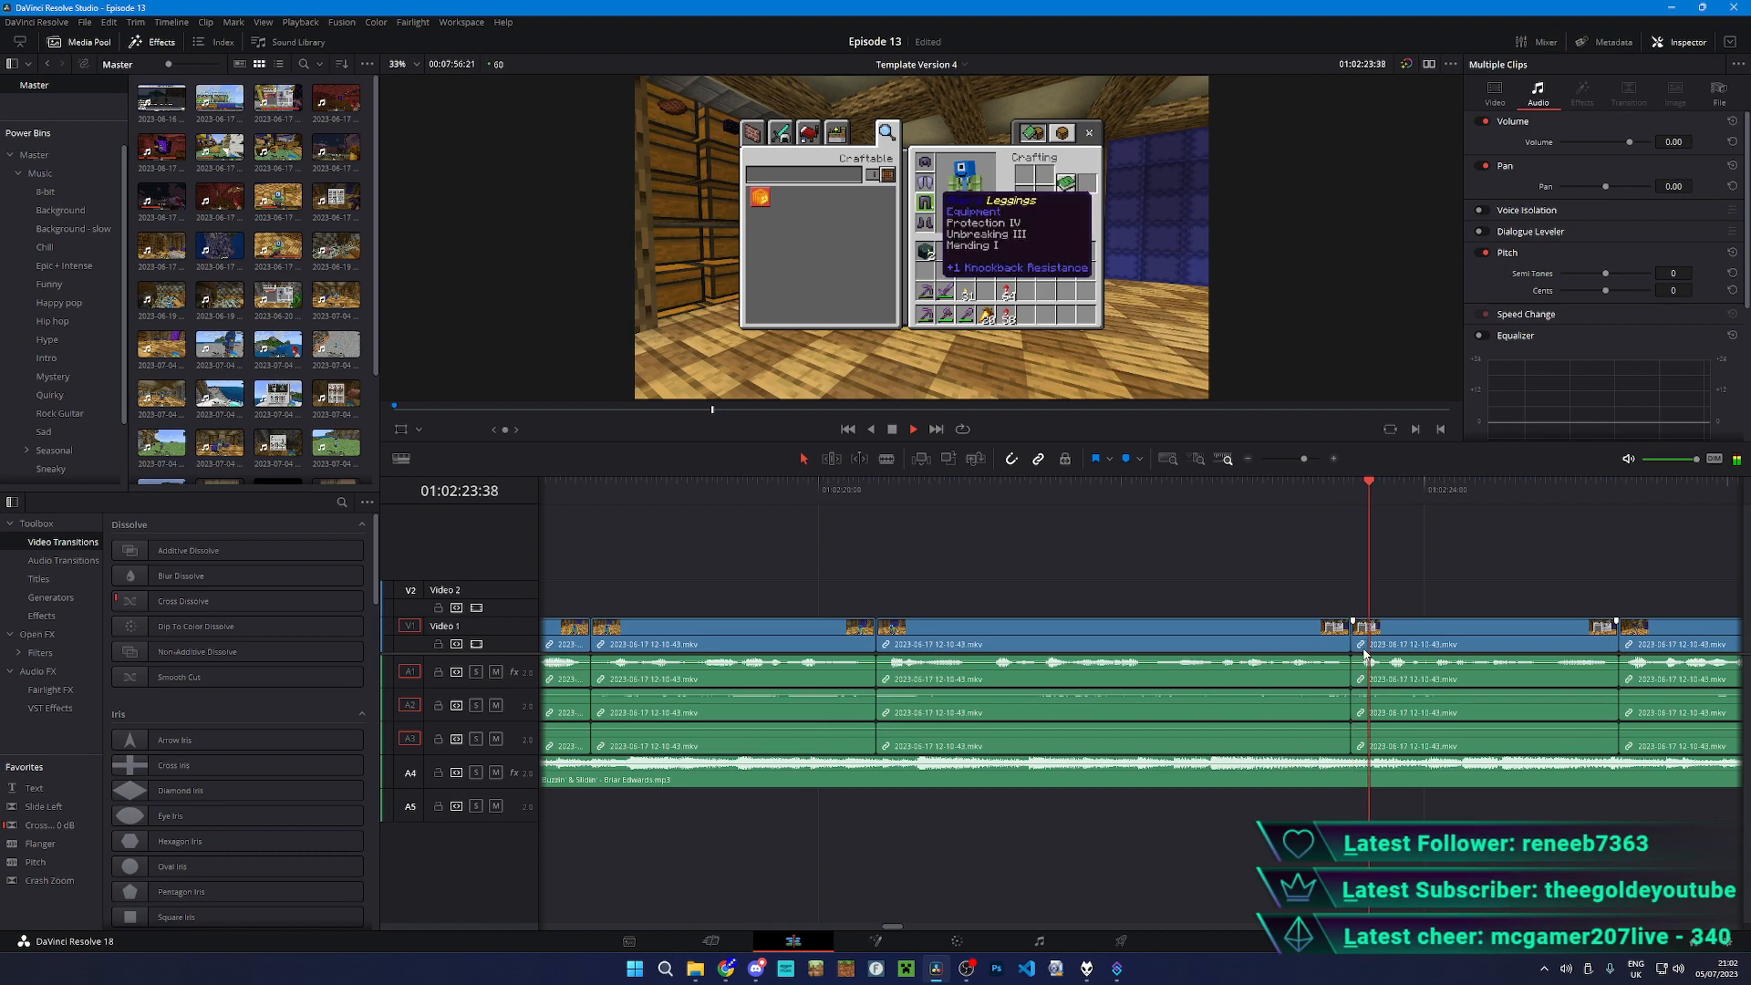
pyautogui.press('space')
# - Split the 12-10-43 recording at 01:02:24:47 within the inventory screen segment
pyautogui.press('b')
pyautogui.click(1543, 665)
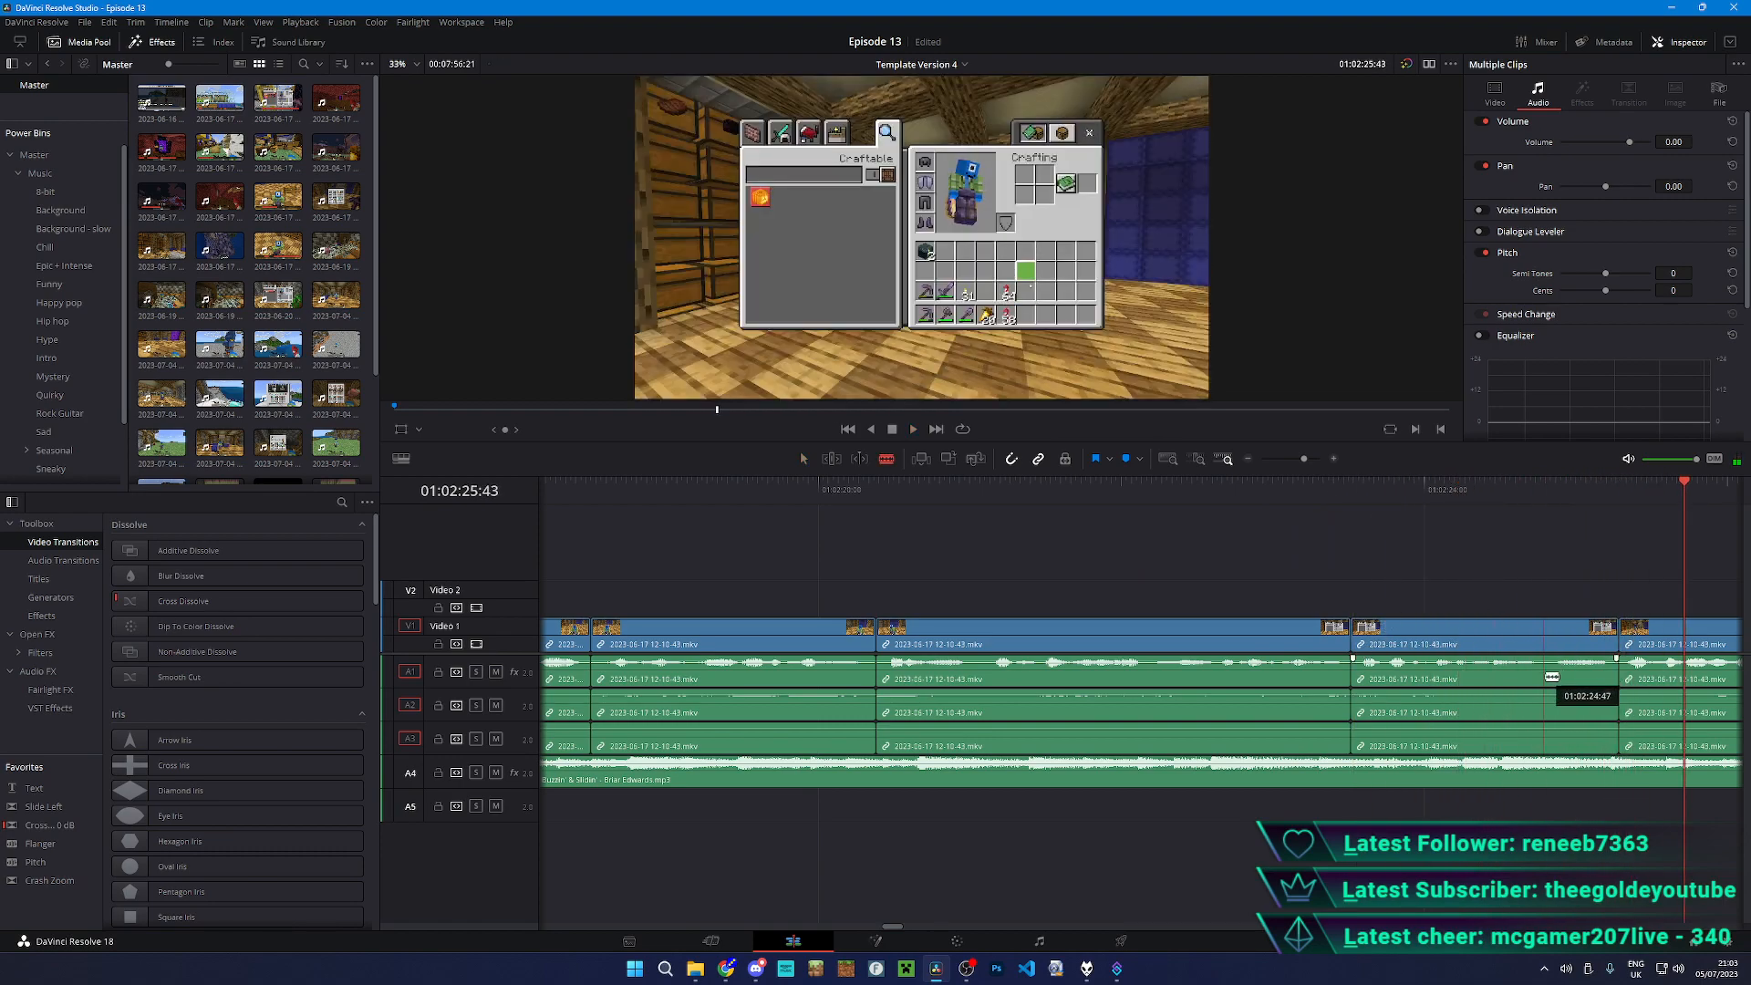
pyautogui.press('a')
# - Check the rest of the 12-10-43 recording around 01:02:30:20 and play it back from 01:02:23:48
pyautogui.hscroll(4, 1329, 586)
pyautogui.scroll(-2, 1094, 571)
pyautogui.click(1643, 489)
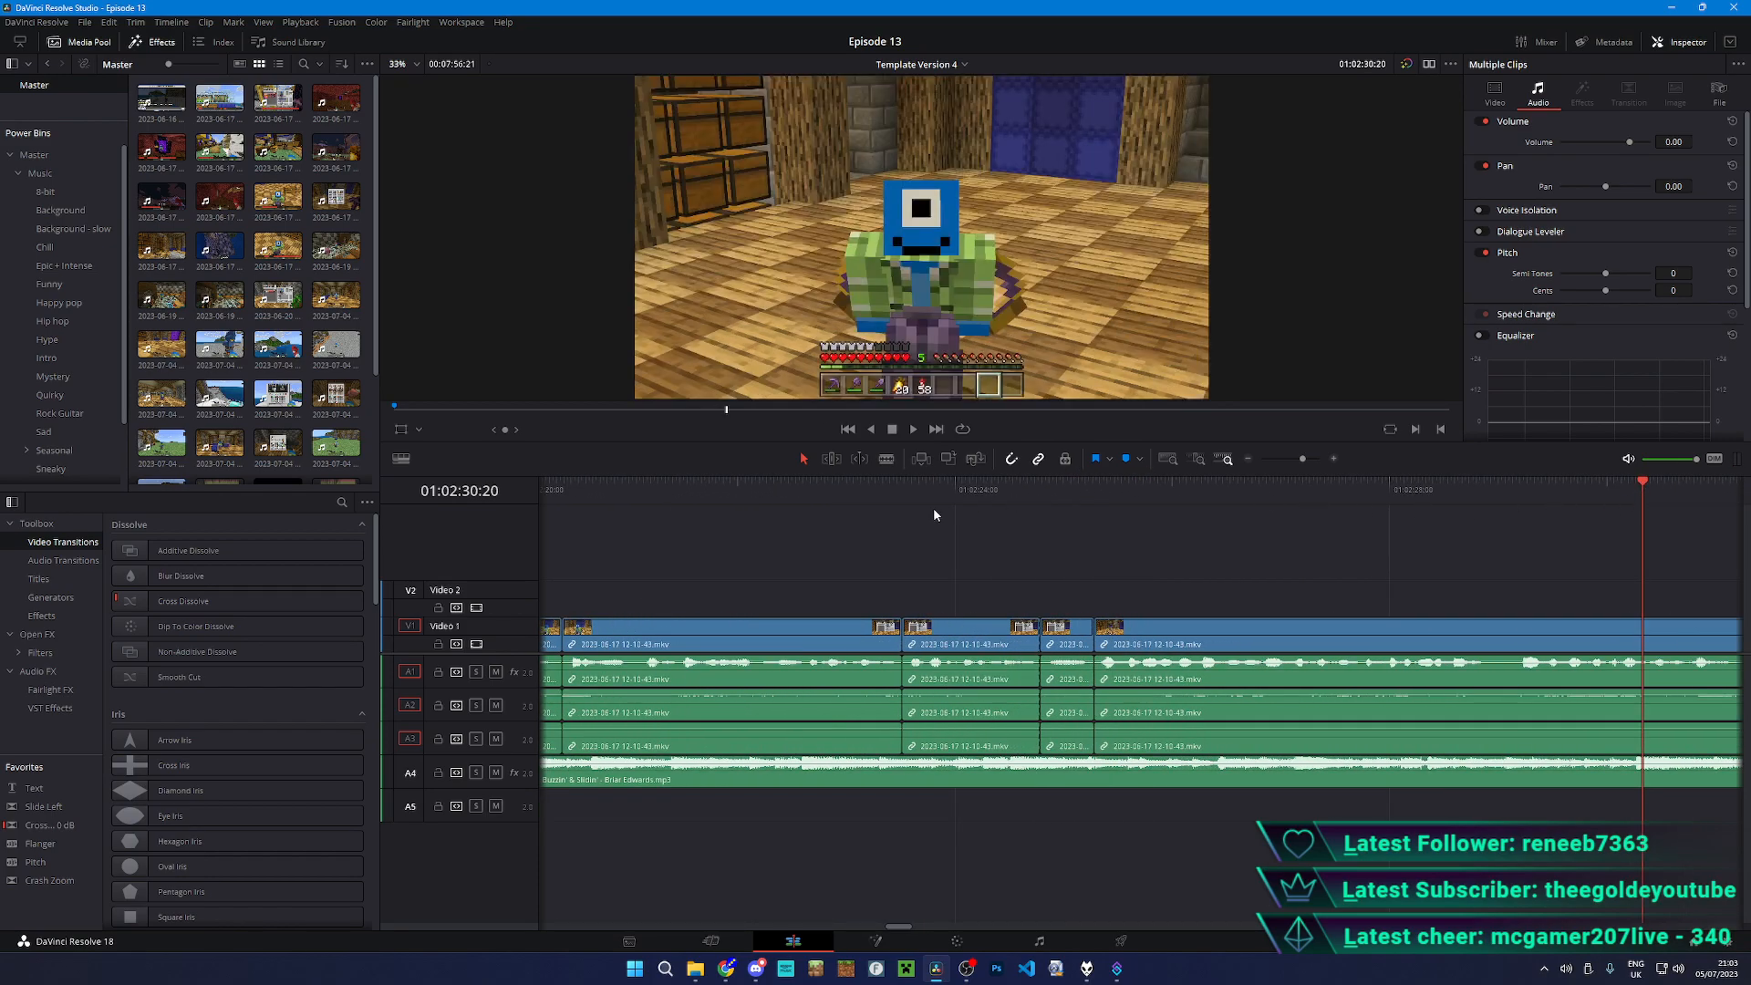
pyautogui.click(934, 489)
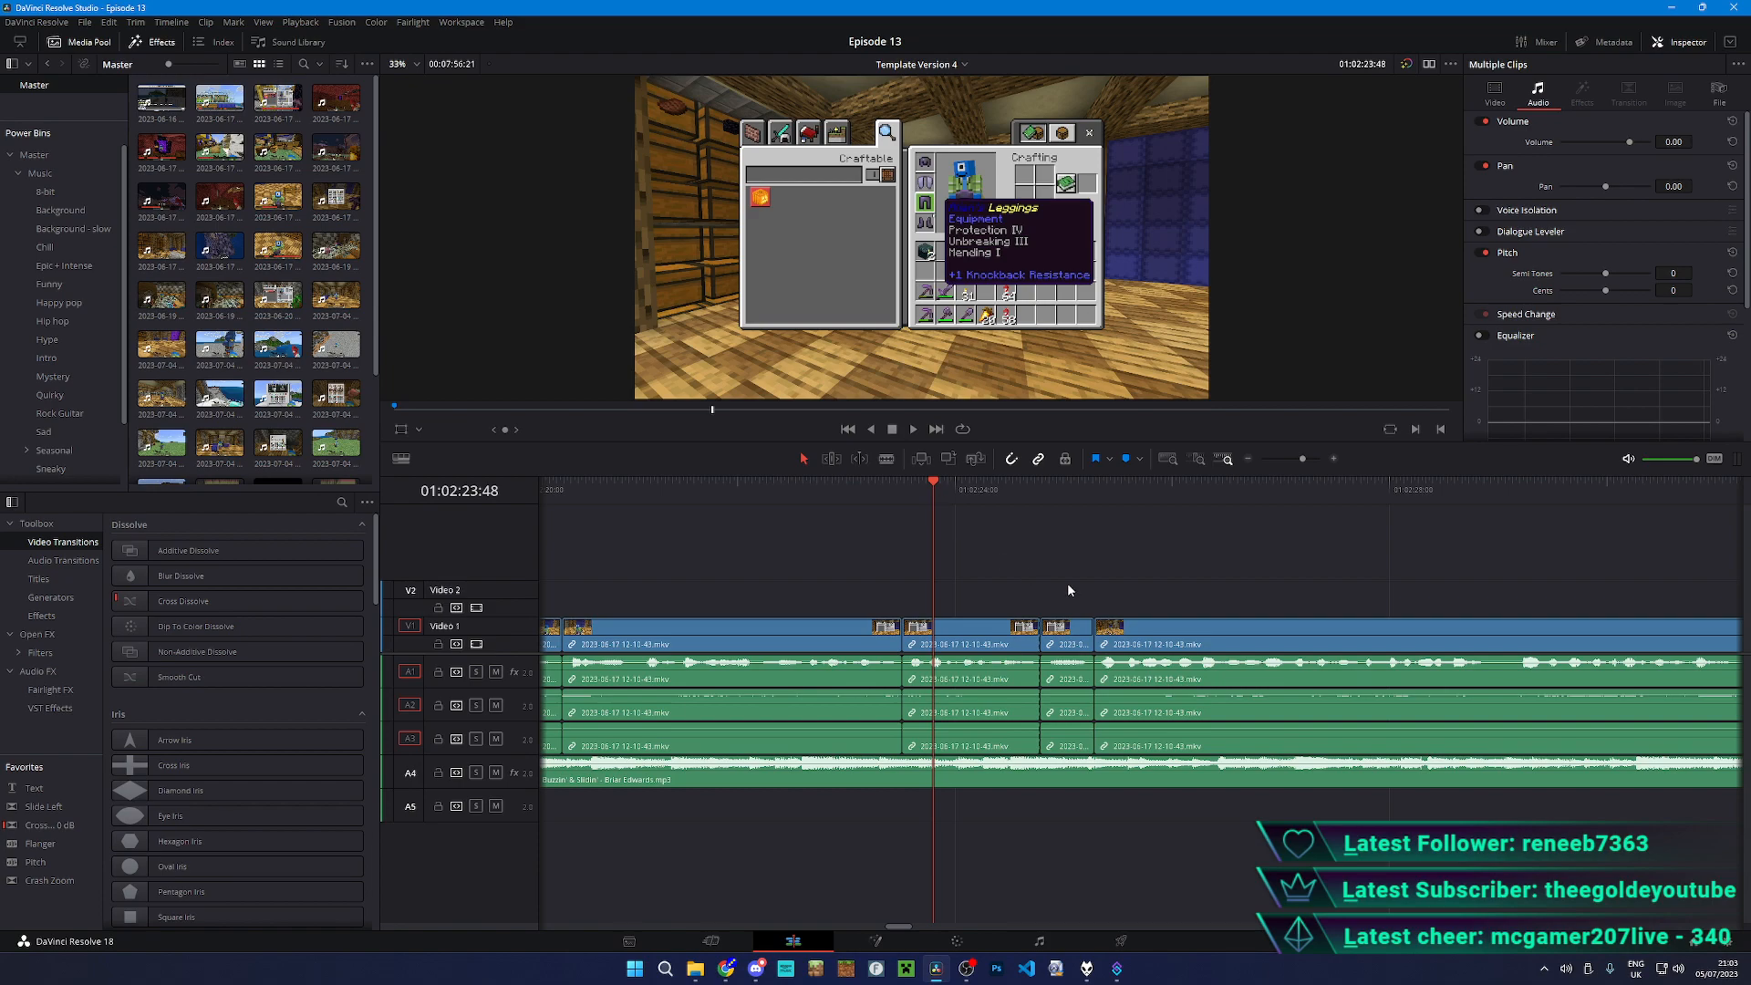
pyautogui.press('space')
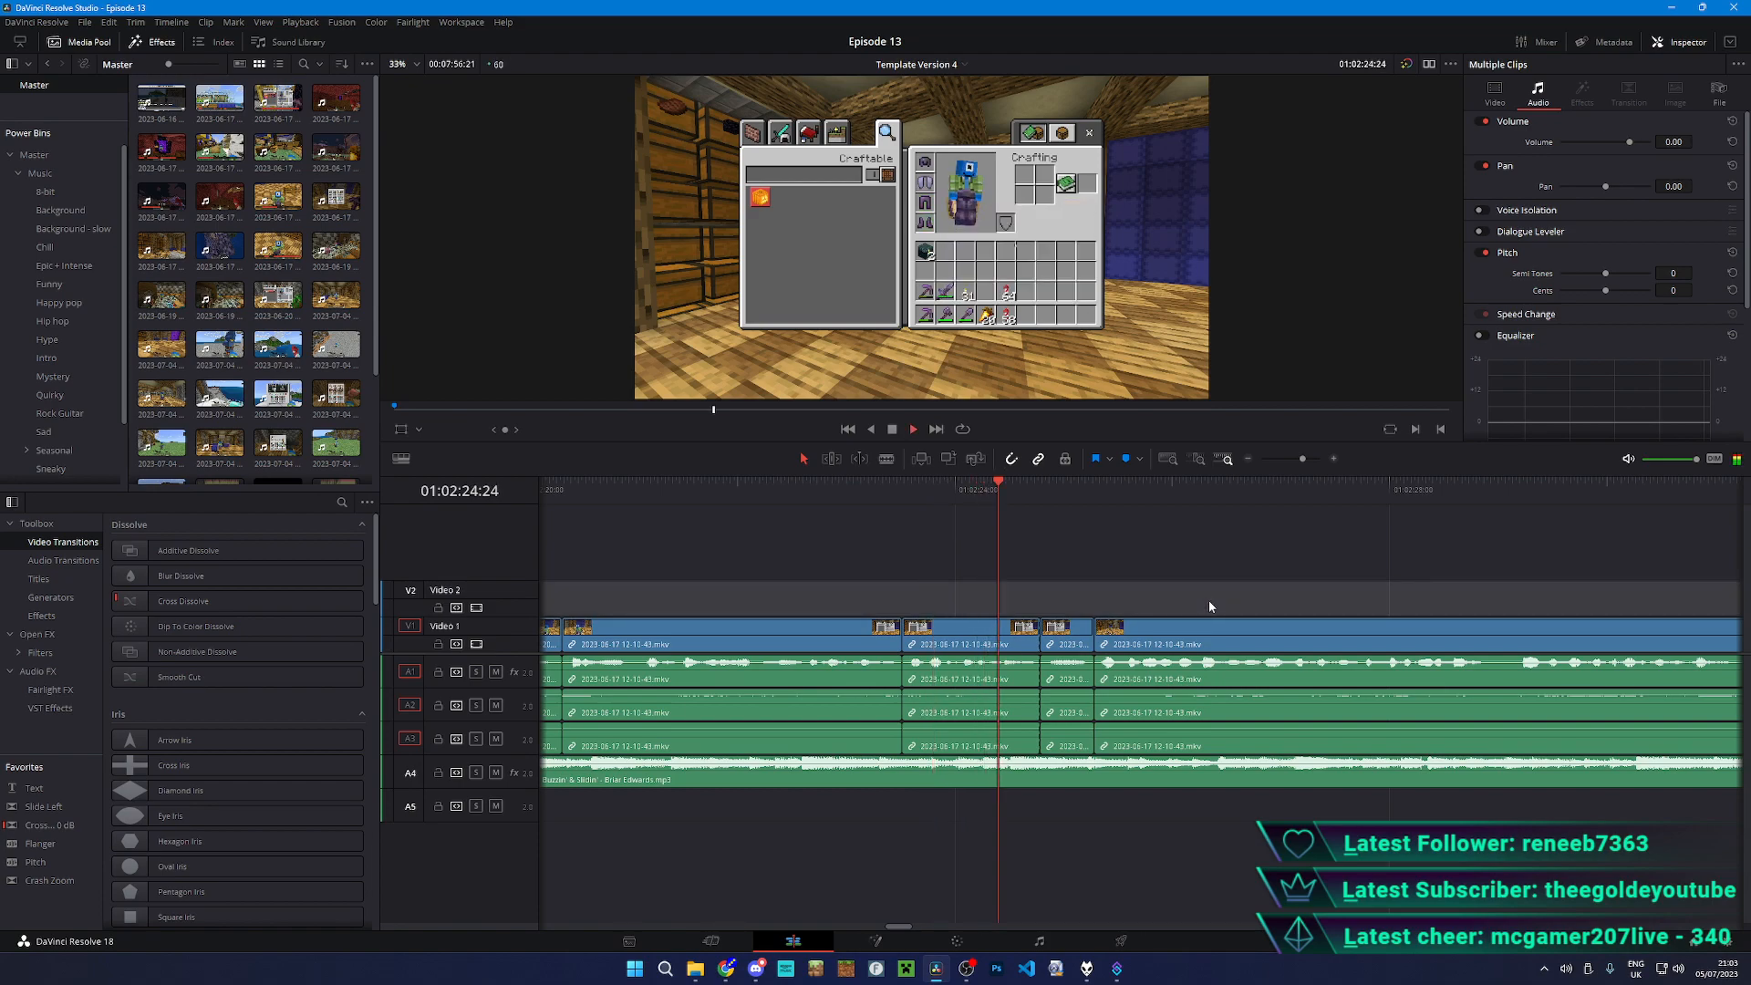
pyautogui.hotkey('ctrl', '-')
pyautogui.hotkey('ctrl', '-')
pyautogui.hotkey('ctrl', '-')
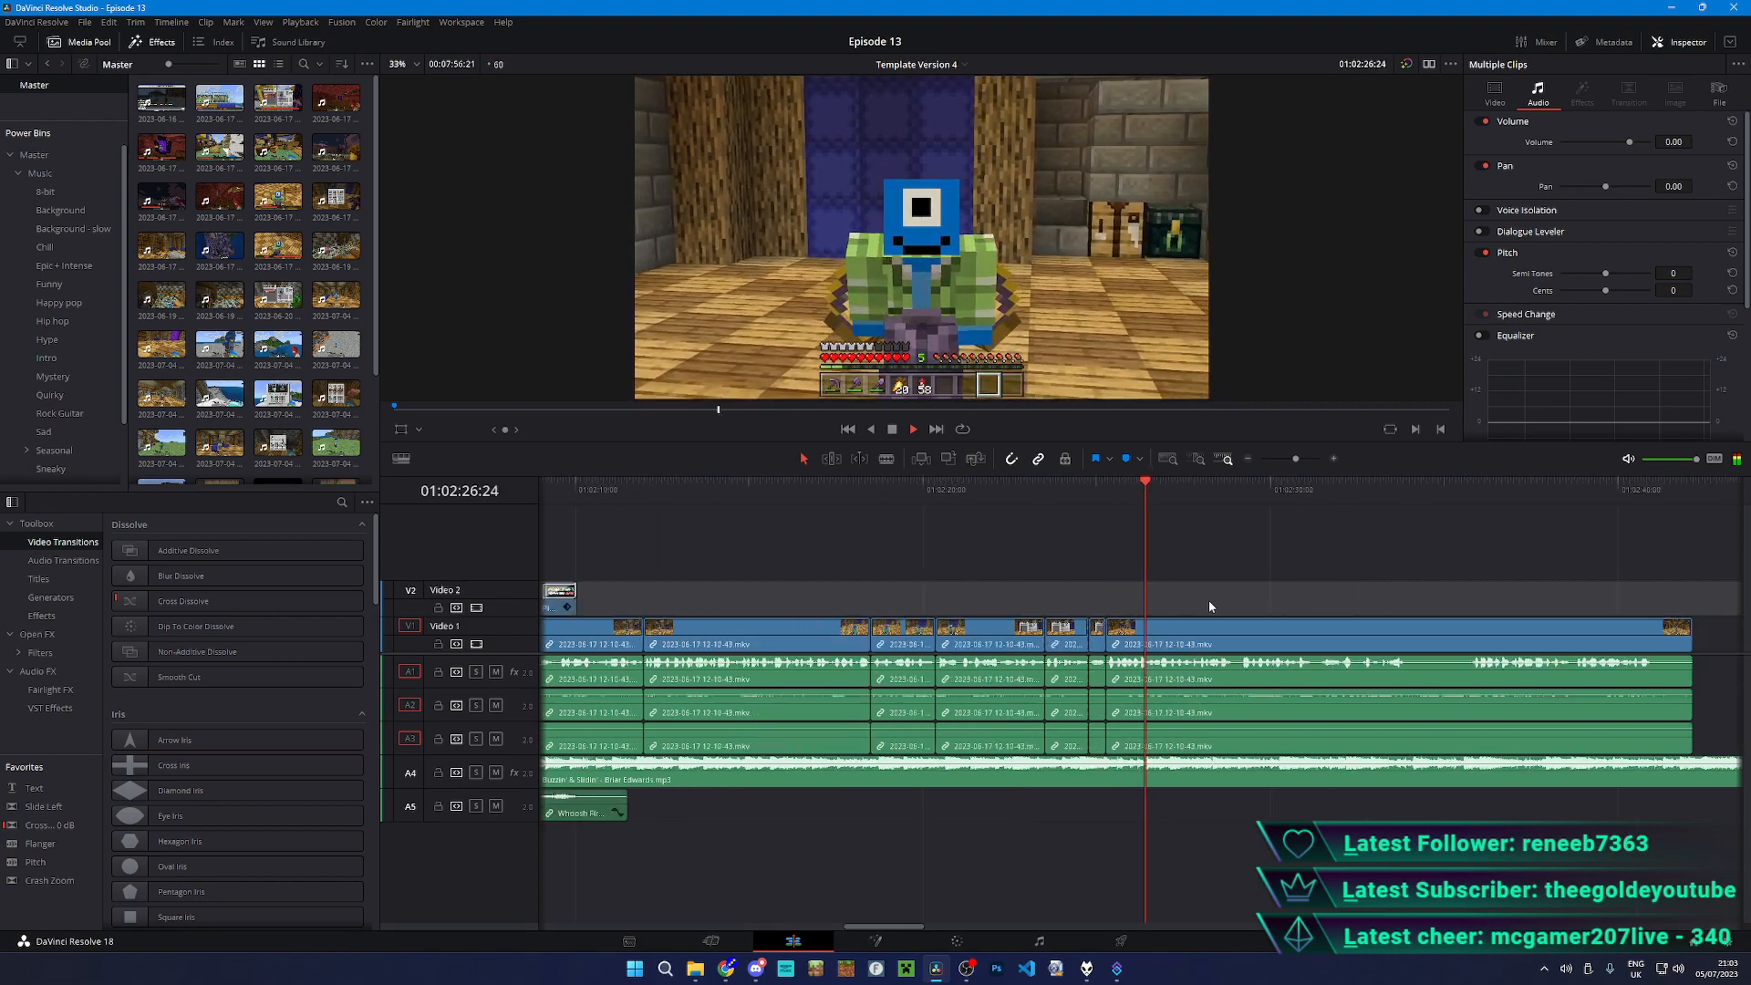
# - Stop playback and delete all of the 12-10-43 recording after the cut at 01:02:24:47
pyautogui.press('space')
pyautogui.moveTo(1399, 569); pyautogui.dragTo(1116, 646)
pyautogui.press('Delete')
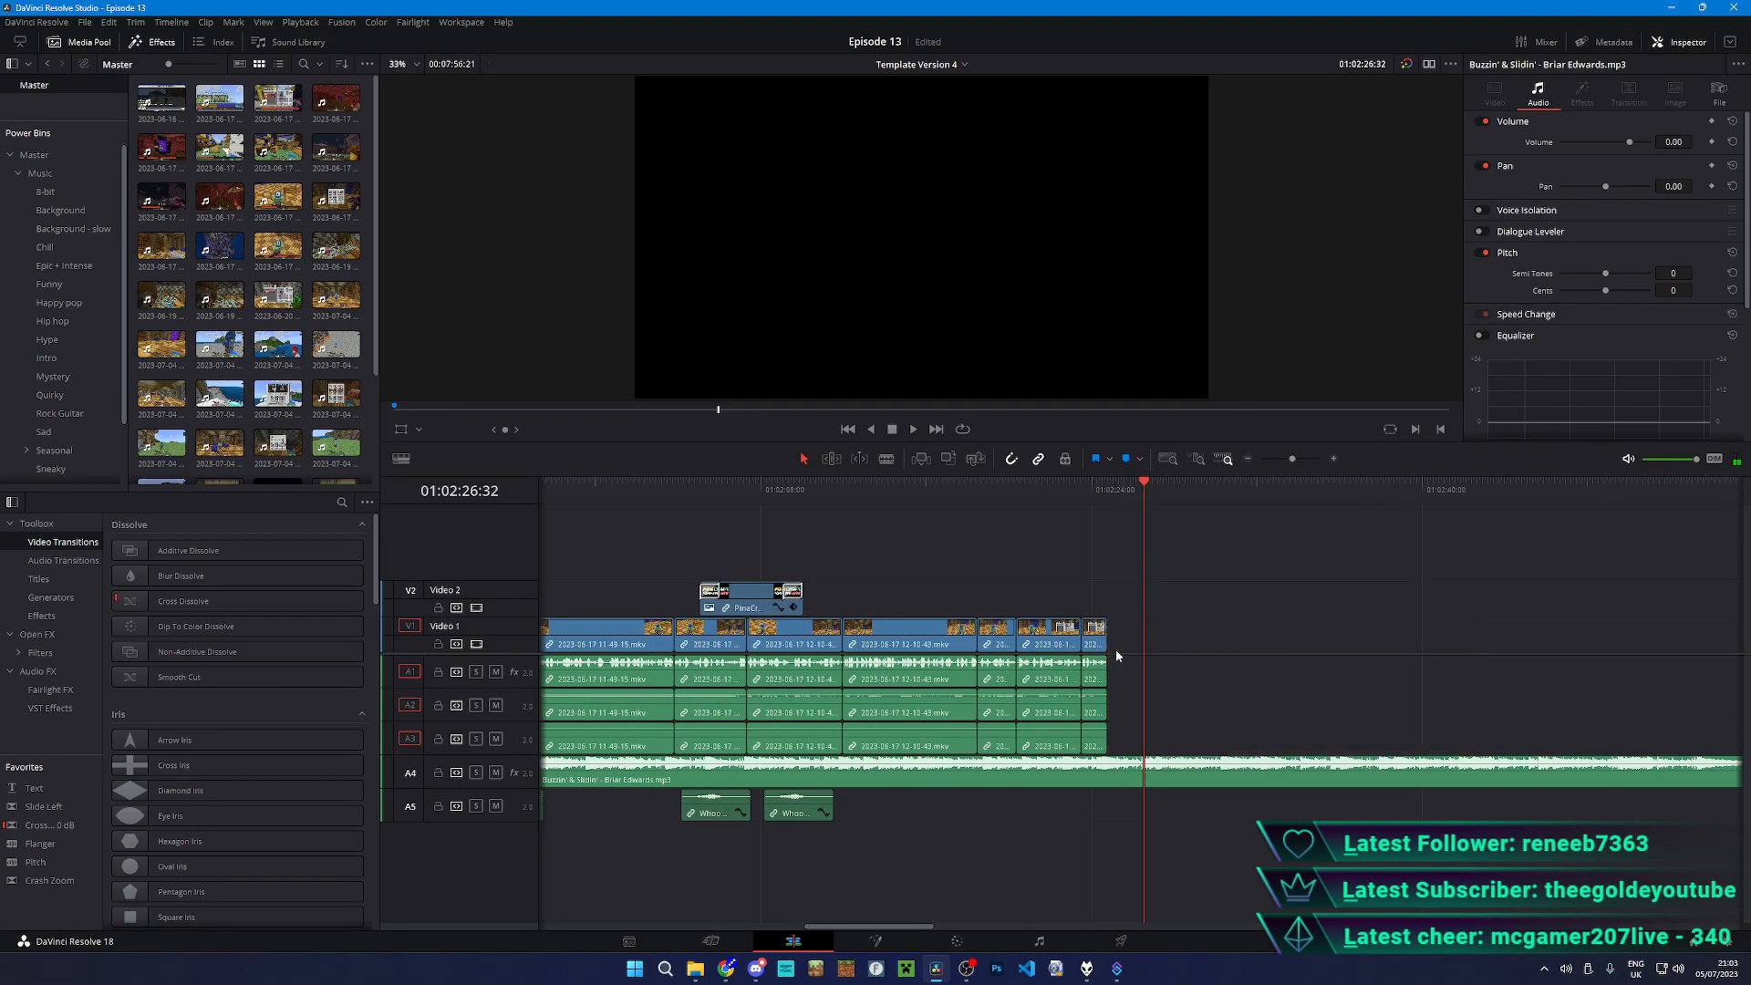
# - Play back the final 12-10-43 segments up to the new end of the footage
pyautogui.click(1080, 489)
pyautogui.press('space')
pyautogui.hotkey('ctrl', '=')
pyautogui.hotkey('ctrl', '=')
pyautogui.hotkey('ctrl', '=')
pyautogui.hotkey('ctrl', '=')
pyautogui.press('space')
pyautogui.hotkey('ctrl', '=')
# - Add the 2023-06-19 recording with the pink shulker boxes to the timeline at 01:02:24:47, directly after the 12-10-43 footage
pyautogui.moveTo(1197, 497); pyautogui.dragTo(1171, 501)
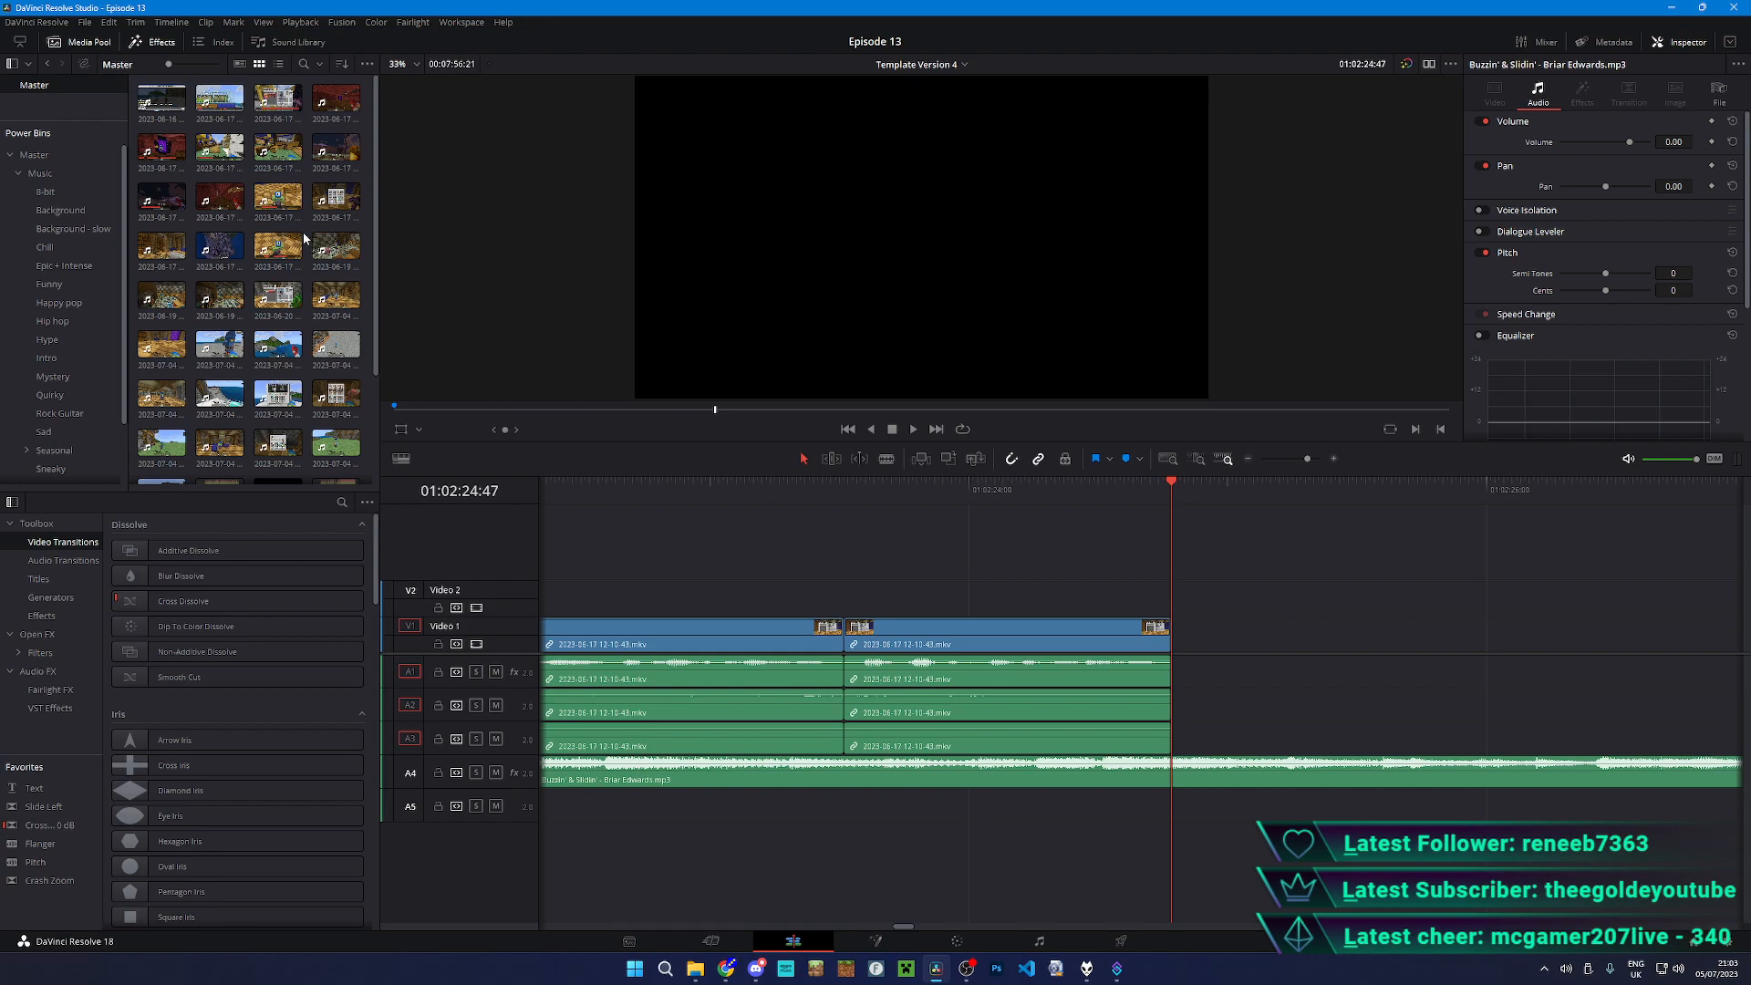
pyautogui.click(345, 267)
pyautogui.moveTo(344, 267); pyautogui.dragTo(1253, 578)
pyautogui.hotkey('ctrl', '-')
pyautogui.hotkey('ctrl', '-')
pyautogui.hotkey('ctrl', '-')
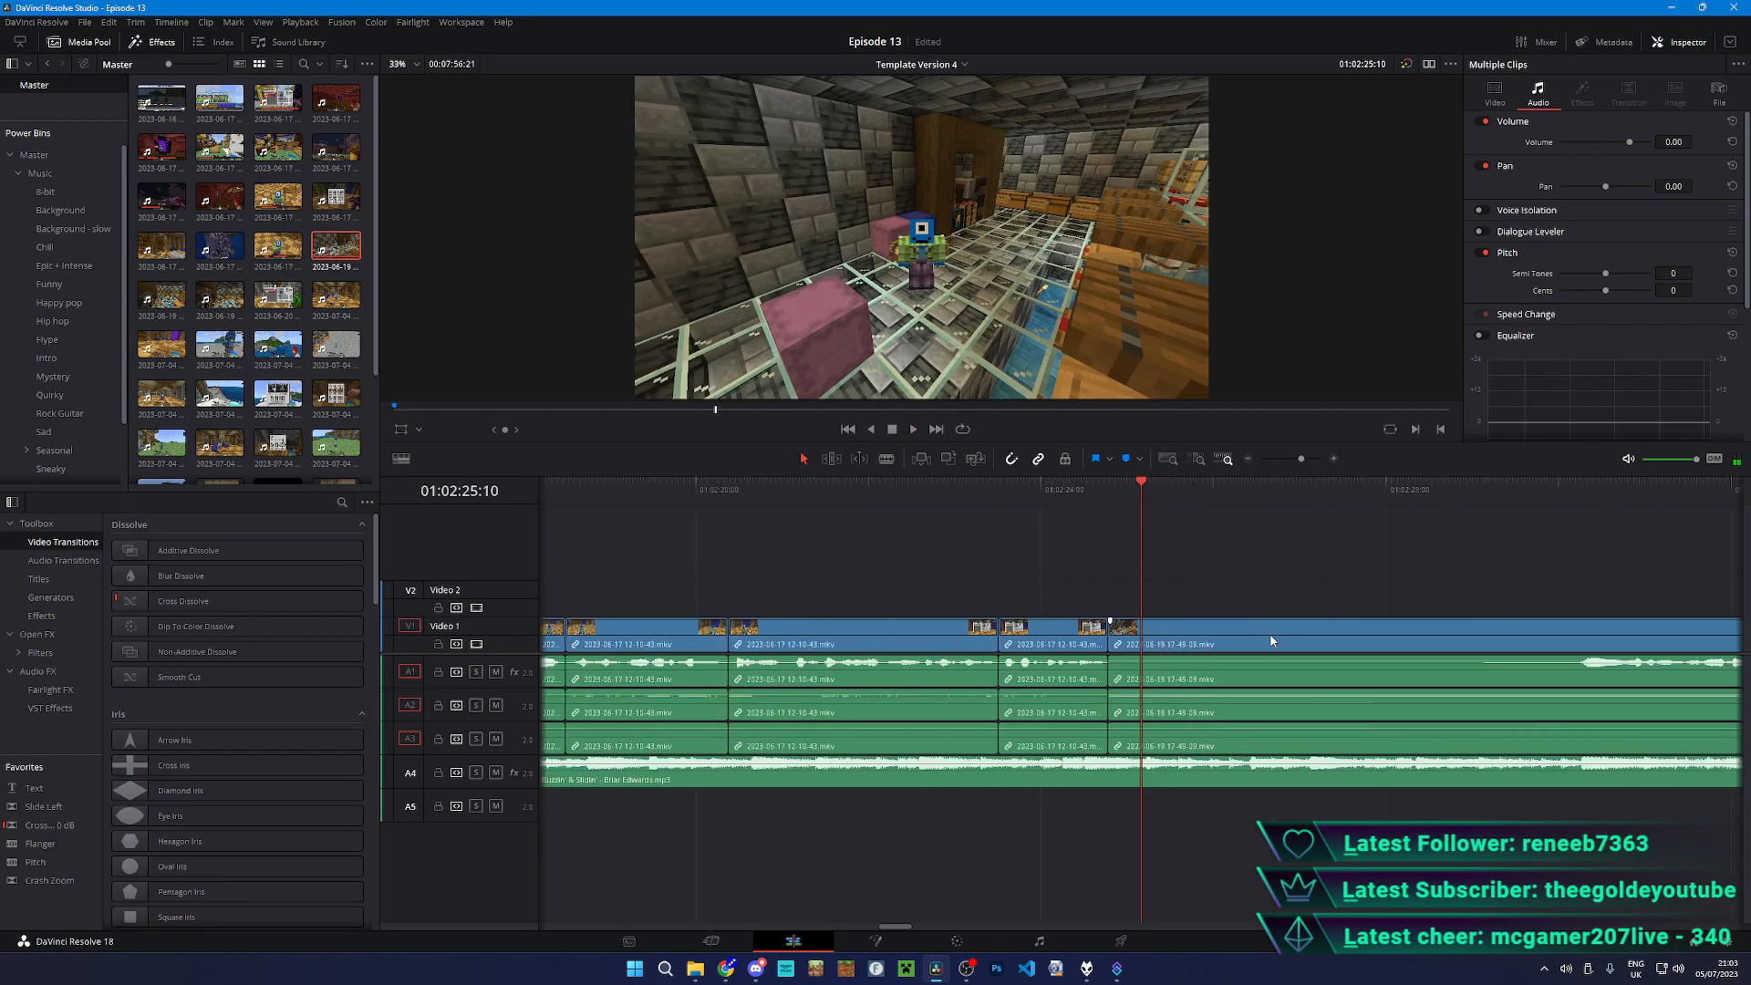
# - Split the 2023-06-19 recording at about 01:02:30:02, just before its speech begins, and play back from there
pyautogui.click(1229, 489)
pyautogui.hotkey('ctrl', '=')
pyautogui.hotkey('ctrl', '=')
pyautogui.hotkey('ctrl', '=')
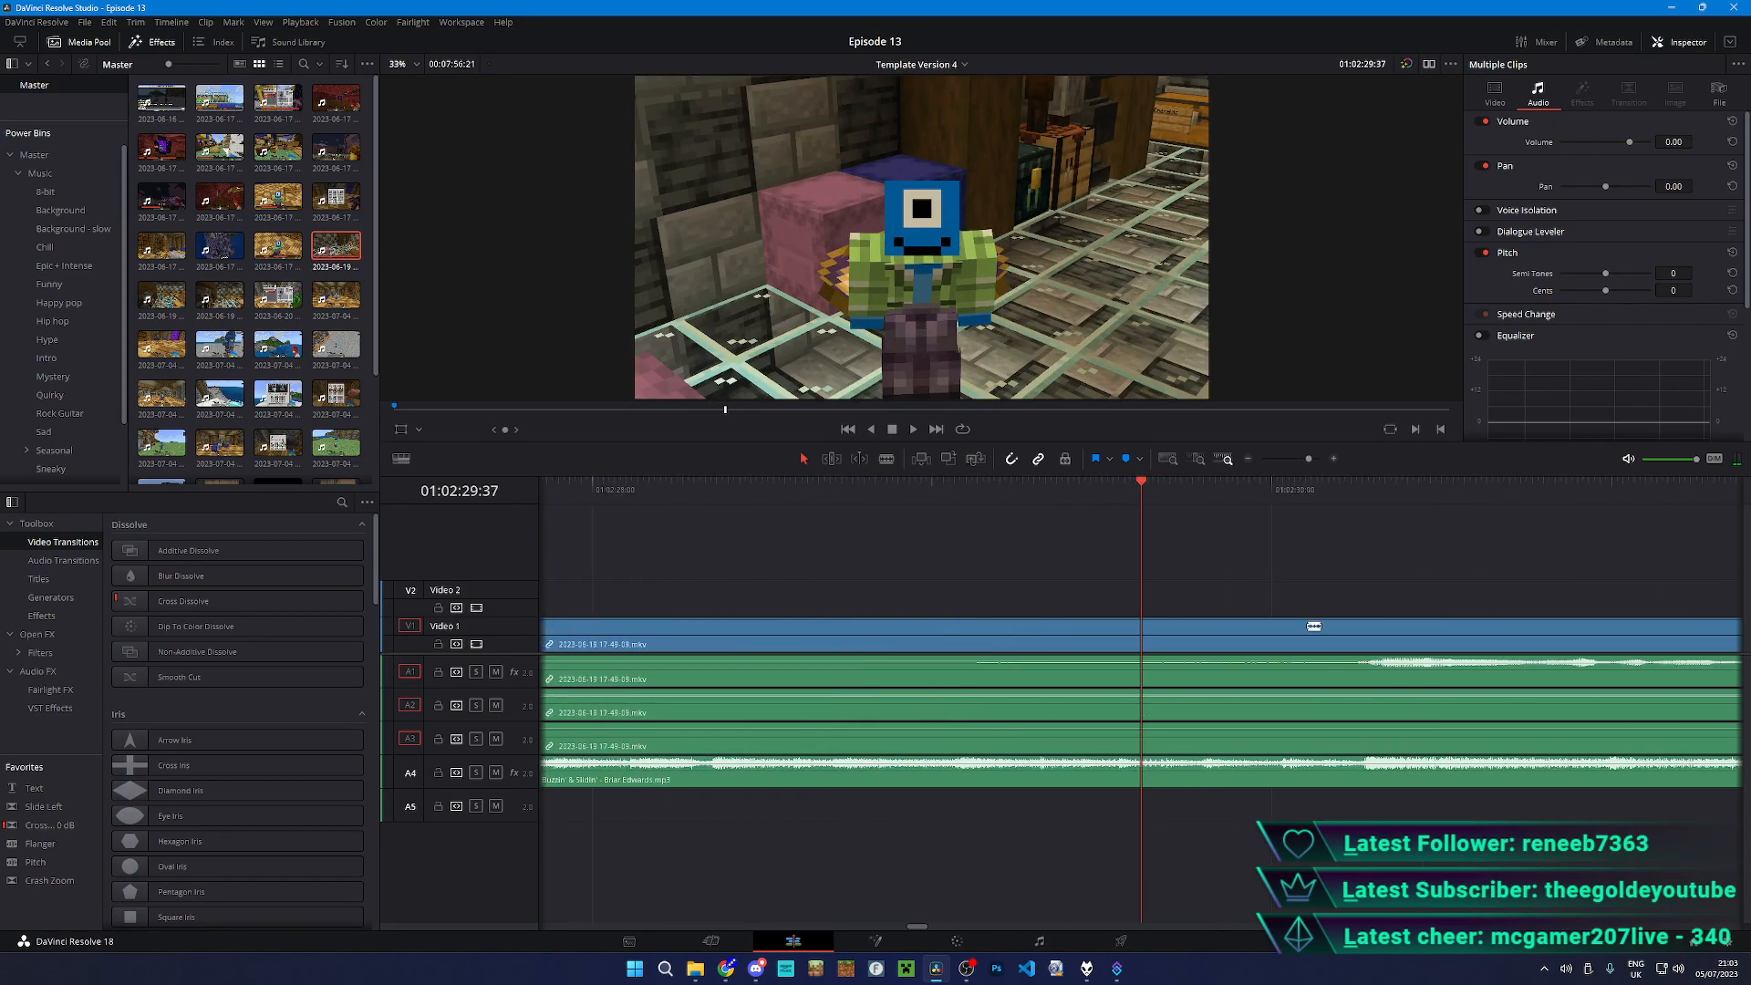
pyautogui.press('space')
pyautogui.hotkey('ctrl', '-')
pyautogui.hotkey('ctrl', '-')
pyautogui.hotkey('ctrl', '-')
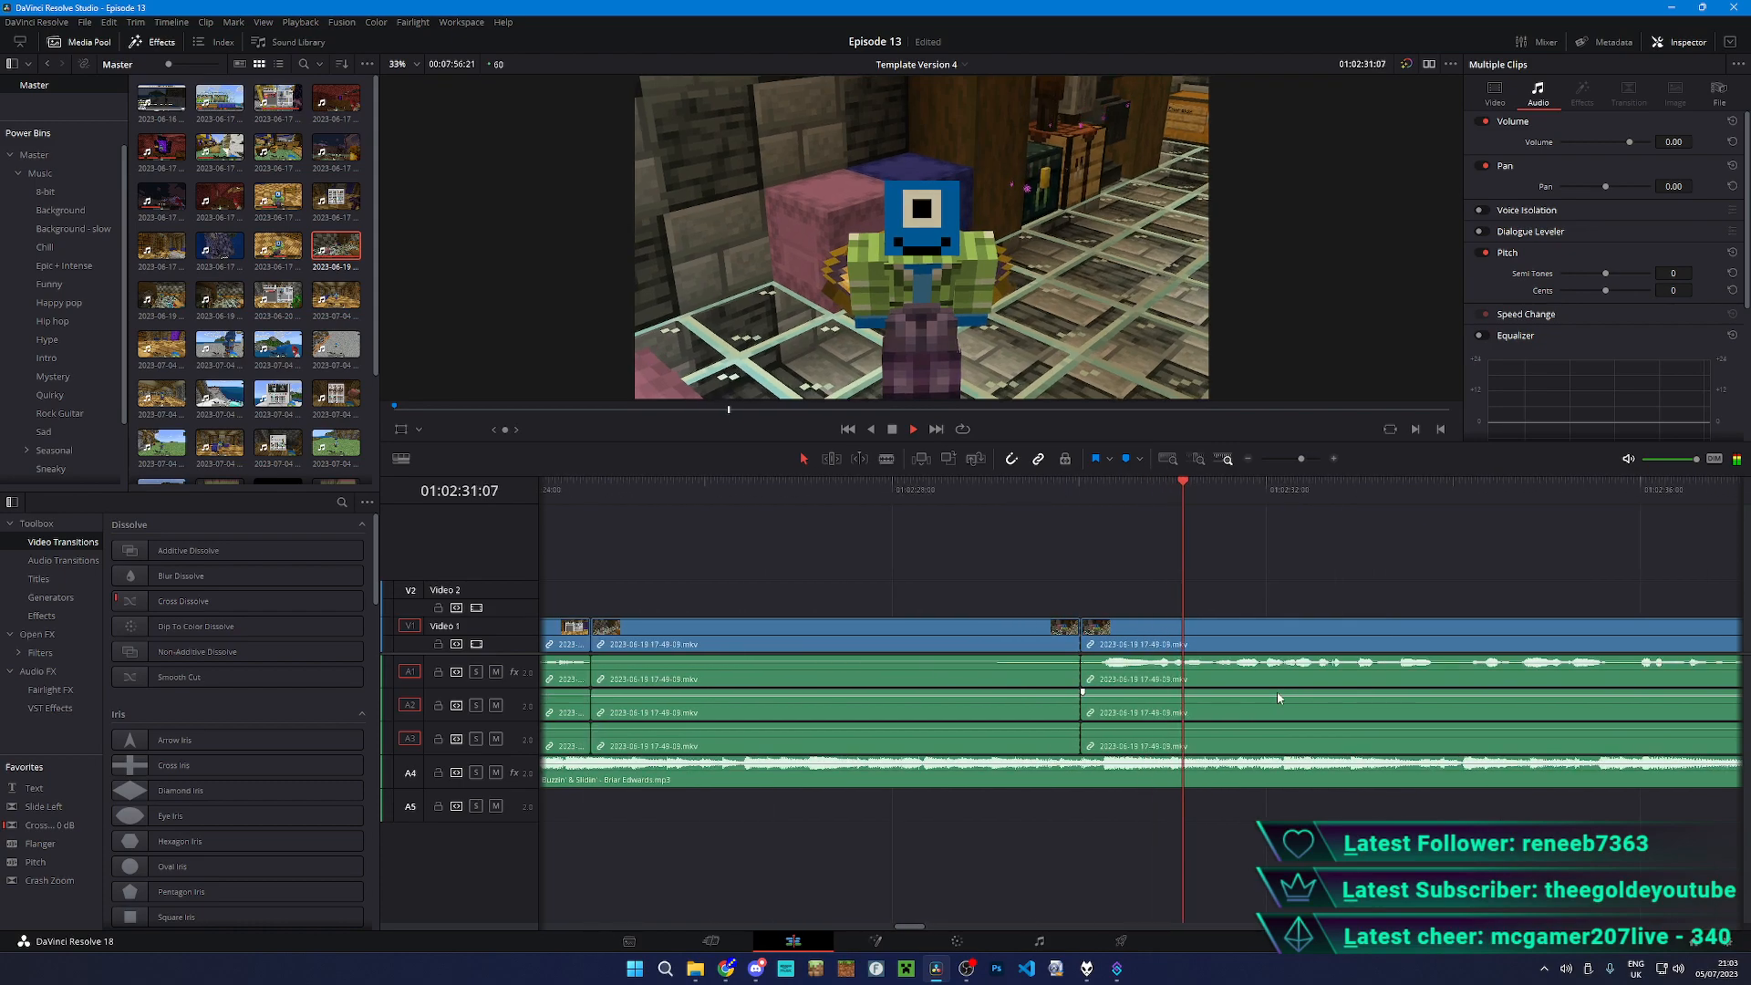
# - Stop playback, remove the 2023-06-19 recording's silent opening and move the remaining footage back against the 12-10-43 recording
pyautogui.press('space')
pyautogui.hotkey('ctrl', 'z')
pyautogui.hotkey('ctrl', 'z')
pyautogui.hotkey('ctrl', 'z')
pyautogui.hotkey('ctrl', 'z')
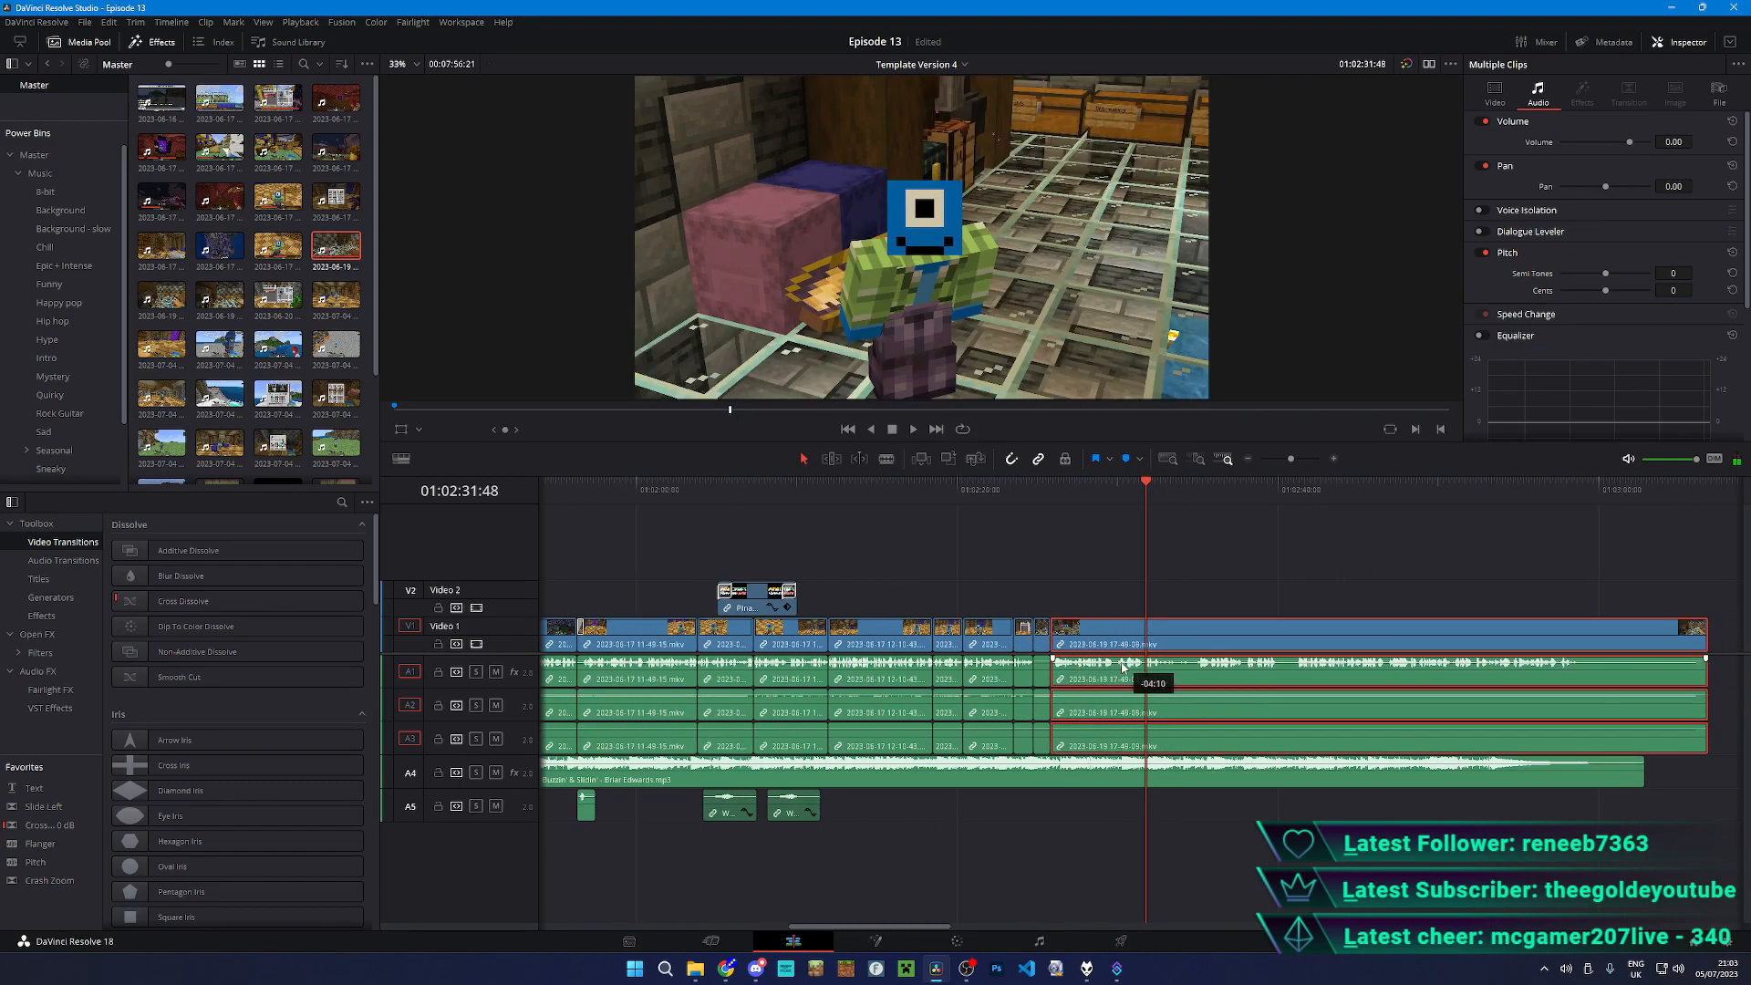
# - Cut the A4 music where the 2023-06-19 recording begins, delete the music after the cut and fade out its new end
pyautogui.hotkey('ctrl', '=')
pyautogui.hotkey('ctrl', '=')
pyautogui.hotkey('ctrl', '=')
pyautogui.click(785, 507)
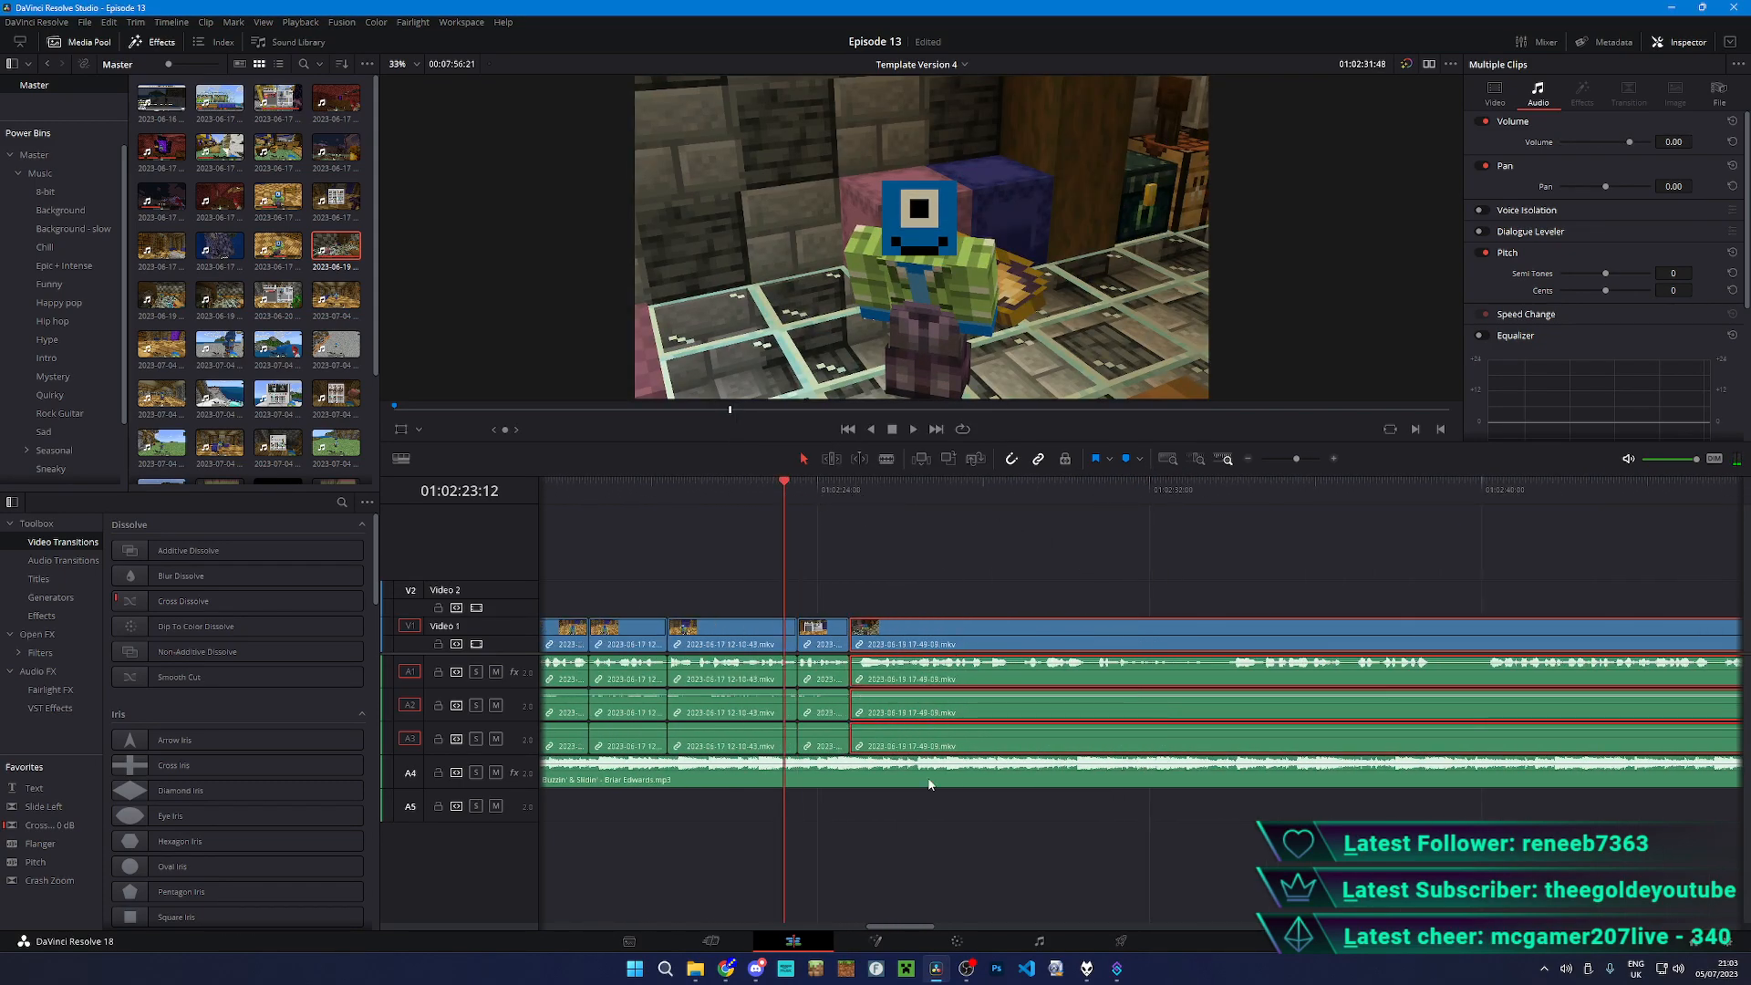
pyautogui.press('b')
pyautogui.click(853, 771)
pyautogui.press('a')
pyautogui.click(887, 773)
pyautogui.press('BackSpace')
pyautogui.moveTo(849, 758); pyautogui.dragTo(825, 755)
# - Launch a second instance of OBS alongside the one already running
pyautogui.click(969, 966)
pyautogui.click(960, 748)
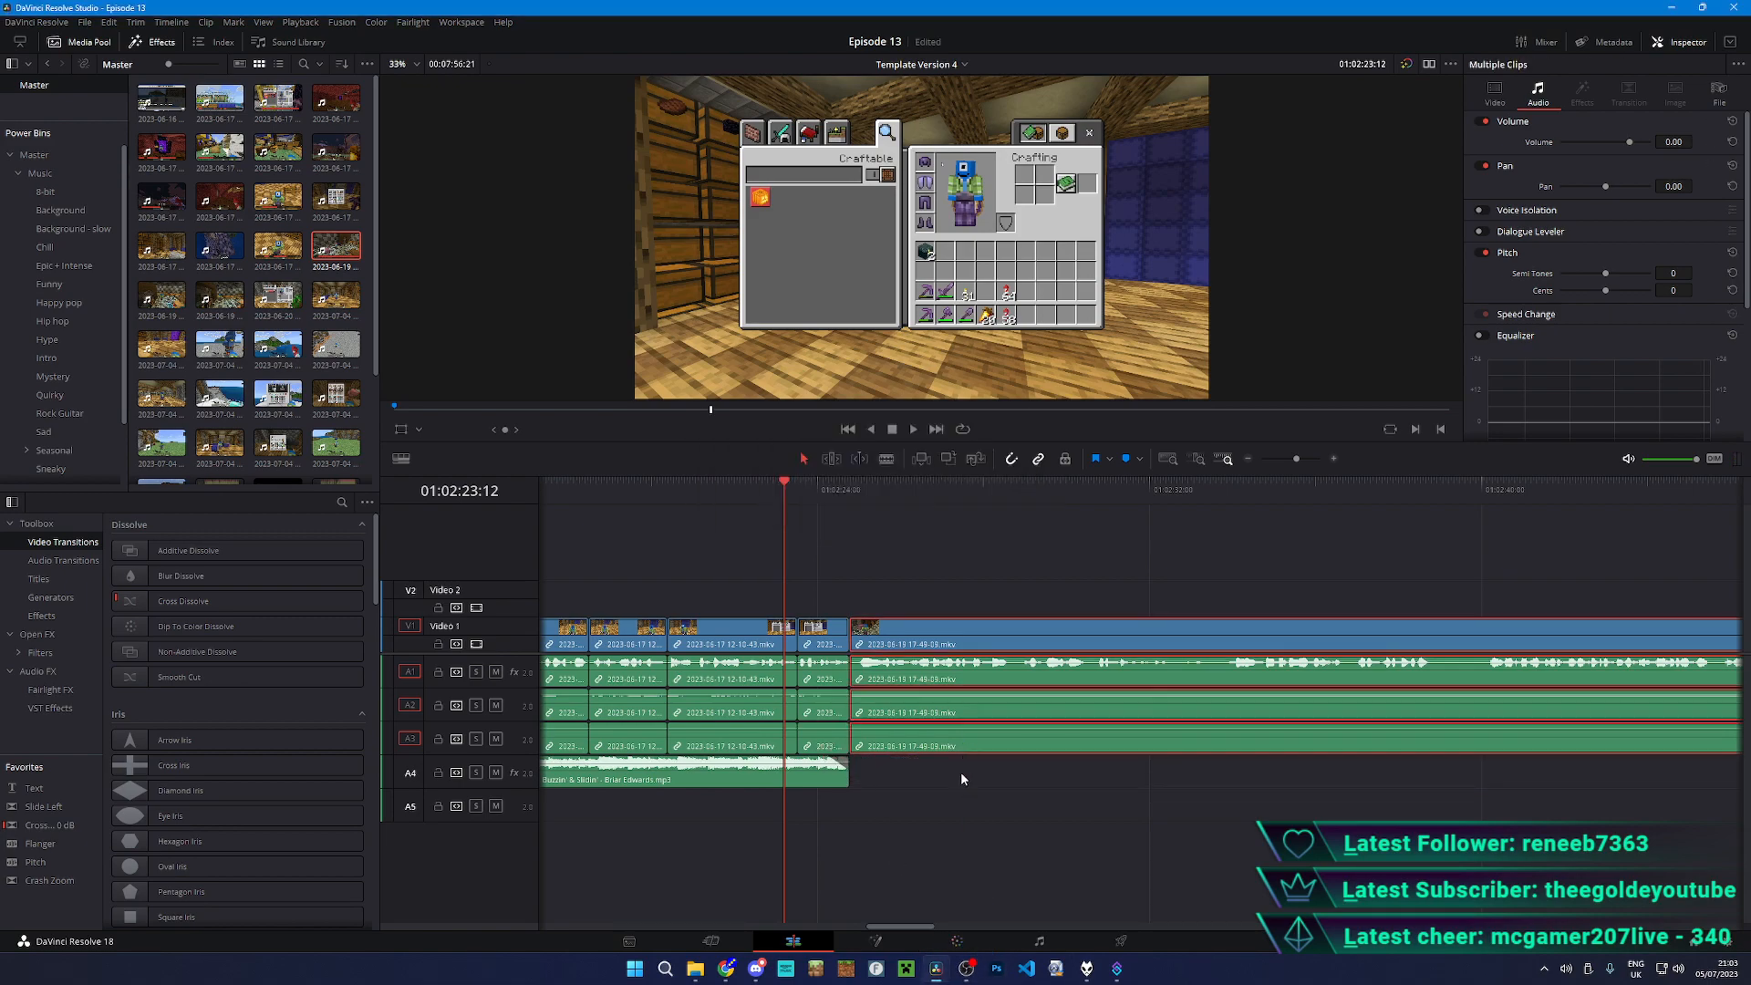
pyautogui.click(966, 969)
pyautogui.click(967, 902)
pyautogui.click(941, 498)
pyautogui.click(1028, 566)
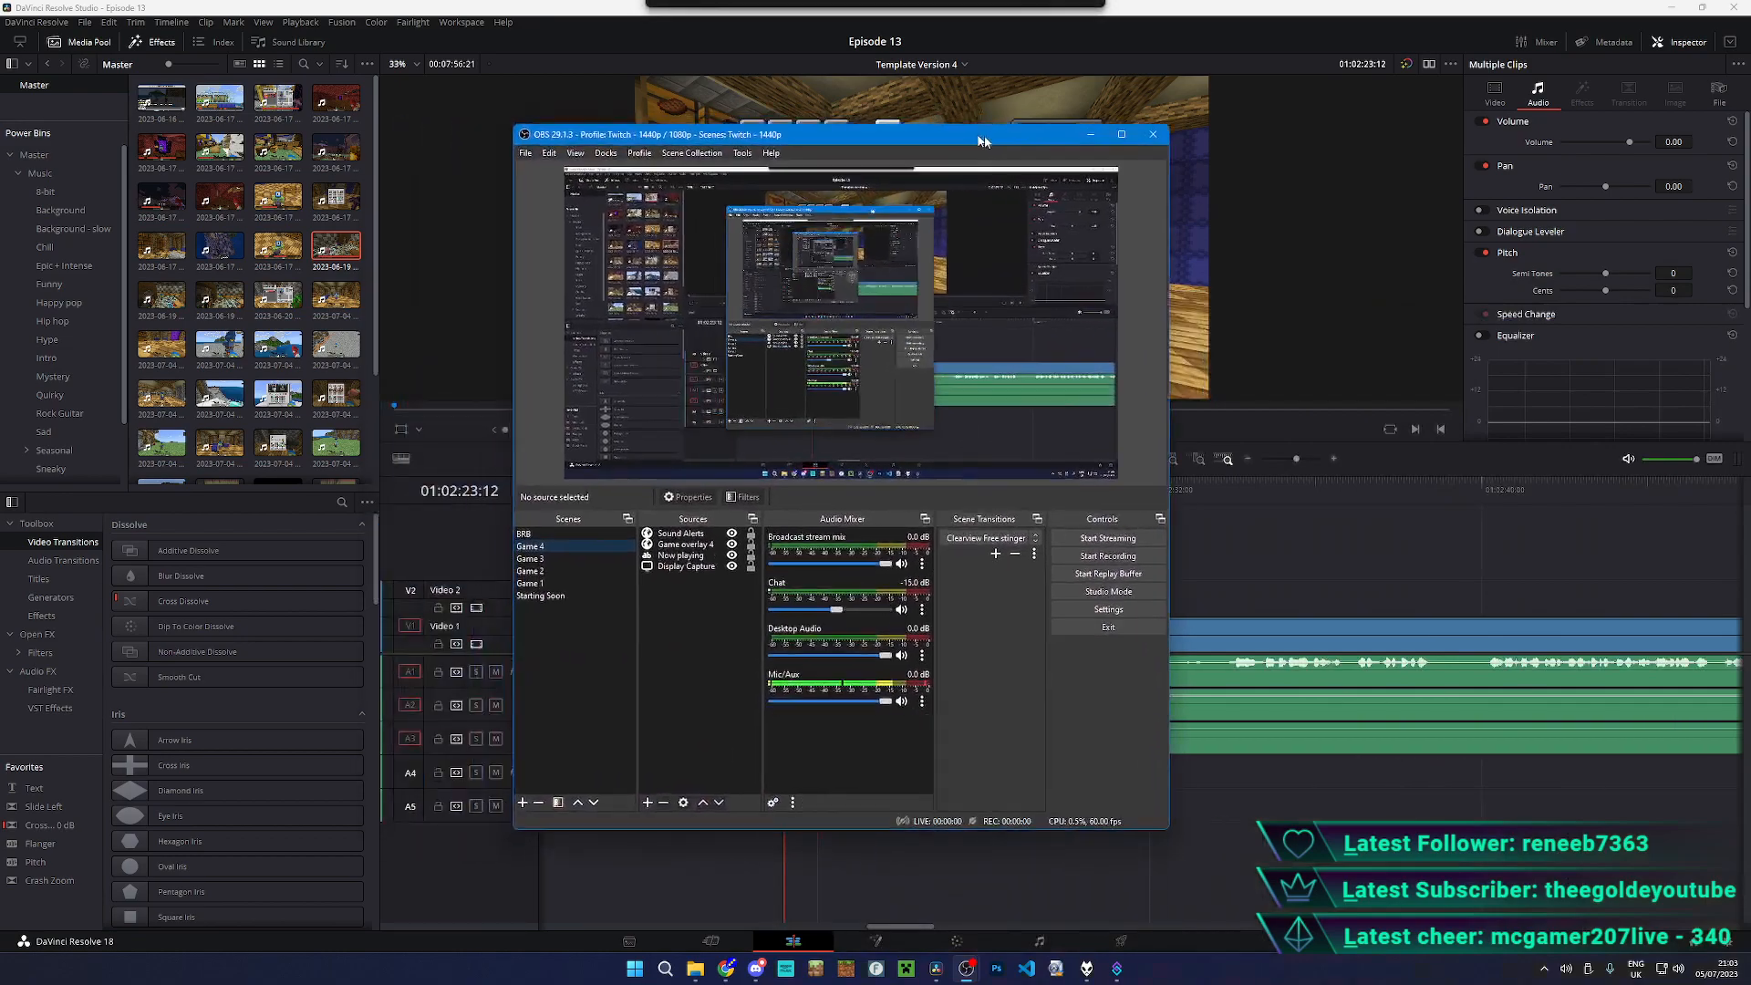
# - Switch the new OBS instance to the Recording - 1440p / 1440p profile and the Recording - 1440p scene collection
pyautogui.click(696, 152)
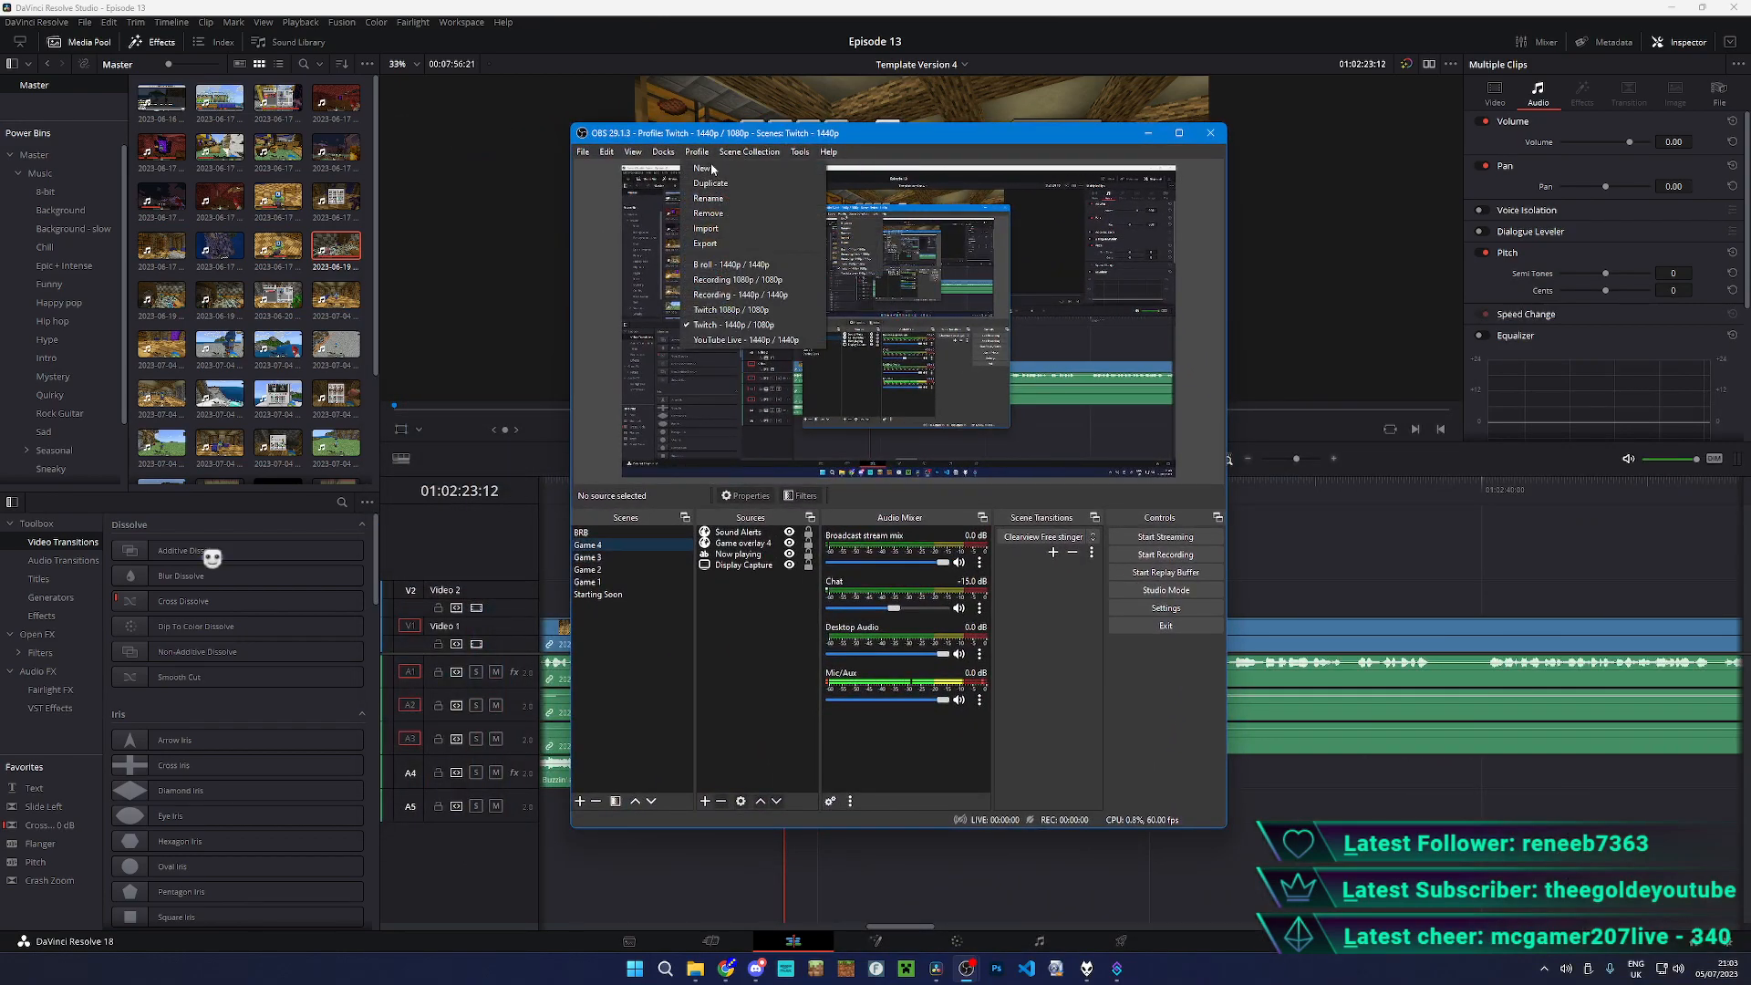
pyautogui.click(762, 295)
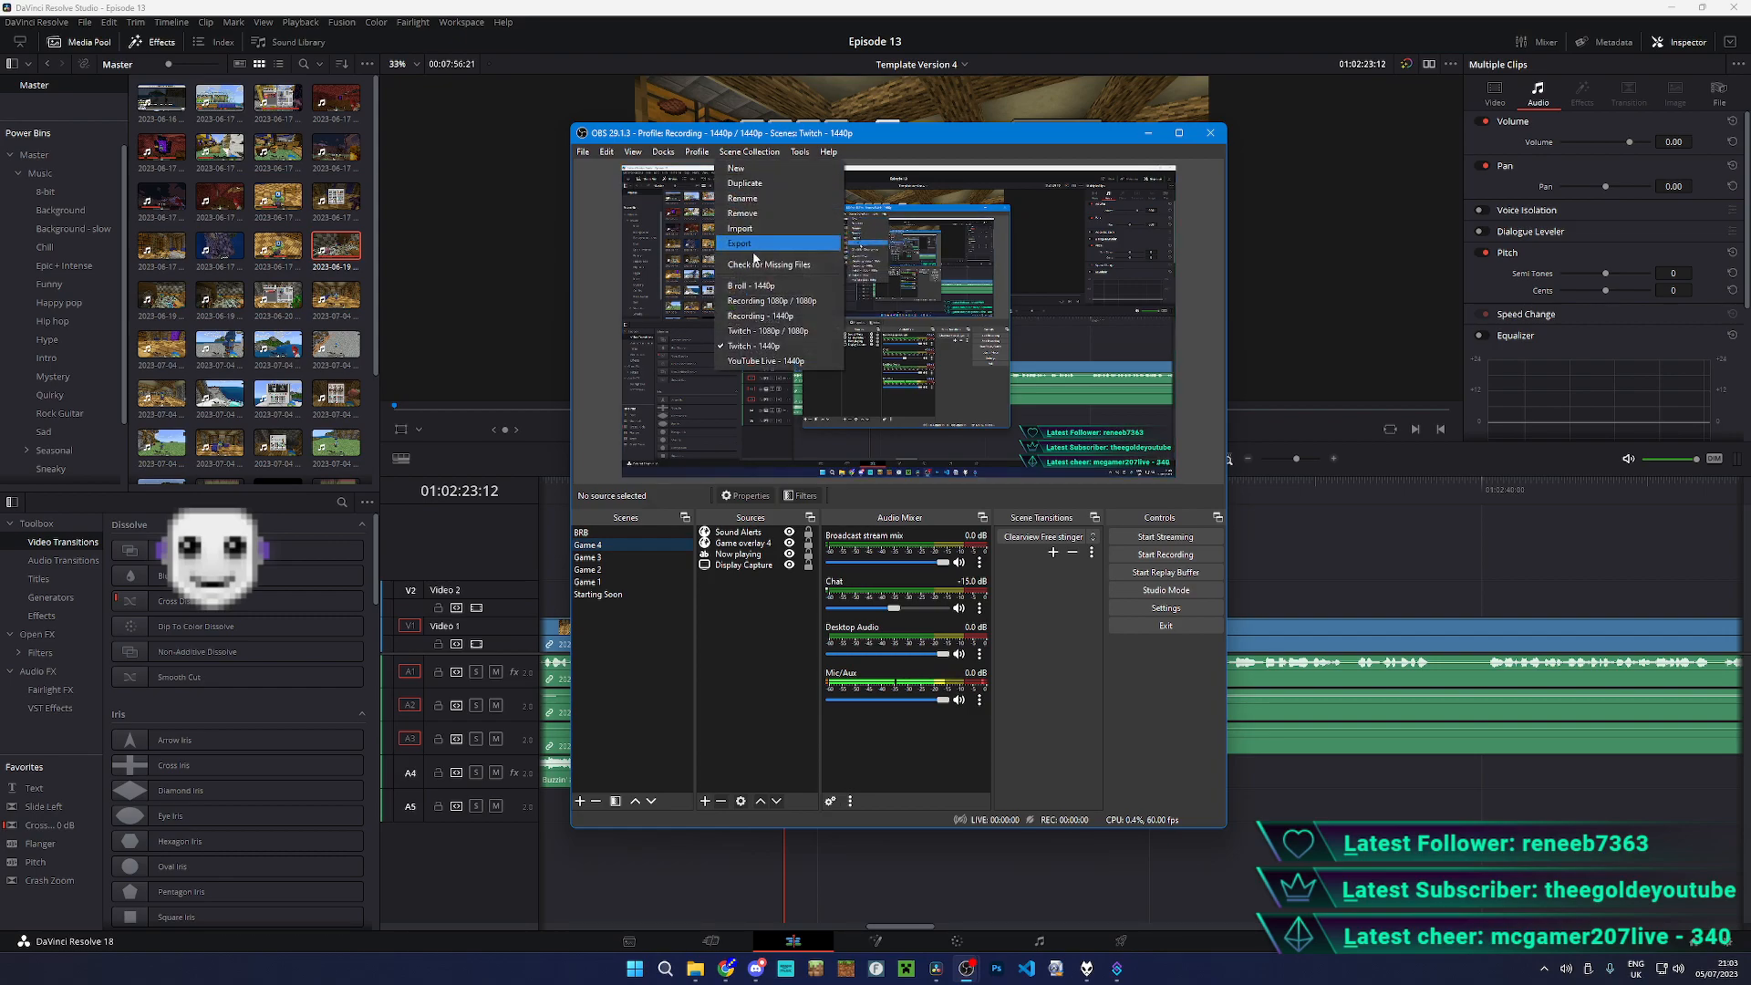
pyautogui.click(759, 316)
pyautogui.moveTo(793, 134); pyautogui.dragTo(954, 124)
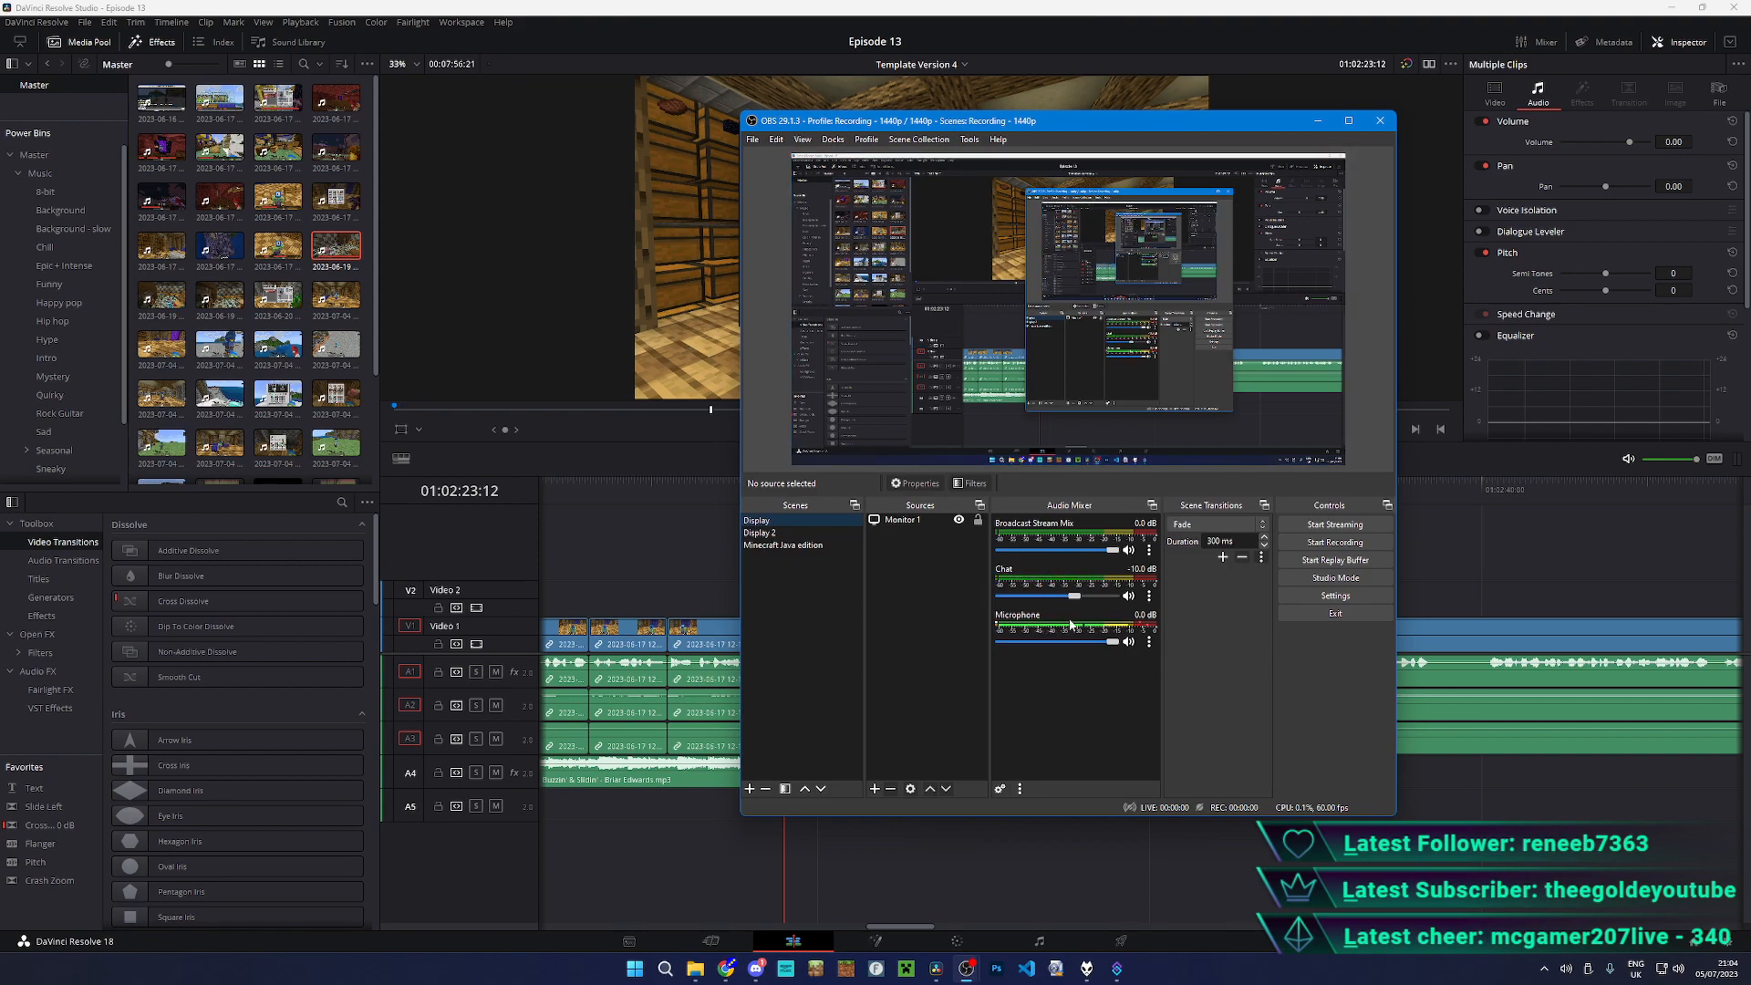
# - Place the streaming and recording OBS windows together to compare their audio mixers, and move the streaming window off this display
pyautogui.moveTo(1749, 262); pyautogui.dragTo(1181, 146)
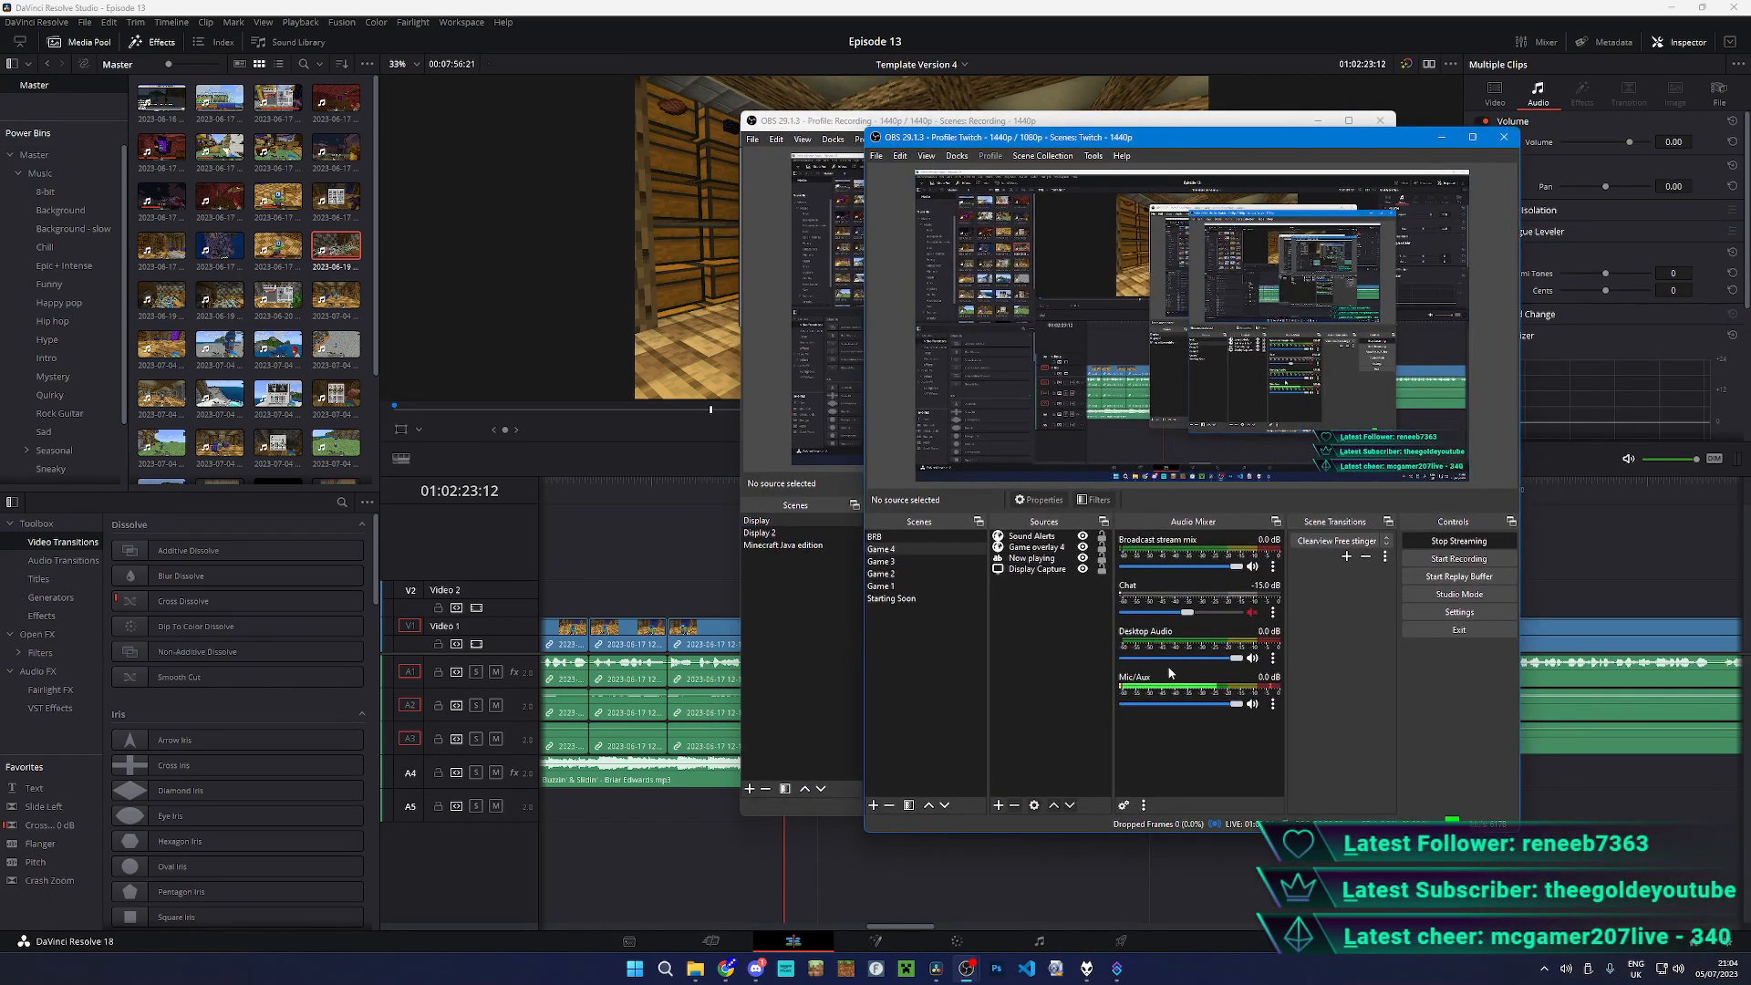
pyautogui.click(788, 712)
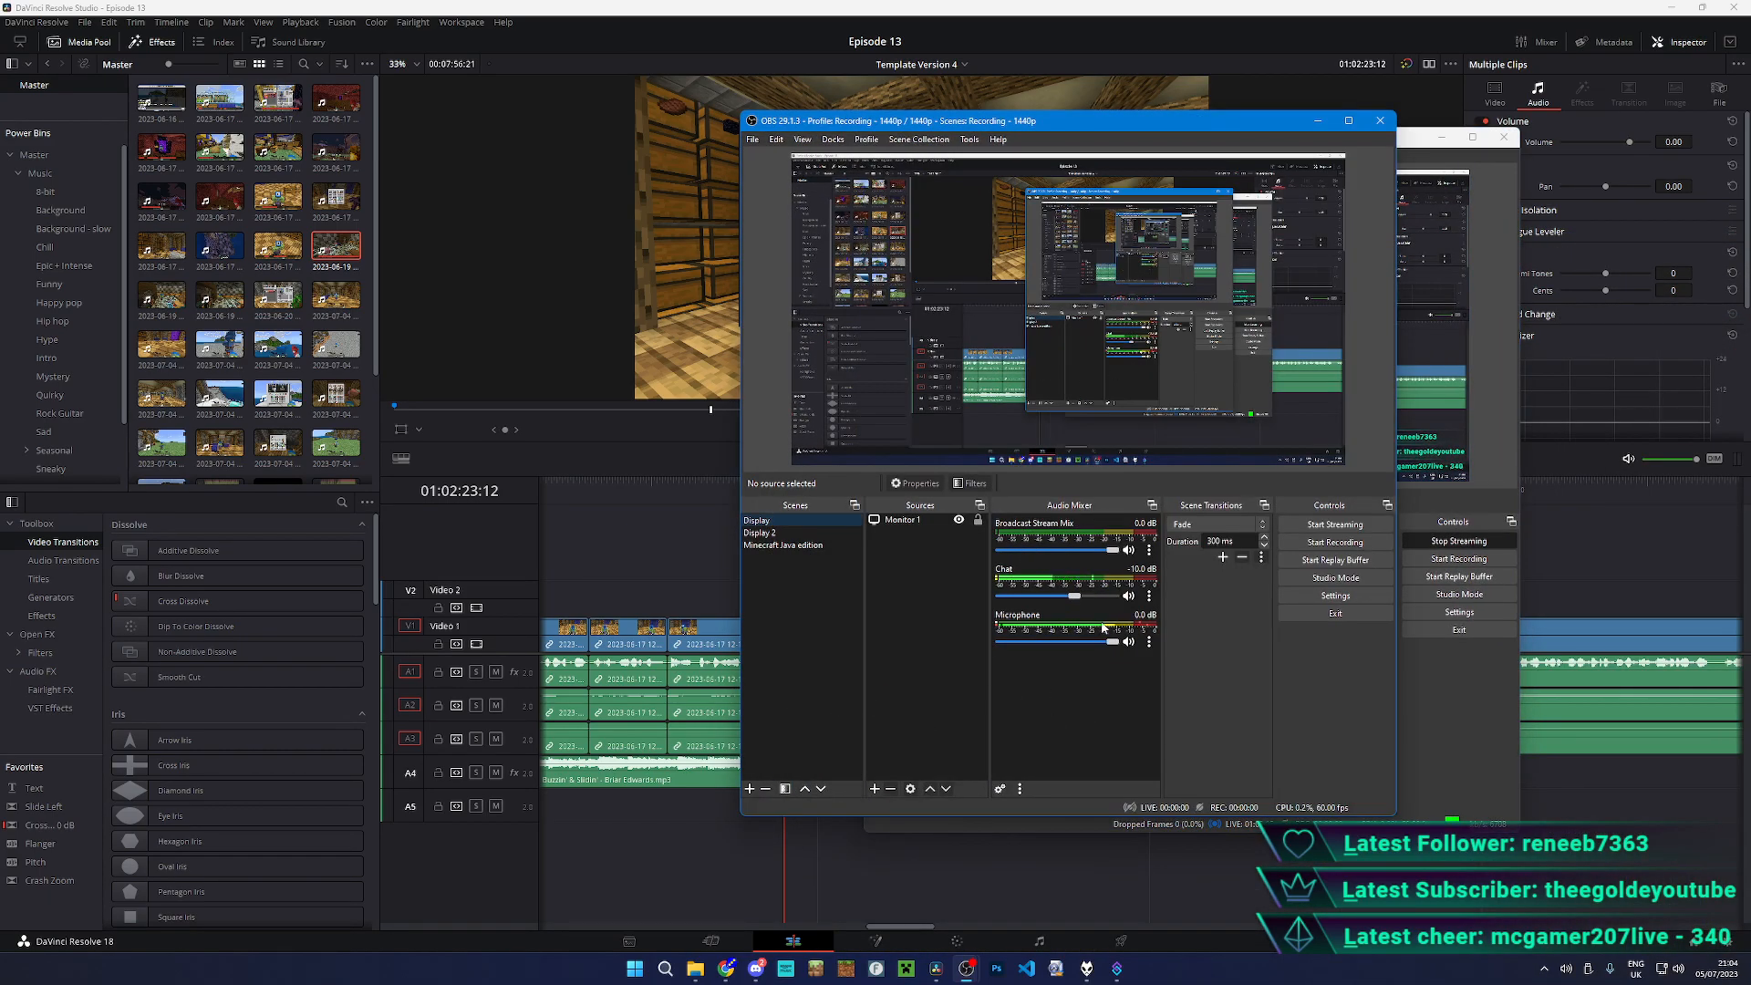
pyautogui.click(760, 972)
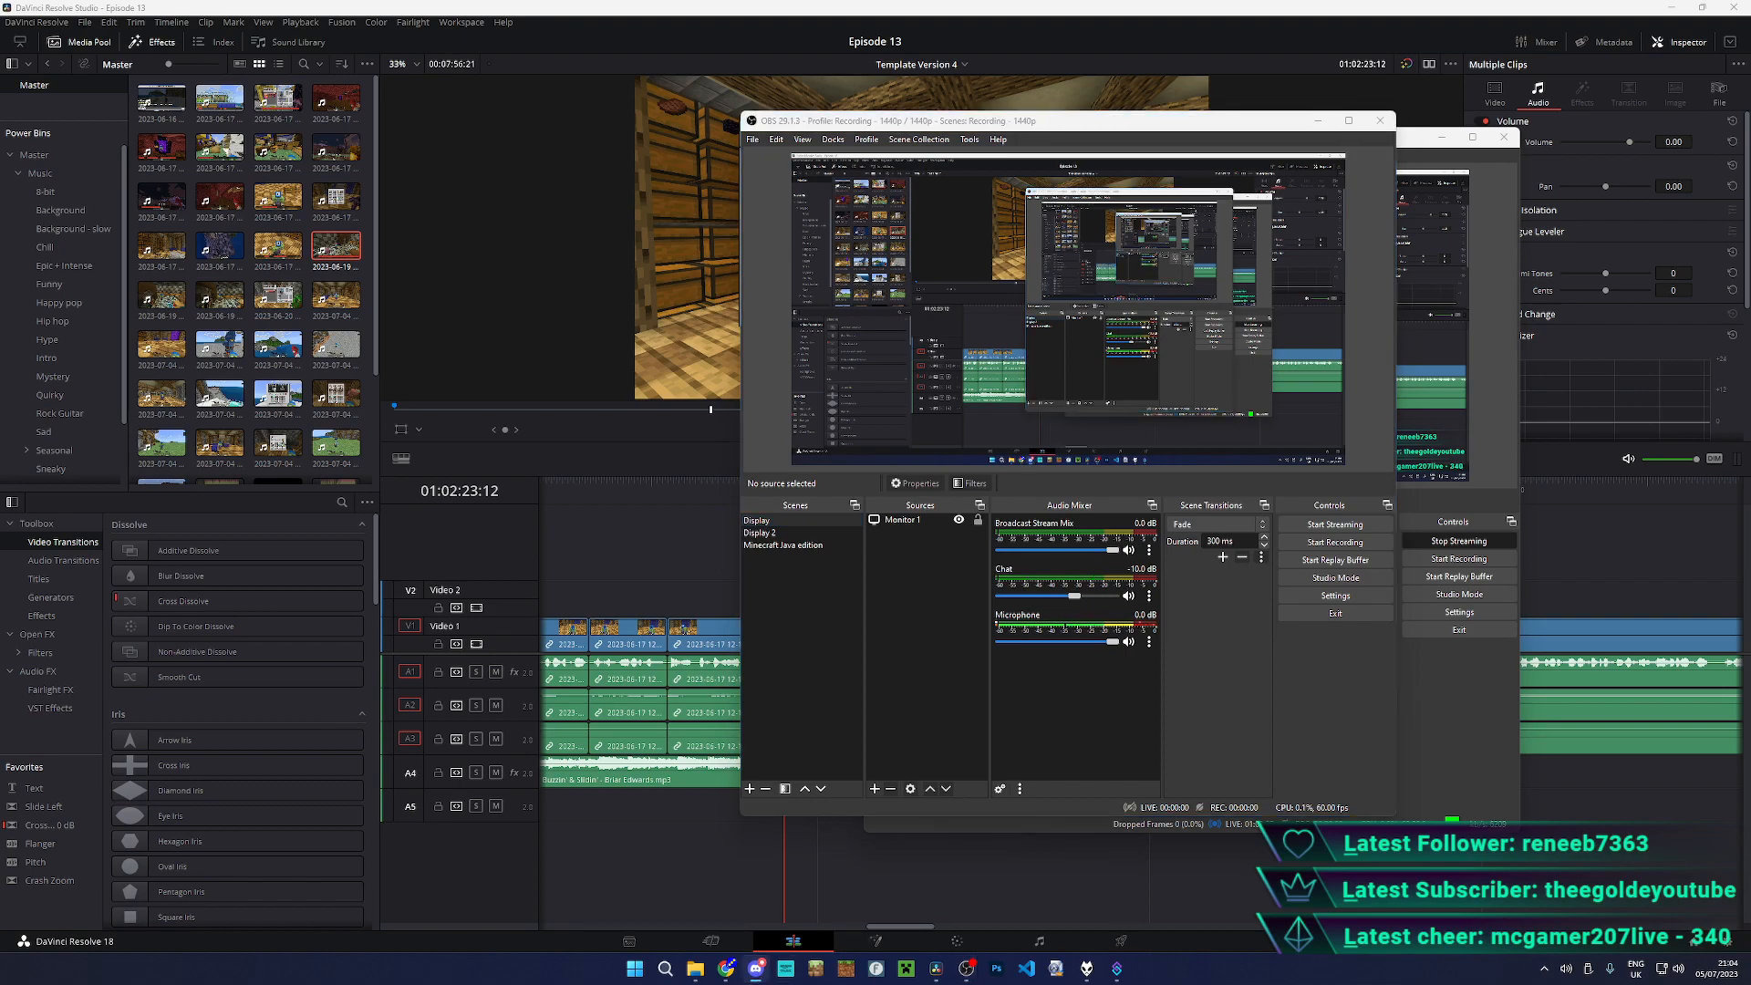
pyautogui.click(1405, 326)
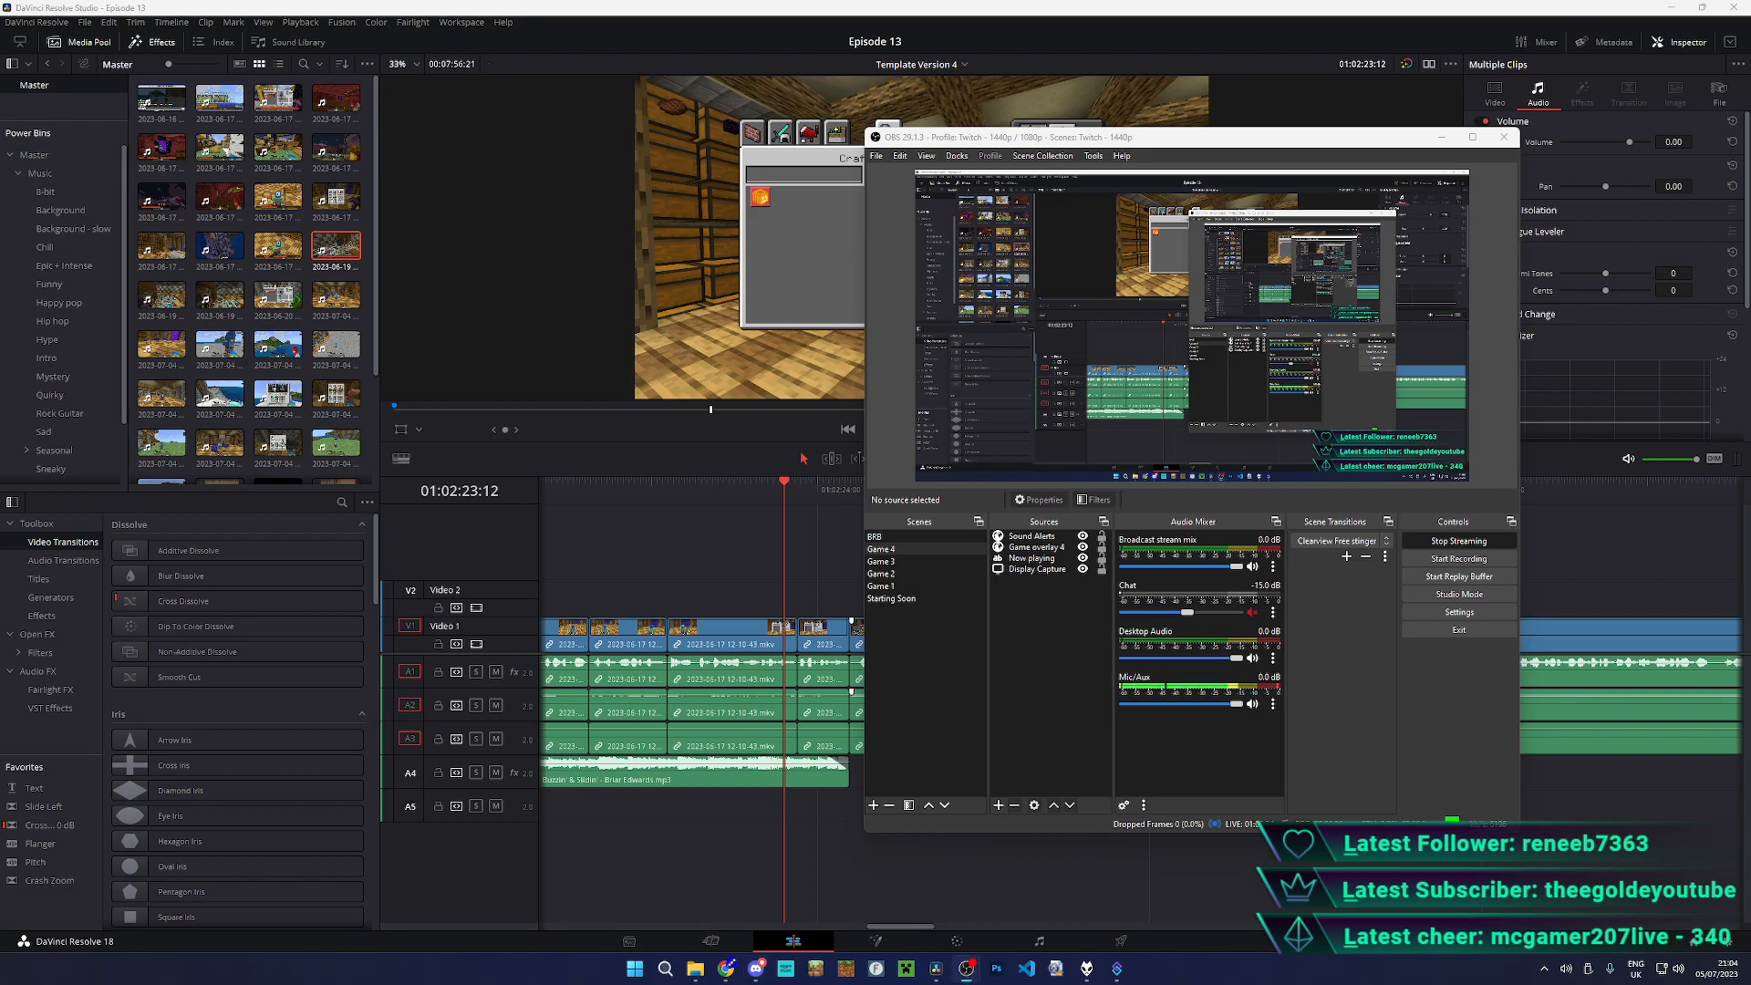
pyautogui.moveTo(1750, 273); pyautogui.dragTo(720, 219)
pyautogui.moveTo(919, 143); pyautogui.dragTo(1750, 146)
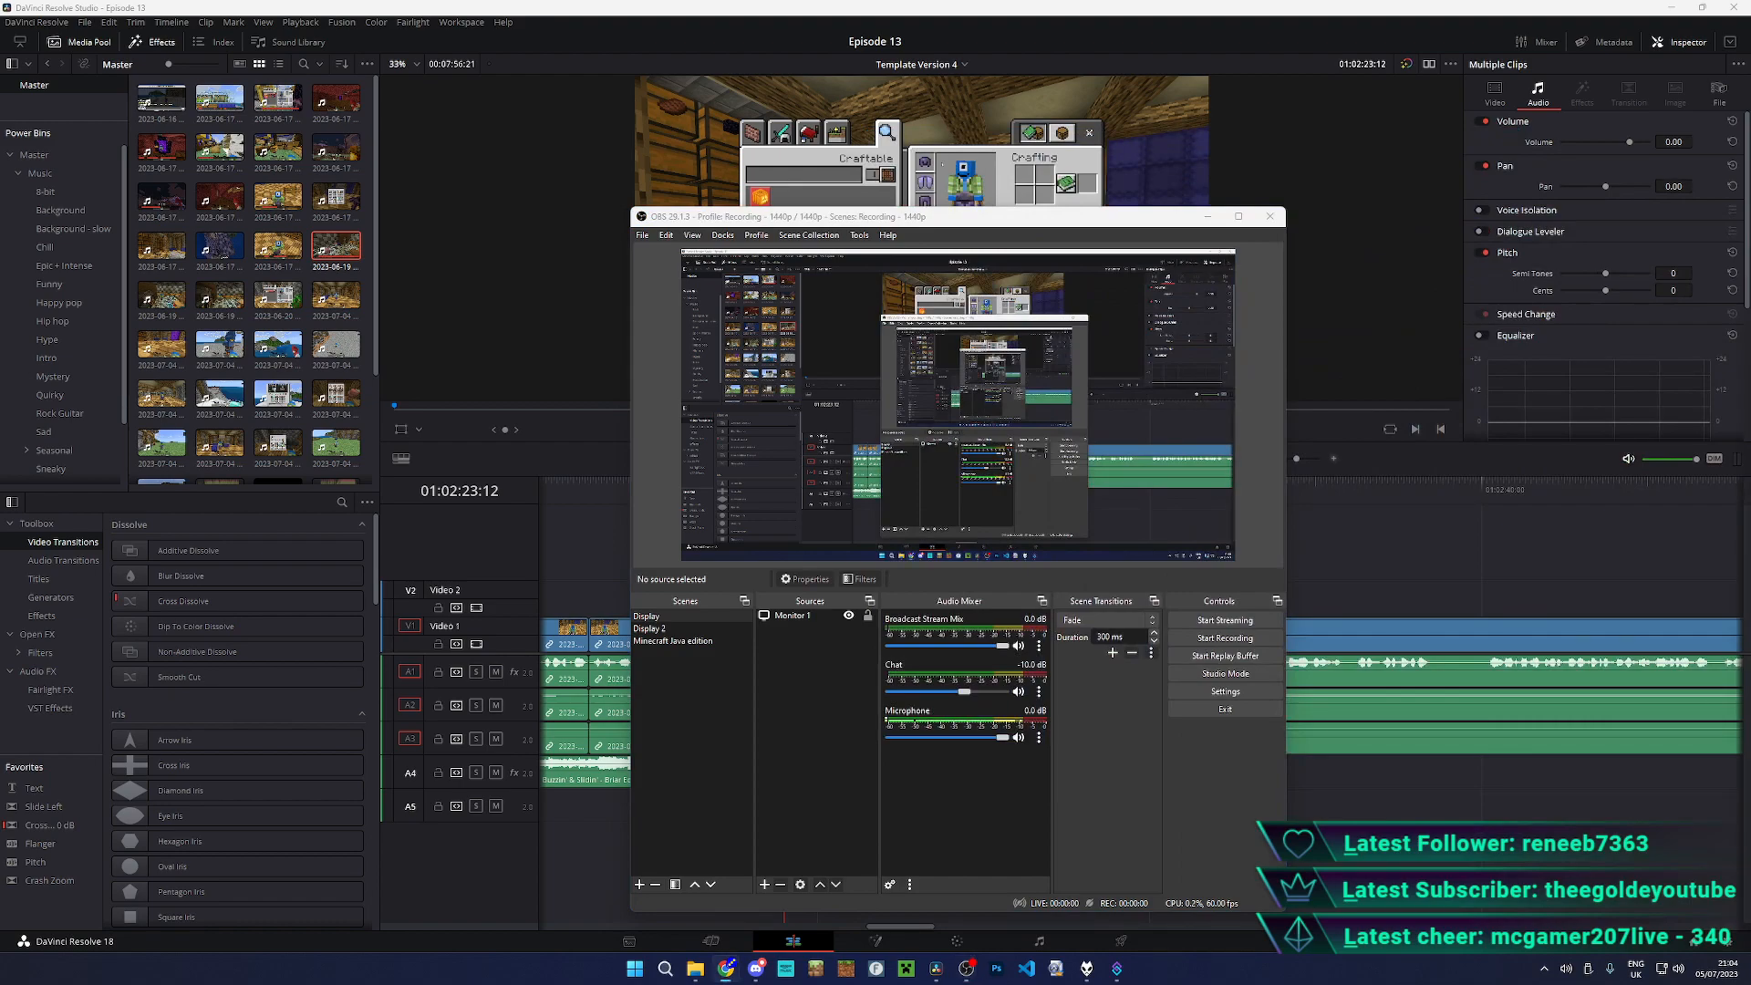
pyautogui.moveTo(1002, 219); pyautogui.dragTo(1018, 190)
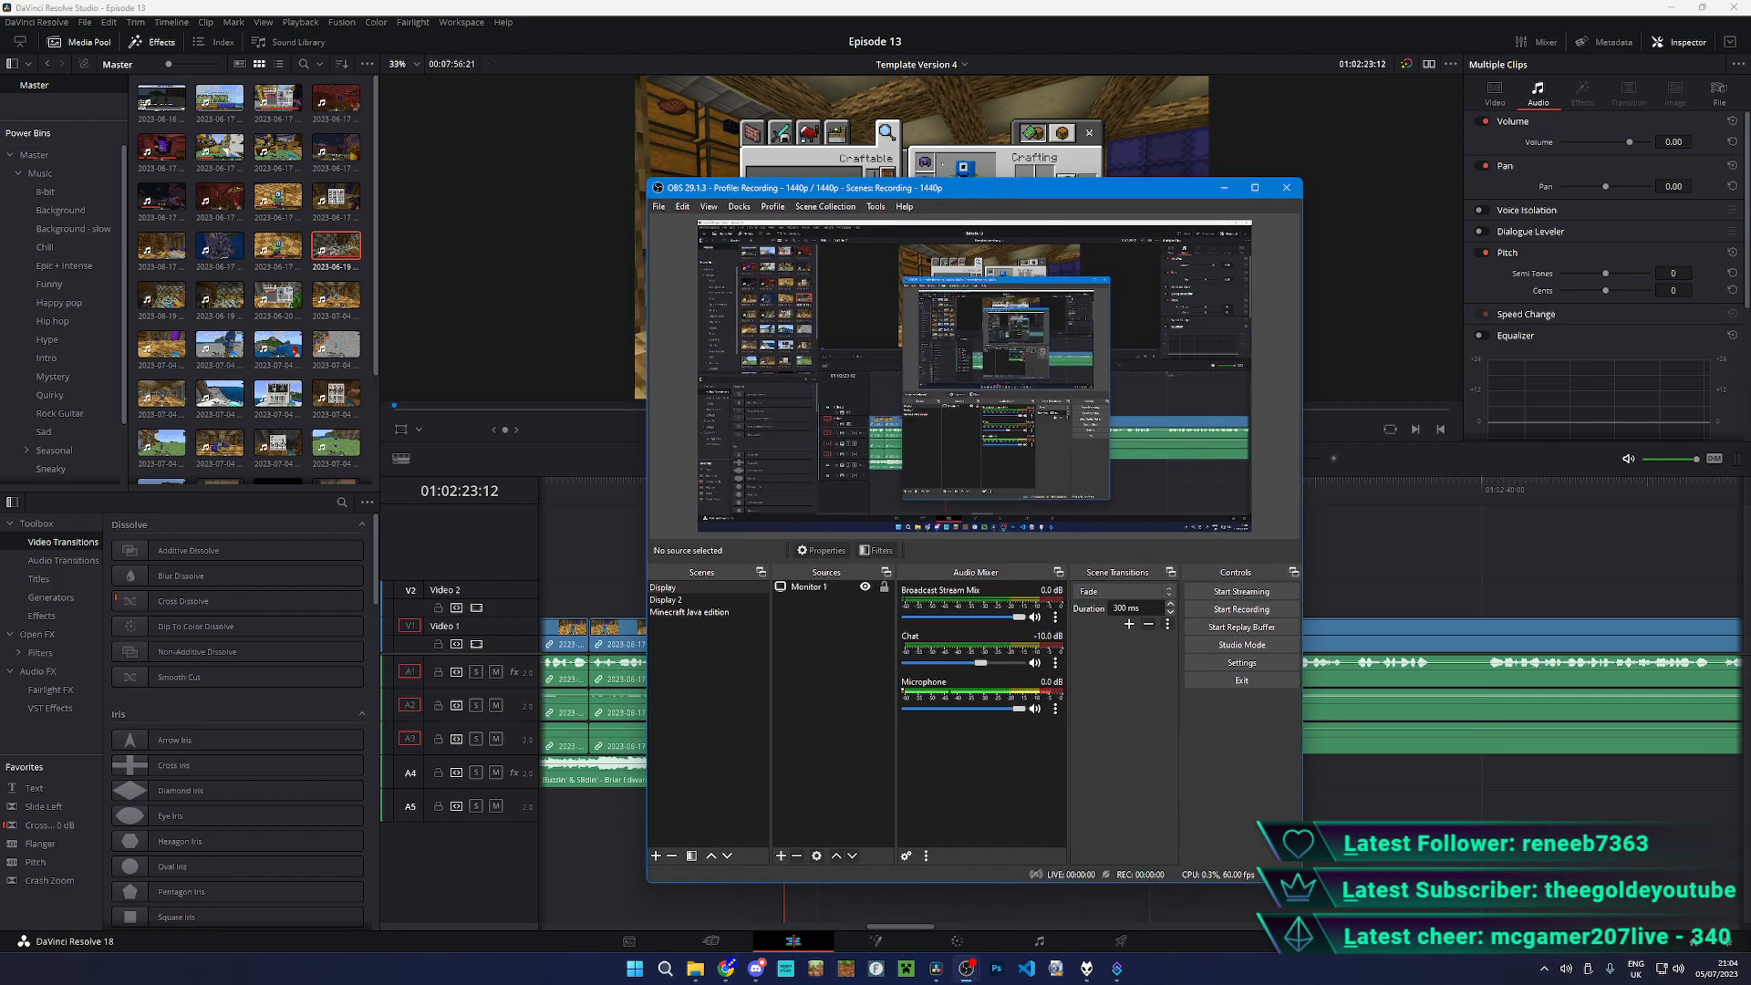
# - Switch to YouTube in Chrome and open the Finding ARMOUR TRIMS Stream 5 replay from the own channel's live videos
pyautogui.moveTo(1750, 14); pyautogui.dragTo(461, 13)
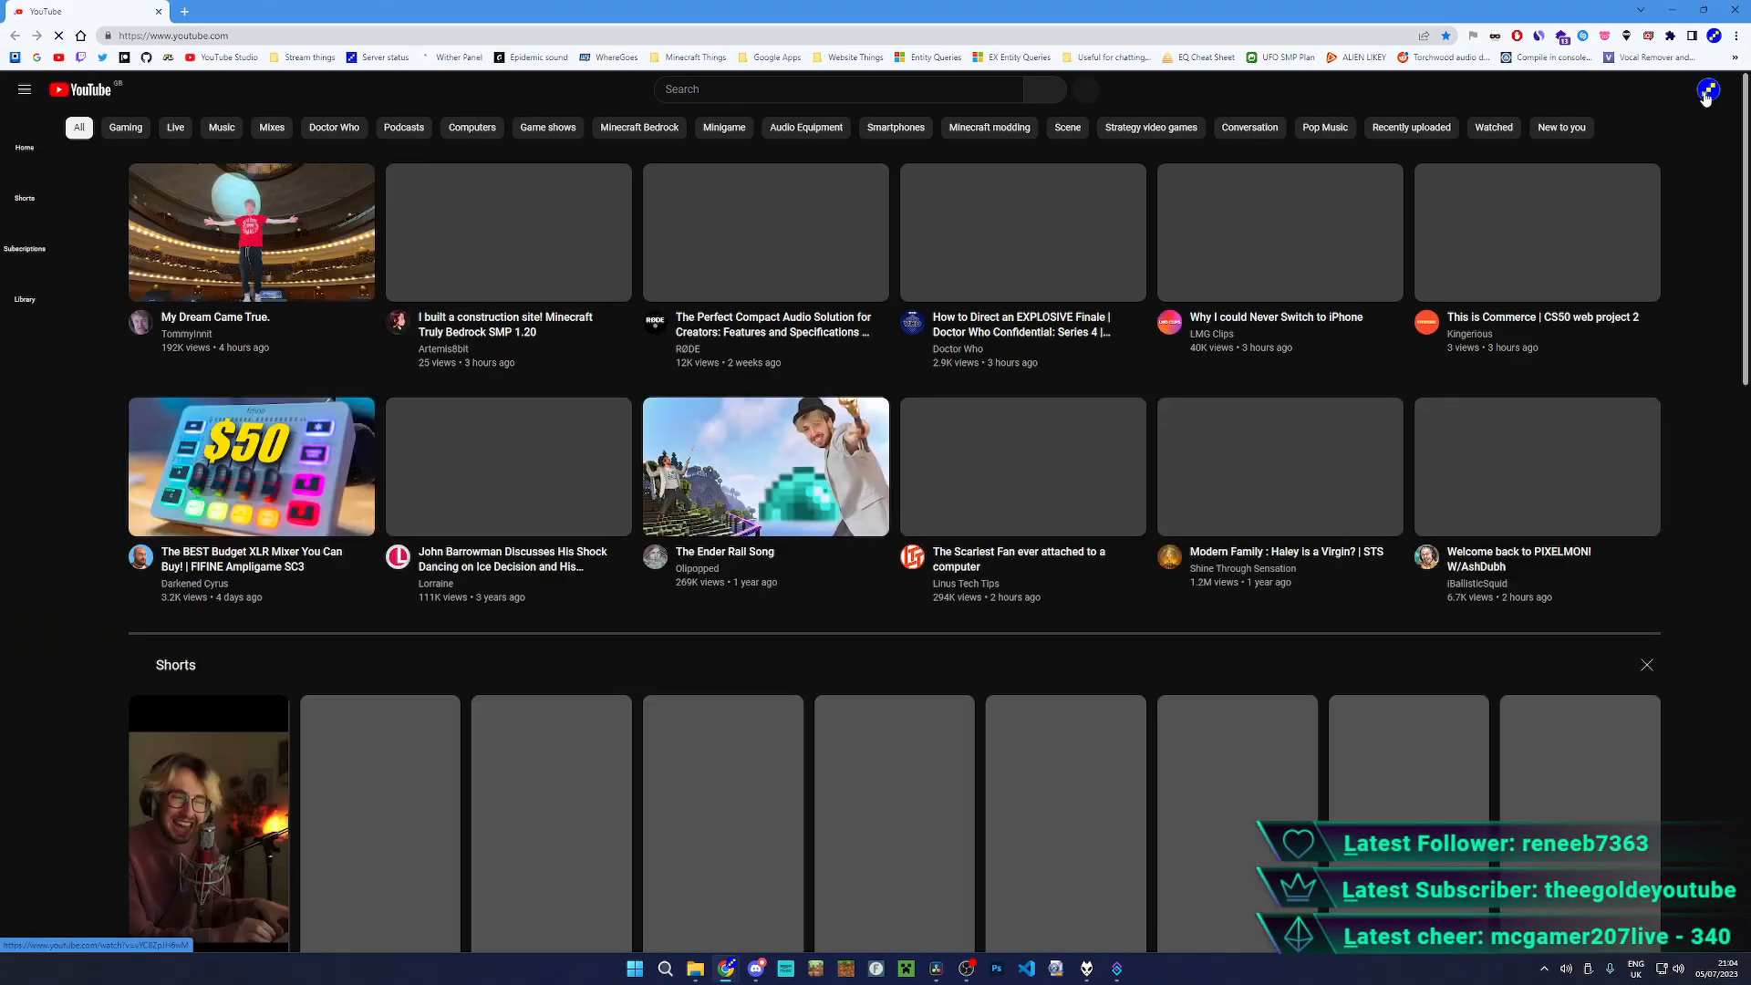
pyautogui.click(1707, 89)
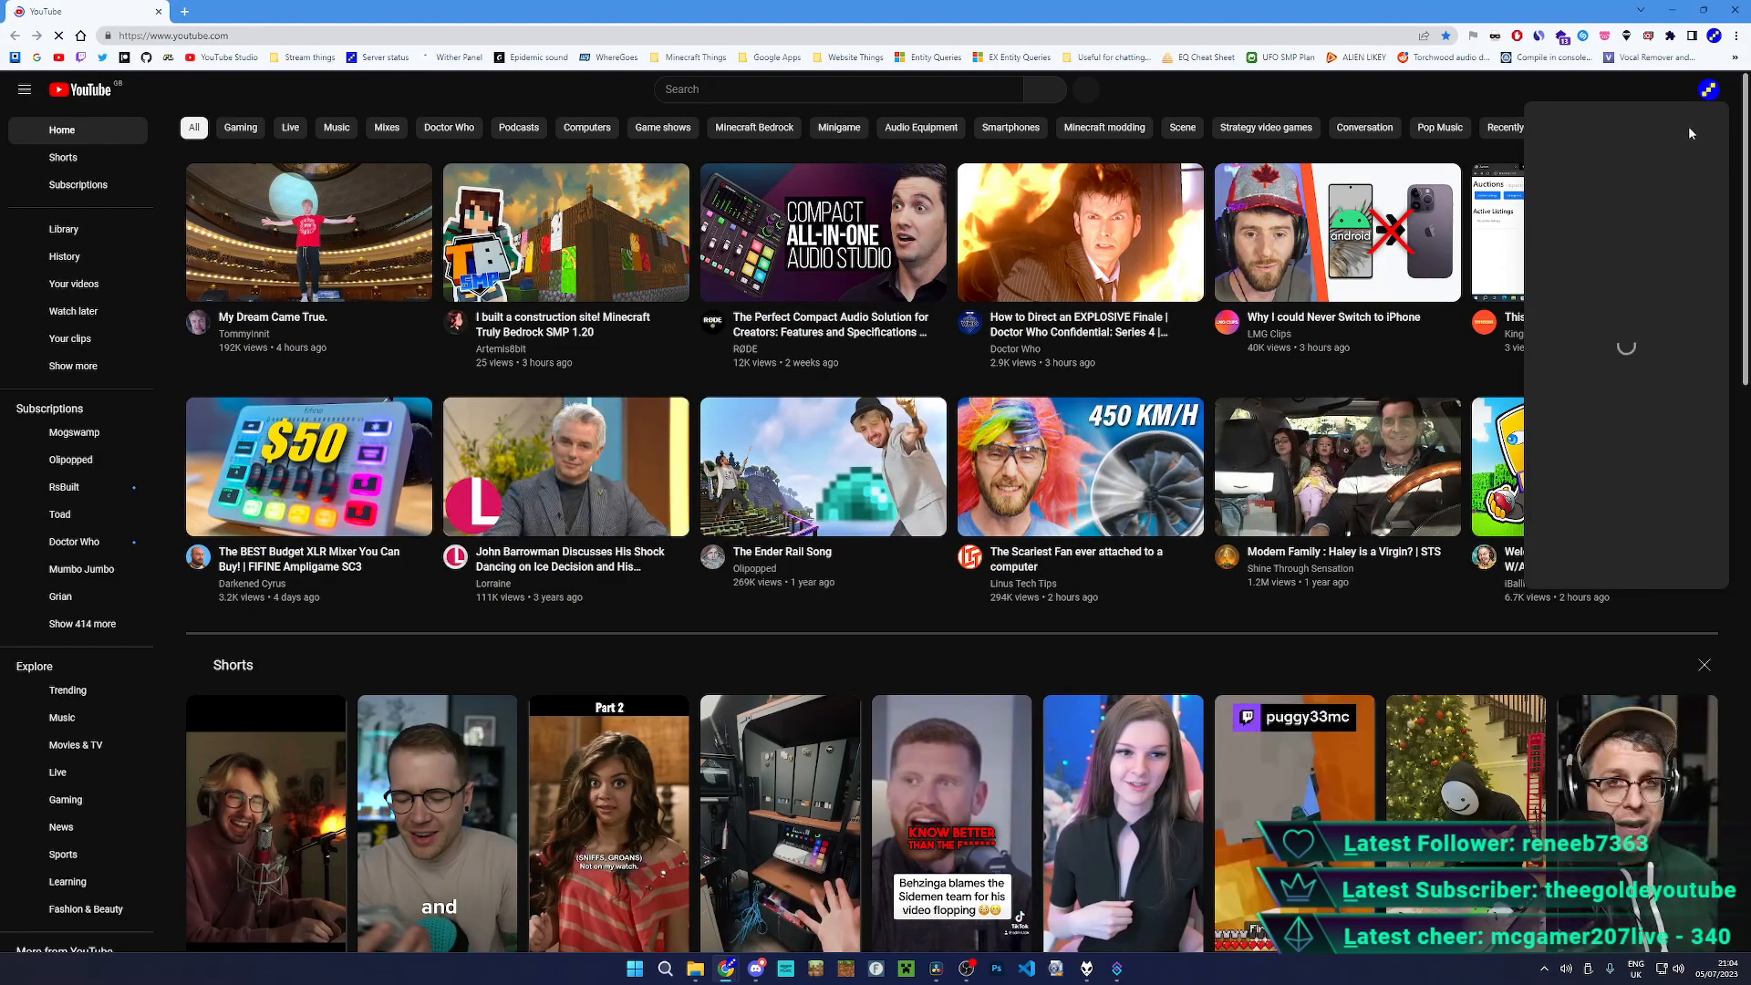
pyautogui.click(1645, 193)
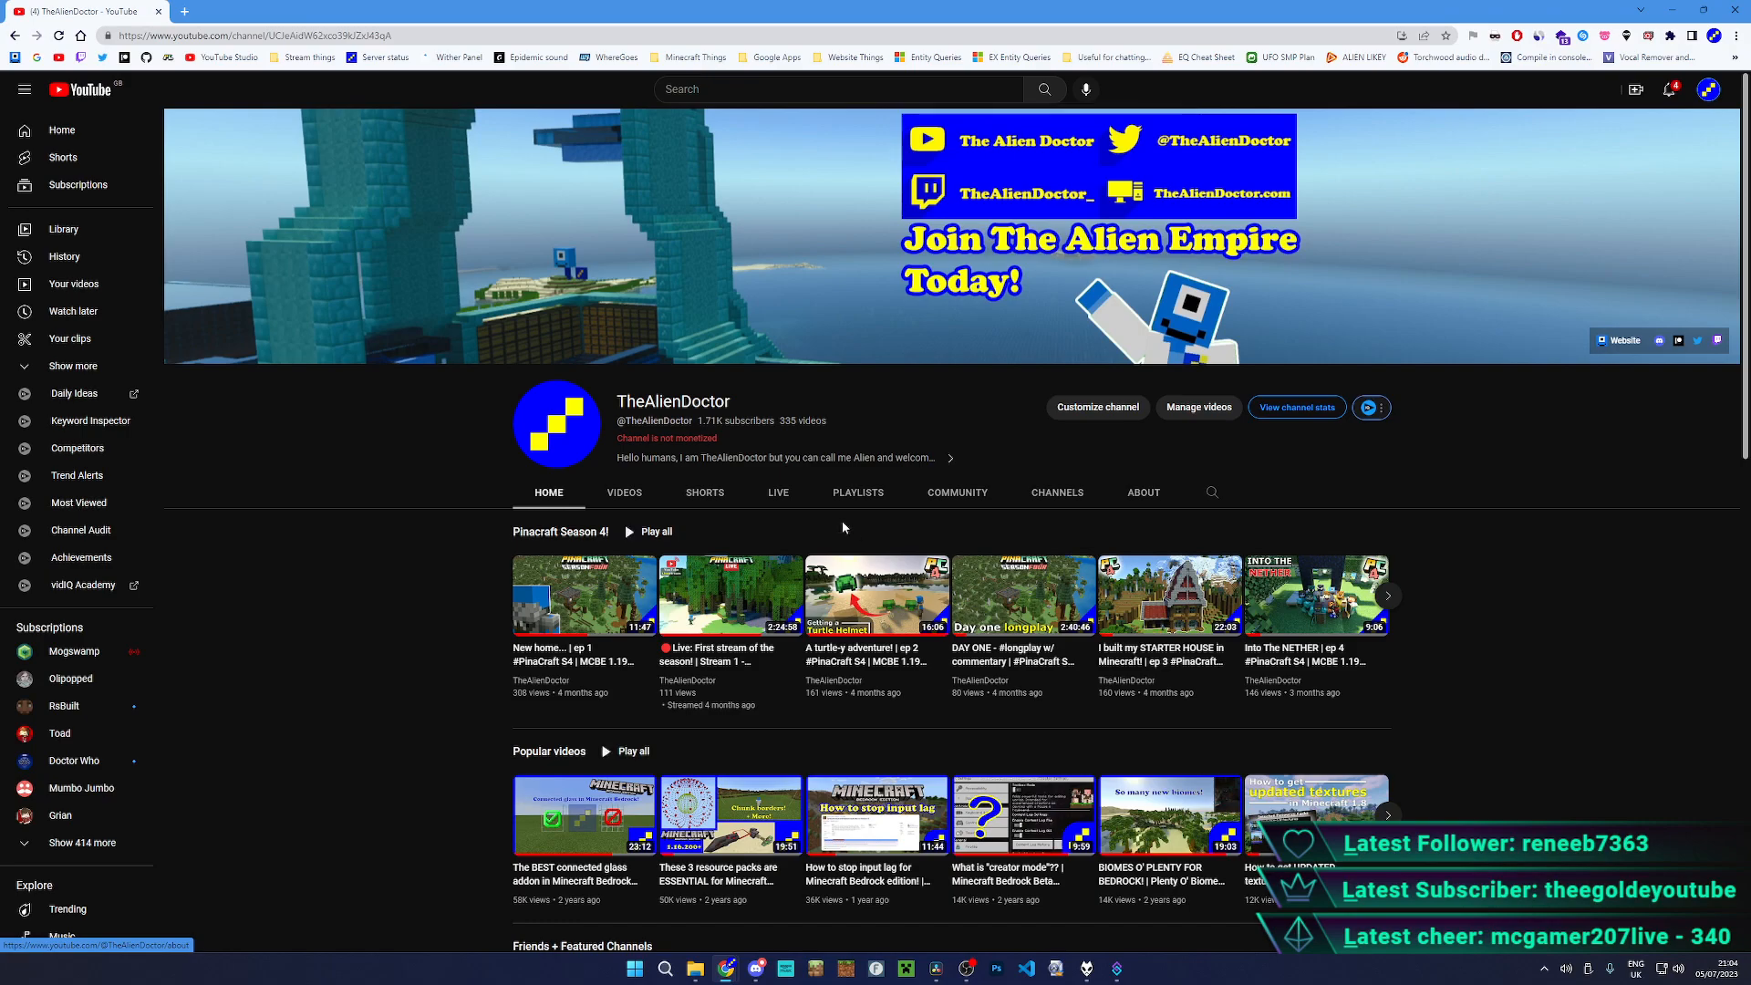
pyautogui.click(799, 499)
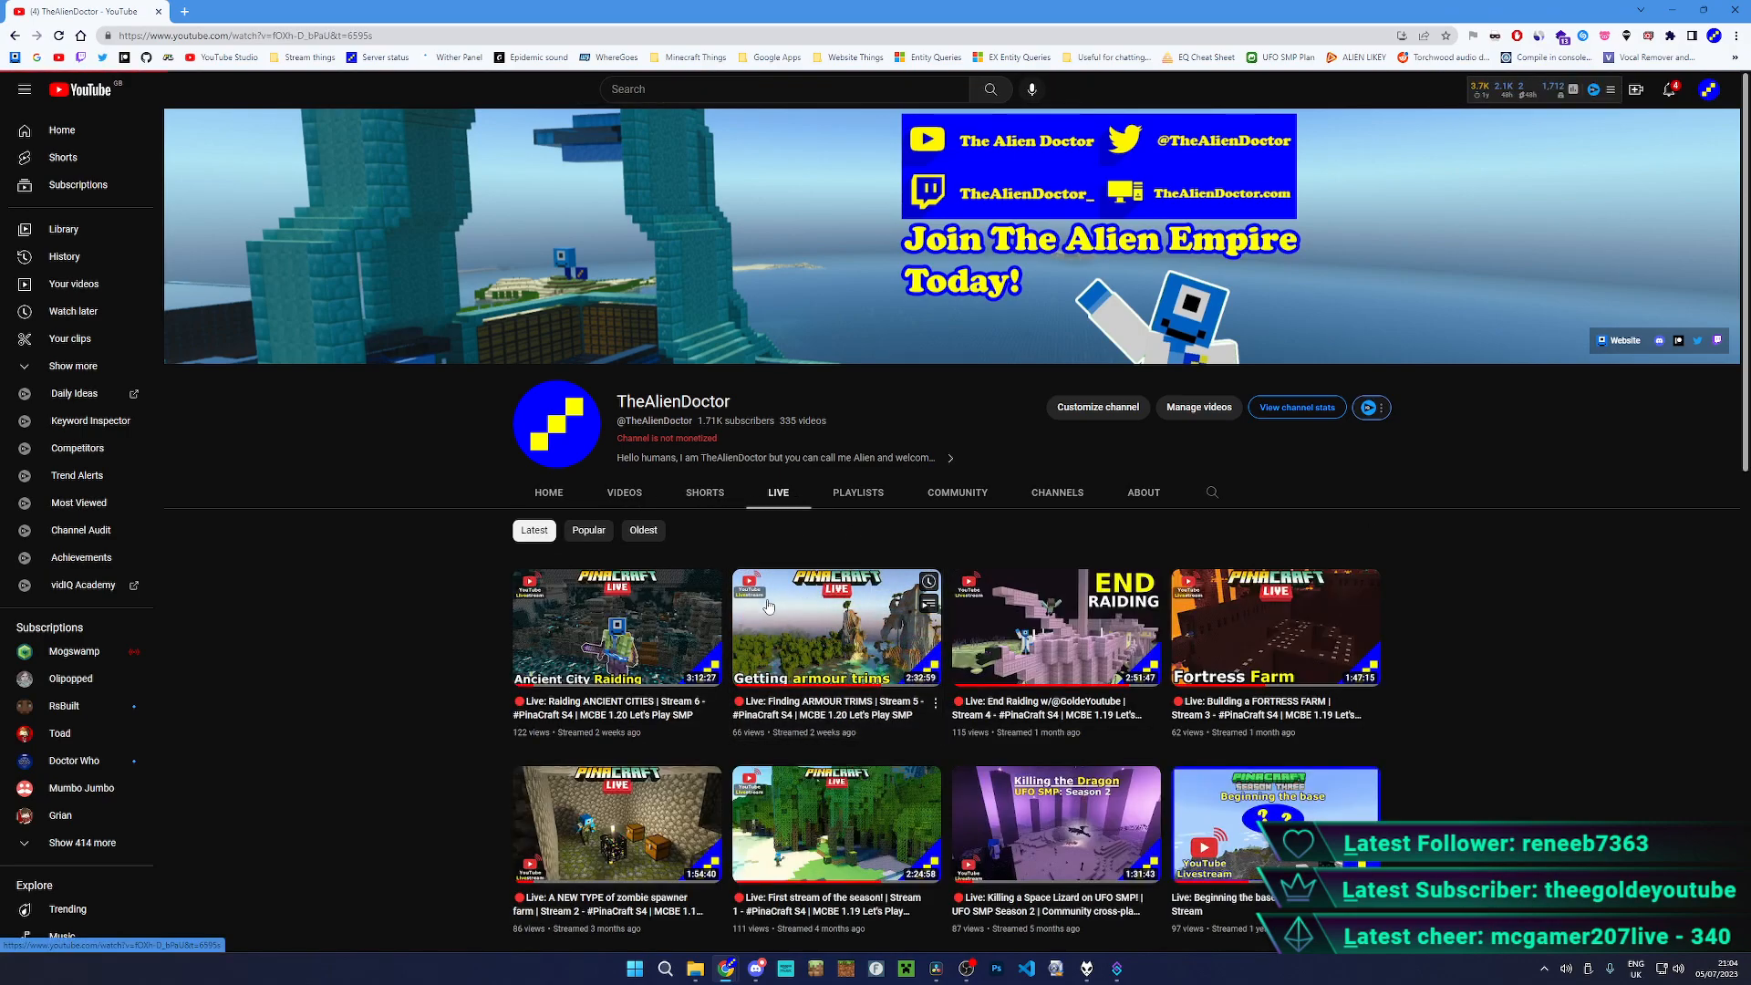
pyautogui.click(807, 605)
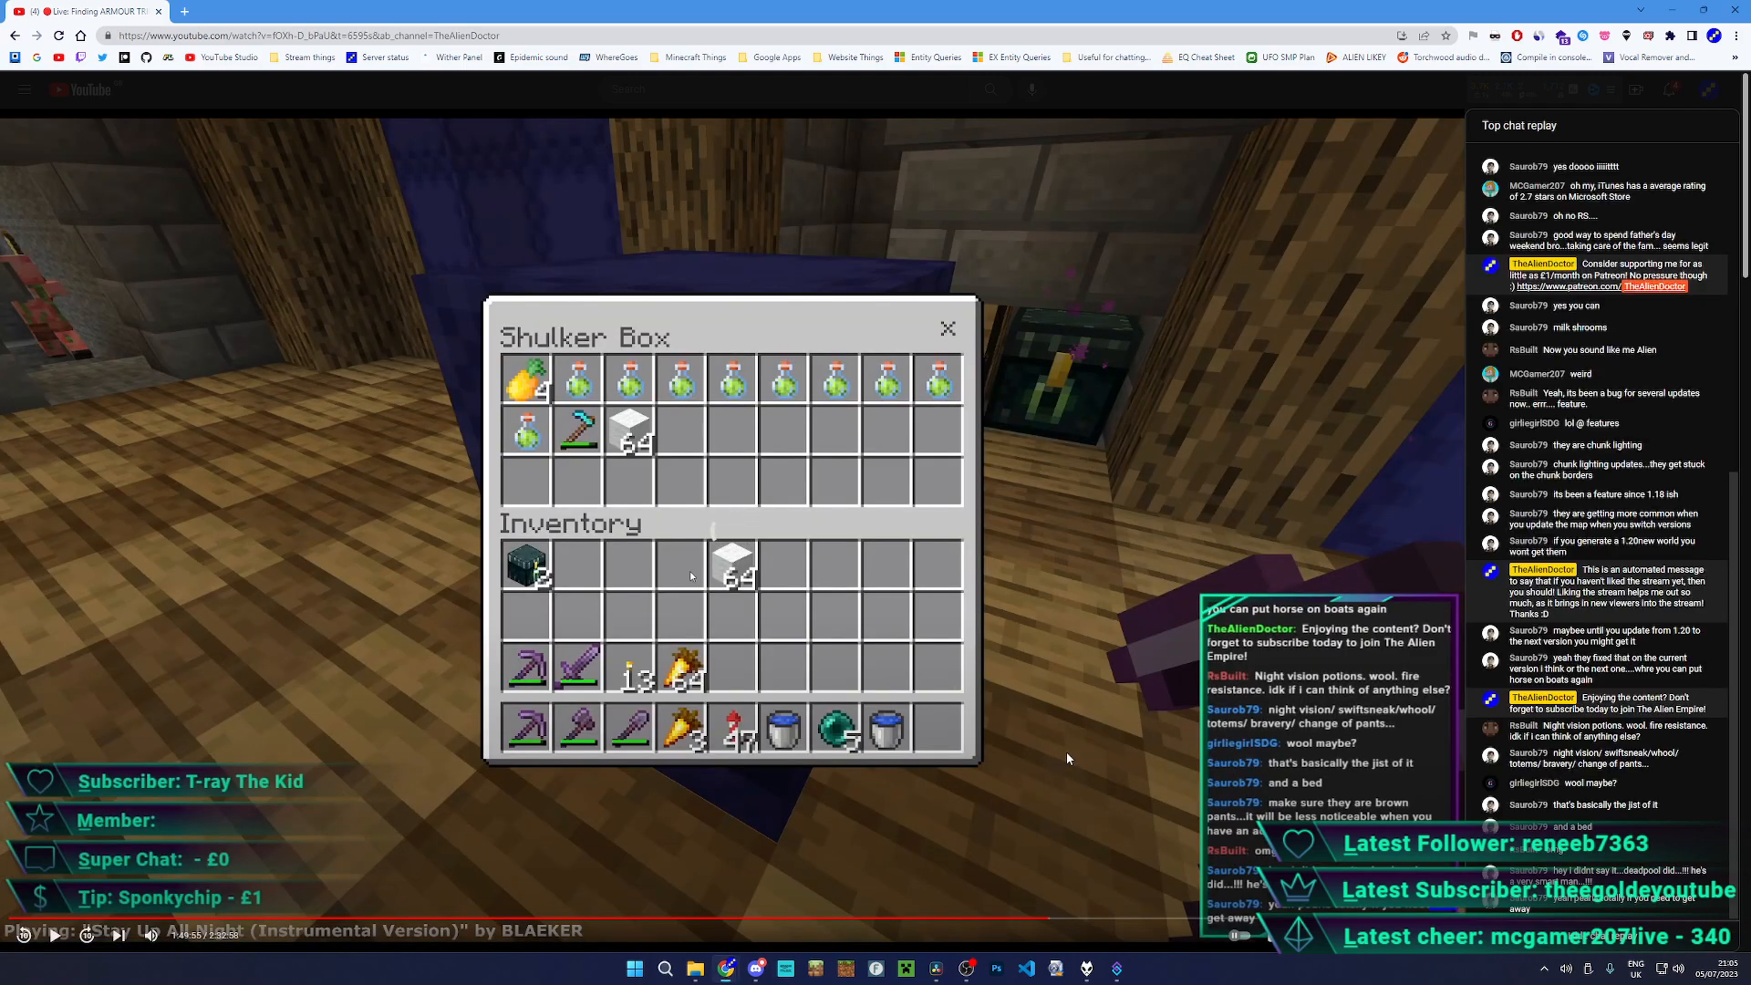
# - Change the playback quality of the Stream 5 replay and jump back to about 24:47
pyautogui.doubleClick(1065, 751)
pyautogui.click(1640, 967)
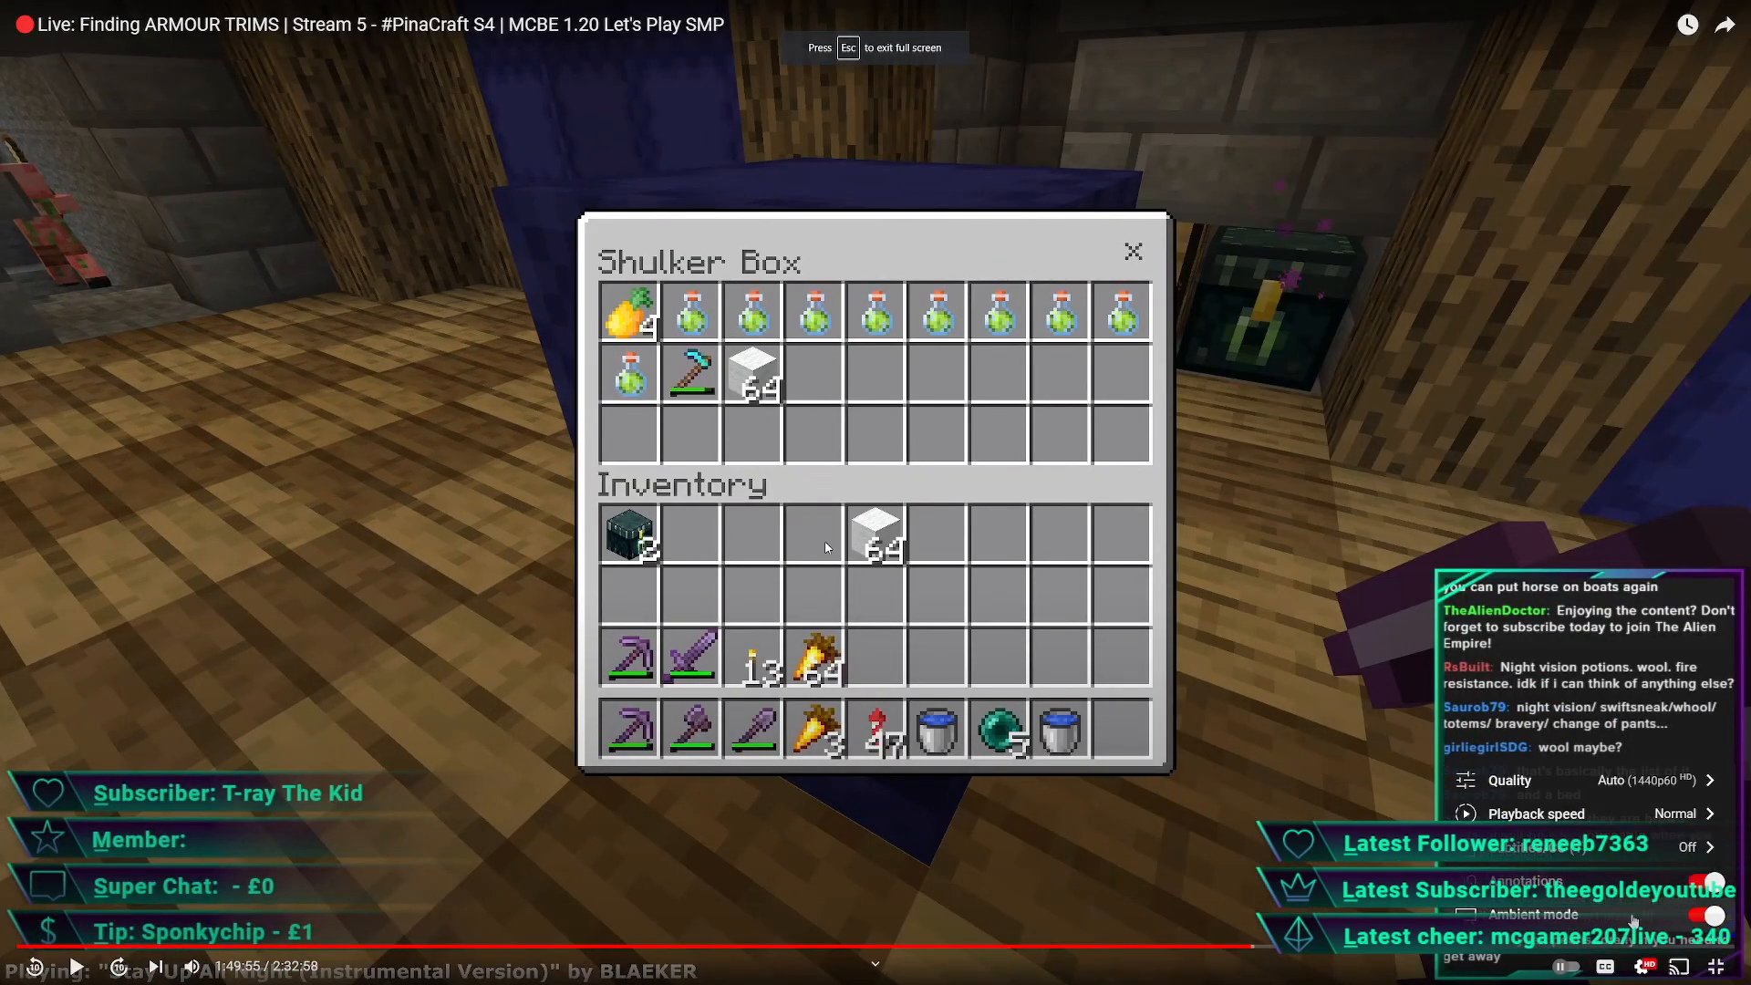
pyautogui.click(1641, 774)
pyautogui.click(1602, 695)
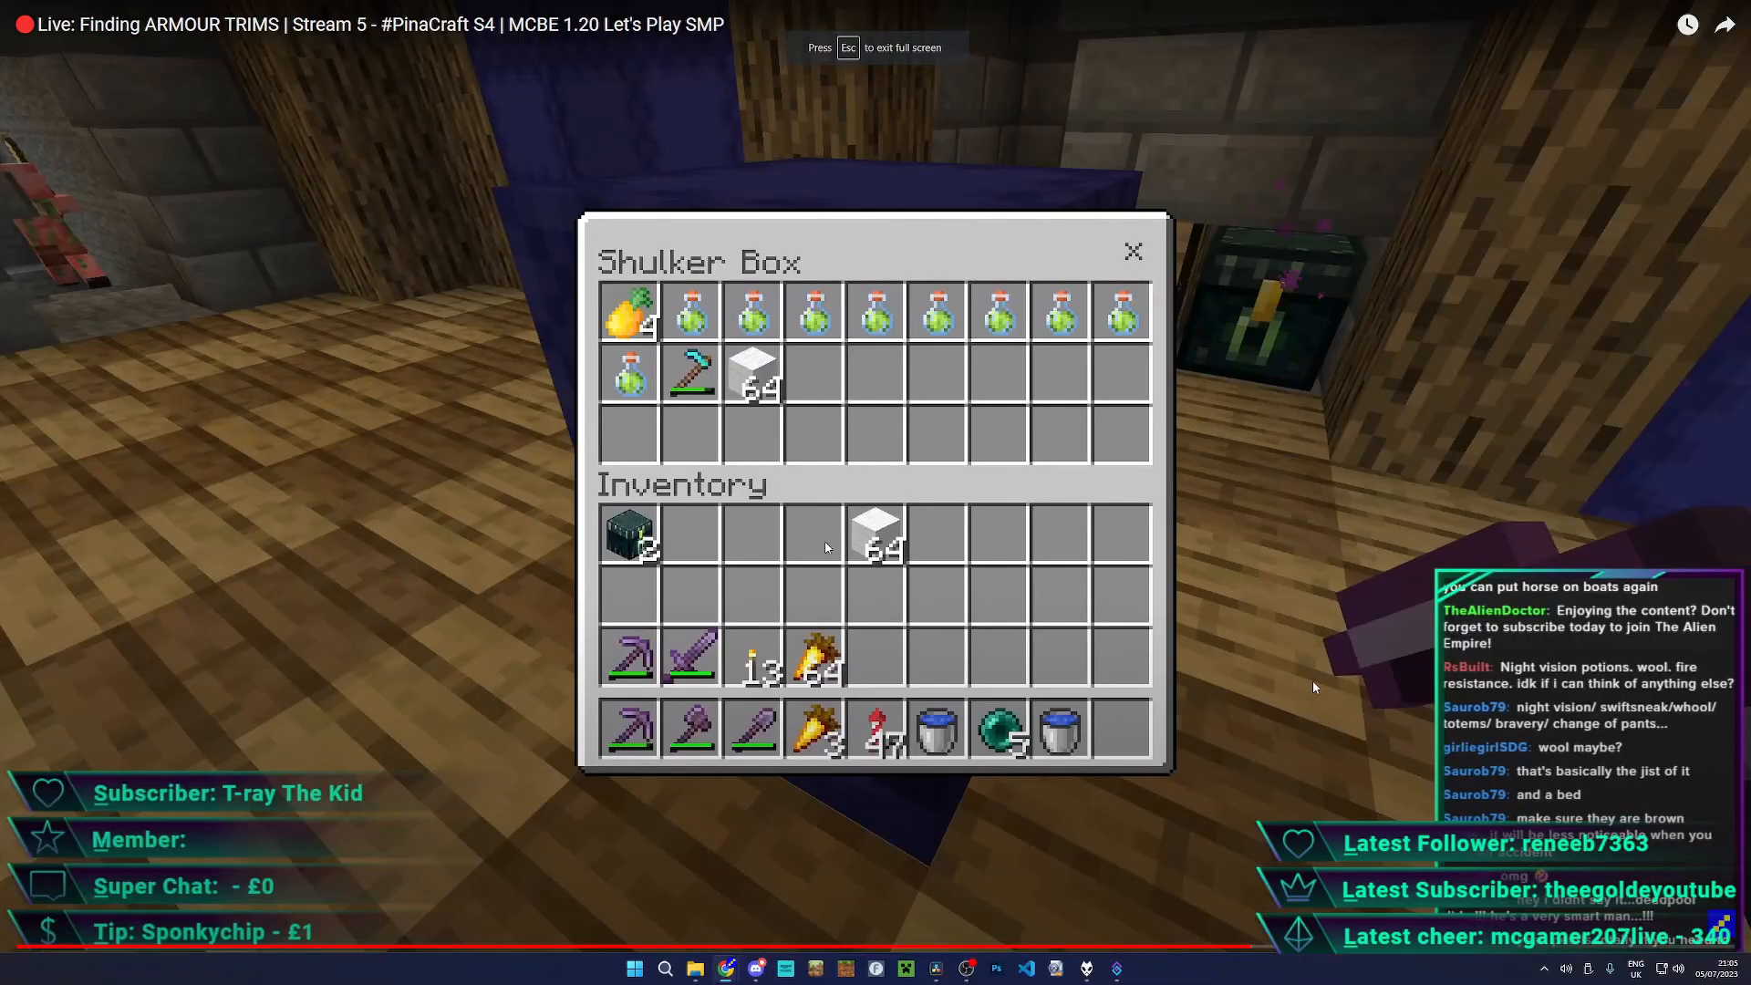
pyautogui.doubleClick(1311, 680)
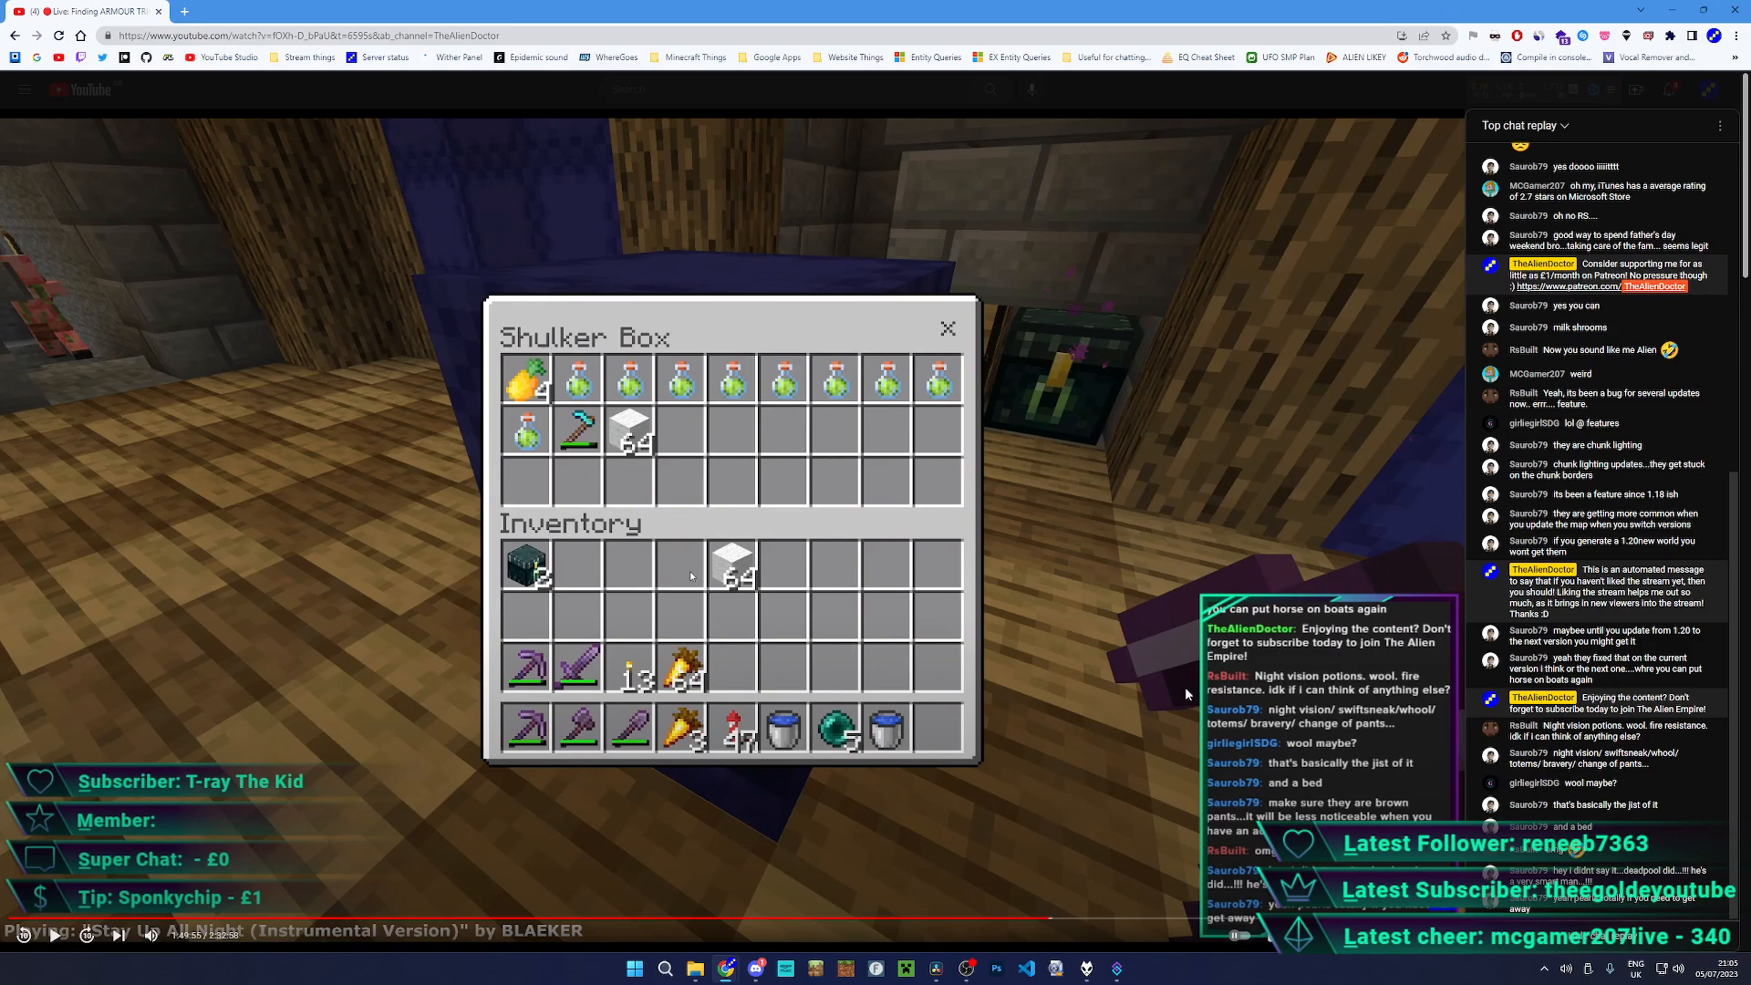
pyautogui.click(1328, 939)
pyautogui.click(1306, 808)
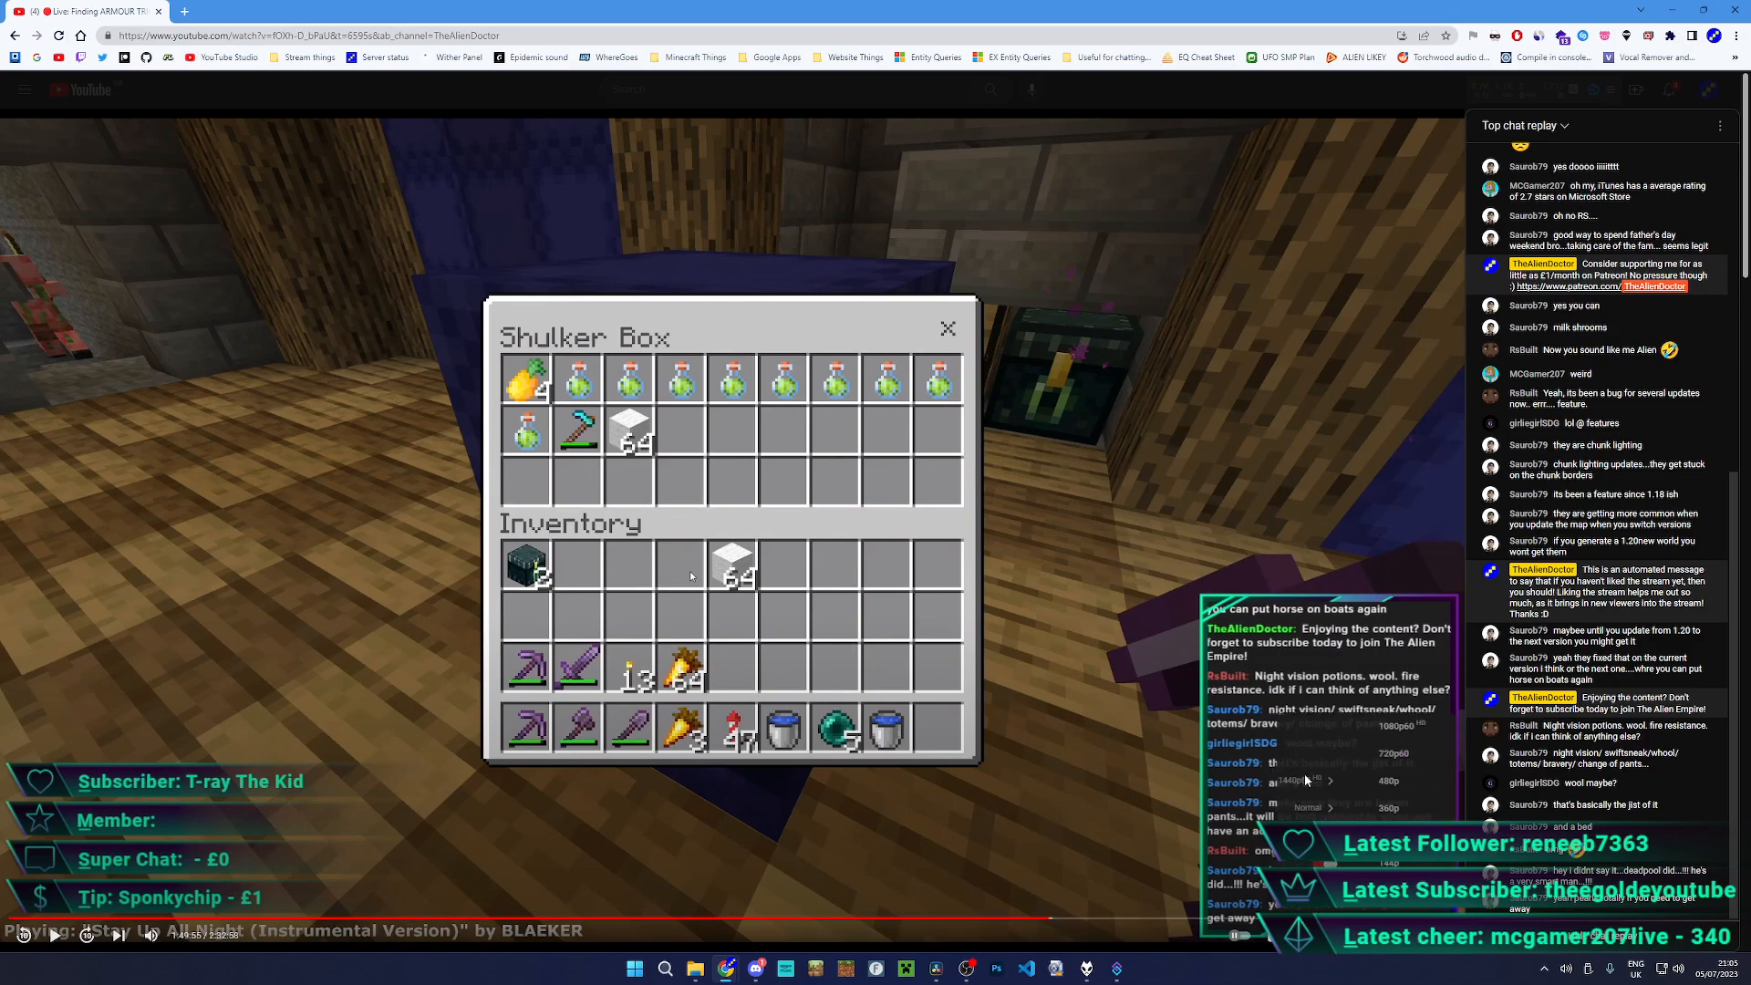
pyautogui.click(1338, 701)
pyautogui.moveTo(1040, 916); pyautogui.dragTo(248, 889)
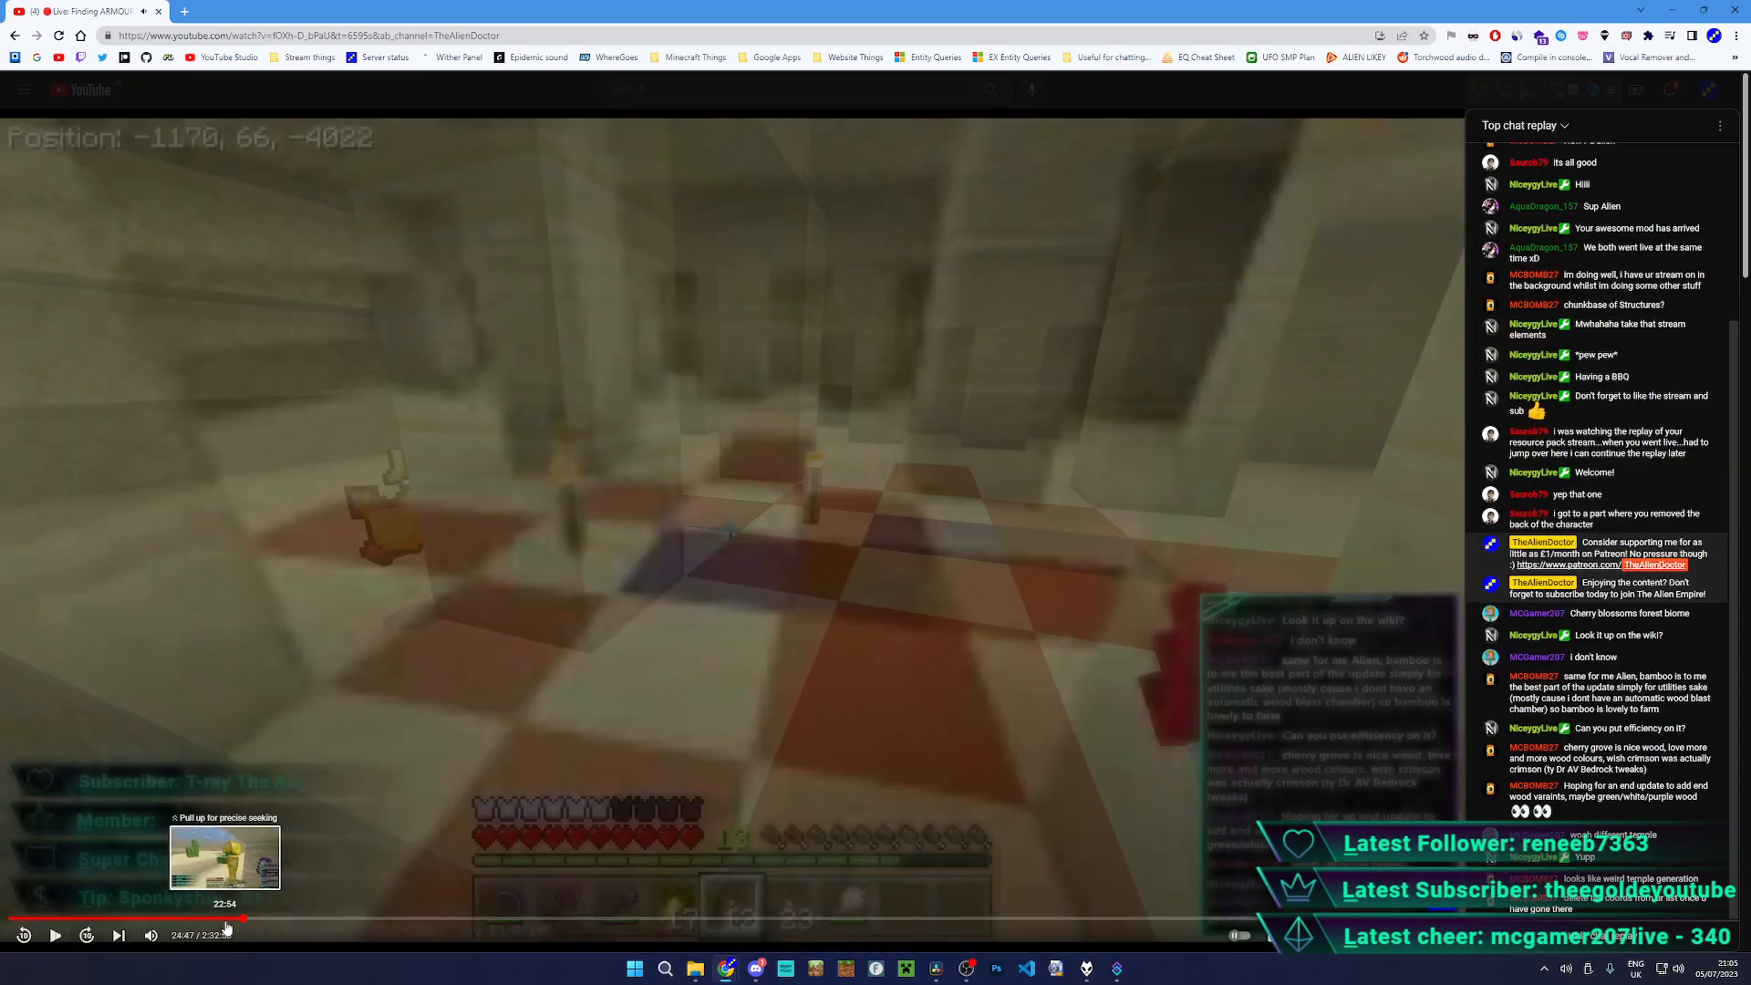
# - Return to the channel's live videos, open the Raiding ANCIENT CITIES Stream 6 replay and play it from about 7:32
pyautogui.hotkey('alt', 'Left')
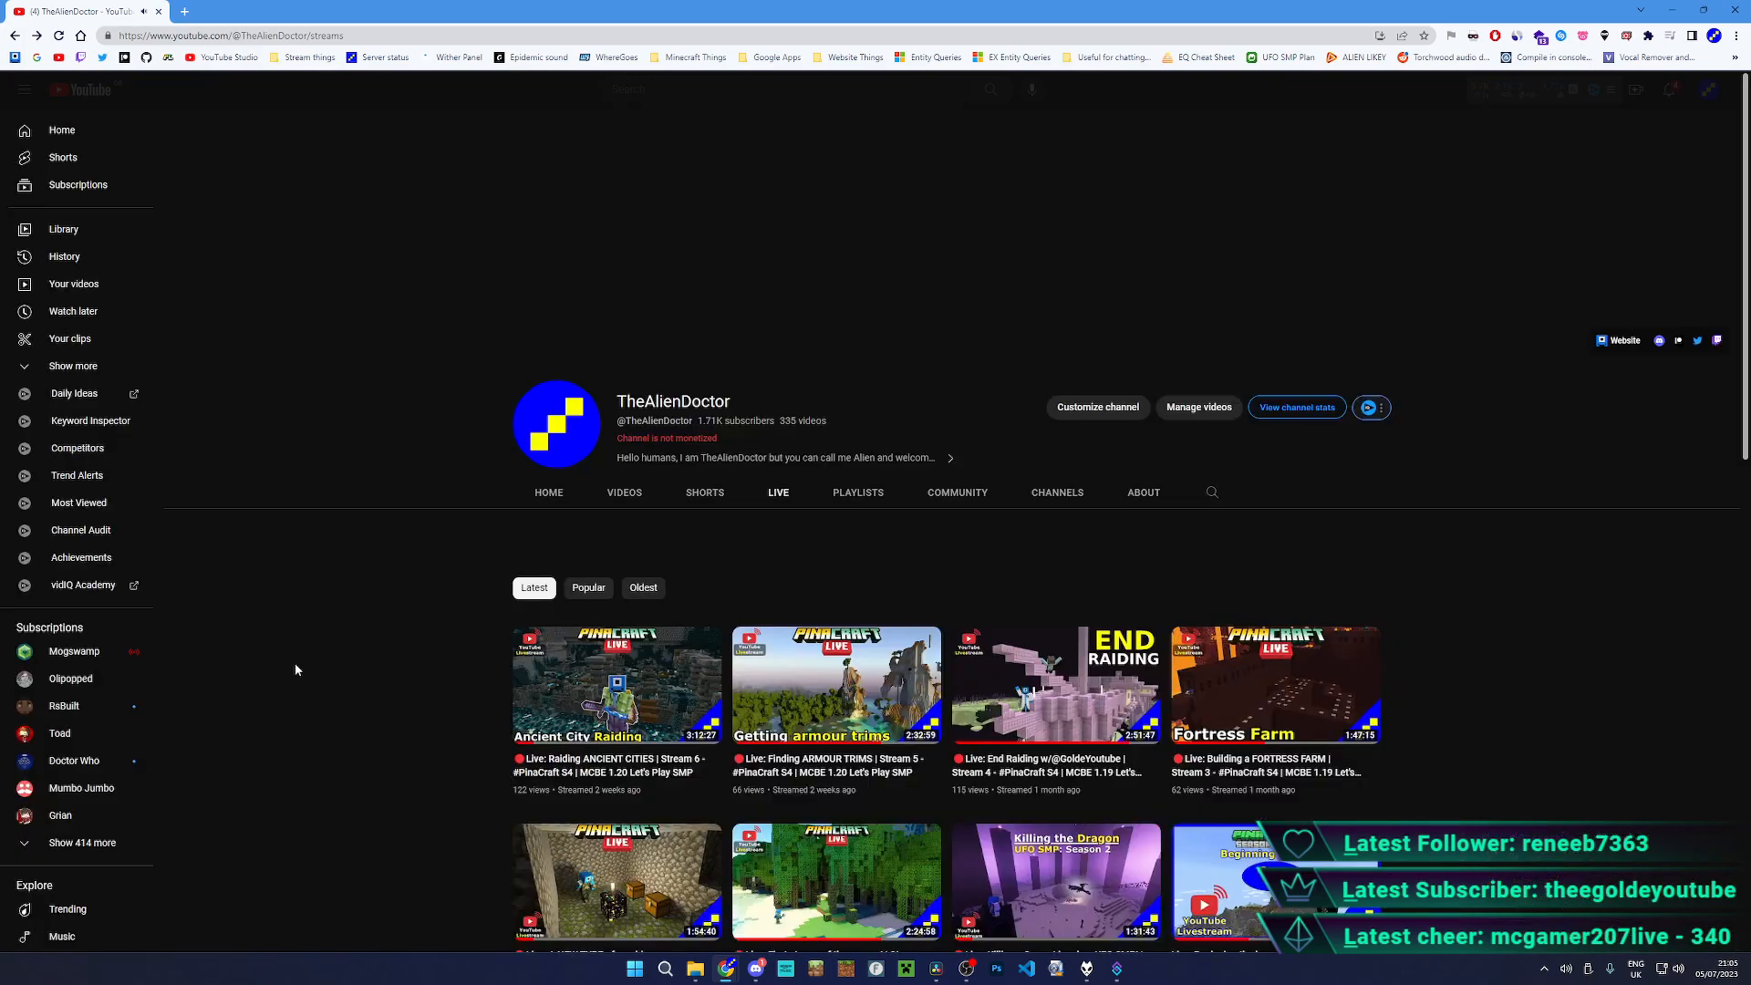
pyautogui.click(522, 624)
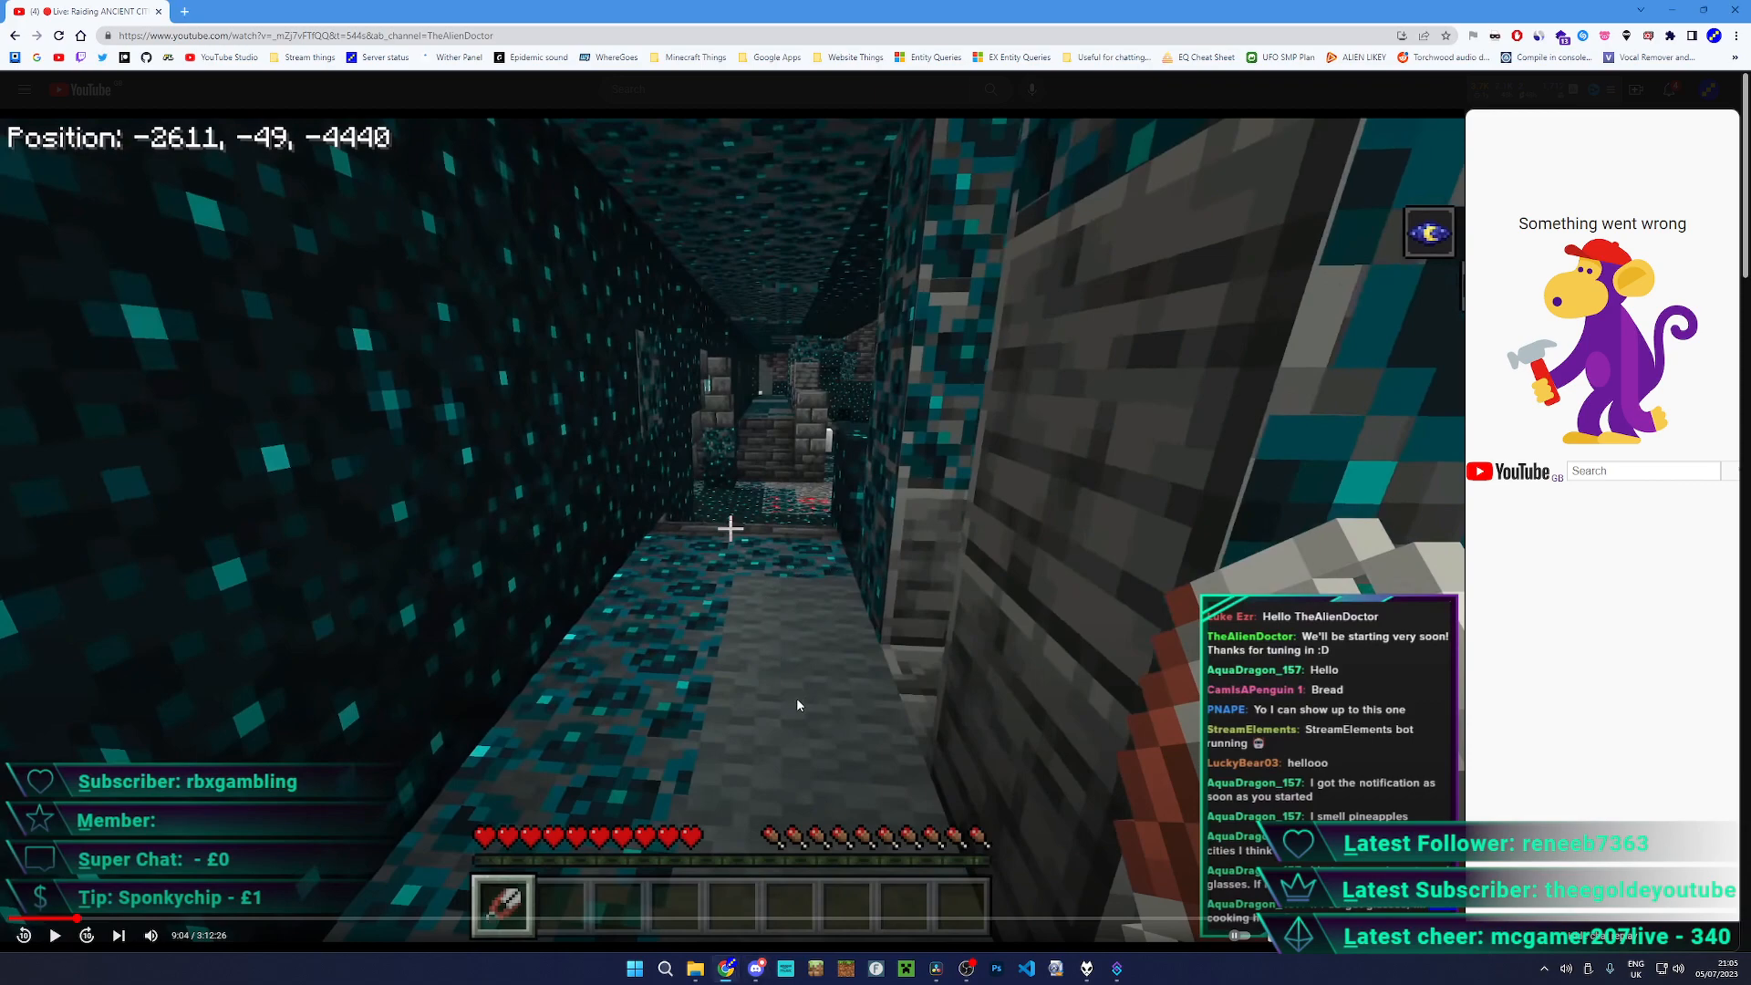
pyautogui.doubleClick(782, 521)
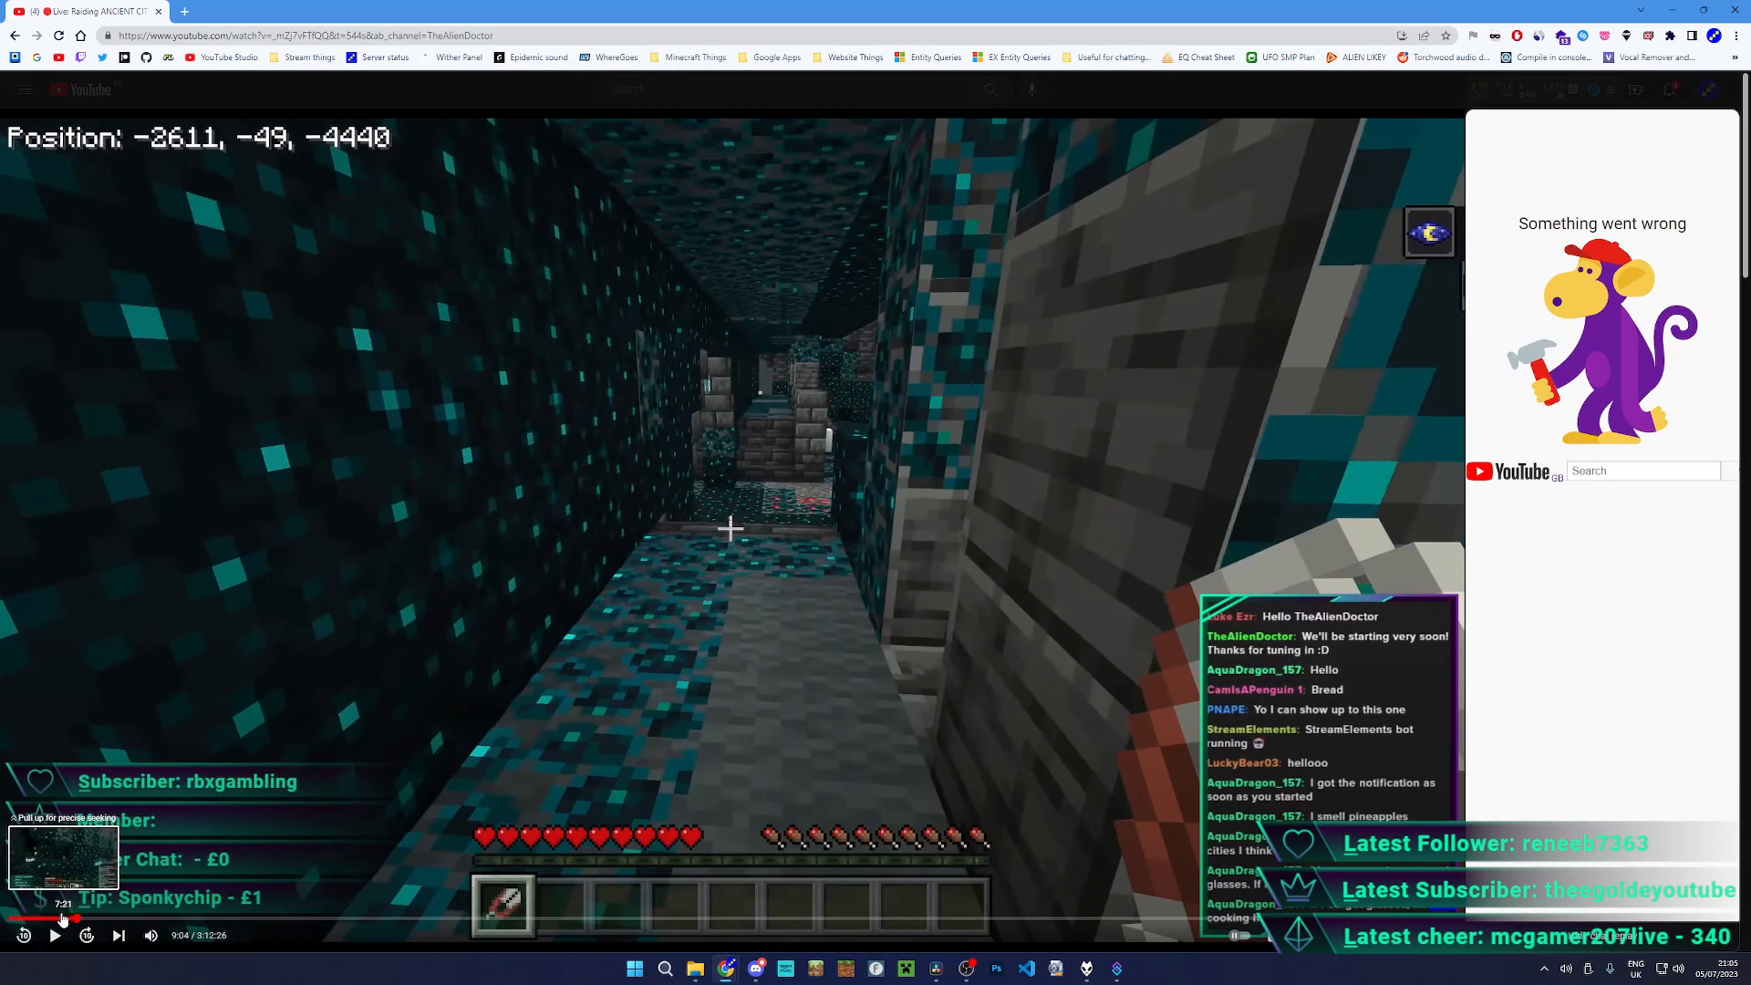
pyautogui.click(66, 918)
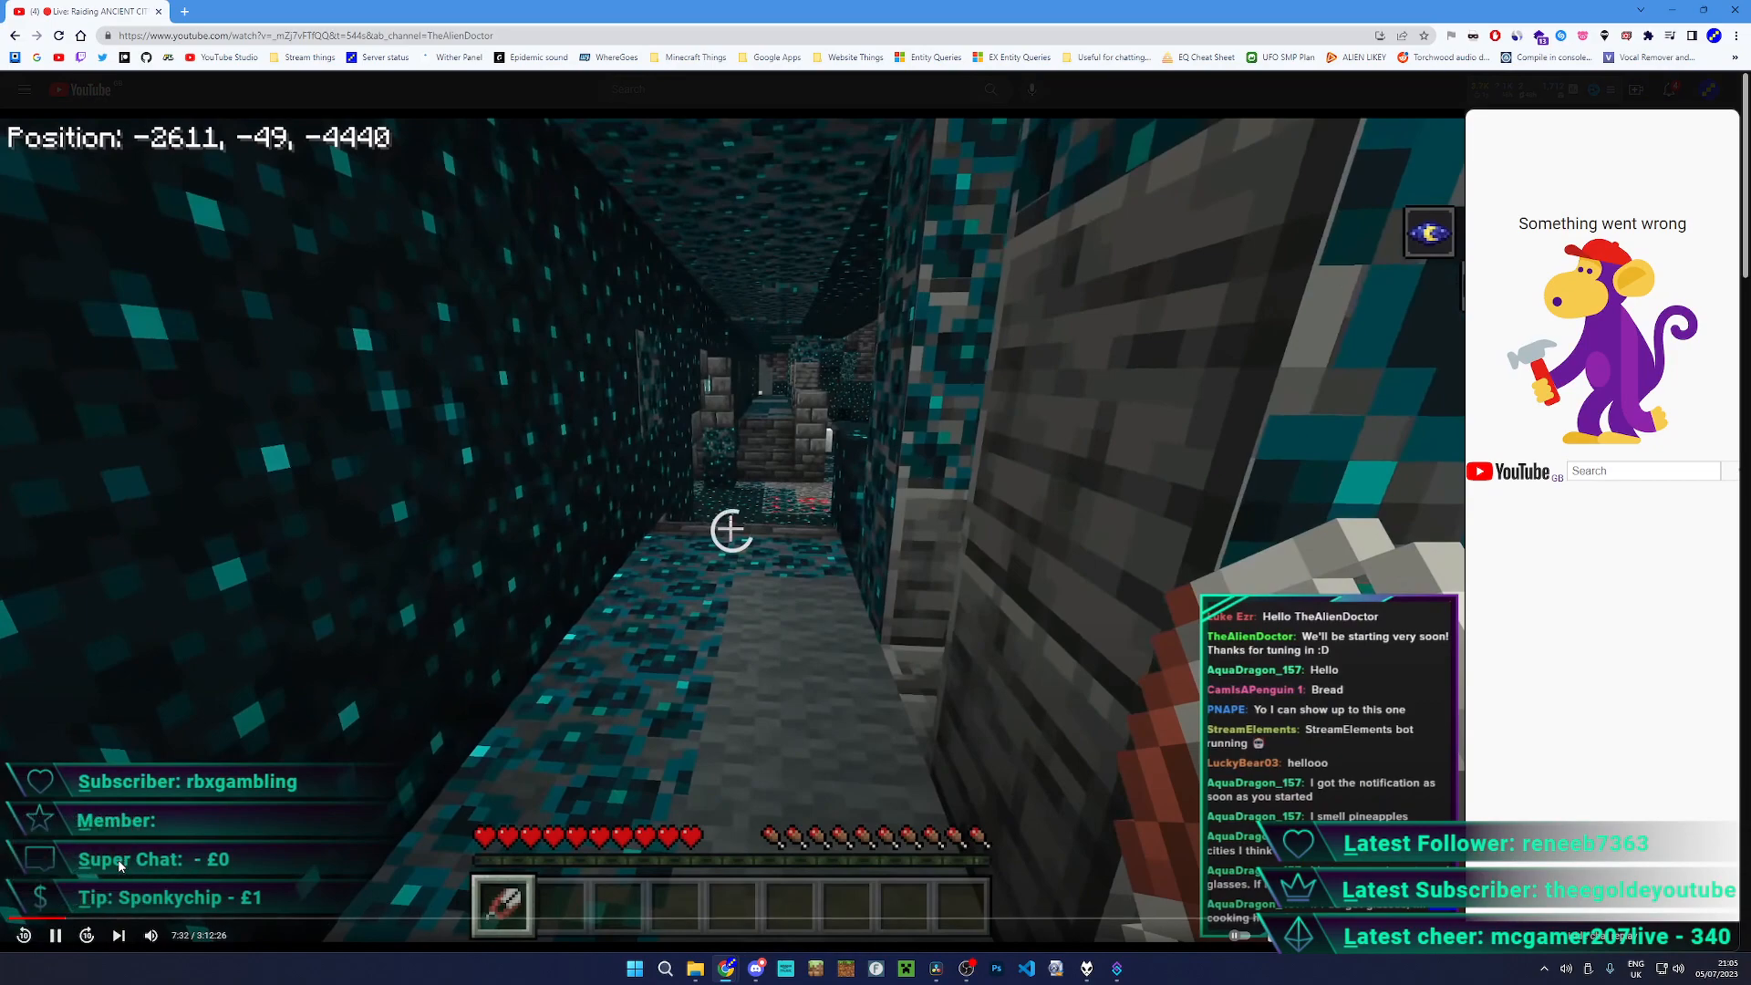
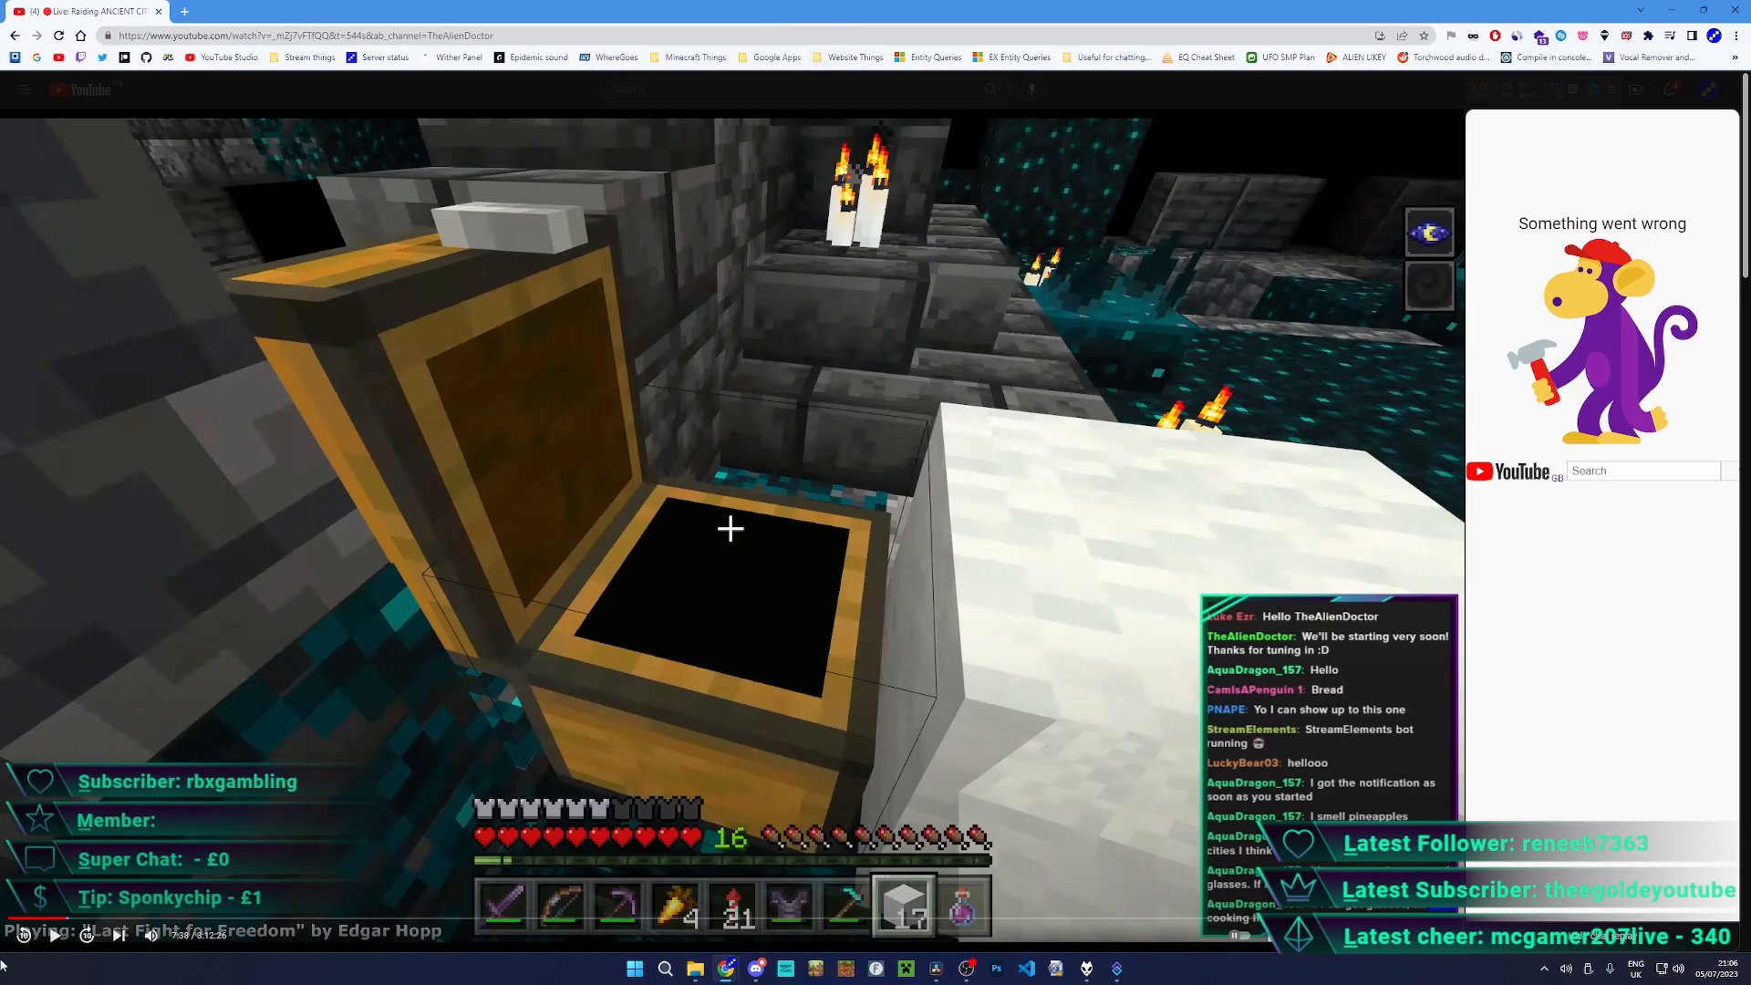
# - Show the Stream 6 replay full screen and change its playback quality
pyautogui.press('F11')
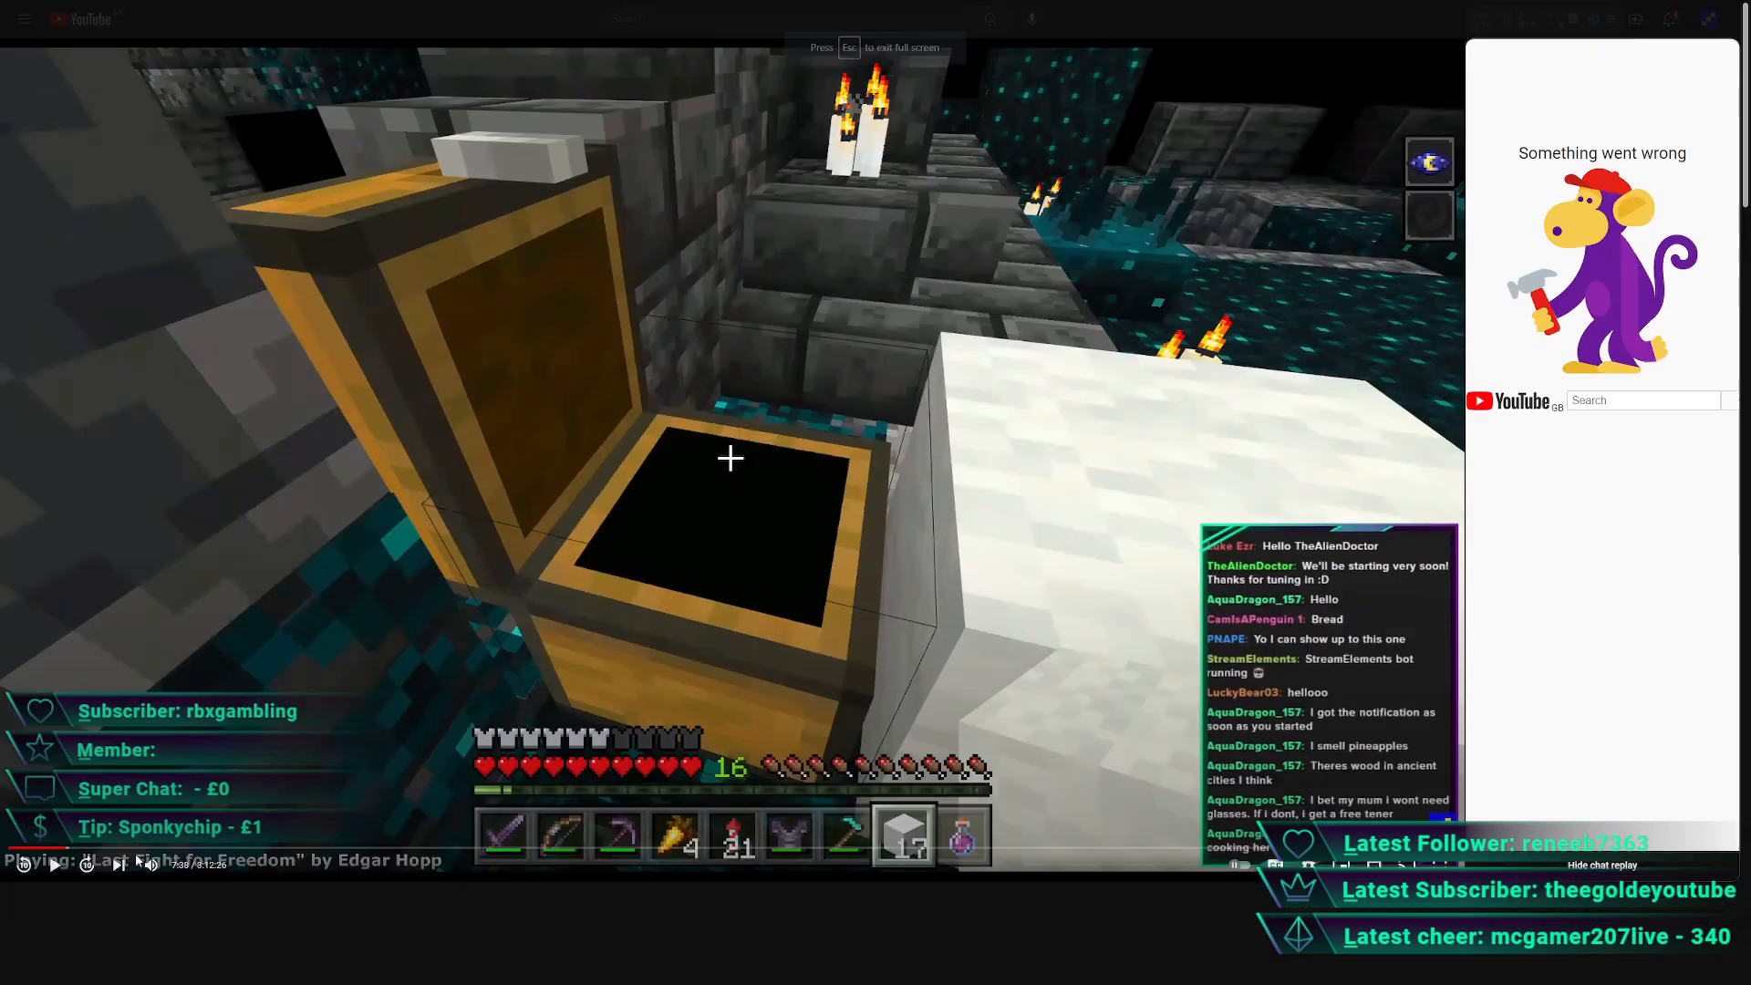
pyautogui.press('space')
pyautogui.click(1645, 966)
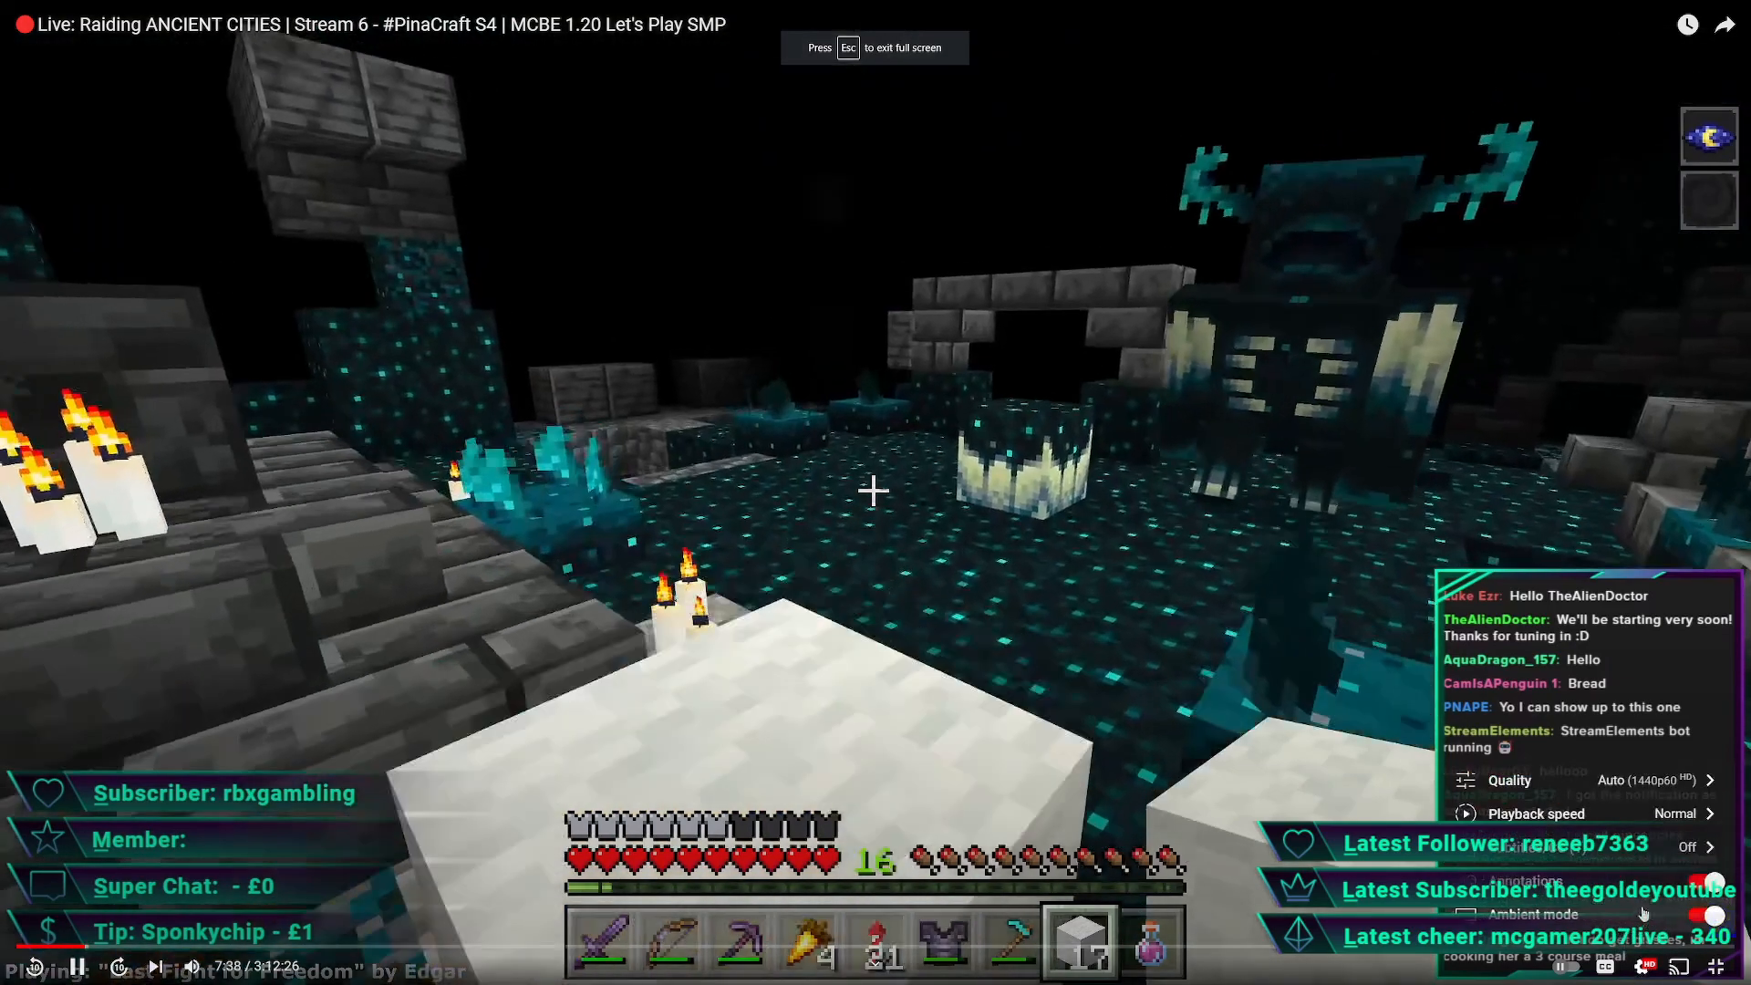
pyautogui.click(1645, 784)
pyautogui.click(1630, 686)
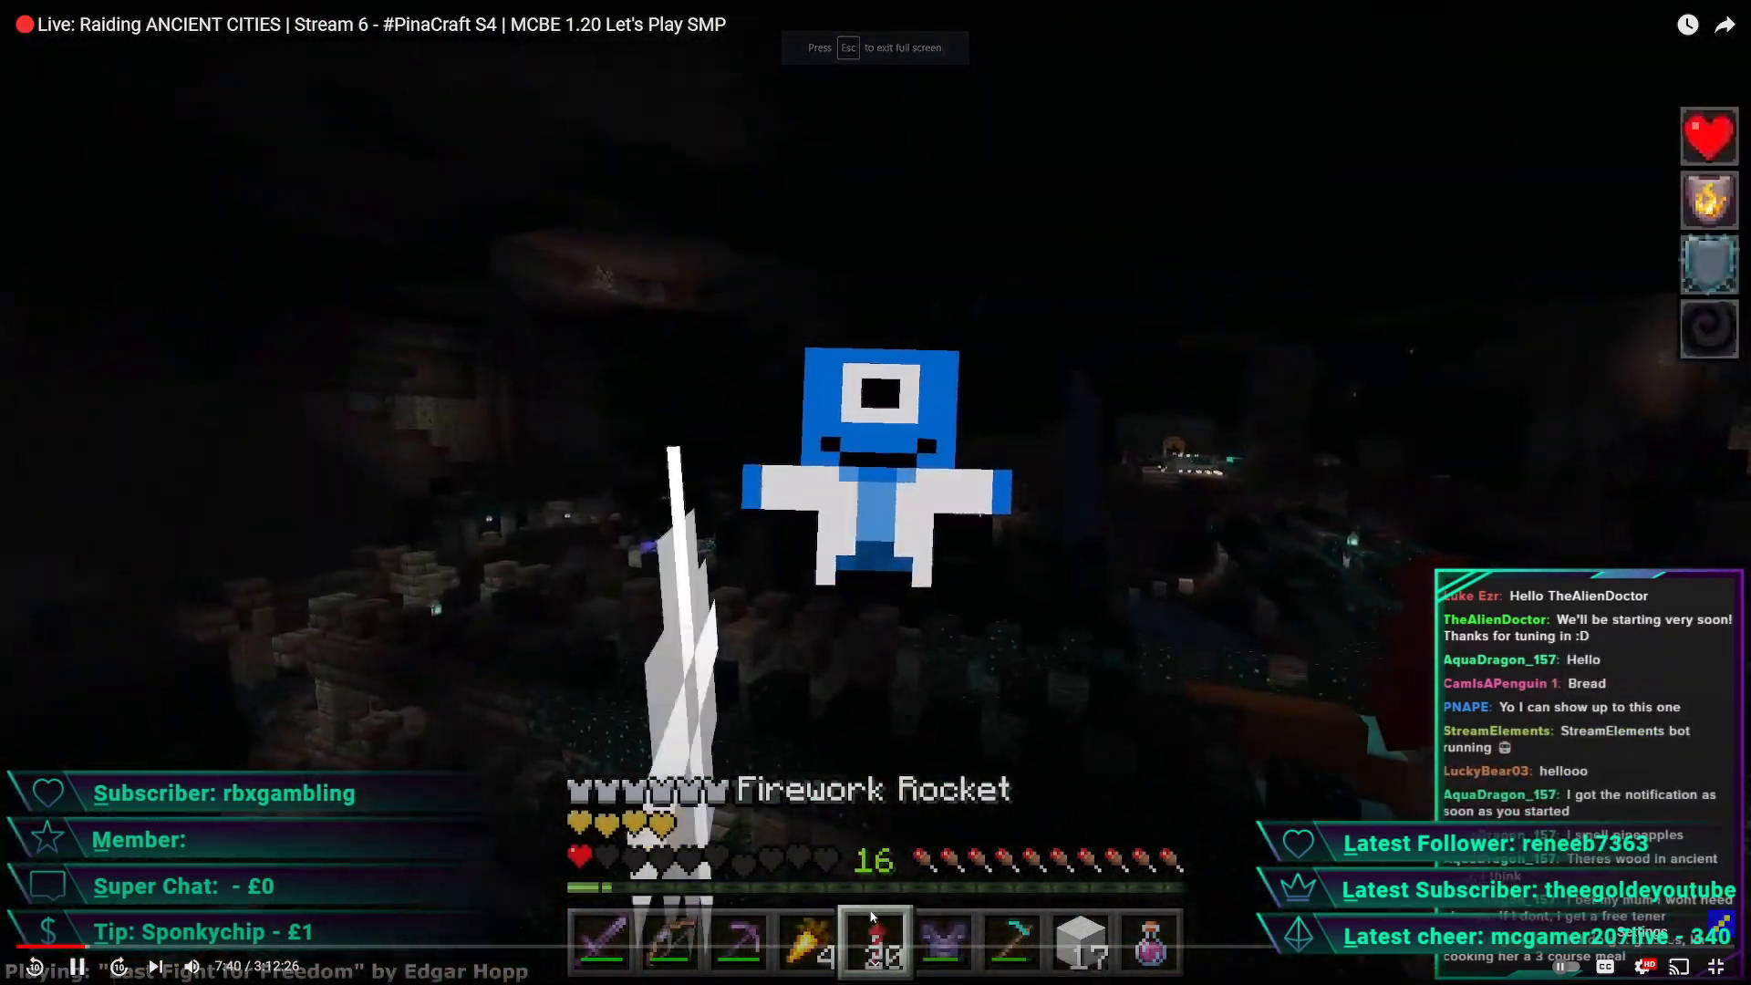
# - Pause the Stream 6 replay, rewind it to about 7:31 and play it from there
pyautogui.press('space')
pyautogui.press('j')
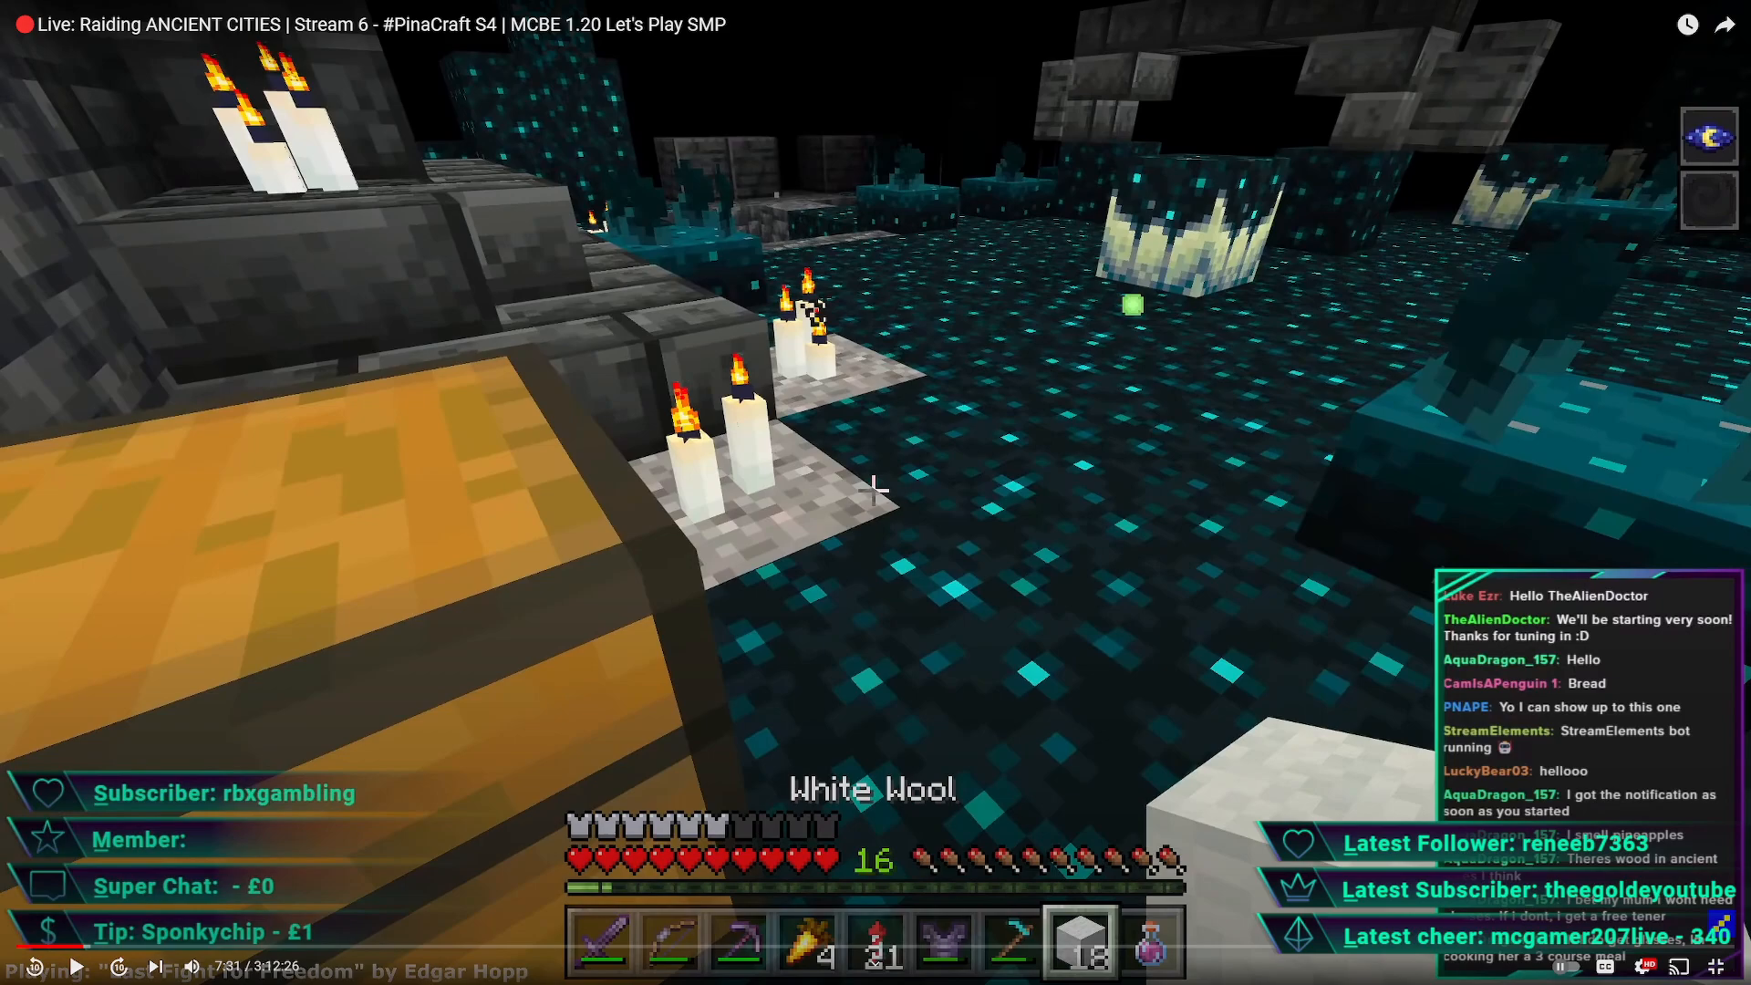
pyautogui.press('space')
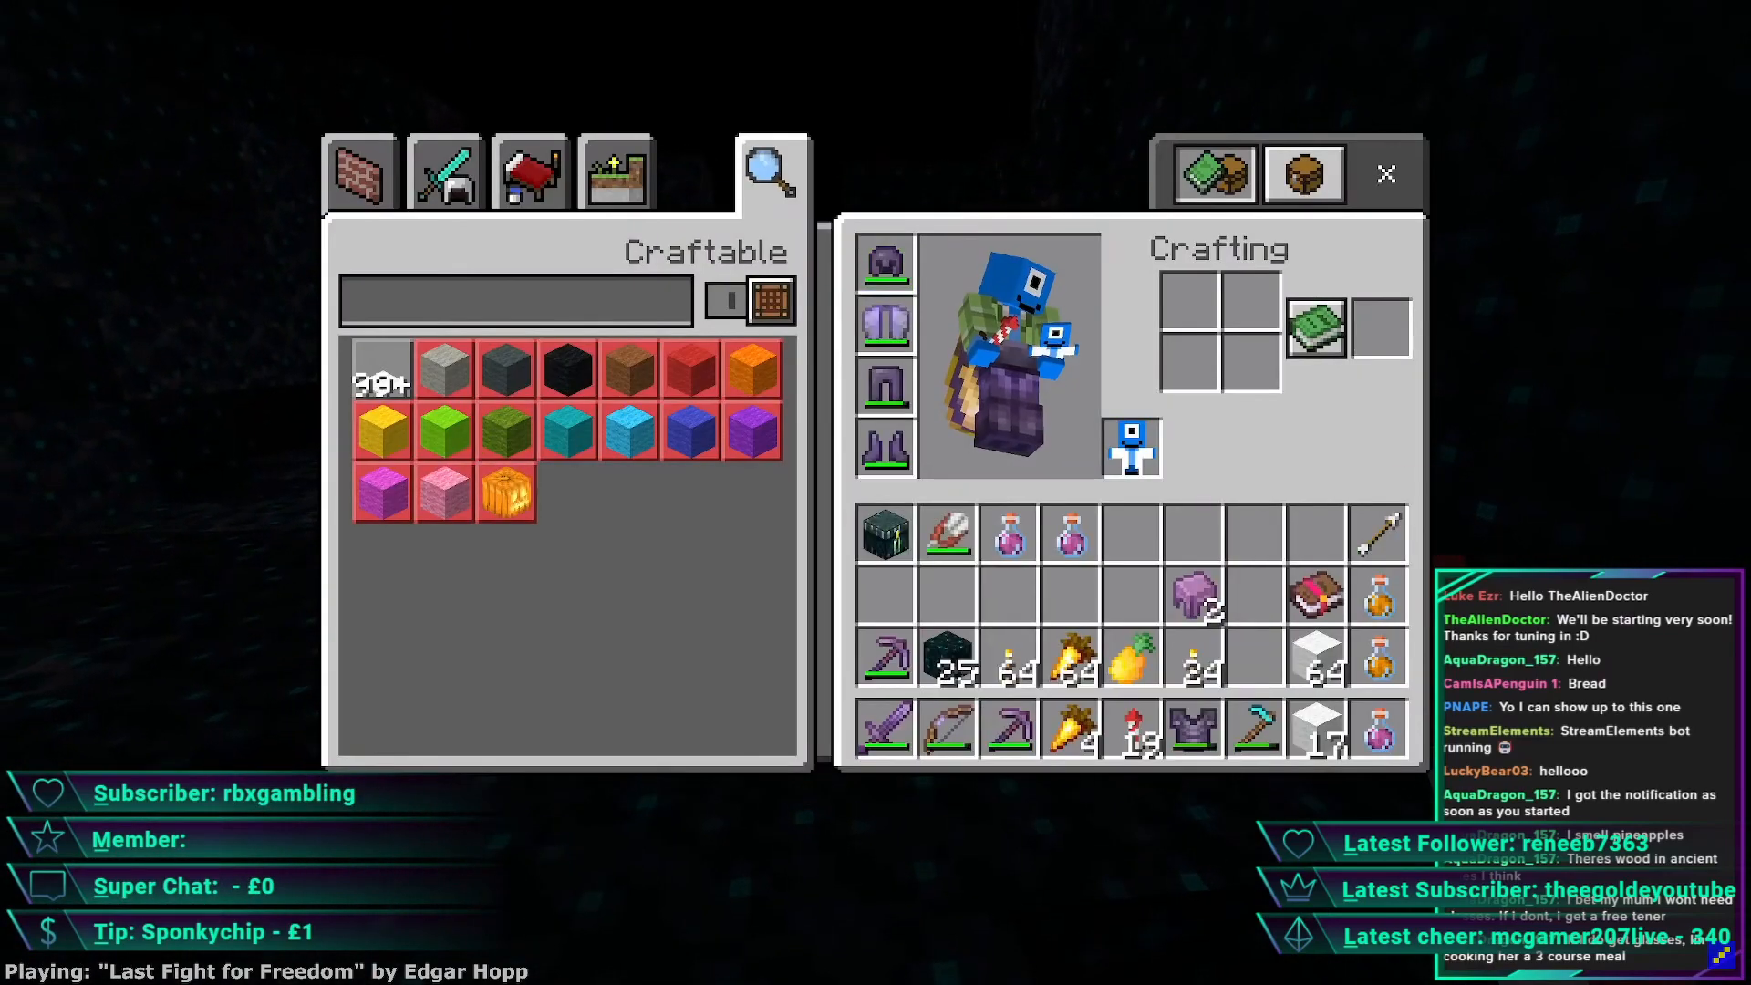
pyautogui.press('e')
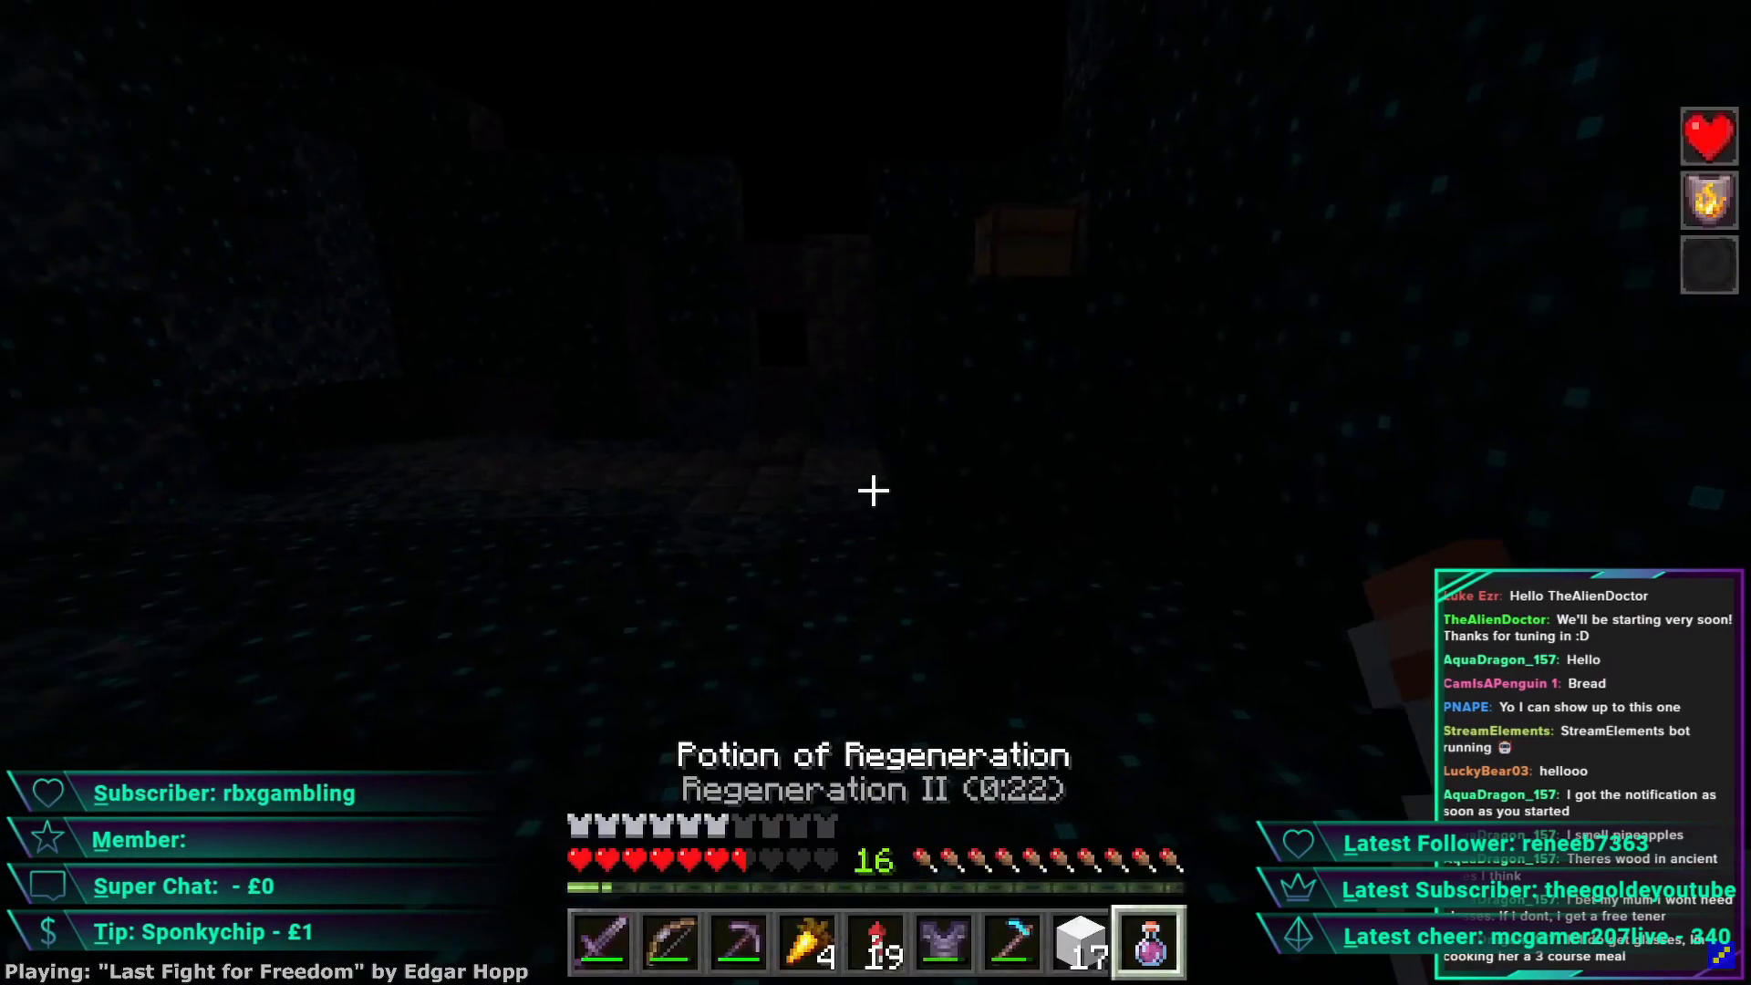
pyautogui.press('e')
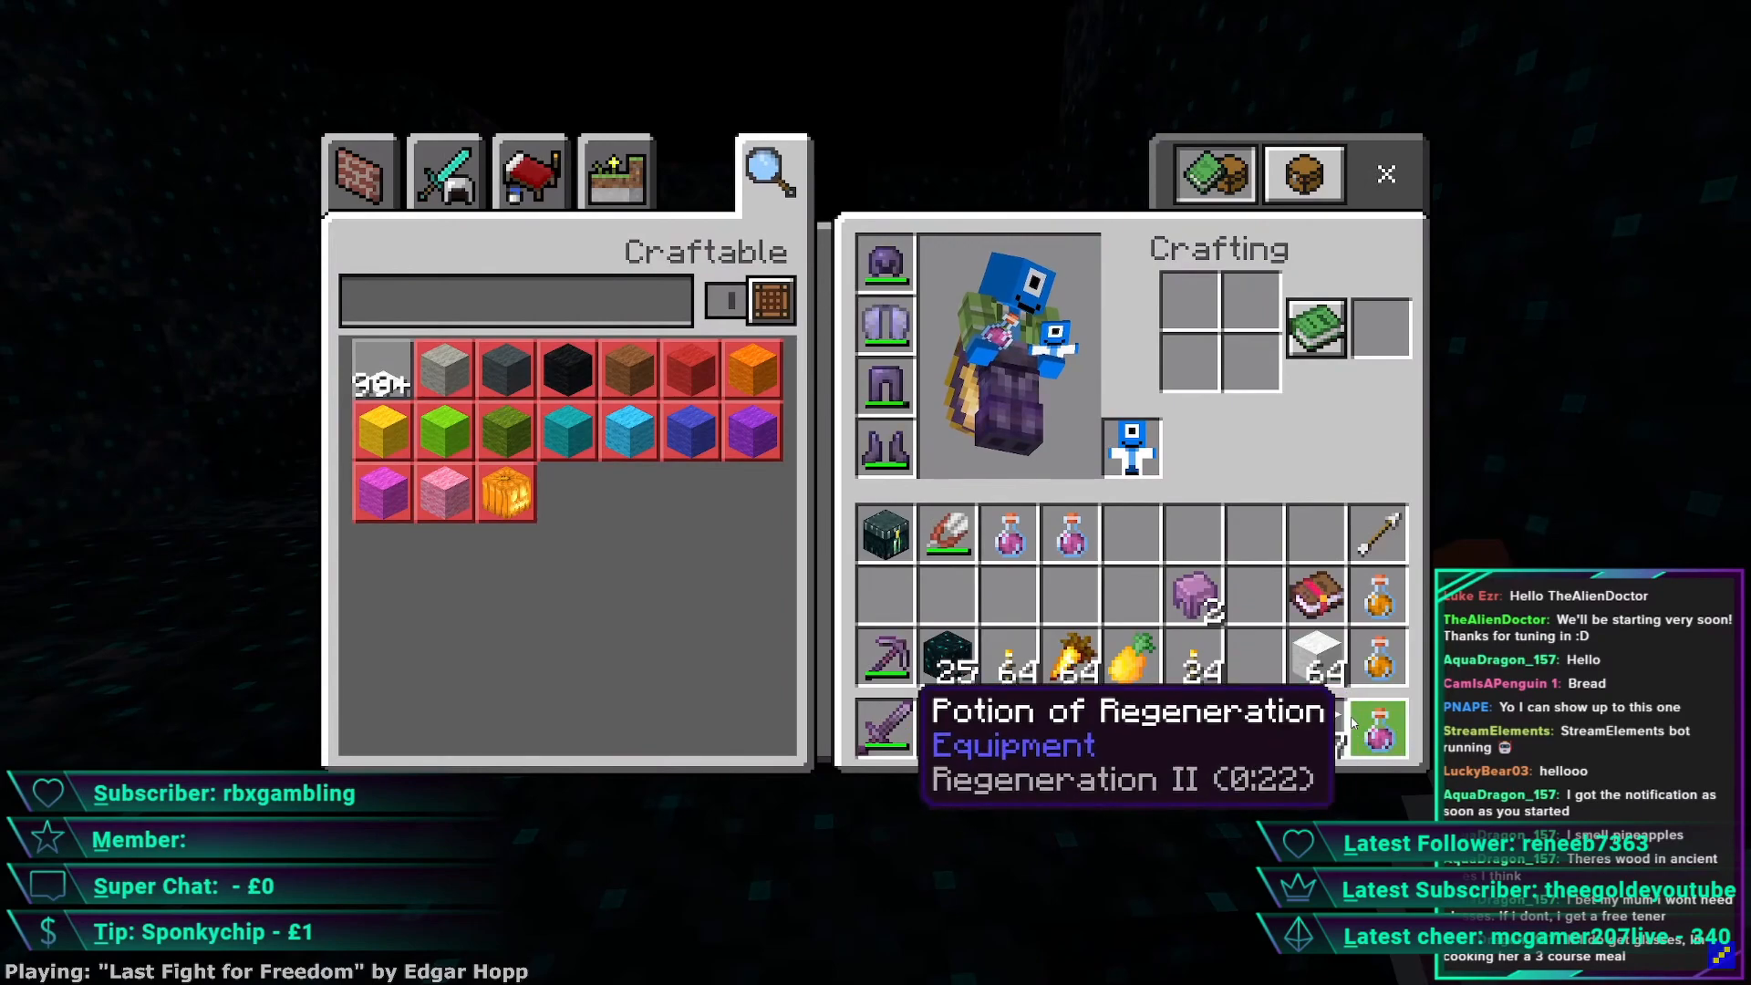
pyautogui.press('e')
pyautogui.press('z')
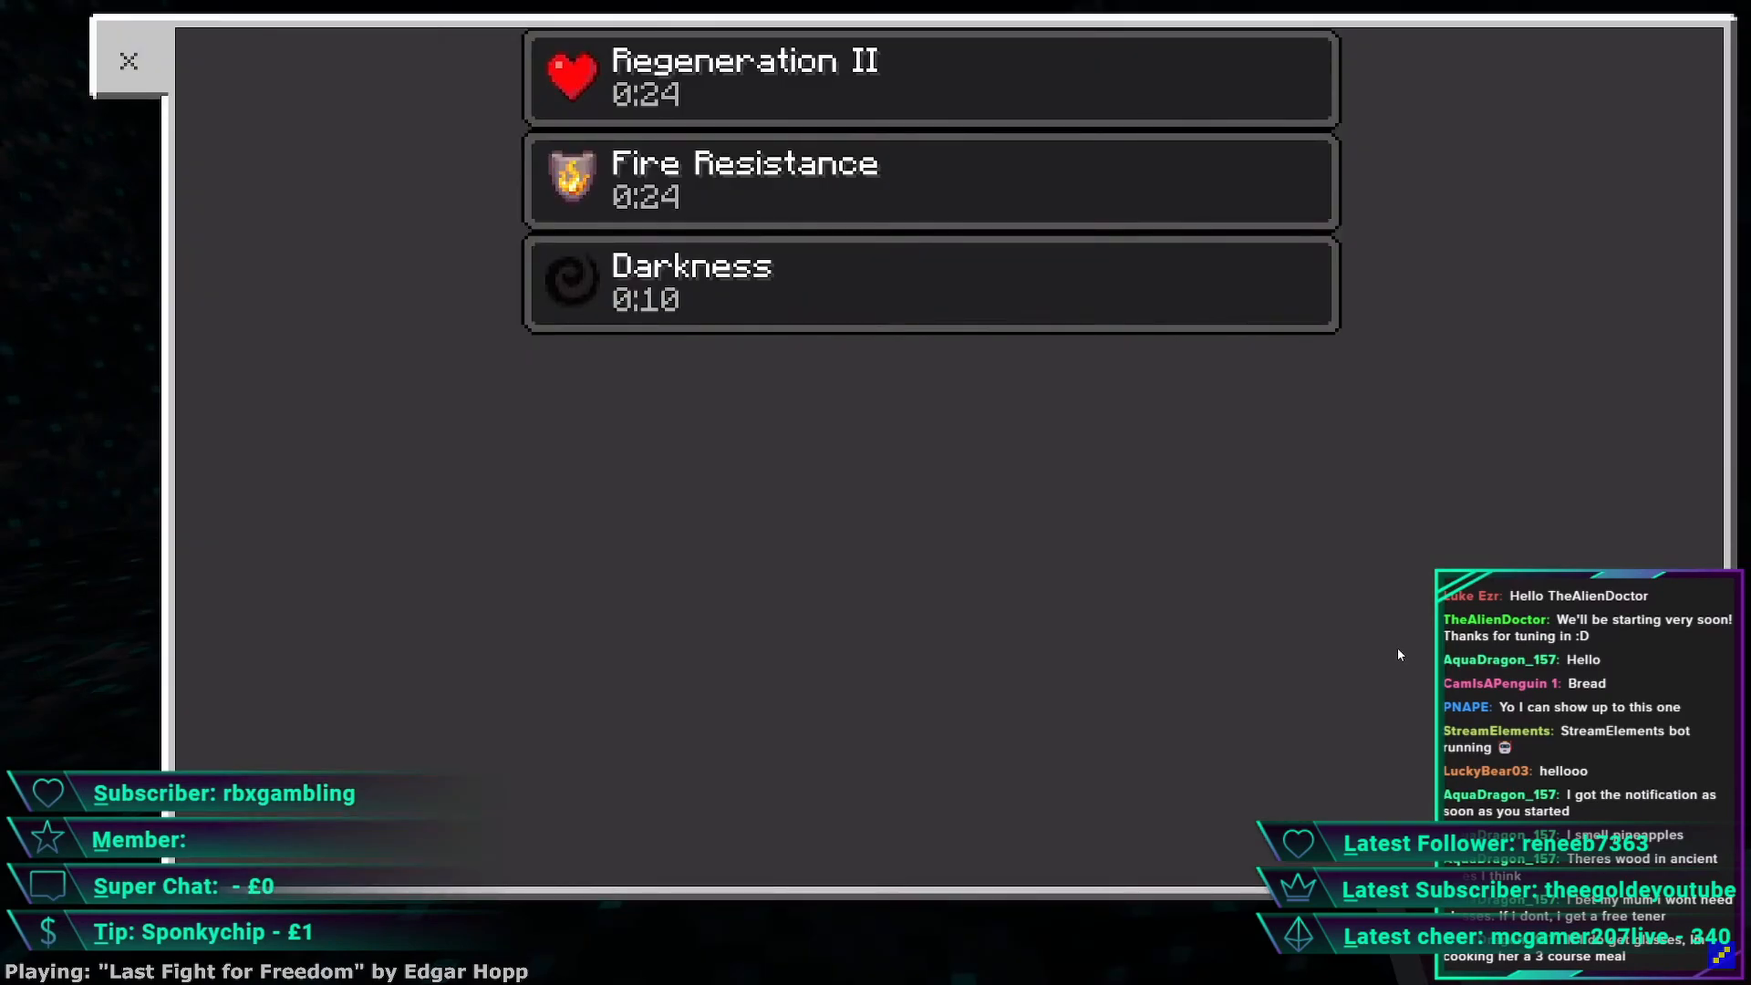
pyautogui.press('e')
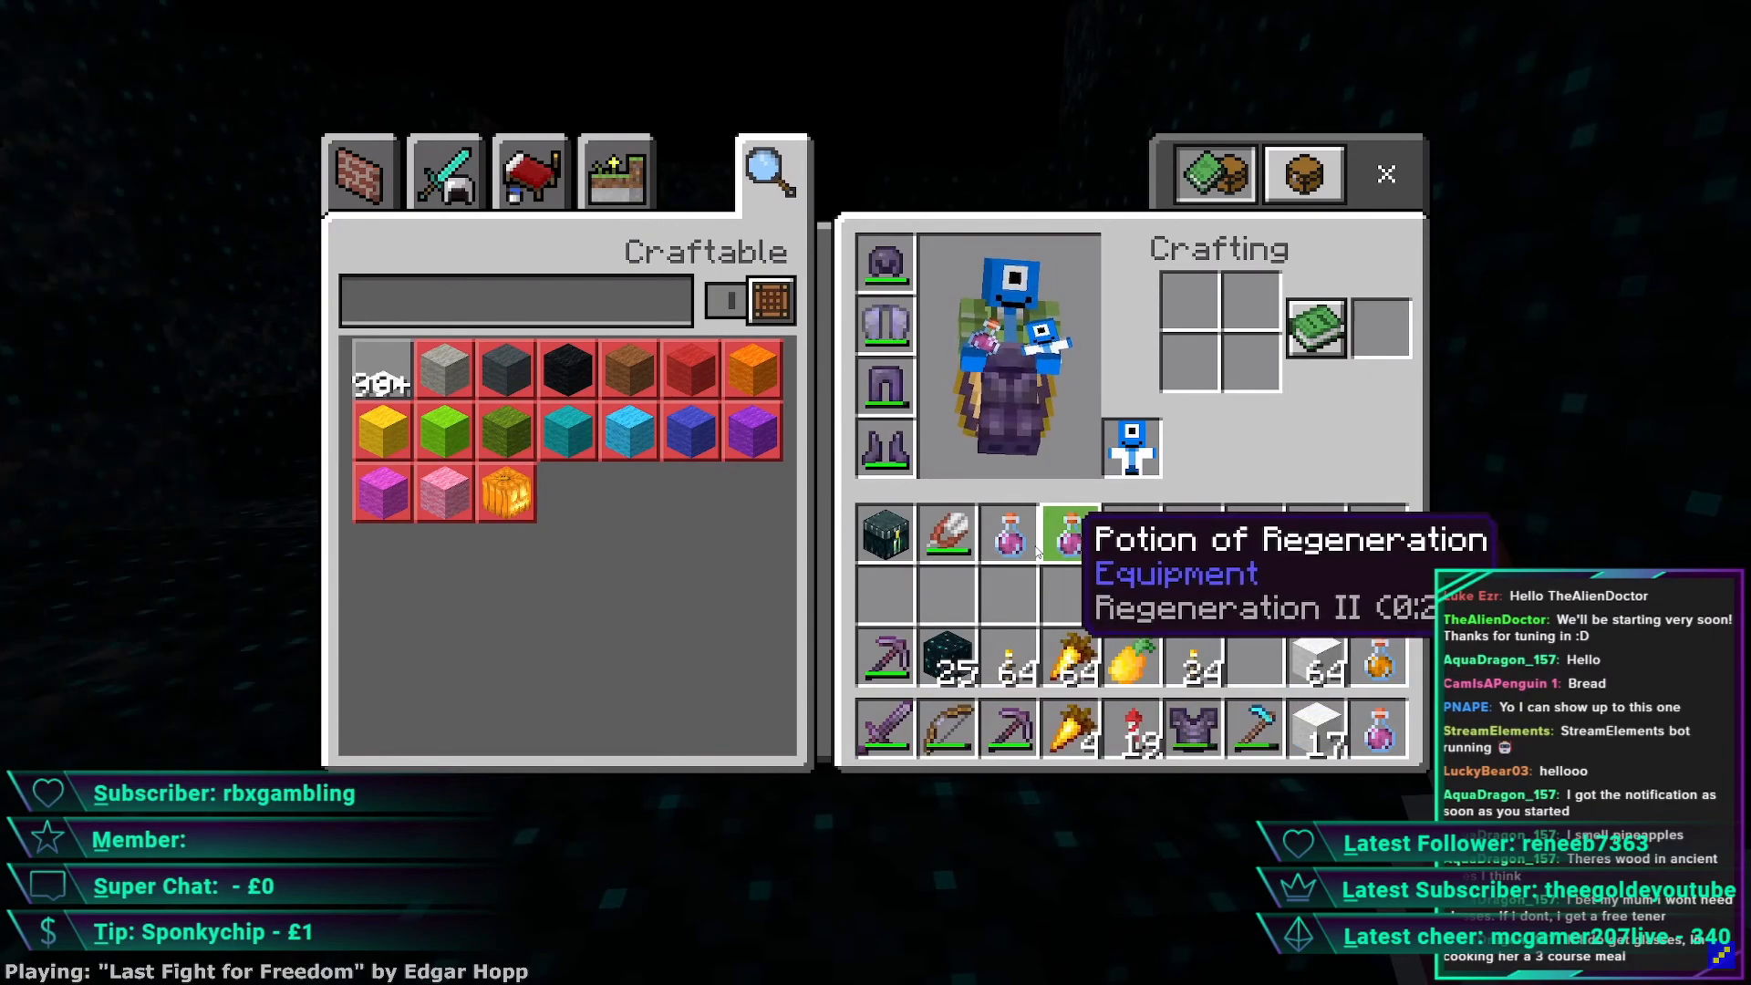
pyautogui.press('e')
pyautogui.press('1')
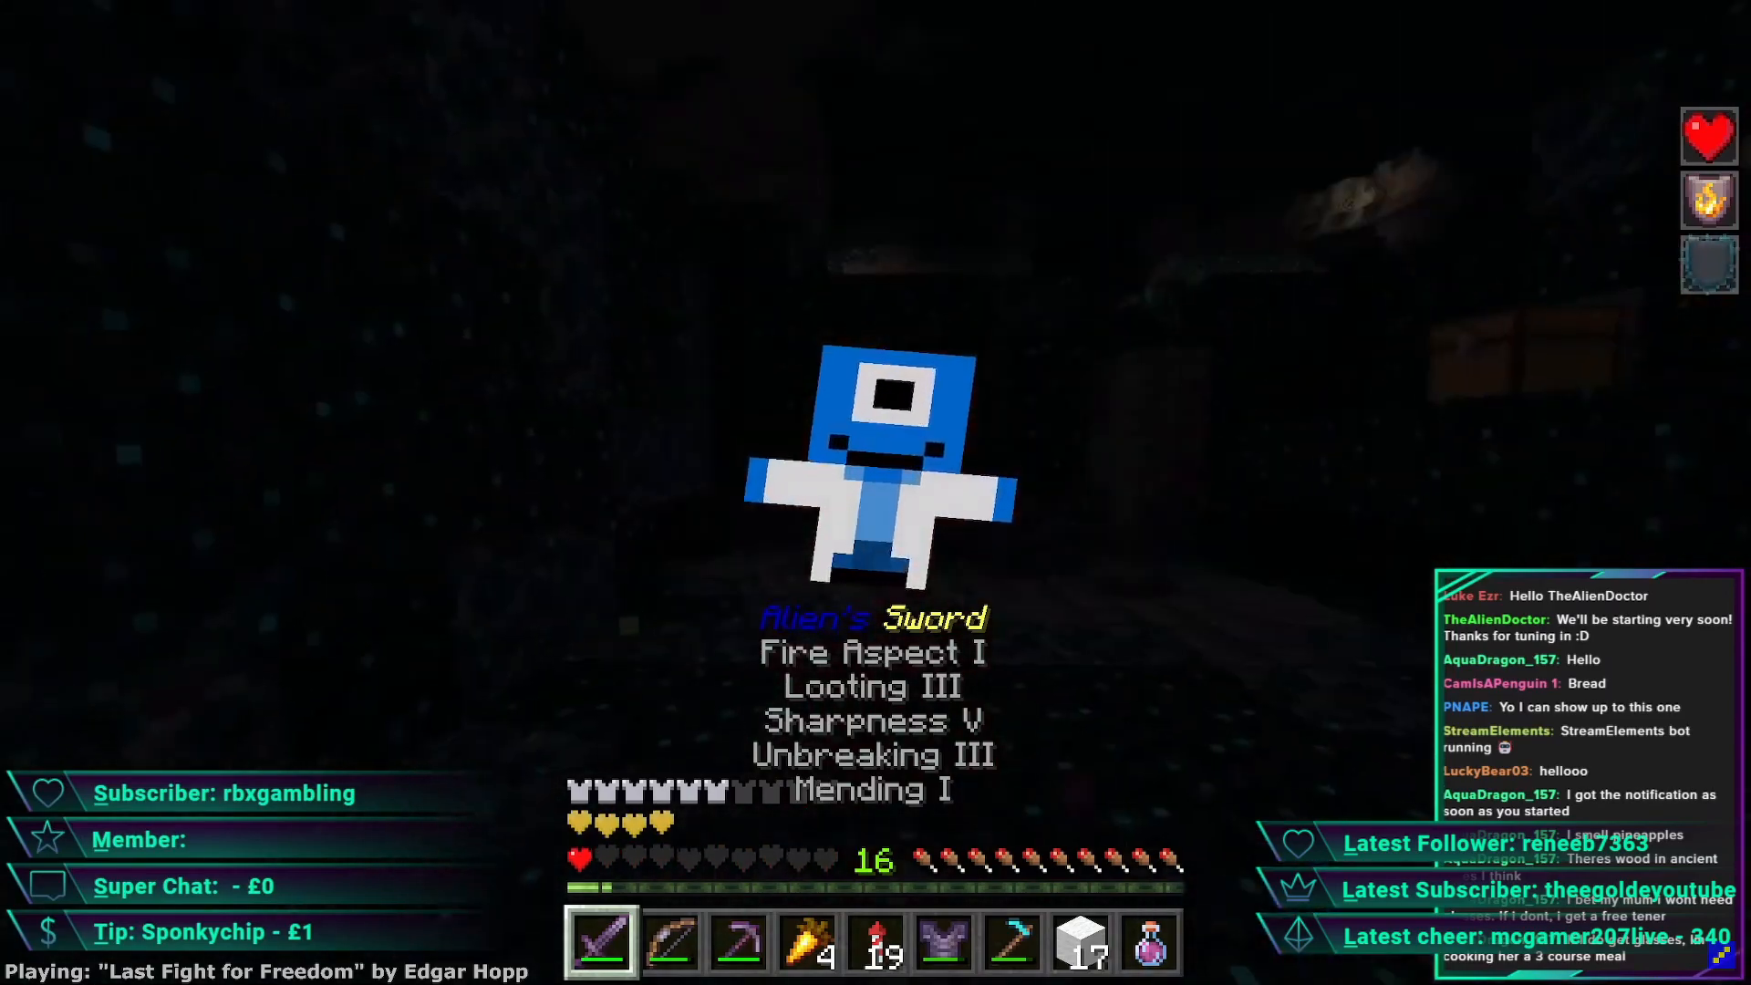
pyautogui.press('5')
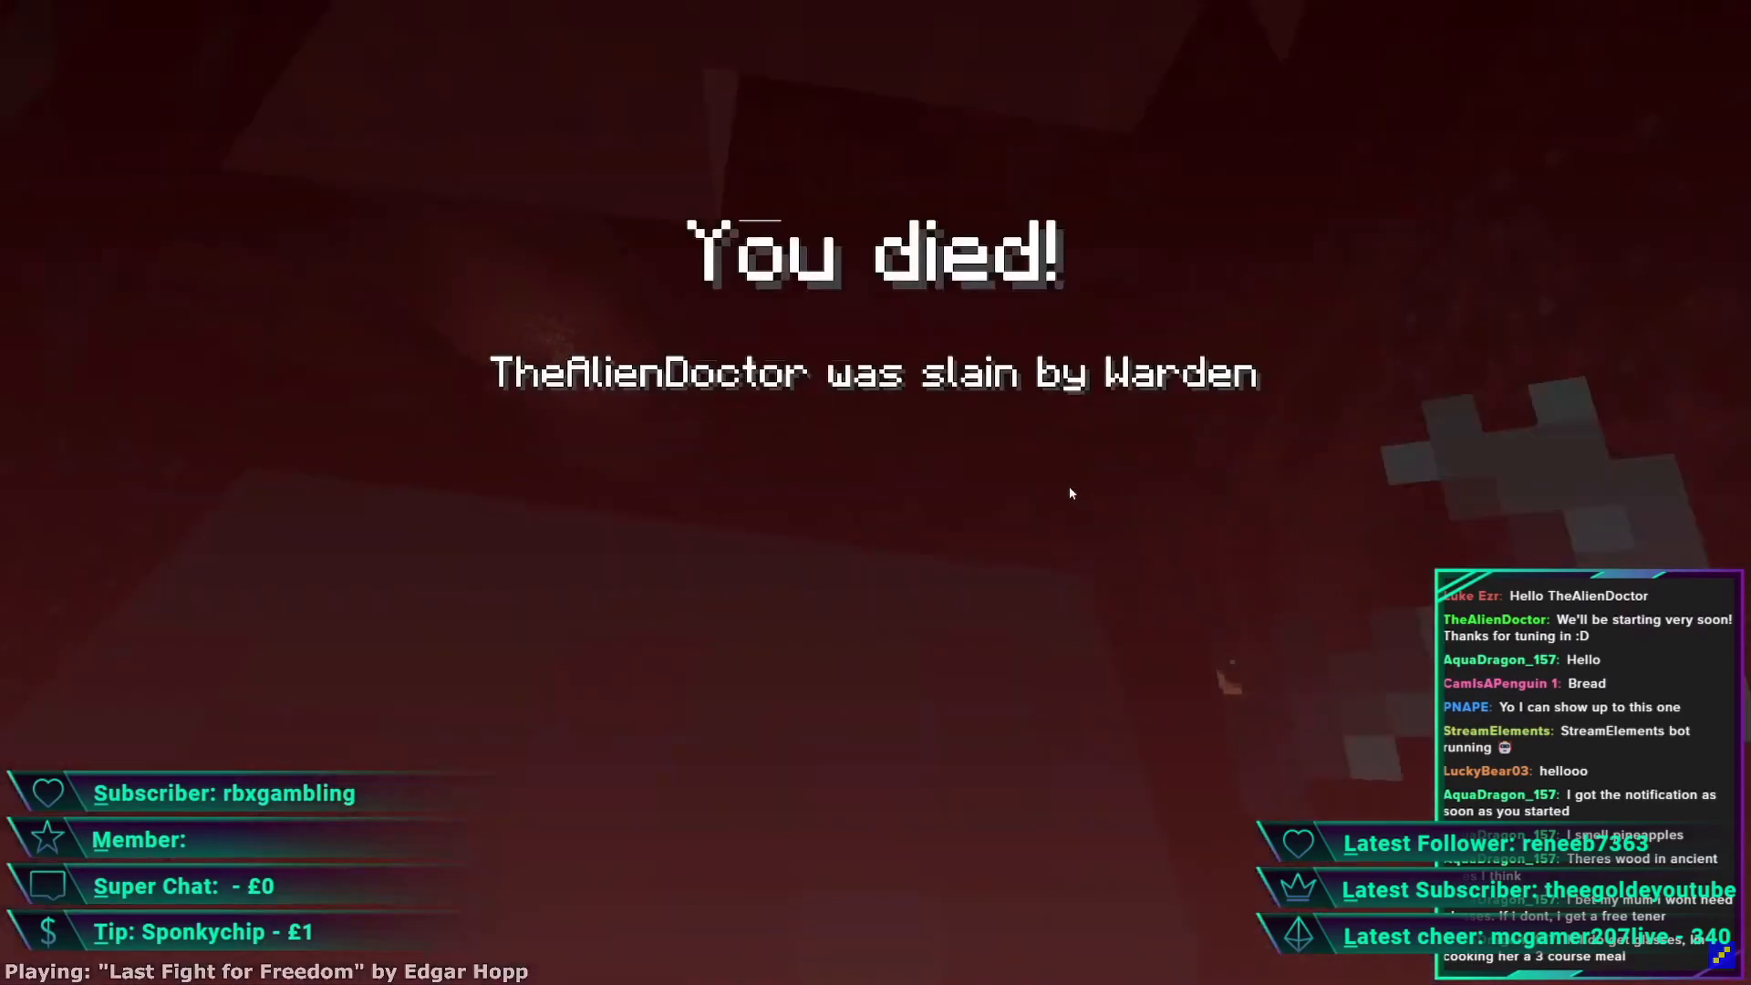
pyautogui.click(931, 593)
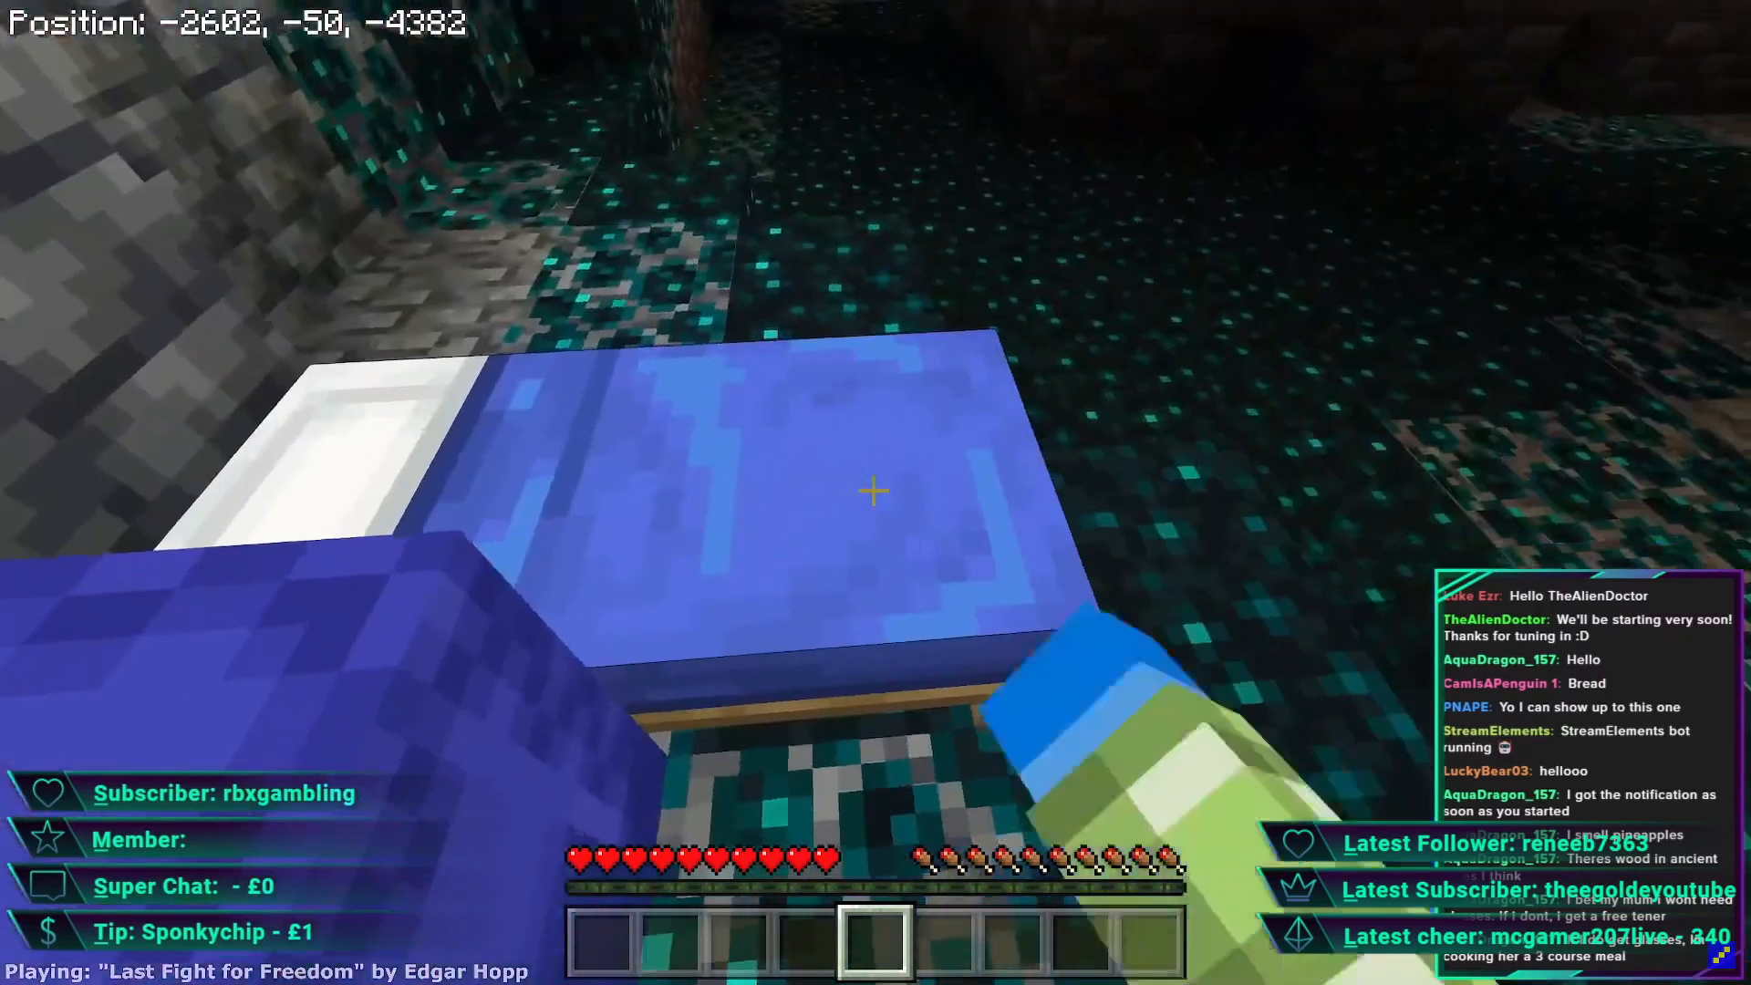
pyautogui.rightClick(873, 490)
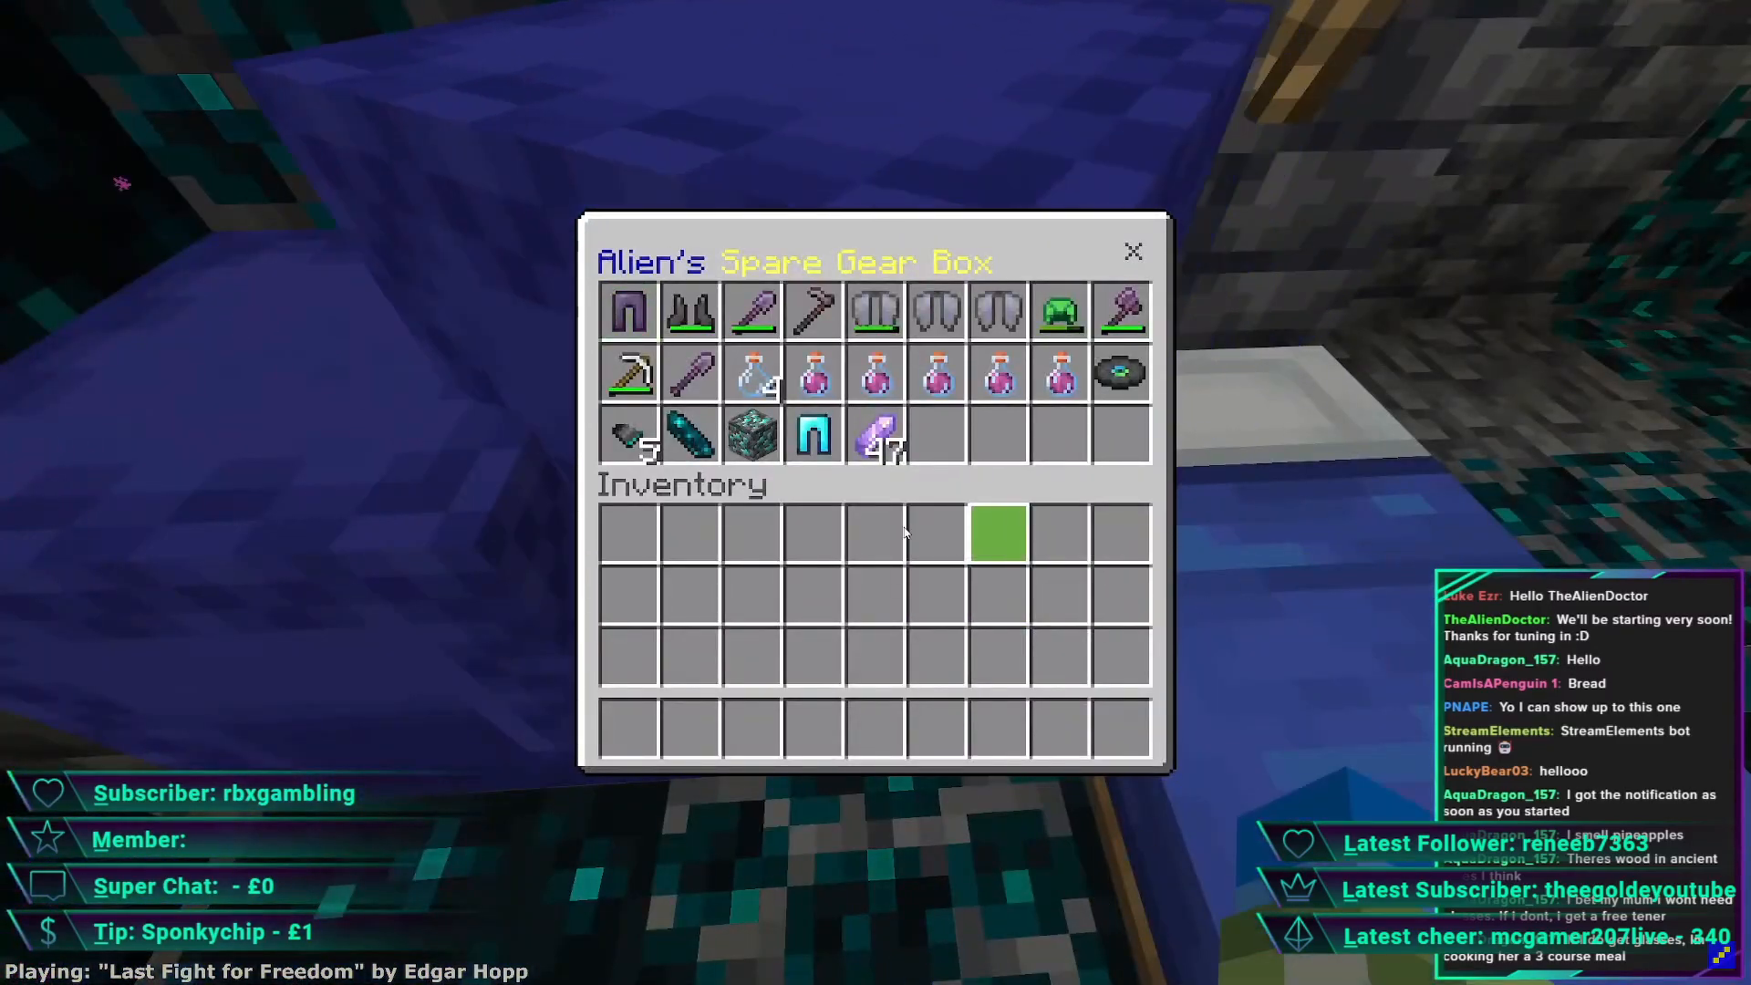
pyautogui.press('e')
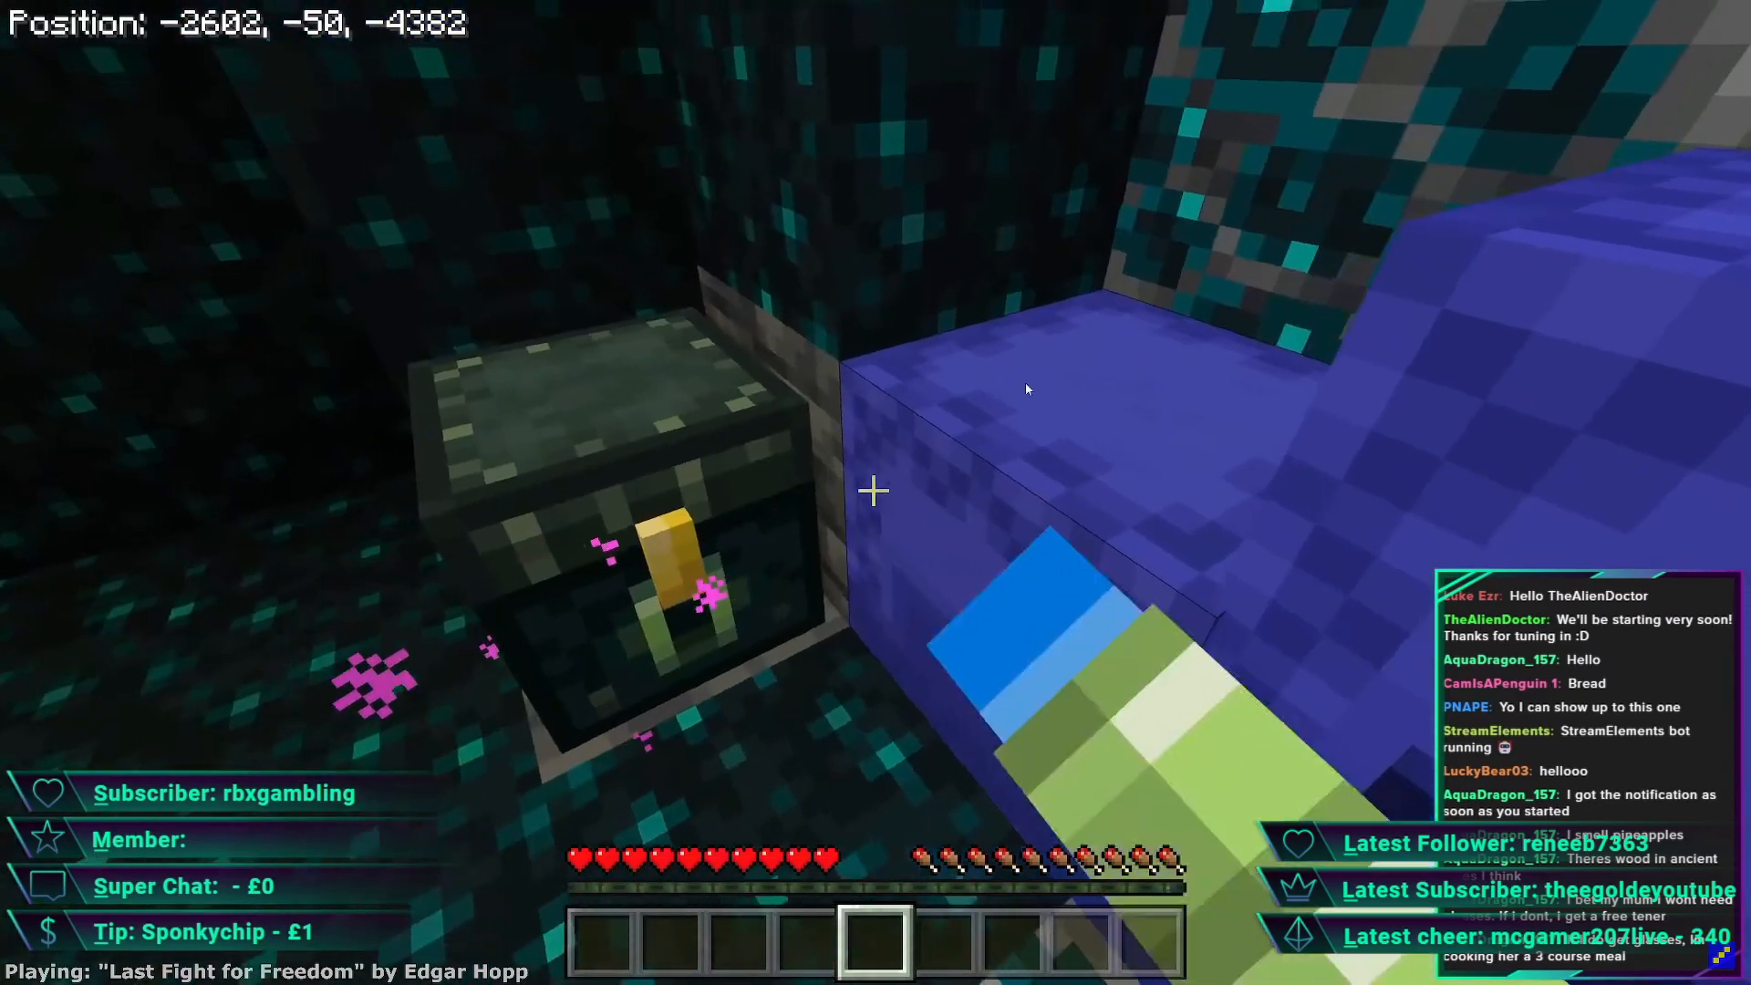
pyautogui.rightClick(874, 490)
pyautogui.keyDown('shift'); pyautogui.click(933, 311); pyautogui.keyUp('shift')
pyautogui.press('e')
pyautogui.press('1')
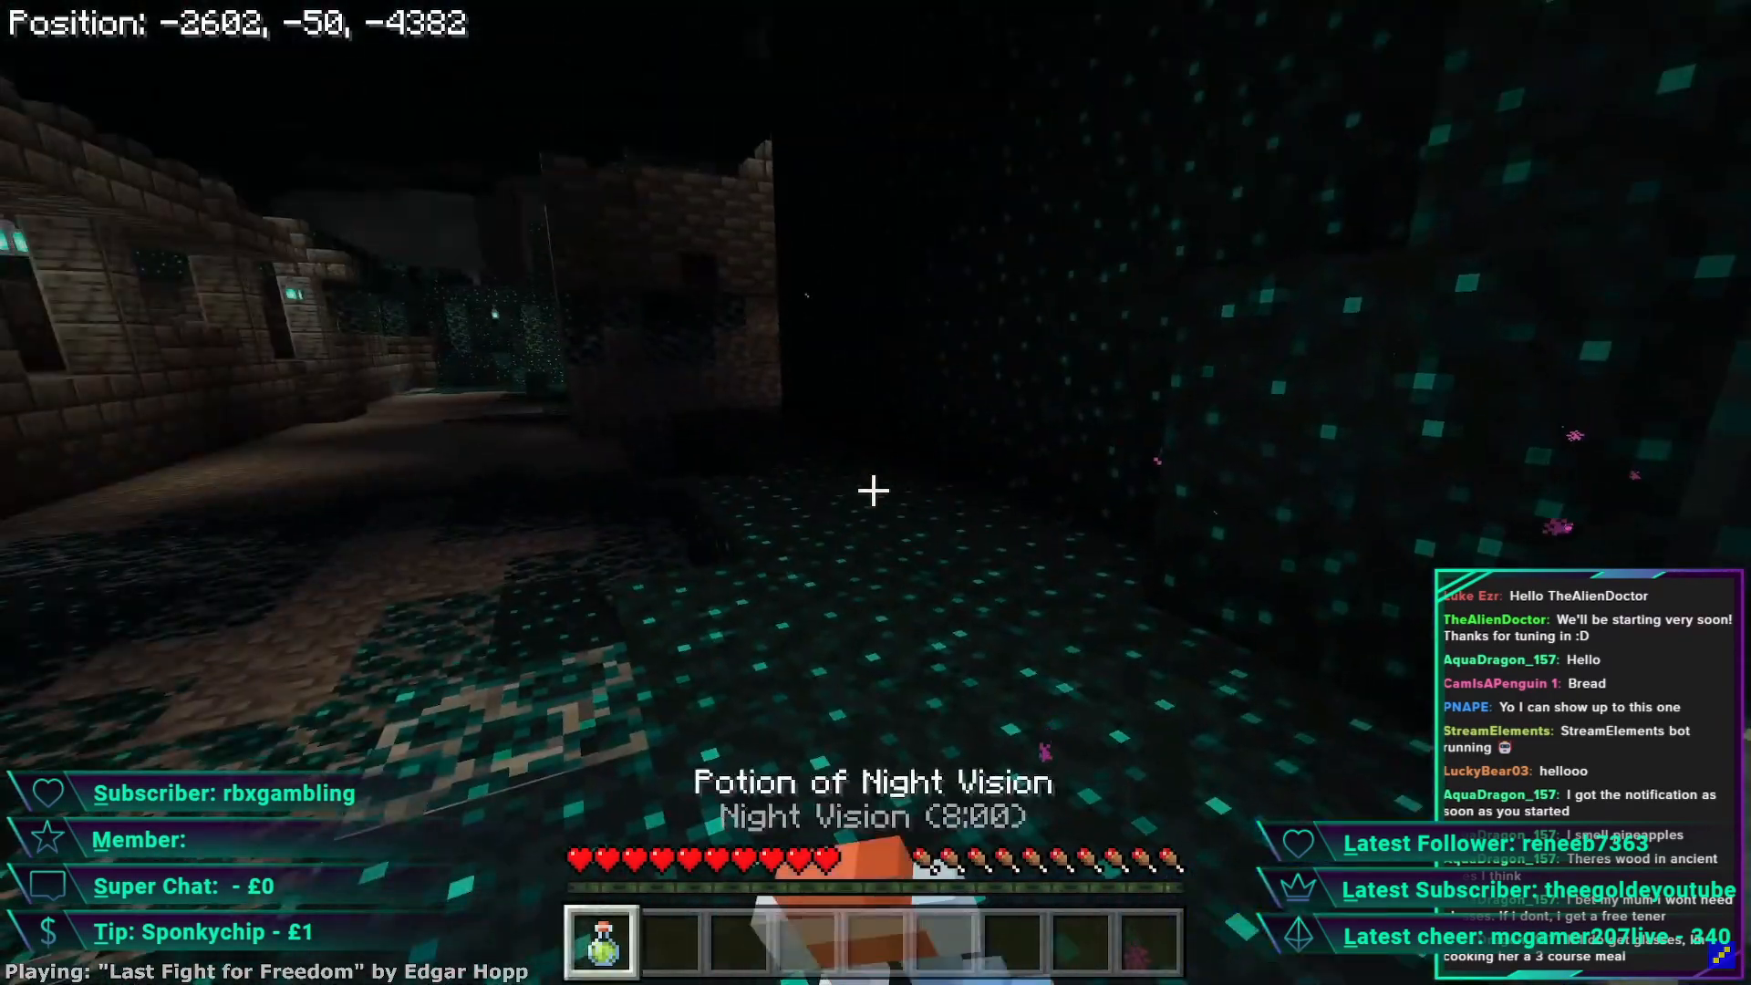
pyautogui.rightClick(874, 490)
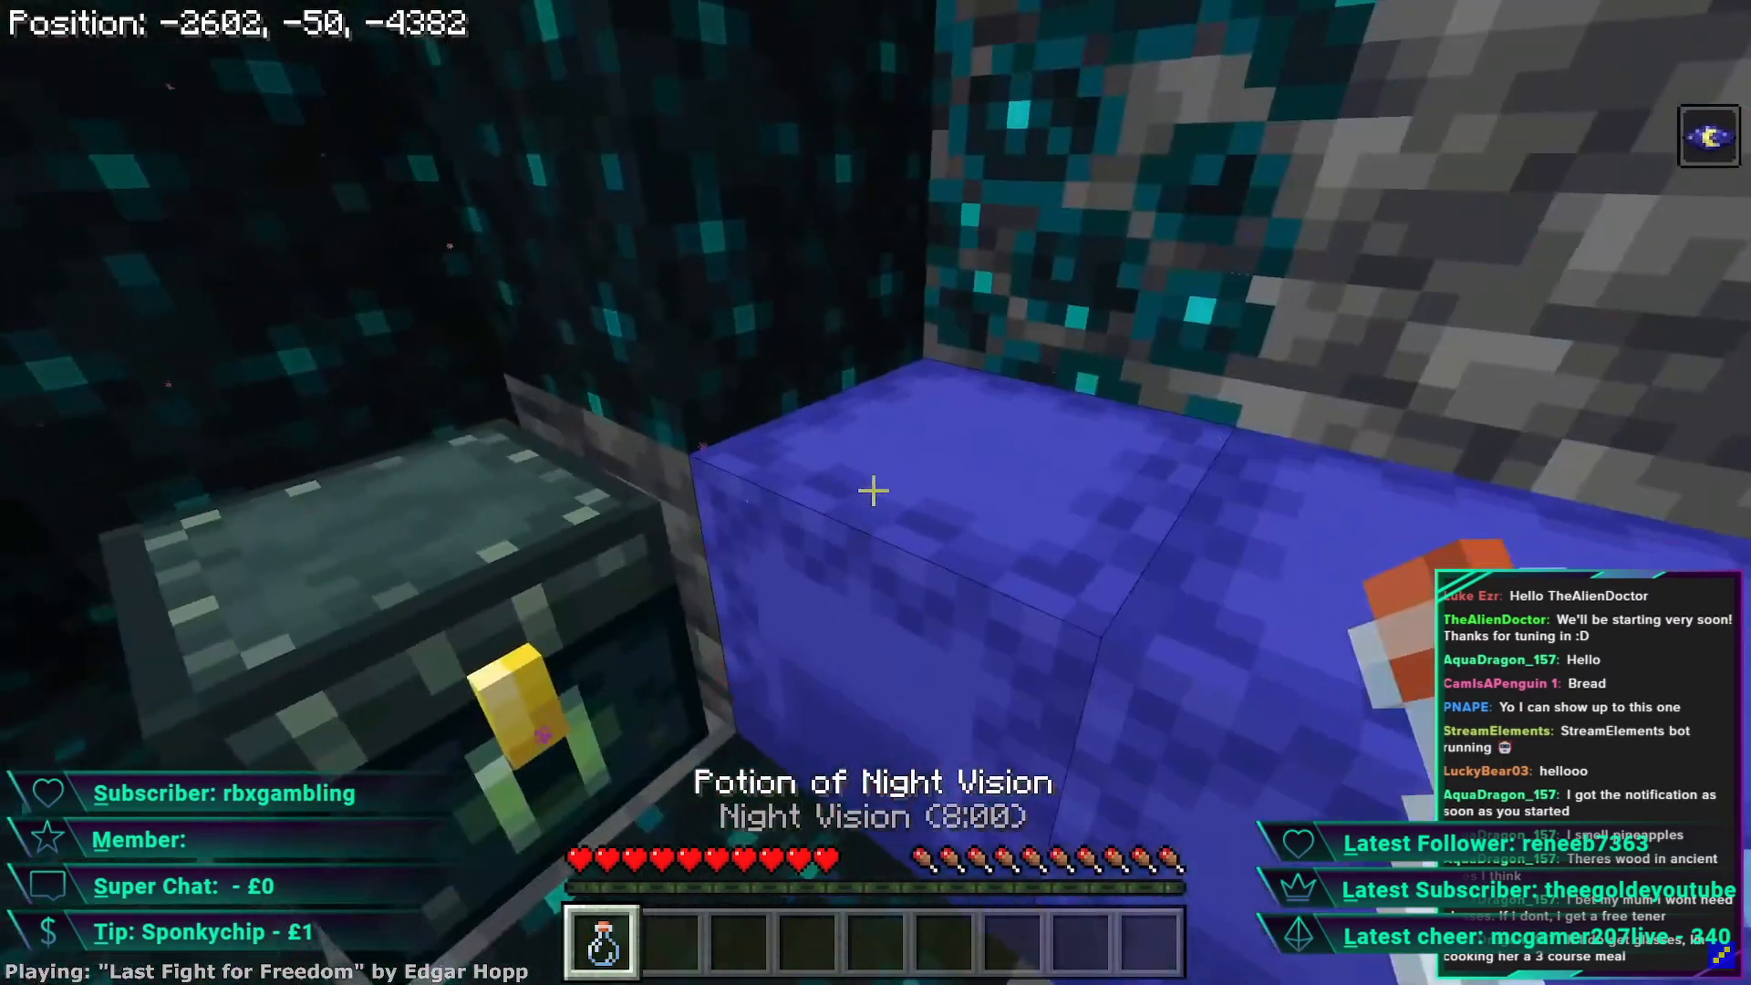
pyautogui.rightClick(873, 489)
pyautogui.keyDown('shift'); pyautogui.click(629, 729); pyautogui.keyUp('shift')
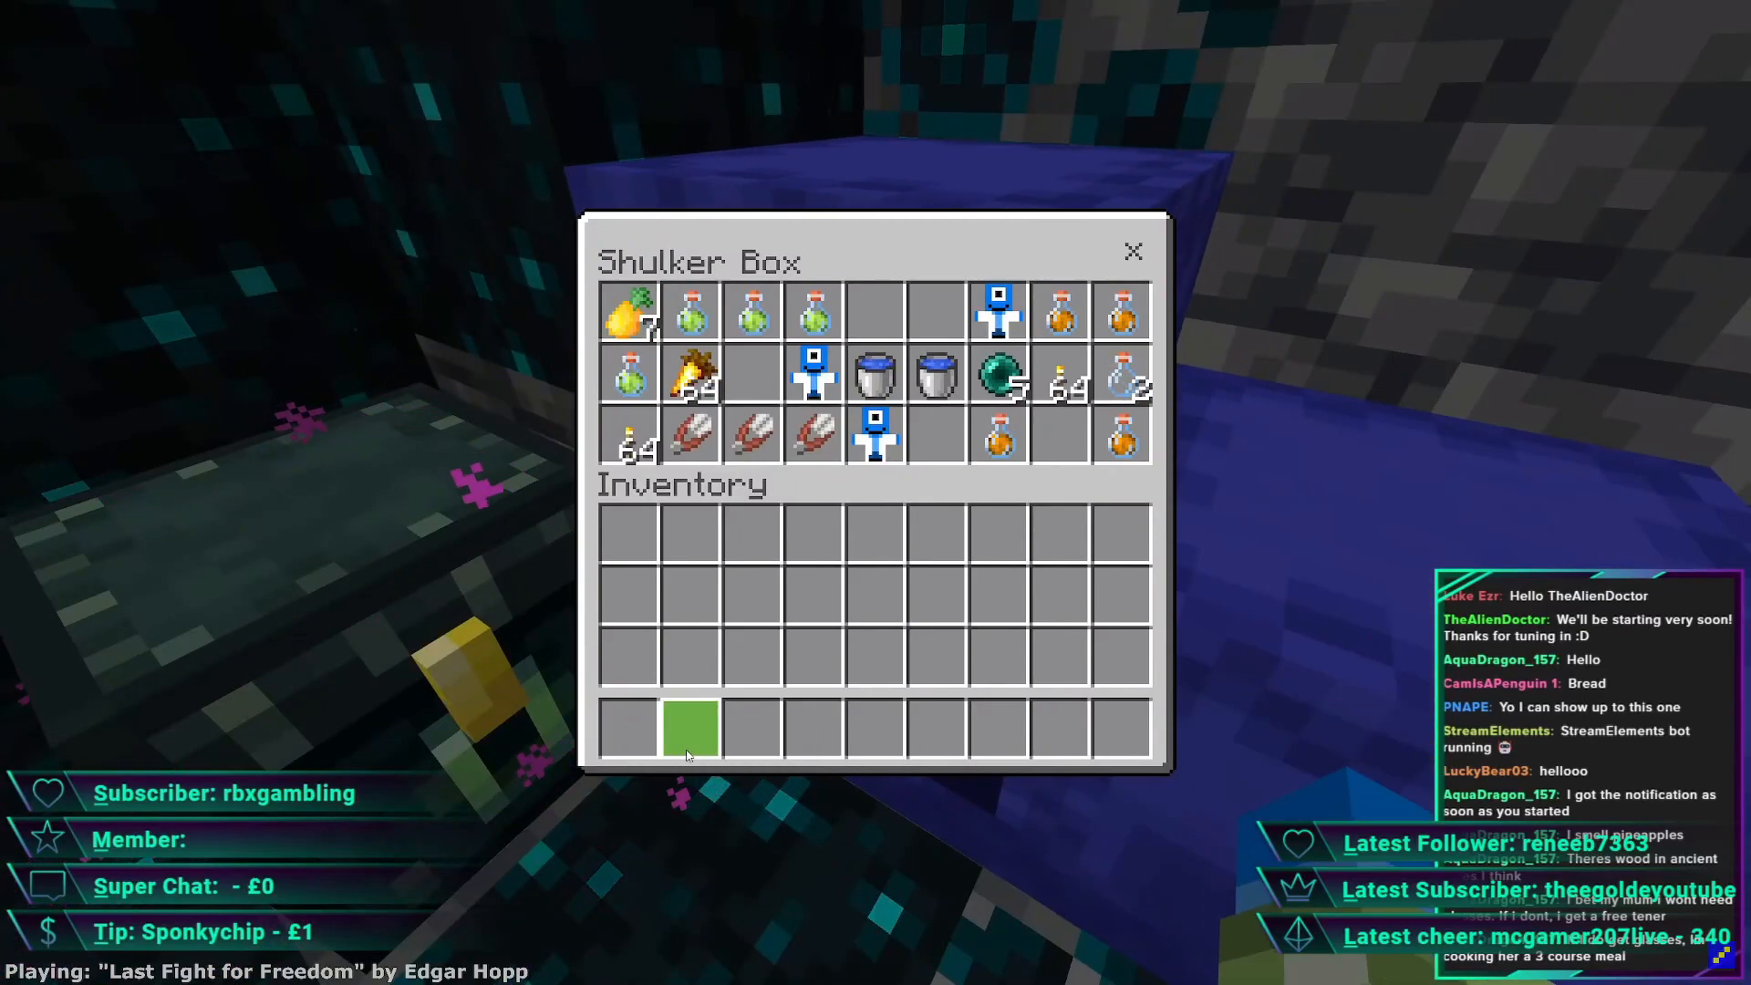
# - Leave the full-screen view of the Stream 6 replay and close its browser tab
pyautogui.press('Escape')
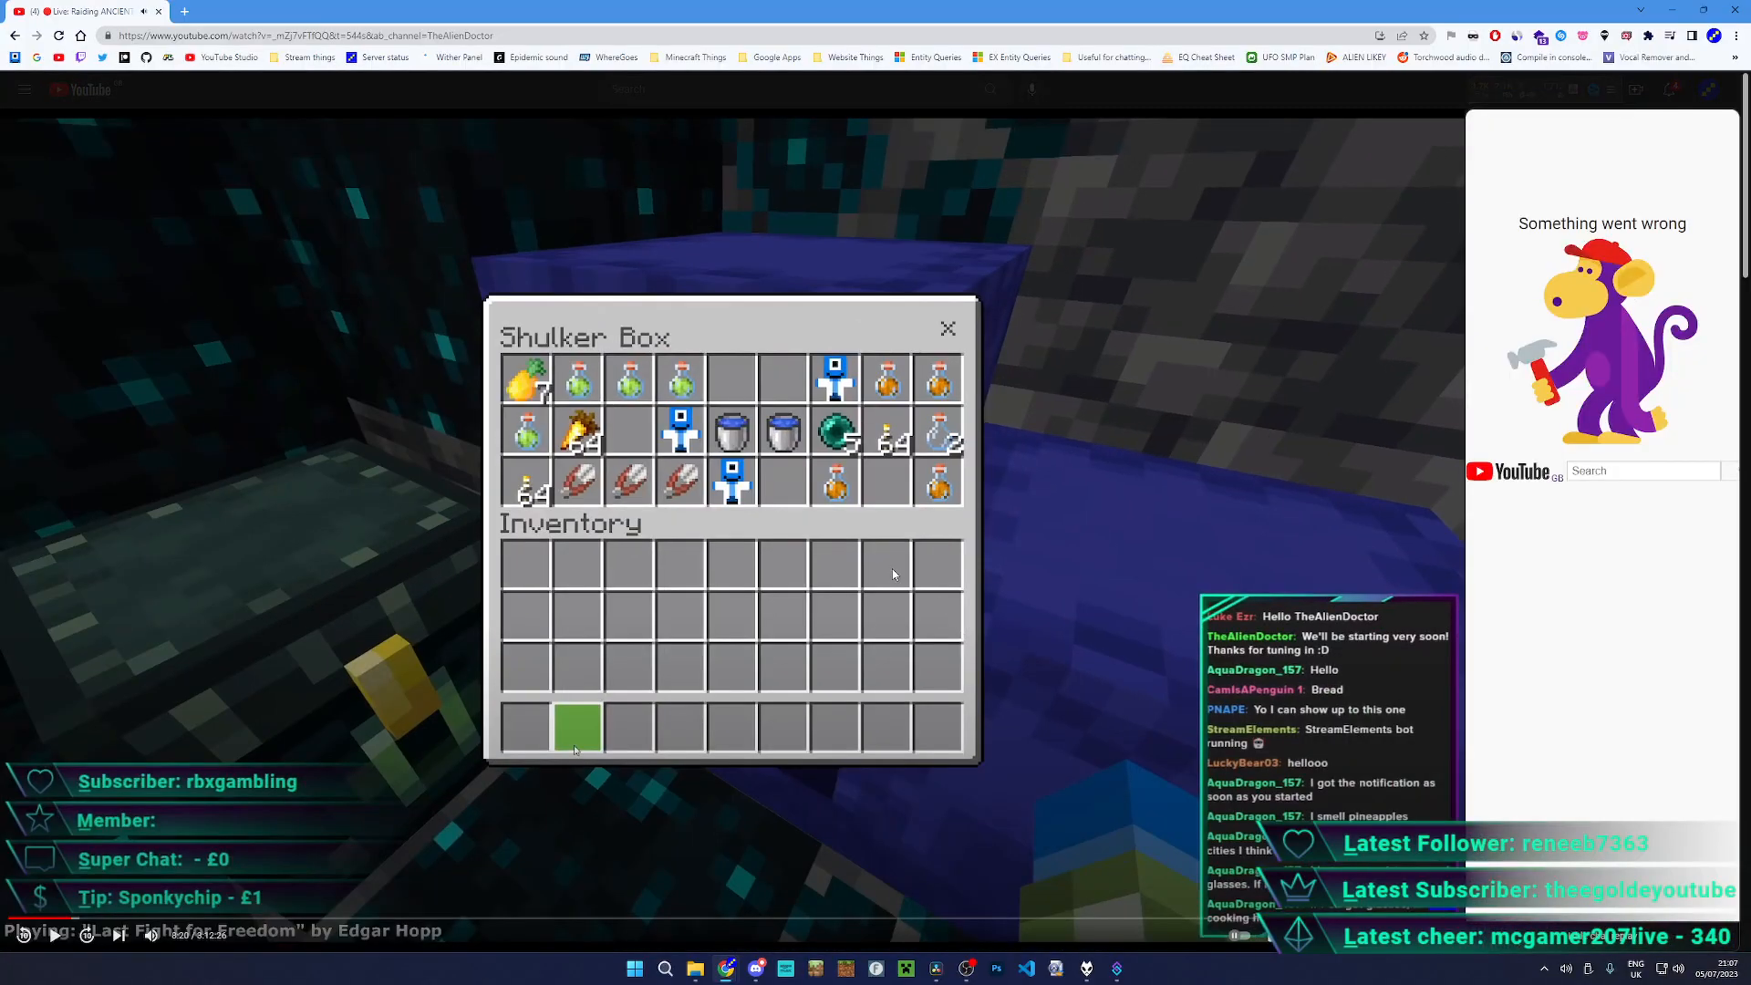
pyautogui.middleClick(43, 3)
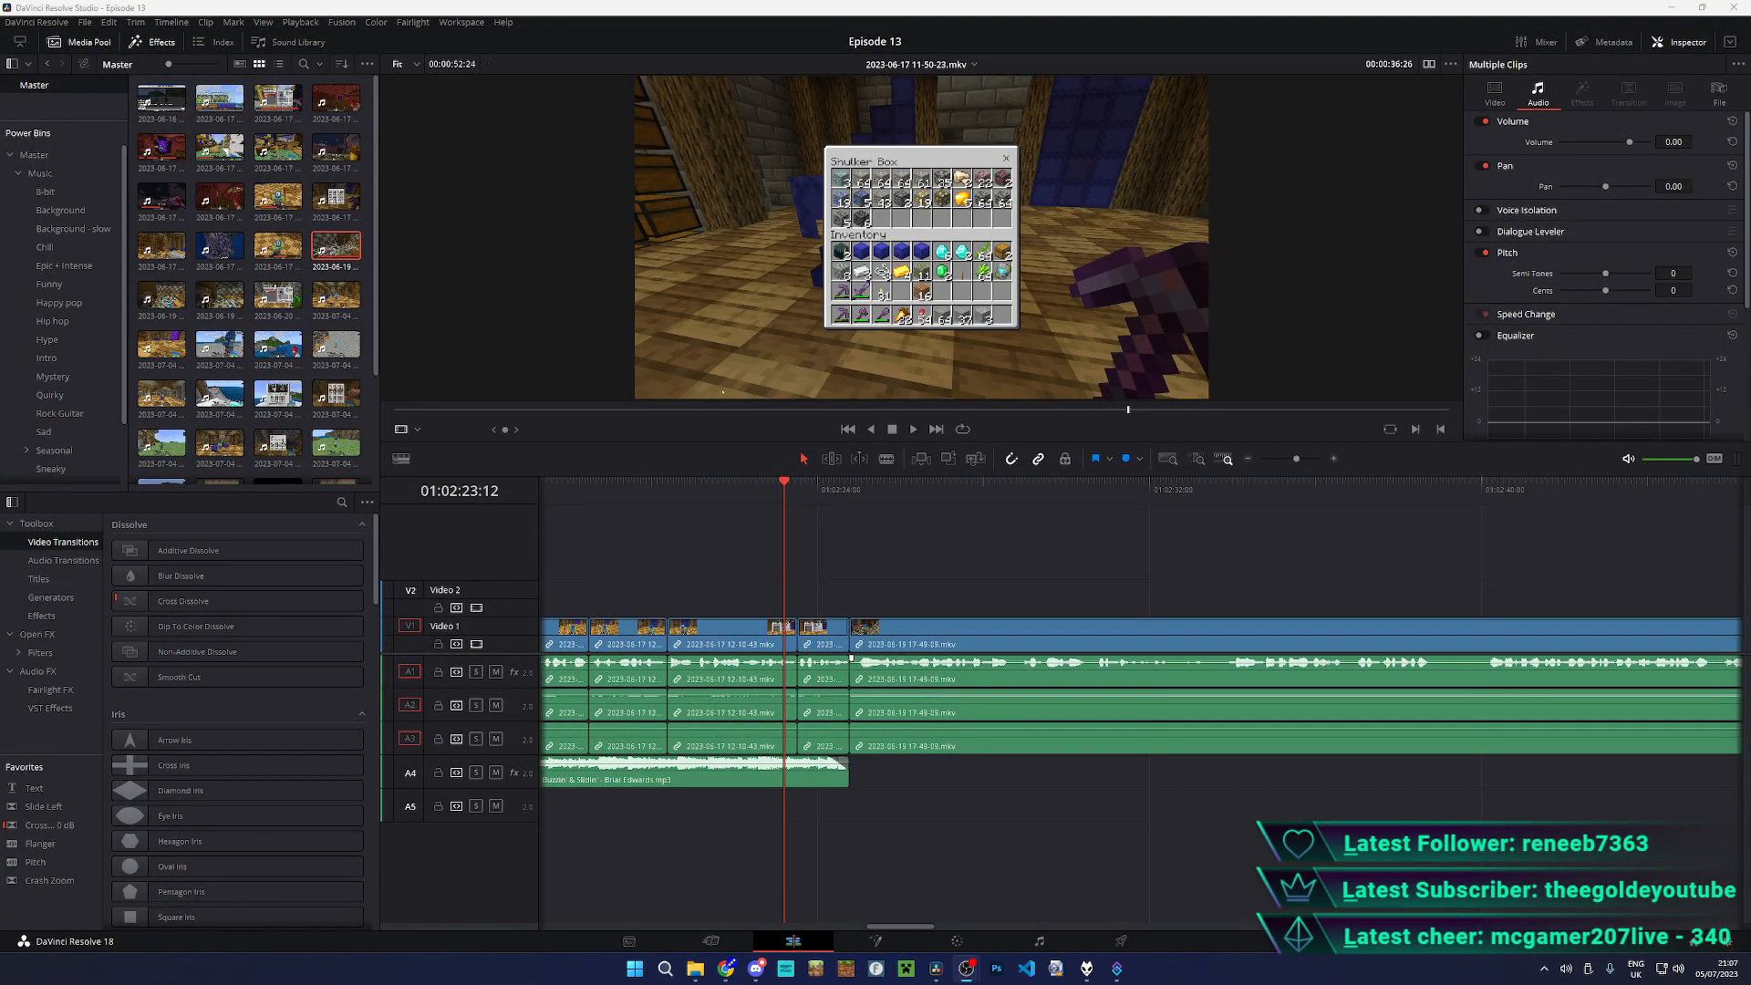
# - Switch to File Explorer and check the 04 OBS Dump folder for the new recording, then return to the clips folder
pyautogui.hotkey('alt', 'Tab')
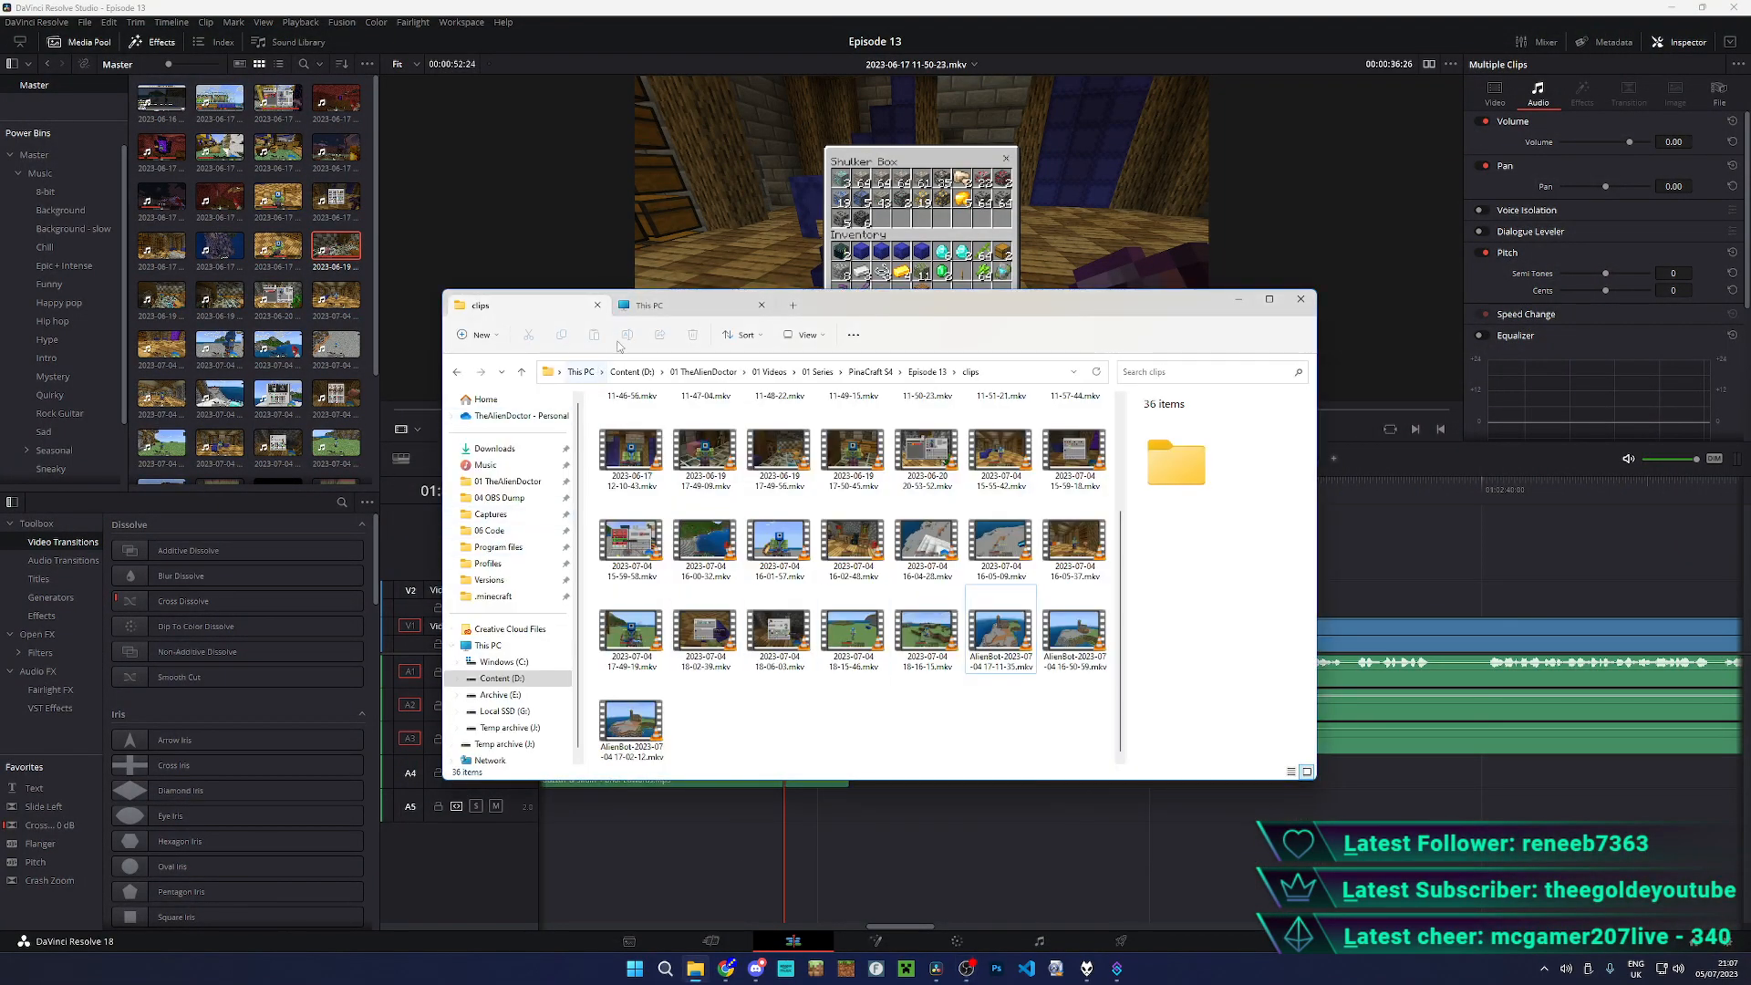
pyautogui.click(656, 305)
pyautogui.click(517, 500)
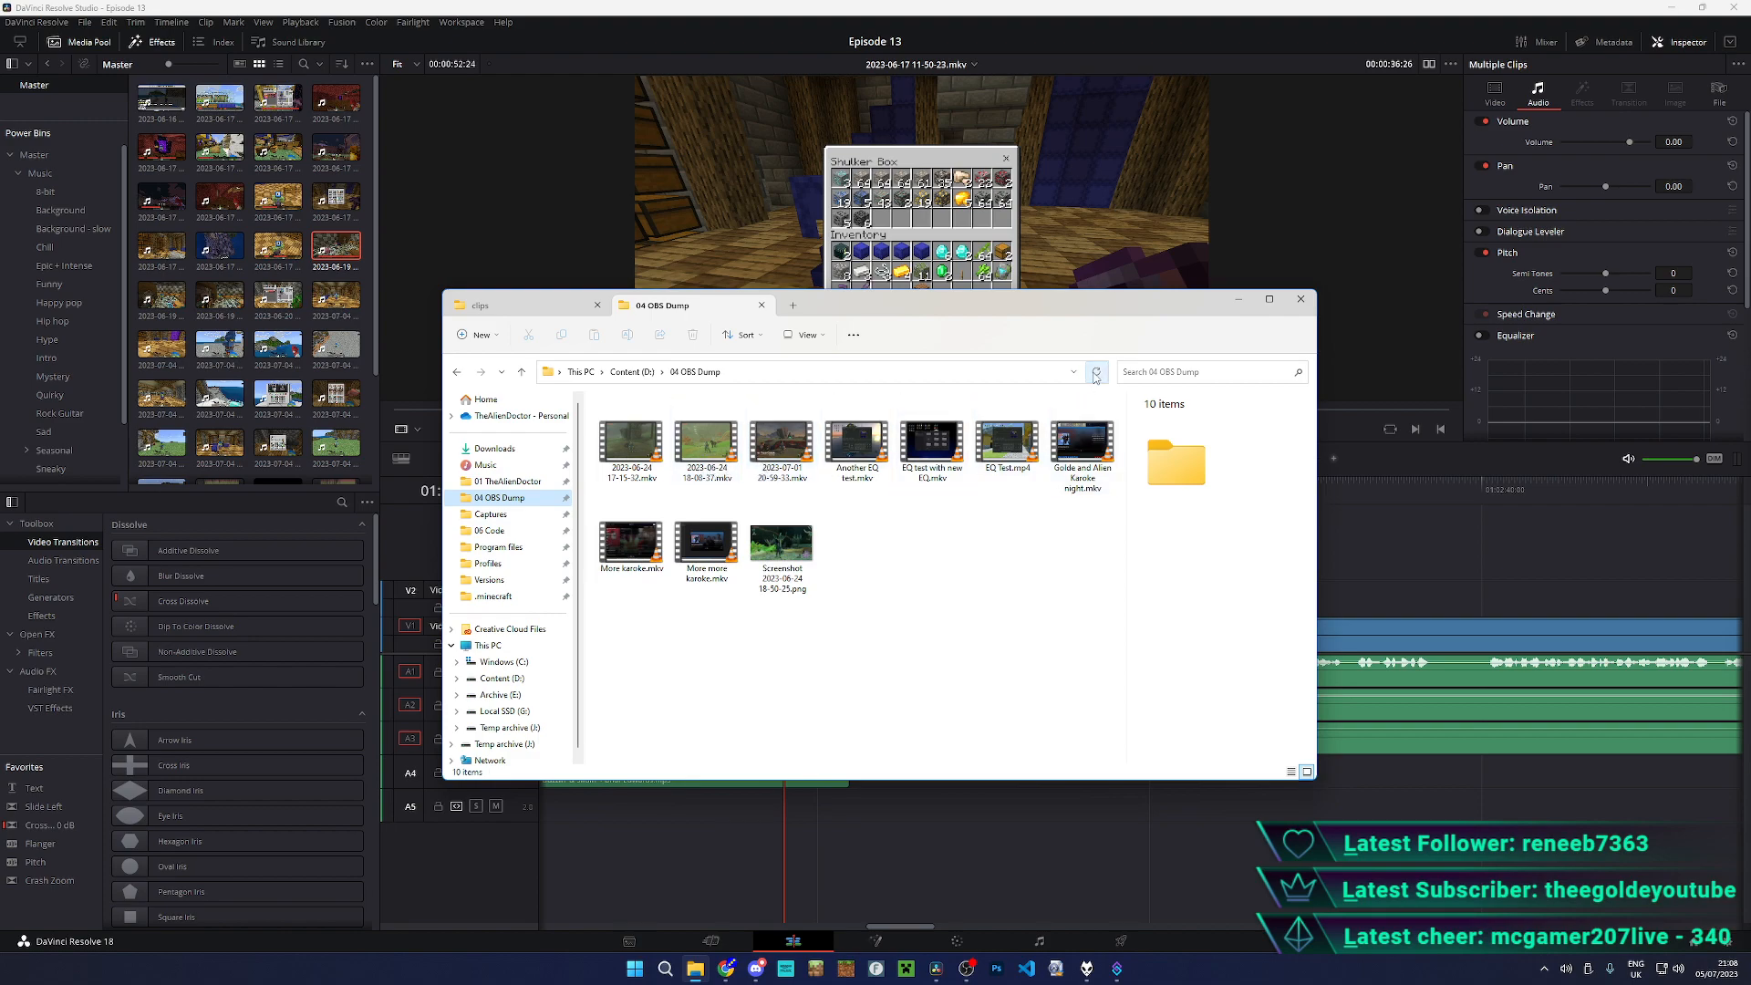
pyautogui.click(974, 975)
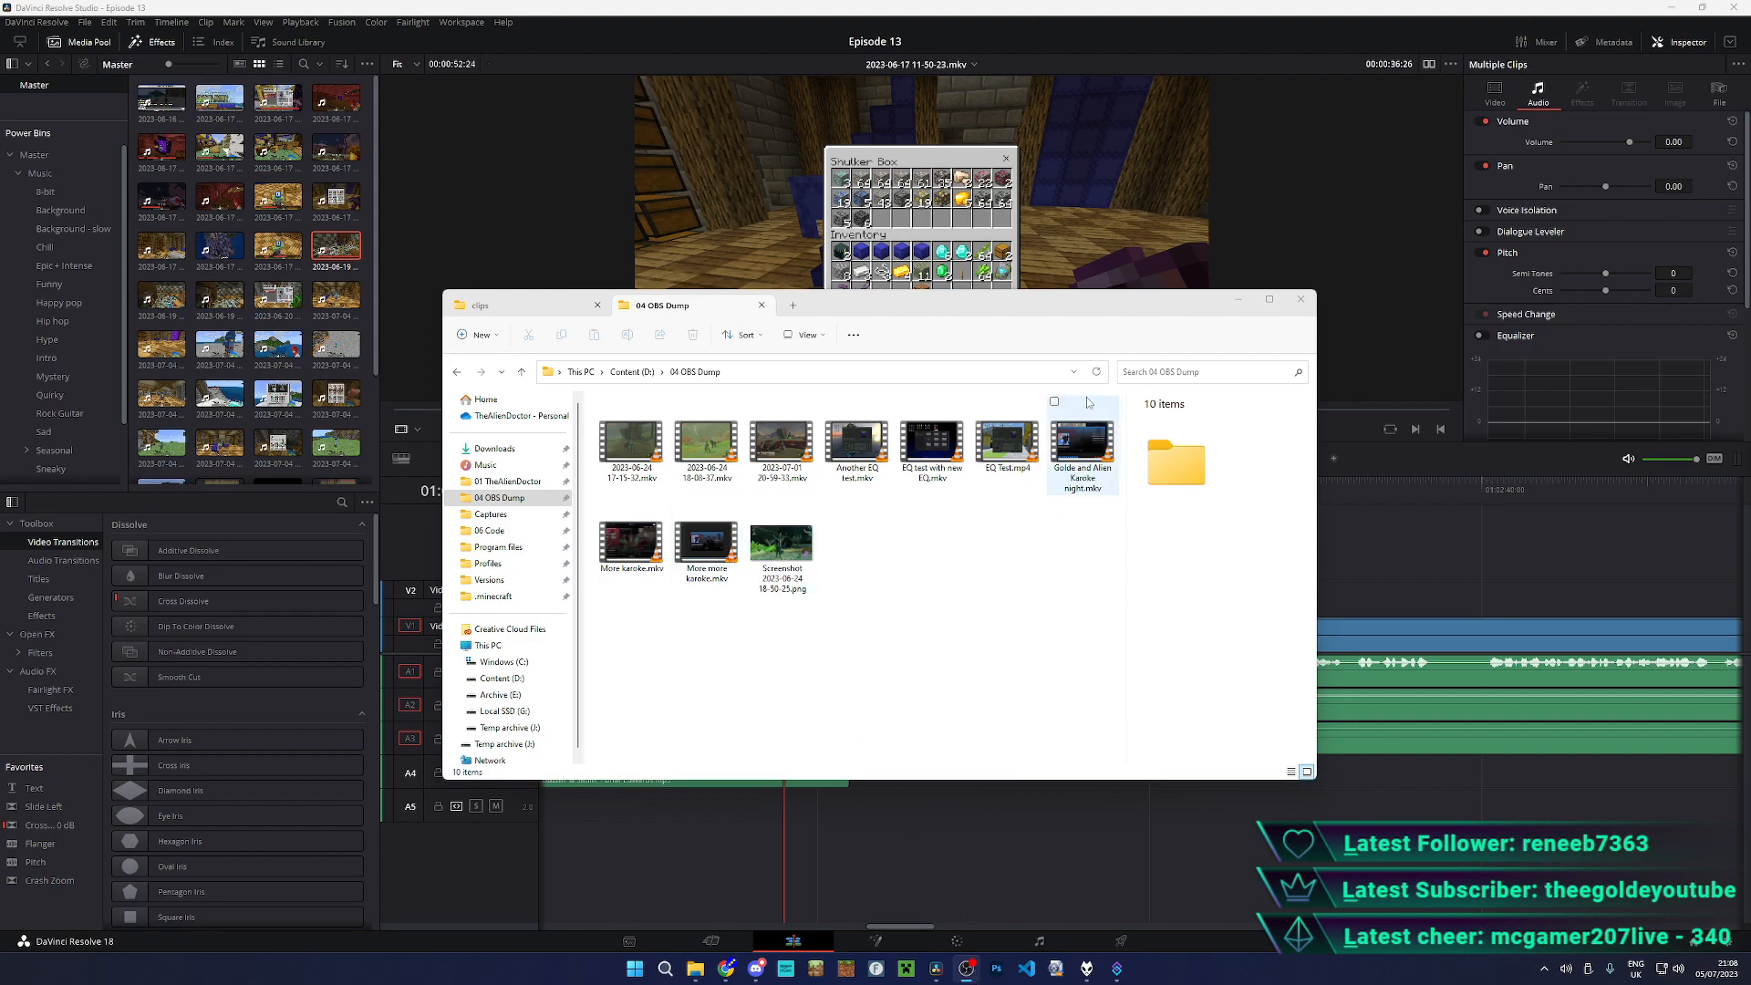
pyautogui.click(526, 310)
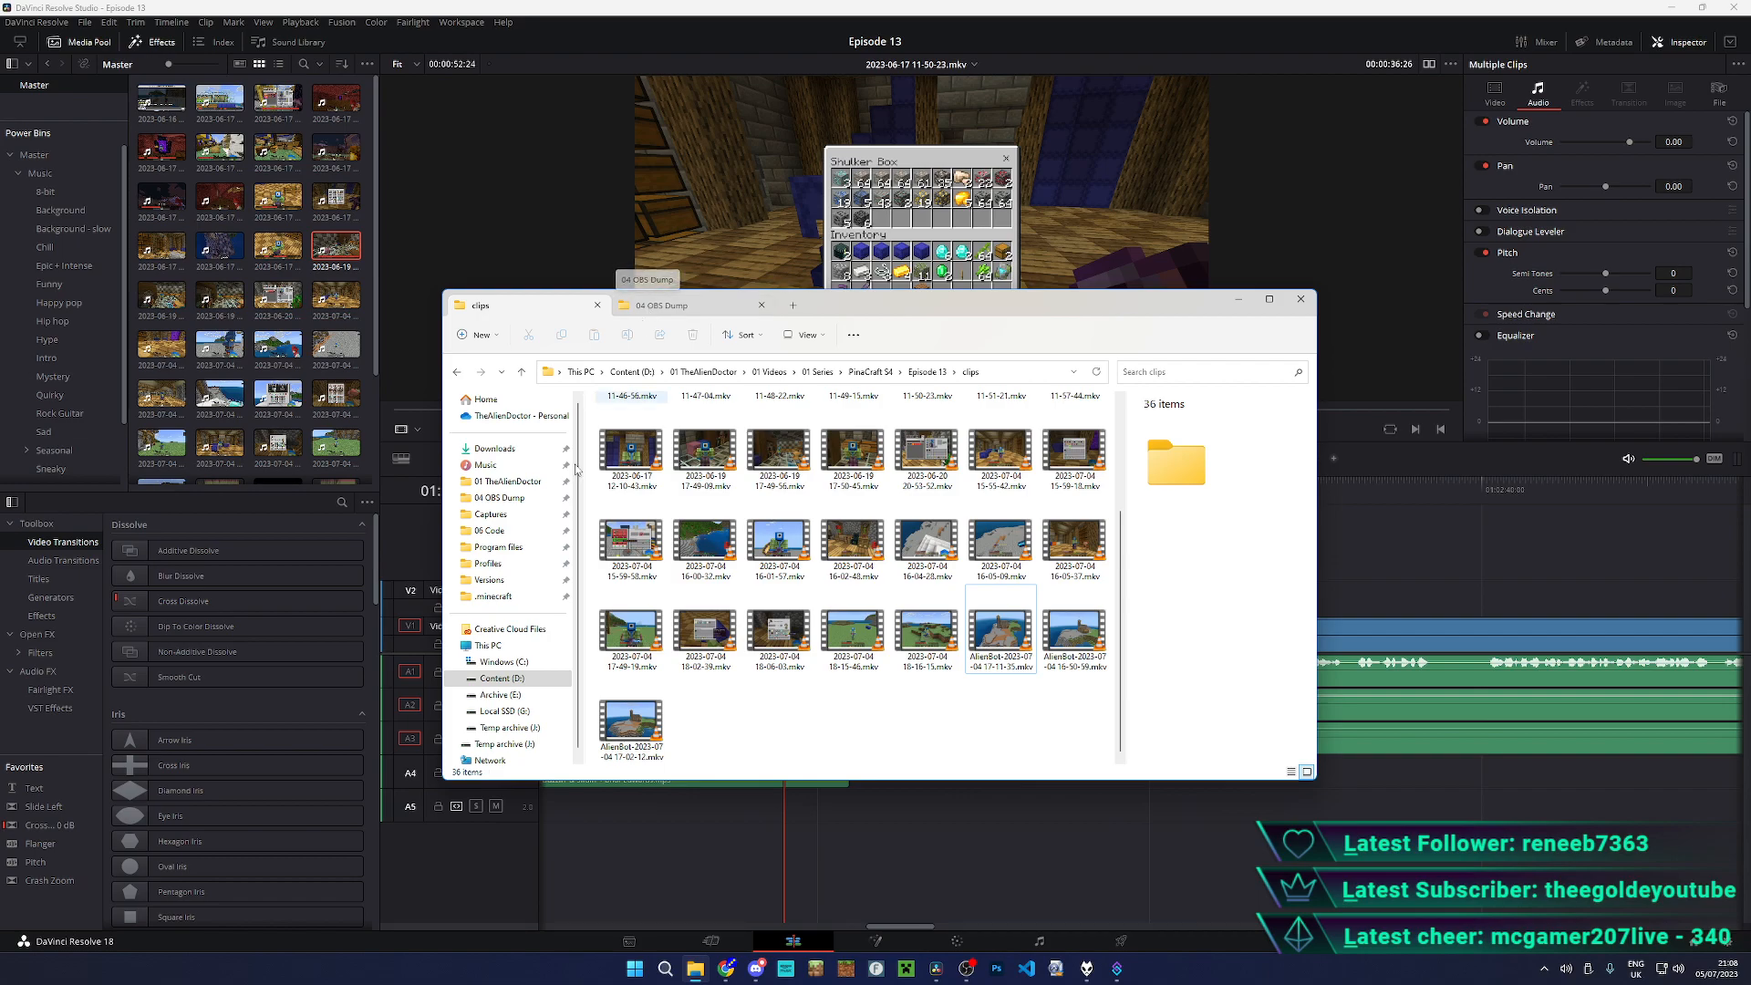
pyautogui.click(795, 309)
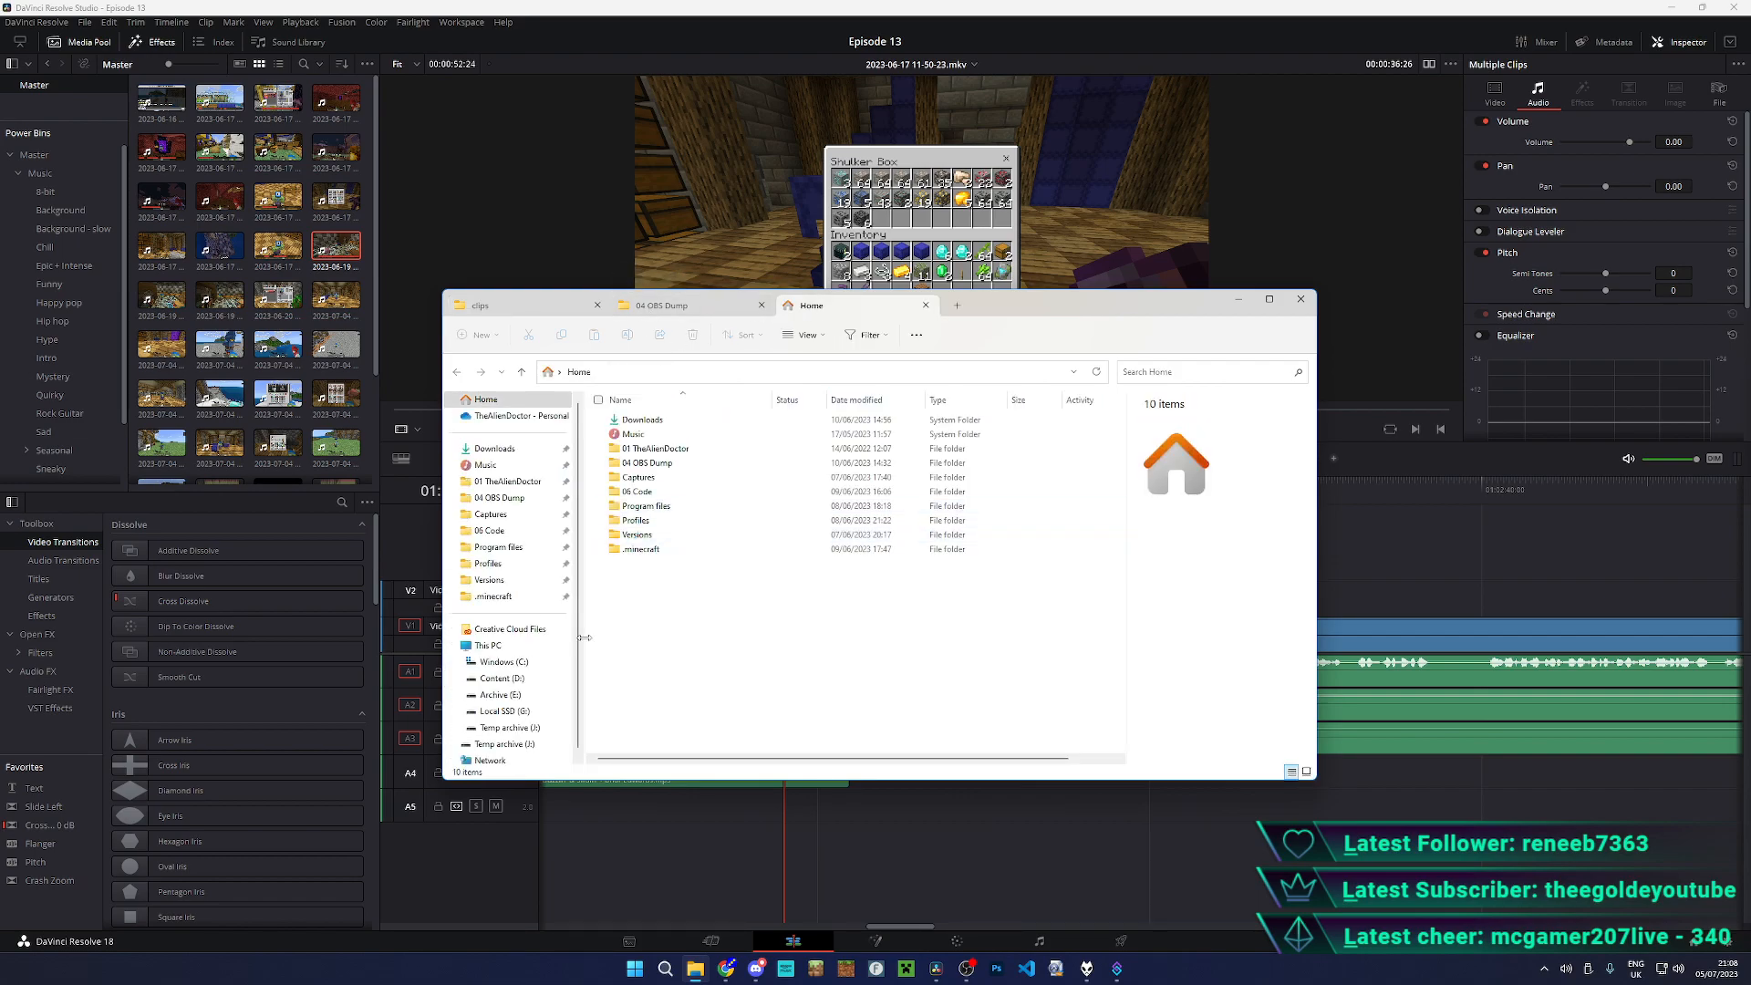
pyautogui.click(547, 712)
pyautogui.click(723, 493)
pyautogui.rightClick(723, 494)
pyautogui.rightClick(683, 496)
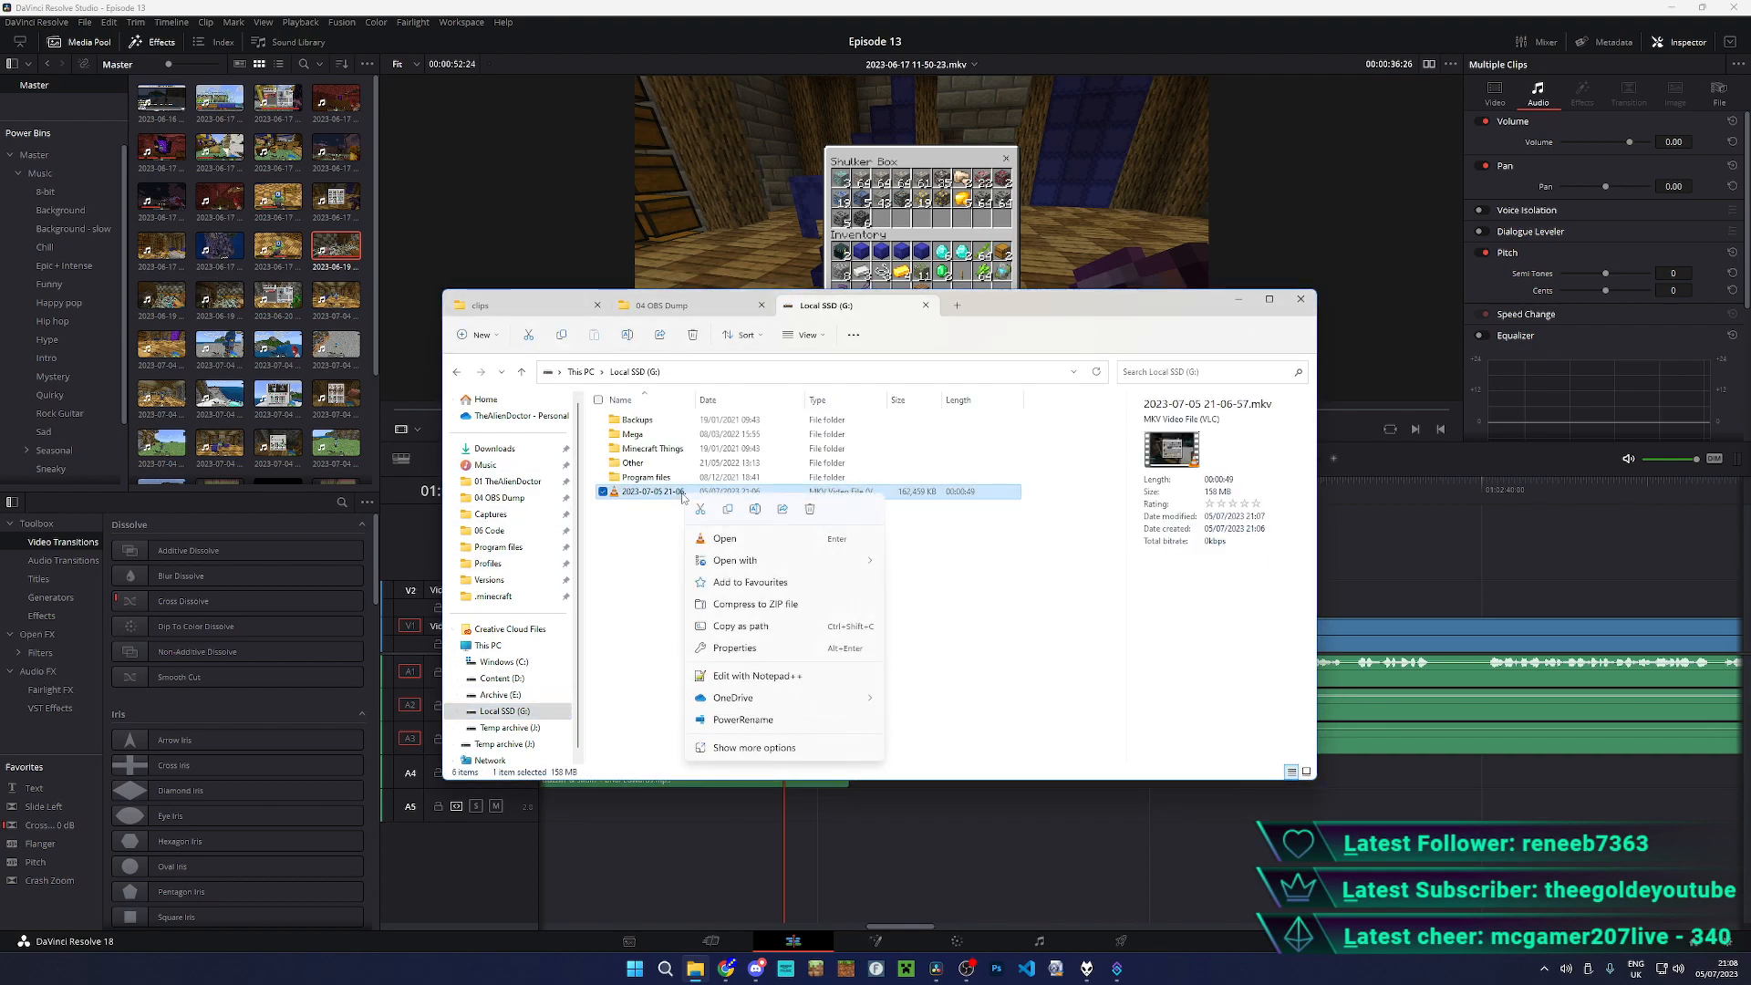
pyautogui.click(701, 510)
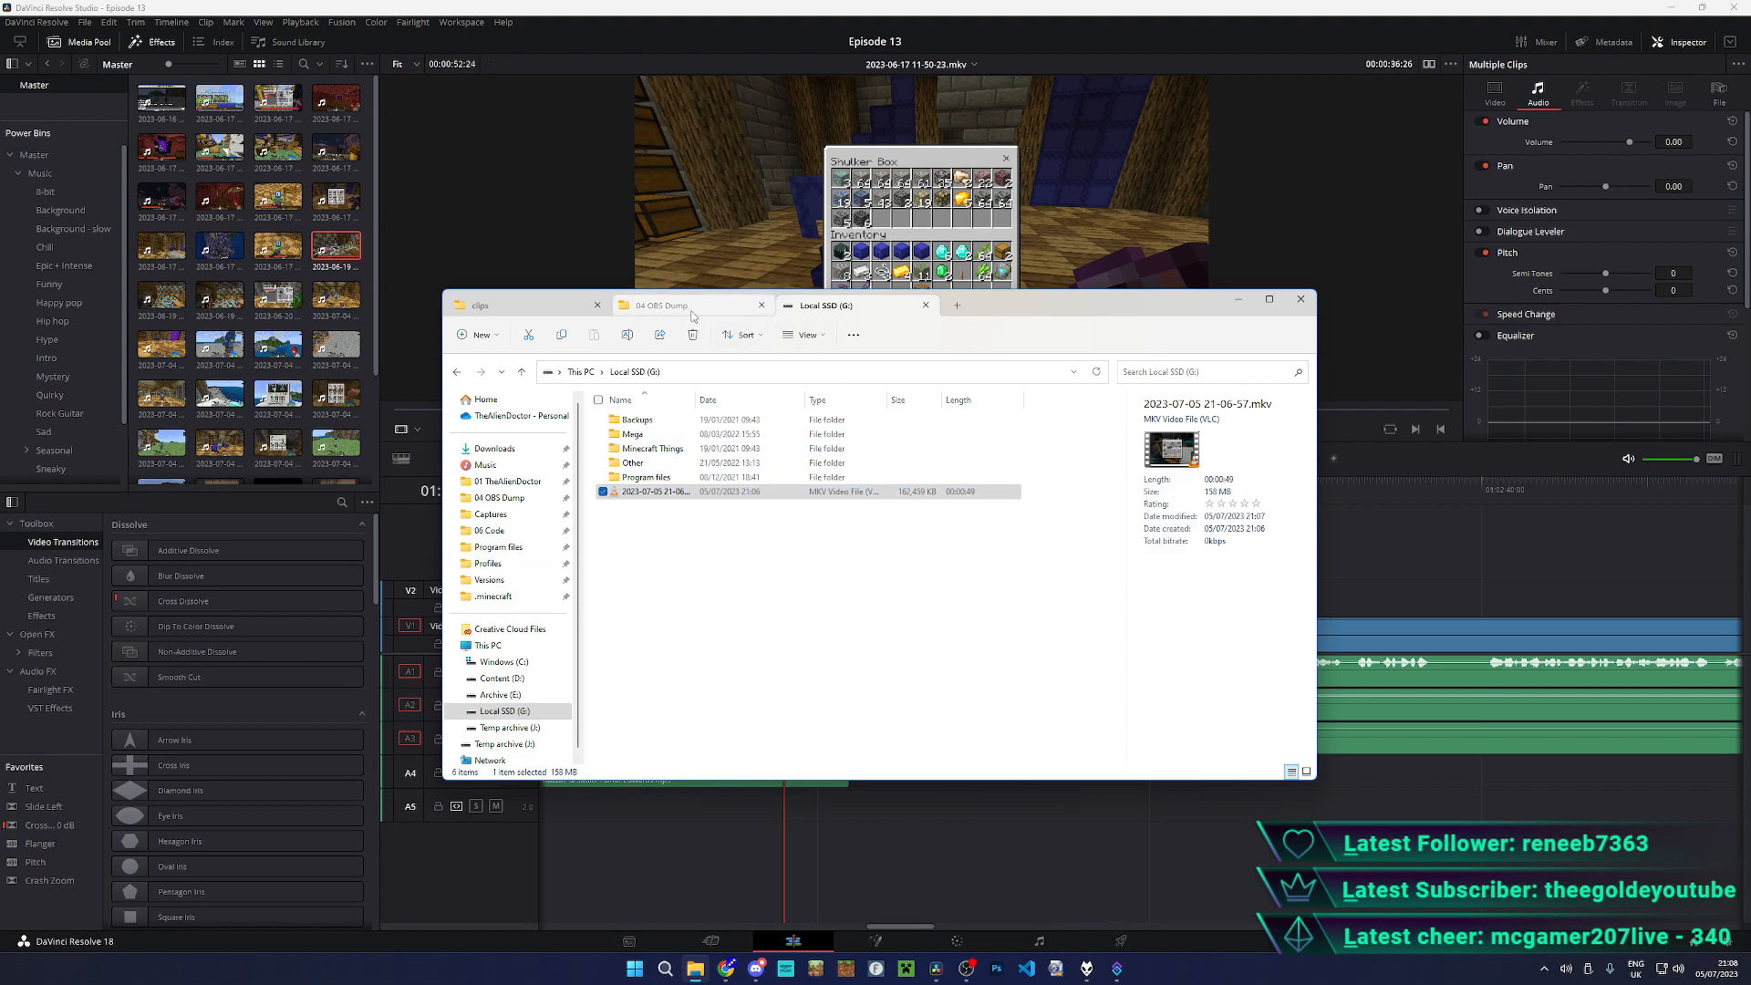
# - Paste the recording into Episode 13's clips folder and import it into the DaVinci Resolve media pool
pyautogui.click(483, 306)
pyautogui.rightClick(762, 711)
pyautogui.click(777, 708)
pyautogui.moveTo(716, 719); pyautogui.dragTo(303, 367)
pyautogui.click(239, 413)
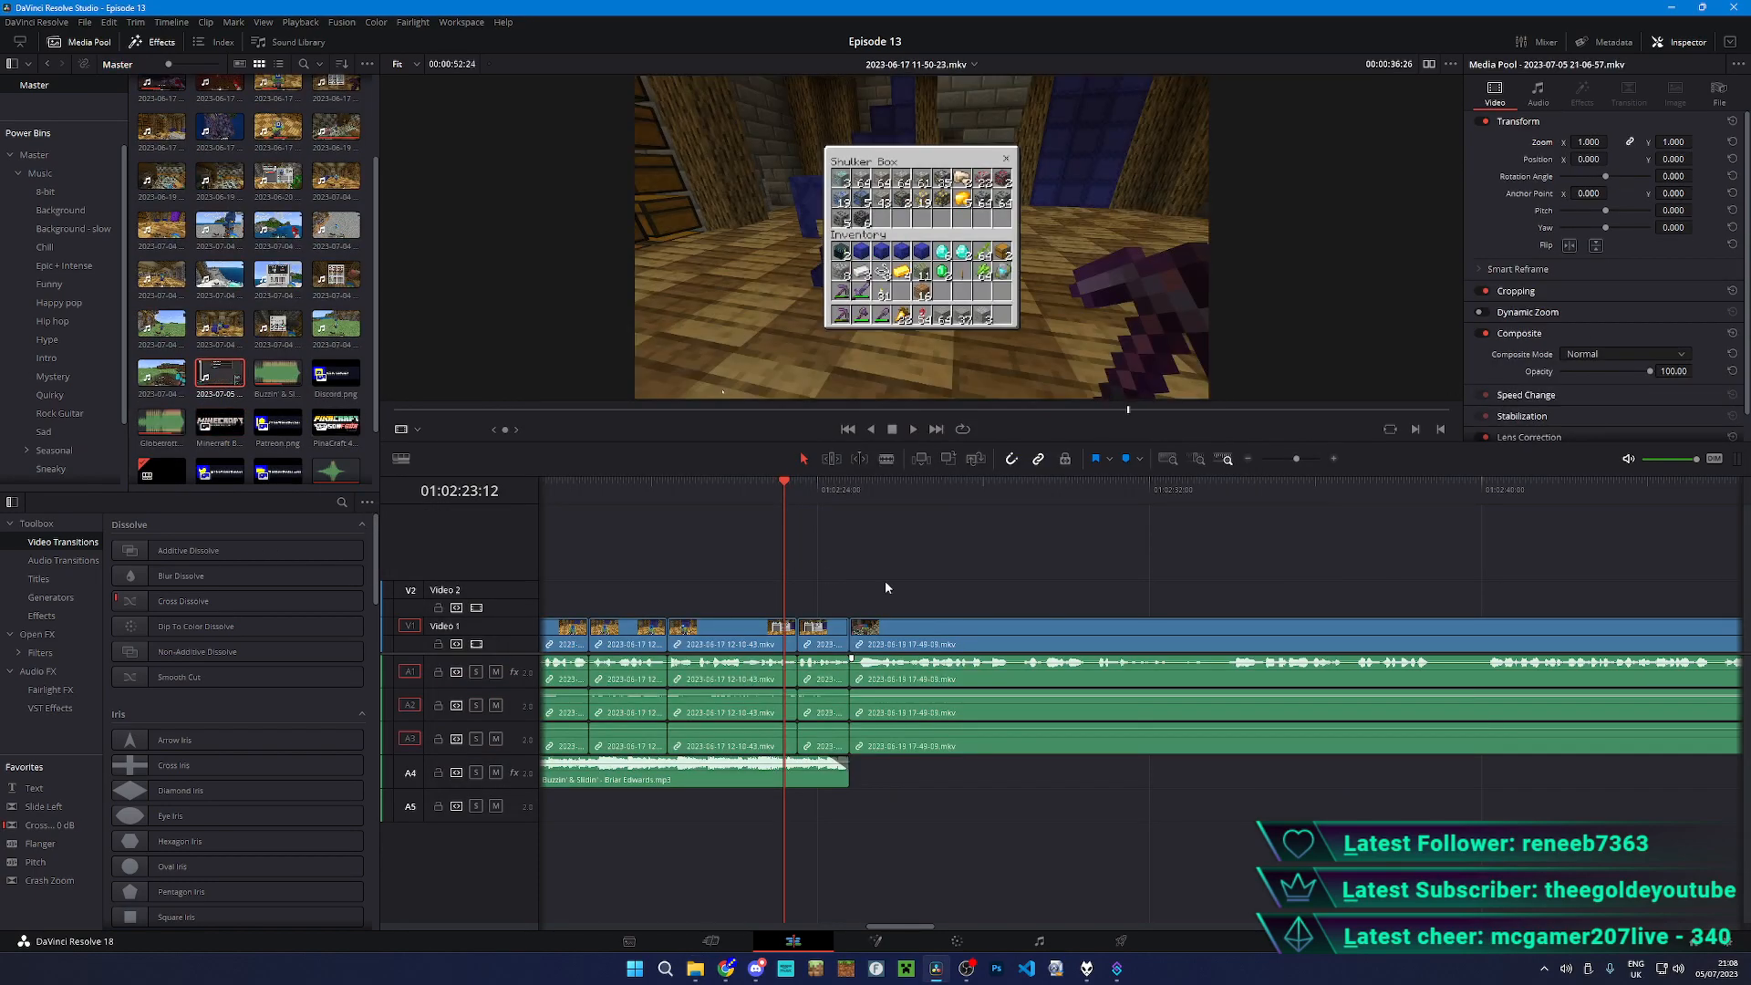
pyautogui.moveTo(900, 631); pyautogui.dragTo(1071, 629)
pyautogui.scroll(-4, 1076, 628)
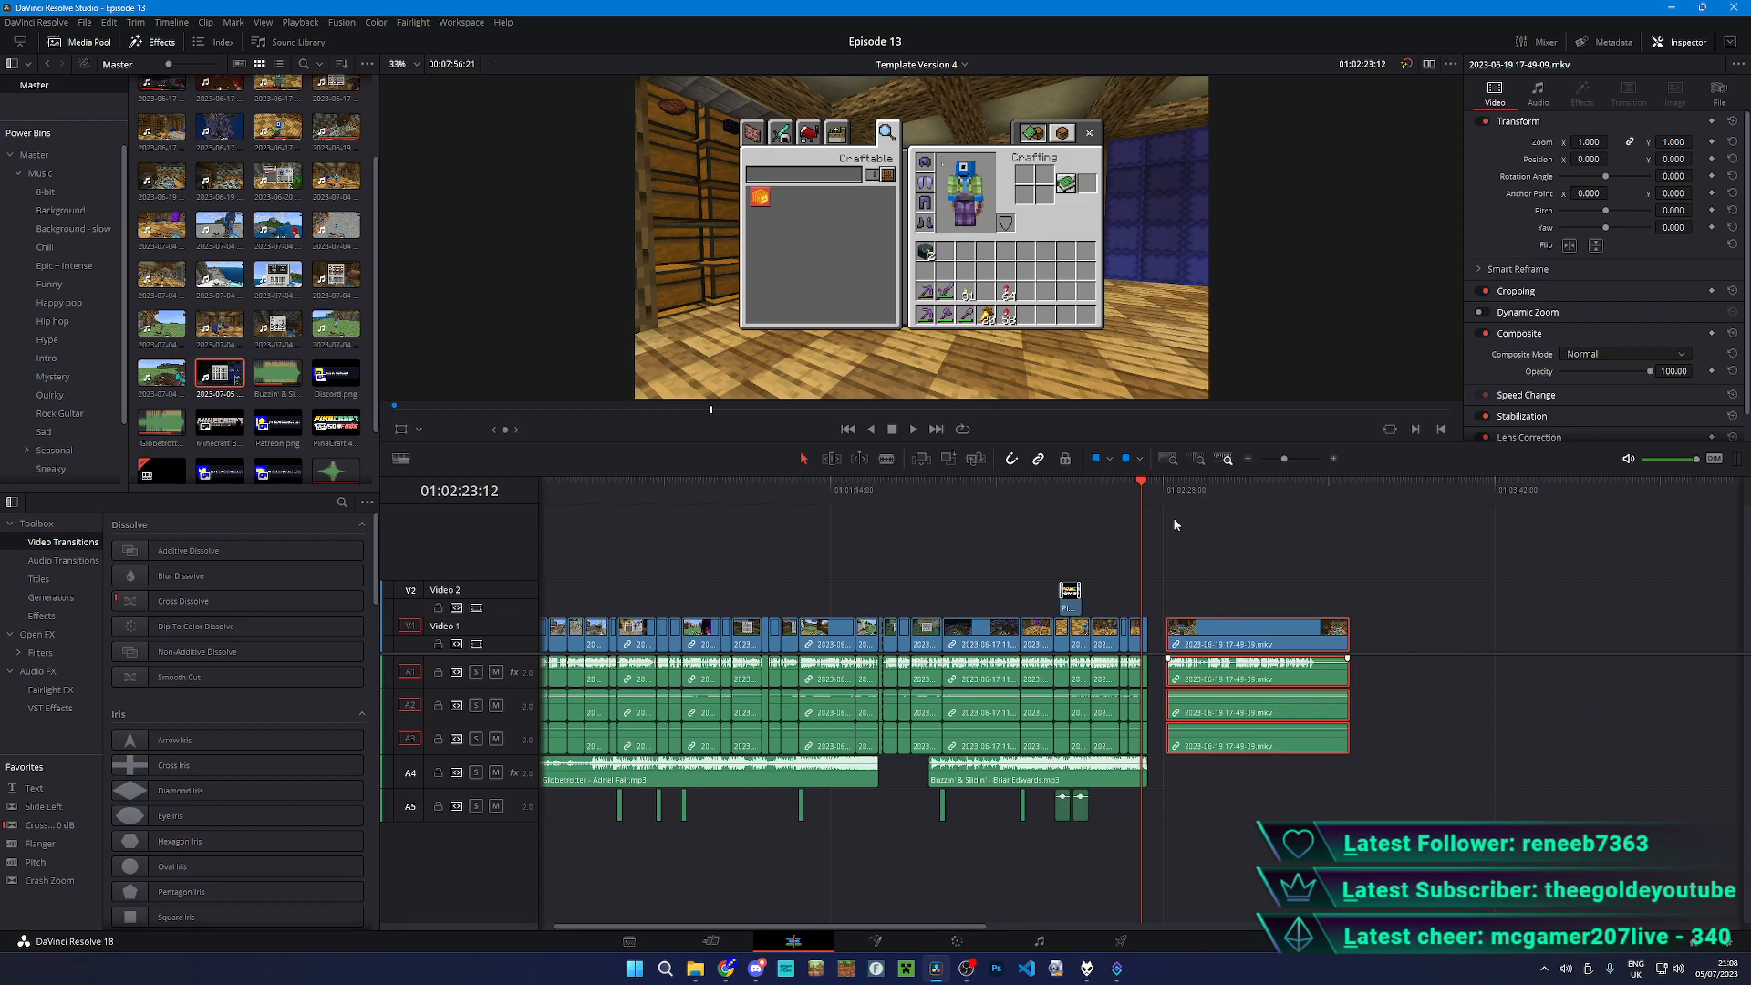
pyautogui.click(1175, 529)
pyautogui.scroll(3, 1176, 547)
pyautogui.press('space')
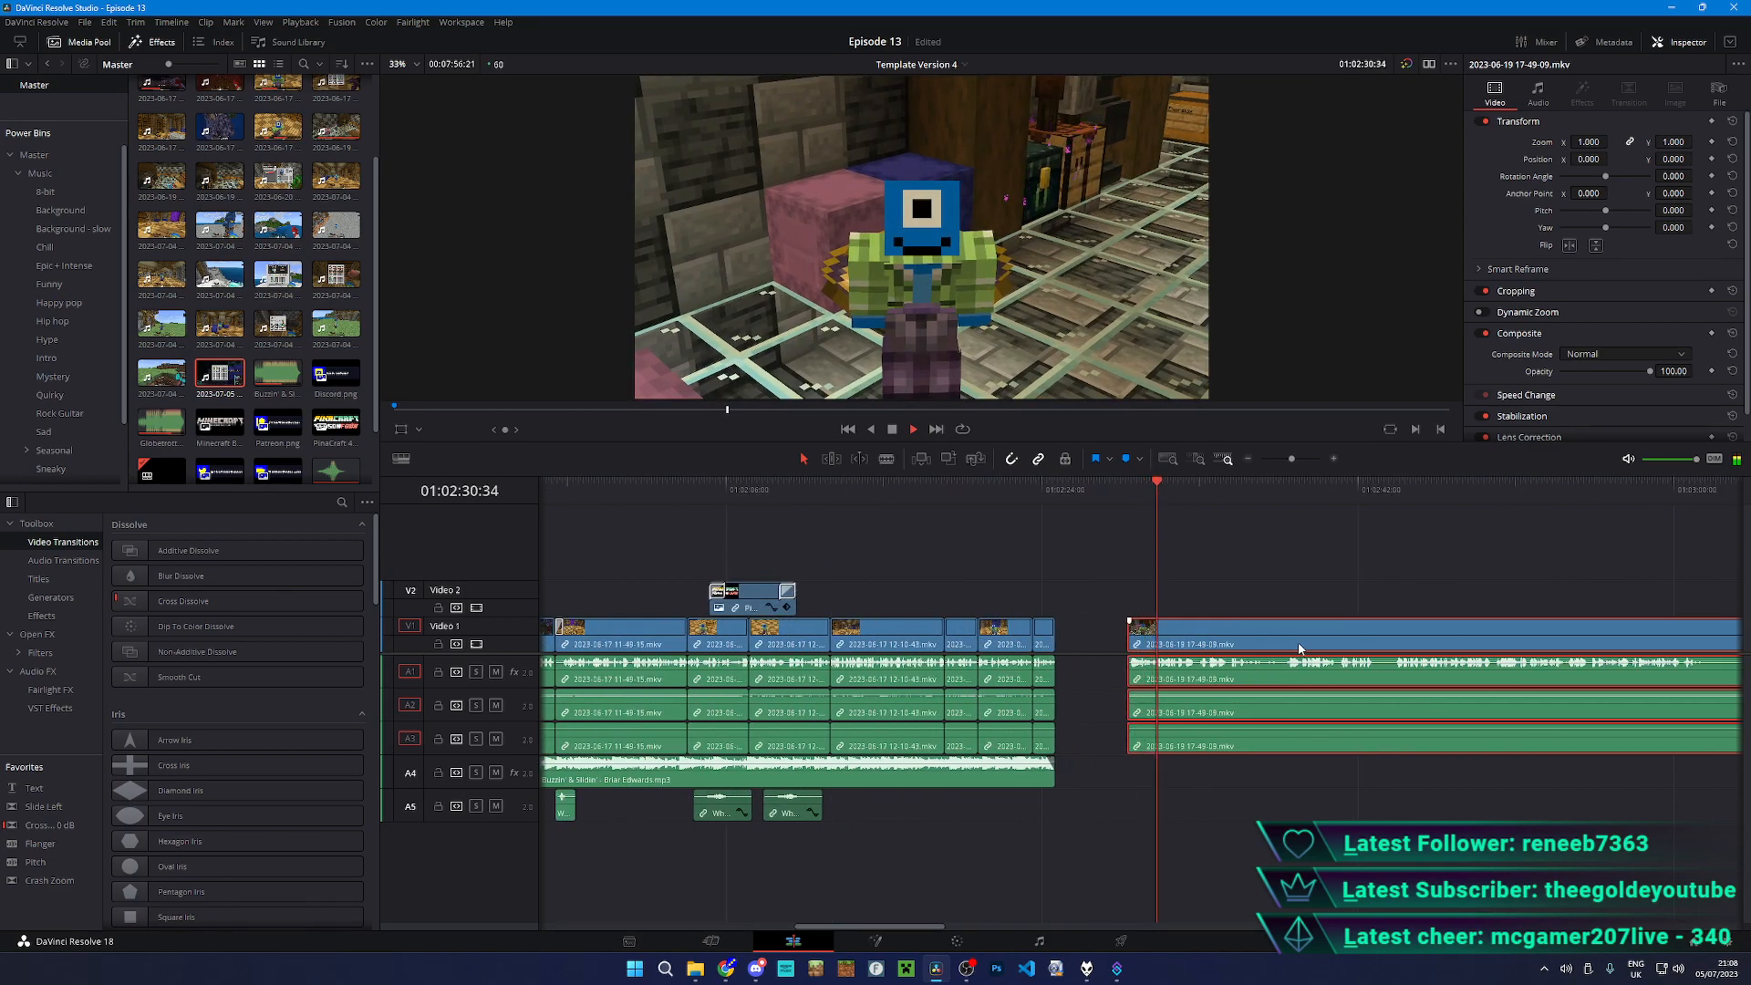
pyautogui.press('Delete')
pyautogui.moveTo(213, 387); pyautogui.dragTo(1177, 629)
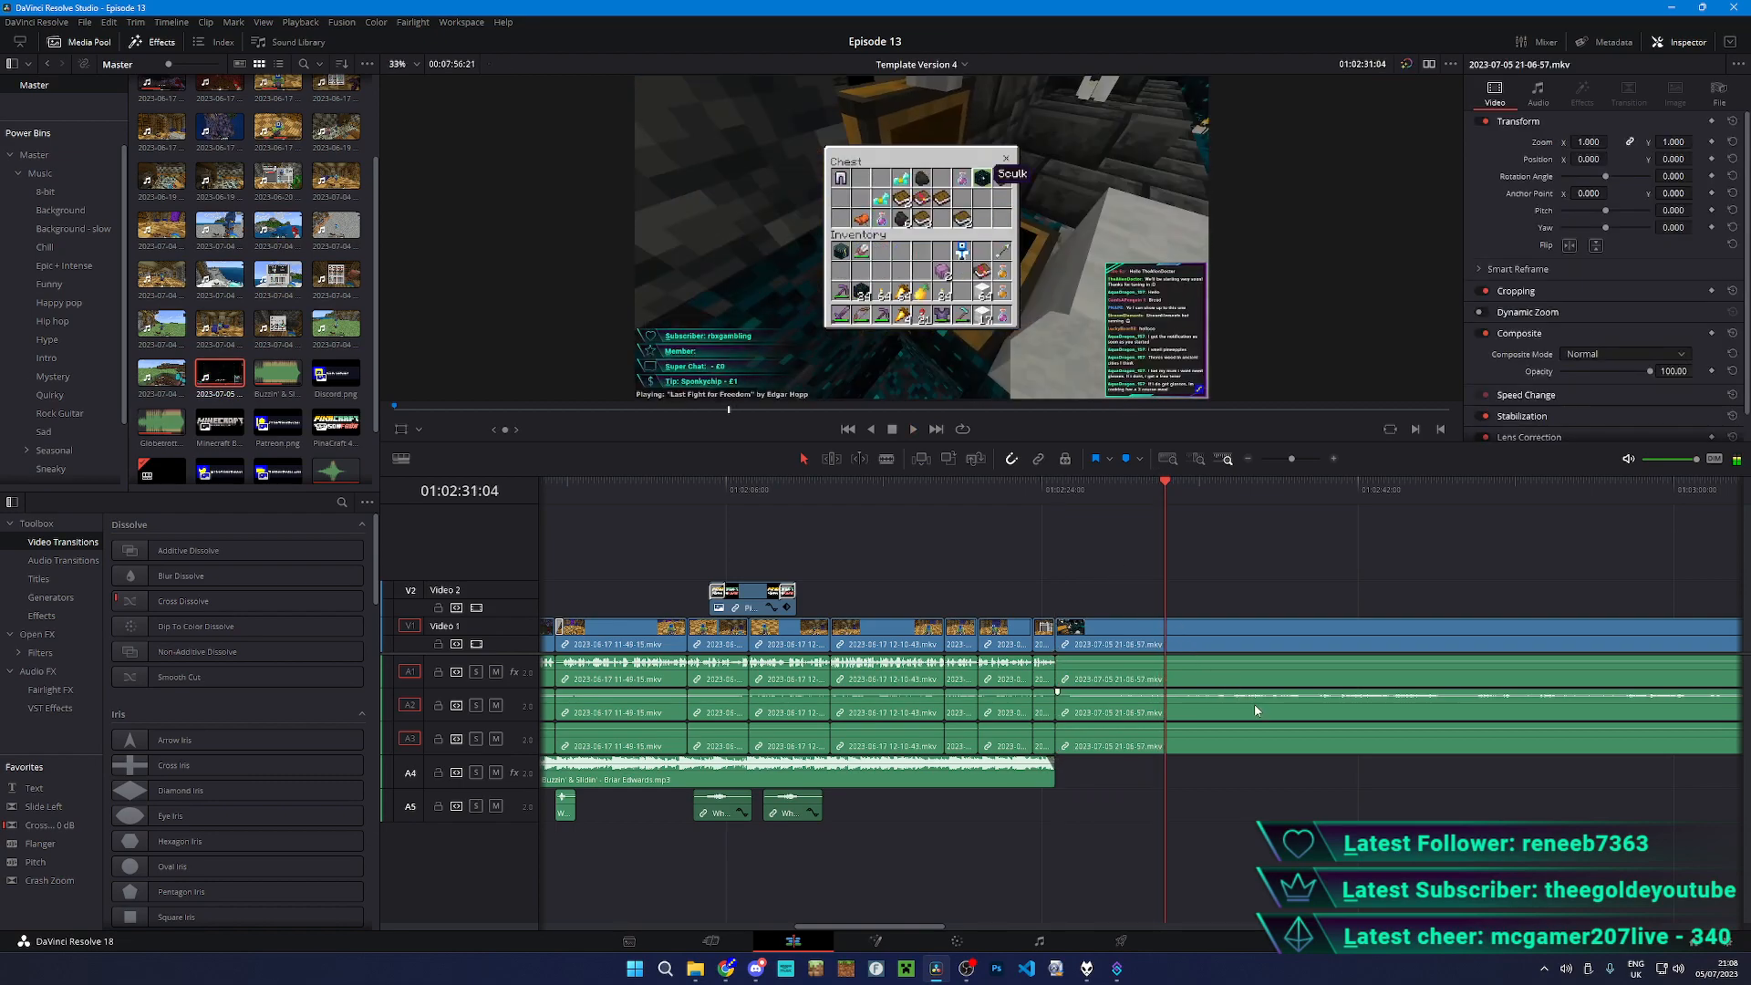
# - Raise the volume of the recording's second audio track to 11.60 and play it from about 01:02:34
pyautogui.click(1283, 694)
pyautogui.moveTo(1671, 144)
pyautogui.mouseDown()
pyautogui.moveTo(1710, 142)
pyautogui.moveTo(1696, 142)
pyautogui.mouseUp()
pyautogui.press('space')
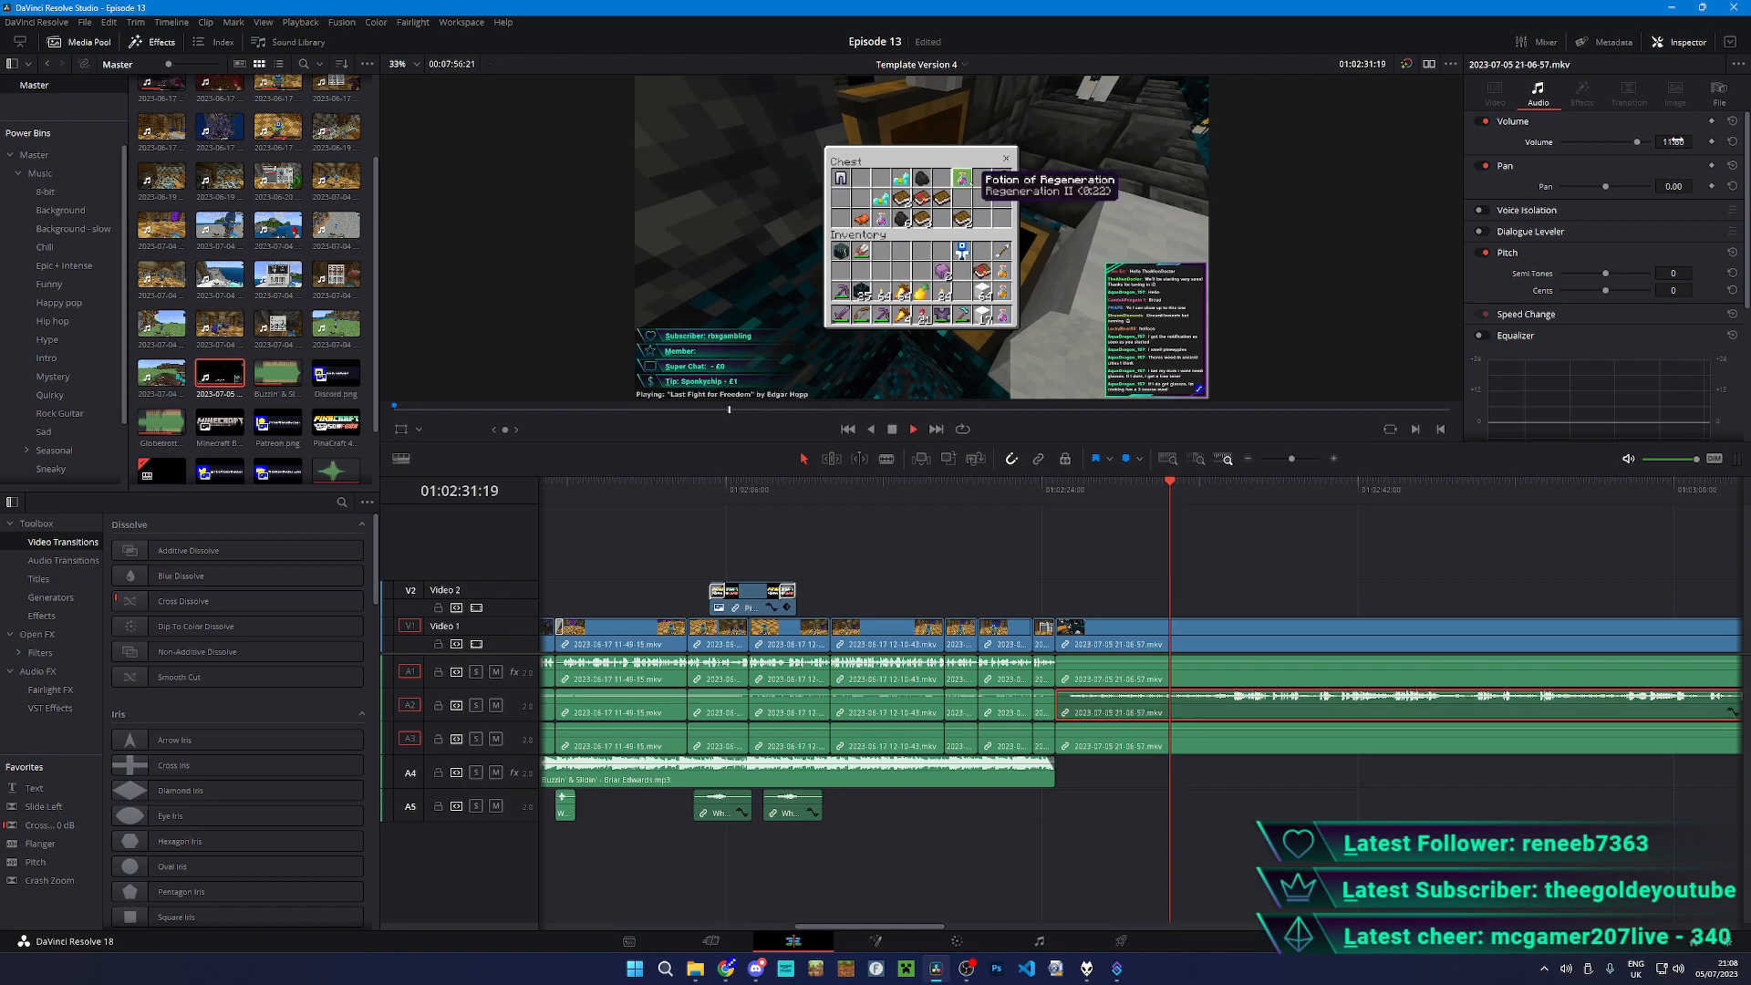
pyautogui.click(1218, 496)
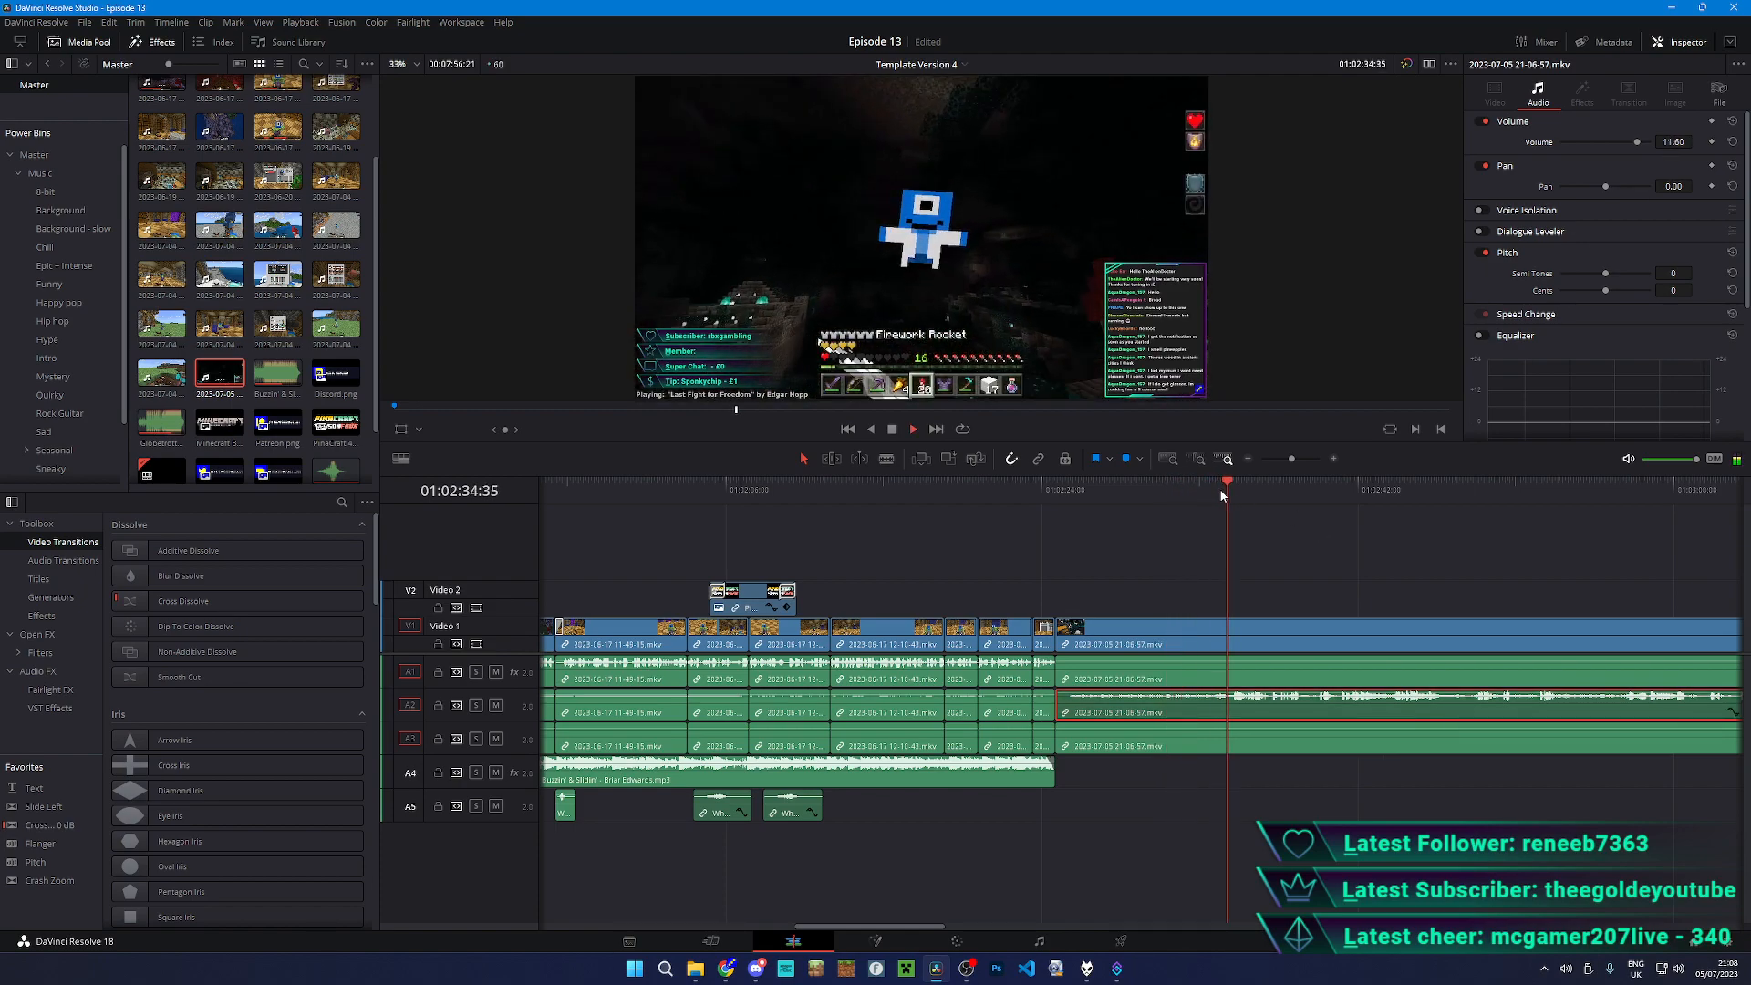
# - Delete the recording's audio on tracks A3 and A1, keeping only the A2 audio
pyautogui.click(1233, 759)
pyautogui.click(1237, 737)
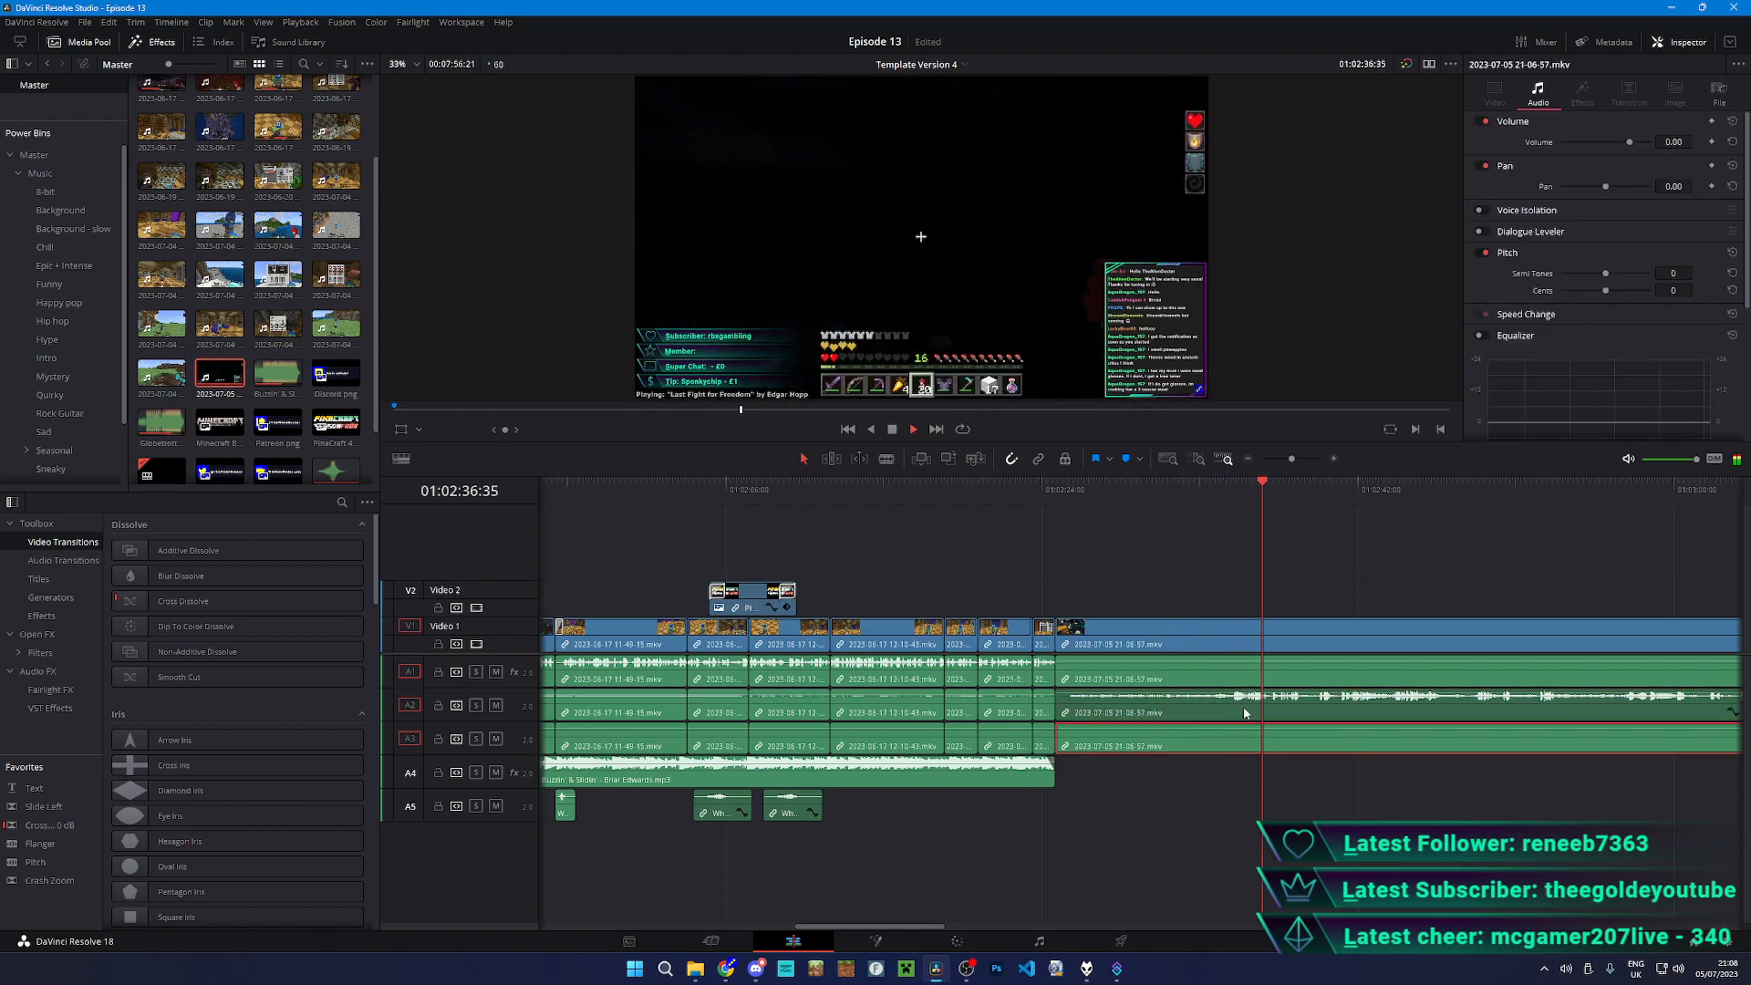
pyautogui.press('BackSpace')
pyautogui.click(1244, 675)
pyautogui.press('BackSpace')
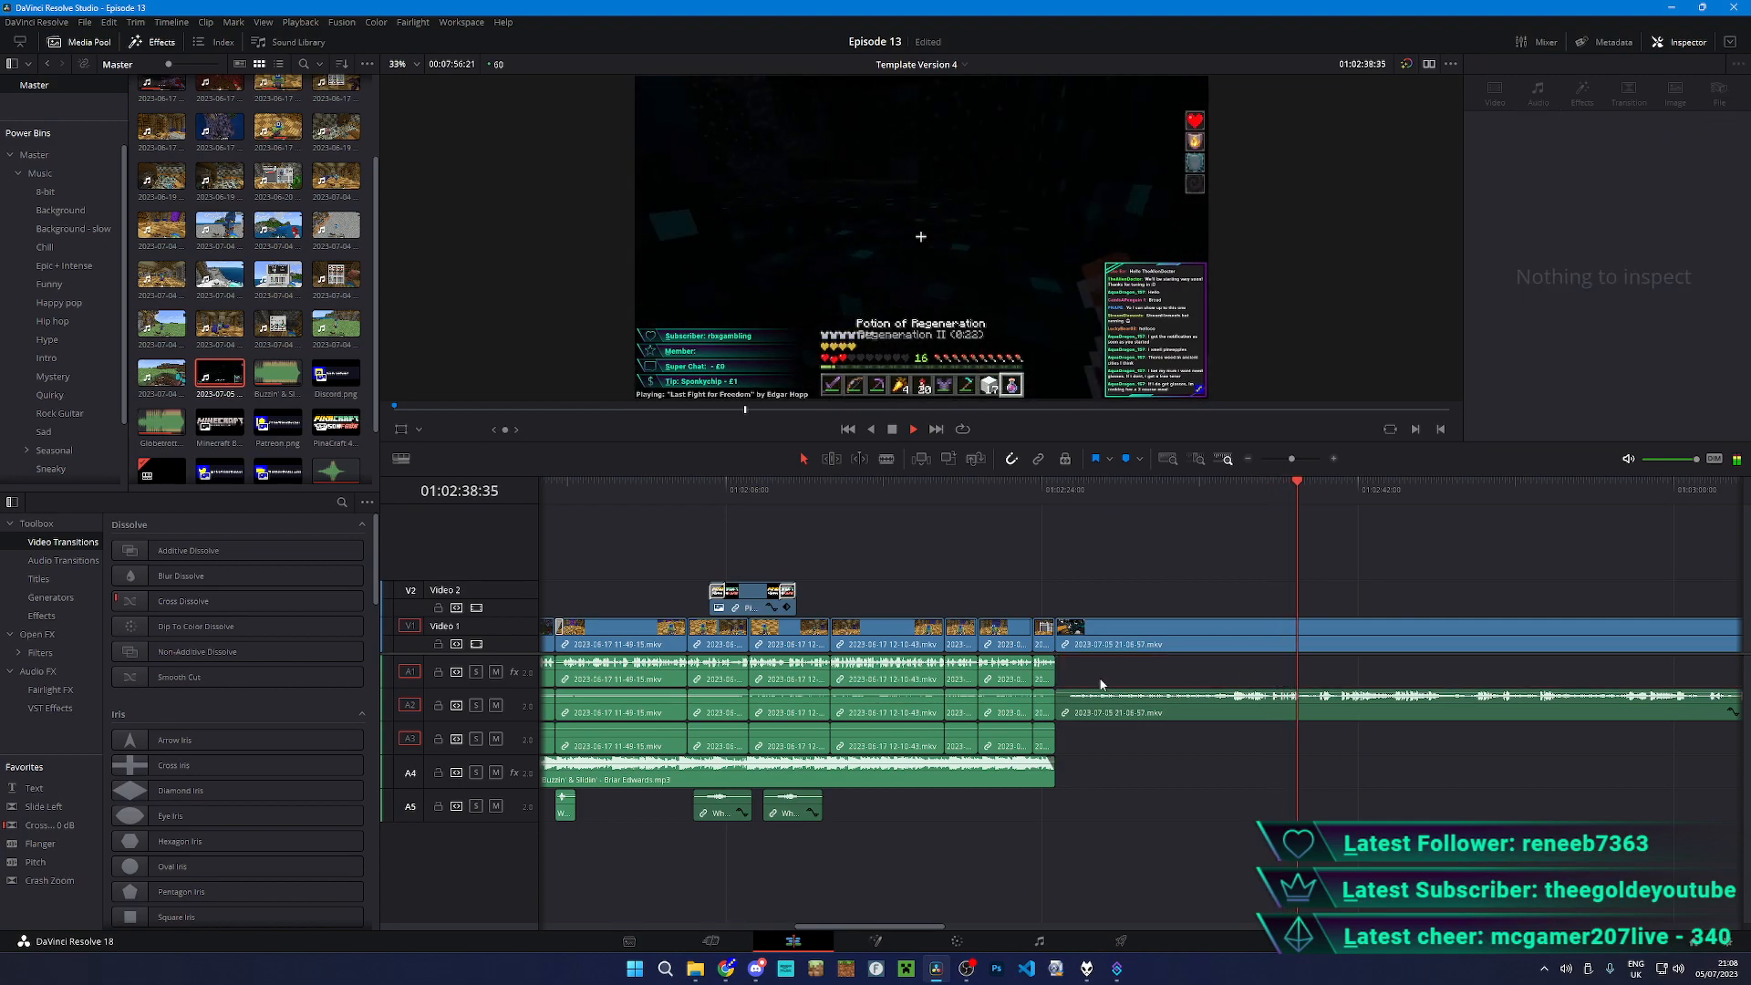
# - Play back the opening of the 2023-07-05 recording to review its footage and sound
pyautogui.click(1136, 693)
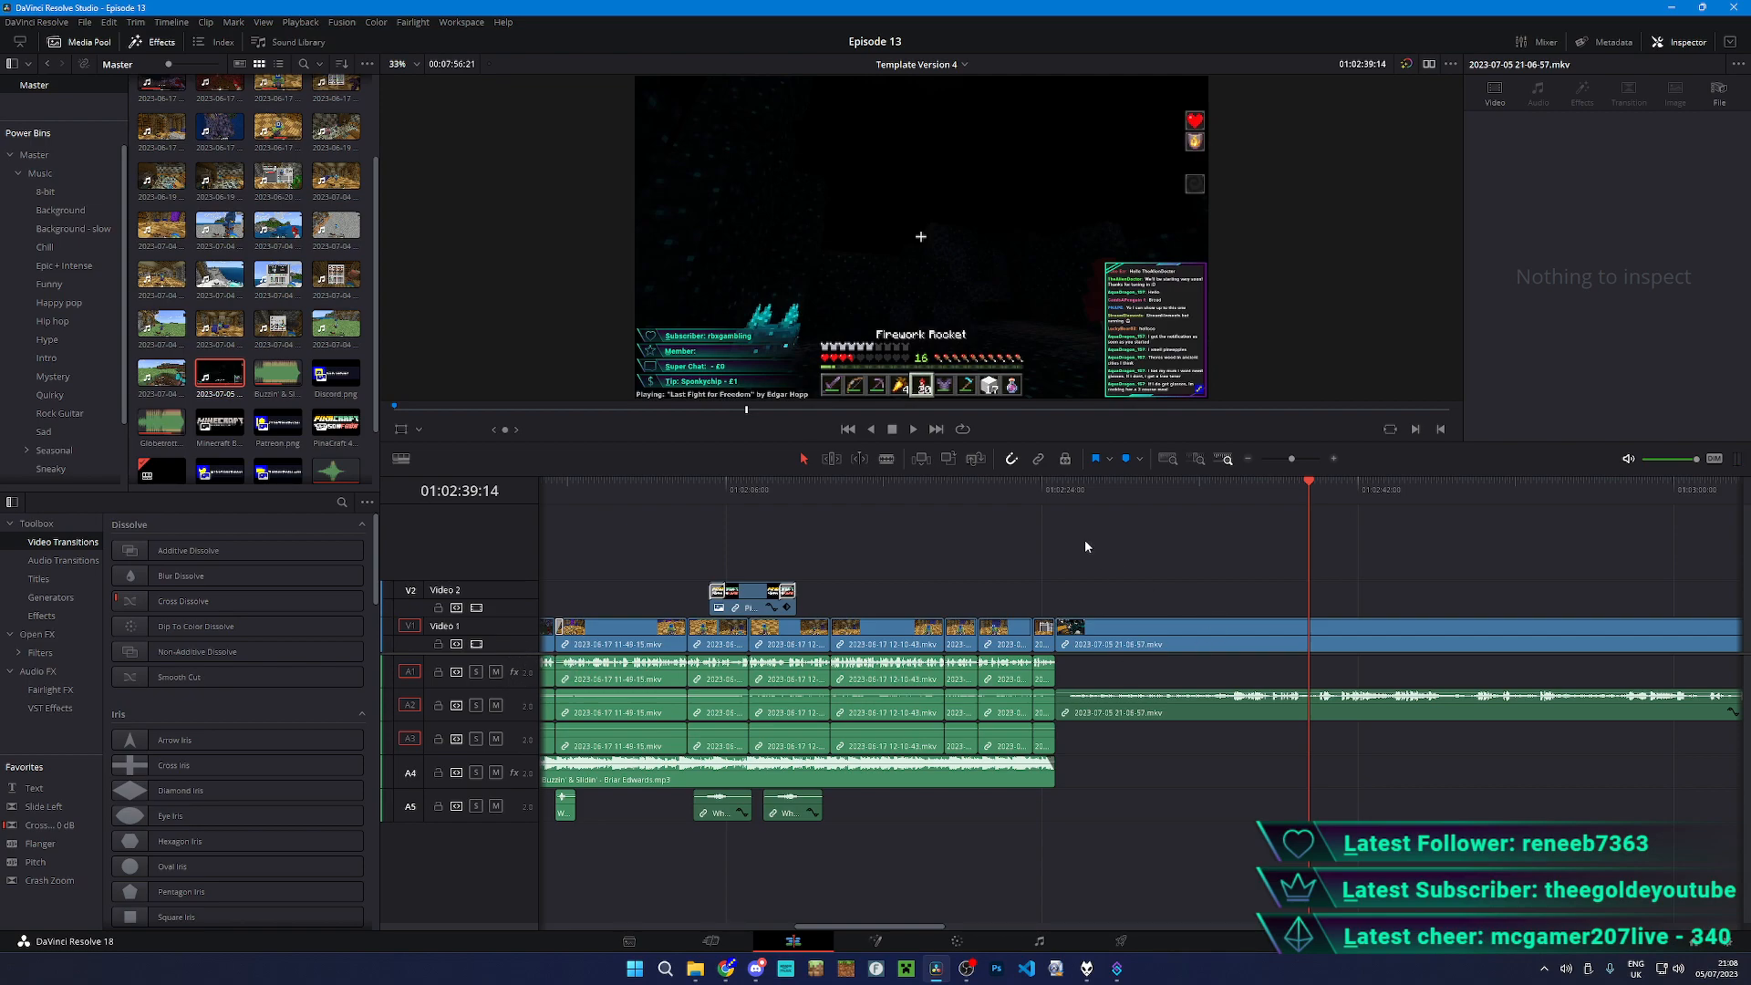
pyautogui.press('Up')
pyautogui.scroll(2, 1337, 590)
pyautogui.press('space')
pyautogui.press('space')
pyautogui.scroll(-1, 1367, 649)
pyautogui.scroll(-2, 1368, 650)
# - Split the 2023-07-05 recording's video and audio at 01:02:31:04, where the chest is open
pyautogui.press('b')
pyautogui.scroll(1, 1322, 721)
pyautogui.click(1348, 481)
pyautogui.press('space')
pyautogui.scroll(3, 1348, 572)
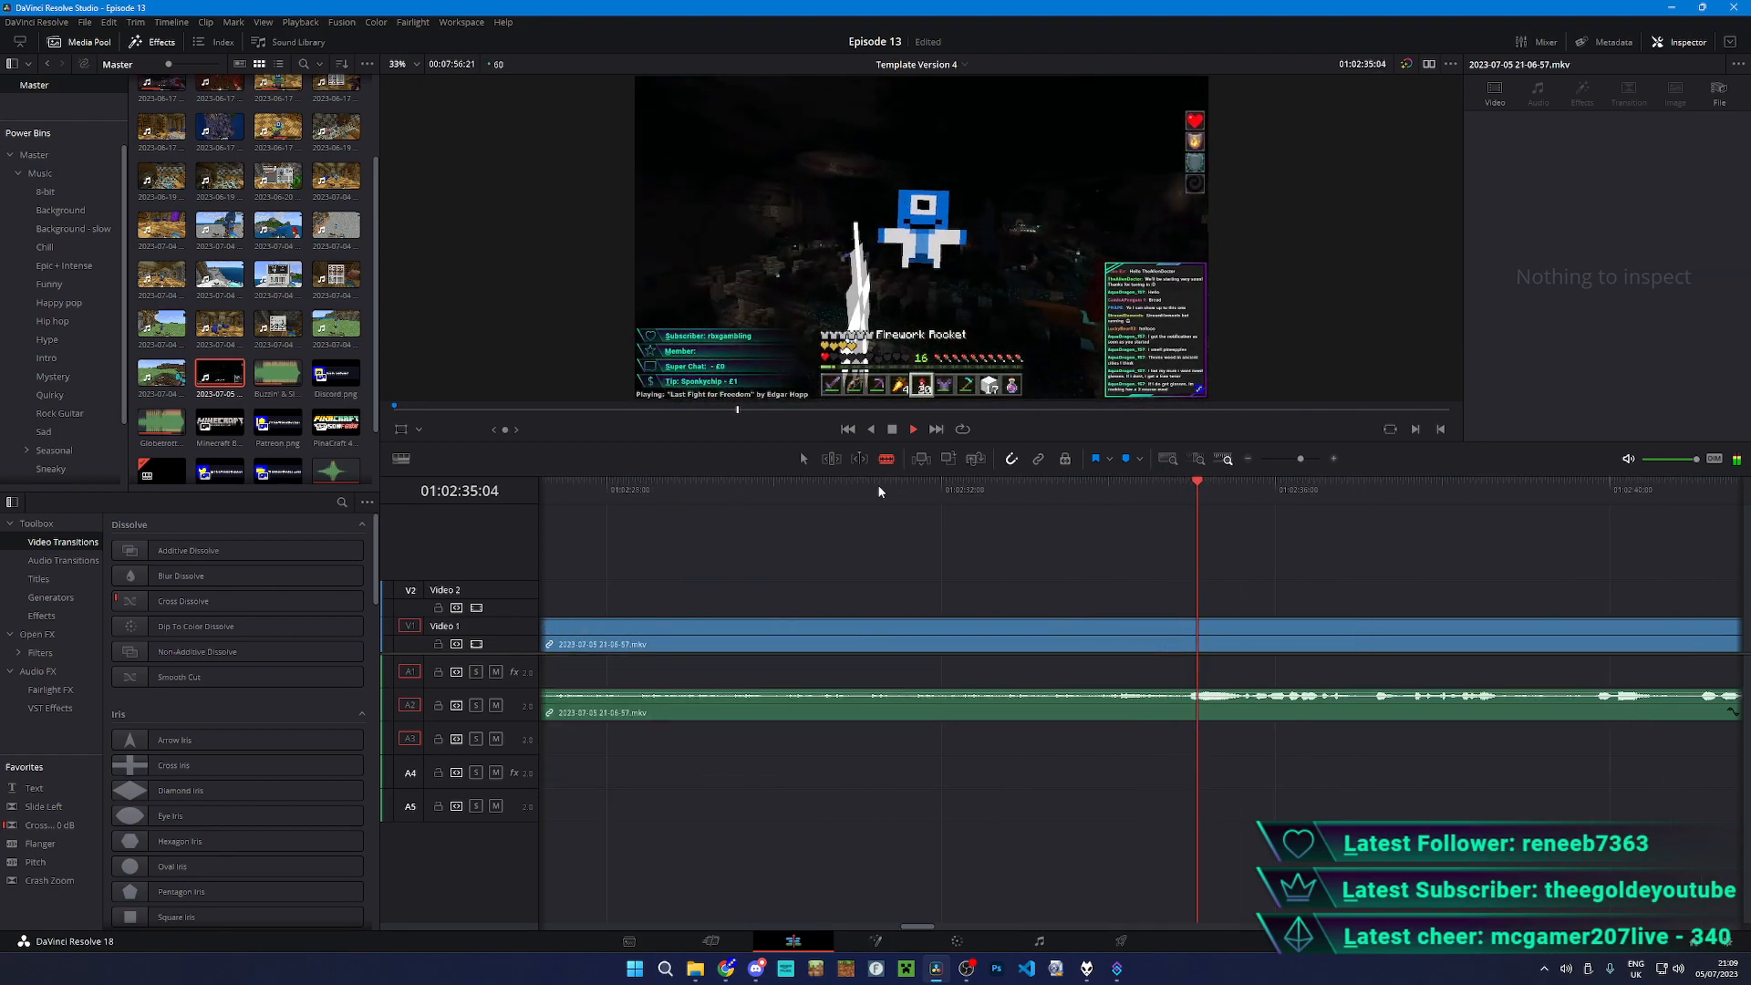
pyautogui.click(758, 489)
pyautogui.press('space')
pyautogui.click(863, 638)
pyautogui.press('a')
pyautogui.click(962, 708)
pyautogui.hotkey('ctrl', 'shift', 'a')
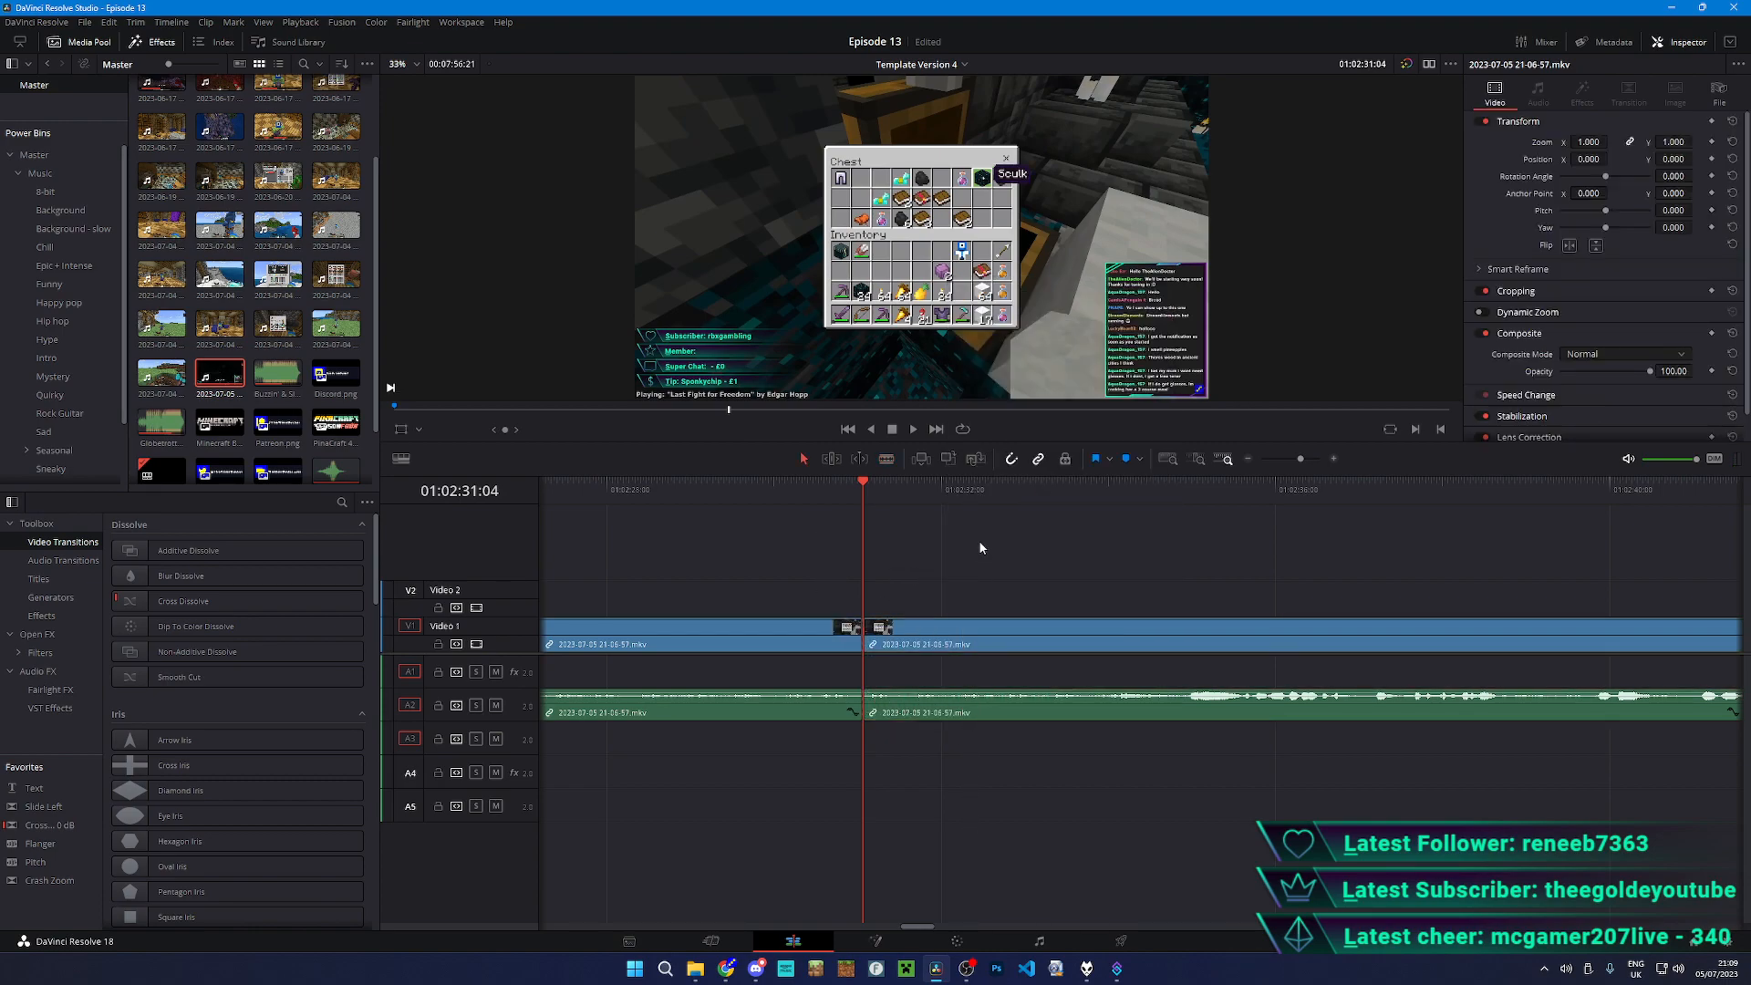
# - Delete the part of the recording before the split and move the playhead into the gap at 01:02:25:52
pyautogui.scroll(-3, 981, 548)
pyautogui.click(1128, 646)
pyautogui.scroll(2, 1128, 646)
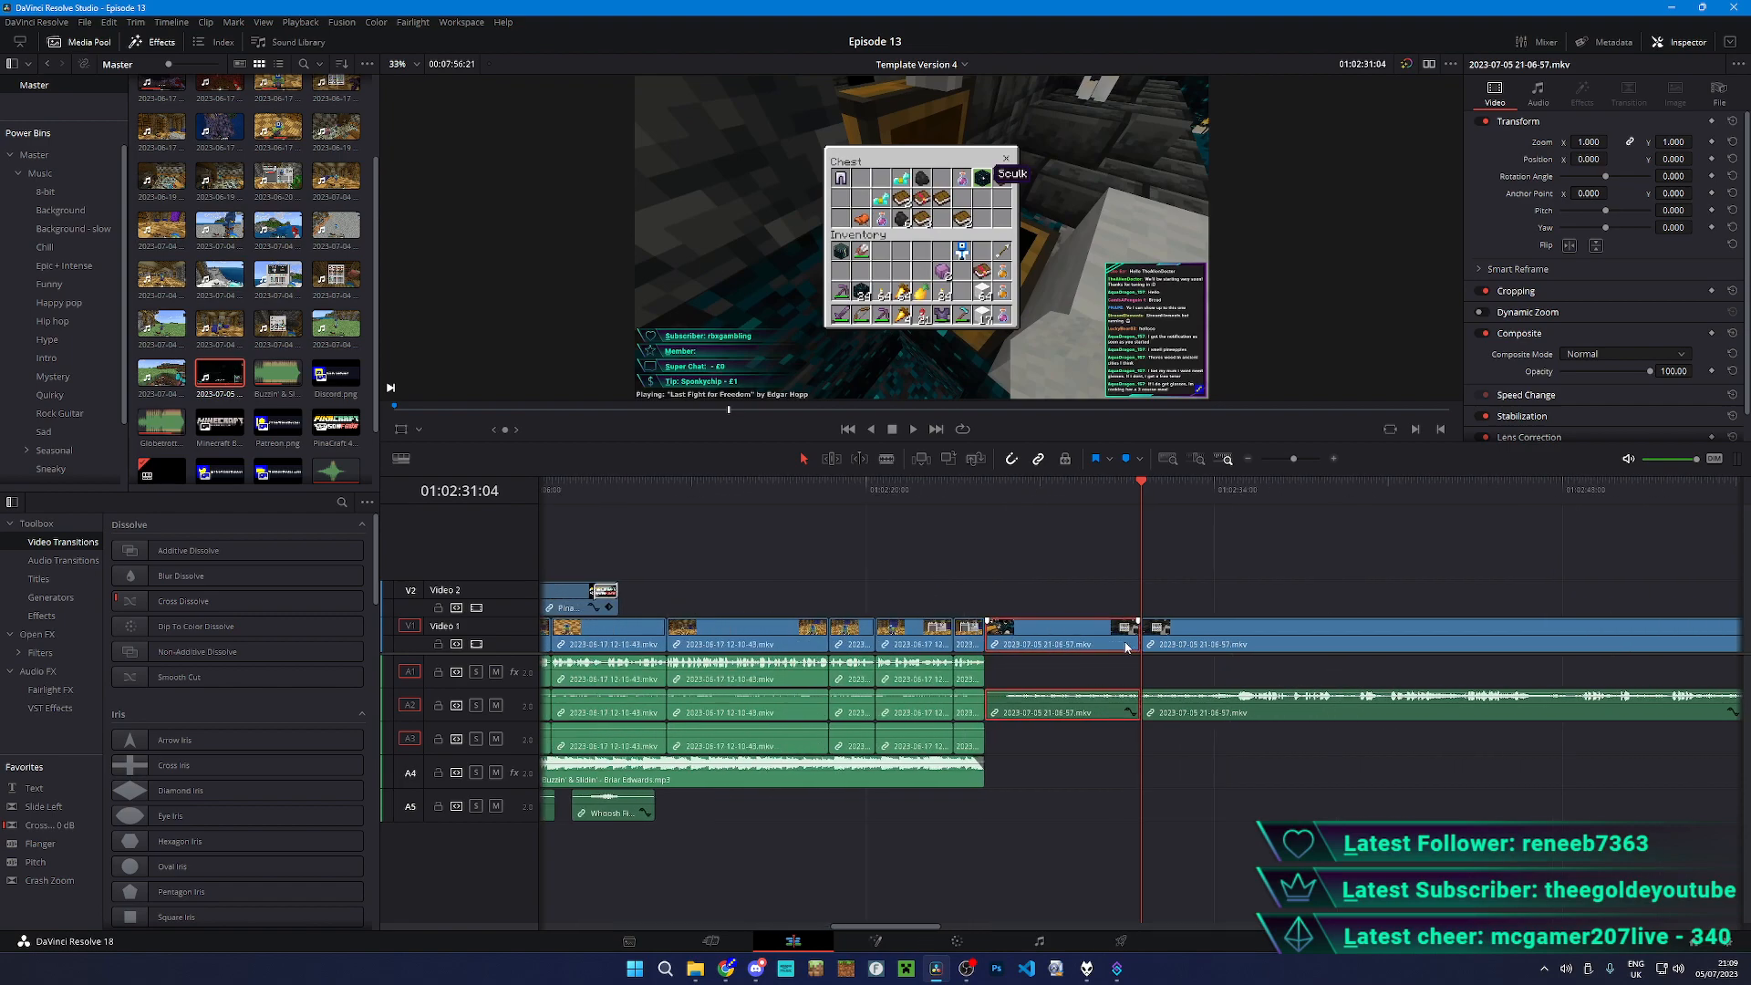
pyautogui.press('Delete')
pyautogui.click(1012, 486)
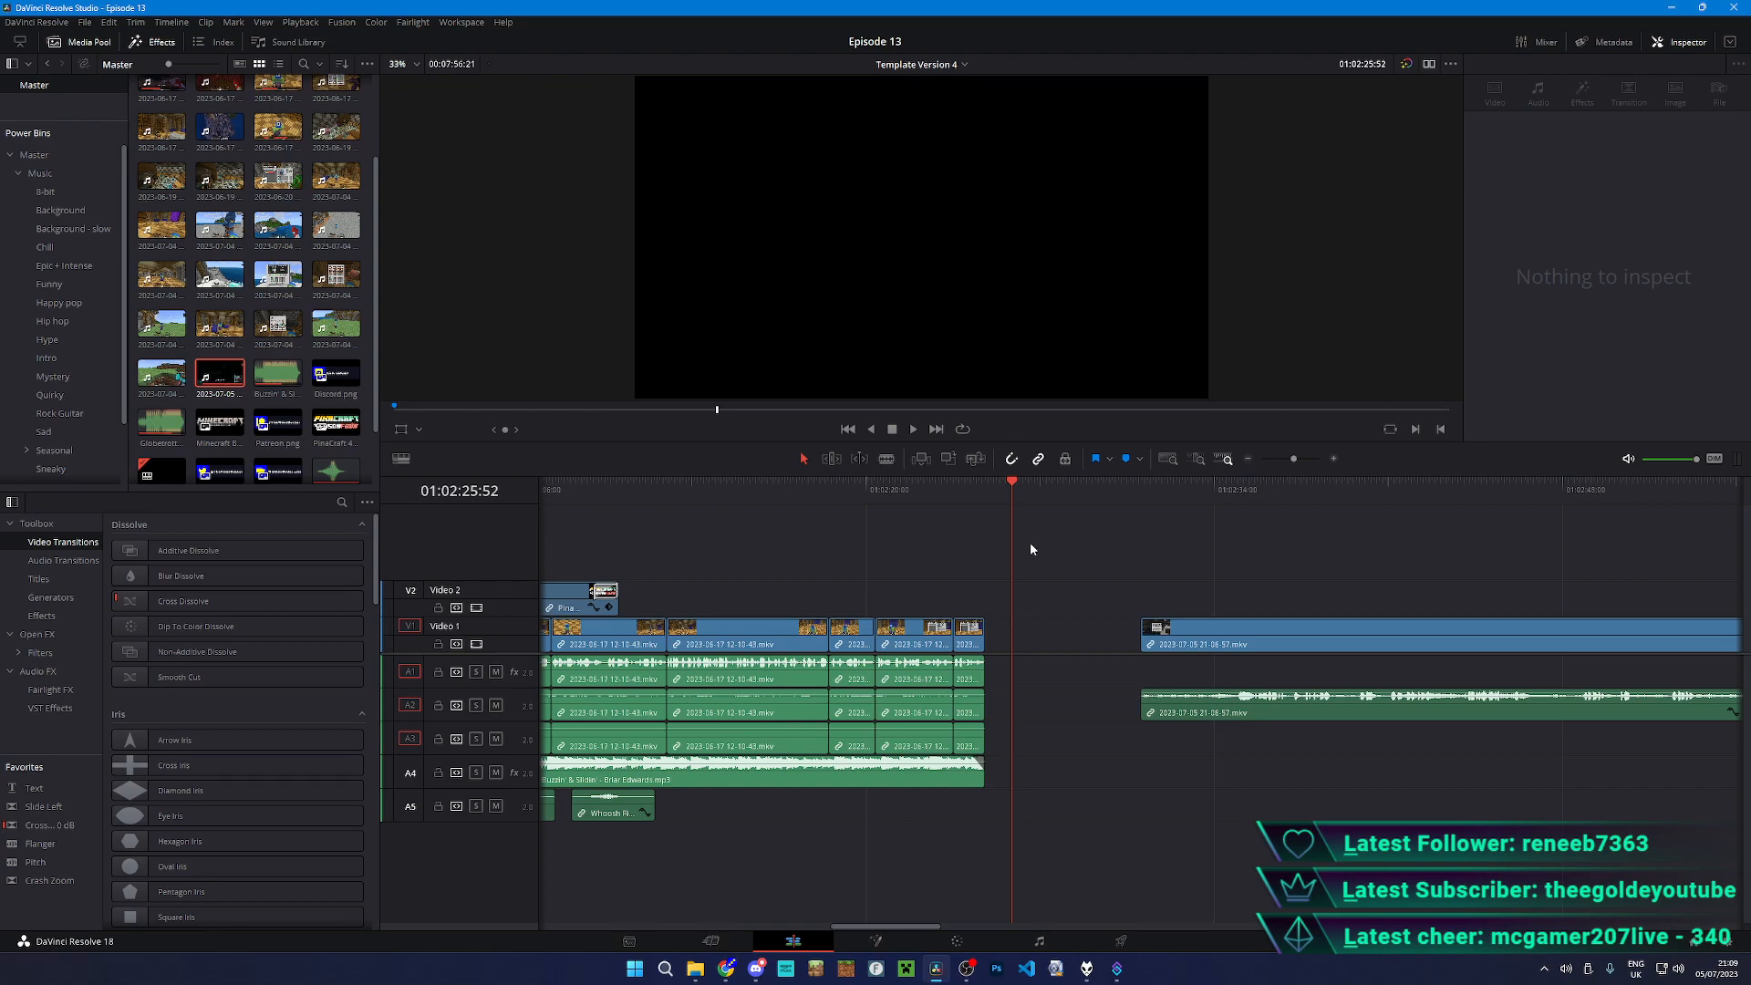
pyautogui.scroll(3, 1030, 545)
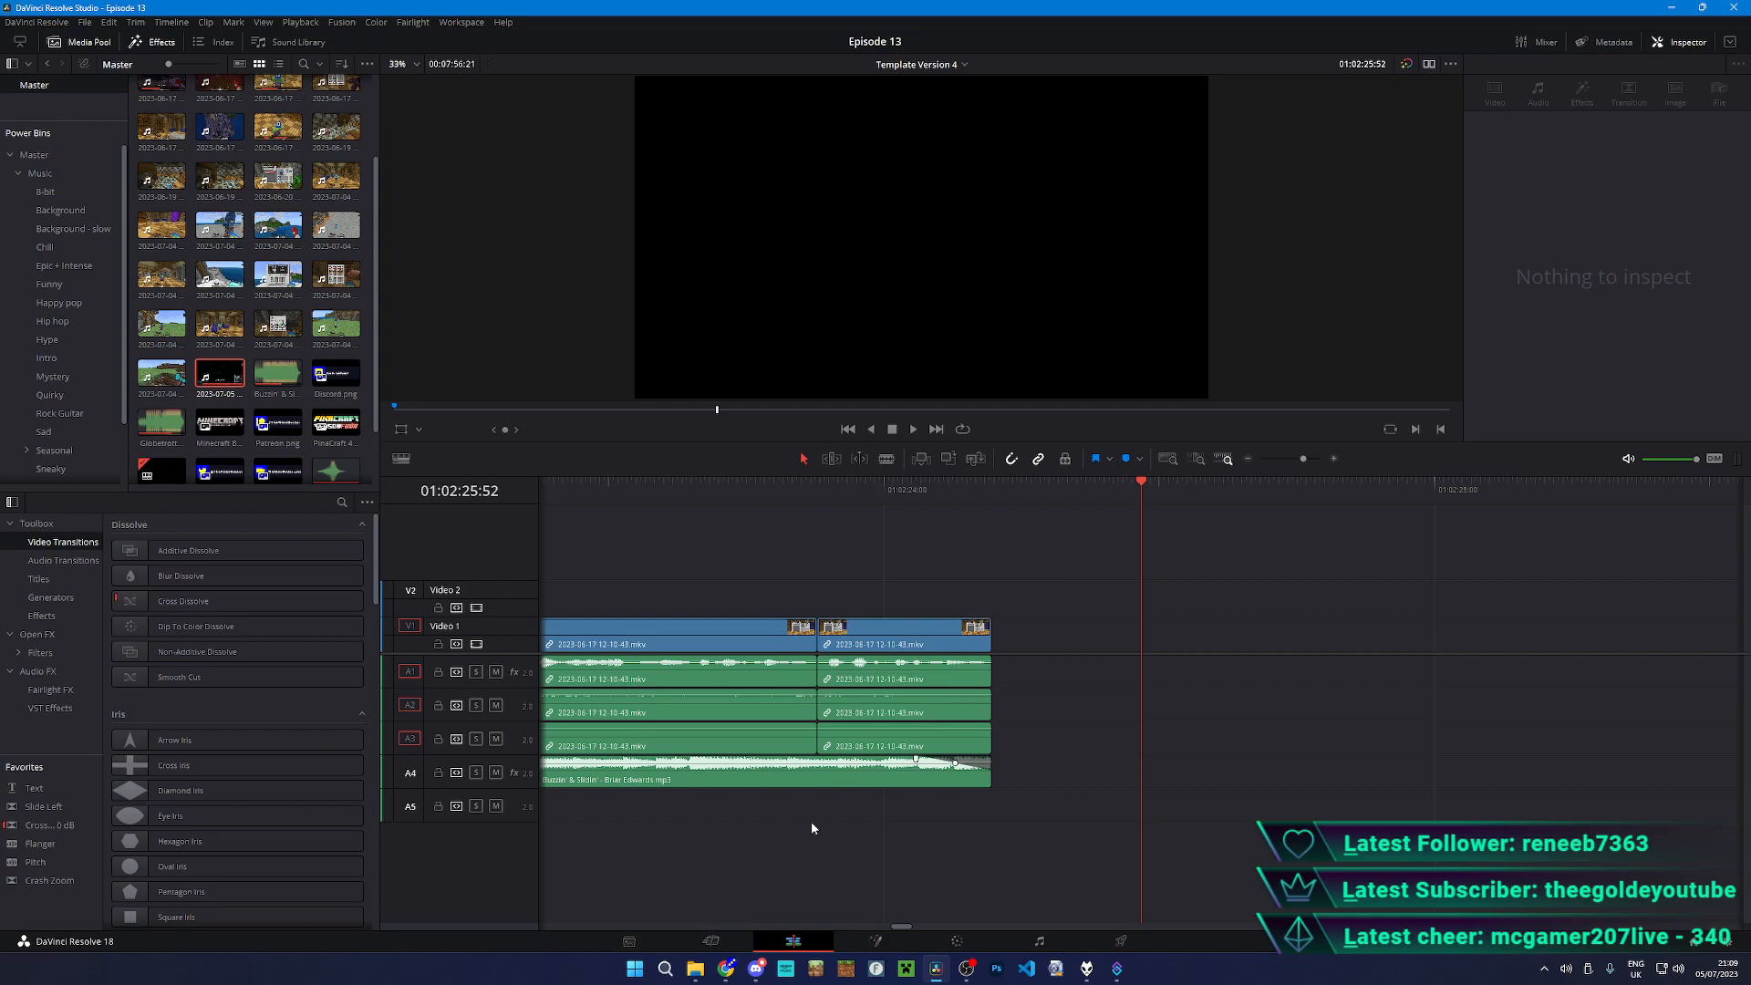
# - Browse the 01 TheAlienDoctor folder on the Content (D:) drive in File Explorer, looking into 05 UFO SMP and going back
pyautogui.click(693, 971)
pyautogui.click(662, 305)
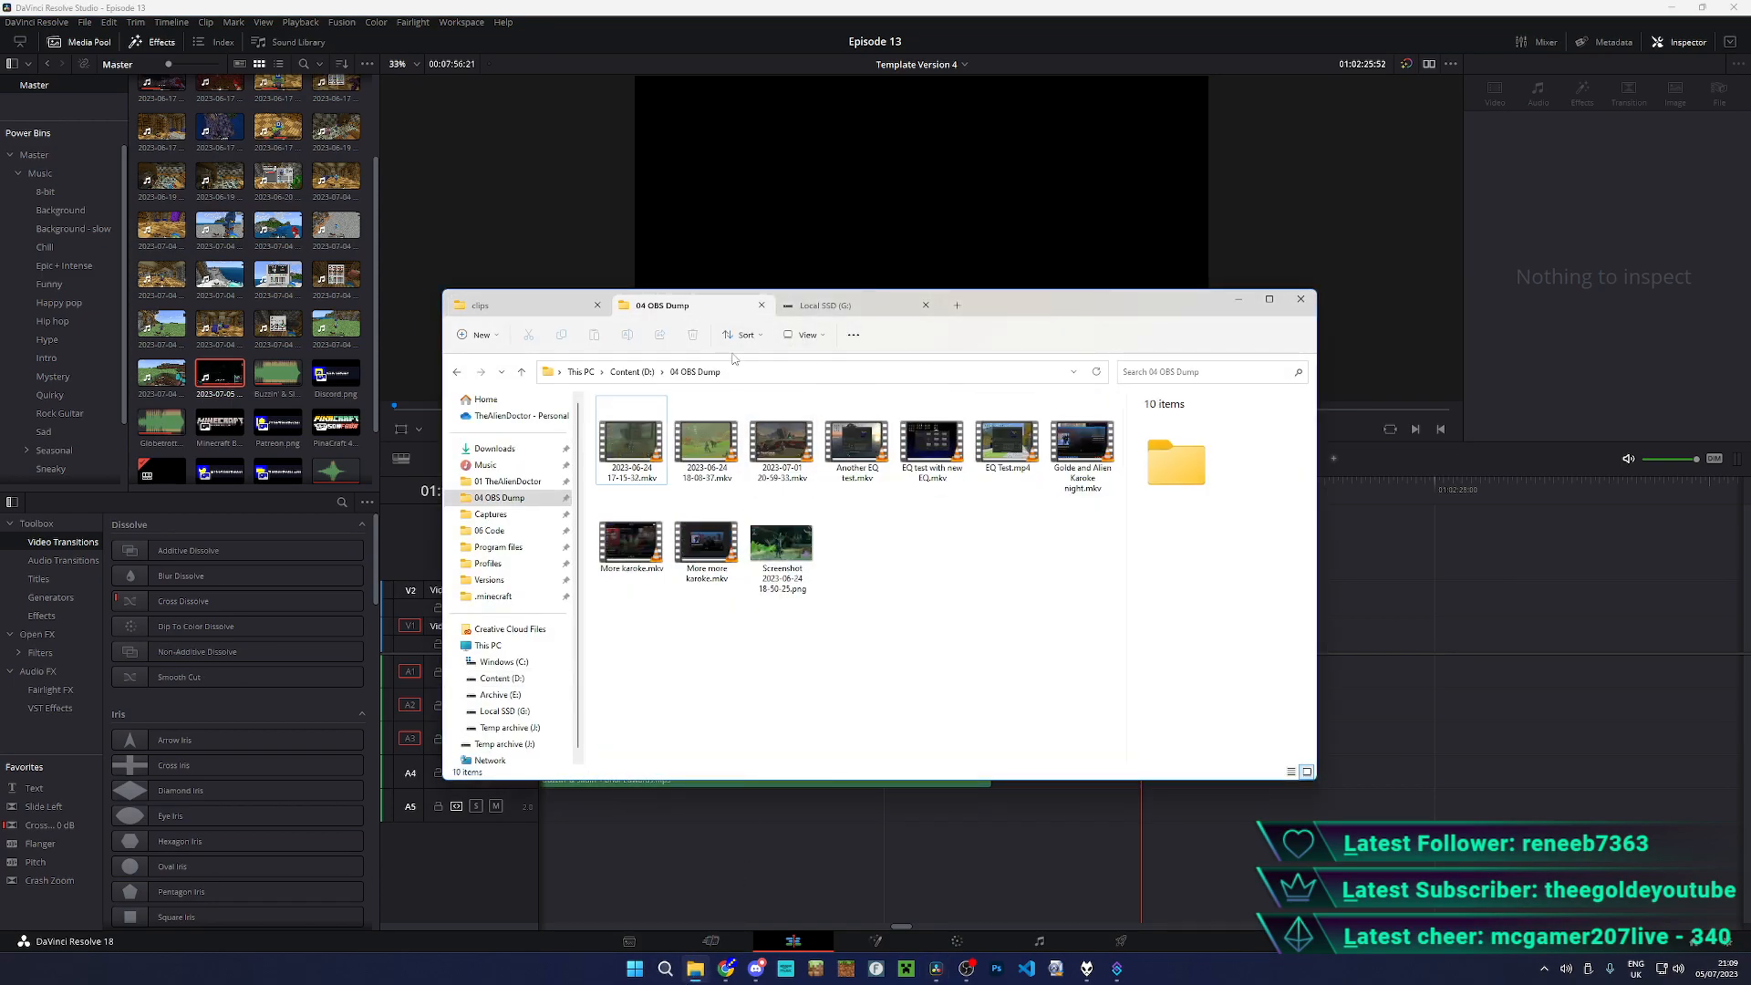
pyautogui.click(631, 372)
pyautogui.doubleClick(657, 426)
pyautogui.click(649, 434)
pyautogui.doubleClick(662, 478)
pyautogui.hotkey('alt', 'Left')
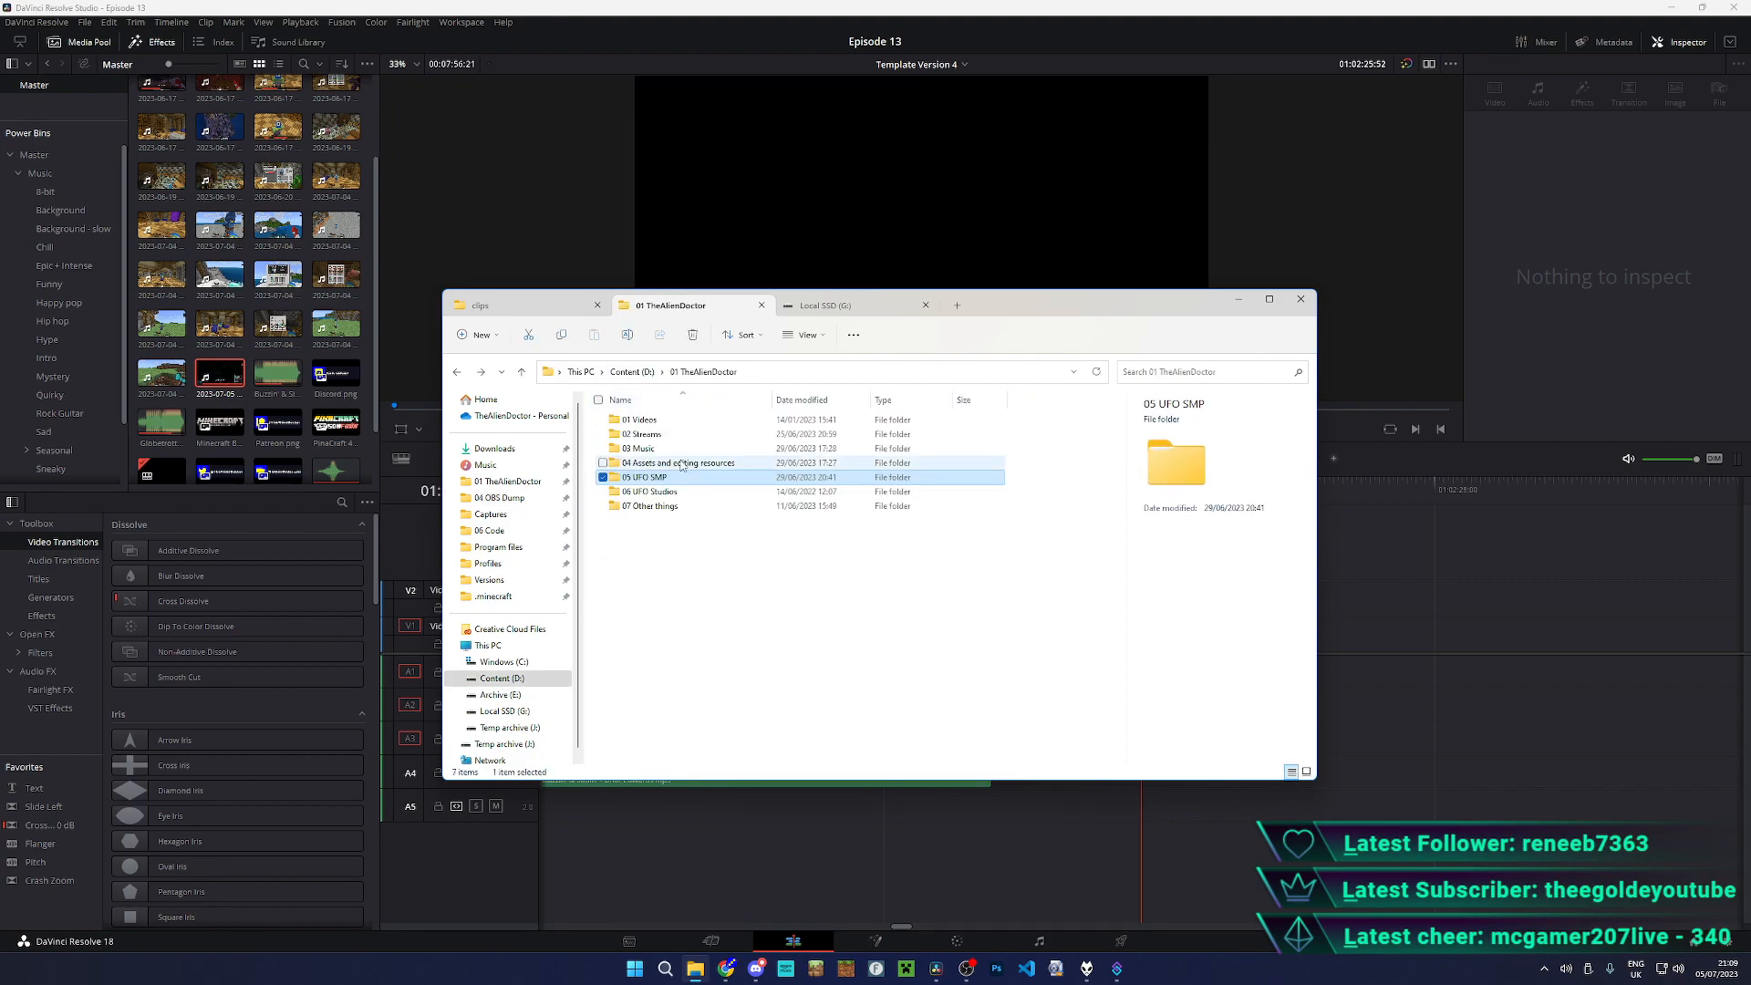
# - Look through the Other and Memes folders in 04 Assets and editing resources, and return to the video project
pyautogui.doubleClick(679, 463)
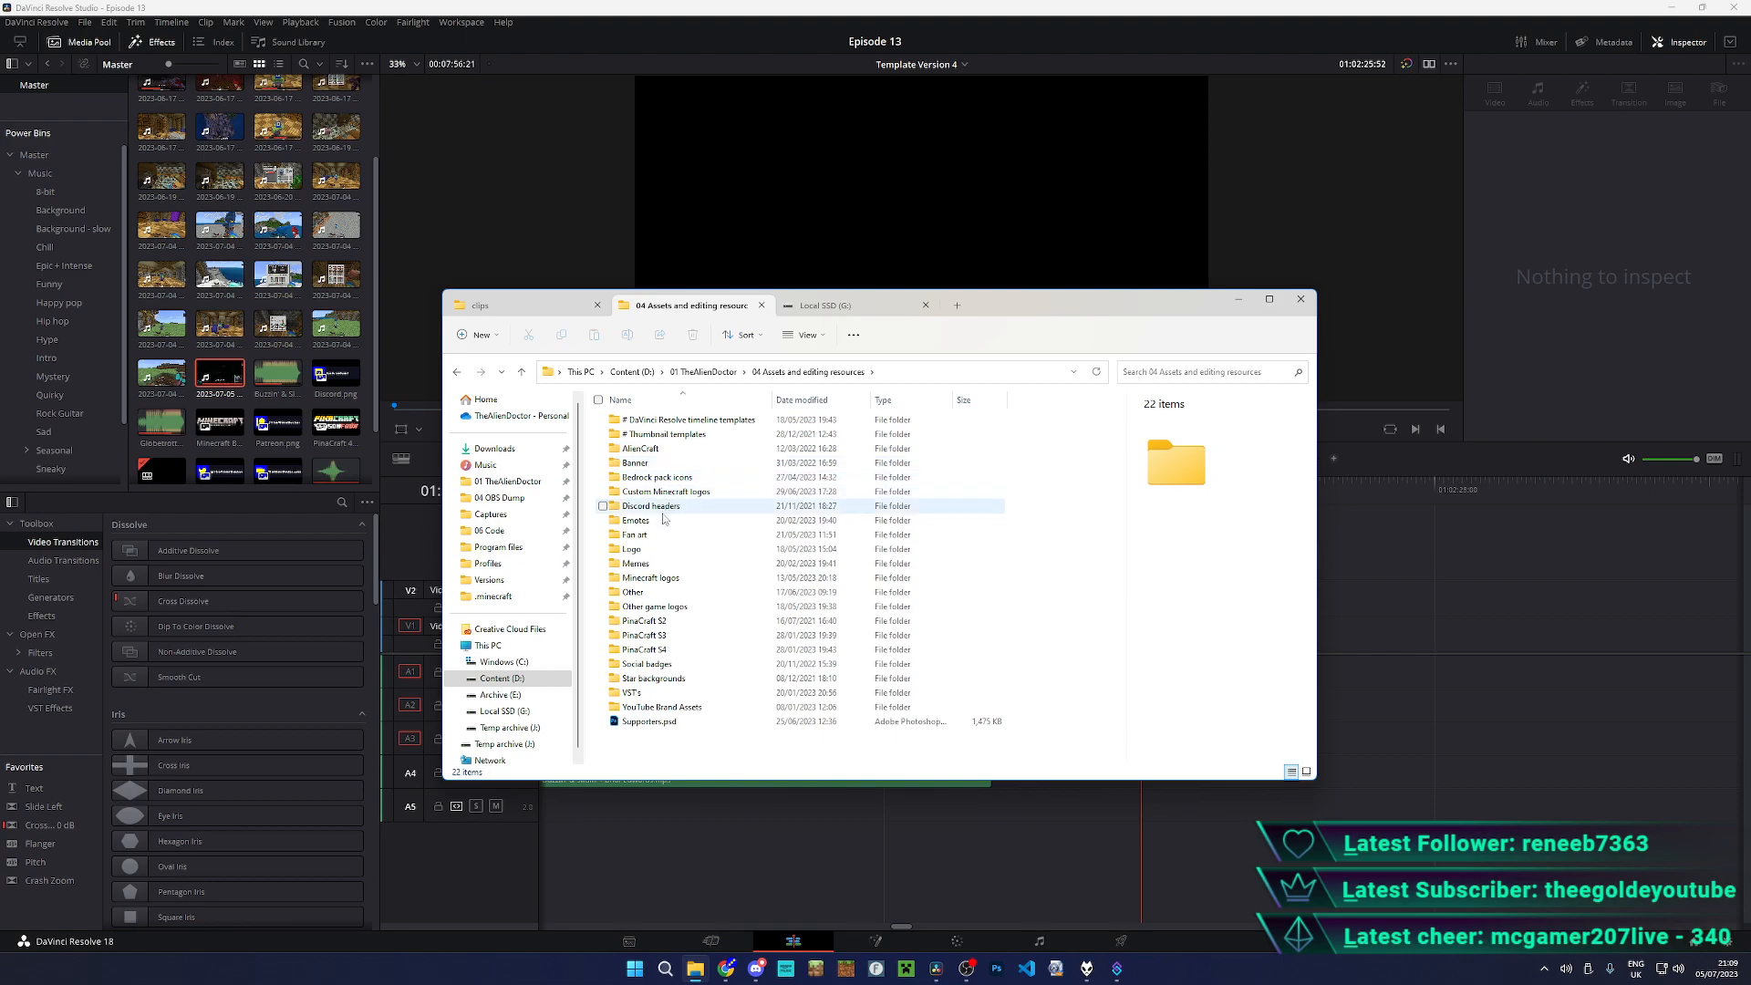
pyautogui.doubleClick(639, 592)
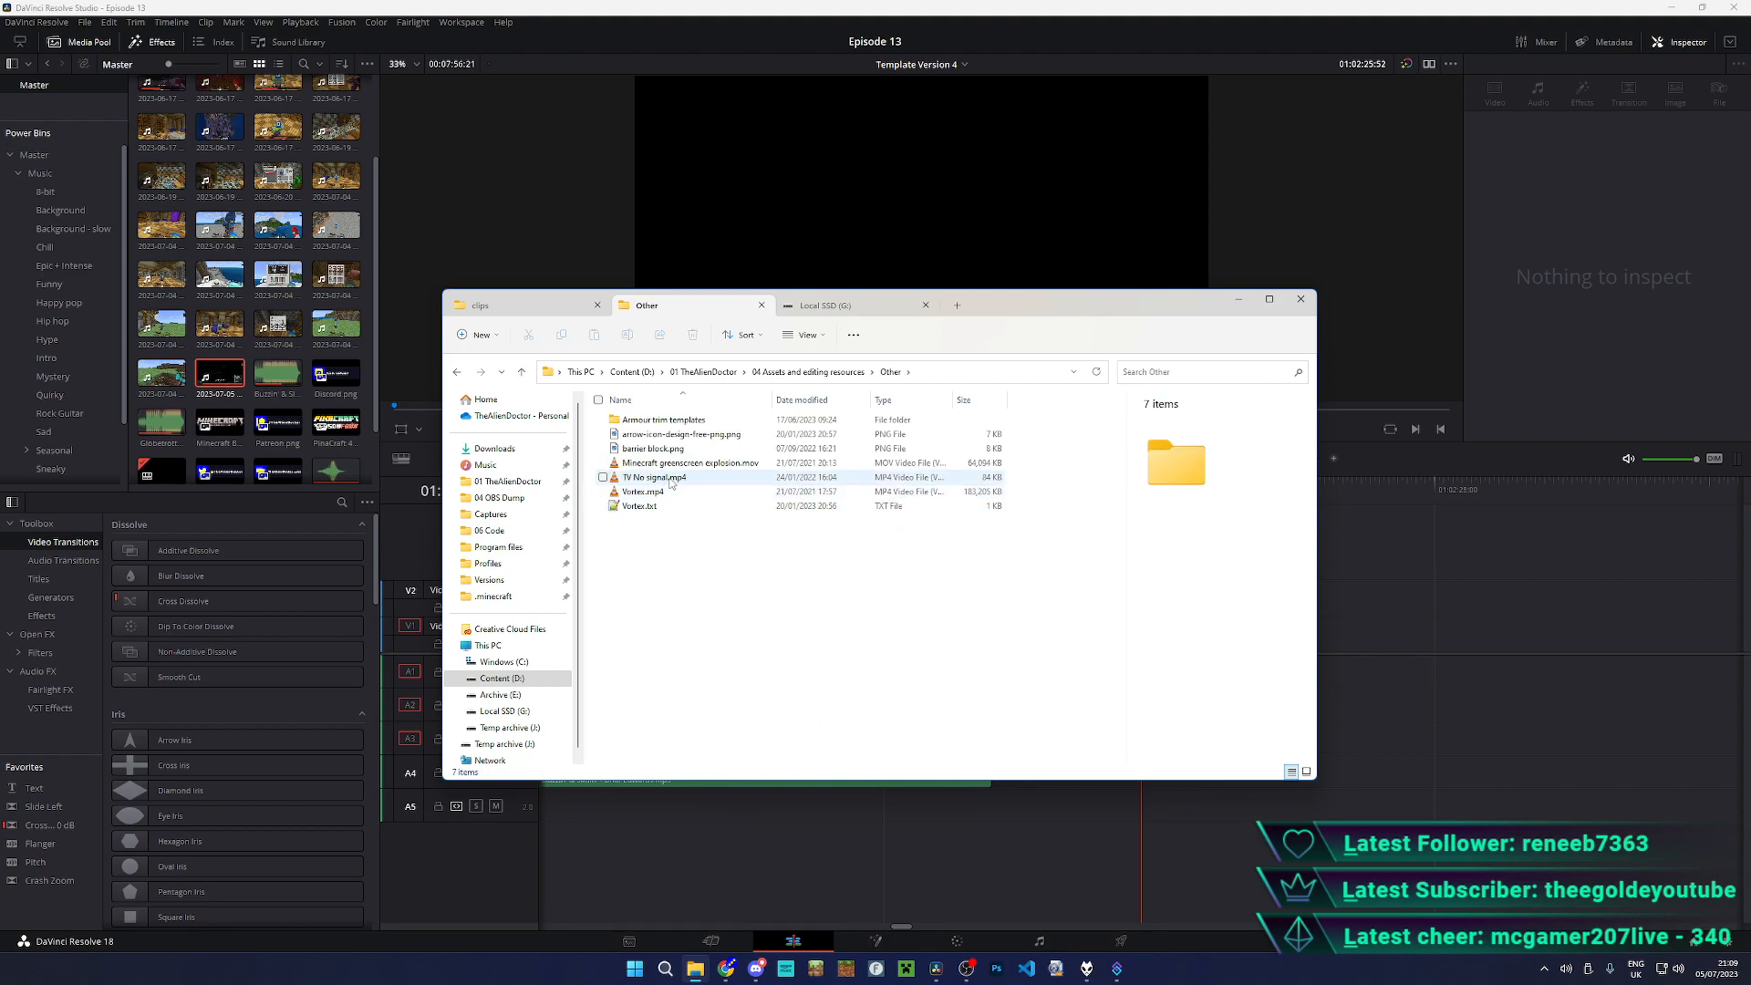
pyautogui.moveTo(659, 500)
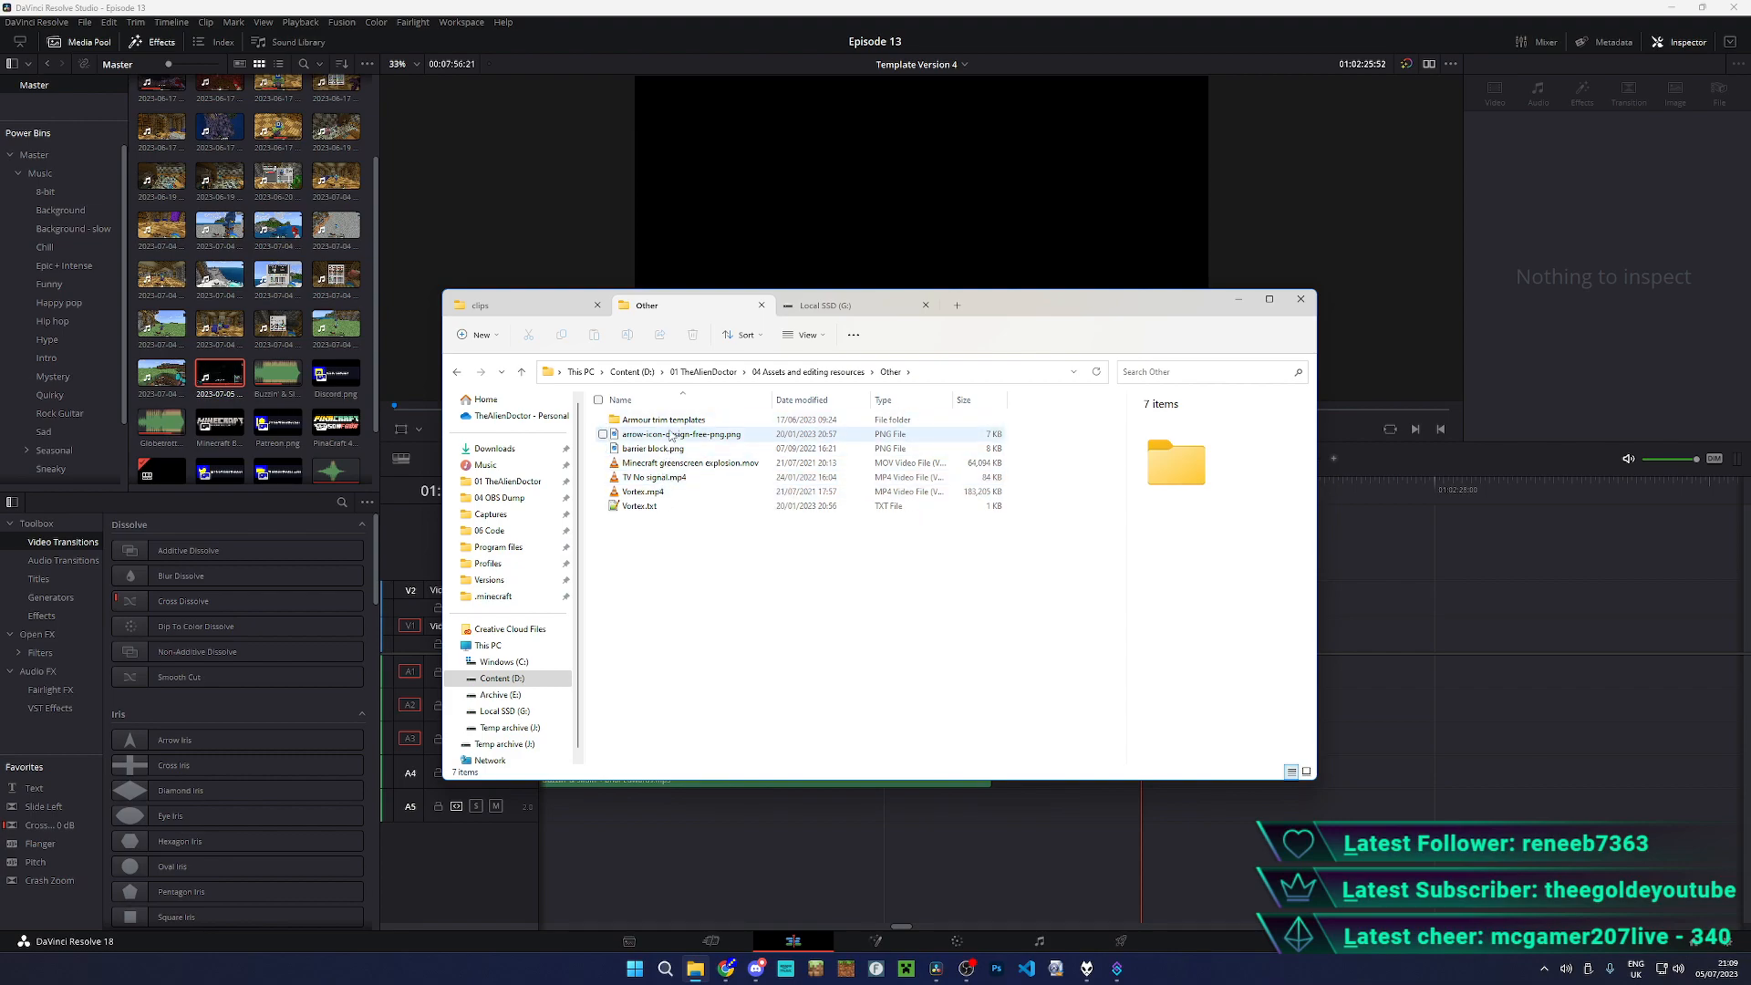
pyautogui.hotkey('alt', 'Up')
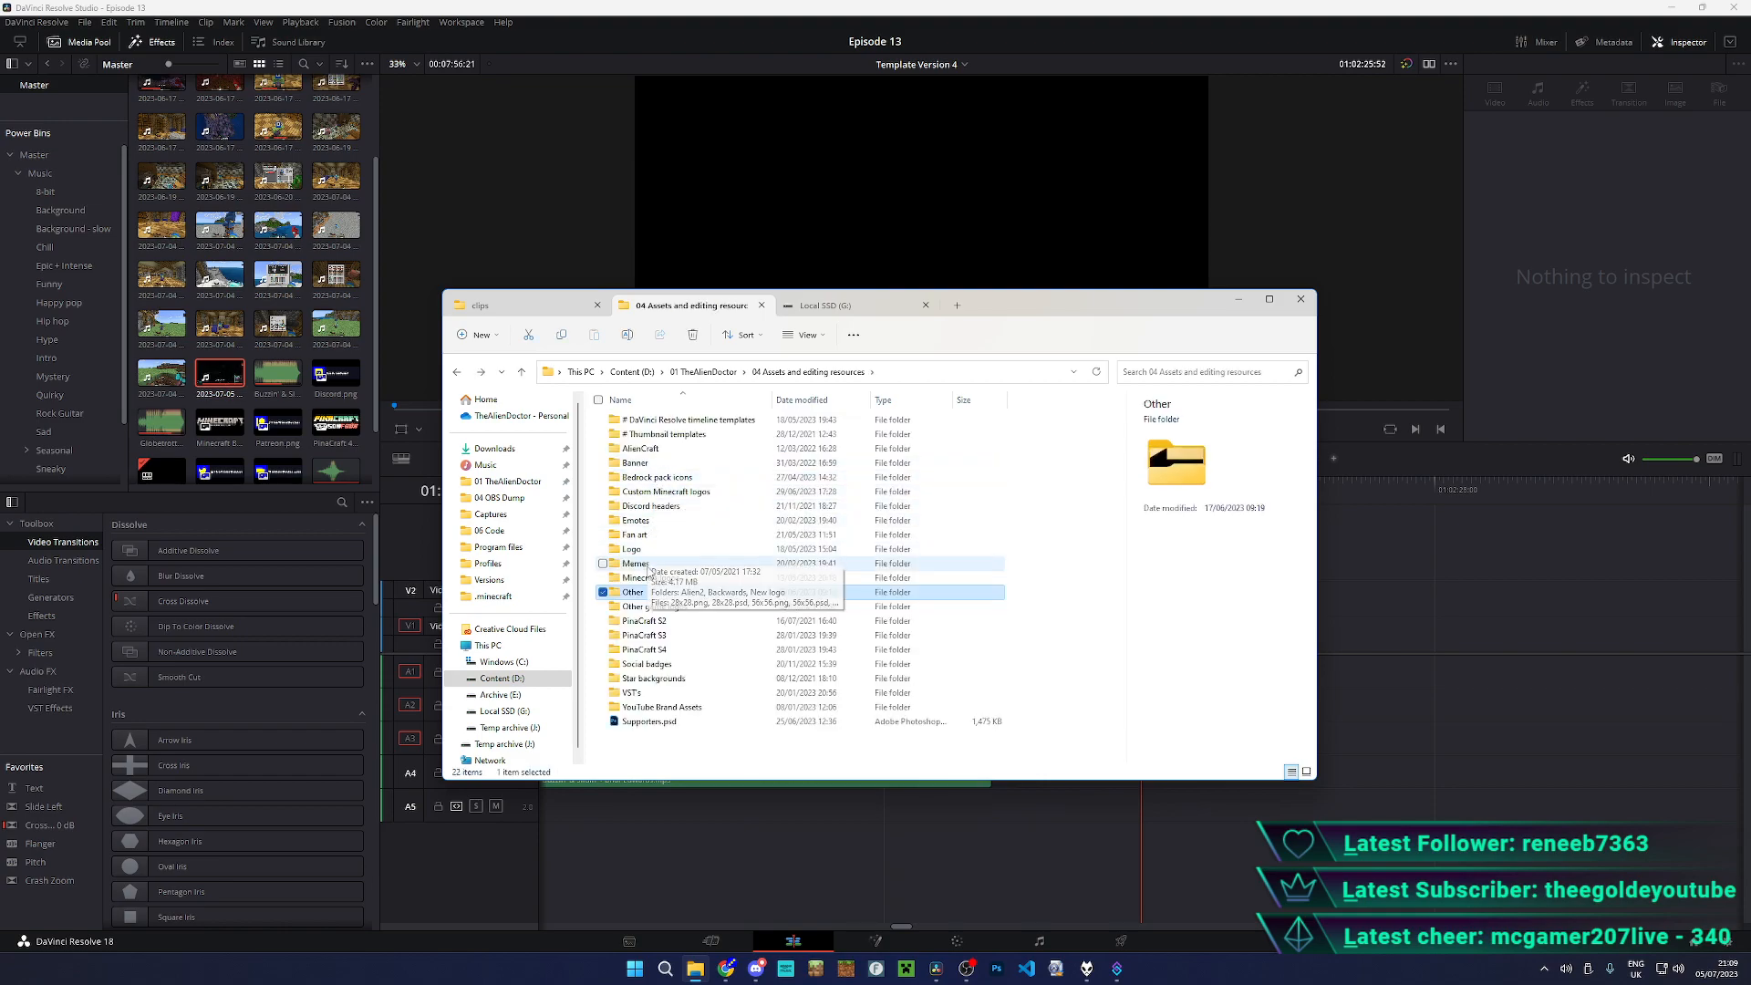
pyautogui.doubleClick(672, 564)
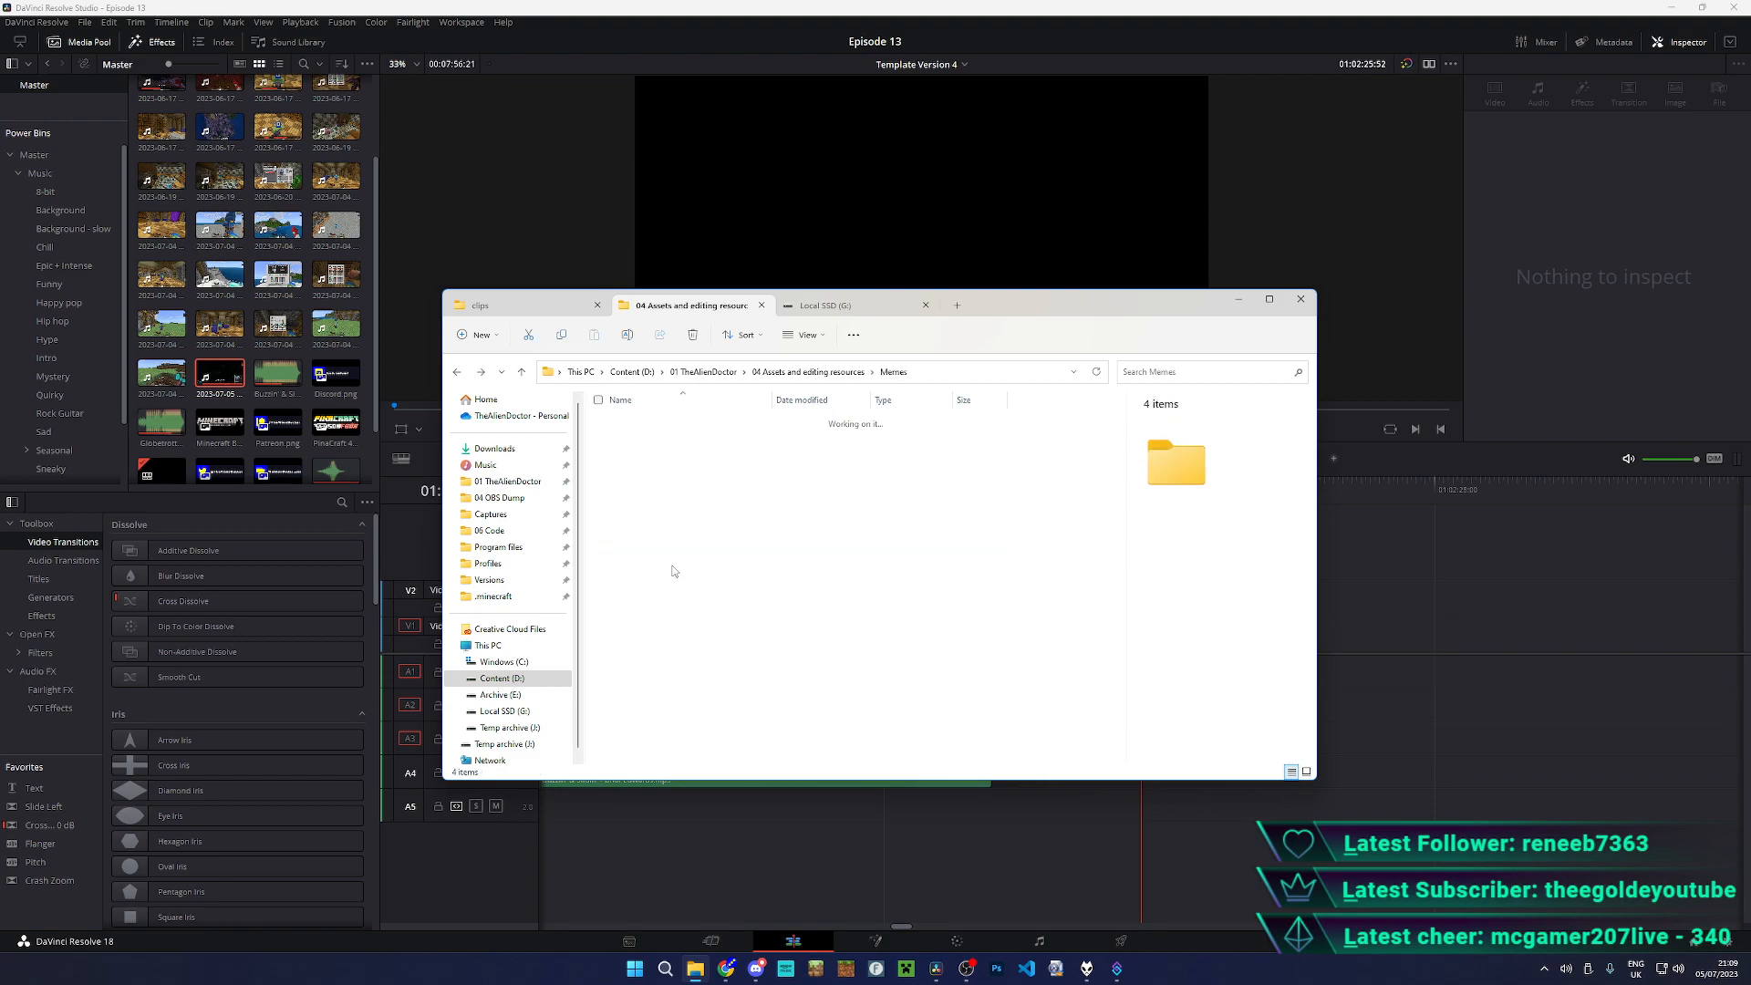
pyautogui.hotkey('alt', 'Up')
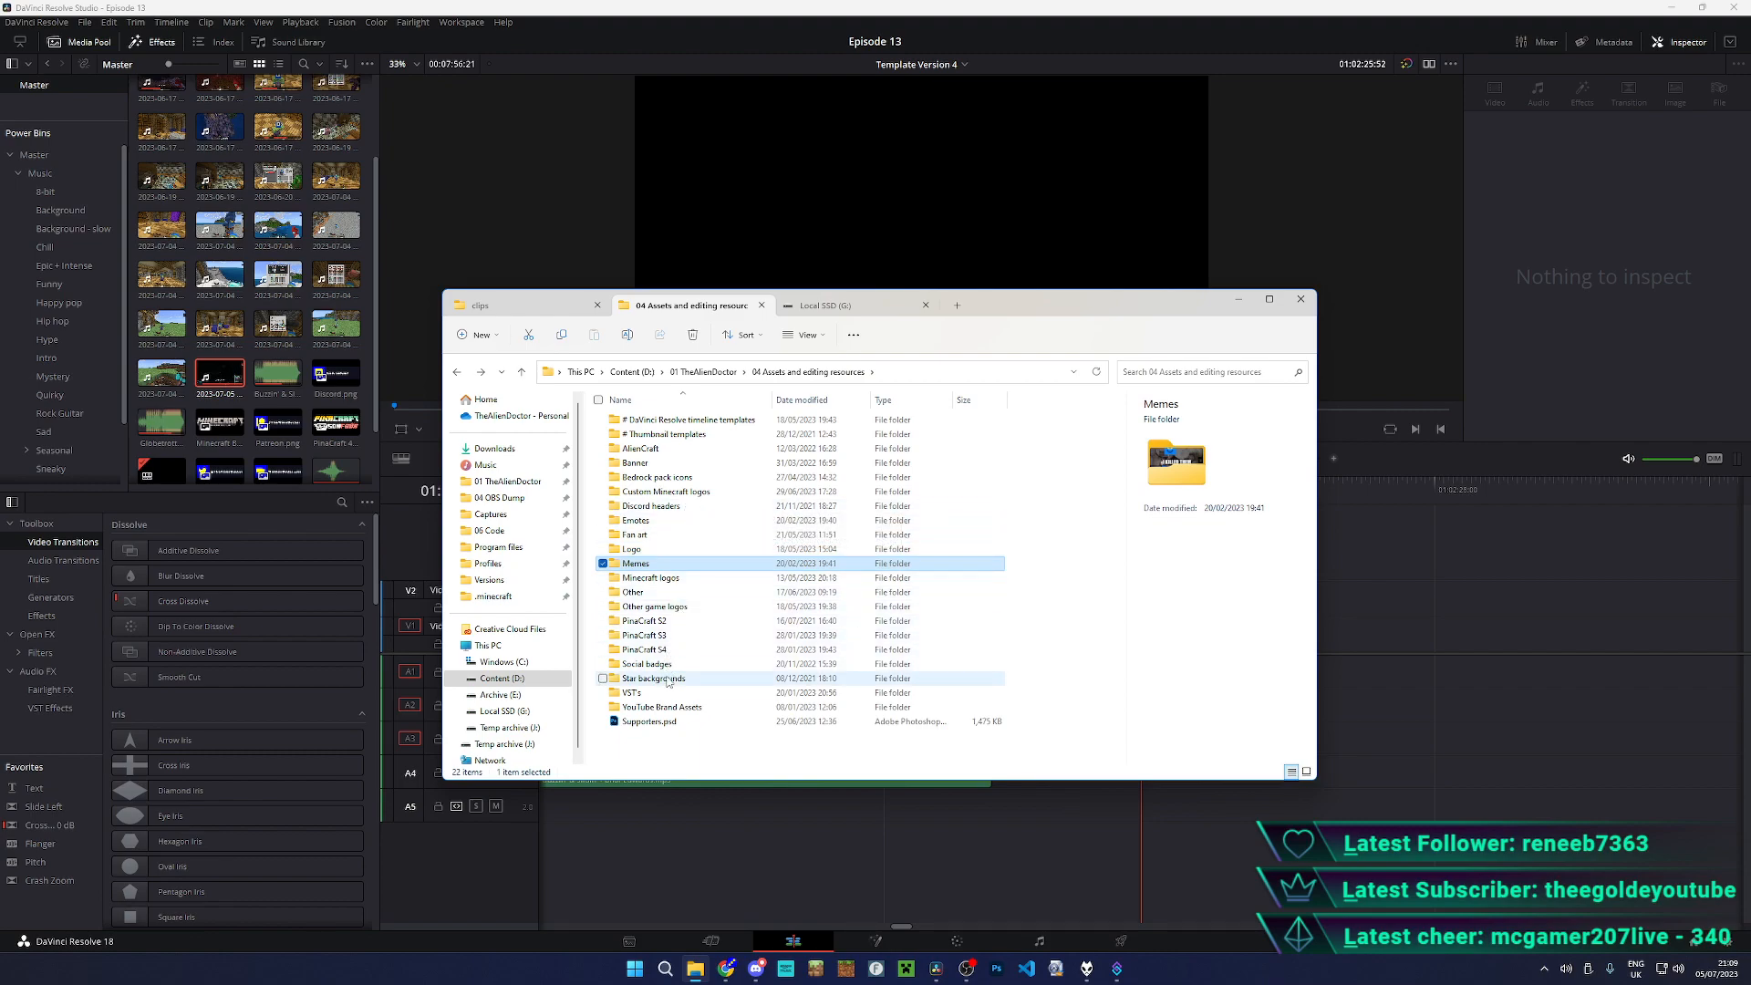
pyautogui.doubleClick(681, 591)
pyautogui.doubleClick(663, 420)
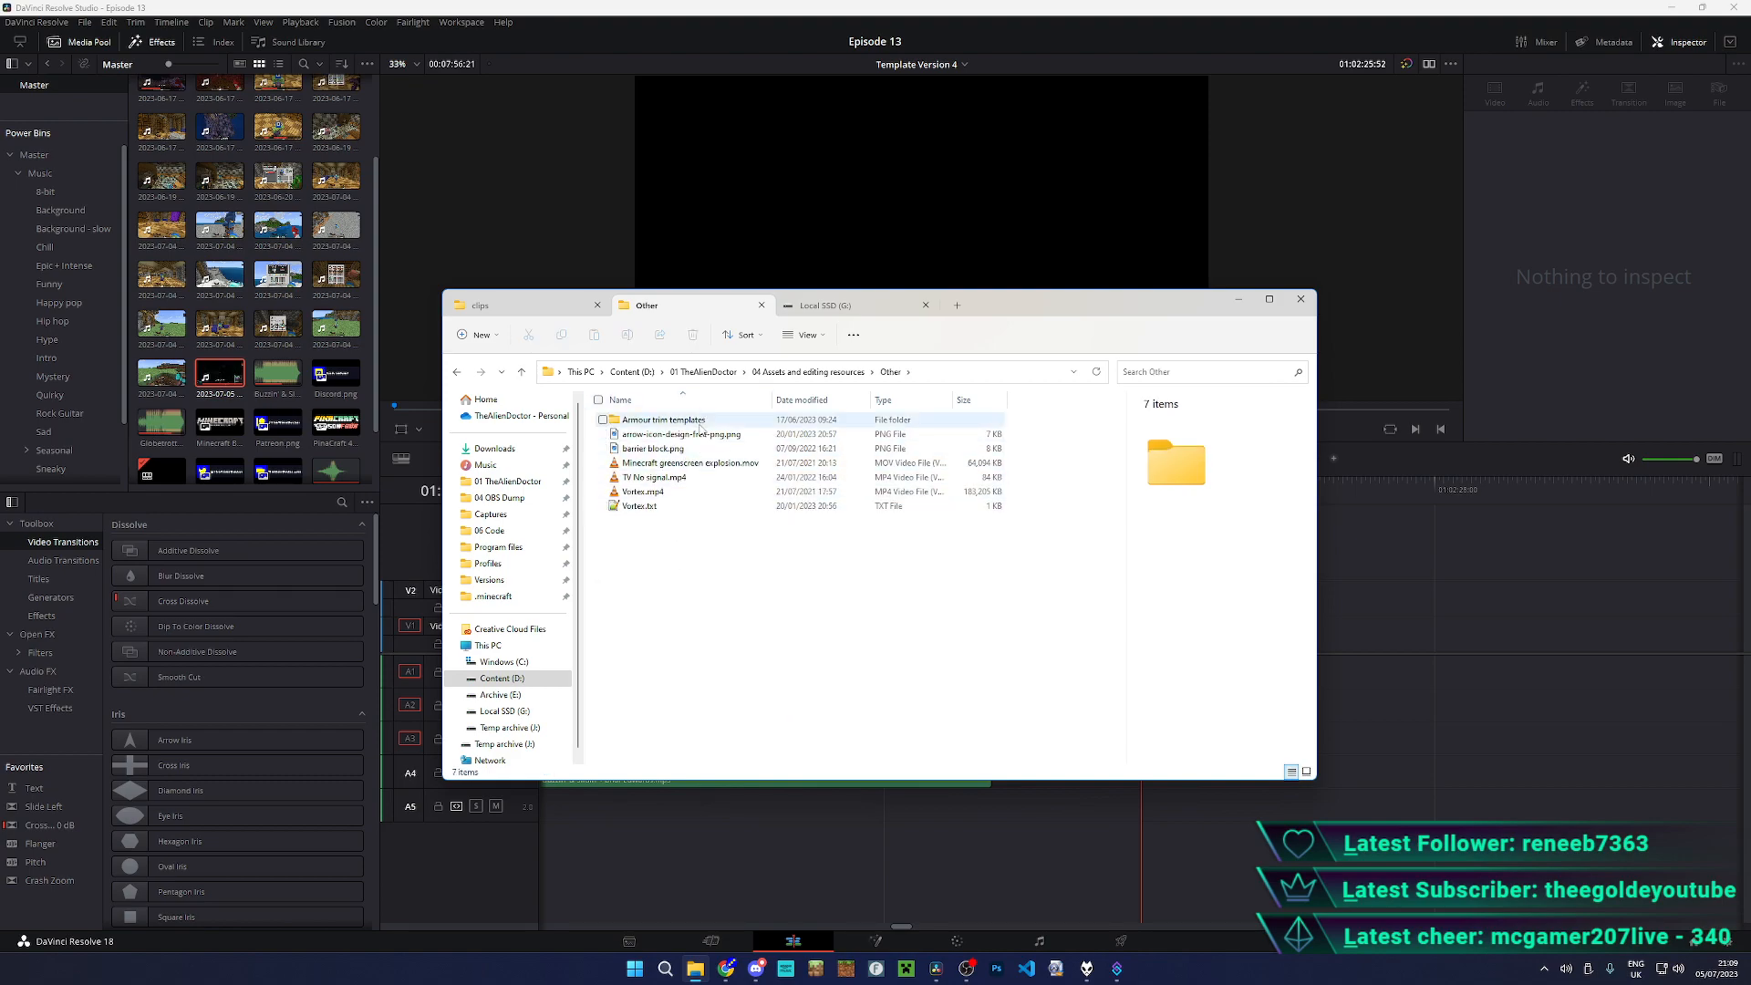
pyautogui.hotkey('alt', 'Left')
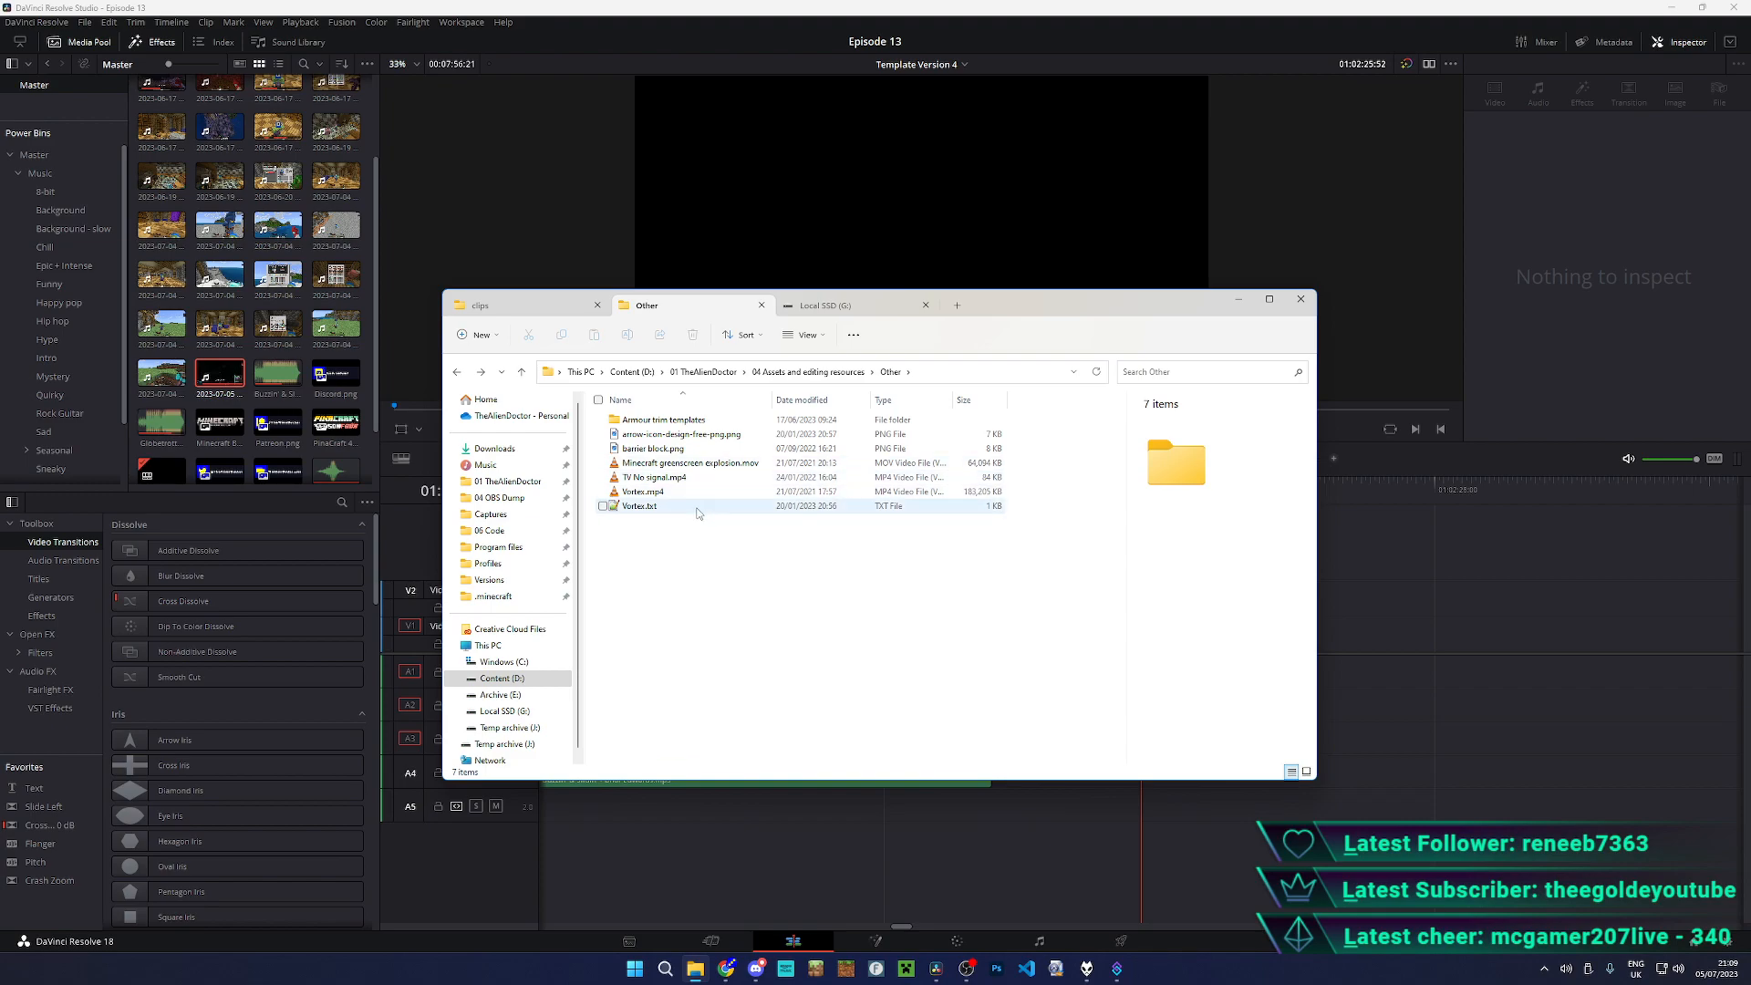
pyautogui.hotkey('alt', 'Left')
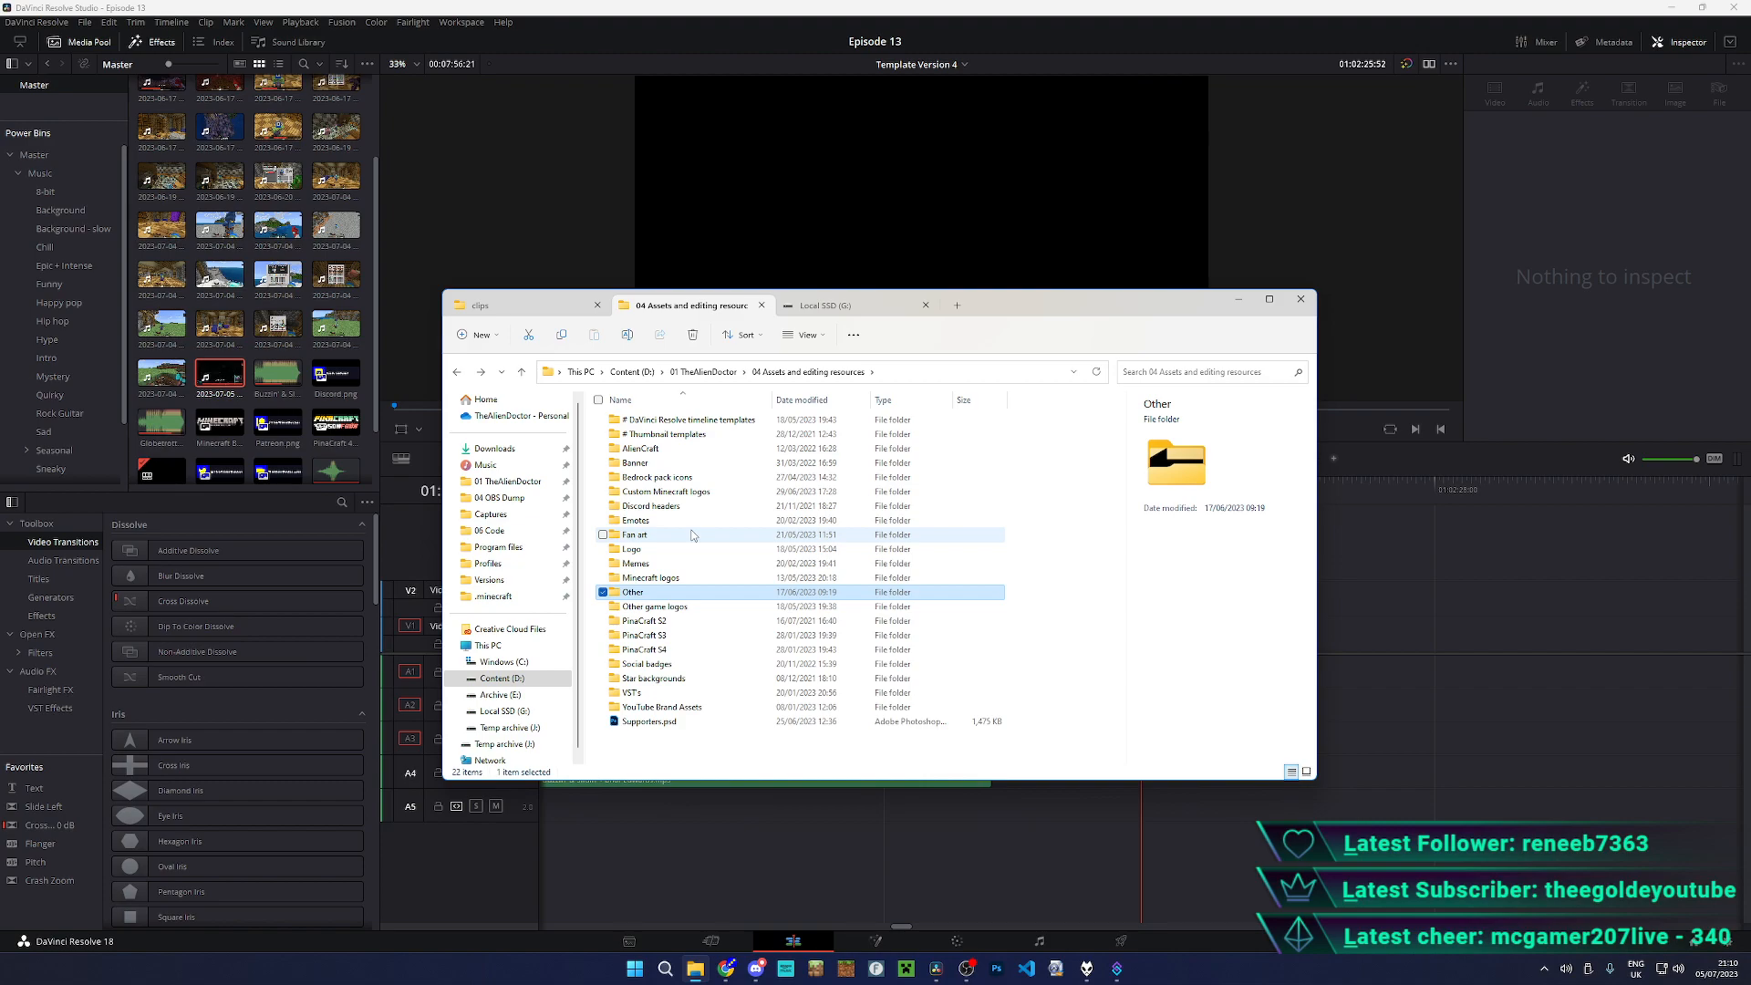
pyautogui.click(684, 768)
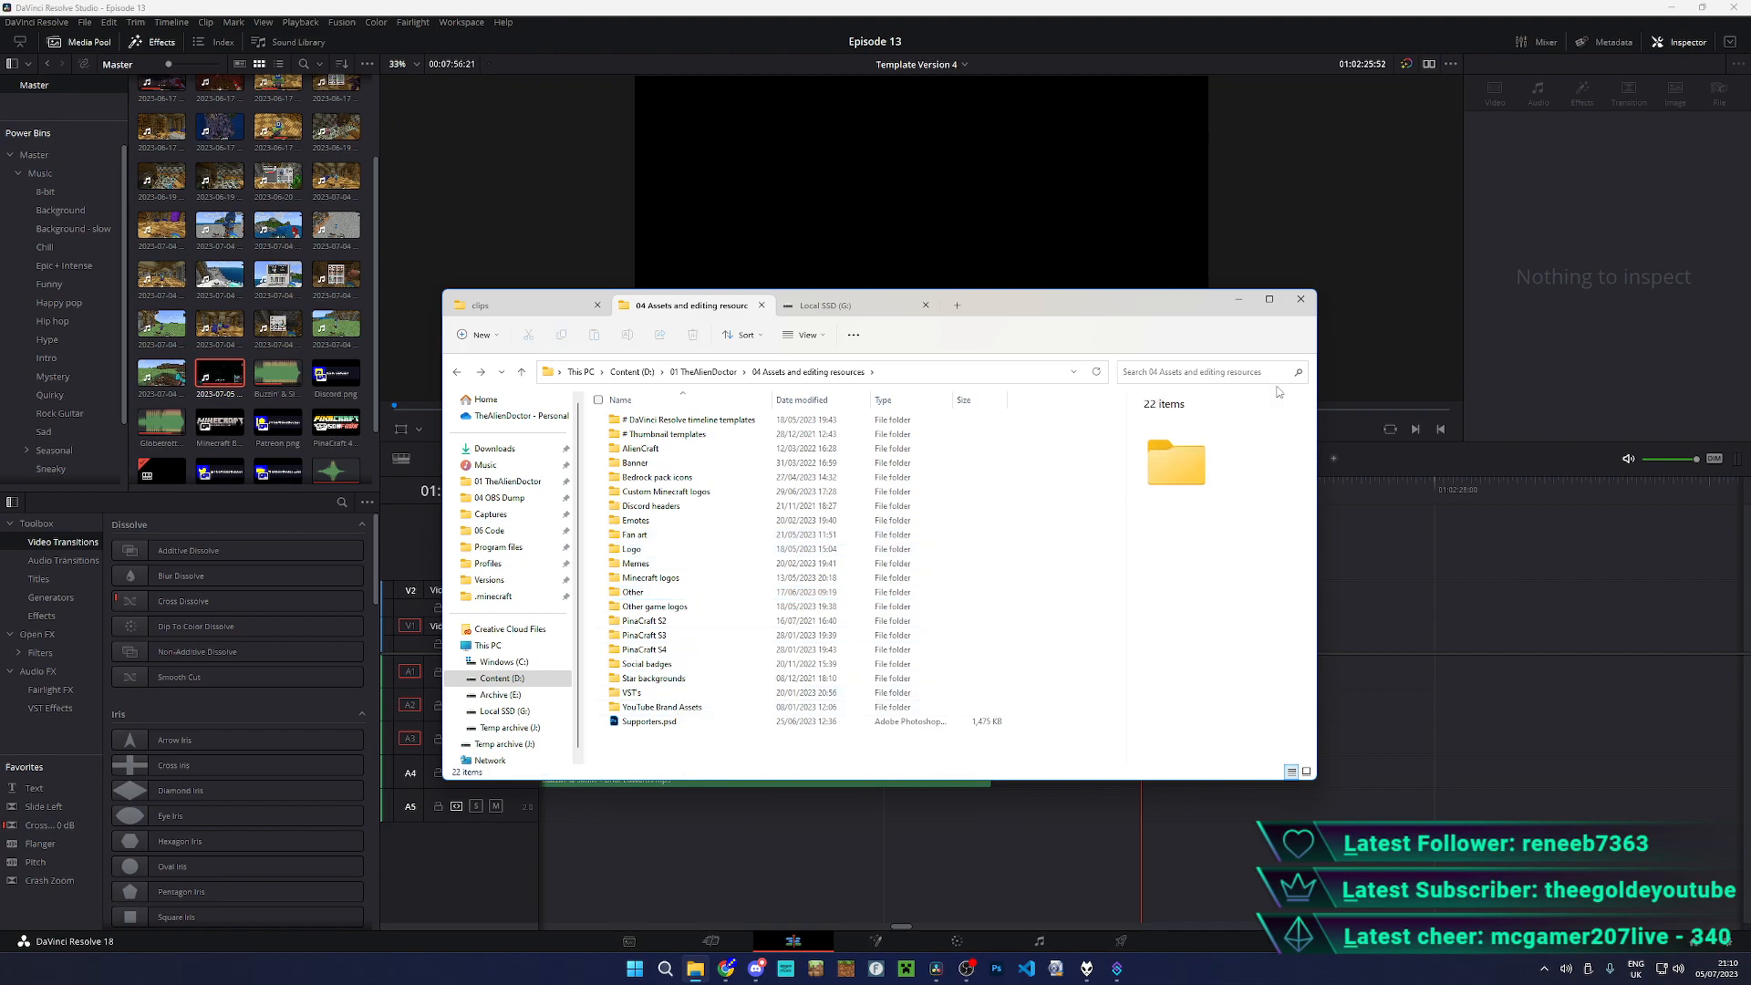
pyautogui.click(1233, 300)
pyautogui.click(721, 490)
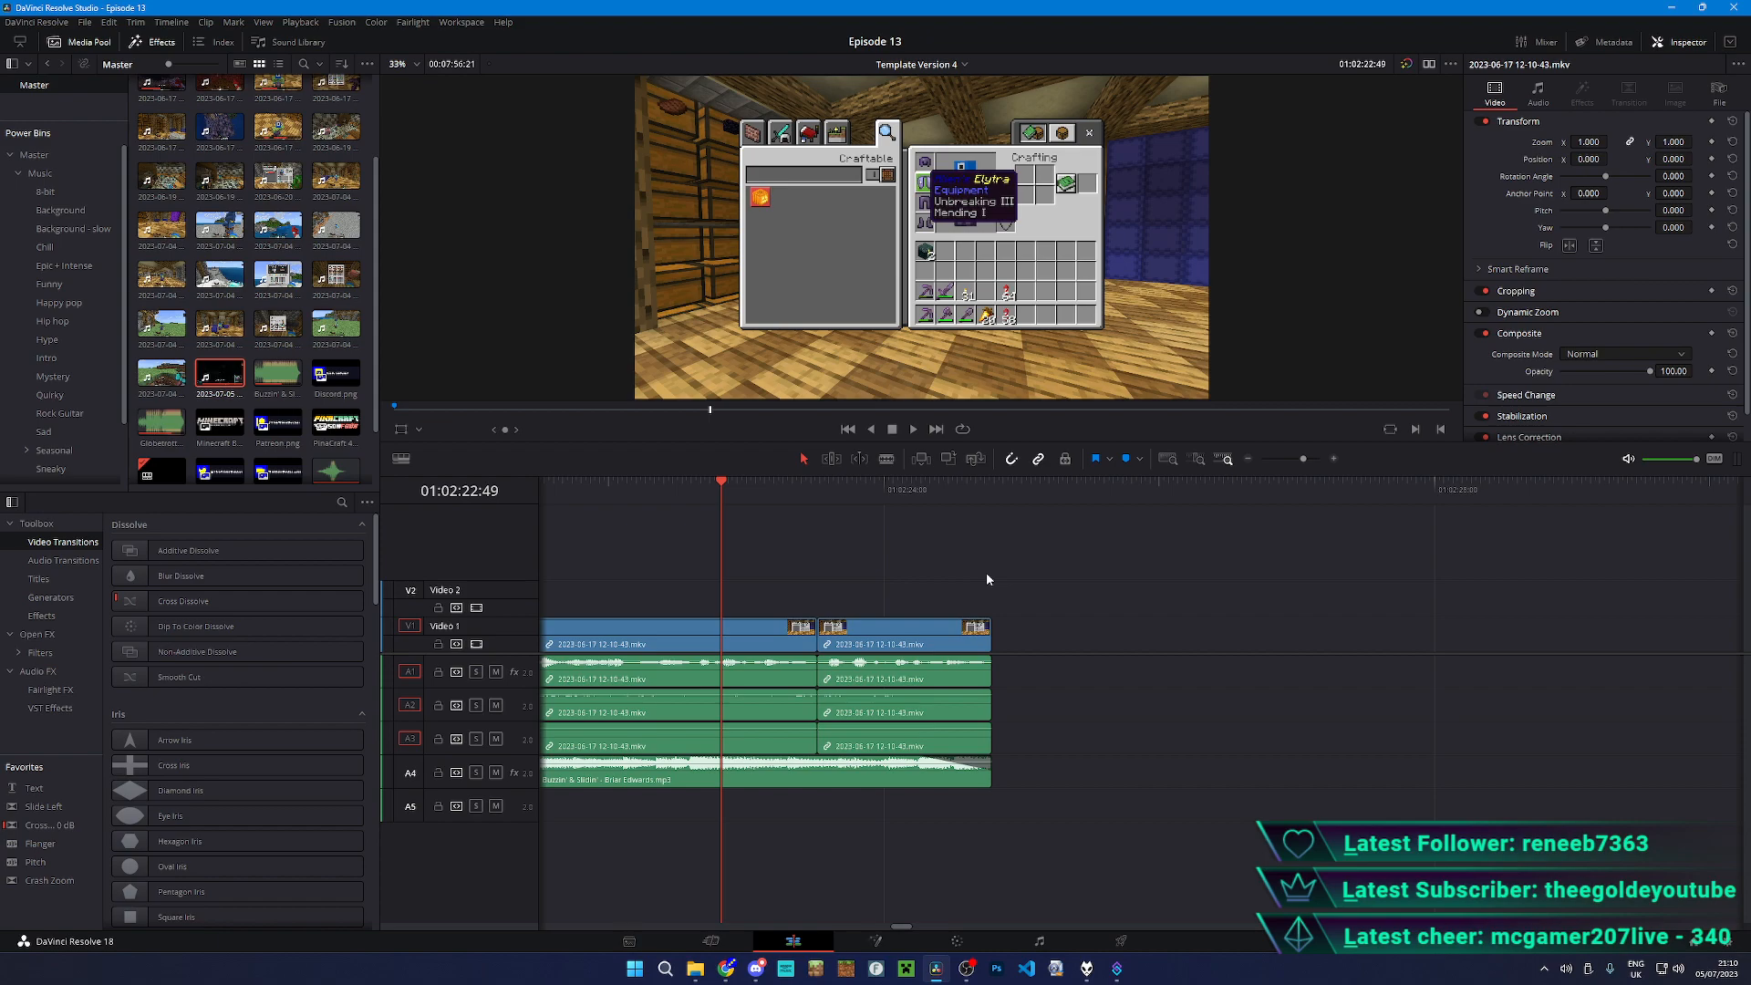
pyautogui.press('space')
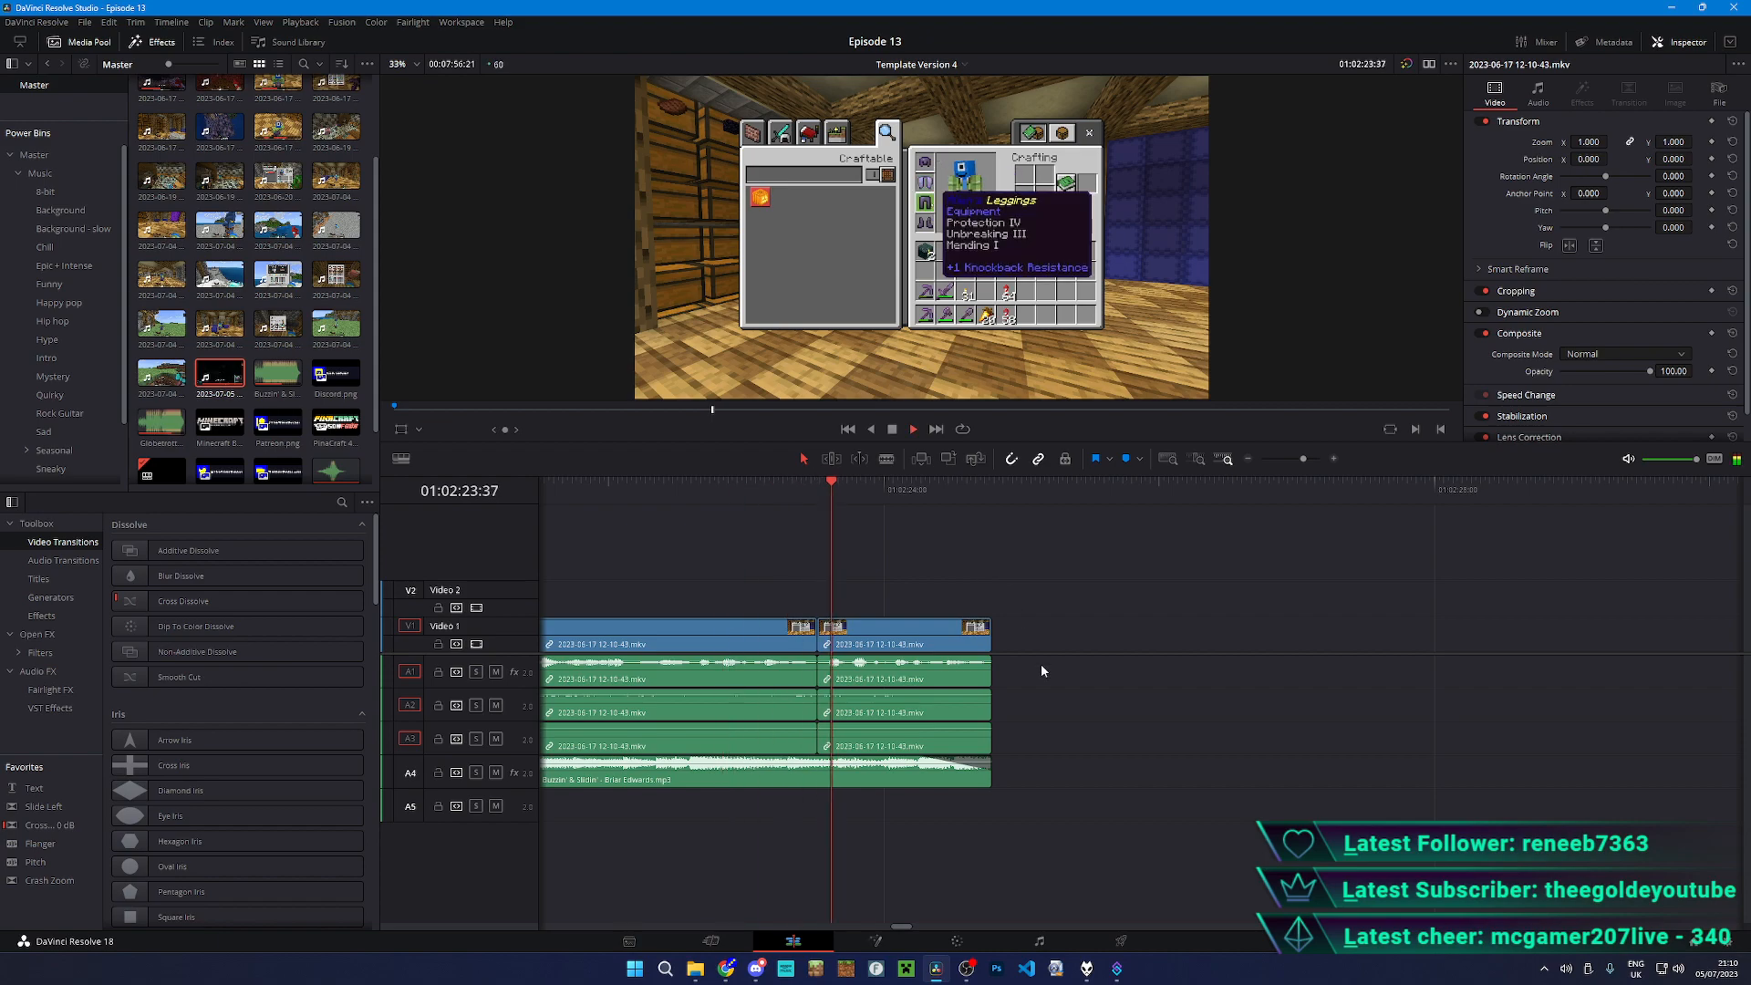
pyautogui.scroll(-5, 1041, 665)
pyautogui.moveTo(1235, 638); pyautogui.dragTo(1050, 643)
pyautogui.scroll(5, 1106, 649)
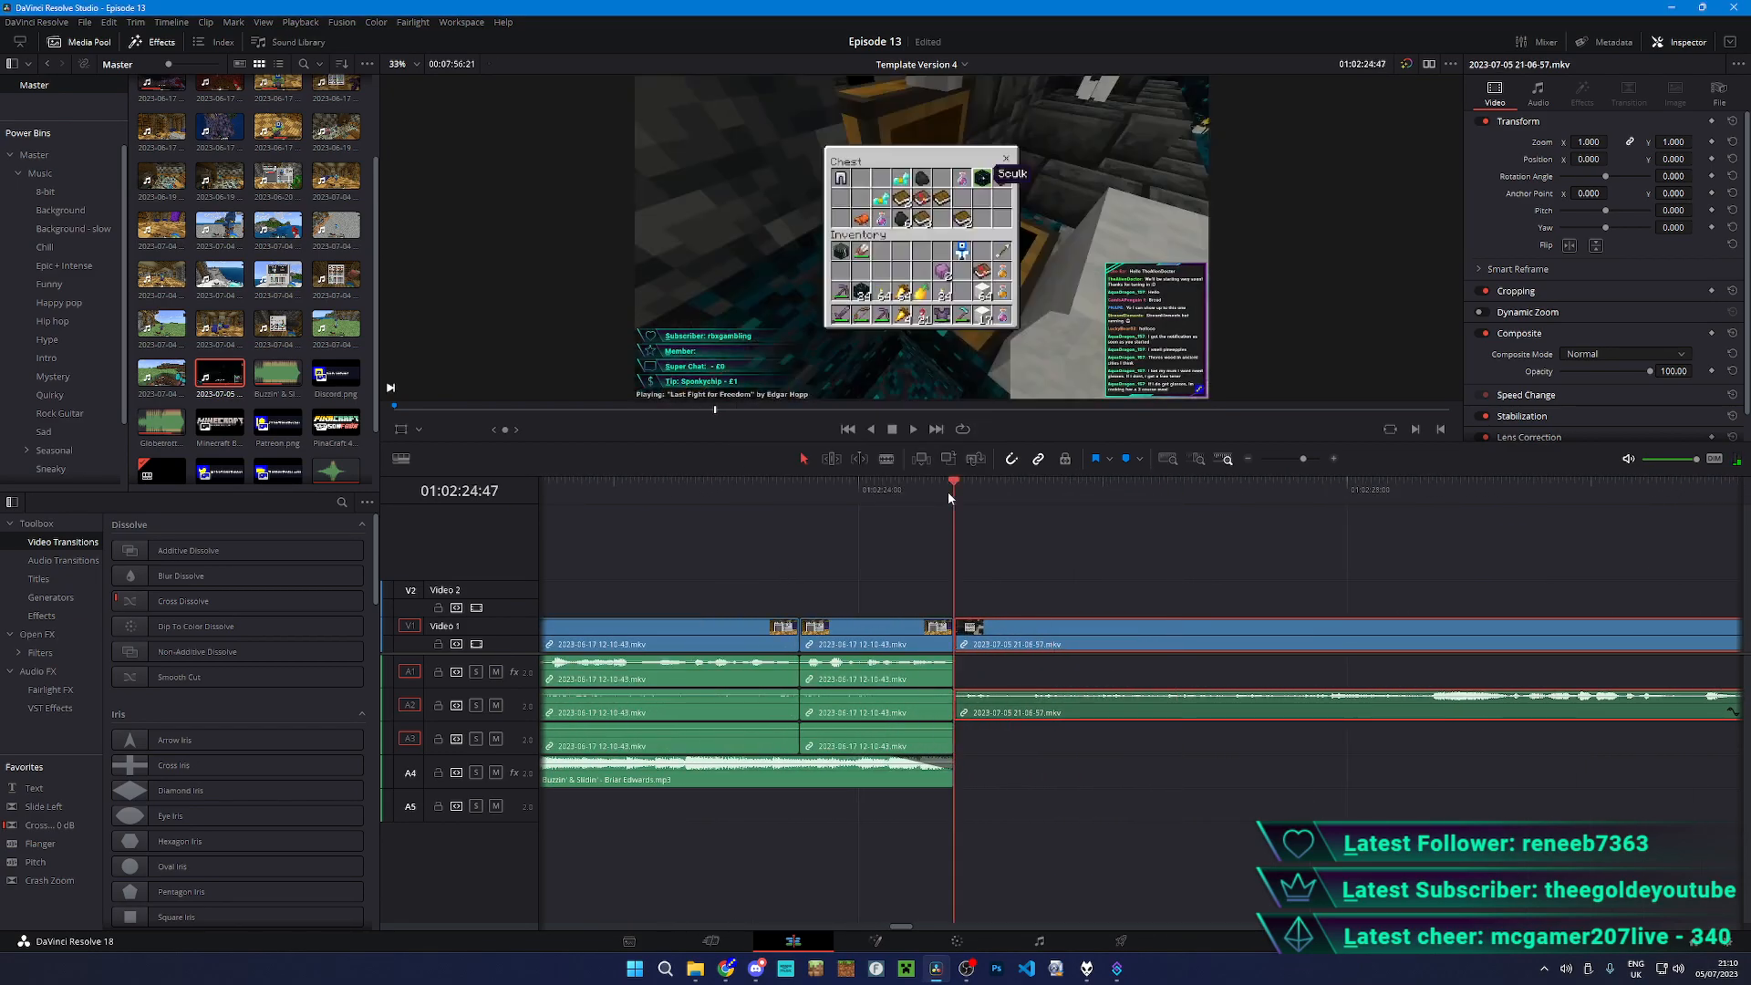
# - Paste the whoosh transition sound at the new cut and add a 30-frame Slide Left transition to the 2023-07-05 clip's start
pyautogui.click(949, 499)
pyautogui.hotkey('ctrl', 'v')
pyautogui.moveTo(41, 806); pyautogui.dragTo(980, 641)
pyautogui.click(980, 629)
pyautogui.click(1582, 164)
pyautogui.write('30')
pyautogui.press('Return')
# - Play the timeline from before the new cut into the dark cave footage and save the project
pyautogui.click(720, 489)
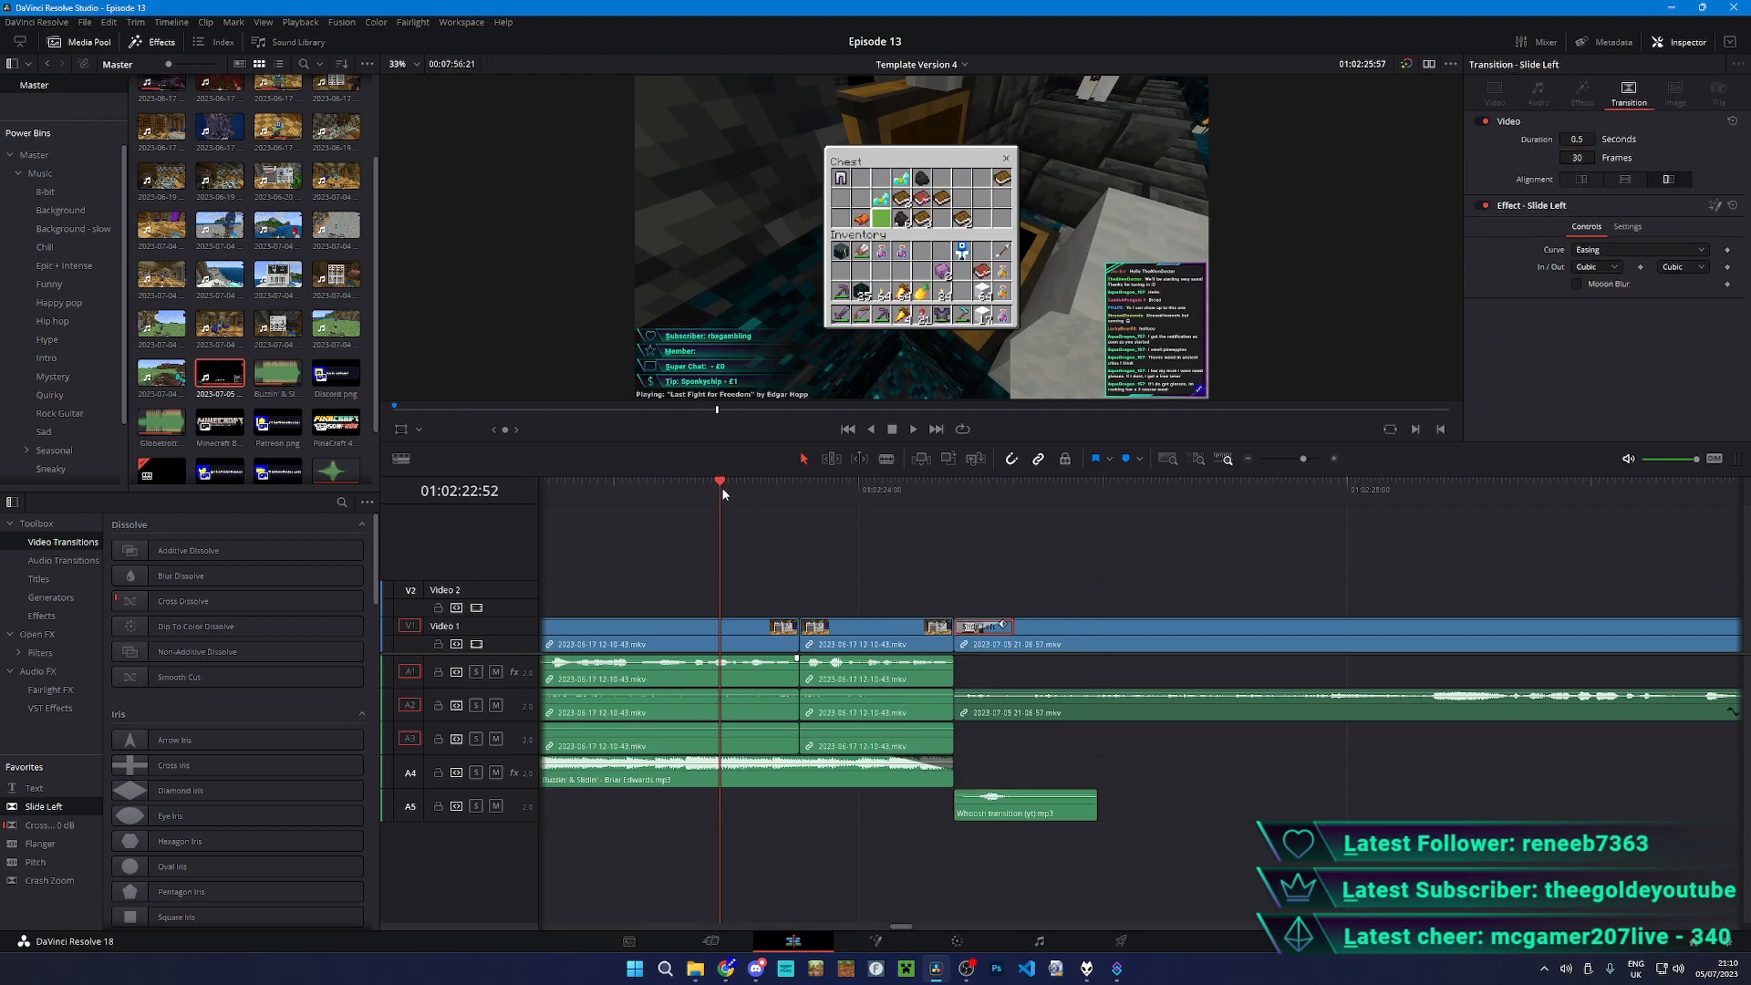
pyautogui.press('space')
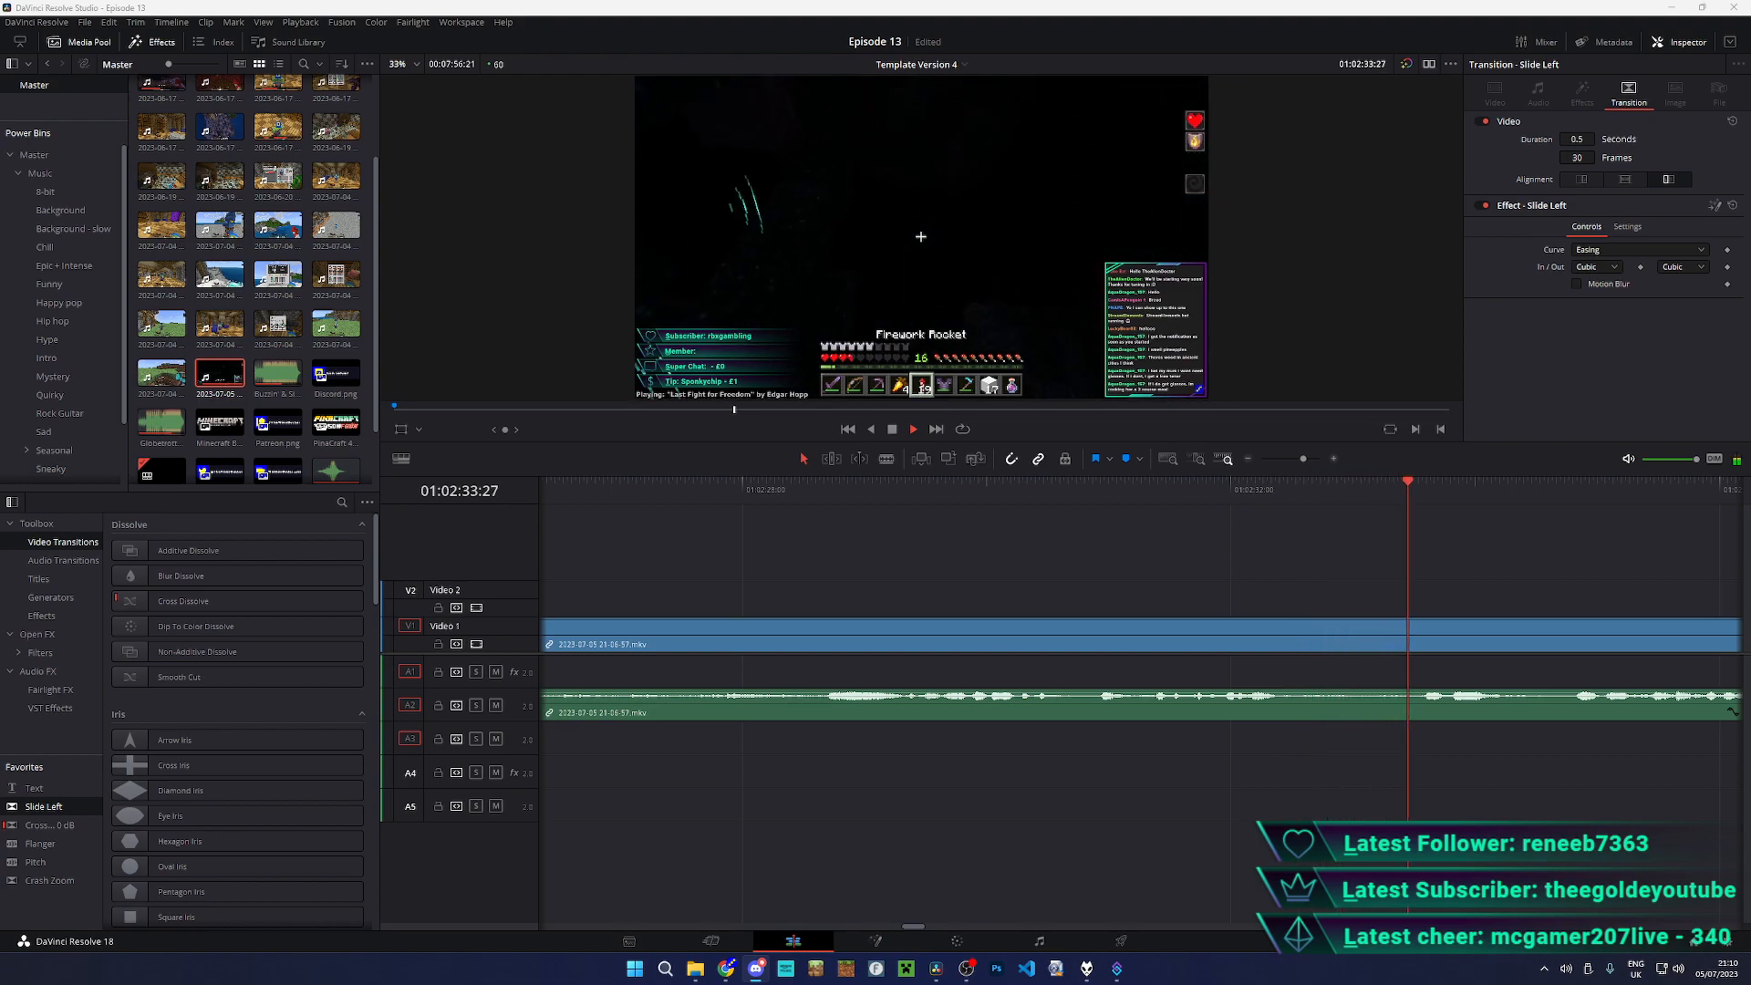
pyautogui.click(1490, 593)
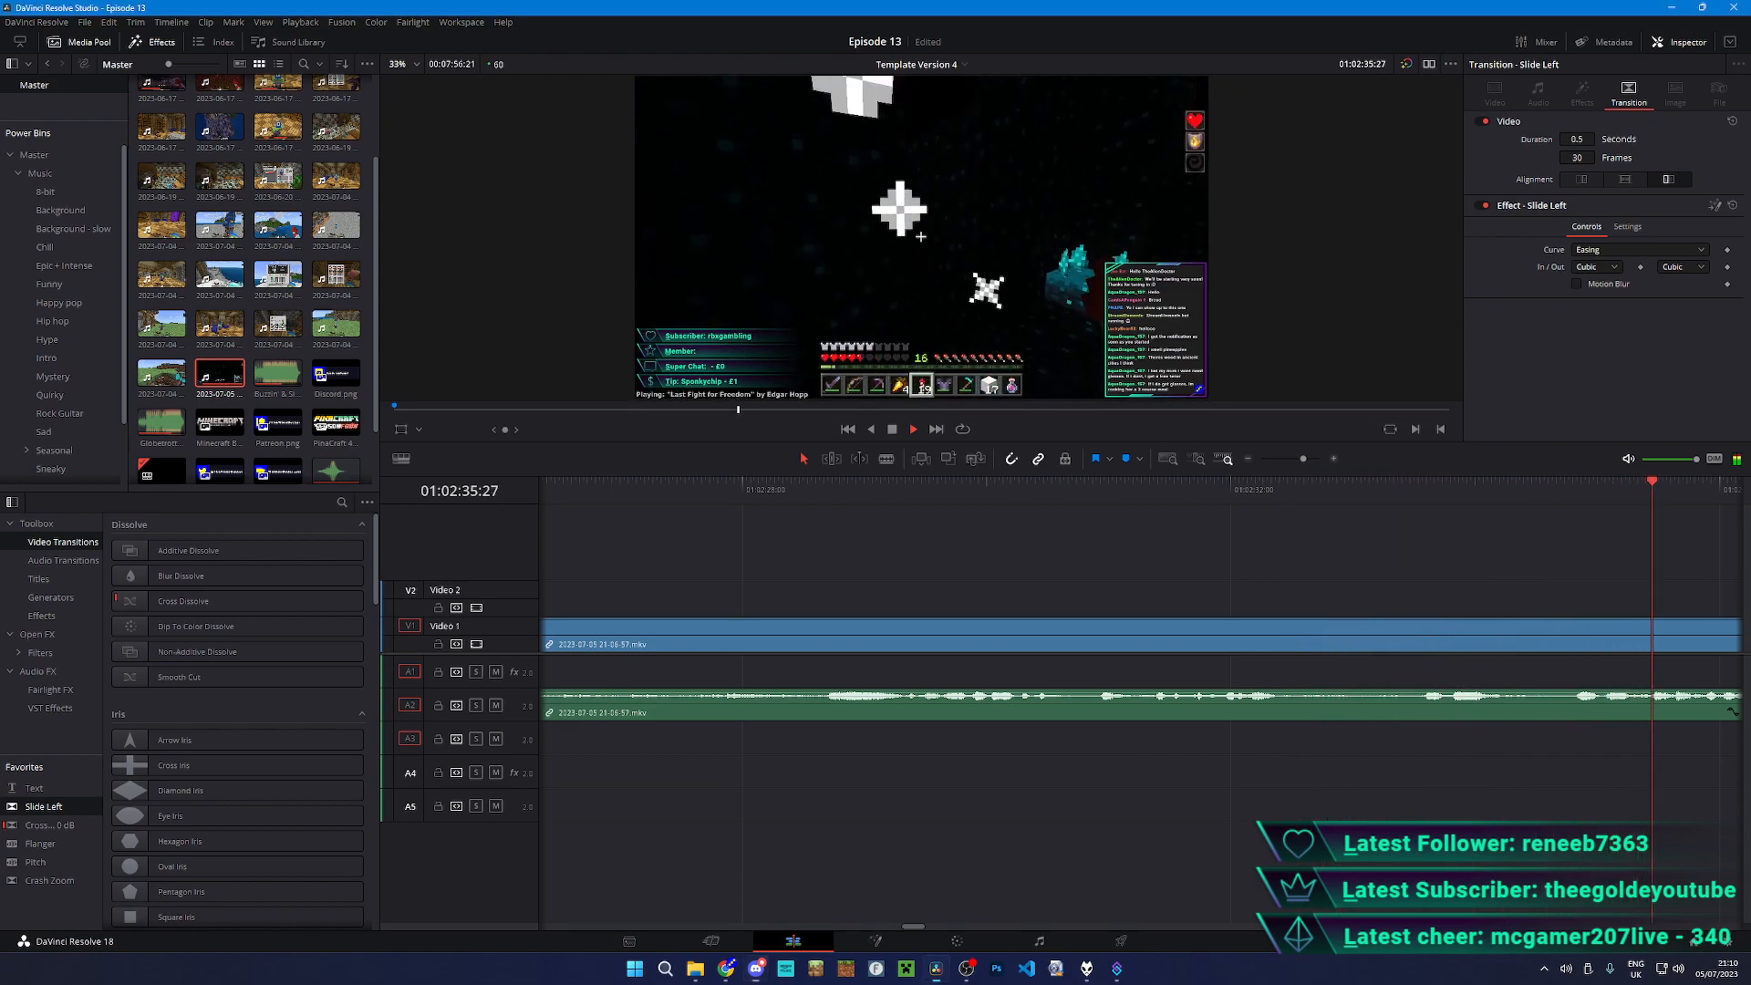
pyautogui.click(1490, 587)
pyautogui.click(1498, 574)
pyautogui.scroll(-4, 1495, 572)
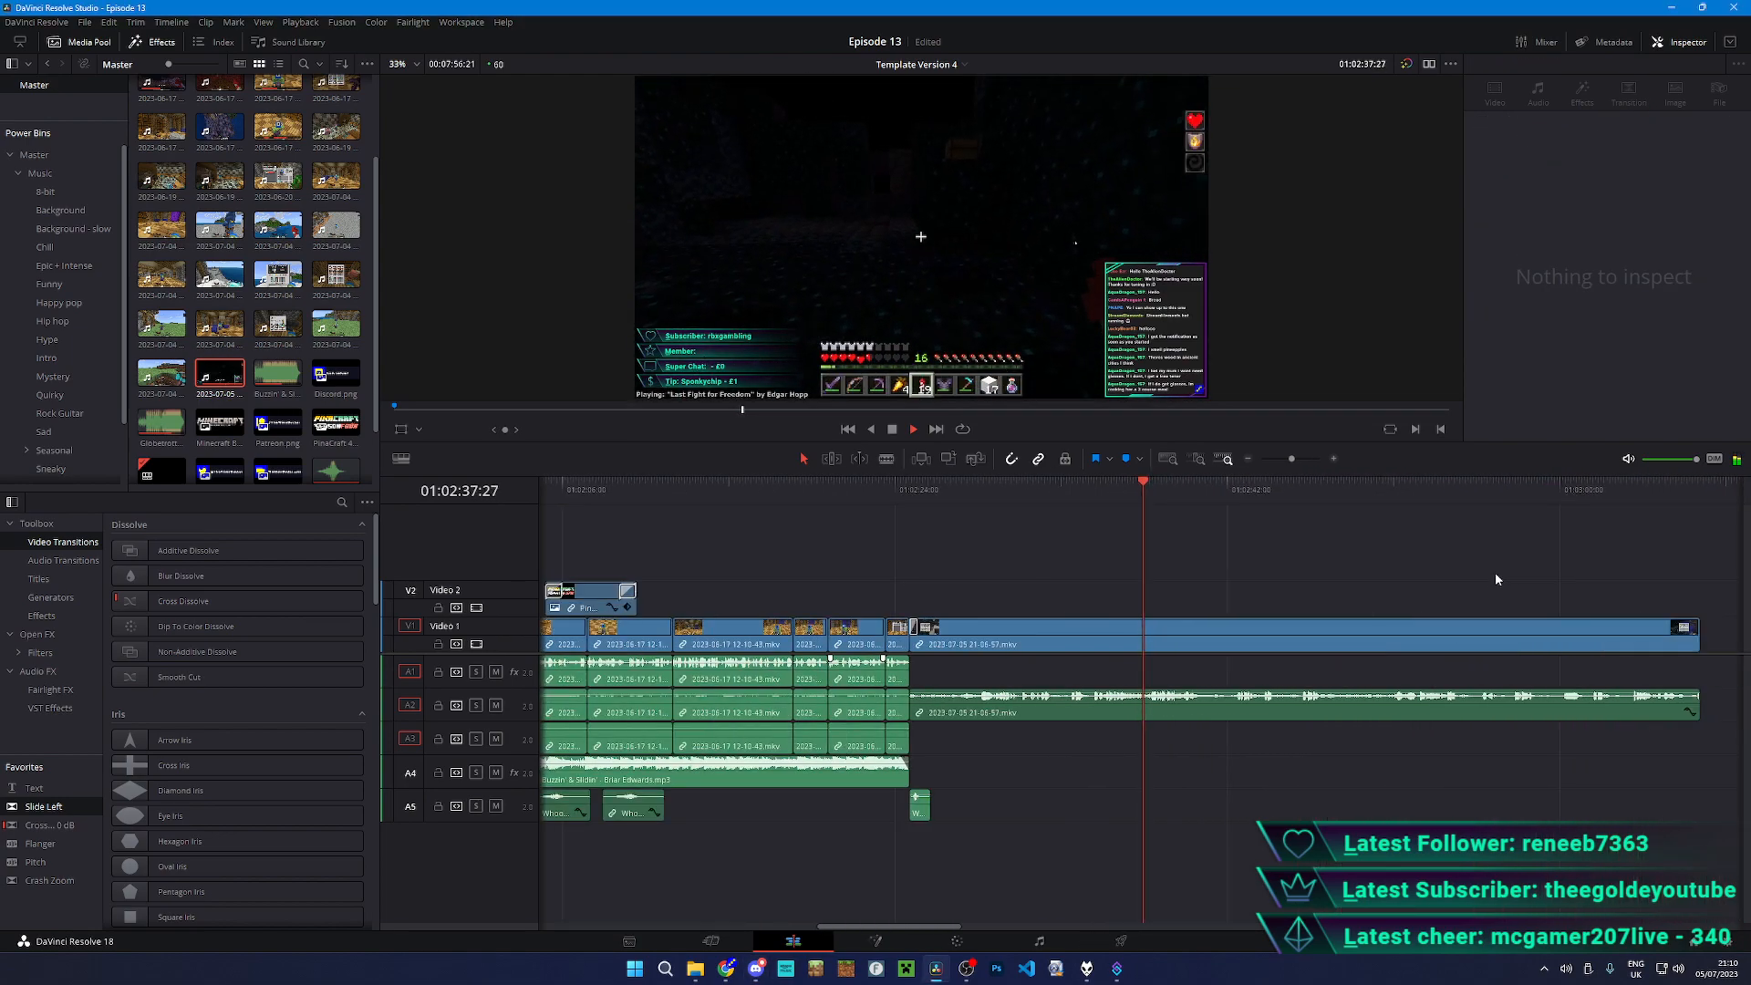
pyautogui.hotkey('ctrl', 's')
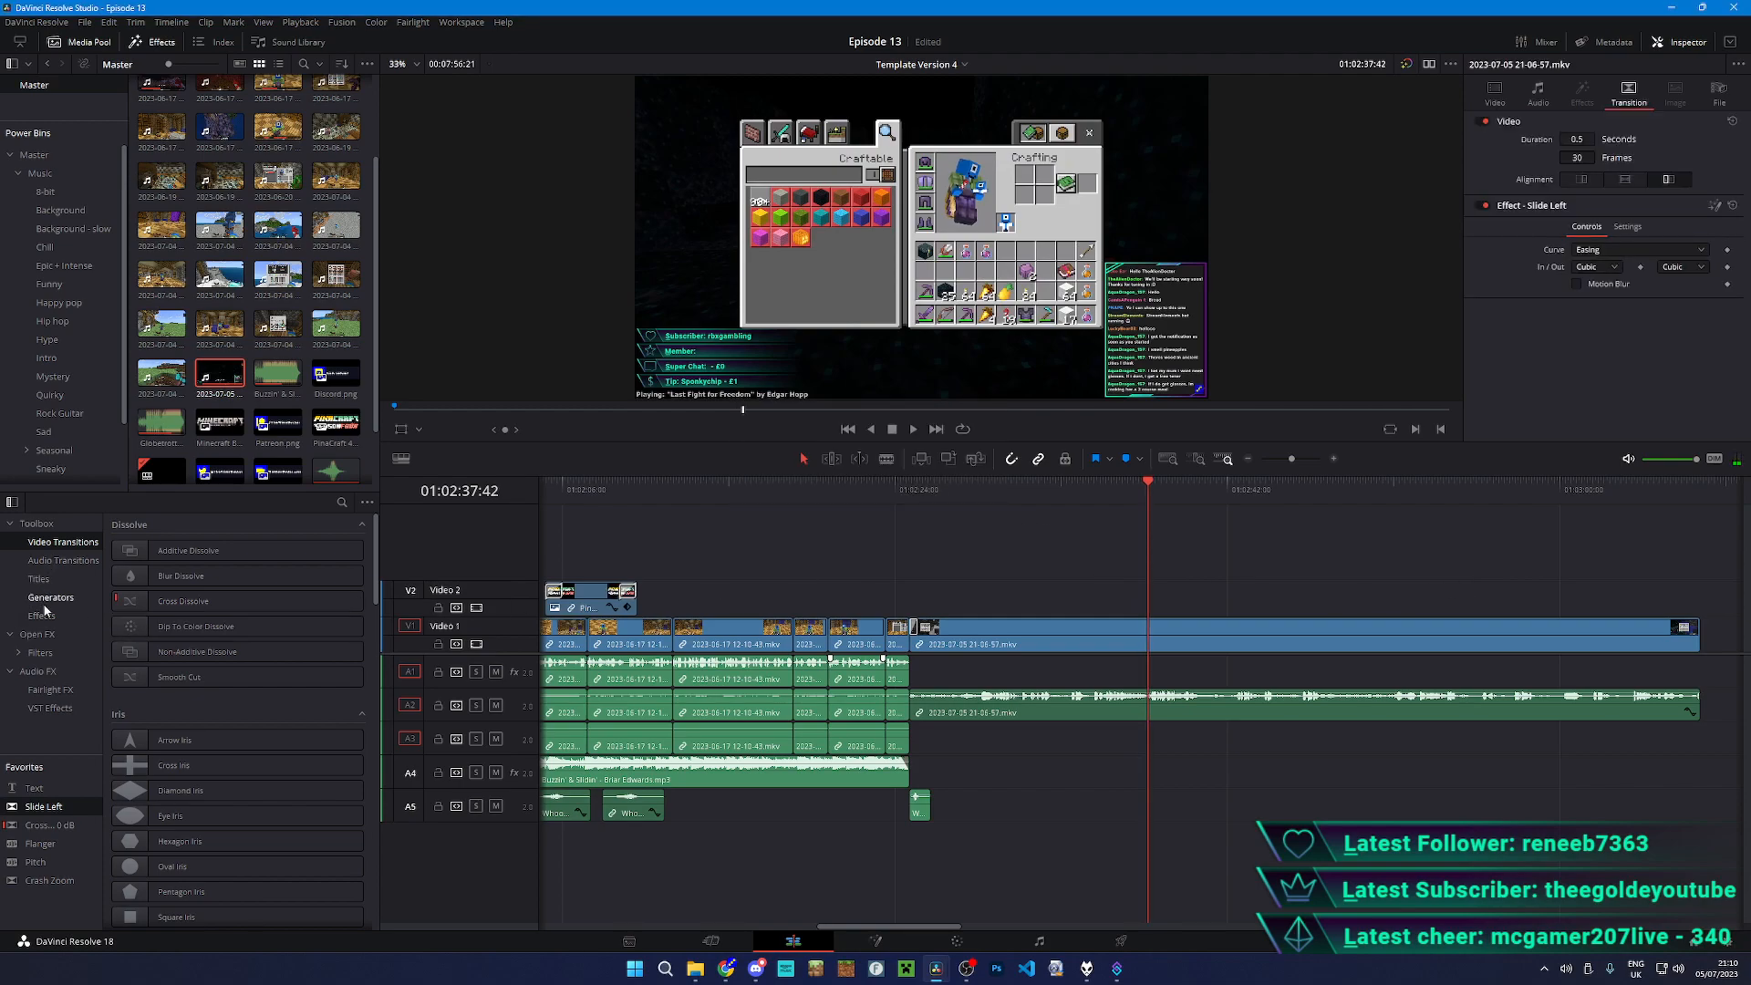
# - Add an adjustment clip on Video 2 above the dark cave footage, at around 01:02:36
pyautogui.click(41, 615)
pyautogui.moveTo(185, 550); pyautogui.dragTo(1123, 602)
pyautogui.click(1119, 494)
# - Brighten the dark footage through the adjustment clip by setting Shadows to 90 and leaving Highlights at 0, and return to editing
pyautogui.click(956, 940)
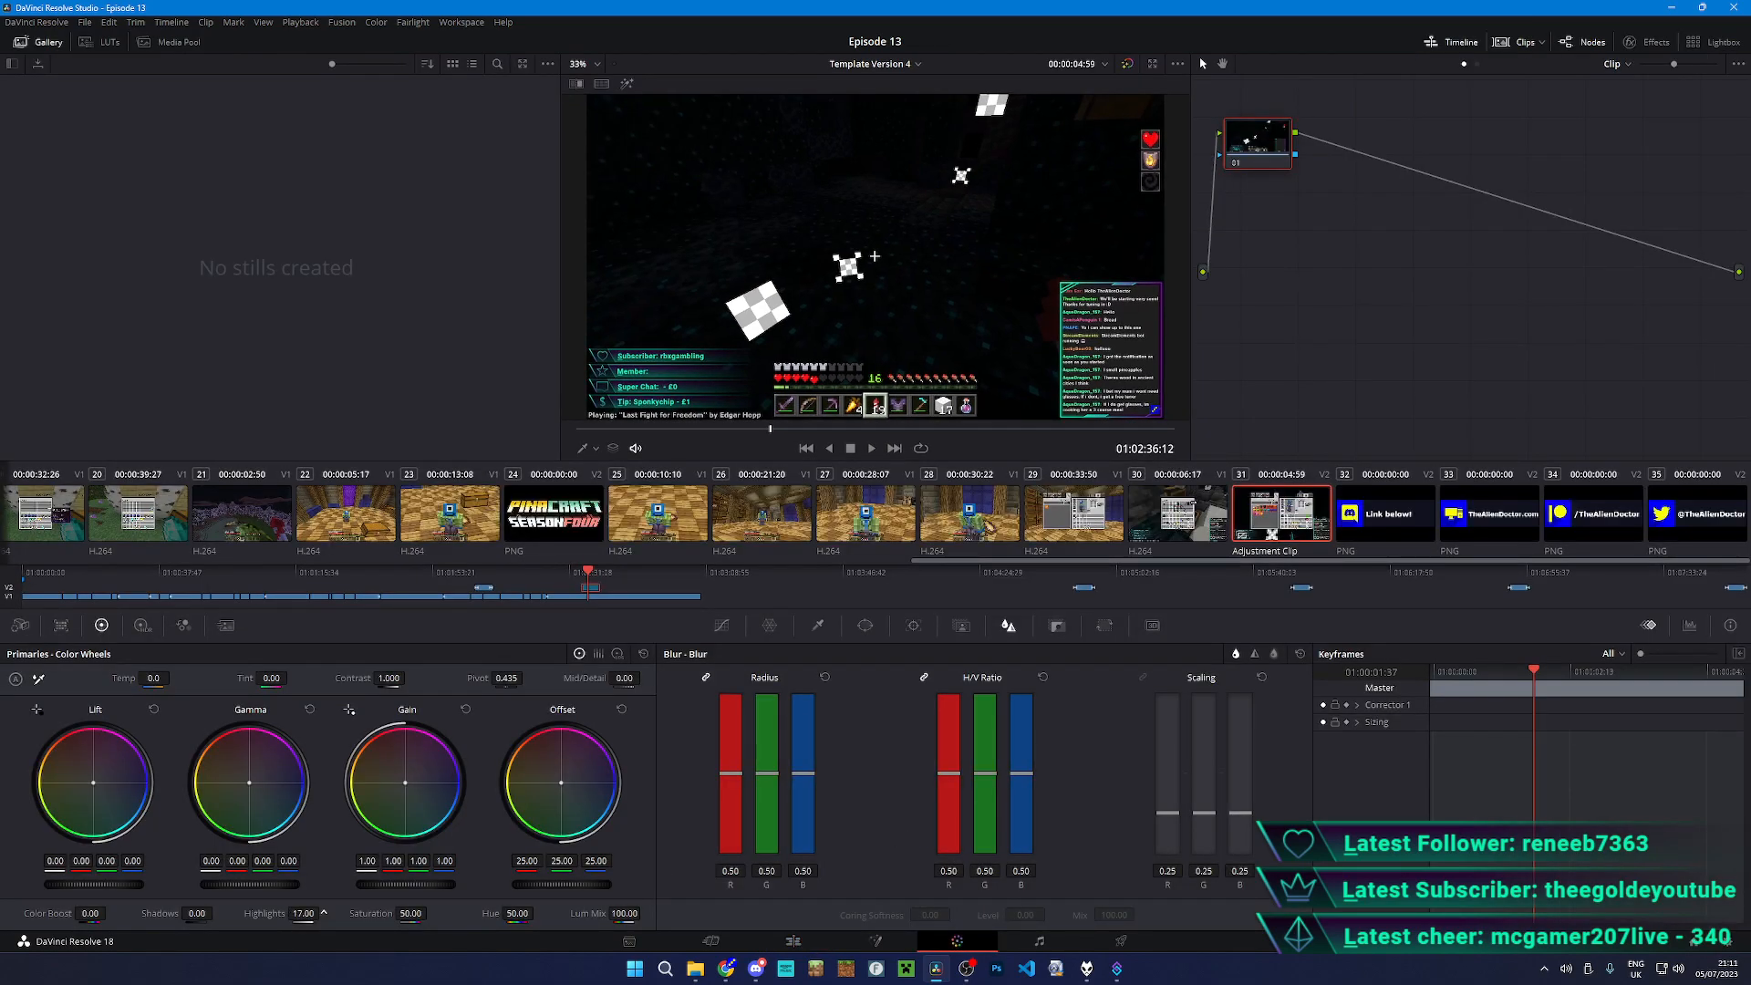
pyautogui.moveTo(324, 912); pyautogui.dragTo(407, 912)
pyautogui.moveTo(295, 911)
pyautogui.mouseDown()
pyautogui.moveTo(118, 919)
pyautogui.moveTo(287, 913)
pyautogui.mouseUp()
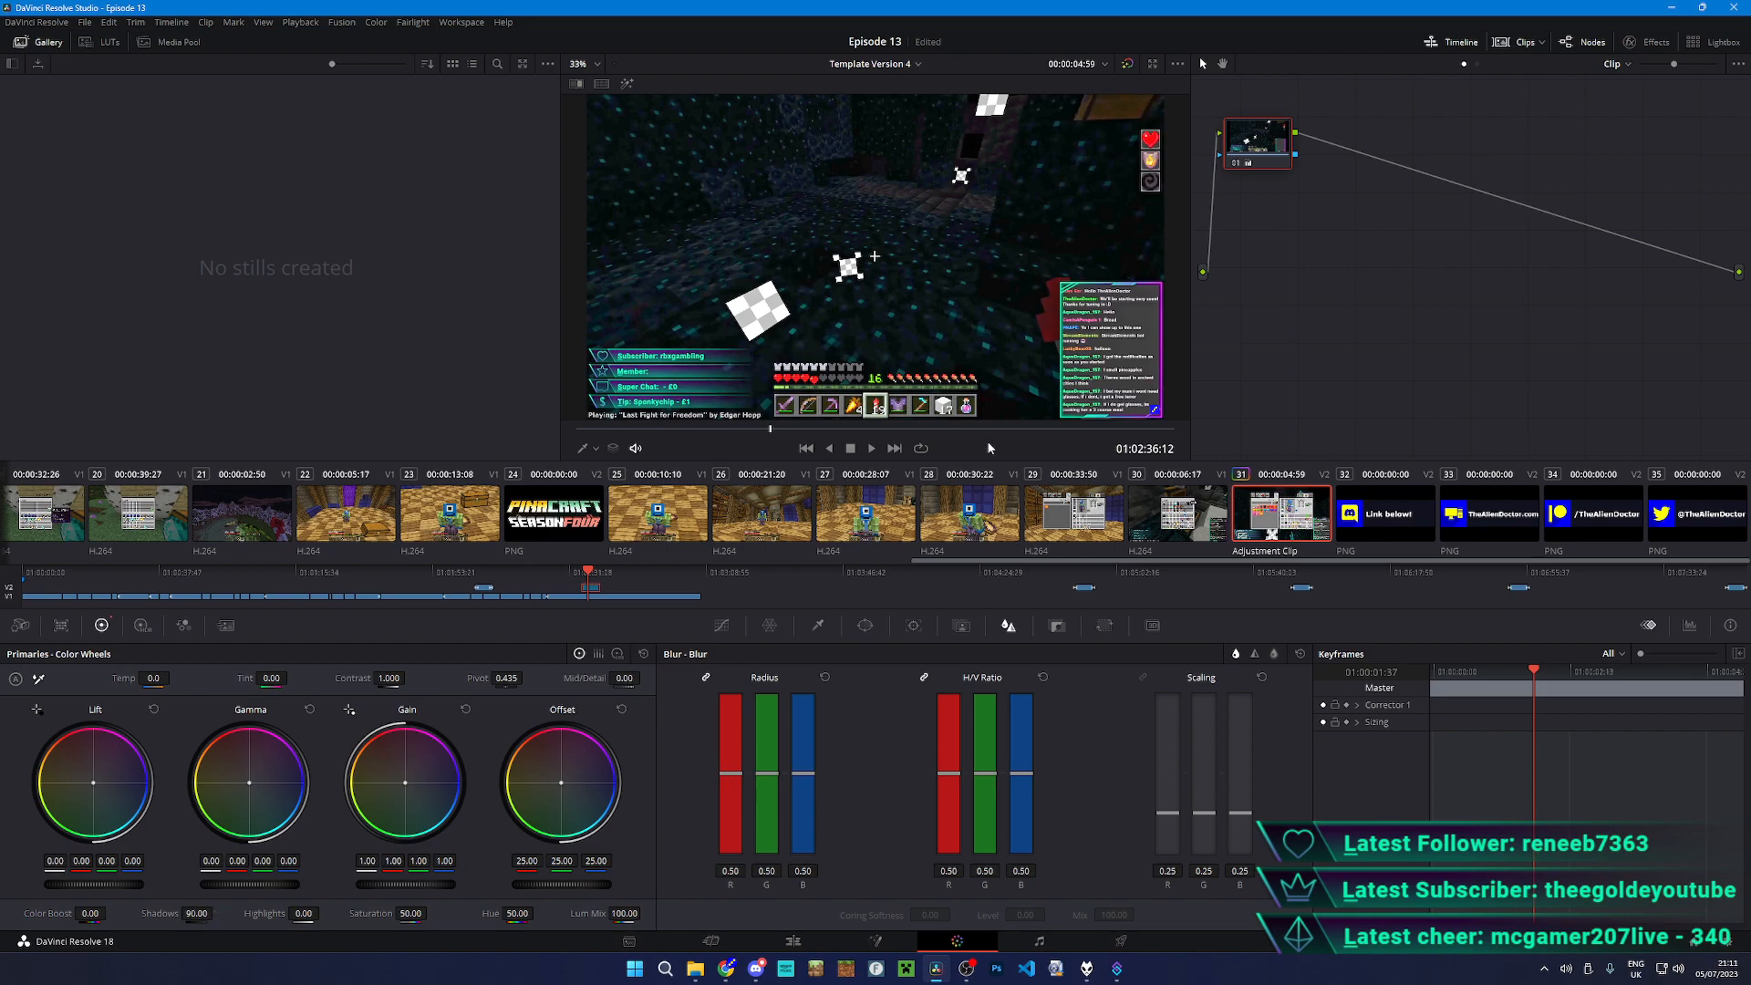
pyautogui.scroll(2, 1139, 307)
pyautogui.scroll(-2, 1107, 373)
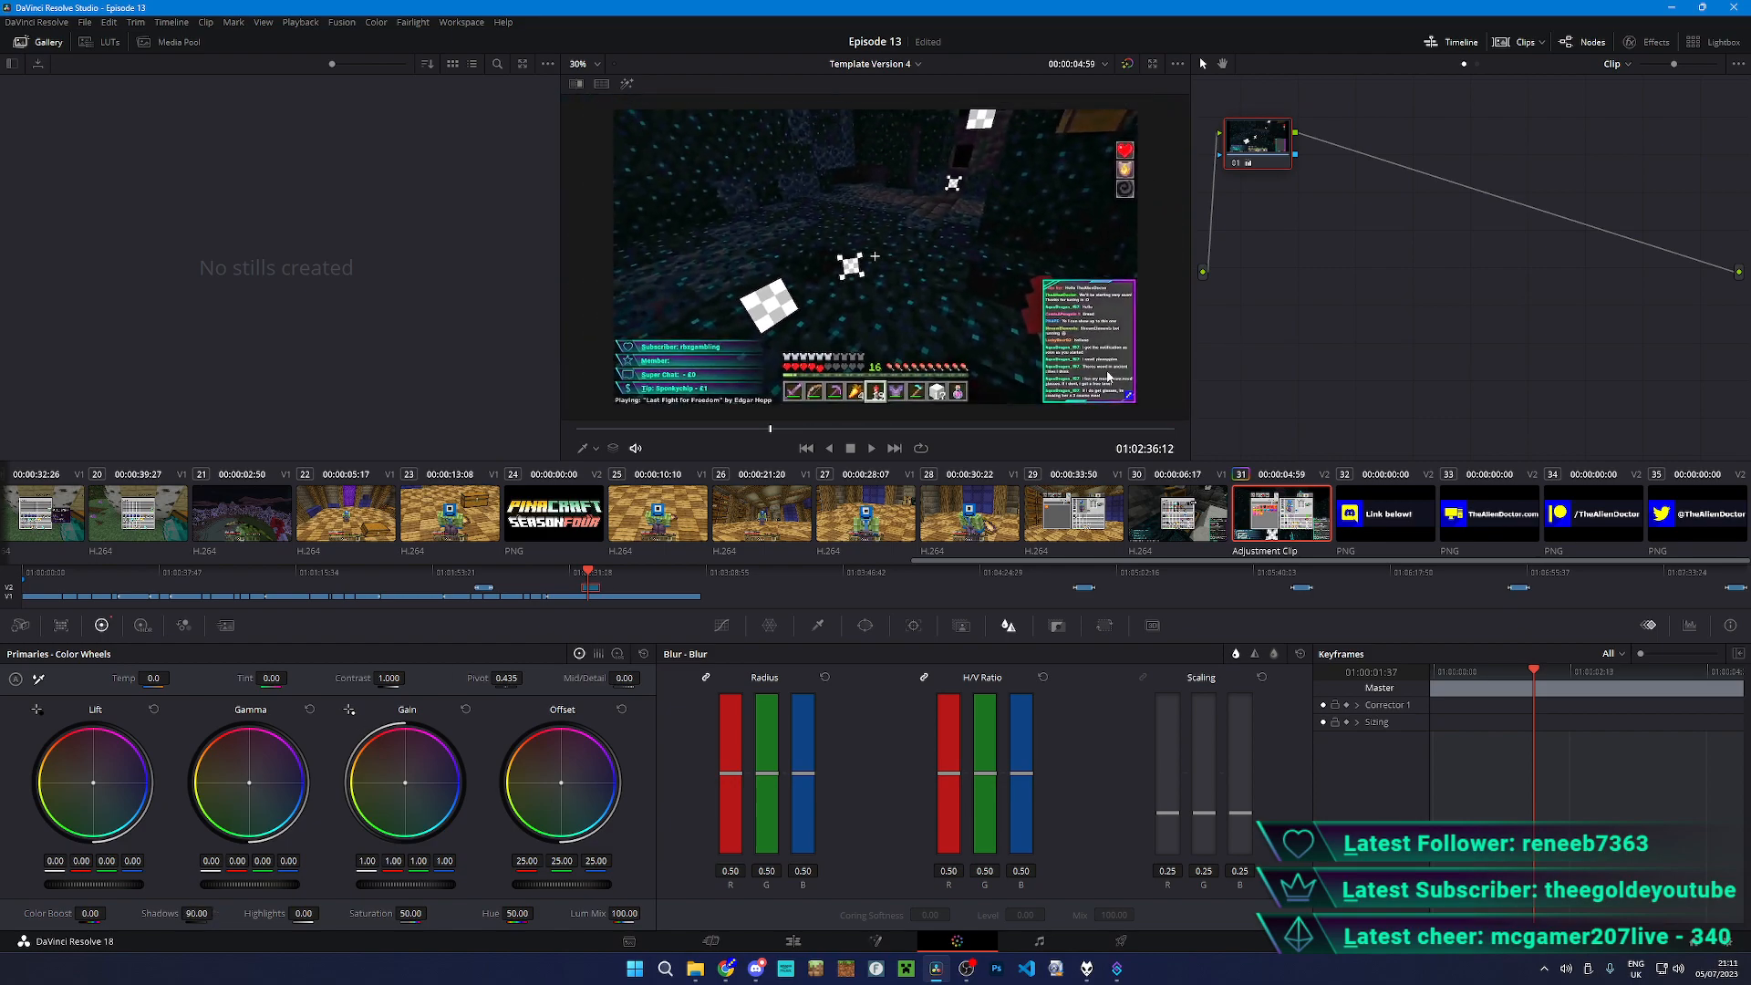
pyautogui.click(793, 943)
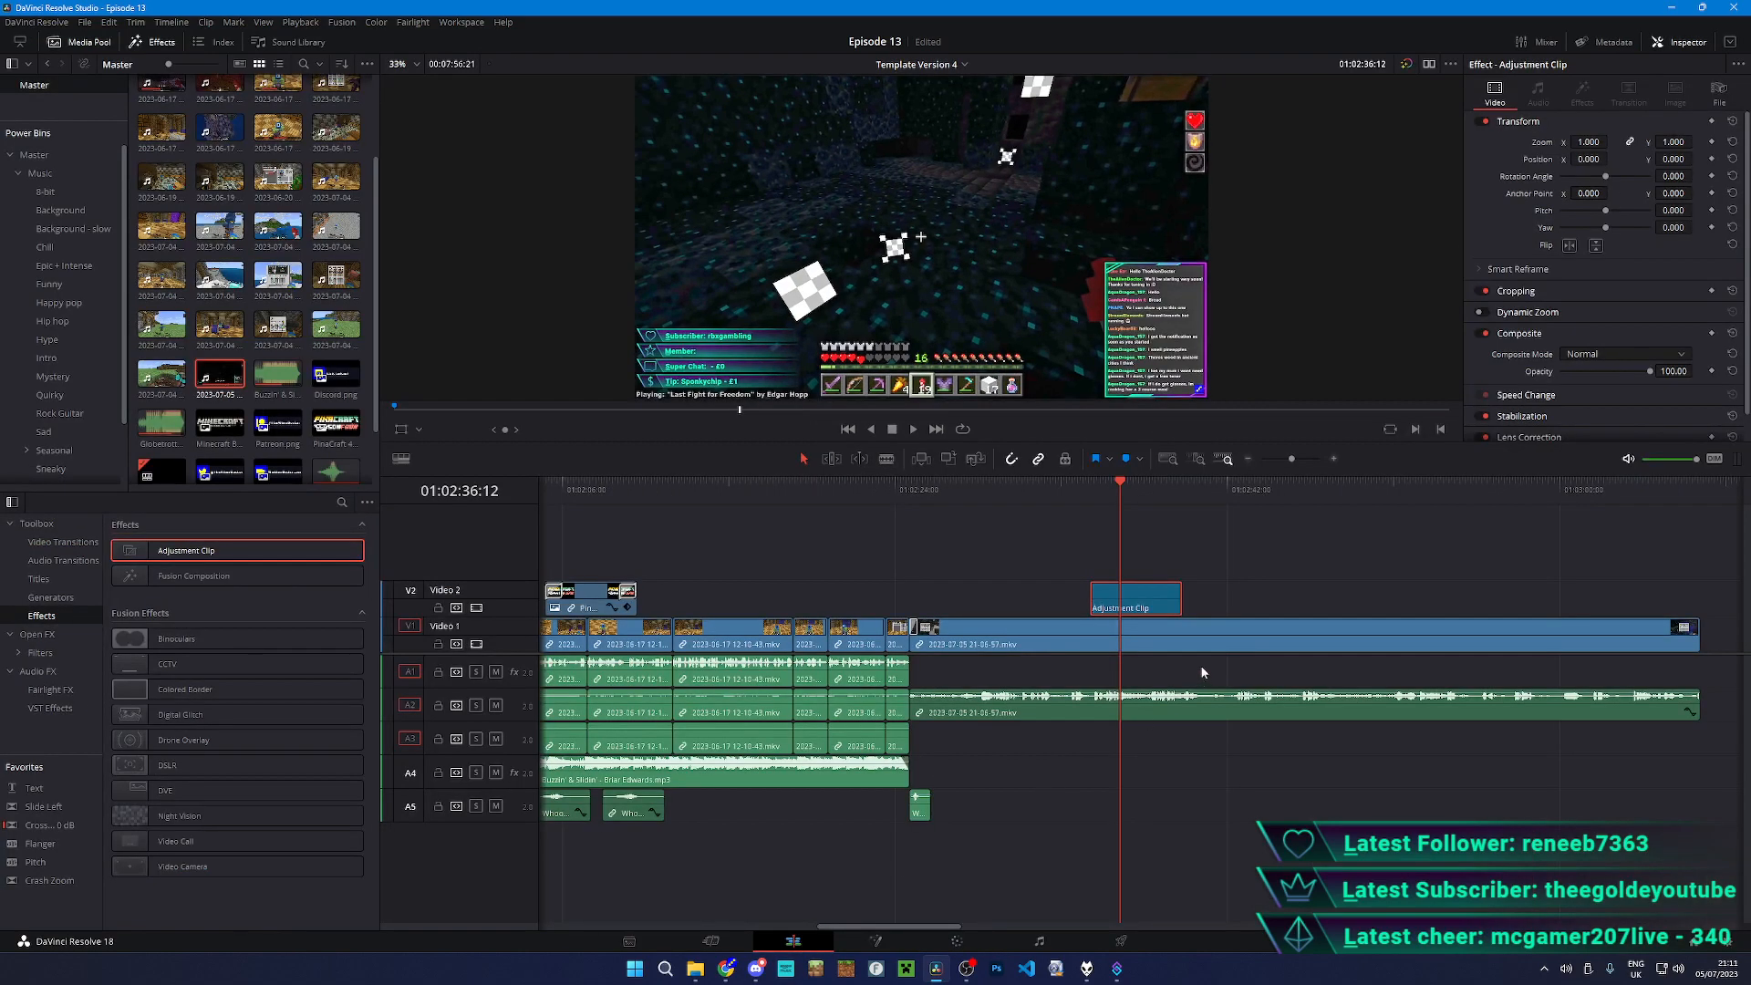
# - Try to crop the adjustment clip's right edge so that it excludes the chat overlay
pyautogui.scroll(5, 1200, 642)
pyautogui.click(419, 430)
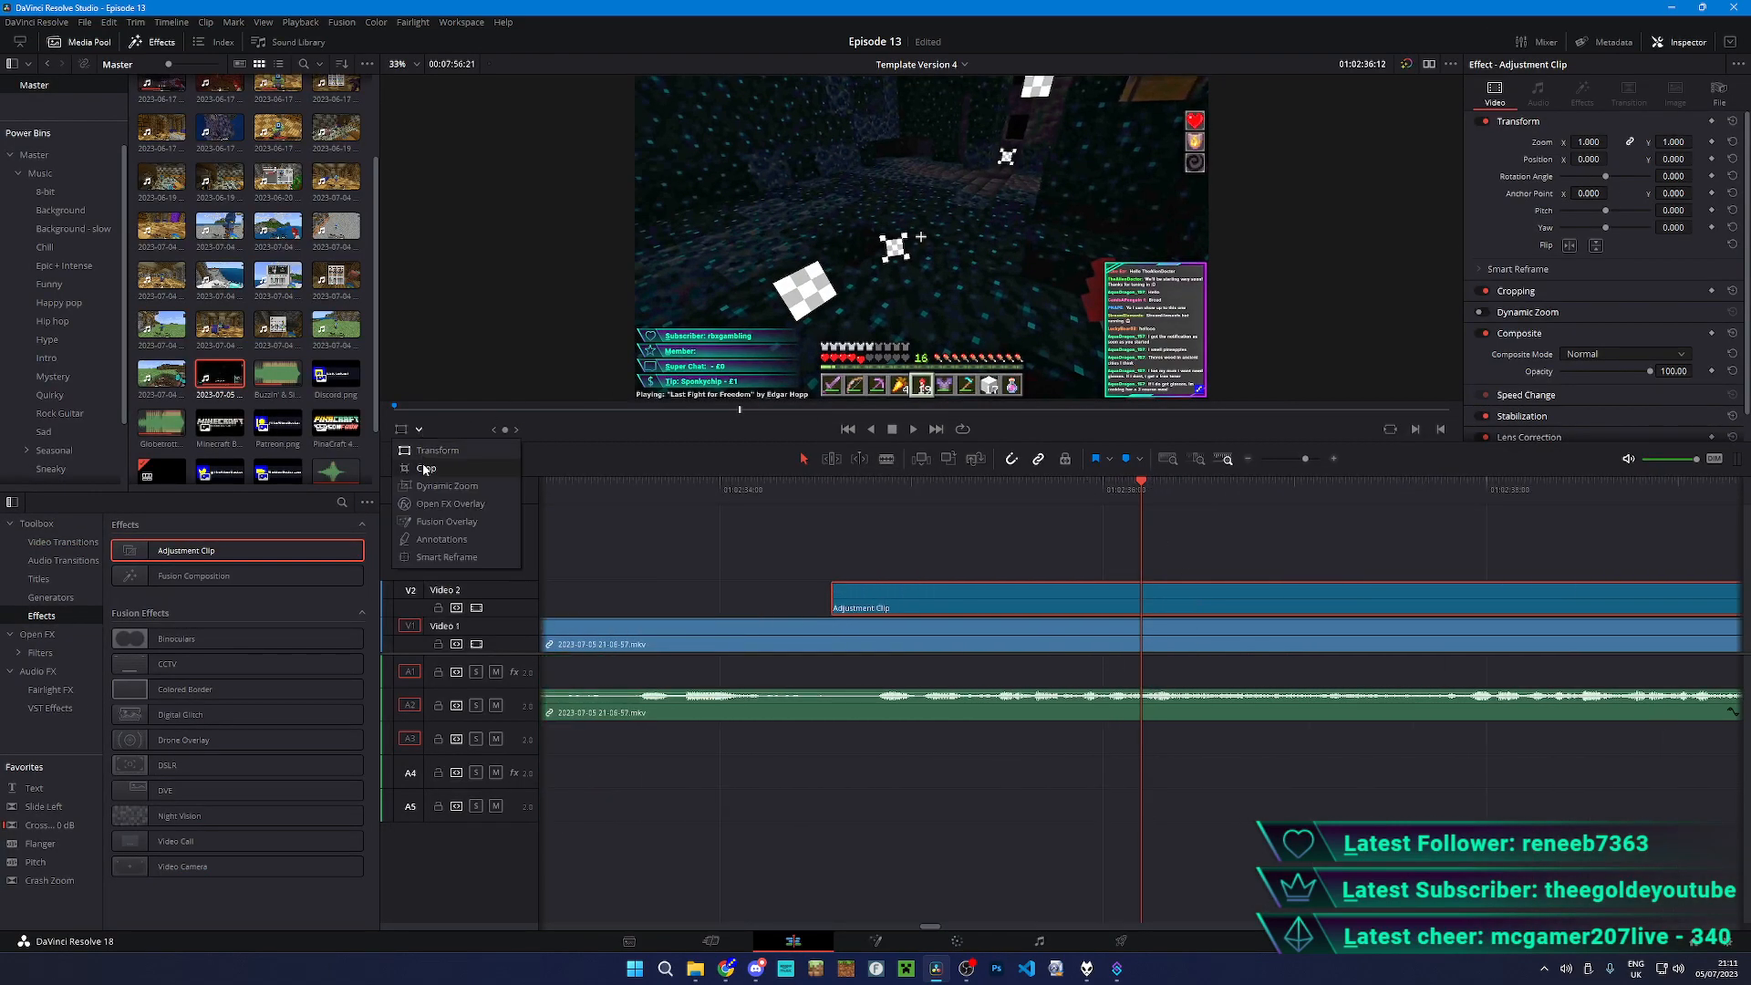
pyautogui.click(423, 469)
pyautogui.moveTo(1208, 238); pyautogui.dragTo(1098, 237)
pyautogui.hotkey('ctrl', 'z')
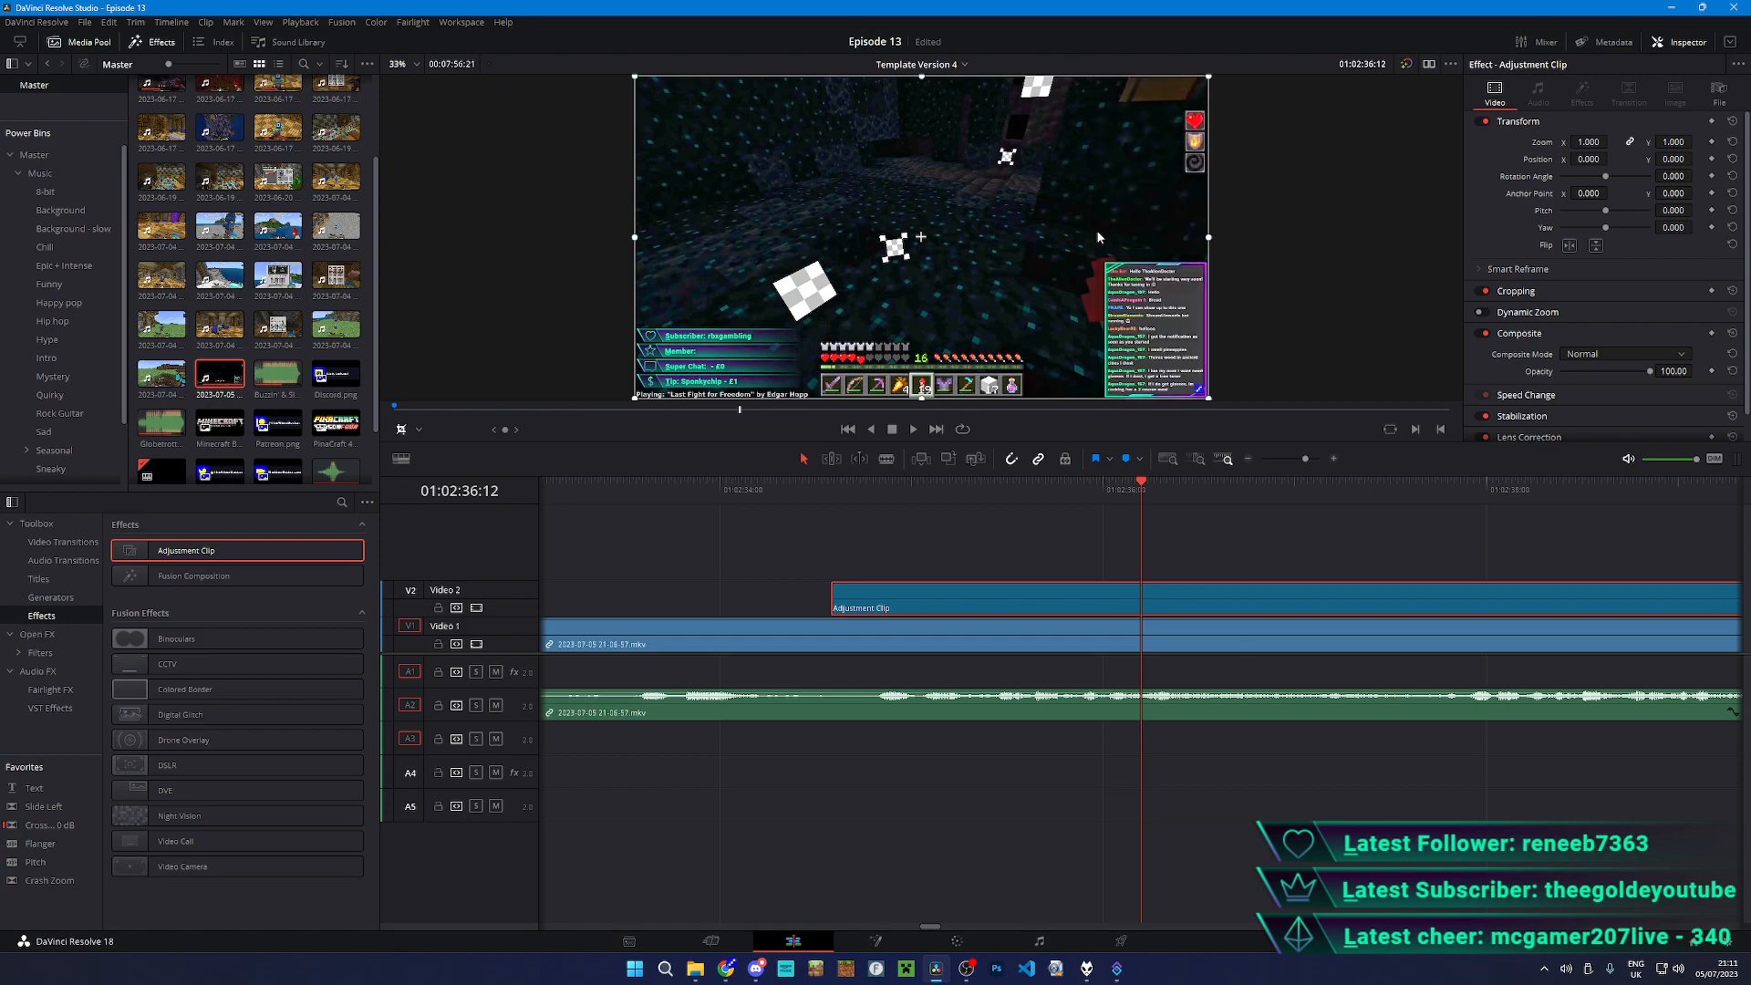
pyautogui.moveTo(1214, 241); pyautogui.dragTo(1091, 238)
# - Toggle the visibility of Video 2 repeatedly to compare the footage with and without the cropped adjustment clip
pyautogui.click(475, 608)
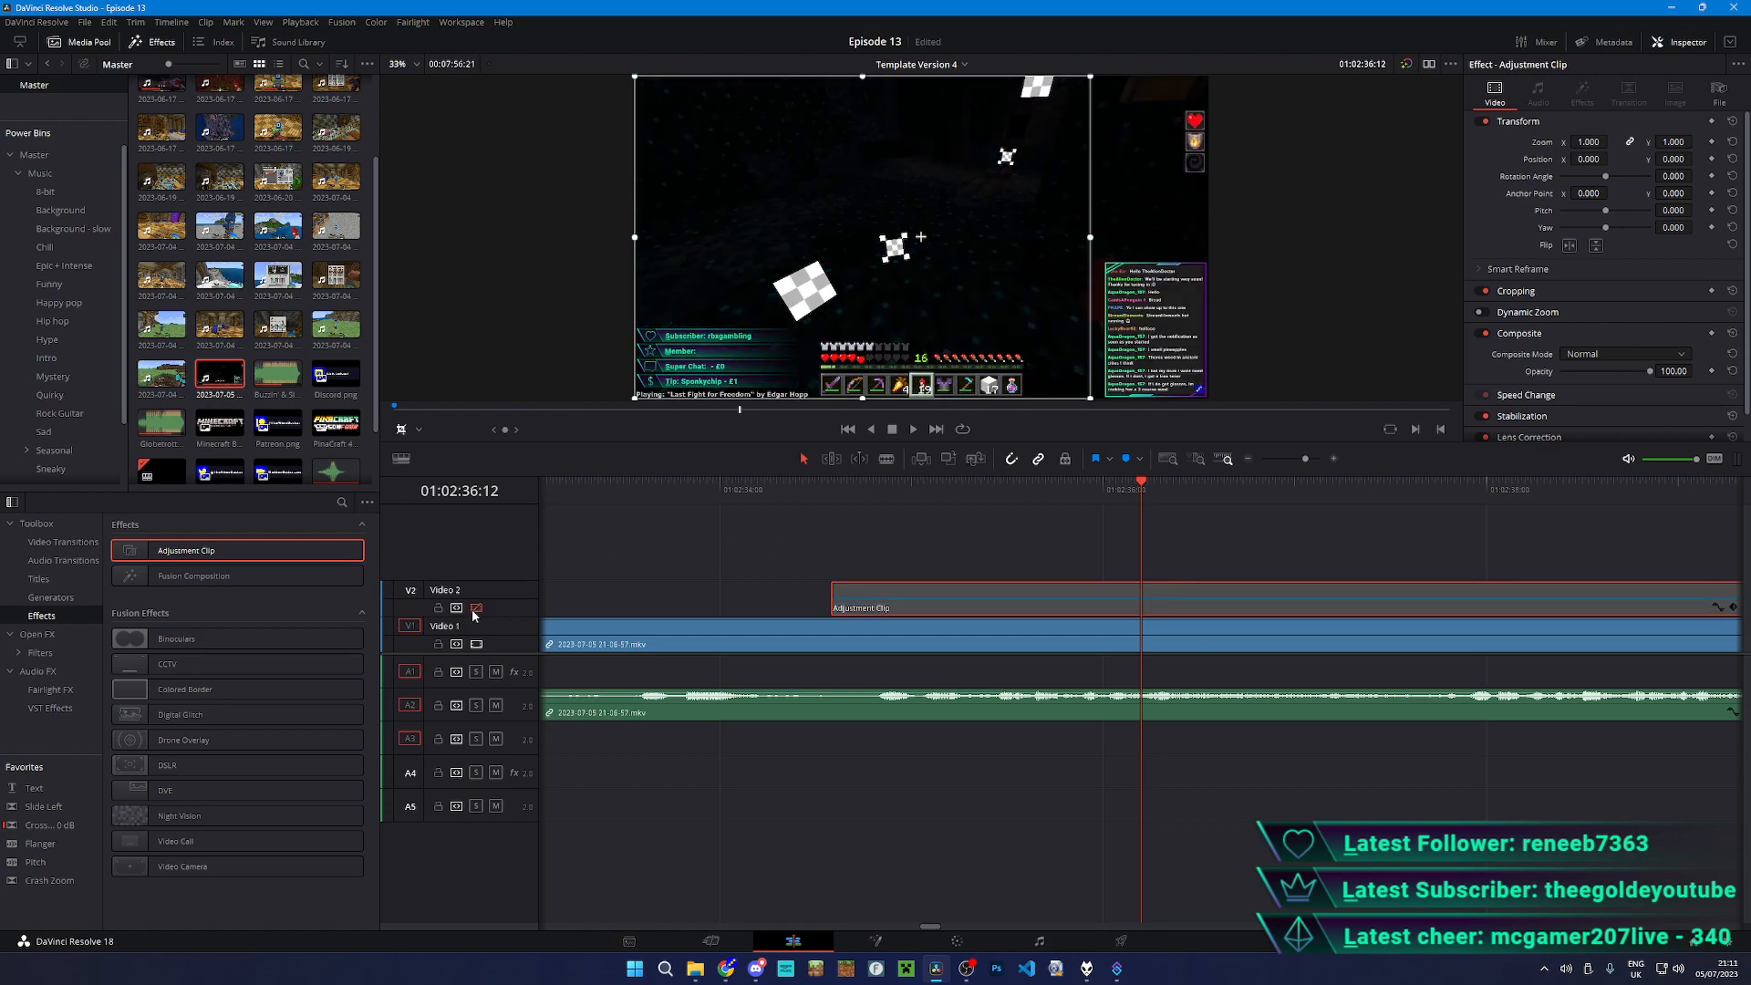
pyautogui.click(476, 608)
pyautogui.click(475, 609)
pyautogui.click(476, 608)
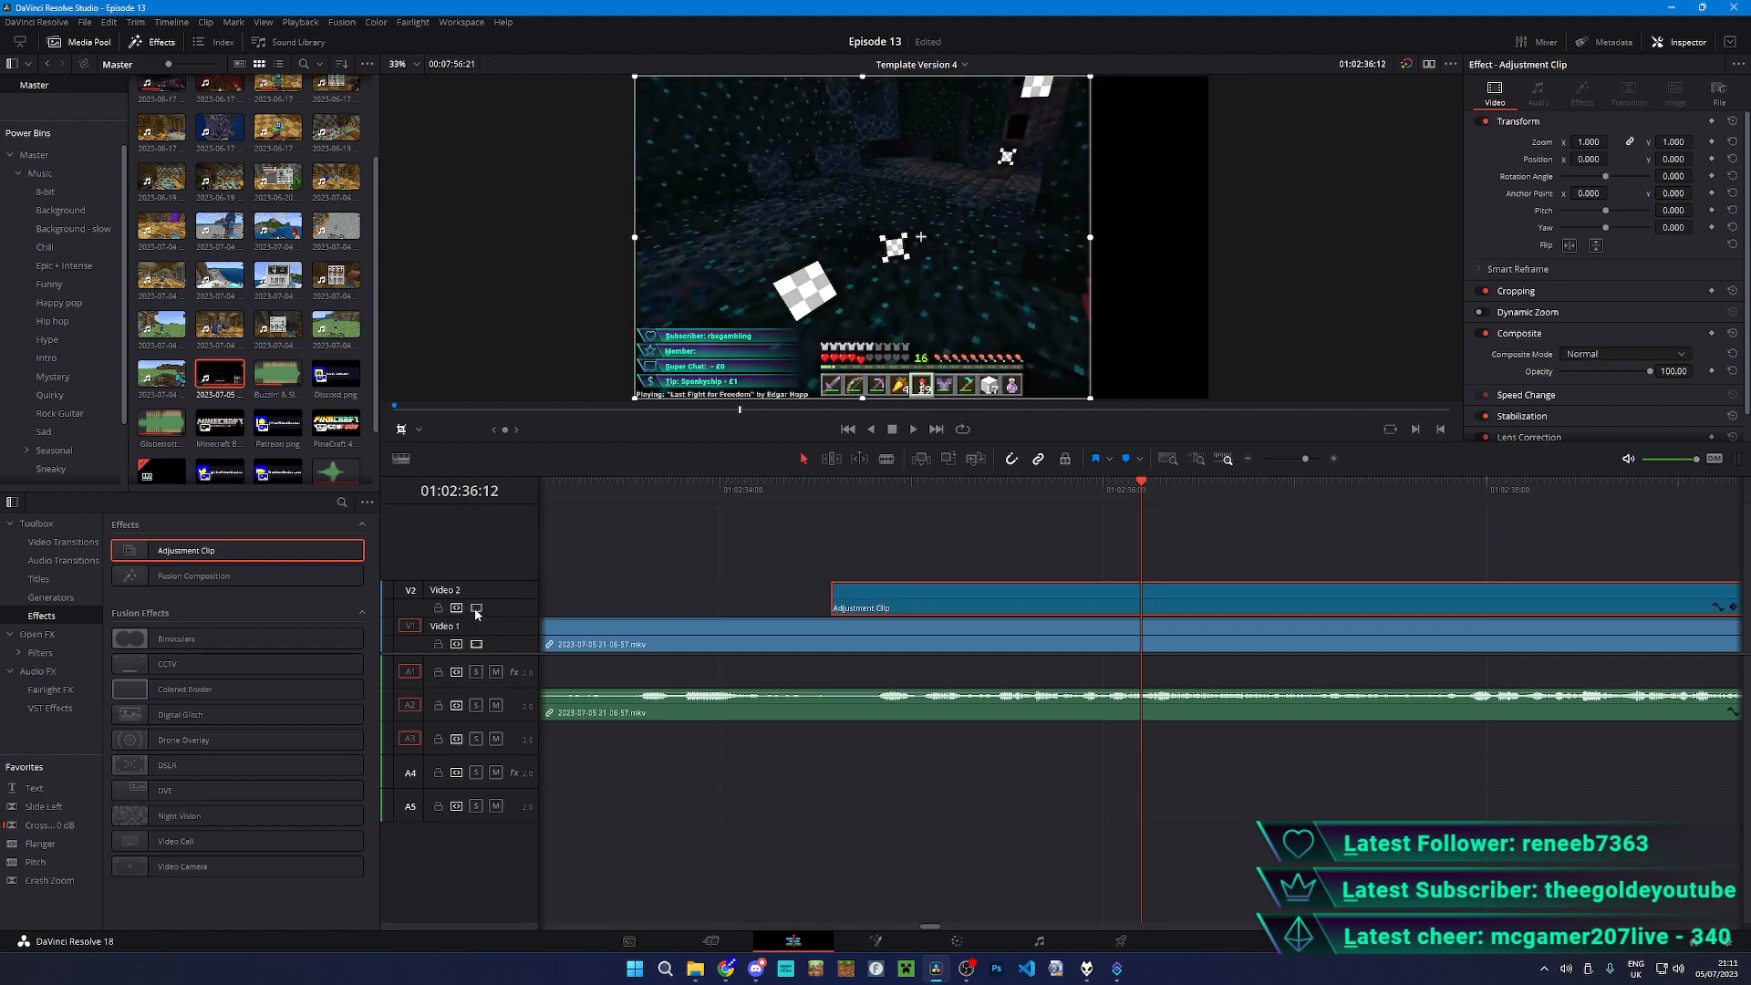
pyautogui.click(476, 608)
pyautogui.click(476, 608)
pyautogui.click(476, 608)
pyautogui.click(476, 608)
pyautogui.click(476, 608)
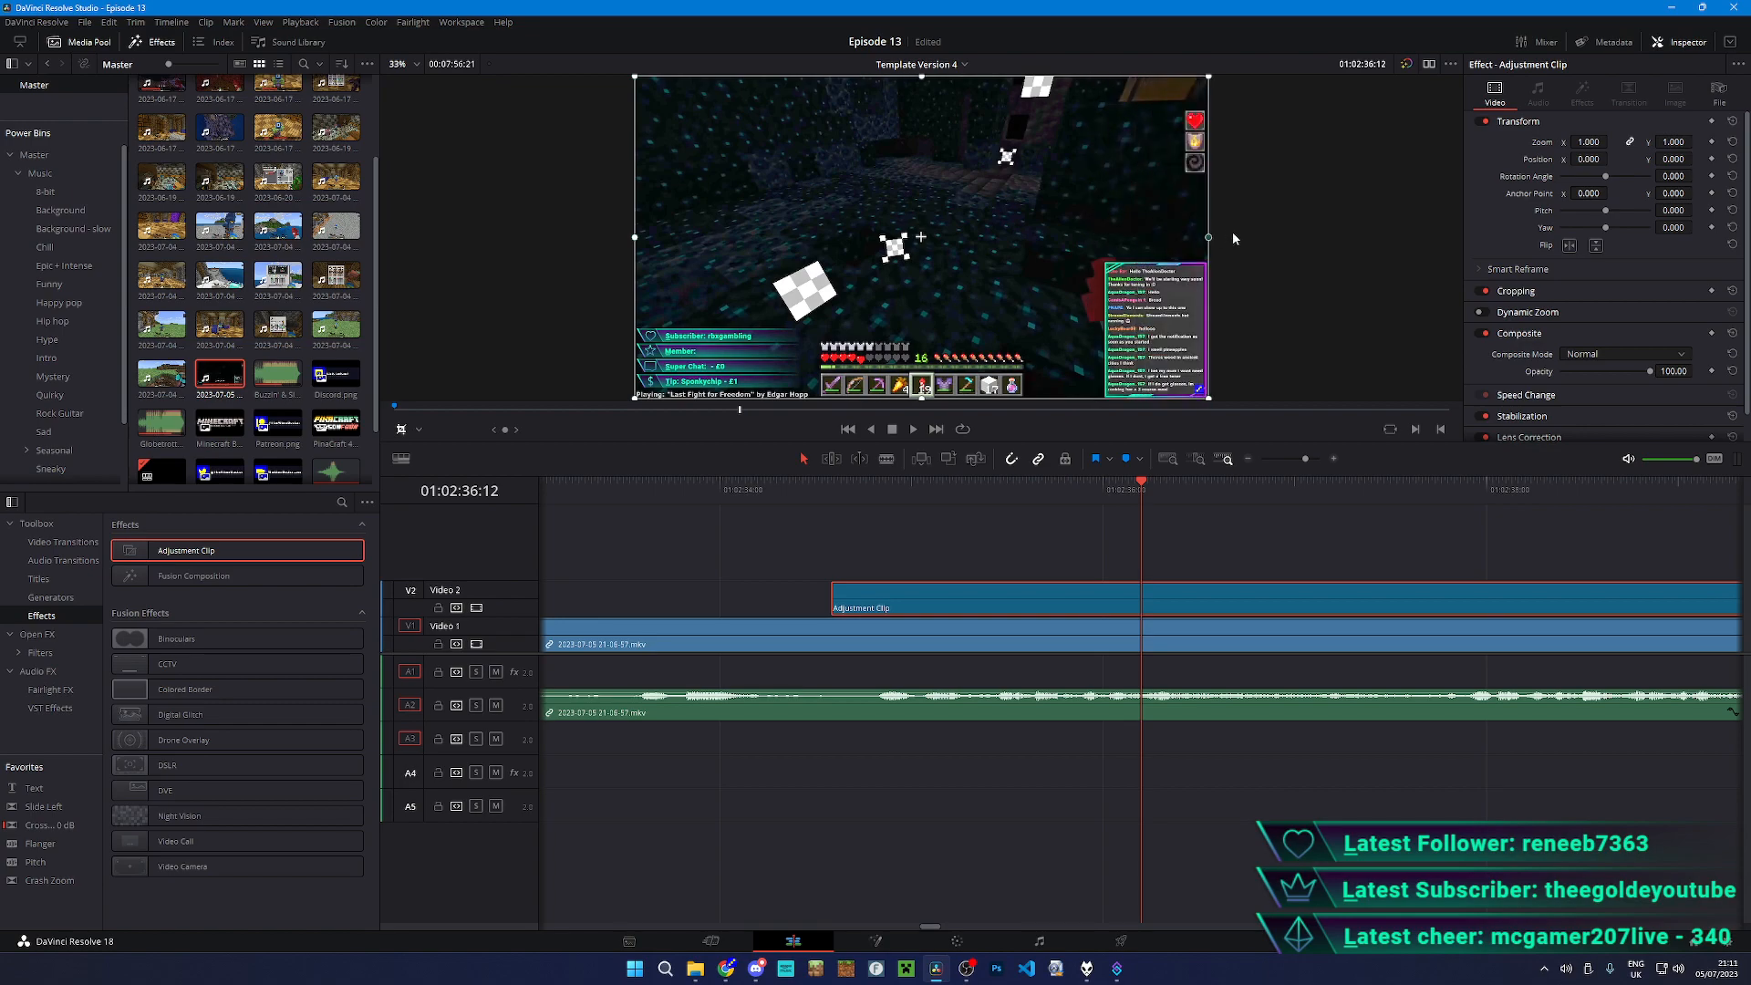
# - Find where the dark cave footage begins and move the adjustment clip earlier on Video 2 toward that point
pyautogui.click(402, 430)
pyautogui.click(787, 527)
pyautogui.click(786, 500)
pyautogui.press('space')
pyautogui.scroll(-3, 1129, 561)
pyautogui.scroll(3, 1128, 561)
pyautogui.click(673, 488)
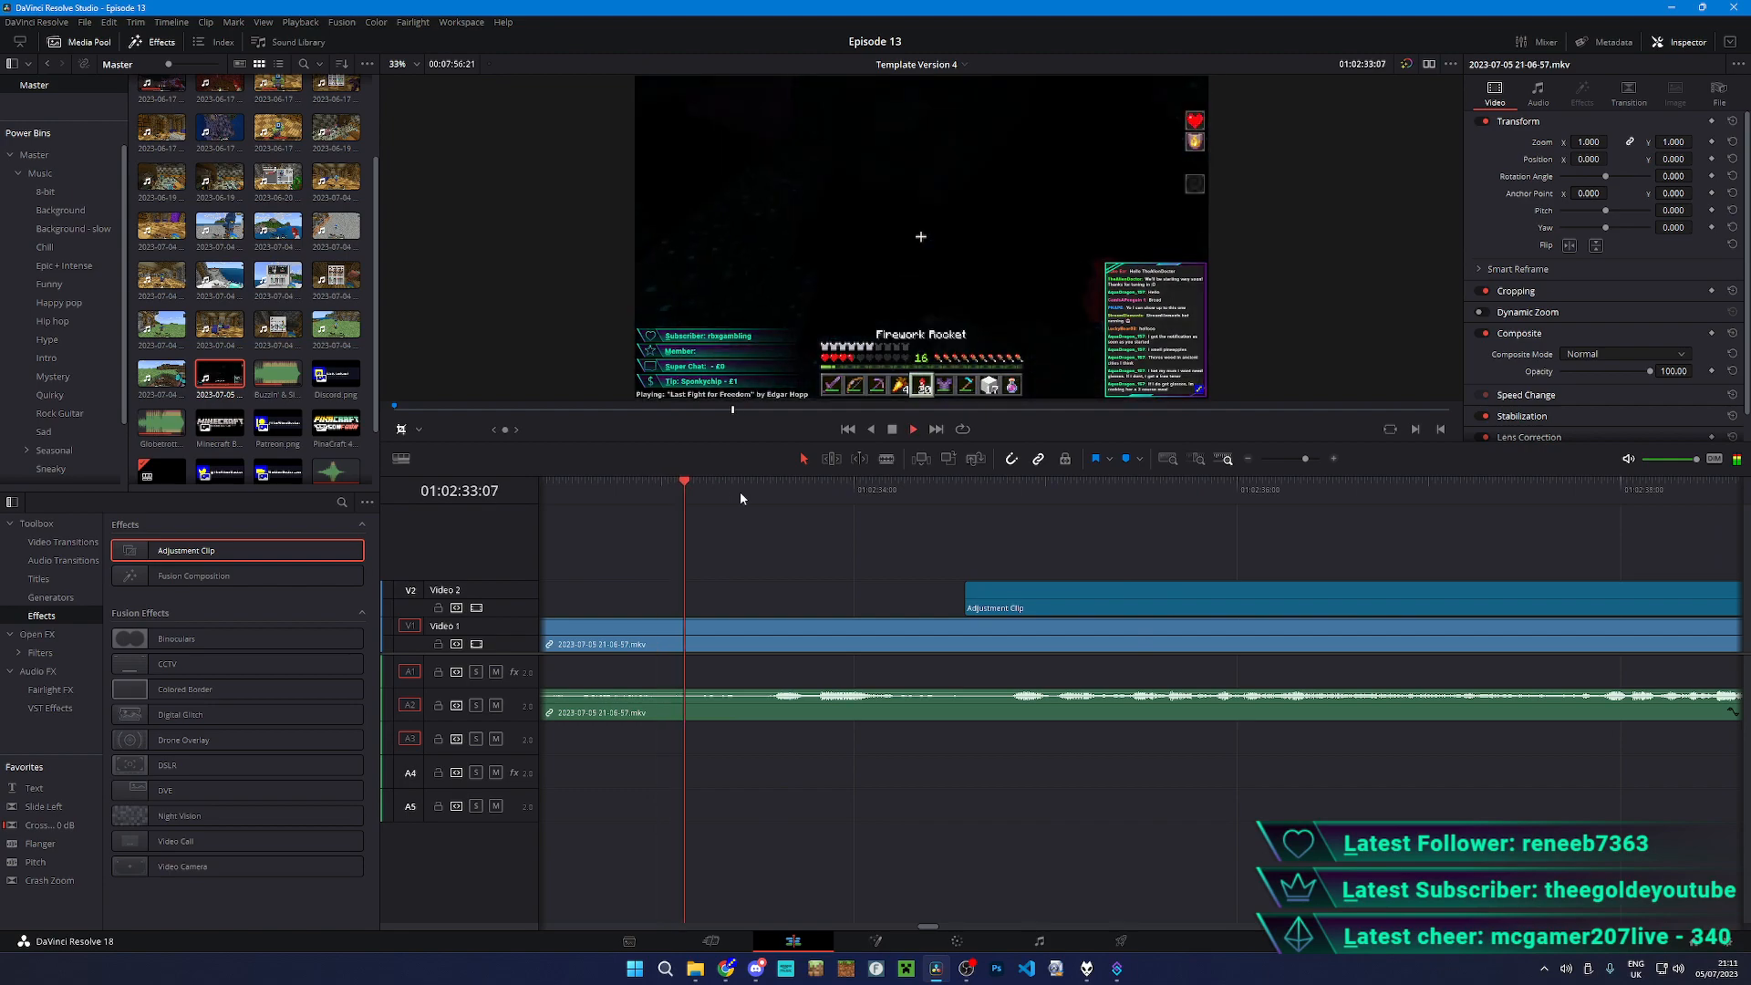
pyautogui.scroll(-2, 948, 489)
pyautogui.click(786, 482)
pyautogui.click(668, 484)
pyautogui.moveTo(1321, 603); pyautogui.dragTo(1044, 597)
pyautogui.moveTo(857, 493); pyautogui.dragTo(868, 502)
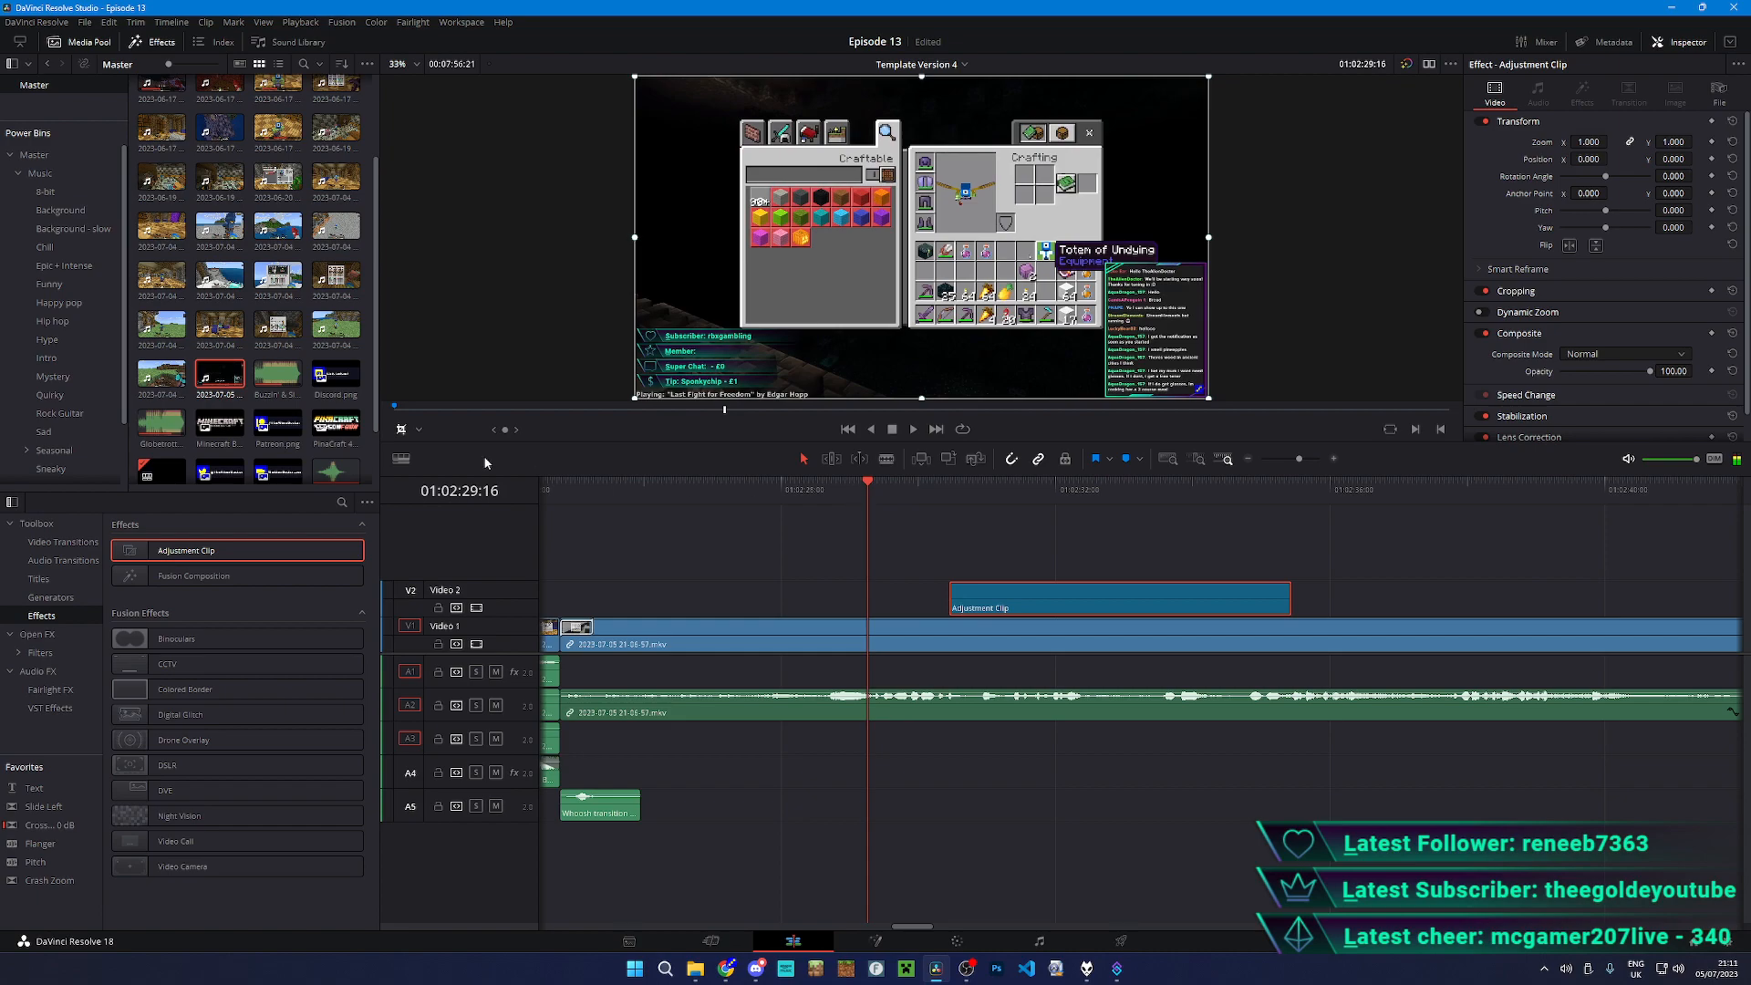
# - Align the adjustment clip's start with the moment the inventory closes, at about 01:02:29:47
pyautogui.press('space')
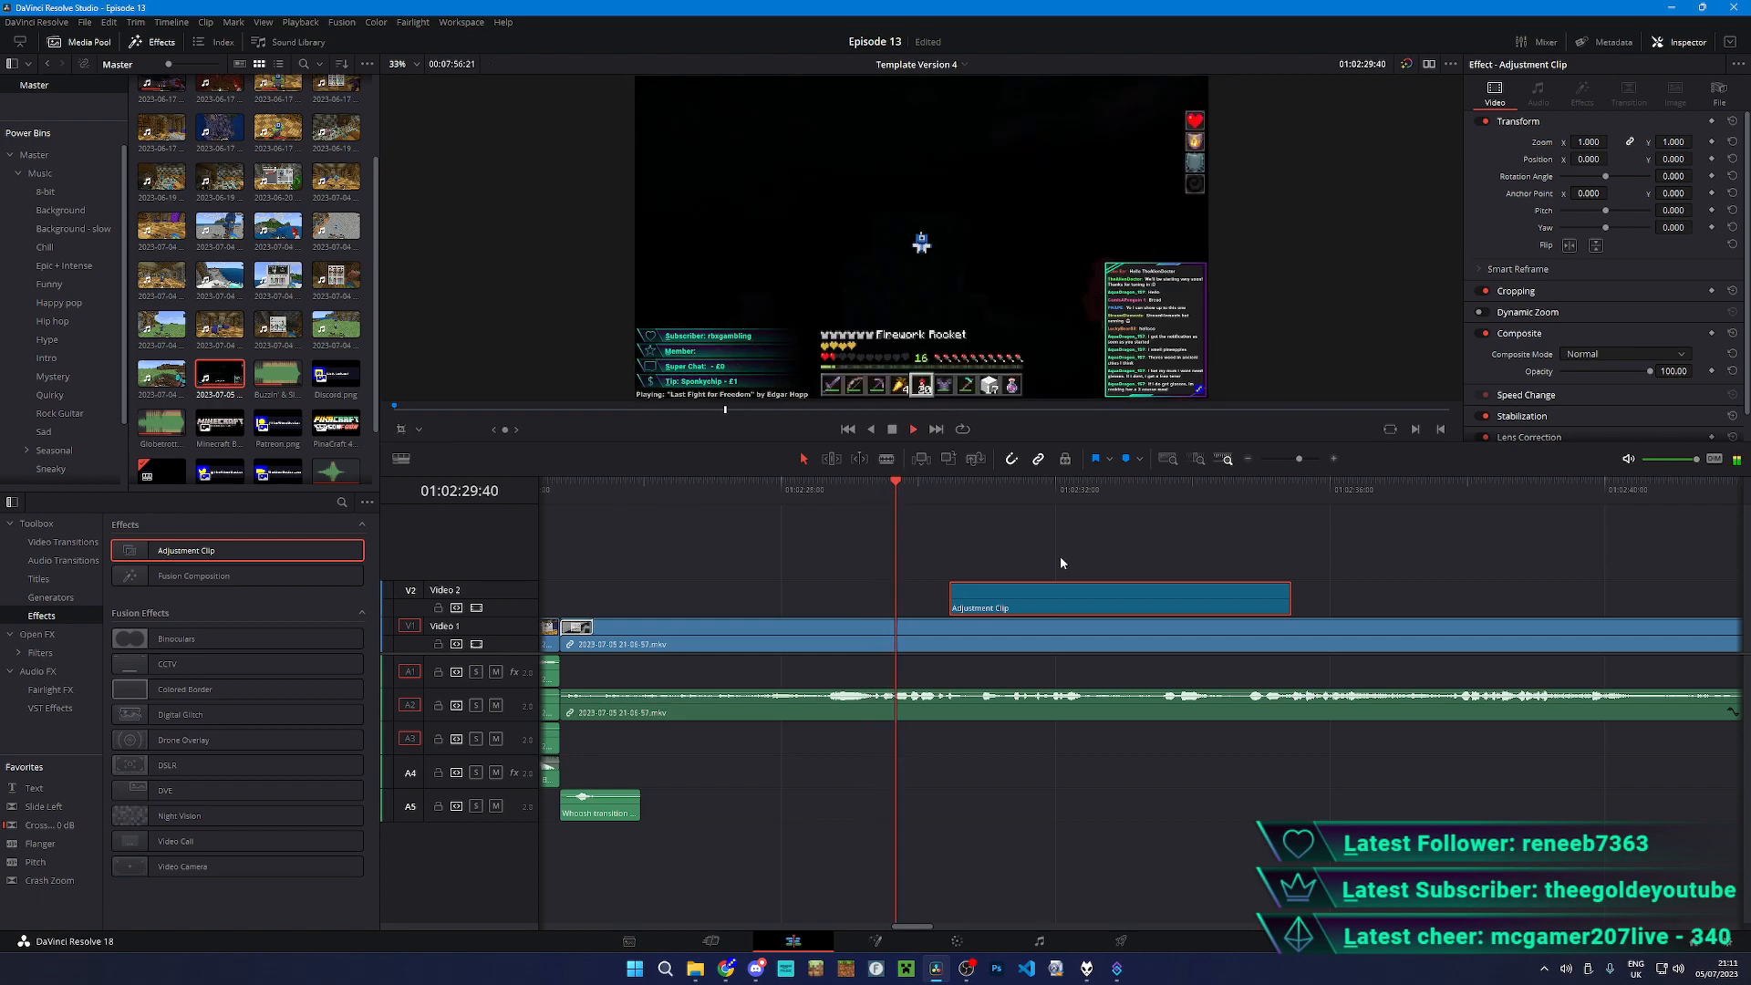
pyautogui.moveTo(1015, 594); pyautogui.dragTo(974, 597)
pyautogui.scroll(3, 1048, 616)
pyautogui.moveTo(1145, 594); pyautogui.dragTo(1100, 577)
# - Review the brightened cave footage in full-screen playback from the start of the adjustment clip
pyautogui.click(1011, 491)
pyautogui.press('space')
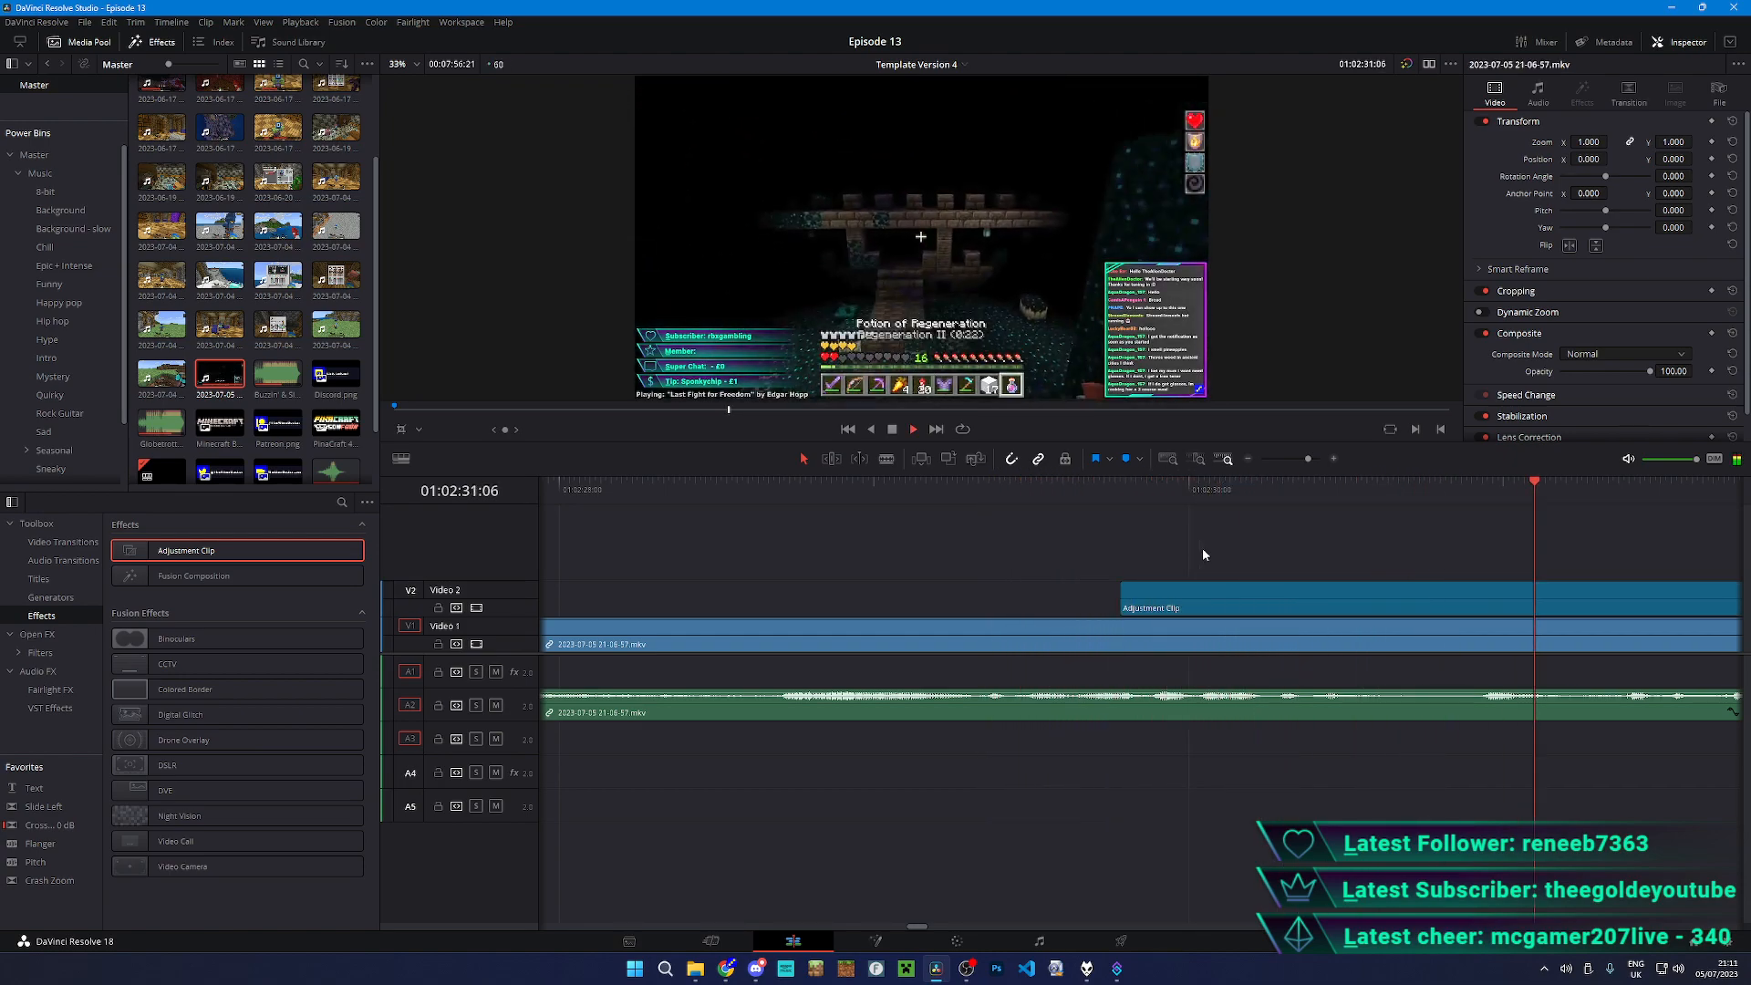
pyautogui.hotkey('ctrl', 'f')
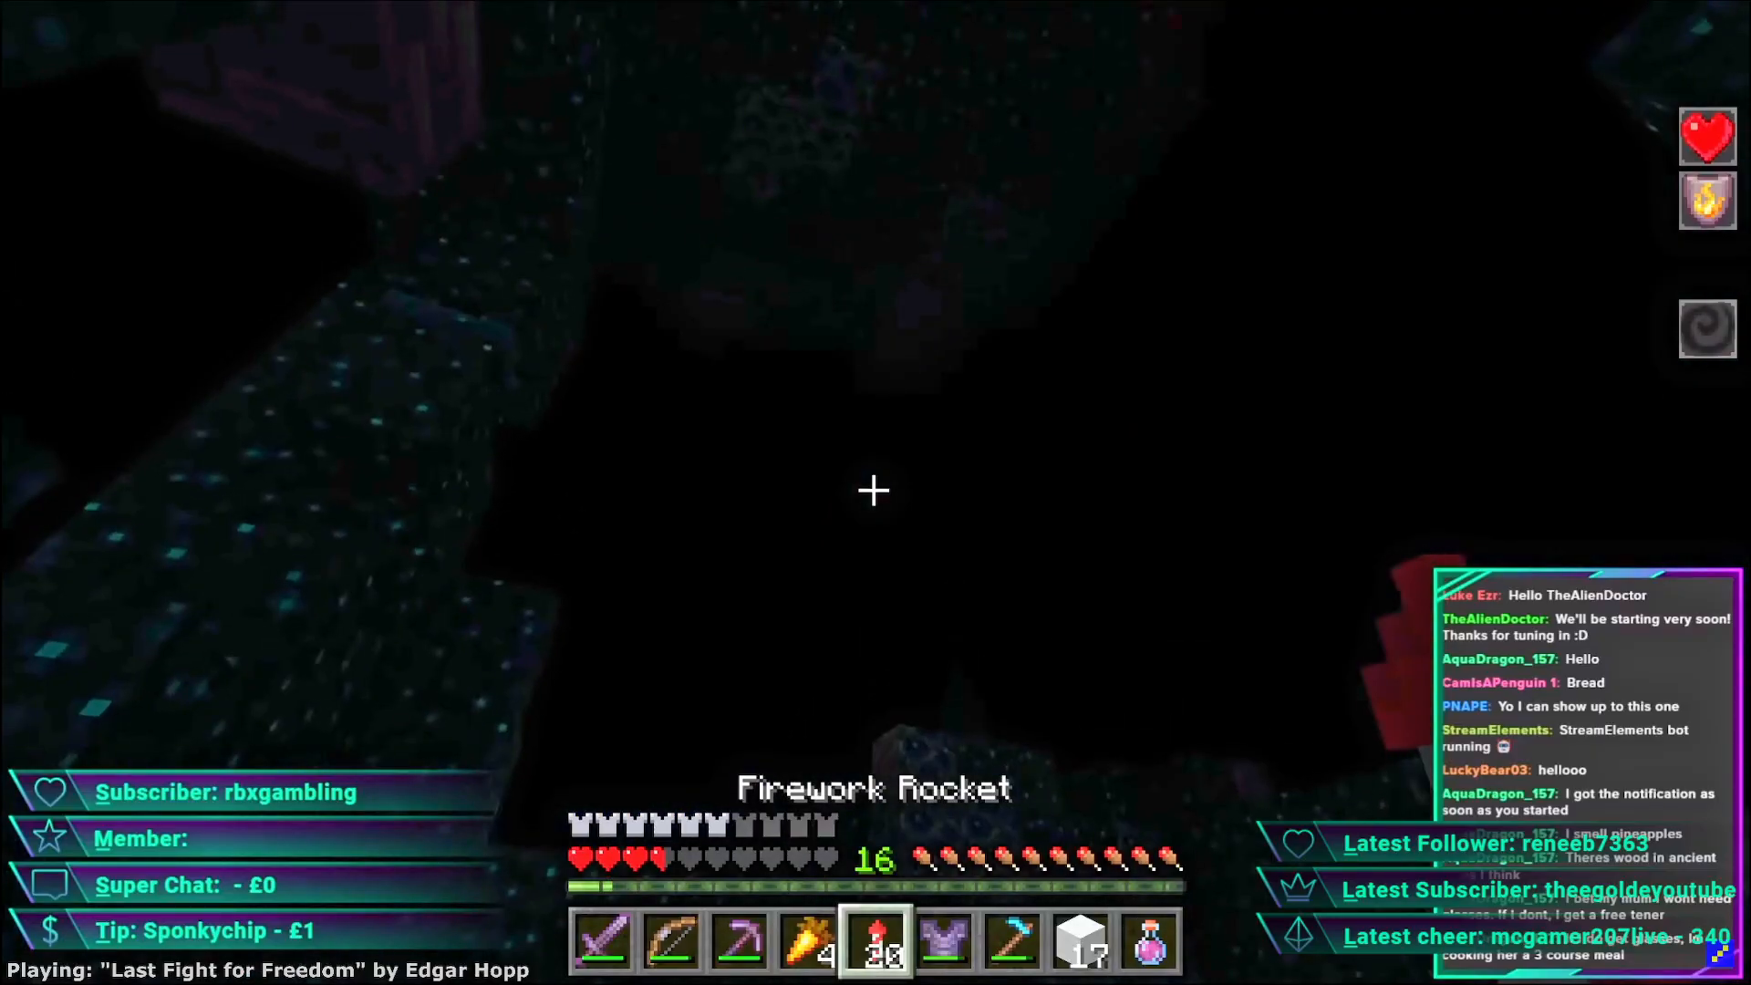
pyautogui.press('Escape')
pyautogui.hotkey('ctrl', '-')
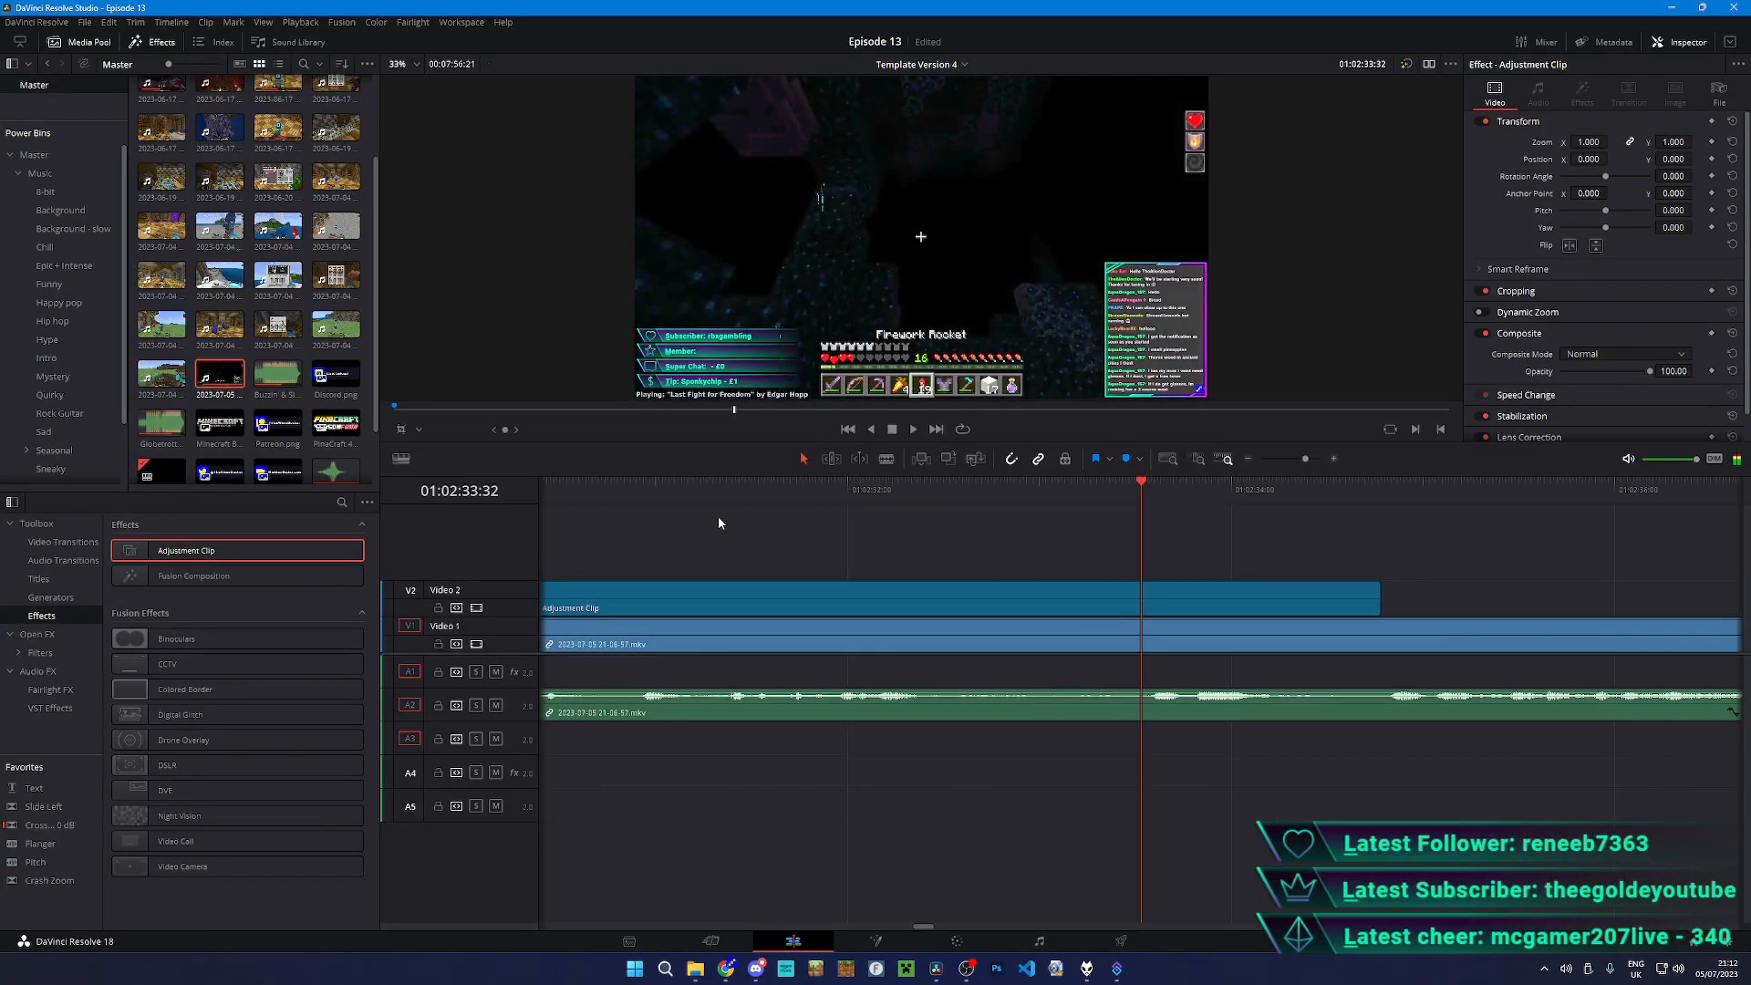
pyautogui.click(643, 486)
pyautogui.hotkey('ctrl', '-')
pyautogui.click(1068, 497)
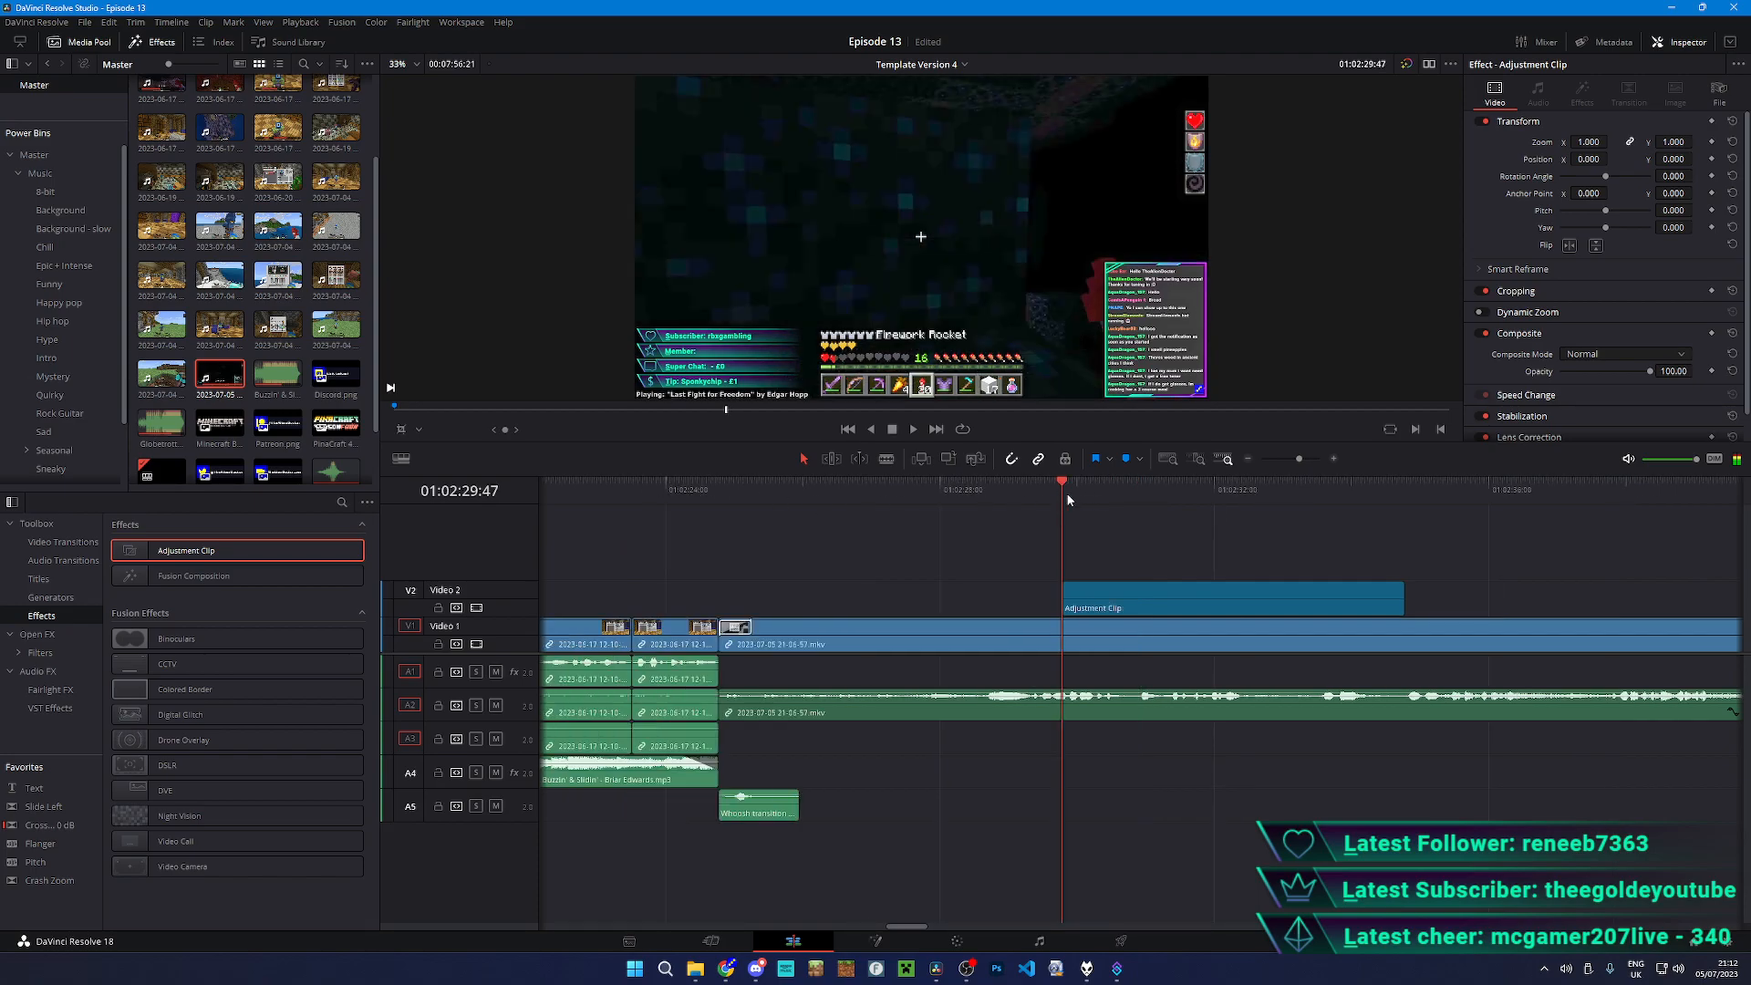
pyautogui.hotkey('ctrl', 'f')
pyautogui.press('space')
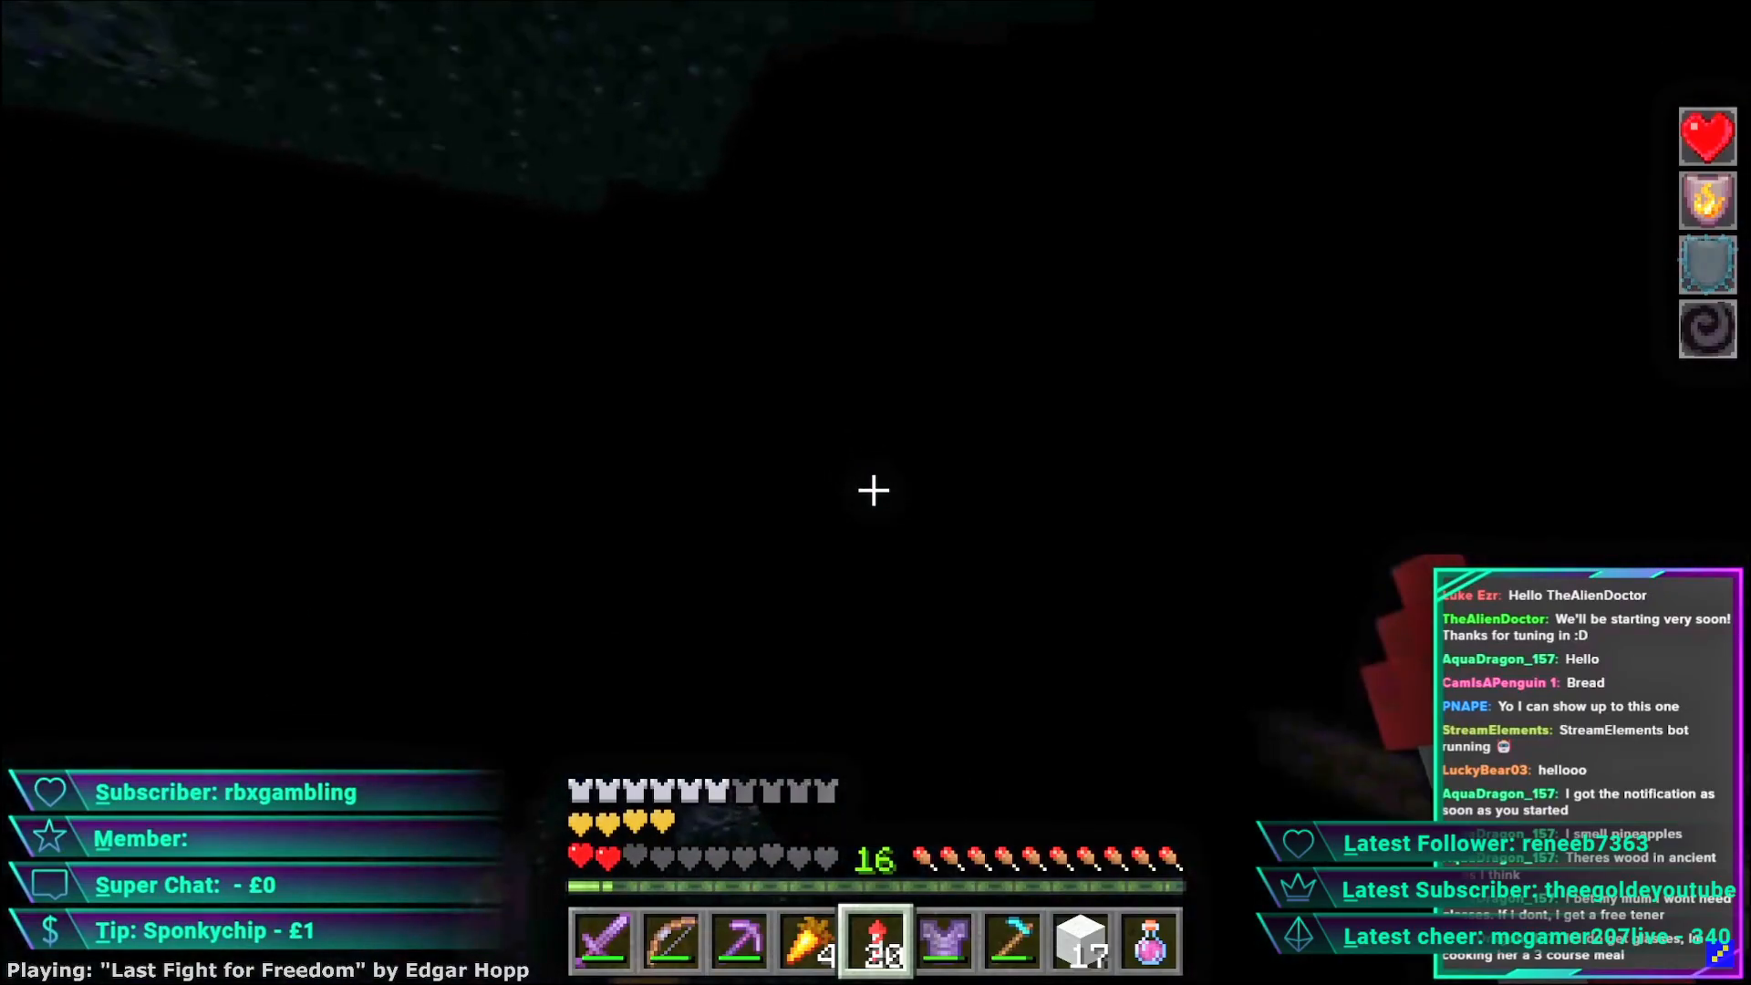
# - Compare the dark cave footage in full-screen playback with Video 2 temporarily disabled
pyautogui.press('space')
pyautogui.press('Escape')
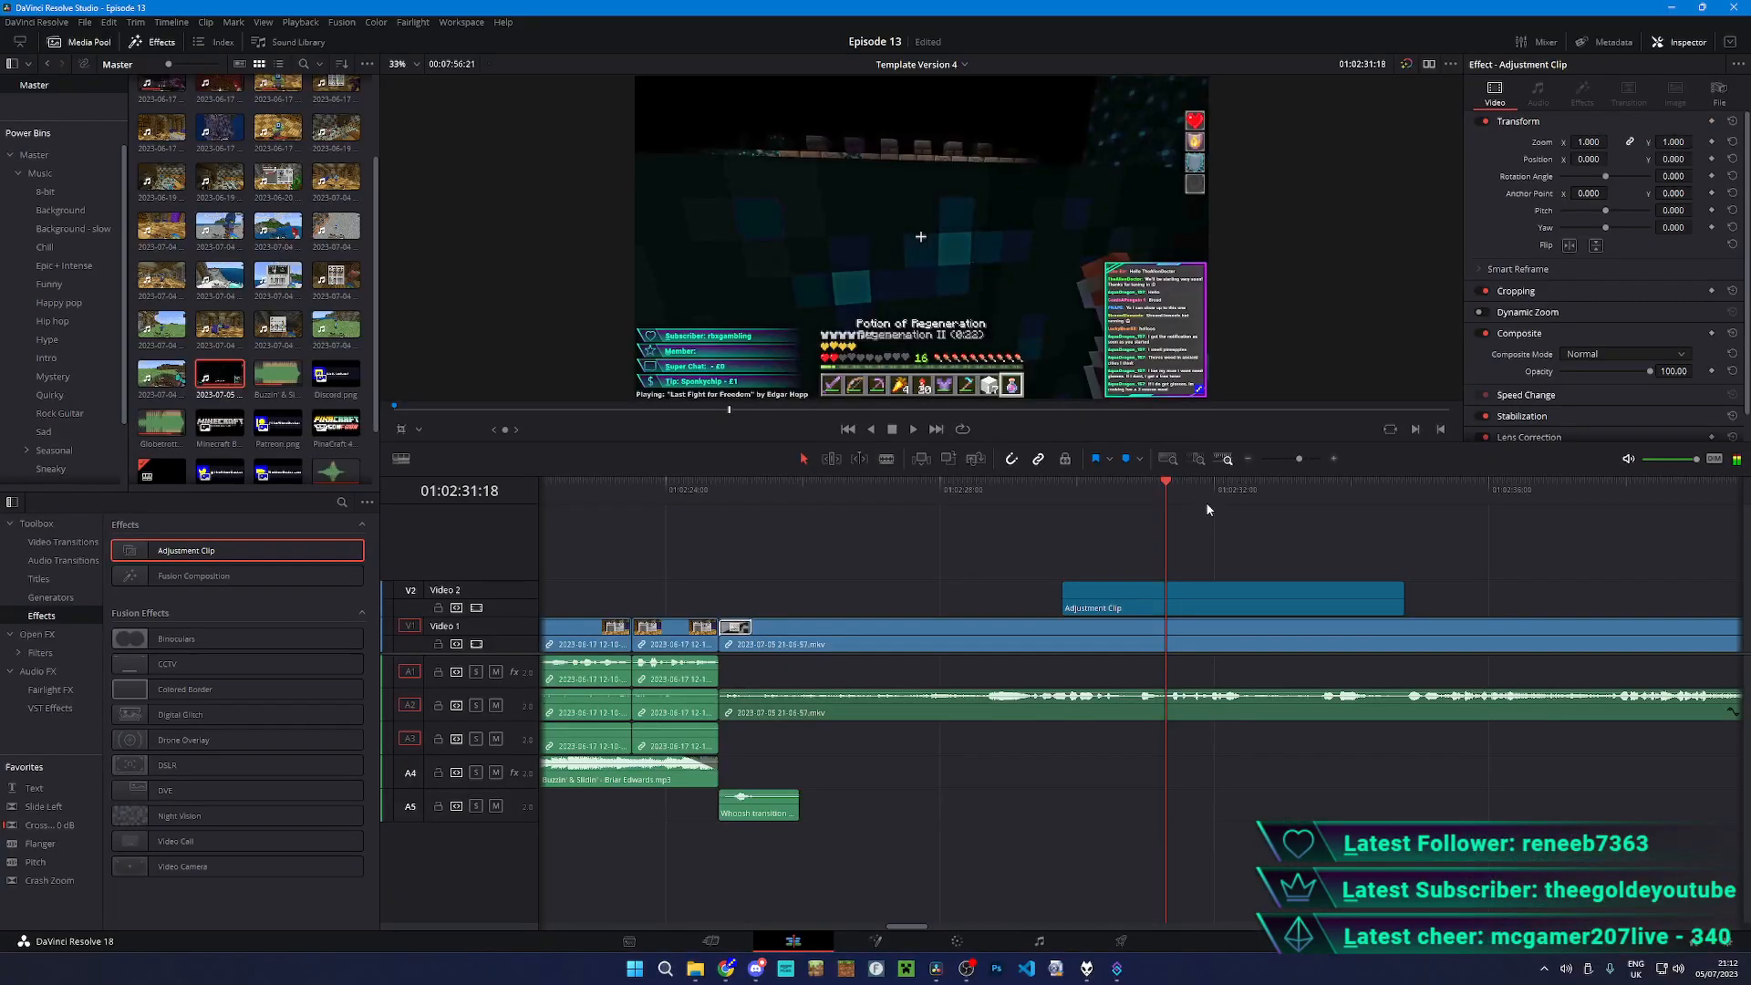
pyautogui.click(476, 607)
pyautogui.hotkey('ctrl', 'f')
pyautogui.press('space')
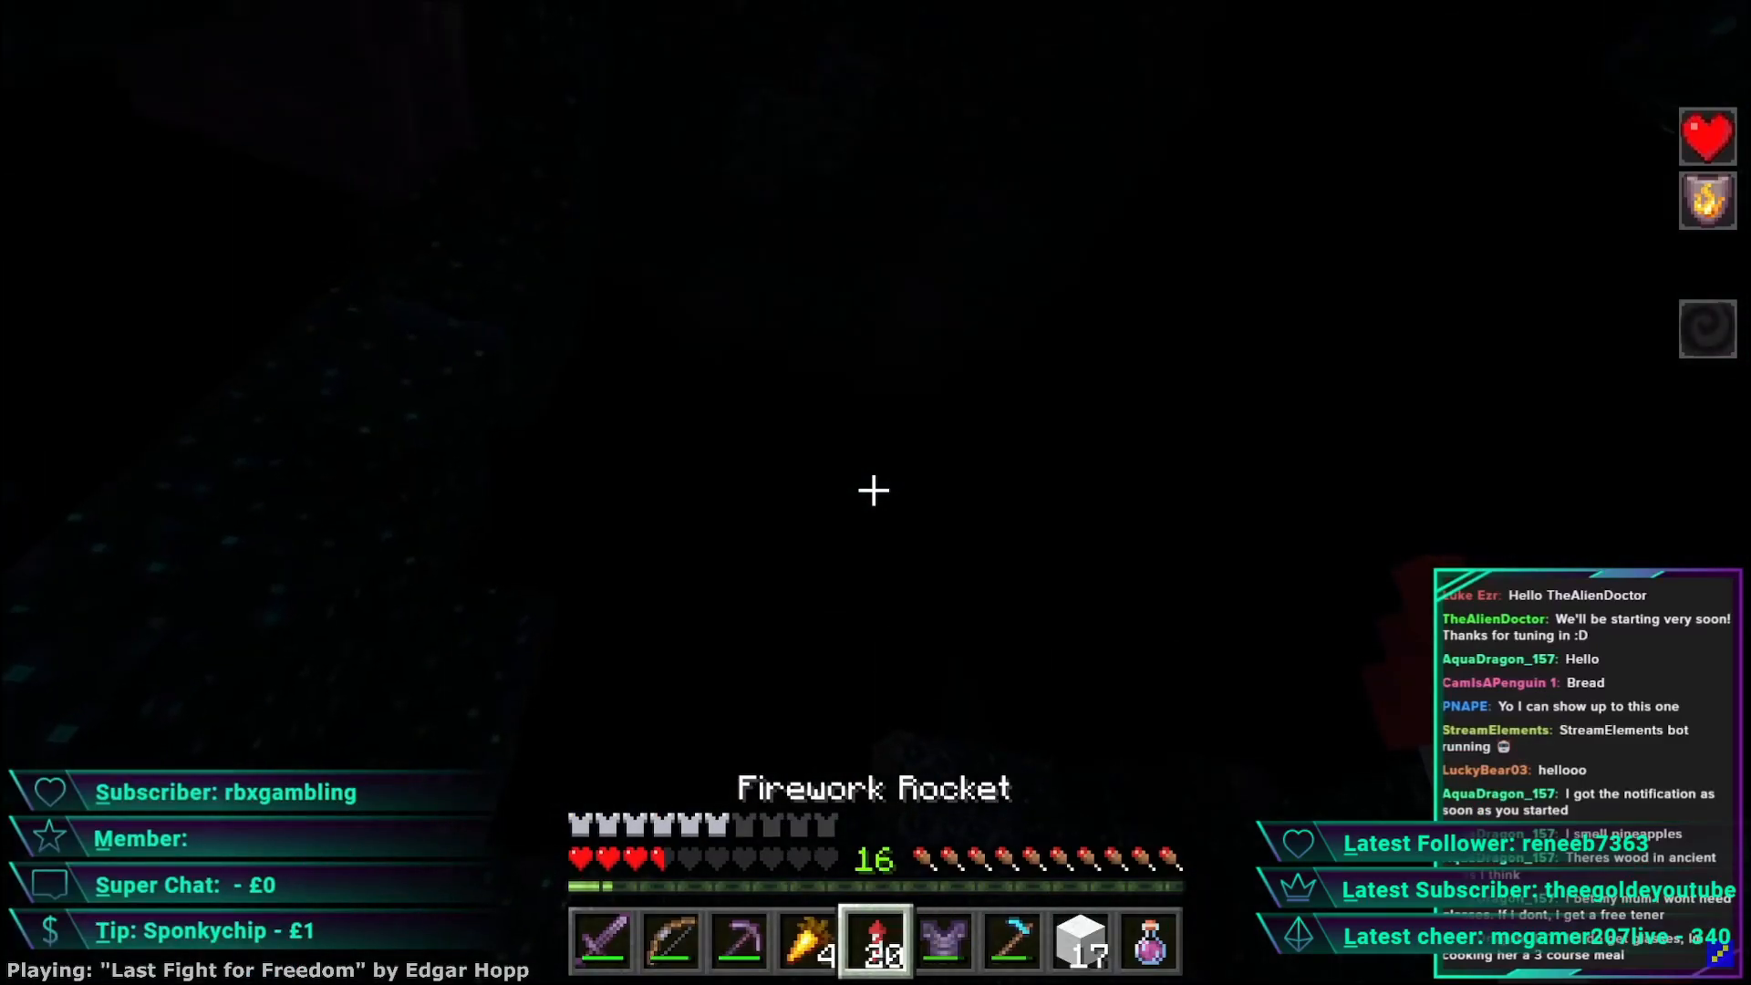
pyautogui.press('space')
pyautogui.press('Escape')
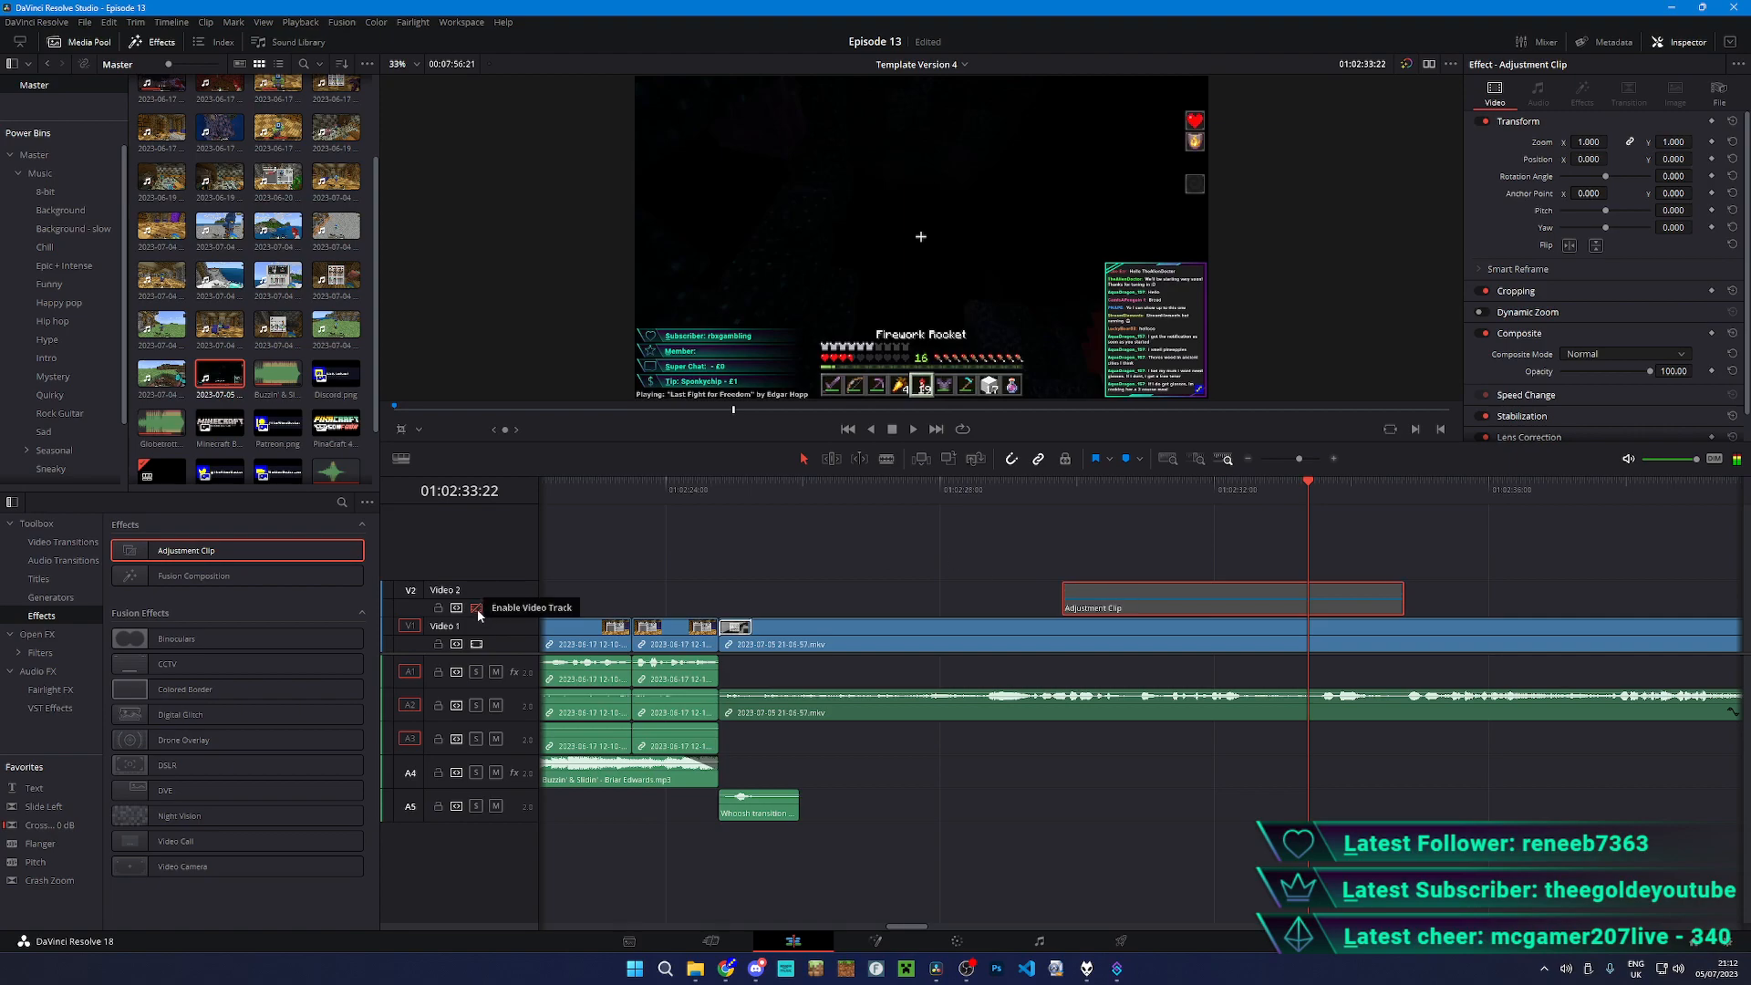
pyautogui.click(476, 609)
pyautogui.click(956, 941)
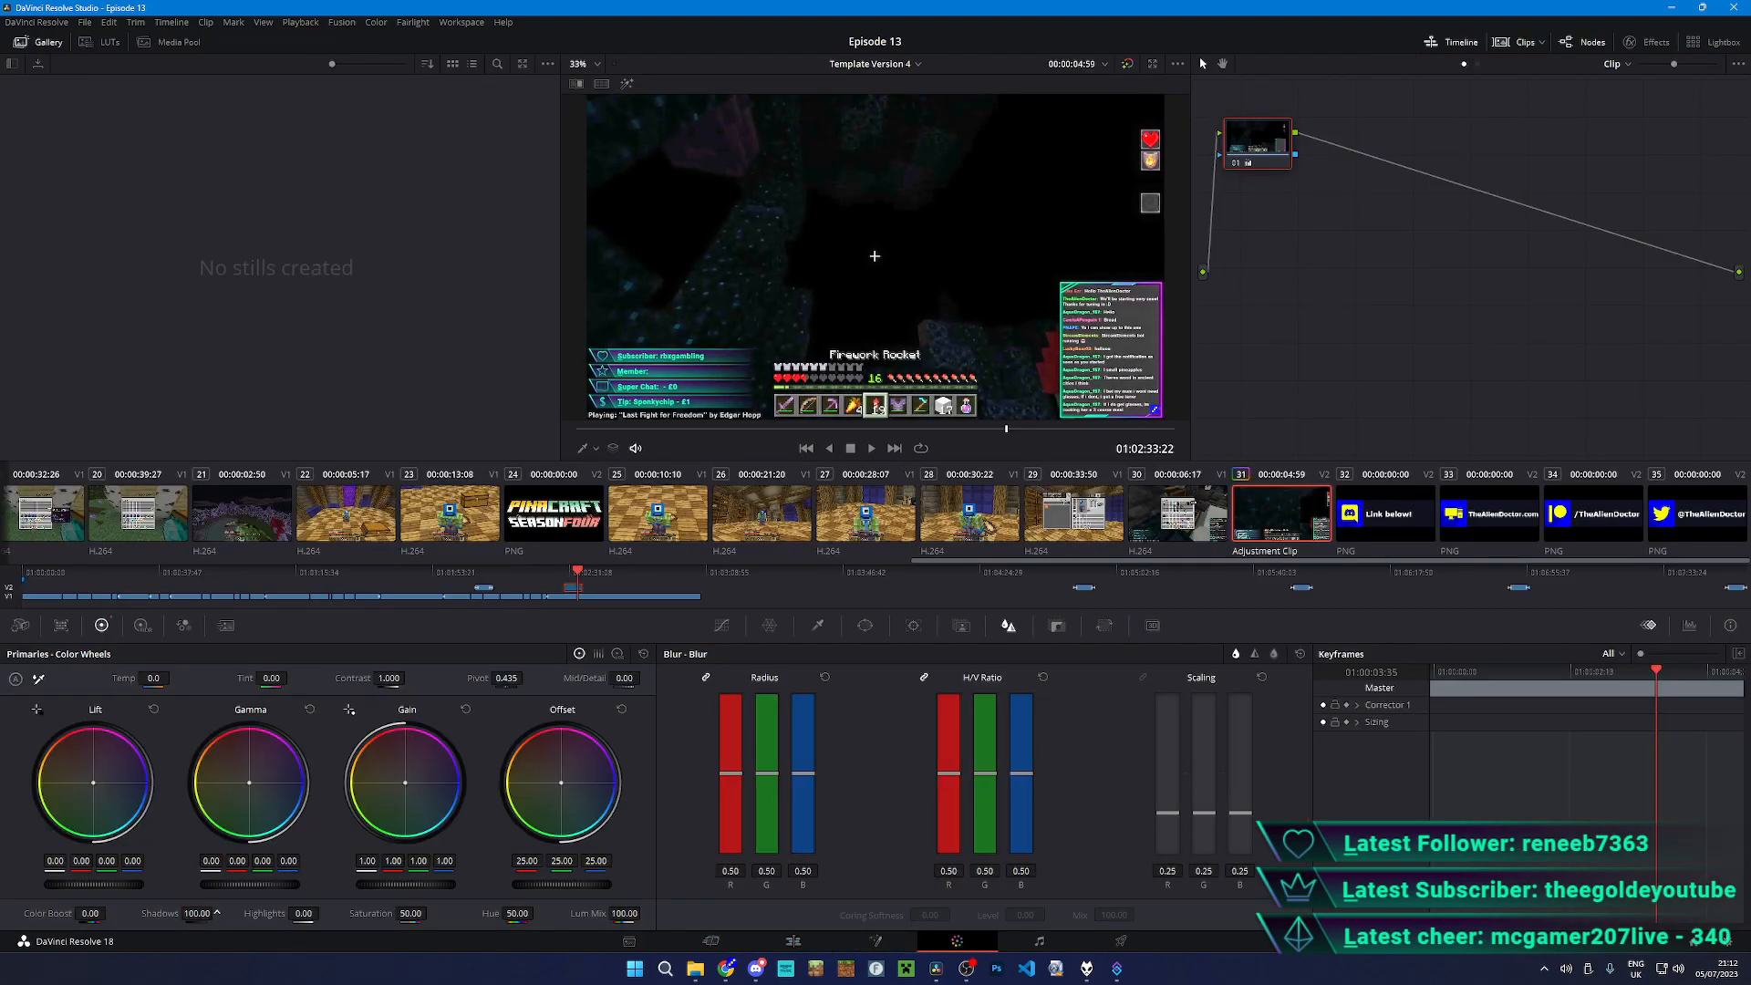
pyautogui.click(792, 941)
# - Unpin Amazon Music from the taskbar
pyautogui.rightClick(785, 968)
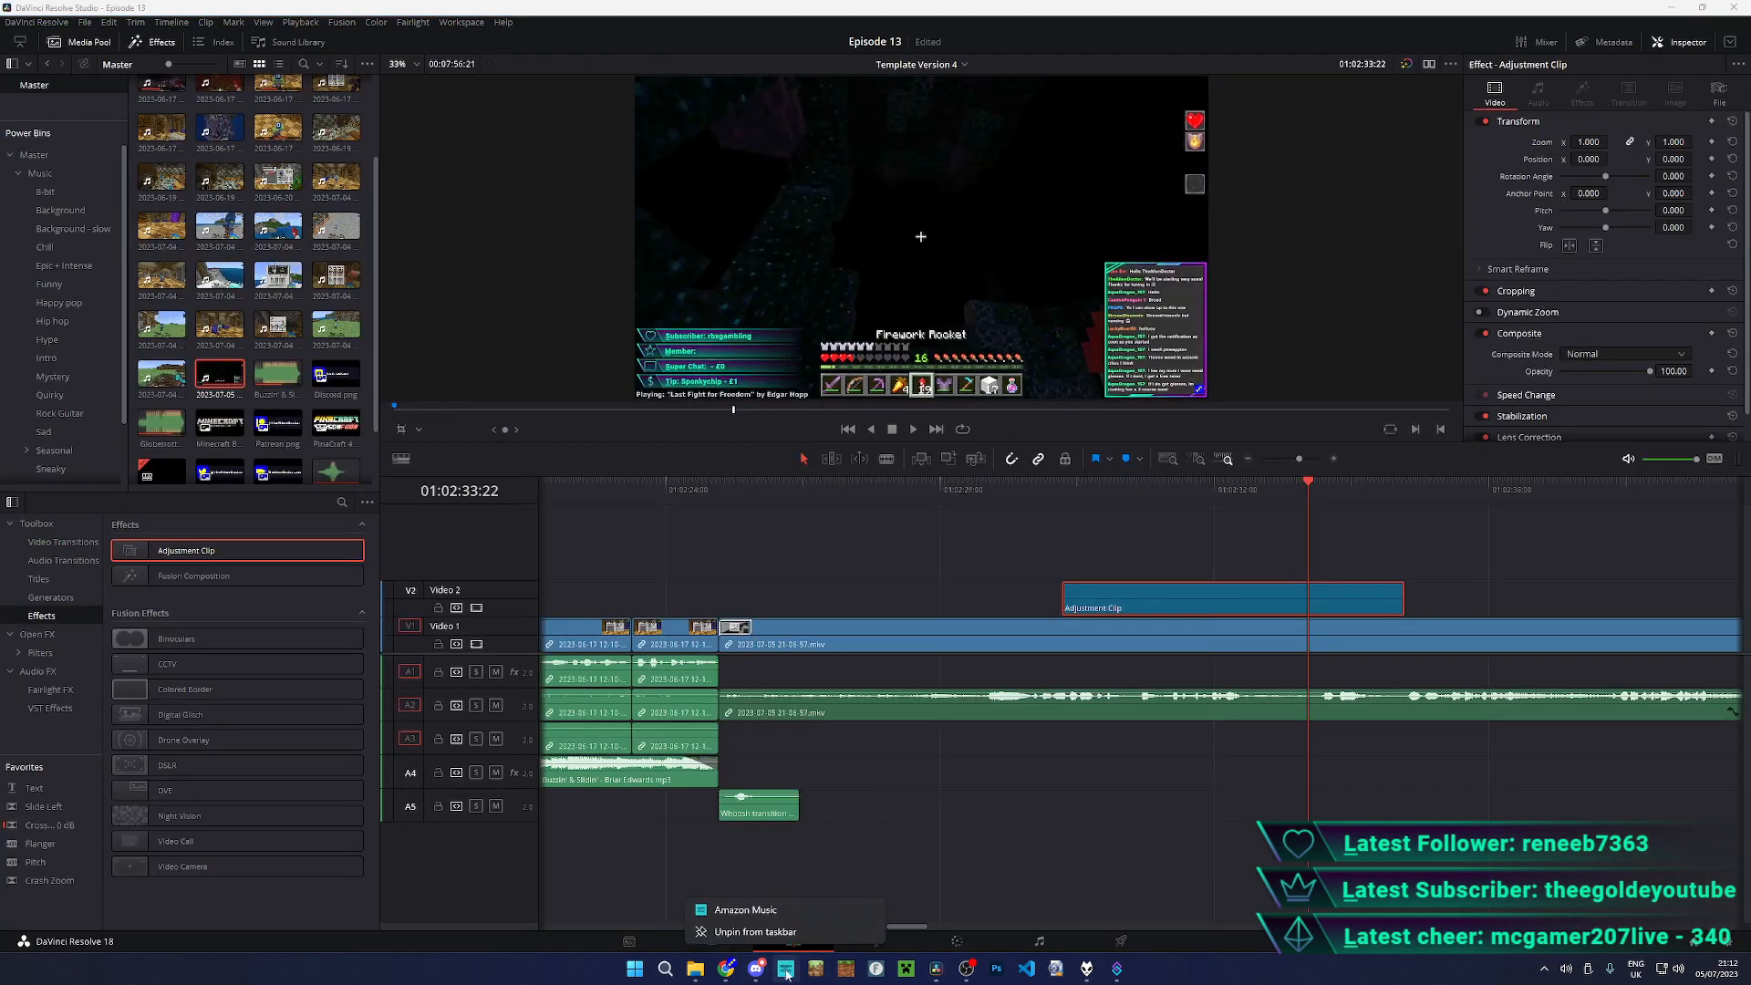
pyautogui.click(791, 937)
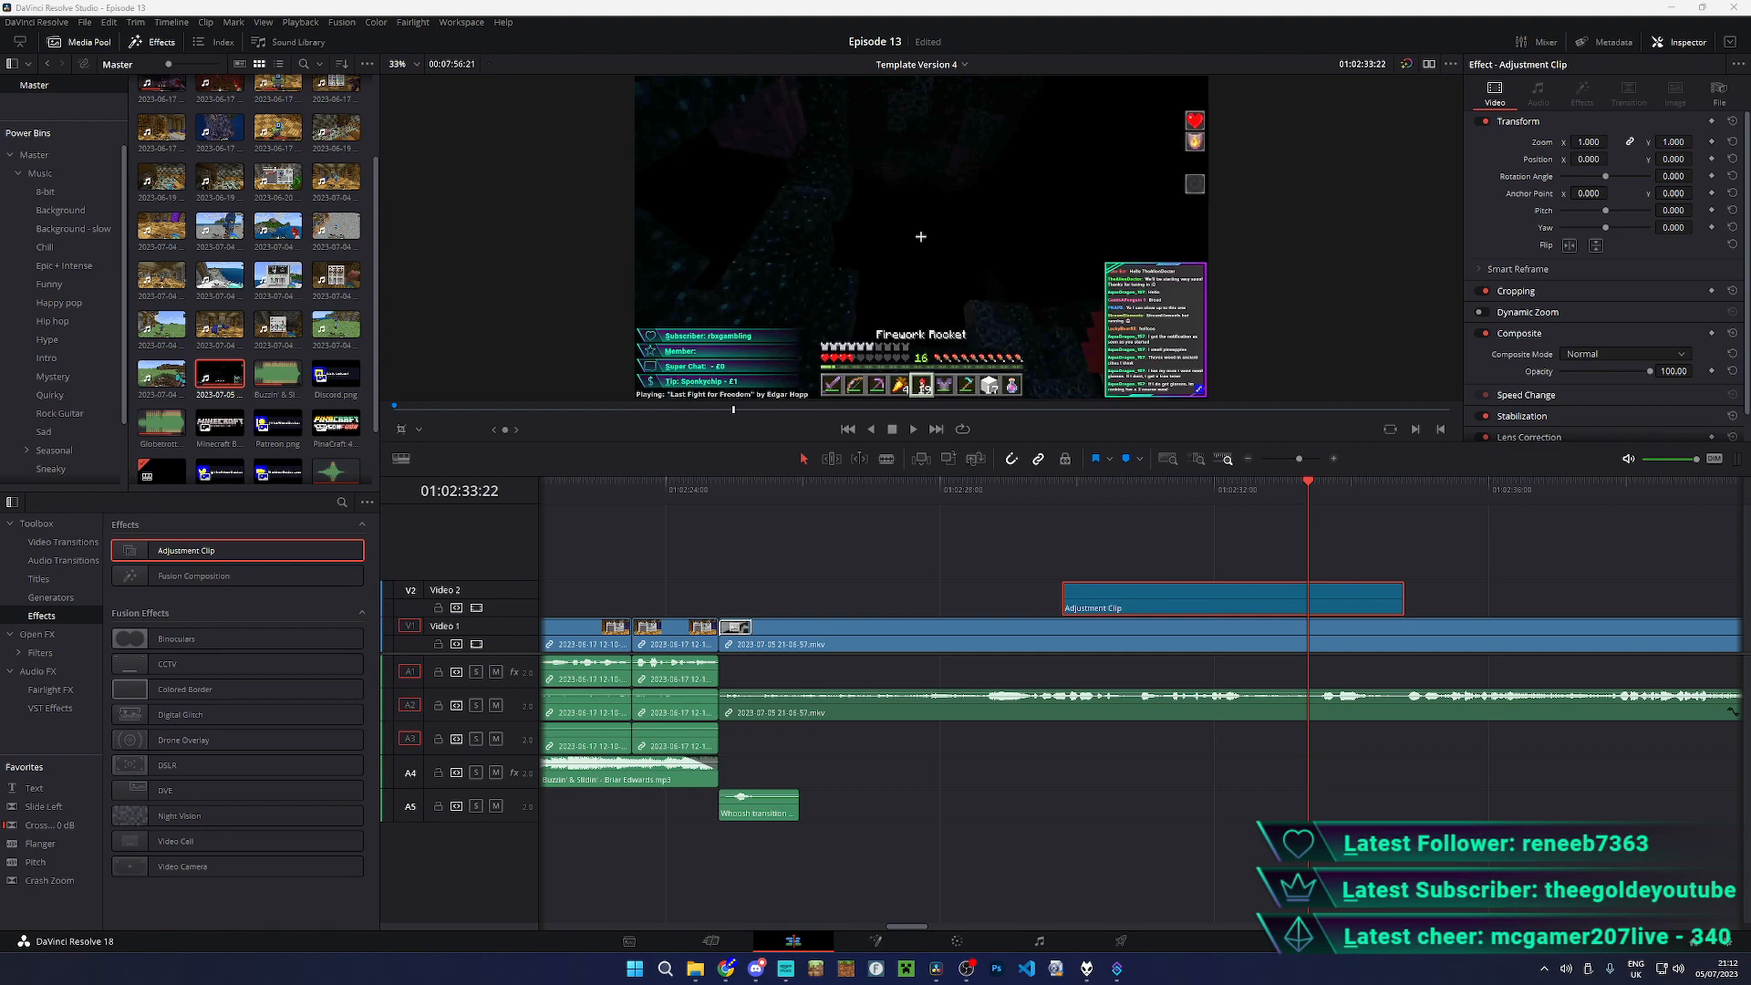
# - Play the cave footage full screen from just before the adjustment clip, checking brightness past the clip's end
pyautogui.click(1021, 492)
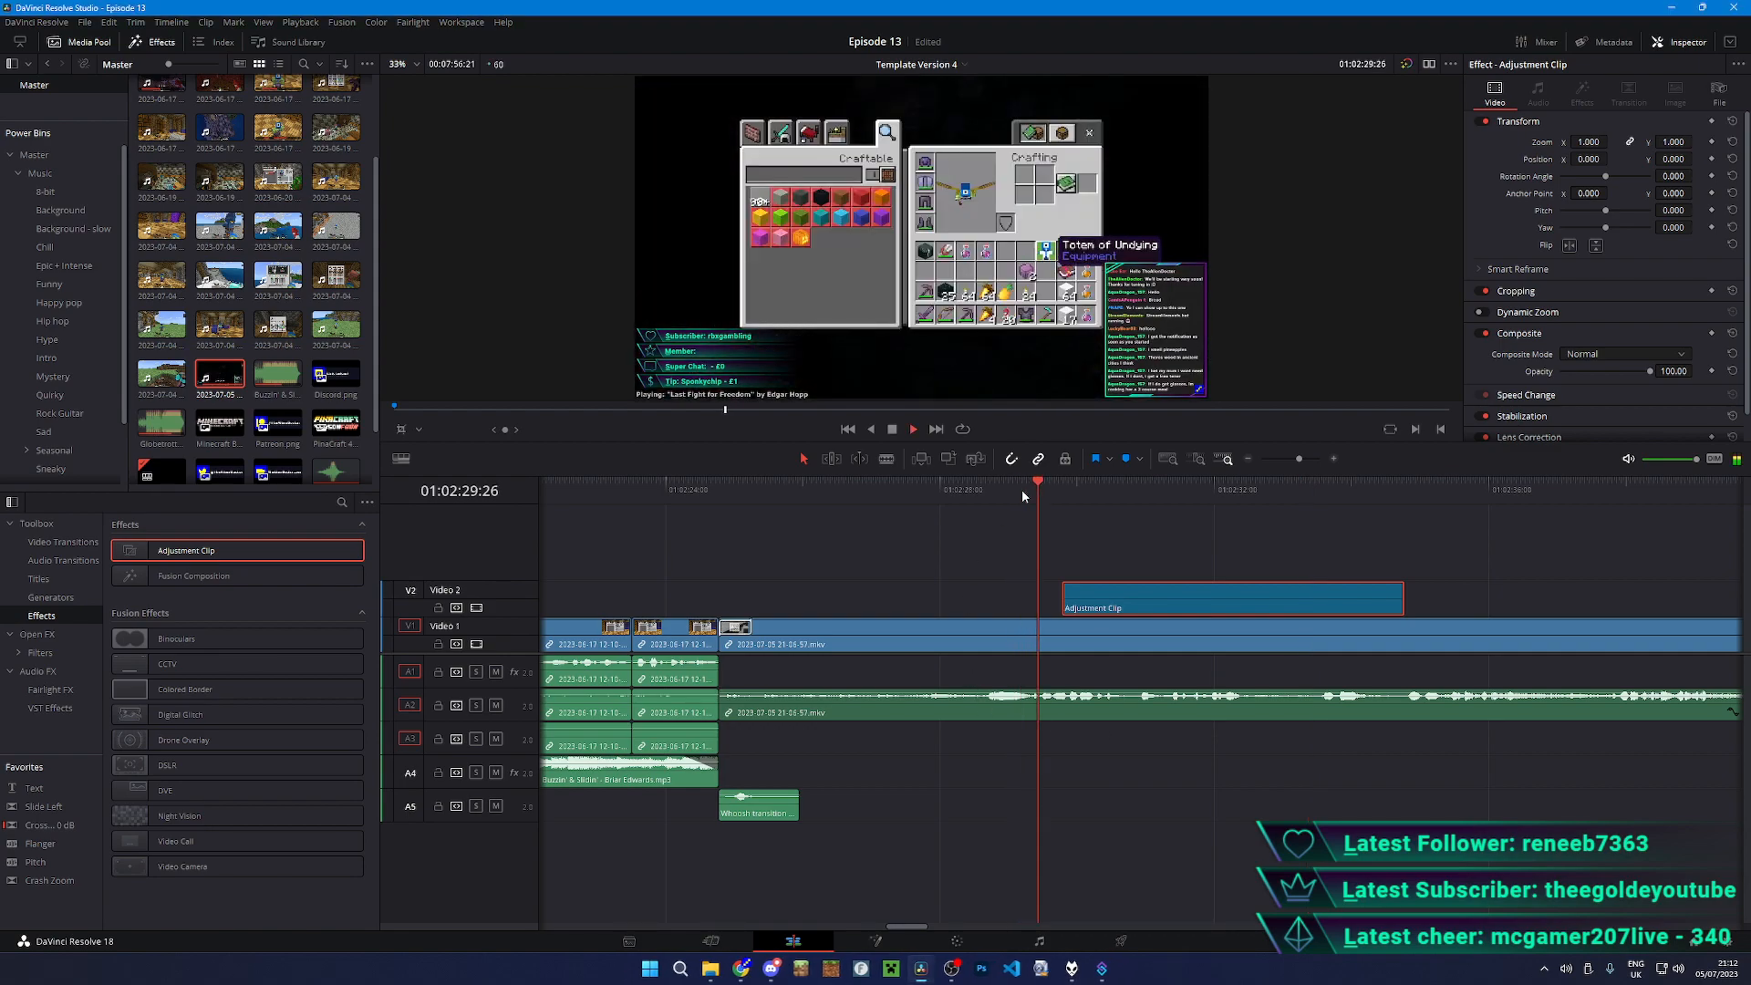
pyautogui.hotkey('ctrl', 'f')
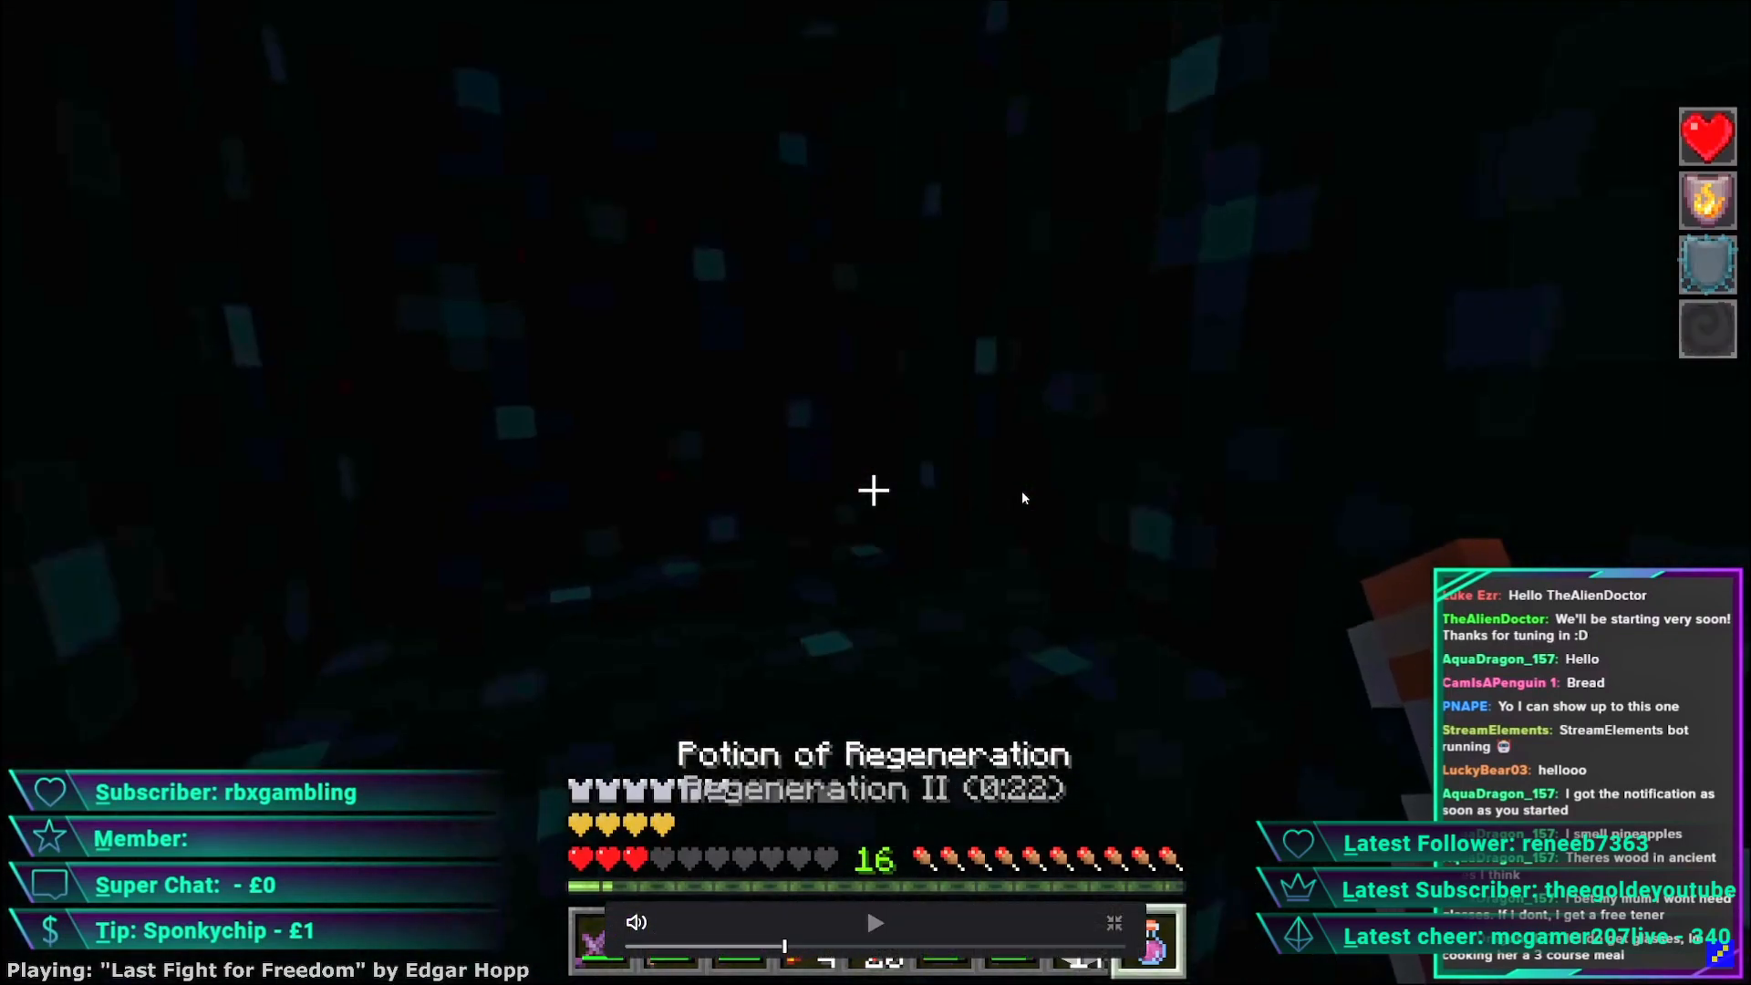
pyautogui.press('Escape')
pyautogui.hotkey('ctrl', 'f')
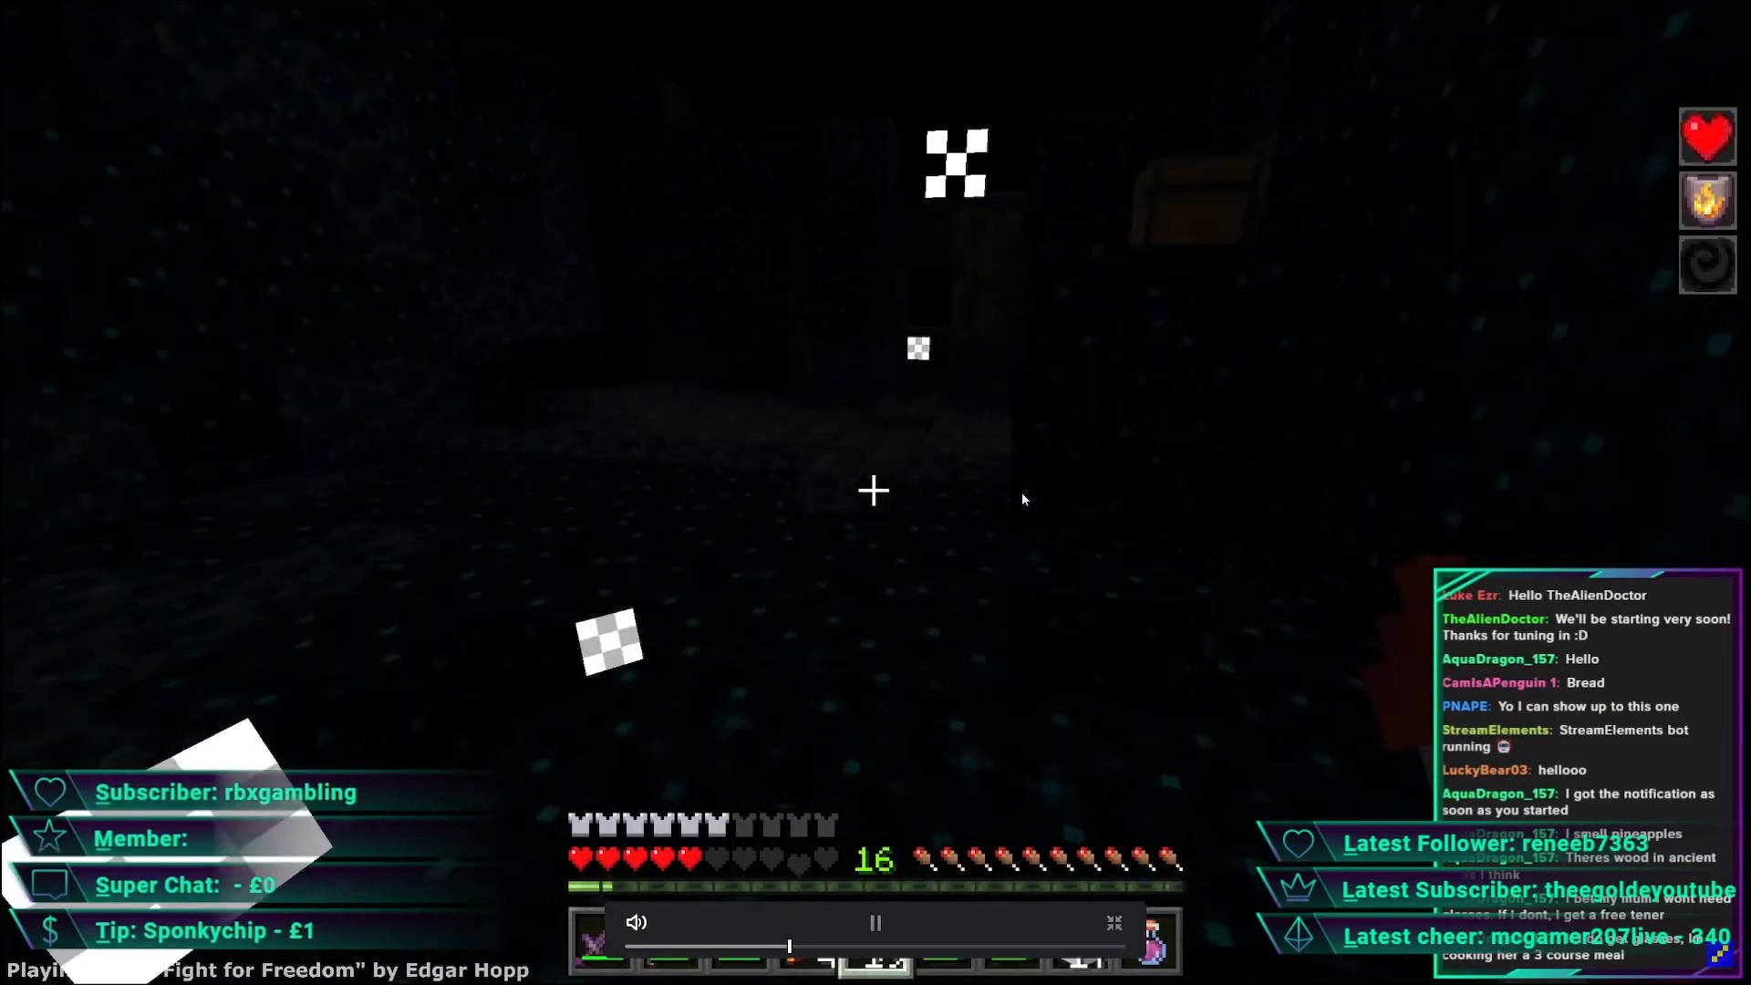
pyautogui.press('space')
pyautogui.press('space')
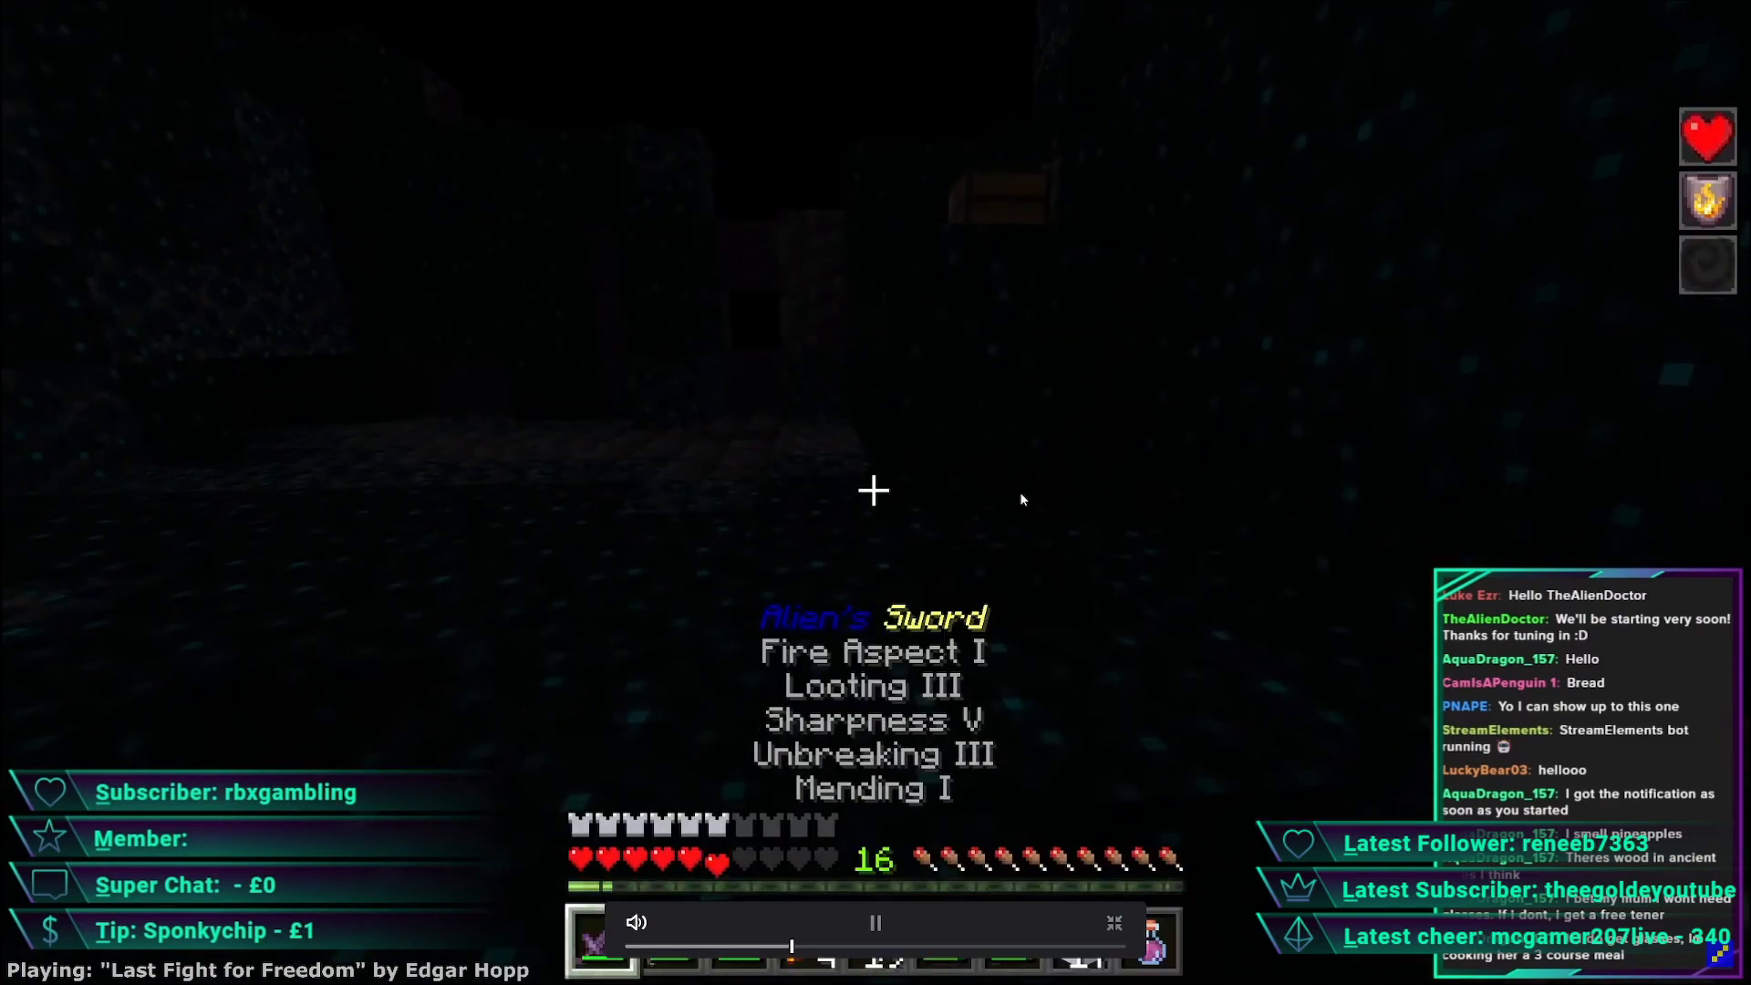
pyautogui.press('Escape')
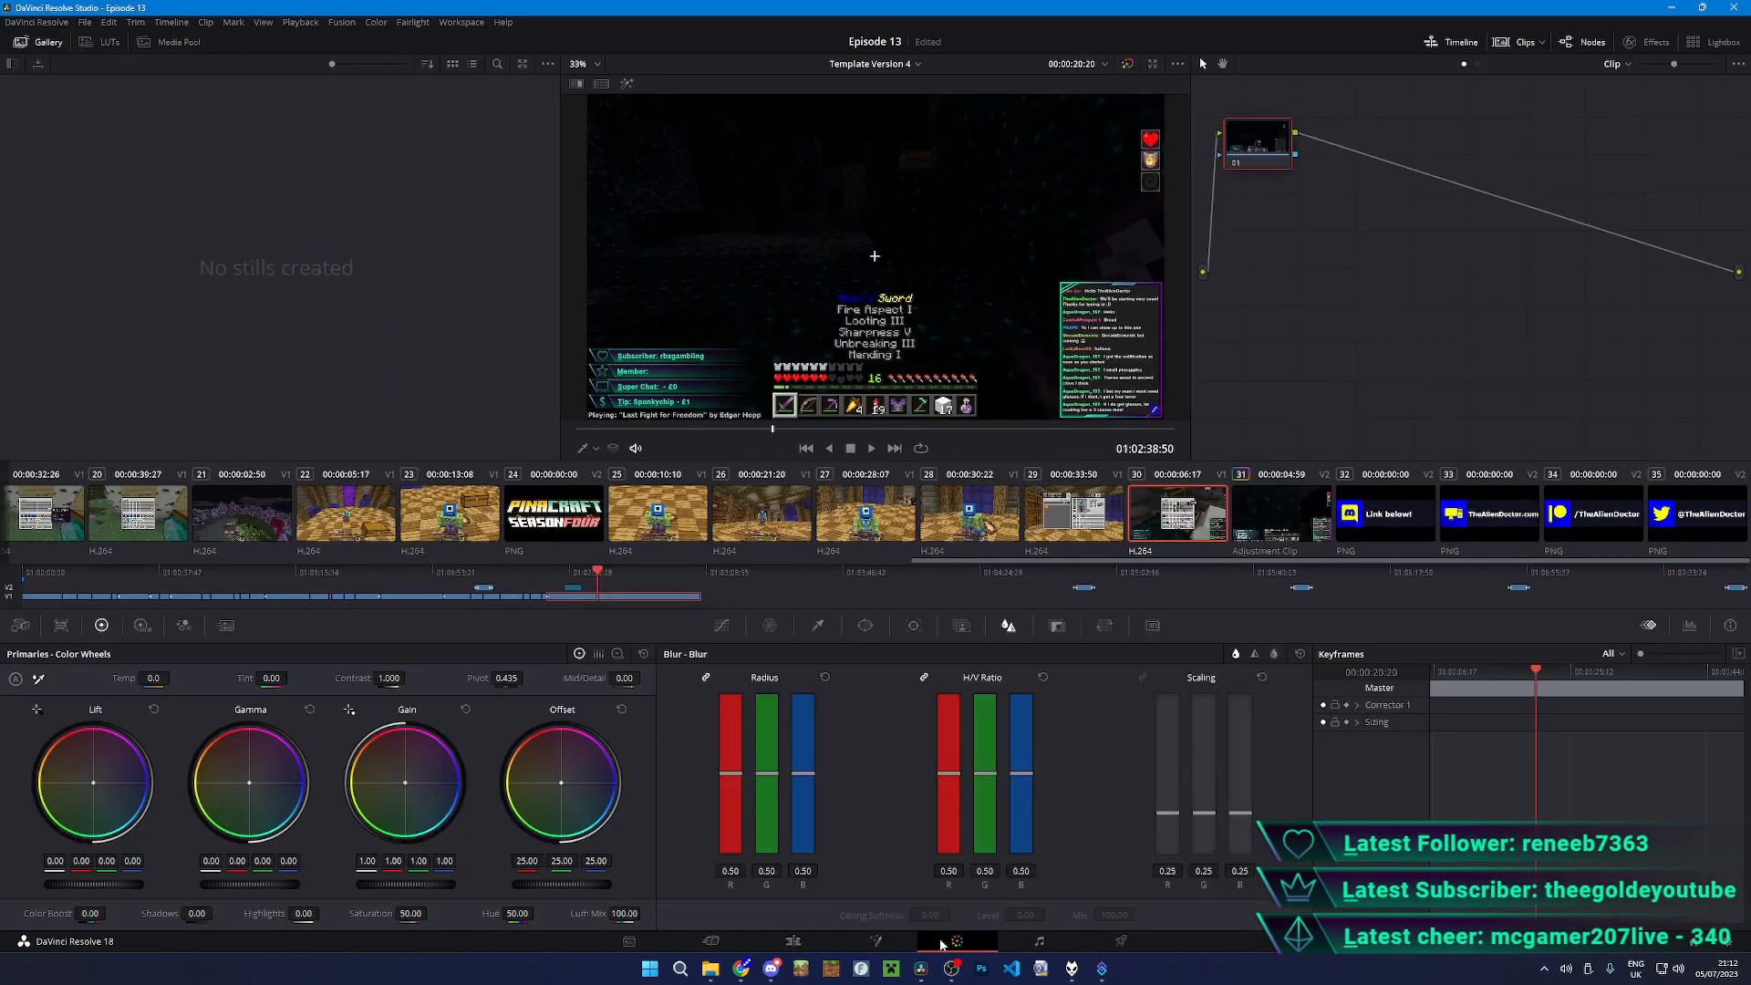
pyautogui.click(898, 941)
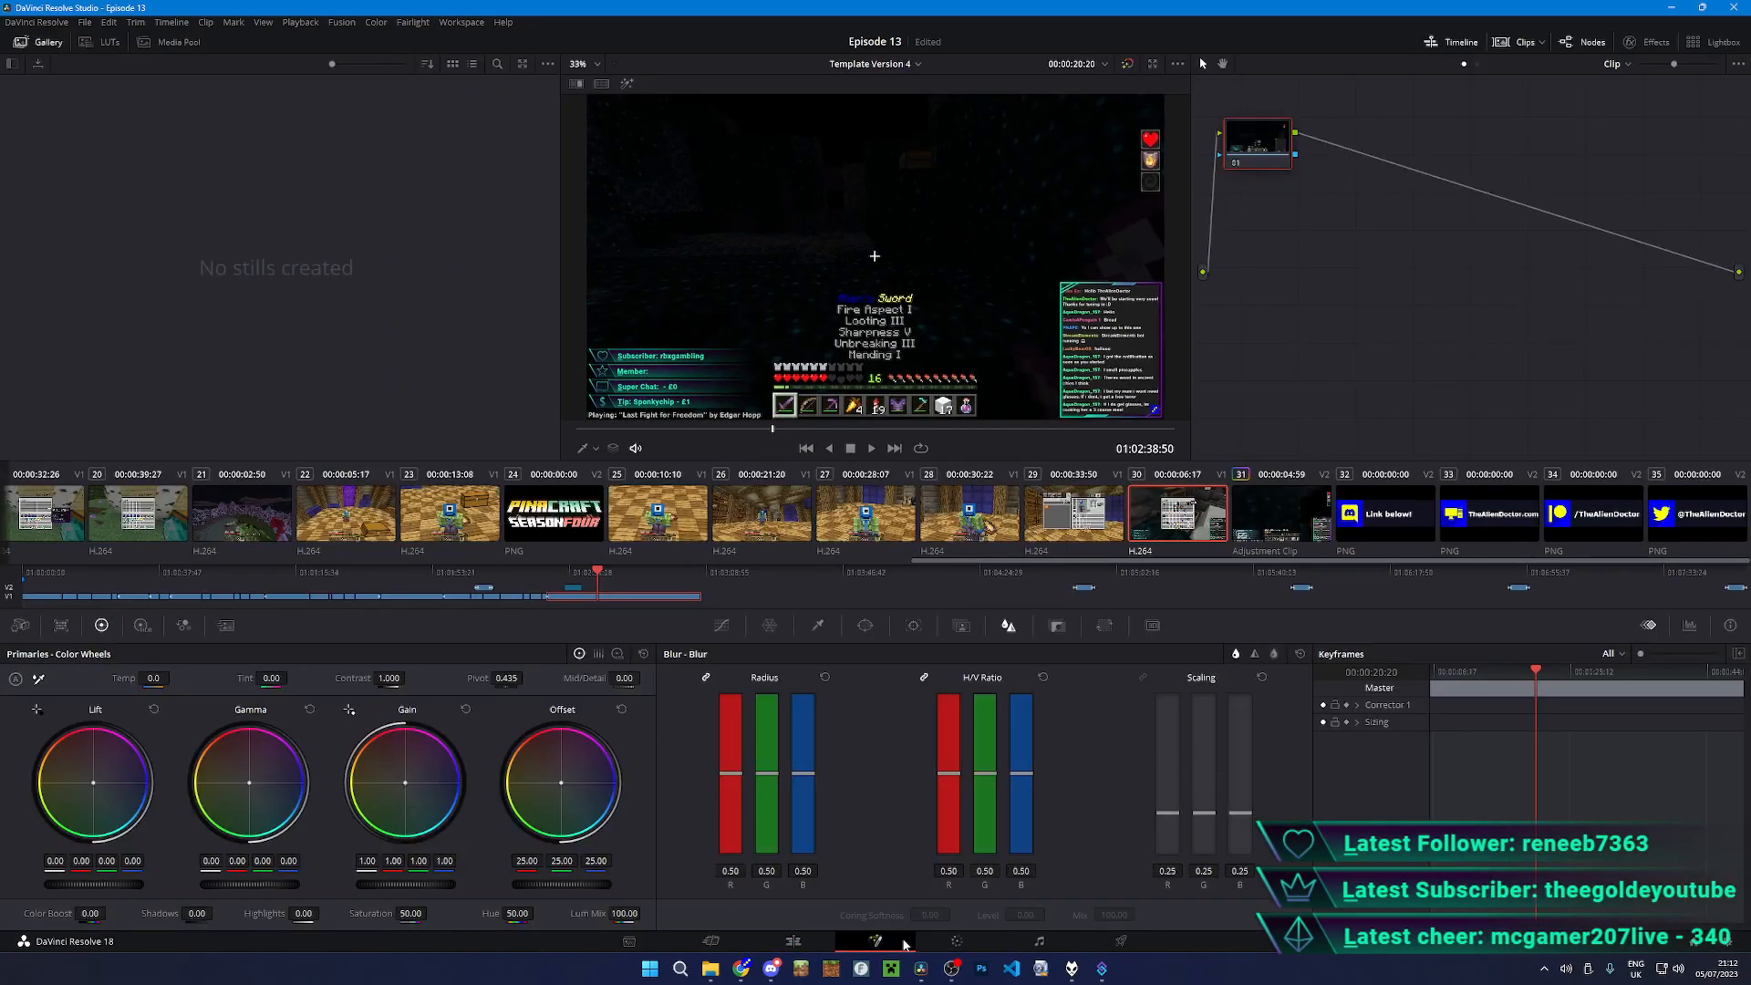
pyautogui.click(934, 937)
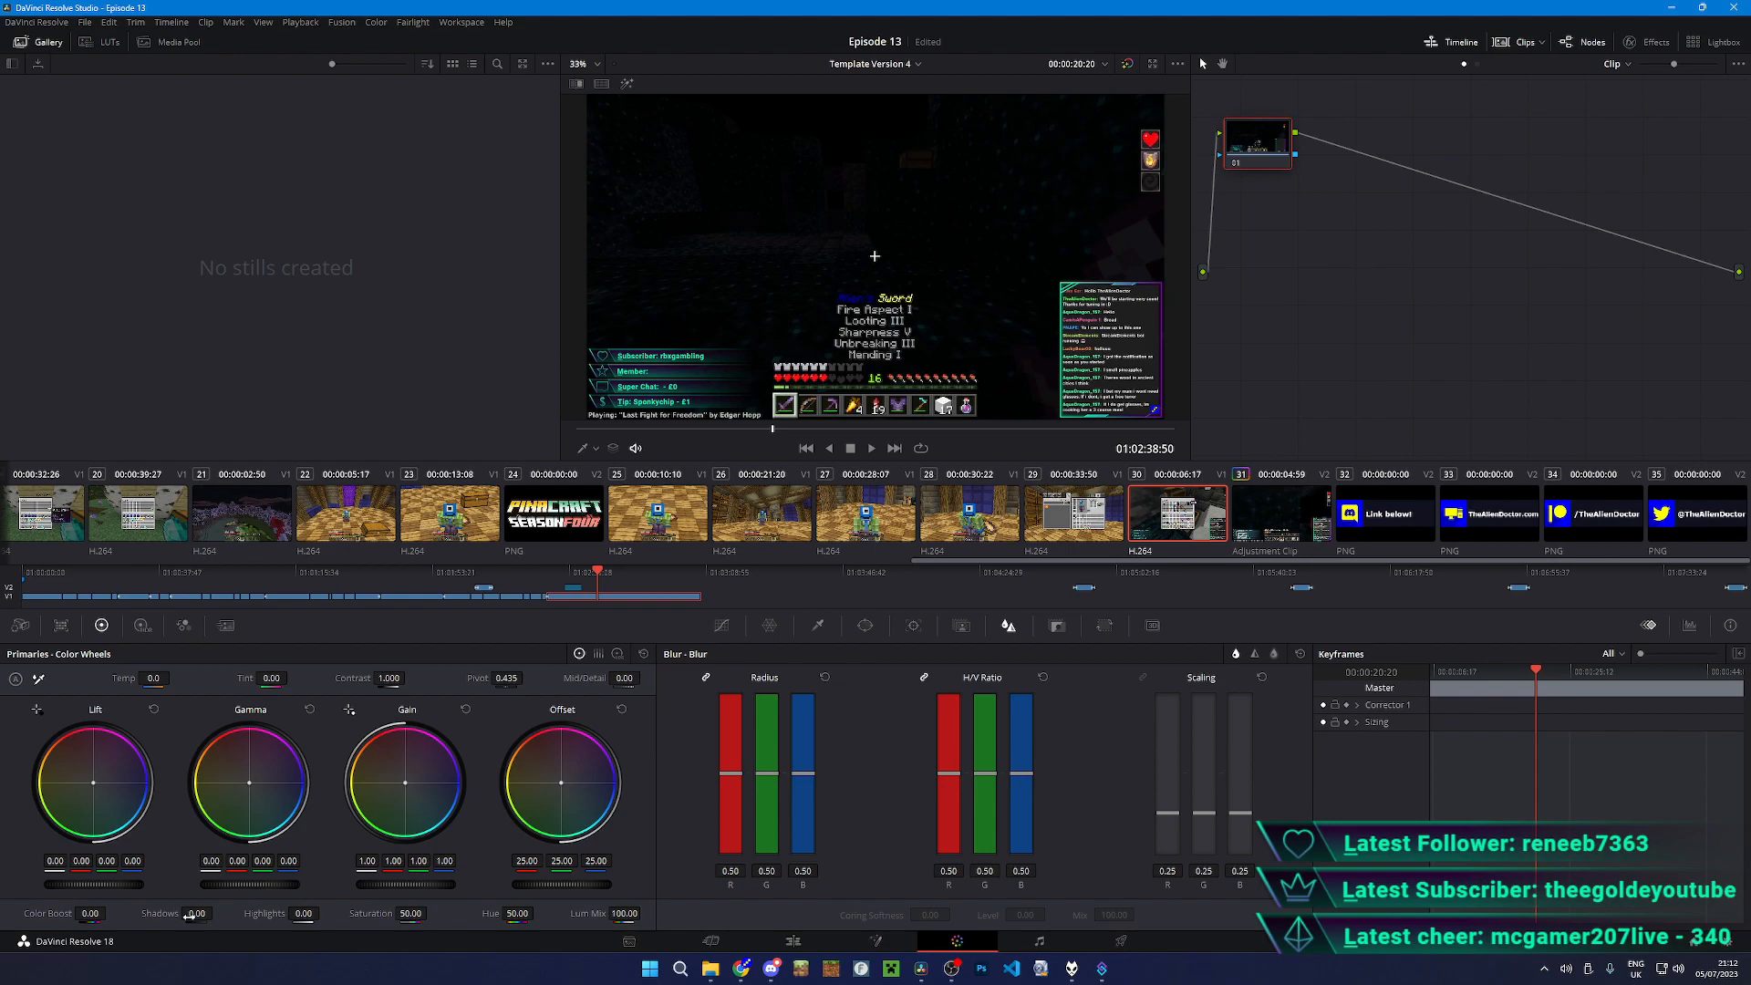
pyautogui.click(816, 945)
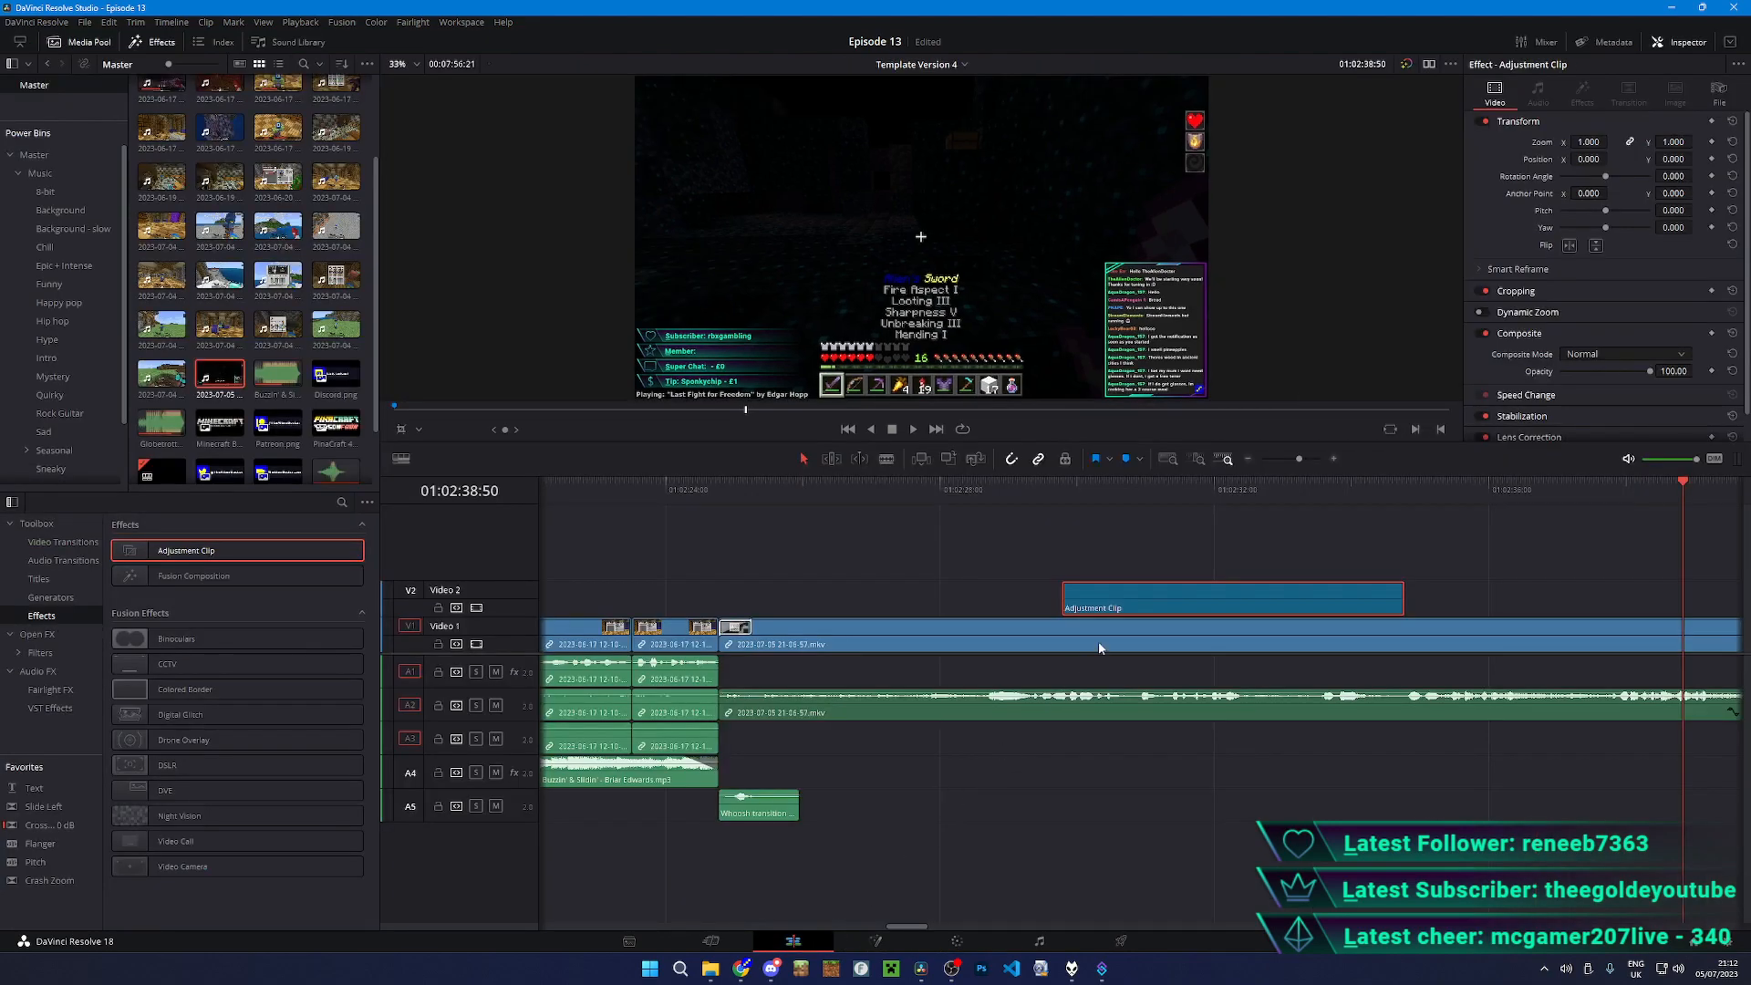
# - Extend the adjustment clip on Video 2 to the end of the livestream clip
pyautogui.scroll(6, 1194, 701)
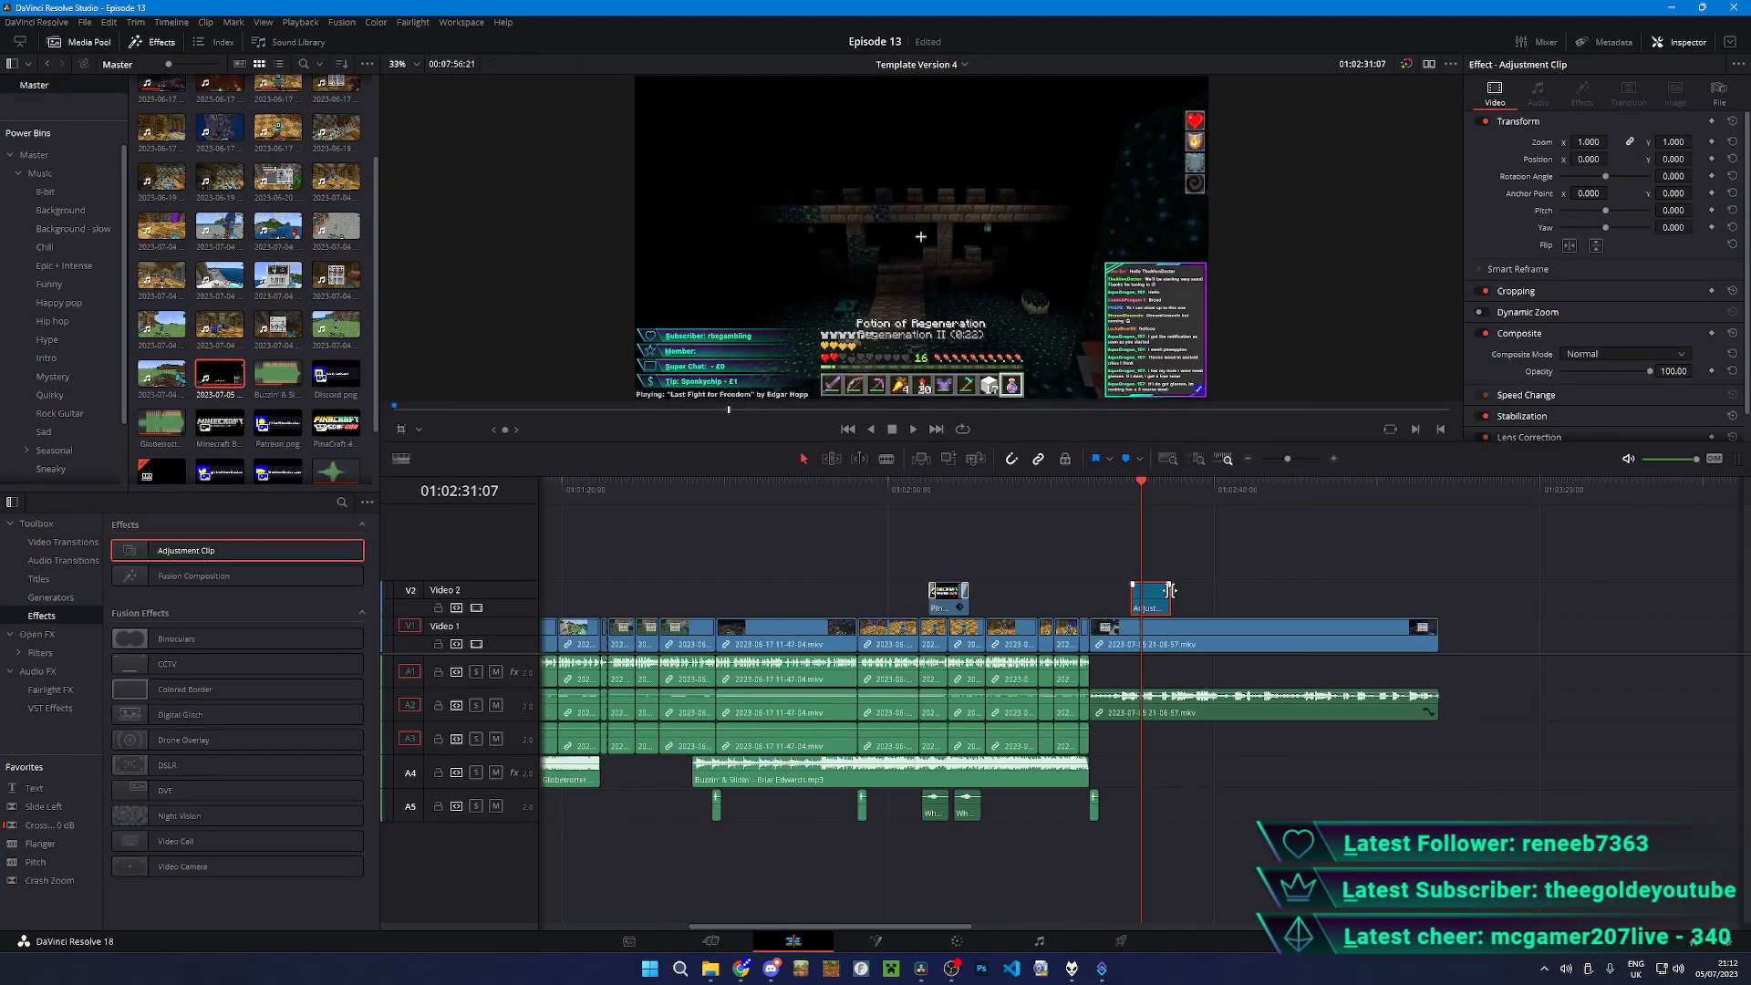
pyautogui.click(1158, 566)
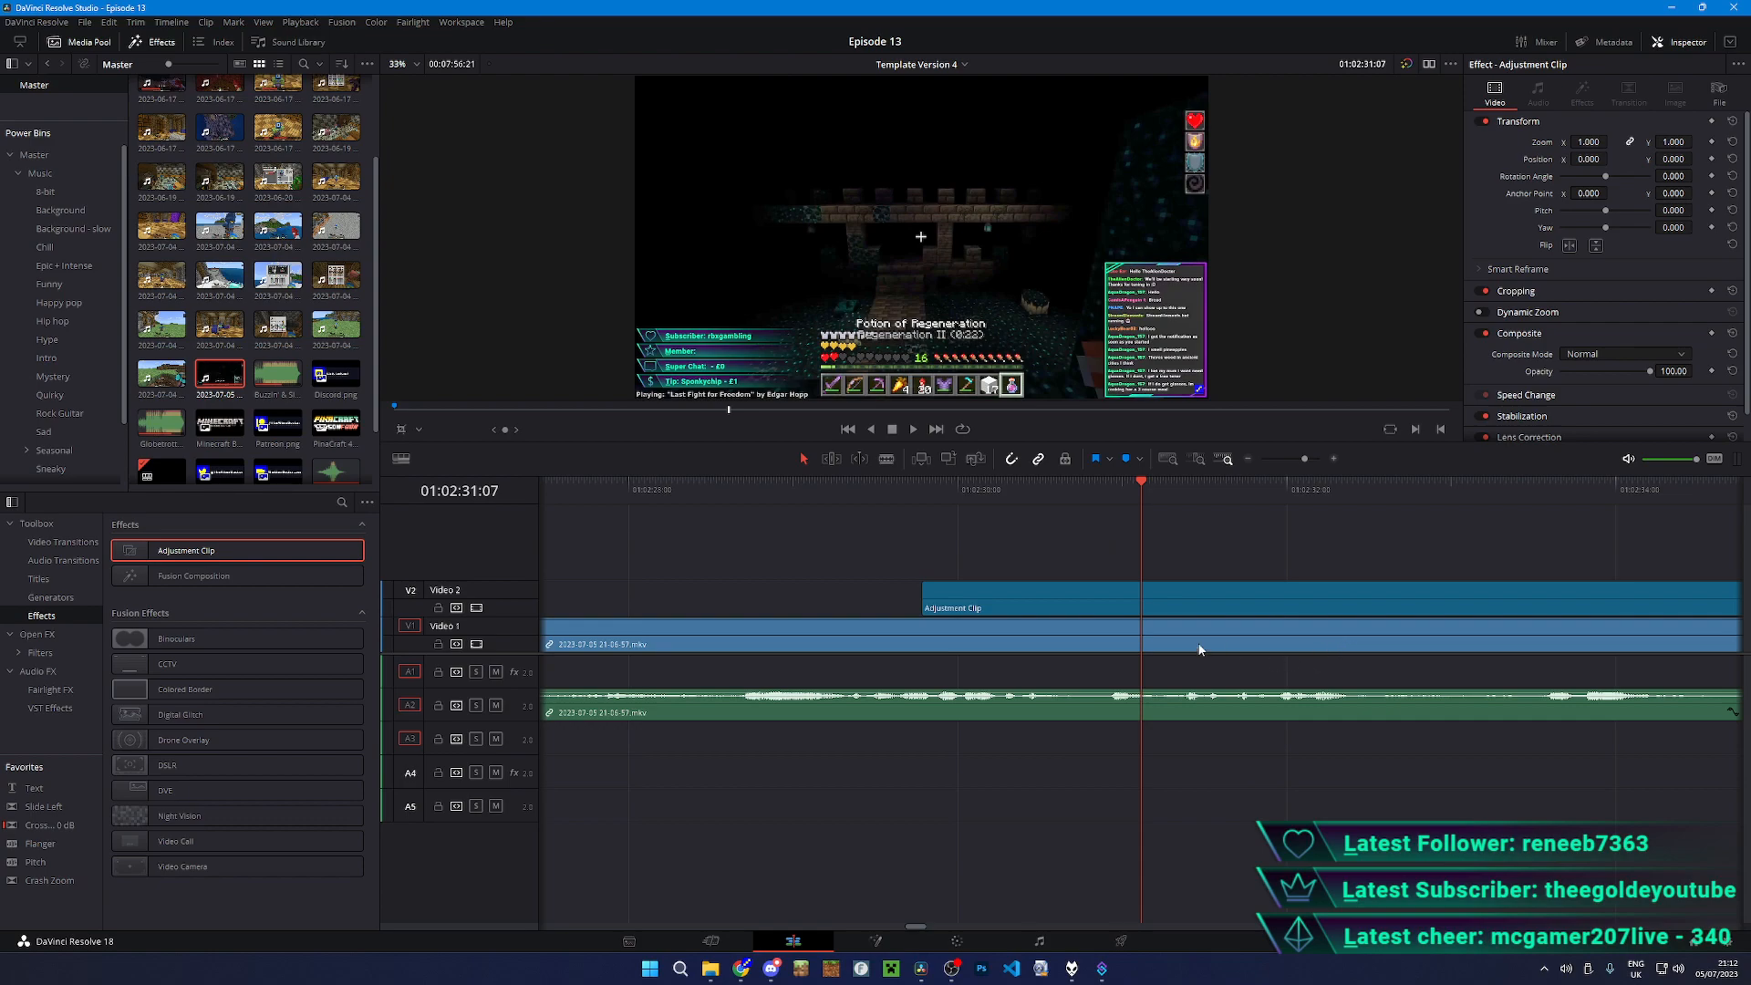
pyautogui.click(1139, 584)
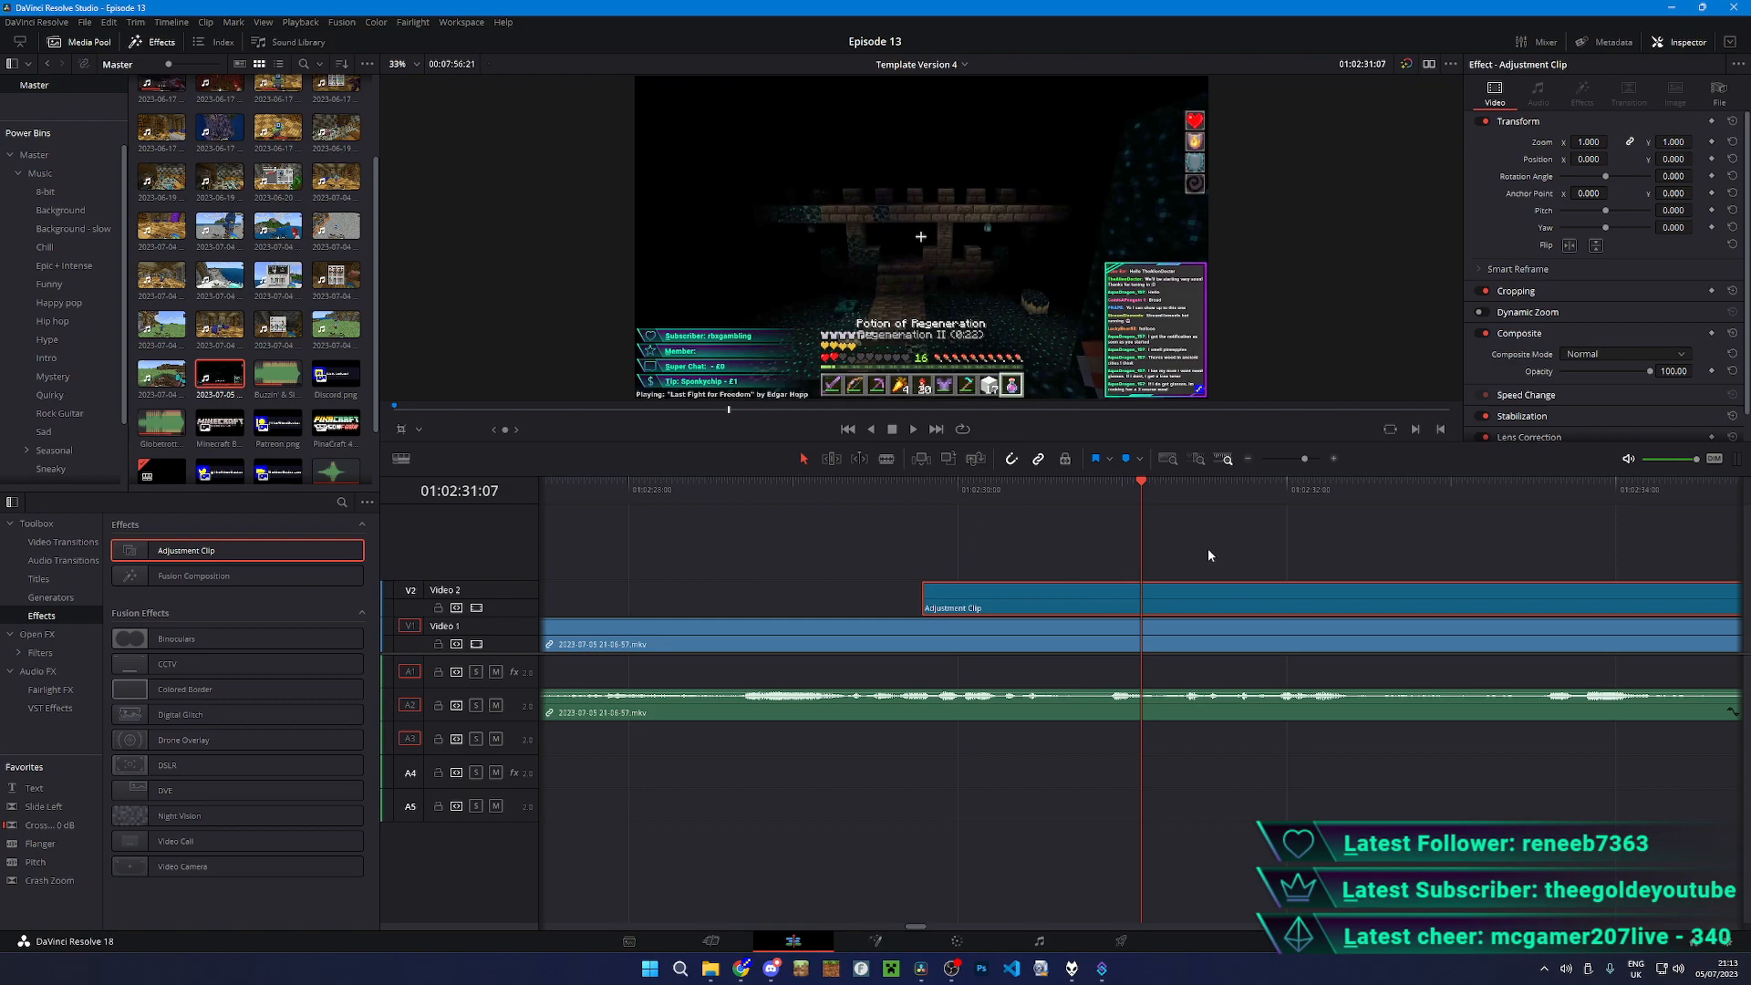
pyautogui.click(1235, 522)
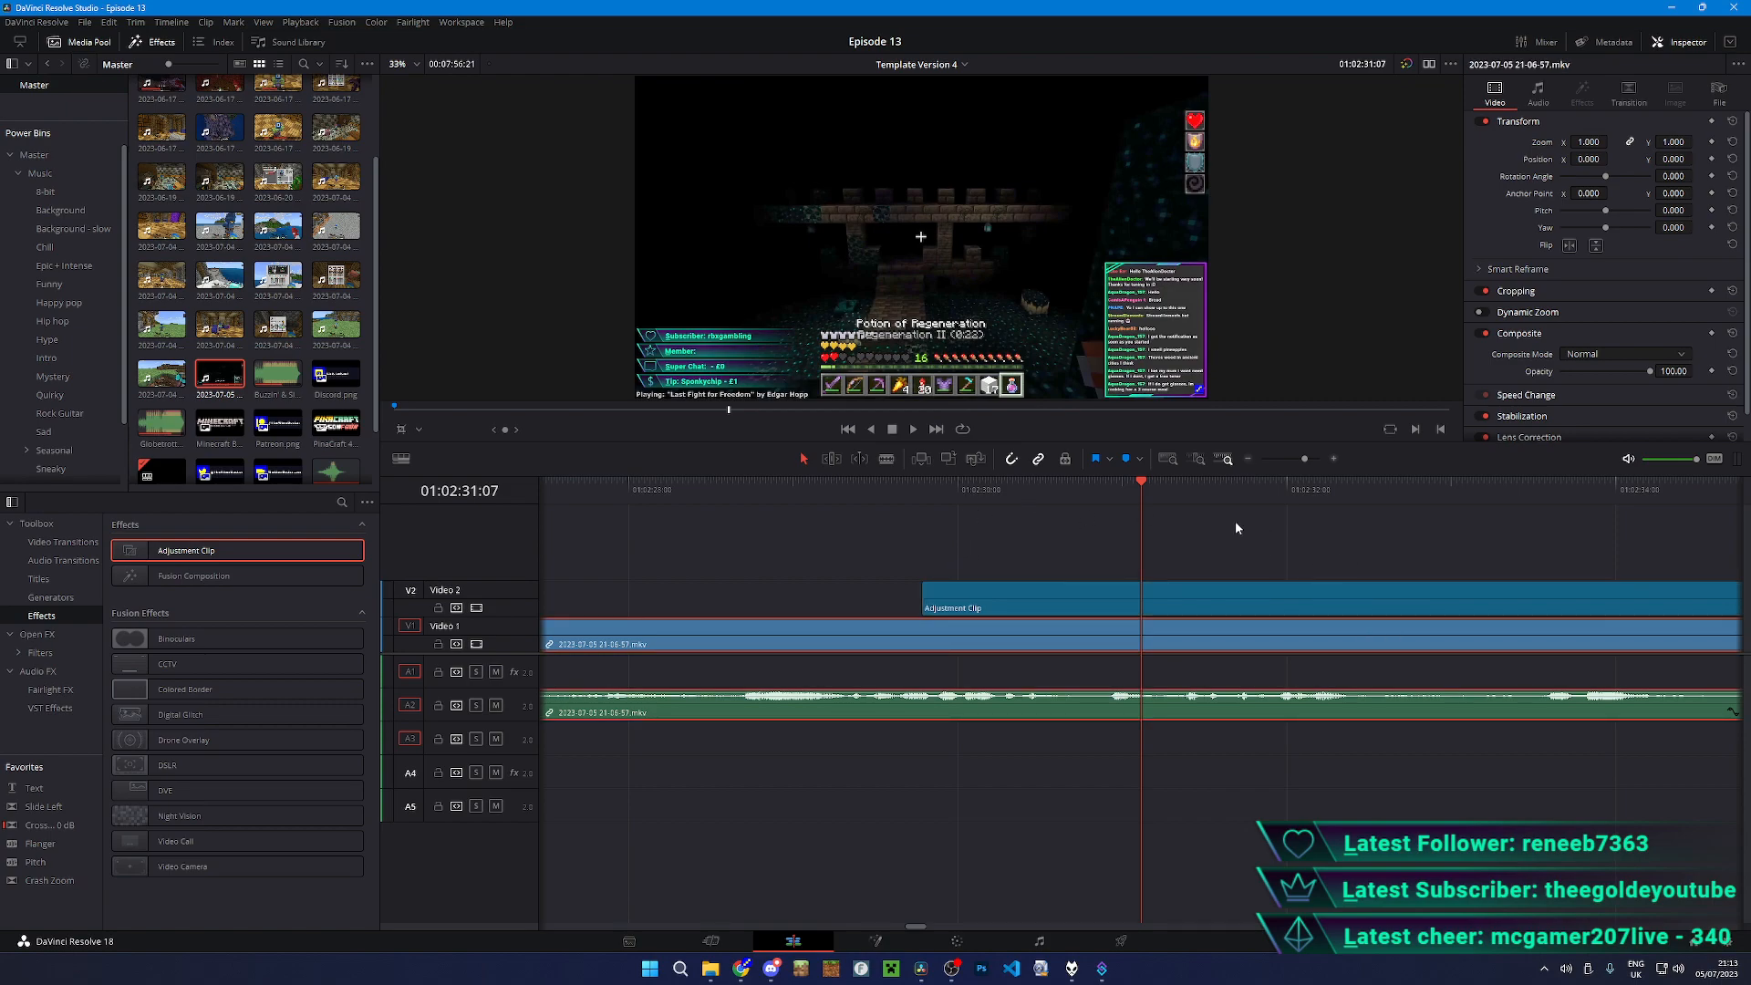
# - Review the brightened livestream footage in full-screen playback from about 01:02:30 onward
pyautogui.click(1026, 482)
pyautogui.press('space')
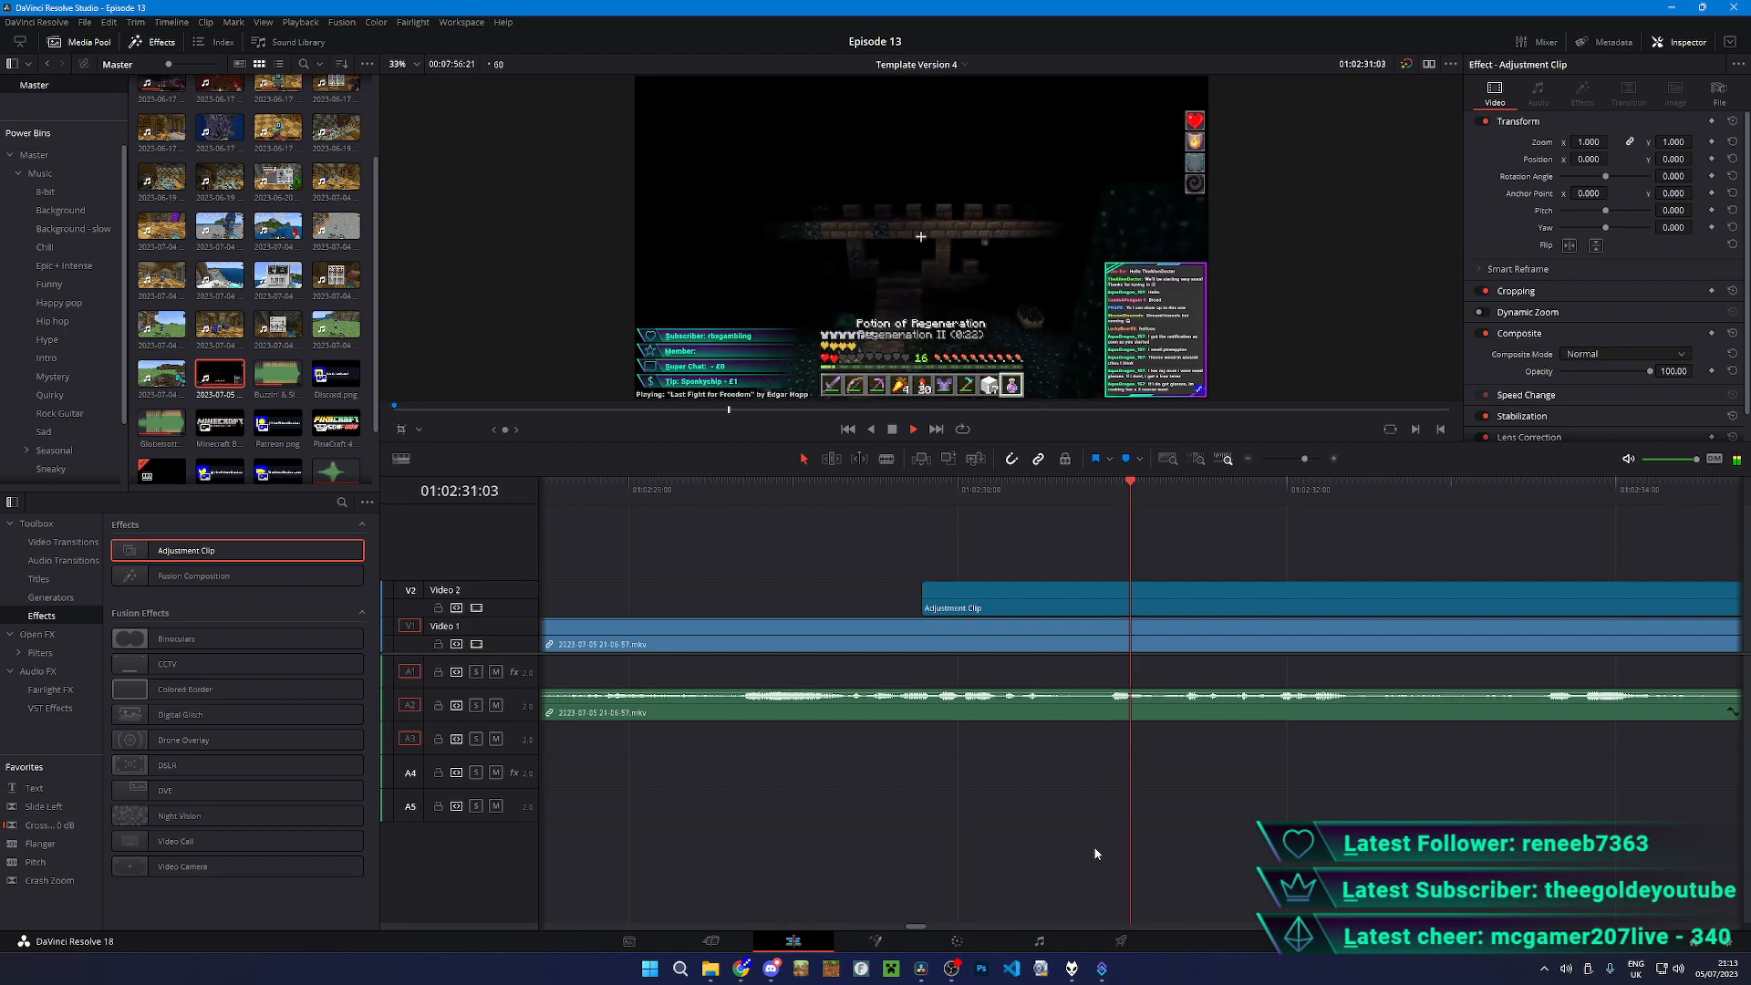
pyautogui.hotkey('ctrl', 'f')
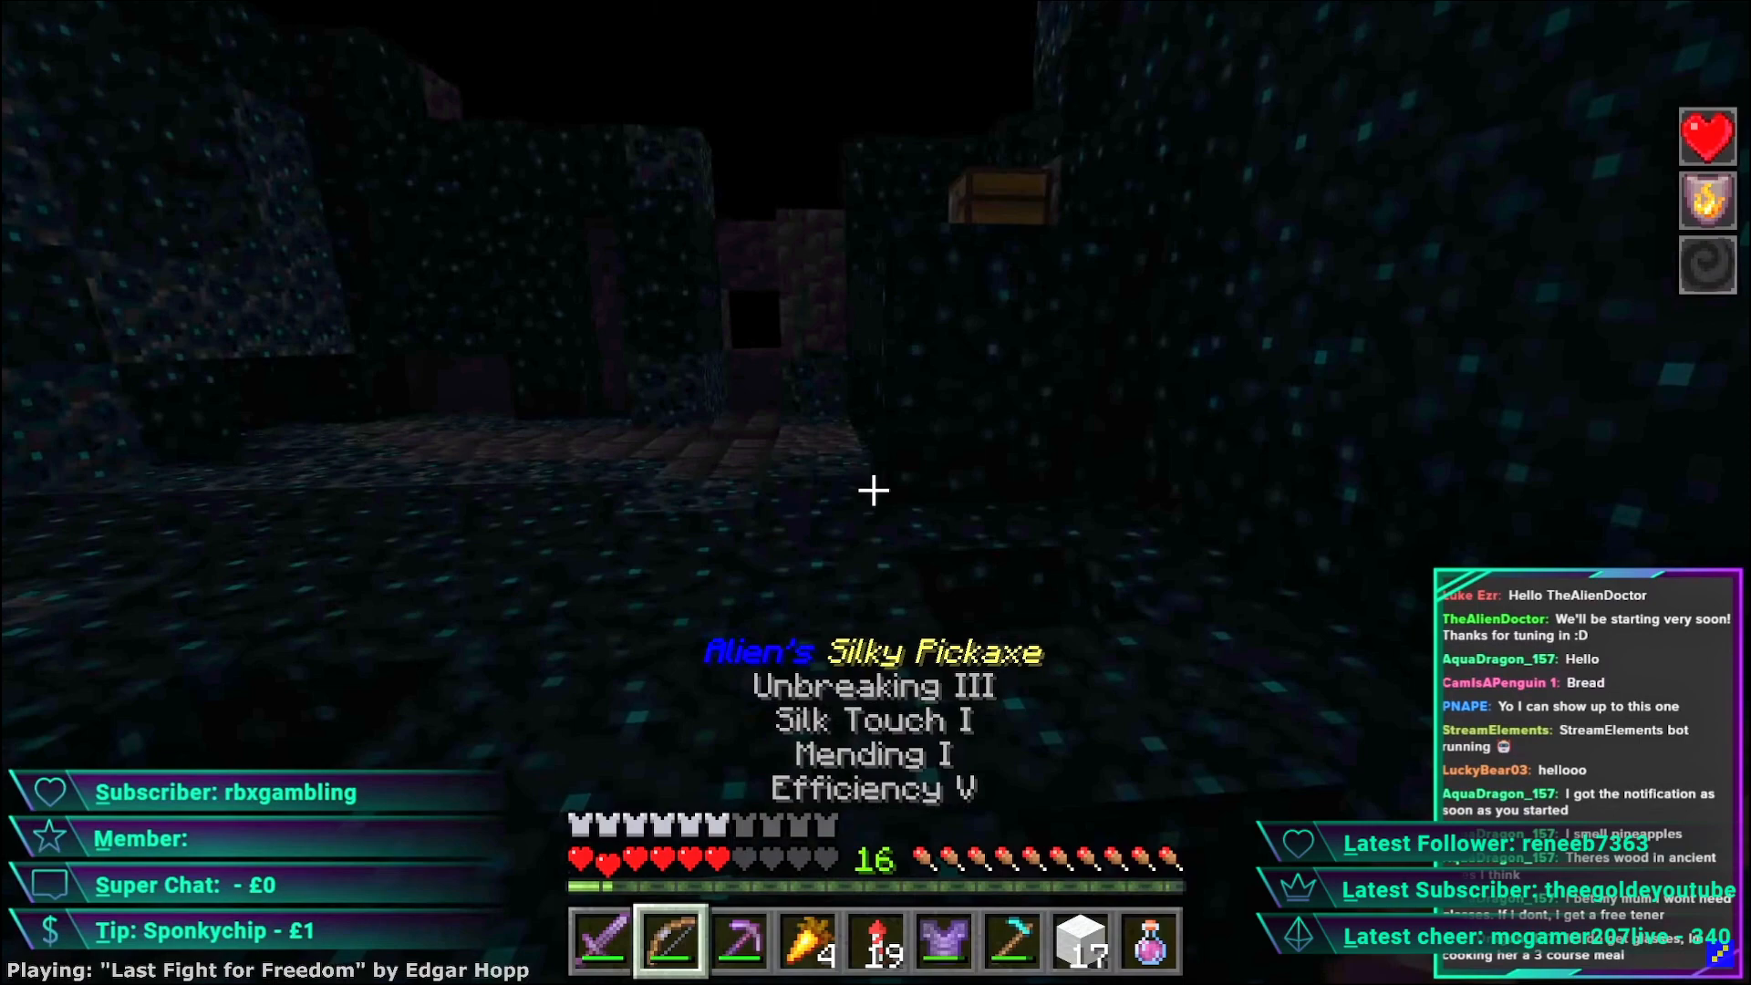
pyautogui.scroll(2, 873, 491)
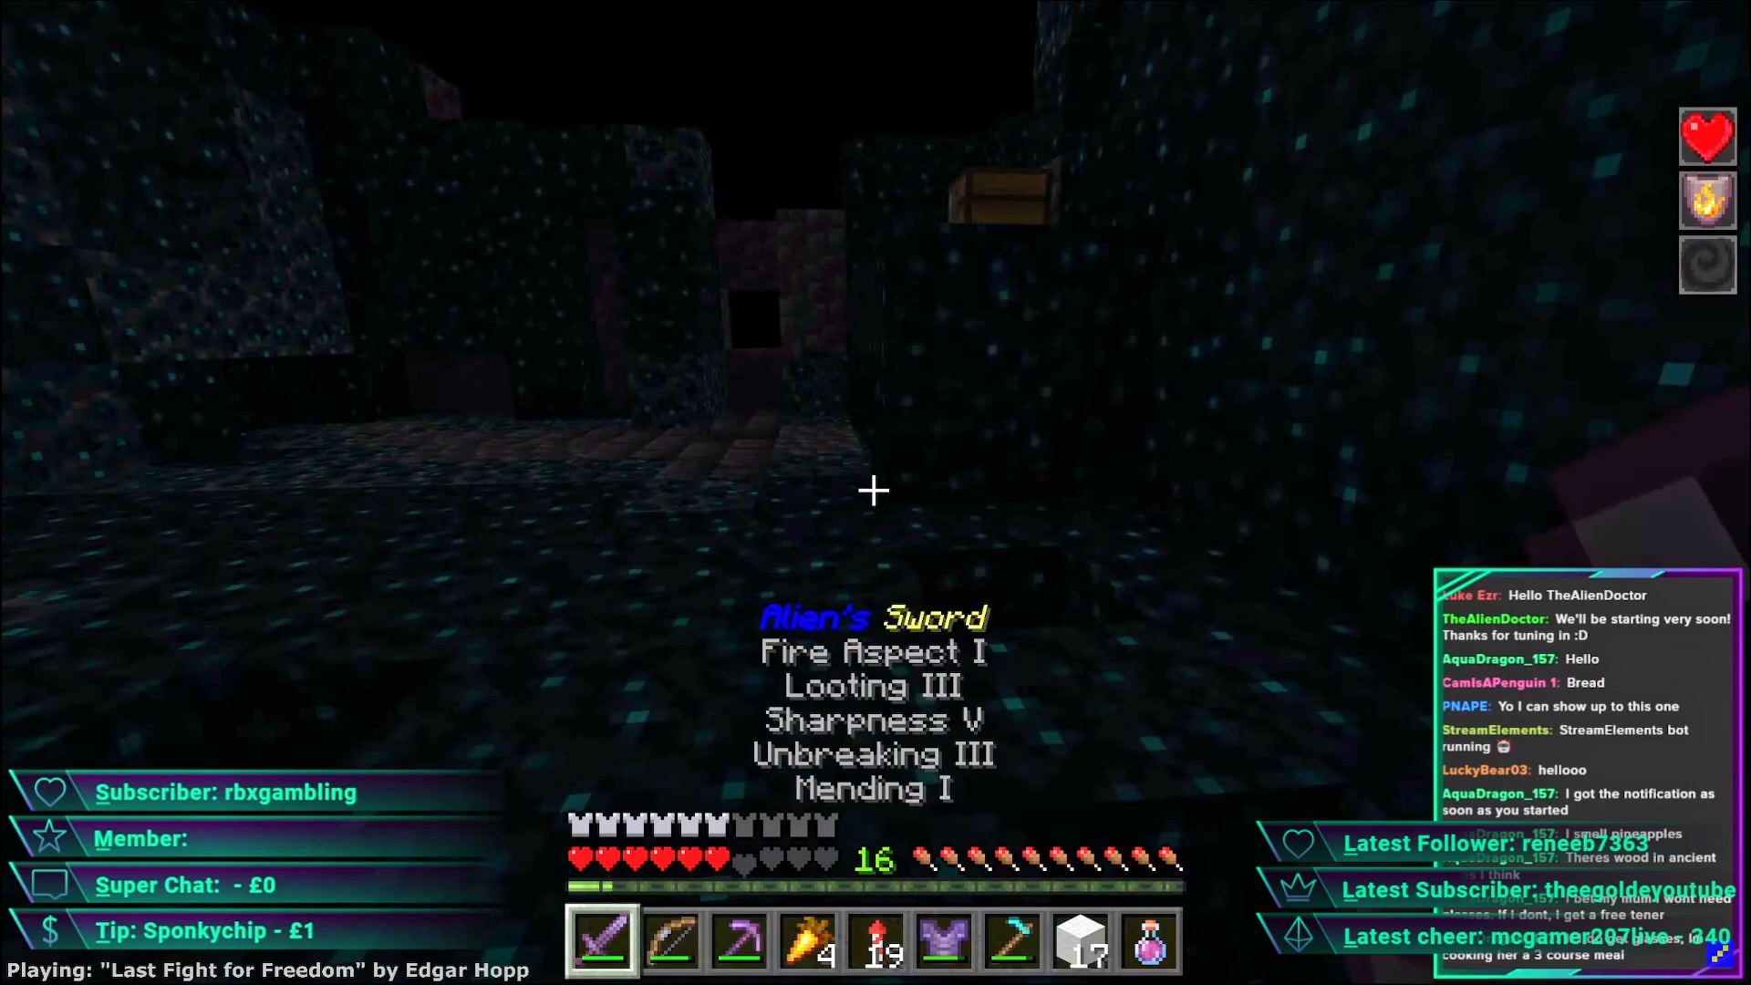
pyautogui.press('e')
pyautogui.press('e')
pyautogui.rightClick(873, 490)
pyautogui.press('e')
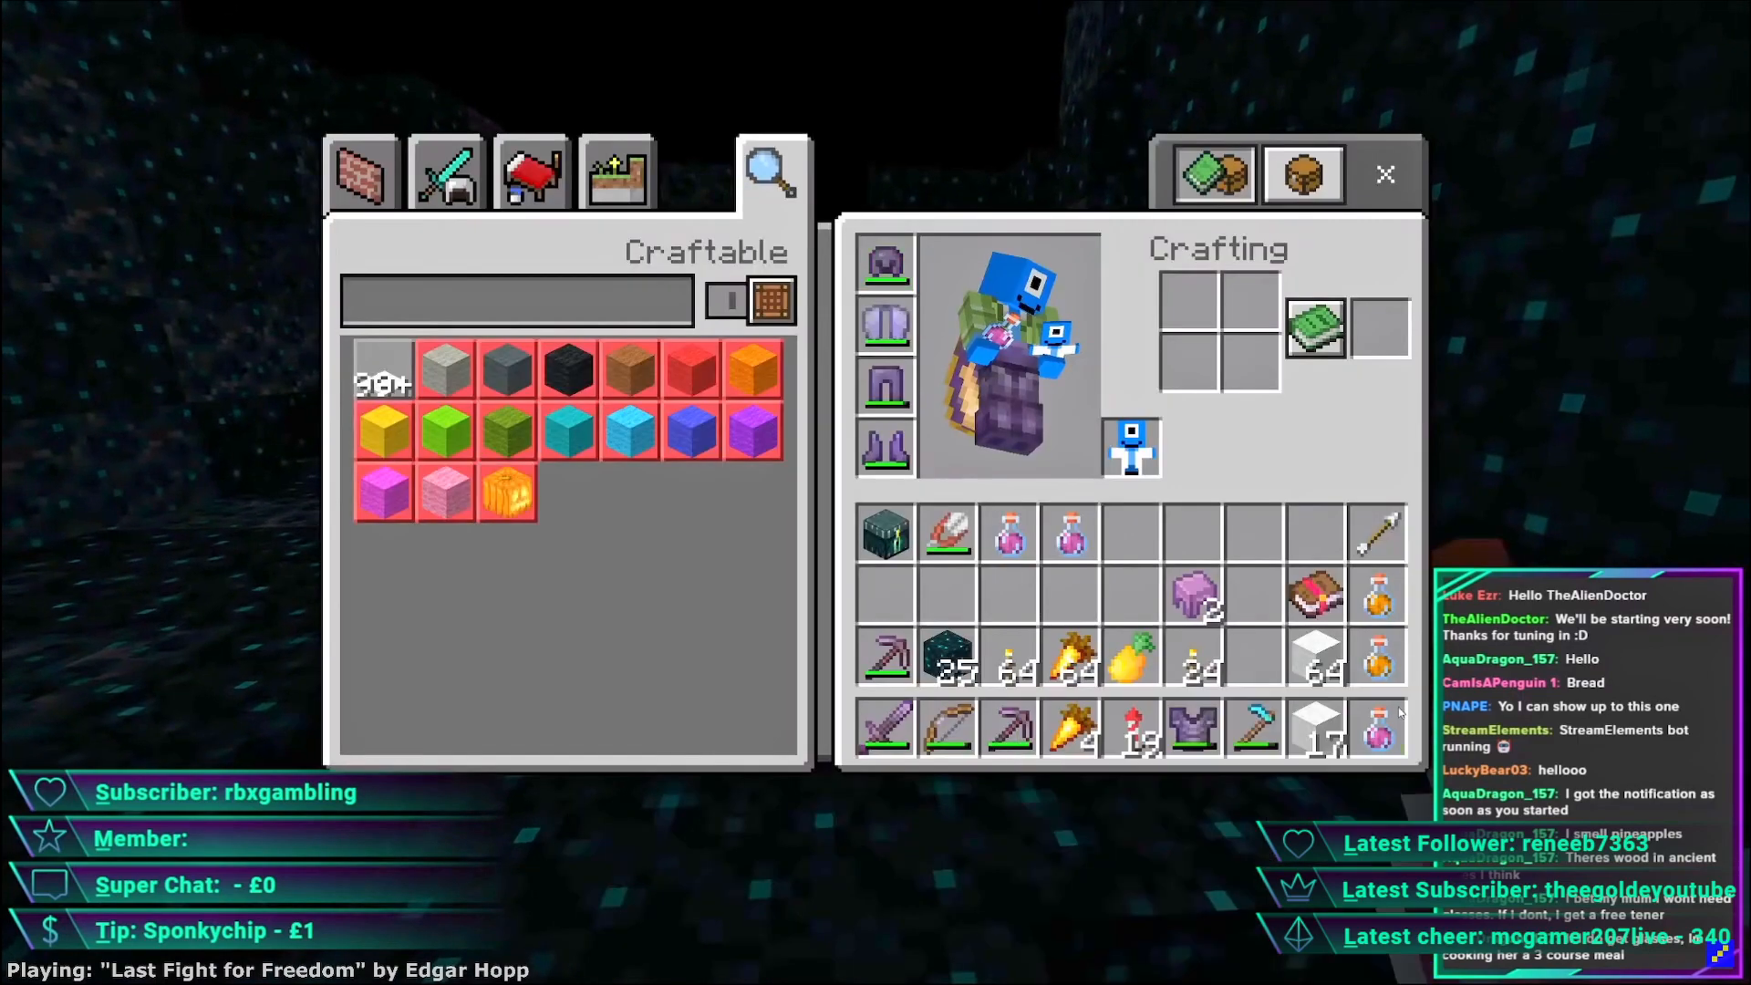
pyautogui.press('z')
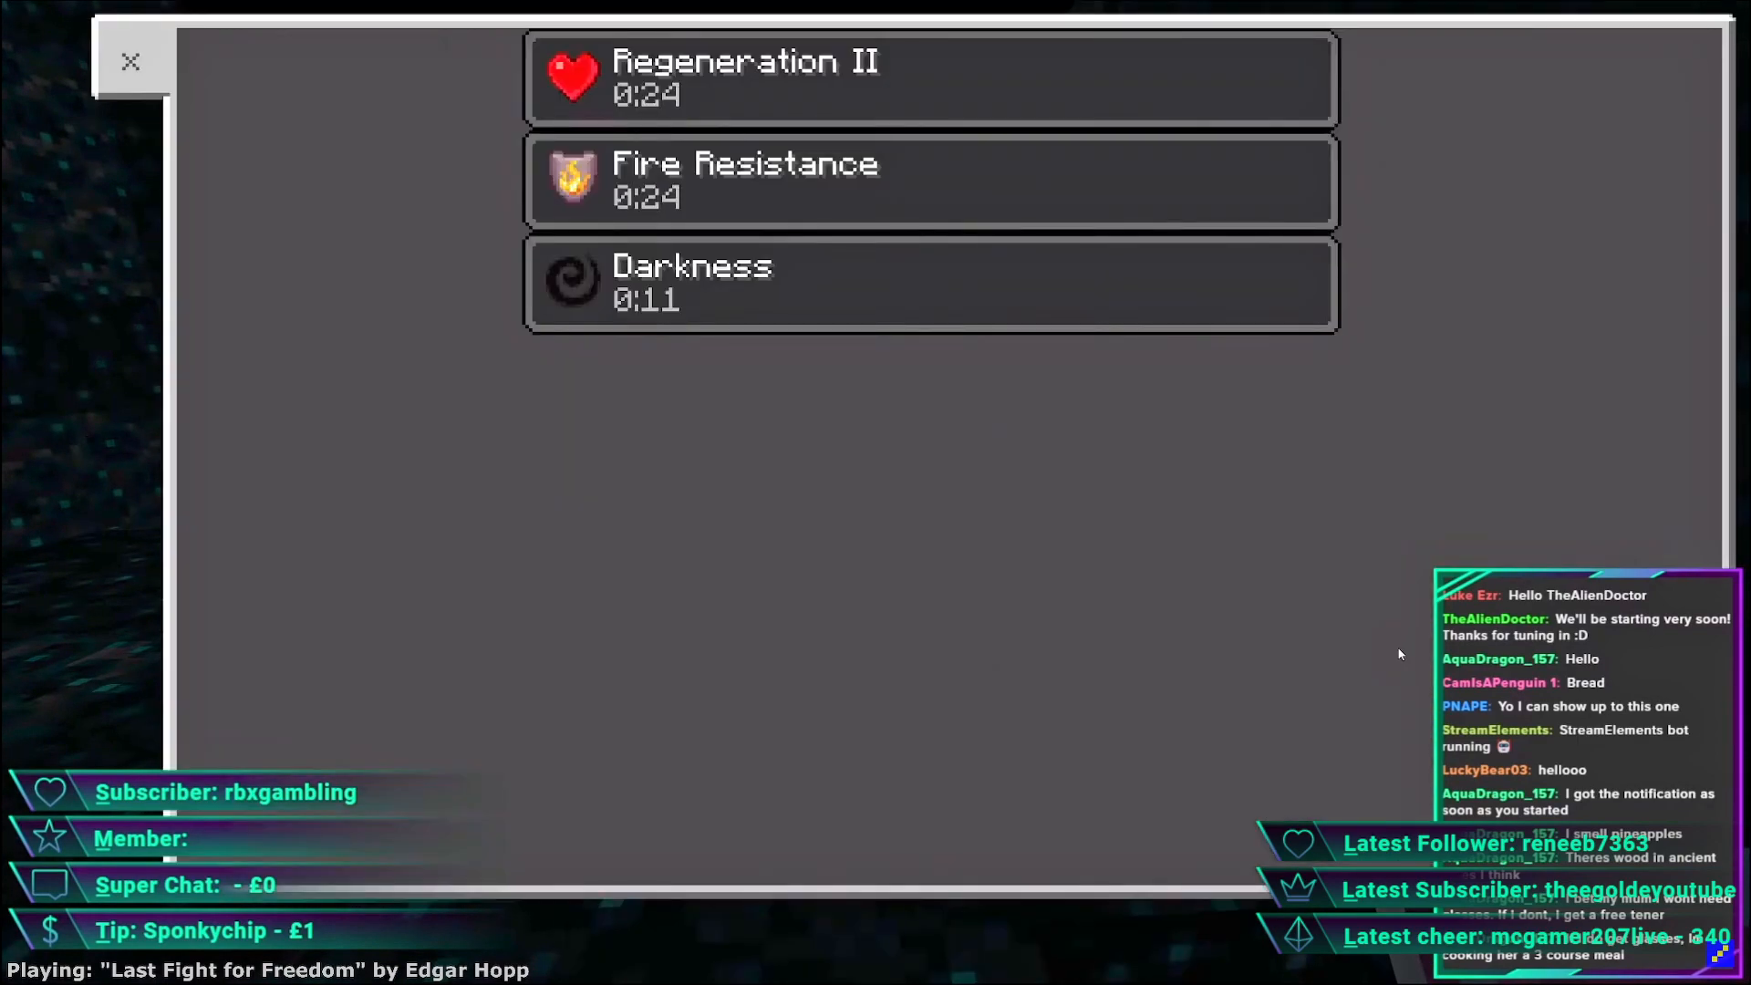
pyautogui.press('Escape')
pyautogui.scroll(-2, 1039, 872)
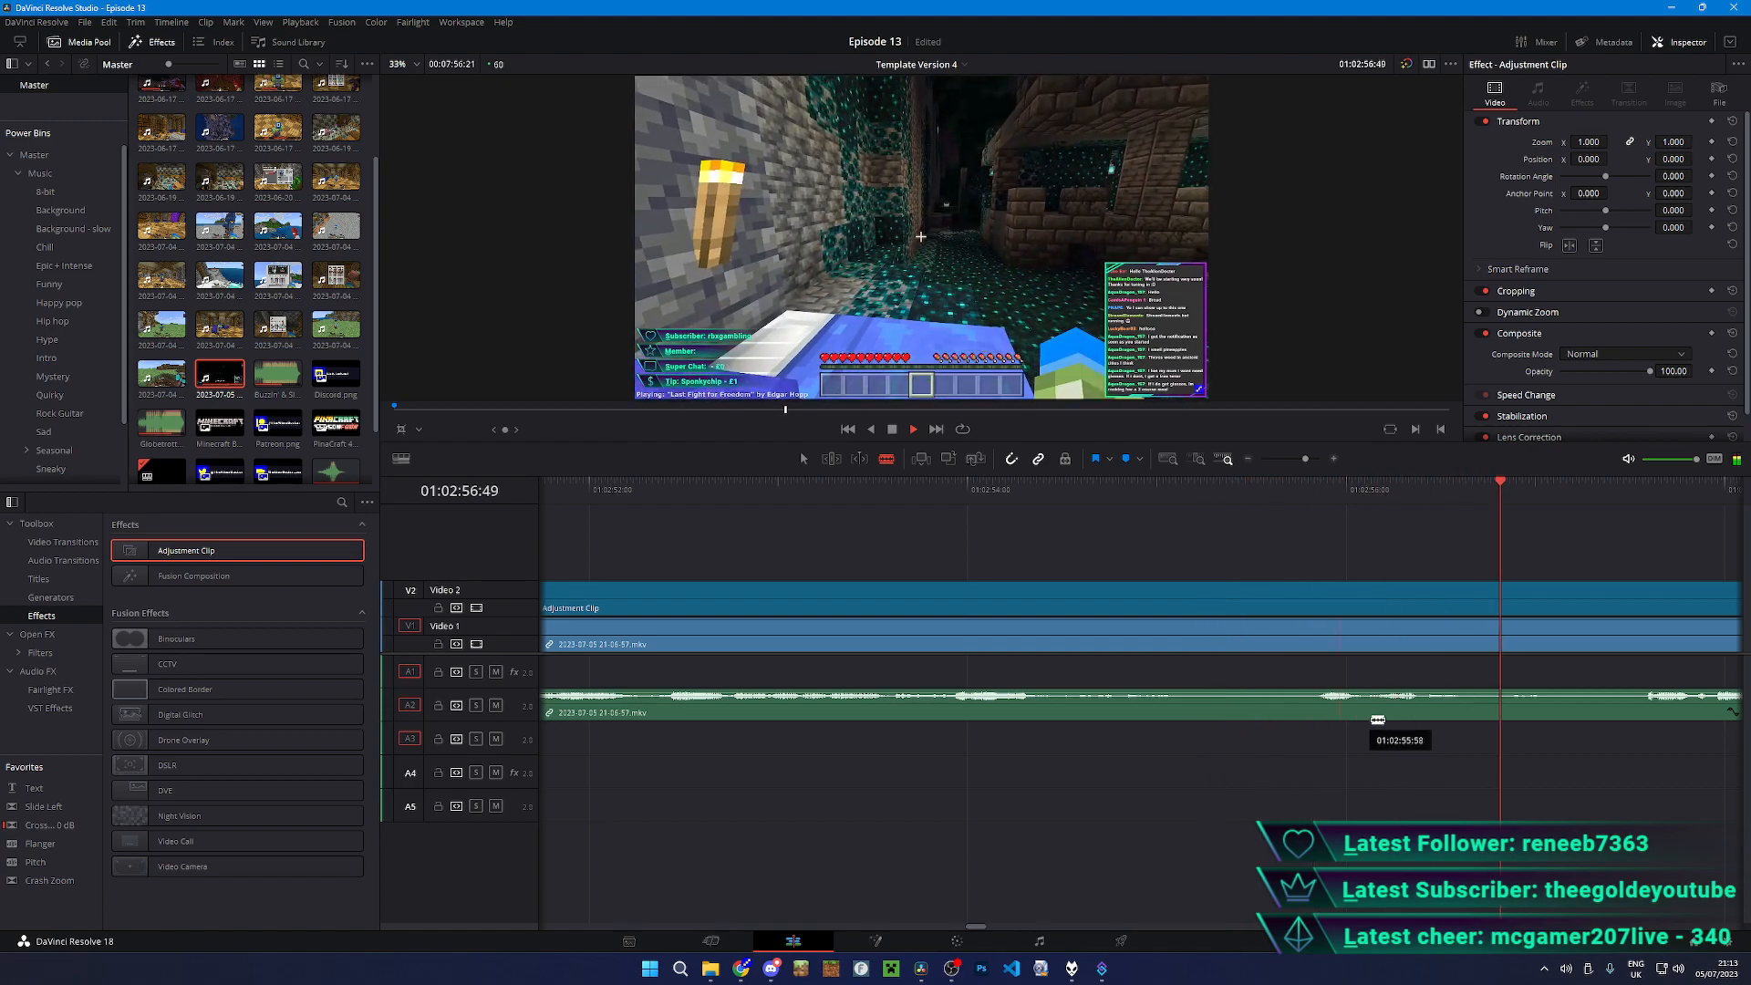
# - Split the adjustment clip, livestream video and its audio shortly after 01:02:56, following the respawn at the bed
pyautogui.press('space')
pyautogui.click(1312, 496)
pyautogui.press('space')
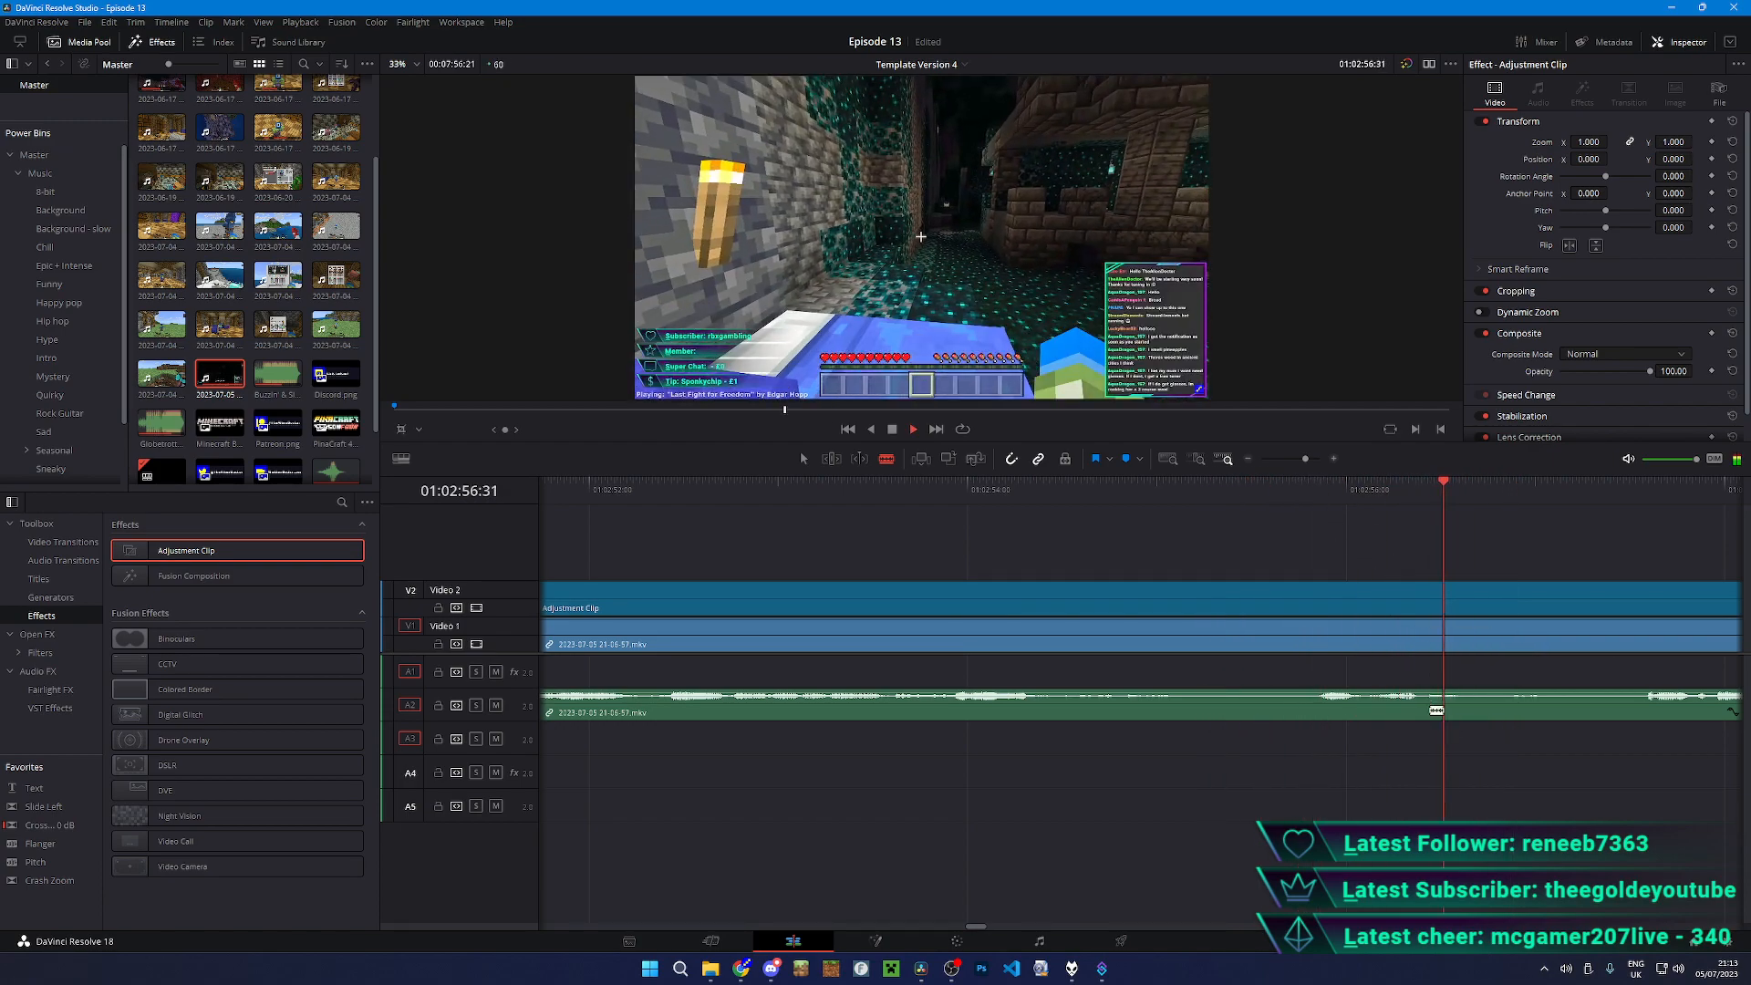
pyautogui.press('space')
pyautogui.hotkey('ctrl', 'b')
pyautogui.hotkey('ctrl', '-')
pyautogui.hotkey('ctrl', '-')
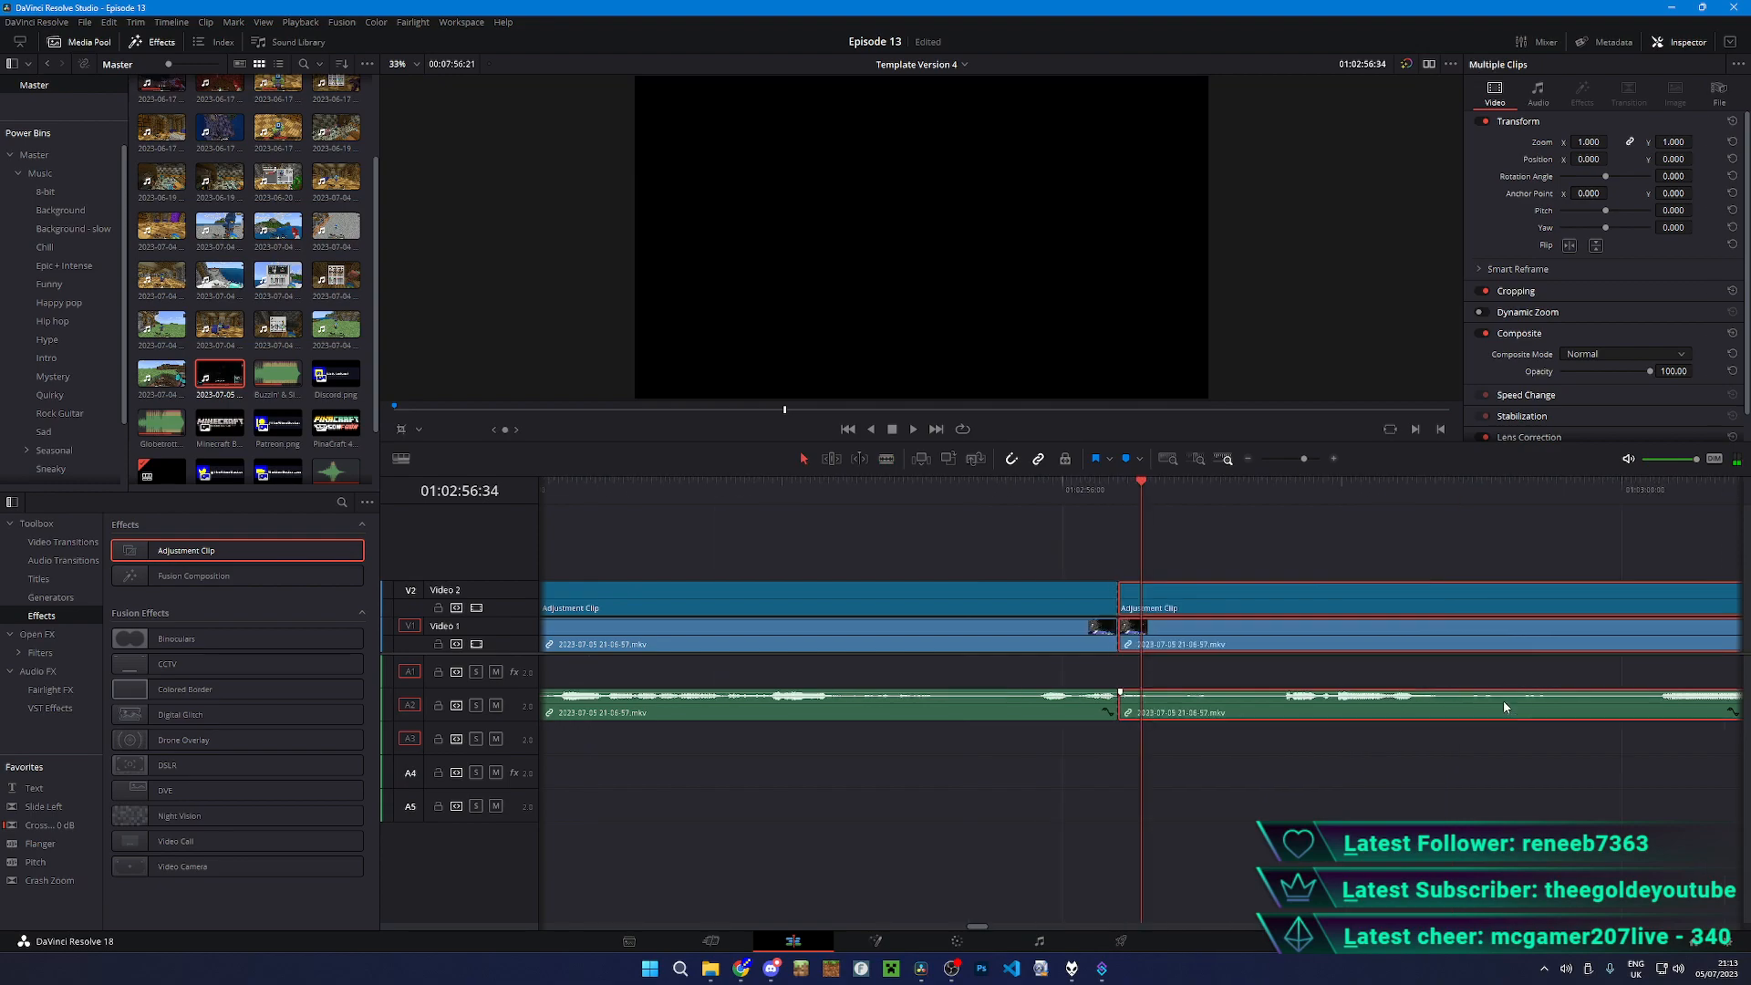
# - Check the footage after the cut, enlarge the timeline area slightly and set the preview zoom to 31%
pyautogui.moveTo(1221, 491); pyautogui.dragTo(1442, 491)
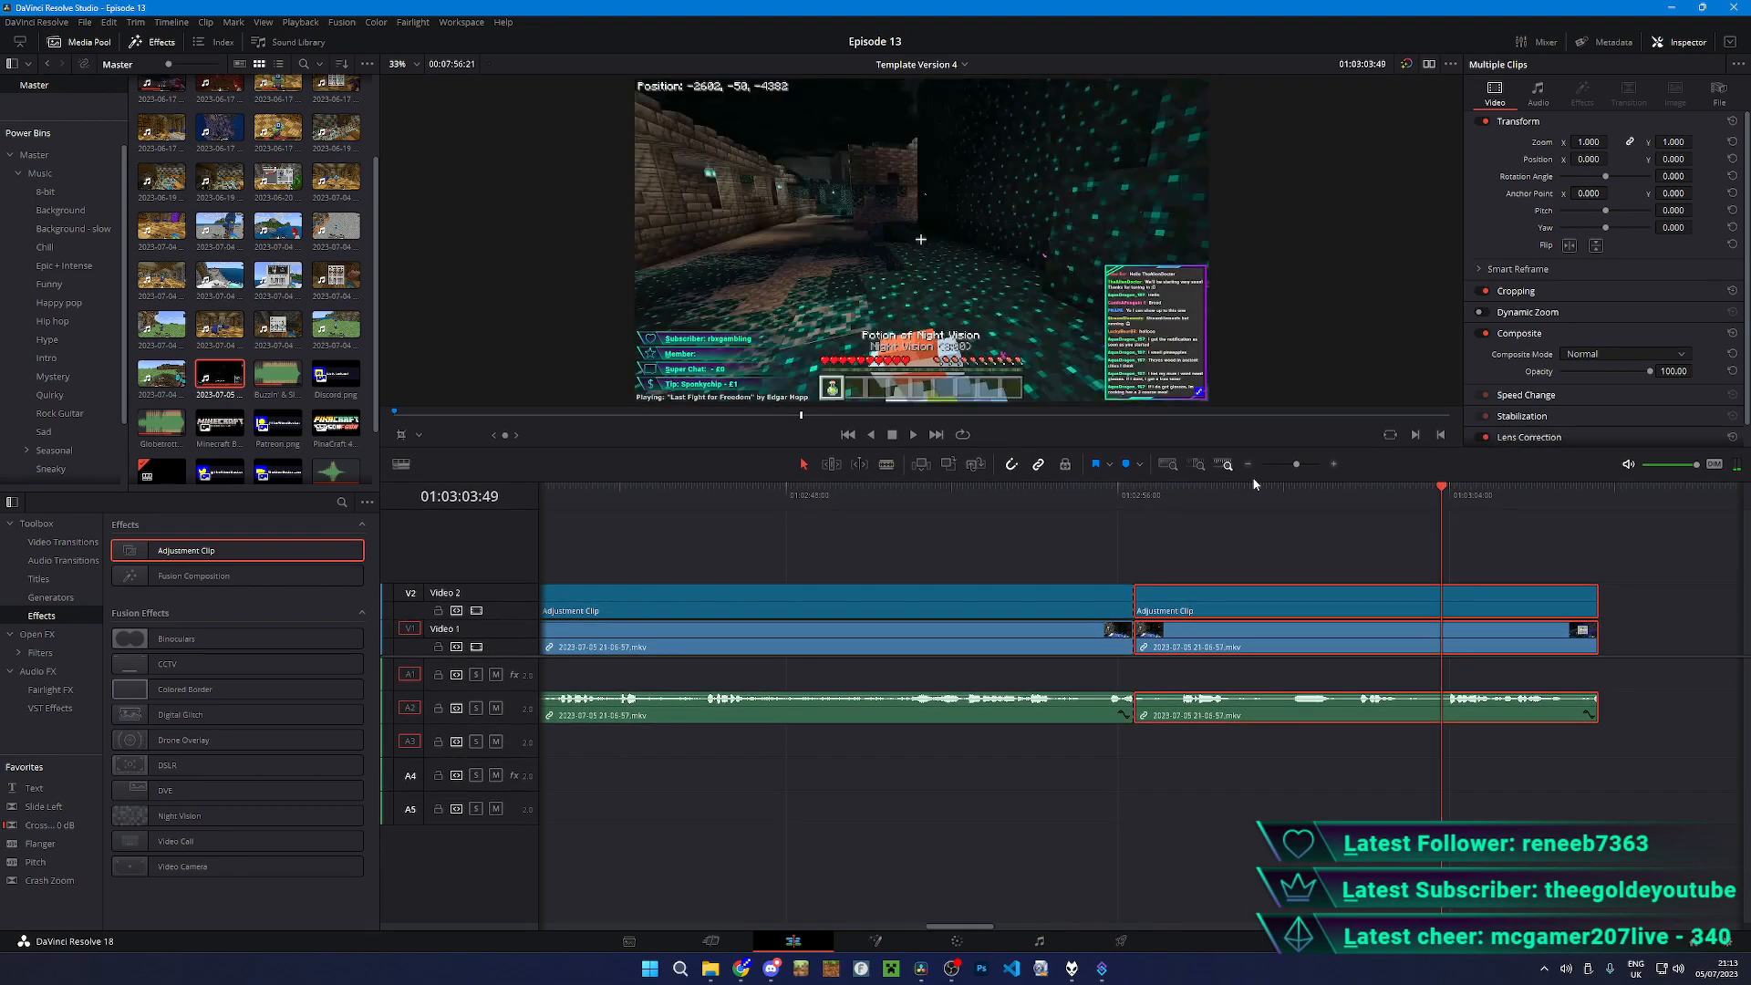
pyautogui.moveTo(1254, 479); pyautogui.dragTo(1253, 455)
pyautogui.click(1248, 511)
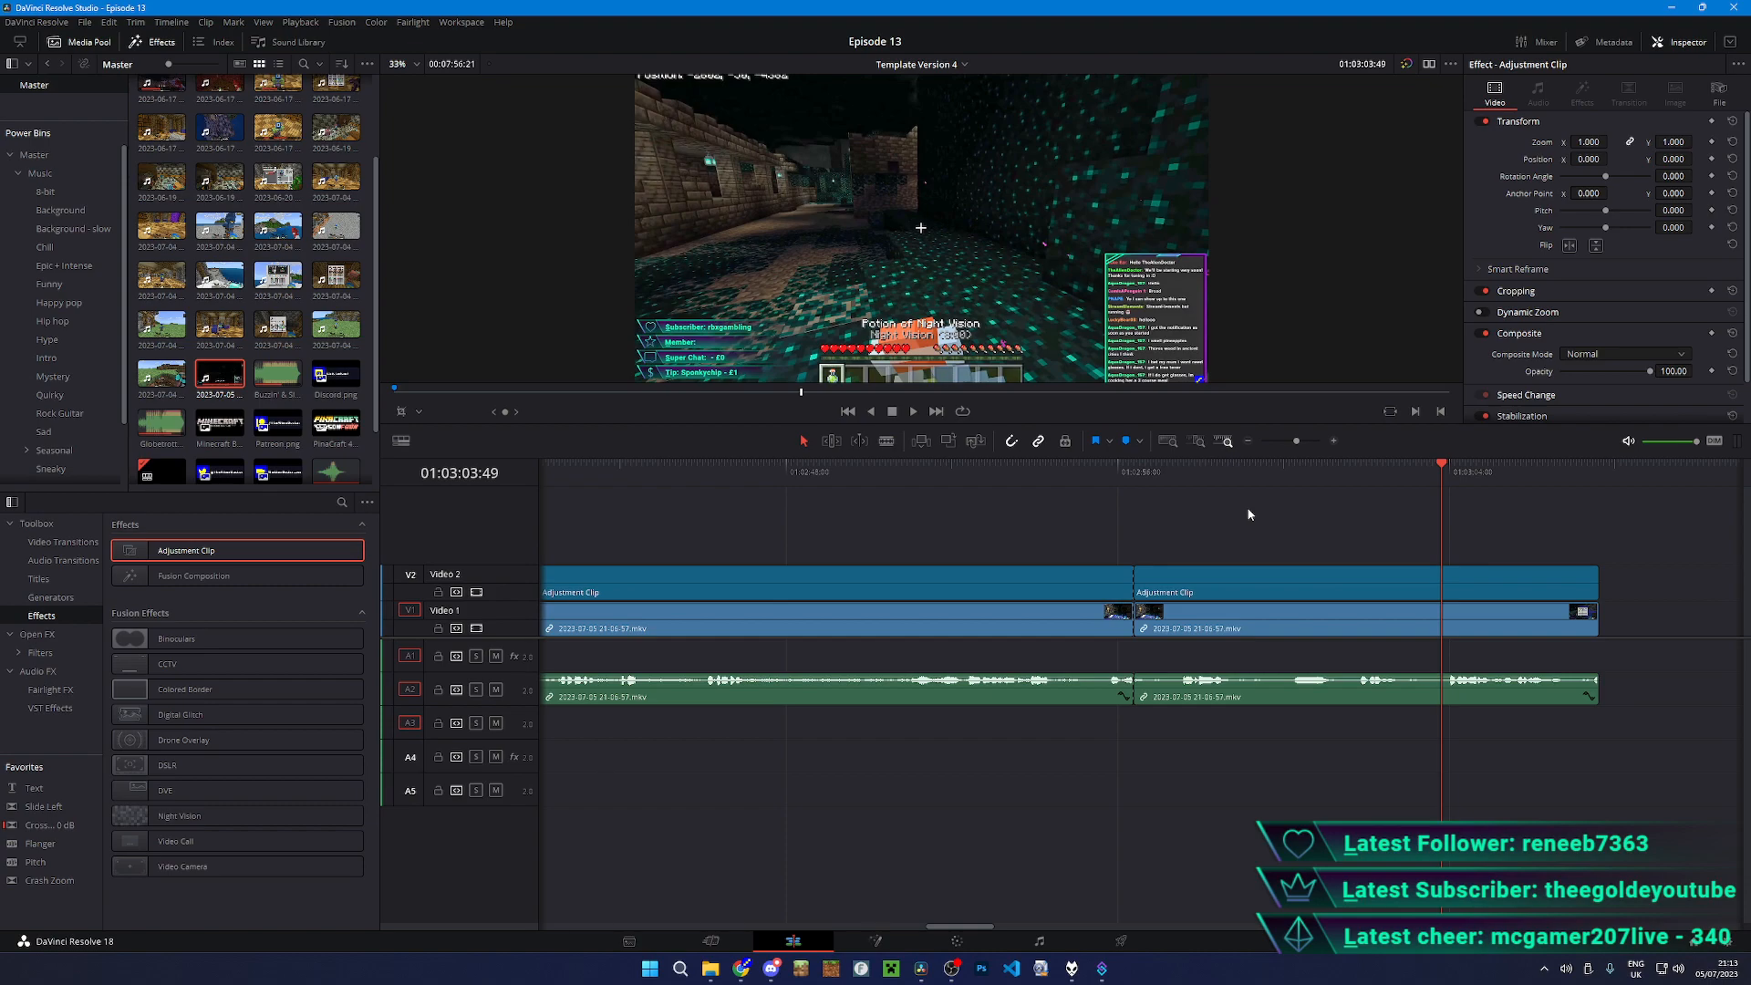
pyautogui.scroll(-1, 1108, 315)
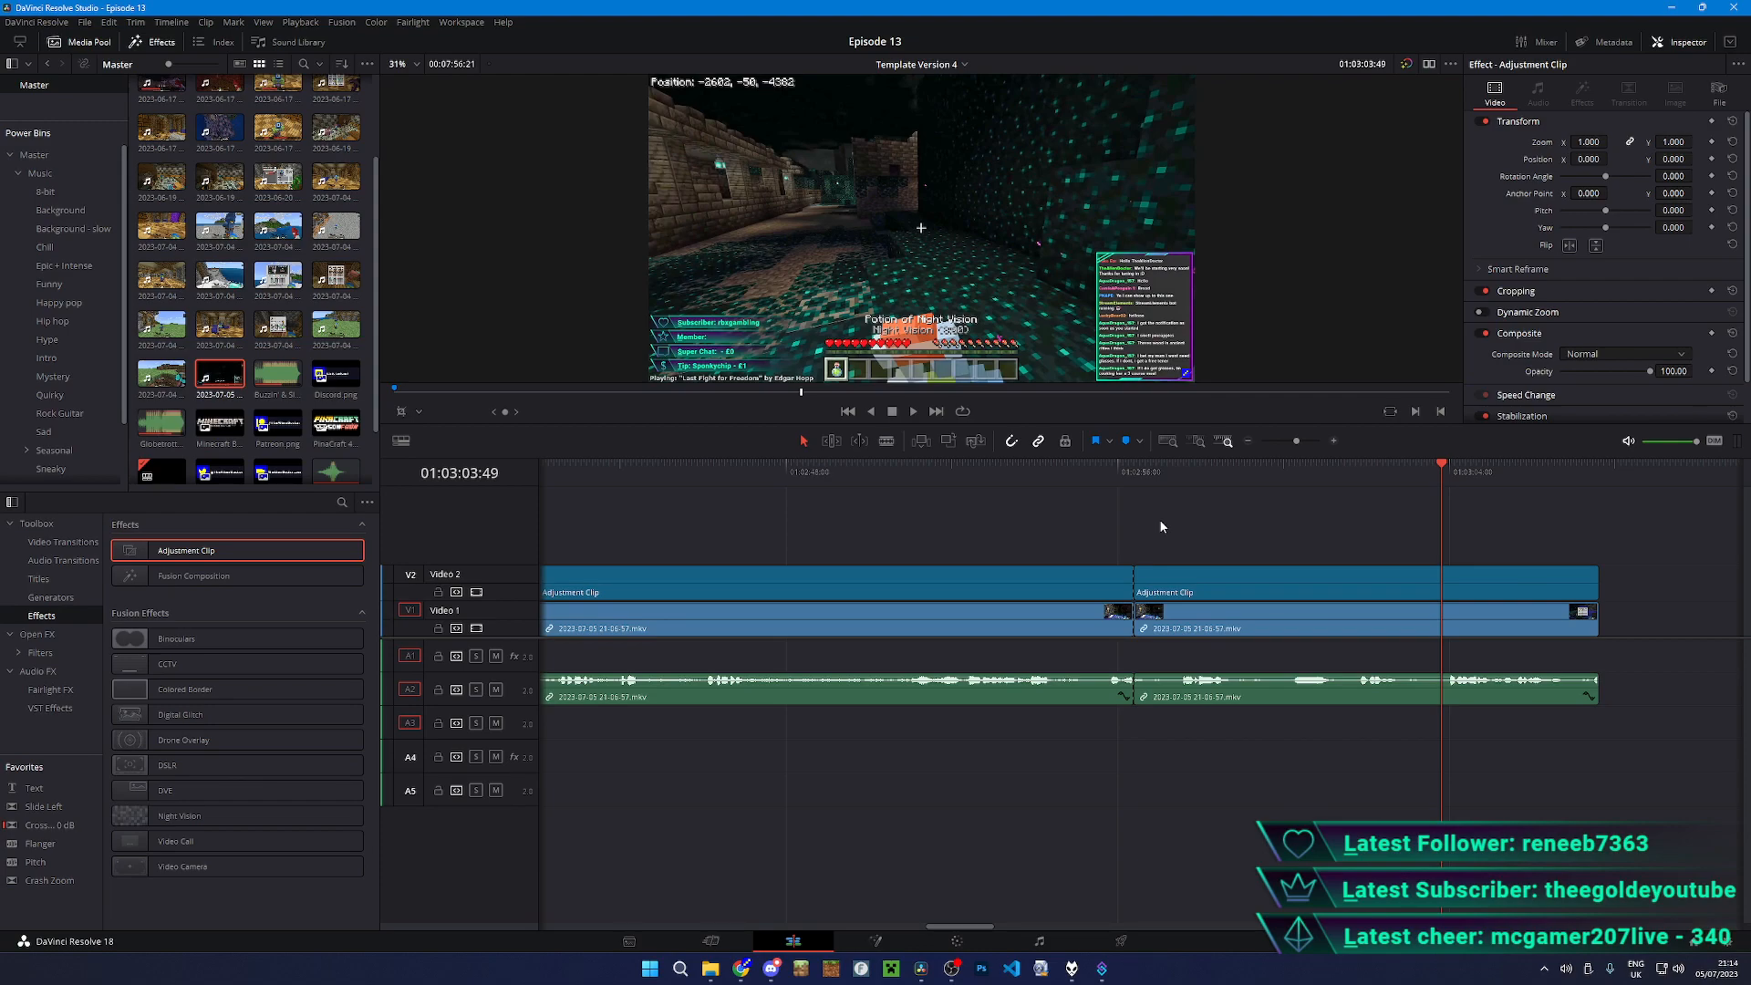
# - Delete the adjustment clip, video and audio segments that follow the cut
pyautogui.click(1107, 499)
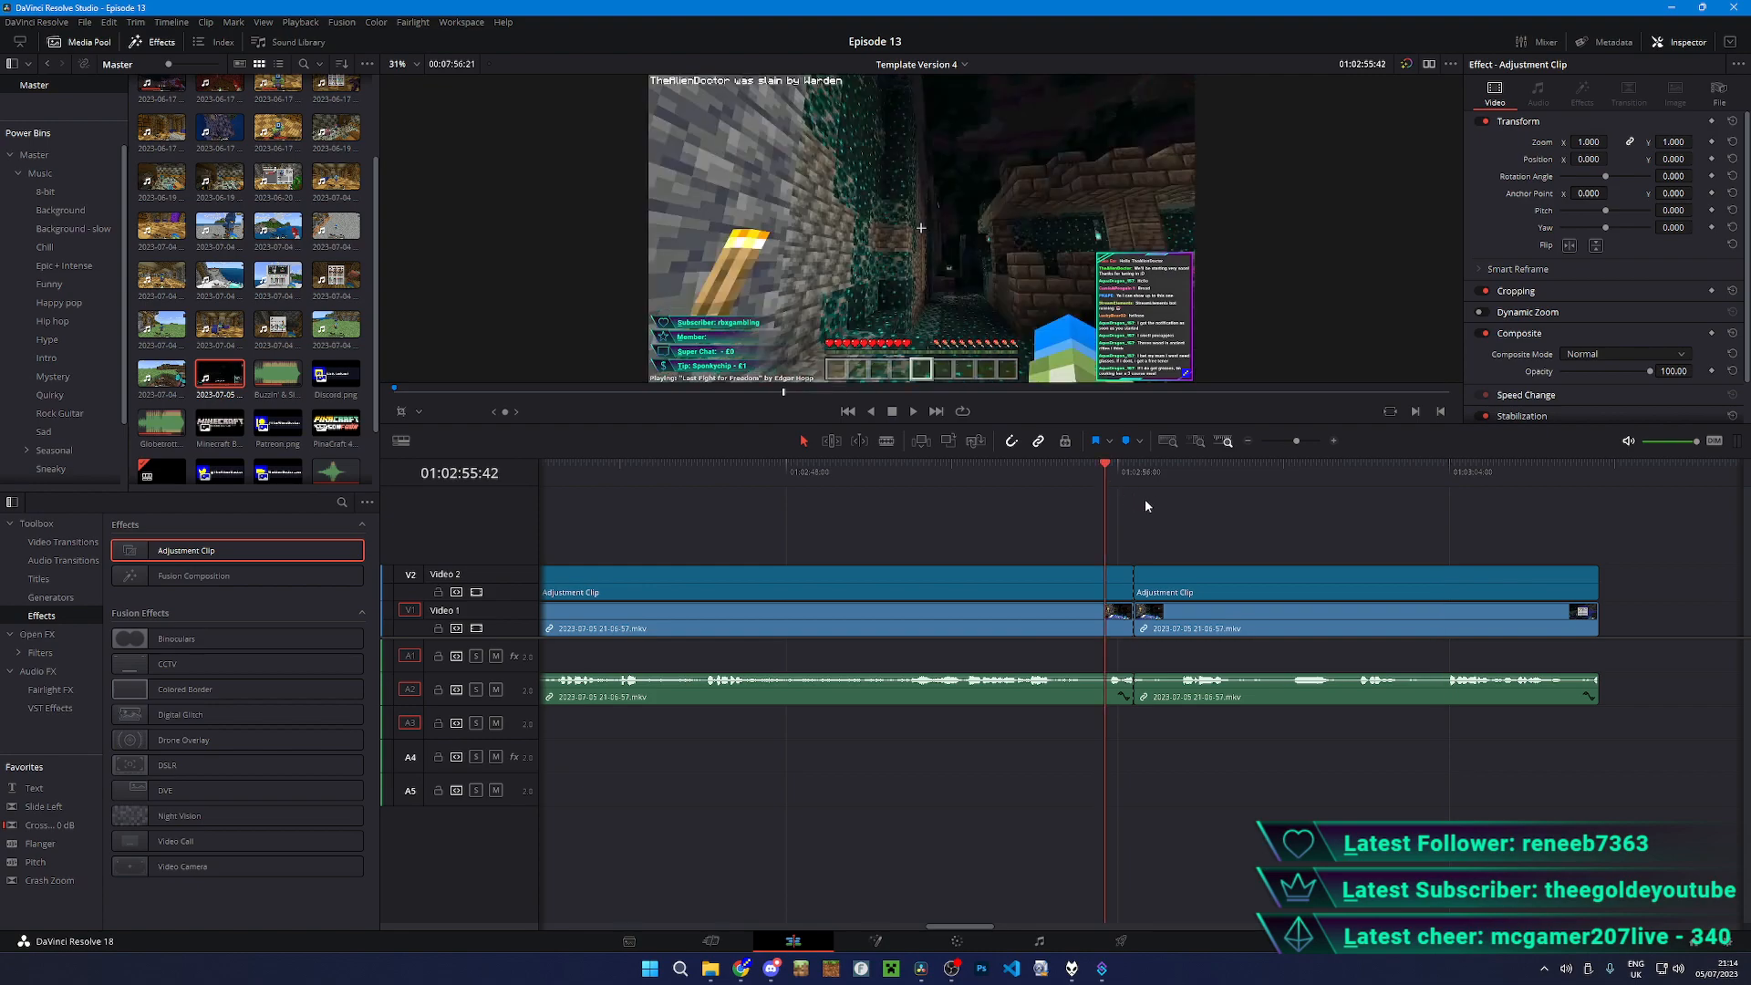
pyautogui.moveTo(1195, 525); pyautogui.dragTo(1218, 743)
pyautogui.press('BackSpace')
# - Extend the ends of the livestream clip and the adjustment clip together to about 01:02:56:37
pyautogui.click(900, 472)
pyautogui.click(1052, 472)
pyautogui.press('space')
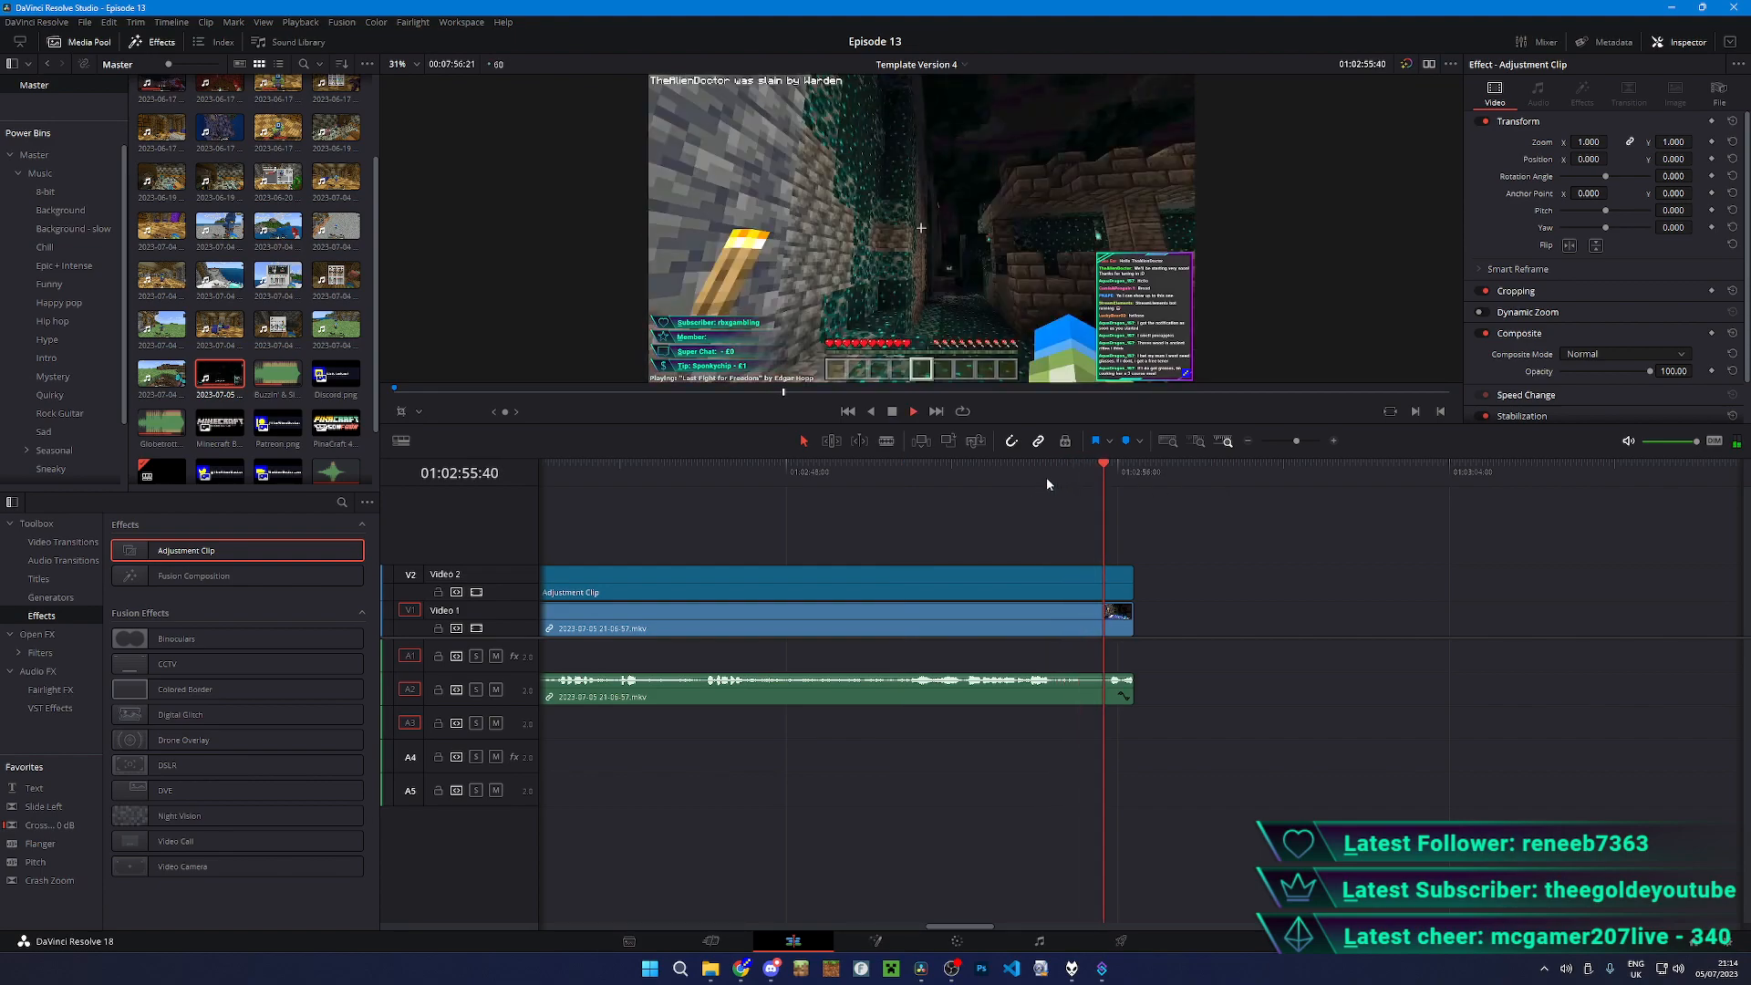
pyautogui.scroll(3, 1035, 592)
pyautogui.press('space')
pyautogui.click(981, 618)
pyautogui.moveTo(981, 619); pyautogui.dragTo(1044, 585)
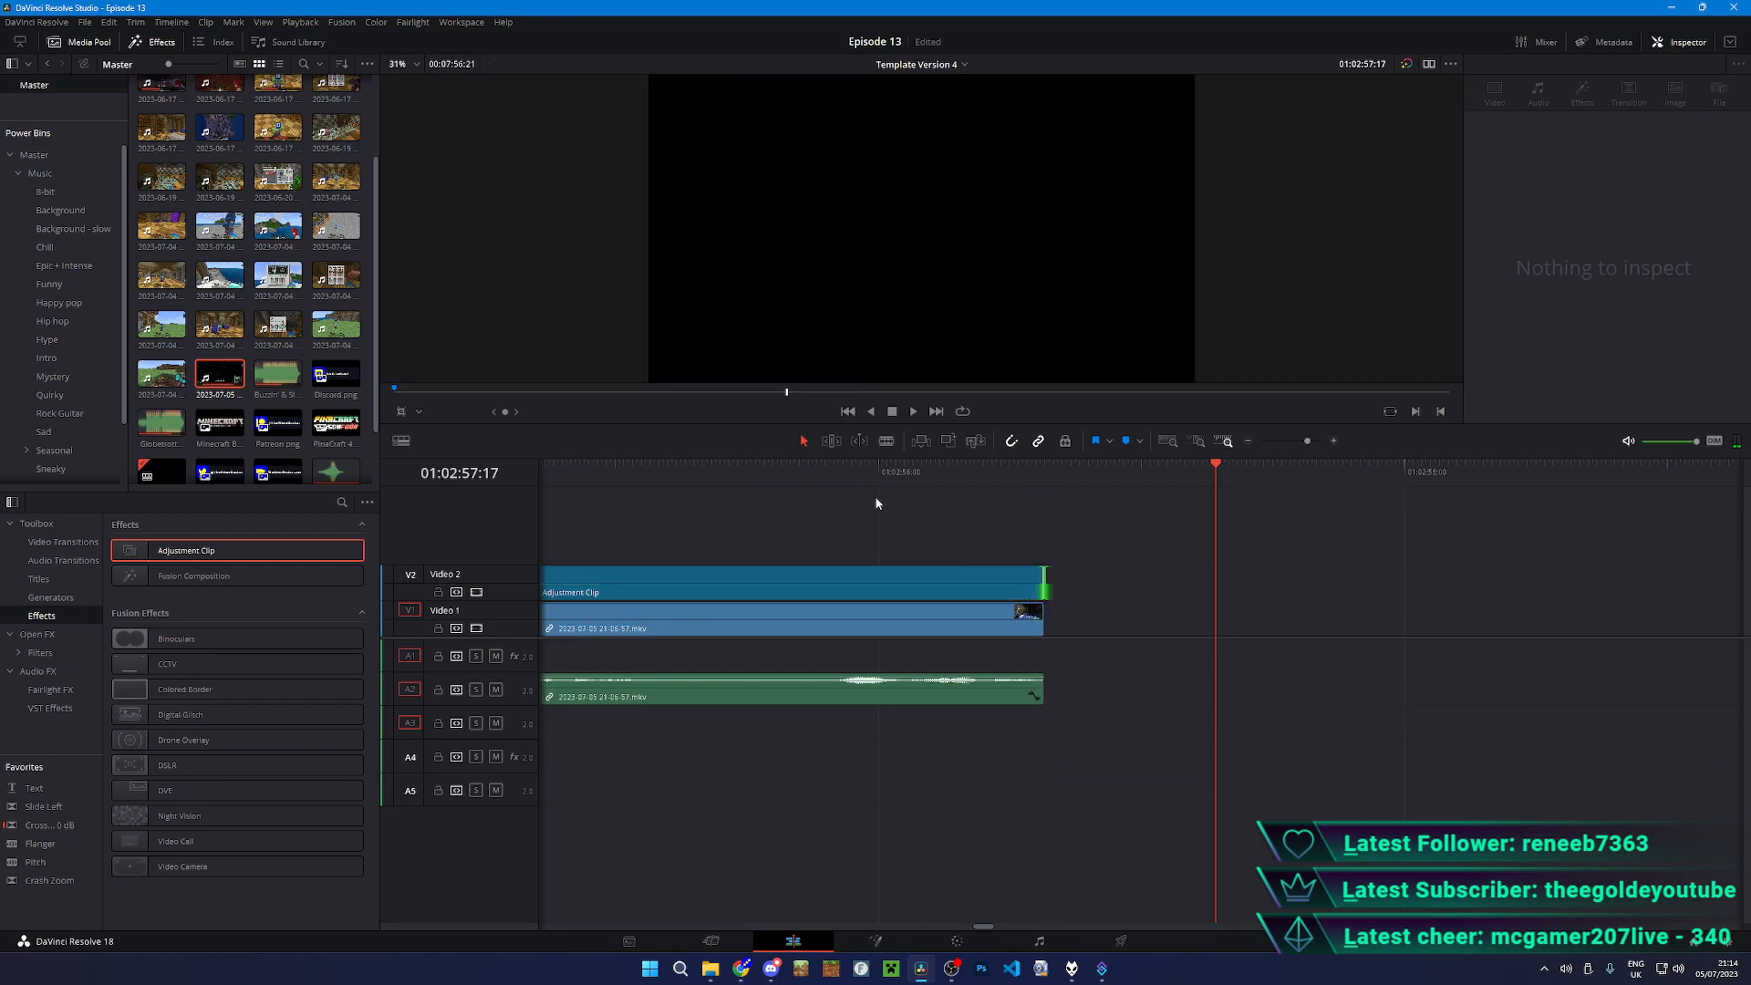
# - Play back the extended ending of the livestream clip repeatedly and save the project
pyautogui.click(862, 473)
pyautogui.press('space')
pyautogui.press('space')
pyautogui.click(725, 476)
pyautogui.press('space')
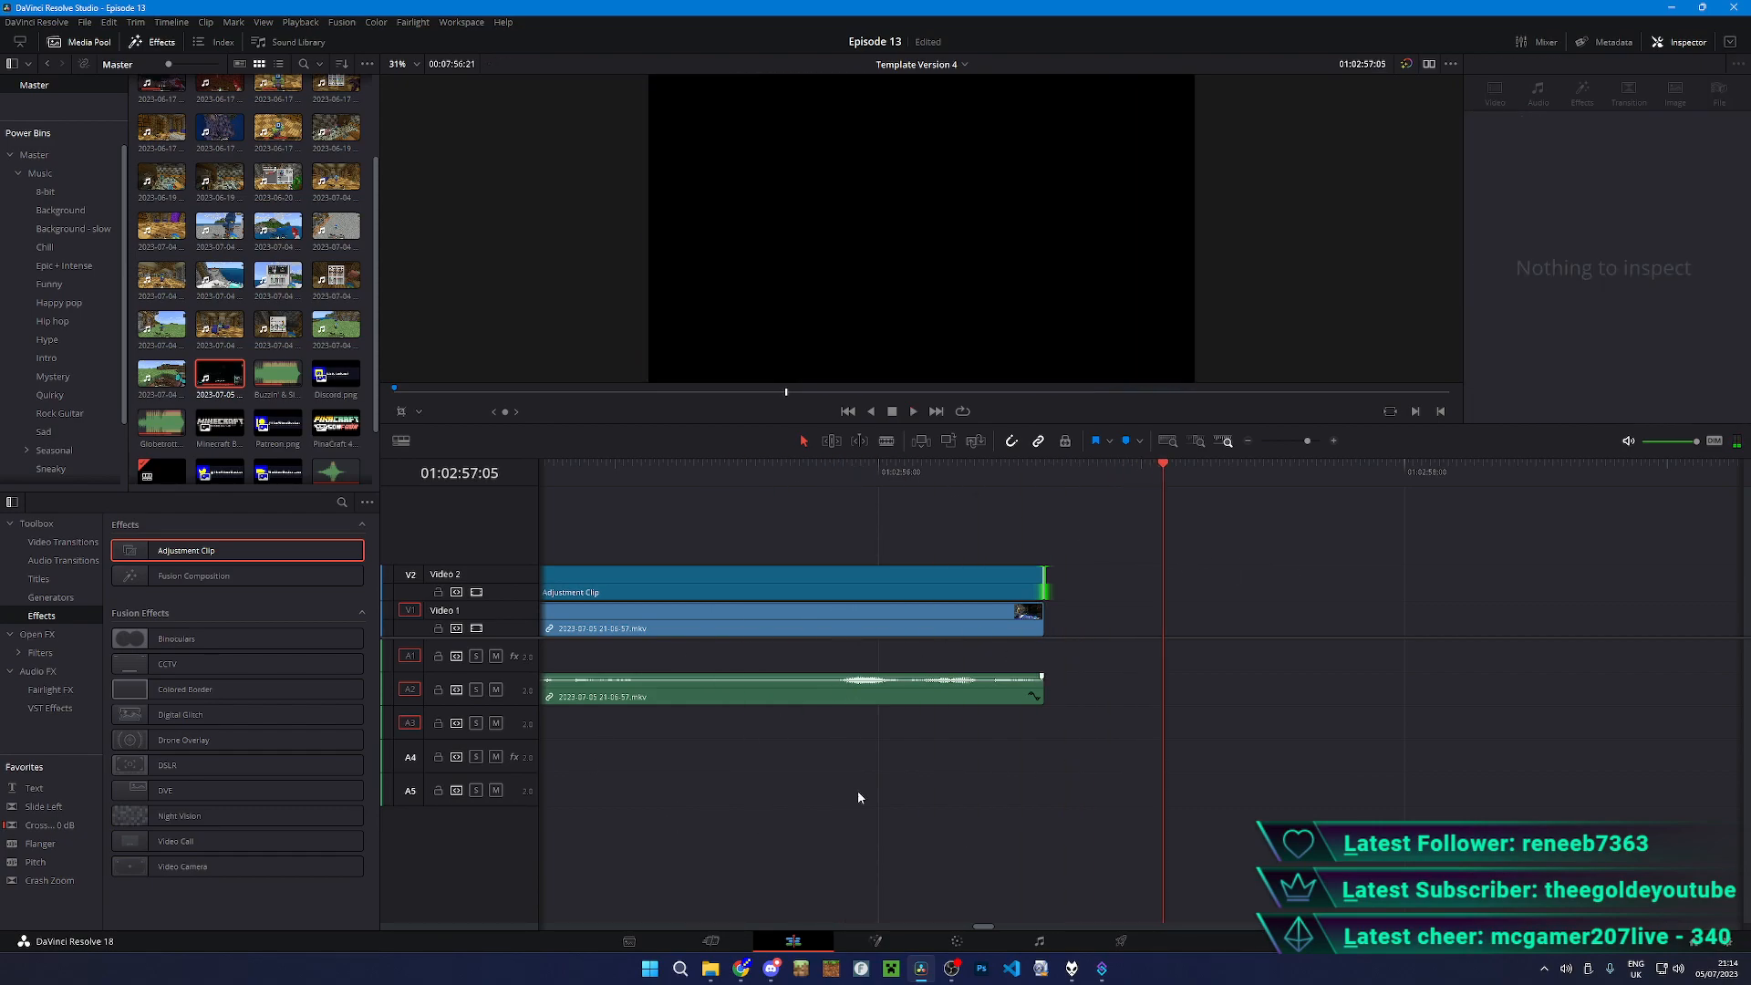
pyautogui.click(775, 469)
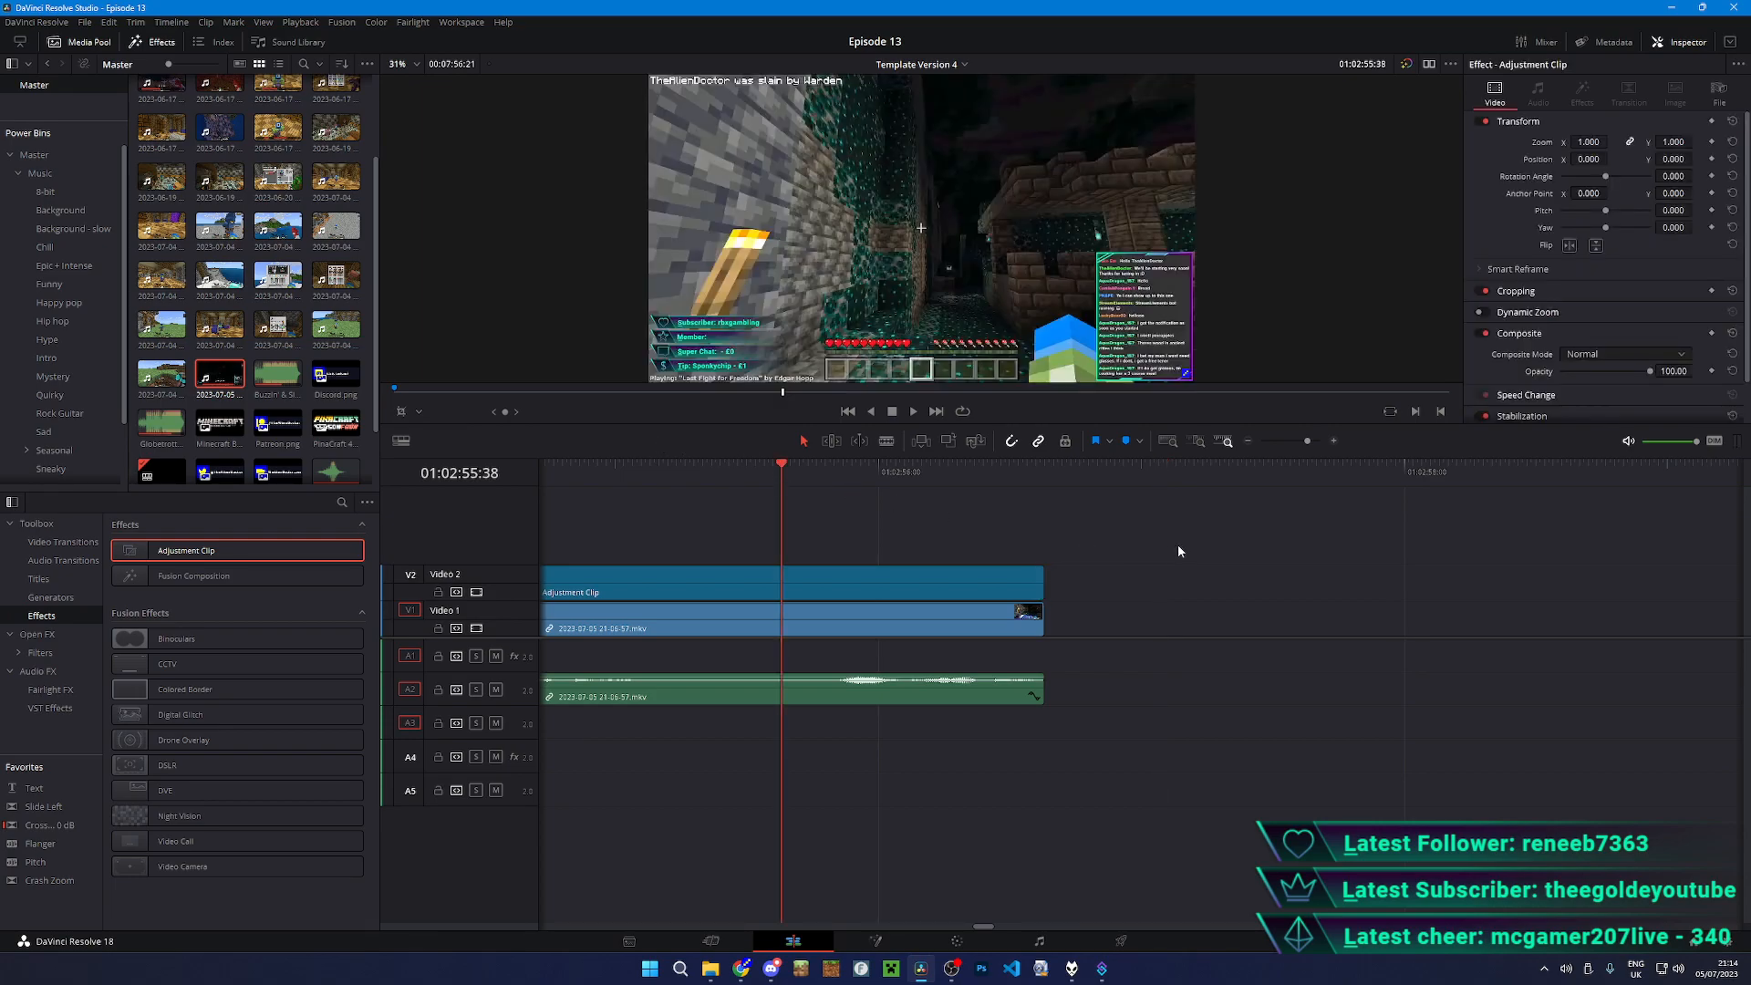
pyautogui.press('space')
pyautogui.press('space')
pyautogui.scroll(-2, 1012, 558)
pyautogui.hotkey('ctrl', 's')
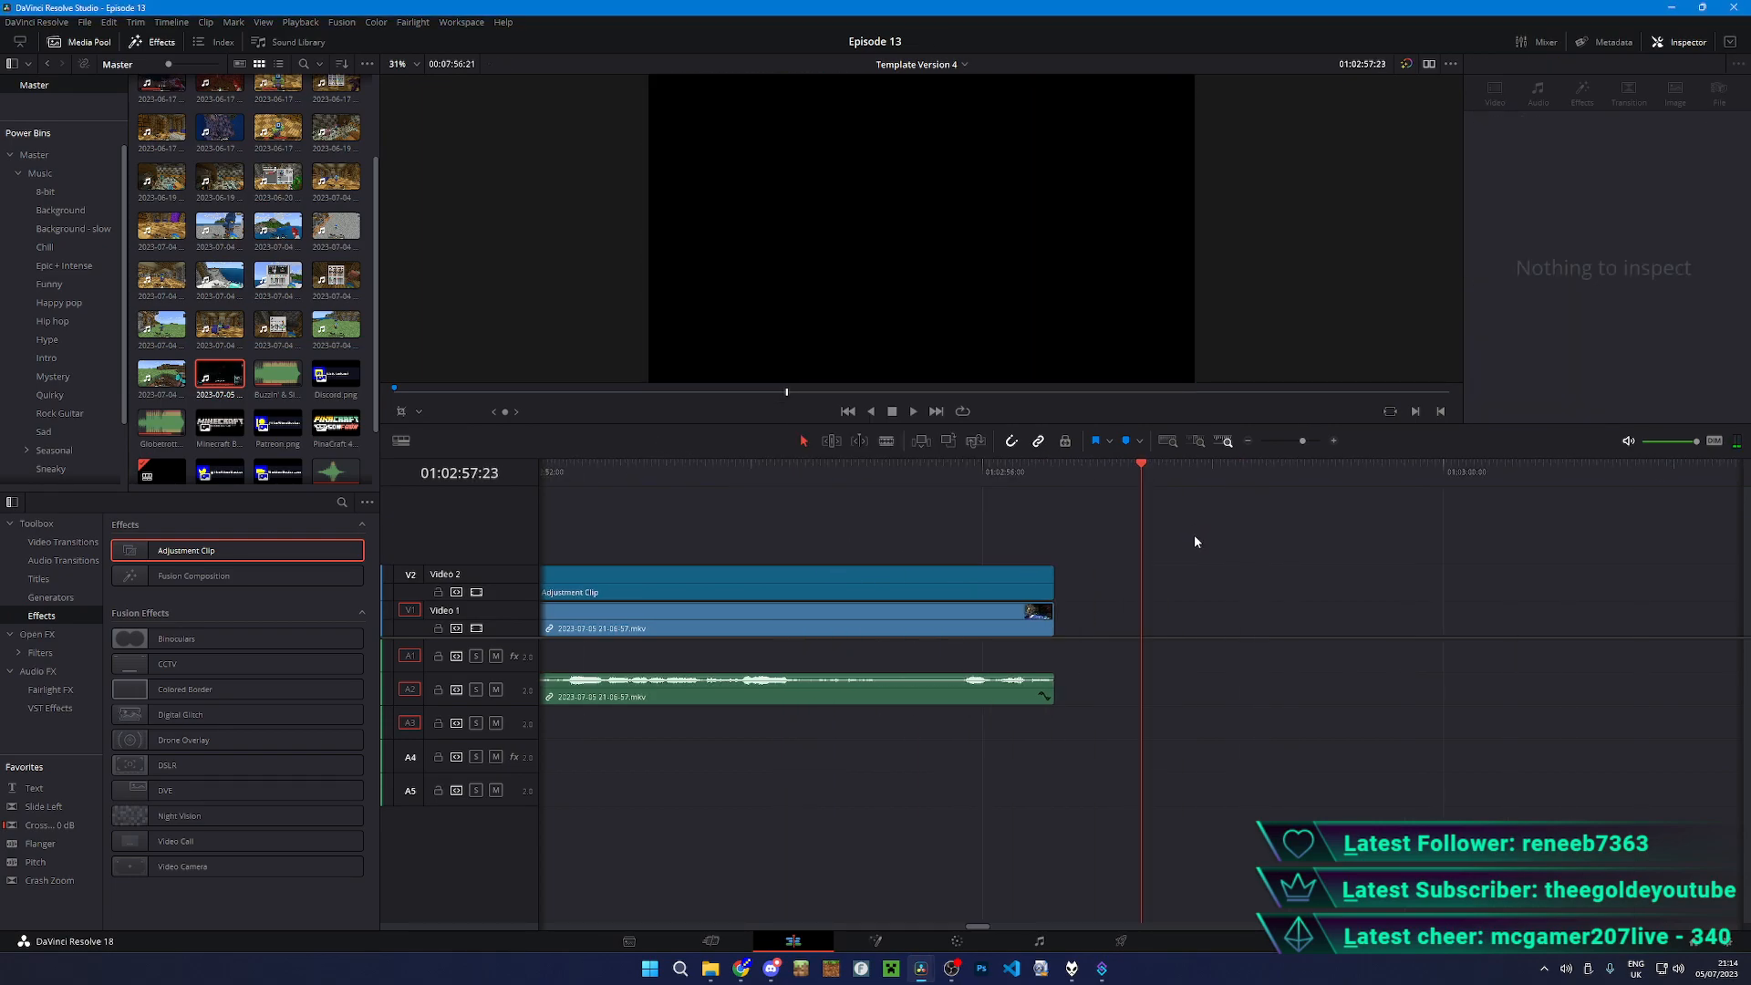
# - Add the 2023-06-19 gameplay recording to the timeline directly after the end of the livestream clip
pyautogui.scroll(3, 306, 343)
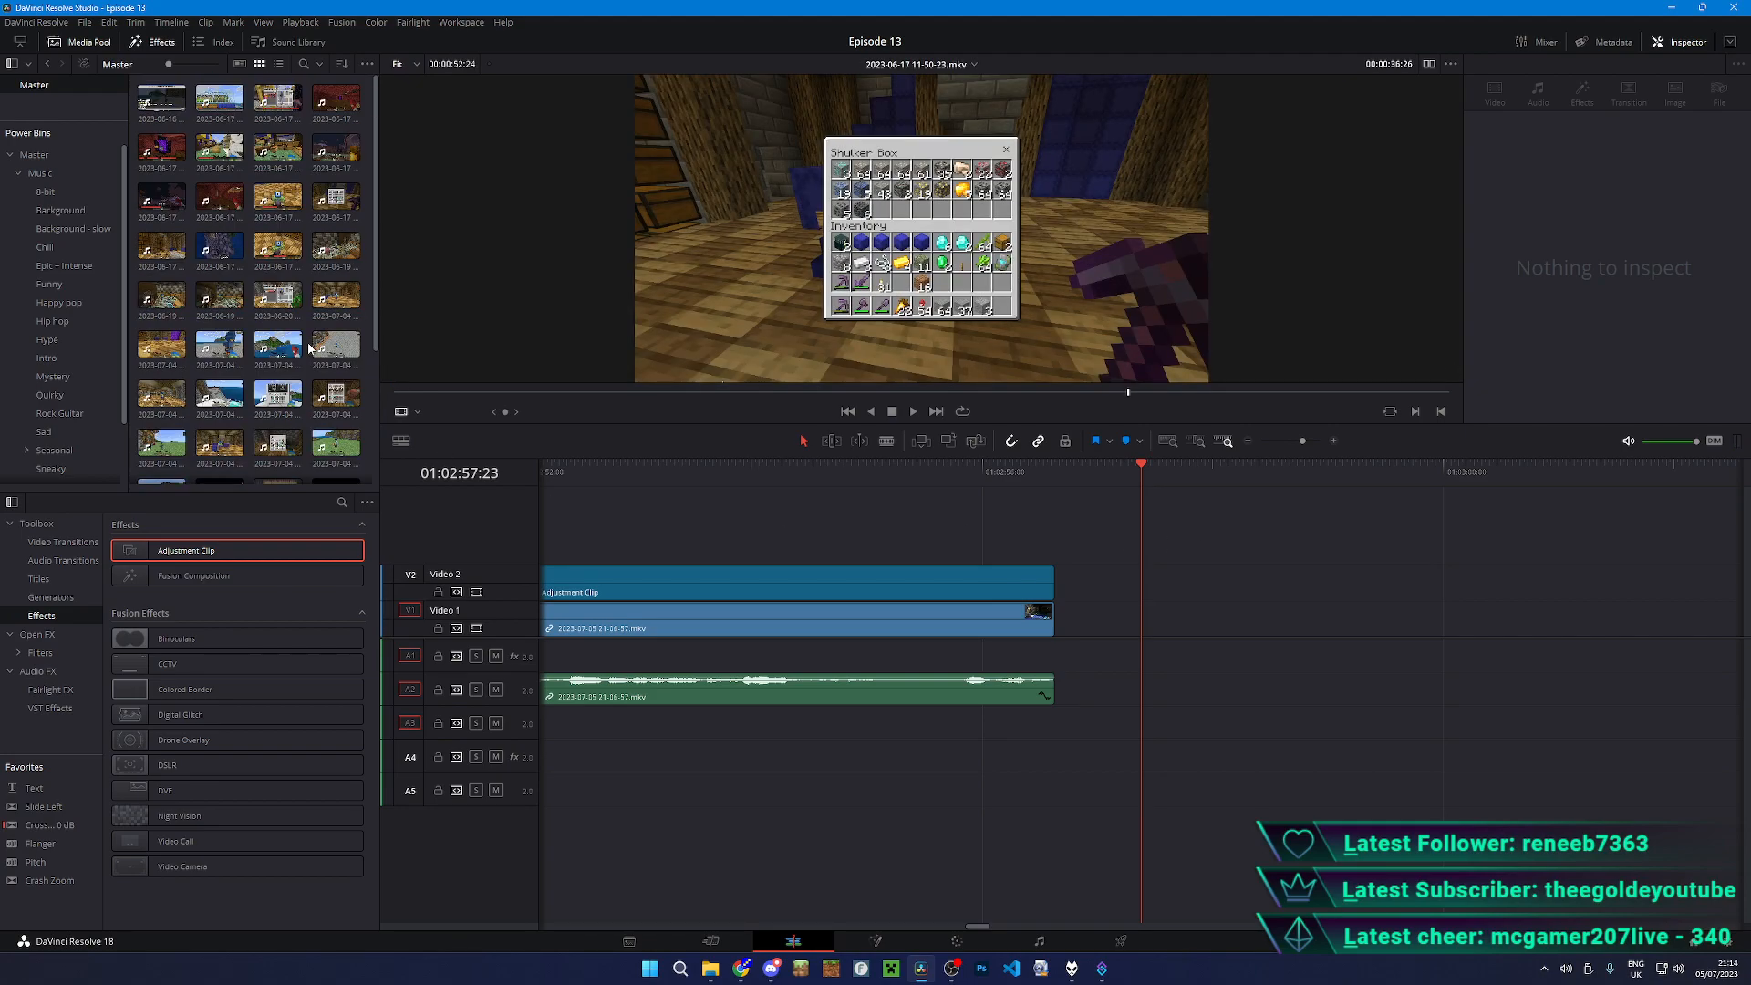
pyautogui.moveTo(317, 246); pyautogui.dragTo(1058, 611)
pyautogui.scroll(-3, 1246, 550)
pyautogui.scroll(4, 1245, 556)
# - Cut the new recording before the speech and move the remainder back against the livestream clip's end, overwriting its unused opening
pyautogui.press('b')
pyautogui.click(1549, 679)
pyautogui.press('a')
pyautogui.click(1564, 665)
pyautogui.moveTo(1563, 665); pyautogui.dragTo(1029, 662)
# - Add a Slide Left transition to the start of the new recording and paste the whoosh transition sound under it on A5
pyautogui.click(990, 473)
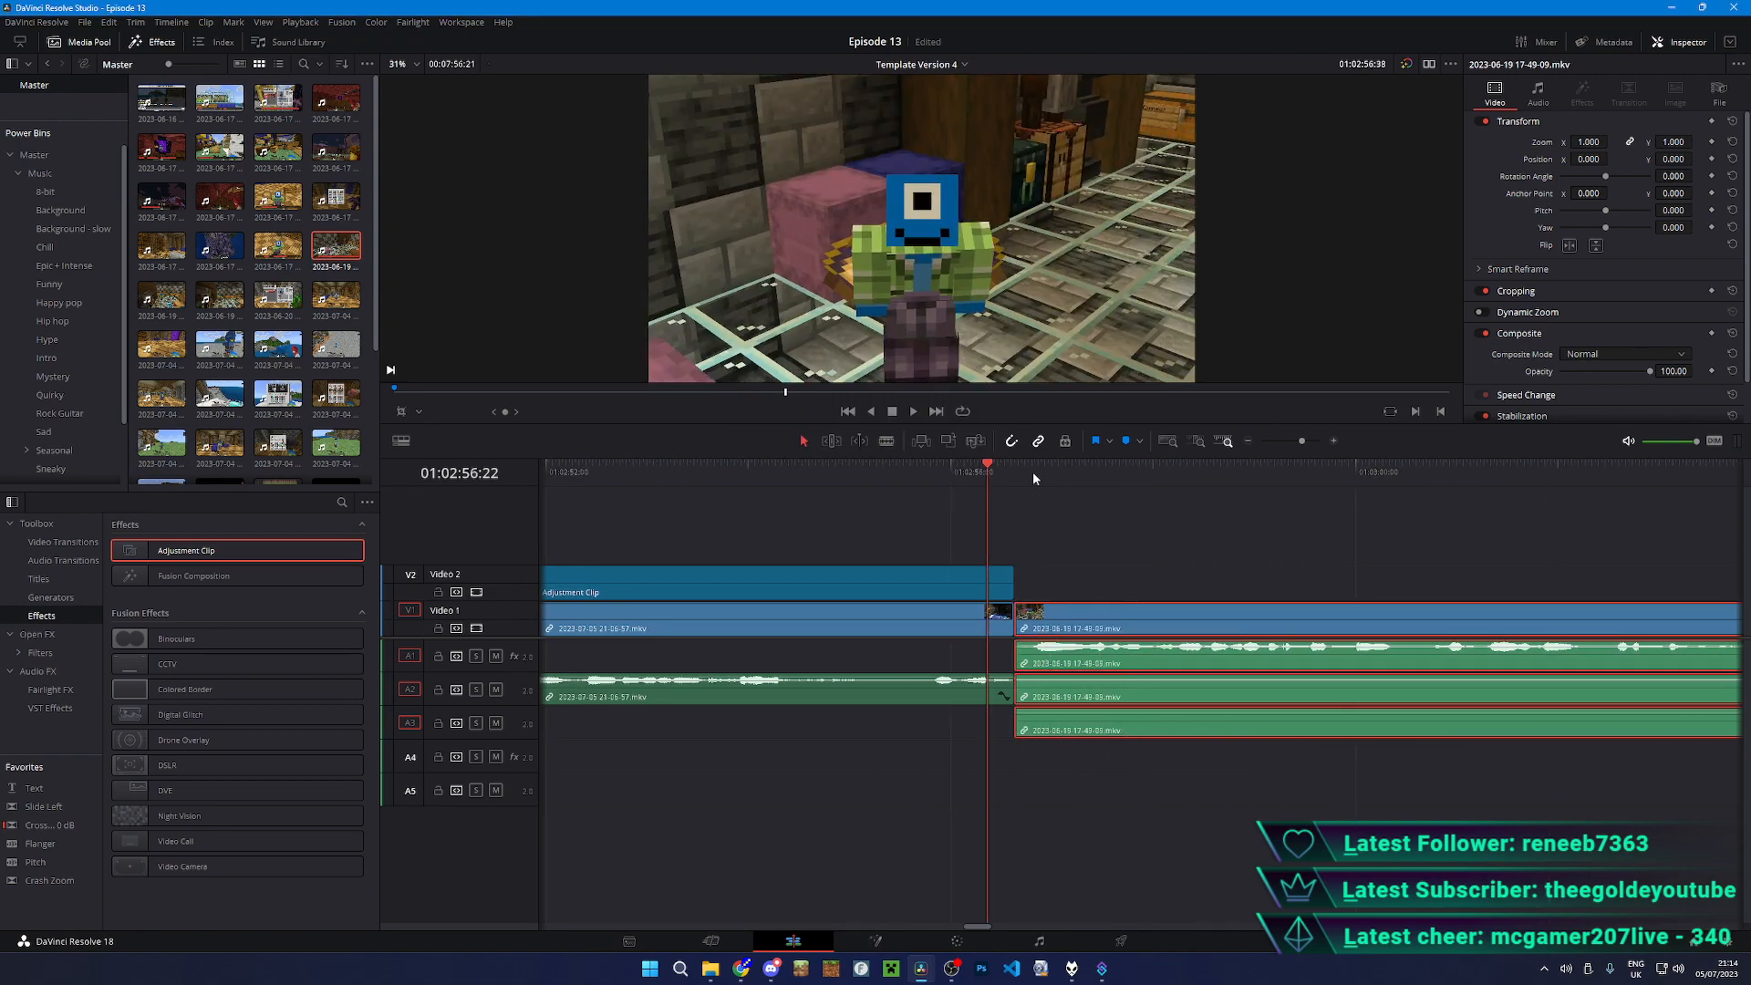
pyautogui.scroll(3, 1177, 566)
pyautogui.moveTo(43, 806); pyautogui.dragTo(1224, 615)
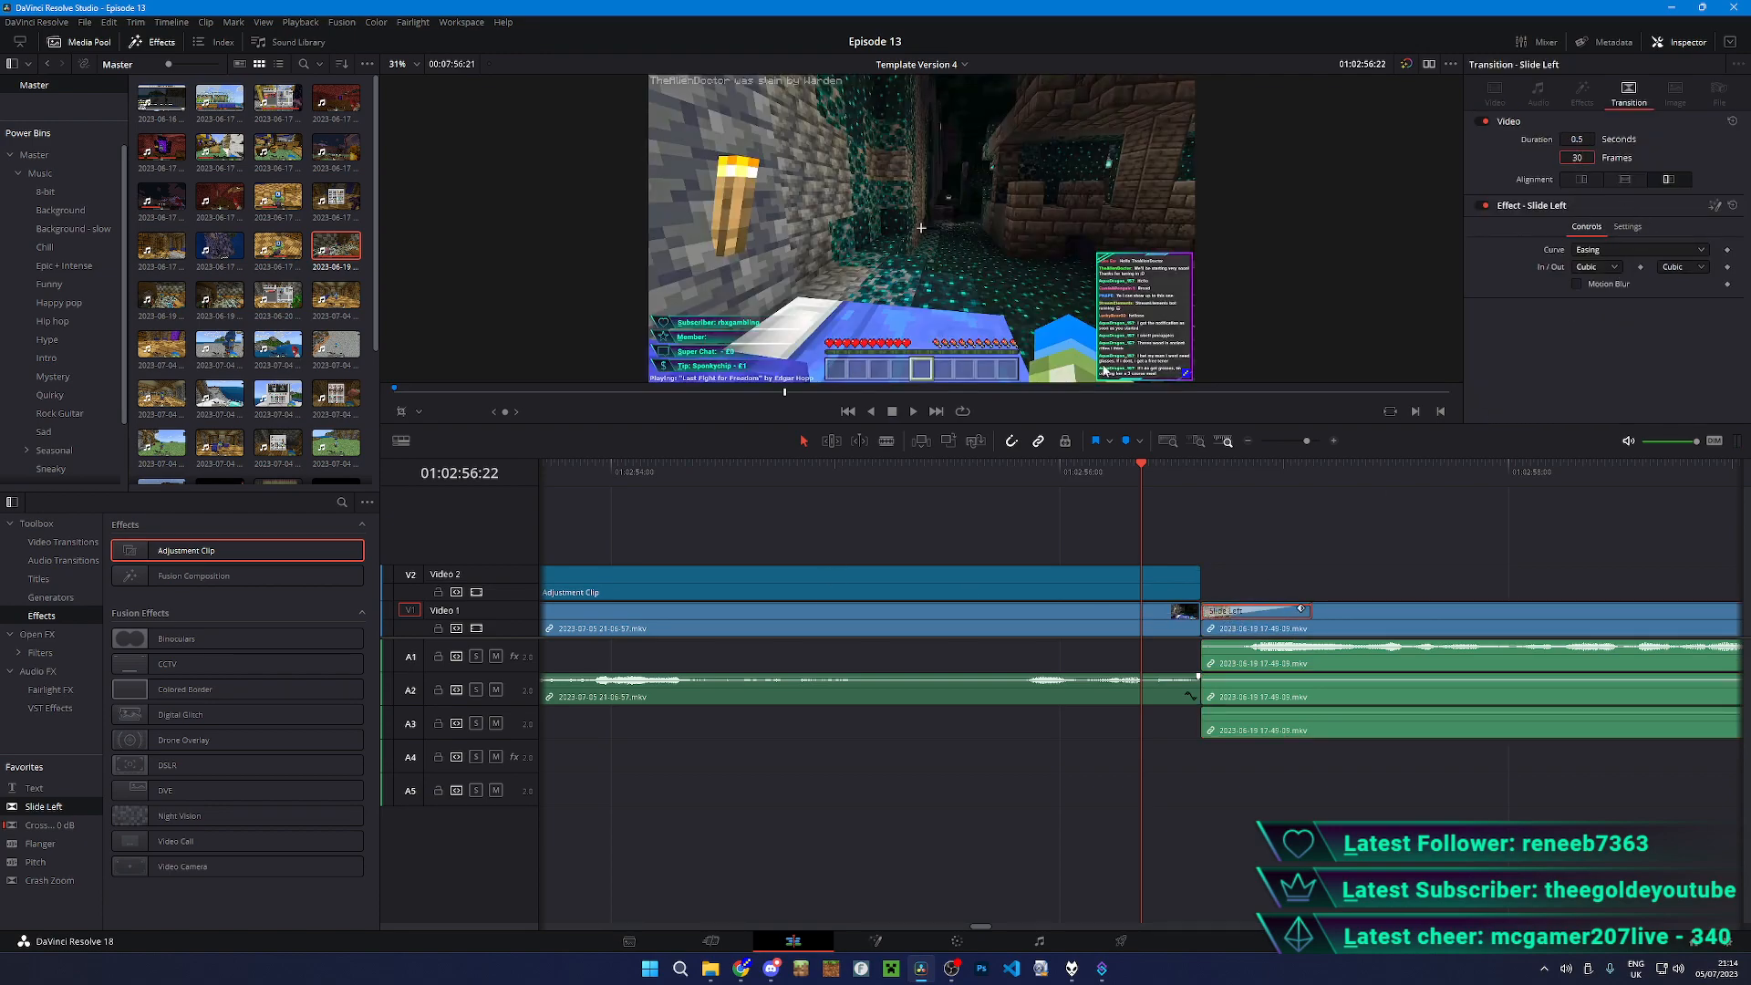
pyautogui.click(1202, 476)
pyautogui.hotkey('ctrl', 'v')
# - Play back the transition from the livestream clip into the new recording
pyautogui.click(1145, 476)
pyautogui.press('space')
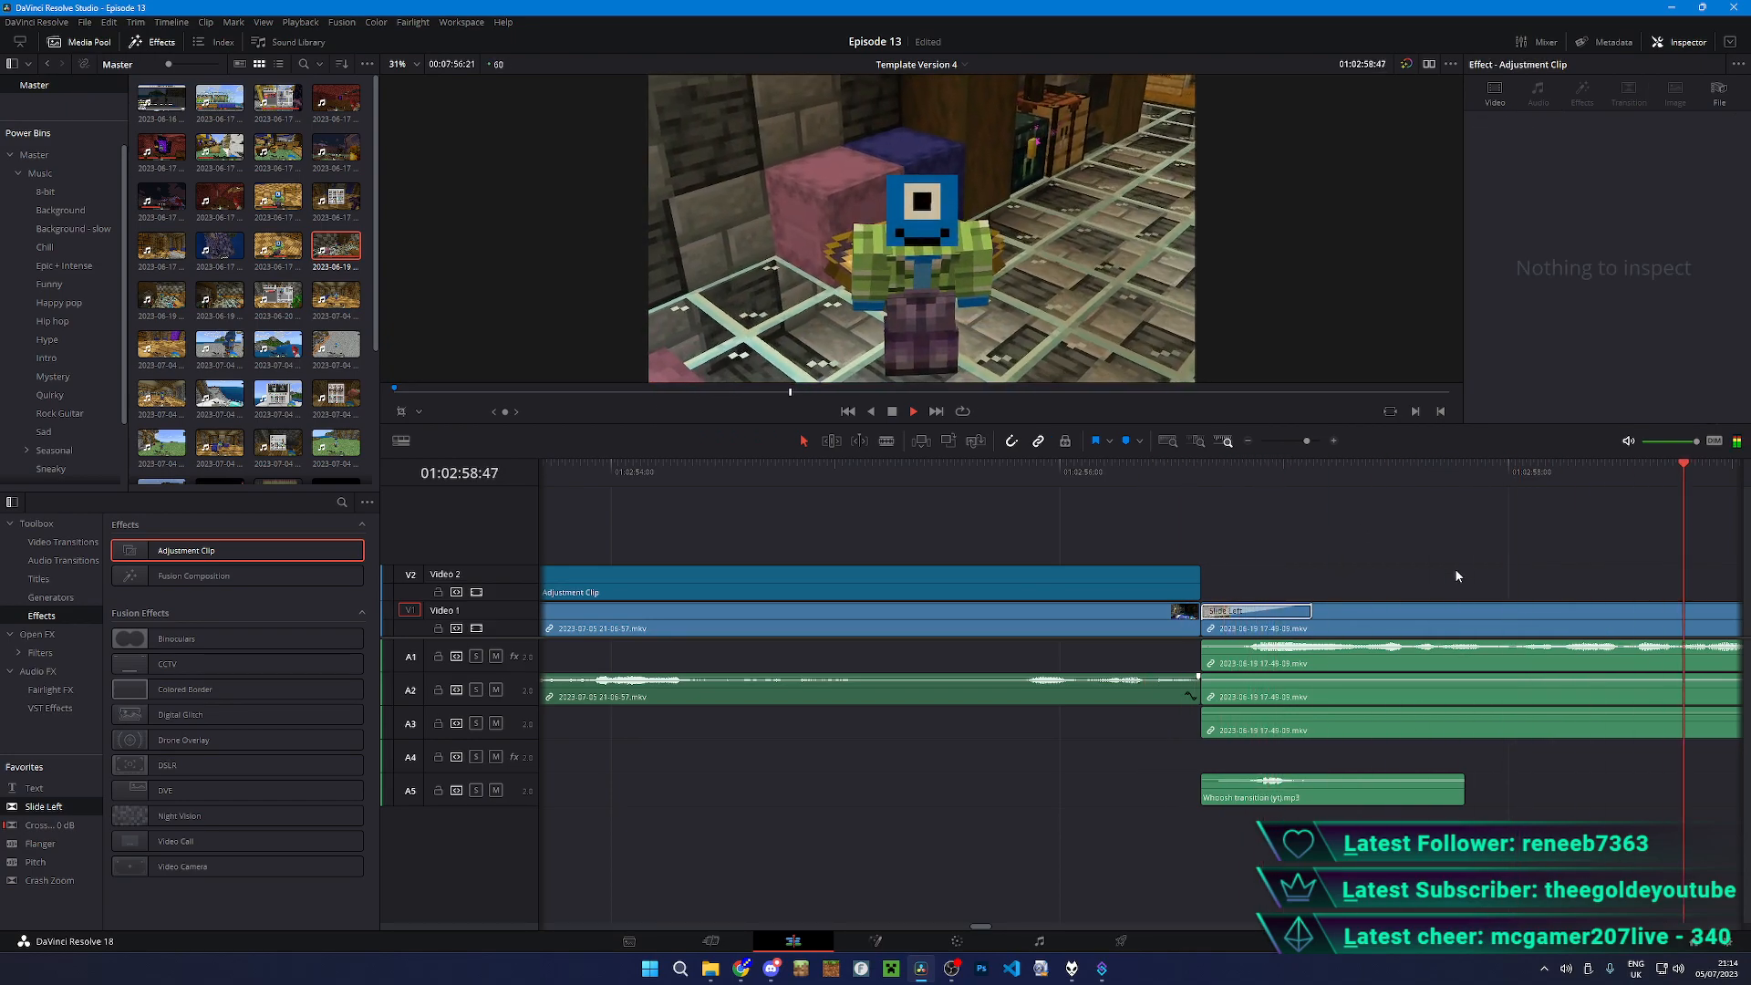
pyautogui.scroll(-3, 1451, 572)
pyautogui.press('space')
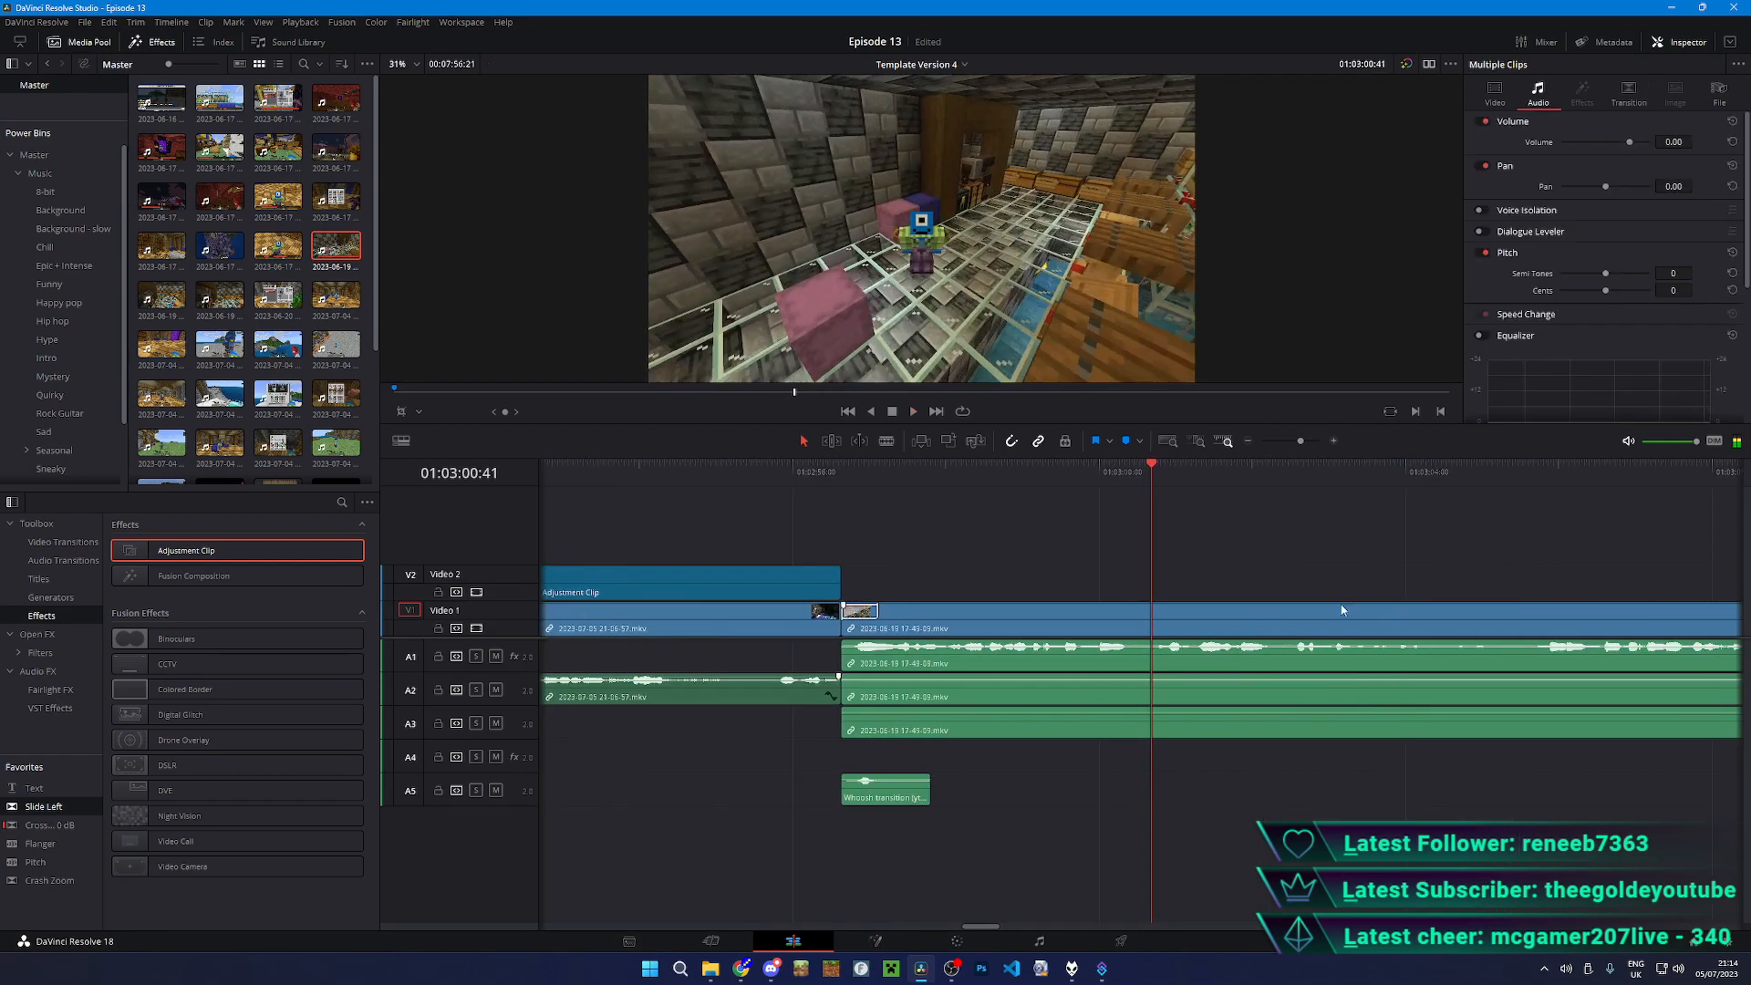
pyautogui.scroll(-2, 3, 398)
pyautogui.scroll(2, 3, 398)
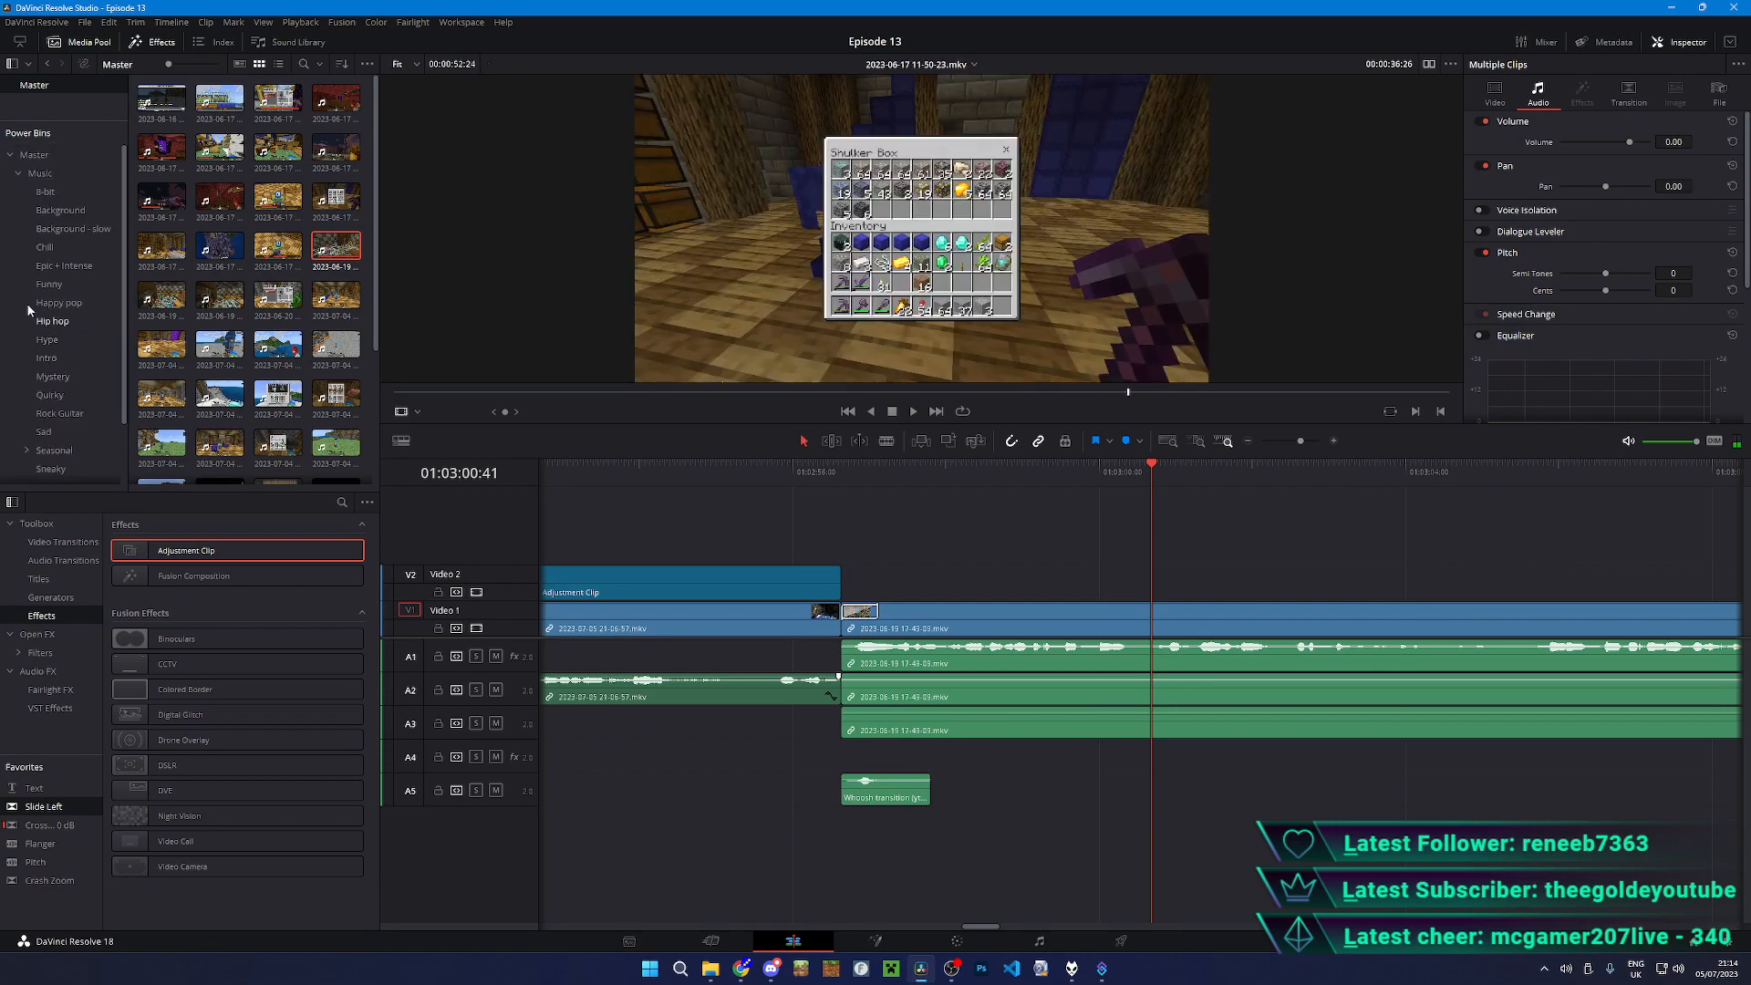
# - Browse the Background, Background - slow and Sad music bins and audition "At the End" and "Light in the Attic"
pyautogui.click(60, 211)
pyautogui.click(56, 229)
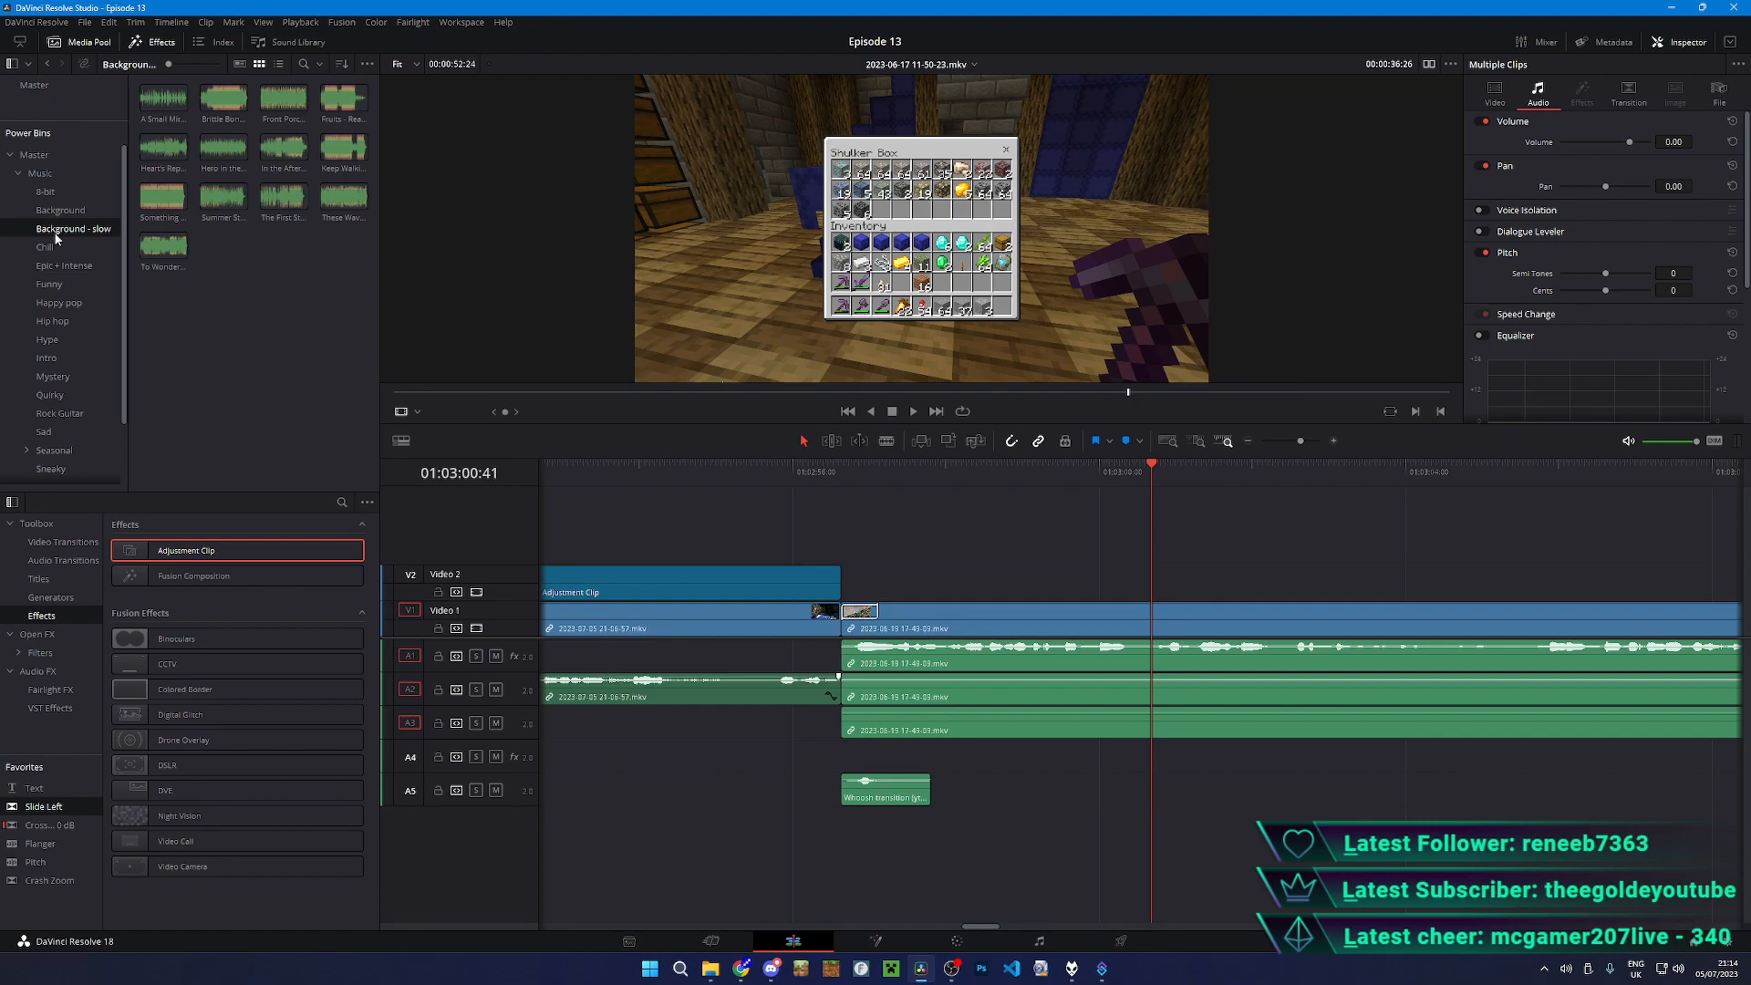
pyautogui.click(64, 430)
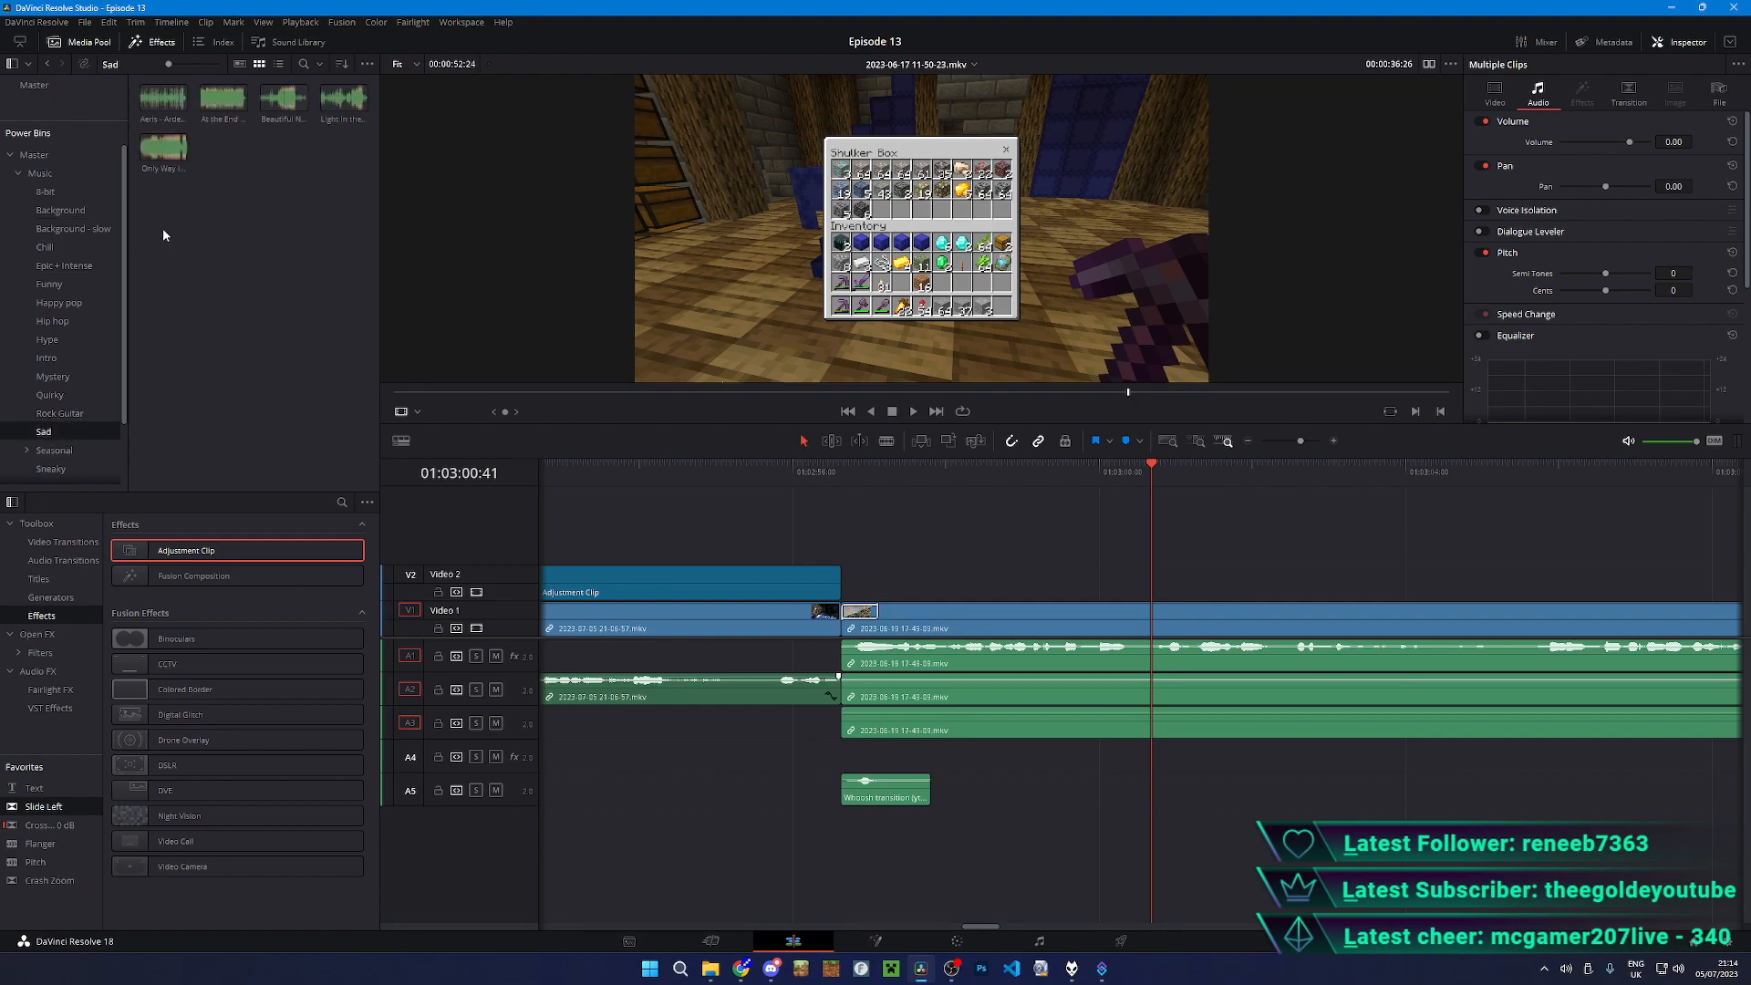
pyautogui.click(213, 98)
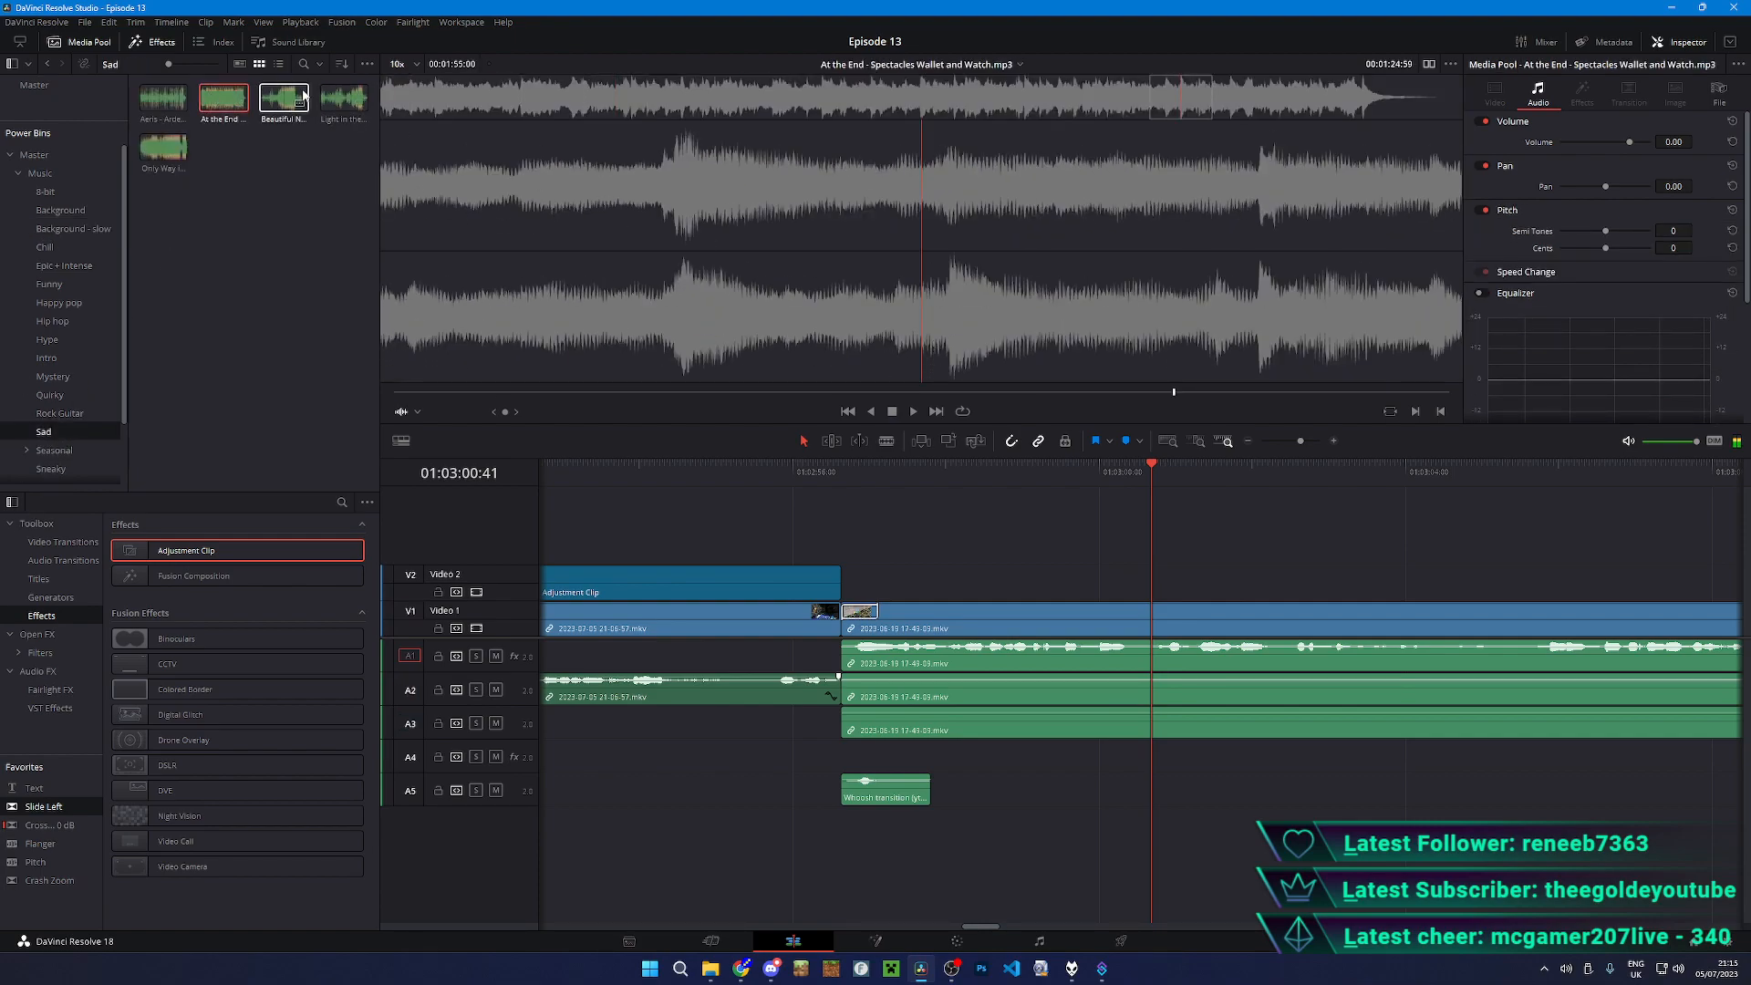
pyautogui.click(343, 98)
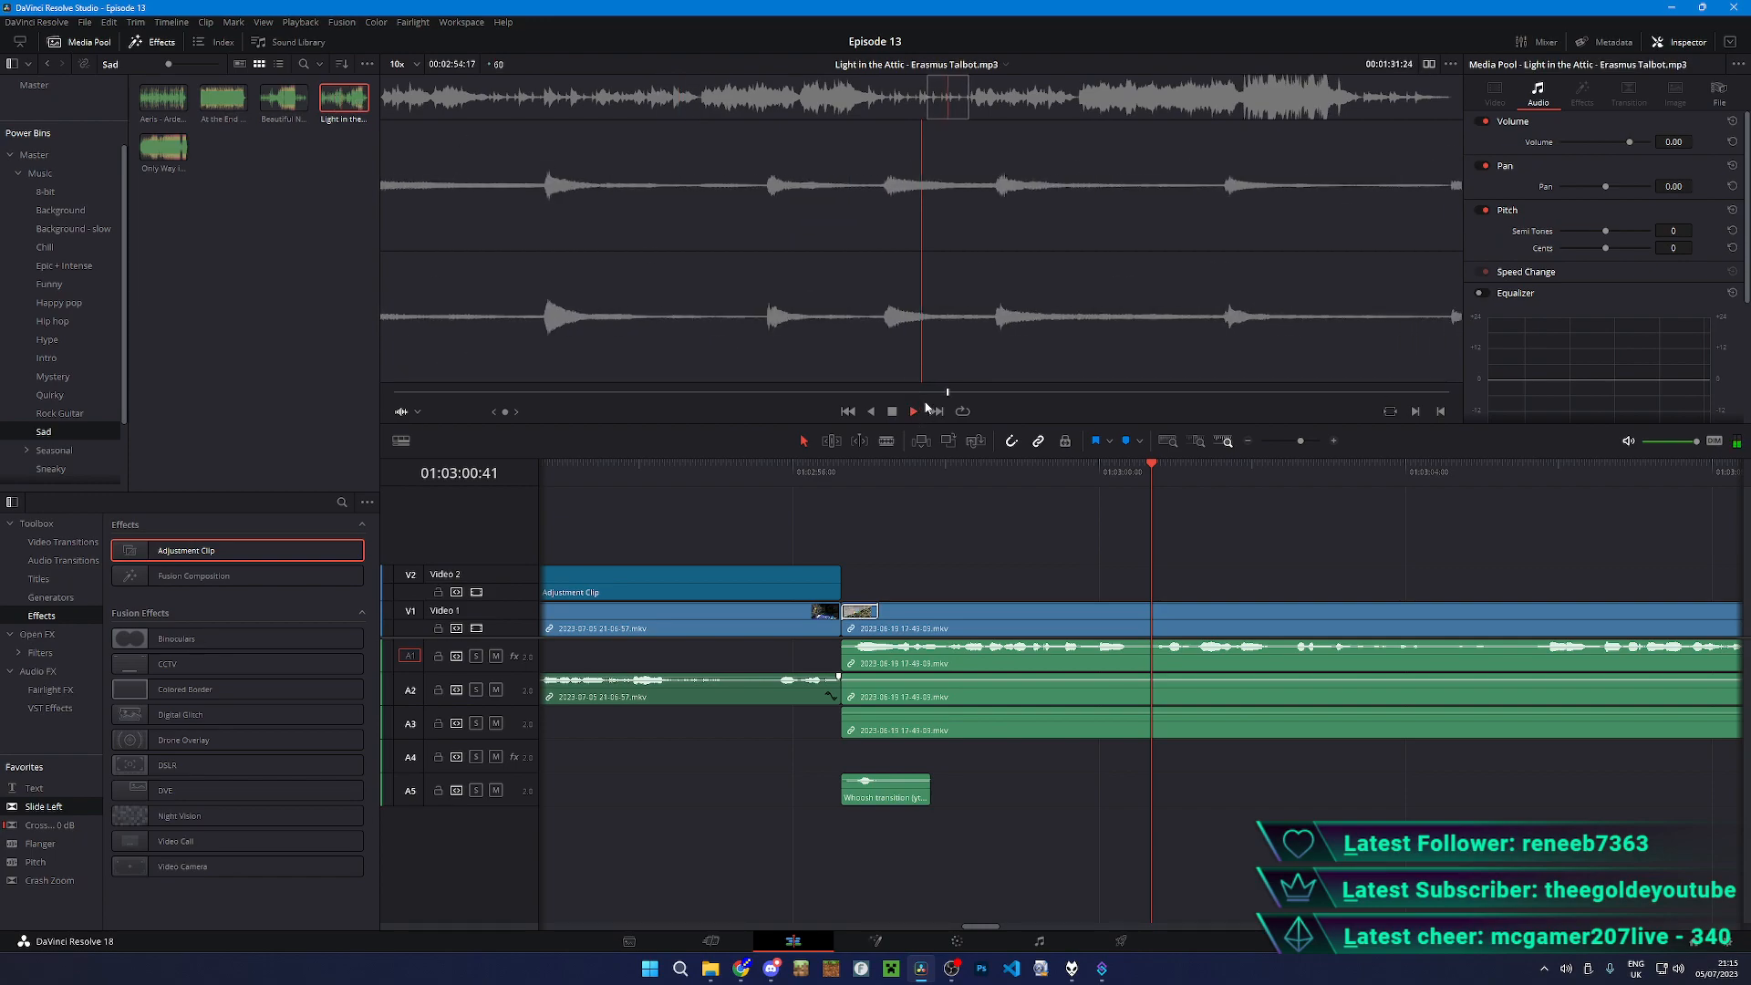
pyautogui.click(780, 392)
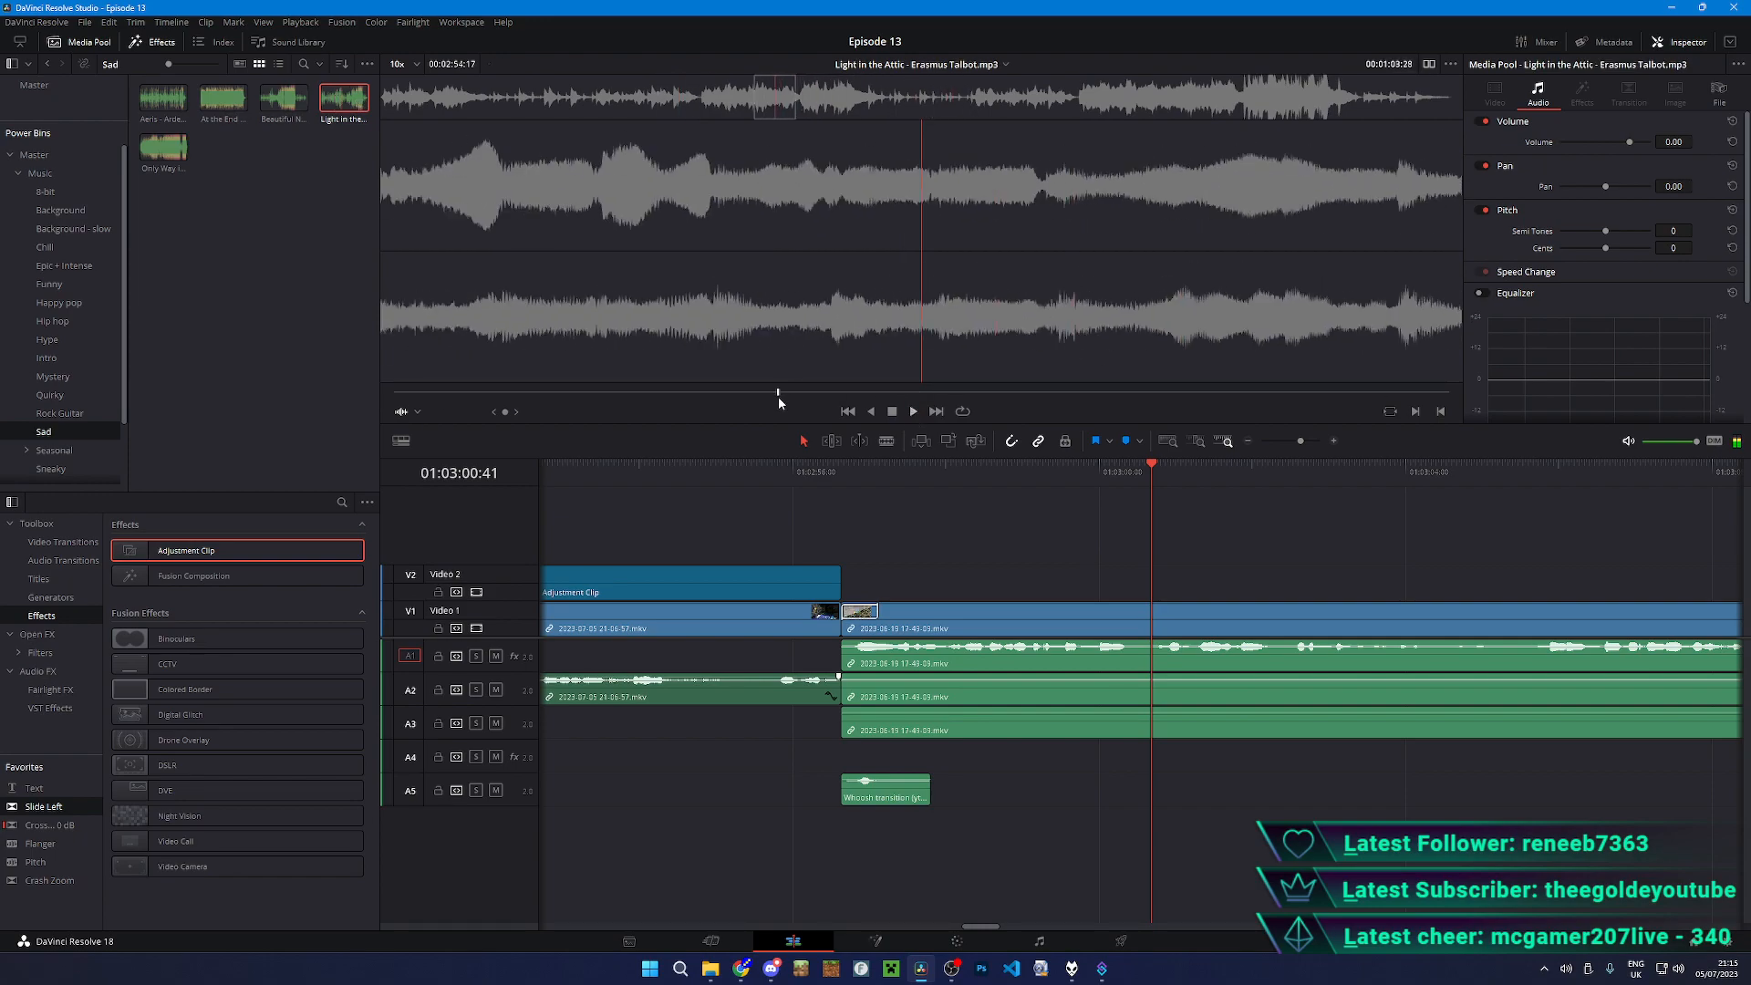
# - Audition "Something Like This" and "Summer Streets" from the Background - slow music bin
pyautogui.click(73, 228)
pyautogui.click(162, 196)
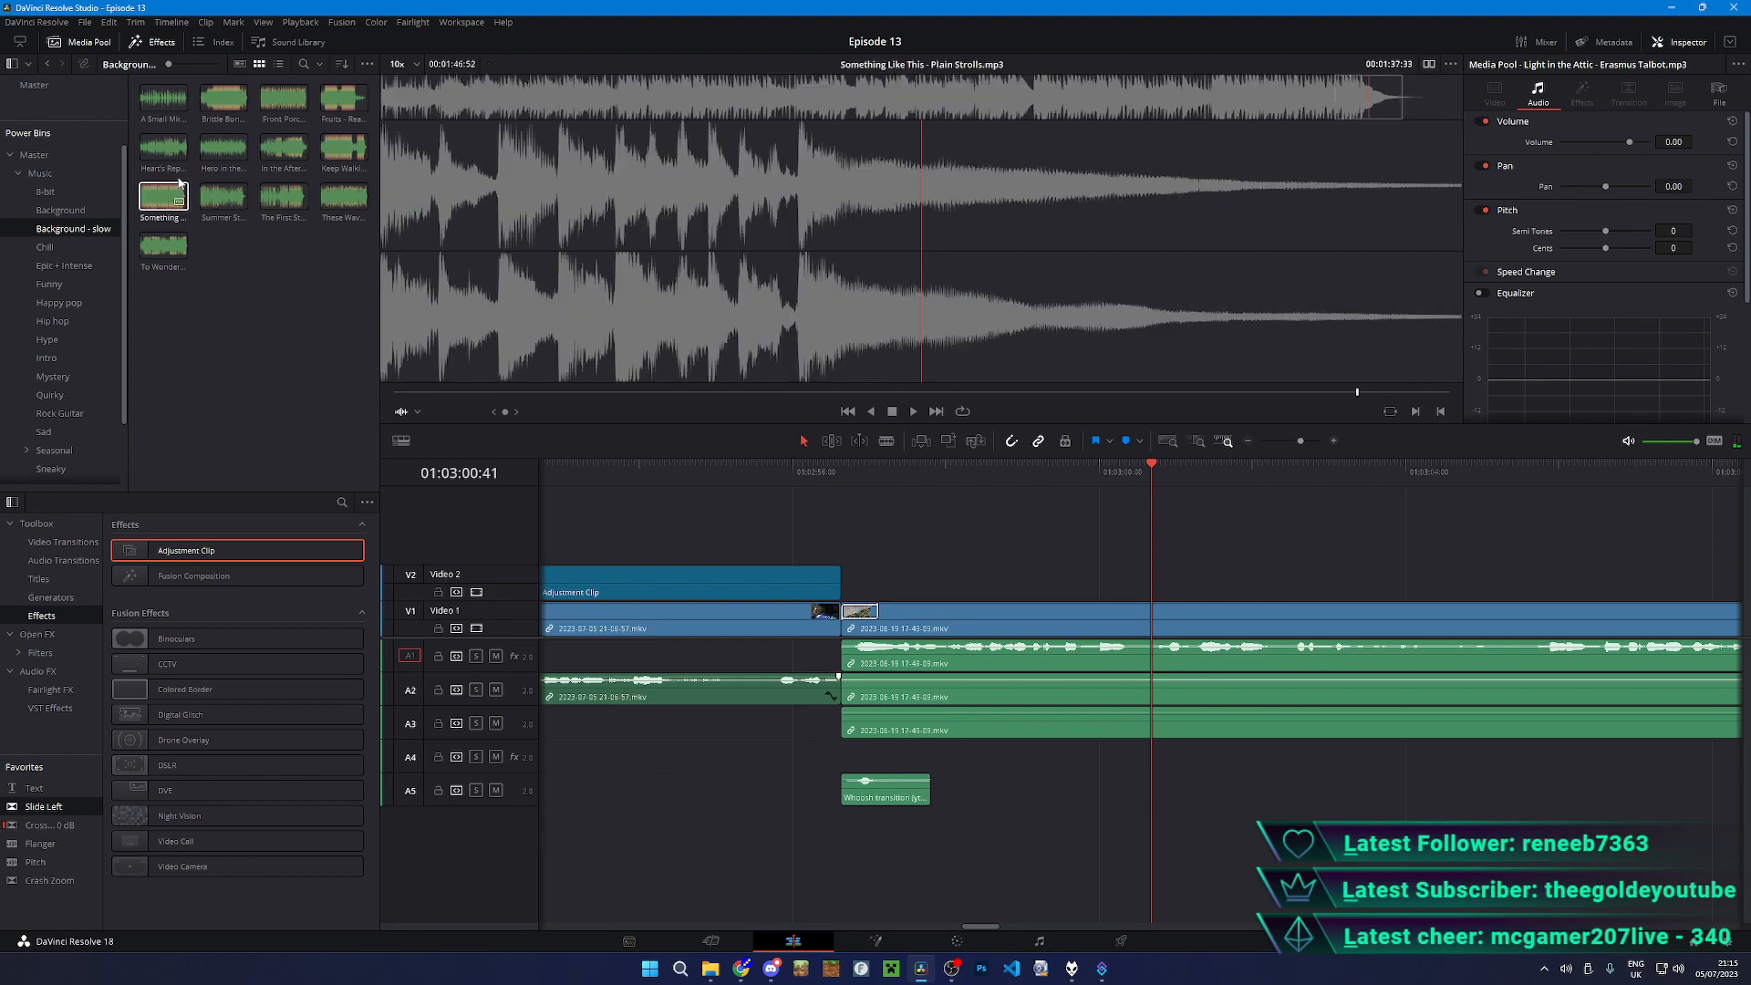
pyautogui.click(914, 411)
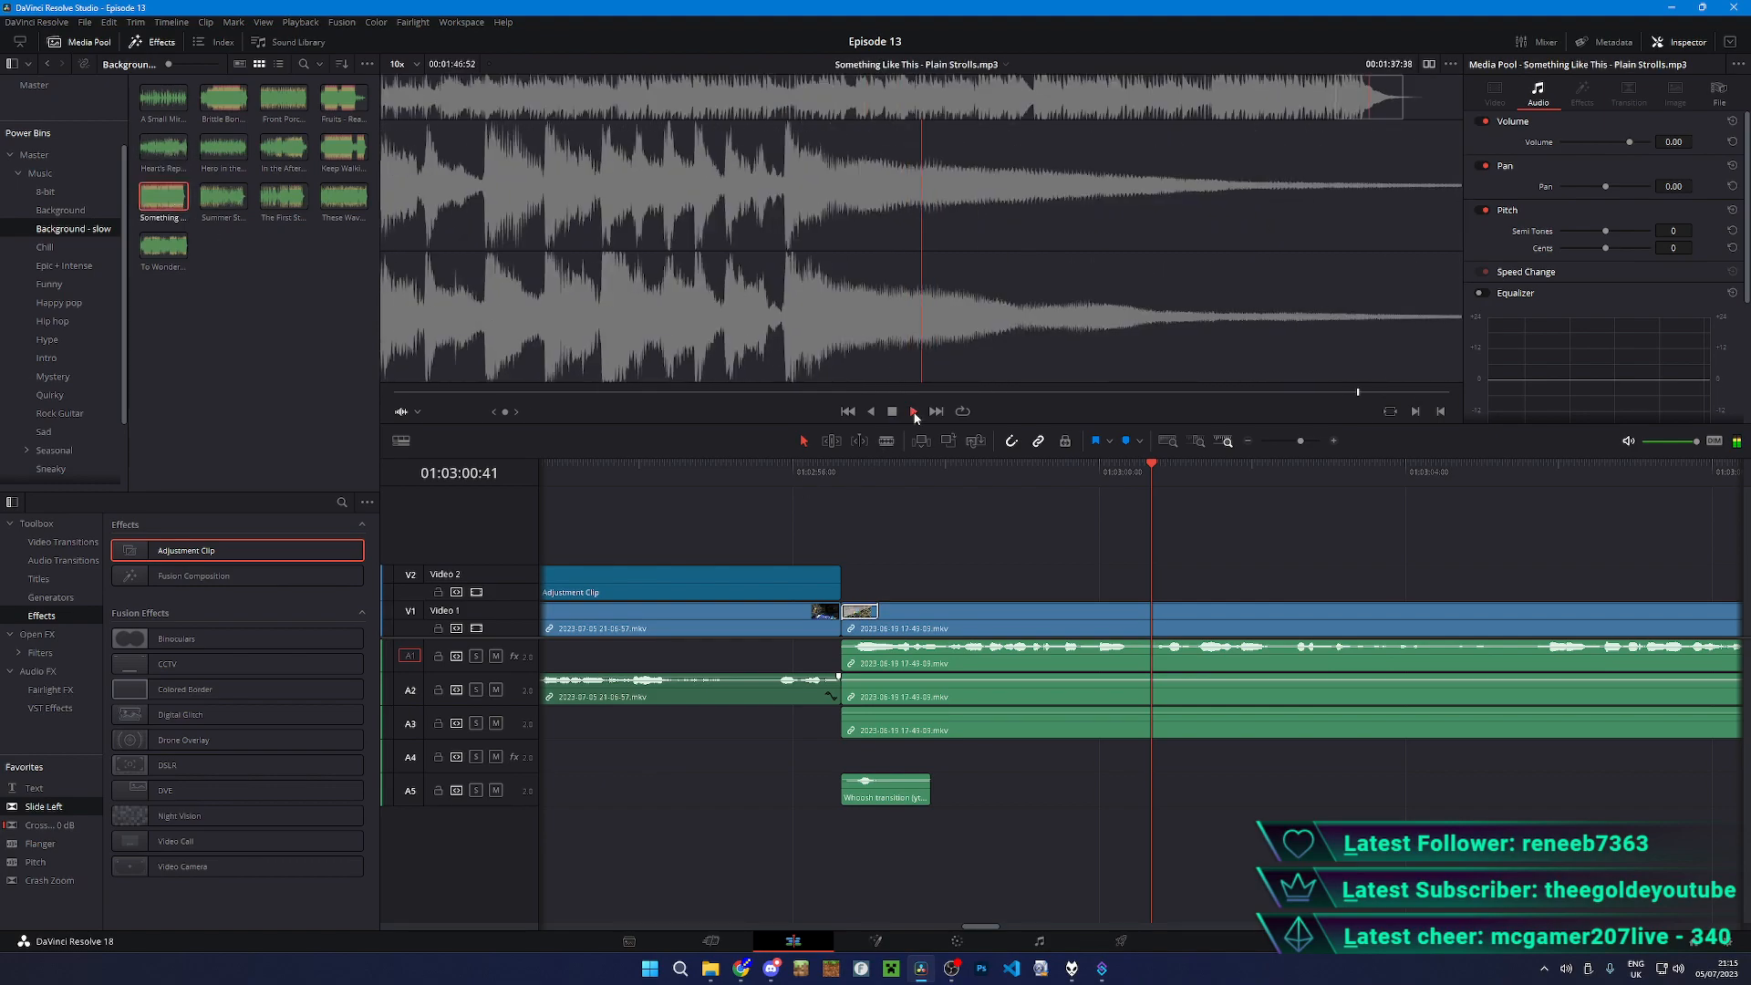
pyautogui.click(765, 392)
pyautogui.moveTo(695, 397); pyautogui.dragTo(434, 392)
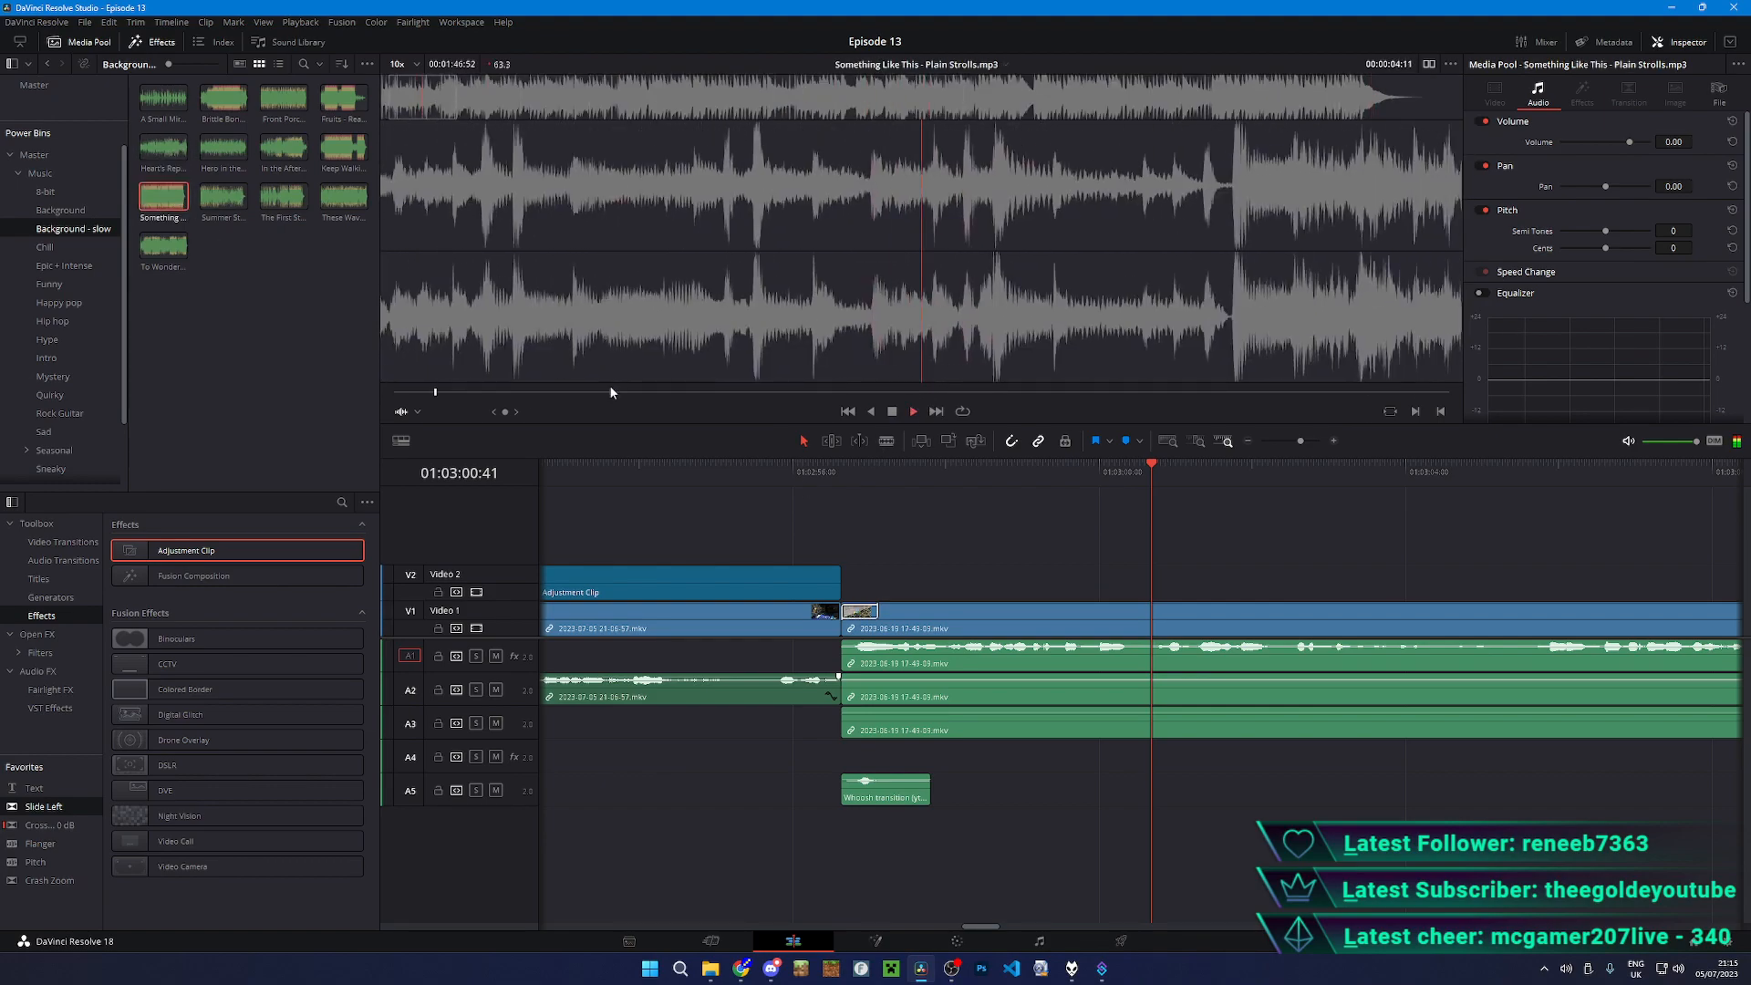
pyautogui.moveTo(579, 391); pyautogui.dragTo(270, 391)
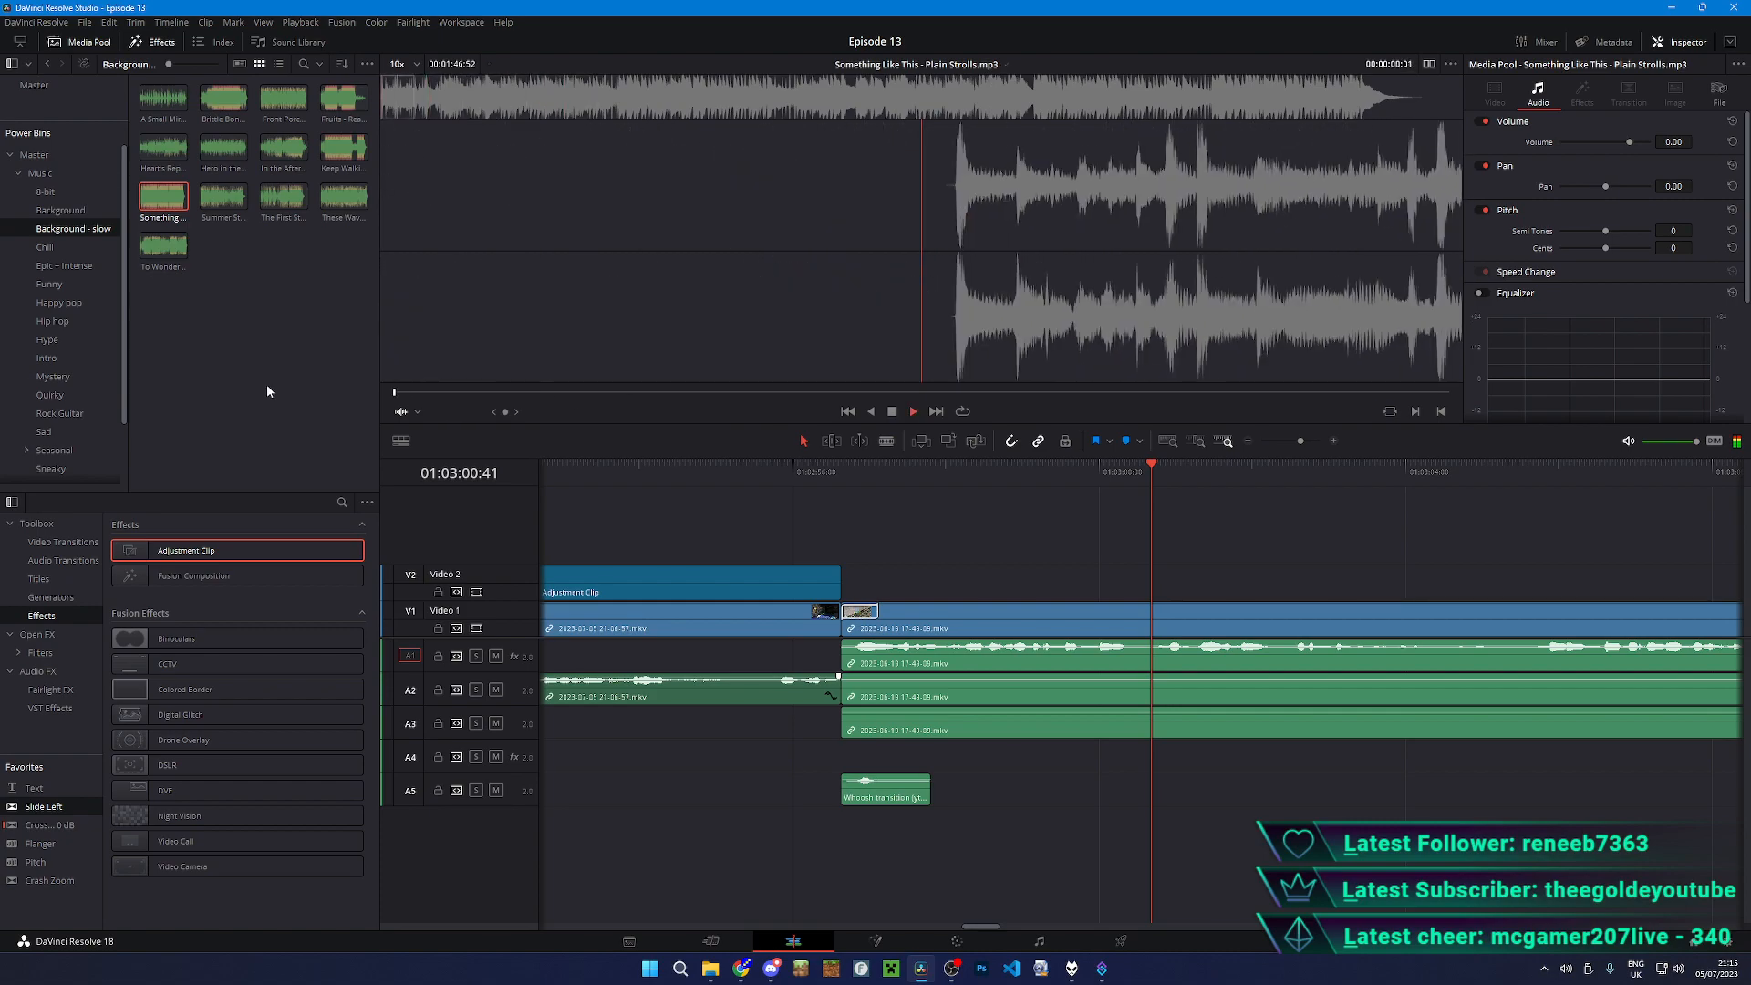
pyautogui.click(210, 211)
pyautogui.click(914, 412)
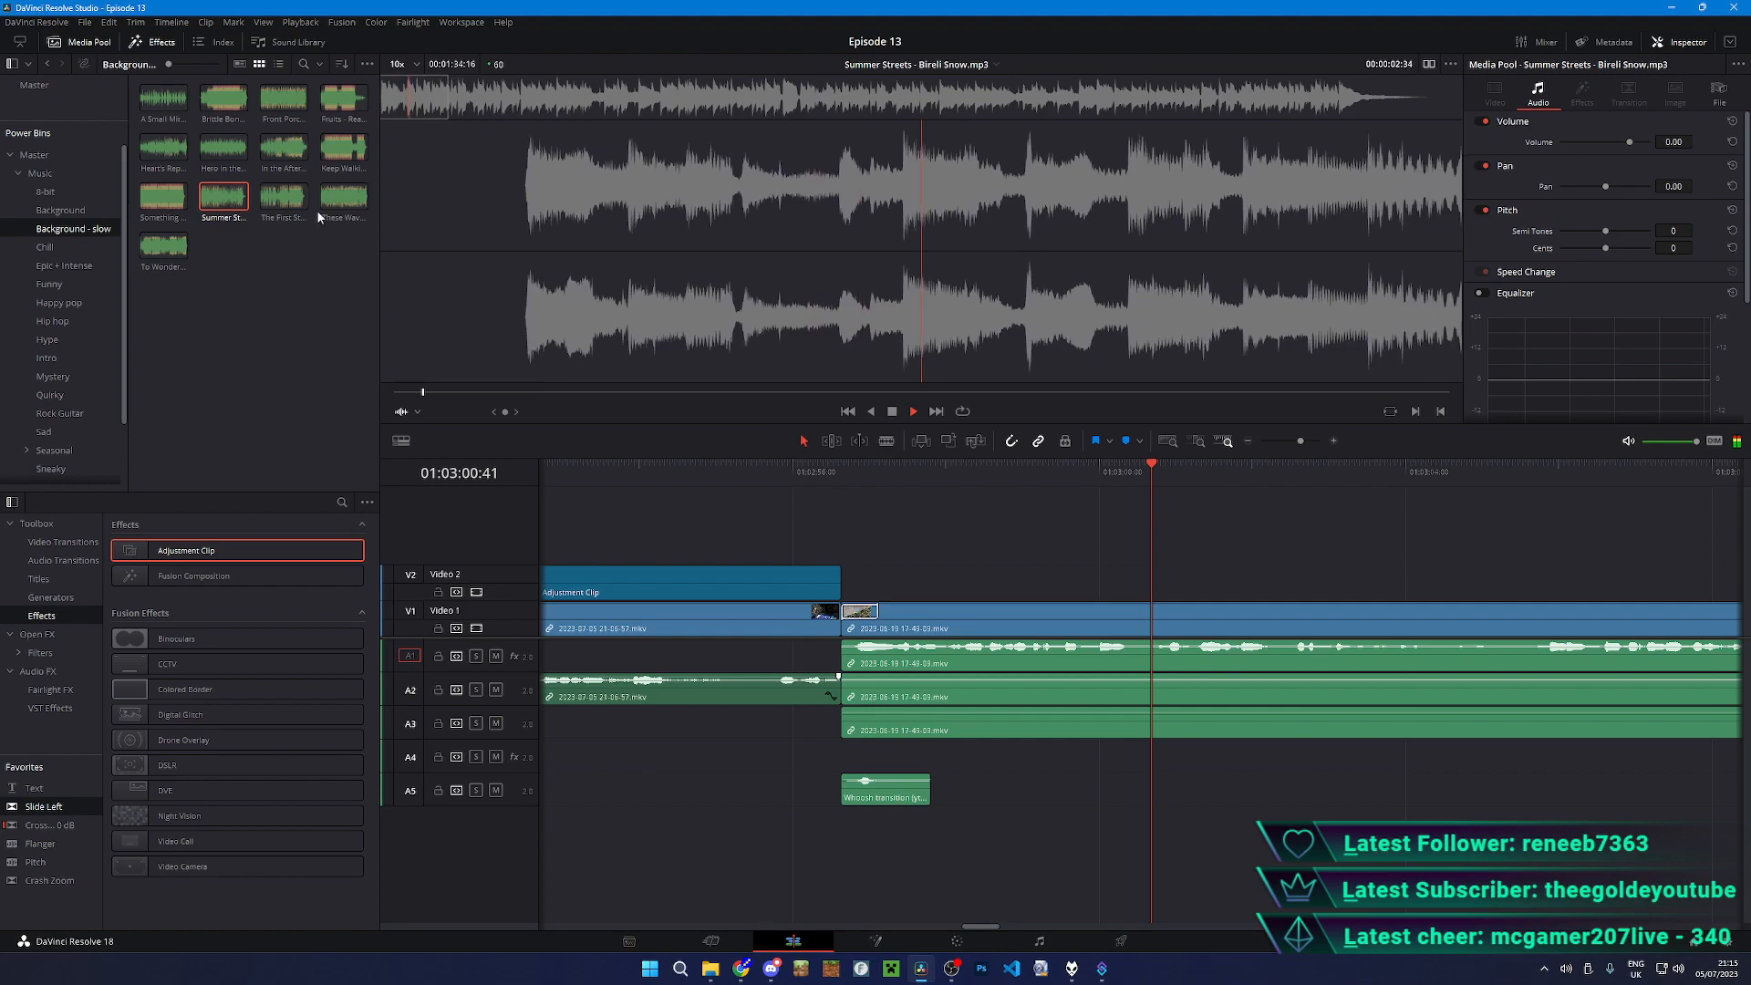
# - Place the "Summer Streets" music on A4 at the start of the new recording and play the section back
pyautogui.moveTo(239, 206); pyautogui.dragTo(846, 750)
pyautogui.click(780, 472)
pyautogui.press('space')
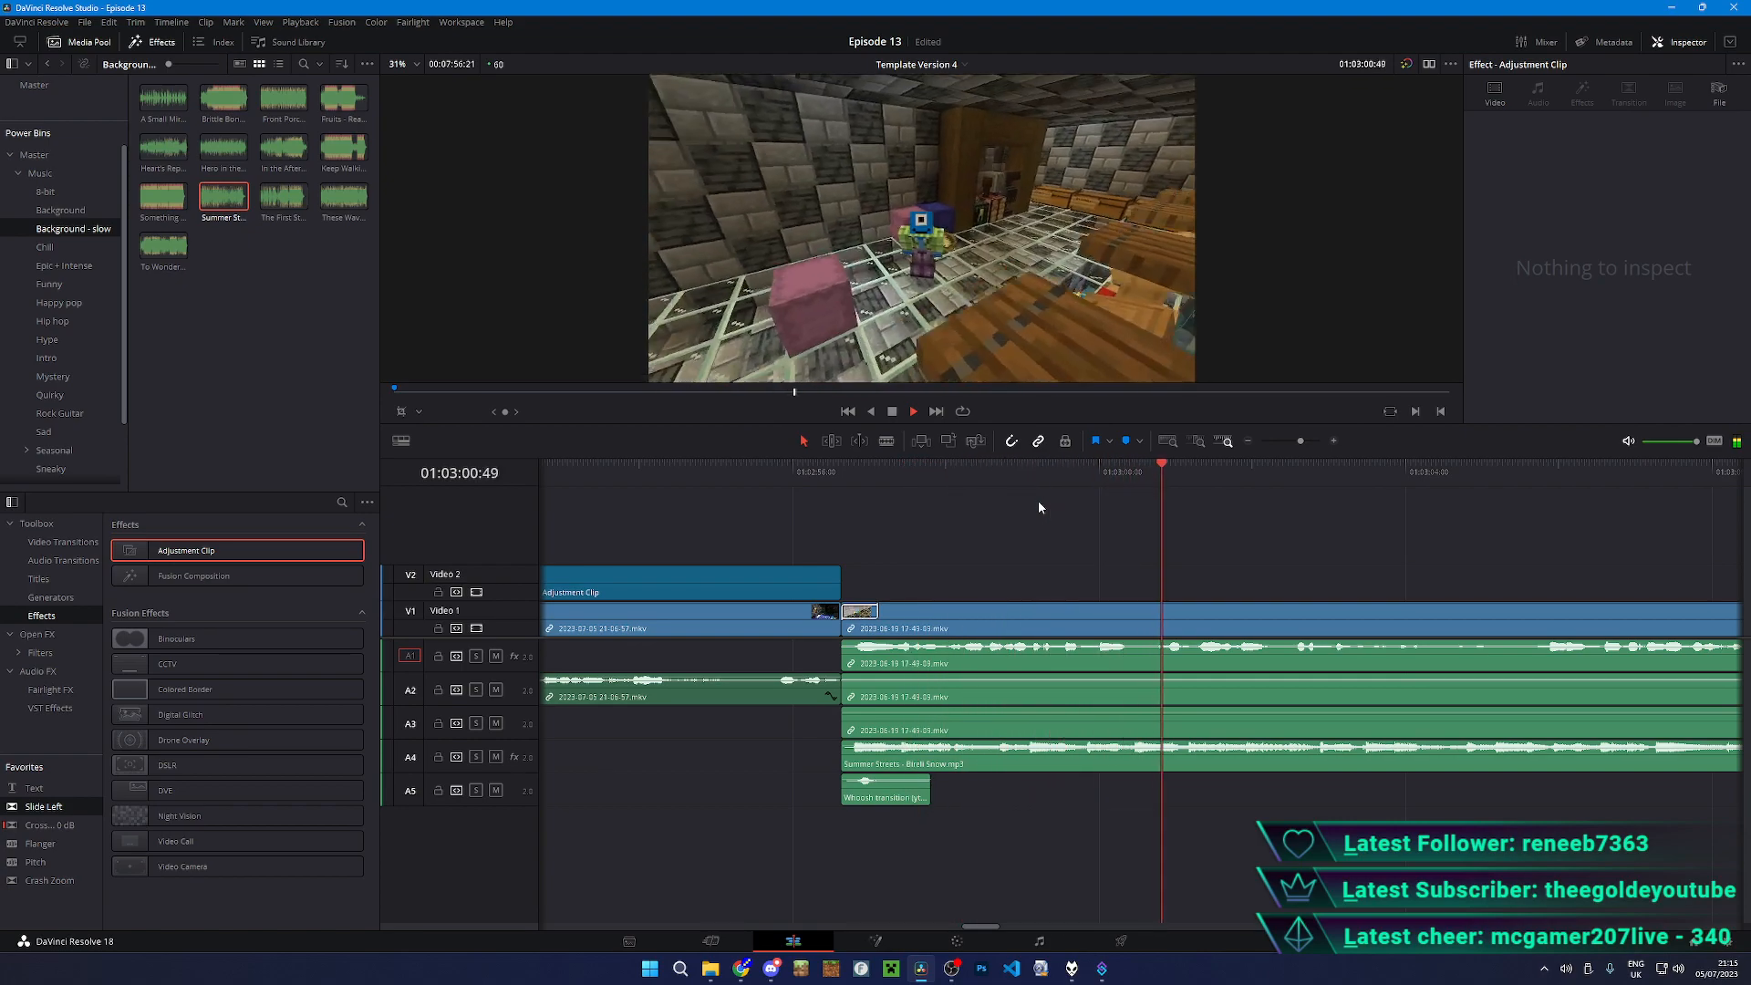
# - Cut the new recording and its linked audio just after 01:03:00:00, in the pause between the spoken phrases
pyautogui.hotkey('ctrl', '=')
pyautogui.press('b')
pyautogui.click(999, 659)
pyautogui.press('a')
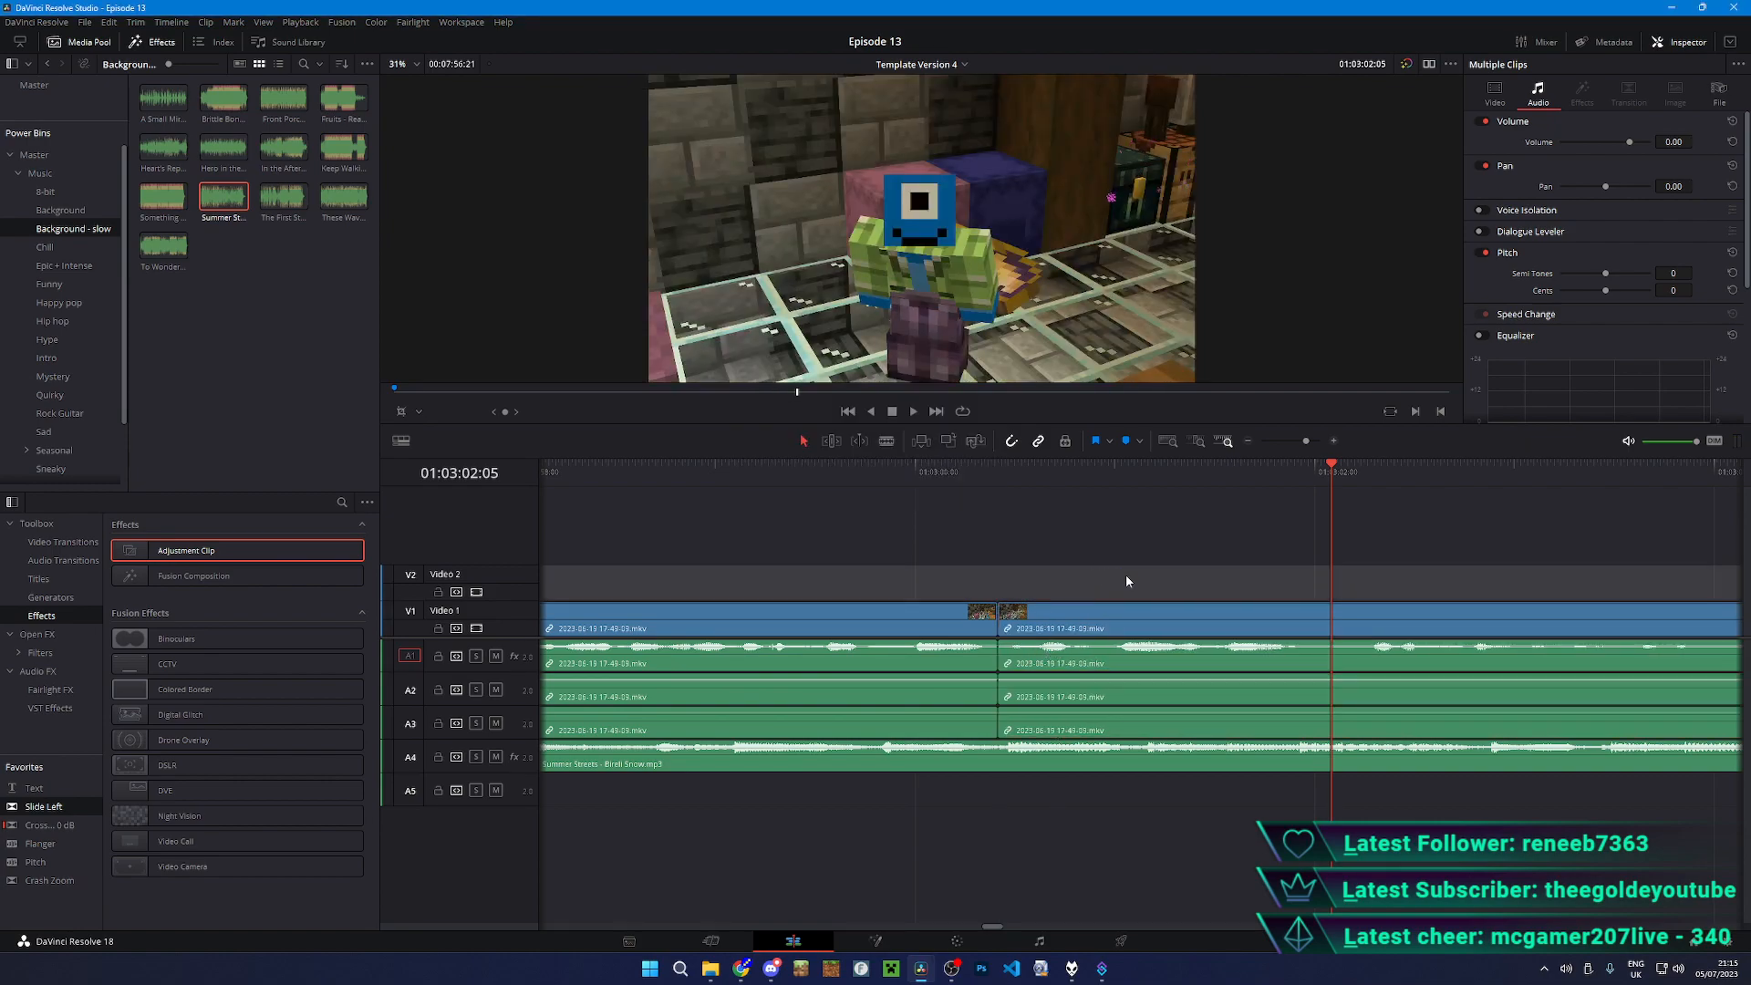
# - Examine the footage around the new cut and play it back from 01:02:59:57
pyautogui.hscroll(3, 1156, 518)
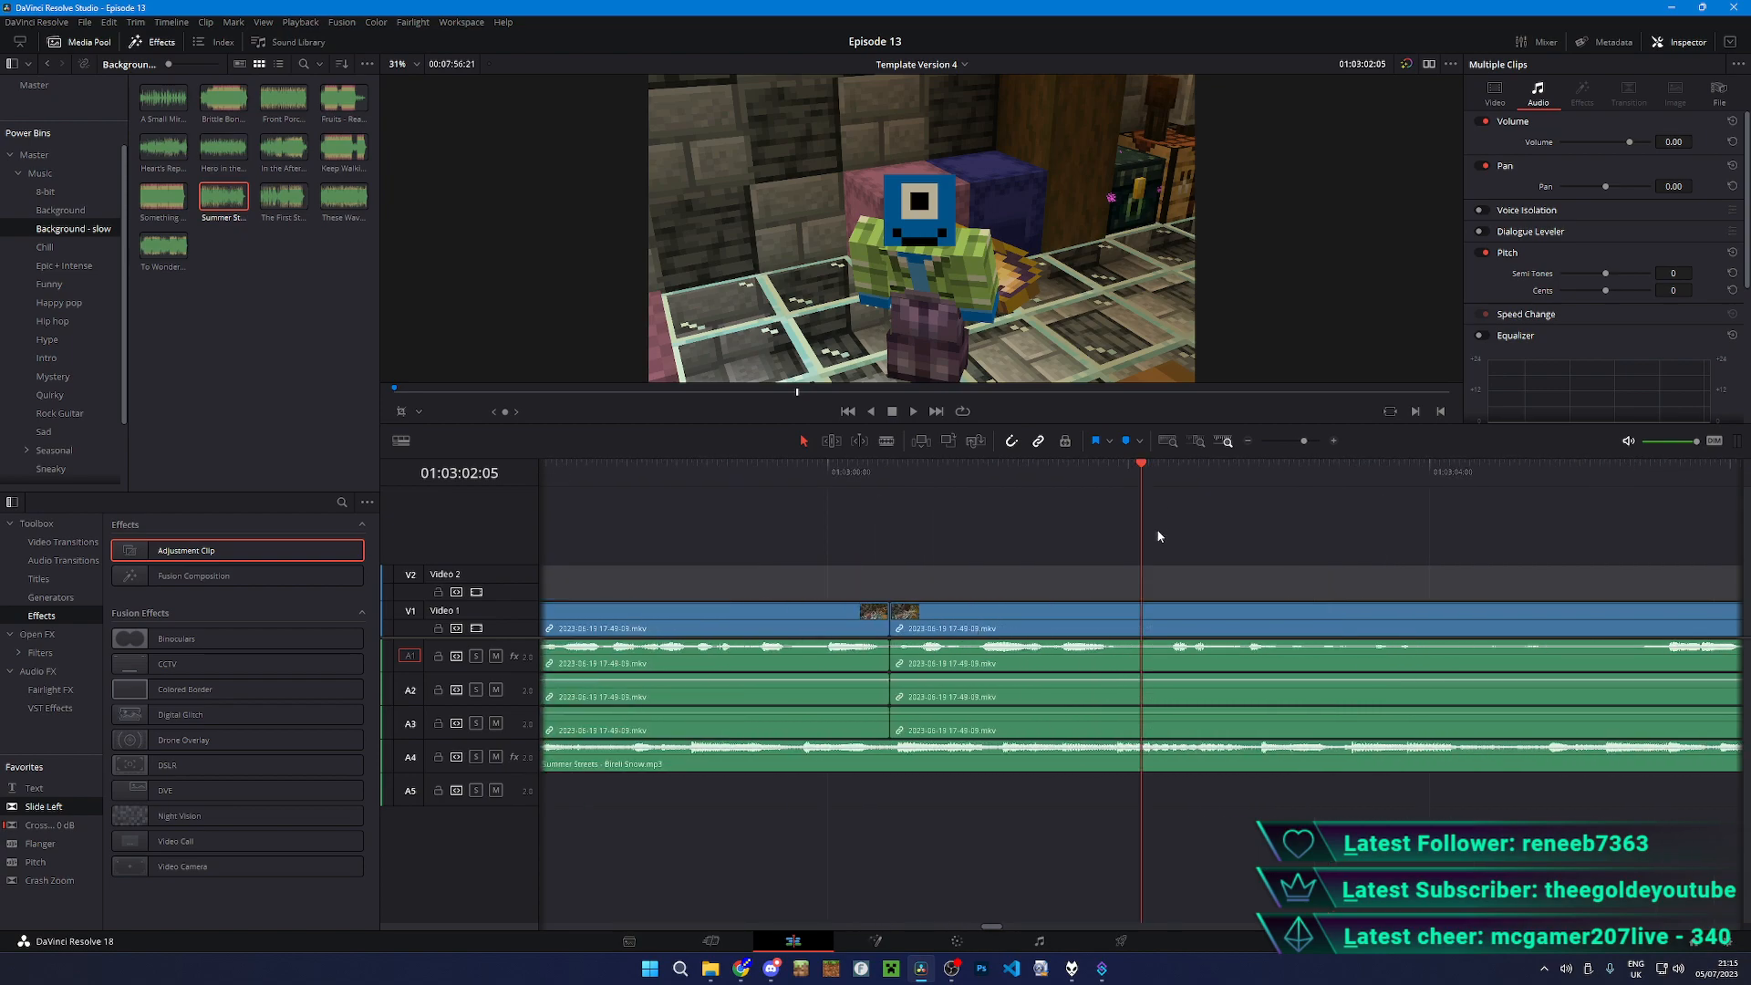
pyautogui.hscroll(-3, 1157, 541)
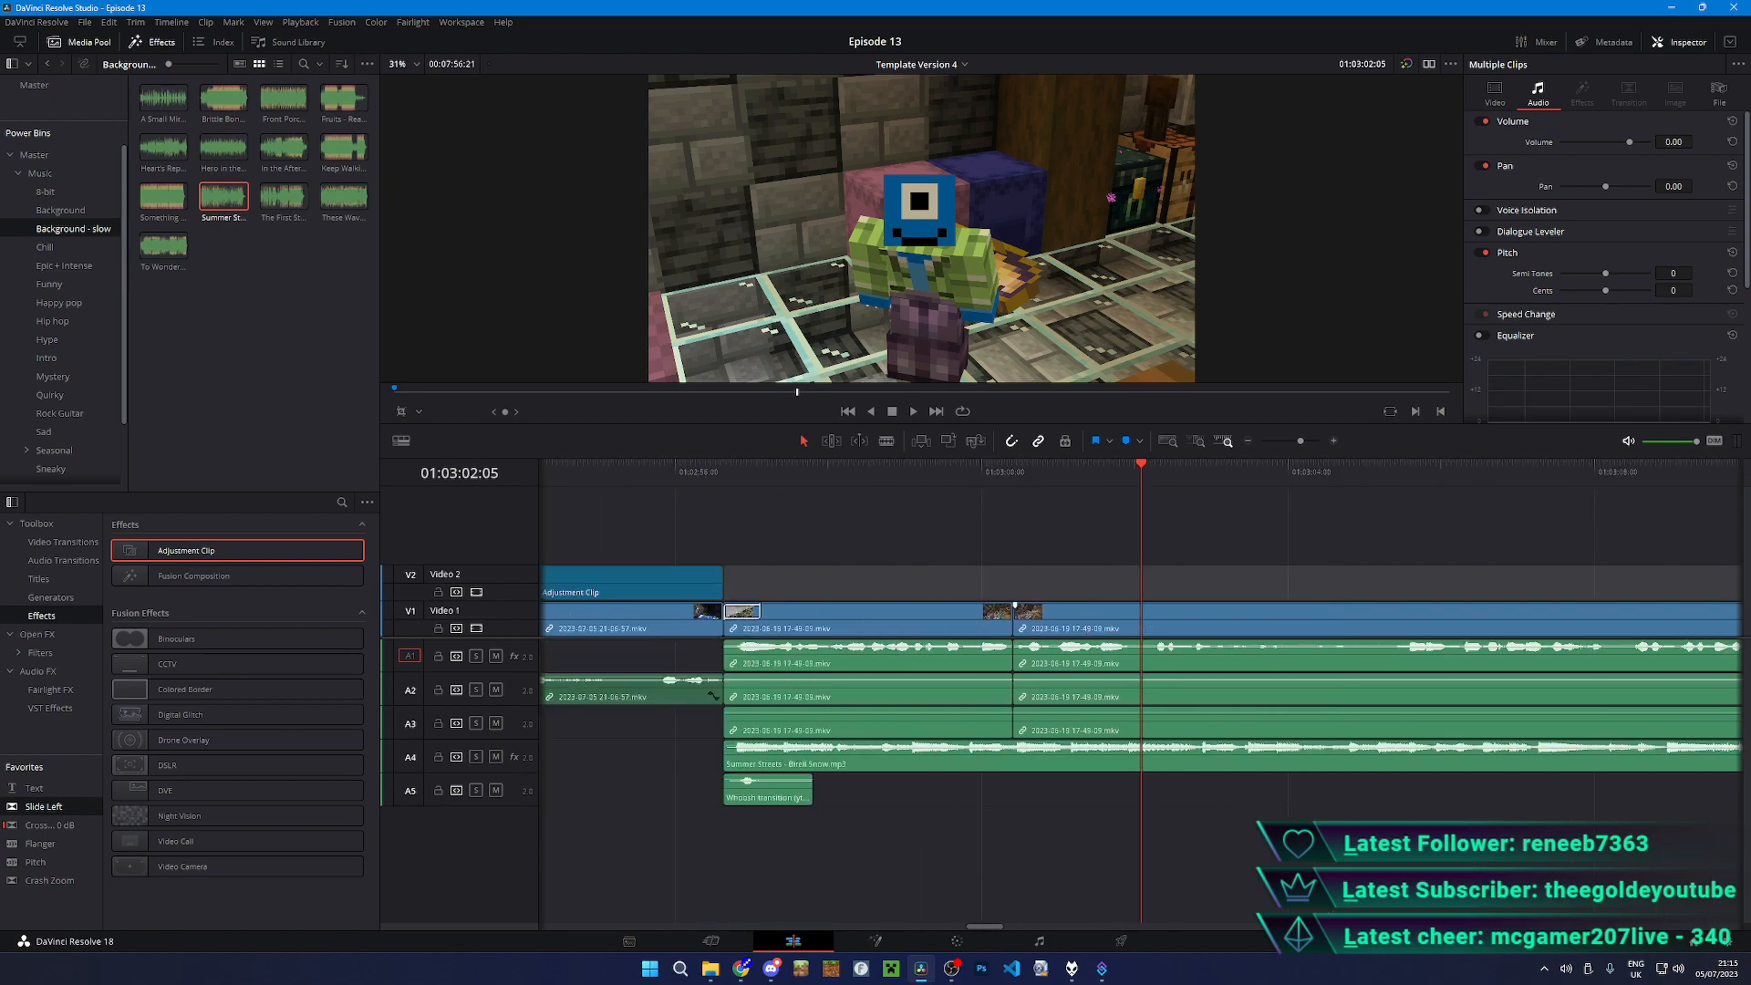
pyautogui.scroll(5, 1316, 587)
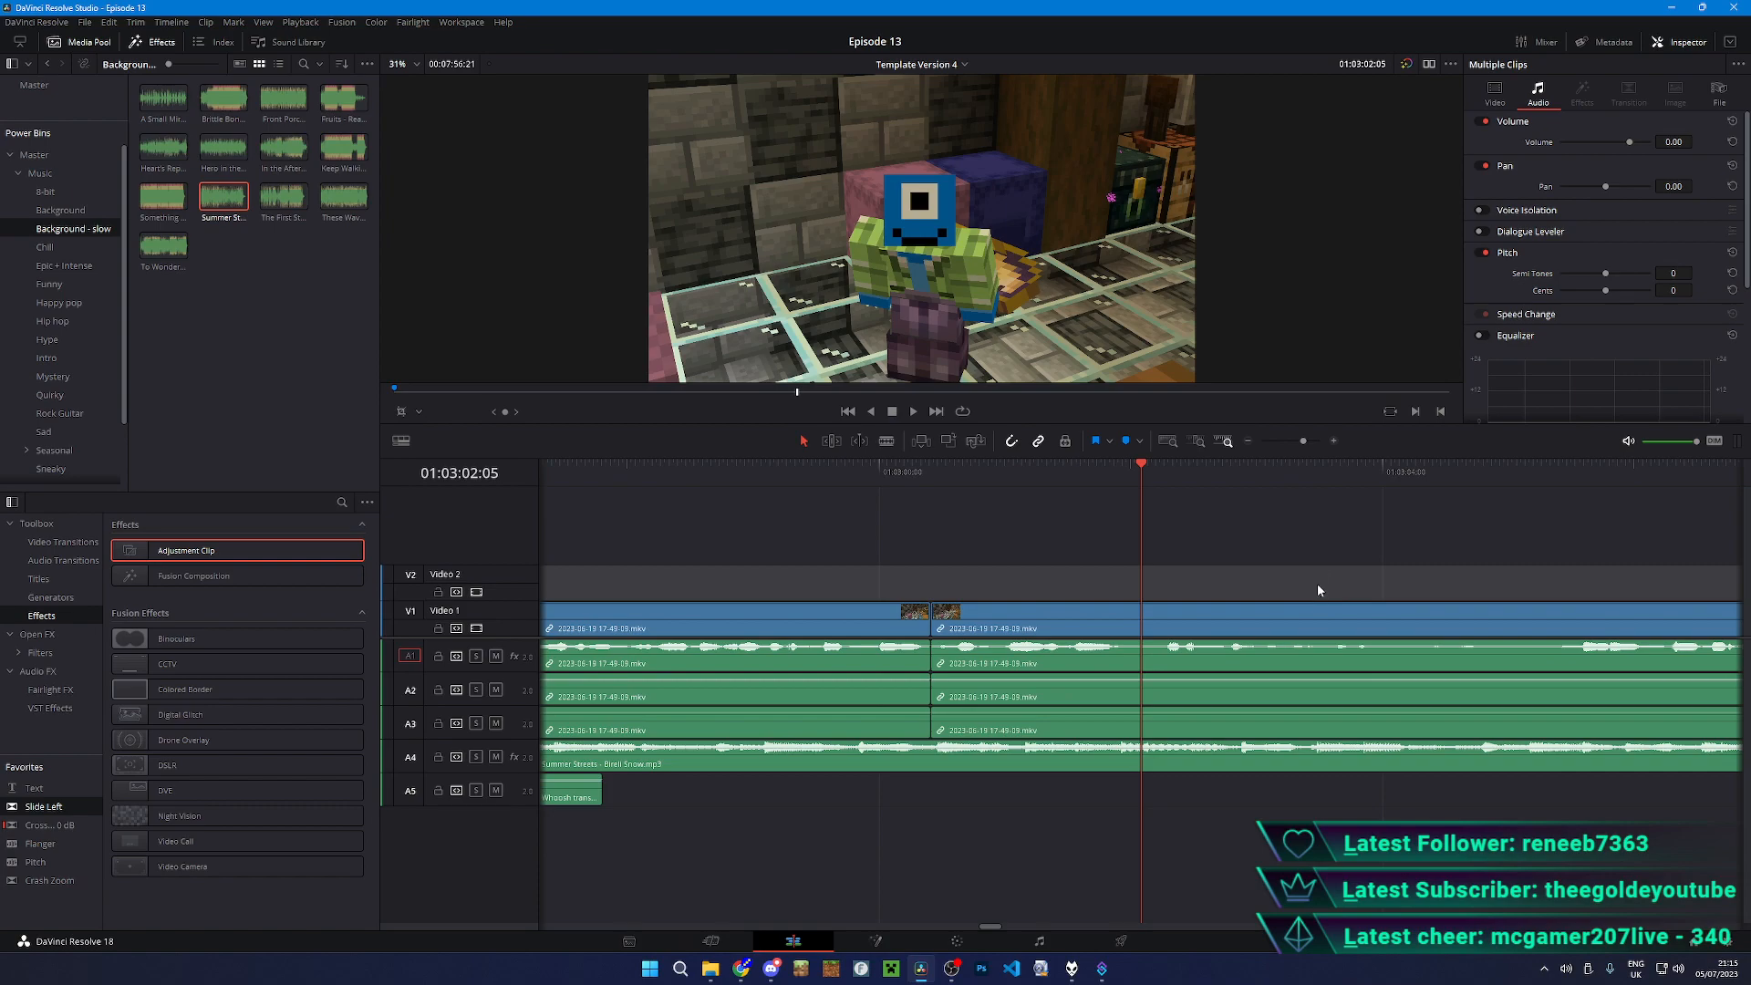
pyautogui.scroll(-1, 1327, 541)
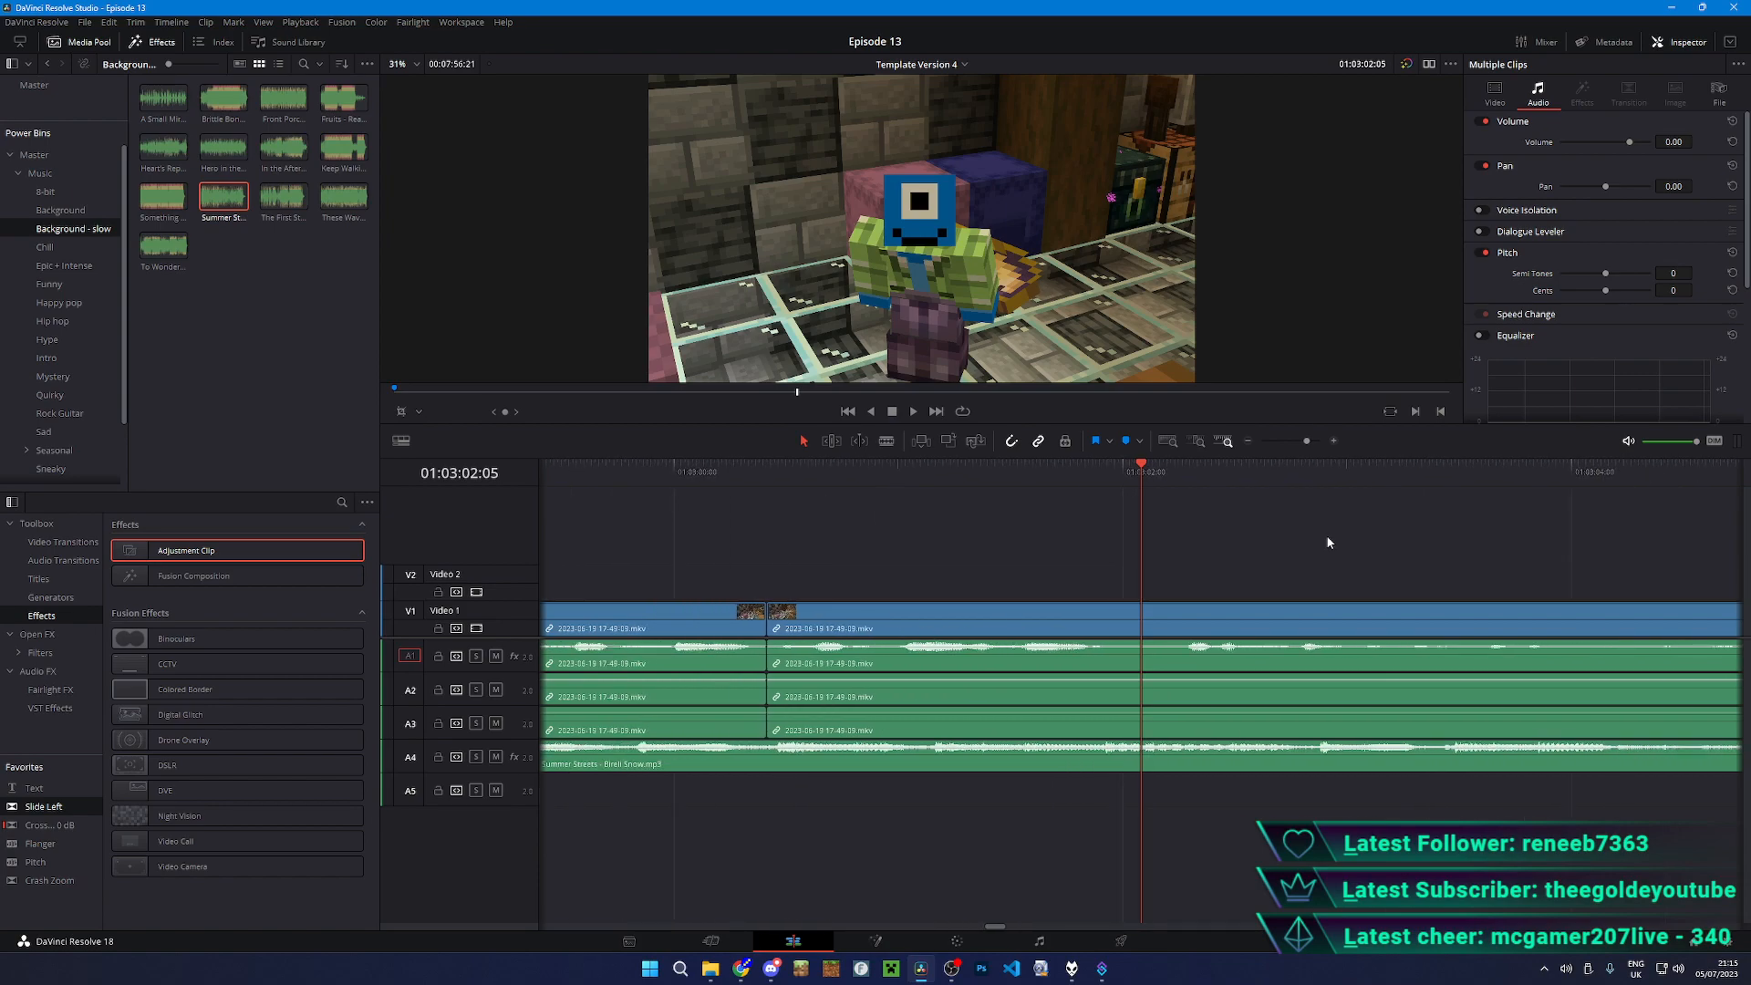
pyautogui.press('space')
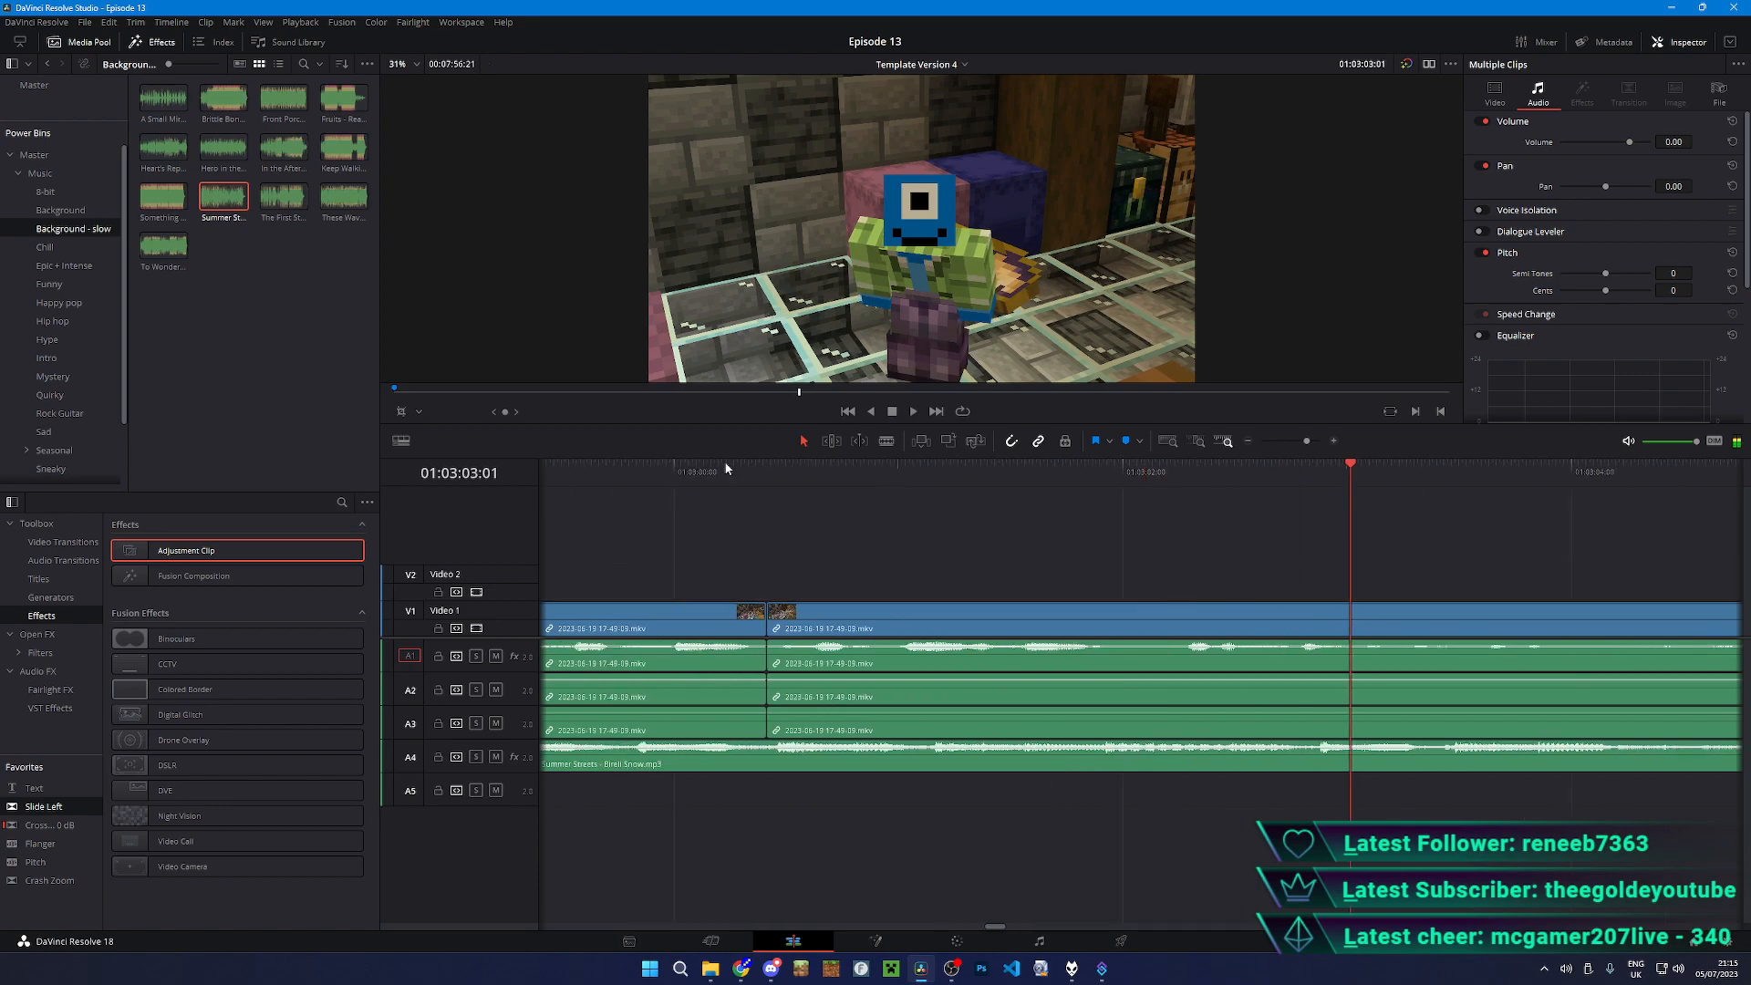
pyautogui.click(662, 471)
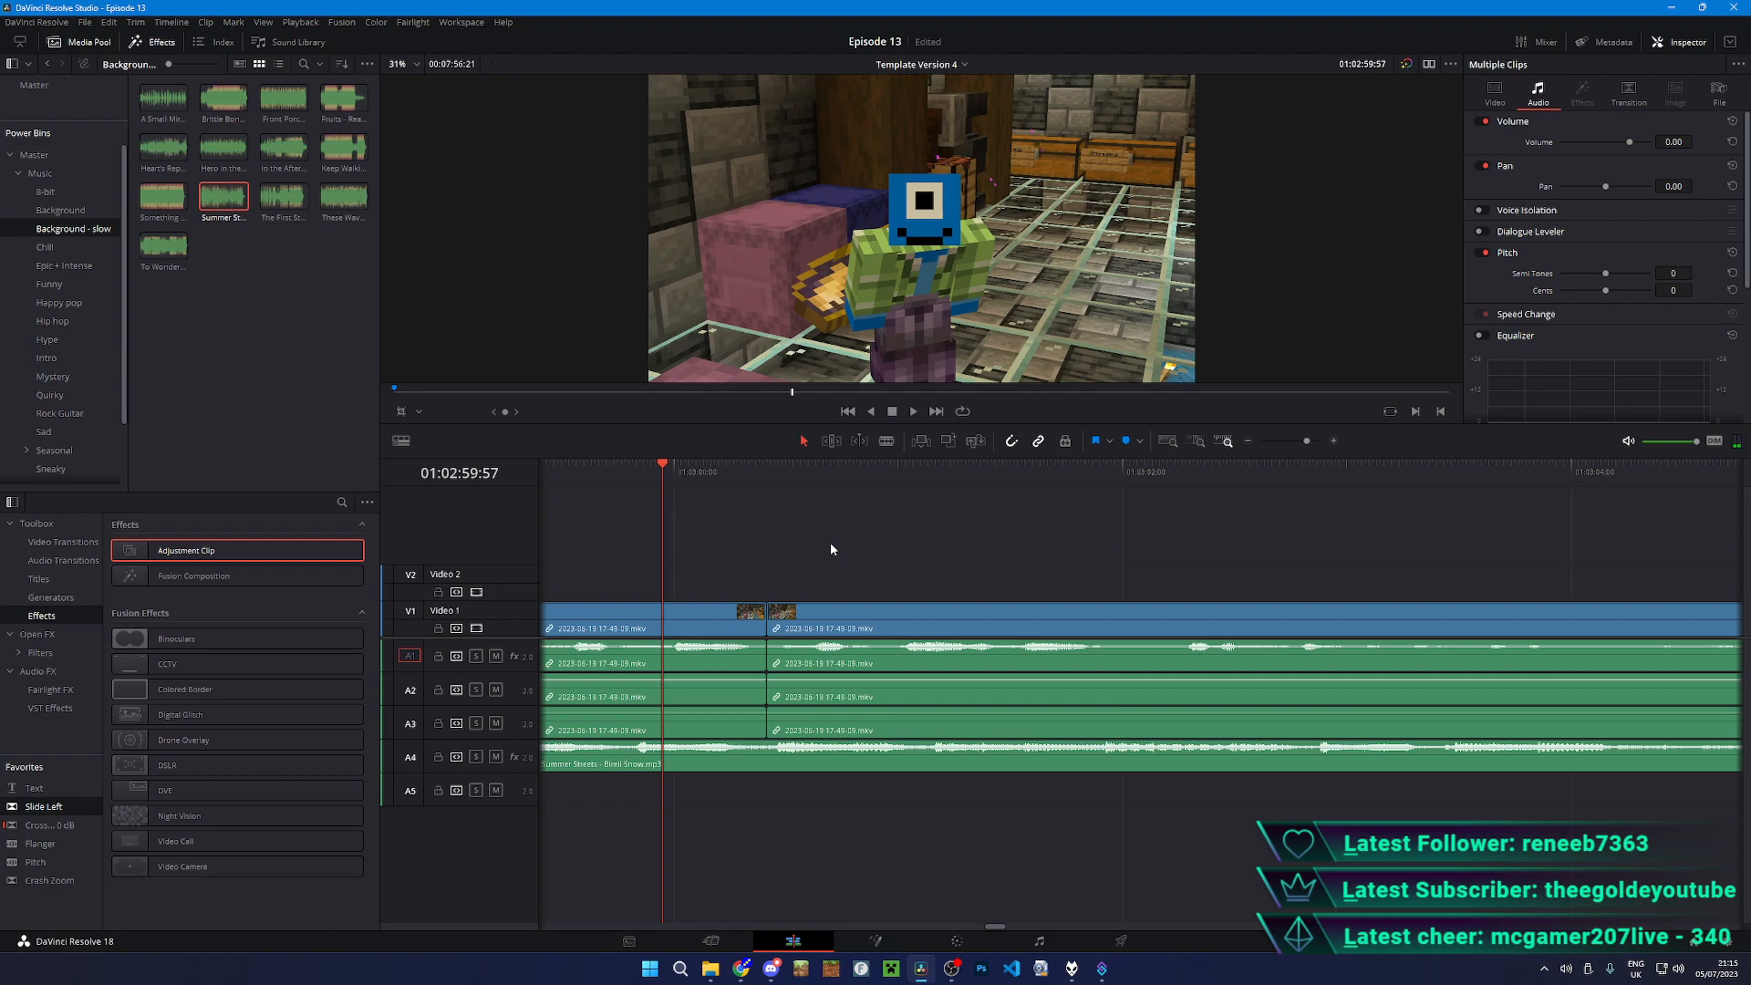
pyautogui.press('space')
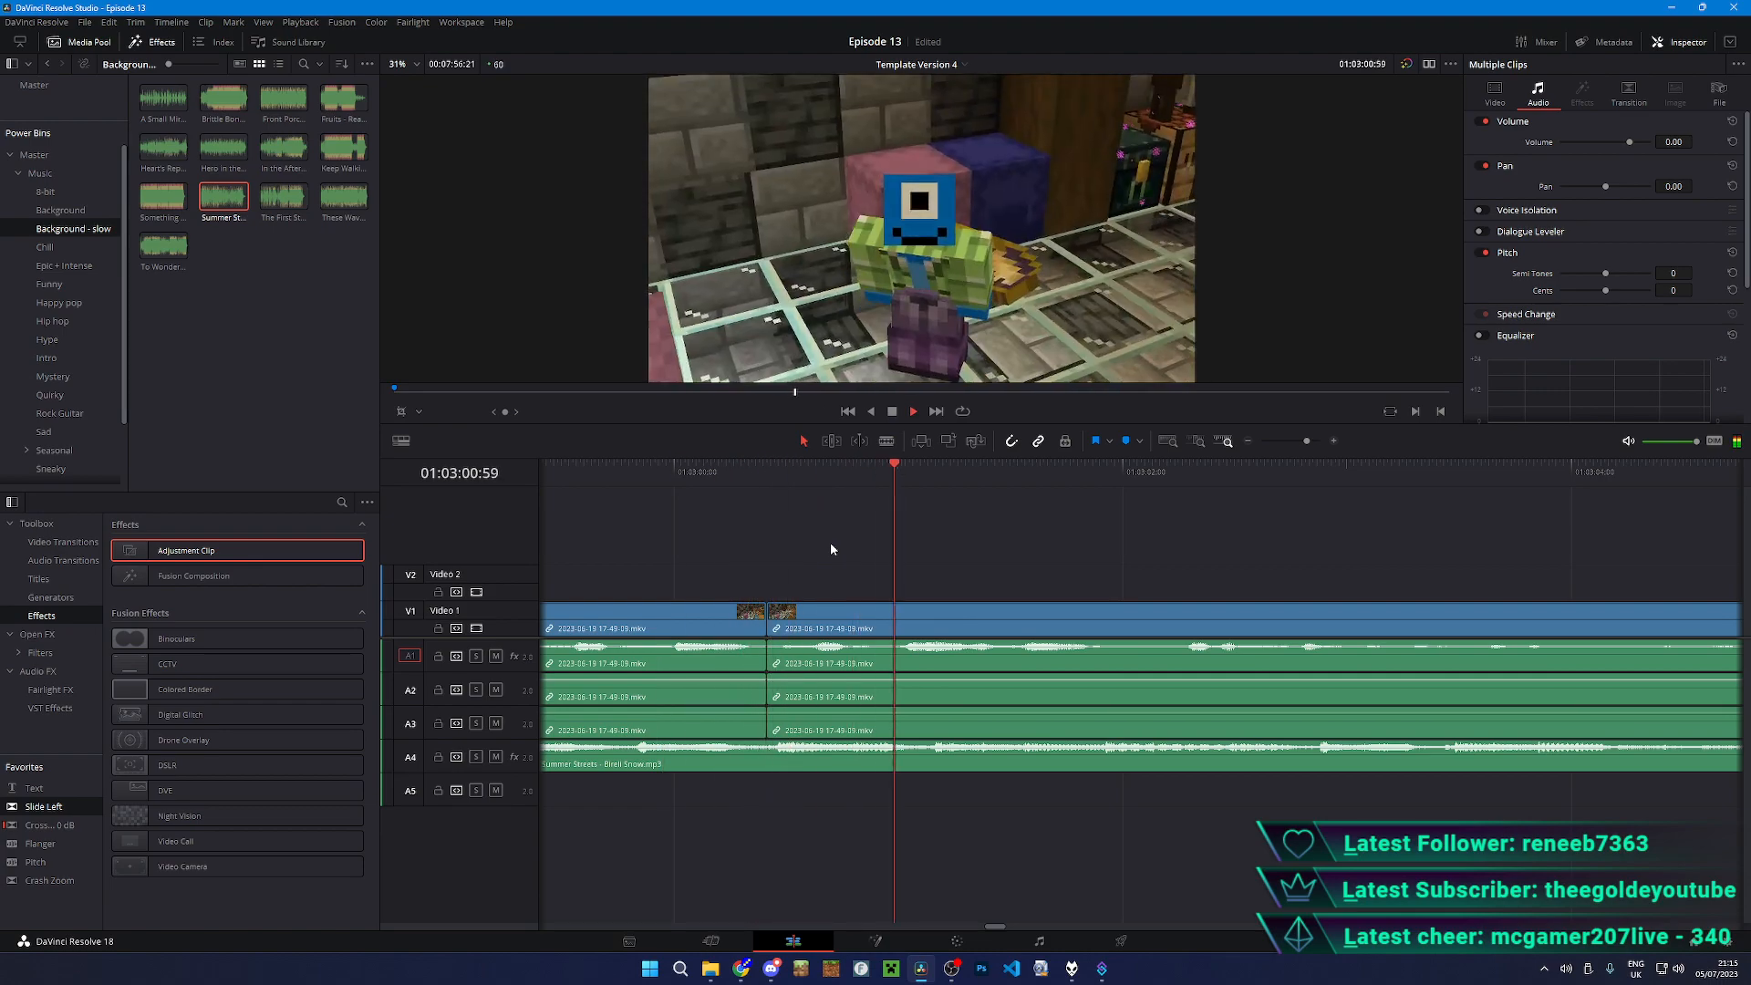
pyautogui.press('space')
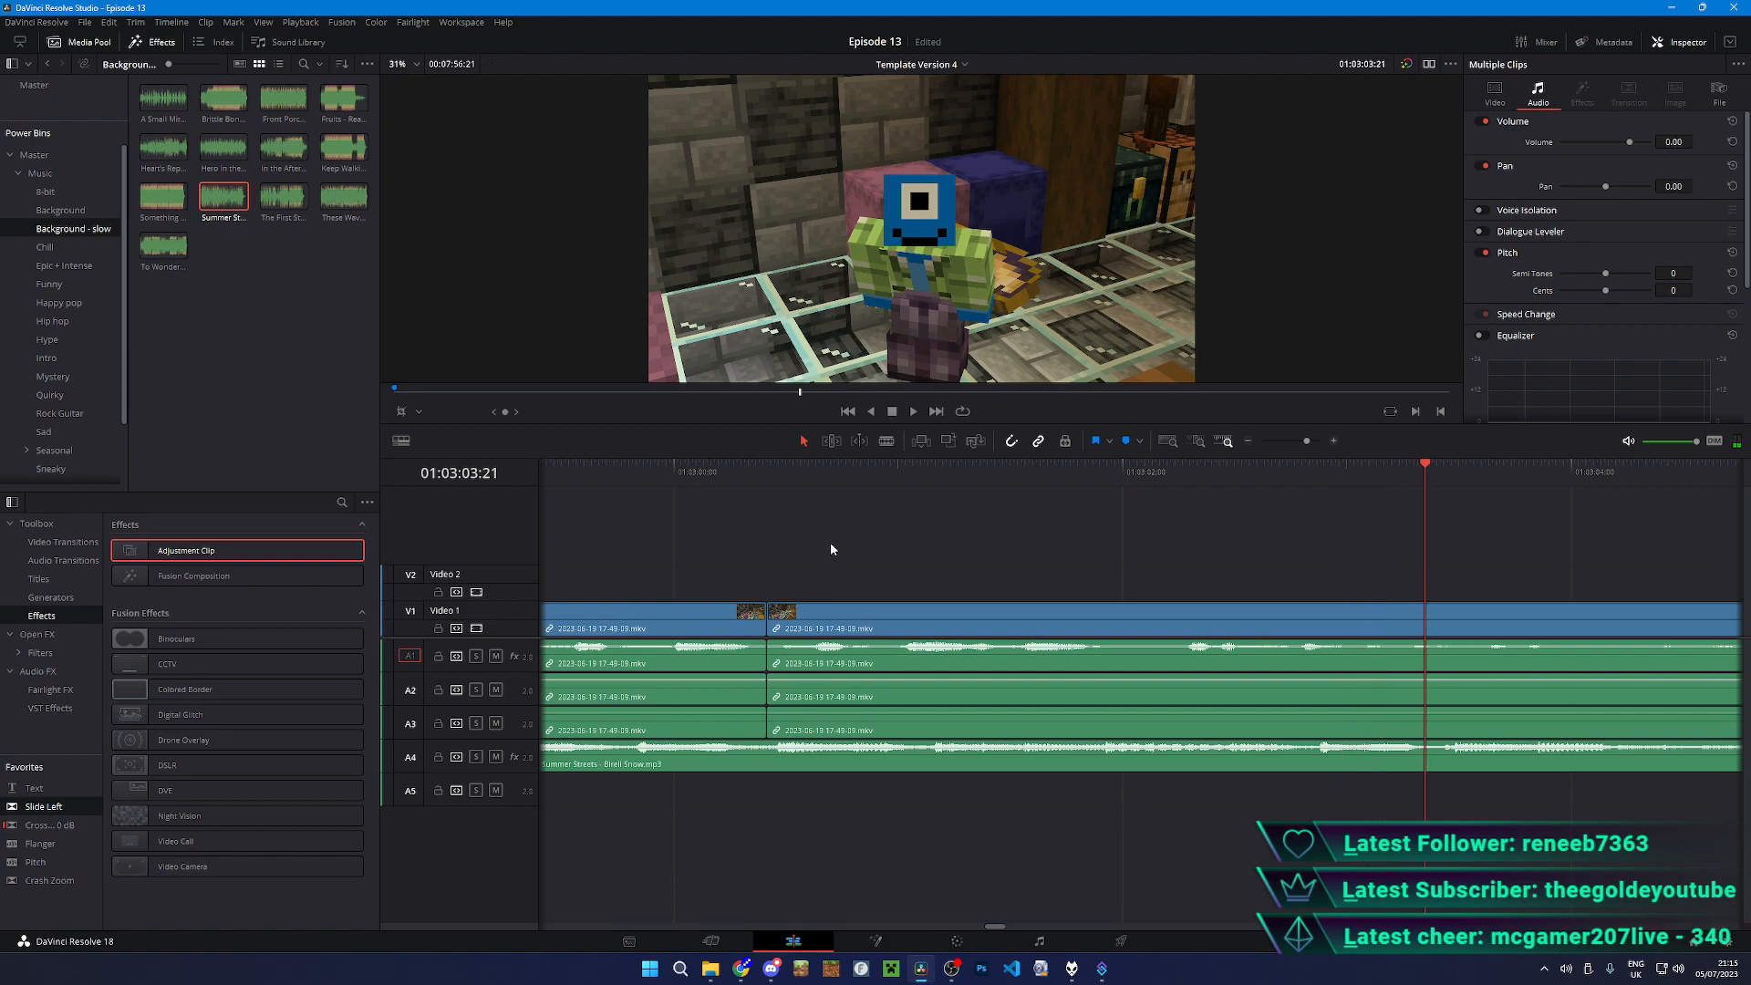
# - Cut the recording at 01:03:04:00, remove the quiet stretch before the next speech without leaving a gap, and play the section back
pyautogui.scroll(-1, 819, 615)
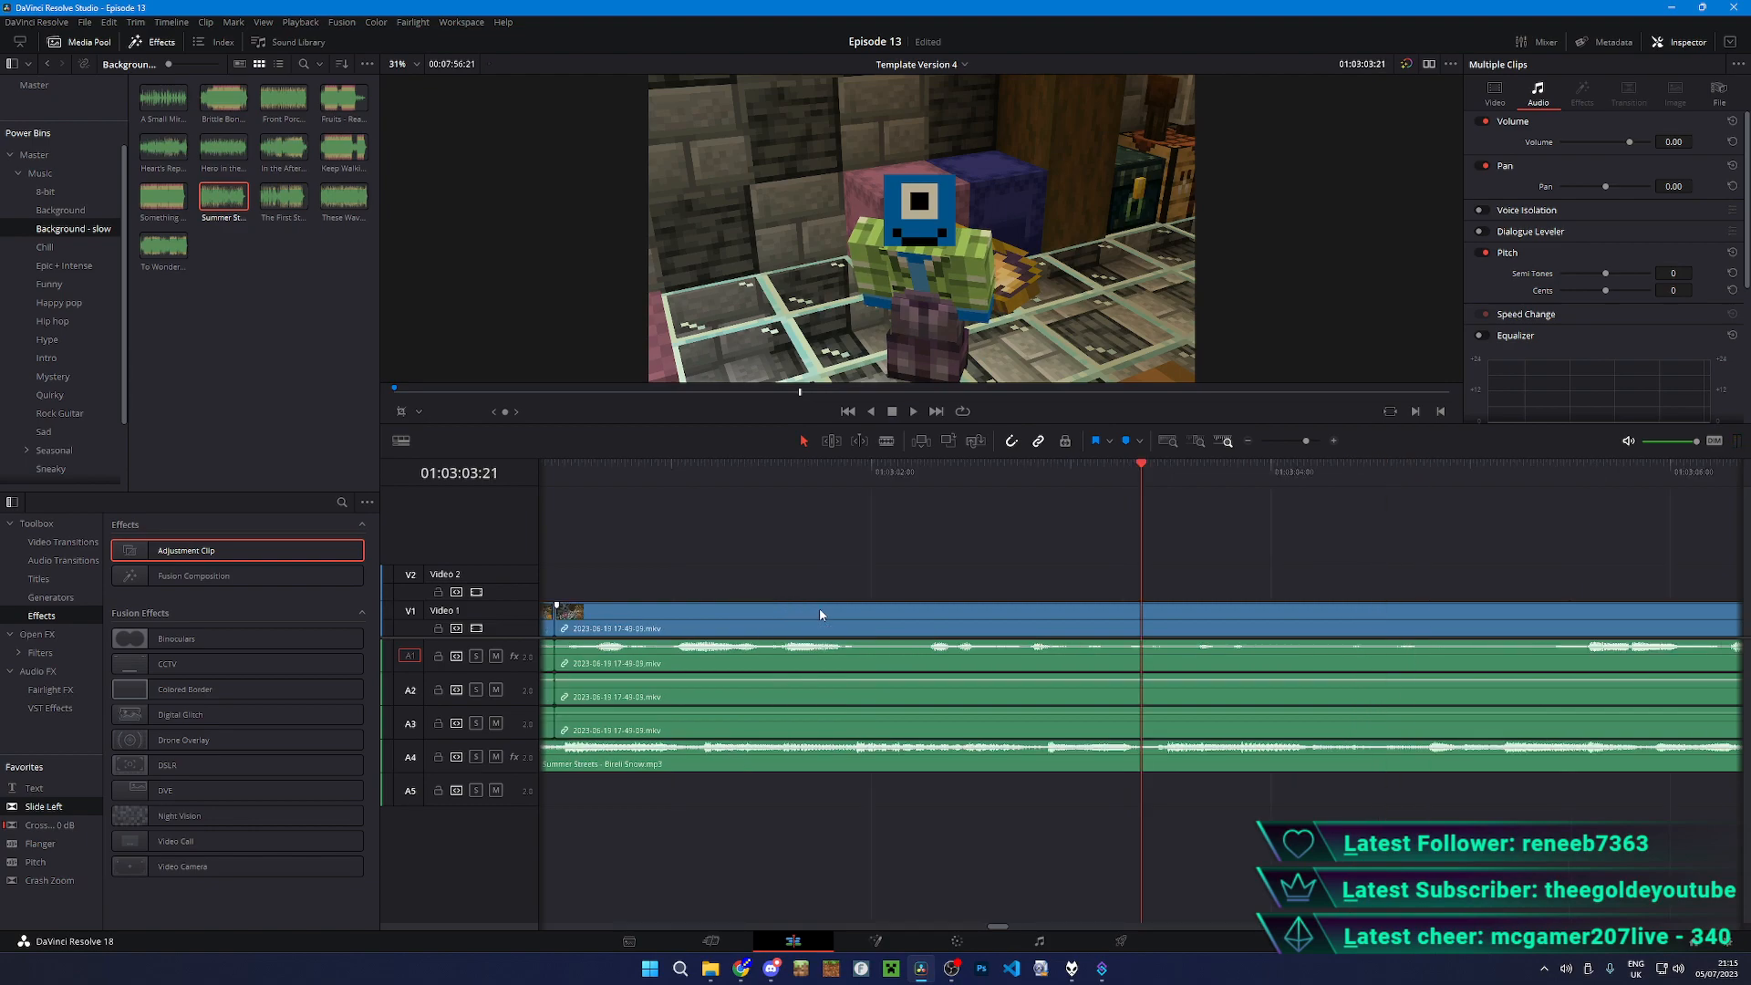
pyautogui.scroll(-2, 793, 575)
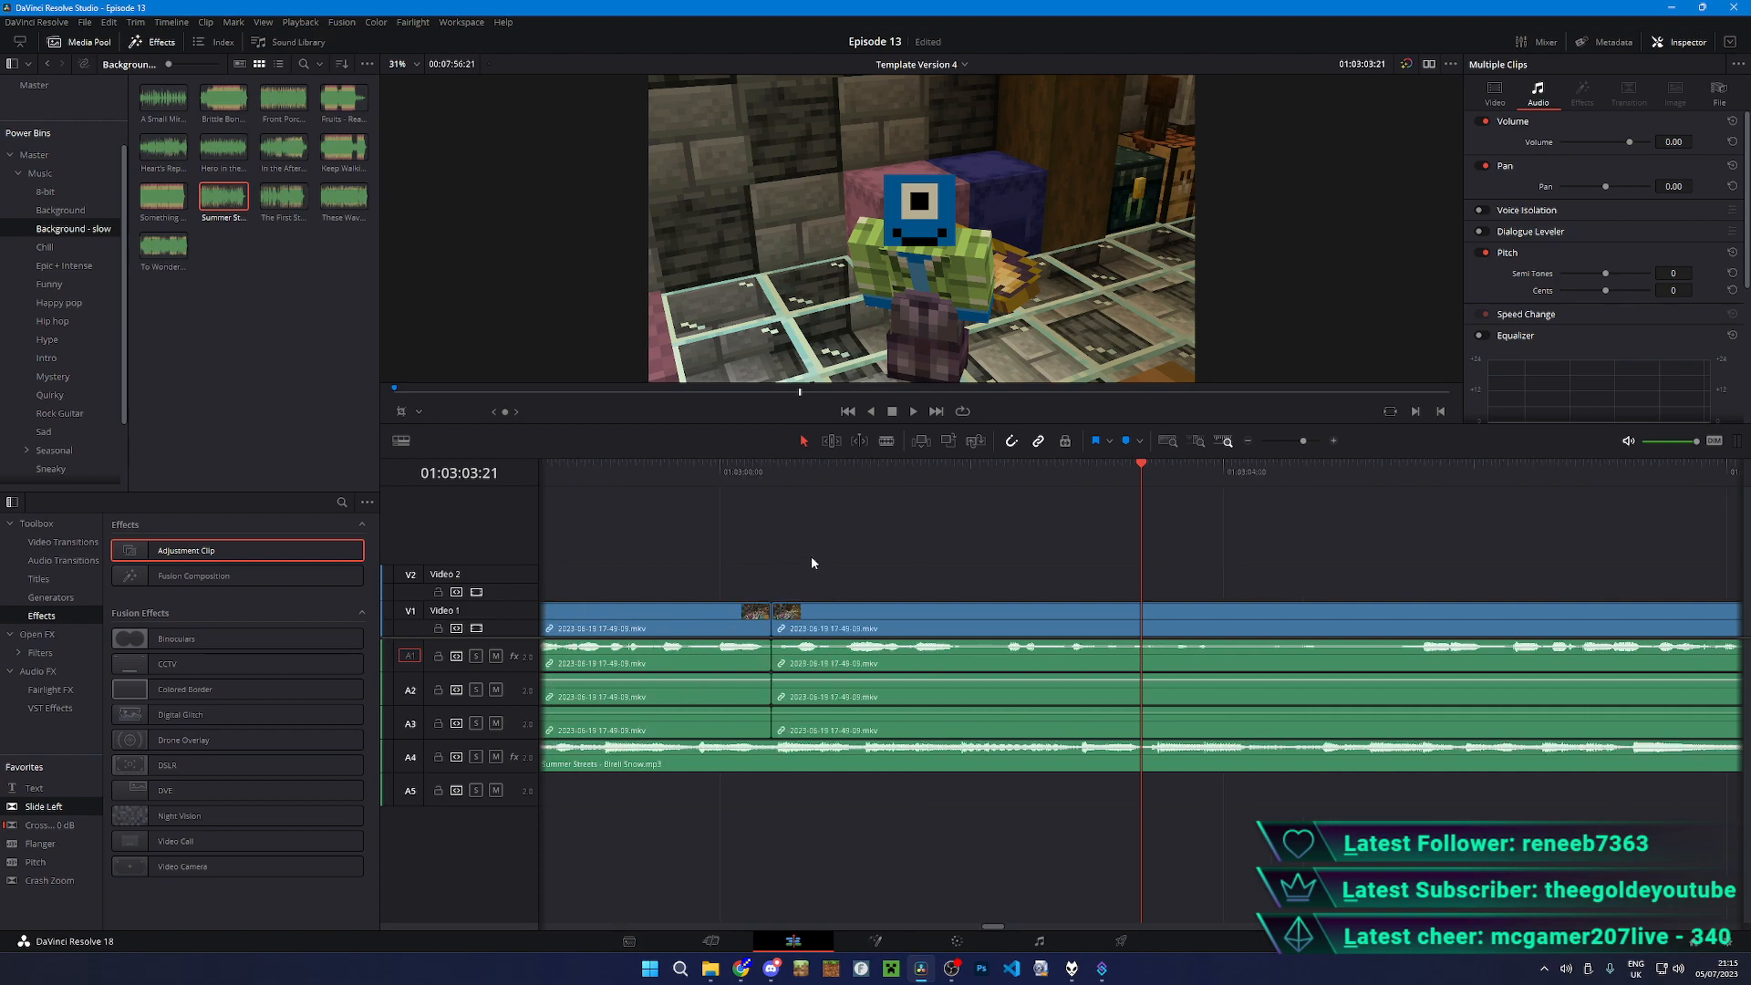
pyautogui.scroll(1, 825, 545)
pyautogui.scroll(-2, 828, 540)
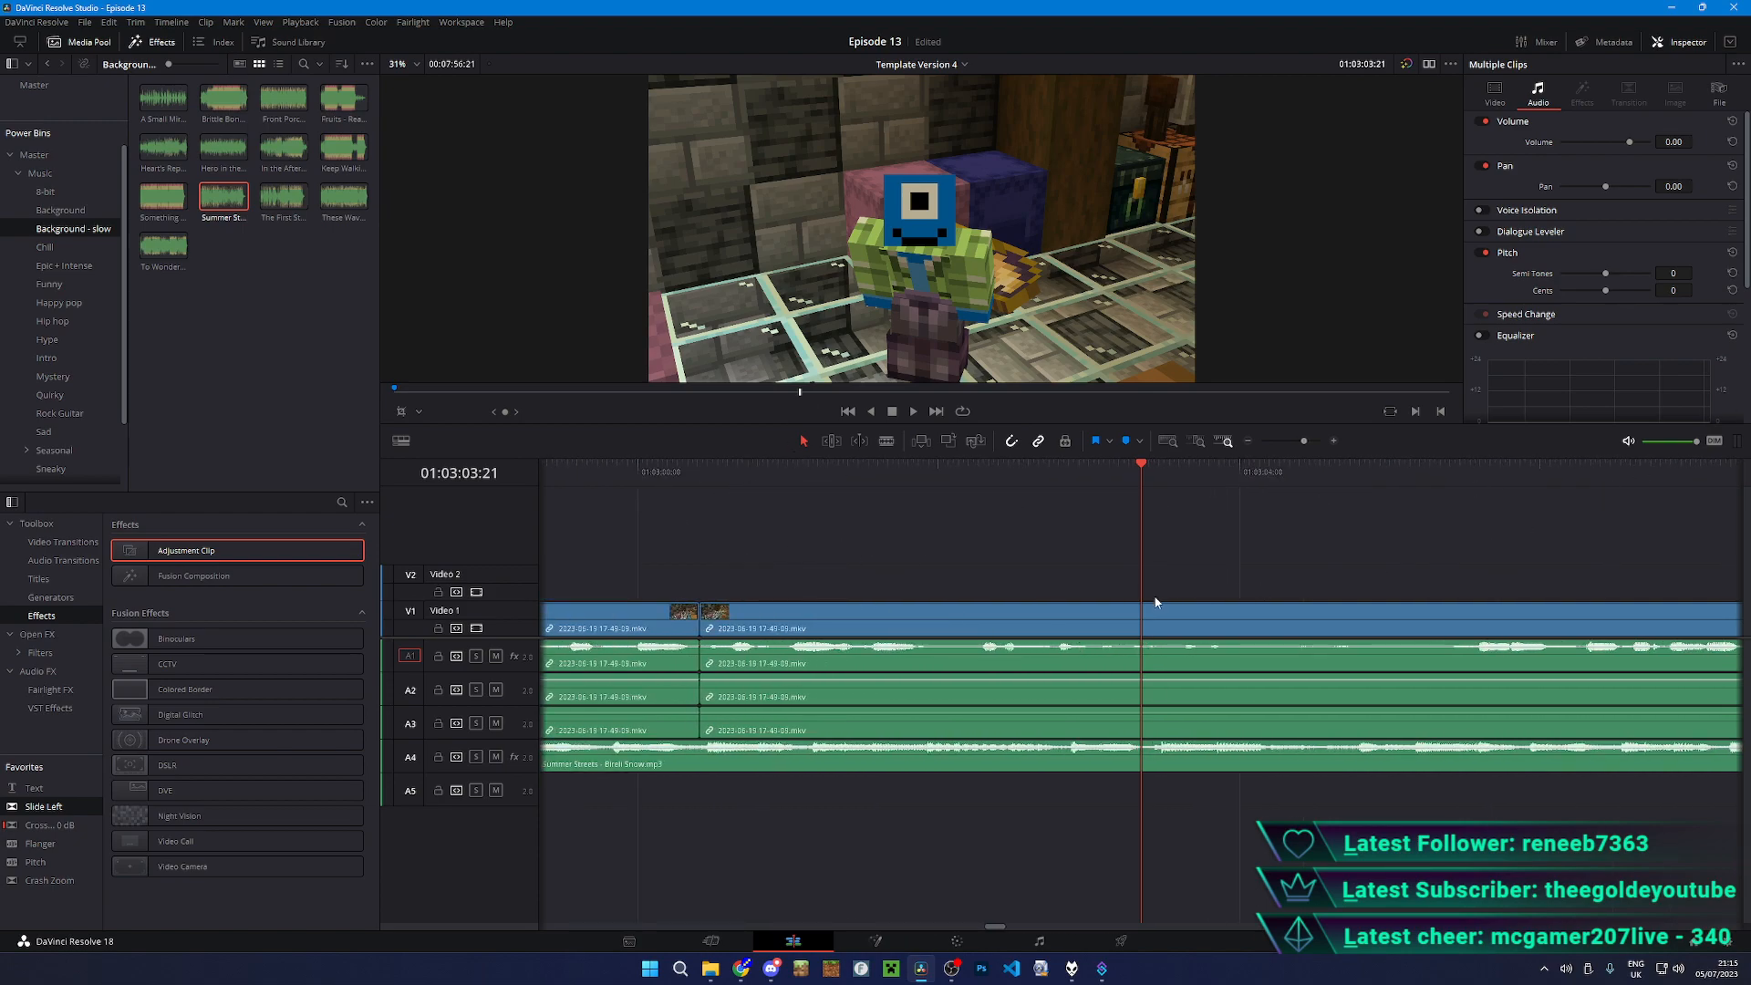
pyautogui.click(628, 463)
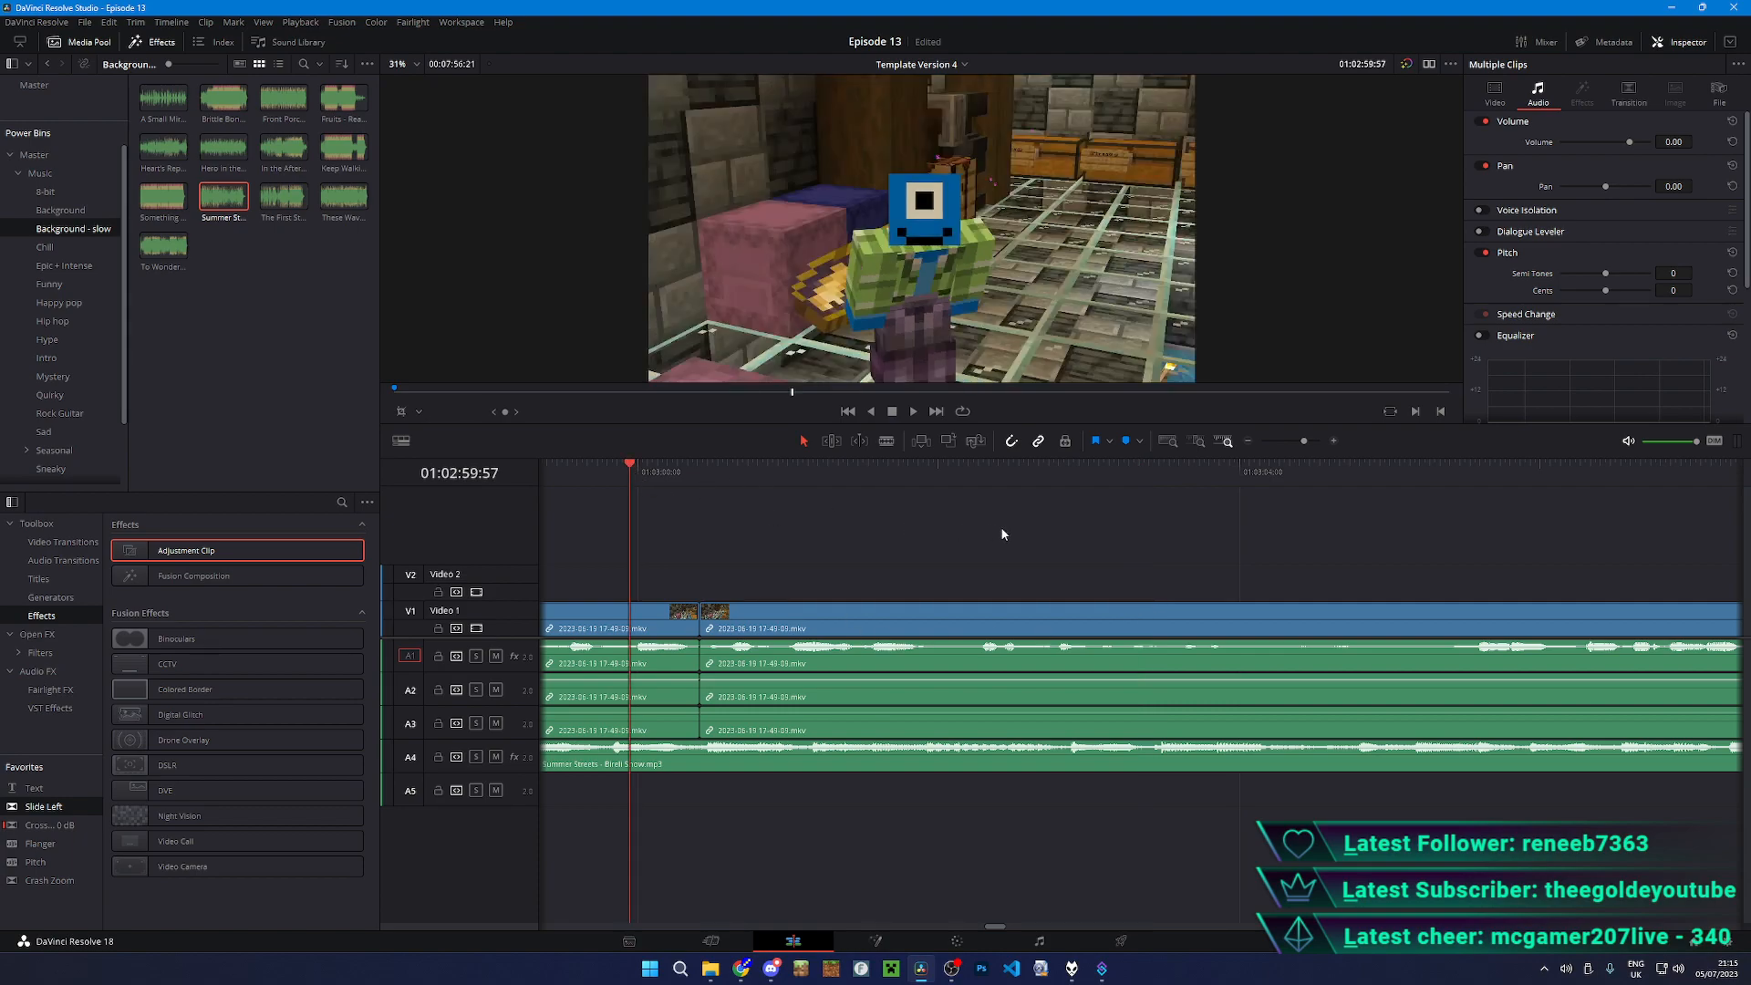
pyautogui.press('b')
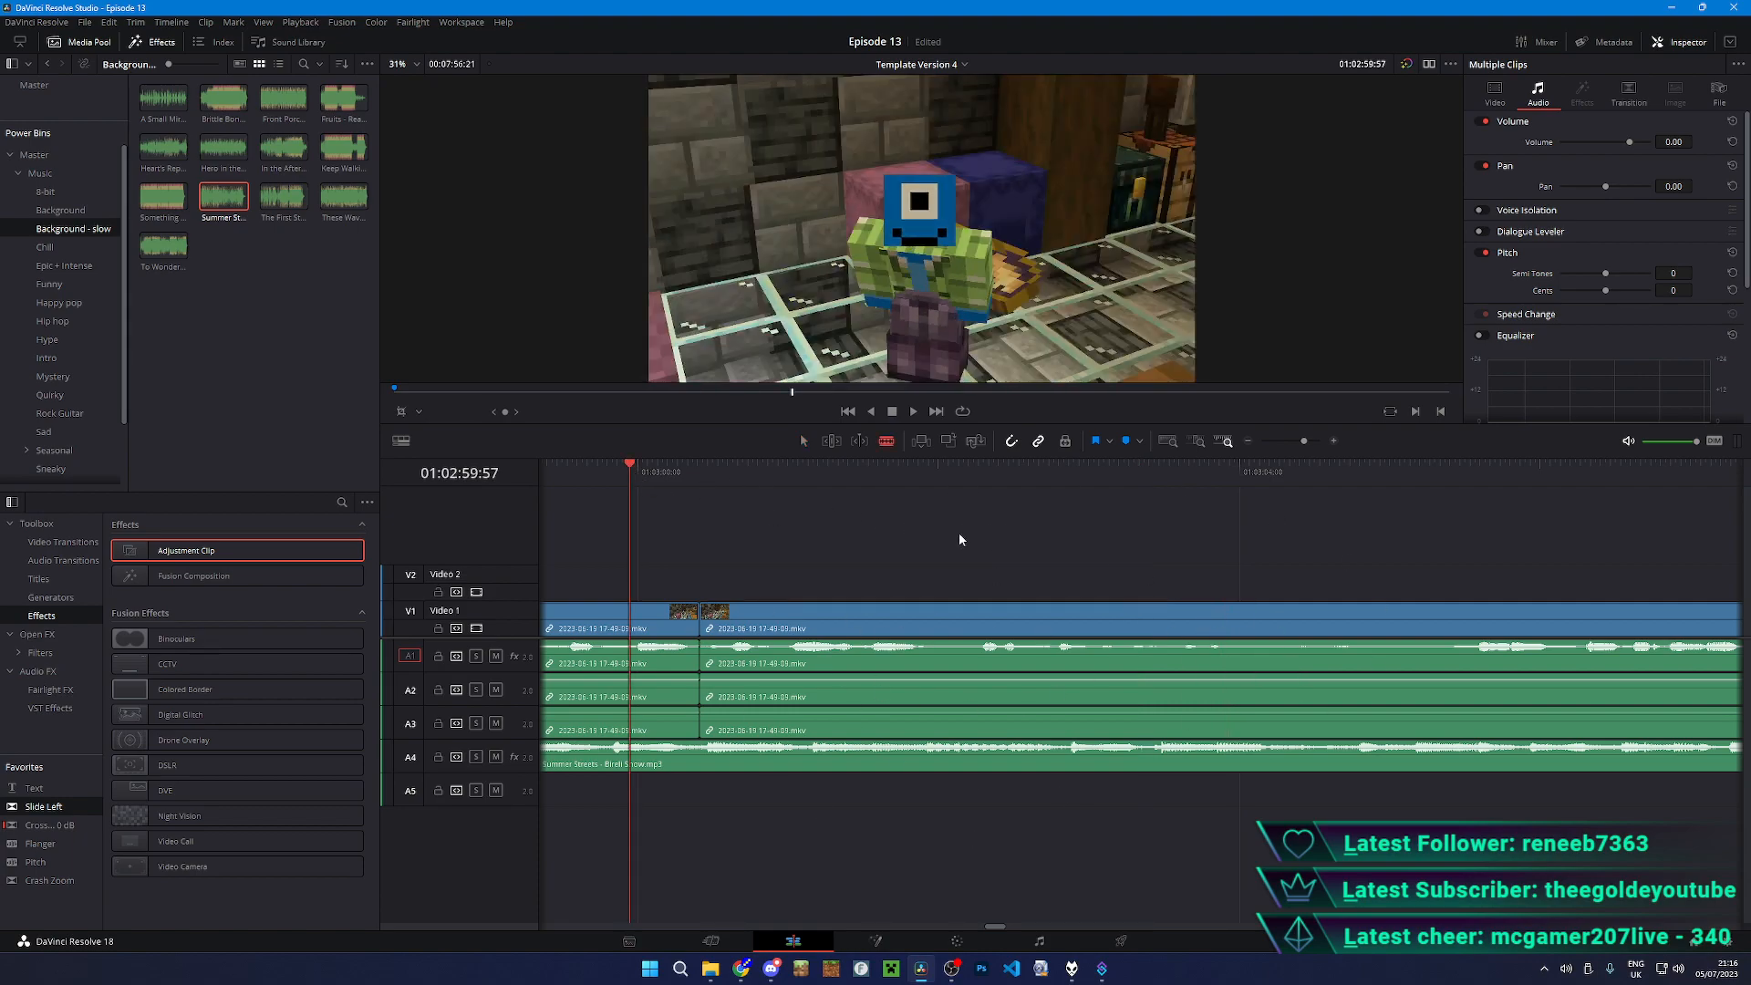
pyautogui.click(1242, 670)
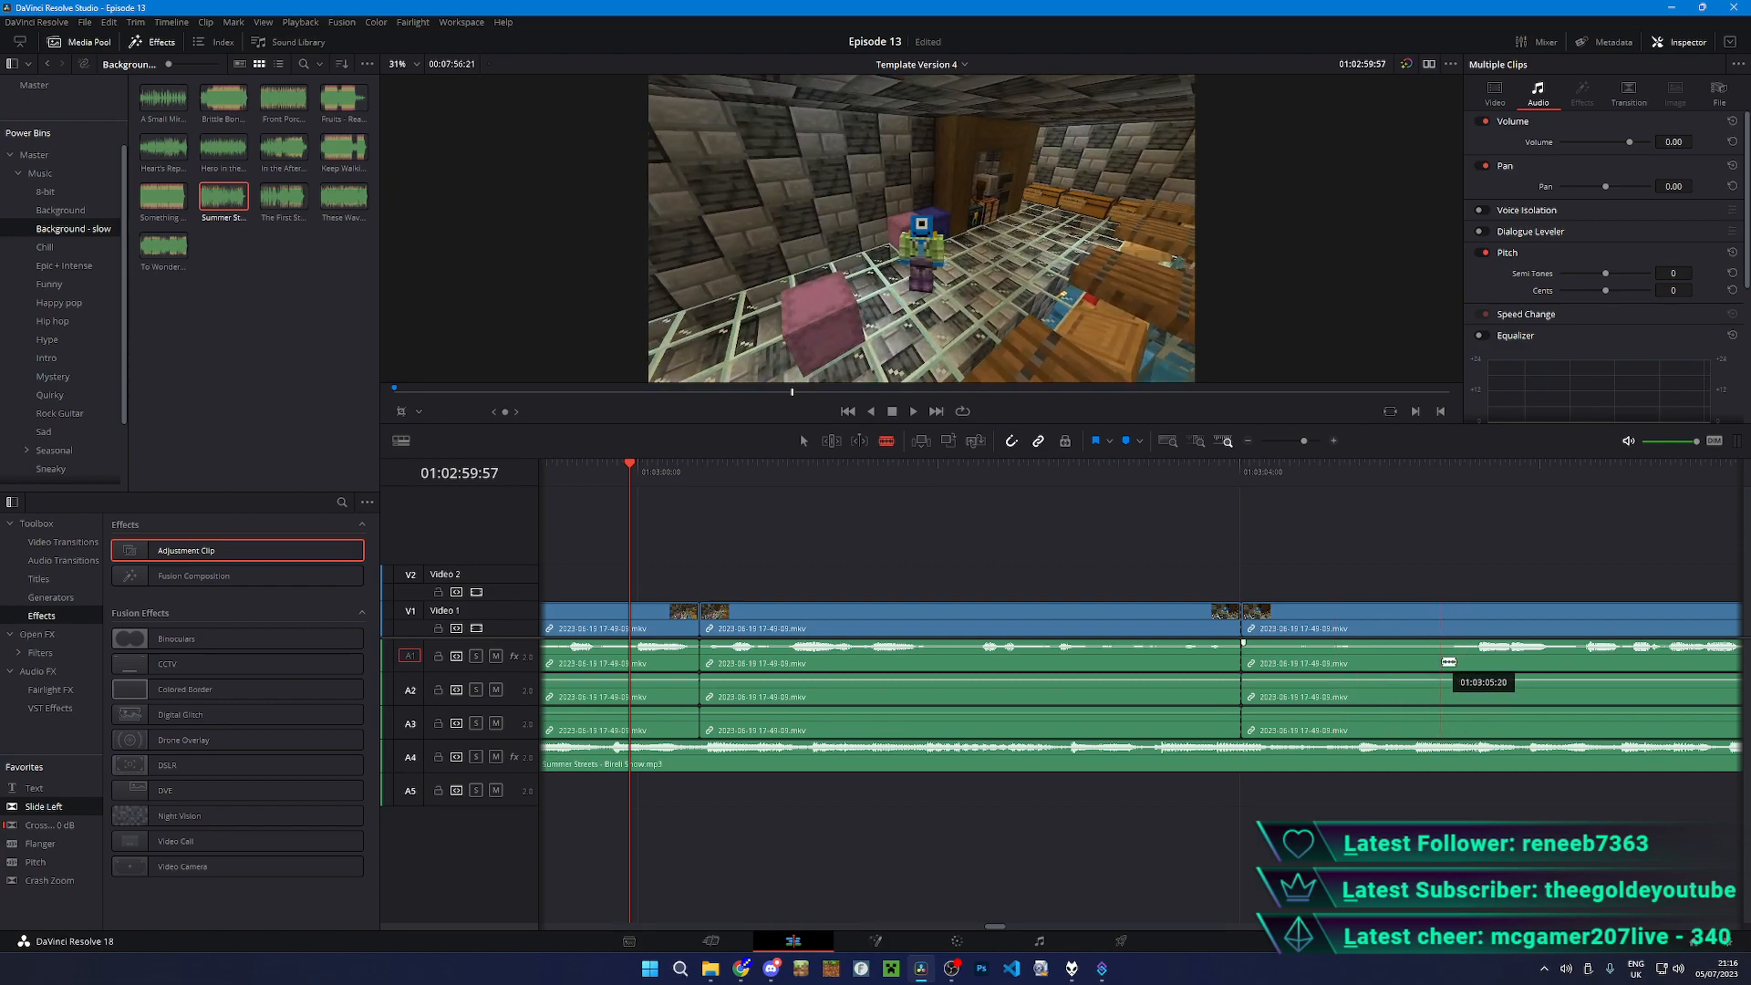
pyautogui.press('a')
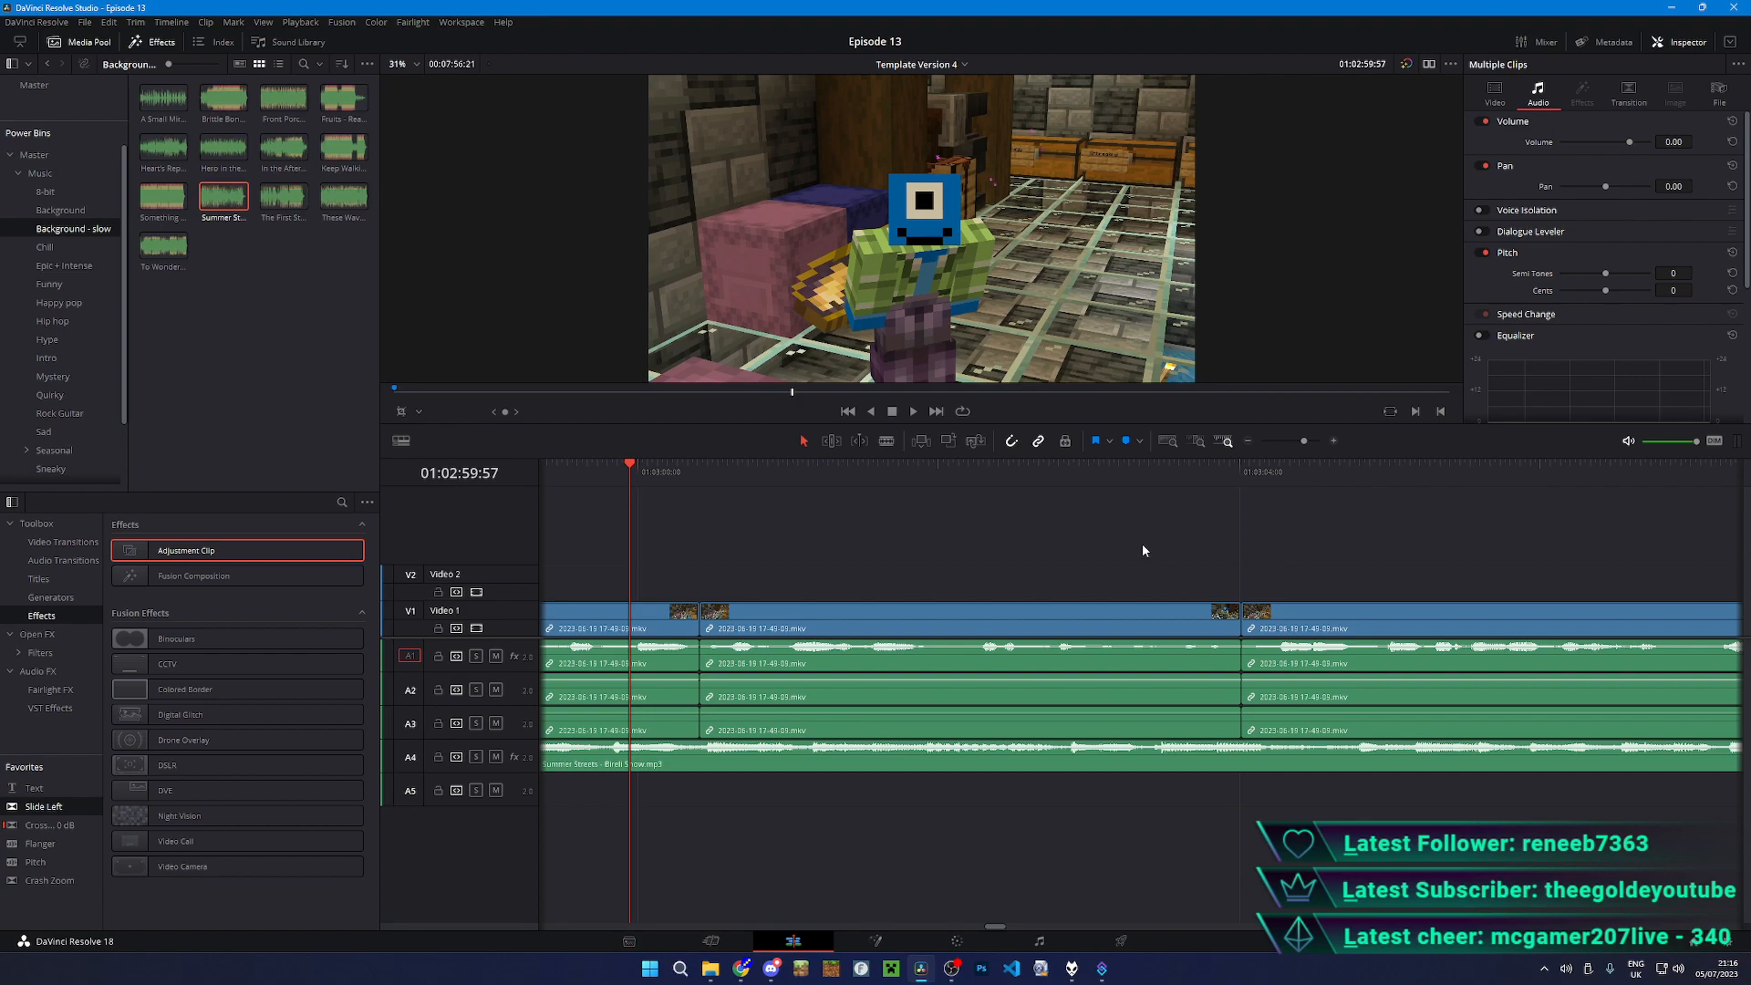
pyautogui.press('space')
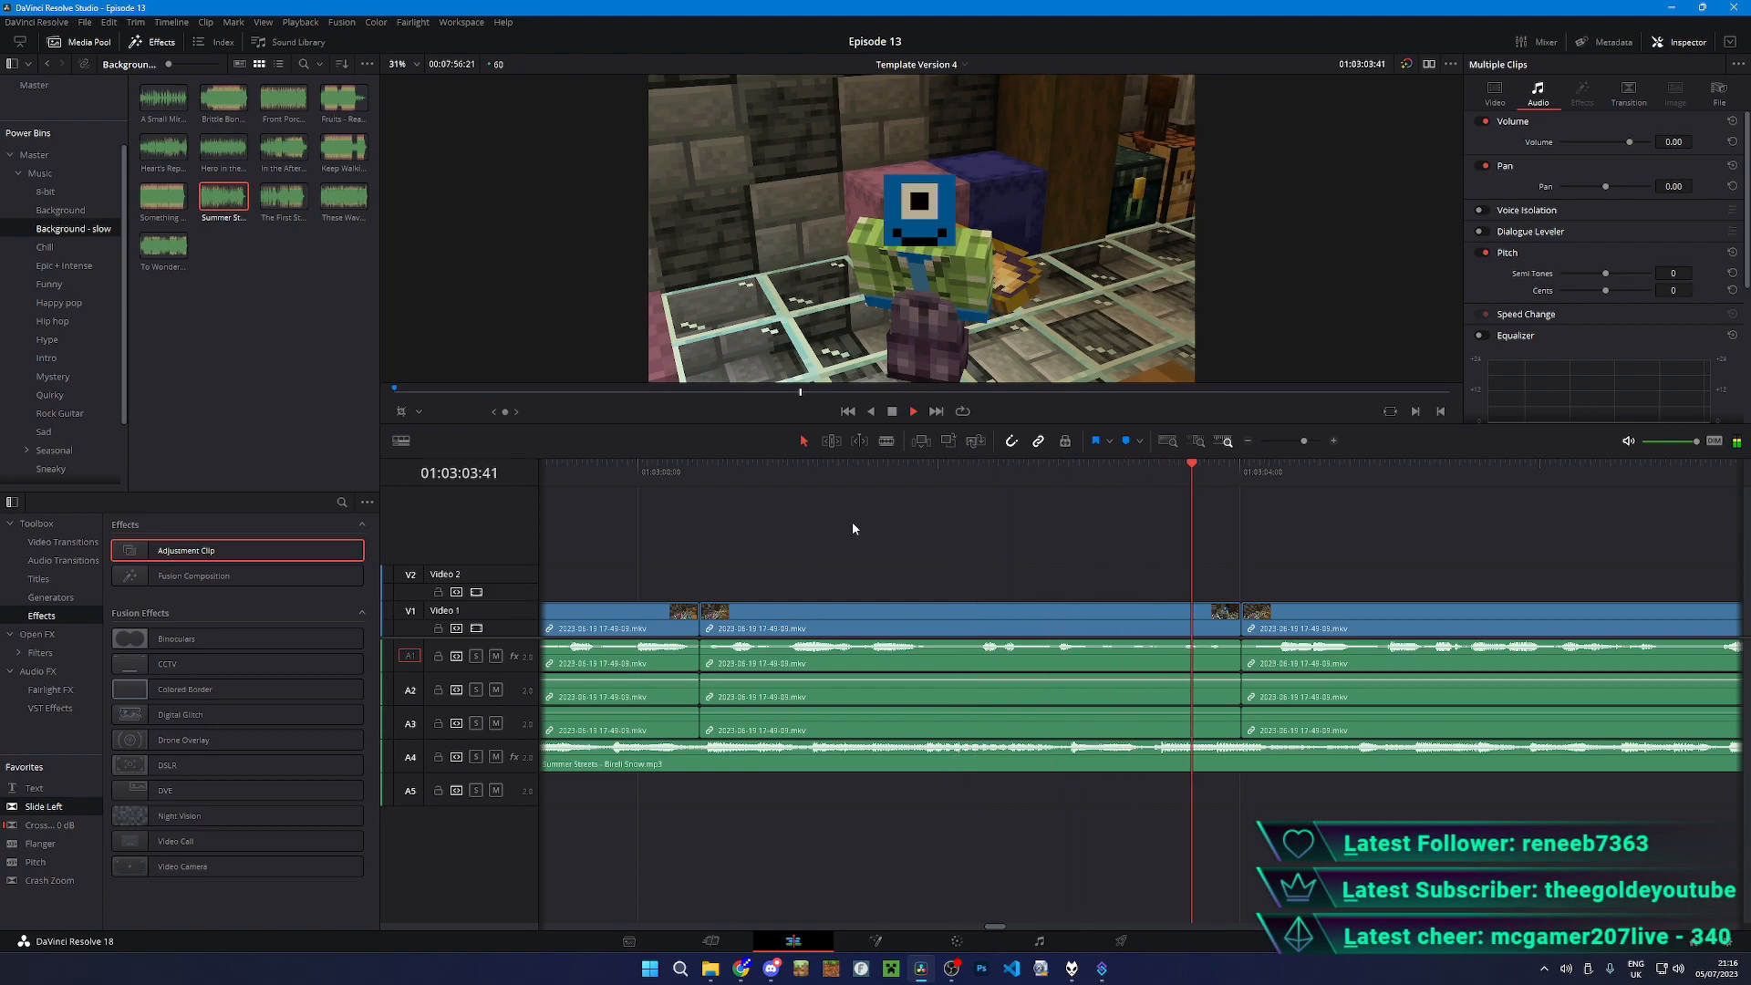
pyautogui.press('space')
# - Cut the "Summer Streets" music at the clip boundary after 01:03:00:00 and shift its remainder to the next clip's start at 01:03:04:00
pyautogui.press('b')
pyautogui.click(701, 764)
pyautogui.press('a')
pyautogui.moveTo(809, 764); pyautogui.dragTo(1315, 768)
# - Fade the music out before the gap and in at 01:03:04:00, and play the section back
pyautogui.moveTo(697, 743); pyautogui.dragTo(681, 746)
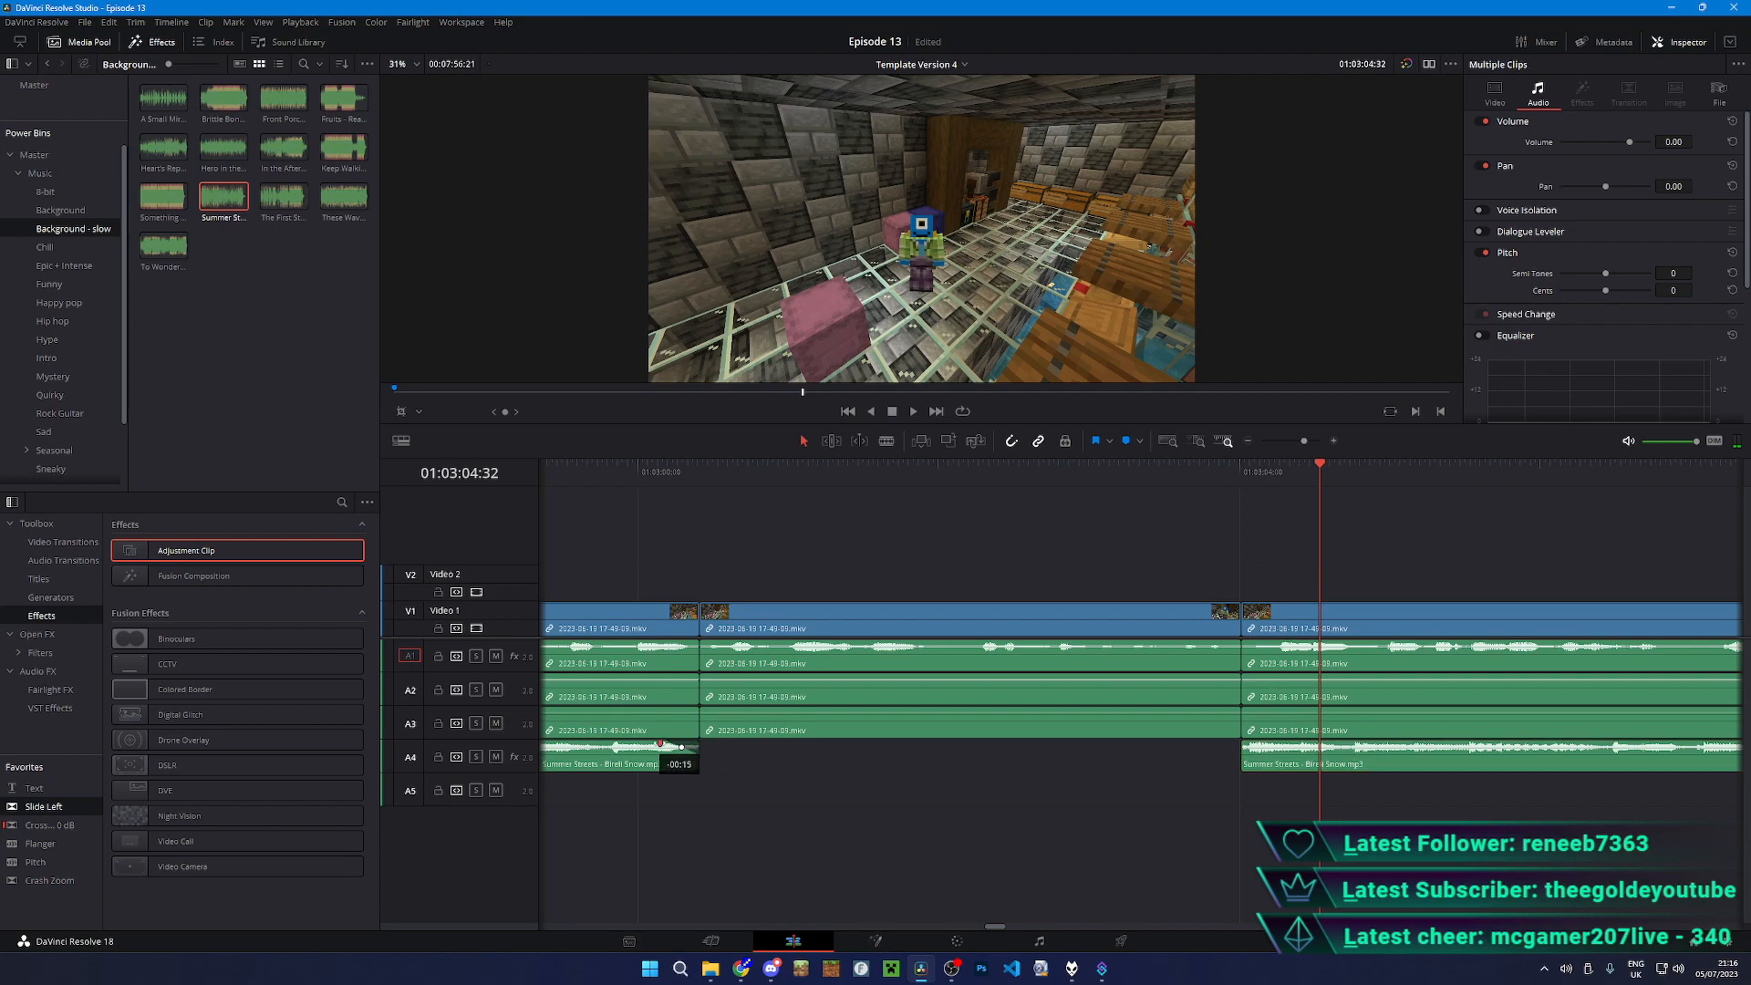
pyautogui.click(643, 503)
pyautogui.press('space')
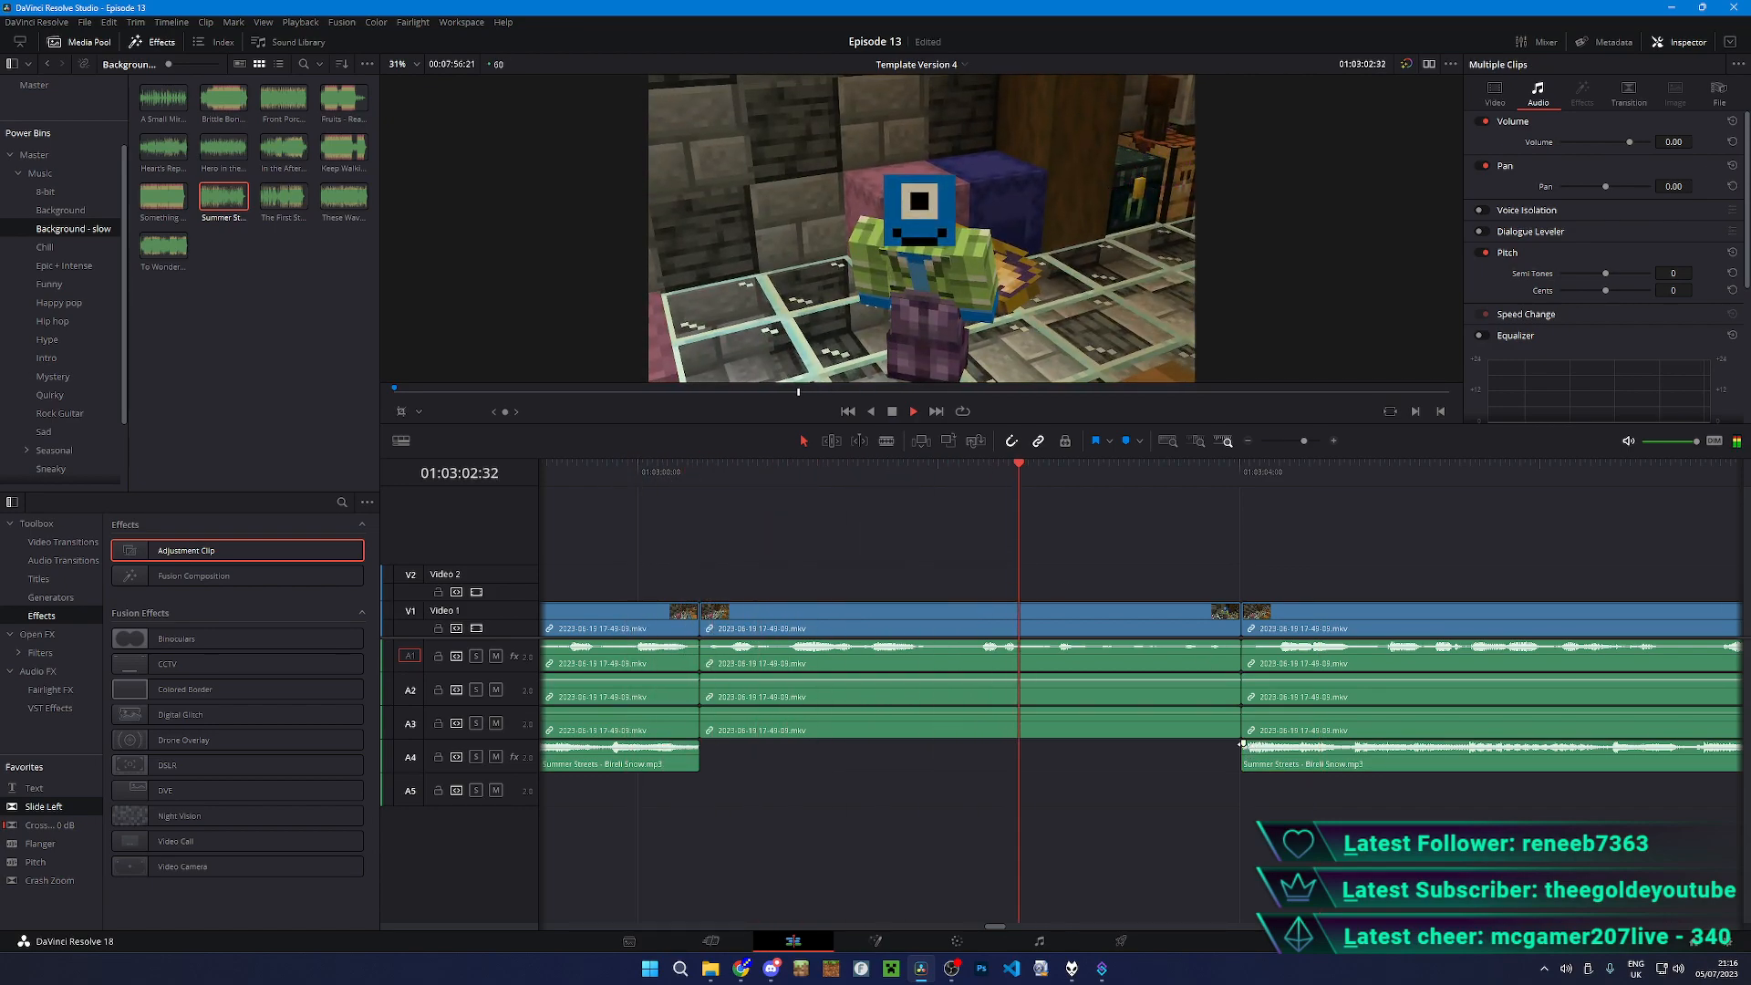
pyautogui.moveTo(1242, 743); pyautogui.dragTo(1246, 745)
pyautogui.click(1200, 489)
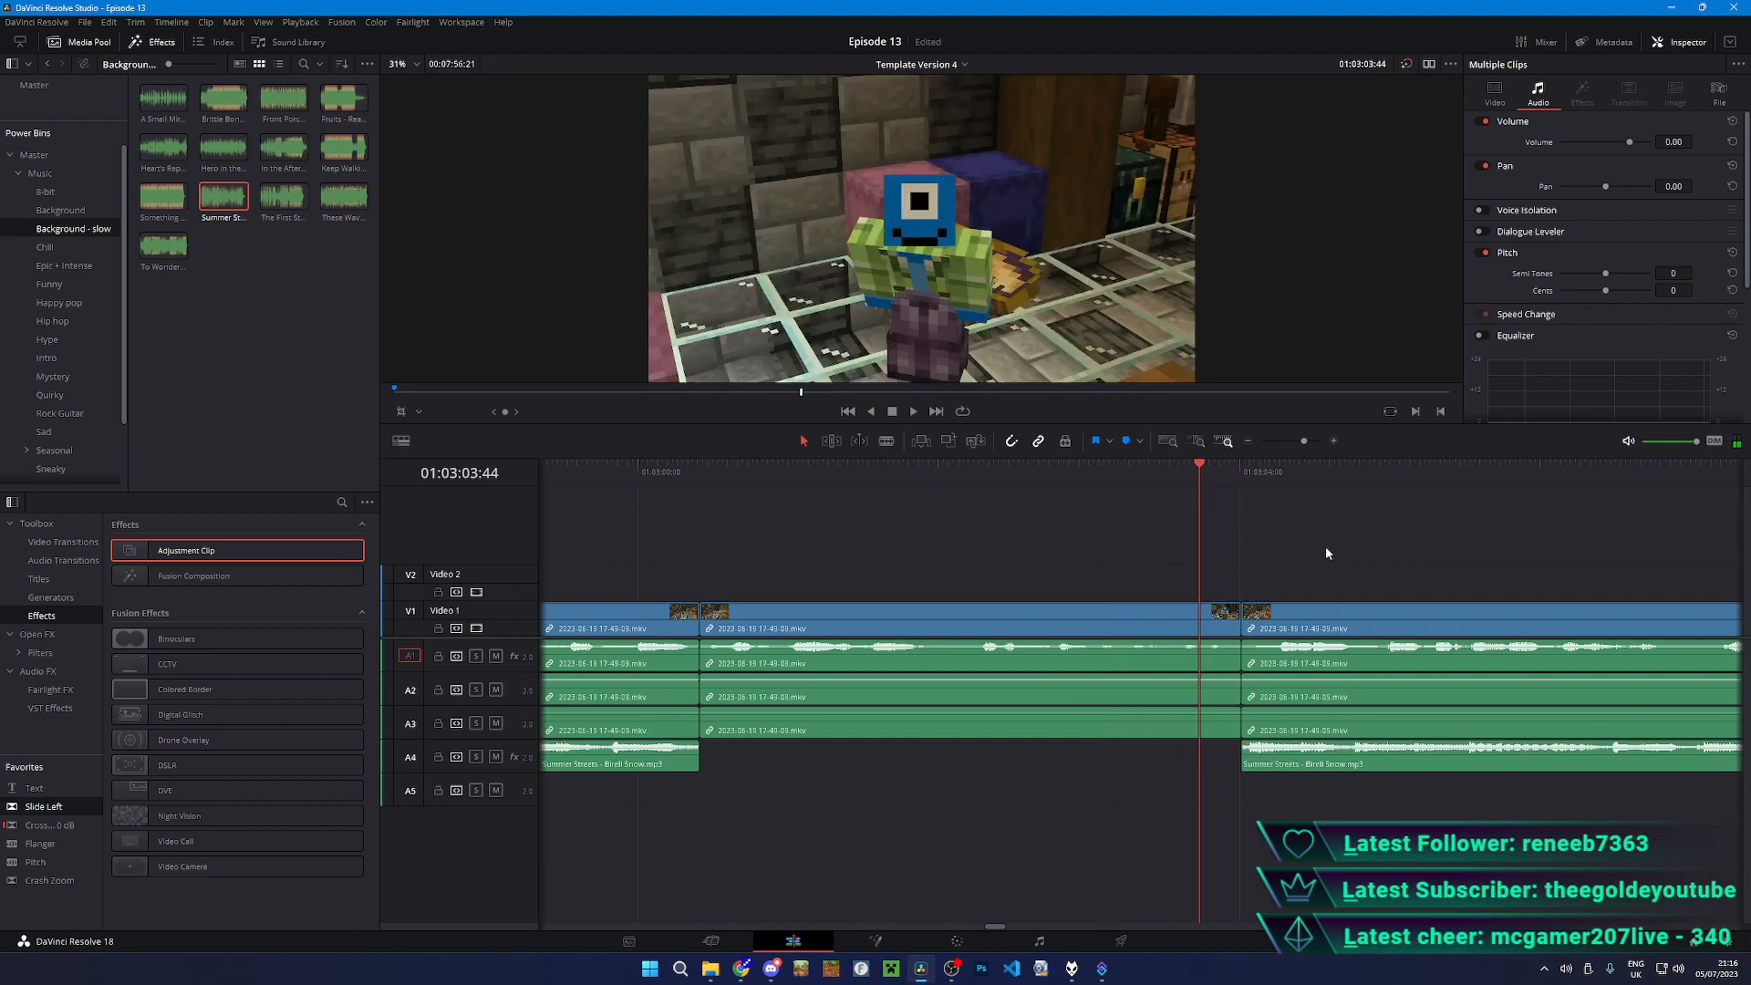
pyautogui.press('space')
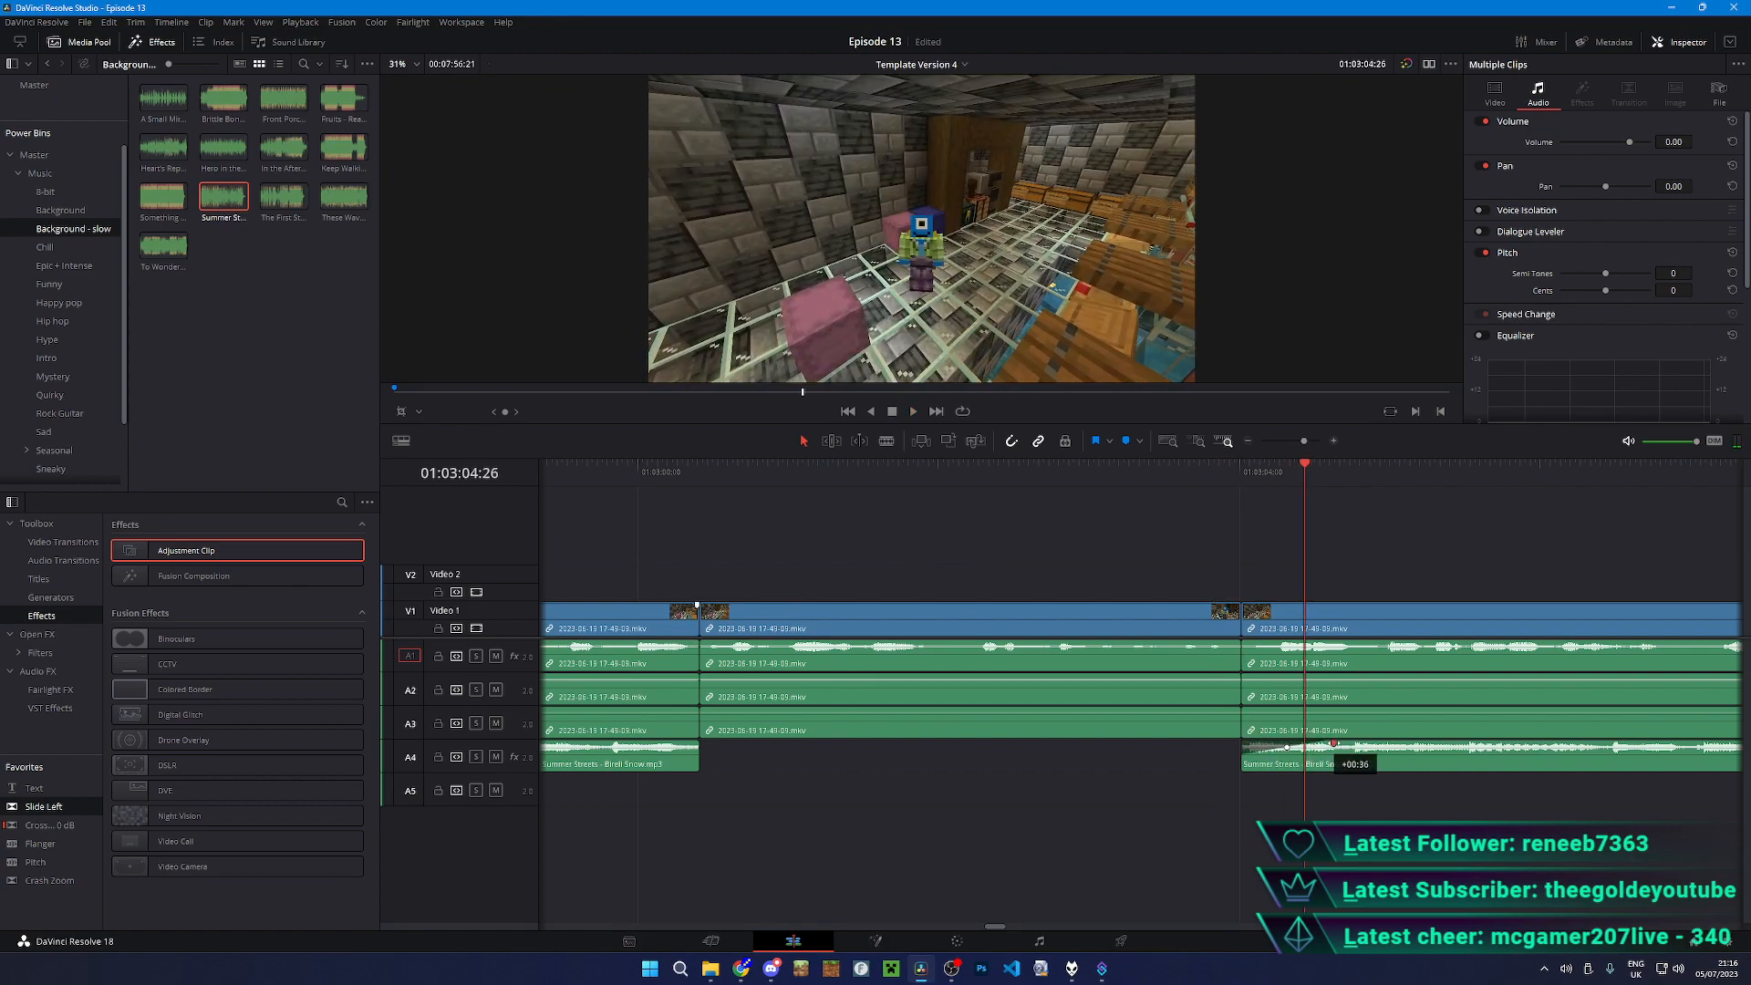
pyautogui.click(1150, 474)
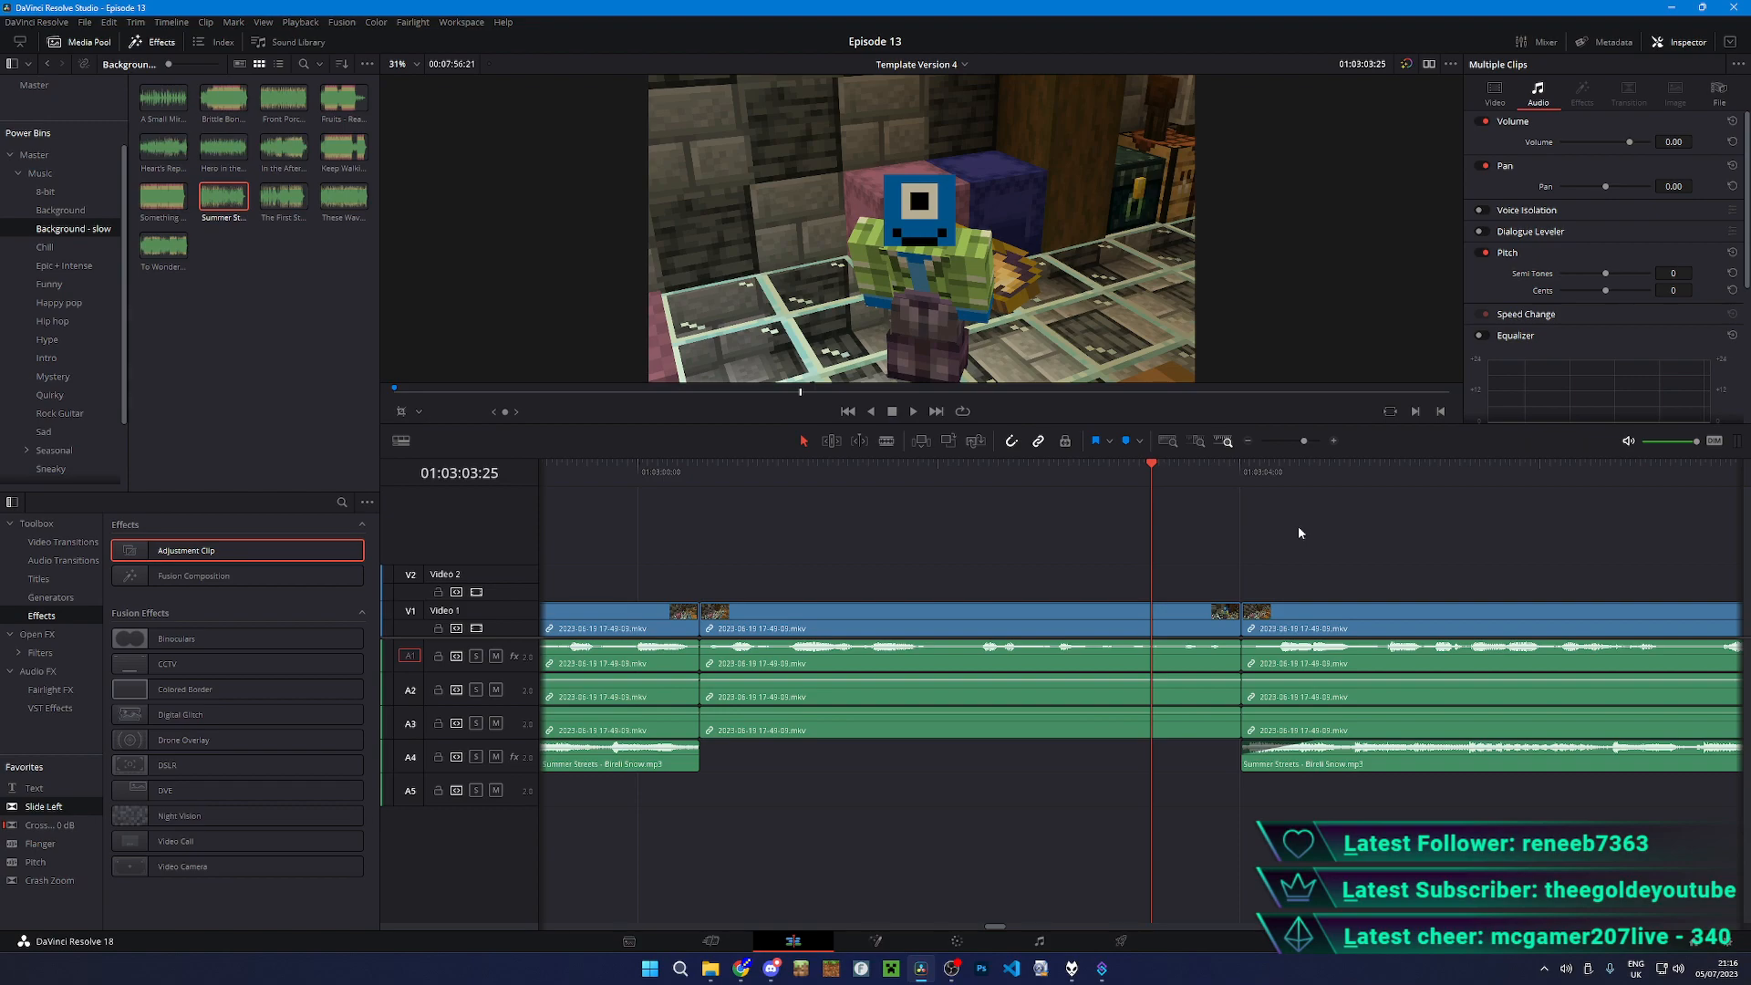
pyautogui.press('space')
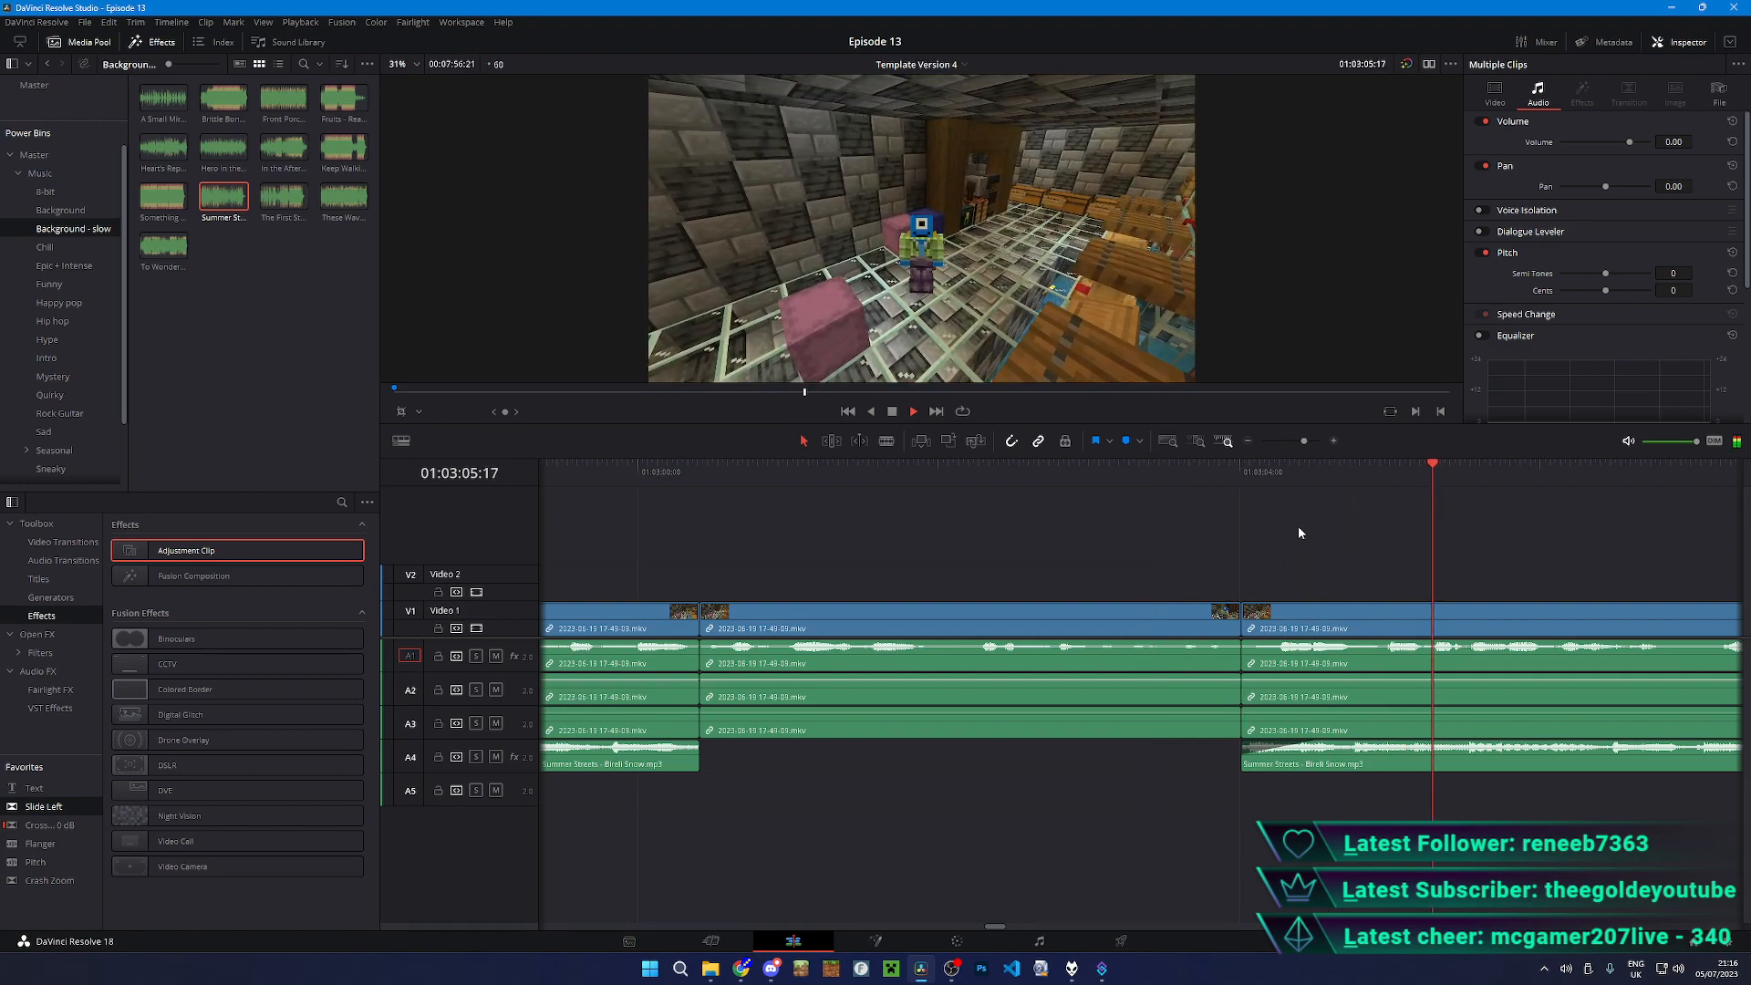
# - Cut the recording on both sides of the pause near 01:03:06:49, shift the rest back over it, and play the section
pyautogui.hotkey('ctrl', '-')
pyautogui.press('b')
pyautogui.click(1326, 658)
pyautogui.click(1426, 664)
pyautogui.press('a')
pyautogui.moveTo(1467, 663); pyautogui.dragTo(1369, 664)
pyautogui.press('space')
pyautogui.click(1094, 472)
# - Cut the recording at about 01:03:09:00, shift the rest back to the previous cut near 01:03:06:49, and play the section back
pyautogui.hotkey('ctrl', '=')
pyautogui.hotkey('ctrl', '=')
pyautogui.press('b')
pyautogui.click(1295, 663)
pyautogui.hotkey('ctrl', '-')
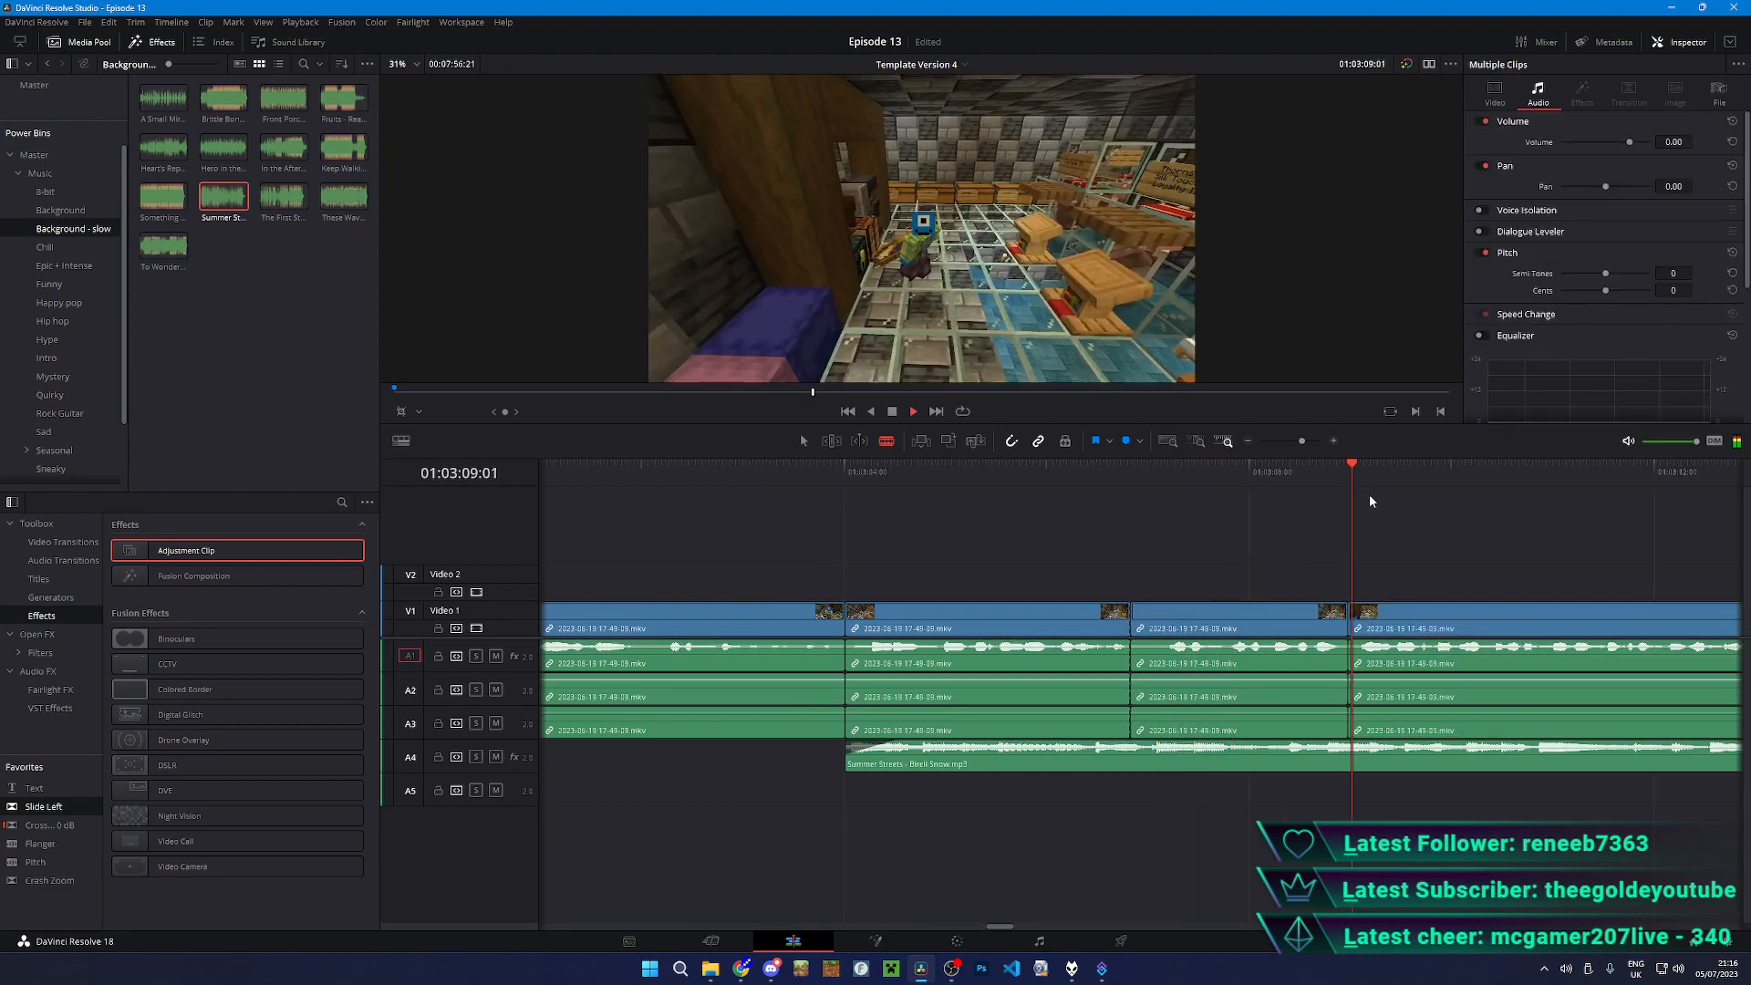
pyautogui.press('a')
pyautogui.moveTo(1387, 617); pyautogui.dragTo(1170, 618)
pyautogui.click(1043, 467)
pyautogui.press('space')
pyautogui.click(1234, 526)
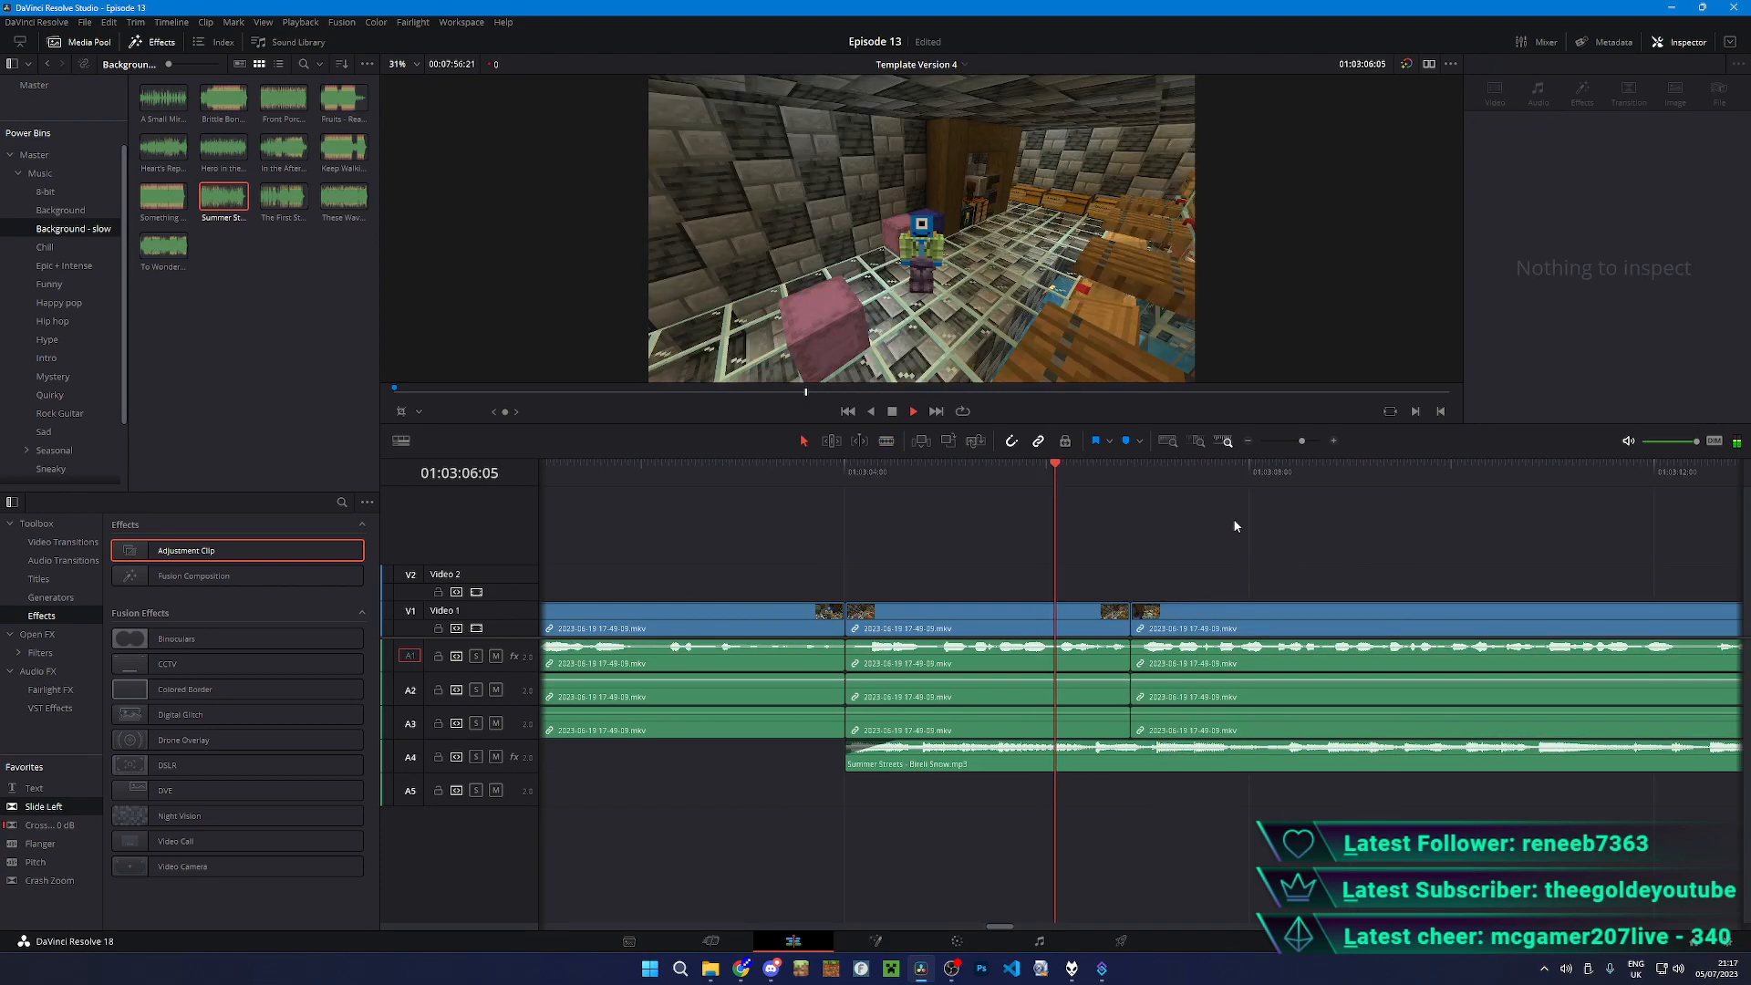
# - Cut the recording and its linked audio just after 01:03:12:00 and again just after 01:03:16:00, between spoken phrases
pyautogui.press('b')
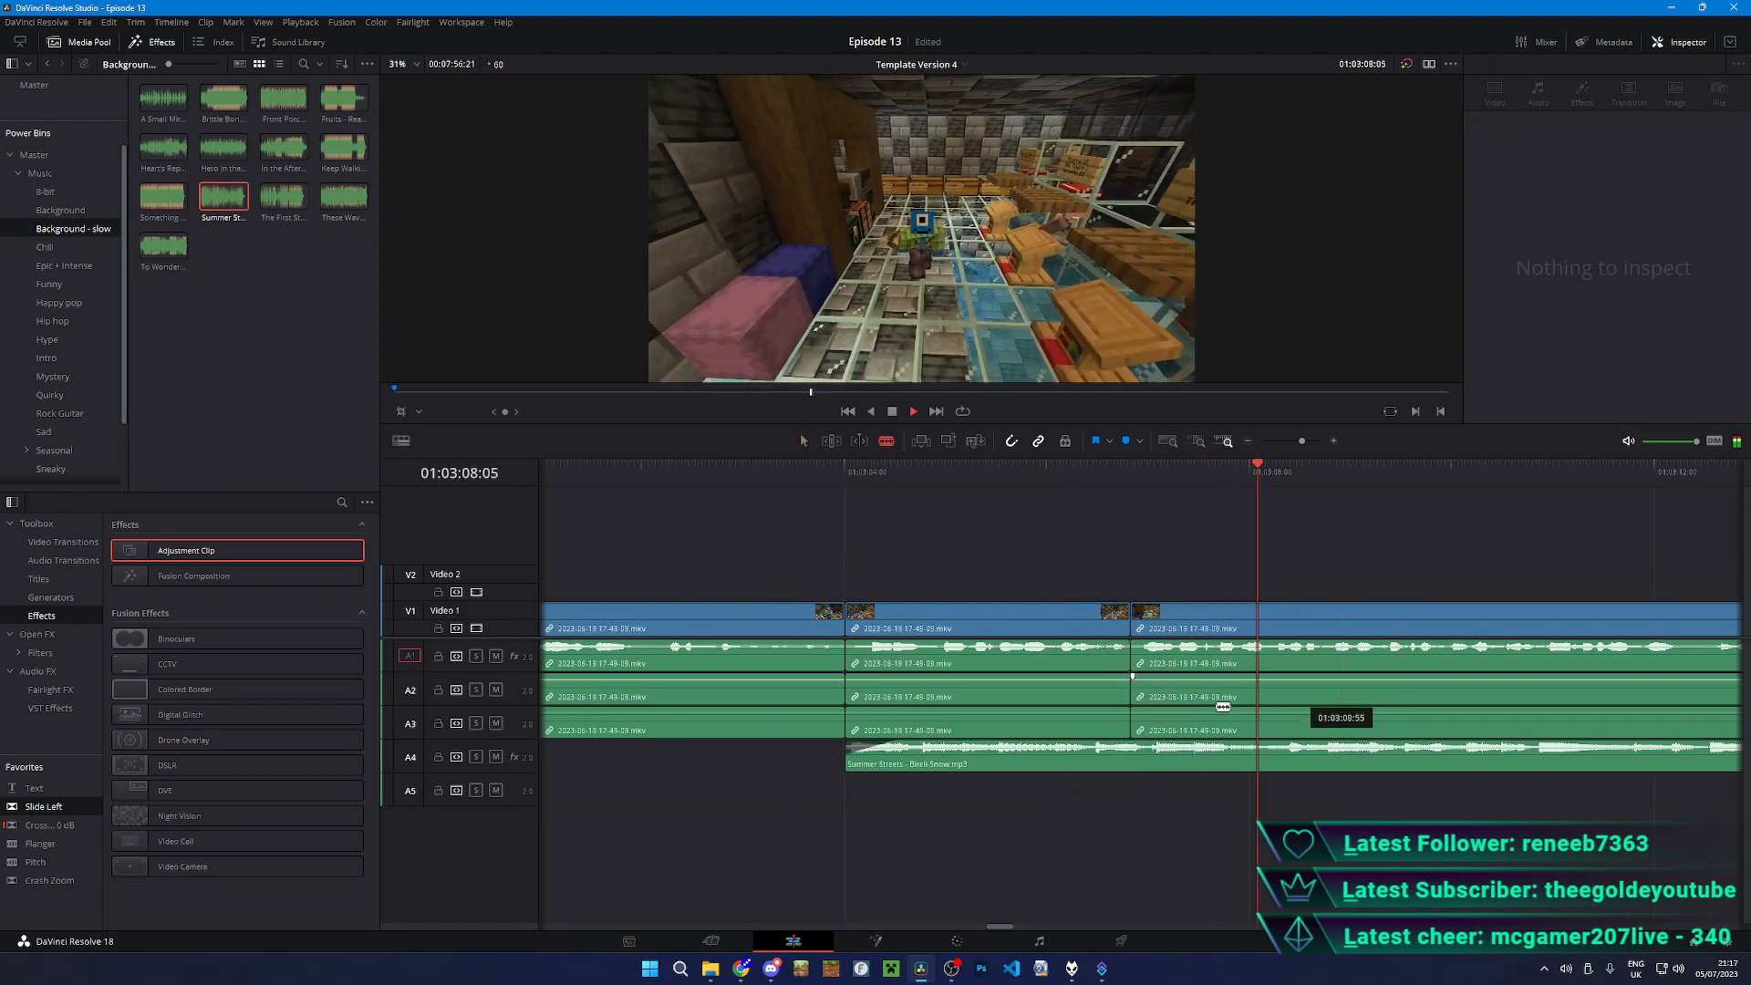
pyautogui.hscroll(3, 1265, 702)
pyautogui.click(1352, 665)
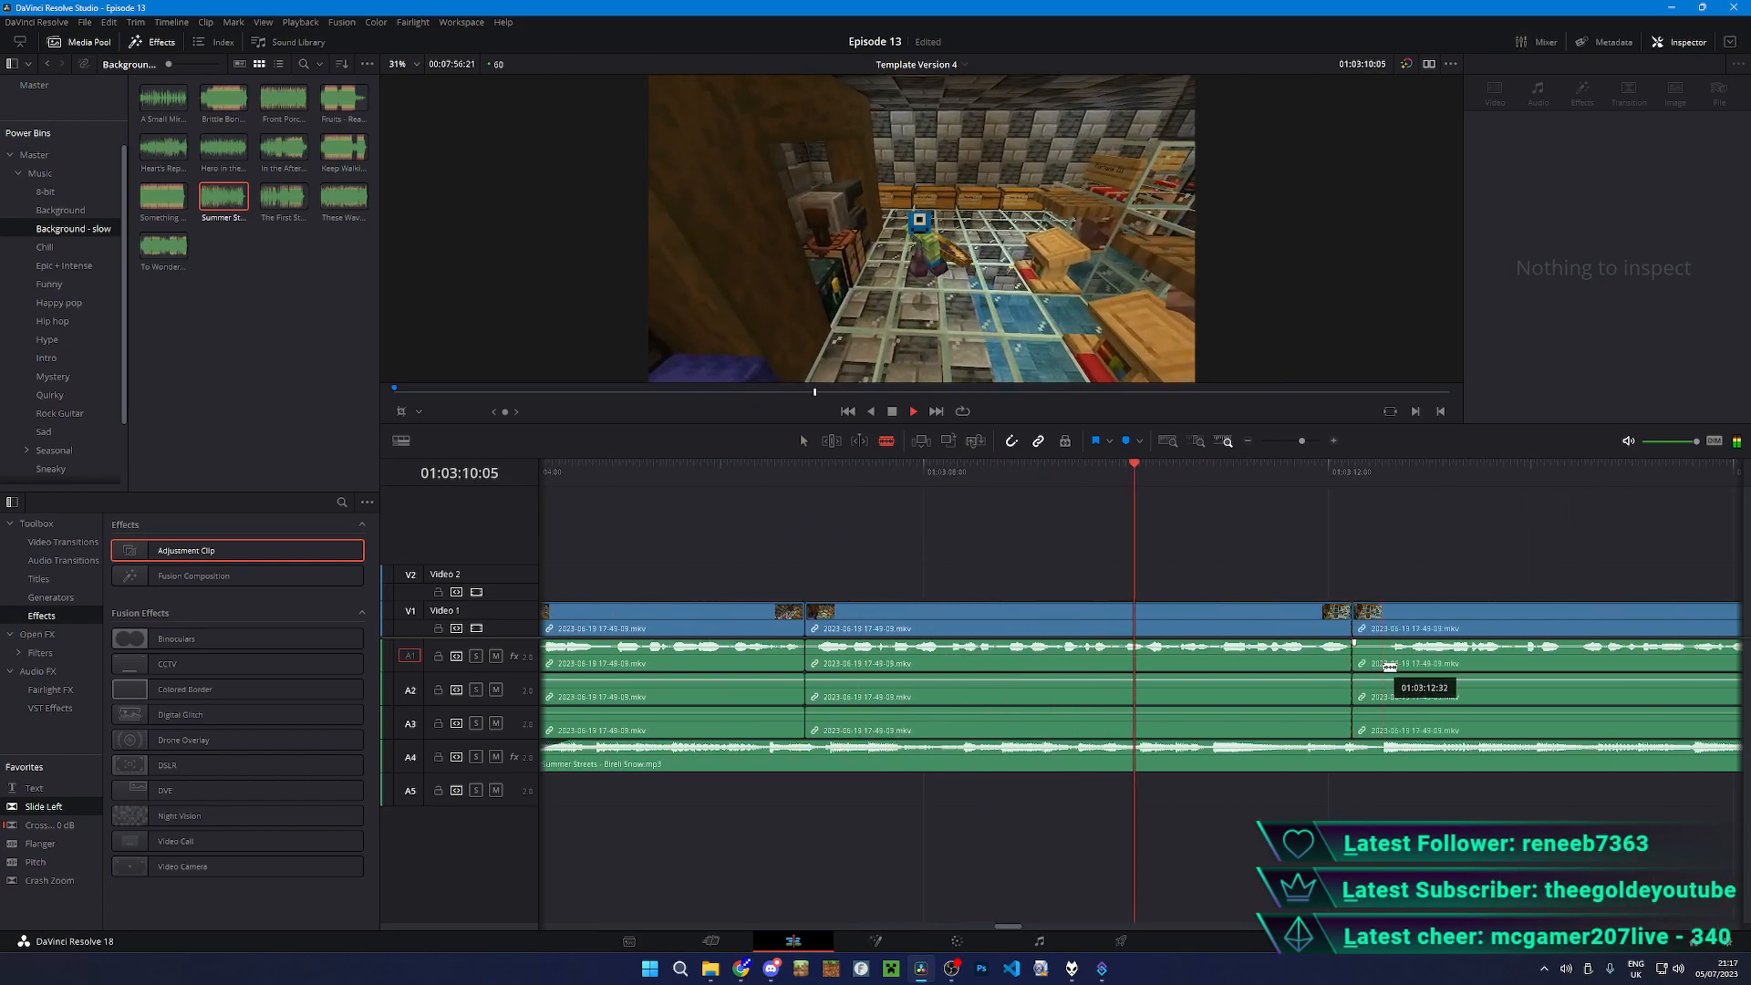
pyautogui.hscroll(3, 1373, 663)
pyautogui.click(1362, 659)
pyautogui.press('a')
pyautogui.click(1455, 618)
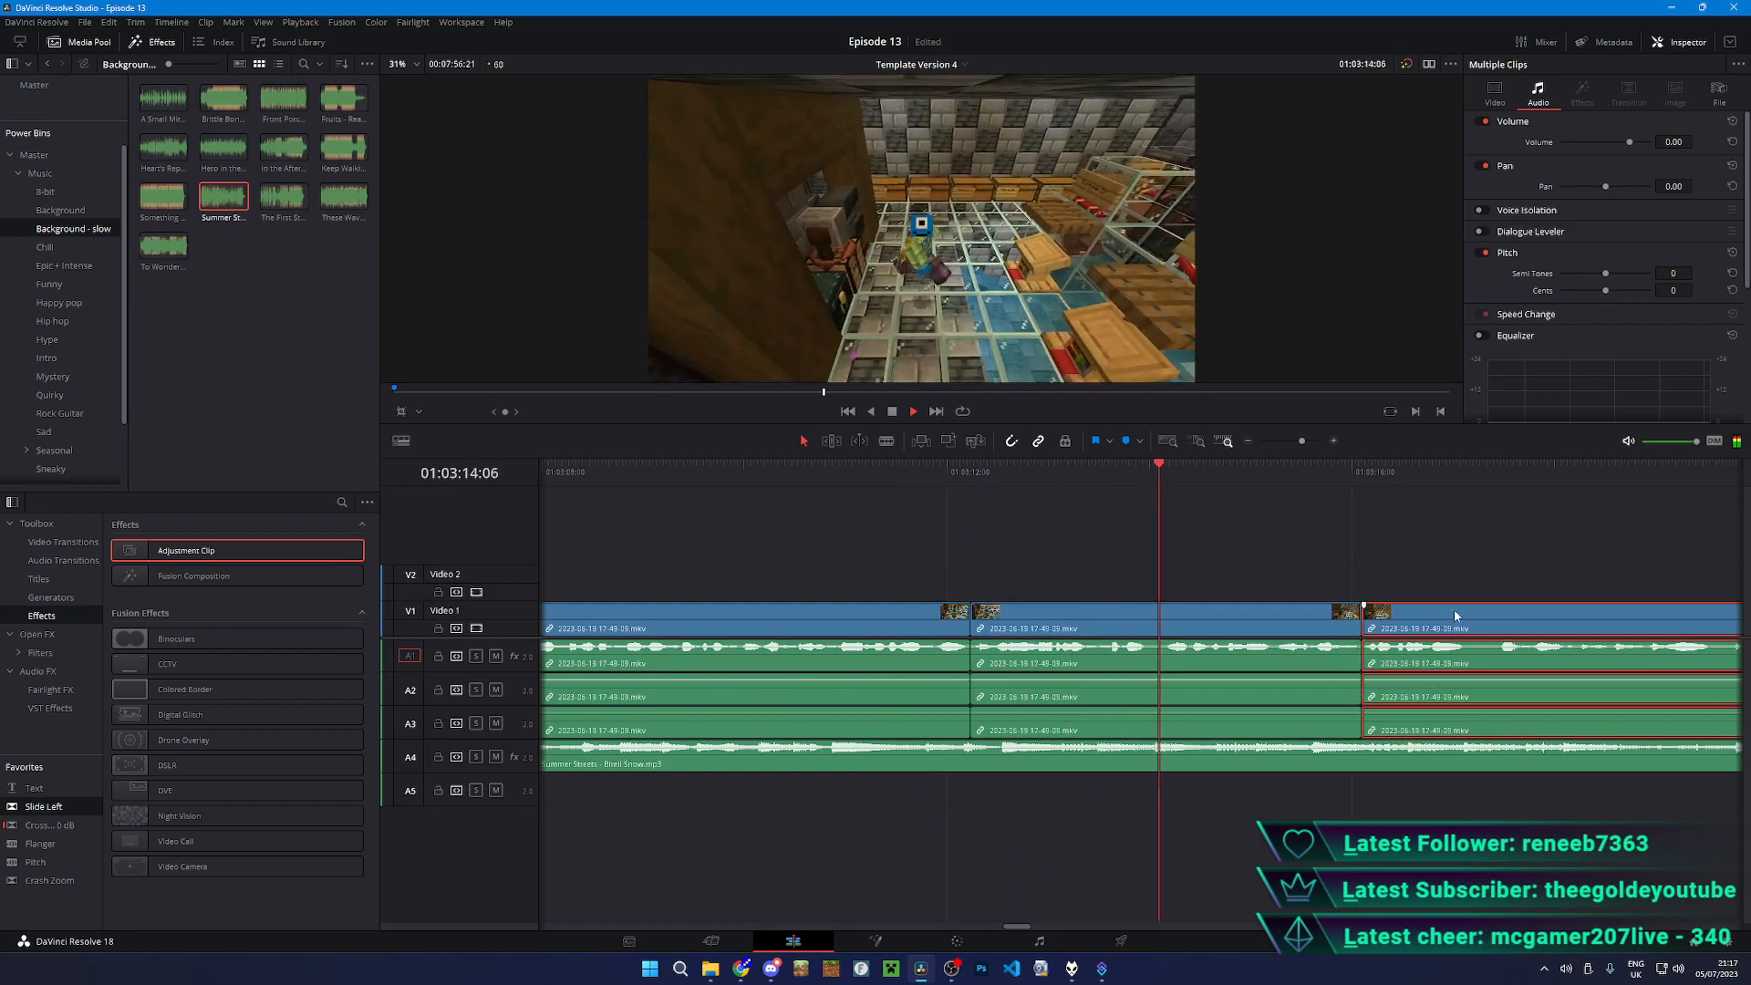
# - Play the recording on to about 01:03:23:52, look over the surrounding timeline, and replay the footage leading up to the 01:03:16:00 cut
pyautogui.hscroll(4, 1455, 629)
pyautogui.press('b')
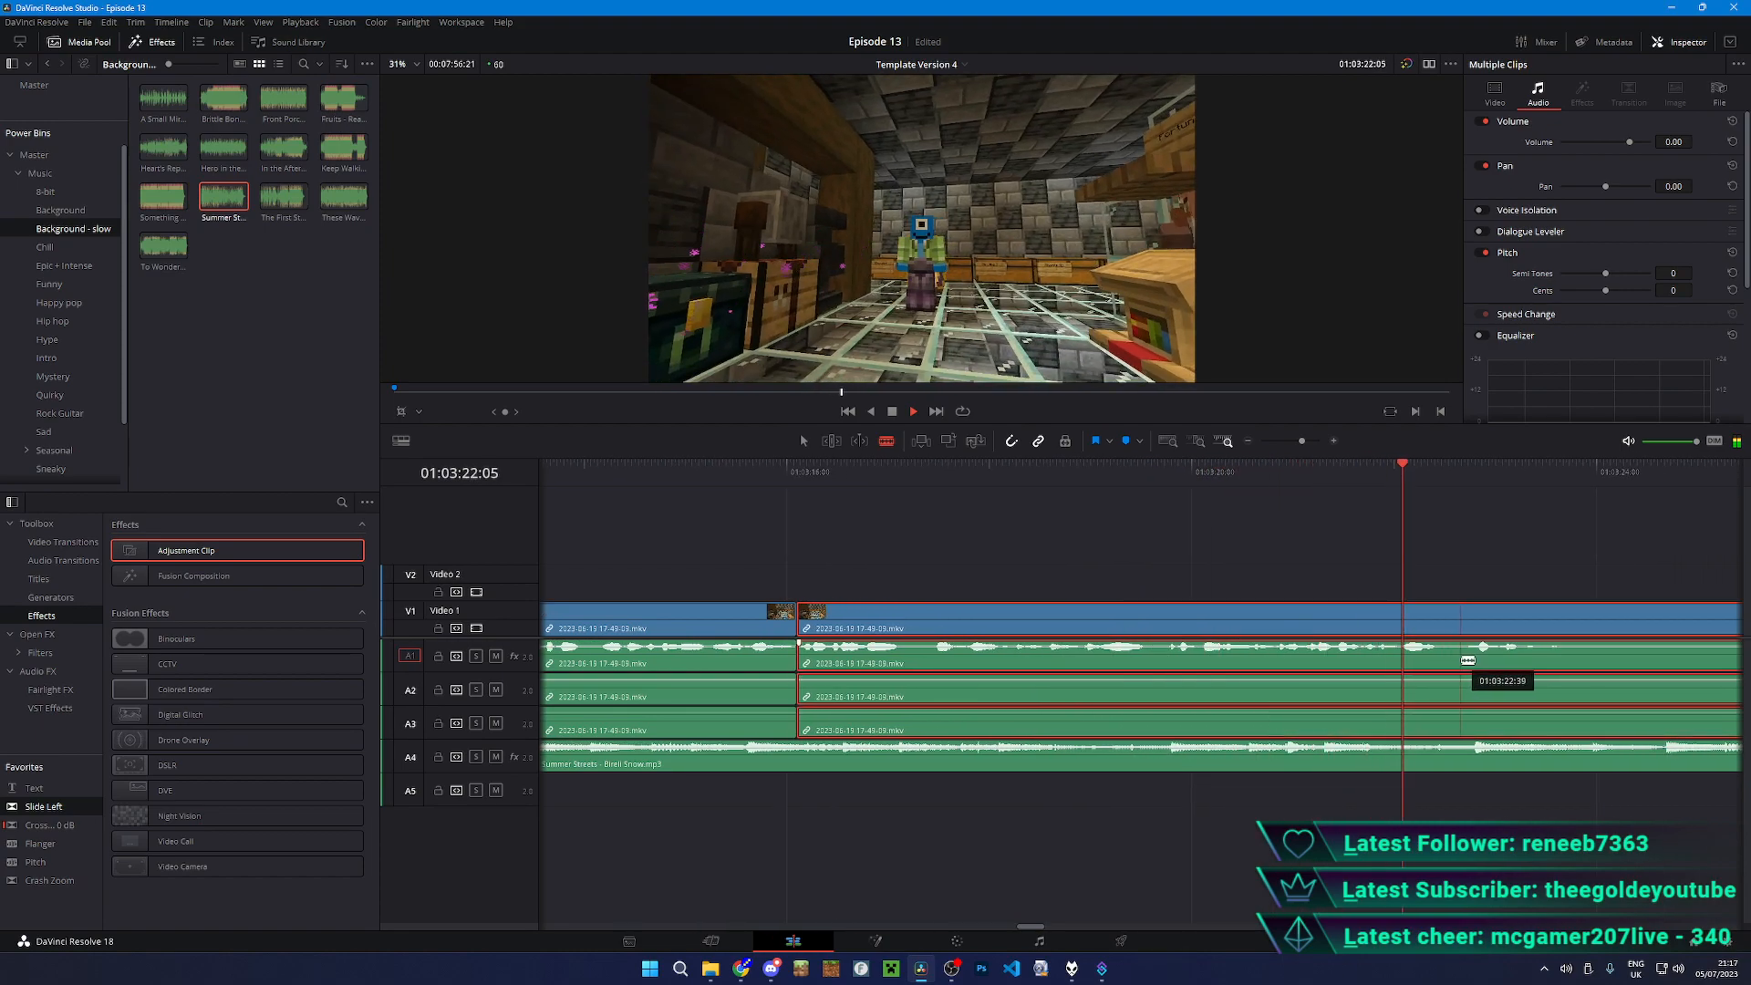
pyautogui.press('space')
pyautogui.press('a')
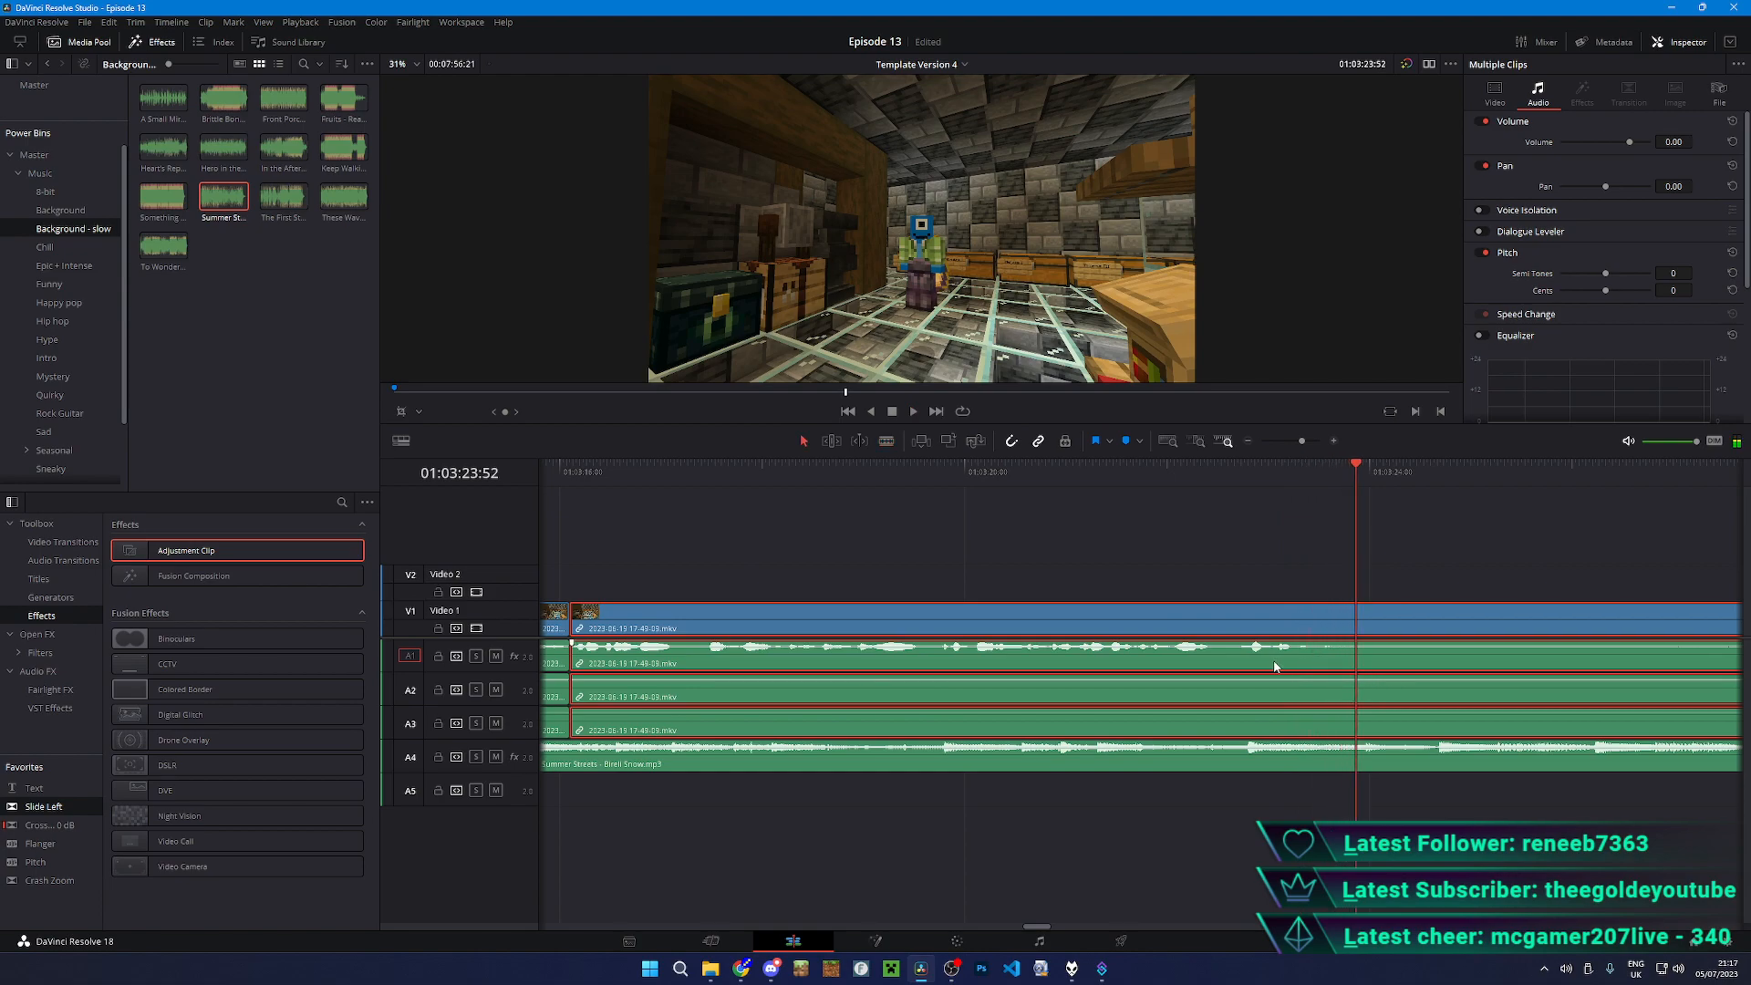
pyautogui.scroll(-6, 1277, 667)
pyautogui.scroll(3, 1274, 669)
pyautogui.scroll(-3, 1274, 668)
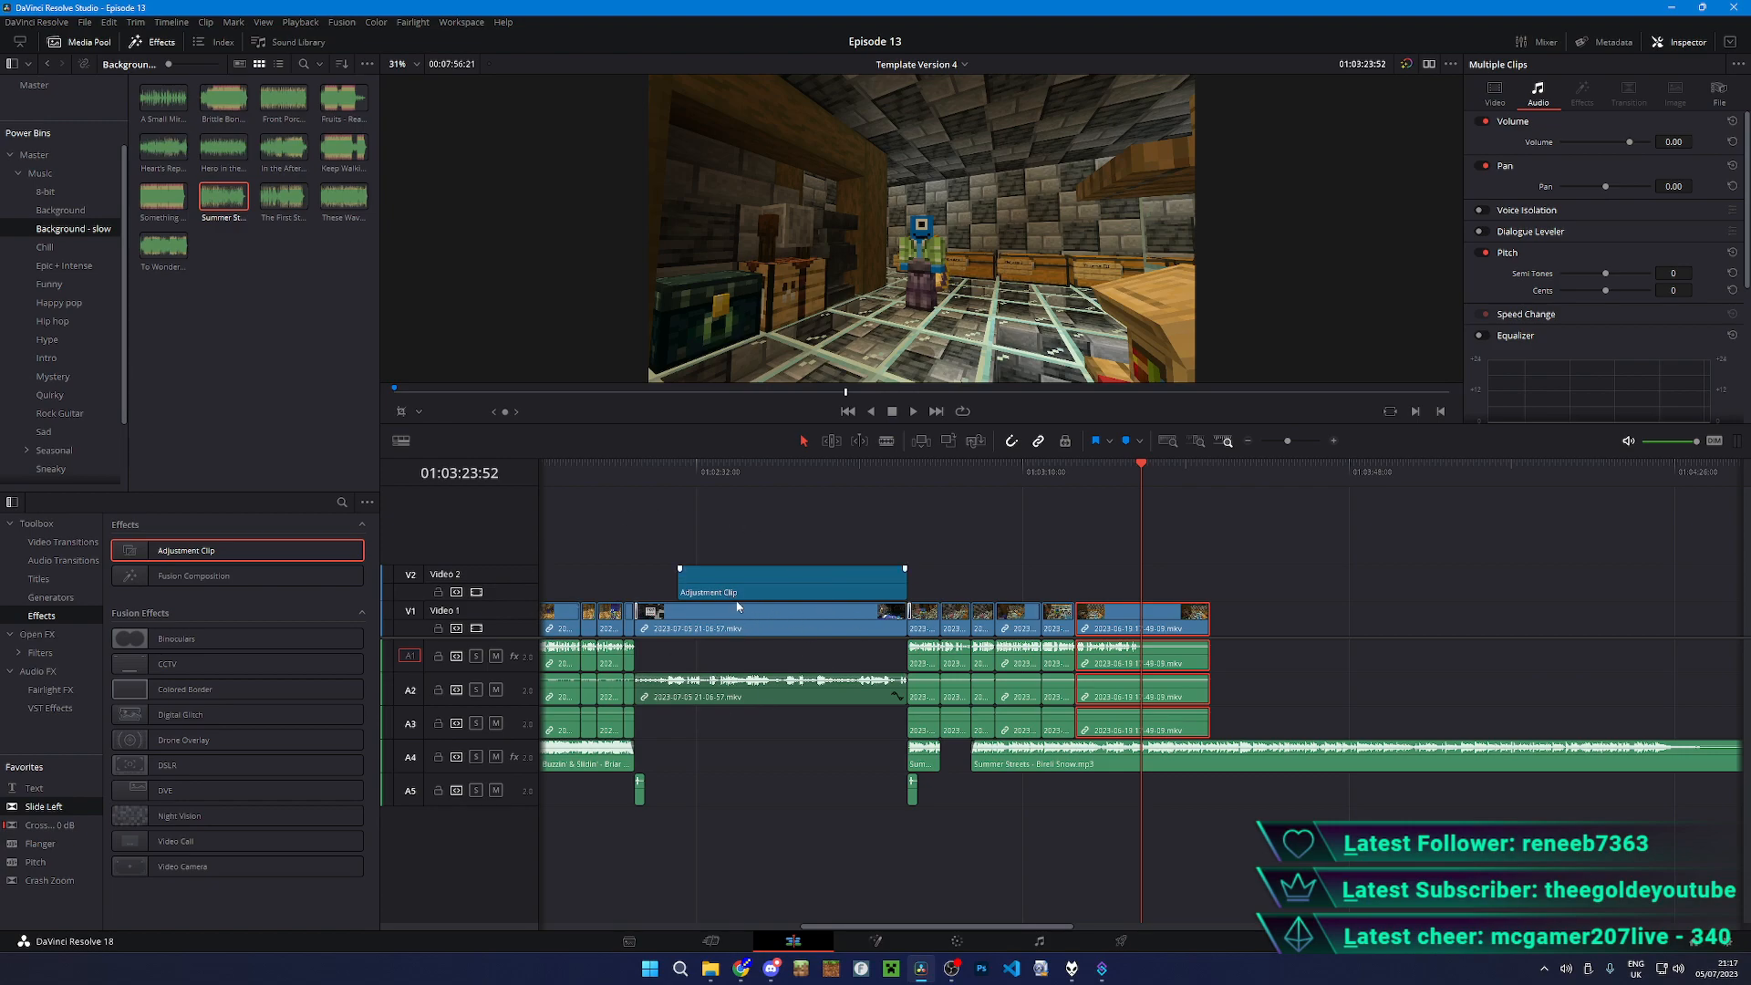
pyautogui.scroll(4, 1127, 671)
pyautogui.moveTo(1016, 473); pyautogui.dragTo(759, 479)
pyautogui.press('space')
pyautogui.scroll(1, 1038, 571)
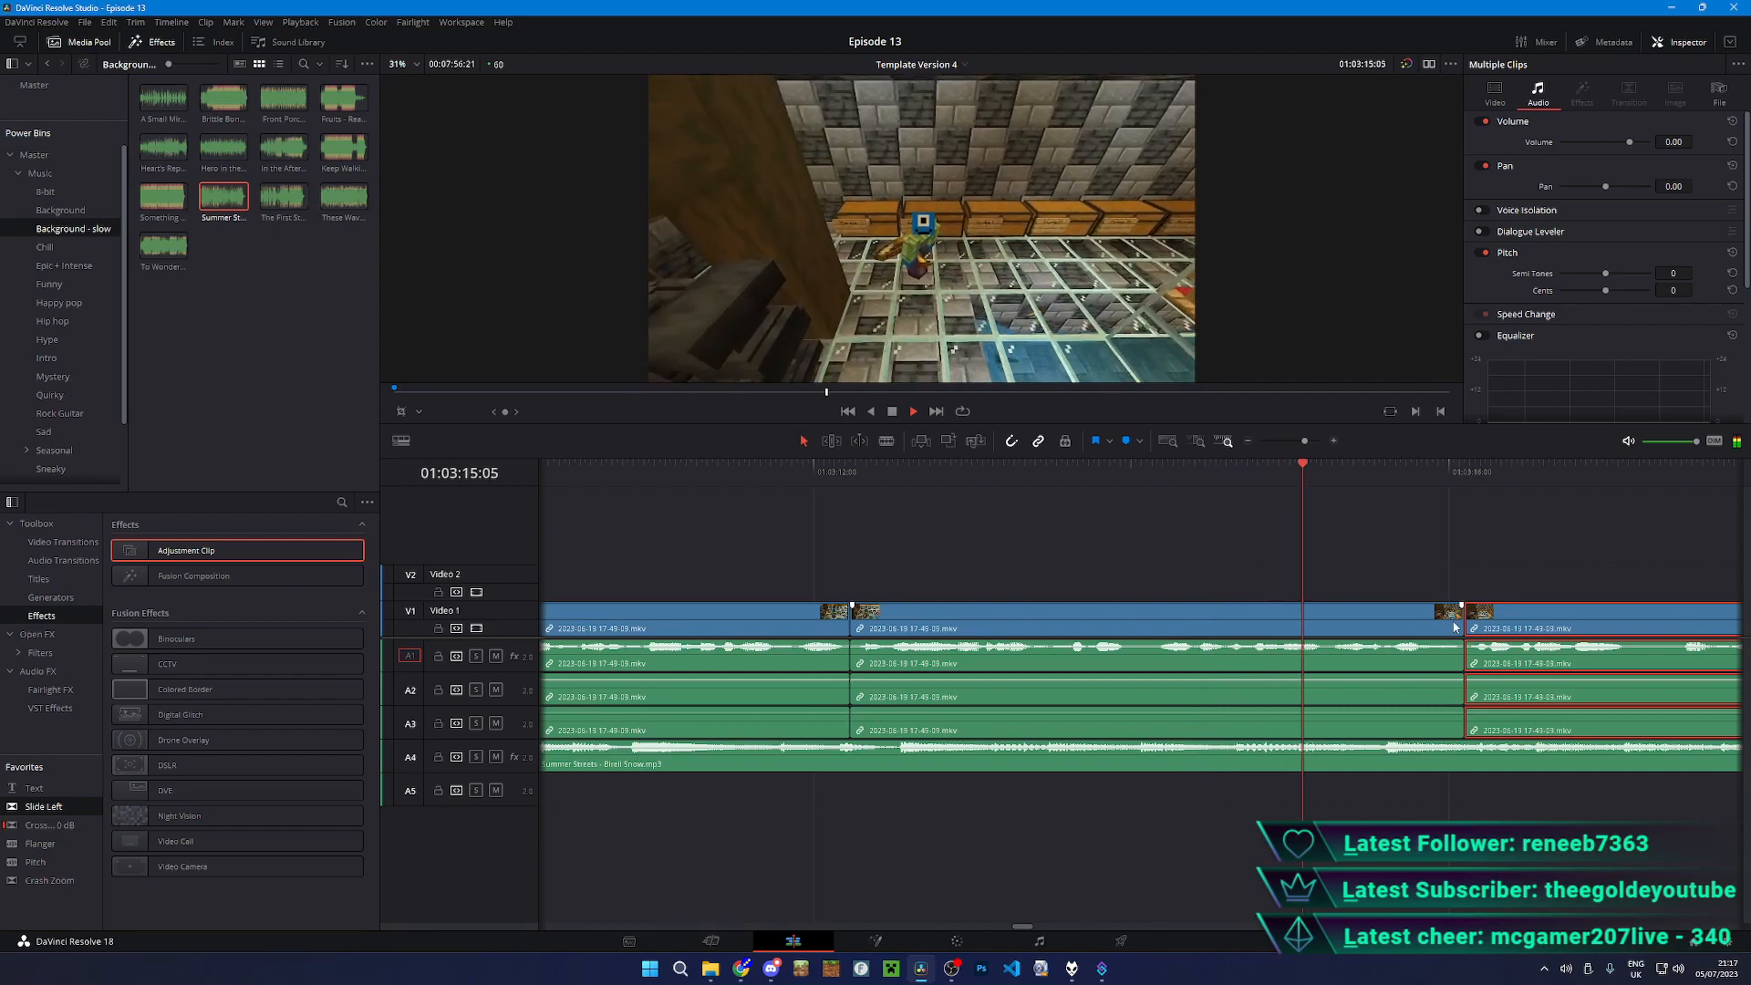
# - Cut the recording at about 01:03:19:35 and delete everything of it after the cut, keeping the music
pyautogui.moveTo(1489, 626); pyautogui.dragTo(1019, 655)
pyautogui.press('b')
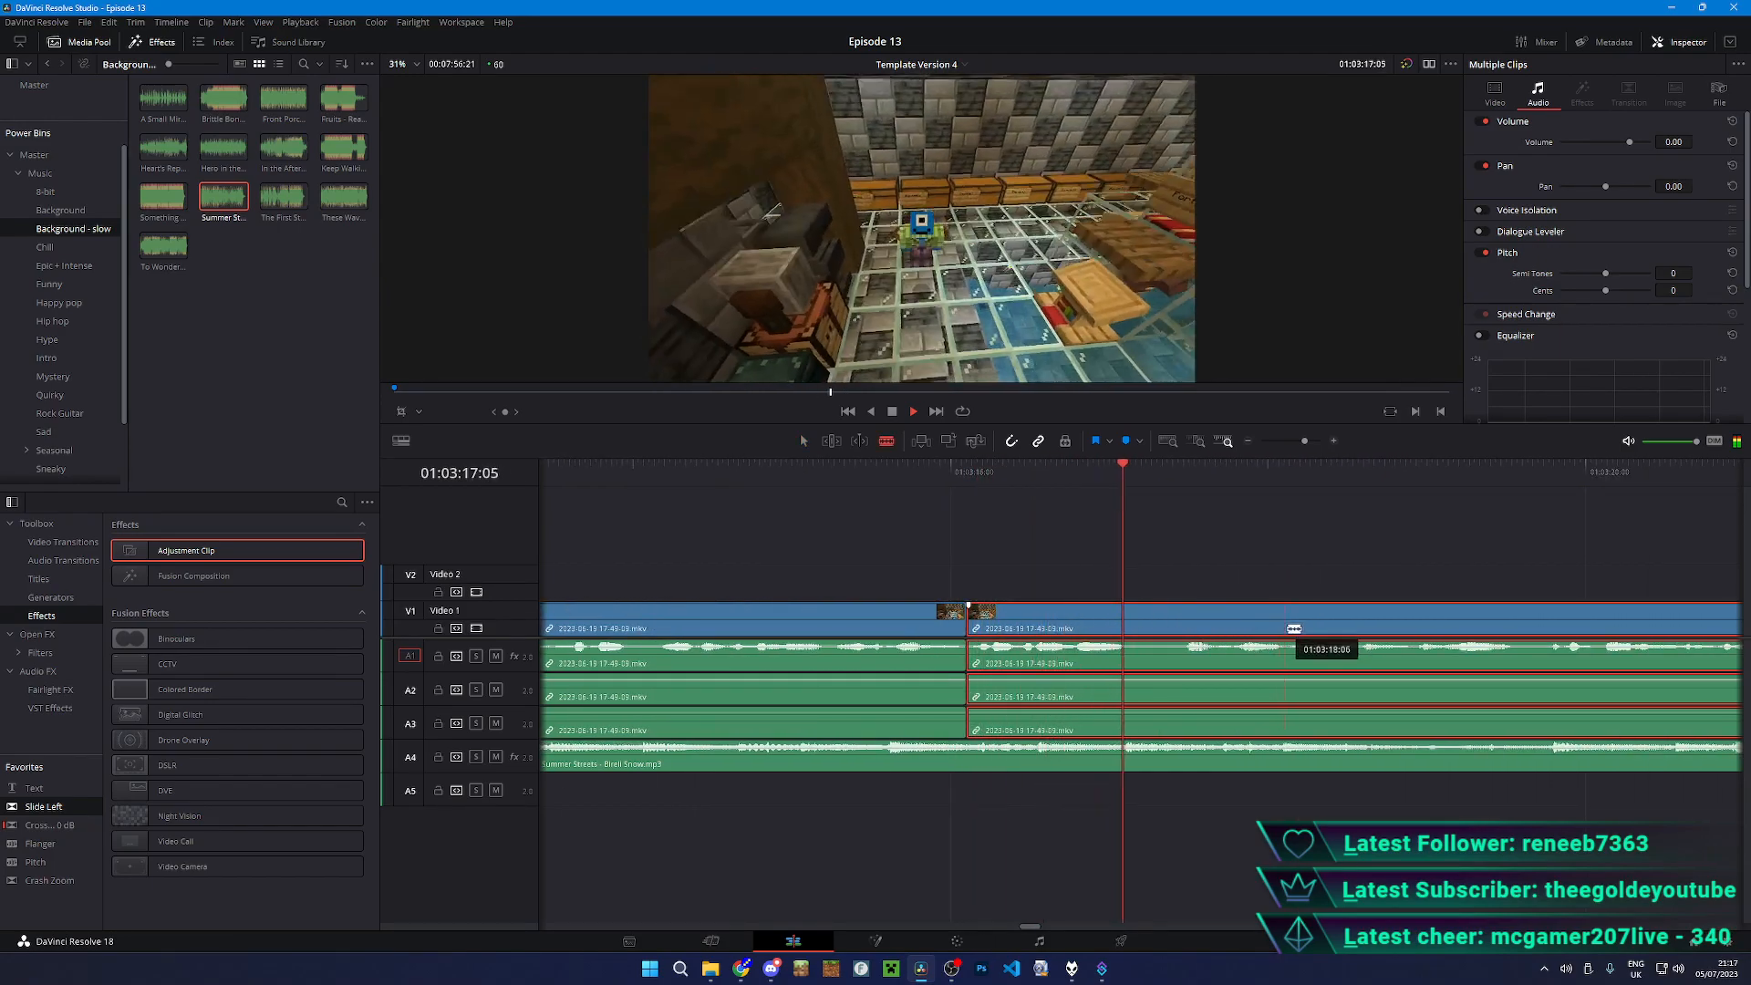
pyautogui.click(1522, 619)
pyautogui.press('space')
pyautogui.press('a')
pyautogui.hotkey('ctrl', '-')
pyautogui.hotkey('ctrl', '-')
pyautogui.hotkey('ctrl', '-')
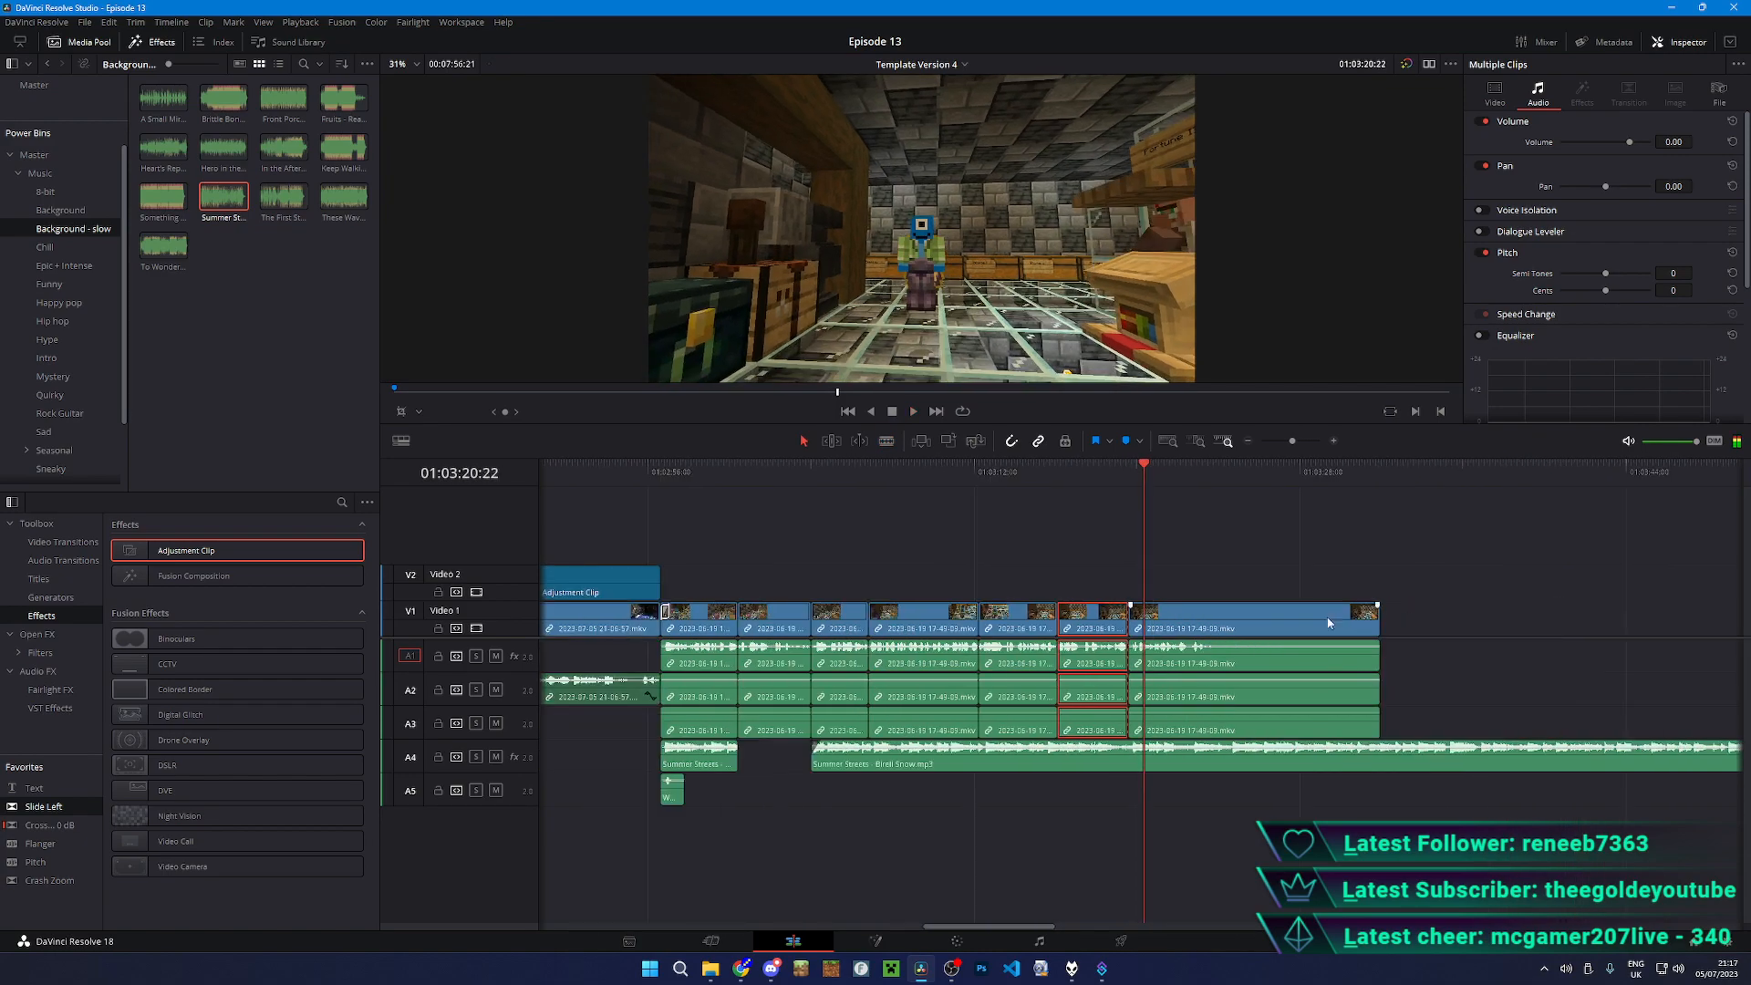
pyautogui.click(1226, 623)
pyautogui.press('Delete')
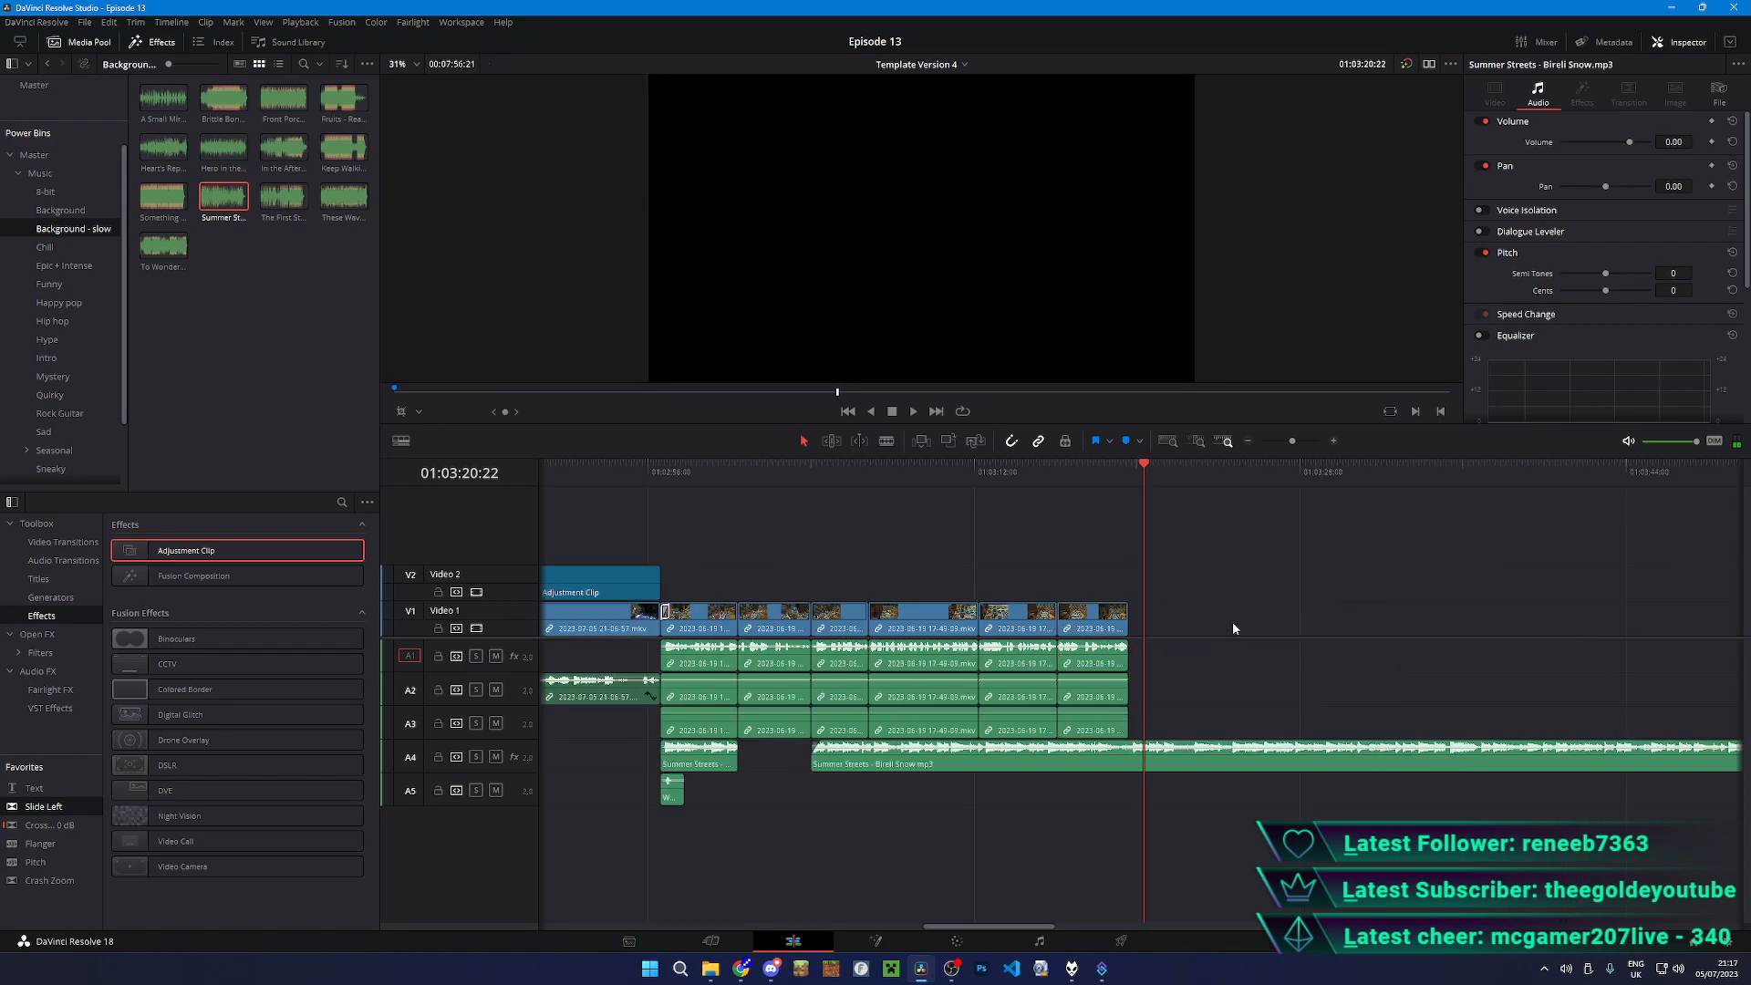
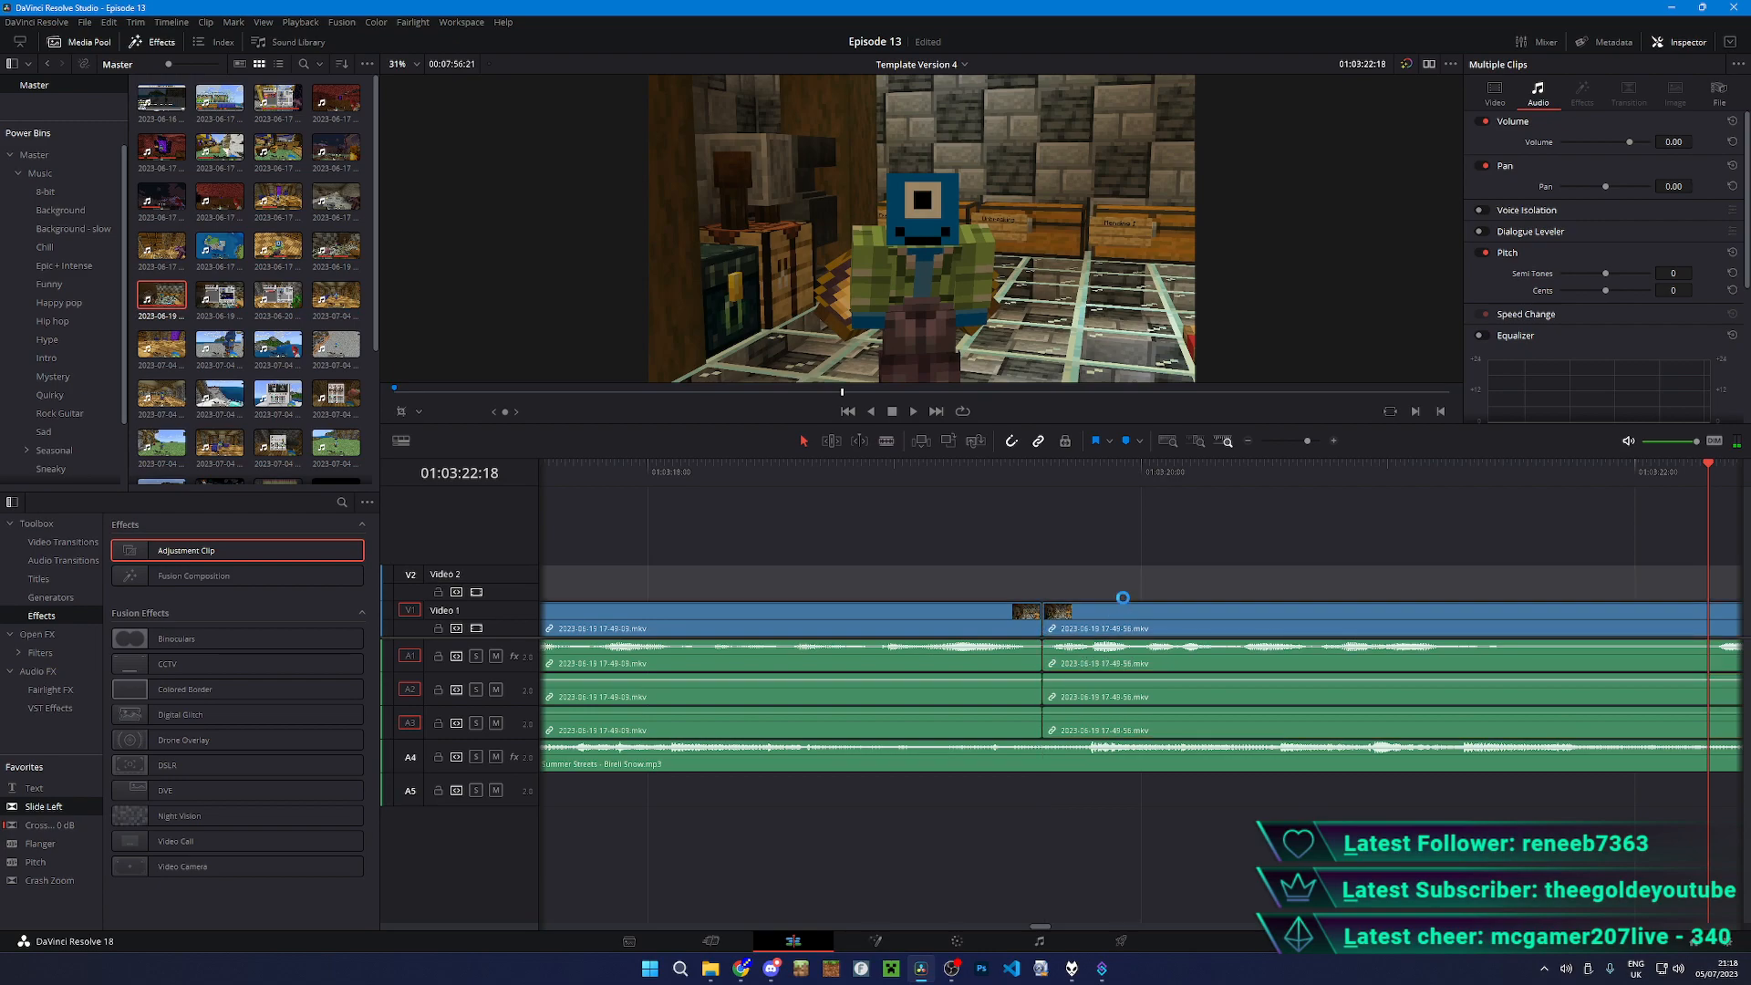
# - Save the project and play the newly added recording from 01:03:22:18 to about 01:03:30
pyautogui.hotkey('ctrl', 's')
pyautogui.press('space')
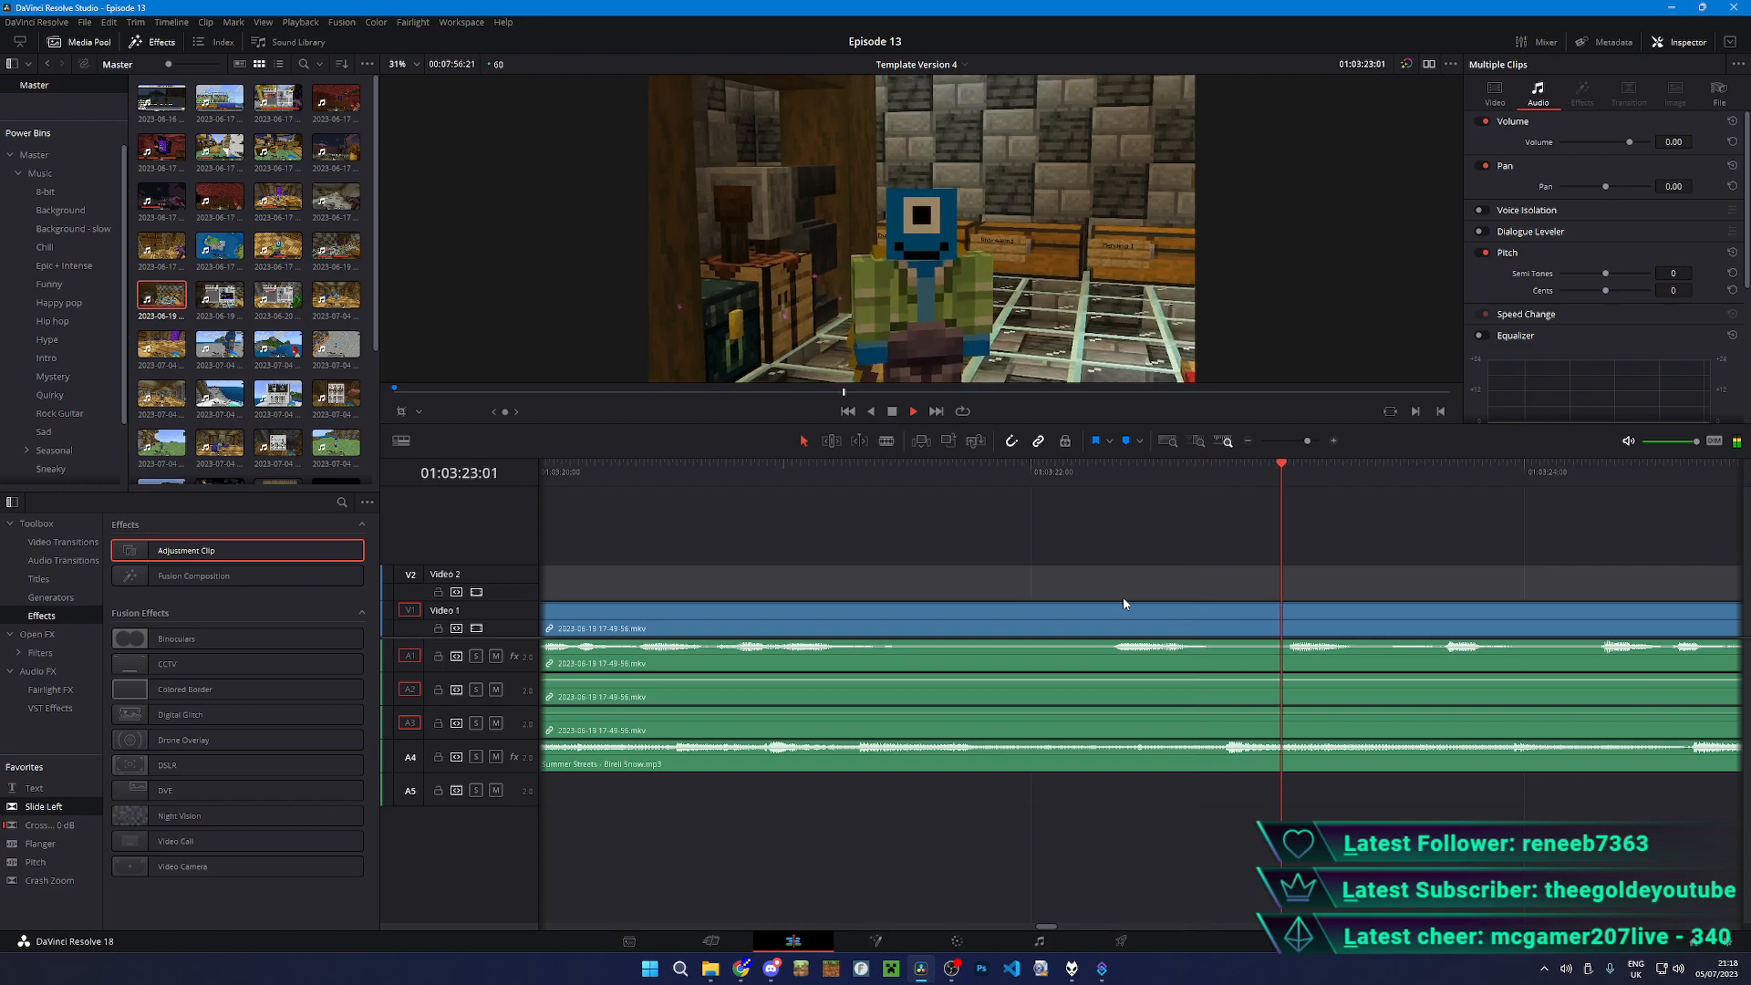
pyautogui.scroll(-3, 1140, 638)
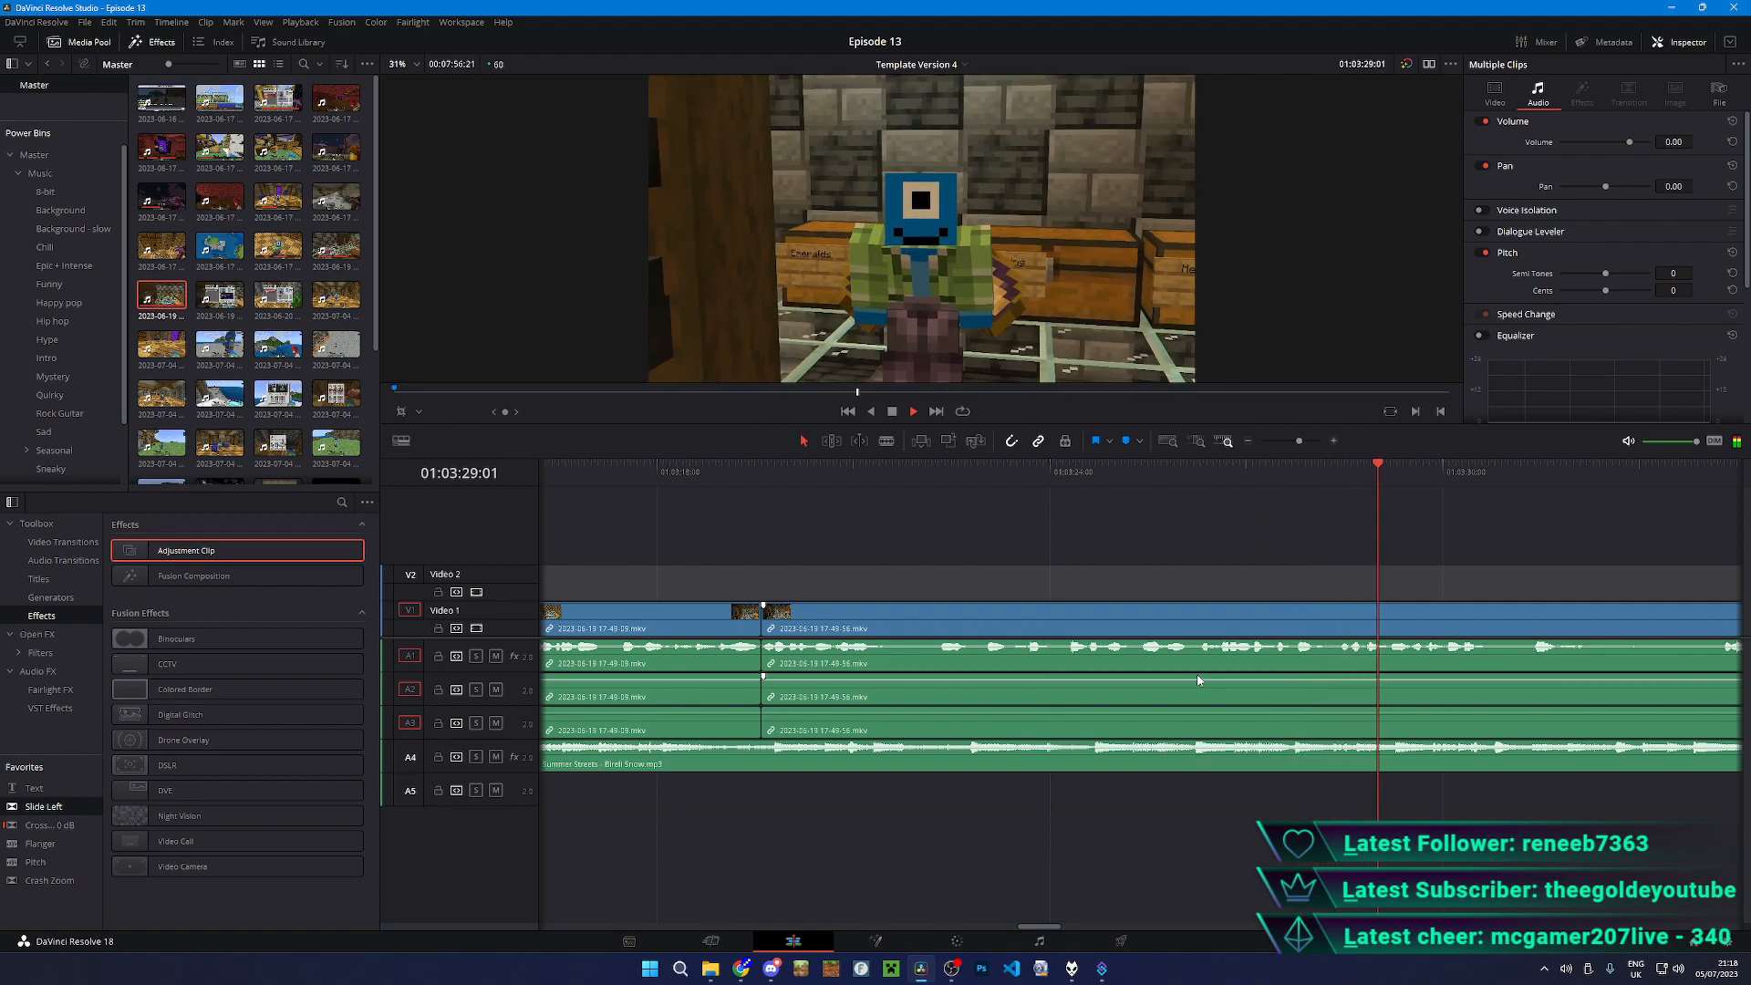
pyautogui.press('space')
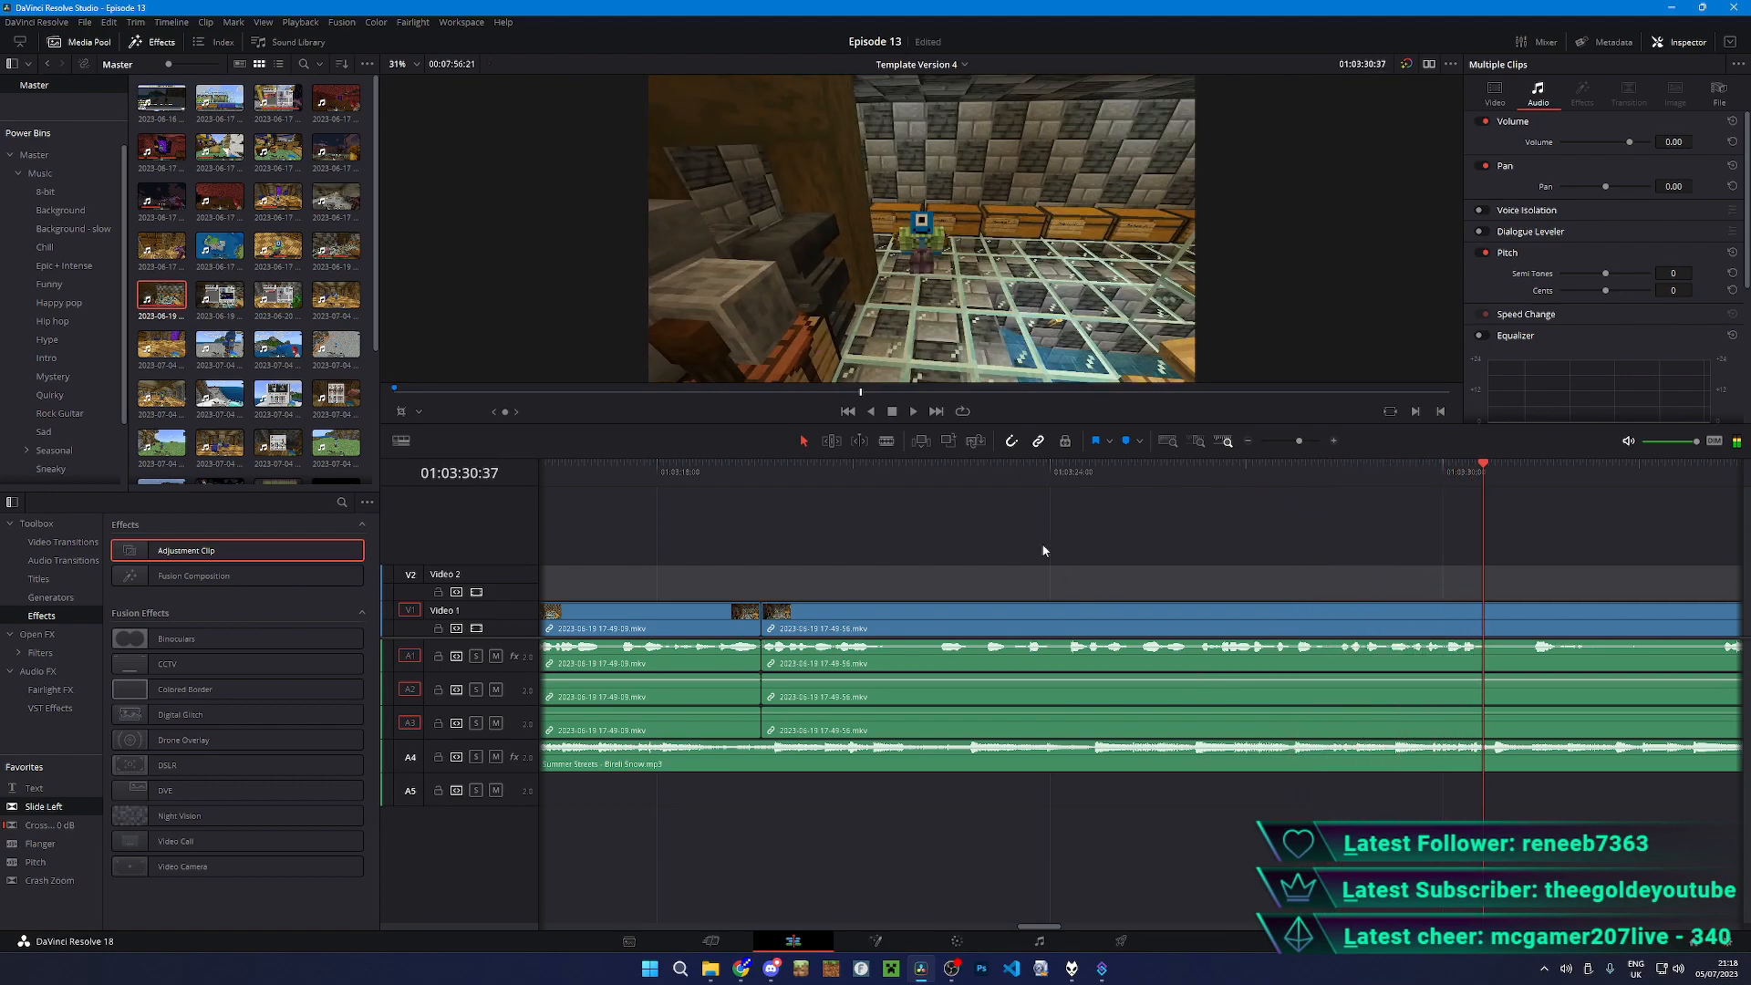
# - Cut the new recording just after 01:03:24:00, shift the rest back over its opening part, and play across the join
pyautogui.click(952, 473)
pyautogui.press('space')
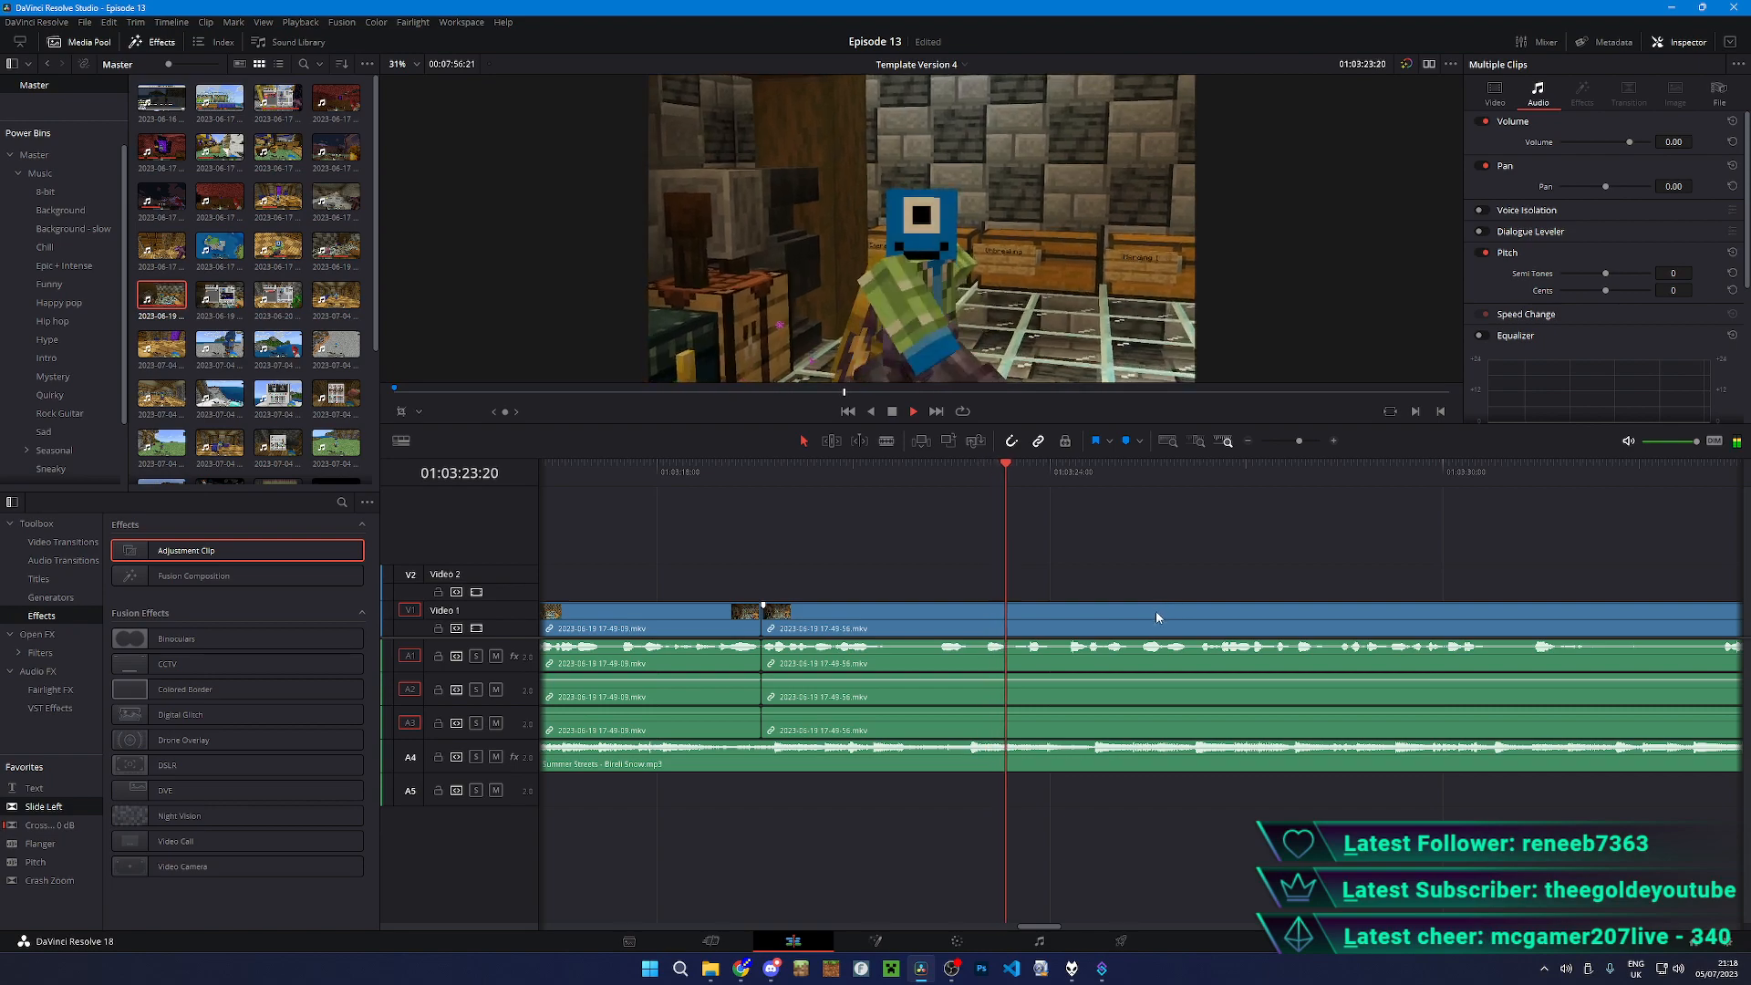
pyautogui.press('b')
pyautogui.click(1065, 664)
pyautogui.press('space')
pyautogui.press('a')
pyautogui.moveTo(1073, 663); pyautogui.dragTo(770, 651)
pyautogui.click(694, 511)
pyautogui.press('space')
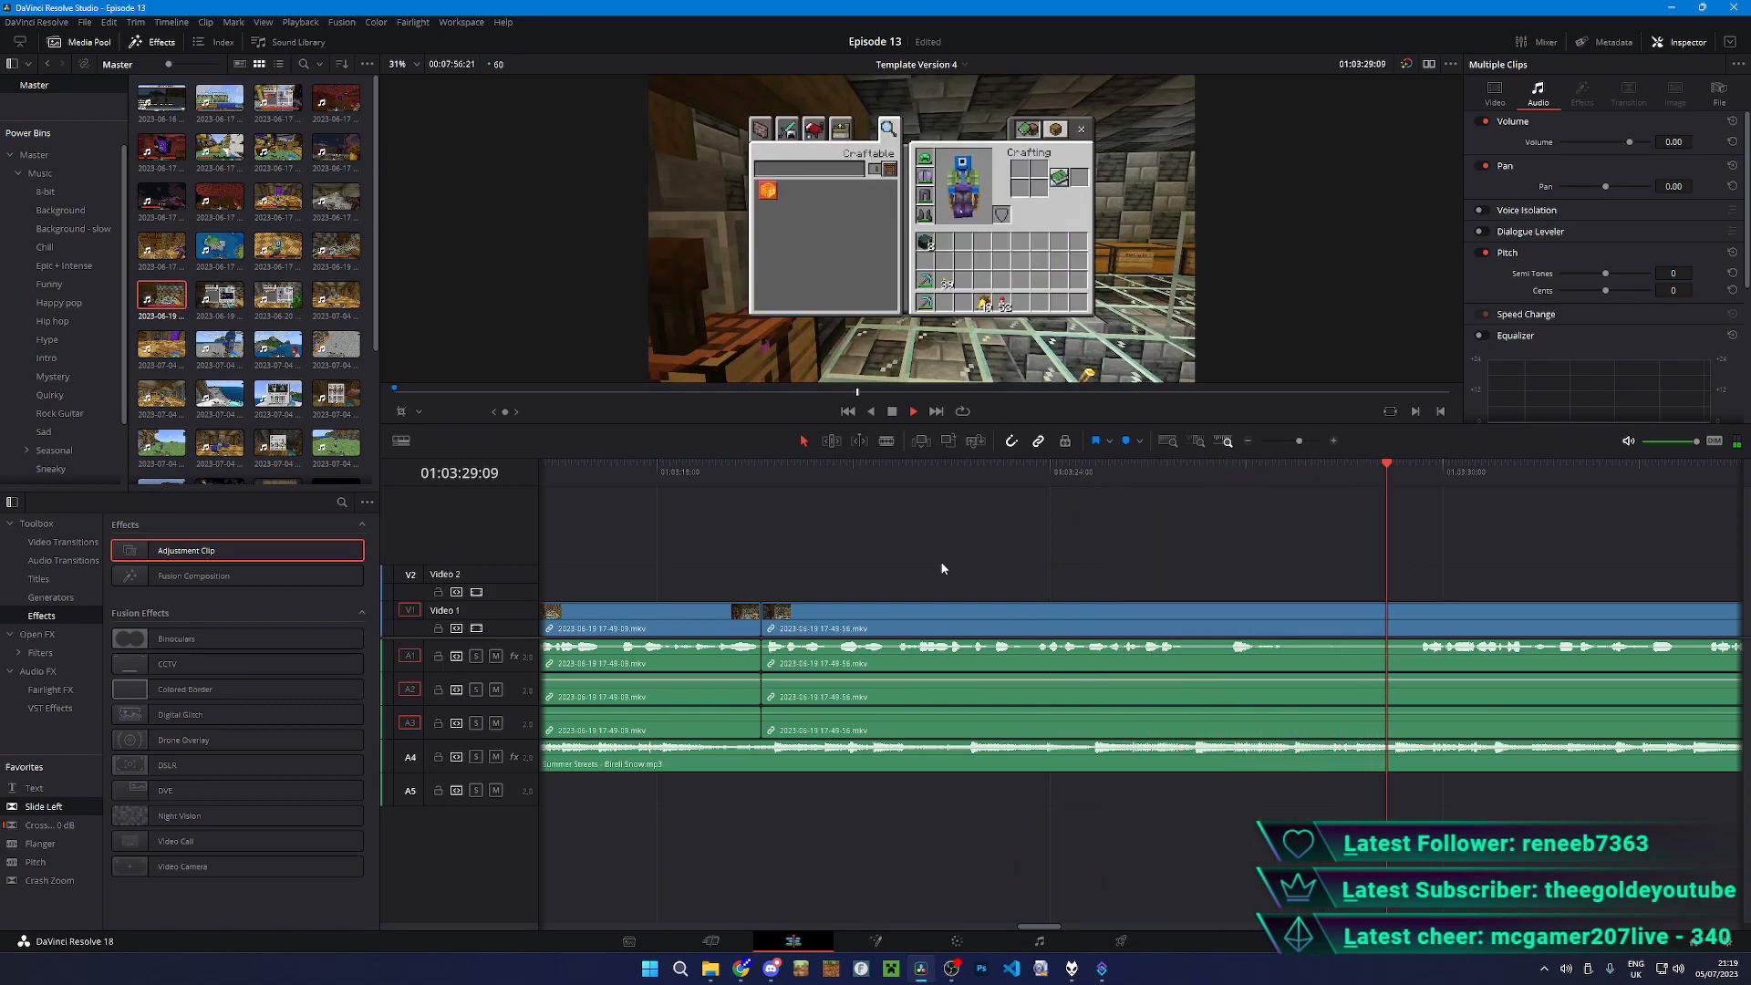
# - Cut the recording and its linked audio just after 01:03:26:00, at the end of the spoken phrase
pyautogui.click(1098, 467)
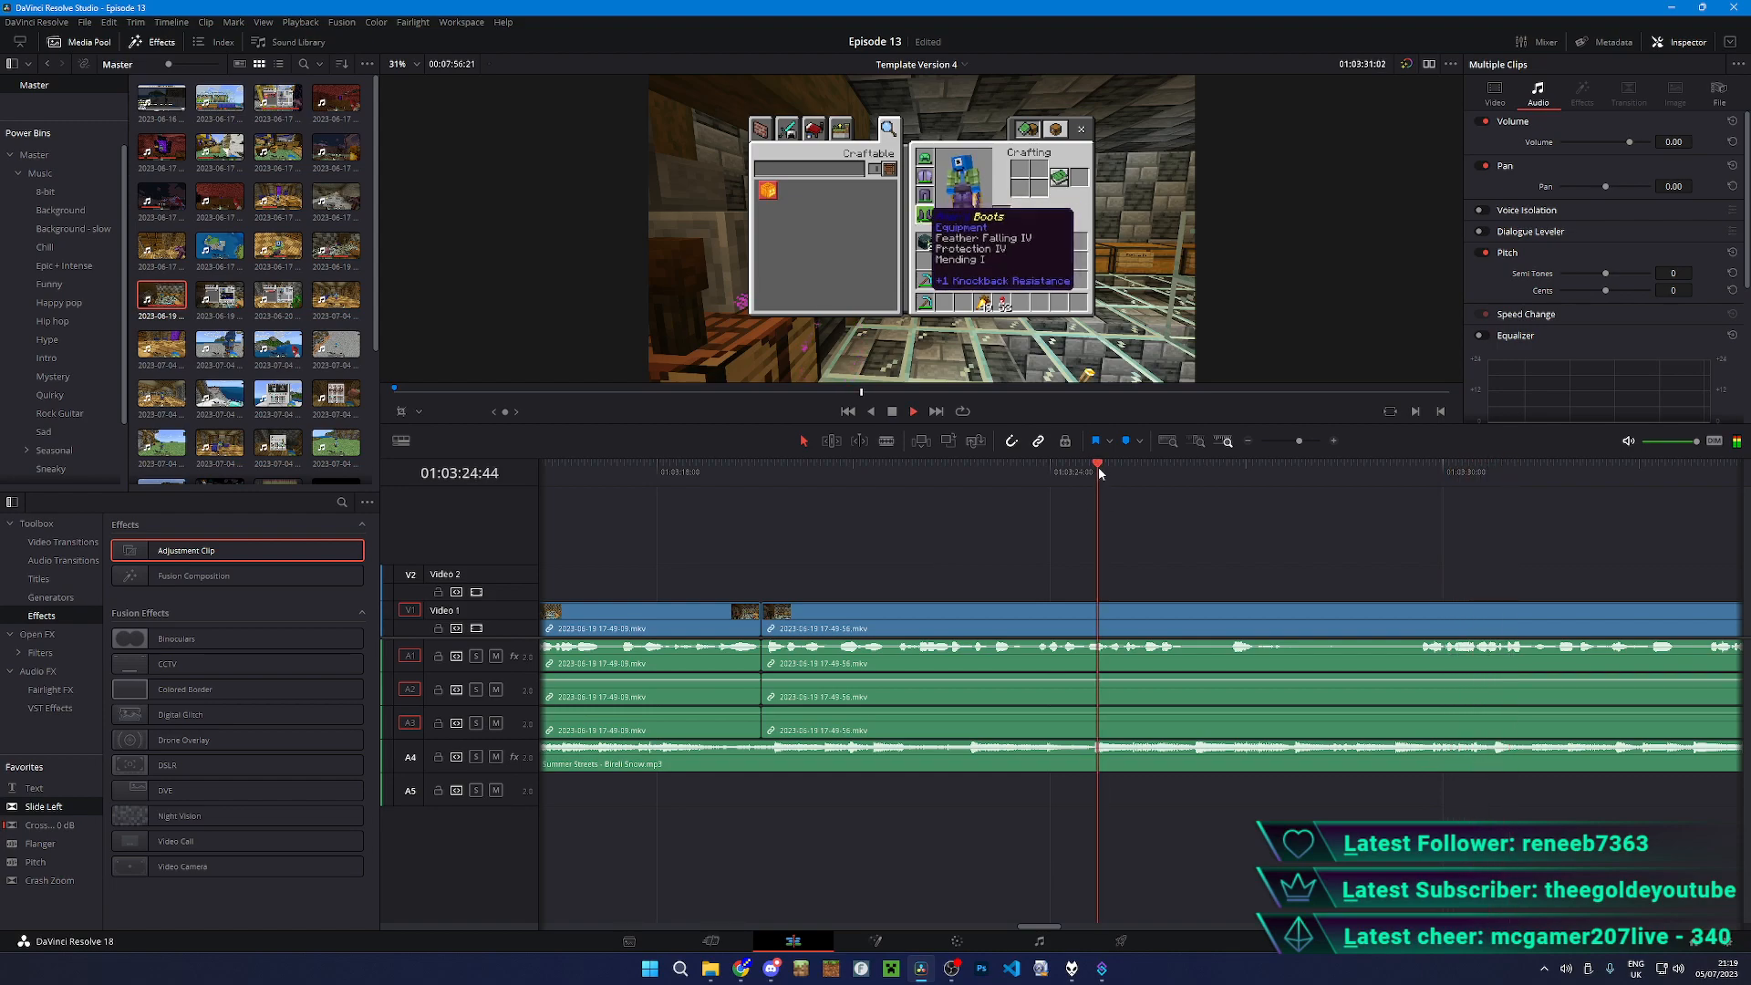
pyautogui.hotkey('ctrl', '=')
pyautogui.press('b')
pyautogui.click(1366, 661)
pyautogui.hotkey('ctrl', '-')
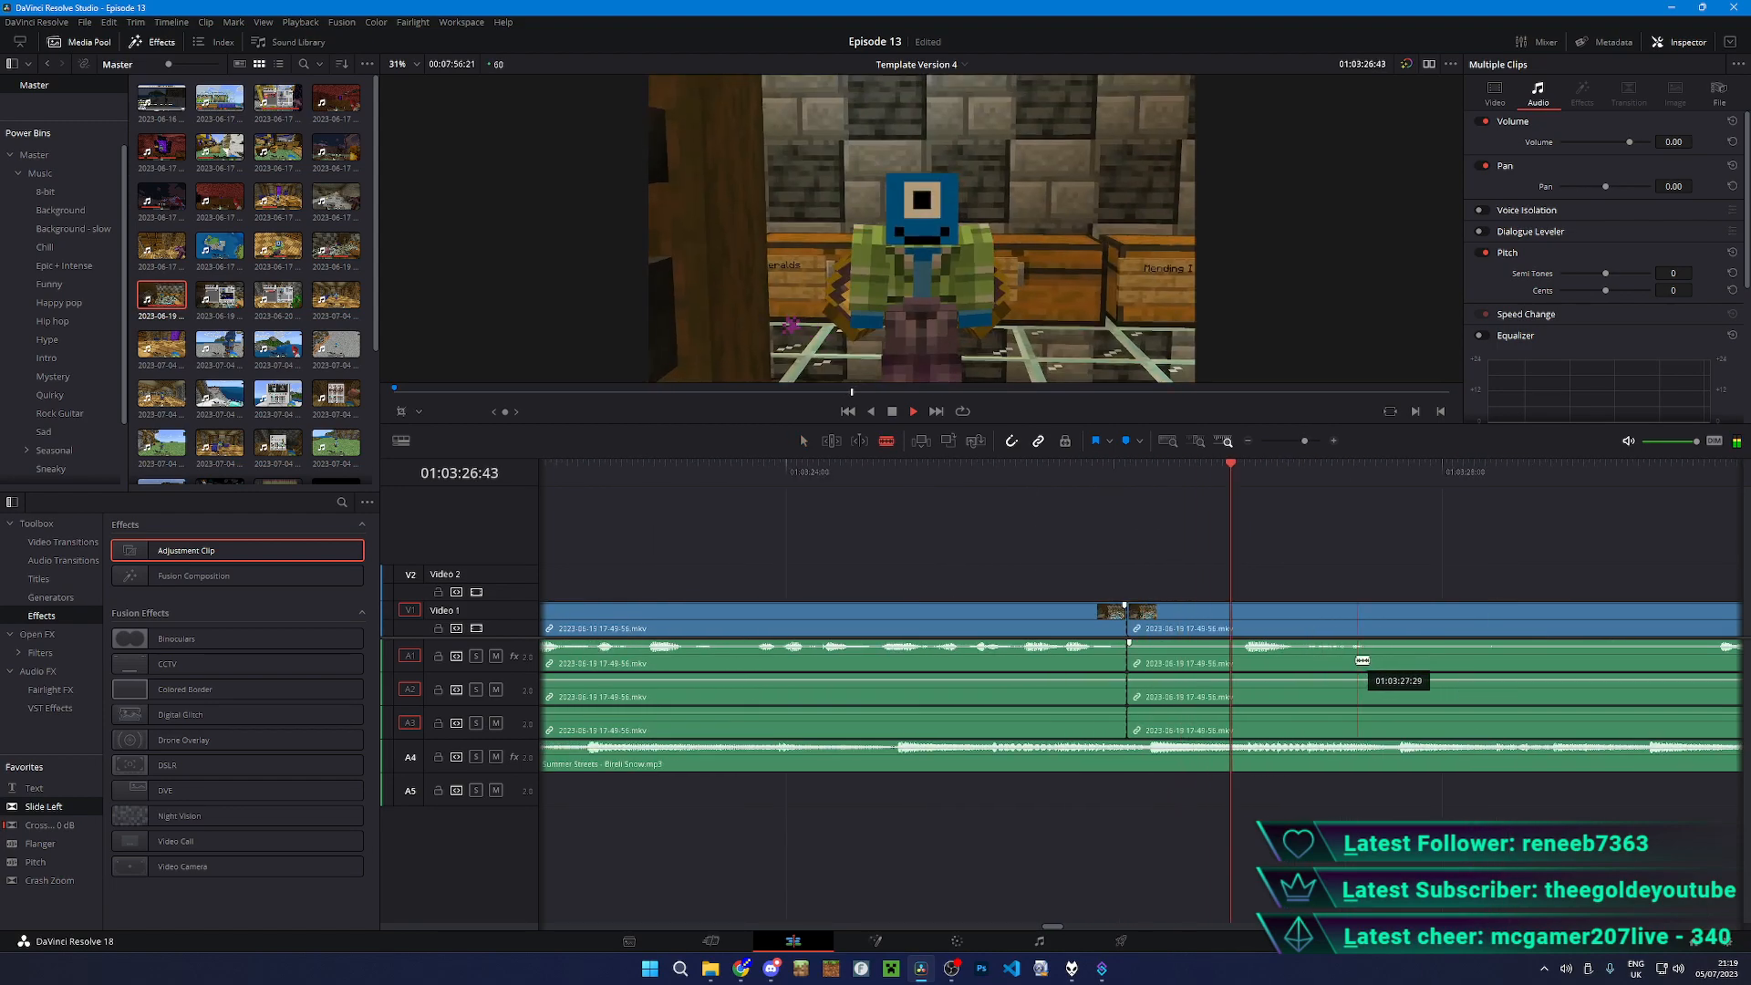
# - Skim the remainder of the recording through to its end at about 01:03:42:00 and delete this part
pyautogui.click(1674, 471)
pyautogui.hotkey('ctrl', '-')
pyautogui.hotkey('ctrl', '-')
pyautogui.hotkey('ctrl', '-')
pyautogui.hotkey('ctrl', '-')
pyautogui.hotkey('ctrl', '-')
pyautogui.hotkey('ctrl', '-')
pyautogui.hotkey('ctrl', '=')
pyautogui.hotkey('ctrl', '=')
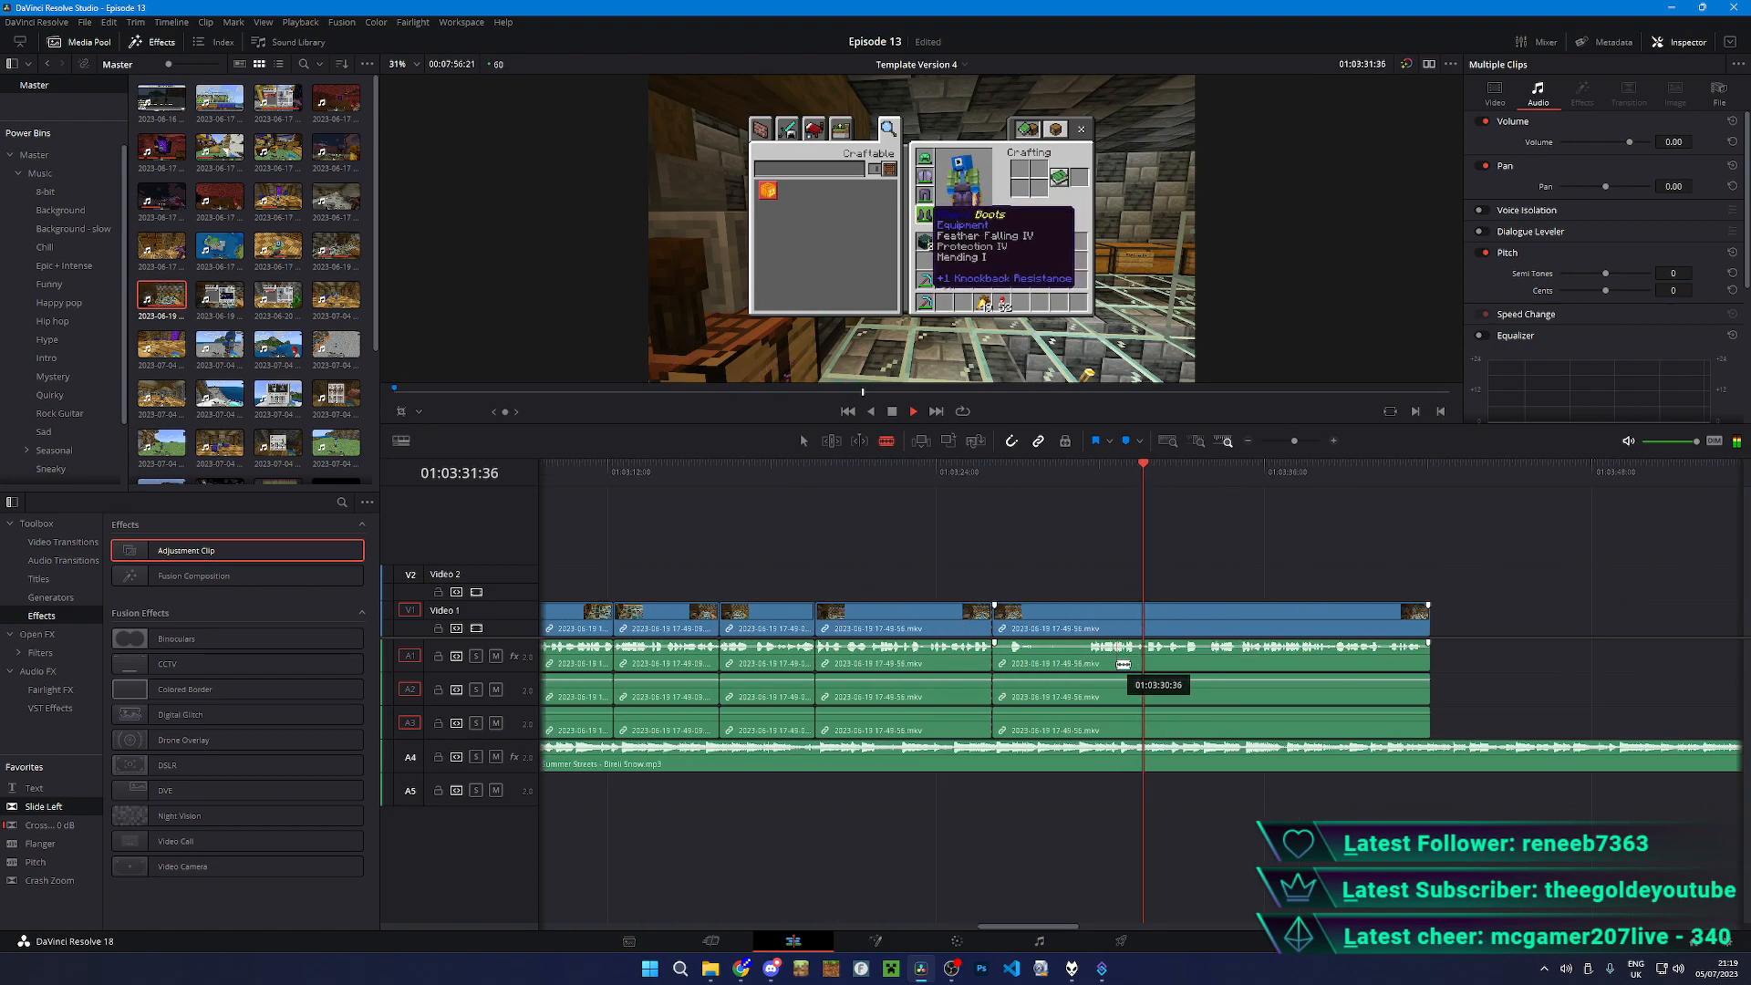
pyautogui.click(1576, 461)
pyautogui.press('a')
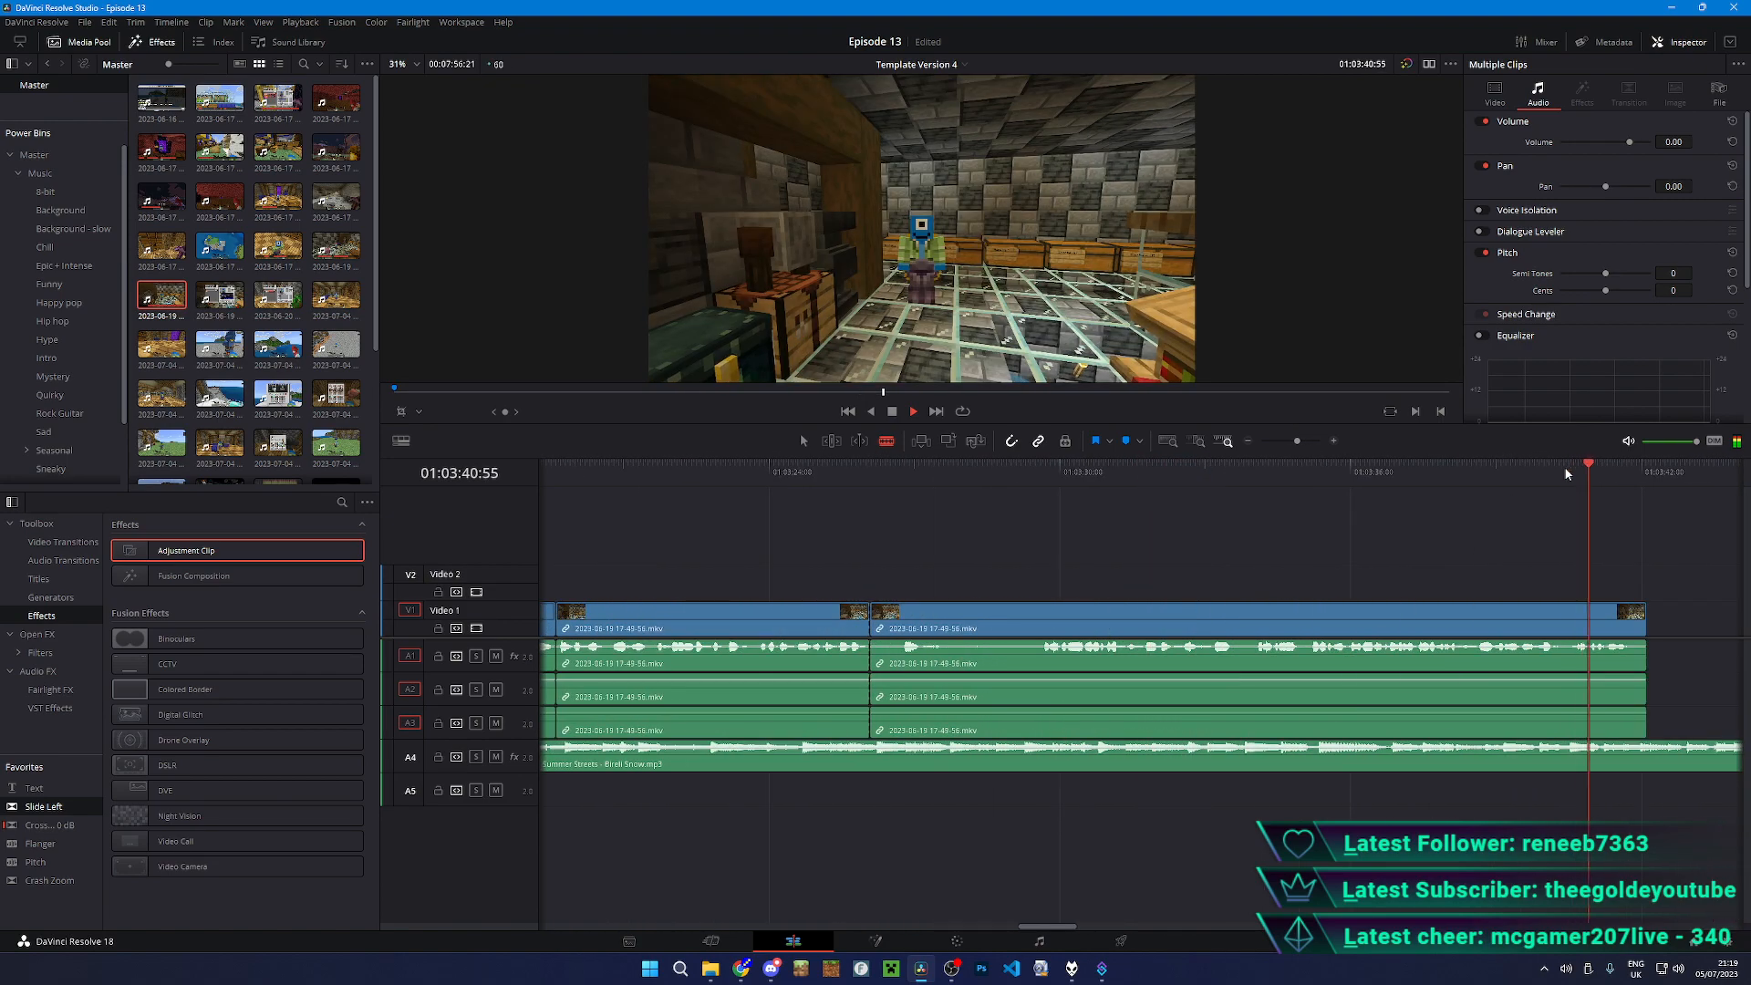
pyautogui.press('space')
pyautogui.moveTo(1330, 579); pyautogui.dragTo(1178, 645)
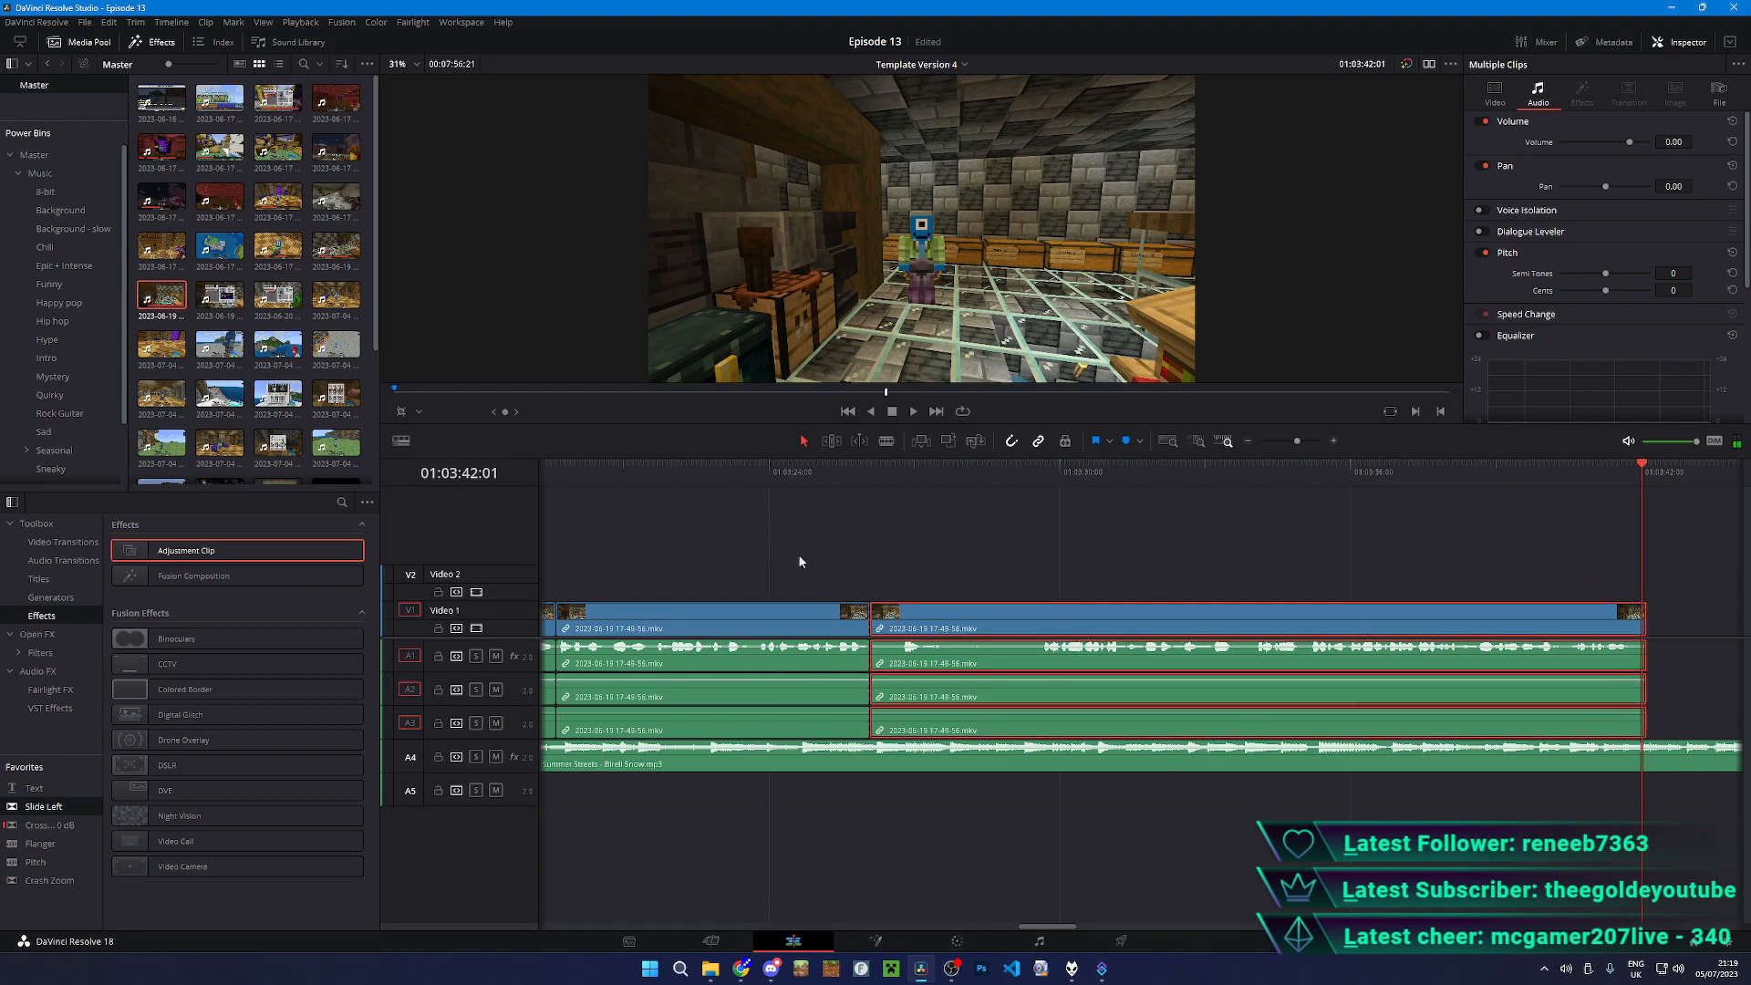
pyautogui.press('BackSpace')
# - Try the next recording from the Master bin directly after the last clip, play it, and delete it from the timeline
pyautogui.moveTo(219, 294); pyautogui.dragTo(980, 624)
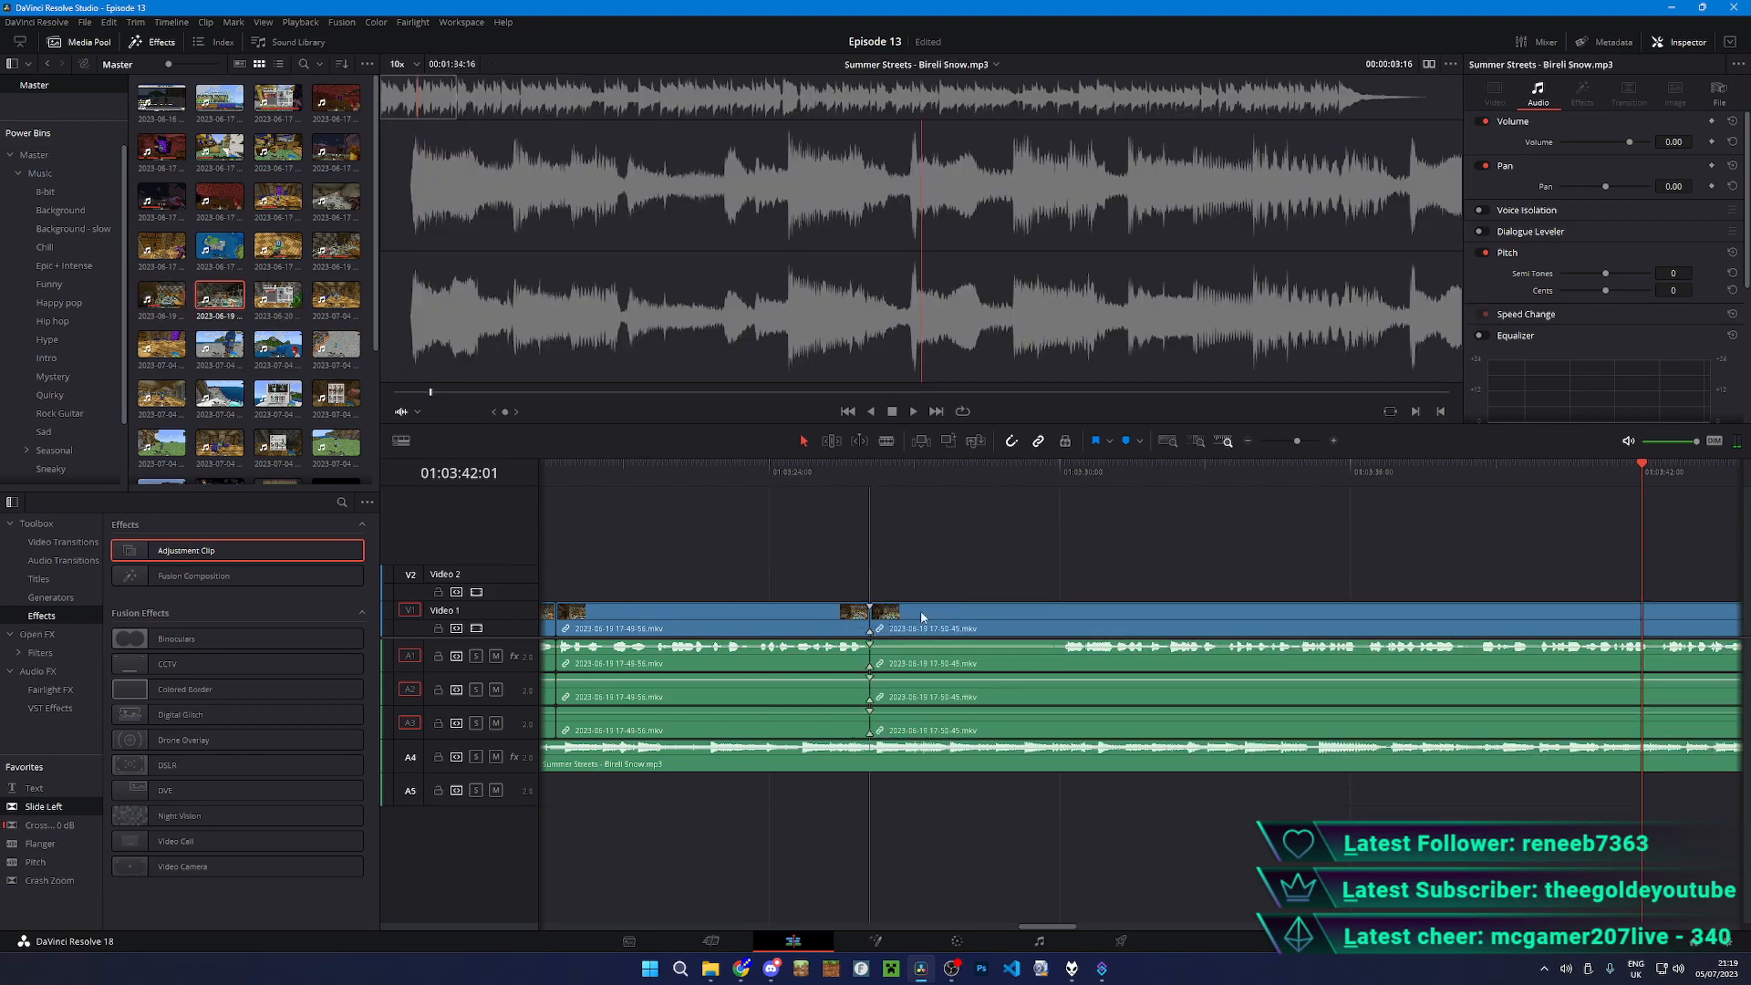
pyautogui.click(1038, 483)
pyautogui.press('space')
pyautogui.scroll(-5, 1038, 485)
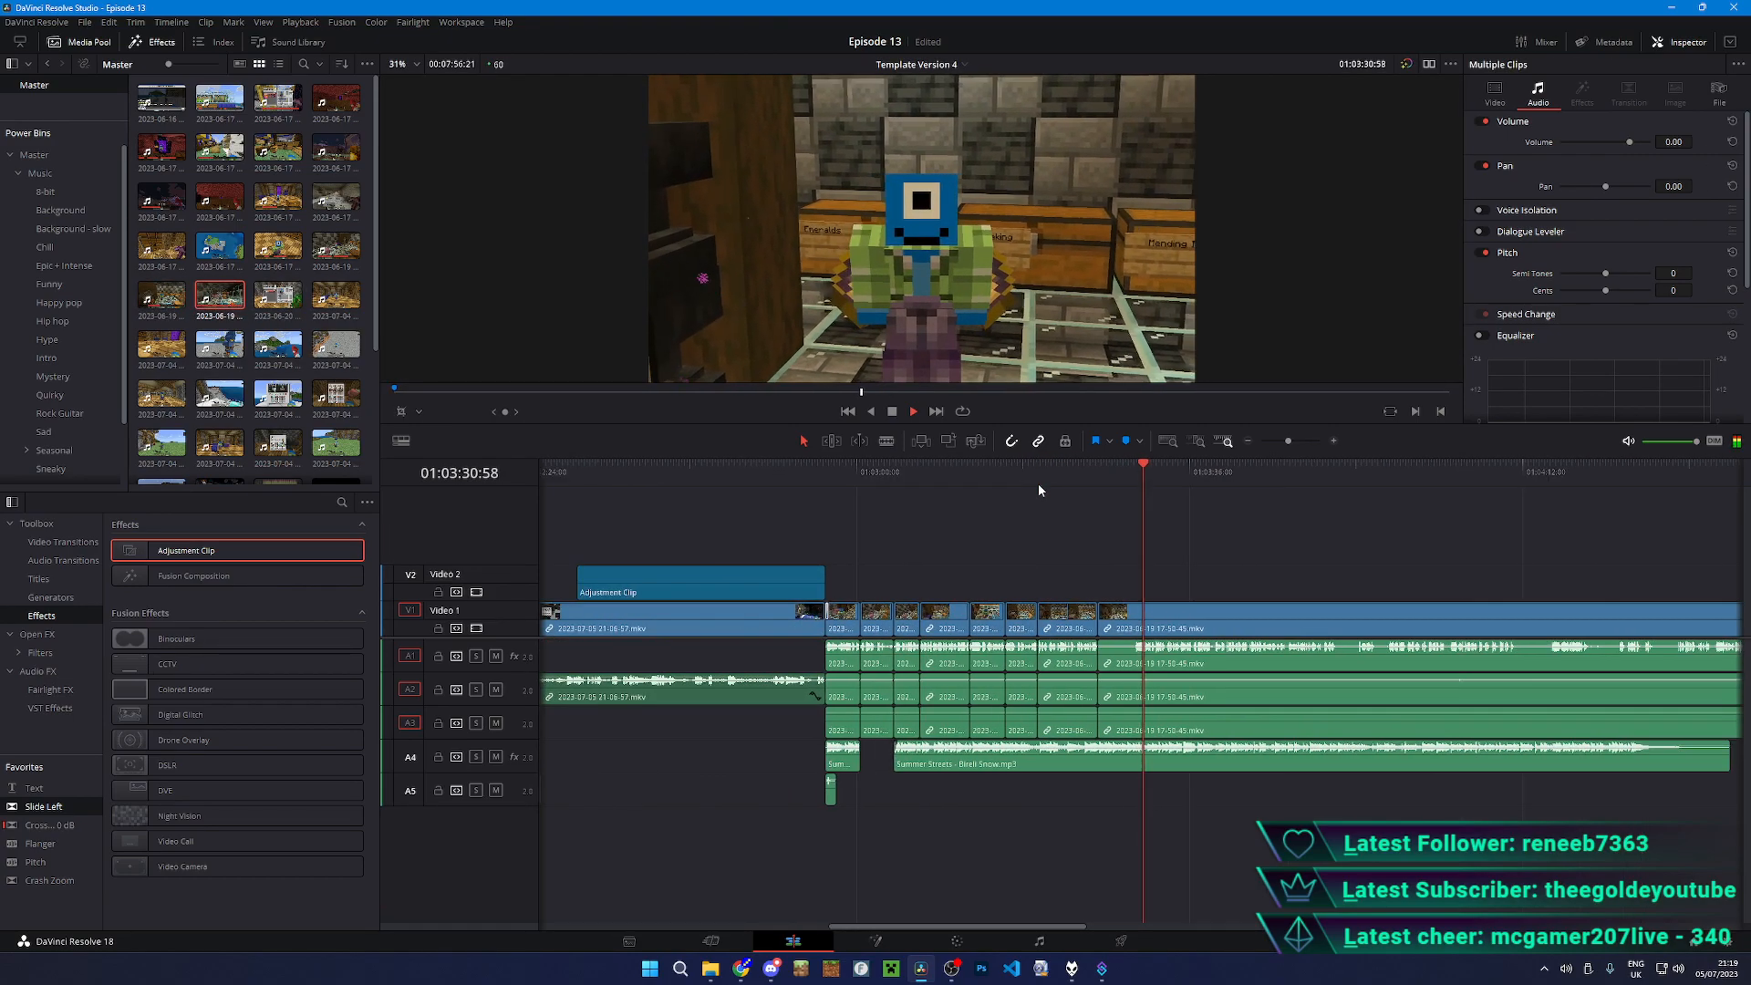
pyautogui.scroll(3, 1042, 494)
pyautogui.press('space')
pyautogui.click(1092, 626)
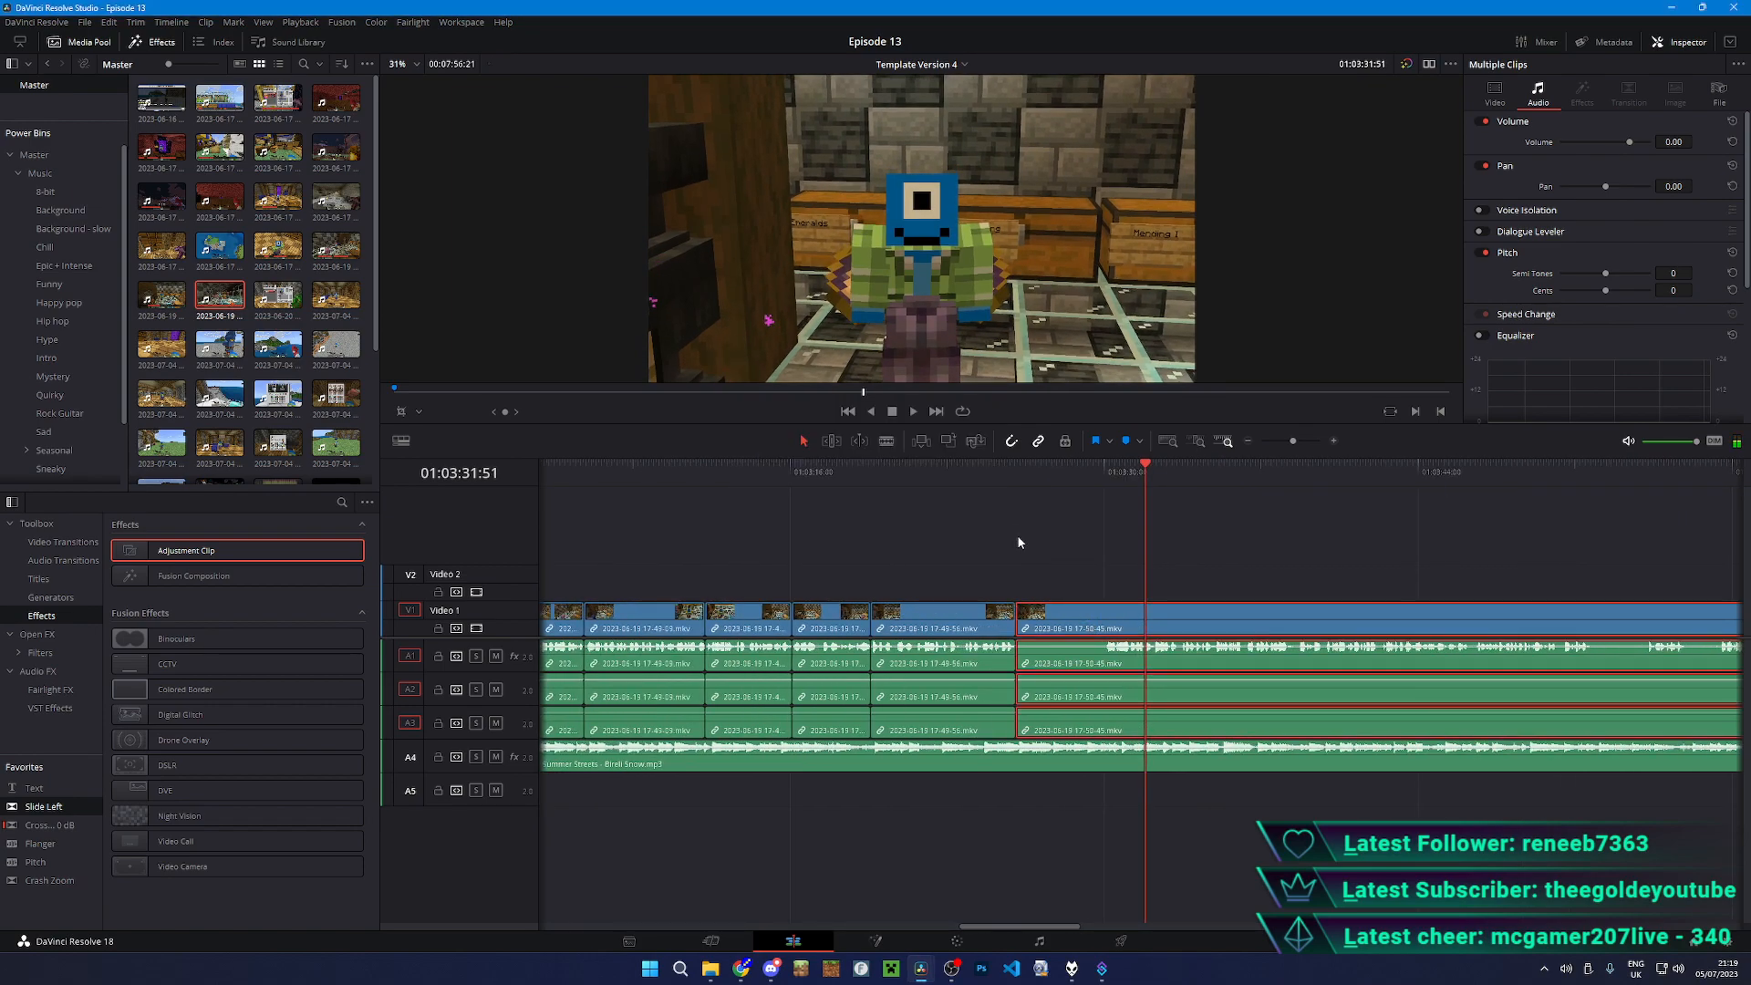
pyautogui.press('space')
pyautogui.press('Delete')
# - Play the trimmed clips back from 01:03:16:06 to check the cuts
pyautogui.click(802, 478)
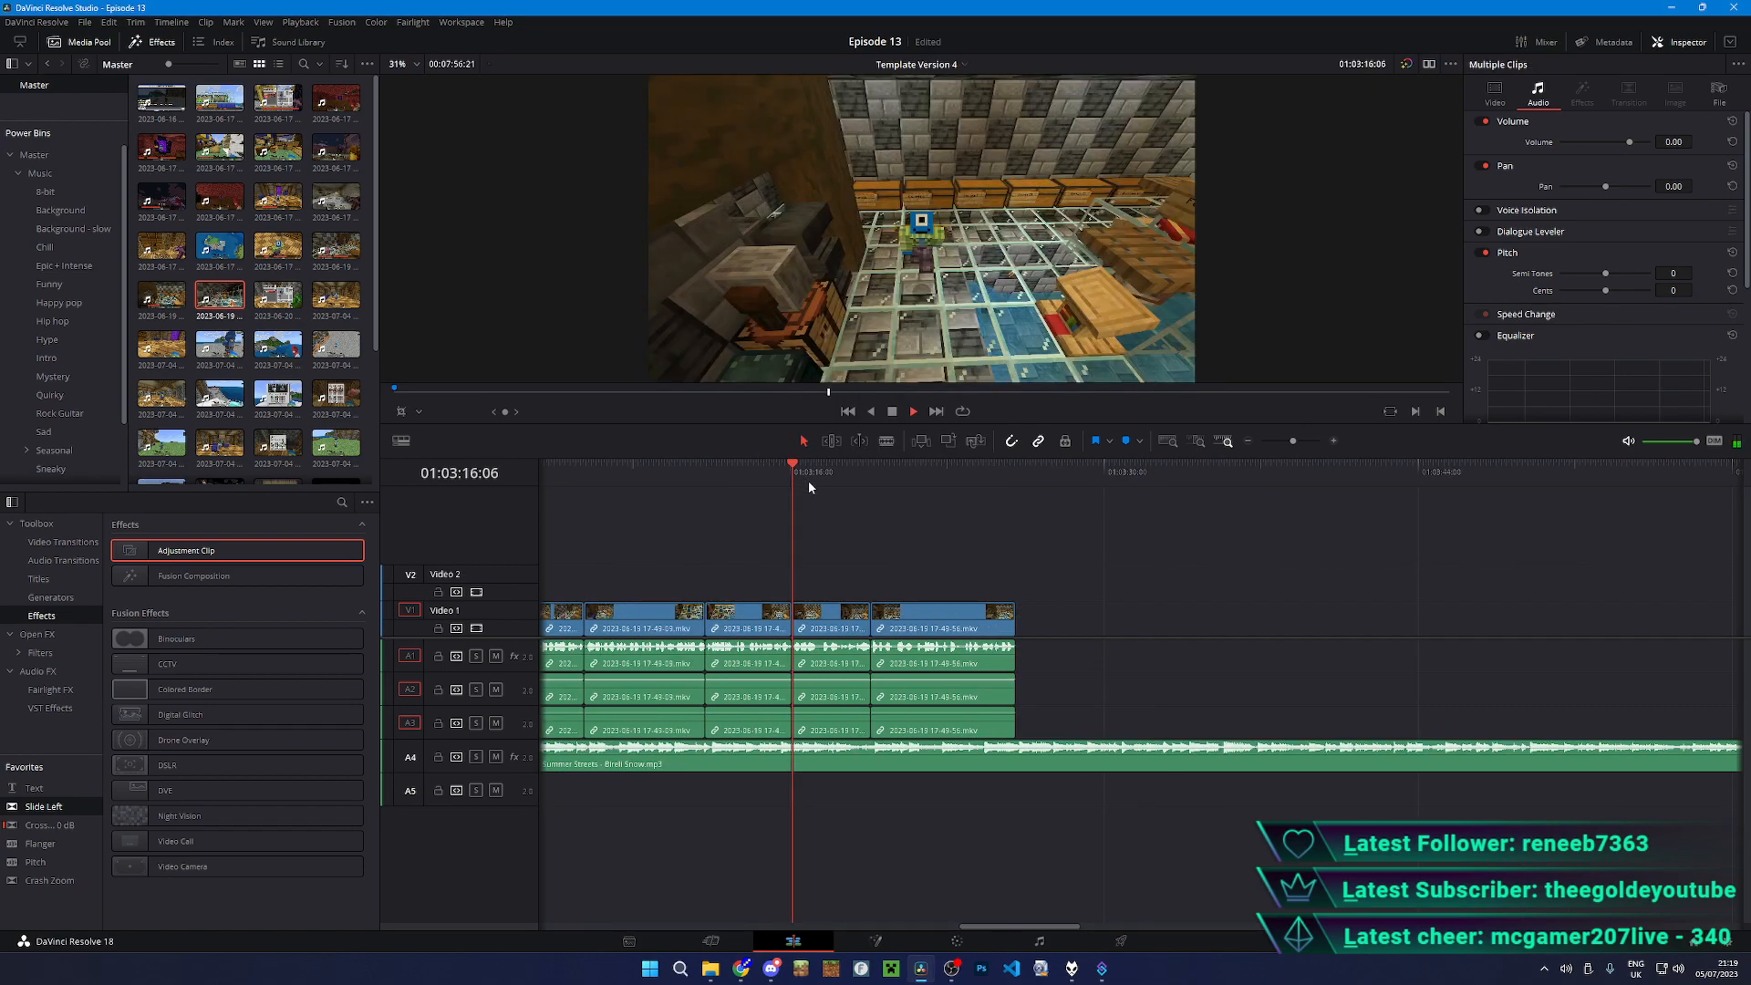
pyautogui.press('space')
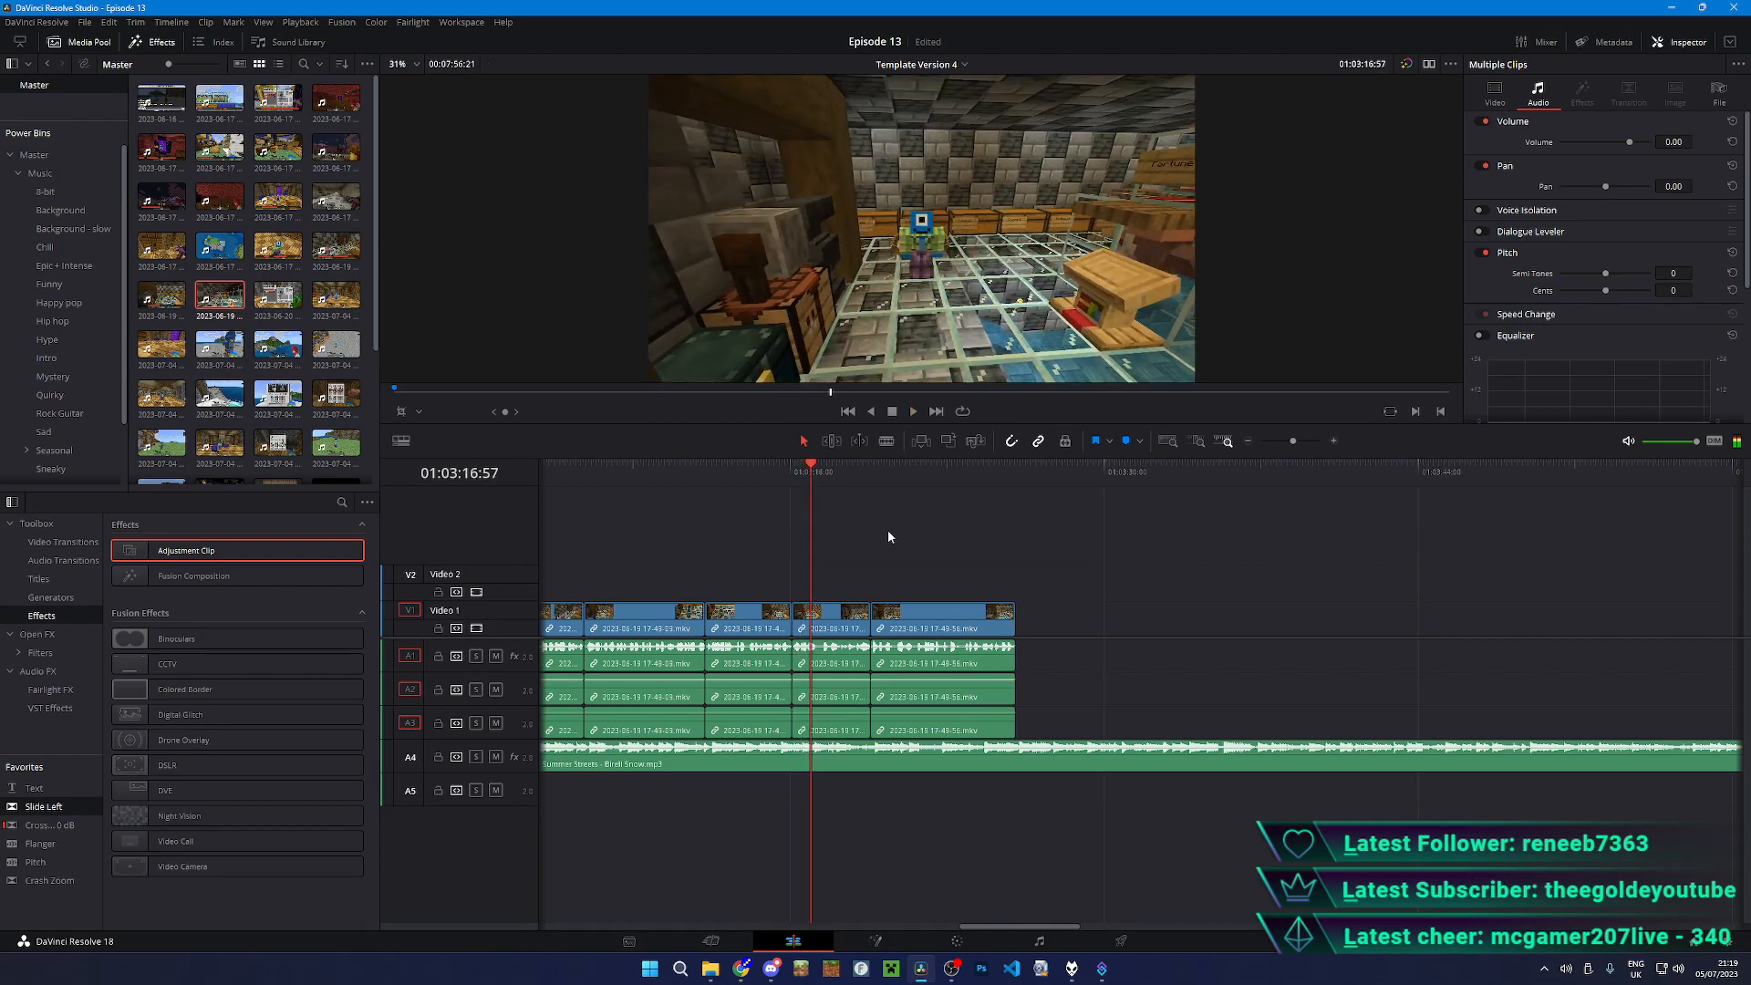
pyautogui.scroll(2, 888, 528)
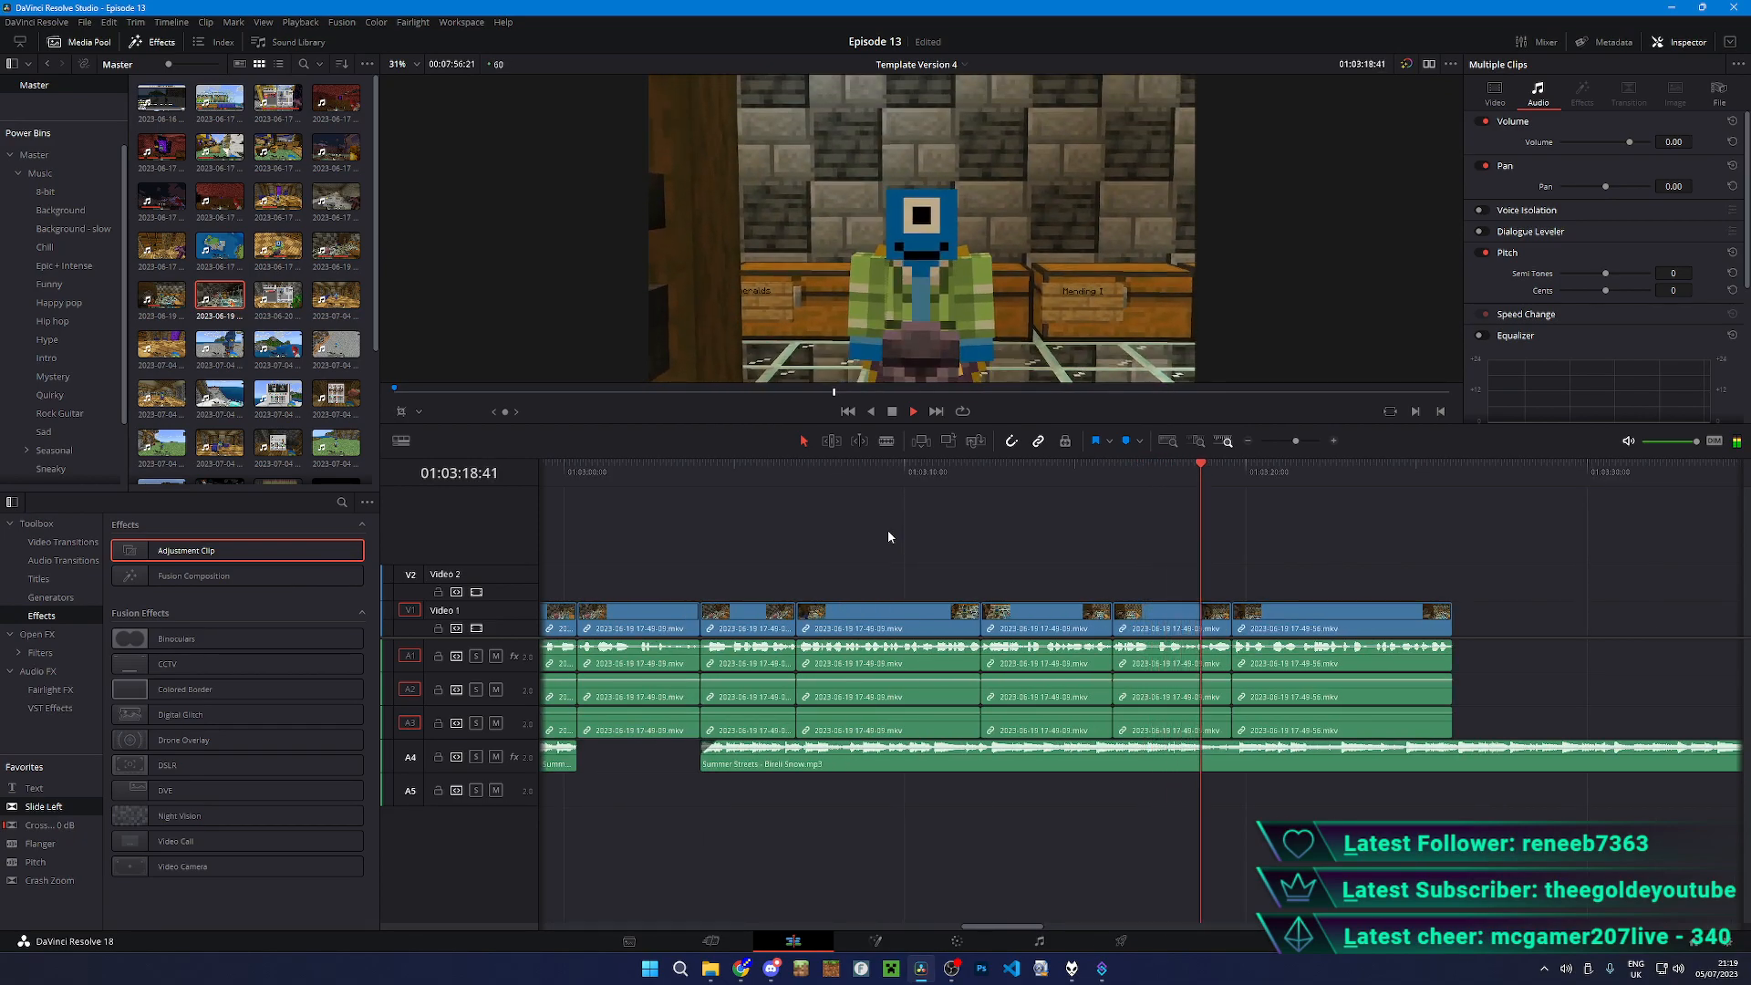
# - Stop playback near 01:03:19:31 and delete the final clip with its linked audio from that cut onward
pyautogui.scroll(4, 1291, 628)
pyautogui.press('space')
pyautogui.click(1291, 626)
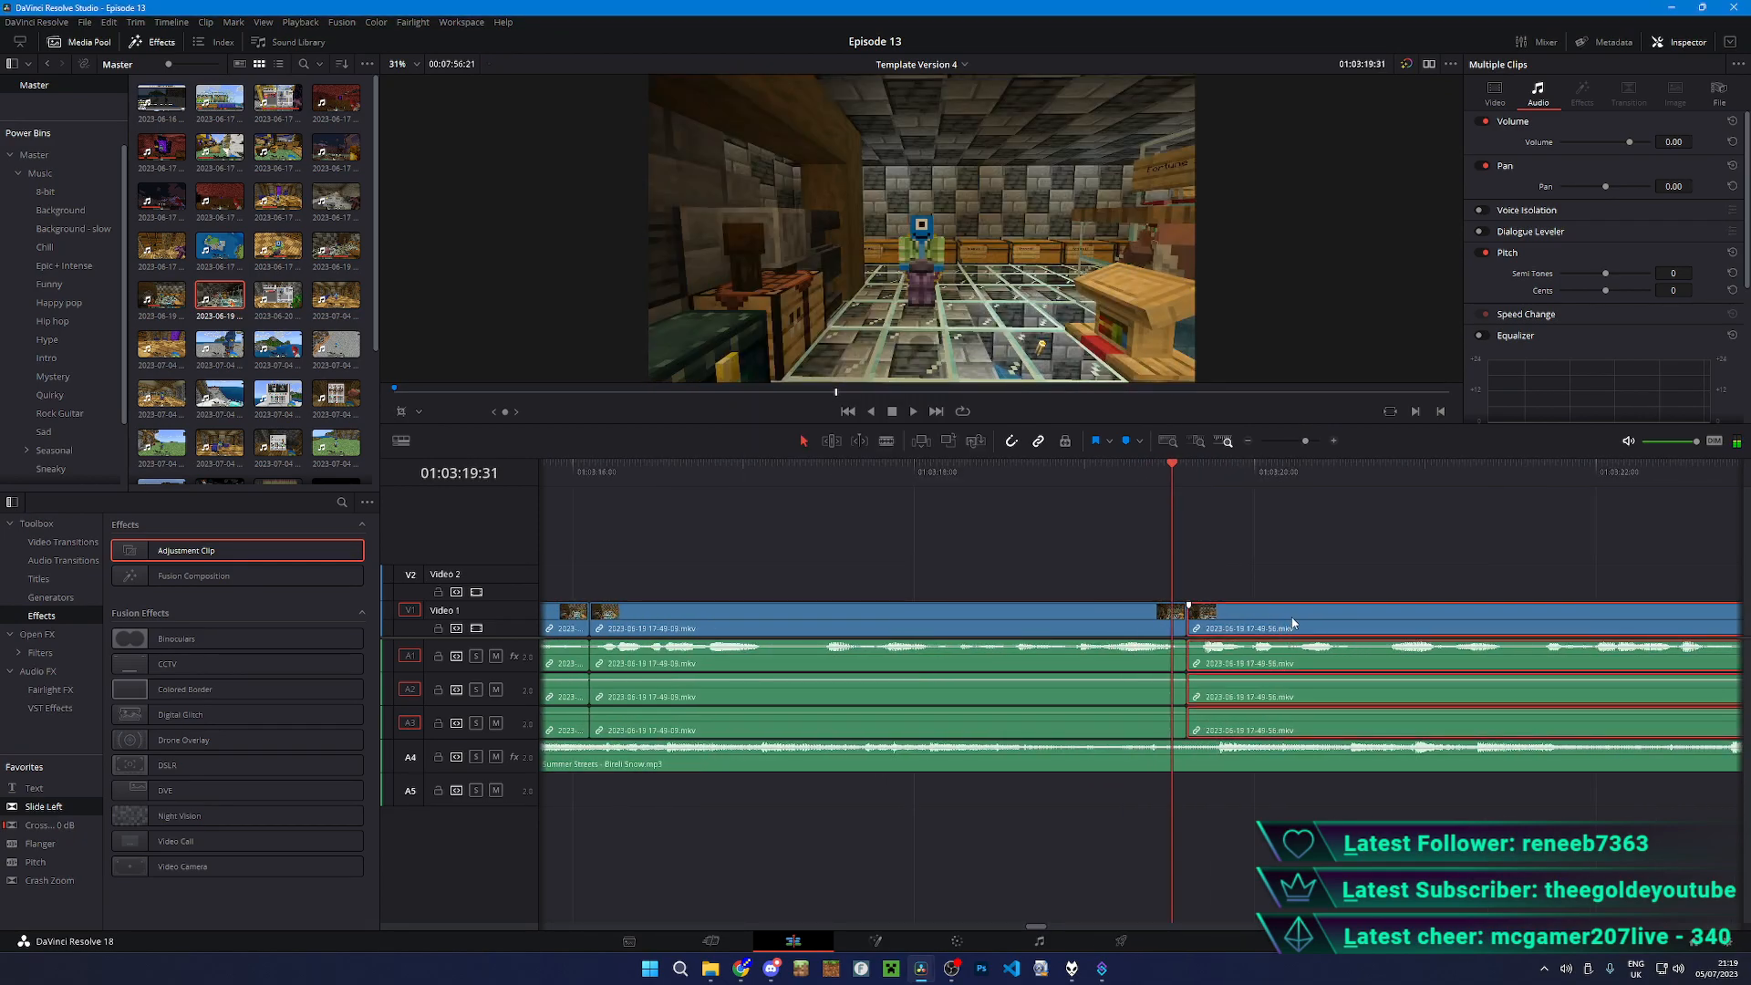
pyautogui.press('Delete')
# - Trim the Summer Streets music to the end of the last remaining clip and add a short fade-out
pyautogui.press('b')
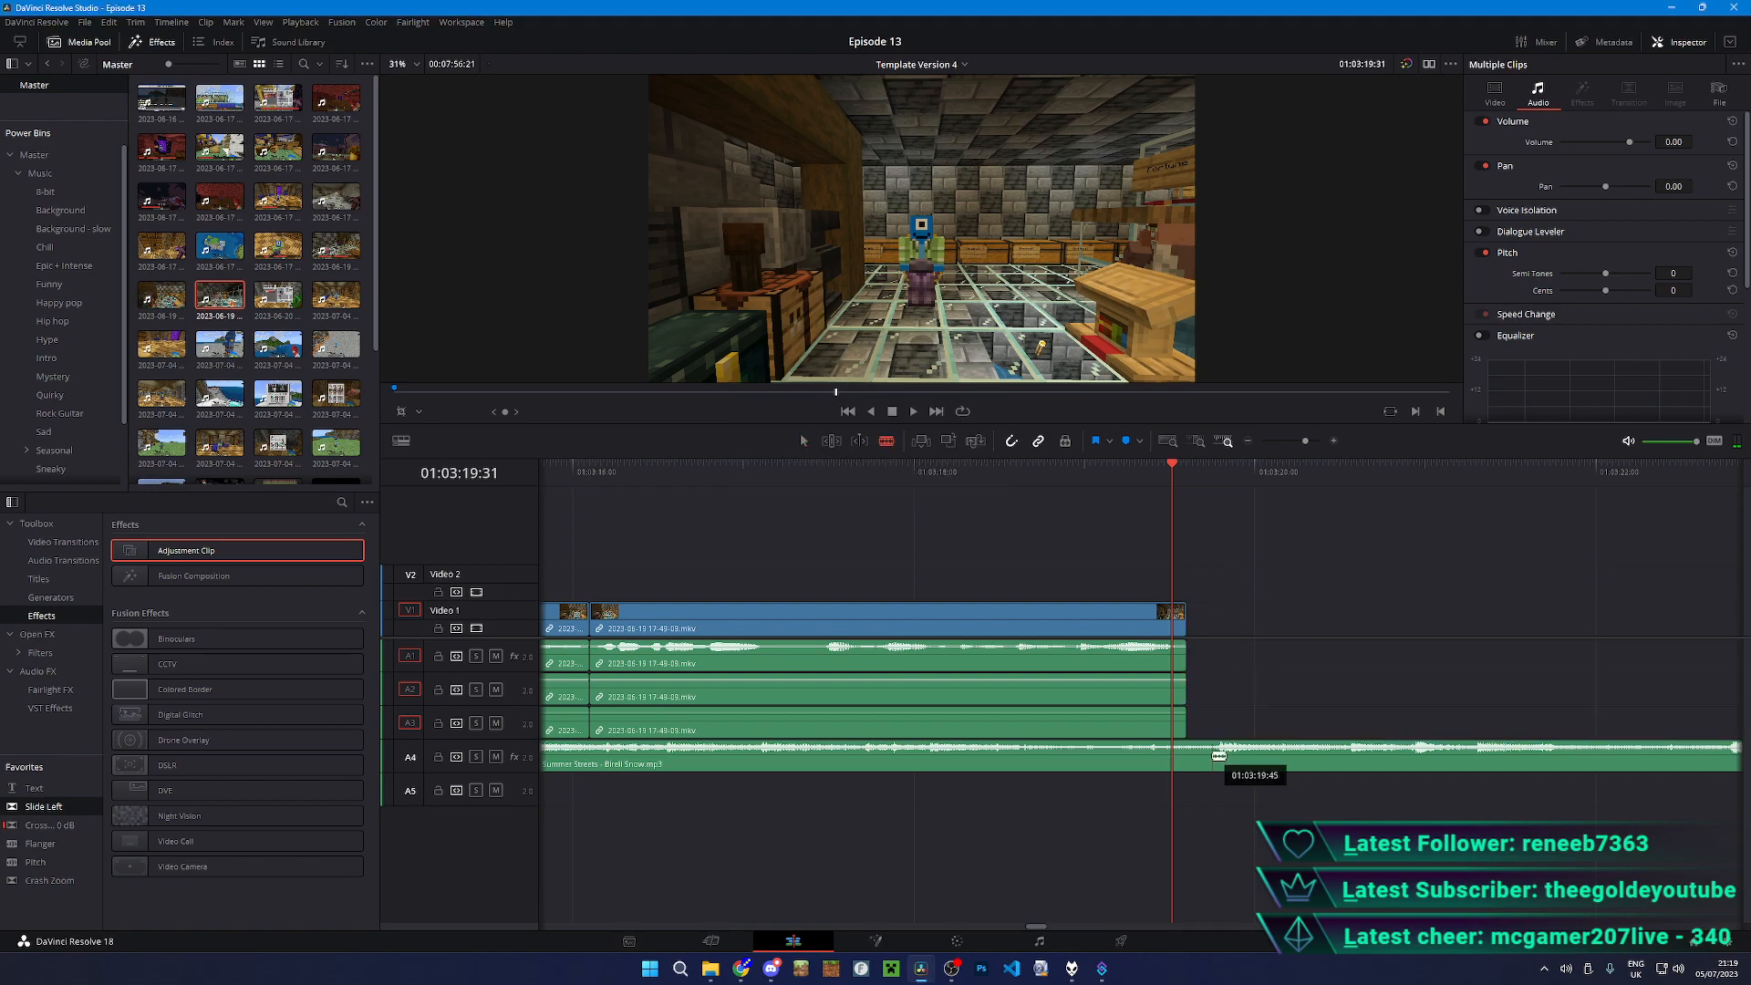
pyautogui.click(1188, 759)
pyautogui.press('a')
pyautogui.click(1195, 752)
pyautogui.press('Delete')
pyautogui.moveTo(1181, 740); pyautogui.dragTo(1135, 739)
# - Play the last section from about 01:03:16 to its end to check the cuts and the music fade-out
pyautogui.click(1078, 470)
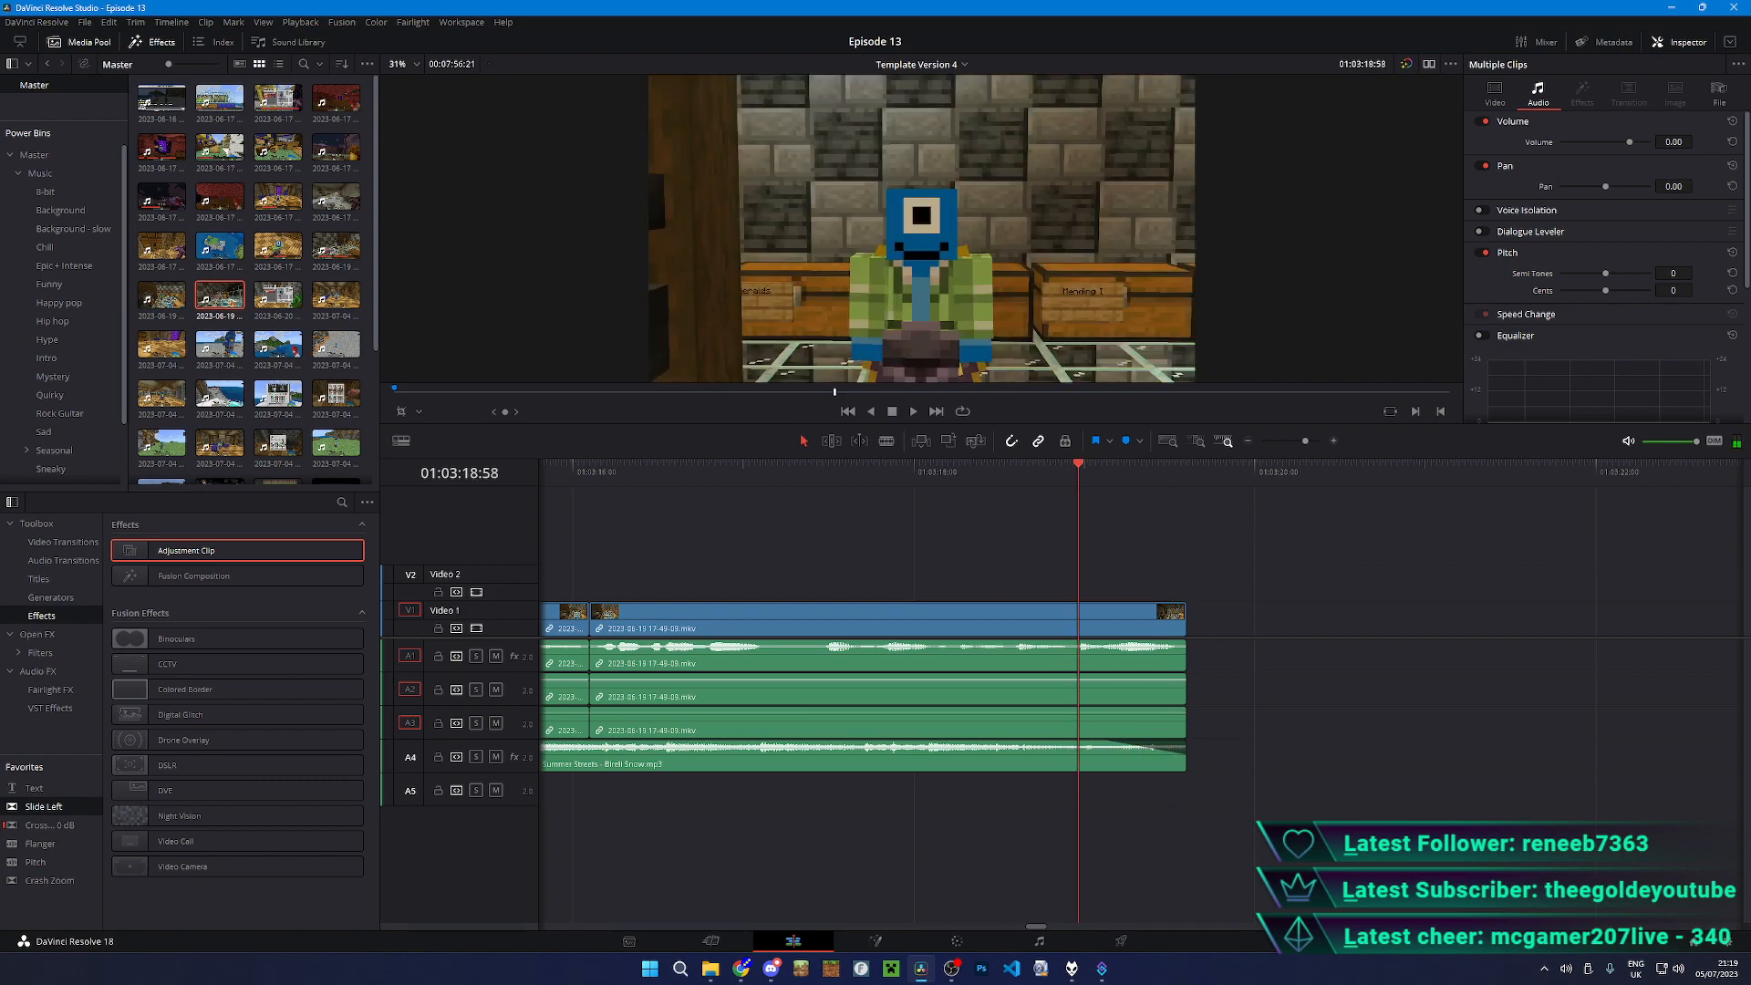
pyautogui.hotkey('alt', 'Tab')
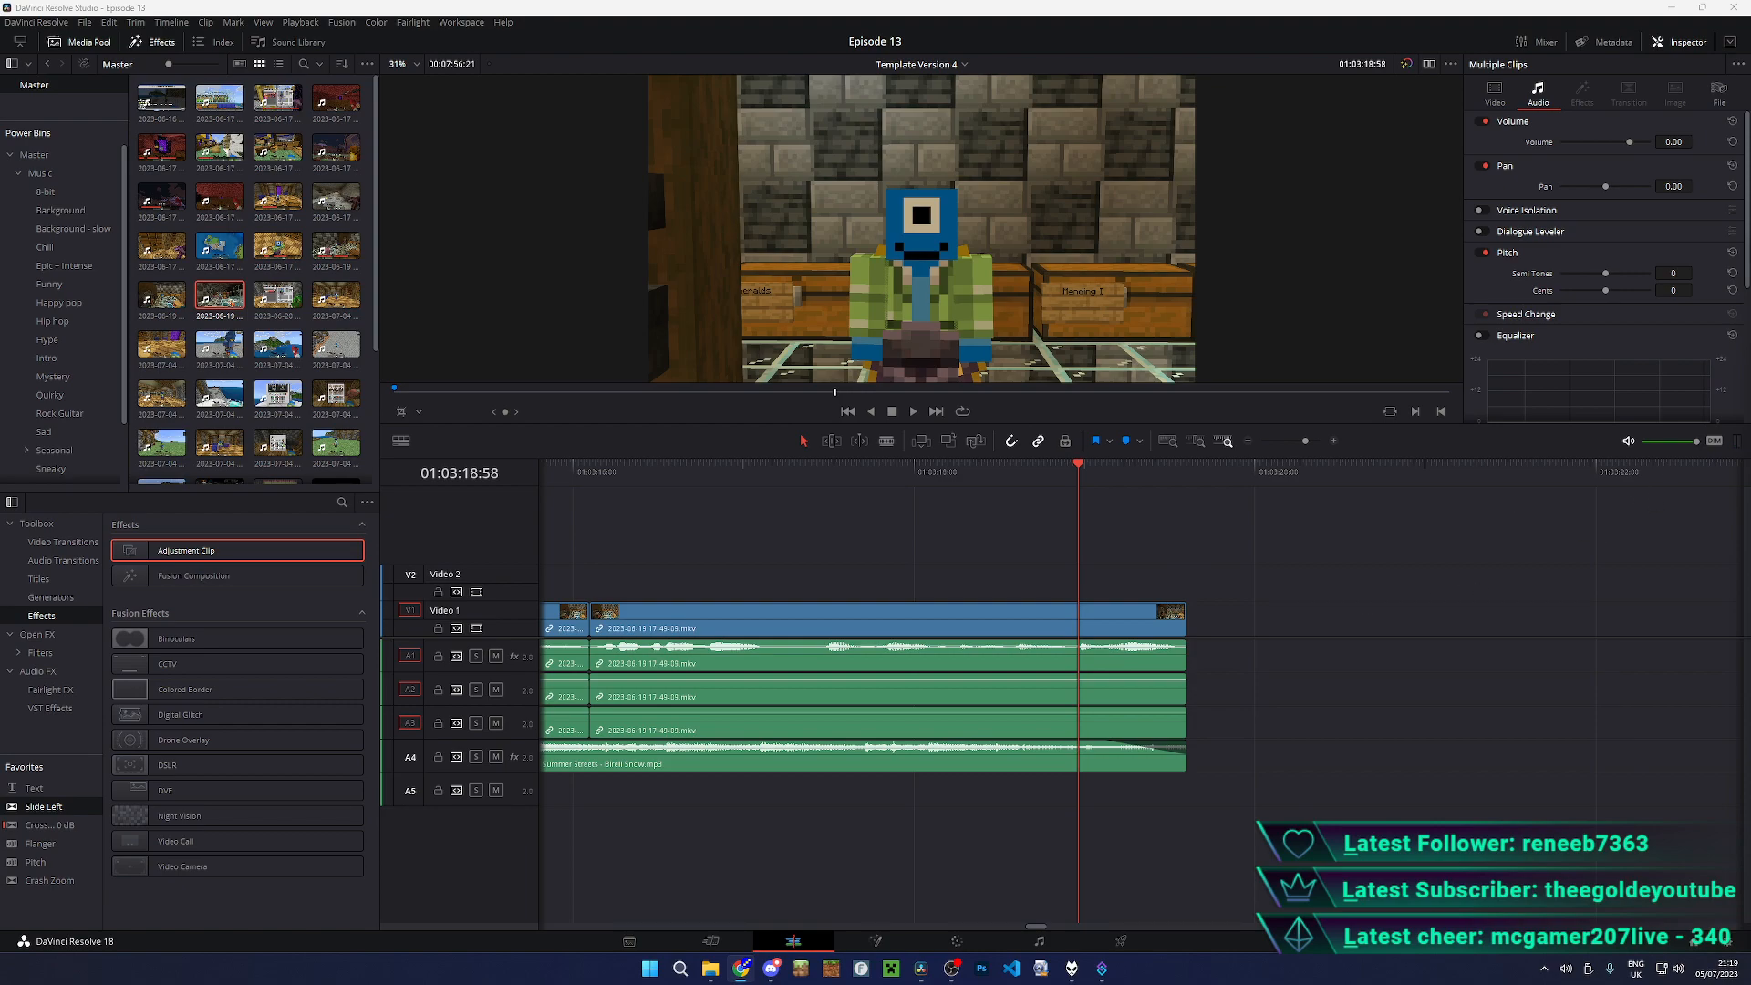
pyautogui.hotkey('alt', 'Tab')
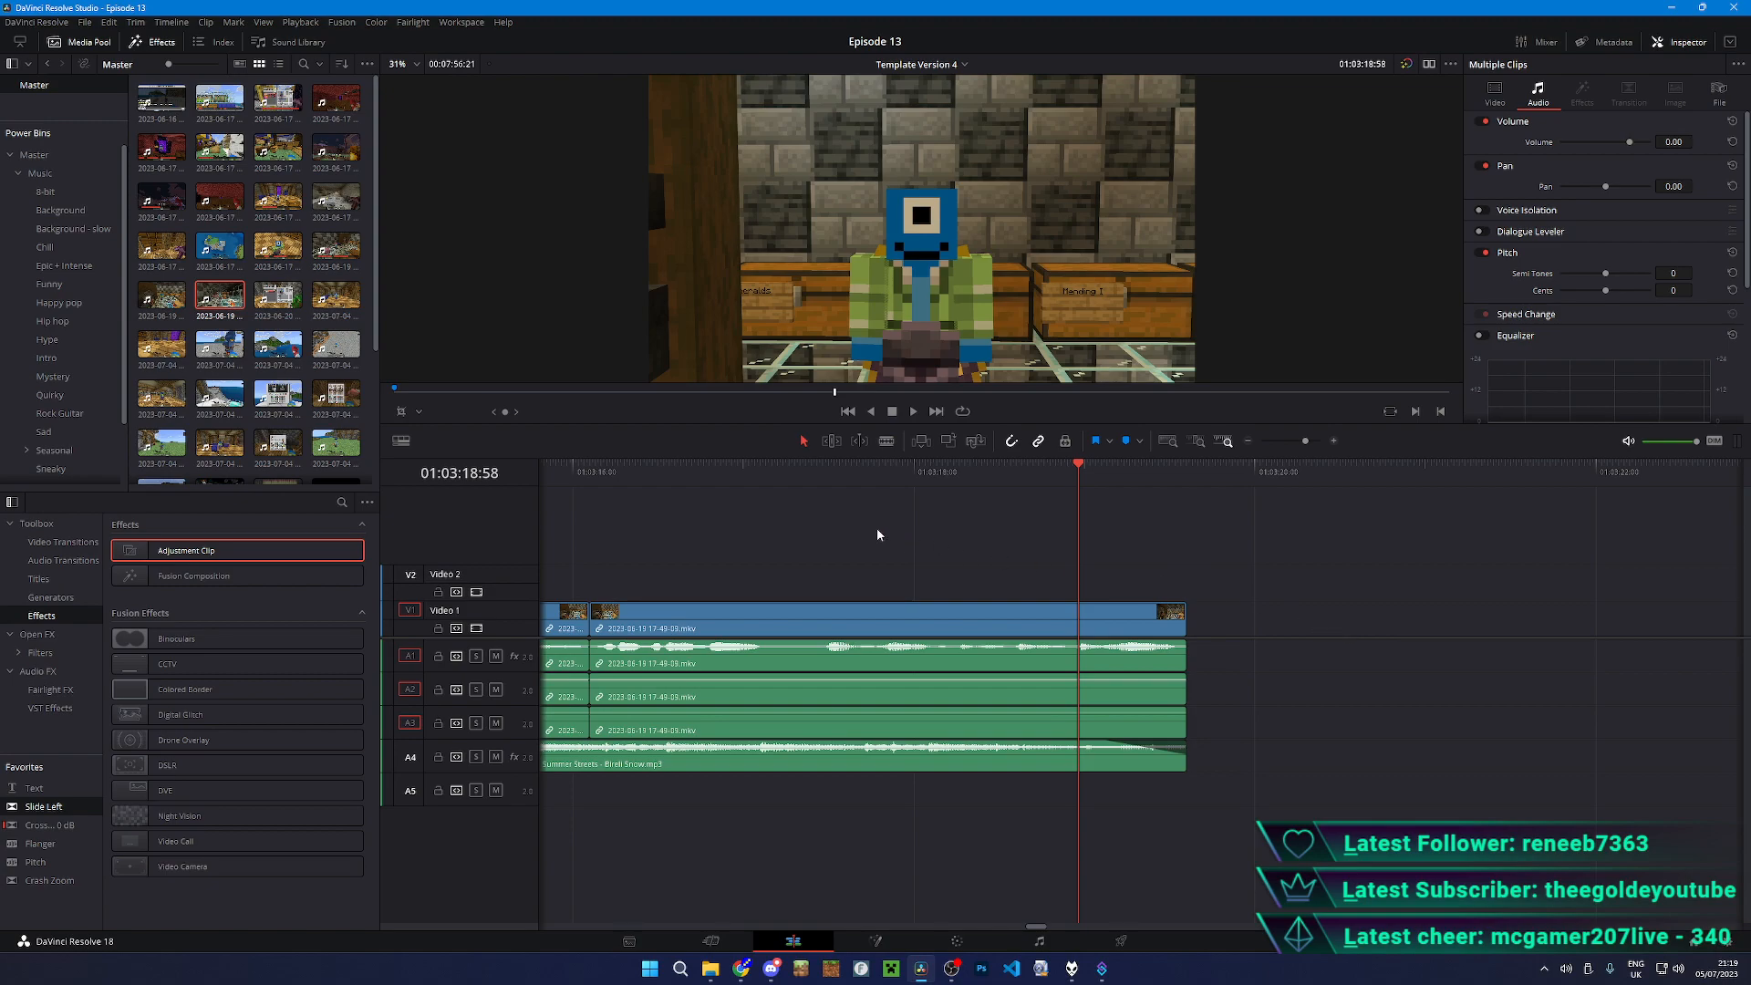
pyautogui.click(612, 475)
pyautogui.hotkey('ctrl', '-')
pyautogui.hotkey('ctrl', '-')
pyautogui.hotkey('ctrl', '-')
pyautogui.press('space')
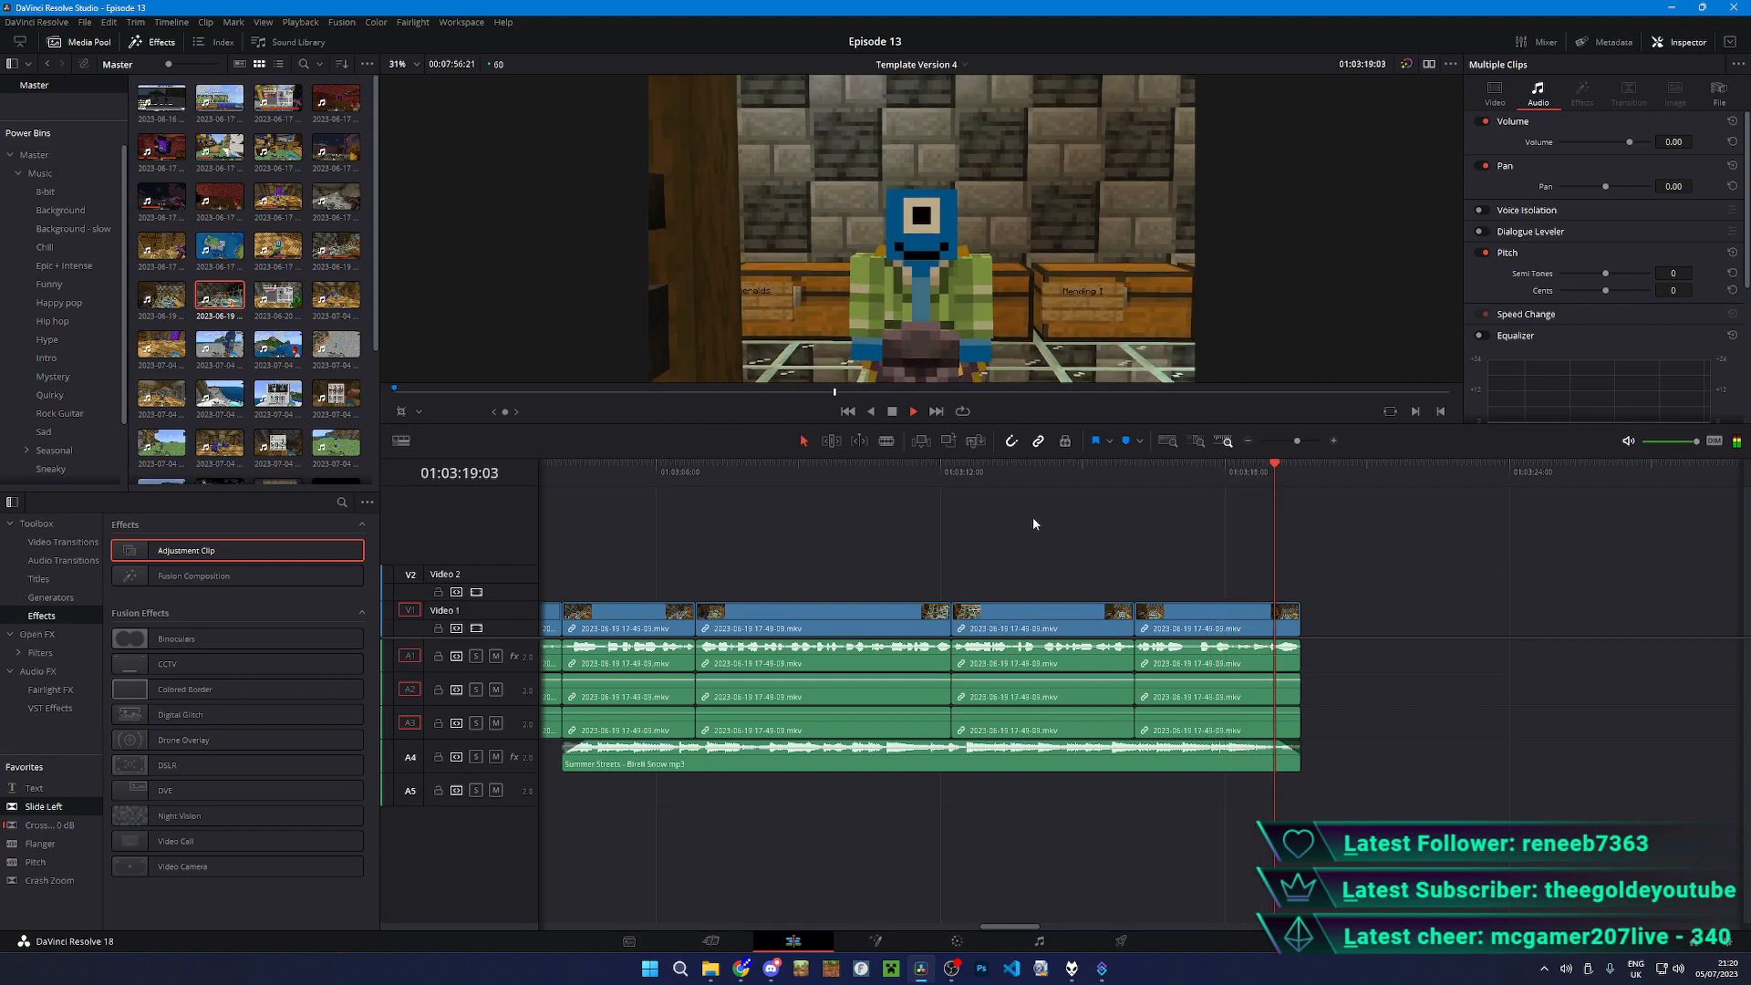
# - Switch to OBS and unmute the Microphone source
pyautogui.moveTo(710, 974)
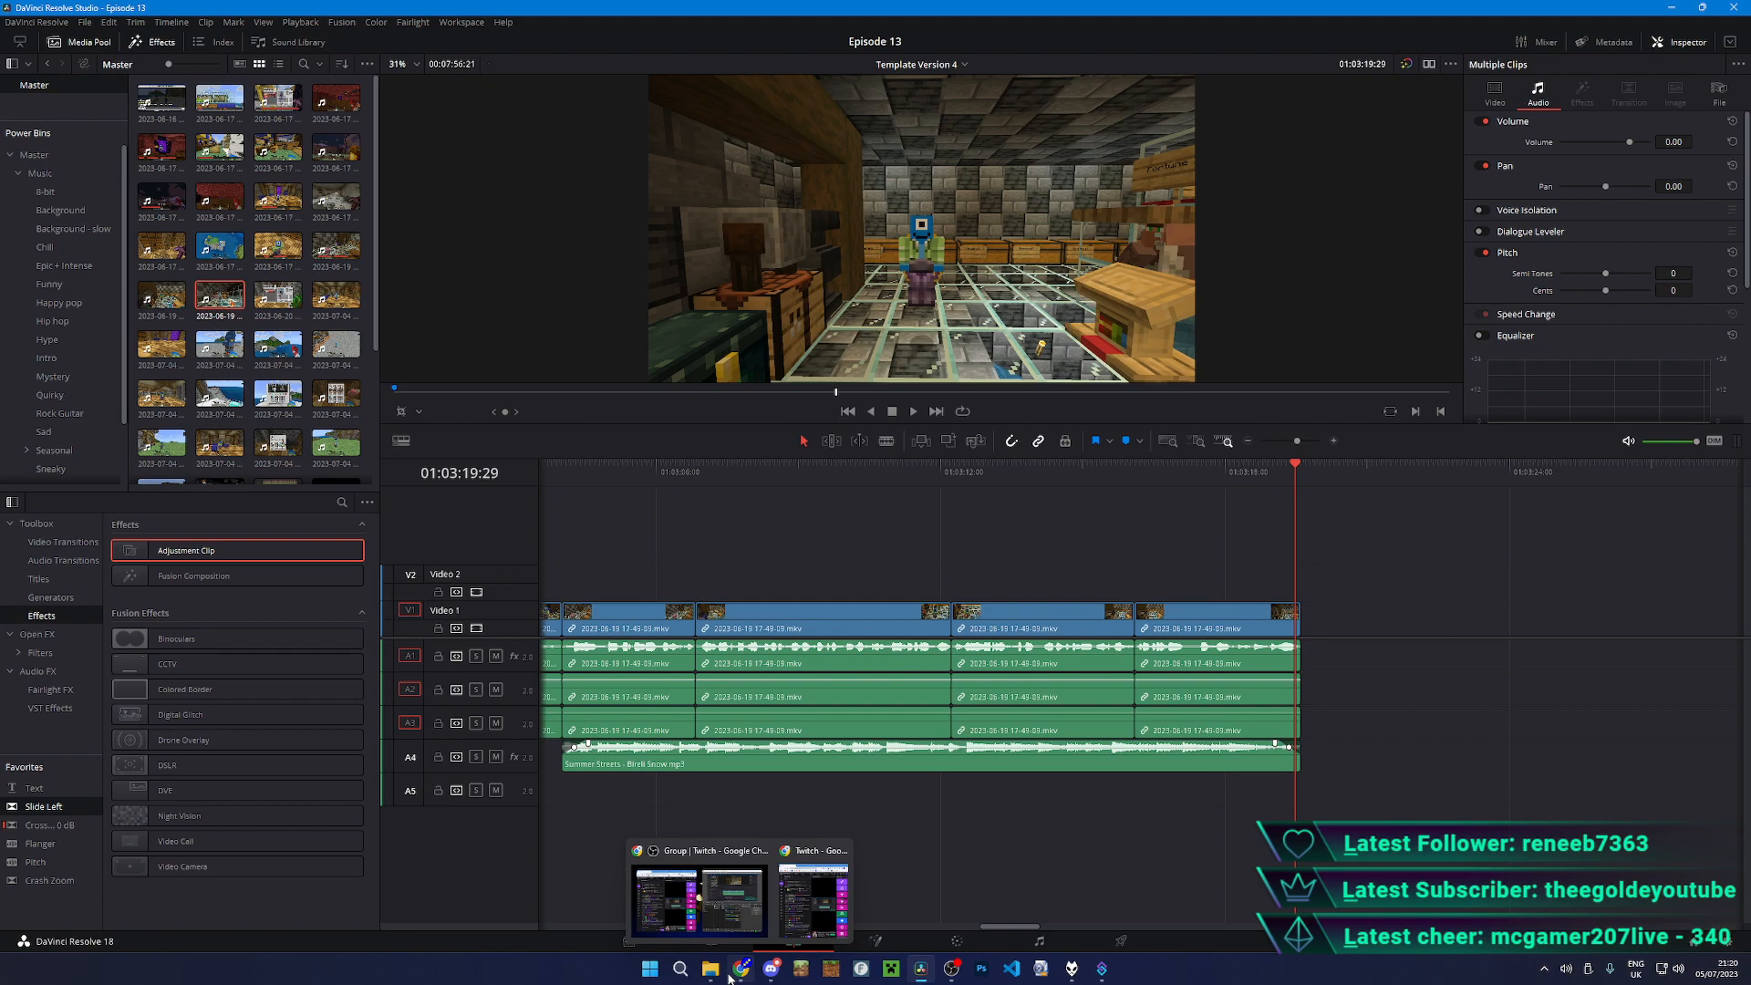
pyautogui.hotkey('alt', 'Tab')
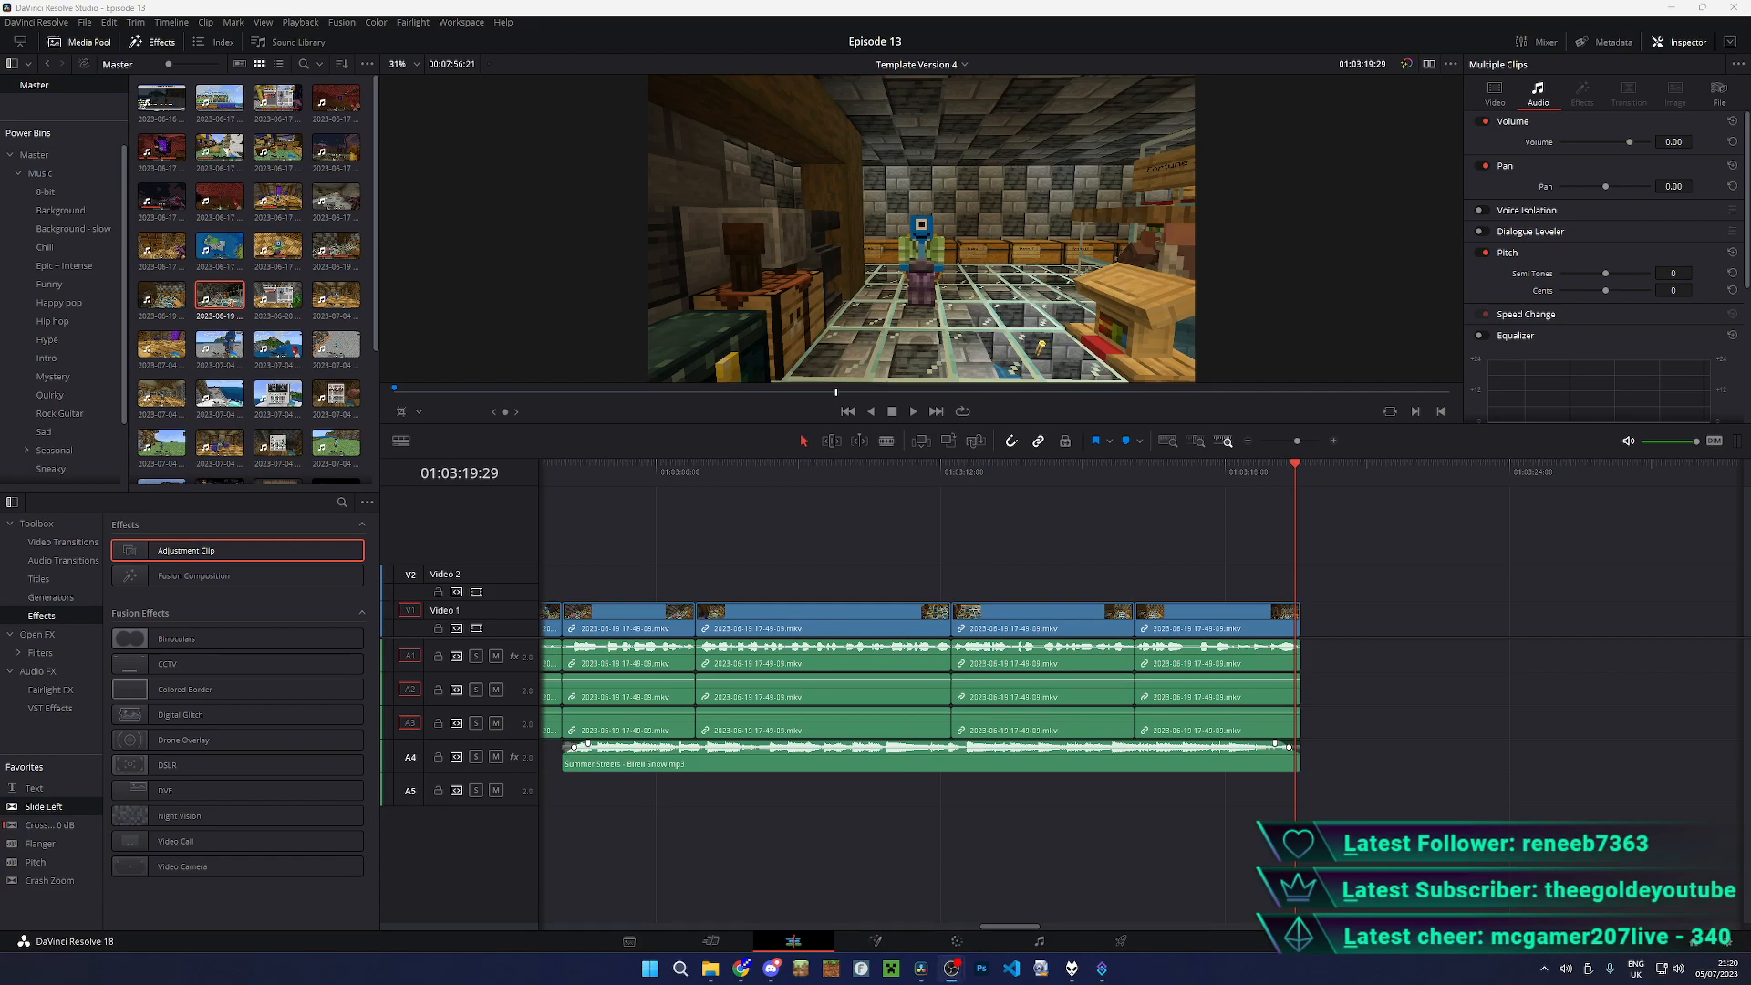
pyautogui.click(951, 968)
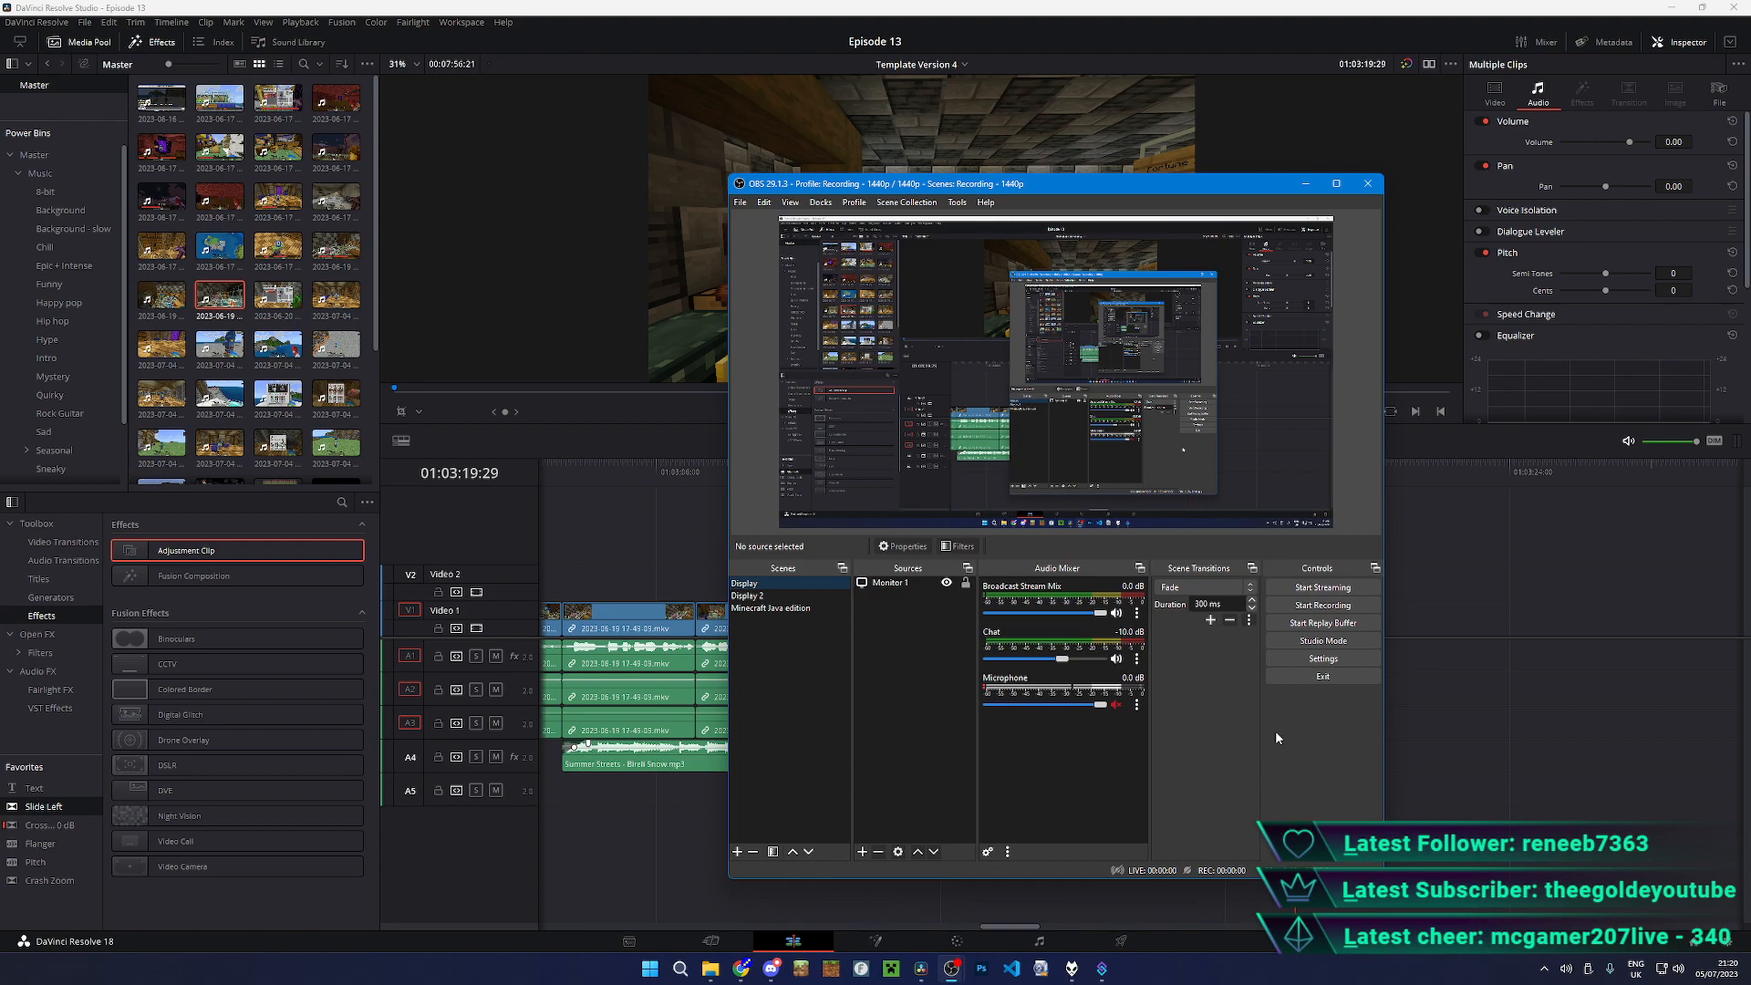
pyautogui.click(1116, 704)
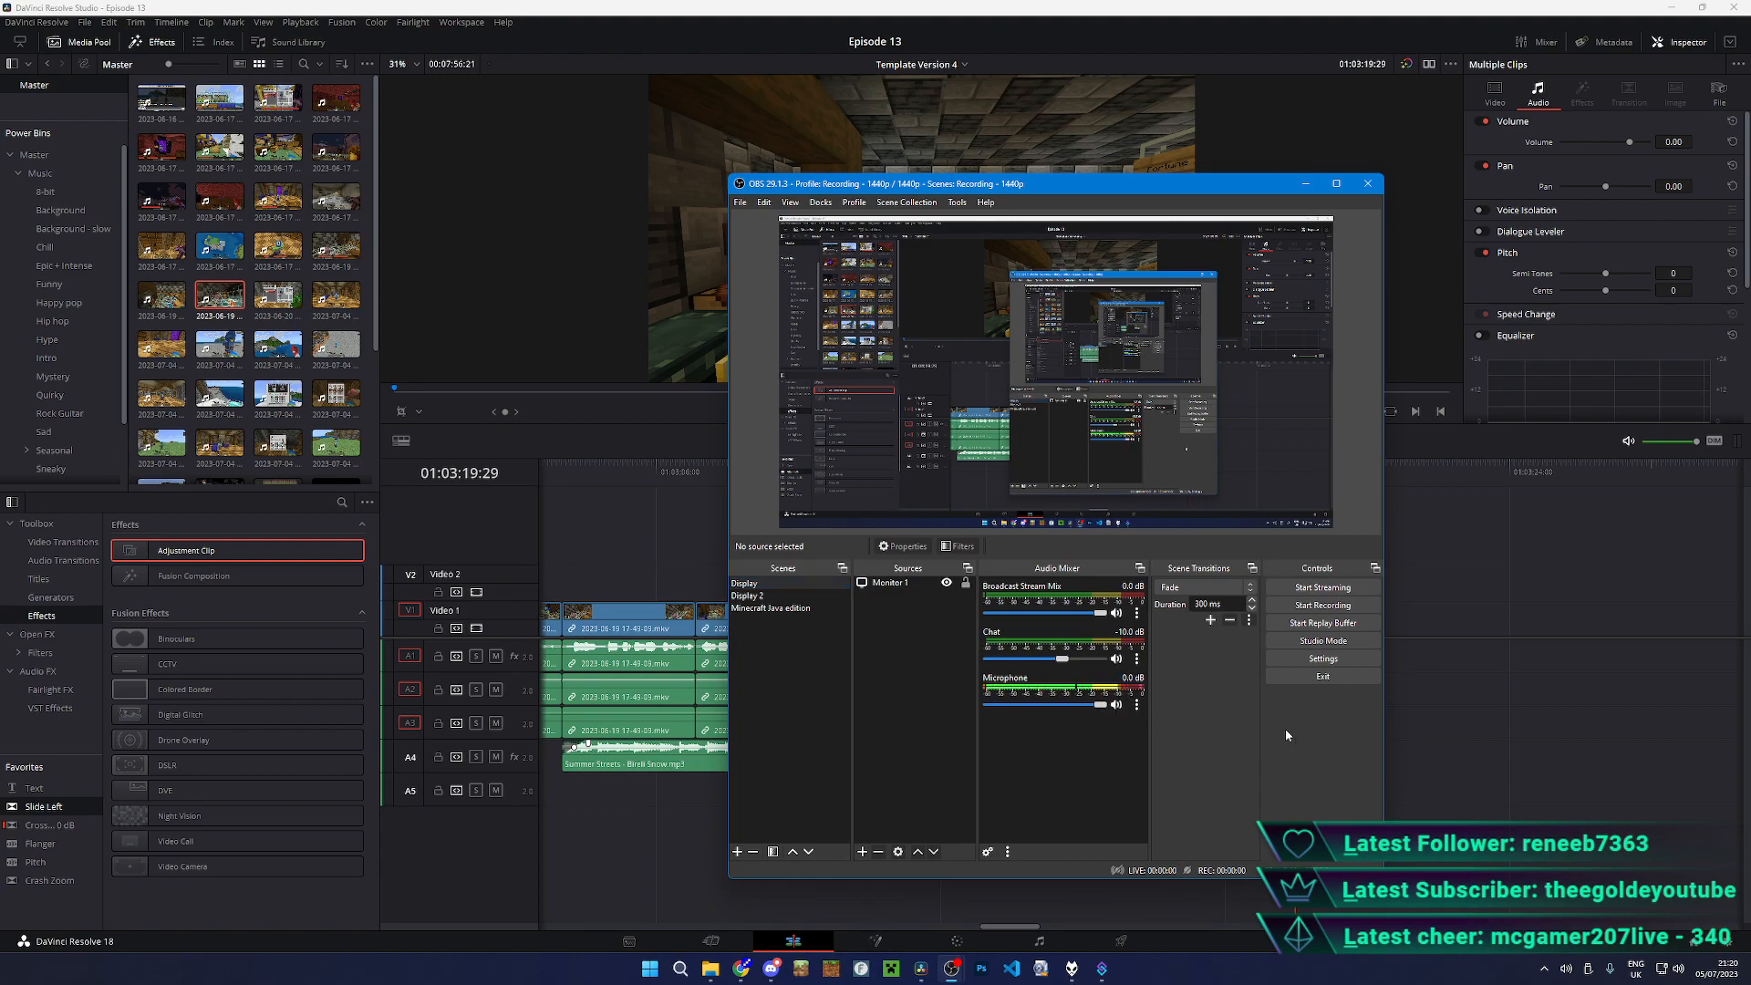
# - Disable the De-esser filter on the Microphone source
pyautogui.click(1137, 706)
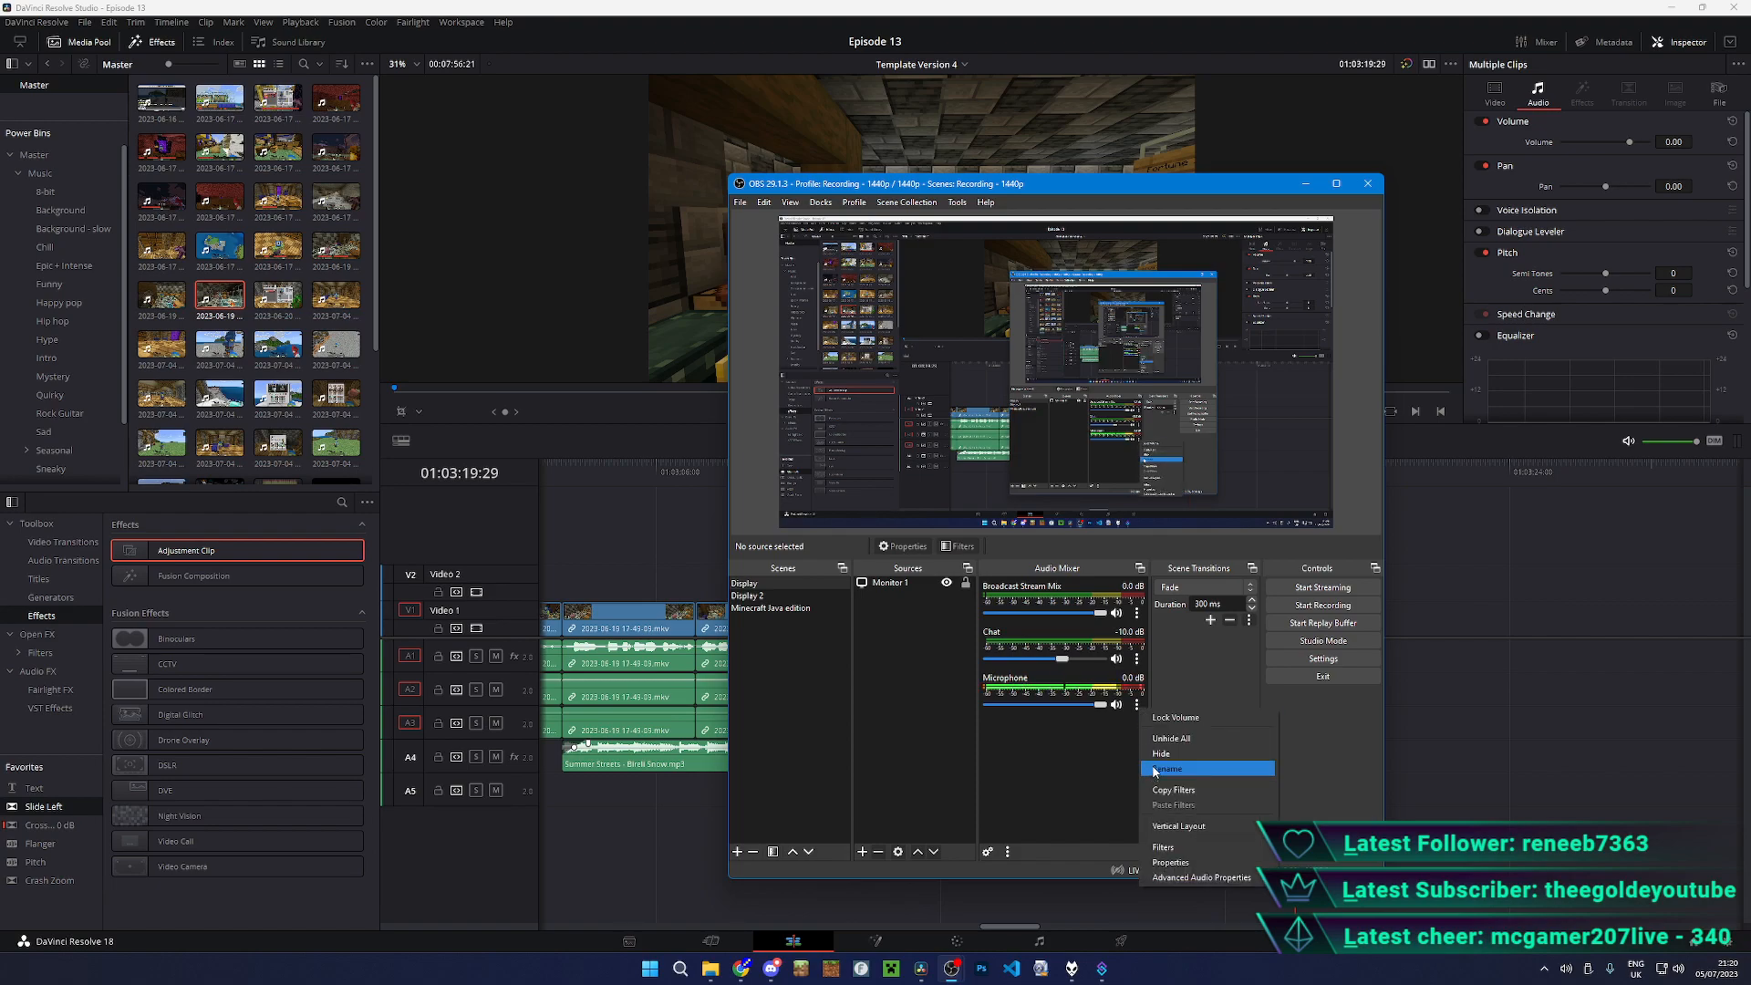
pyautogui.click(1163, 847)
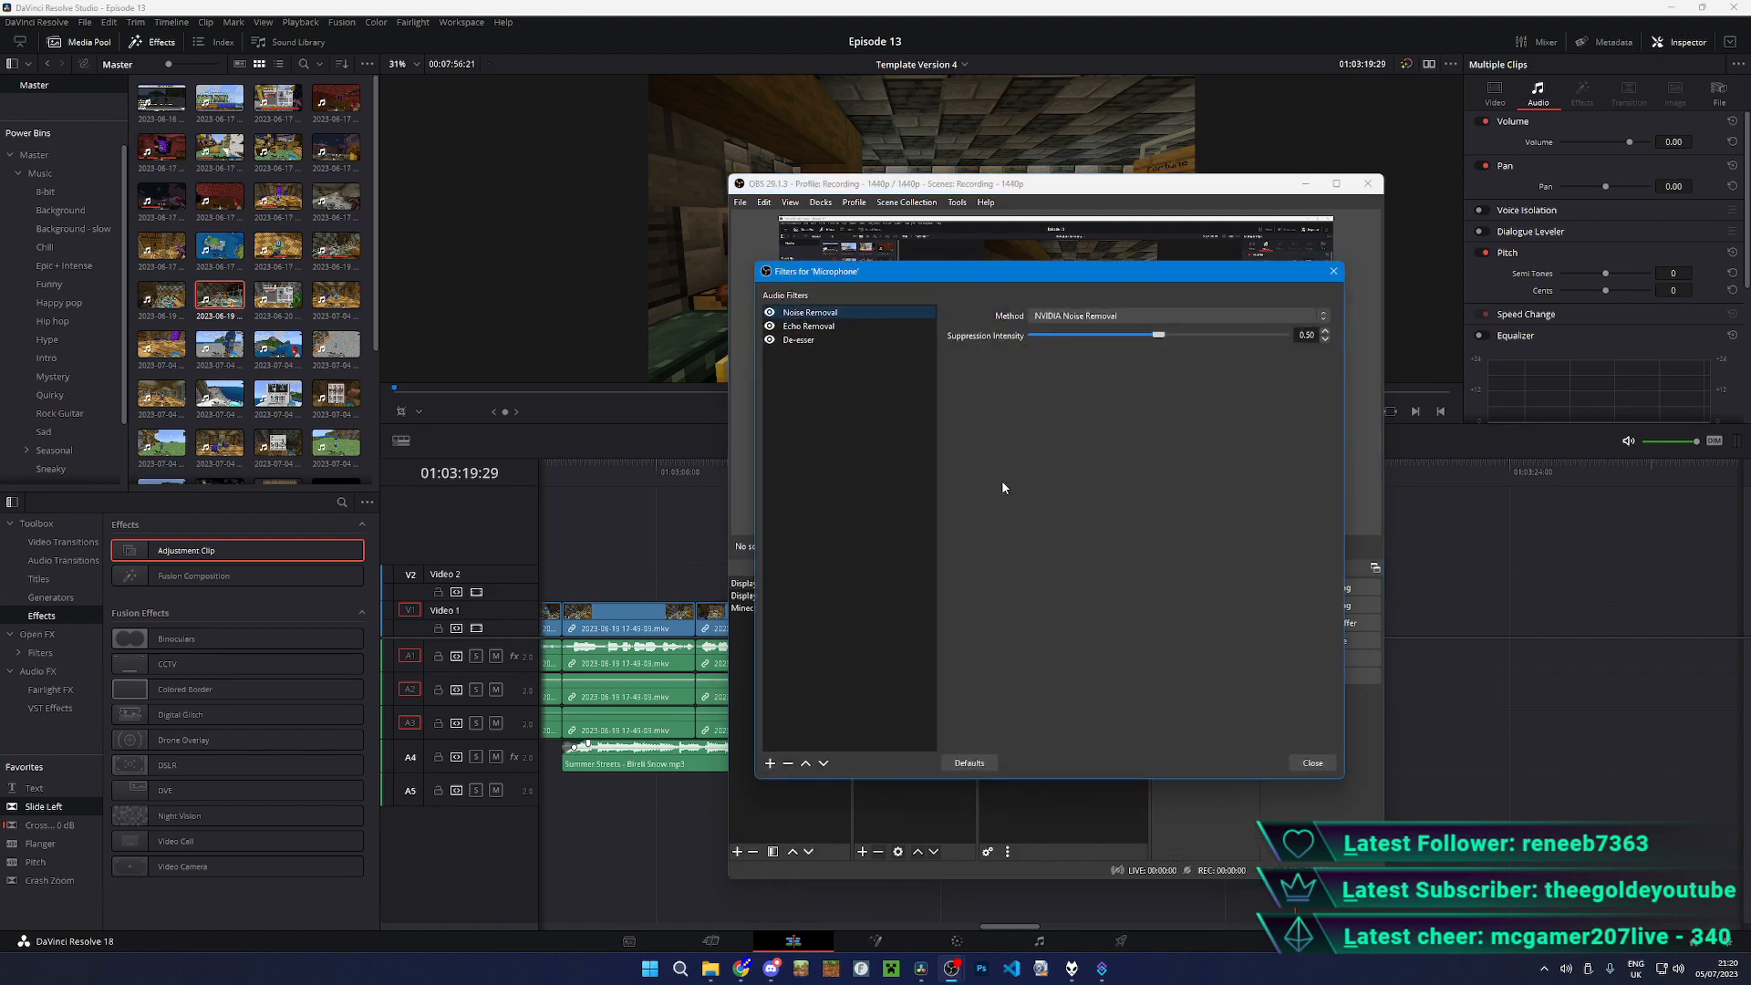
pyautogui.click(853, 336)
pyautogui.click(769, 340)
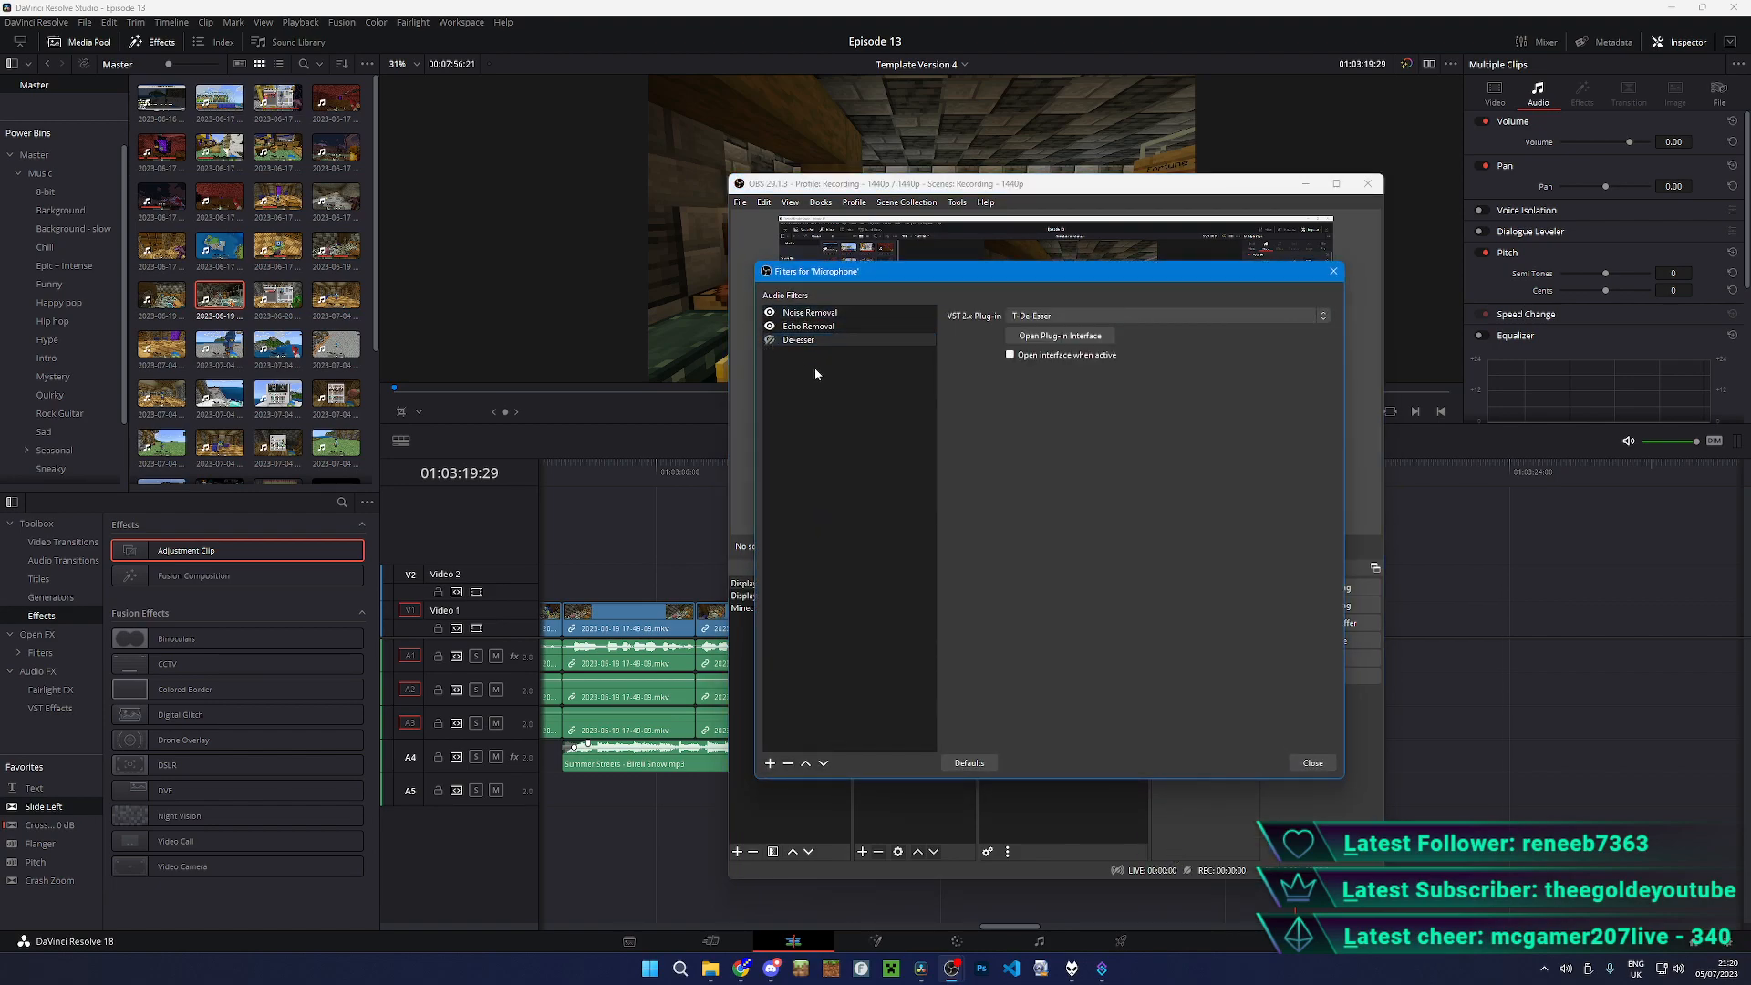
# - Review the microphone's Noise Removal and Echo Removal filter settings and close the filters window
pyautogui.click(859, 326)
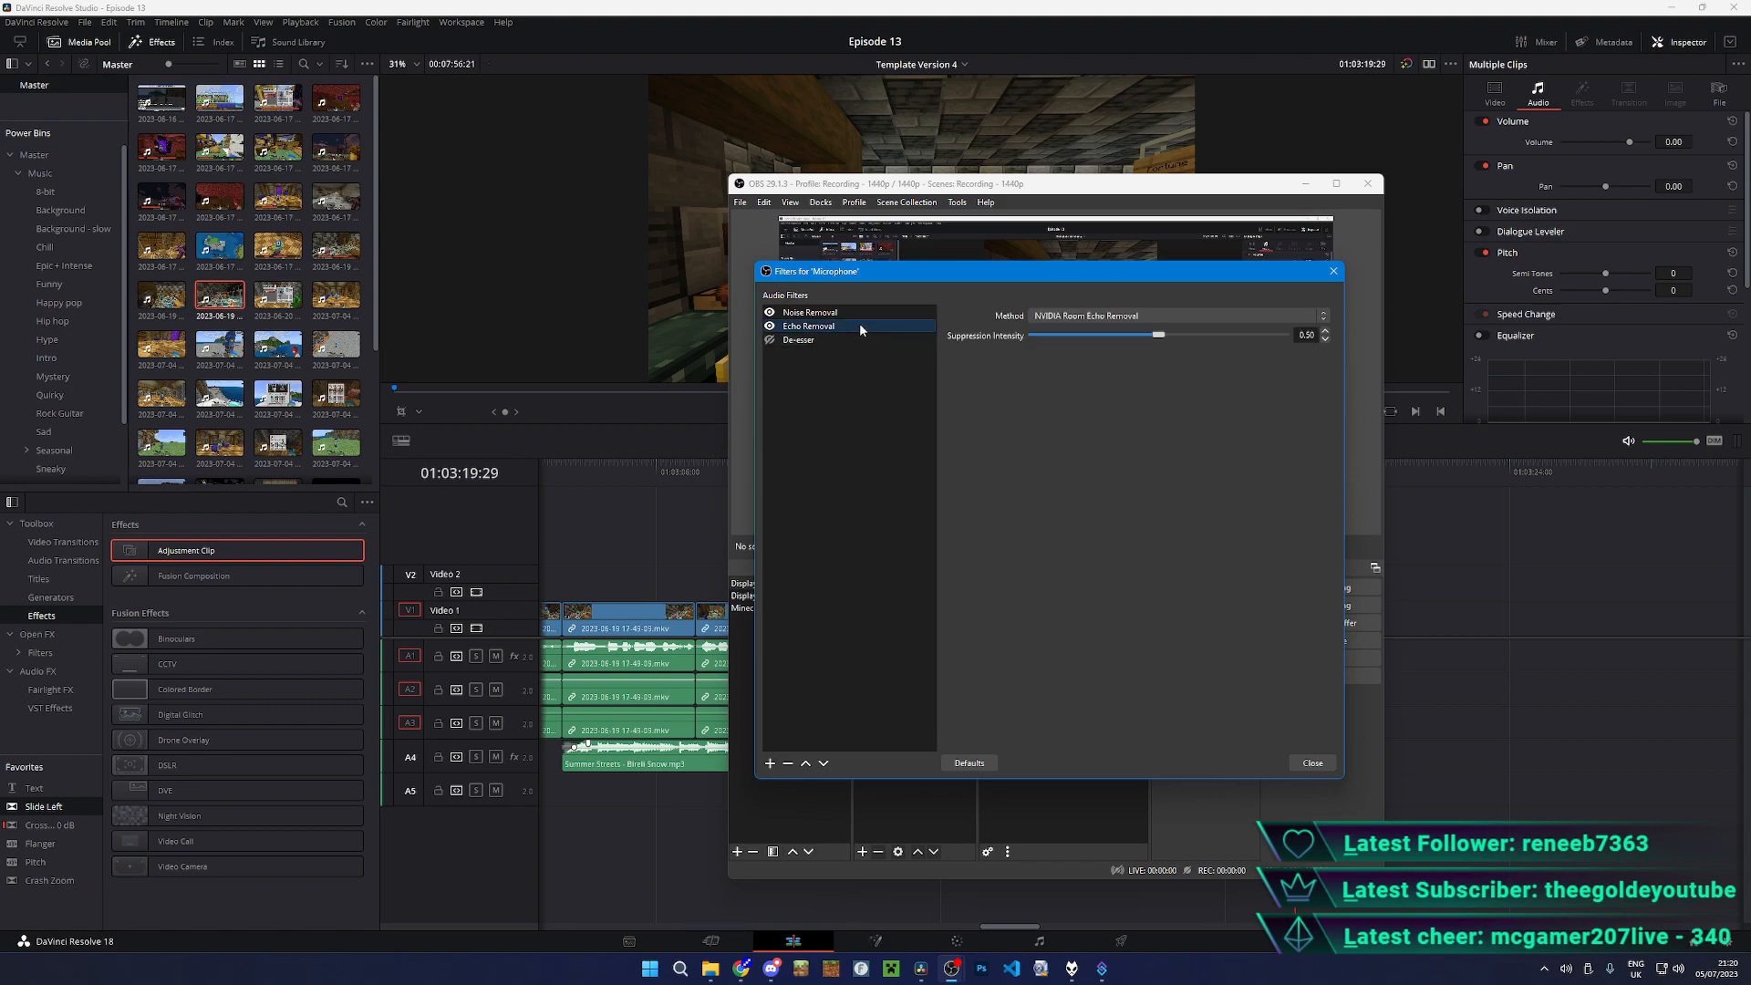
pyautogui.click(853, 312)
pyautogui.click(856, 322)
pyautogui.click(857, 312)
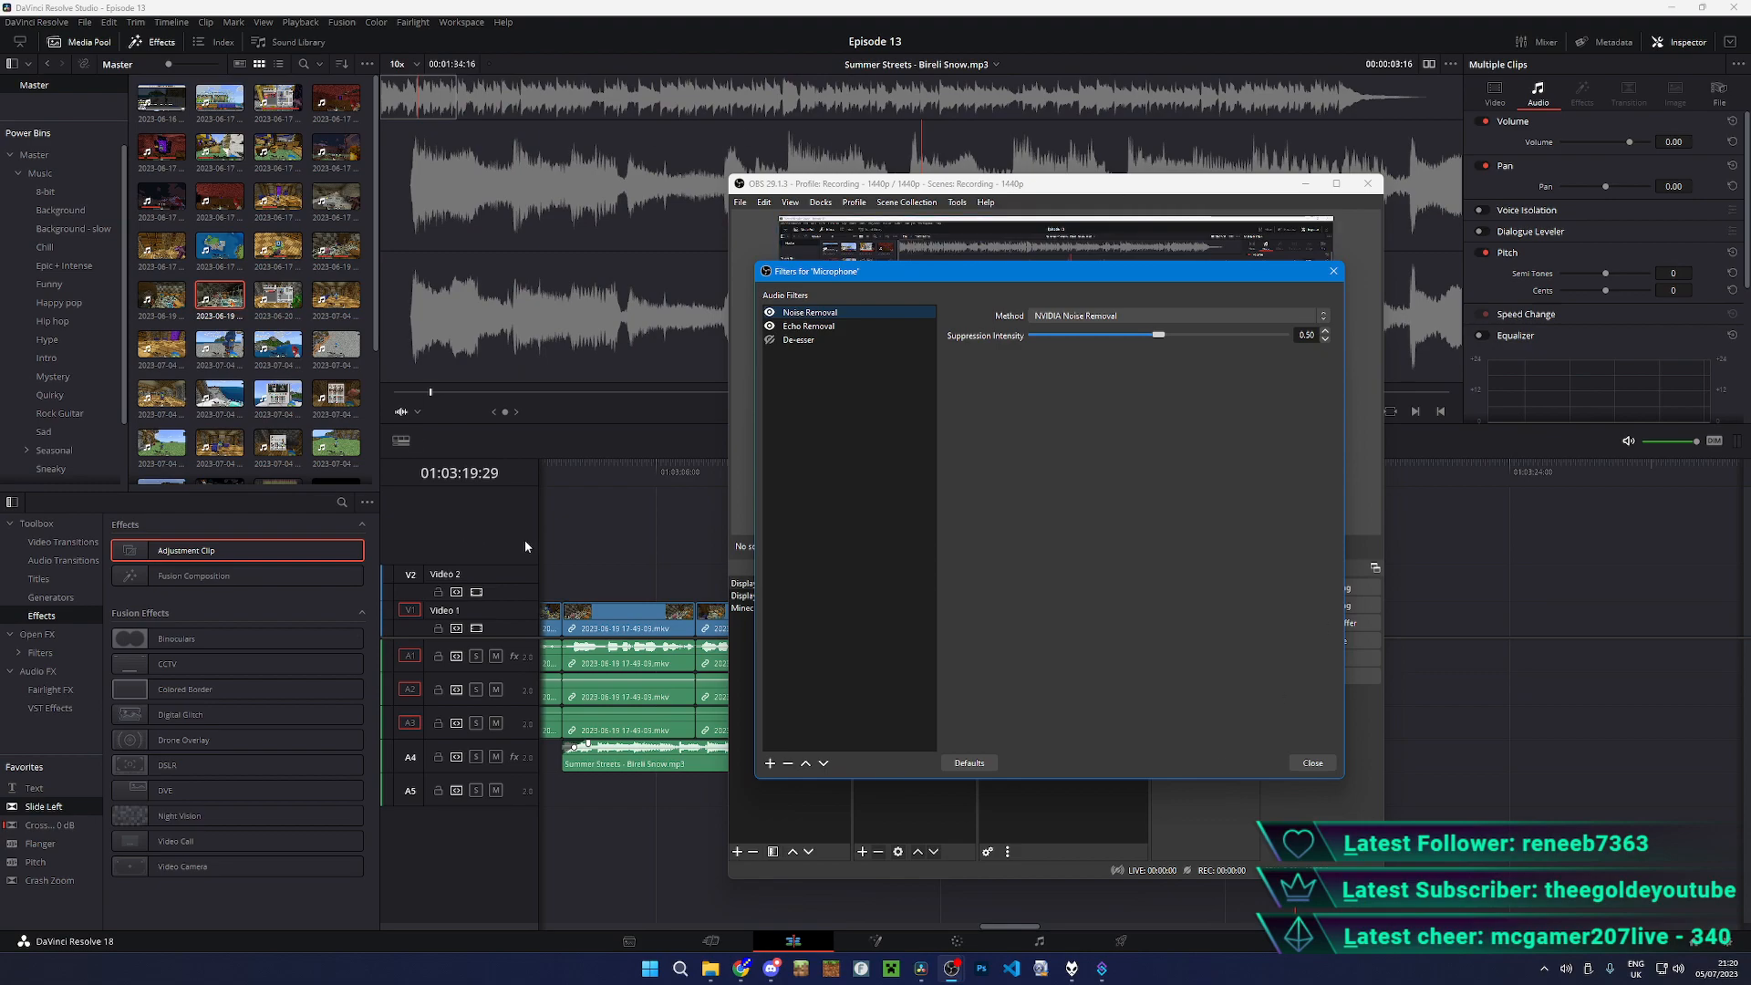
pyautogui.click(1312, 763)
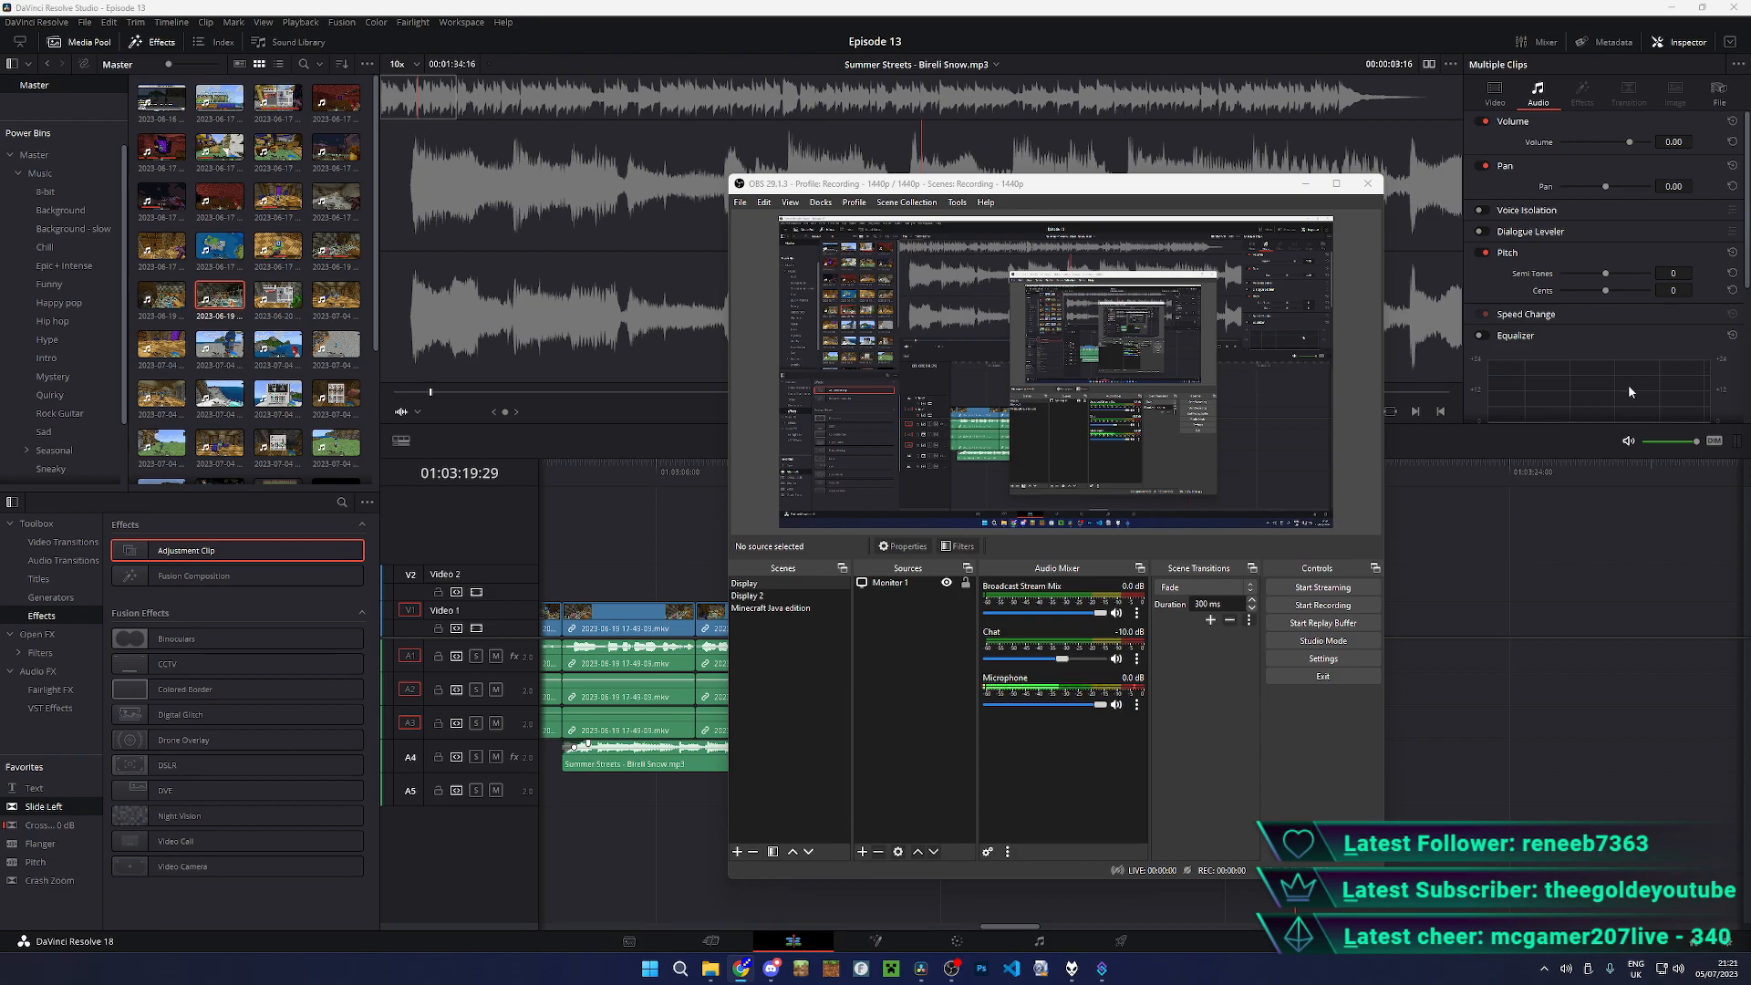
# - Move the OBS window clear of the final clips and replay the timeline from about 01:03:12, stopping at 01:03:15:12
pyautogui.moveTo(1191, 195); pyautogui.dragTo(657, 158)
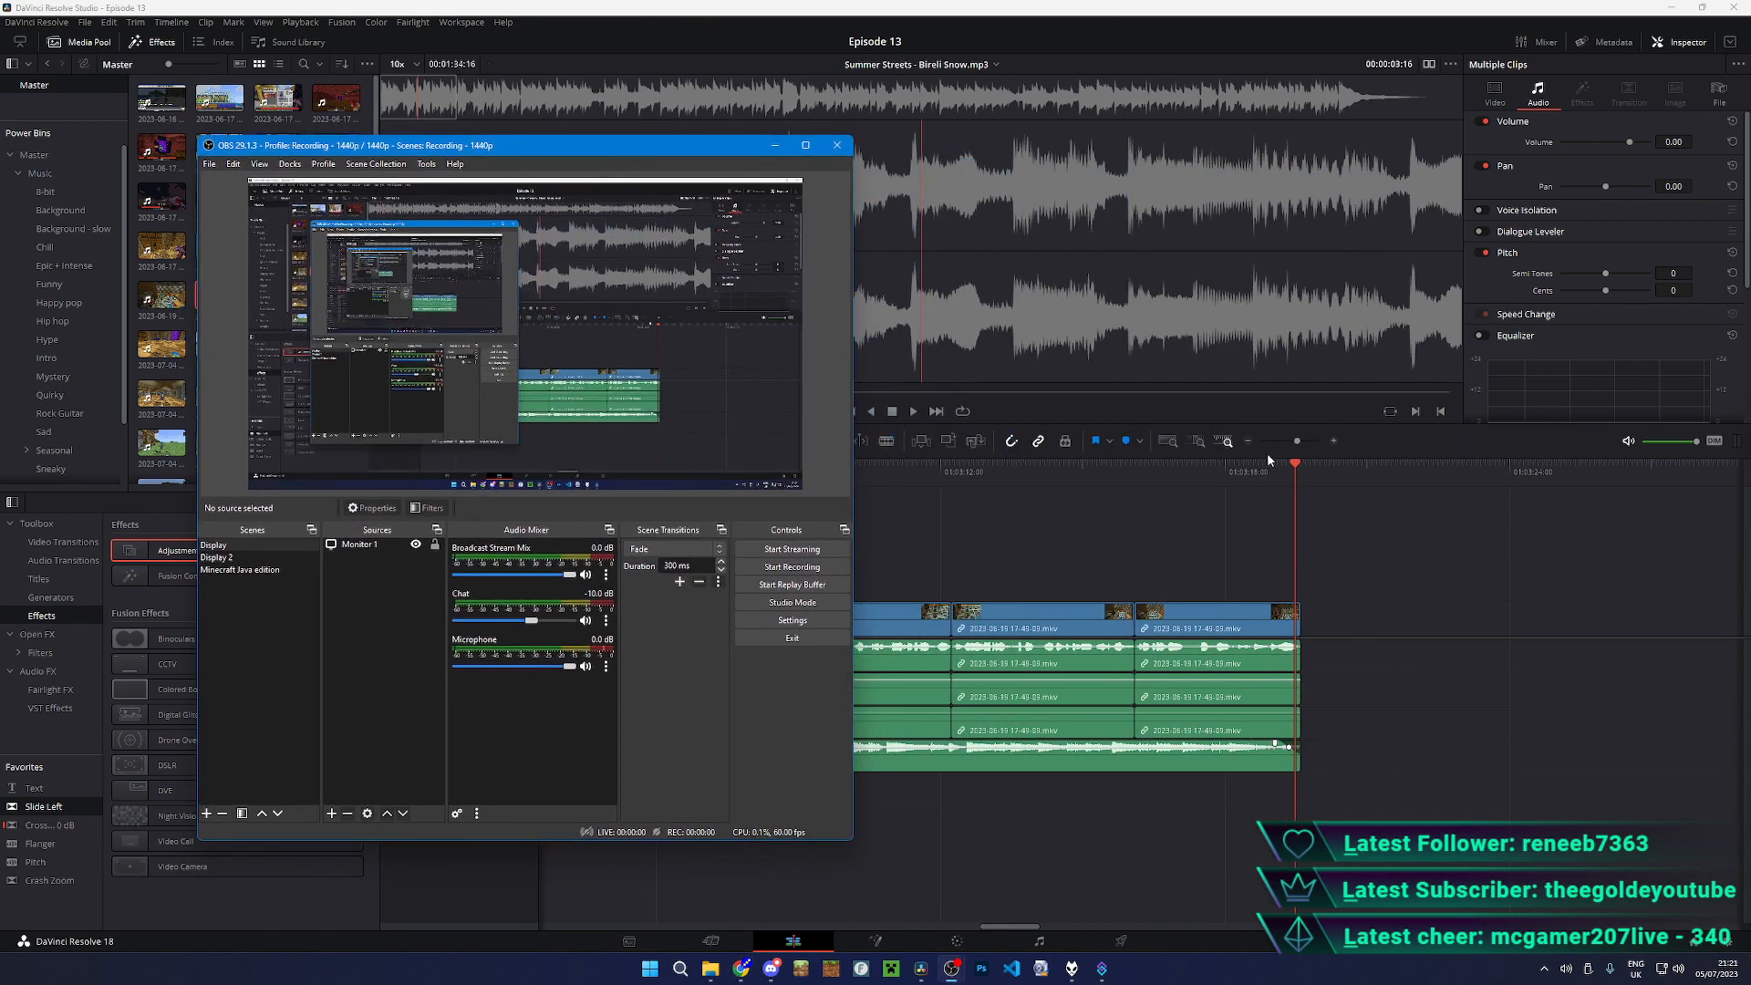
pyautogui.click(962, 467)
pyautogui.click(969, 467)
pyautogui.press('space')
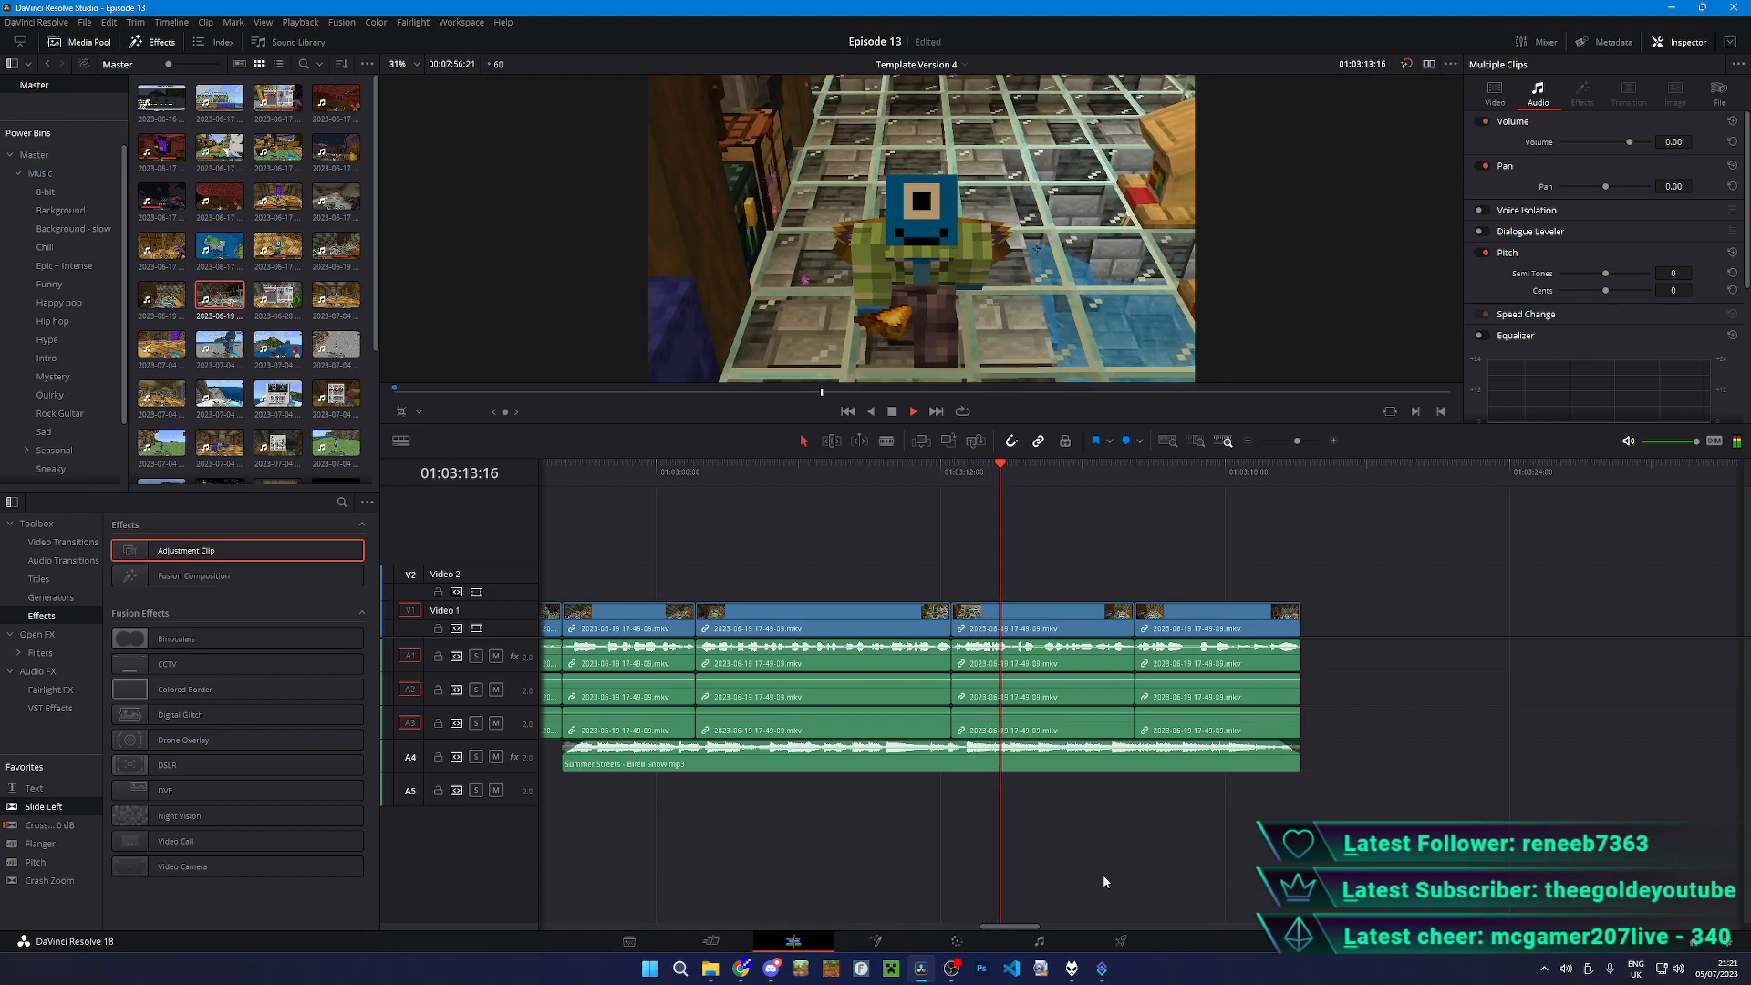
pyautogui.moveTo(950, 972)
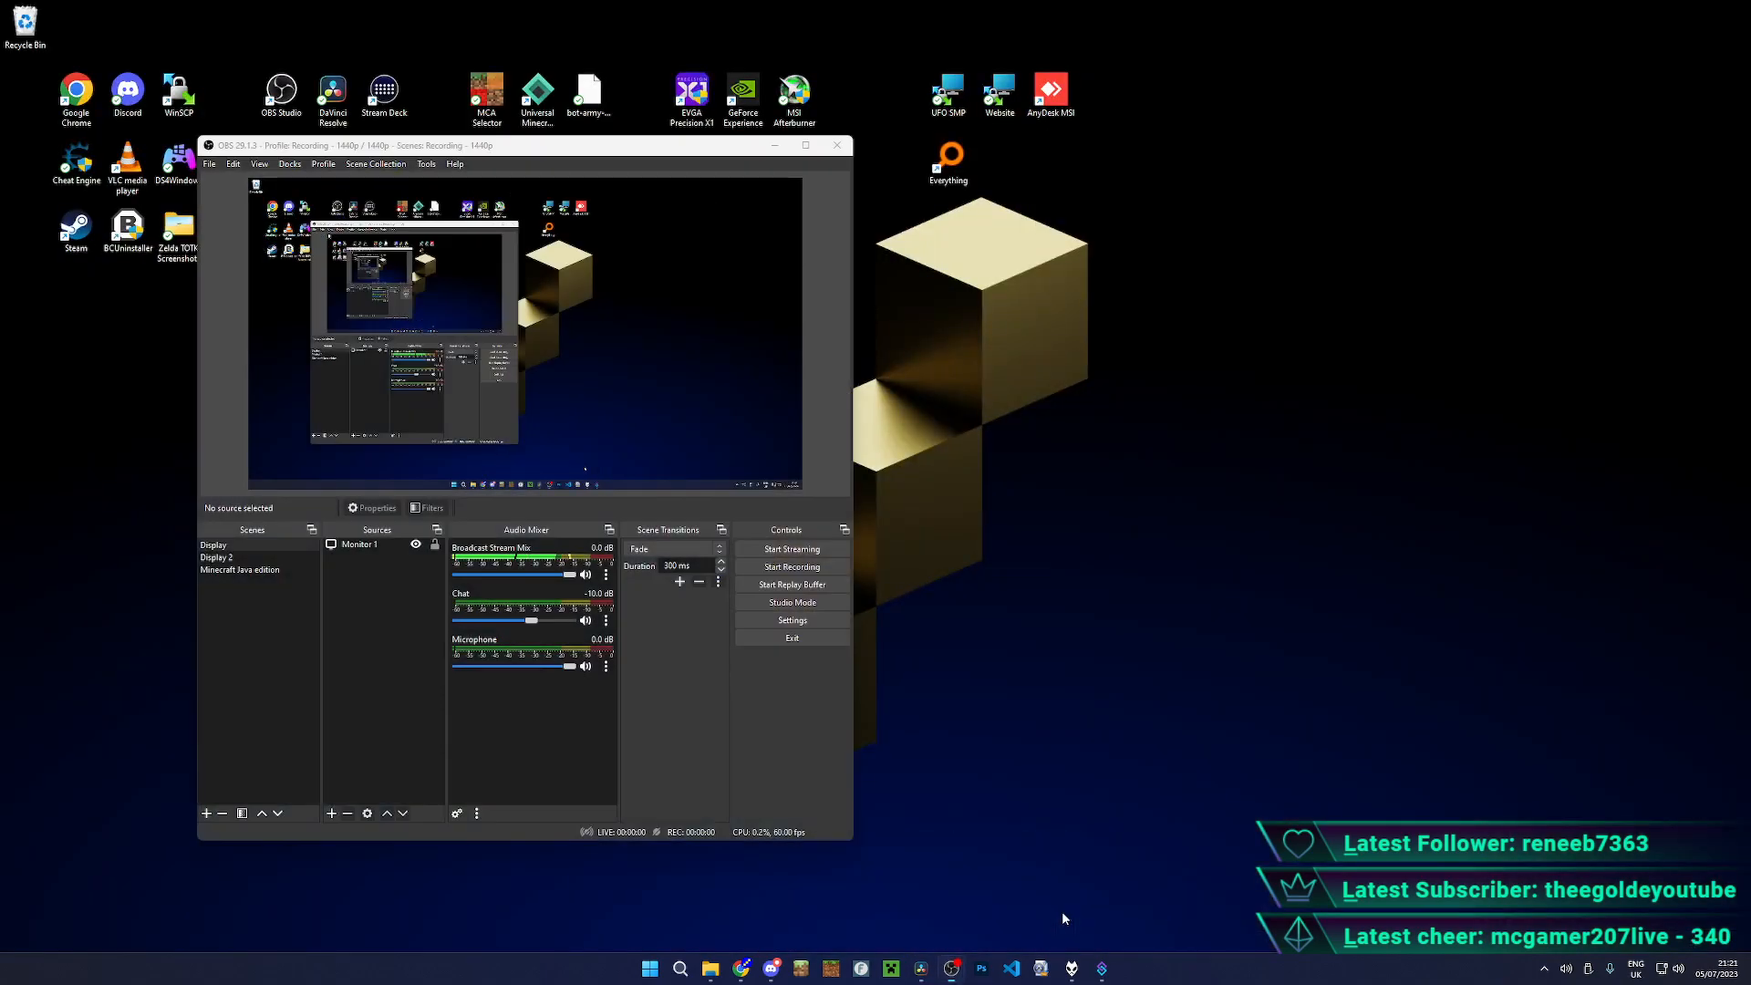
pyautogui.click(1061, 911)
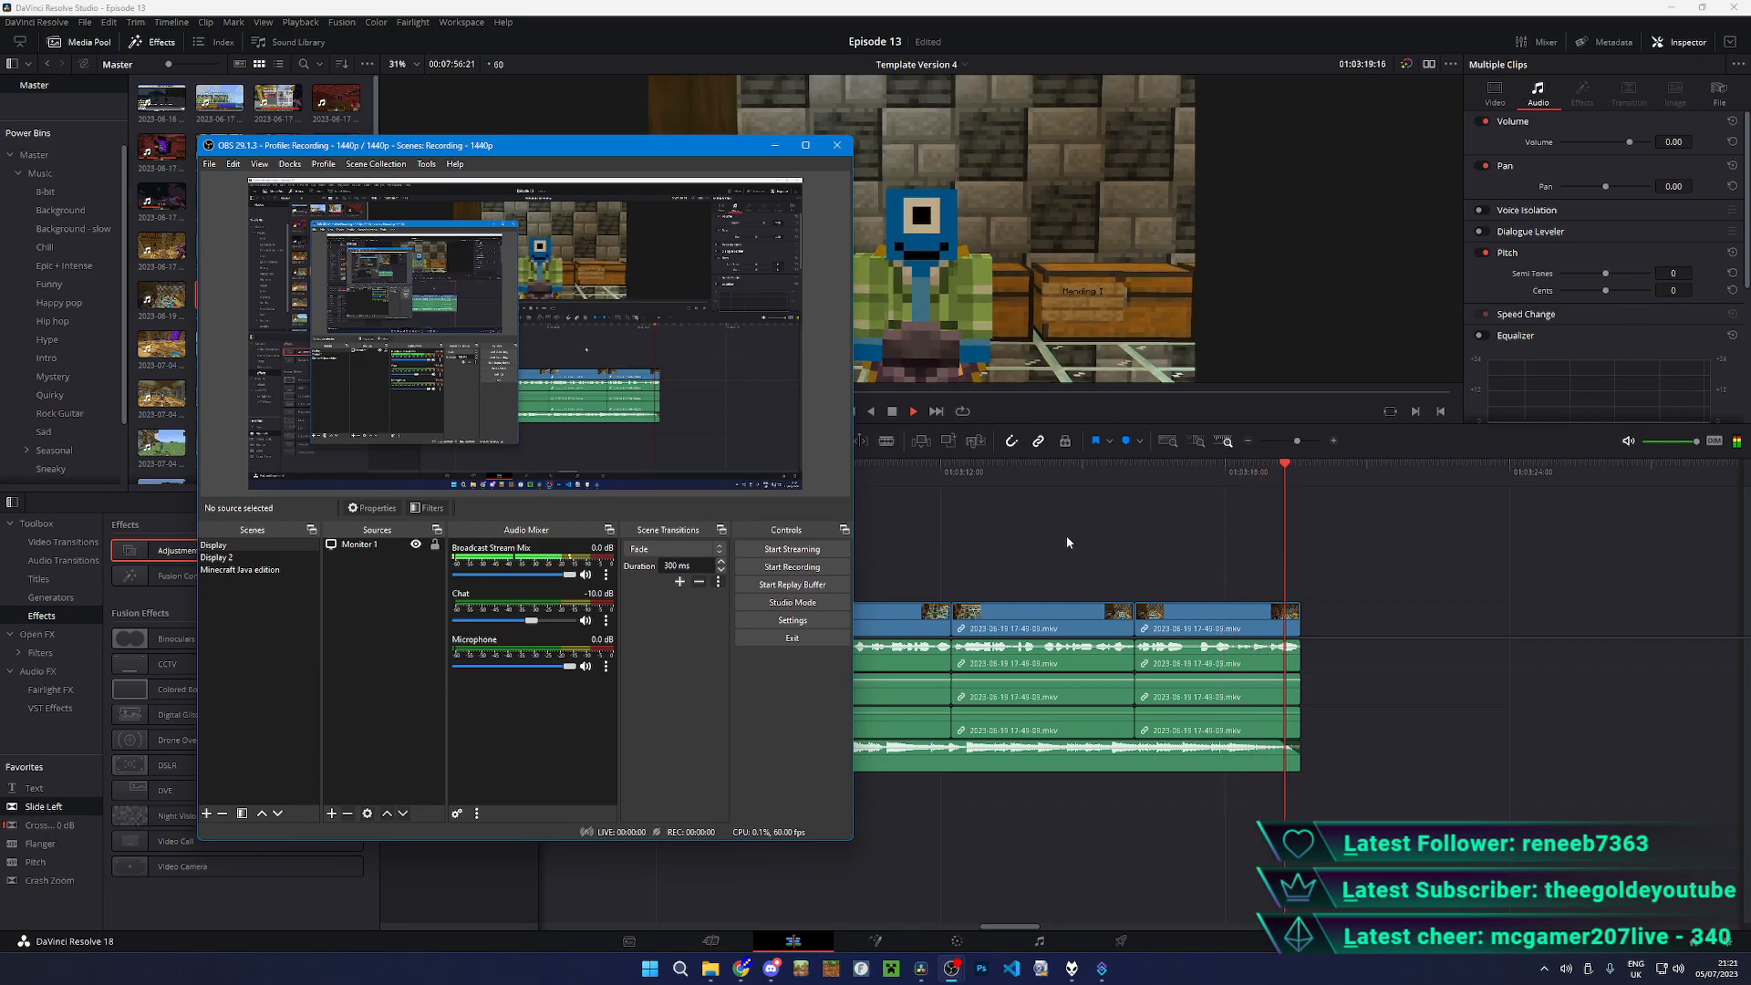
pyautogui.click(883, 476)
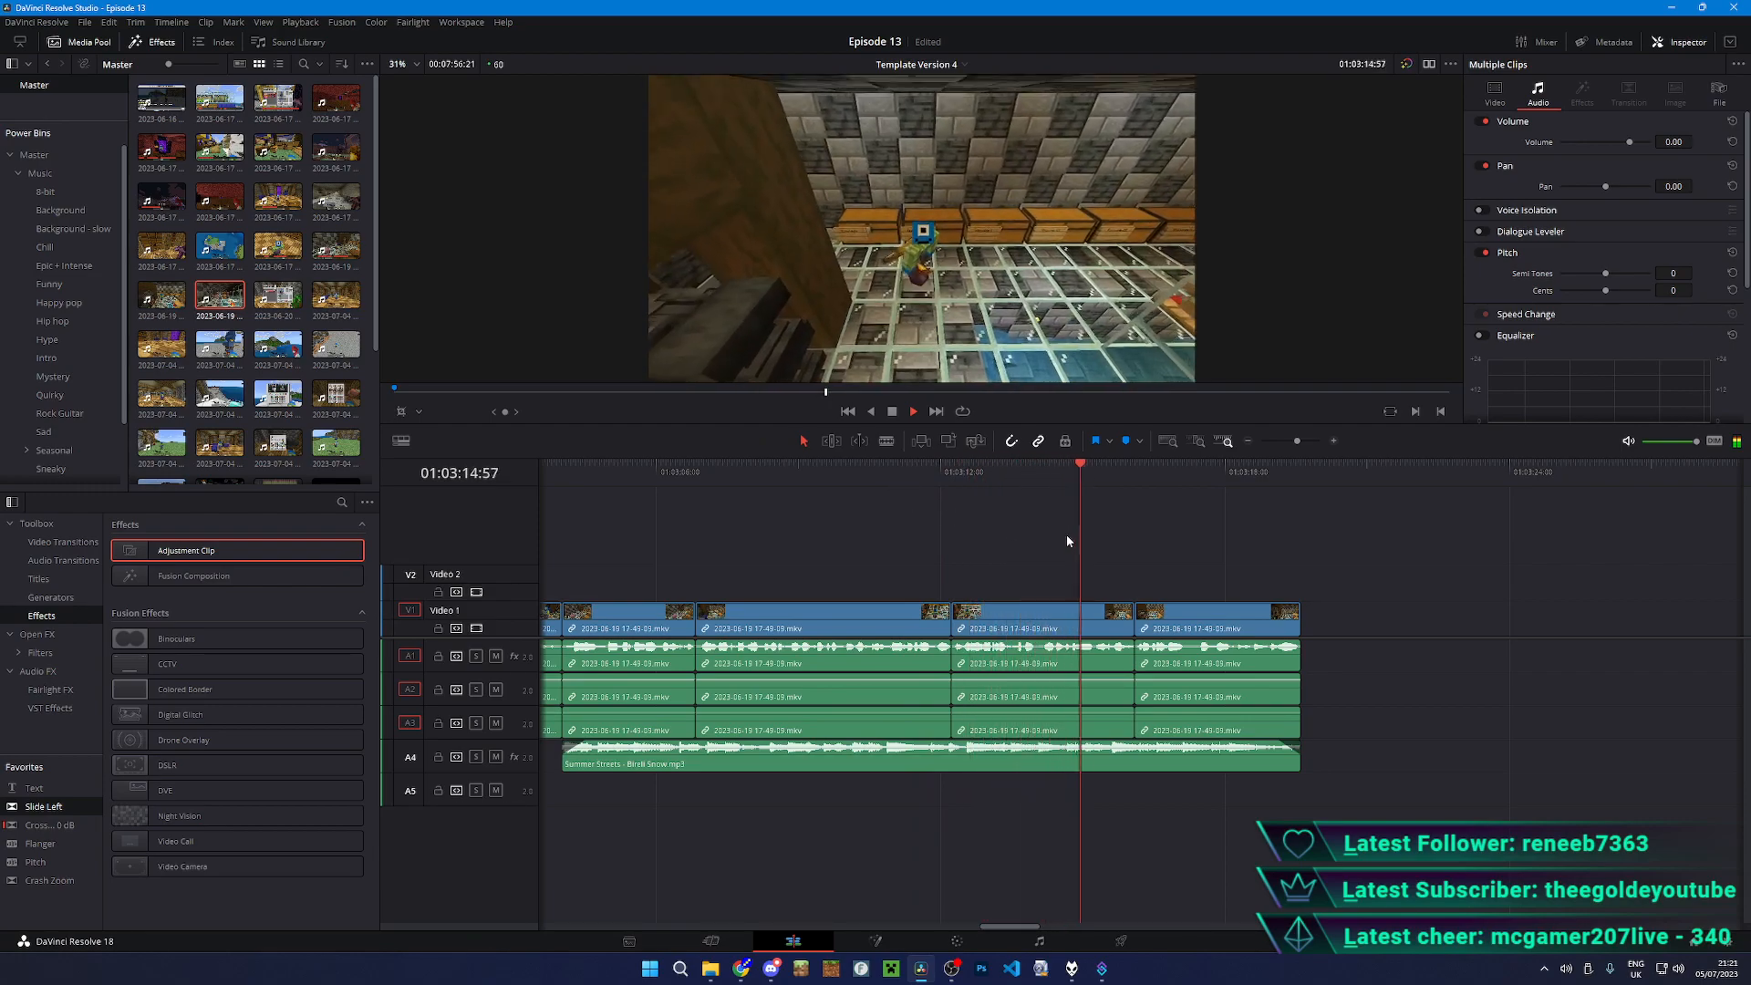
pyautogui.press('space')
# - Record a new voice-over in OBS and exit OBS
pyautogui.click(1081, 910)
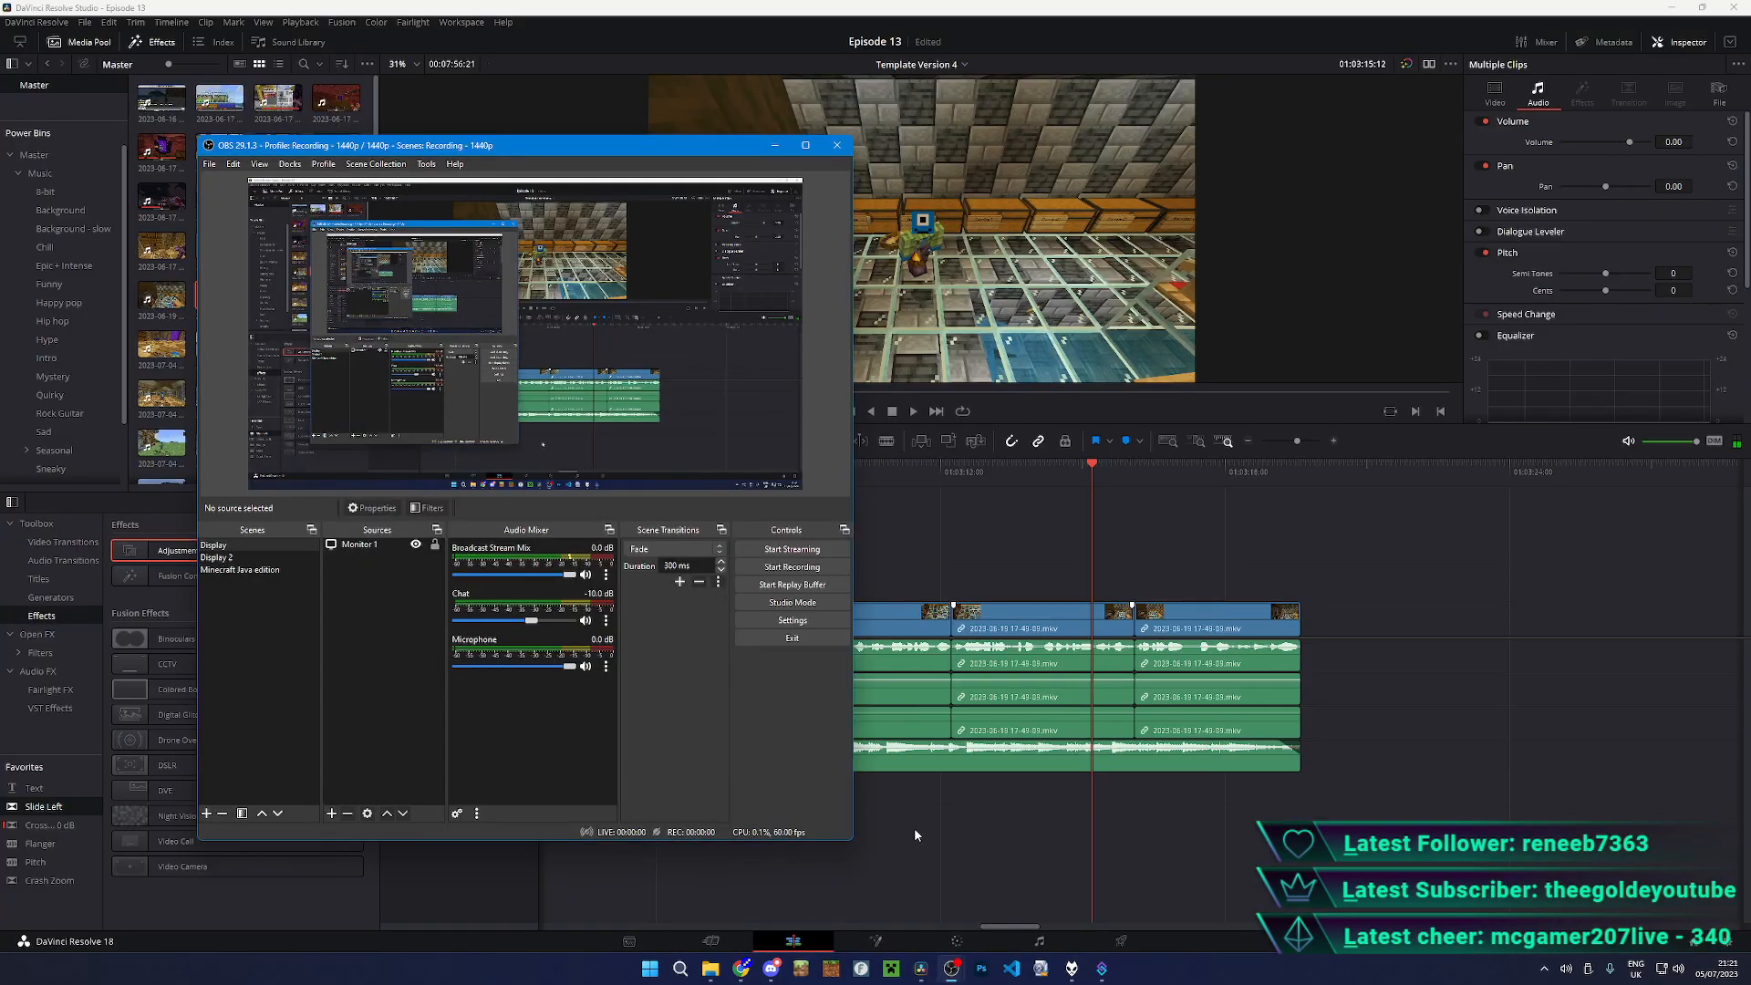
pyautogui.press('F9')
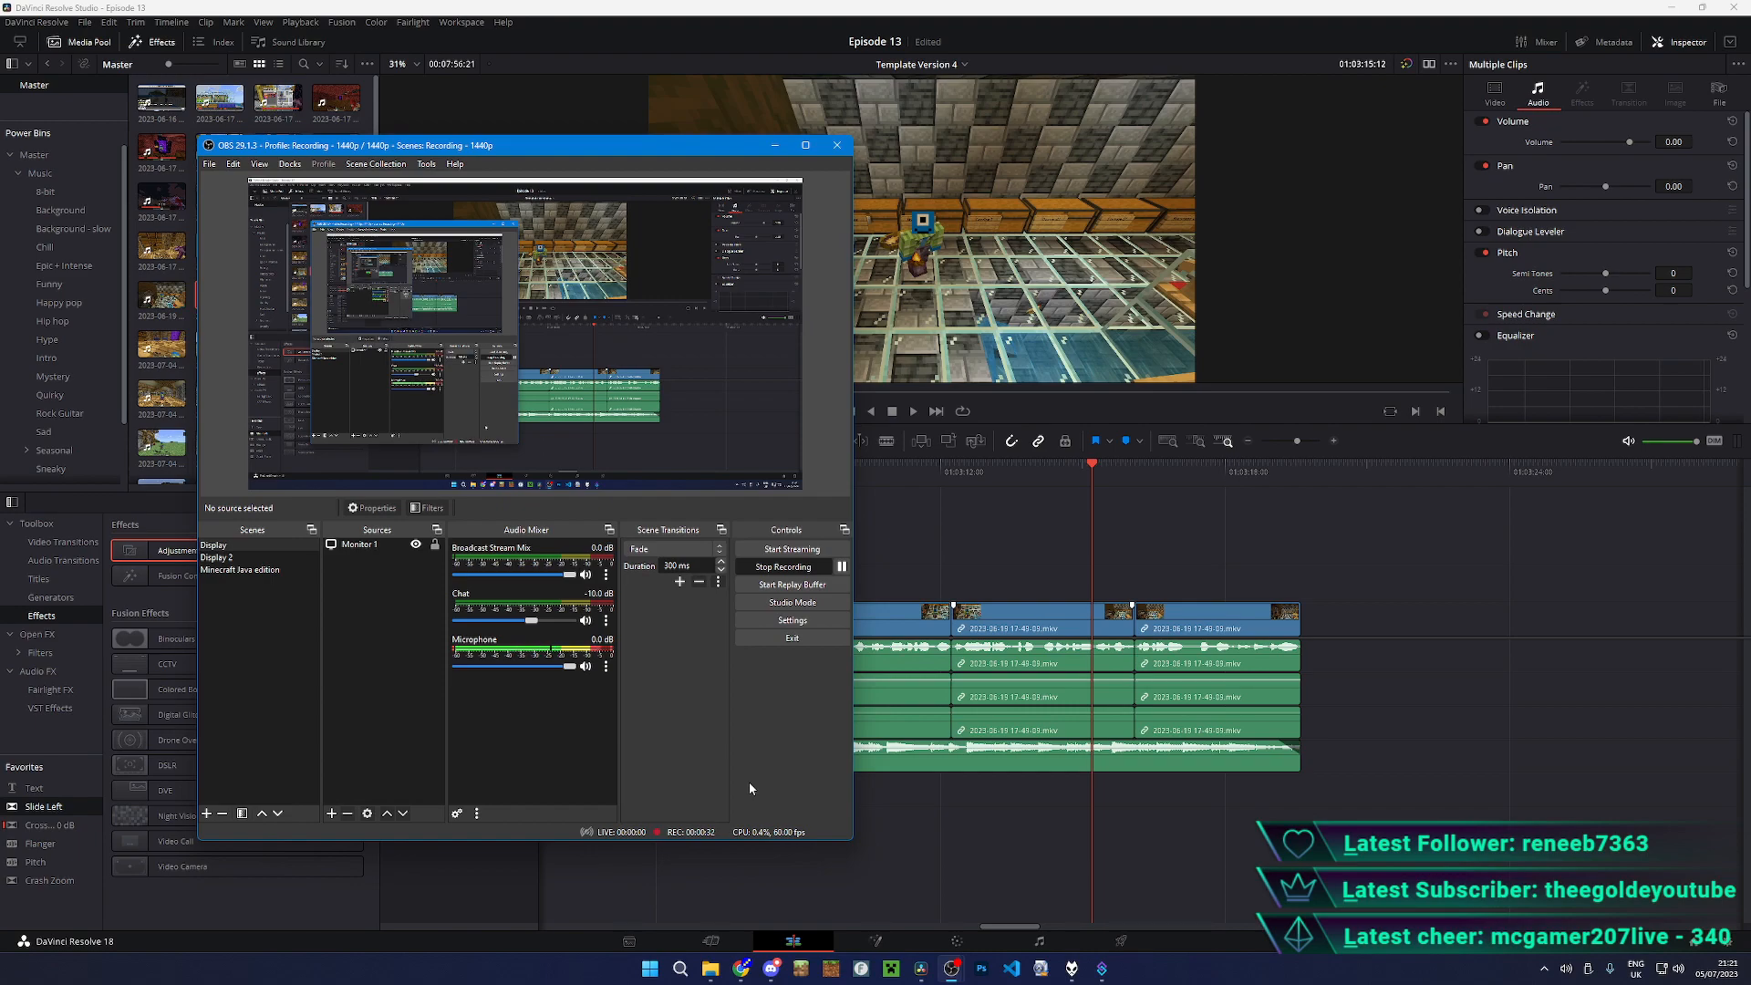
pyautogui.press('F10')
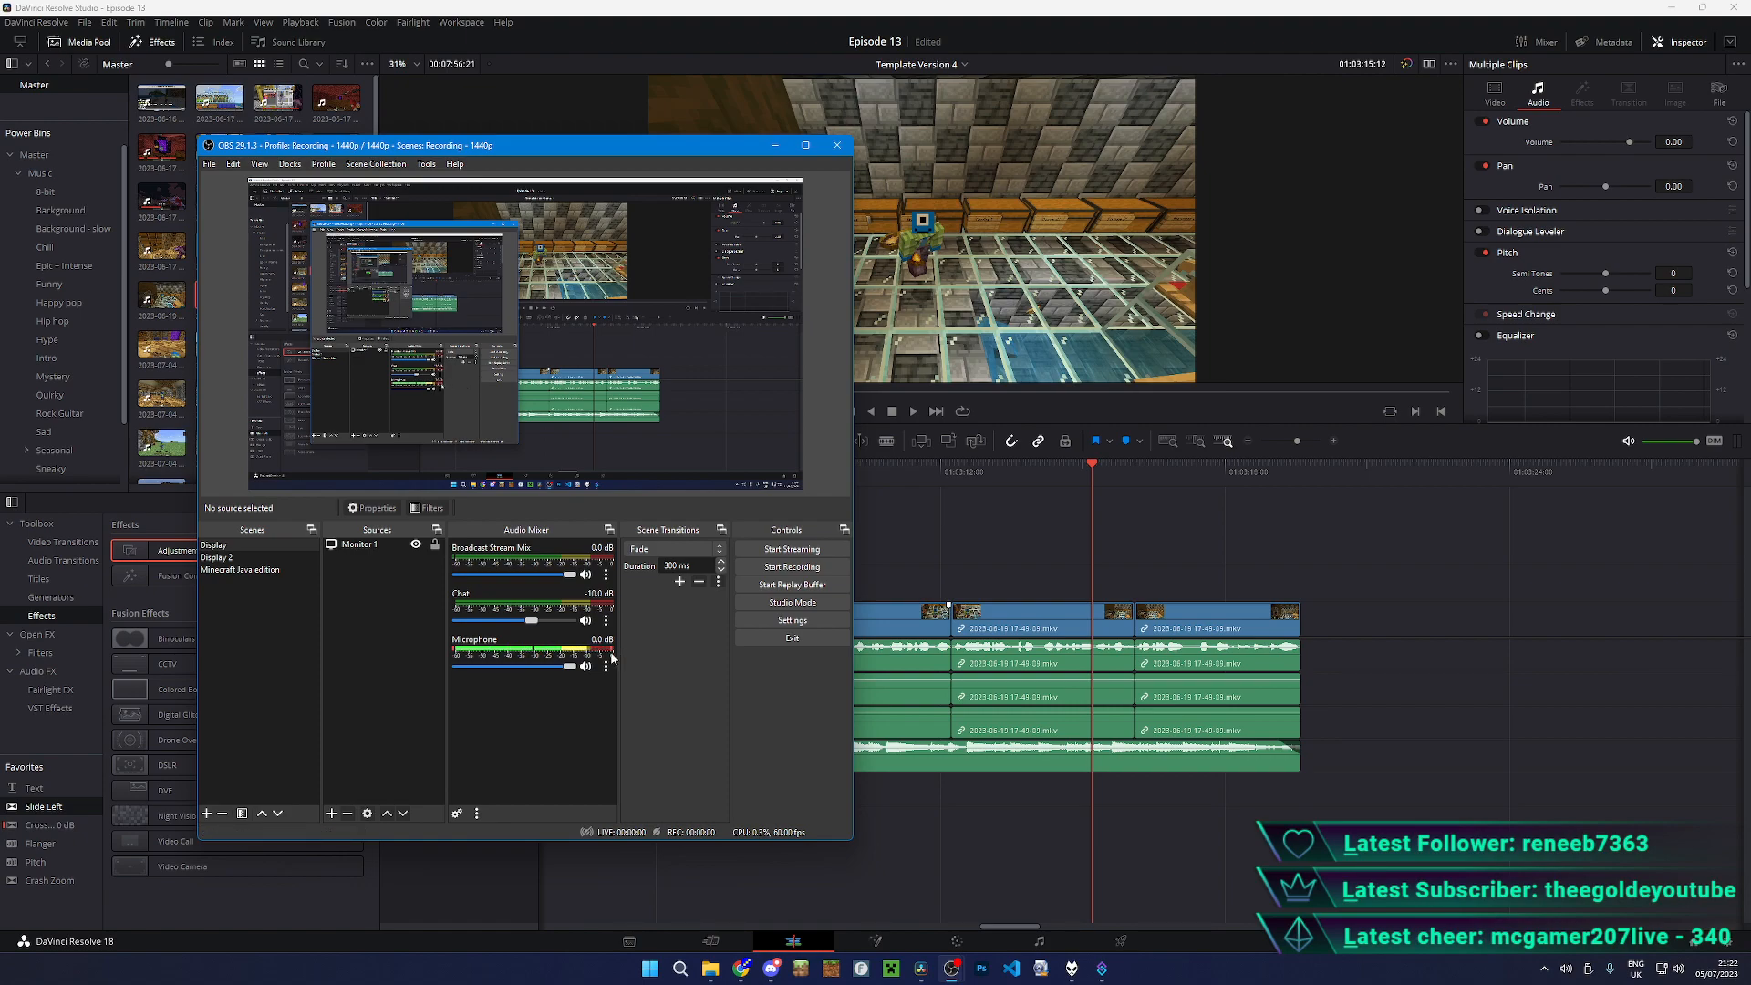
pyautogui.click(811, 639)
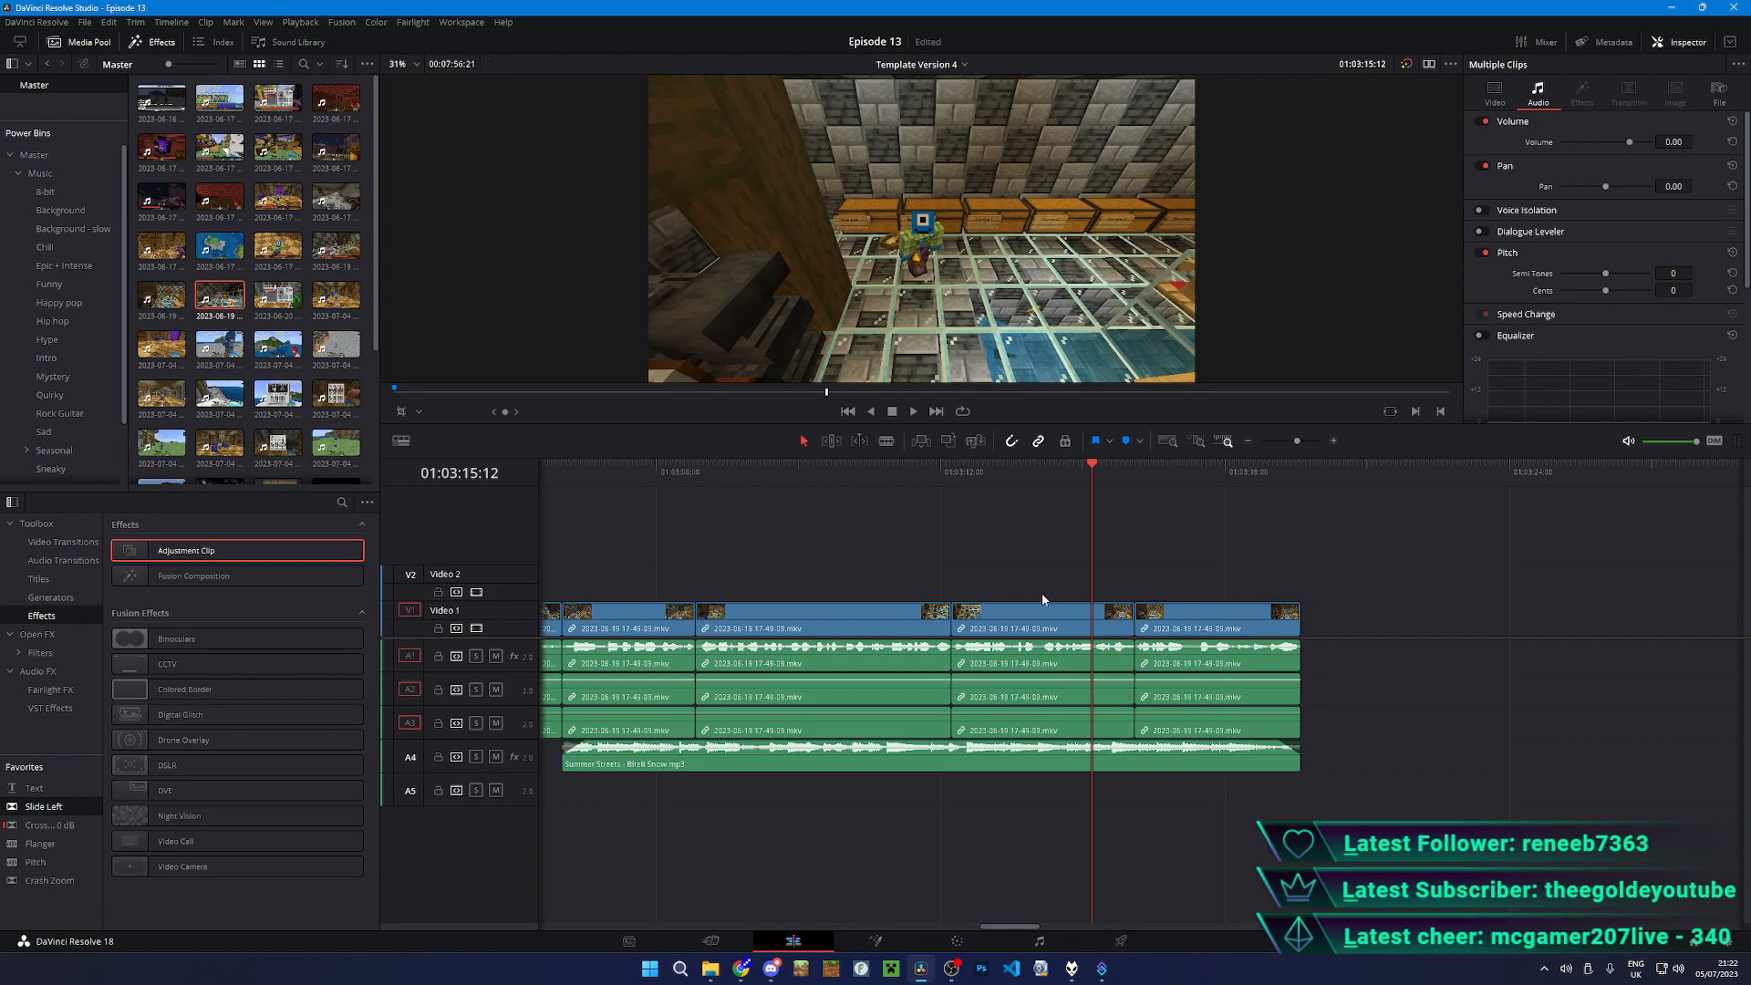
pyautogui.moveTo(710, 968)
pyautogui.click(710, 972)
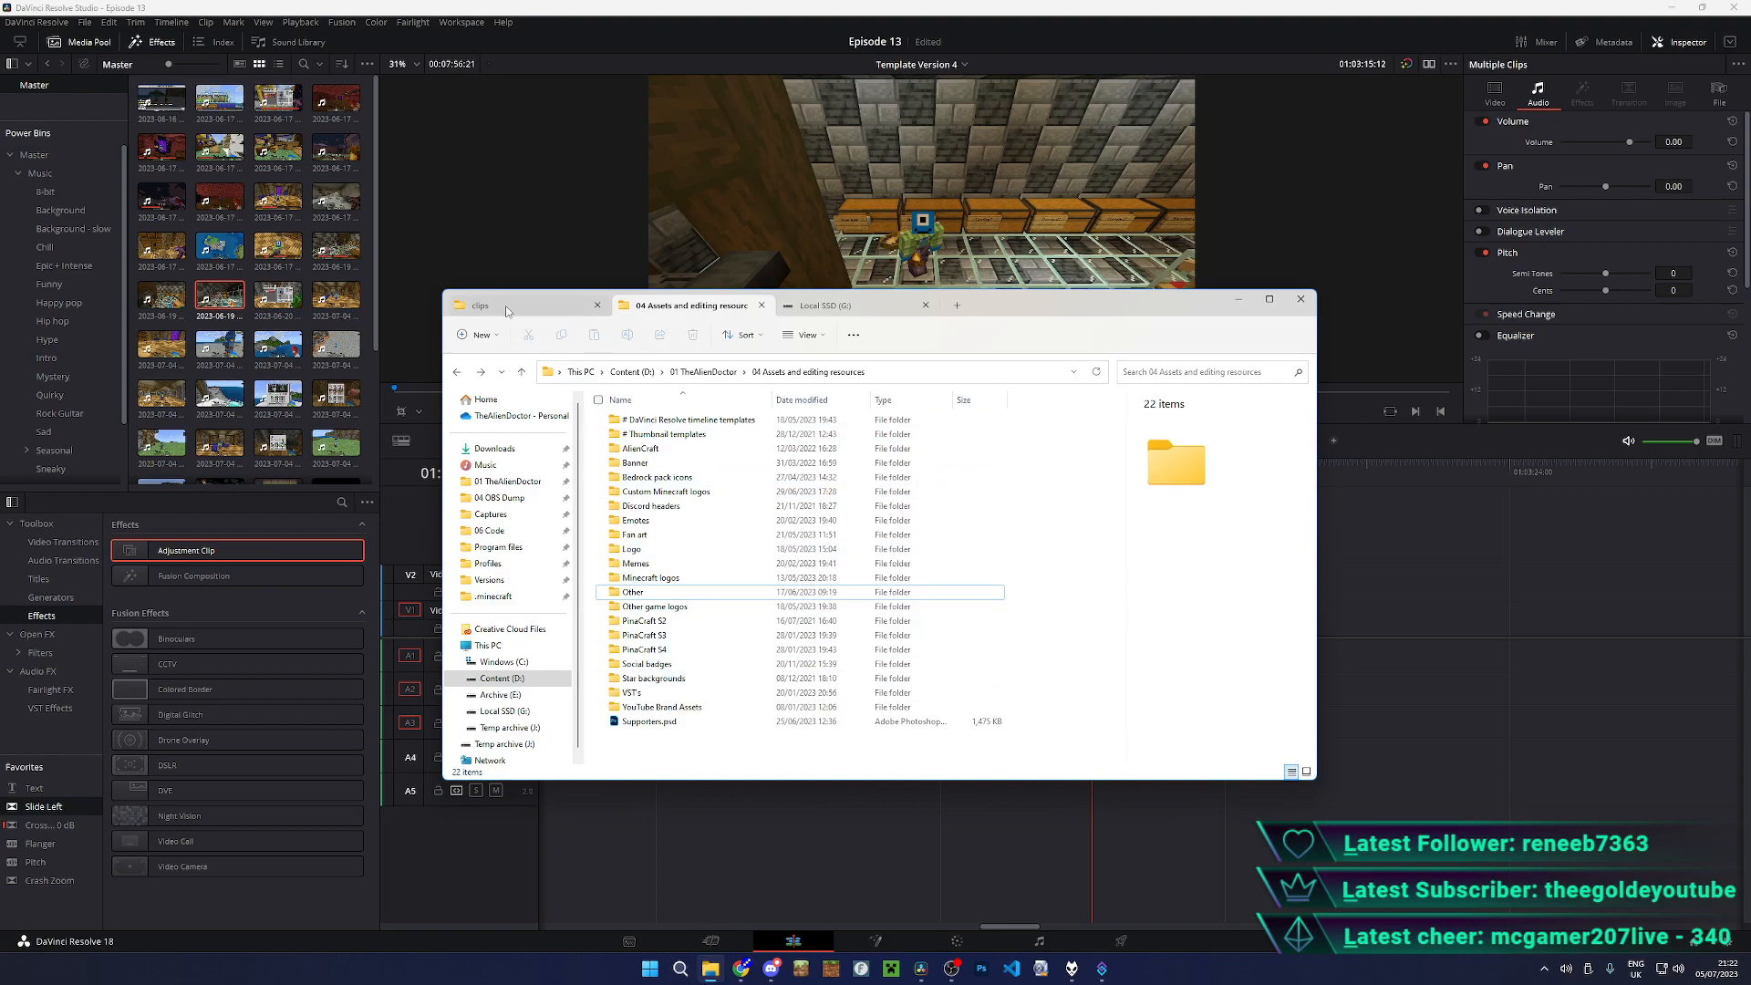
pyautogui.click(507, 310)
pyautogui.click(903, 308)
pyautogui.click(681, 494)
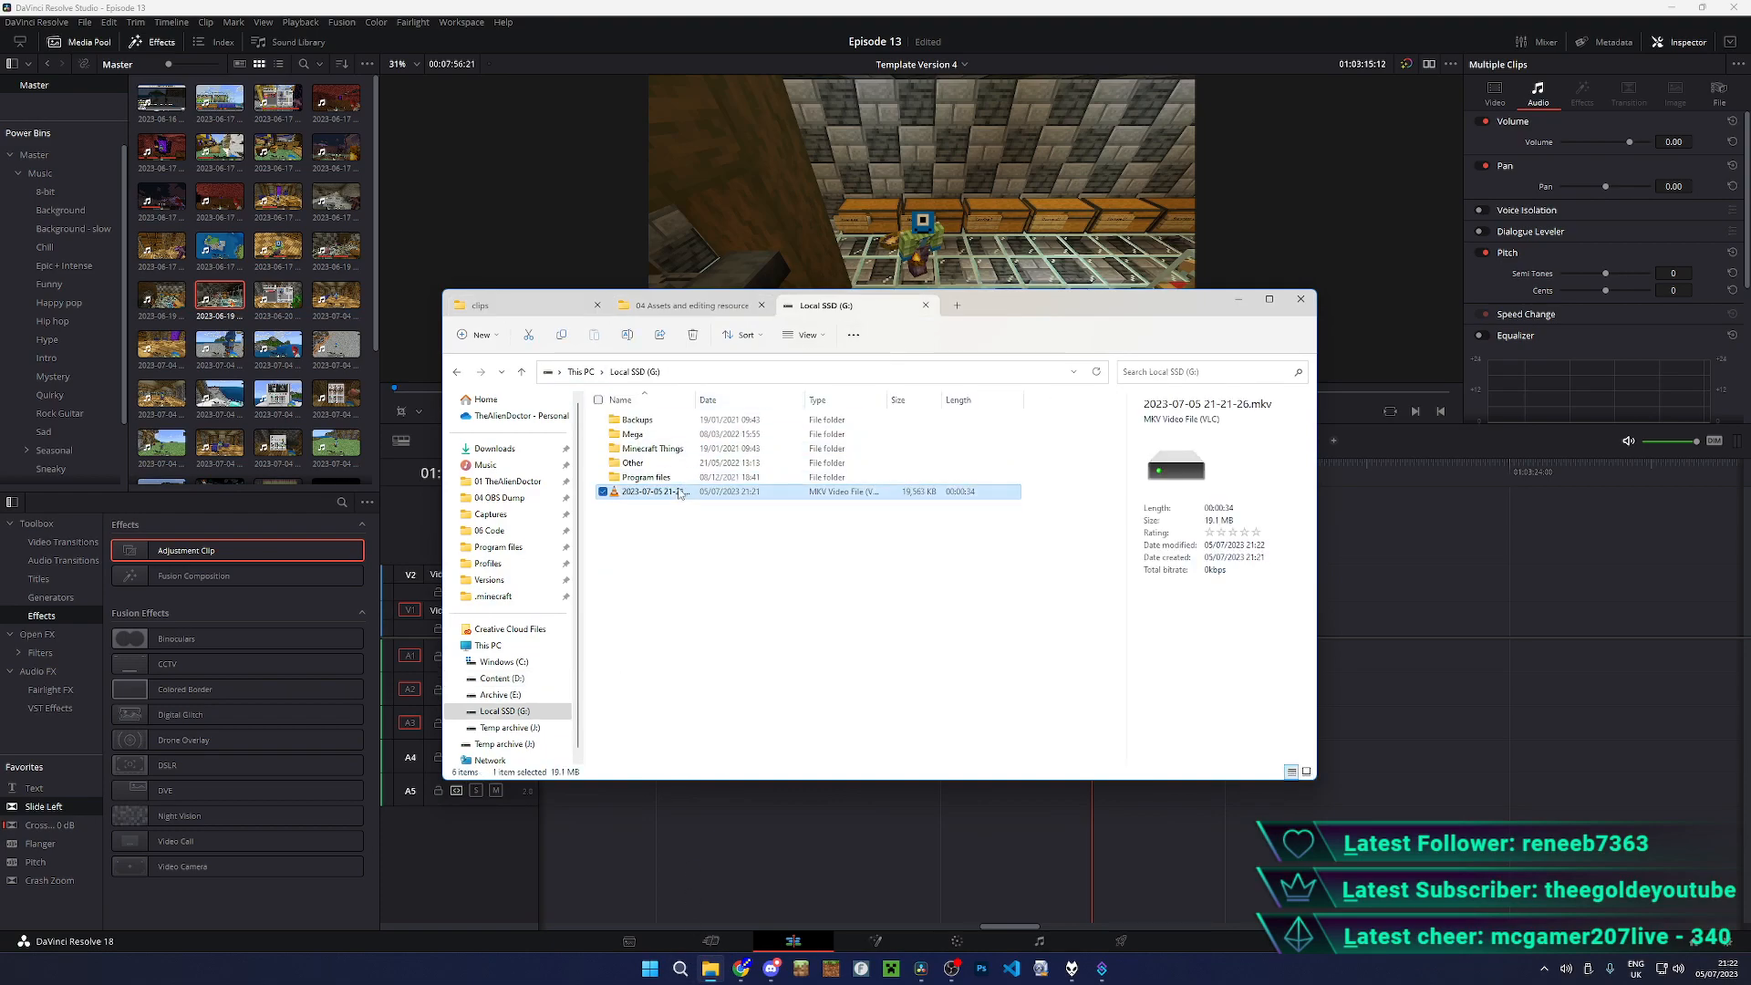
pyautogui.rightClick(681, 493)
pyautogui.click(698, 505)
pyautogui.click(483, 305)
pyautogui.hotkey('ctrl', 'v')
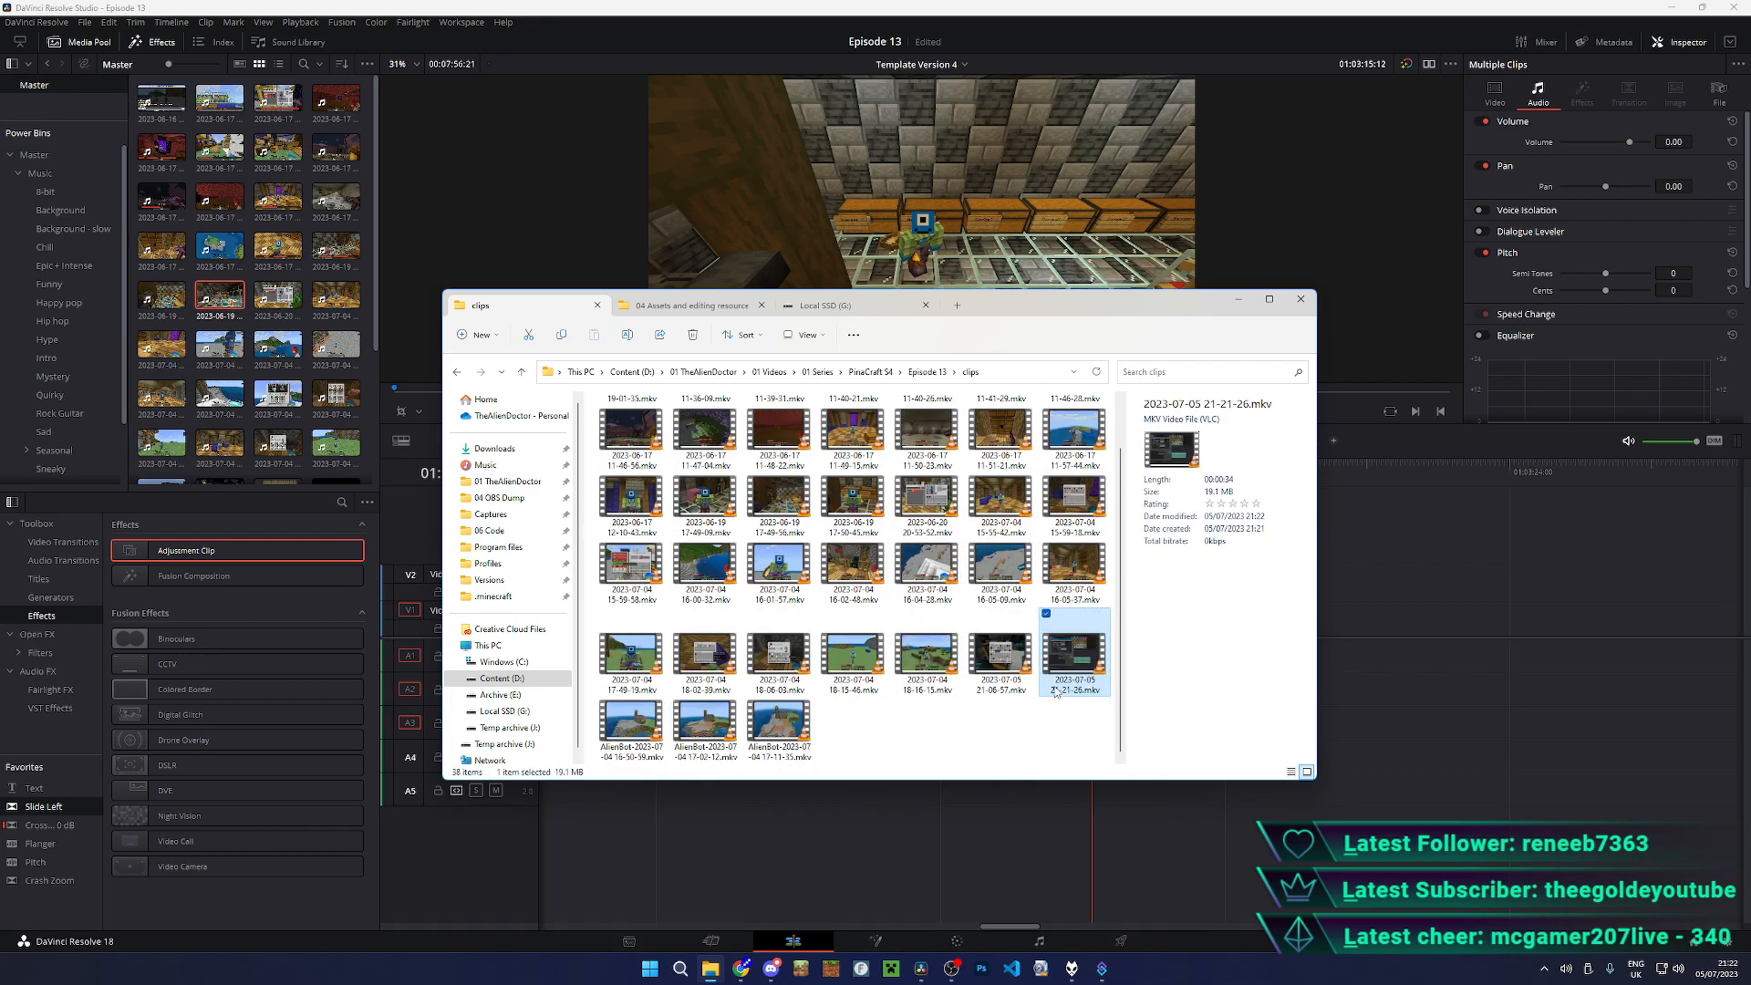
pyautogui.moveTo(1291, 662); pyautogui.dragTo(1334, 671)
pyautogui.hotkey('ctrl', '=')
pyautogui.hotkey('ctrl', '=')
pyautogui.hotkey('ctrl', '=')
pyautogui.hotkey('ctrl', '-')
pyautogui.click(1522, 468)
pyautogui.hotkey('ctrl', '-')
pyautogui.hotkey('ctrl', '-')
pyautogui.hotkey('ctrl', '-')
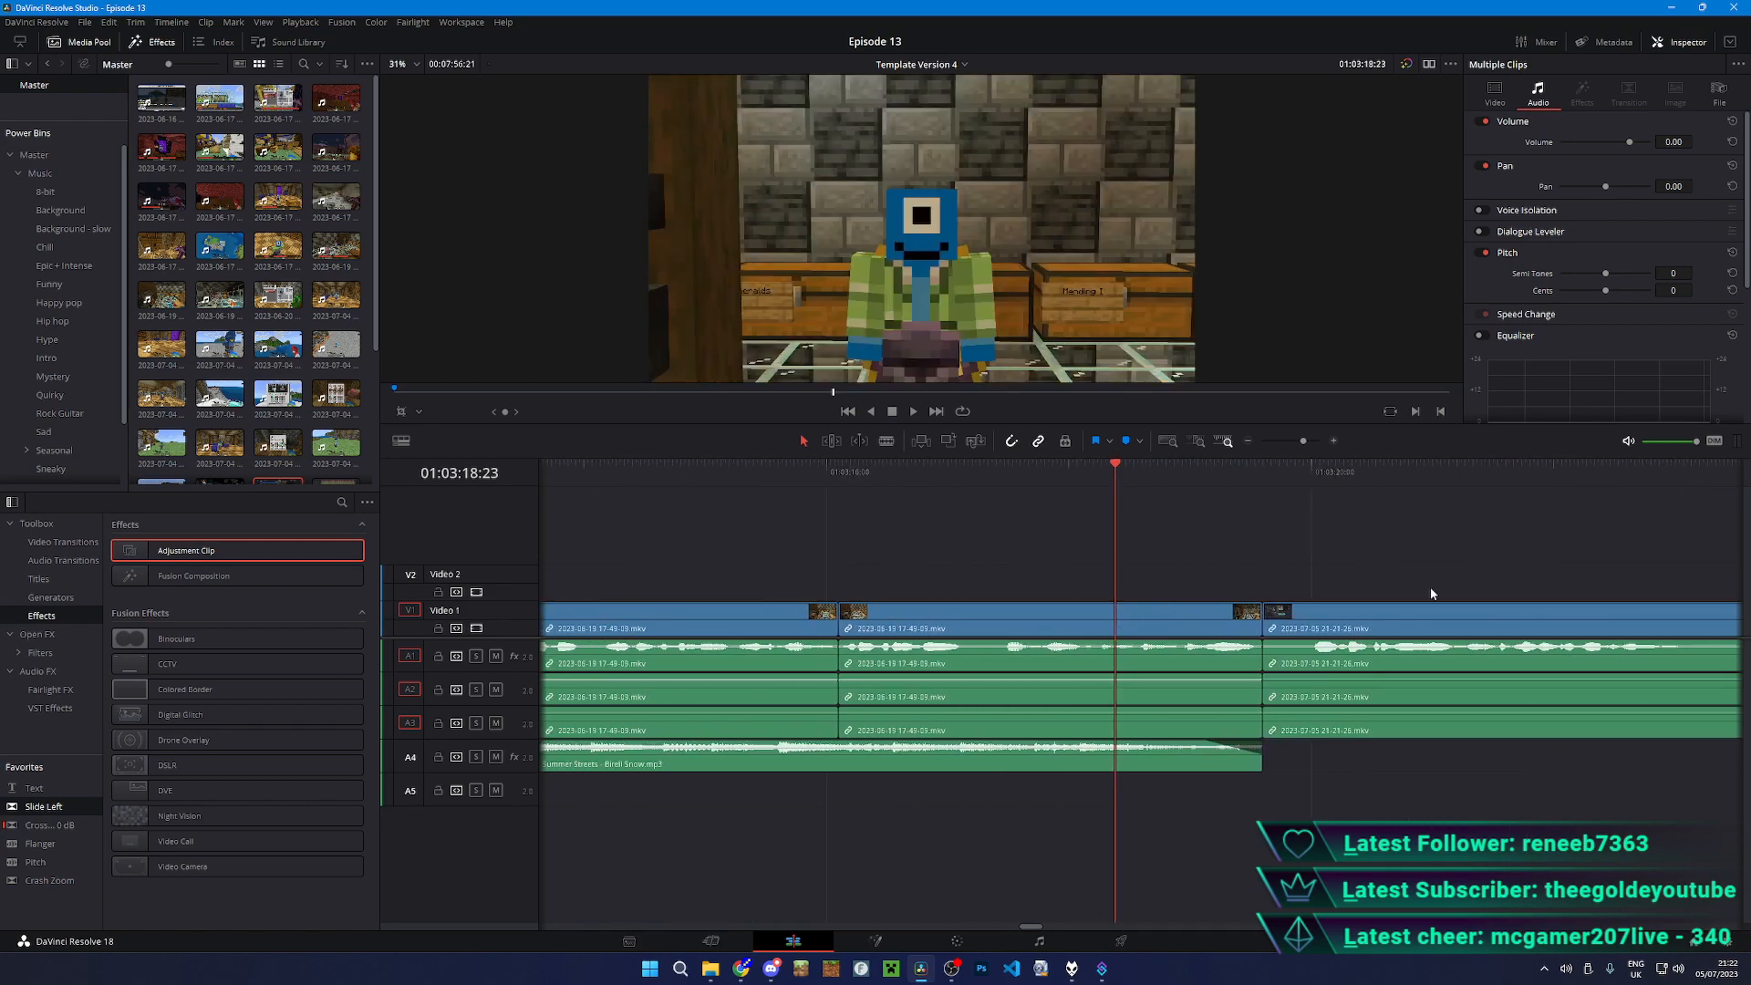
# - Listen through the new recording and cut it after the long pause, just before speech resumes at about 01:03:29:30
pyautogui.hotkey('ctrl', '=')
pyautogui.hotkey('ctrl', '=')
pyautogui.hotkey('ctrl', '=')
pyautogui.press('space')
pyautogui.press('space')
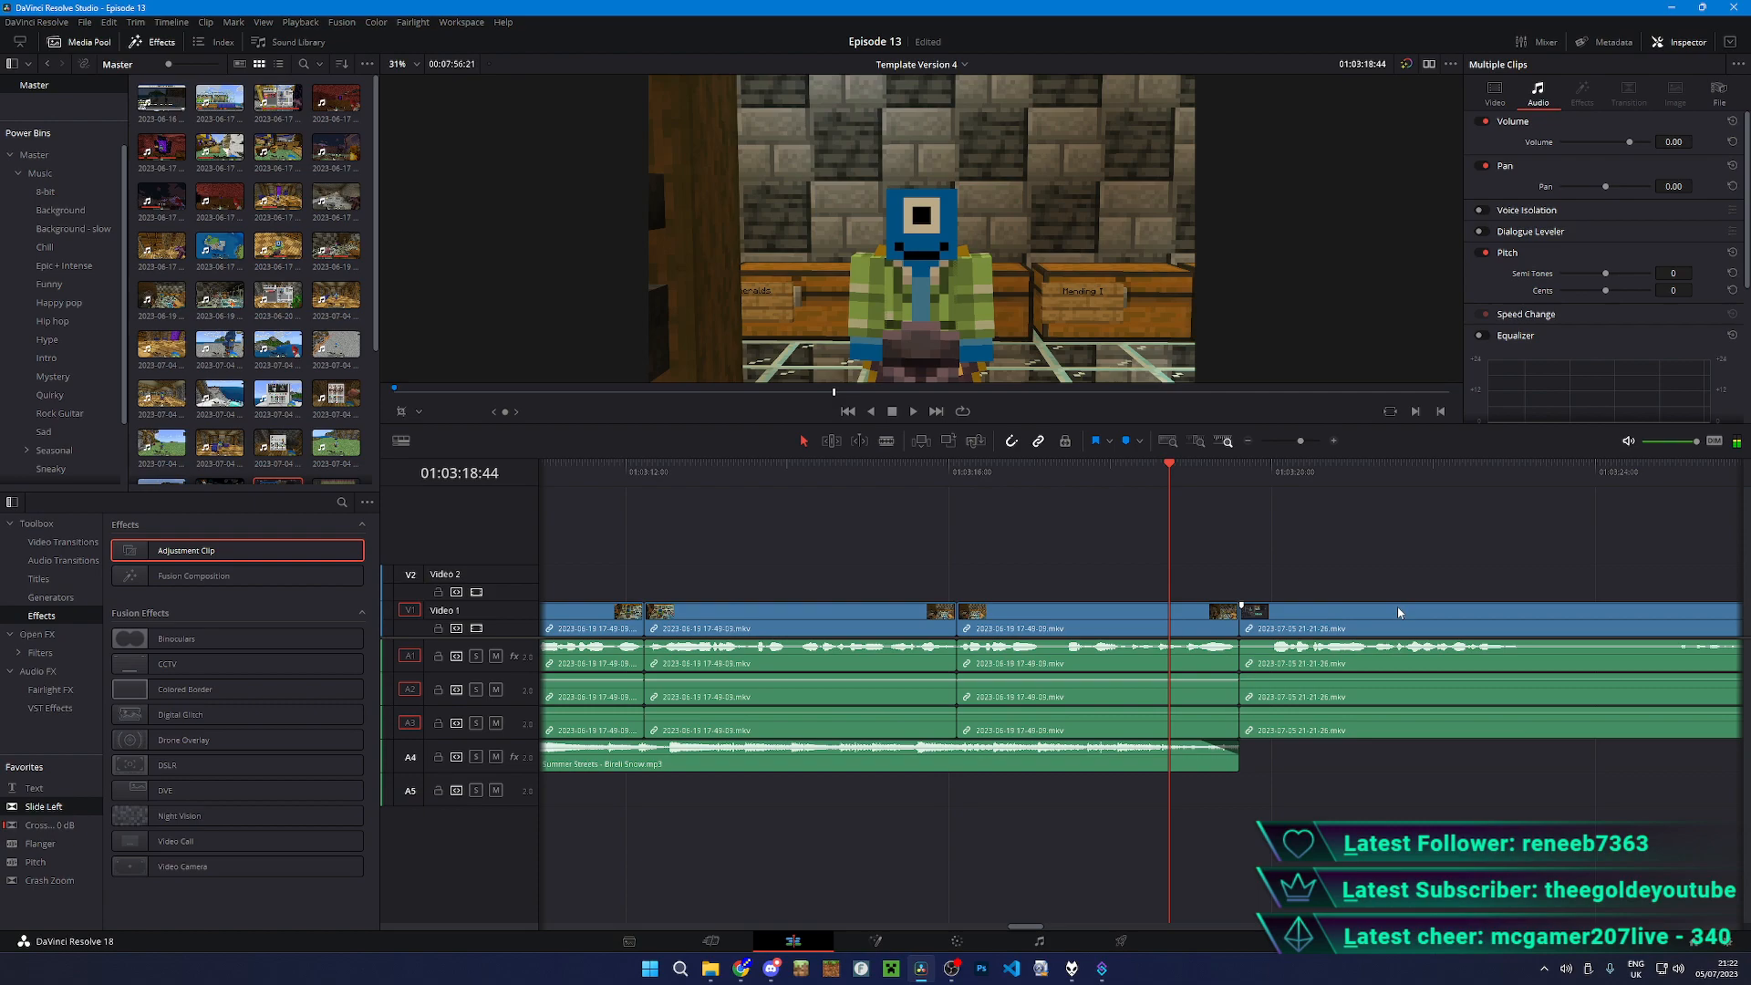
pyautogui.hscroll(3, 1525, 571)
pyautogui.press('b')
pyautogui.click(1426, 474)
pyautogui.press('space')
pyautogui.hscroll(3, 1535, 567)
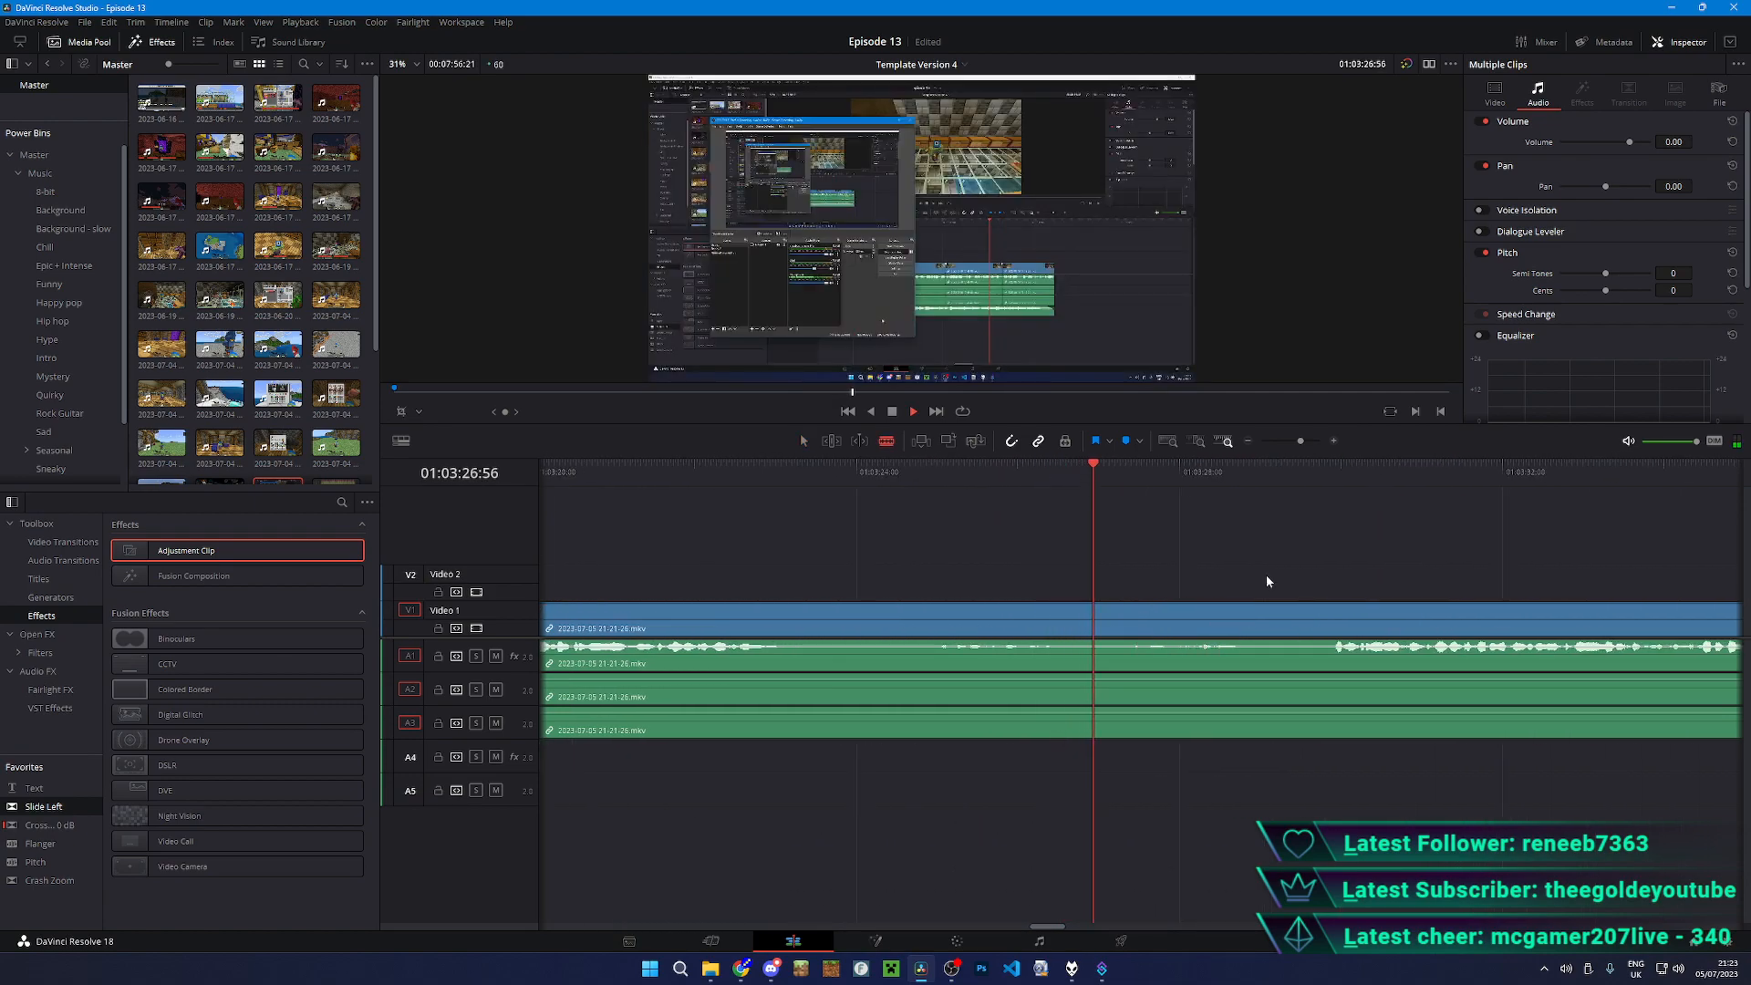
pyautogui.click(1313, 652)
# - Move the later part of the voice recording back over its first take so it directly follows the last gameplay clip
pyautogui.press('a')
pyautogui.hotkey('ctrl', '-')
pyautogui.hotkey('ctrl', '-')
pyautogui.hotkey('ctrl', '-')
pyautogui.moveTo(1348, 664); pyautogui.dragTo(1095, 654)
# - Play across the join between the last gameplay clip and the moved voice recording to check the timing
pyautogui.click(963, 472)
pyautogui.hotkey('ctrl', '=')
pyautogui.hotkey('ctrl', '=')
pyautogui.hotkey('ctrl', '=')
pyautogui.press('b')
pyautogui.hotkey('ctrl', '=')
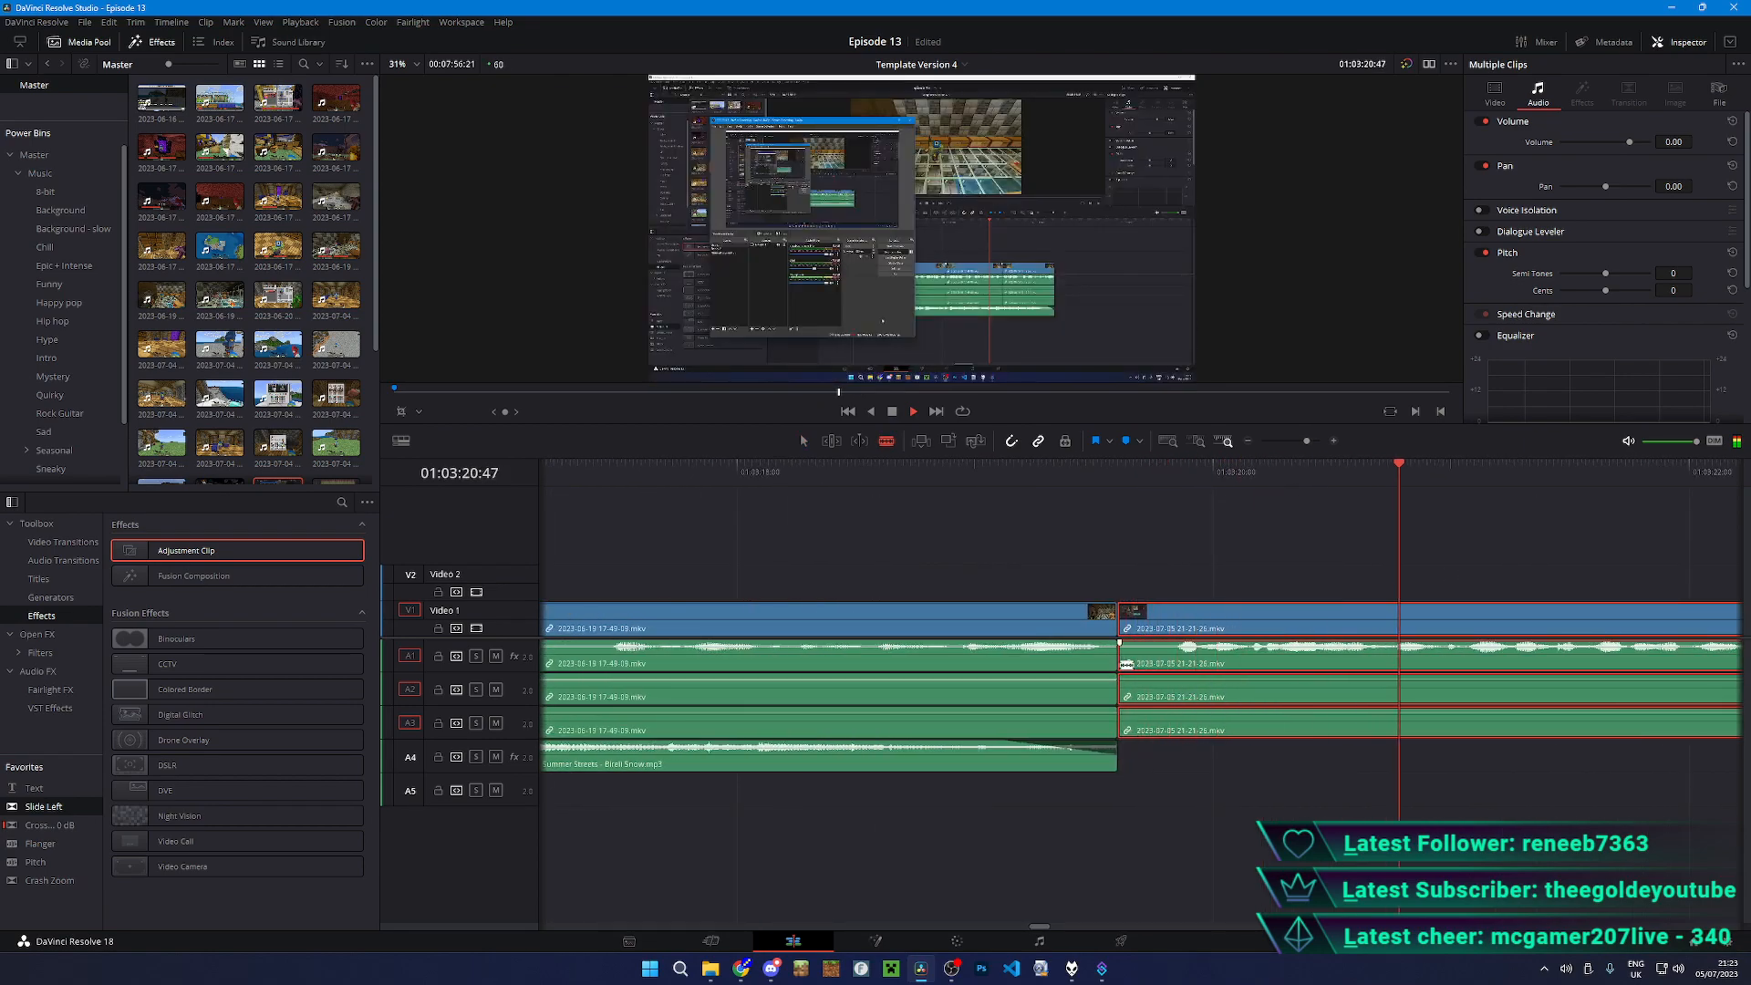
pyautogui.press('a')
pyautogui.hotkey('ctrl', '-')
pyautogui.hotkey('ctrl', '-')
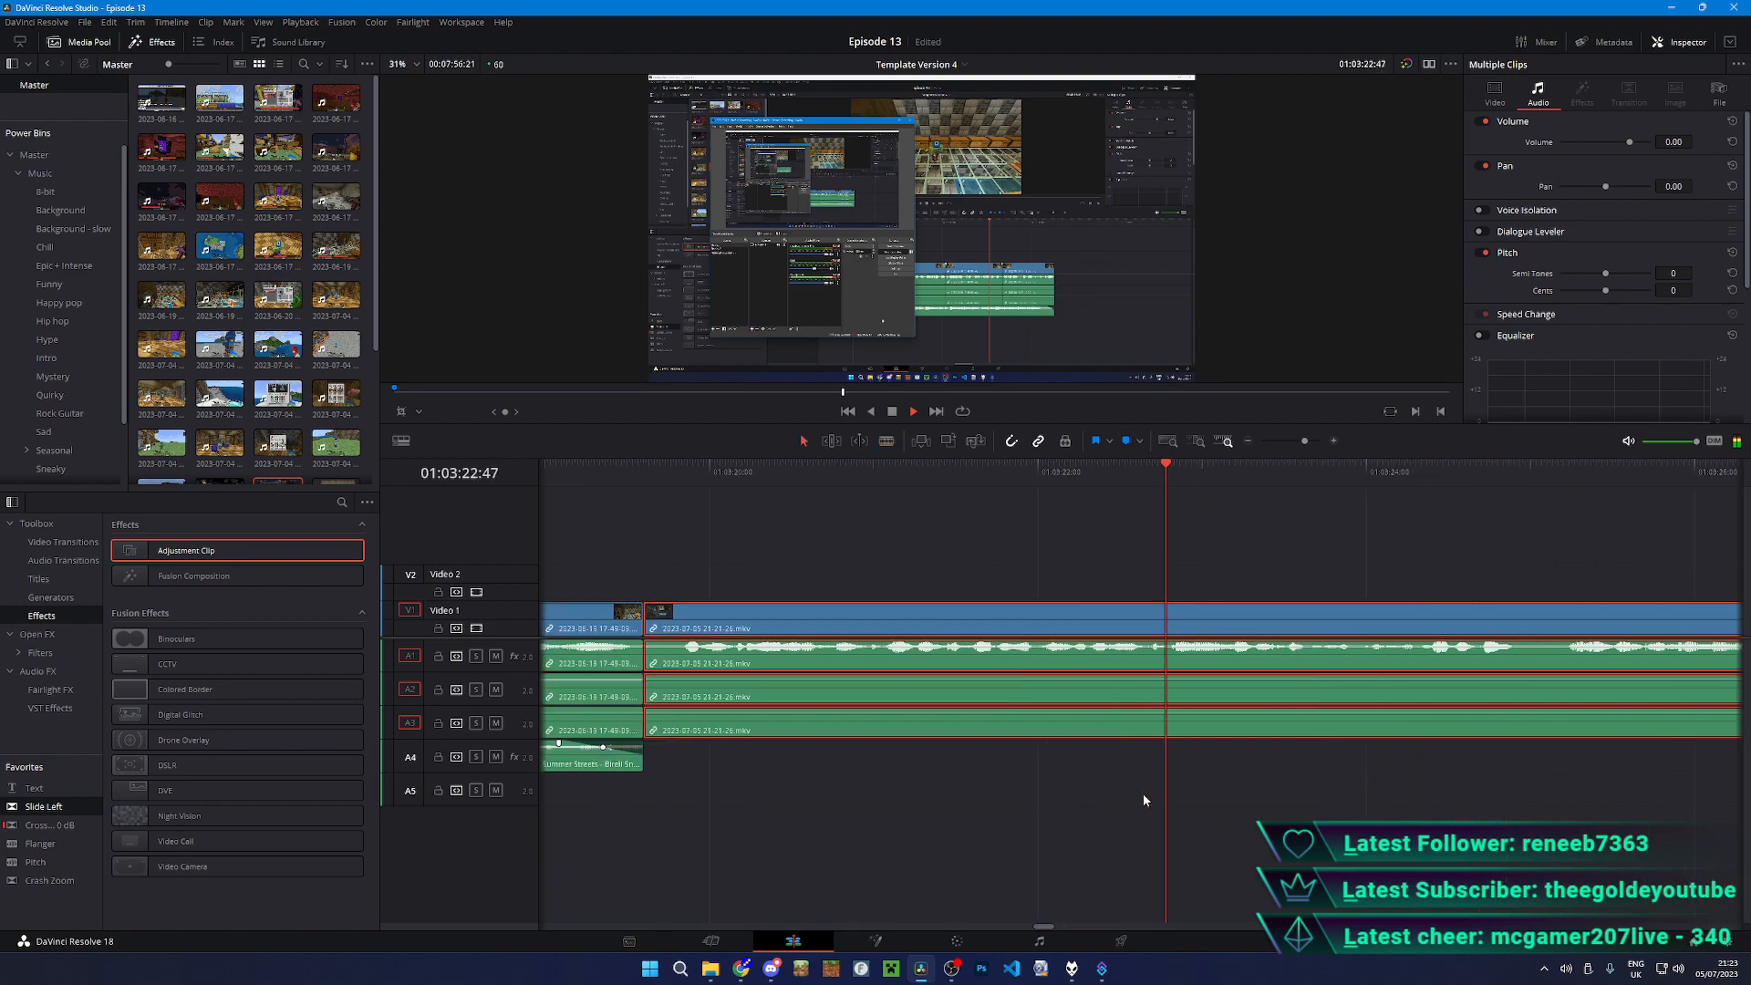
# - Delete only the video part of the voice recording, keeping its audio tracks
pyautogui.click(1230, 545)
pyautogui.keyDown('alt'); pyautogui.click(1178, 613); pyautogui.keyUp('alt')
pyautogui.press('BackSpace')
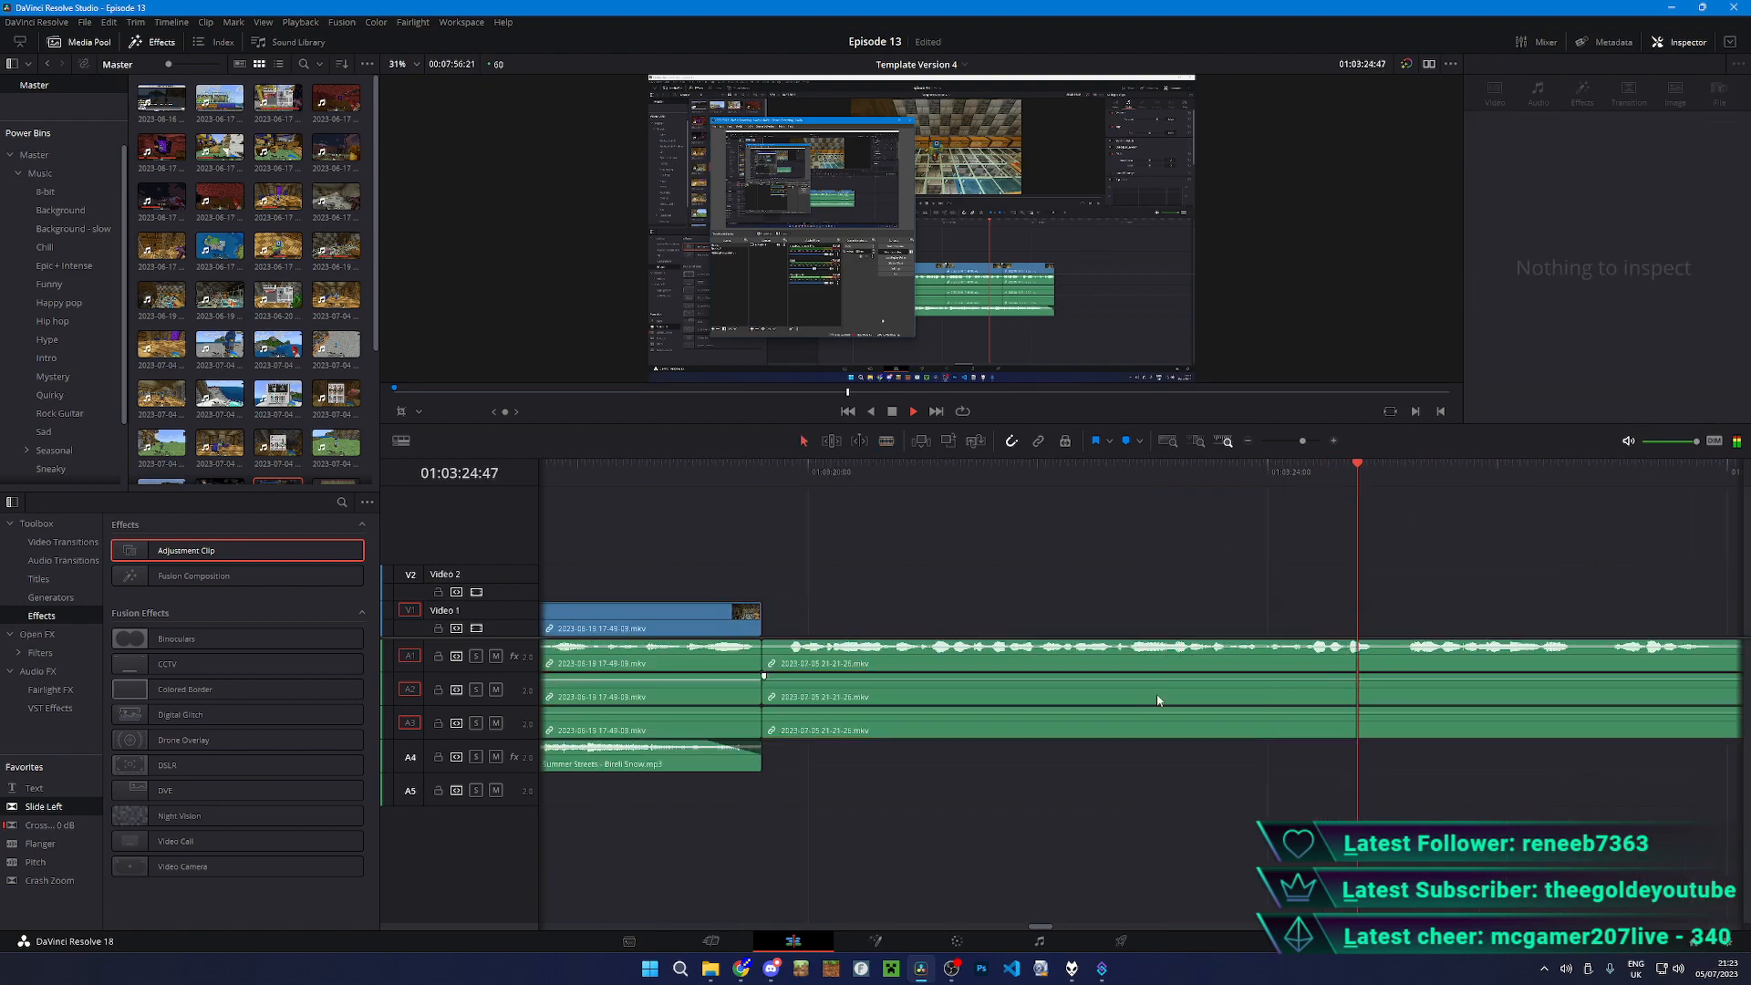
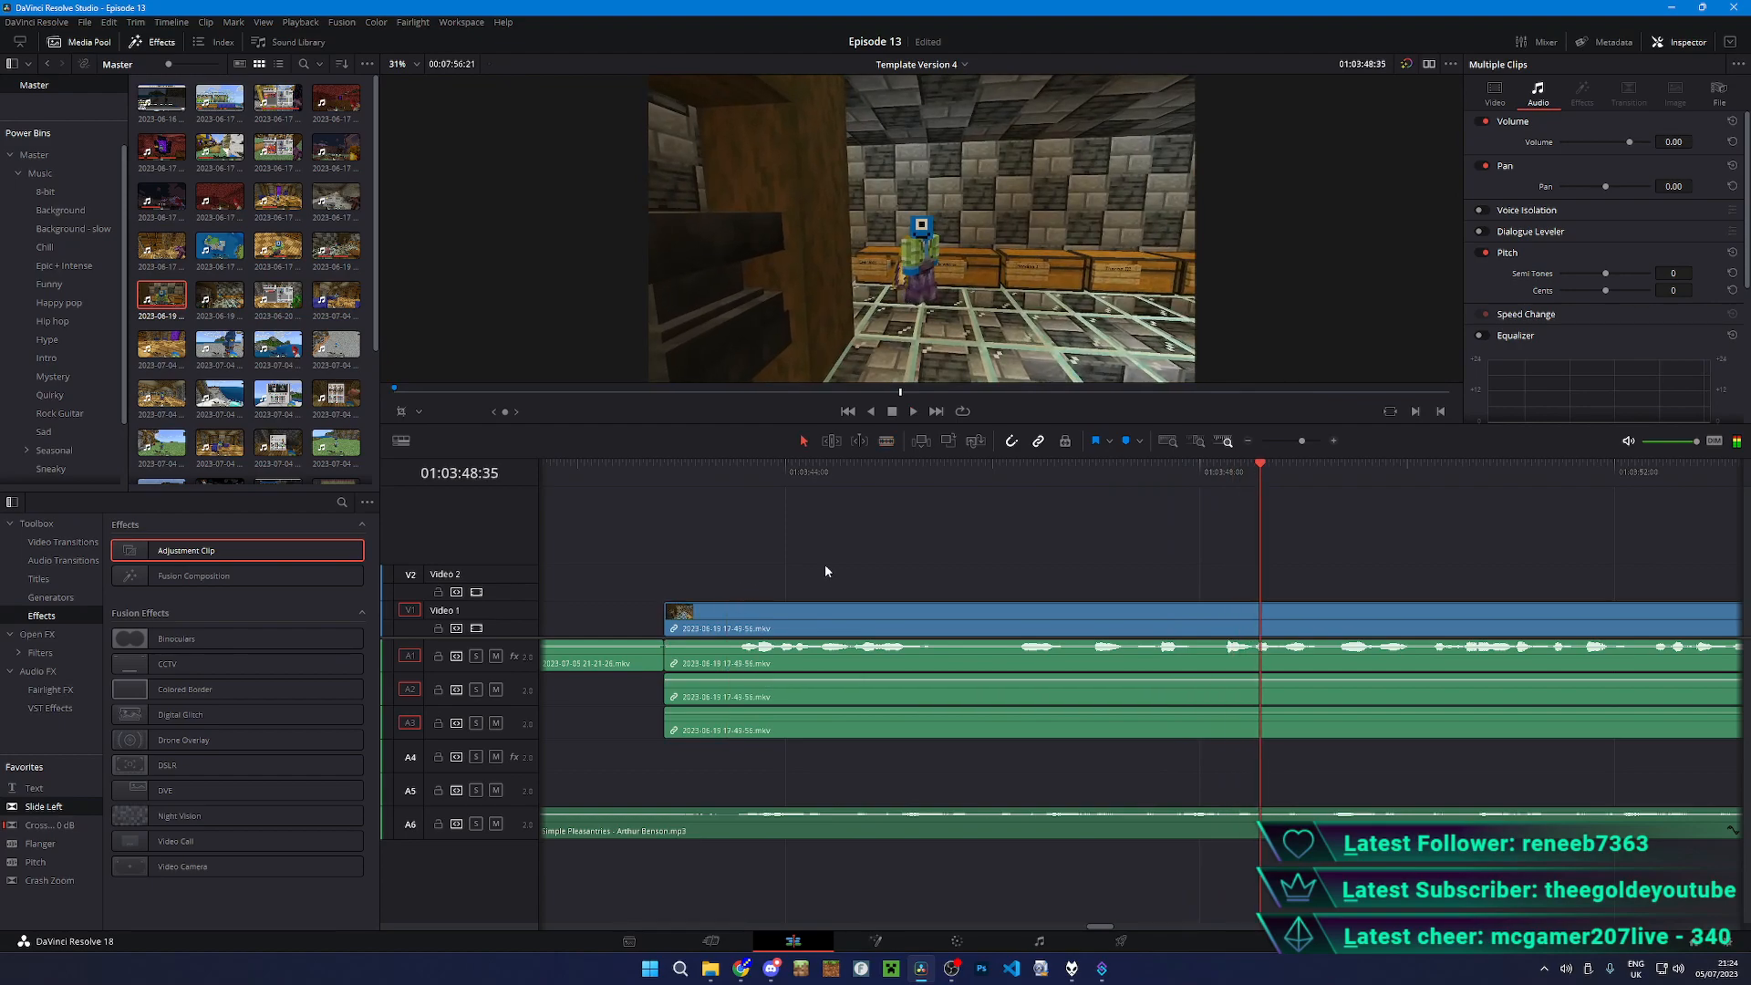
# - Cut the pause between about 01:03:35:25 and 01:03:36:19 out of the voice-over and move the remaining audio forward to close the gap
pyautogui.hotkey('ctrl', '-')
pyautogui.hotkey('ctrl', '-')
pyautogui.hotkey('ctrl', '-')
pyautogui.hotkey('ctrl', '-')
pyautogui.click(996, 472)
pyautogui.press('space')
pyautogui.scroll(12, 1298, 611)
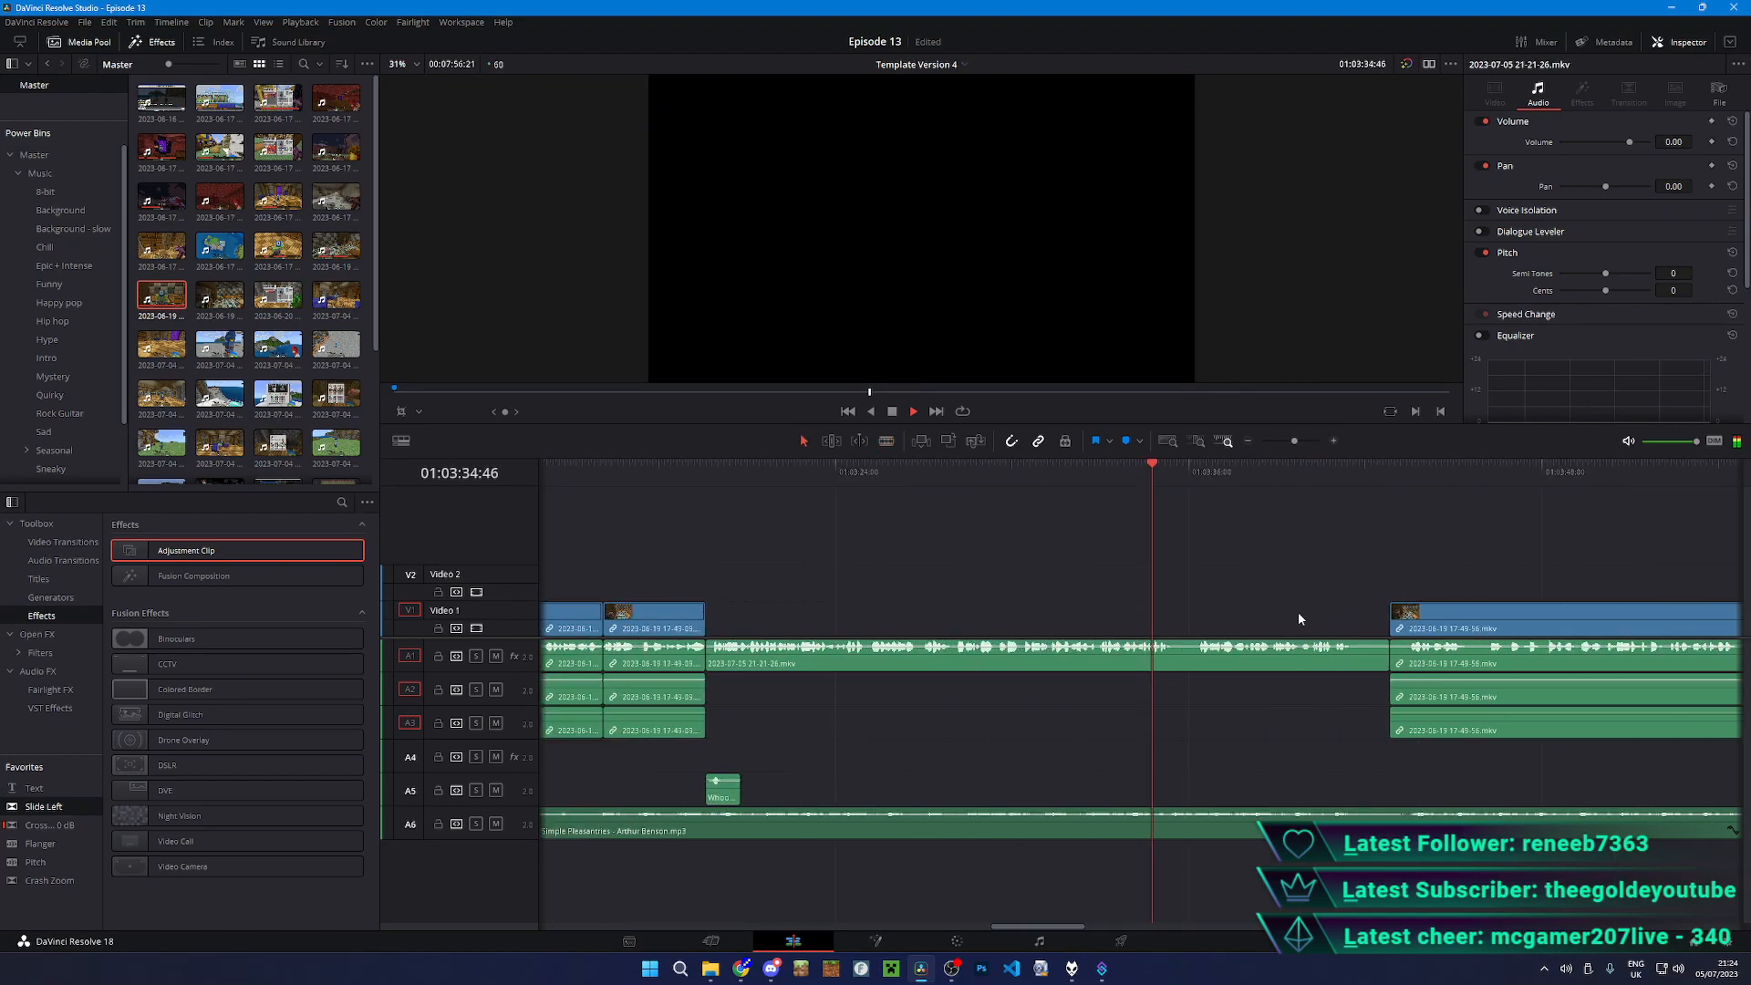
pyautogui.press('b')
pyautogui.click(1163, 663)
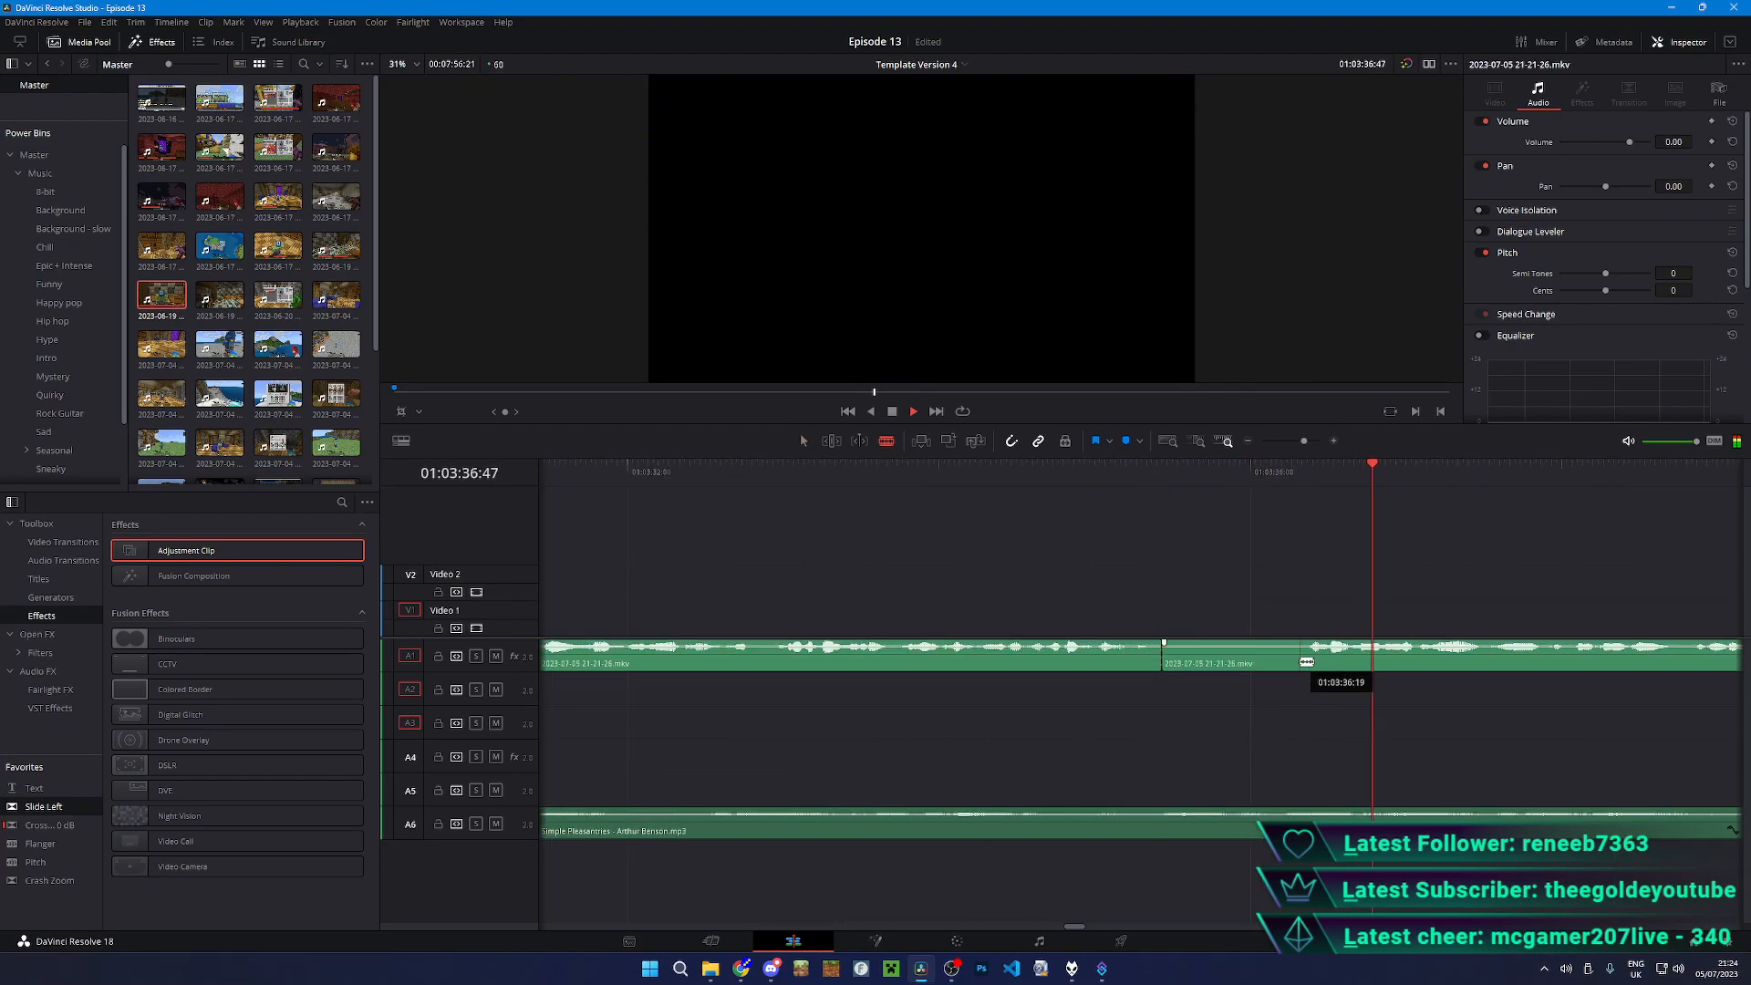
pyautogui.click(1302, 662)
pyautogui.press('a')
pyautogui.moveTo(1317, 660); pyautogui.dragTo(1199, 651)
pyautogui.scroll(-6, 1203, 653)
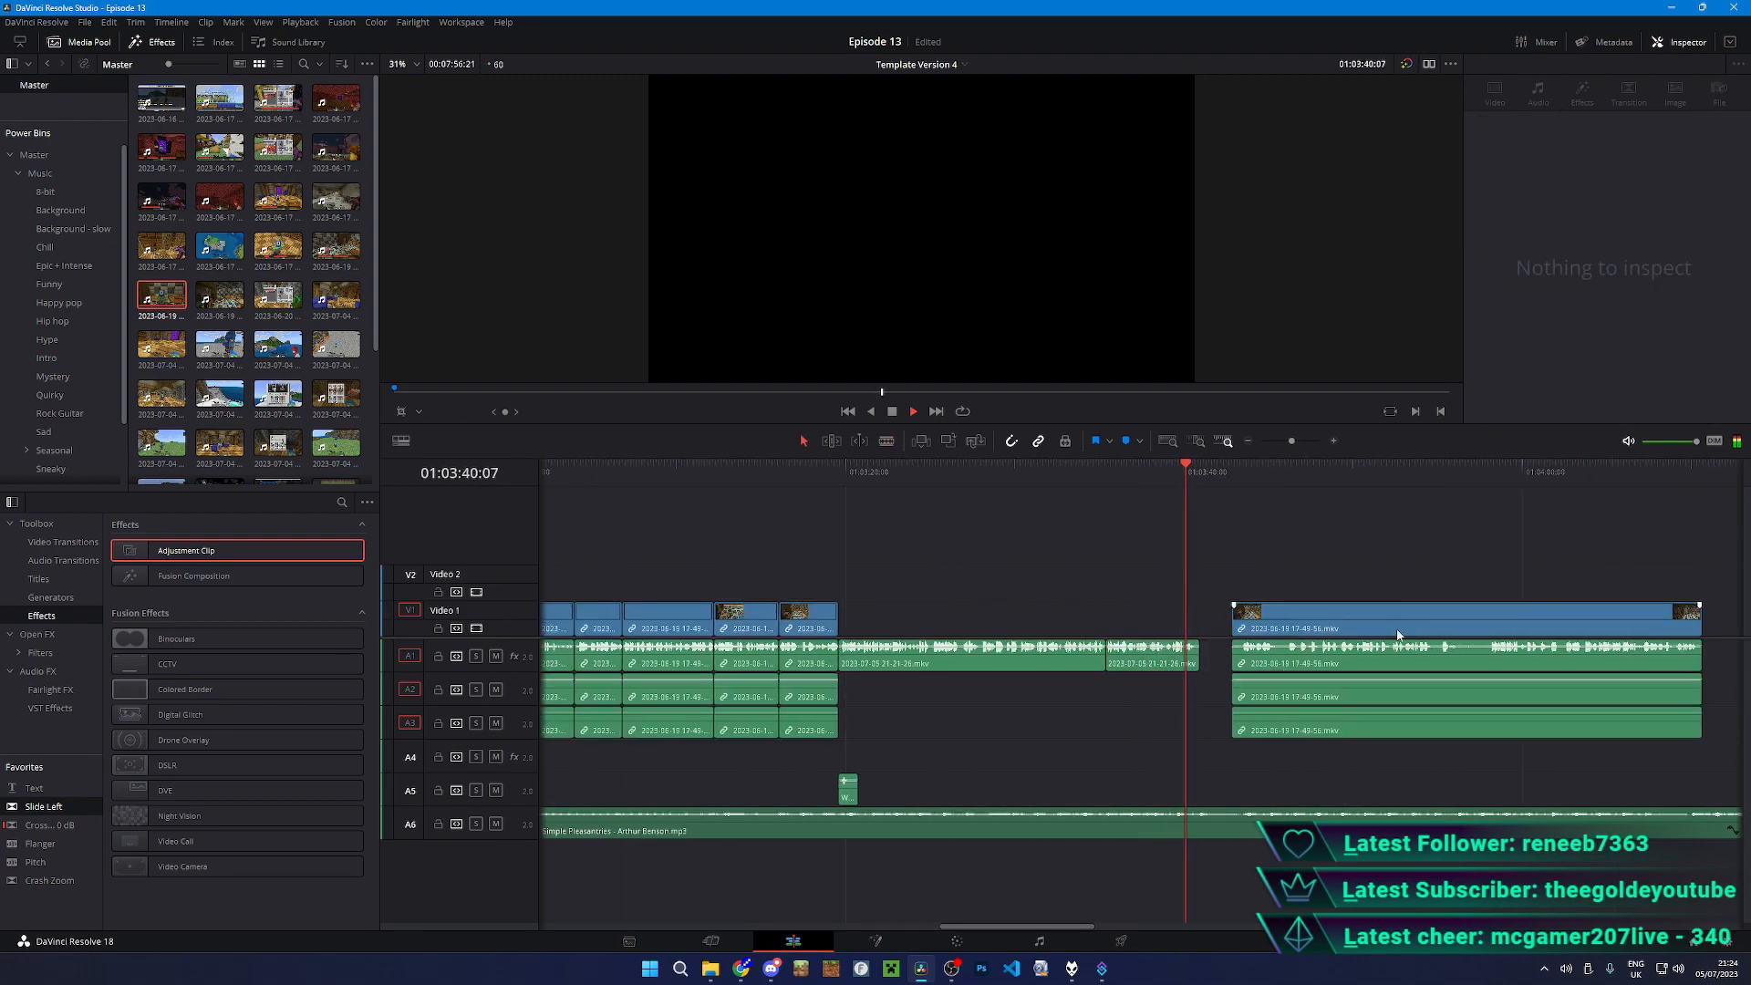
pyautogui.click(1397, 635)
pyautogui.press('BackSpace')
pyautogui.doubleClick(220, 296)
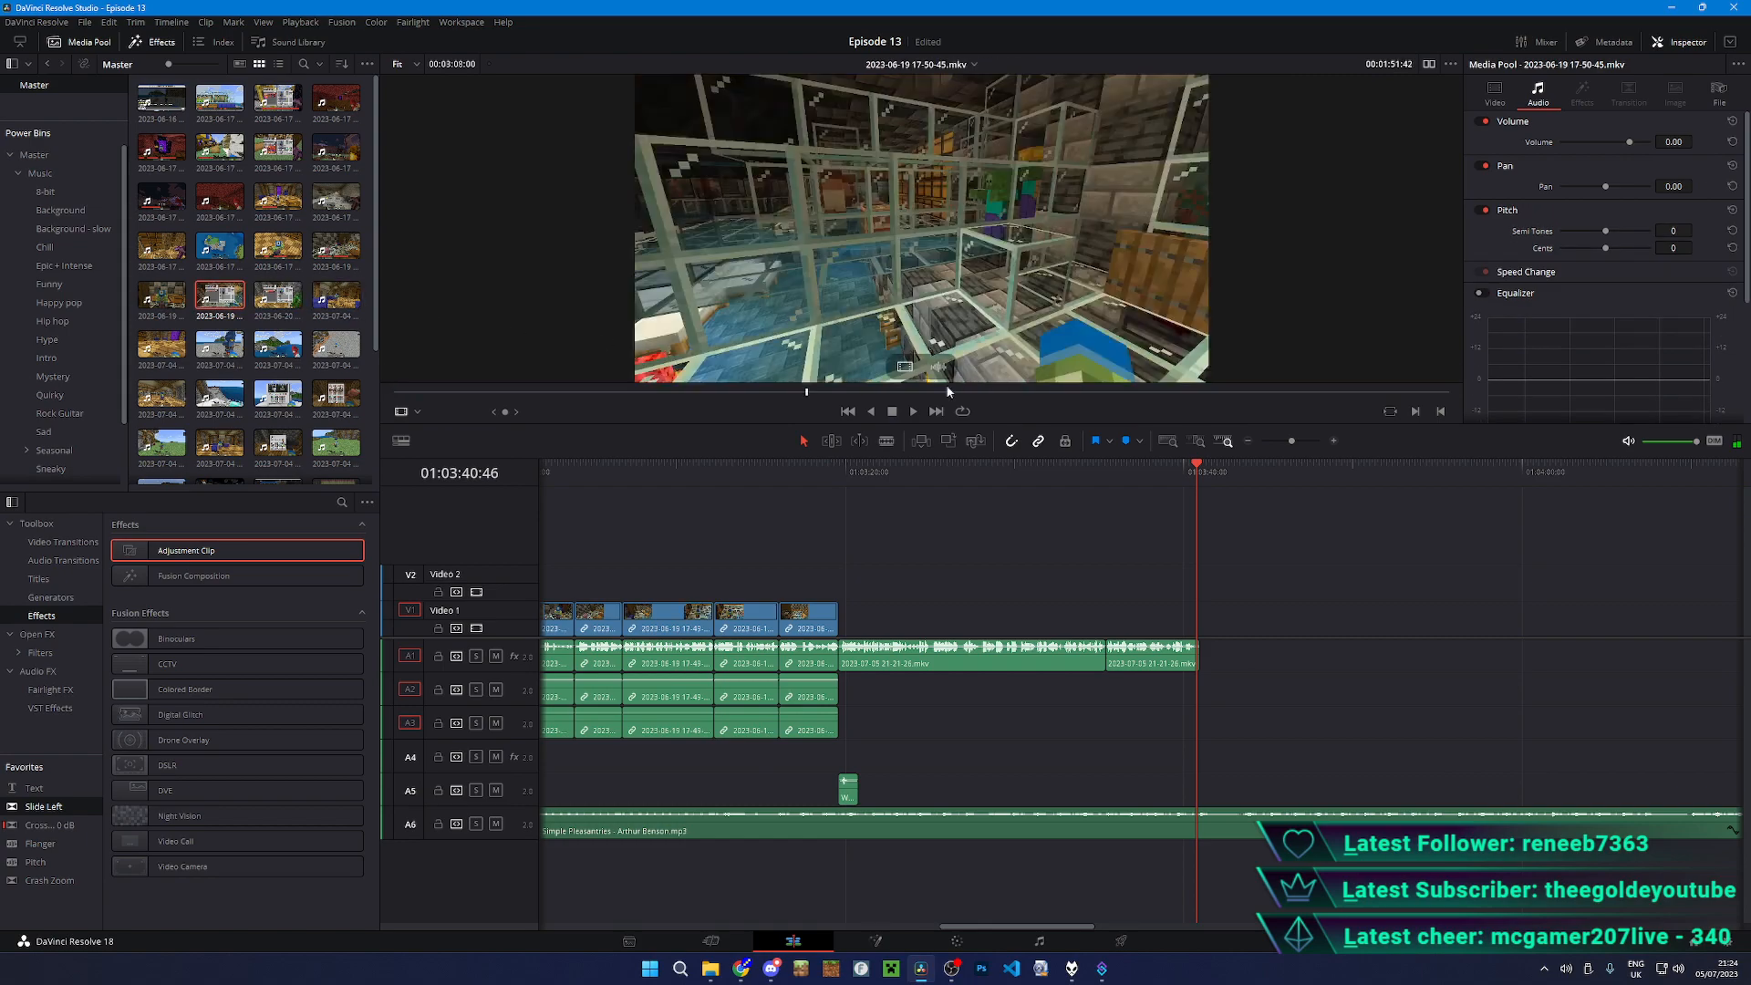
pyautogui.doubleClick(302, 310)
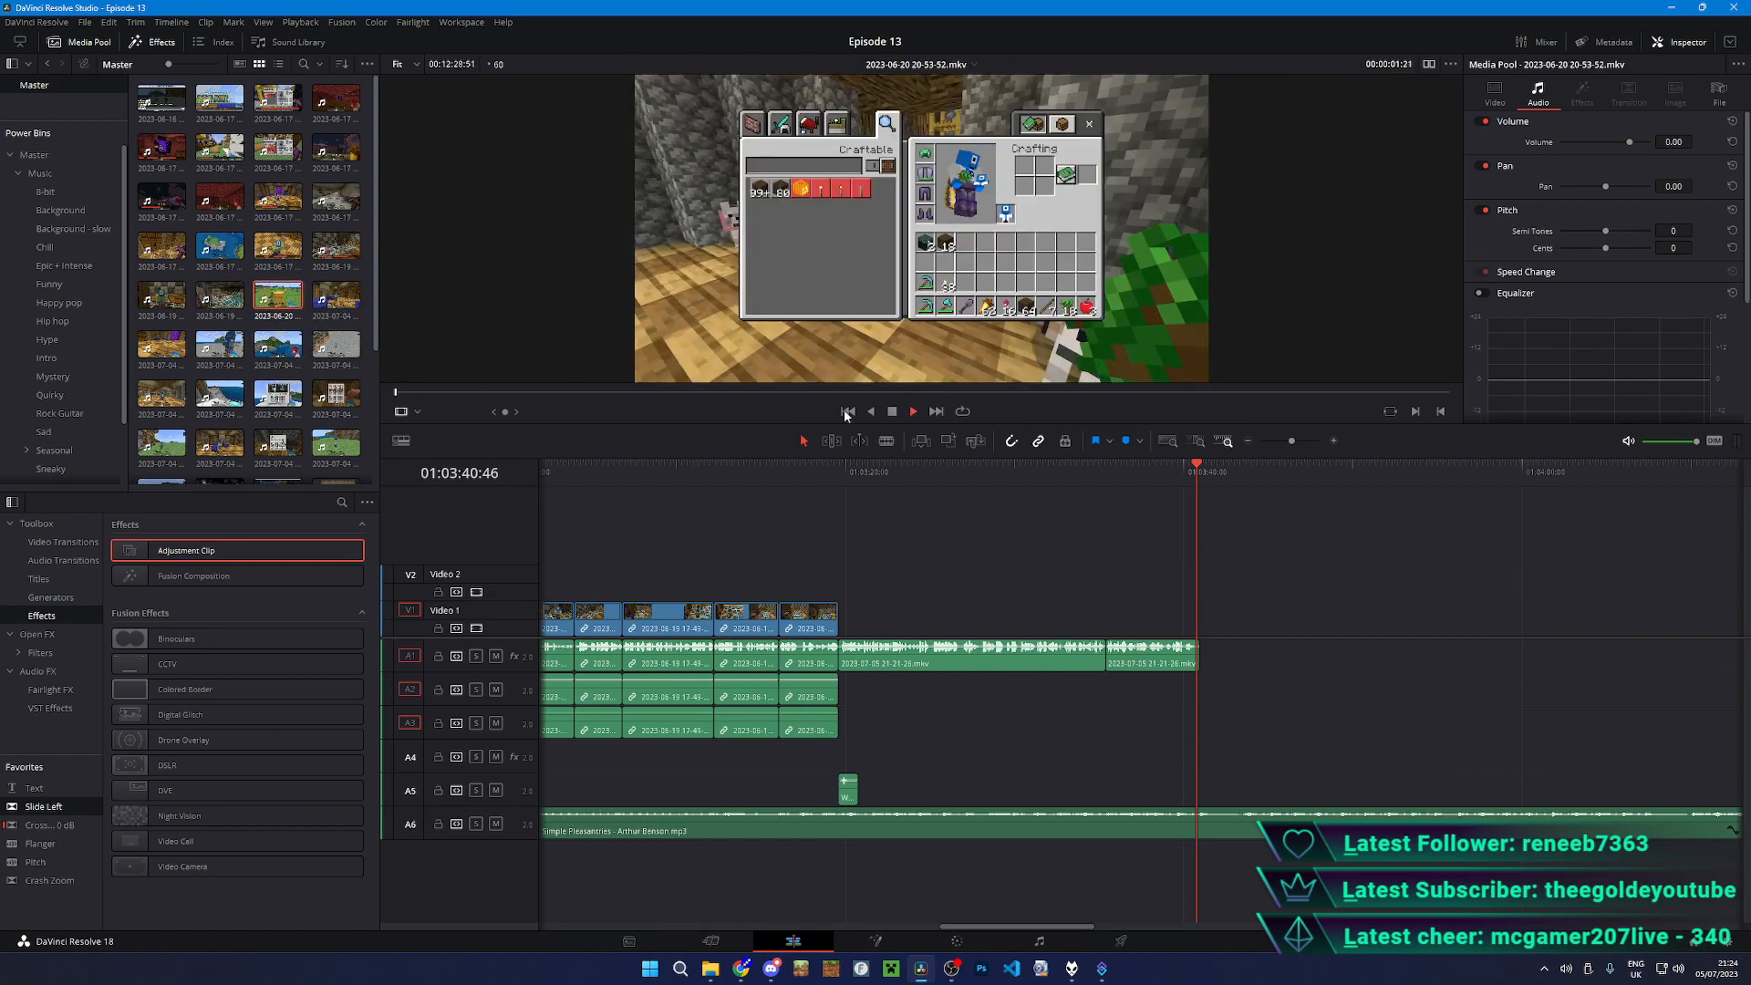
pyautogui.click(704, 392)
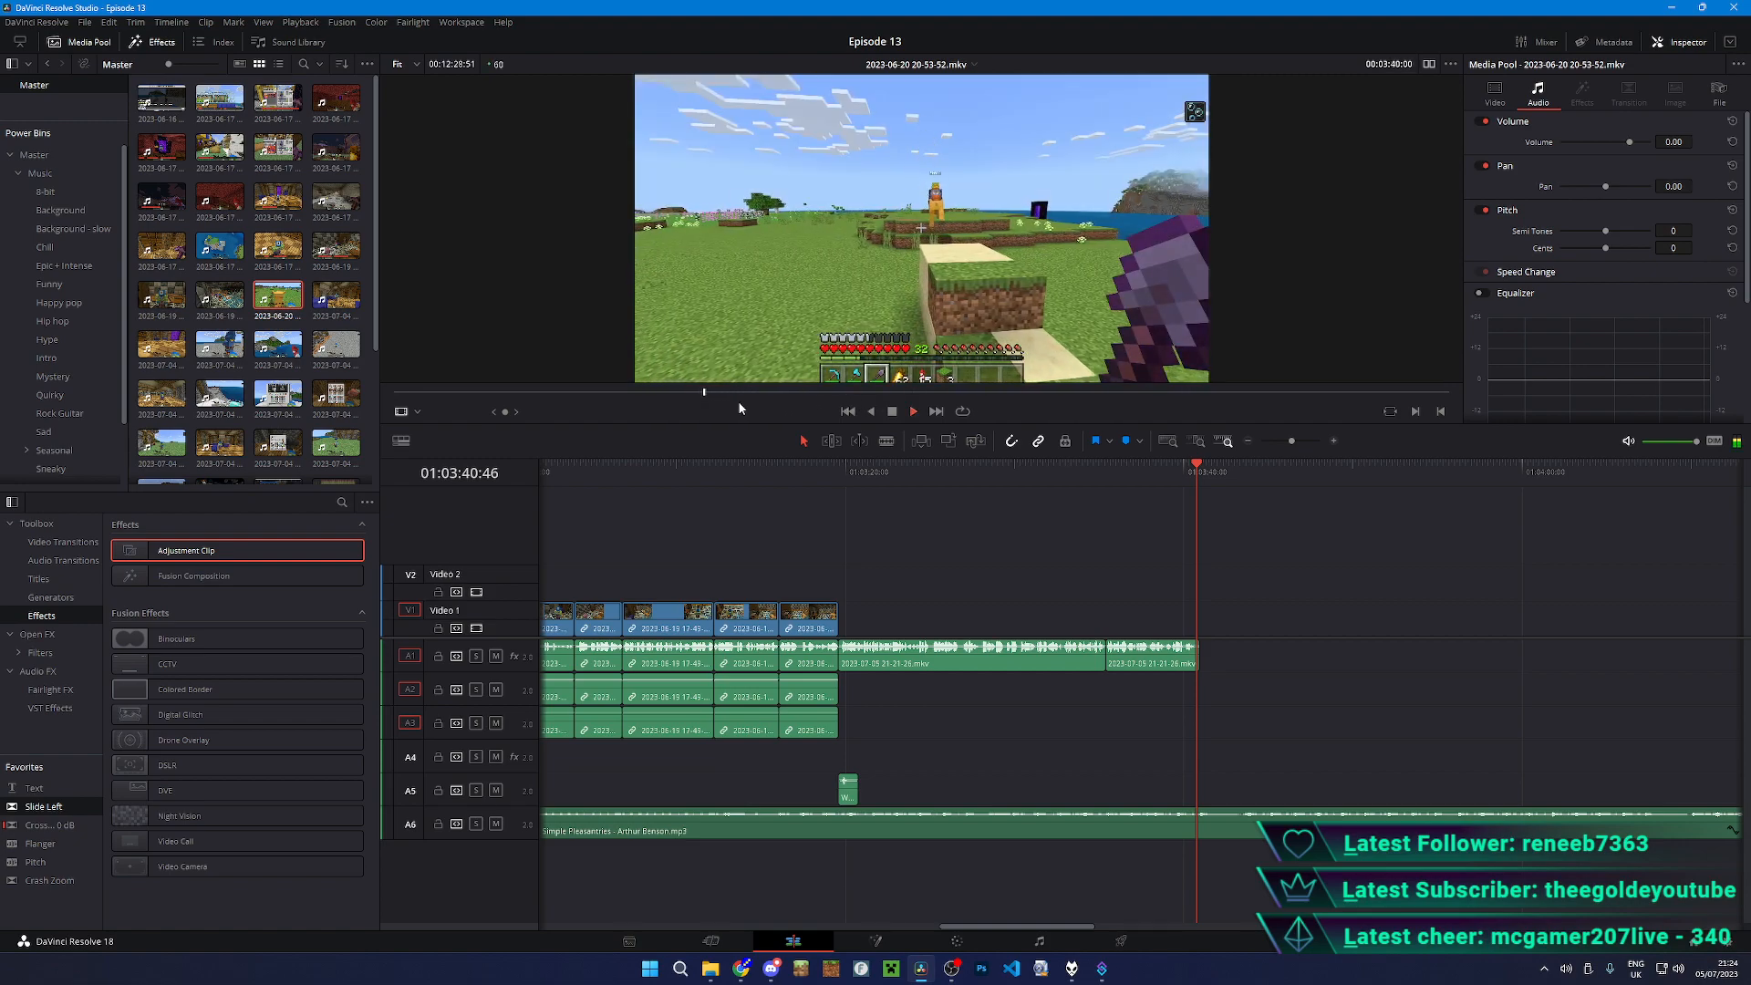
pyautogui.scroll(-1, 892, 372)
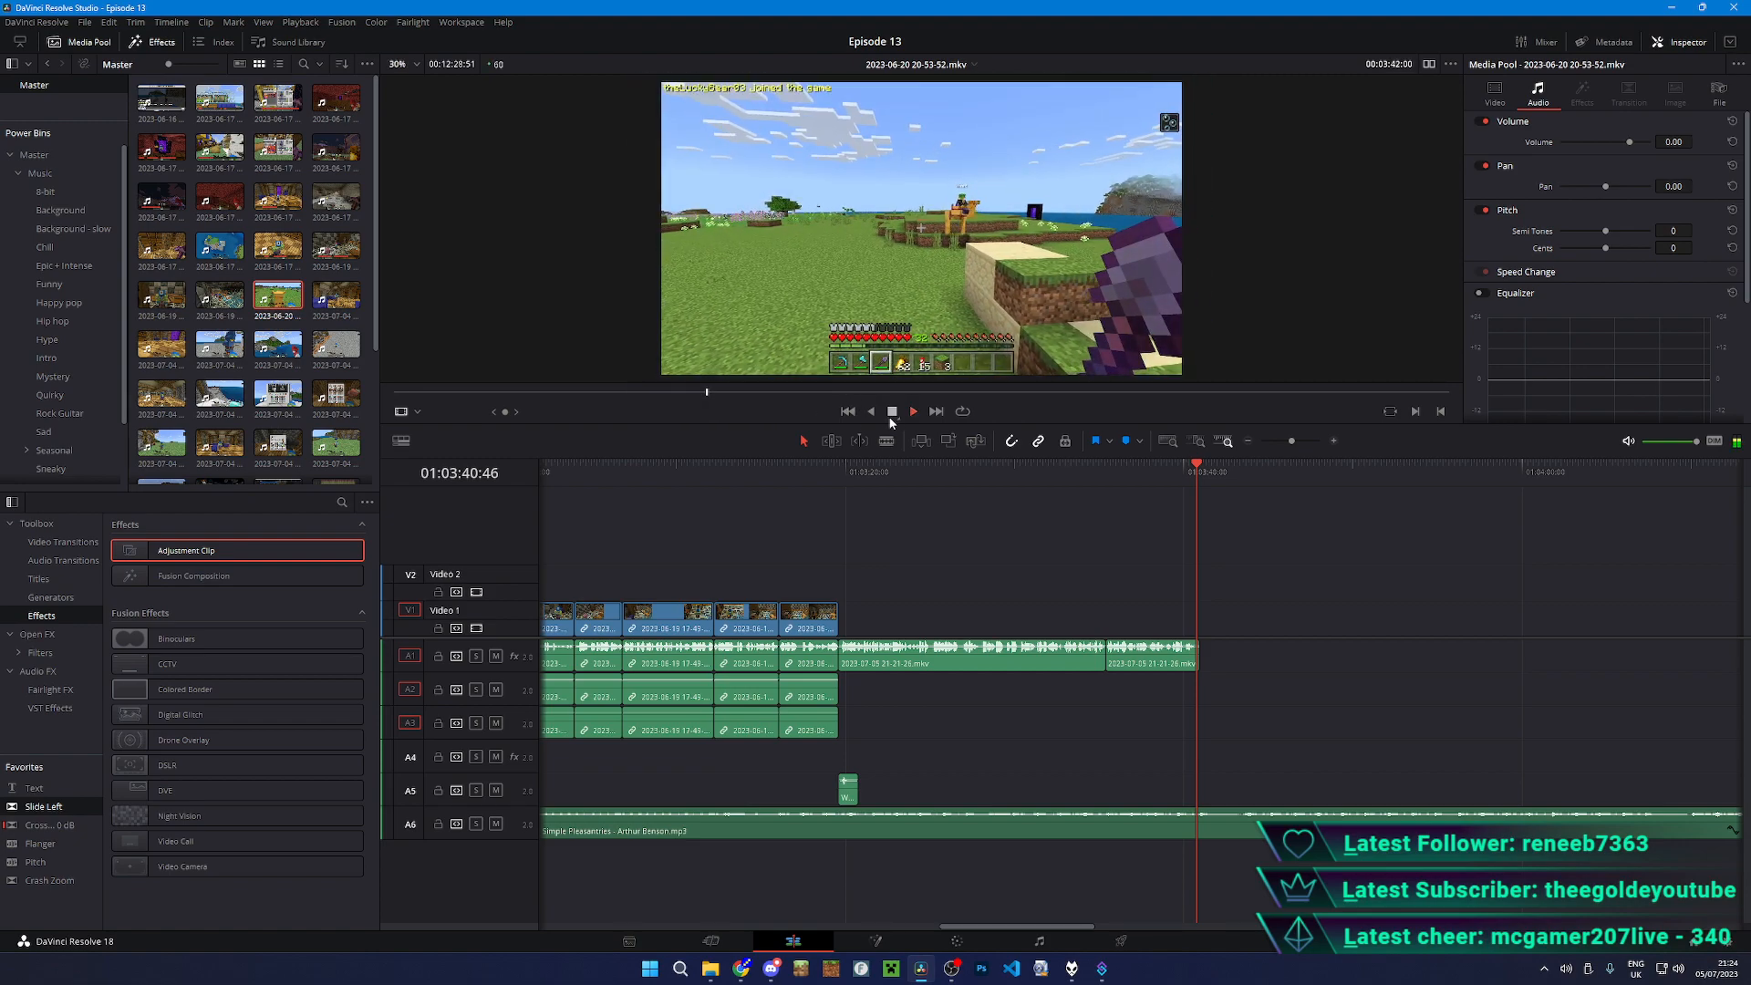
pyautogui.click(891, 411)
pyautogui.scroll(1, 829, 362)
pyautogui.moveTo(620, 393); pyautogui.dragTo(715, 401)
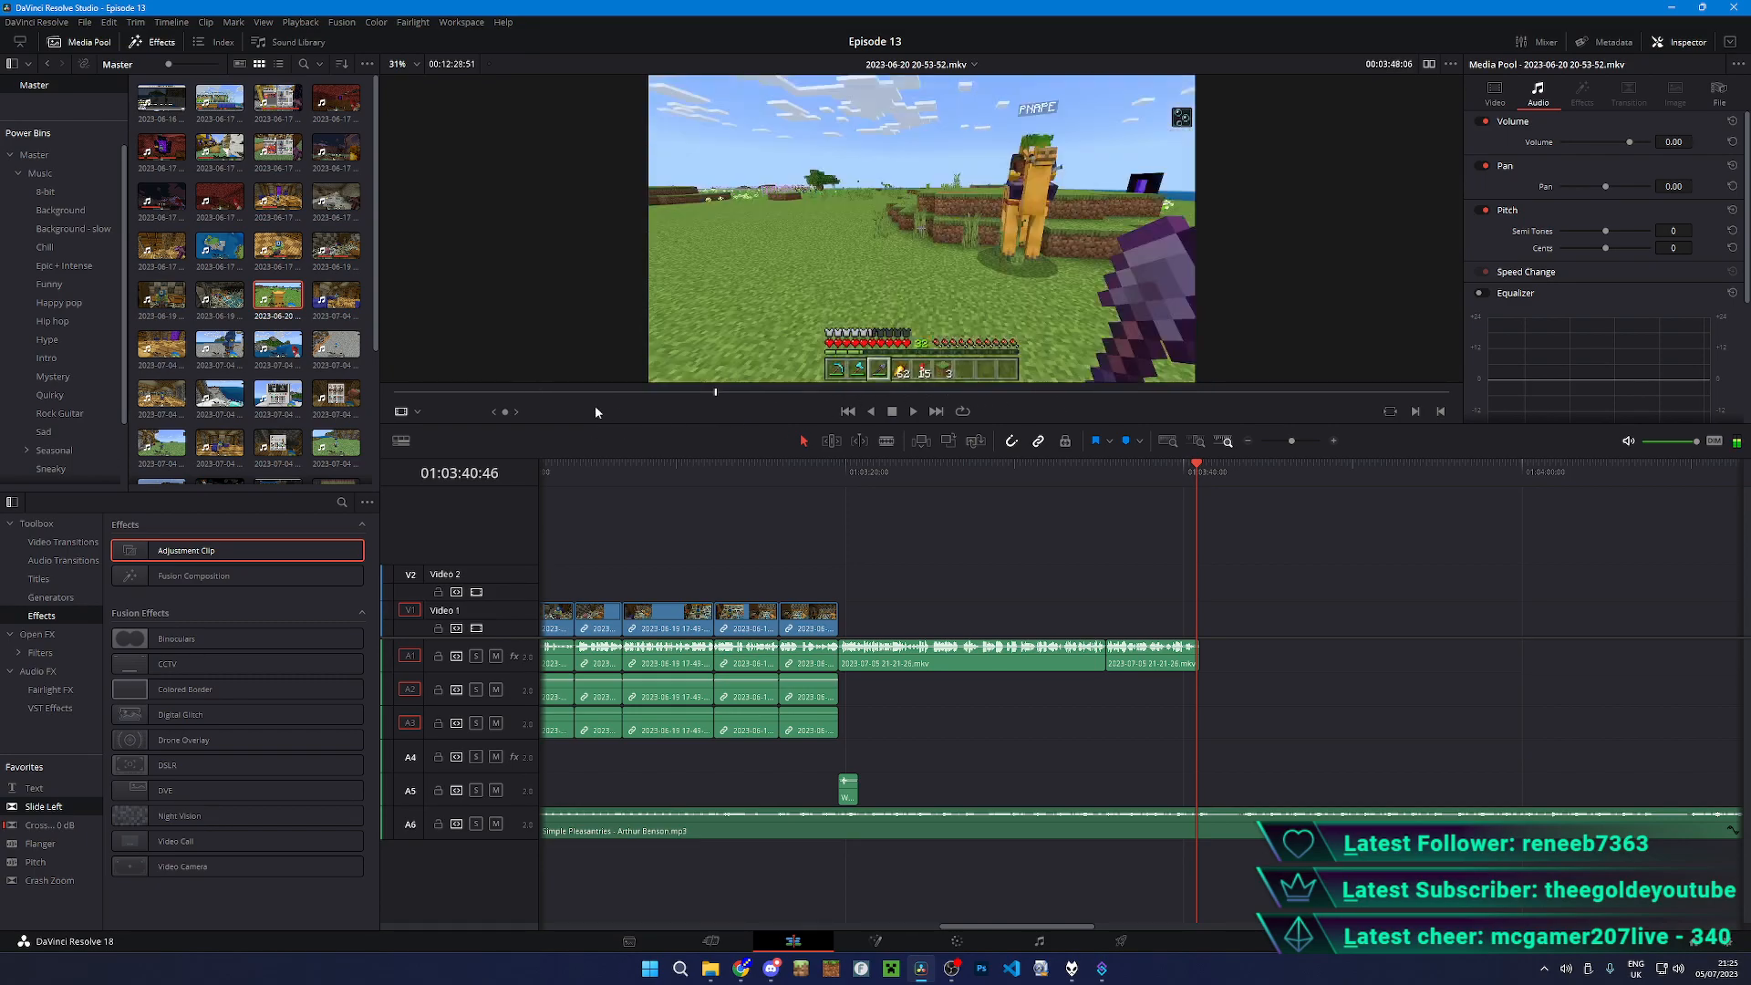
pyautogui.click(334, 294)
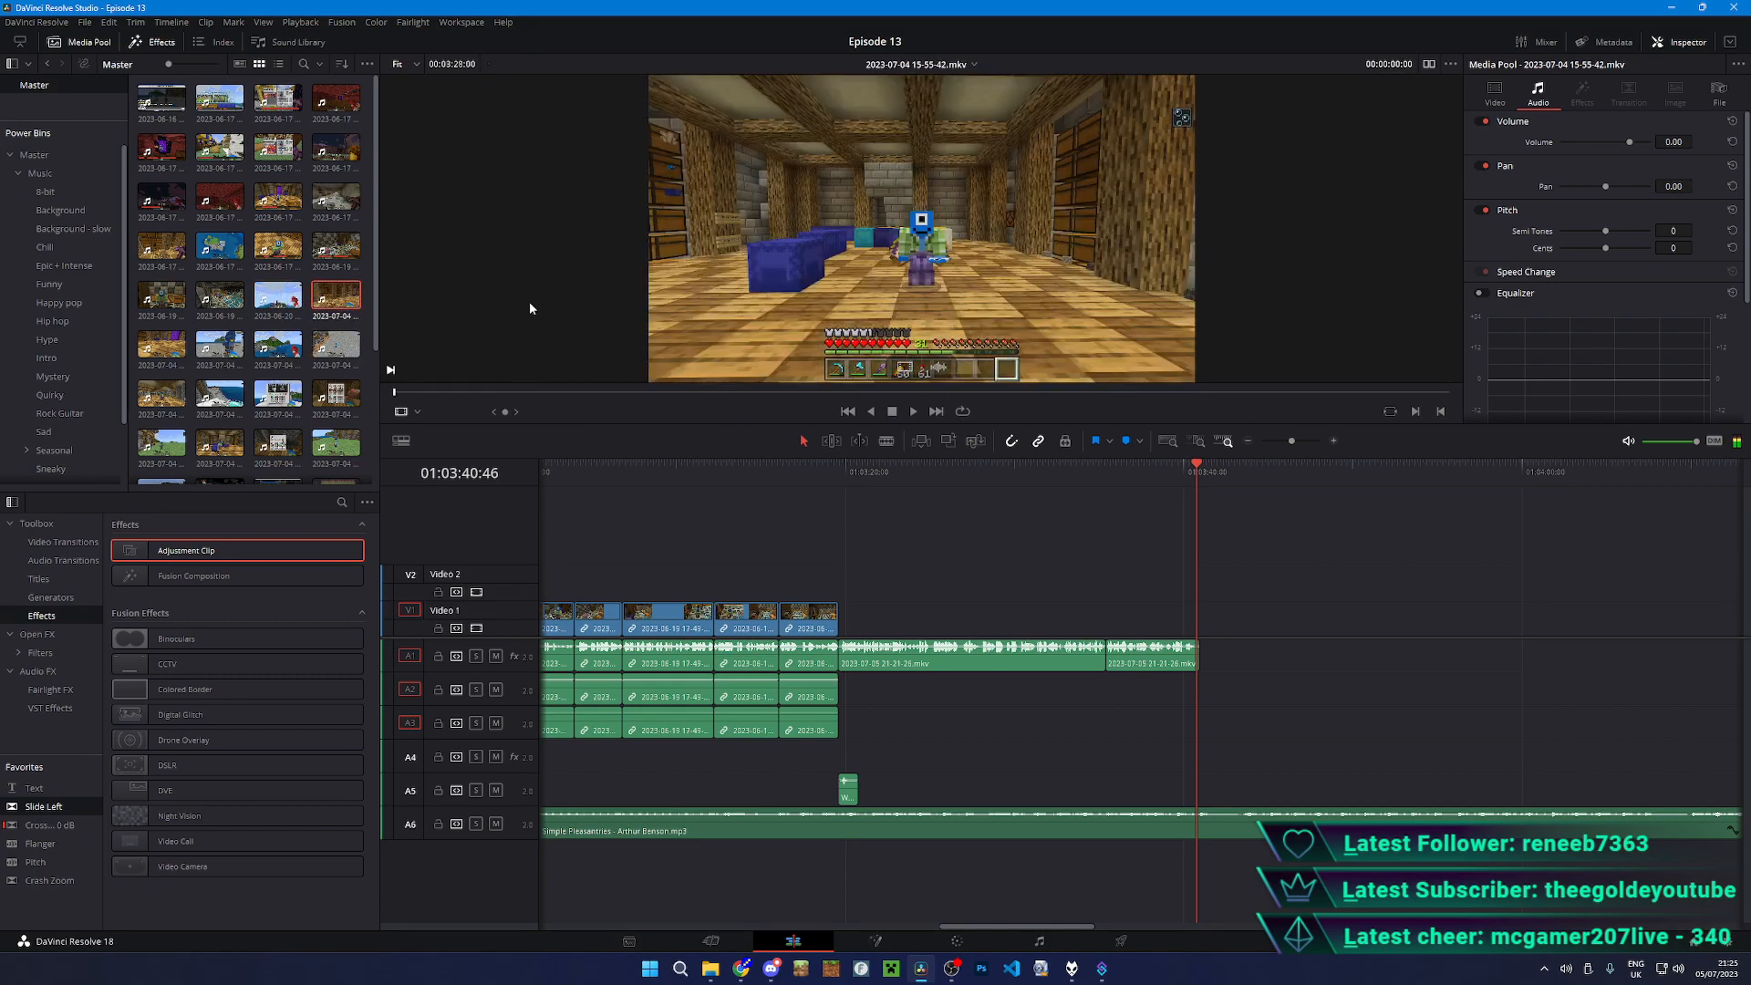
pyautogui.click(155, 102)
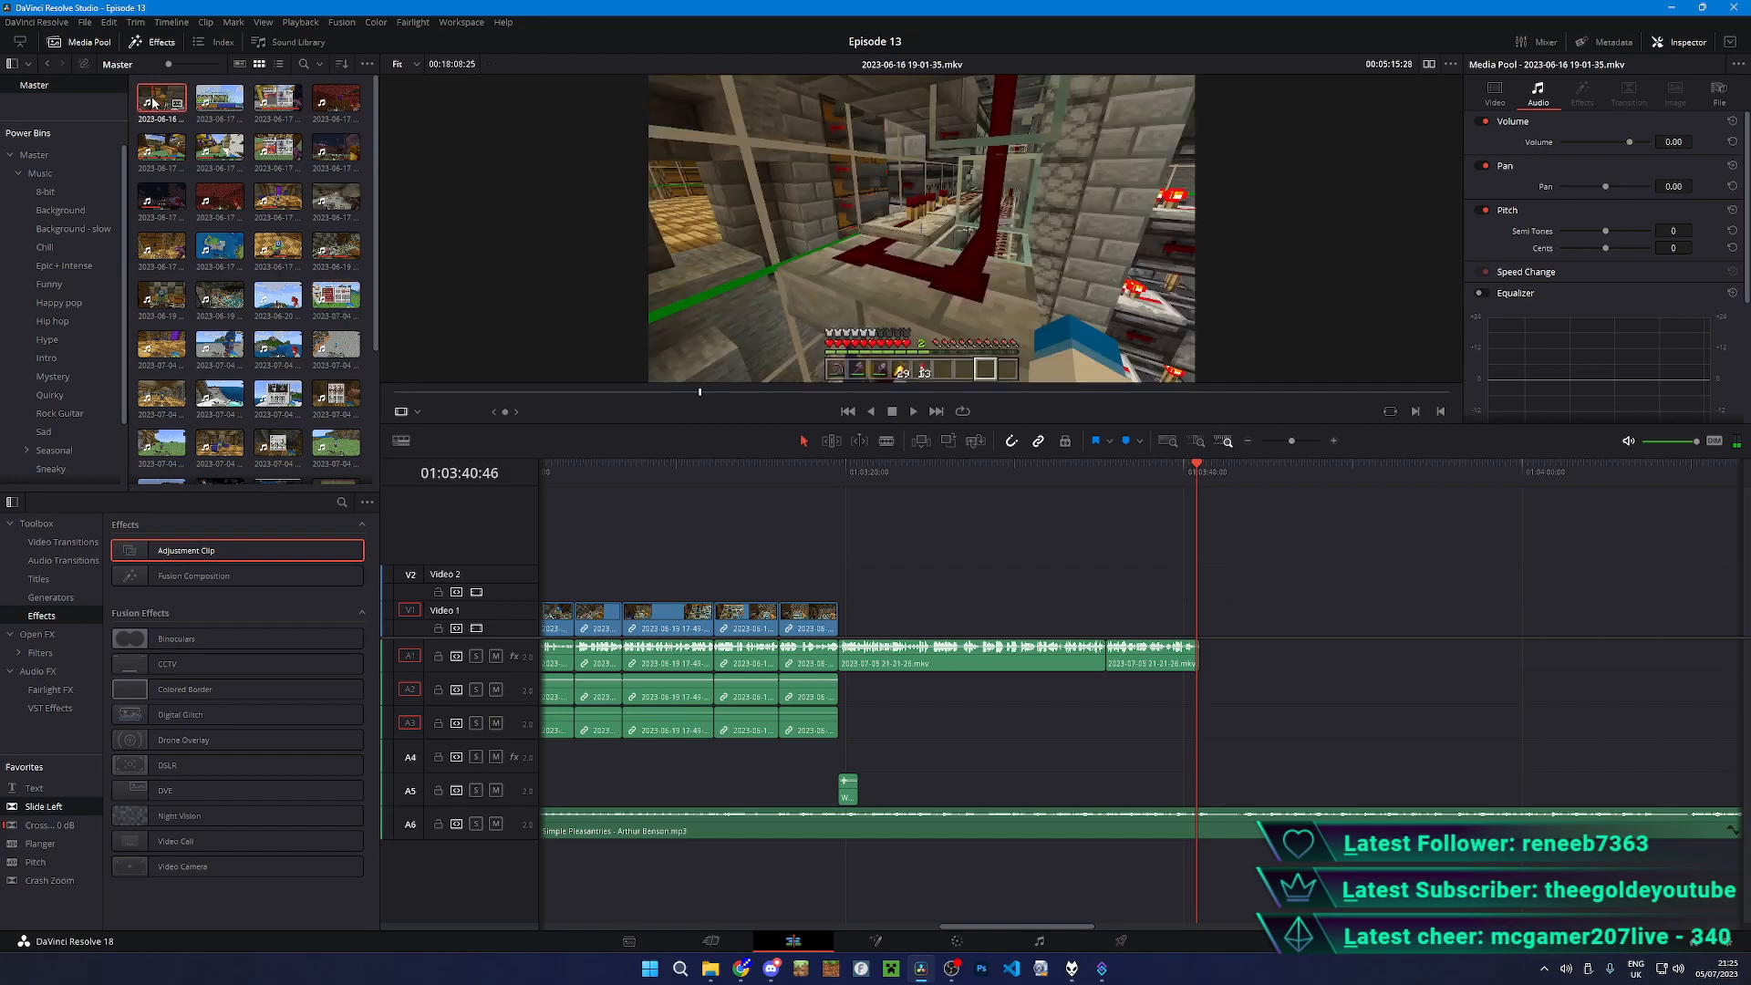
pyautogui.click(286, 297)
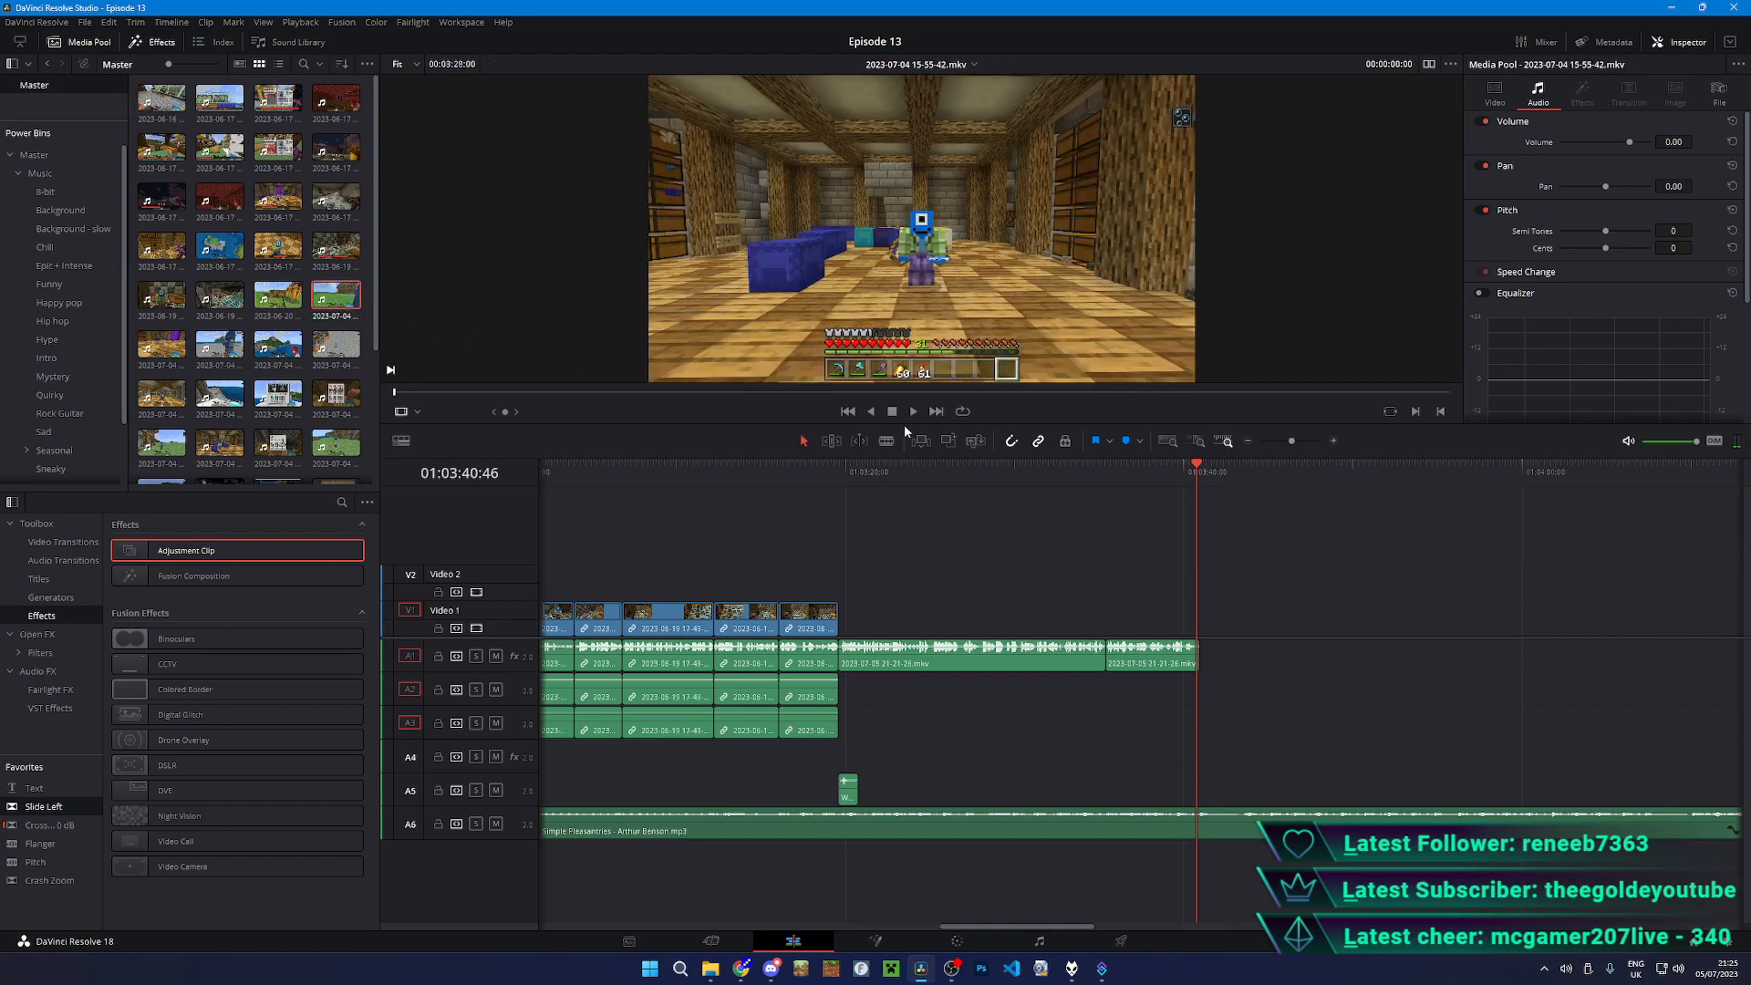
pyautogui.click(469, 392)
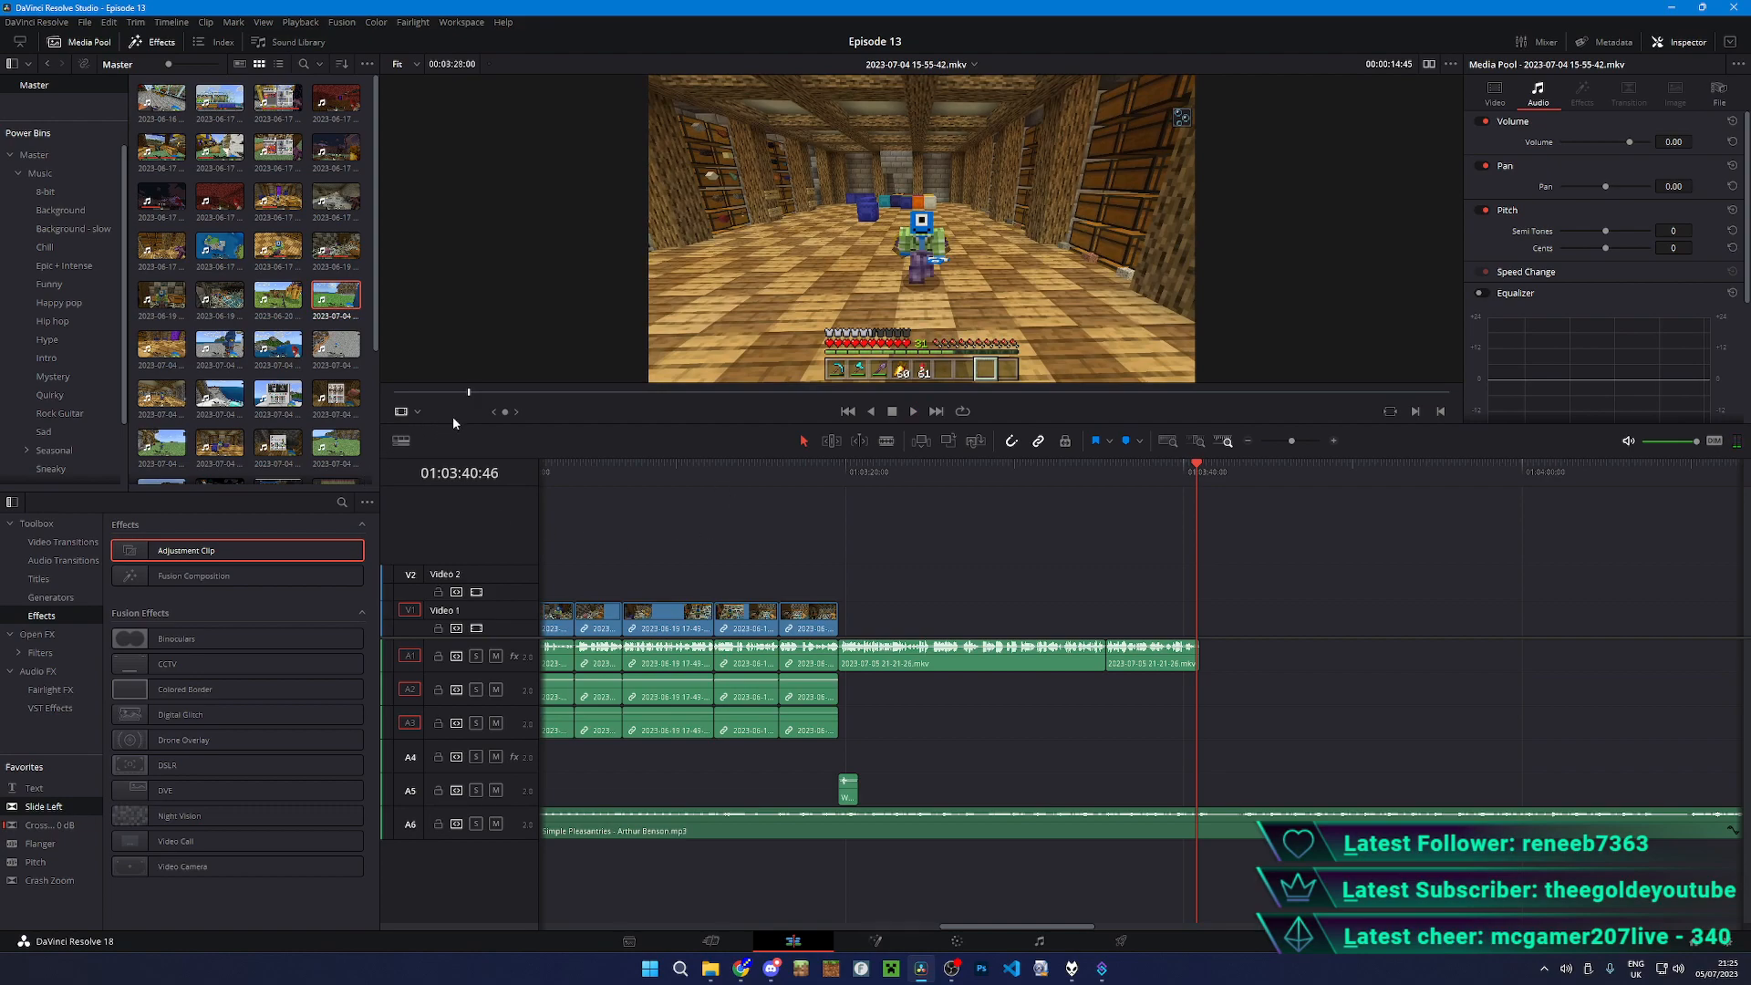
pyautogui.moveTo(502, 396); pyautogui.dragTo(396, 392)
pyautogui.press('space')
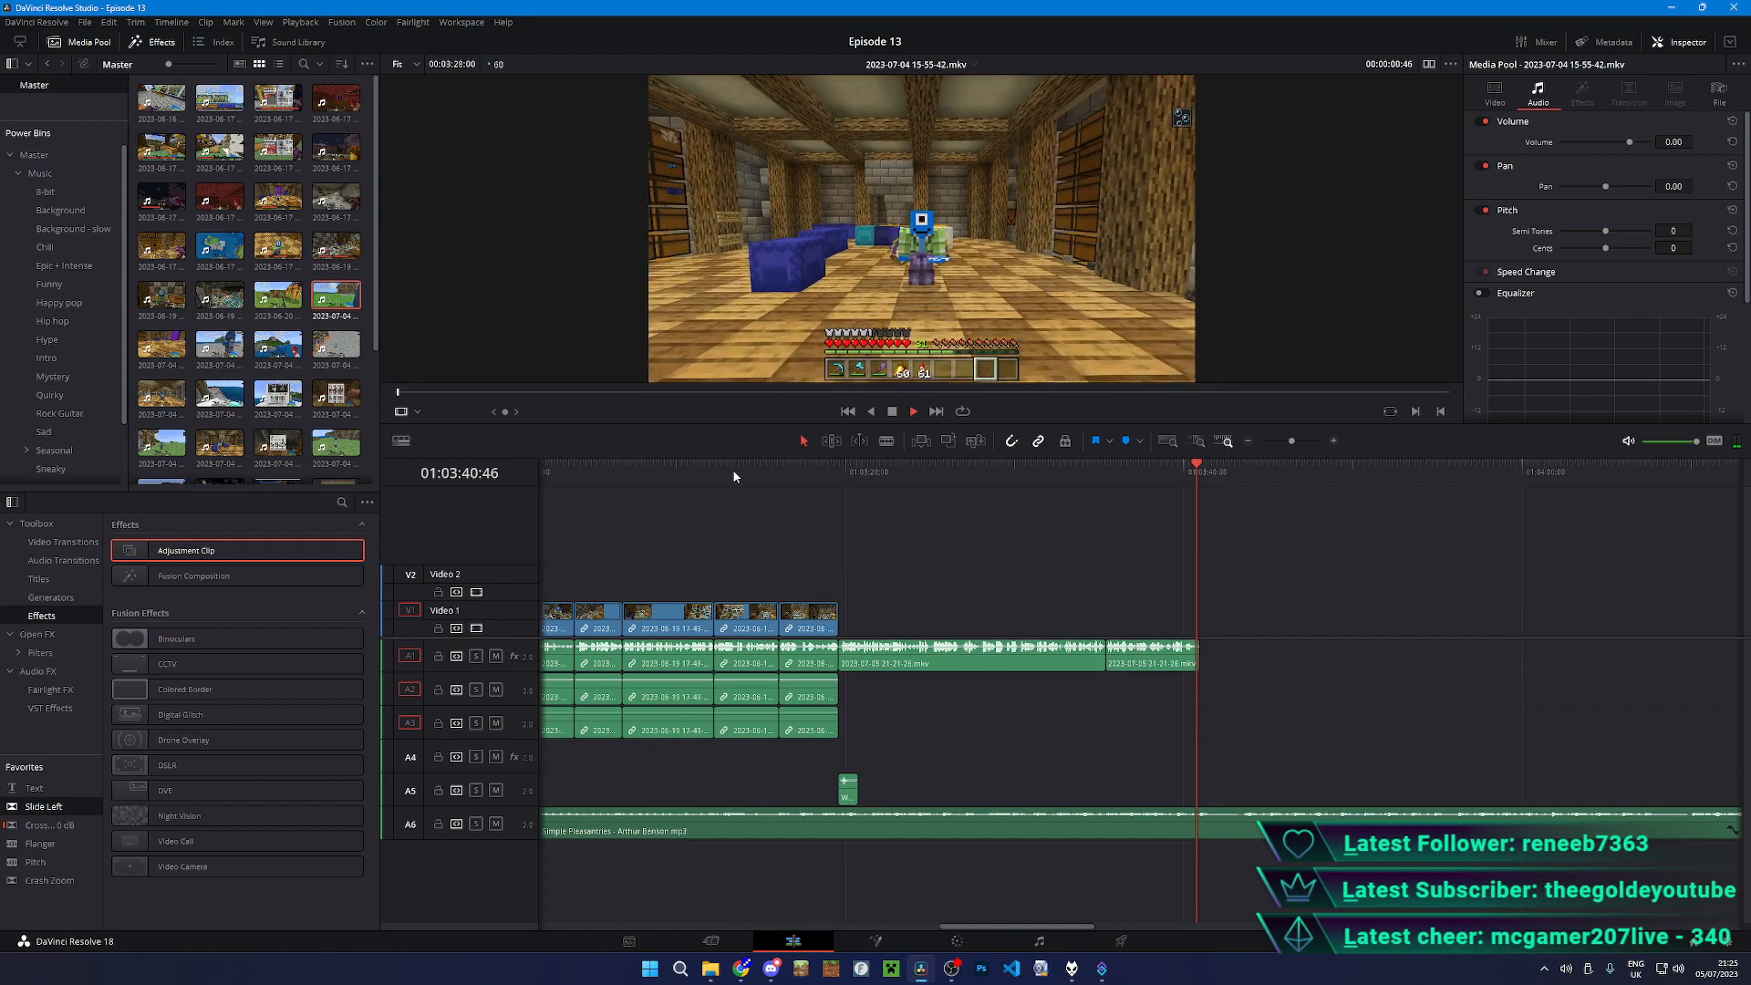
pyautogui.click(466, 393)
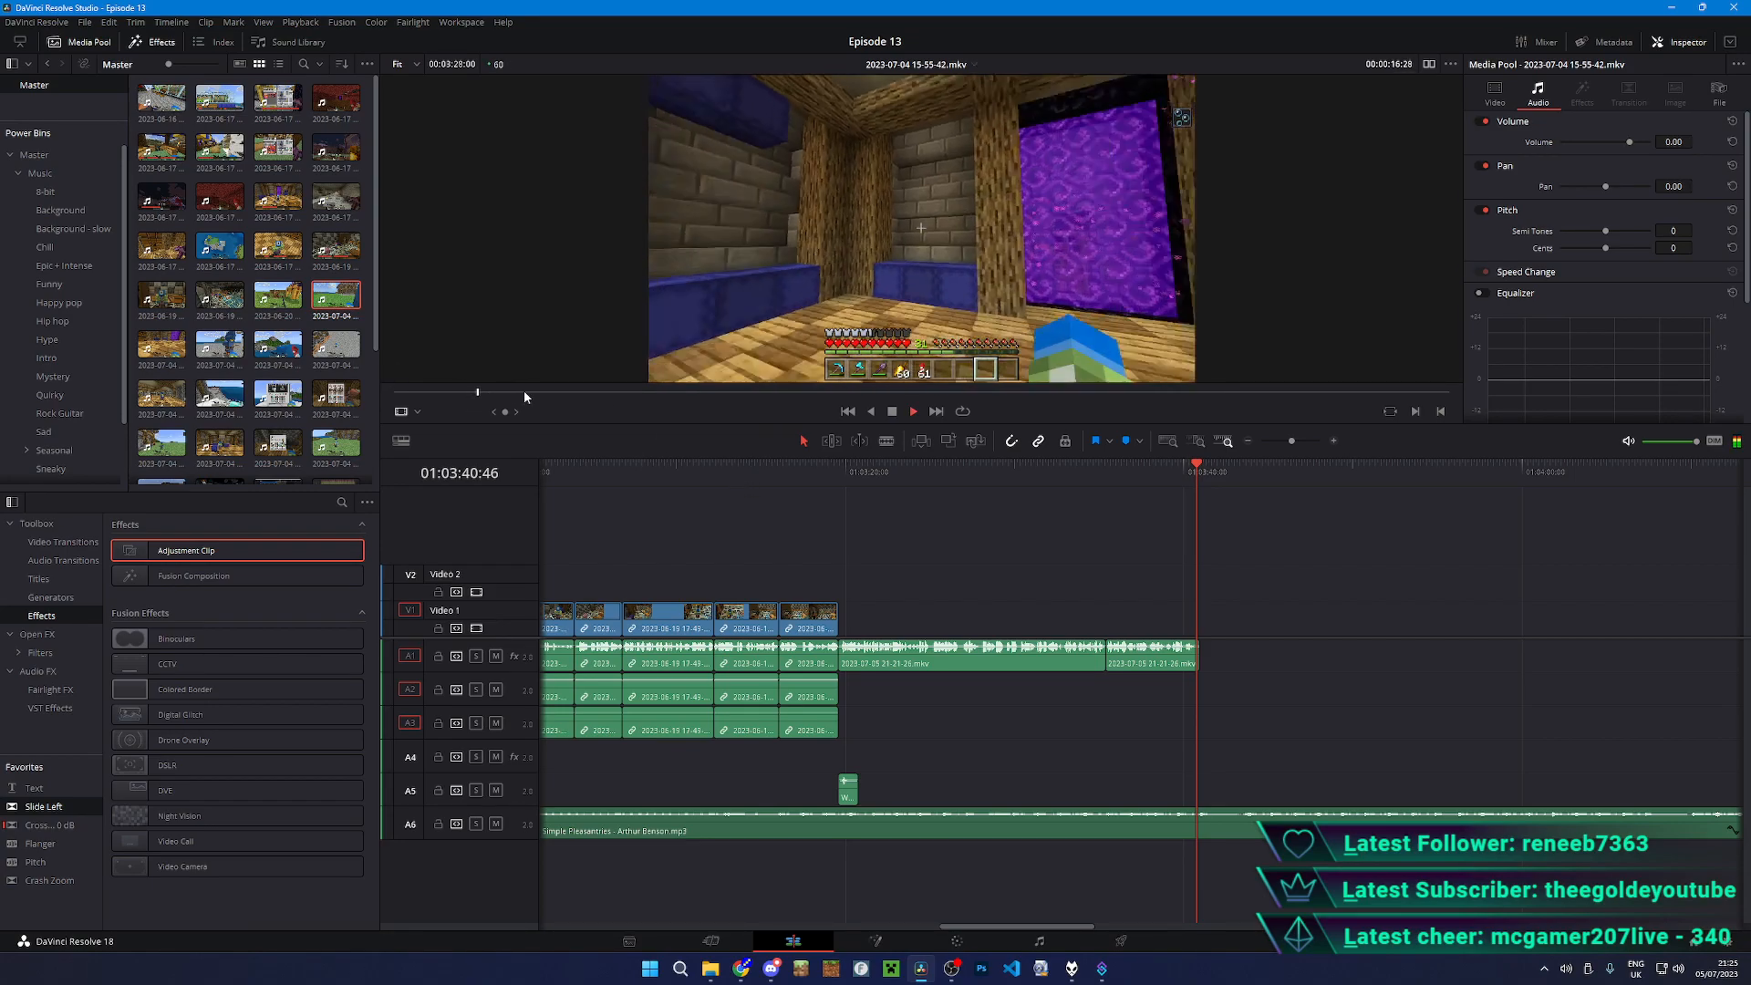
pyautogui.press('space')
pyautogui.moveTo(331, 308); pyautogui.dragTo(1202, 607)
pyautogui.press('space')
pyautogui.scroll(5, 1371, 611)
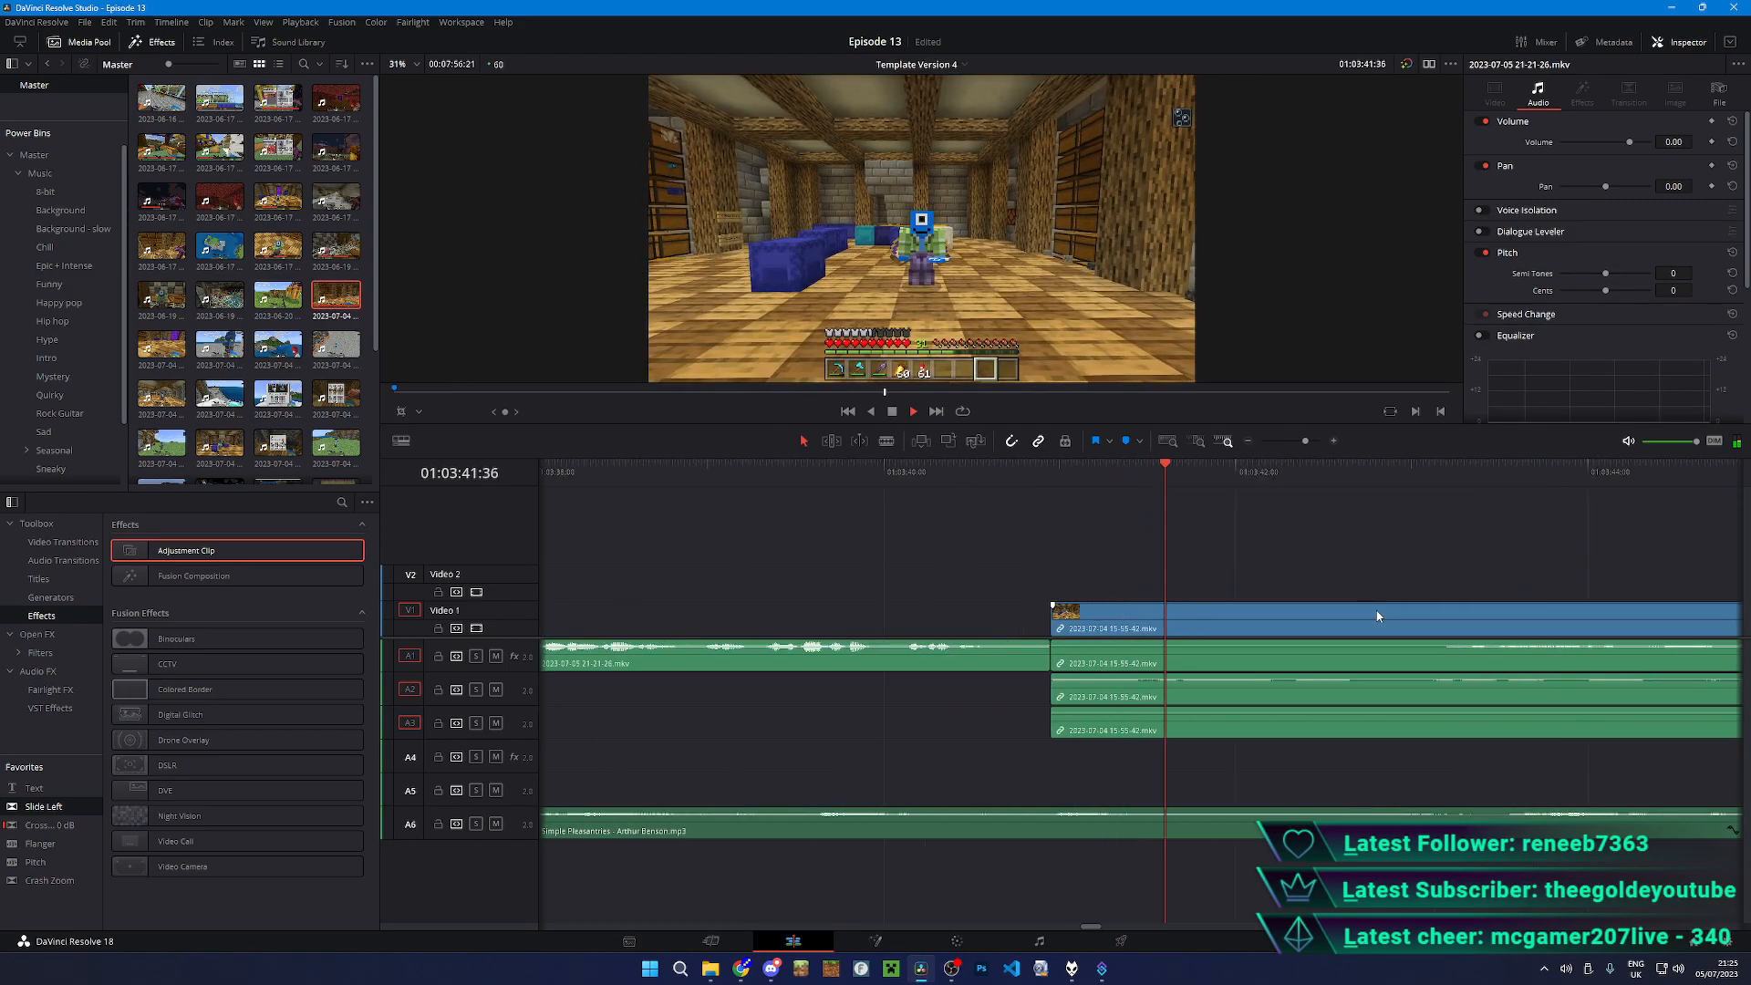
# - Cut the added clip just before its speech starts at about 01:03:47 and move the later part back to follow the voice-over
pyautogui.scroll(-2, 1377, 616)
pyautogui.press('b')
pyautogui.click(1285, 483)
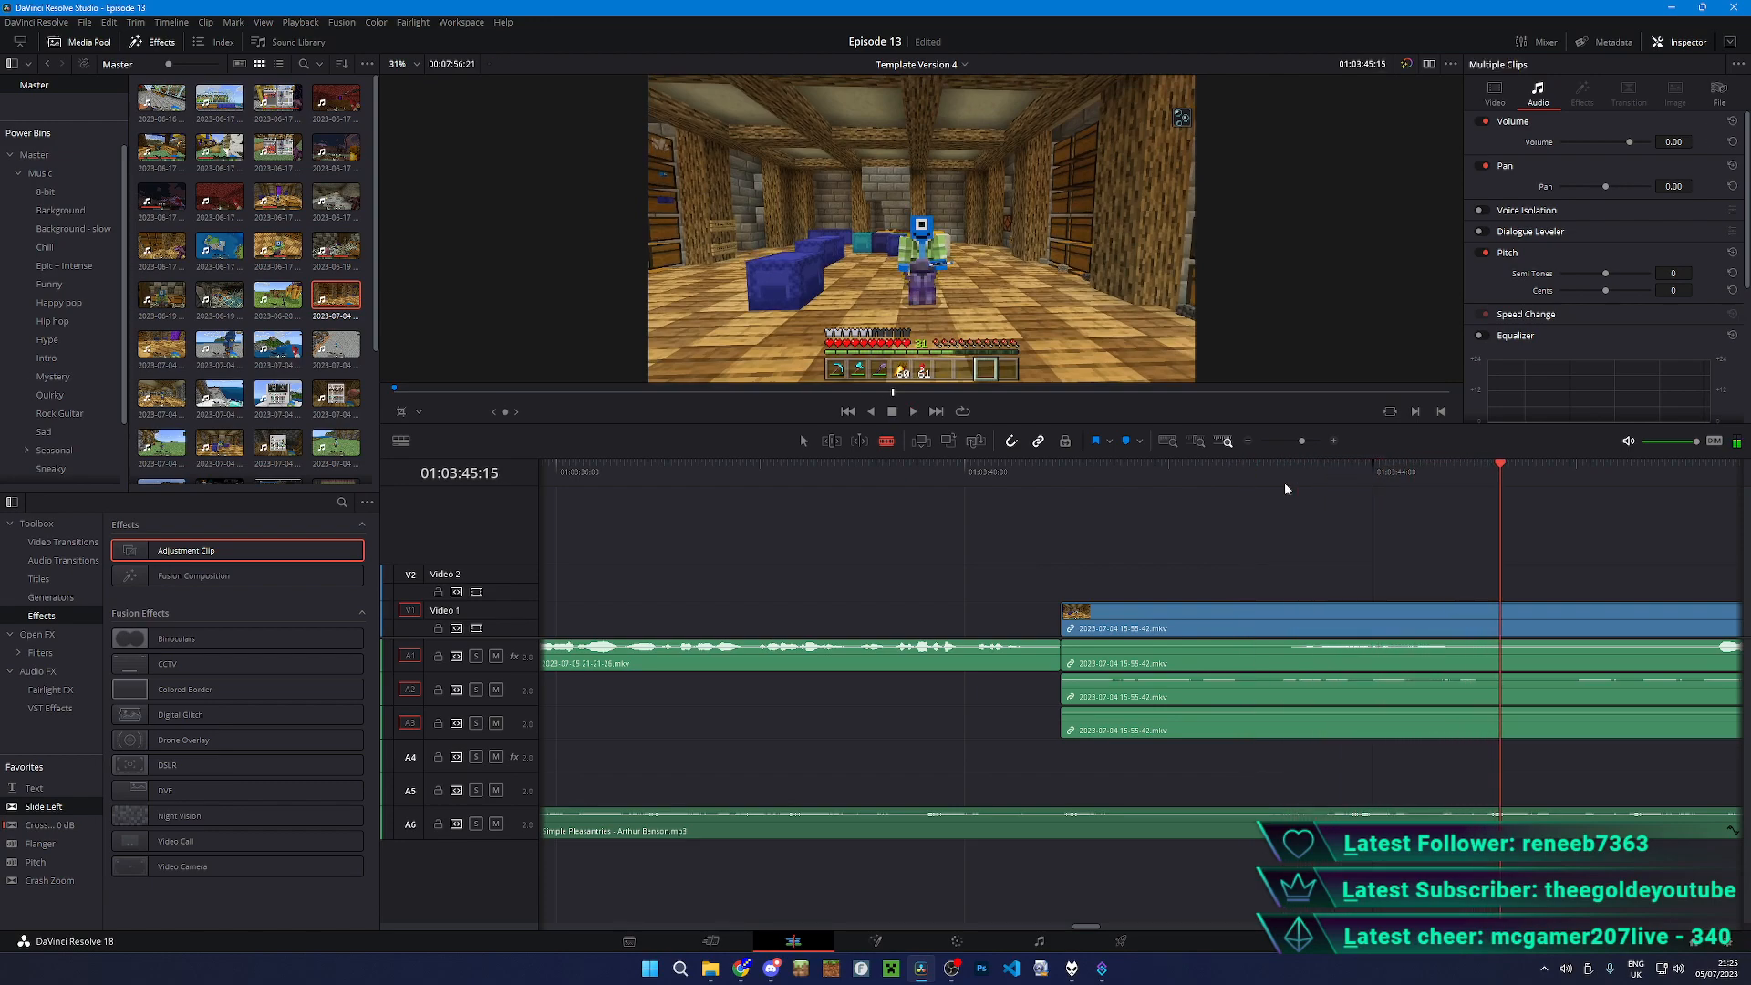
pyautogui.click(1284, 489)
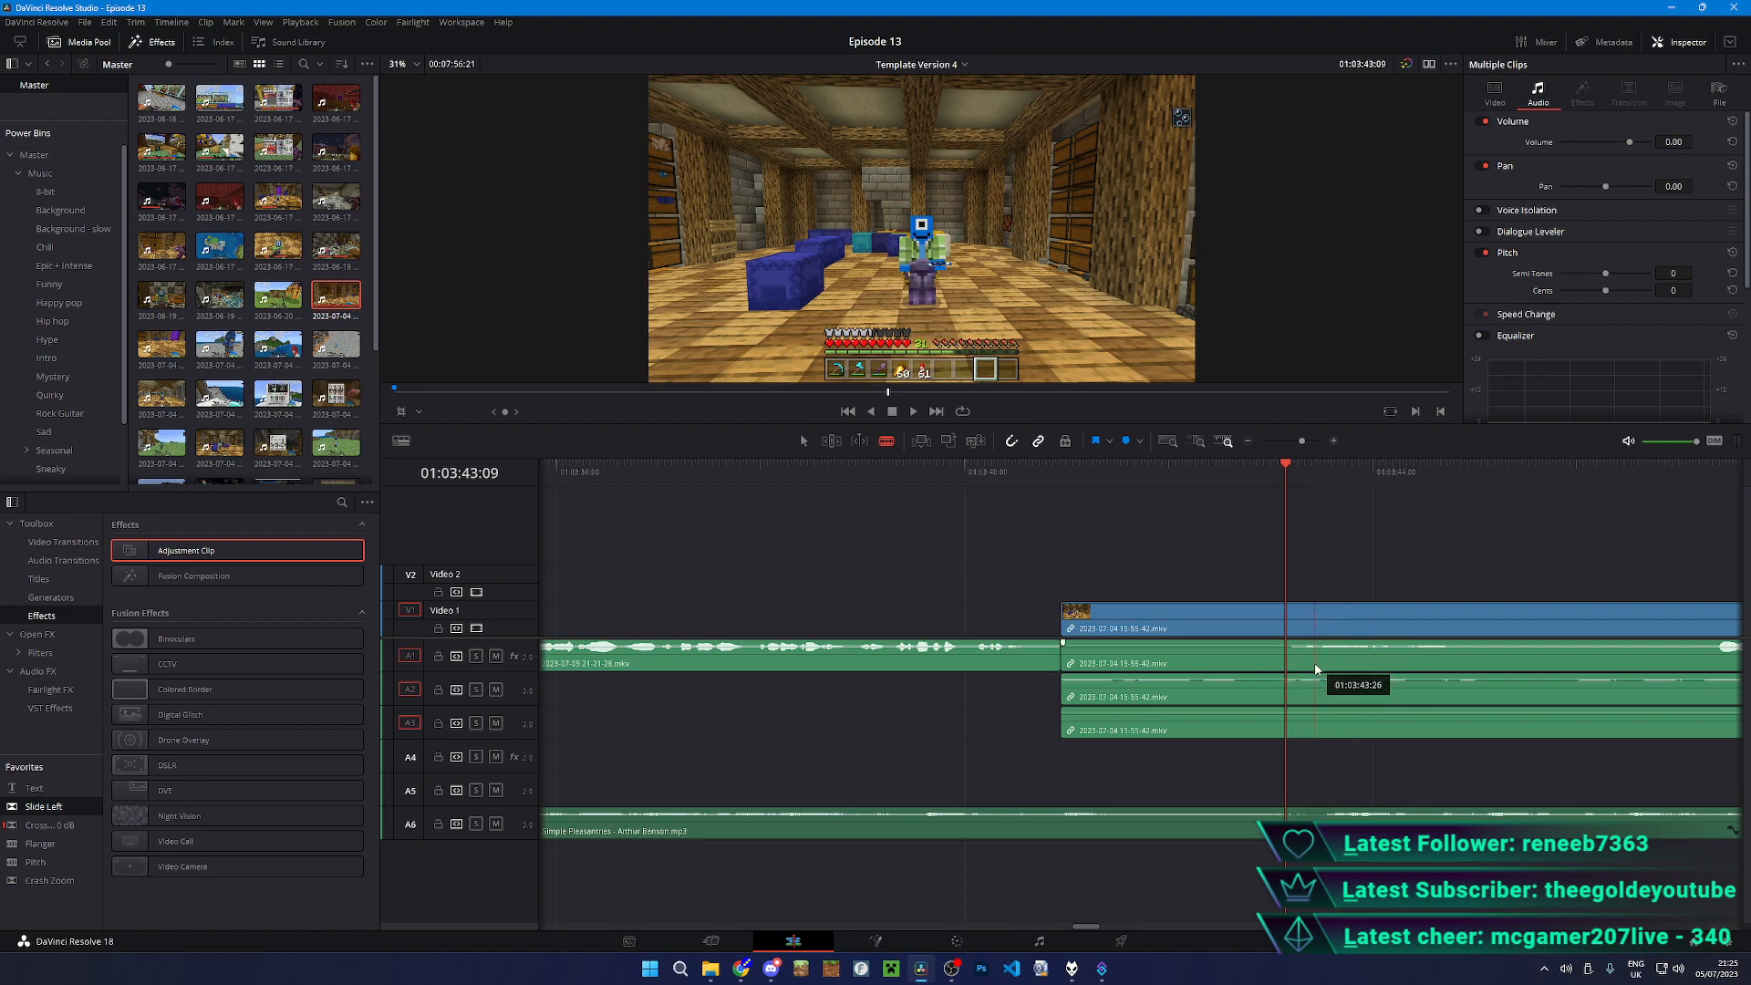
pyautogui.press('space')
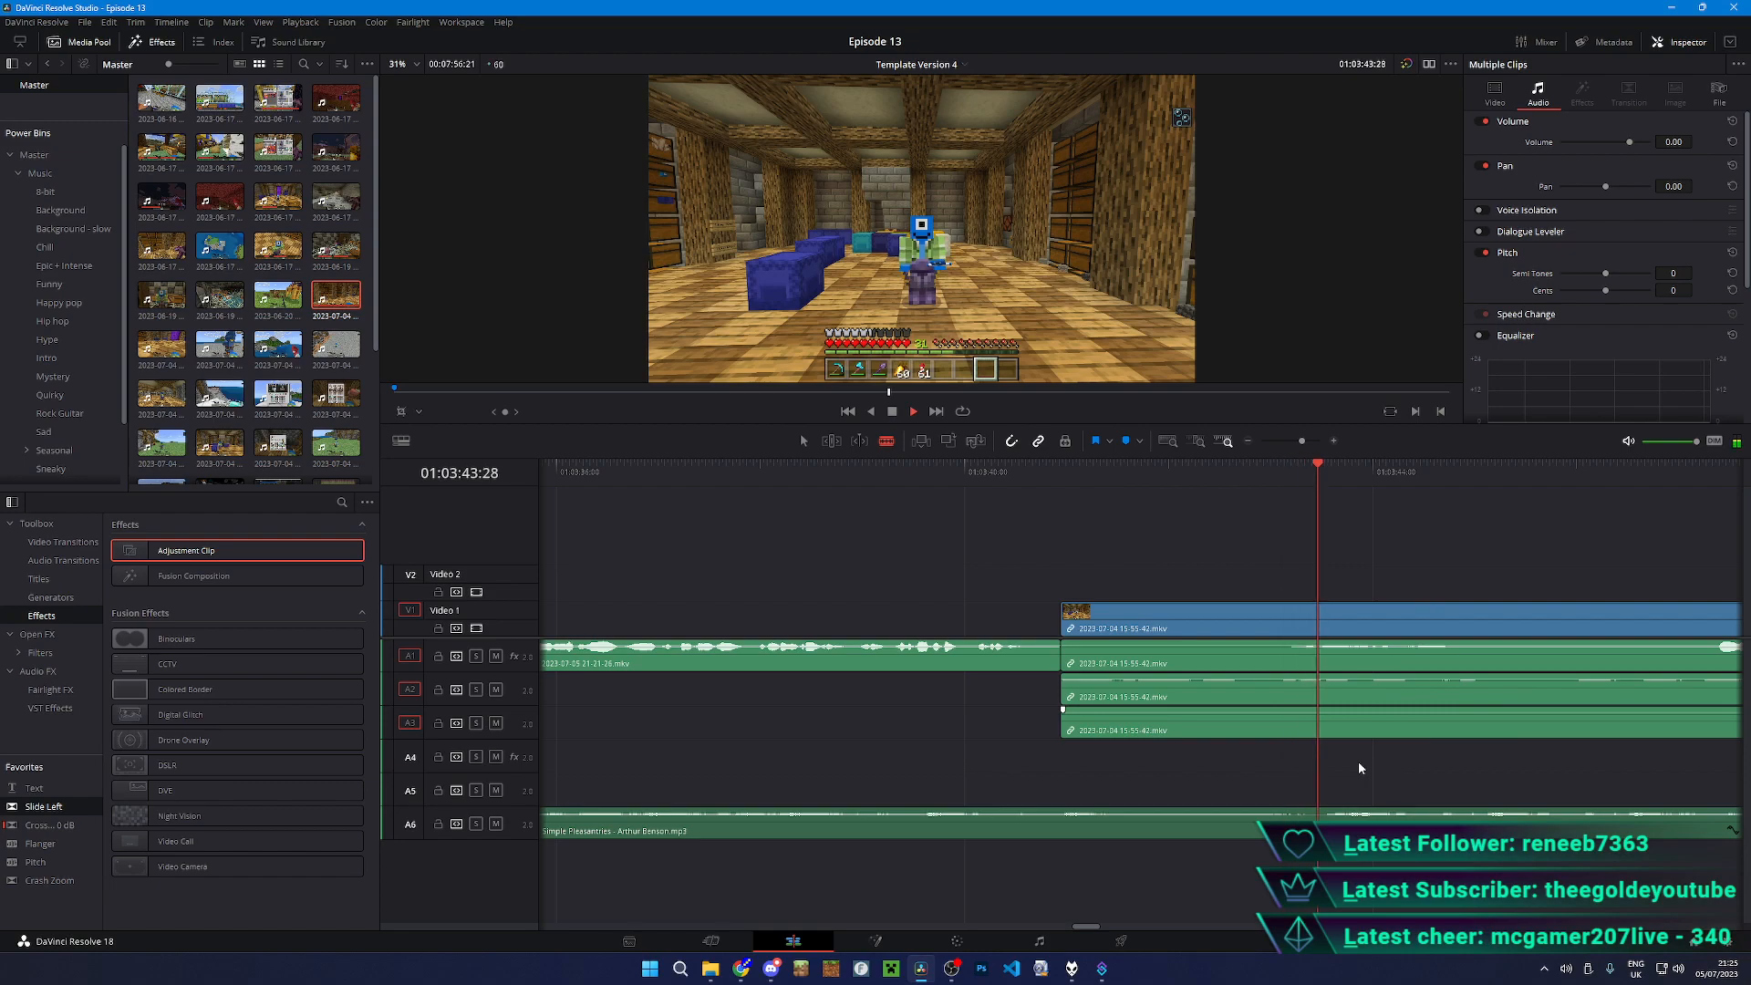
pyautogui.click(1704, 658)
pyautogui.press('a')
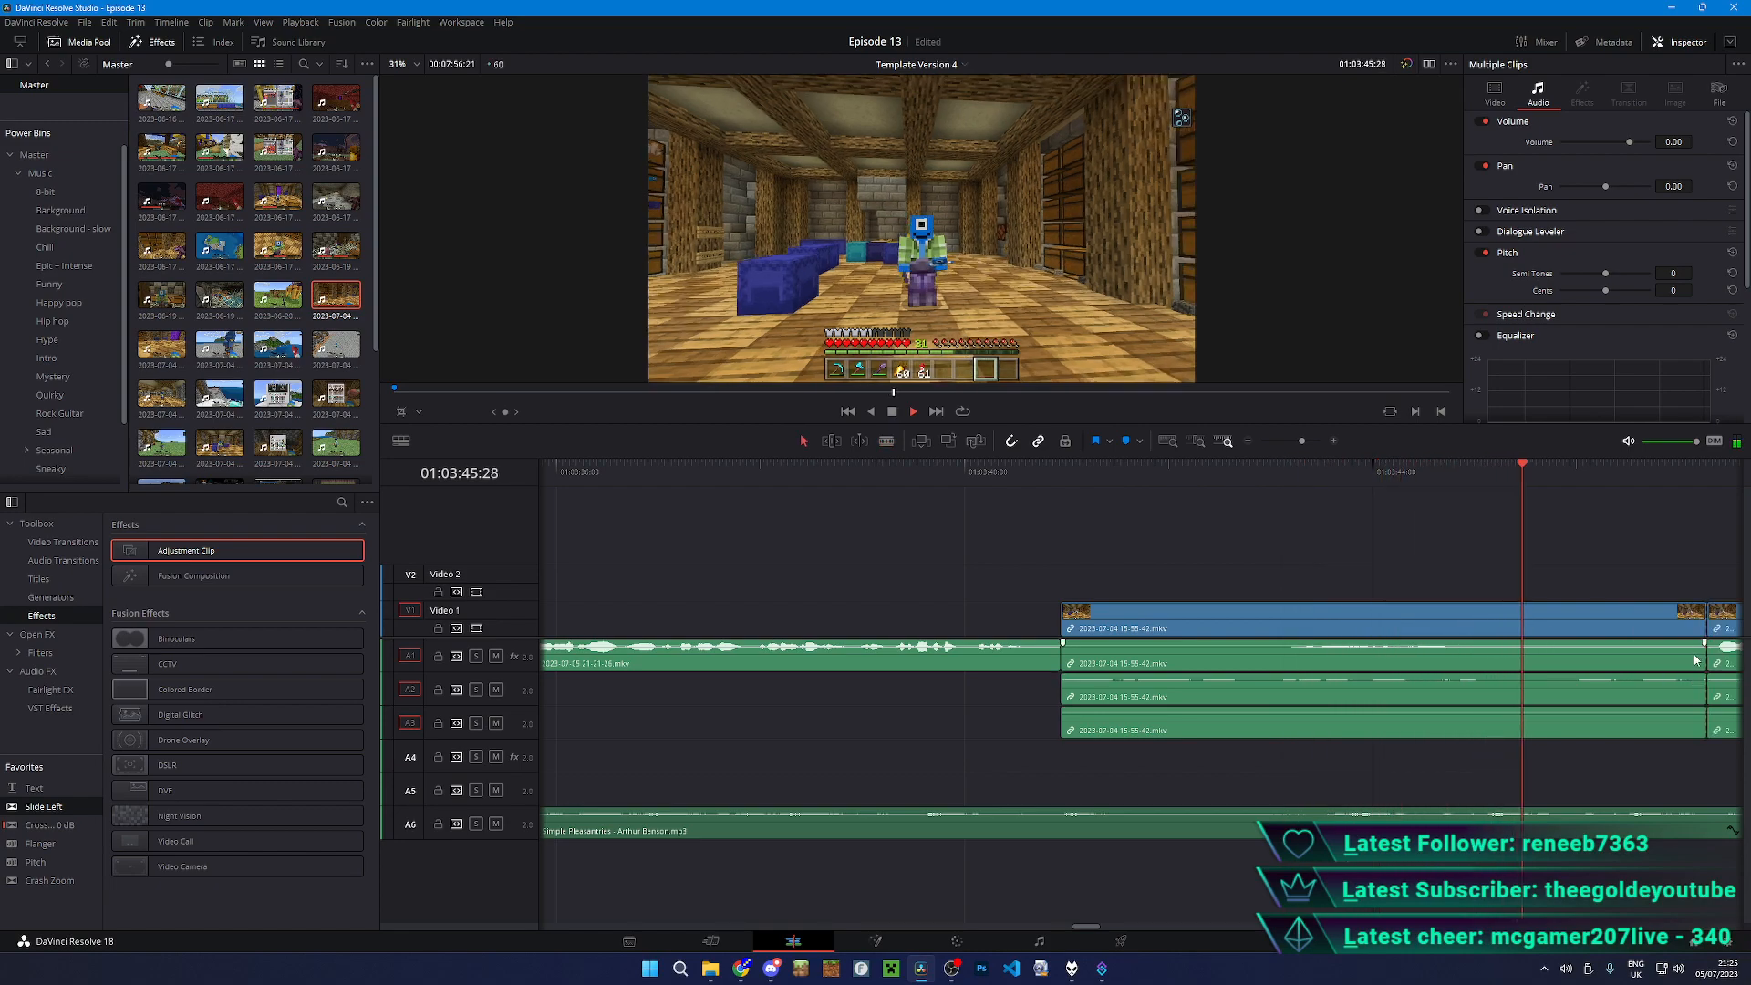
pyautogui.hotkey('ctrl', 'z')
pyautogui.press('b')
pyautogui.click(1691, 661)
pyautogui.press('a')
pyautogui.moveTo(1697, 663); pyautogui.dragTo(1122, 676)
pyautogui.press('space')
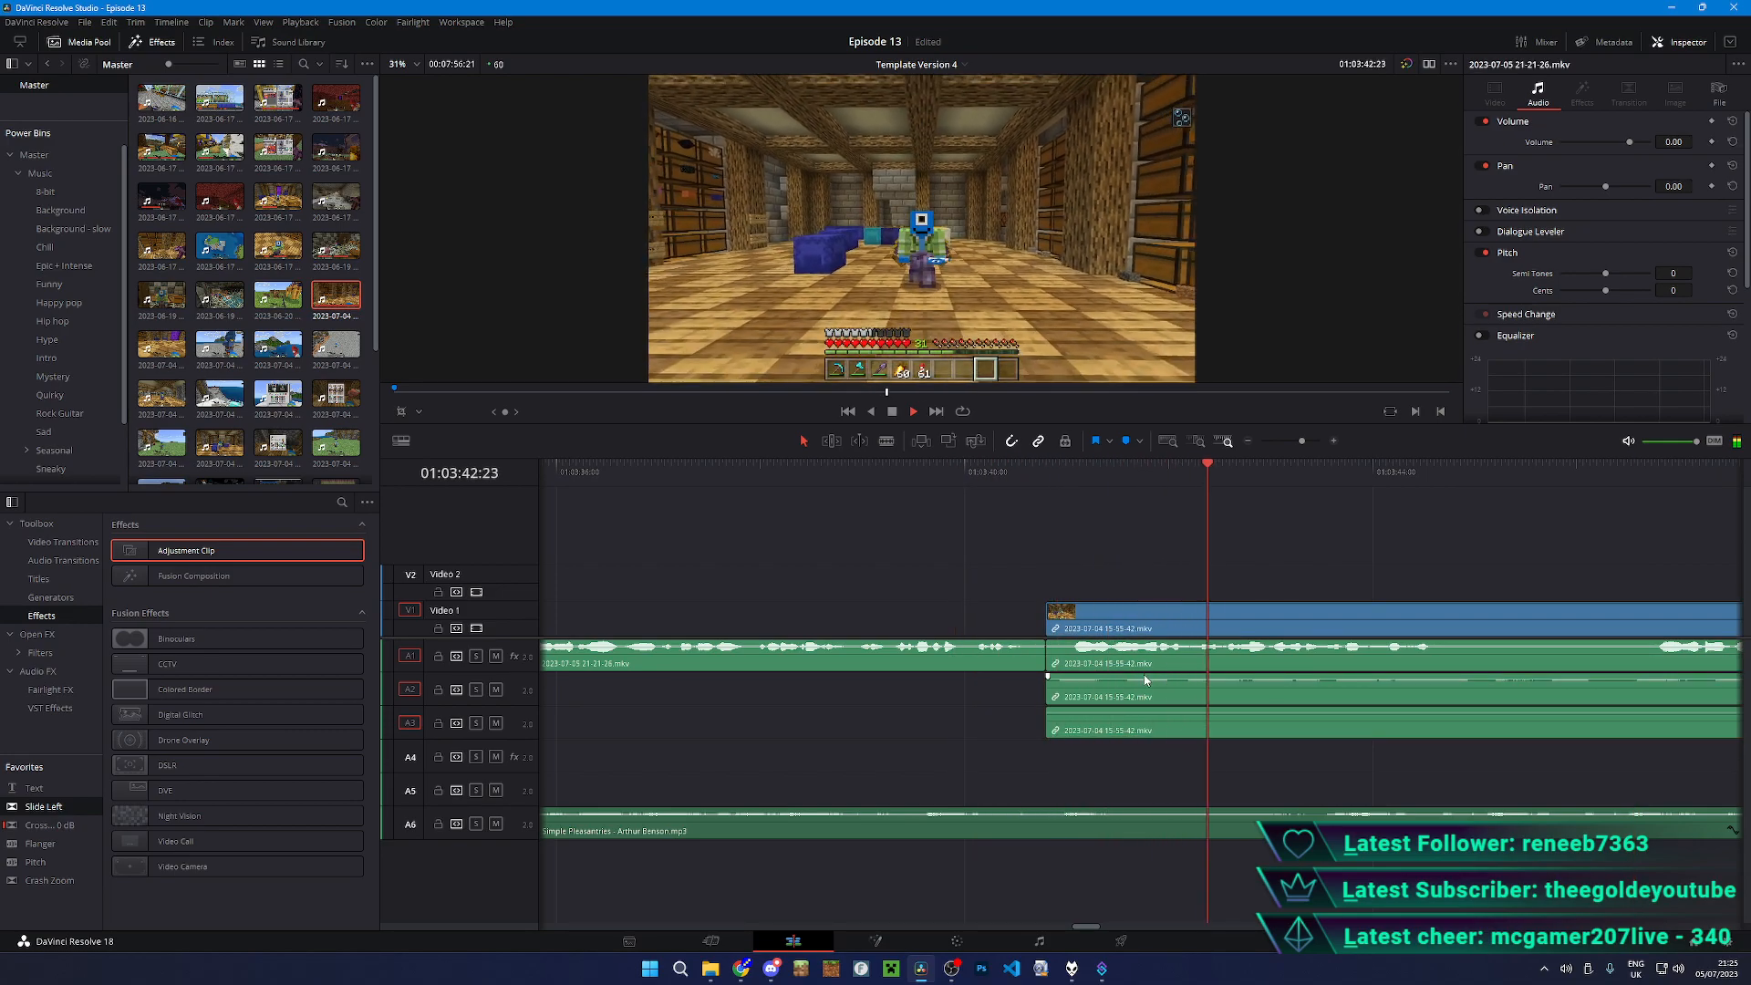
# - Cut the background music on Audio 6 shortly after the new clip begins, at about 01:03:41:45, and delete the remainder
pyautogui.press('b')
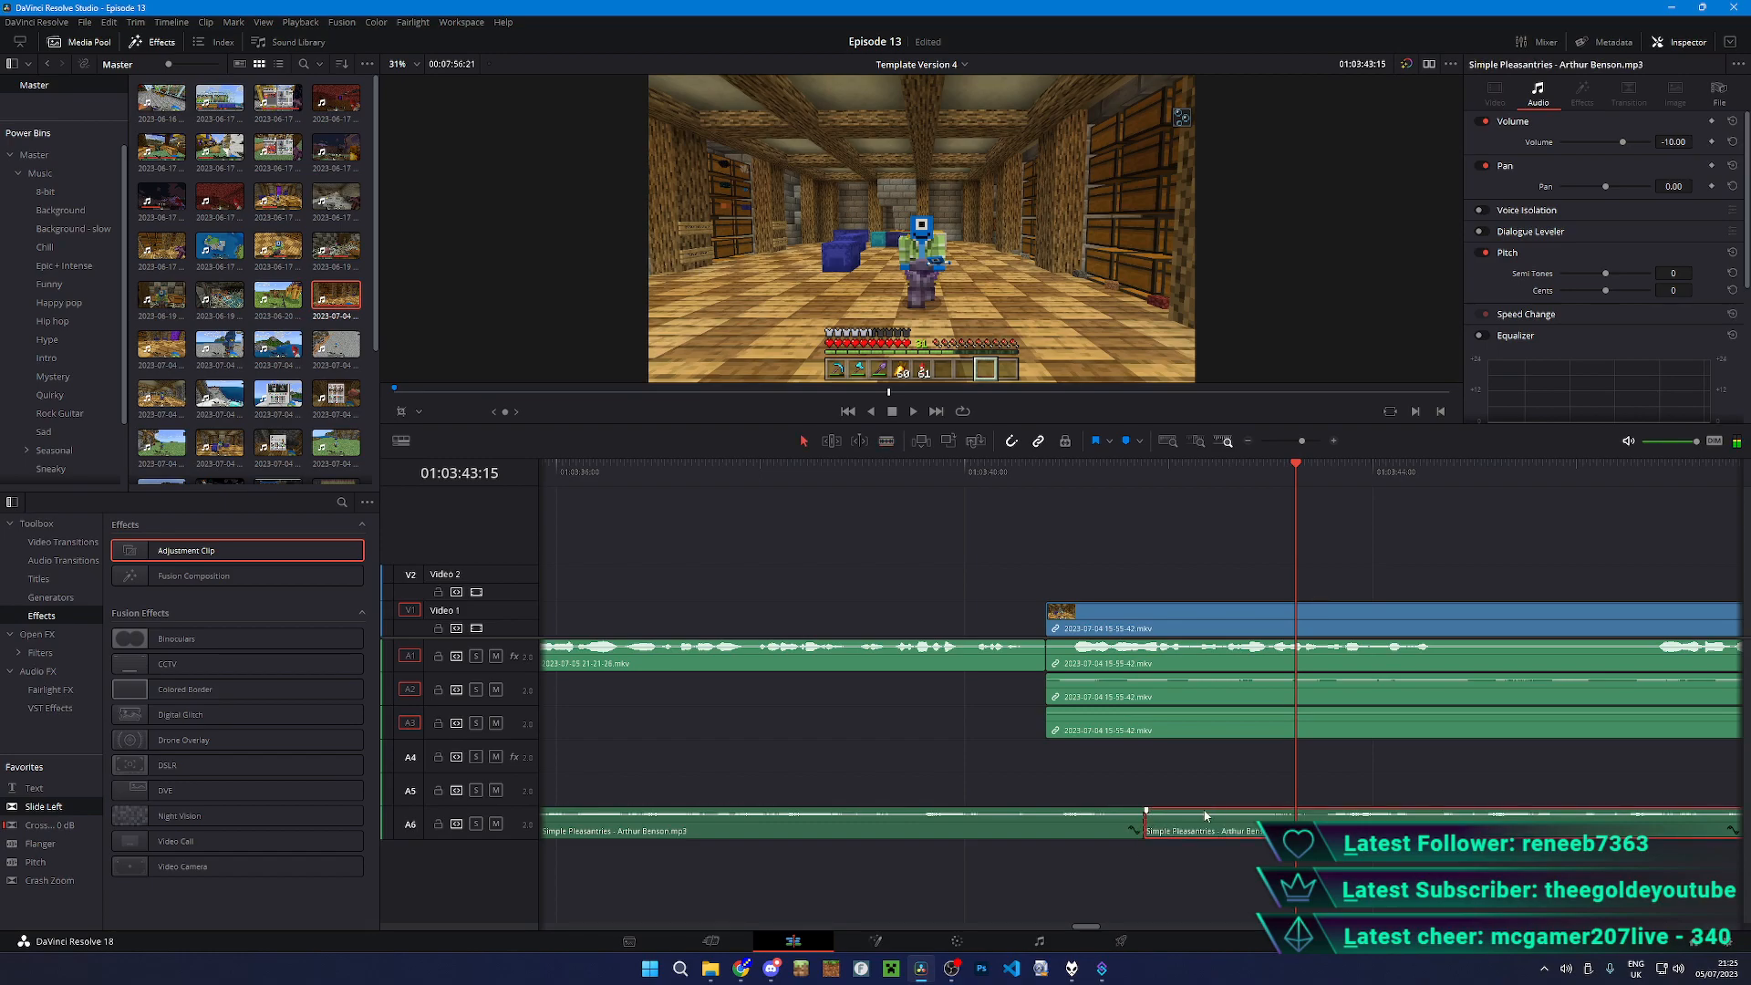
pyautogui.press('Delete')
pyautogui.click(928, 473)
pyautogui.press('space')
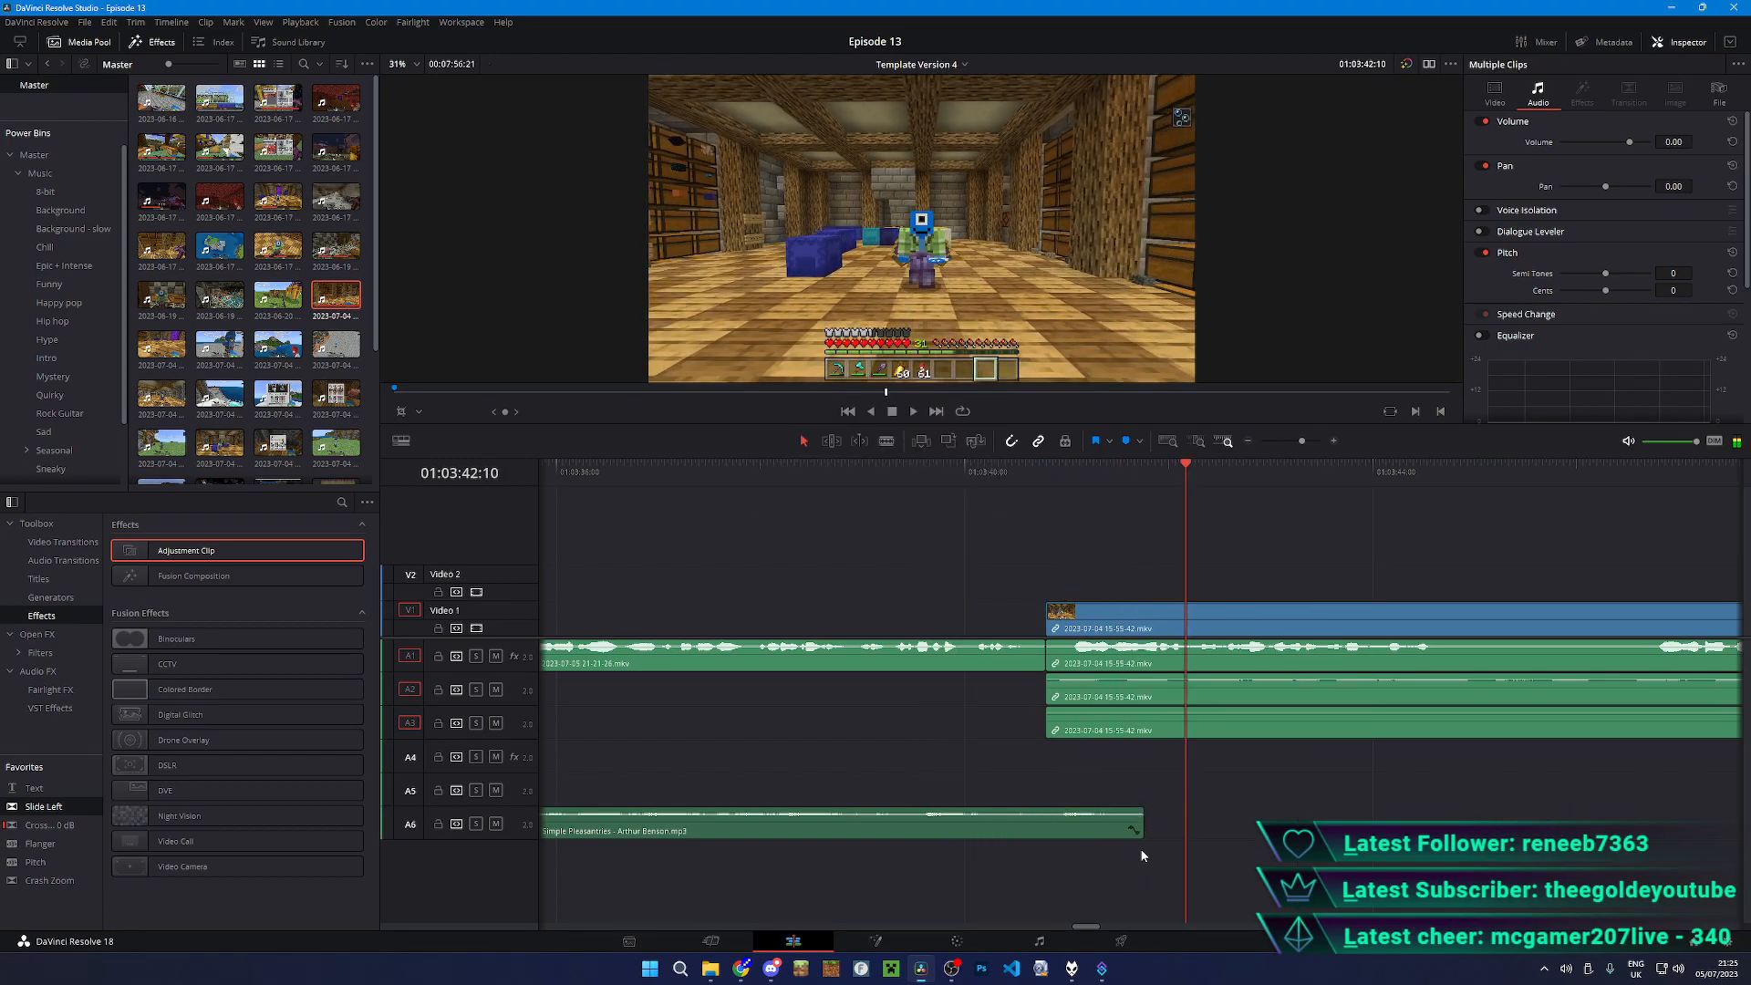
pyautogui.scroll(4, 1141, 855)
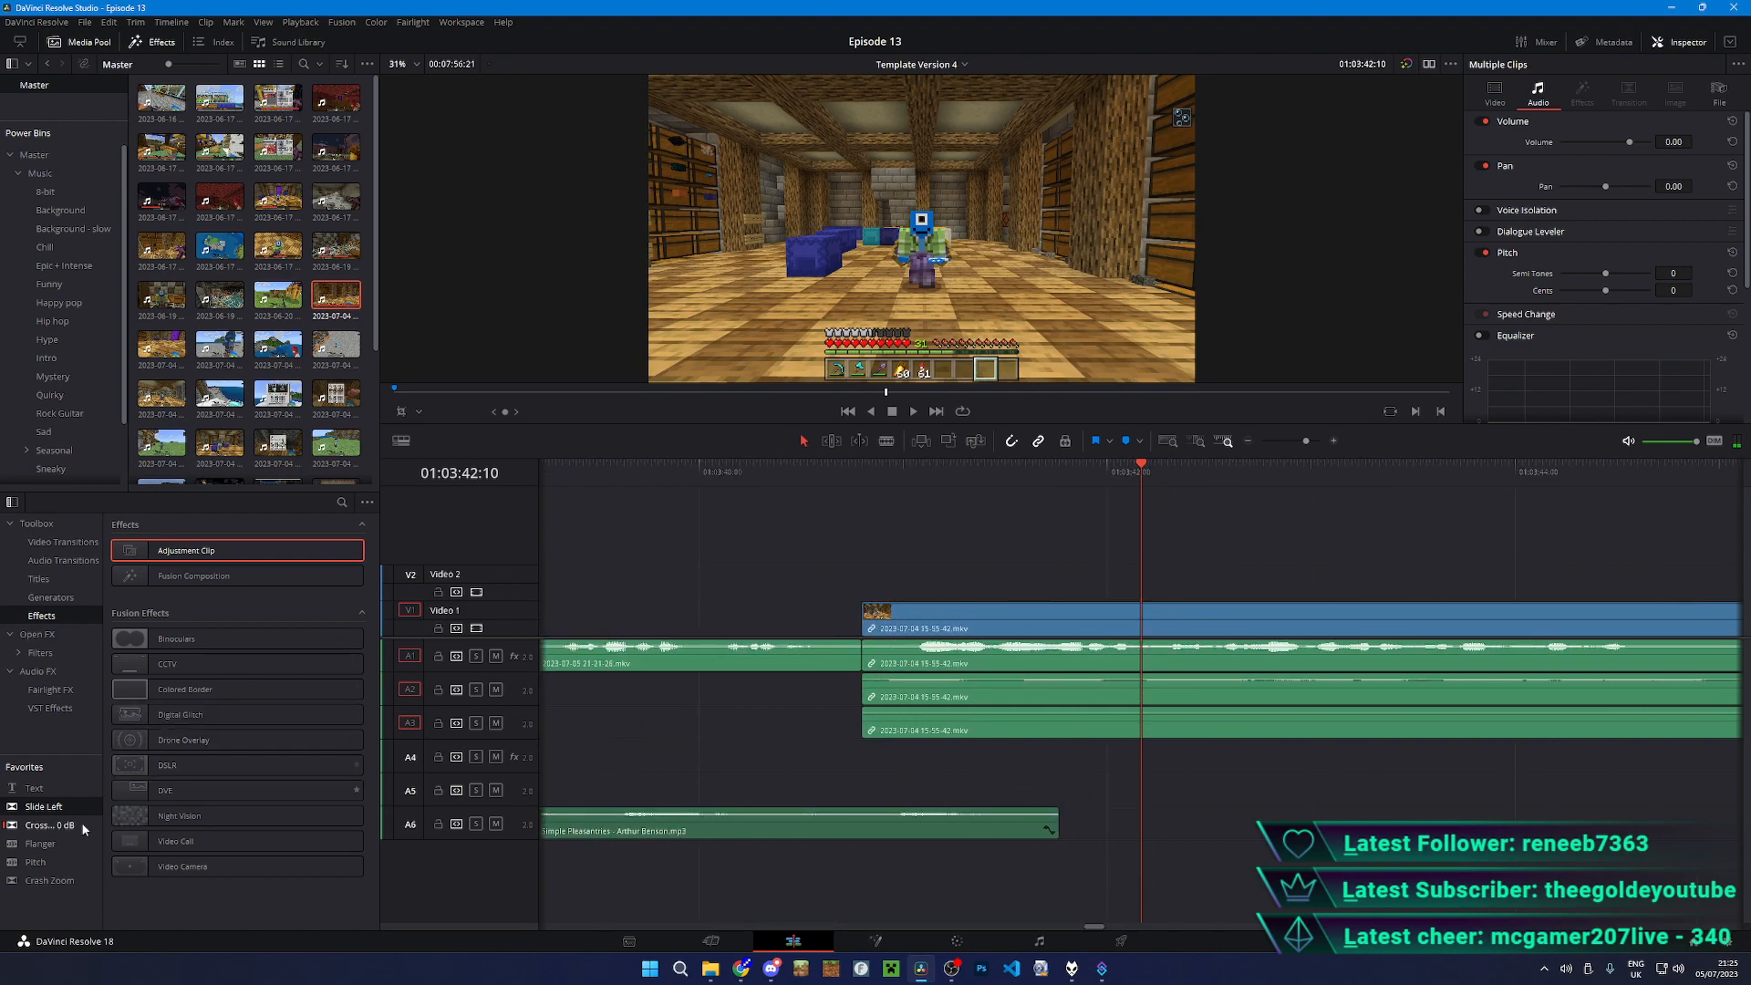
pyautogui.moveTo(905, 613); pyautogui.dragTo(905, 612)
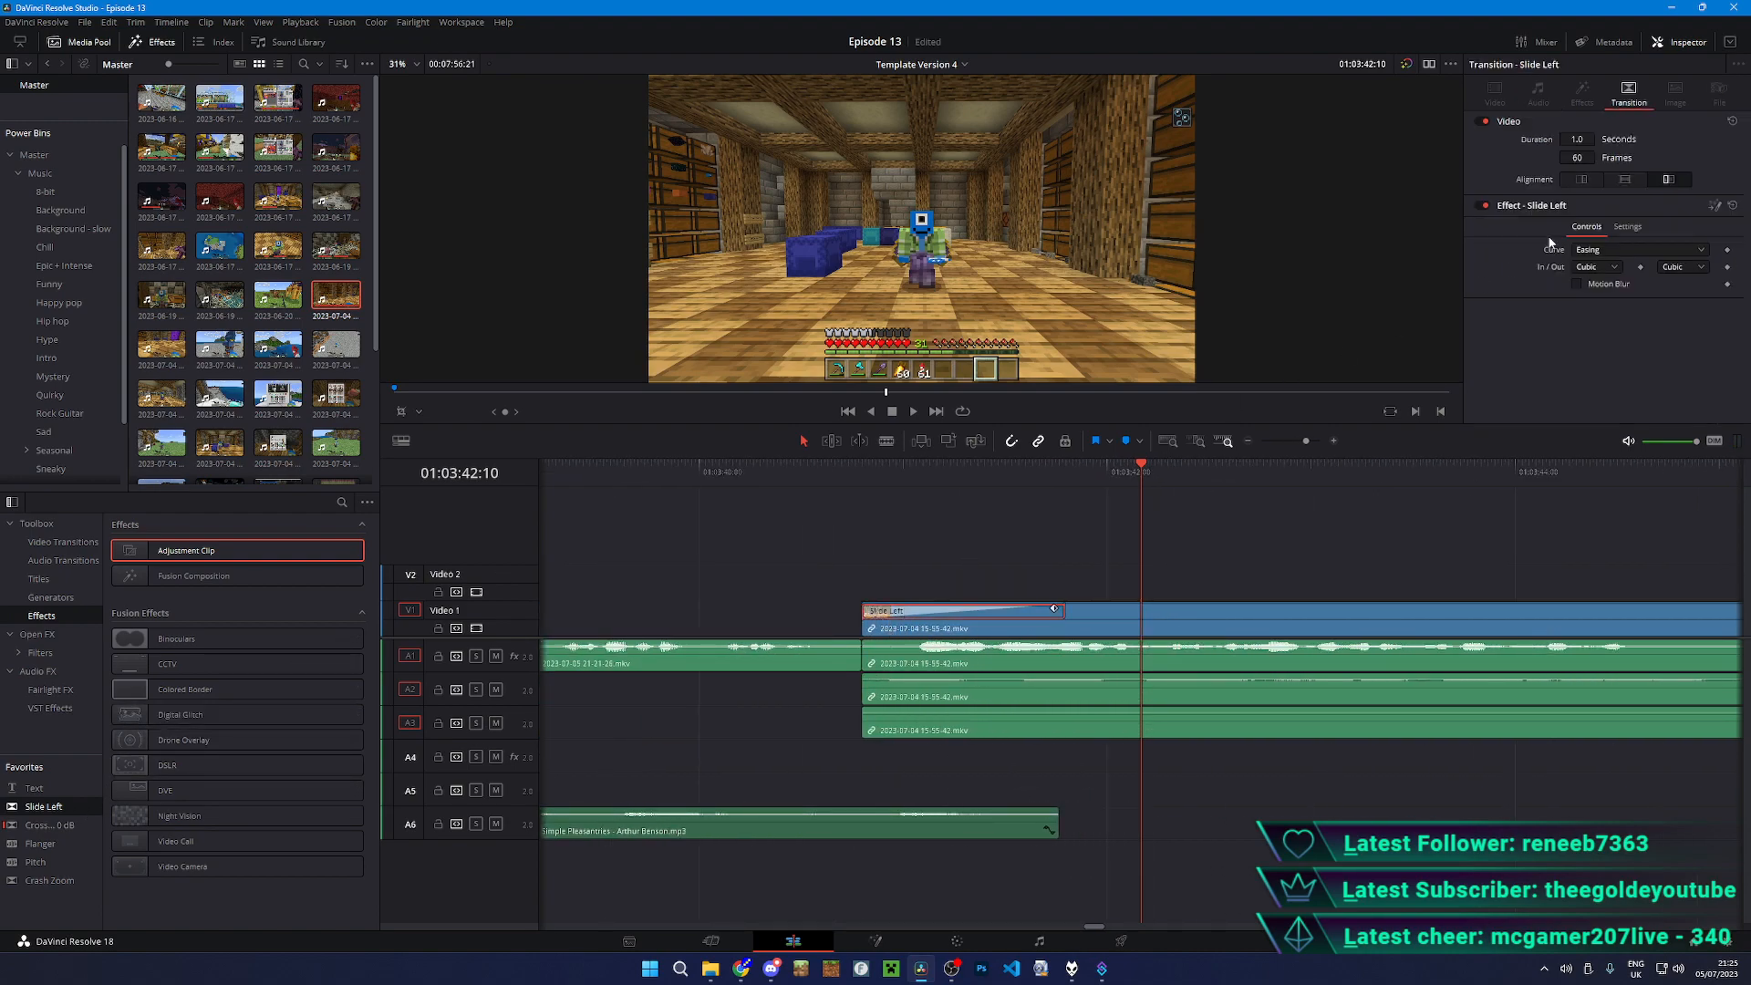
pyautogui.press('Delete')
# - Paste the whoosh transition sound onto Audio 5 at the start of the new clip and play across the join
pyautogui.click(867, 473)
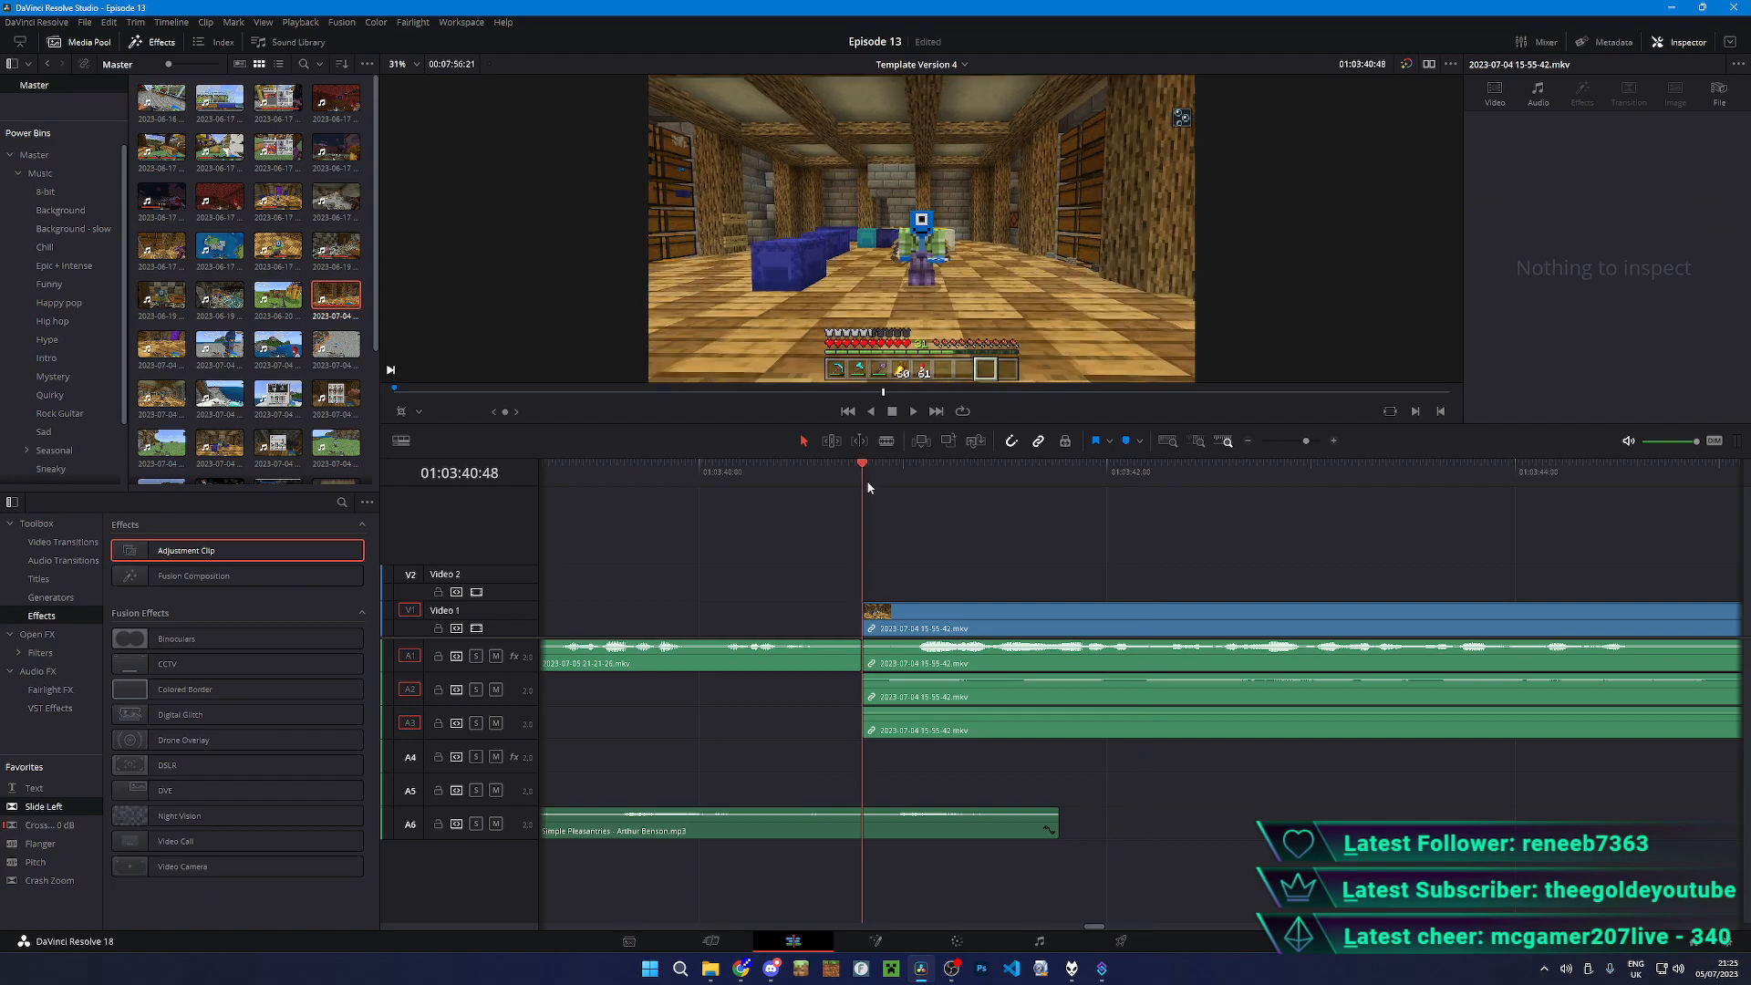
pyautogui.hotkey('ctrl', 'v')
pyautogui.moveTo(784, 470); pyautogui.dragTo(763, 471)
pyautogui.press('space')
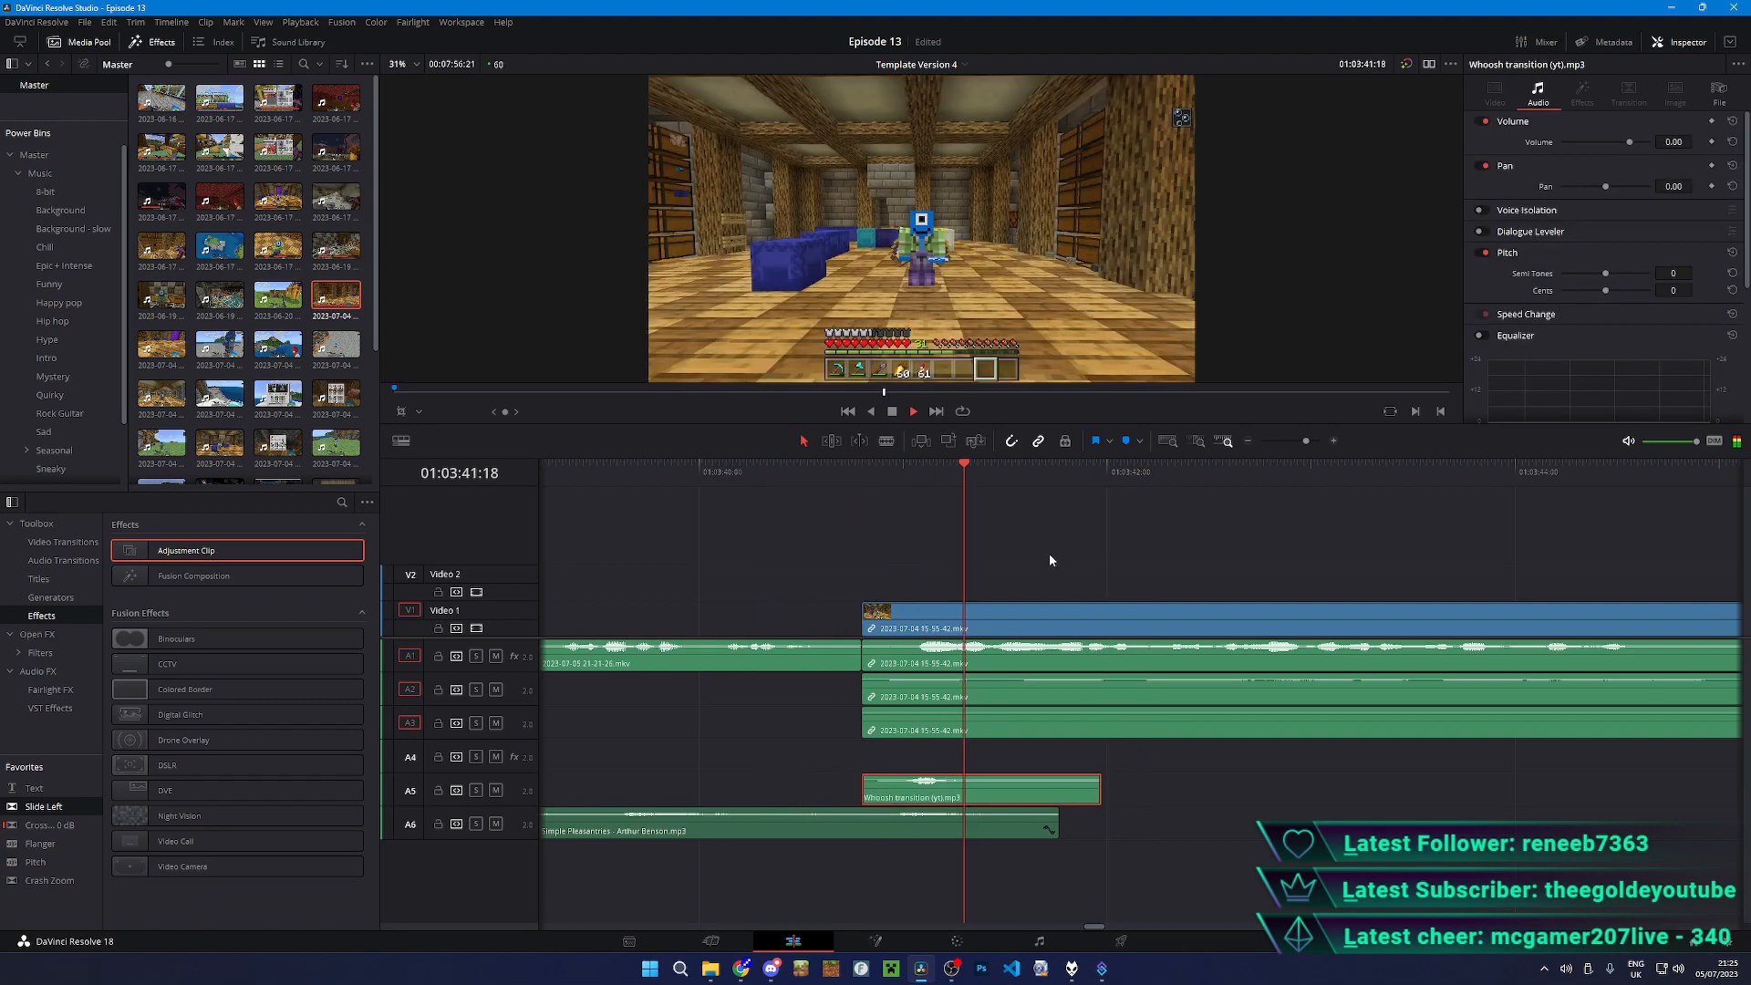
pyautogui.press('space')
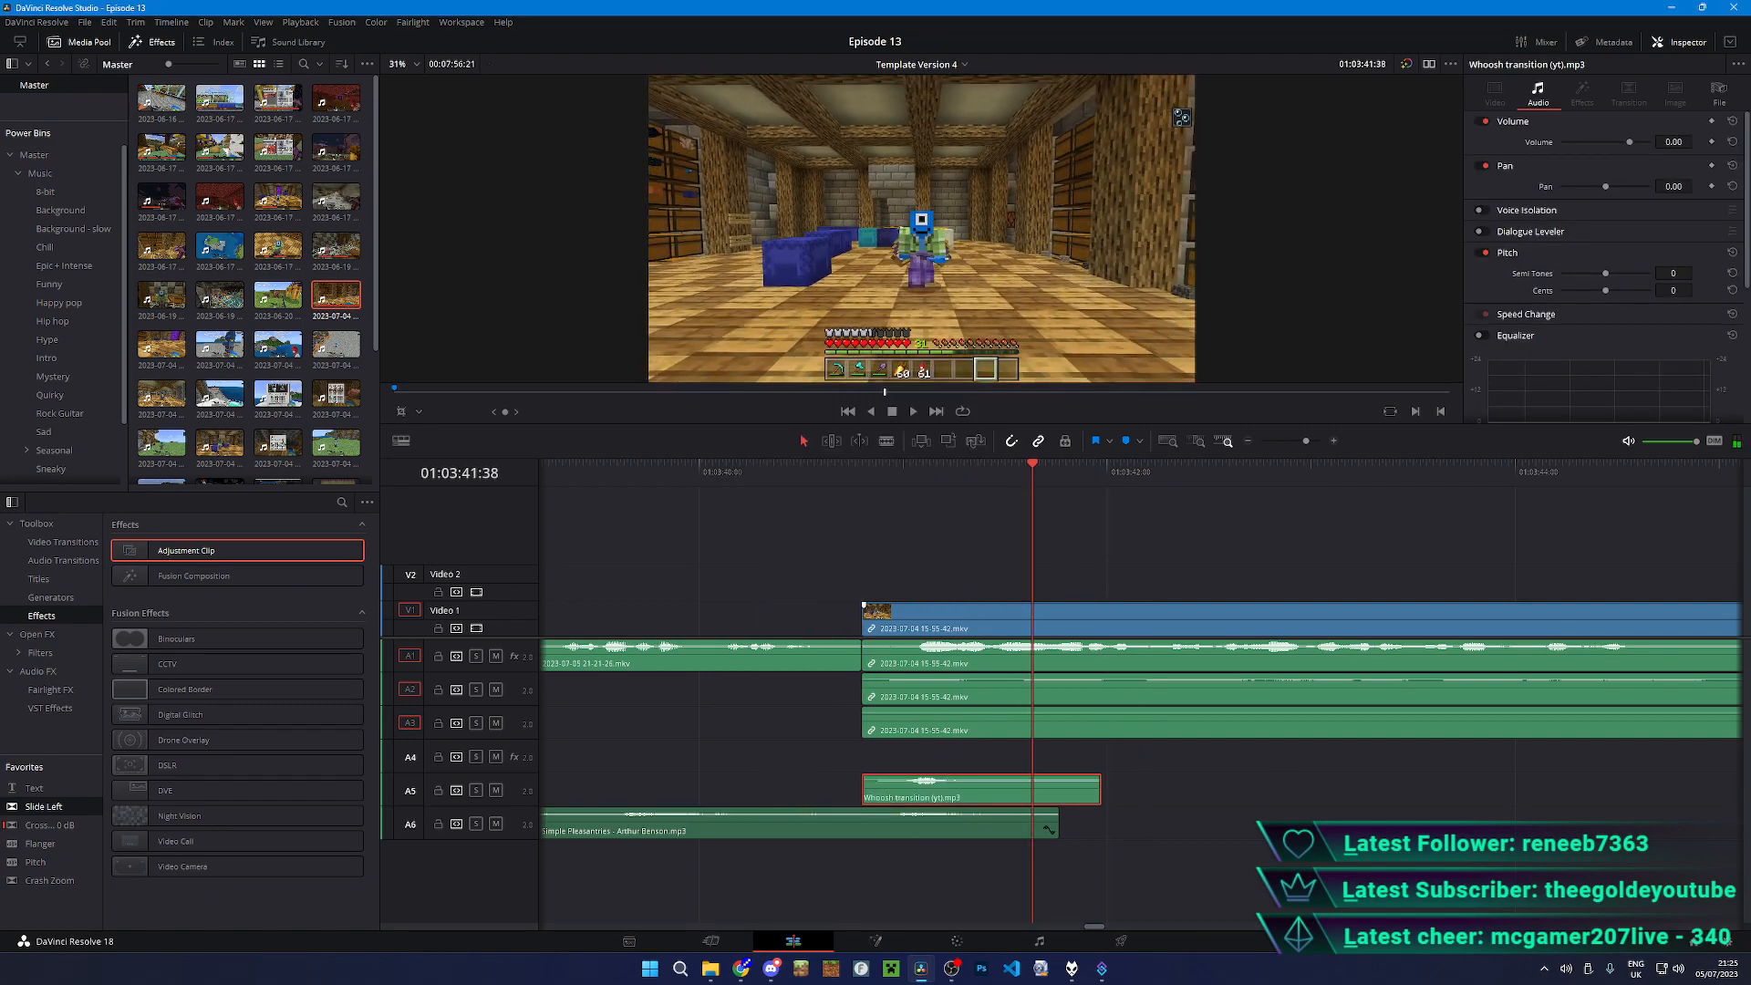
pyautogui.press('space')
# - Remove the pause between about 01:03:44:35 and 01:03:46:35 from the new clip, close the gap and play across the cut
pyautogui.press('b')
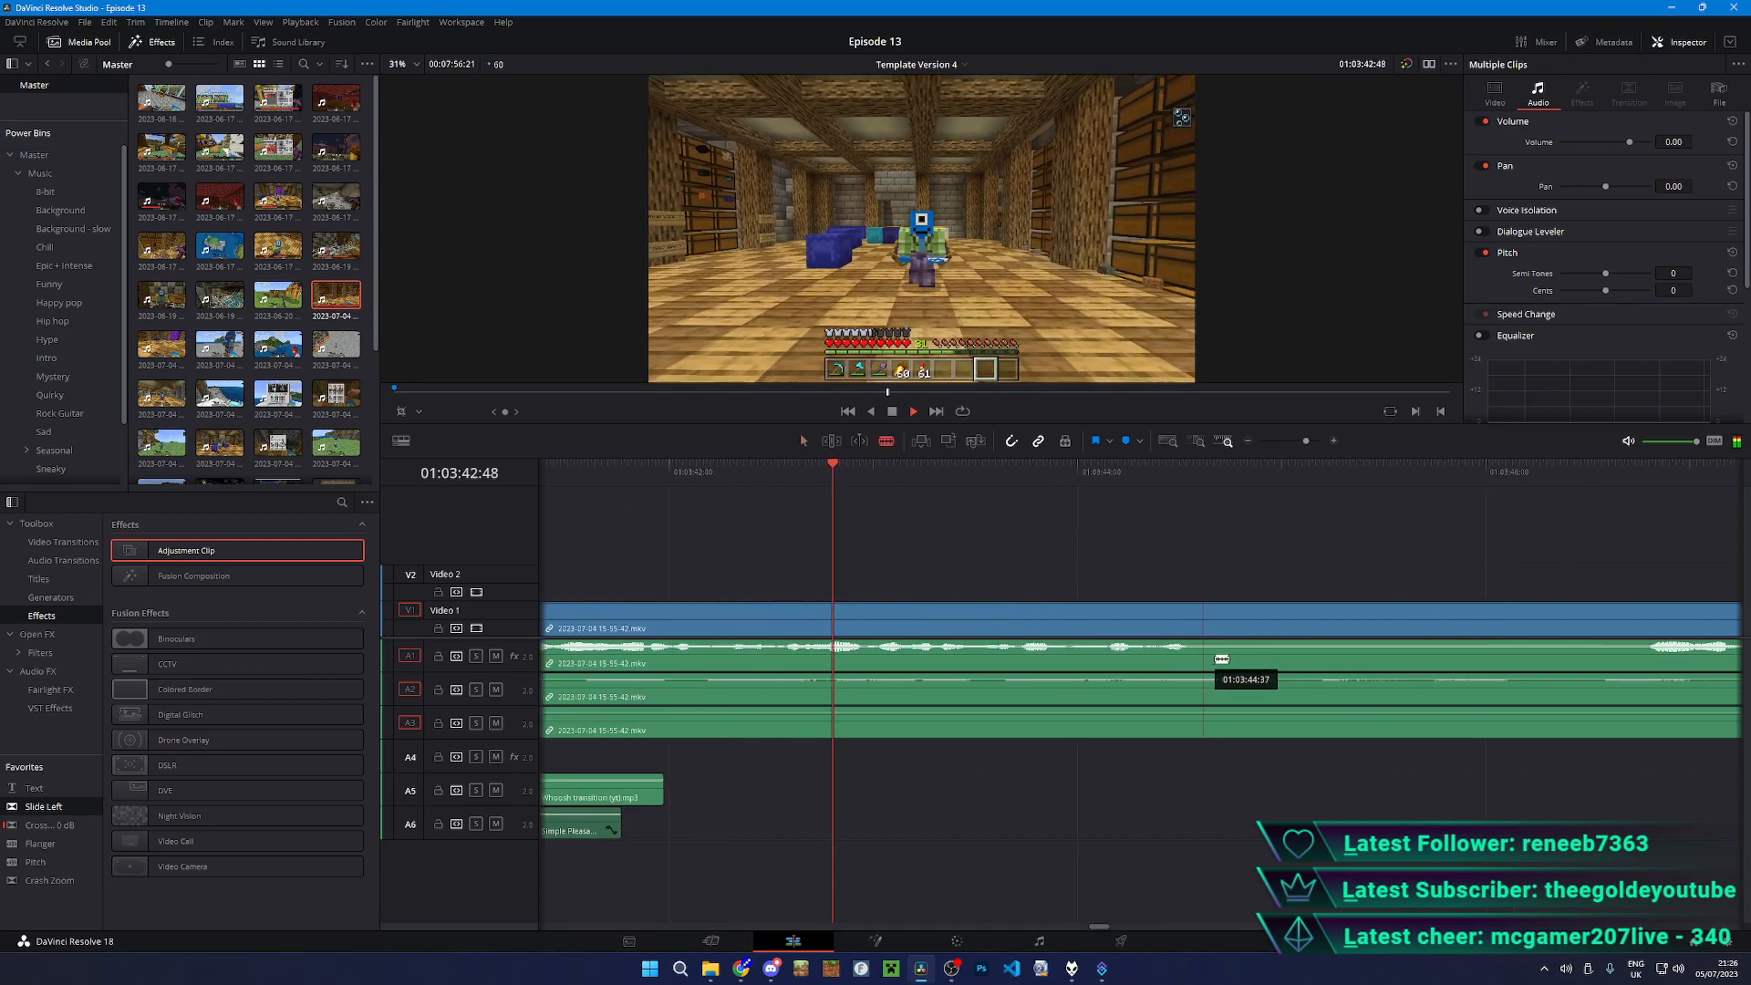
pyautogui.click(1204, 650)
pyautogui.click(1612, 649)
pyautogui.press('a')
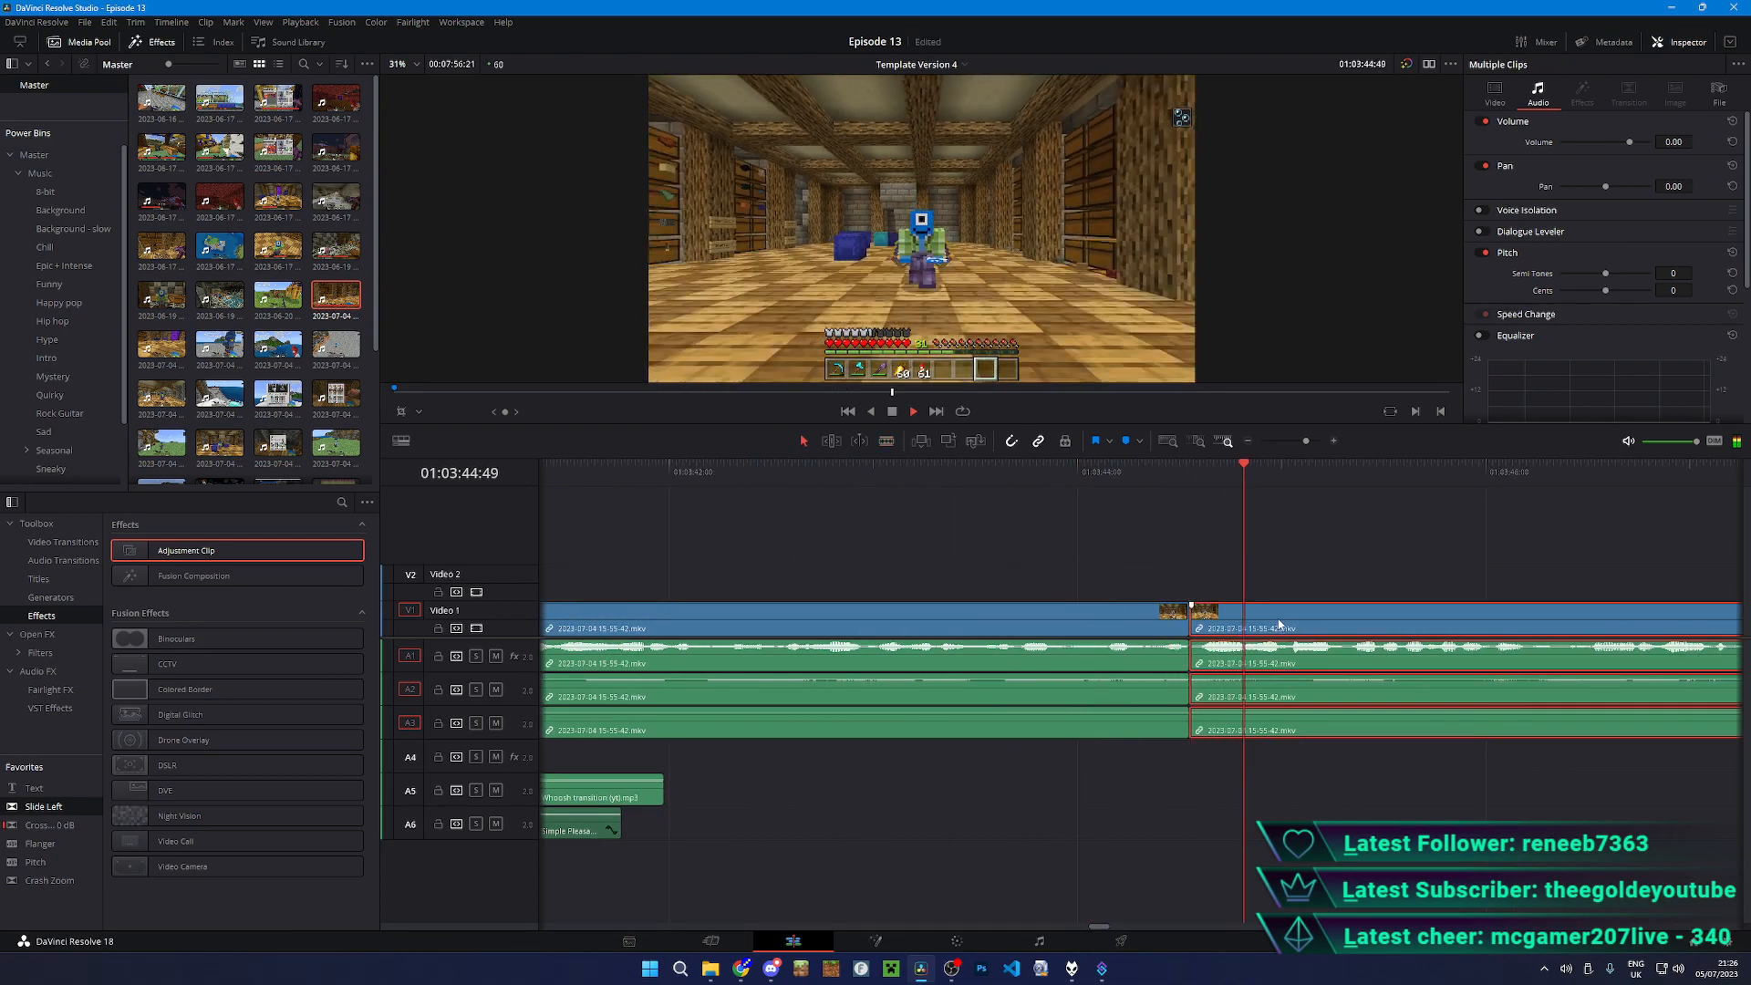
pyautogui.moveTo(1640, 646); pyautogui.dragTo(1240, 663)
pyautogui.click(1176, 470)
pyautogui.press('space')
# - Move the later part of the clip back over its first part so it starts where the voice-over ends
pyautogui.scroll(-4, 1246, 560)
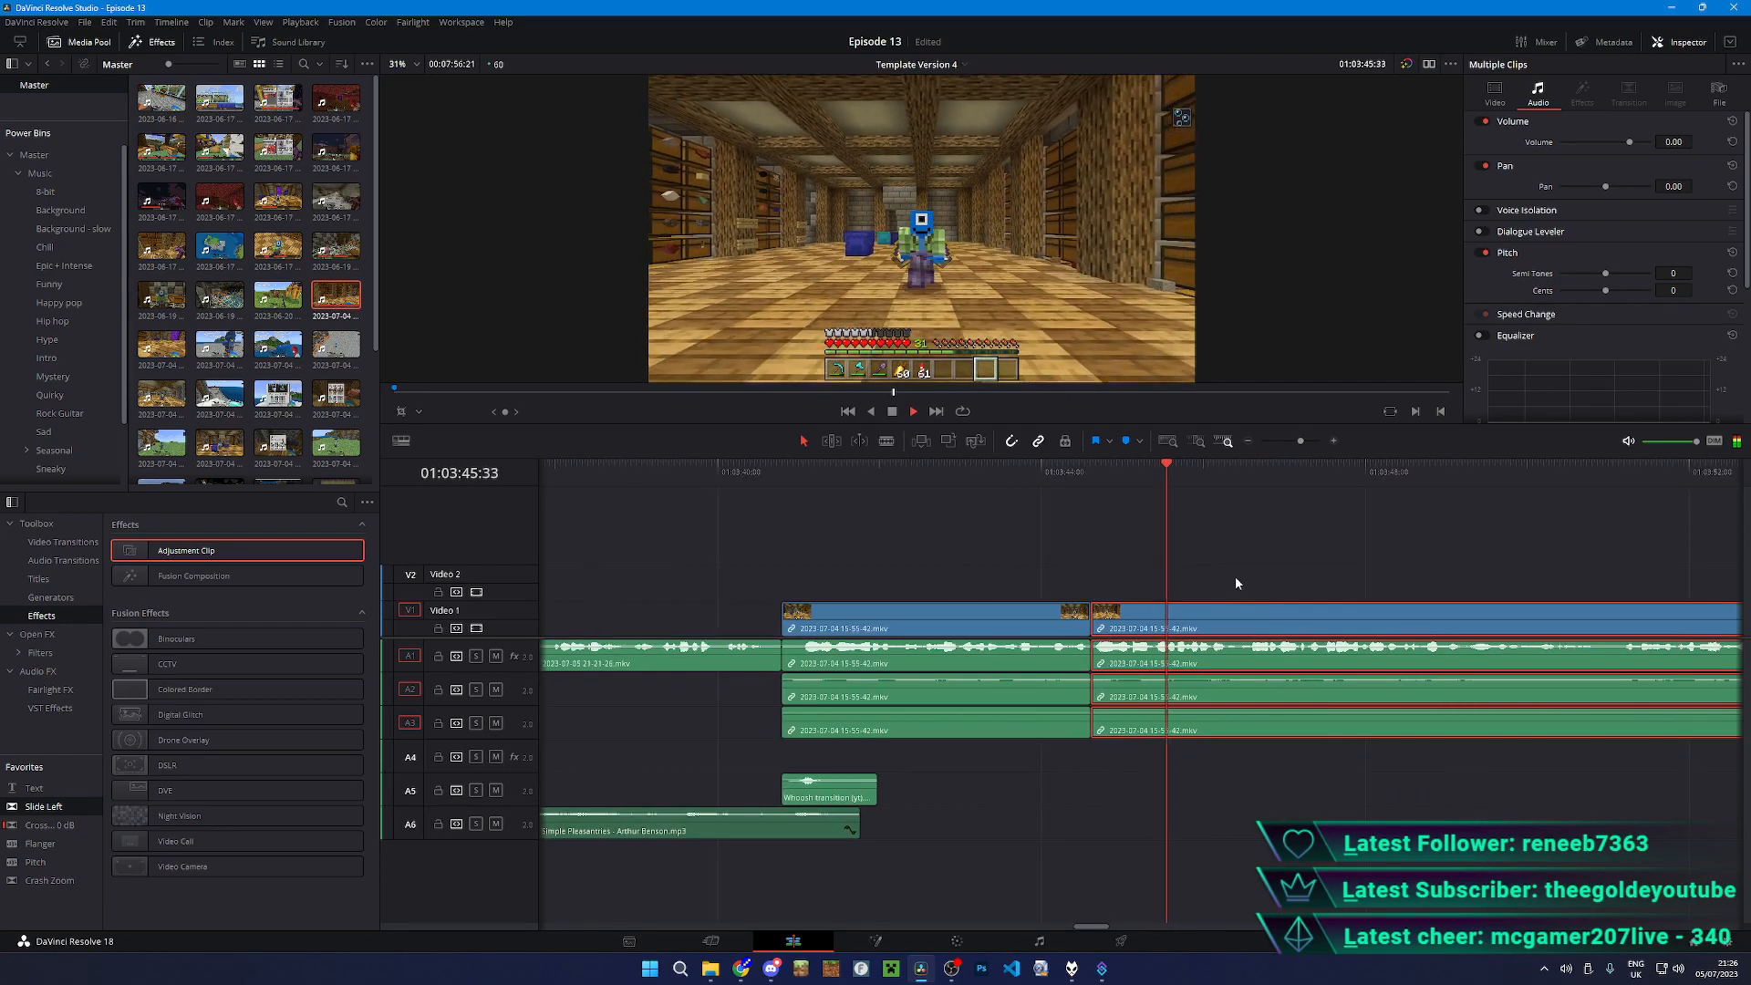
pyautogui.scroll(3, 1235, 576)
pyautogui.hscroll(-3, 1079, 580)
pyautogui.moveTo(1505, 666); pyautogui.dragTo(834, 652)
pyautogui.press('space')
pyautogui.click(677, 472)
pyautogui.scroll(-3, 876, 511)
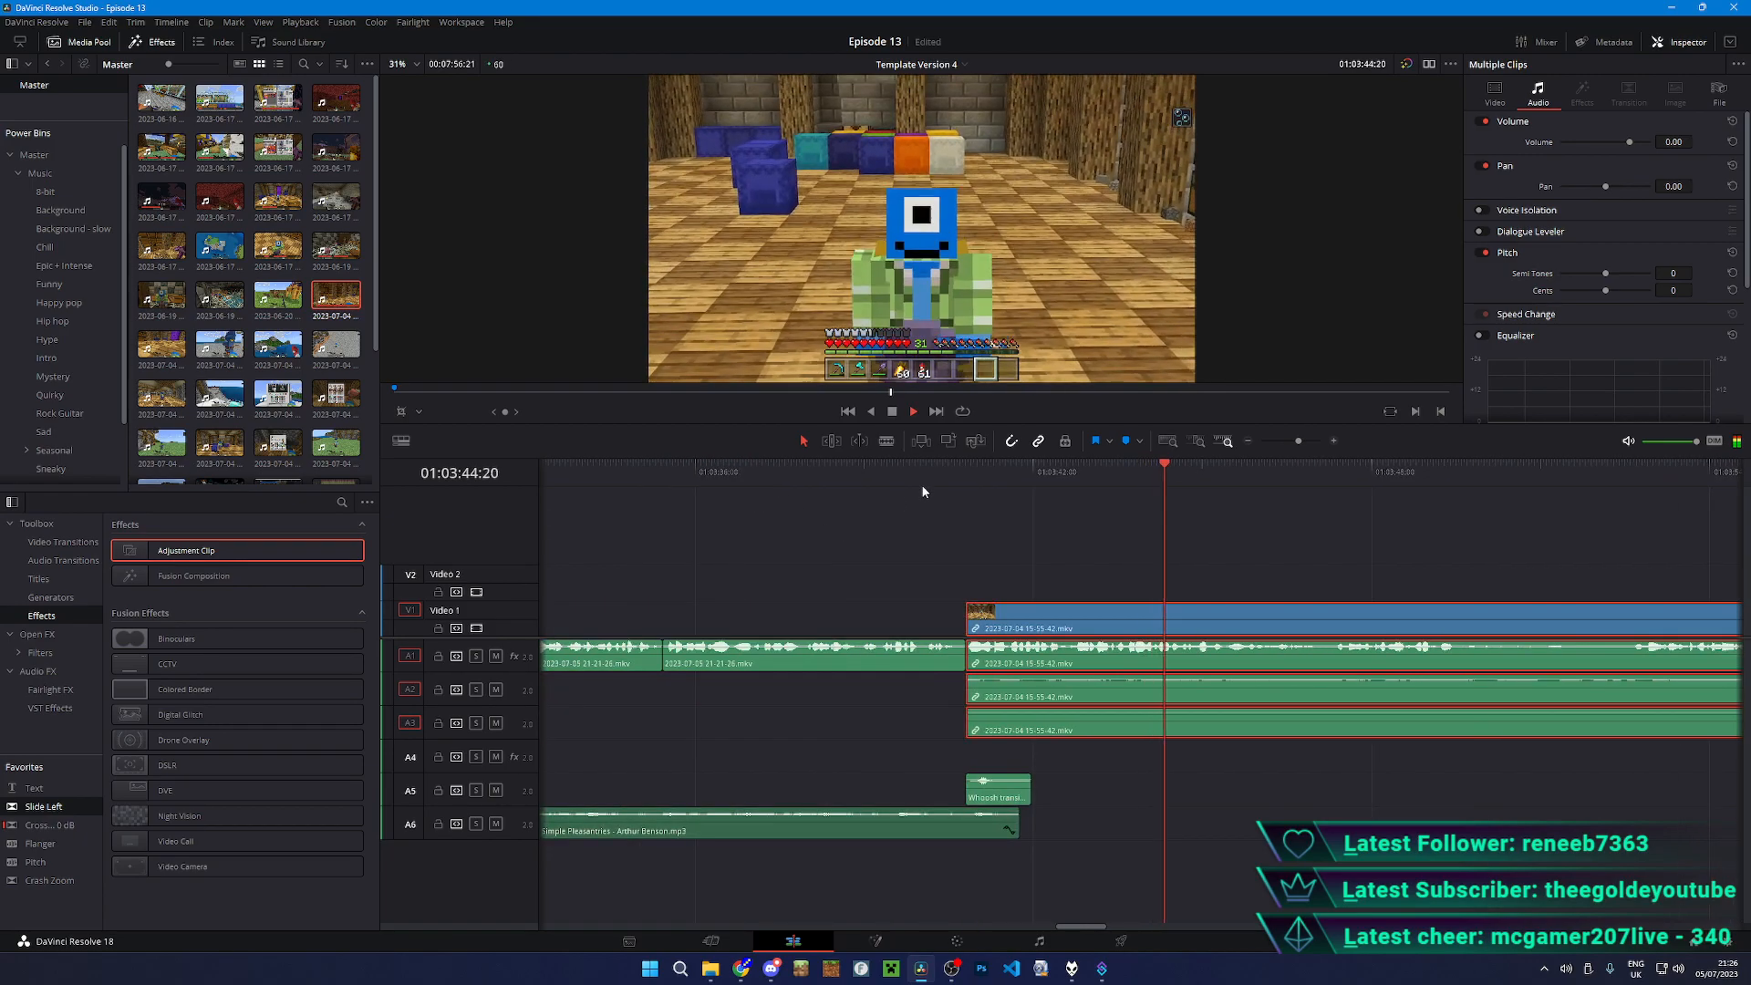
# - Add a short lead-in before the speech at the start of the new clip, keeping it flush with the end of the voice-over
pyautogui.click(927, 472)
pyautogui.scroll(3, 1115, 578)
pyautogui.press('space')
pyautogui.scroll(2, 1229, 603)
pyautogui.moveTo(1234, 611); pyautogui.dragTo(1173, 616)
pyautogui.press('space')
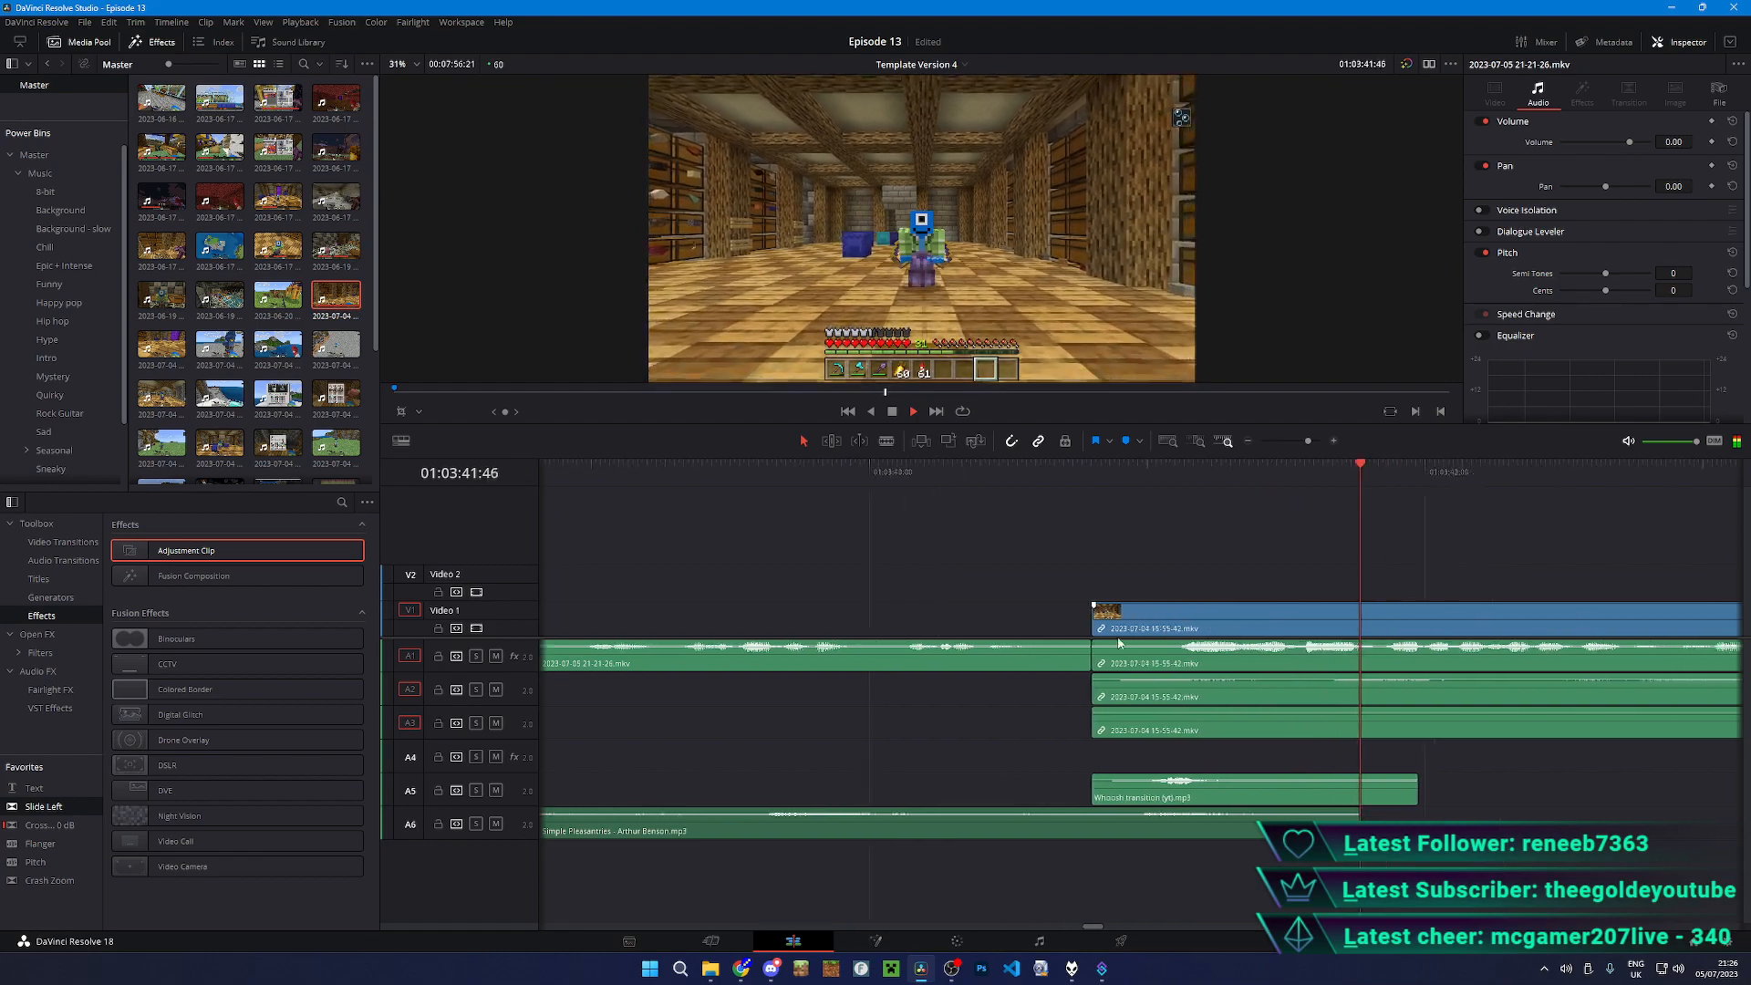
# - Remove the pause between about 01:03:49:46 and 01:03:52:53 from the gameplay clip, close the gap and play across the cut
pyautogui.scroll(-2, 1159, 632)
pyautogui.scroll(3, 1160, 632)
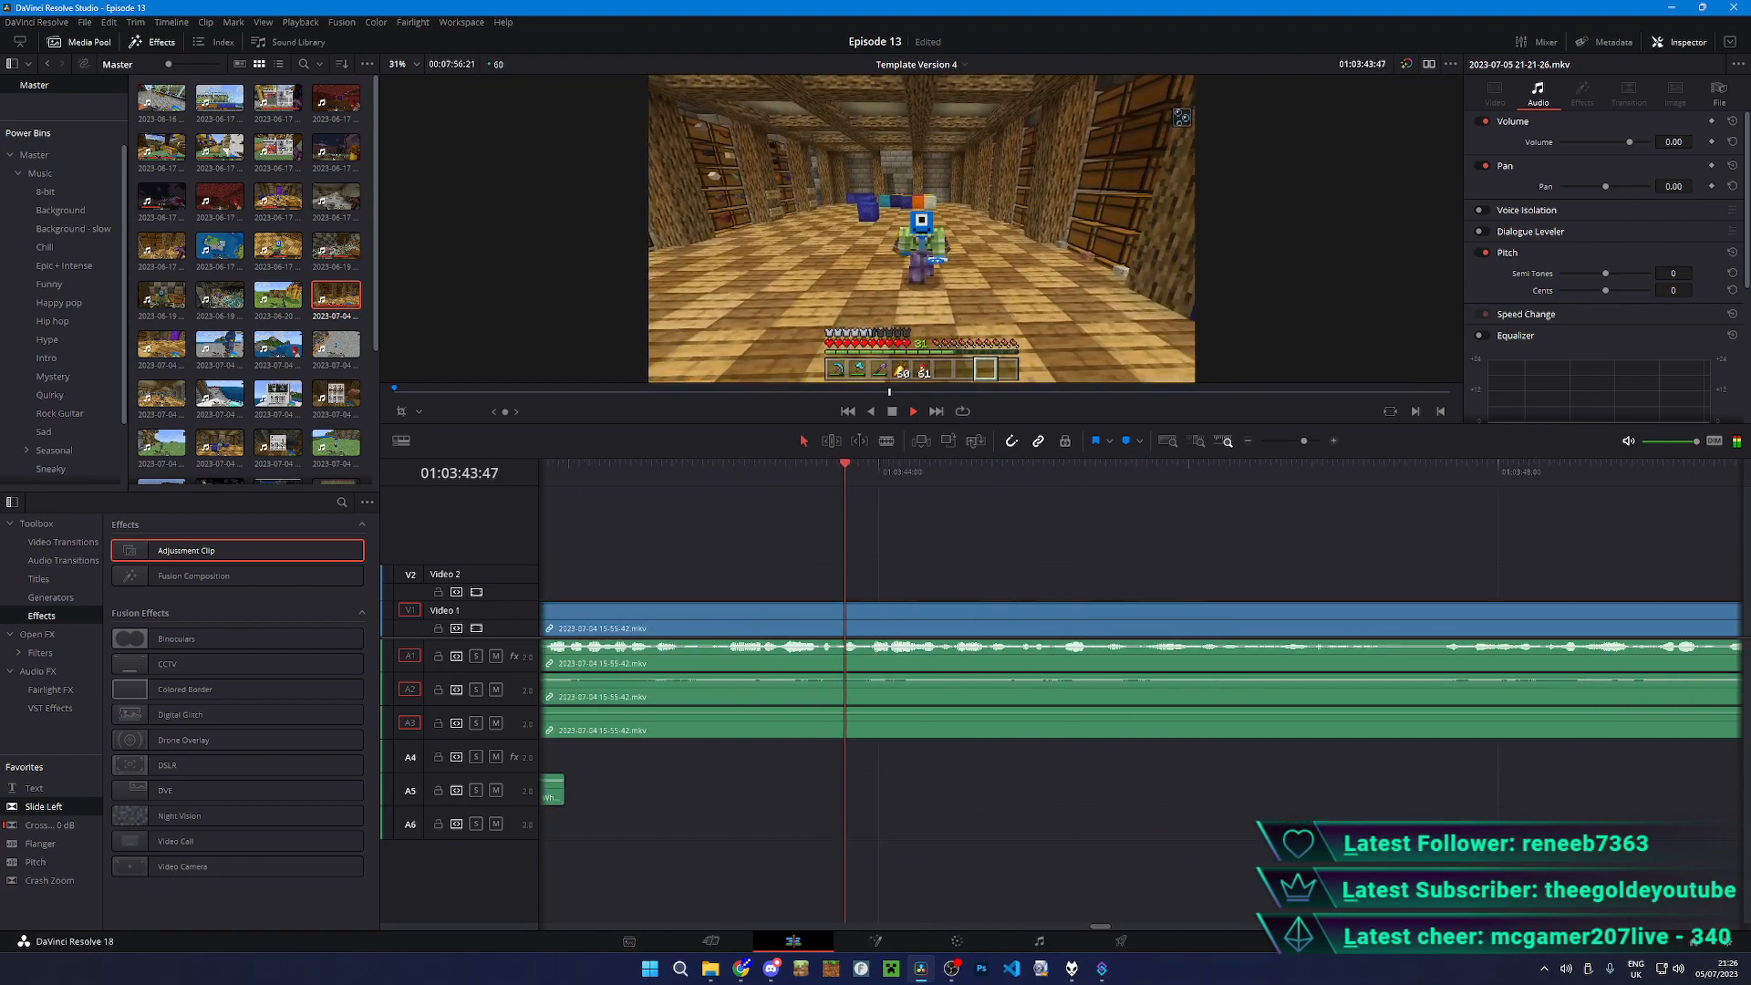
pyautogui.scroll(2, 1322, 582)
pyautogui.press('b')
pyautogui.click(1321, 652)
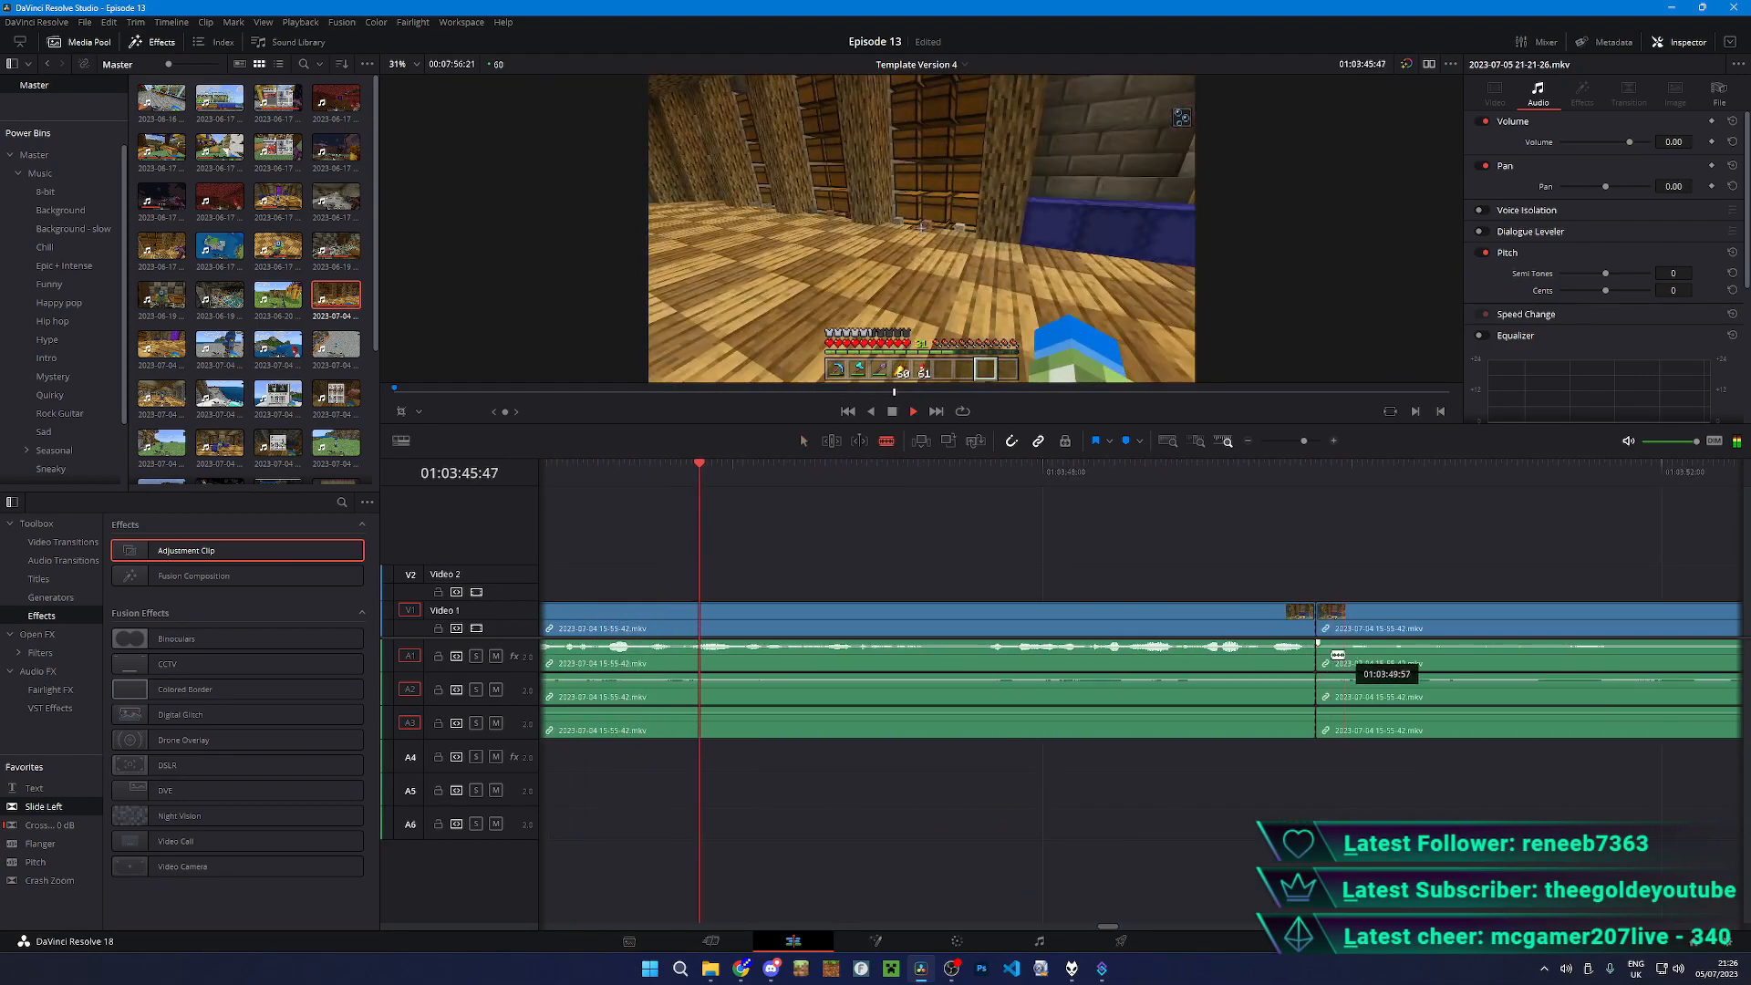
pyautogui.click(1550, 672)
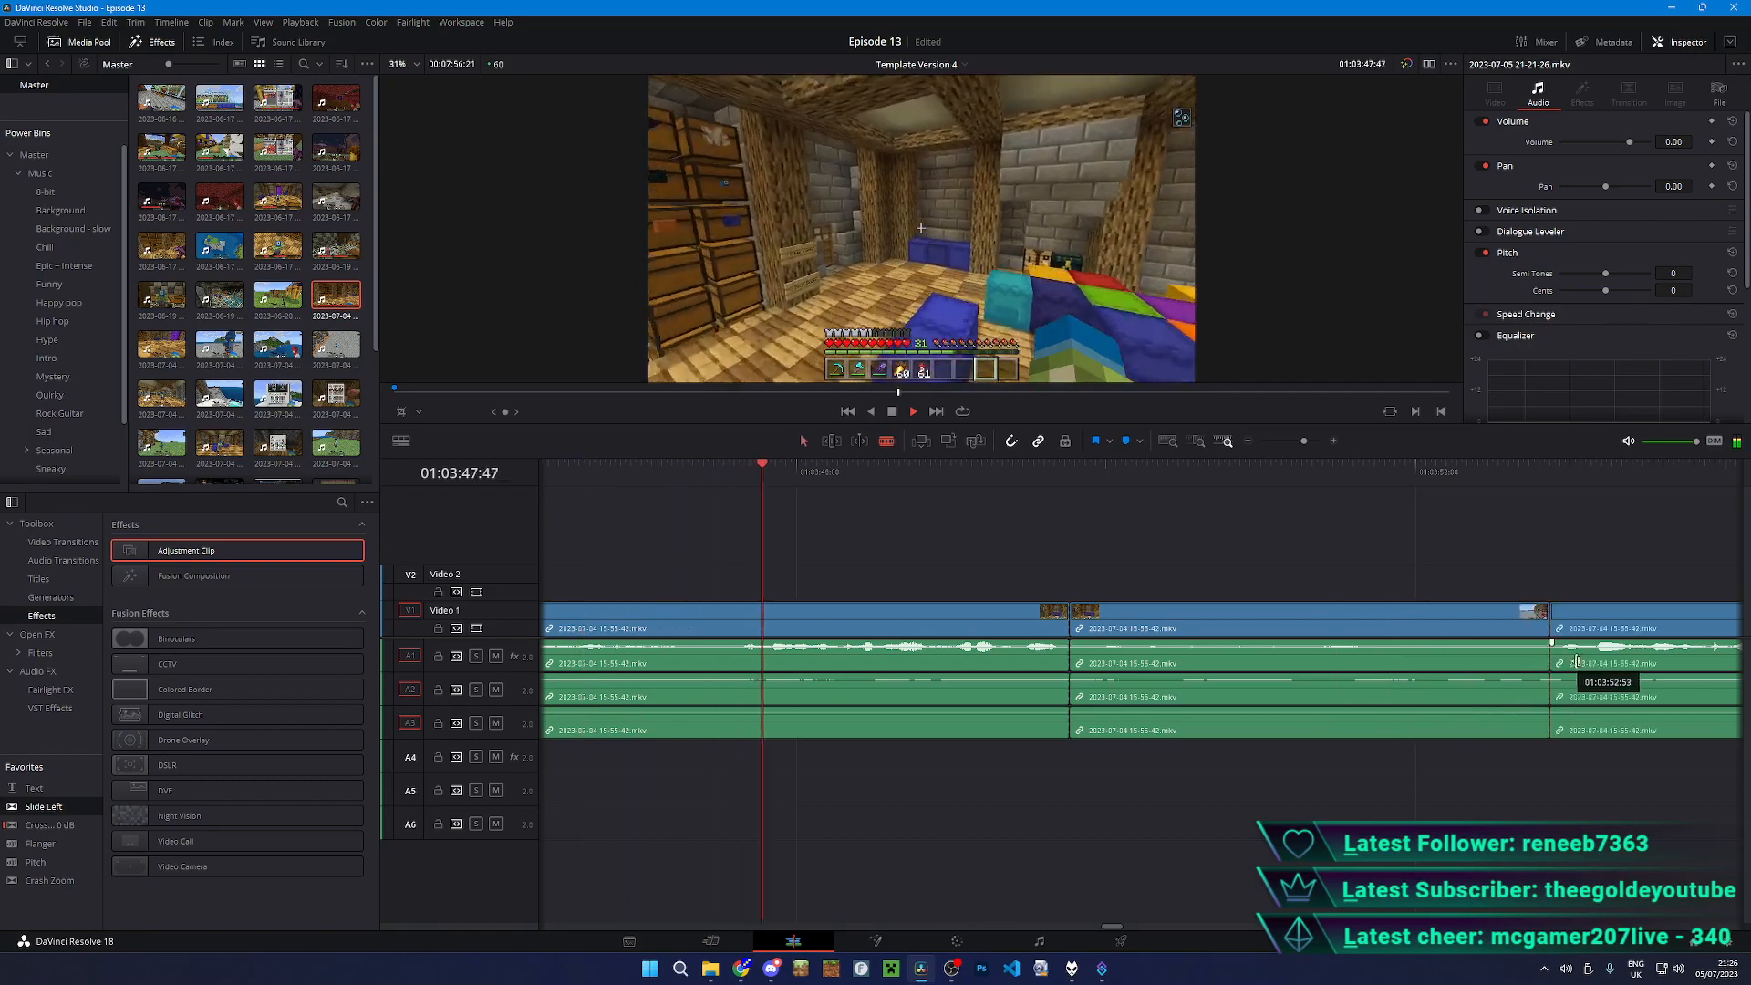
pyautogui.press('a')
pyautogui.moveTo(1570, 659); pyautogui.dragTo(1110, 646)
pyautogui.press('b')
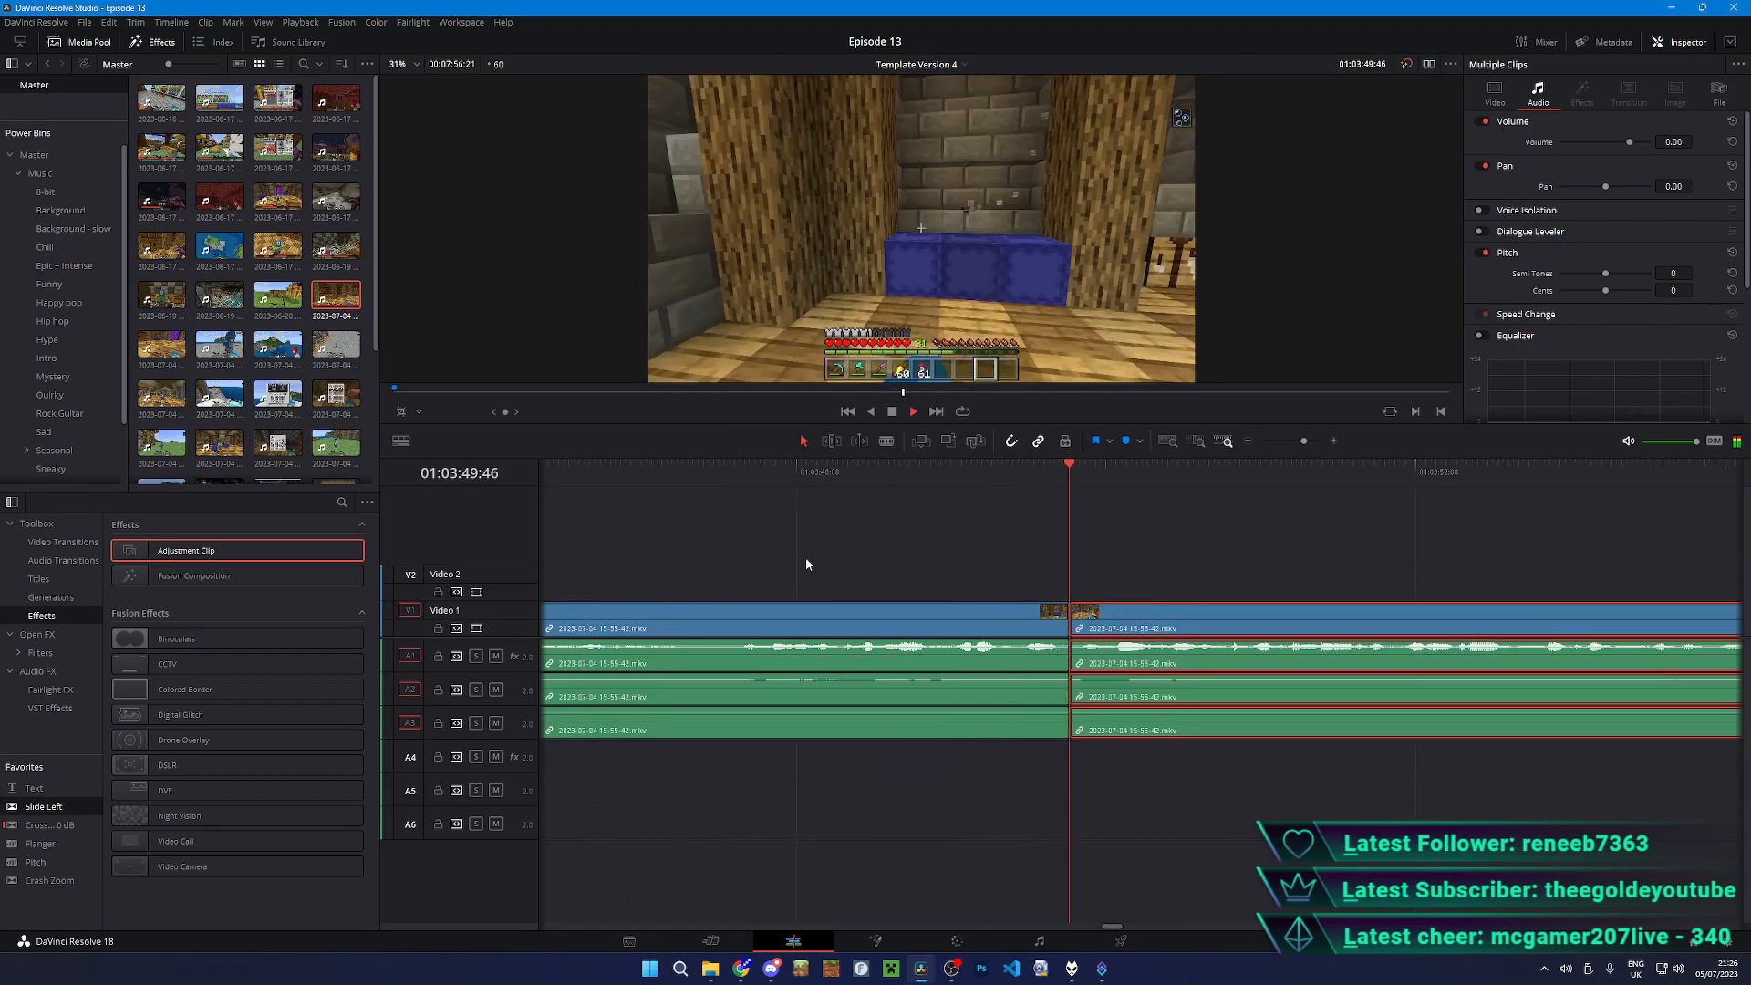
pyautogui.click(641, 473)
pyautogui.press('a')
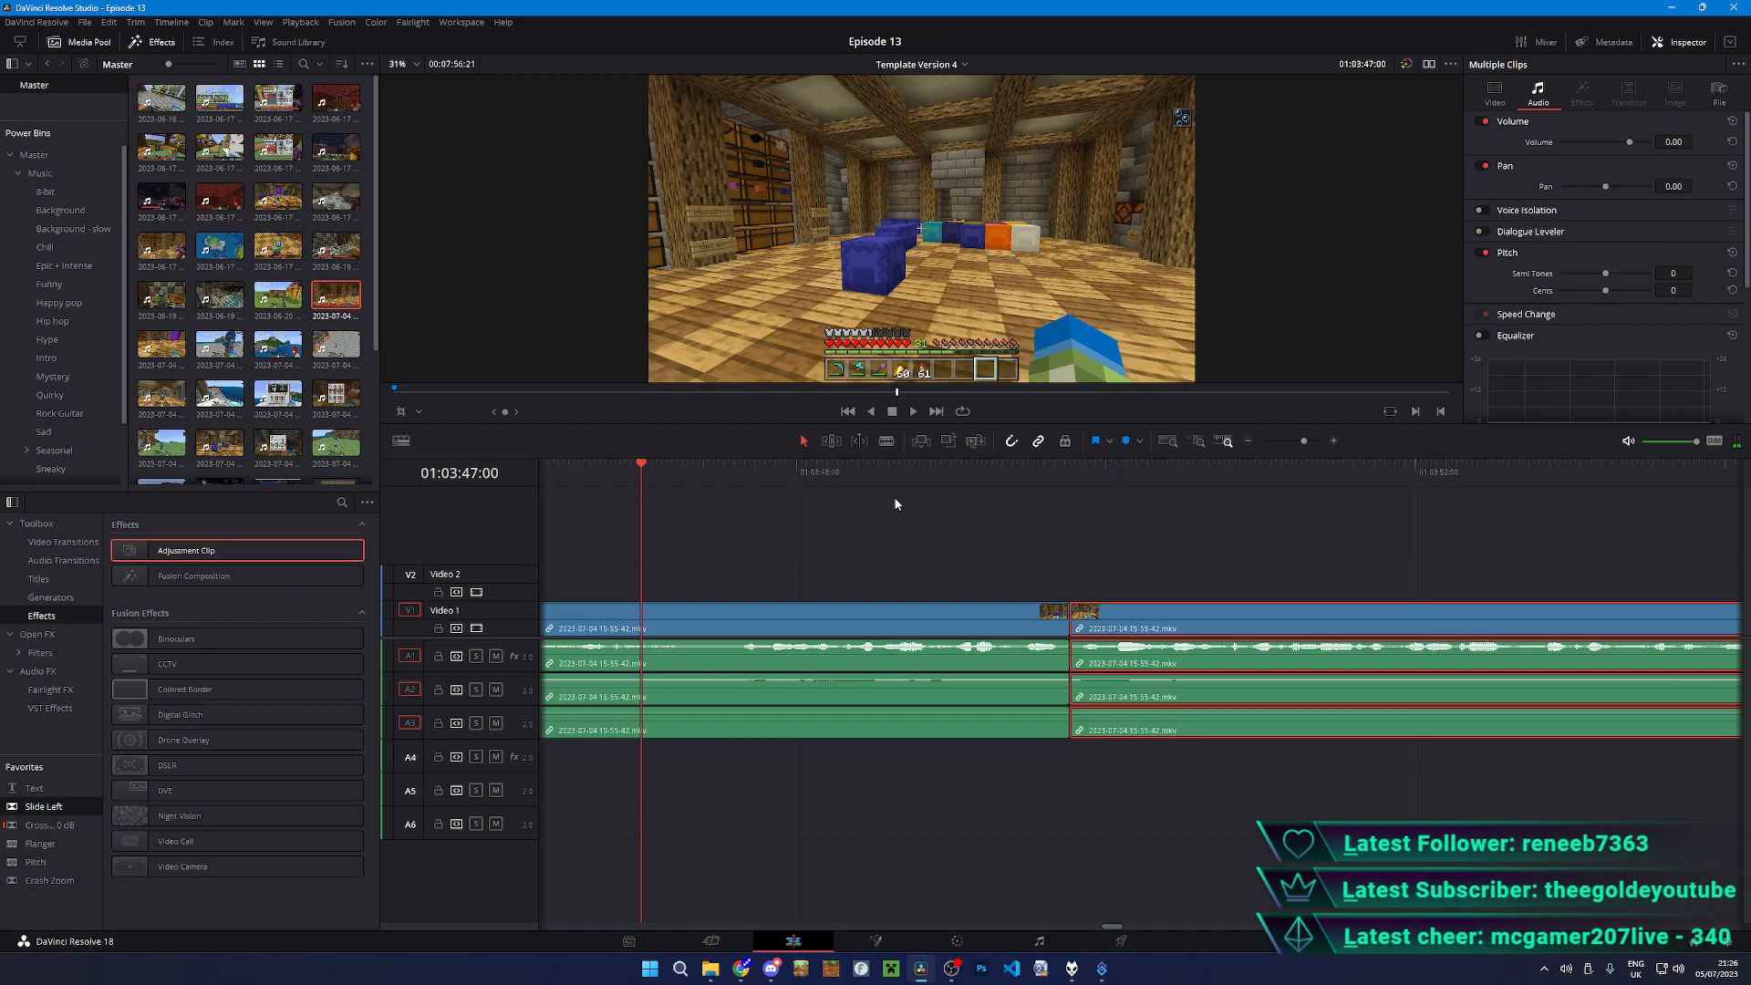
pyautogui.press('space')
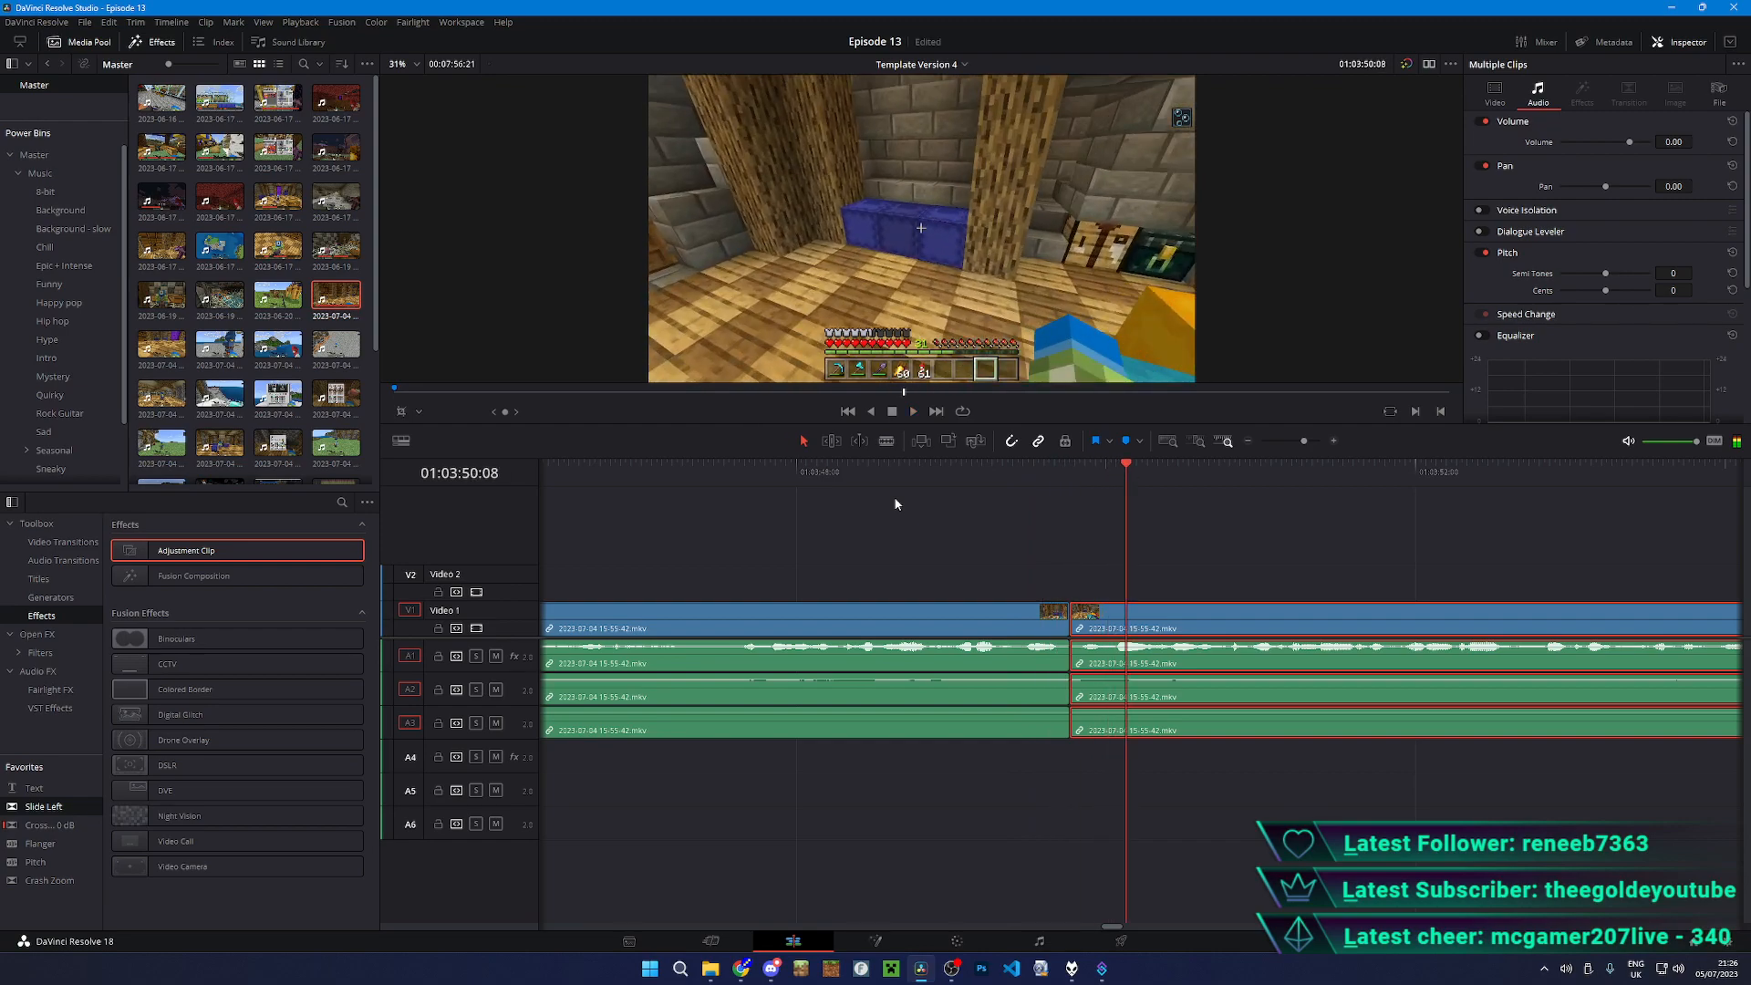
# - Browse the Hip hop and Chill music bins for background music and audition Short Shorts
pyautogui.press('q')
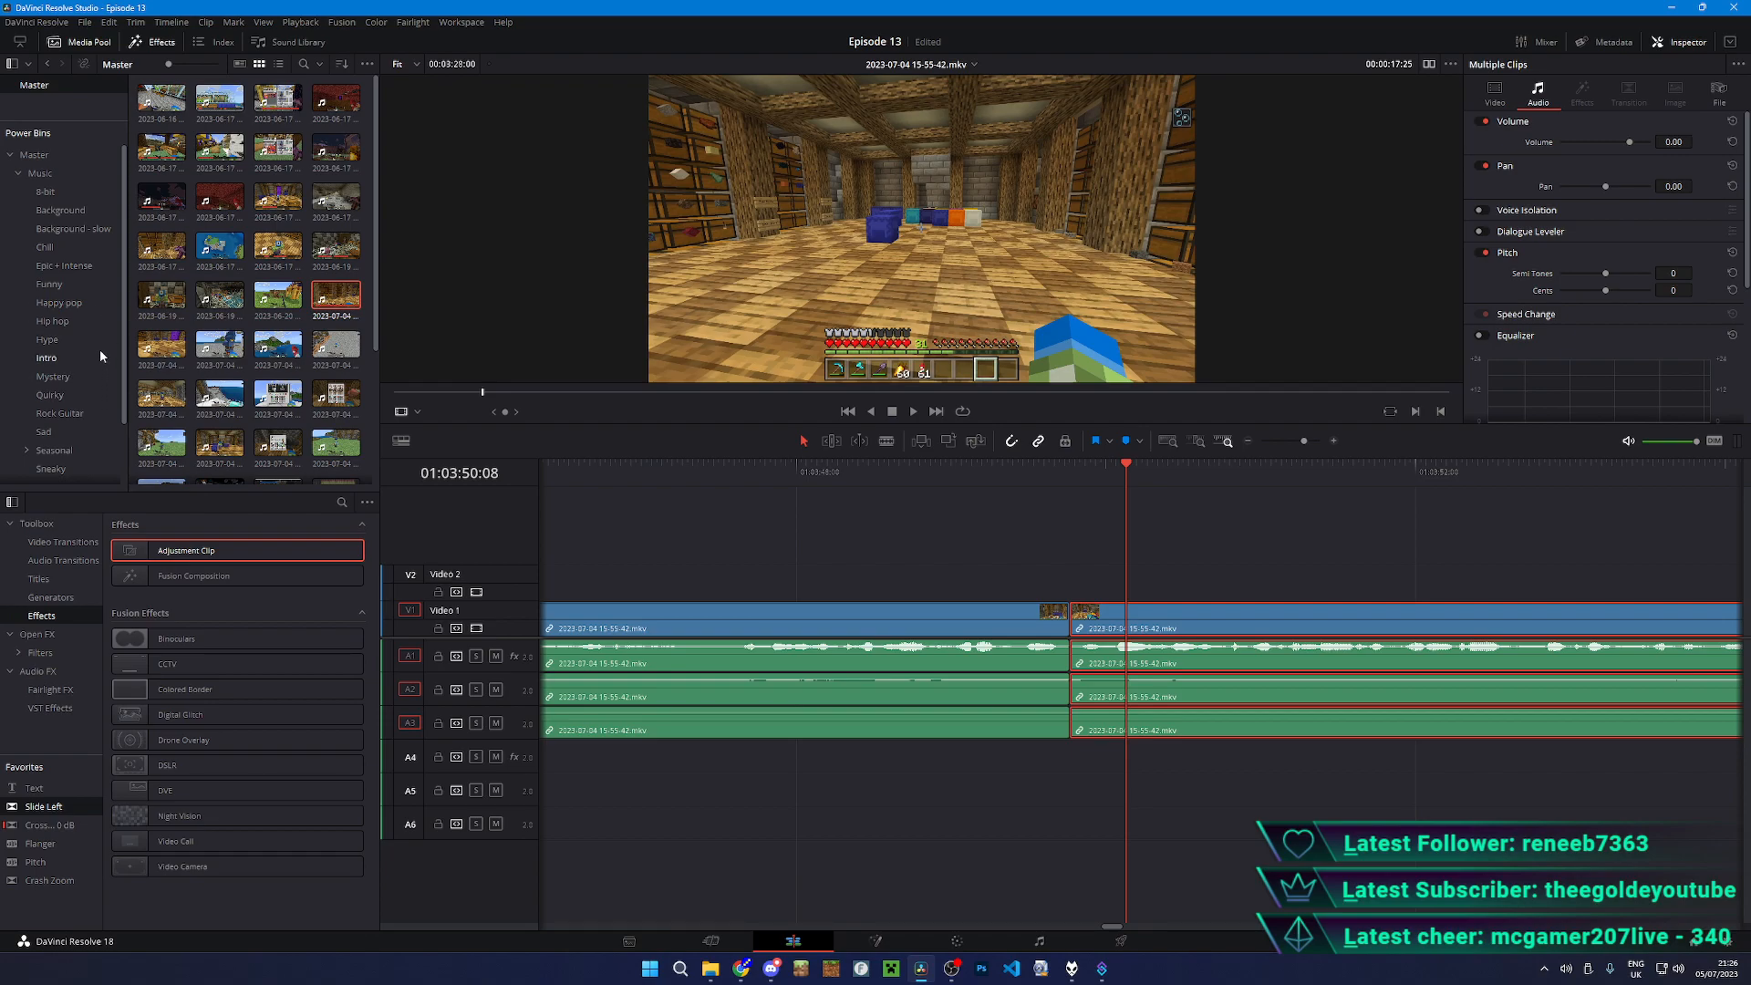
pyautogui.click(91, 323)
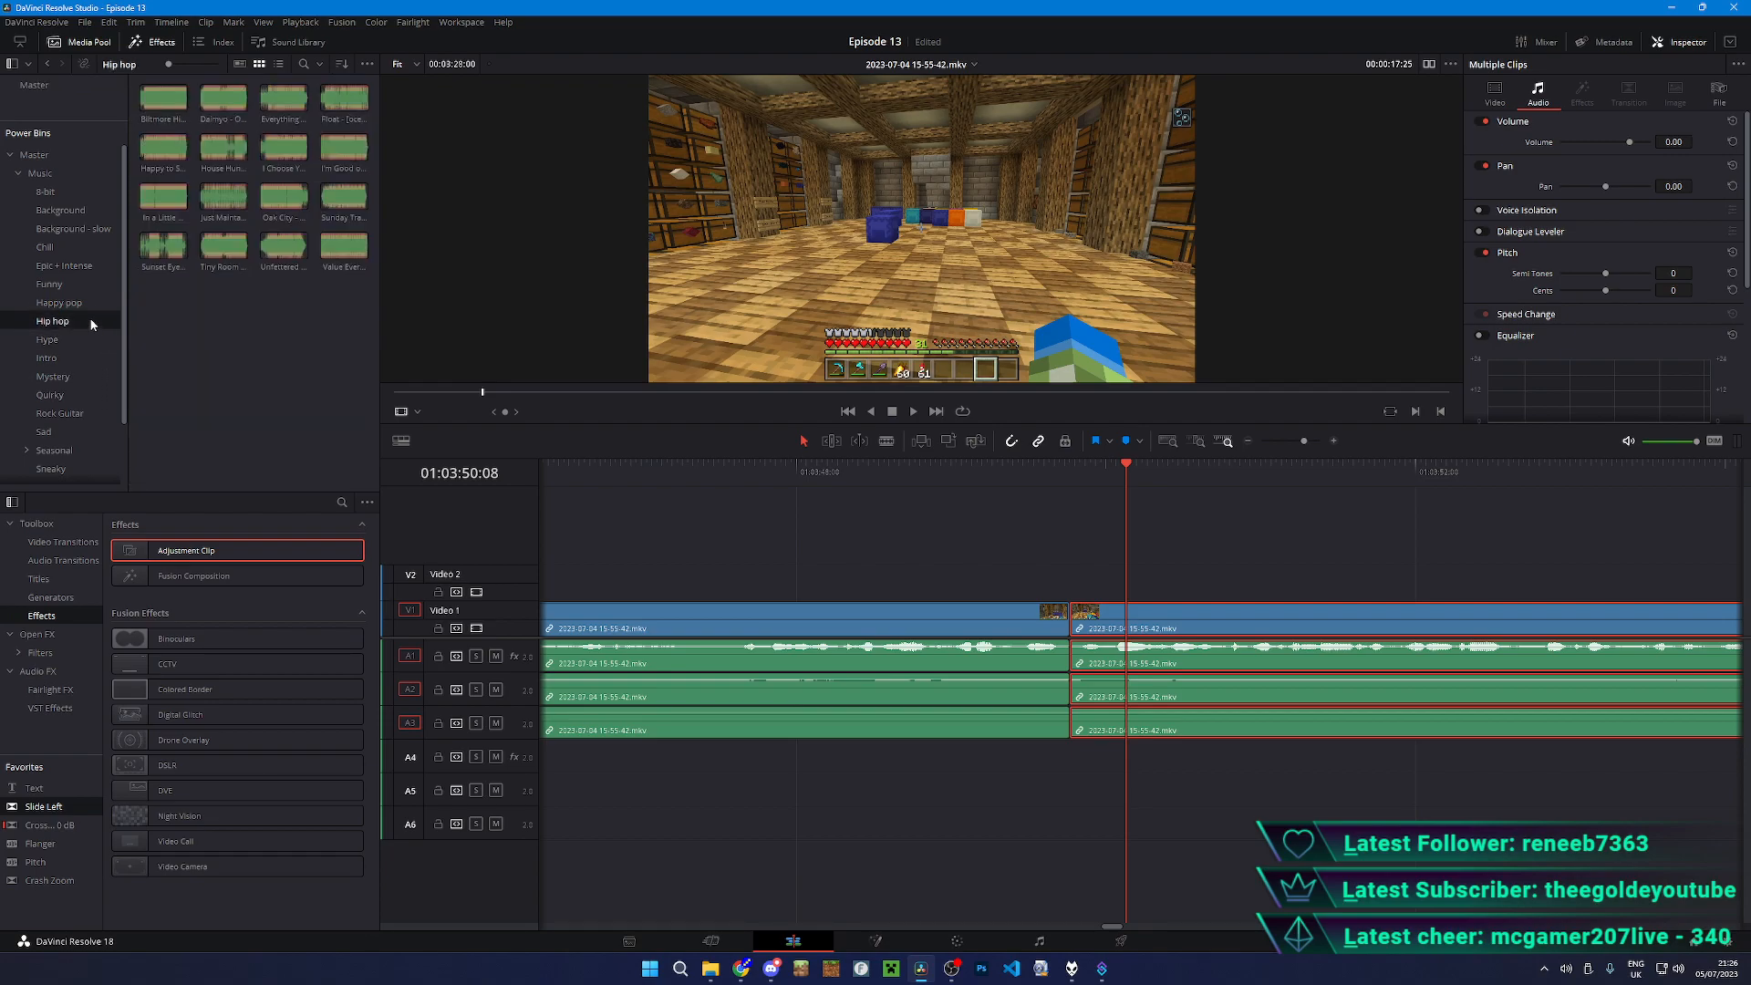
pyautogui.scroll(-1, 53, 401)
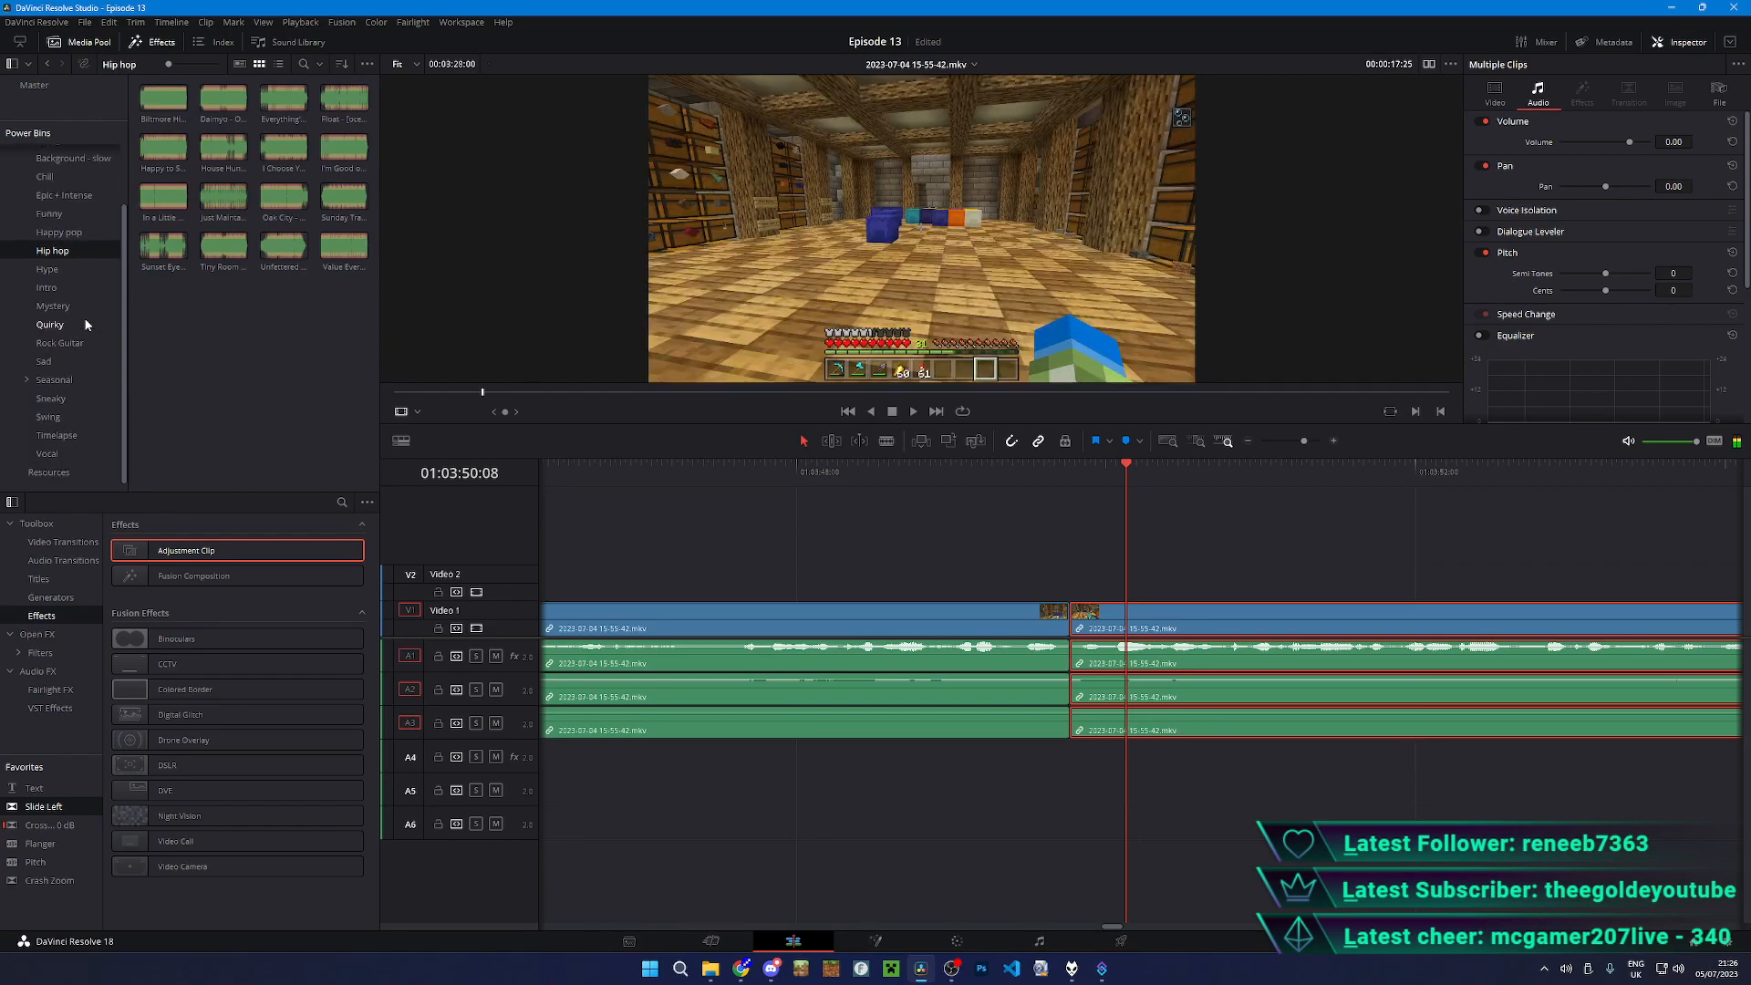
pyautogui.scroll(1, 53, 410)
pyautogui.click(43, 246)
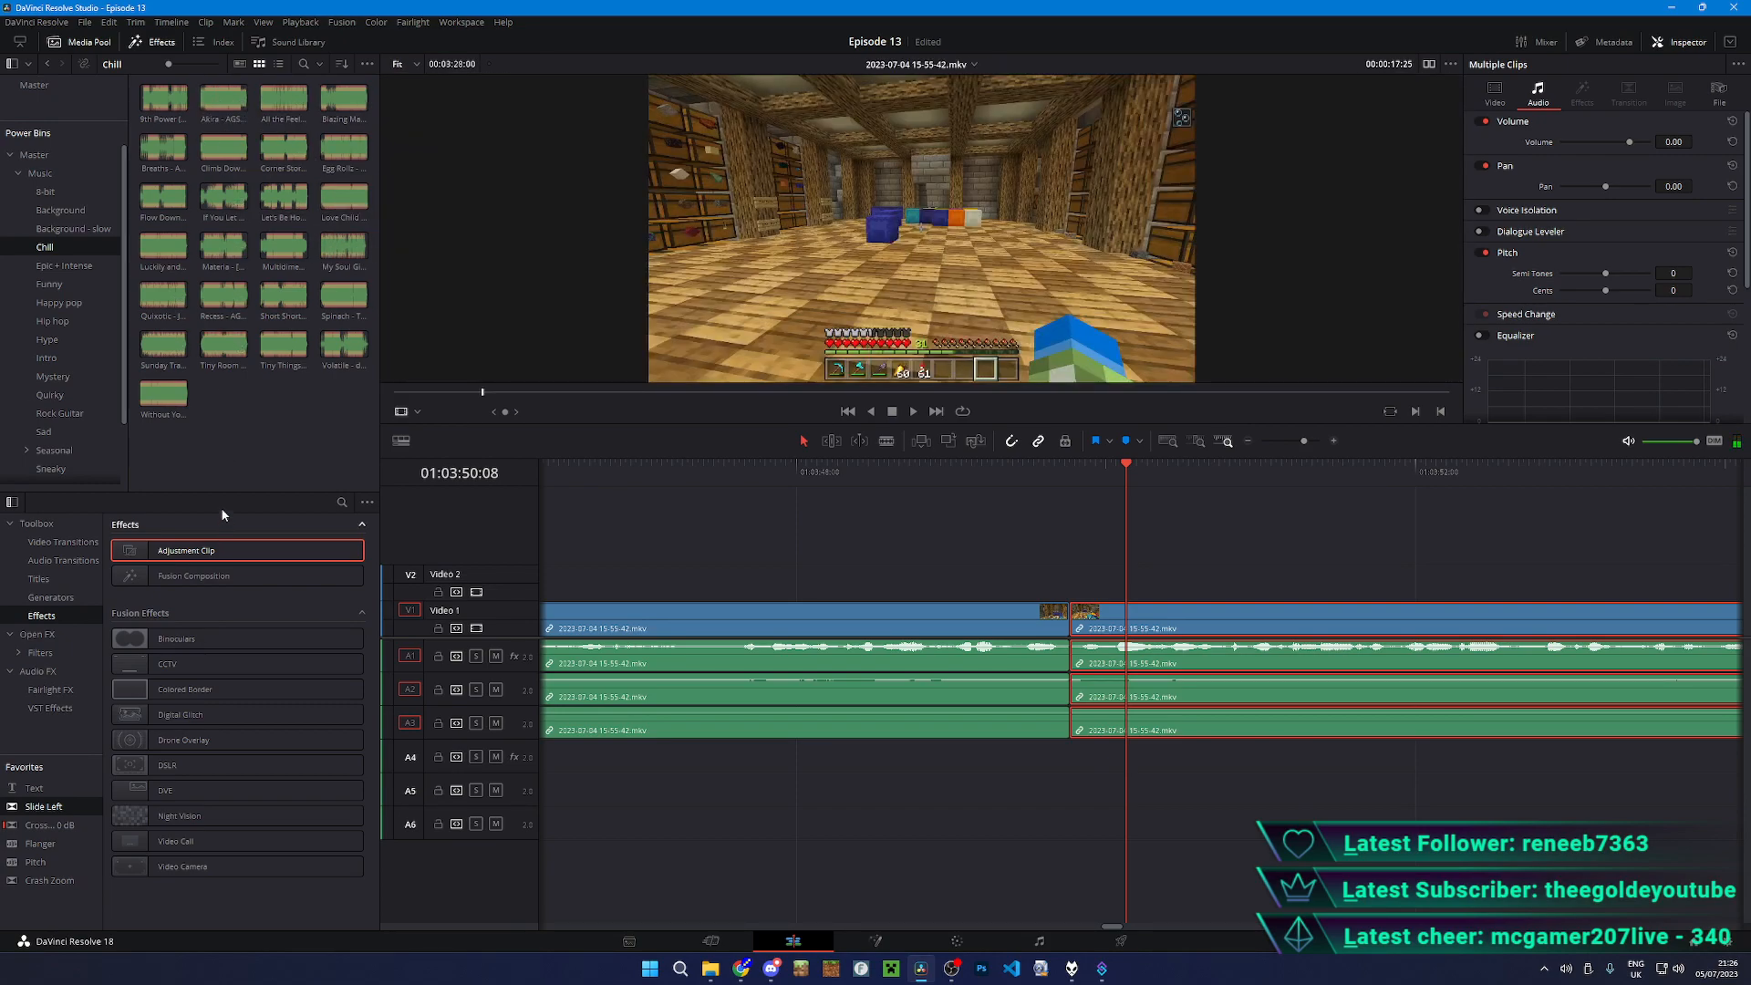
pyautogui.click(219, 464)
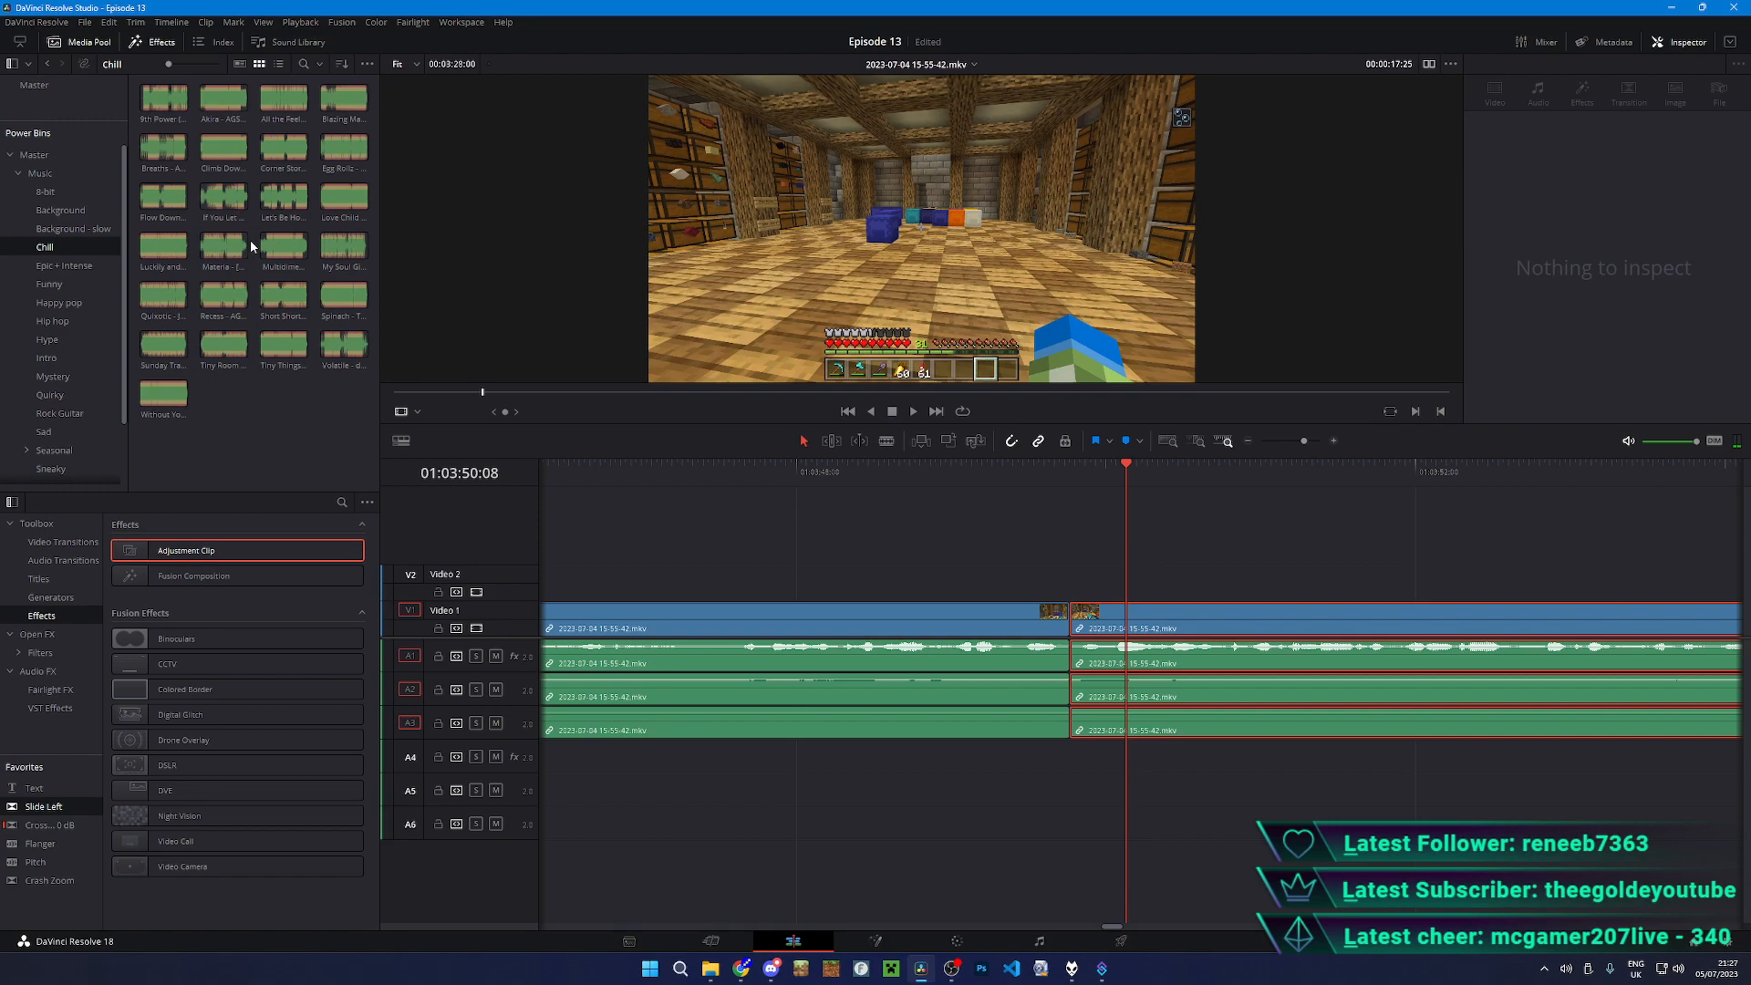
pyautogui.click(284, 295)
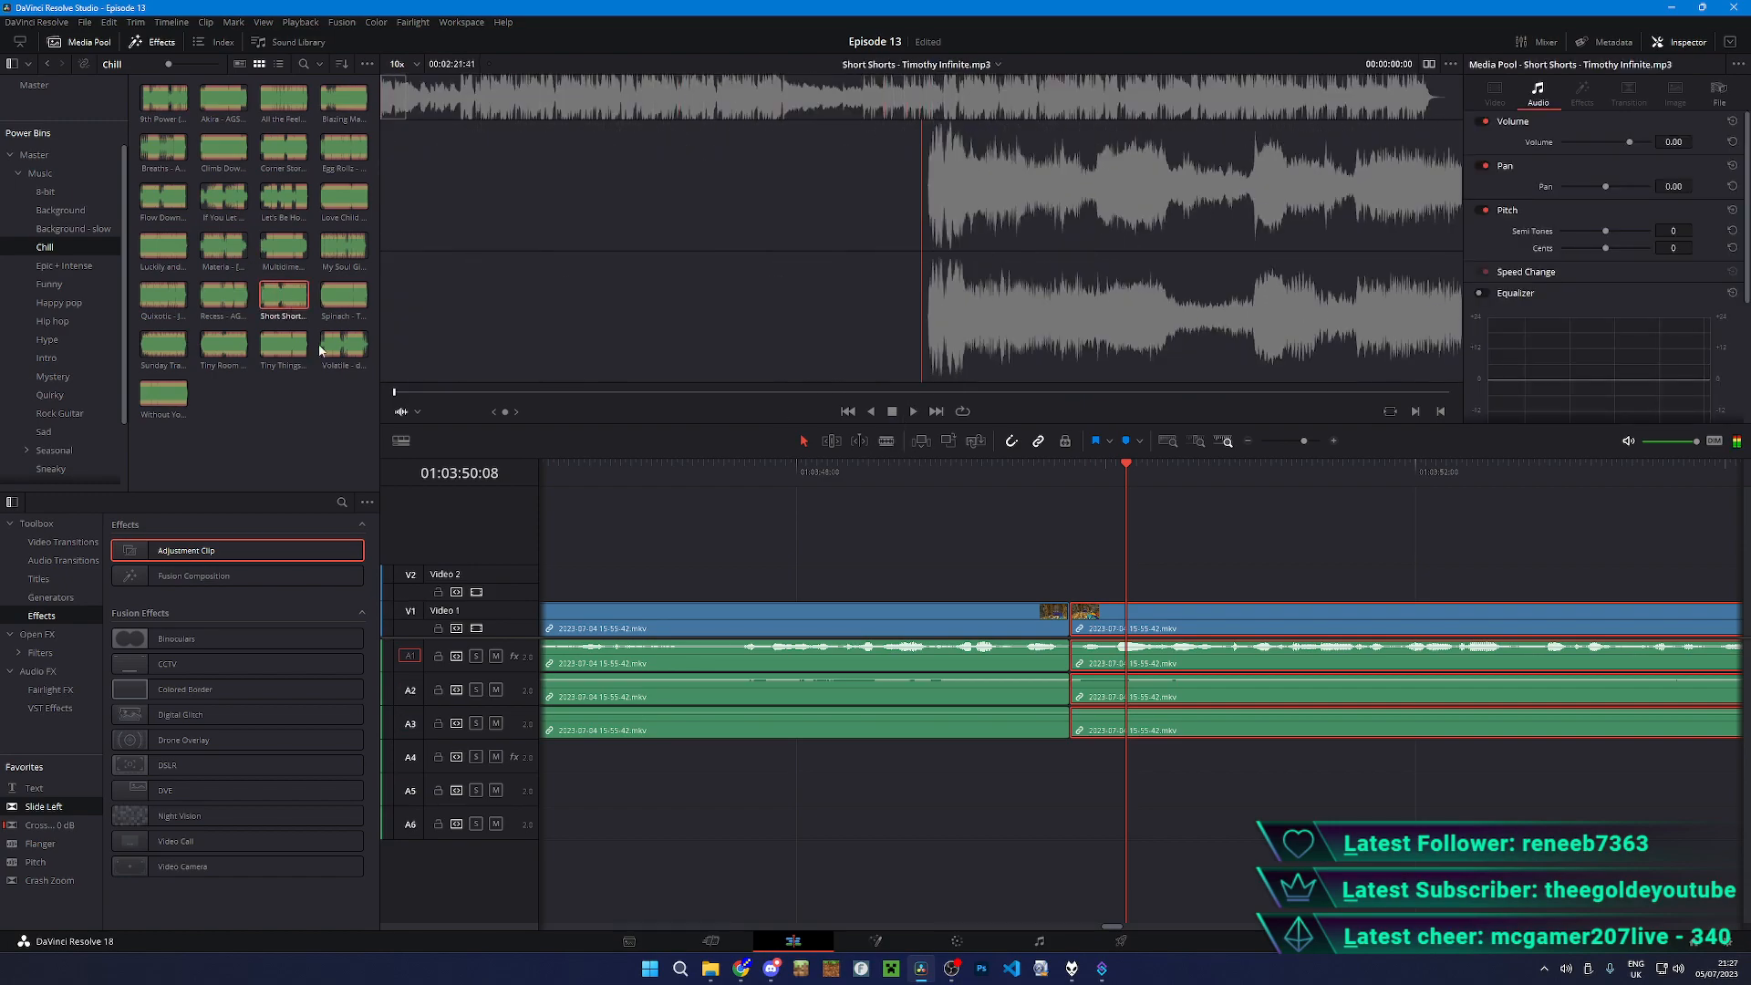
pyautogui.press('space')
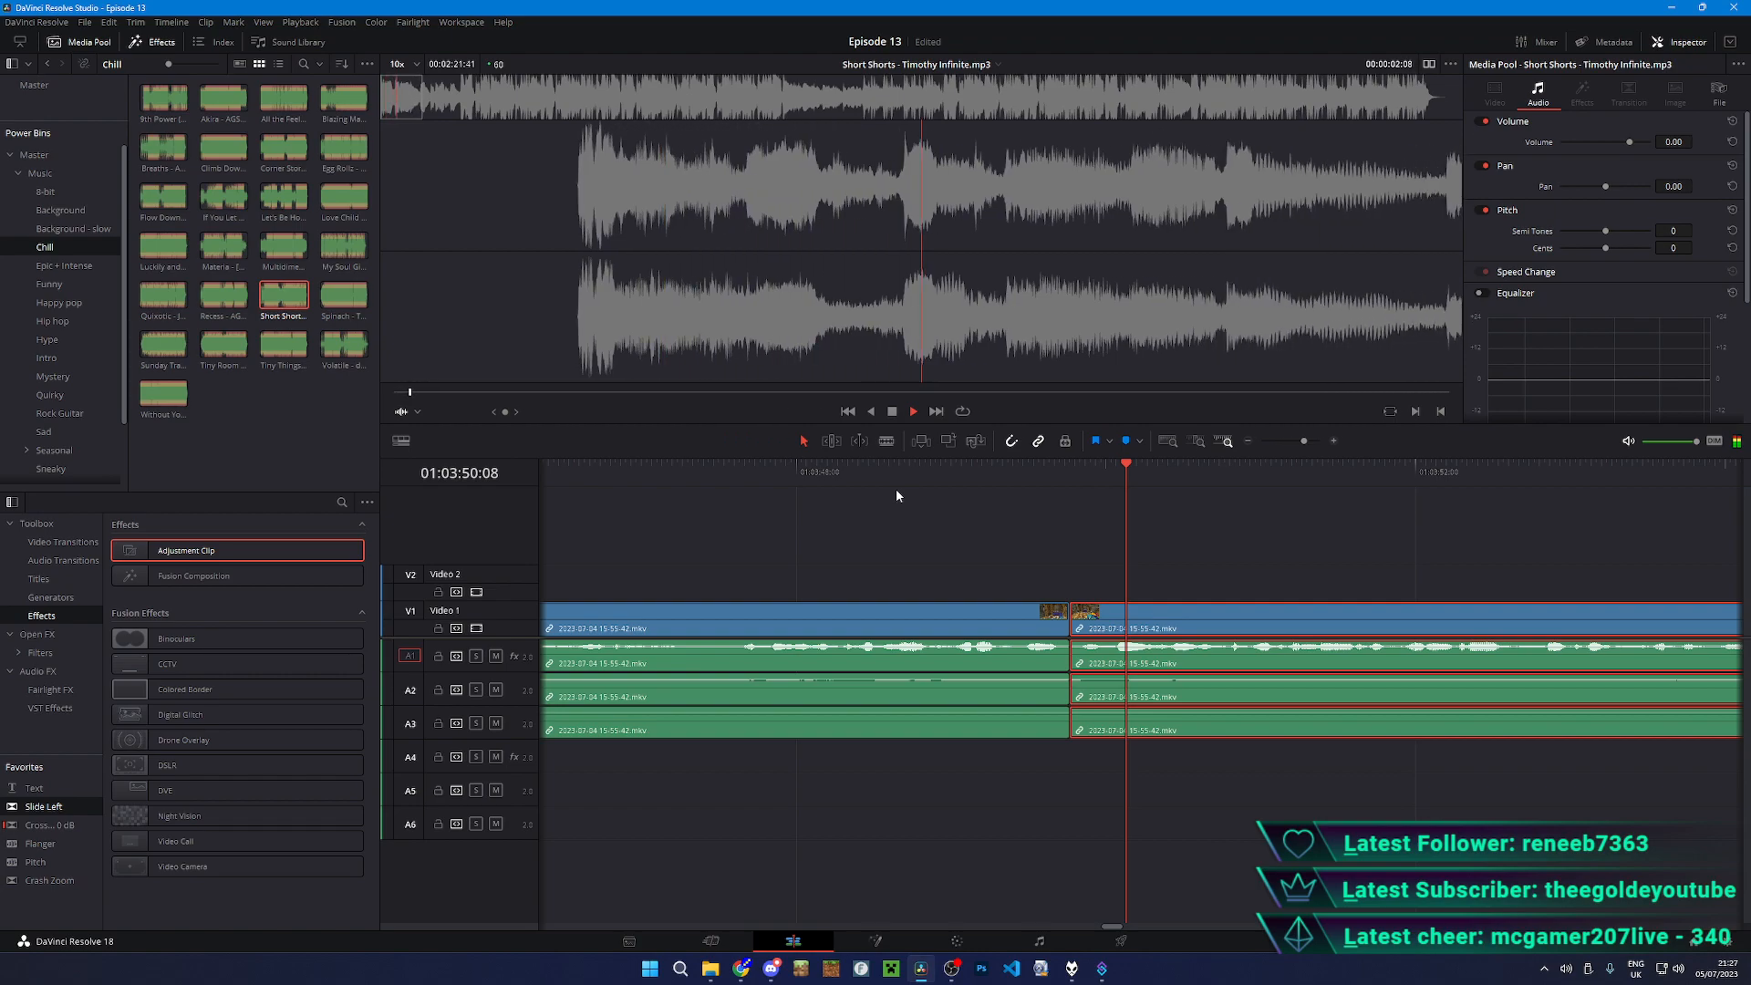
pyautogui.press('space')
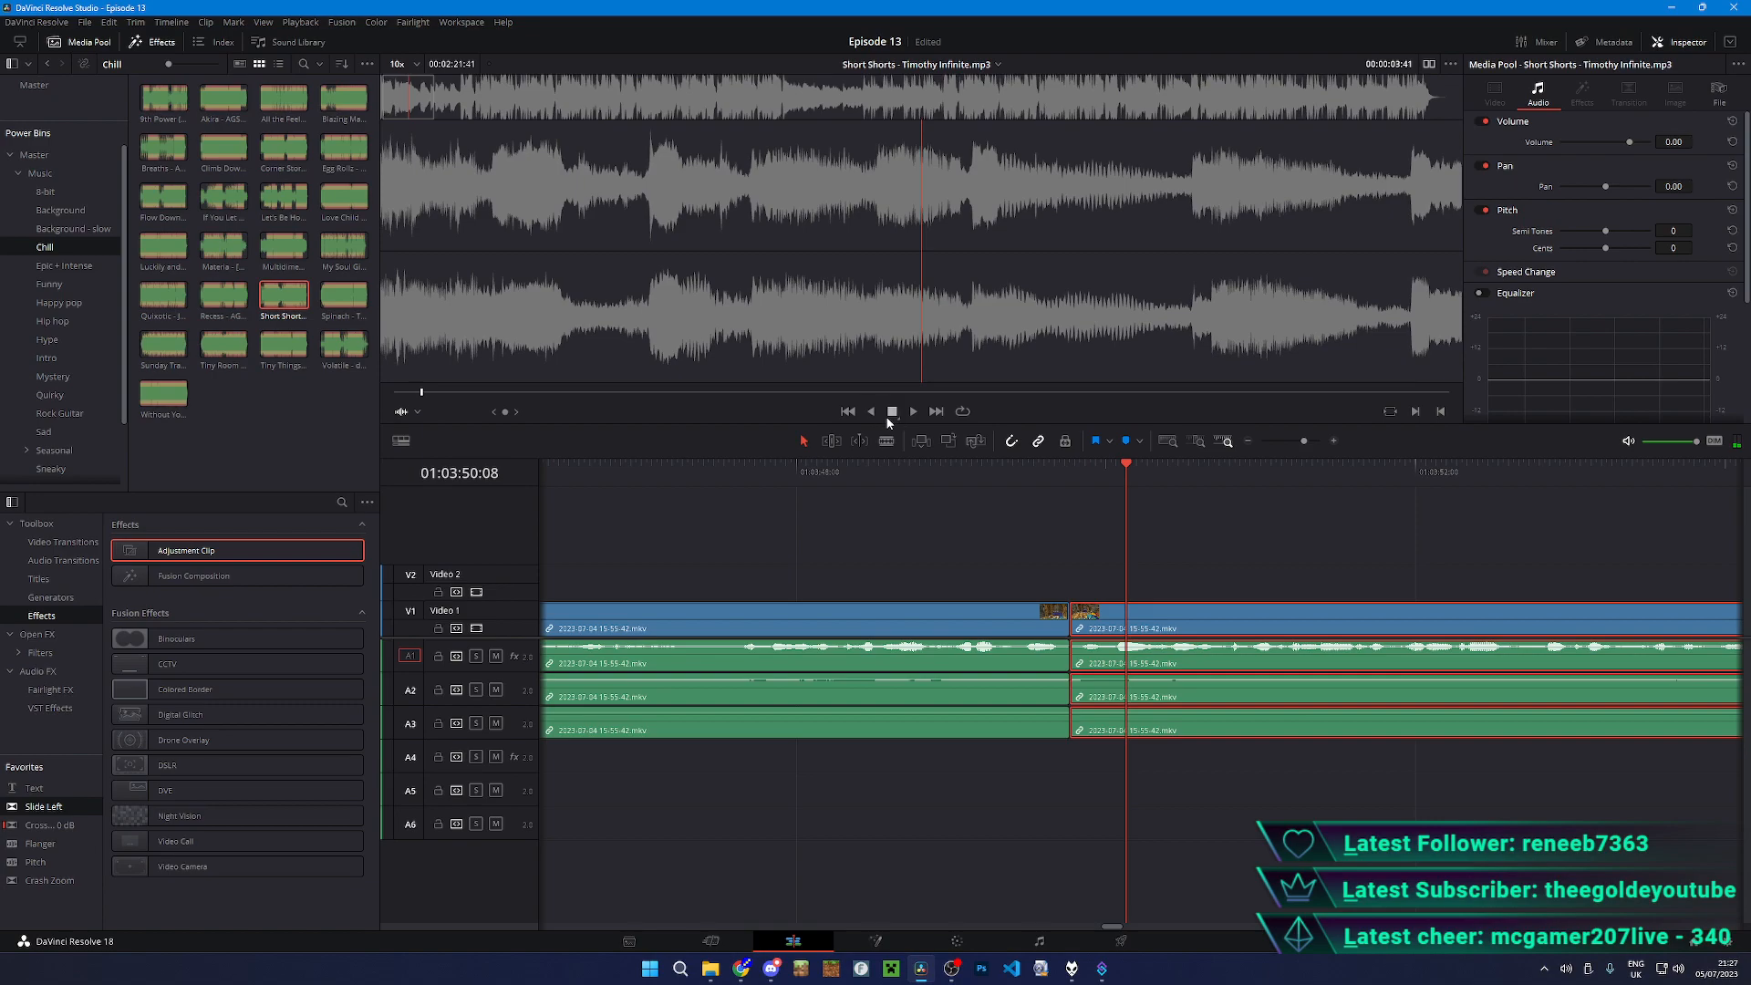
# - Move the clip after the cut 02:30 earlier, over the end of the preceding clip, and play across the join
pyautogui.click(992, 533)
pyautogui.press('space')
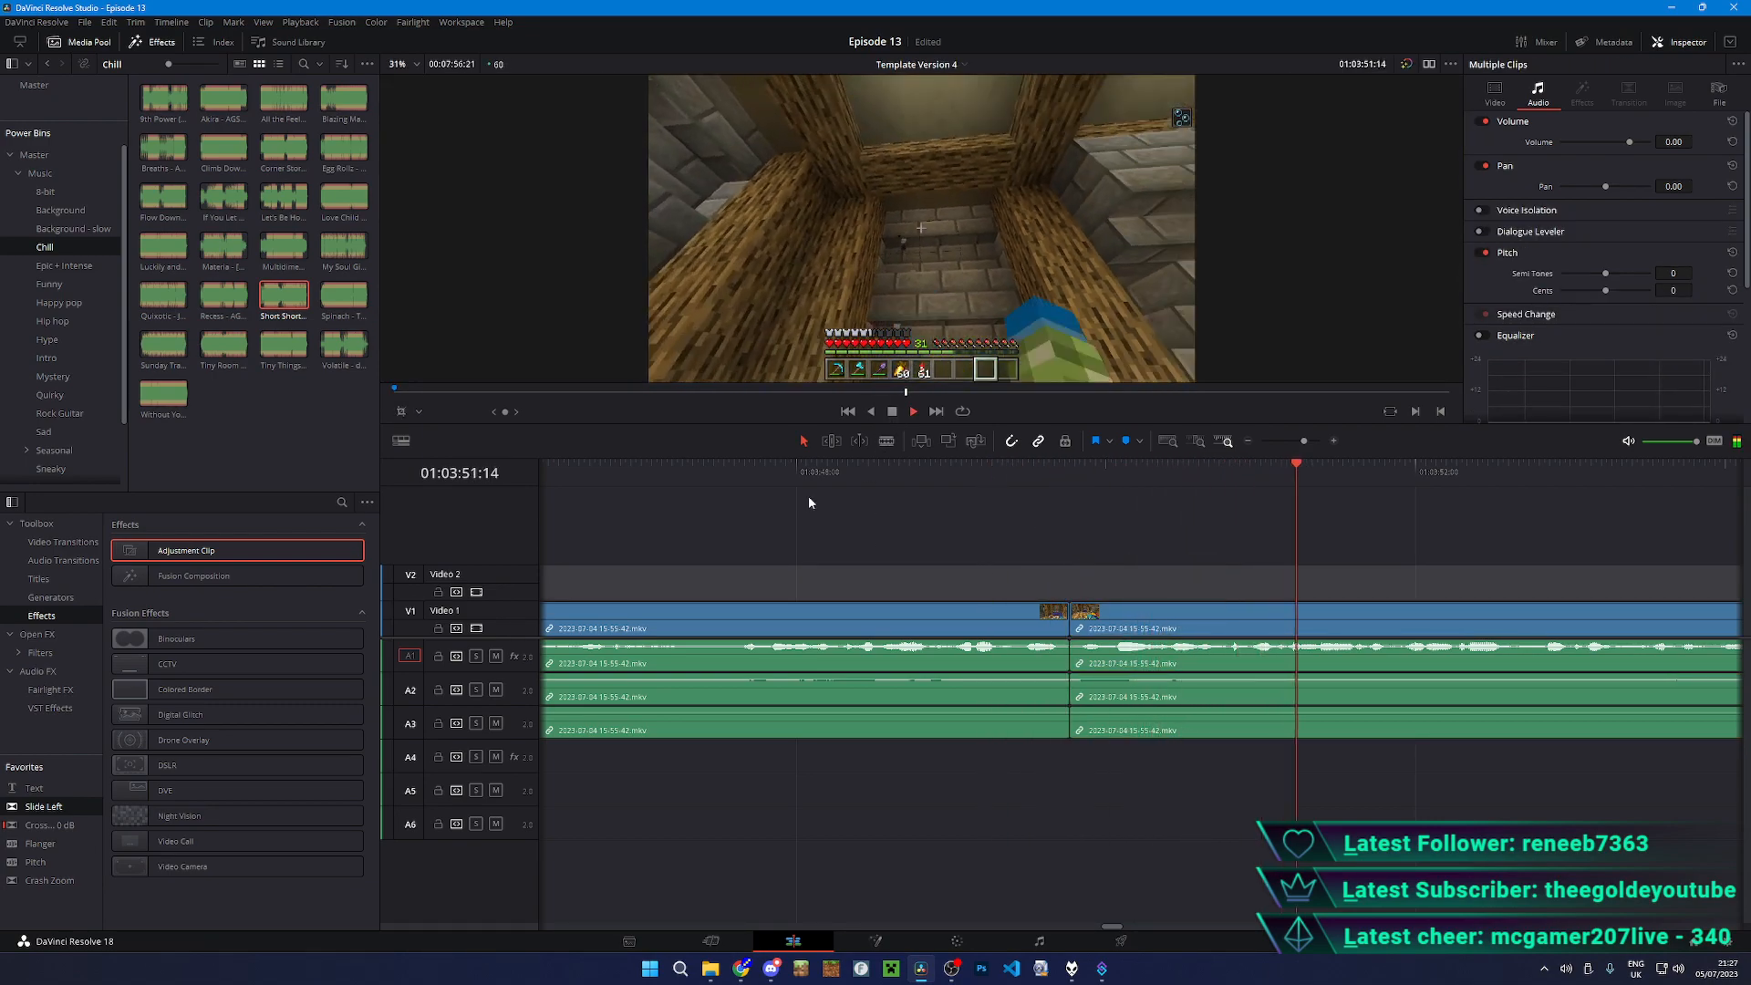
pyautogui.click(620, 467)
pyautogui.moveTo(1069, 617); pyautogui.dragTo(684, 617)
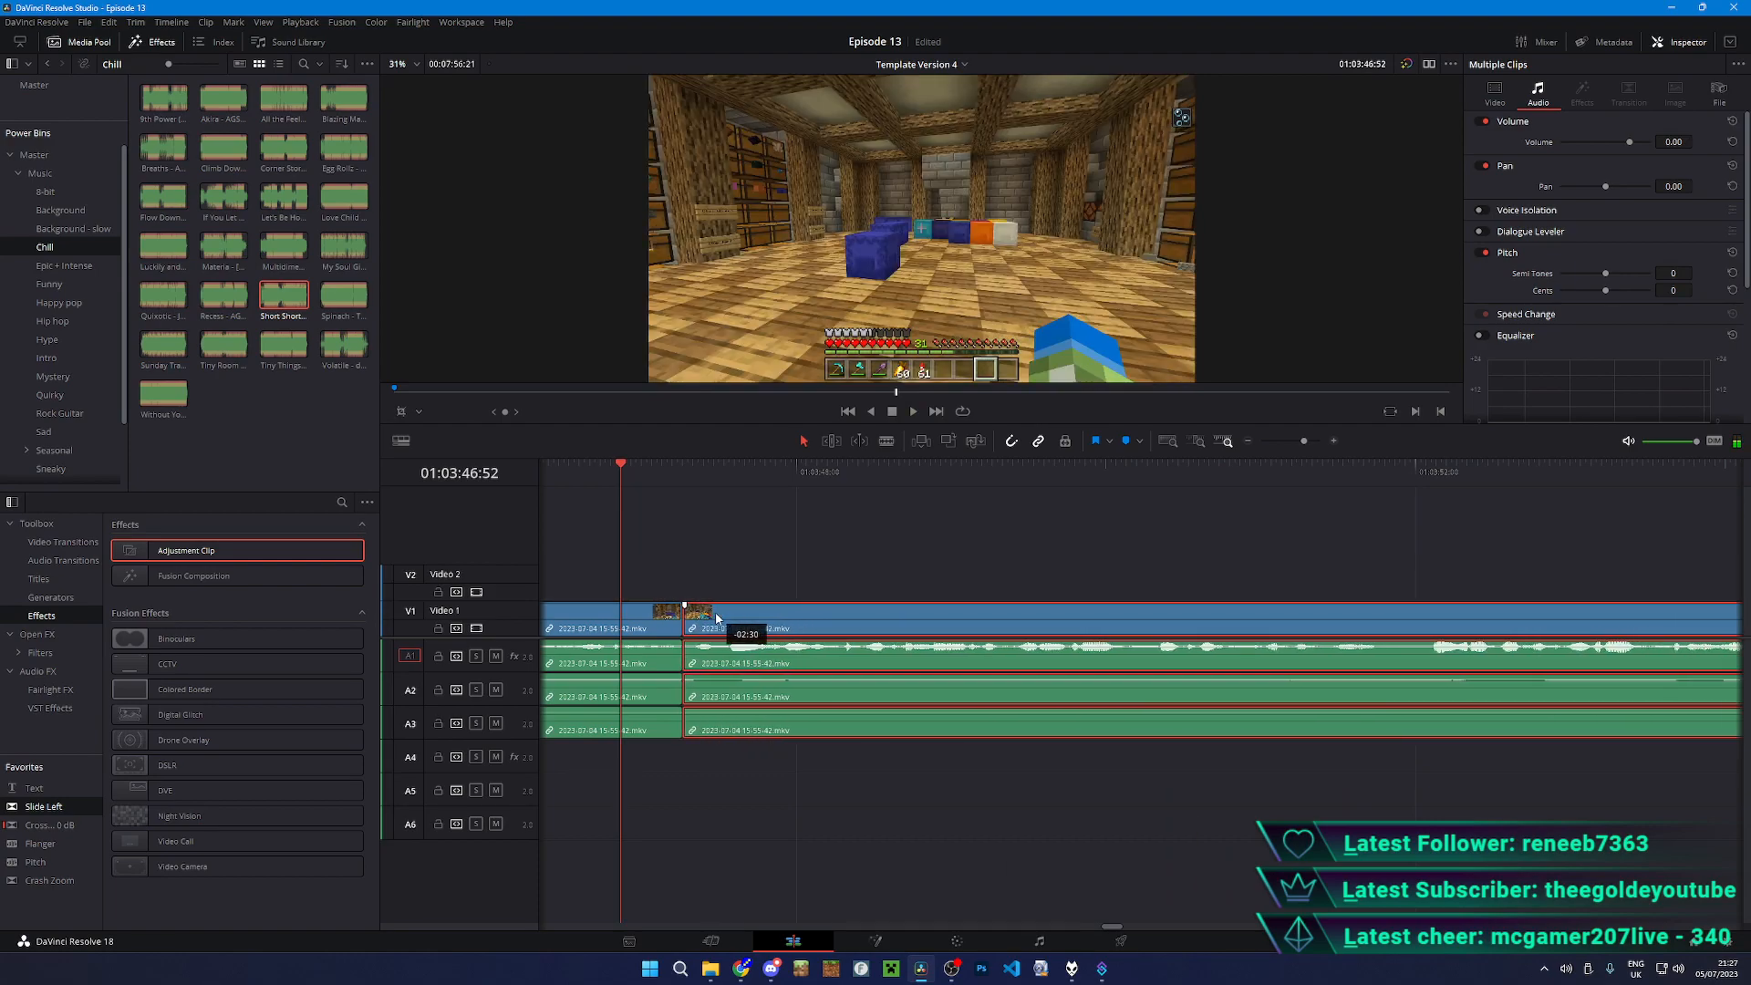
pyautogui.click(775, 583)
pyautogui.press('space')
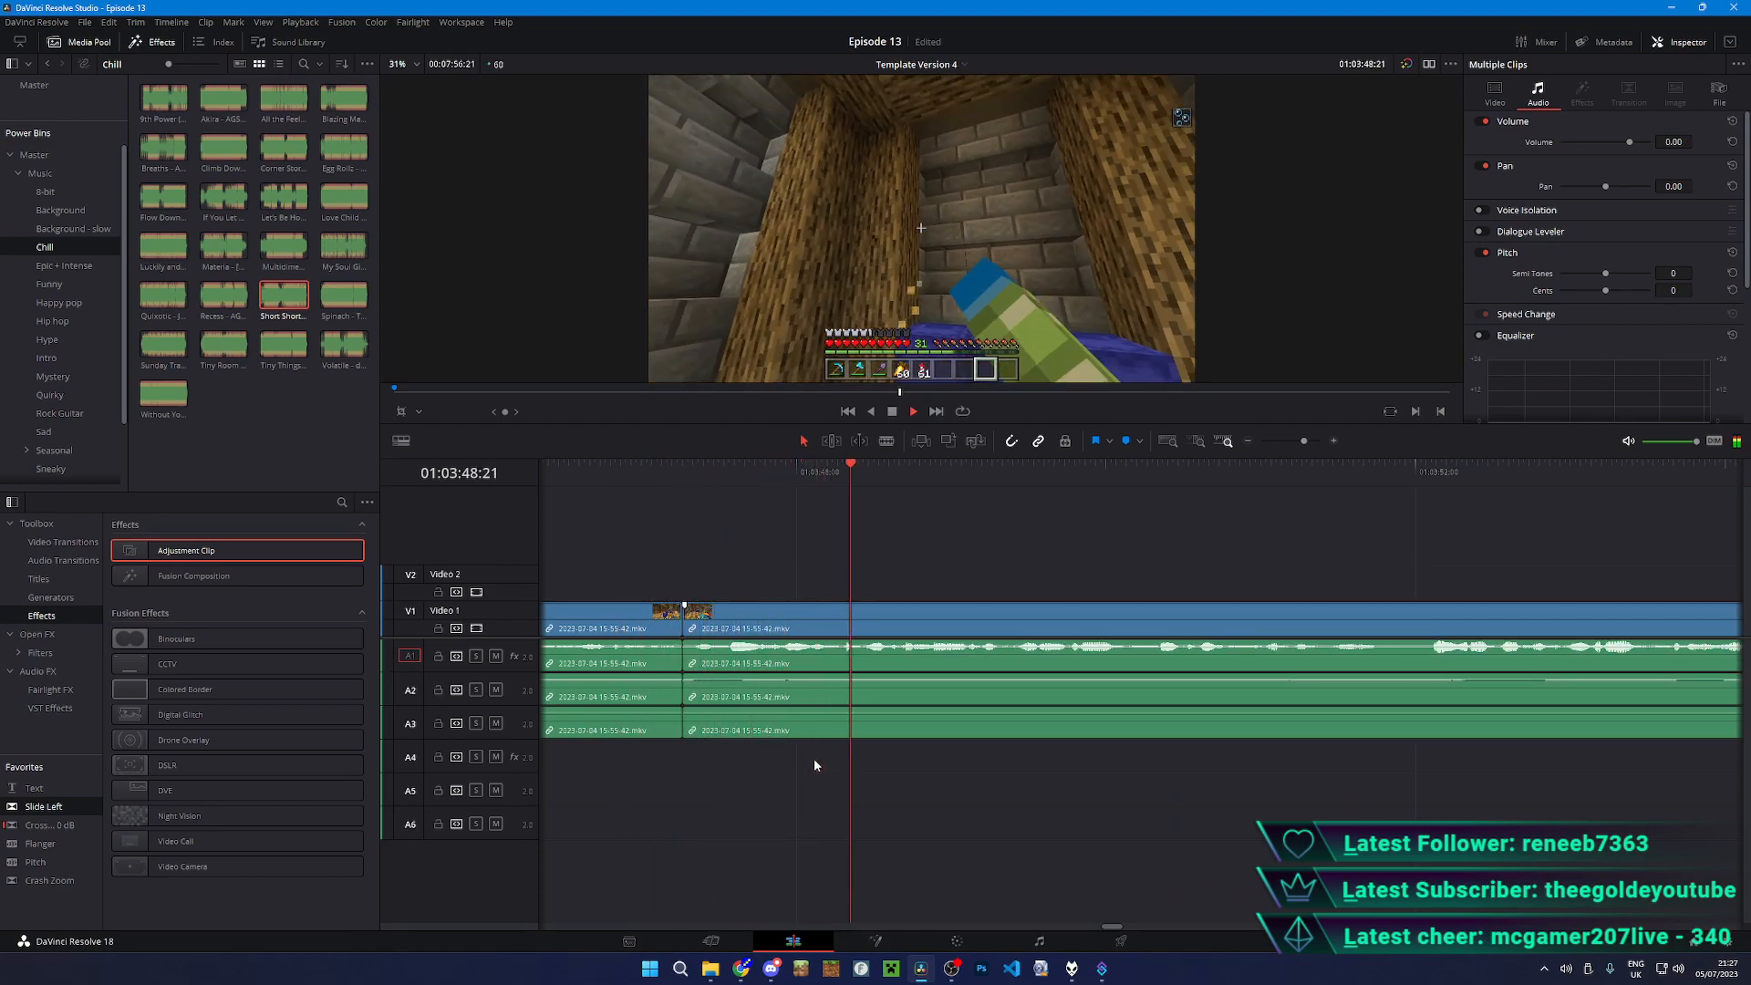
pyautogui.press('space')
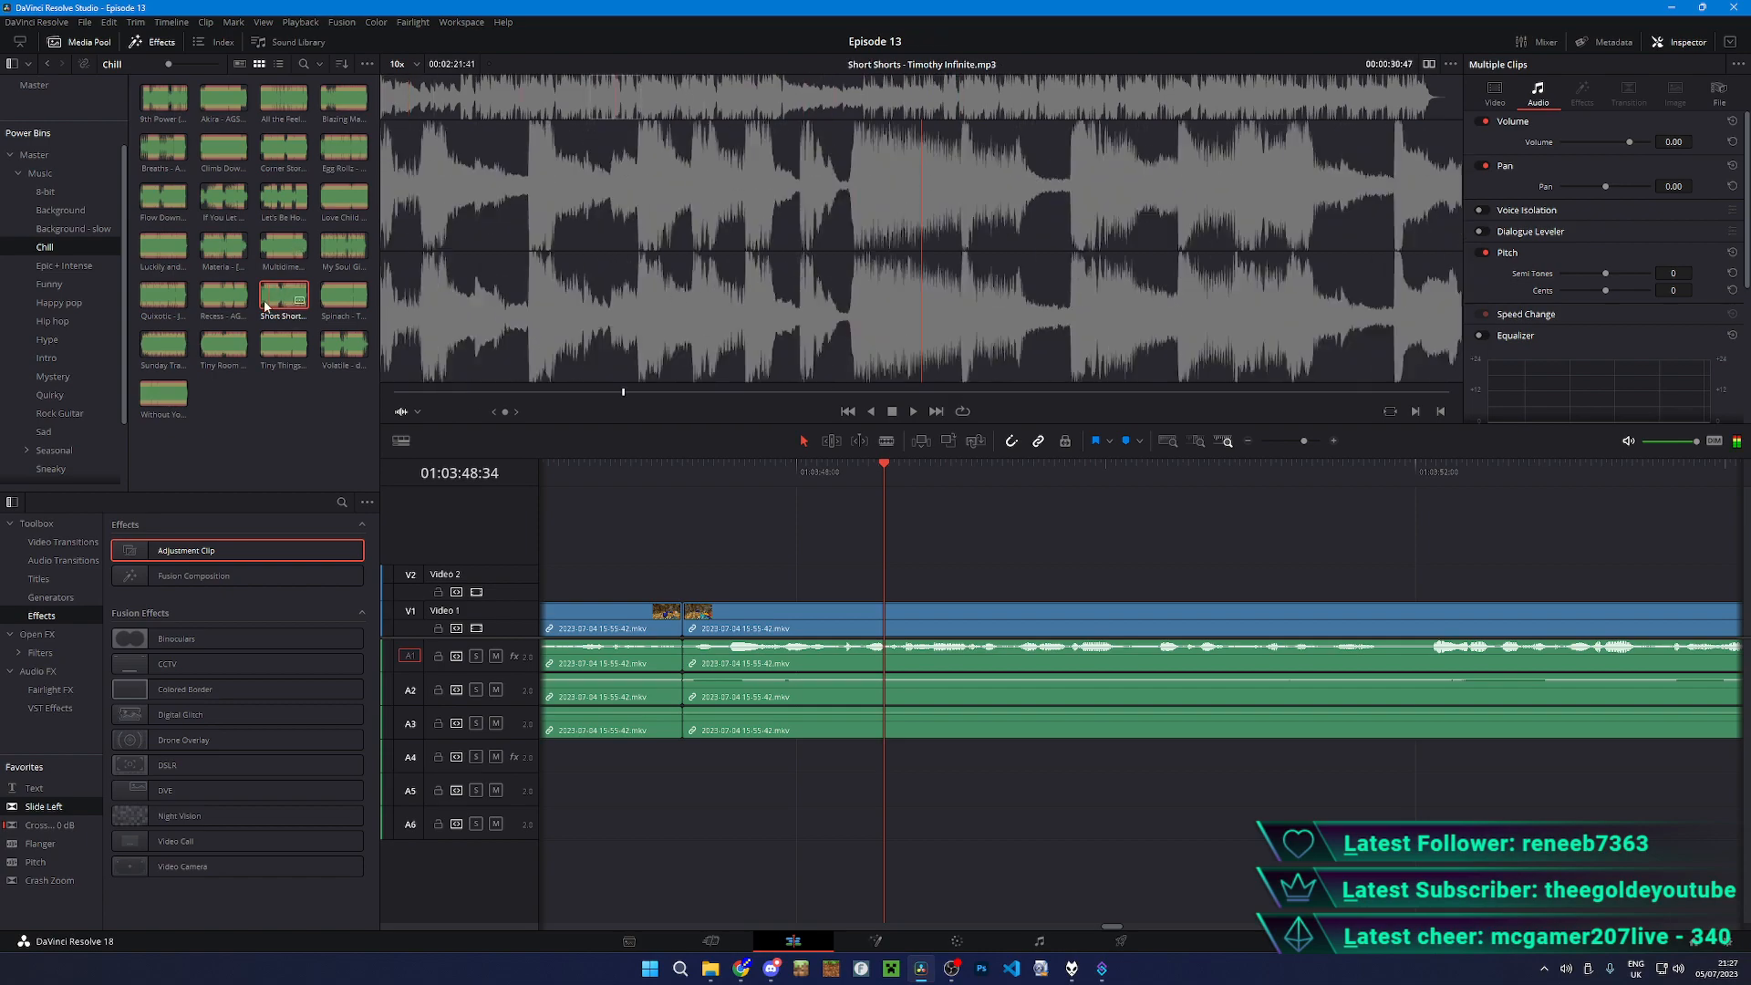
# - Audition Recess, 9th Power (Instrumental) and Akira from the Chill bin as candidate background music
pyautogui.click(222, 295)
pyautogui.click(913, 411)
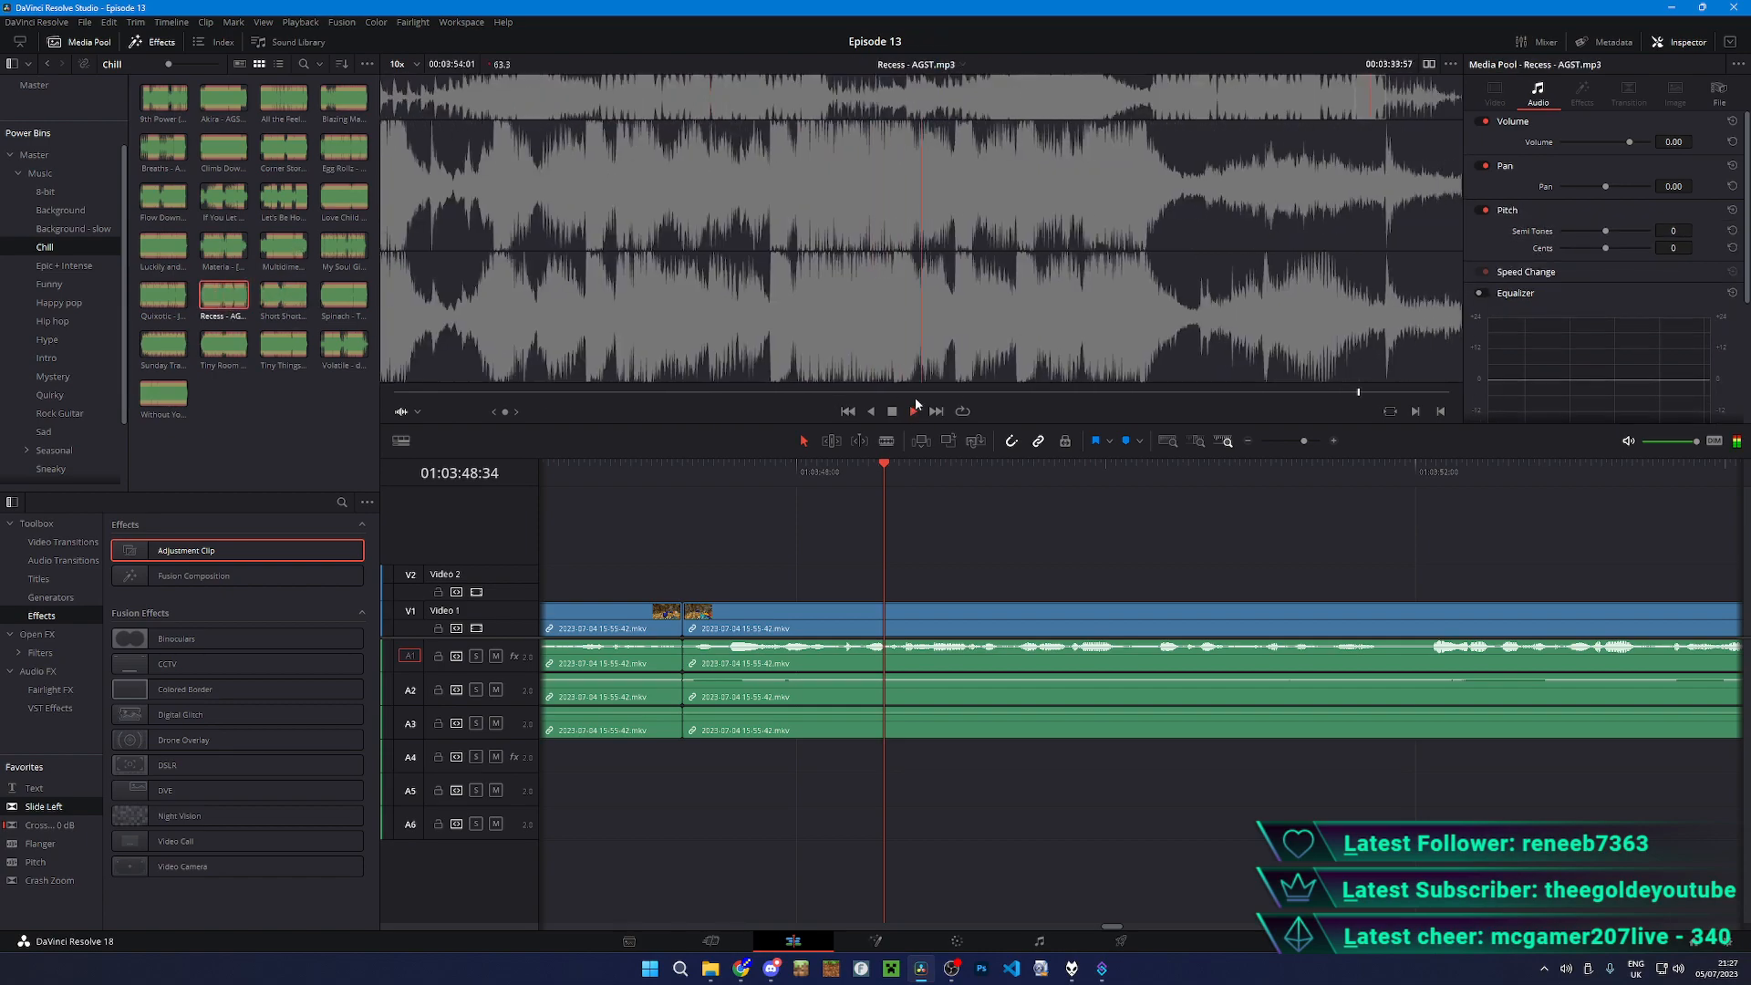
pyautogui.click(153, 91)
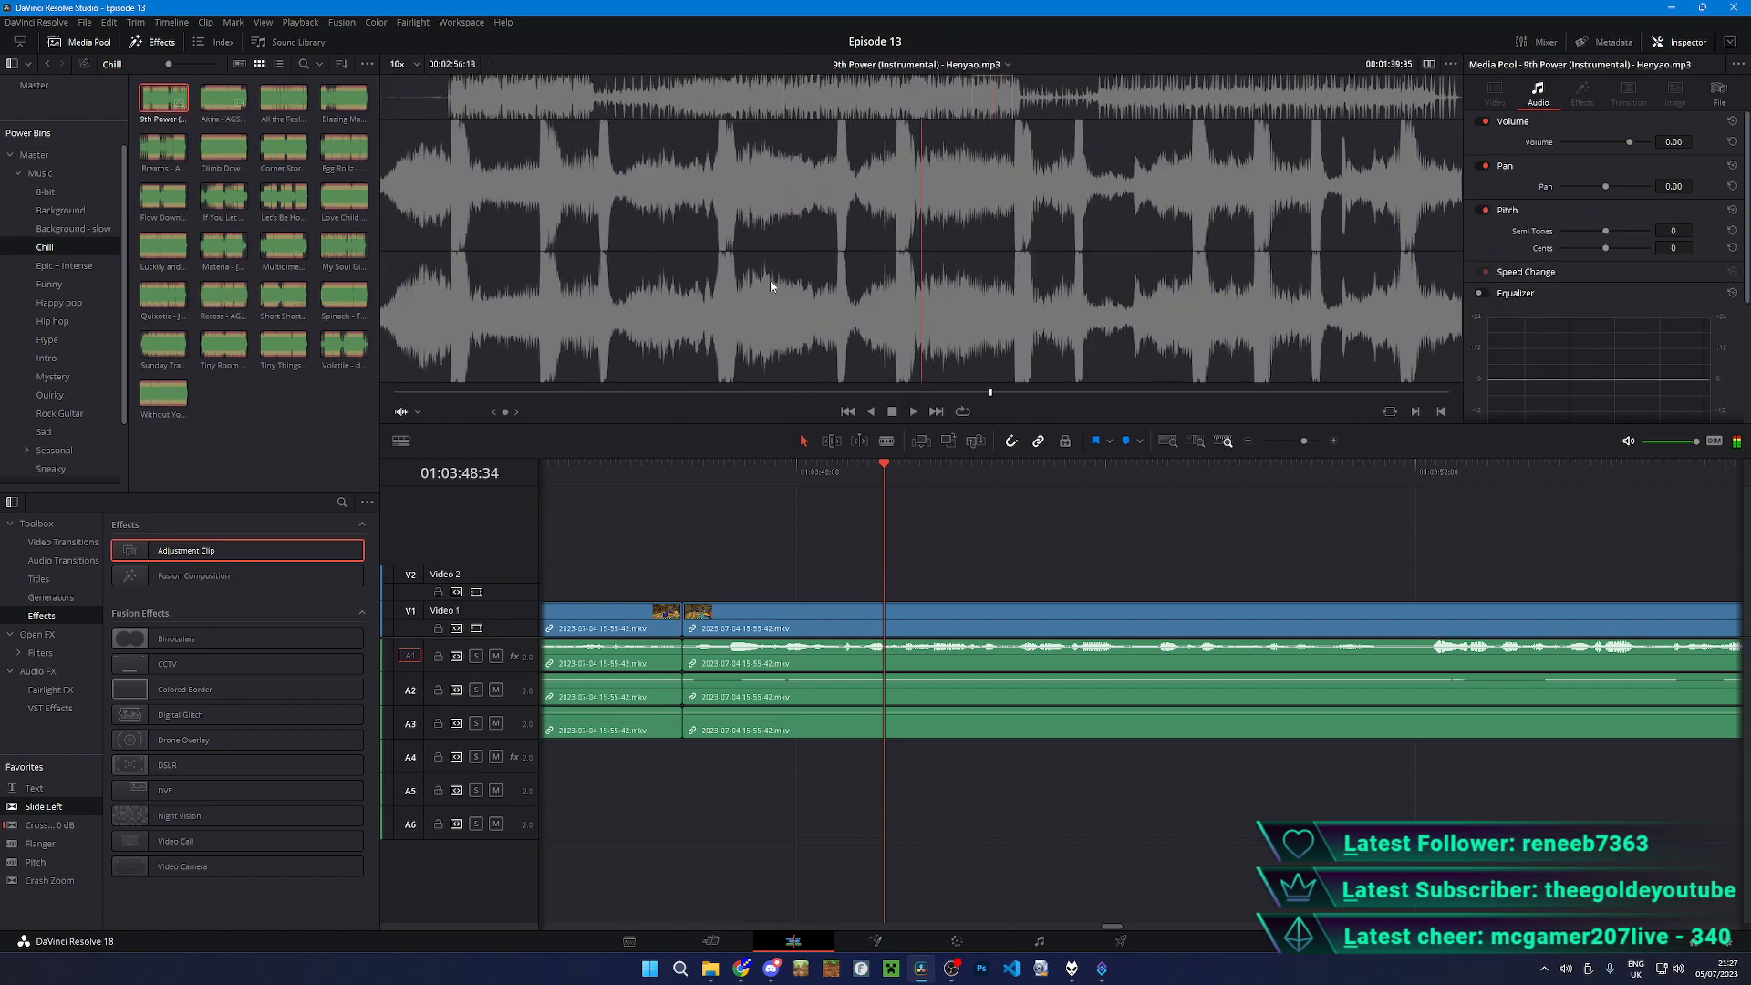
pyautogui.click(913, 411)
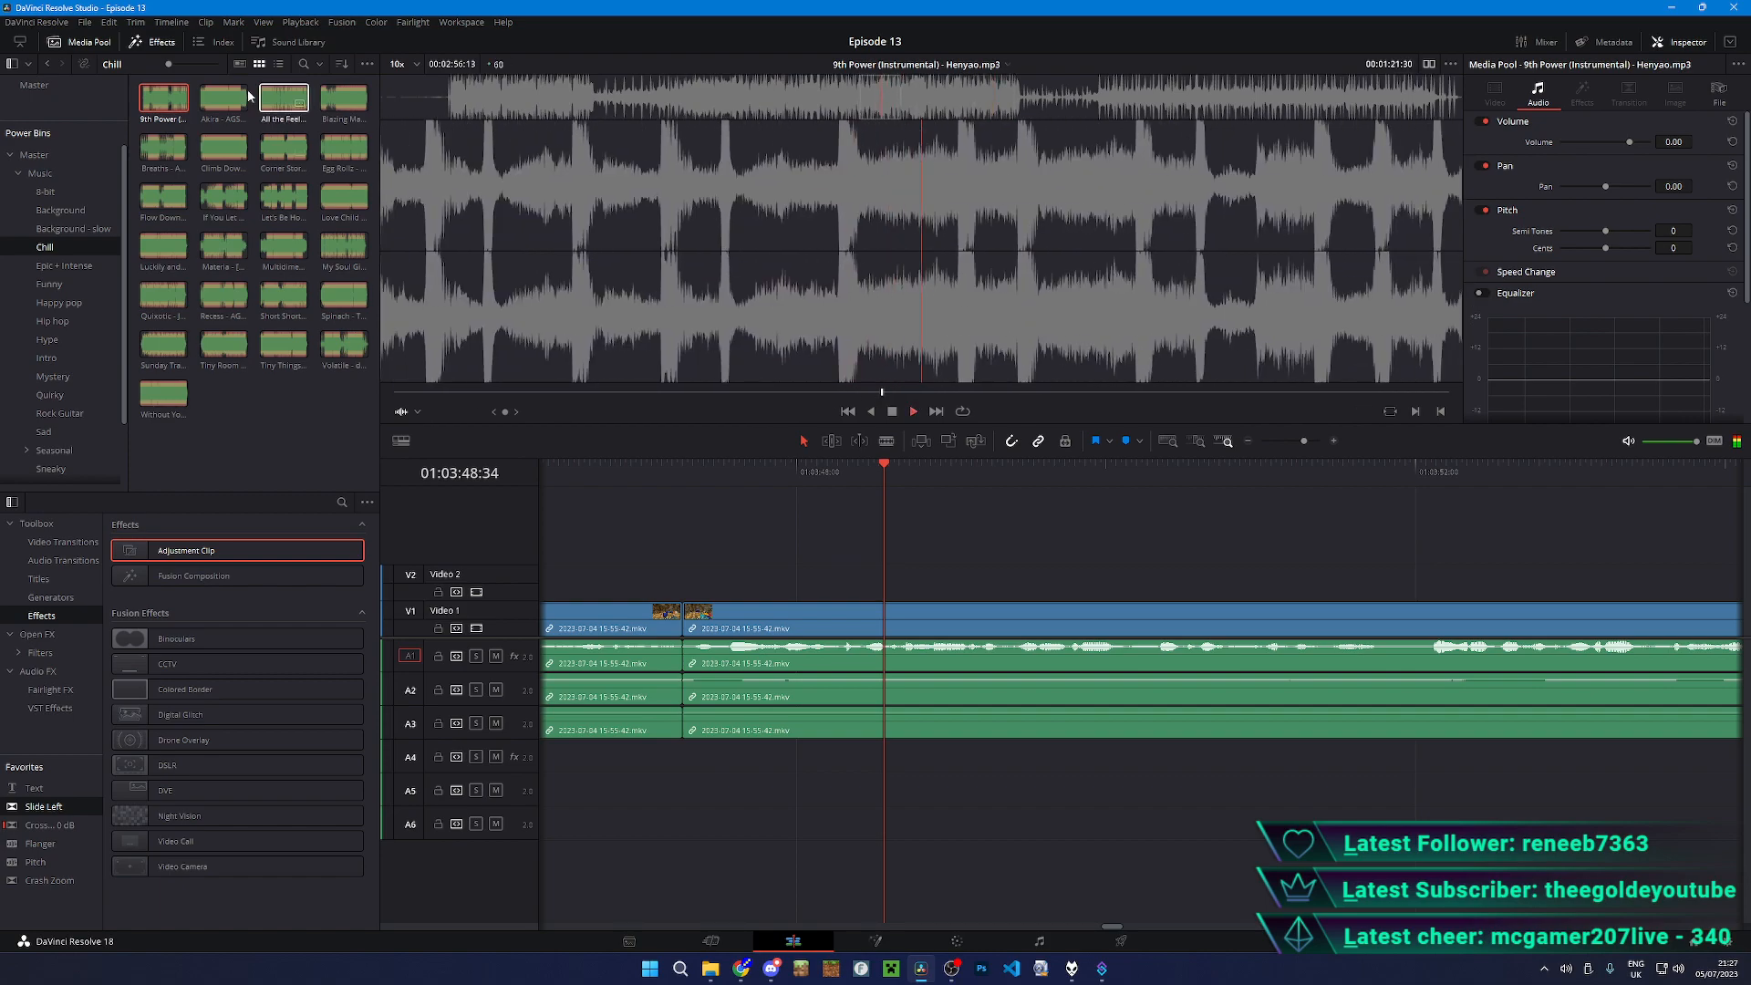
pyautogui.click(223, 97)
pyautogui.click(913, 411)
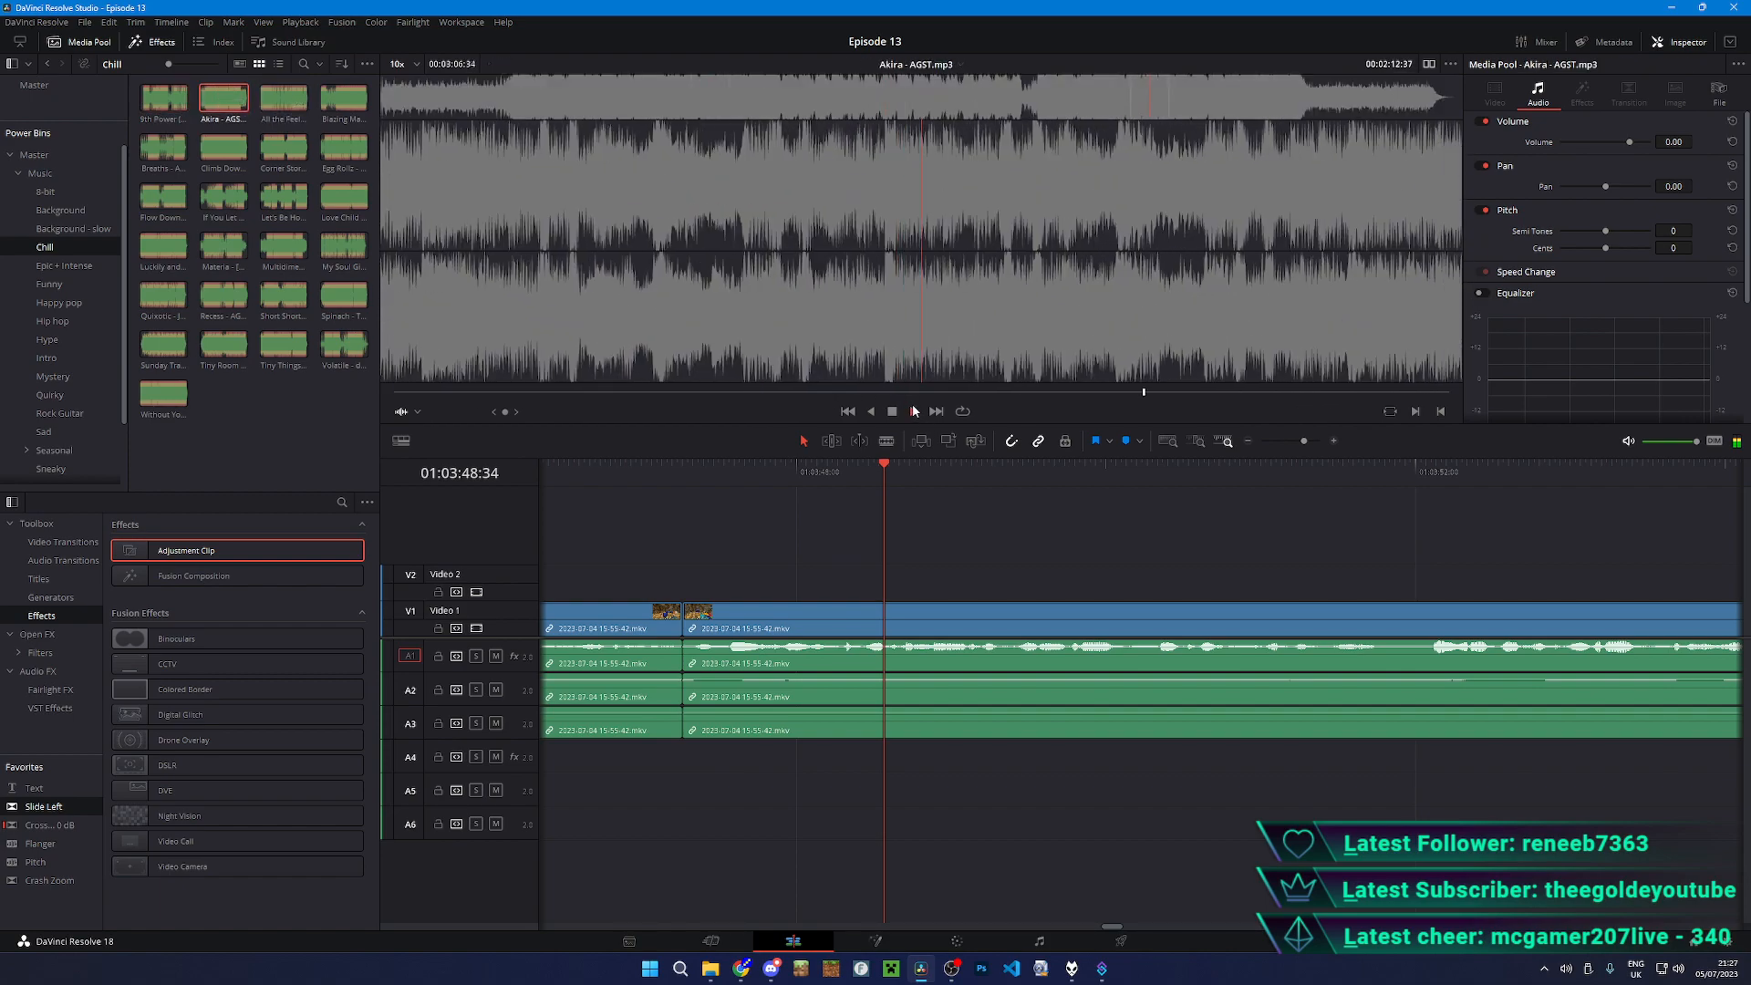
pyautogui.click(706, 391)
# - Try Akira as background music on Audio 4 from the new join, play it with the footage and delete it
pyautogui.moveTo(734, 394); pyautogui.dragTo(701, 786)
pyautogui.scroll(-4, 701, 786)
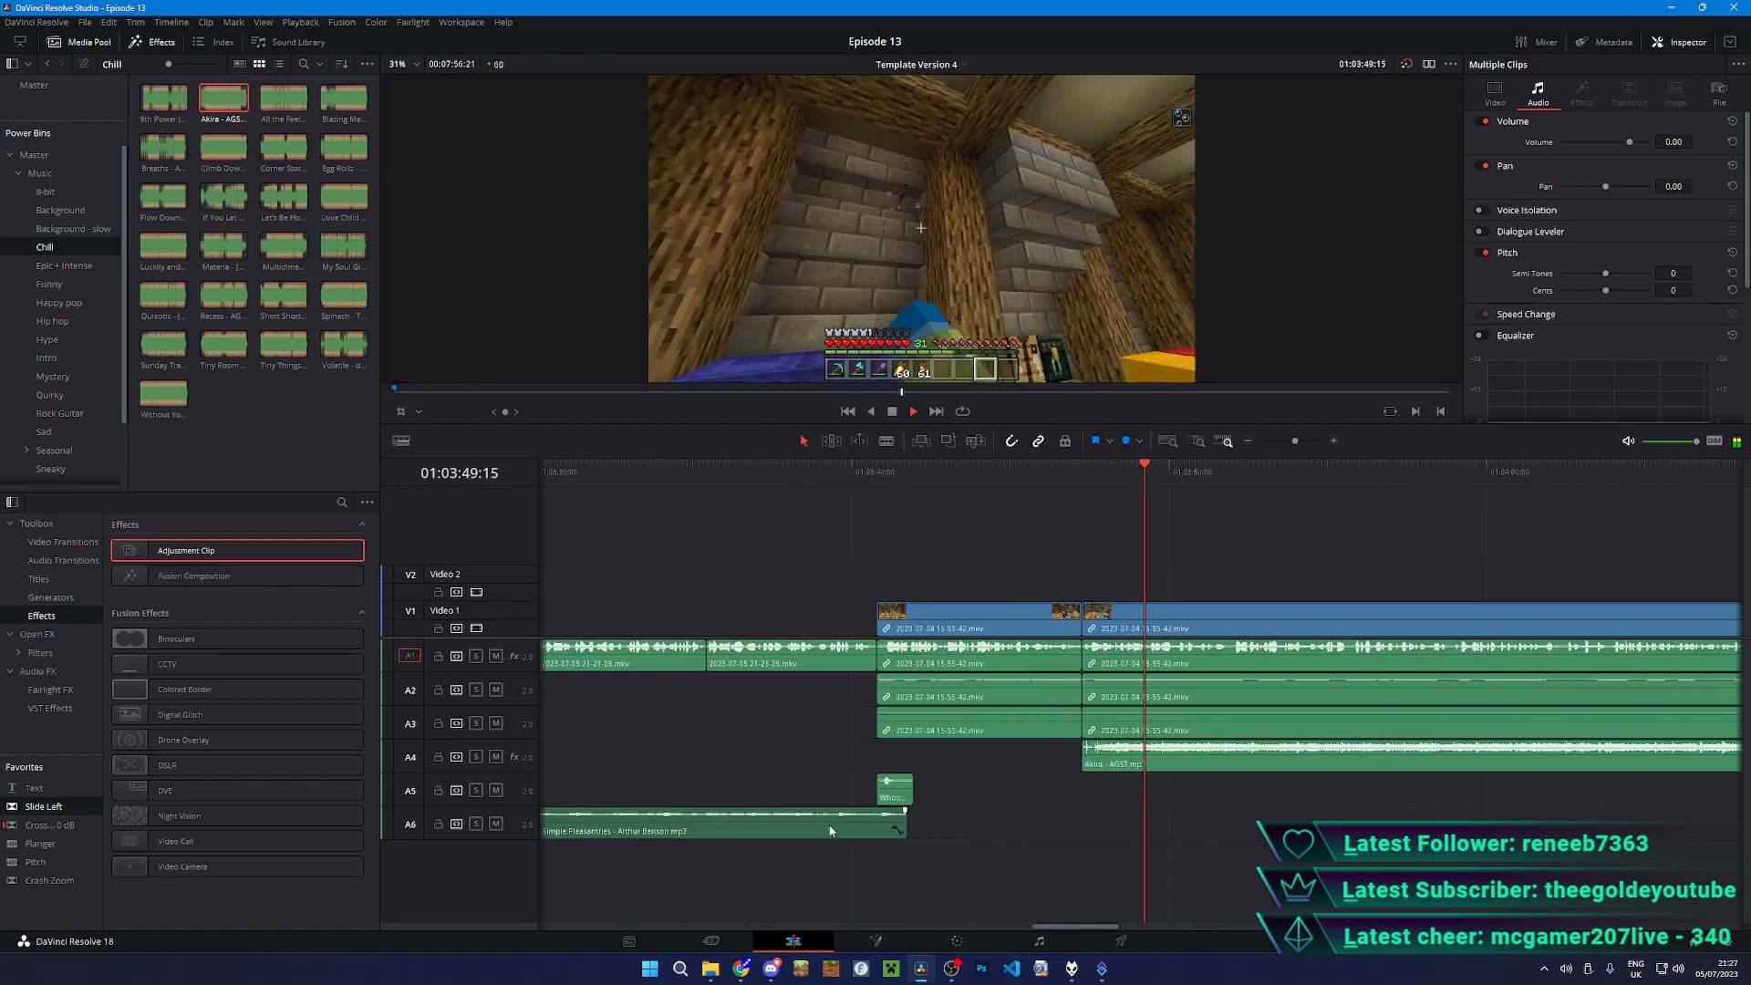
pyautogui.scroll(3, 829, 829)
pyautogui.press('space')
pyautogui.click(1084, 768)
pyautogui.press('BackSpace')
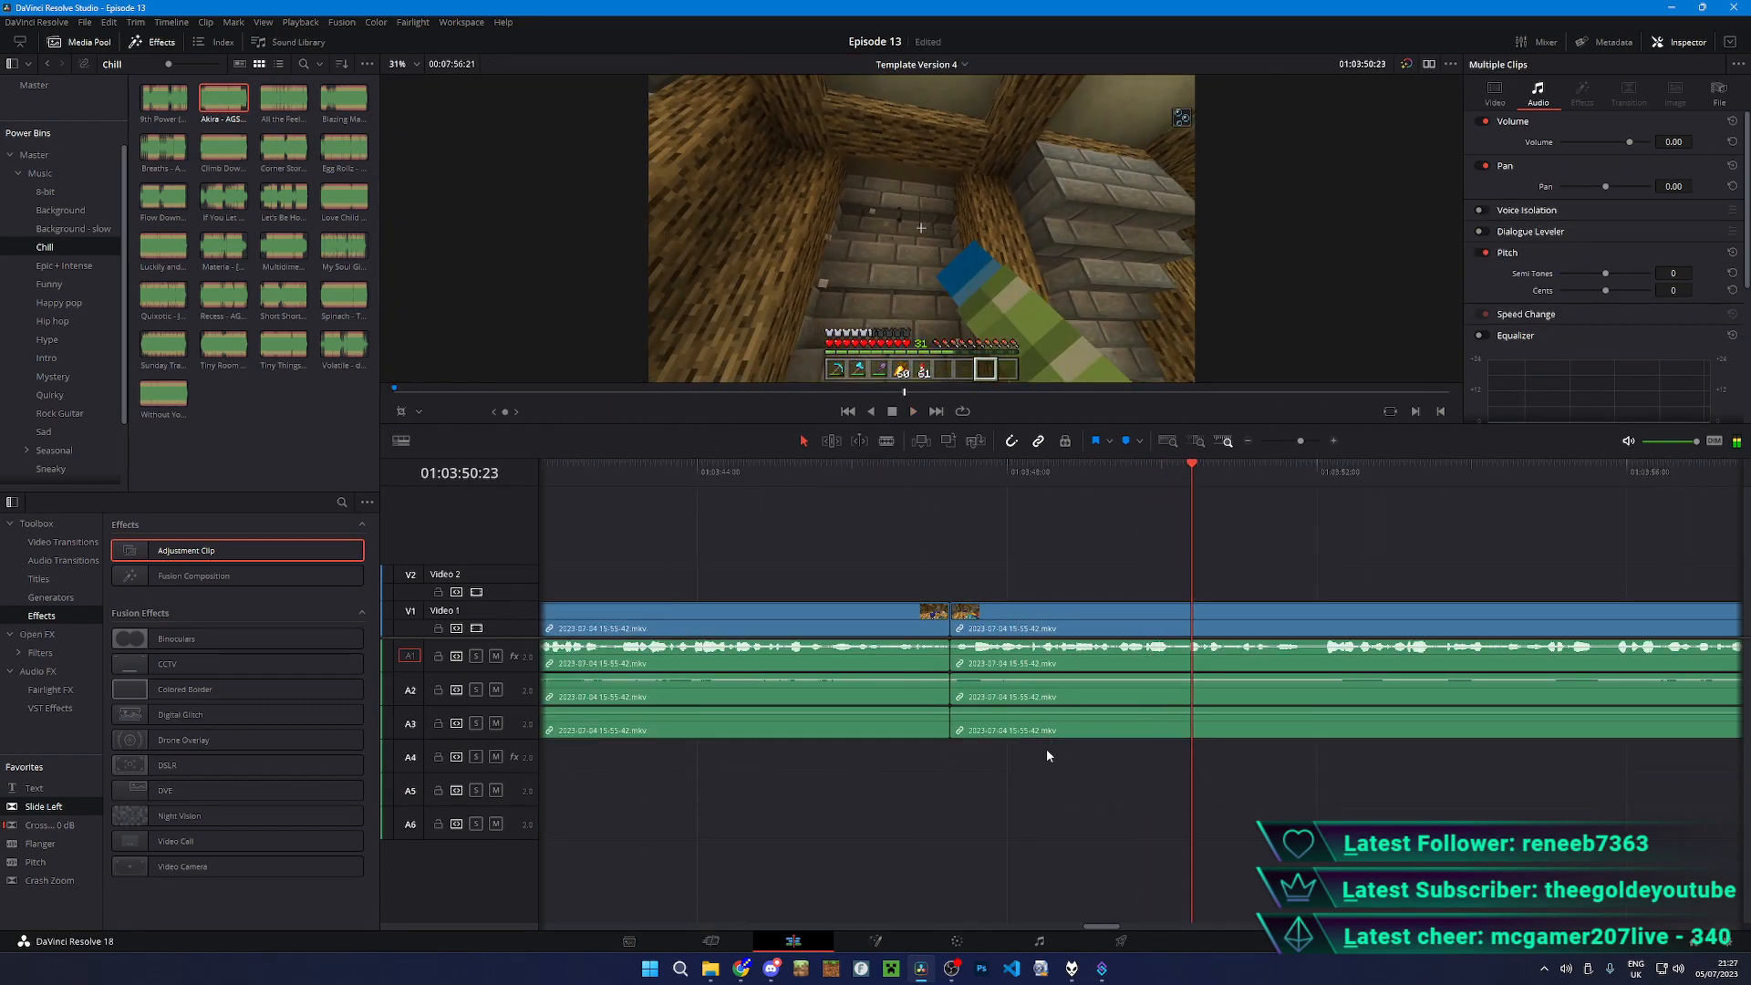
# - Audition Summer Streets from the Master bin, place it on Audio 4 starting at the join and play the timeline
pyautogui.click(78, 217)
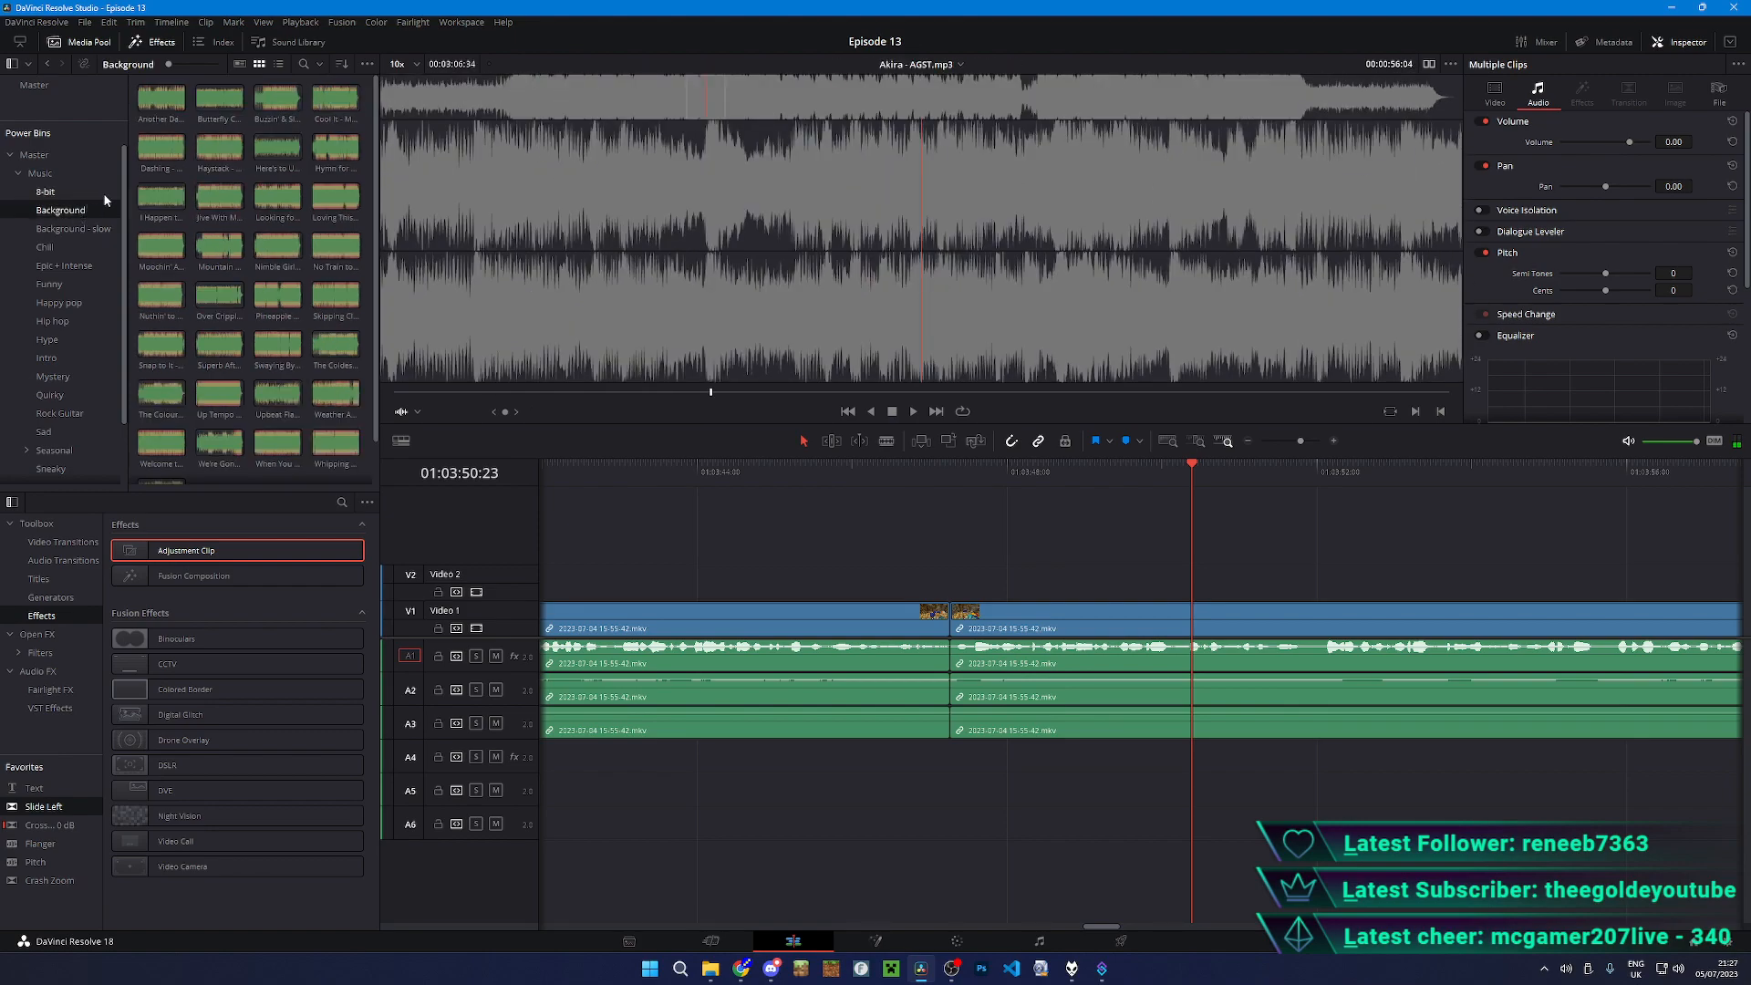
pyautogui.click(82, 86)
pyautogui.click(357, 354)
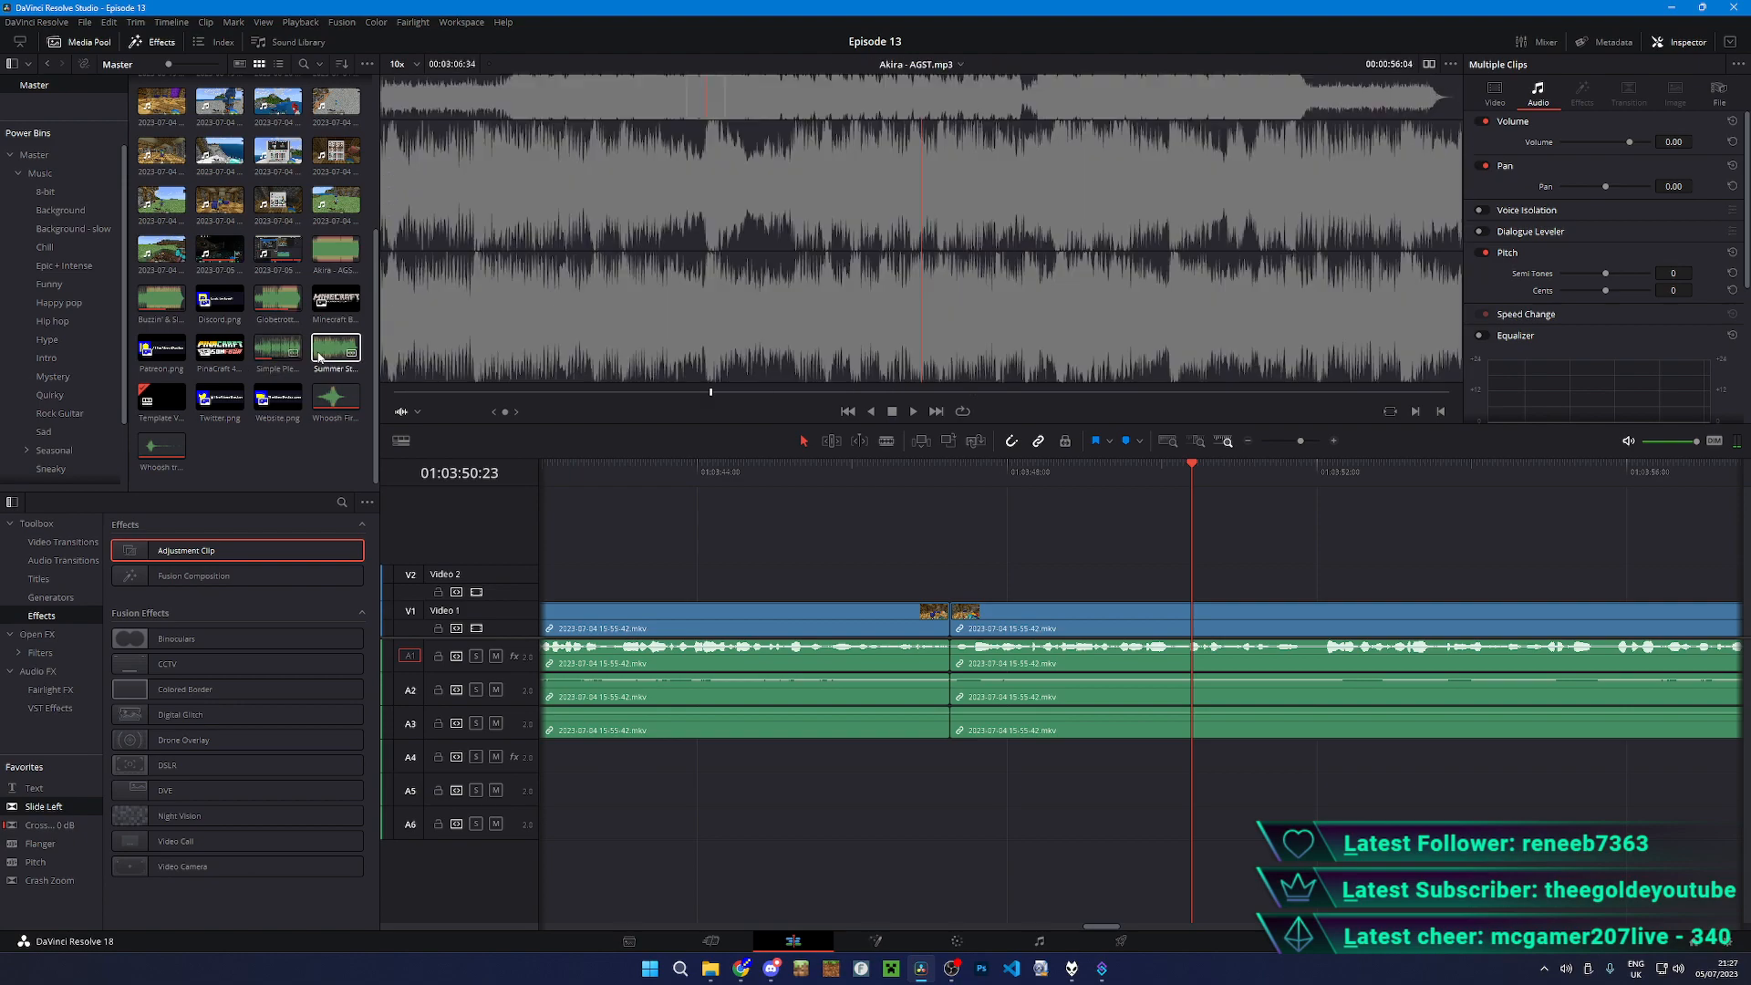
pyautogui.click(911, 410)
pyautogui.click(401, 392)
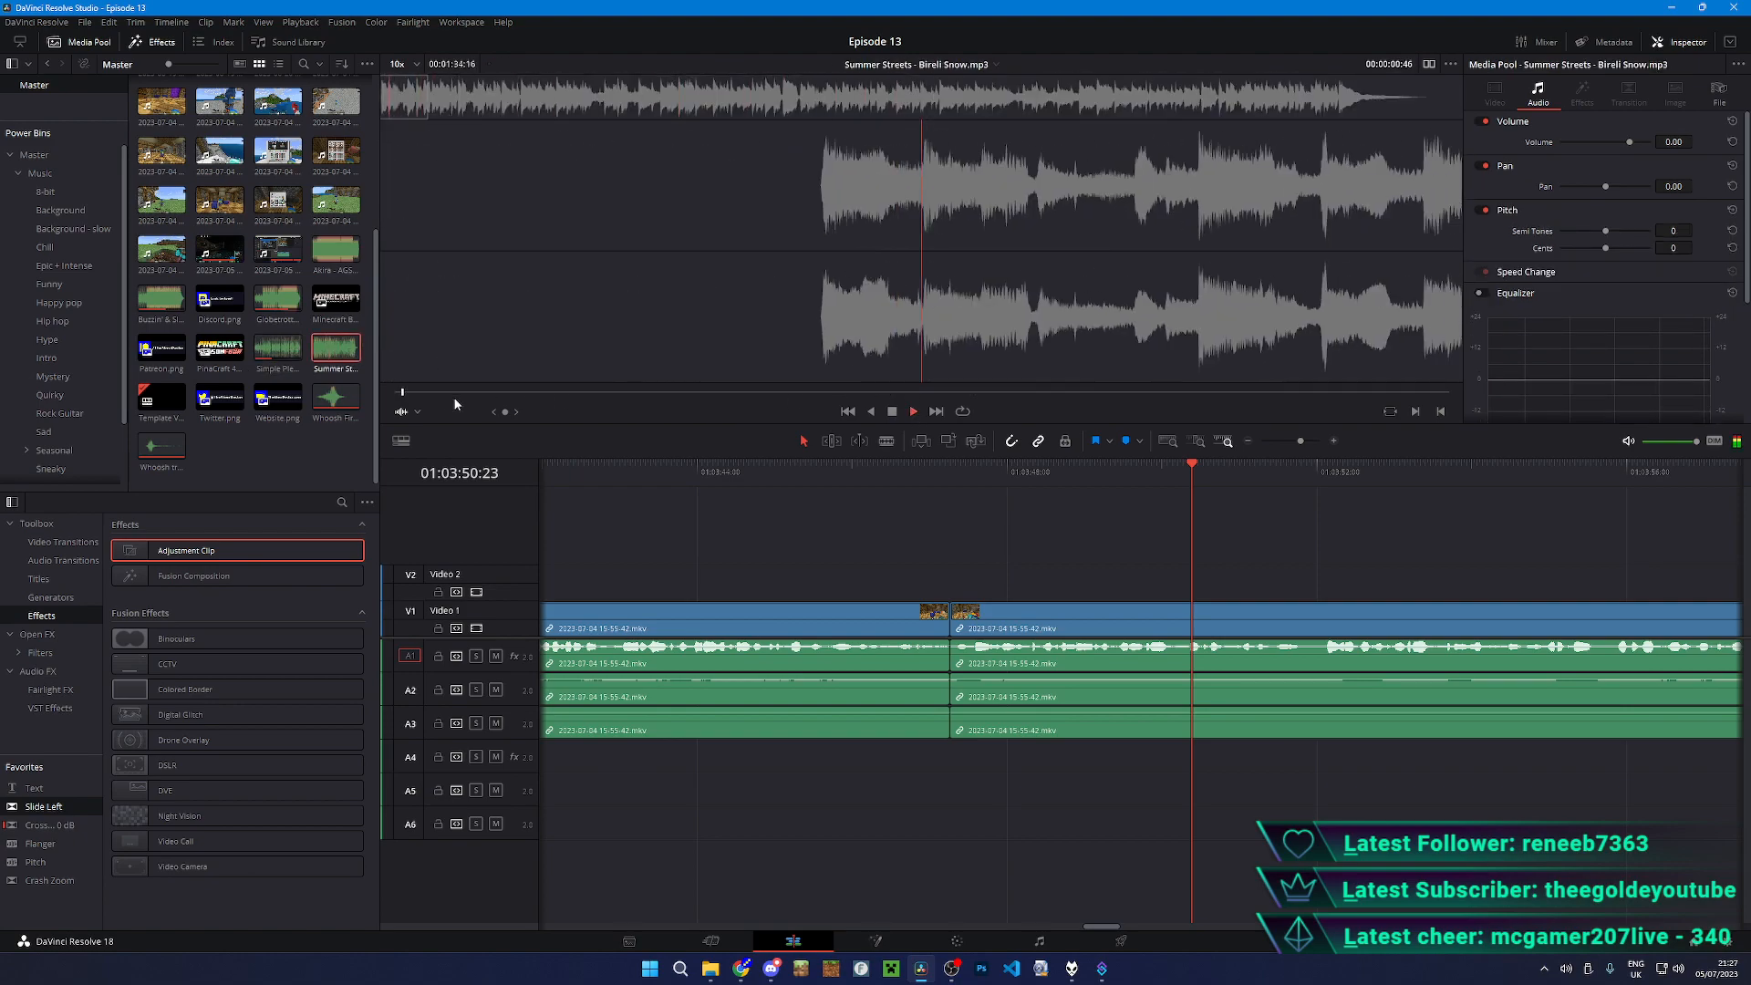
pyautogui.moveTo(321, 372); pyautogui.dragTo(1001, 757)
pyautogui.press('space')
# - Play from the start of the gameplay clip and move the Summer Streets music to begin about 2.4 seconds before the join
pyautogui.scroll(-3, 996, 637)
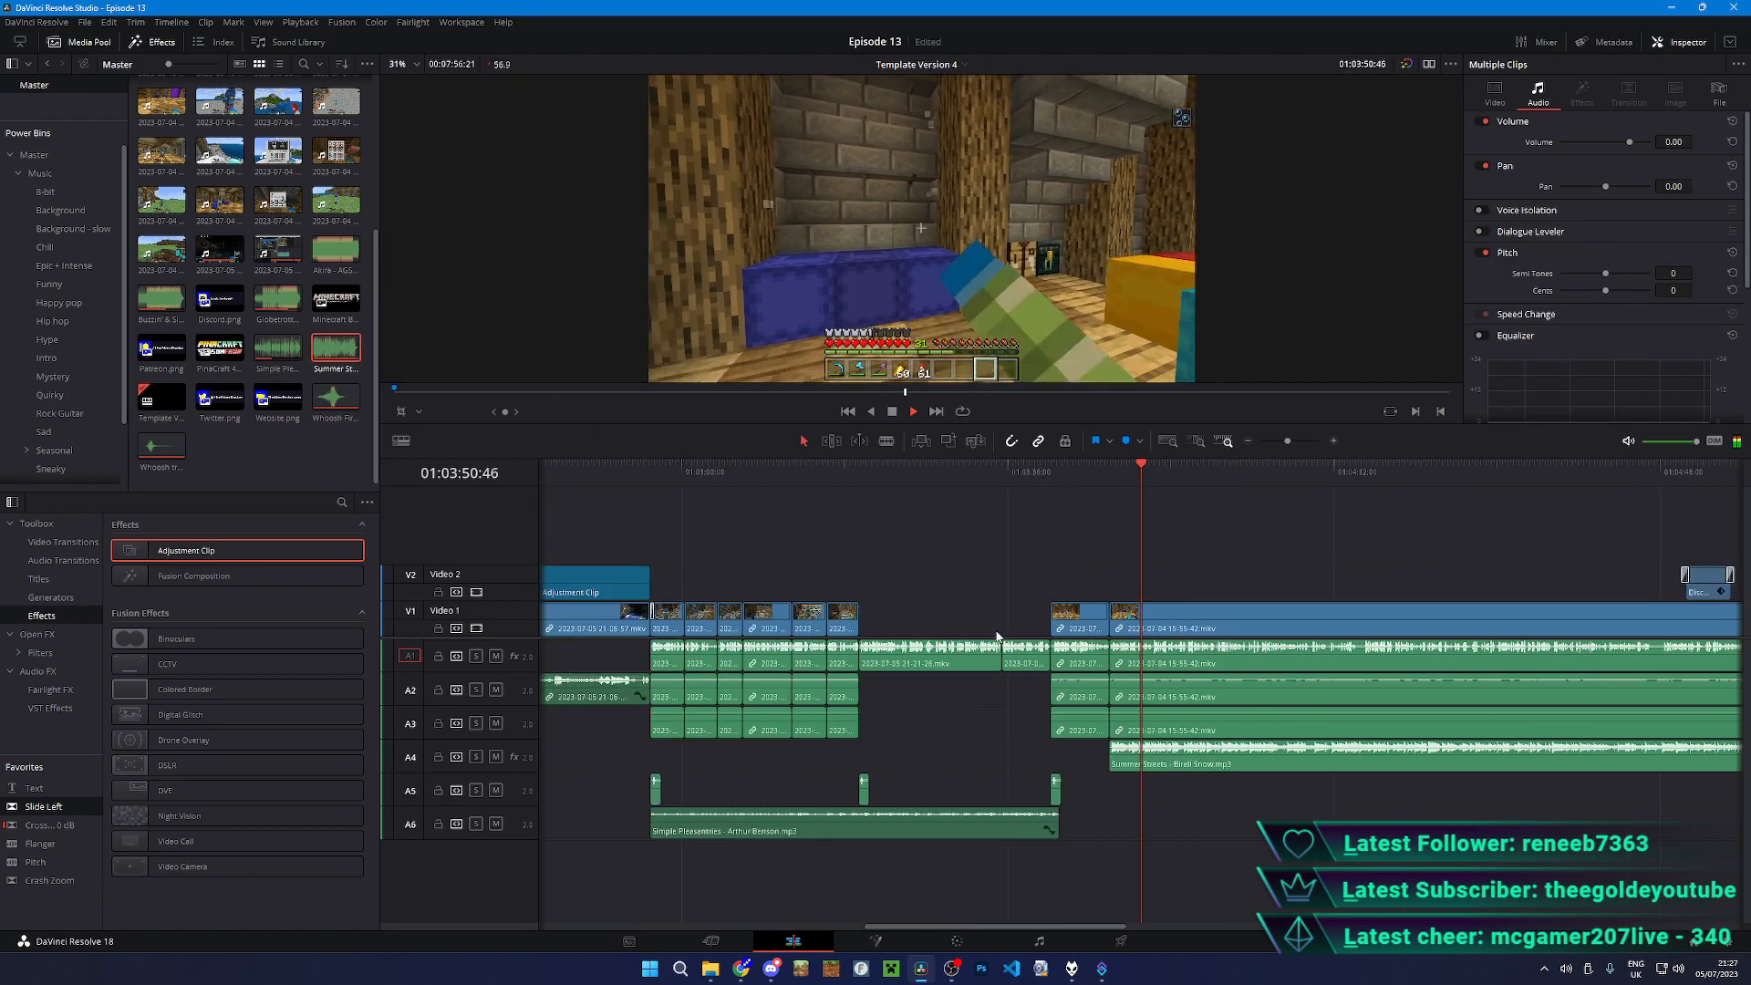
pyautogui.scroll(1, 1080, 562)
pyautogui.click(911, 472)
pyautogui.scroll(2, 1004, 598)
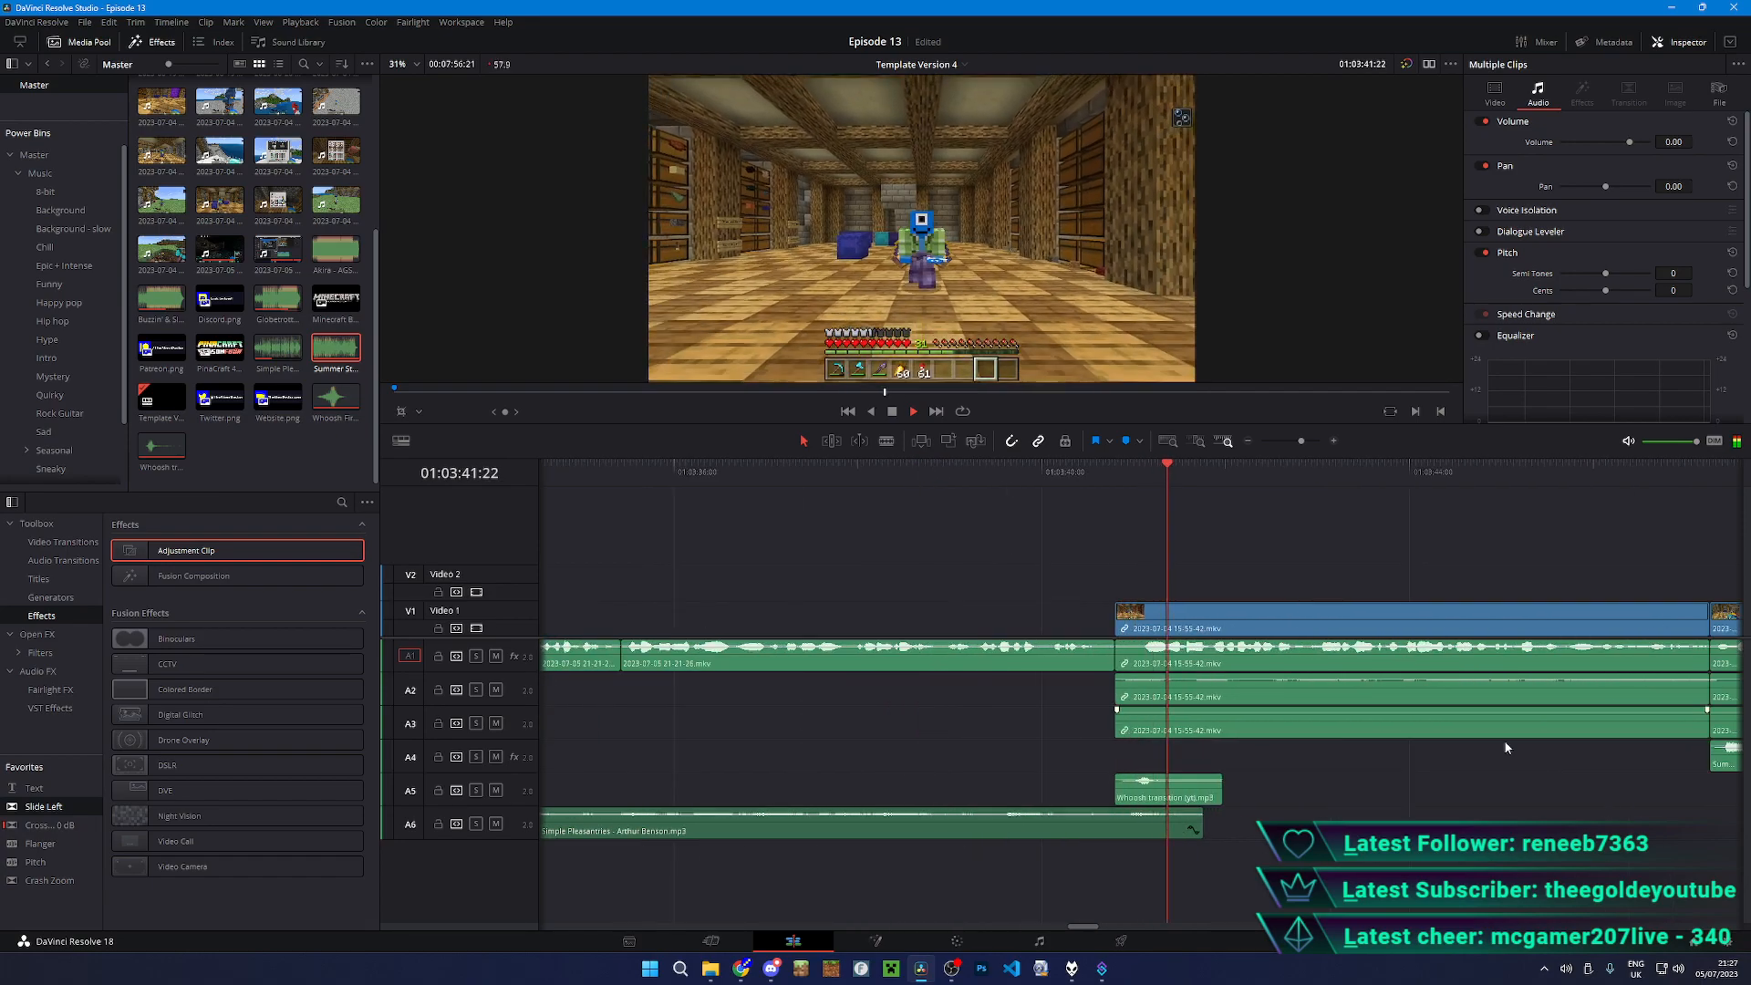
pyautogui.moveTo(1712, 751); pyautogui.dragTo(1447, 757)
pyautogui.moveTo(1580, 734); pyautogui.dragTo(1237, 762)
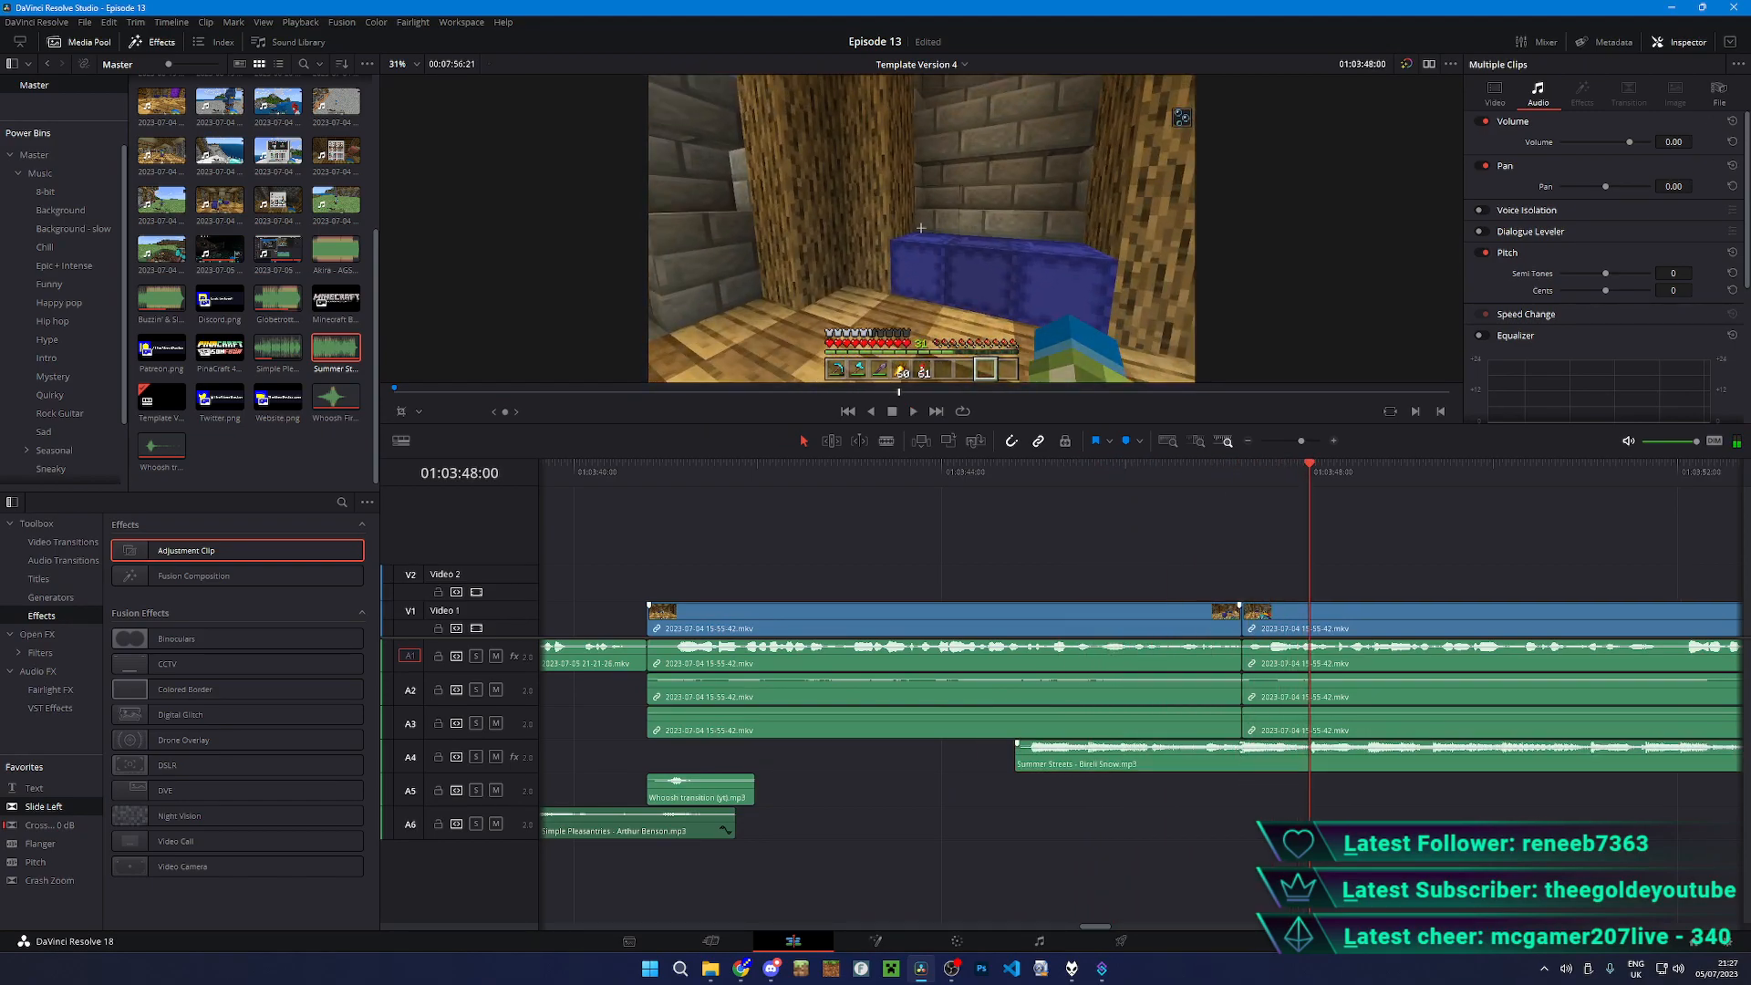
# - Play from just before the join to about 01:04:04:21 to check the music under the speech, and switch to Discord
pyautogui.scroll(4, 1250, 753)
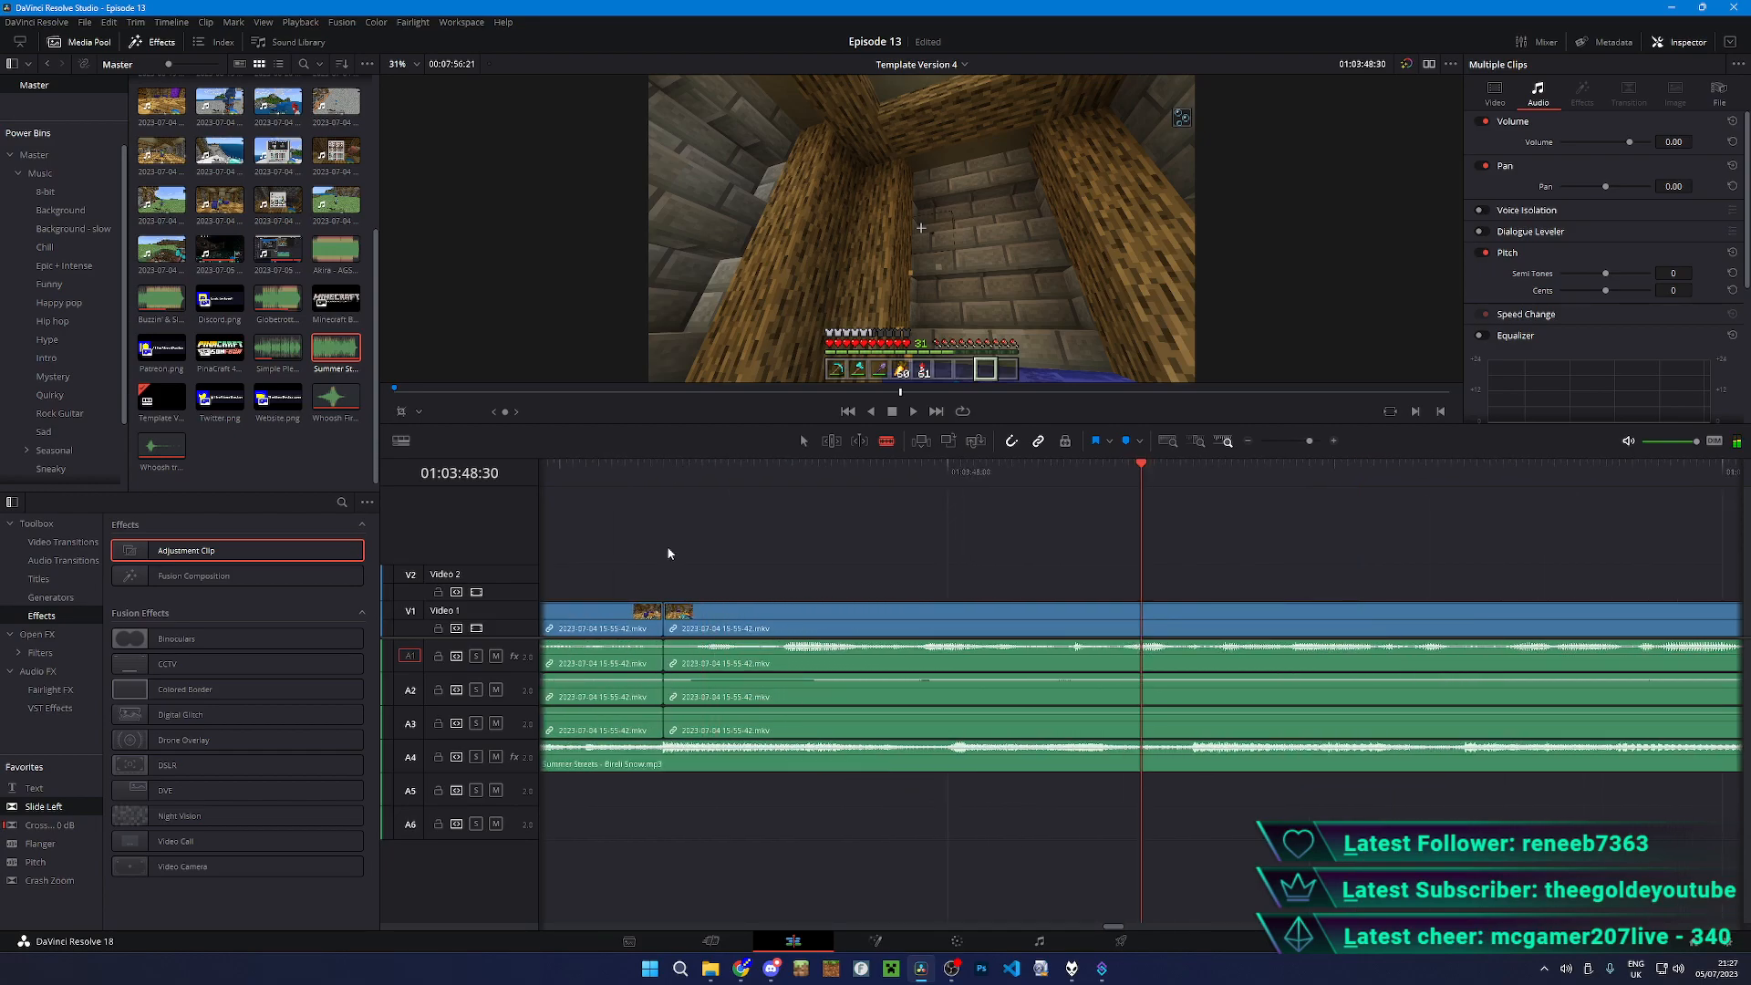
pyautogui.scroll(1, 924, 614)
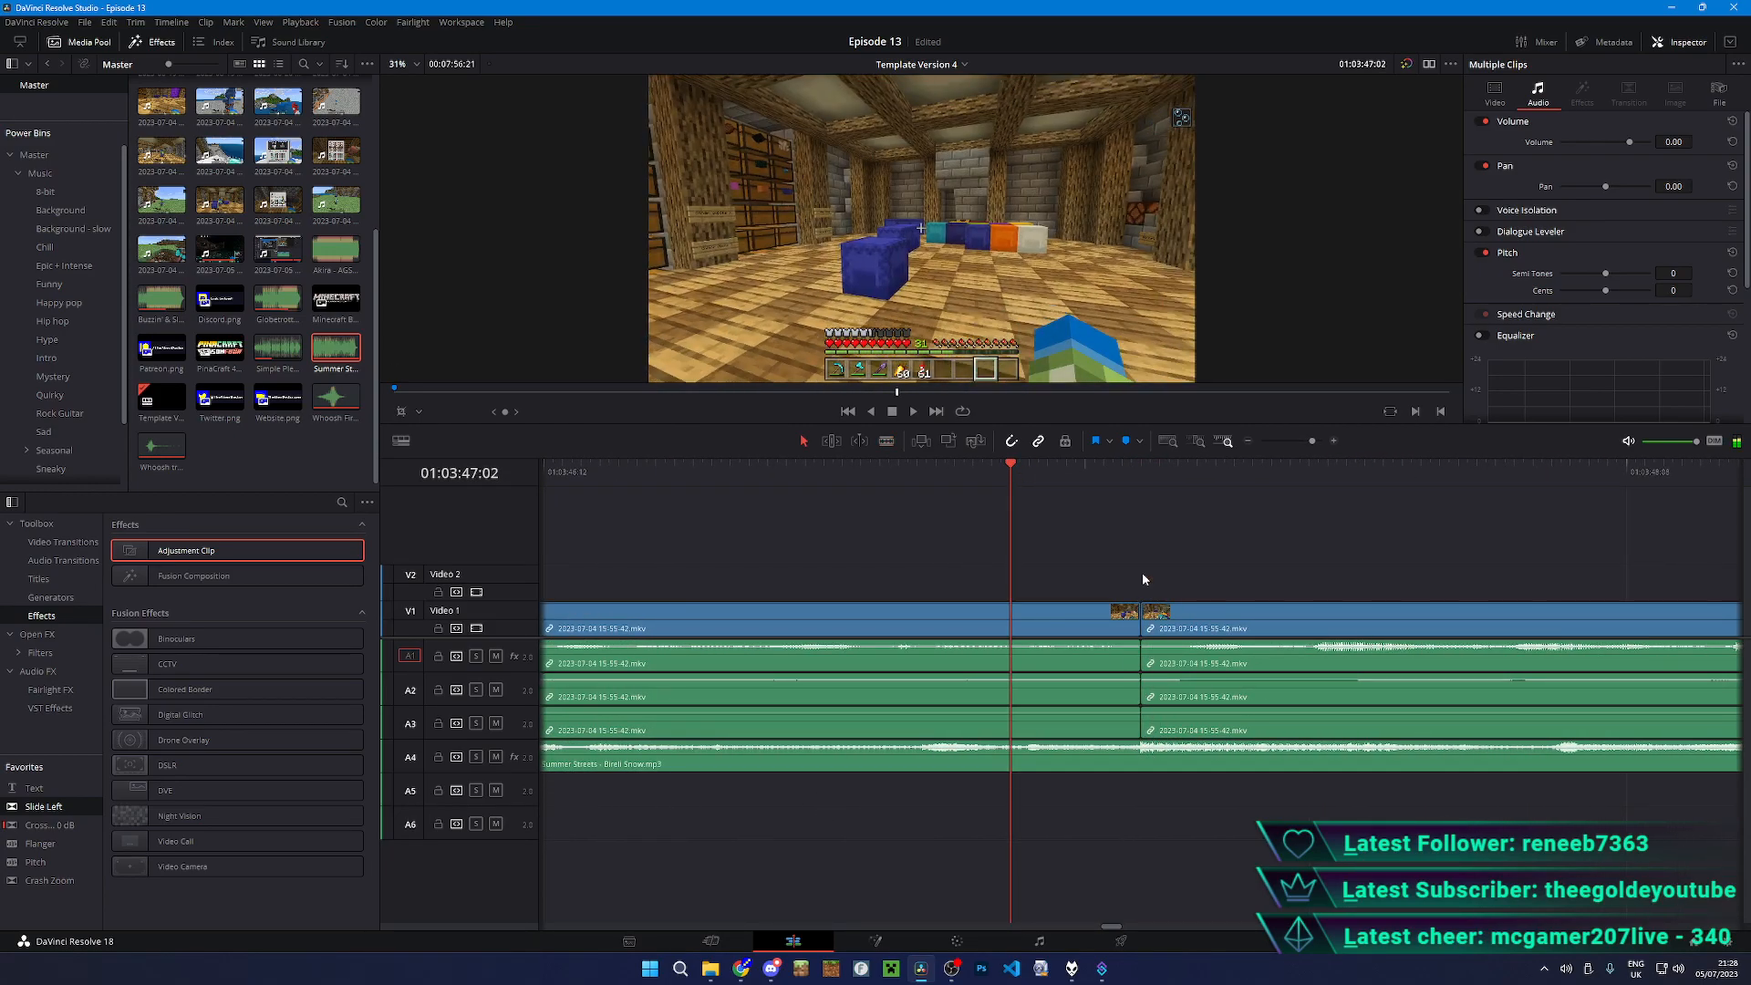
pyautogui.hotkey('ctrl', '-')
pyautogui.hotkey('ctrl', '-')
pyautogui.press('space')
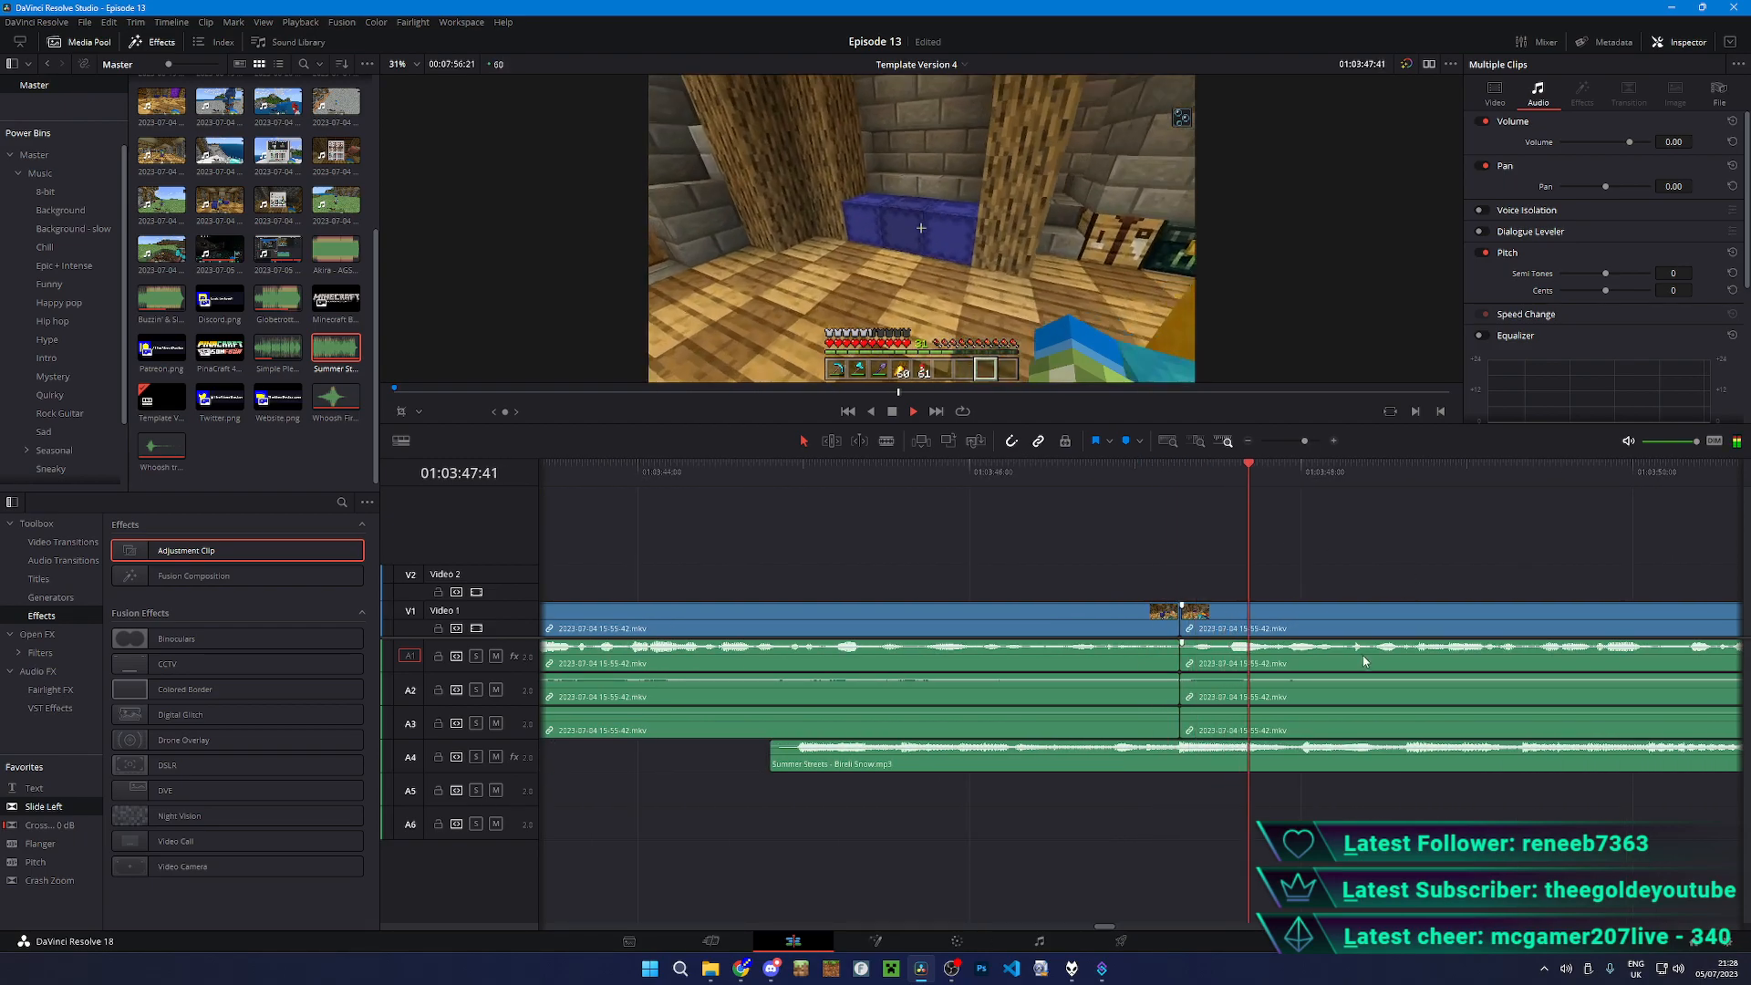
pyautogui.hotkey('ctrl', '-')
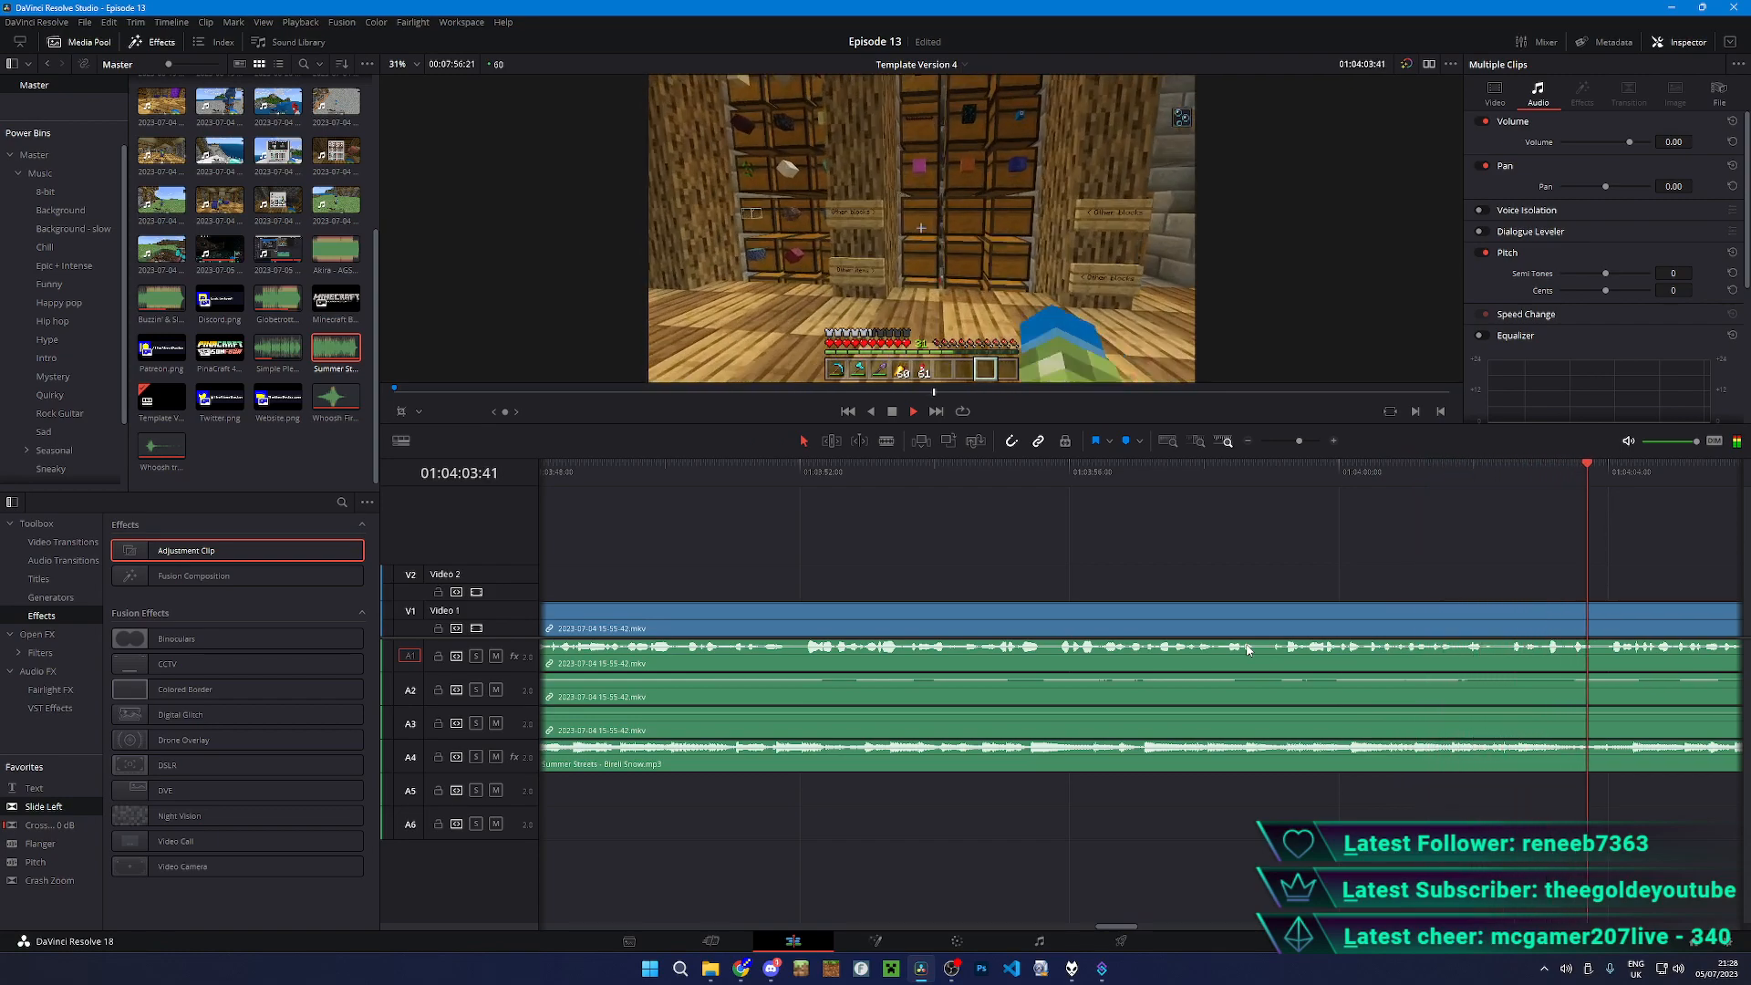
pyautogui.click(778, 970)
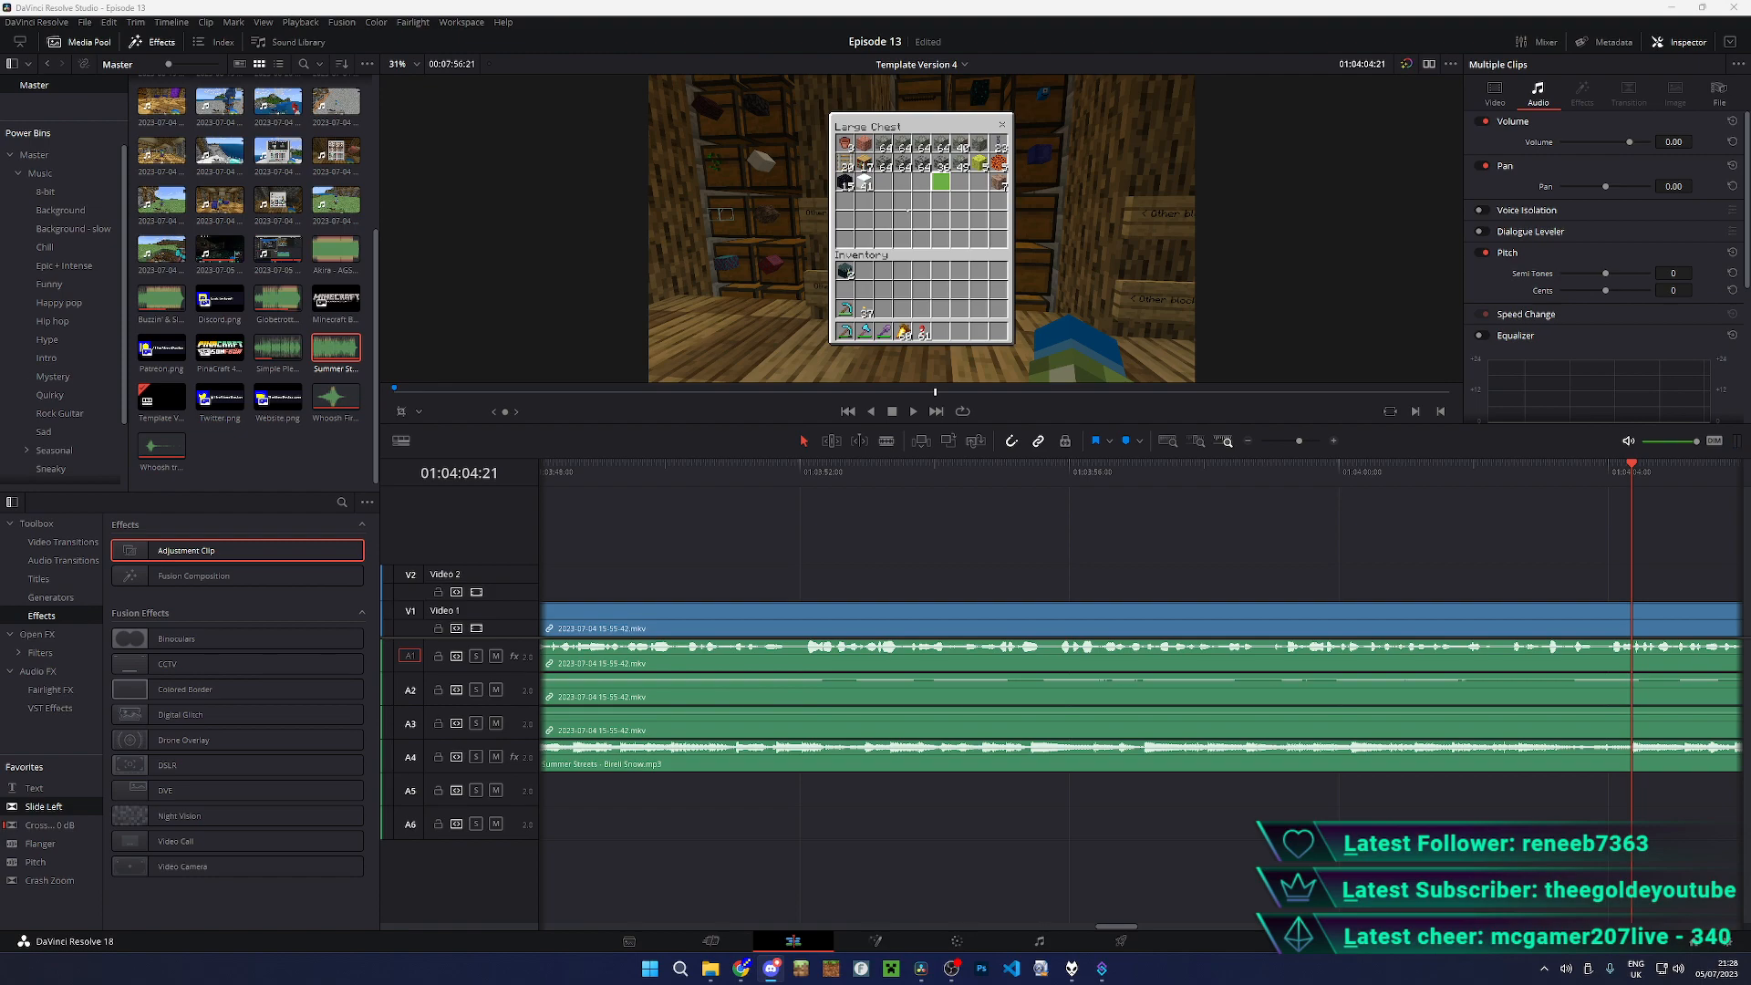
# - Play on from 01:04:04:21, replay from 01:04:02:11 and split the gameplay clip at about 01:04:03:49
pyautogui.click(913, 411)
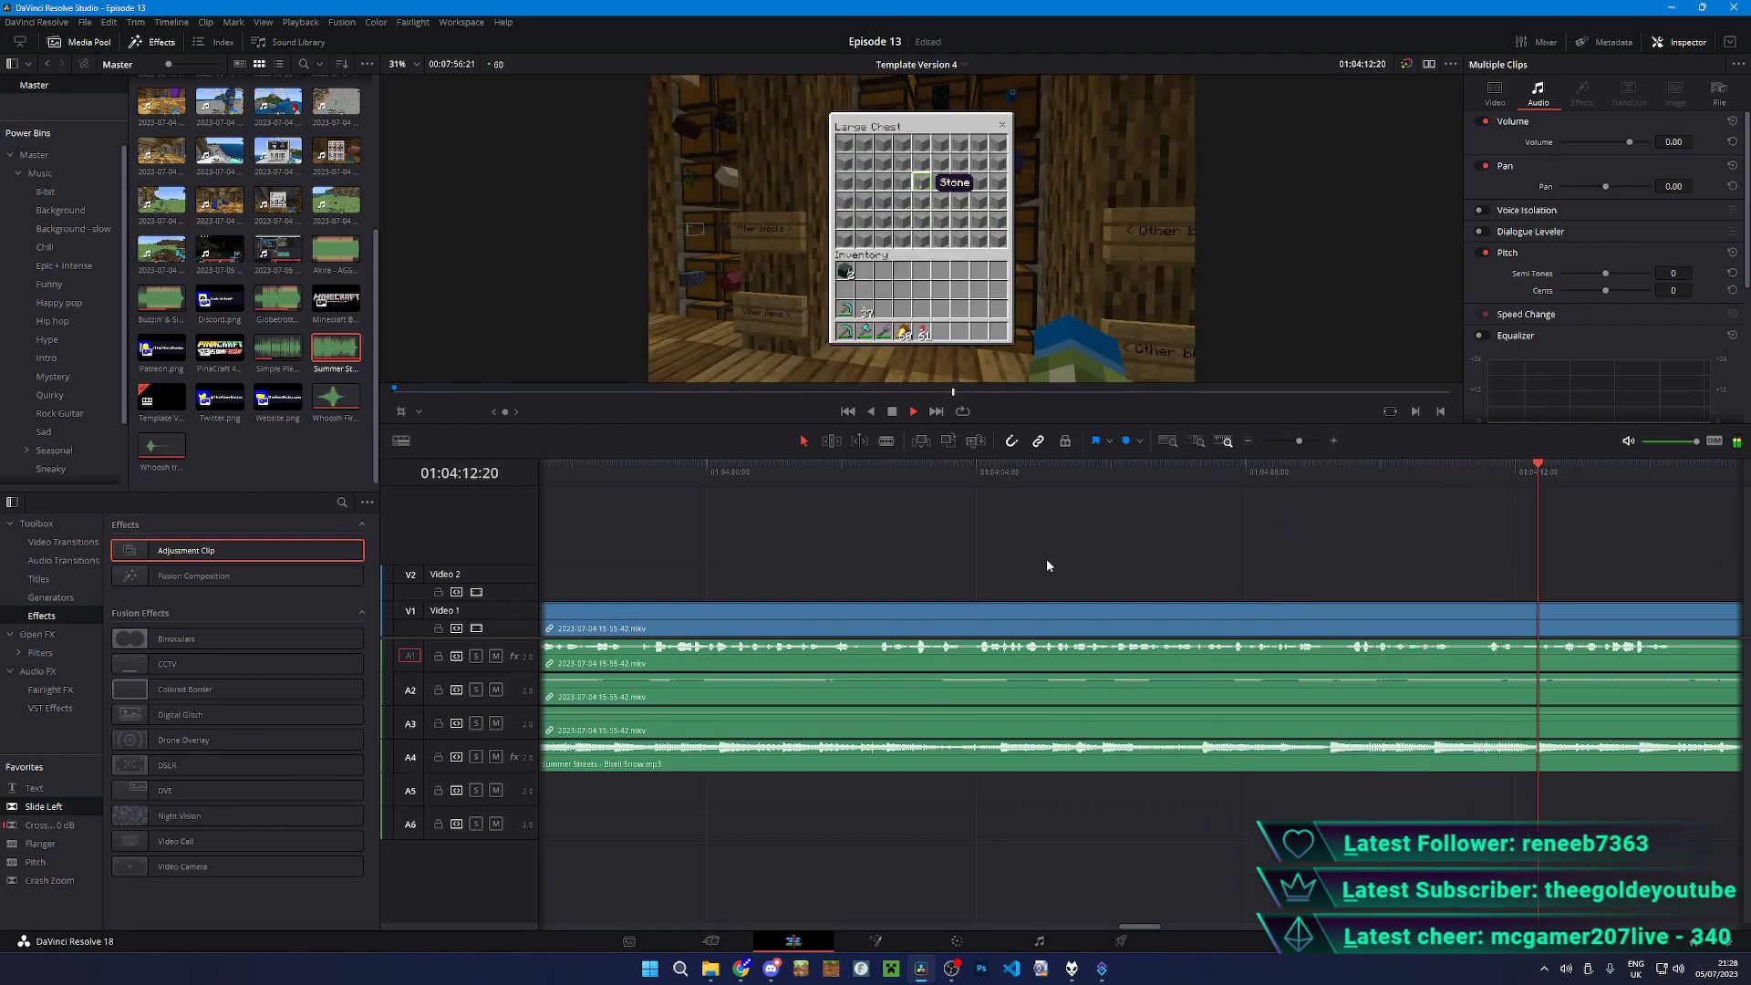
pyautogui.click(854, 469)
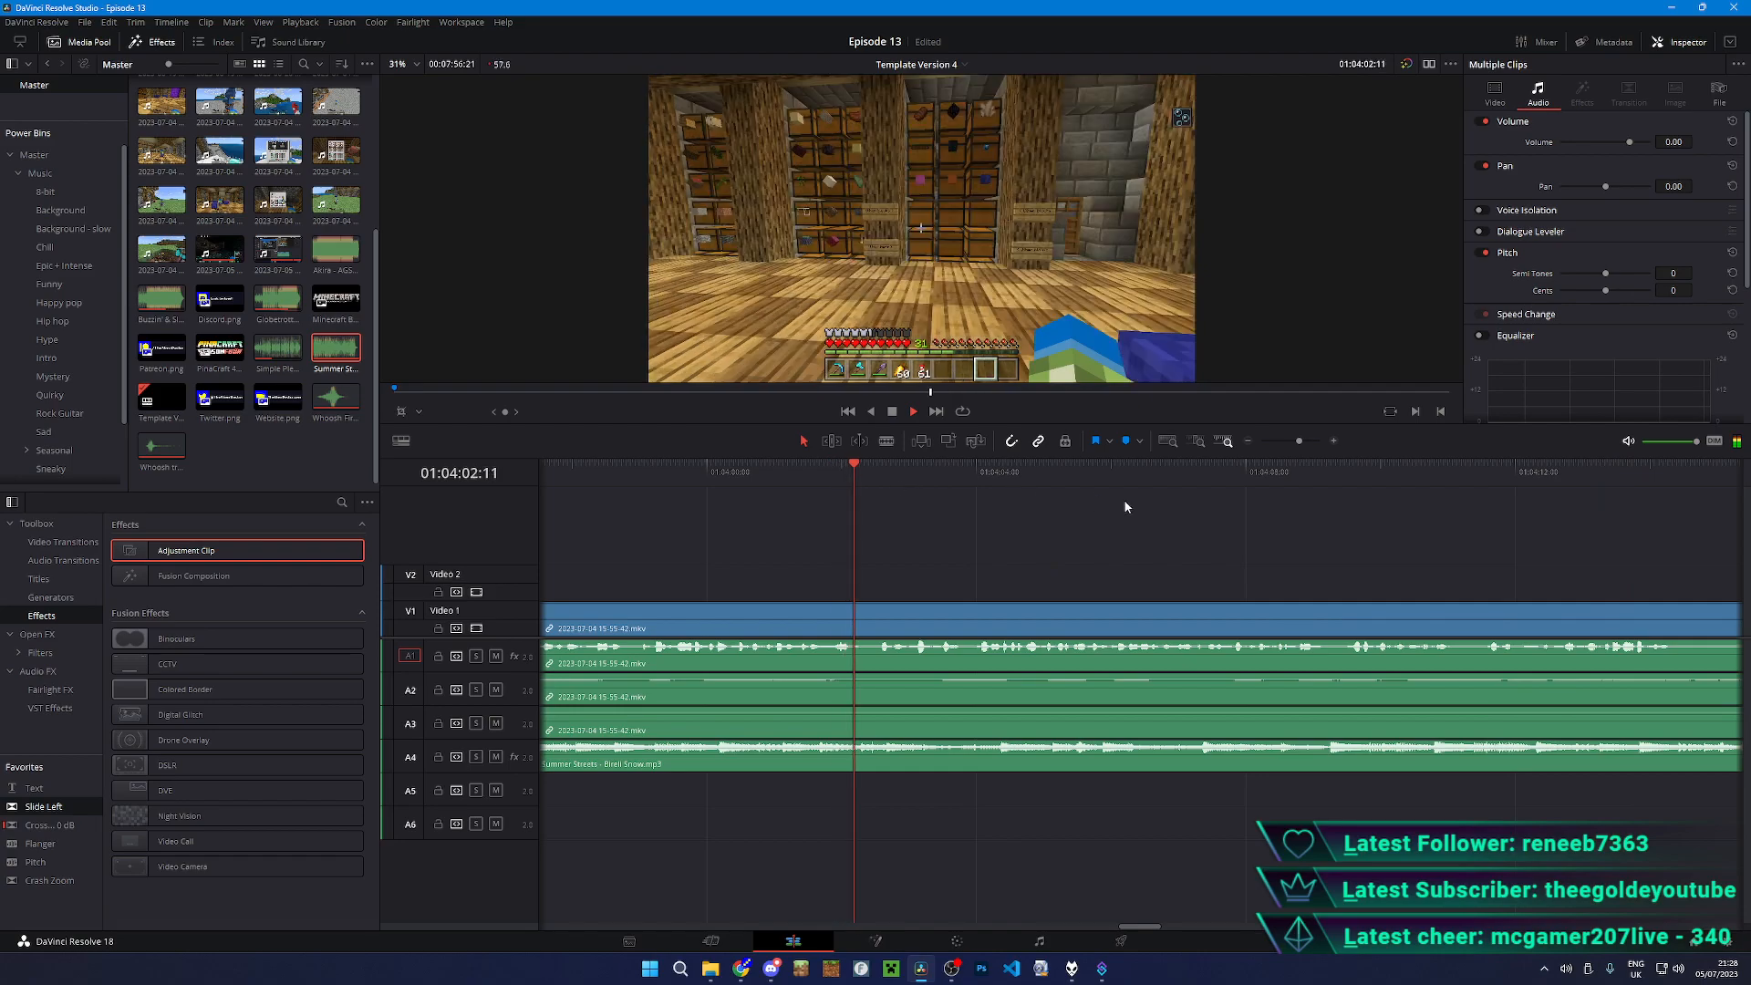
pyautogui.press('b')
pyautogui.click(963, 656)
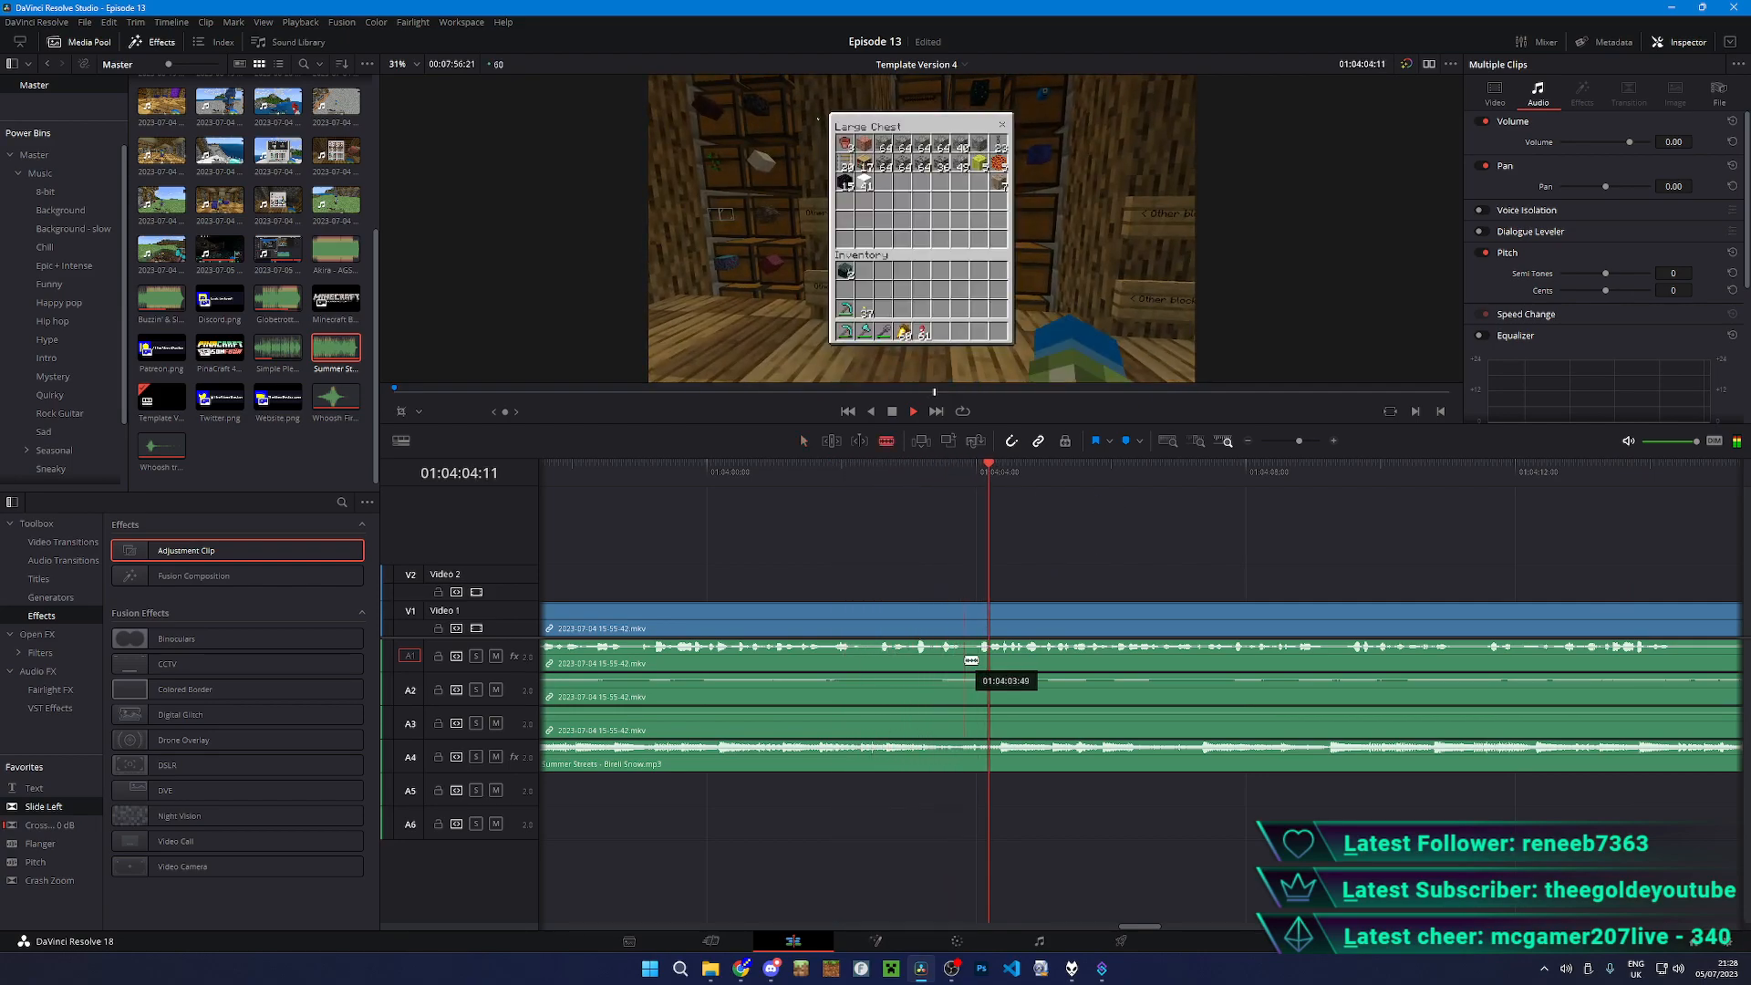
# - Skim forward through the gameplay footage and split the clip again at about 01:04:29:55
pyautogui.click(1586, 461)
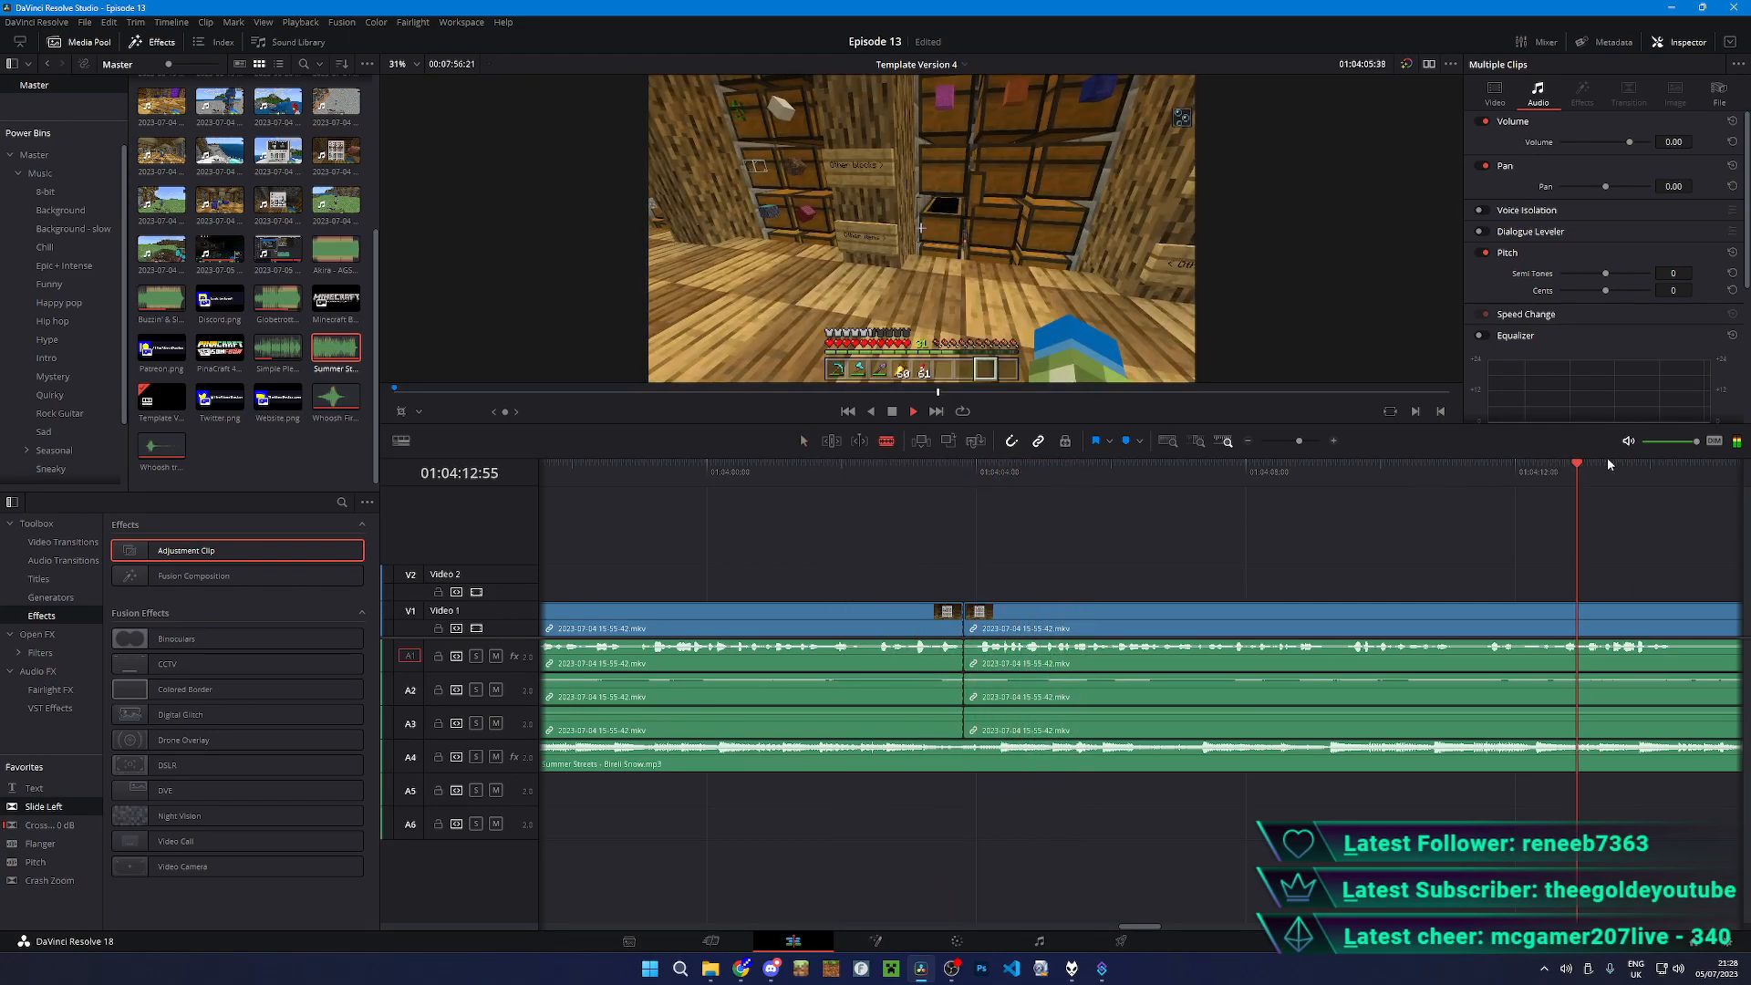
pyautogui.scroll(-4, 1266, 598)
pyautogui.scroll(5, 1266, 606)
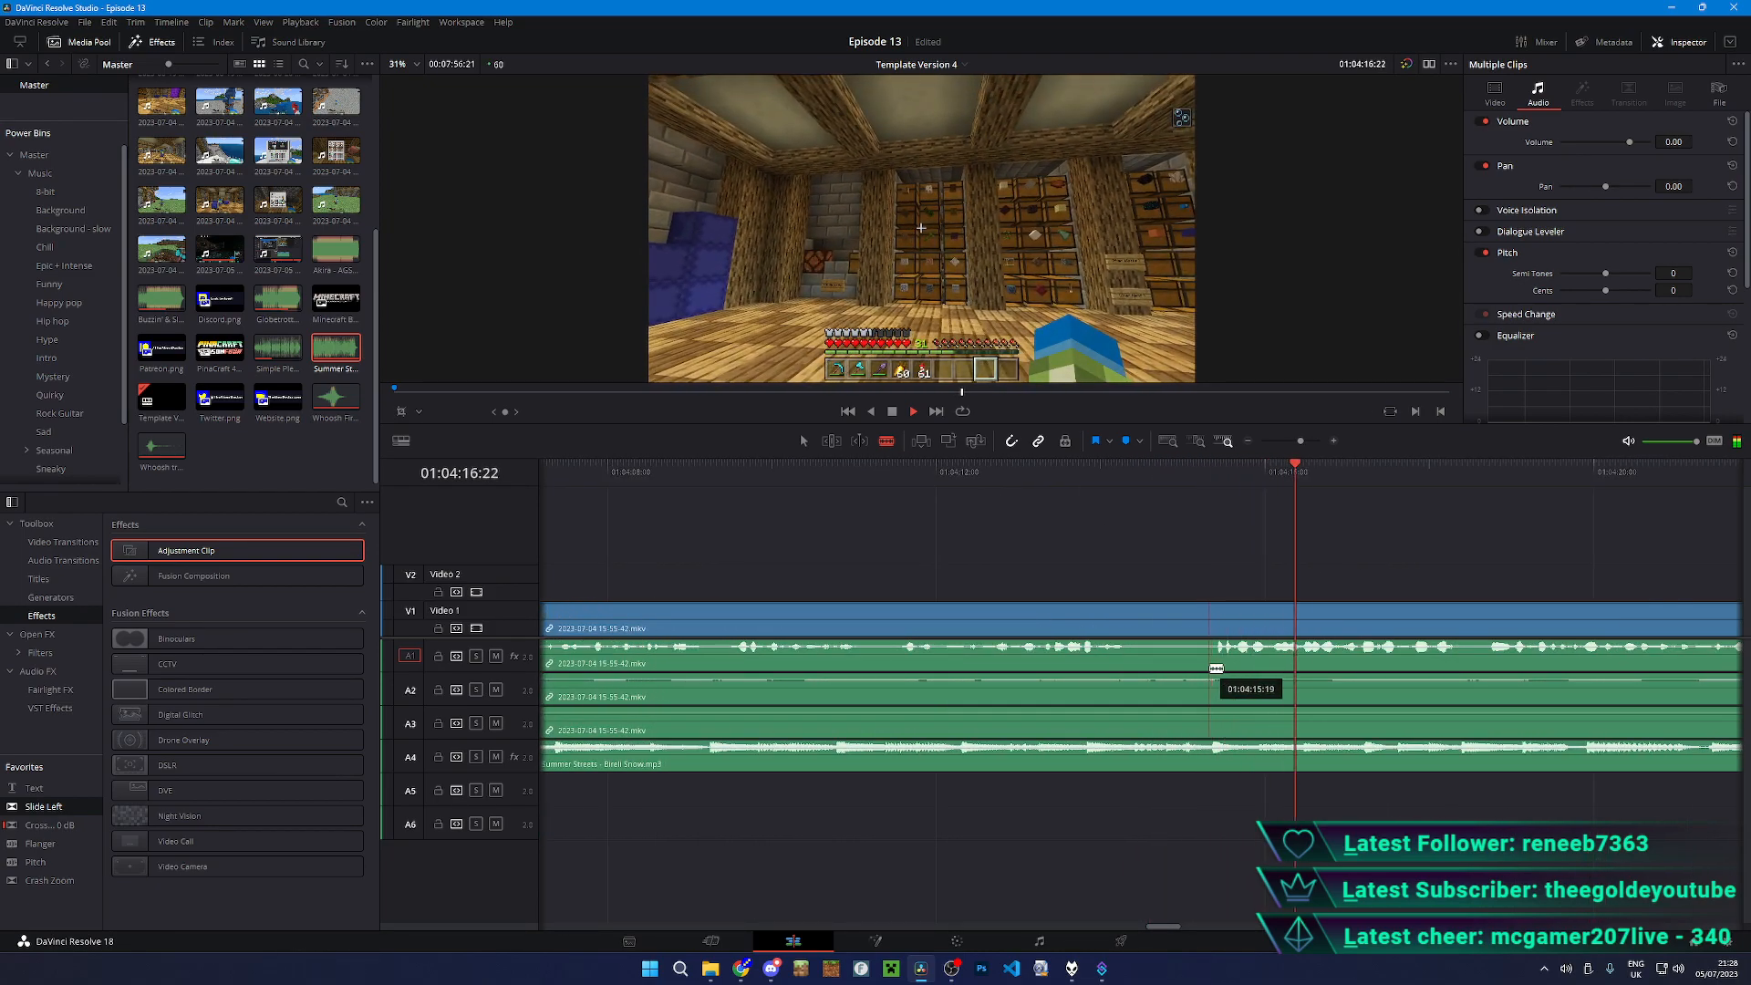
pyautogui.click(1641, 474)
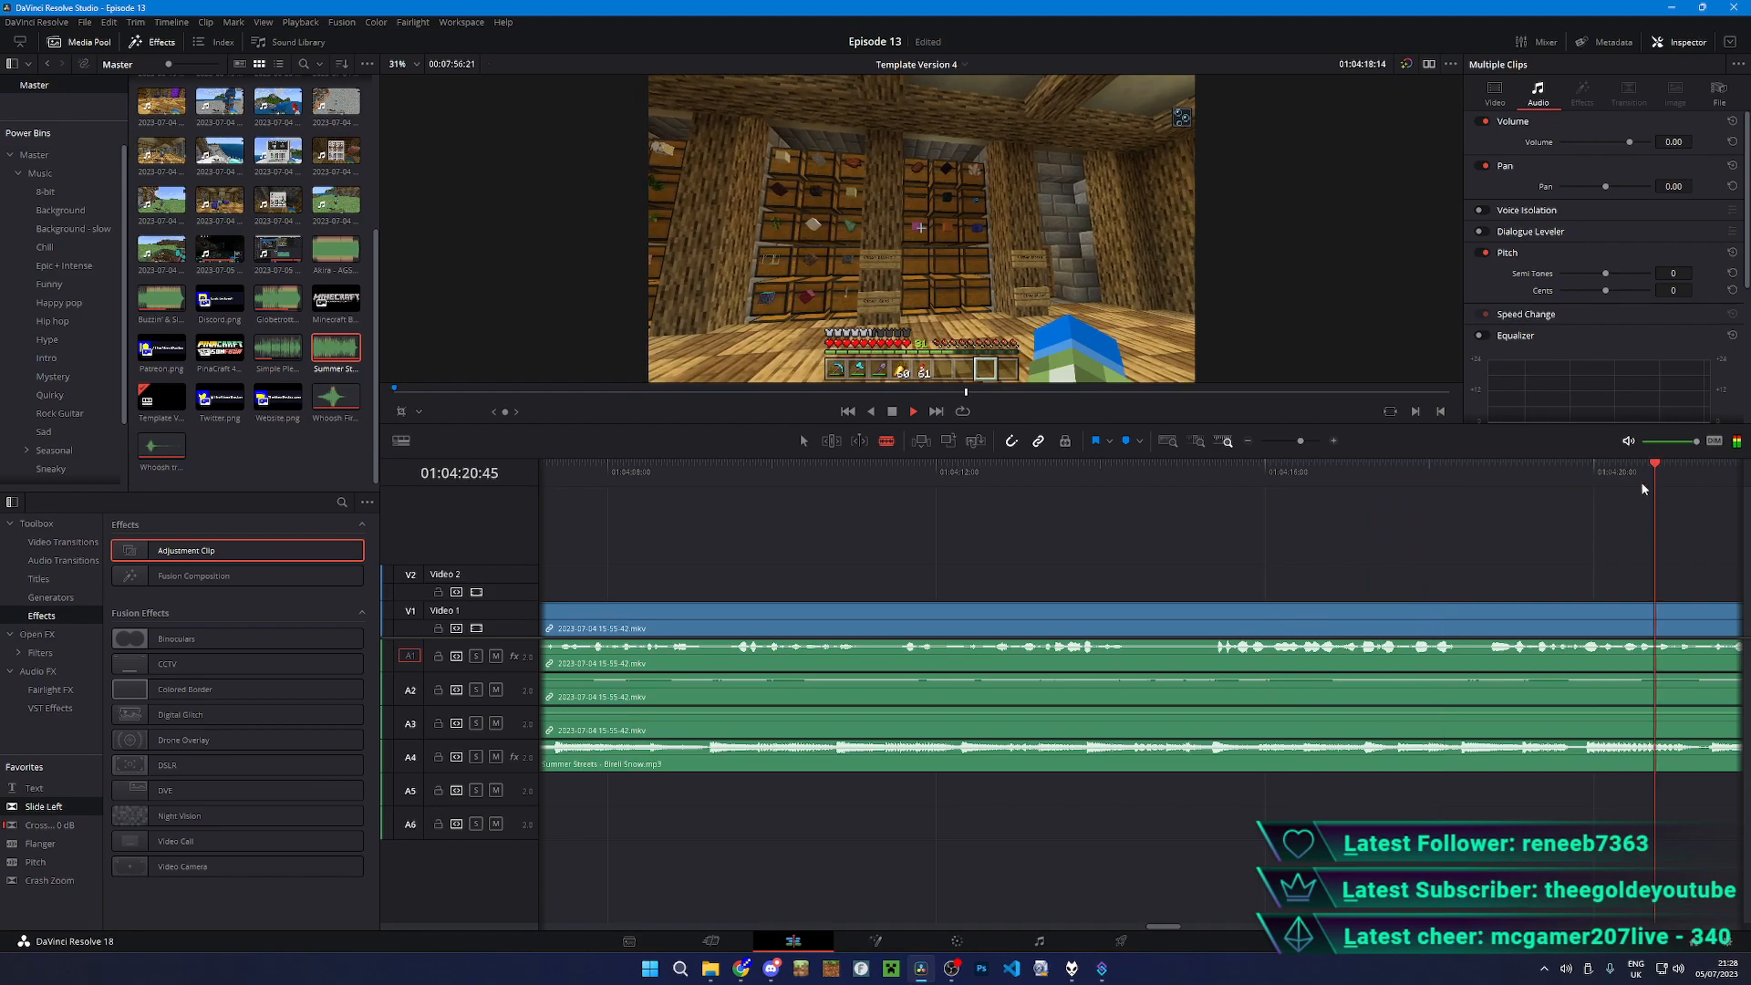
pyautogui.scroll(-2, 1514, 497)
pyautogui.click(1428, 472)
pyautogui.scroll(-2, 1426, 471)
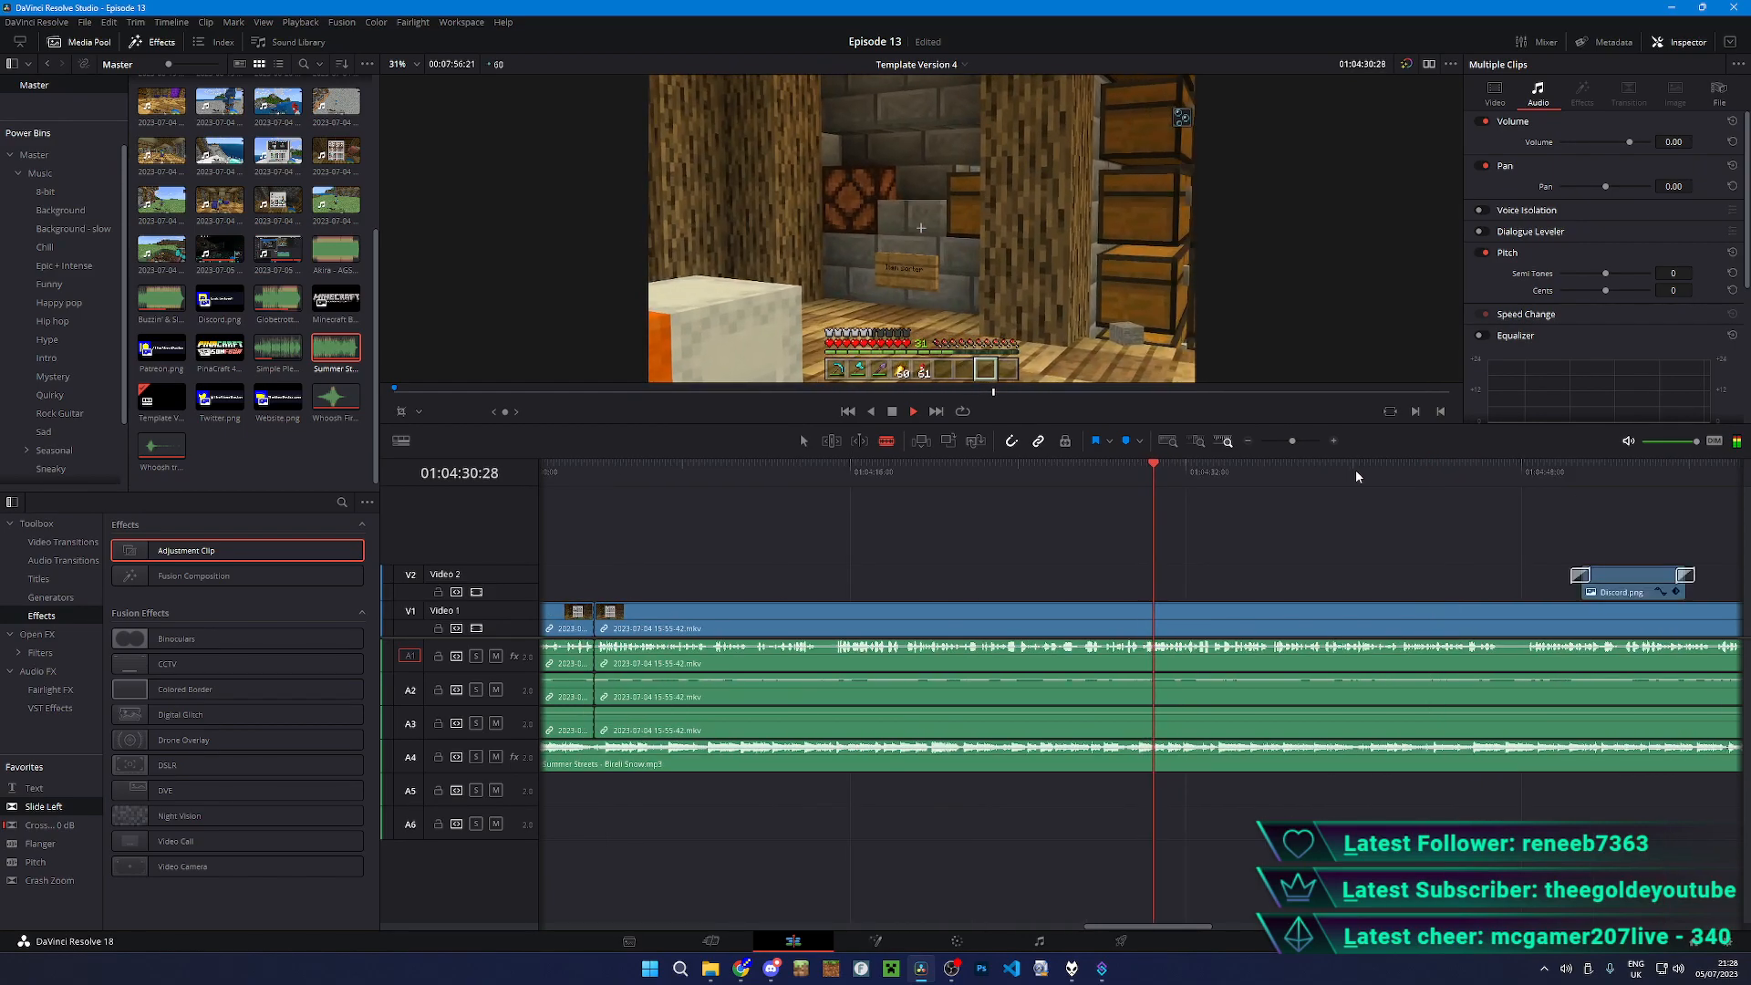
pyautogui.scroll(5, 1200, 502)
pyautogui.click(1012, 474)
pyautogui.press('space')
pyautogui.click(1007, 650)
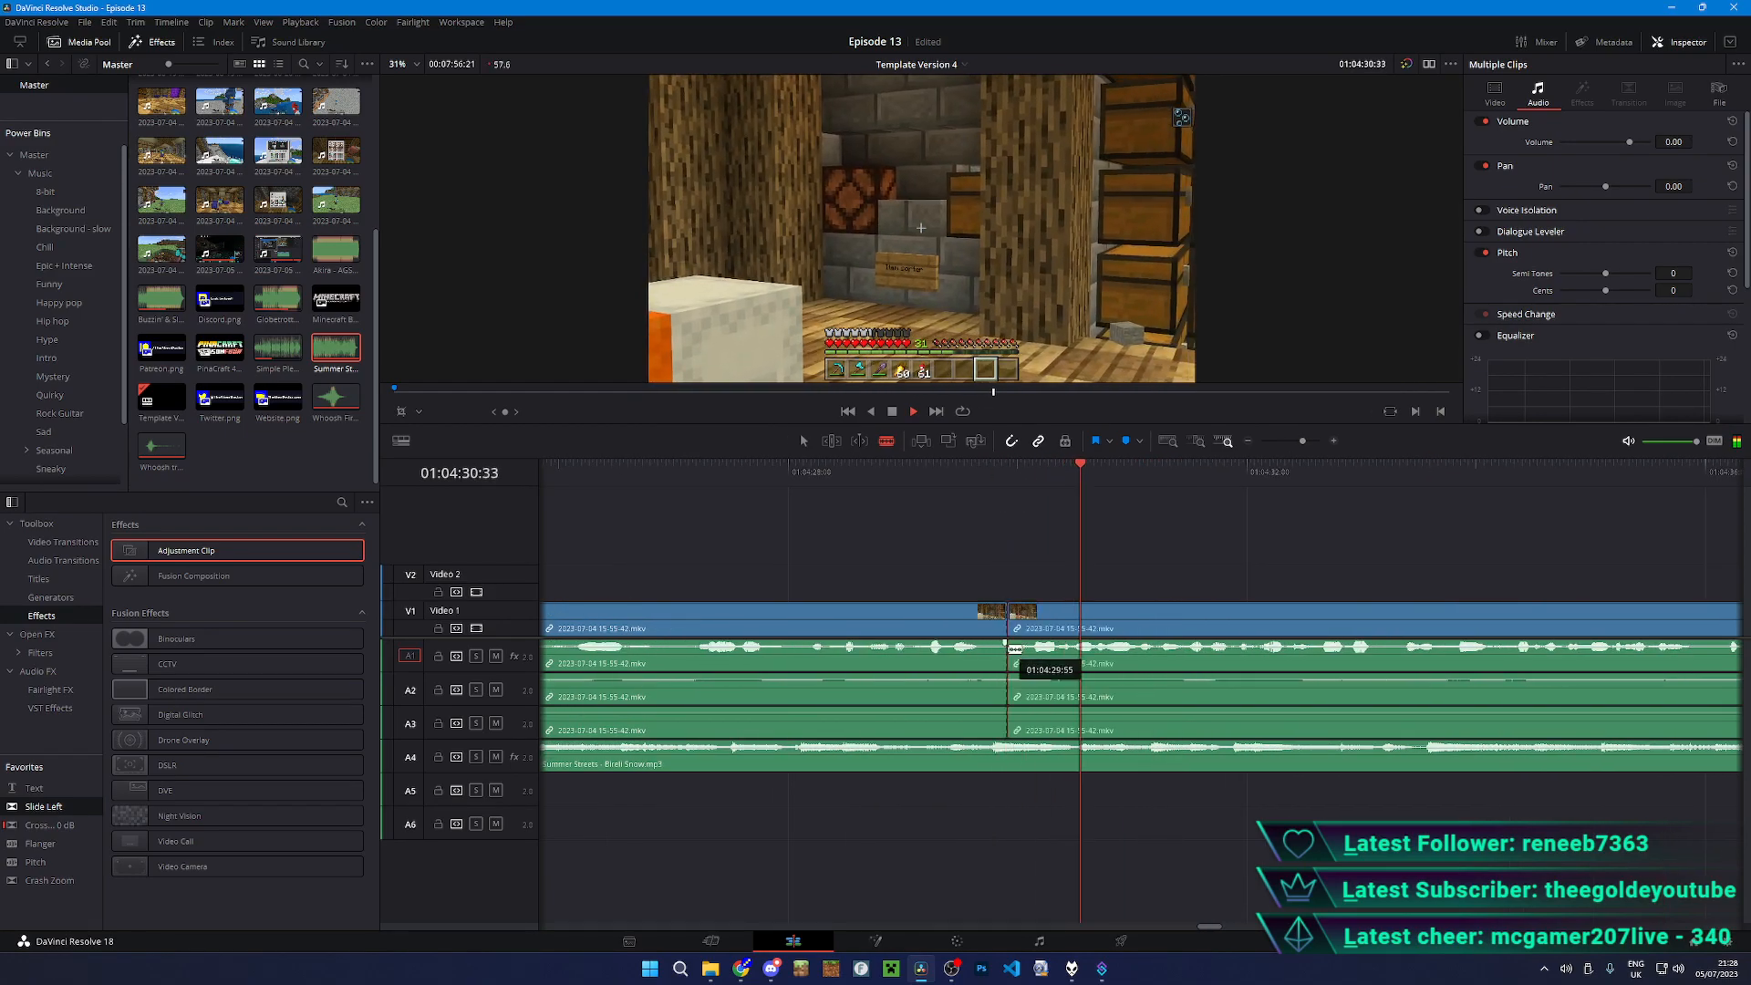
# - Ripple delete the gameplay section between the two cuts and play the footage across the new join
pyautogui.scroll(-3, 1009, 653)
pyautogui.click(1014, 647)
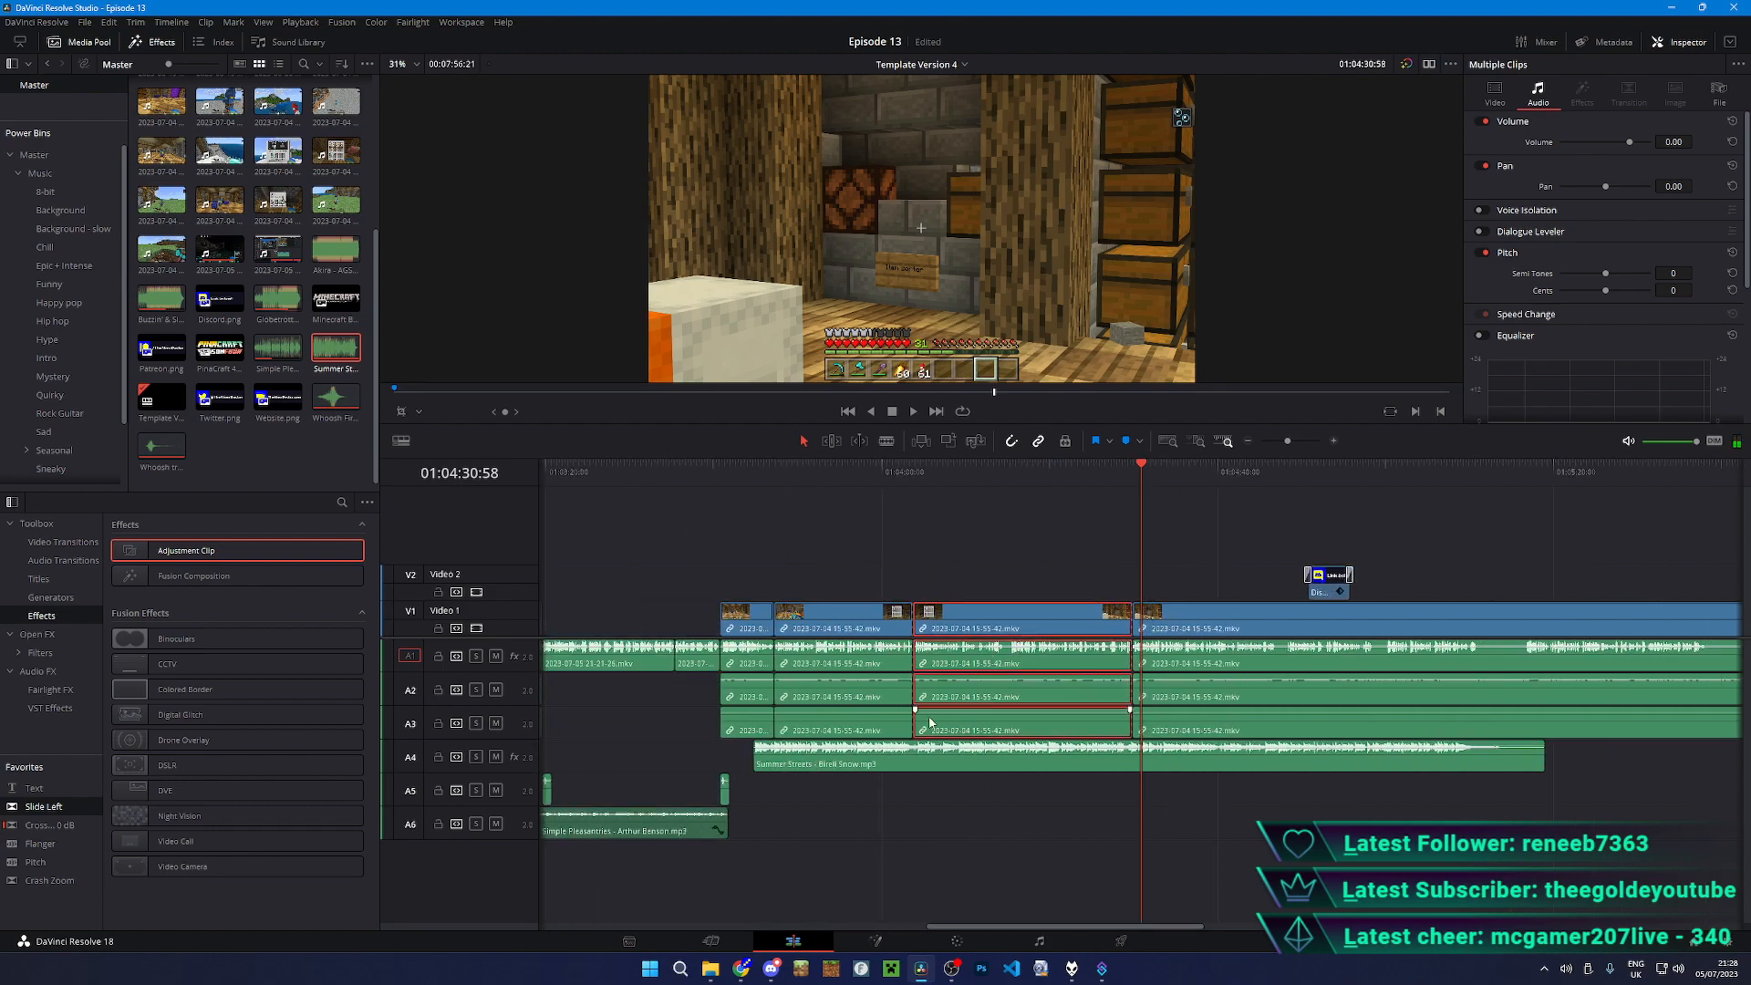
pyautogui.press('Delete')
pyautogui.scroll(5, 930, 722)
pyautogui.click(877, 464)
pyautogui.press('space')
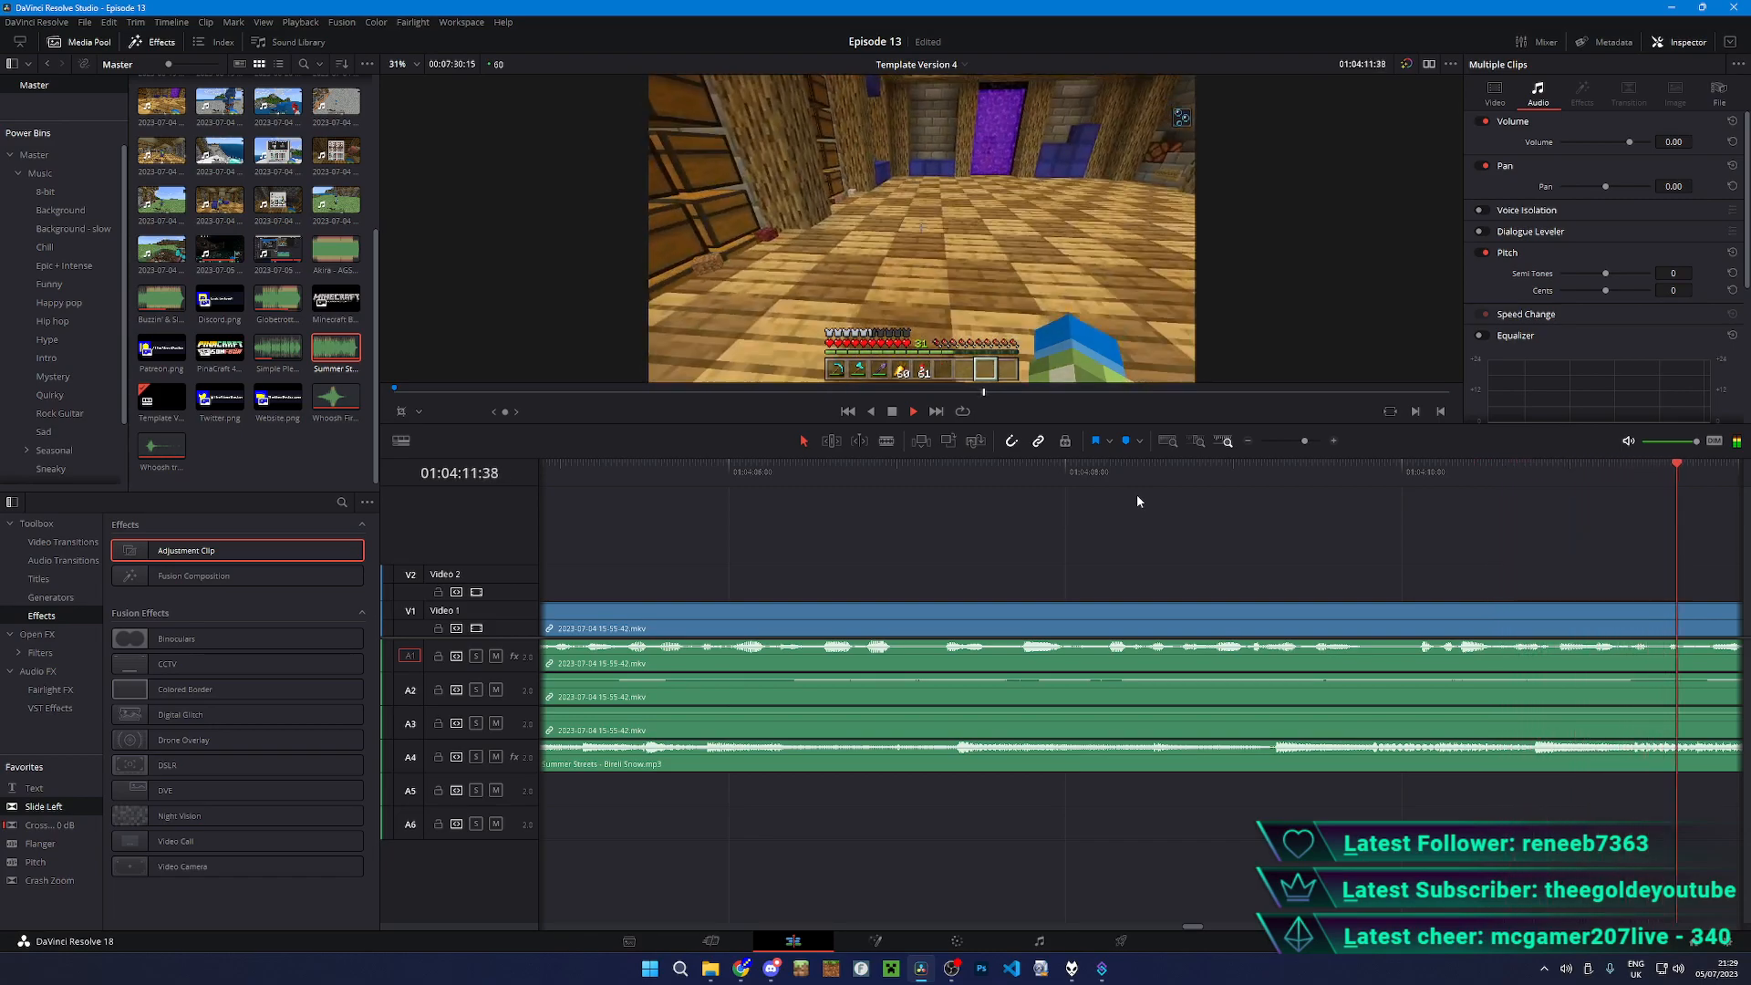
# - Cut the gameplay clip at about 01:04:16:00, tighten the join with the following section and play across it
pyautogui.press('b')
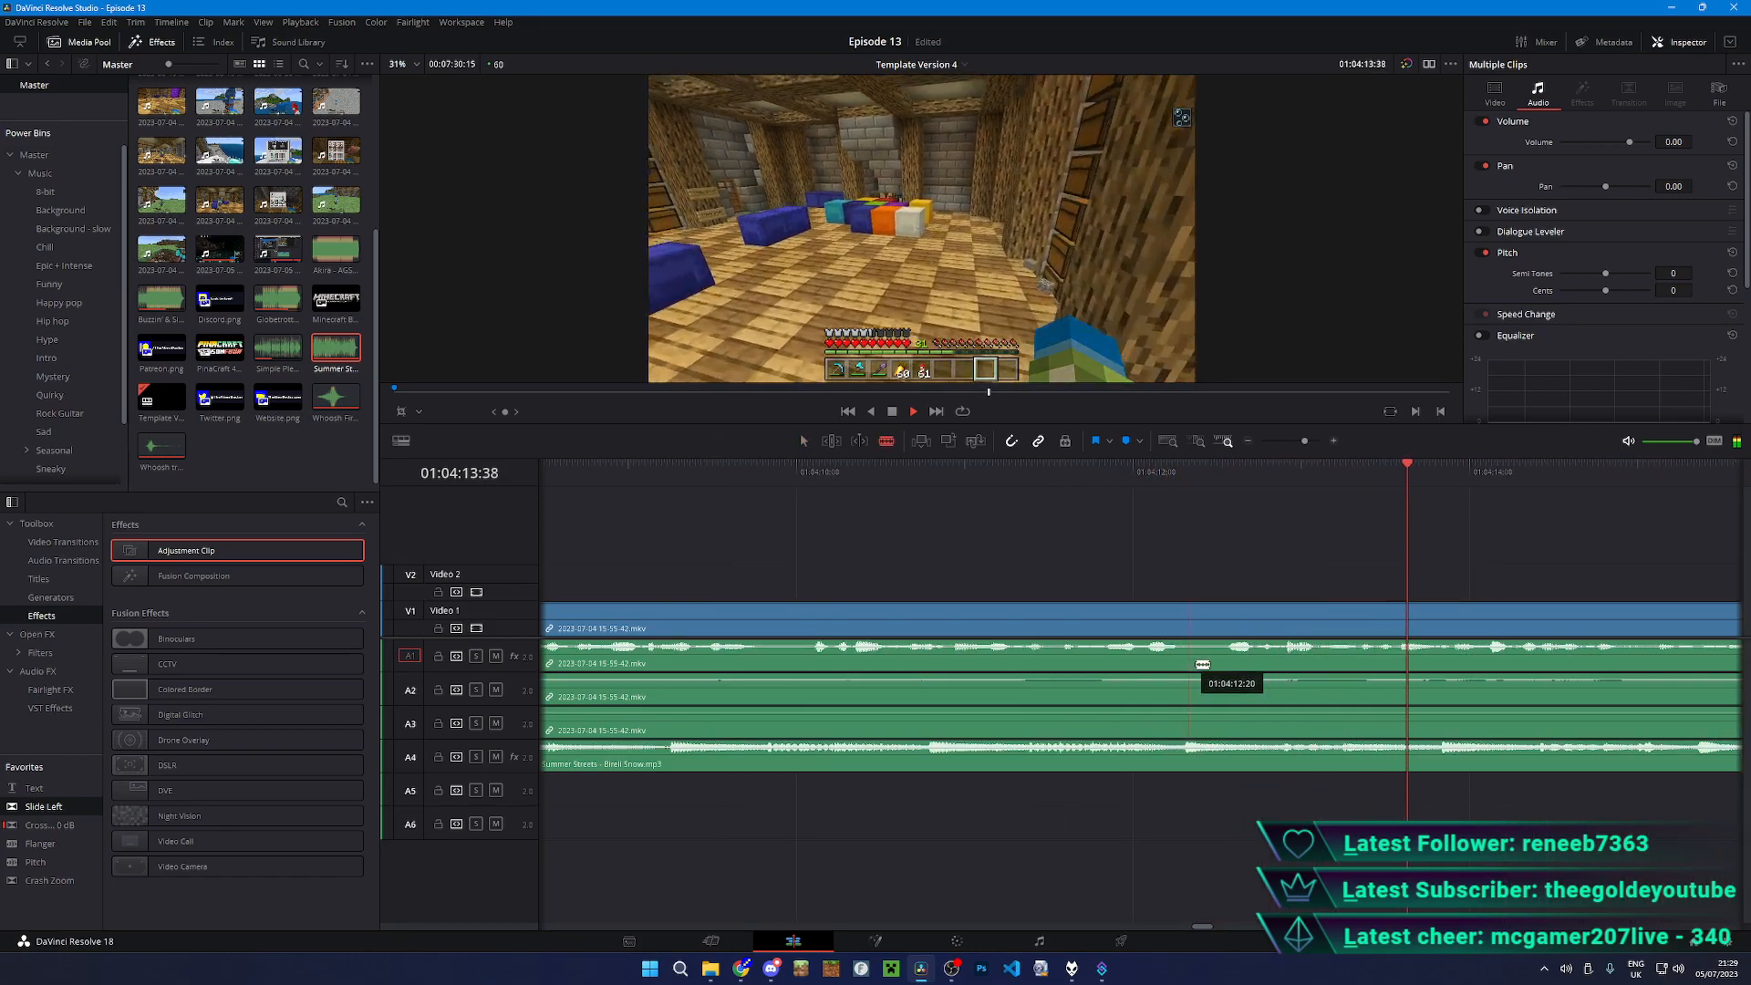
pyautogui.scroll(-2, 1202, 665)
pyautogui.click(1391, 664)
pyautogui.press('a')
pyautogui.hscroll(2, 1190, 681)
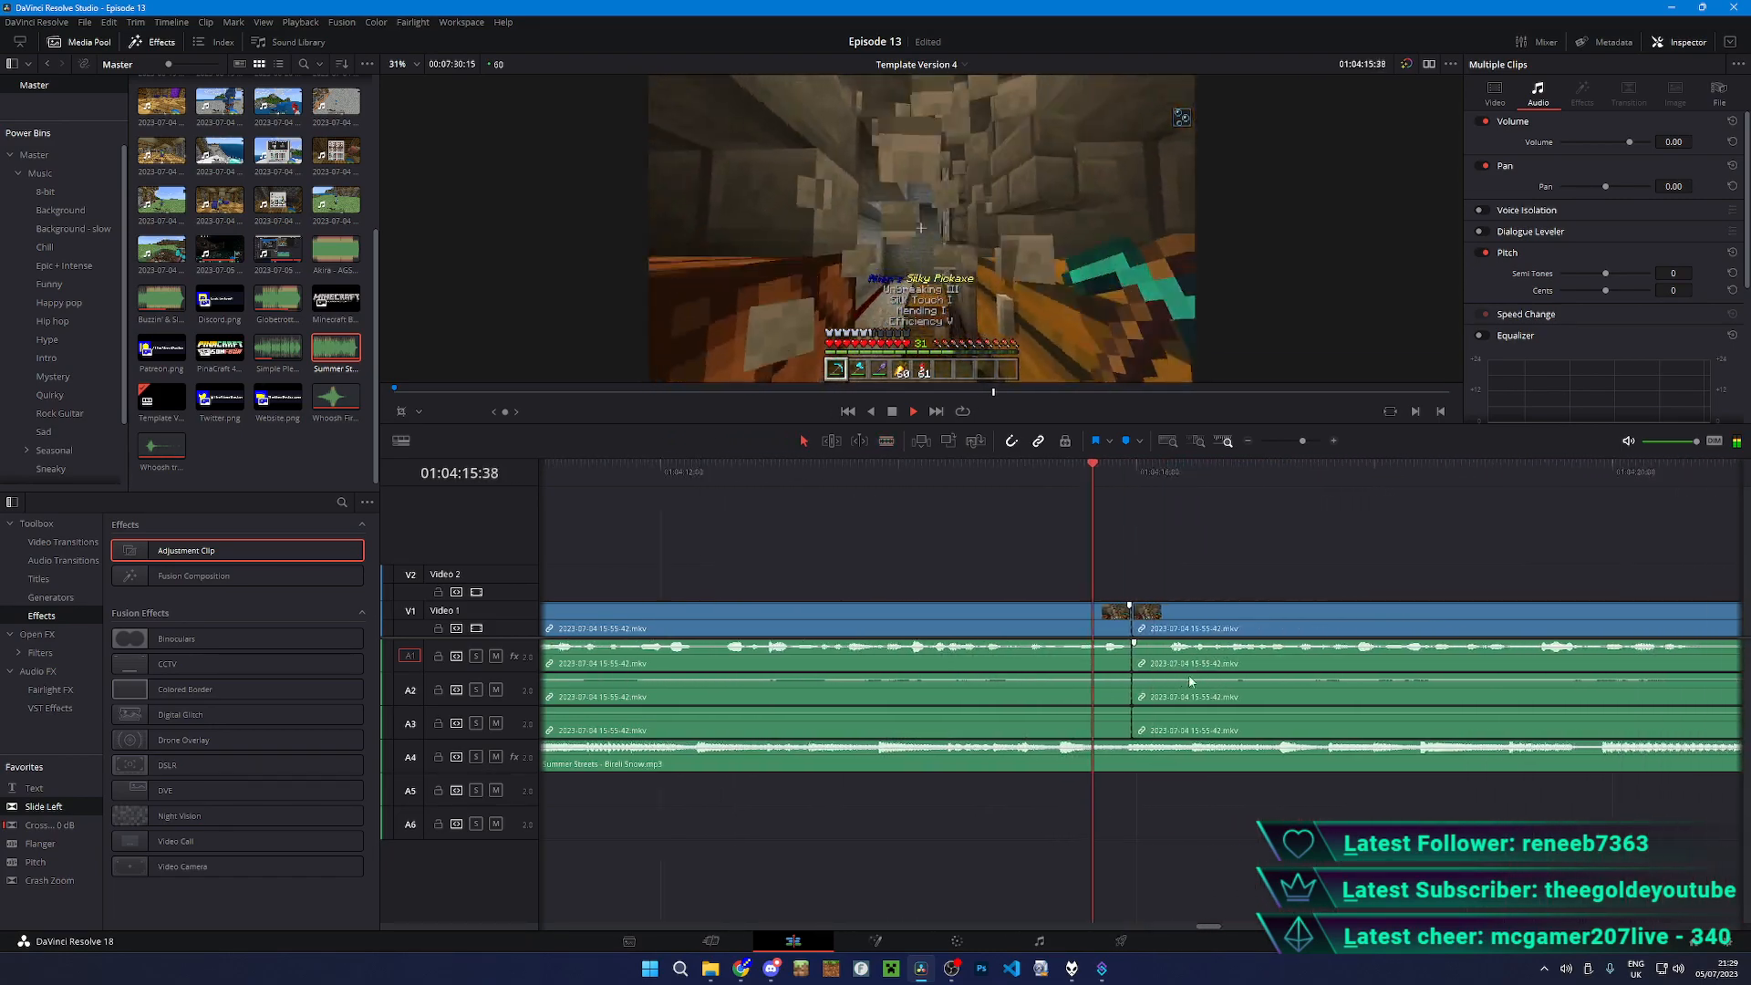
pyautogui.hscroll(2, 1190, 681)
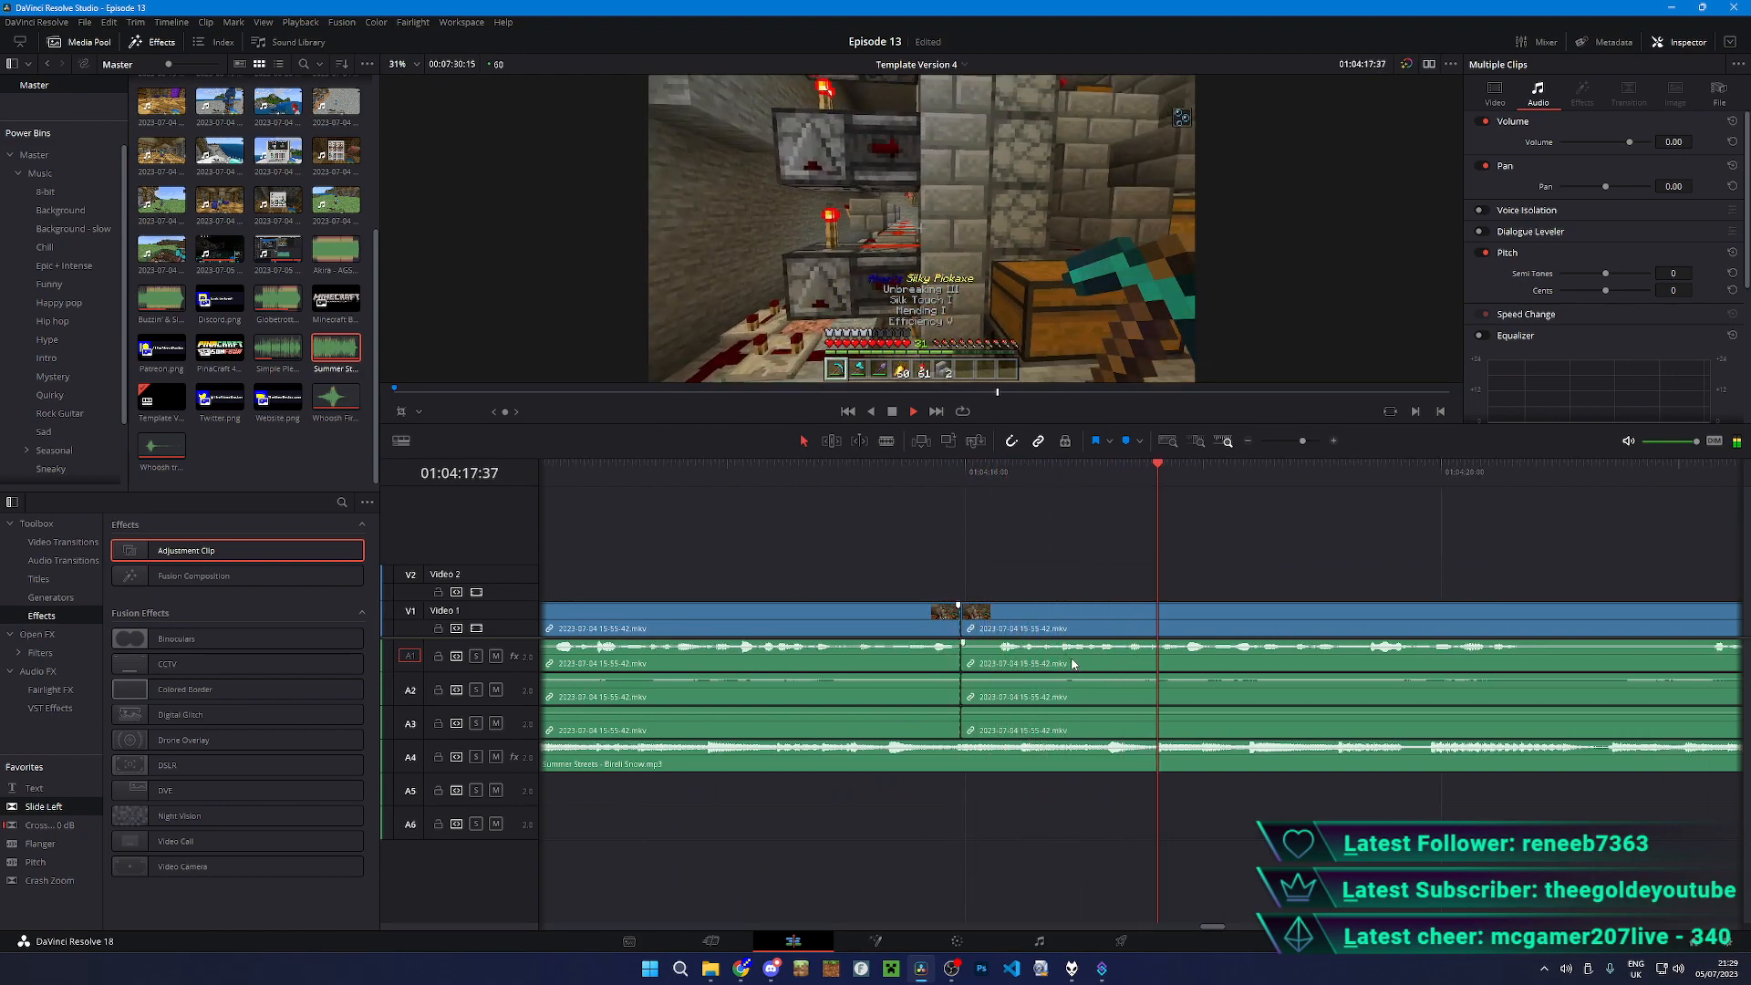
pyautogui.press('space')
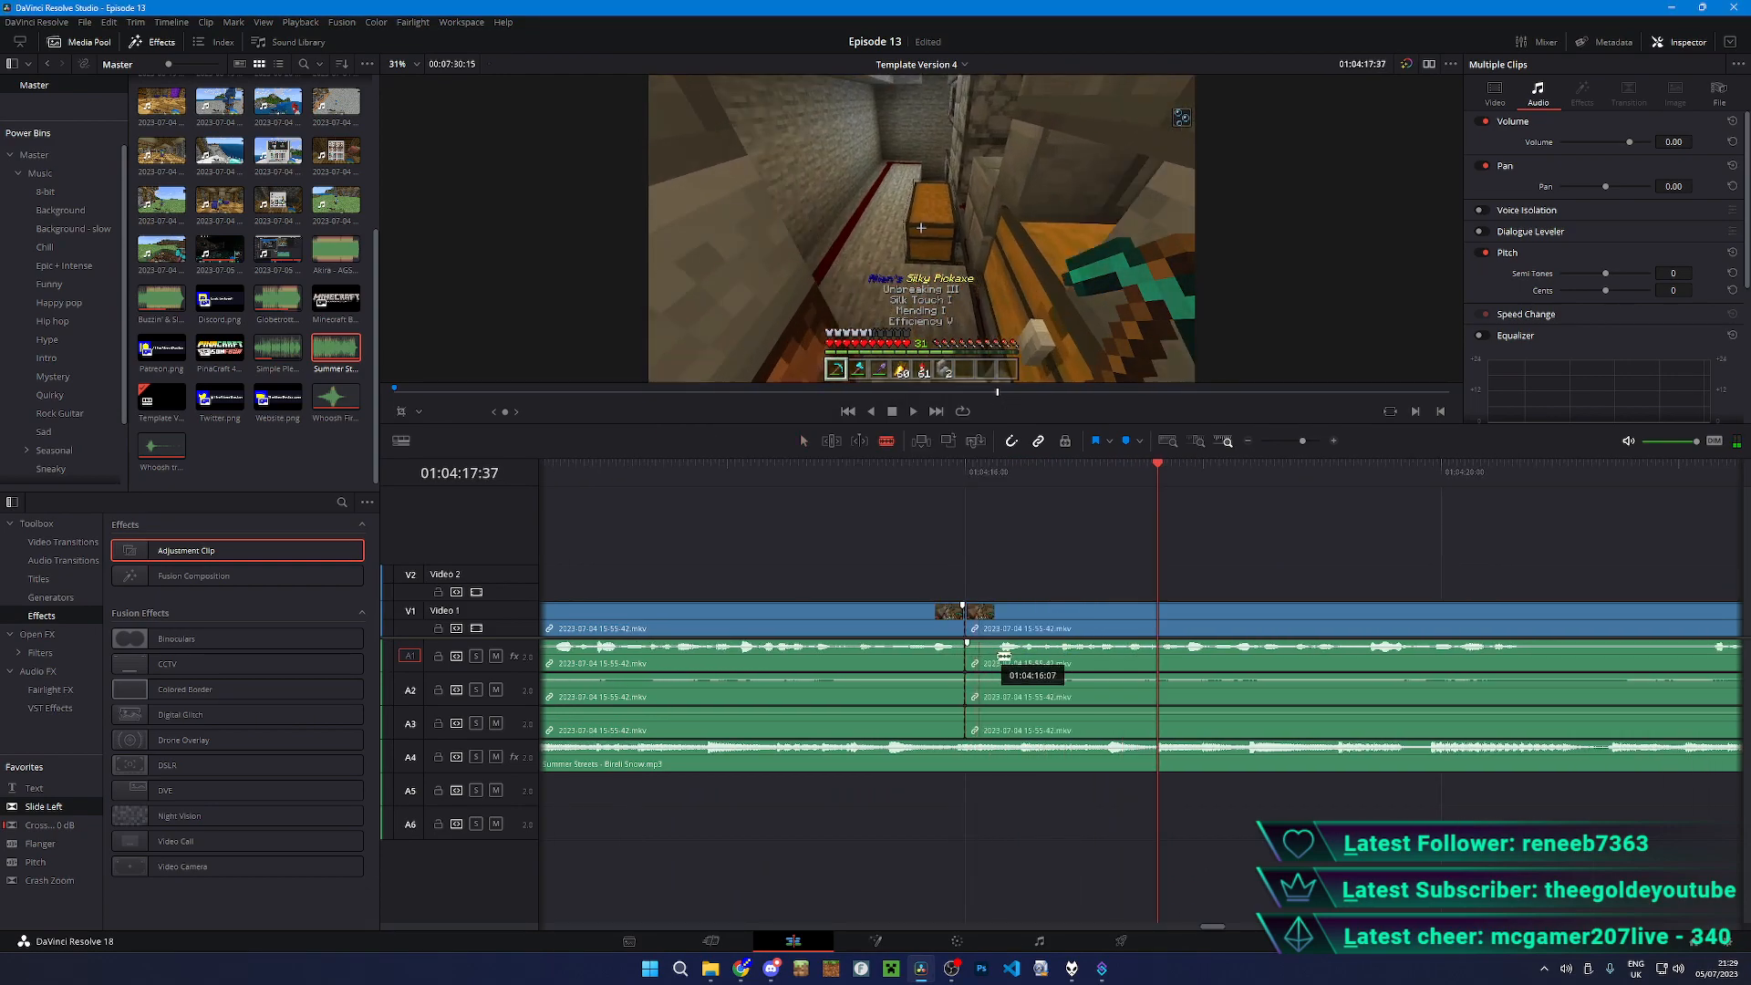
pyautogui.press('a')
pyautogui.moveTo(999, 657); pyautogui.dragTo(988, 659)
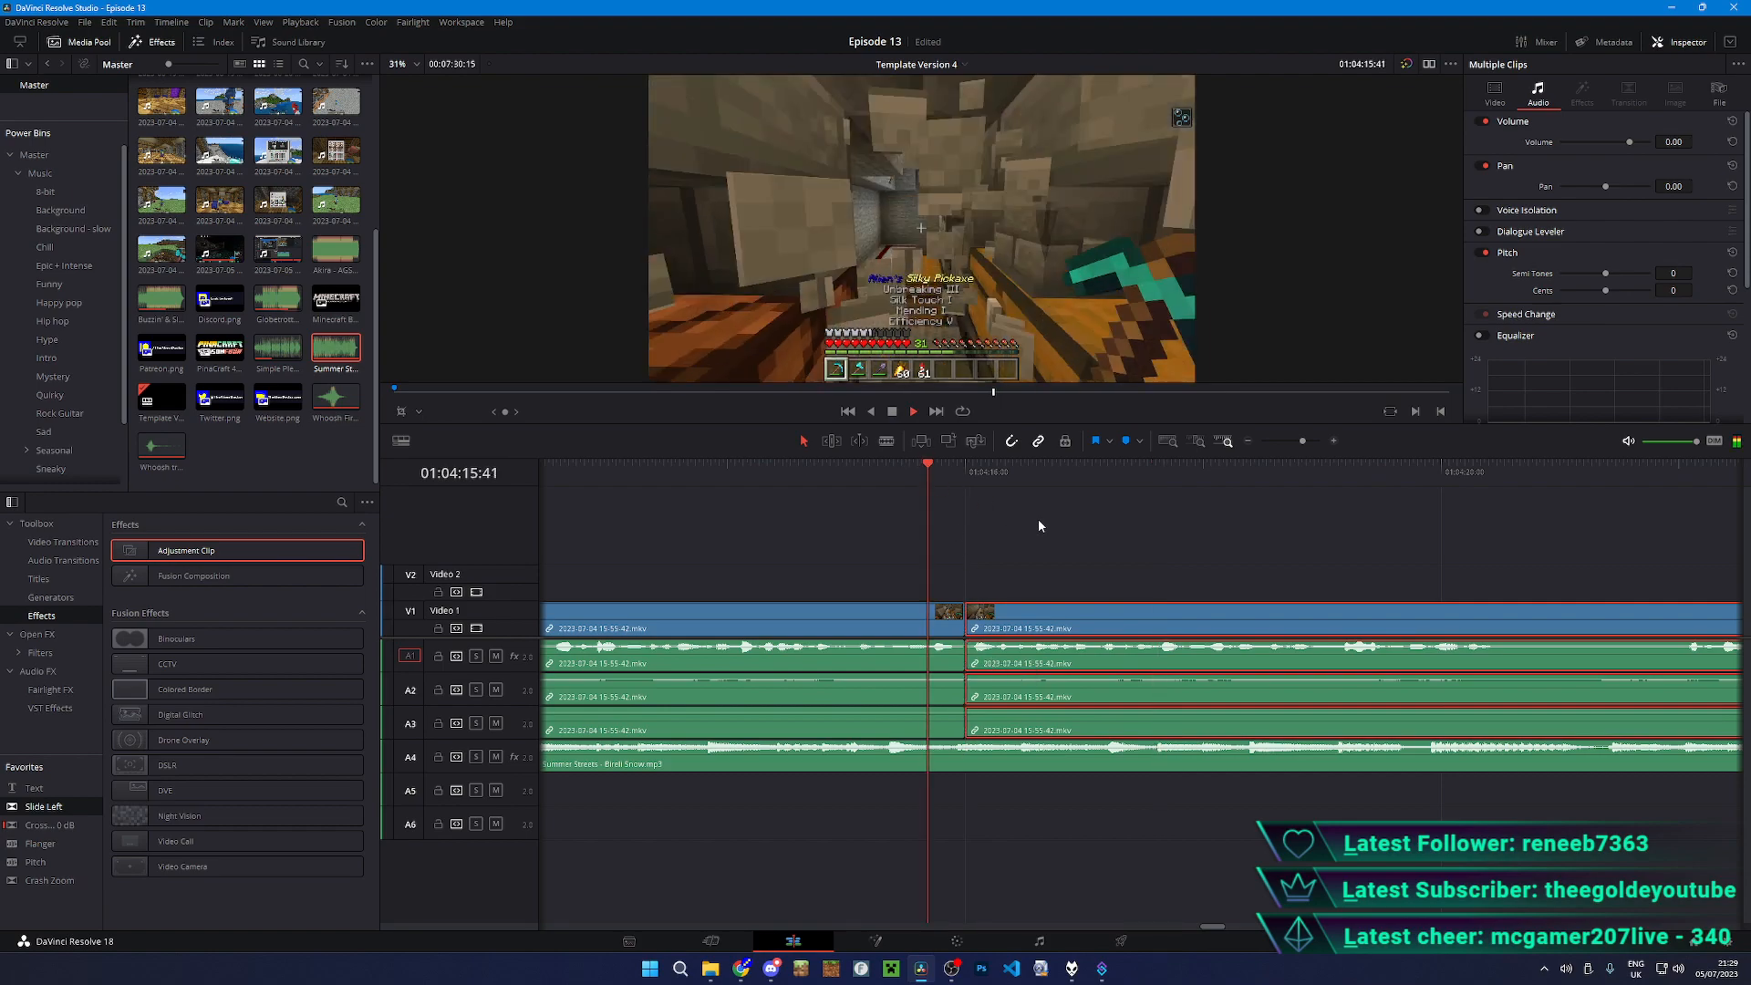
pyautogui.press('space')
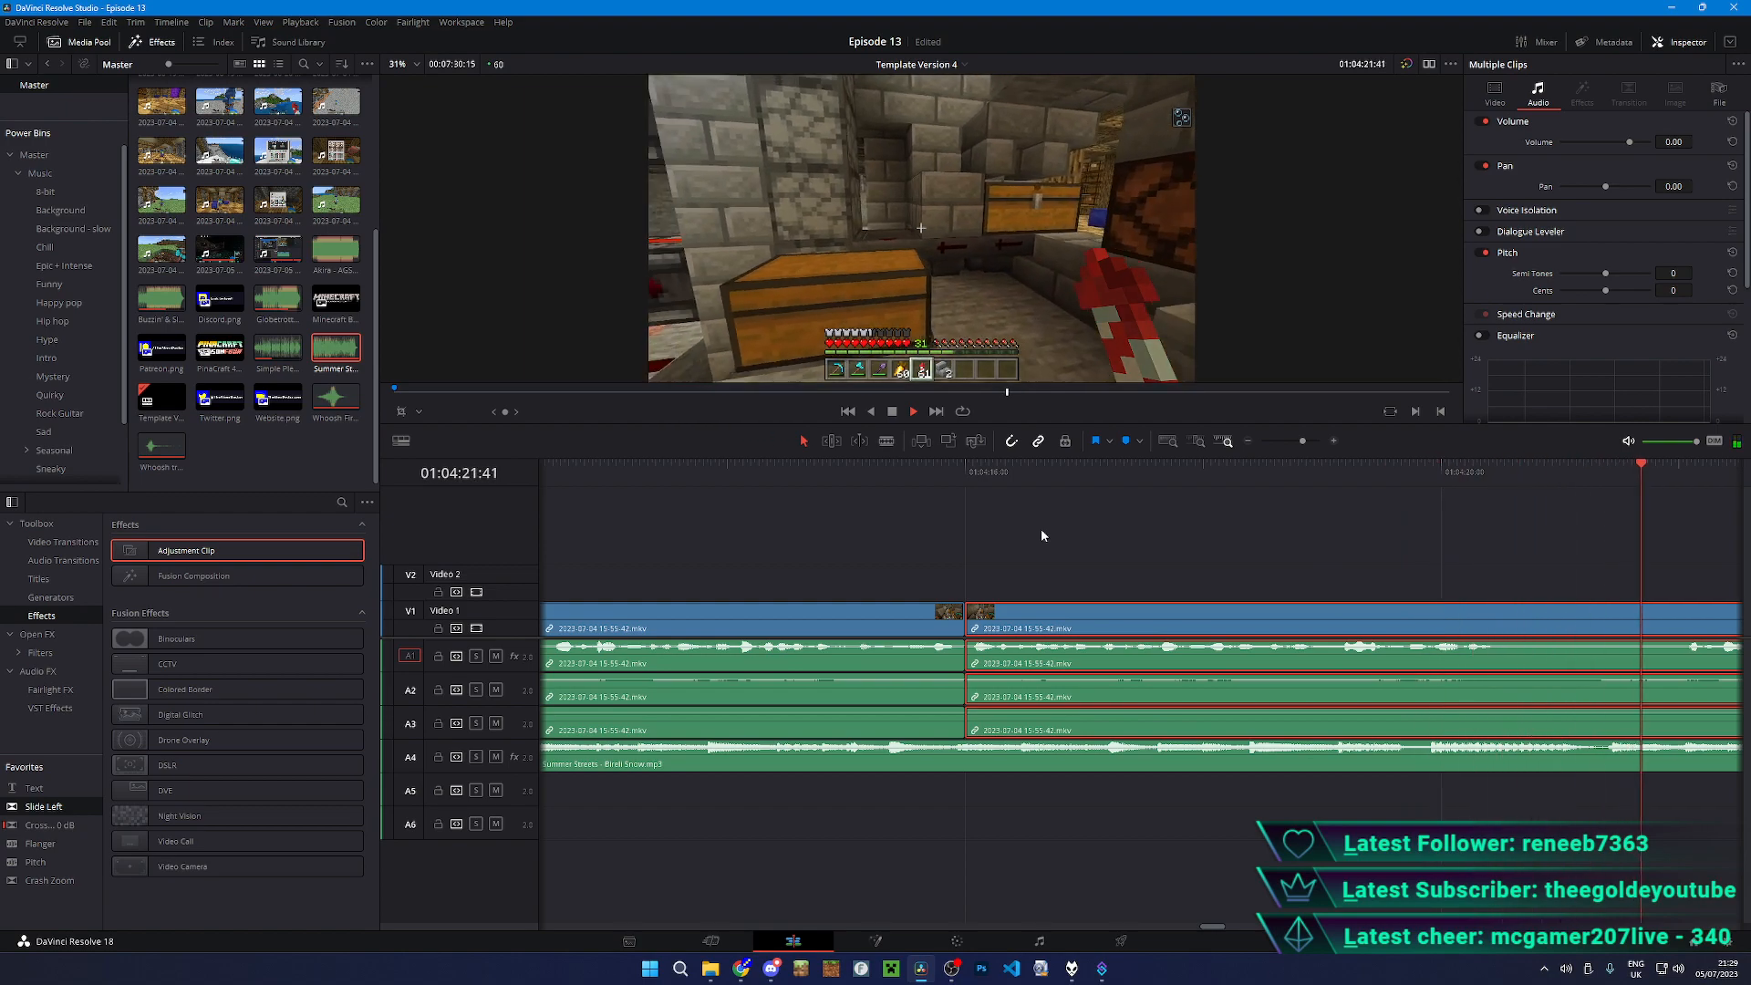
pyautogui.press('space')
# - Split the gameplay clip at about 01:04:26:08, remove the silent stretch after it, close the gap and replay from about 01:04:23
pyautogui.press('b')
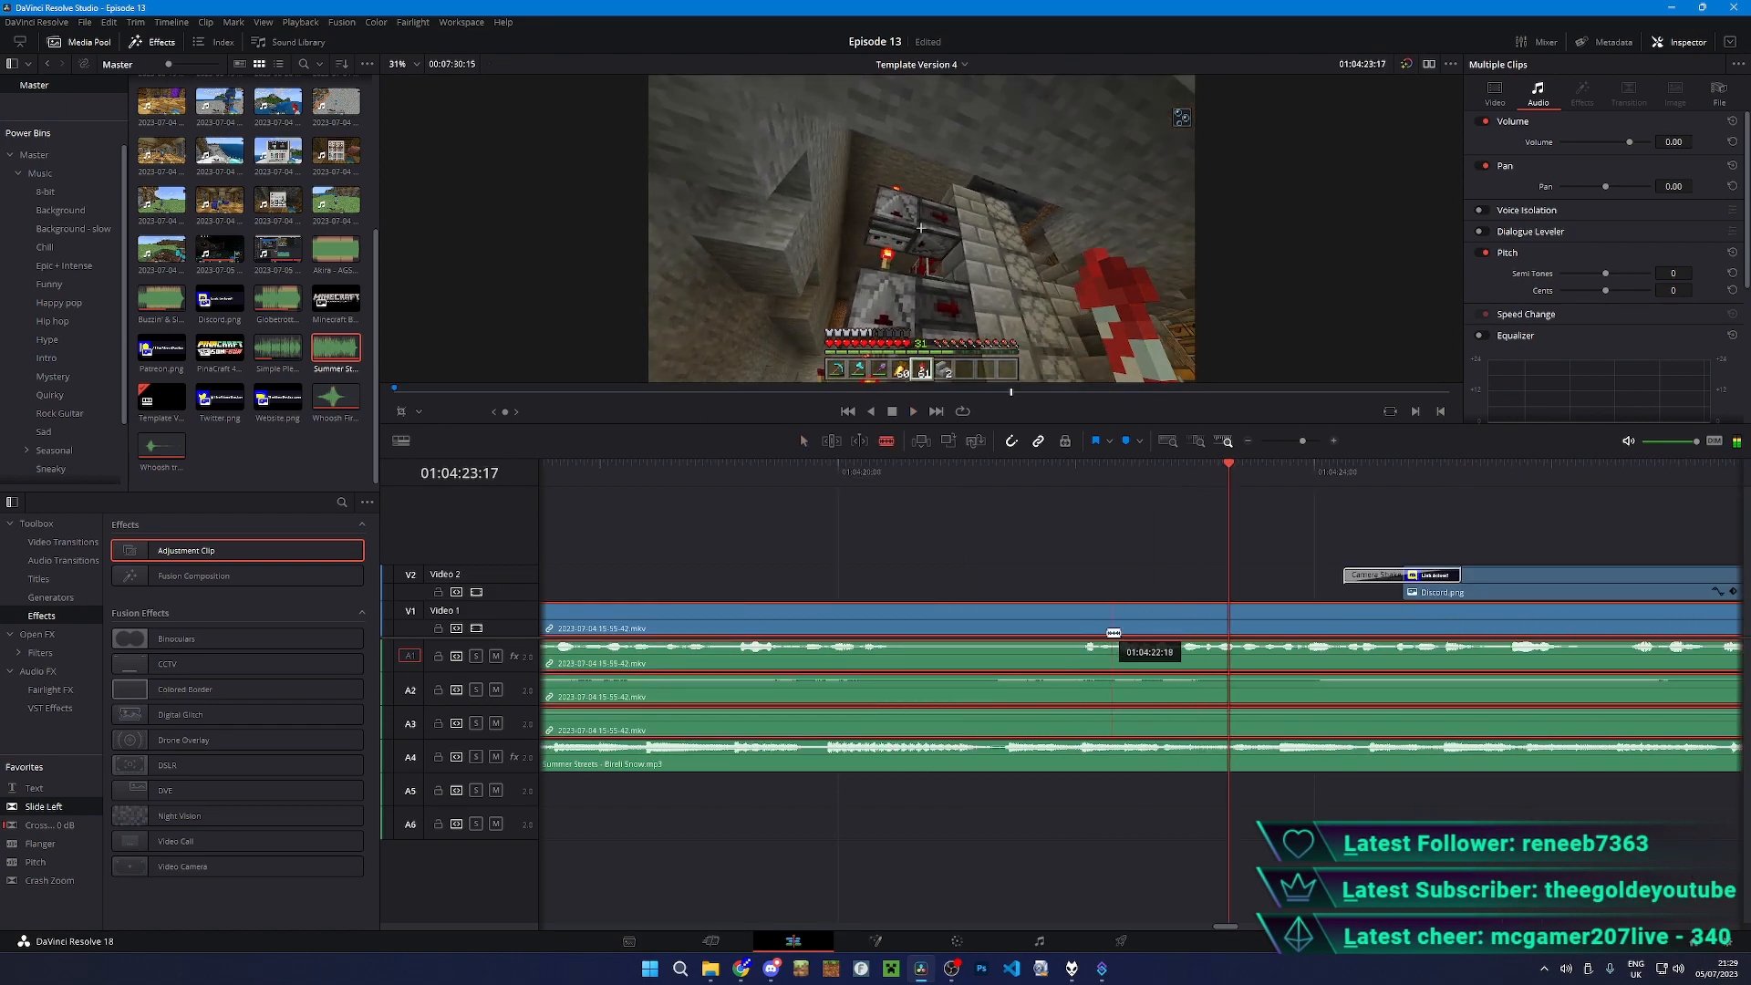
pyautogui.press('a')
pyautogui.moveTo(1099, 536); pyautogui.dragTo(671, 643)
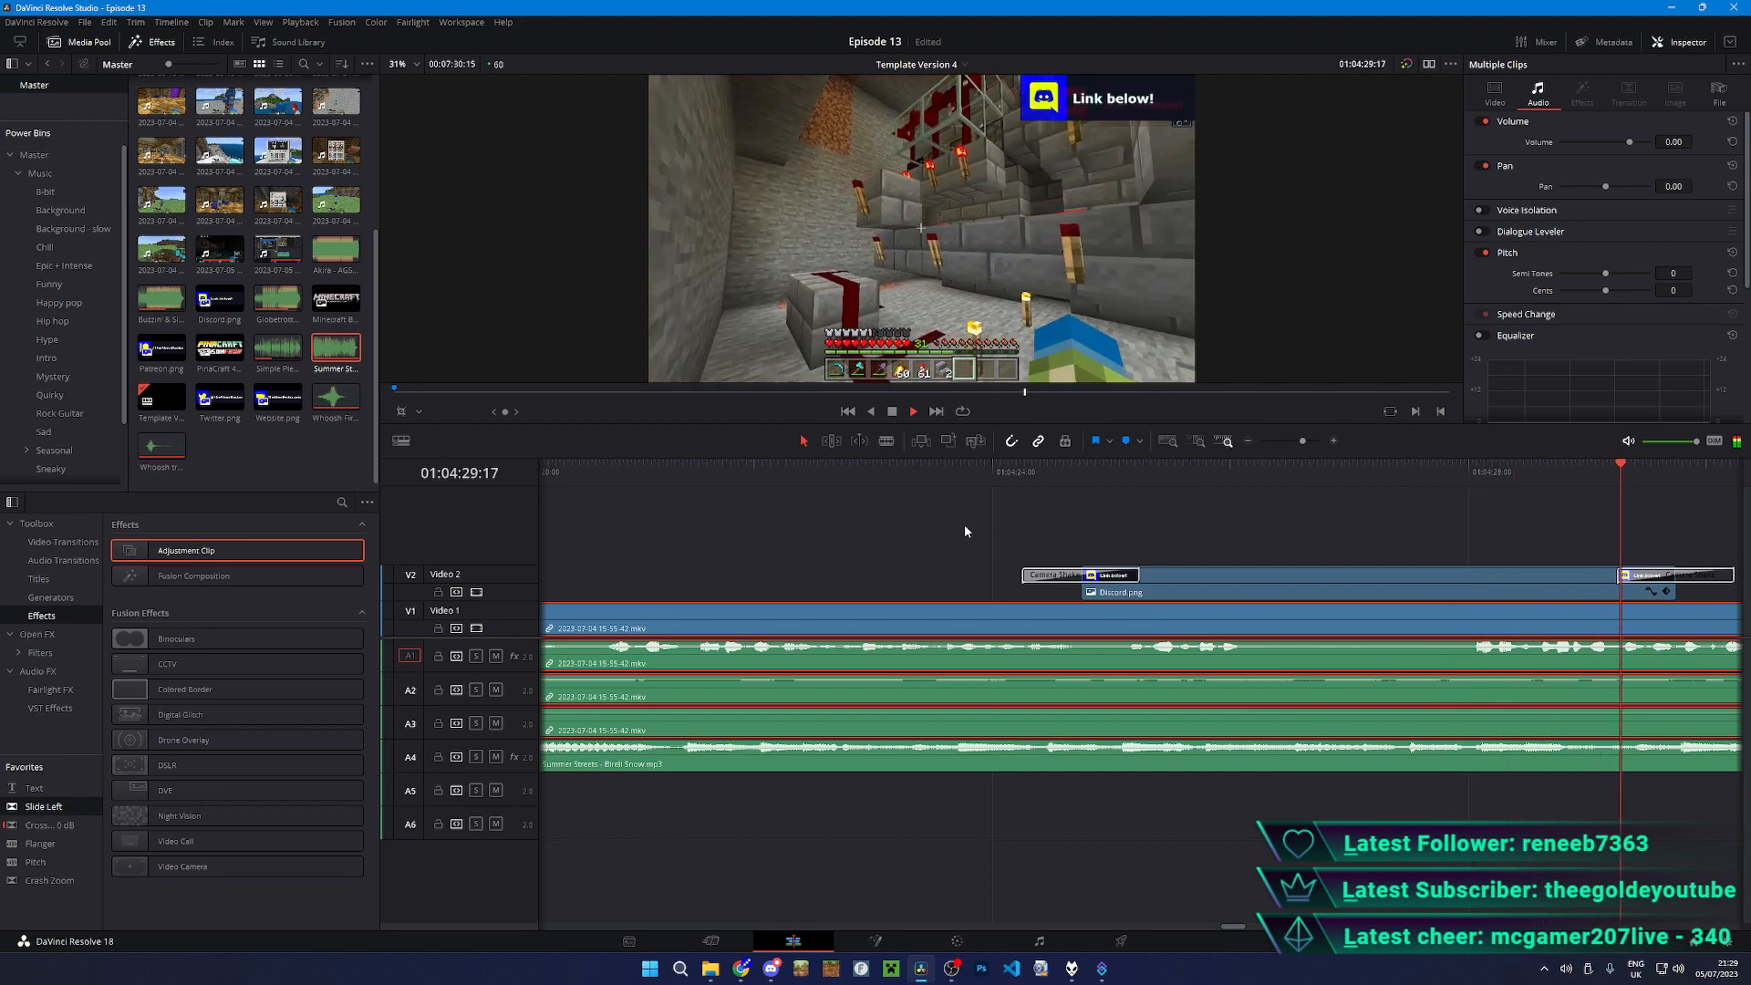
pyautogui.press('space')
pyautogui.press('b')
pyautogui.click(1245, 615)
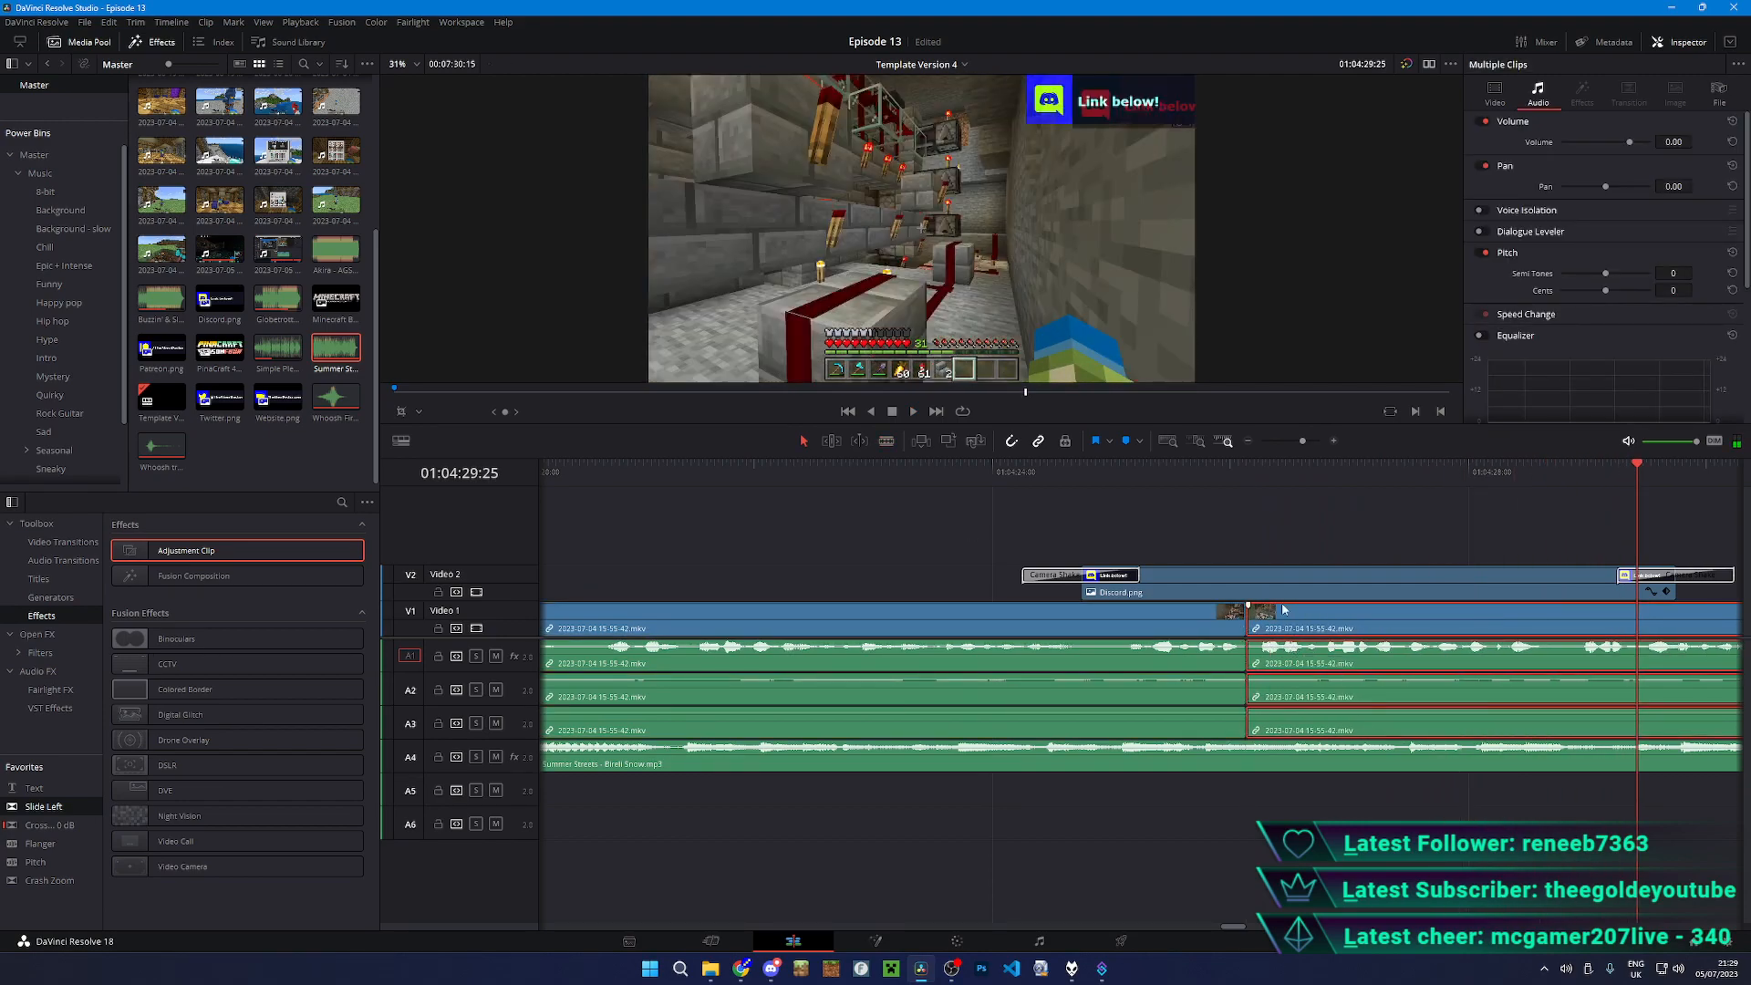
pyautogui.press('a')
pyautogui.click(889, 471)
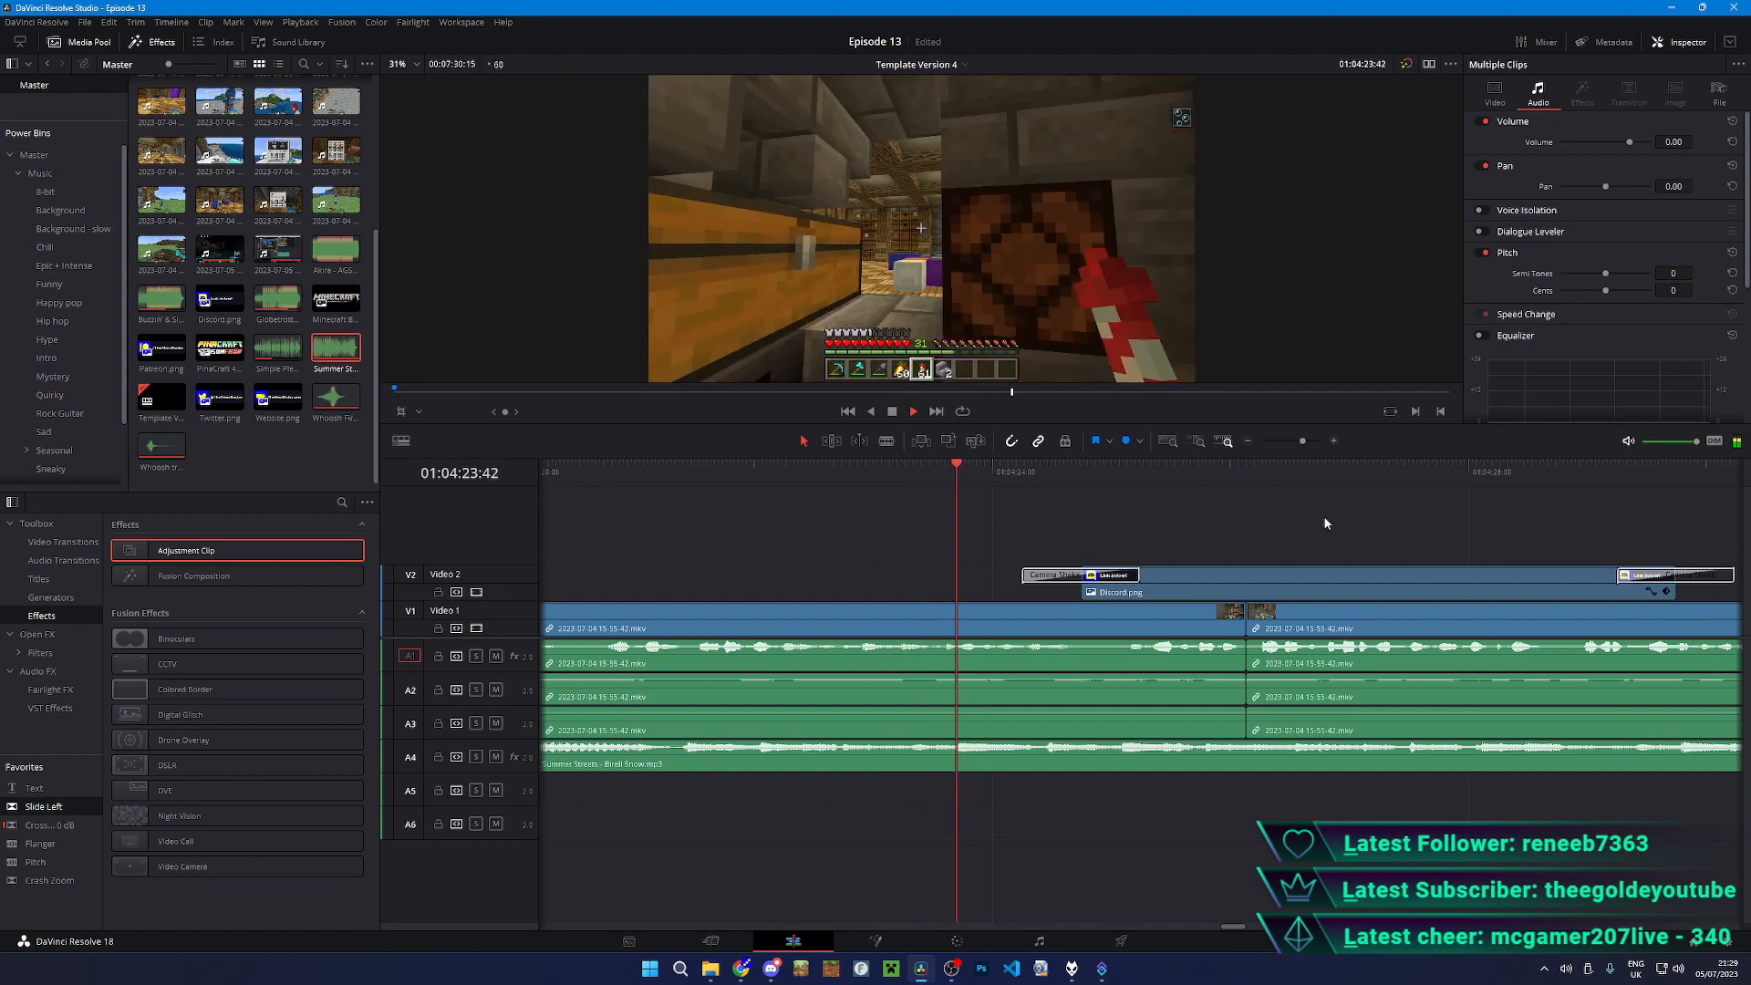
# - Move the Discord.png overlay on Video 2 earlier so its opening transition begins at about 01:04:19
pyautogui.hotkey('ctrl', '-')
pyautogui.hotkey('ctrl', '-')
pyautogui.hotkey('ctrl', '-')
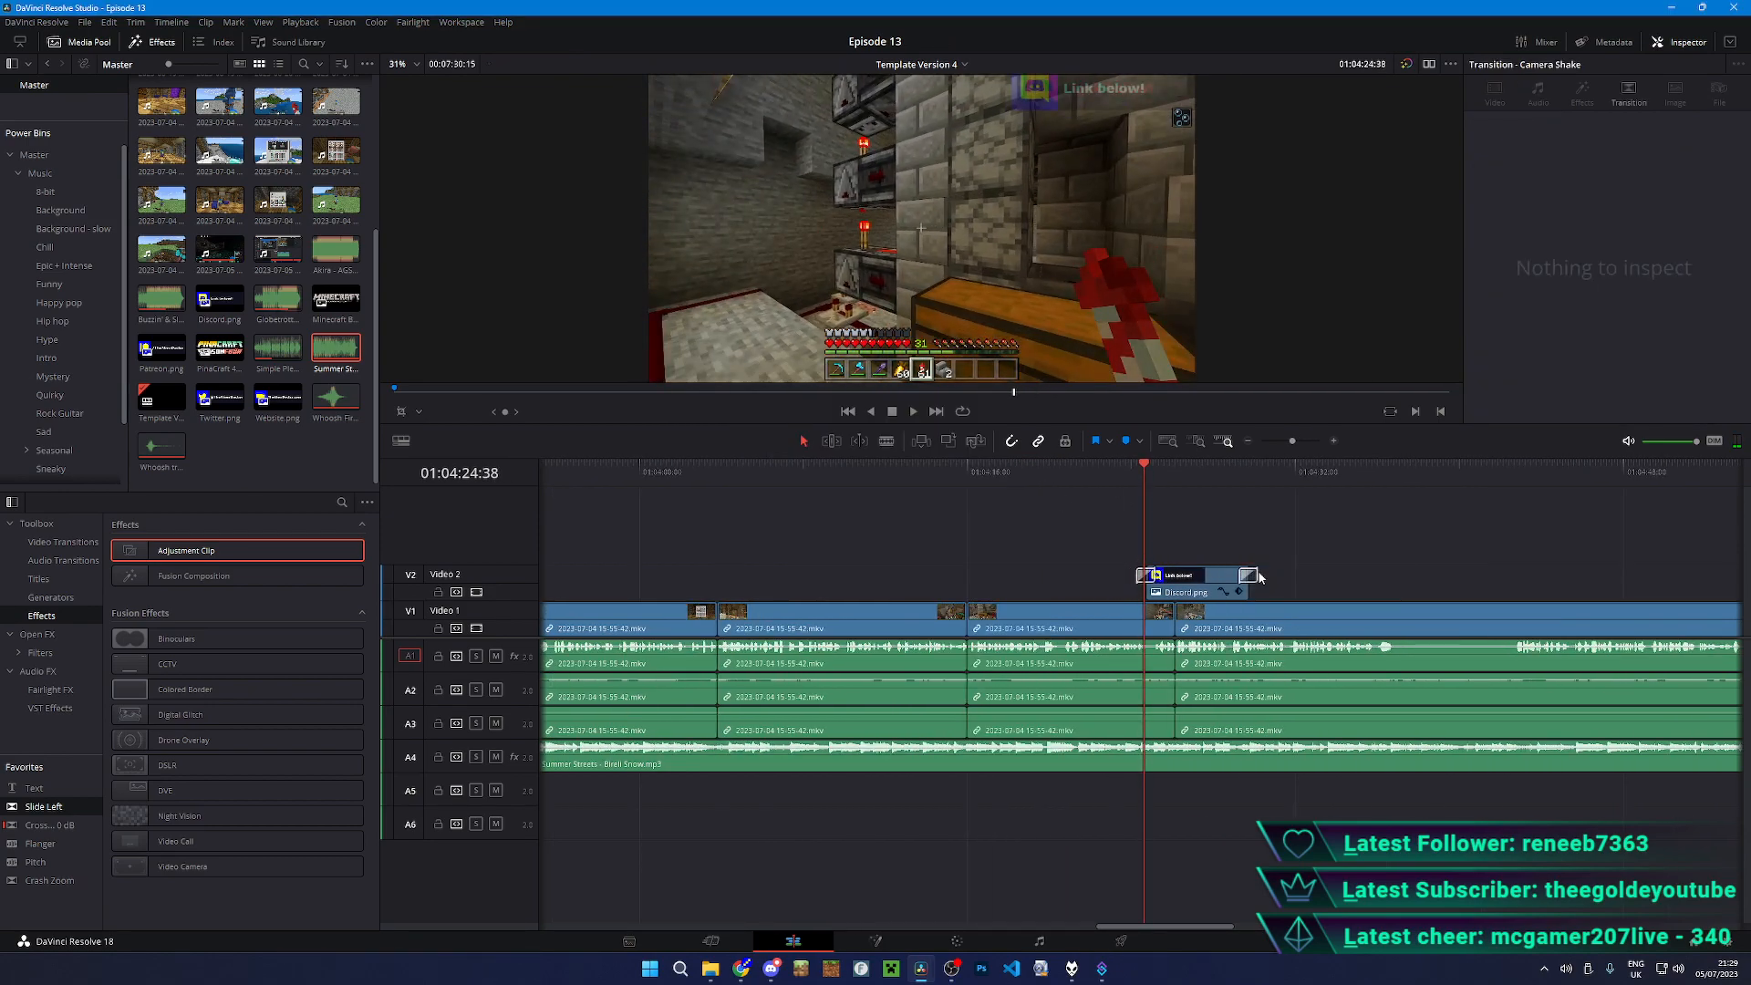
pyautogui.hotkey('ctrl', '+')
pyautogui.hotkey('ctrl', '+')
pyautogui.hotkey('ctrl', '+')
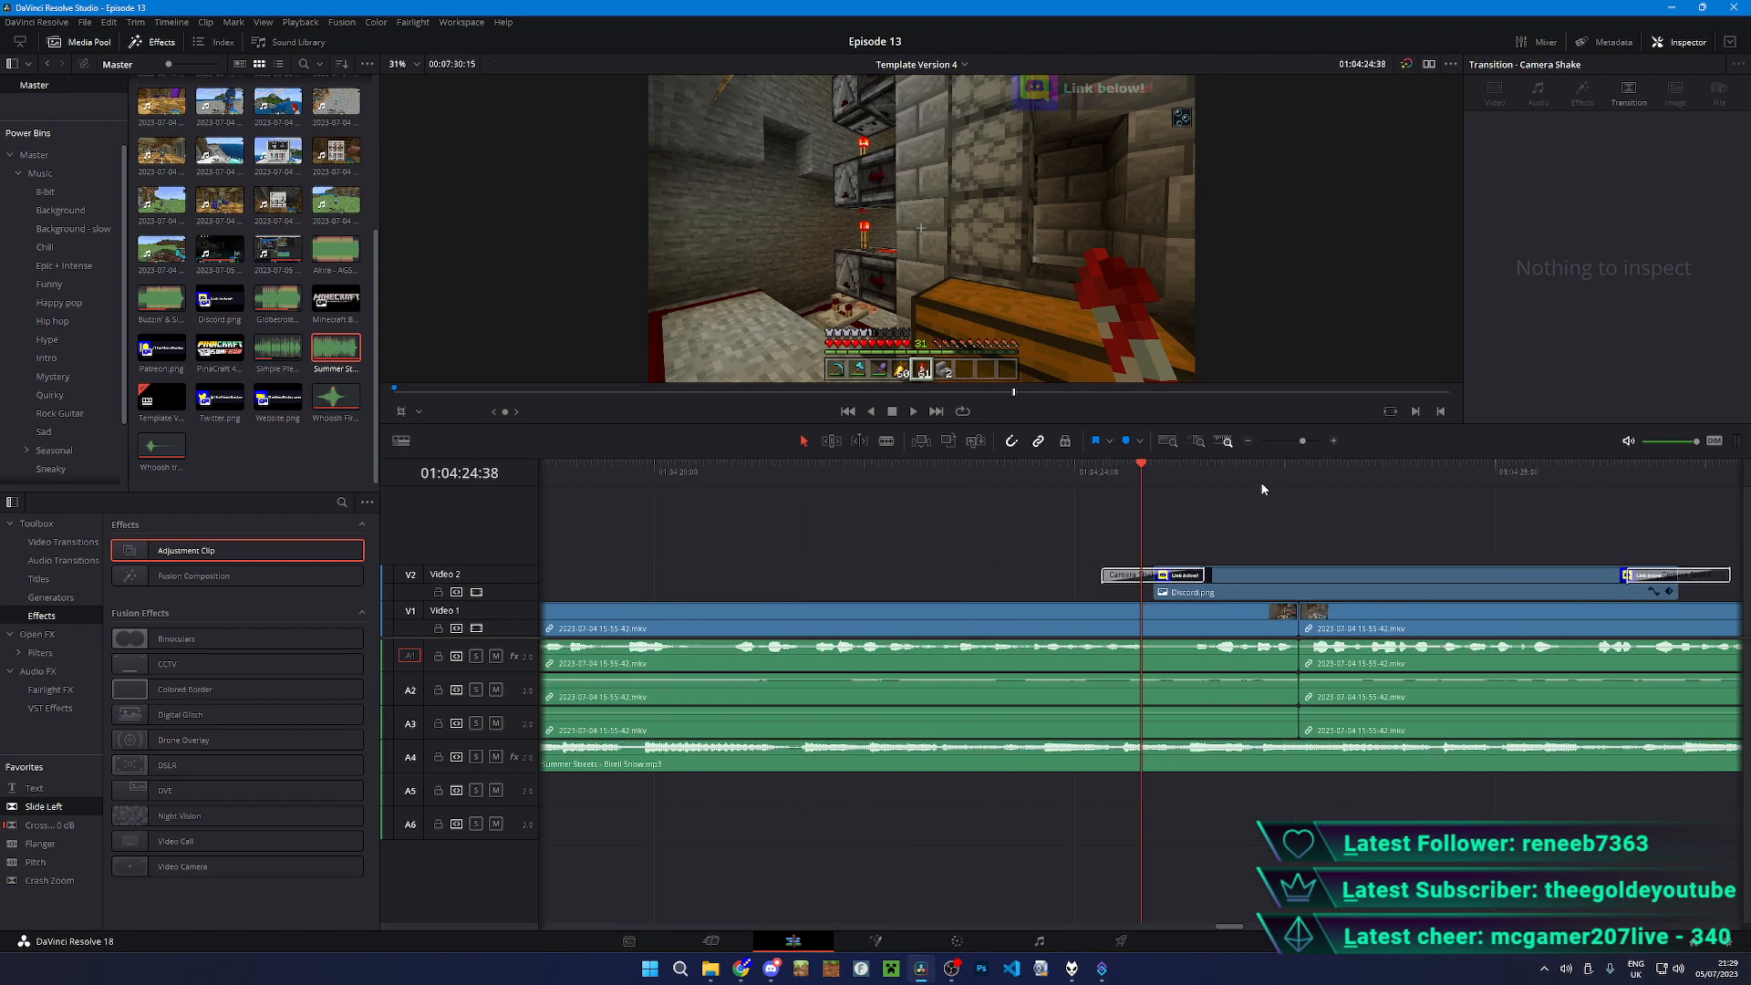
pyautogui.moveTo(1247, 582); pyautogui.dragTo(730, 586)
pyautogui.hscroll(-2, 851, 530)
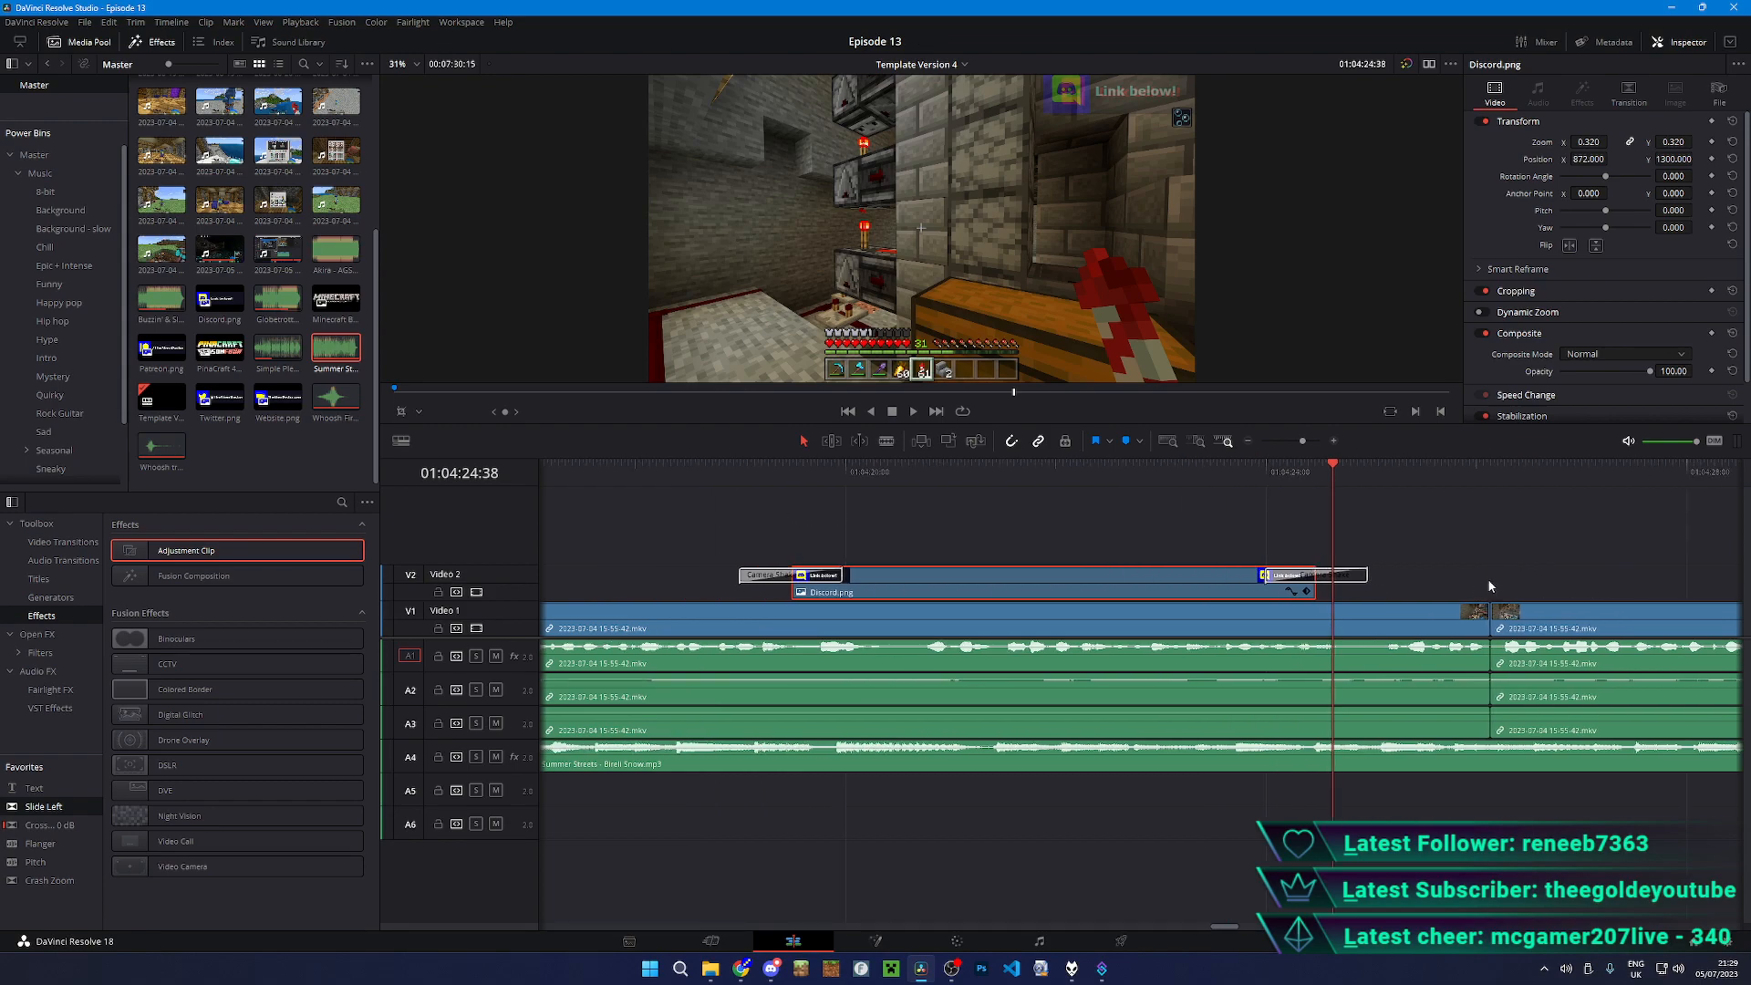
pyautogui.scroll(-3, 1487, 583)
pyautogui.scroll(3, 1032, 580)
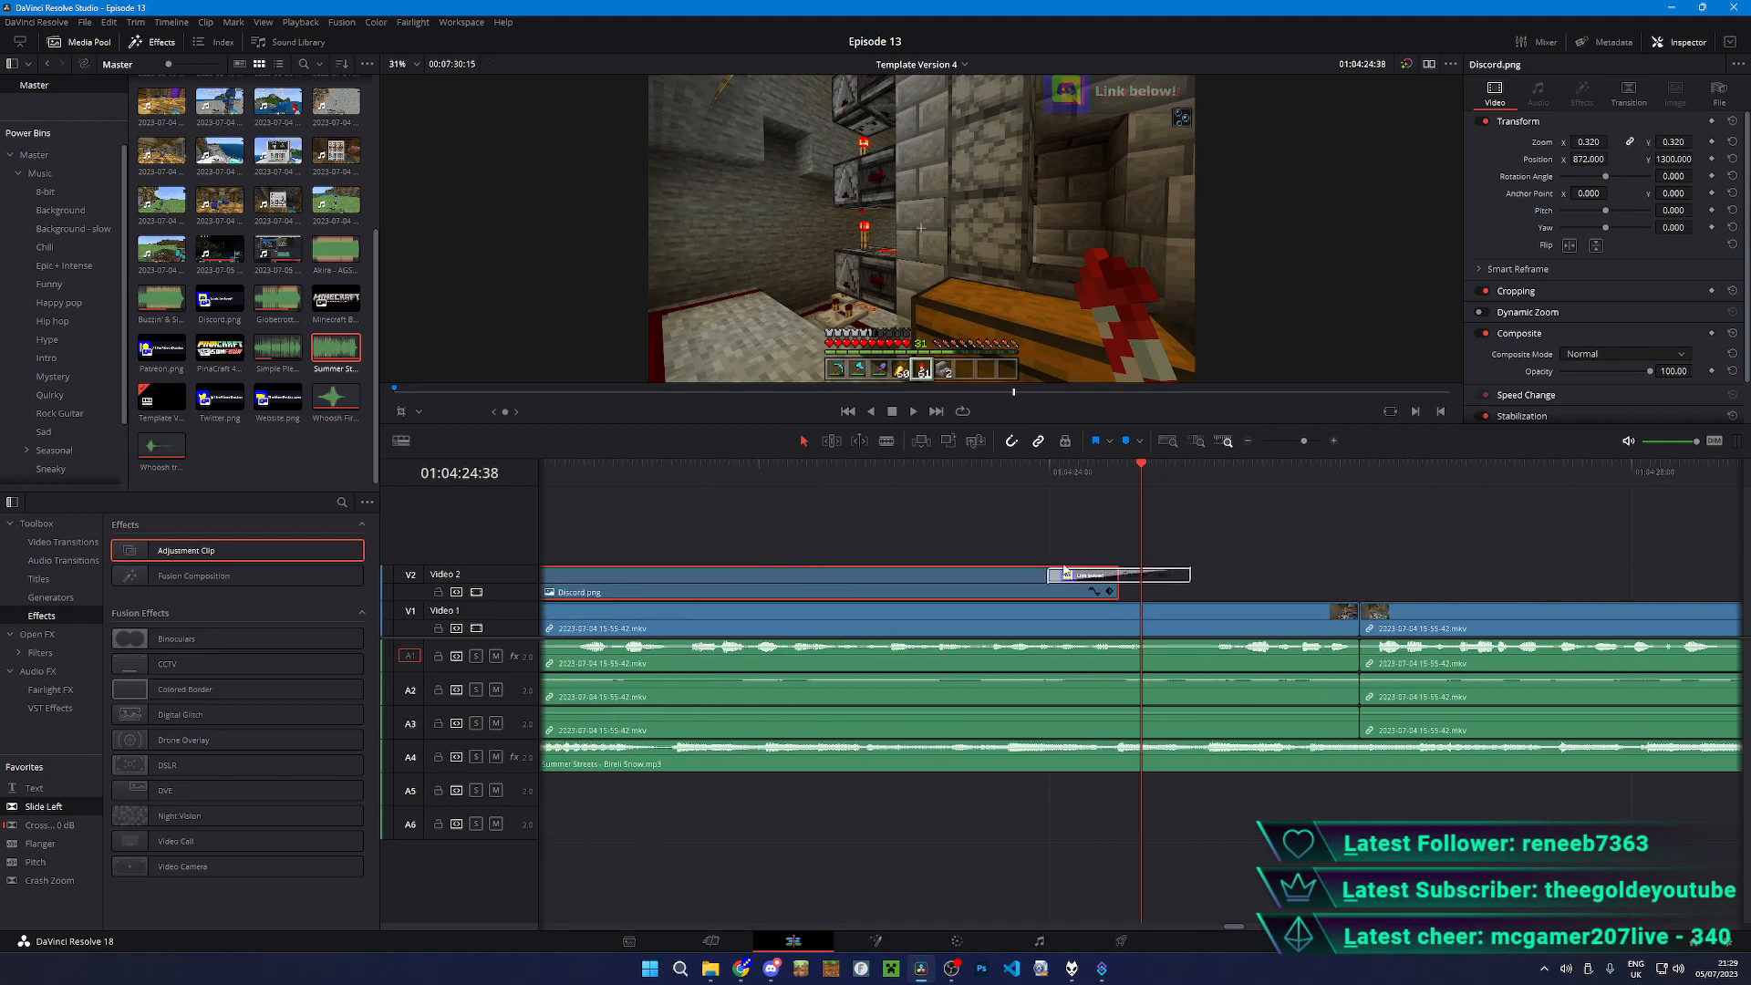
pyautogui.scroll(-2, 983, 578)
pyautogui.moveTo(983, 578); pyautogui.dragTo(943, 590)
pyautogui.click(1186, 557)
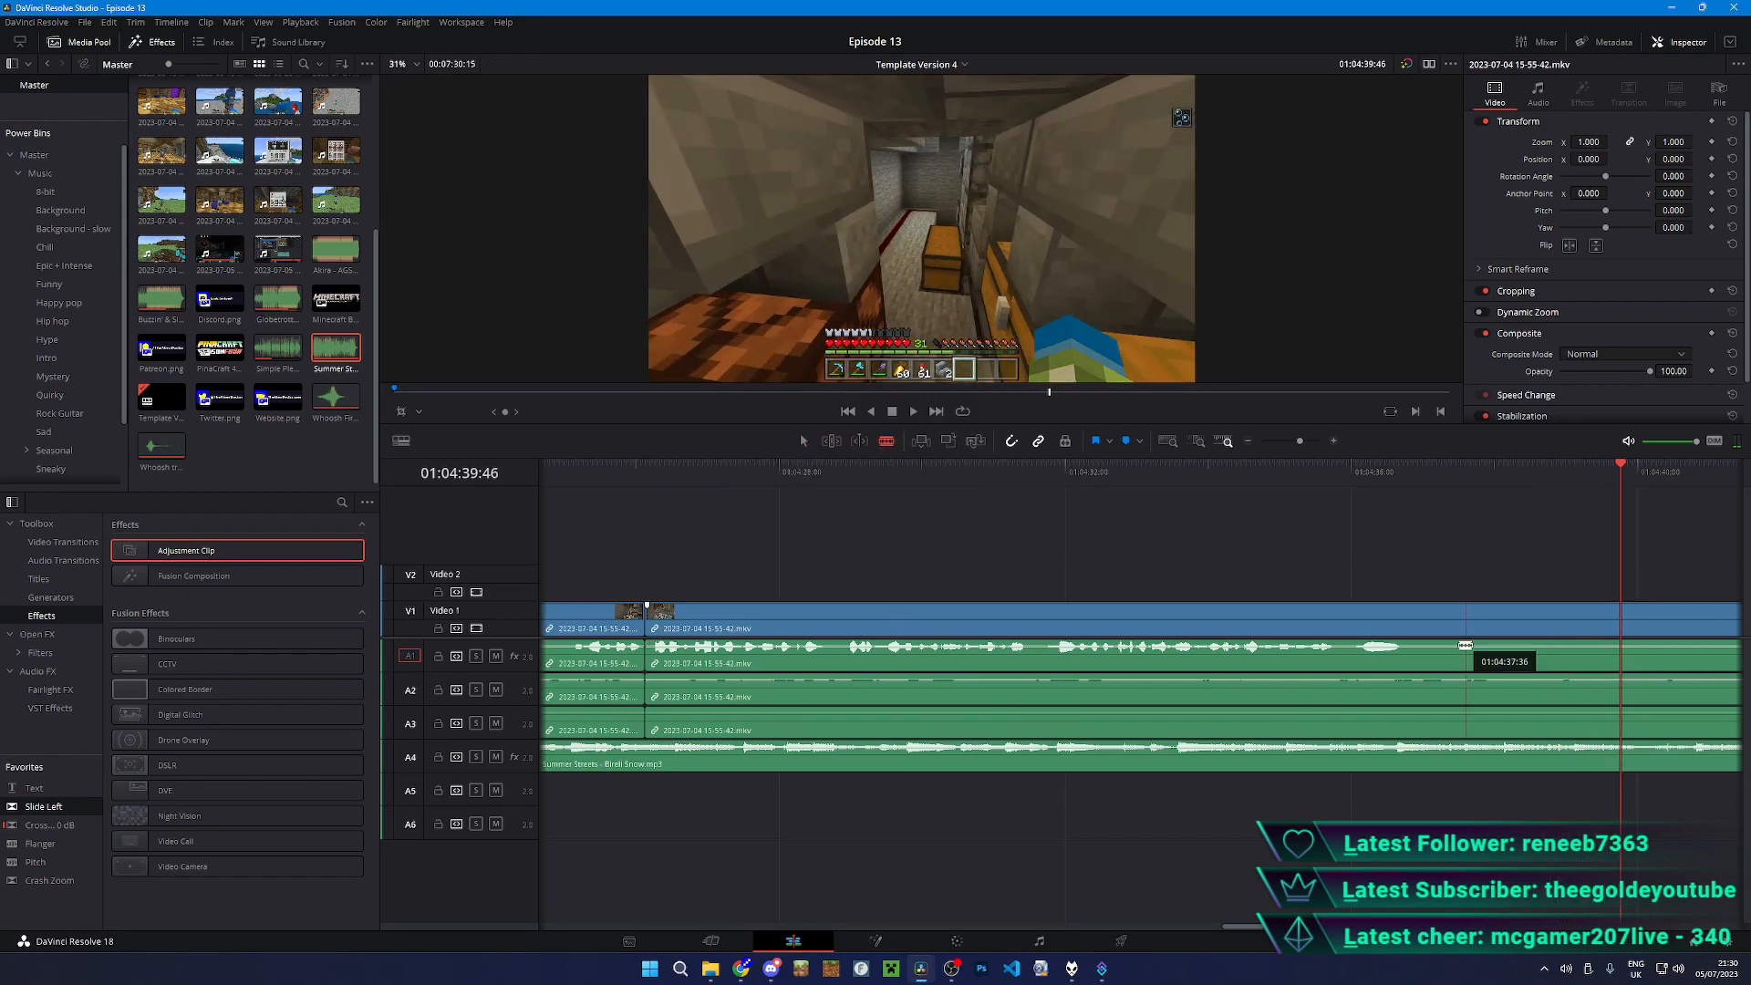
# - Split the gameplay clip where the speech pauses near 01:04:37 and where it resumes at about 01:04:42:43
pyautogui.hotkey('ctrl', '-')
pyautogui.hotkey('ctrl', '-')
pyautogui.click(1198, 469)
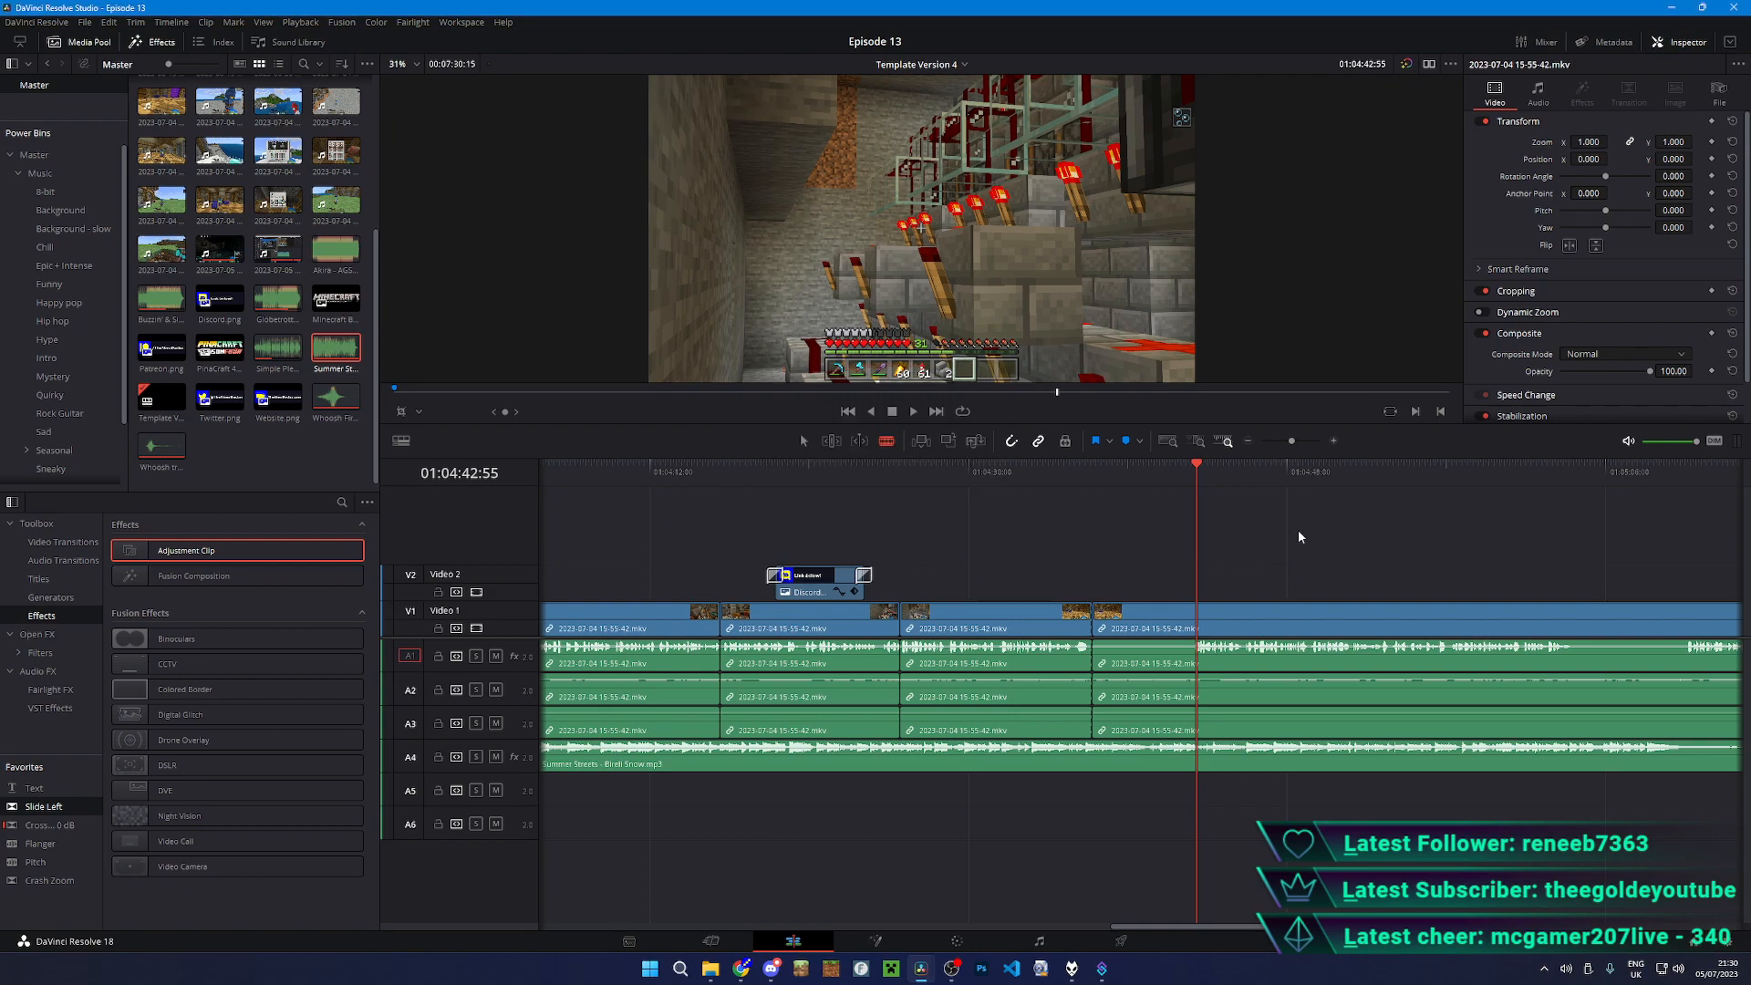
pyautogui.hotkey('ctrl', '=')
pyautogui.hotkey('ctrl', '=')
pyautogui.hotkey('ctrl', '=')
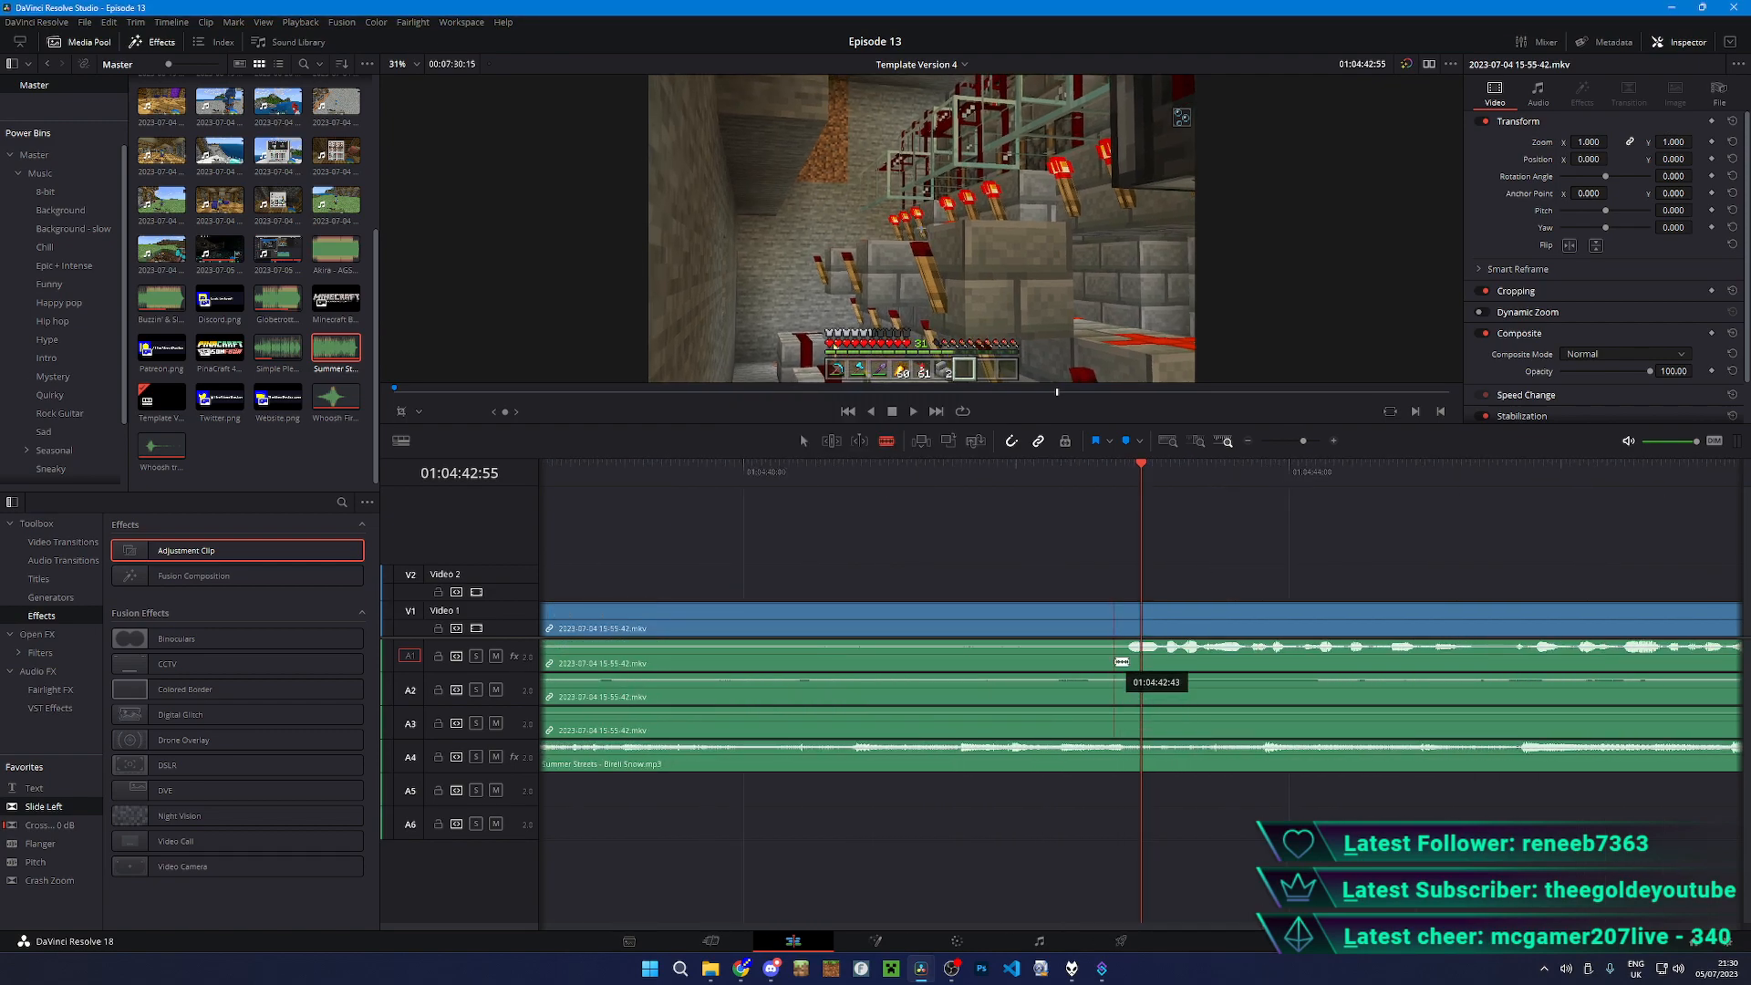
pyautogui.press('a')
pyautogui.hotkey('ctrl', '-')
pyautogui.hotkey('ctrl', '-')
pyautogui.hotkey('ctrl', '-')
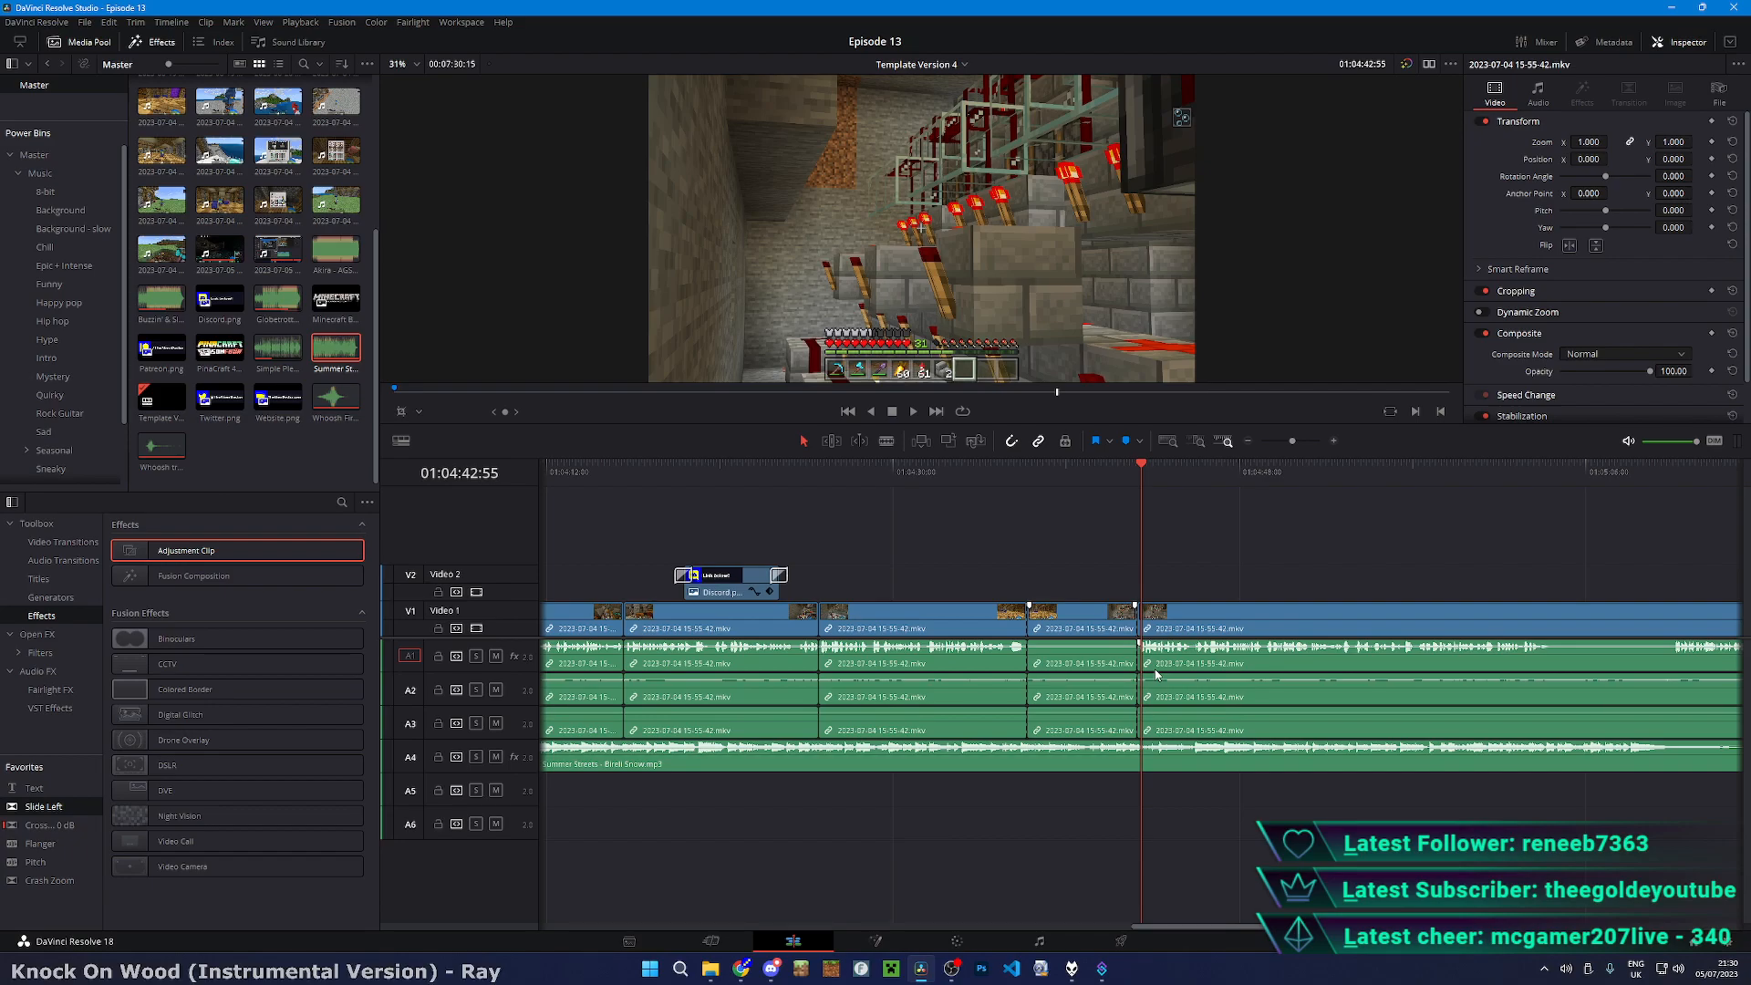
# - Remove the silent section between these cuts, move the remaining gameplay up to close the gap and play across the join
pyautogui.press('space')
pyautogui.scroll(6, 1155, 674)
pyautogui.moveTo(1189, 666); pyautogui.dragTo(749, 662)
pyautogui.click(591, 467)
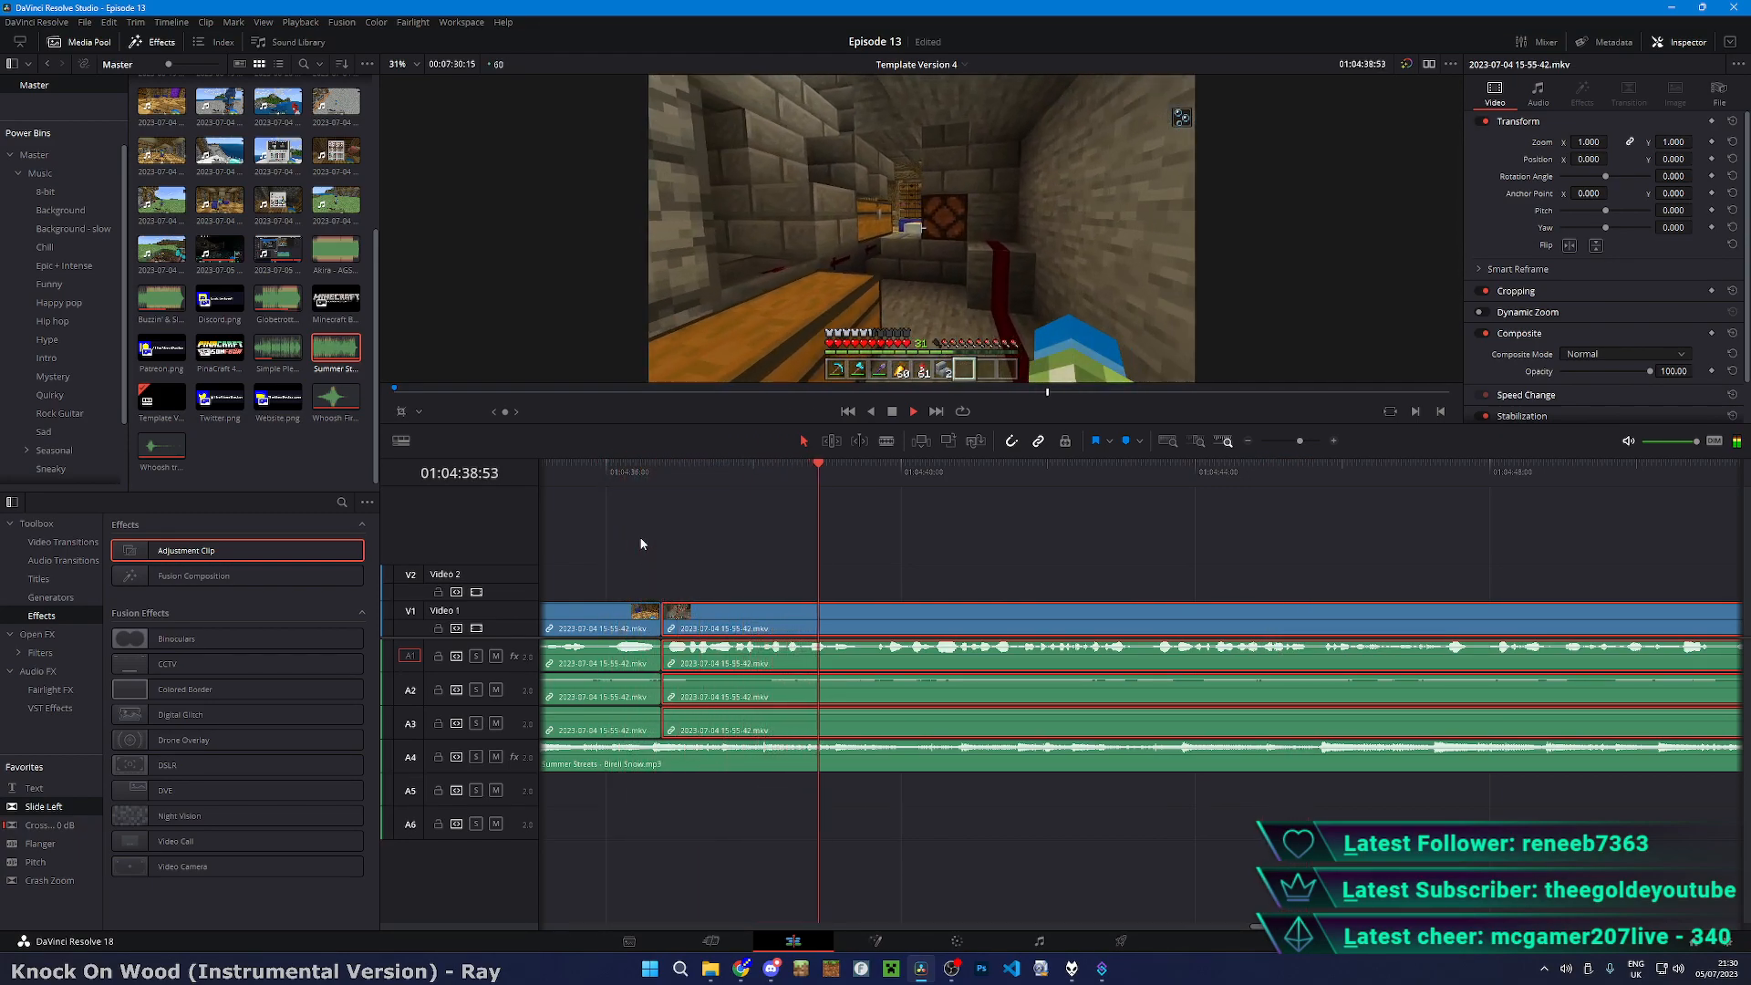
pyautogui.moveTo(688, 543); pyautogui.dragTo(698, 616)
pyautogui.click(695, 479)
# - Review the preceding section, remove it from about 01:04:26:08, move the following gameplay up to that cut and play from about 01:04:25
pyautogui.moveTo(924, 544); pyautogui.dragTo(1196, 547)
pyautogui.click(766, 474)
pyautogui.press('space')
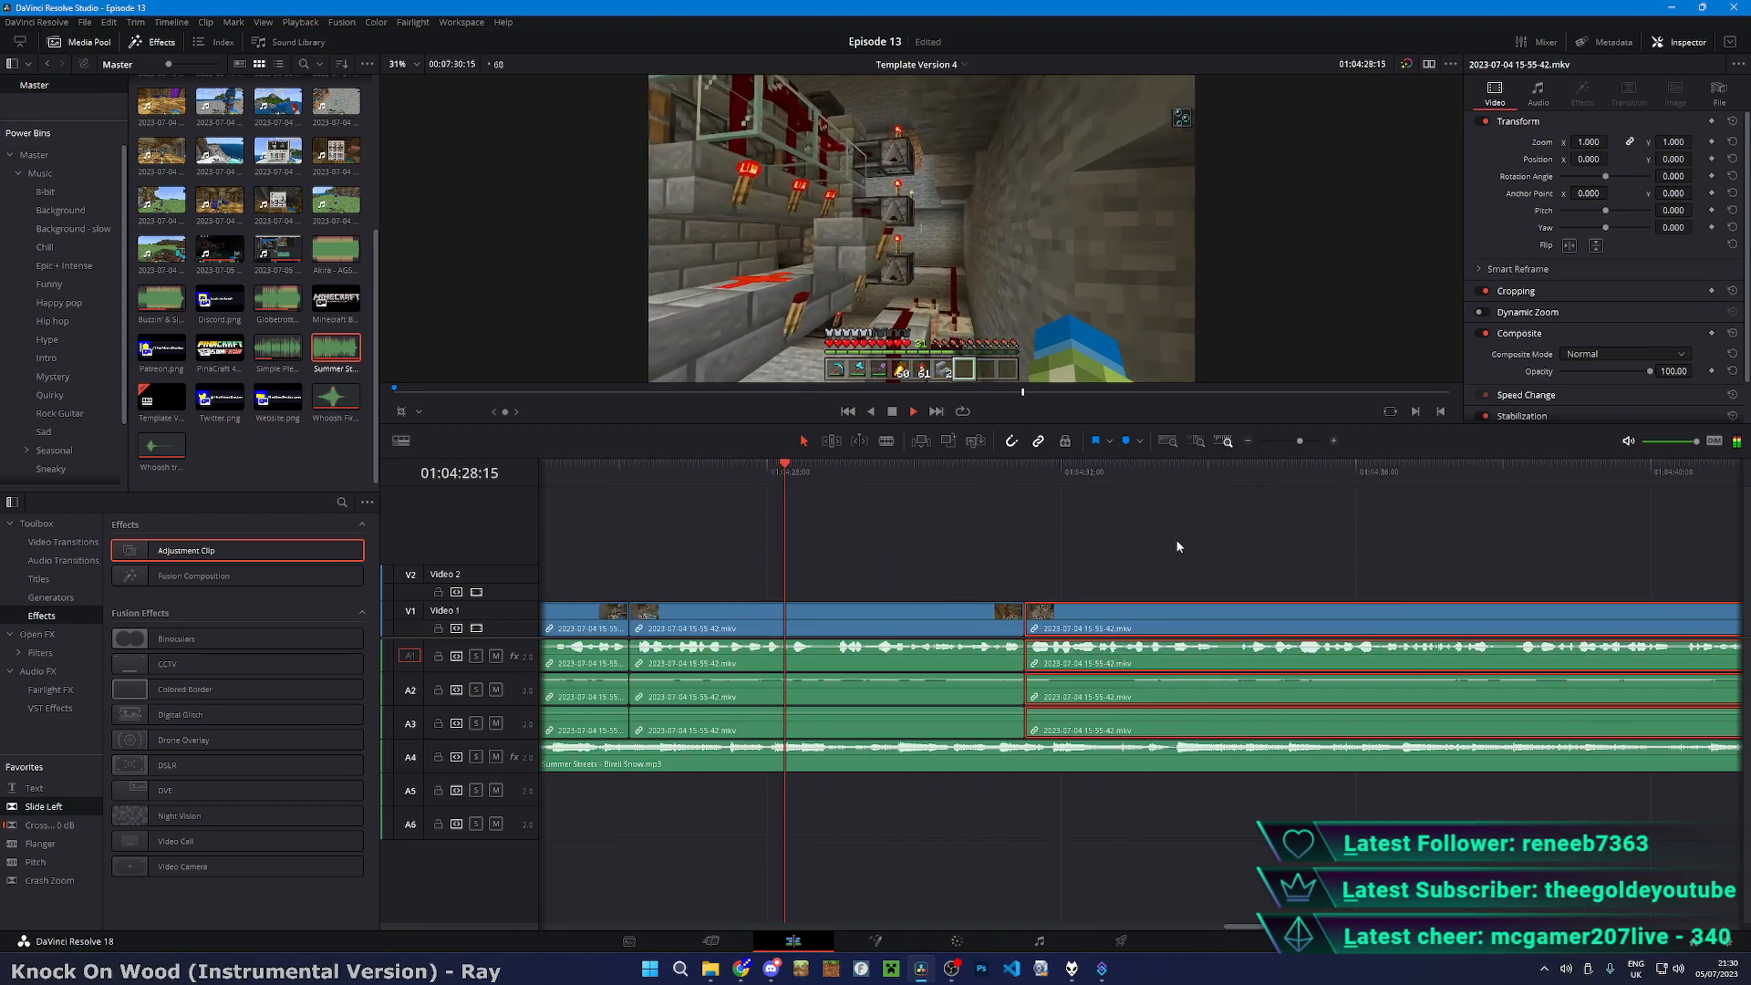
pyautogui.click(604, 476)
pyautogui.moveTo(772, 547); pyautogui.dragTo(1257, 566)
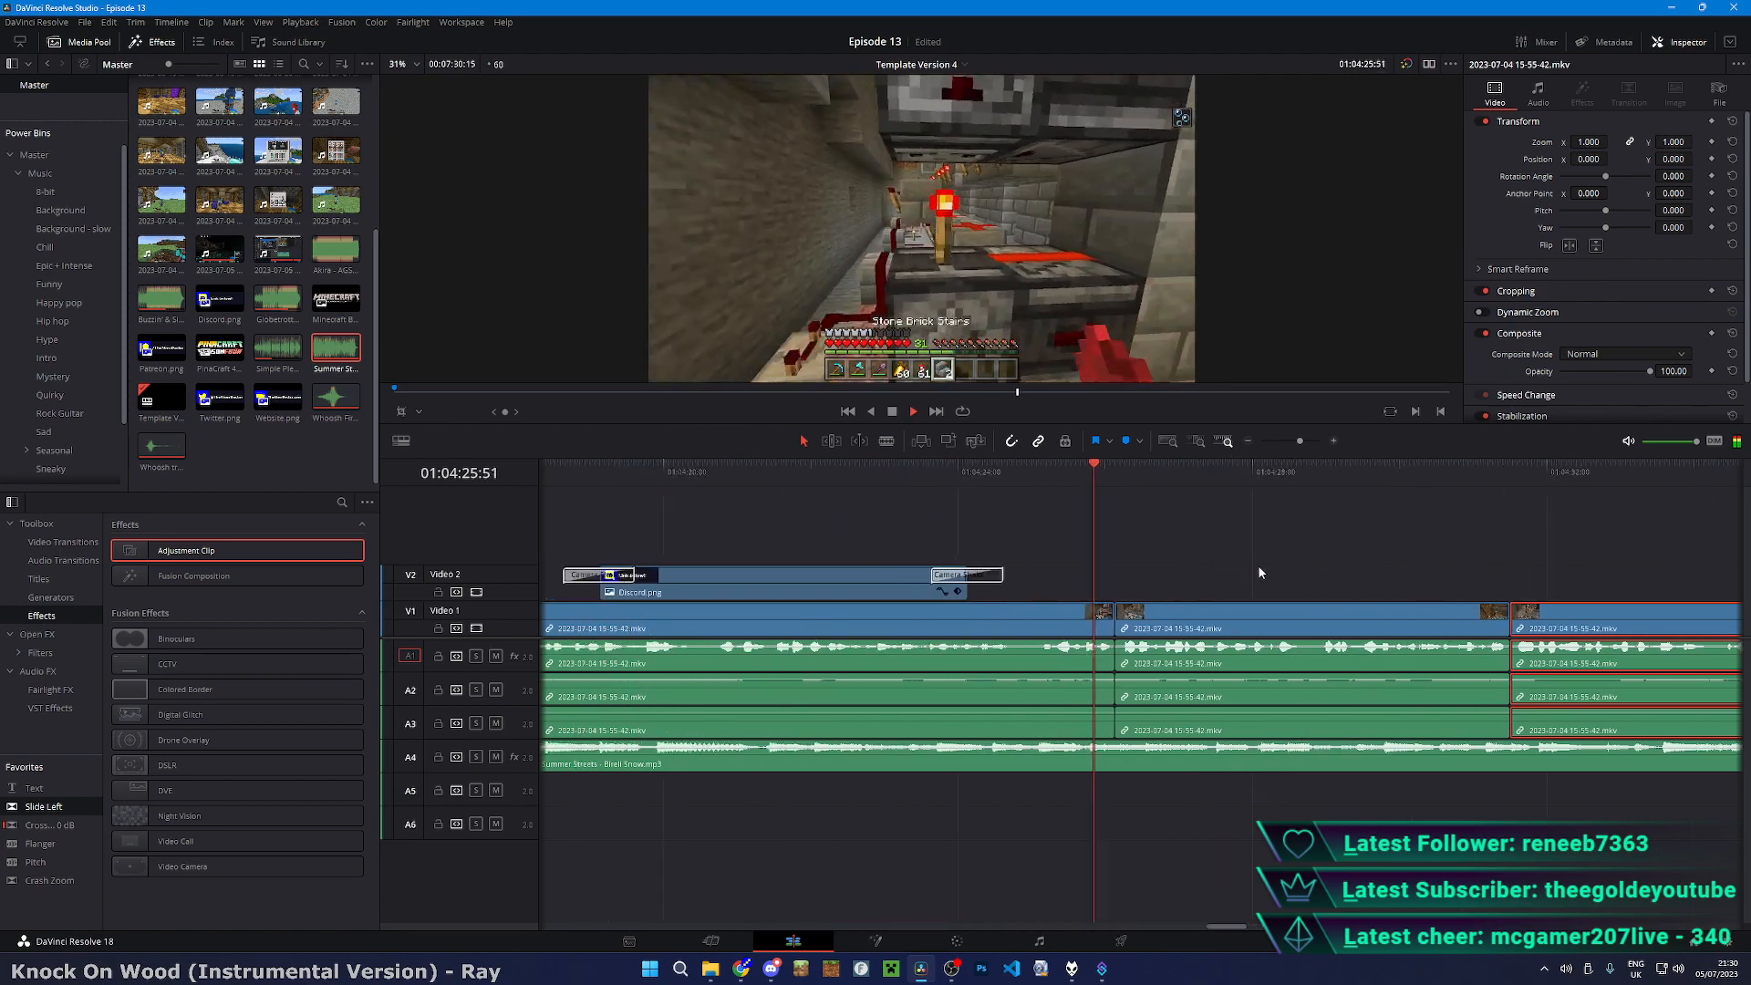
pyautogui.moveTo(1574, 624); pyautogui.dragTo(1179, 624)
pyautogui.click(1037, 471)
pyautogui.press('space')
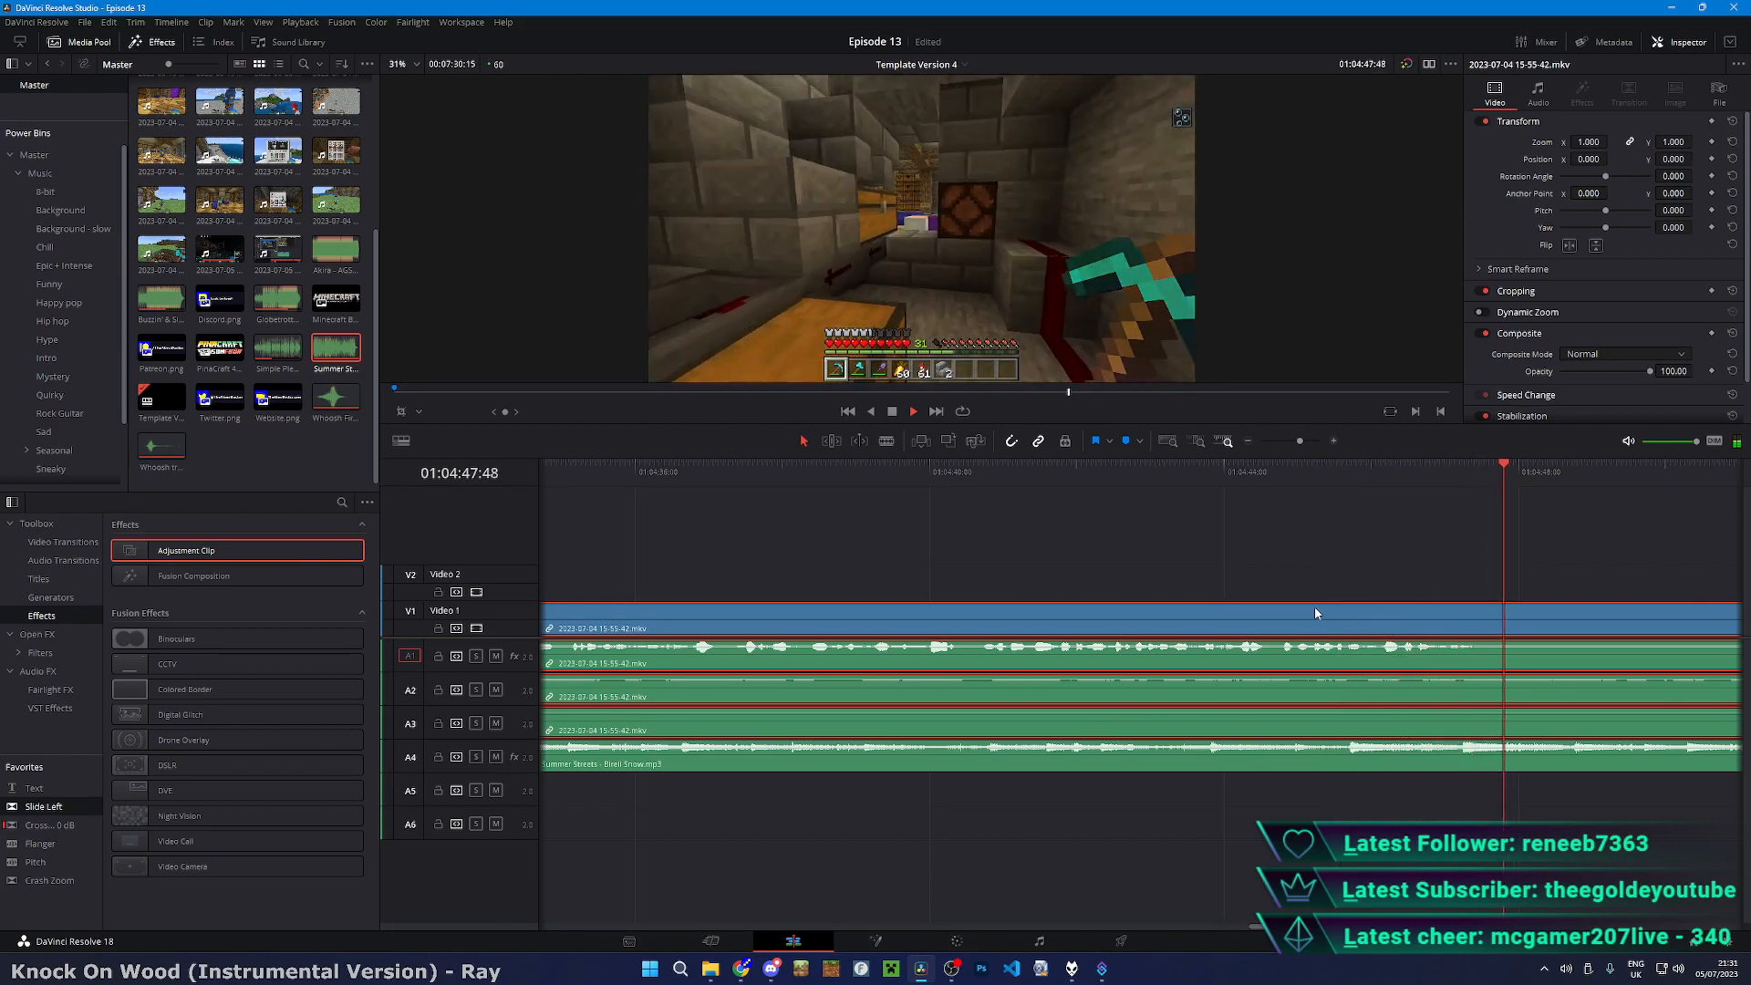
# - Replay the speech leading up to 01:04:43:03, add a basic Text title on Video 2 at that point and play it
pyautogui.click(1060, 521)
pyautogui.press('space')
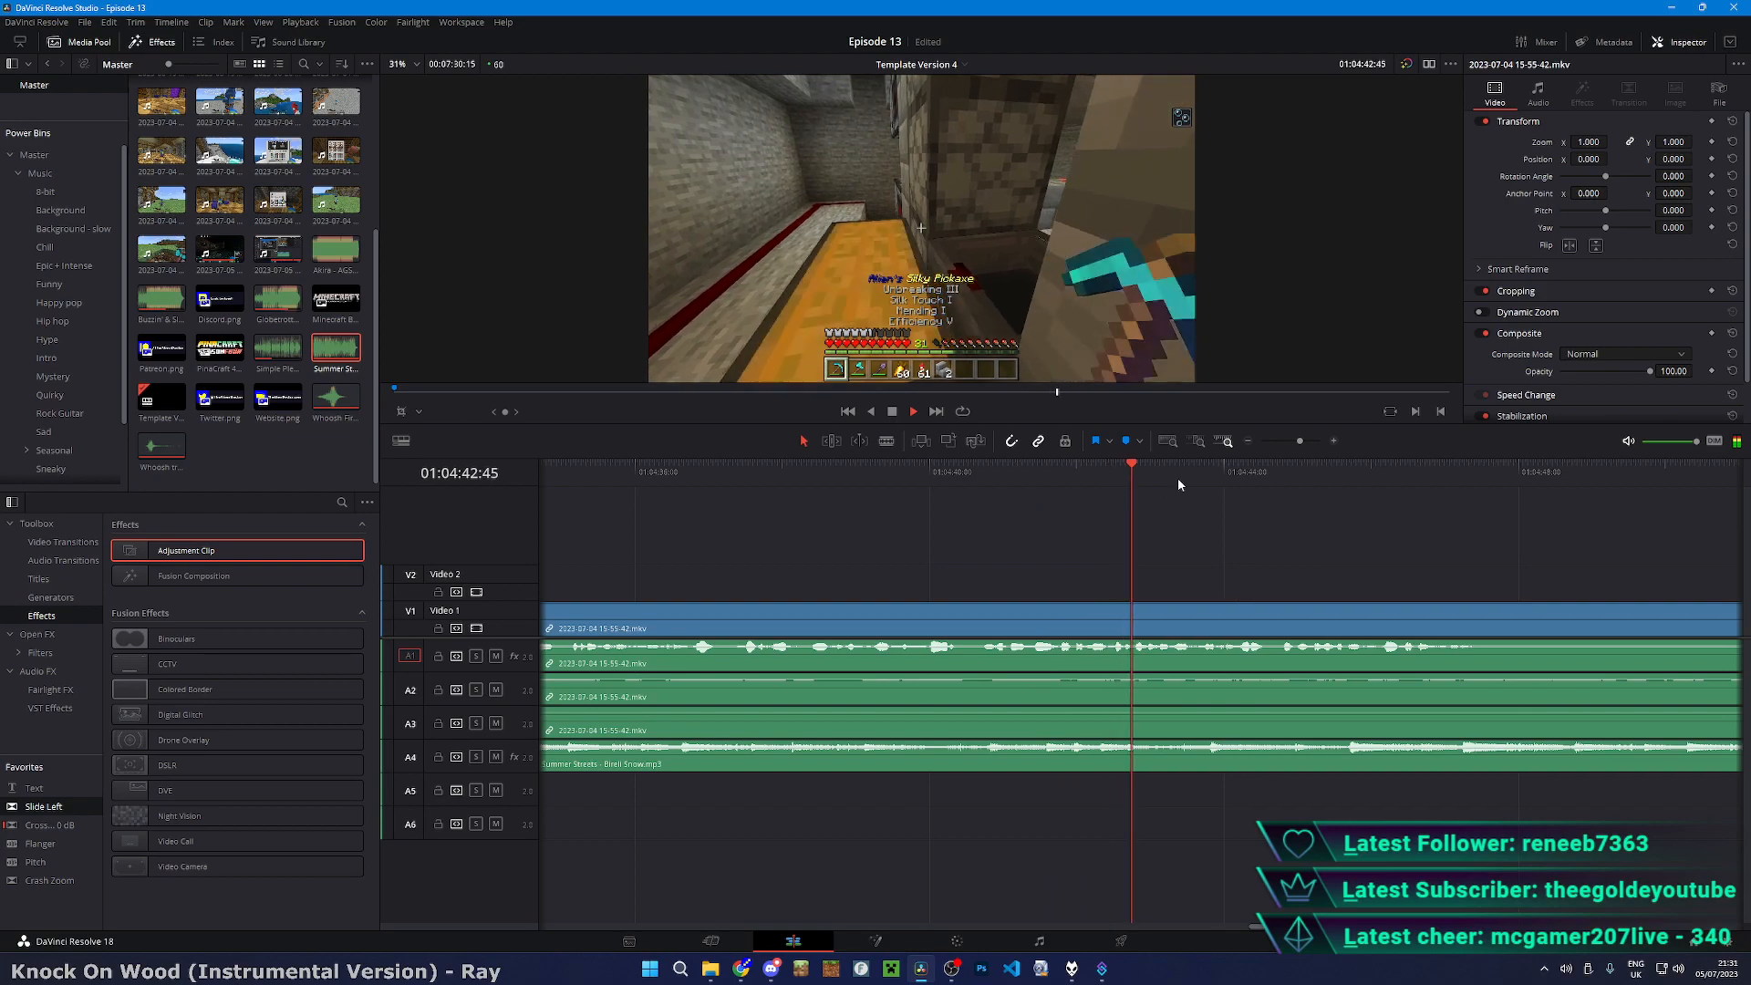
pyautogui.press('space')
pyautogui.hotkey('ctrl', '=')
pyautogui.moveTo(1124, 484); pyautogui.dragTo(1056, 468)
pyautogui.moveTo(74, 786); pyautogui.dragTo(1122, 584)
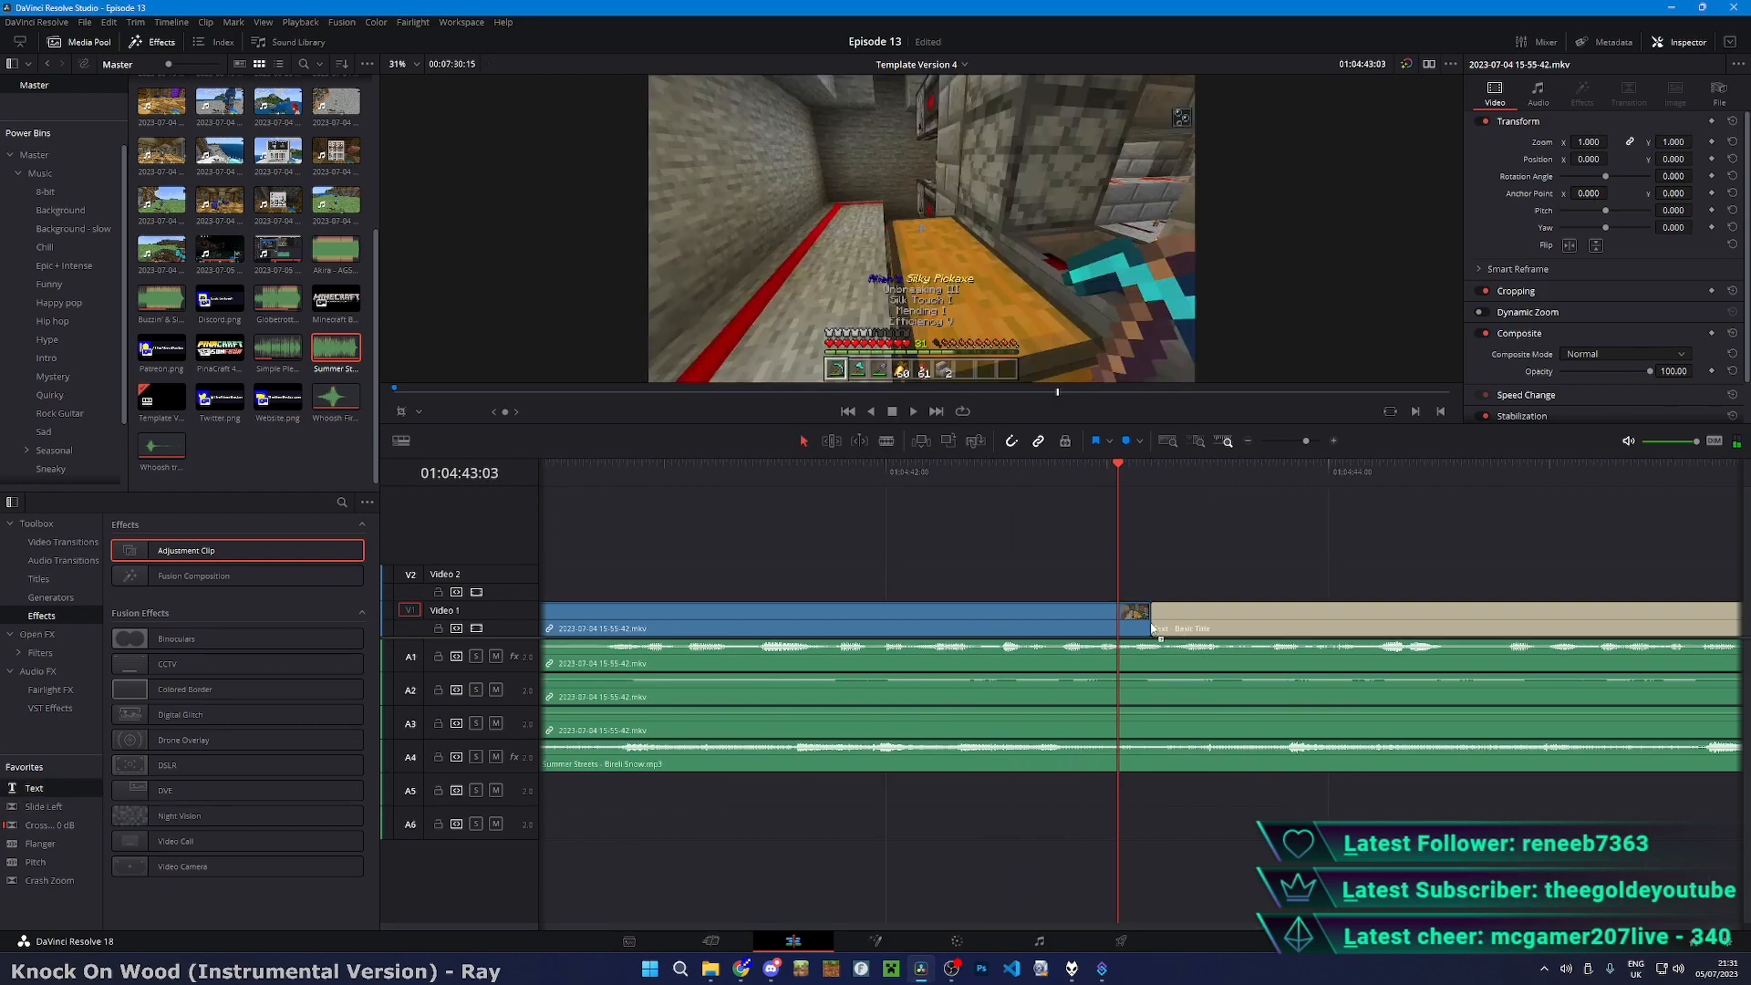
pyautogui.press('space')
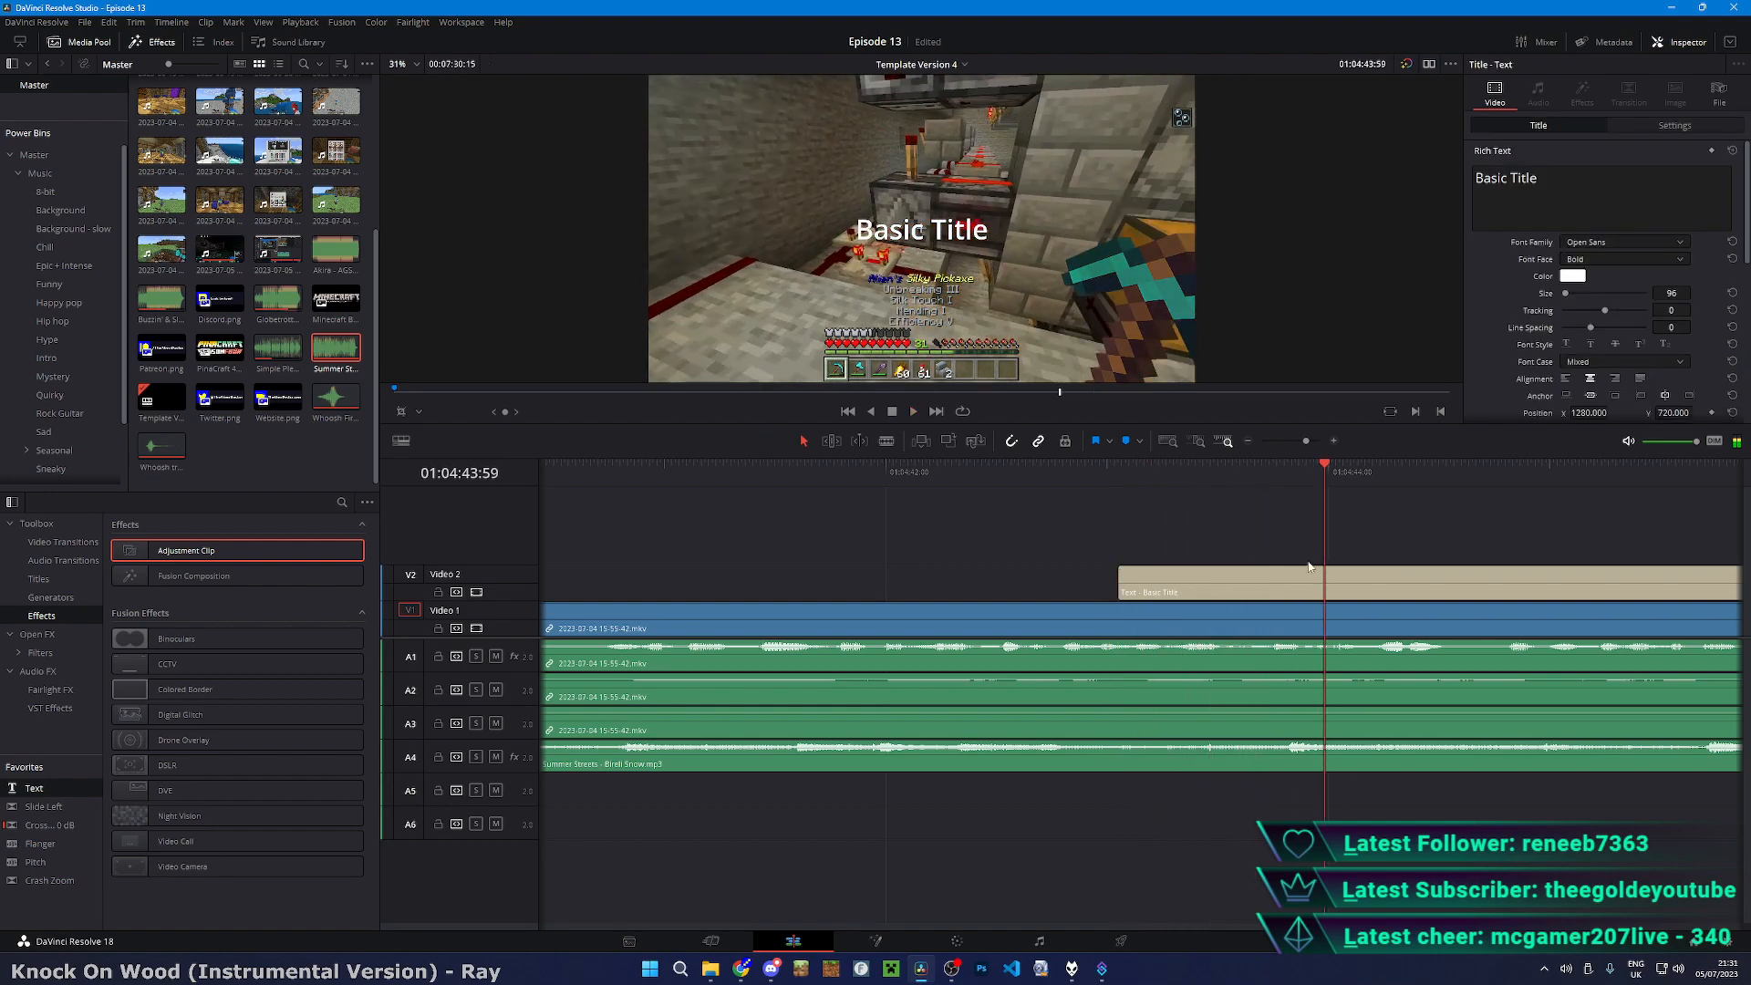
# - Play through the title on Video 2, split it at 01:04:44:08 and delete the part after that point
pyautogui.click(1036, 474)
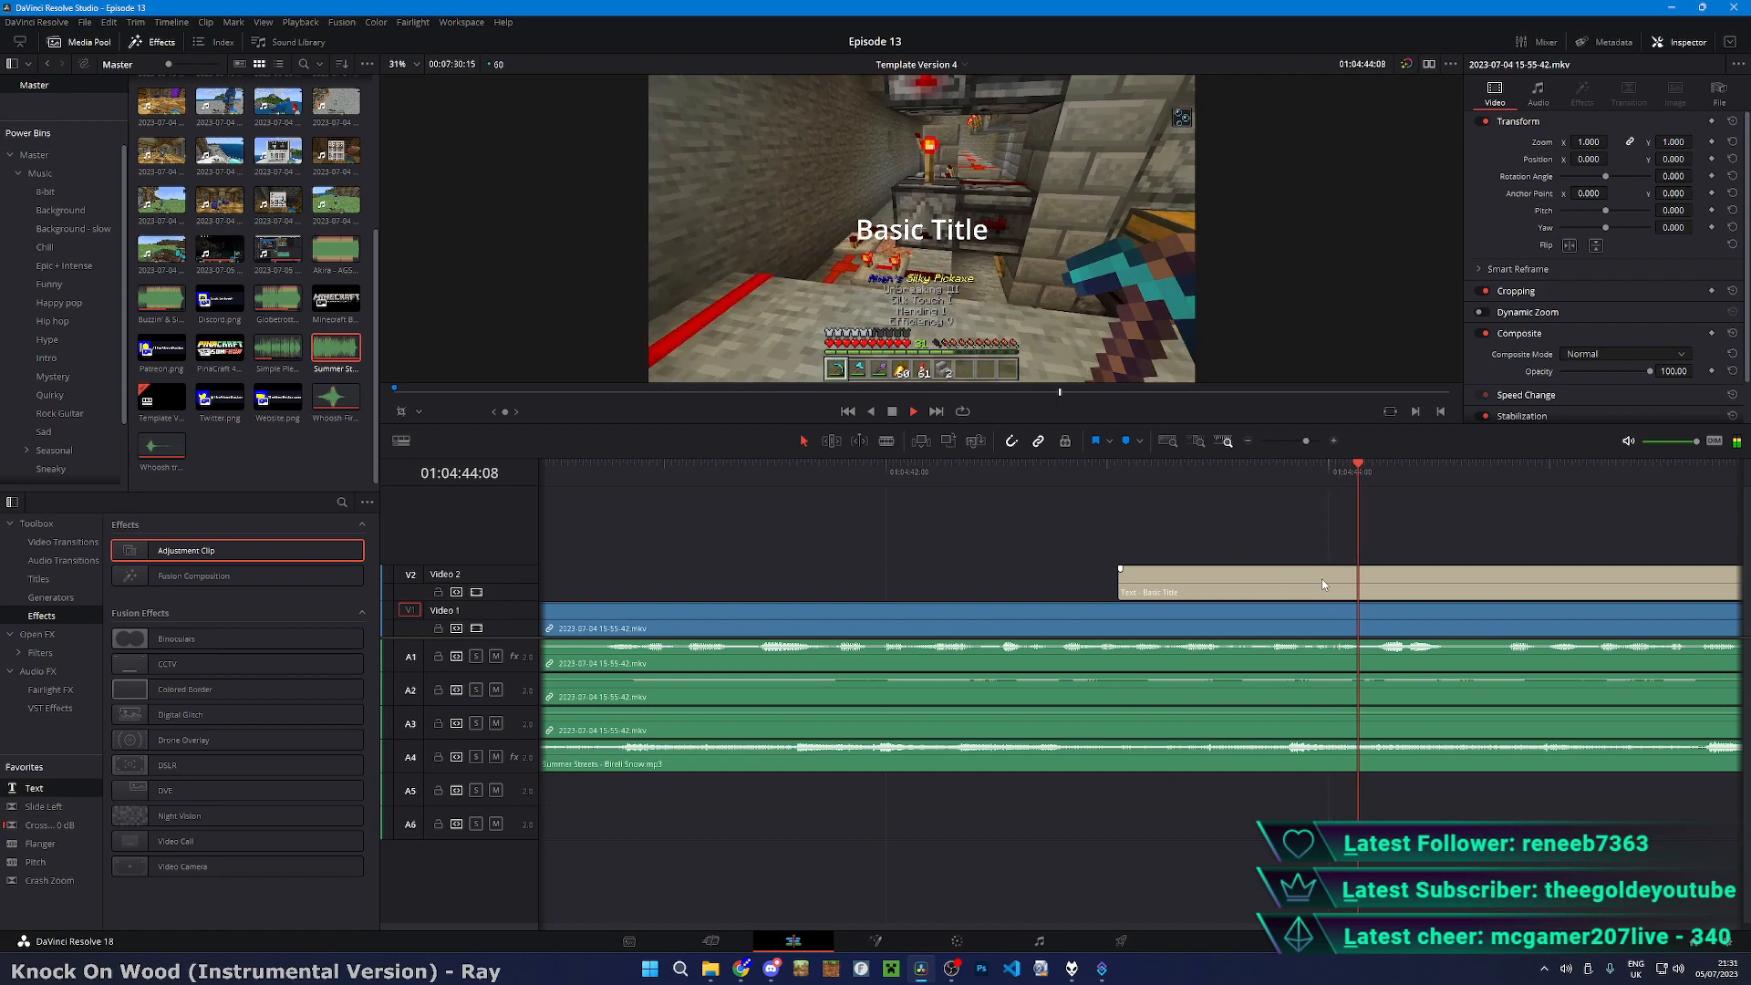
pyautogui.press('space')
pyautogui.press('b')
pyautogui.click(1360, 584)
pyautogui.press('a')
pyautogui.click(1395, 576)
pyautogui.press('BackSpace')
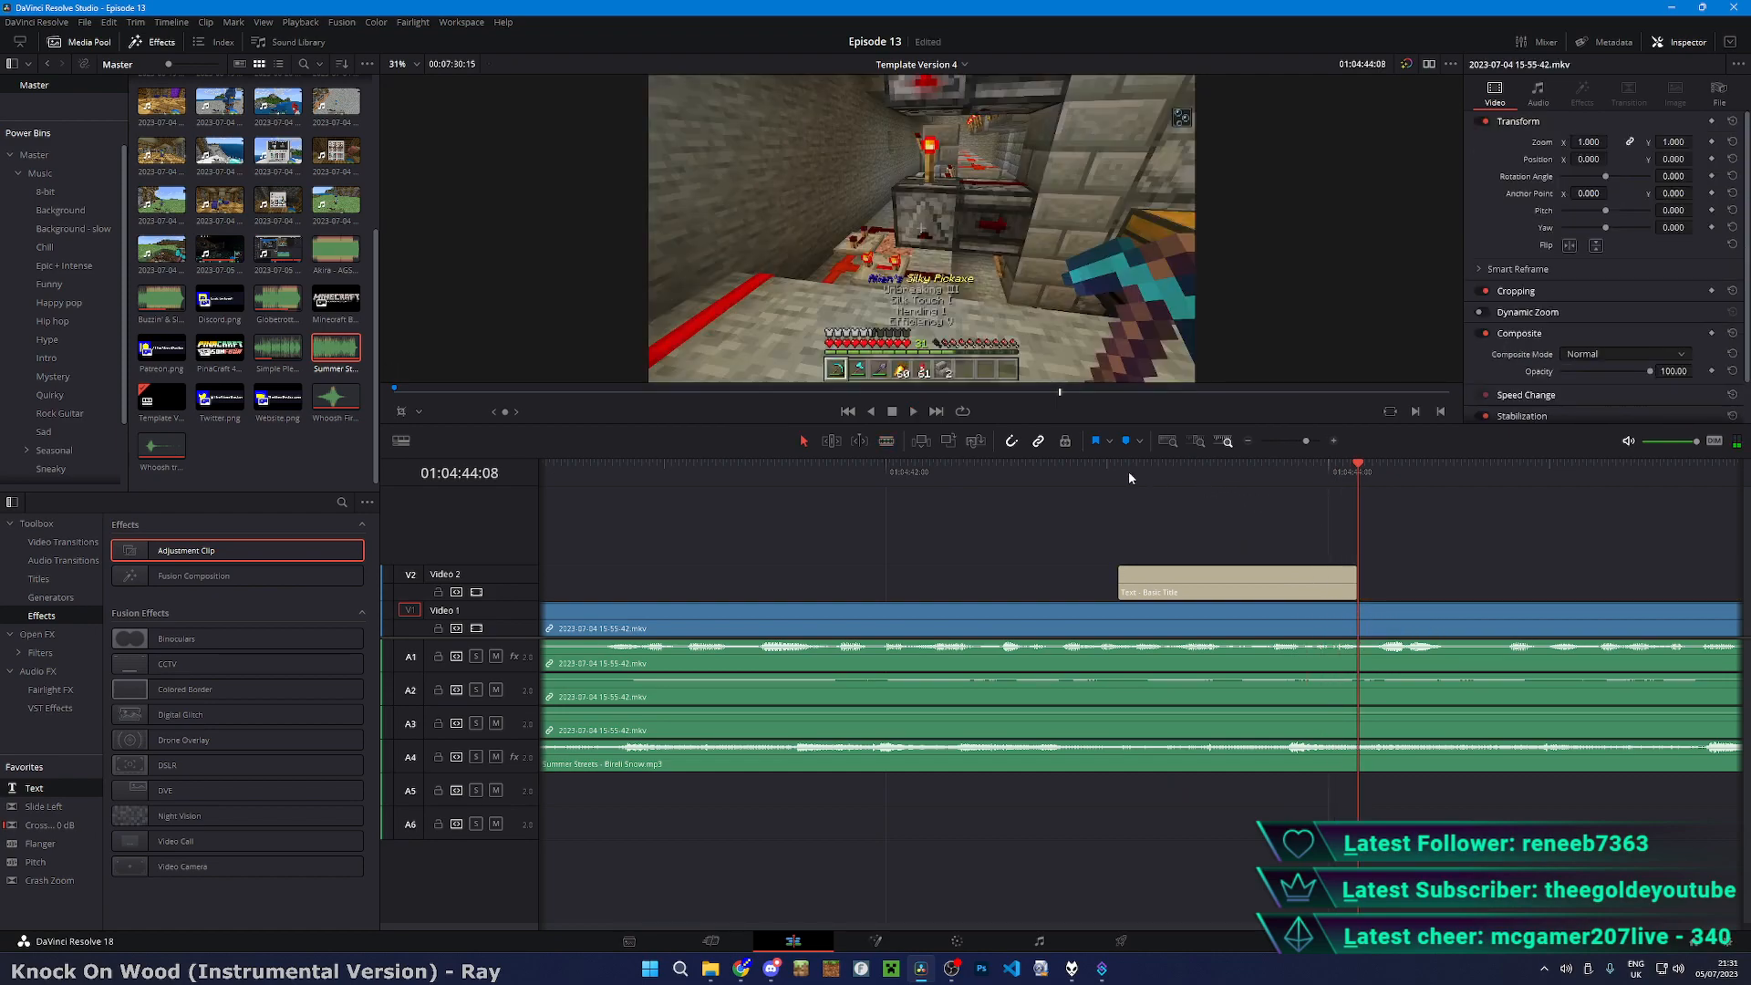
# - Return to the title's start at 01:04:43:03 and replace its text with "*Item elevator"
pyautogui.click(1122, 472)
pyautogui.click(1241, 571)
pyautogui.click(1611, 210)
pyautogui.hotkey('ctrl', 'a')
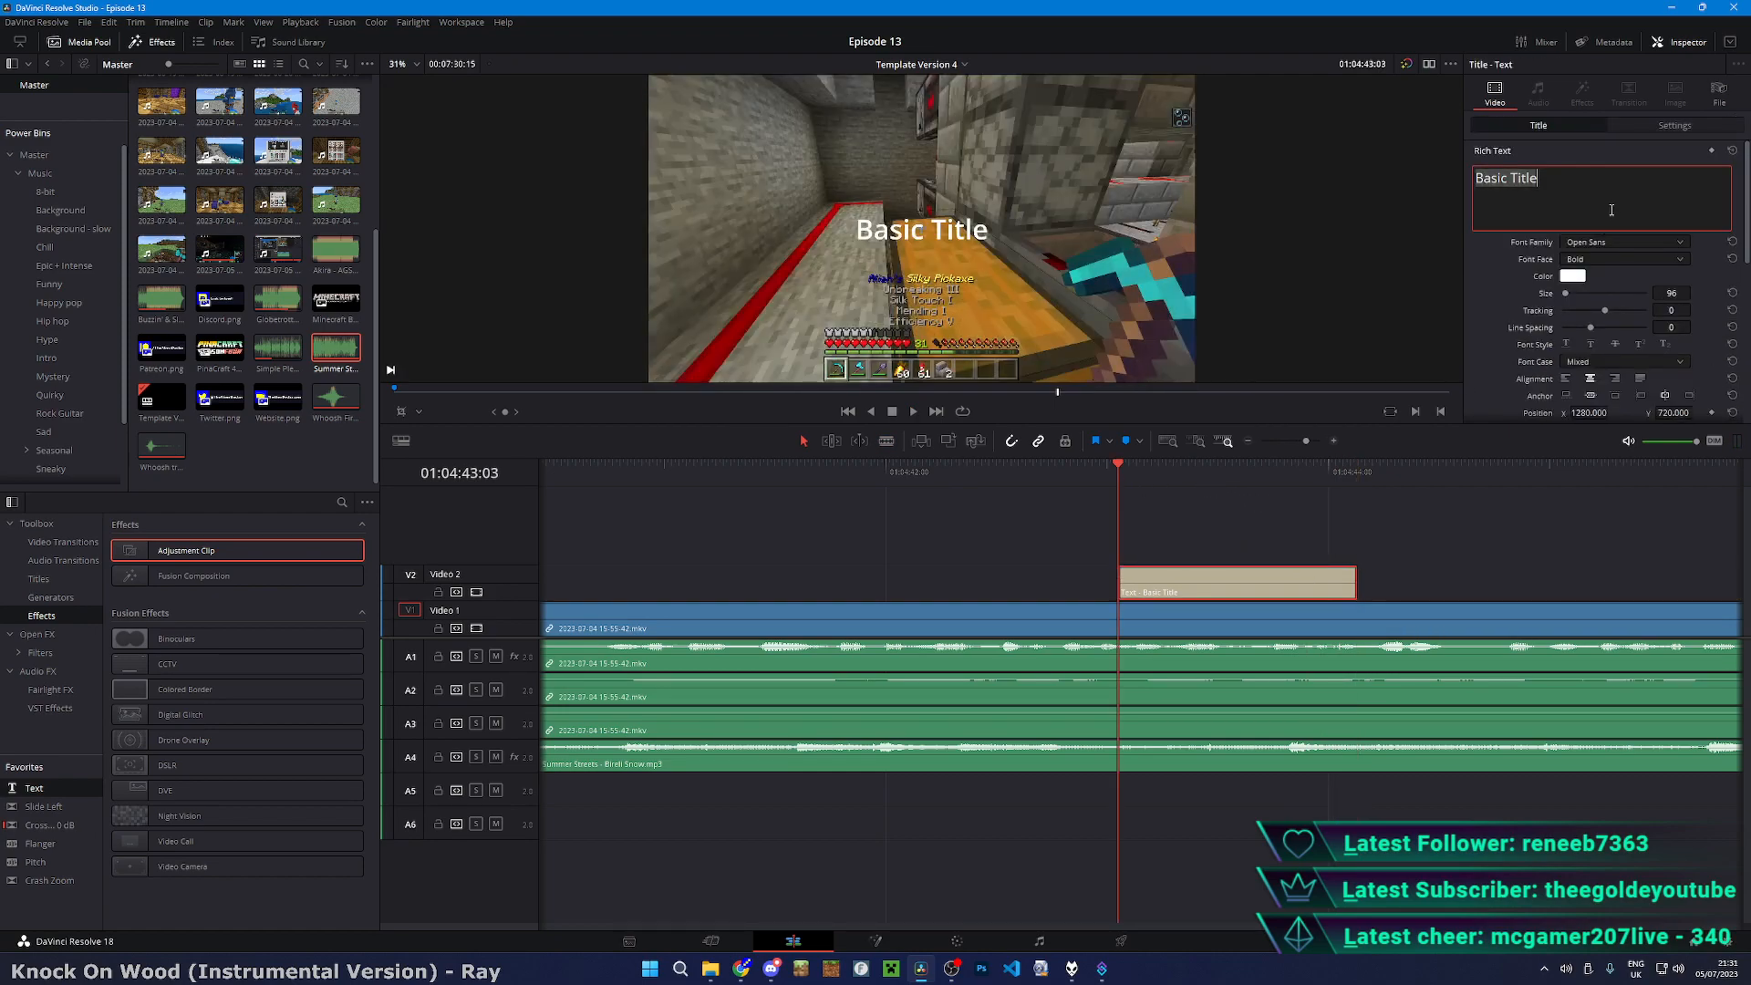
pyautogui.write('*Item elevator')
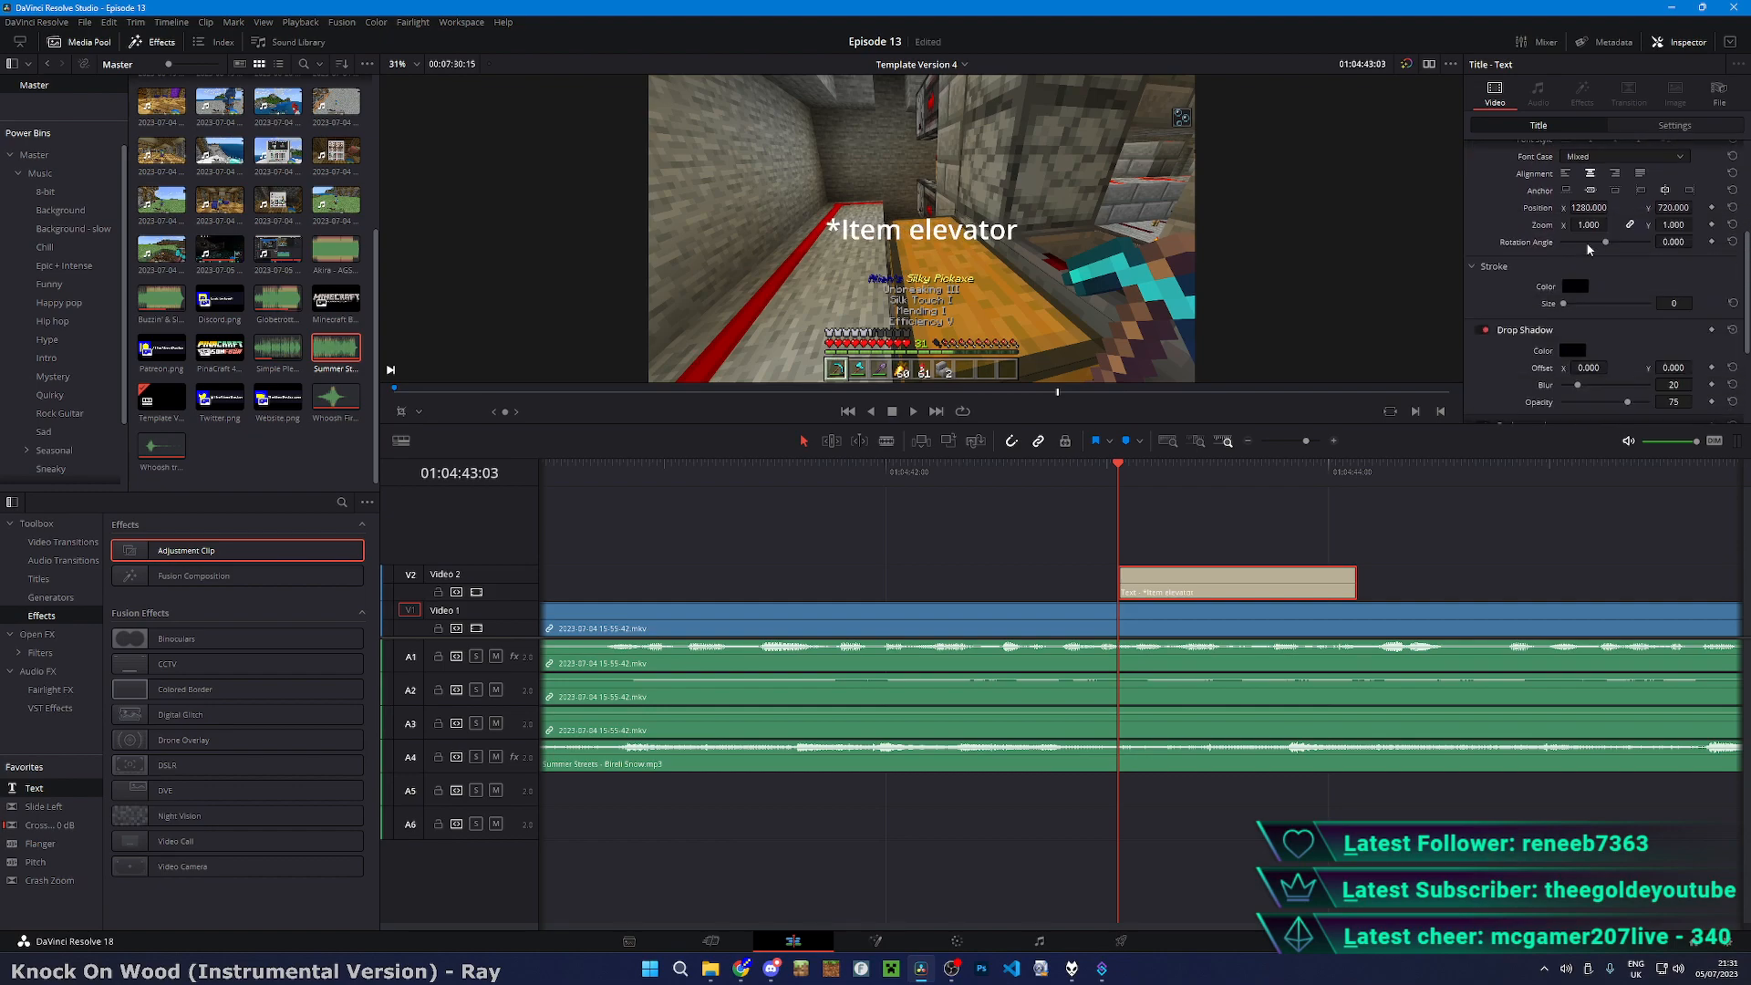
# - Check the spelling of "elevator" with a Windows search
pyautogui.press('super')
pyautogui.write('elevator')
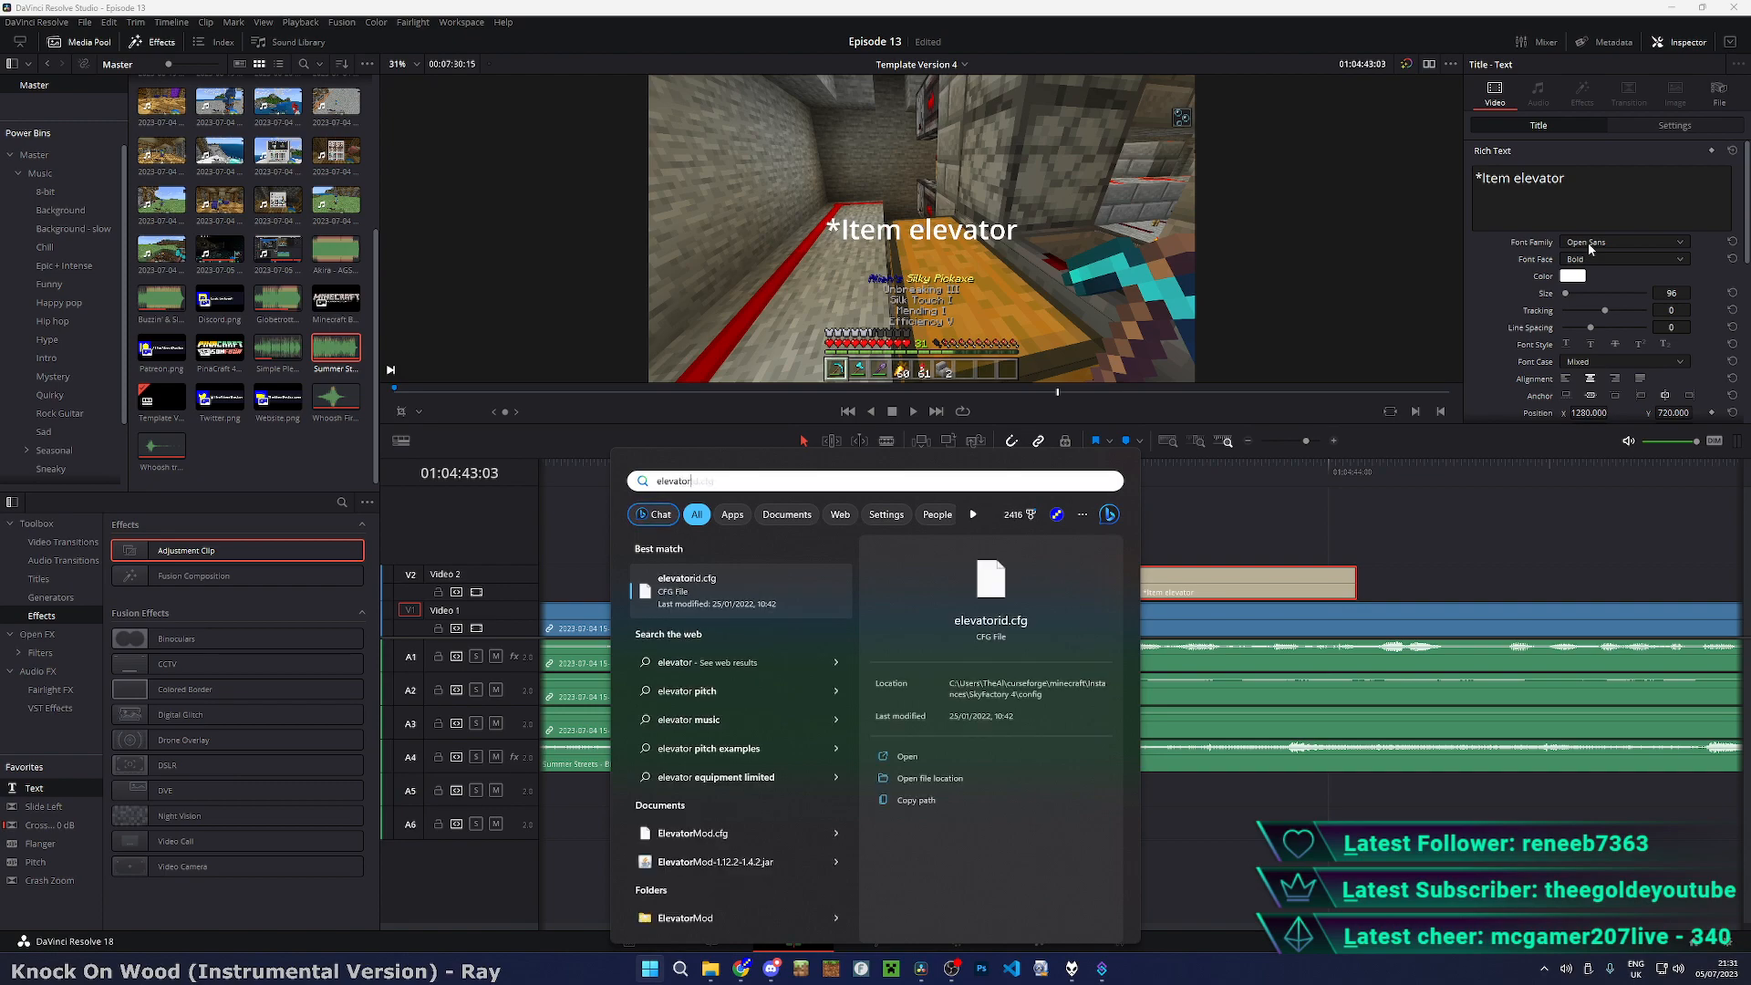
pyautogui.press('Escape')
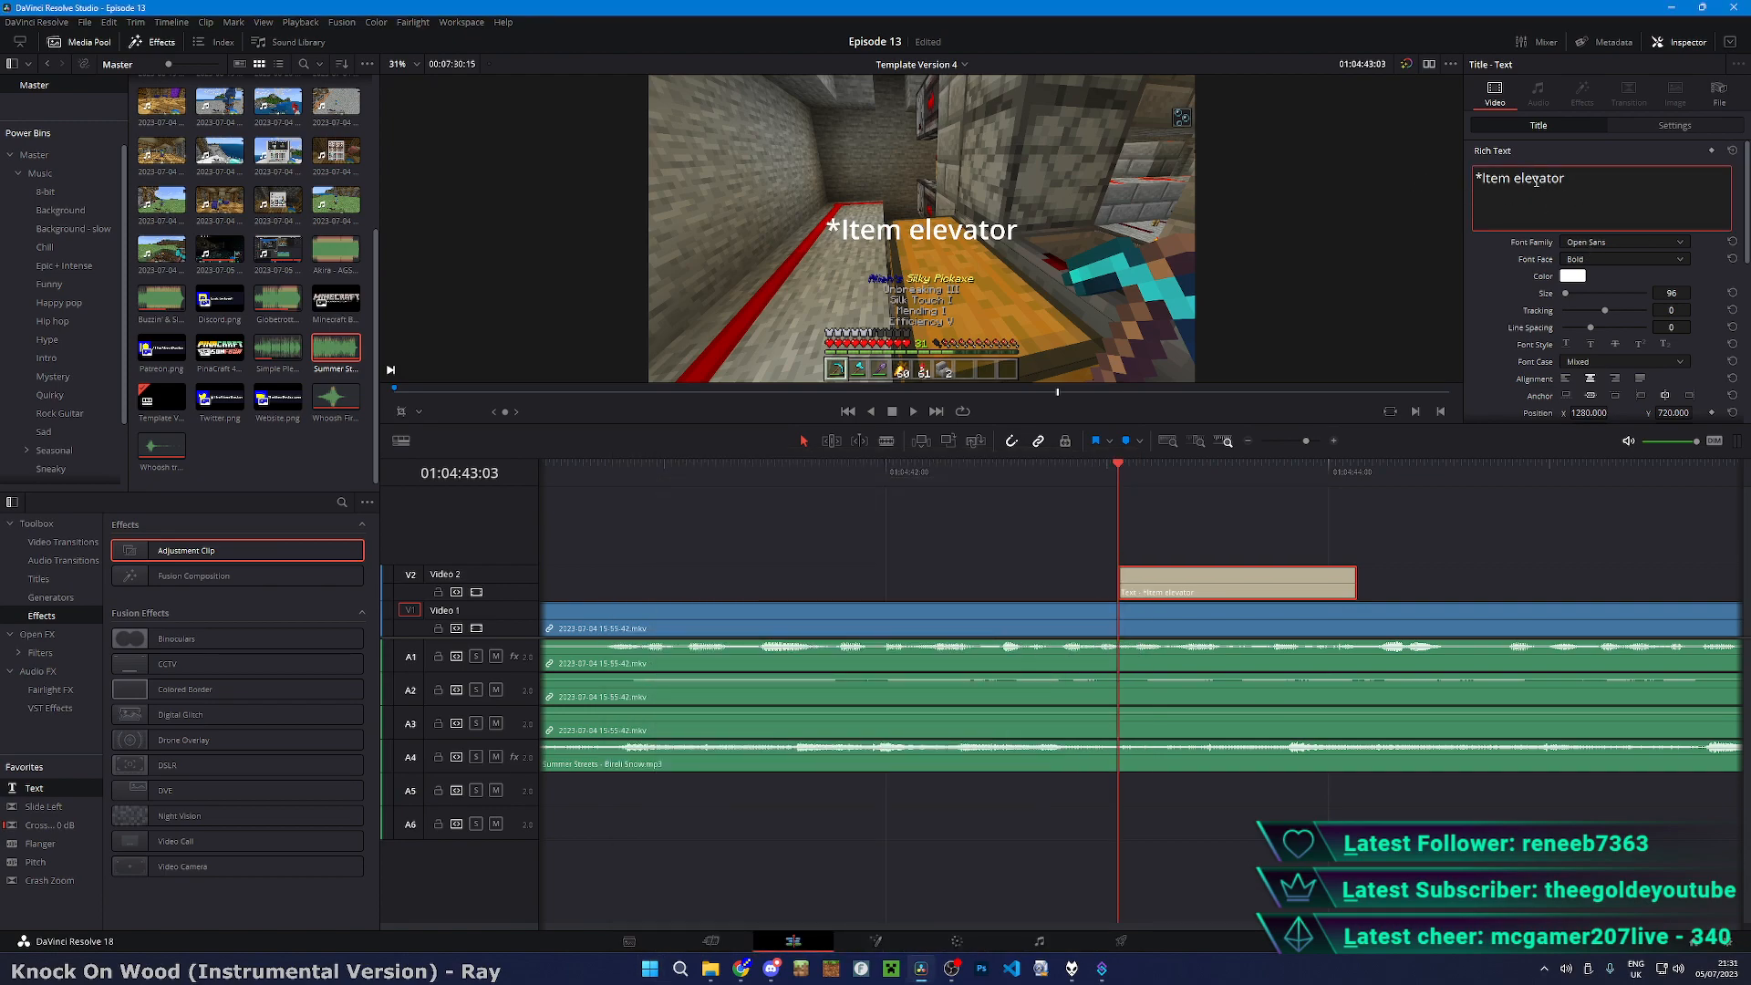
pyautogui.press('super')
pyautogui.write('elevator')
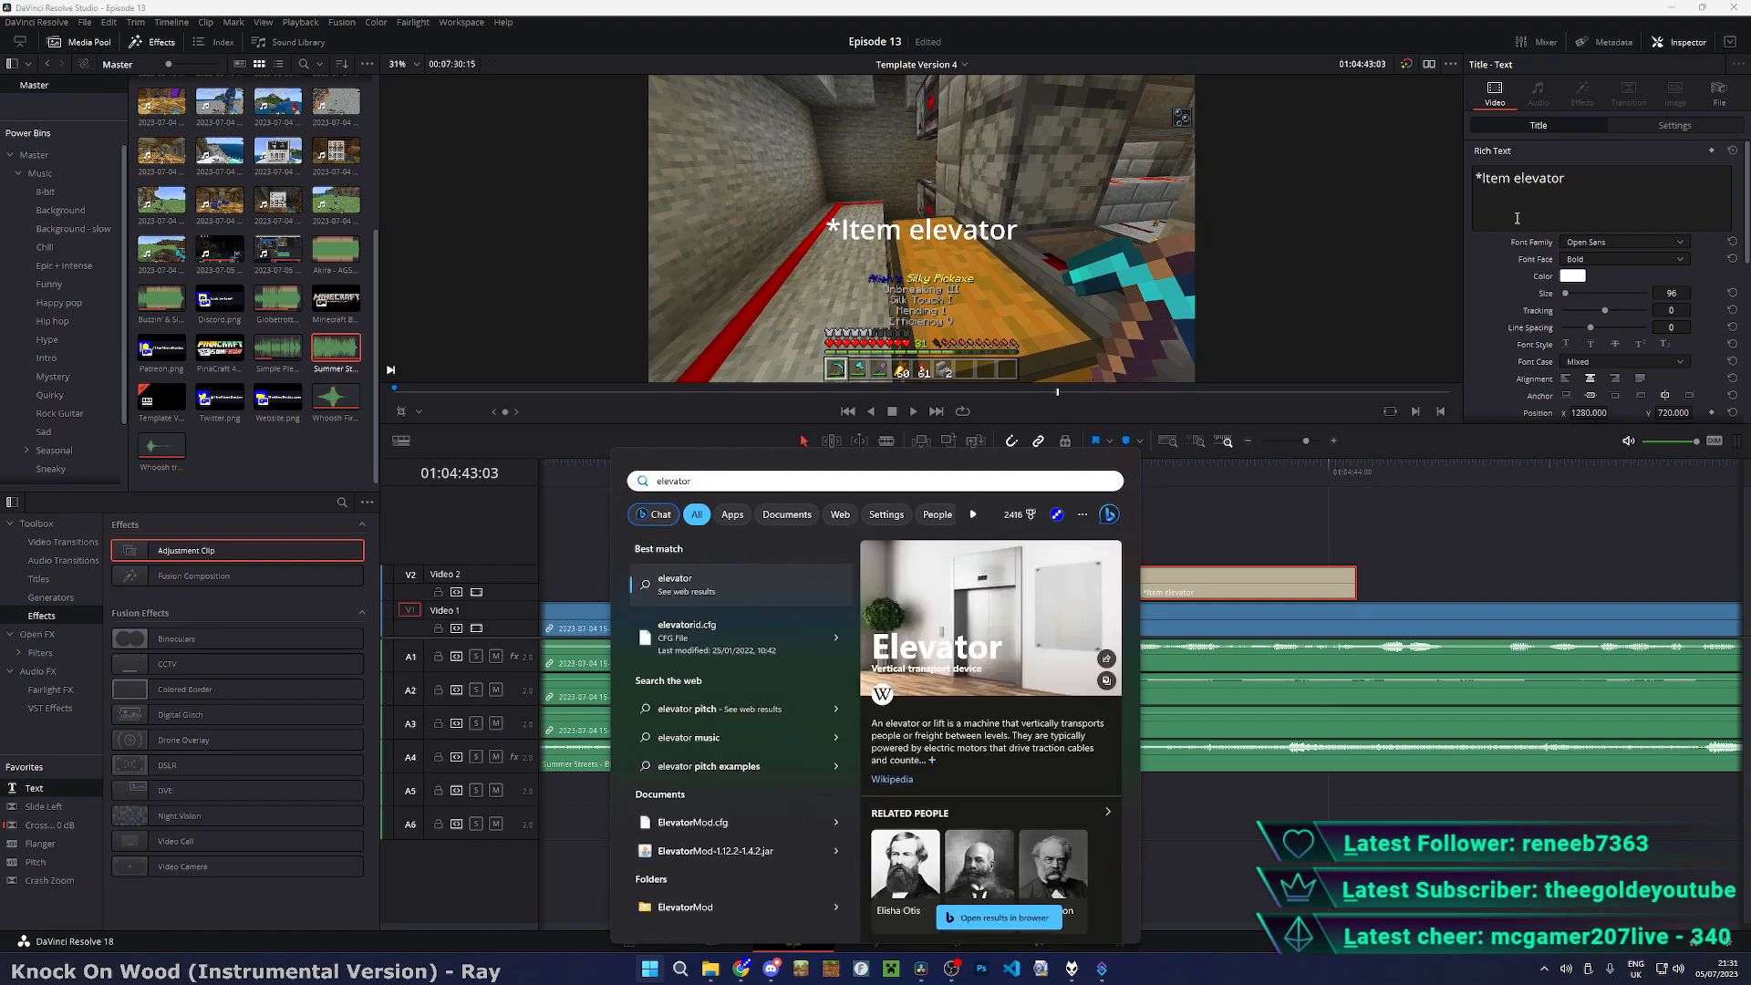
pyautogui.press('Escape')
# - Set the title's font family to Verdana and colour only its asterisk yellow
pyautogui.click(1625, 243)
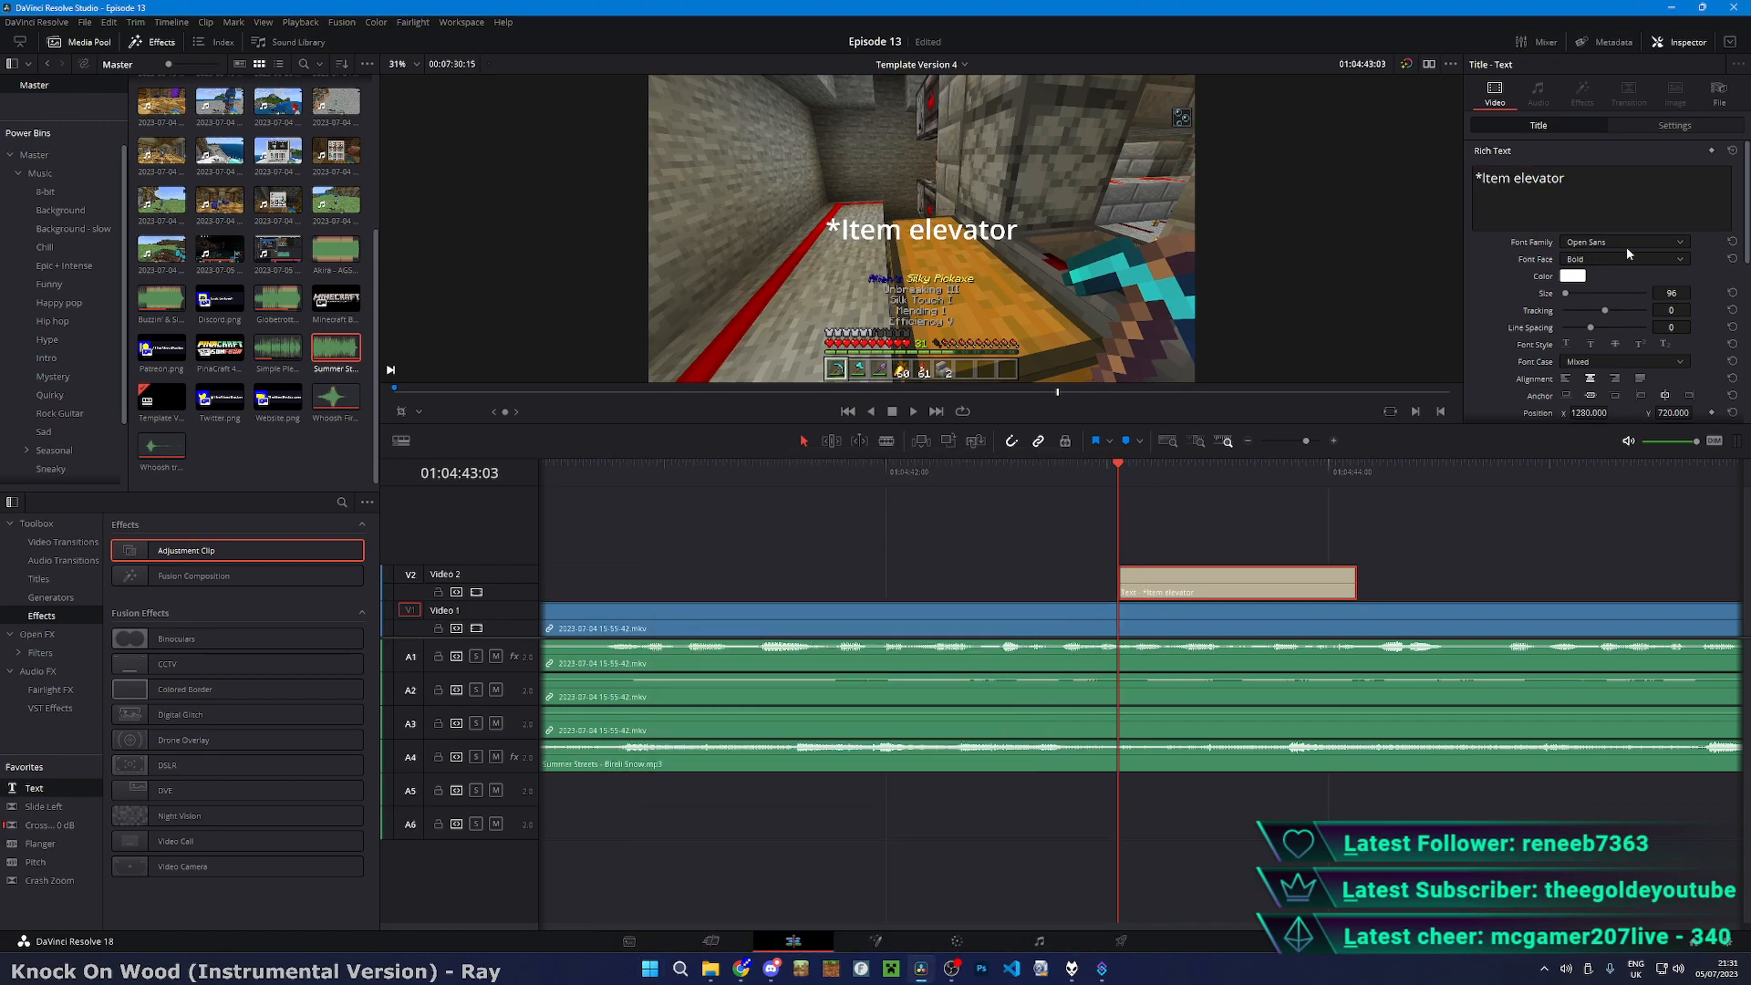
pyautogui.scroll(-15, 1594, 638)
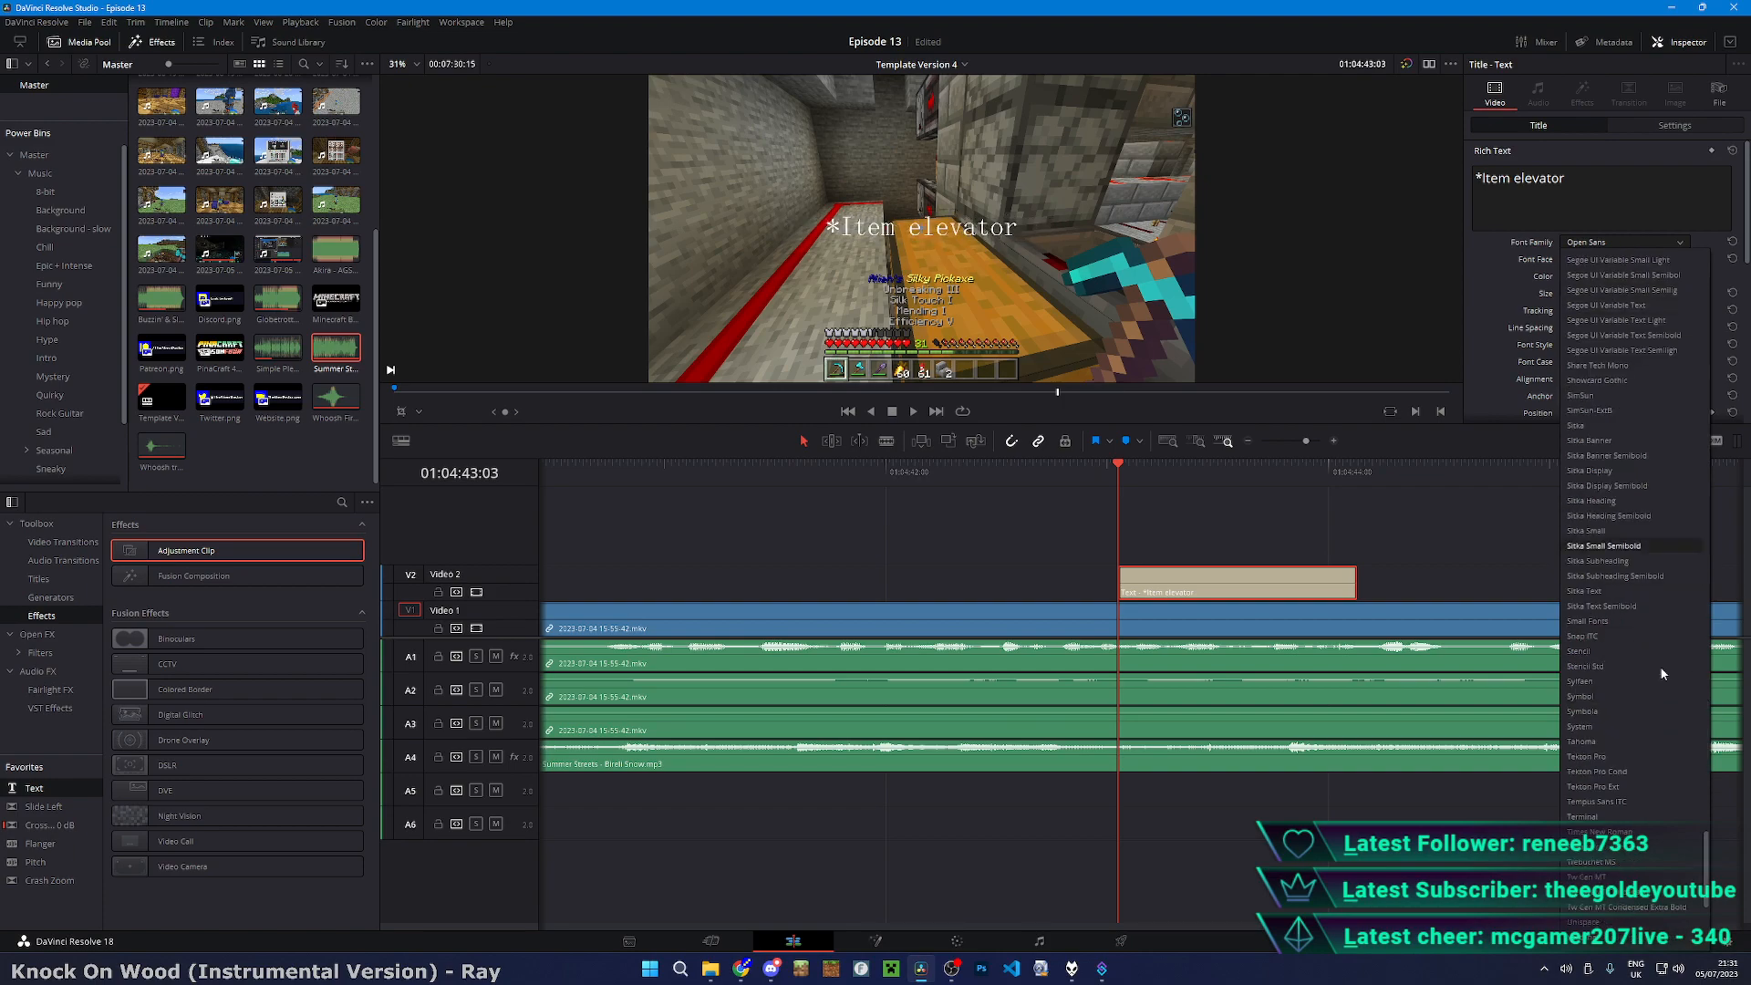
pyautogui.click(1589, 939)
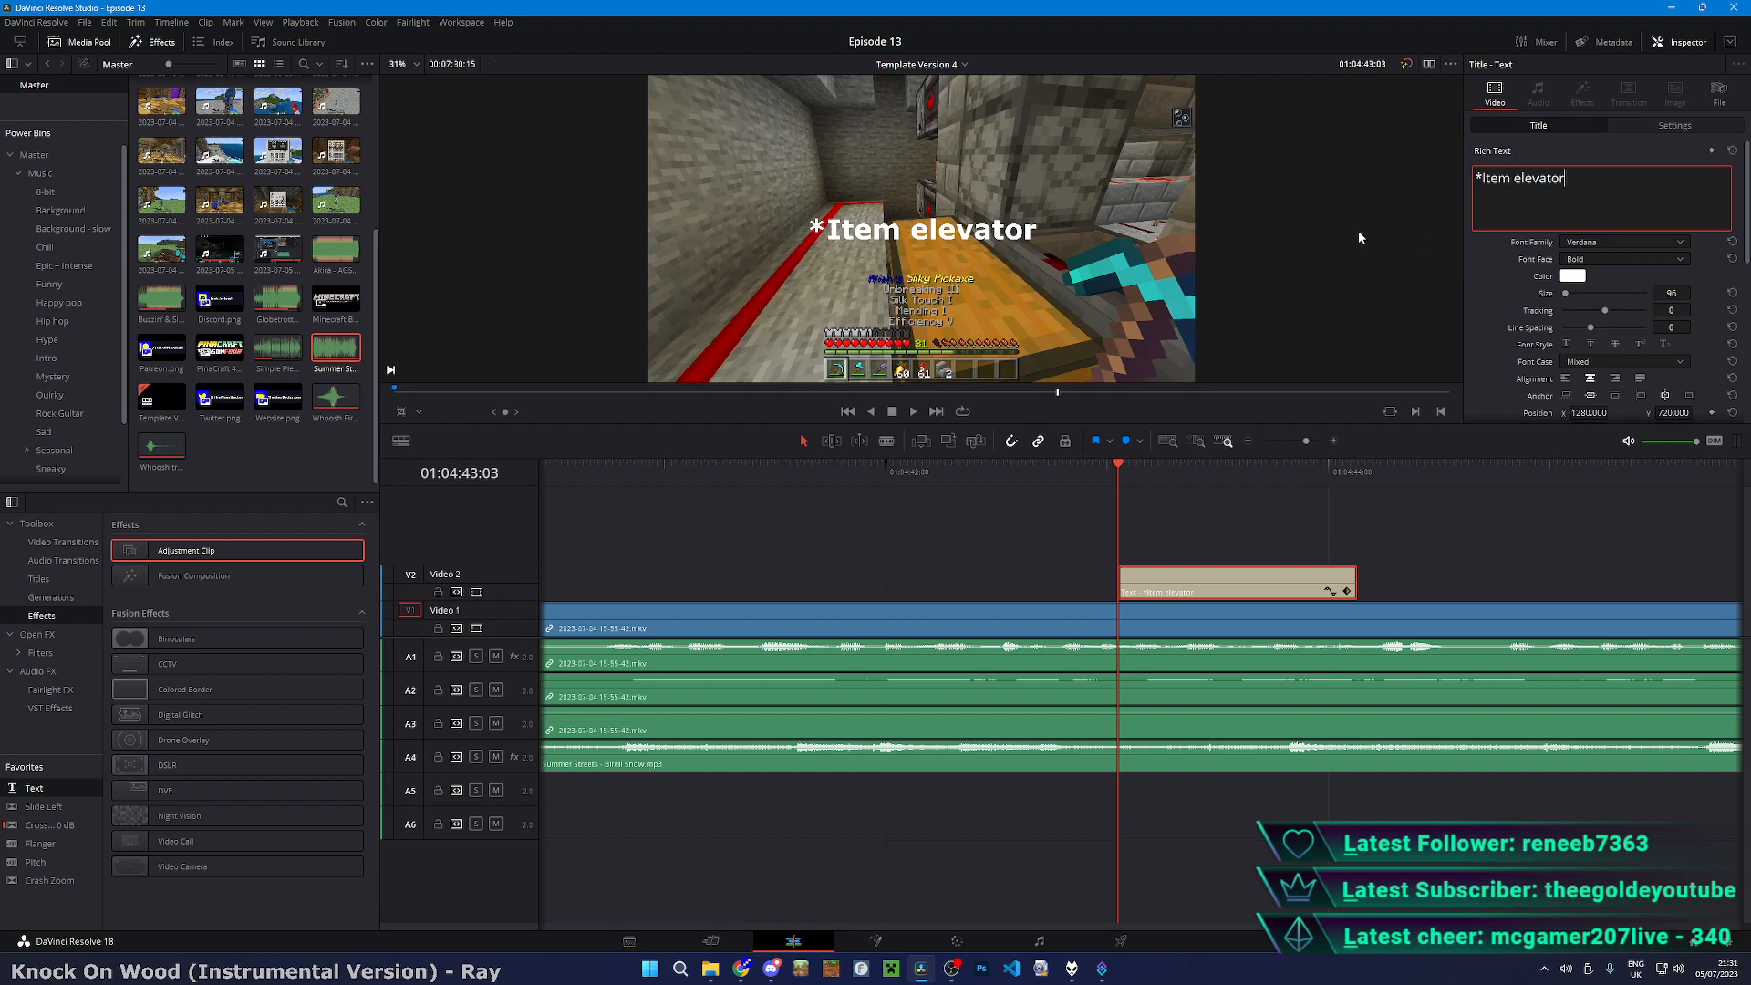
pyautogui.moveTo(1587, 189); pyautogui.dragTo(1472, 178)
pyautogui.click(1572, 276)
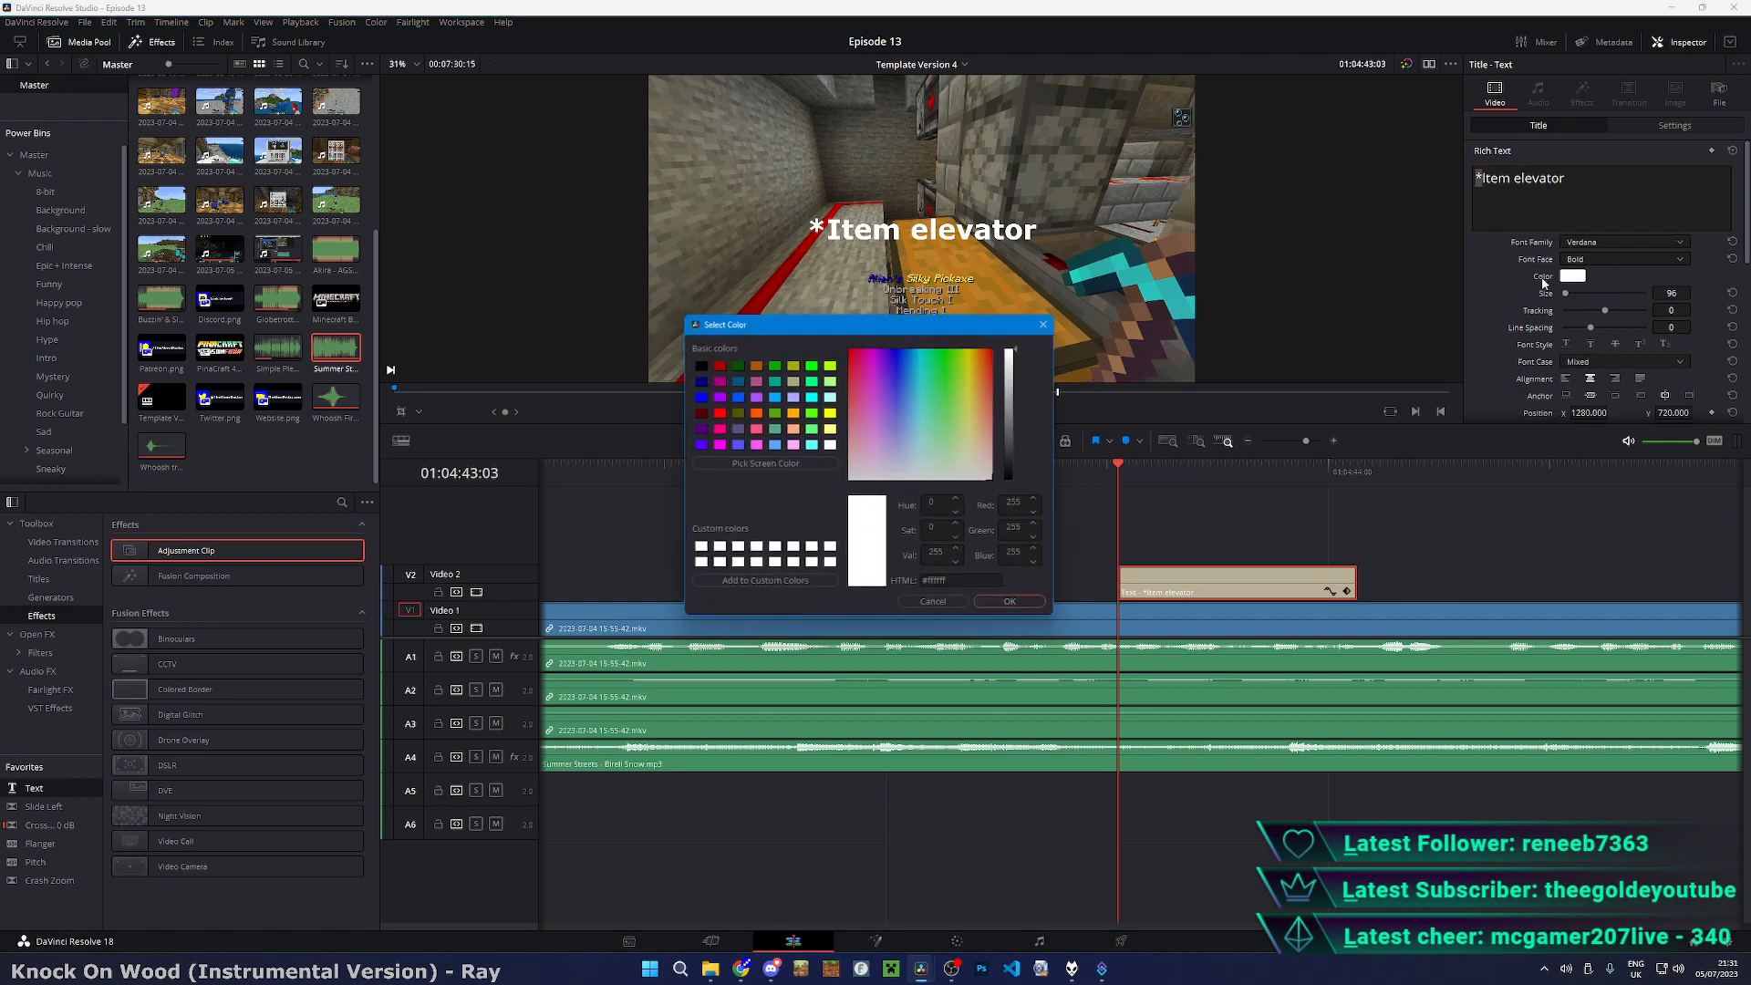
pyautogui.click(829, 428)
pyautogui.click(1016, 608)
# - Set the title's background height to 0.168 and play the section from shortly before the title
pyautogui.scroll(-5, 1503, 310)
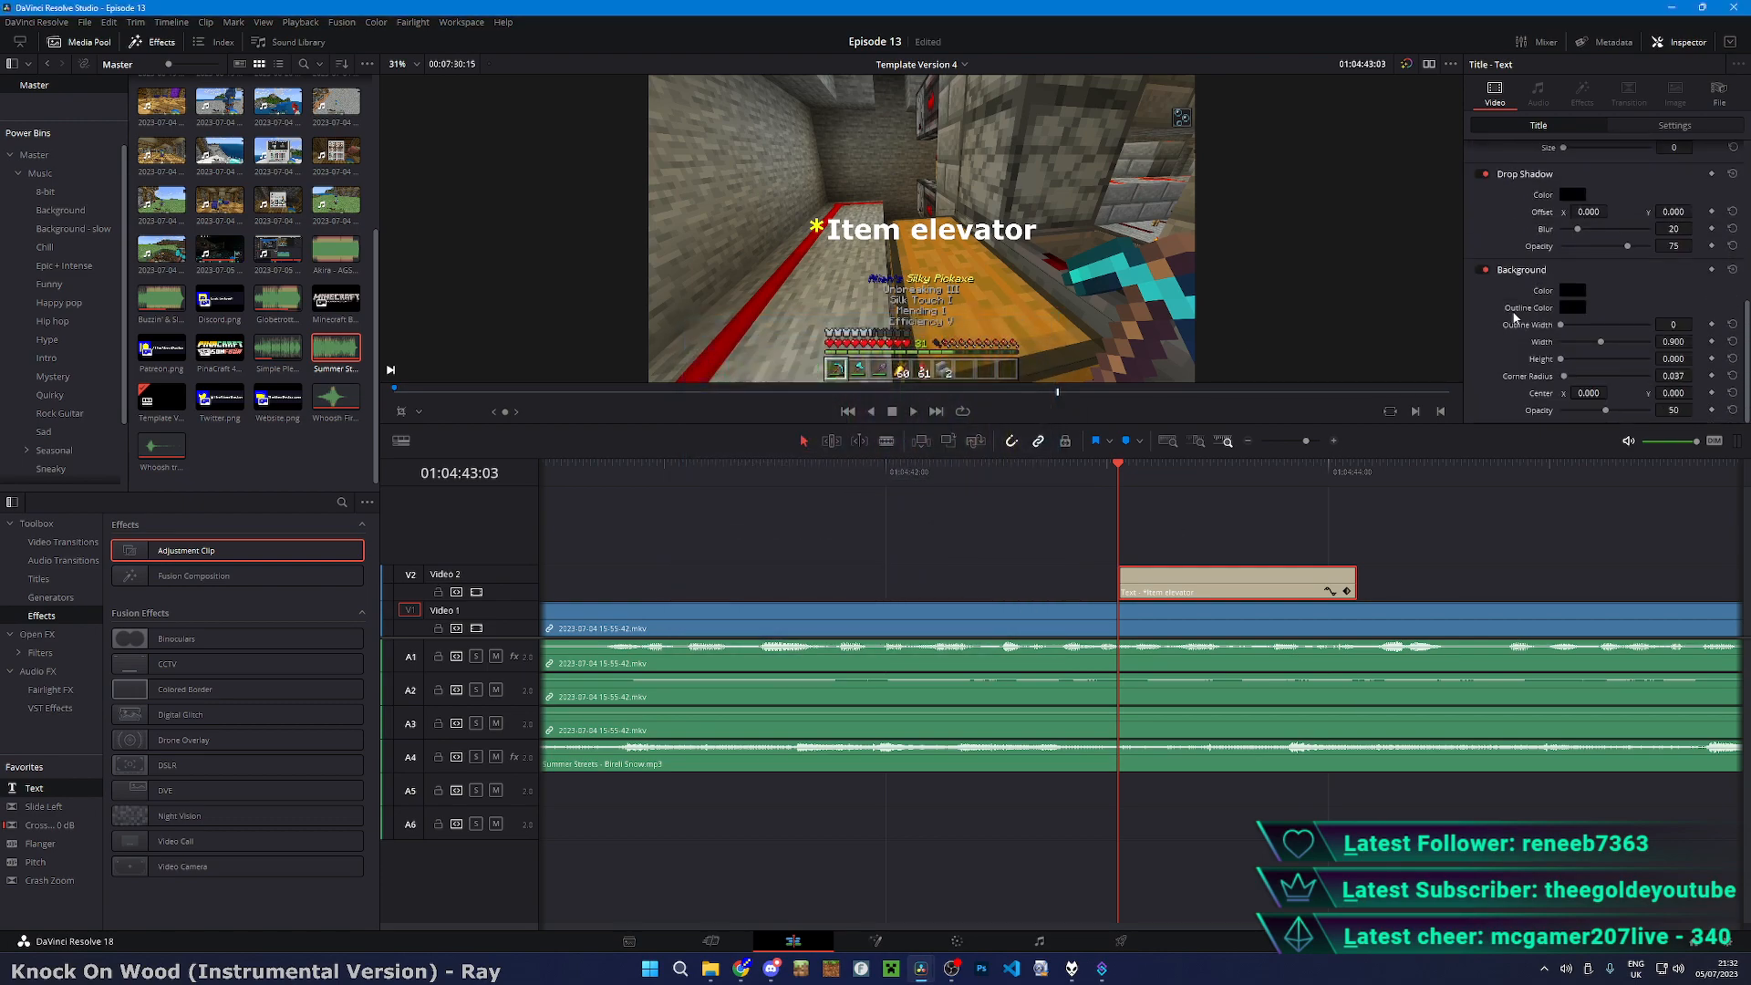
pyautogui.moveTo(1560, 358); pyautogui.dragTo(1570, 363)
pyautogui.click(1032, 477)
pyautogui.press('space')
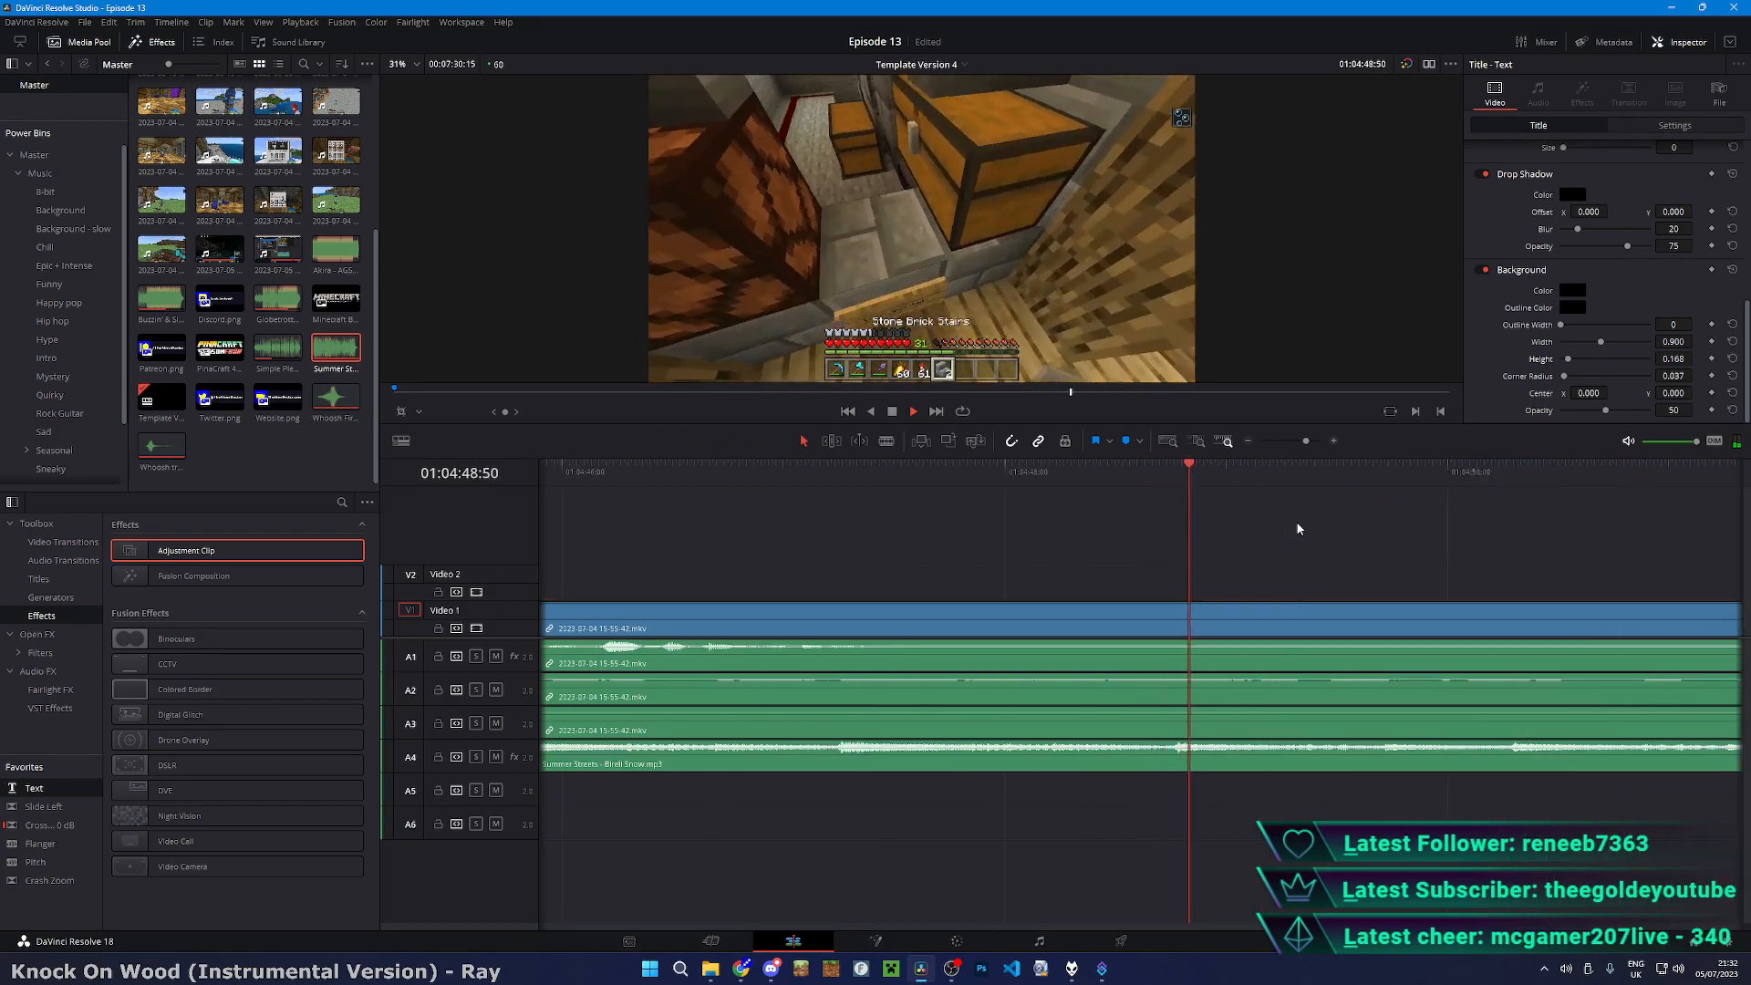
# - Split the gameplay at about 01:04:47:25, replay the speech before it and shift the following clip later to start at about 01:04:48
pyautogui.press('b')
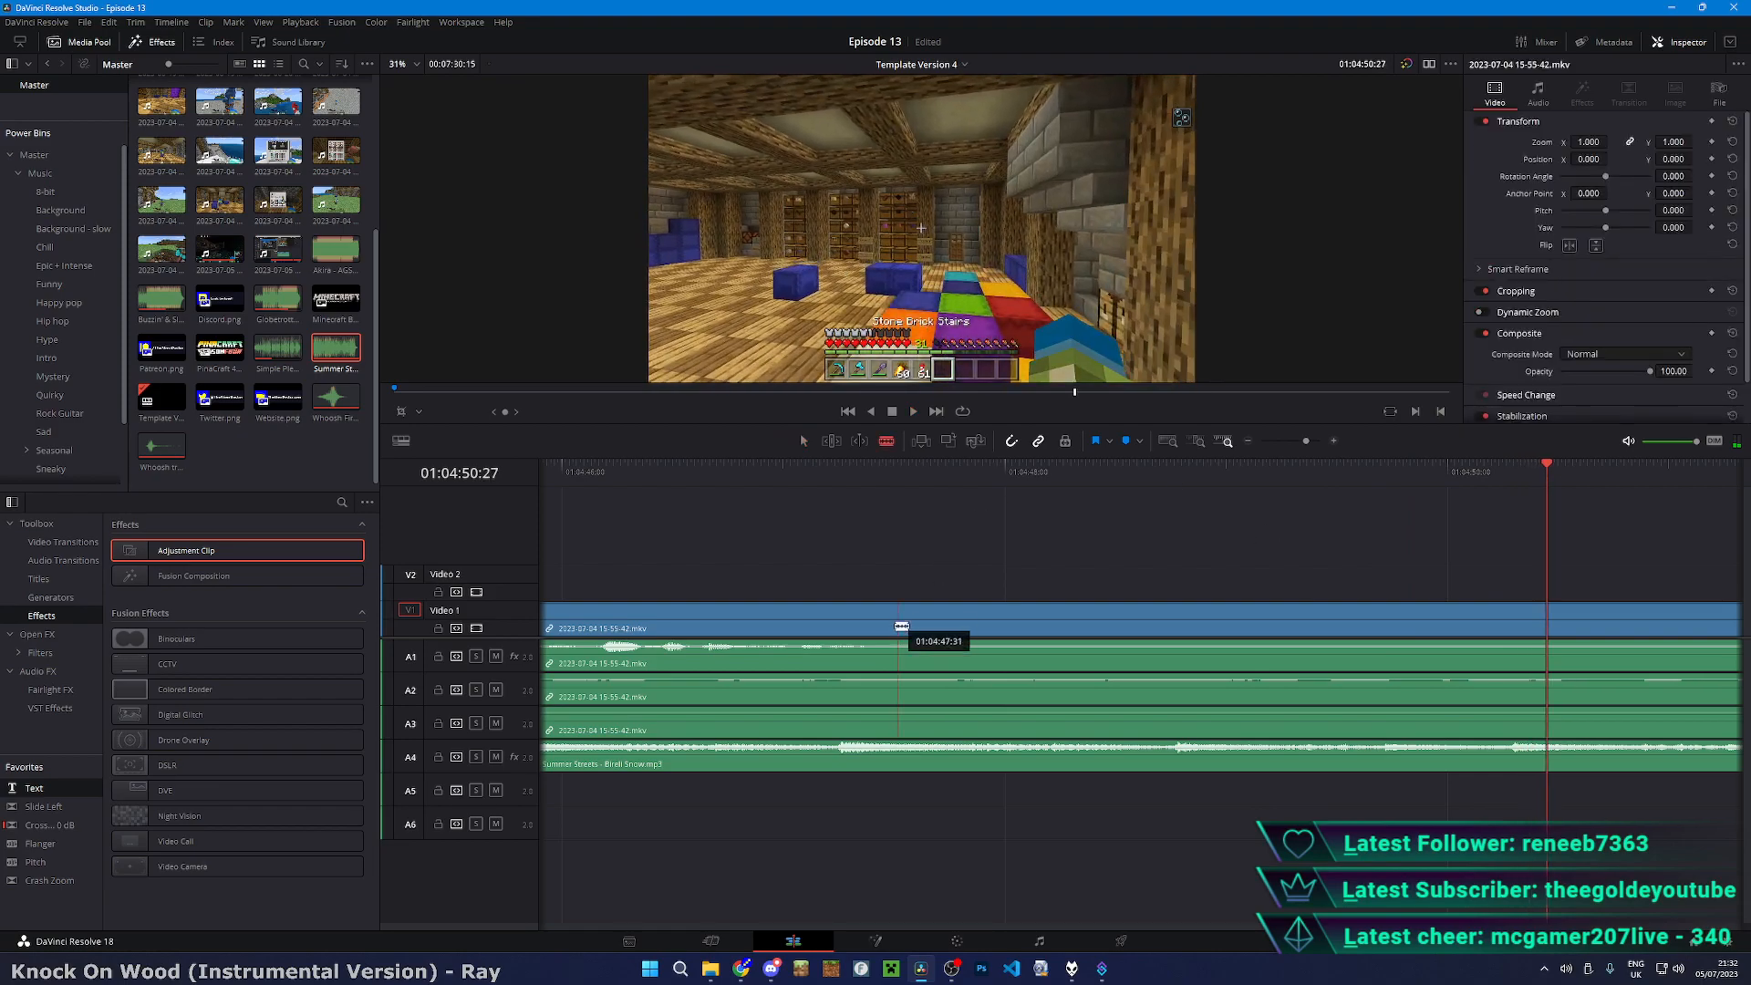
pyautogui.click(878, 658)
pyautogui.press('a')
pyautogui.click(659, 474)
pyautogui.press('space')
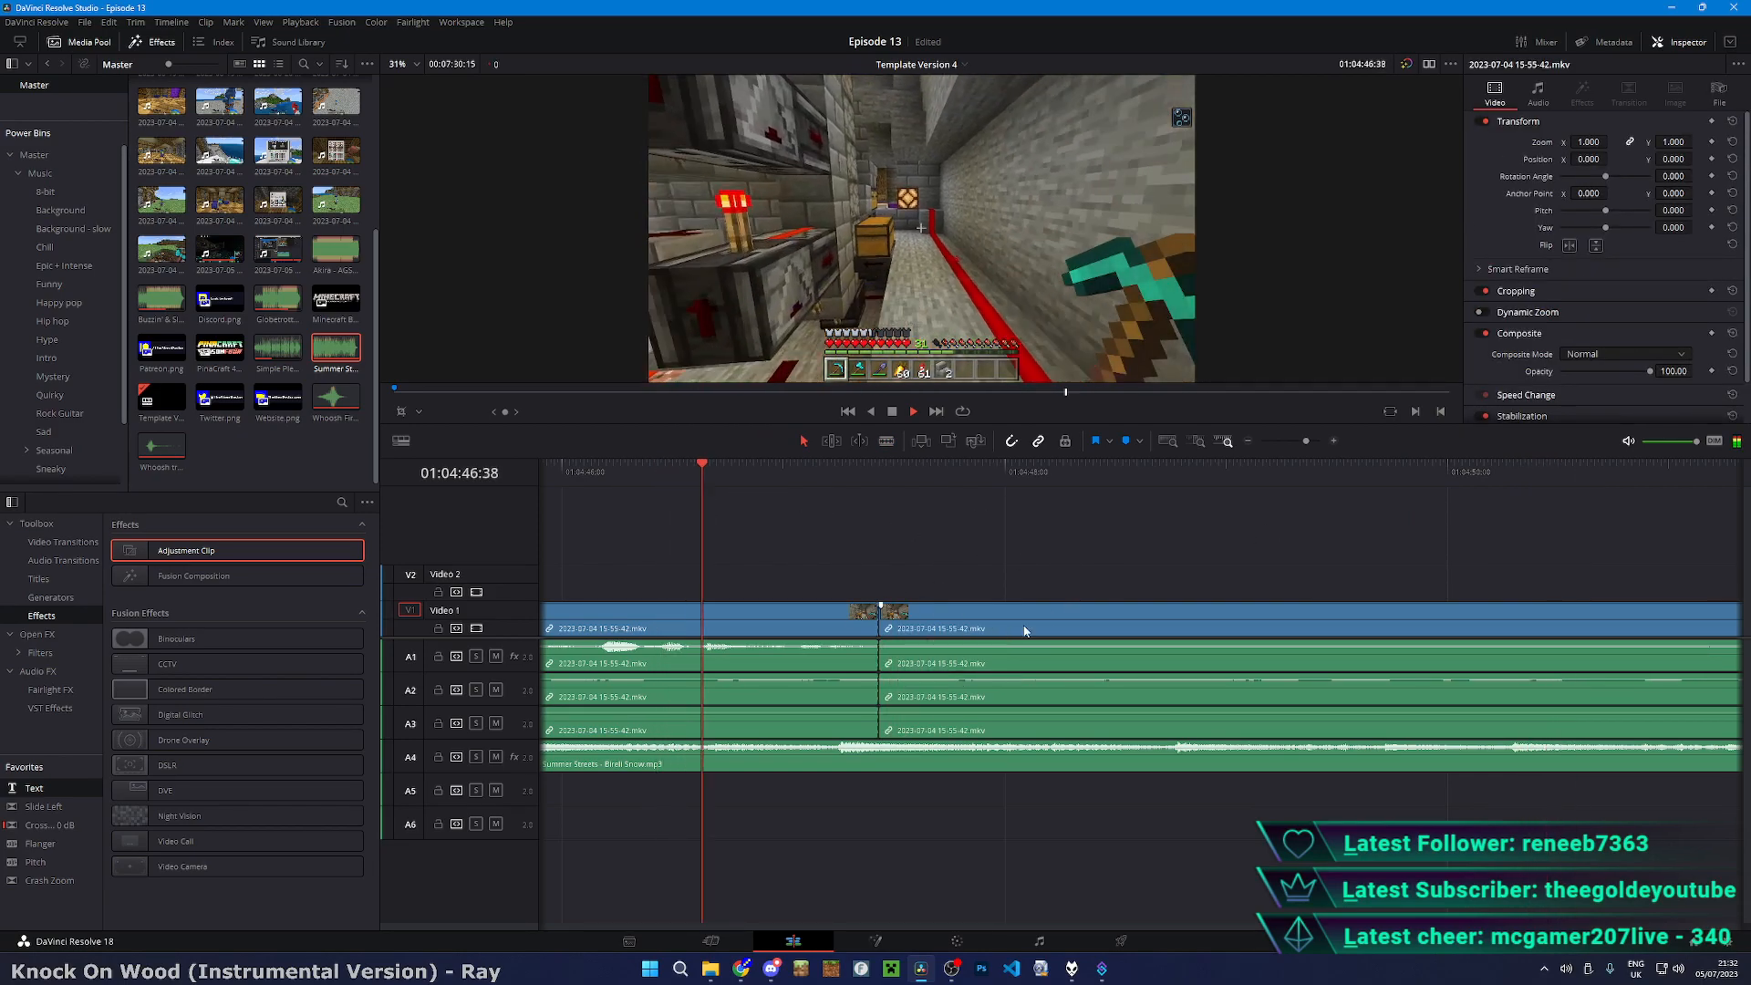
pyautogui.moveTo(1024, 629); pyautogui.dragTo(1163, 627)
pyautogui.scroll(-5, 1372, 559)
pyautogui.scroll(2, 1274, 653)
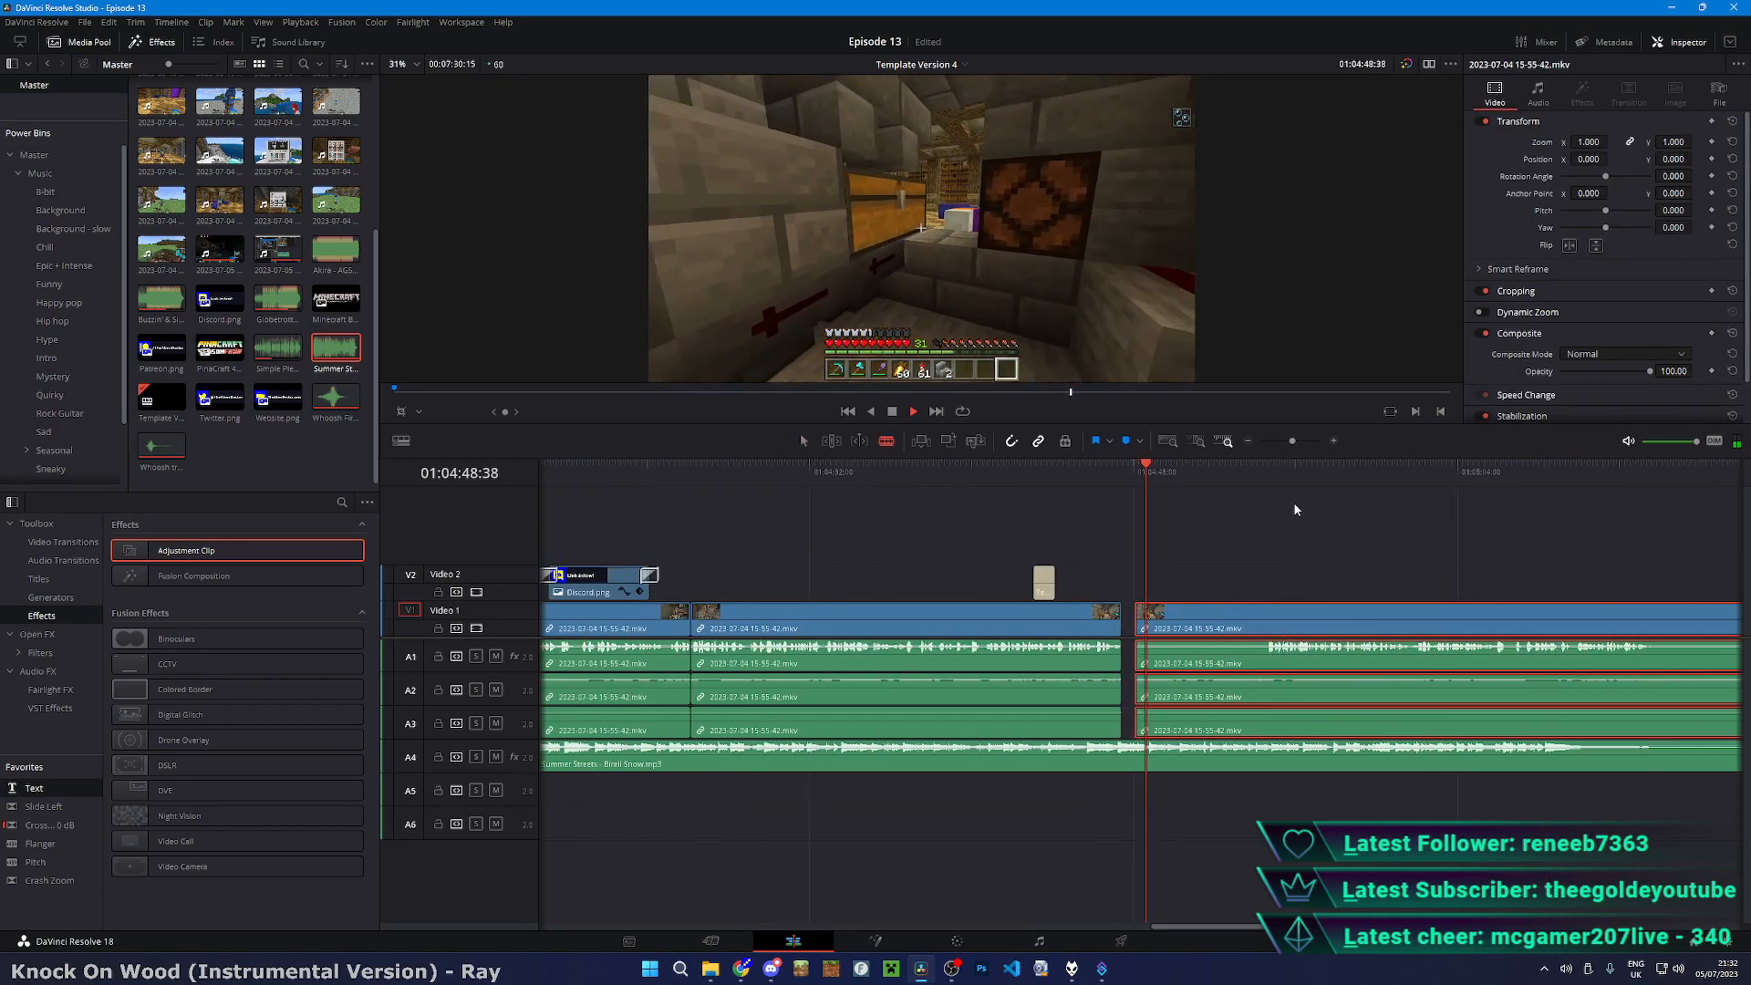
# - Review the following gameplay, split it at about 01:05:07, and ripple delete the section from 01:04:48 to that cut
pyautogui.press('b')
pyautogui.click(1265, 475)
pyautogui.scroll(-3, 1266, 474)
pyautogui.scroll(1, 1514, 467)
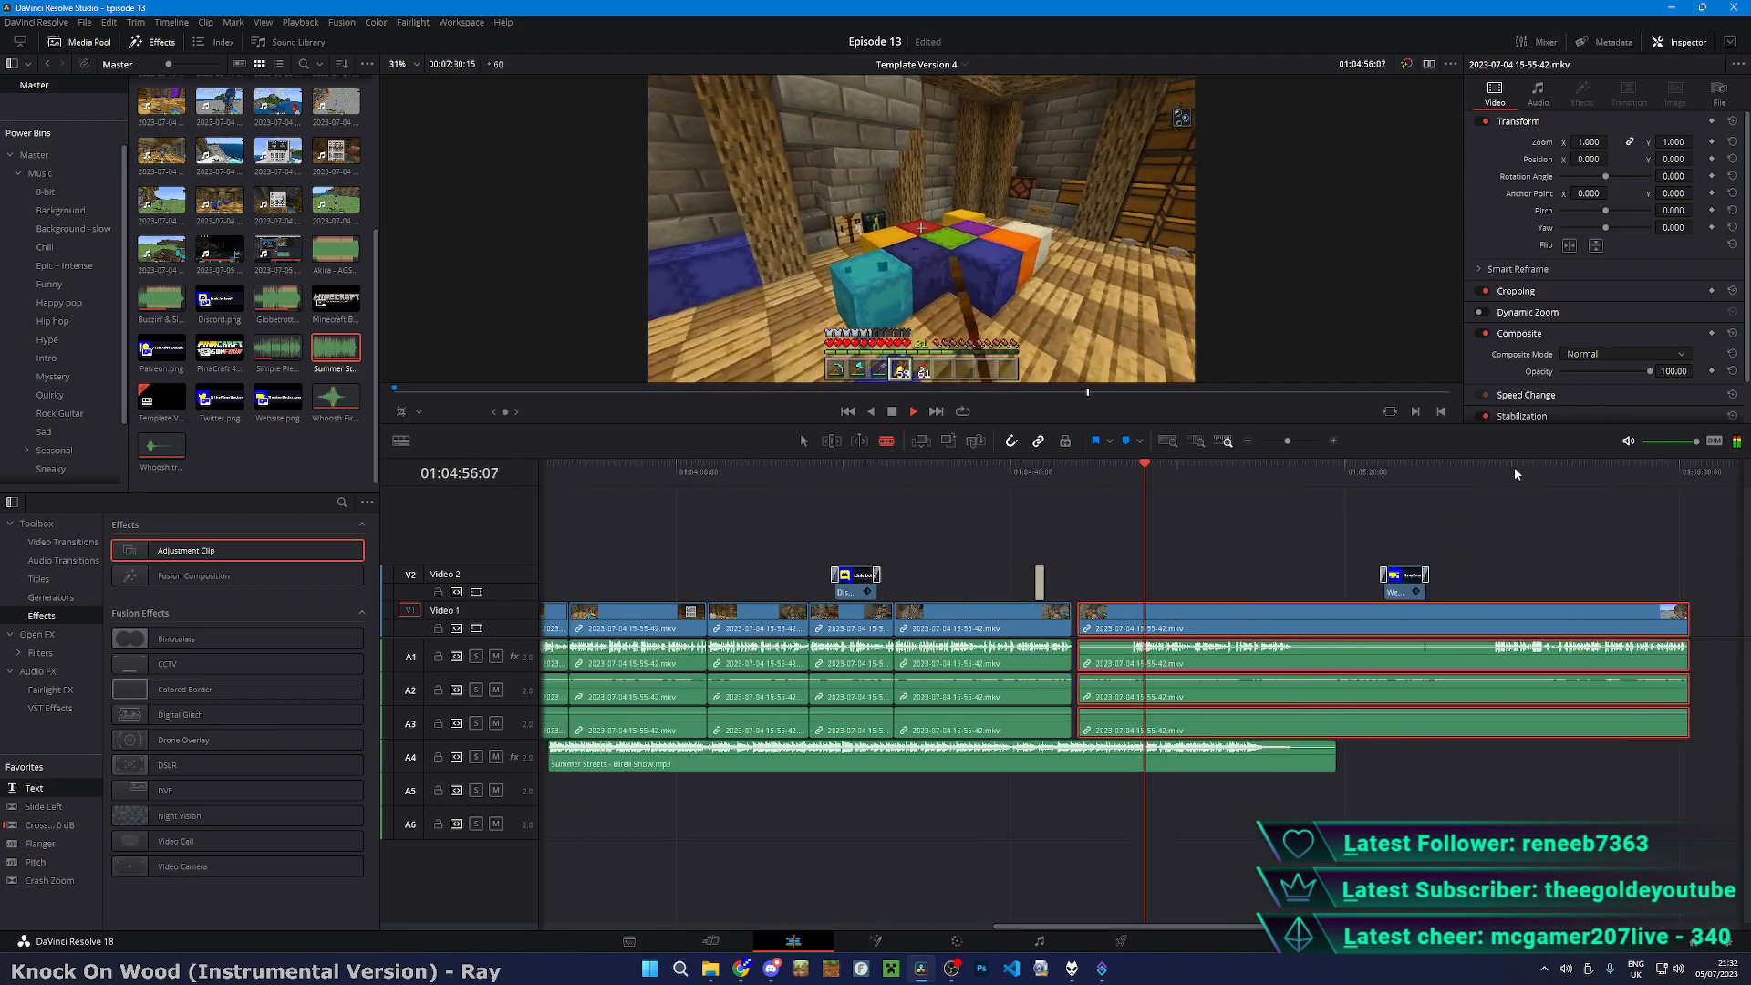
pyautogui.click(1490, 478)
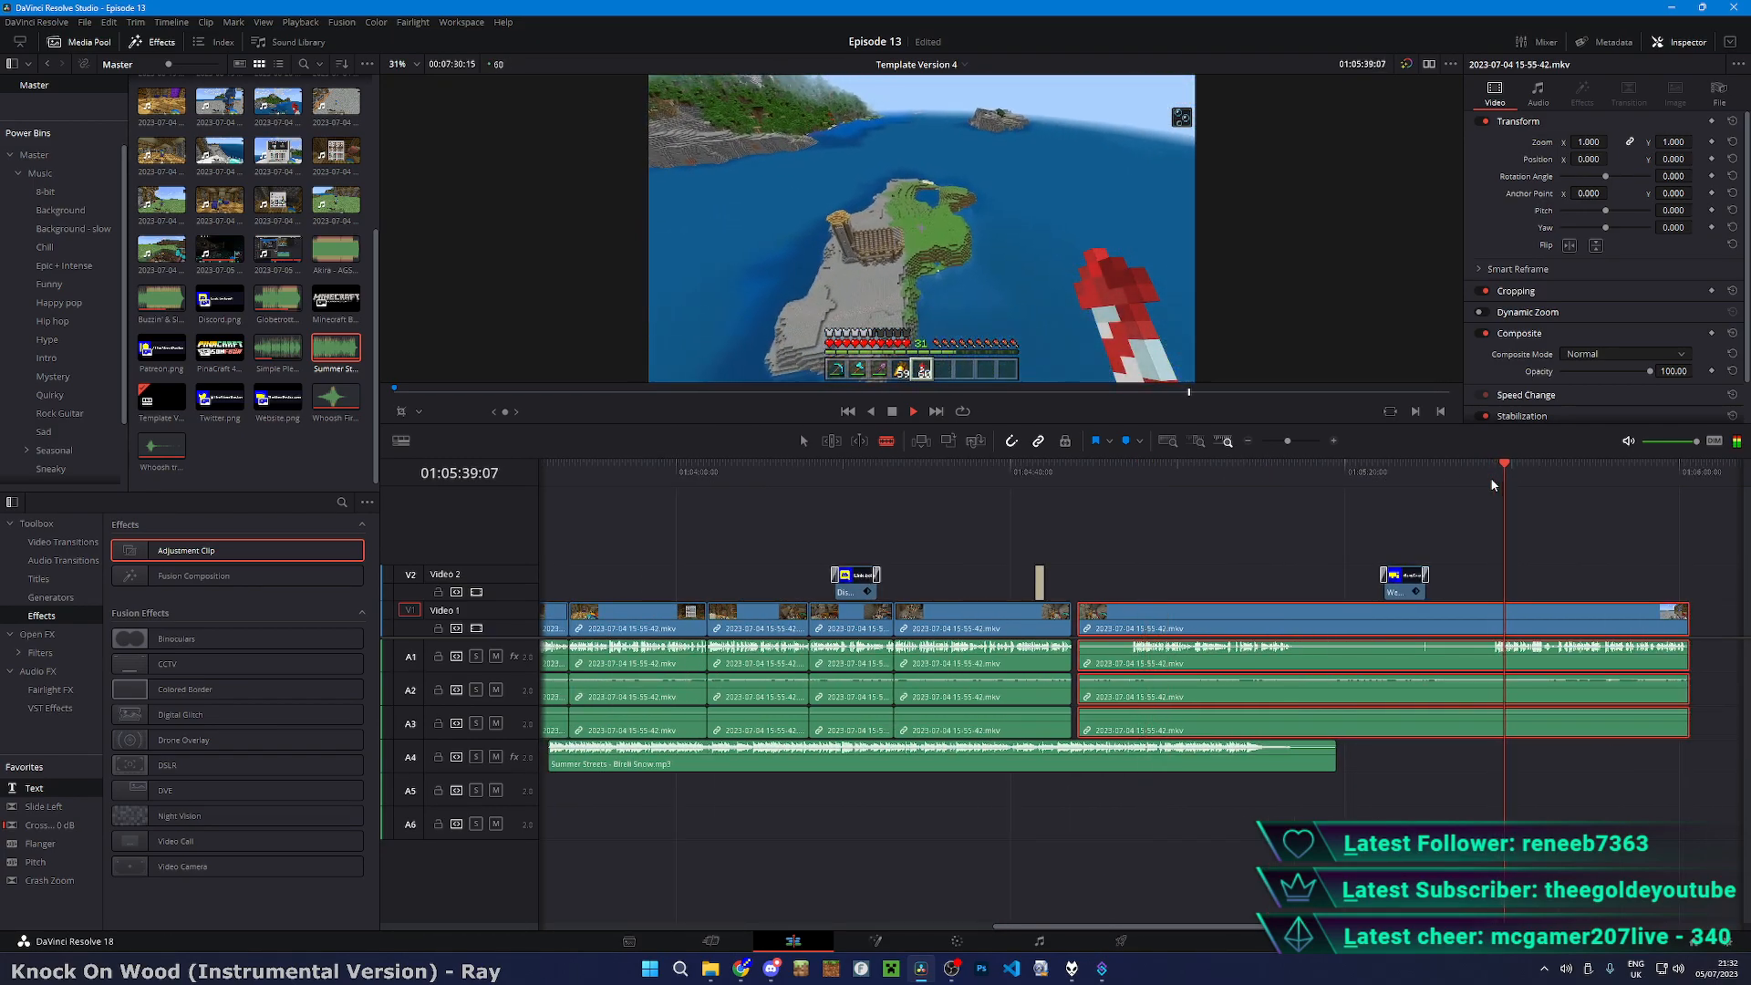
pyautogui.scroll(2, 1459, 481)
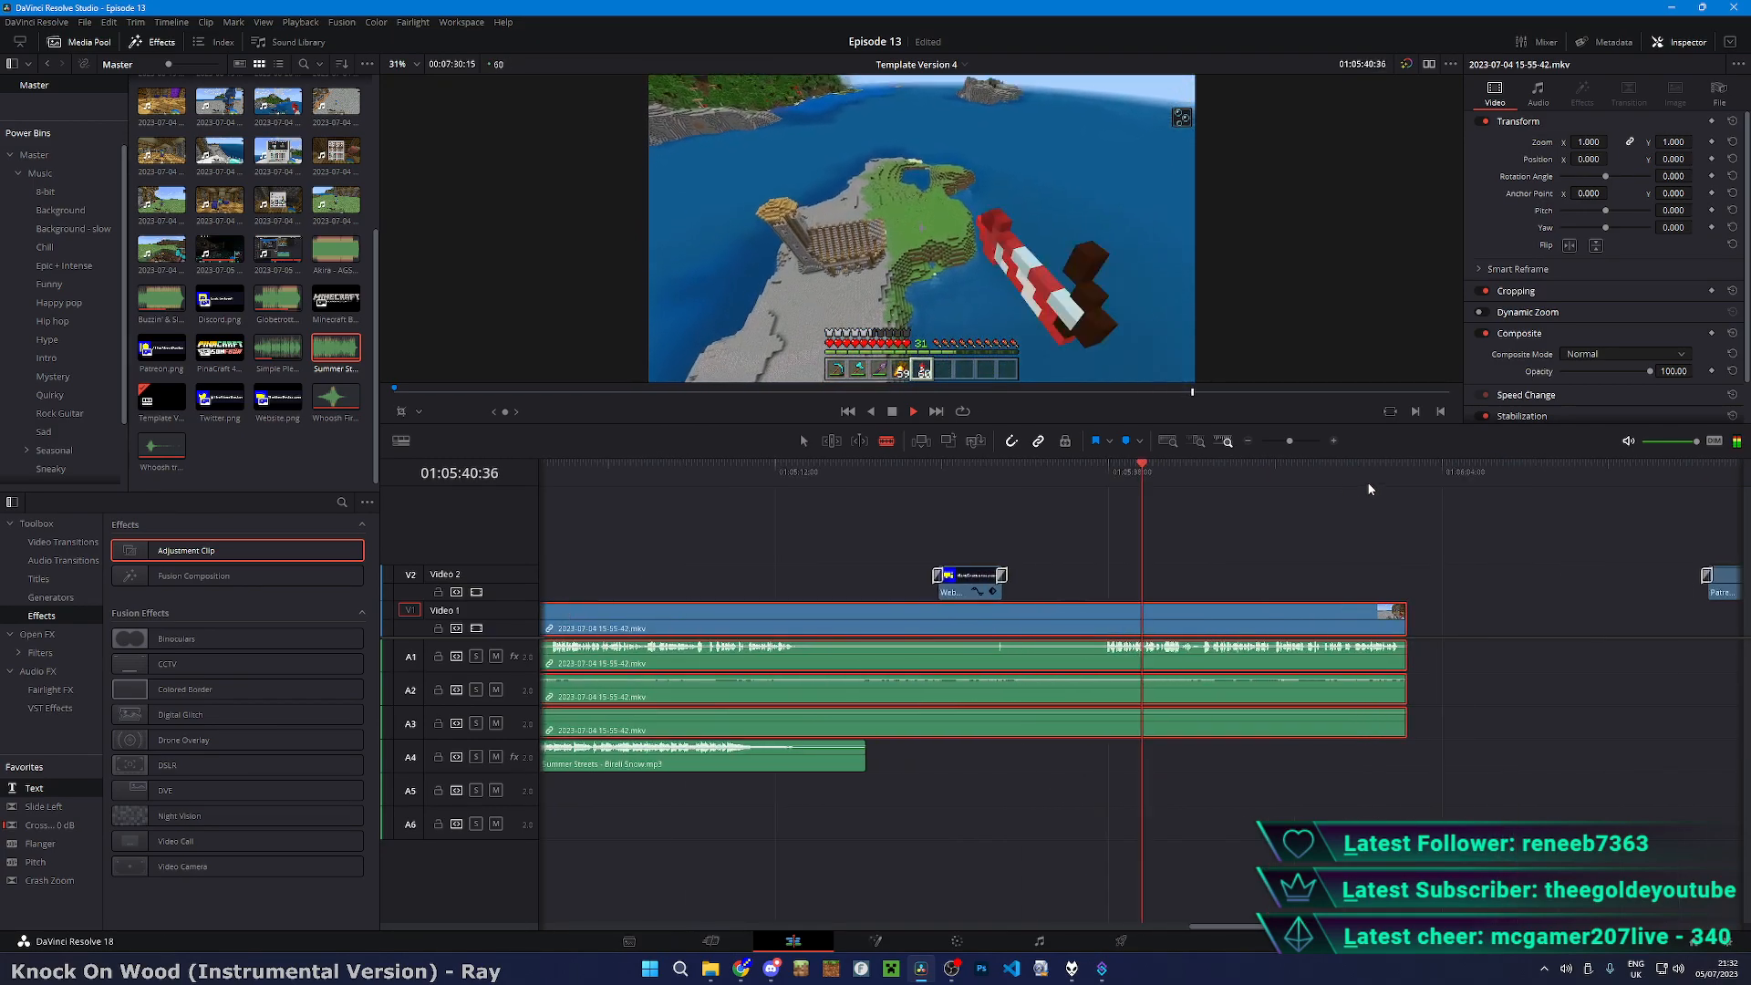
pyautogui.click(746, 469)
pyautogui.scroll(-1, 784, 478)
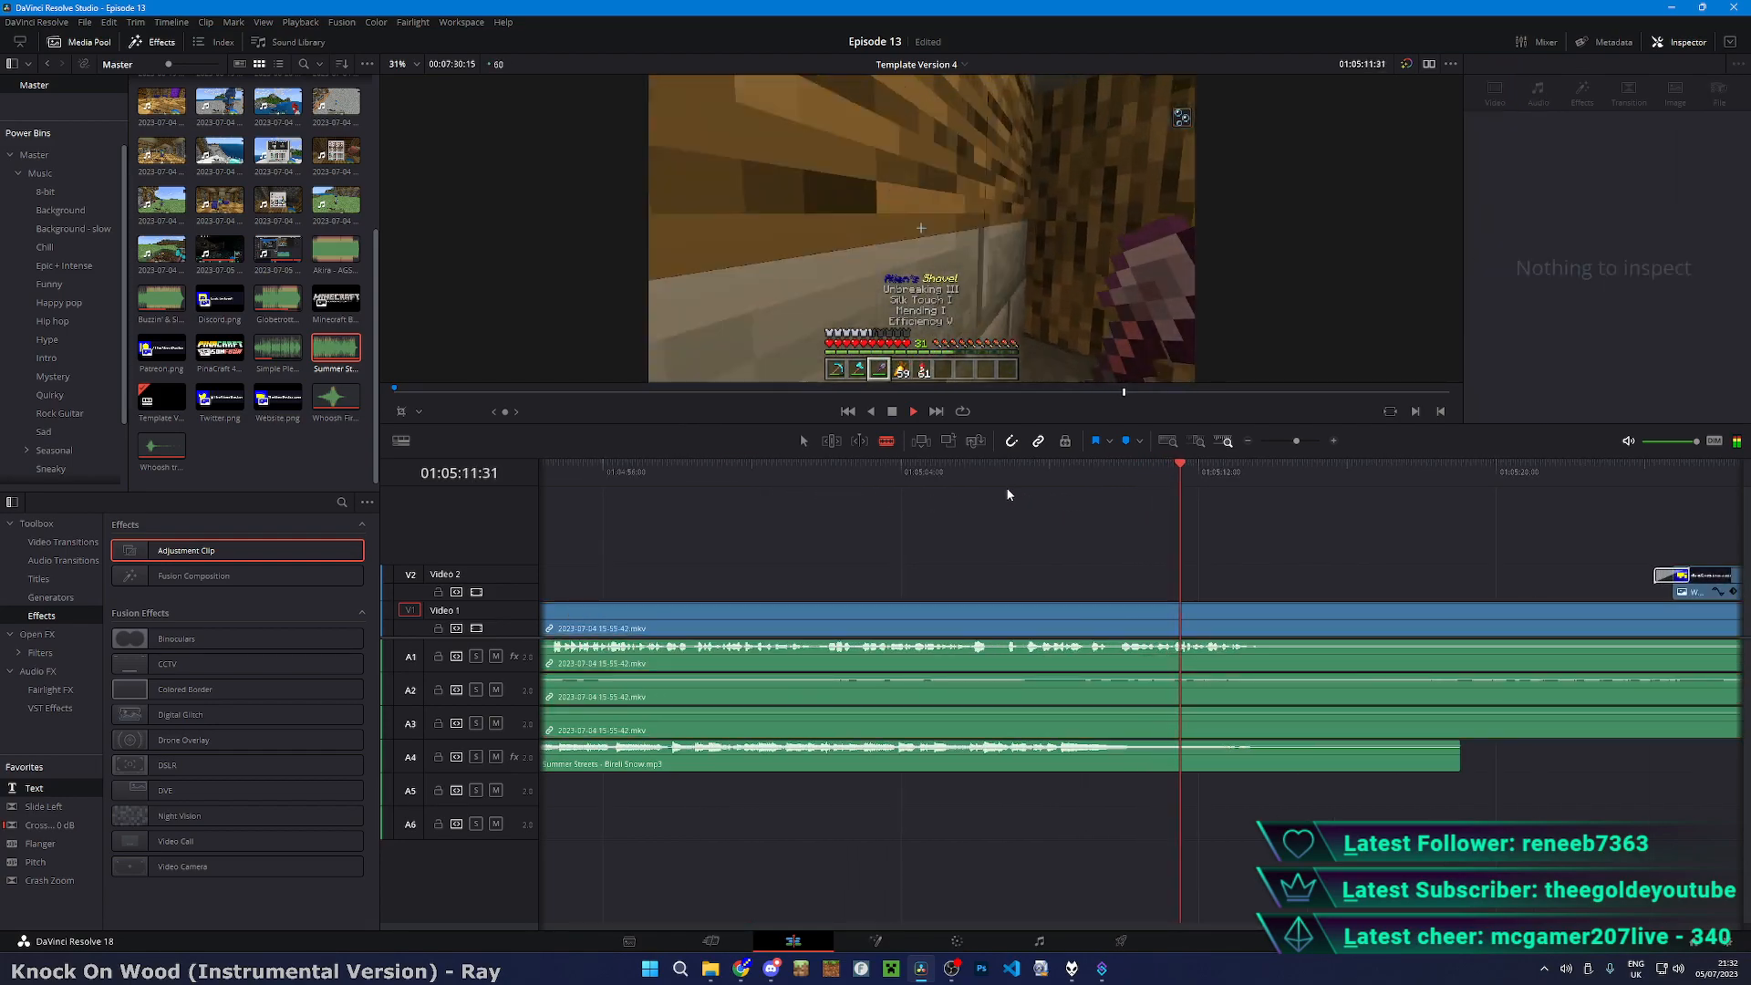
pyautogui.click(1016, 474)
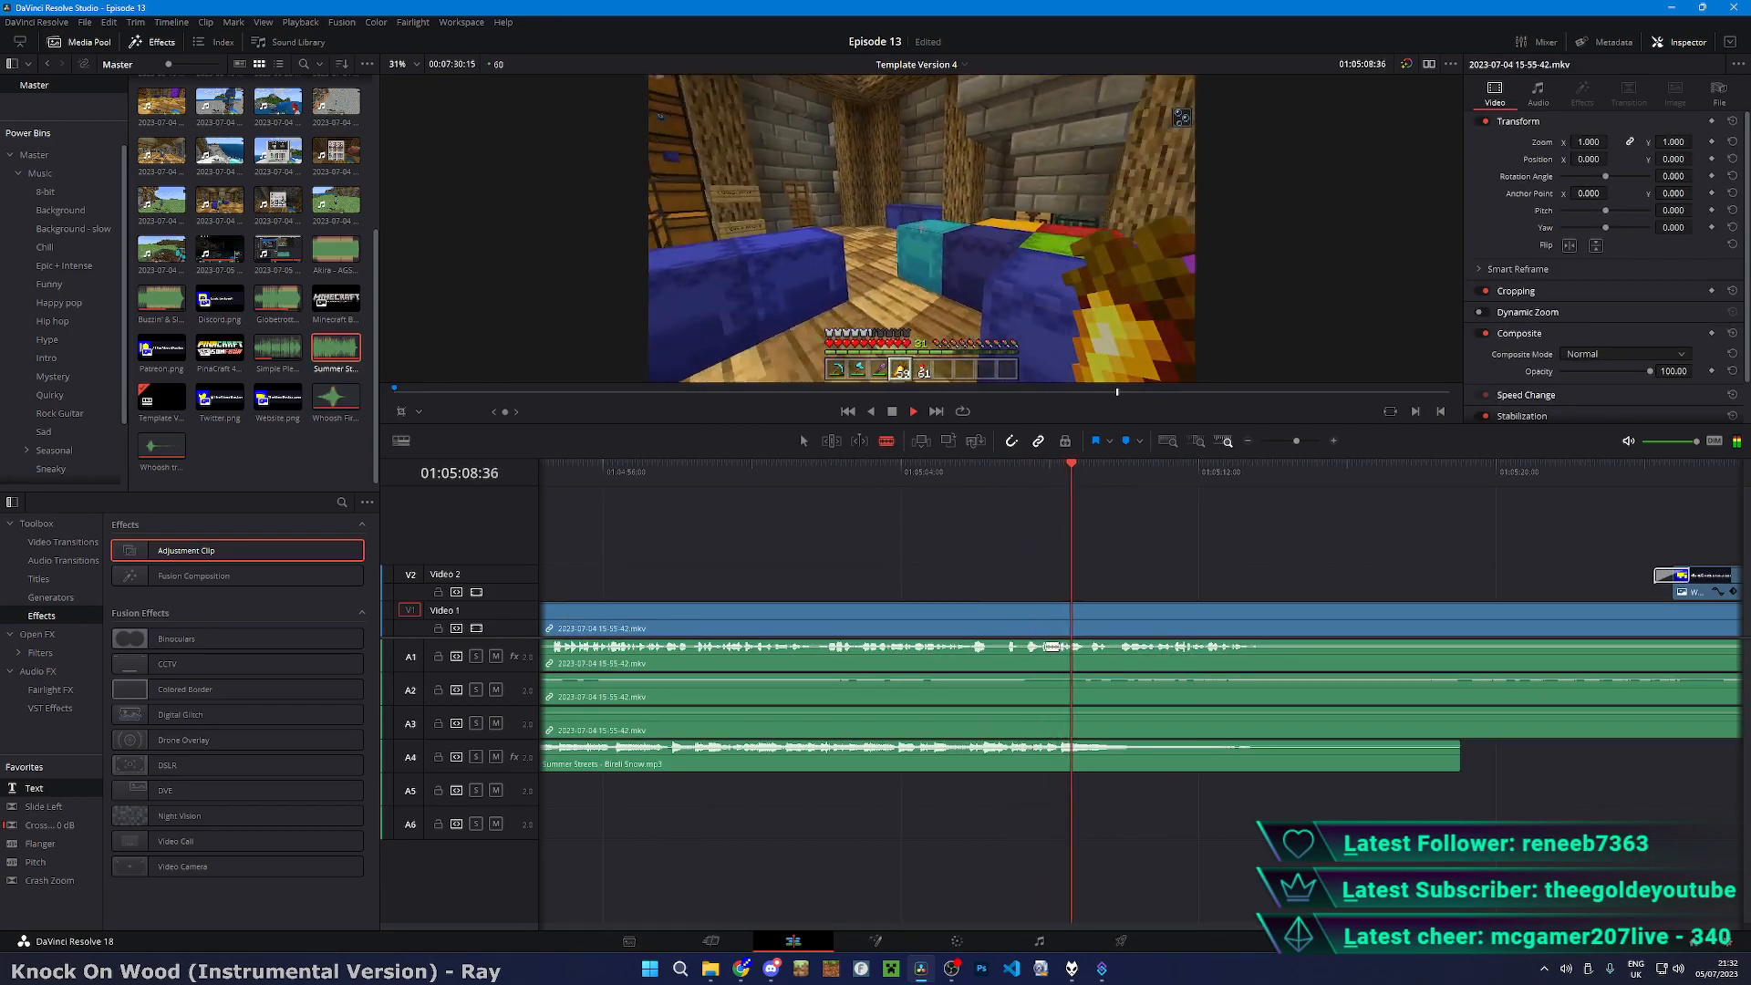
pyautogui.scroll(-3, 1028, 663)
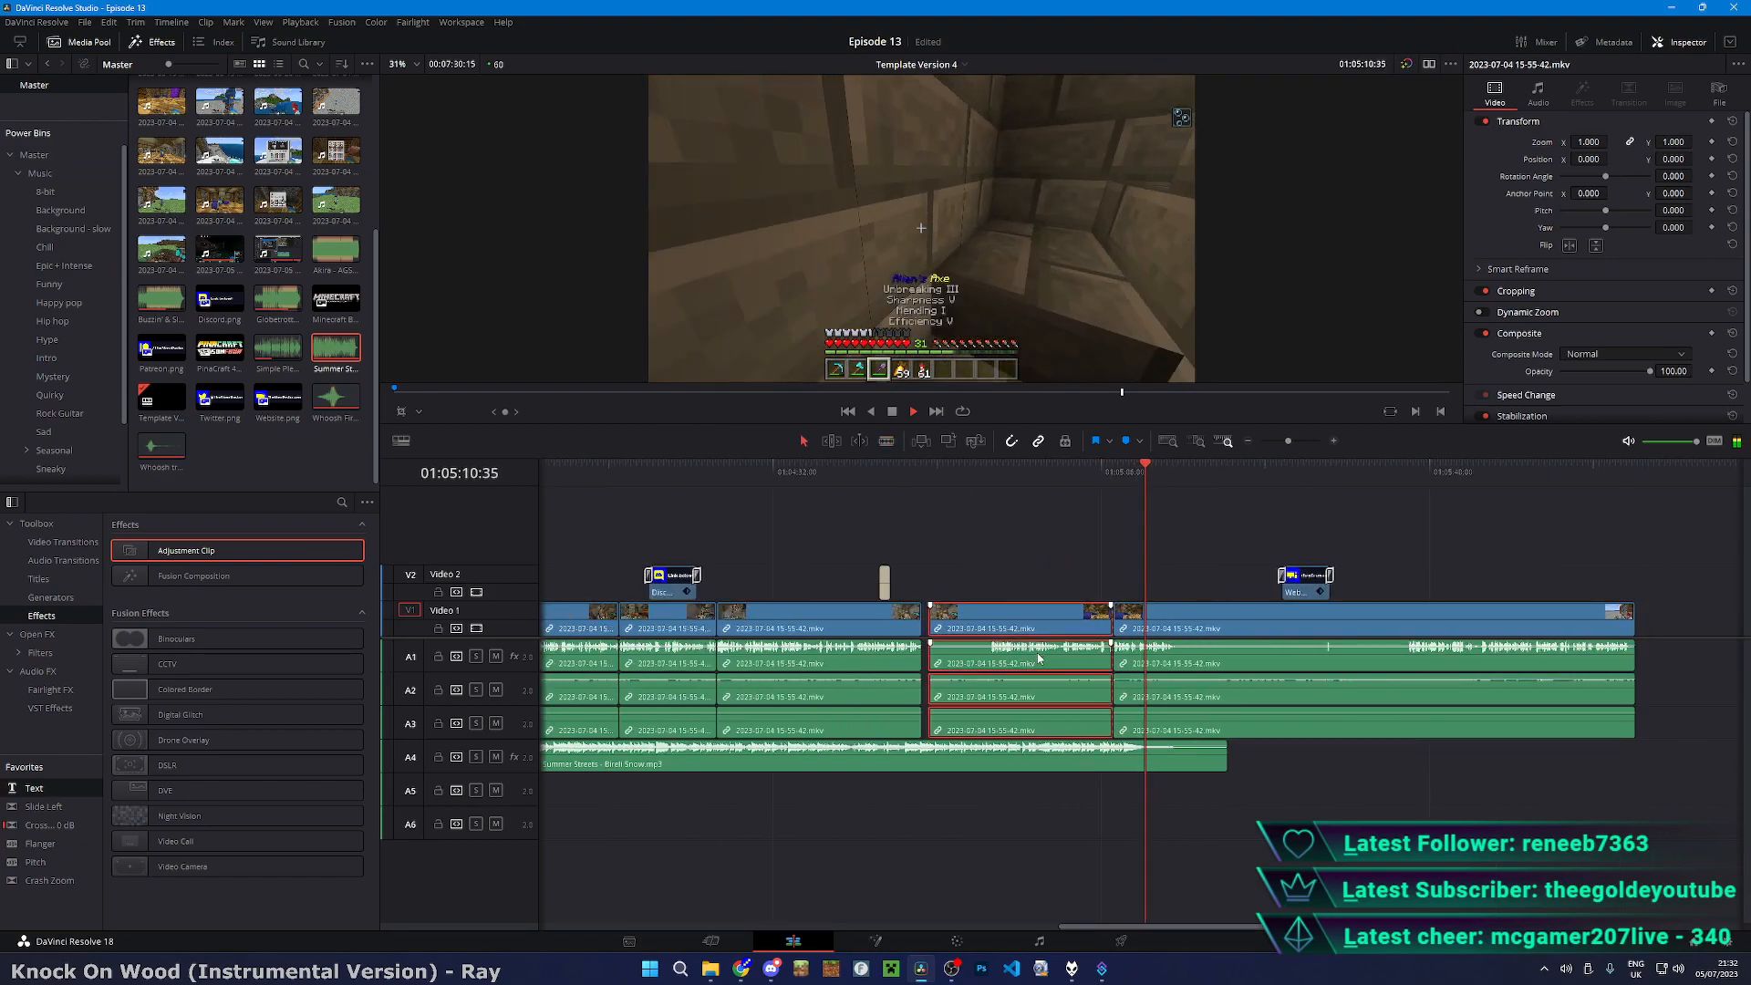
pyautogui.hotkey('ctrl', 'z')
pyautogui.press('space')
pyautogui.scroll(2, 1036, 660)
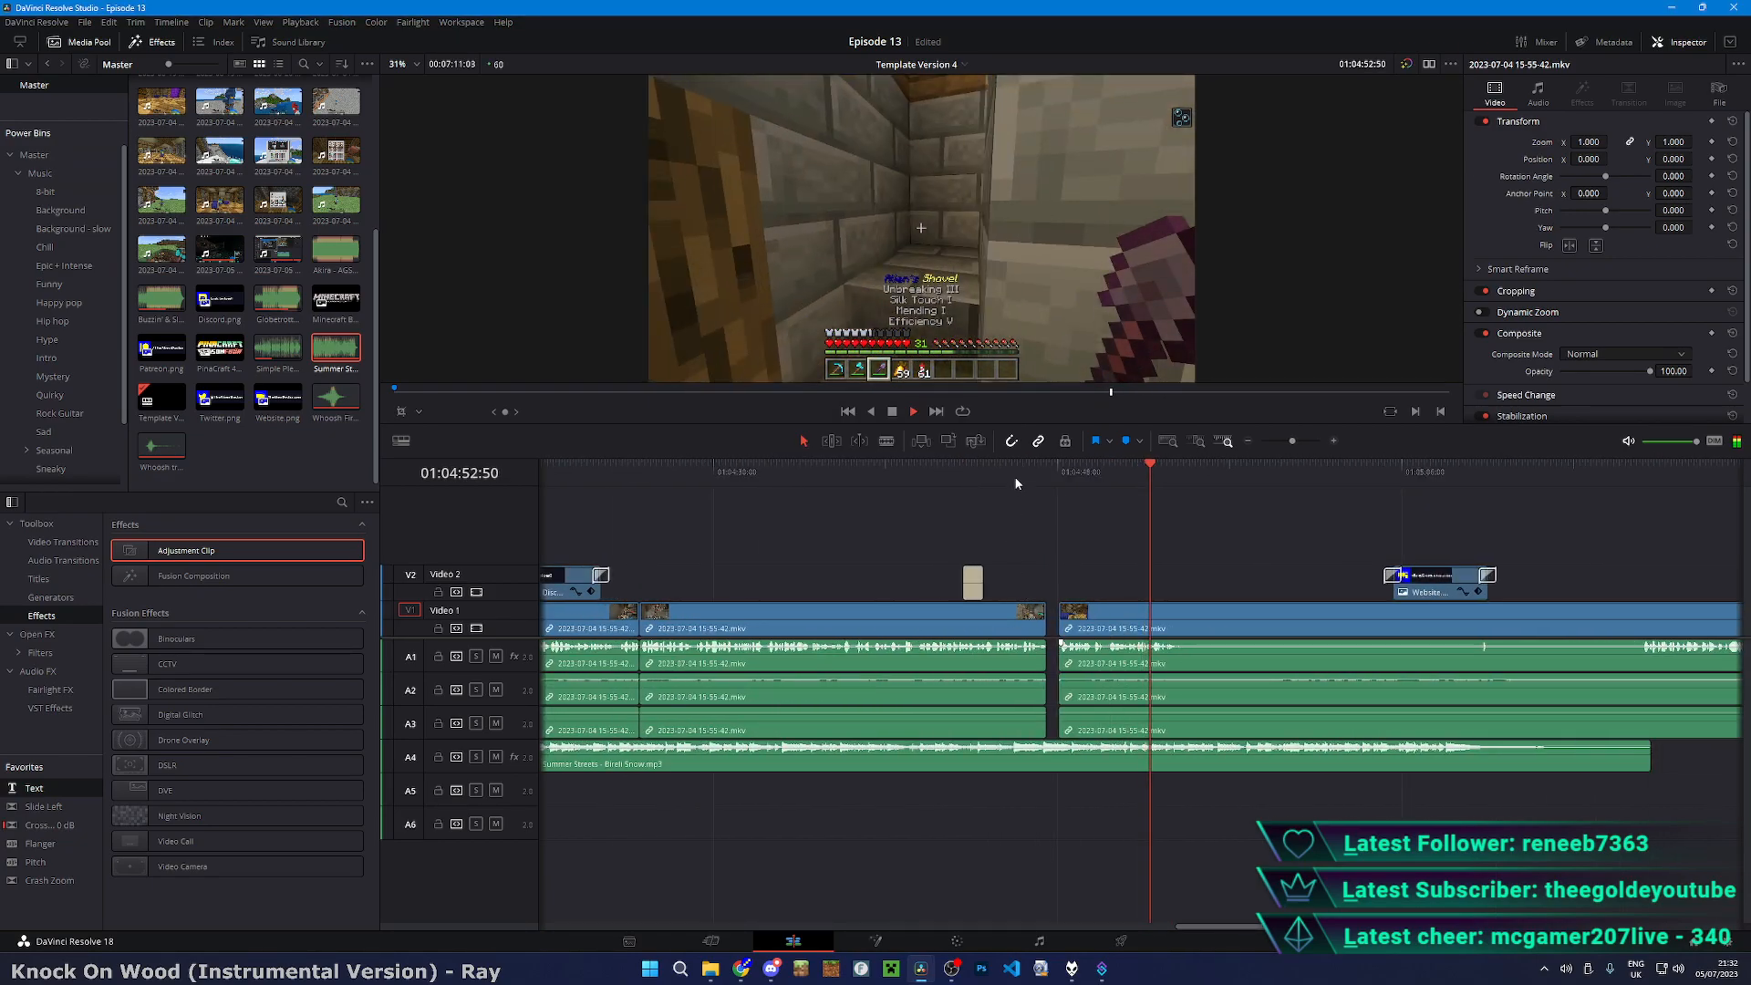
# - Move the remaining gameplay up against the cut at about 01:04:47:25 to close the gap and play across the join
pyautogui.click(1012, 477)
pyautogui.scroll(4, 1290, 617)
pyautogui.scroll(1, 1290, 616)
pyautogui.moveTo(1415, 609)
pyautogui.mouseDown()
pyautogui.moveTo(1387, 607)
pyautogui.moveTo(1410, 629)
pyautogui.moveTo(1395, 628)
pyautogui.mouseUp()
pyautogui.hotkey('ctrl', 'z')
pyautogui.moveTo(1535, 605); pyautogui.dragTo(977, 626)
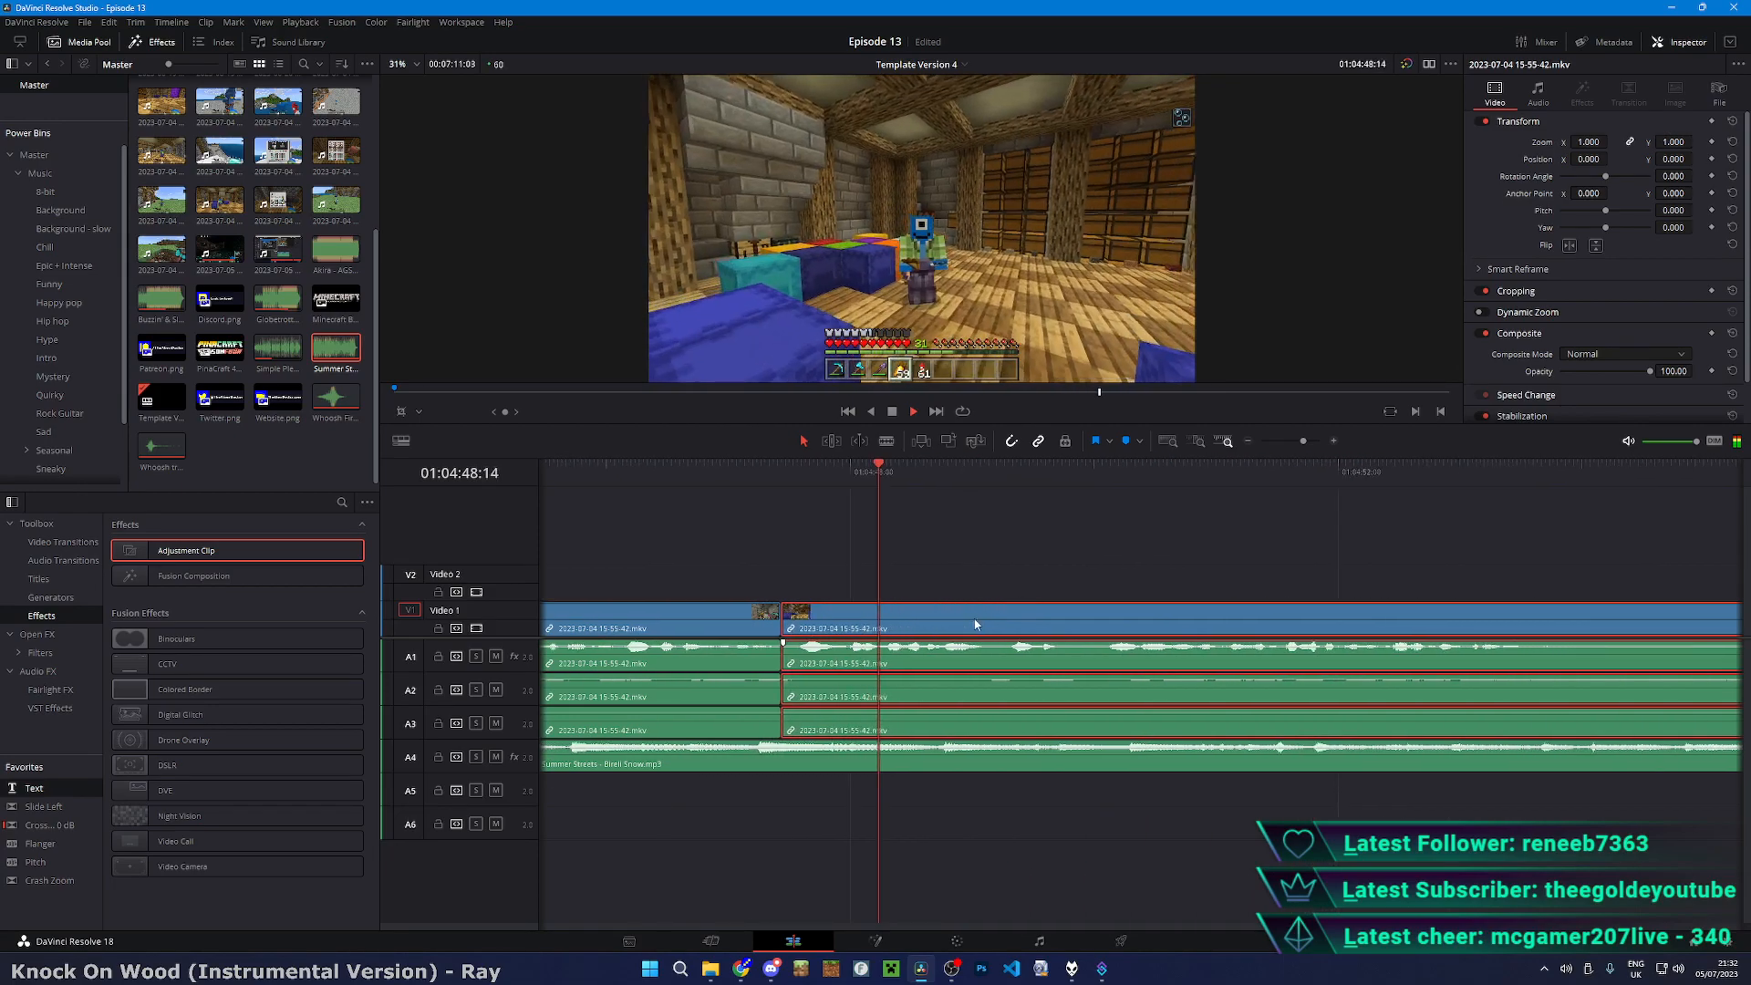
# - Split the gameplay where the speech pauses at about 01:04:53:30 and play across the cut to 01:04:53:41
pyautogui.press('b')
pyautogui.click(1537, 657)
pyautogui.press('a')
pyautogui.moveTo(1571, 658); pyautogui.dragTo(1087, 724)
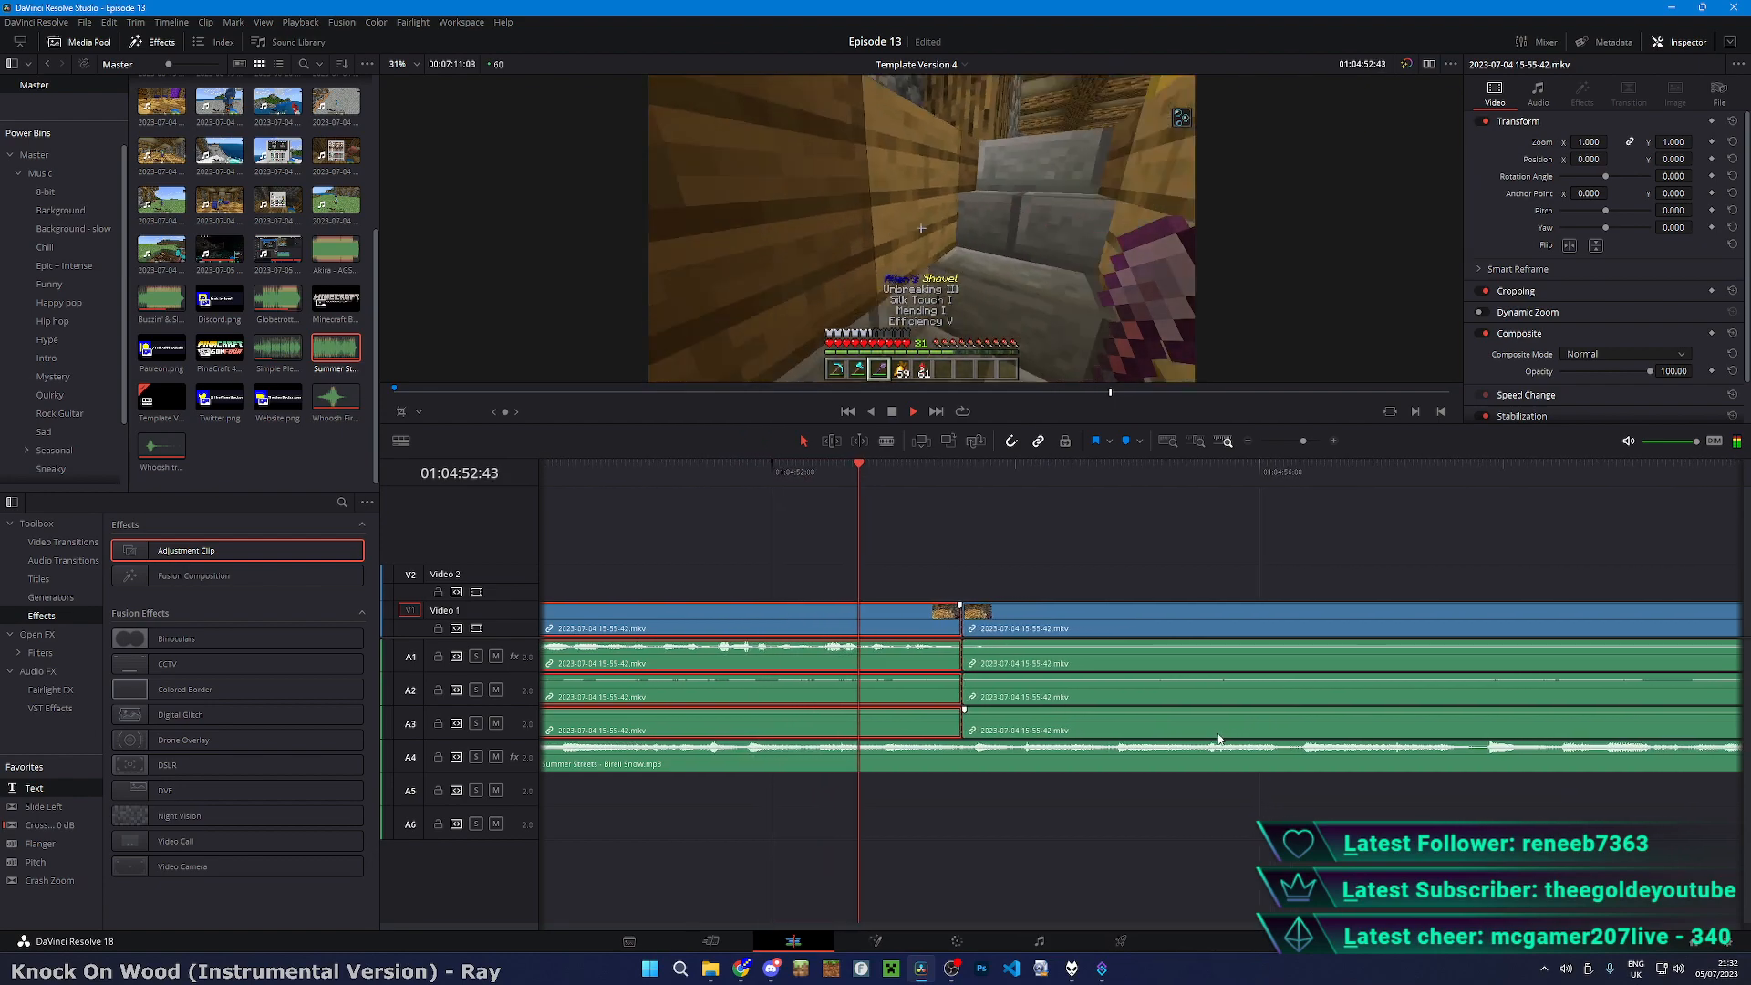
pyautogui.press('space')
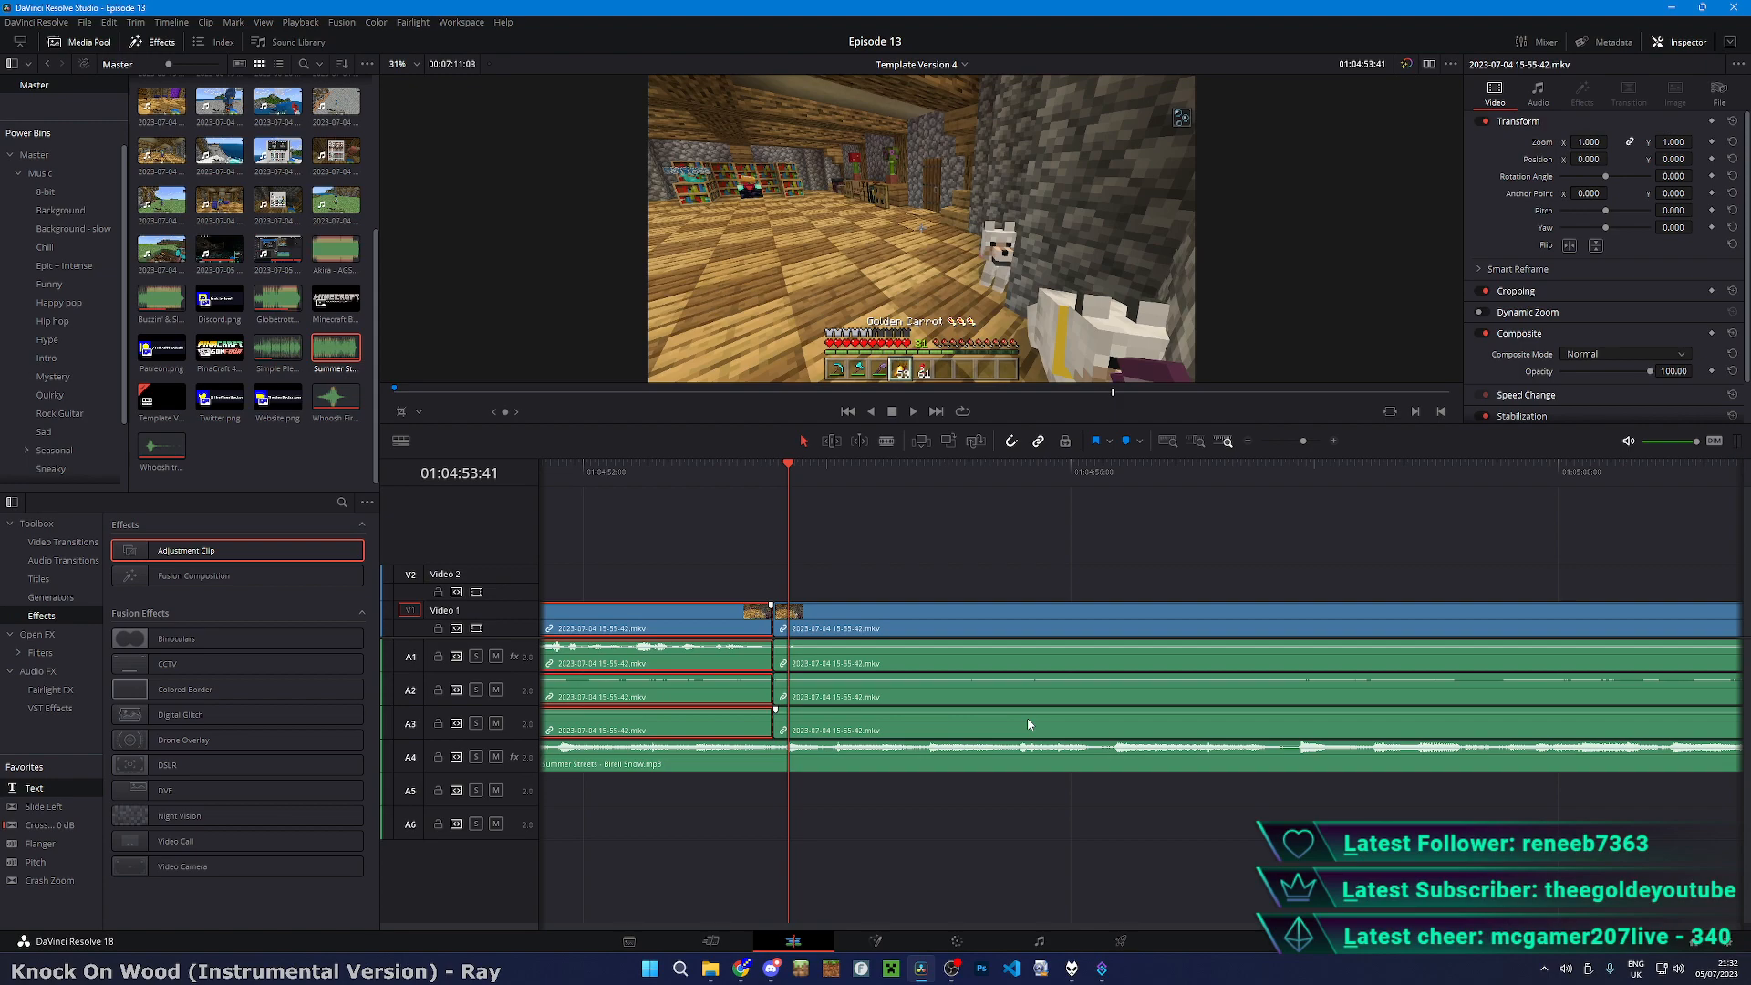
pyautogui.press('super')
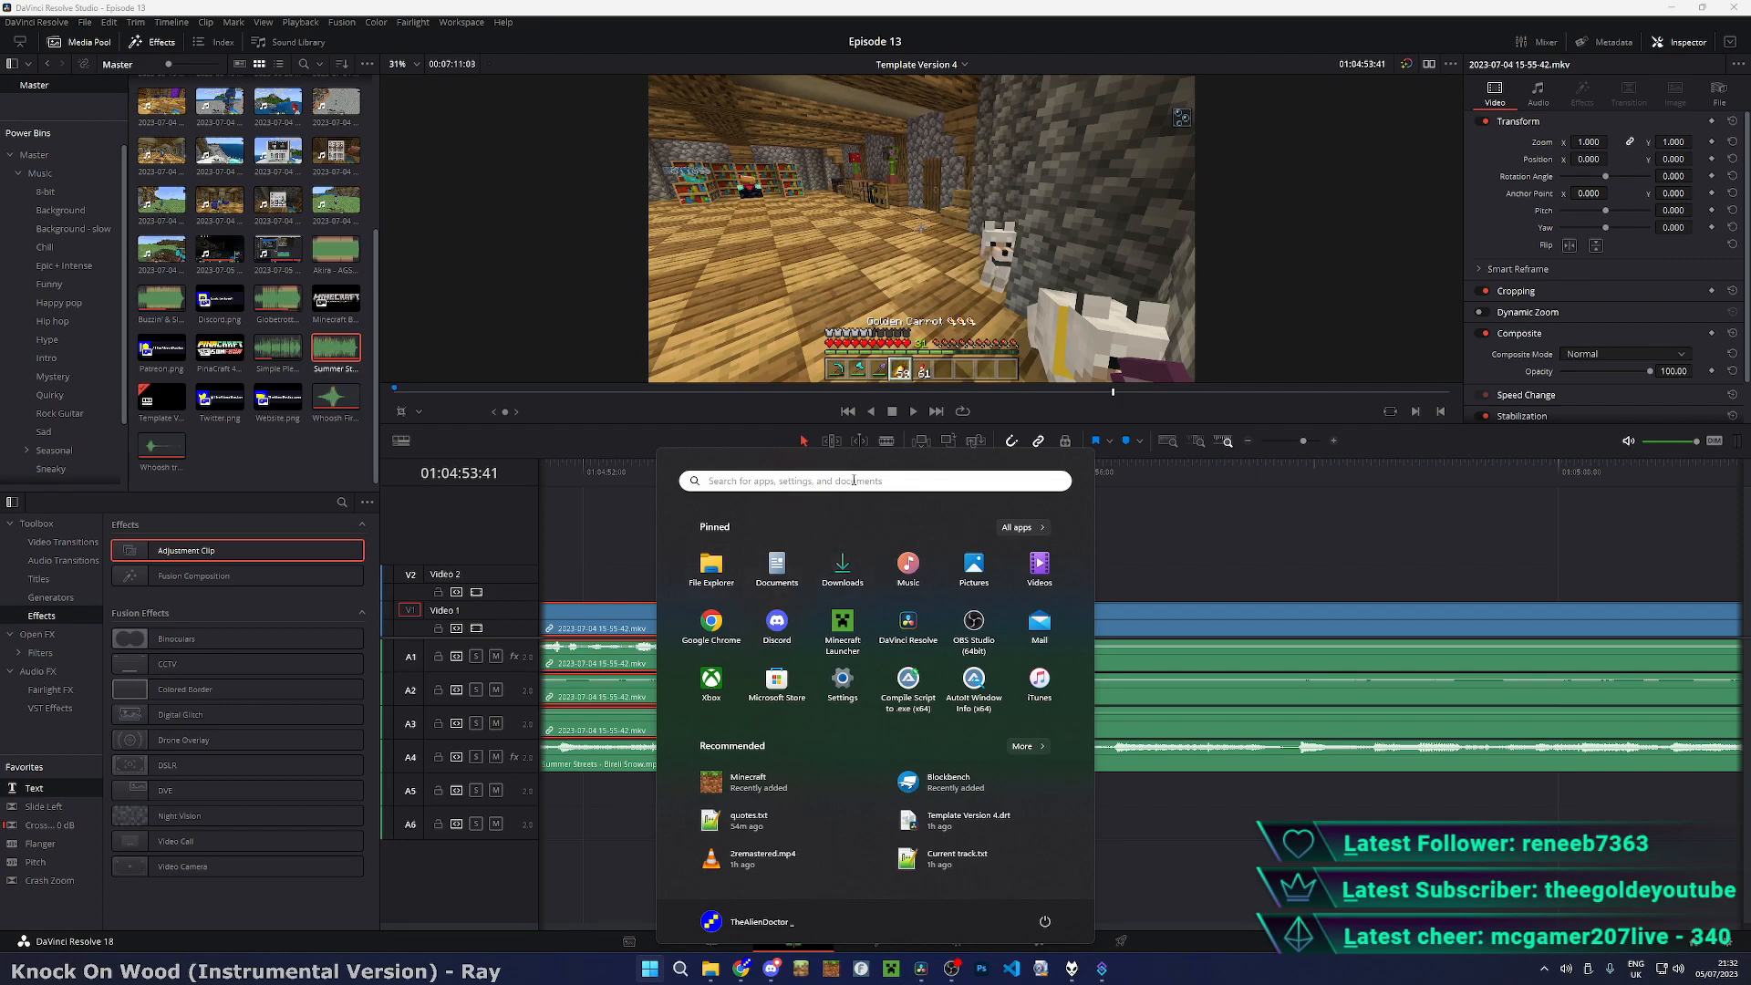
pyautogui.click(817, 479)
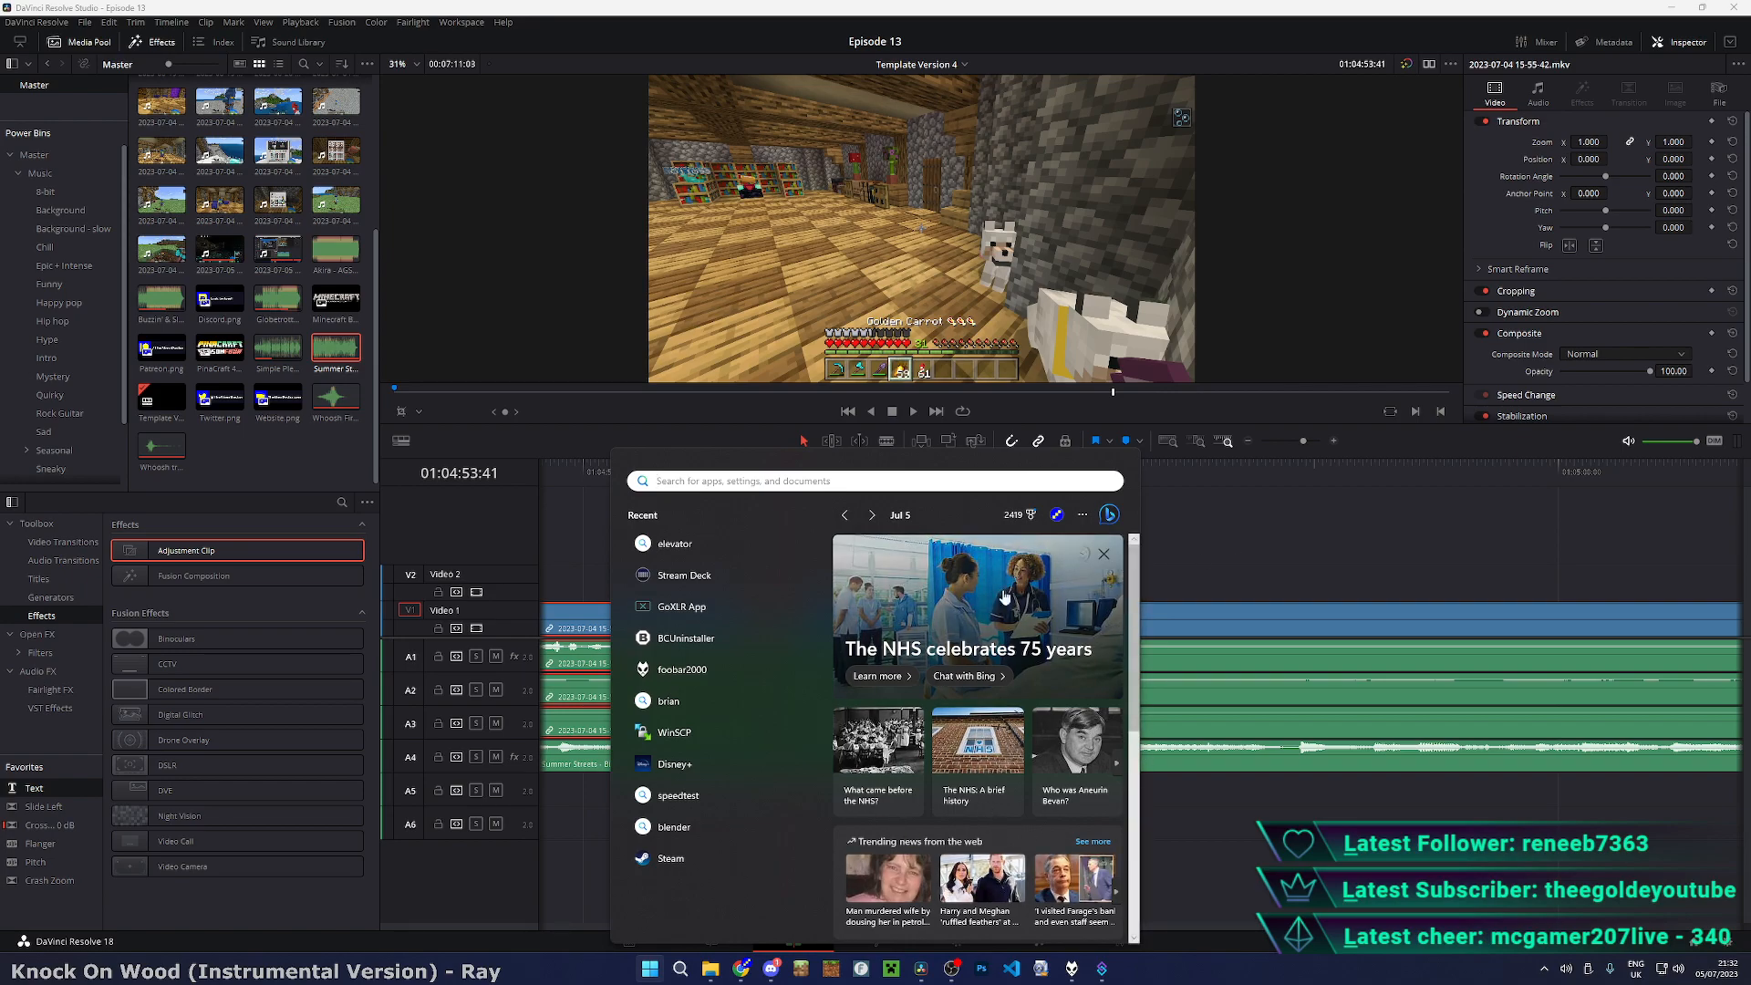
pyautogui.moveTo(1053, 586)
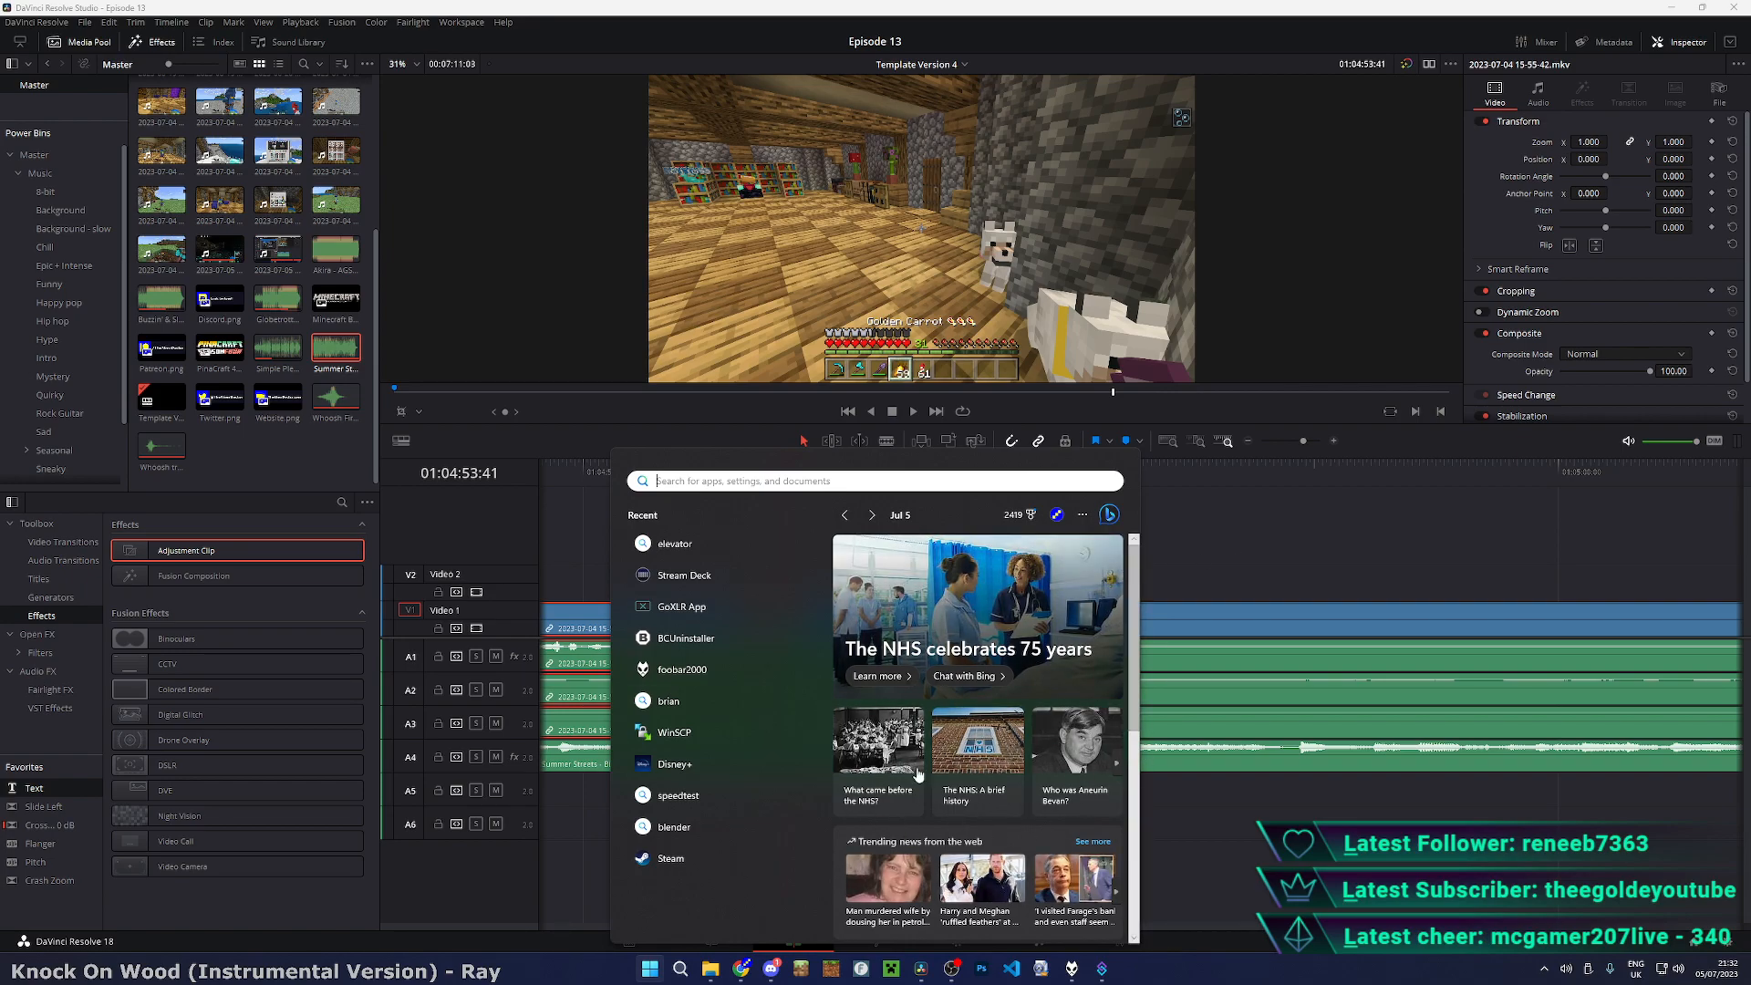
pyautogui.press('Escape')
pyautogui.press('Escape')
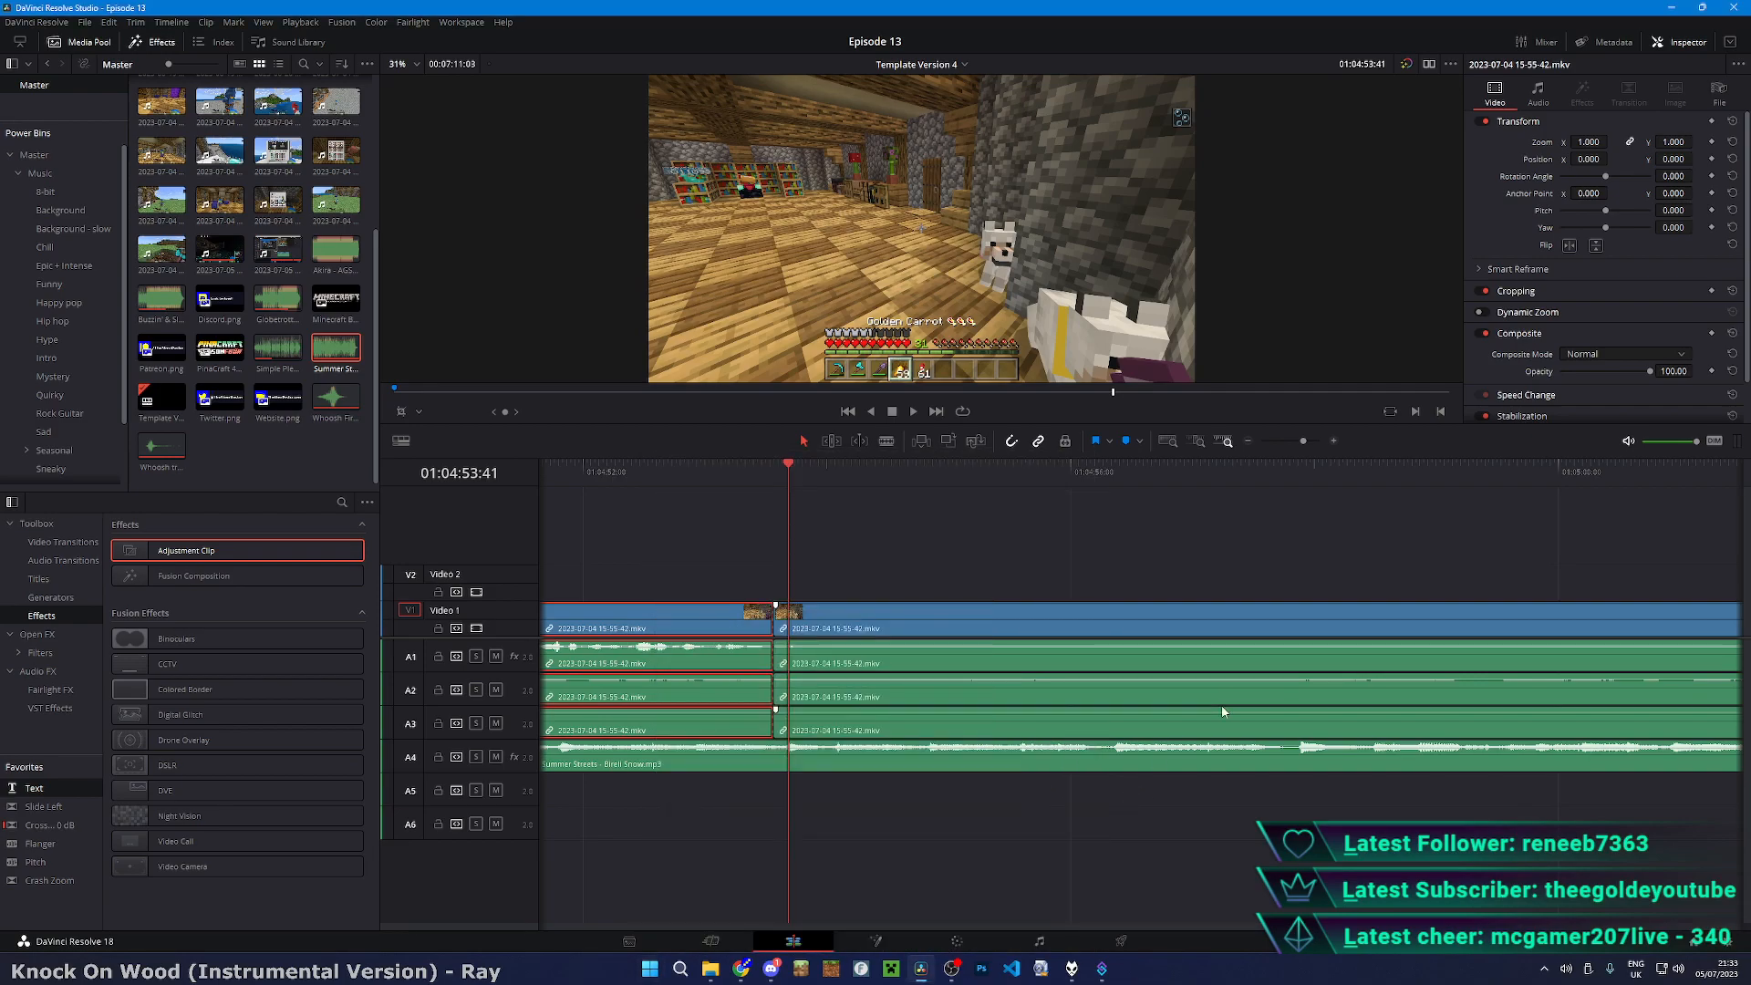
pyautogui.click(1103, 585)
pyautogui.press('super')
pyautogui.press('Escape')
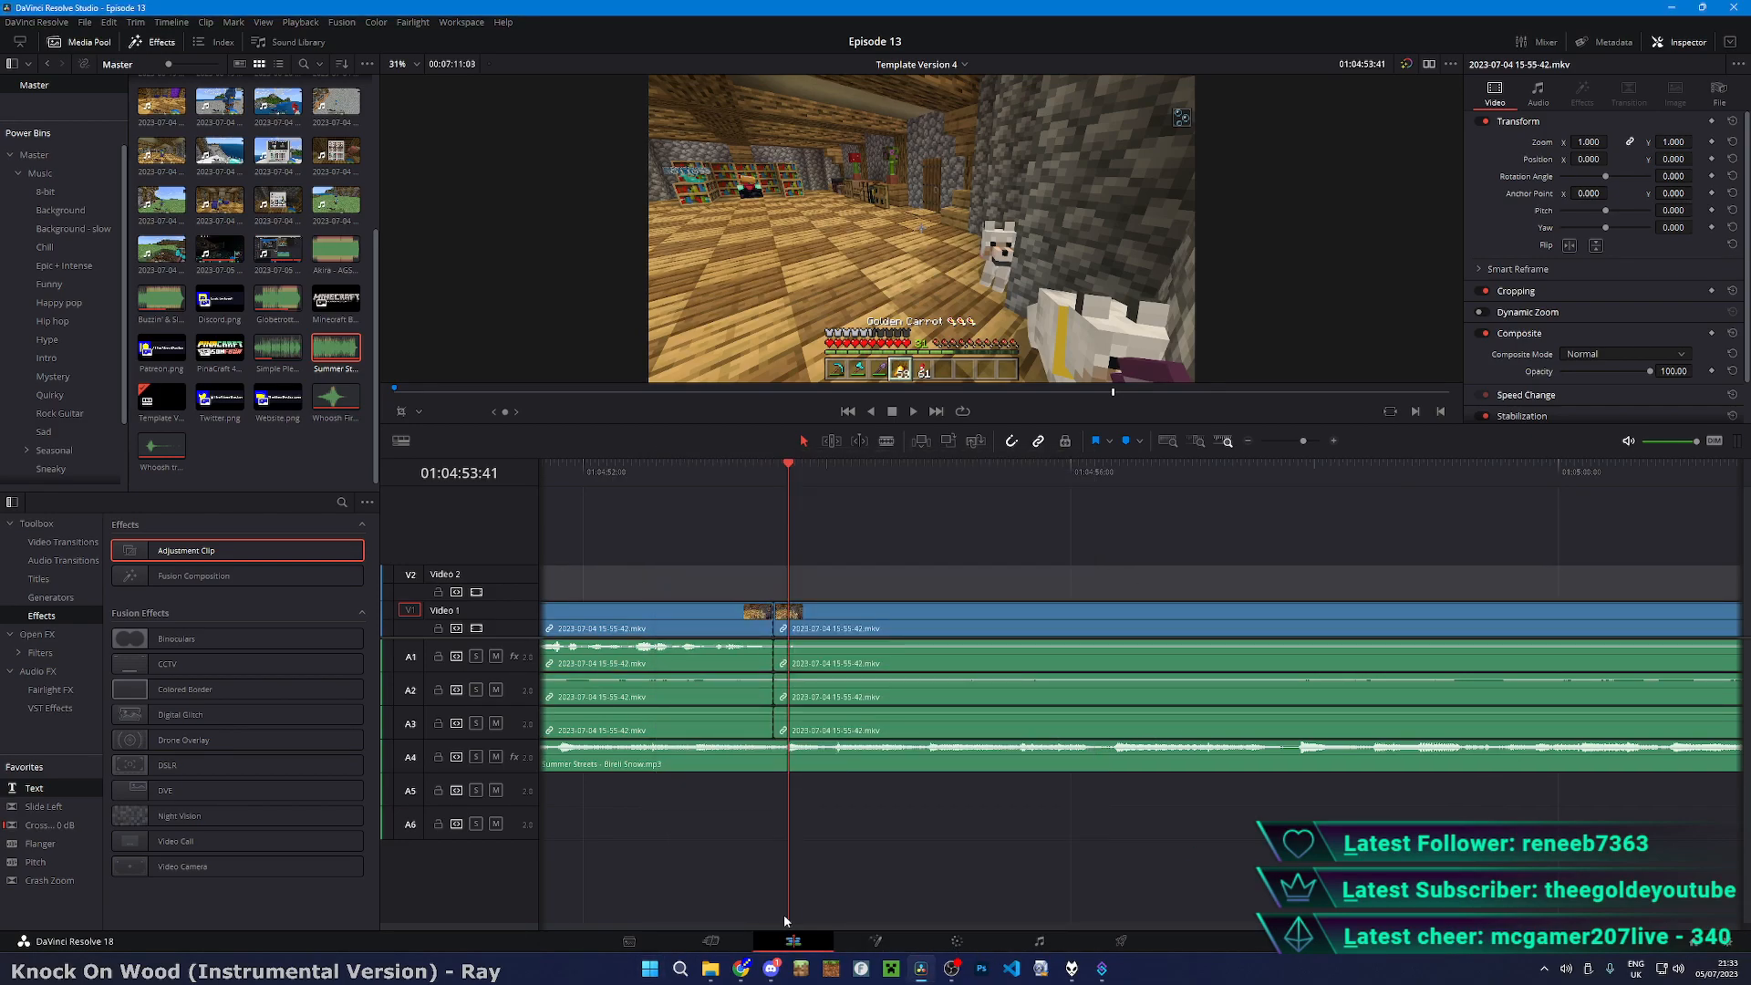
# - Remove the silent gameplay after about 01:04:53:30, move the next speaking section up to that cut and place the playhead at 01:04:52:52
pyautogui.scroll(-4, 1360, 711)
pyautogui.scroll(2, 1513, 680)
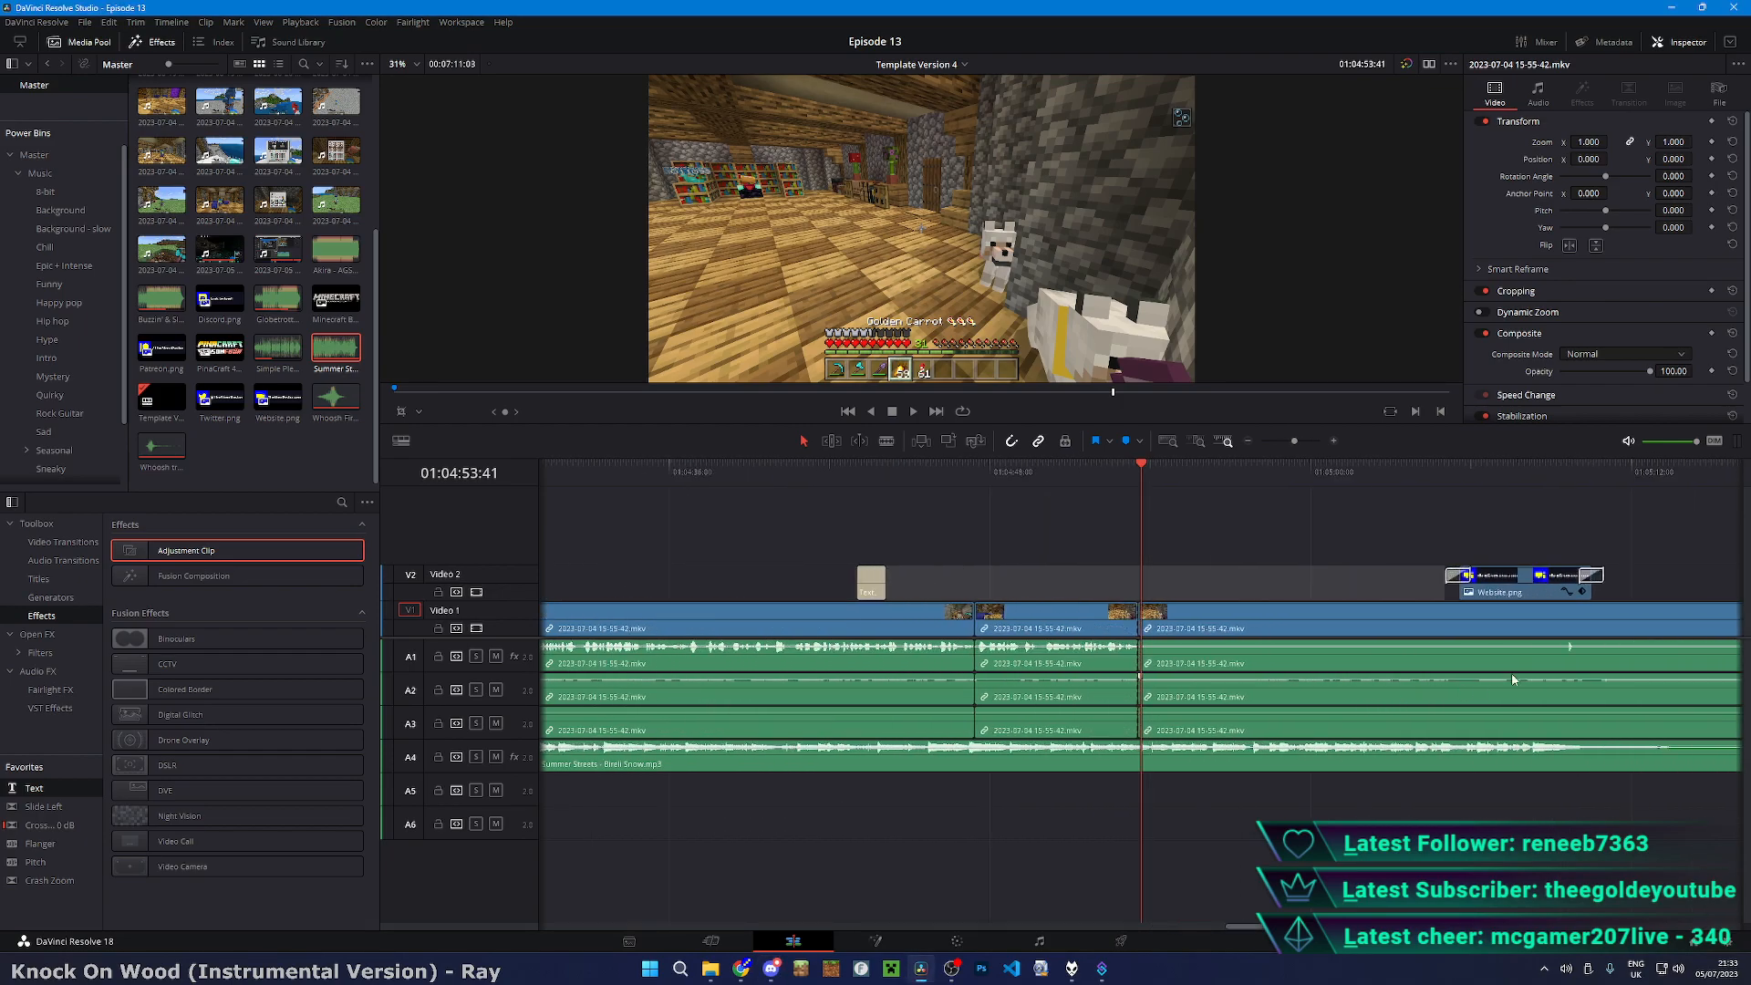
pyautogui.press('b')
pyautogui.moveTo(1601, 658); pyautogui.dragTo(1259, 662)
pyautogui.click(1447, 655)
pyautogui.press('a')
pyautogui.moveTo(1504, 646); pyautogui.dragTo(862, 631)
pyautogui.click(928, 578)
pyautogui.scroll(4, 933, 575)
pyautogui.click(992, 476)
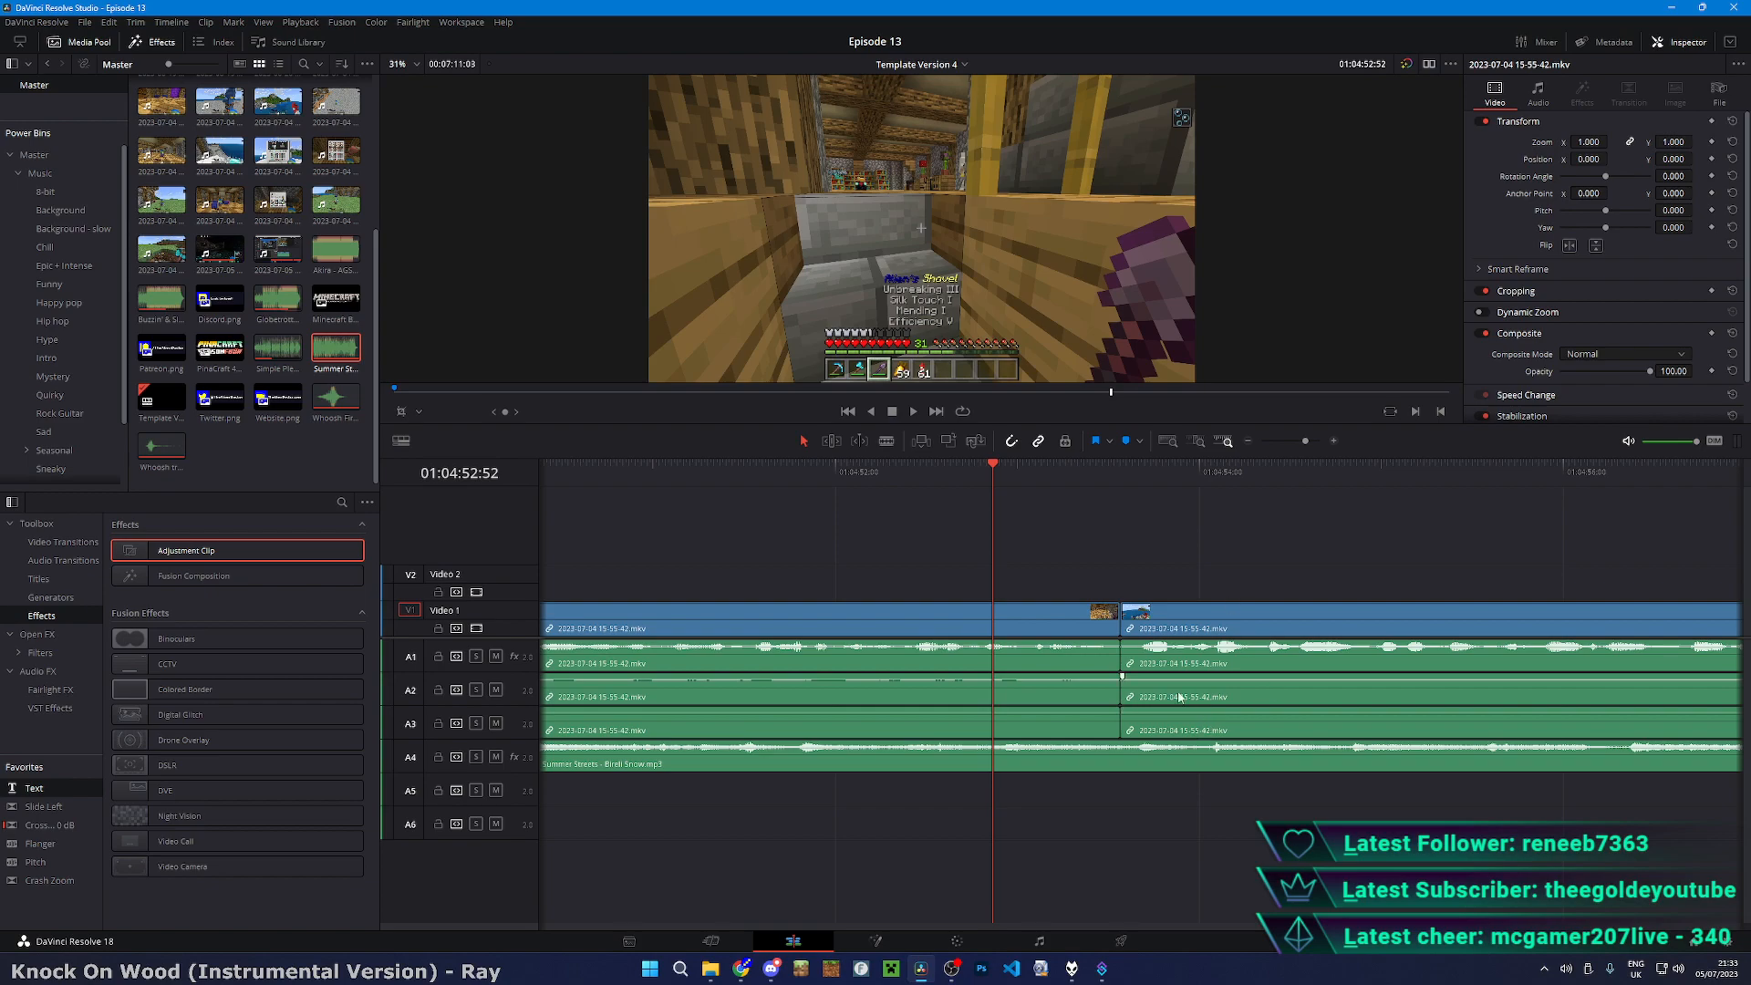
# - Open the Summer Streets - Bireli Snow.mp3 music clip in the viewer and return to the timeline
pyautogui.doubleClick(315, 345)
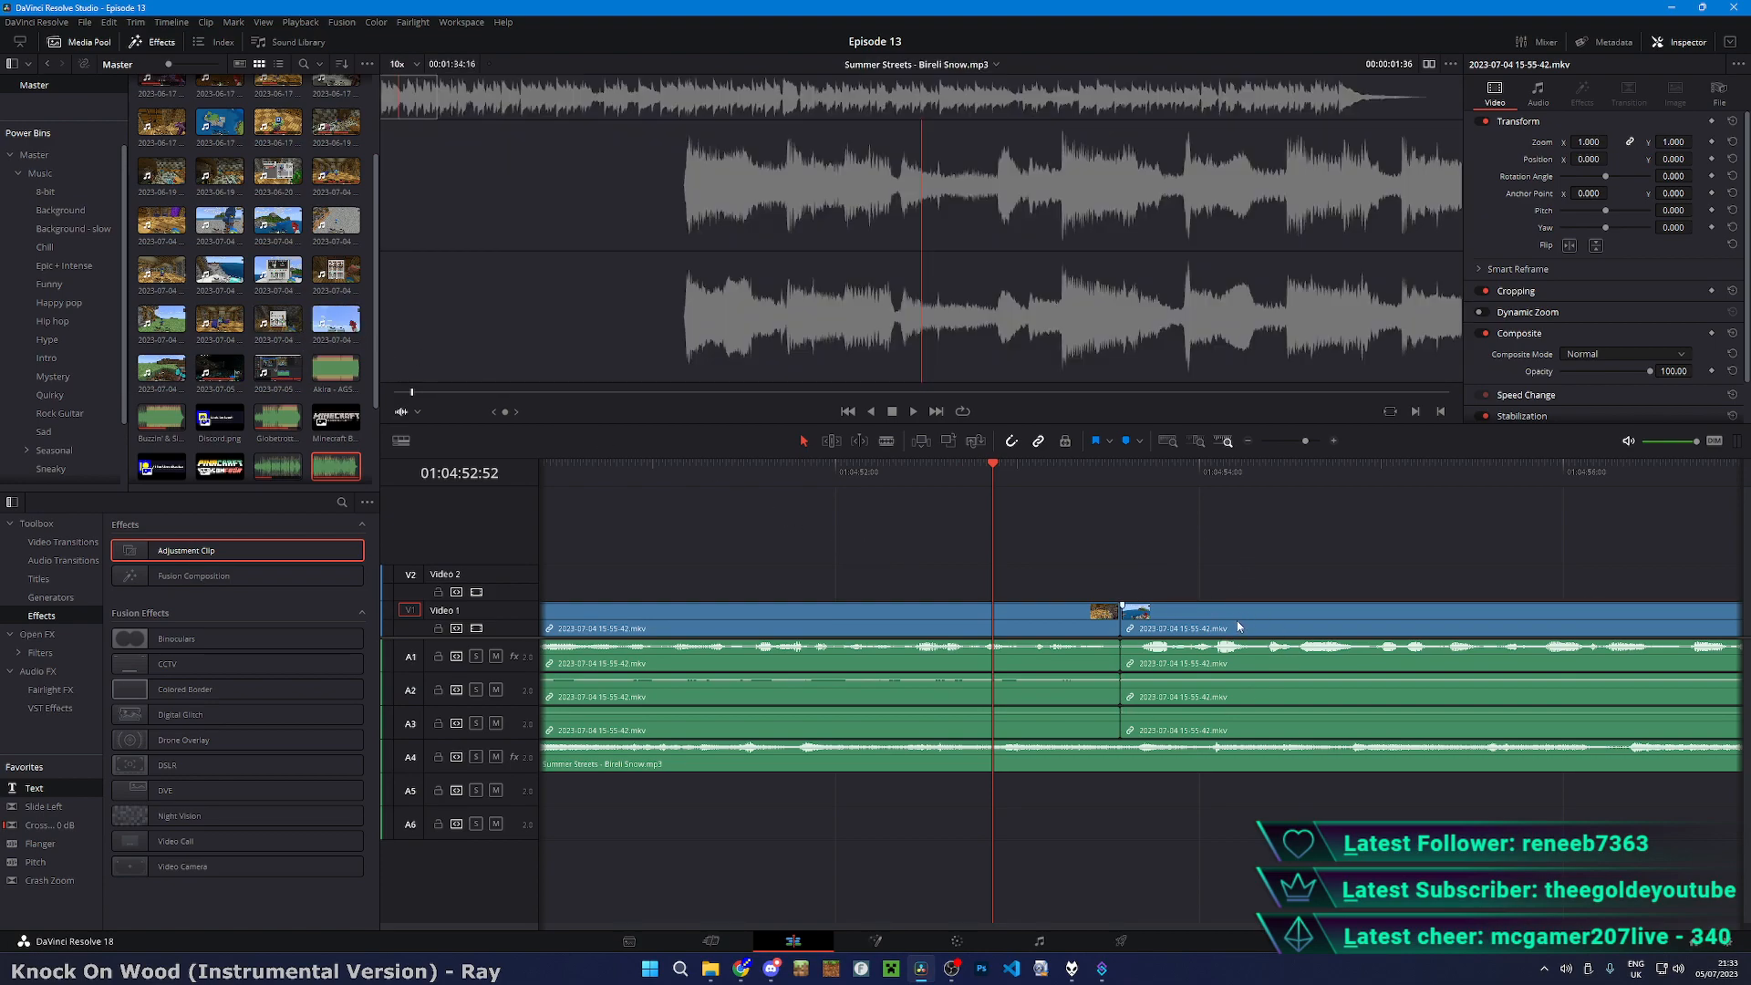
pyautogui.scroll(-1, 328, 447)
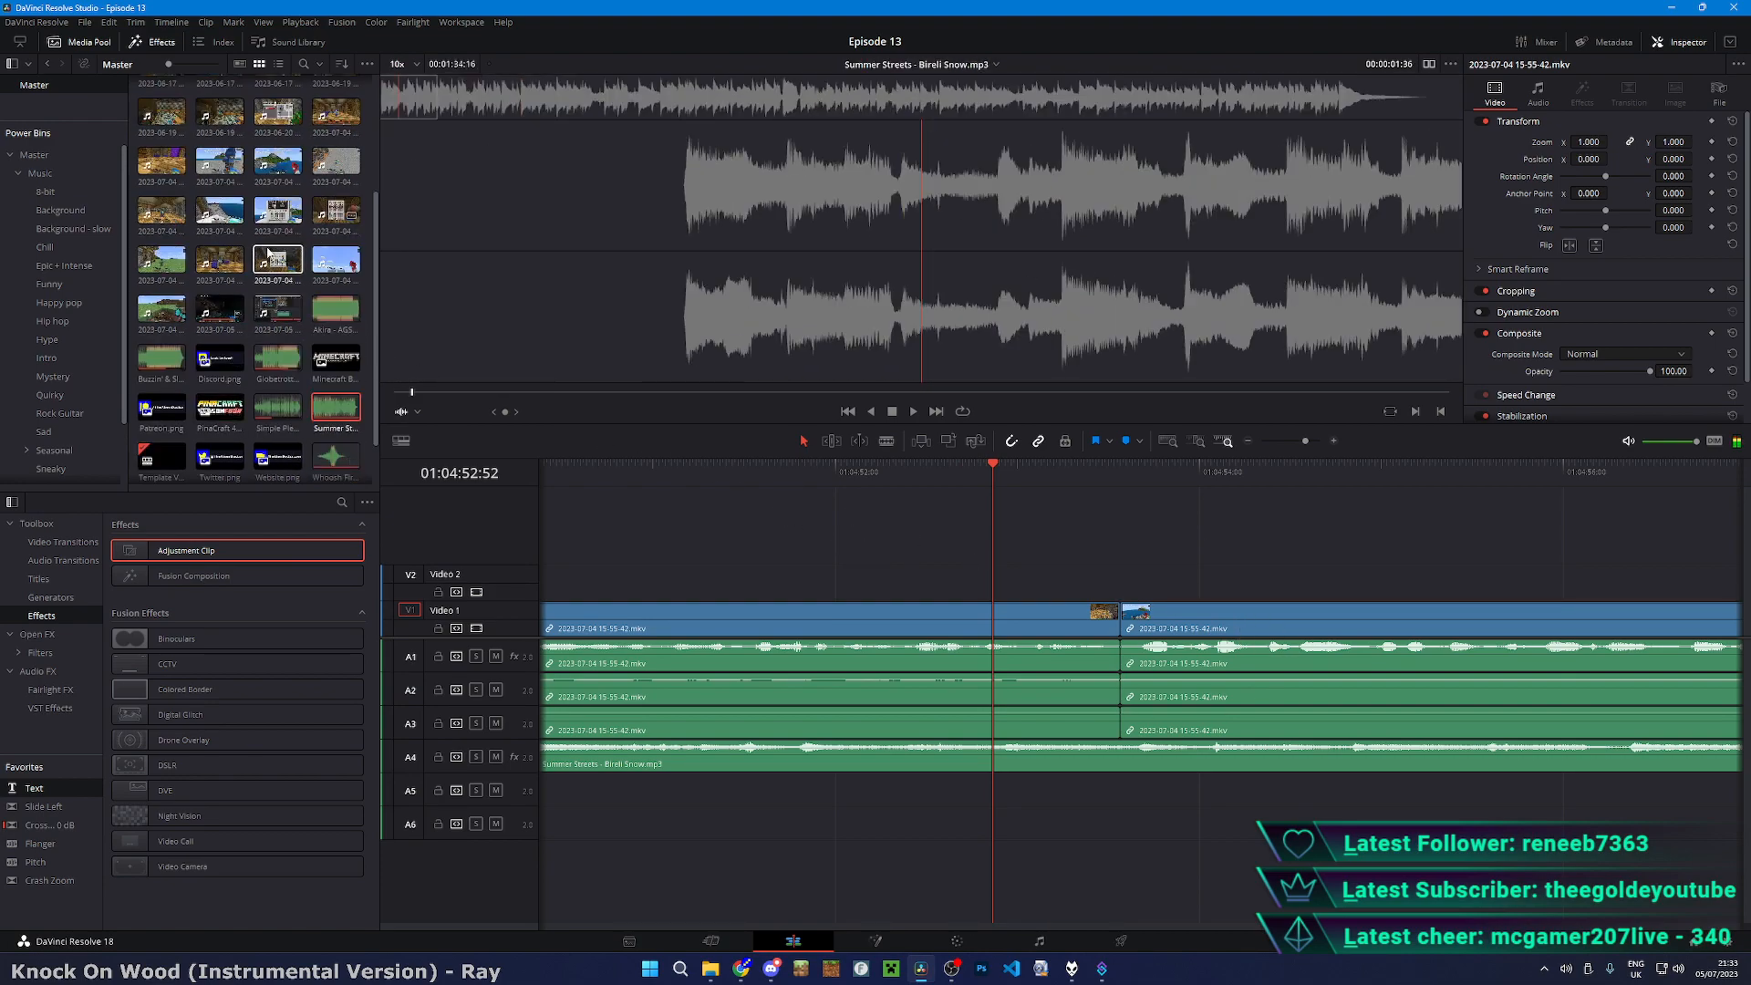
pyautogui.click(1359, 578)
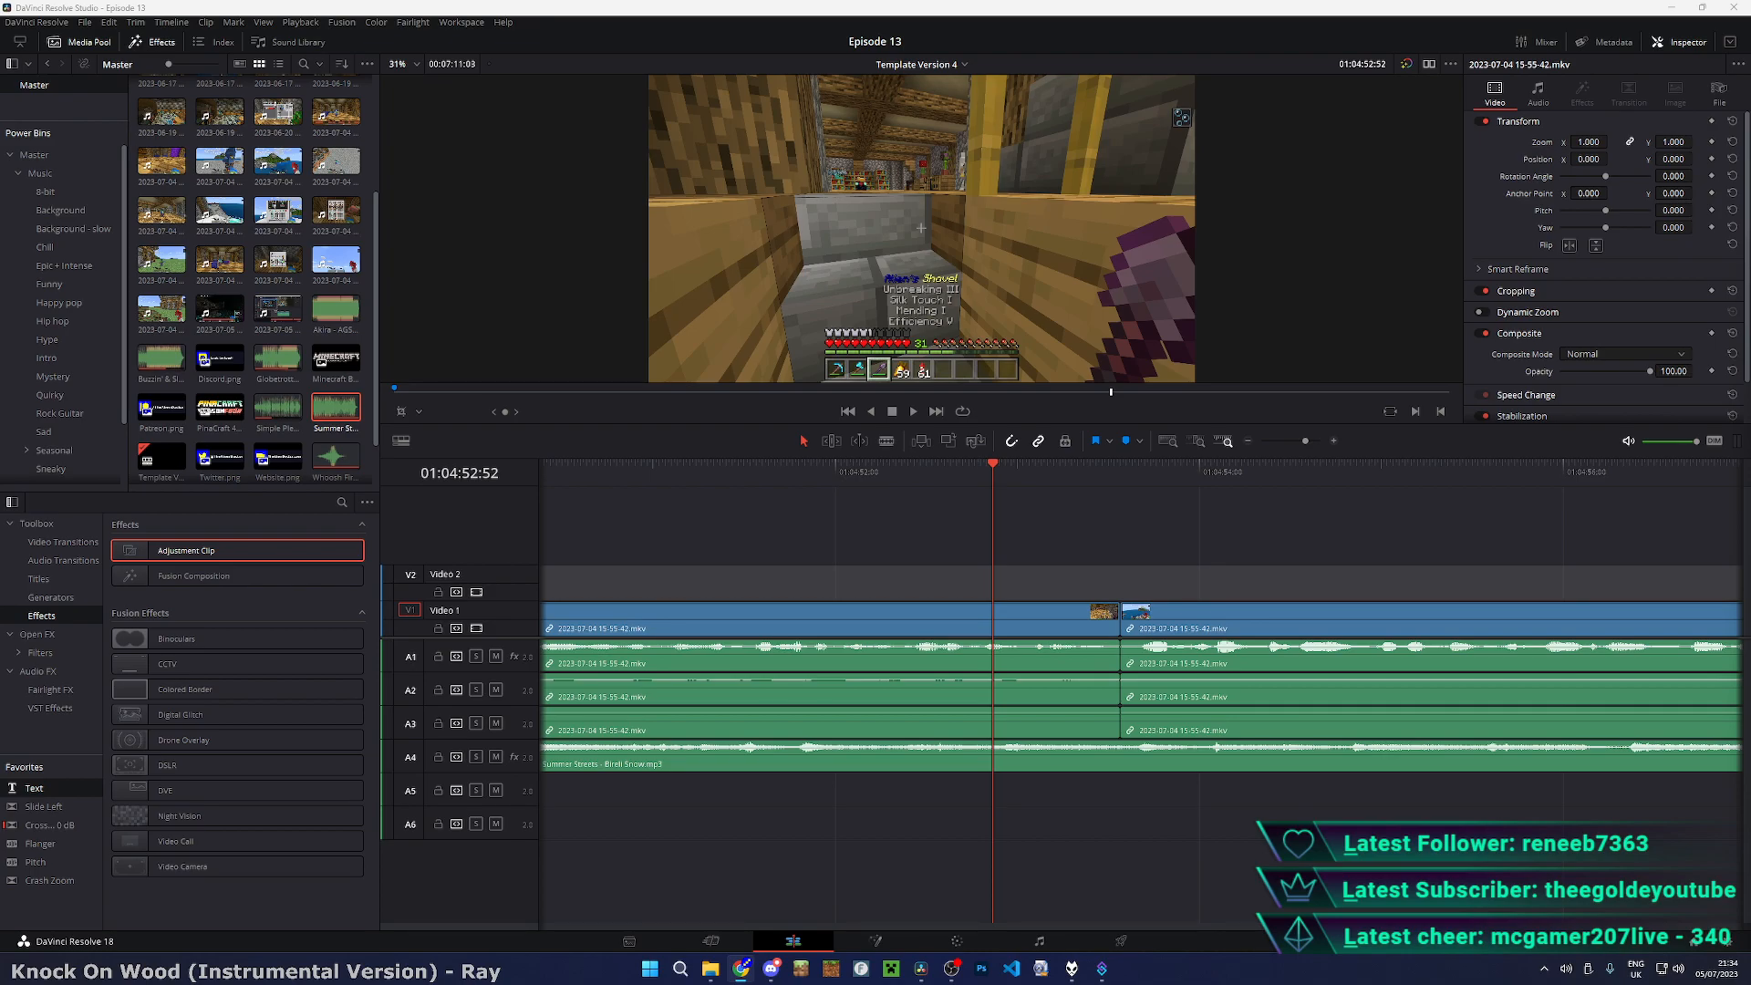
# - Switch to the Twitch stream in Chrome and unmute the site
pyautogui.hotkey('alt', 'Tab')
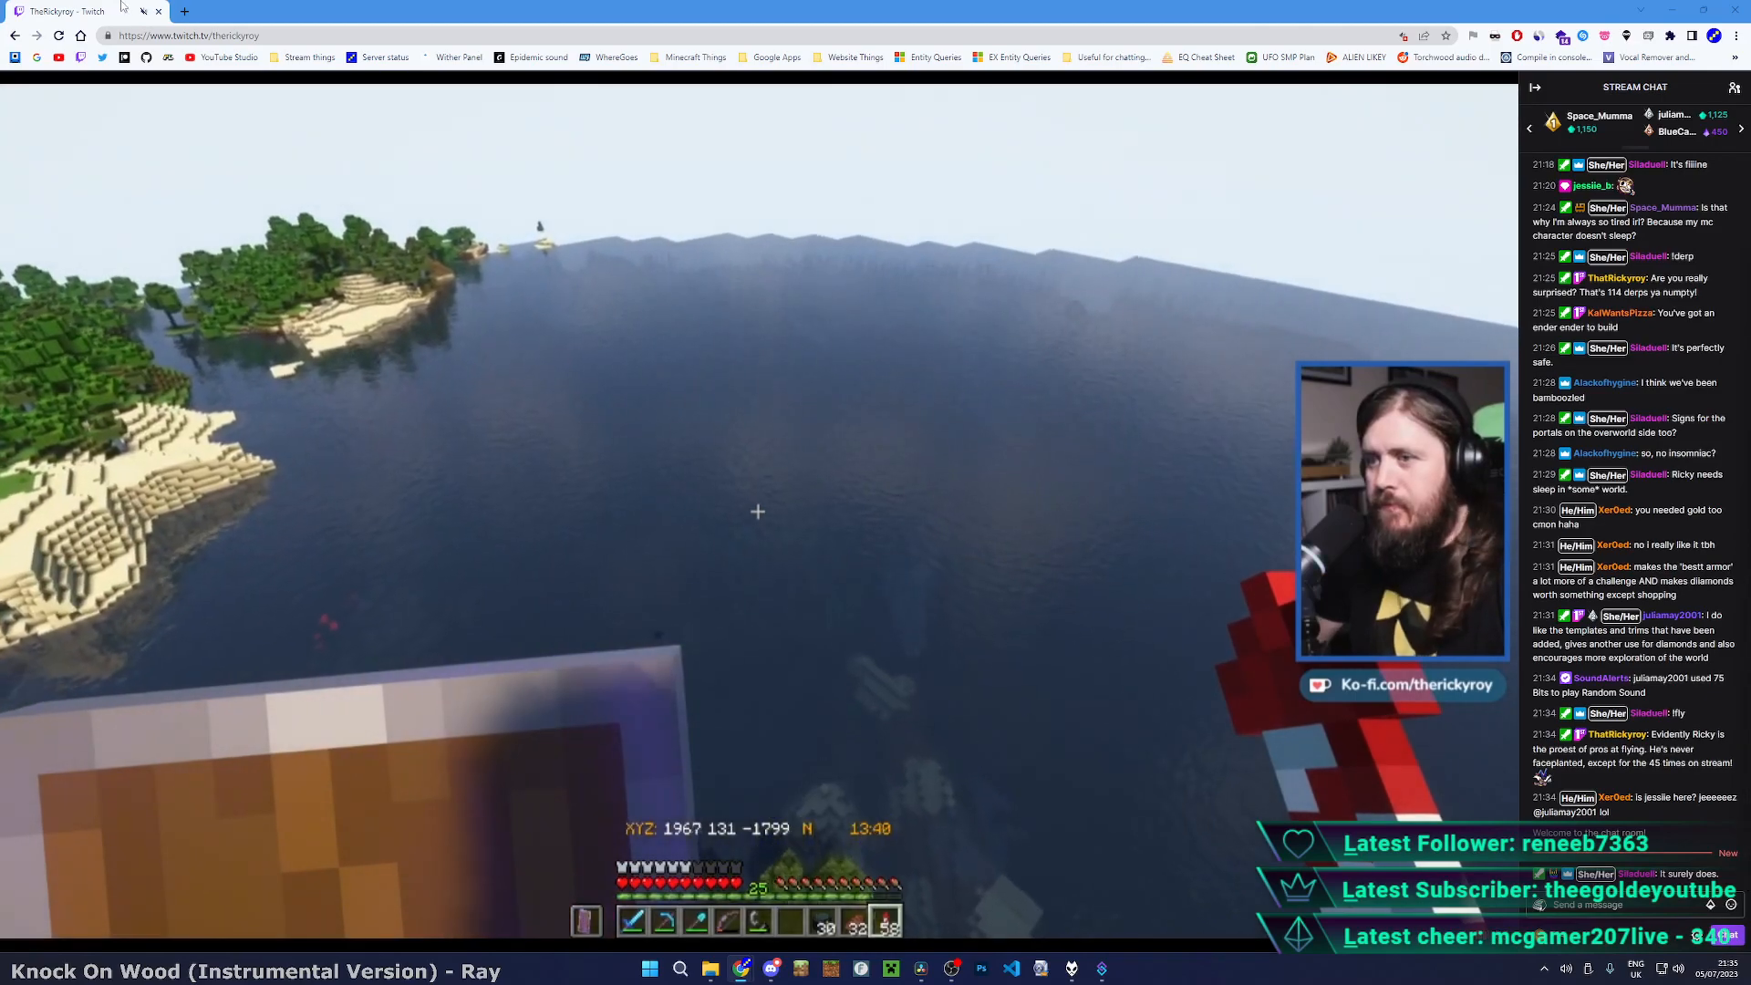
pyautogui.rightClick(119, 11)
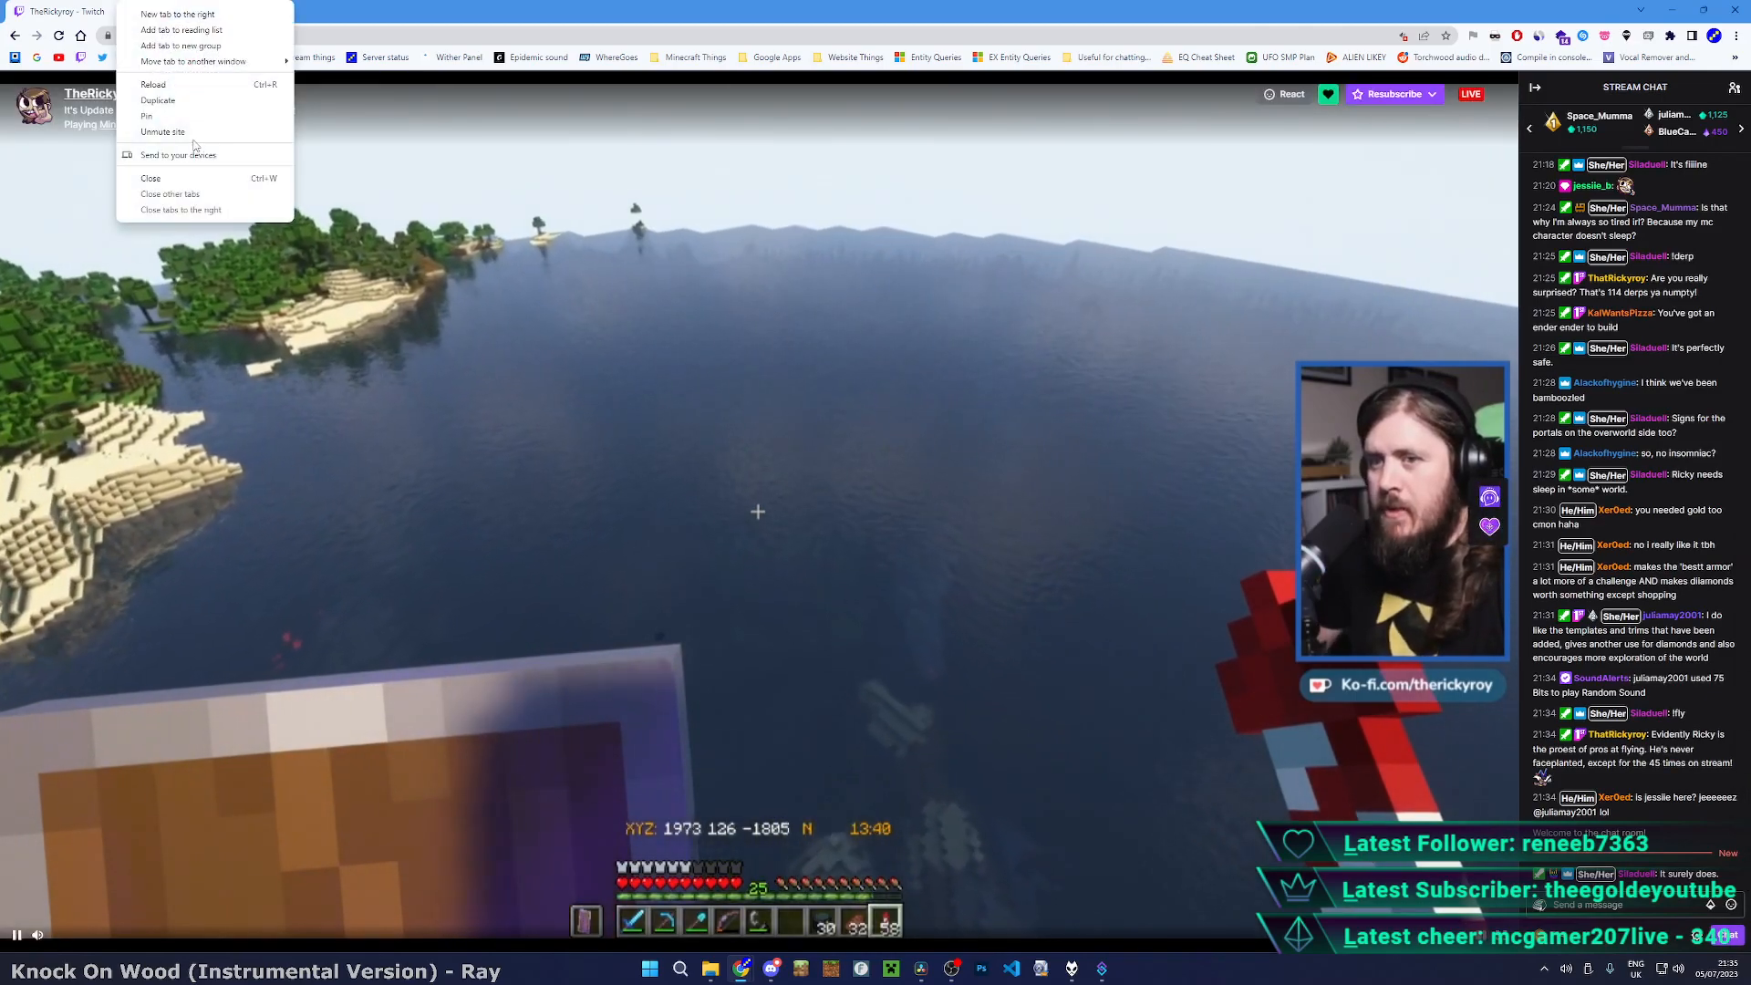
pyautogui.click(191, 133)
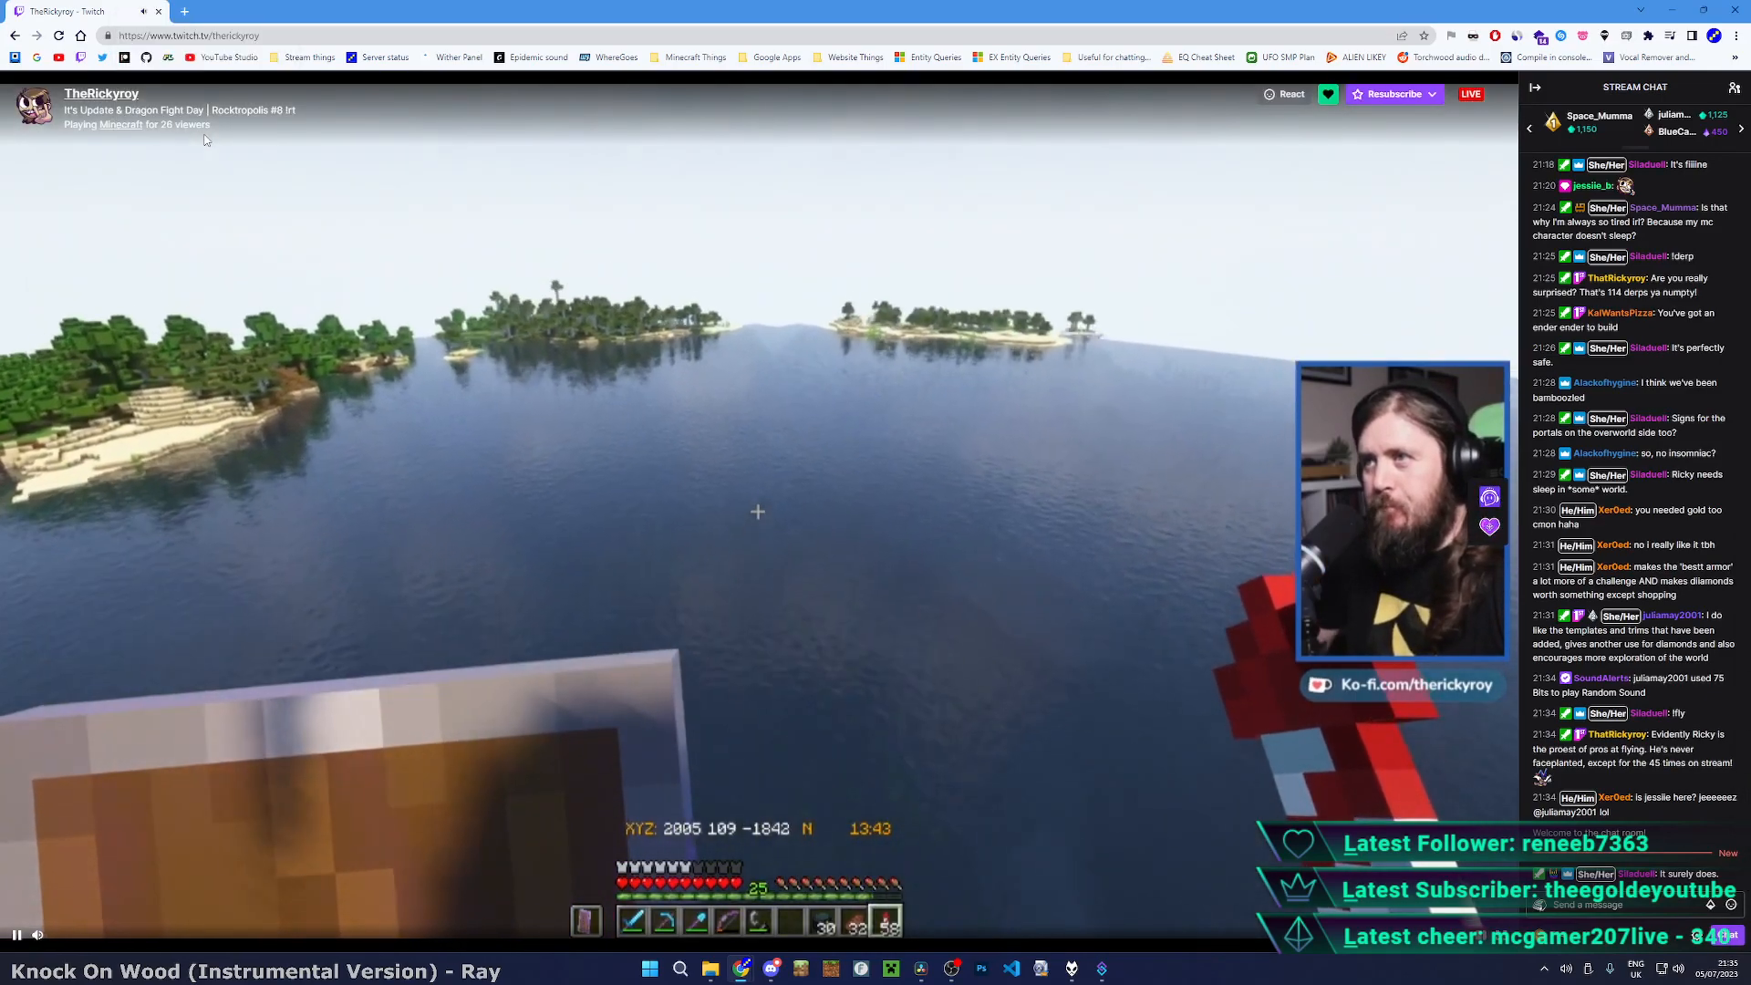